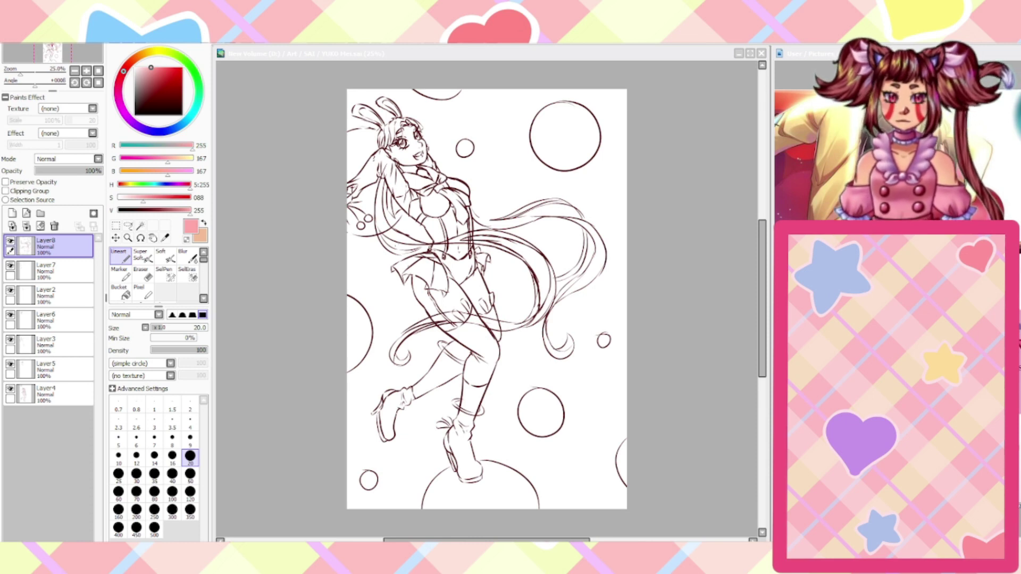
# Erase the standing foot's boot below its ankle folds on Layer4 with the Eraser at size 120
pyautogui.click(16, 387)
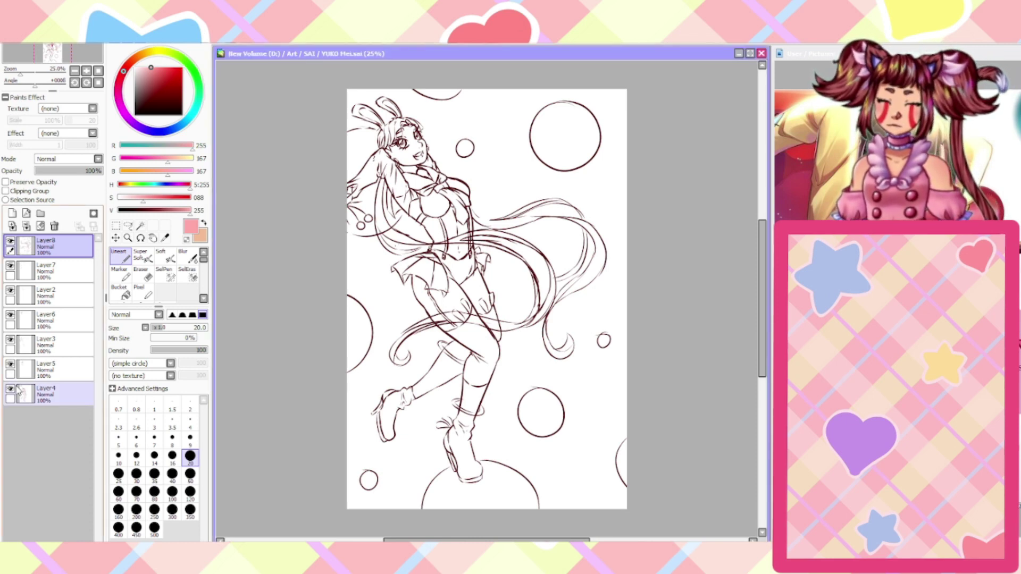
pyautogui.click(32, 395)
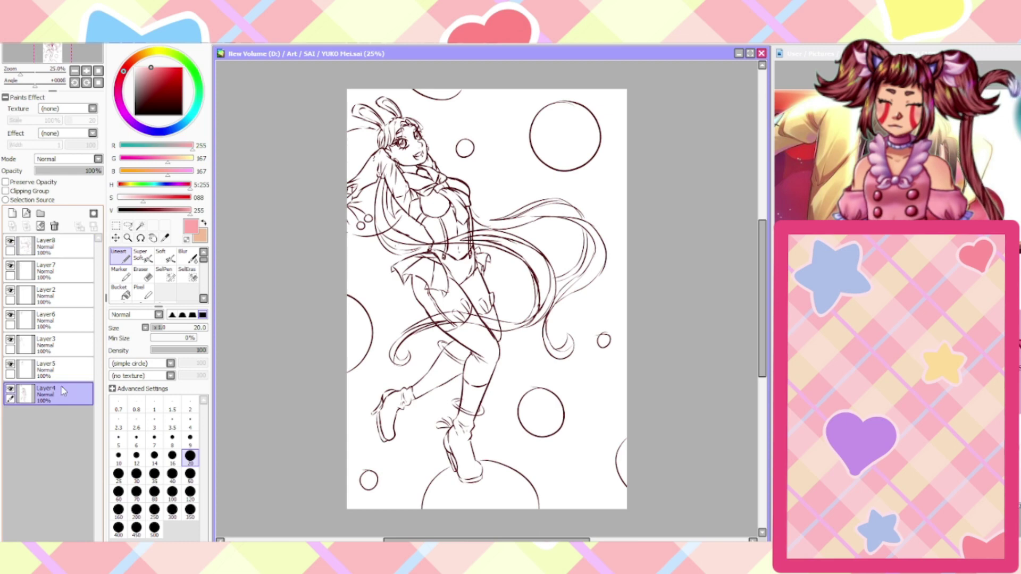
pyautogui.click(150, 273)
pyautogui.scroll(2, 468, 481)
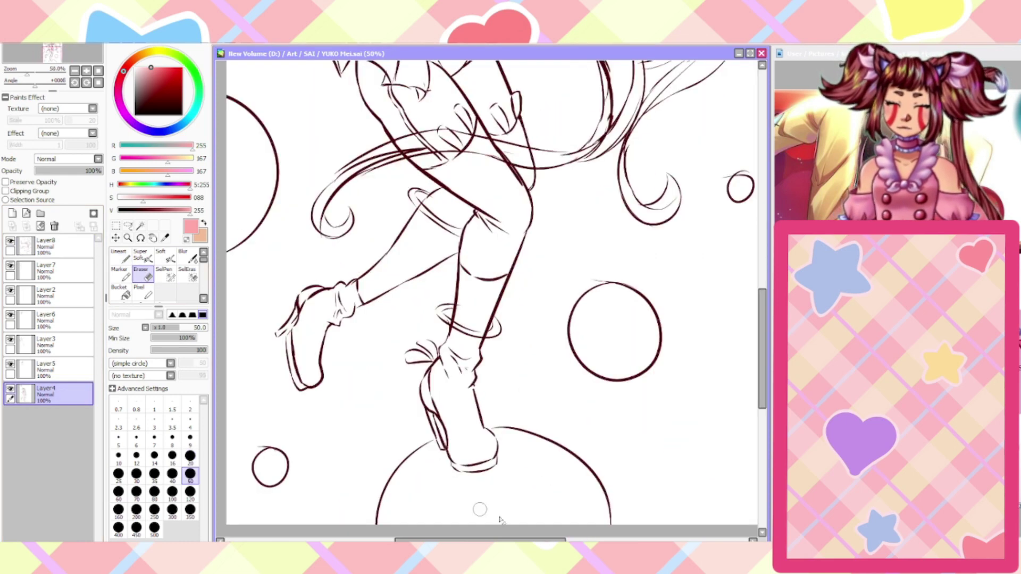
pyautogui.hotkey('ctrl', 'Tab')
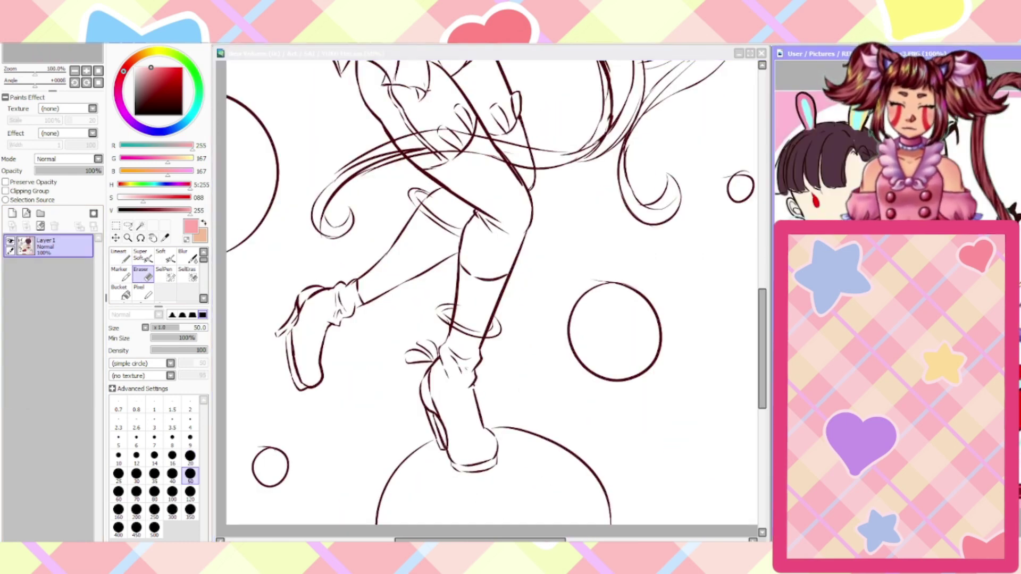
pyautogui.hotkey('ctrl', 'Tab')
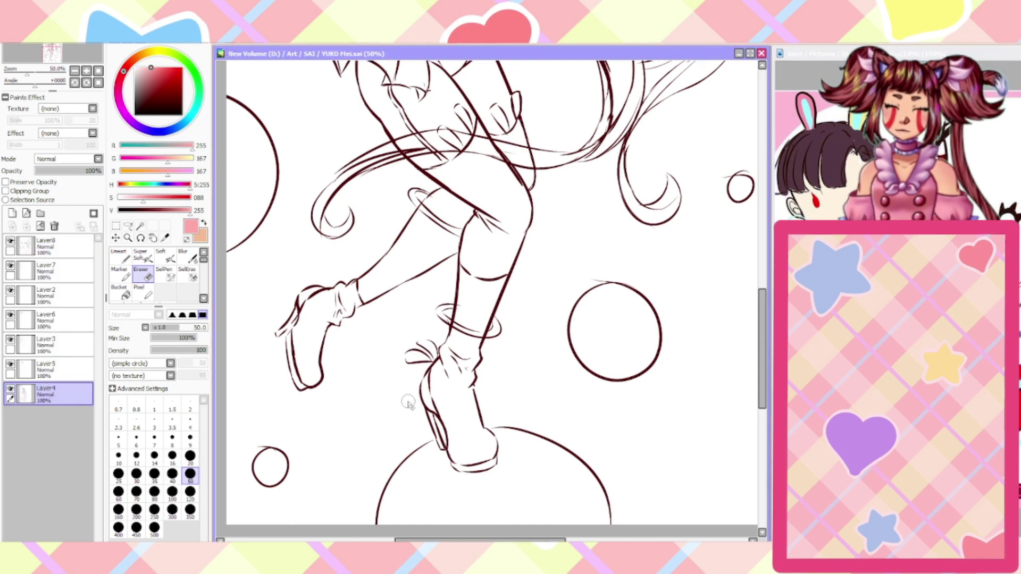
pyautogui.click(189, 491)
pyautogui.moveTo(429, 379)
pyautogui.mouseDown()
pyautogui.moveTo(438, 400)
pyautogui.moveTo(486, 438)
pyautogui.moveTo(488, 488)
pyautogui.moveTo(448, 453)
pyautogui.moveTo(418, 368)
pyautogui.moveTo(430, 401)
pyautogui.mouseUp()
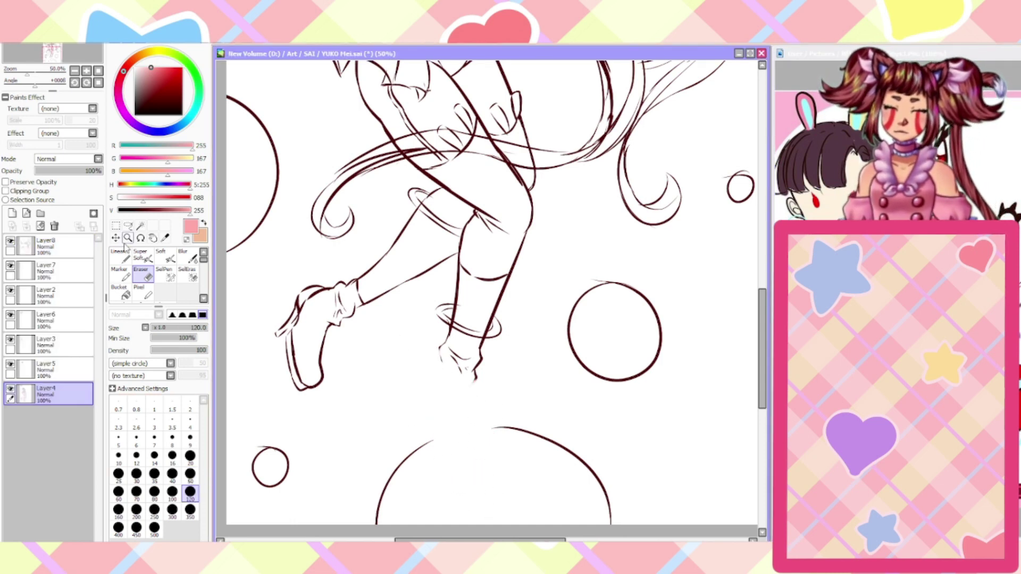
# Redraw the standing boot's outline with the size 20 Lineart brush, sampling the dark red line colour from the raised boot
pyautogui.click(120, 256)
pyautogui.click(126, 211)
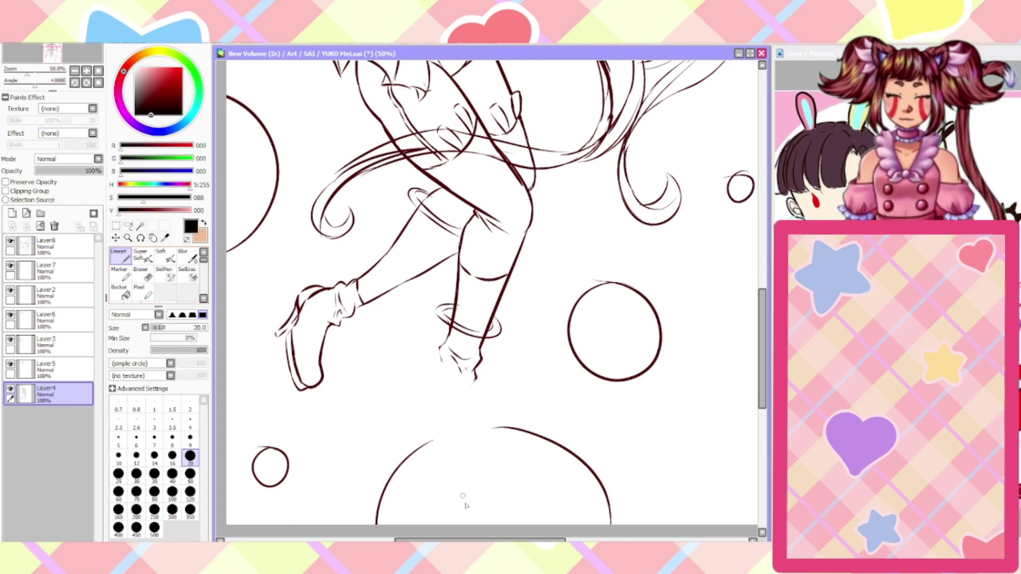
pyautogui.scroll(1, 465, 503)
pyautogui.moveTo(430, 266); pyautogui.dragTo(432, 291)
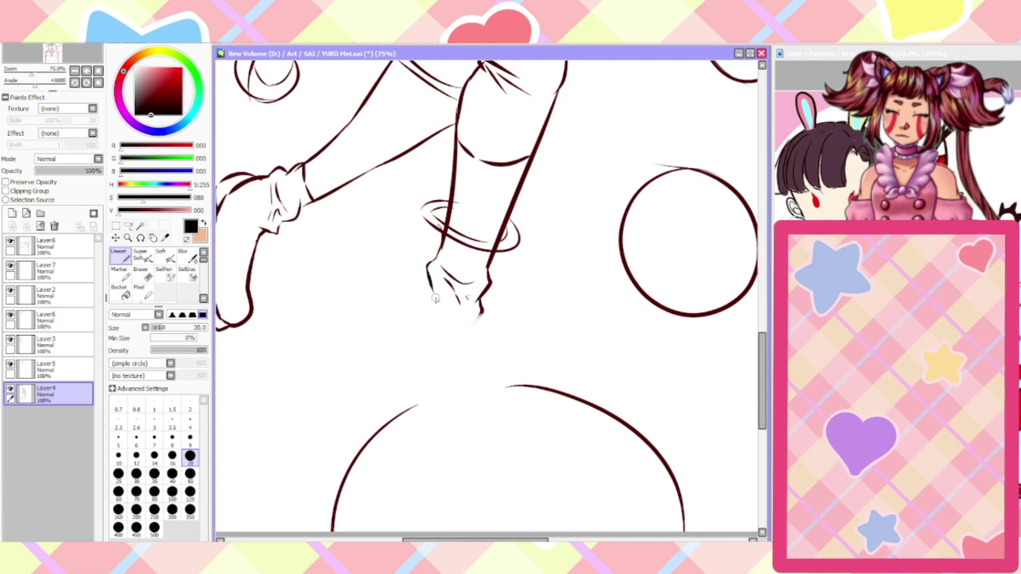
pyautogui.click(166, 238)
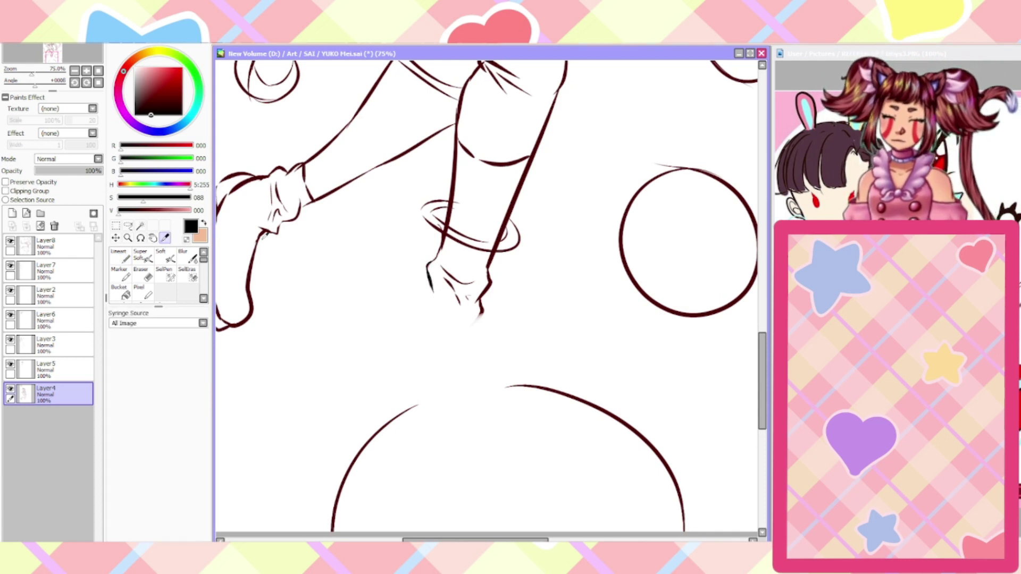
pyautogui.click(264, 227)
pyautogui.click(120, 256)
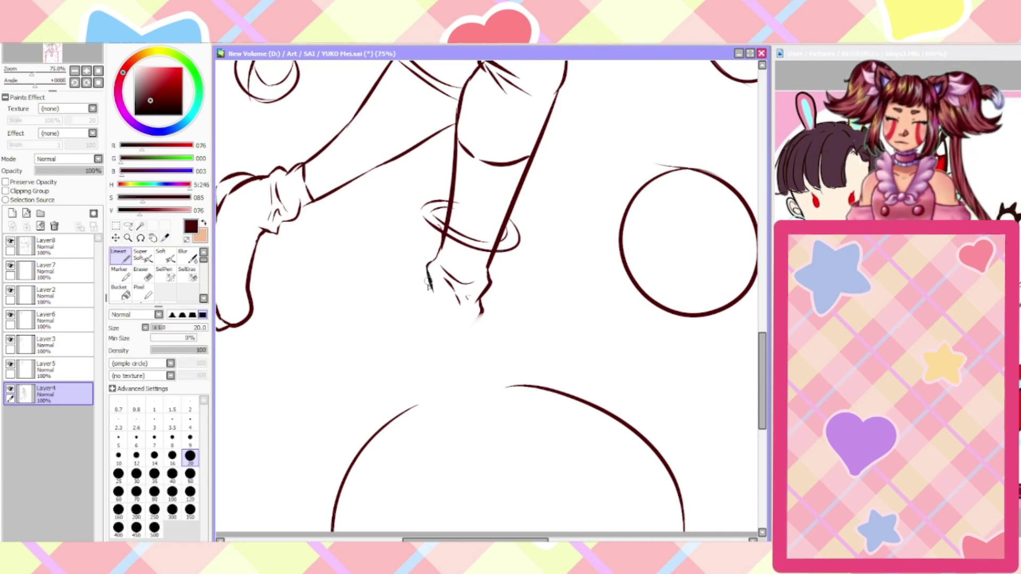
pyautogui.moveTo(429, 284)
pyautogui.mouseDown()
pyautogui.moveTo(404, 335)
pyautogui.moveTo(446, 412)
pyautogui.mouseUp()
pyautogui.moveTo(477, 317)
pyautogui.mouseDown()
pyautogui.moveTo(514, 418)
pyautogui.moveTo(458, 422)
pyautogui.moveTo(445, 410)
pyautogui.mouseUp()
pyautogui.scroll(-3, 404, 460)
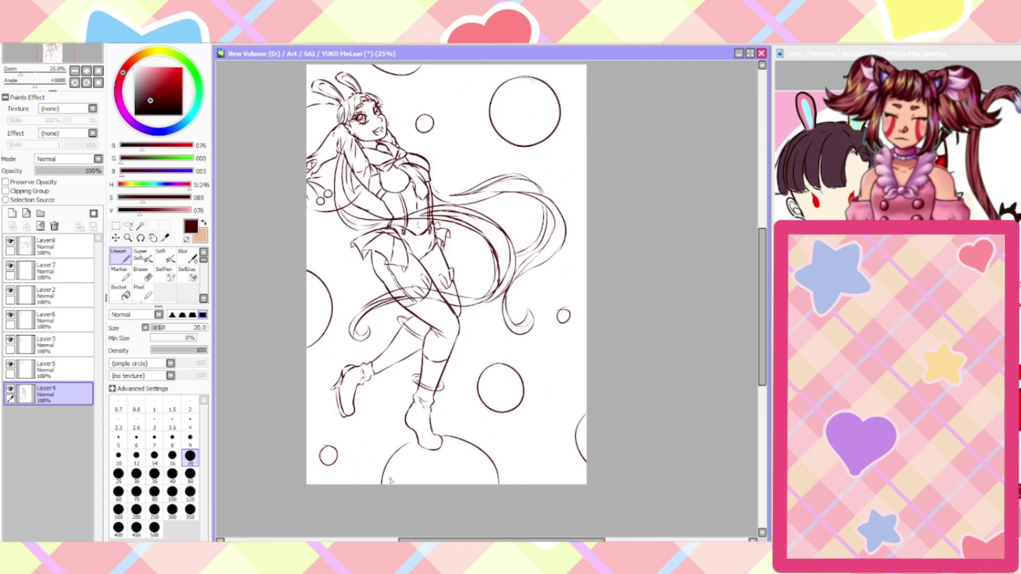
# Draw a platform sole and a high heel under the standing boot
pyautogui.scroll(4, 391, 480)
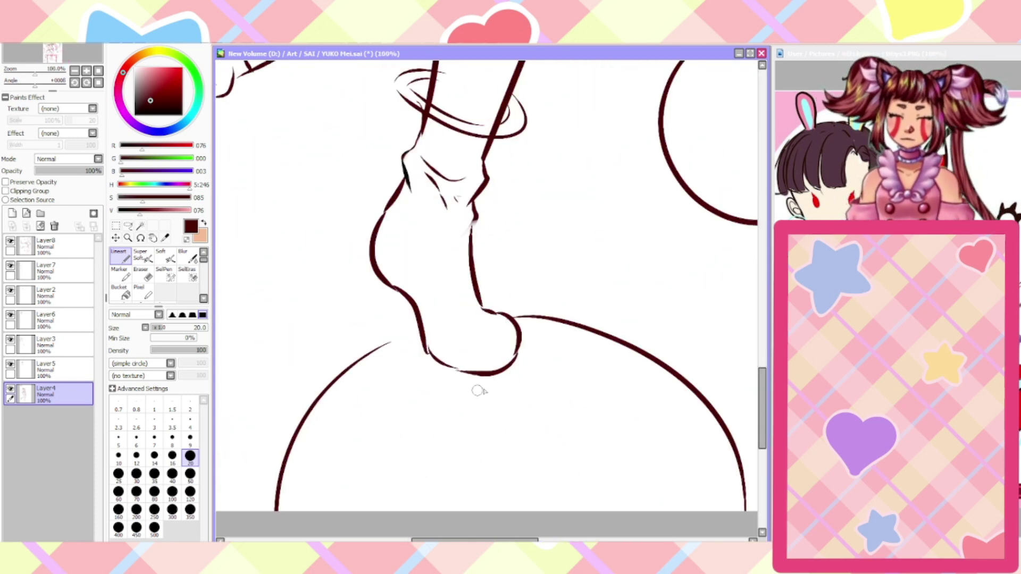
pyautogui.moveTo(513, 355)
pyautogui.mouseDown()
pyautogui.moveTo(465, 389)
pyautogui.moveTo(421, 373)
pyautogui.moveTo(378, 294)
pyautogui.mouseUp()
pyautogui.moveTo(372, 249)
pyautogui.mouseDown()
pyautogui.moveTo(356, 353)
pyautogui.moveTo(373, 362)
pyautogui.moveTo(385, 299)
pyautogui.moveTo(397, 309)
pyautogui.mouseUp()
pyautogui.moveTo(373, 360); pyautogui.dragTo(387, 330)
pyautogui.scroll(-5, 379, 359)
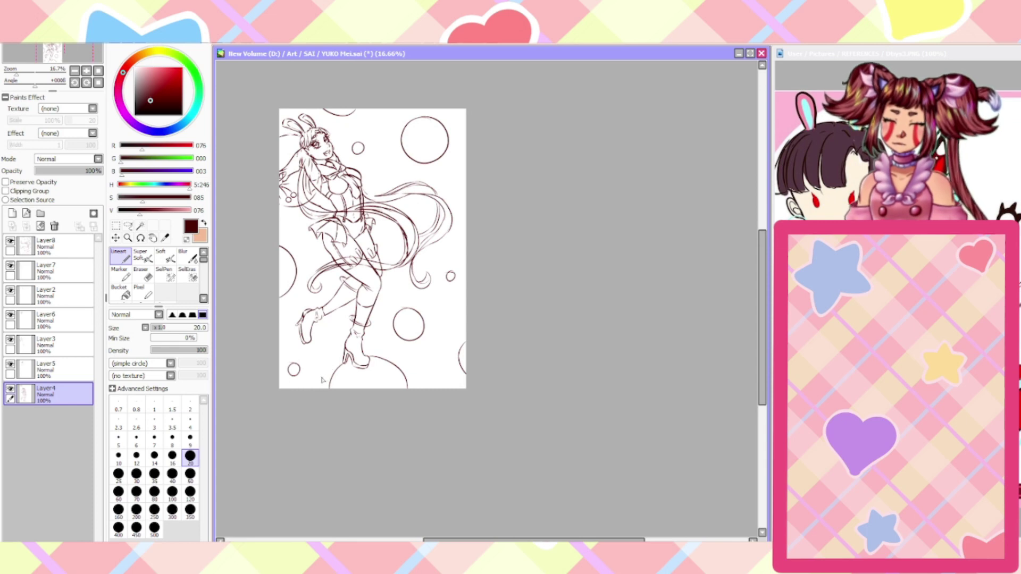
# Close the heel's inner edge and thicken the platform sole lines of the standing boot
pyautogui.scroll(3, 307, 366)
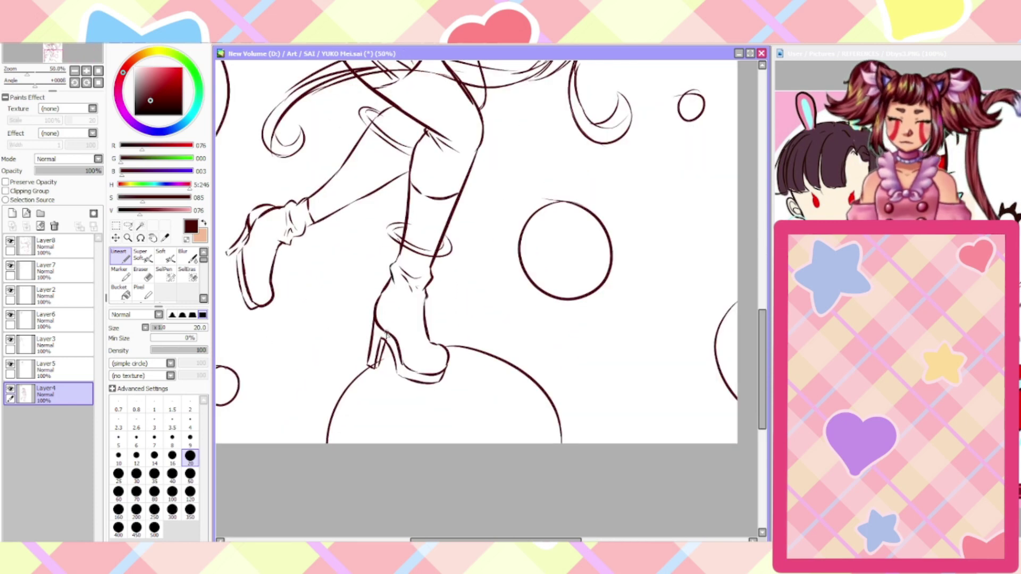
pyautogui.scroll(2, 412, 340)
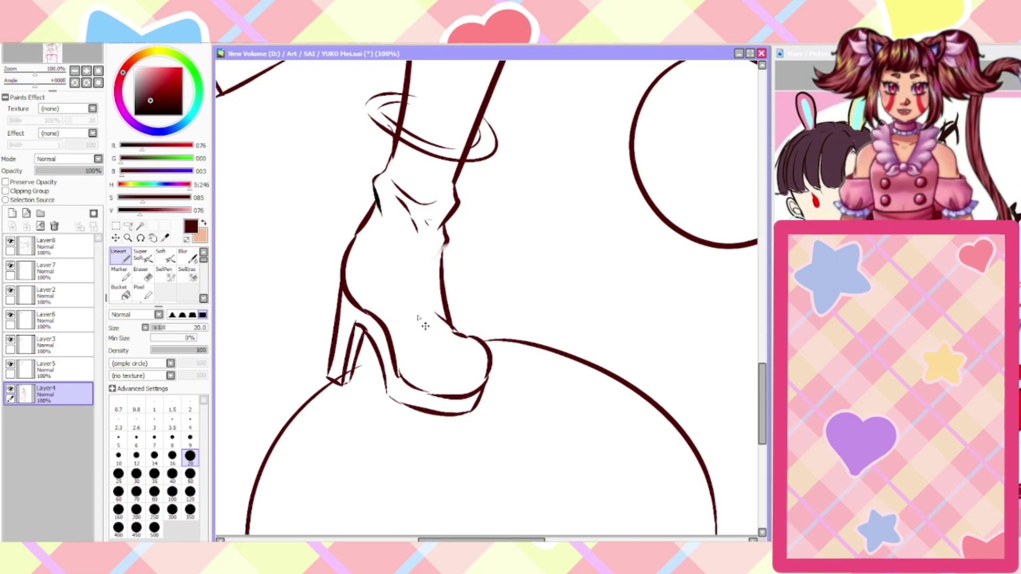
pyautogui.scroll(-2, 319, 357)
pyautogui.scroll(2, 287, 348)
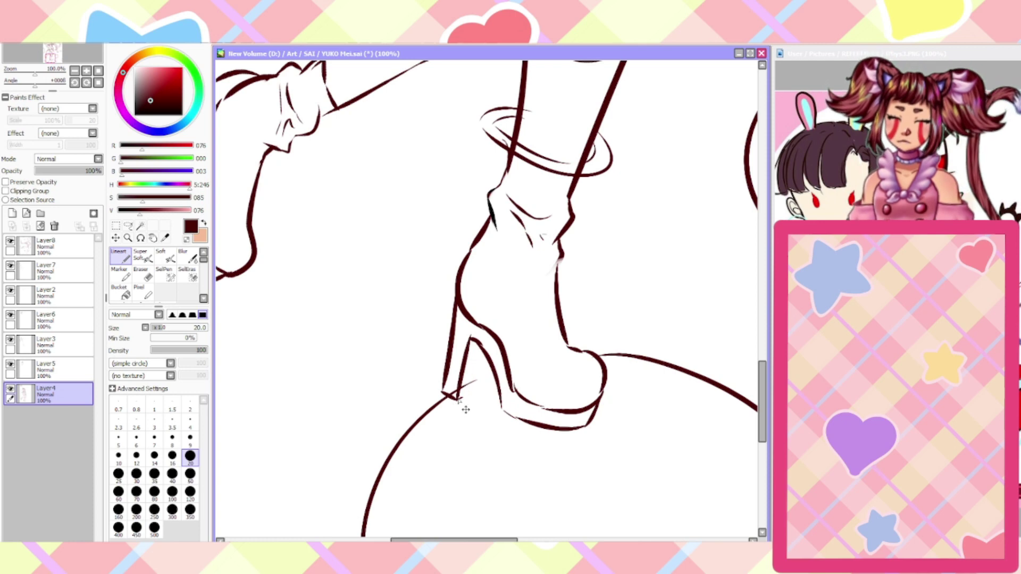
pyautogui.moveTo(462, 394); pyautogui.dragTo(478, 334)
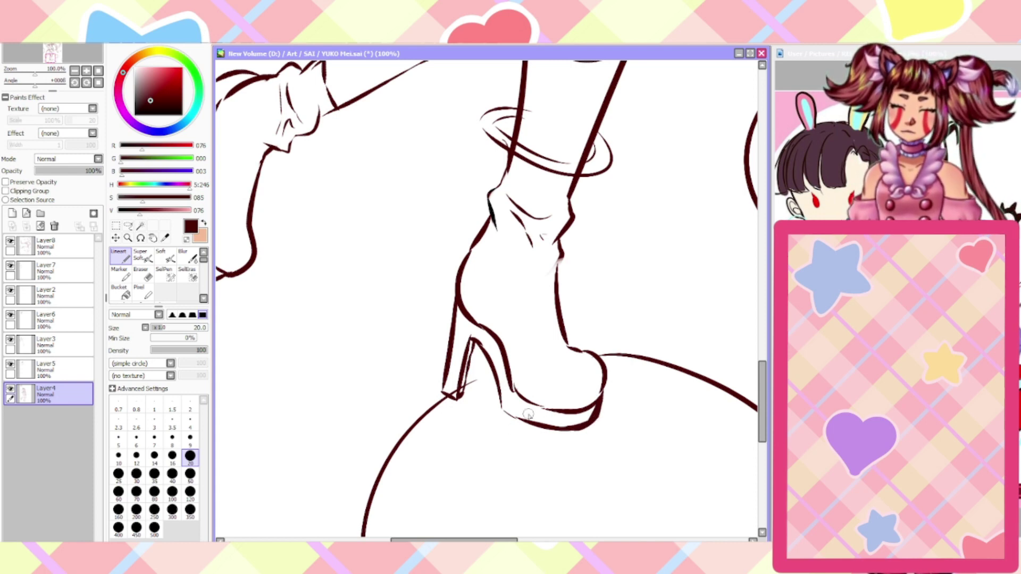
pyautogui.moveTo(596, 398)
pyautogui.mouseDown()
pyautogui.moveTo(525, 404)
pyautogui.moveTo(512, 376)
pyautogui.mouseUp()
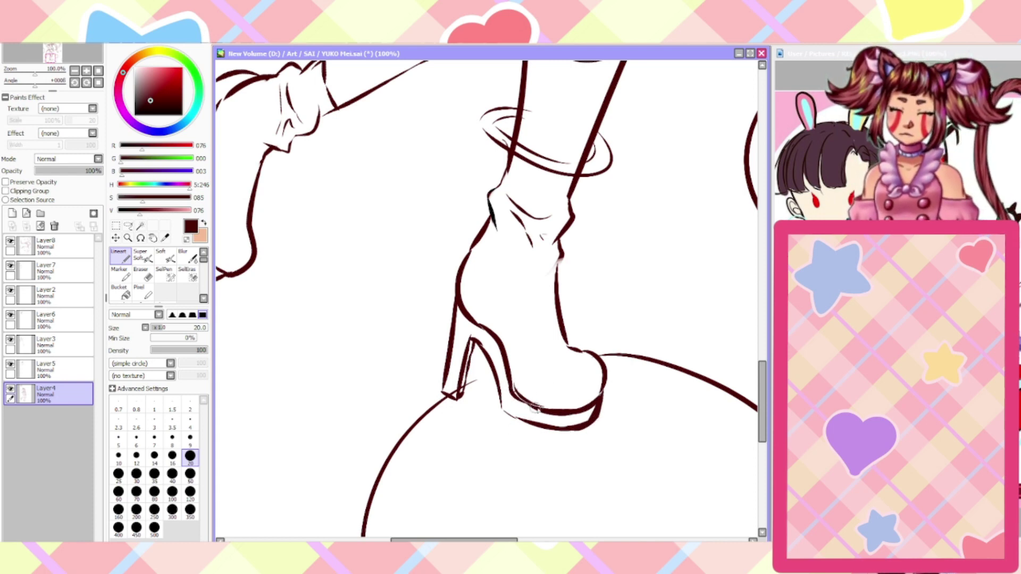
pyautogui.moveTo(536, 409); pyautogui.dragTo(506, 359)
# Set the Eraser to size 50 and add short Lineart crease lines where the standing boot's shaft meets the toe
pyautogui.click(140, 274)
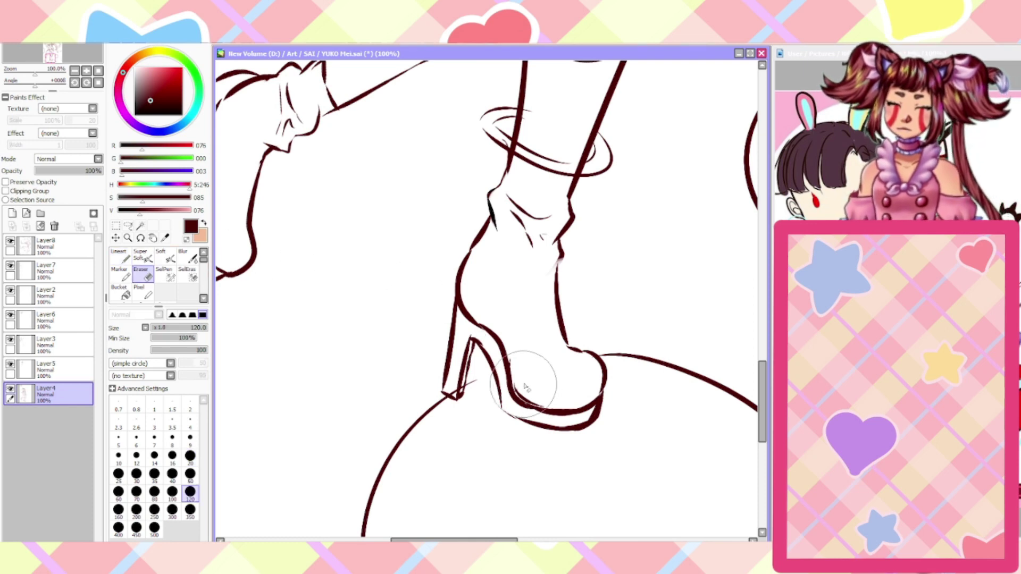
pyautogui.click(190, 473)
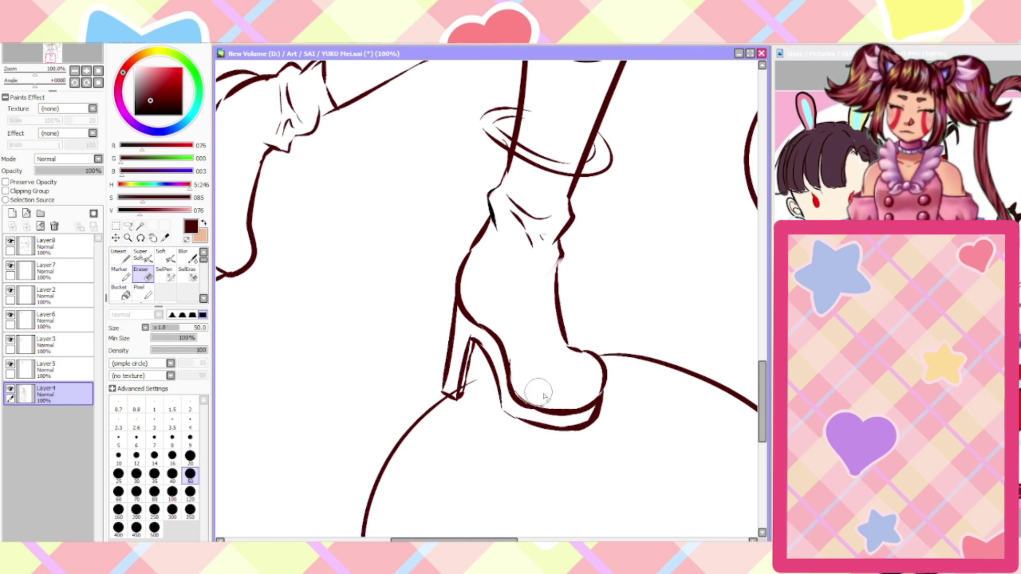
pyautogui.click(121, 257)
pyautogui.moveTo(559, 347)
pyautogui.mouseDown()
pyautogui.moveTo(541, 352)
pyautogui.moveTo(545, 332)
pyautogui.moveTo(533, 325)
pyautogui.mouseUp()
pyautogui.hotkey('ctrl', '0')
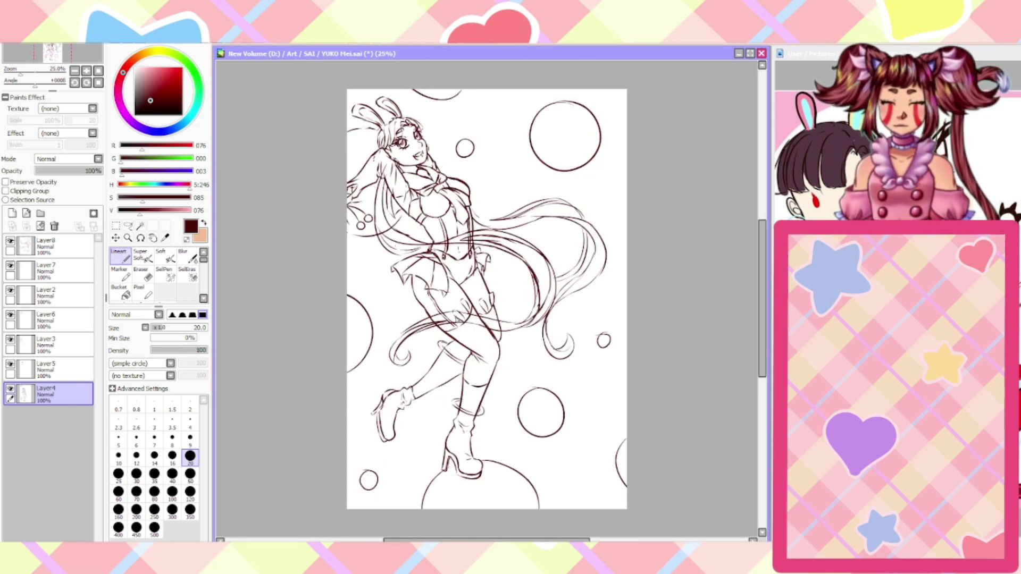
# Erase the heel of the standing boot, keeping the sole and back outline
pyautogui.scroll(4, 455, 492)
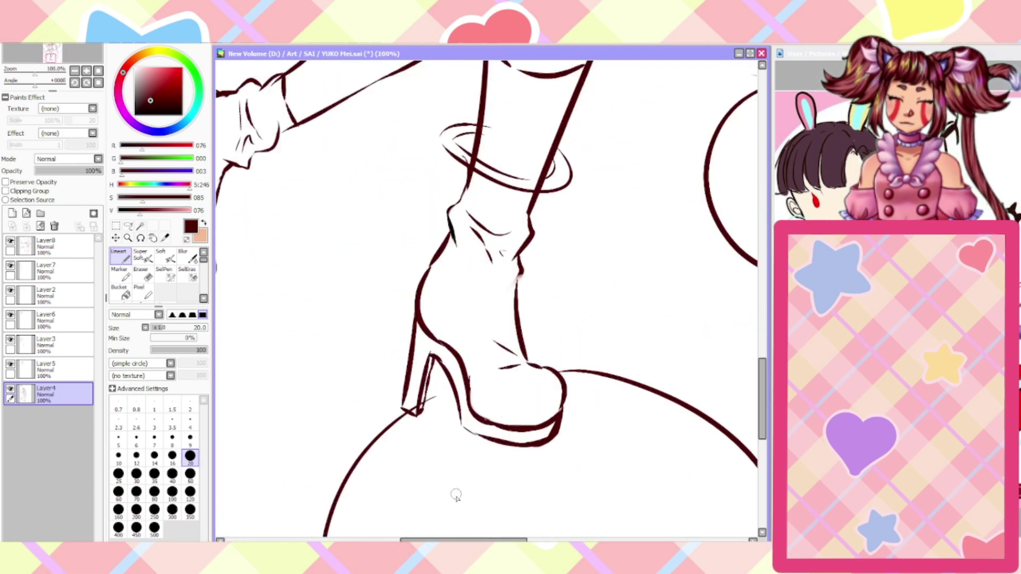
pyautogui.click(141, 273)
pyautogui.scroll(2, 424, 362)
pyautogui.moveTo(422, 359)
pyautogui.mouseDown()
pyautogui.moveTo(410, 342)
pyautogui.moveTo(365, 417)
pyautogui.moveTo(380, 428)
pyautogui.mouseUp()
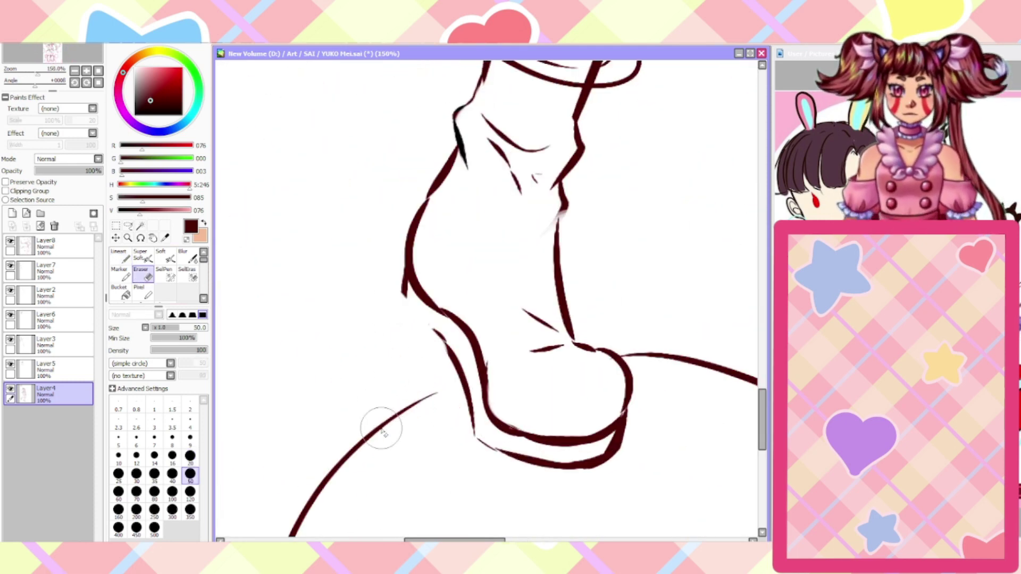
# Redraw the standing boot's heel as a wide, straight block heel and check the figure in a mirrored view
pyautogui.click(119, 256)
pyautogui.moveTo(404, 274); pyautogui.dragTo(414, 410)
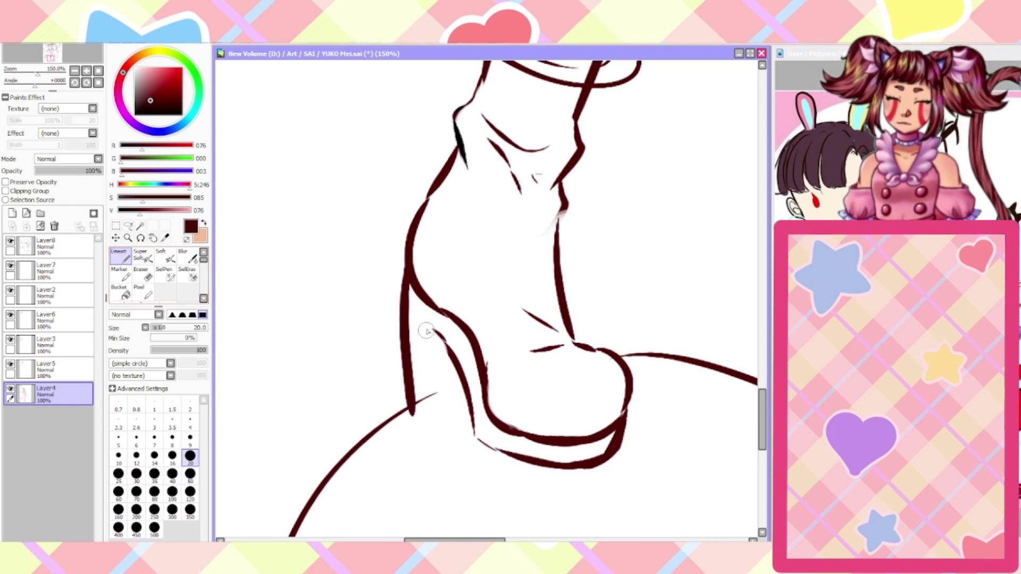
pyautogui.moveTo(425, 328); pyautogui.dragTo(428, 410)
pyautogui.moveTo(426, 348)
pyautogui.mouseDown()
pyautogui.moveTo(428, 431)
pyautogui.moveTo(408, 397)
pyautogui.moveTo(430, 428)
pyautogui.moveTo(440, 417)
pyautogui.moveTo(437, 363)
pyautogui.mouseUp()
pyautogui.hotkey('ctrl', 'z')
pyautogui.hotkey('ctrl', 'z')
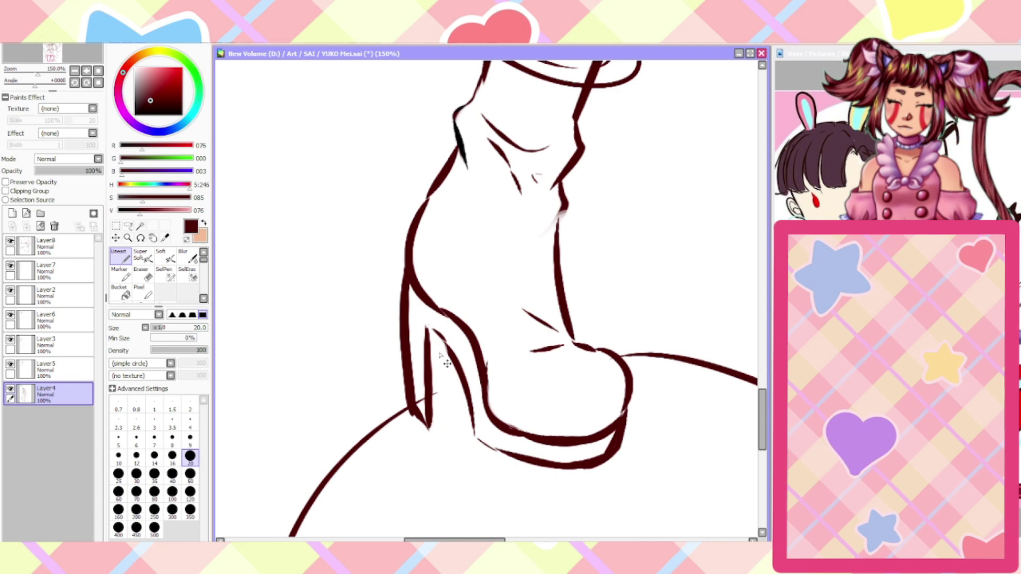
pyautogui.moveTo(429, 425); pyautogui.dragTo(443, 393)
pyautogui.scroll(-5, 443, 396)
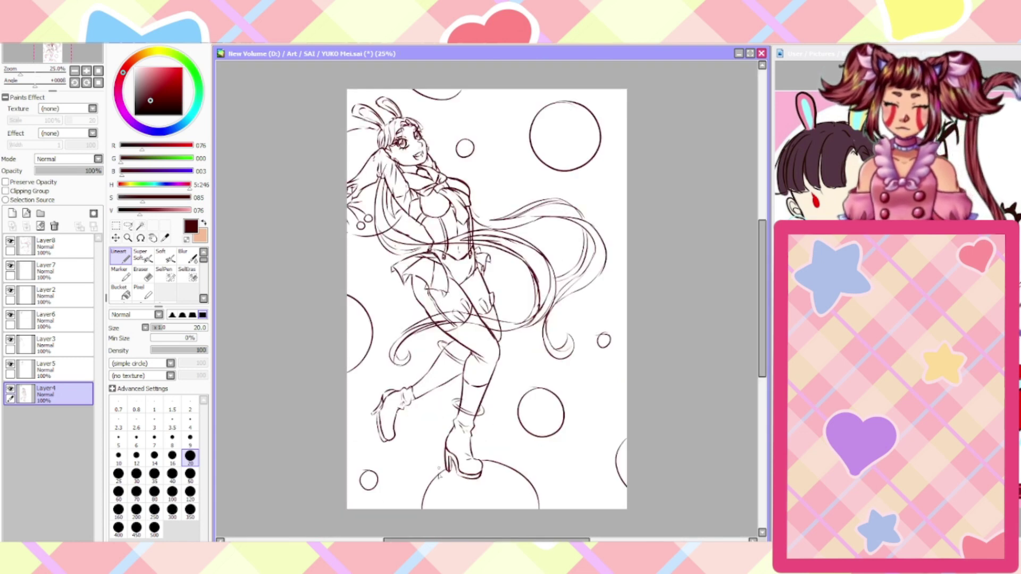
pyautogui.press('h')
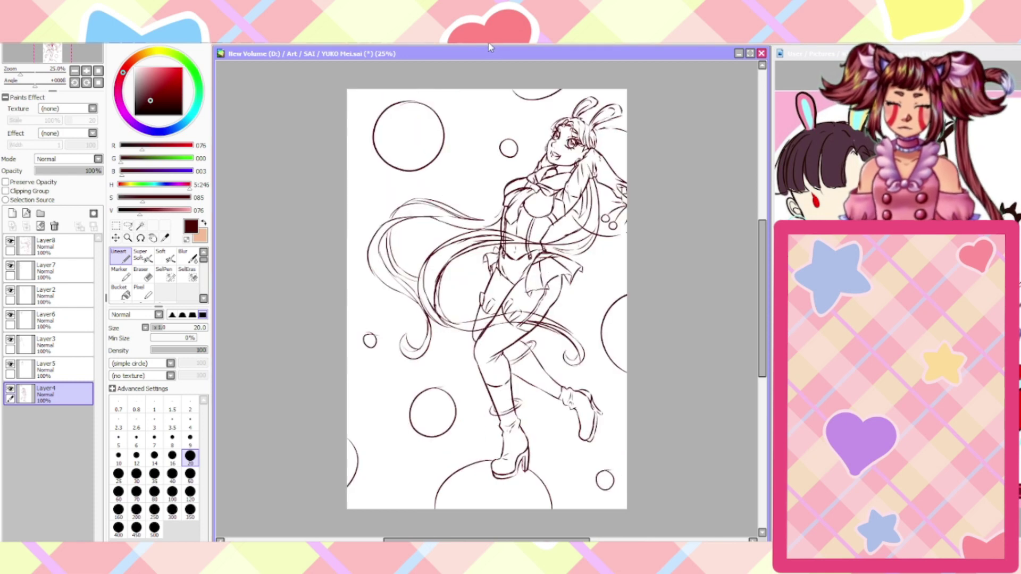
pyautogui.press('h')
# Erase the straight block heel from the standing boot
pyautogui.scroll(5, 439, 475)
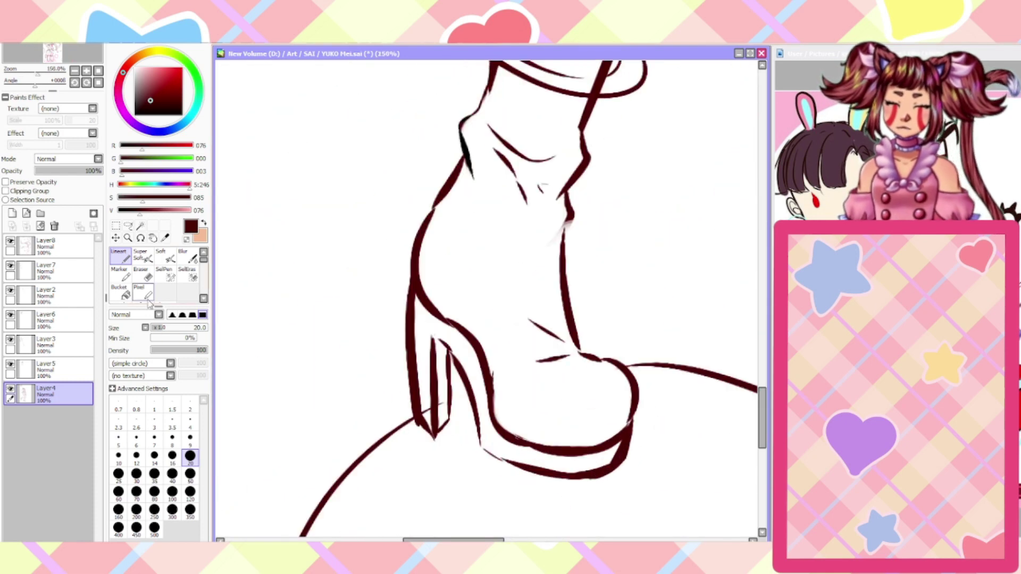
pyautogui.press('e')
pyautogui.moveTo(437, 380)
pyautogui.mouseDown()
pyautogui.moveTo(442, 430)
pyautogui.moveTo(436, 393)
pyautogui.mouseUp()
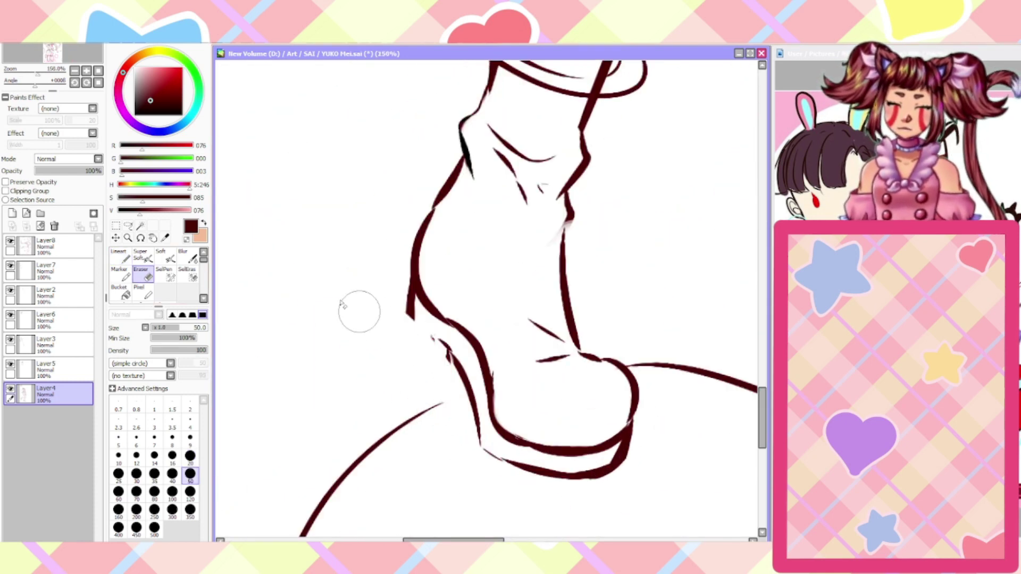
# Redraw the standing boot's heel slanting forward beneath a curved back edge and check the figure in a mirrored view
pyautogui.click(121, 257)
pyautogui.moveTo(447, 351)
pyautogui.mouseDown()
pyautogui.moveTo(422, 331)
pyautogui.moveTo(412, 289)
pyautogui.mouseUp()
pyautogui.moveTo(415, 327)
pyautogui.mouseDown()
pyautogui.moveTo(416, 262)
pyautogui.moveTo(426, 365)
pyautogui.moveTo(417, 320)
pyautogui.moveTo(447, 438)
pyautogui.moveTo(438, 412)
pyautogui.moveTo(455, 433)
pyautogui.moveTo(444, 386)
pyautogui.moveTo(454, 421)
pyautogui.moveTo(435, 346)
pyautogui.moveTo(457, 431)
pyautogui.moveTo(467, 425)
pyautogui.moveTo(460, 362)
pyautogui.moveTo(430, 368)
pyautogui.moveTo(432, 387)
pyautogui.moveTo(410, 307)
pyautogui.moveTo(412, 337)
pyautogui.moveTo(366, 321)
pyautogui.moveTo(318, 281)
pyautogui.moveTo(418, 318)
pyautogui.moveTo(361, 256)
pyautogui.moveTo(424, 294)
pyautogui.mouseUp()
pyautogui.hotkey('ctrl', 'z')
pyautogui.click(146, 278)
pyautogui.click(122, 261)
pyautogui.moveTo(426, 339)
pyautogui.mouseDown()
pyautogui.moveTo(410, 315)
pyautogui.moveTo(417, 334)
pyautogui.moveTo(405, 291)
pyautogui.moveTo(418, 336)
pyautogui.moveTo(407, 261)
pyautogui.mouseUp()
pyautogui.moveTo(406, 296); pyautogui.dragTo(427, 231)
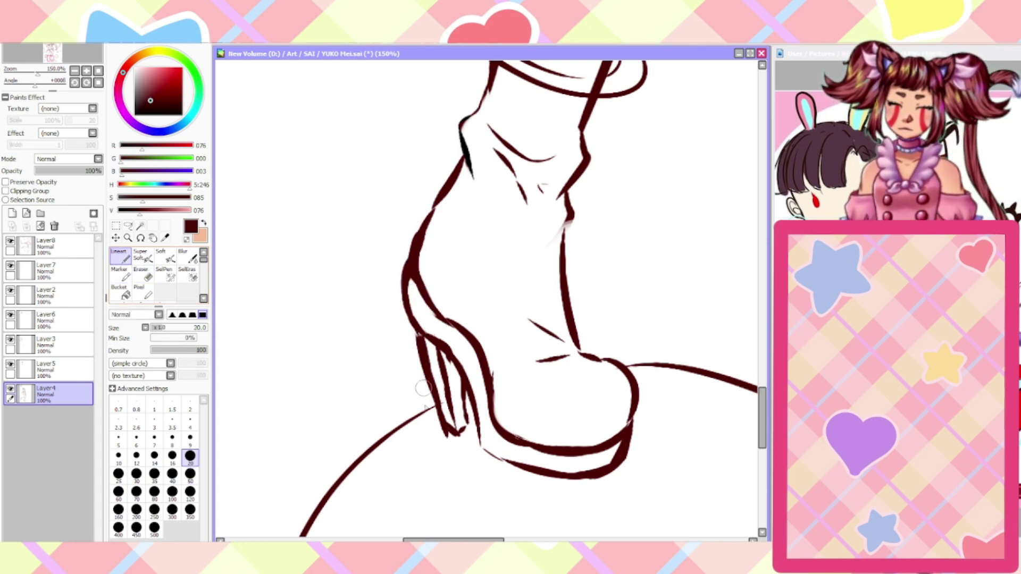
pyautogui.press('Home')
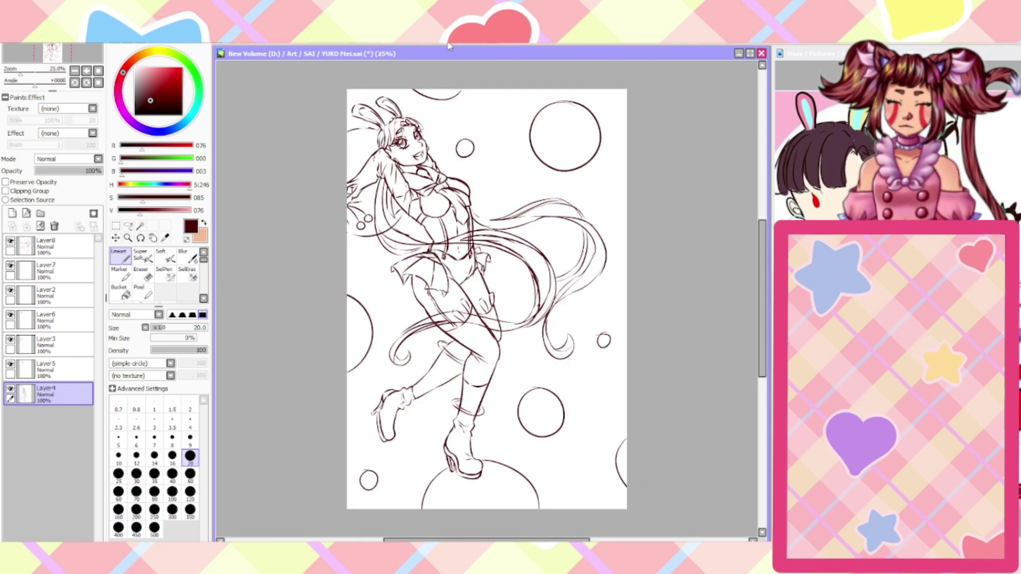
pyautogui.press('h')
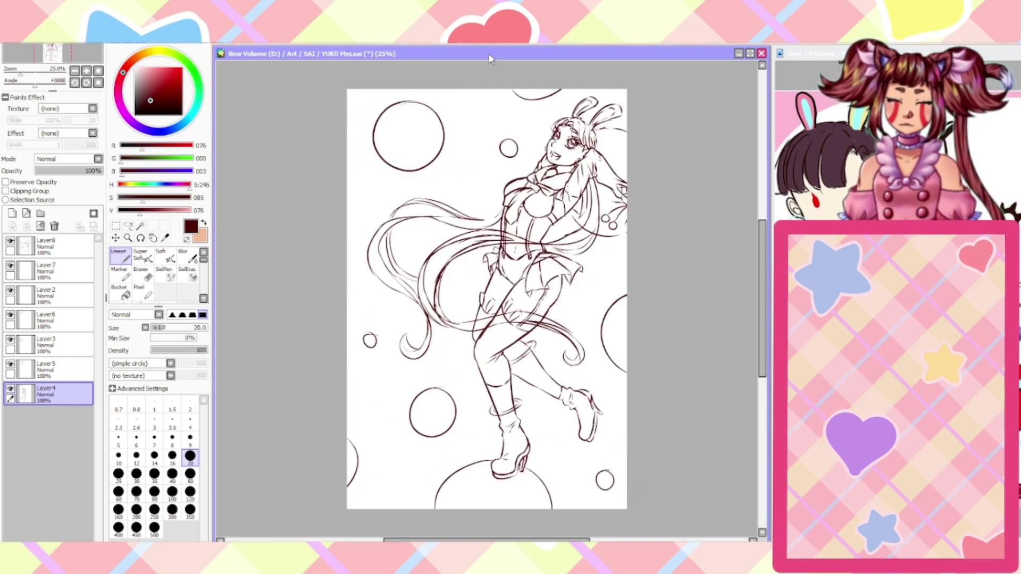
pyautogui.press('h')
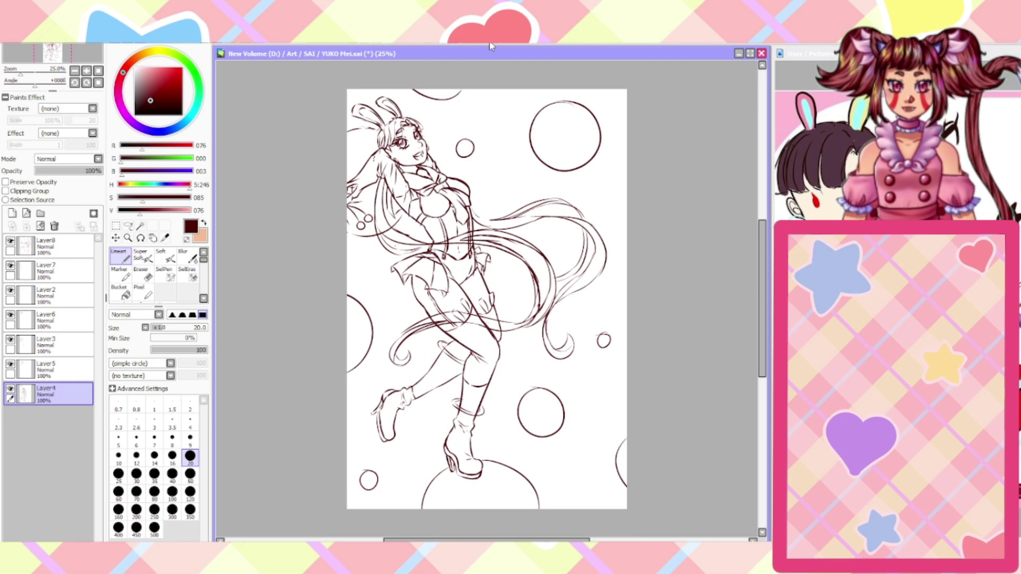
# Erase the foot, sole and heel of the raised boot below its crumpled ankle cuff
pyautogui.scroll(4, 431, 472)
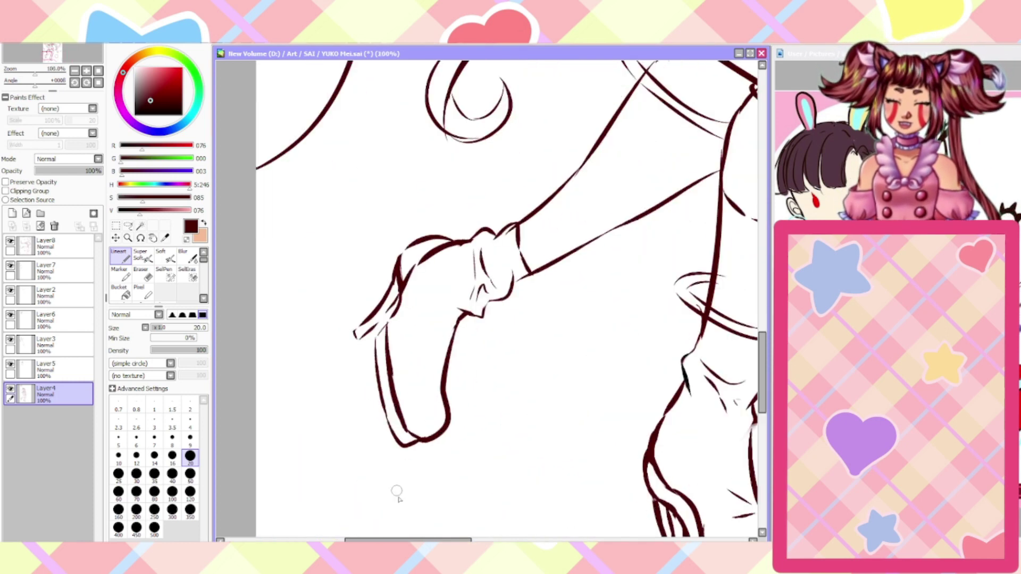
pyautogui.press('Delete')
pyautogui.press('Delete')
pyautogui.press('Delete')
pyautogui.press('Delete')
pyautogui.press('Delete')
pyautogui.press('Delete')
pyautogui.press('Delete')
pyautogui.press('Delete')
pyautogui.press('Delete')
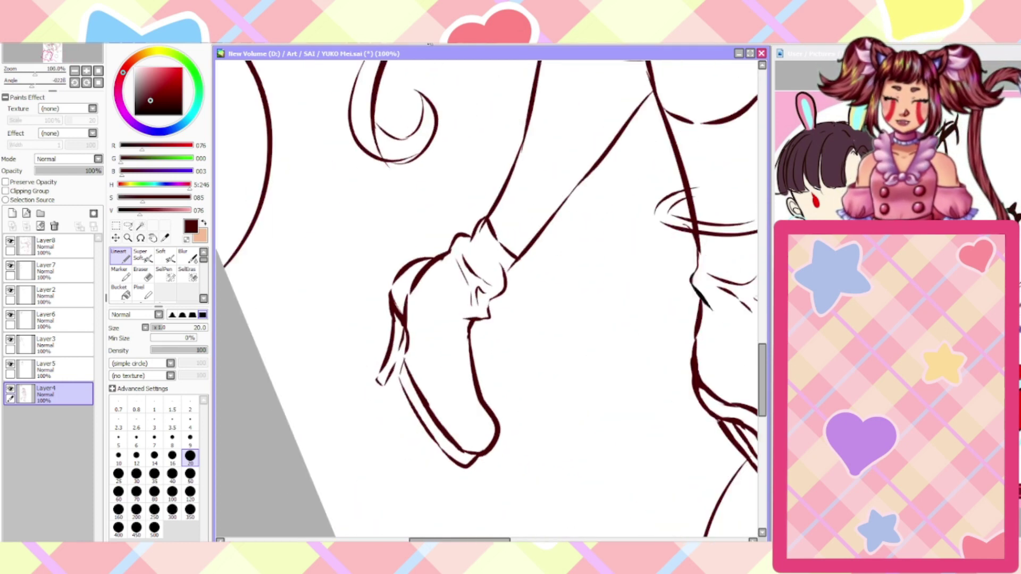
pyautogui.scroll(1, 562, 518)
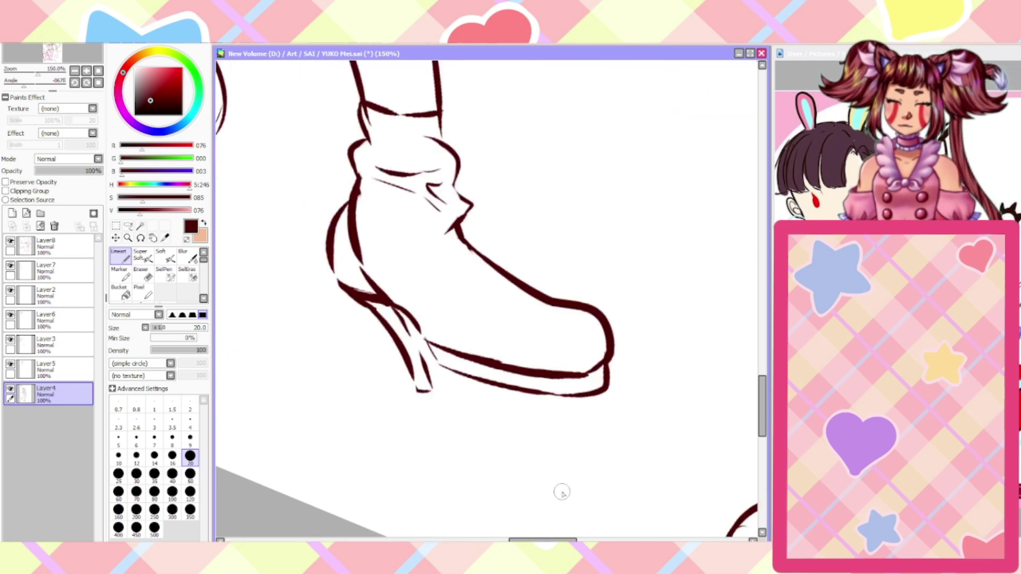
pyautogui.press('e')
pyautogui.moveTo(345, 202)
pyautogui.mouseDown()
pyautogui.moveTo(400, 340)
pyautogui.moveTo(431, 354)
pyautogui.moveTo(458, 331)
pyautogui.moveTo(465, 252)
pyautogui.moveTo(518, 282)
pyautogui.moveTo(535, 271)
pyautogui.moveTo(567, 326)
pyautogui.moveTo(537, 406)
pyautogui.mouseUp()
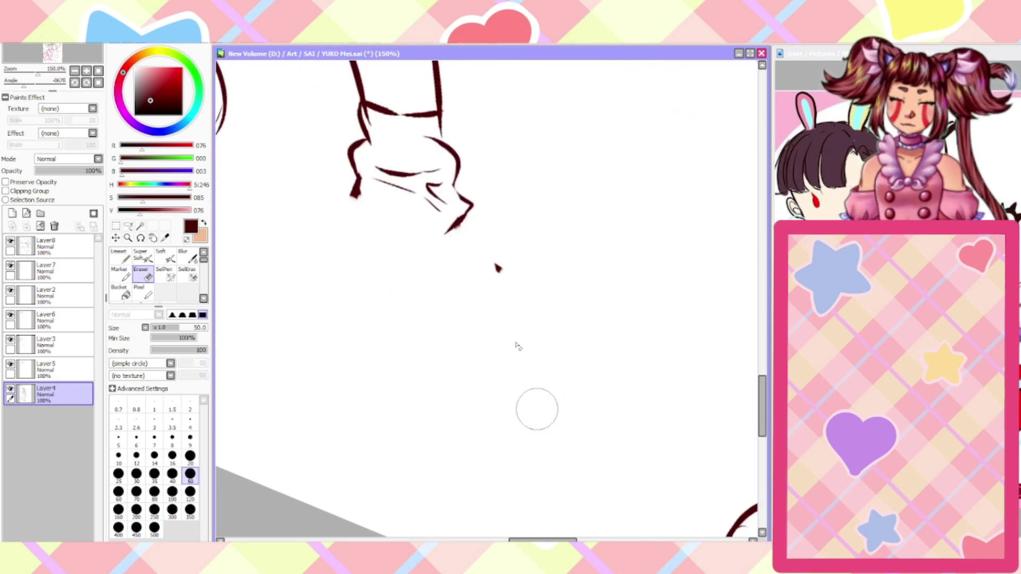
# Redraw the raised boot's foot from the ankle cuff with a curved back, arched underside and small rounded toe
pyautogui.press('n')
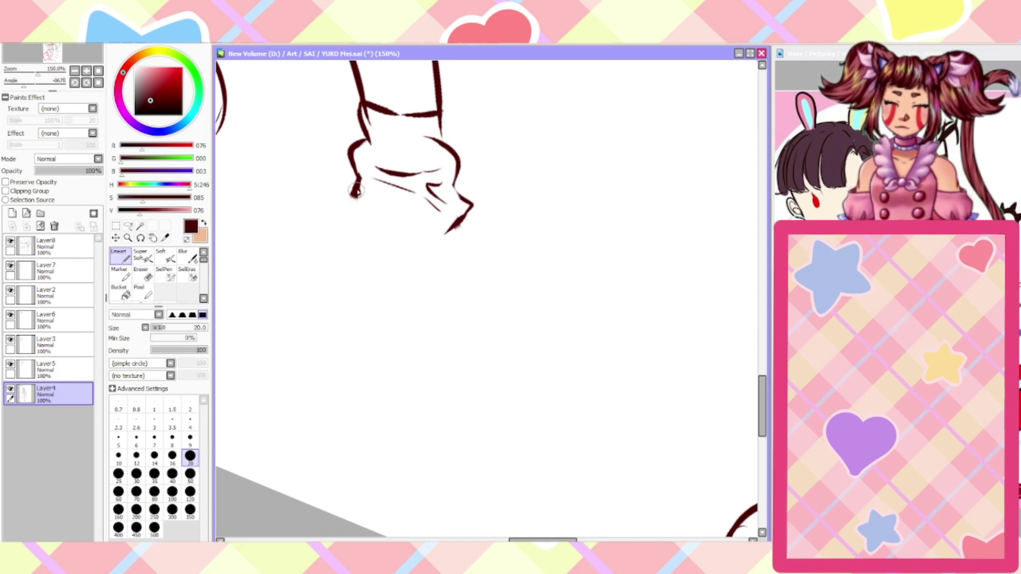
pyautogui.moveTo(355, 183)
pyautogui.mouseDown()
pyautogui.moveTo(325, 297)
pyautogui.moveTo(340, 347)
pyautogui.moveTo(439, 420)
pyautogui.mouseUp()
pyautogui.moveTo(456, 226)
pyautogui.mouseDown()
pyautogui.moveTo(502, 360)
pyautogui.moveTo(540, 376)
pyautogui.moveTo(542, 417)
pyautogui.moveTo(451, 428)
pyautogui.moveTo(426, 404)
pyautogui.mouseUp()
pyautogui.press('Home')
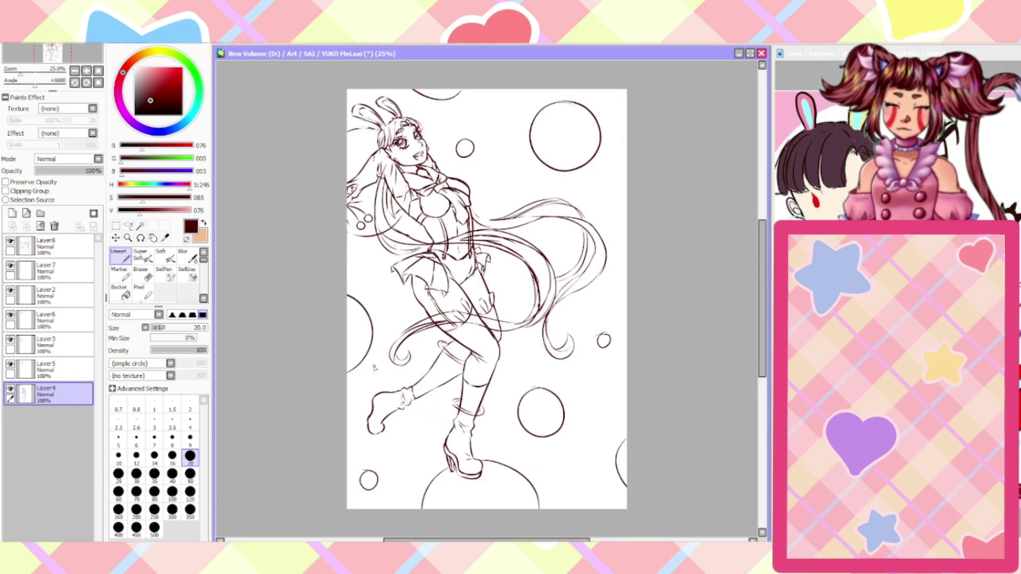
# Add a thin platform sole along the raised boot's underside and a short, narrow block heel at the back
pyautogui.scroll(4, 374, 368)
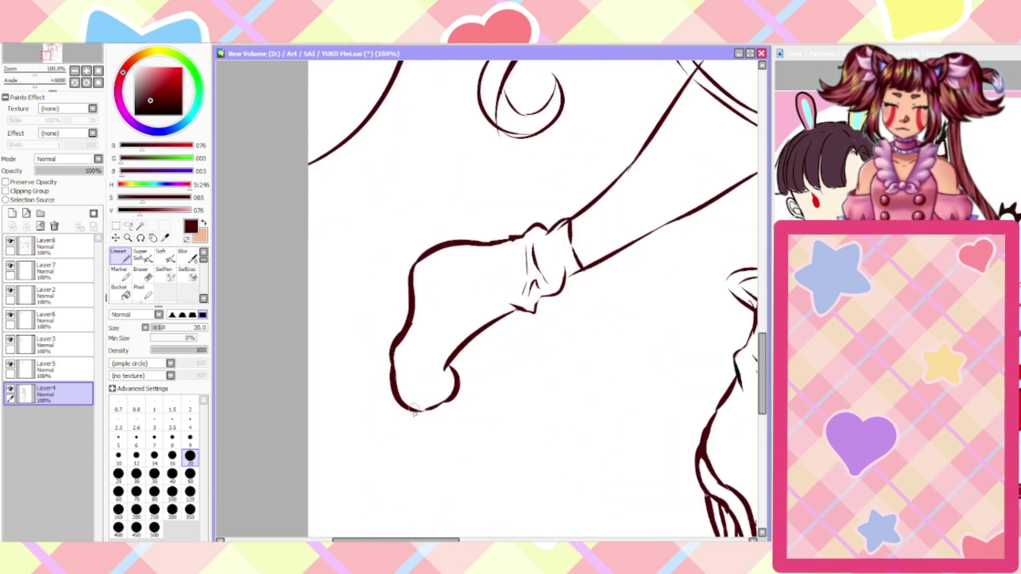
pyautogui.moveTo(425, 408)
pyautogui.mouseDown()
pyautogui.moveTo(392, 412)
pyautogui.moveTo(380, 365)
pyautogui.moveTo(382, 380)
pyautogui.moveTo(383, 335)
pyautogui.moveTo(413, 263)
pyautogui.mouseUp()
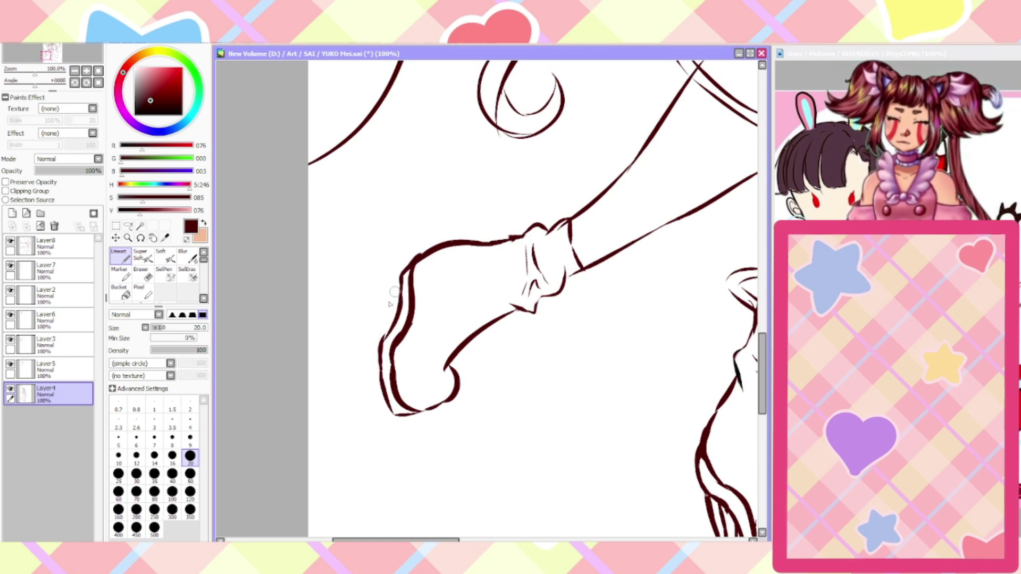
pyautogui.click(1018, 340)
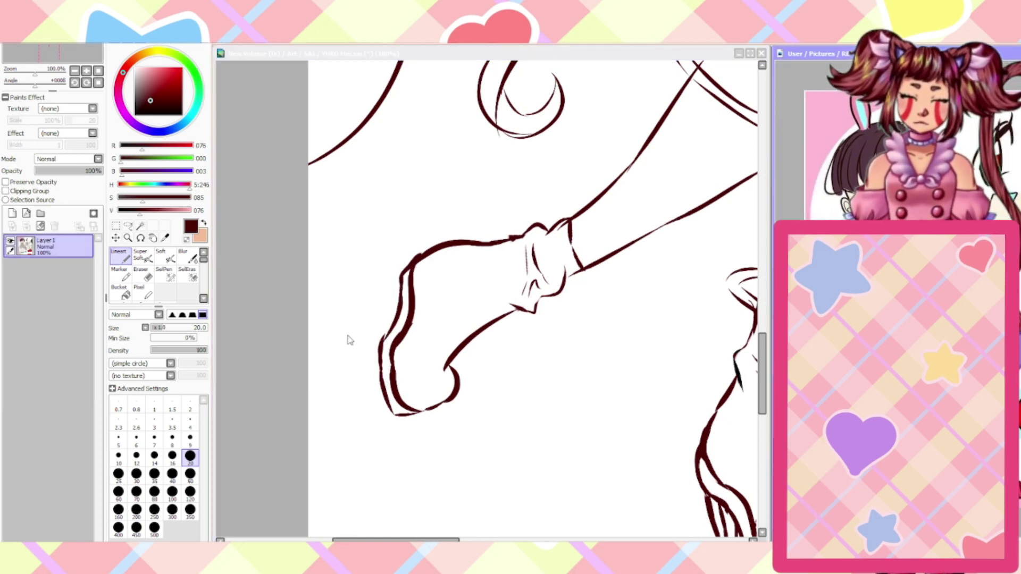
pyautogui.click(275, 354)
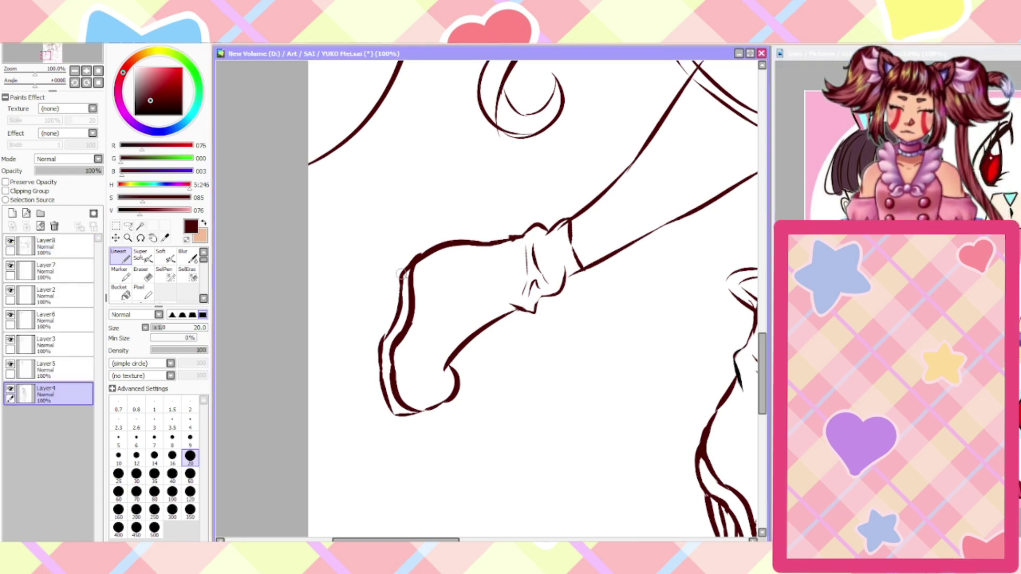
pyautogui.moveTo(412, 264); pyautogui.dragTo(369, 304)
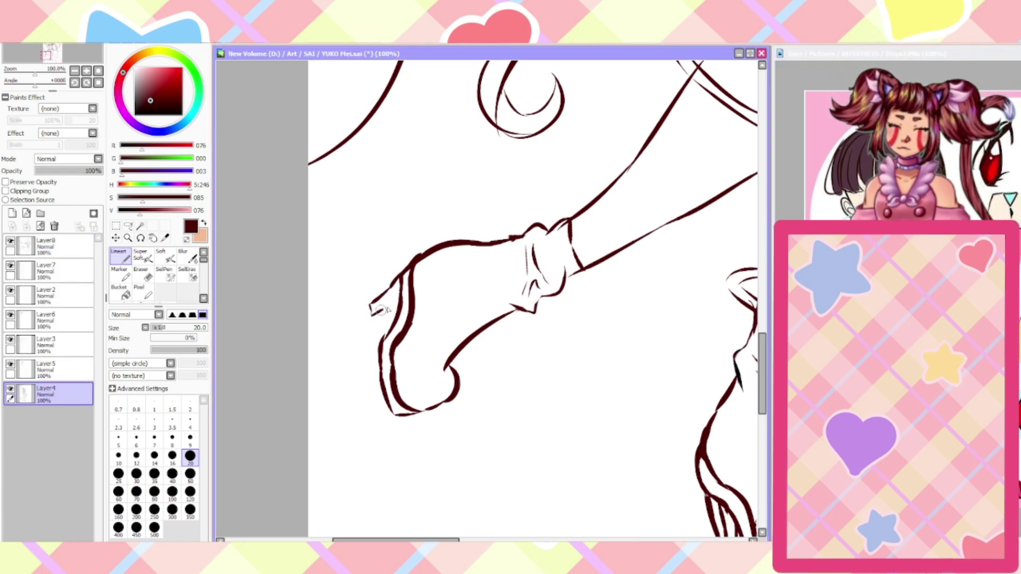
pyautogui.scroll(-4, 394, 318)
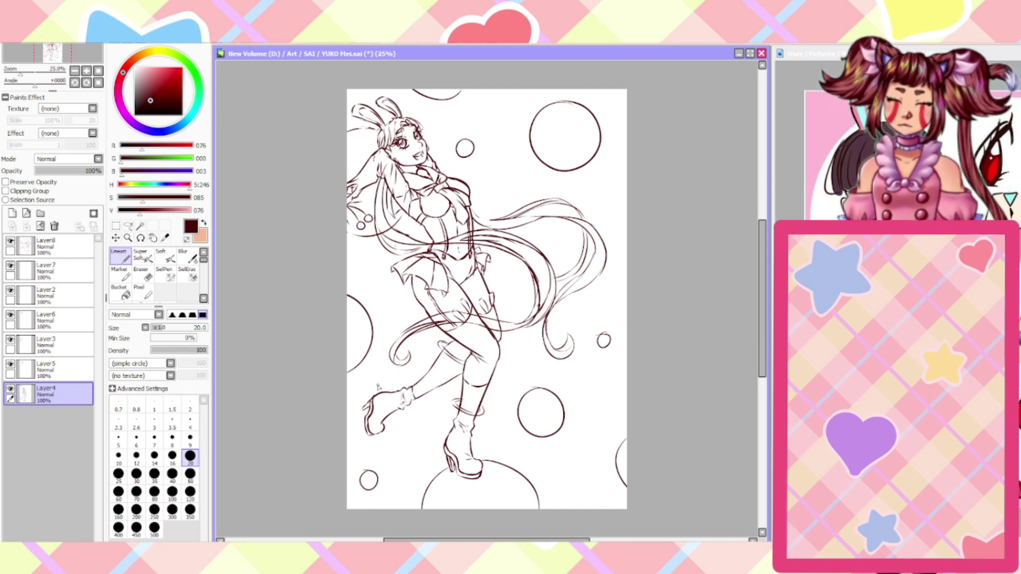
# Draw an inner curve from the standing boot's sole up to its back edge and erase the old inner sole line with a size 20 eraser
pyautogui.scroll(3, 347, 458)
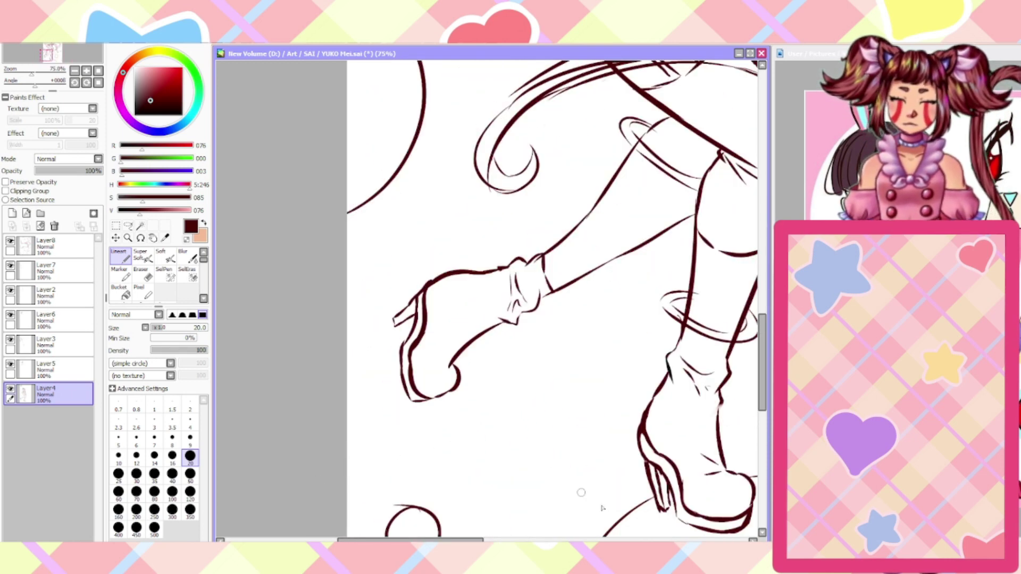
pyautogui.scroll(2, 616, 504)
pyautogui.scroll(1, 715, 531)
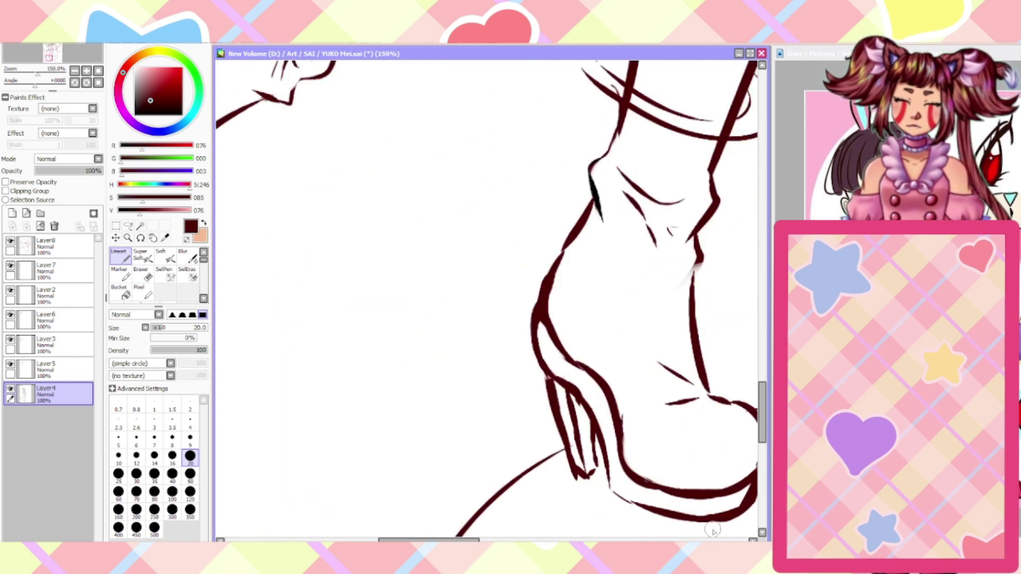
pyautogui.moveTo(608, 429)
pyautogui.mouseDown()
pyautogui.moveTo(578, 355)
pyautogui.moveTo(578, 290)
pyautogui.moveTo(551, 243)
pyautogui.mouseUp()
pyautogui.click(141, 274)
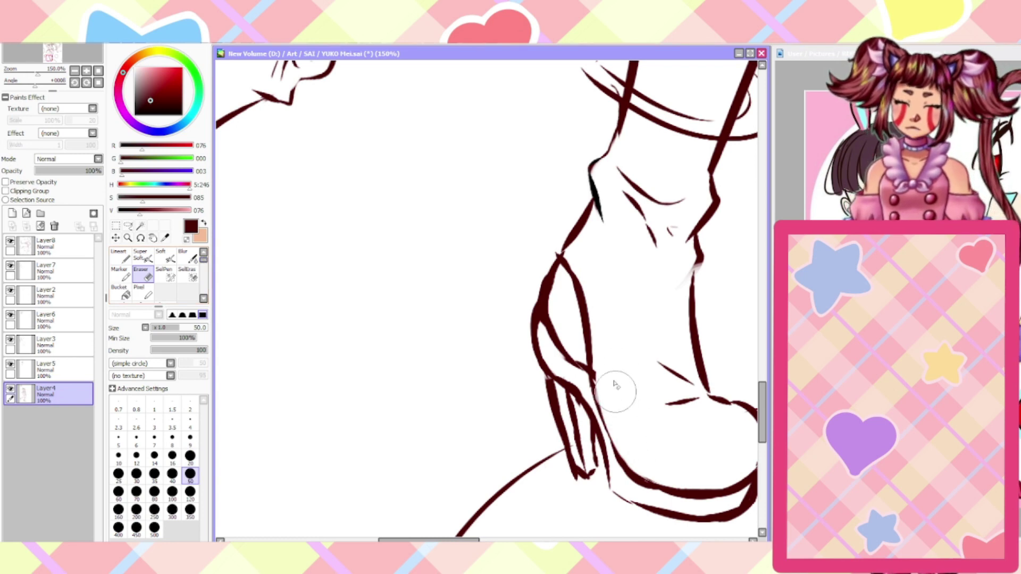
pyautogui.click(189, 455)
pyautogui.moveTo(582, 321)
pyautogui.mouseDown()
pyautogui.moveTo(563, 354)
pyautogui.moveTo(577, 369)
pyautogui.moveTo(550, 295)
pyautogui.moveTo(559, 356)
pyautogui.mouseUp()
pyautogui.scroll(-4, 559, 355)
pyautogui.scroll(-2, 503, 366)
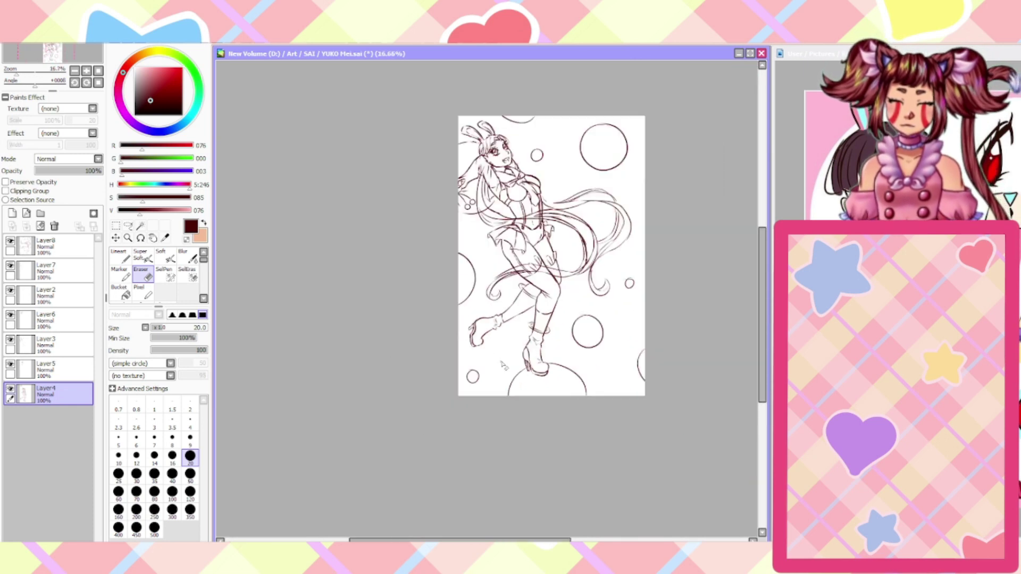
# Replace the standing boot's inner heel curve with a thicker one running closer to the back edge
pyautogui.scroll(6, 537, 357)
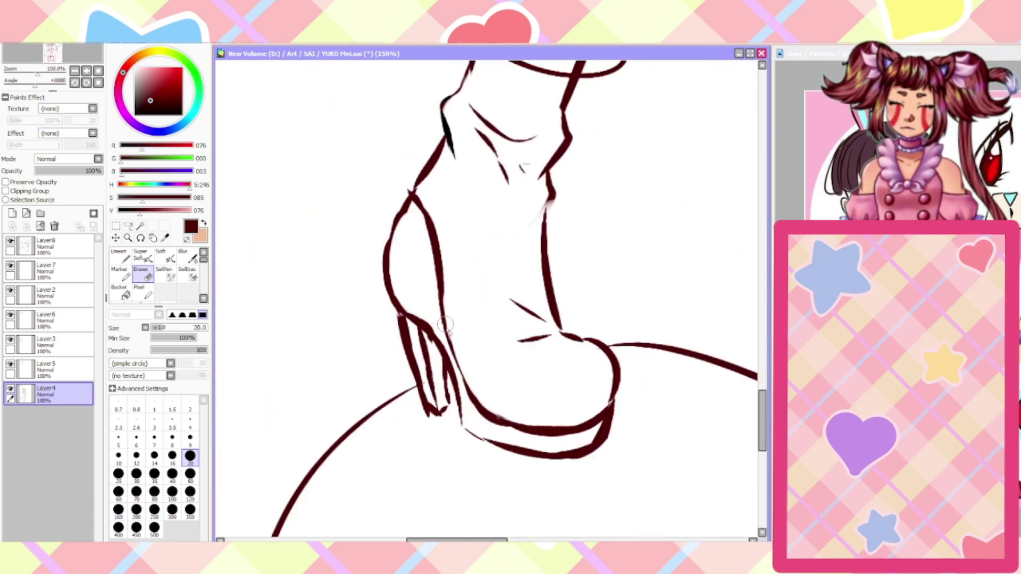
pyautogui.click(124, 257)
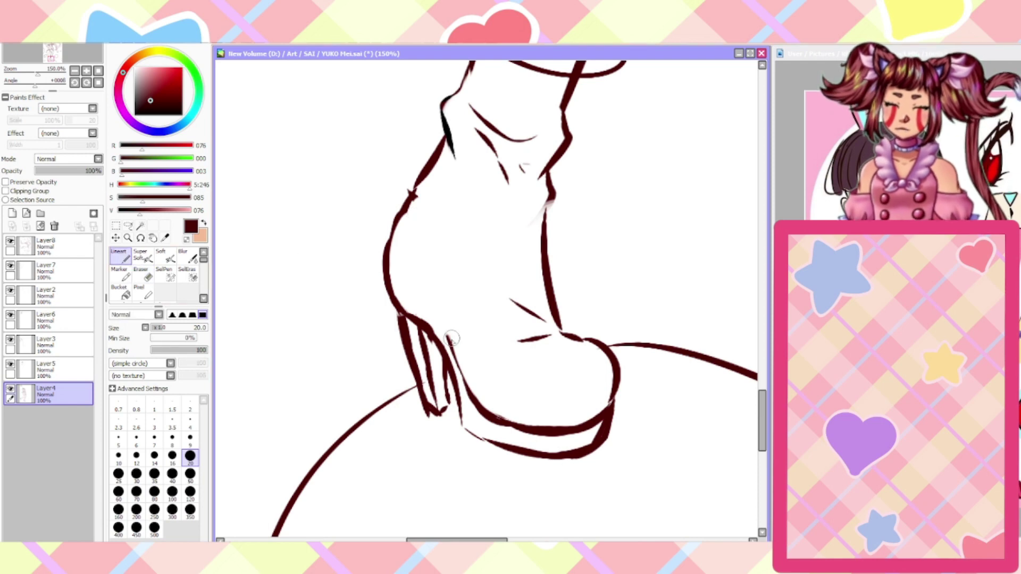
pyautogui.moveTo(451, 338)
pyautogui.mouseDown()
pyautogui.moveTo(424, 281)
pyautogui.moveTo(412, 205)
pyautogui.mouseUp()
pyautogui.moveTo(414, 243)
pyautogui.mouseDown()
pyautogui.moveTo(412, 193)
pyautogui.moveTo(428, 299)
pyautogui.mouseUp()
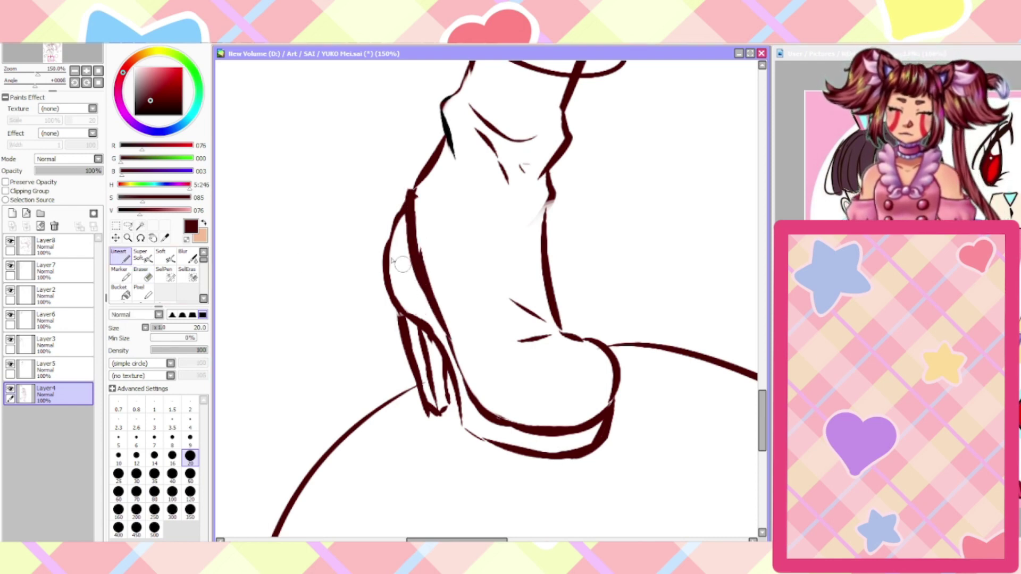
pyautogui.scroll(-5, 362, 262)
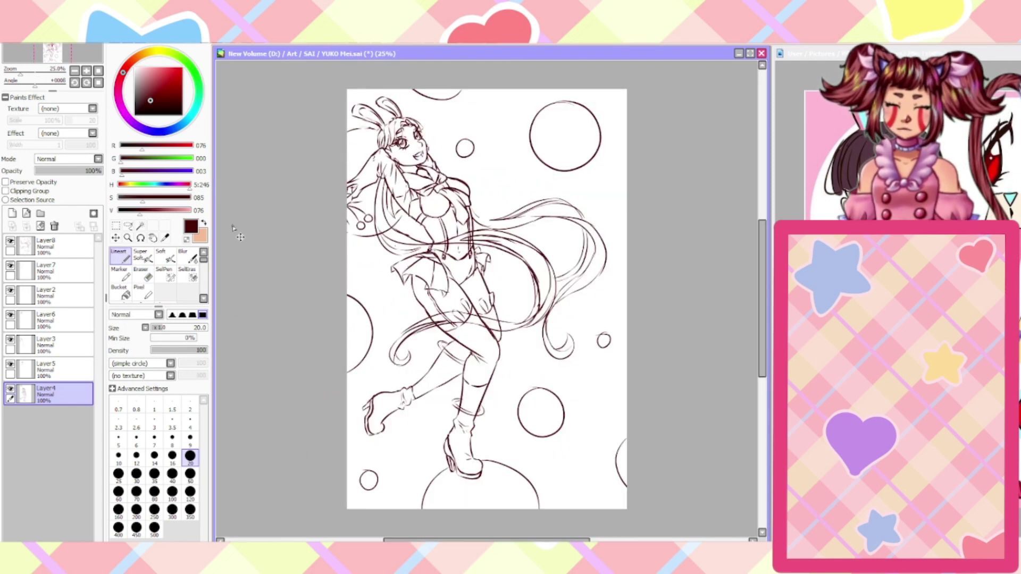
# Erase the heel and rear half of the sole on the raised boot with a size 50 eraser
pyautogui.scroll(4, 360, 432)
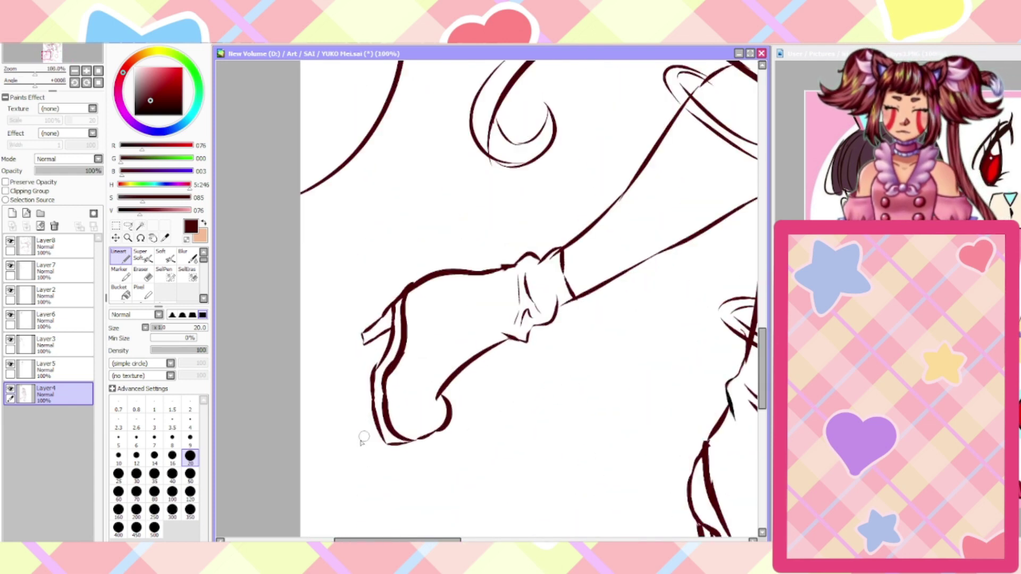
pyautogui.scroll(-2, 377, 171)
pyautogui.moveTo(580, 141)
pyautogui.mouseDown()
pyautogui.moveTo(511, 118)
pyautogui.moveTo(405, 135)
pyautogui.mouseUp()
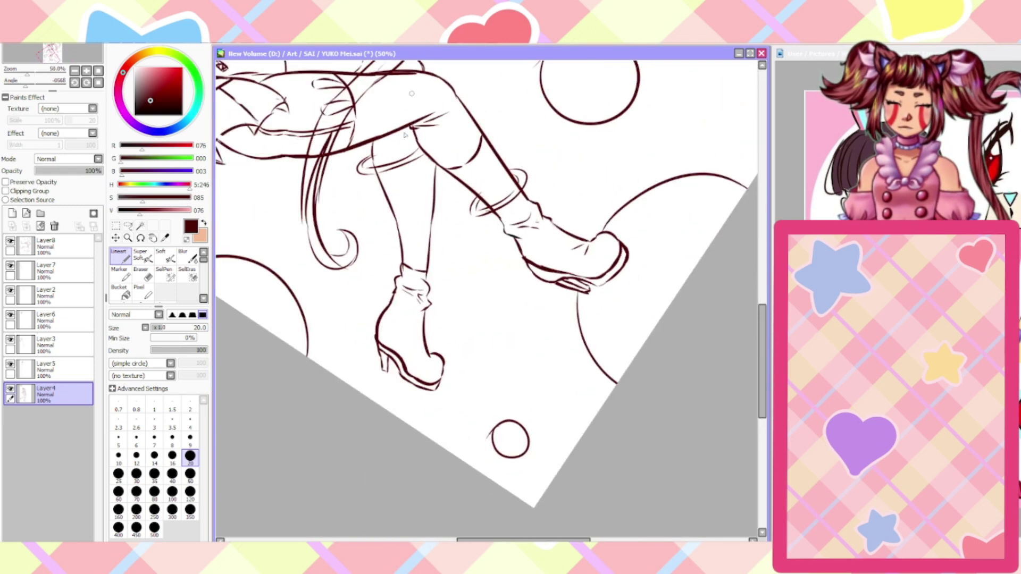
pyautogui.press('Delete')
pyautogui.scroll(2, 399, 413)
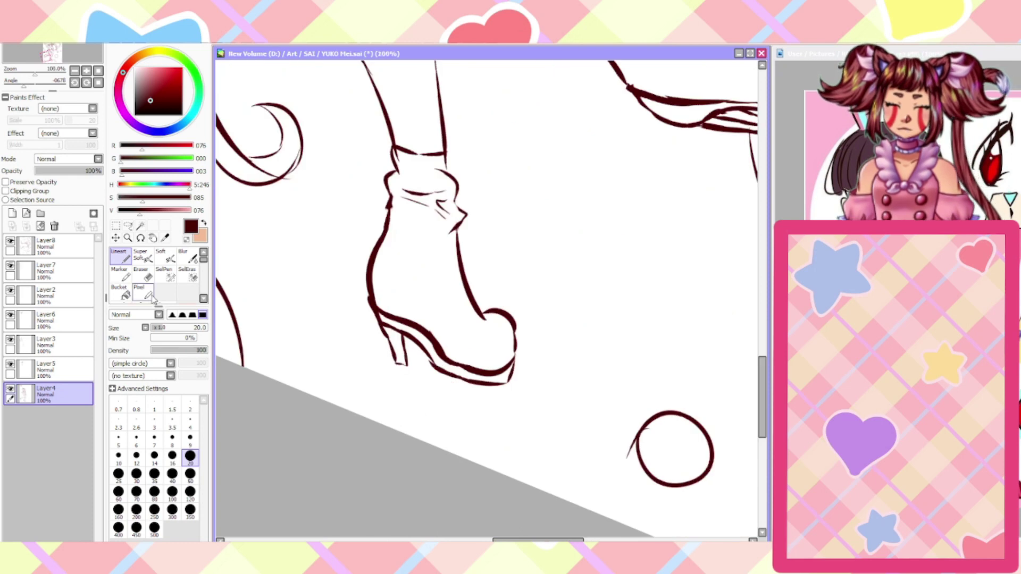
pyautogui.click(142, 274)
pyautogui.click(190, 474)
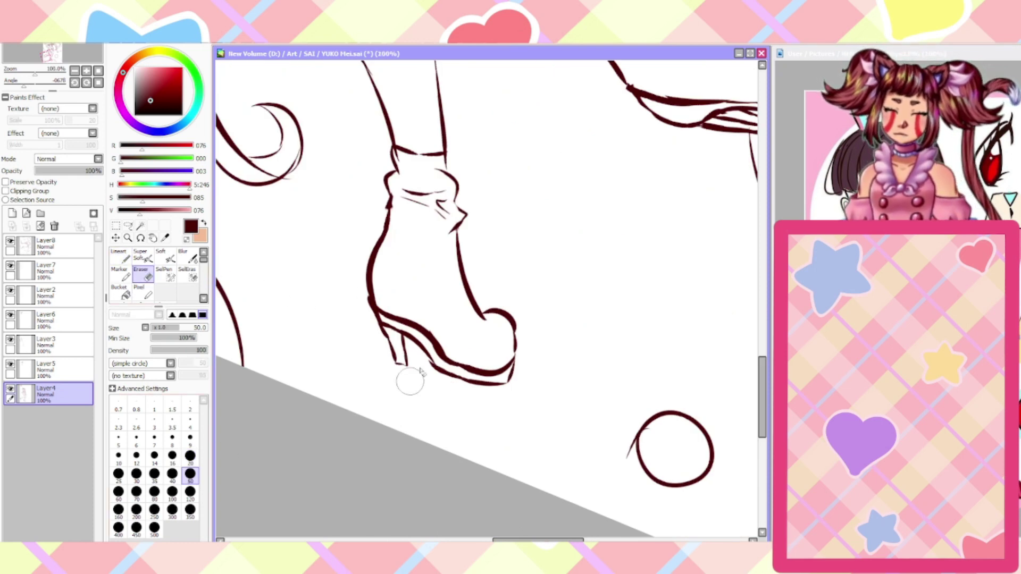
pyautogui.moveTo(425, 367)
pyautogui.mouseDown()
pyautogui.moveTo(419, 324)
pyautogui.moveTo(372, 337)
pyautogui.moveTo(380, 354)
pyautogui.mouseUp()
# Redraw the raised boot's arched sole with a slim tapered heel and thicken the platform's edge under the toe
pyautogui.click(119, 256)
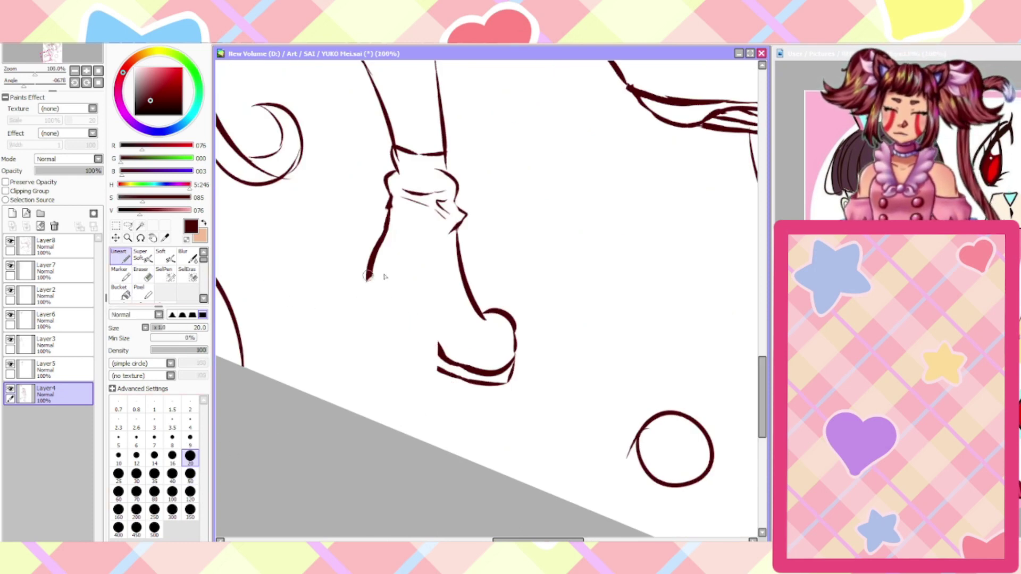
pyautogui.moveTo(368, 261)
pyautogui.mouseDown()
pyautogui.moveTo(381, 294)
pyautogui.moveTo(430, 325)
pyautogui.mouseUp()
pyautogui.moveTo(437, 369); pyautogui.dragTo(403, 318)
pyautogui.moveTo(369, 286)
pyautogui.mouseDown()
pyautogui.moveTo(389, 359)
pyautogui.moveTo(398, 321)
pyautogui.mouseUp()
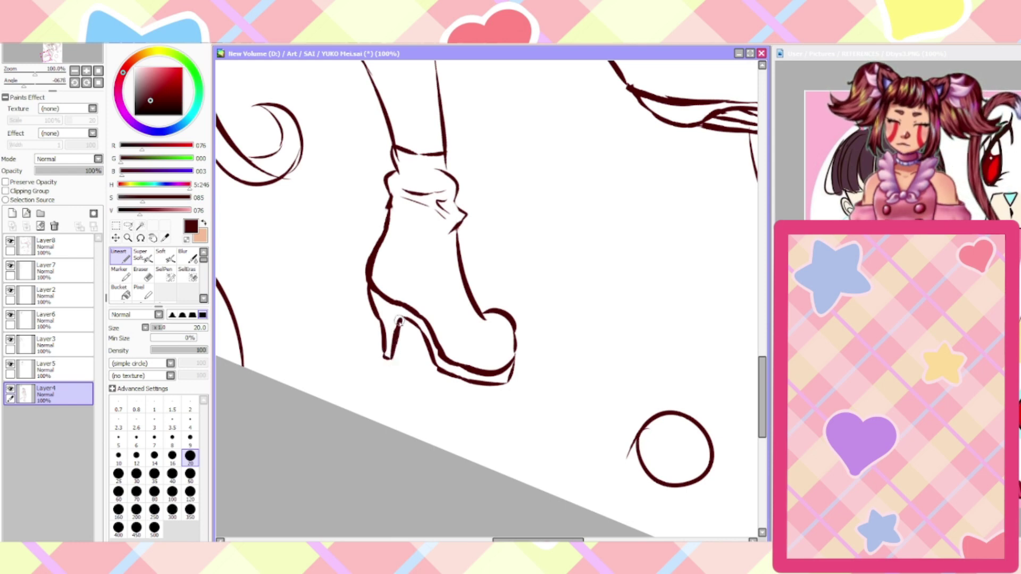
pyautogui.moveTo(513, 361)
pyautogui.mouseDown()
pyautogui.moveTo(502, 384)
pyautogui.moveTo(485, 384)
pyautogui.mouseUp()
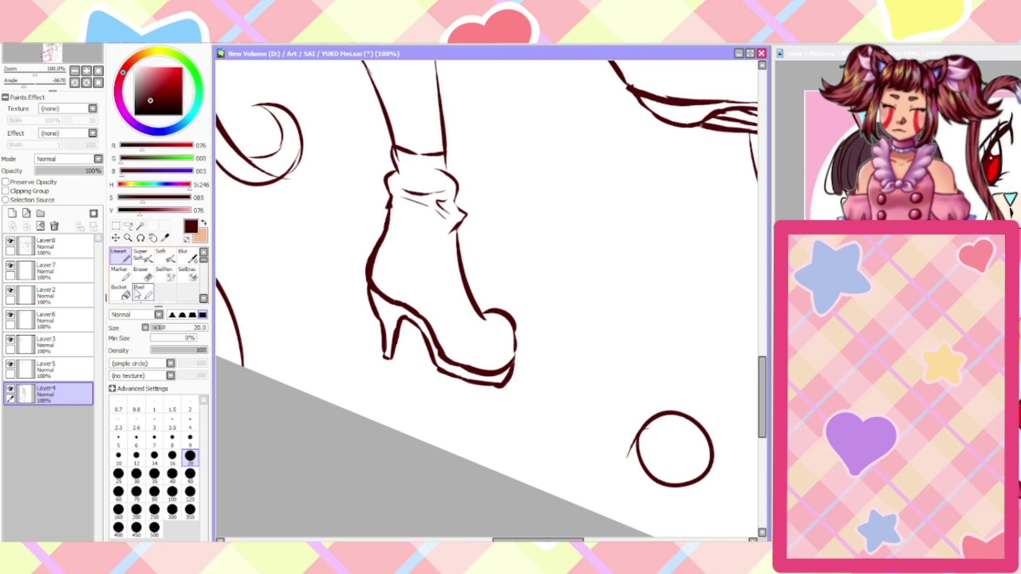
pyautogui.press('Home')
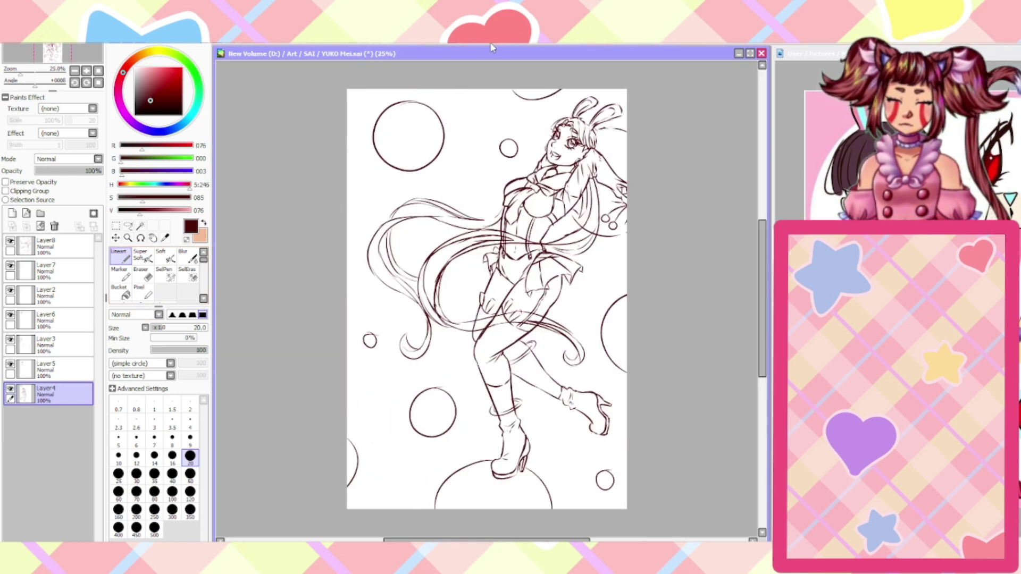
# Erase the rounded toe and front end of the platform on the raised boot
pyautogui.scroll(5, 359, 451)
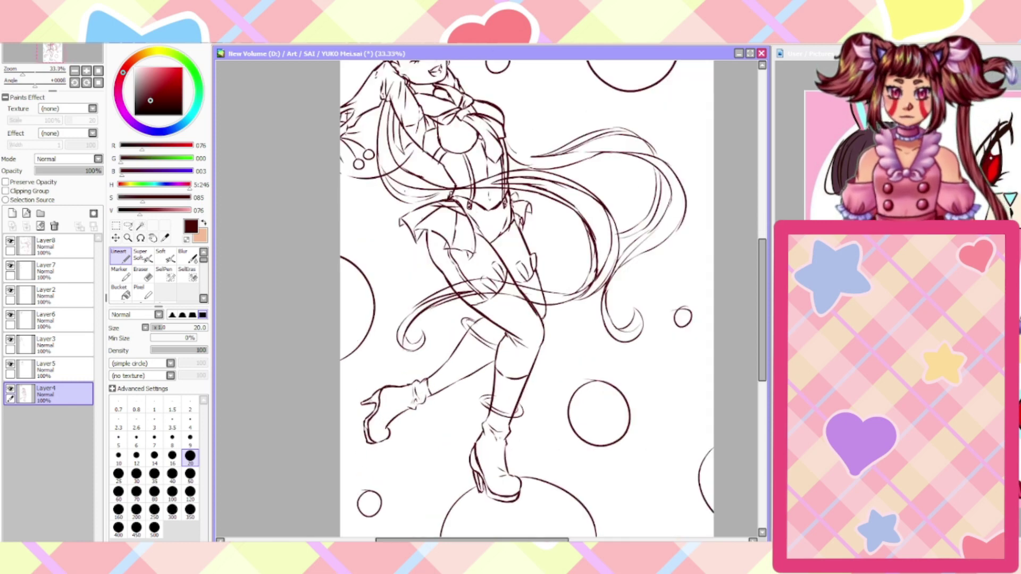
pyautogui.click(140, 274)
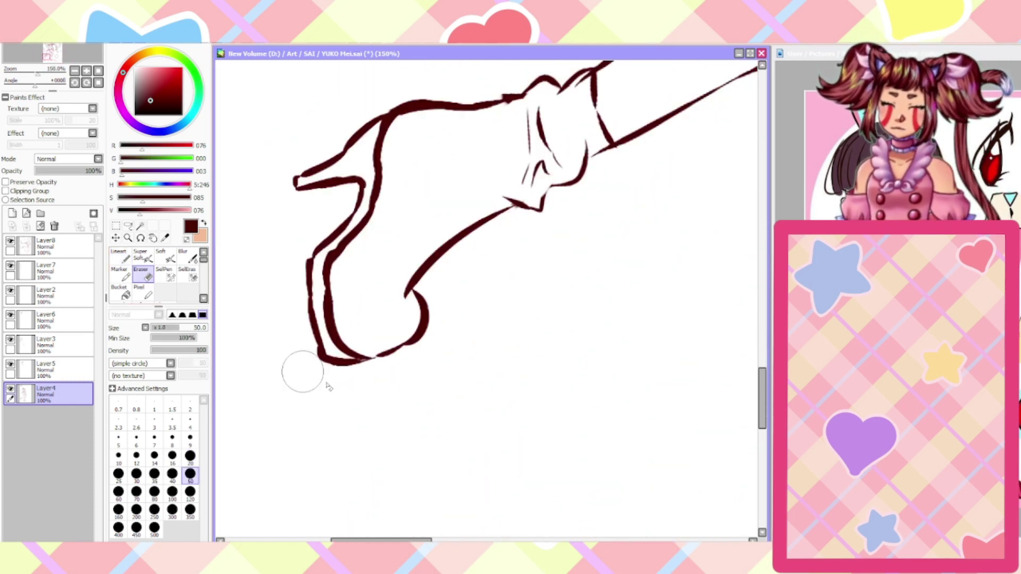
pyautogui.moveTo(310, 367)
pyautogui.mouseDown()
pyautogui.moveTo(341, 373)
pyautogui.moveTo(307, 357)
pyautogui.moveTo(359, 369)
pyautogui.moveTo(420, 309)
pyautogui.mouseUp()
pyautogui.scroll(-1, 232, 330)
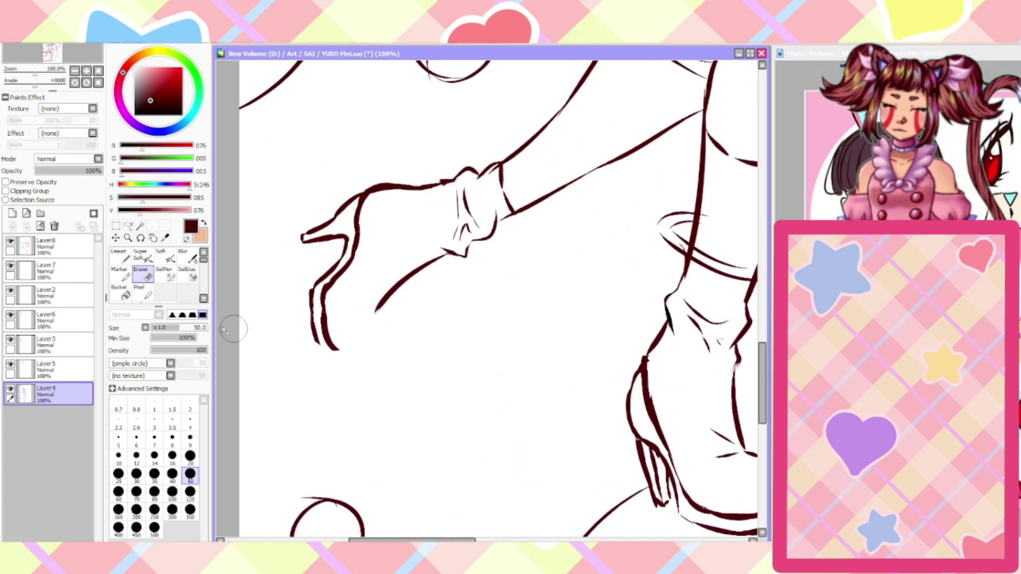
# Redraw the raised boot's rounded toe joined to the upper and platform sole, and check the figure in a mirrored view
pyautogui.click(119, 255)
pyautogui.moveTo(325, 344)
pyautogui.mouseDown()
pyautogui.moveTo(372, 340)
pyautogui.moveTo(368, 348)
pyautogui.moveTo(379, 307)
pyautogui.mouseUp()
pyautogui.scroll(-1, 318, 319)
pyautogui.scroll(2, 303, 338)
pyautogui.moveTo(381, 348)
pyautogui.mouseDown()
pyautogui.moveTo(330, 332)
pyautogui.moveTo(350, 350)
pyautogui.moveTo(324, 296)
pyautogui.mouseUp()
pyautogui.press('Home')
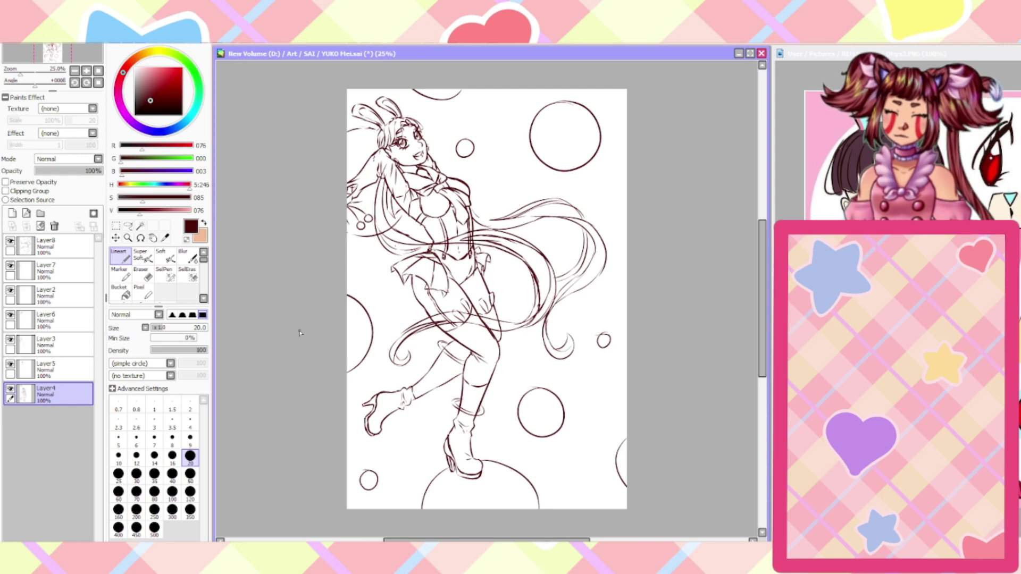
pyautogui.press('h')
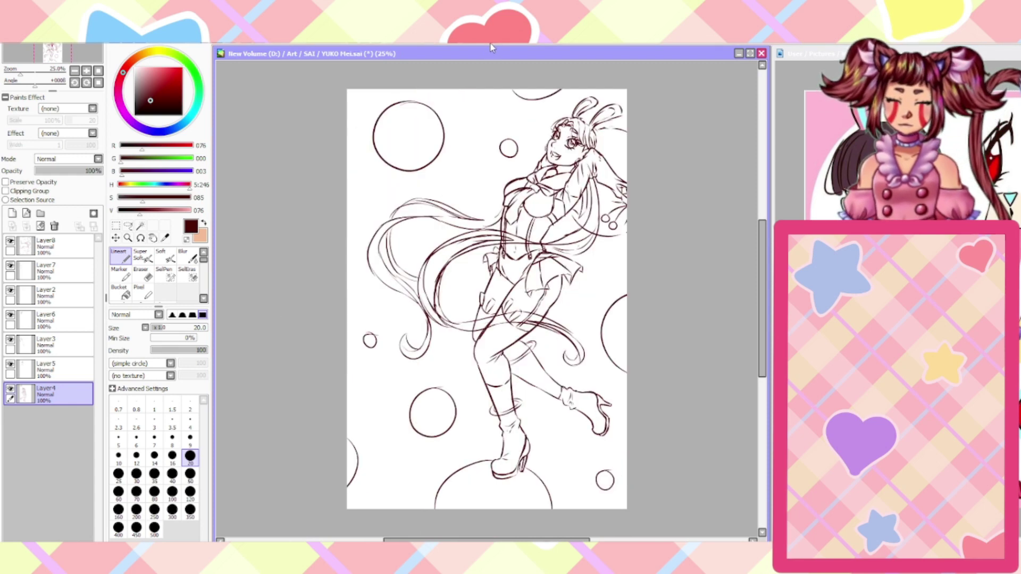
pyautogui.press('h')
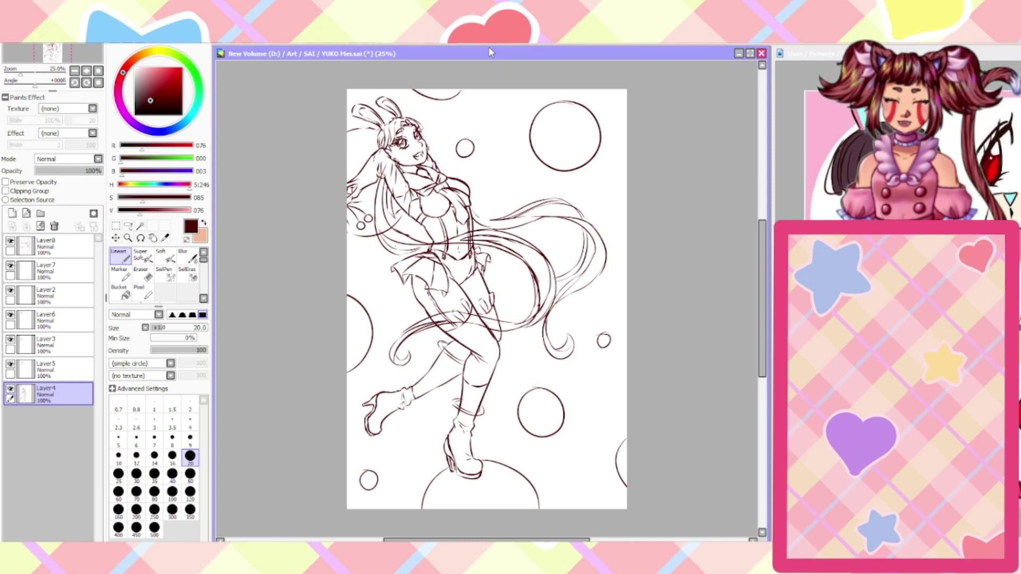
pyautogui.scroll(2, 444, 452)
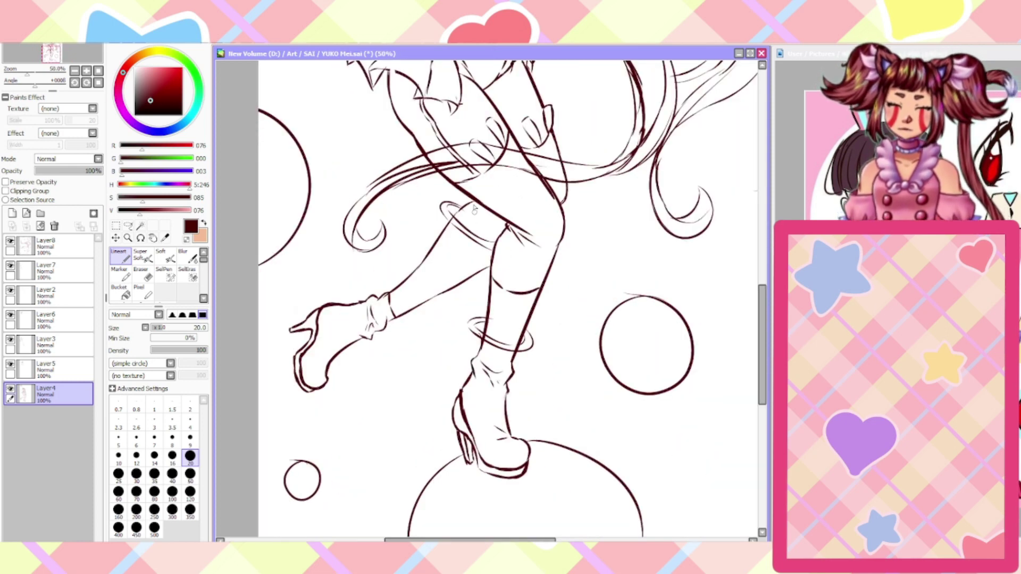
# Mask the raised boot and its cuff with the size 120 selection pen and nudge them slightly right and up toward the calf
pyautogui.scroll(-2, 466, 213)
pyautogui.scroll(2, 403, 199)
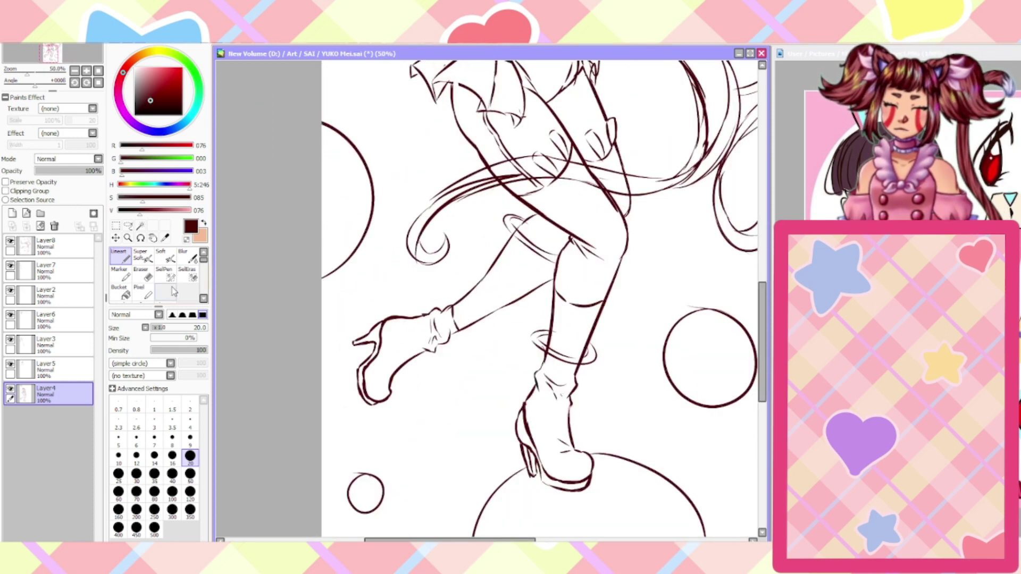
pyautogui.click(169, 282)
pyautogui.scroll(-1, 448, 308)
pyautogui.scroll(1, 448, 307)
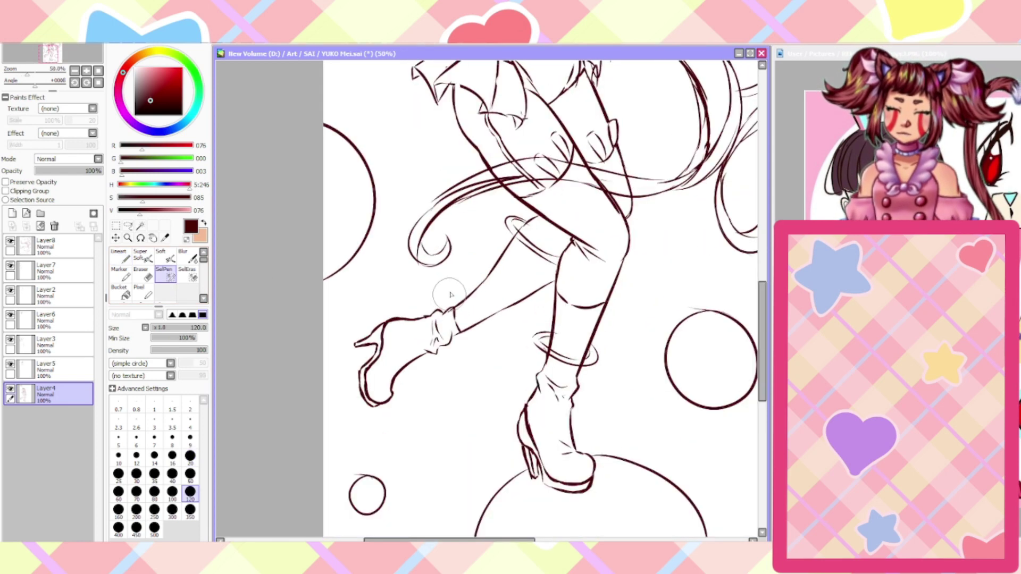
pyautogui.moveTo(451, 287)
pyautogui.mouseDown()
pyautogui.moveTo(457, 340)
pyautogui.moveTo(392, 376)
pyautogui.moveTo(343, 420)
pyautogui.moveTo(347, 434)
pyautogui.mouseUp()
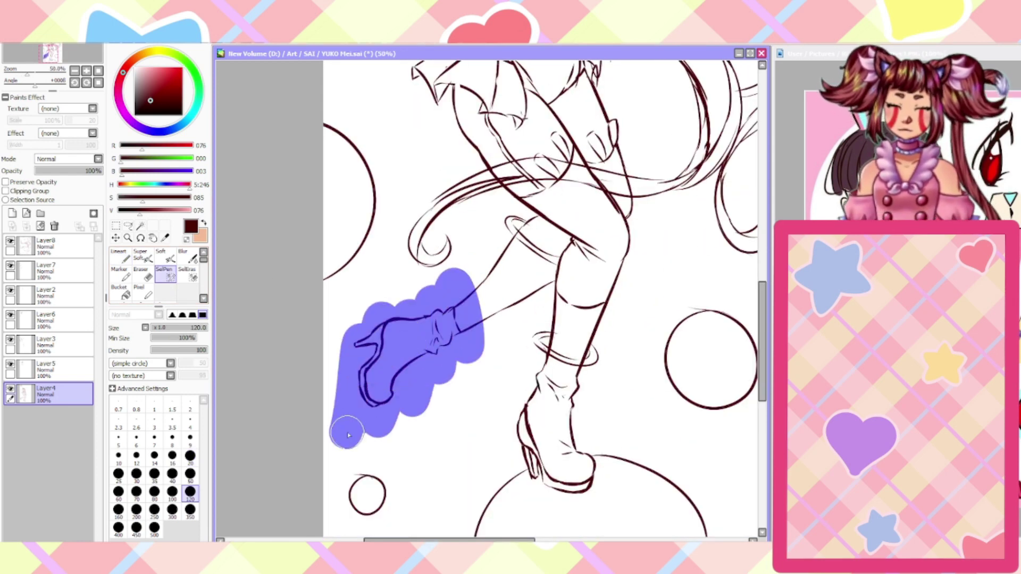
pyautogui.keyDown('ctrl'); pyautogui.click(348, 435); pyautogui.keyUp('ctrl')
pyautogui.hotkey('ctrl', 'Right')
pyautogui.hotkey('ctrl', 'Right')
pyautogui.hotkey('ctrl', 'Right')
pyautogui.hotkey('ctrl', 'Right')
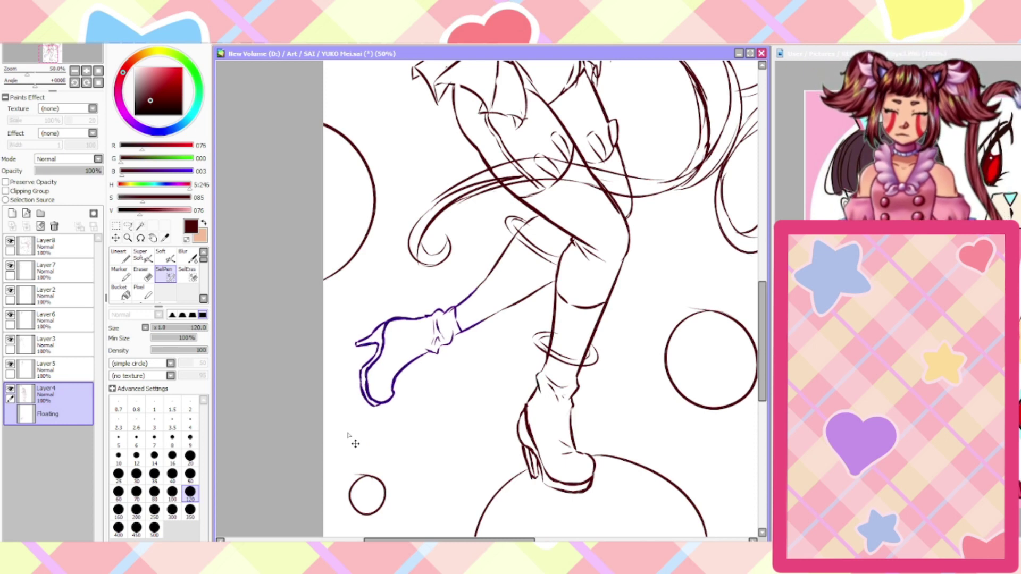
pyautogui.hotkey('ctrl', 'Right')
pyautogui.hotkey('ctrl', 'Right')
pyautogui.hotkey('ctrl', 'Right')
pyautogui.hotkey('ctrl', 'Right')
pyautogui.hotkey('ctrl', 'Right')
pyautogui.hotkey('ctrl', 'Right')
pyautogui.hotkey('ctrl', 'Right')
pyautogui.hotkey('ctrl', 'Up')
pyautogui.hotkey('ctrl', 'Up')
pyautogui.hotkey('ctrl', 'Up')
pyautogui.hotkey('ctrl', 'Up')
pyautogui.hotkey('ctrl', 'Up')
pyautogui.hotkey('ctrl', 'Up')
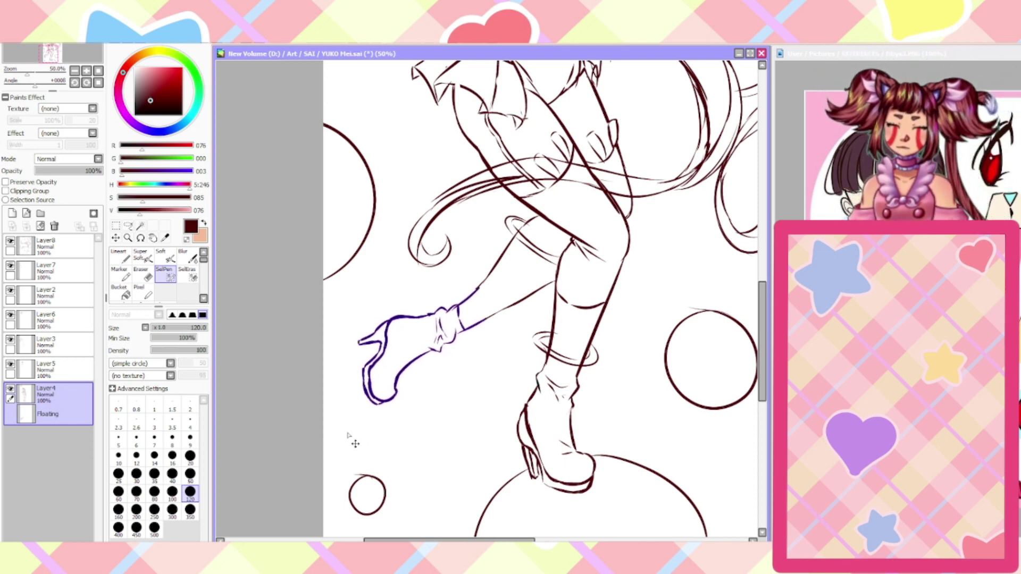
pyautogui.hotkey('ctrl', 'Right')
pyautogui.hotkey('ctrl', 'Right')
pyautogui.hotkey('ctrl', 'Right')
pyautogui.hotkey('ctrl', 'Right')
pyautogui.hotkey('ctrl', 'Right')
pyautogui.hotkey('ctrl', 'Right')
pyautogui.hotkey('ctrl', 'Up')
pyautogui.hotkey('ctrl', 'Up')
pyautogui.hotkey('ctrl', 'Up')
pyautogui.hotkey('ctrl', 'Up')
pyautogui.hotkey('ctrl', 'Up')
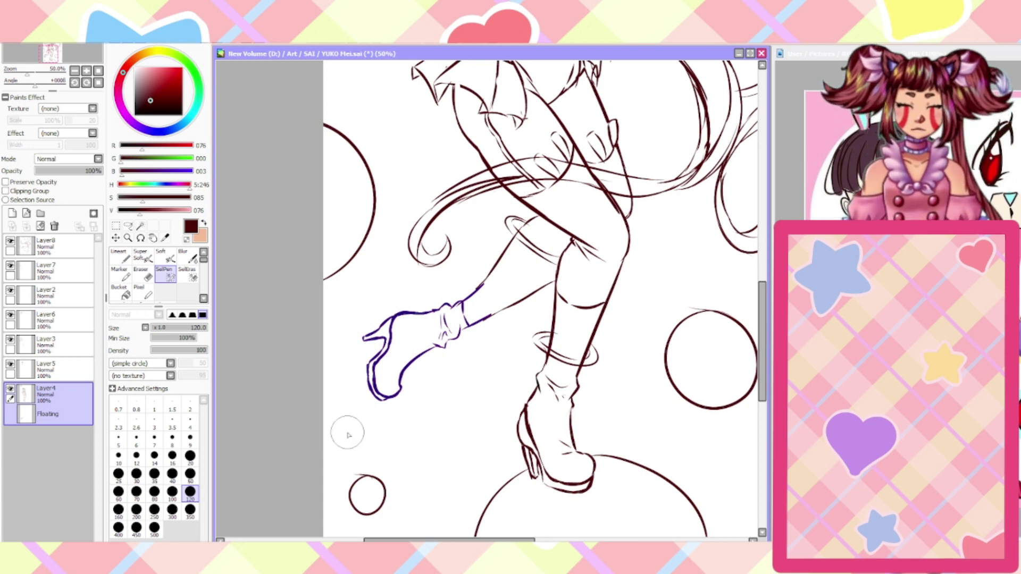
# Try a slight rotation of the raised boot, apply the transform and clear the selection
pyautogui.hotkey('ctrl', 't')
pyautogui.scroll(2, 412, 374)
pyautogui.click(113, 377)
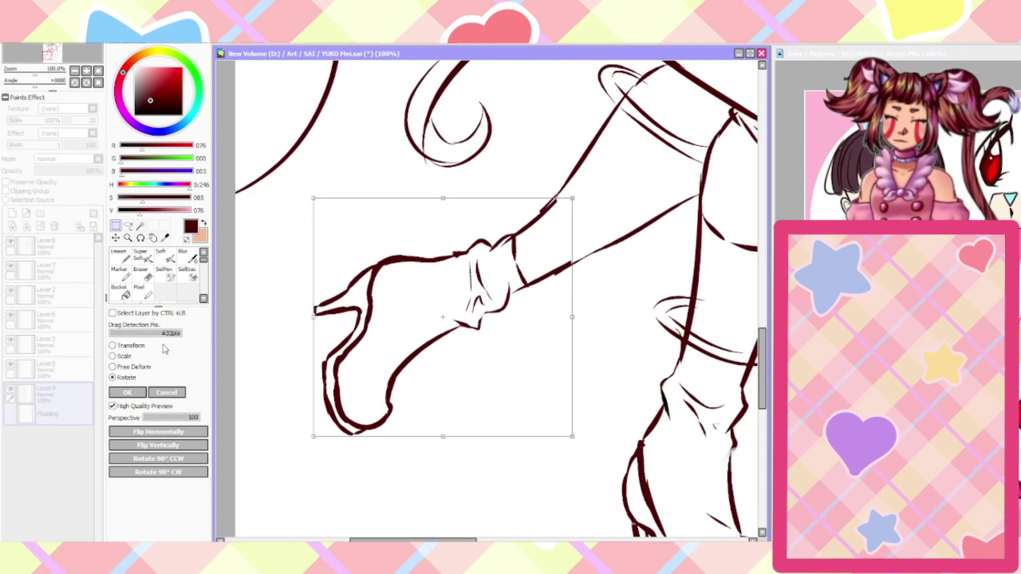
pyautogui.moveTo(568, 201); pyautogui.dragTo(572, 436)
pyautogui.click(127, 392)
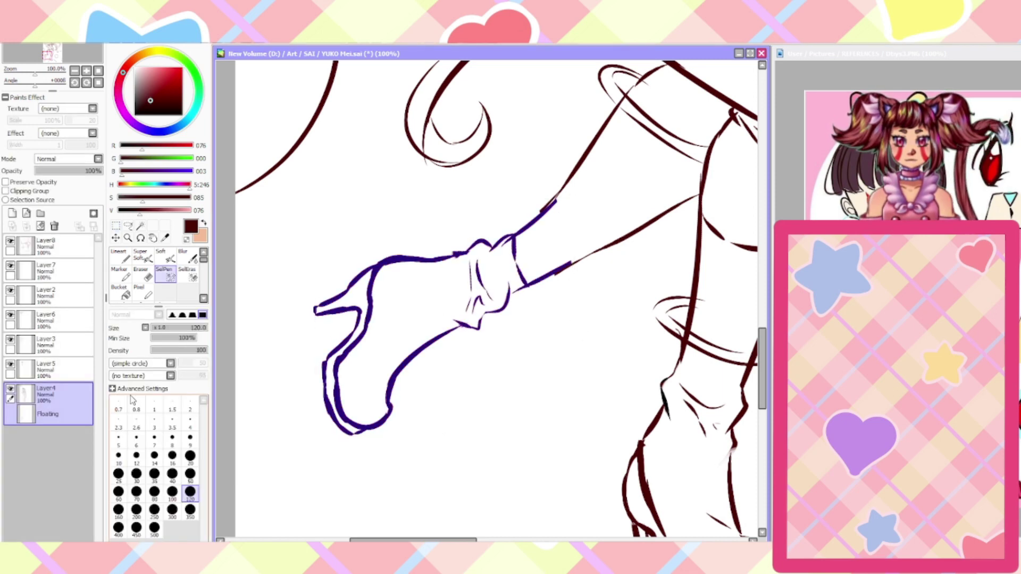
pyautogui.press('-')
pyautogui.press('-')
pyautogui.press('-')
pyautogui.hotkey('ctrl', 'd')
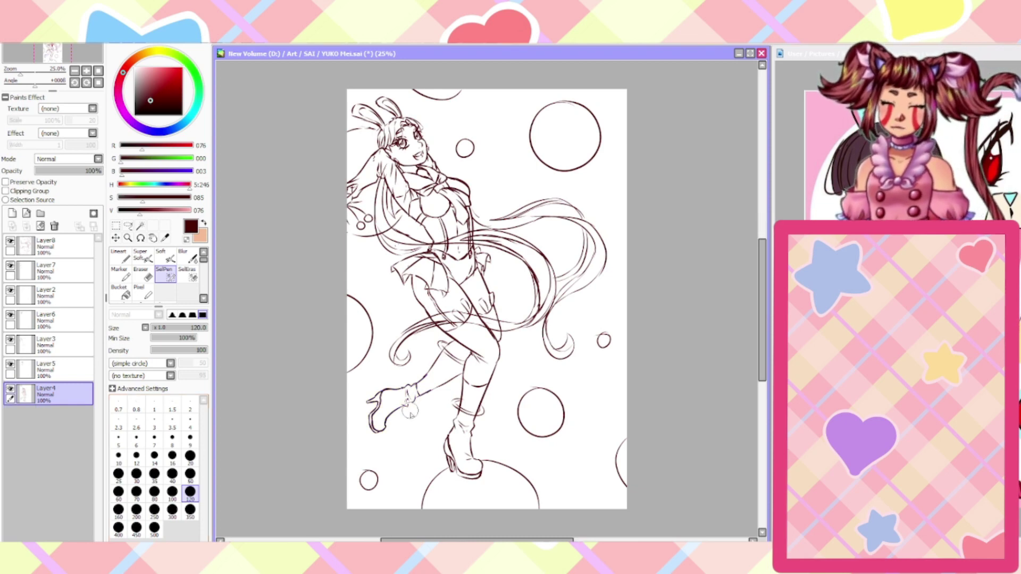
# Erase the lower ends of the raised leg's calf lines above the boot cuff with the size 50 eraser
pyautogui.scroll(2, 406, 410)
pyautogui.press('e')
pyautogui.moveTo(461, 347)
pyautogui.mouseDown()
pyautogui.moveTo(436, 331)
pyautogui.moveTo(451, 303)
pyautogui.mouseUp()
pyautogui.click(431, 44)
pyautogui.press('Delete')
pyautogui.press('Delete')
pyautogui.press('Delete')
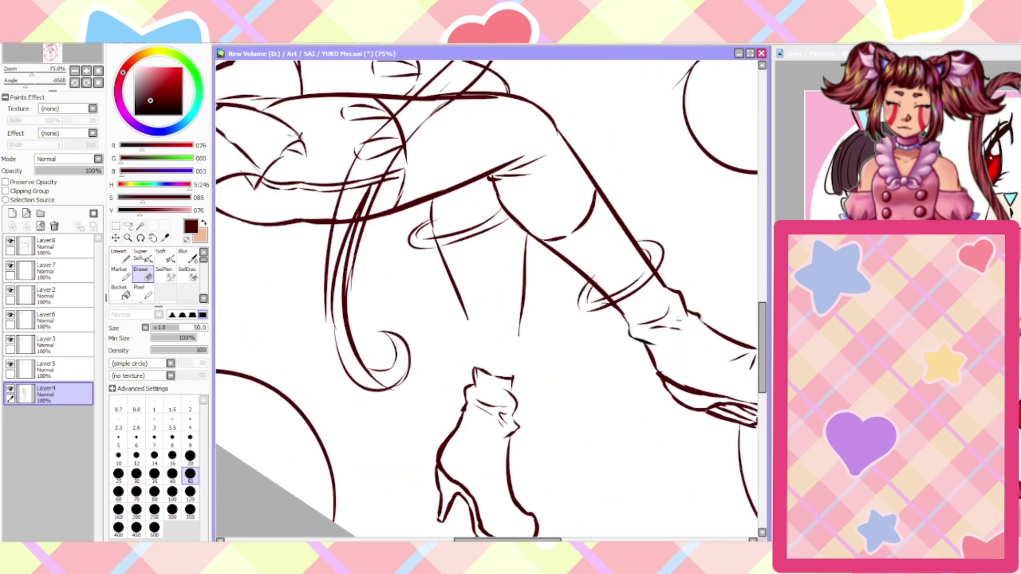
# Redraw both calf lines of the raised leg down to the boot cuff with the size 20 Lineart pen
pyautogui.click(120, 256)
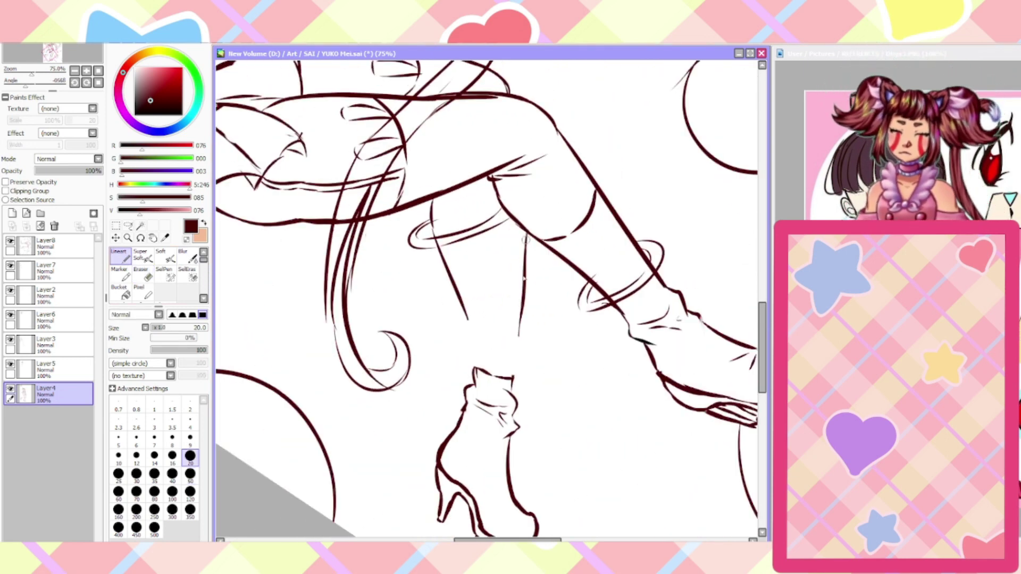
pyautogui.moveTo(525, 240); pyautogui.dragTo(515, 384)
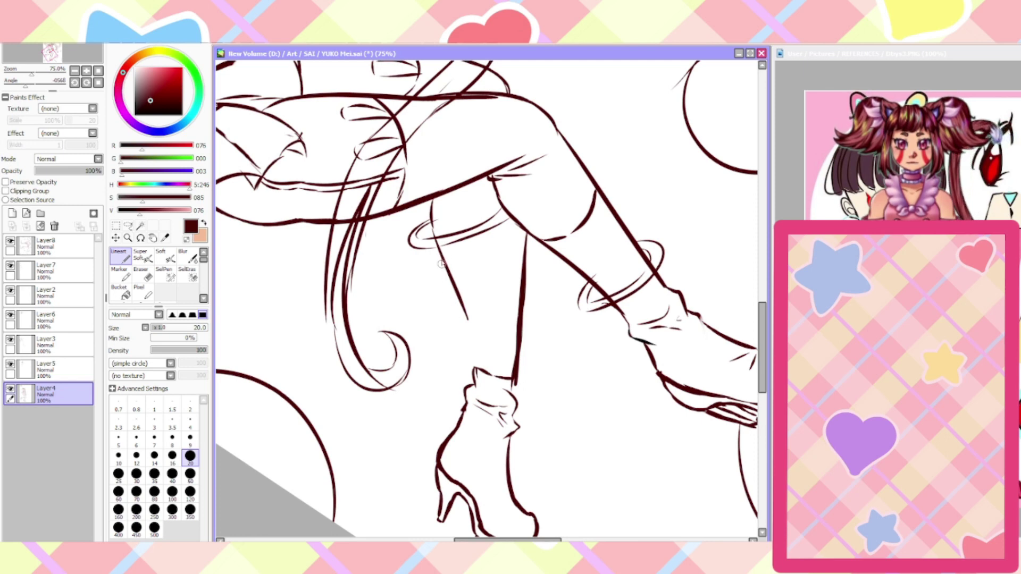
pyautogui.moveTo(440, 244); pyautogui.dragTo(472, 364)
pyautogui.scroll(-3, 455, 412)
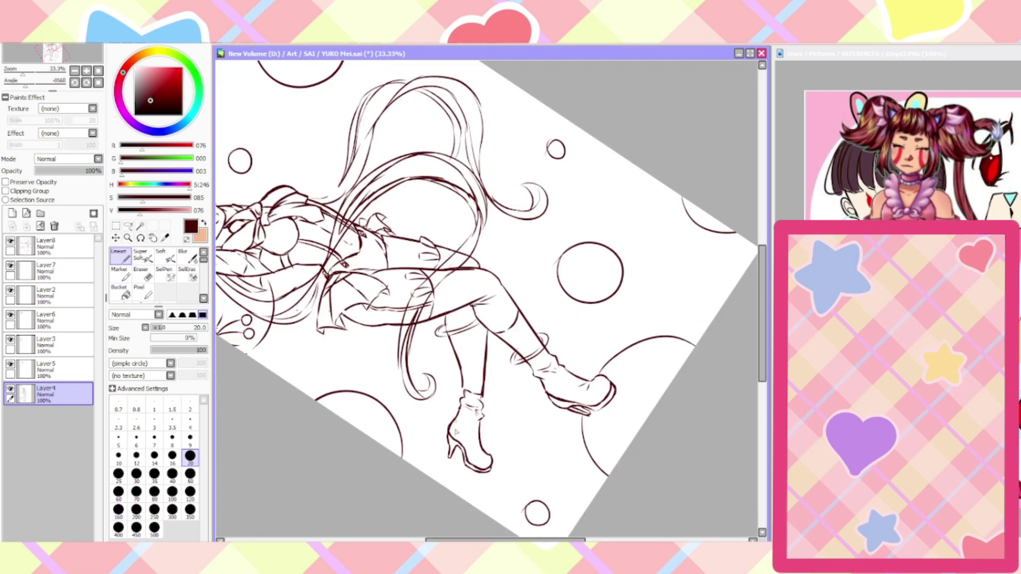
# Select the raised boot and reshape it with Transform and Free Deform so its cuff lines up with the calf, then deselect
pyautogui.scroll(3, 455, 431)
pyautogui.click(165, 273)
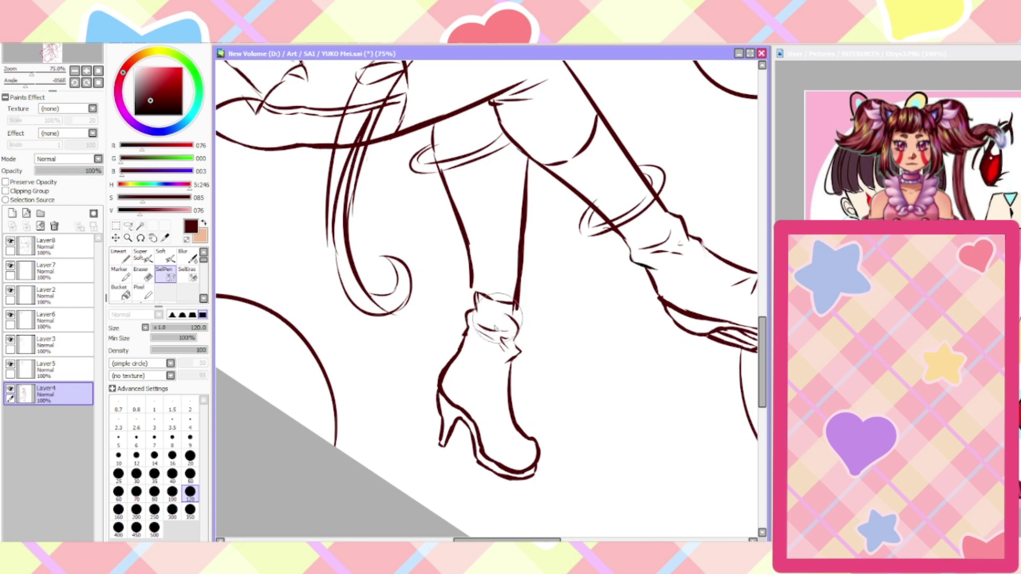
pyautogui.moveTo(495, 327)
pyautogui.mouseDown()
pyautogui.moveTo(467, 347)
pyautogui.moveTo(483, 399)
pyautogui.moveTo(506, 429)
pyautogui.moveTo(540, 428)
pyautogui.moveTo(512, 456)
pyautogui.moveTo(502, 351)
pyautogui.moveTo(499, 385)
pyautogui.mouseUp()
pyautogui.hotkey('ctrl', 't')
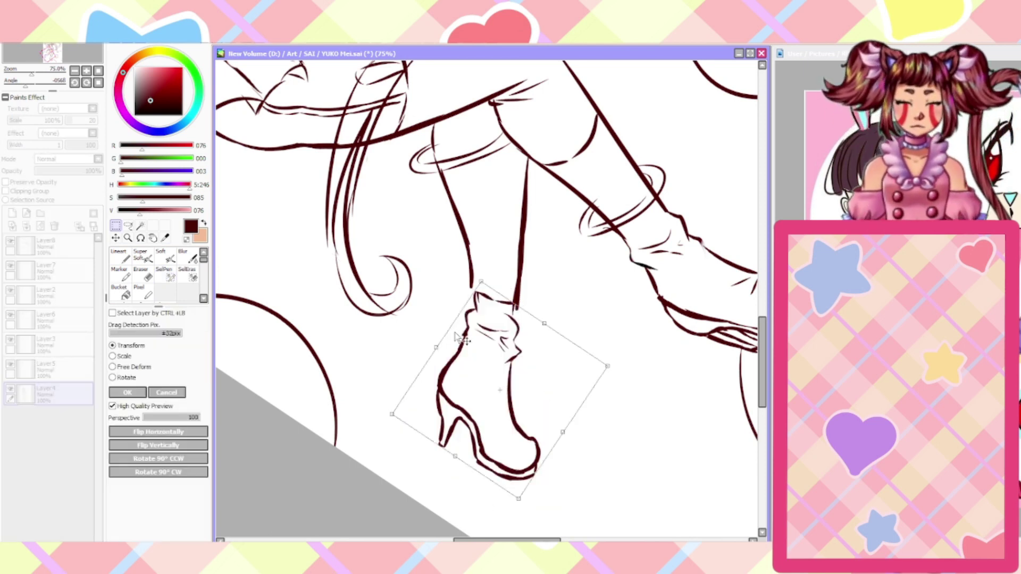
pyautogui.moveTo(437, 346); pyautogui.dragTo(426, 333)
pyautogui.click(112, 367)
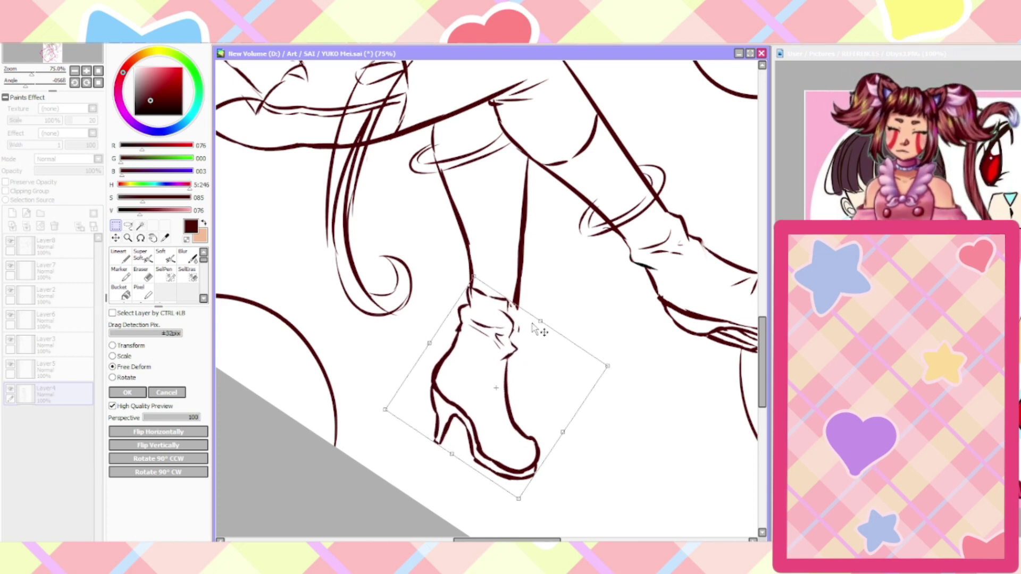
pyautogui.moveTo(540, 321); pyautogui.dragTo(550, 326)
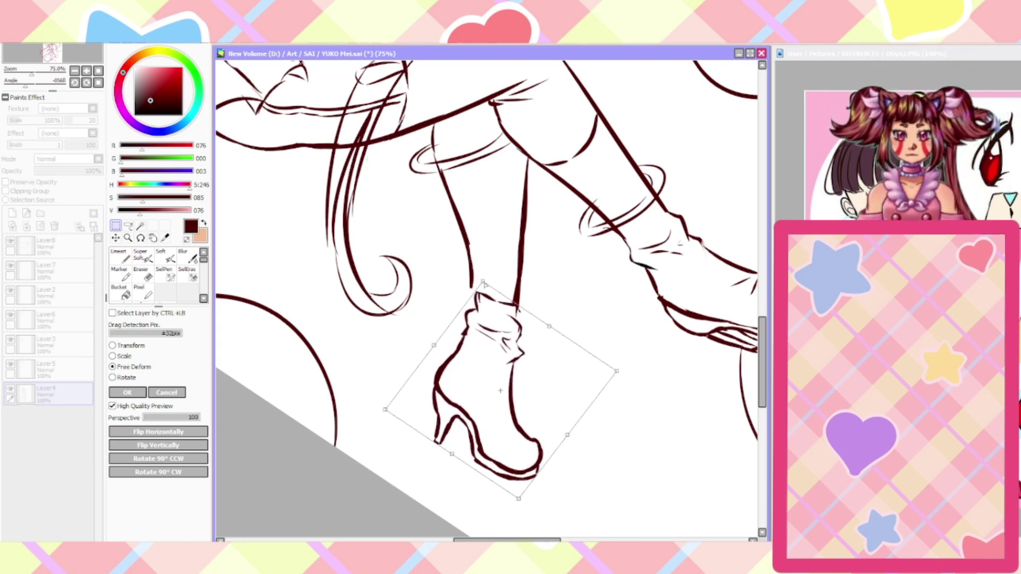
pyautogui.moveTo(483, 282); pyautogui.dragTo(475, 283)
pyautogui.moveTo(431, 345); pyautogui.dragTo(425, 330)
pyautogui.click(127, 393)
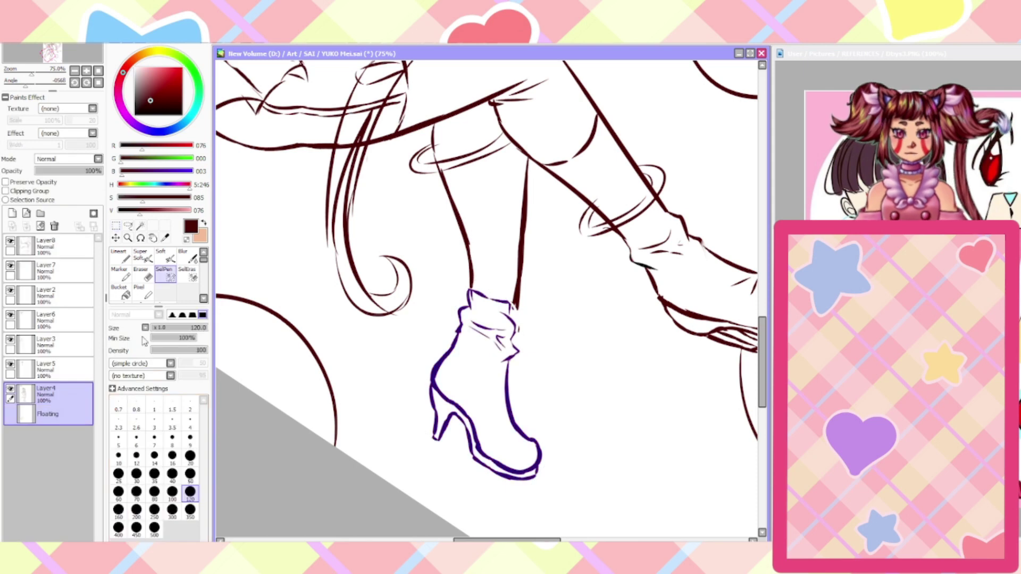
pyautogui.hotkey('ctrl', 'd')
# Select the front side of the raised boot's cuff and shift it outward and up to fit the calf line
pyautogui.click(141, 273)
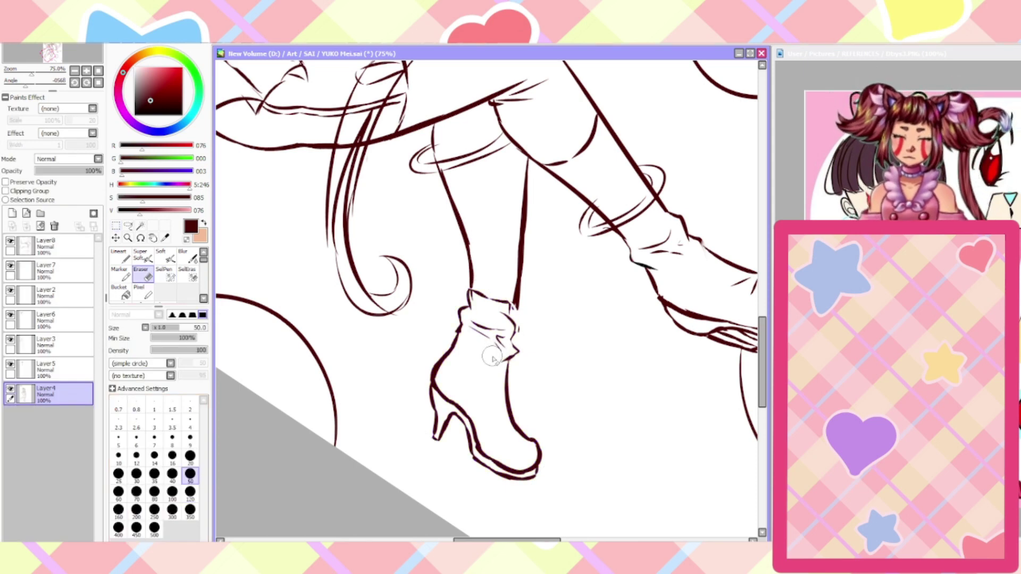
pyautogui.moveTo(492, 359)
pyautogui.mouseDown()
pyautogui.moveTo(503, 300)
pyautogui.moveTo(504, 348)
pyautogui.moveTo(515, 334)
pyautogui.moveTo(501, 353)
pyautogui.moveTo(502, 319)
pyautogui.mouseUp()
pyautogui.click(165, 273)
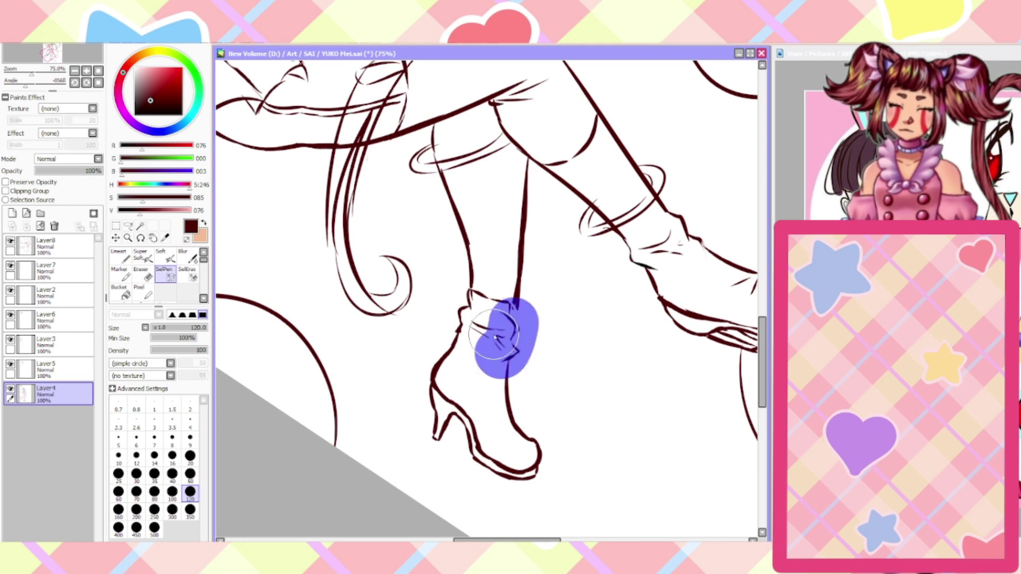
pyautogui.hotkey('ctrl', 't')
pyautogui.moveTo(527, 355); pyautogui.dragTo(526, 342)
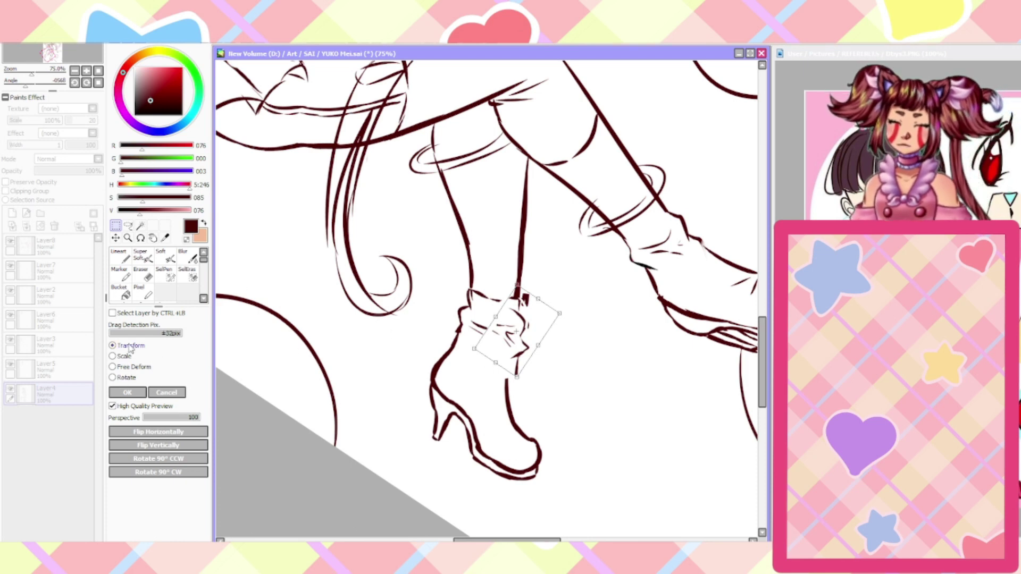
pyautogui.moveTo(518, 378); pyautogui.dragTo(511, 379)
pyautogui.click(128, 392)
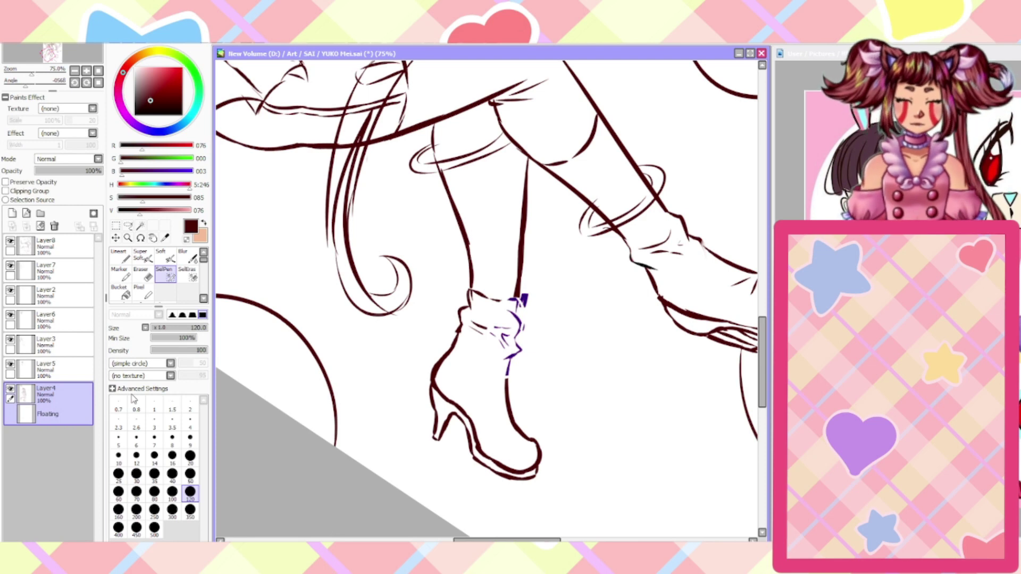
pyautogui.hotkey('ctrl', 'd')
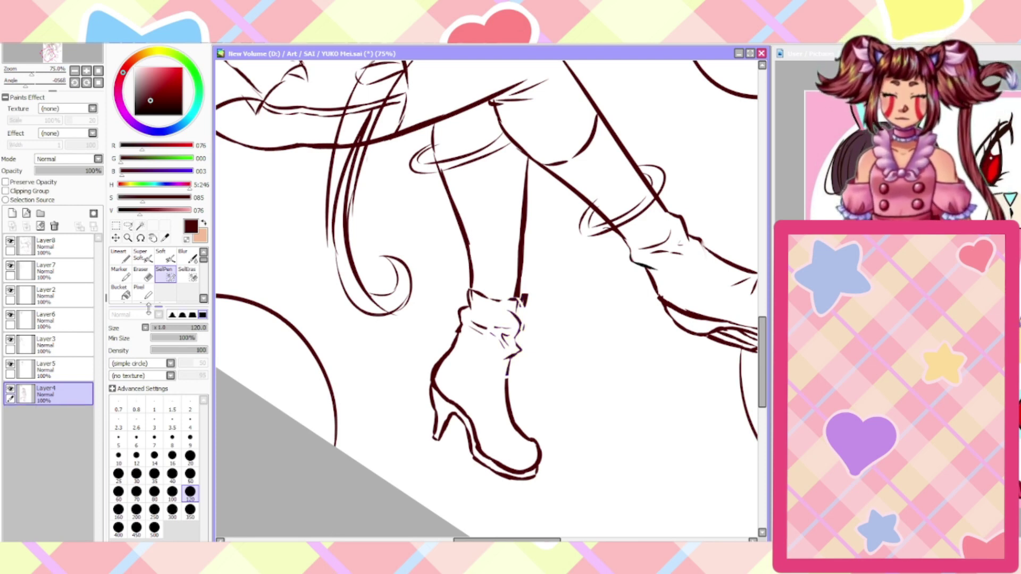
# Erase the stray line beside the raised boot's cuff and close the gaps along the cuff and boot front with Lineart strokes
pyautogui.click(141, 274)
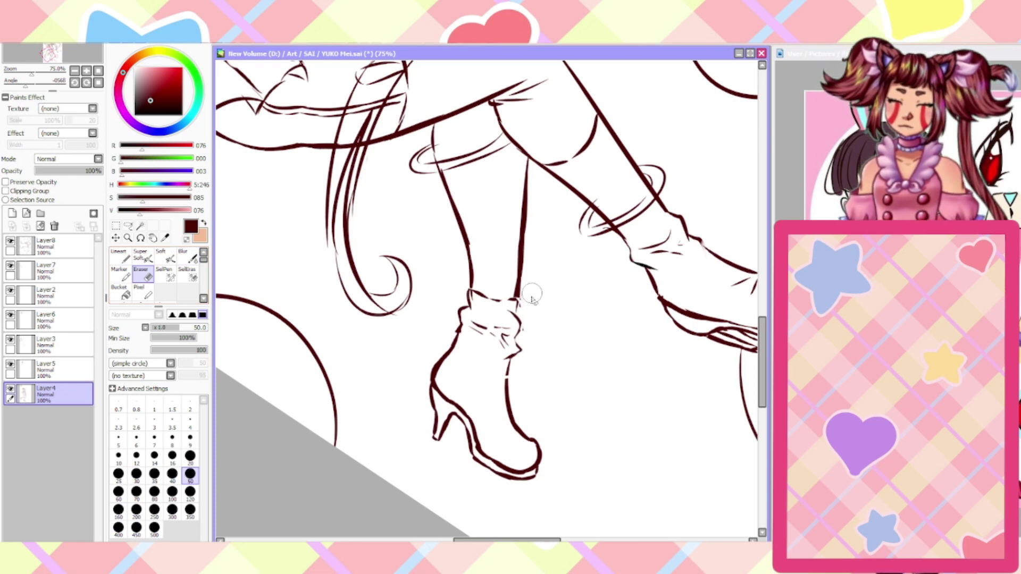
pyautogui.click(119, 256)
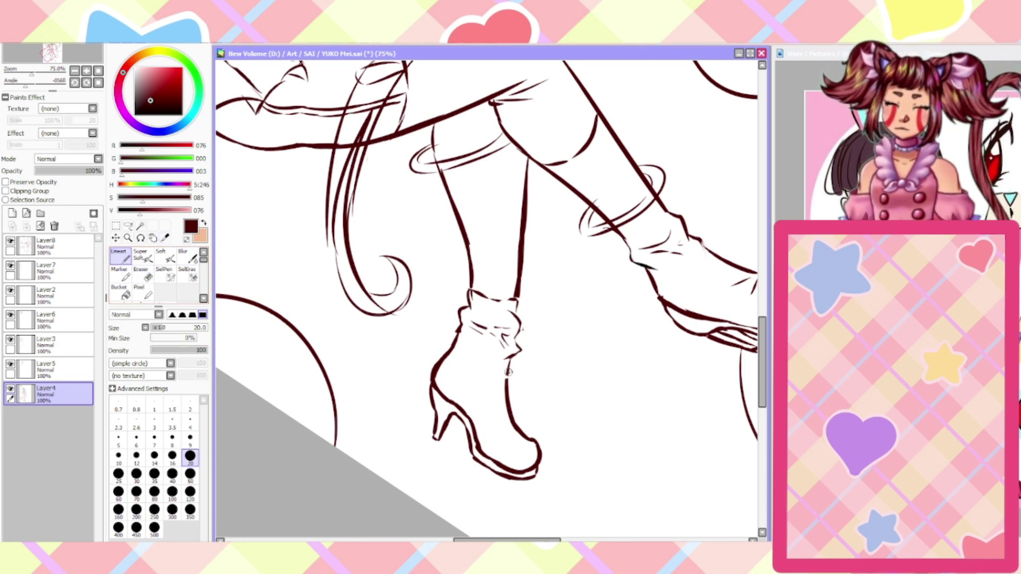
pyautogui.moveTo(515, 338); pyautogui.dragTo(505, 298)
# Reset the canvas rotation and compare the whole figure in mirrored and normal views
pyautogui.scroll(-1, 467, 319)
pyautogui.scroll(1, 468, 319)
pyautogui.scroll(-2, 418, 333)
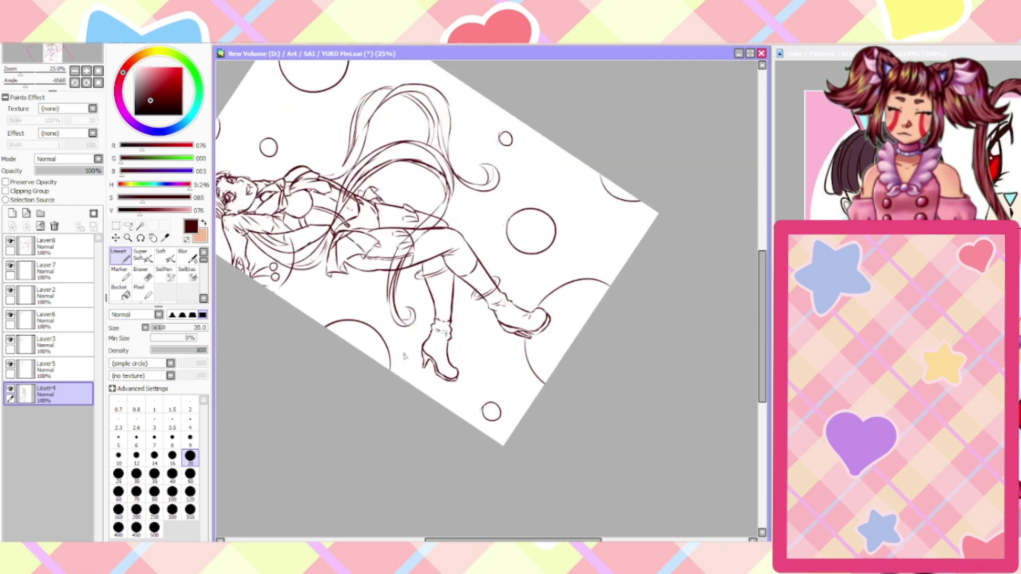
pyautogui.press('Home')
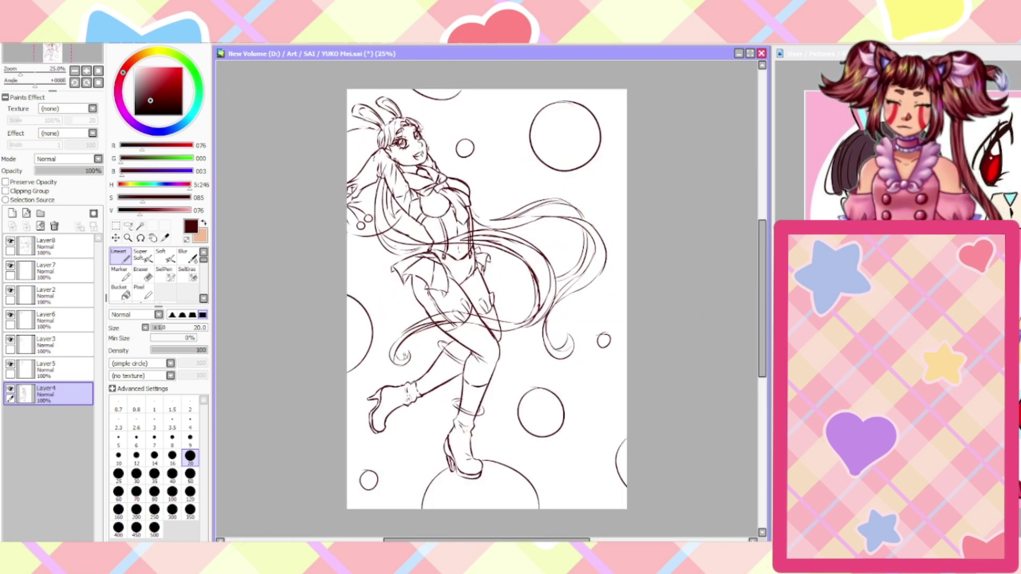
pyautogui.press('h')
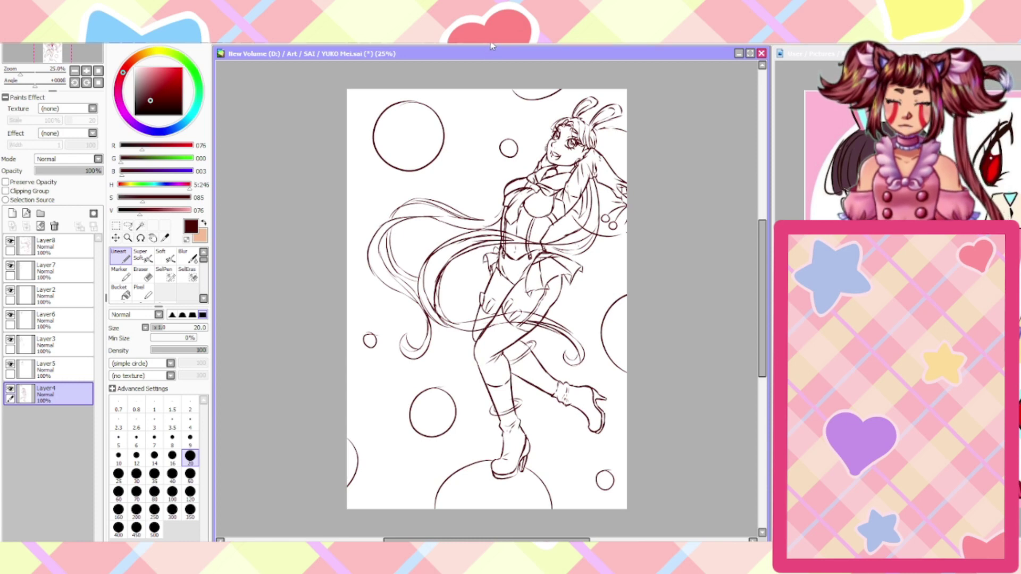
pyautogui.press('h')
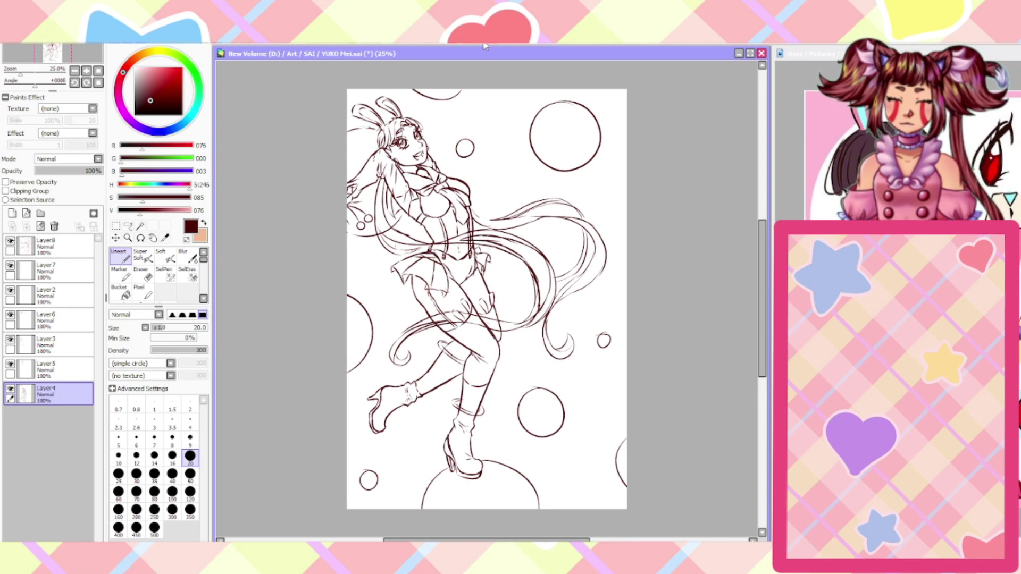
pyautogui.press('h')
pyautogui.press('h')
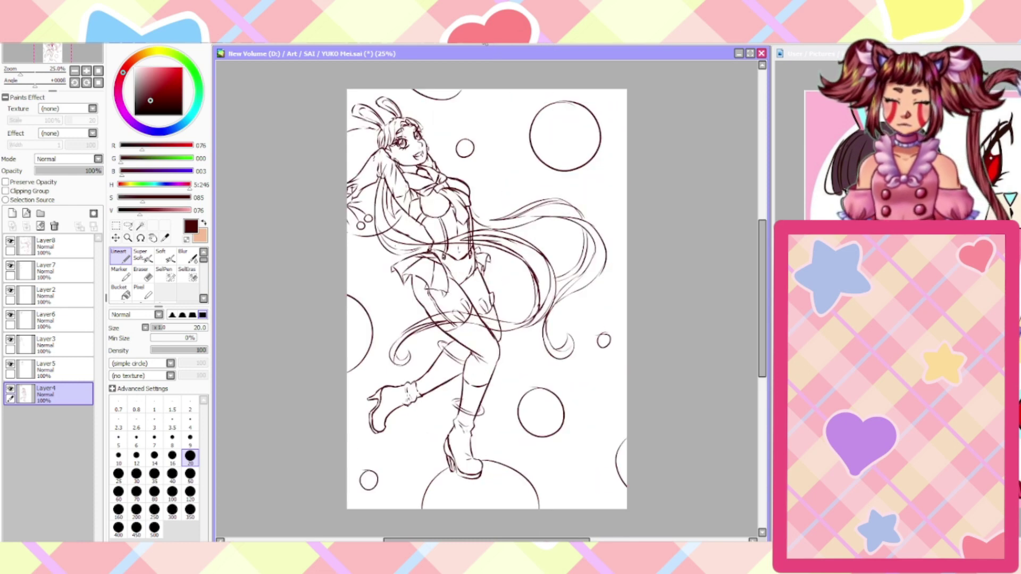
# Link all other layers to Layer4, shift the whole drawing to the right on the canvas and unlink the layers
pyautogui.moveTo(10, 251); pyautogui.dragTo(12, 374)
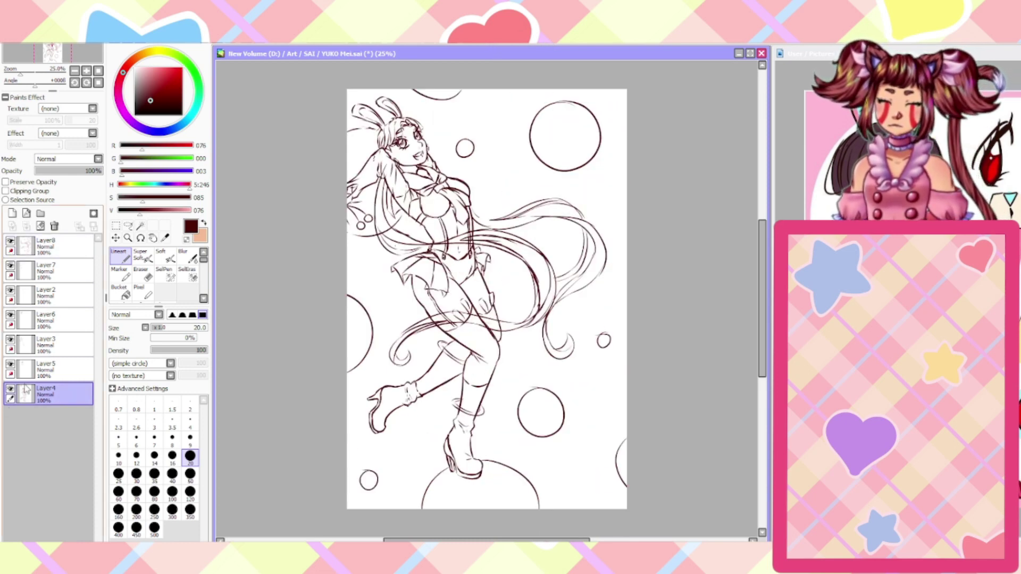
pyautogui.hotkey('ctrl', 'Right')
pyautogui.hotkey('ctrl', 'Right')
pyautogui.hotkey('ctrl', 'Right')
pyautogui.hotkey('ctrl', 'Right')
pyautogui.hotkey('ctrl', 'Right')
pyautogui.hotkey('ctrl', 'Right')
pyautogui.hotkey('ctrl', 'Right')
pyautogui.hotkey('ctrl', 'Right')
pyautogui.hotkey('ctrl', 'Right')
pyautogui.hotkey('ctrl', 'Right')
pyautogui.hotkey('ctrl', 'Right')
pyautogui.hotkey('ctrl', 'Right')
pyautogui.hotkey('ctrl', 'Right')
pyautogui.hotkey('ctrl', 'Right')
pyautogui.hotkey('ctrl', 'Right')
pyautogui.hotkey('ctrl', 'Right')
pyautogui.hotkey('ctrl', 'Right')
pyautogui.hotkey('ctrl', 'Right')
pyautogui.hotkey('ctrl', 'Right')
pyautogui.hotkey('ctrl', 'Right')
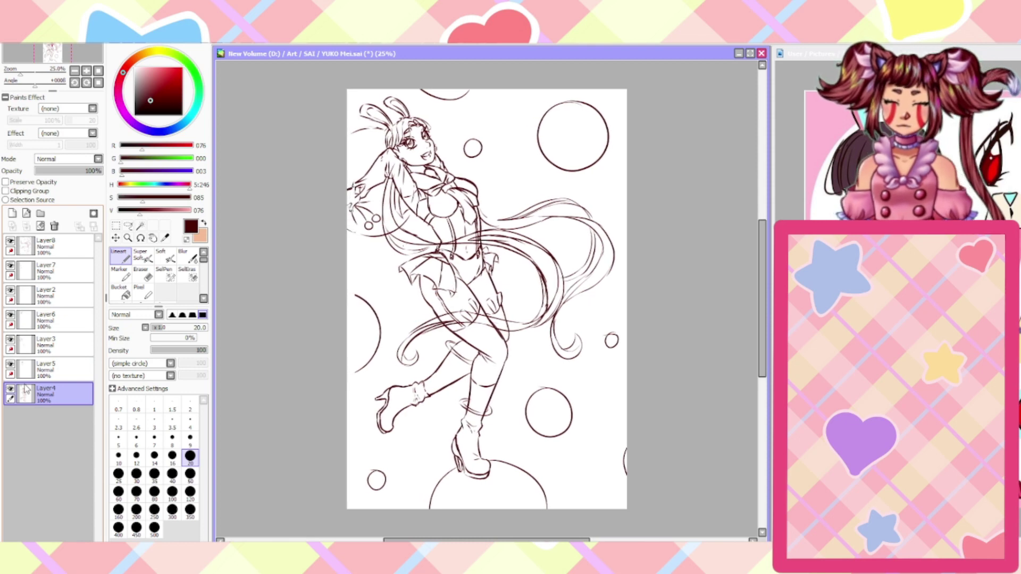
pyautogui.press('Right')
pyautogui.press('Right')
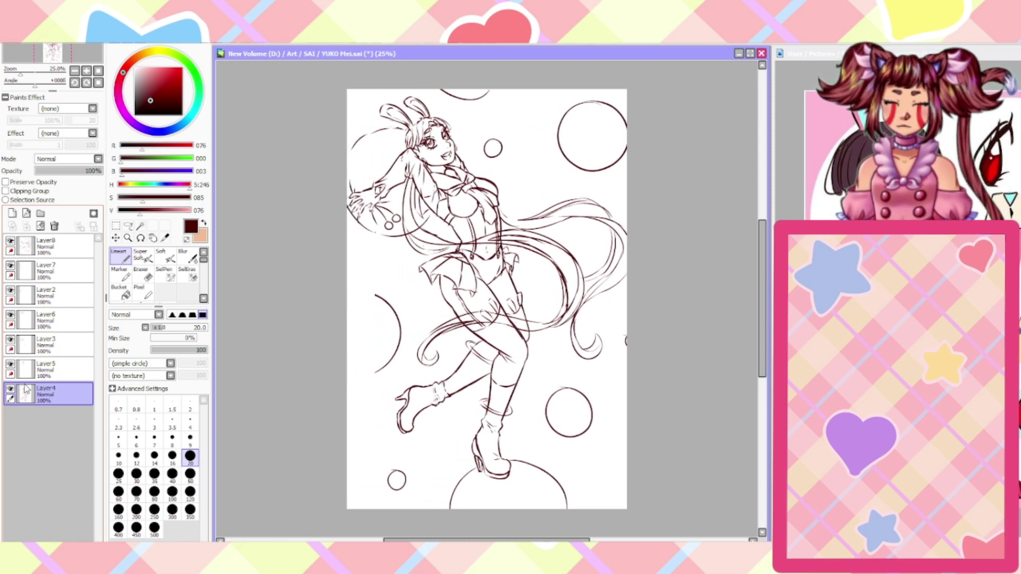
pyautogui.press('Left')
pyautogui.press('Left')
pyautogui.press('Left')
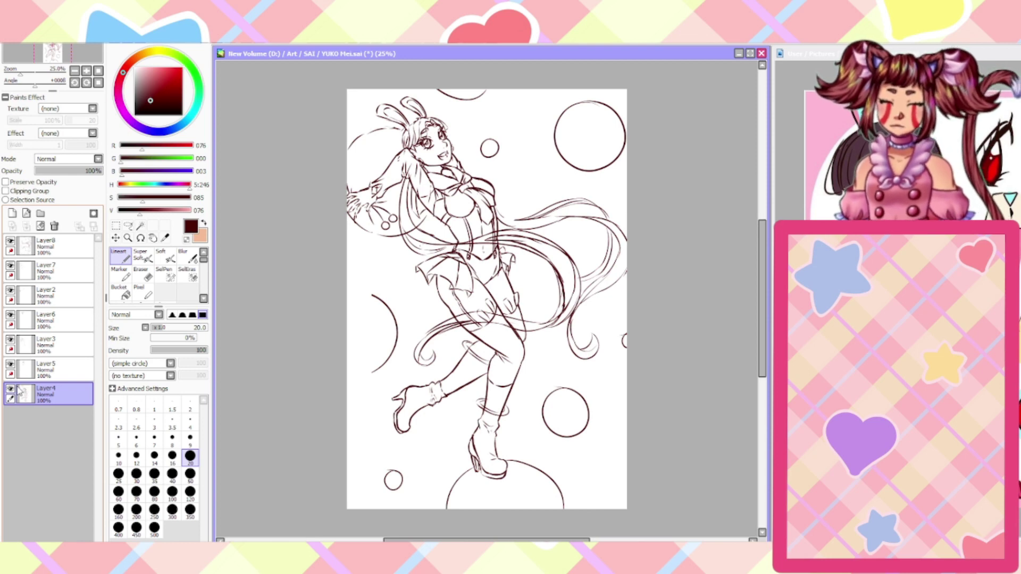
pyautogui.moveTo(10, 374); pyautogui.dragTo(10, 250)
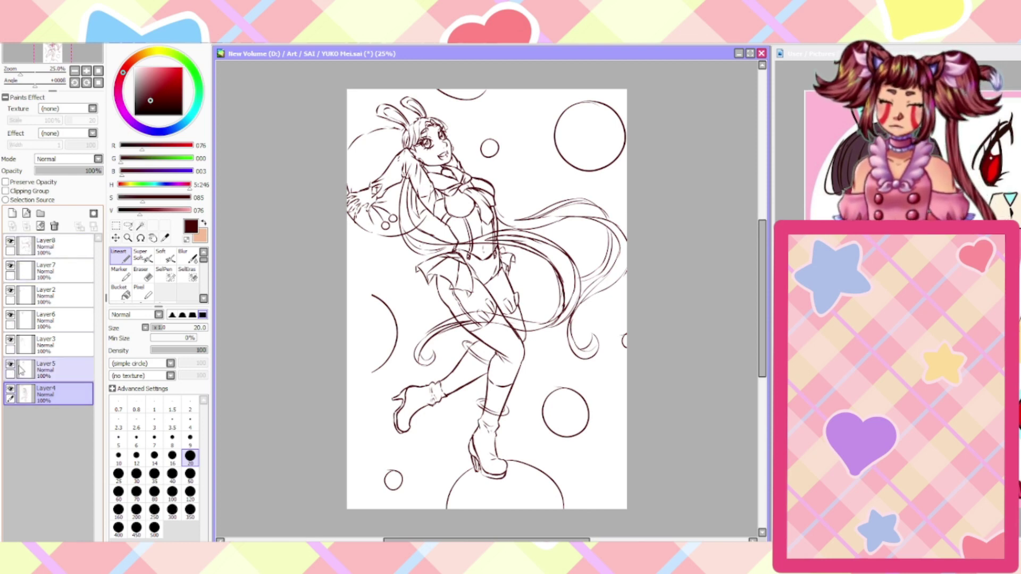
# On Layer8, extend the cut-off bubble beside the figure's thighs to the canvas edge with the Lineart brush
pyautogui.click(26, 247)
pyautogui.click(11, 242)
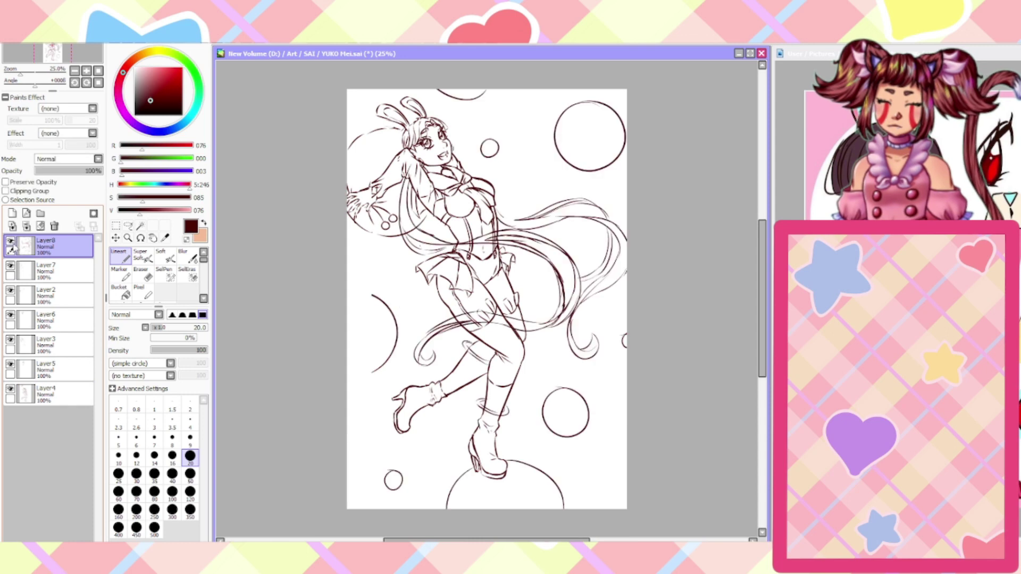
pyautogui.scroll(1, 373, 377)
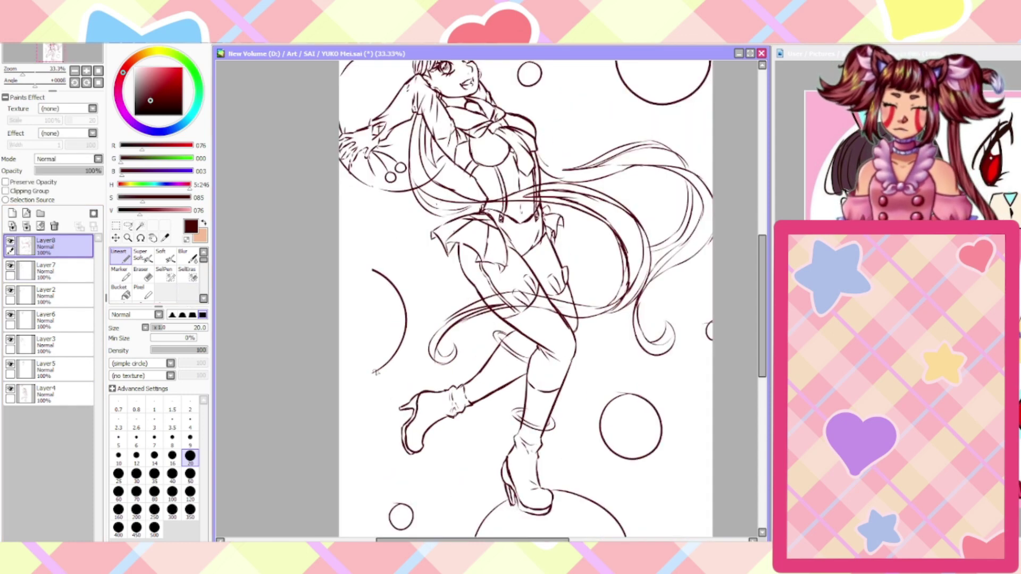
pyautogui.moveTo(384, 276); pyautogui.dragTo(339, 269)
pyautogui.scroll(-3, 340, 329)
# Close the large ball's outline at the standing boot's heel and draw short curved crease strokes radiating from beneath the sole
pyautogui.scroll(5, 414, 422)
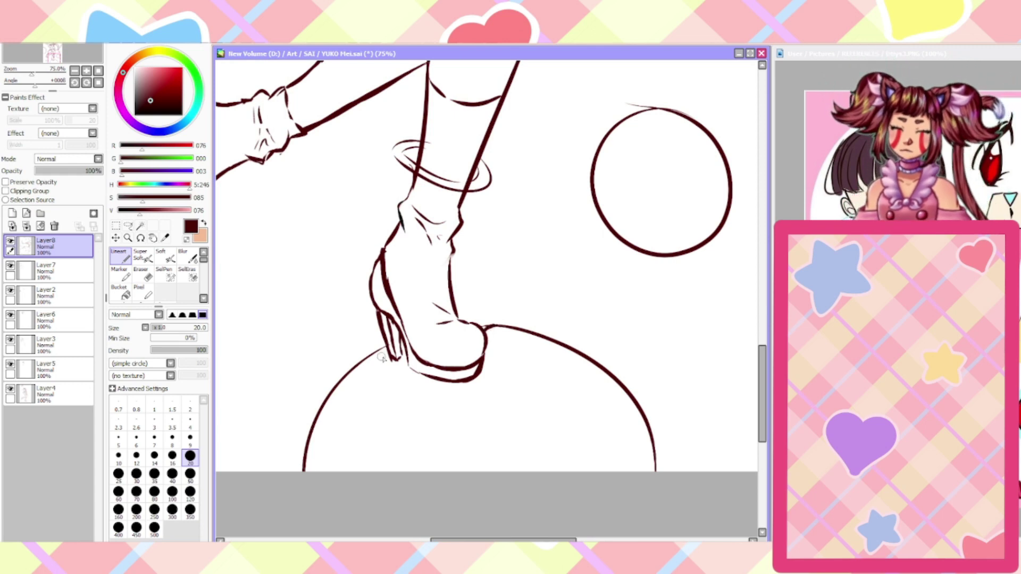
pyautogui.moveTo(387, 347); pyautogui.dragTo(349, 376)
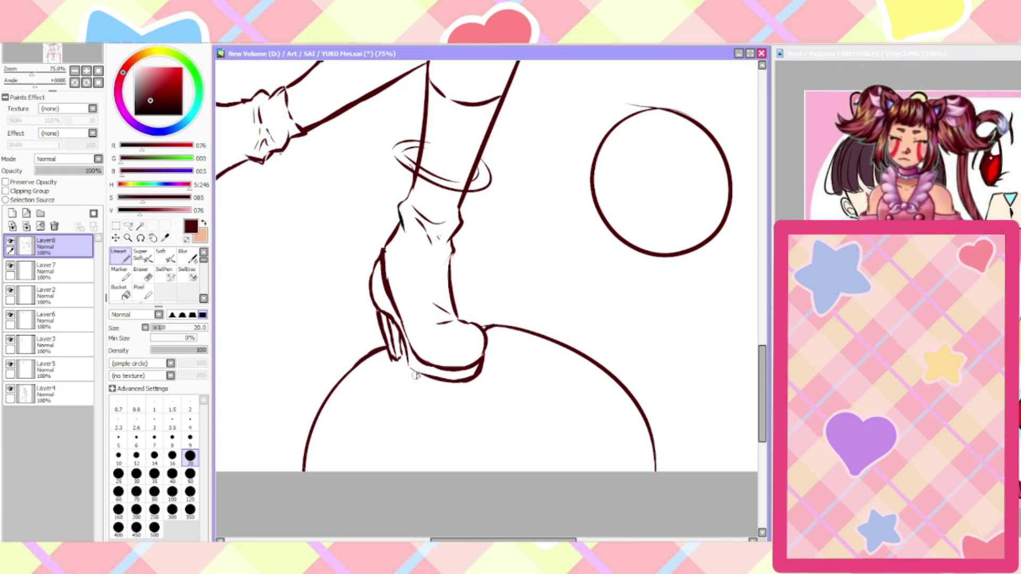
pyautogui.moveTo(416, 375); pyautogui.dragTo(391, 398)
pyautogui.moveTo(488, 360); pyautogui.dragTo(513, 395)
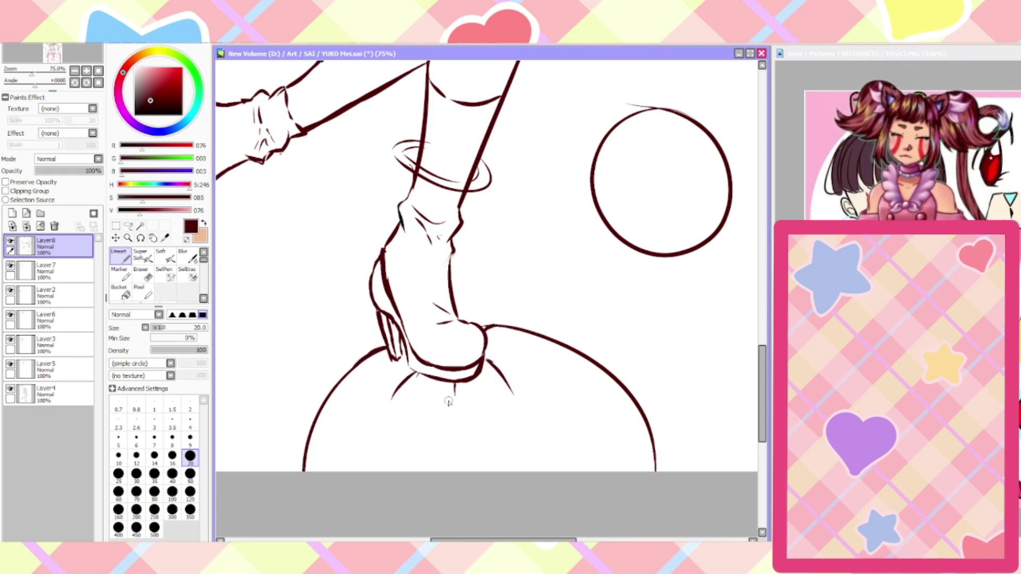
pyautogui.hotkey('ctrl', 'z')
pyautogui.hotkey('ctrl', 'z')
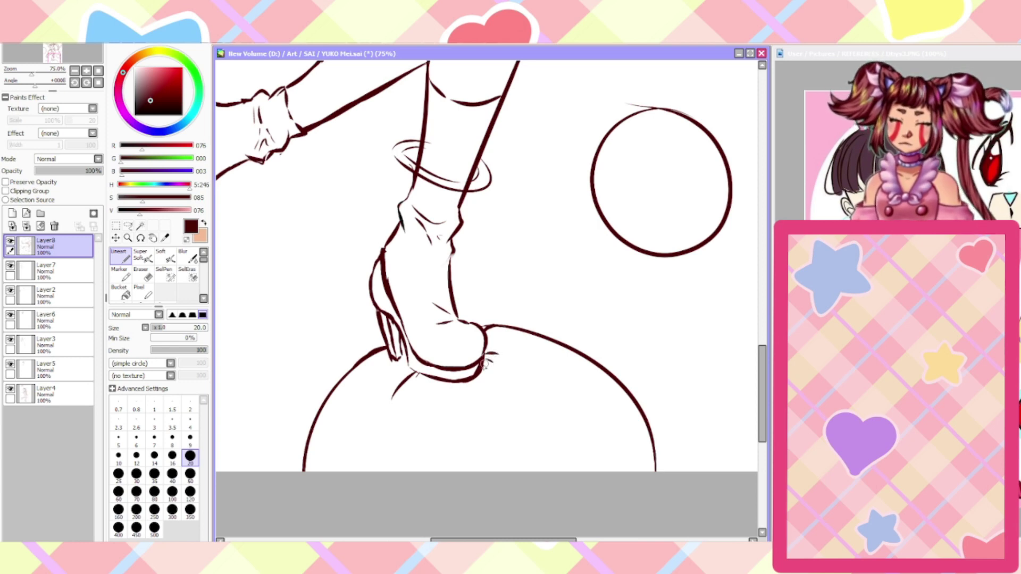
pyautogui.moveTo(485, 350)
pyautogui.mouseDown()
pyautogui.moveTo(521, 361)
pyautogui.moveTo(494, 405)
pyautogui.moveTo(498, 419)
pyautogui.mouseUp()
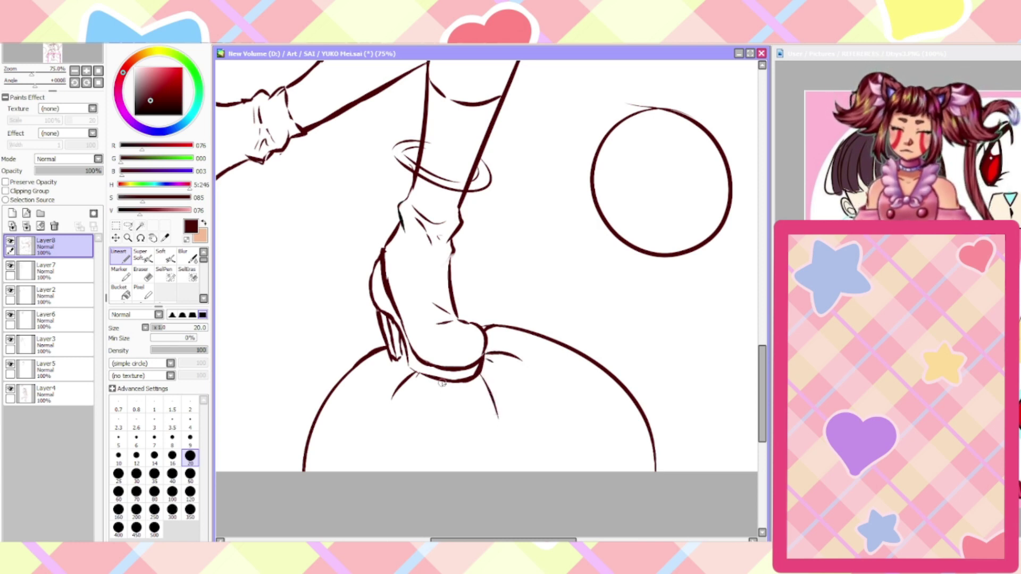
pyautogui.press('Home')
pyautogui.scroll(4, 461, 510)
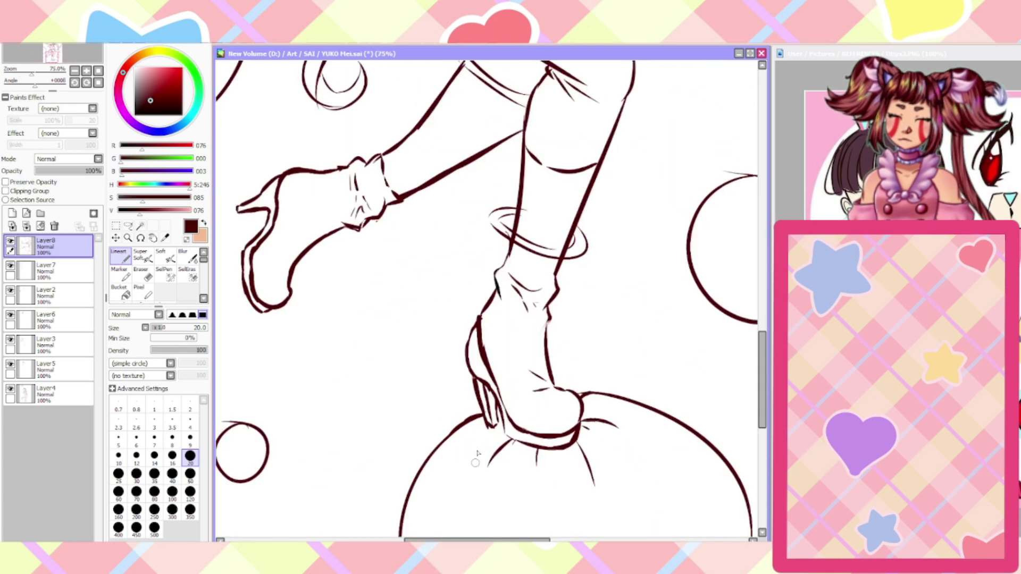
# Erase the messy hand and frill strokes beyond the end of the raised sleeve, working through the lower layers
pyautogui.scroll(-4, 332, 444)
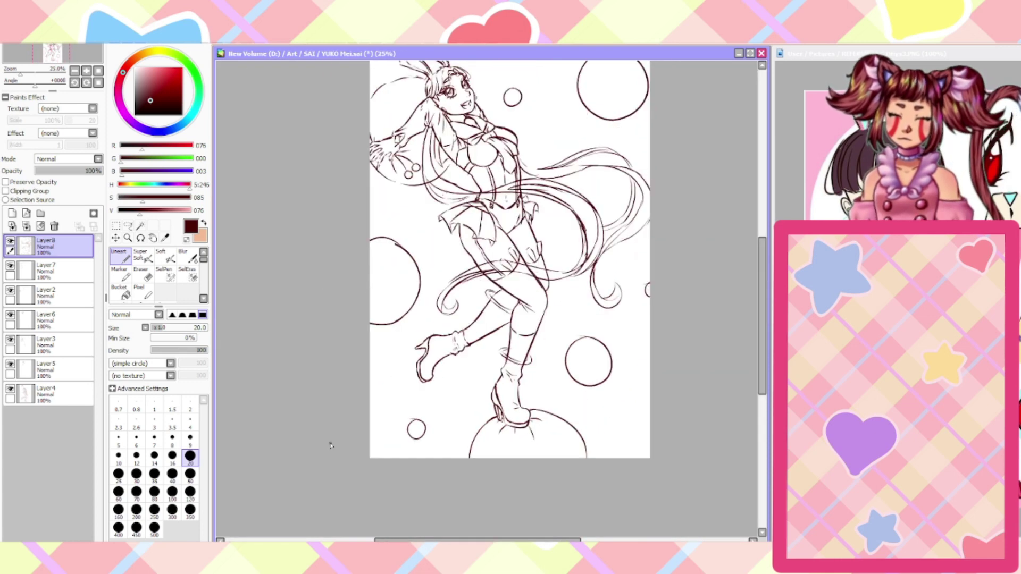
pyautogui.scroll(-1, 330, 445)
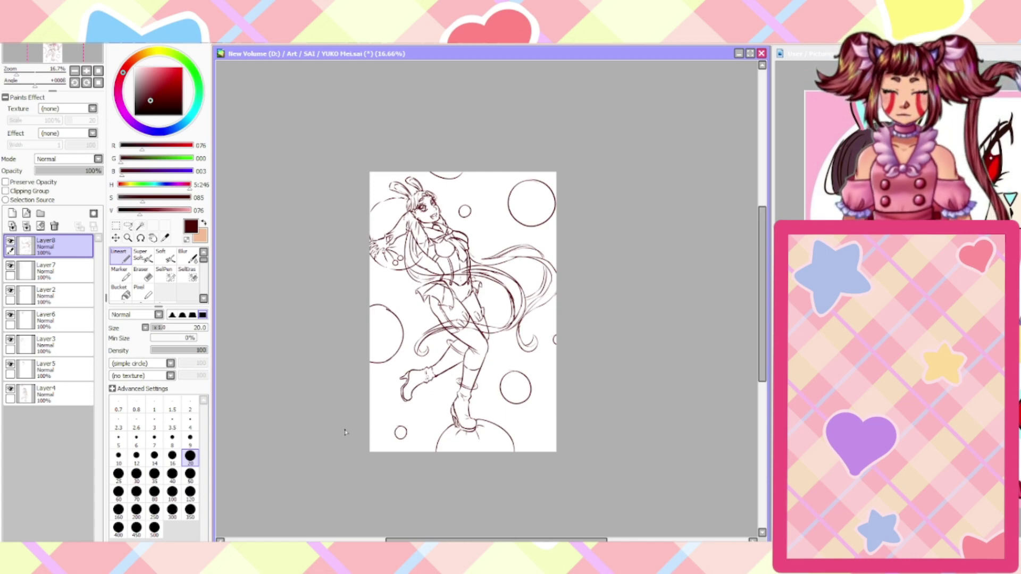
pyautogui.scroll(6, 396, 245)
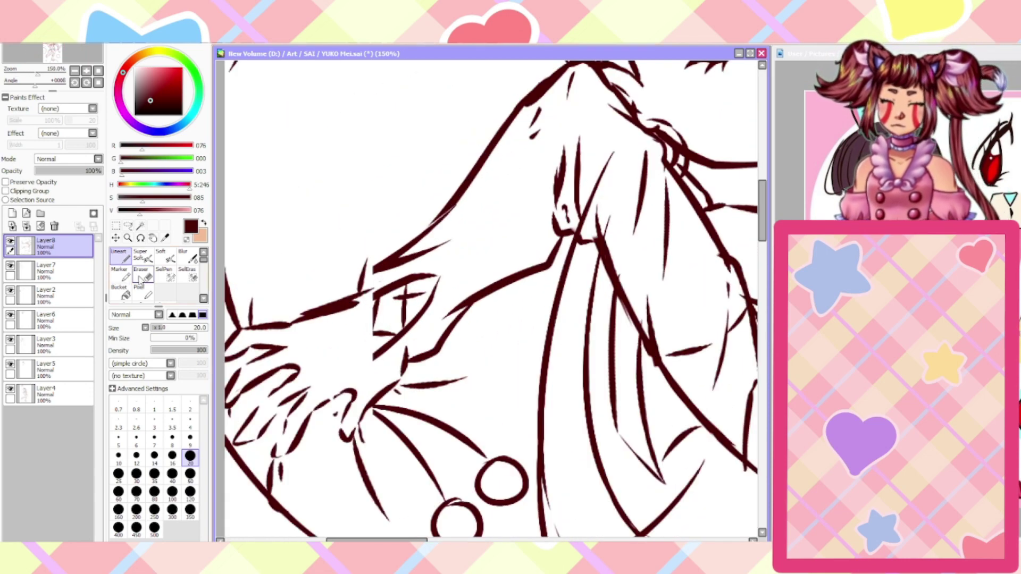
pyautogui.click(140, 274)
pyautogui.scroll(-2, 345, 371)
pyautogui.scroll(1, 346, 371)
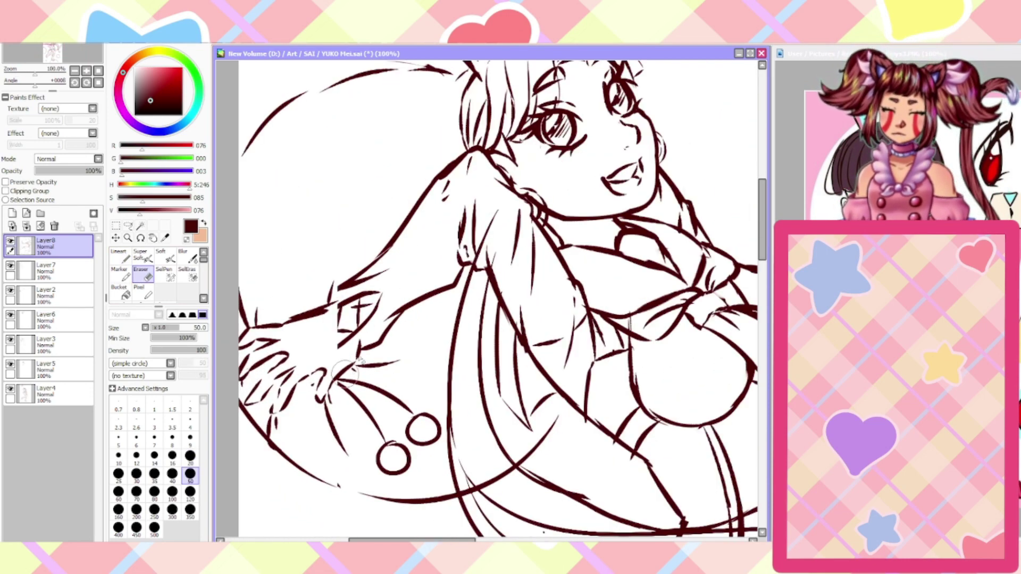
pyautogui.click(48, 393)
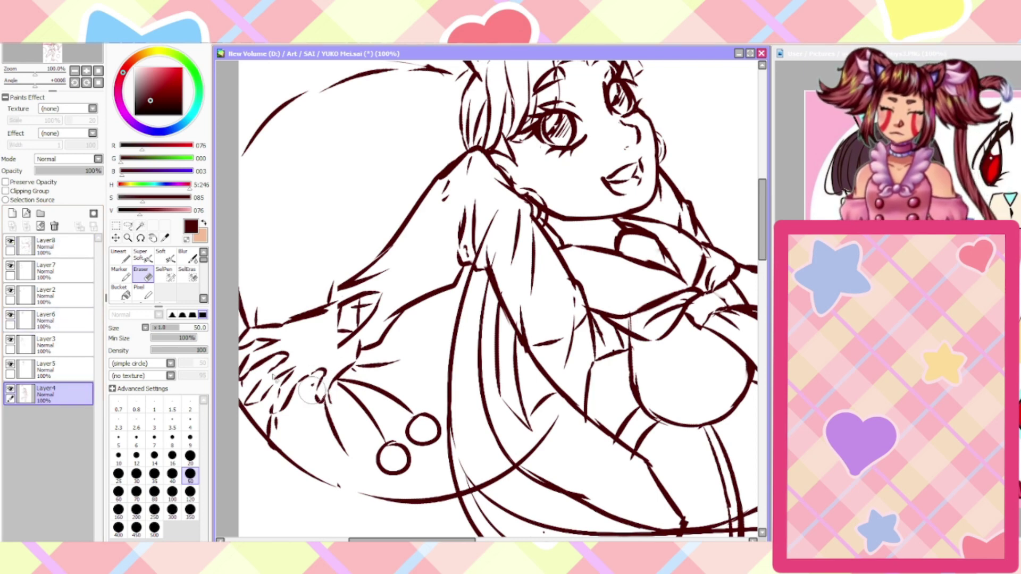
pyautogui.click(48, 369)
pyautogui.click(48, 344)
pyautogui.moveTo(314, 390)
pyautogui.mouseDown()
pyautogui.moveTo(296, 399)
pyautogui.moveTo(362, 348)
pyautogui.moveTo(316, 391)
pyautogui.moveTo(313, 323)
pyautogui.moveTo(289, 341)
pyautogui.moveTo(247, 337)
pyautogui.moveTo(257, 352)
pyautogui.moveTo(318, 292)
pyautogui.moveTo(274, 437)
pyautogui.moveTo(279, 368)
pyautogui.moveTo(302, 413)
pyautogui.moveTo(326, 430)
pyautogui.moveTo(364, 426)
pyautogui.moveTo(402, 391)
pyautogui.moveTo(321, 427)
pyautogui.moveTo(247, 276)
pyautogui.mouseUp()
pyautogui.hotkey('alt', ']')
pyautogui.click(47, 302)
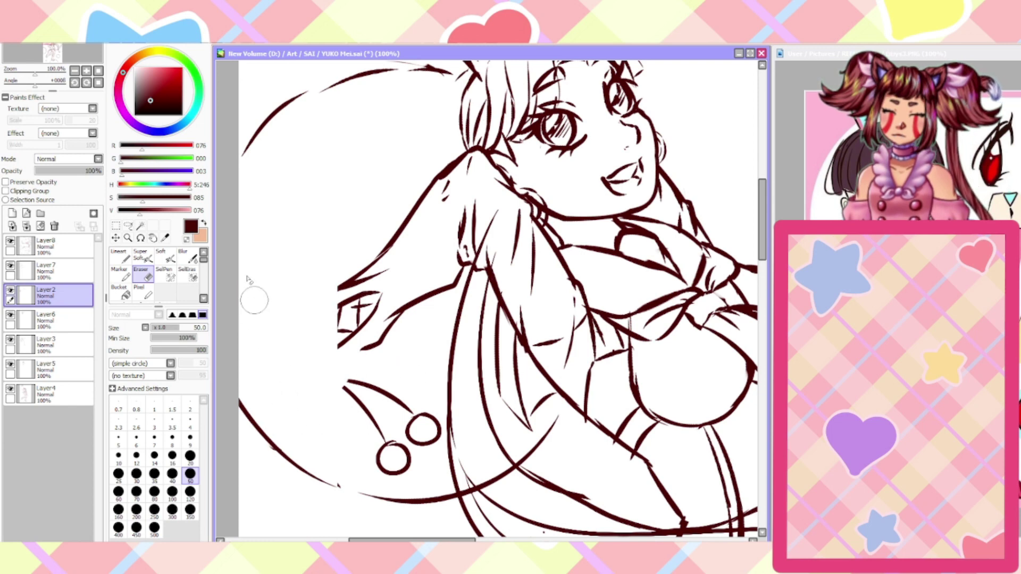
# Identify the layer holding the two small circles and their strings below the raised sleeve, and erase them on Layer3
pyautogui.click(32, 320)
pyautogui.click(10, 316)
pyautogui.click(10, 317)
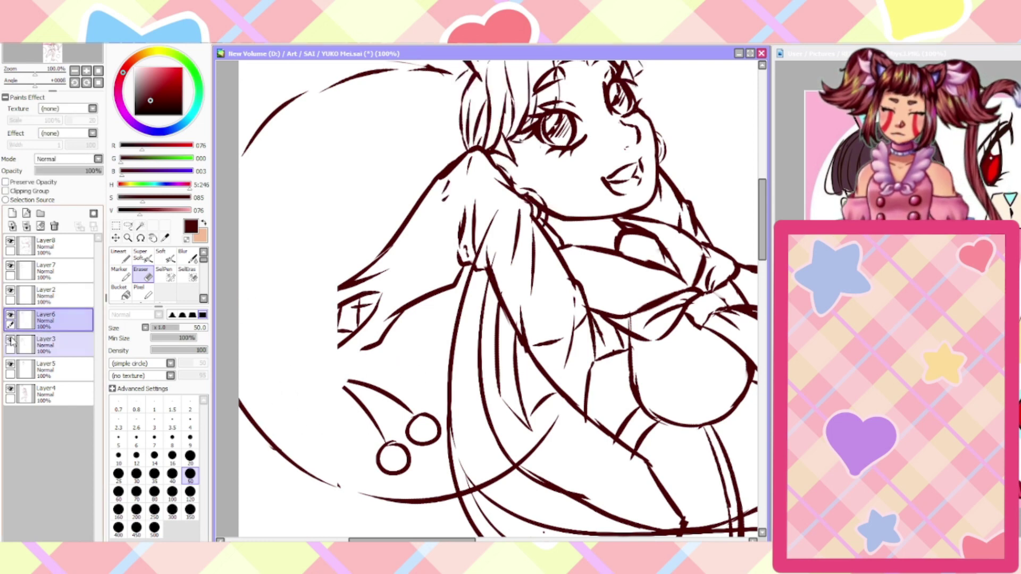
pyautogui.click(10, 340)
pyautogui.click(11, 340)
pyautogui.click(46, 344)
pyautogui.moveTo(250, 353)
pyautogui.mouseDown()
pyautogui.moveTo(367, 365)
pyautogui.moveTo(377, 457)
pyautogui.moveTo(417, 465)
pyautogui.mouseUp()
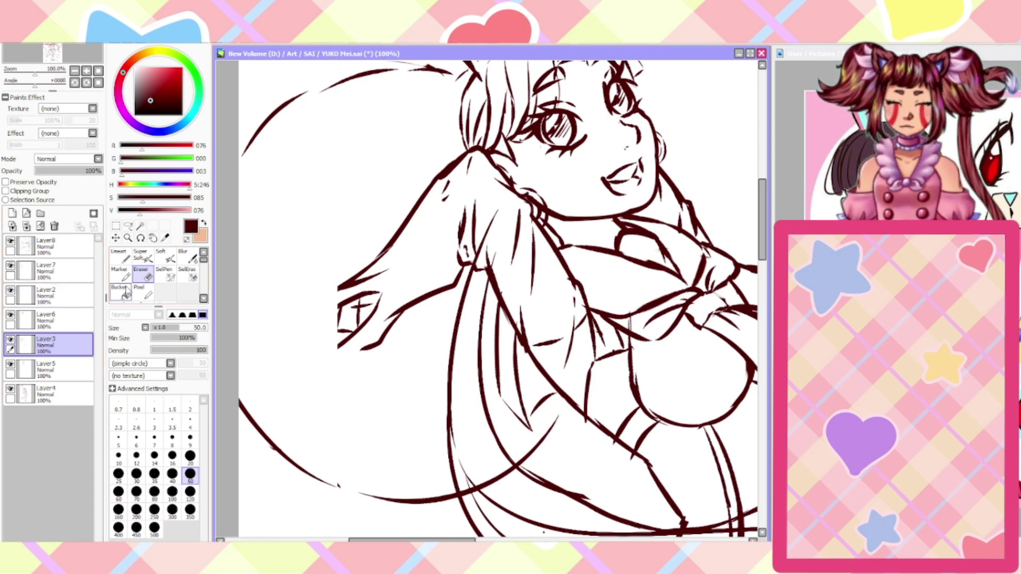
pyautogui.hotkey('ctrl', '0')
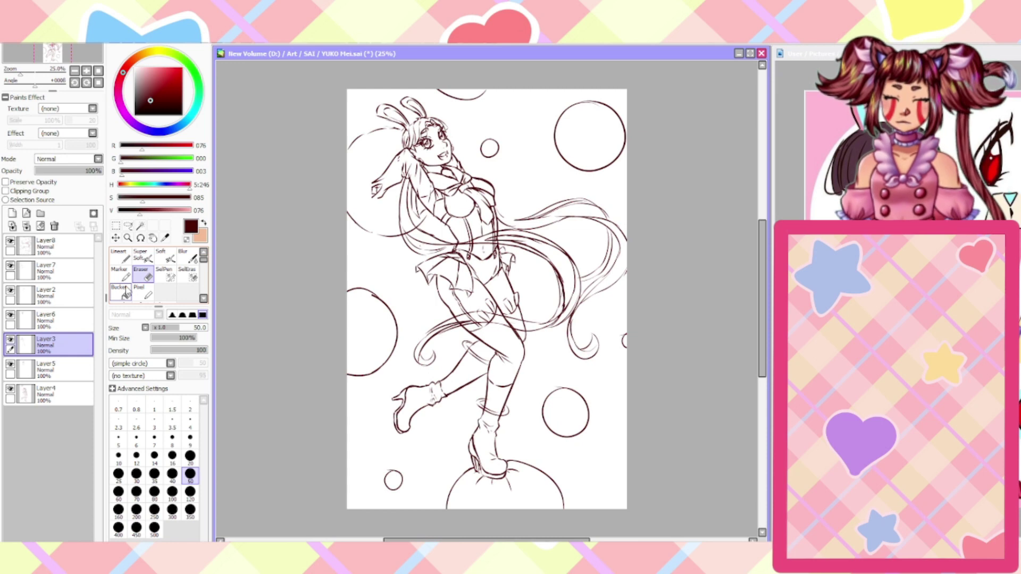
pyautogui.press('h')
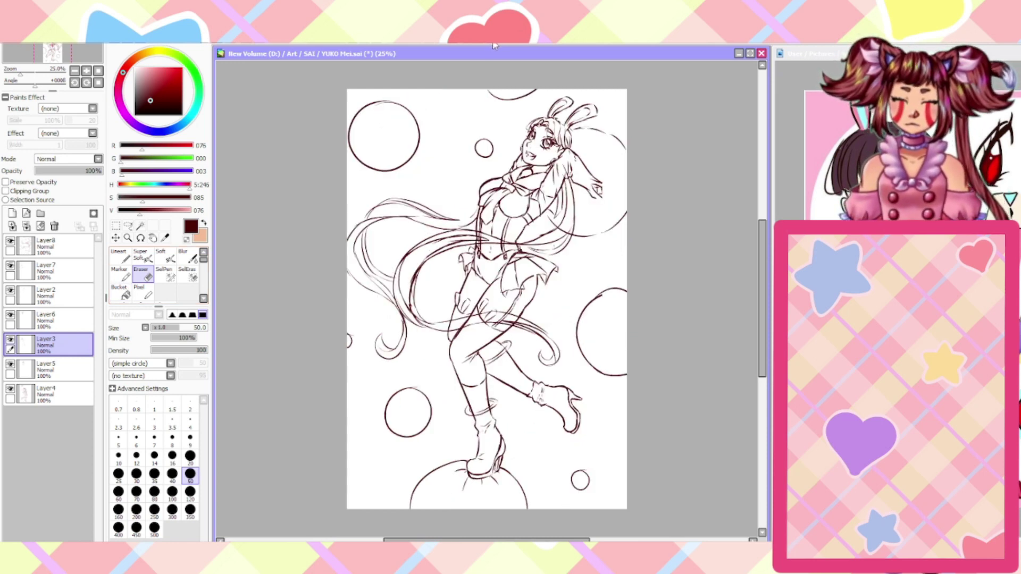
pyautogui.press('h')
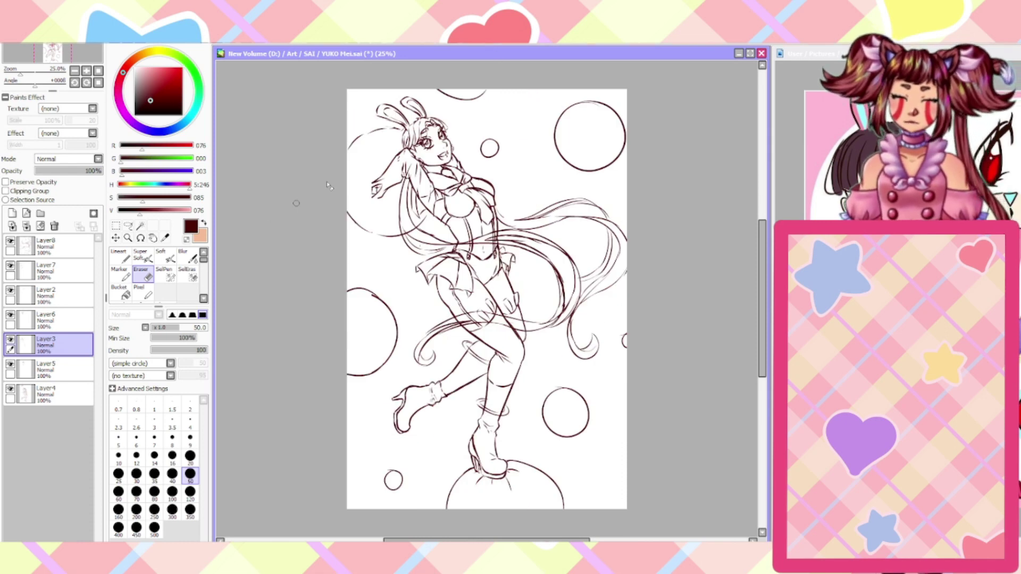
# On Layer6, extend the raised sleeve's outline with Lineart strokes and close its end with a ribbed cuff
pyautogui.scroll(3, 378, 162)
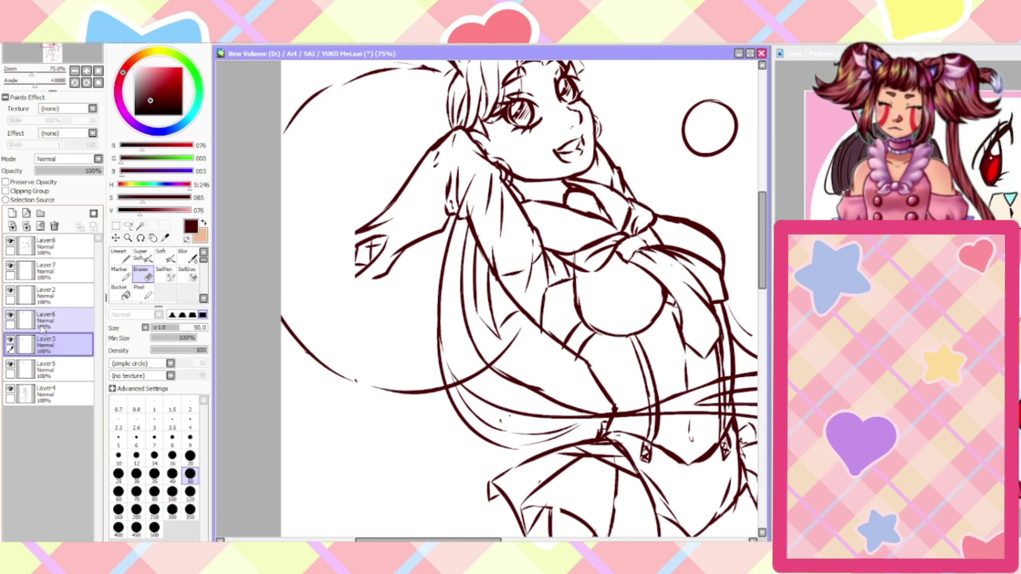
pyautogui.click(43, 325)
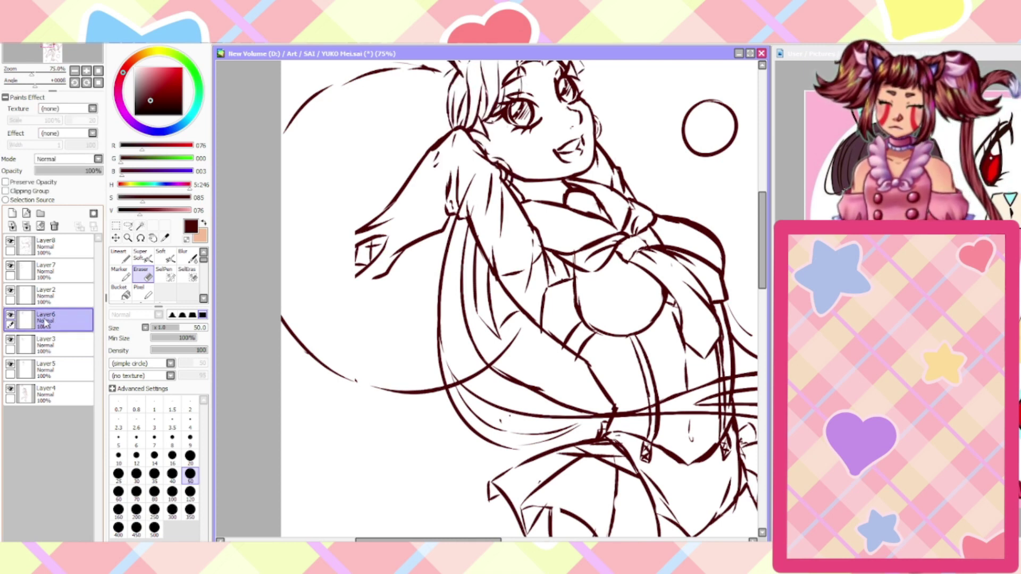
pyautogui.click(120, 256)
pyautogui.scroll(1, 409, 171)
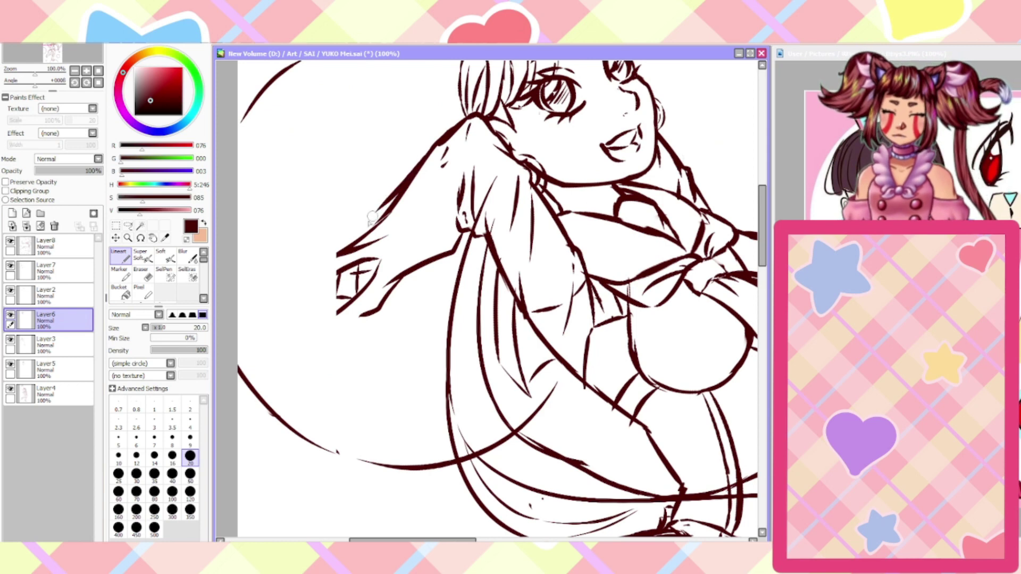
pyautogui.moveTo(378, 208)
pyautogui.mouseDown()
pyautogui.moveTo(330, 253)
pyautogui.moveTo(314, 290)
pyautogui.mouseUp()
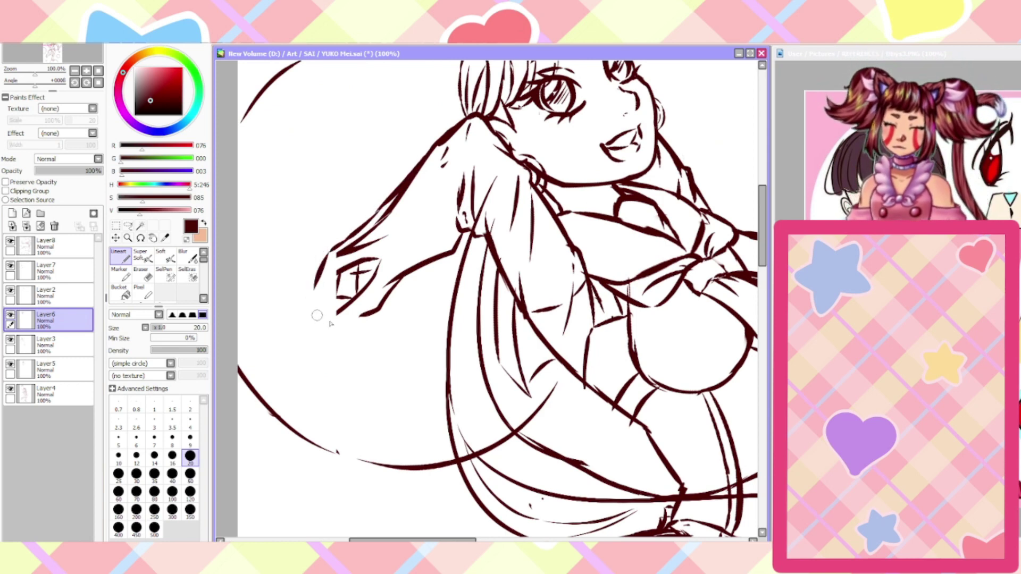
pyautogui.moveTo(368, 315)
pyautogui.mouseDown()
pyautogui.moveTo(316, 312)
pyautogui.moveTo(307, 290)
pyautogui.mouseUp()
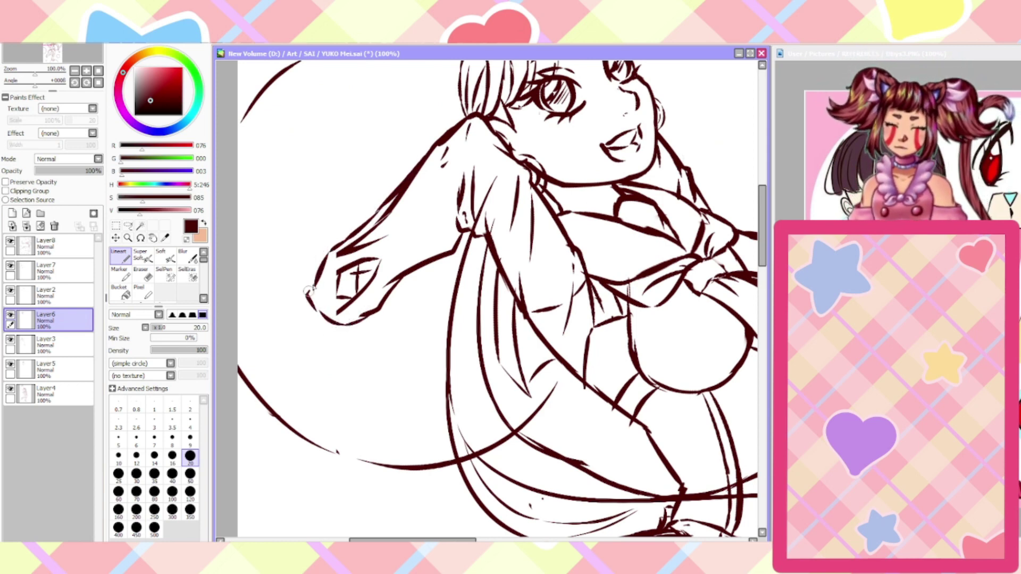
pyautogui.moveTo(336, 326)
pyautogui.mouseDown()
pyautogui.moveTo(341, 340)
pyautogui.moveTo(298, 311)
pyautogui.moveTo(307, 292)
pyautogui.mouseUp()
pyautogui.moveTo(338, 339)
pyautogui.mouseDown()
pyautogui.moveTo(307, 308)
pyautogui.moveTo(309, 329)
pyautogui.mouseUp()
pyautogui.scroll(-4, 306, 337)
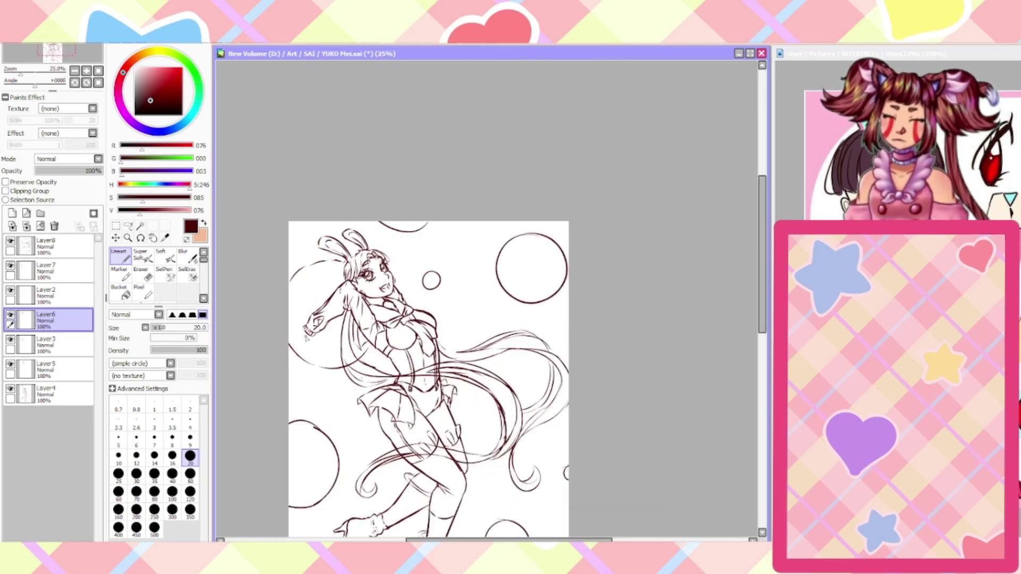
pyautogui.press('h')
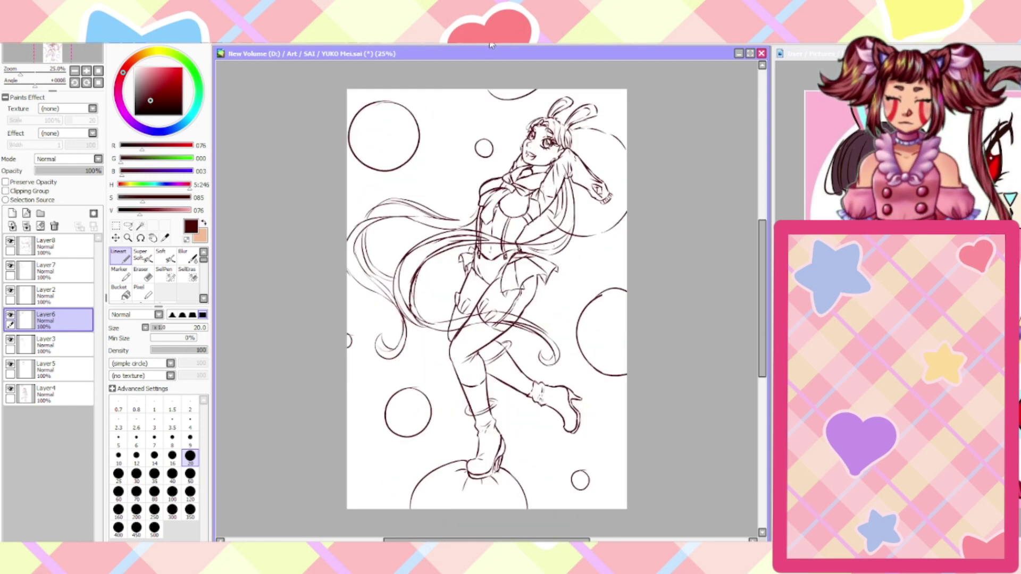
pyautogui.press('h')
# Find the layer with the doubled strokes on the raised sleeve's outer edge and erase them on Layer3 with a size 20 eraser
pyautogui.scroll(8, 405, 109)
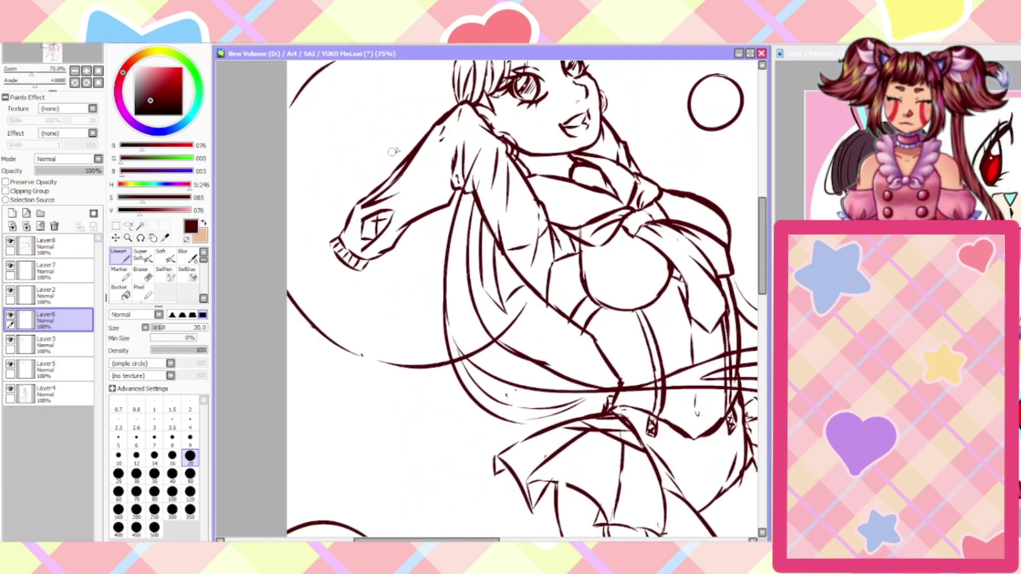
pyautogui.click(141, 273)
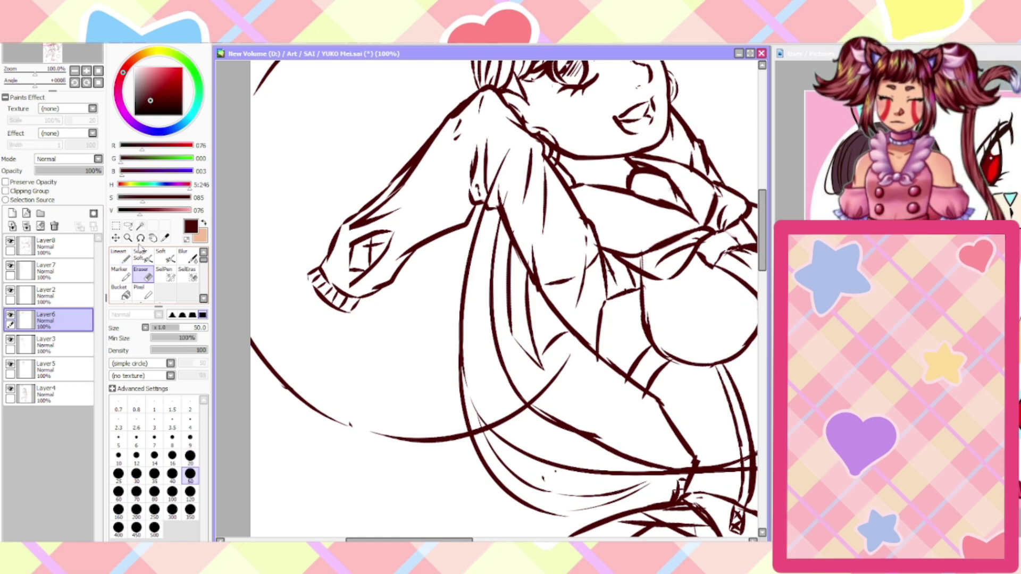
pyautogui.click(52, 354)
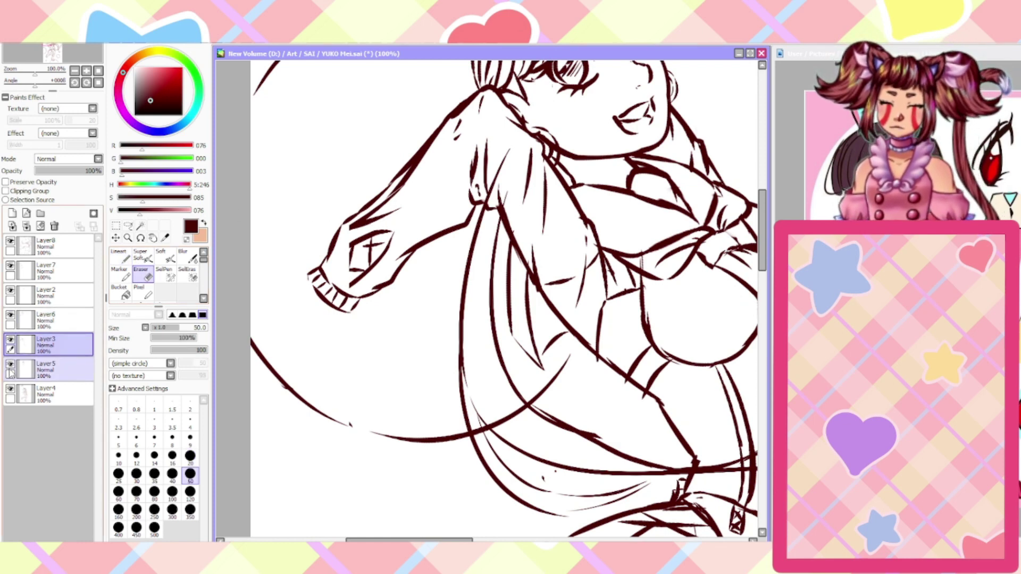
pyautogui.click(16, 395)
pyautogui.click(10, 389)
pyautogui.click(10, 389)
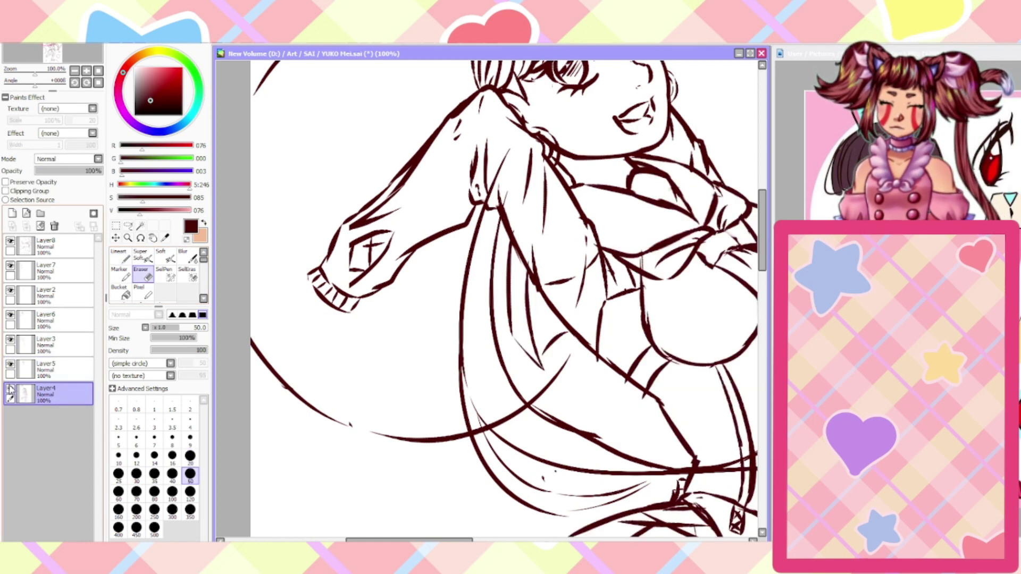
pyautogui.click(10, 364)
pyautogui.click(10, 365)
pyautogui.click(10, 341)
pyautogui.click(11, 341)
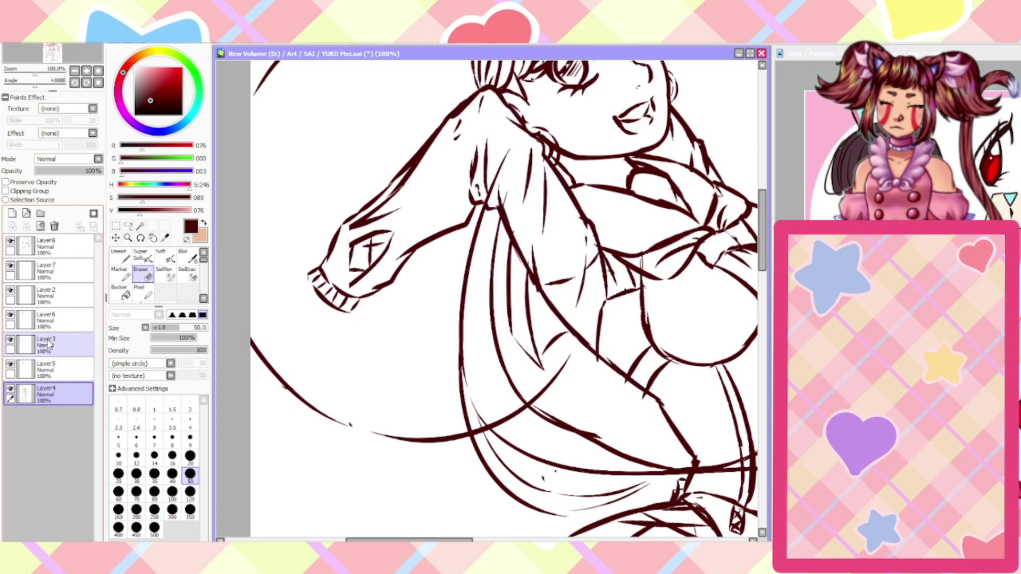
pyautogui.click(50, 346)
pyautogui.click(189, 456)
pyautogui.moveTo(374, 220)
pyautogui.mouseDown()
pyautogui.moveTo(344, 232)
pyautogui.moveTo(406, 184)
pyautogui.moveTo(398, 187)
pyautogui.moveTo(441, 139)
pyautogui.mouseUp()
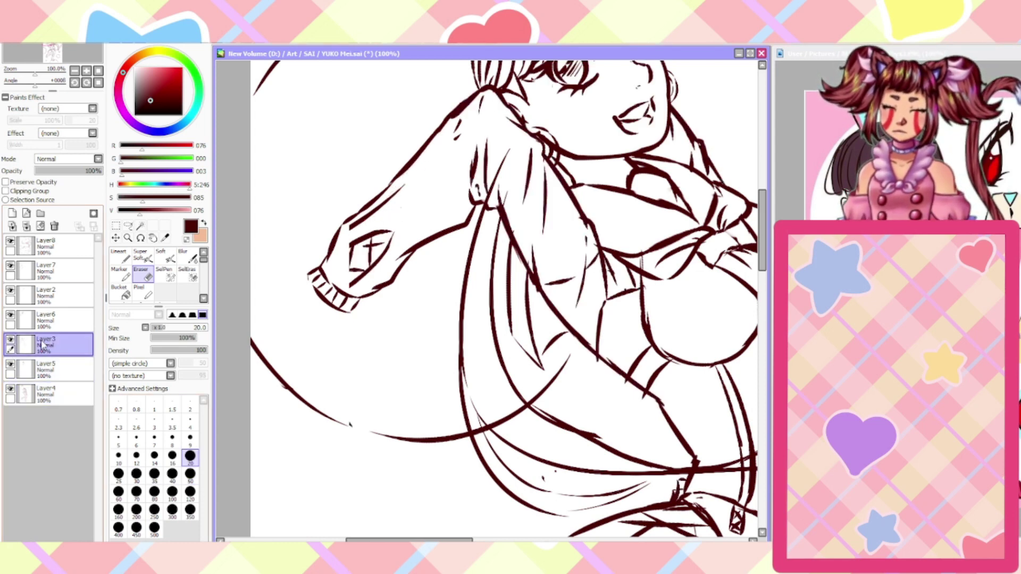
# Make Layer7 the active layer and fit the whole canvas in view
pyautogui.click(51, 319)
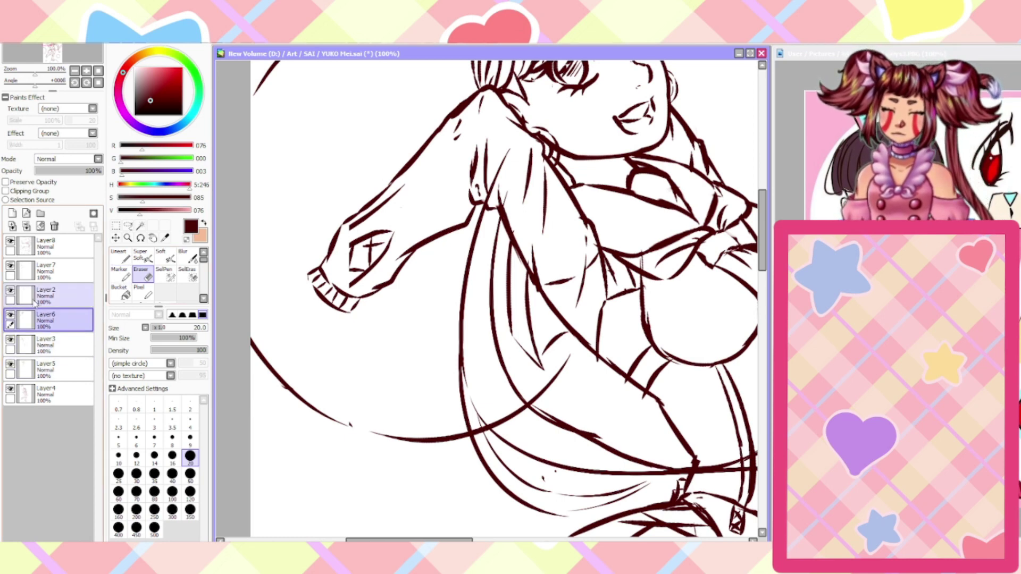
pyautogui.click(64, 271)
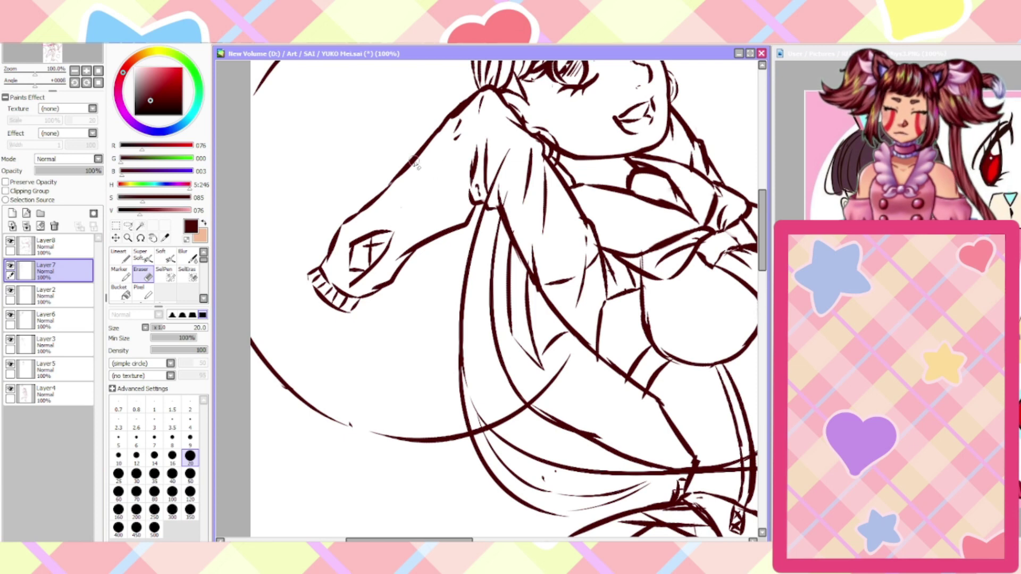
pyautogui.press('Home')
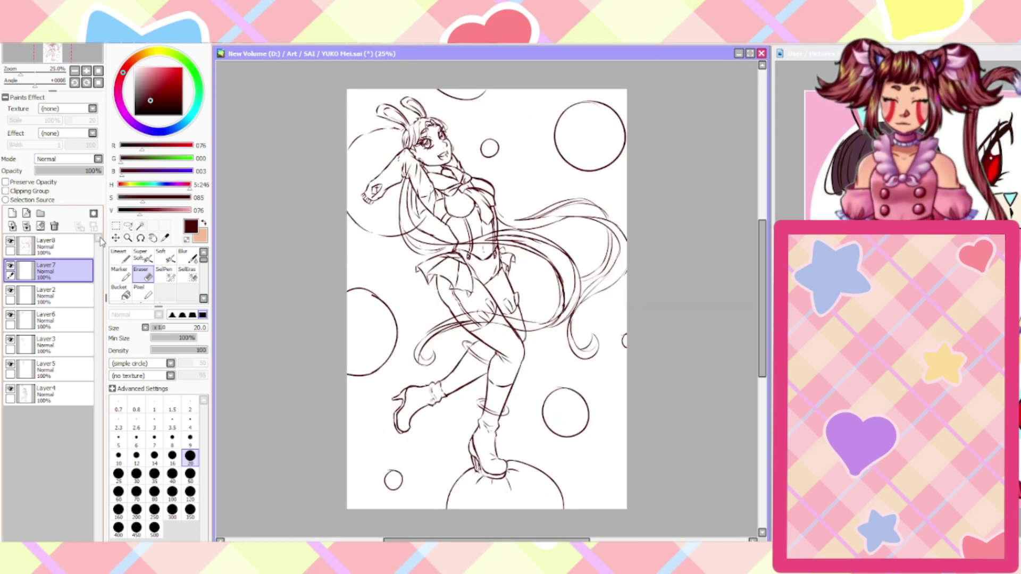
# Check the drawing mirrored, and redraw the outer edge of the raised sleeve near the cuff on Layer6 with Lineart strokes
pyautogui.press('h')
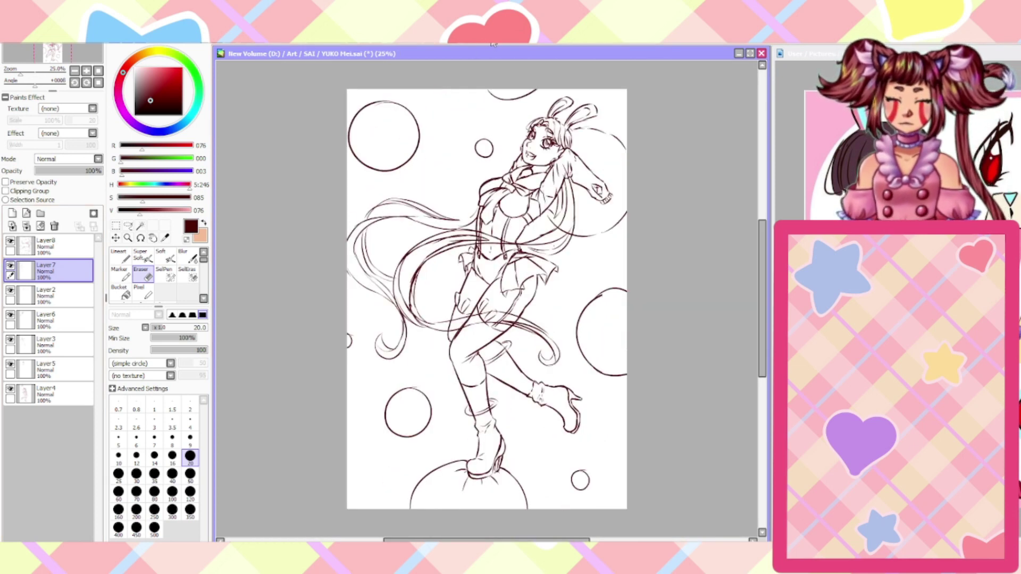
pyautogui.click(492, 42)
pyautogui.scroll(4, 378, 171)
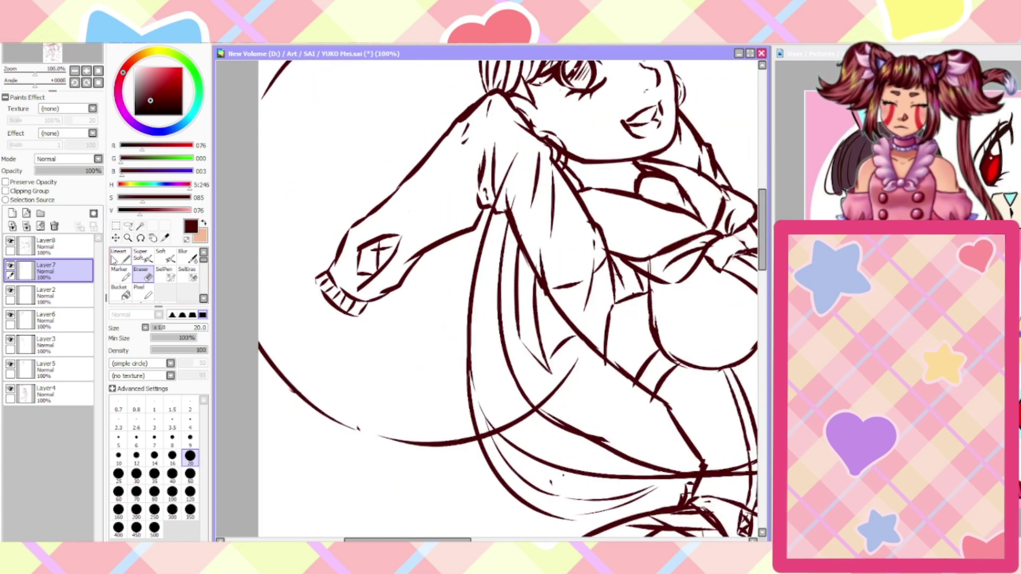
pyautogui.click(113, 257)
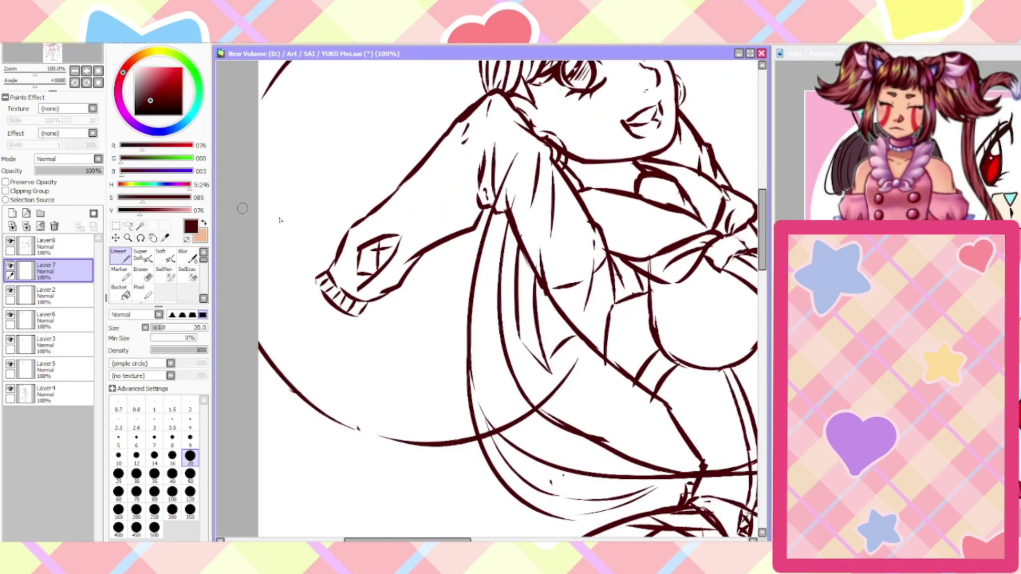
pyautogui.click(48, 319)
pyautogui.moveTo(339, 254)
pyautogui.mouseDown()
pyautogui.moveTo(364, 208)
pyautogui.moveTo(409, 181)
pyautogui.mouseUp()
pyautogui.scroll(-1, 395, 170)
pyautogui.scroll(1, 415, 136)
pyautogui.scroll(-2, 396, 155)
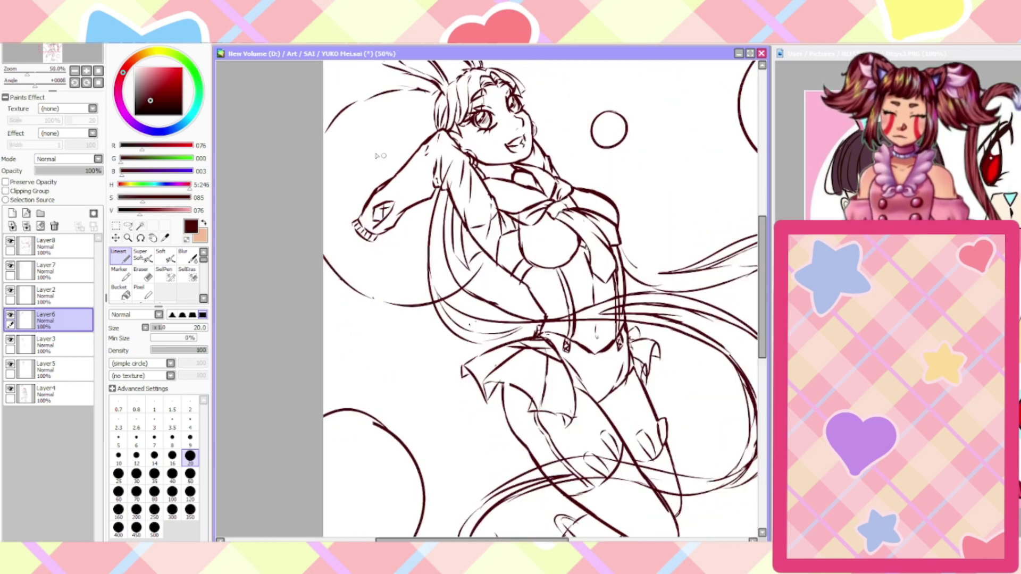
pyautogui.scroll(-1, 381, 155)
pyautogui.scroll(3, 377, 150)
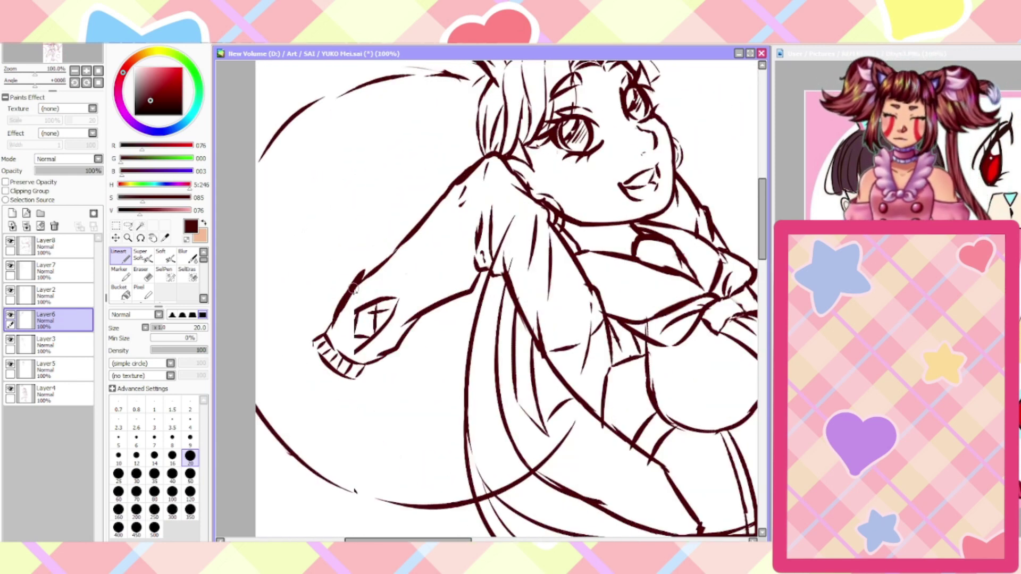
pyautogui.moveTo(352, 289); pyautogui.dragTo(431, 211)
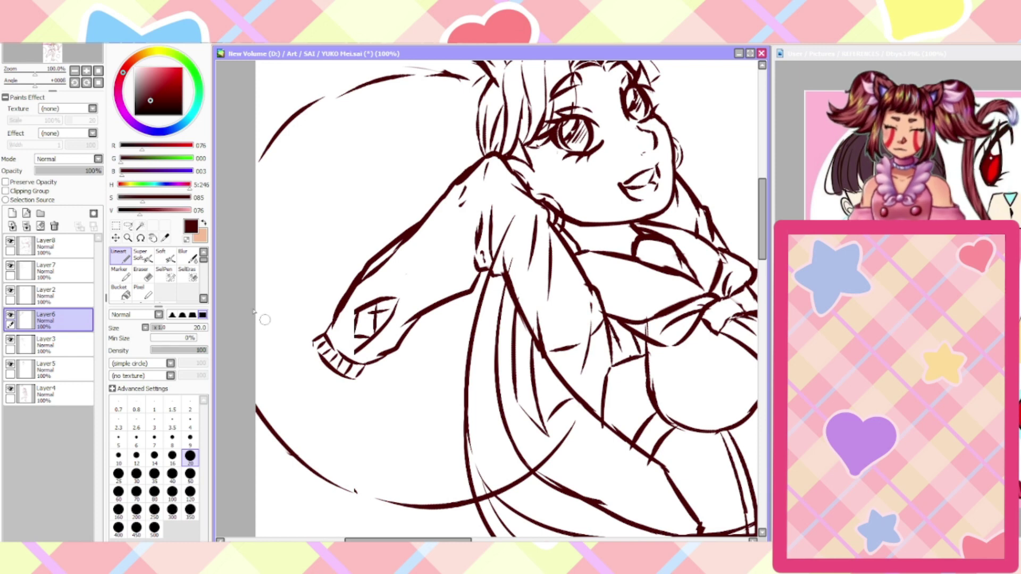
# Trim the thickened outline on the raised sleeve's outer edge, touch it up with Lineart, and check the drawing mirrored
pyautogui.click(141, 274)
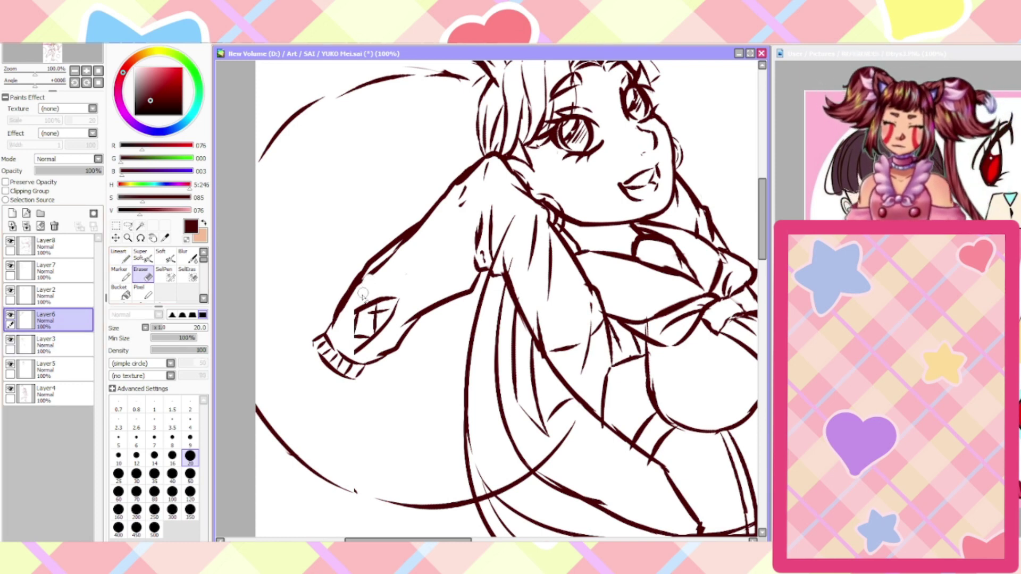
pyautogui.moveTo(374, 273); pyautogui.dragTo(363, 294)
pyautogui.click(120, 257)
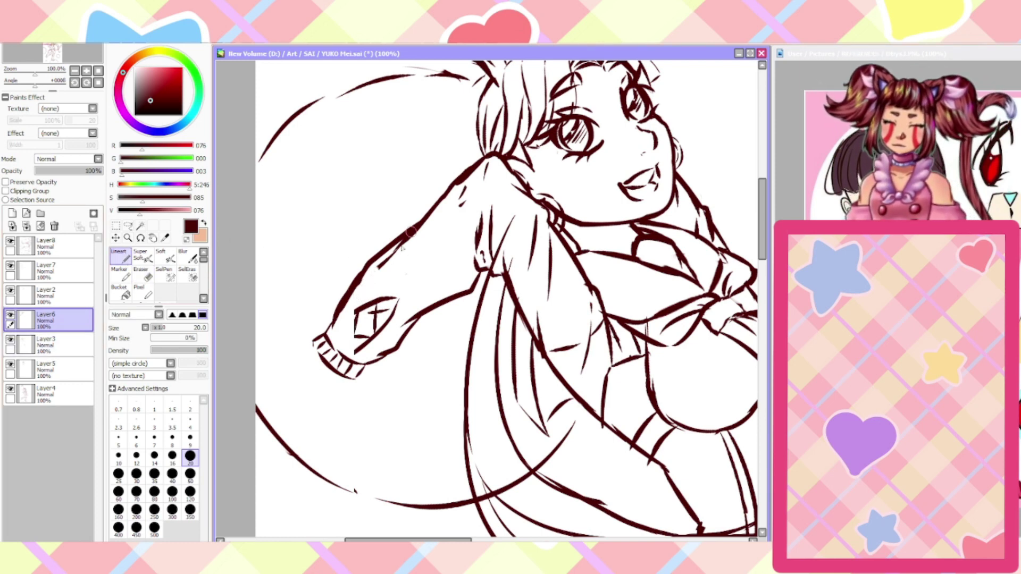
pyautogui.moveTo(408, 239); pyautogui.dragTo(370, 284)
pyautogui.scroll(-8, 368, 289)
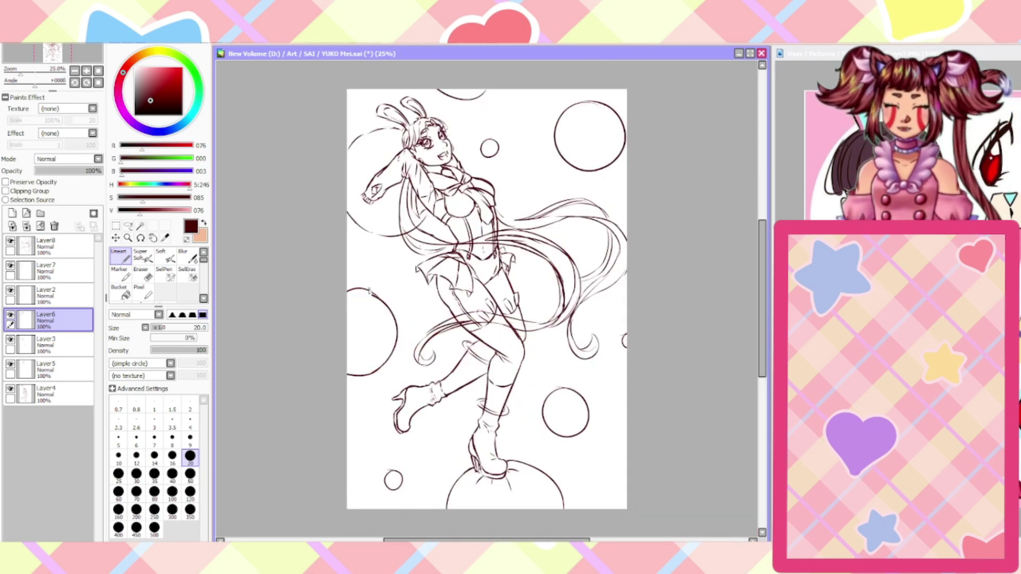
pyautogui.press('h')
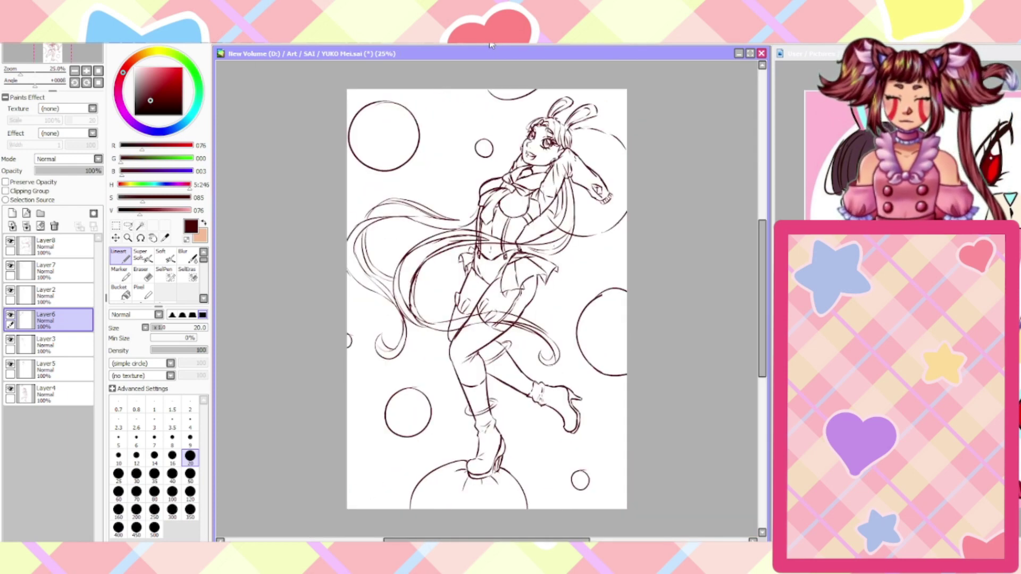
pyautogui.press('h')
# Draw a straight guide stroke down the raised sleeve from the elbow to the cuff, and widen the cuff's outer corner
pyautogui.scroll(2, 385, 169)
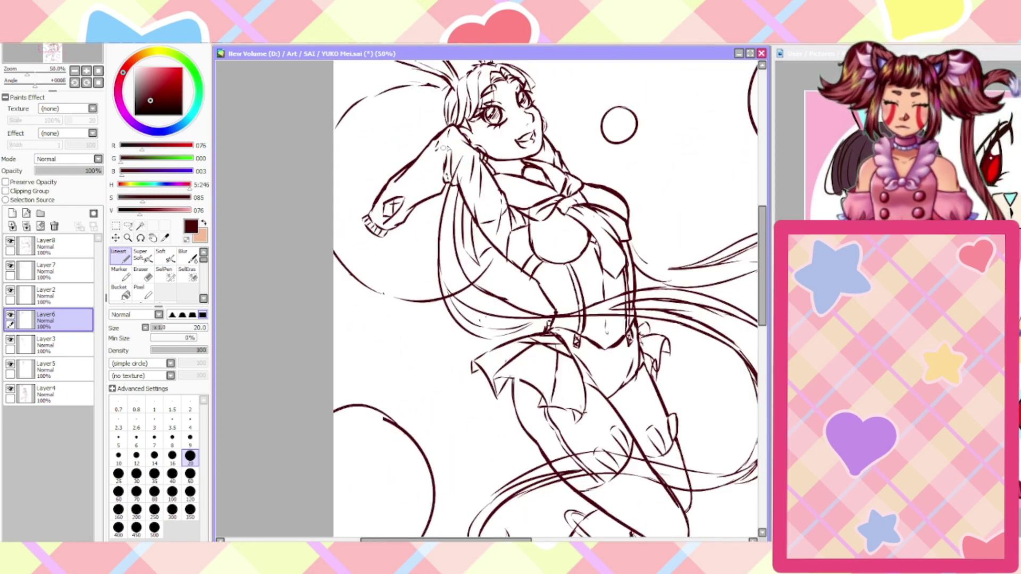
pyautogui.moveTo(446, 148); pyautogui.dragTo(366, 226)
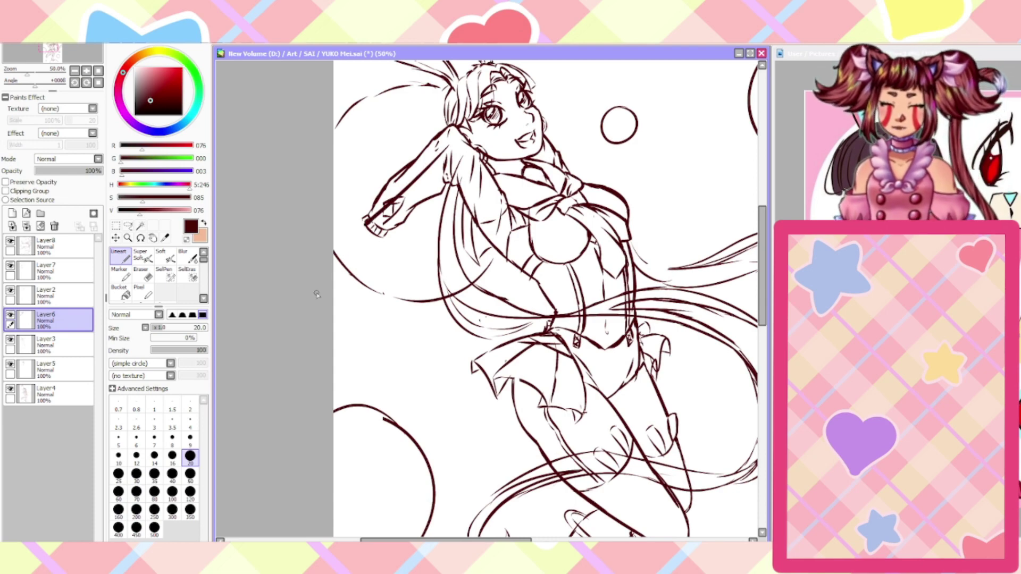
pyautogui.scroll(-2, 349, 156)
pyautogui.scroll(3, 340, 127)
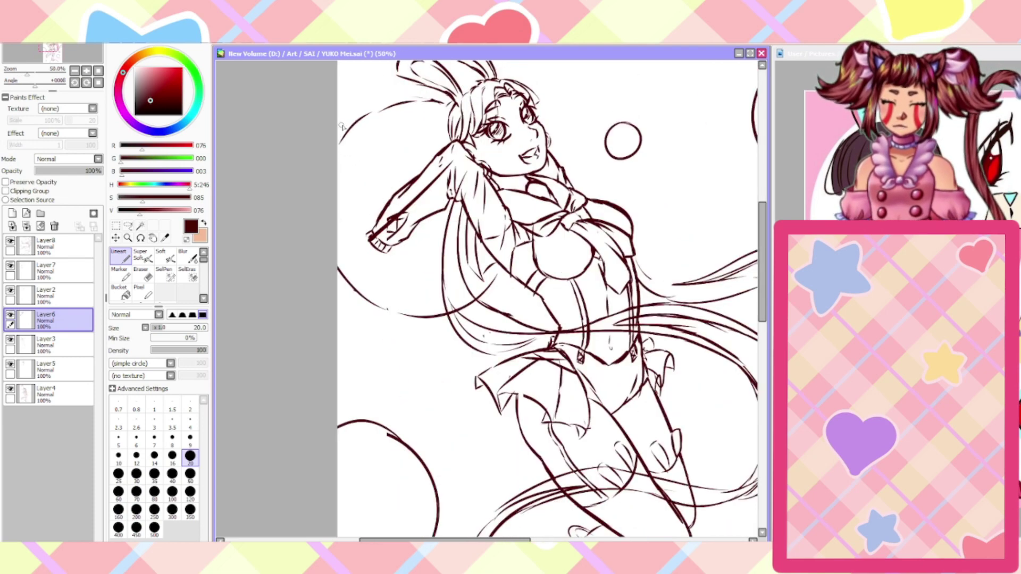
pyautogui.scroll(1, 405, 256)
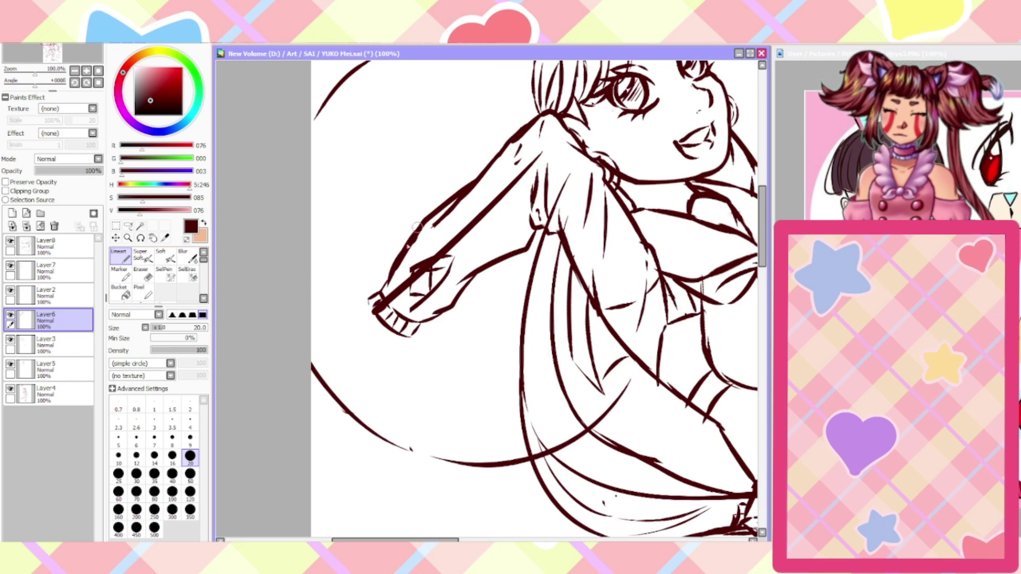
pyautogui.moveTo(418, 228)
pyautogui.mouseDown()
pyautogui.moveTo(376, 284)
pyautogui.moveTo(378, 274)
pyautogui.moveTo(378, 294)
pyautogui.moveTo(367, 292)
pyautogui.moveTo(366, 315)
pyautogui.mouseUp()
# Erase the straight stroke through the raised sleeve and the old outer outline next to the cuff on Layer6
pyautogui.click(141, 274)
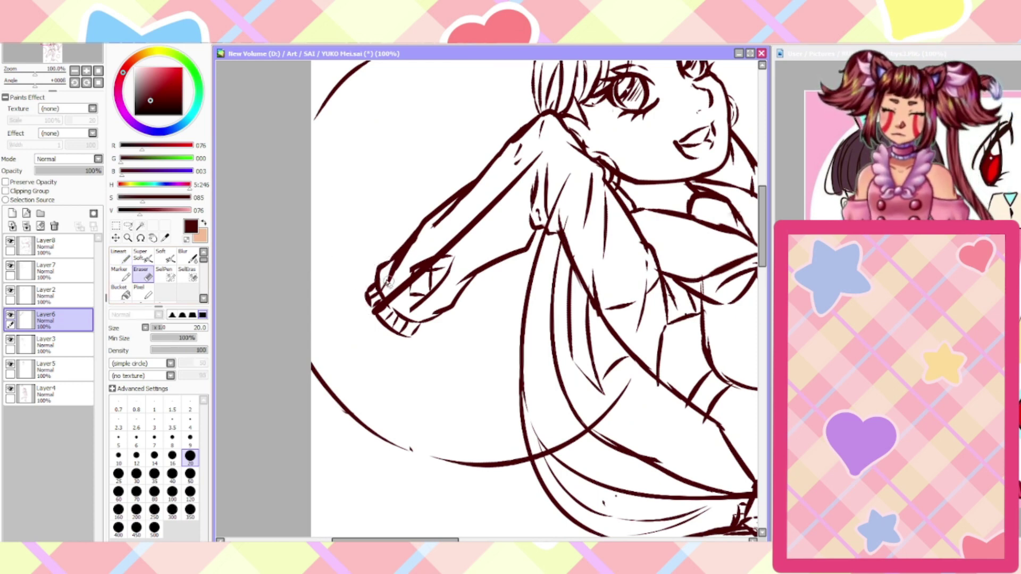
pyautogui.moveTo(389, 282)
pyautogui.mouseDown()
pyautogui.moveTo(383, 311)
pyautogui.moveTo(537, 156)
pyautogui.mouseUp()
pyautogui.moveTo(387, 287)
pyautogui.mouseDown()
pyautogui.moveTo(419, 237)
pyautogui.moveTo(357, 306)
pyautogui.moveTo(395, 257)
pyautogui.mouseUp()
pyautogui.scroll(-4, 362, 313)
pyautogui.scroll(4, 375, 306)
# Redraw the raised sleeve's outer edge down to the widened cuff with Lineart strokes, and trim the new line with the Eraser
pyautogui.click(120, 256)
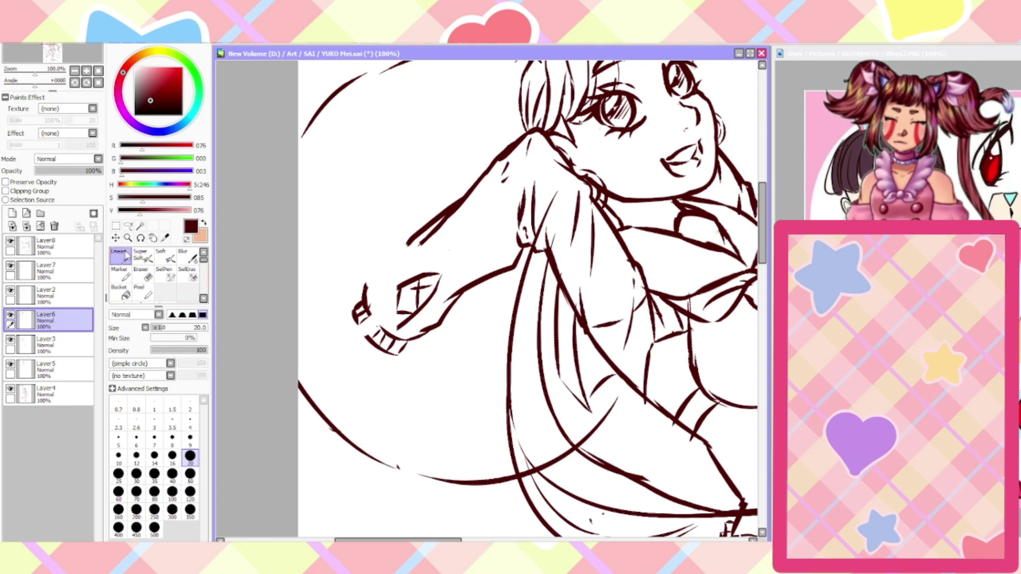
pyautogui.moveTo(363, 303)
pyautogui.mouseDown()
pyautogui.moveTo(375, 275)
pyautogui.moveTo(400, 258)
pyautogui.moveTo(386, 267)
pyautogui.mouseUp()
pyautogui.moveTo(421, 231); pyautogui.dragTo(380, 268)
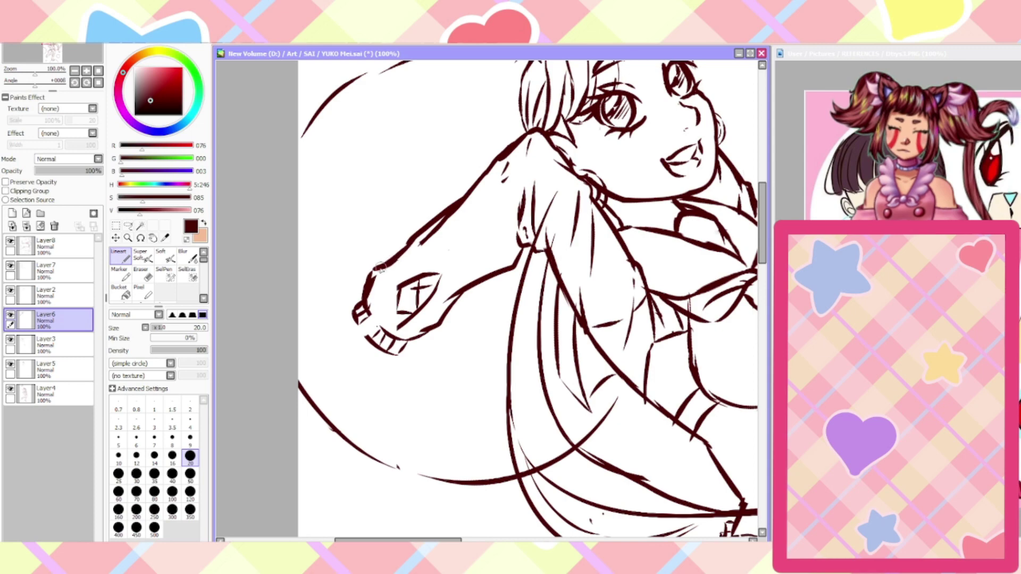
pyautogui.scroll(-3, 335, 219)
pyautogui.scroll(3, 334, 219)
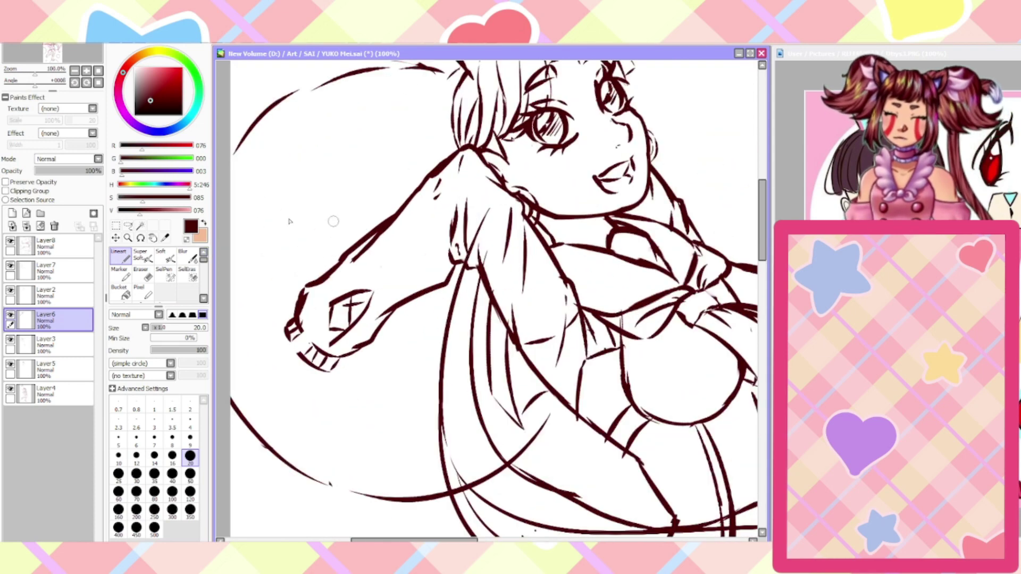
pyautogui.click(143, 274)
pyautogui.moveTo(353, 269)
pyautogui.mouseDown()
pyautogui.moveTo(391, 228)
pyautogui.moveTo(340, 260)
pyautogui.mouseUp()
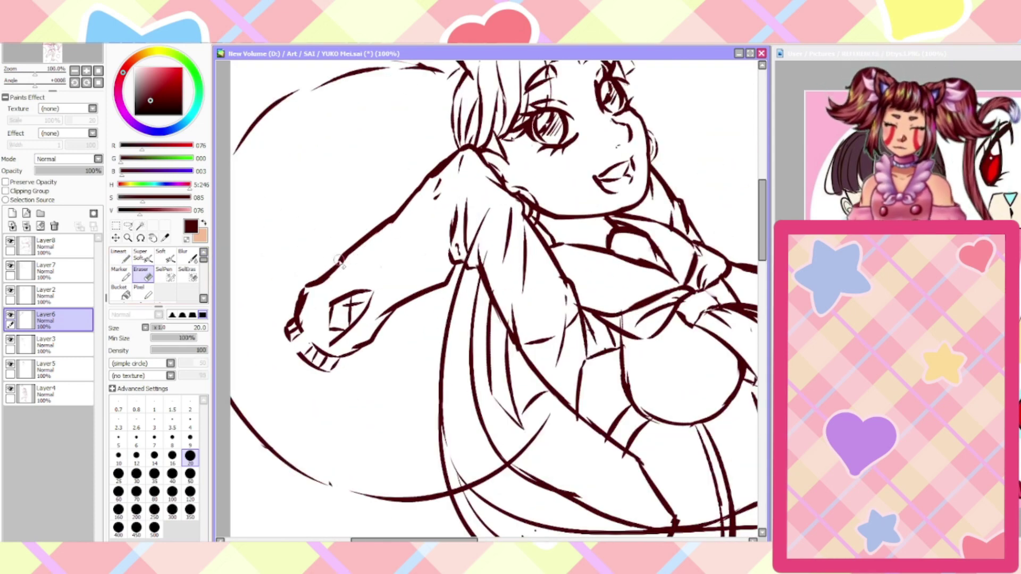
pyautogui.click(118, 255)
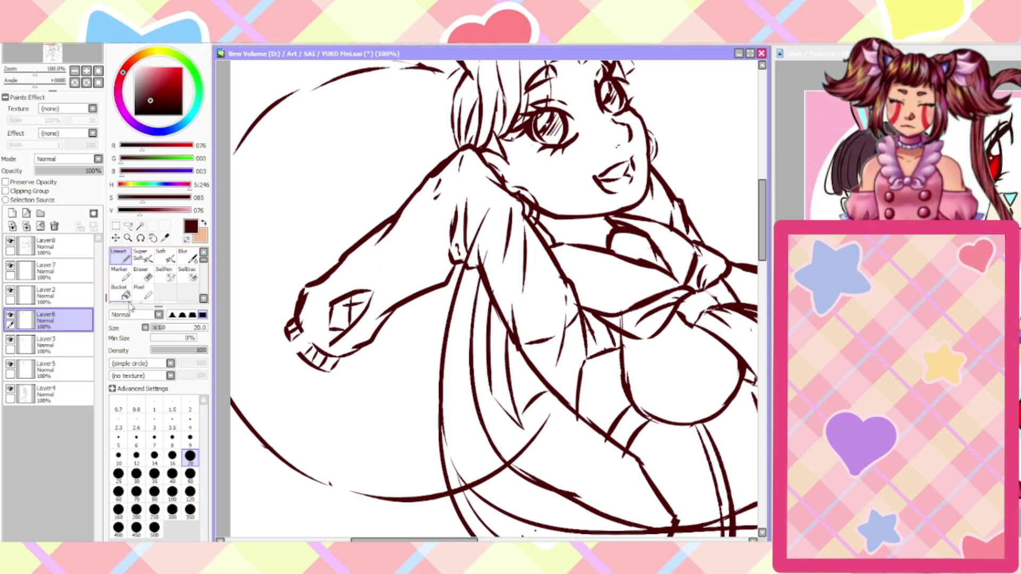
# Erase the diamond-shaped patch with the cross from the raised sleeve on Layer3
pyautogui.press('e')
pyautogui.click(28, 343)
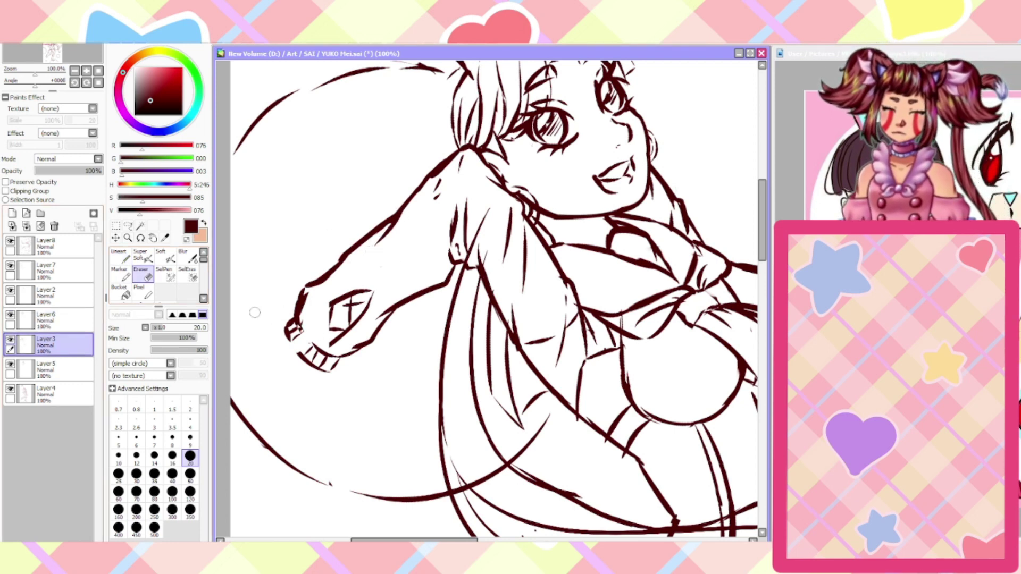
pyautogui.moveTo(340, 319)
pyautogui.mouseDown()
pyautogui.moveTo(353, 309)
pyautogui.moveTo(338, 340)
pyautogui.moveTo(337, 292)
pyautogui.moveTo(353, 285)
pyautogui.mouseUp()
# Close the gap in the raised sleeve's ribbed cuff with Lineart strokes on Layer6, and check the whole drawing mirrored
pyautogui.click(48, 320)
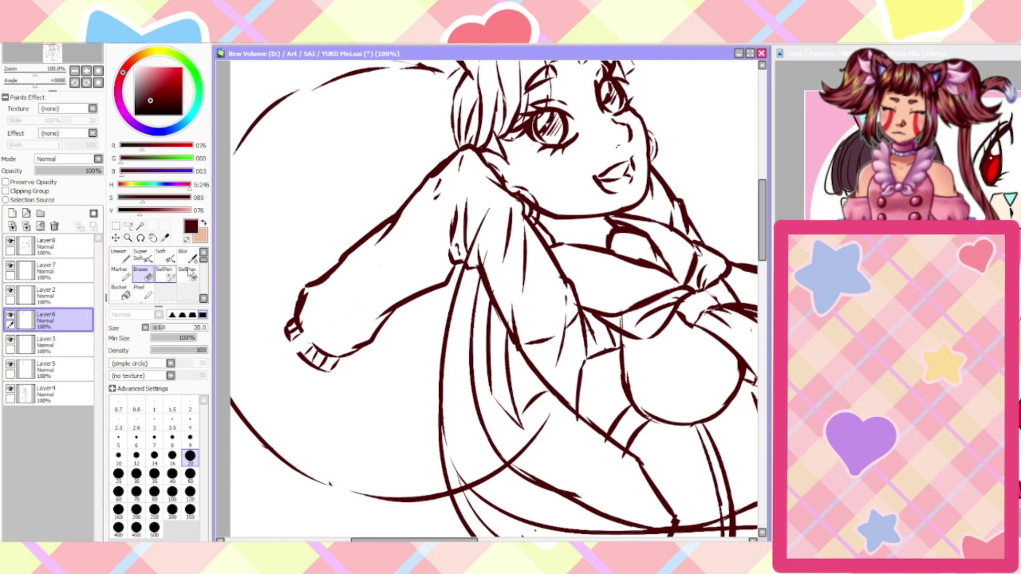
pyautogui.click(120, 256)
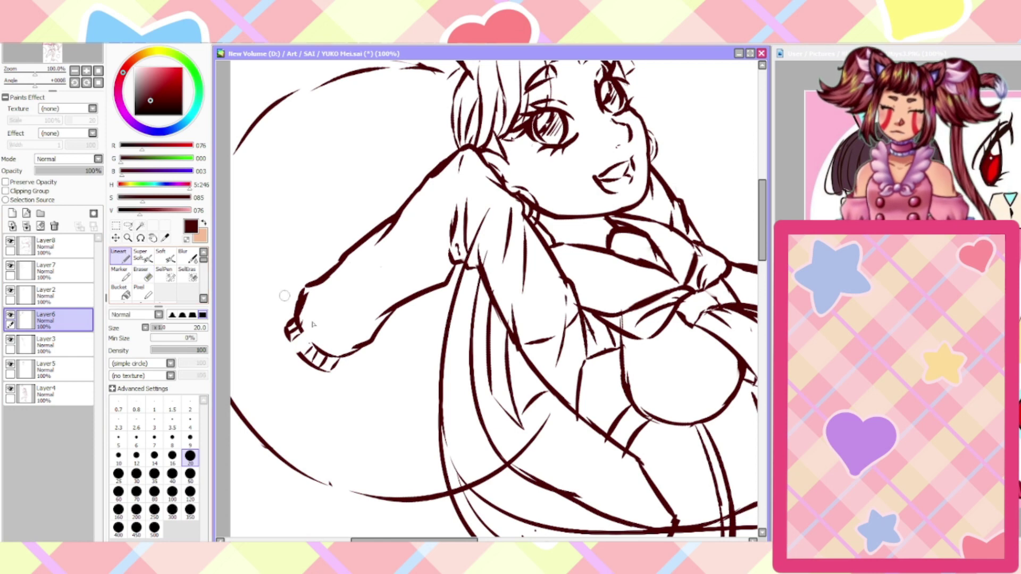
pyautogui.moveTo(314, 344)
pyautogui.mouseDown()
pyautogui.moveTo(298, 332)
pyautogui.moveTo(303, 354)
pyautogui.mouseUp()
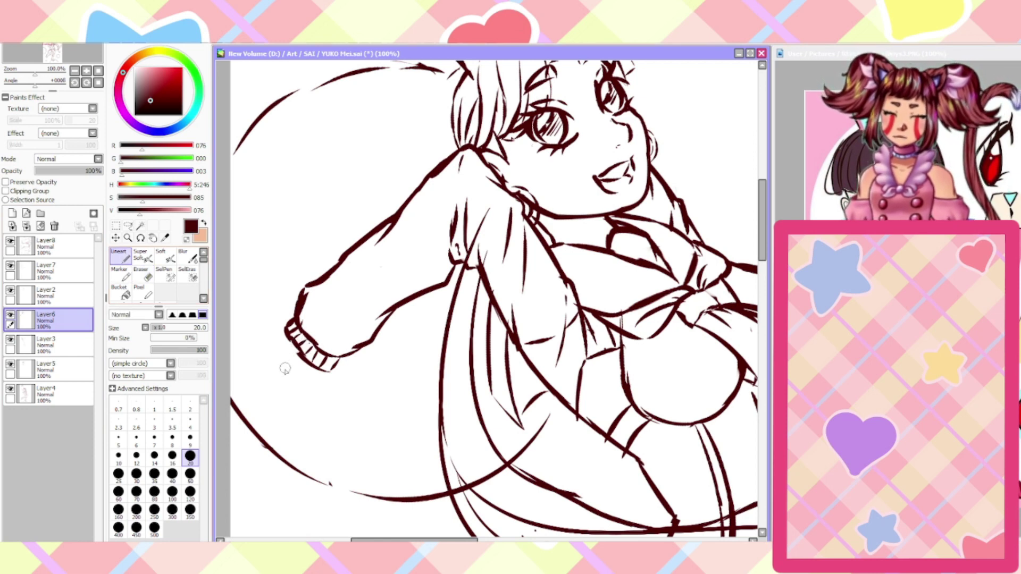
pyautogui.press('Home')
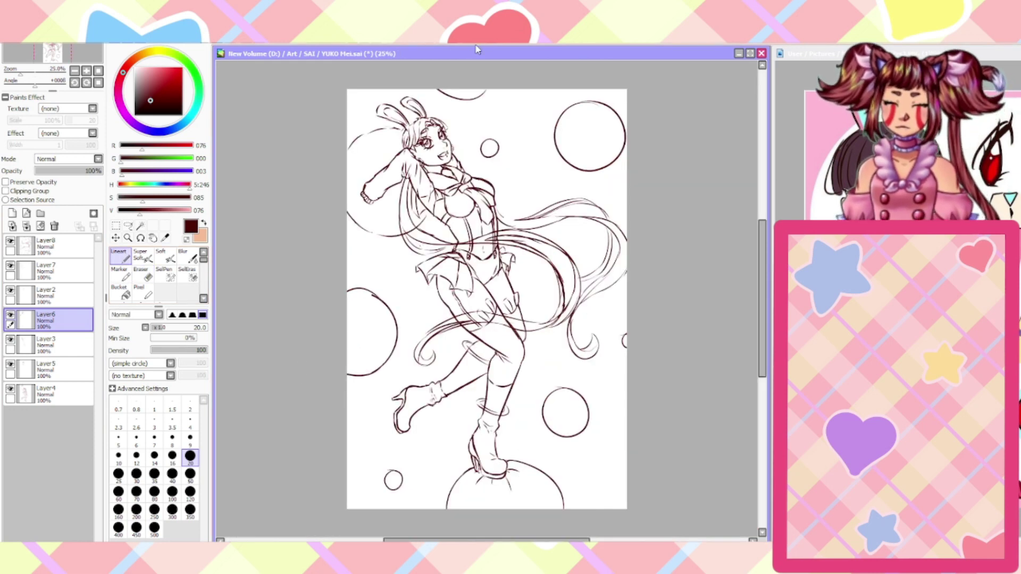
pyautogui.press('h')
pyautogui.press('h')
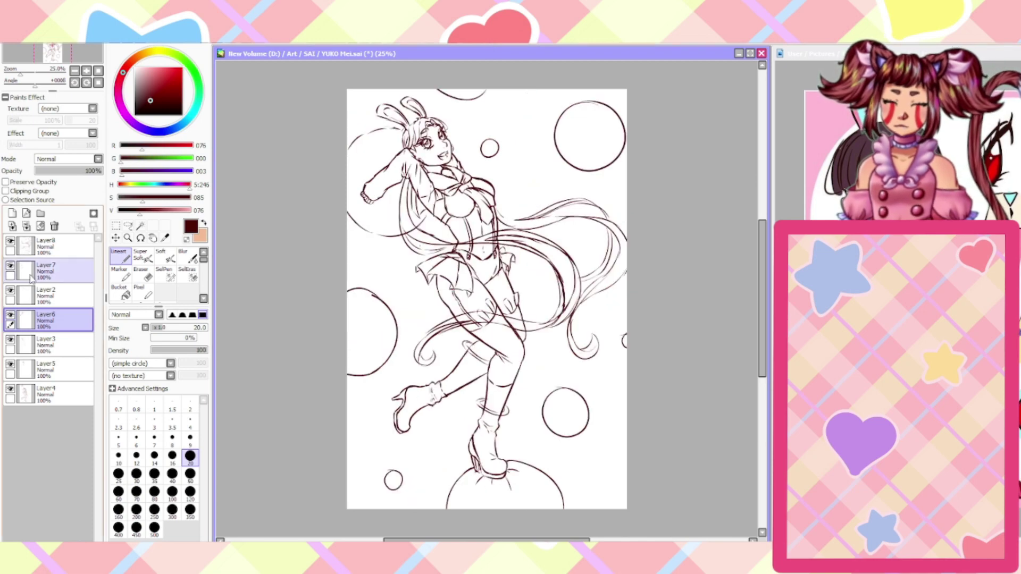
# Make Layer7 active with the Eraser and examine the line art of the raised sleeve, hair and skirt
pyautogui.click(48, 271)
pyautogui.click(141, 274)
pyautogui.scroll(8, 411, 158)
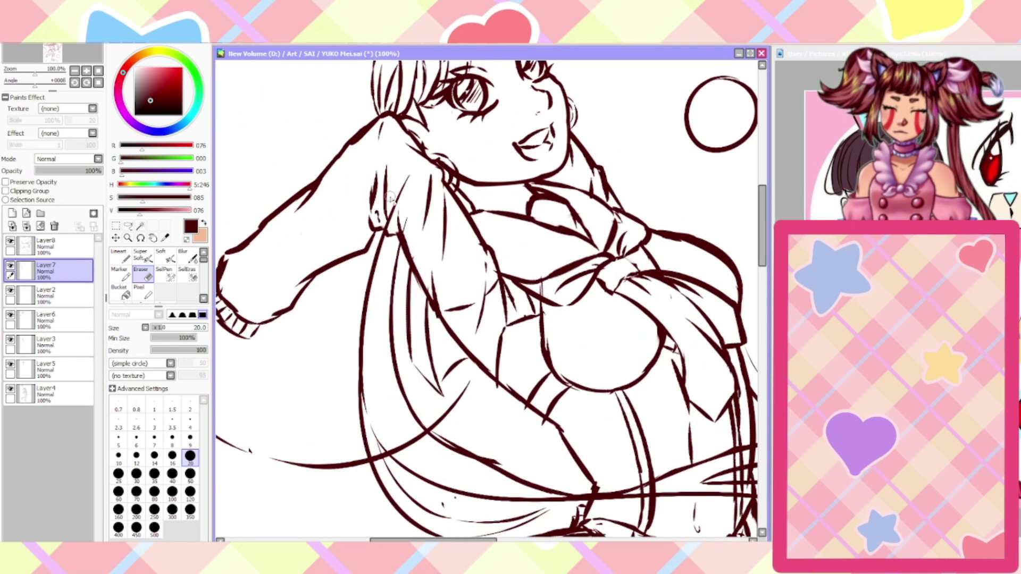
pyautogui.click(48, 246)
pyautogui.scroll(-3, 407, 176)
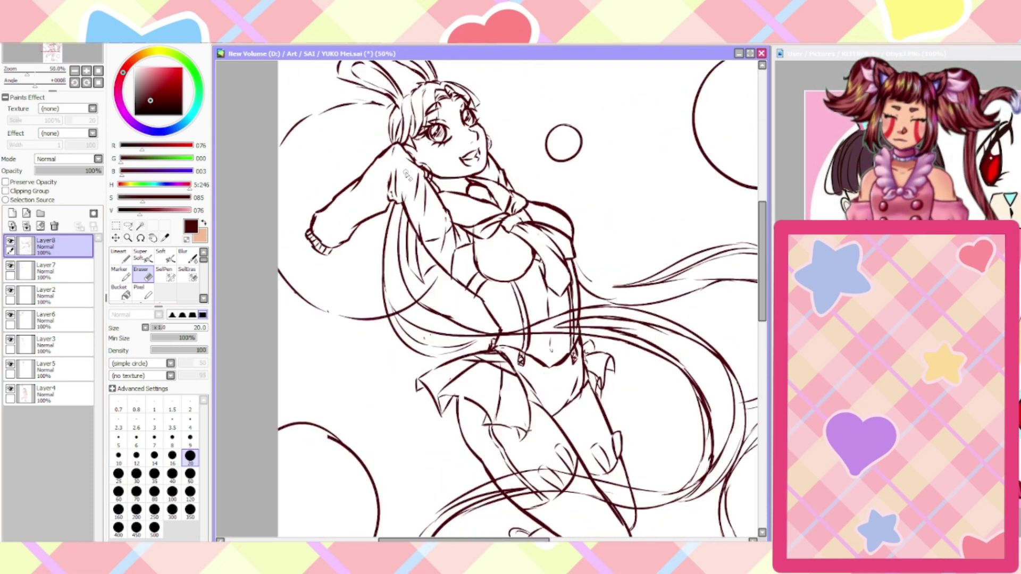
pyautogui.scroll(-1, 407, 175)
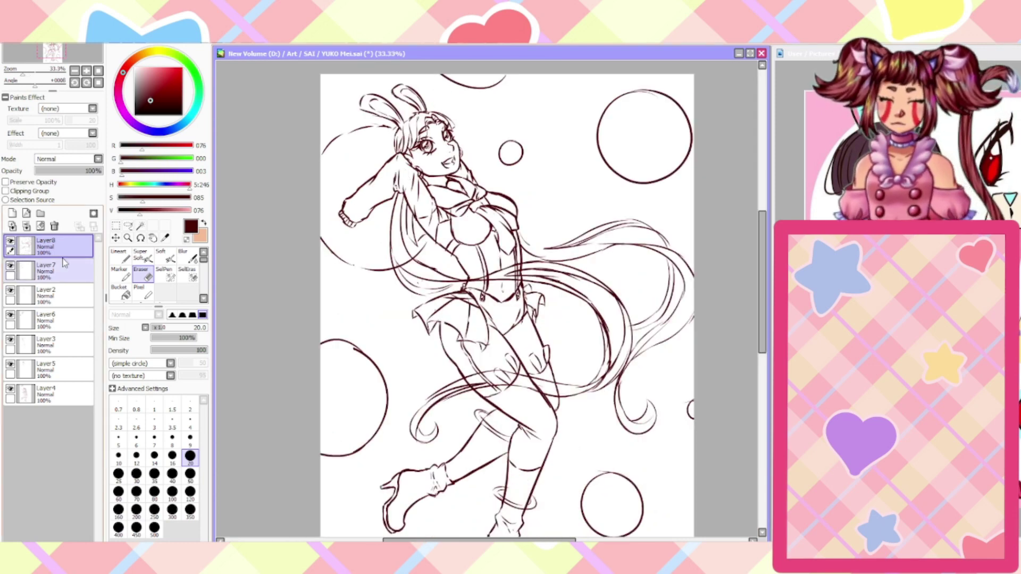
pyautogui.scroll(3, 407, 252)
pyautogui.click(44, 271)
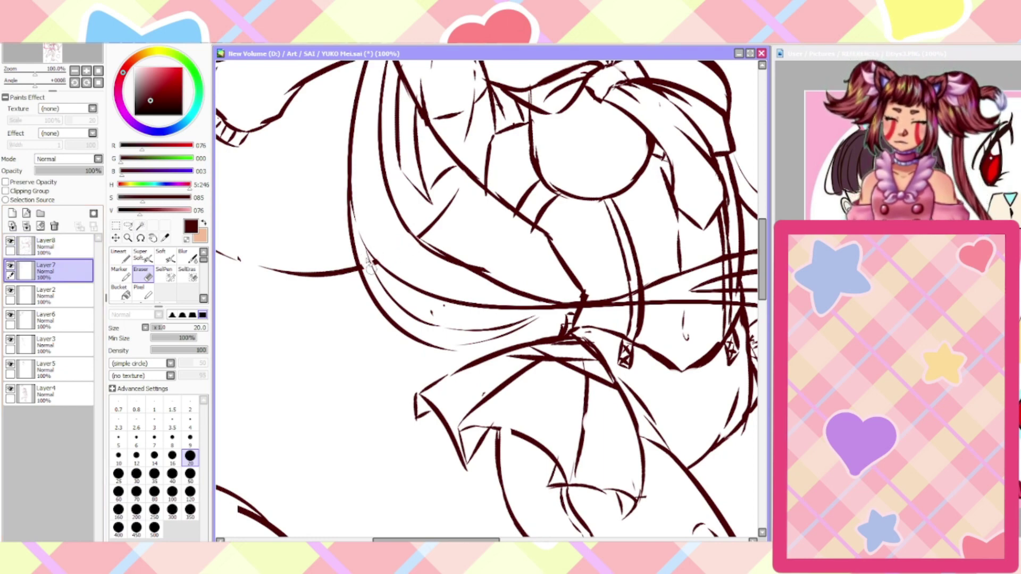
pyautogui.scroll(-2, 382, 256)
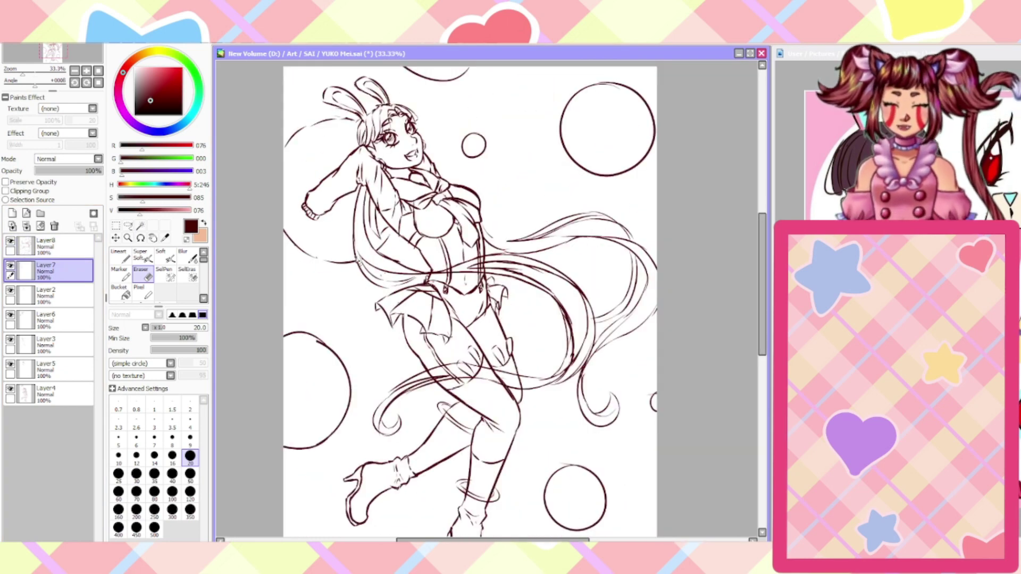
pyautogui.scroll(-1, 358, 261)
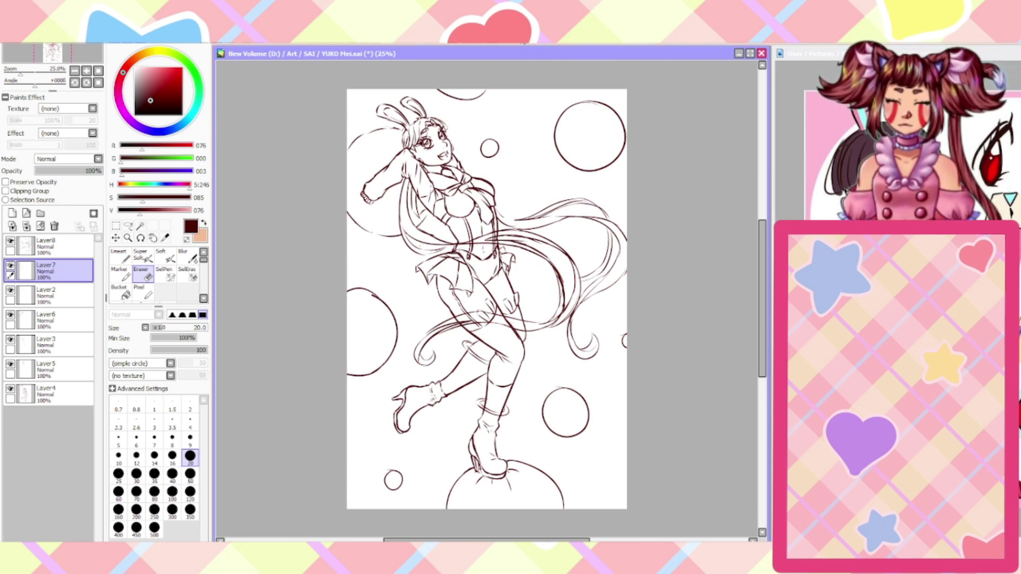
pyautogui.scroll(3, 360, 162)
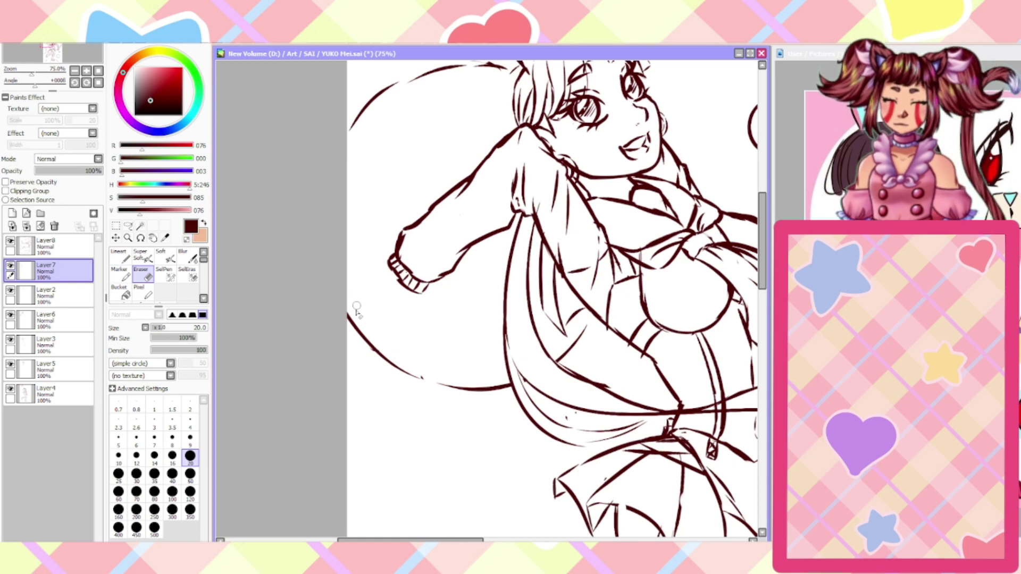
pyautogui.scroll(-5, 356, 308)
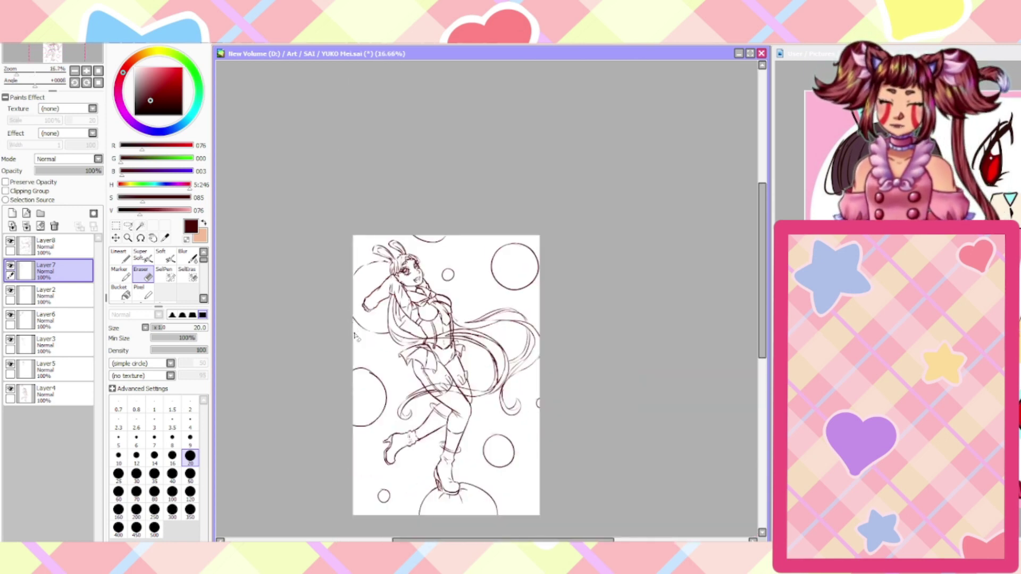
pyautogui.scroll(2, 356, 336)
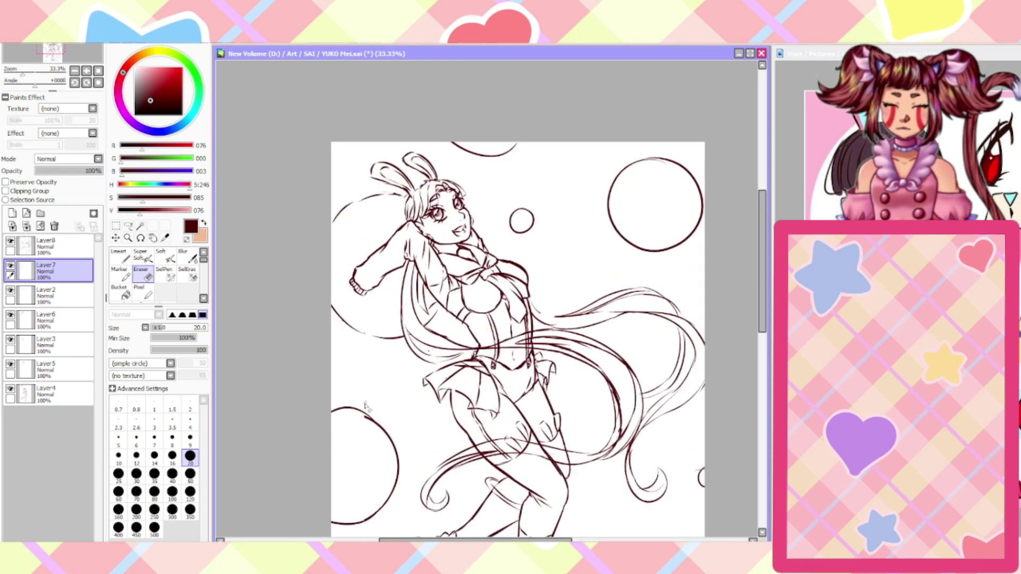
# Erase the leg lines showing inside the hair strand that crosses the thighs, using the Eraser on Layer4
pyautogui.scroll(3, 531, 362)
pyautogui.click(45, 403)
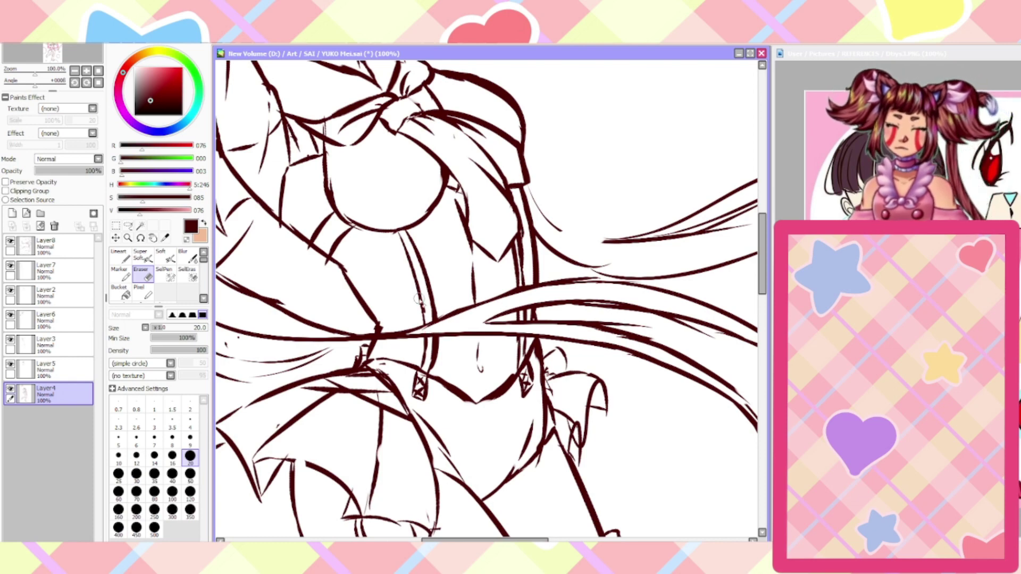
pyautogui.scroll(-3, 419, 300)
pyautogui.scroll(3, 614, 339)
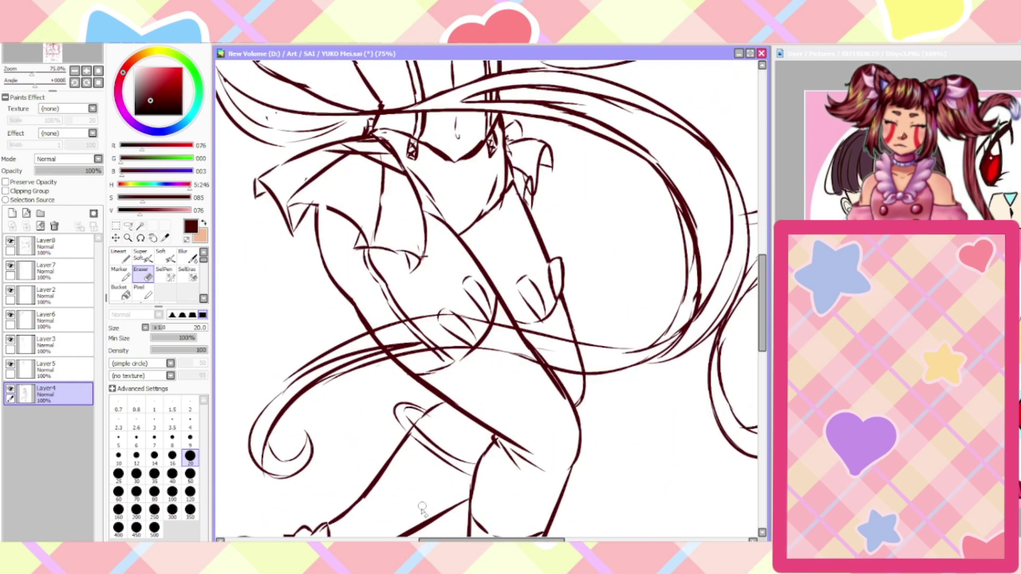
pyautogui.moveTo(614, 339)
pyautogui.mouseDown()
pyautogui.moveTo(624, 294)
pyautogui.moveTo(572, 289)
pyautogui.moveTo(566, 296)
pyautogui.moveTo(582, 310)
pyautogui.moveTo(552, 278)
pyautogui.moveTo(437, 261)
pyautogui.moveTo(456, 260)
pyautogui.moveTo(429, 260)
pyautogui.moveTo(505, 274)
pyautogui.moveTo(434, 273)
pyautogui.moveTo(467, 289)
pyautogui.moveTo(496, 276)
pyautogui.moveTo(377, 298)
pyautogui.moveTo(344, 285)
pyautogui.moveTo(379, 287)
pyautogui.mouseUp()
# Check which lines belong to Layer3 by toggling its visibility, and erase the leftover line at the thigh on that layer
pyautogui.click(10, 340)
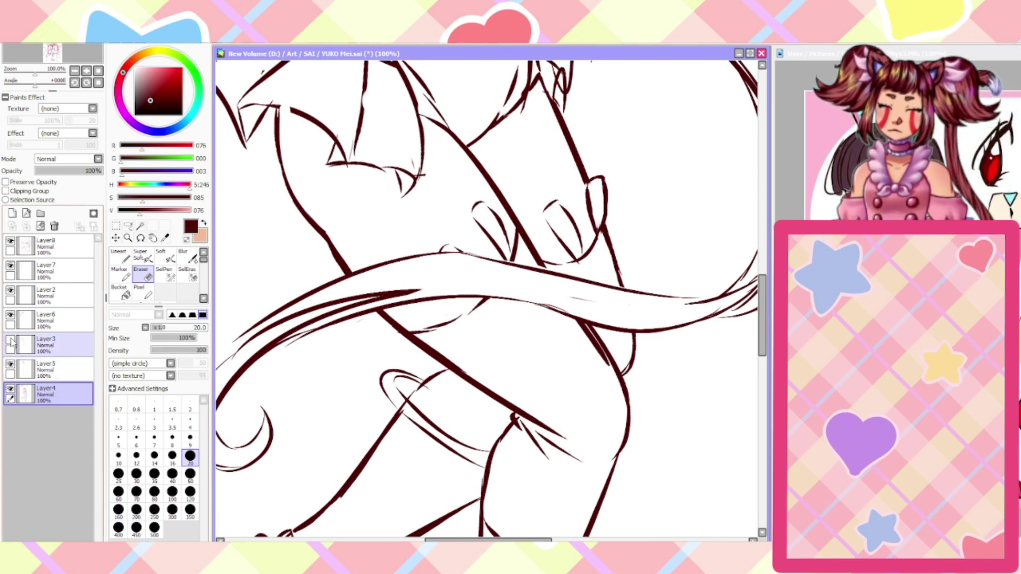
pyautogui.click(11, 340)
pyautogui.click(51, 343)
pyautogui.moveTo(433, 296)
pyautogui.mouseDown()
pyautogui.moveTo(395, 267)
pyautogui.moveTo(422, 282)
pyautogui.mouseUp()
# Check the whole drawing in normal and mirrored view, and switch briefly to the reference image
pyautogui.press('Home')
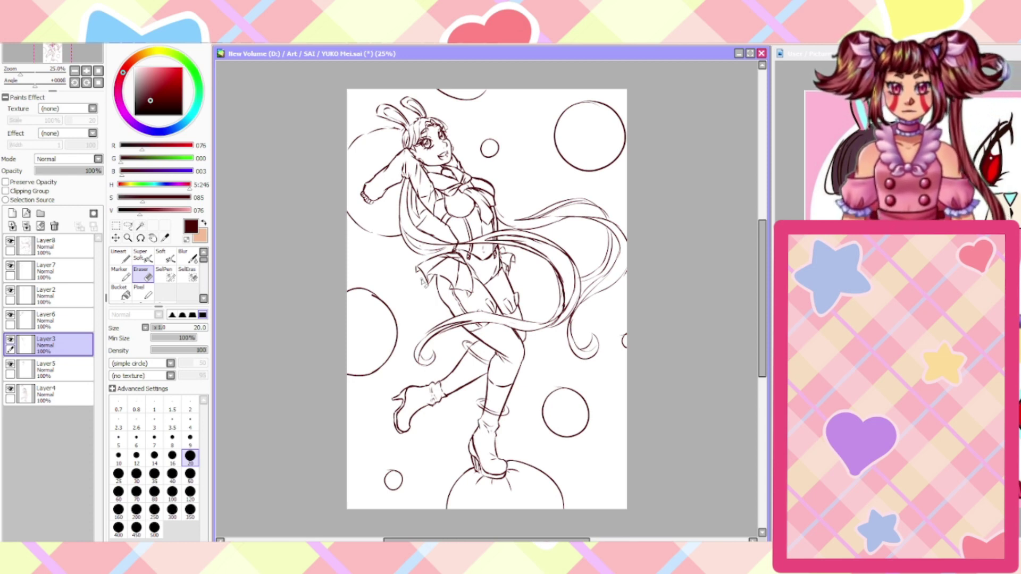
pyautogui.press('h')
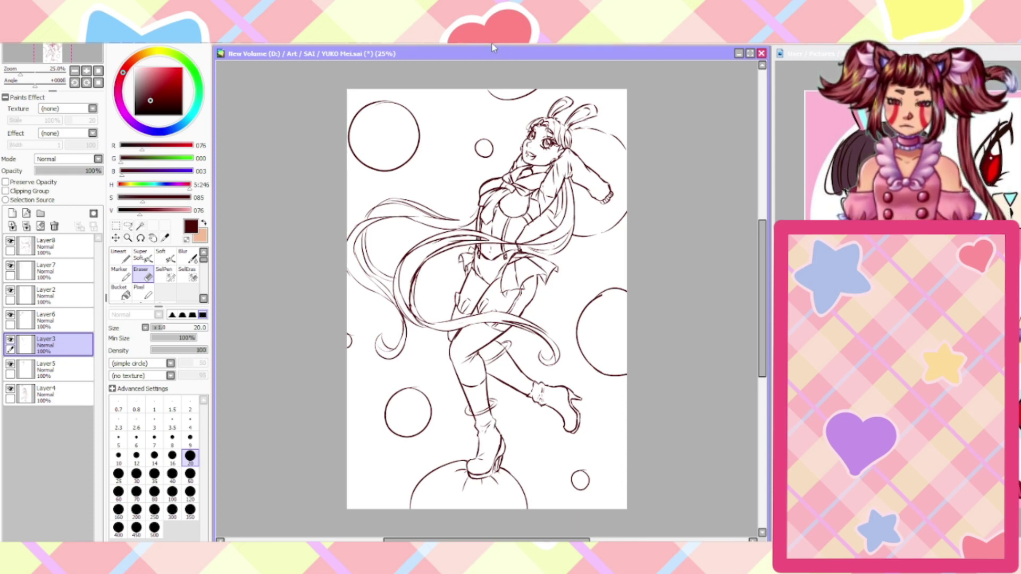
pyautogui.press('h')
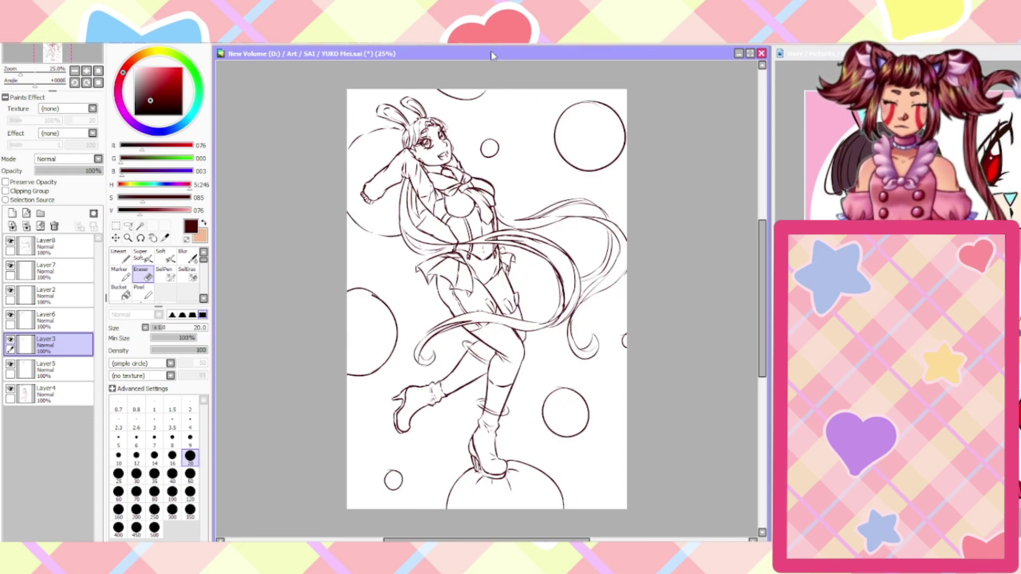
pyautogui.hotkey('ctrl', 'Tab')
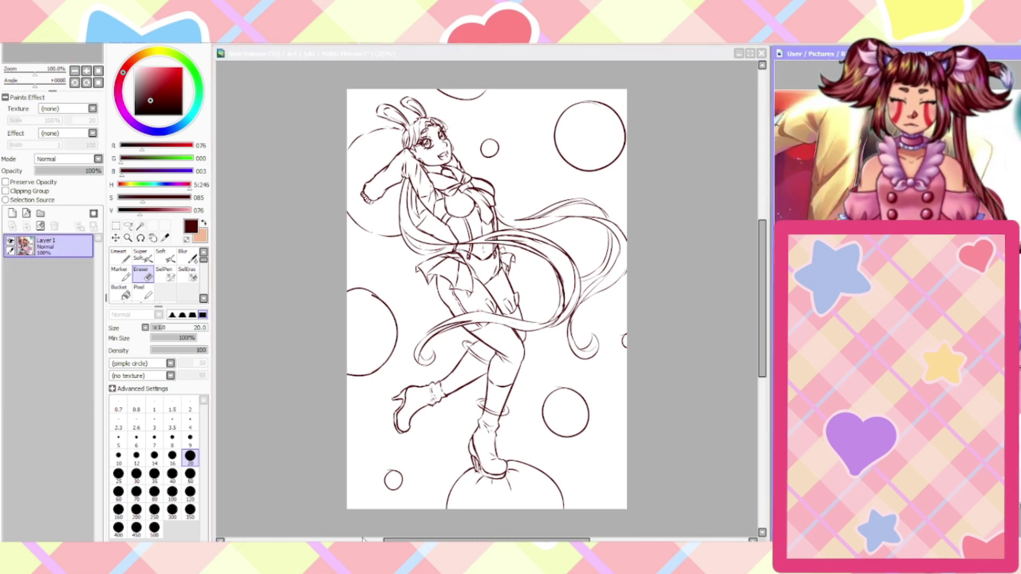
pyautogui.hotkey('ctrl', 'Tab')
# Add short Lineart strokes to the hair wisp in front of the ear on Layer3, with the canvas rotated to straighten the face
pyautogui.scroll(4, 444, 135)
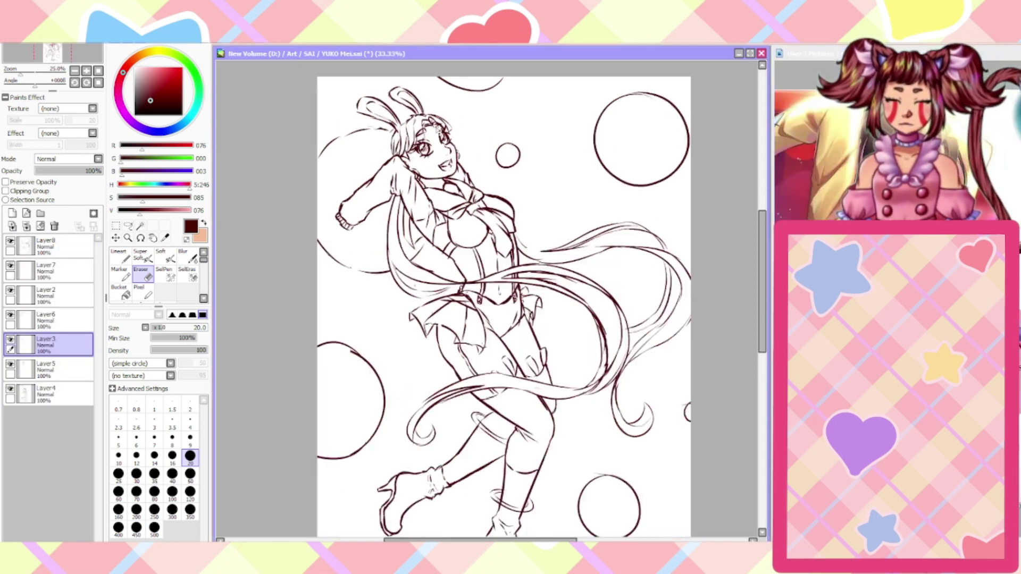
pyautogui.scroll(1, 448, 142)
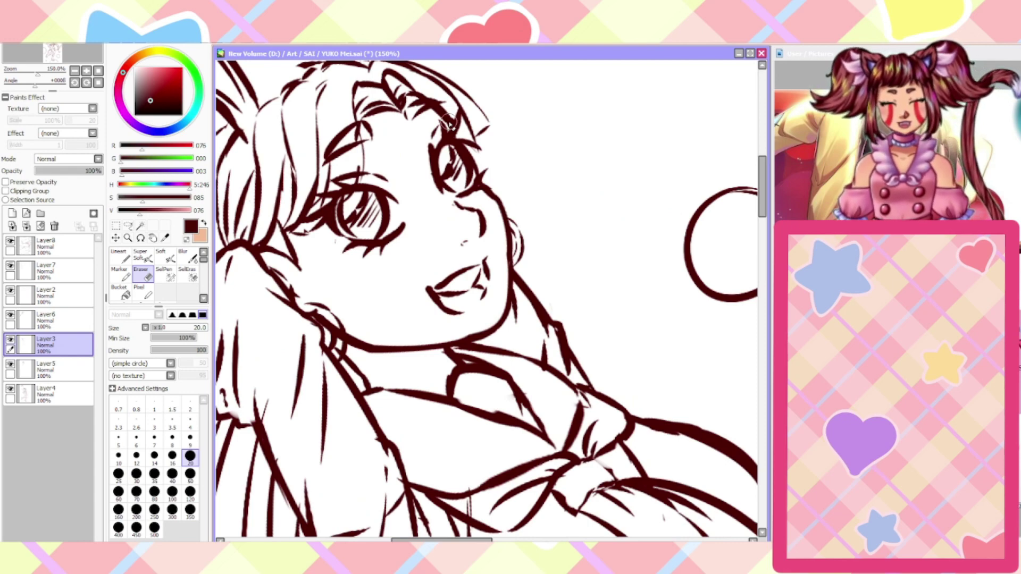
pyautogui.press('End')
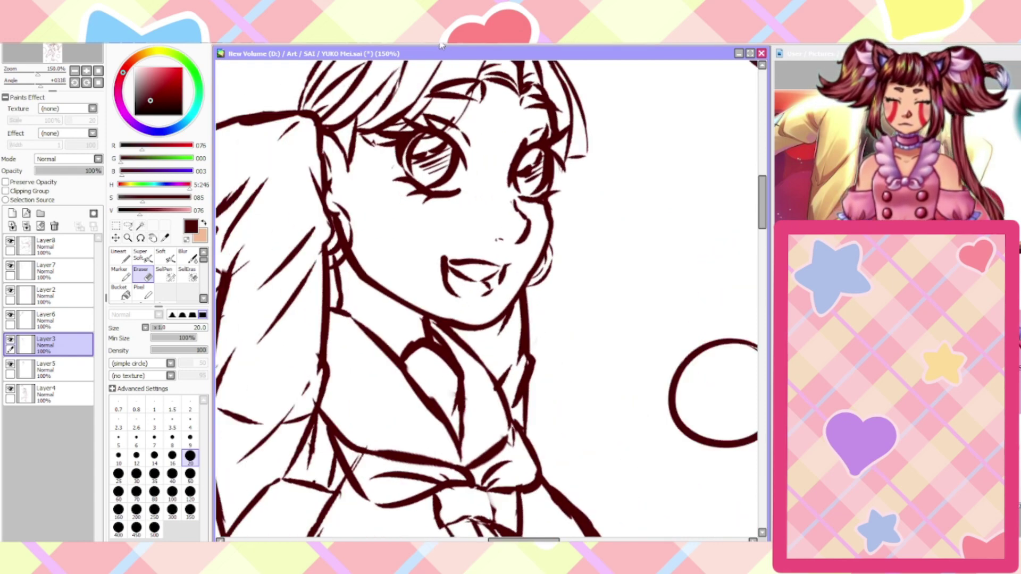
pyautogui.scroll(-2, 355, 191)
pyautogui.scroll(2, 371, 159)
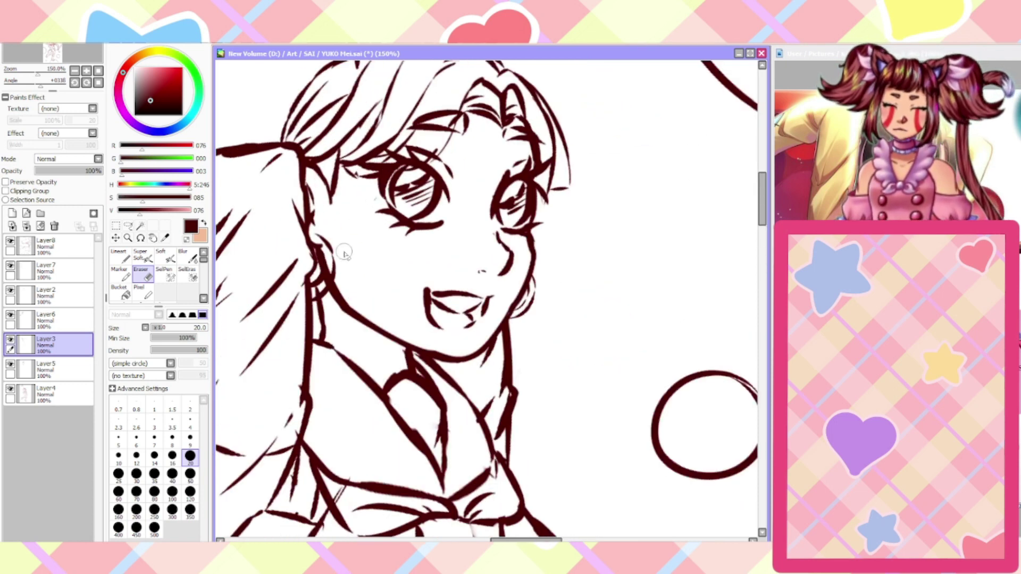
pyautogui.click(120, 256)
pyautogui.moveTo(343, 152); pyautogui.dragTo(336, 206)
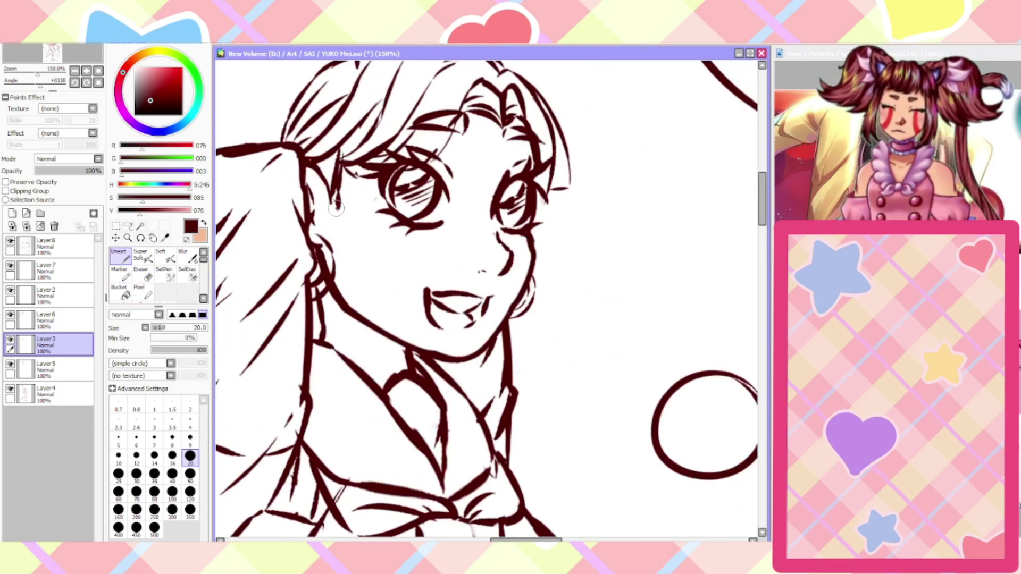
pyautogui.moveTo(341, 158); pyautogui.dragTo(344, 145)
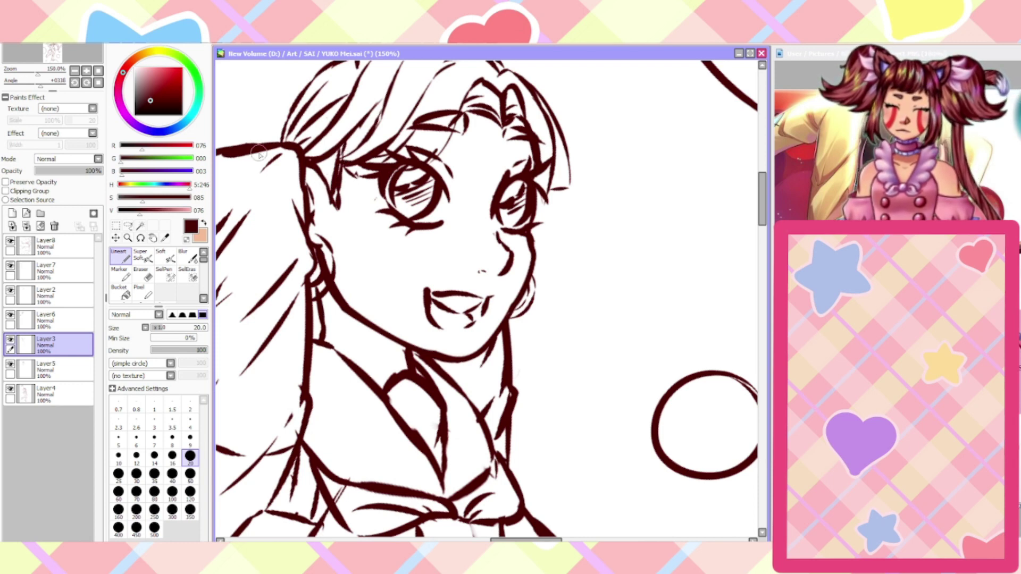
# Find the facial features on Layer5 and erase the upper part of the nose line with the Eraser at size 9
pyautogui.click(141, 273)
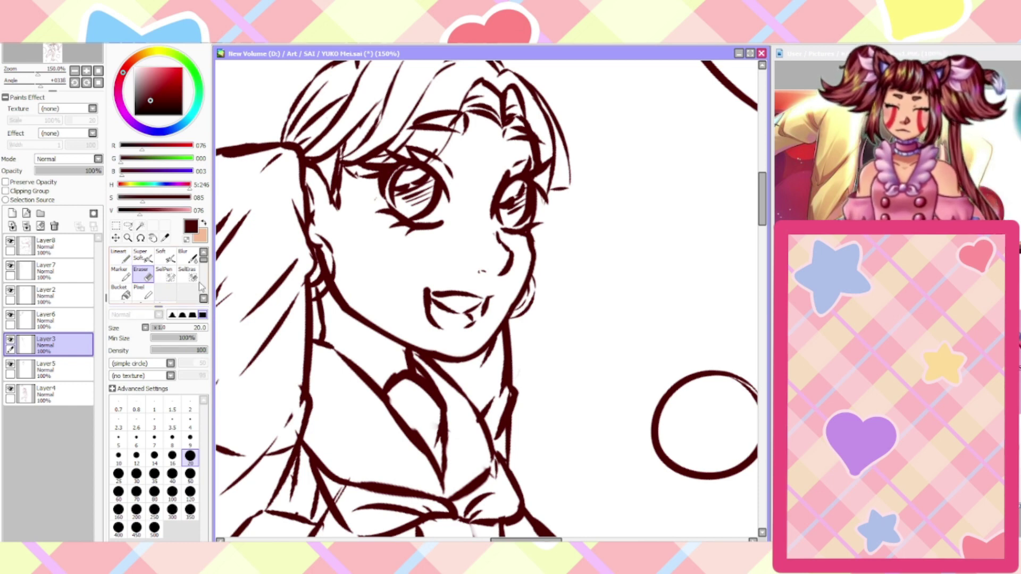
pyautogui.click(189, 474)
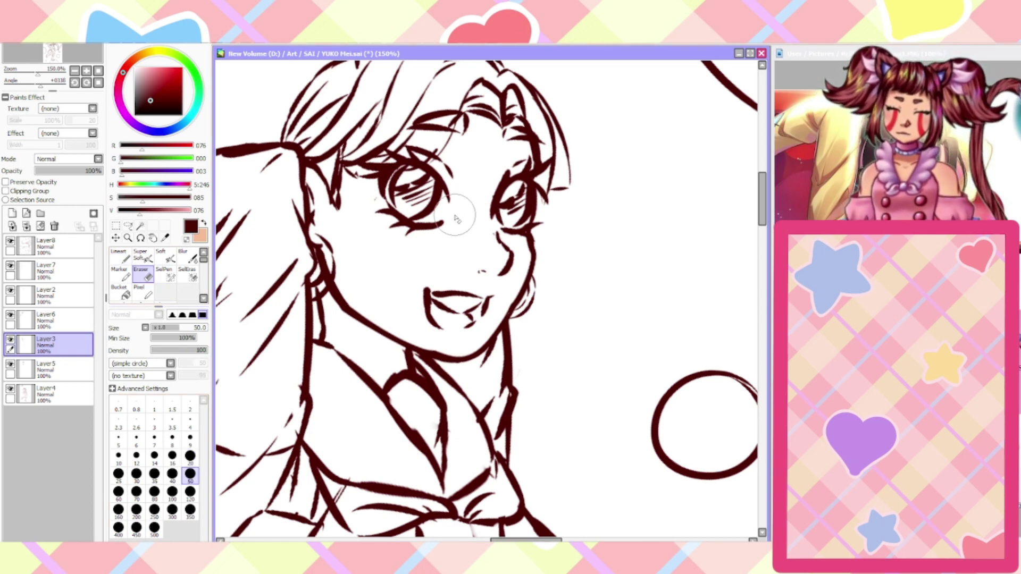
pyautogui.click(189, 441)
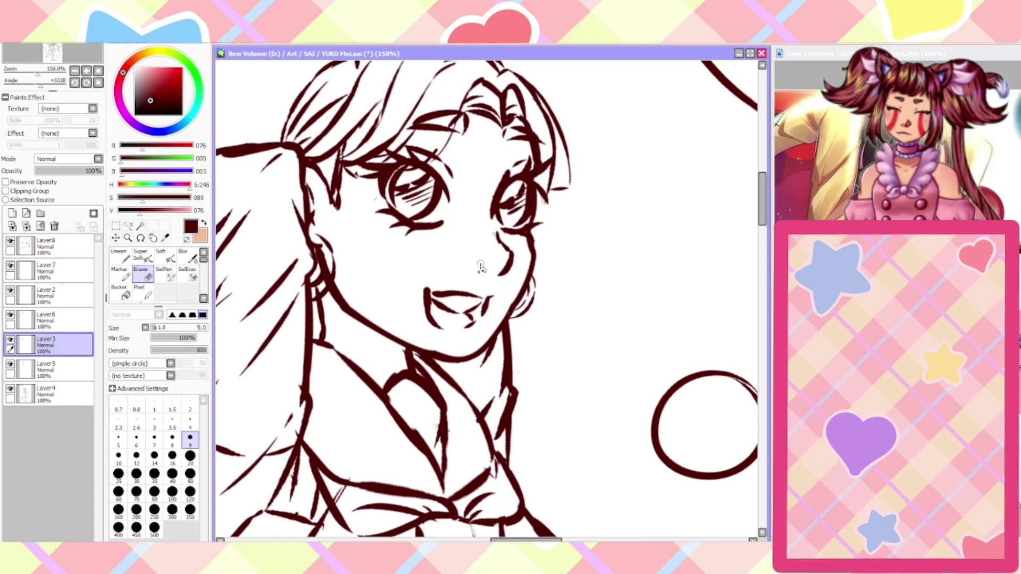
pyautogui.click(10, 388)
pyautogui.click(10, 389)
pyautogui.click(10, 365)
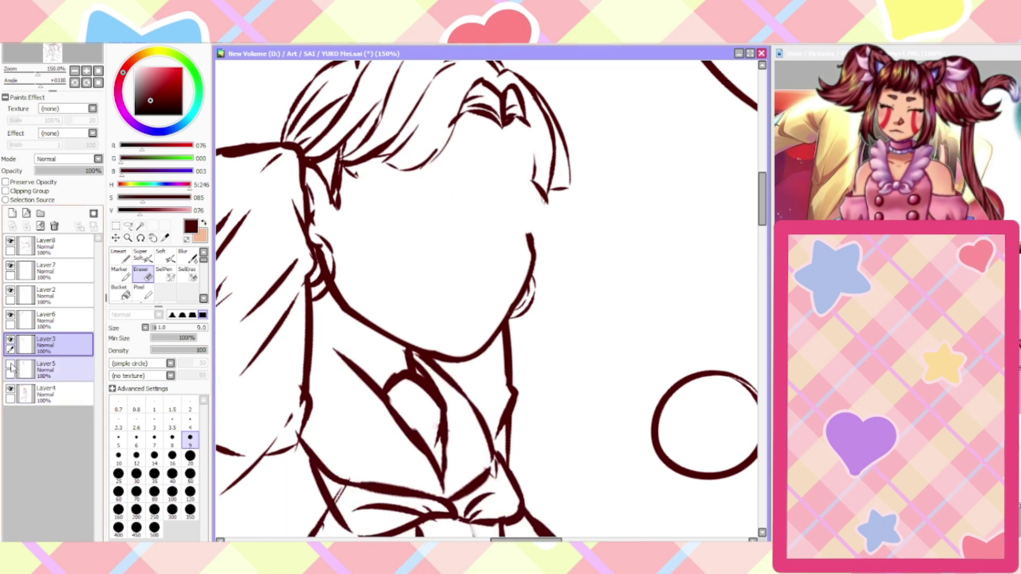
pyautogui.click(10, 365)
pyautogui.click(53, 369)
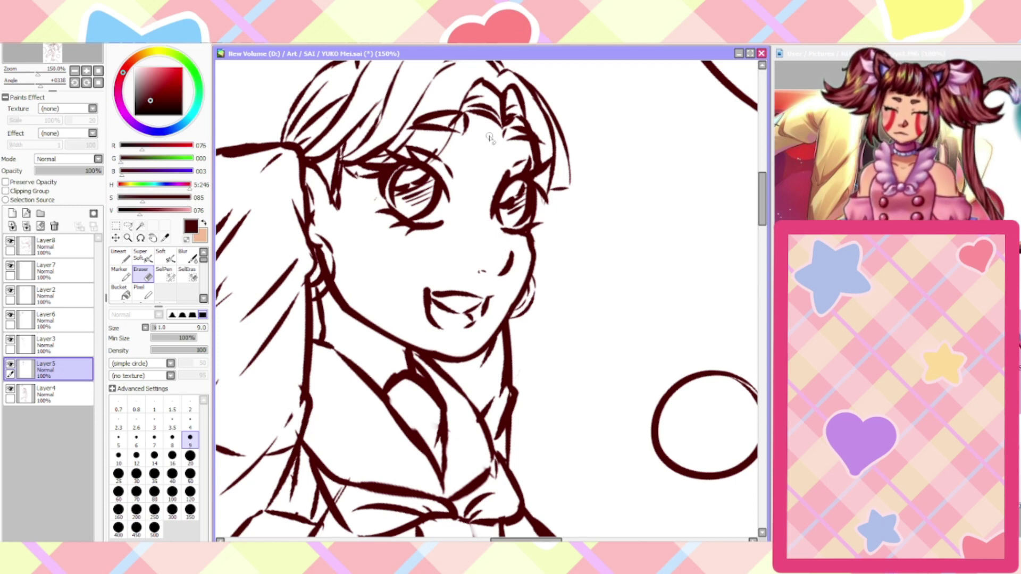
# Select the mouth on Layer5 with the SelPen at size 50 and nudge it slightly left
pyautogui.click(164, 274)
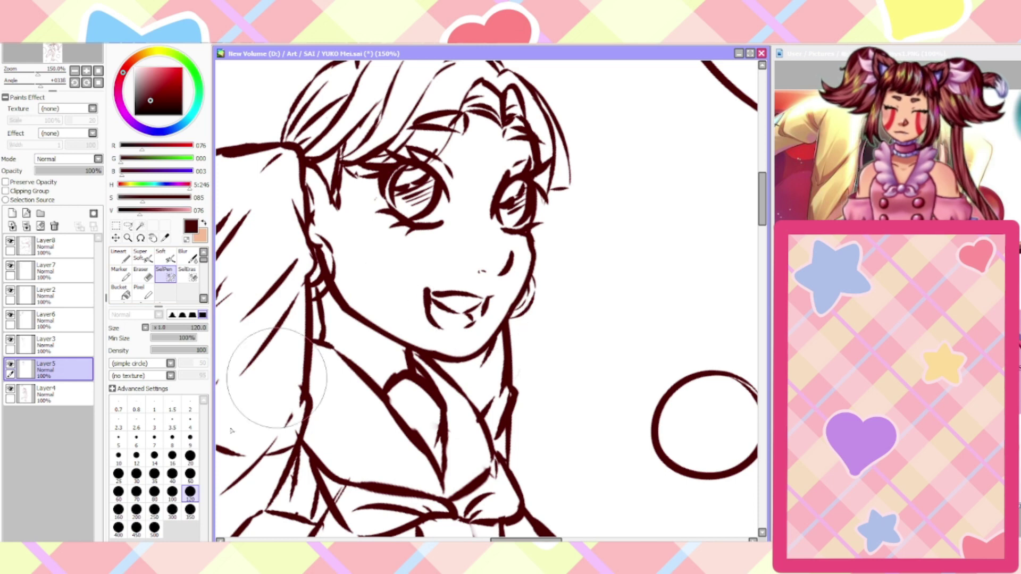
pyautogui.click(190, 474)
pyautogui.moveTo(478, 298)
pyautogui.mouseDown()
pyautogui.moveTo(442, 295)
pyautogui.moveTo(432, 321)
pyautogui.mouseUp()
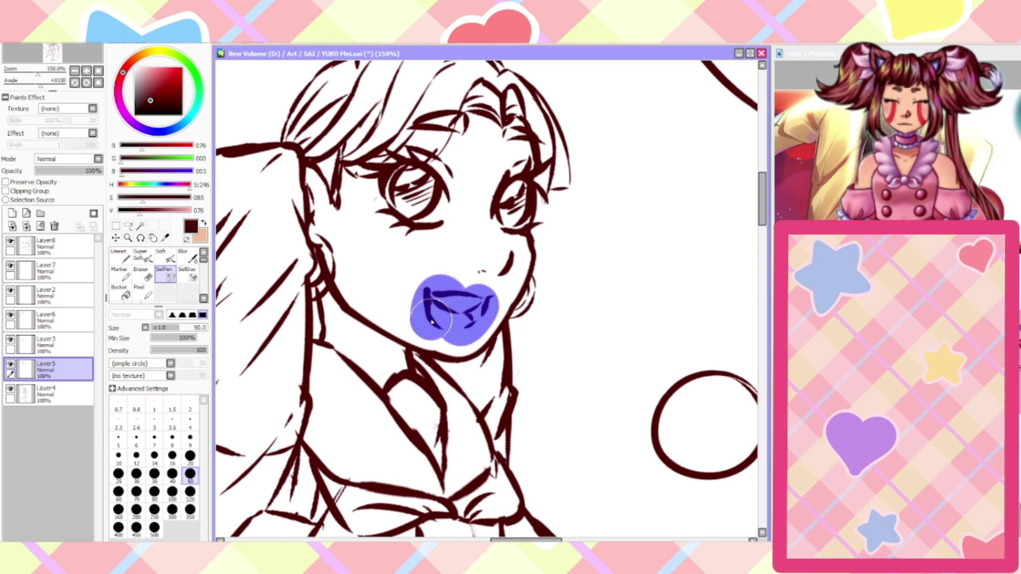
pyautogui.hotkey('ctrl', 't')
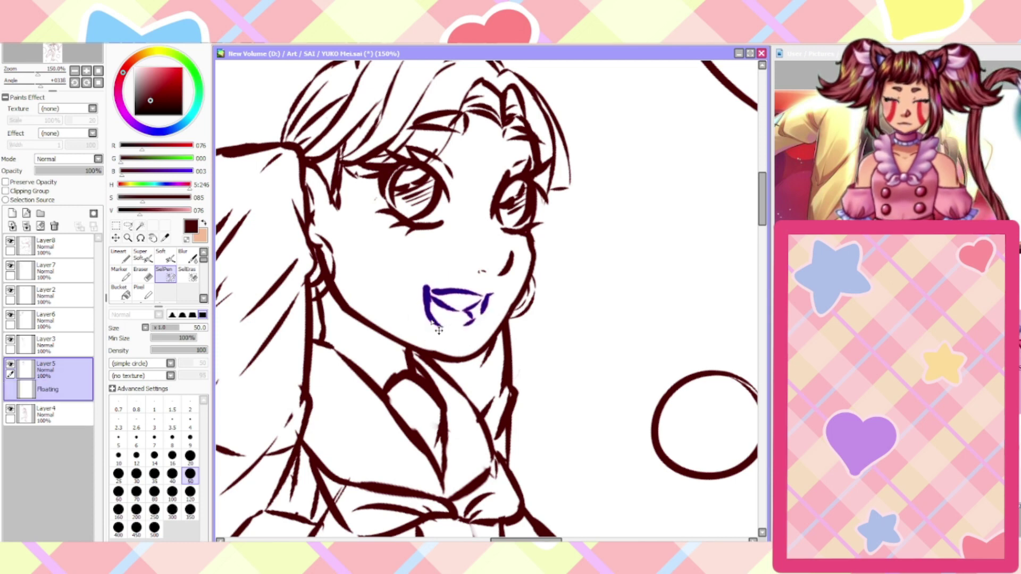
pyautogui.hotkey('ctrl', 'Left')
pyautogui.hotkey('ctrl', 'Left')
pyautogui.hotkey('ctrl', 'Left')
pyautogui.hotkey('ctrl', 'Left')
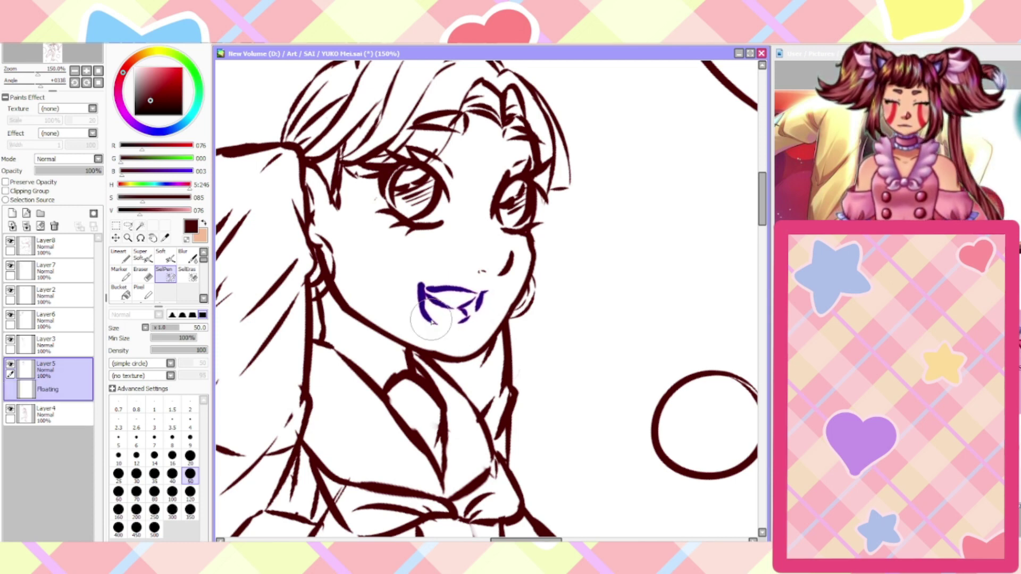
pyautogui.press('Return')
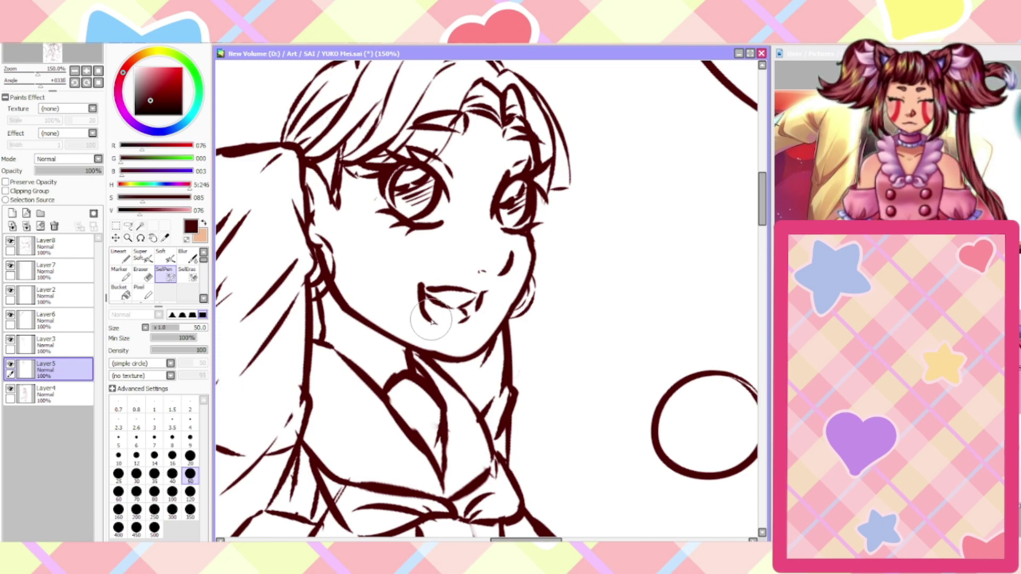
# Examine the mouth's position in the overall drawing and again with the canvas rotated
pyautogui.press('Home')
pyautogui.scroll(5, 429, 76)
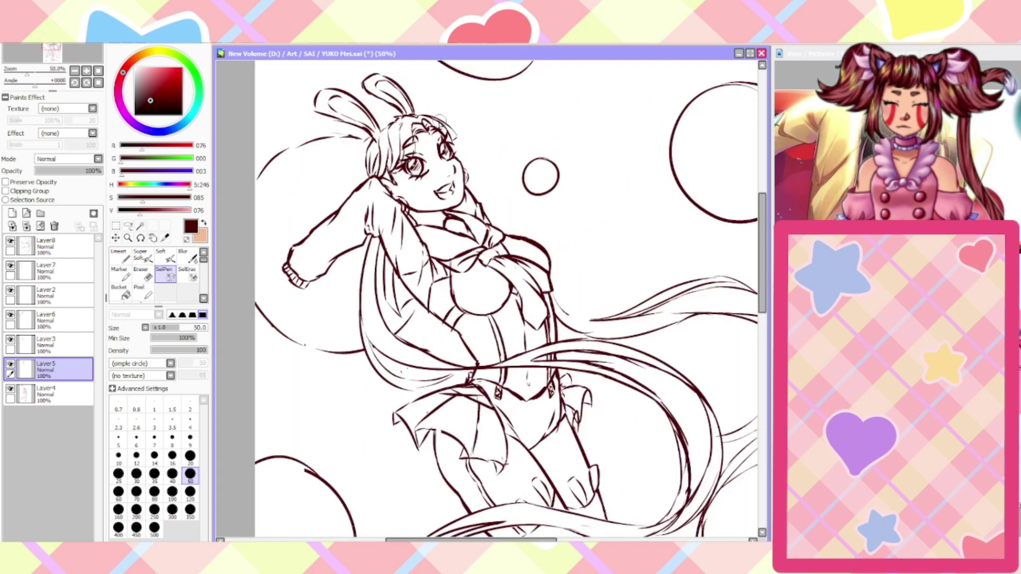
pyautogui.press('End')
pyautogui.press('End')
pyautogui.press('End')
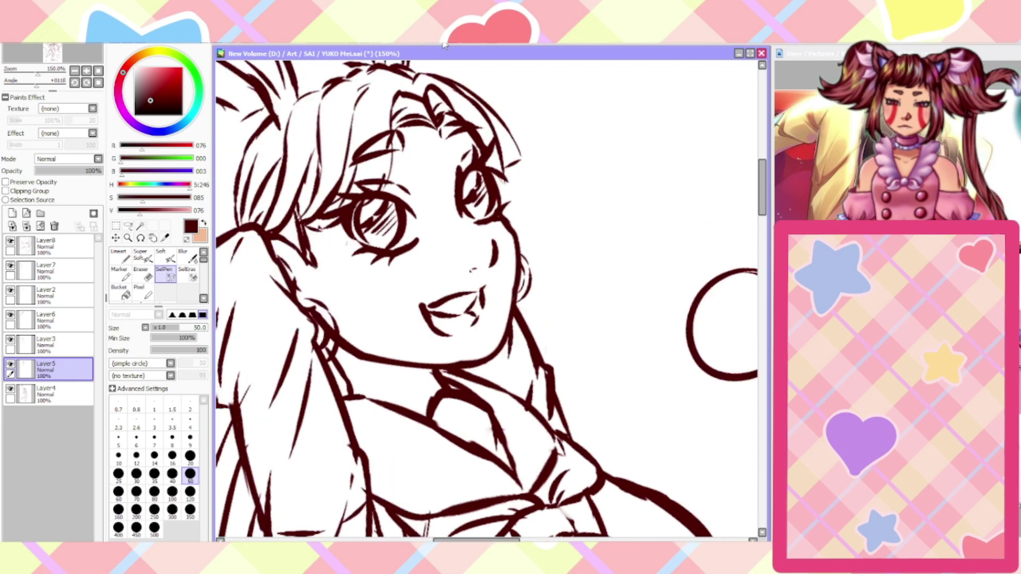
pyautogui.press('Delete')
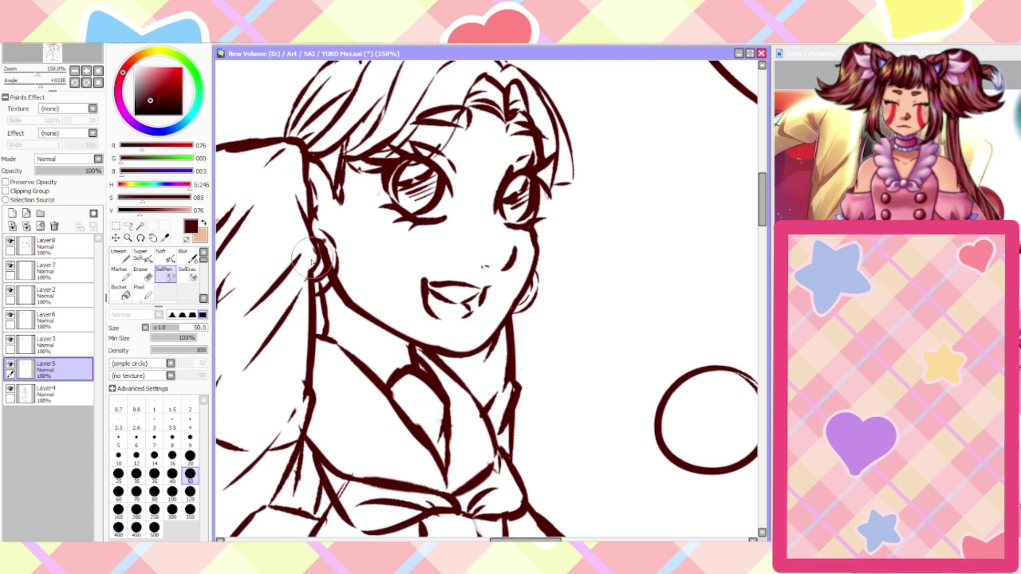
pyautogui.scroll(-3, 279, 263)
pyautogui.scroll(2, 279, 260)
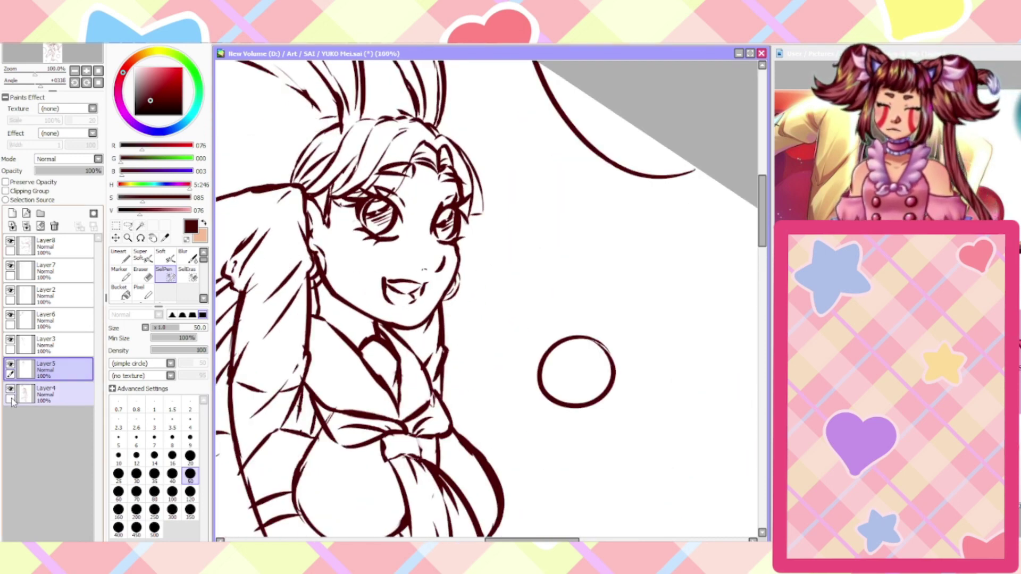
# Find the bangs' layer by toggling visibility, select the top hair and bangs on Layer6 with the SelPen, and move them slightly up
pyautogui.click(11, 365)
pyautogui.click(10, 365)
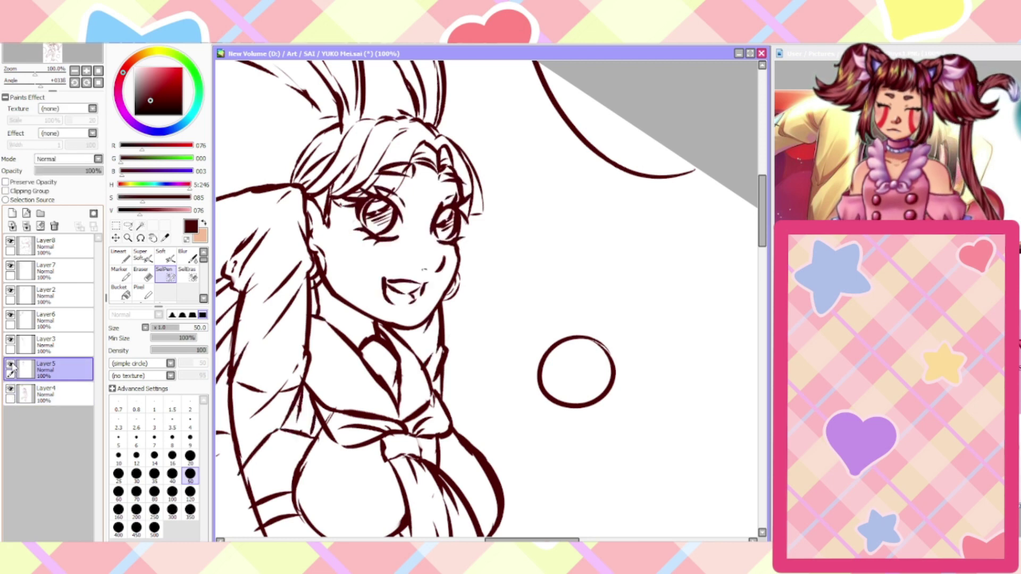
pyautogui.click(10, 339)
pyautogui.click(11, 340)
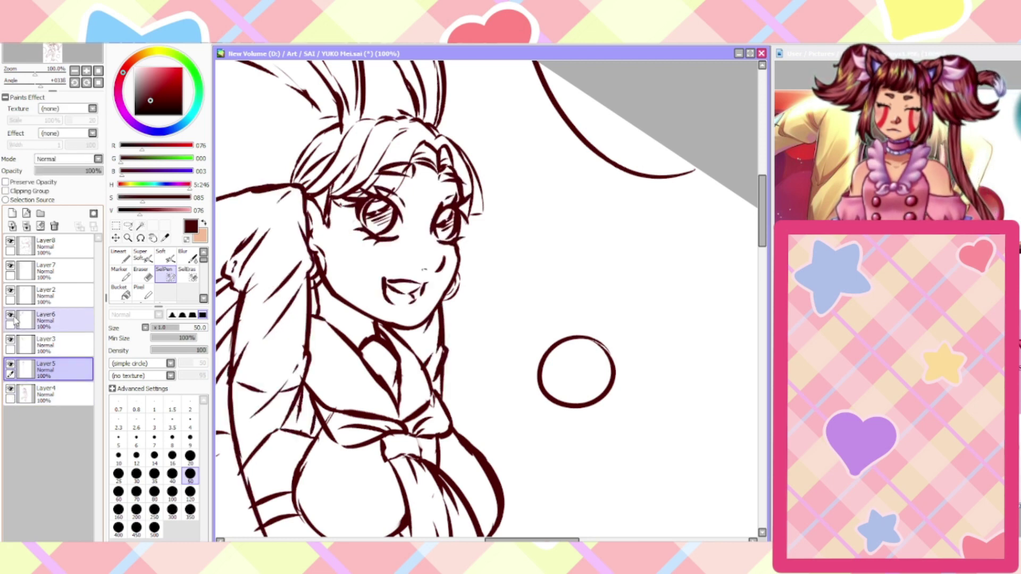
pyautogui.click(11, 315)
pyautogui.click(10, 315)
pyautogui.click(52, 326)
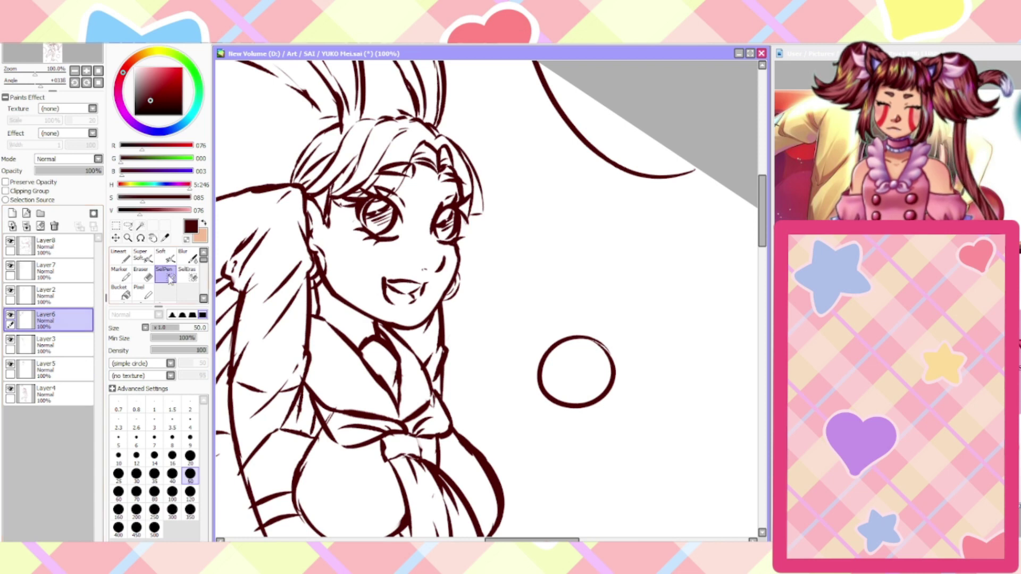
pyautogui.moveTo(303, 189)
pyautogui.mouseDown()
pyautogui.moveTo(341, 162)
pyautogui.moveTo(355, 167)
pyautogui.moveTo(347, 181)
pyautogui.moveTo(413, 180)
pyautogui.moveTo(448, 150)
pyautogui.moveTo(464, 154)
pyautogui.moveTo(467, 207)
pyautogui.moveTo(477, 173)
pyautogui.moveTo(446, 167)
pyautogui.moveTo(386, 127)
pyautogui.moveTo(312, 146)
pyautogui.moveTo(379, 144)
pyautogui.mouseUp()
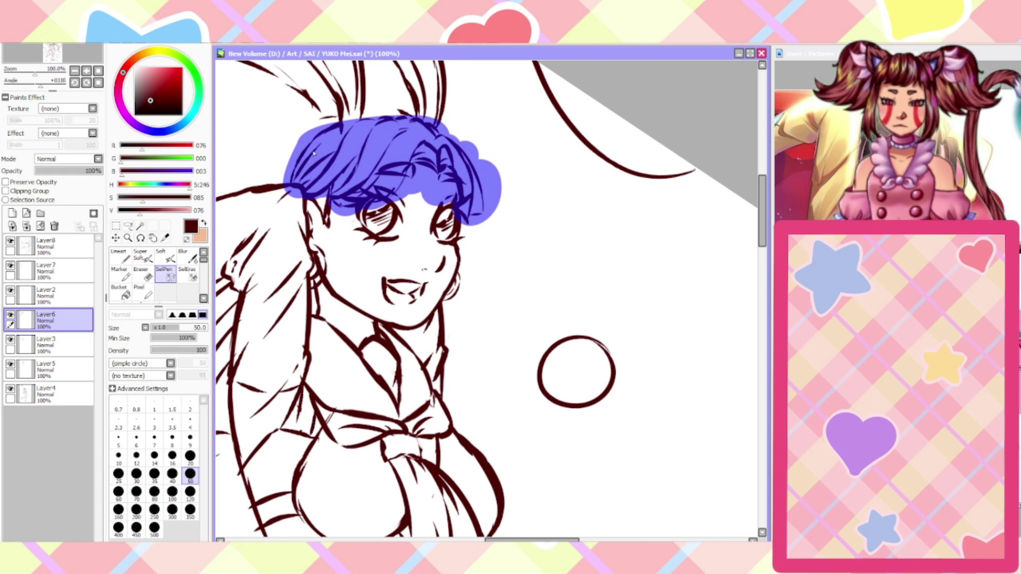
pyautogui.moveTo(313, 151); pyautogui.dragTo(320, 160)
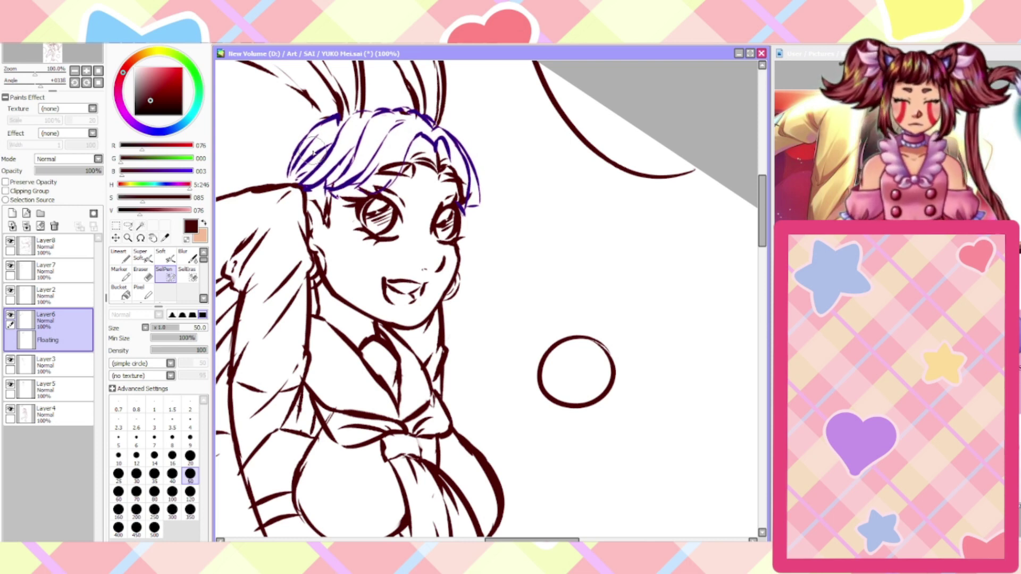
pyautogui.hotkey('ctrl', 'd')
# Toggle the visibility of the layers one by one to find which one holds the remaining center bangs lines
pyautogui.click(10, 340)
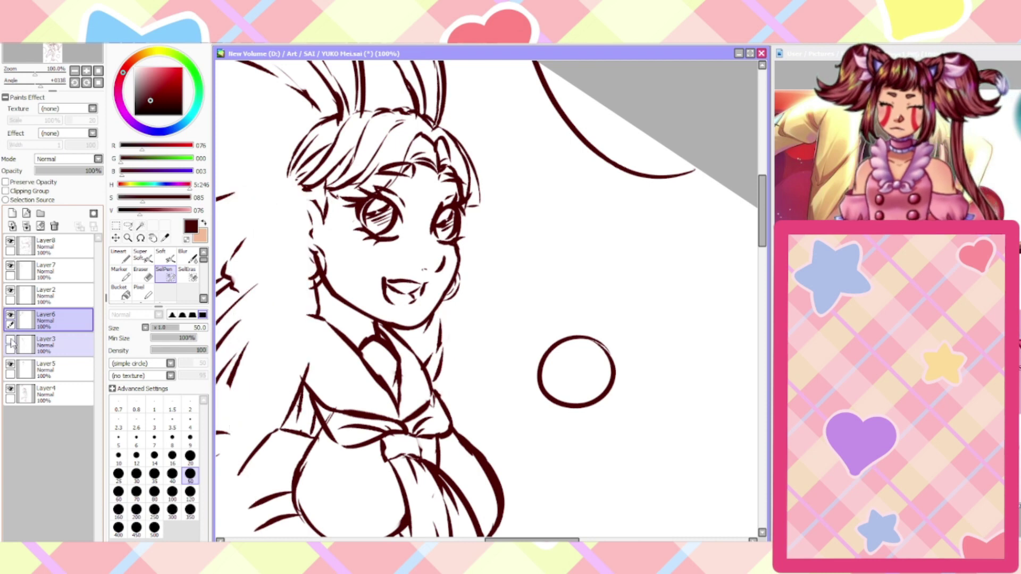
pyautogui.click(10, 340)
pyautogui.click(10, 364)
pyautogui.click(10, 364)
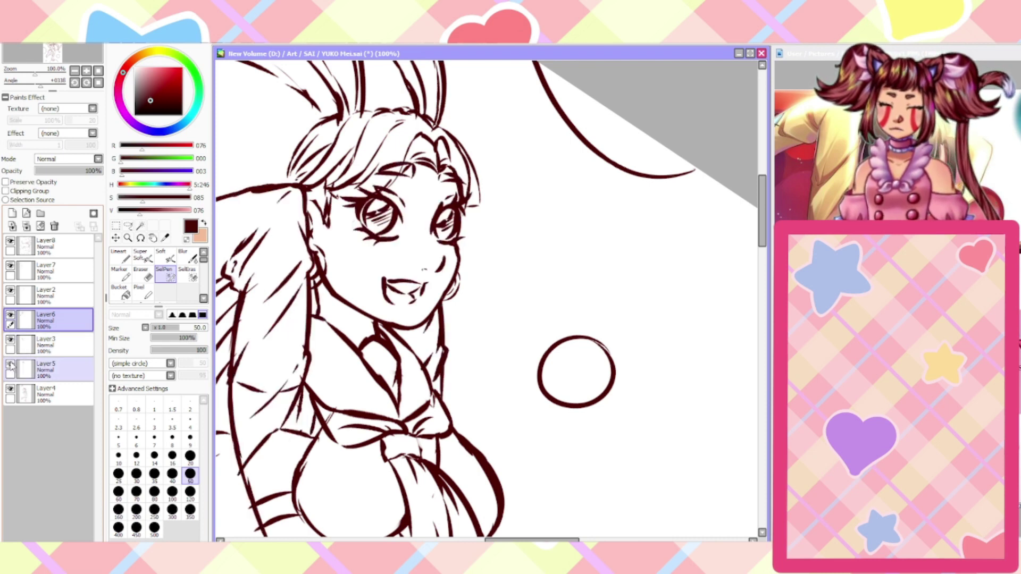
pyautogui.click(16, 393)
pyautogui.click(10, 388)
pyautogui.click(10, 389)
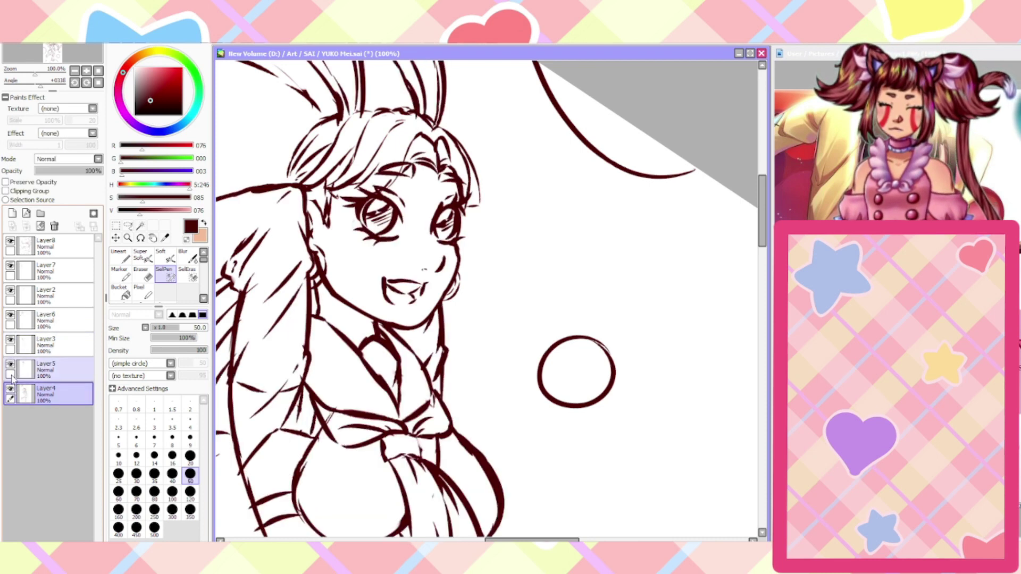
pyautogui.click(10, 315)
pyautogui.click(10, 315)
pyautogui.click(10, 290)
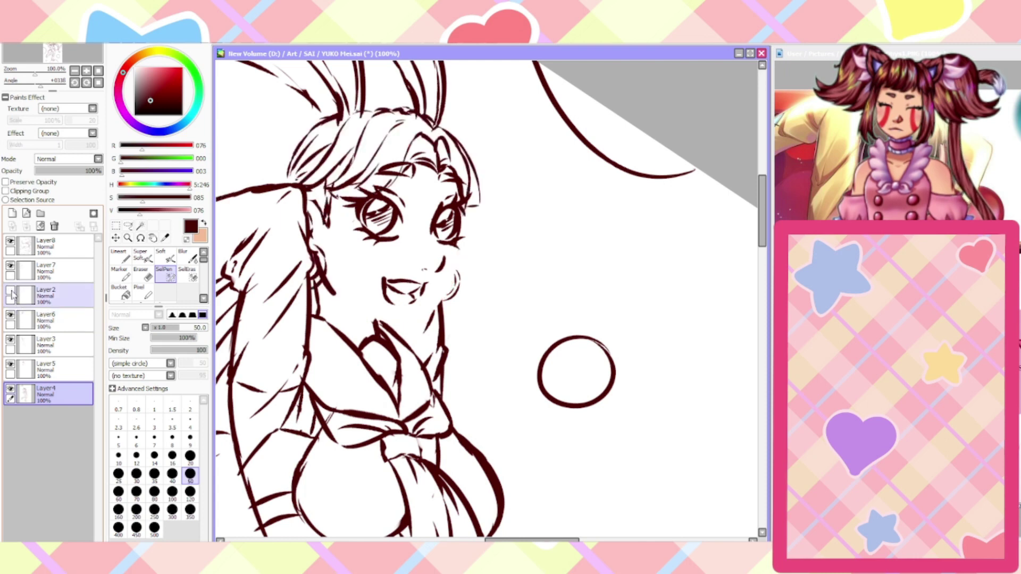
pyautogui.click(10, 289)
pyautogui.click(10, 265)
pyautogui.click(10, 265)
pyautogui.click(10, 241)
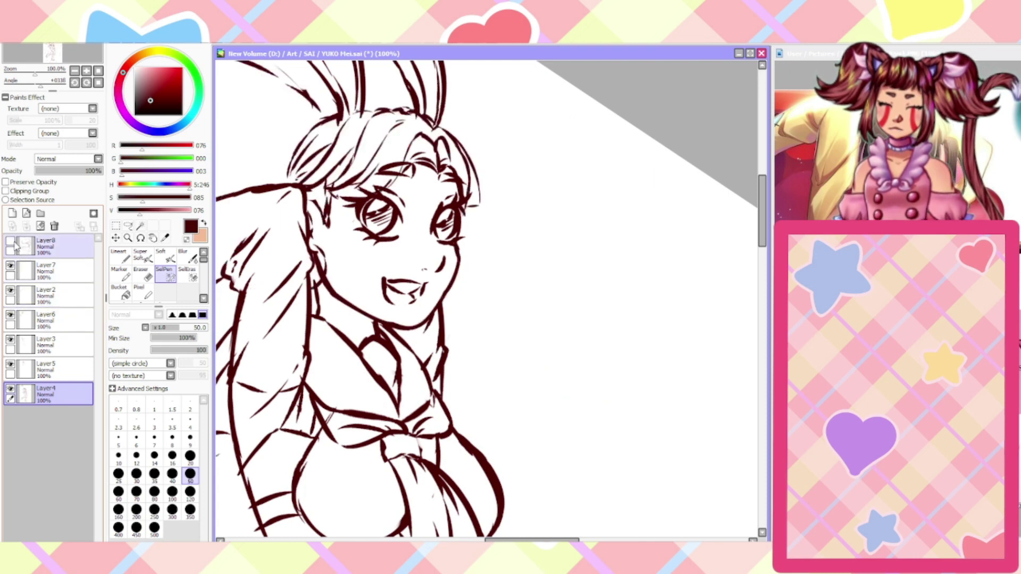
pyautogui.click(10, 241)
pyautogui.click(10, 266)
pyautogui.click(10, 266)
pyautogui.click(10, 291)
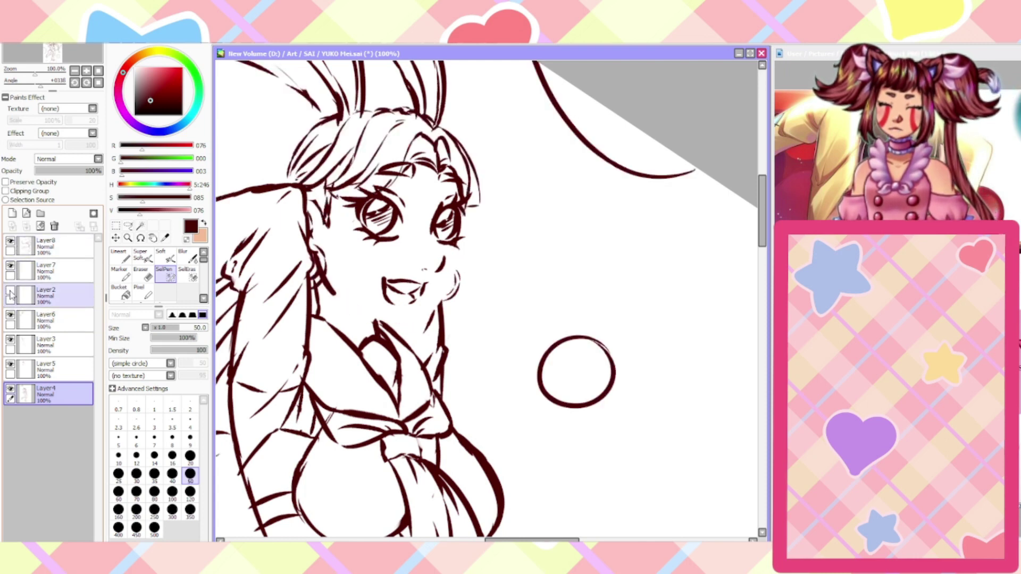
pyautogui.click(10, 291)
pyautogui.click(10, 314)
pyautogui.click(10, 315)
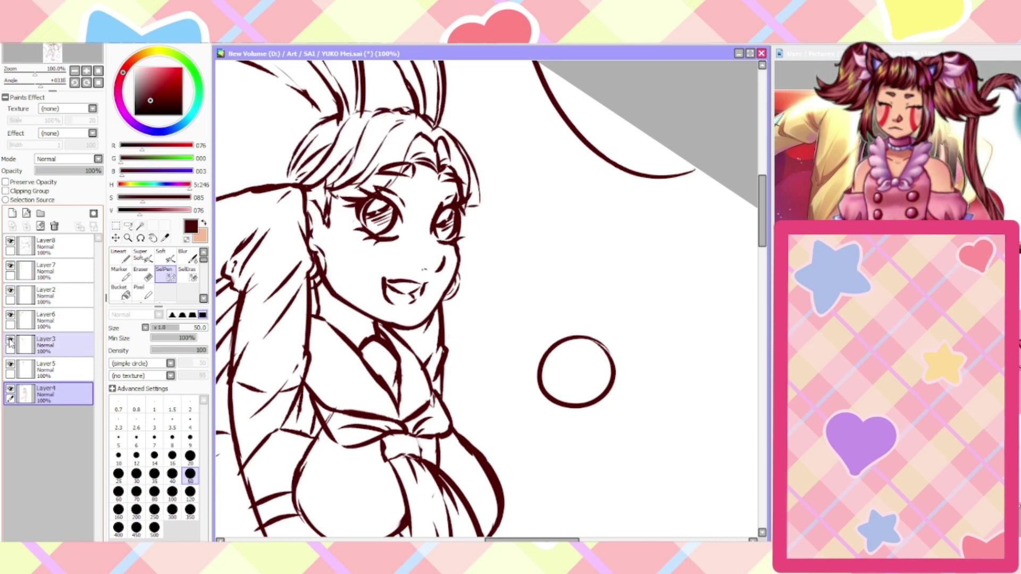
pyautogui.click(10, 339)
pyautogui.click(10, 340)
pyautogui.click(10, 364)
pyautogui.click(11, 364)
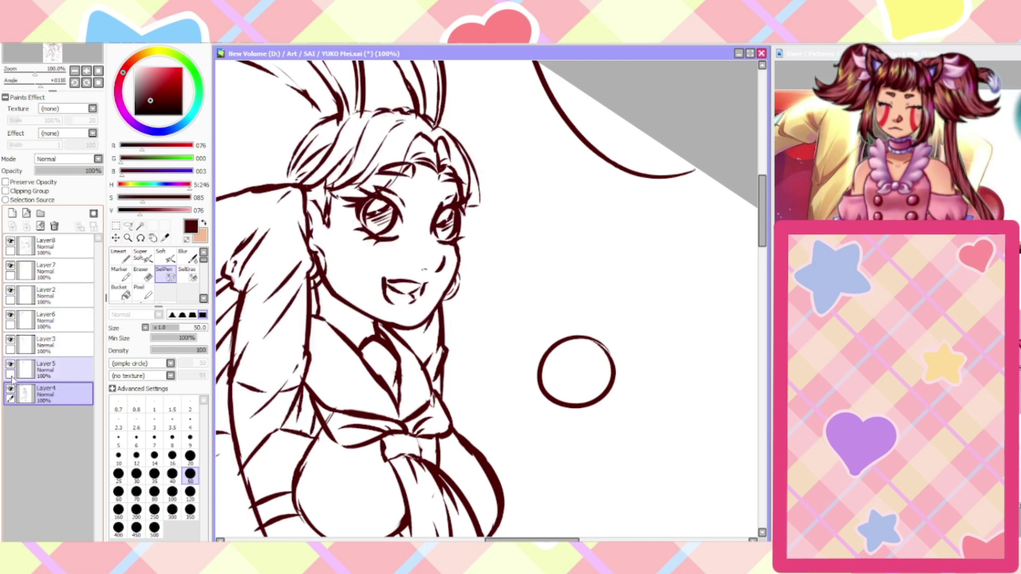
# Select the center bangs above the eyebrows on Layer4 with the SelPen at size 50 and move them slightly up
pyautogui.click(10, 389)
pyautogui.click(10, 389)
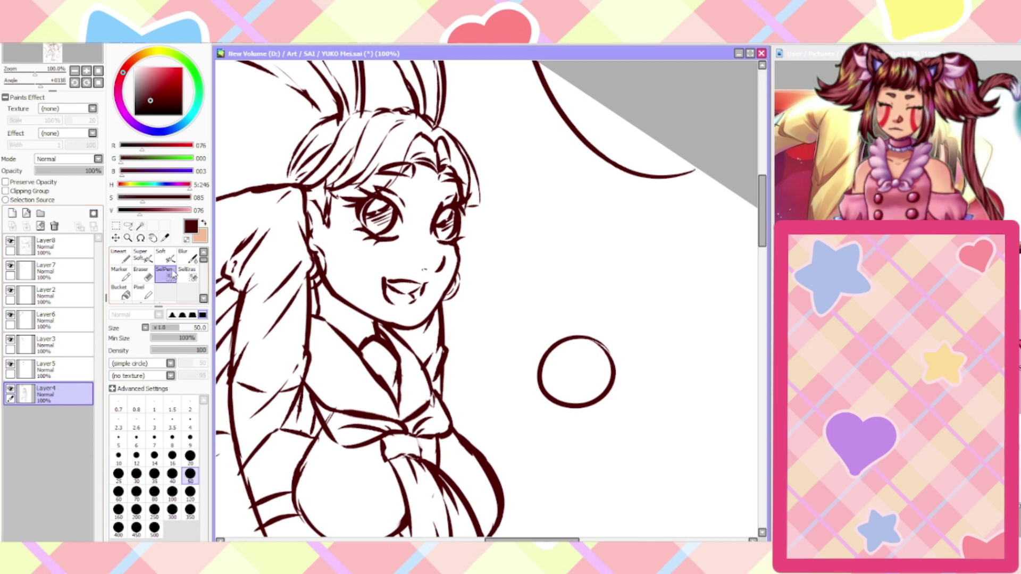
pyautogui.moveTo(417, 144)
pyautogui.mouseDown()
pyautogui.moveTo(444, 168)
pyautogui.moveTo(448, 139)
pyautogui.mouseUp()
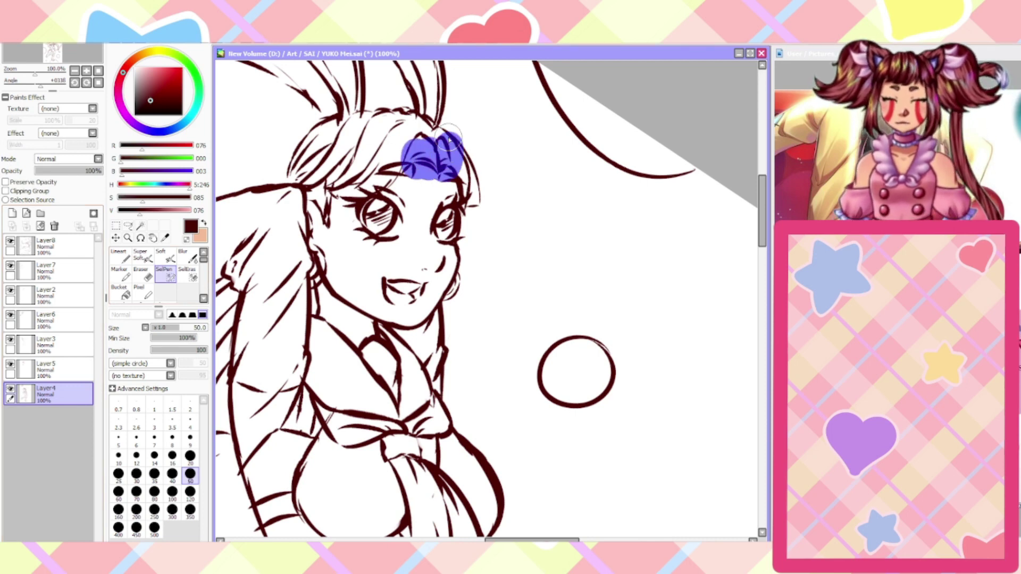
pyautogui.hotkey('ctrl', 't')
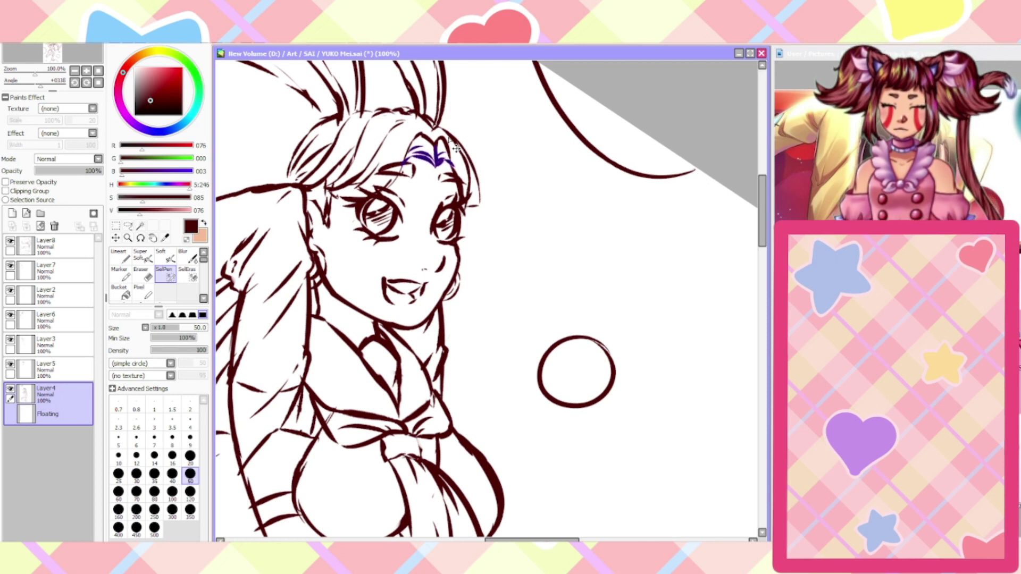
pyautogui.press('Return')
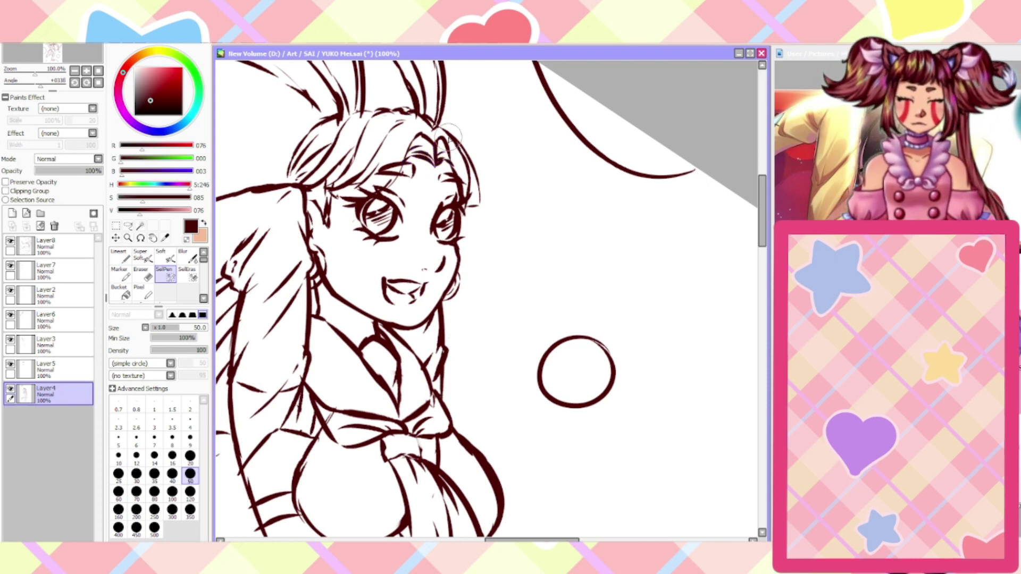
# Check the face in the overall drawing and draw a bolder curved nose line on Layer4 with the Lineart brush at size 20
pyautogui.scroll(-8, 449, 137)
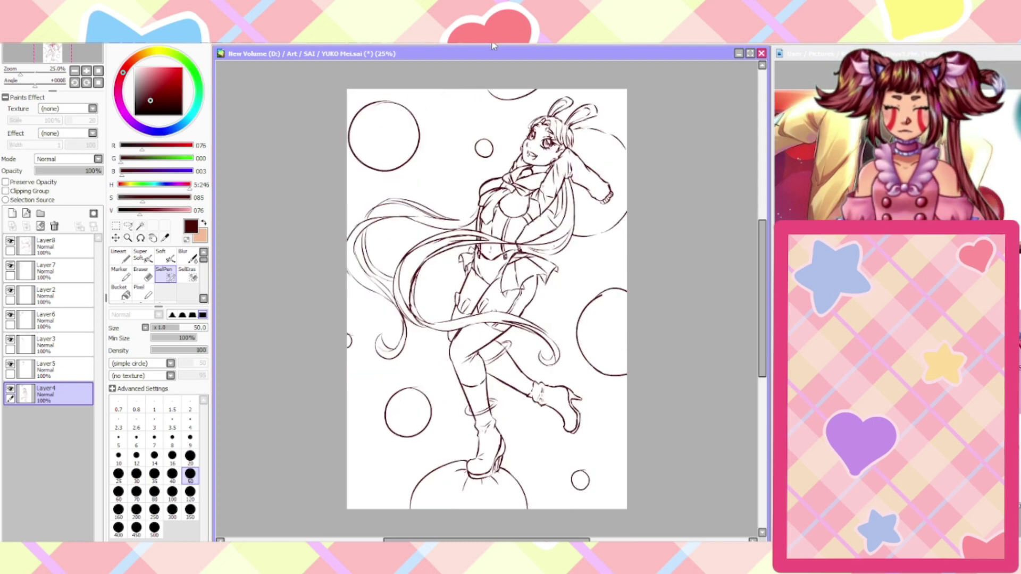
pyautogui.scroll(8, 447, 127)
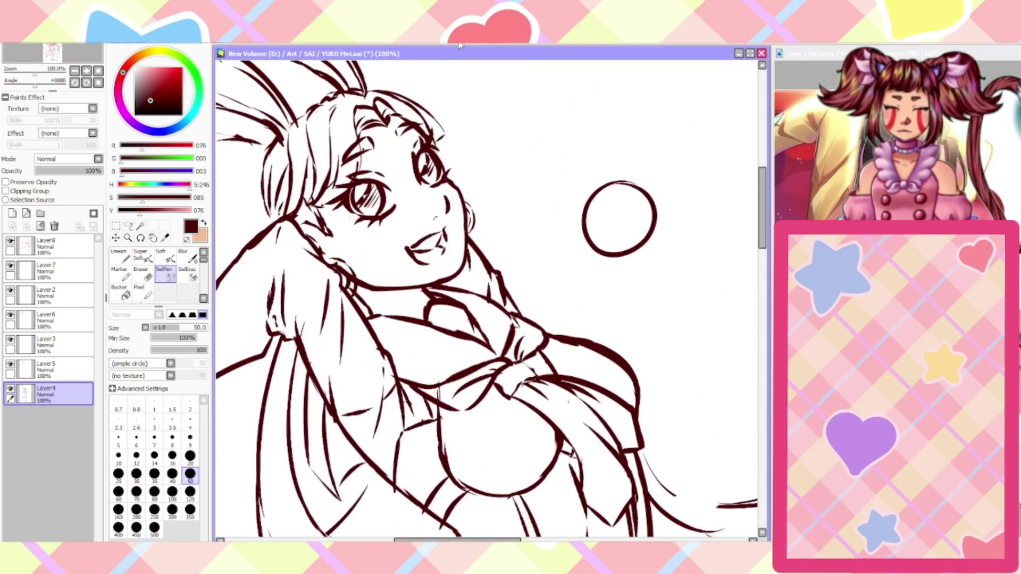
pyautogui.press('End')
pyautogui.press('End')
pyautogui.press('End')
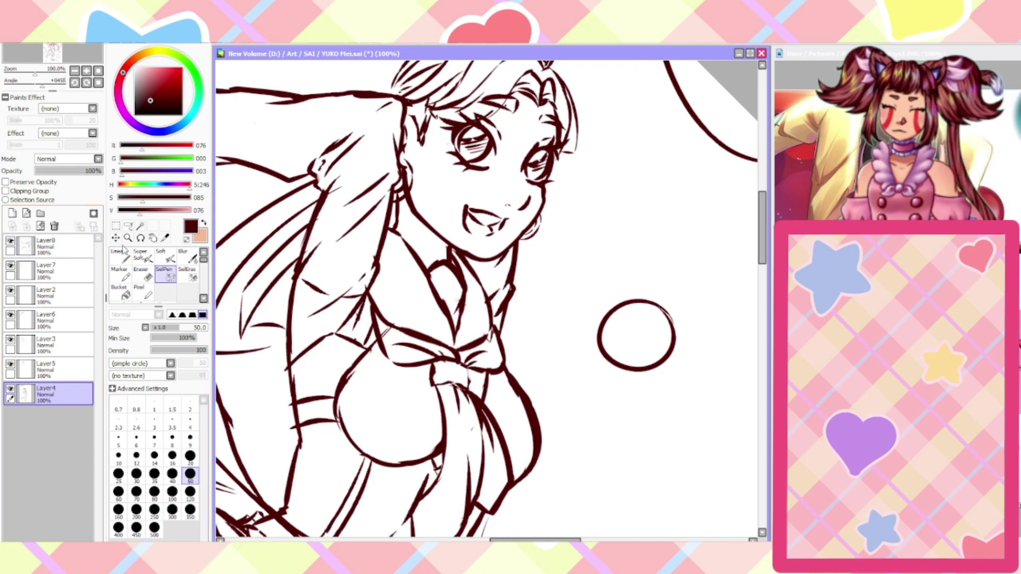
pyautogui.click(121, 253)
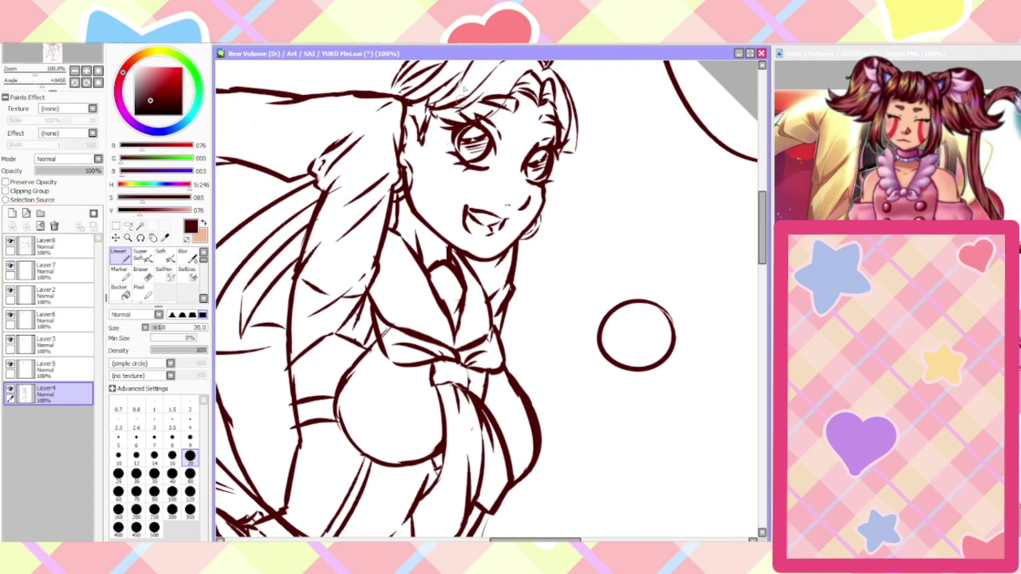
pyautogui.scroll(1, 500, 137)
pyautogui.scroll(-1, 543, 228)
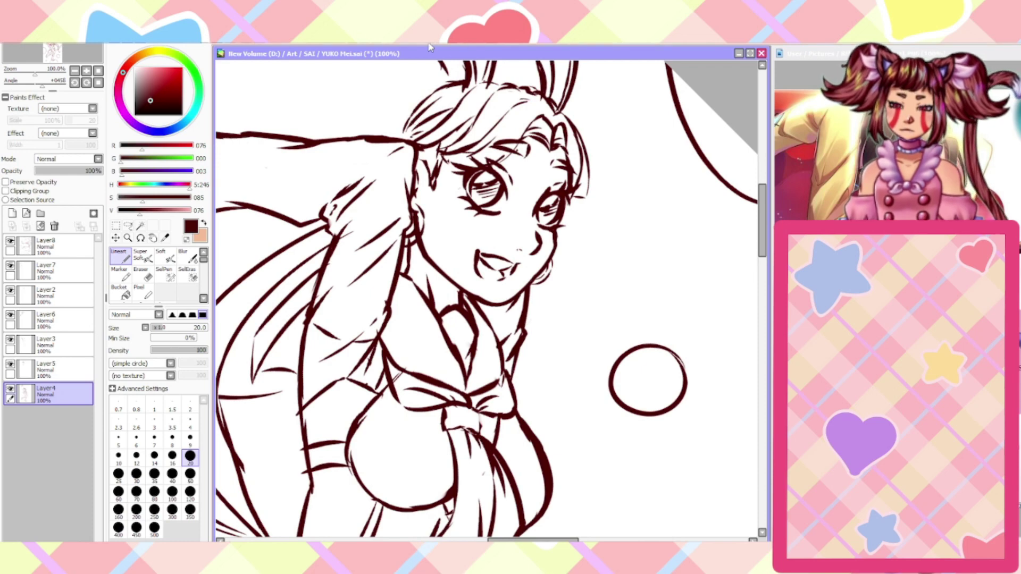
pyautogui.press('Delete')
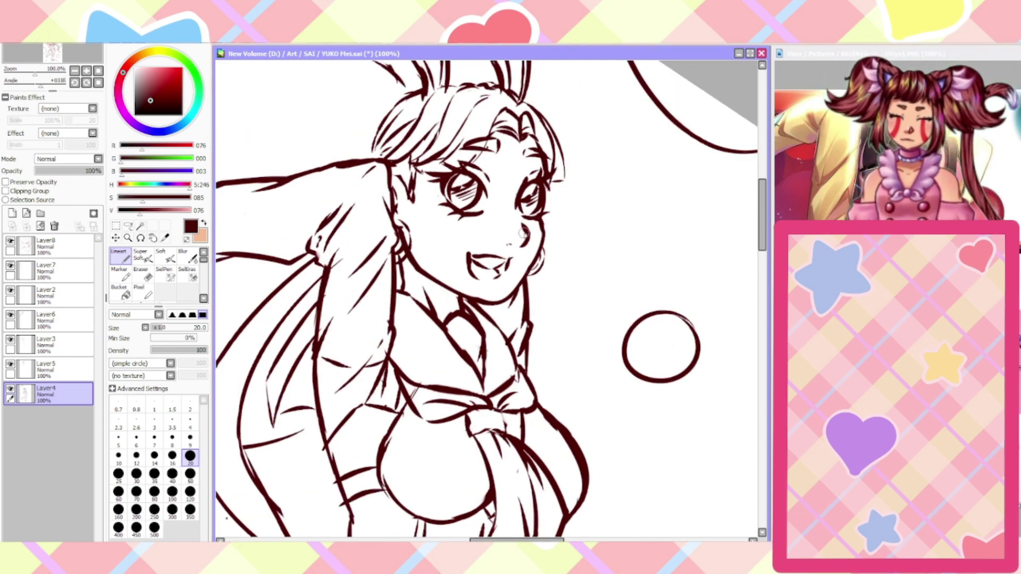
pyautogui.scroll(1, 523, 229)
pyautogui.moveTo(529, 240); pyautogui.dragTo(508, 256)
pyautogui.scroll(-2, 425, 234)
pyautogui.scroll(2, 375, 242)
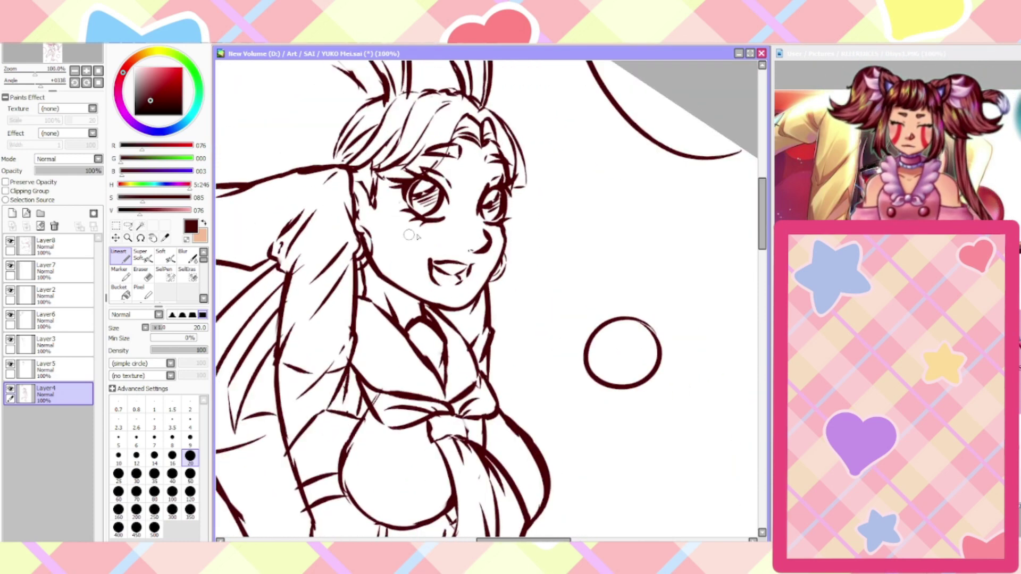
# Erase the old nostril mark on Layer5 with the Eraser at size 9 and redraw it as a small dot with the Lineart brush
pyautogui.press('e')
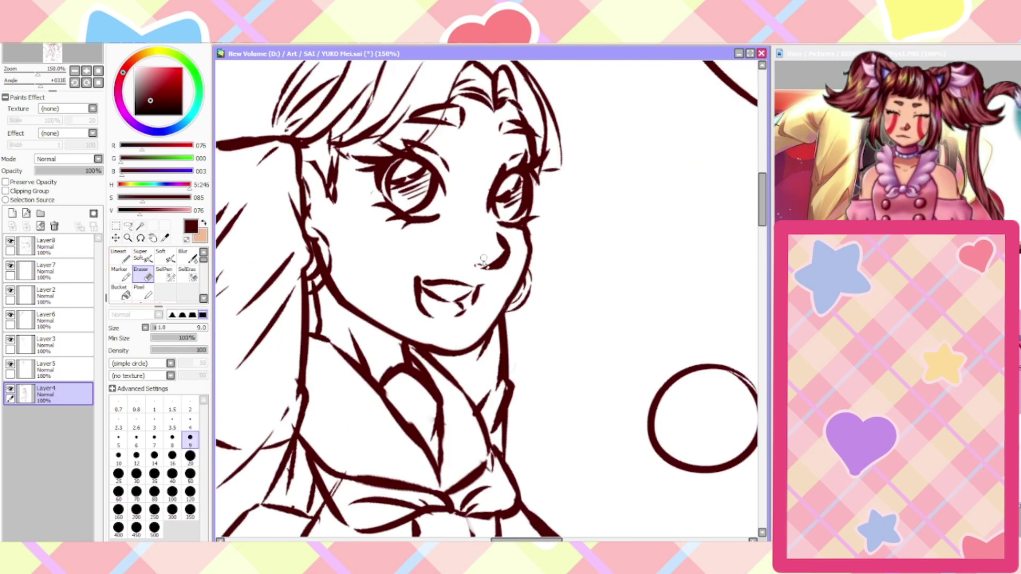
pyautogui.click(48, 373)
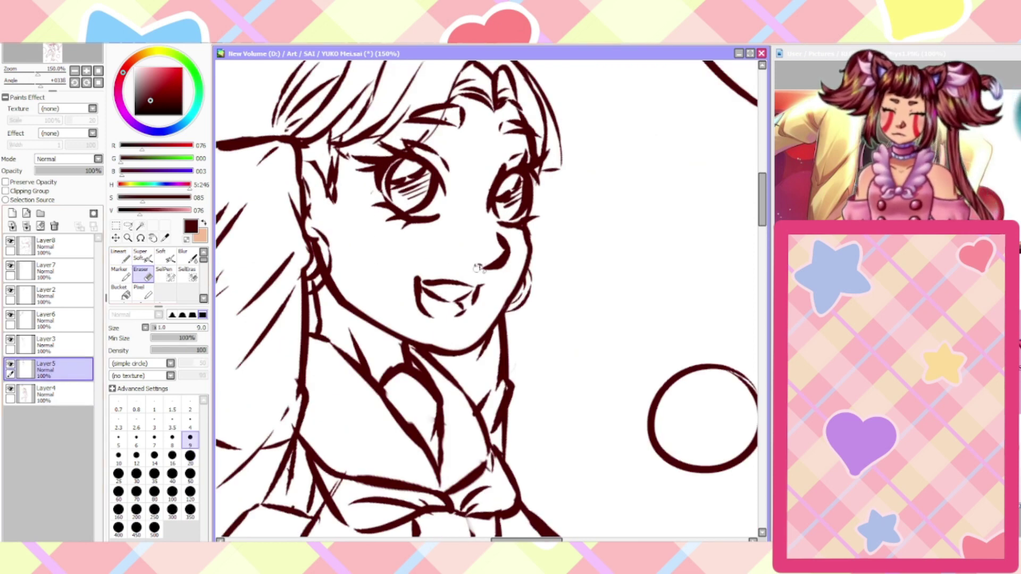
pyautogui.click(120, 256)
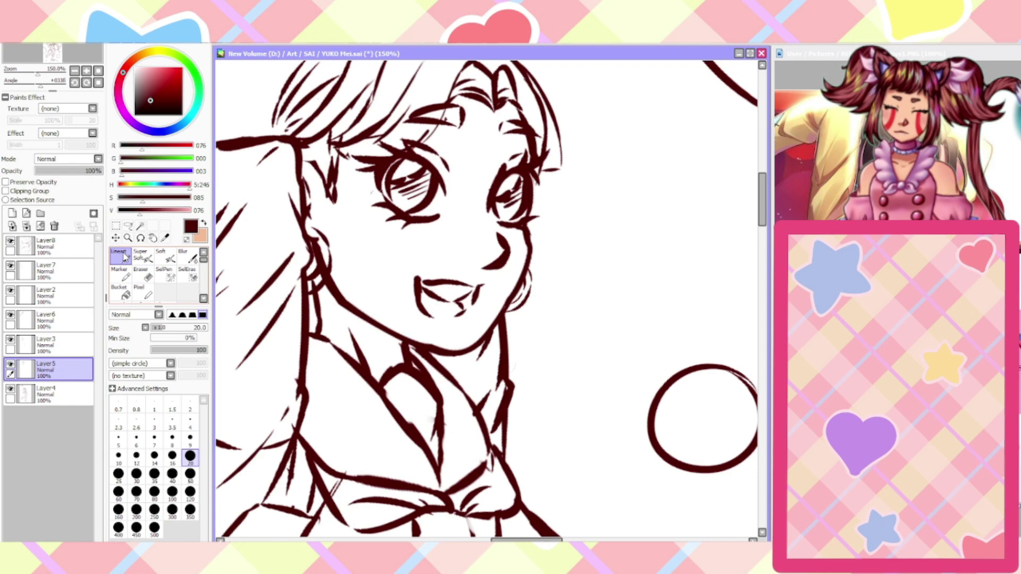
pyautogui.click(466, 263)
pyautogui.scroll(-1, 439, 271)
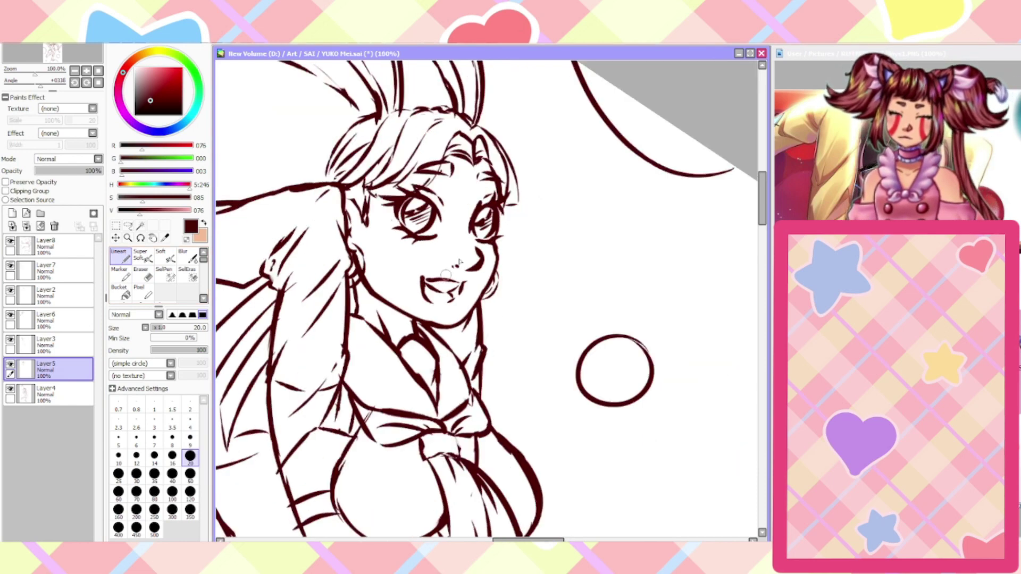
pyautogui.scroll(2, 460, 261)
pyautogui.scroll(-3, 454, 271)
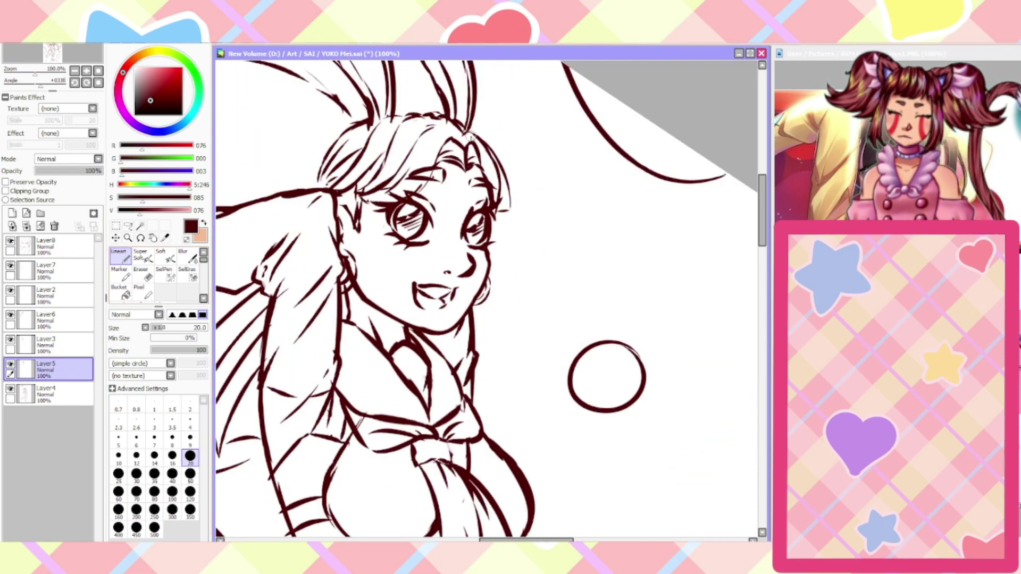
# Select the whole mouth on Layer5 with the SelPen at size 50 and nudge it slightly down and to the left
pyautogui.scroll(2, 418, 267)
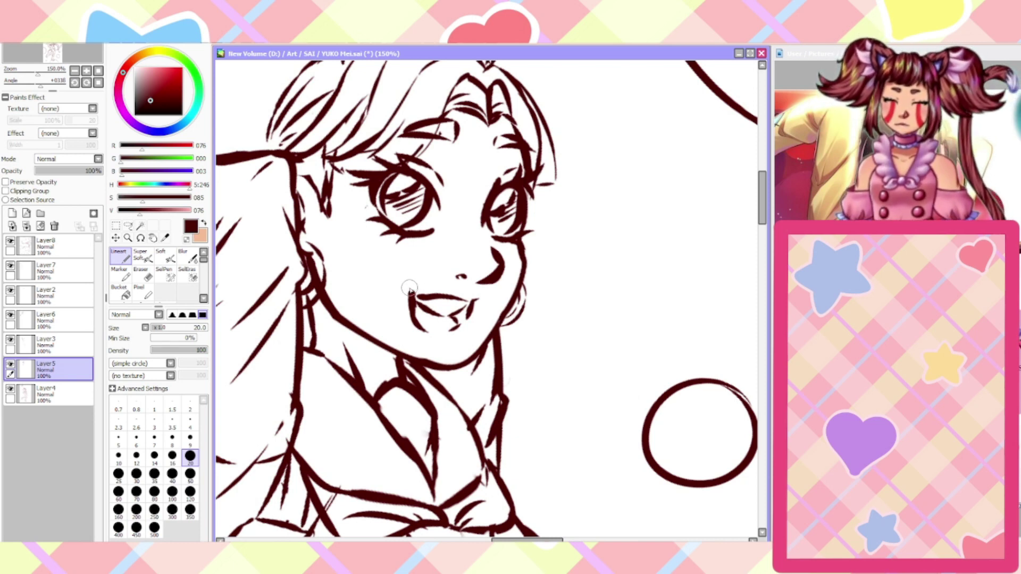
pyautogui.click(165, 274)
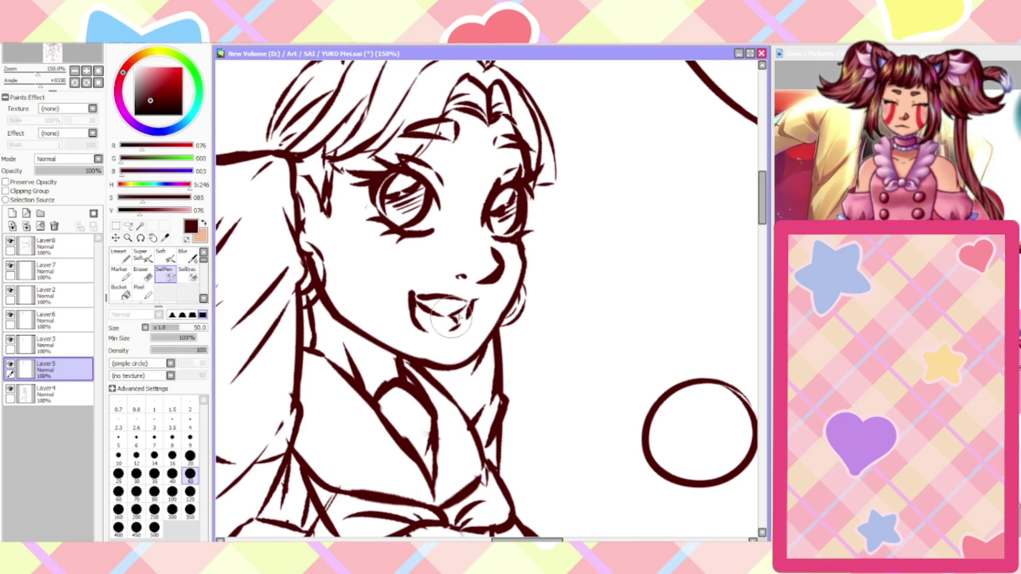
pyautogui.moveTo(449, 290)
pyautogui.mouseDown()
pyautogui.moveTo(441, 310)
pyautogui.moveTo(412, 317)
pyautogui.mouseUp()
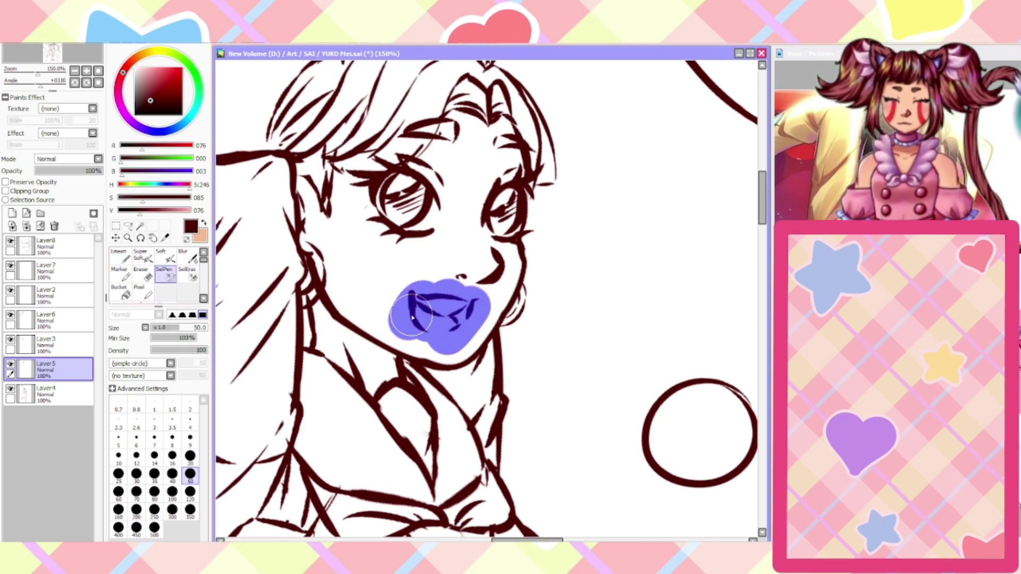
pyautogui.press('Down')
pyautogui.press('Up')
pyautogui.hotkey('ctrl', 'Down')
pyautogui.hotkey('ctrl', 'Down')
pyautogui.hotkey('ctrl', 'Down')
pyautogui.hotkey('ctrl', 'Down')
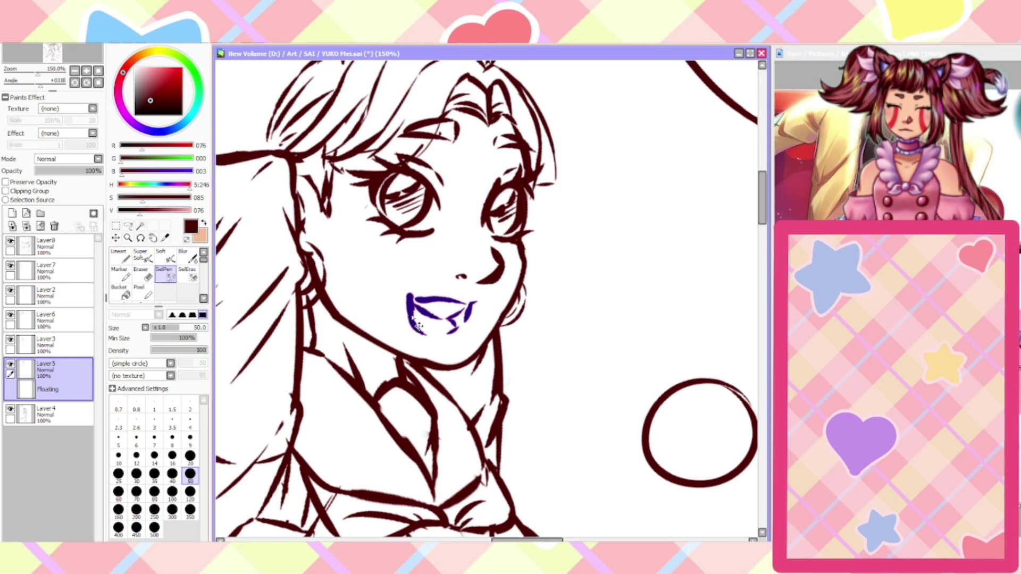
pyautogui.press('Return')
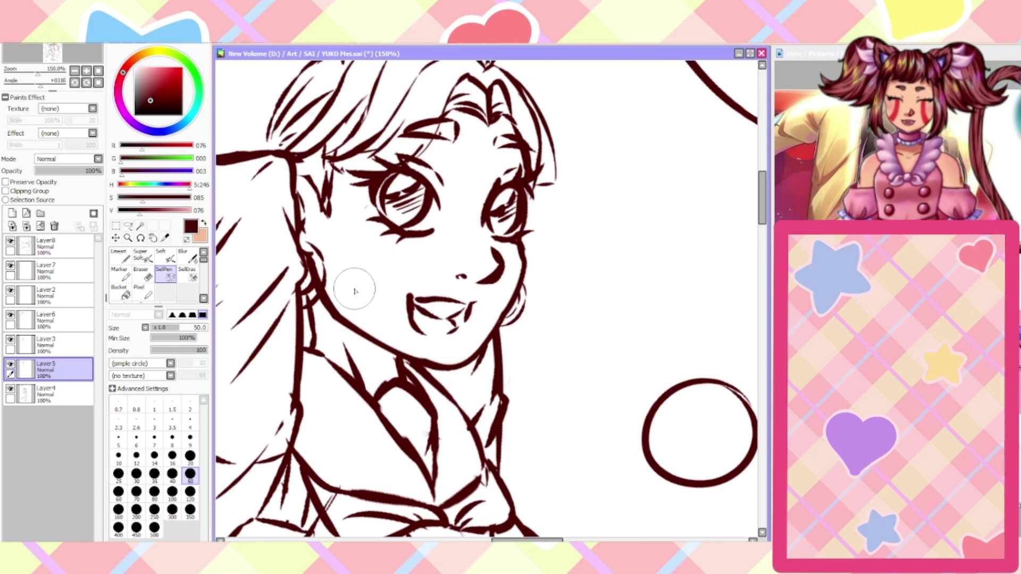
# Touch up the lines around both eyes on Layer5 with the Eraser at size 9 and the Lineart brush at size 20
pyautogui.click(145, 274)
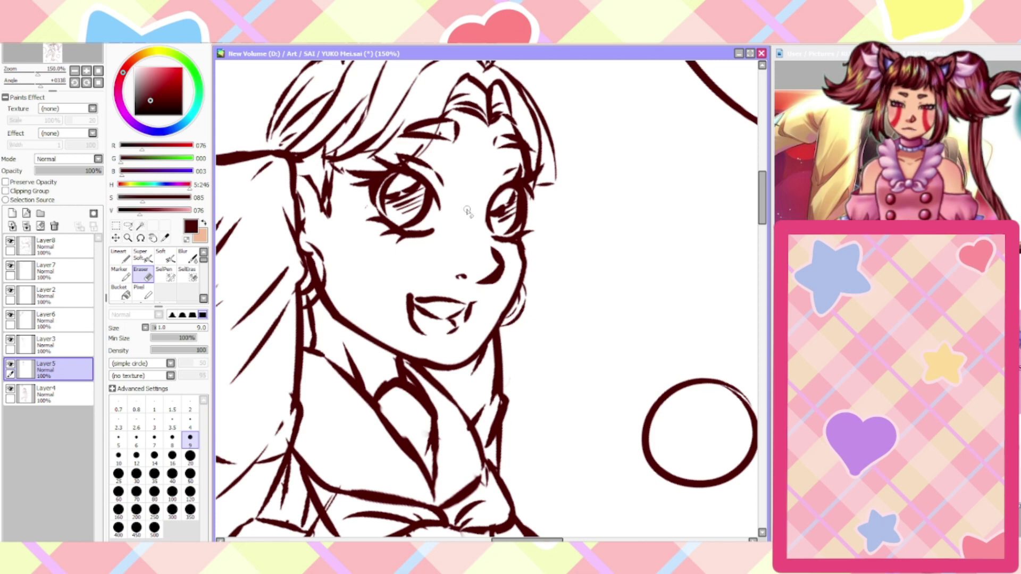
pyautogui.click(119, 257)
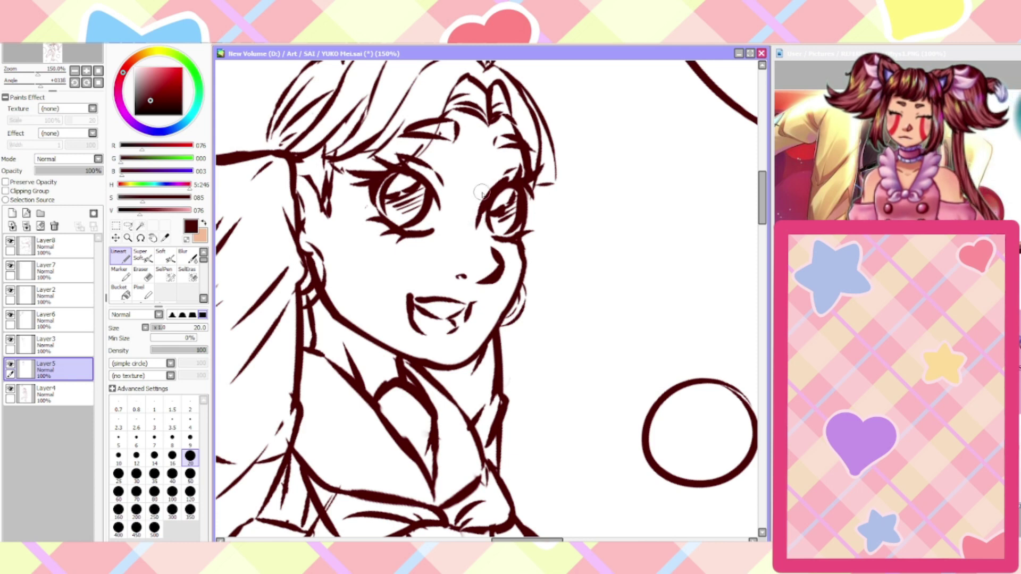
pyautogui.scroll(-1, 481, 190)
pyautogui.scroll(1, 488, 166)
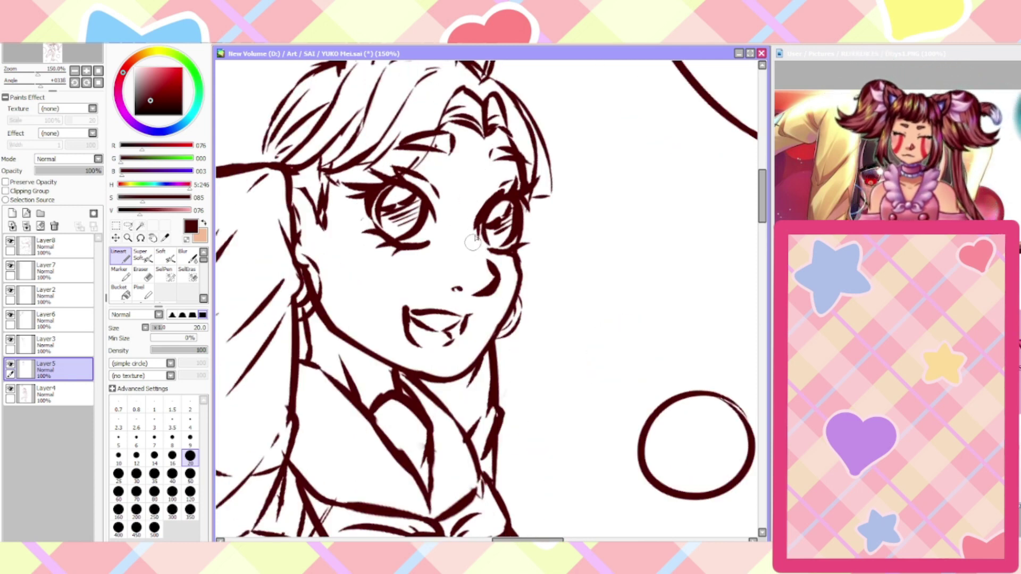
pyautogui.scroll(-1, 451, 280)
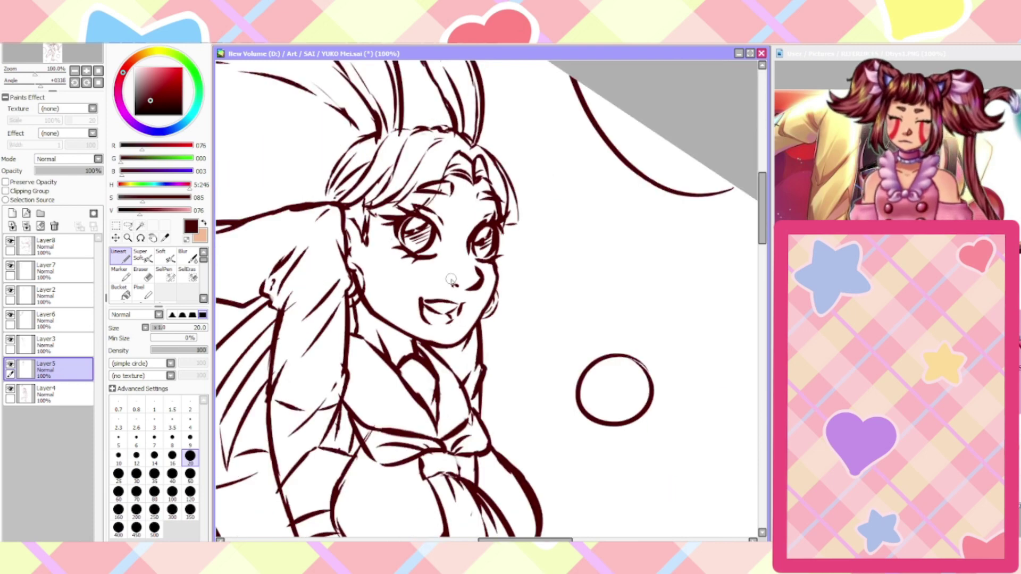
pyautogui.scroll(-1, 451, 280)
pyautogui.scroll(2, 452, 250)
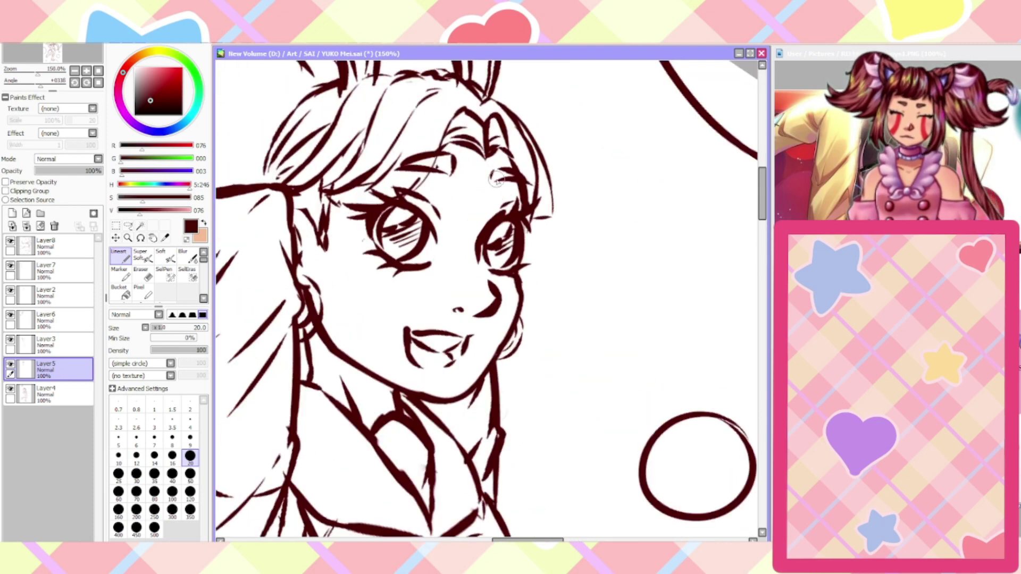
pyautogui.press('e')
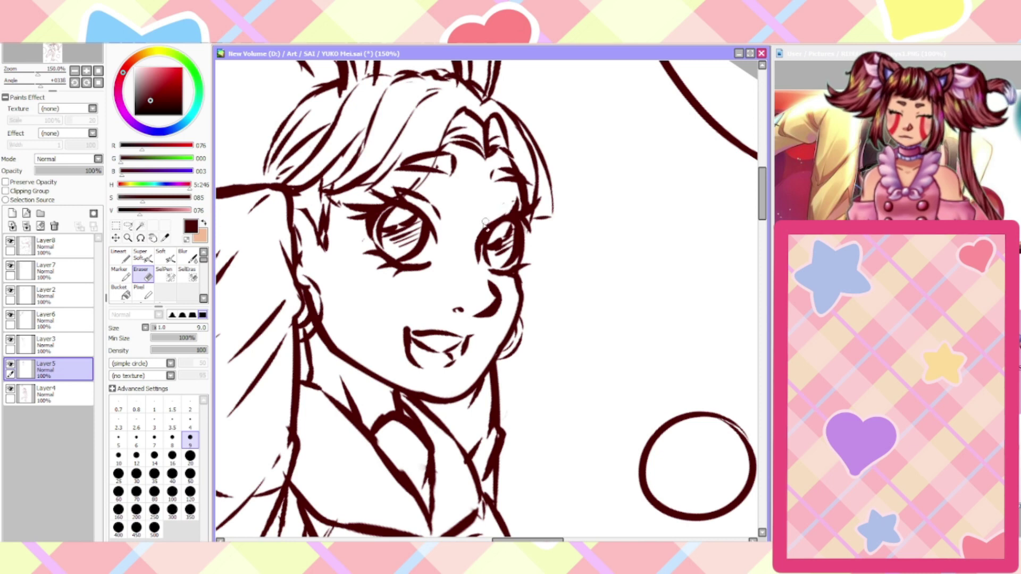
pyautogui.click(121, 256)
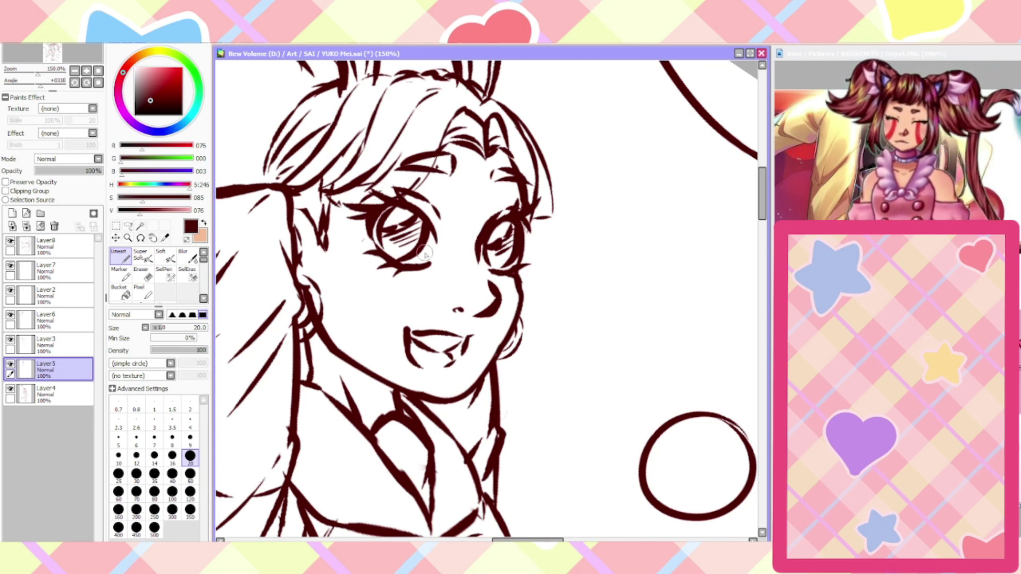
pyautogui.scroll(-3, 424, 254)
pyautogui.scroll(3, 337, 363)
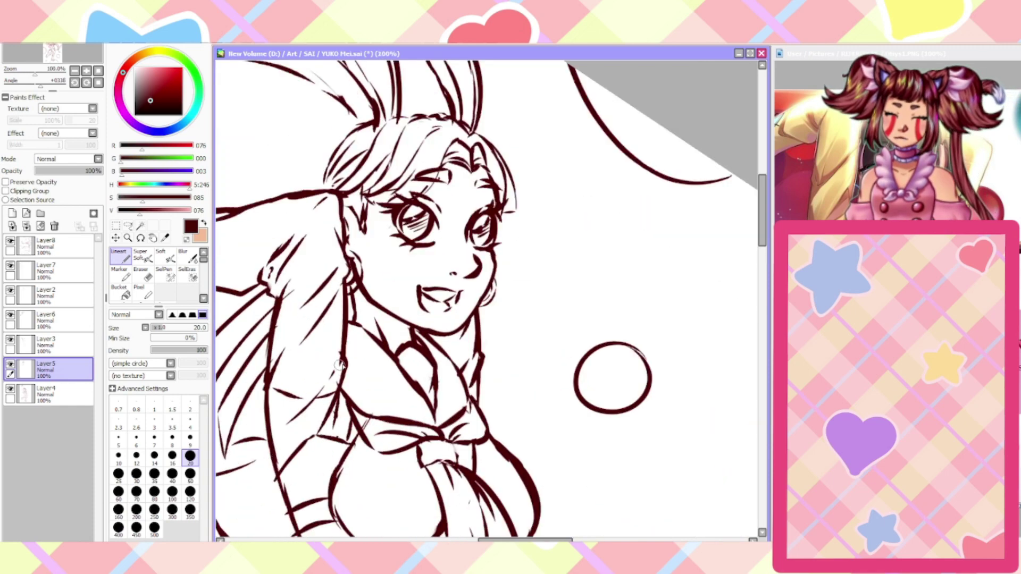
# Select the nose and nostril on Layer5 with the SelPen at size 50 and adjust their position slightly
pyautogui.click(165, 274)
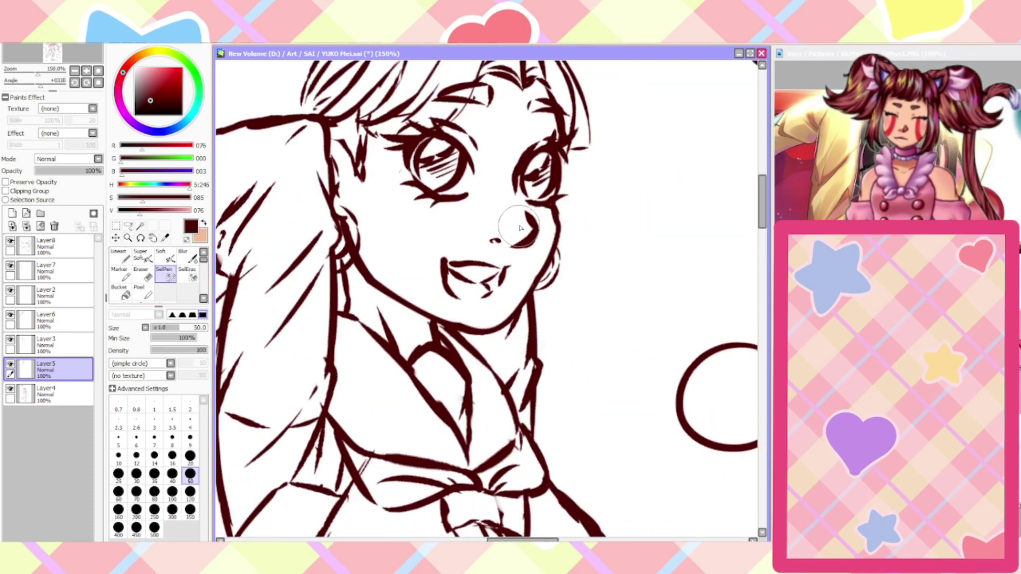
pyautogui.moveTo(519, 225); pyautogui.dragTo(481, 234)
pyautogui.hotkey('ctrl', 't')
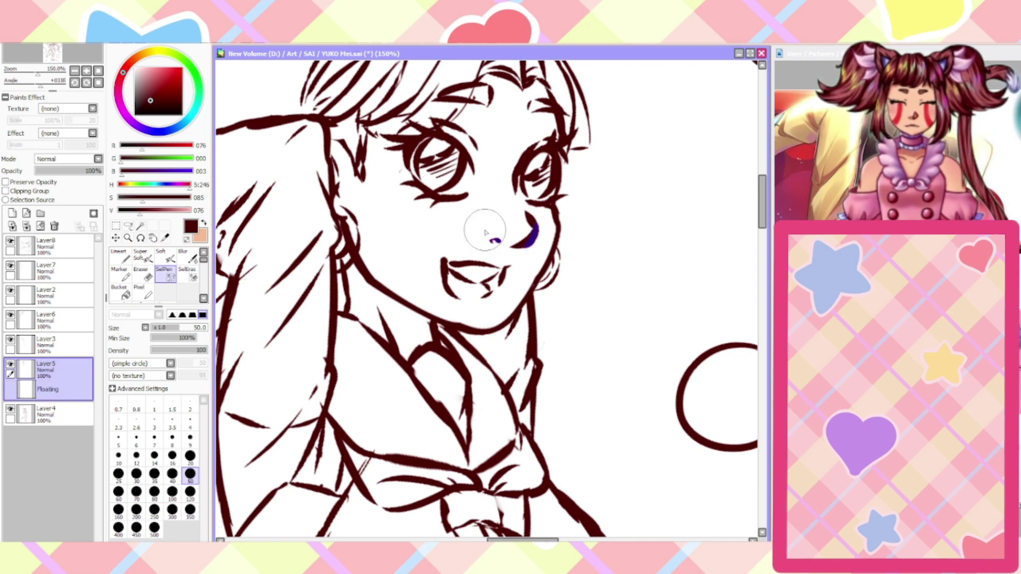
pyautogui.press('Return')
# Select the mouth on Layer5 with the SelPen at size 50, move it toward the far cheek, and check the mirrored full drawing
pyautogui.press('Home')
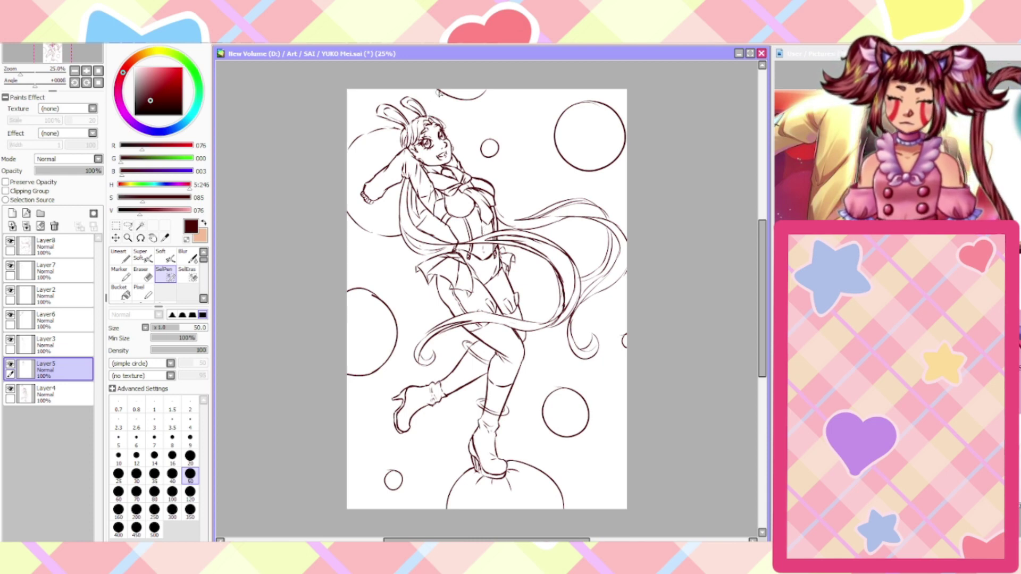
pyautogui.scroll(5, 446, 111)
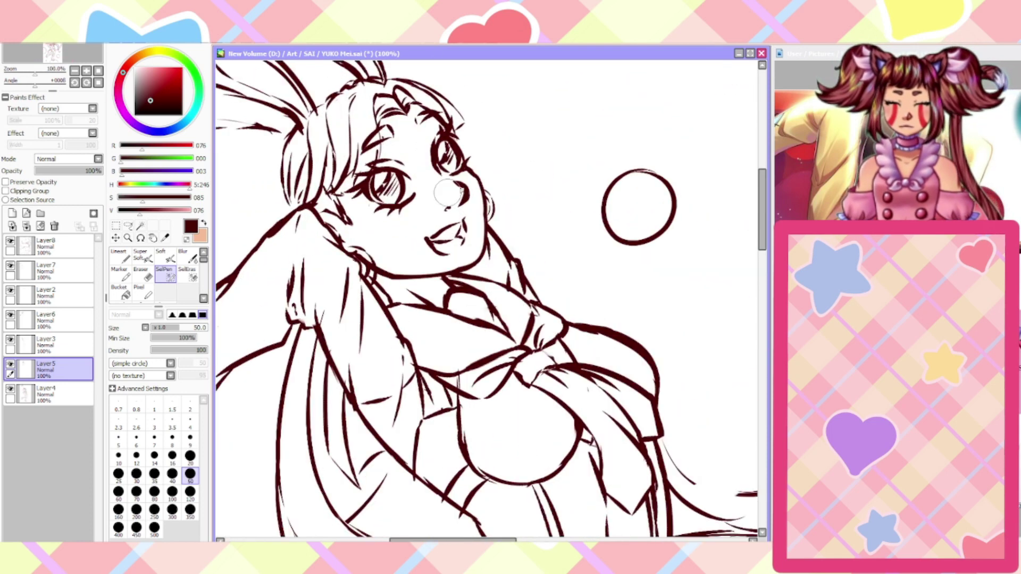
pyautogui.moveTo(452, 263)
pyautogui.mouseDown()
pyautogui.moveTo(412, 273)
pyautogui.moveTo(464, 250)
pyautogui.mouseUp()
pyautogui.click(116, 238)
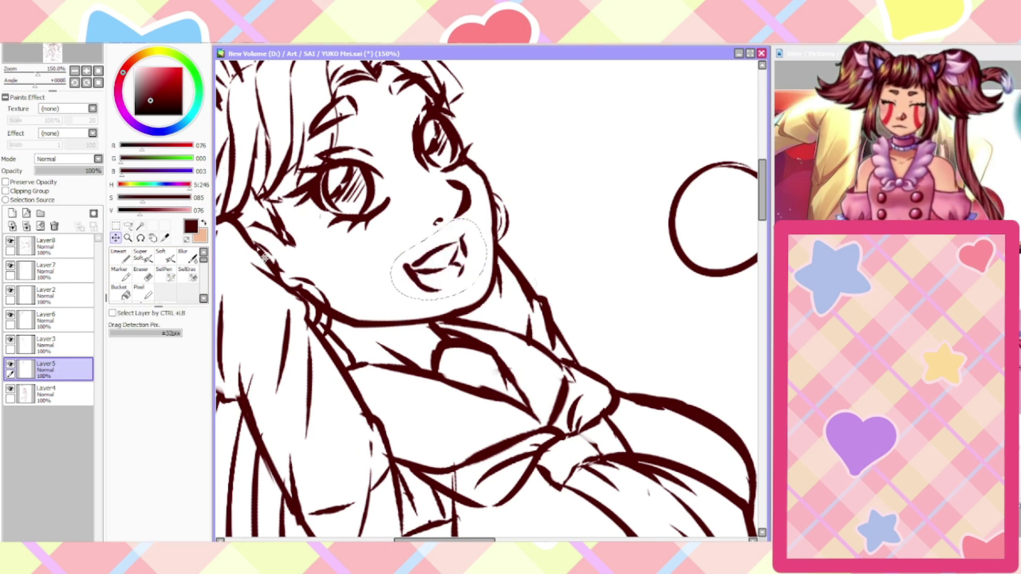
pyautogui.moveTo(424, 287); pyautogui.dragTo(448, 277)
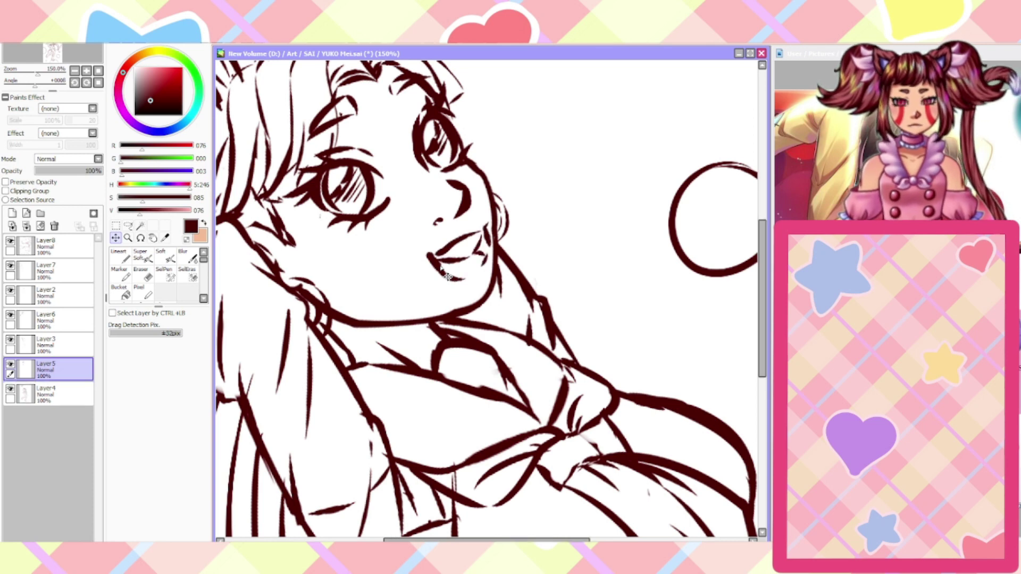
pyautogui.scroll(-5, 448, 276)
pyautogui.press('h')
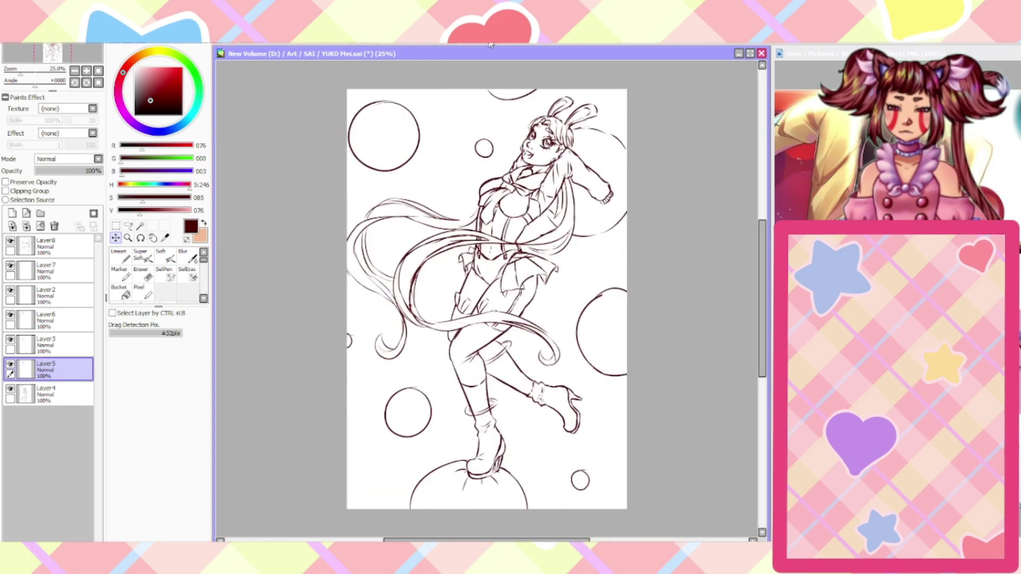
pyautogui.press('h')
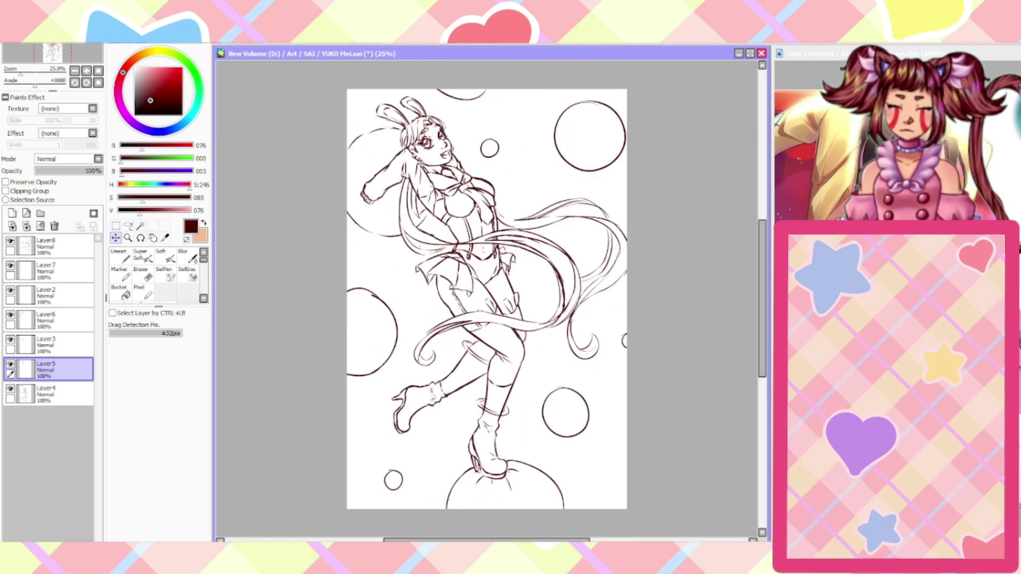
pyautogui.scroll(6, 426, 154)
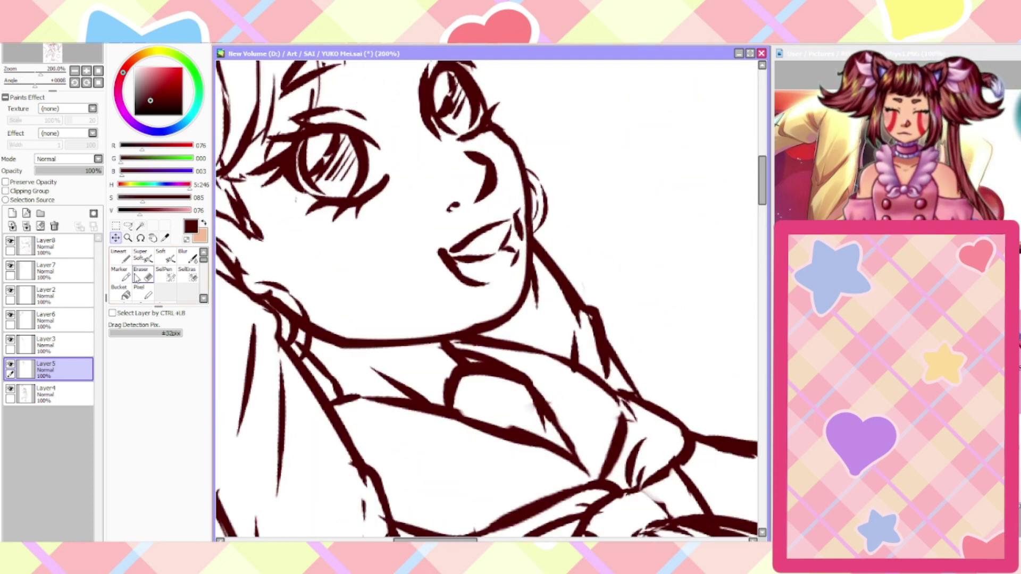
# Clean the mouth's far corner on Layer5 with the Eraser at size 9 and redraw it with the Lineart brush at size 20
pyautogui.click(140, 275)
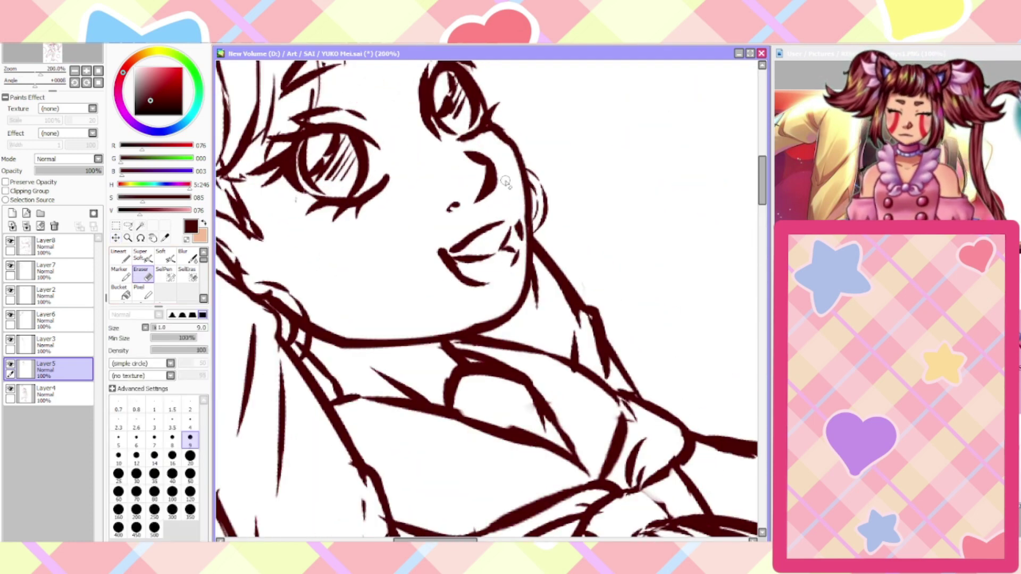
pyautogui.click(120, 257)
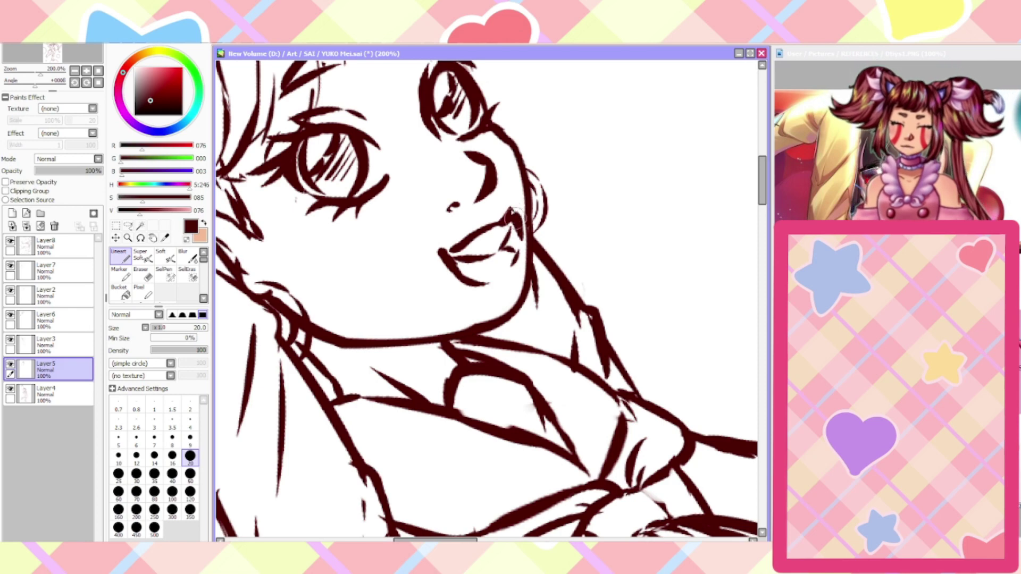
pyautogui.scroll(-4, 468, 250)
pyautogui.scroll(3, 454, 257)
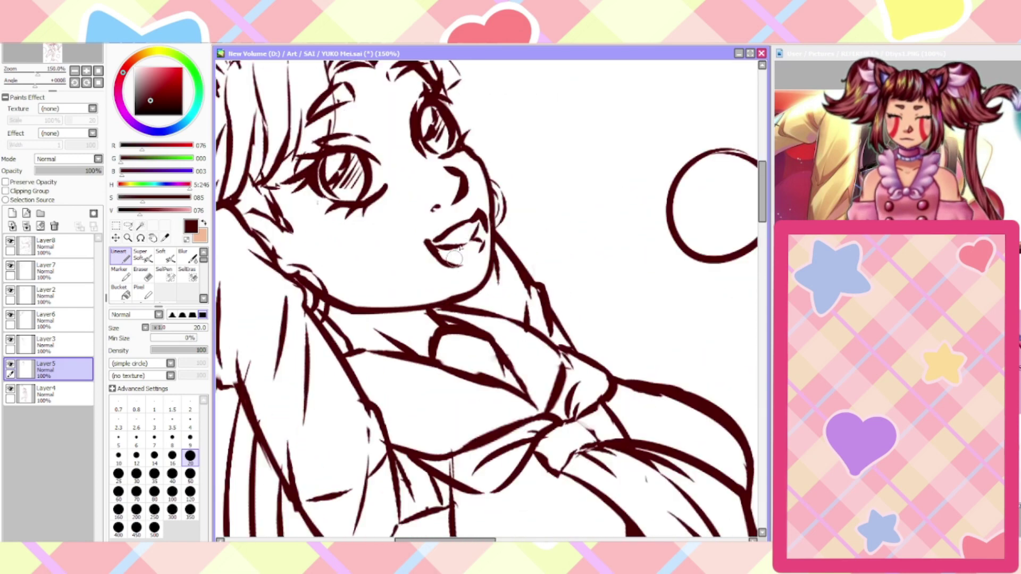
pyautogui.scroll(1, 454, 257)
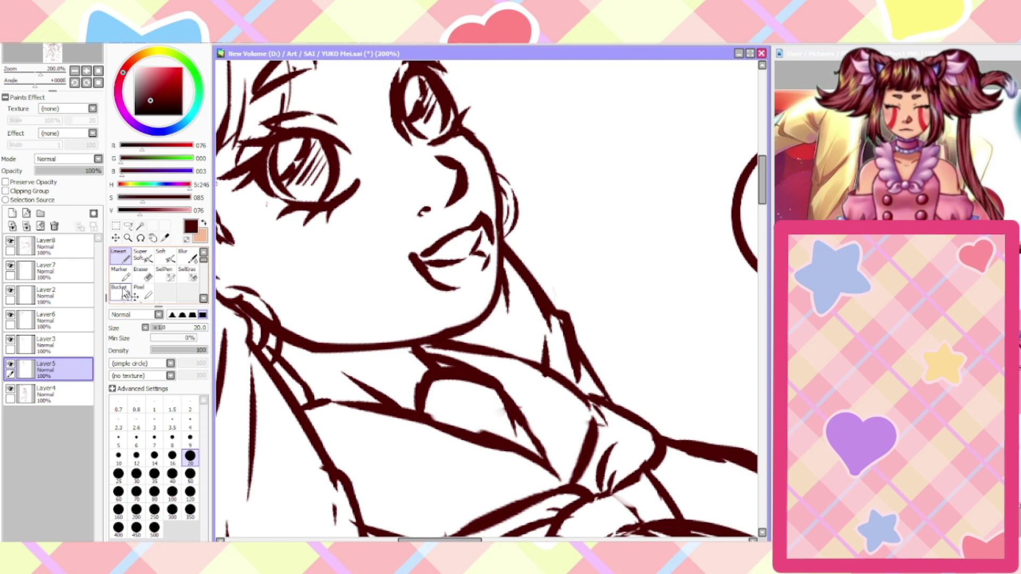
# Move the whole mouth on Layer5 slightly back to the left, away from the far cheek
pyautogui.hotkey('ctrl', 'Right')
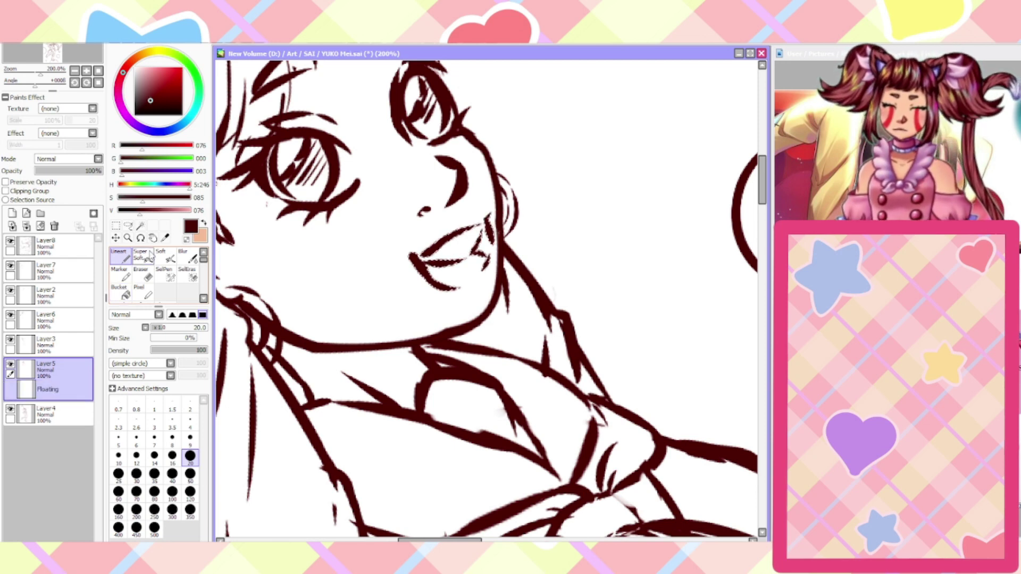
pyautogui.click(116, 238)
pyautogui.moveTo(449, 281)
pyautogui.mouseDown()
pyautogui.moveTo(420, 290)
pyautogui.moveTo(441, 281)
pyautogui.mouseUp()
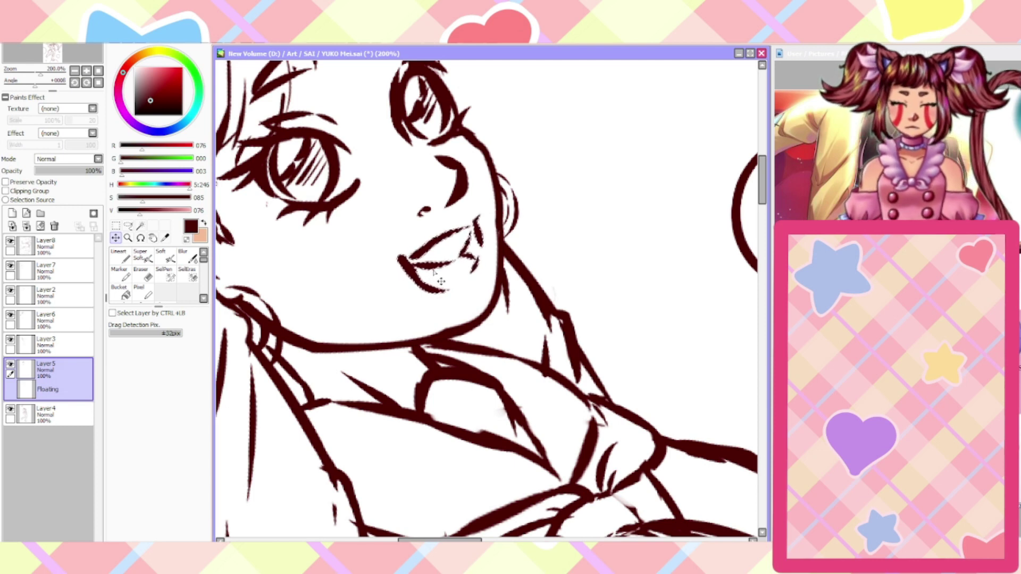
pyautogui.press('Return')
pyautogui.scroll(-4, 441, 280)
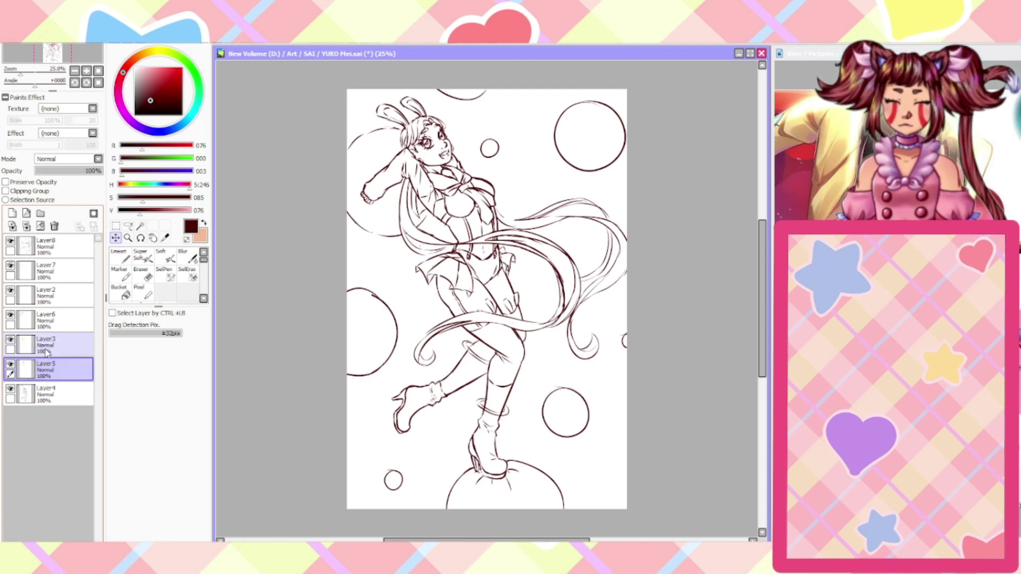
# Strengthen the outer hair outline at the back of the head on Layer5 with the Lineart brush at size 20
pyautogui.scroll(4, 427, 147)
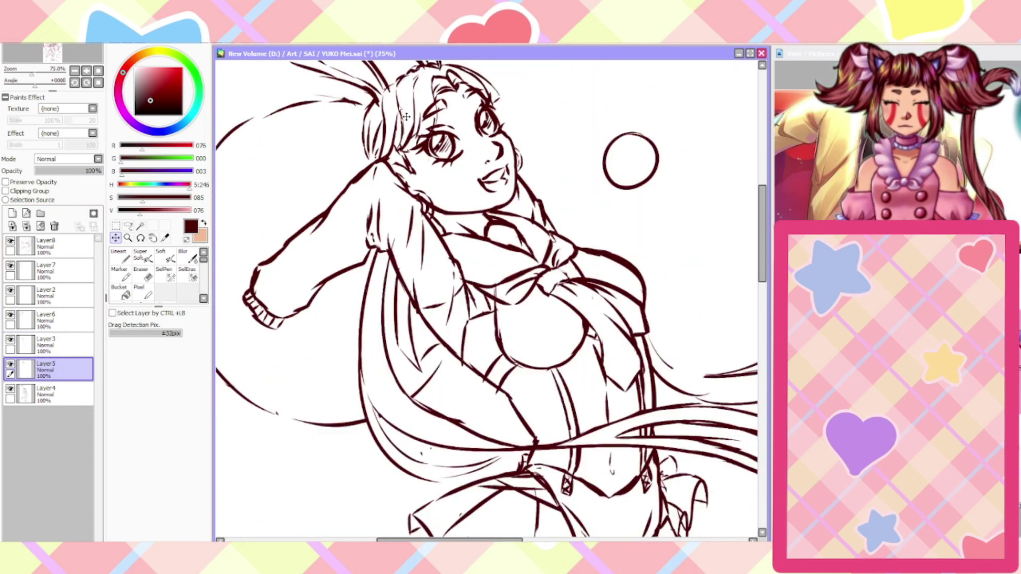
pyautogui.scroll(-3, 406, 116)
pyautogui.scroll(4, 399, 80)
pyautogui.click(120, 256)
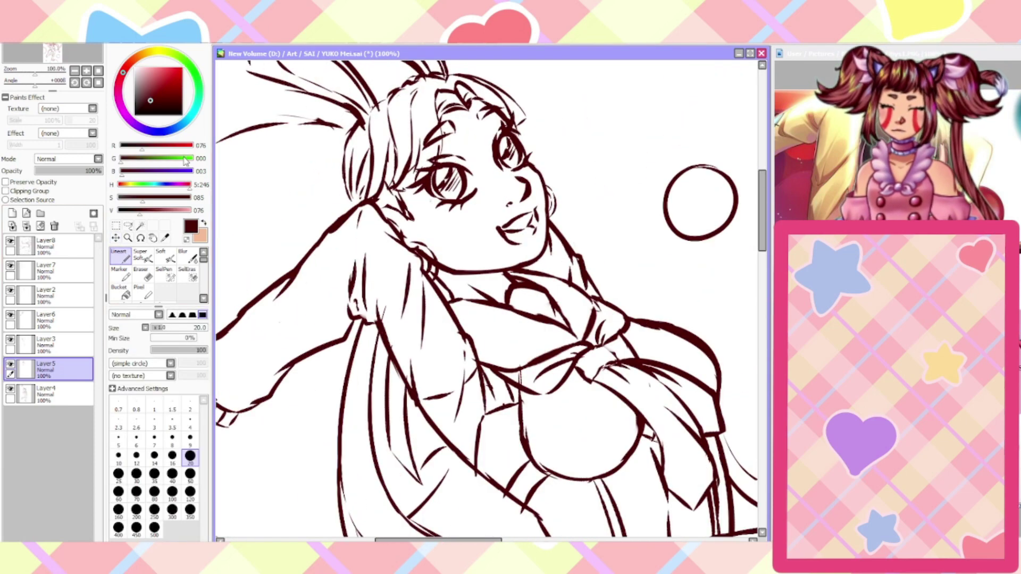
pyautogui.moveTo(351, 140)
pyautogui.mouseDown()
pyautogui.moveTo(340, 173)
pyautogui.moveTo(345, 211)
pyautogui.moveTo(349, 171)
pyautogui.mouseUp()
pyautogui.moveTo(356, 208); pyautogui.dragTo(362, 159)
pyautogui.scroll(-3, 348, 157)
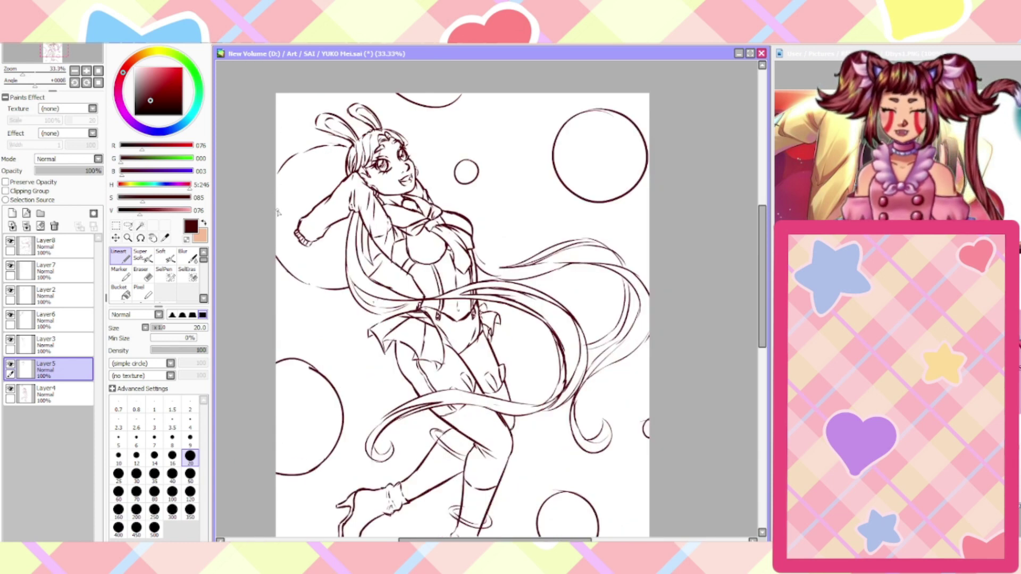
# Thicken the tops of the long hair strands beneath the raised sleeve on Layer8 with the Lineart brush at size 20
pyautogui.scroll(1, 351, 225)
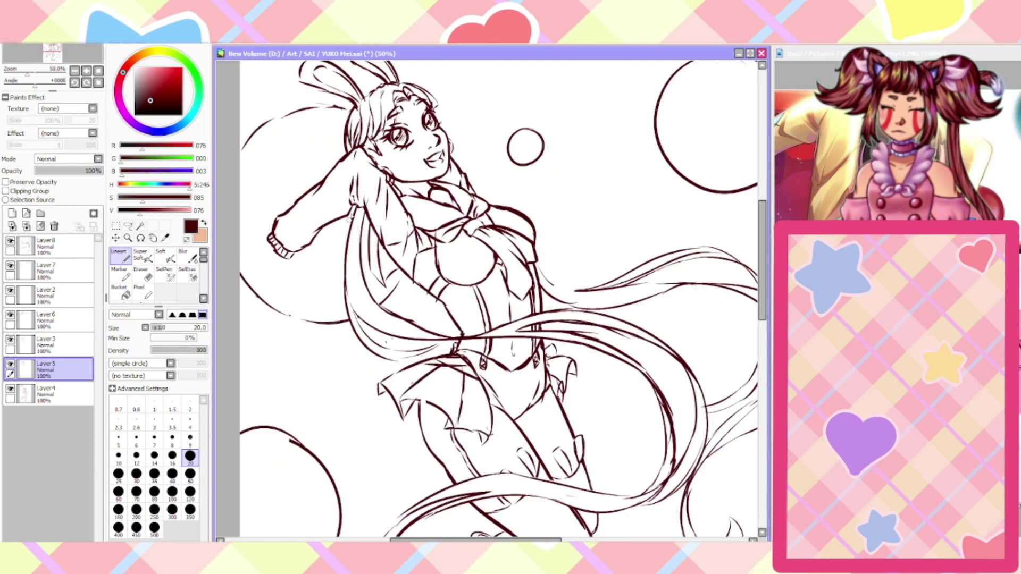
pyautogui.scroll(2, 355, 227)
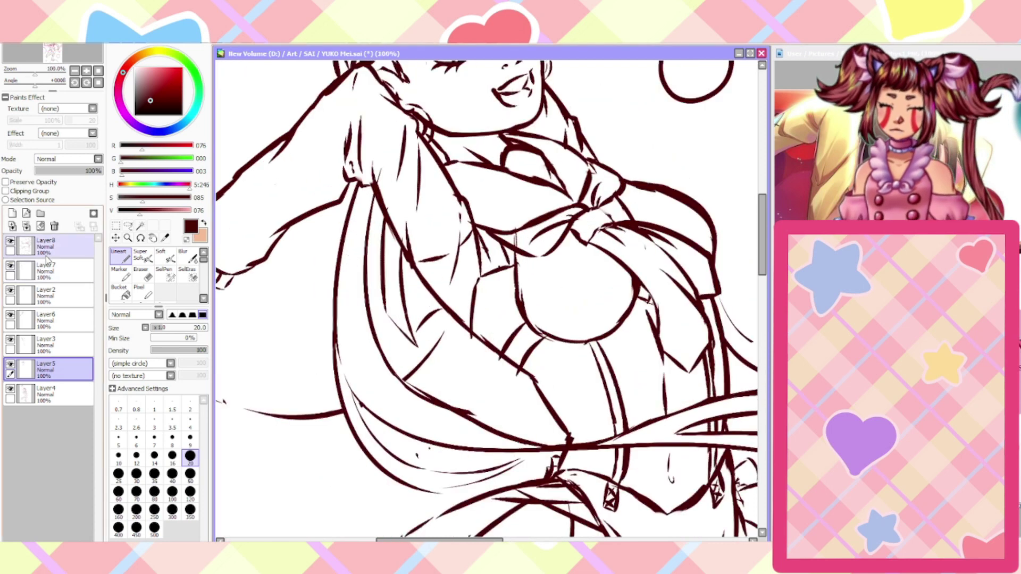
pyautogui.click(14, 246)
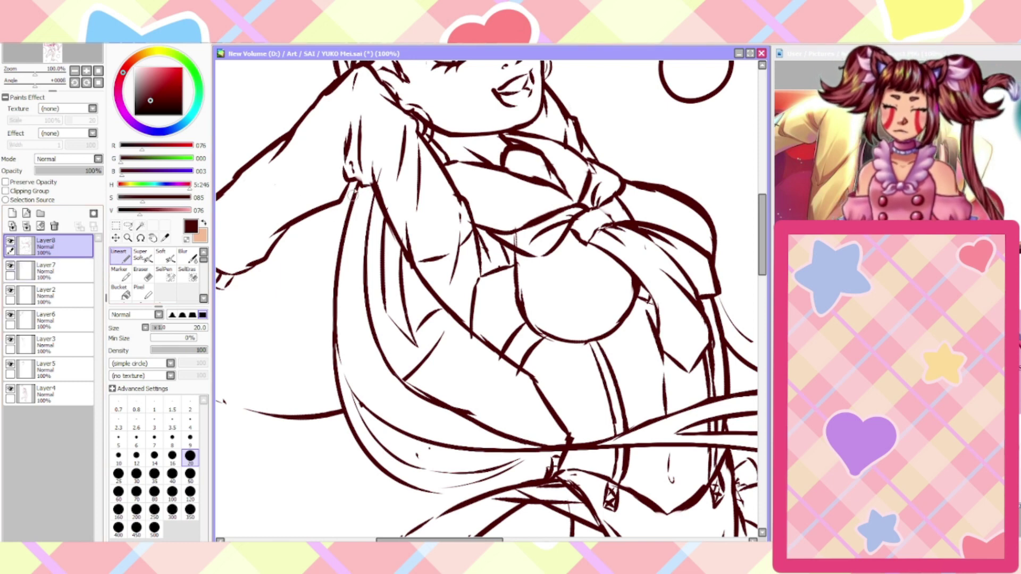
pyautogui.moveTo(356, 182); pyautogui.dragTo(346, 246)
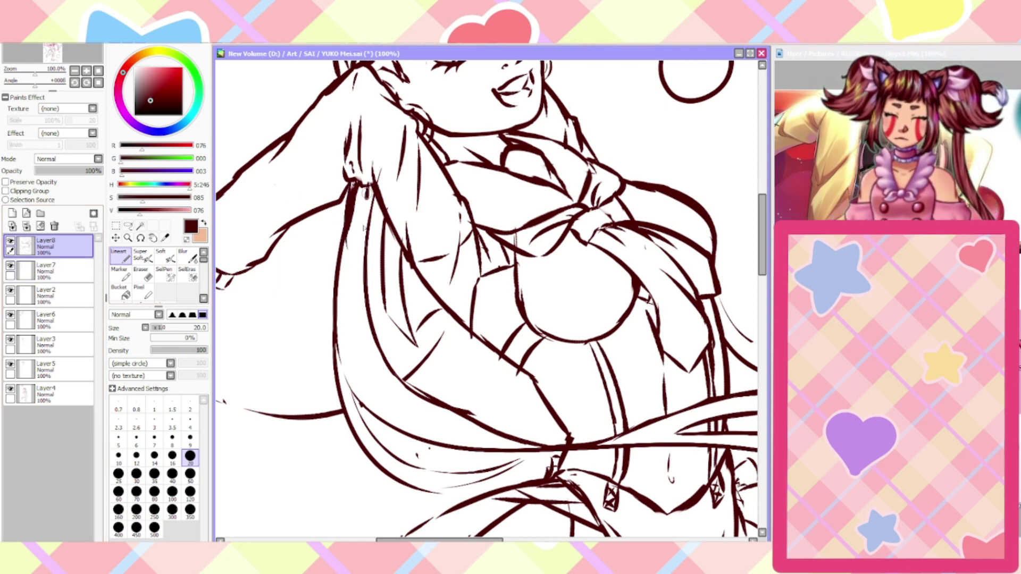
pyautogui.moveTo(370, 188); pyautogui.dragTo(361, 284)
# Trim the thickened hair strand lines beneath the sleeve on Layer8 with the Eraser at size 9
pyautogui.click(141, 273)
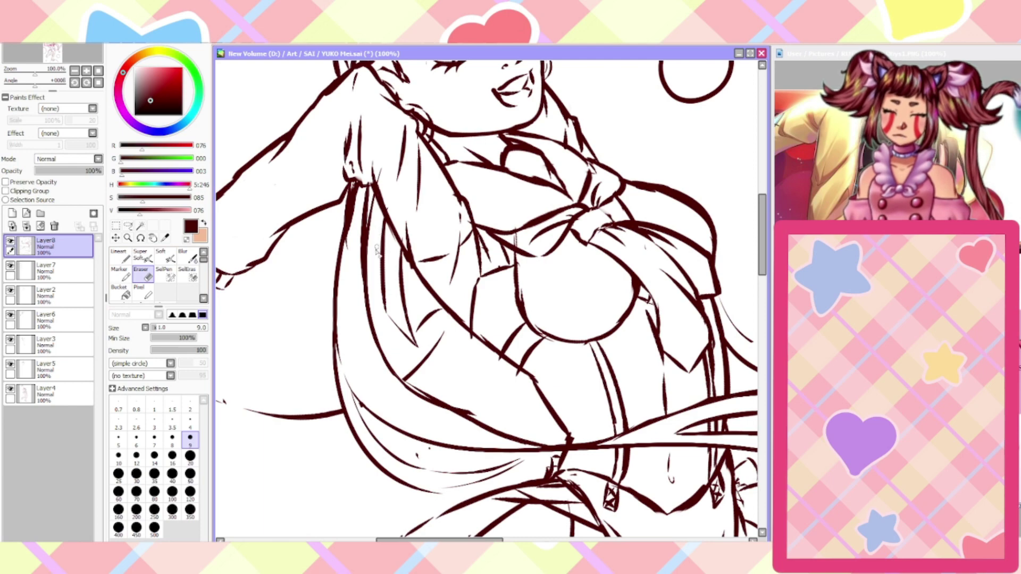
pyautogui.moveTo(369, 240); pyautogui.dragTo(371, 186)
pyautogui.moveTo(348, 263); pyautogui.dragTo(353, 177)
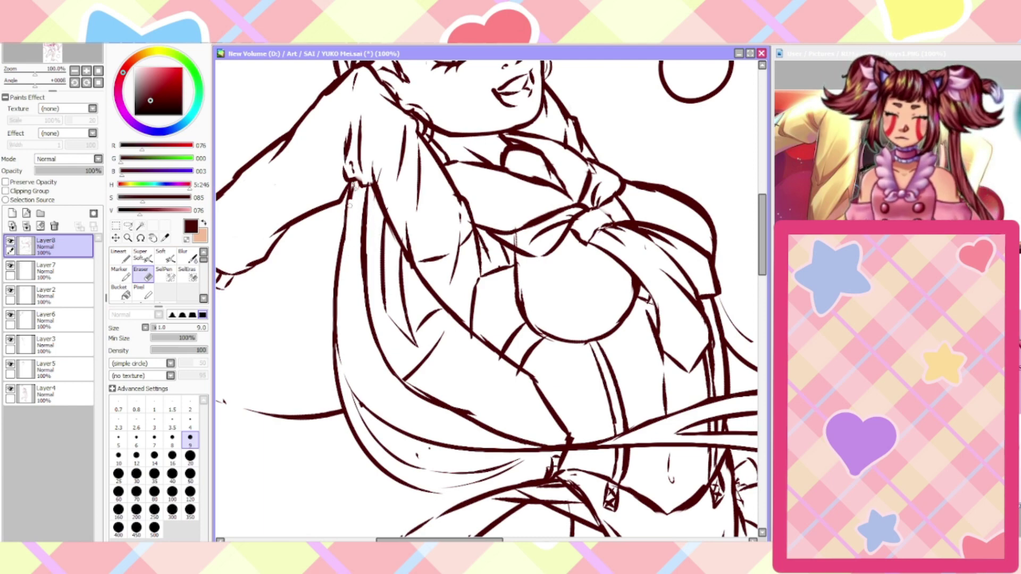
# Close the gap at the top of the outer hair strand beneath the raised sleeve on Layer8 with the Lineart brush at size 20
pyautogui.scroll(-2, 339, 210)
pyautogui.scroll(2, 343, 215)
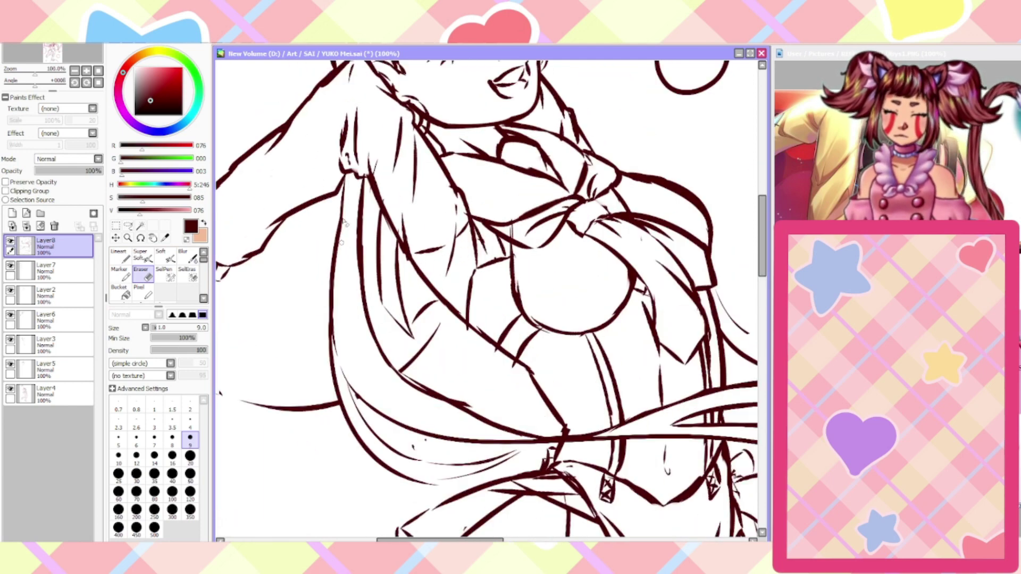
pyautogui.press('n')
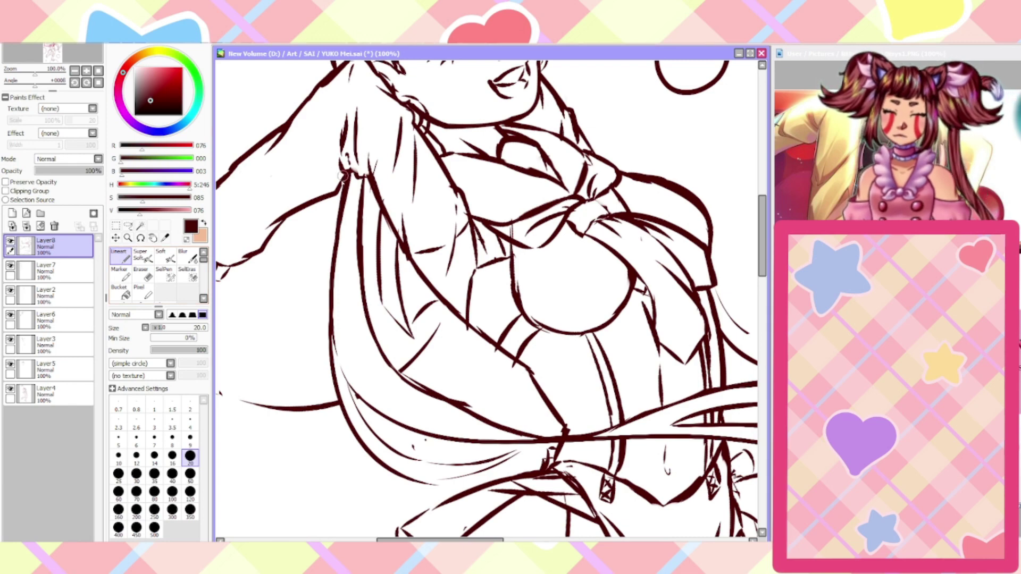
pyautogui.scroll(-3, 314, 251)
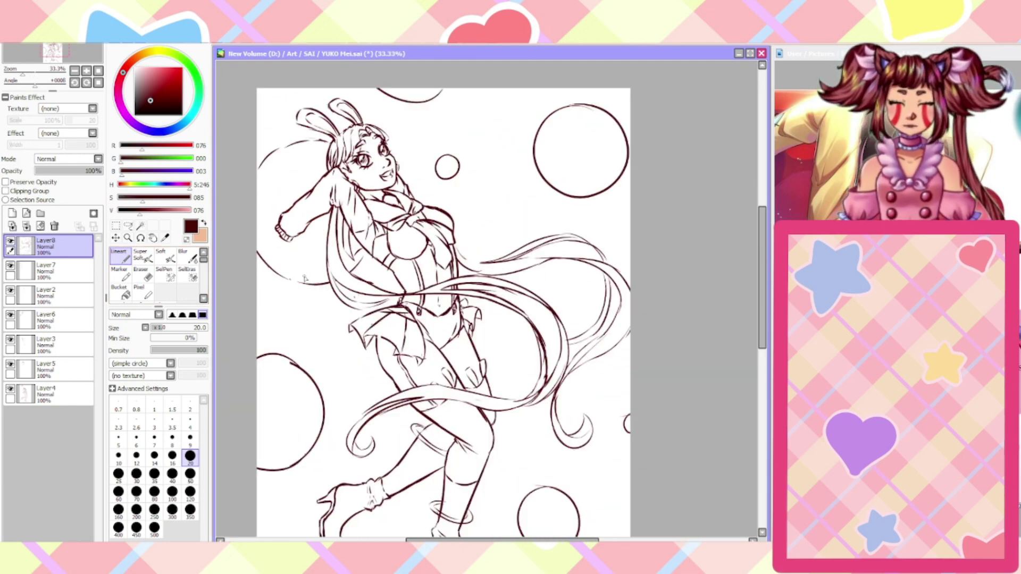
pyautogui.scroll(3, 268, 171)
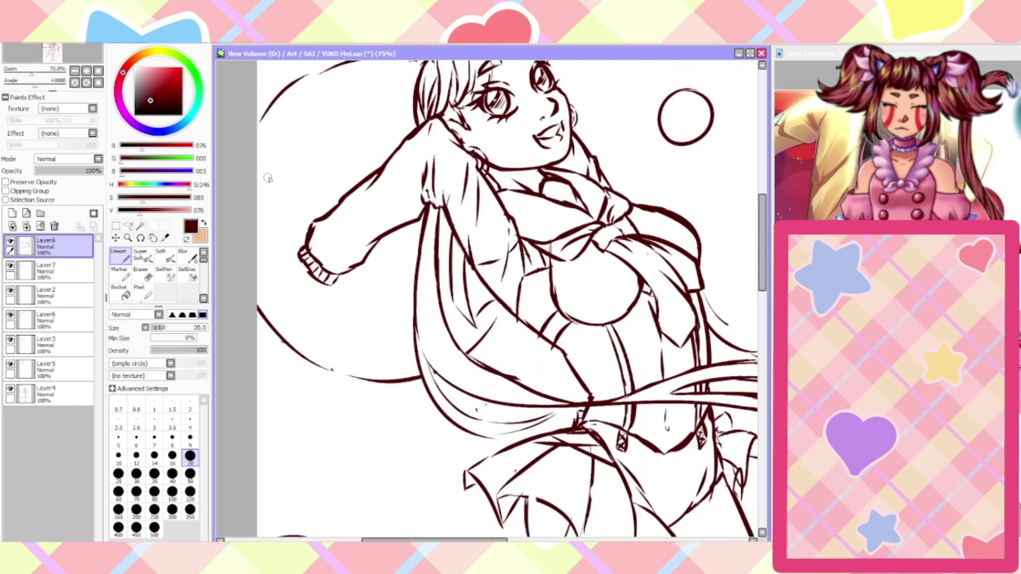
# Bring up the reference image of the dark-haired, red-eyed character with bunny ears beside the drawing, and return to the YUKO Mei canvas
pyautogui.click(426, 547)
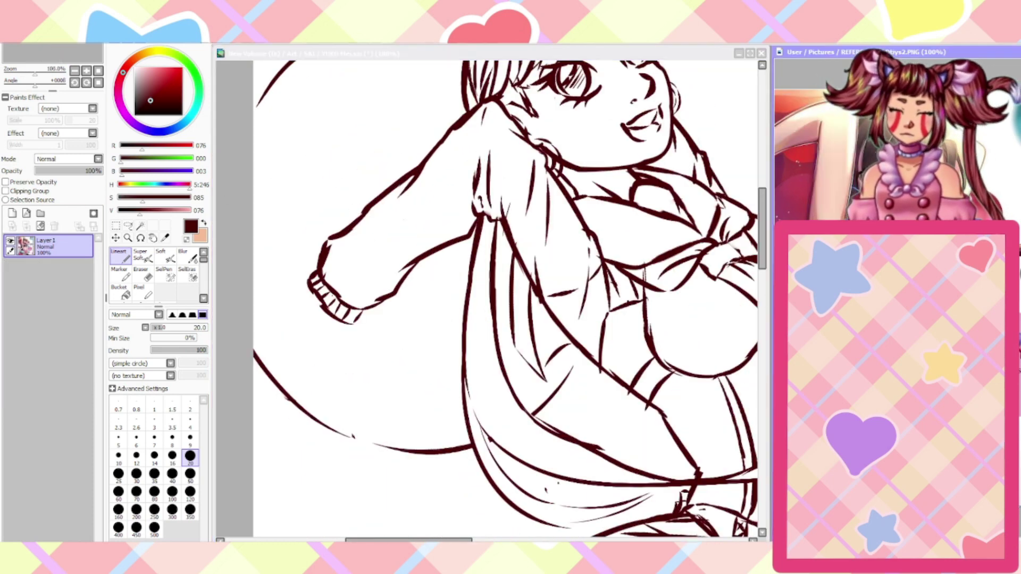
pyautogui.click(381, 547)
pyautogui.hotkey('ctrl', 'Tab')
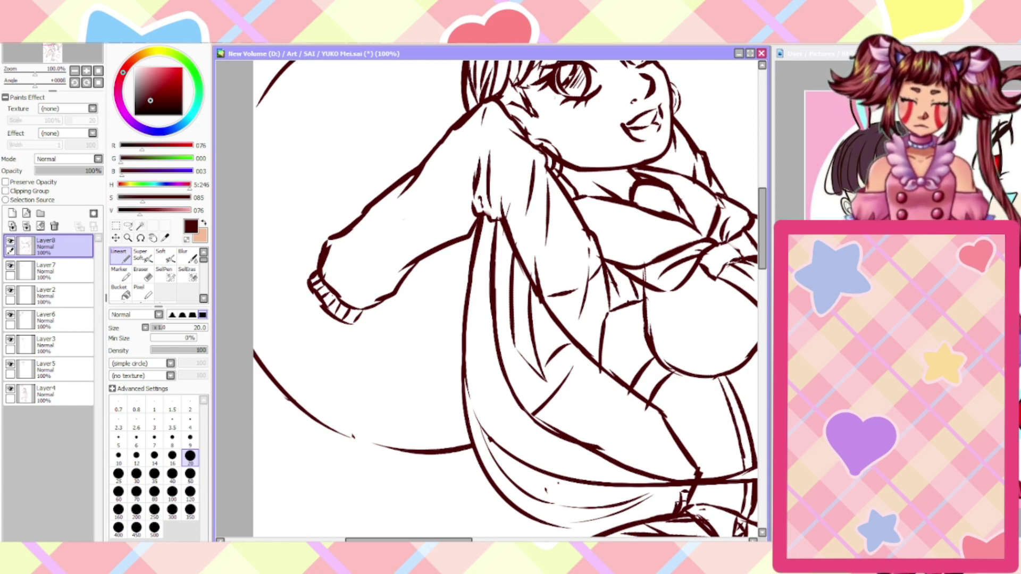
pyautogui.hotkey('ctrl', 'Tab')
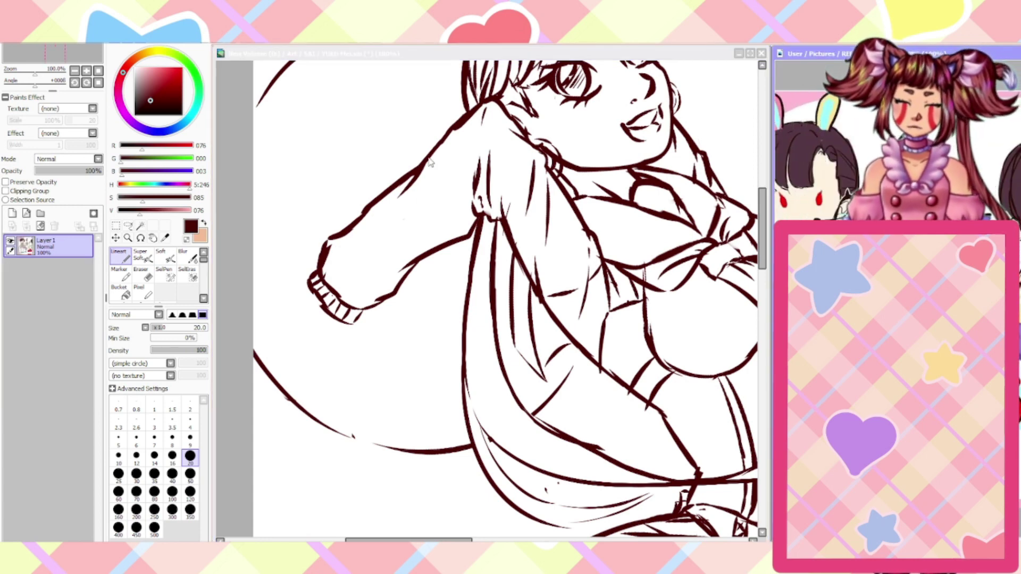
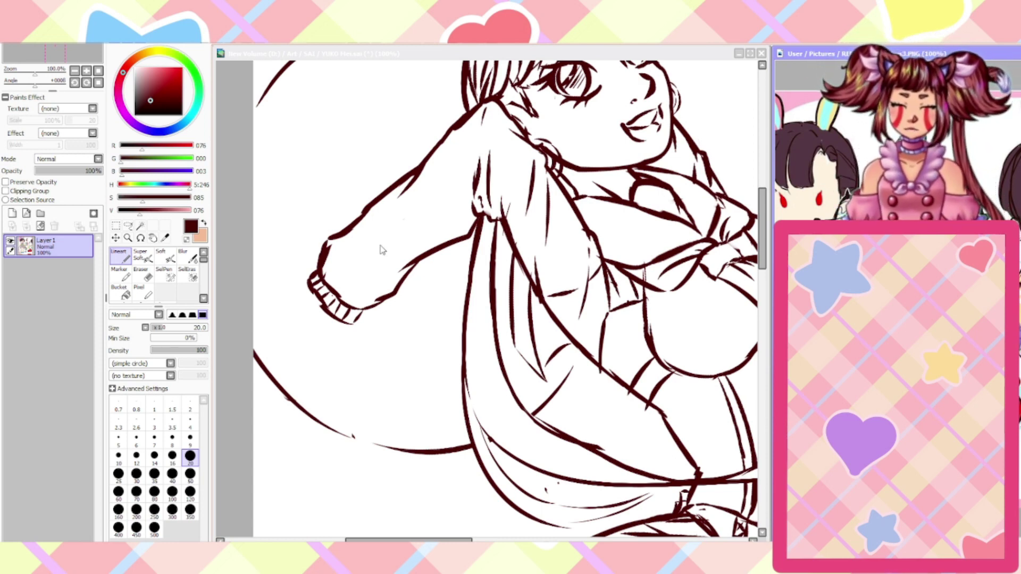
pyautogui.click(355, 296)
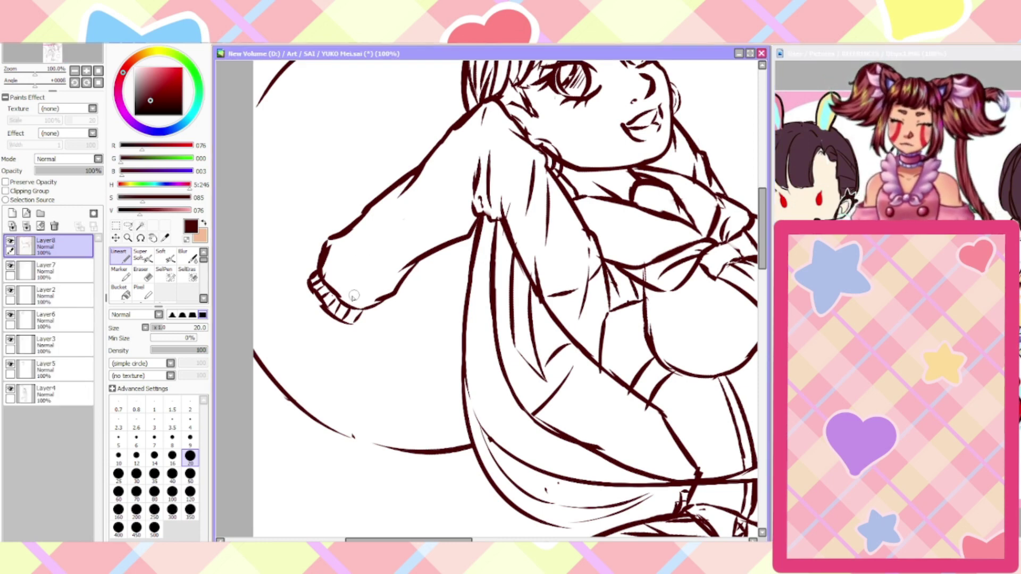
# Draw a leaf-shaped opening with crossed lacing on the raised sleeve just above the cuff on Layer8 with the Lineart brush at size 20
pyautogui.moveTo(351, 296)
pyautogui.mouseDown()
pyautogui.moveTo(368, 292)
pyautogui.moveTo(419, 236)
pyautogui.moveTo(355, 296)
pyautogui.mouseUp()
pyautogui.hotkey('ctrl', 'z')
pyautogui.hotkey('ctrl', 'z')
pyautogui.moveTo(408, 238)
pyautogui.mouseDown()
pyautogui.moveTo(385, 242)
pyautogui.moveTo(342, 291)
pyautogui.moveTo(377, 286)
pyautogui.moveTo(364, 270)
pyautogui.mouseUp()
pyautogui.moveTo(368, 281)
pyautogui.mouseDown()
pyautogui.moveTo(381, 251)
pyautogui.moveTo(391, 272)
pyautogui.moveTo(360, 270)
pyautogui.mouseUp()
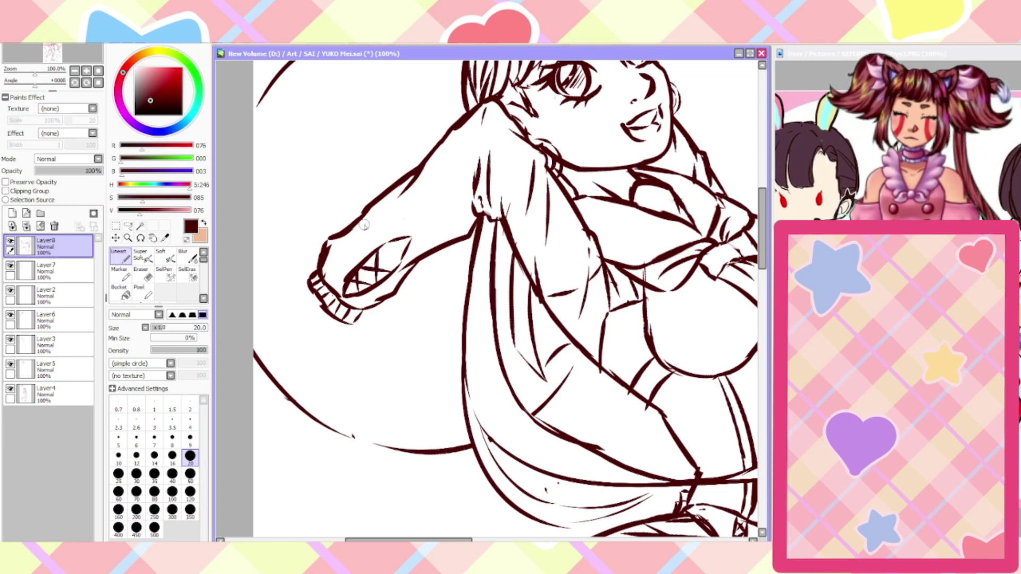
# Draw two curved cords ending in round baubles hanging from the laced sleeve opening on Layer8
pyautogui.scroll(-4, 347, 271)
pyautogui.scroll(4, 351, 298)
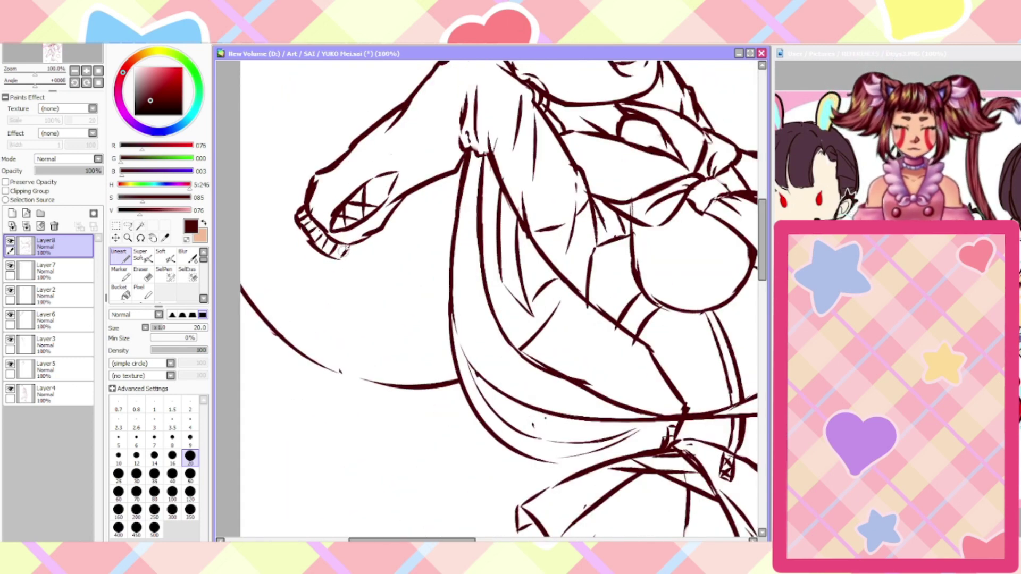
pyautogui.moveTo(343, 248)
pyautogui.mouseDown()
pyautogui.moveTo(379, 290)
pyautogui.moveTo(367, 309)
pyautogui.moveTo(388, 299)
pyautogui.moveTo(382, 230)
pyautogui.moveTo(434, 264)
pyautogui.moveTo(417, 271)
pyautogui.moveTo(428, 266)
pyautogui.moveTo(417, 308)
pyautogui.moveTo(434, 263)
pyautogui.moveTo(446, 281)
pyautogui.mouseUp()
pyautogui.hotkey('ctrl', 'z')
pyautogui.scroll(-4, 425, 285)
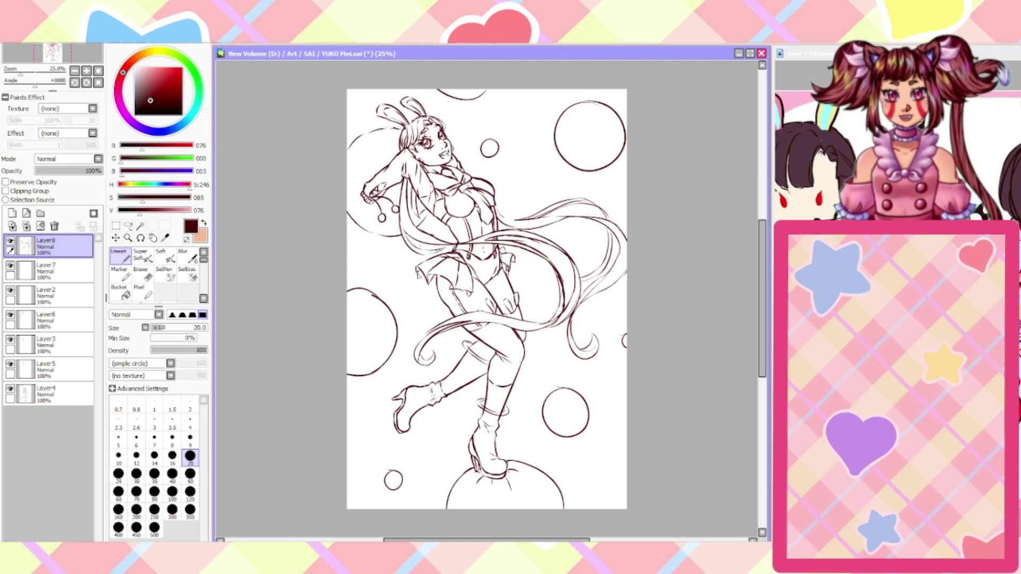
pyautogui.scroll(4, 302, 168)
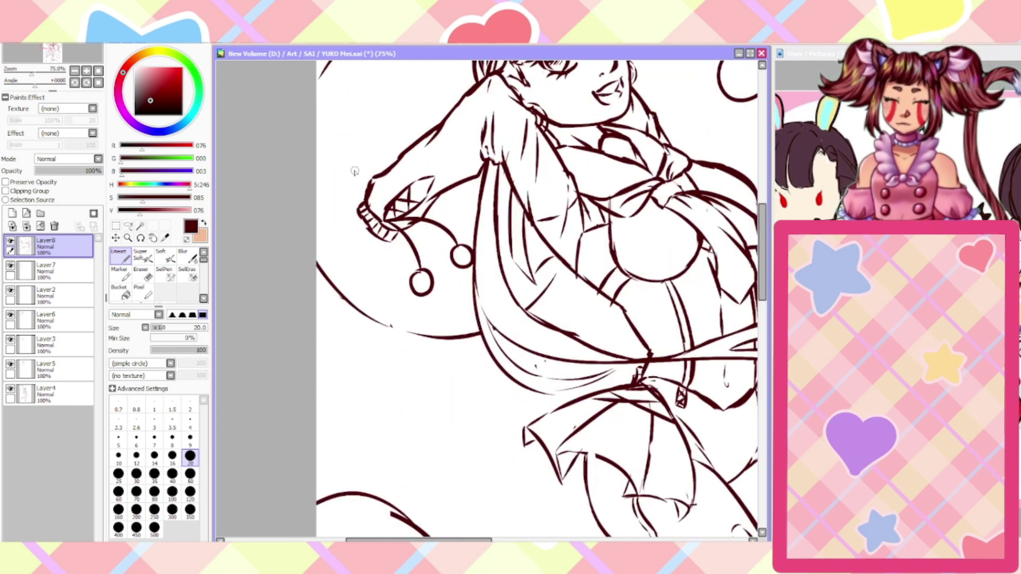
# Rotate the canvas to draw the hand and fingers emerging from the ribbed cuff on Layer8, and restore the upright view
pyautogui.press('Delete')
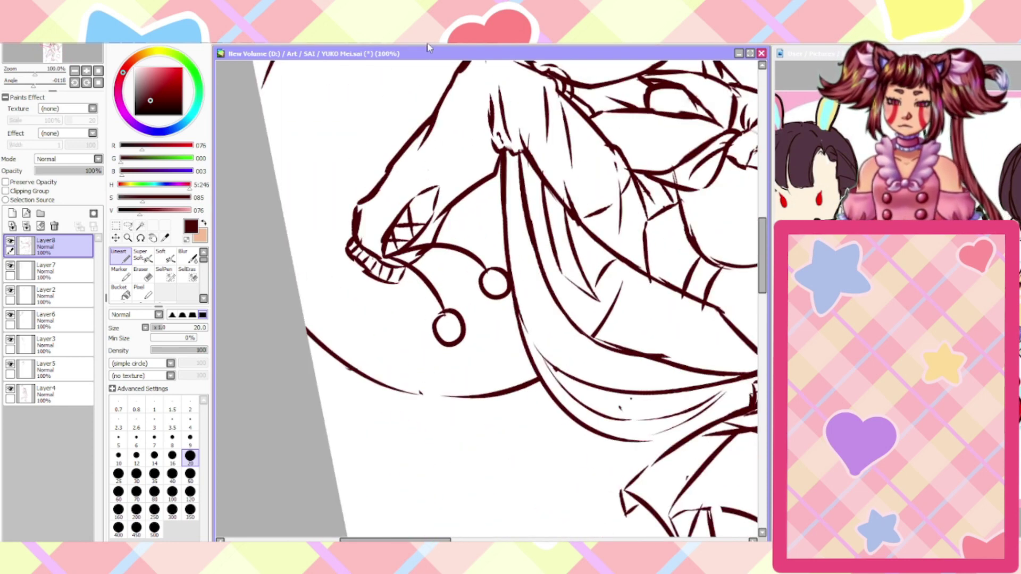
pyautogui.press('End')
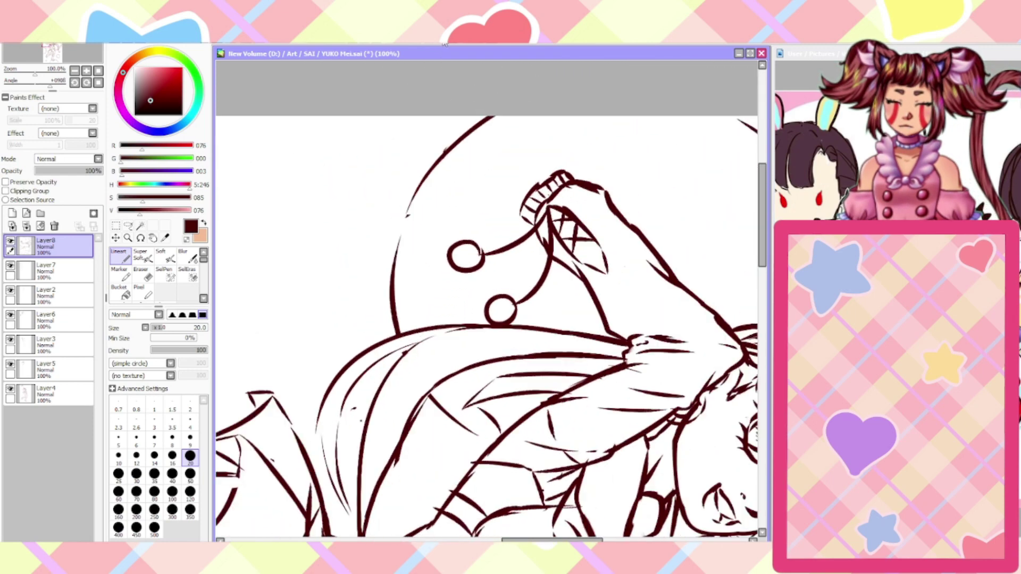
pyautogui.press('End')
pyautogui.moveTo(574, 539); pyautogui.dragTo(596, 540)
pyautogui.scroll(1, 458, 210)
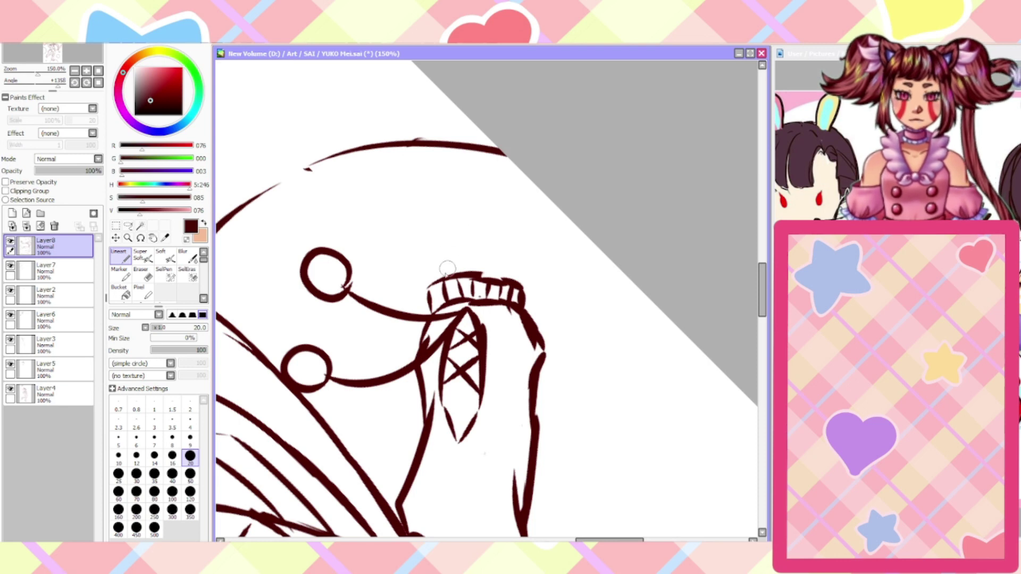
pyautogui.moveTo(439, 279); pyautogui.dragTo(420, 258)
pyautogui.moveTo(407, 220)
pyautogui.mouseDown()
pyautogui.moveTo(411, 173)
pyautogui.moveTo(438, 231)
pyautogui.moveTo(446, 215)
pyautogui.mouseUp()
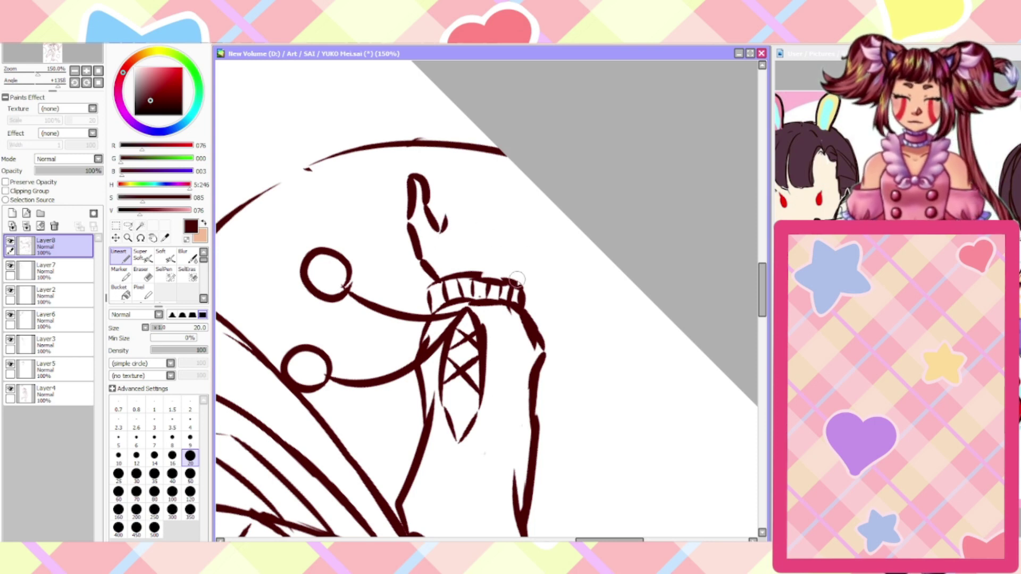
pyautogui.moveTo(516, 278)
pyautogui.mouseDown()
pyautogui.moveTo(529, 201)
pyautogui.moveTo(522, 171)
pyautogui.mouseUp()
pyautogui.moveTo(446, 226)
pyautogui.mouseDown()
pyautogui.moveTo(447, 178)
pyautogui.moveTo(411, 134)
pyautogui.moveTo(438, 134)
pyautogui.moveTo(461, 165)
pyautogui.moveTo(449, 139)
pyautogui.moveTo(470, 139)
pyautogui.moveTo(487, 172)
pyautogui.moveTo(485, 148)
pyautogui.moveTo(490, 181)
pyautogui.moveTo(498, 144)
pyautogui.moveTo(511, 188)
pyautogui.mouseUp()
pyautogui.press('Home')
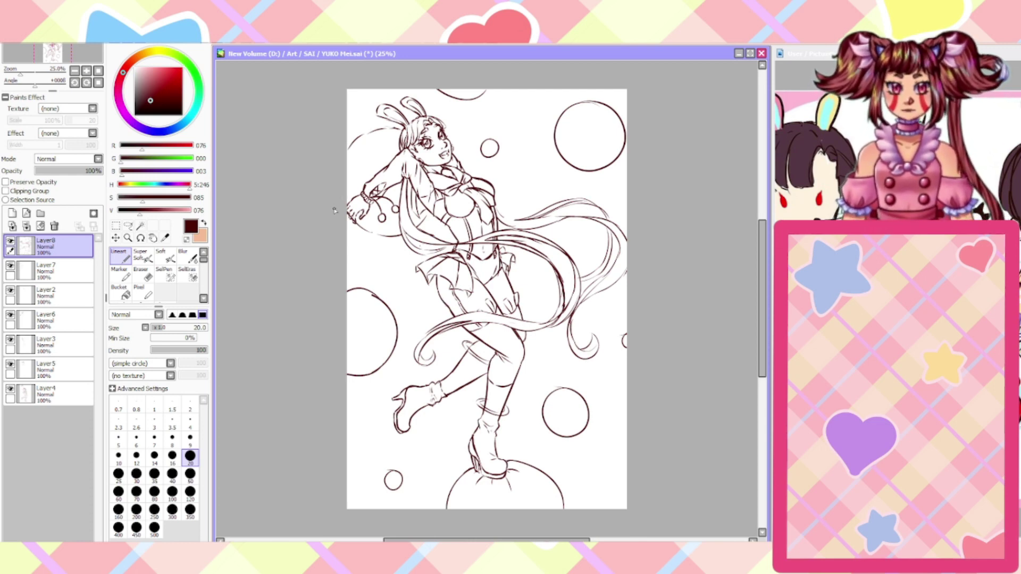
# Erase the fingertip that overlaps the background circle line on Layer8 with the Eraser at size 9
pyautogui.scroll(6, 350, 205)
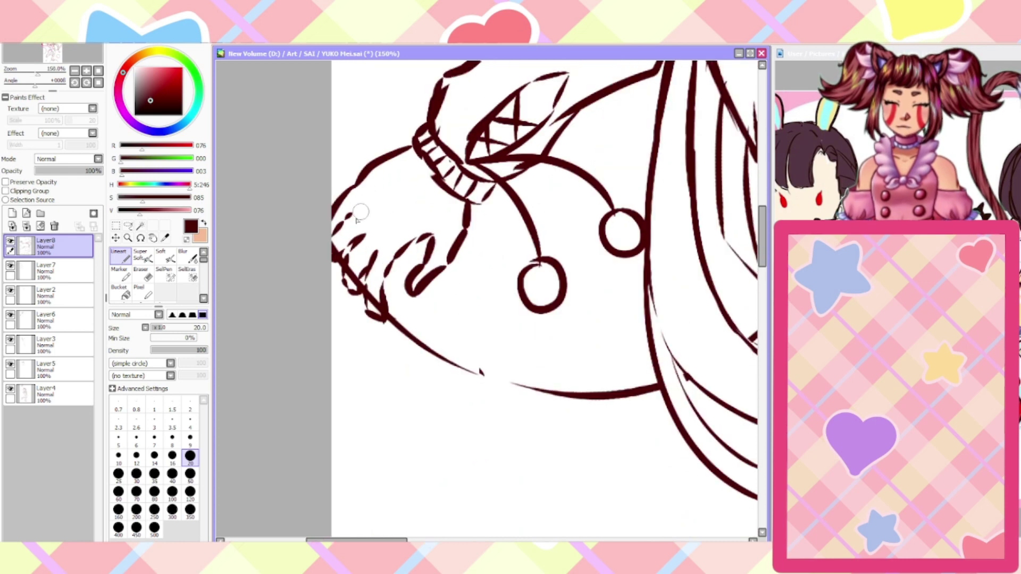
pyautogui.click(146, 276)
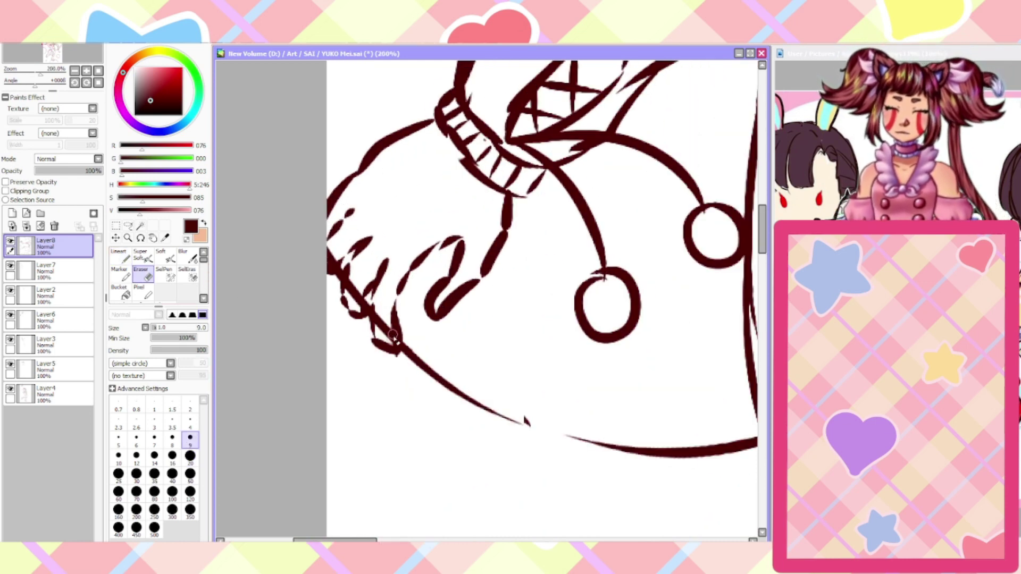
pyautogui.moveTo(392, 334)
pyautogui.mouseDown()
pyautogui.moveTo(404, 268)
pyautogui.moveTo(404, 333)
pyautogui.moveTo(412, 256)
pyautogui.moveTo(403, 253)
pyautogui.moveTo(383, 343)
pyautogui.moveTo(372, 340)
pyautogui.moveTo(393, 337)
pyautogui.moveTo(392, 358)
pyautogui.mouseUp()
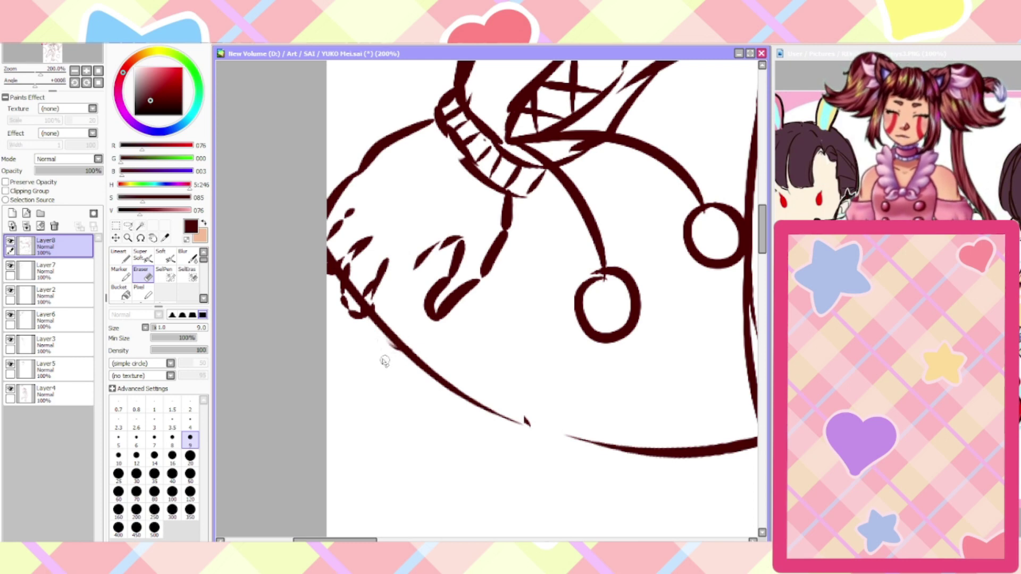
# Redraw the erased finger and reinforce the neighbouring fingertip on Layer8 with the Lineart brush at size 20
pyautogui.click(119, 257)
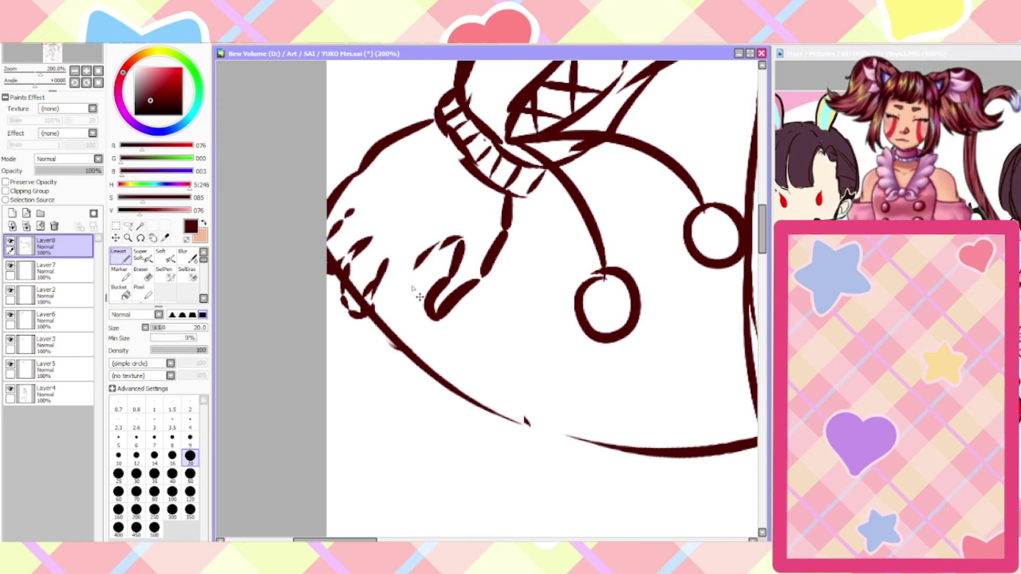
pyautogui.moveTo(426, 250)
pyautogui.mouseDown()
pyautogui.moveTo(396, 345)
pyautogui.moveTo(371, 324)
pyautogui.moveTo(383, 253)
pyautogui.mouseUp()
pyautogui.moveTo(360, 317); pyautogui.dragTo(343, 276)
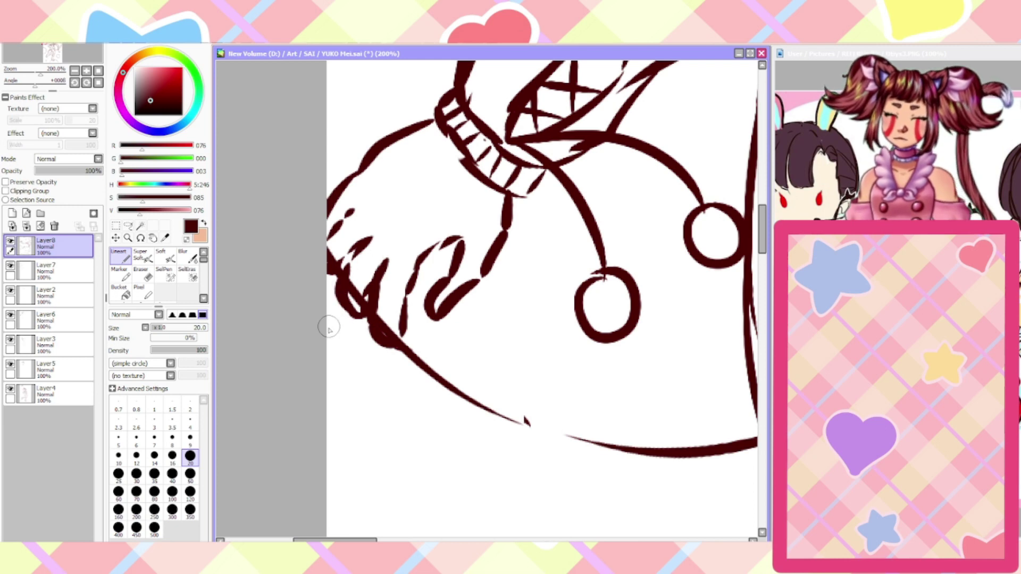
# Trim the thick fingertip lines on Layer8 with the Eraser at size 9
pyautogui.click(142, 275)
pyautogui.moveTo(351, 319)
pyautogui.mouseDown()
pyautogui.moveTo(341, 284)
pyautogui.moveTo(325, 329)
pyautogui.moveTo(367, 297)
pyautogui.moveTo(362, 321)
pyautogui.moveTo(344, 307)
pyautogui.moveTo(340, 271)
pyautogui.mouseUp()
pyautogui.click(120, 256)
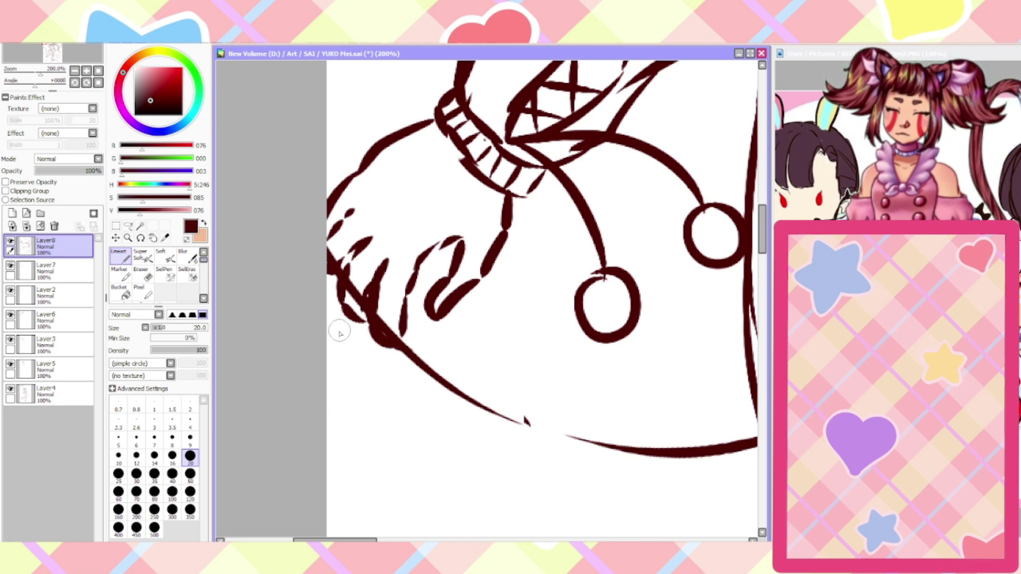
pyautogui.scroll(-3, 340, 323)
pyautogui.scroll(2, 349, 310)
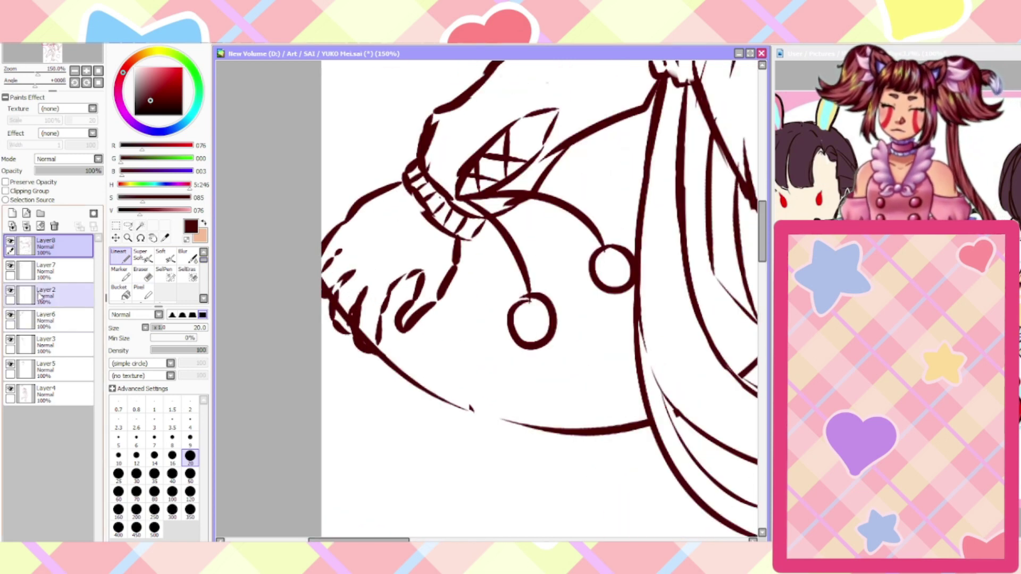
pyautogui.click(140, 274)
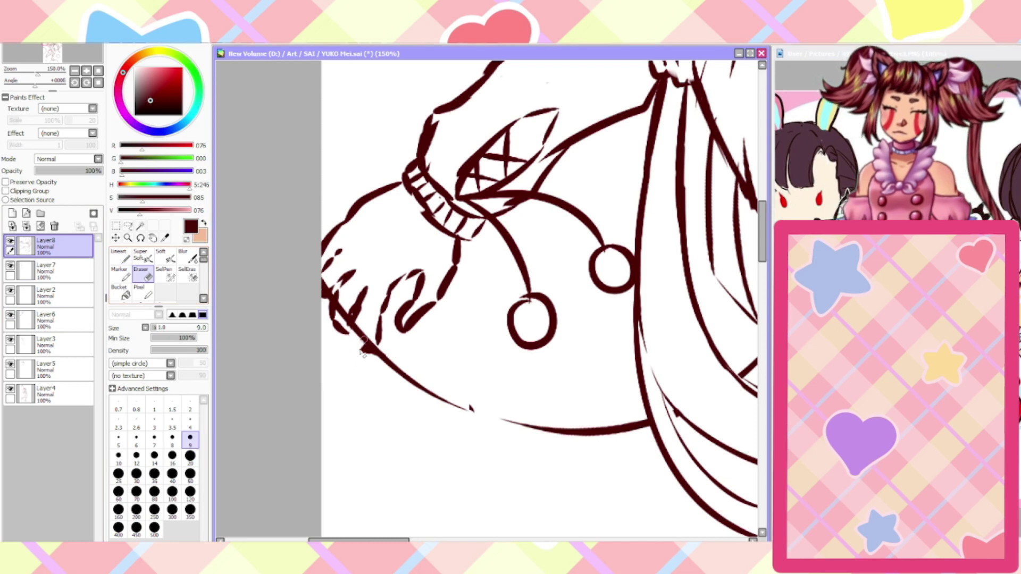
# Erase the part of the background circle line that crosses the fingers on Layer7 with the Eraser at size 50
pyautogui.click(49, 272)
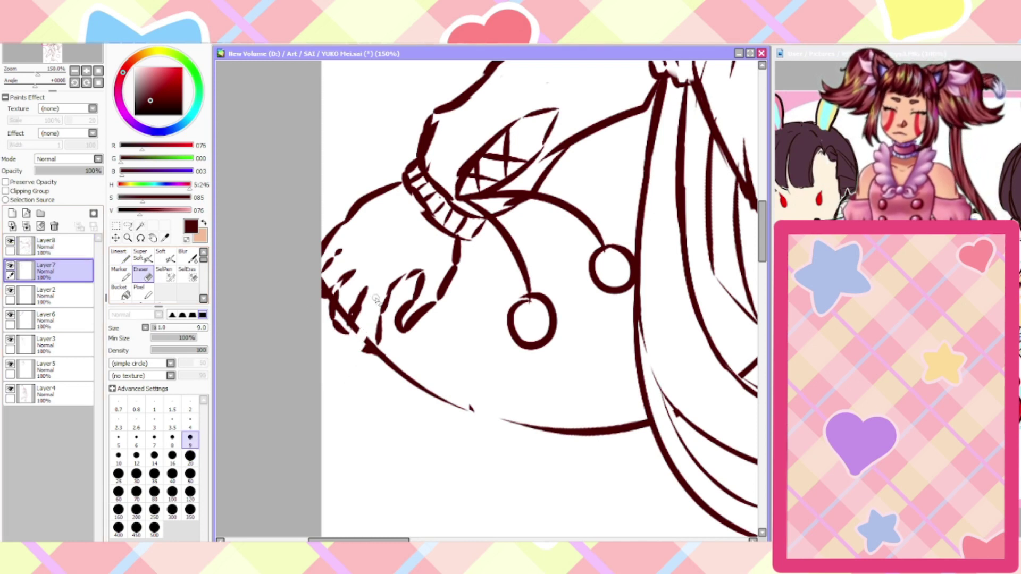
pyautogui.click(190, 474)
pyautogui.scroll(-1, 319, 341)
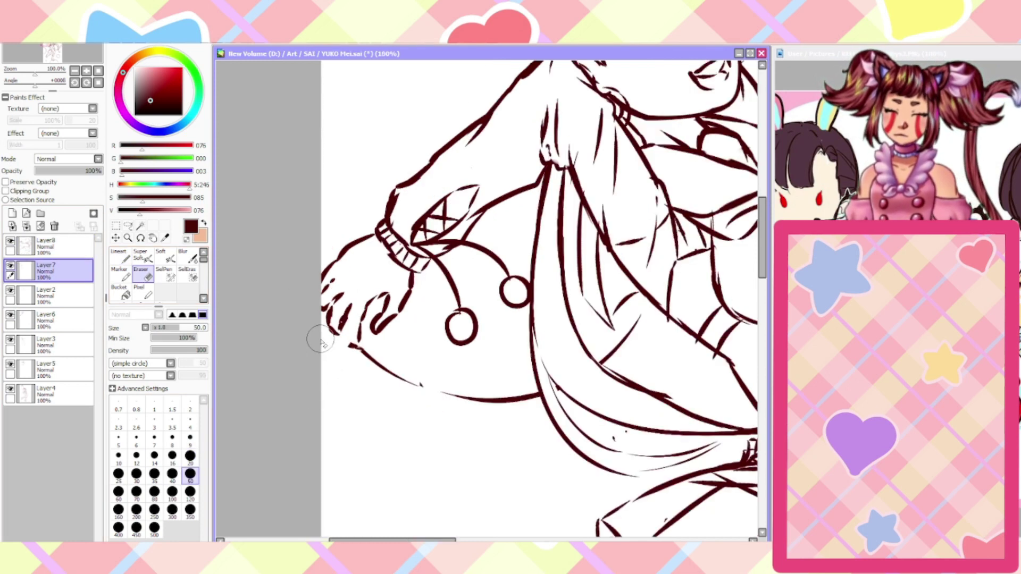
pyautogui.scroll(-1, 320, 338)
pyautogui.scroll(3, 323, 318)
# Erase the rough tips of the fingers on Layer8 with the Eraser at size 50
pyautogui.click(64, 247)
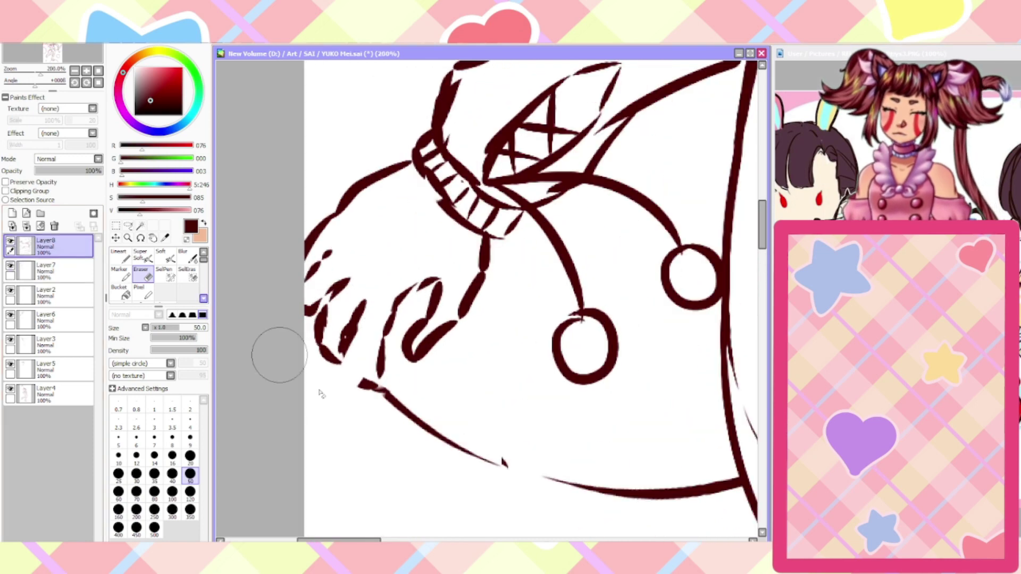
pyautogui.scroll(-2, 250, 296)
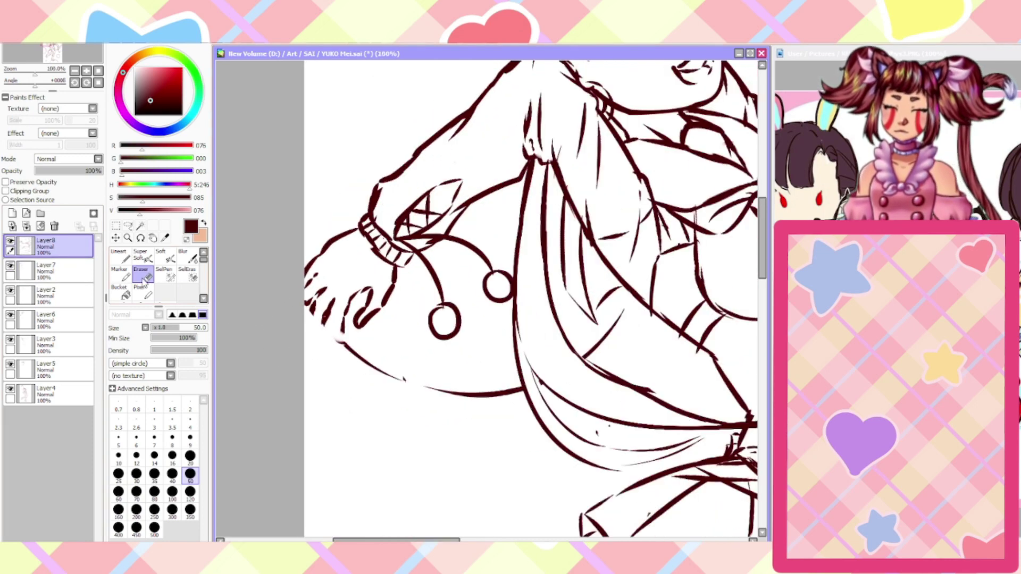
pyautogui.scroll(-1, 269, 282)
pyautogui.scroll(3, 283, 276)
# Extend the lines between the fingers with short strokes on the back of the hand on Layer8, using the Lineart brush at size 20
pyautogui.click(121, 260)
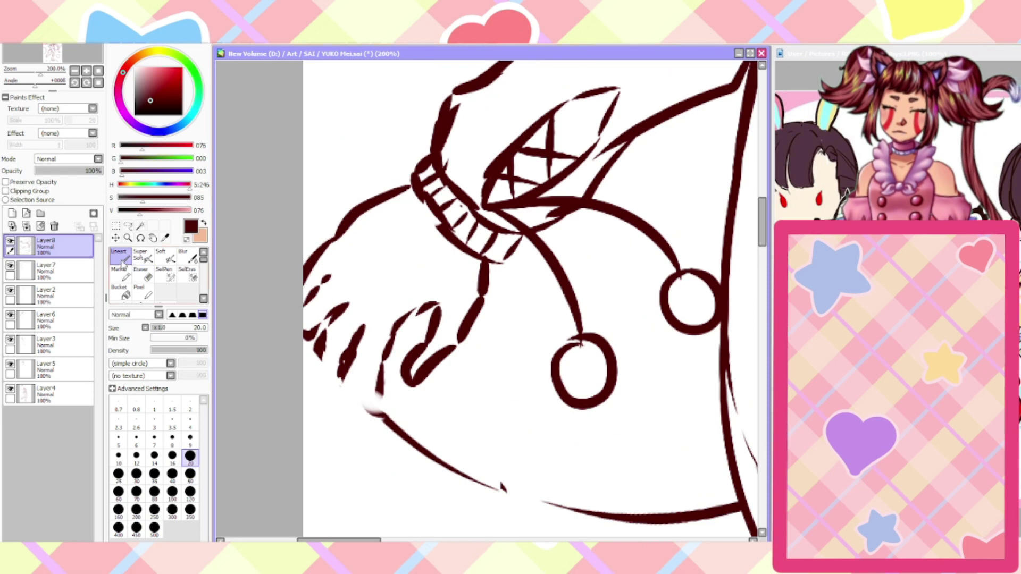
pyautogui.moveTo(332, 272); pyautogui.dragTo(349, 259)
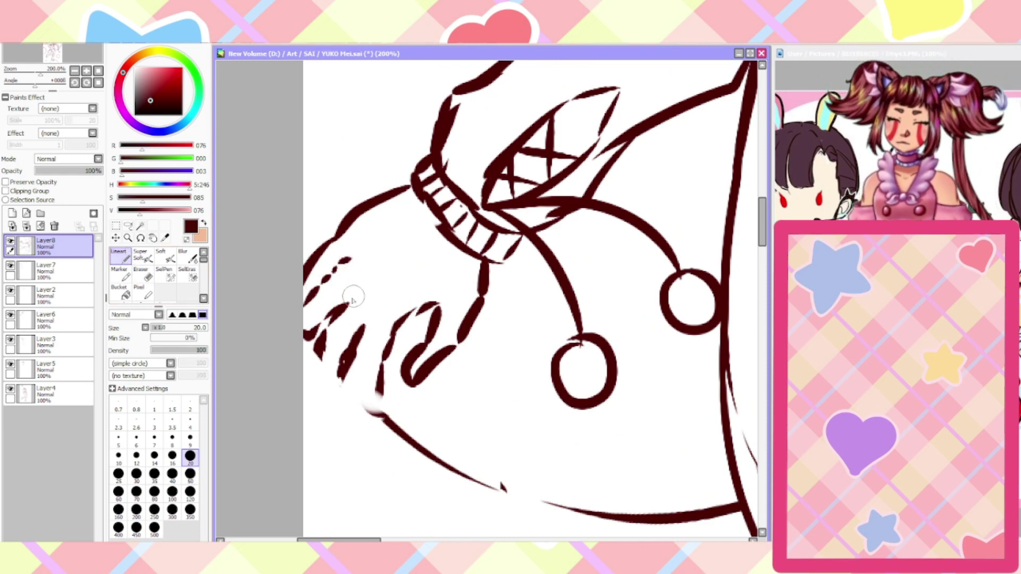
pyautogui.moveTo(354, 295)
pyautogui.mouseDown()
pyautogui.moveTo(368, 277)
pyautogui.moveTo(354, 336)
pyautogui.mouseUp()
pyautogui.moveTo(397, 287); pyautogui.dragTo(367, 316)
pyautogui.scroll(-1, 392, 294)
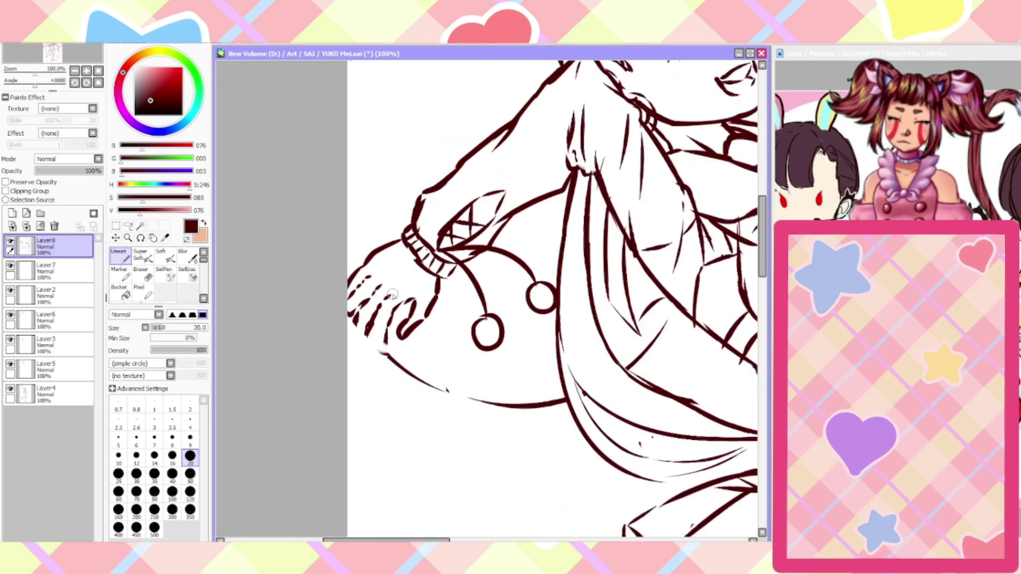
pyautogui.scroll(3, 354, 349)
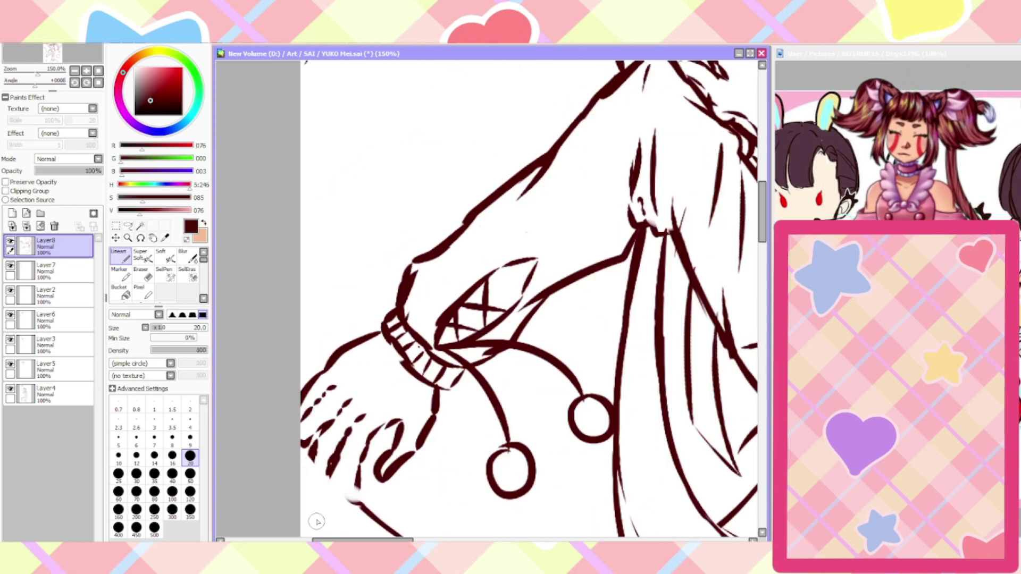
# Draw rounded fingertips joining the open ends of the finger lines on Layer8 with the Lineart brush at size 20
pyautogui.moveTo(392, 453)
pyautogui.mouseDown()
pyautogui.moveTo(394, 485)
pyautogui.moveTo(357, 459)
pyautogui.moveTo(343, 428)
pyautogui.mouseUp()
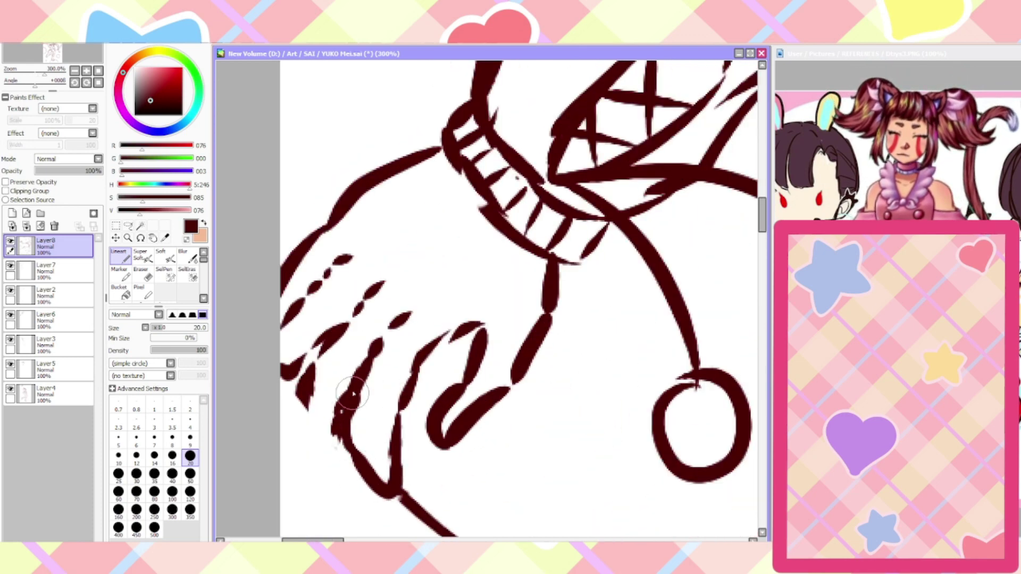
pyautogui.scroll(-1, 341, 346)
pyautogui.scroll(1, 330, 474)
pyautogui.moveTo(348, 373)
pyautogui.mouseDown()
pyautogui.moveTo(345, 393)
pyautogui.moveTo(391, 423)
pyautogui.moveTo(360, 408)
pyautogui.moveTo(399, 396)
pyautogui.mouseUp()
pyautogui.moveTo(335, 375); pyautogui.dragTo(308, 337)
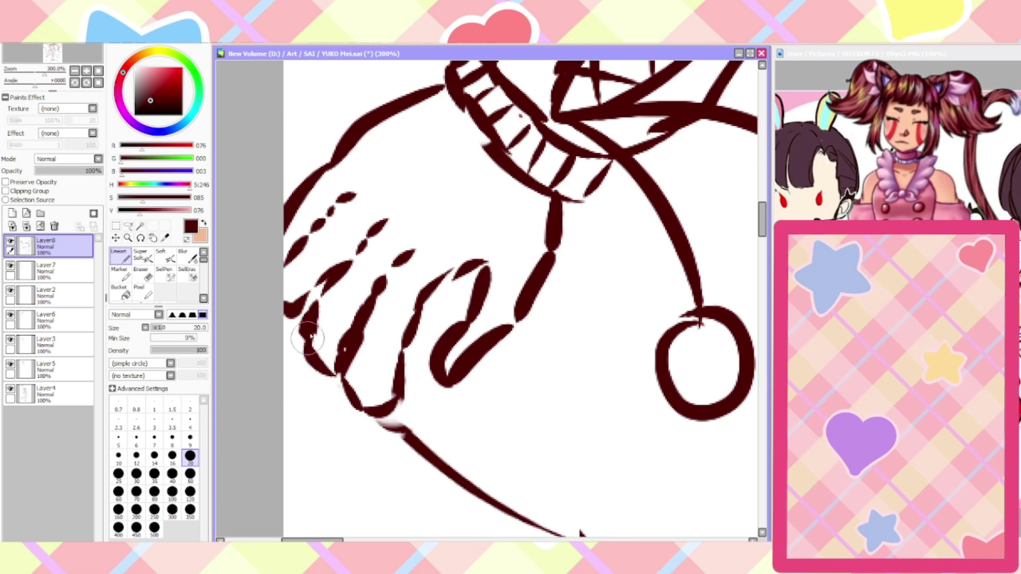
# Select the fingers and outer hand edge with SelPen at size 50, and Free Deform the upper outer corner slightly inward
pyautogui.scroll(-2, 293, 327)
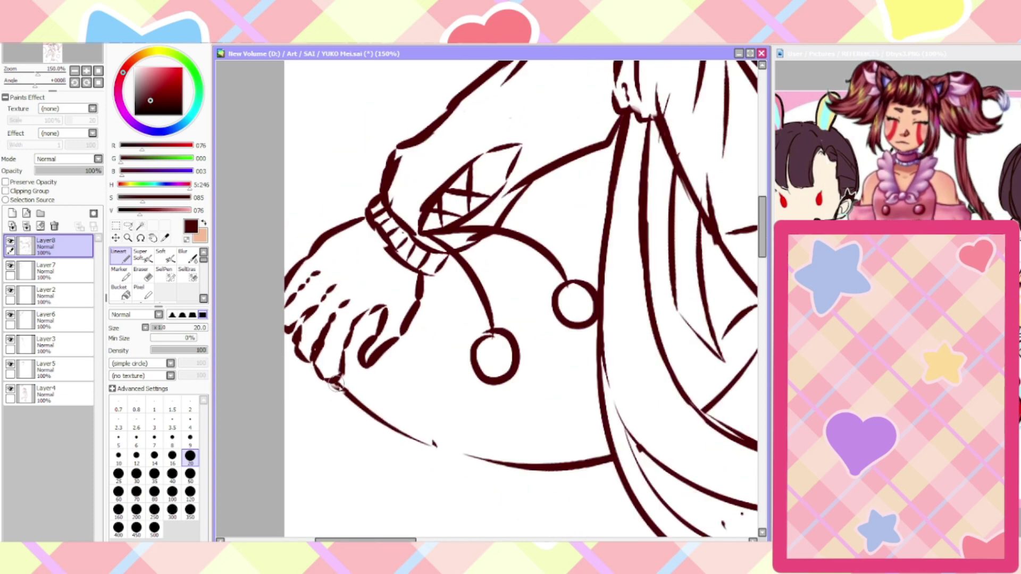
pyautogui.scroll(-2, 298, 420)
pyautogui.scroll(2, 292, 431)
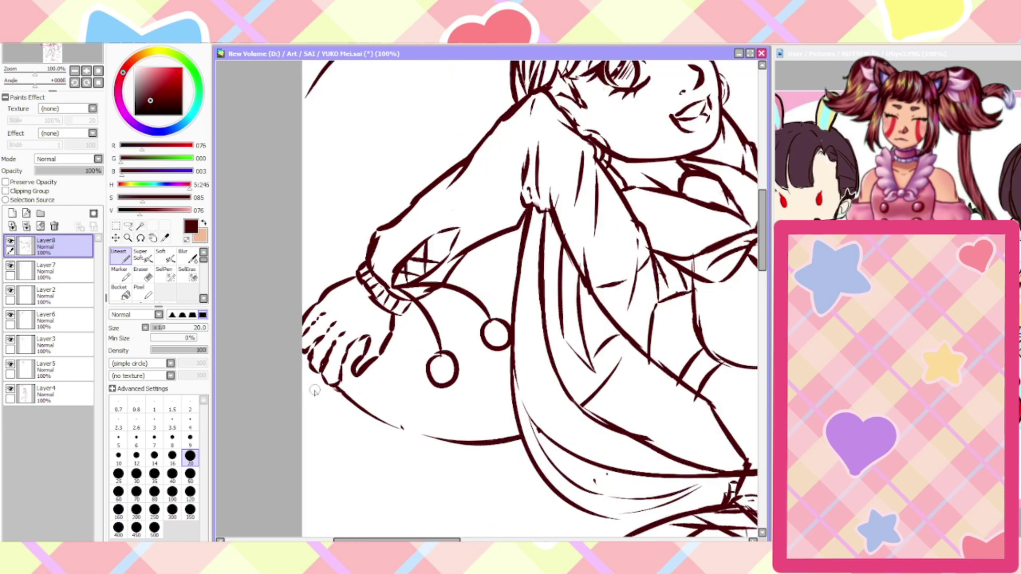
pyautogui.scroll(1, 314, 389)
pyautogui.scroll(-2, 316, 389)
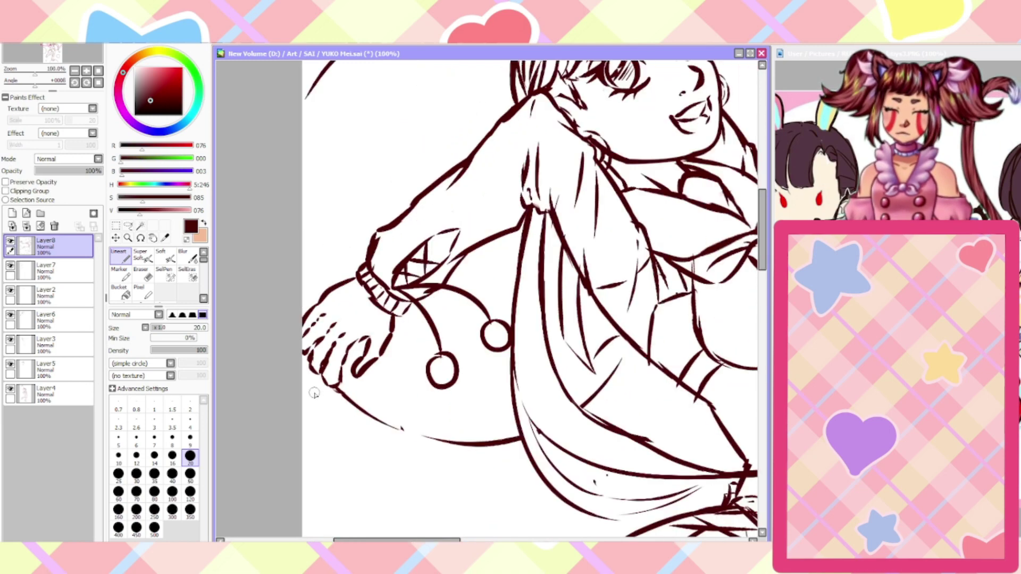
pyautogui.scroll(2, 313, 391)
pyautogui.click(165, 274)
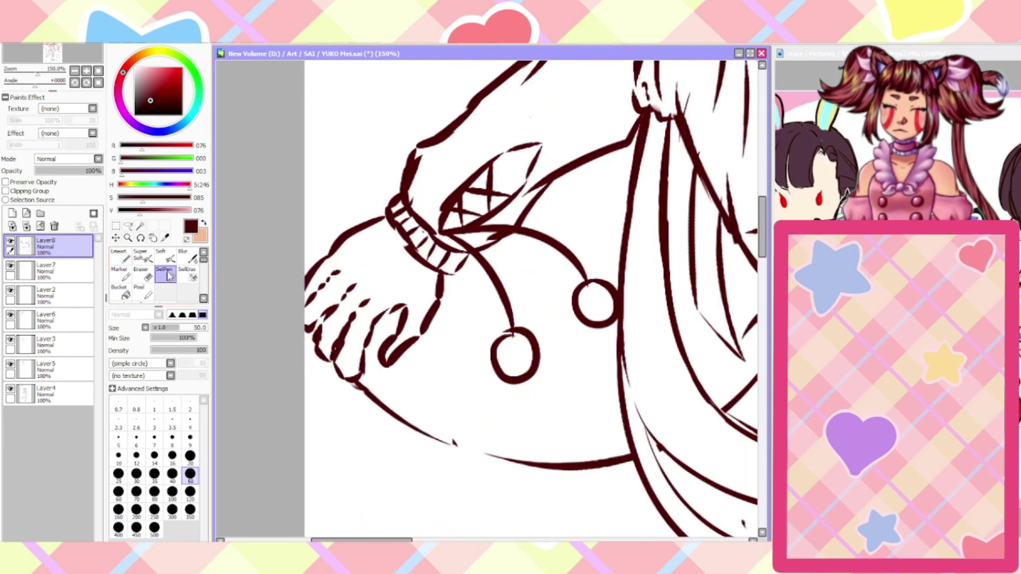
pyautogui.moveTo(416, 284)
pyautogui.mouseDown()
pyautogui.moveTo(382, 298)
pyautogui.moveTo(340, 383)
pyautogui.moveTo(367, 218)
pyautogui.moveTo(288, 407)
pyautogui.mouseUp()
pyautogui.hotkey('ctrl', 't')
pyautogui.moveTo(294, 349); pyautogui.dragTo(305, 321)
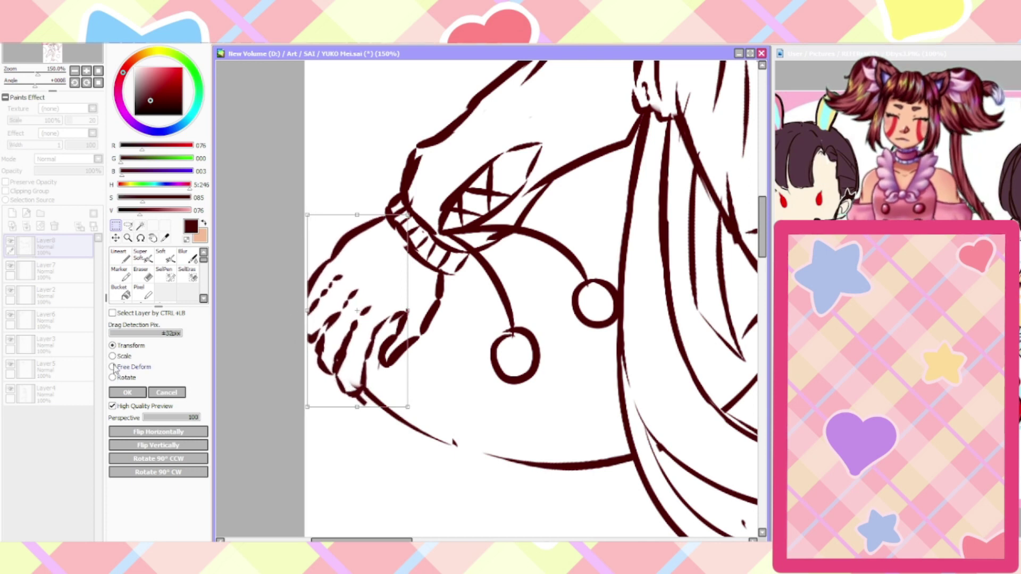
pyautogui.moveTo(315, 219); pyautogui.dragTo(327, 227)
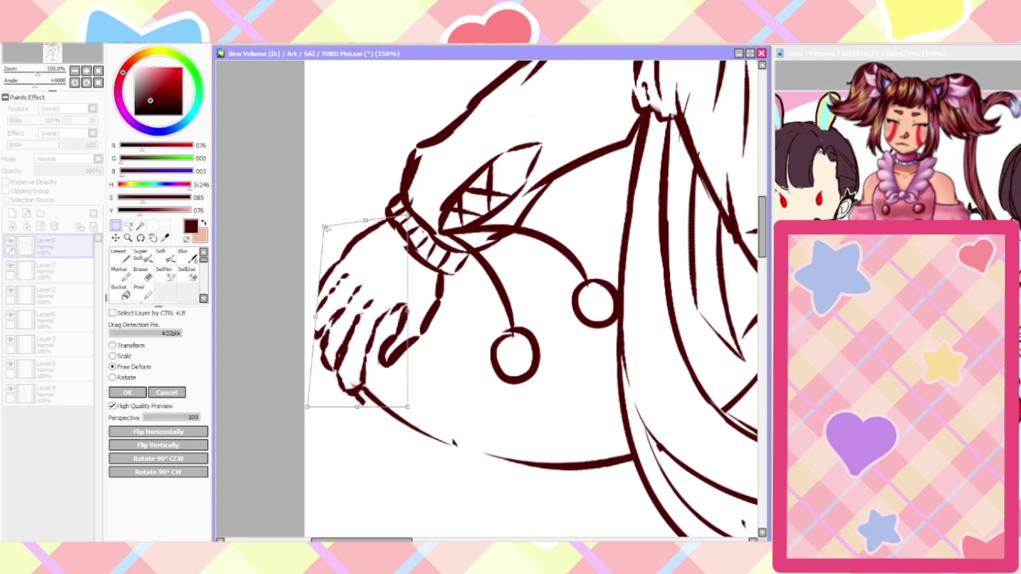
pyautogui.click(127, 393)
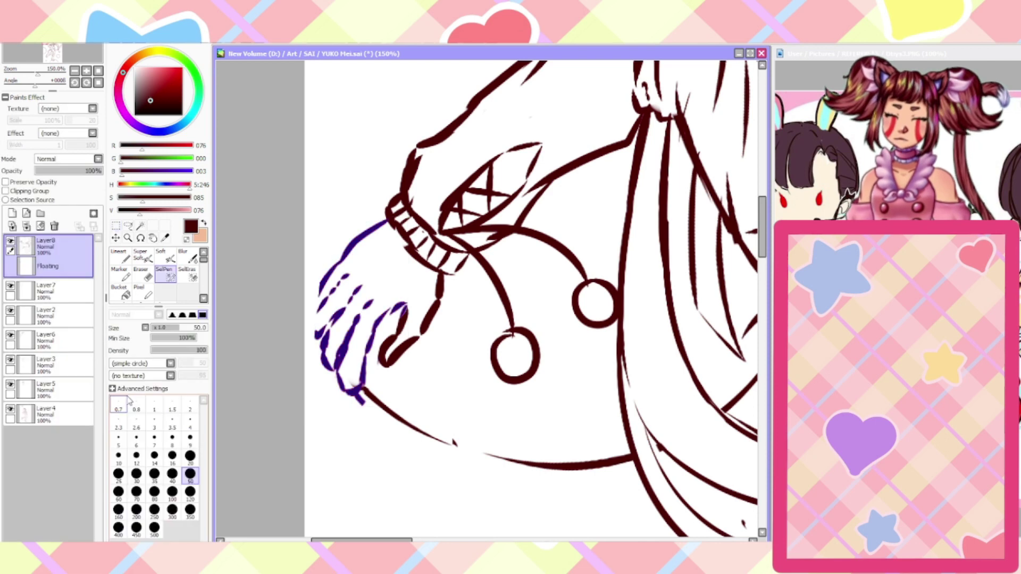
pyautogui.hotkey('ctrl', 'd')
# Erase the outer fingers and their tips on Layer8 with the Eraser at size 50, leaving the thumb and upper hand edge
pyautogui.hotkey('ctrl', '0')
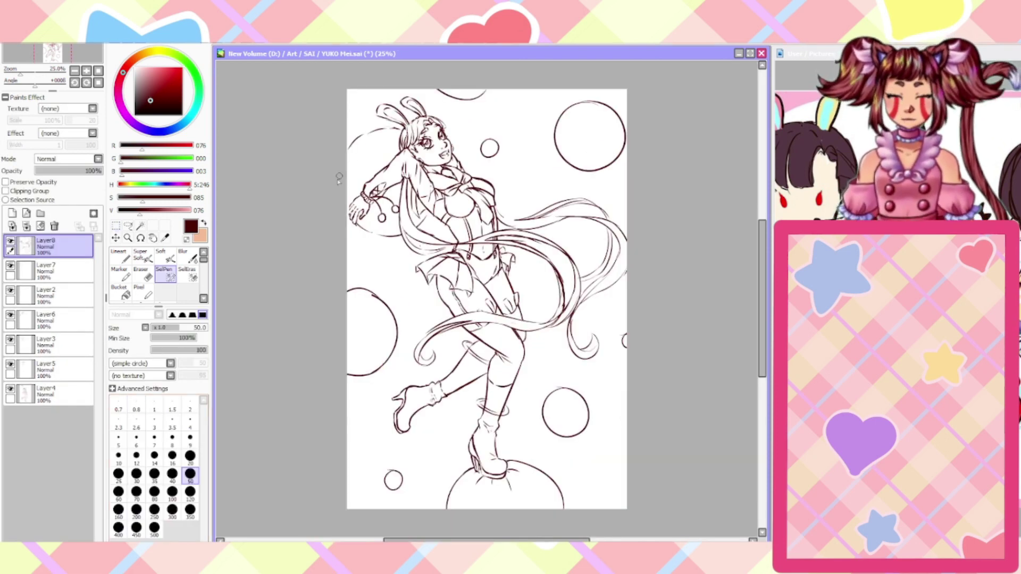
pyautogui.press('+')
pyautogui.press('+')
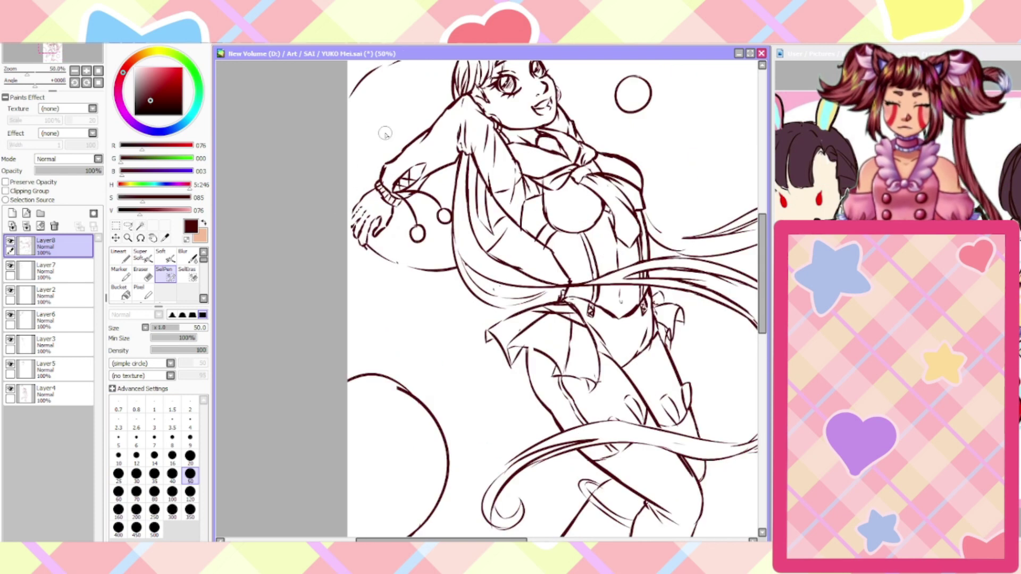
pyautogui.scroll(3, 377, 169)
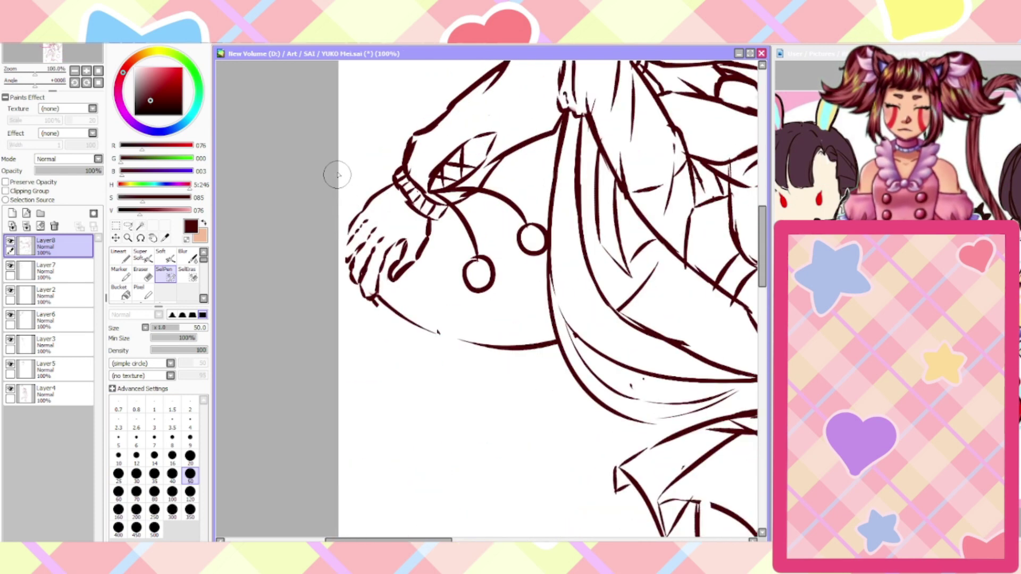
pyautogui.click(141, 274)
pyautogui.scroll(1, 380, 330)
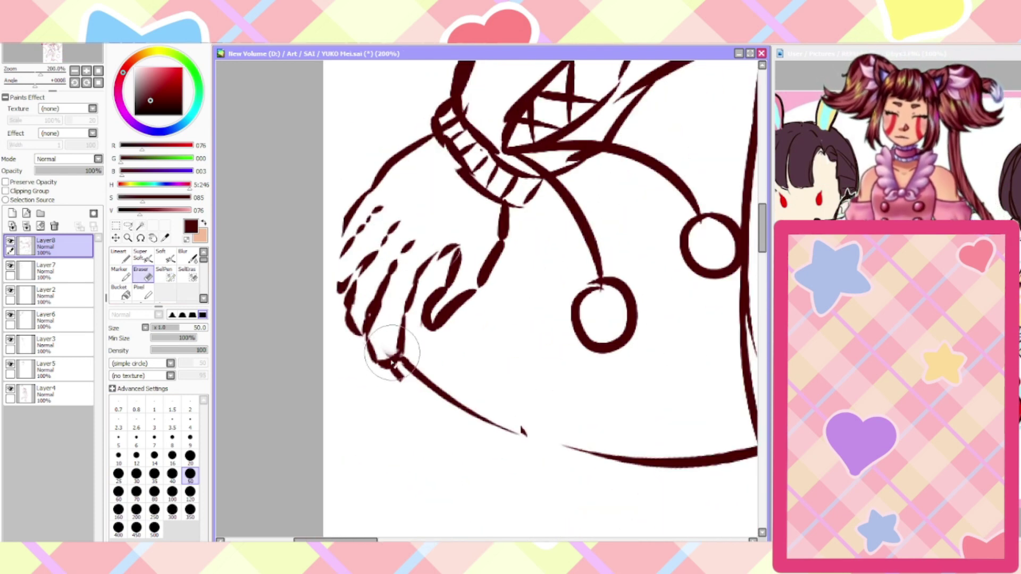
pyautogui.moveTo(396, 353); pyautogui.dragTo(375, 341)
pyautogui.moveTo(354, 397)
pyautogui.mouseDown()
pyautogui.moveTo(339, 342)
pyautogui.moveTo(365, 327)
pyautogui.moveTo(342, 312)
pyautogui.mouseUp()
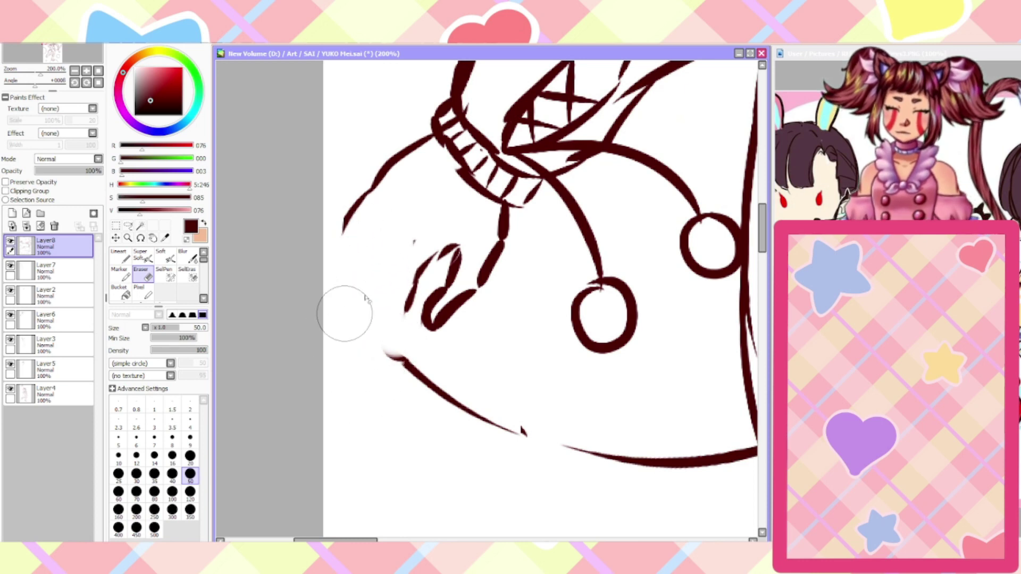
# Redraw the erased fingers with curved fingertips and touch up the outer hand edge on Layer8, using the Lineart brush at size 20
pyautogui.click(121, 256)
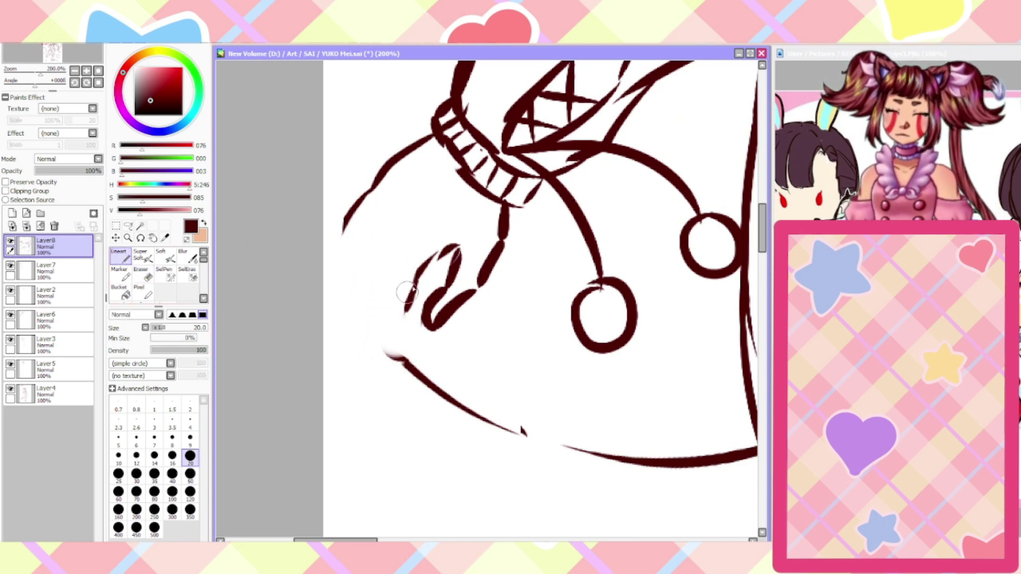
pyautogui.moveTo(406, 291)
pyautogui.mouseDown()
pyautogui.moveTo(427, 273)
pyautogui.moveTo(417, 271)
pyautogui.moveTo(407, 298)
pyautogui.moveTo(392, 367)
pyautogui.moveTo(372, 330)
pyautogui.moveTo(398, 247)
pyautogui.mouseUp()
pyautogui.moveTo(370, 345)
pyautogui.mouseDown()
pyautogui.moveTo(345, 307)
pyautogui.moveTo(384, 236)
pyautogui.mouseUp()
pyautogui.moveTo(372, 312); pyautogui.dragTo(389, 272)
pyautogui.moveTo(344, 319)
pyautogui.mouseDown()
pyautogui.moveTo(326, 282)
pyautogui.moveTo(330, 302)
pyautogui.moveTo(335, 259)
pyautogui.moveTo(367, 218)
pyautogui.moveTo(343, 226)
pyautogui.moveTo(356, 209)
pyautogui.moveTo(322, 275)
pyautogui.mouseUp()
pyautogui.scroll(-1, 348, 209)
pyautogui.scroll(2, 365, 197)
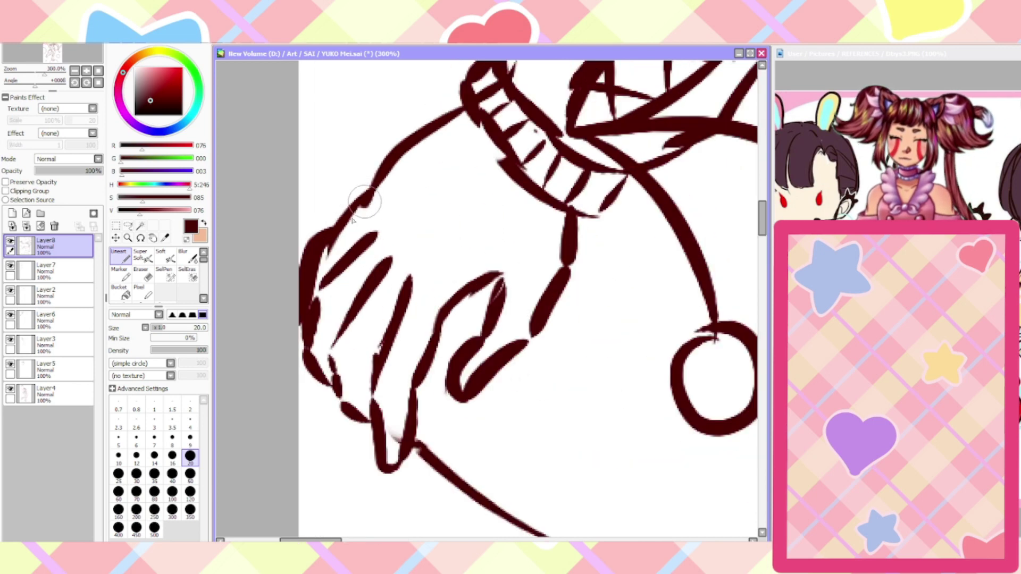
pyautogui.moveTo(367, 195)
pyautogui.mouseDown()
pyautogui.moveTo(323, 231)
pyautogui.moveTo(398, 275)
pyautogui.mouseUp()
pyautogui.scroll(-1, 336, 265)
# Check the redrawn fingers against the whole figure in a mirrored view, and restore the normal orientation
pyautogui.scroll(-6, 363, 296)
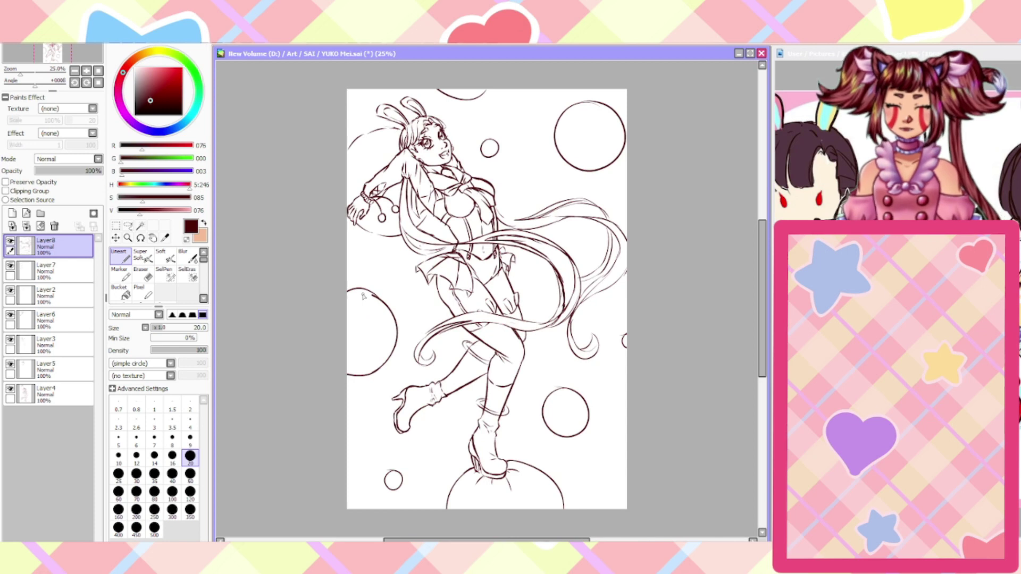
pyautogui.press('h')
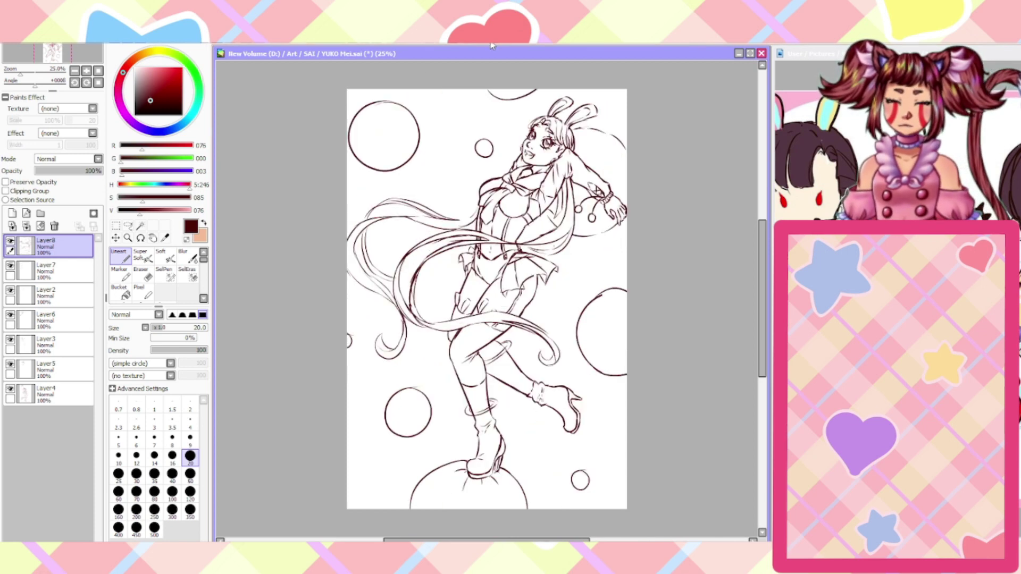
pyautogui.press('h')
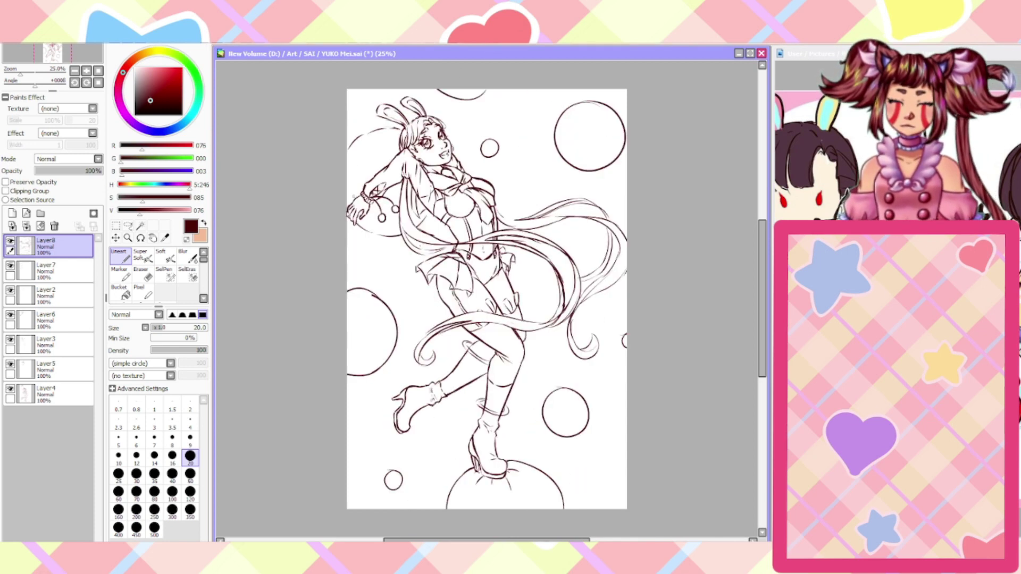
pyautogui.scroll(6, 343, 226)
pyautogui.scroll(1, 334, 313)
pyautogui.click(141, 274)
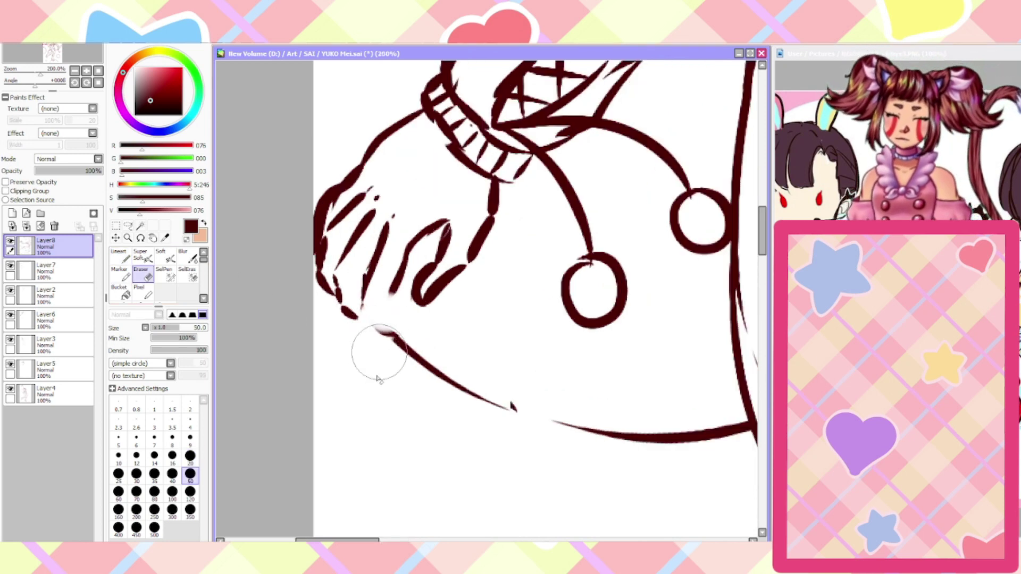
pyautogui.click(120, 255)
pyautogui.moveTo(362, 297)
pyautogui.mouseDown()
pyautogui.moveTo(366, 325)
pyautogui.moveTo(395, 339)
pyautogui.moveTo(388, 283)
pyautogui.moveTo(388, 342)
pyautogui.moveTo(362, 299)
pyautogui.moveTo(391, 346)
pyautogui.moveTo(386, 285)
pyautogui.mouseUp()
pyautogui.hotkey('ctrl', 'z')
pyautogui.hotkey('ctrl', 'z')
pyautogui.hotkey('ctrl', 'z')
# Erase the upper parts of the finger lines across the back of the hand on Layer8 with the Eraser at size 35
pyautogui.scroll(-2, 318, 302)
pyautogui.scroll(-1, 314, 314)
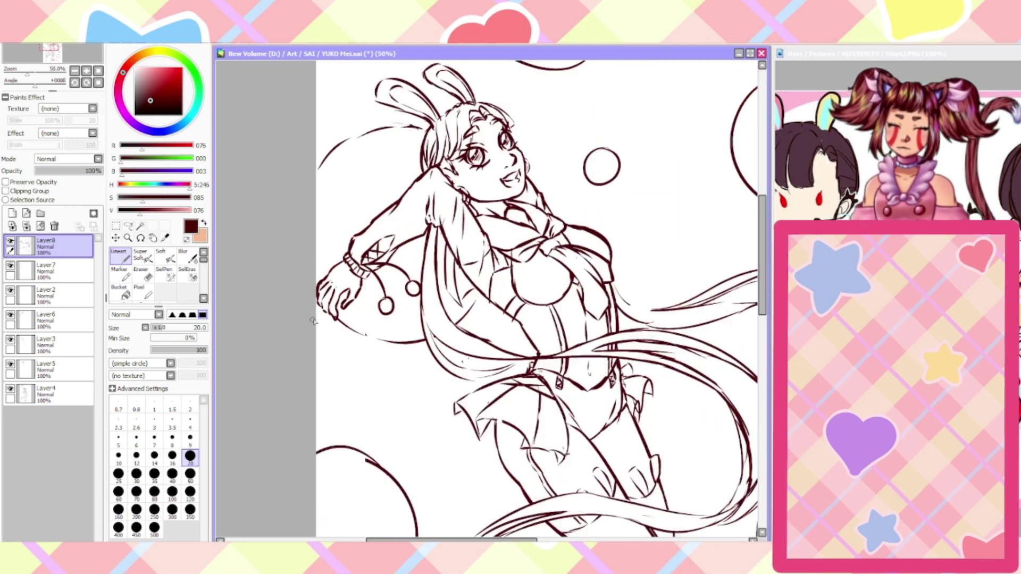
pyautogui.scroll(2, 313, 314)
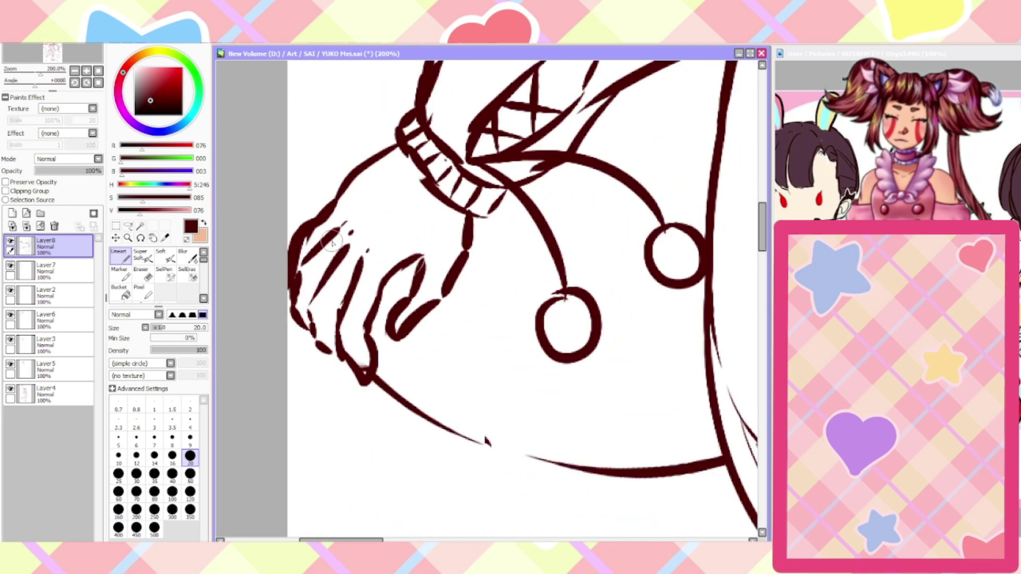
pyautogui.press('e')
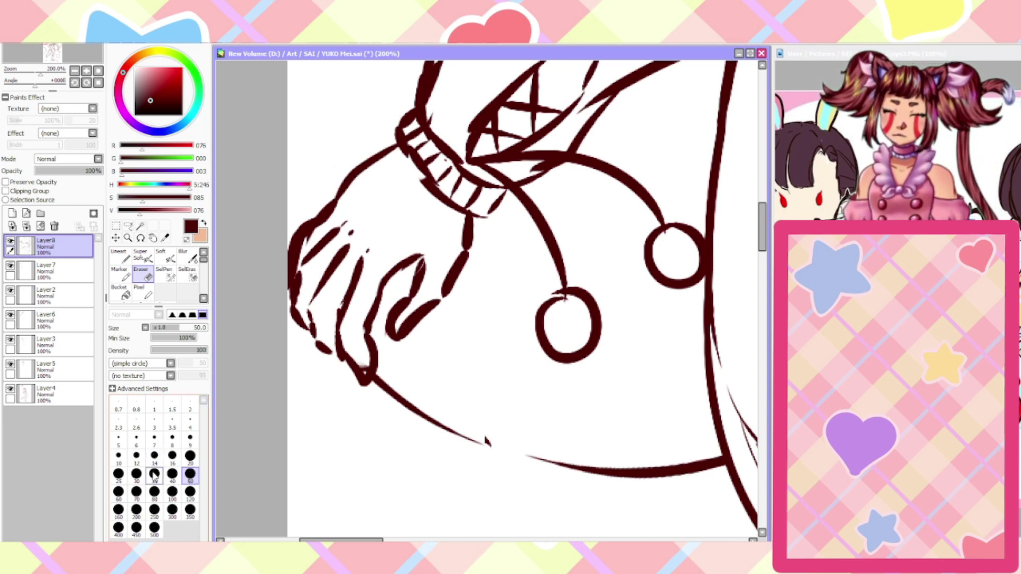
pyautogui.click(154, 473)
pyautogui.moveTo(327, 319)
pyautogui.mouseDown()
pyautogui.moveTo(372, 289)
pyautogui.moveTo(324, 234)
pyautogui.mouseUp()
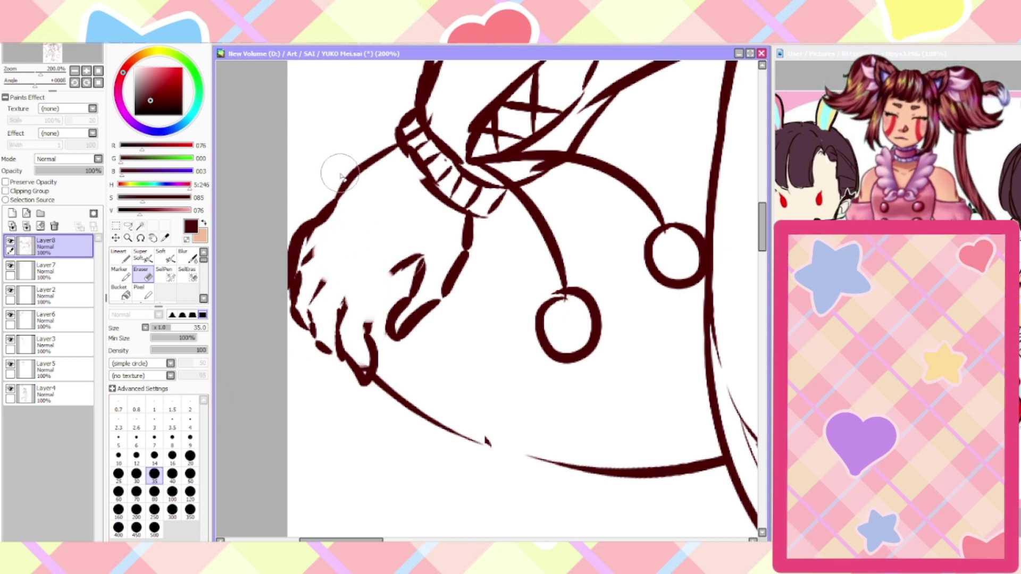
# Redraw the upper finger lines as curves bending toward the wrist on Layer8 with the Lineart brush at size 20
pyautogui.click(119, 255)
pyautogui.moveTo(366, 328); pyautogui.dragTo(420, 260)
pyautogui.moveTo(348, 295)
pyautogui.mouseDown()
pyautogui.moveTo(339, 348)
pyautogui.moveTo(339, 307)
pyautogui.moveTo(371, 265)
pyautogui.mouseUp()
pyautogui.moveTo(316, 294); pyautogui.dragTo(349, 254)
pyautogui.hotkey('ctrl', 'z')
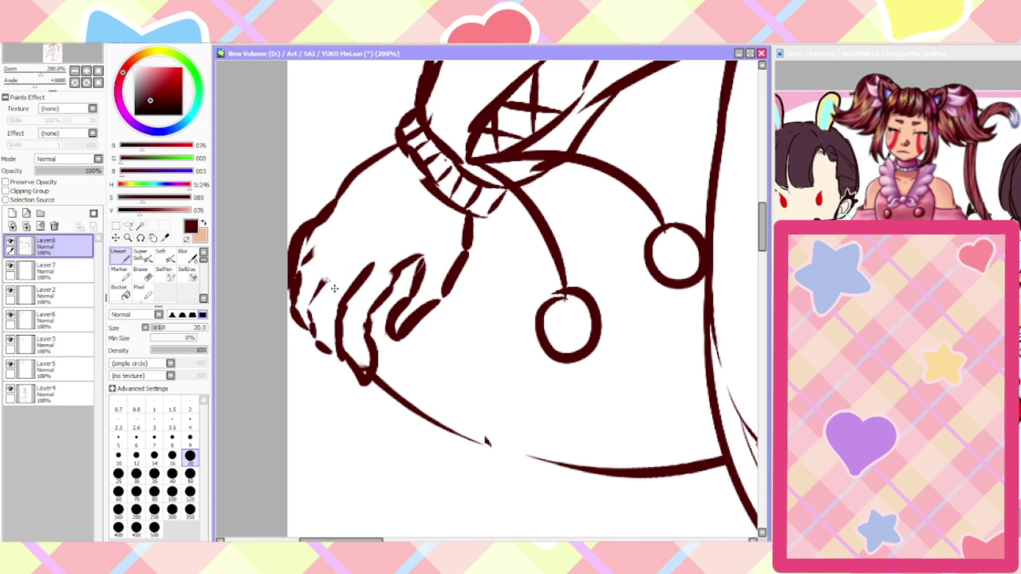
pyautogui.moveTo(319, 285)
pyautogui.mouseDown()
pyautogui.moveTo(329, 243)
pyautogui.moveTo(314, 254)
pyautogui.moveTo(345, 232)
pyautogui.moveTo(321, 213)
pyautogui.moveTo(297, 230)
pyautogui.moveTo(274, 275)
pyautogui.moveTo(281, 240)
pyautogui.mouseUp()
# Erase the bulging outer edge of the hand with the Eraser at size 35 and redraw it down to the knuckles with Lineart
pyautogui.click(141, 273)
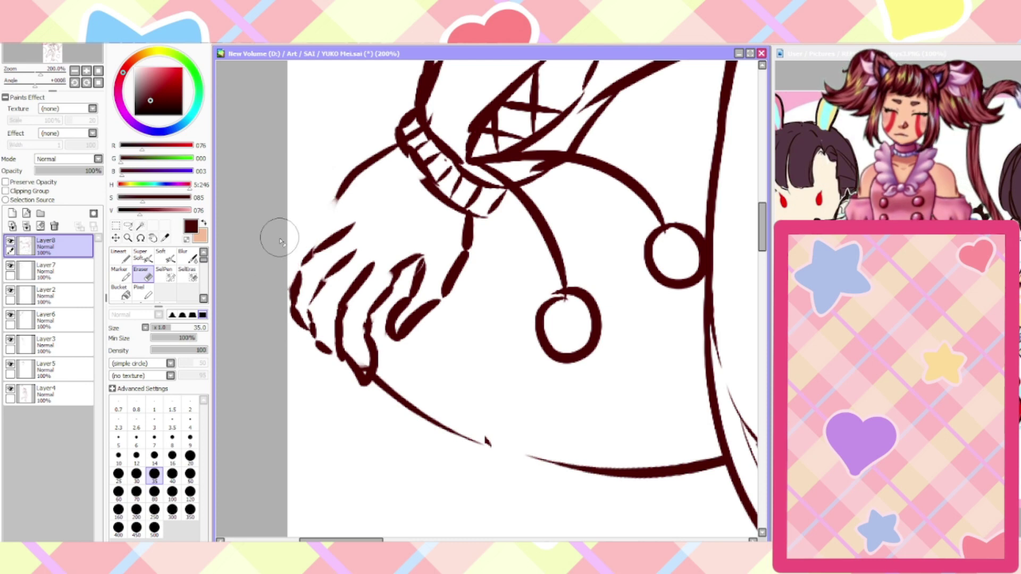
pyautogui.click(122, 255)
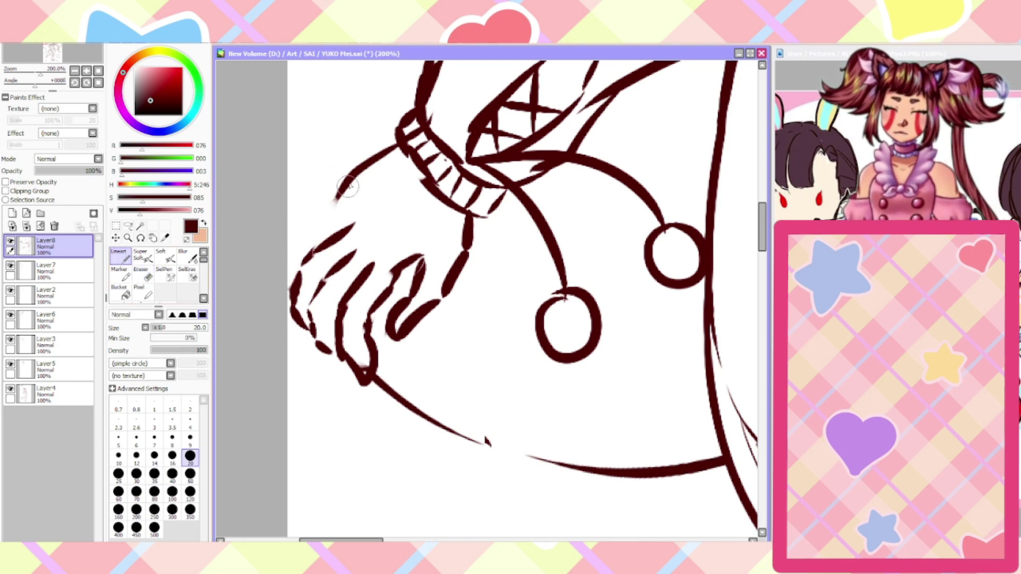
pyautogui.click(140, 273)
pyautogui.moveTo(337, 201)
pyautogui.mouseDown()
pyautogui.moveTo(383, 143)
pyautogui.moveTo(356, 200)
pyautogui.moveTo(290, 278)
pyautogui.mouseUp()
pyautogui.click(121, 255)
# Check the reshaped hand edge in a mirrored view of the full drawing, and return to a close view of the hand
pyautogui.scroll(-5, 265, 297)
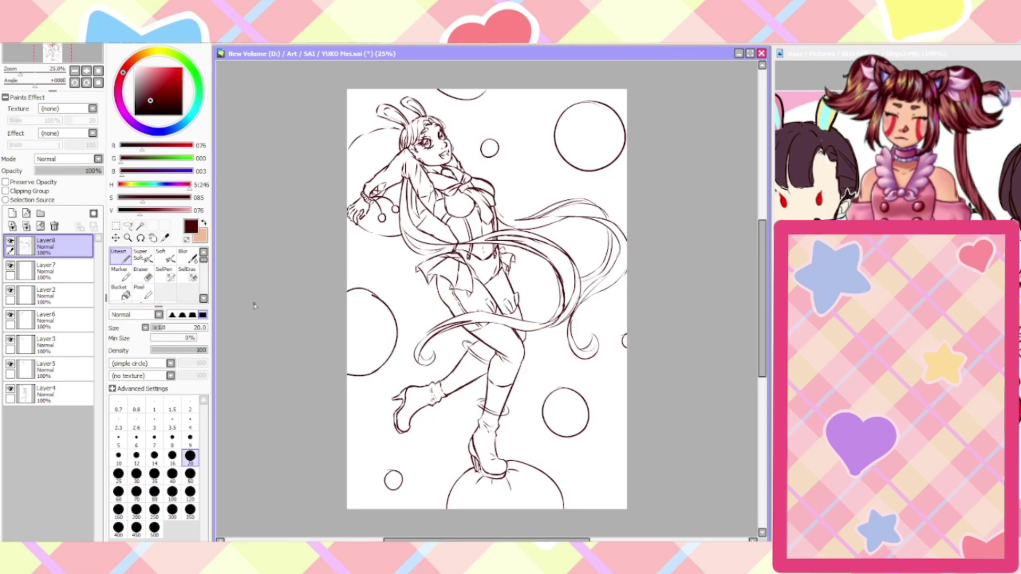
pyautogui.press('h')
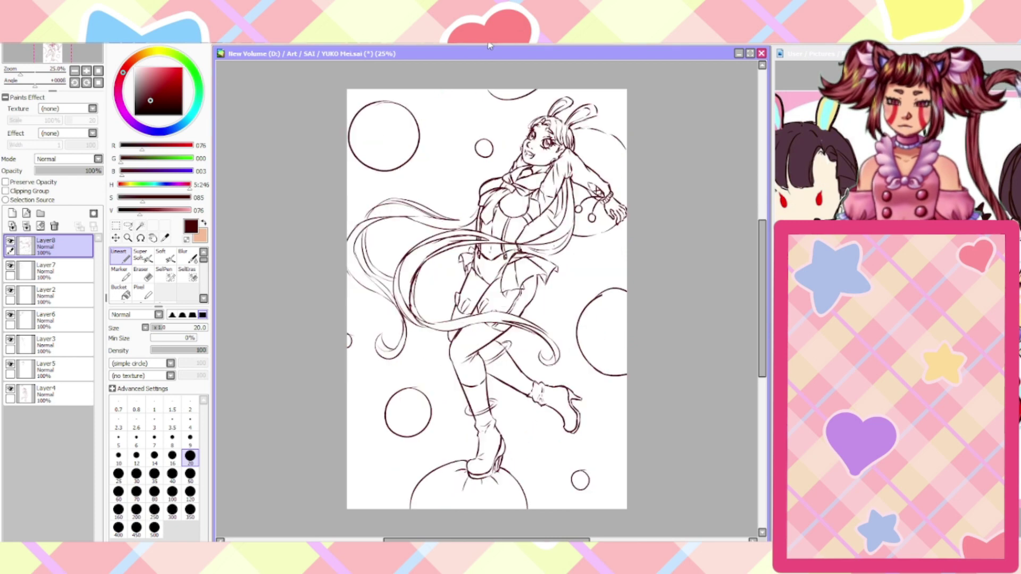
pyautogui.press('h')
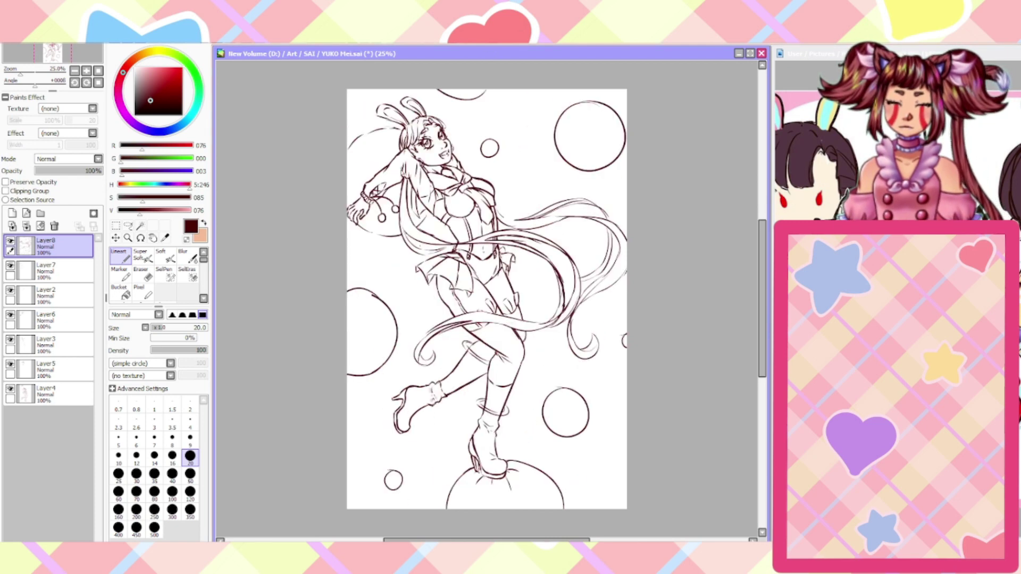
pyautogui.scroll(5, 361, 218)
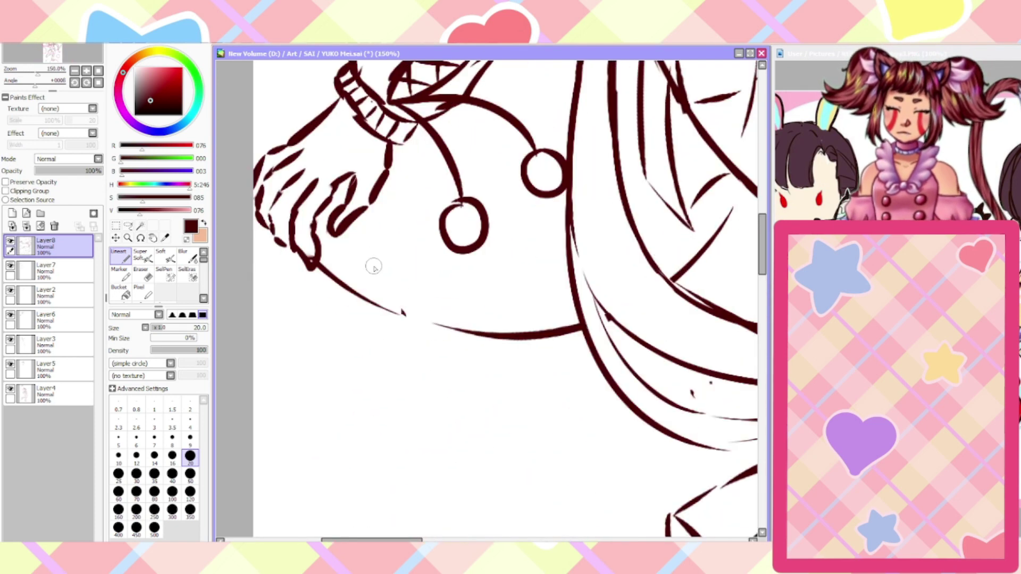
# Redraw the round shape's lower outline thicker from the fingertips on Layer7 with the Lineart brush at size 20
pyautogui.click(49, 270)
pyautogui.moveTo(320, 260)
pyautogui.mouseDown()
pyautogui.moveTo(366, 296)
pyautogui.moveTo(319, 258)
pyautogui.moveTo(368, 296)
pyautogui.moveTo(405, 307)
pyautogui.mouseUp()
pyautogui.hotkey('ctrl', 'z')
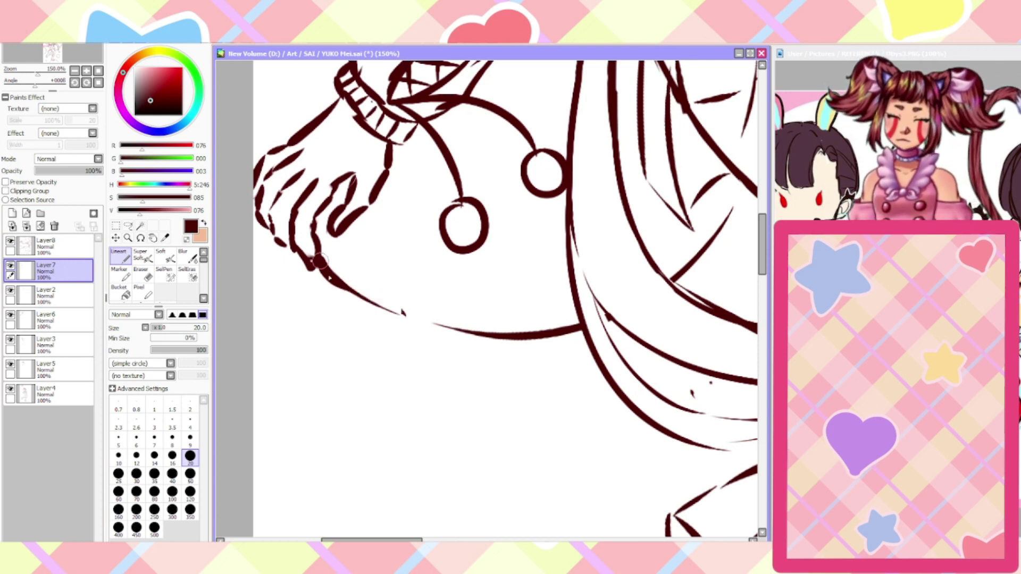
pyautogui.moveTo(319, 261); pyautogui.dragTo(410, 313)
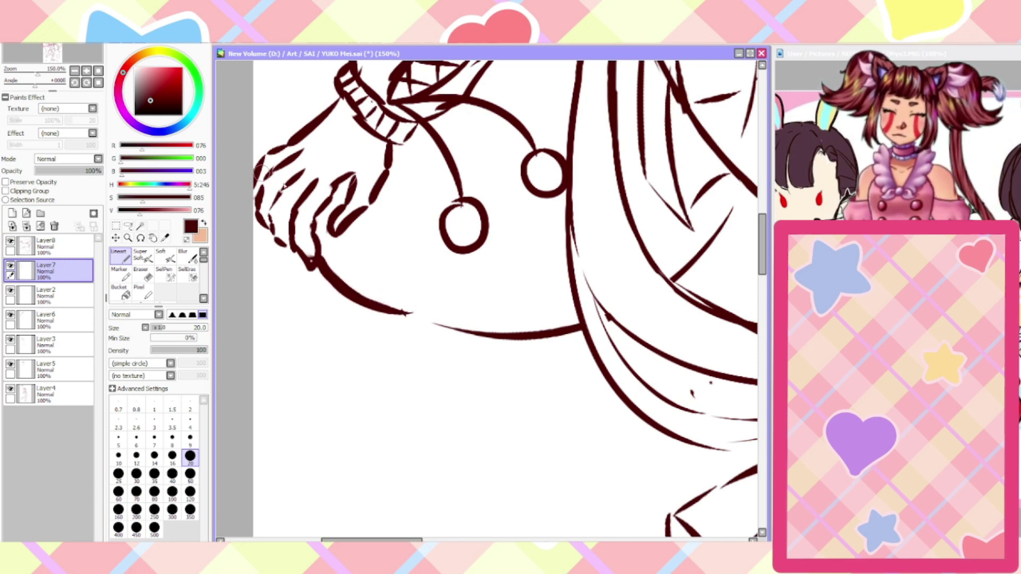
# Add short crease strokes radiating from both sides of the hand on Layer7 and check them in a mirrored full view
pyautogui.moveTo(325, 242); pyautogui.dragTo(395, 281)
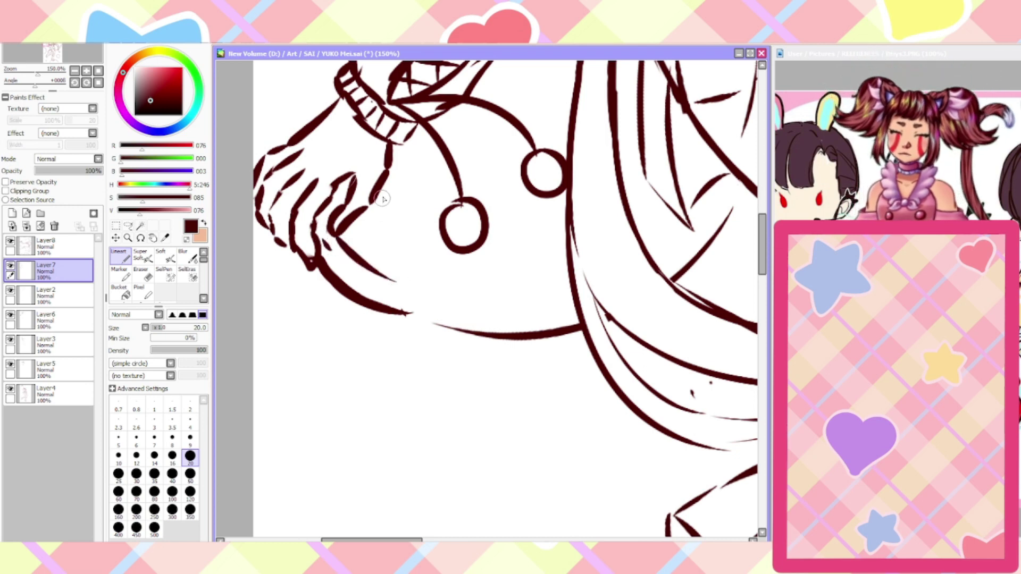
pyautogui.moveTo(376, 199); pyautogui.dragTo(415, 209)
pyautogui.moveTo(287, 139); pyautogui.dragTo(262, 109)
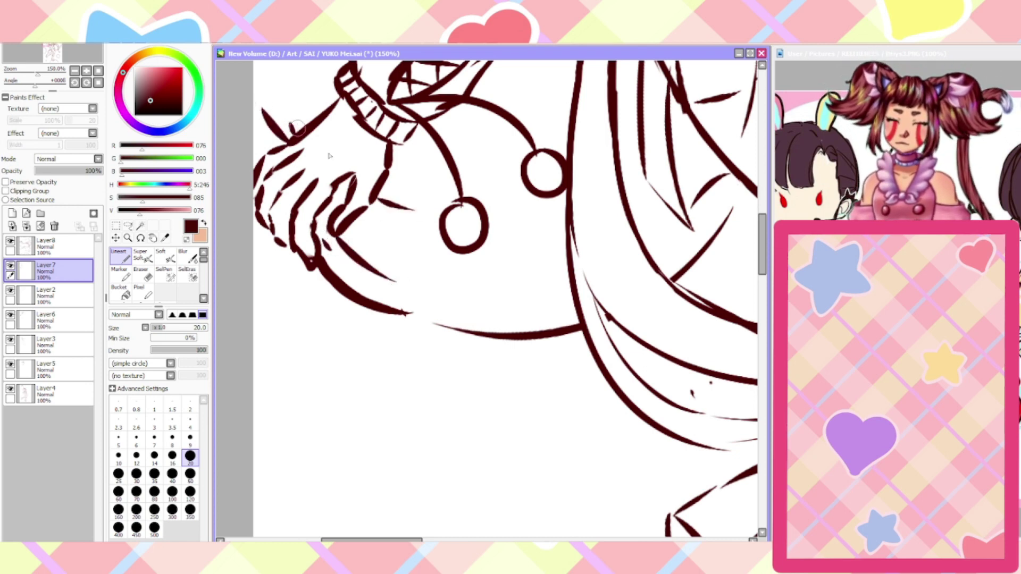
pyautogui.press('Home')
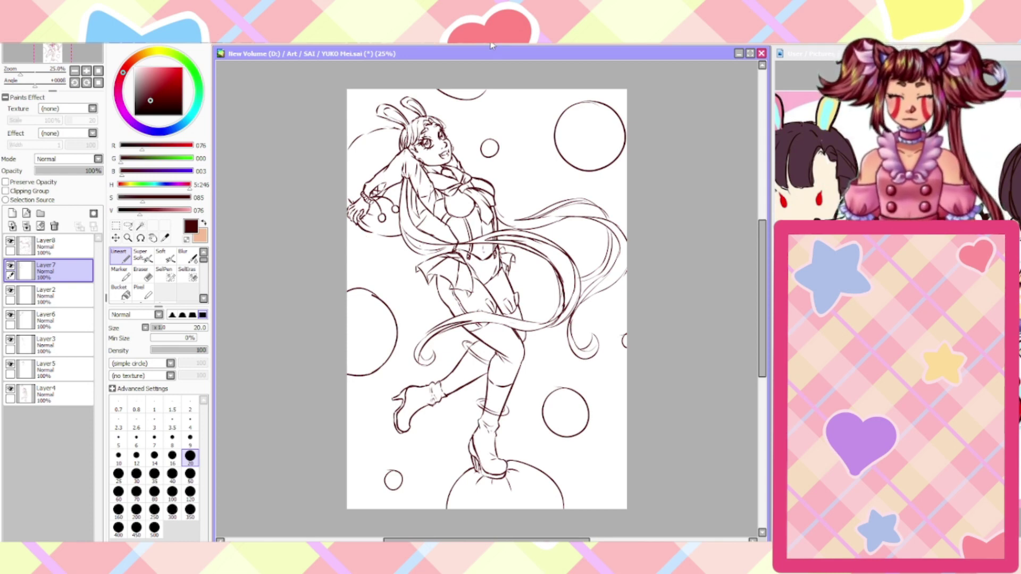
pyautogui.press('h')
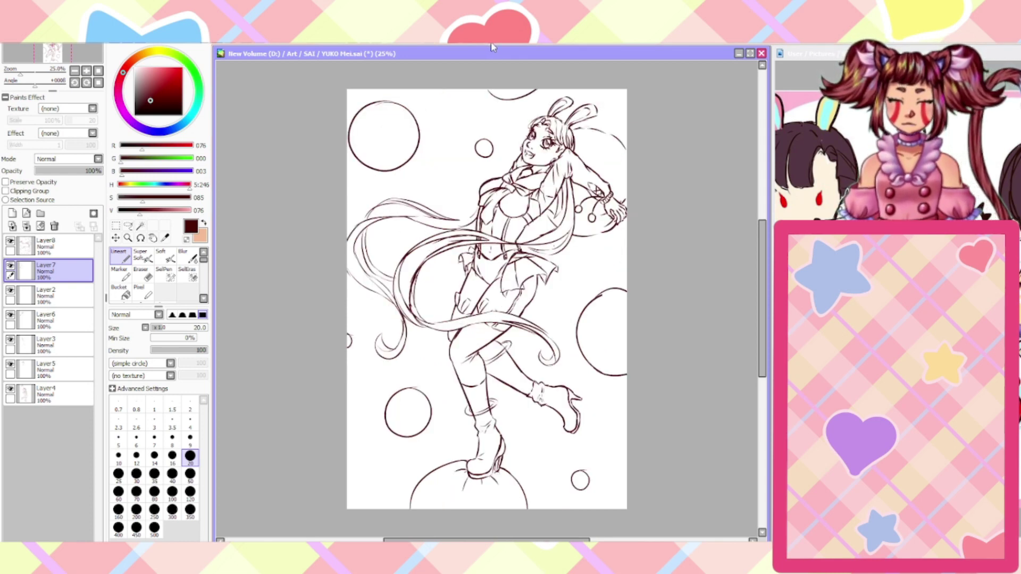
pyautogui.press('h')
# Select the hand on Layer8 with the SelPen, rotate it slightly and shift it outward with Transform, and deselect it
pyautogui.scroll(5, 353, 196)
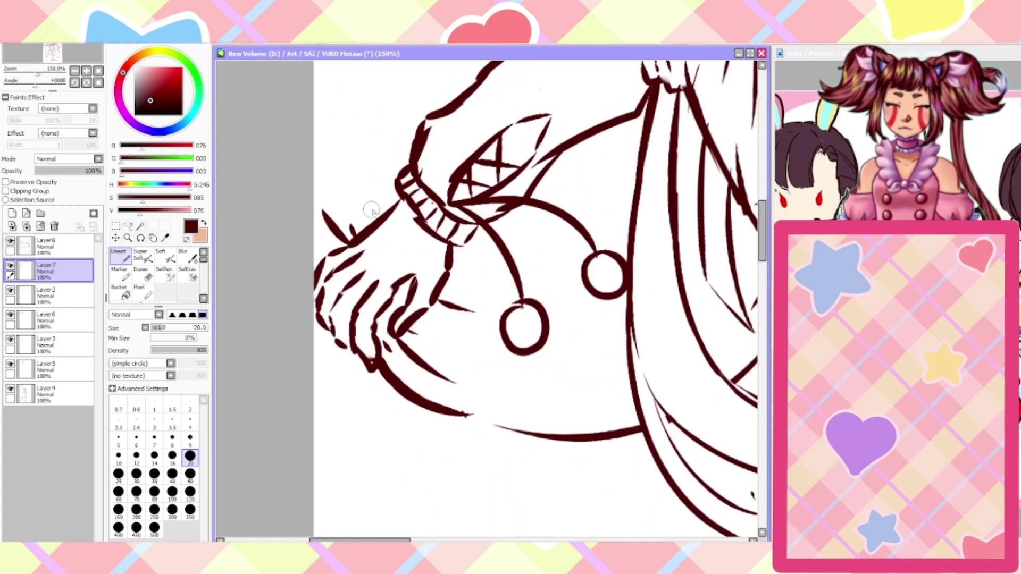
pyautogui.scroll(-3, 374, 197)
pyautogui.scroll(1, 336, 176)
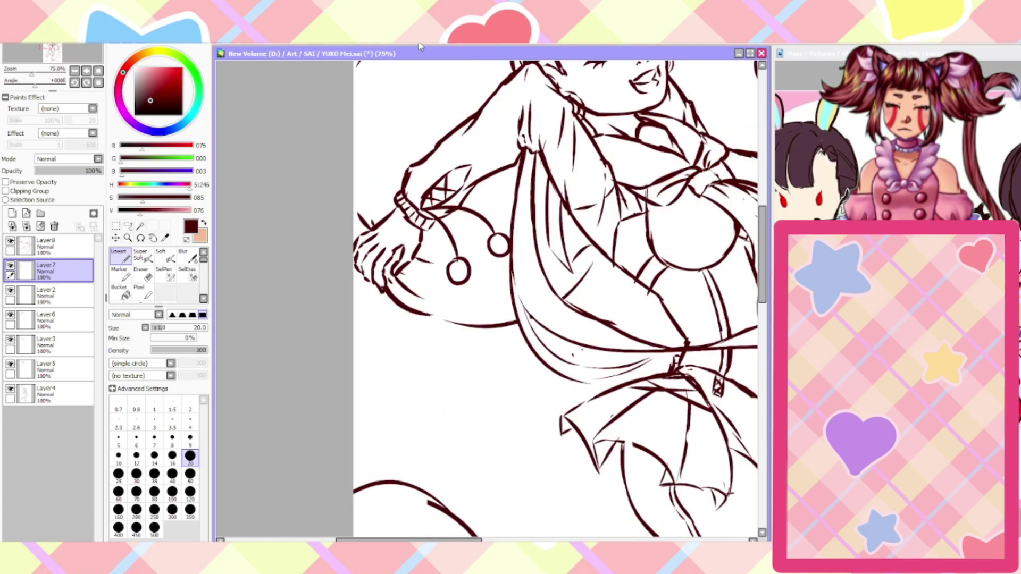
pyautogui.press('Delete')
pyautogui.press('Delete')
pyautogui.press('Delete')
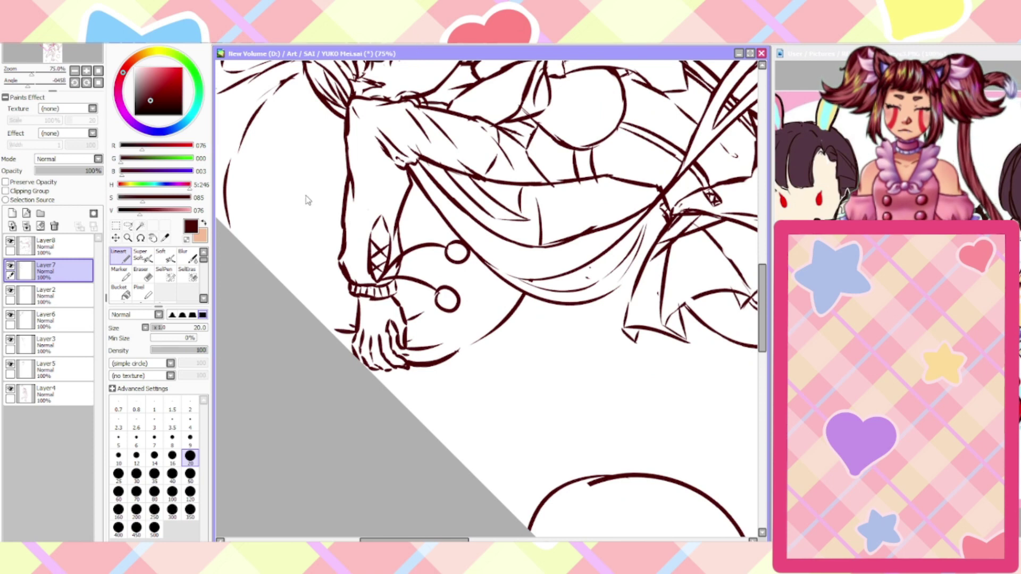
pyautogui.click(48, 246)
pyautogui.click(165, 273)
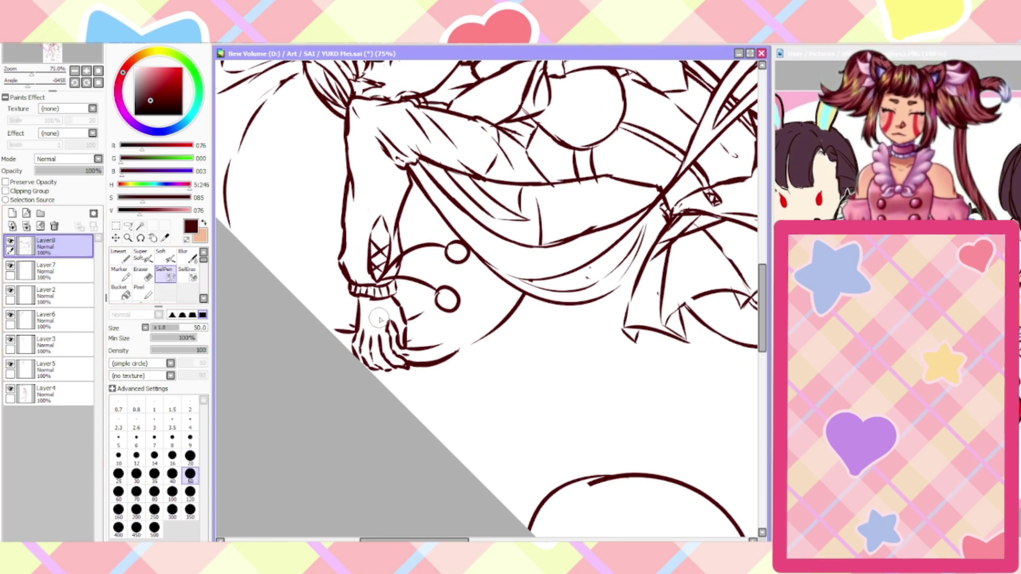
pyautogui.moveTo(396, 311)
pyautogui.mouseDown()
pyautogui.moveTo(403, 375)
pyautogui.moveTo(378, 370)
pyautogui.moveTo(357, 340)
pyautogui.moveTo(357, 308)
pyautogui.moveTo(371, 331)
pyautogui.mouseUp()
pyautogui.hotkey('ctrl', 't')
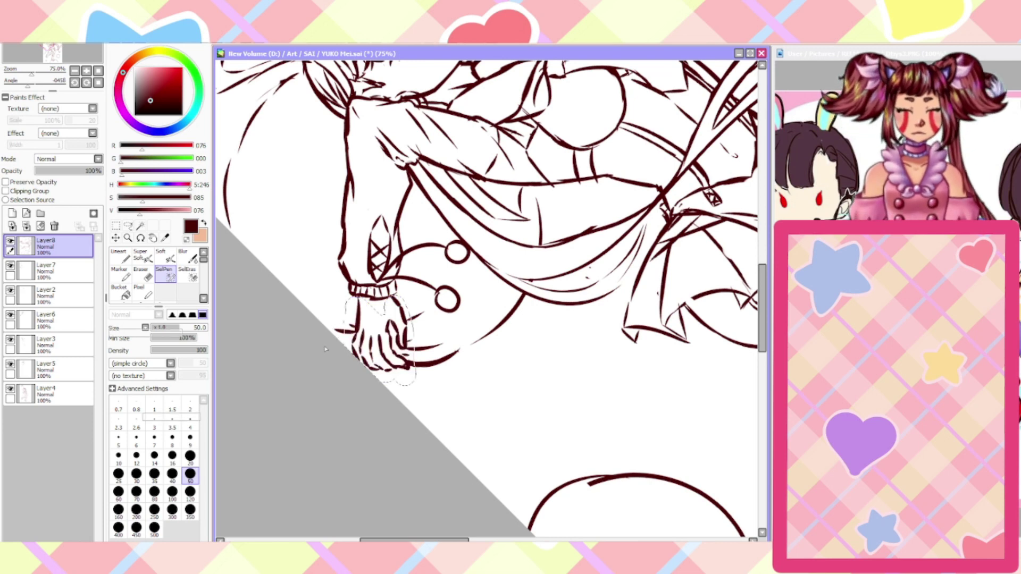
pyautogui.moveTo(282, 326); pyautogui.dragTo(281, 315)
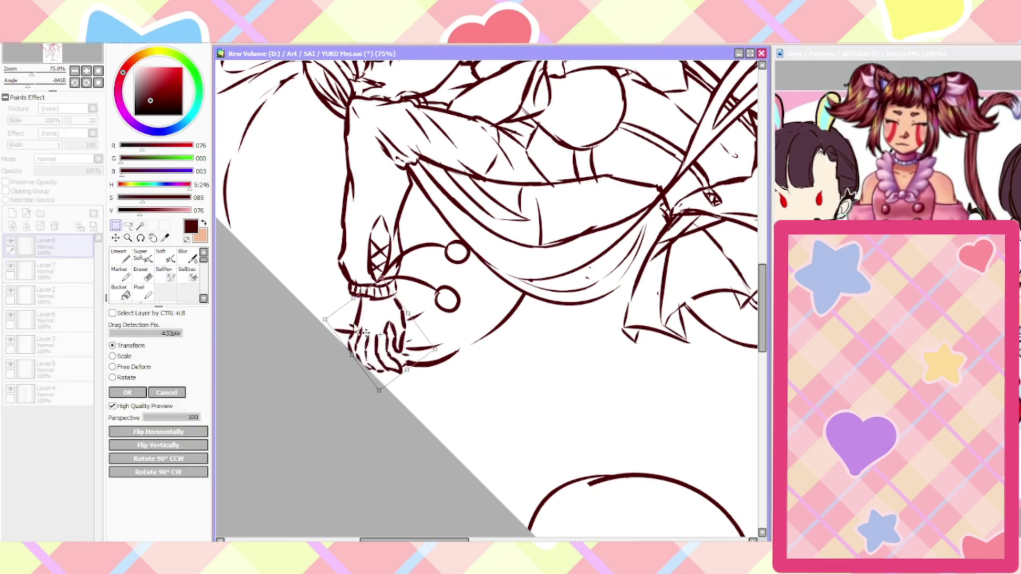
pyautogui.moveTo(369, 334); pyautogui.dragTo(364, 333)
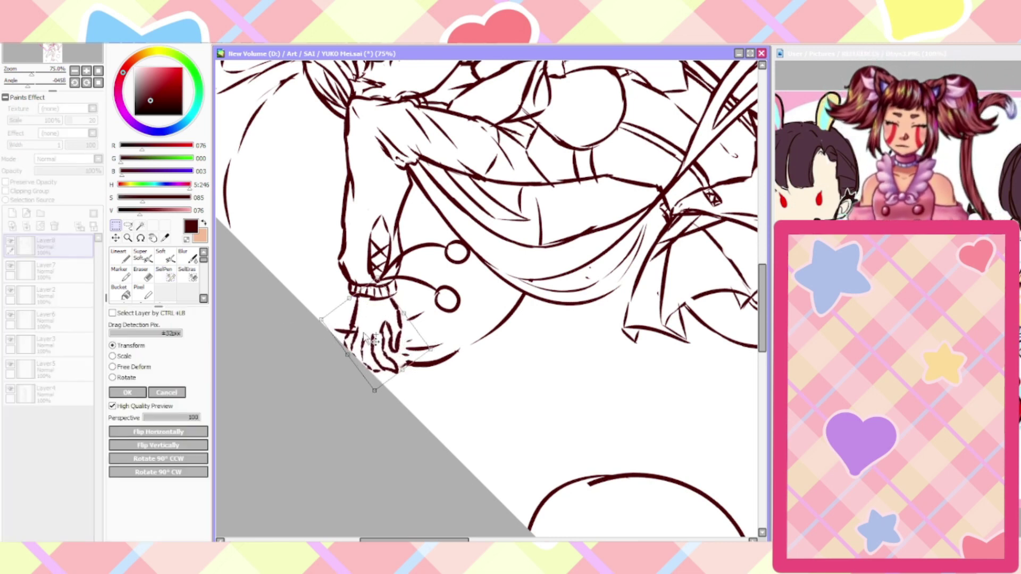
pyautogui.click(129, 395)
pyautogui.hotkey('ctrl', 'd')
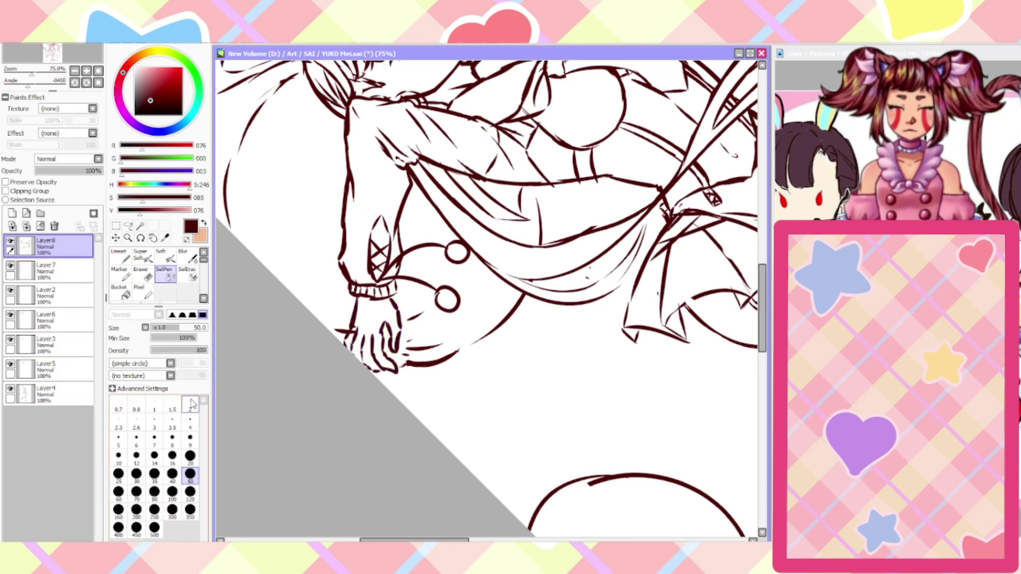
# Redraw the upper line of the finger nearest the thumb on Layer8 with Lineart and trim its end with the Eraser
pyautogui.press('Home')
pyautogui.click(121, 255)
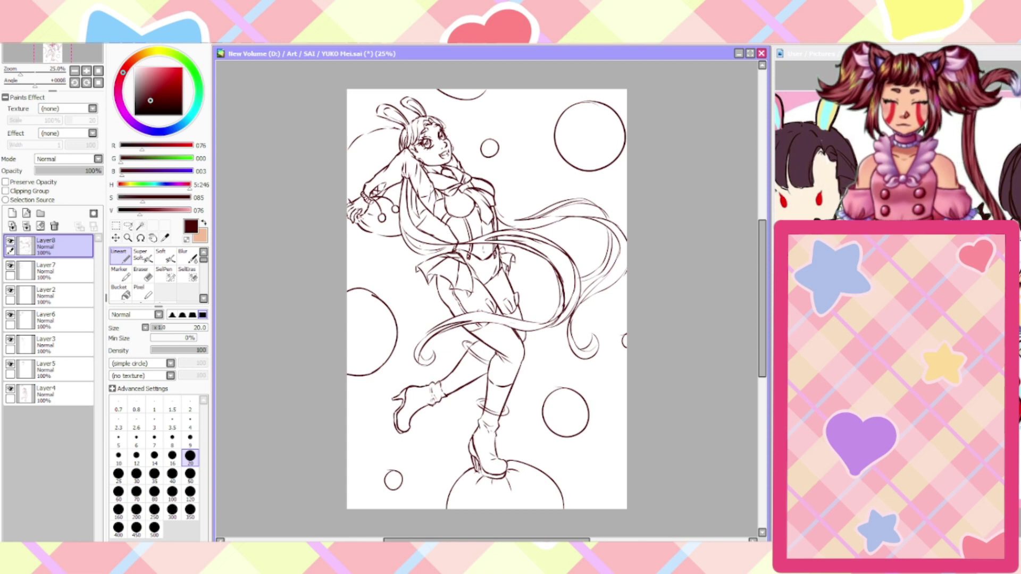
pyautogui.scroll(6, 358, 204)
pyautogui.scroll(1, 362, 197)
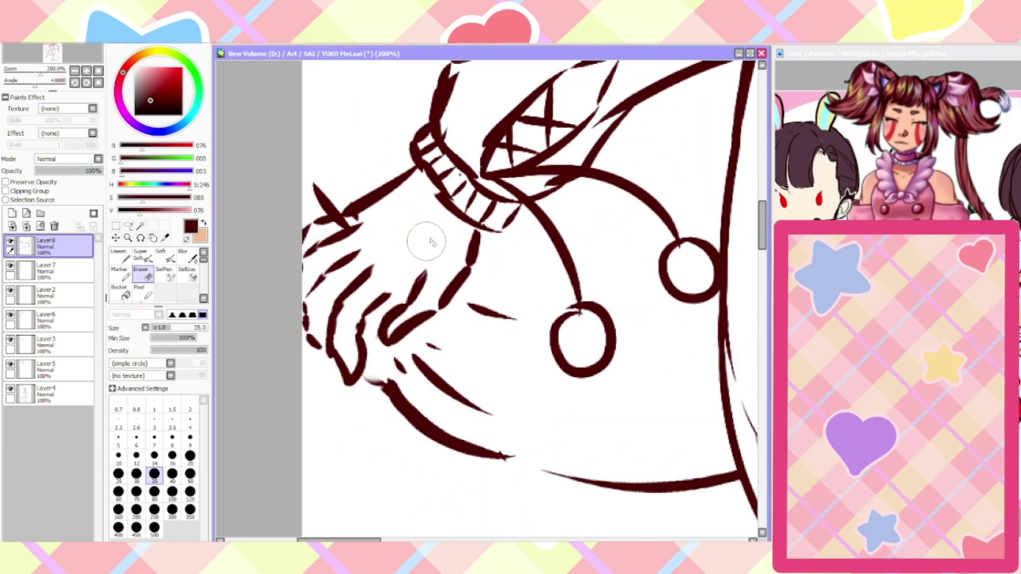
pyautogui.moveTo(381, 306)
pyautogui.mouseDown()
pyautogui.moveTo(434, 254)
pyautogui.moveTo(420, 285)
pyautogui.moveTo(429, 263)
pyautogui.mouseUp()
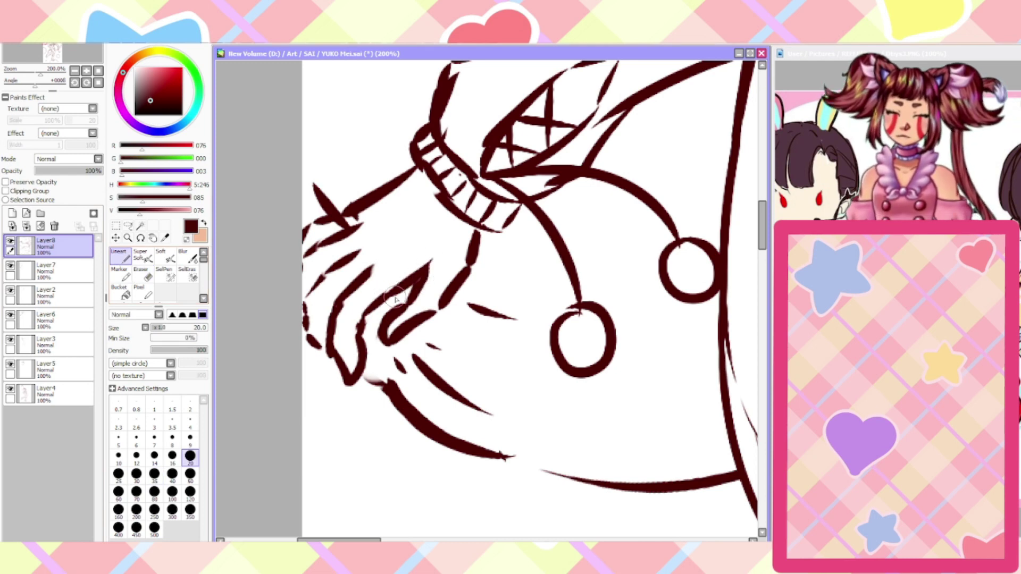
pyautogui.press('e')
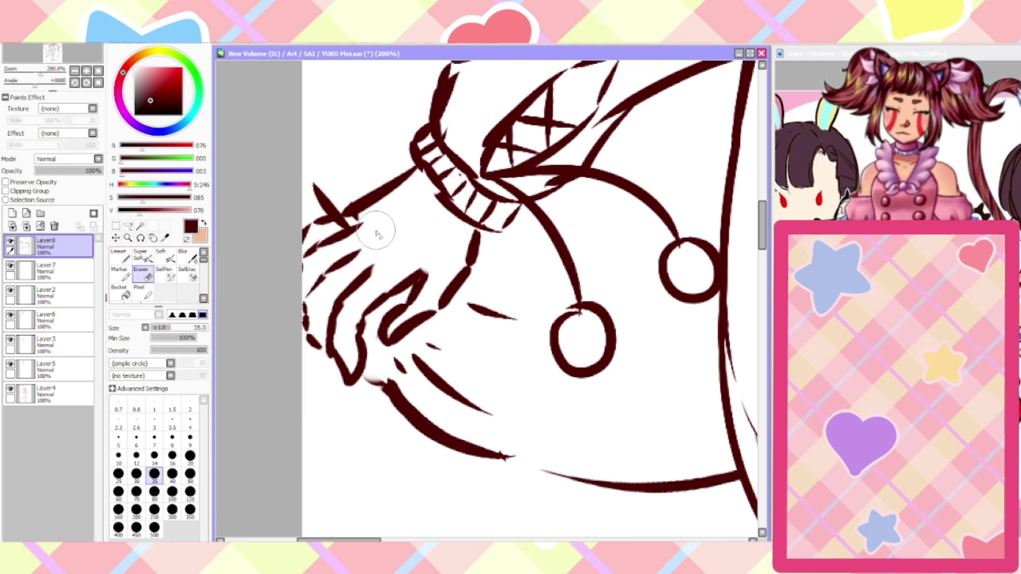
pyautogui.click(125, 258)
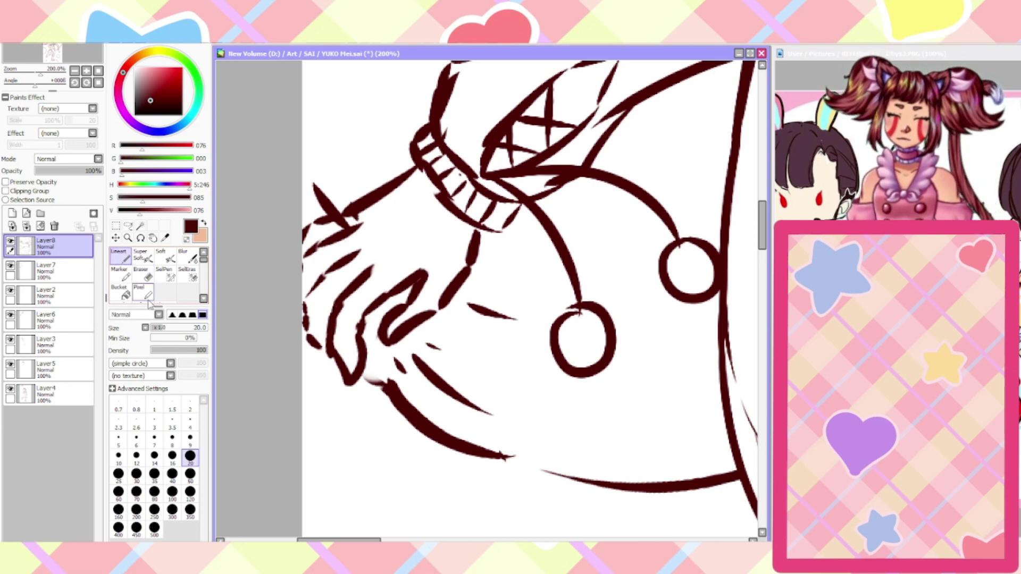
# Erase the neighbouring fingertip with the Eraser at size 35, redraw it shorter, and extend the round shape's outline up to it
pyautogui.click(141, 274)
pyautogui.moveTo(375, 322); pyautogui.dragTo(319, 399)
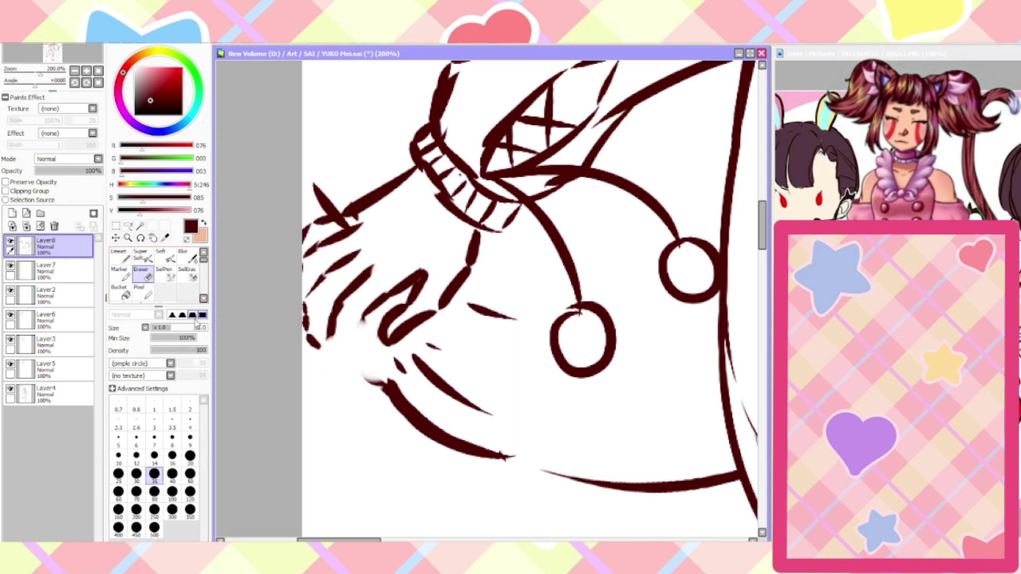
pyautogui.click(125, 258)
pyautogui.moveTo(396, 397); pyautogui.dragTo(367, 349)
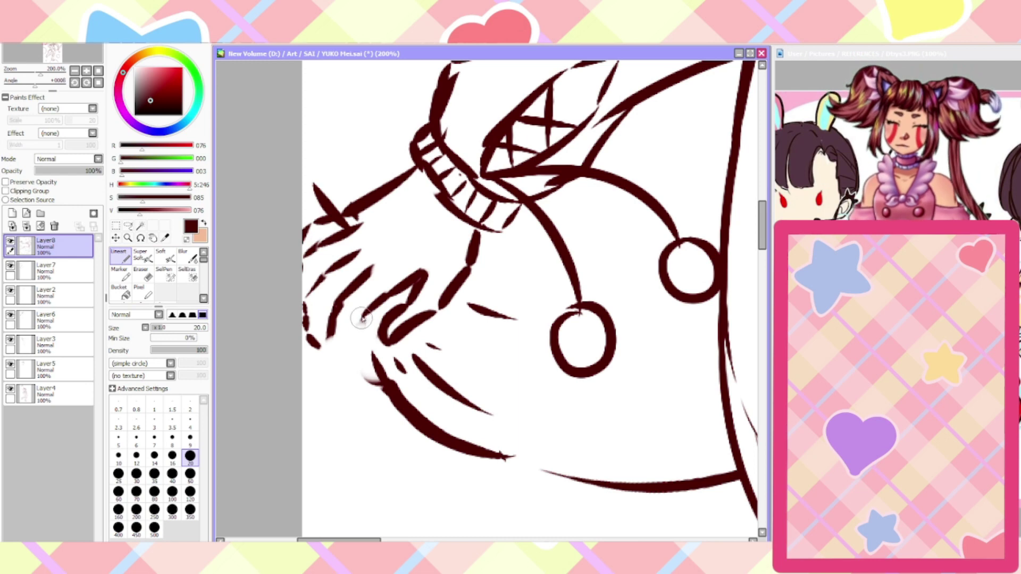
pyautogui.moveTo(370, 309)
pyautogui.mouseDown()
pyautogui.moveTo(334, 355)
pyautogui.moveTo(355, 346)
pyautogui.moveTo(337, 354)
pyautogui.mouseUp()
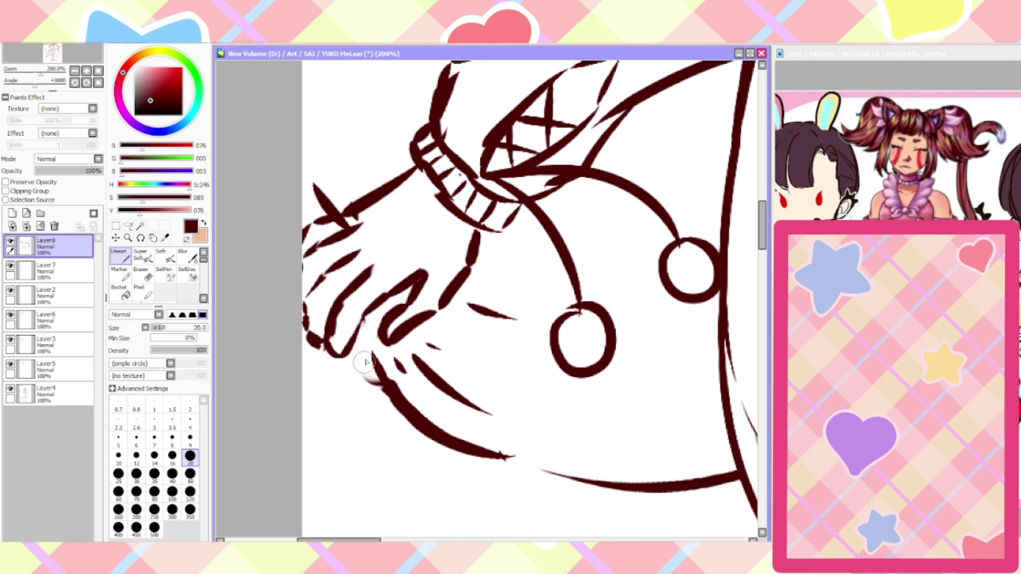
pyautogui.scroll(-2, 369, 354)
pyautogui.scroll(3, 366, 356)
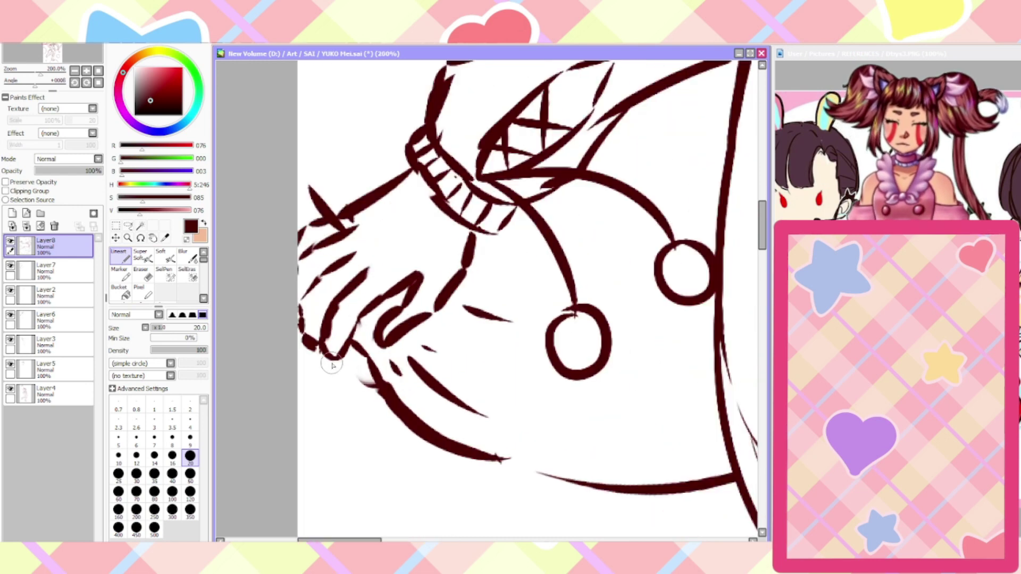
pyautogui.moveTo(359, 332); pyautogui.dragTo(410, 414)
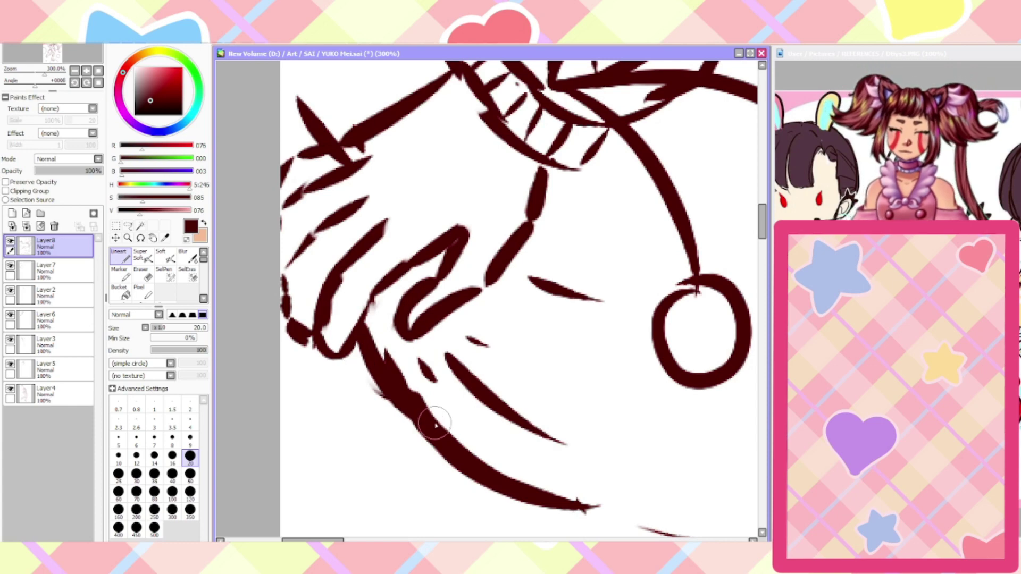
# Erase the shortened finger's lower part and redraw it longer and slimmer down to the round shape's outline with Lineart
pyautogui.scroll(-4, 434, 423)
pyautogui.scroll(2, 340, 436)
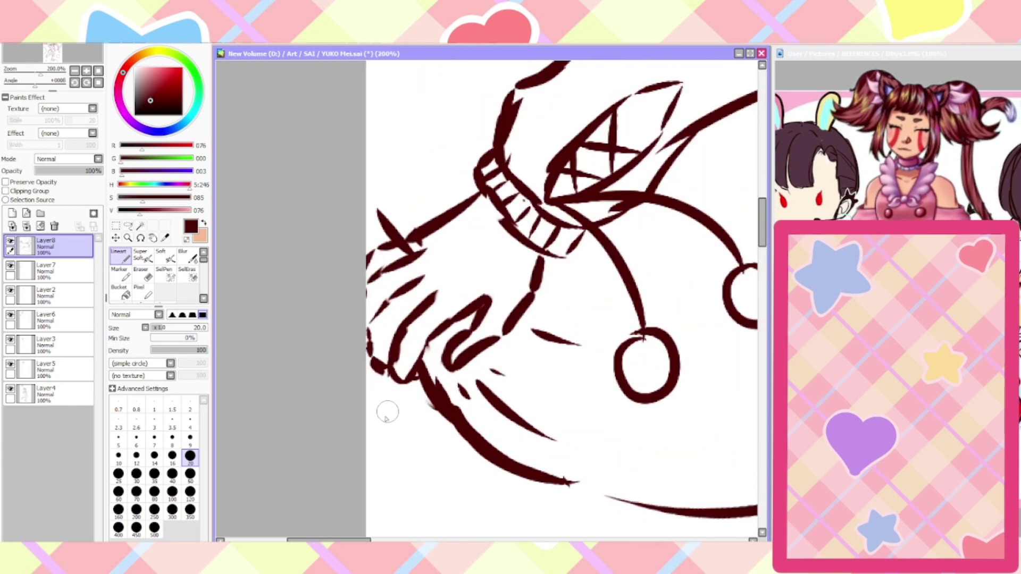
pyautogui.scroll(-2, 382, 423)
pyautogui.scroll(1, 399, 436)
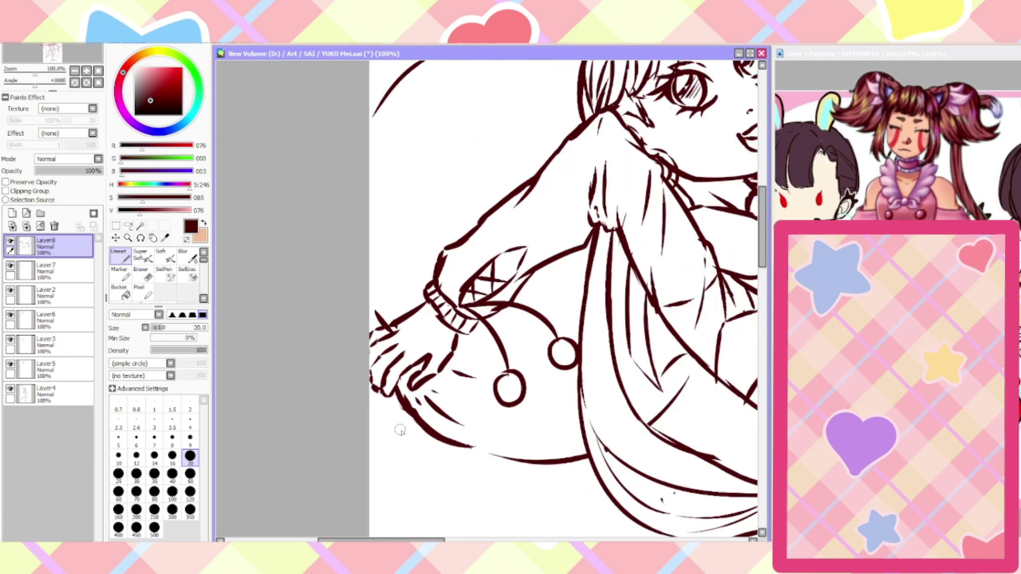
pyautogui.scroll(2, 400, 431)
pyautogui.click(142, 275)
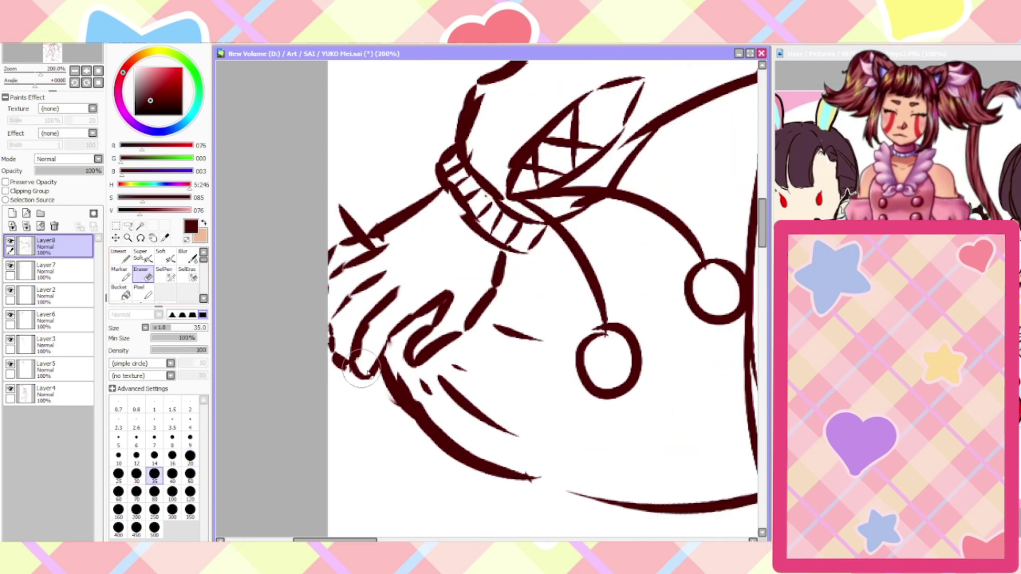
pyautogui.moveTo(377, 370)
pyautogui.mouseDown()
pyautogui.moveTo(368, 335)
pyautogui.moveTo(357, 382)
pyautogui.mouseUp()
pyautogui.click(123, 258)
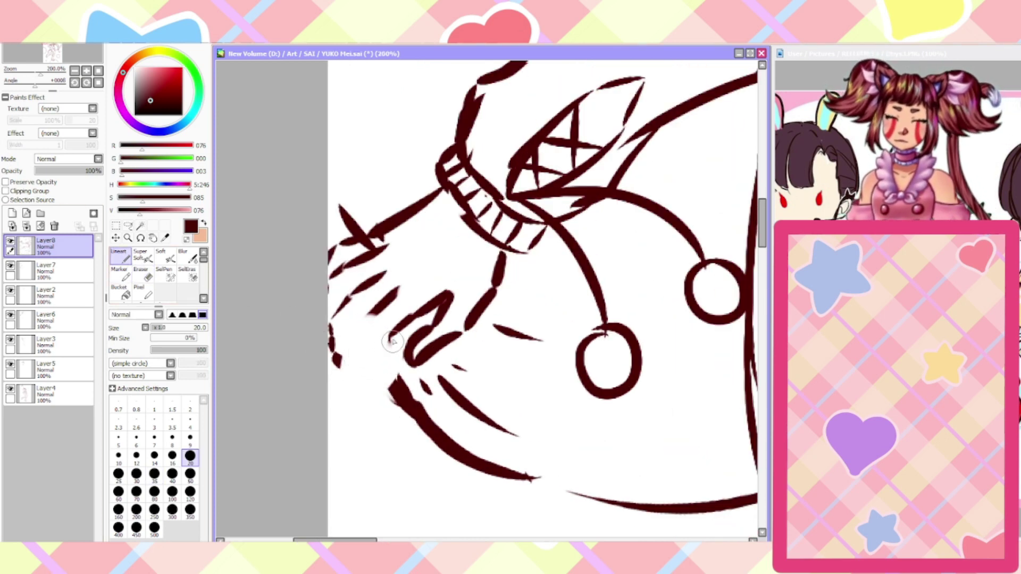
pyautogui.moveTo(394, 336)
pyautogui.mouseDown()
pyautogui.moveTo(365, 387)
pyautogui.moveTo(372, 312)
pyautogui.mouseUp()
pyautogui.moveTo(386, 390); pyautogui.dragTo(378, 383)
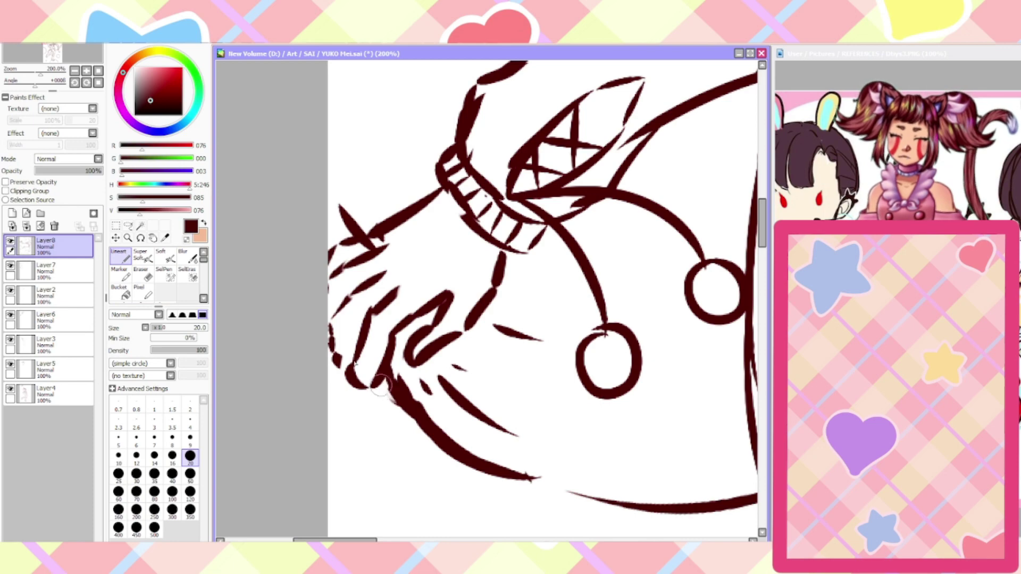
# Erase the outer fingertips on Layer8 and redraw them as longer rounded fingers reaching the canvas edge with Lineart
pyautogui.scroll(-5, 330, 382)
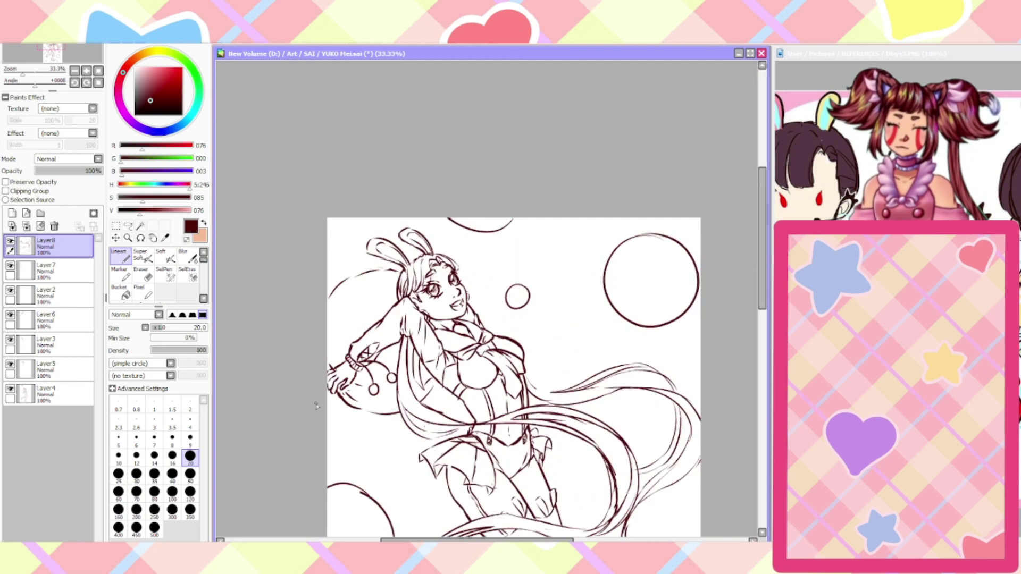
pyautogui.scroll(6, 326, 403)
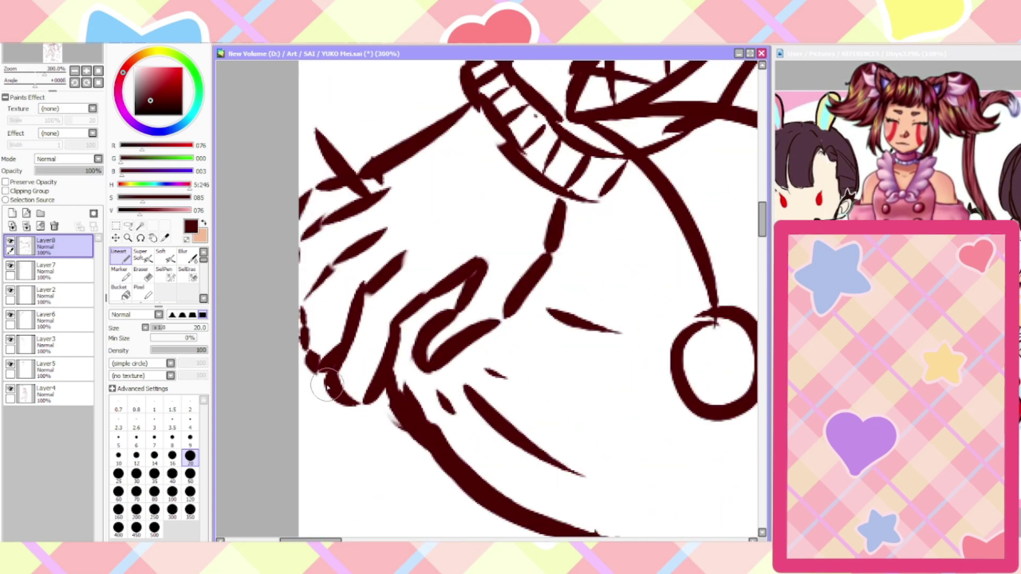
pyautogui.click(140, 275)
pyautogui.moveTo(290, 330); pyautogui.dragTo(298, 347)
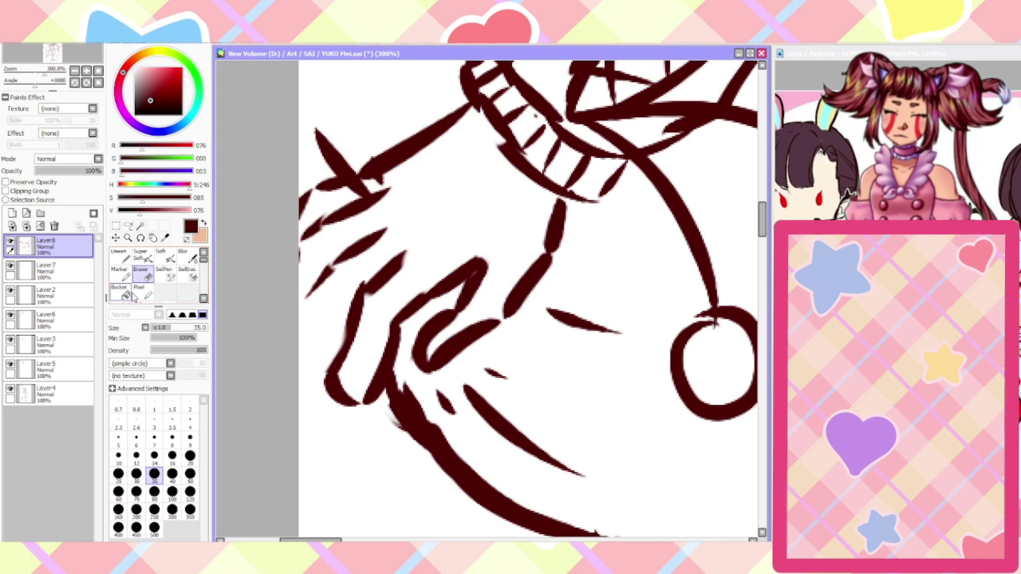
pyautogui.click(342, 391)
pyautogui.click(120, 255)
pyautogui.moveTo(385, 374)
pyautogui.mouseDown()
pyautogui.moveTo(365, 405)
pyautogui.moveTo(339, 385)
pyautogui.moveTo(328, 338)
pyautogui.moveTo(331, 381)
pyautogui.moveTo(329, 356)
pyautogui.moveTo(339, 358)
pyautogui.moveTo(301, 385)
pyautogui.mouseUp()
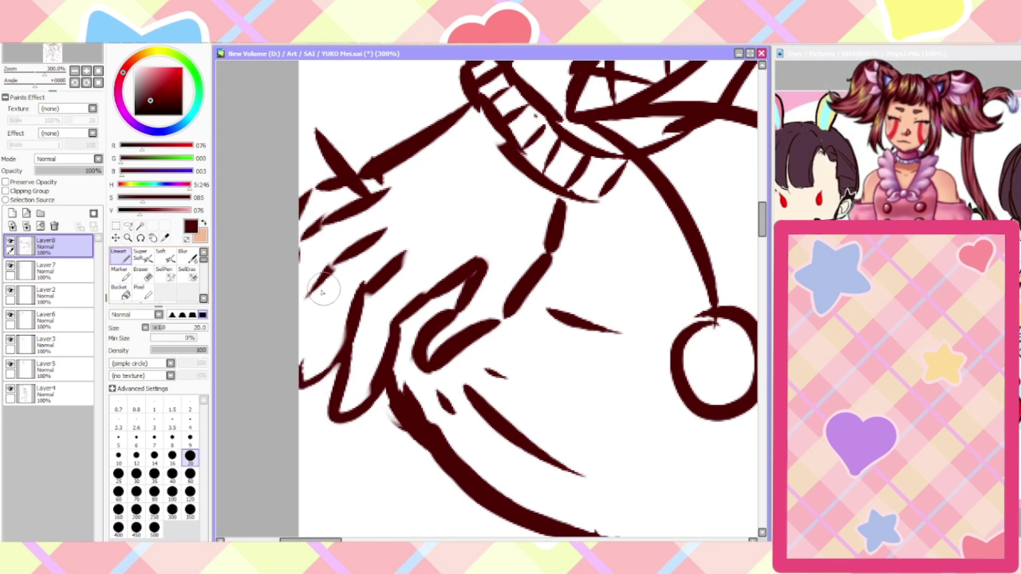
pyautogui.moveTo(320, 287); pyautogui.dragTo(290, 380)
pyautogui.scroll(-6, 270, 338)
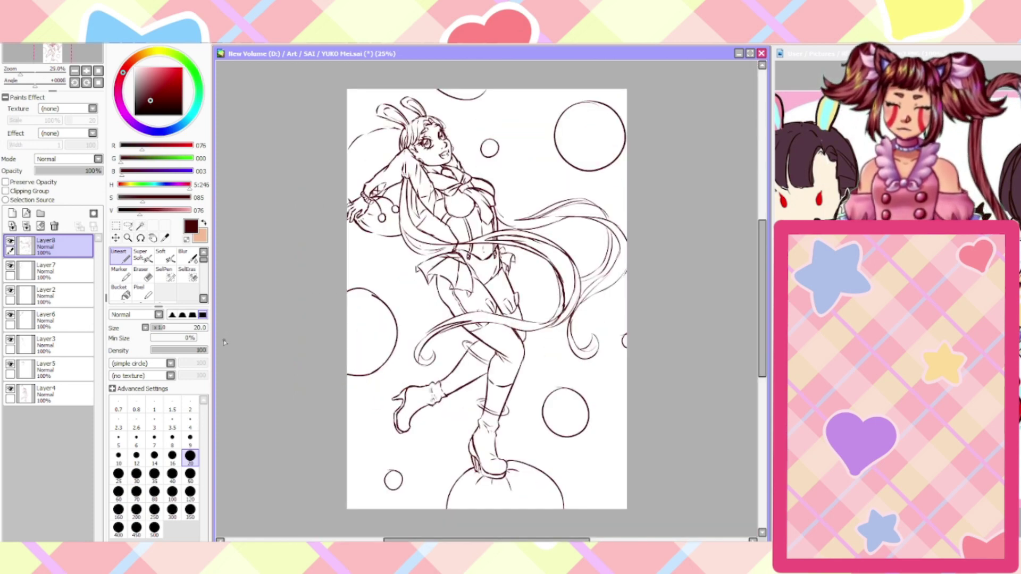
pyautogui.scroll(6, 360, 210)
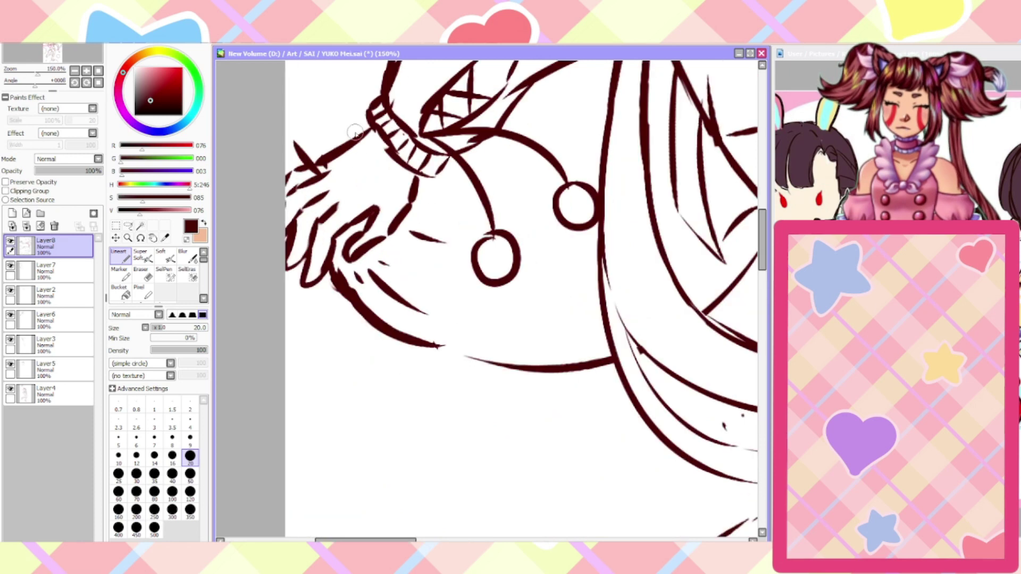
# Erase the round shape's outline and crease lines just below the hand with the Eraser, working through Layer7, Layer8 and Layer2
pyautogui.click(145, 273)
pyautogui.click(48, 271)
pyautogui.moveTo(351, 282)
pyautogui.mouseDown()
pyautogui.moveTo(339, 310)
pyautogui.moveTo(362, 327)
pyautogui.moveTo(408, 321)
pyautogui.moveTo(427, 351)
pyautogui.moveTo(425, 305)
pyautogui.moveTo(390, 290)
pyautogui.moveTo(362, 310)
pyautogui.mouseUp()
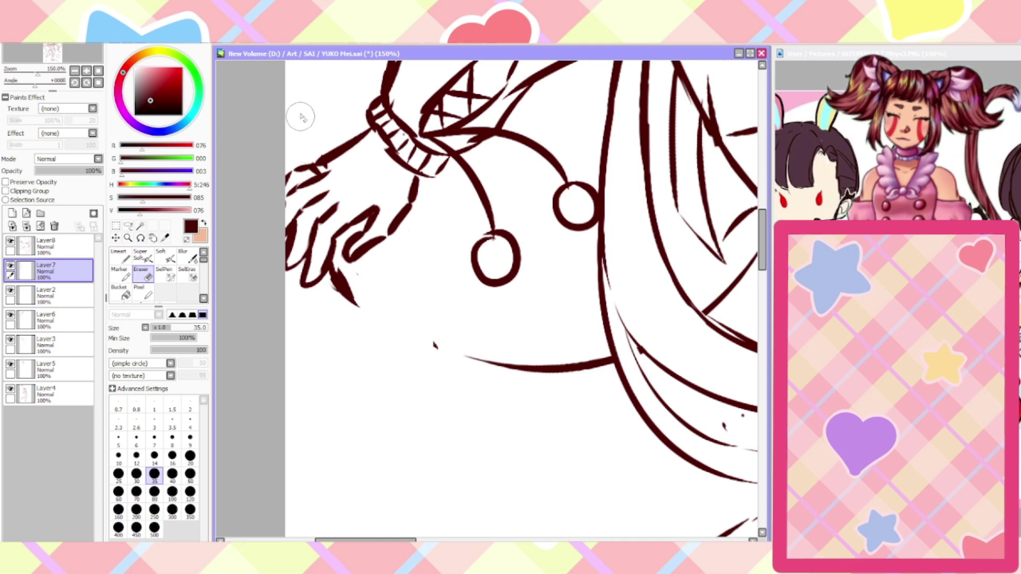
pyautogui.click(48, 246)
pyautogui.moveTo(335, 281)
pyautogui.mouseDown()
pyautogui.moveTo(346, 303)
pyautogui.moveTo(337, 296)
pyautogui.moveTo(392, 330)
pyautogui.mouseUp()
pyautogui.click(80, 281)
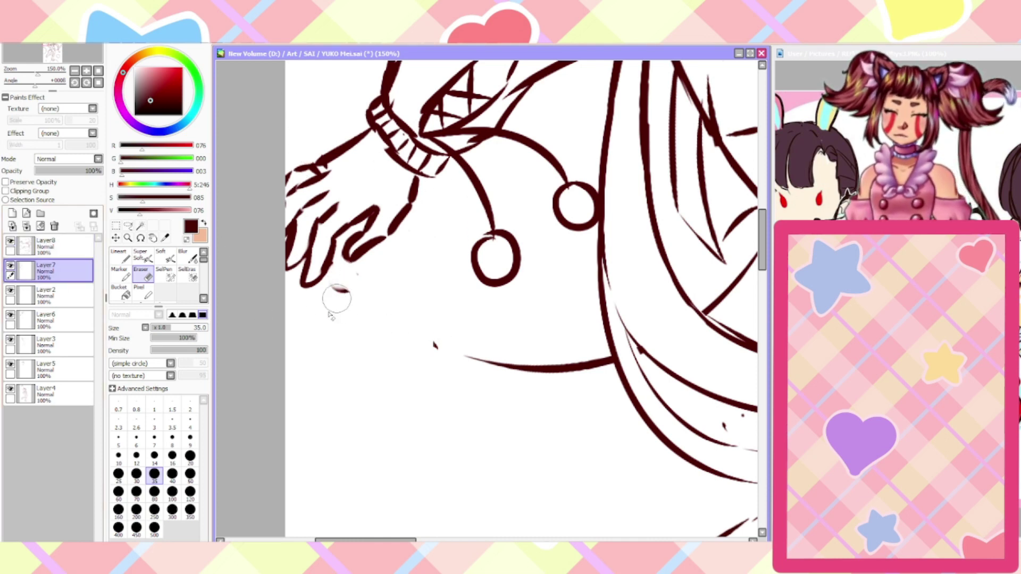
pyautogui.click(64, 298)
pyautogui.moveTo(345, 299); pyautogui.dragTo(334, 293)
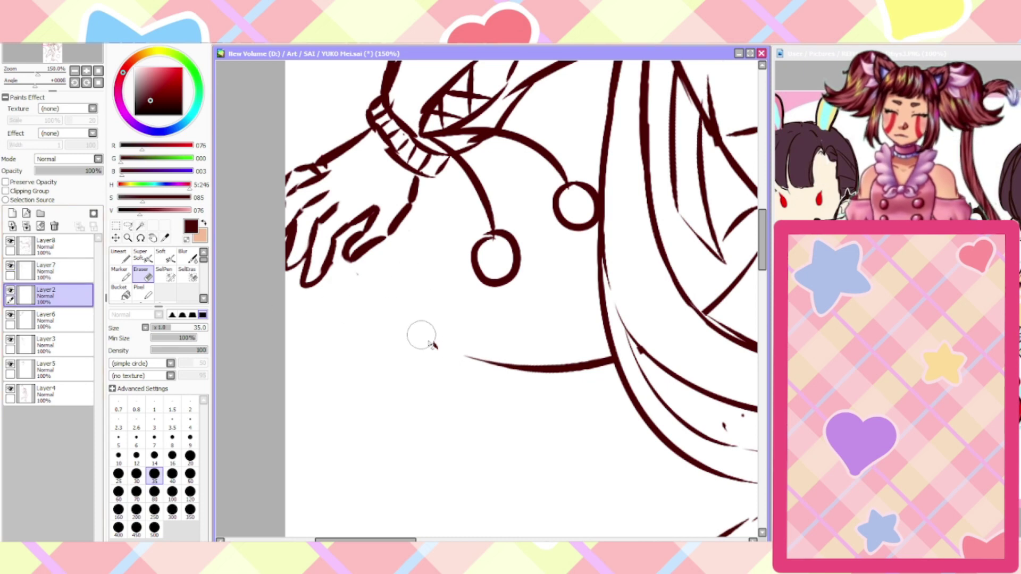
pyautogui.click(74, 319)
pyautogui.click(63, 343)
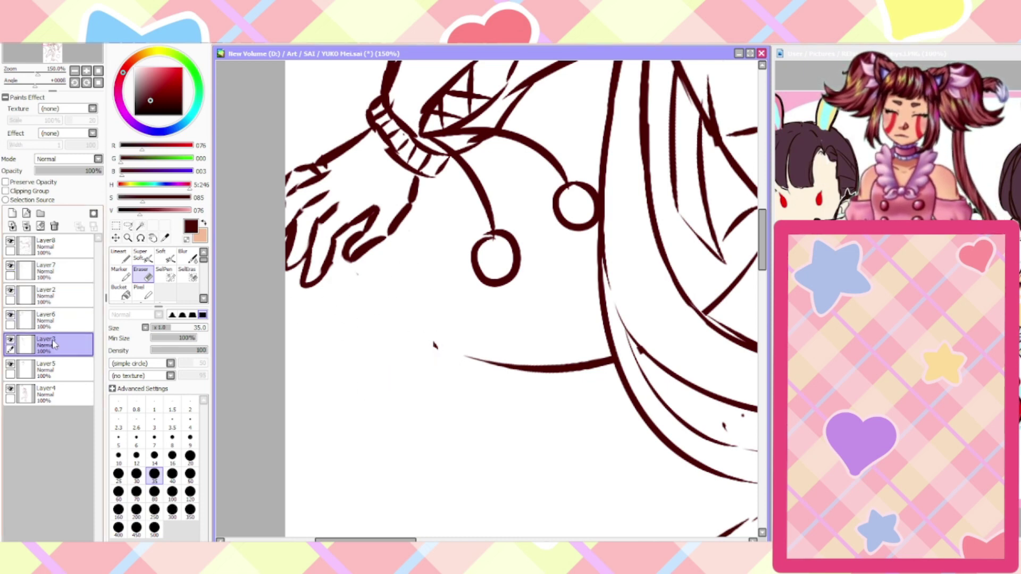
# Mask the whole raised hand up to the sleeve cuff on Layer8 with SelPen at size 50
pyautogui.press('Home')
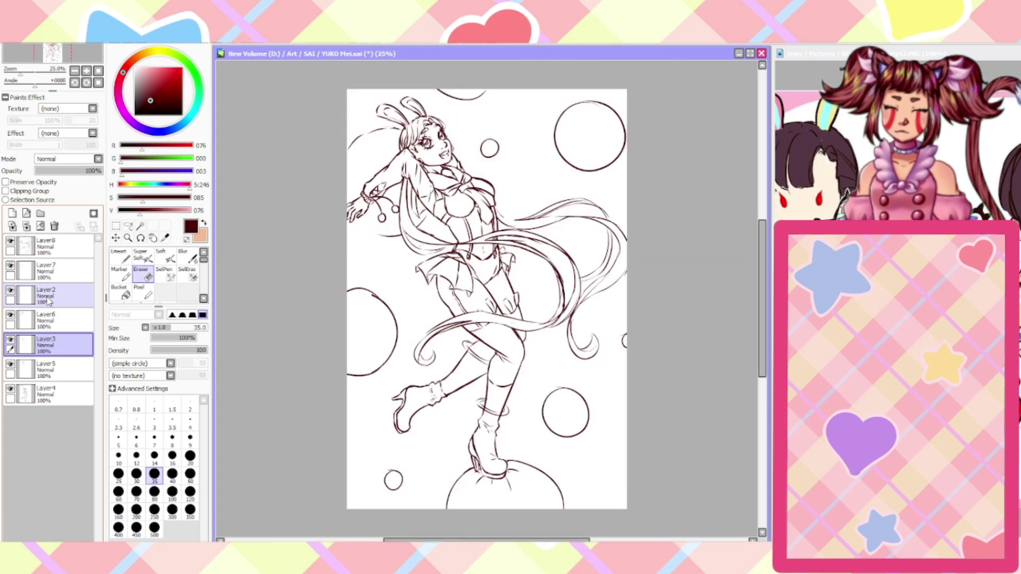
pyautogui.scroll(1, 341, 193)
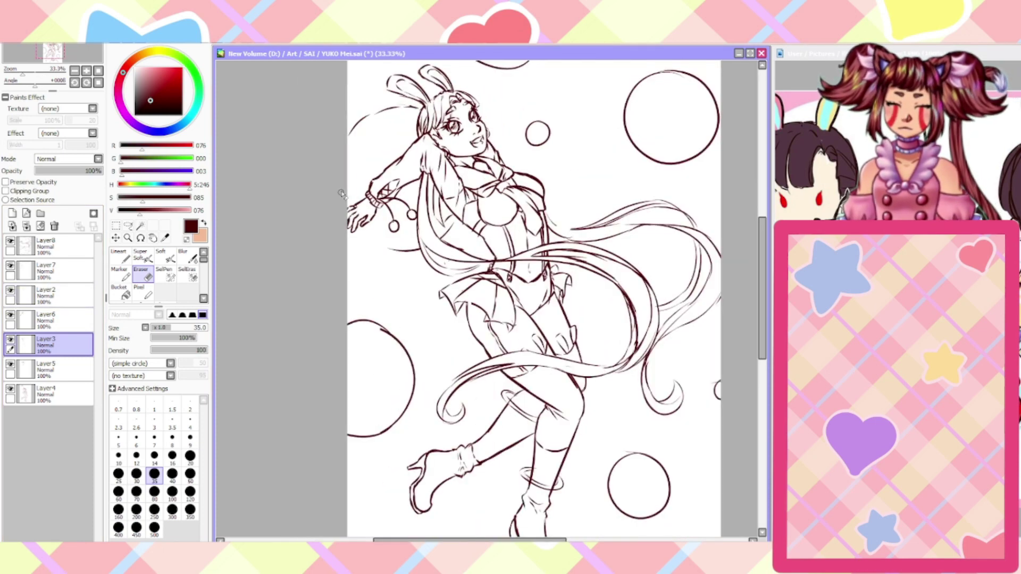
pyautogui.scroll(-3, 343, 189)
pyautogui.scroll(1, 341, 188)
pyautogui.scroll(2, 333, 199)
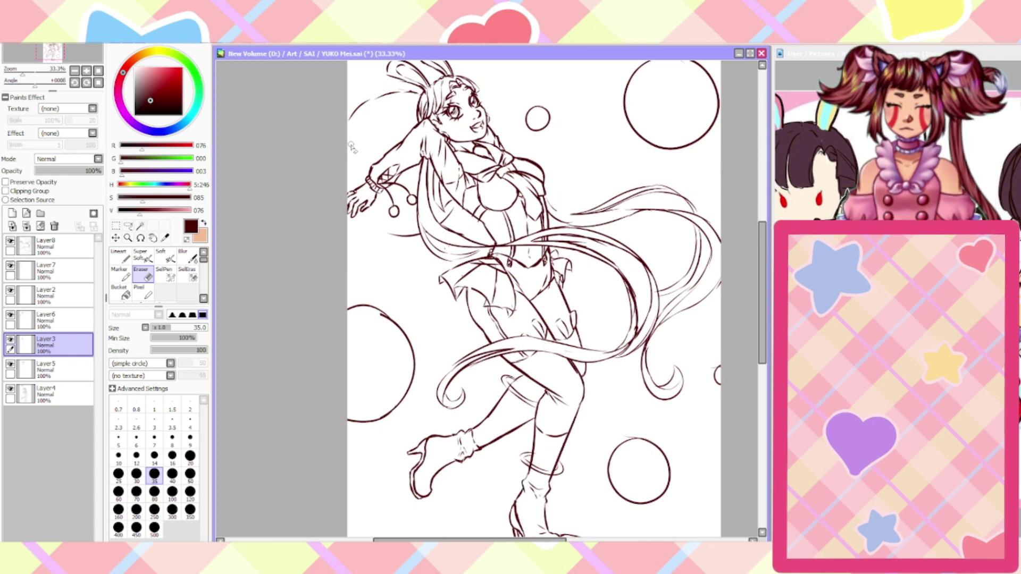
pyautogui.scroll(3, 352, 147)
pyautogui.click(50, 246)
pyautogui.click(163, 274)
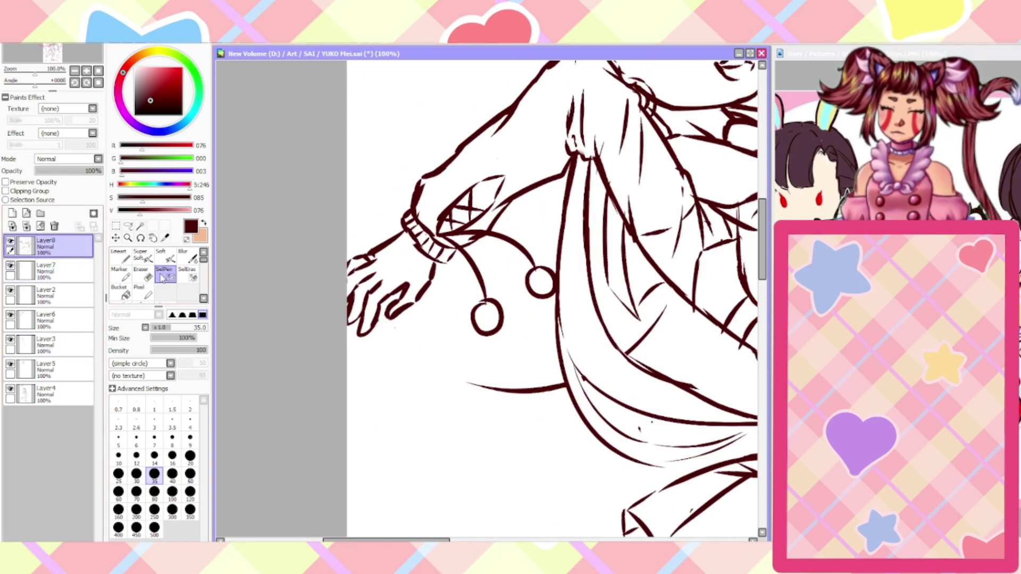
pyautogui.click(190, 474)
pyautogui.moveTo(433, 269)
pyautogui.mouseDown()
pyautogui.moveTo(392, 304)
pyautogui.moveTo(392, 235)
pyautogui.moveTo(374, 332)
pyautogui.moveTo(353, 335)
pyautogui.mouseUp()
pyautogui.hotkey('ctrl', 'x')
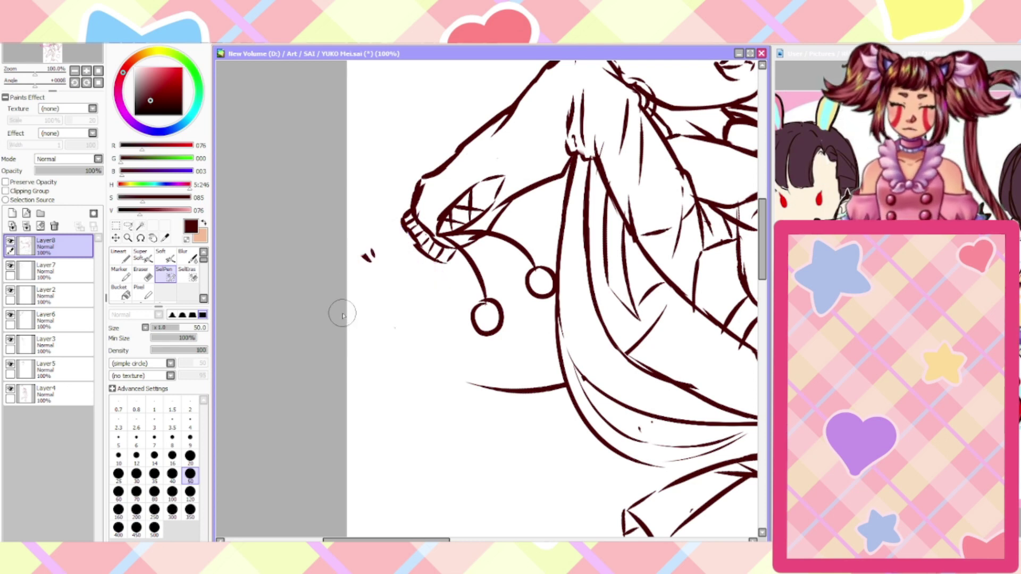
pyautogui.hotkey('ctrl', 'z')
pyautogui.hotkey('ctrl', 'd')
pyautogui.hotkey('ctrl', 't')
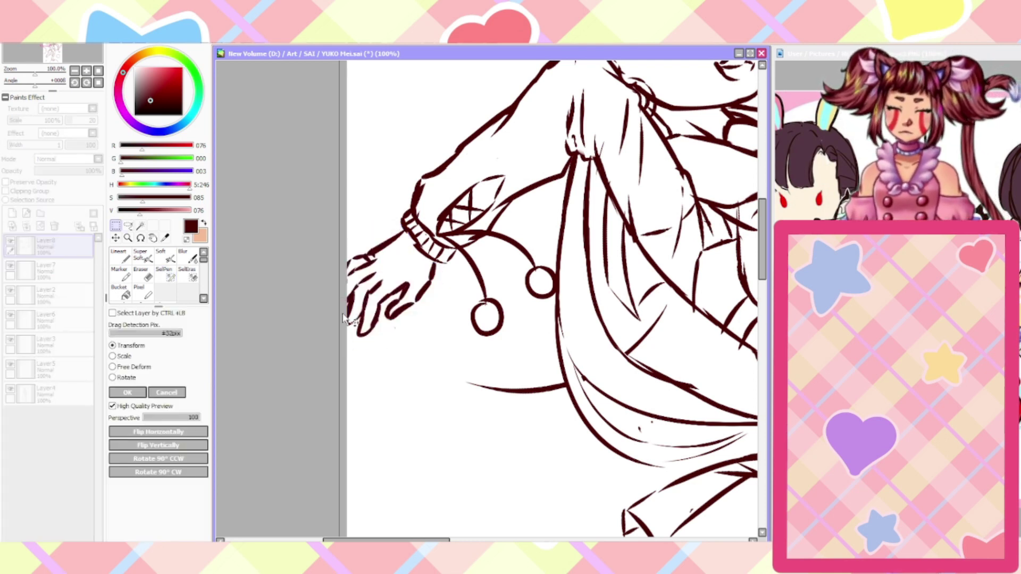
pyautogui.click(166, 392)
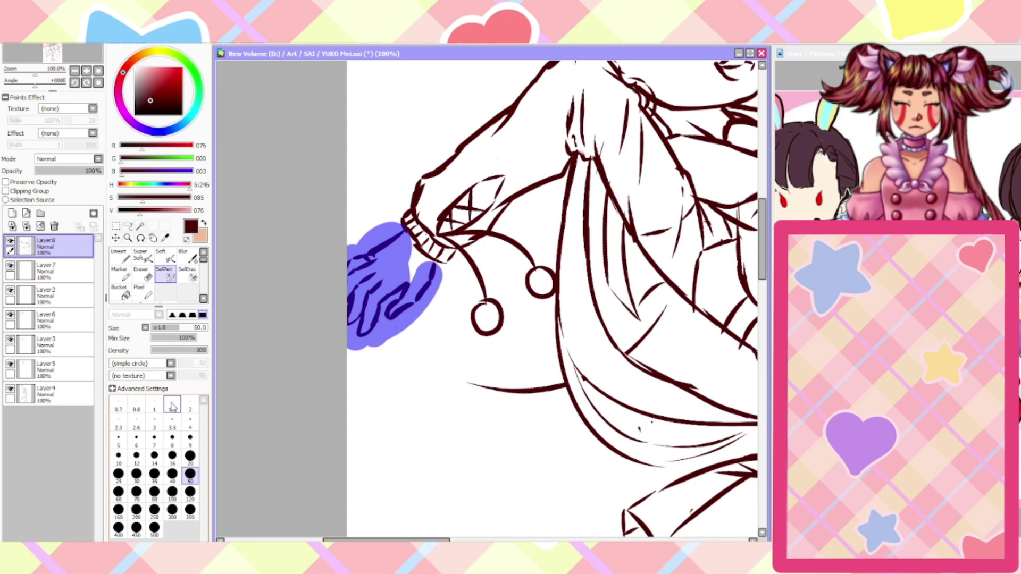
# Start transforming the selected raised hand on Layer8 with Free Deform
pyautogui.hotkey('ctrl', 't')
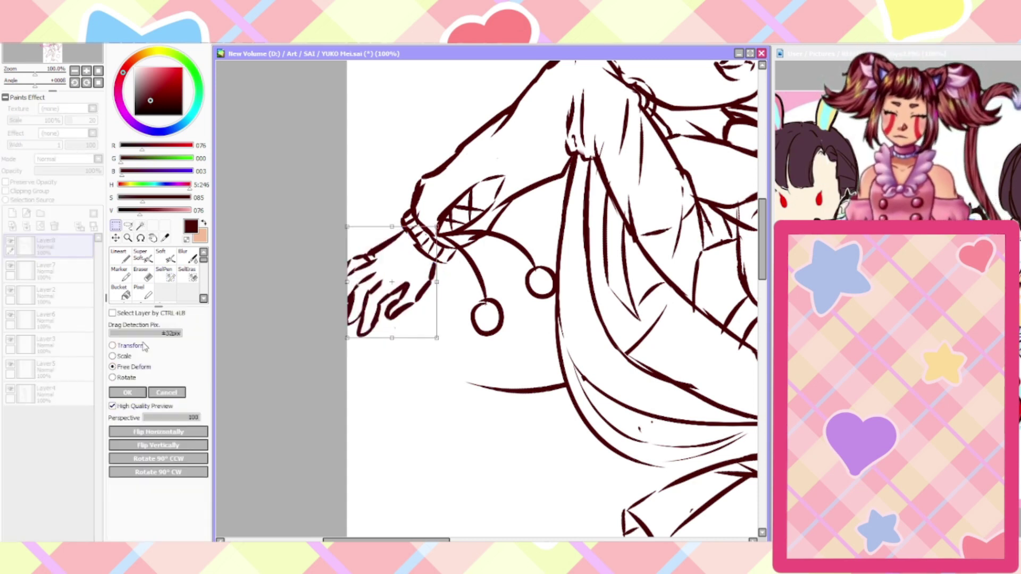
# Reshape the selected hand with Free Deform and Scale so the fingers stretch outward, then apply the transformation and deselect
pyautogui.moveTo(344, 227); pyautogui.dragTo(341, 226)
pyautogui.moveTo(436, 337); pyautogui.dragTo(434, 326)
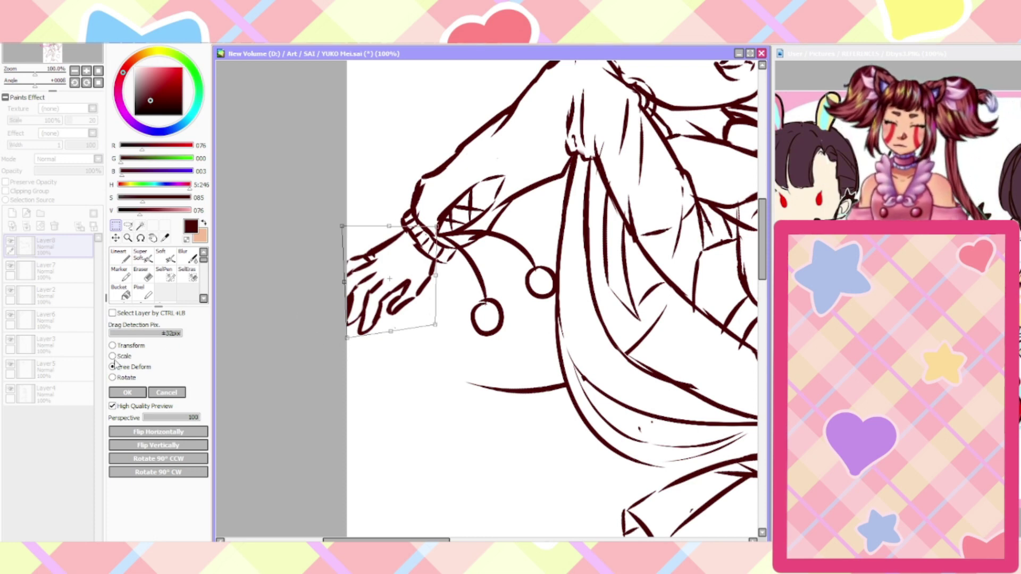
pyautogui.moveTo(344, 337); pyautogui.dragTo(340, 346)
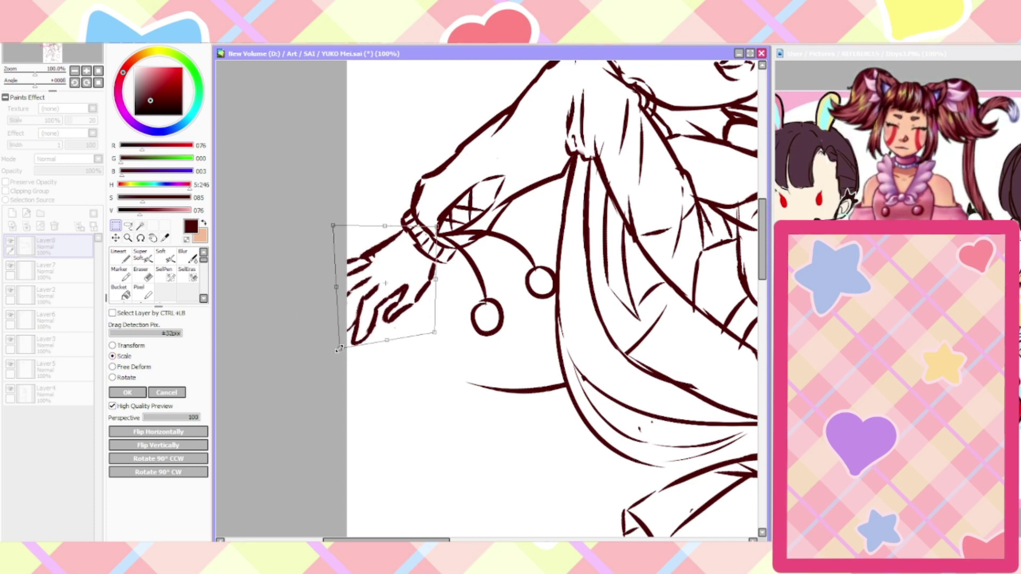
pyautogui.click(123, 394)
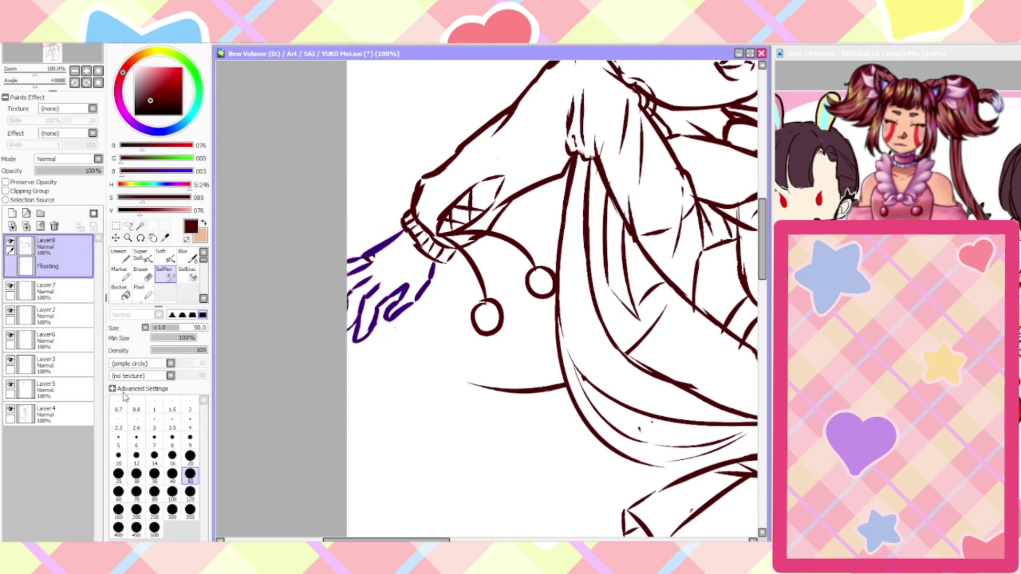
pyautogui.press('Home')
pyautogui.hotkey('ctrl', 'd')
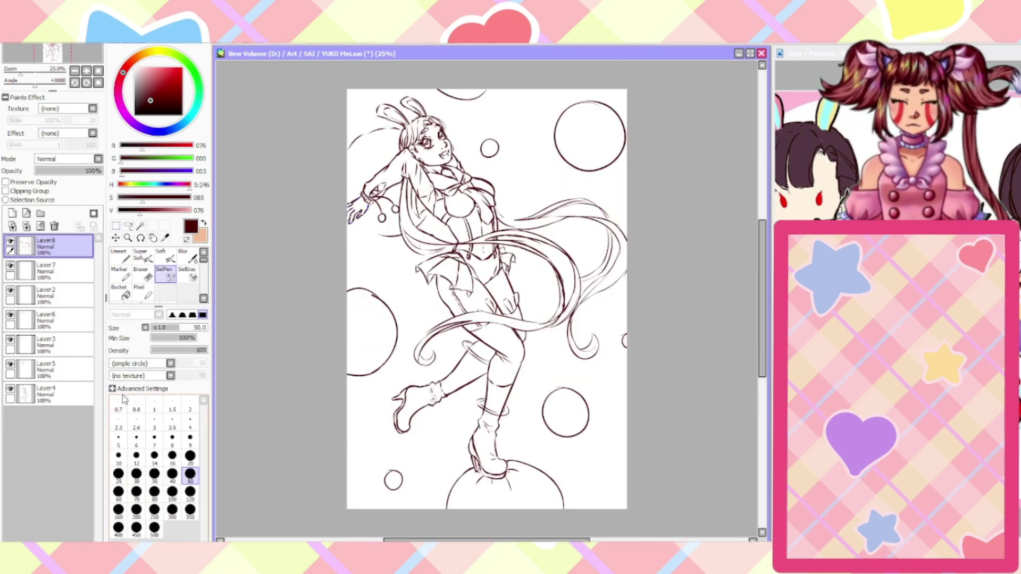
# Draw the large bubble's lower arc from the fingertips to the hair with the Lineart brush at size 20 on Layer8
pyautogui.click(120, 257)
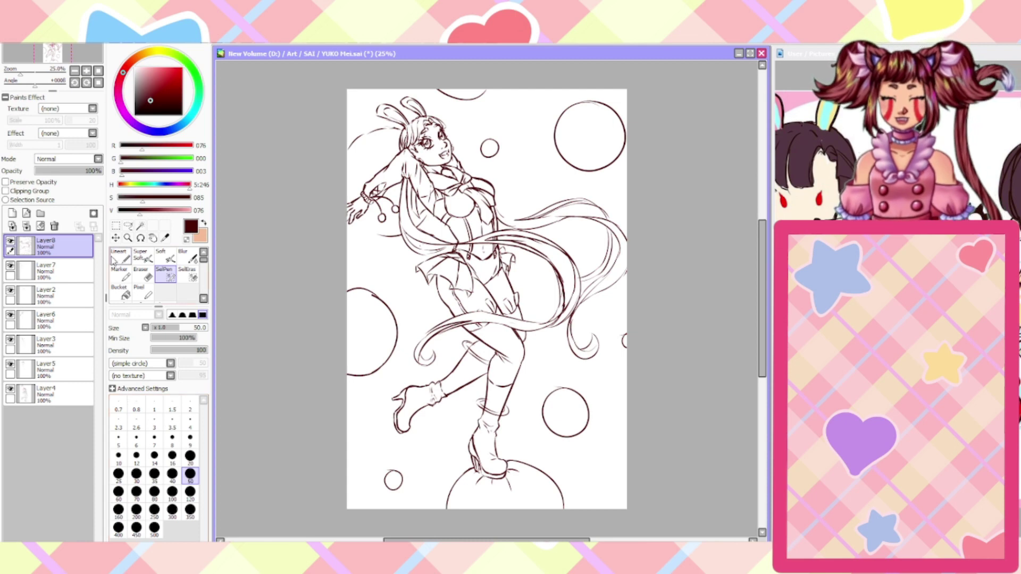
pyautogui.scroll(1, 336, 146)
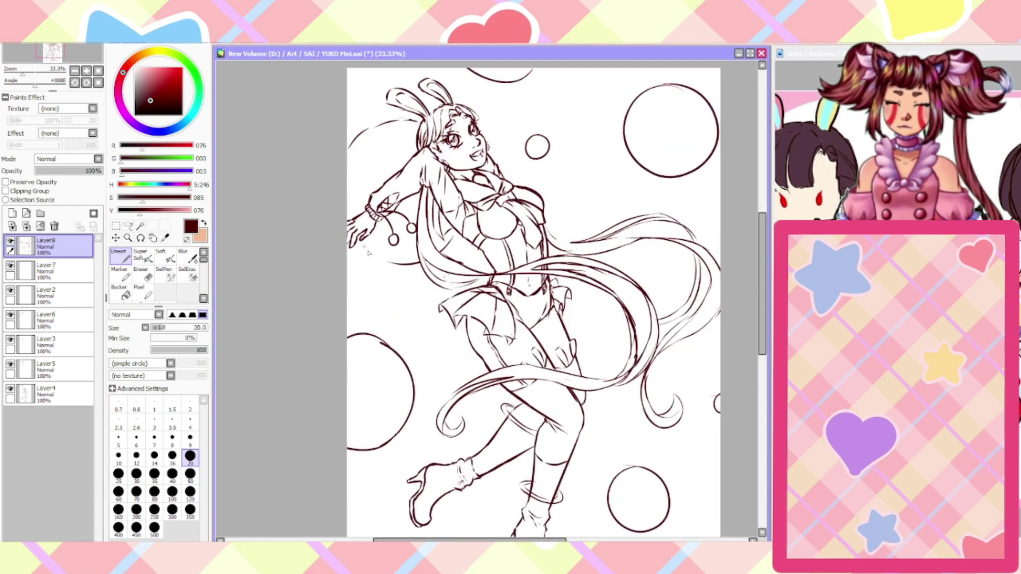
pyautogui.scroll(1, 364, 234)
pyautogui.scroll(1, 365, 281)
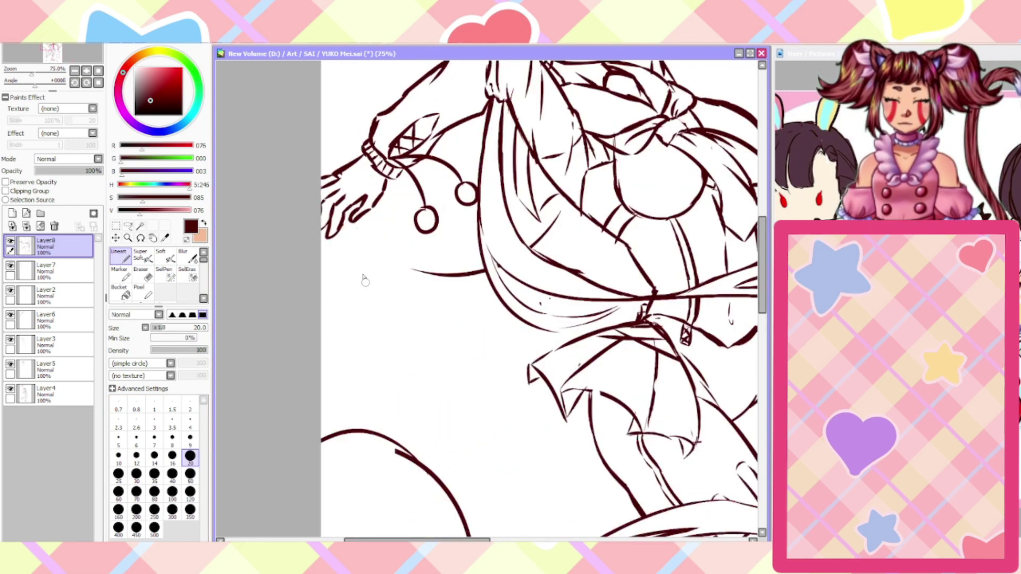
pyautogui.scroll(-3, 348, 126)
pyautogui.scroll(4, 351, 74)
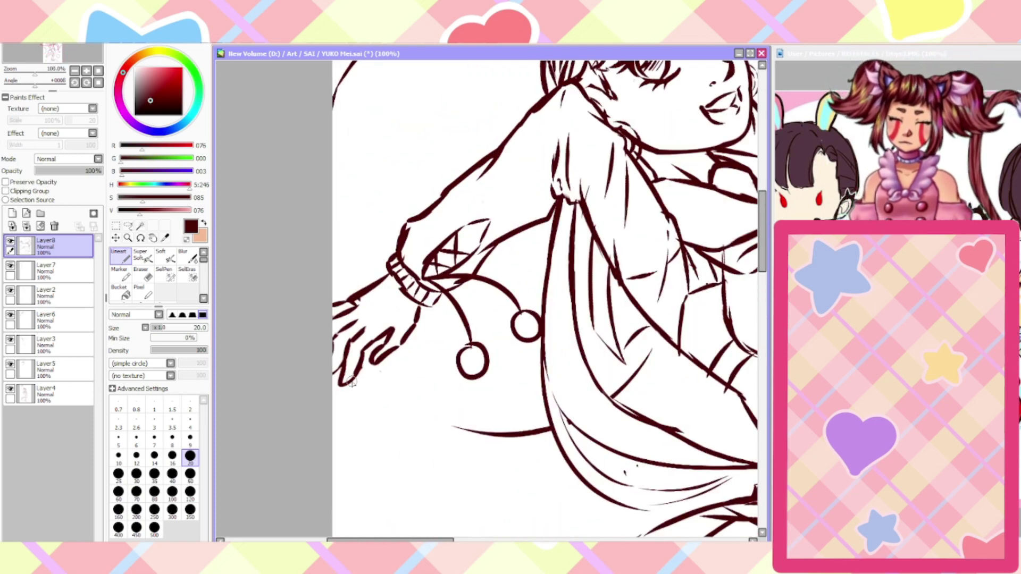
pyautogui.moveTo(352, 379)
pyautogui.mouseDown()
pyautogui.moveTo(404, 423)
pyautogui.moveTo(502, 436)
pyautogui.moveTo(454, 436)
pyautogui.moveTo(466, 442)
pyautogui.moveTo(559, 424)
pyautogui.mouseUp()
pyautogui.scroll(-3, 556, 412)
pyautogui.scroll(3, 498, 407)
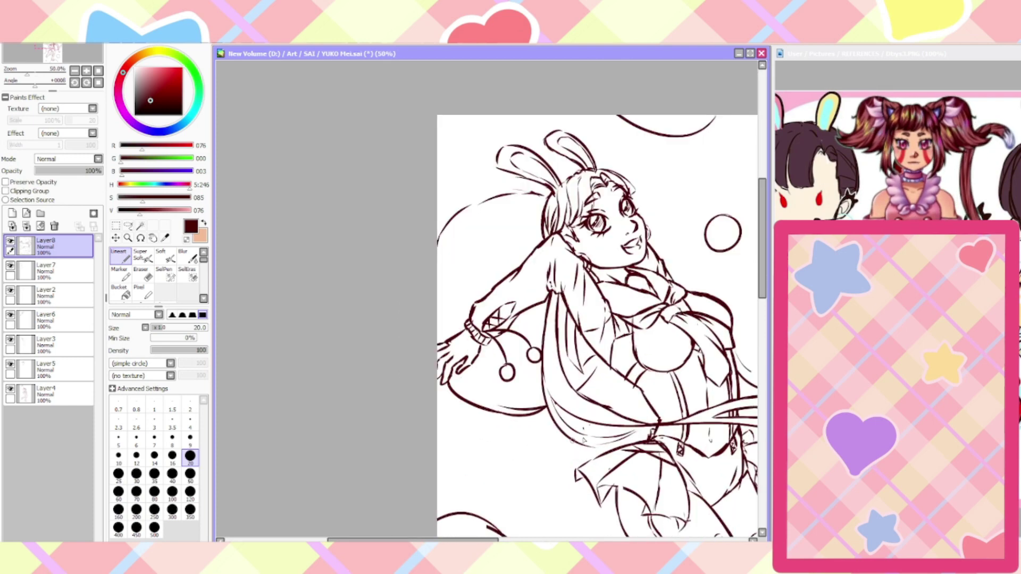
pyautogui.moveTo(452, 405)
pyautogui.mouseDown()
pyautogui.moveTo(536, 377)
pyautogui.moveTo(500, 380)
pyautogui.moveTo(512, 375)
pyautogui.mouseUp()
# Erase the older arc stroke lying just above the bubble's new lower curve on Layer7
pyautogui.click(144, 276)
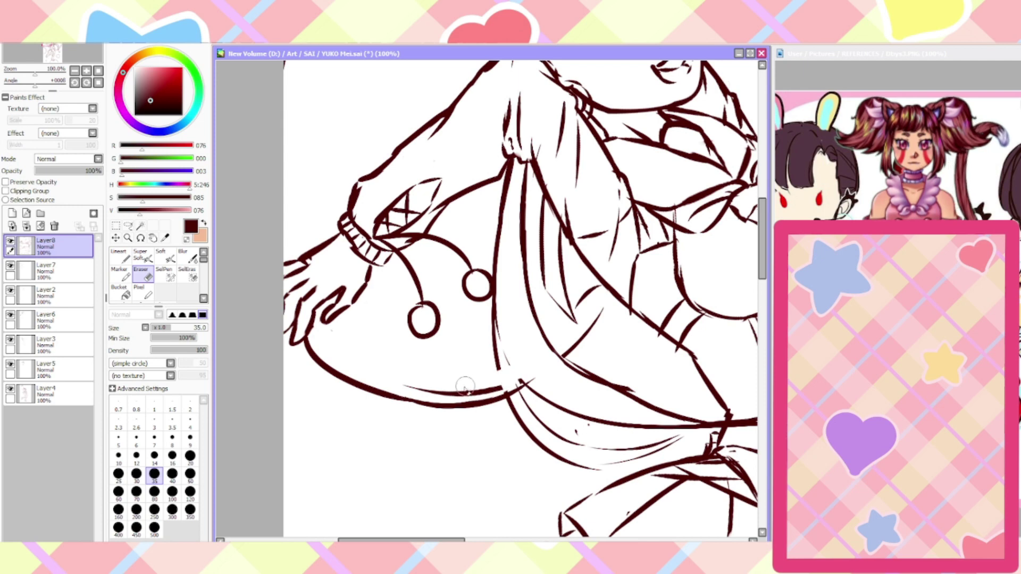
pyautogui.hotkey('ctrl', 'z')
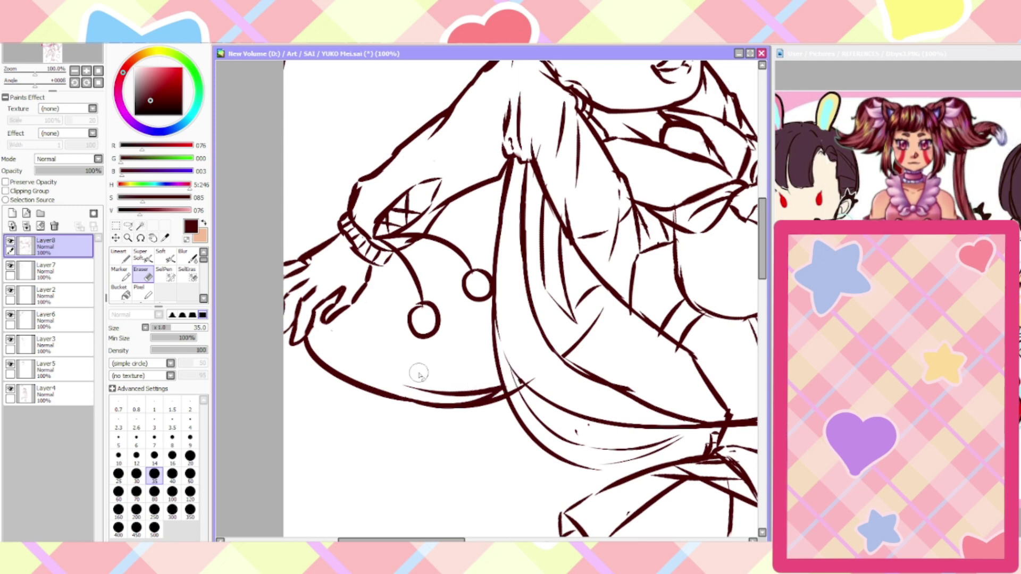
pyautogui.click(53, 270)
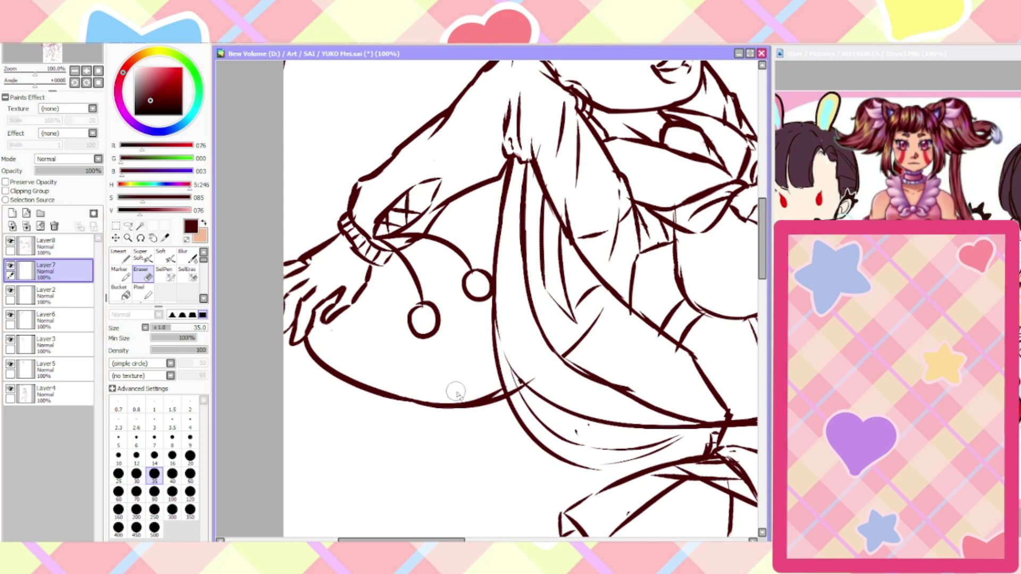
pyautogui.scroll(4, 489, 422)
pyautogui.click(53, 296)
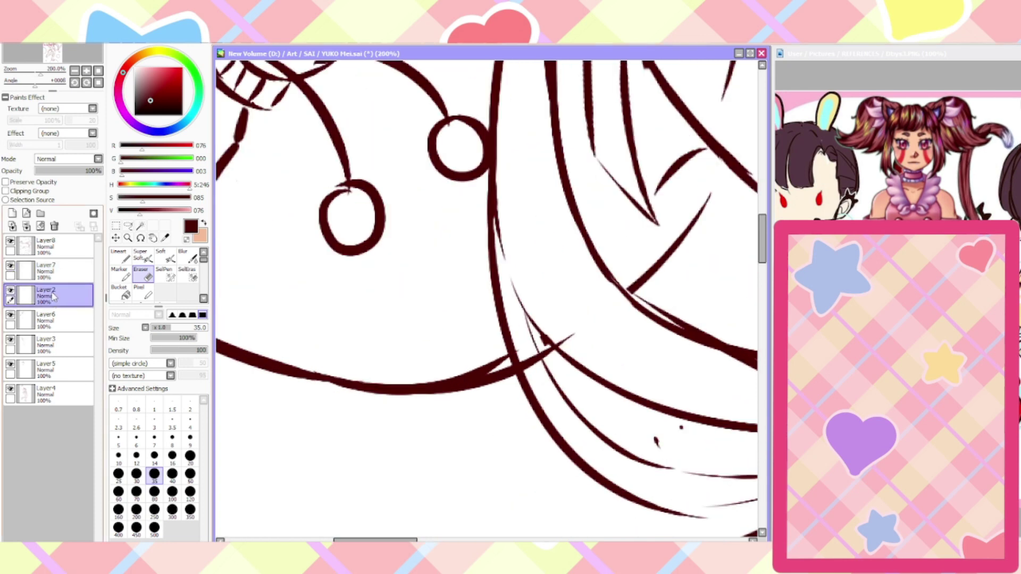
# Trim the bubble arc's overshoot inside the hair on Layer8 with the Eraser at size 20
pyautogui.click(53, 245)
pyautogui.click(190, 455)
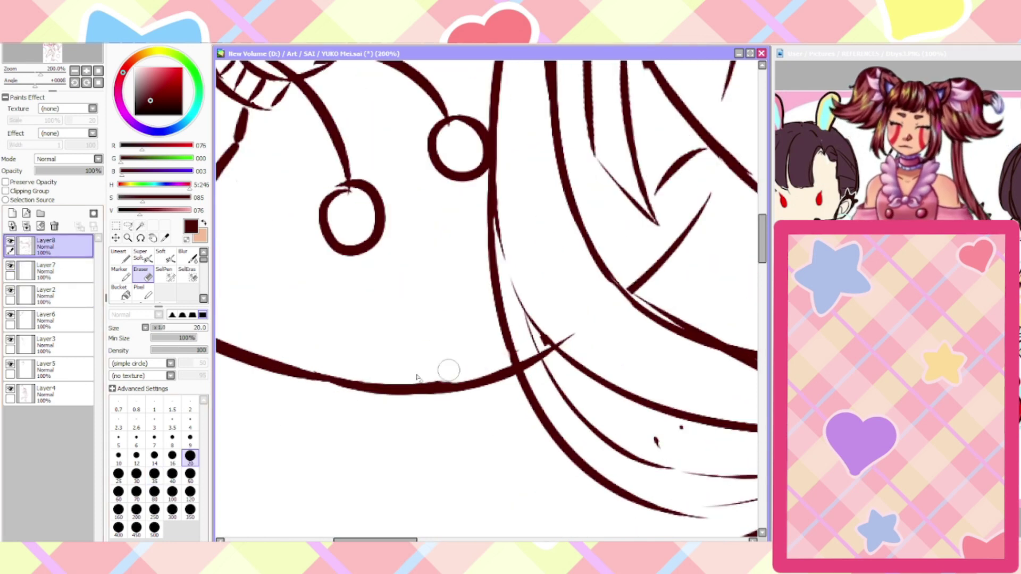
pyautogui.moveTo(560, 336); pyautogui.dragTo(566, 329)
pyautogui.moveTo(530, 365); pyautogui.dragTo(528, 357)
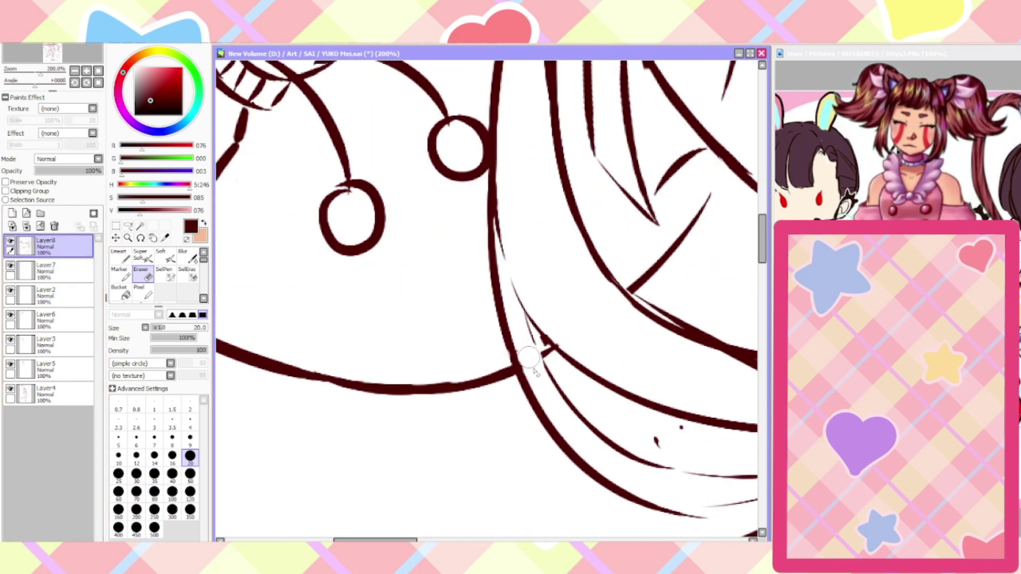
# Draw short tick strokes around the hand and wrist outline with the Lineart brush on Layer8
pyautogui.scroll(-4, 535, 371)
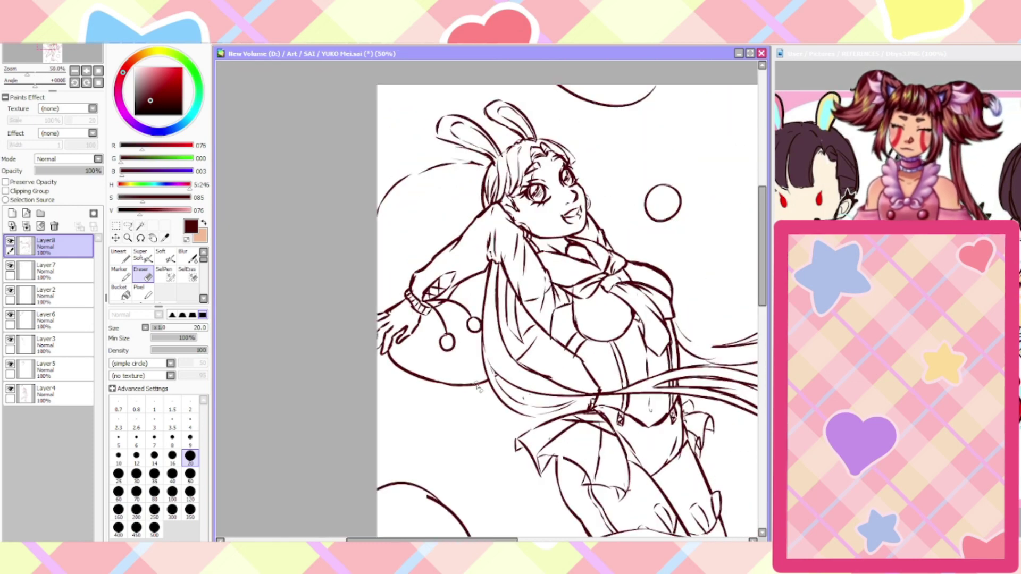
pyautogui.click(120, 256)
pyautogui.scroll(3, 500, 373)
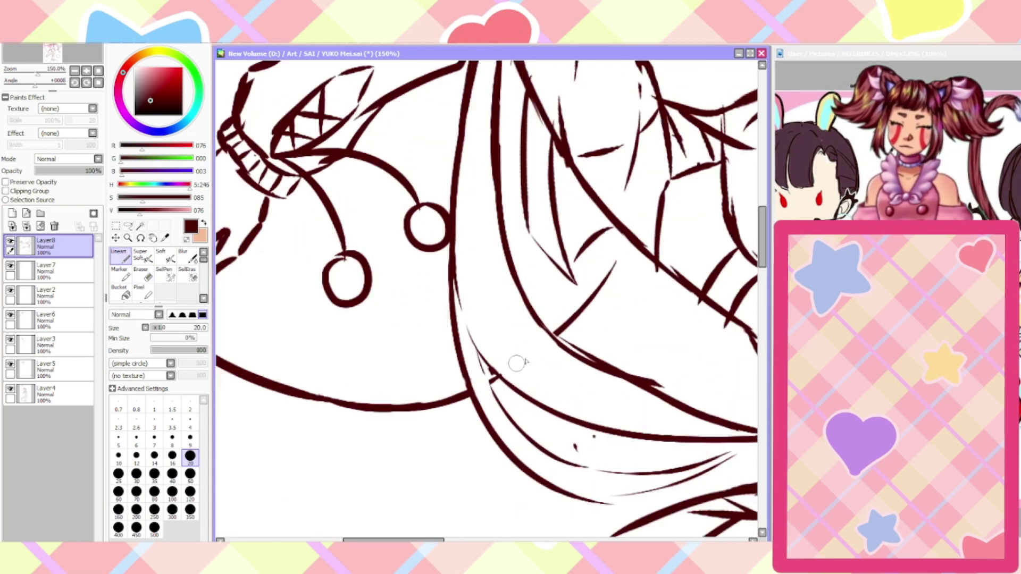
pyautogui.scroll(-5, 628, 250)
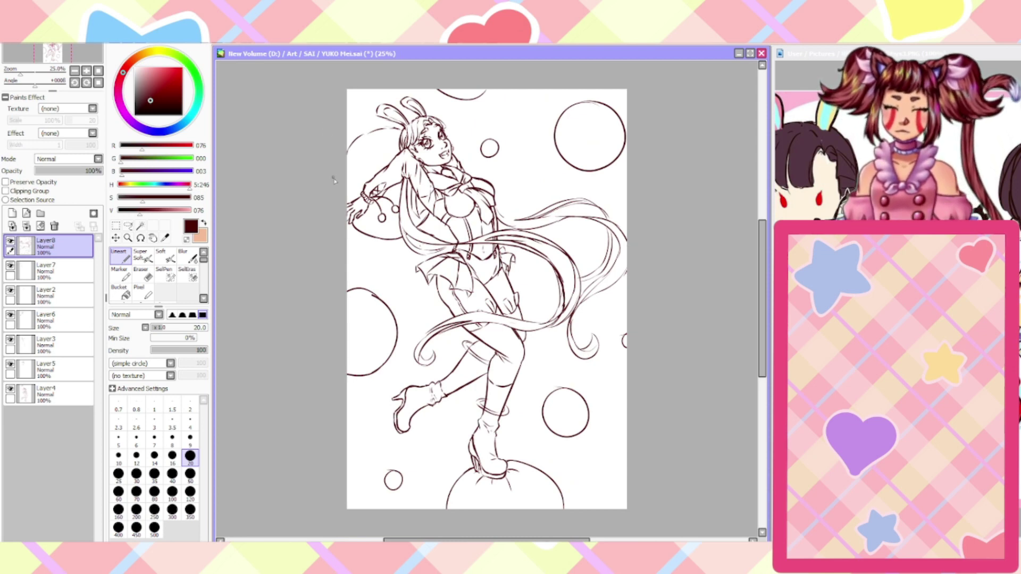
pyautogui.scroll(2, 334, 179)
pyautogui.scroll(3, 371, 226)
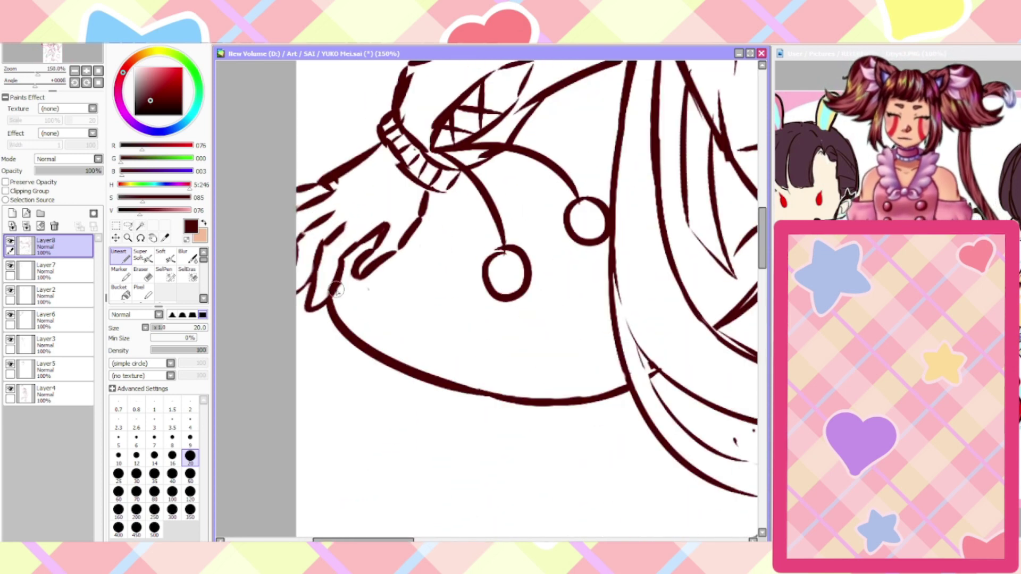
pyautogui.moveTo(341, 288); pyautogui.dragTo(387, 313)
pyautogui.moveTo(395, 261); pyautogui.dragTo(431, 271)
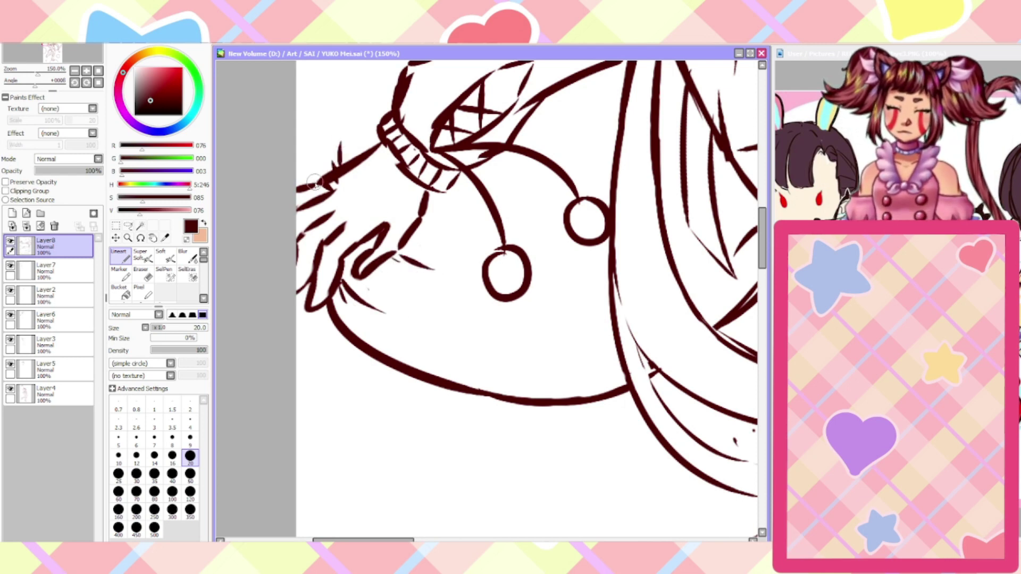
pyautogui.moveTo(314, 182); pyautogui.dragTo(312, 156)
pyautogui.moveTo(428, 209); pyautogui.dragTo(468, 199)
# Check the whole drawing in a mirrored view and restore the normal orientation
pyautogui.press('Home')
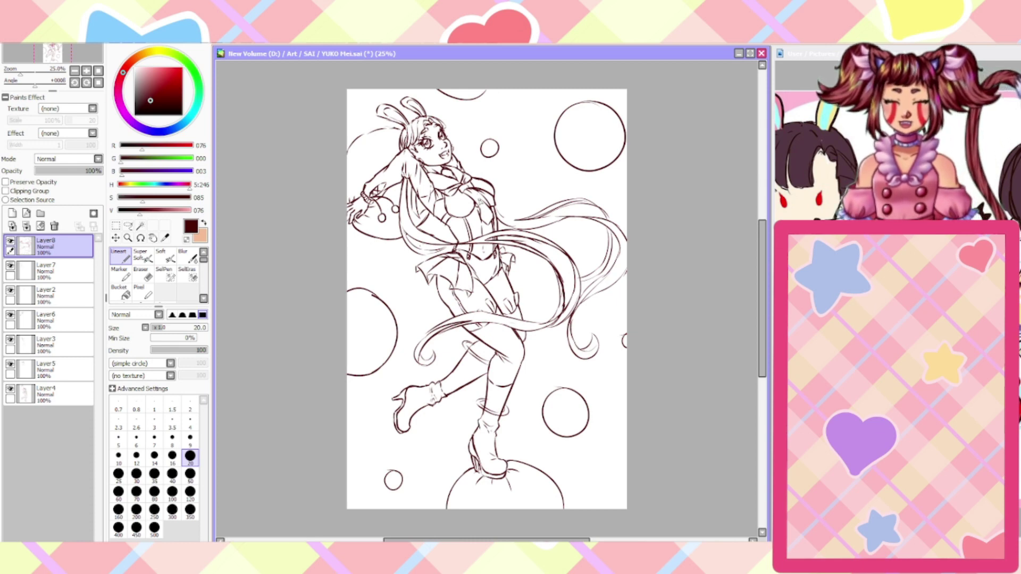
pyautogui.press('h')
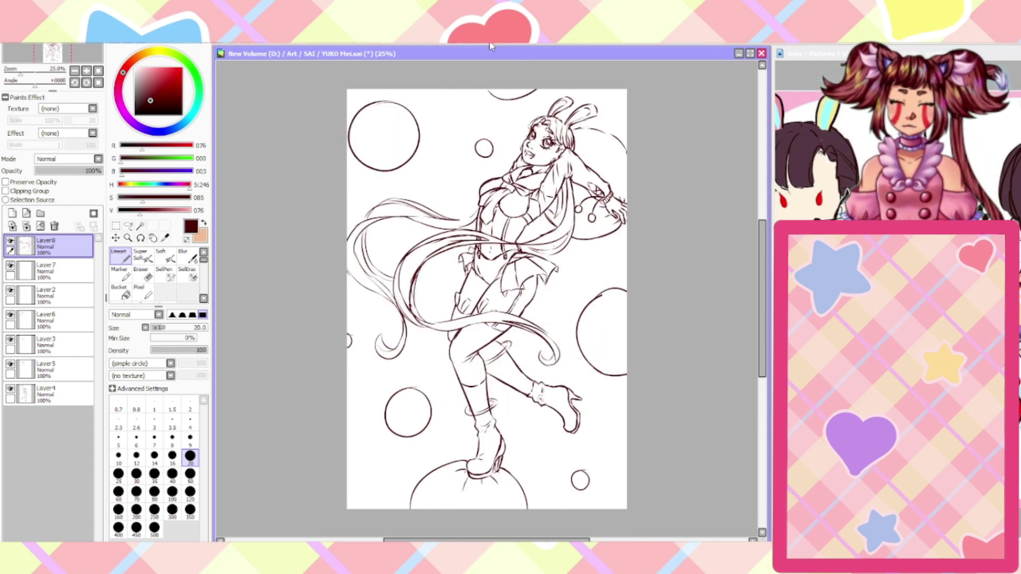
pyautogui.press('h')
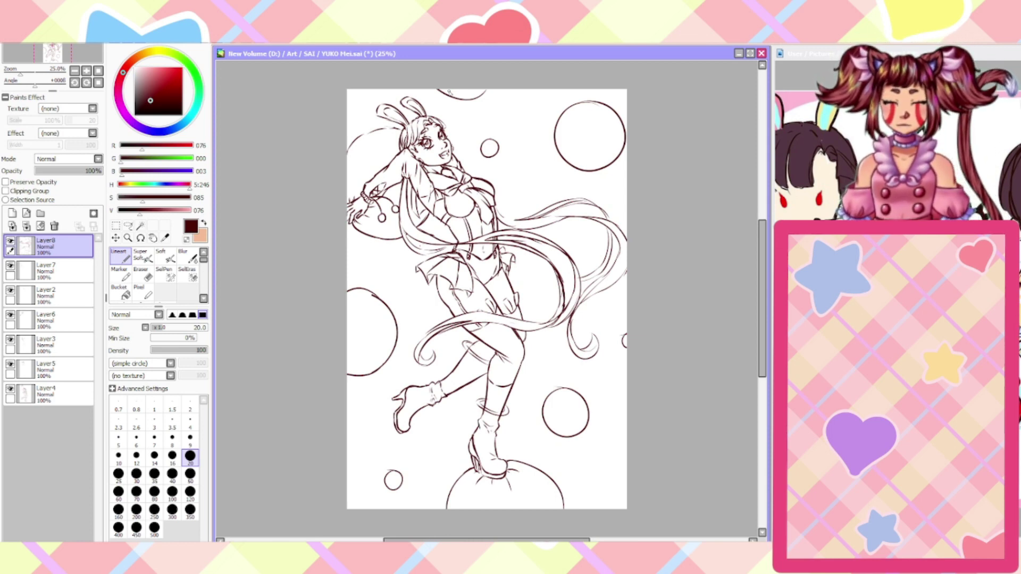
# Rotate the canvas until the forearm points up and erase the hand's fingers, outer edge and surrounding ticks, keeping the thumb and its side
pyautogui.press('End')
pyautogui.press('End')
pyautogui.press('End')
pyautogui.press('End')
pyautogui.press('End')
pyautogui.press('End')
pyautogui.press('End')
pyautogui.press('End')
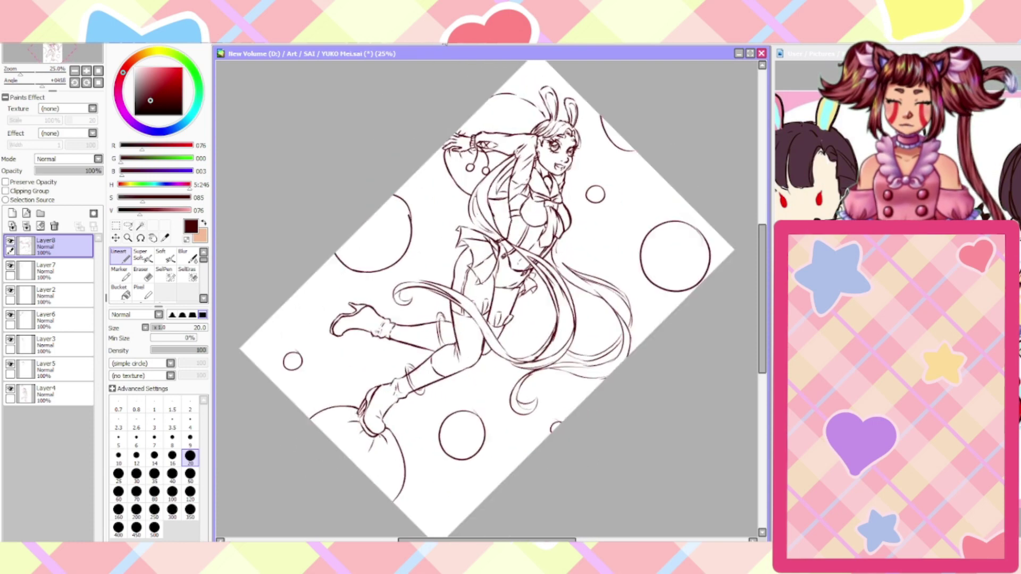
pyautogui.press('End')
pyautogui.press('End')
pyautogui.press('End')
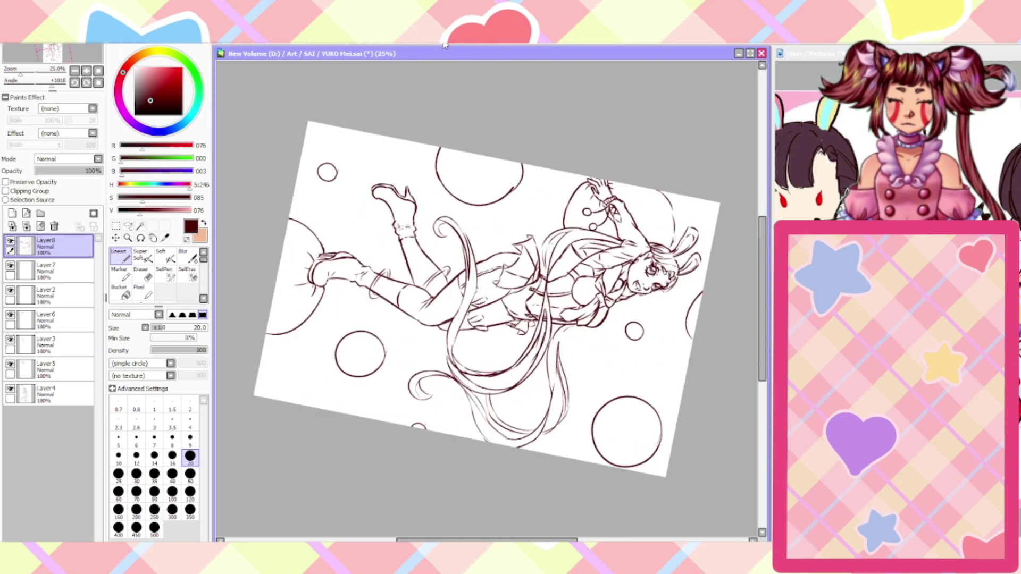
pyautogui.moveTo(640, 272); pyautogui.dragTo(476, 270)
pyautogui.scroll(4, 476, 269)
pyautogui.scroll(1, 481, 244)
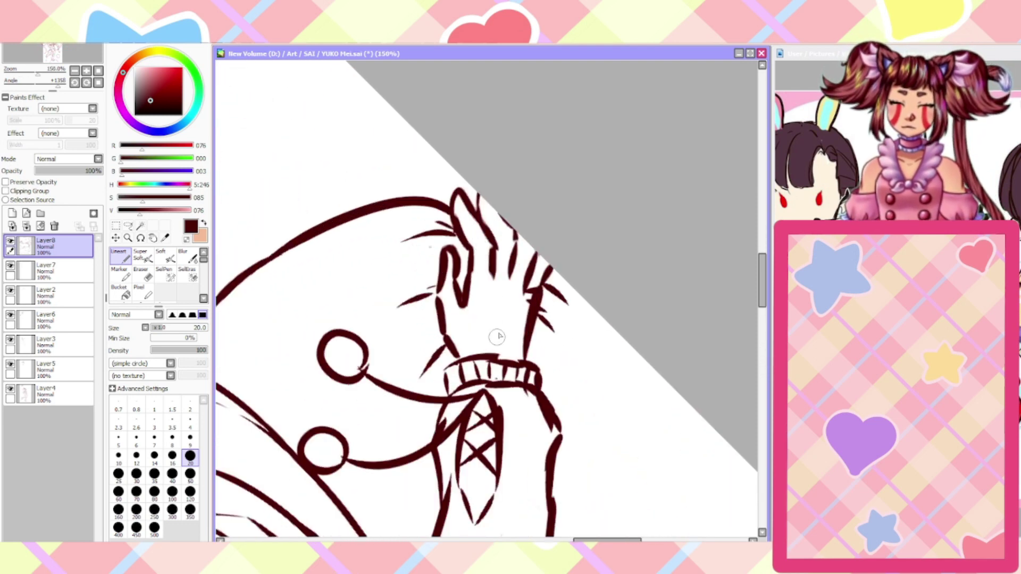
pyautogui.click(149, 272)
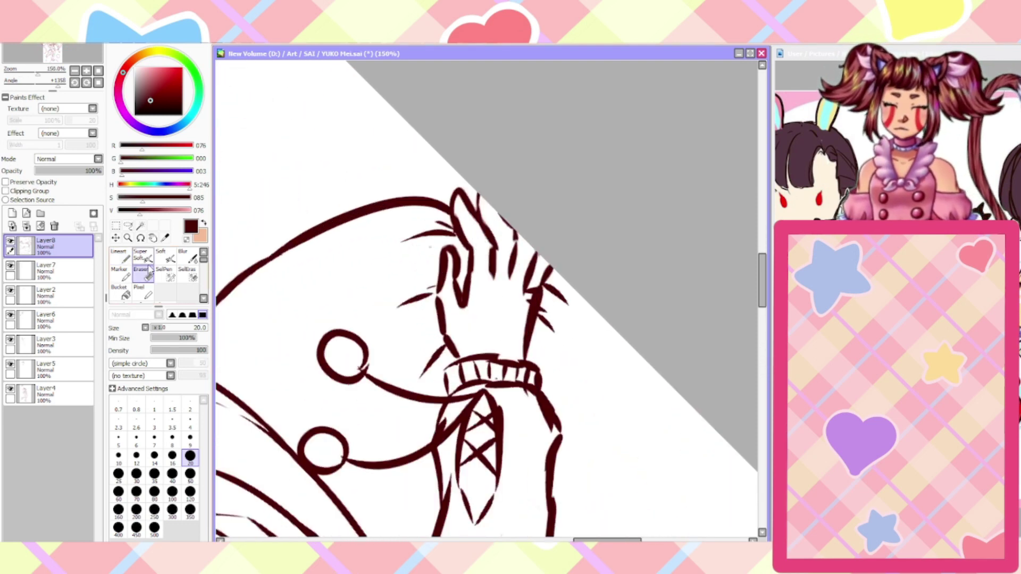
pyautogui.moveTo(527, 335)
pyautogui.mouseDown()
pyautogui.moveTo(544, 259)
pyautogui.moveTo(538, 278)
pyautogui.moveTo(555, 261)
pyautogui.moveTo(551, 251)
pyautogui.moveTo(528, 296)
pyautogui.moveTo(543, 322)
pyautogui.moveTo(562, 321)
pyautogui.moveTo(544, 272)
pyautogui.moveTo(515, 273)
pyautogui.moveTo(503, 286)
pyautogui.moveTo(463, 185)
pyautogui.moveTo(473, 265)
pyautogui.moveTo(456, 169)
pyautogui.moveTo(445, 232)
pyautogui.moveTo(387, 260)
pyautogui.moveTo(419, 304)
pyautogui.moveTo(427, 295)
pyautogui.moveTo(405, 303)
pyautogui.moveTo(435, 352)
pyautogui.mouseUp()
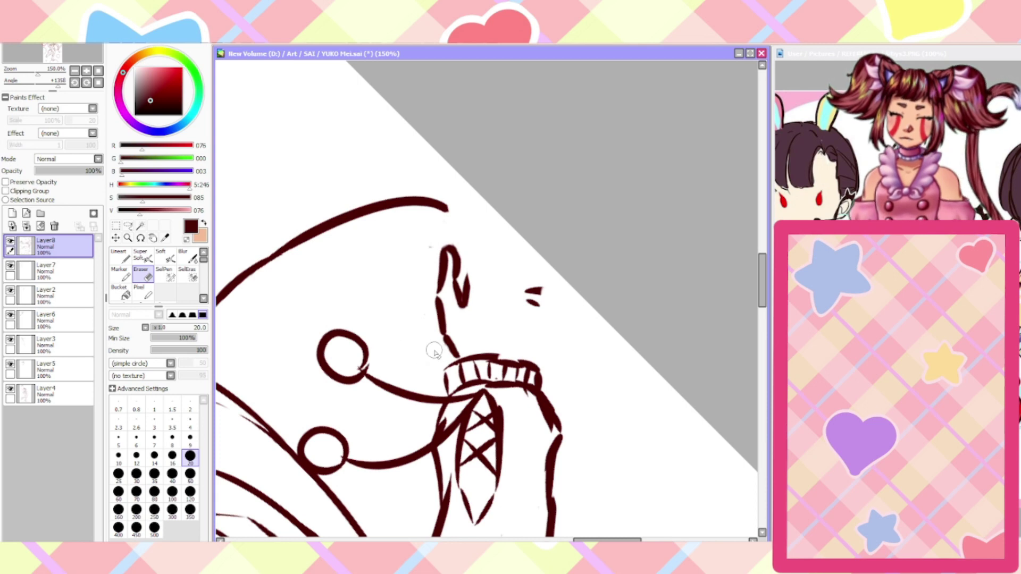
# Erase the leftover marks where the hand's outer edge was
pyautogui.click(125, 255)
pyautogui.click(53, 268)
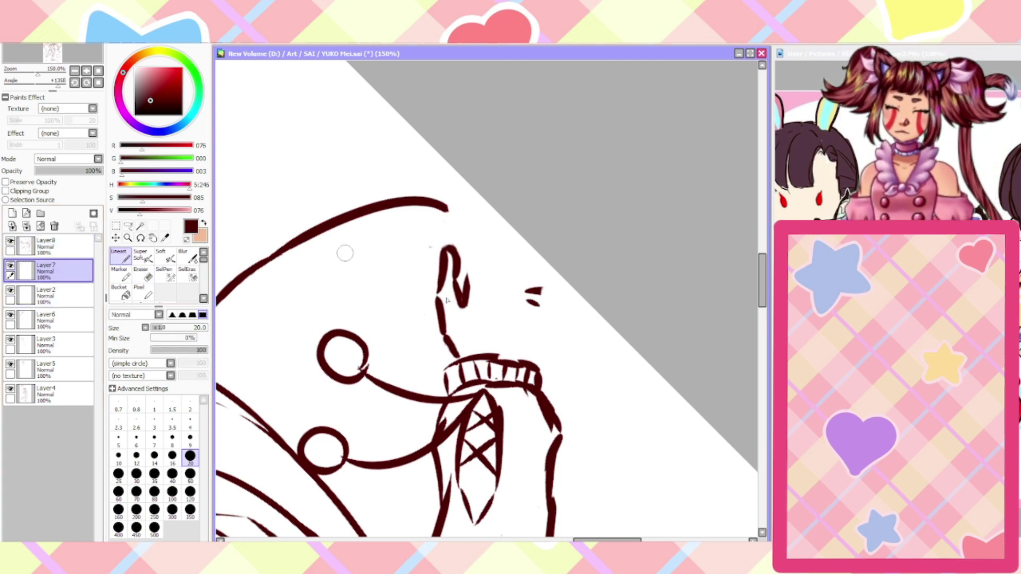
pyautogui.moveTo(526, 281)
pyautogui.mouseDown()
pyautogui.moveTo(536, 289)
pyautogui.moveTo(542, 276)
pyautogui.moveTo(540, 319)
pyautogui.mouseUp()
pyautogui.press('e')
# Redraw the hand's outer edge and the fingers above the cuff on Layer8 with the Lineart brush
pyautogui.click(53, 246)
pyautogui.click(120, 255)
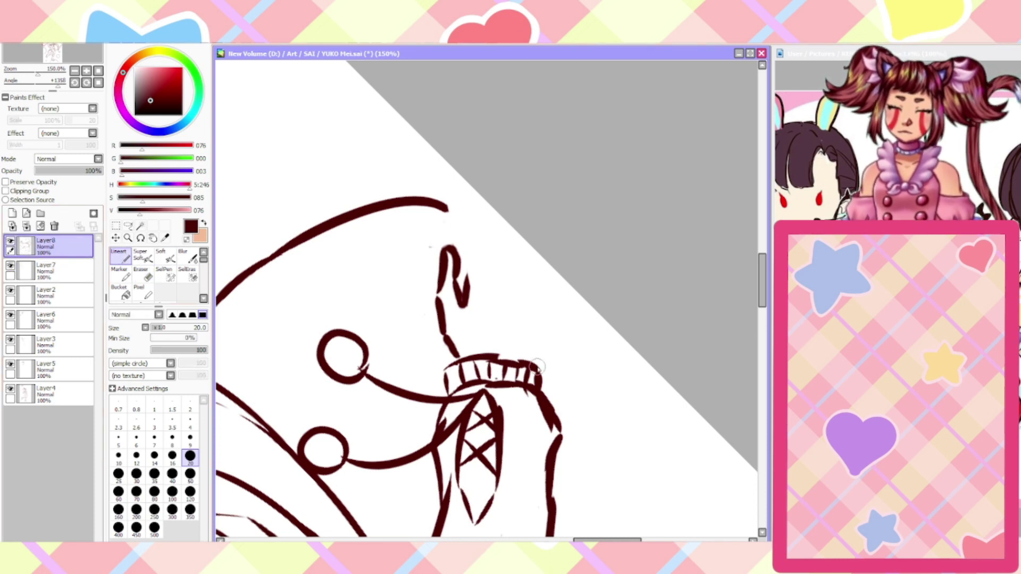
pyautogui.moveTo(537, 366); pyautogui.dragTo(555, 269)
pyautogui.moveTo(470, 282); pyautogui.dragTo(462, 218)
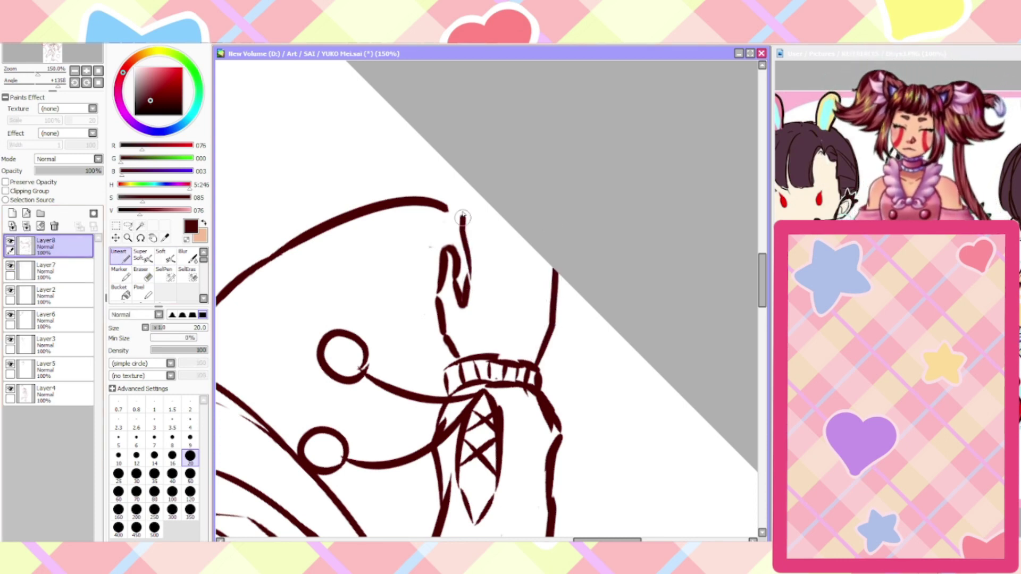
pyautogui.hotkey('ctrl', 'z')
pyautogui.hotkey('ctrl', 'z')
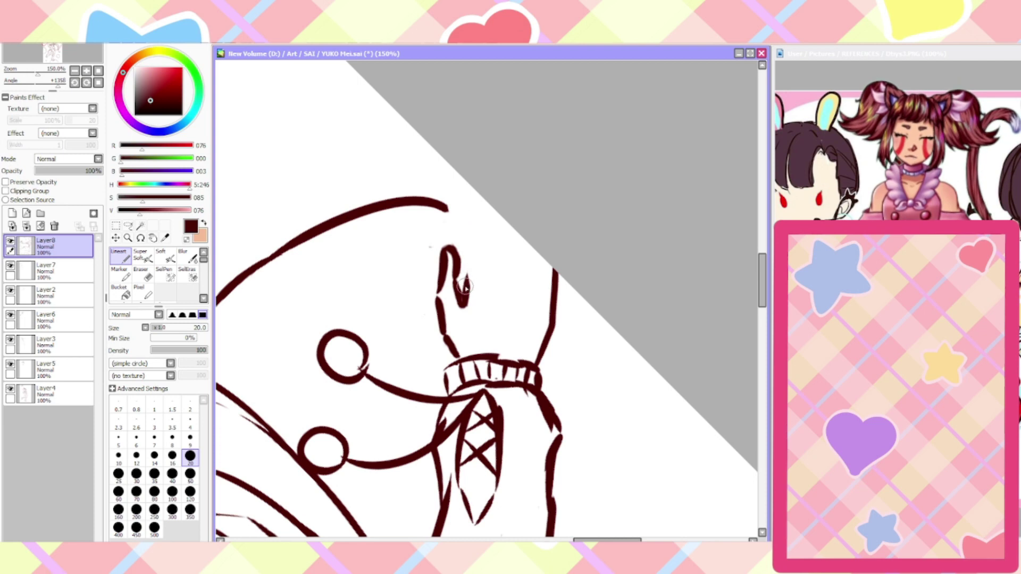
pyautogui.moveTo(468, 276); pyautogui.dragTo(463, 213)
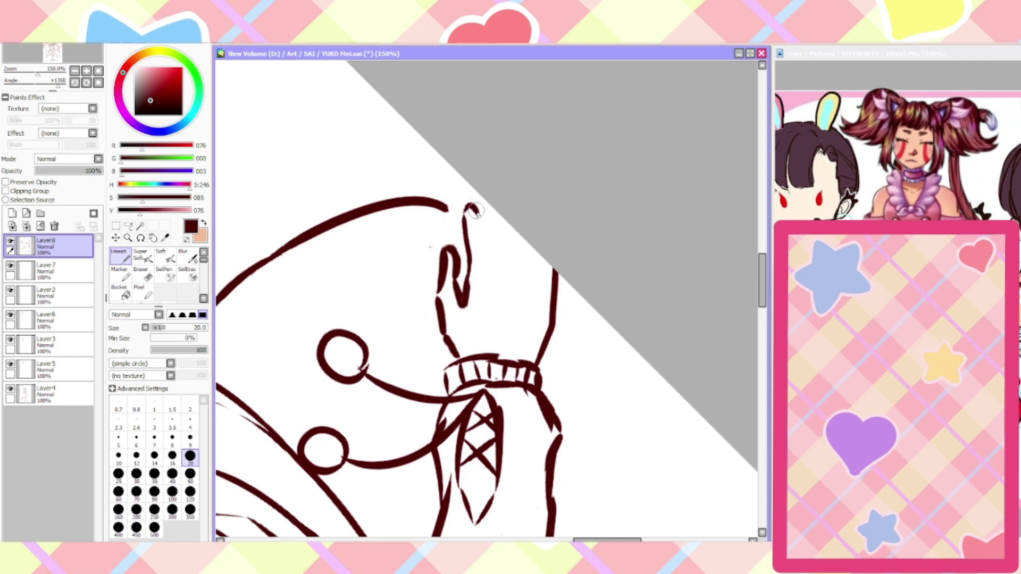
pyautogui.moveTo(488, 274)
pyautogui.mouseDown()
pyautogui.moveTo(493, 223)
pyautogui.moveTo(512, 286)
pyautogui.mouseUp()
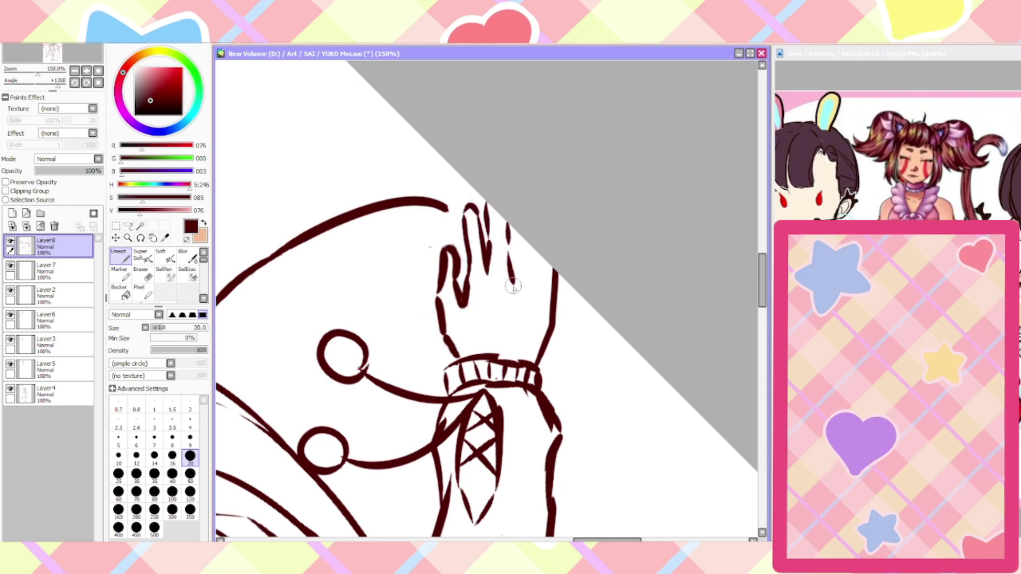
pyautogui.moveTo(519, 232); pyautogui.dragTo(533, 273)
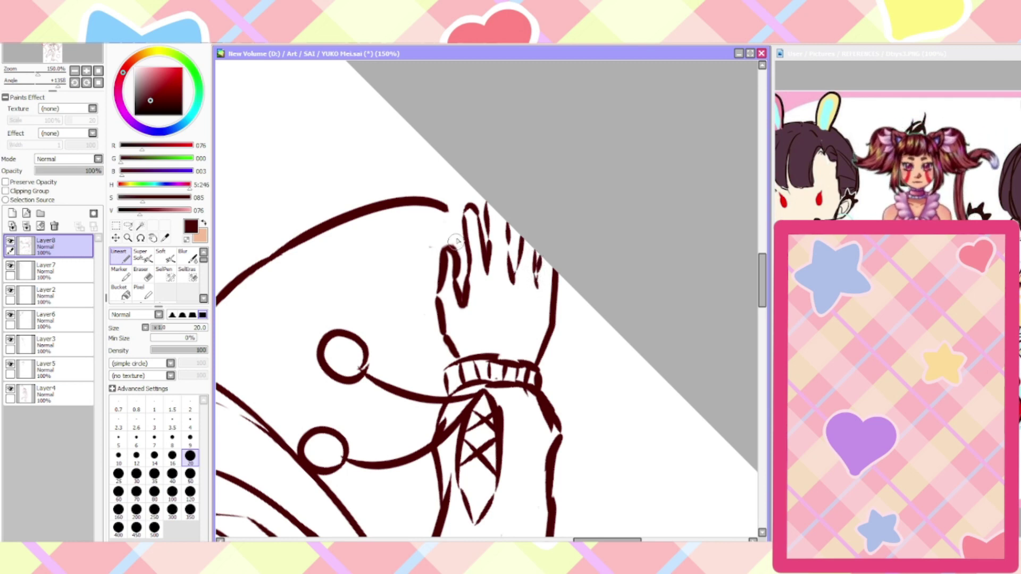
# Undo the latest finger strokes, going back to the thumb and the first edge of the index finger
pyautogui.scroll(-5, 458, 241)
pyautogui.scroll(5, 454, 302)
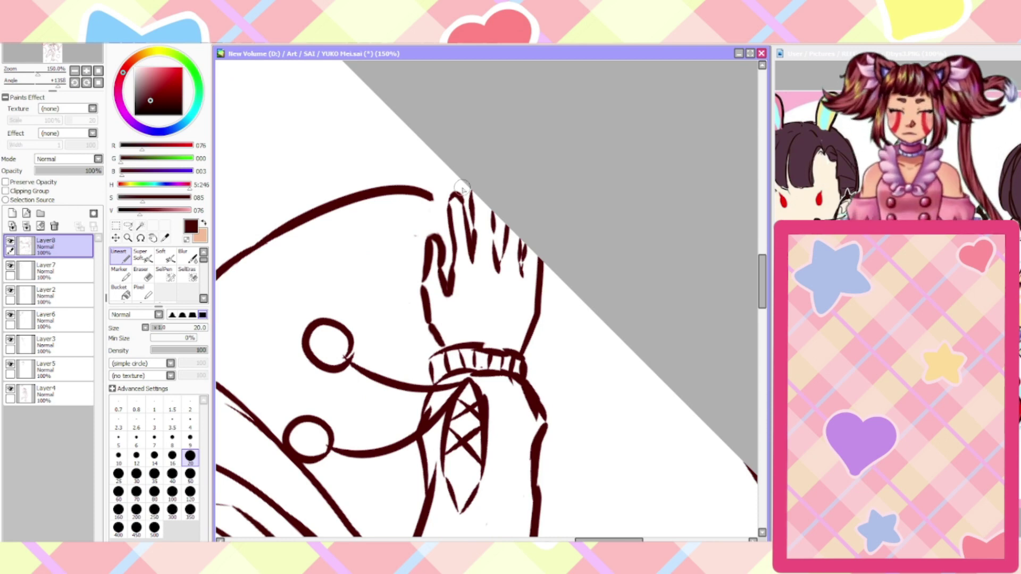
pyautogui.hotkey('ctrl', 'z')
pyautogui.hotkey('ctrl', 'z')
pyautogui.hotkey('ctrl', 'z')
pyautogui.hotkey('ctrl', 'z')
pyautogui.hotkey('ctrl', 'z')
pyautogui.hotkey('ctrl', 'z')
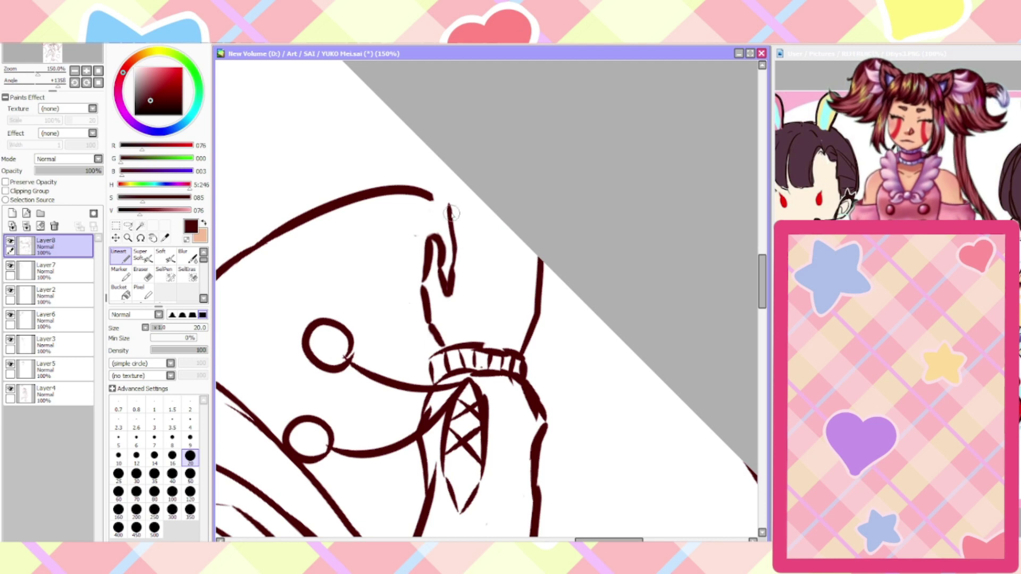
# Redraw the fingers with the Lineart brush and extend the bubble's outline to meet the index finger
pyautogui.moveTo(450, 223)
pyautogui.mouseDown()
pyautogui.moveTo(460, 184)
pyautogui.moveTo(471, 259)
pyautogui.moveTo(484, 197)
pyautogui.moveTo(497, 261)
pyautogui.moveTo(500, 249)
pyautogui.moveTo(520, 262)
pyautogui.moveTo(525, 239)
pyautogui.mouseUp()
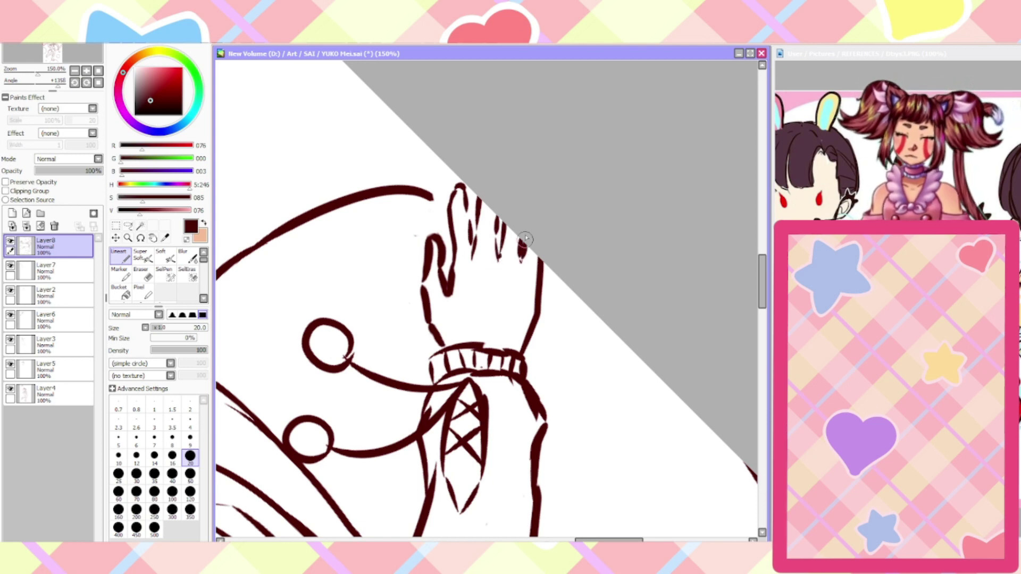
pyautogui.moveTo(432, 200); pyautogui.dragTo(453, 211)
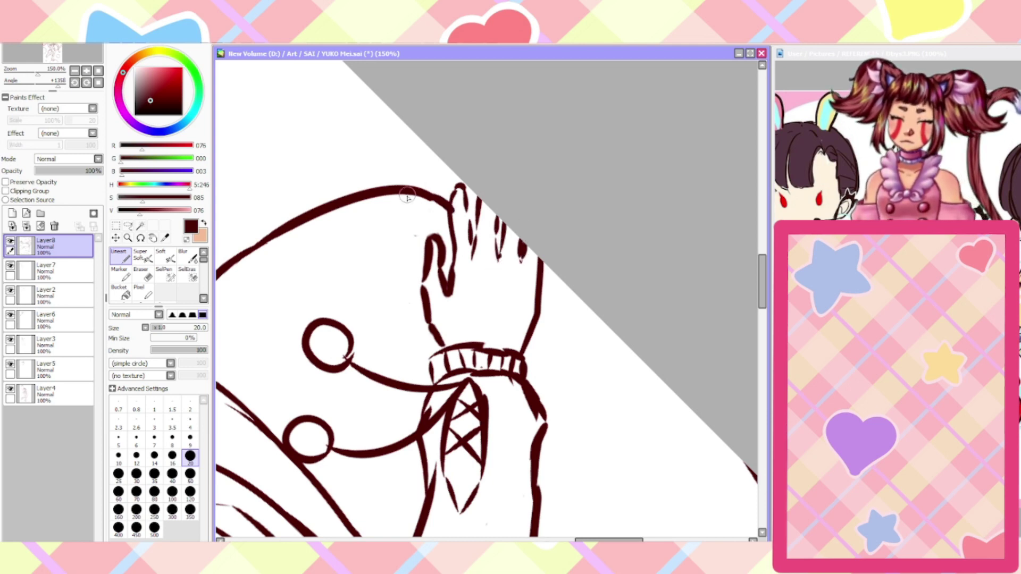
pyautogui.press('Home')
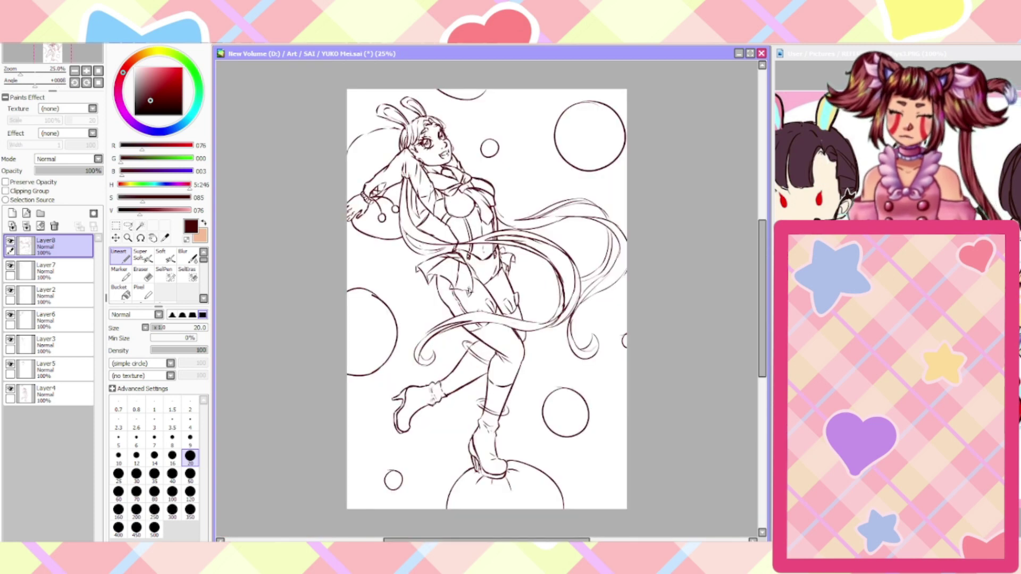
# Erase the index fingertip at the end of the bubble's outline and redraw it with the Lineart brush
pyautogui.scroll(5, 345, 202)
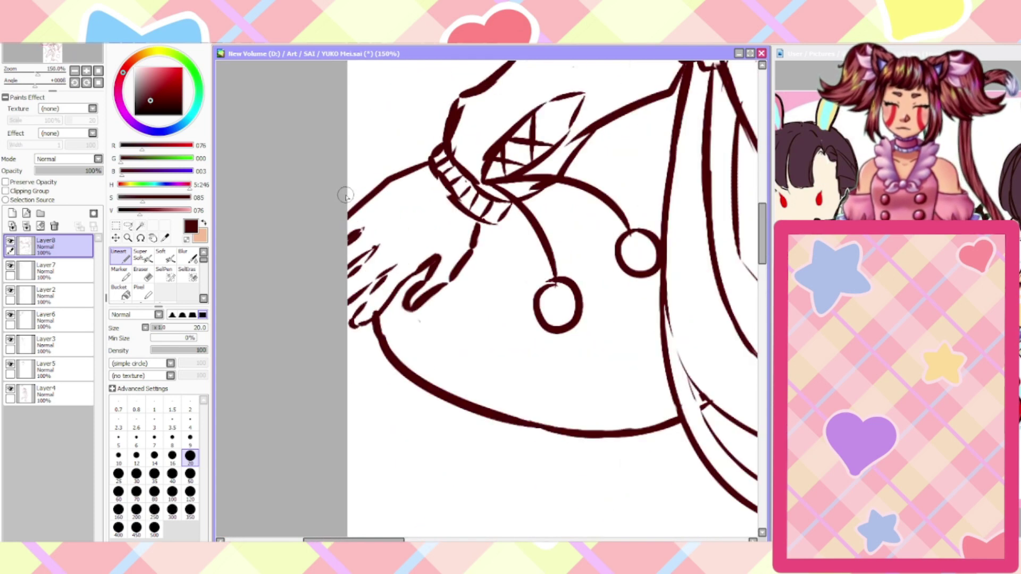
pyautogui.click(143, 274)
pyautogui.moveTo(363, 331)
pyautogui.mouseDown()
pyautogui.moveTo(364, 315)
pyautogui.moveTo(352, 324)
pyautogui.mouseUp()
pyautogui.click(121, 256)
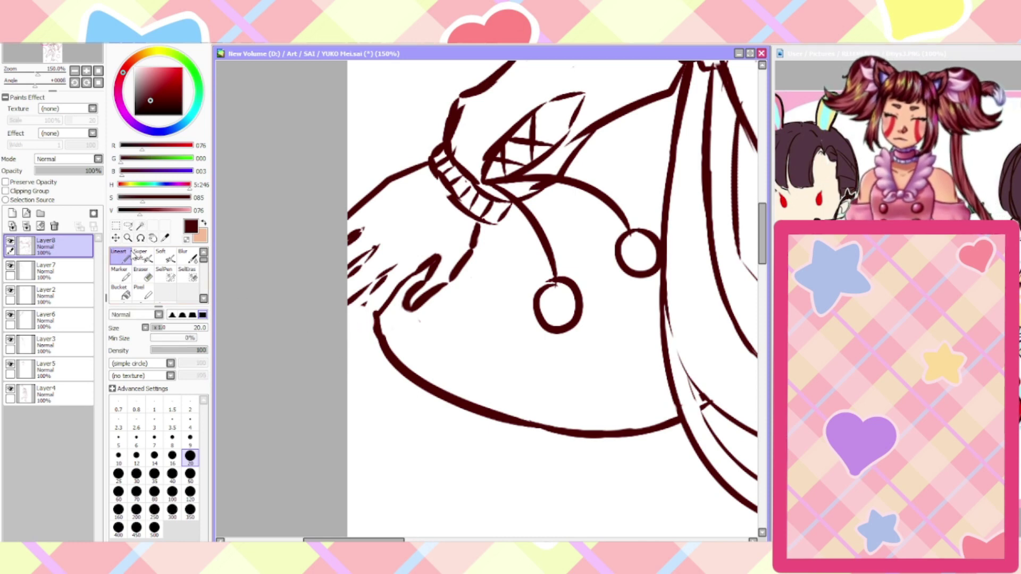
pyautogui.moveTo(373, 325)
pyautogui.mouseDown()
pyautogui.moveTo(357, 319)
pyautogui.moveTo(366, 302)
pyautogui.mouseUp()
pyautogui.hotkey('ctrl', 'z')
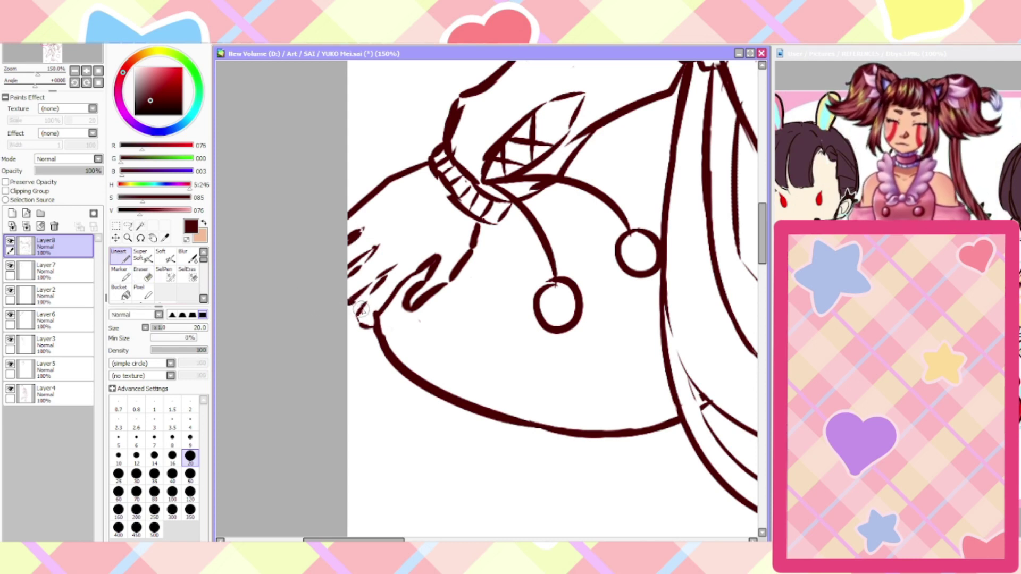
pyautogui.moveTo(362, 308); pyautogui.dragTo(351, 301)
pyautogui.scroll(-5, 344, 322)
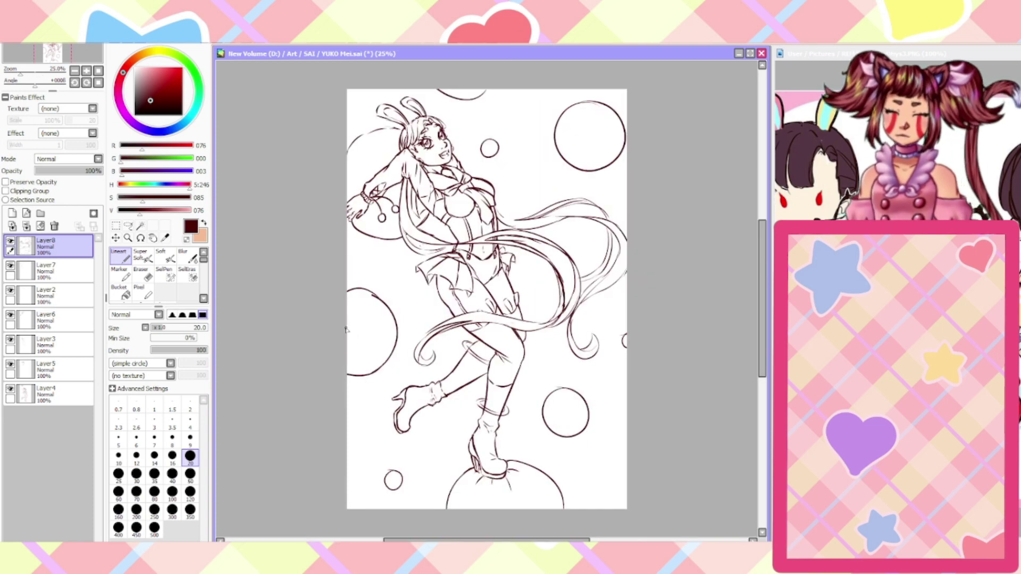
# Check the corrected hand and the whole drawing in a mirrored view, then restore the normal orientation
pyautogui.scroll(6, 346, 210)
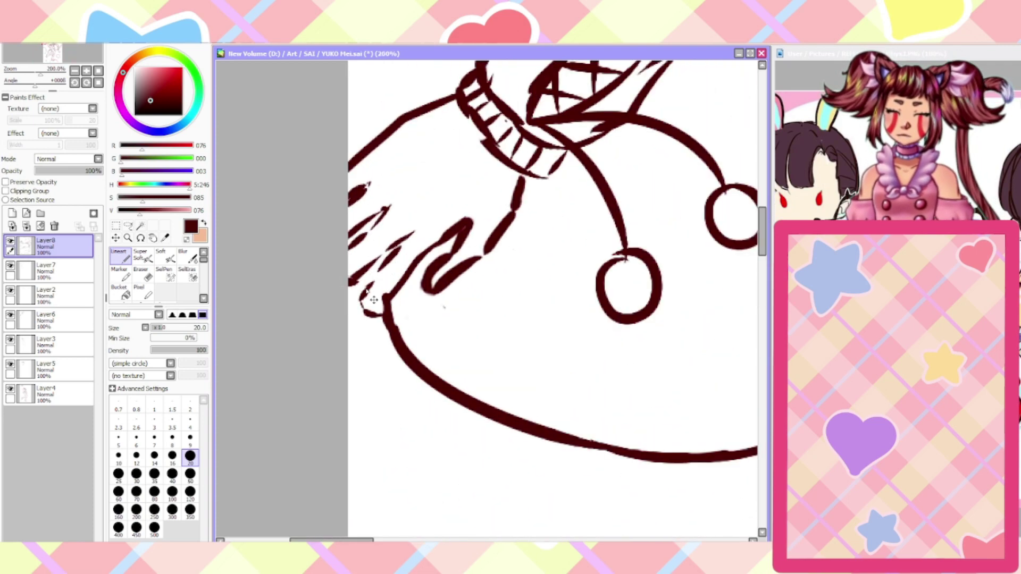
pyautogui.scroll(-5, 346, 290)
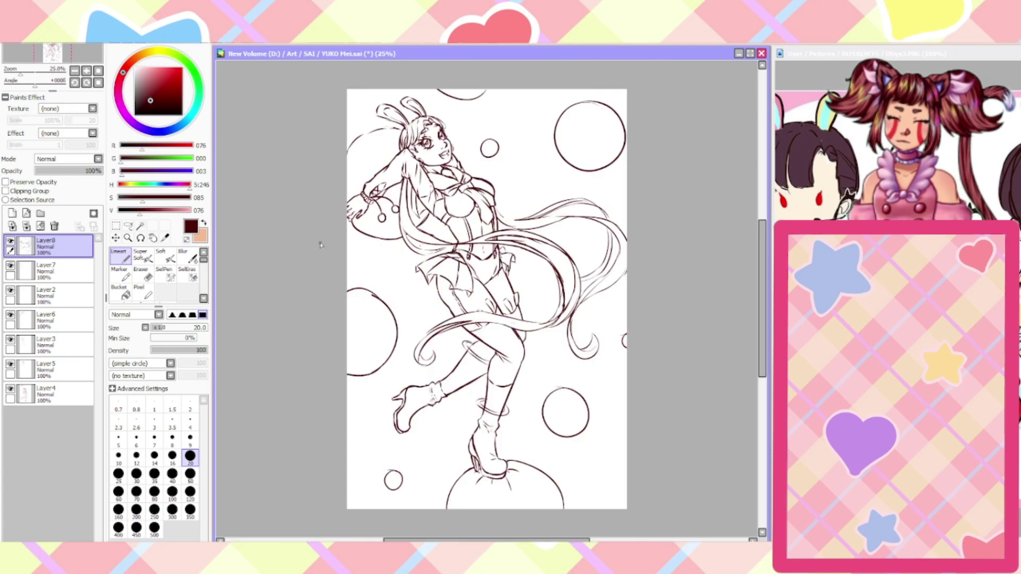
pyautogui.press('h')
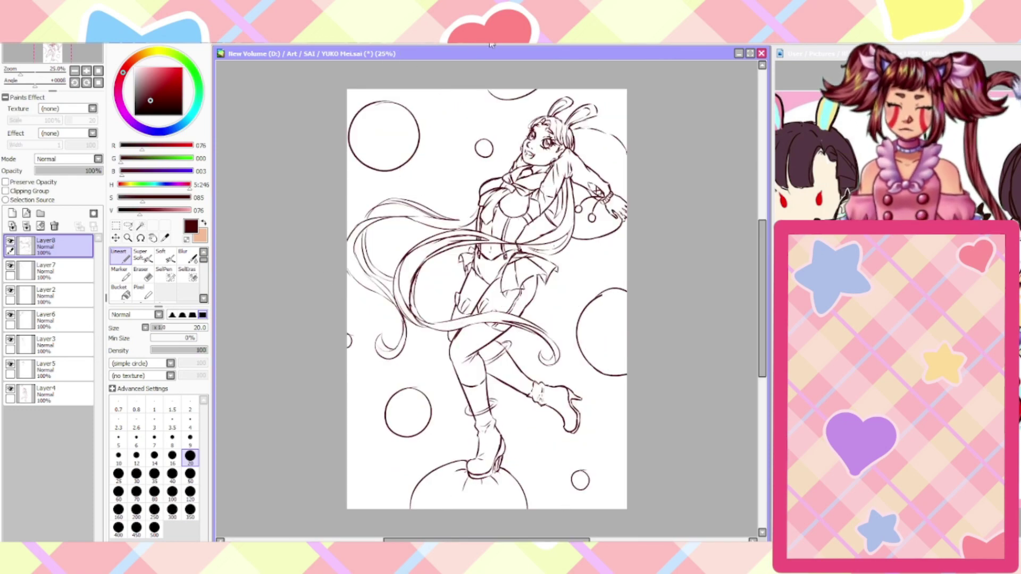
pyautogui.press('h')
# Add three small knuckle marks across the back of the hand above the fingers
pyautogui.scroll(5, 349, 203)
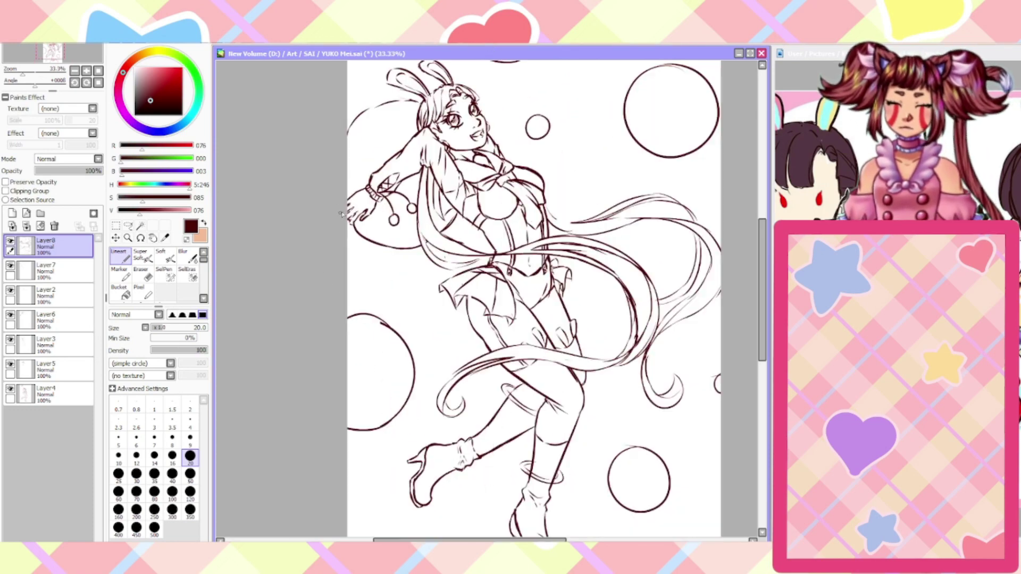
pyautogui.scroll(1, 349, 204)
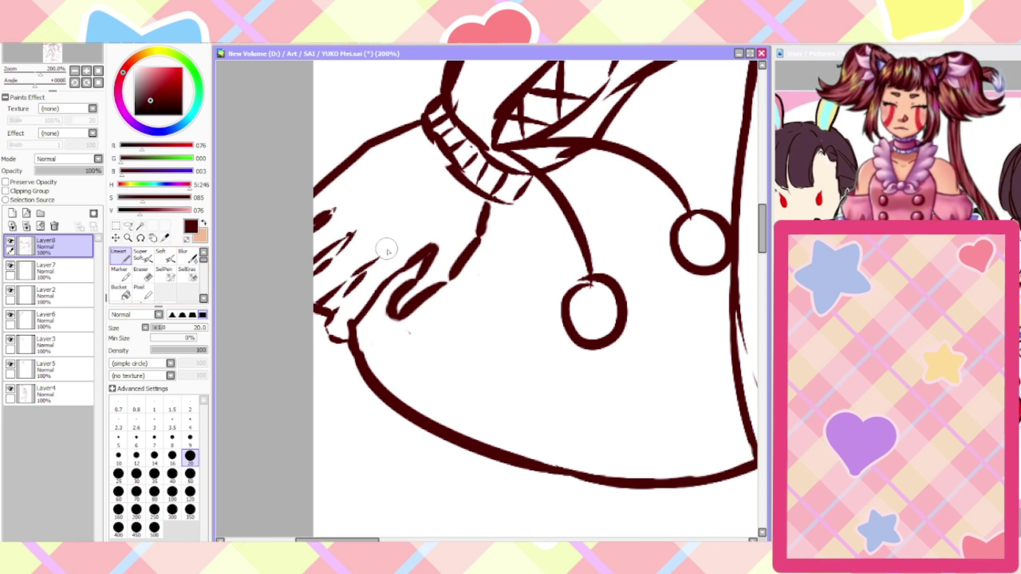
pyautogui.moveTo(389, 243); pyautogui.dragTo(394, 238)
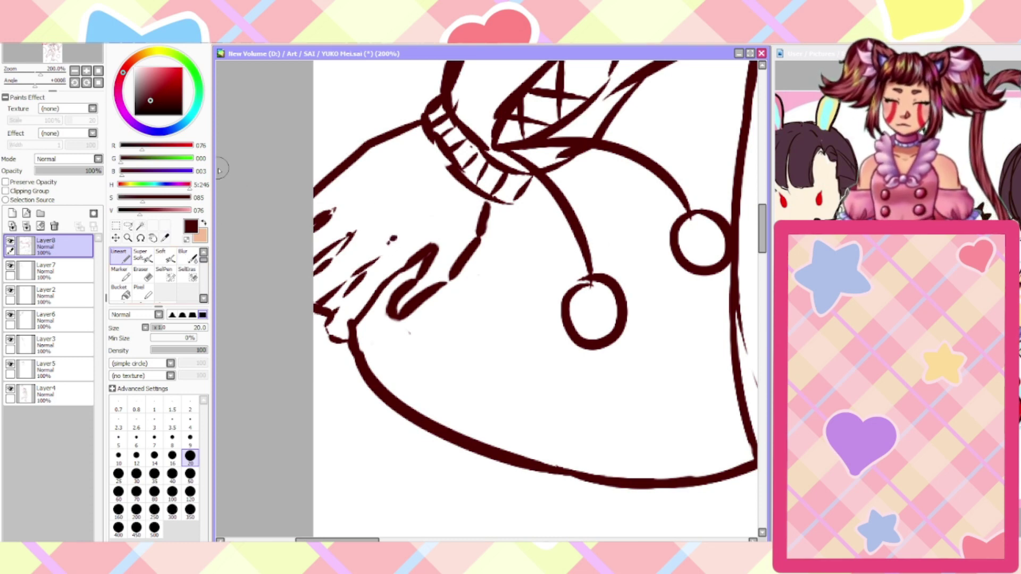
pyautogui.click(368, 220)
pyautogui.click(345, 202)
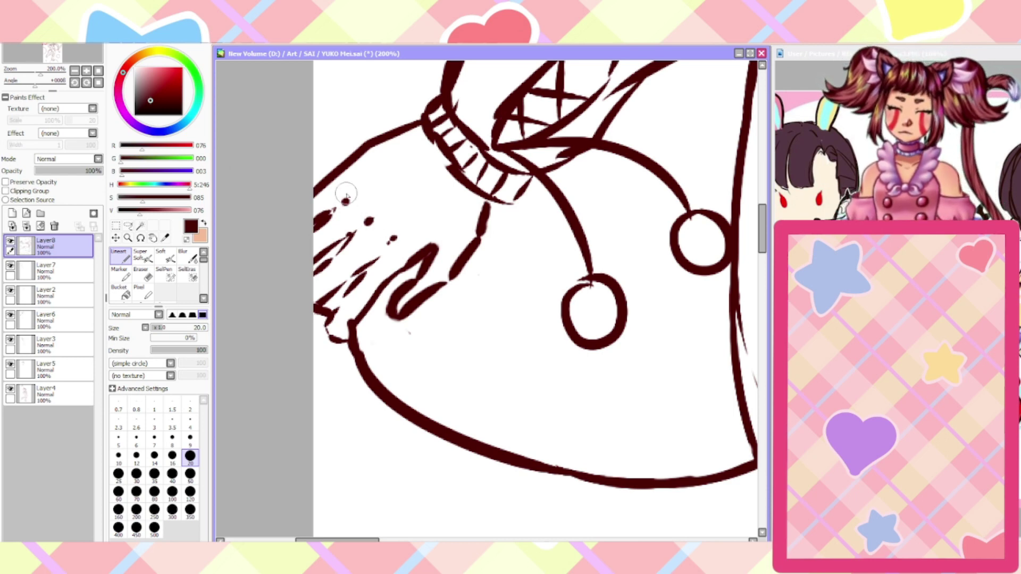
# Mark the lower part of the thumb with the SelPen and cut it out of the lineart
pyautogui.click(163, 276)
pyautogui.moveTo(399, 314)
pyautogui.mouseDown()
pyautogui.moveTo(411, 298)
pyautogui.moveTo(432, 304)
pyautogui.mouseUp()
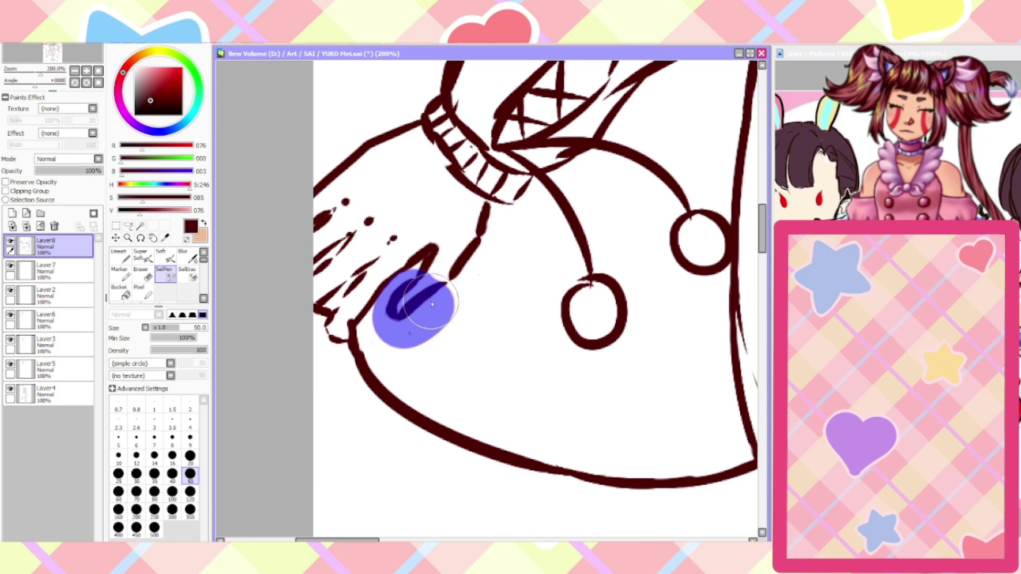
pyautogui.hotkey('ctrl', 'x')
pyautogui.click(121, 256)
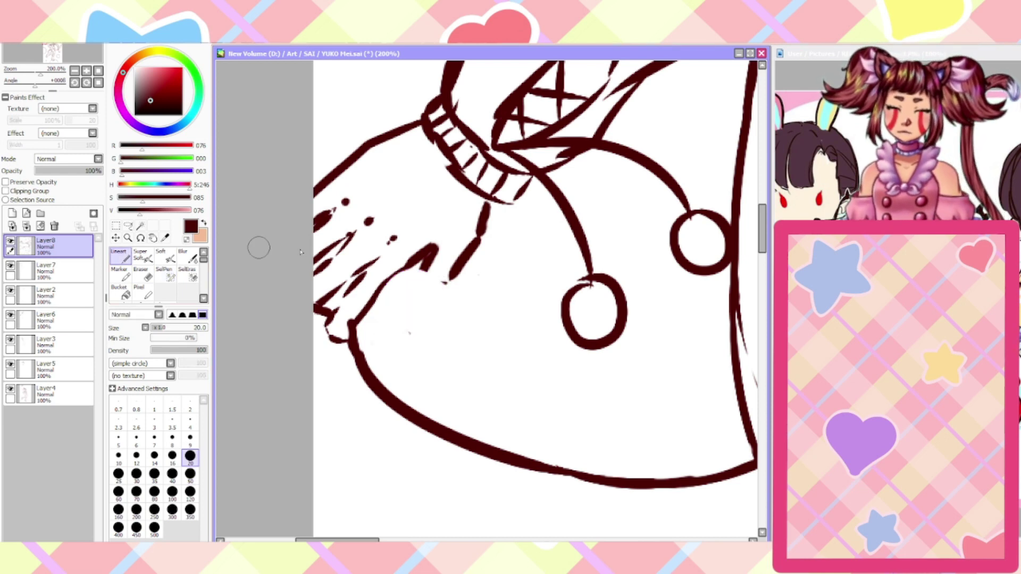
# Redraw the thumb's outer edge and rounded tip with the Lineart brush, undoing unwanted strokes
pyautogui.moveTo(427, 266)
pyautogui.mouseDown()
pyautogui.moveTo(401, 303)
pyautogui.moveTo(407, 323)
pyautogui.moveTo(423, 301)
pyautogui.mouseUp()
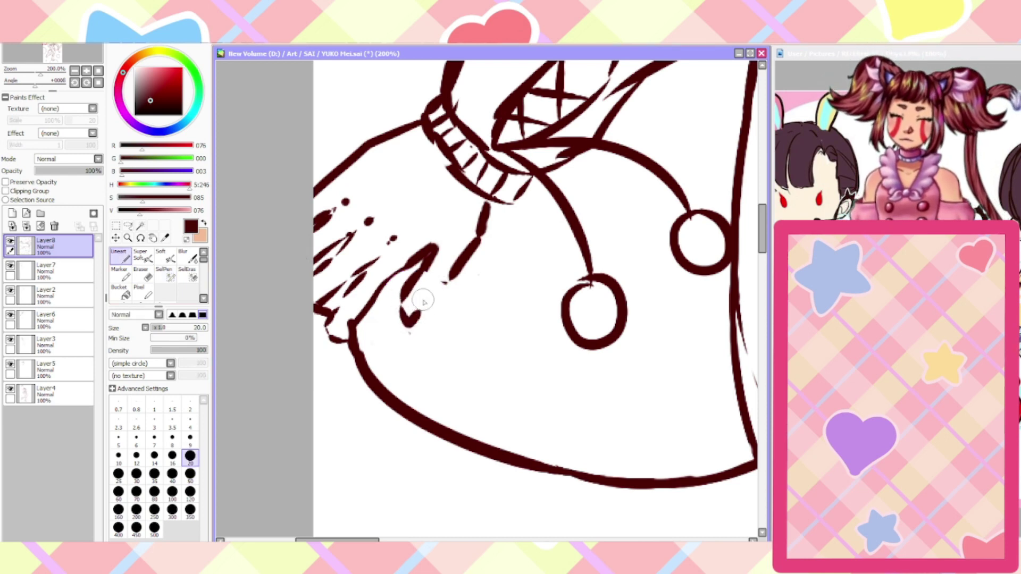
pyautogui.hotkey('ctrl', 'z')
pyautogui.moveTo(456, 263)
pyautogui.mouseDown()
pyautogui.moveTo(433, 329)
pyautogui.moveTo(402, 314)
pyautogui.moveTo(426, 261)
pyautogui.moveTo(461, 275)
pyautogui.moveTo(473, 264)
pyautogui.moveTo(460, 312)
pyautogui.moveTo(422, 312)
pyautogui.moveTo(435, 259)
pyautogui.moveTo(428, 234)
pyautogui.mouseUp()
pyautogui.scroll(-4, 408, 281)
pyautogui.scroll(5, 408, 290)
pyautogui.hotkey('ctrl', 'z')
pyautogui.hotkey('ctrl', 'z')
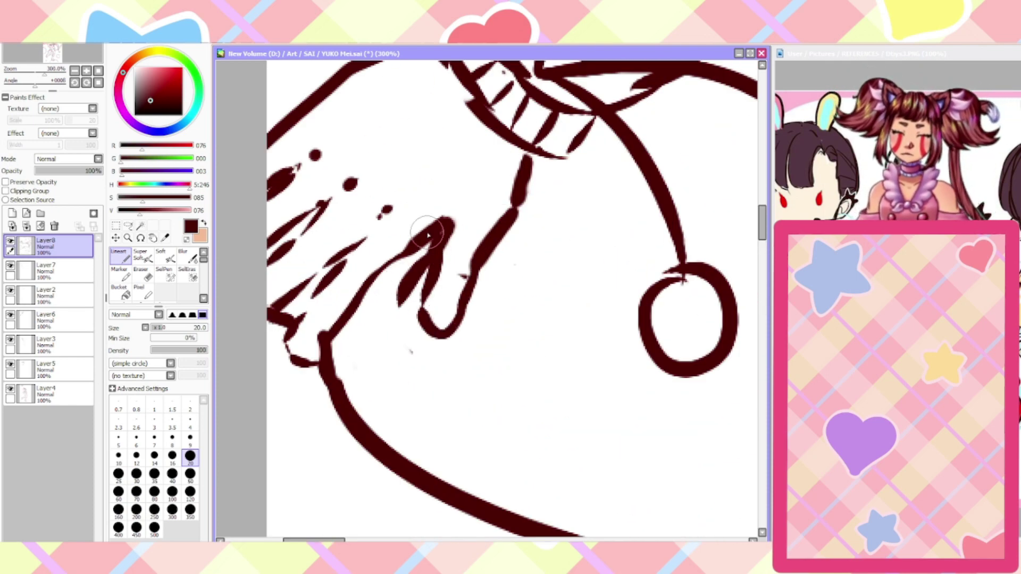
# Erase the thumb's inner edge and its joint with the index finger, and redraw both as cleaner lines
pyautogui.moveTo(429, 292)
pyautogui.mouseDown()
pyautogui.moveTo(444, 225)
pyautogui.moveTo(388, 324)
pyautogui.moveTo(410, 257)
pyautogui.moveTo(441, 224)
pyautogui.mouseUp()
pyautogui.click(143, 274)
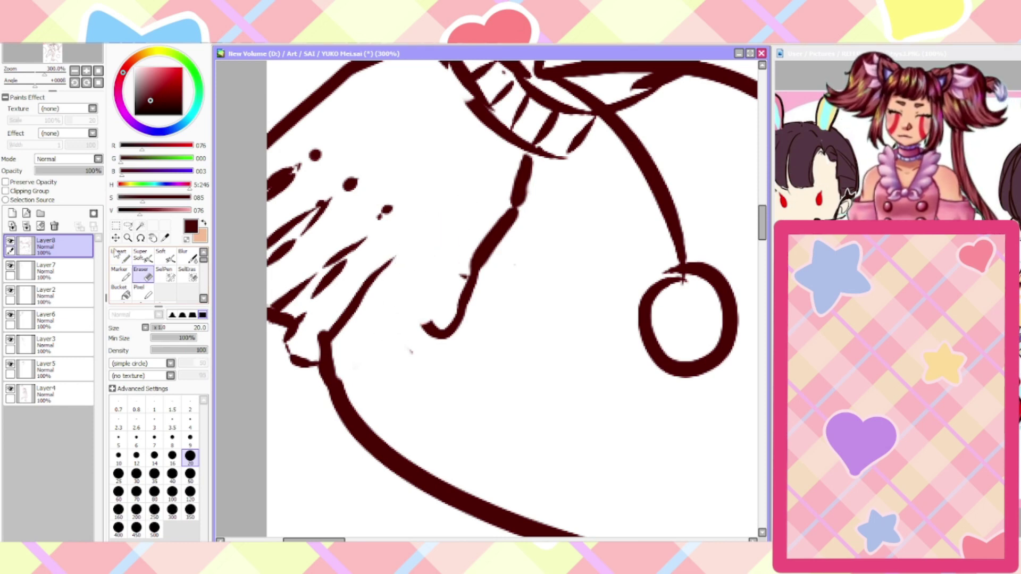
pyautogui.click(117, 254)
pyautogui.moveTo(441, 333)
pyautogui.mouseDown()
pyautogui.moveTo(438, 229)
pyautogui.moveTo(444, 238)
pyautogui.moveTo(429, 222)
pyautogui.moveTo(442, 227)
pyautogui.moveTo(387, 278)
pyautogui.mouseUp()
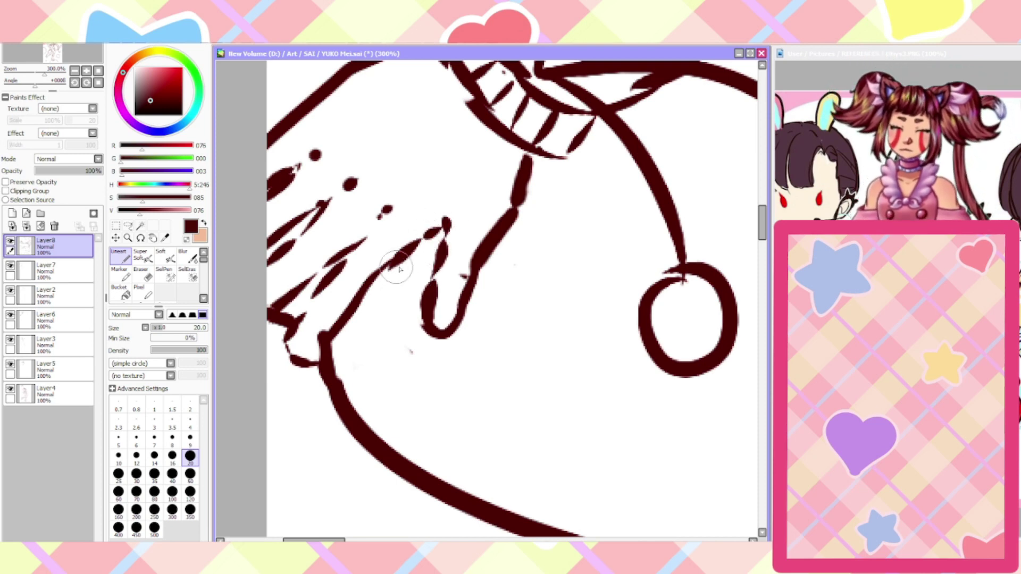
pyautogui.press('Home')
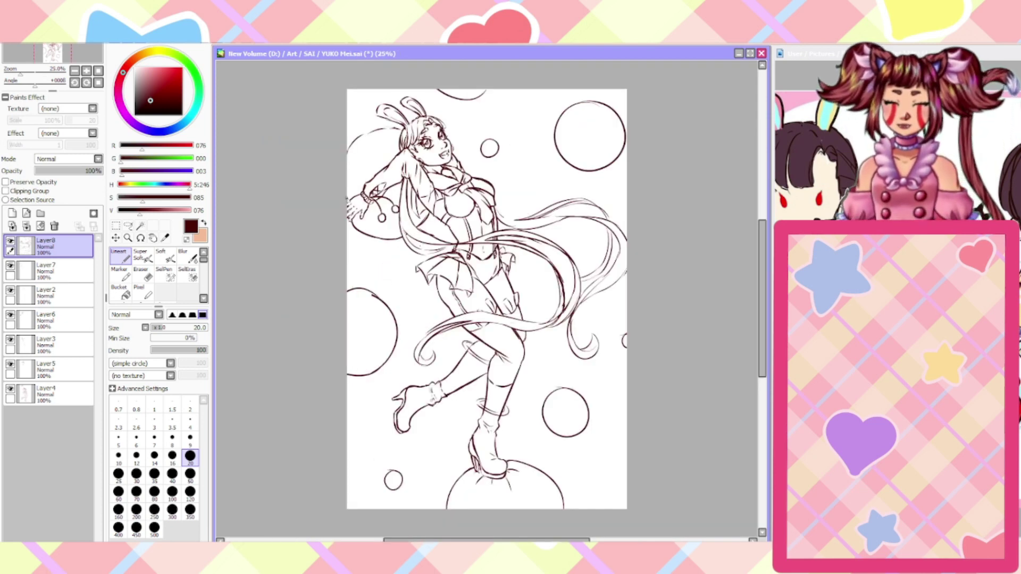
# Rework the thumb's tip and both its sides with the Eraser and the Lineart brush
pyautogui.scroll(5, 354, 196)
pyautogui.scroll(1, 386, 313)
pyautogui.moveTo(394, 320)
pyautogui.mouseDown()
pyautogui.moveTo(413, 340)
pyautogui.moveTo(427, 288)
pyautogui.moveTo(408, 322)
pyautogui.moveTo(407, 298)
pyautogui.mouseUp()
pyautogui.click(141, 274)
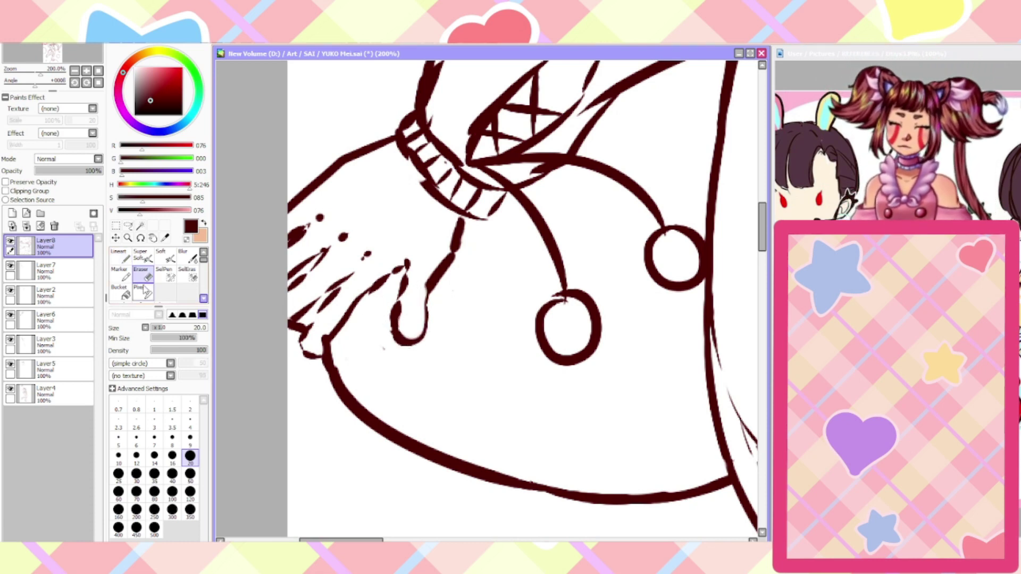
pyautogui.click(119, 256)
pyautogui.moveTo(403, 343)
pyautogui.mouseDown()
pyautogui.moveTo(428, 326)
pyautogui.moveTo(429, 275)
pyautogui.mouseUp()
pyautogui.moveTo(397, 320); pyautogui.dragTo(407, 336)
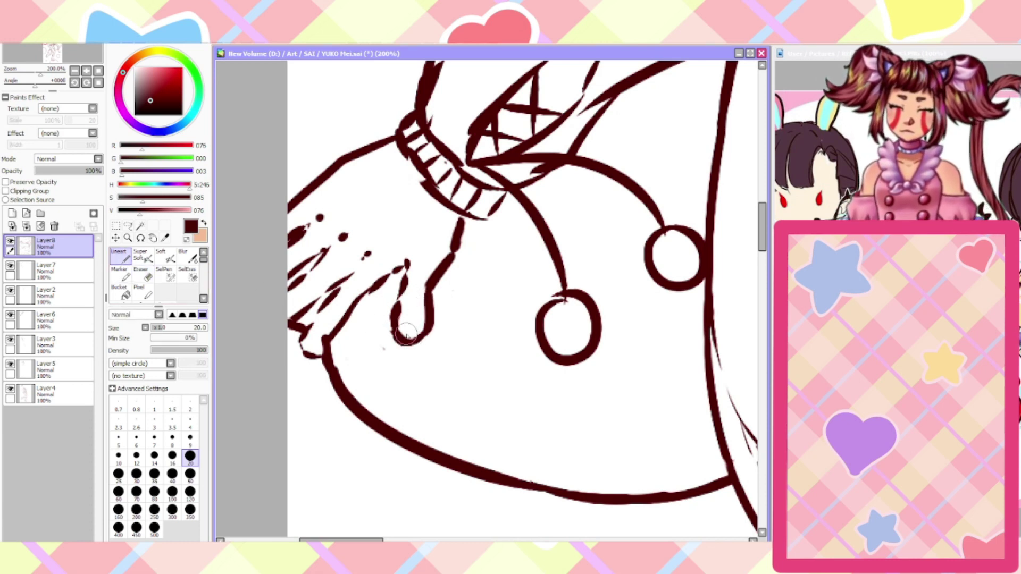
pyautogui.scroll(-6, 406, 336)
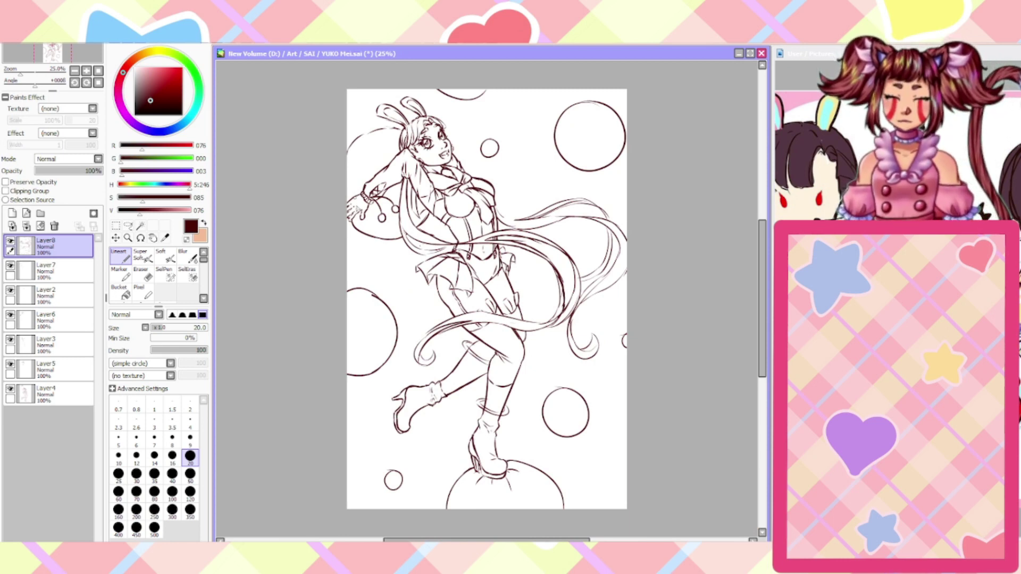
# Erase the outer side of the thumb down to its tip and redraw it to make the thumb slimmer
pyautogui.scroll(7, 353, 217)
pyautogui.click(141, 274)
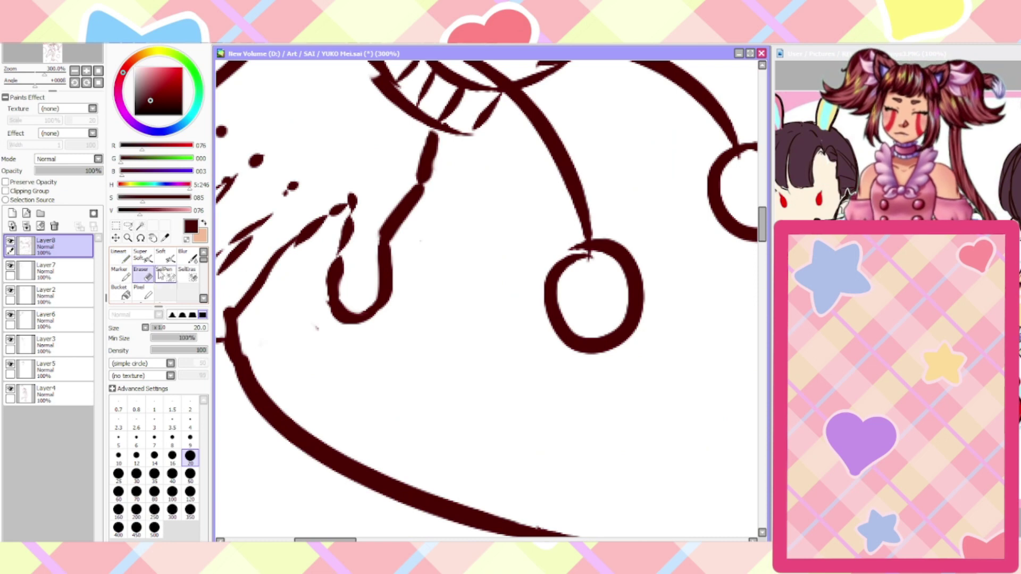
pyautogui.moveTo(396, 240); pyautogui.dragTo(355, 319)
pyautogui.click(119, 256)
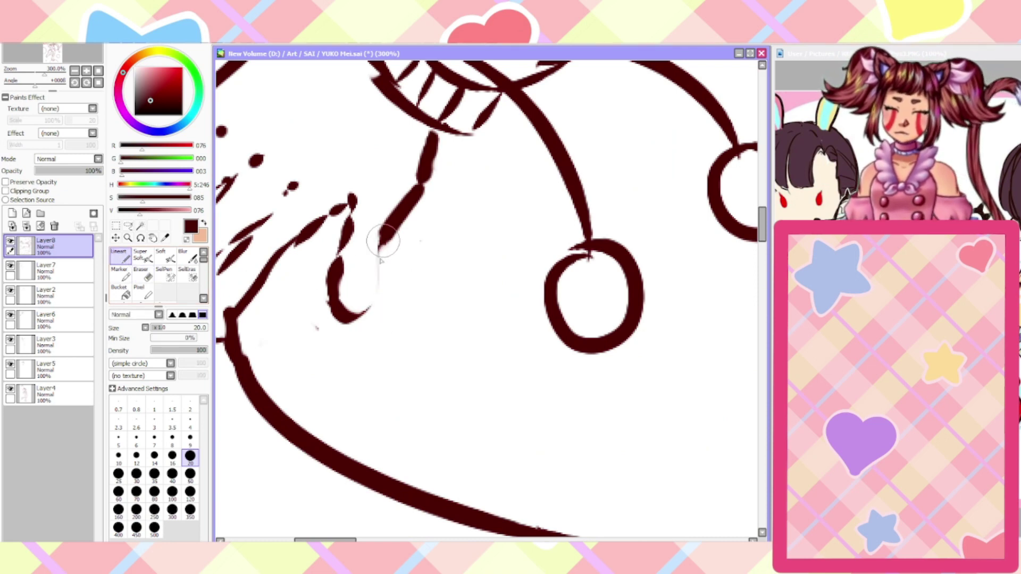
pyautogui.moveTo(382, 242)
pyautogui.mouseDown()
pyautogui.moveTo(370, 310)
pyautogui.moveTo(333, 333)
pyautogui.mouseUp()
pyautogui.scroll(-7, 334, 332)
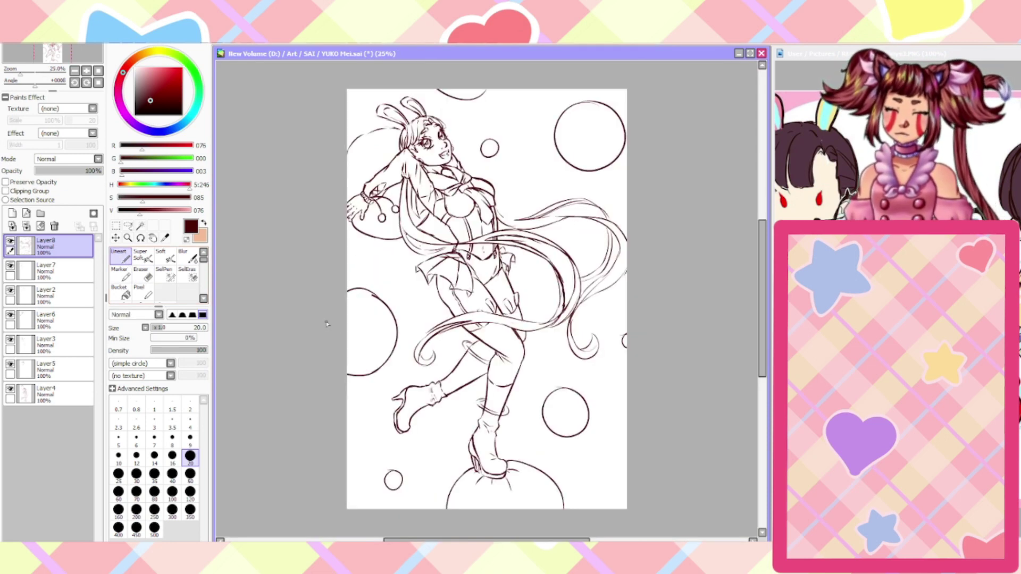
# Erase the index finger's edge between the thumb and the bubble's outline and redraw it
pyautogui.scroll(6, 358, 204)
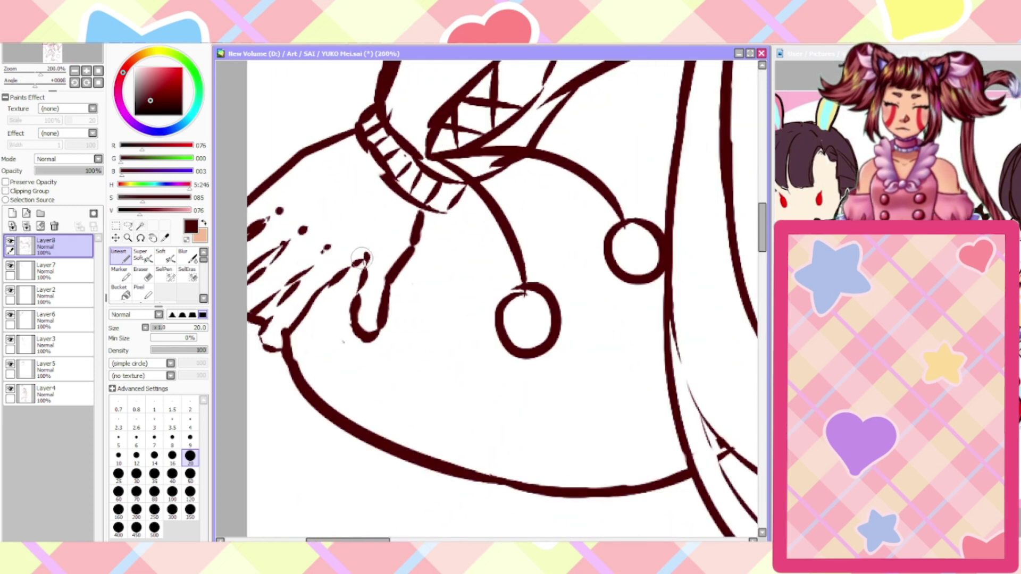
pyautogui.click(141, 276)
pyautogui.moveTo(334, 281)
pyautogui.mouseDown()
pyautogui.moveTo(341, 238)
pyautogui.moveTo(370, 262)
pyautogui.moveTo(360, 252)
pyautogui.moveTo(301, 317)
pyautogui.mouseUp()
pyautogui.click(120, 255)
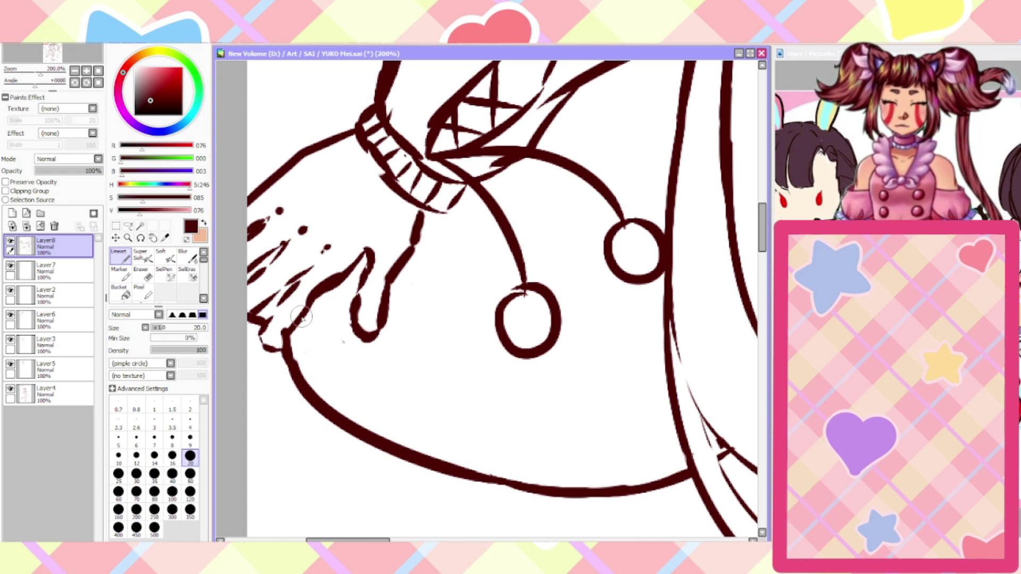
pyautogui.press('e')
pyautogui.moveTo(341, 272); pyautogui.dragTo(311, 308)
pyautogui.press('n')
pyautogui.moveTo(346, 269); pyautogui.dragTo(285, 335)
pyautogui.press('Home')
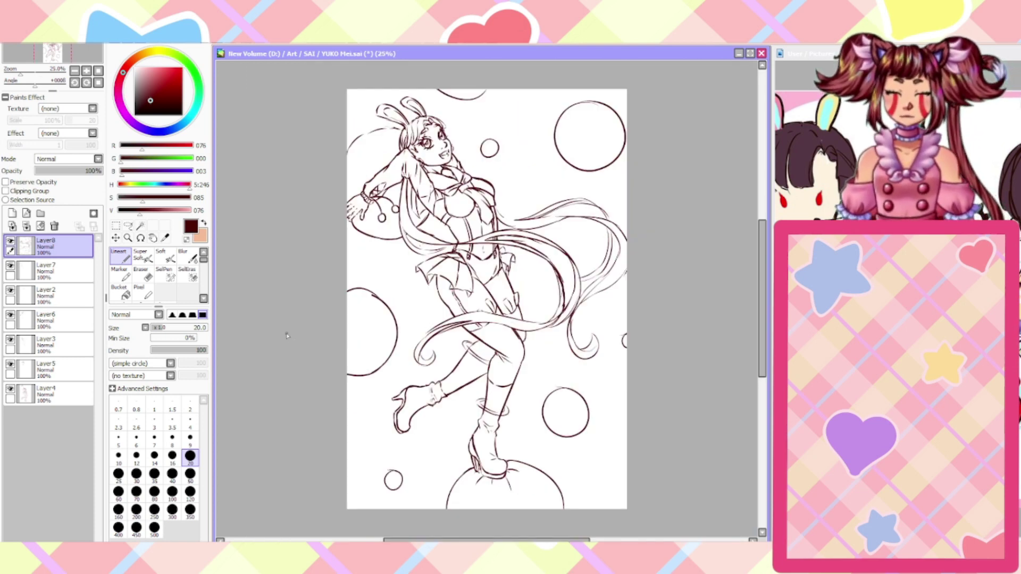
# Erase the end of the hand's outer edge near the canvas border and redraw it with the Lineart brush
pyautogui.scroll(6, 353, 213)
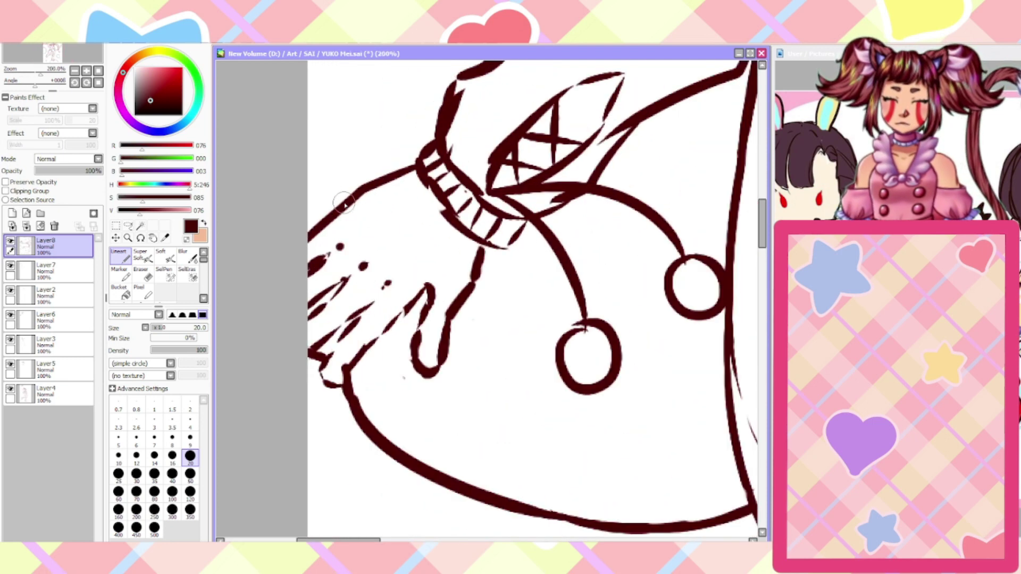
pyautogui.press('e')
pyautogui.moveTo(307, 248)
pyautogui.mouseDown()
pyautogui.moveTo(299, 265)
pyautogui.moveTo(322, 258)
pyautogui.moveTo(311, 256)
pyautogui.mouseUp()
pyautogui.click(120, 256)
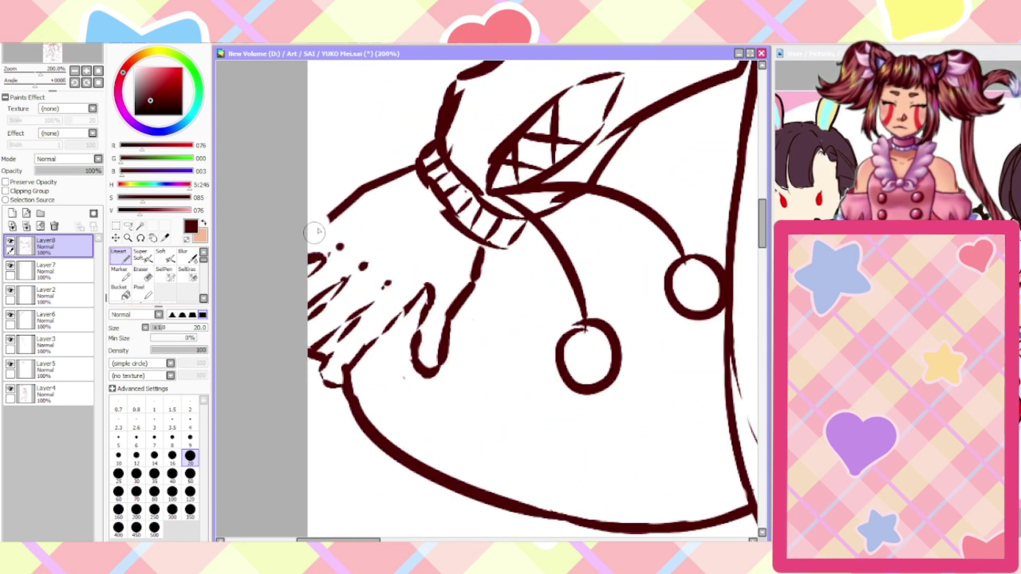
pyautogui.moveTo(328, 219); pyautogui.dragTo(311, 232)
pyautogui.scroll(-6, 319, 228)
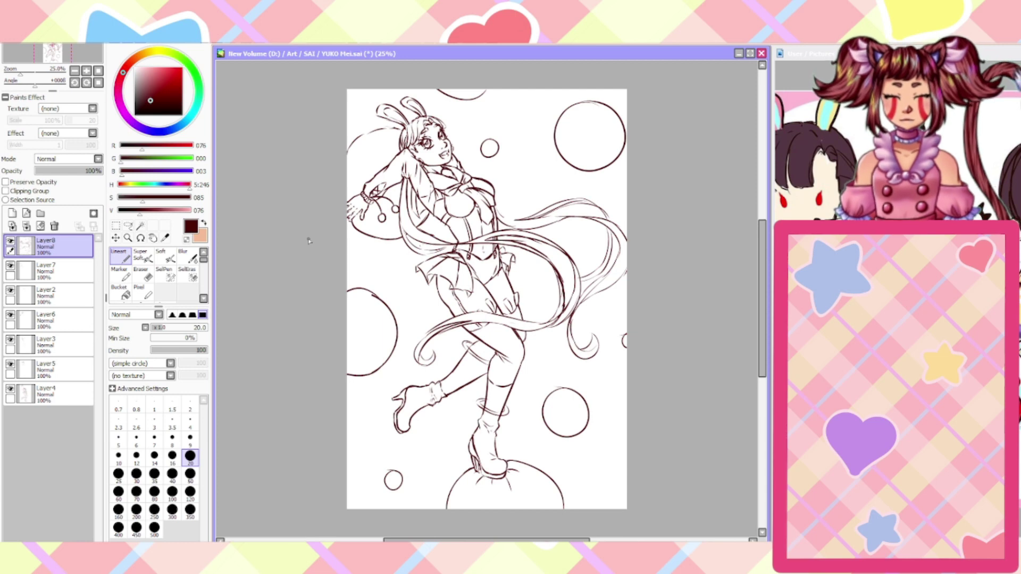
# Create a layer folder above the existing layers and name it Sketch
pyautogui.click(41, 214)
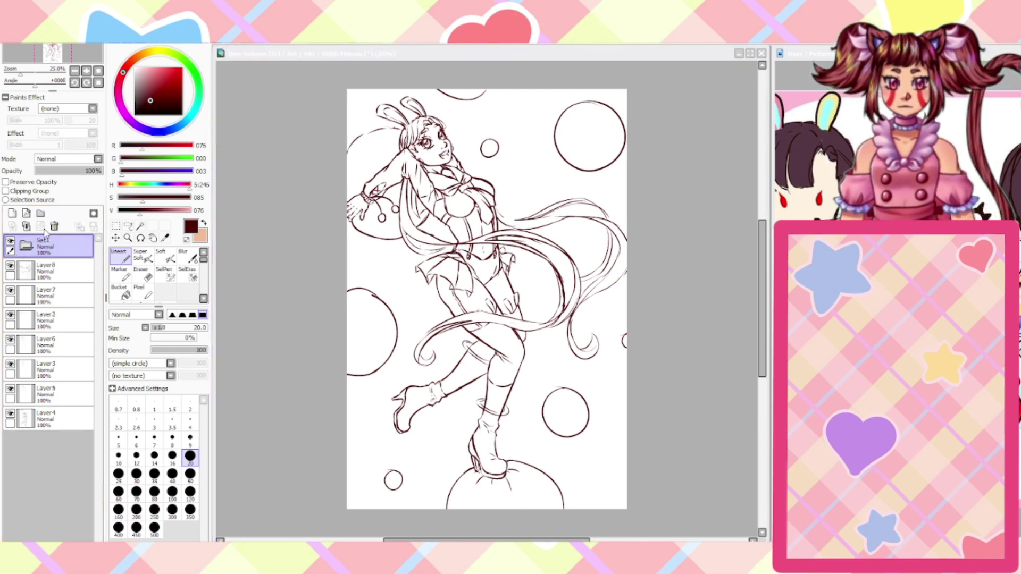
pyautogui.write('Sketch')
pyautogui.press('Return')
# Move all the existing drawing layers into the Sketch folder and collapse it
pyautogui.moveTo(53, 272)
pyautogui.mouseDown()
pyautogui.moveTo(44, 250)
pyautogui.moveTo(45, 280)
pyautogui.mouseUp()
pyautogui.moveTo(47, 317); pyautogui.dragTo(51, 294)
pyautogui.moveTo(49, 343); pyautogui.dragTo(50, 325)
pyautogui.moveTo(48, 368); pyautogui.dragTo(49, 348)
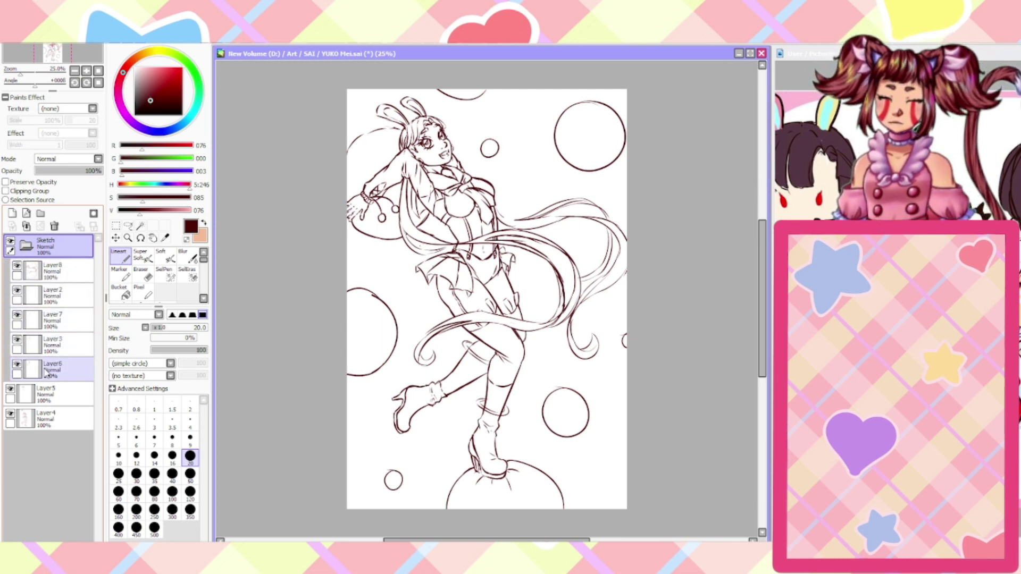
pyautogui.moveTo(45, 394); pyautogui.dragTo(46, 376)
pyautogui.moveTo(43, 420); pyautogui.dragTo(48, 248)
pyautogui.click(24, 245)
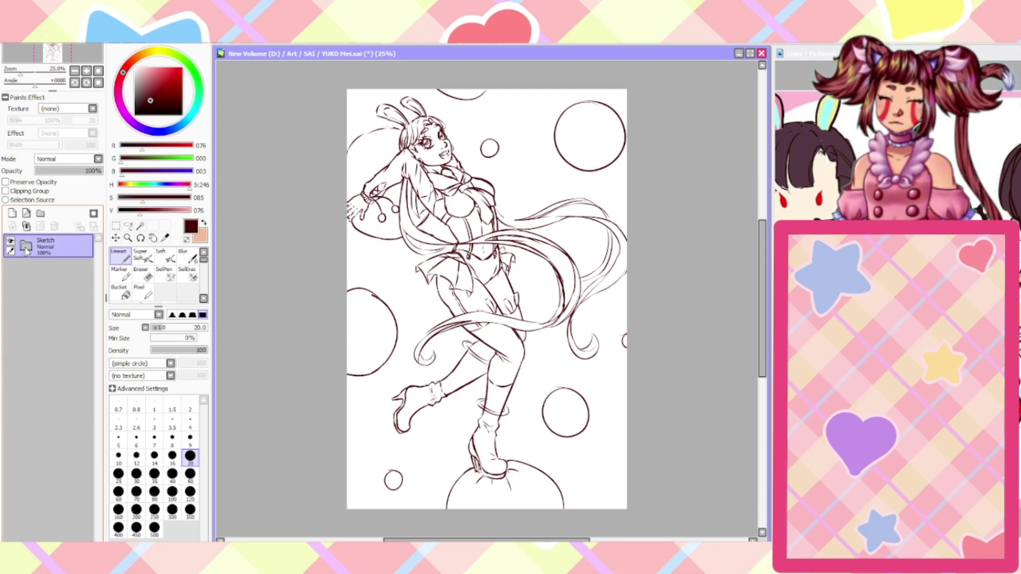
# Add a new layer and two folders above the Sketch folder, and name the lower new folder Lines
pyautogui.click(12, 213)
pyautogui.click(40, 214)
pyautogui.click(40, 214)
pyautogui.doubleClick(45, 266)
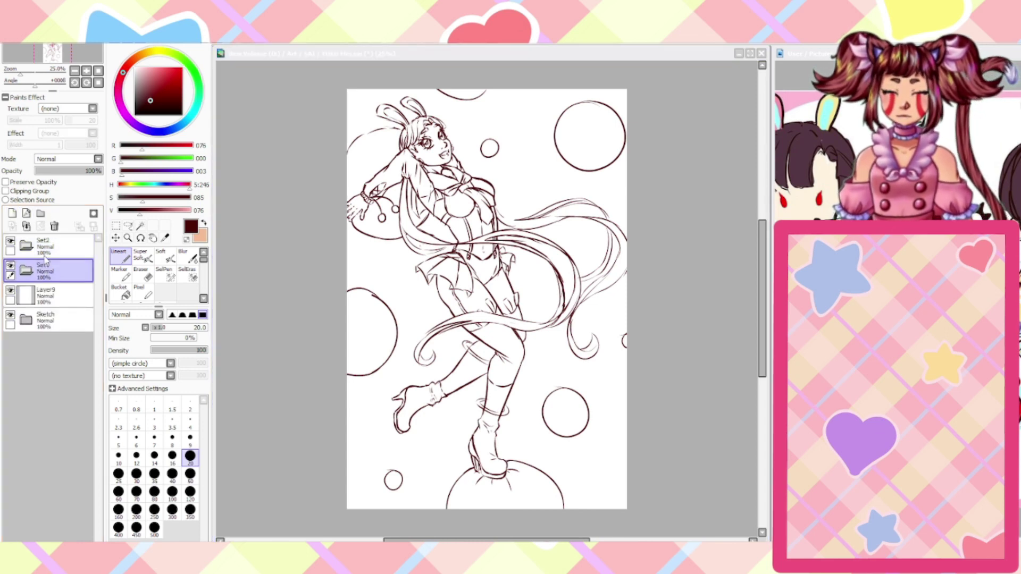
pyautogui.write('Lines')
pyautogui.press('Return')
# Lower the Sketch folder's opacity to 33% and make the new empty layer above it active
pyautogui.click(44, 295)
pyautogui.click(44, 318)
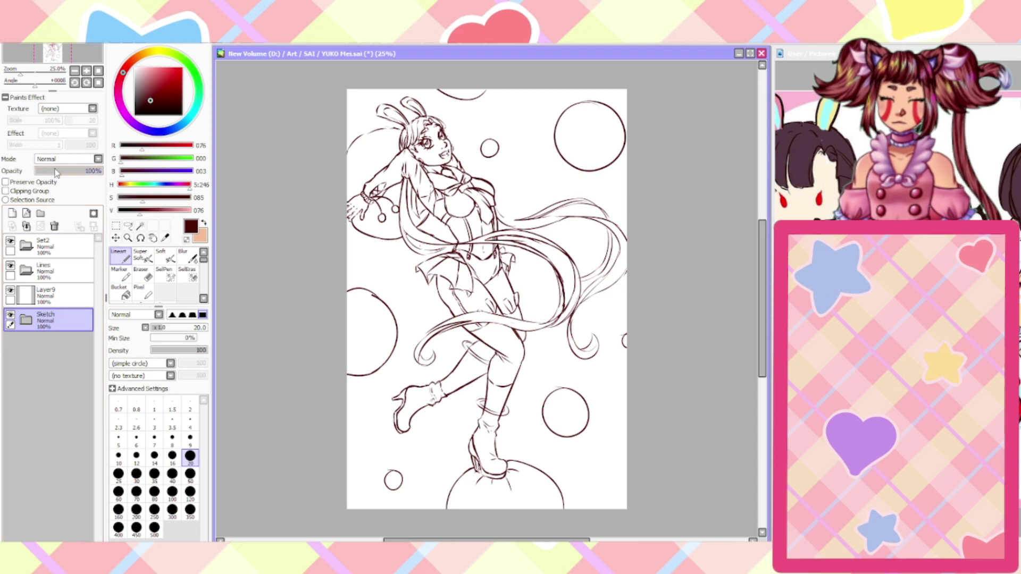
pyautogui.click(56, 171)
pyautogui.click(45, 295)
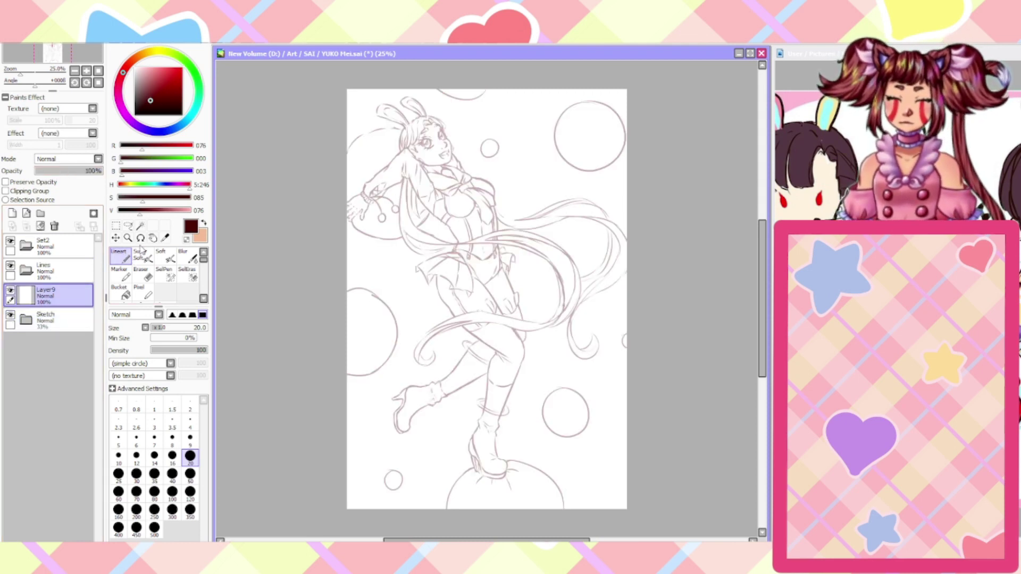
# Rotate the canvas and trace the face outline over the sketch with the Lineart brush at size 16, from forehead around the chin to the ear
pyautogui.scroll(4, 428, 113)
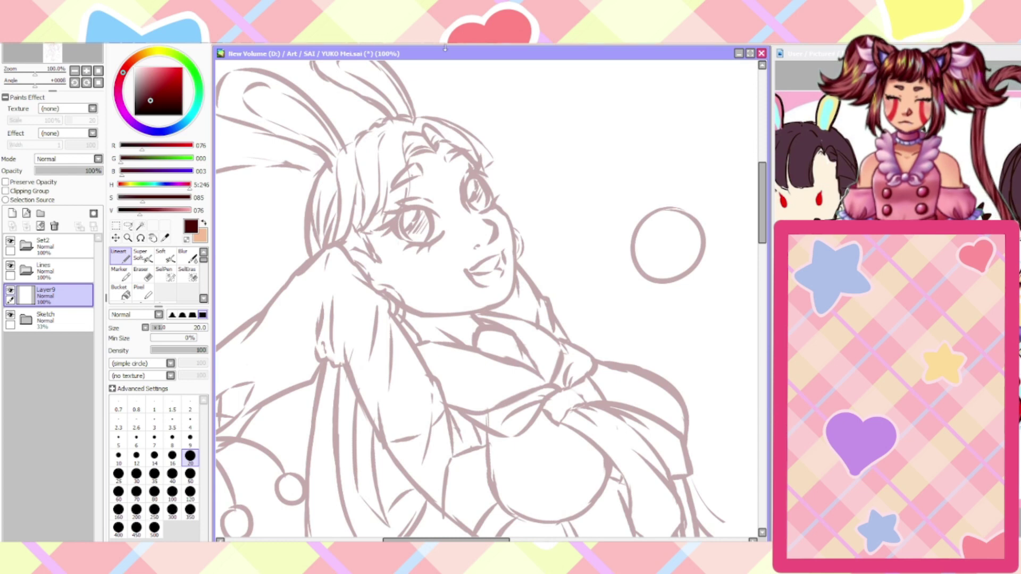
pyautogui.moveTo(303, 147); pyautogui.dragTo(416, 72)
pyautogui.click(172, 458)
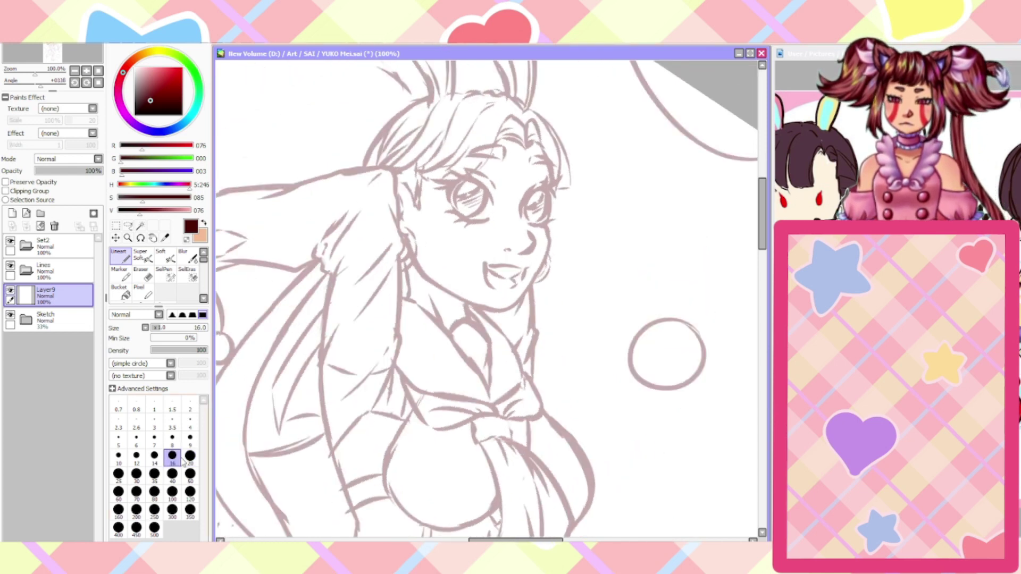
pyautogui.scroll(1, 457, 91)
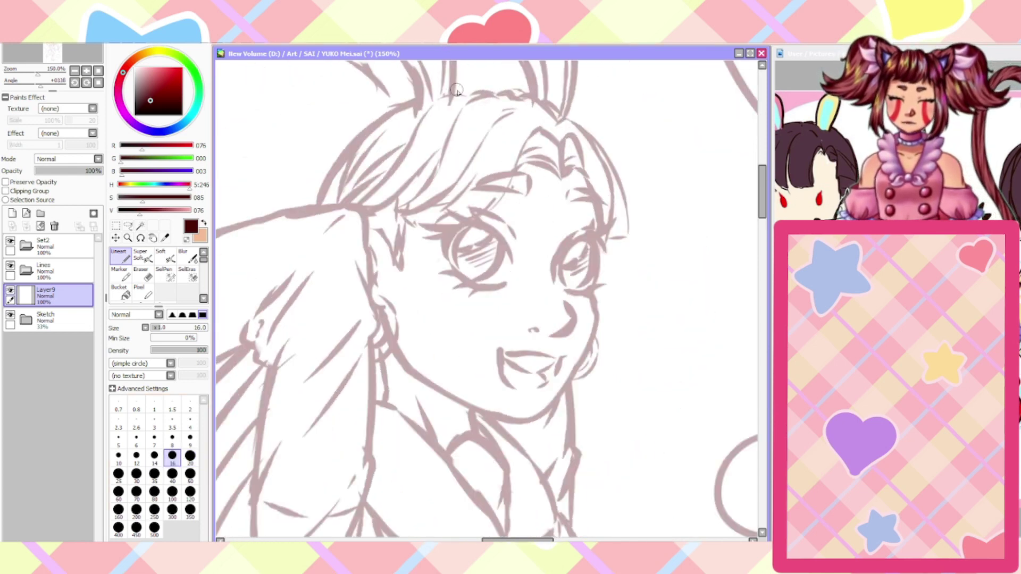
pyautogui.moveTo(591, 243); pyautogui.dragTo(576, 155)
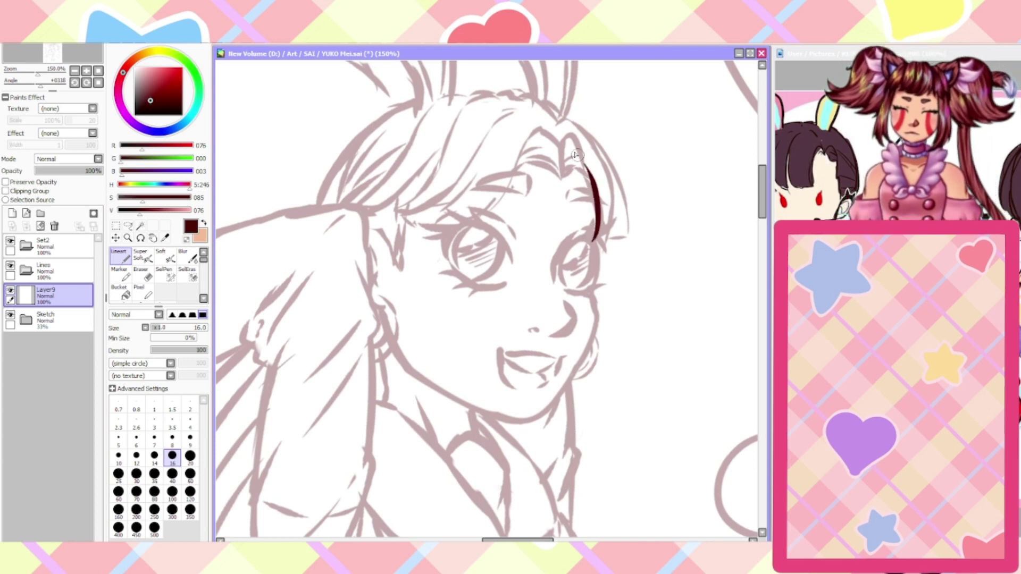
pyautogui.moveTo(589, 274)
pyautogui.mouseDown()
pyautogui.moveTo(595, 309)
pyautogui.moveTo(556, 387)
pyautogui.mouseUp()
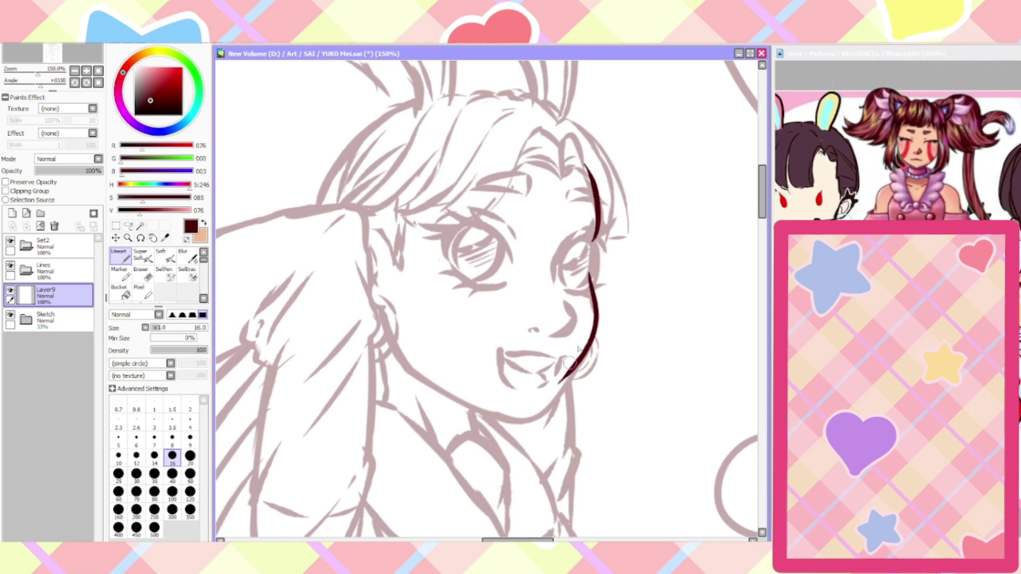
pyautogui.hotkey('ctrl', 'z')
pyautogui.moveTo(589, 277)
pyautogui.mouseDown()
pyautogui.moveTo(555, 399)
pyautogui.moveTo(521, 421)
pyautogui.moveTo(423, 372)
pyautogui.moveTo(378, 291)
pyautogui.moveTo(363, 290)
pyautogui.moveTo(399, 270)
pyautogui.moveTo(391, 243)
pyautogui.moveTo(348, 213)
pyautogui.mouseUp()
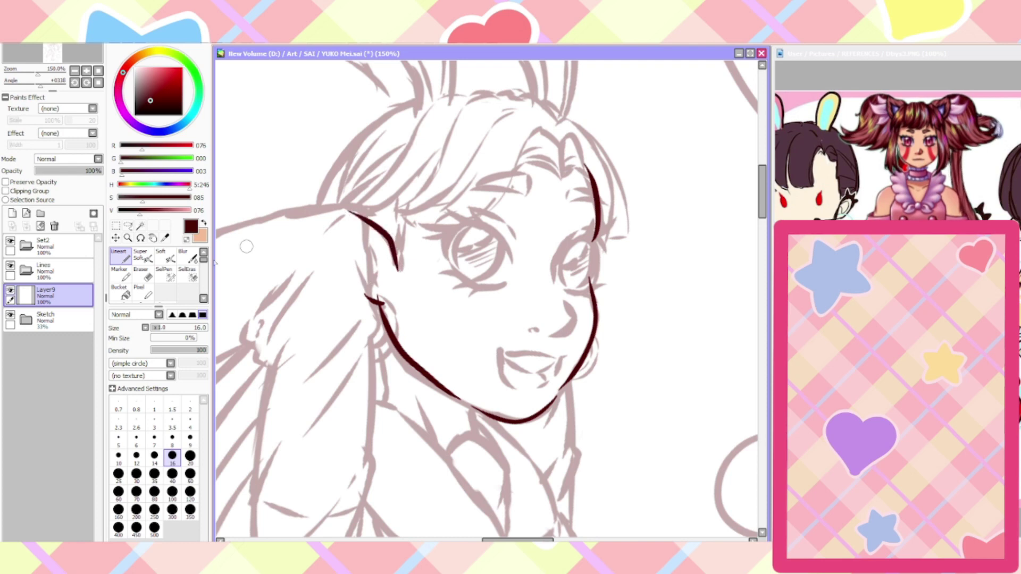
# Erase the curve over the top of the ear and redraw it with the Lineart brush as a longer arc
pyautogui.click(146, 281)
pyautogui.scroll(1, 382, 288)
pyautogui.moveTo(384, 295)
pyautogui.mouseDown()
pyautogui.moveTo(371, 292)
pyautogui.moveTo(335, 189)
pyautogui.mouseUp()
pyautogui.click(119, 256)
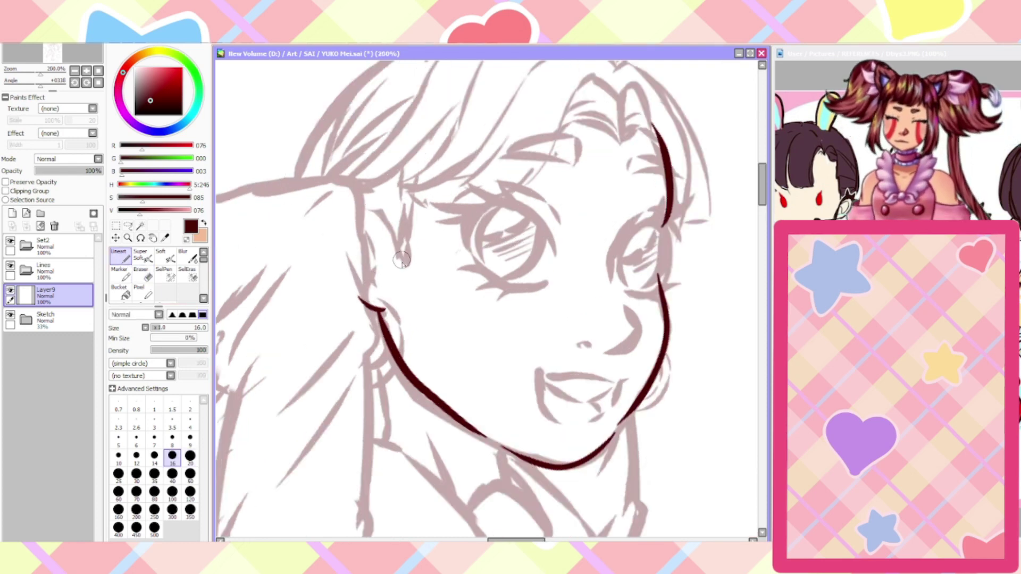
pyautogui.moveTo(402, 263); pyautogui.dragTo(328, 201)
pyautogui.hotkey('ctrl', 'z')
pyautogui.moveTo(401, 261)
pyautogui.mouseDown()
pyautogui.moveTo(376, 203)
pyautogui.moveTo(321, 202)
pyautogui.mouseUp()
# Draw the inner contour lines of the ear beneath its upper curve
pyautogui.moveTo(366, 292)
pyautogui.mouseDown()
pyautogui.moveTo(373, 297)
pyautogui.moveTo(379, 255)
pyautogui.moveTo(368, 210)
pyautogui.mouseUp()
pyautogui.hotkey('ctrl', 'z')
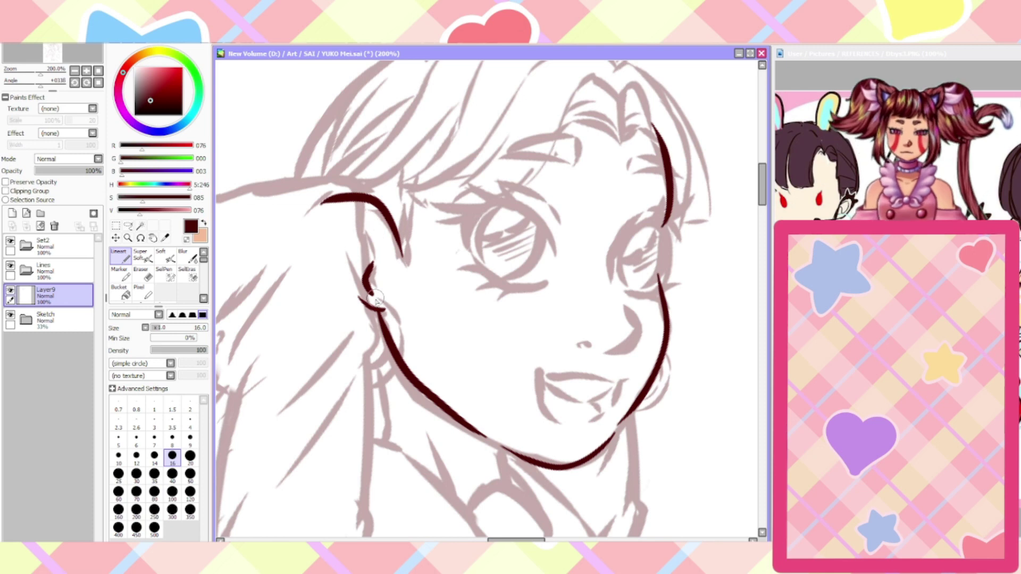
pyautogui.hotkey('ctrl', 'z')
pyautogui.moveTo(375, 302)
pyautogui.mouseDown()
pyautogui.moveTo(365, 282)
pyautogui.moveTo(373, 230)
pyautogui.moveTo(350, 210)
pyautogui.moveTo(351, 280)
pyautogui.moveTo(365, 294)
pyautogui.moveTo(343, 257)
pyautogui.moveTo(349, 223)
pyautogui.moveTo(346, 232)
pyautogui.moveTo(362, 217)
pyautogui.moveTo(344, 268)
pyautogui.mouseUp()
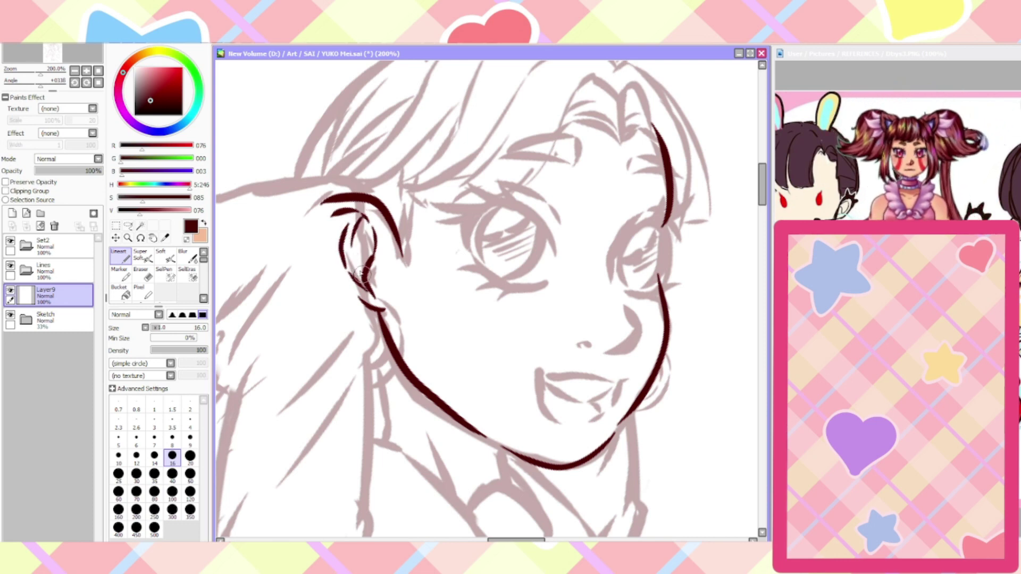
# Finish the ear's inner fold, then erase the short earlobe stroke and redraw the lobe as a larger curve meeting the jaw
pyautogui.moveTo(385, 310); pyautogui.dragTo(346, 296)
pyautogui.click(167, 278)
pyautogui.click(147, 276)
pyautogui.click(120, 258)
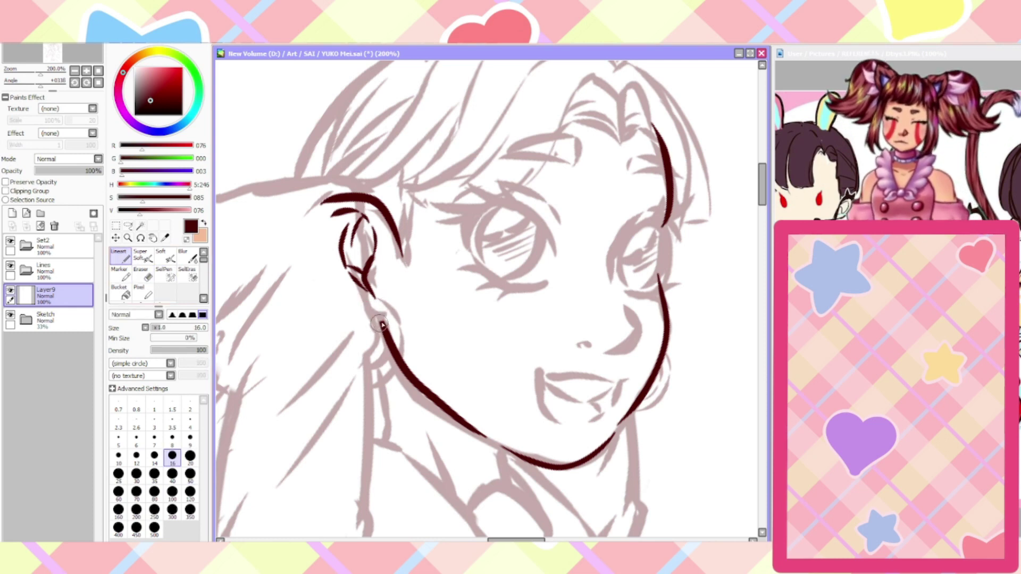
pyautogui.moveTo(394, 318)
pyautogui.mouseDown()
pyautogui.moveTo(370, 322)
pyautogui.moveTo(330, 285)
pyautogui.mouseUp()
pyautogui.hotkey('ctrl', 'z')
pyautogui.moveTo(345, 307); pyautogui.dragTo(327, 277)
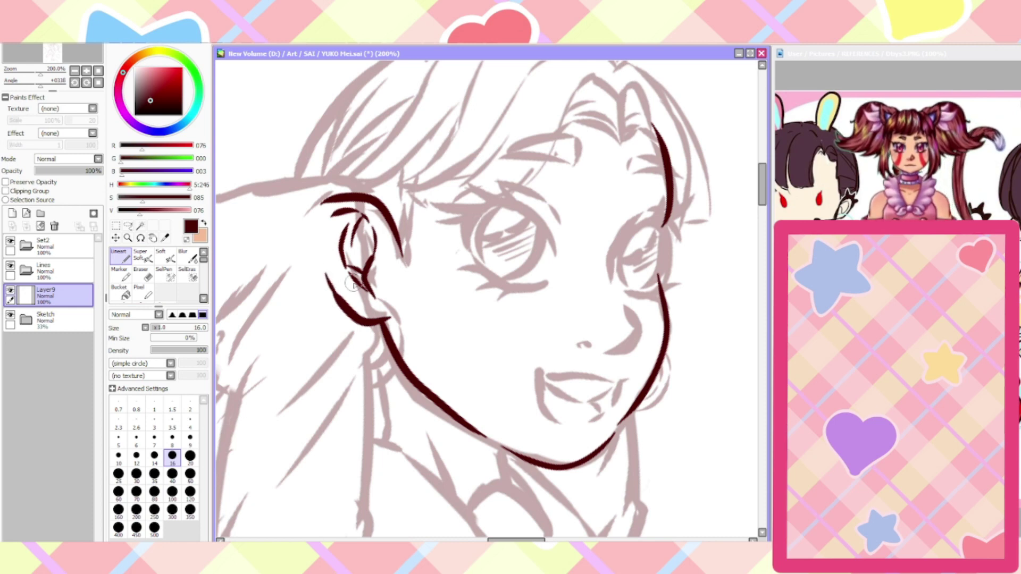
# Rework the far cheek's contour from the eye down toward the chin with Lineart strokes, undoing the ones that bulge outward
pyautogui.click(141, 274)
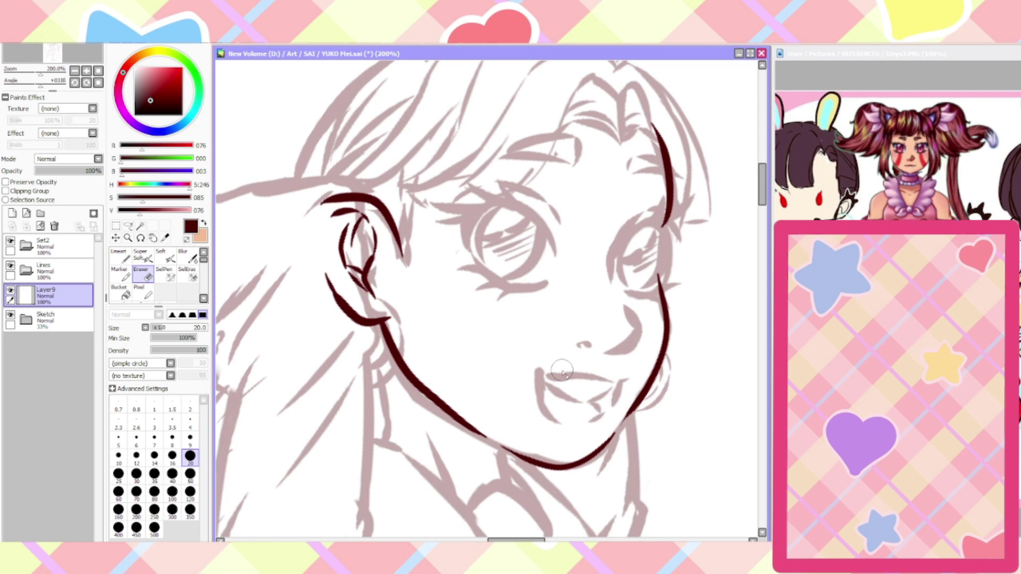
pyautogui.click(119, 256)
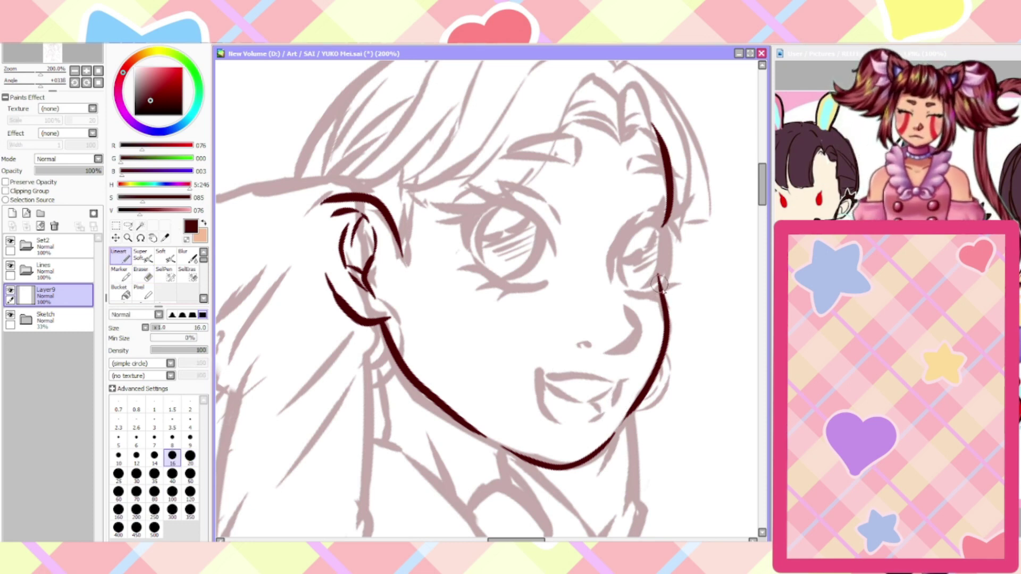
pyautogui.moveTo(659, 283)
pyautogui.mouseDown()
pyautogui.moveTo(668, 328)
pyautogui.moveTo(629, 419)
pyautogui.mouseUp()
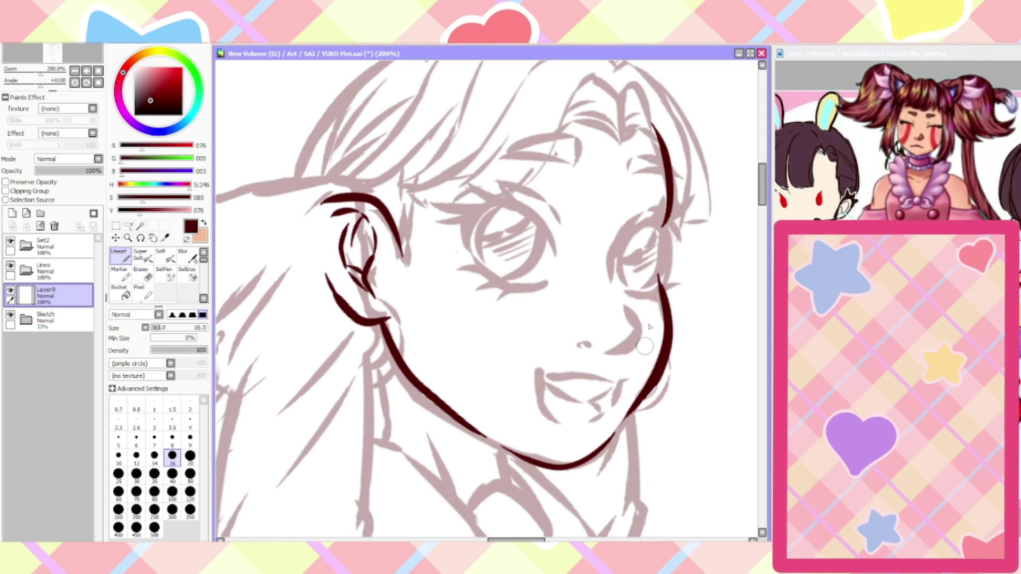
pyautogui.moveTo(655, 380); pyautogui.dragTo(627, 413)
pyautogui.hotkey('ctrl', 'z')
pyautogui.hotkey('ctrl', 'z')
pyautogui.hotkey('ctrl', 'z')
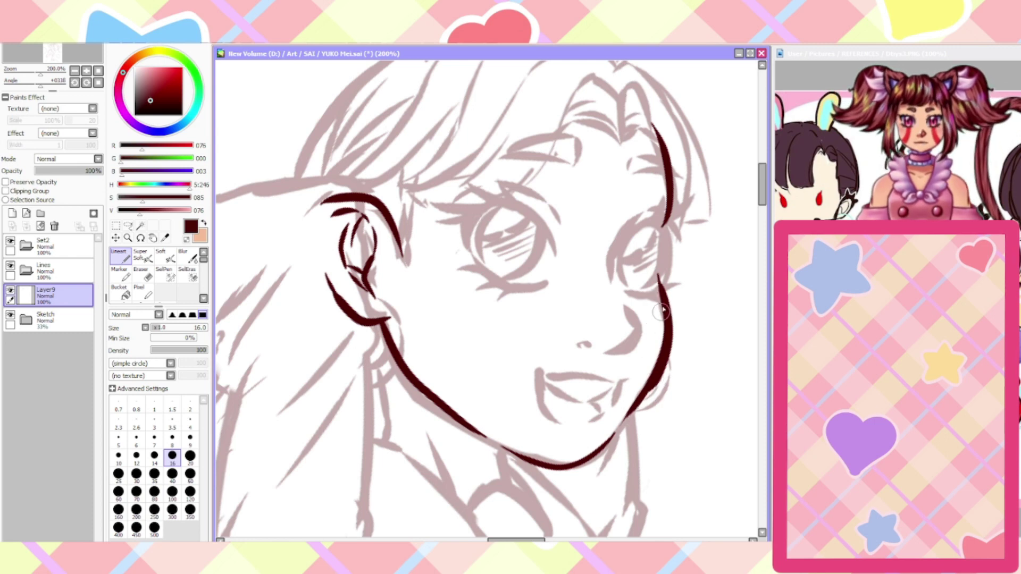
pyautogui.moveTo(659, 292)
pyautogui.mouseDown()
pyautogui.moveTo(653, 379)
pyautogui.moveTo(623, 418)
pyautogui.mouseUp()
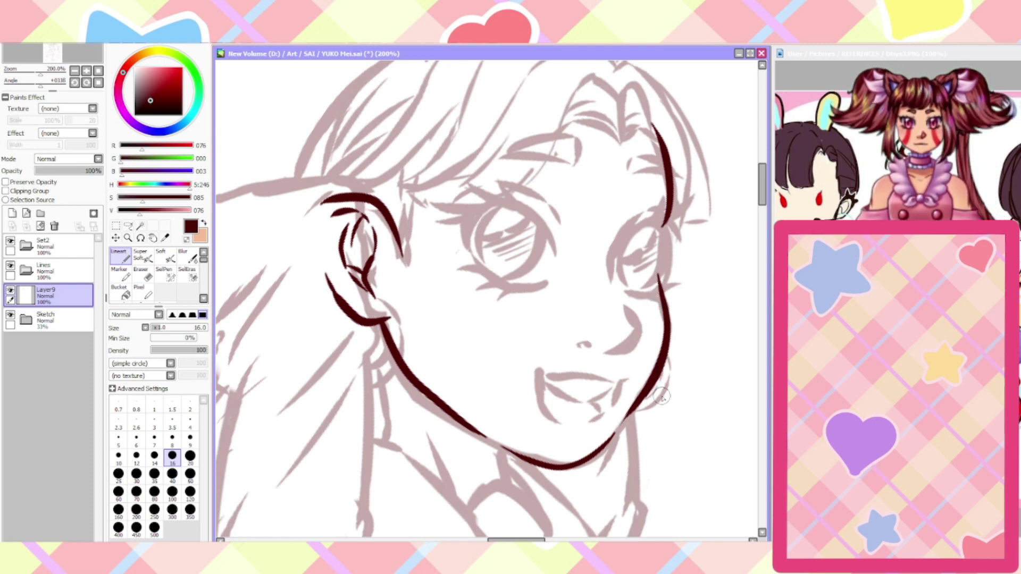
# Thicken the face outline along the forehead, the jaw below the ear and the chin
pyautogui.moveTo(666, 220); pyautogui.dragTo(653, 123)
pyautogui.hotkey('ctrl', 'z')
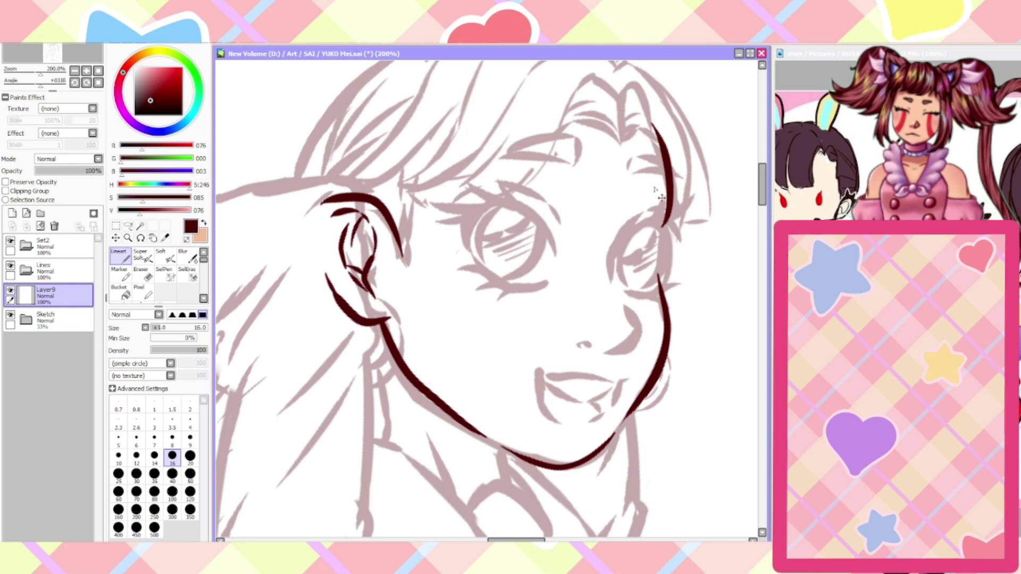
pyautogui.moveTo(667, 213); pyautogui.dragTo(637, 121)
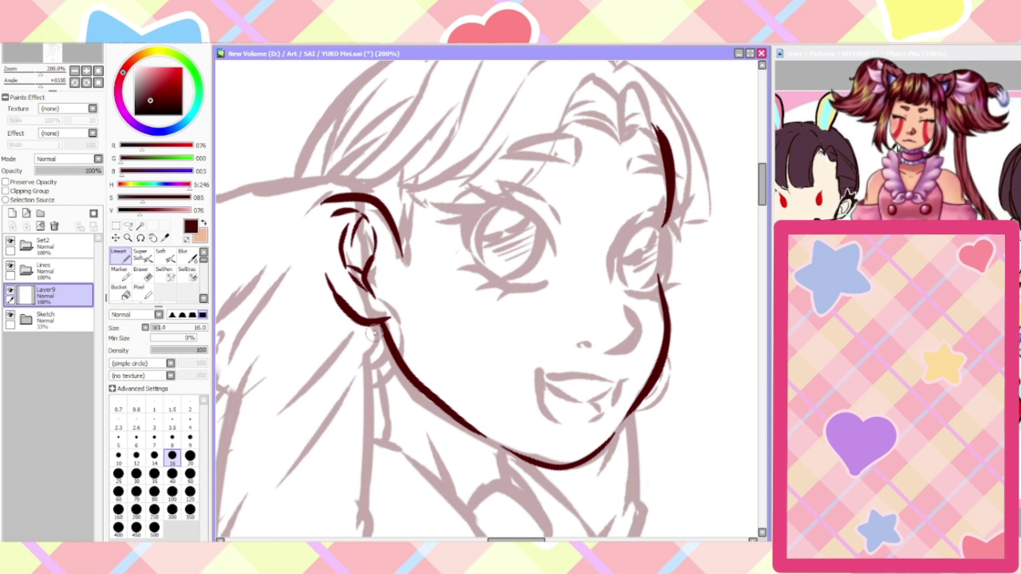
pyautogui.moveTo(374, 333); pyautogui.dragTo(410, 380)
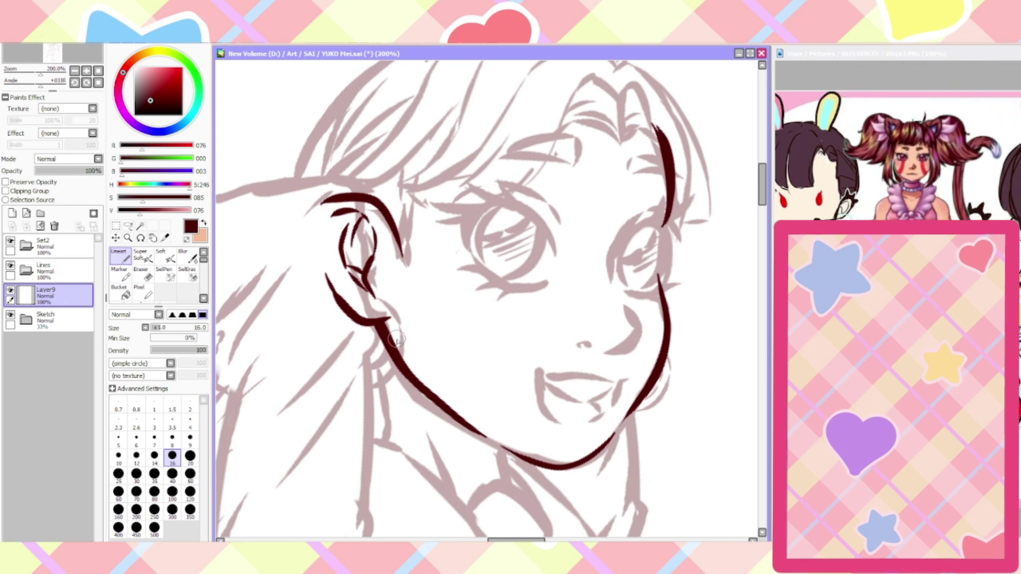
pyautogui.moveTo(589, 454)
pyautogui.mouseDown()
pyautogui.moveTo(549, 469)
pyautogui.moveTo(507, 455)
pyautogui.mouseUp()
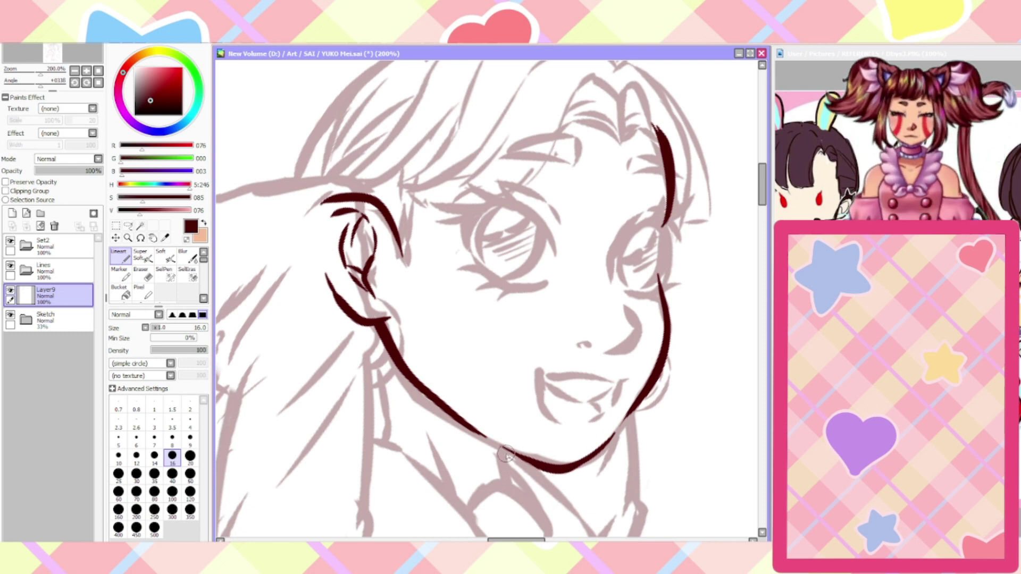
# Draw the front and back lines of the neck, thickening the back line at its base and where it meets the earlobe
pyautogui.scroll(-4, 506, 454)
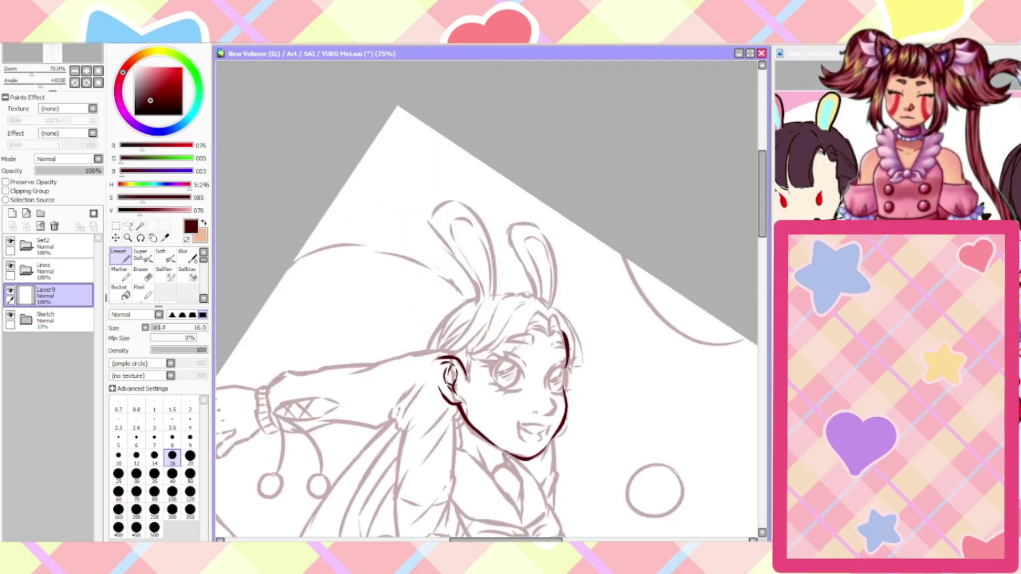
pyautogui.scroll(4, 526, 488)
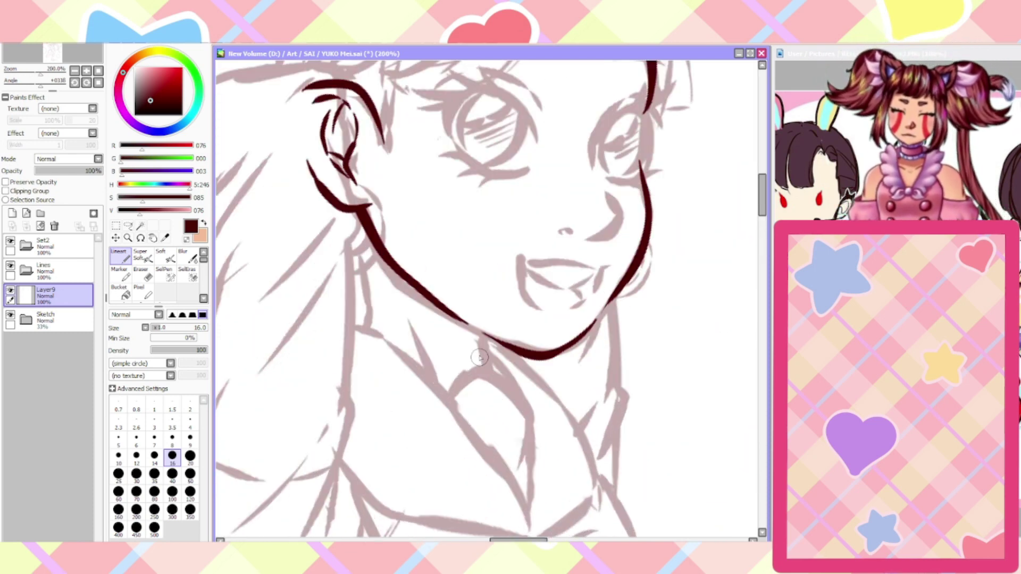
pyautogui.moveTo(481, 334); pyautogui.dragTo(506, 410)
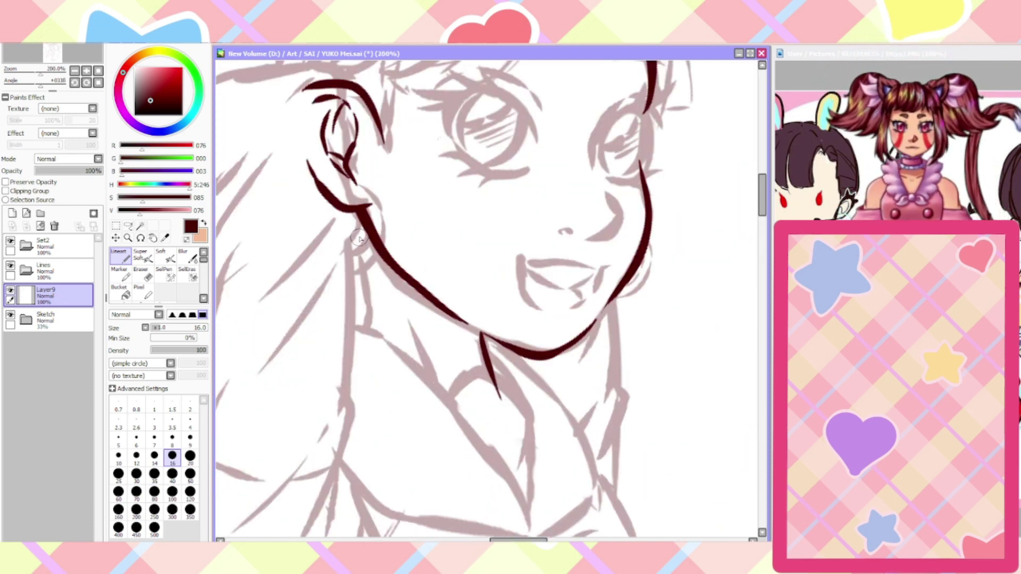
pyautogui.moveTo(355, 216); pyautogui.dragTo(369, 319)
pyautogui.moveTo(368, 282); pyautogui.dragTo(349, 367)
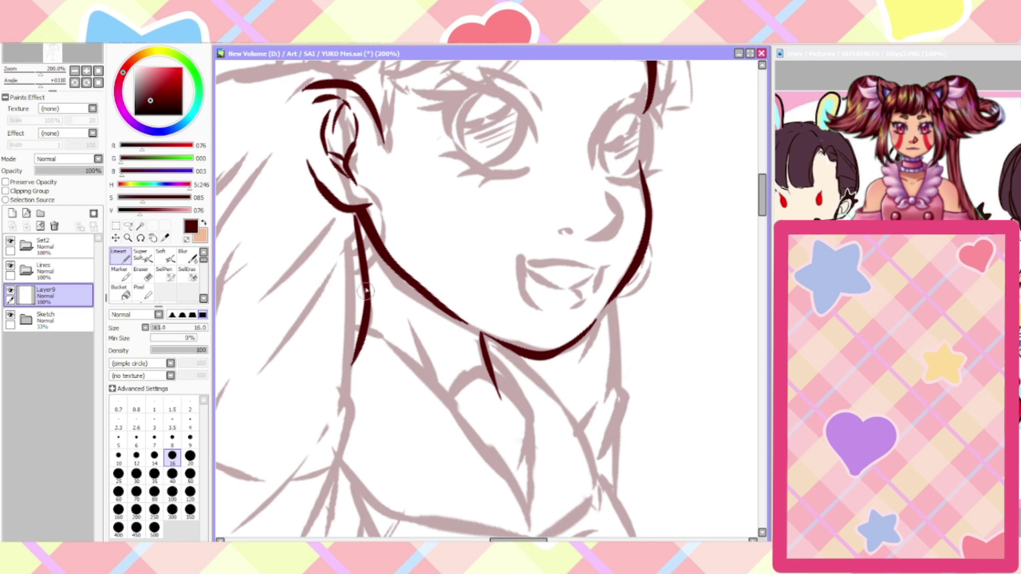
pyautogui.moveTo(365, 291)
pyautogui.mouseDown()
pyautogui.moveTo(354, 375)
pyautogui.moveTo(357, 365)
pyautogui.mouseUp()
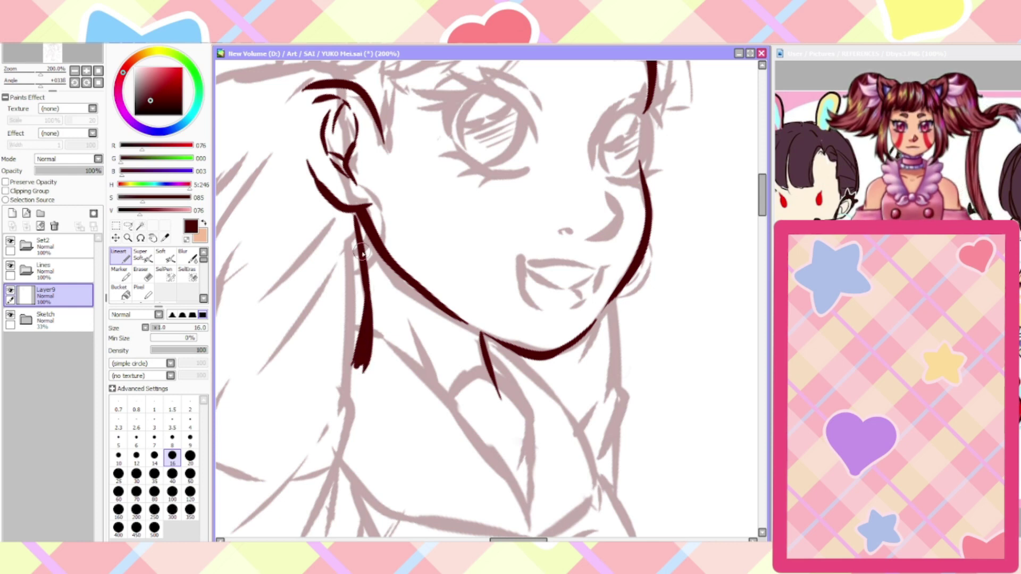
pyautogui.moveTo(358, 244); pyautogui.dragTo(343, 213)
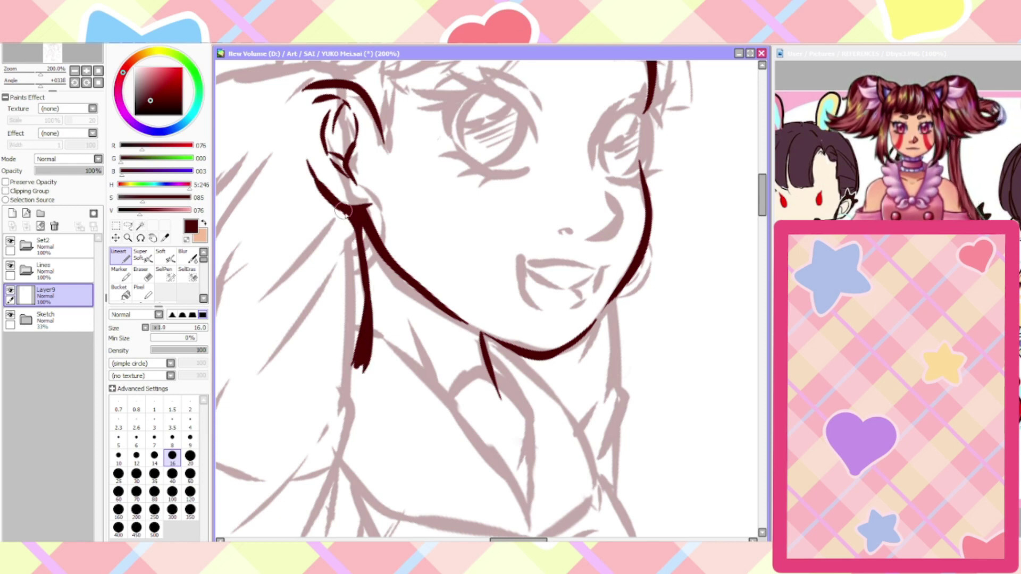
# Close the gap in the jawline where it meets the front neck line and thicken the junction
pyautogui.scroll(2, 490, 338)
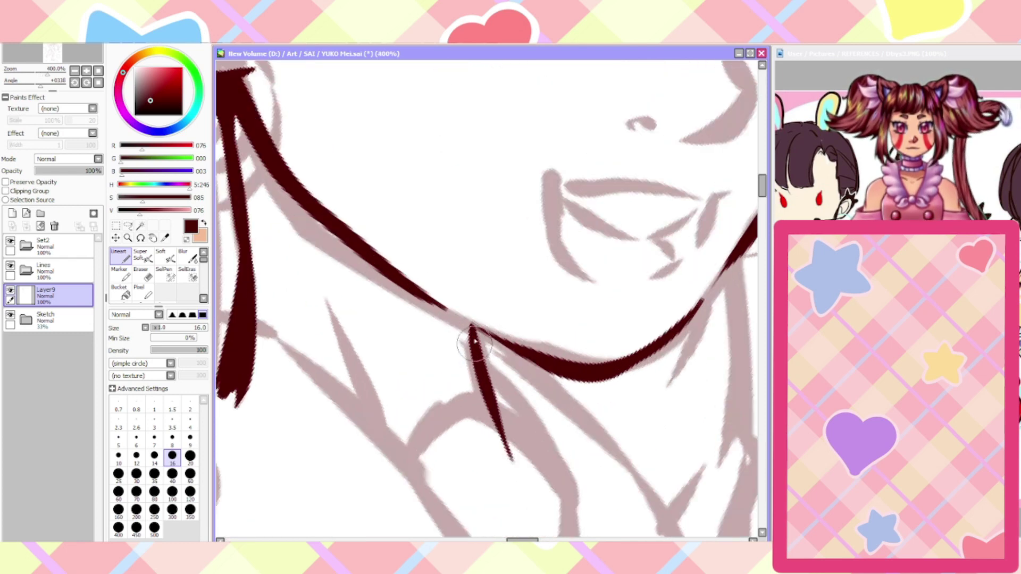
pyautogui.moveTo(439, 312); pyautogui.dragTo(467, 340)
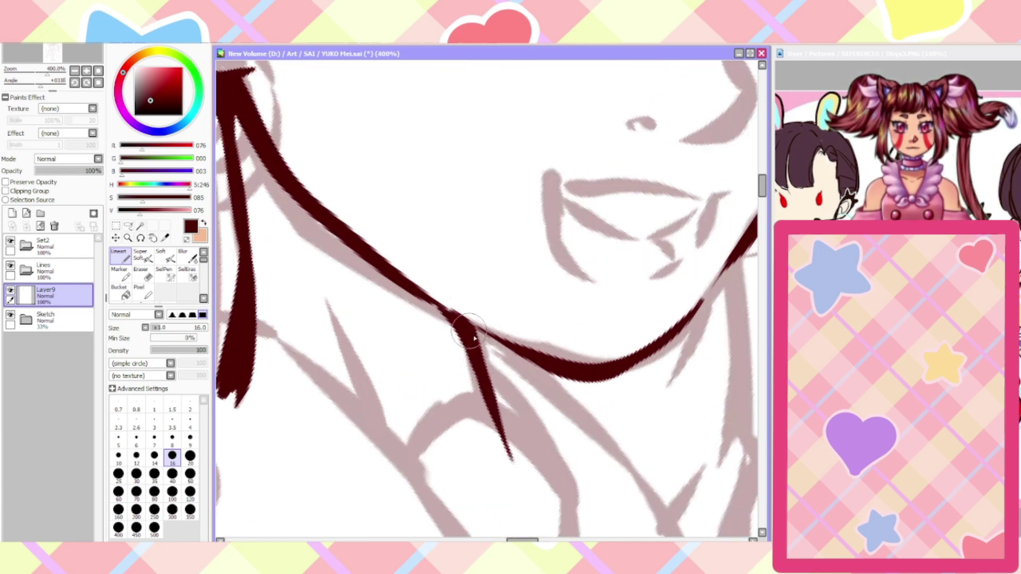
pyautogui.scroll(-4, 376, 262)
pyautogui.scroll(3, 355, 288)
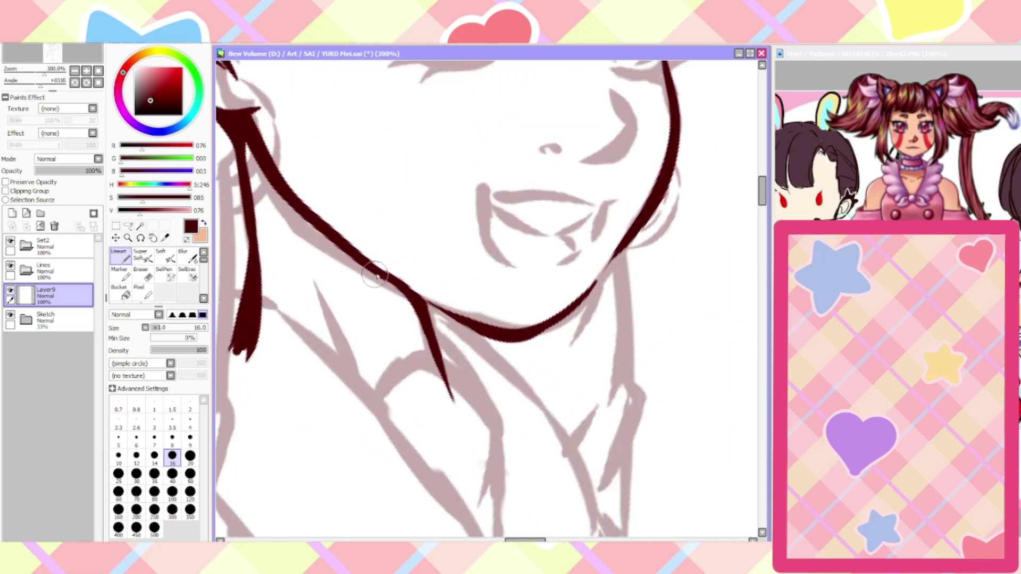
# Ink the short tapered neck muscle line below the jaw, undoing and redrawing it until it follows the sketch
pyautogui.press('e')
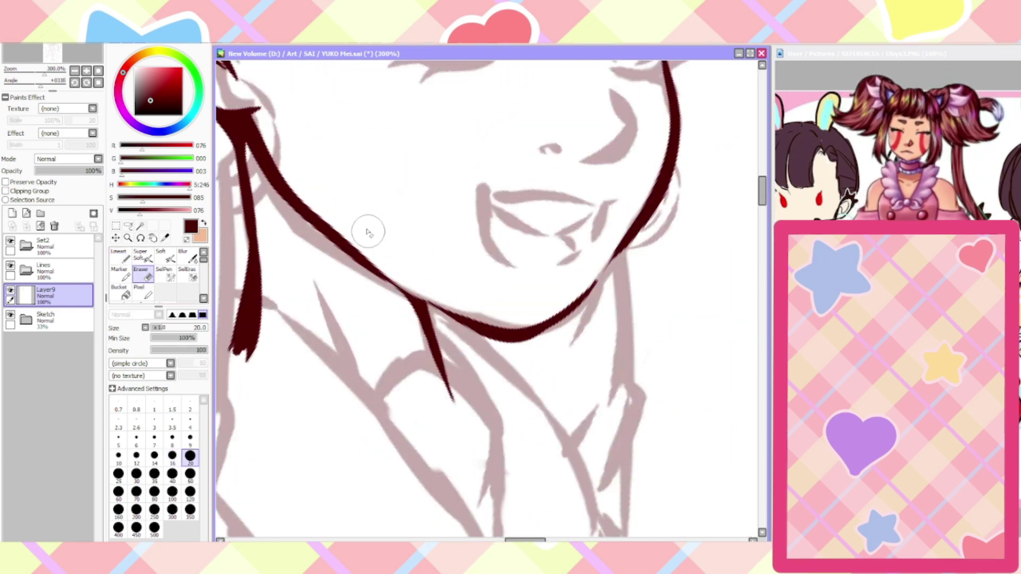
pyautogui.scroll(-2, 364, 227)
pyautogui.press('n')
pyautogui.scroll(2, 326, 227)
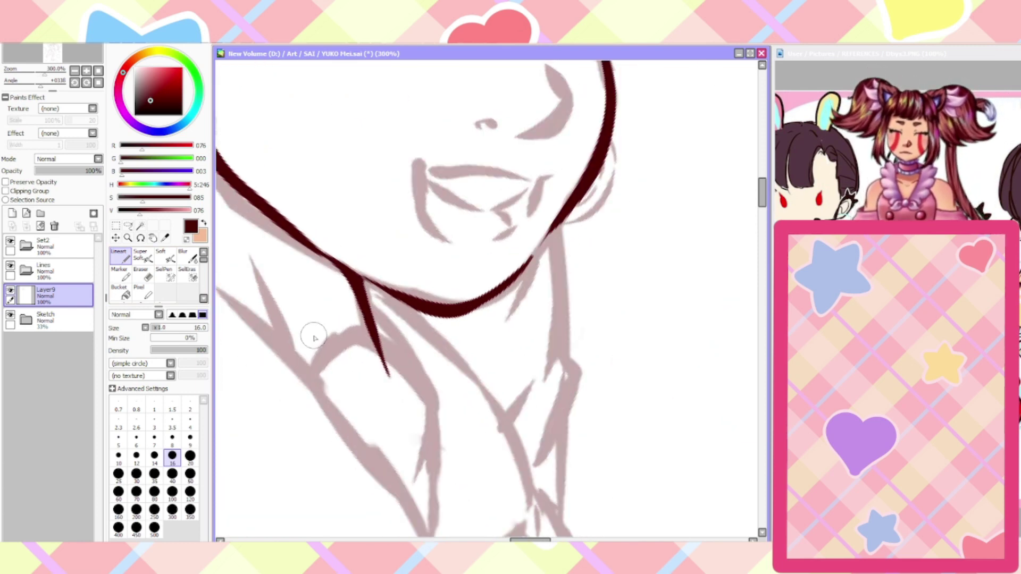
pyautogui.scroll(-3, 323, 301)
pyautogui.scroll(3, 298, 325)
pyautogui.moveTo(339, 365); pyautogui.dragTo(266, 227)
pyautogui.hotkey('ctrl', 'z')
pyautogui.moveTo(337, 375); pyautogui.dragTo(277, 226)
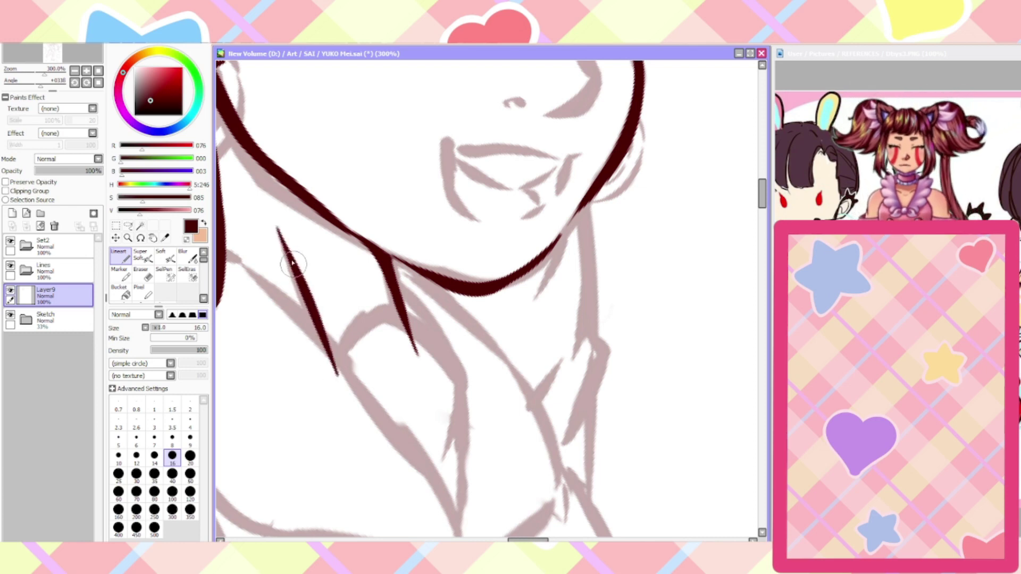
pyautogui.hotkey('ctrl', 'z')
pyautogui.moveTo(292, 263); pyautogui.dragTo(338, 382)
pyautogui.hotkey('ctrl', 'z')
pyautogui.moveTo(303, 314); pyautogui.dragTo(336, 375)
# Add a layer above Layer9 and ink the near edge of the collar opening from behind the neck down to the bow, redrawing it once
pyautogui.scroll(-4, 310, 341)
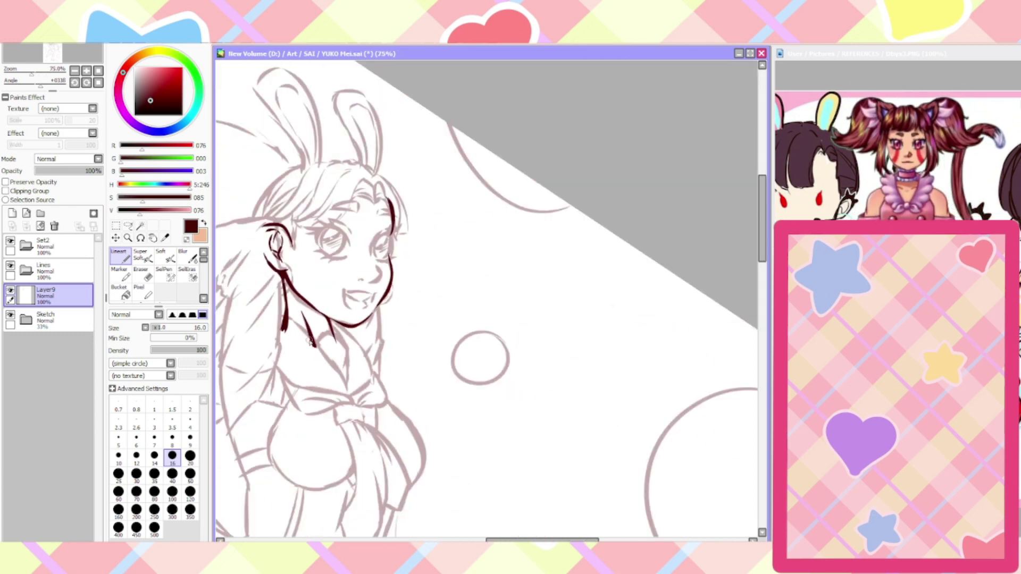
pyautogui.moveTo(499, 540)
pyautogui.mouseDown()
pyautogui.moveTo(456, 539)
pyautogui.moveTo(471, 539)
pyautogui.mouseUp()
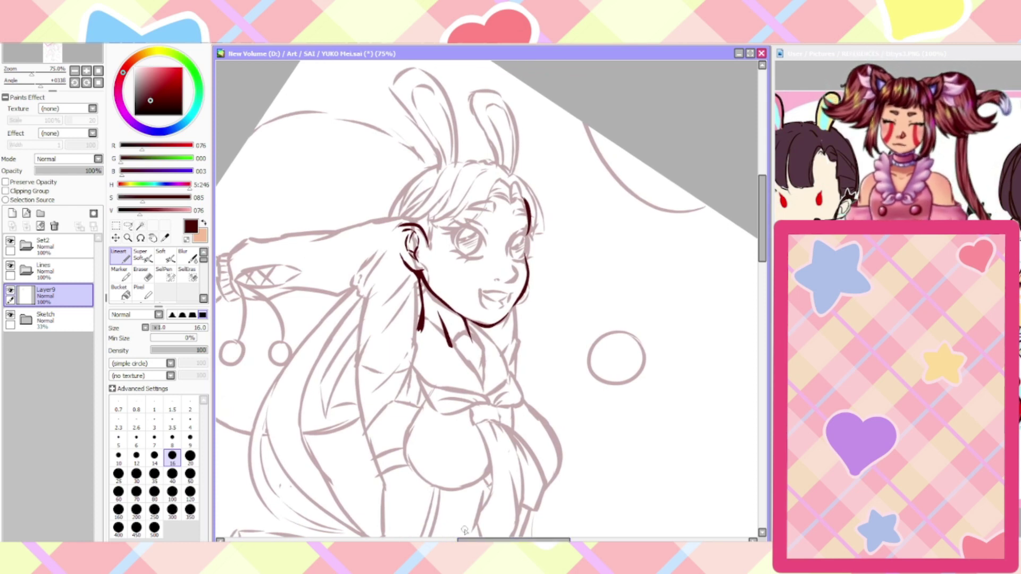
pyautogui.click(12, 214)
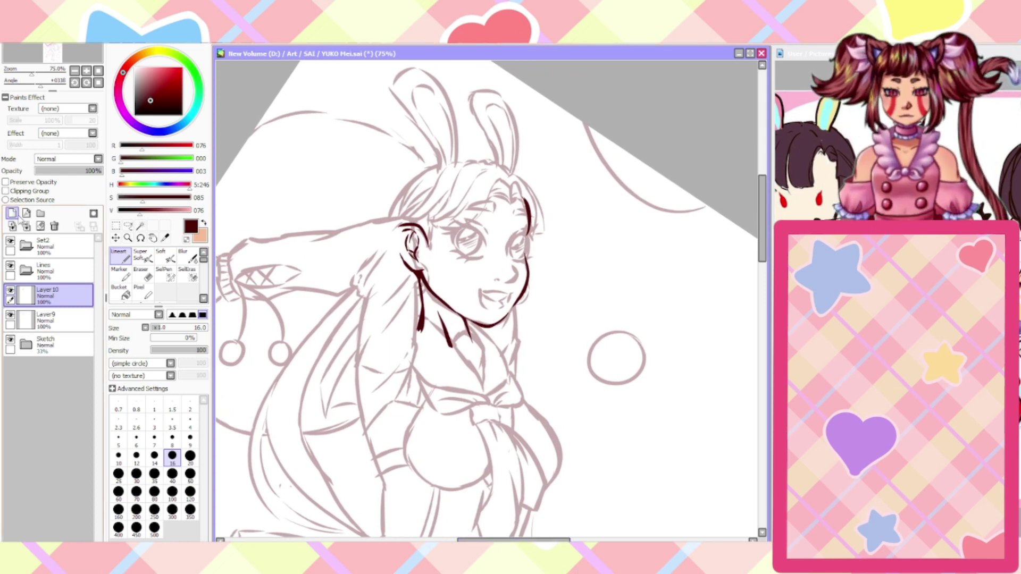
pyautogui.scroll(3, 464, 386)
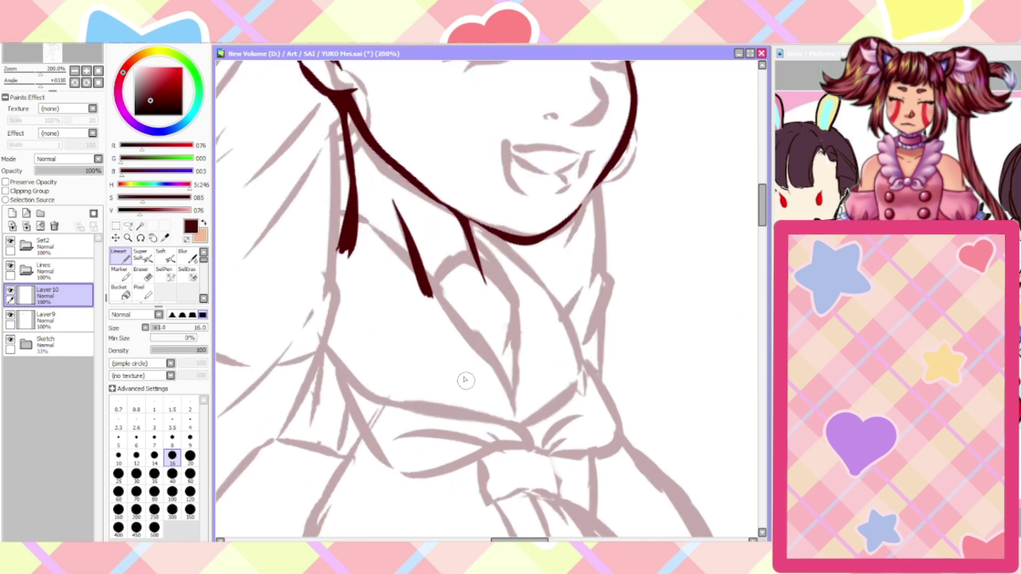
pyautogui.moveTo(509, 421)
pyautogui.mouseDown()
pyautogui.moveTo(505, 396)
pyautogui.moveTo(341, 218)
pyautogui.mouseUp()
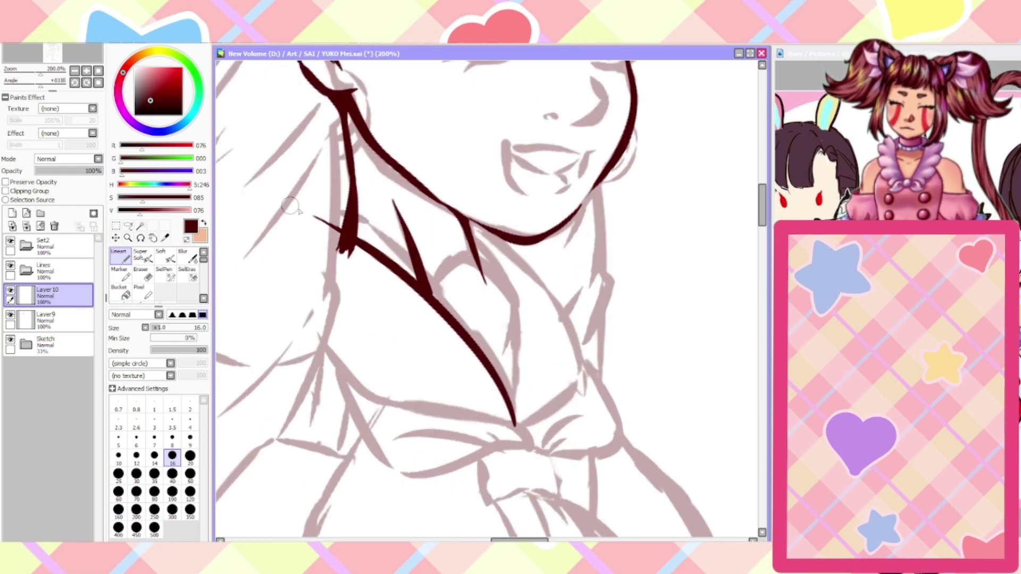
pyautogui.hotkey('ctrl', 'z')
pyautogui.moveTo(514, 433)
pyautogui.mouseDown()
pyautogui.moveTo(339, 224)
pyautogui.moveTo(271, 188)
pyautogui.mouseUp()
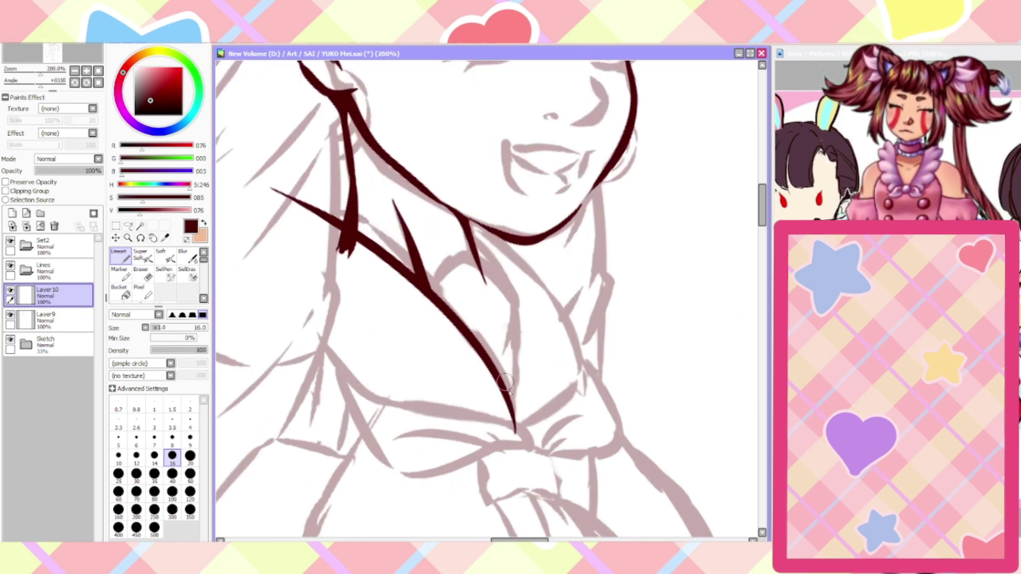
# Ink the inner collar line and the far collar's outer edge from below the chin down to the point above the bow
pyautogui.moveTo(515, 432)
pyautogui.mouseDown()
pyautogui.moveTo(507, 278)
pyautogui.moveTo(469, 231)
pyautogui.moveTo(565, 322)
pyautogui.moveTo(572, 389)
pyautogui.moveTo(518, 428)
pyautogui.mouseUp()
pyautogui.scroll(1, 483, 461)
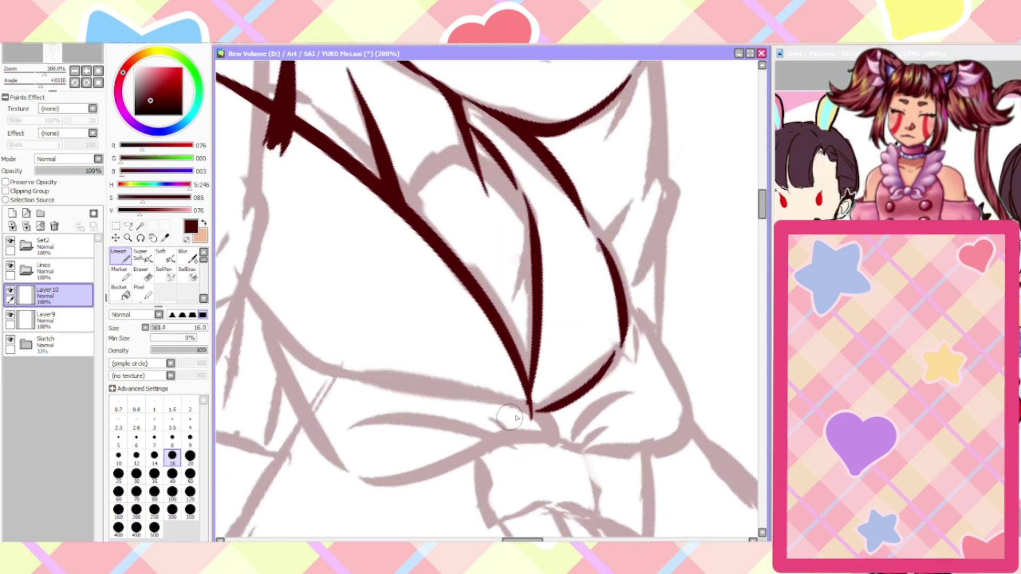
pyautogui.scroll(-1, 511, 417)
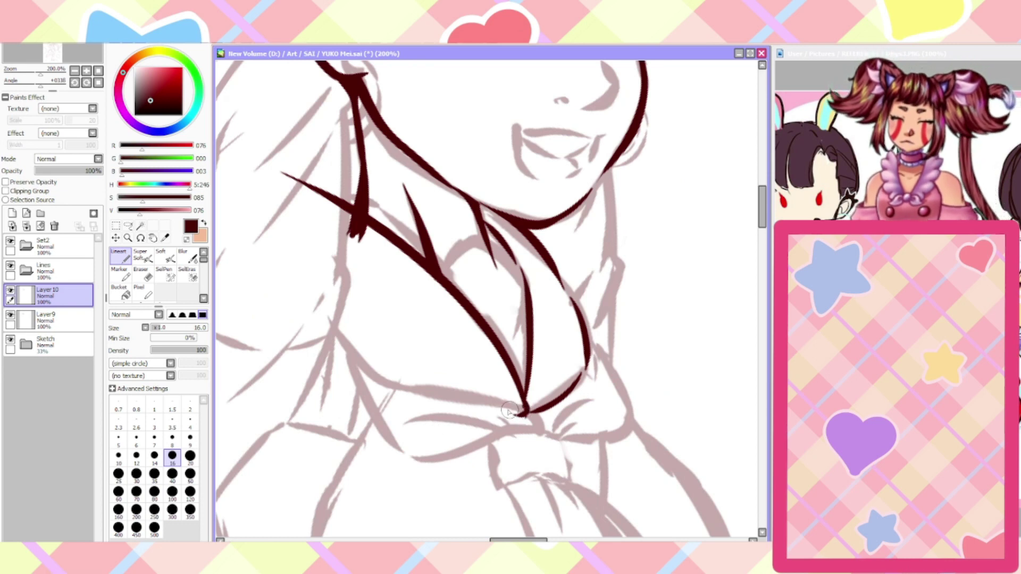
# Ink the collar's lower edge from the bow out to the near shoulder, thickening its shoulder end and the join at the collar point
pyautogui.moveTo(520, 413)
pyautogui.mouseDown()
pyautogui.moveTo(384, 386)
pyautogui.moveTo(322, 309)
pyautogui.mouseUp()
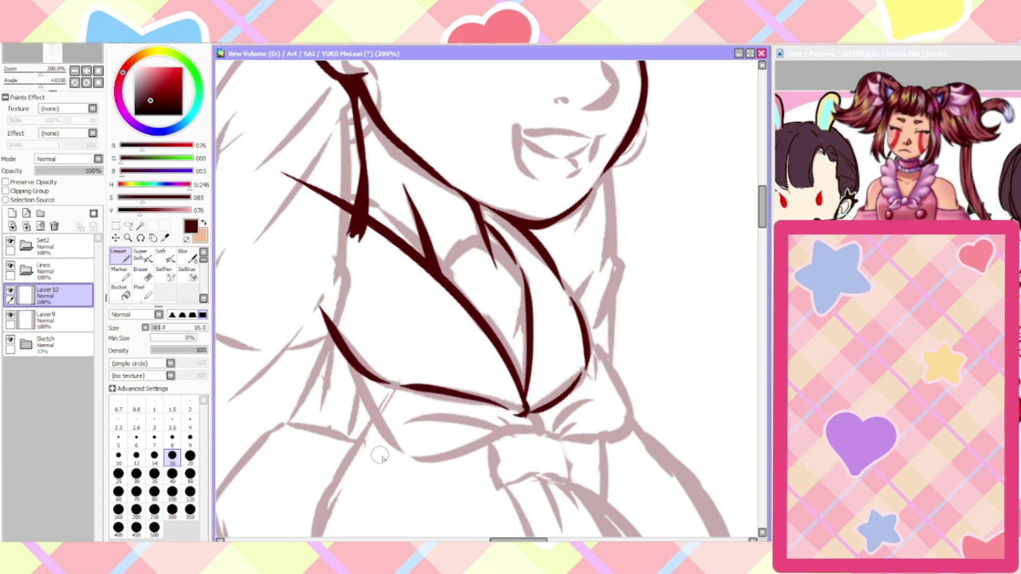
pyautogui.scroll(1, 337, 349)
pyautogui.moveTo(348, 345); pyautogui.dragTo(321, 286)
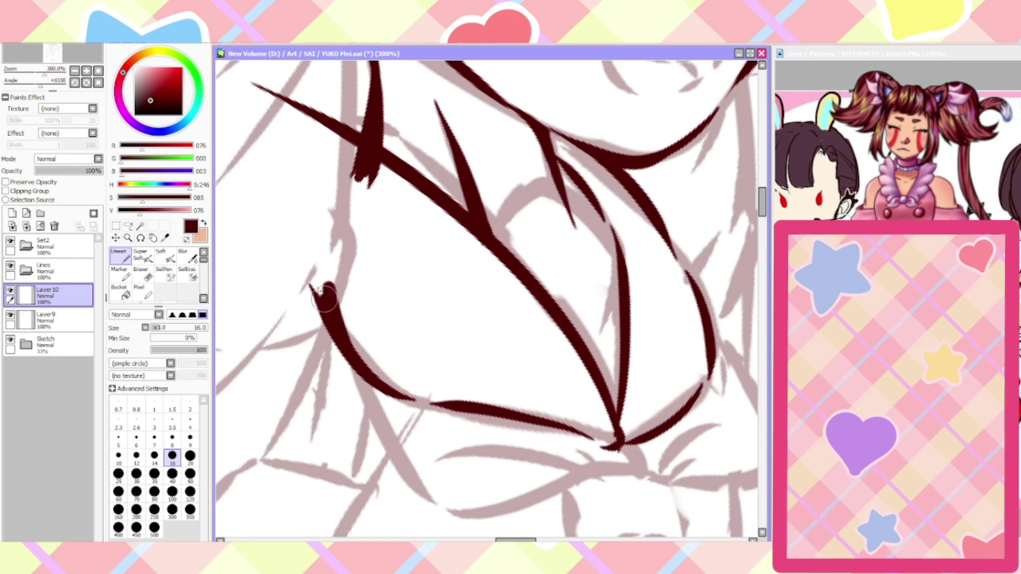
pyautogui.scroll(-2, 321, 239)
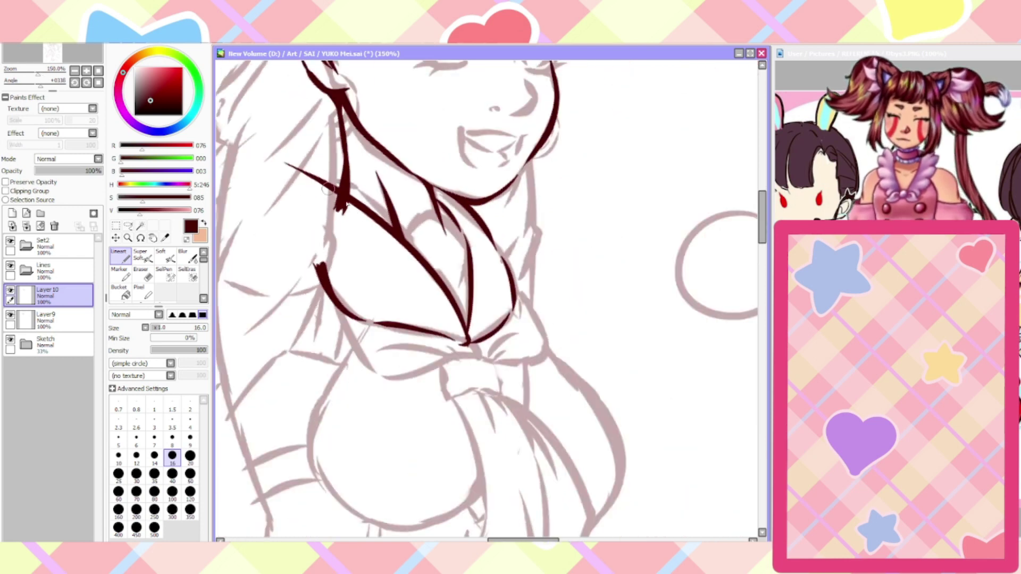
pyautogui.scroll(3, 462, 340)
pyautogui.moveTo(475, 311)
pyautogui.mouseDown()
pyautogui.moveTo(470, 341)
pyautogui.moveTo(419, 321)
pyautogui.mouseUp()
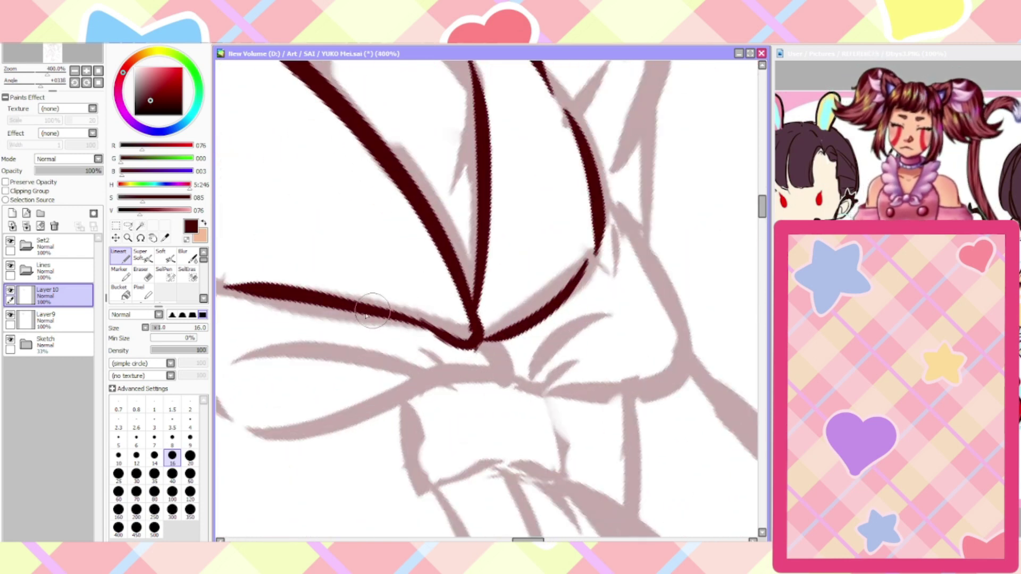
# Set the Eraser's size to 9
pyautogui.click(141, 274)
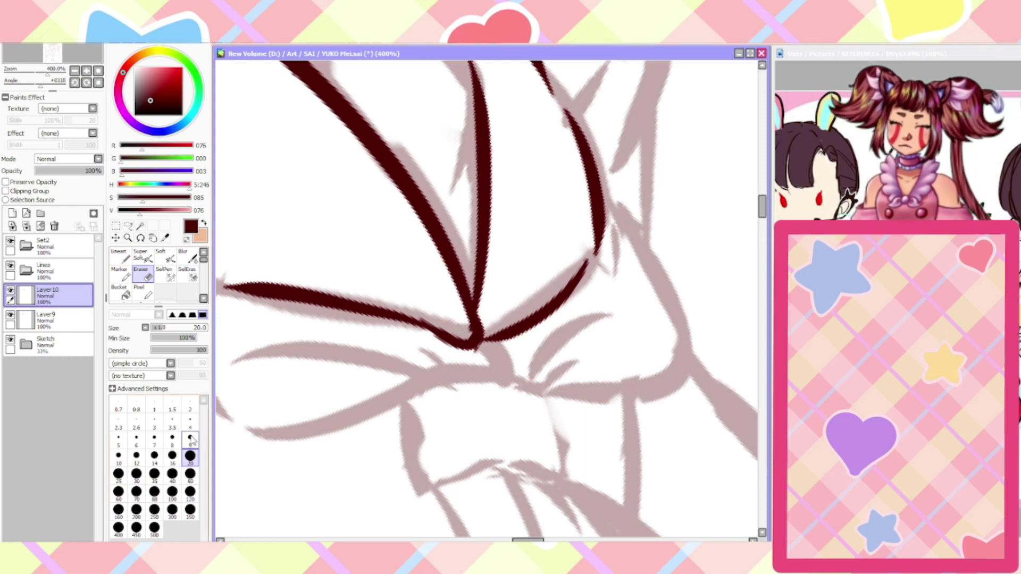
pyautogui.click(191, 439)
pyautogui.click(119, 256)
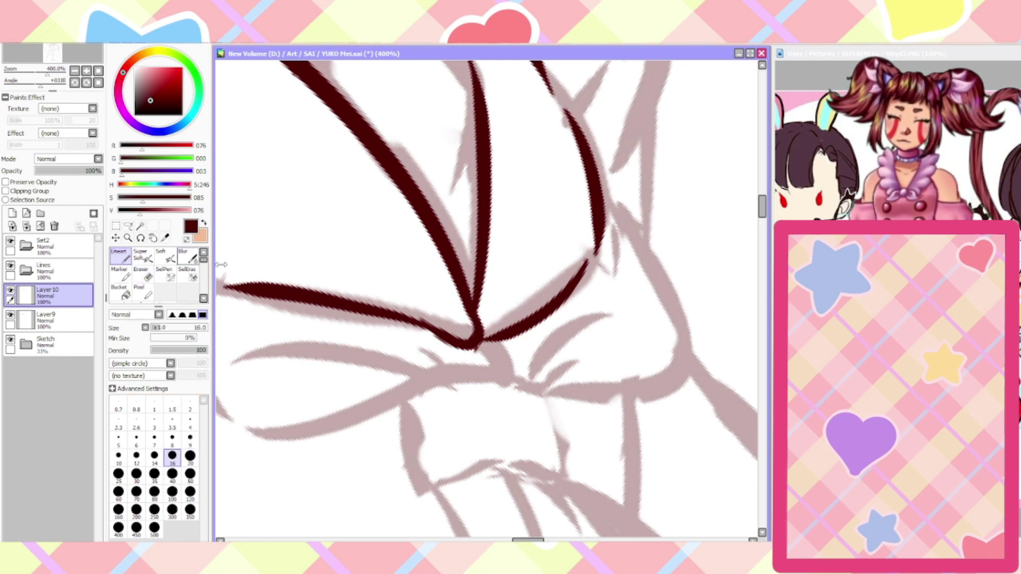
pyautogui.press('e')
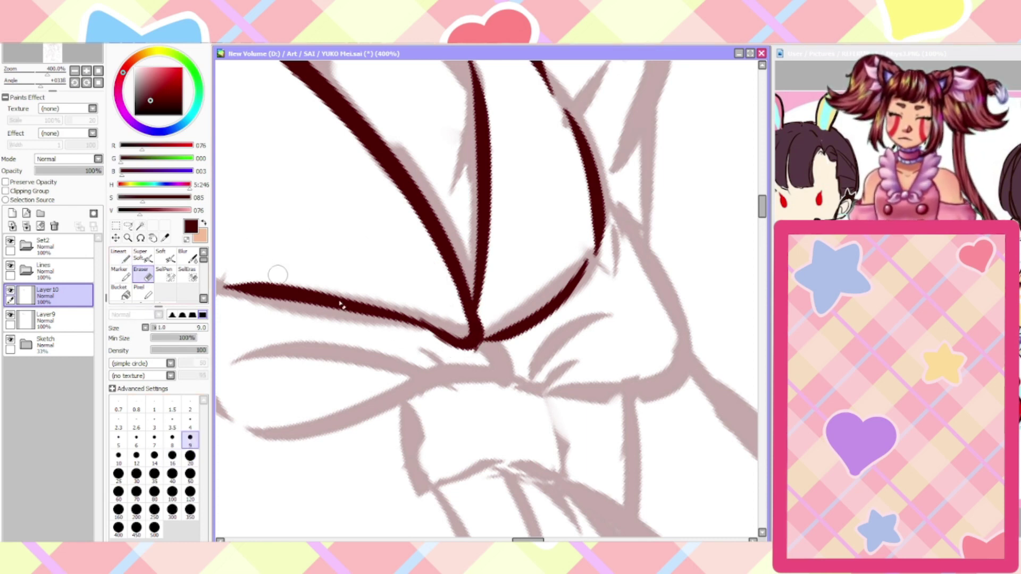
pyautogui.scroll(-2, 457, 351)
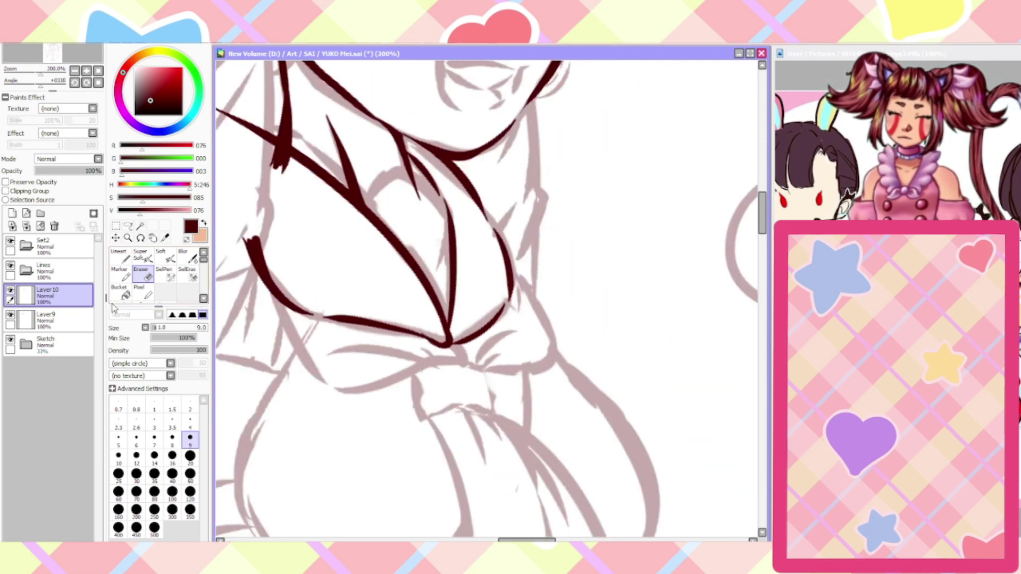
# Thicken the inner collar line above the bow with Lineart and join the far collar edge to the collar point
pyautogui.click(122, 257)
pyautogui.scroll(2, 292, 319)
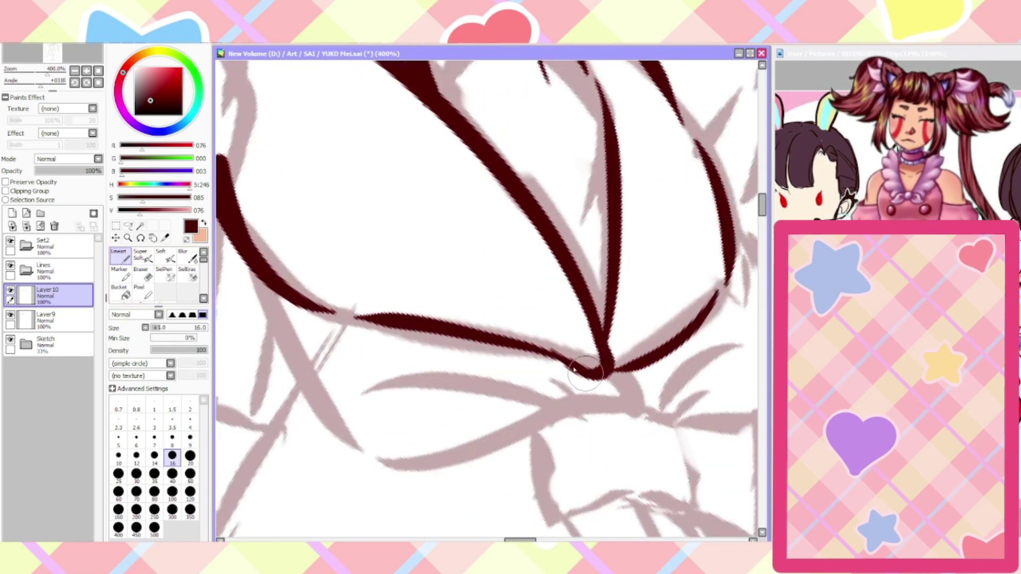
pyautogui.scroll(-3, 406, 307)
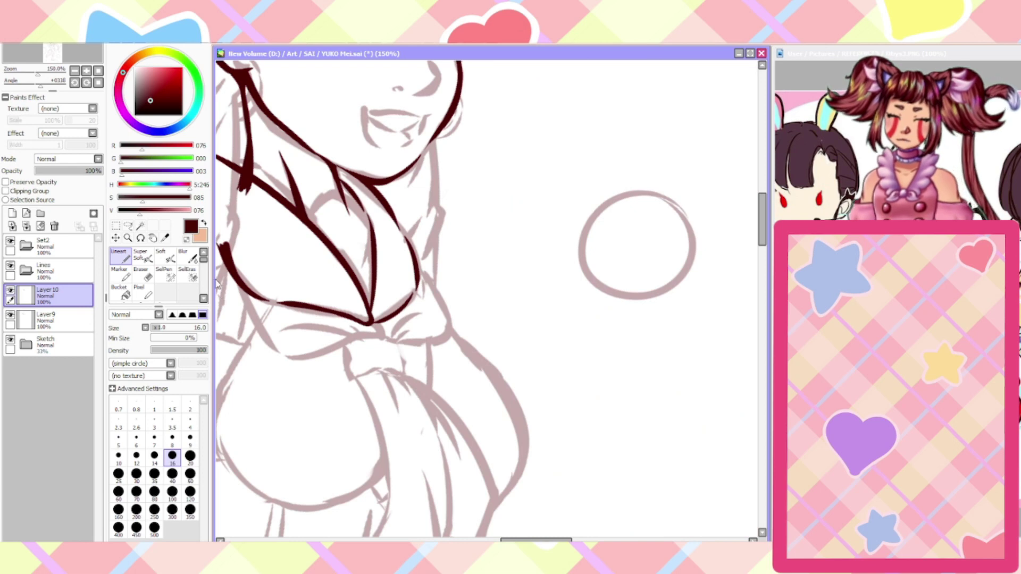
pyautogui.scroll(2, 217, 281)
pyautogui.moveTo(388, 345); pyautogui.dragTo(396, 234)
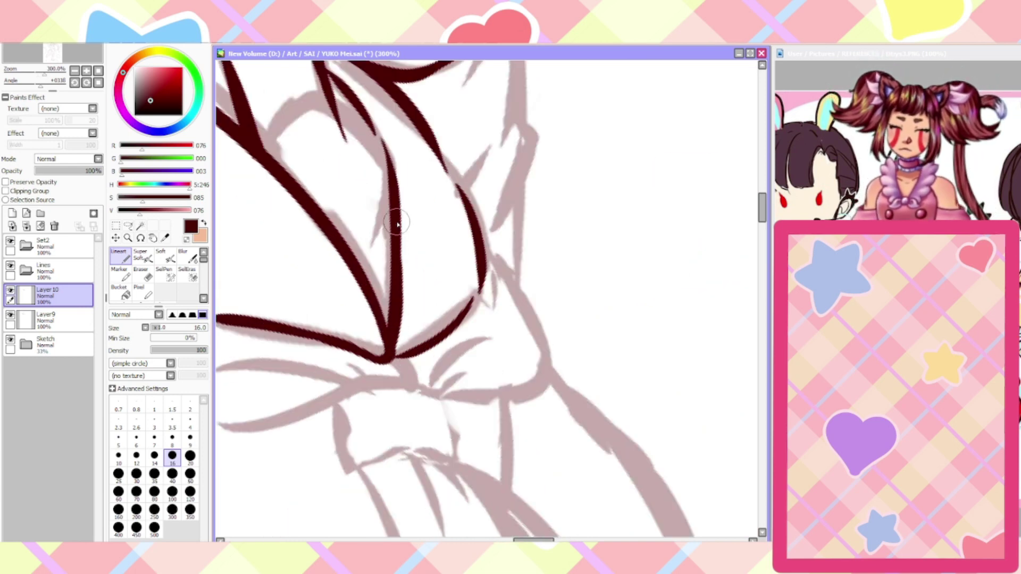
pyautogui.moveTo(391, 330); pyautogui.dragTo(398, 208)
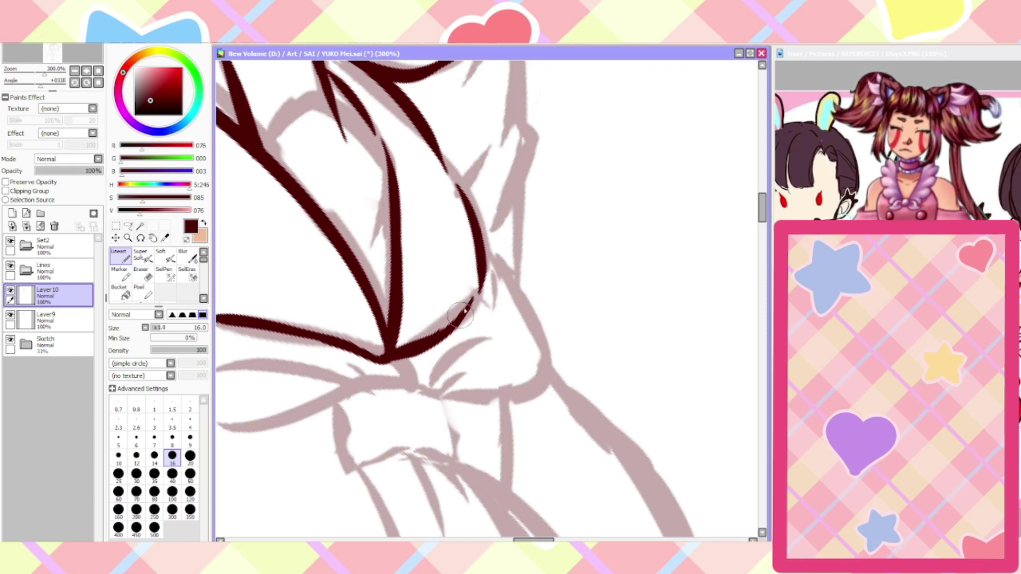
# Examine the inked collar, neck and jaw lines up close and from a distance for gaps and uneven joins
pyautogui.scroll(-1, 404, 189)
pyautogui.scroll(-1, 404, 188)
pyautogui.scroll(3, 471, 198)
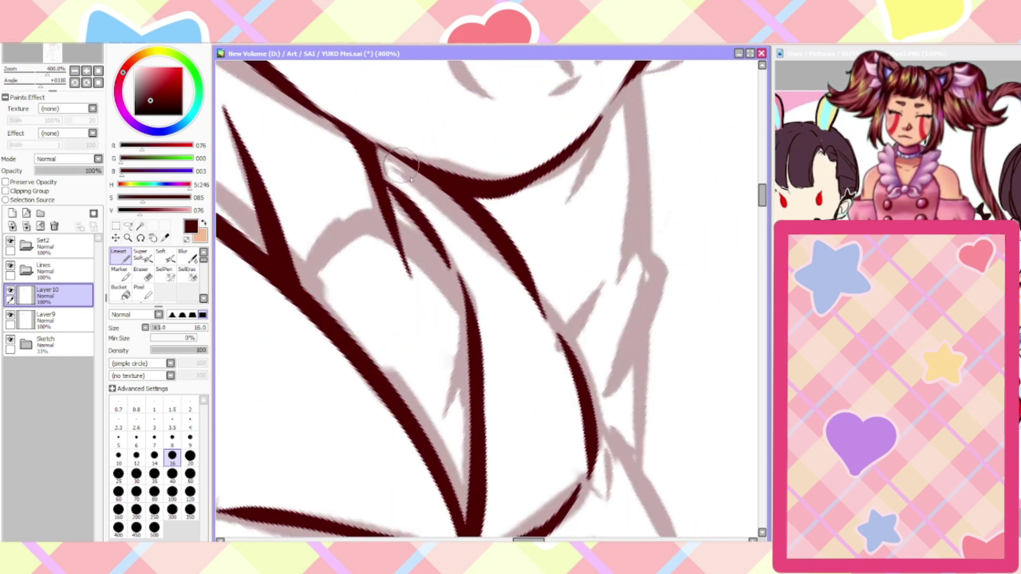
pyautogui.scroll(-3, 471, 199)
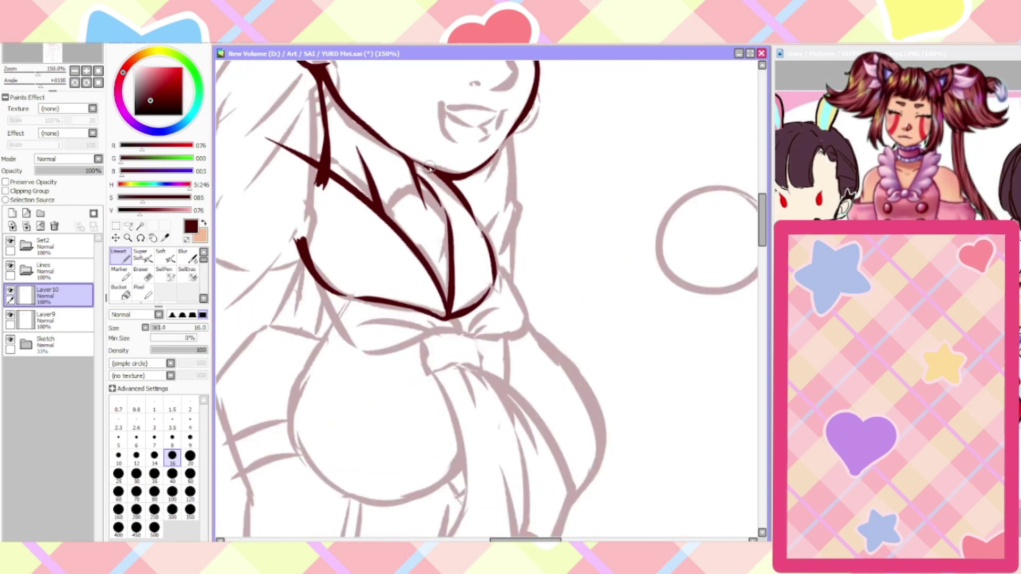
pyautogui.scroll(-3, 429, 168)
pyautogui.scroll(5, 410, 133)
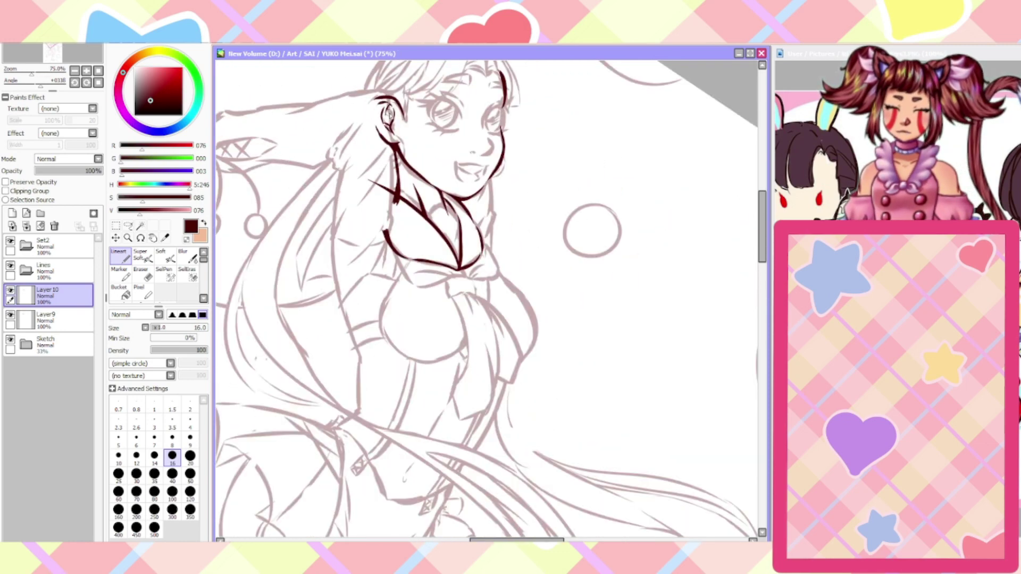
pyautogui.scroll(1, 563, 470)
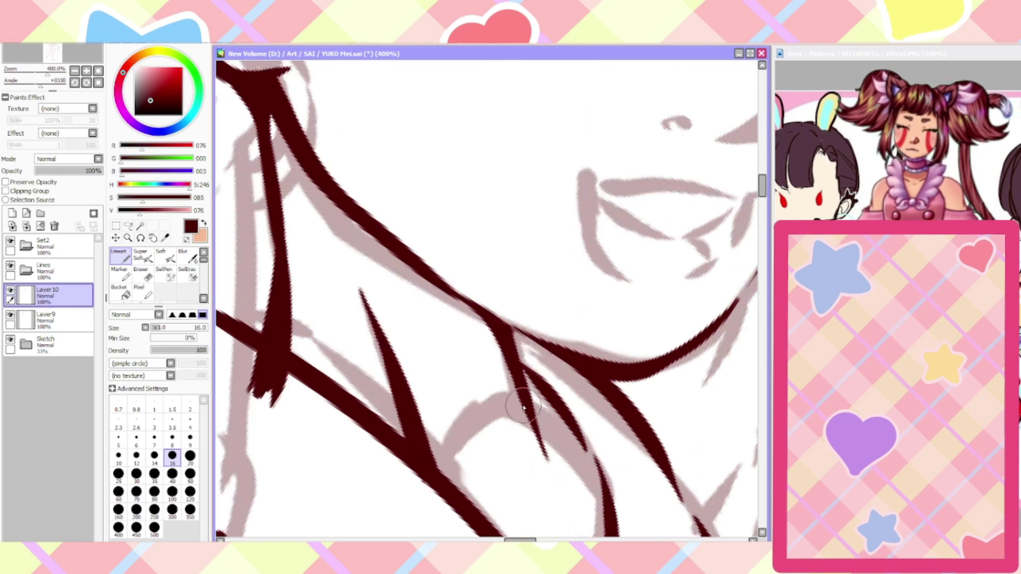
pyautogui.scroll(-4, 513, 344)
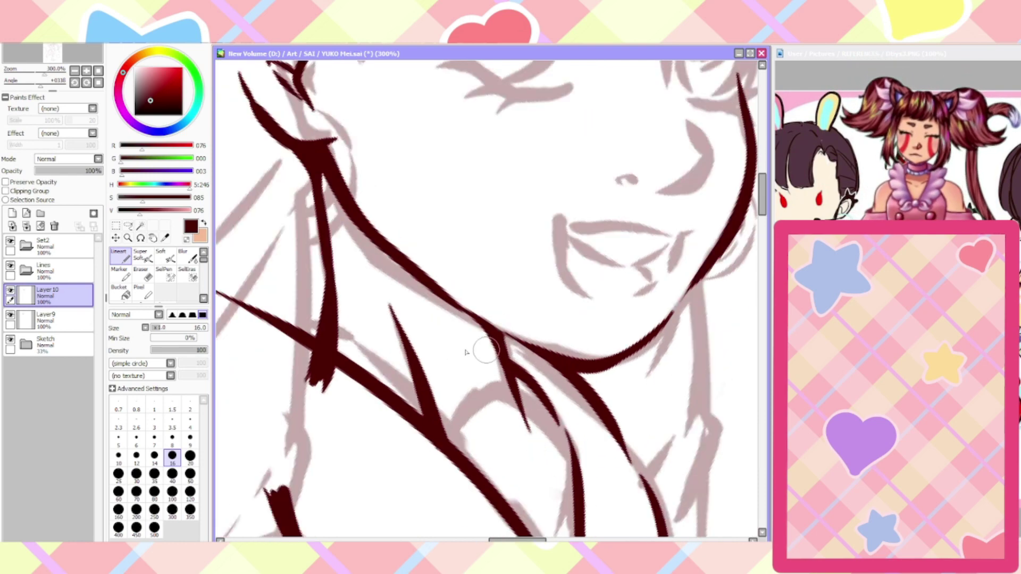
pyautogui.scroll(1, 367, 446)
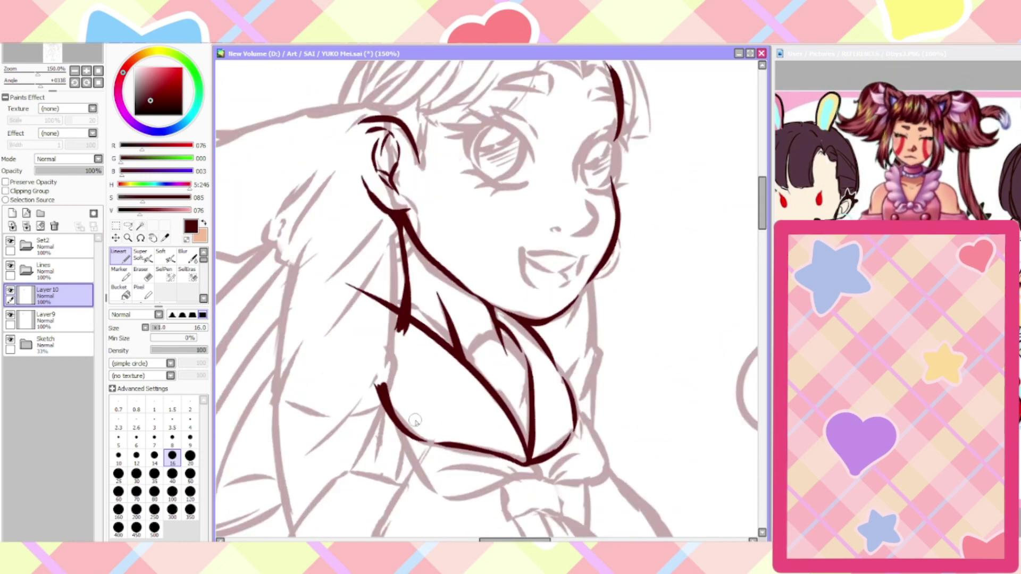
# Erase the ragged end of the back neck line on Layer9 where it extends below the collar edge
pyautogui.click(45, 319)
pyautogui.click(141, 274)
pyautogui.scroll(2, 388, 311)
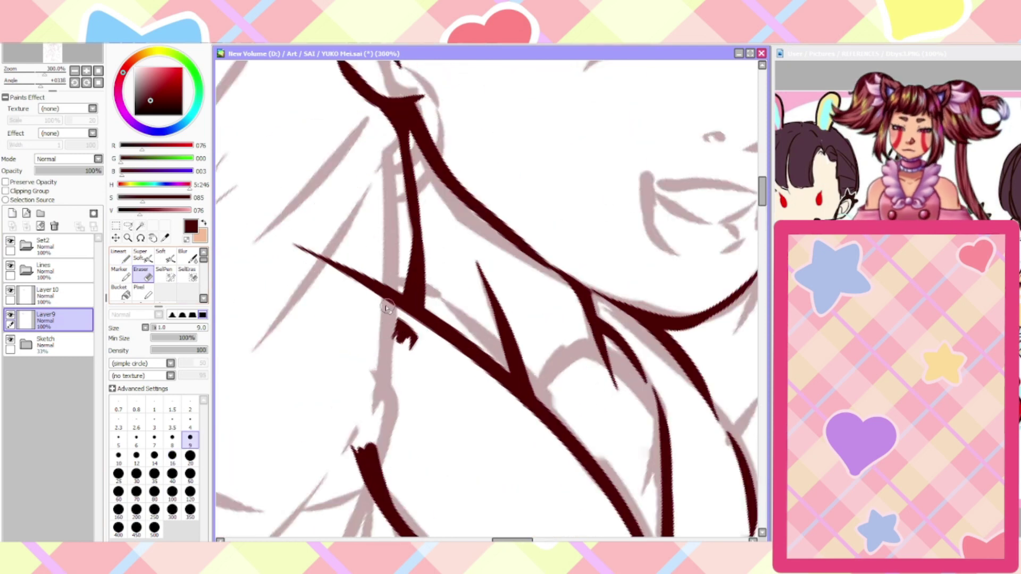
pyautogui.moveTo(399, 324)
pyautogui.mouseDown()
pyautogui.moveTo(420, 345)
pyautogui.moveTo(404, 344)
pyautogui.mouseUp()
pyautogui.scroll(-3, 372, 348)
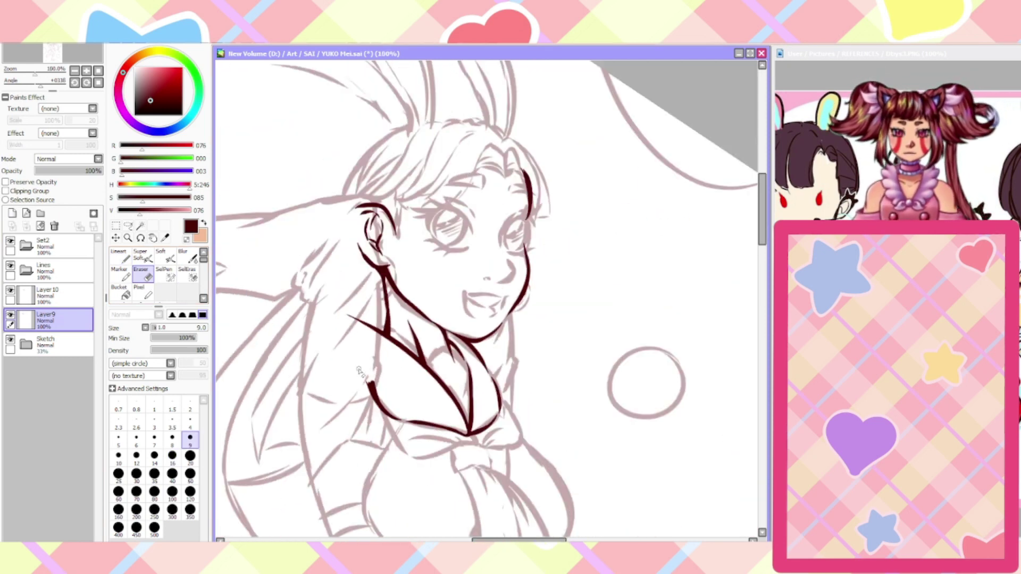
# Ink the angular insert inside the collar's V opening on Layer10 with the Lineart brush
pyautogui.click(48, 295)
pyautogui.click(119, 255)
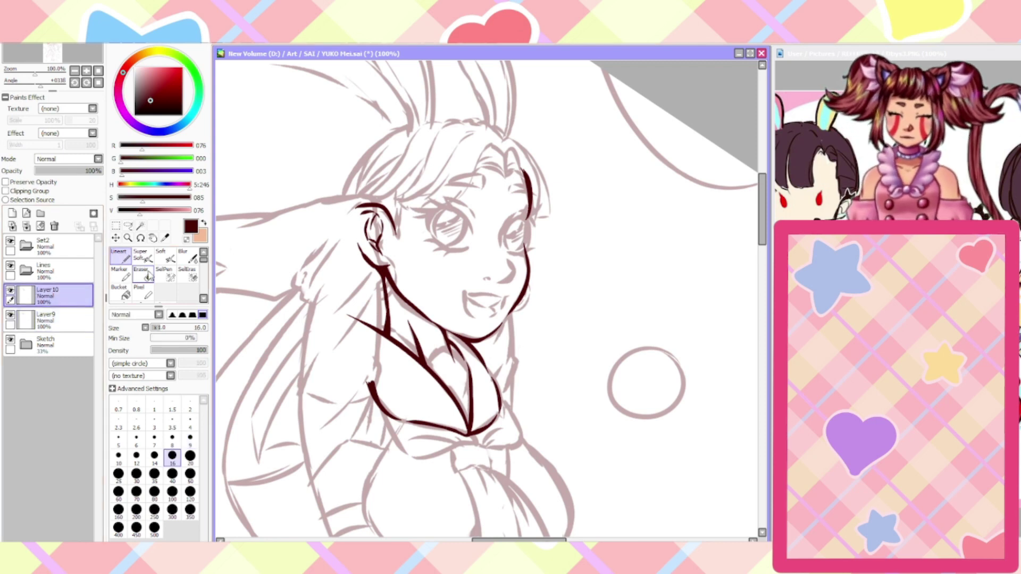
pyautogui.scroll(-1, 149, 275)
pyautogui.scroll(2, 390, 299)
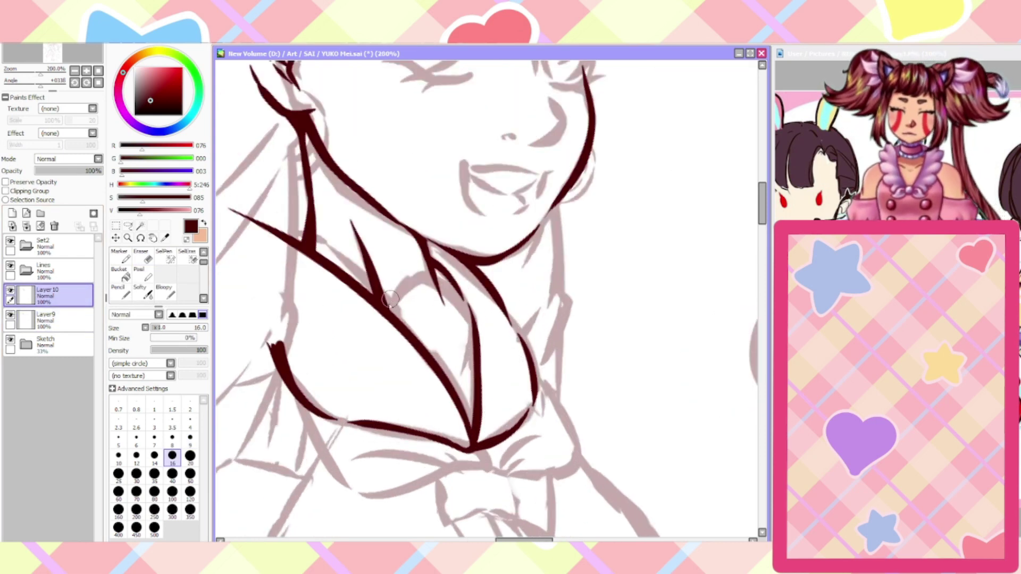
pyautogui.moveTo(386, 311)
pyautogui.mouseDown()
pyautogui.moveTo(418, 275)
pyautogui.moveTo(482, 317)
pyautogui.moveTo(470, 334)
pyautogui.moveTo(479, 312)
pyautogui.moveTo(462, 381)
pyautogui.mouseUp()
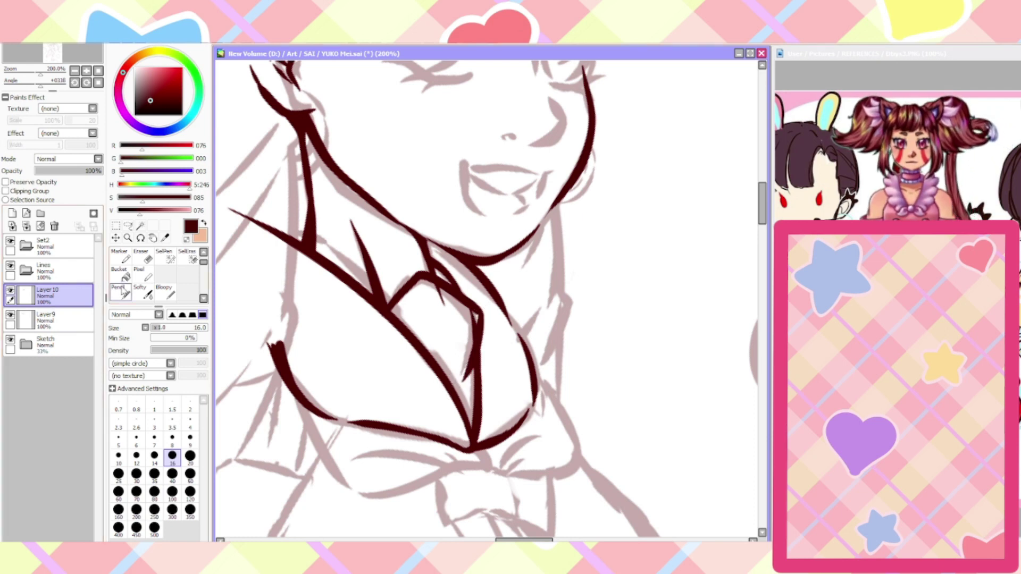
# Clean up the insert's far corner and vertical edge on Layer10 with the Eraser
pyautogui.click(144, 258)
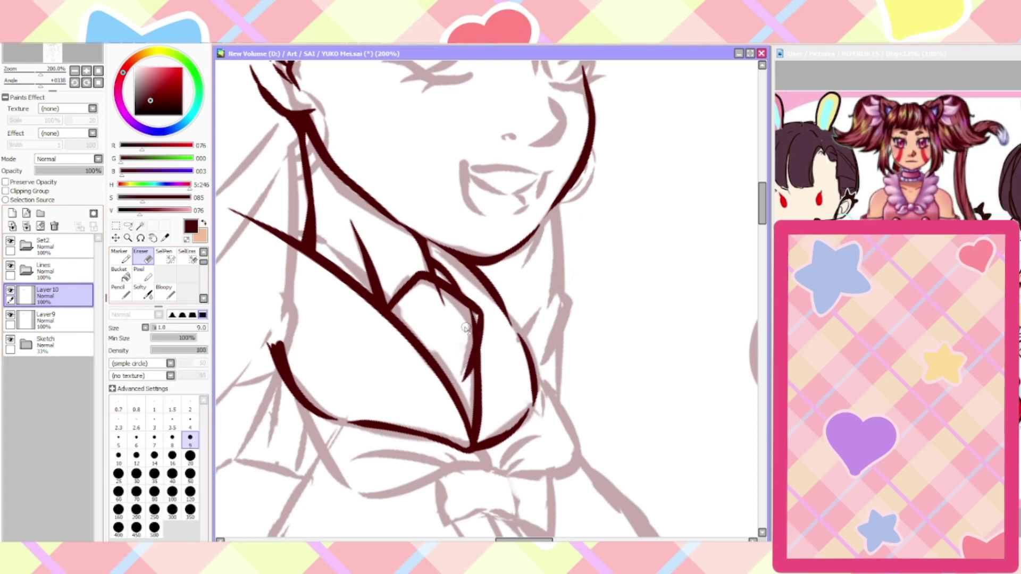
pyautogui.scroll(1, 470, 327)
pyautogui.moveTo(478, 314)
pyautogui.mouseDown()
pyautogui.moveTo(473, 360)
pyautogui.moveTo(453, 394)
pyautogui.moveTo(475, 340)
pyautogui.moveTo(463, 396)
pyautogui.mouseUp()
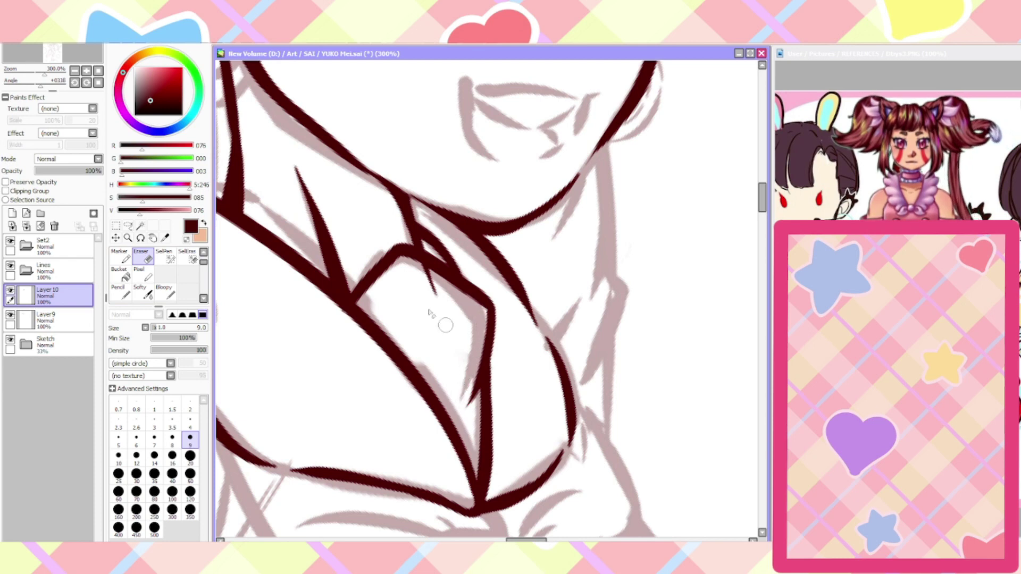
# Strengthen the join between the insert's near corner and the inner collar line using the Lineart brush
pyautogui.click(120, 257)
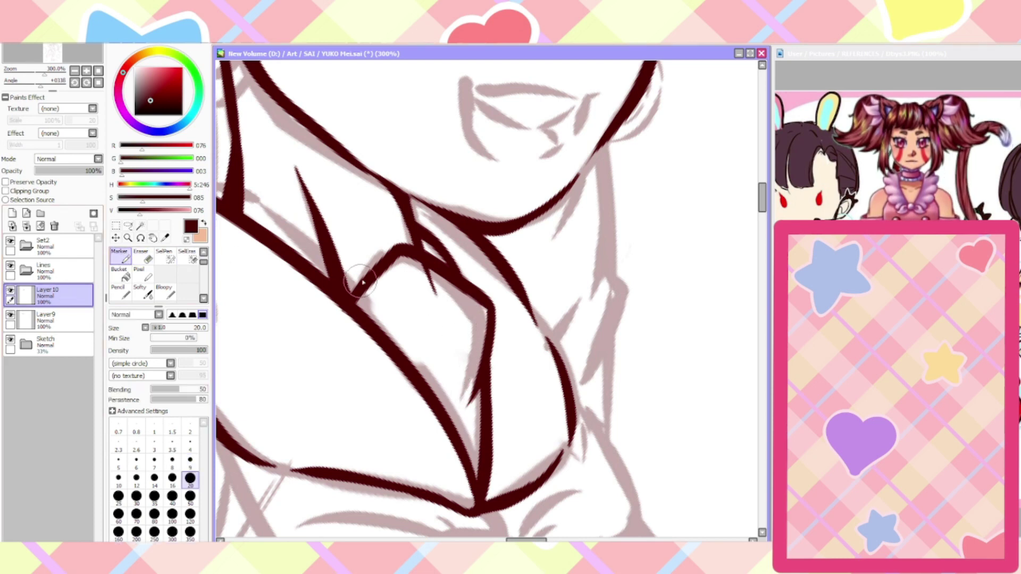
pyautogui.moveTo(363, 282); pyautogui.dragTo(351, 305)
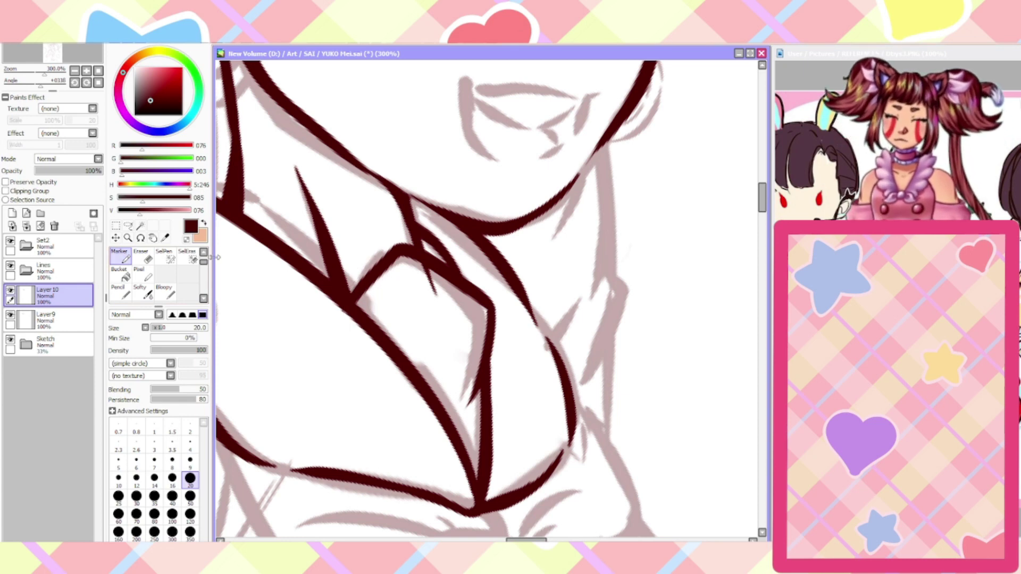
pyautogui.click(203, 252)
pyautogui.click(120, 256)
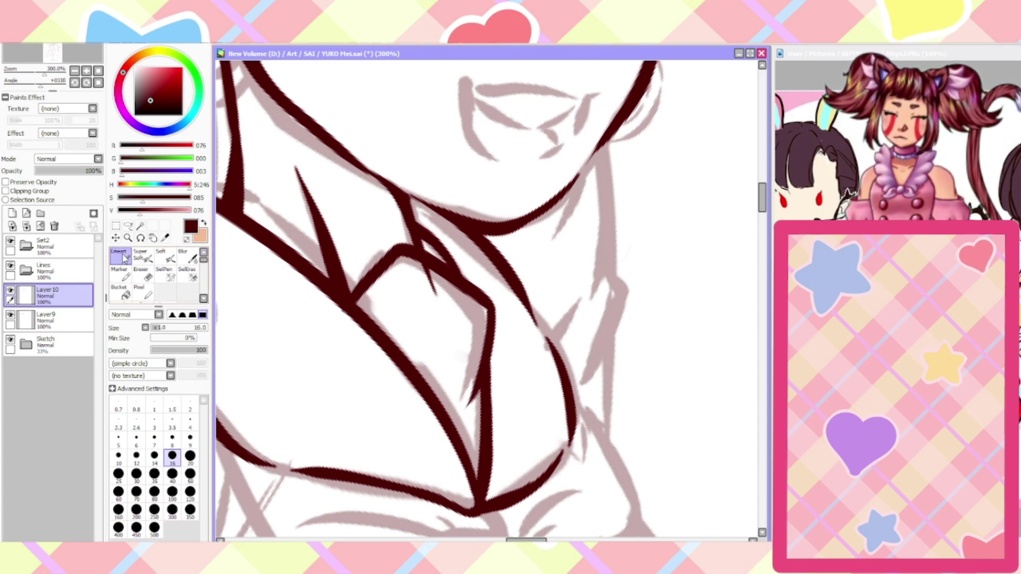
pyautogui.moveTo(370, 276)
pyautogui.mouseDown()
pyautogui.moveTo(360, 312)
pyautogui.moveTo(351, 309)
pyautogui.mouseUp()
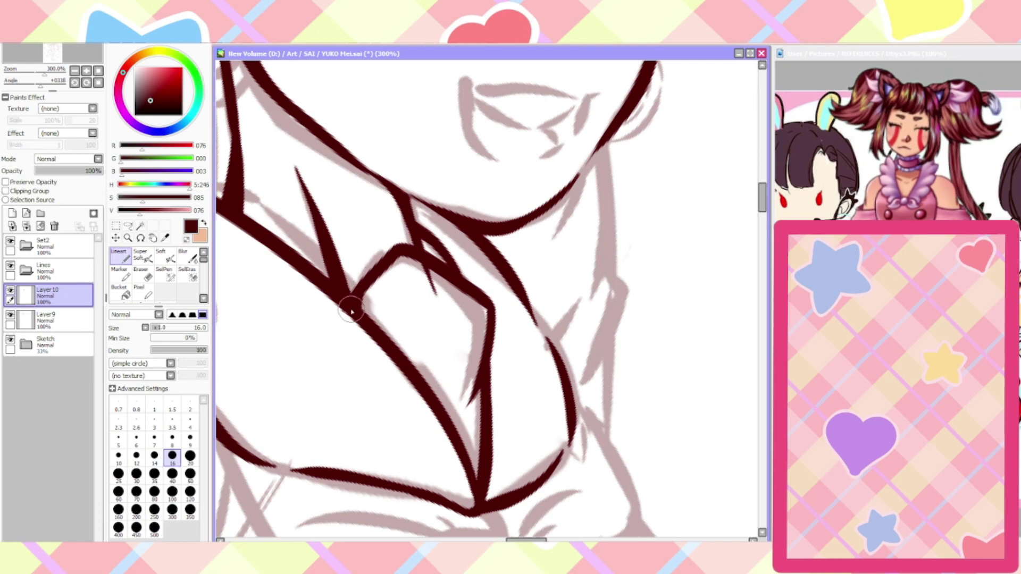
pyautogui.scroll(-2, 435, 375)
pyautogui.scroll(3, 430, 443)
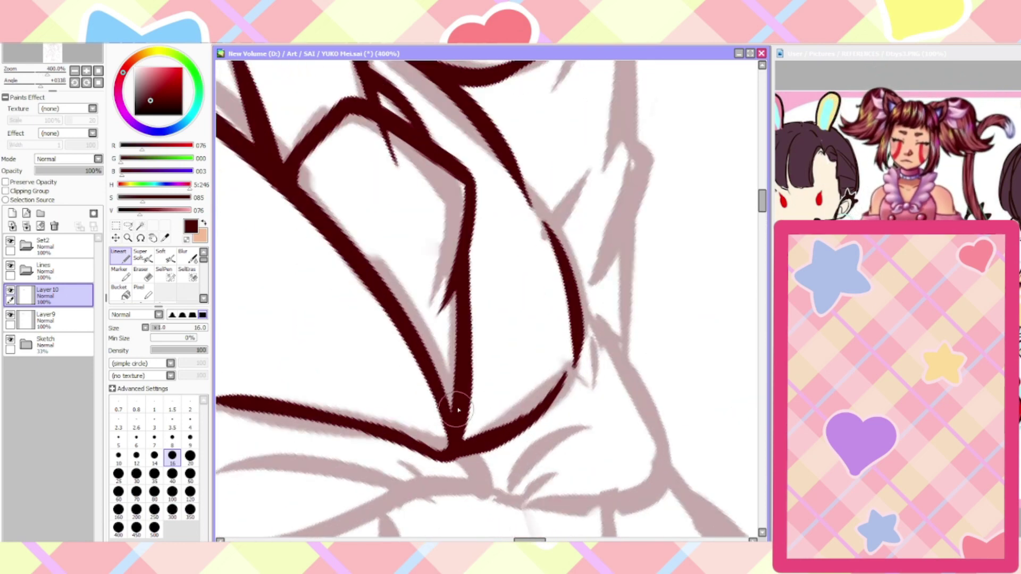
pyautogui.scroll(-4, 409, 455)
pyautogui.scroll(-1, 300, 482)
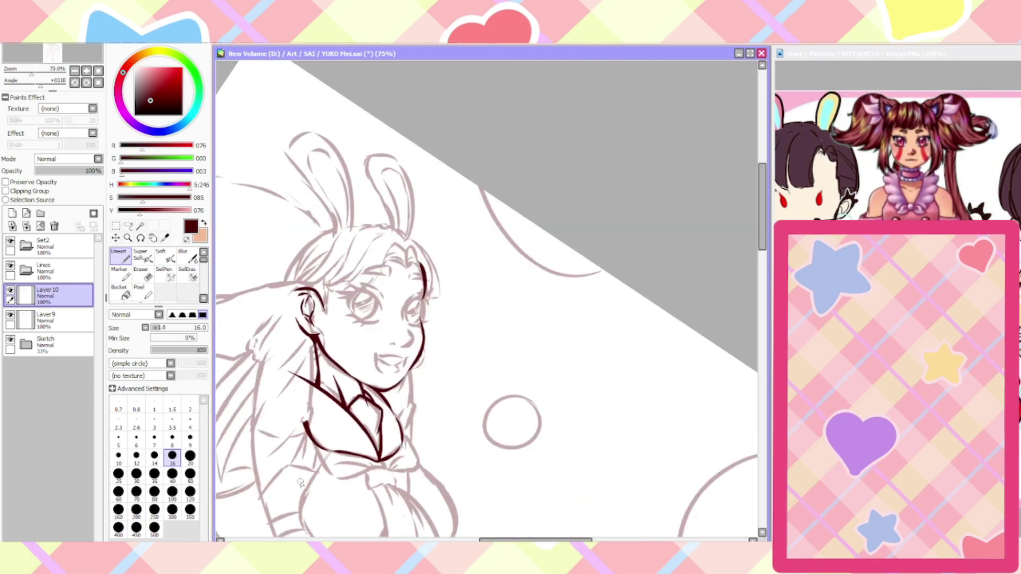
# Ink the outer contour of the far side of the chest with Lineart and thicken its lower end
pyautogui.moveTo(762, 215); pyautogui.dragTo(755, 257)
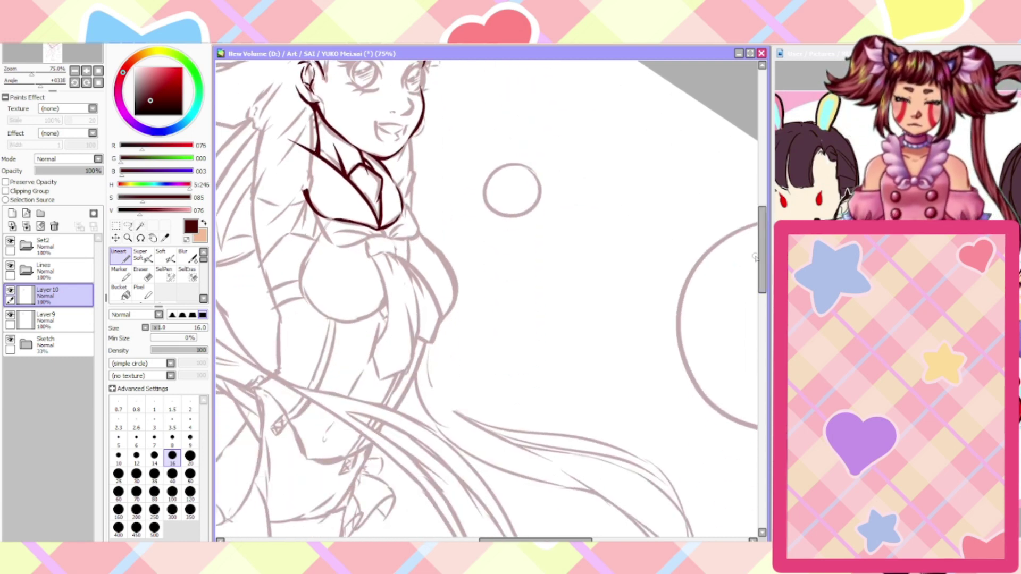
pyautogui.scroll(2, 294, 214)
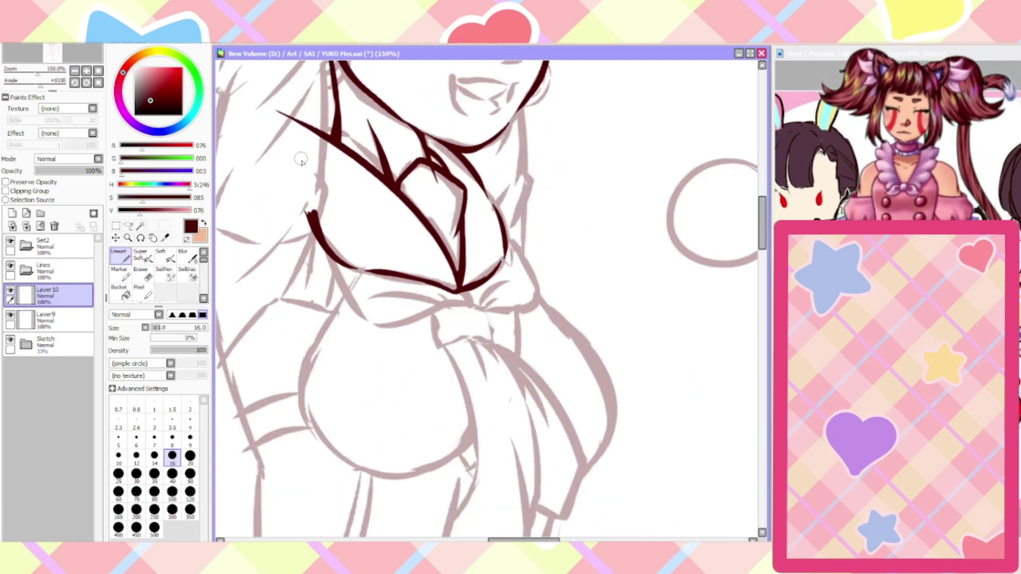
pyautogui.scroll(-1, 306, 154)
pyautogui.scroll(1, 258, 322)
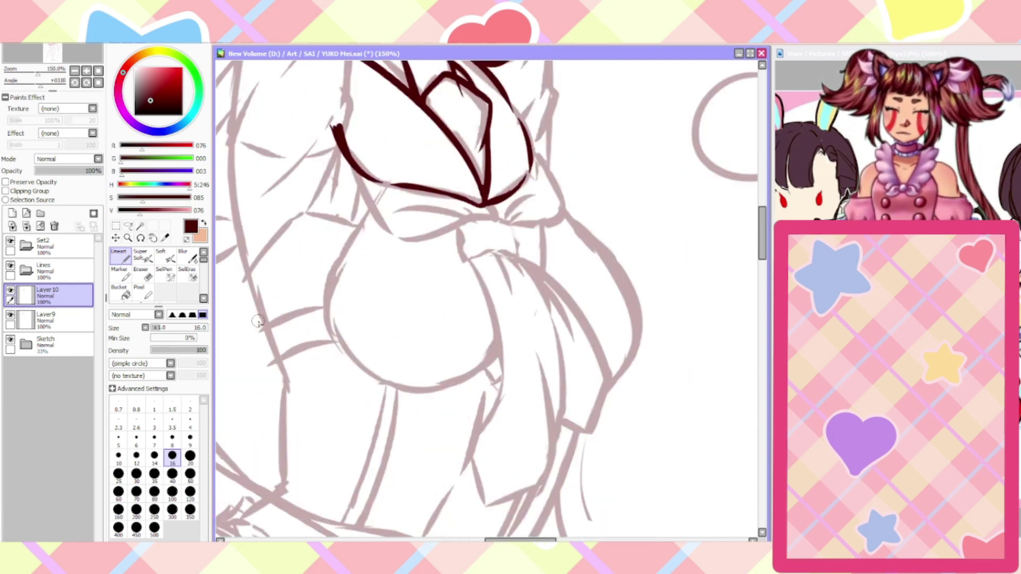
pyautogui.moveTo(556, 199)
pyautogui.mouseDown()
pyautogui.moveTo(626, 301)
pyautogui.moveTo(589, 381)
pyautogui.moveTo(555, 200)
pyautogui.moveTo(633, 305)
pyautogui.moveTo(628, 356)
pyautogui.moveTo(570, 402)
pyautogui.mouseUp()
pyautogui.hotkey('ctrl', 'z')
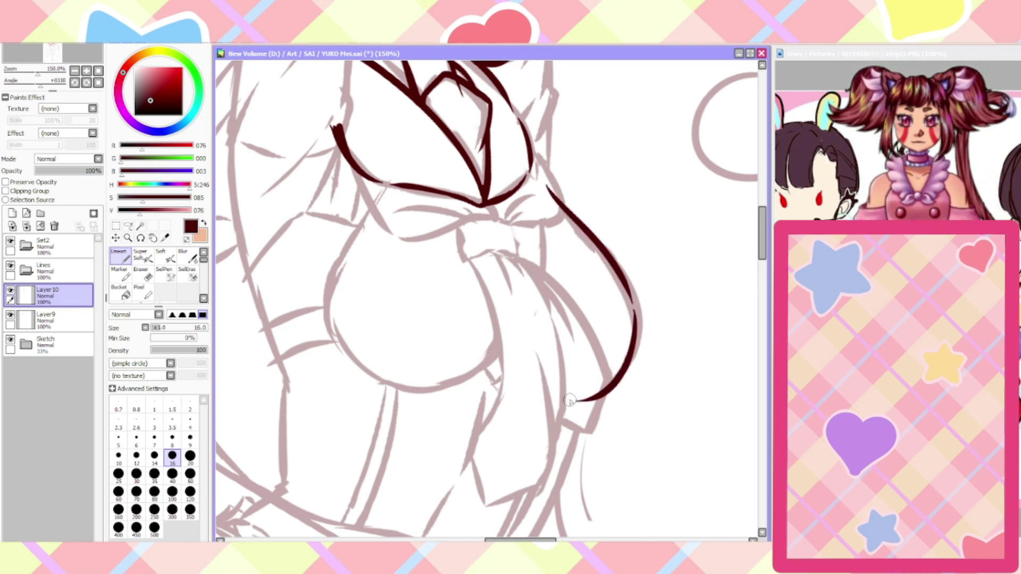
pyautogui.moveTo(626, 353)
pyautogui.mouseDown()
pyautogui.moveTo(617, 372)
pyautogui.moveTo(572, 396)
pyautogui.mouseUp()
pyautogui.scroll(-1, 538, 394)
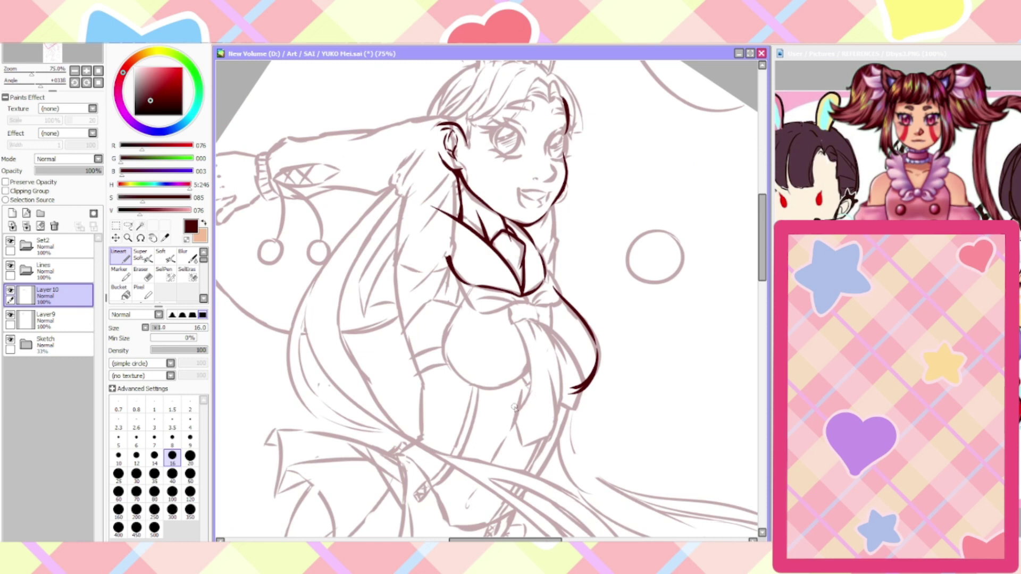
pyautogui.scroll(1, 593, 388)
pyautogui.moveTo(584, 362); pyautogui.dragTo(572, 380)
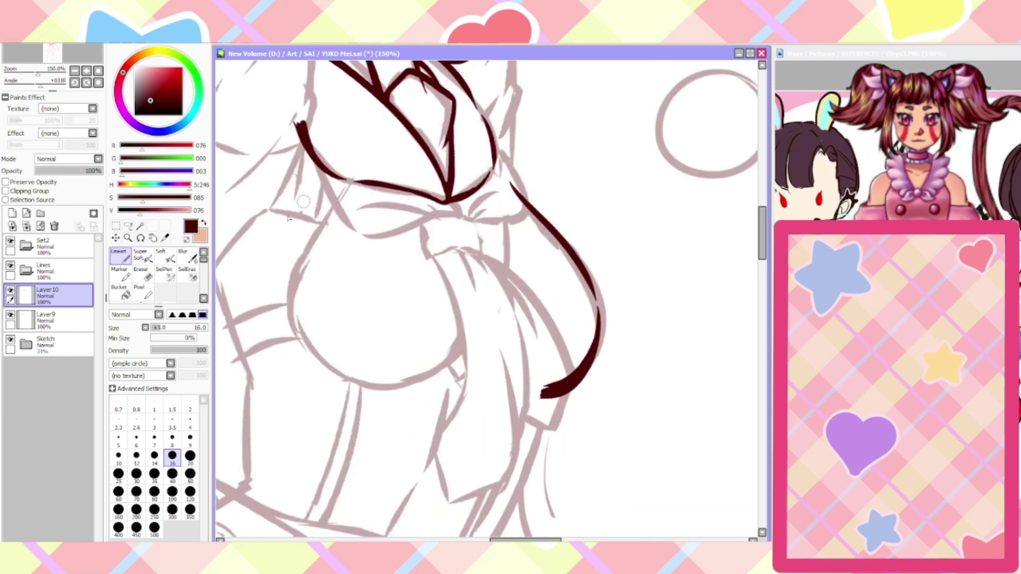
# Ink the rounded contour of the near side of the chest from its underside up toward the collar
pyautogui.moveTo(511, 539); pyautogui.dragTo(472, 540)
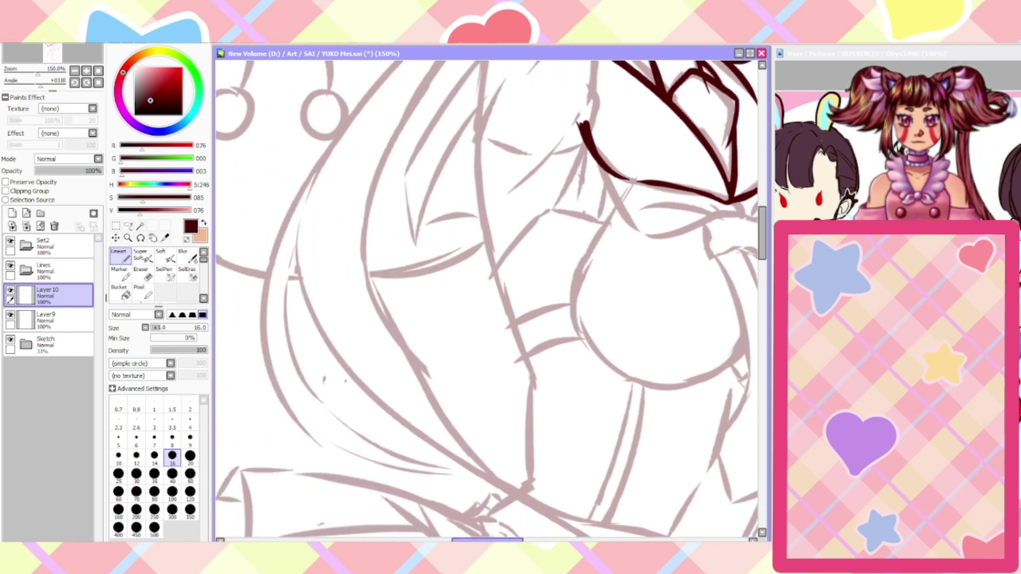
pyautogui.hscroll(5, 521, 529)
pyautogui.hscroll(-3, 494, 530)
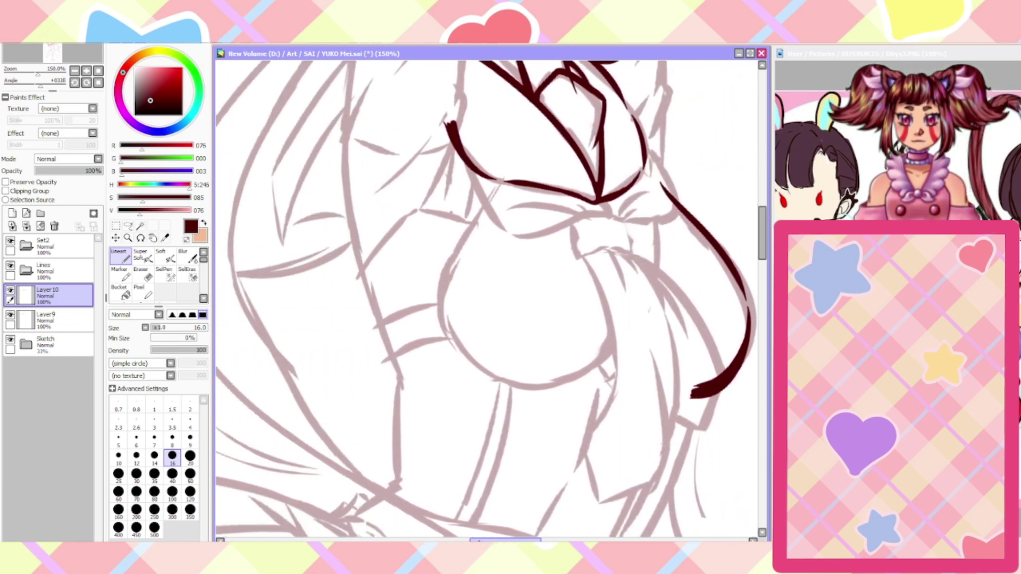
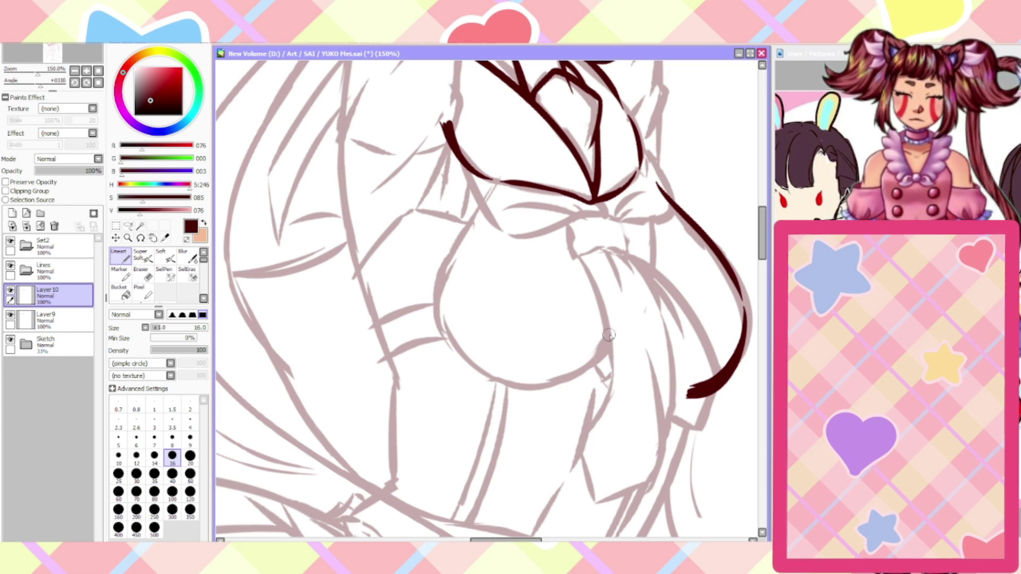
pyautogui.moveTo(609, 335); pyautogui.dragTo(507, 388)
pyautogui.hotkey('ctrl', 'z')
pyautogui.moveTo(618, 332)
pyautogui.mouseDown()
pyautogui.moveTo(559, 383)
pyautogui.moveTo(441, 302)
pyautogui.moveTo(449, 247)
pyautogui.moveTo(451, 258)
pyautogui.moveTo(497, 181)
pyautogui.mouseUp()
pyautogui.scroll(-4, 496, 181)
pyautogui.scroll(3, 482, 169)
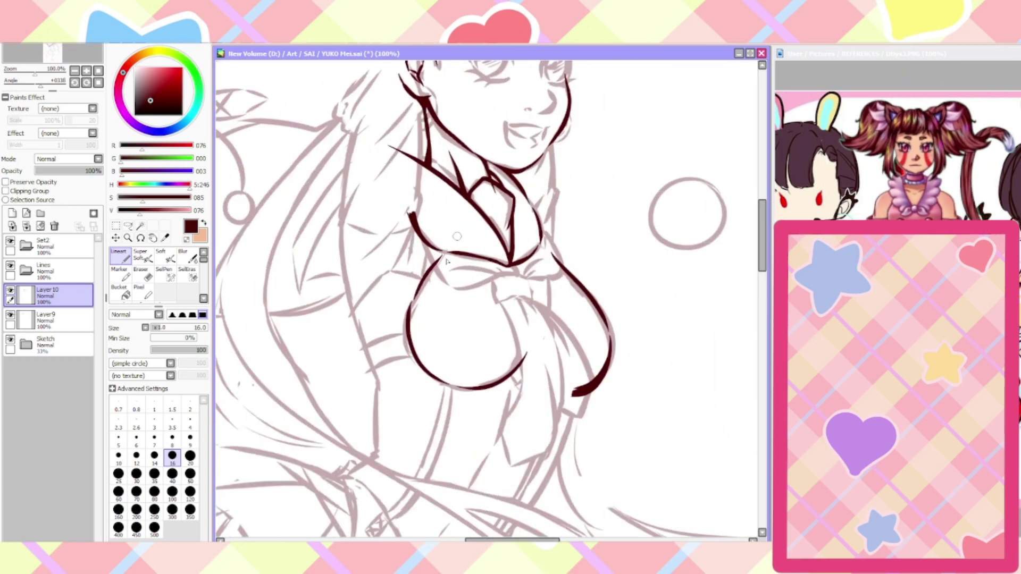
# Redraw the upper part of the near chest contour so it meets the collar's lower edge
pyautogui.scroll(1, 430, 363)
pyautogui.hotkey('ctrl', 'z')
pyautogui.moveTo(415, 263); pyautogui.dragTo(446, 209)
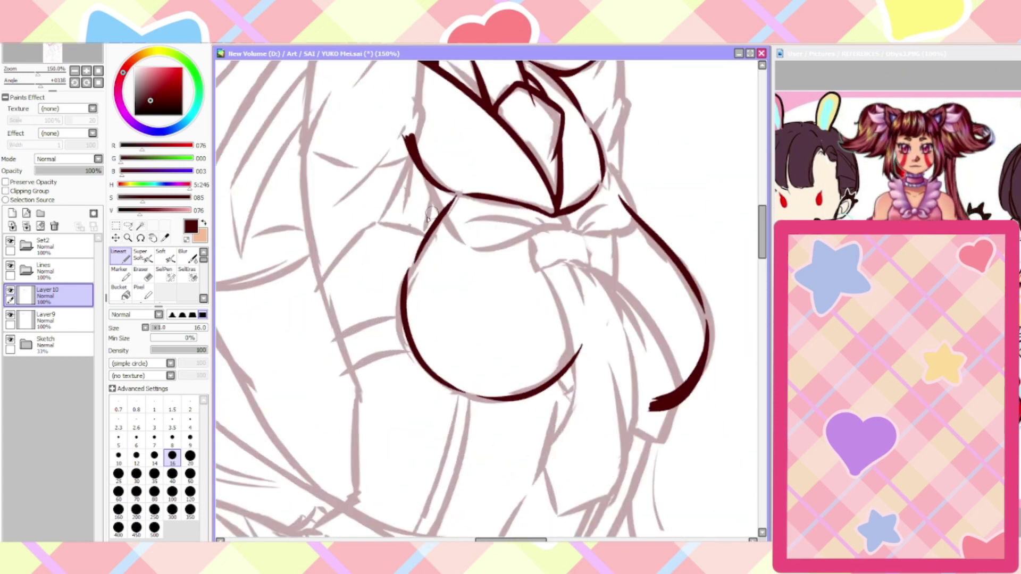
pyautogui.hotkey('ctrl', 'z')
pyautogui.moveTo(407, 268); pyautogui.dragTo(456, 198)
# Ink the band on the arm beside the chest and join both its edges to the chest contour
pyautogui.moveTo(419, 346); pyautogui.dragTo(346, 373)
pyautogui.moveTo(409, 311)
pyautogui.mouseDown()
pyautogui.moveTo(349, 330)
pyautogui.moveTo(360, 384)
pyautogui.mouseUp()
pyautogui.scroll(1, 332, 364)
pyautogui.scroll(1, 334, 363)
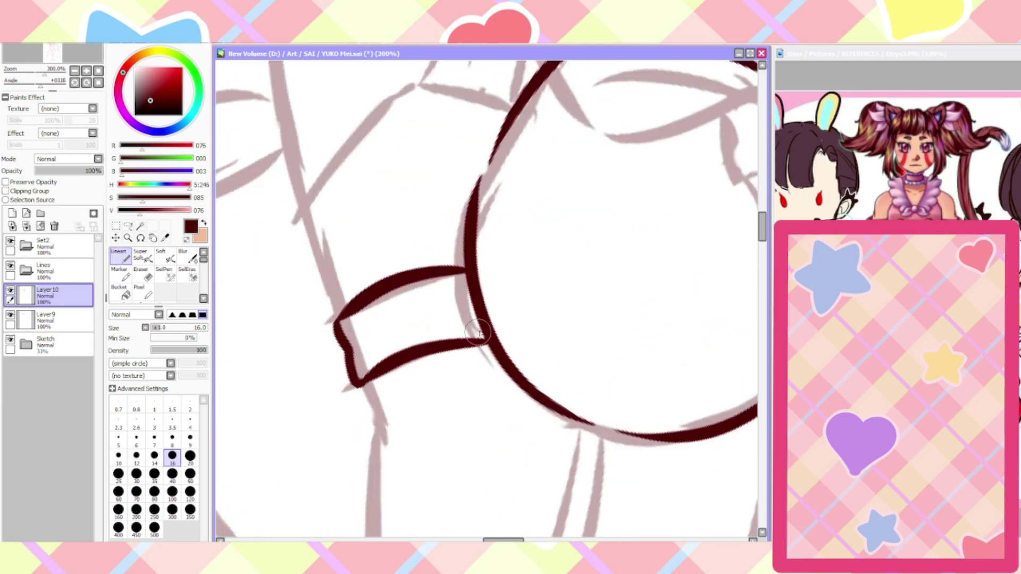
pyautogui.moveTo(483, 326); pyautogui.dragTo(474, 340)
pyautogui.moveTo(467, 284); pyautogui.dragTo(452, 273)
# Thicken the underside of the near chest contour with a tapered Lineart stroke
pyautogui.scroll(-3, 445, 273)
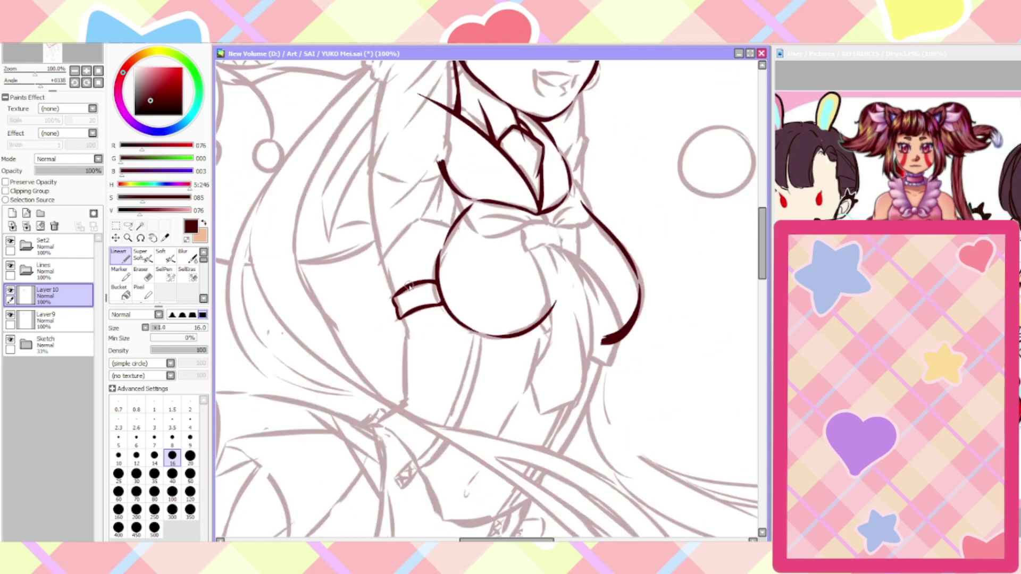
pyautogui.scroll(3, 534, 324)
pyautogui.moveTo(569, 291)
pyautogui.mouseDown()
pyautogui.moveTo(483, 359)
pyautogui.moveTo(420, 370)
pyautogui.moveTo(396, 361)
pyautogui.moveTo(469, 365)
pyautogui.moveTo(380, 352)
pyautogui.moveTo(457, 363)
pyautogui.moveTo(410, 363)
pyautogui.mouseUp()
pyautogui.hotkey('ctrl', 'z')
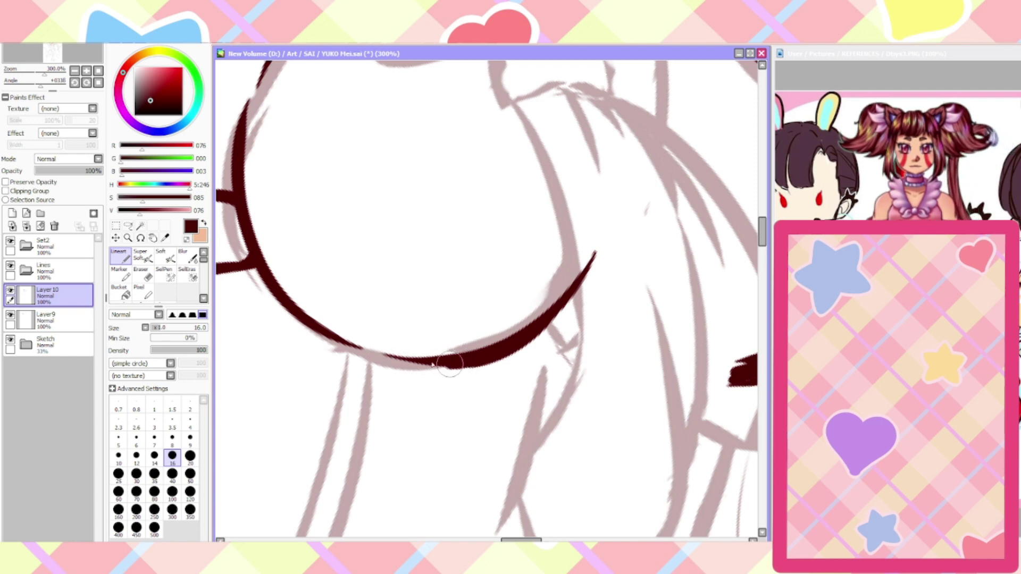
pyautogui.scroll(-3, 511, 312)
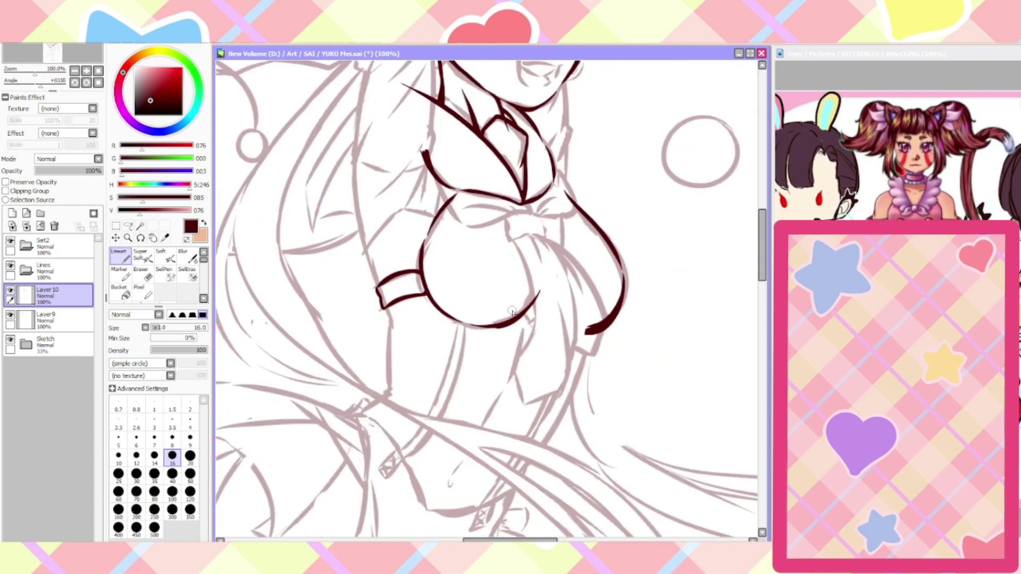
pyautogui.scroll(4, 497, 326)
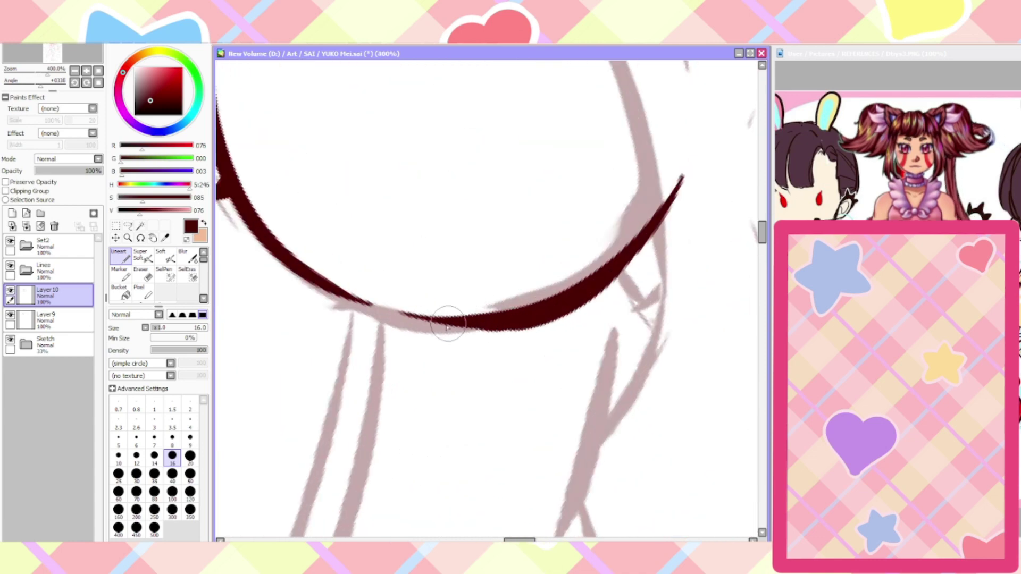
pyautogui.scroll(-6, 414, 317)
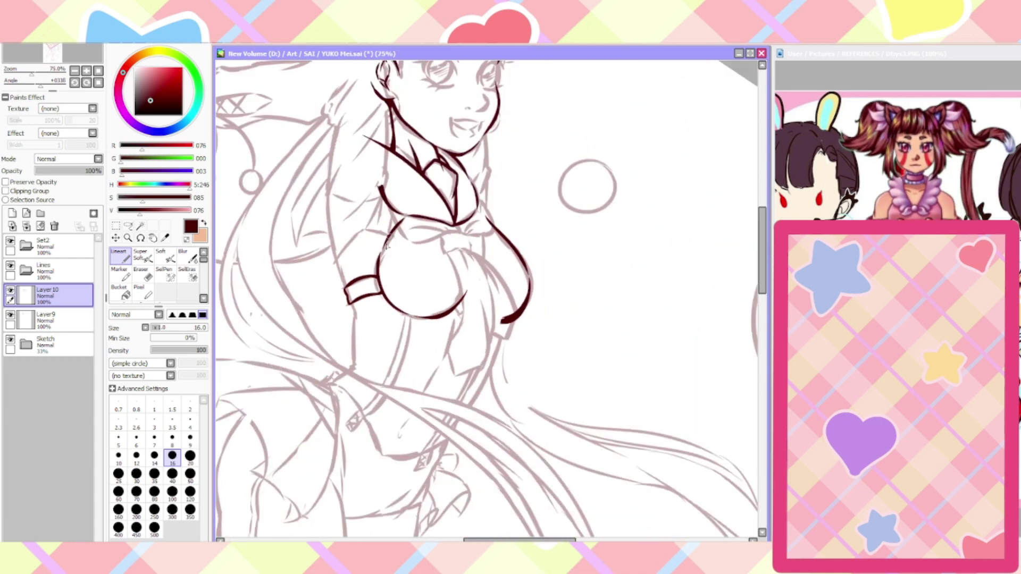
# Thicken the outer side of the near chest contour where the arm band meets it
pyautogui.scroll(3, 380, 282)
pyautogui.moveTo(375, 219); pyautogui.dragTo(395, 325)
pyautogui.hotkey('ctrl', 'z')
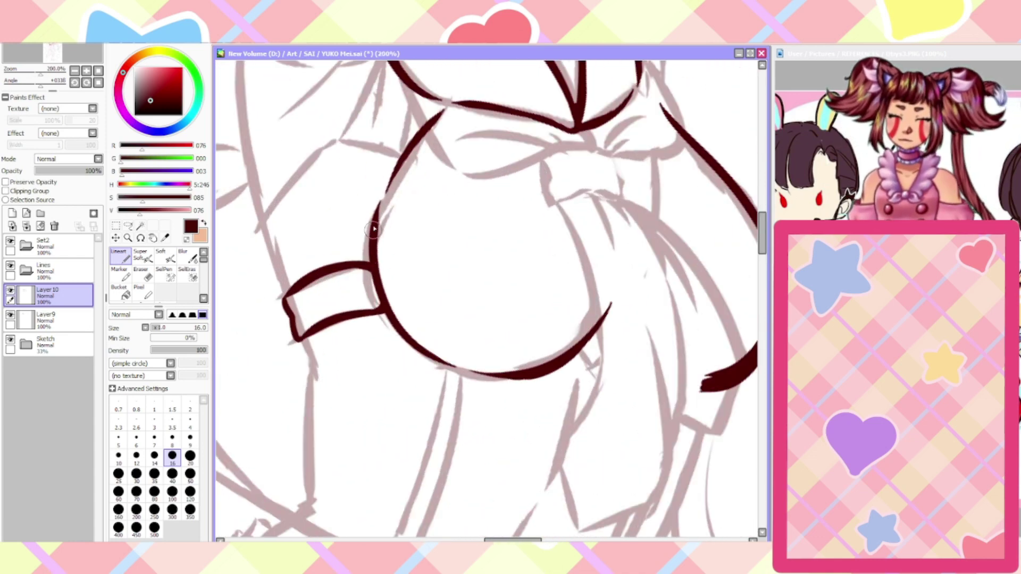
pyautogui.moveTo(374, 229)
pyautogui.mouseDown()
pyautogui.moveTo(376, 269)
pyautogui.moveTo(410, 356)
pyautogui.mouseUp()
pyautogui.scroll(-2, 367, 340)
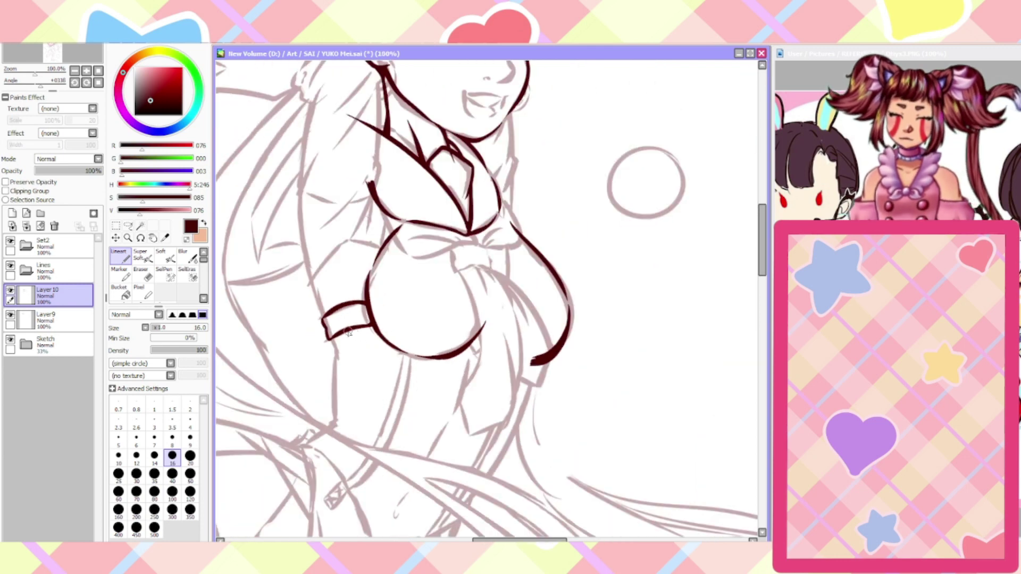
# Ink a short crease branching down from the inner end of the near chest's underside and thicken it
pyautogui.scroll(3, 481, 367)
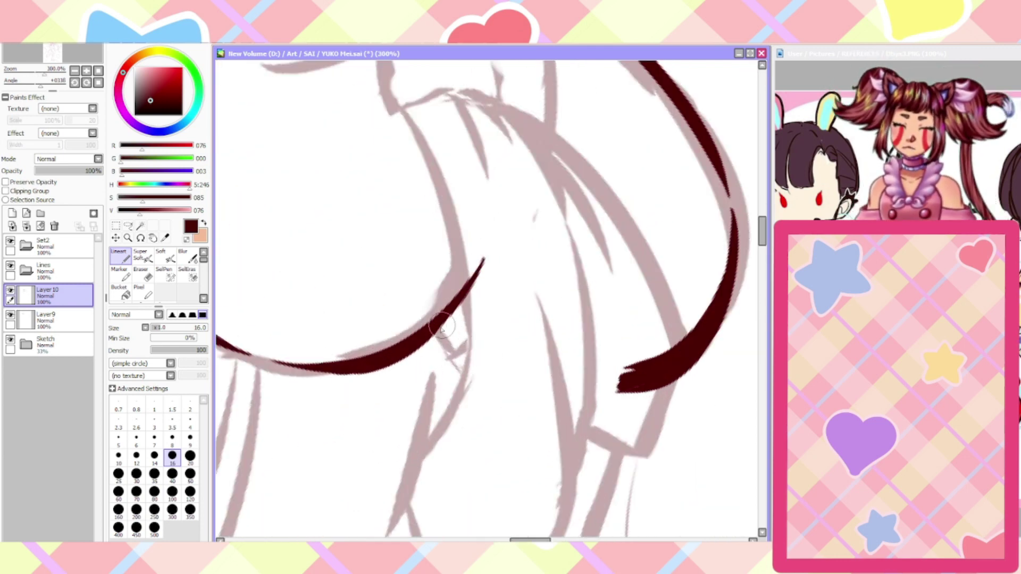
pyautogui.moveTo(448, 311); pyautogui.dragTo(498, 365)
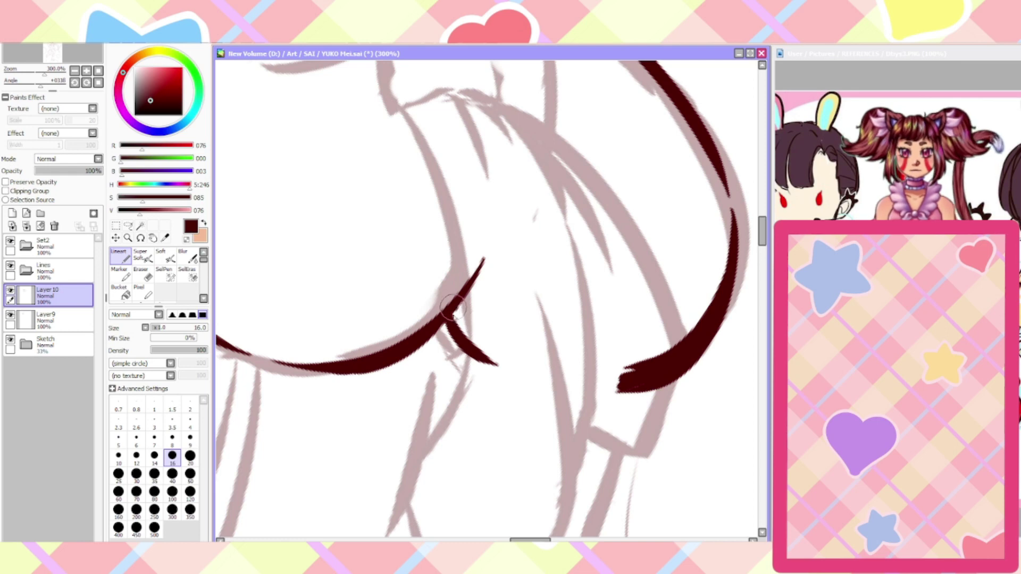
pyautogui.moveTo(453, 311); pyautogui.dragTo(478, 357)
pyautogui.scroll(-4, 441, 361)
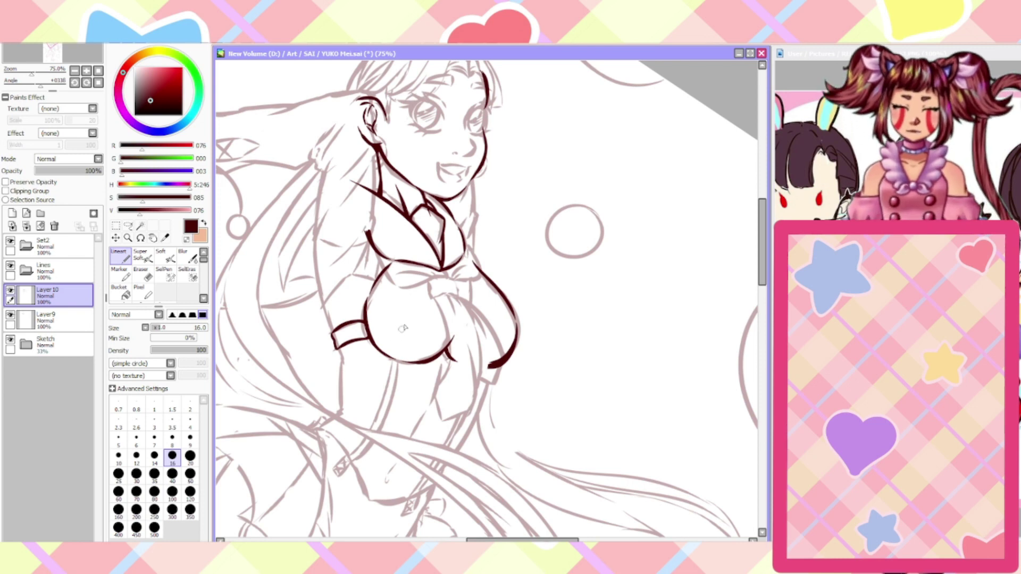
# Compare the drawing with the picture in the reference window and return to the drawing's torso and arm area
pyautogui.hotkey('ctrl', 'Tab')
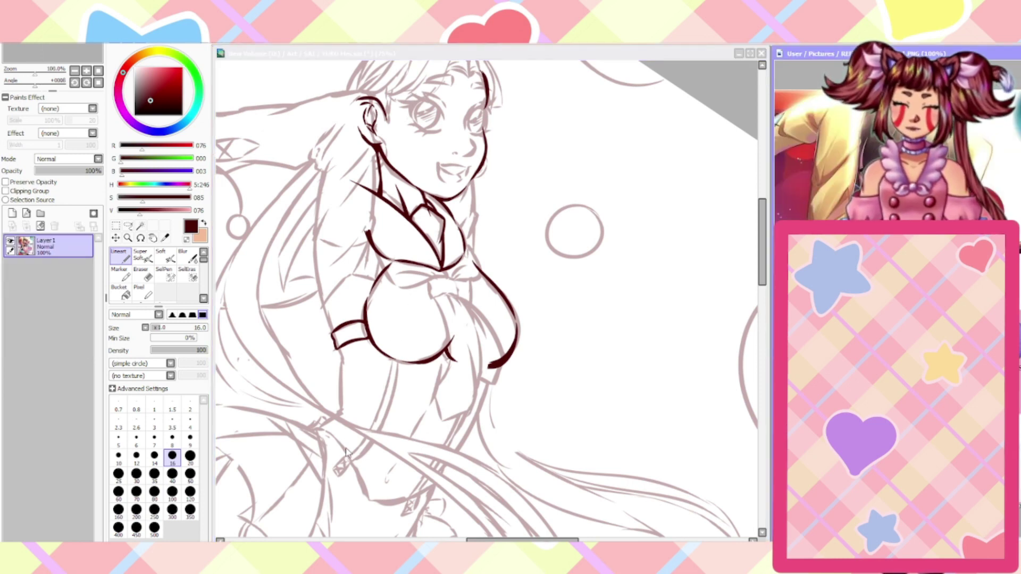
pyautogui.hotkey('ctrl', 'Tab')
pyautogui.moveTo(496, 539); pyautogui.dragTo(478, 539)
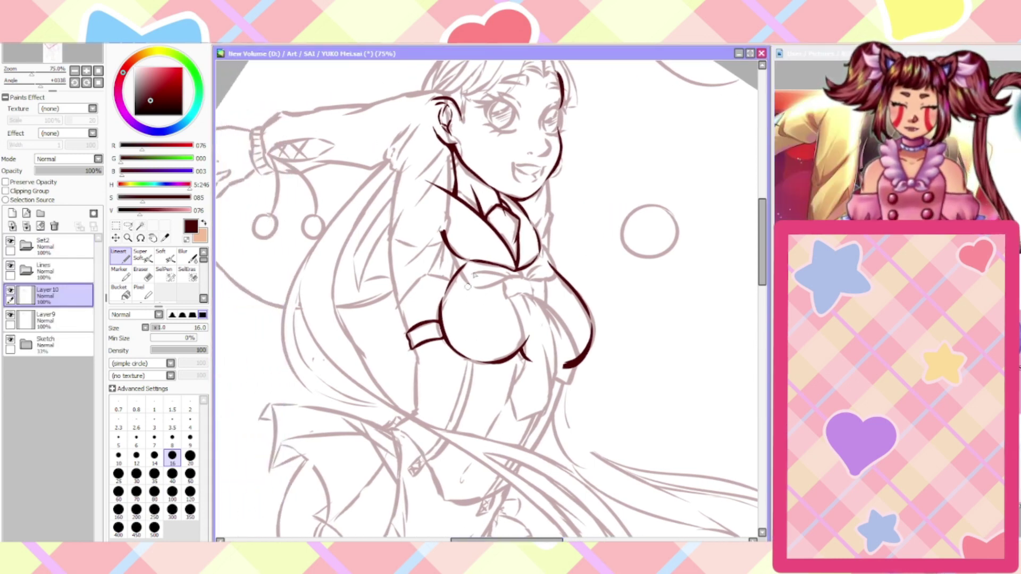
# Ink the inner contour of the near chest with one tapered Lineart stroke from its lower inner end up to beneath the collar
pyautogui.scroll(1, 490, 266)
pyautogui.scroll(2, 534, 313)
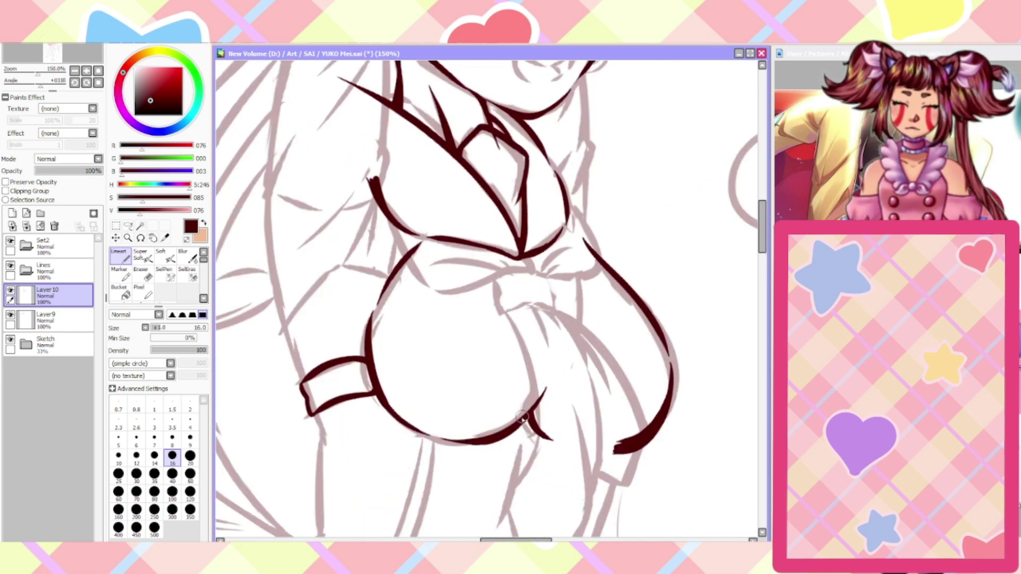
pyautogui.moveTo(522, 417)
pyautogui.mouseDown()
pyautogui.moveTo(512, 353)
pyautogui.moveTo(435, 247)
pyautogui.mouseUp()
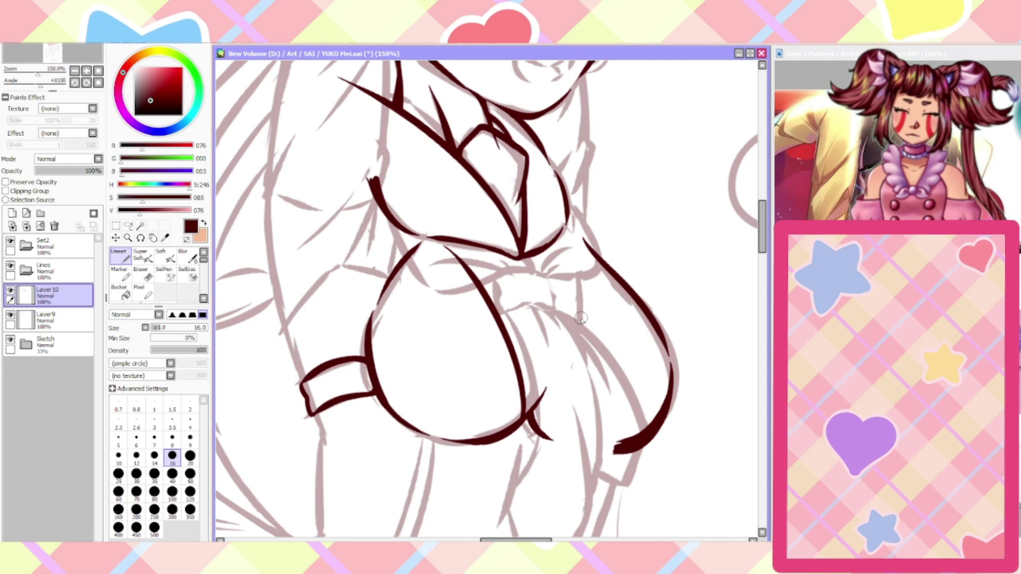
# Ink a short curved line for the far chest's inner contour, redrawing it until it tapers down toward the centre
pyautogui.moveTo(600, 259)
pyautogui.mouseDown()
pyautogui.moveTo(599, 290)
pyautogui.moveTo(561, 362)
pyautogui.mouseUp()
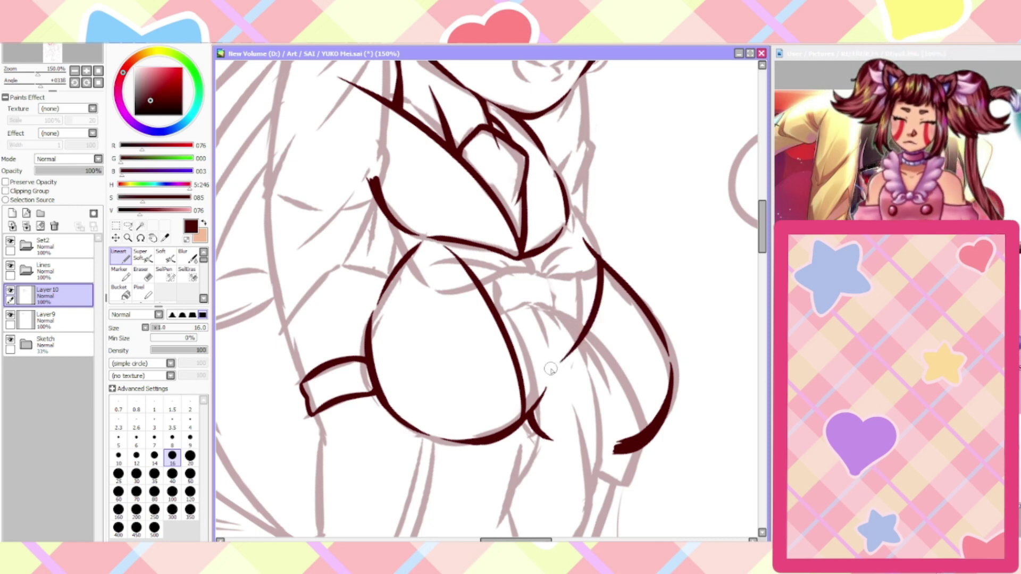
pyautogui.hotkey('ctrl', 'z')
pyautogui.moveTo(601, 259); pyautogui.dragTo(564, 352)
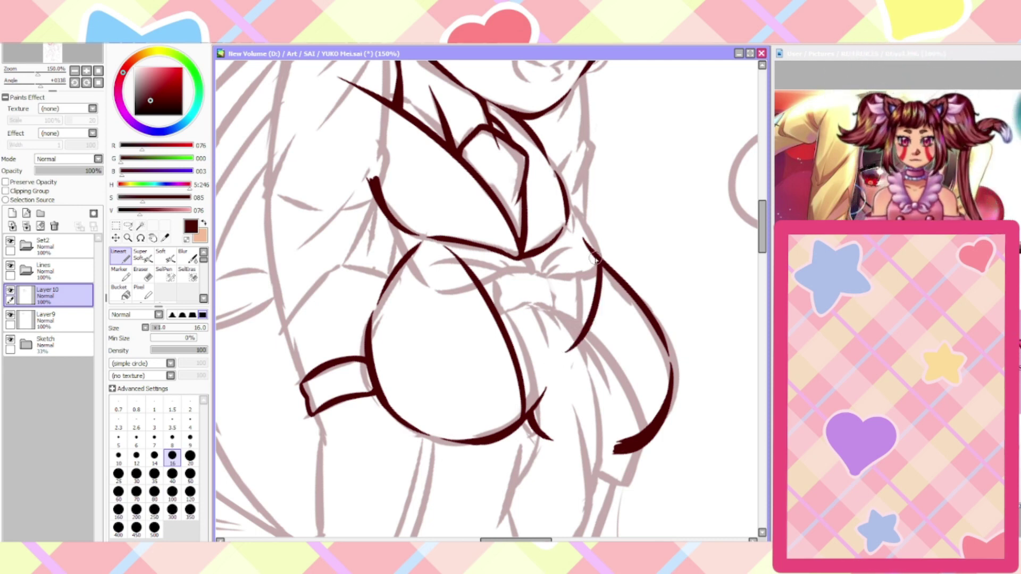
pyautogui.moveTo(595, 259); pyautogui.dragTo(580, 331)
pyautogui.hotkey('ctrl', 'z')
pyautogui.moveTo(598, 249)
pyautogui.mouseDown()
pyautogui.moveTo(594, 290)
pyautogui.moveTo(568, 349)
pyautogui.mouseUp()
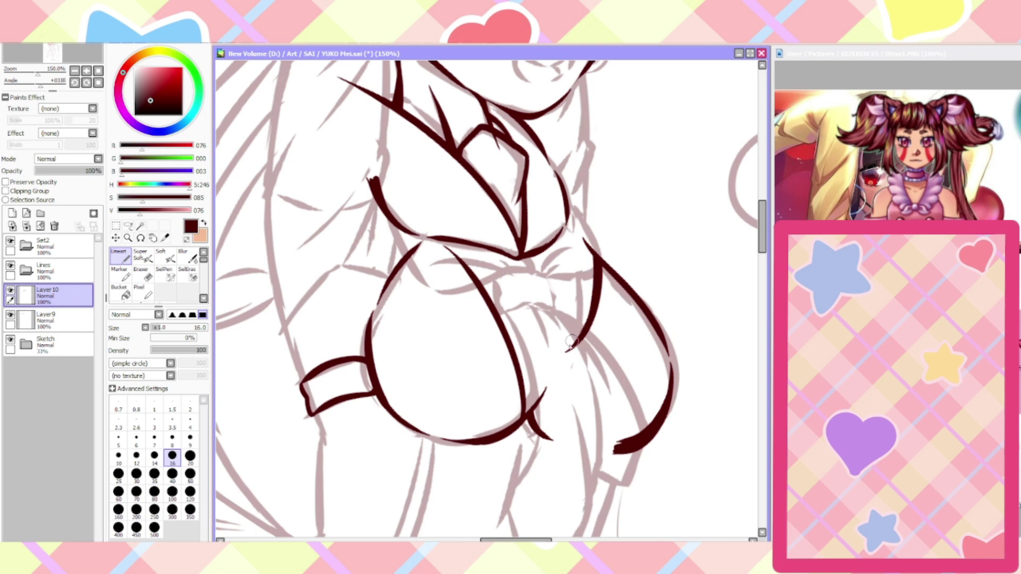
# Thicken the lower part of the near chest's inner contour above the crease
pyautogui.moveTo(515, 426); pyautogui.dragTo(506, 347)
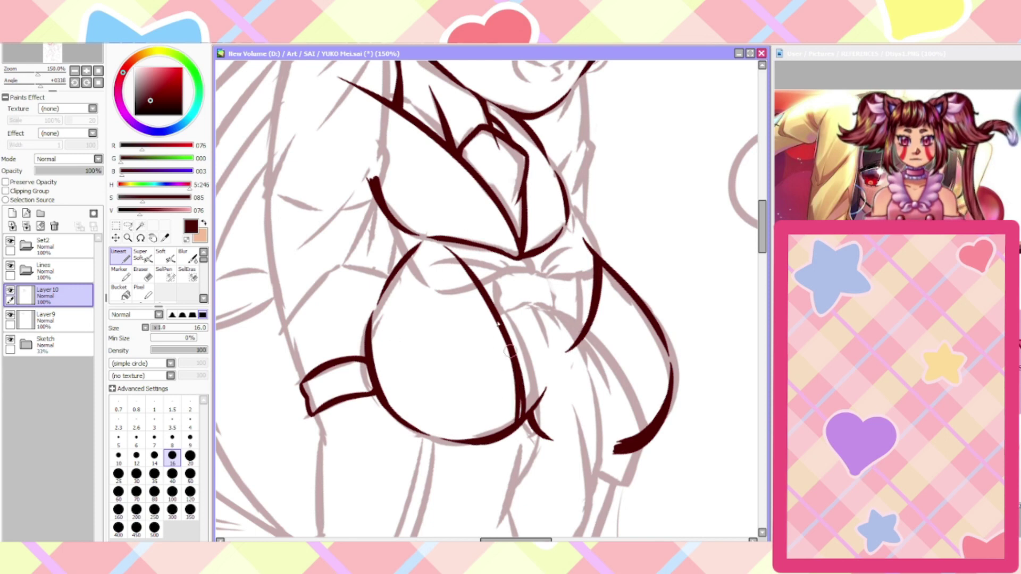
pyautogui.scroll(2, 512, 423)
pyautogui.moveTo(520, 418); pyautogui.dragTo(523, 369)
pyautogui.scroll(-6, 514, 393)
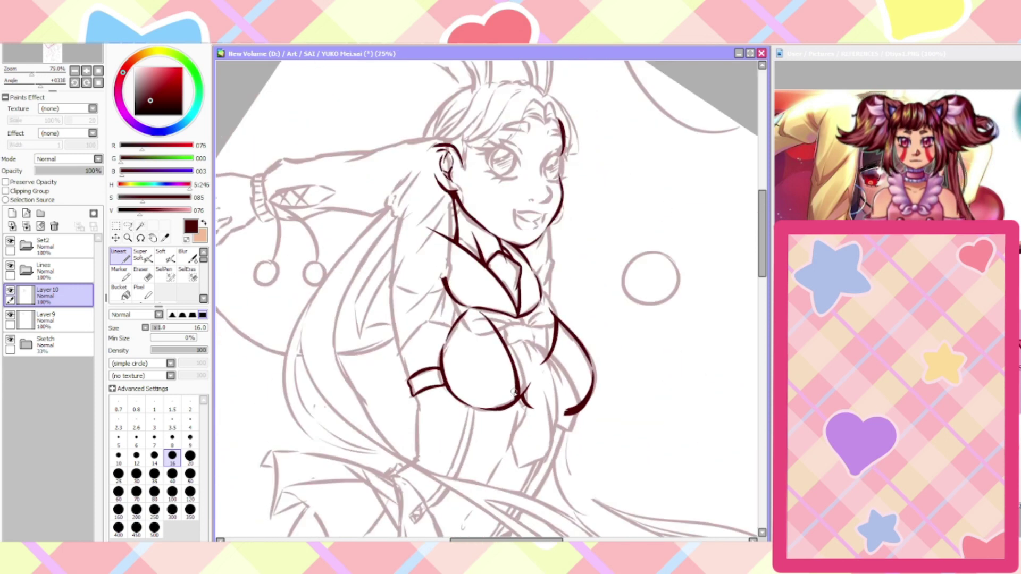
# On Layer9, ink the outline of the scarf bow's bands beneath the collar, on both sides of the knot
pyautogui.scroll(1, 509, 448)
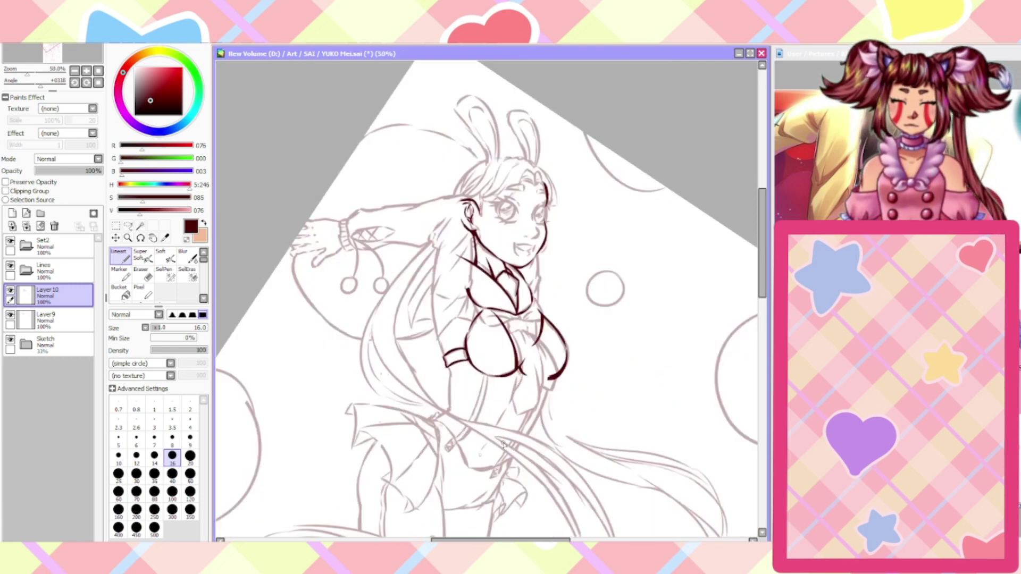
pyautogui.scroll(1, 502, 445)
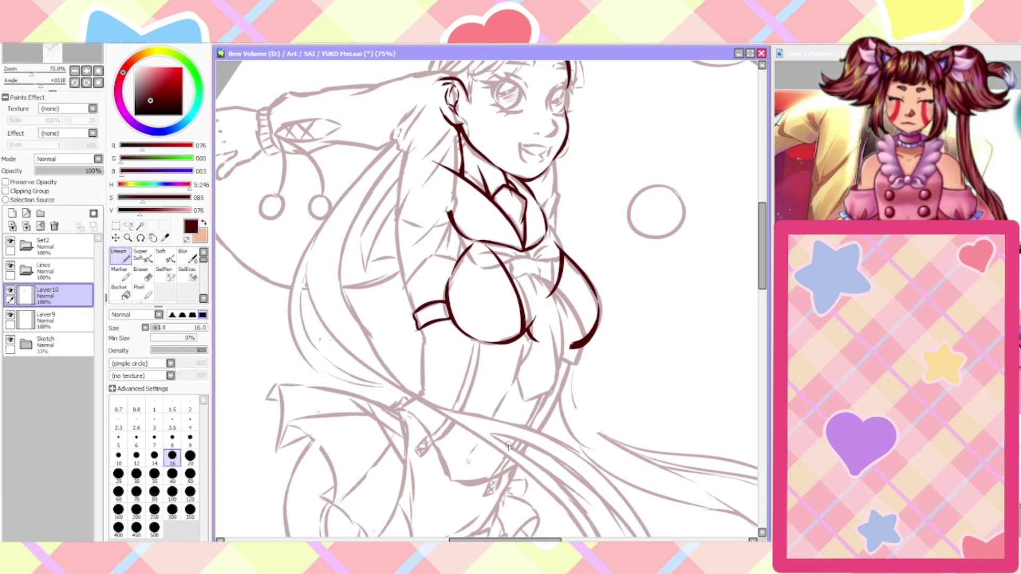
pyautogui.press('Delete')
pyautogui.press('Delete')
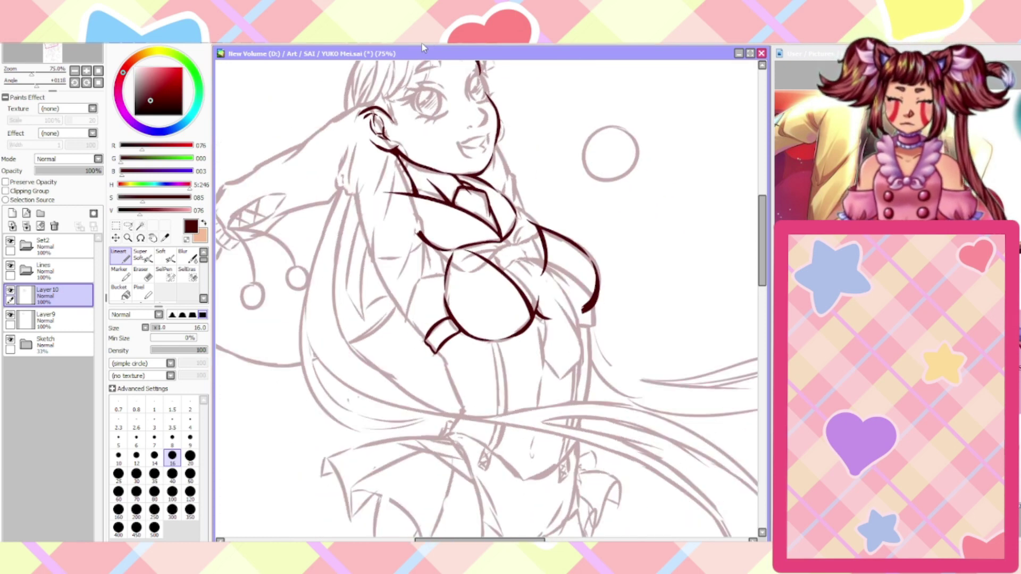
pyautogui.click(53, 319)
pyautogui.scroll(1, 515, 240)
pyautogui.scroll(1, 515, 240)
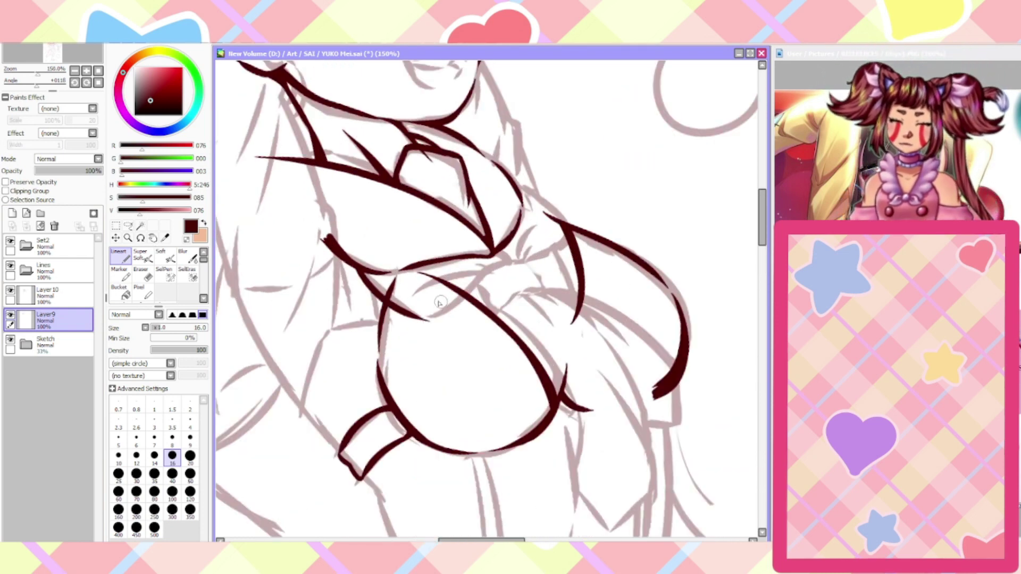
pyautogui.moveTo(351, 267)
pyautogui.mouseDown()
pyautogui.moveTo(407, 310)
pyautogui.moveTo(436, 302)
pyautogui.moveTo(428, 310)
pyautogui.moveTo(510, 263)
pyautogui.moveTo(497, 248)
pyautogui.moveTo(559, 243)
pyautogui.mouseUp()
pyautogui.moveTo(559, 250)
pyautogui.mouseDown()
pyautogui.moveTo(564, 209)
pyautogui.moveTo(517, 193)
pyautogui.mouseUp()
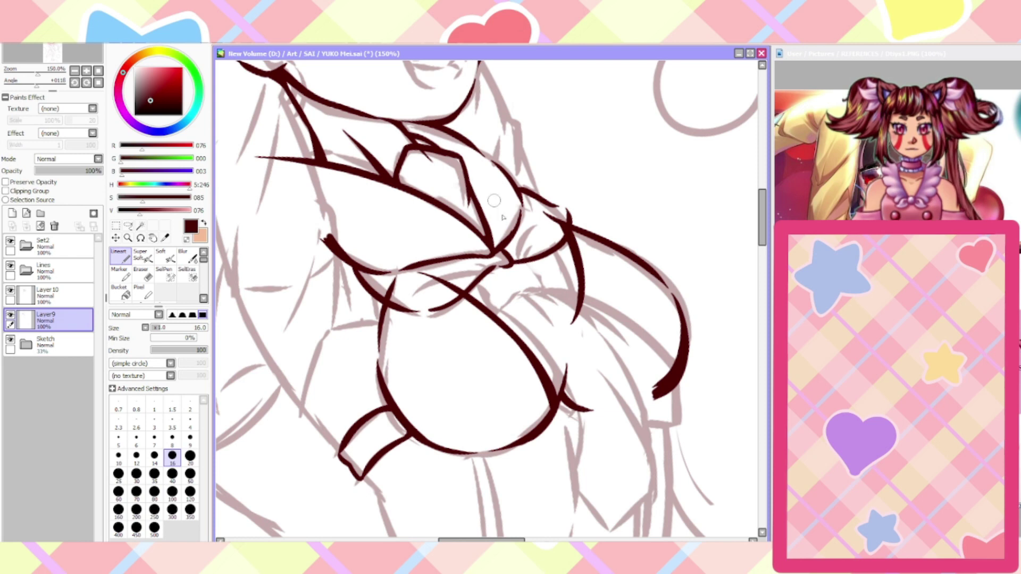
# Ink the fold lines radiating from the bow's centre into the bands on both sides
pyautogui.moveTo(510, 261); pyautogui.dragTo(530, 224)
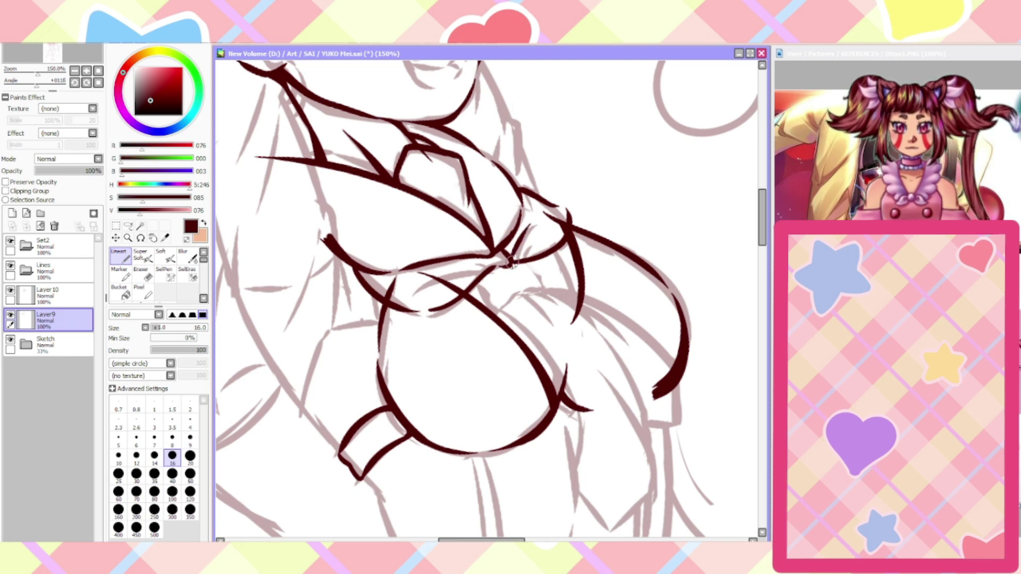
pyautogui.moveTo(509, 261); pyautogui.dragTo(552, 233)
pyautogui.moveTo(494, 262); pyautogui.dragTo(430, 285)
pyautogui.hotkey('ctrl', 'z')
pyautogui.moveTo(490, 266); pyautogui.dragTo(407, 300)
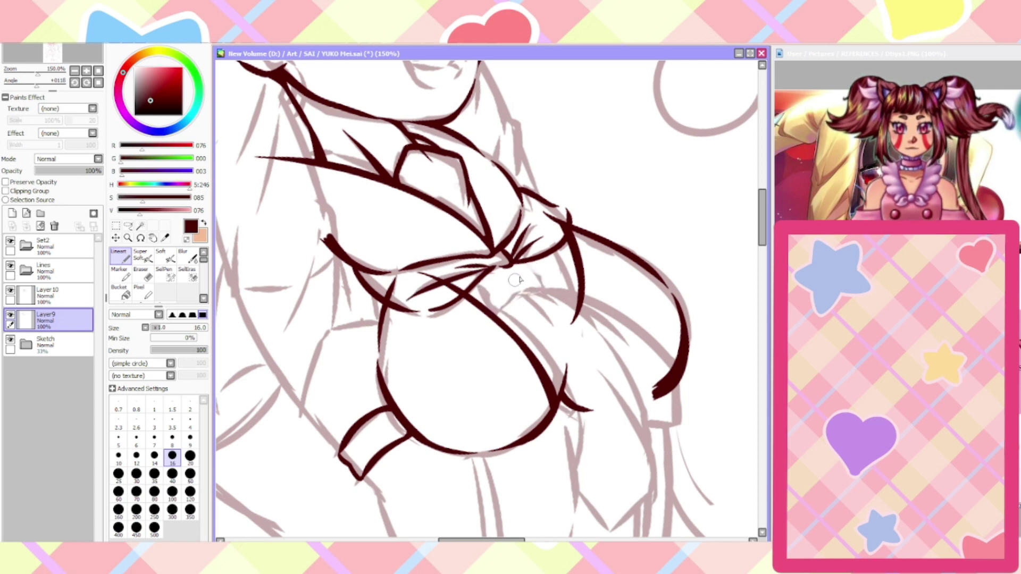
# Ink the sides and lower edge of the bow's knot and the near edge of the front tail hanging from it
pyautogui.moveTo(544, 291)
pyautogui.mouseDown()
pyautogui.moveTo(523, 288)
pyautogui.moveTo(503, 305)
pyautogui.moveTo(584, 438)
pyautogui.moveTo(567, 490)
pyautogui.mouseUp()
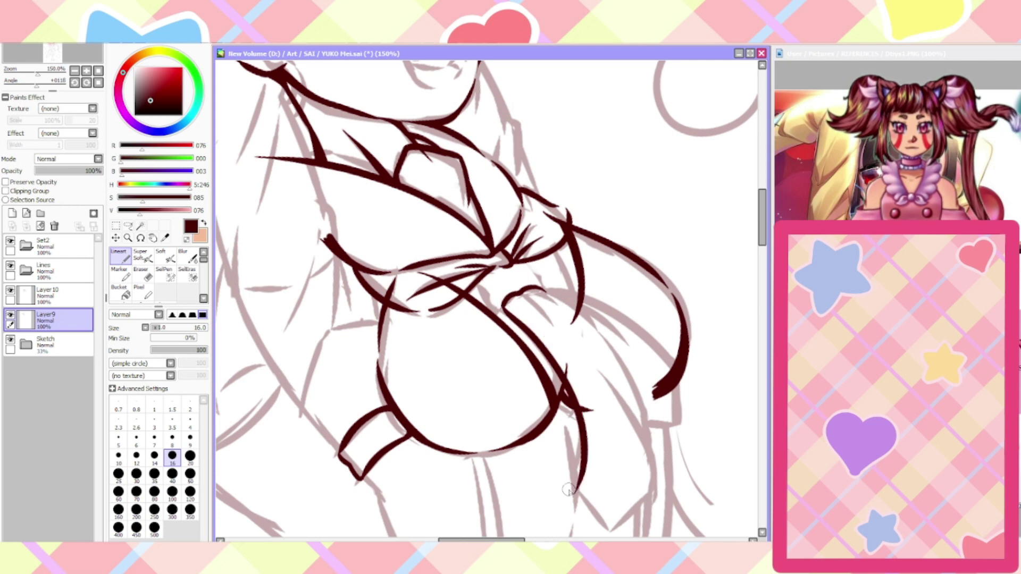
pyautogui.moveTo(499, 310); pyautogui.dragTo(478, 282)
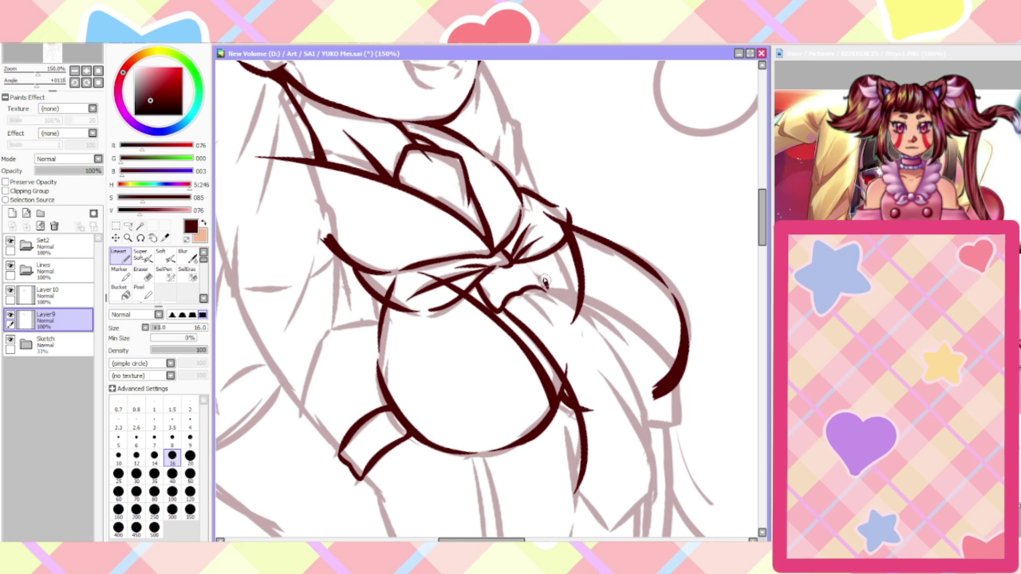
pyautogui.moveTo(545, 283)
pyautogui.mouseDown()
pyautogui.moveTo(529, 261)
pyautogui.moveTo(535, 270)
pyautogui.mouseUp()
pyautogui.hotkey('ctrl', 'z')
pyautogui.hotkey('ctrl', 'z')
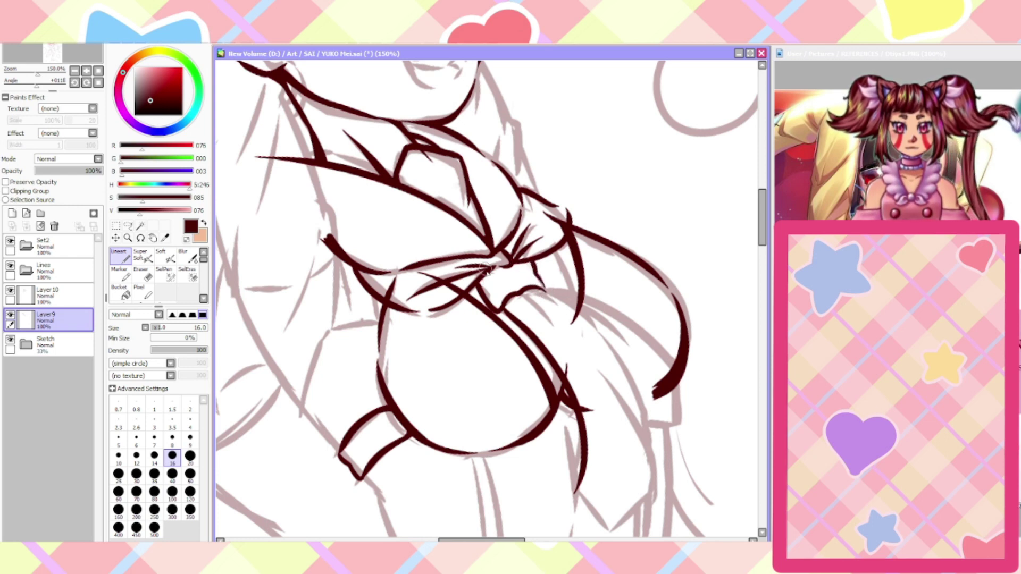
# Ink the far edge of the front scarf tail and close it with a pointed tip
pyautogui.scroll(-3, 486, 281)
pyautogui.scroll(4, 478, 255)
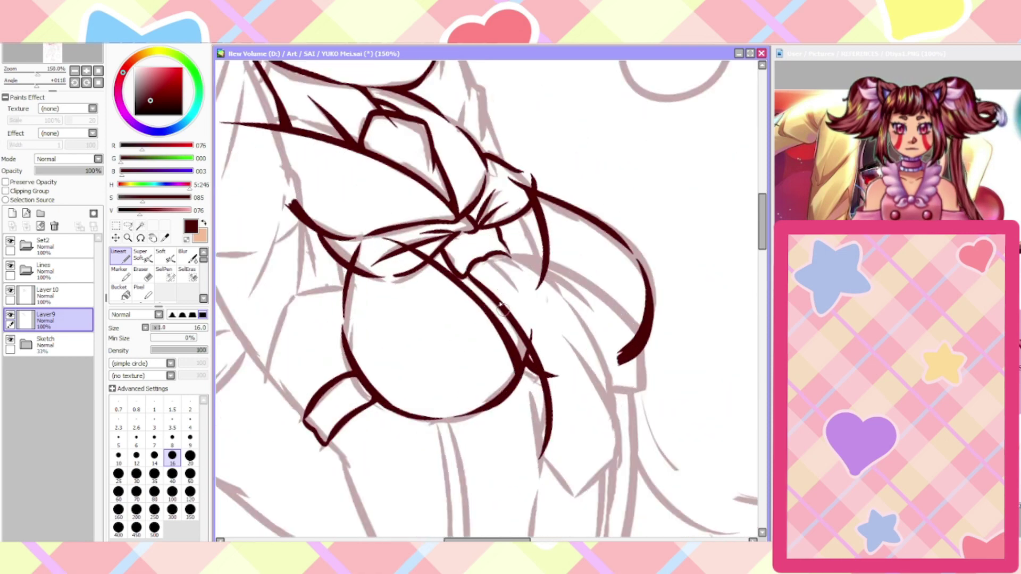
pyautogui.scroll(-3, 478, 242)
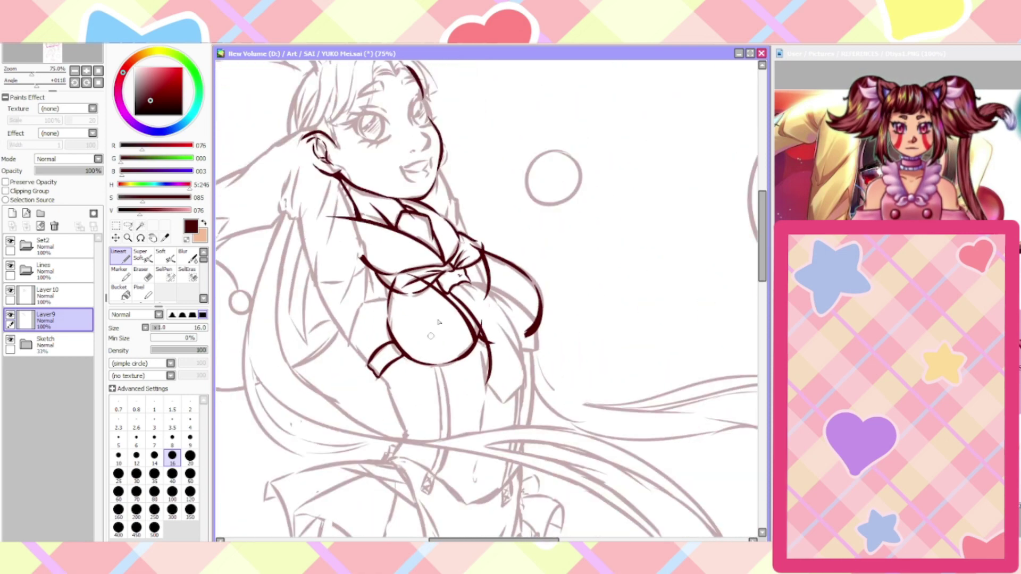
pyautogui.scroll(3, 462, 296)
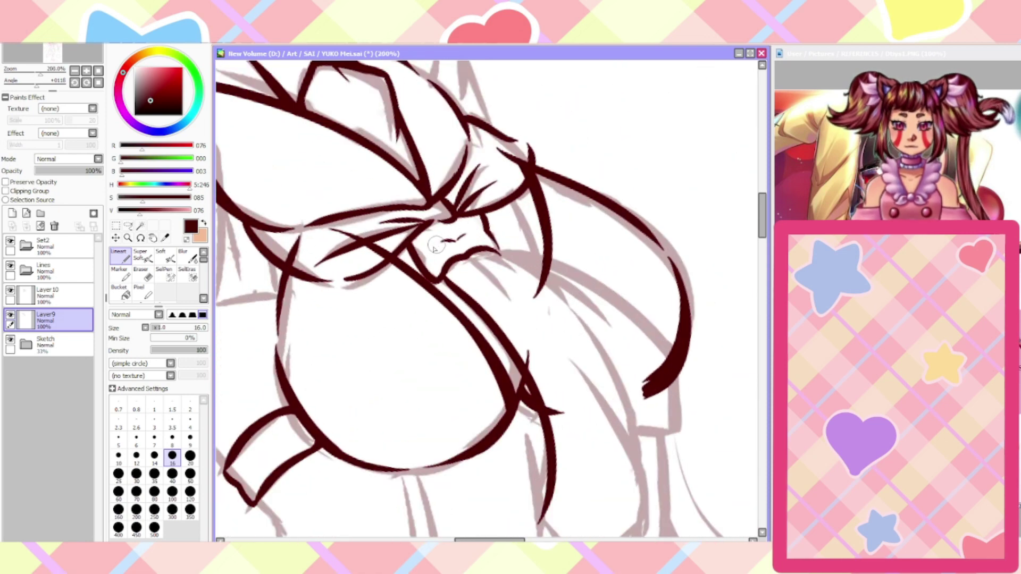
pyautogui.scroll(-2, 420, 269)
pyautogui.scroll(1, 405, 301)
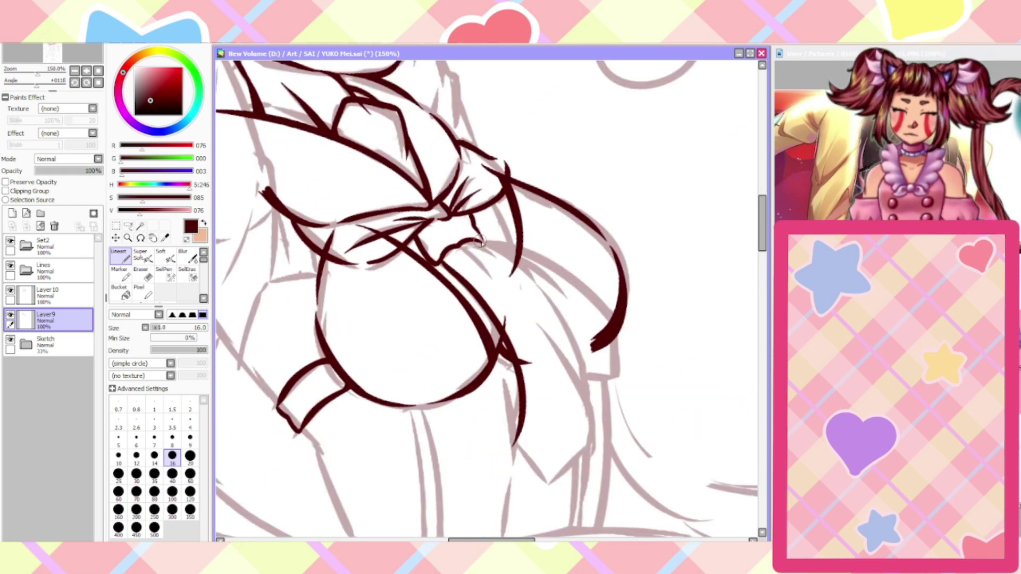
pyautogui.moveTo(480, 241)
pyautogui.mouseDown()
pyautogui.moveTo(494, 246)
pyautogui.moveTo(586, 391)
pyautogui.mouseUp()
pyautogui.moveTo(590, 443)
pyautogui.mouseDown()
pyautogui.moveTo(586, 397)
pyautogui.moveTo(536, 322)
pyautogui.moveTo(546, 482)
pyautogui.moveTo(512, 440)
pyautogui.mouseUp()
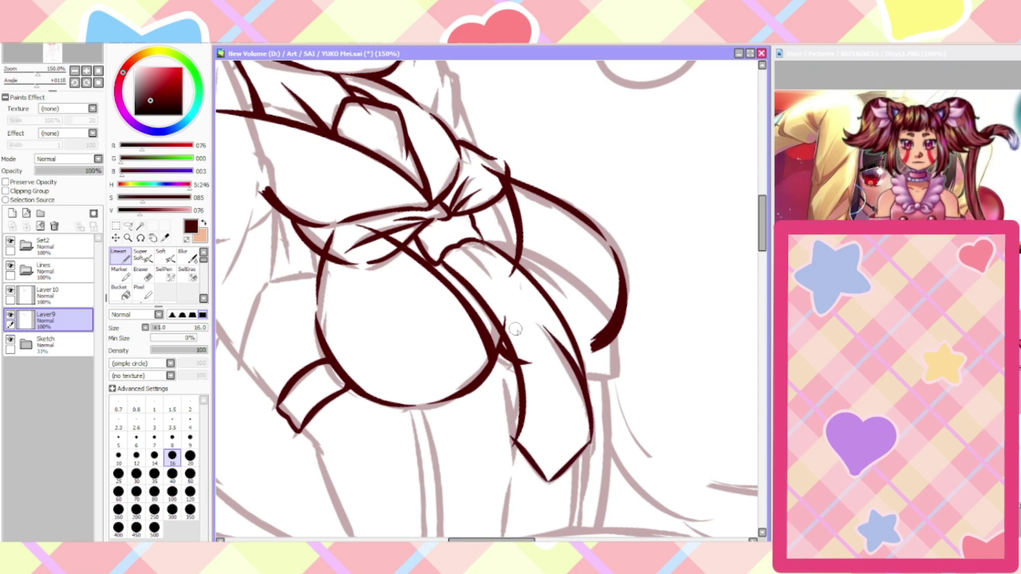
# Ink the rear scarf tail from the knot over the far chest, redrawing its upper edge and closing its end against the front tail
pyautogui.moveTo(582, 376)
pyautogui.mouseDown()
pyautogui.moveTo(610, 377)
pyautogui.moveTo(615, 346)
pyautogui.mouseUp()
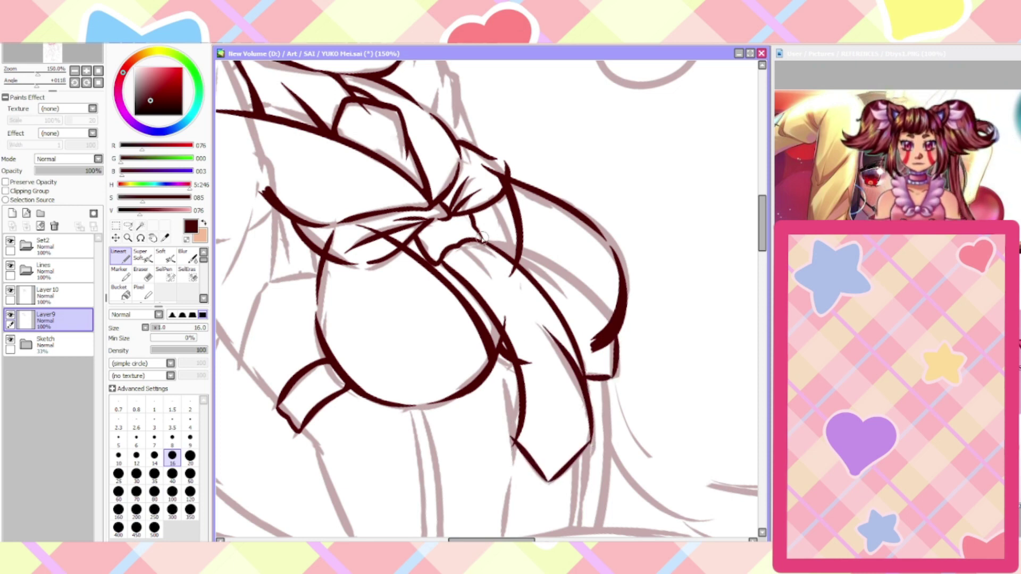
pyautogui.moveTo(483, 238)
pyautogui.mouseDown()
pyautogui.moveTo(537, 251)
pyautogui.moveTo(624, 334)
pyautogui.mouseUp()
pyautogui.hotkey('ctrl', 'z')
pyautogui.hotkey('ctrl', 'y')
pyautogui.hotkey('ctrl', 'z')
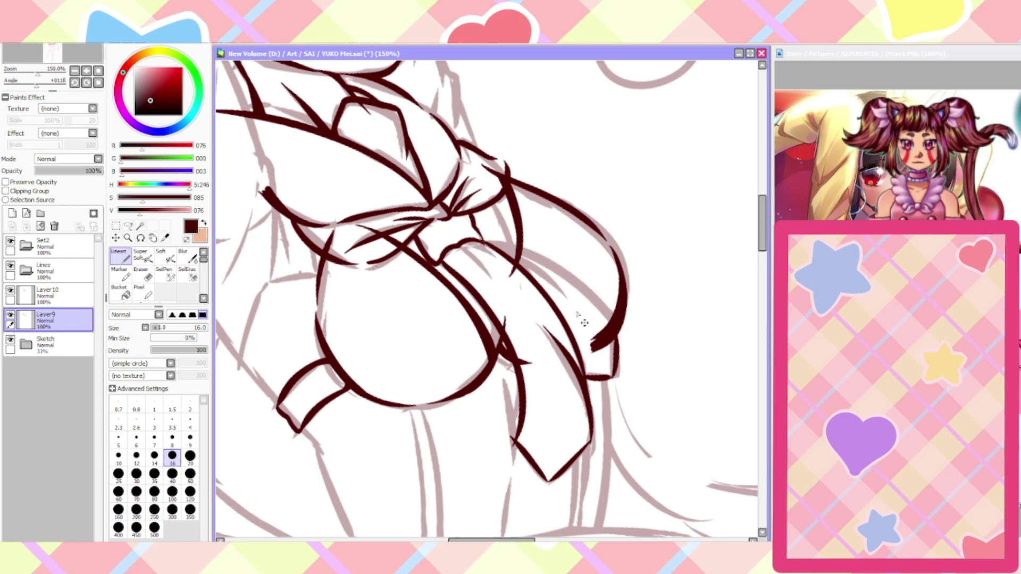
pyautogui.hotkey('ctrl', 'z')
pyautogui.moveTo(482, 240); pyautogui.dragTo(623, 357)
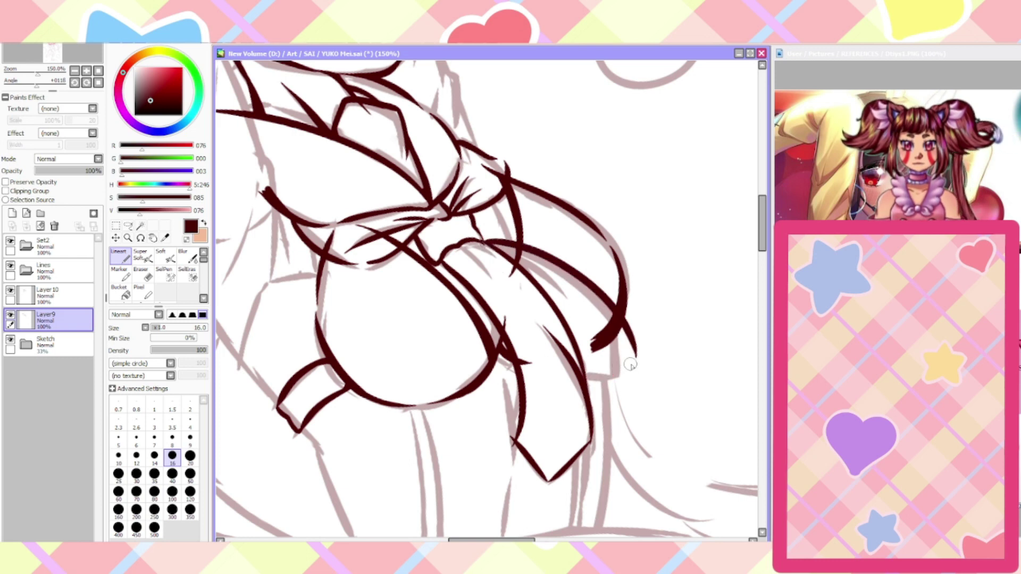
pyautogui.hotkey('ctrl', 'z')
pyautogui.moveTo(480, 239)
pyautogui.mouseDown()
pyautogui.moveTo(518, 249)
pyautogui.moveTo(624, 338)
pyautogui.moveTo(623, 363)
pyautogui.moveTo(579, 372)
pyautogui.mouseUp()
# Hide the Sketch folder and erase the overshooting line ends around the front tail's tip with a size 9 eraser
pyautogui.click(10, 341)
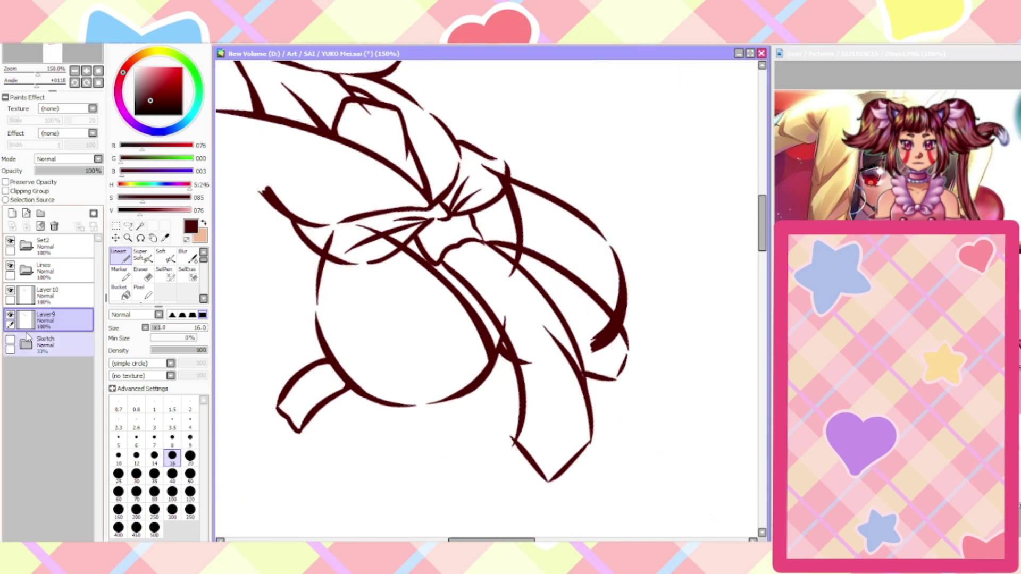
pyautogui.click(151, 278)
pyautogui.scroll(1, 579, 508)
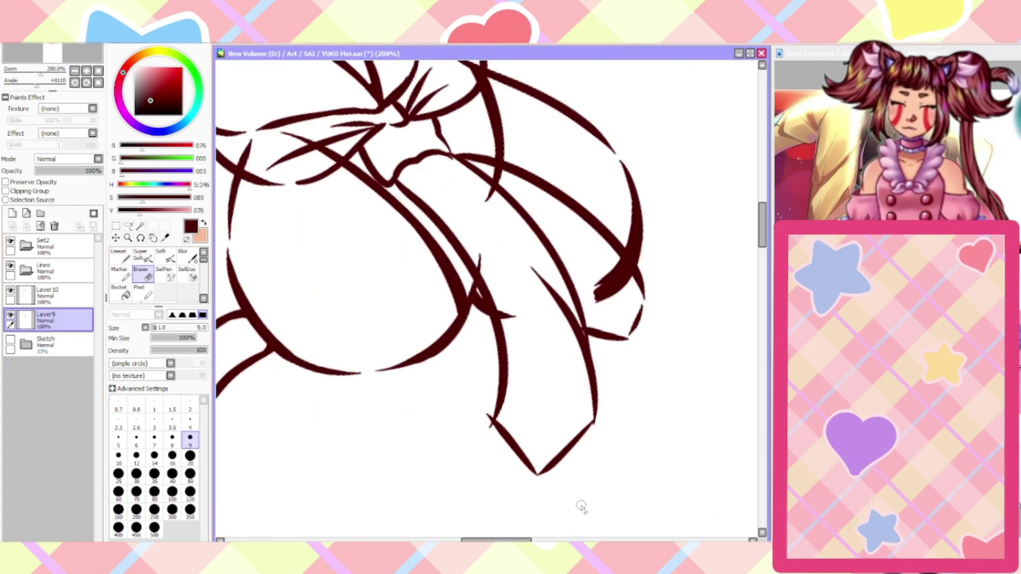
pyautogui.scroll(1, 590, 446)
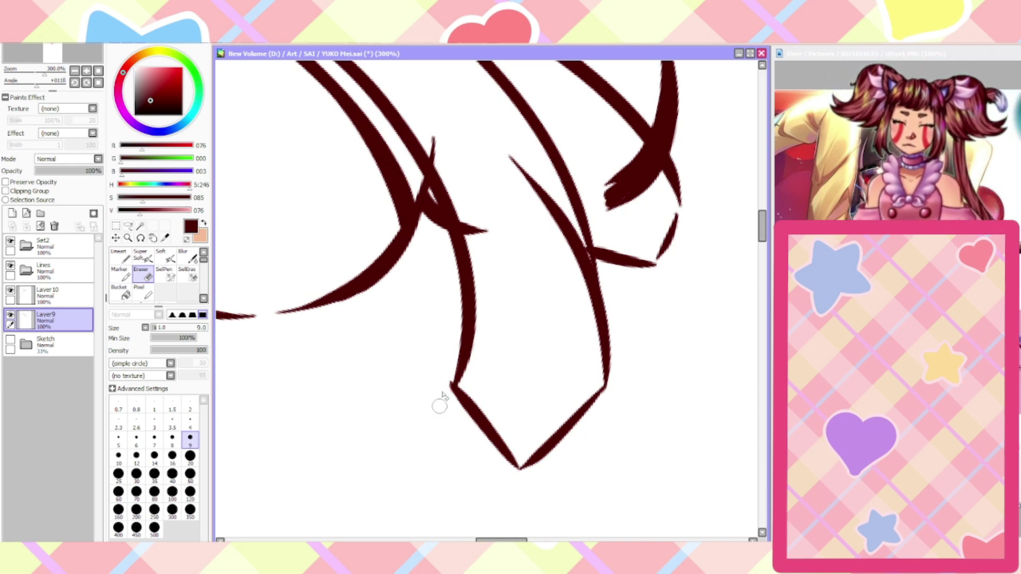
pyautogui.scroll(-1, 417, 417)
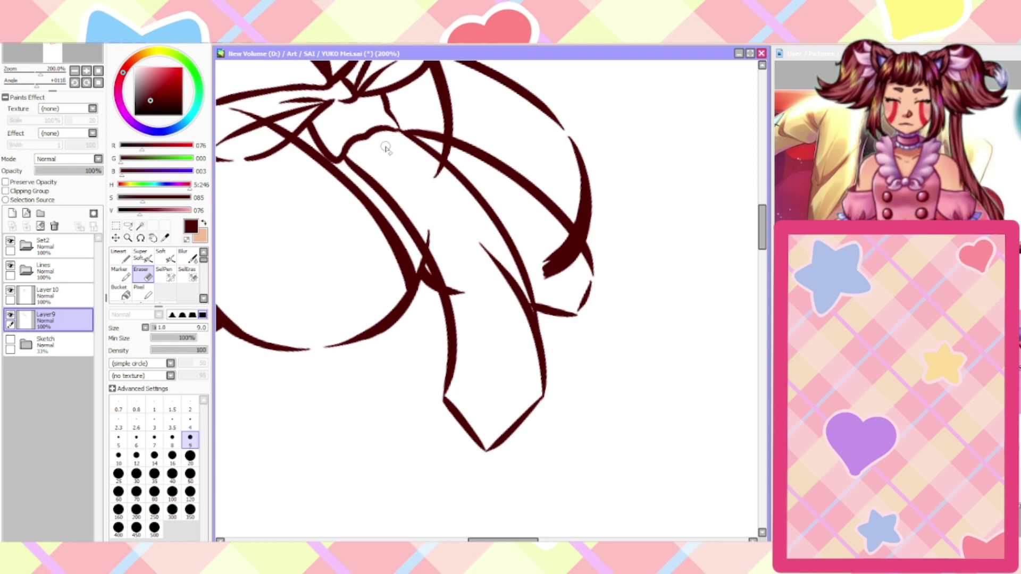
# Thicken the scarf lines below the knot and at both tails' ends with Lineart strokes, closing the corner gaps
pyautogui.click(120, 256)
pyautogui.moveTo(393, 128); pyautogui.dragTo(419, 141)
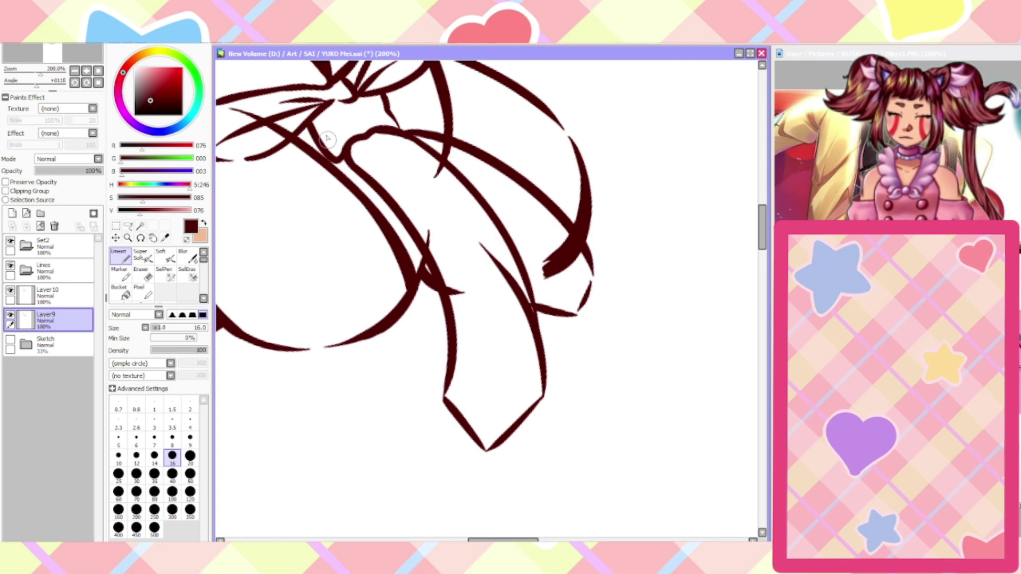
pyautogui.moveTo(445, 404); pyautogui.dragTo(452, 339)
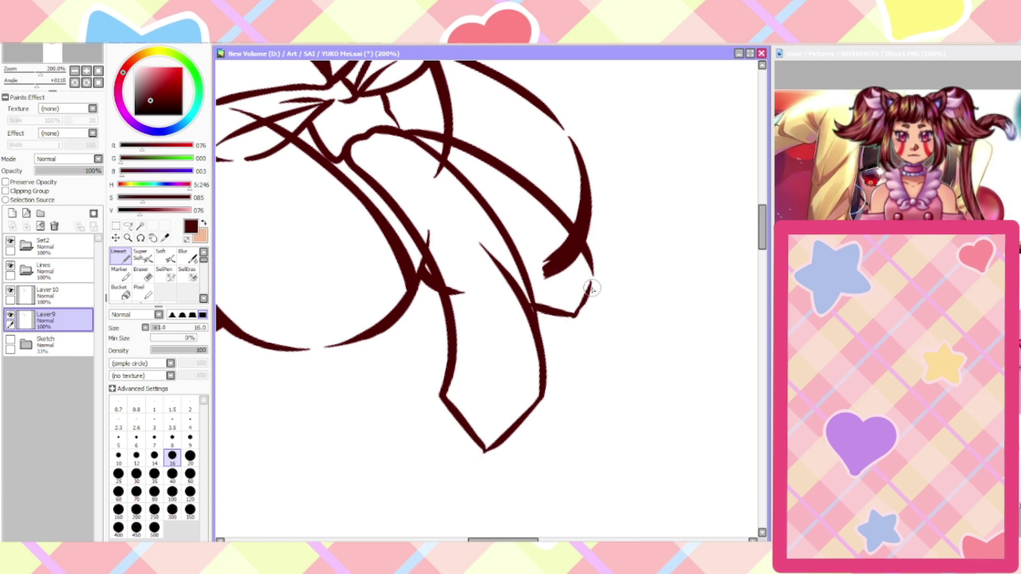
pyautogui.moveTo(587, 291)
pyautogui.mouseDown()
pyautogui.moveTo(598, 272)
pyautogui.moveTo(585, 249)
pyautogui.mouseUp()
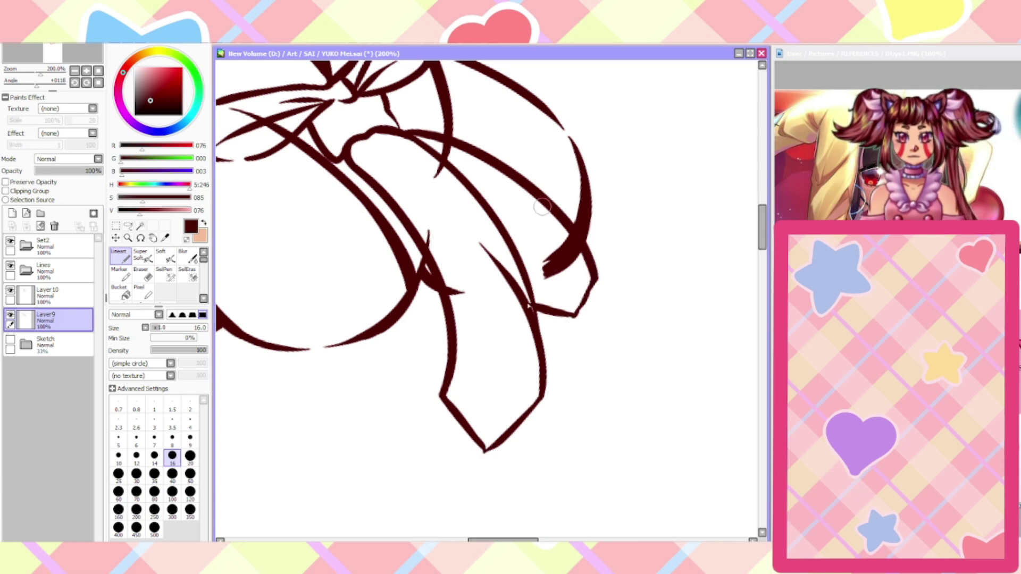
# Trim the spur line rising above the front scarf tail's tip using the Eraser at size 2
pyautogui.click(141, 274)
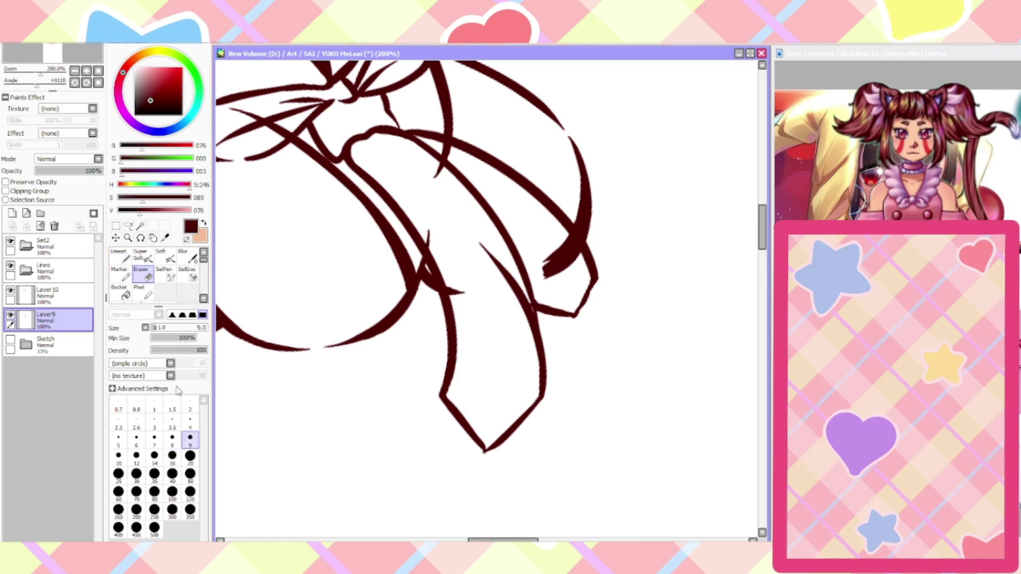
pyautogui.click(190, 406)
pyautogui.scroll(2, 383, 316)
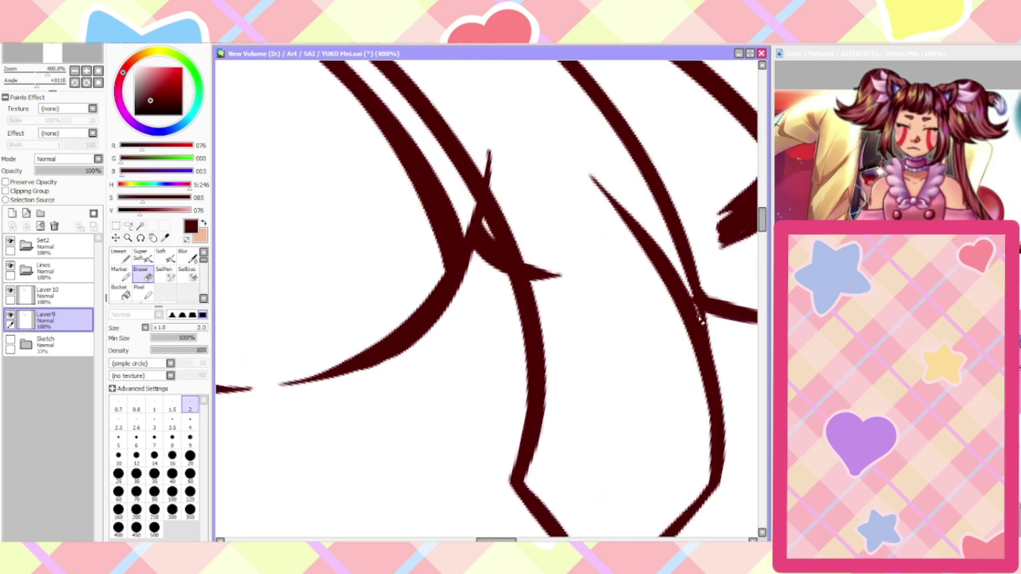
pyautogui.scroll(-3, 699, 318)
pyautogui.scroll(3, 563, 200)
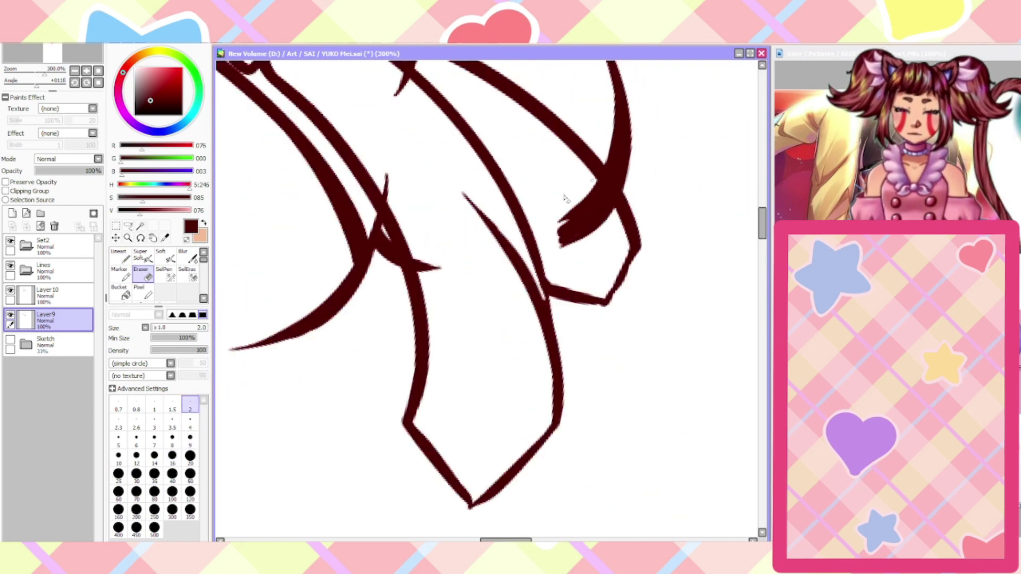
pyautogui.moveTo(518, 253)
pyautogui.mouseDown()
pyautogui.moveTo(423, 171)
pyautogui.moveTo(449, 187)
pyautogui.mouseUp()
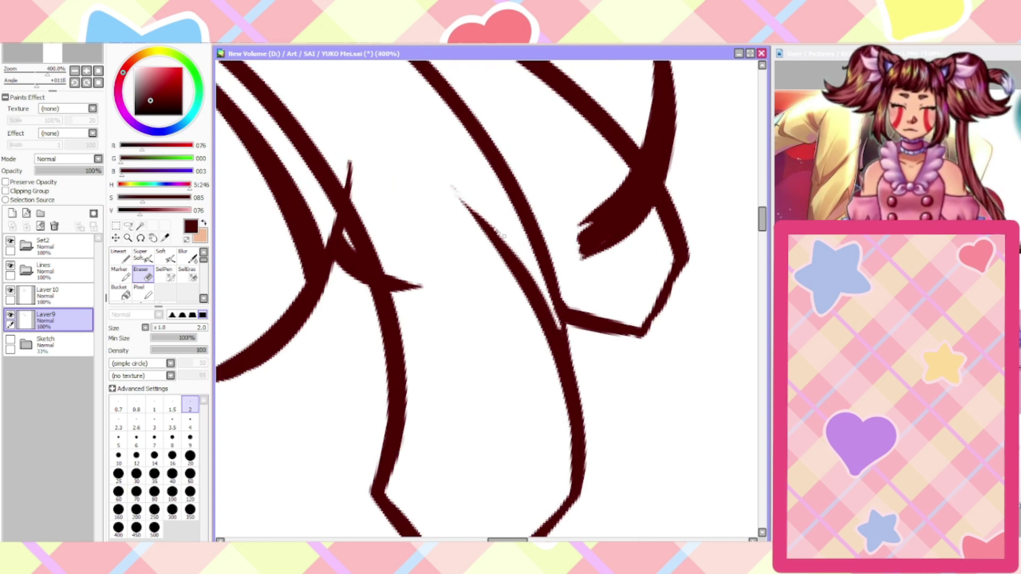
pyautogui.moveTo(501, 234); pyautogui.dragTo(451, 189)
# Ink short fold lines running down from the knot along the front scarf tail with the Lineart pen at size 16
pyautogui.click(121, 256)
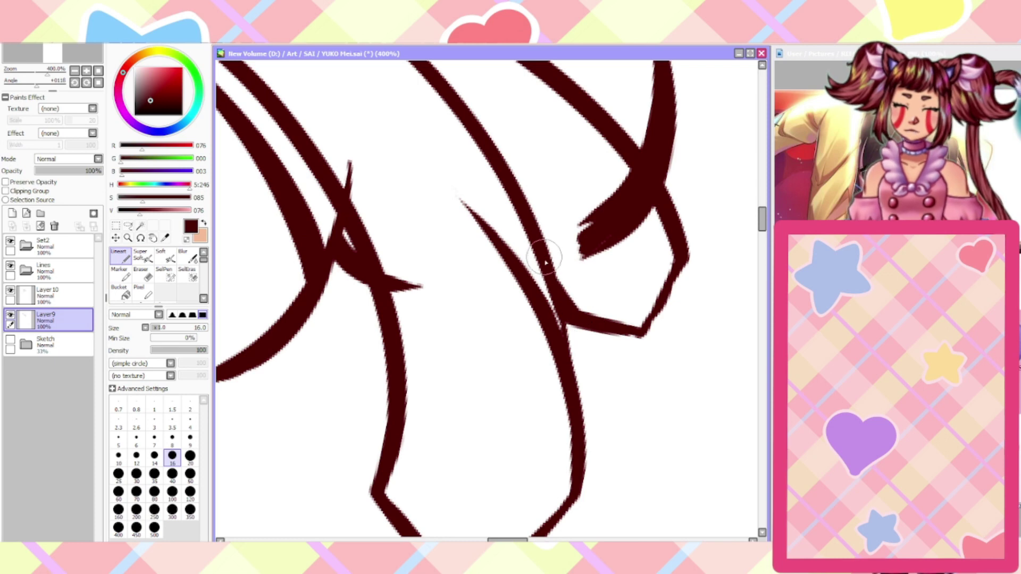
pyautogui.scroll(-3, 519, 285)
pyautogui.scroll(2, 519, 285)
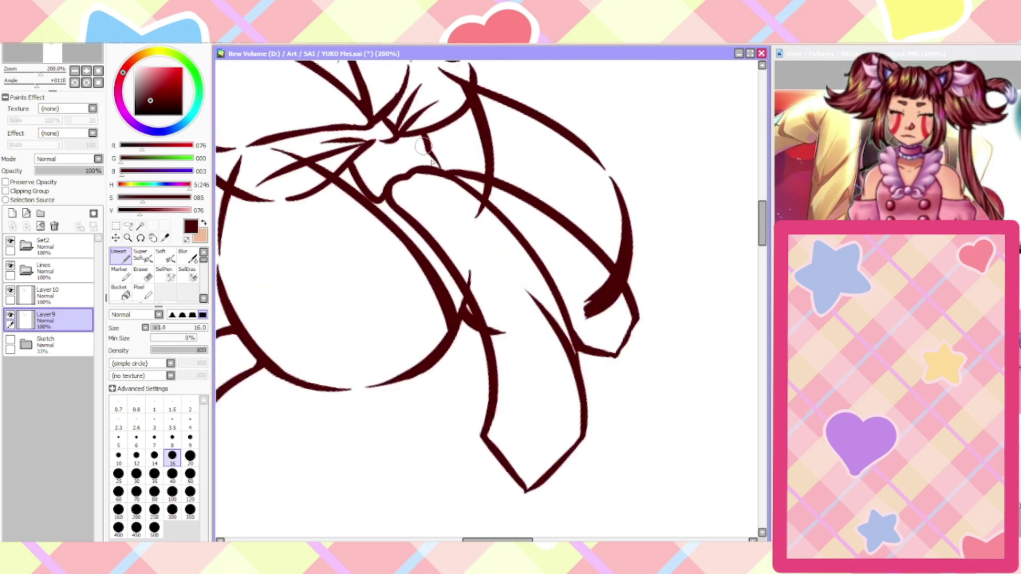
pyautogui.scroll(-1, 379, 183)
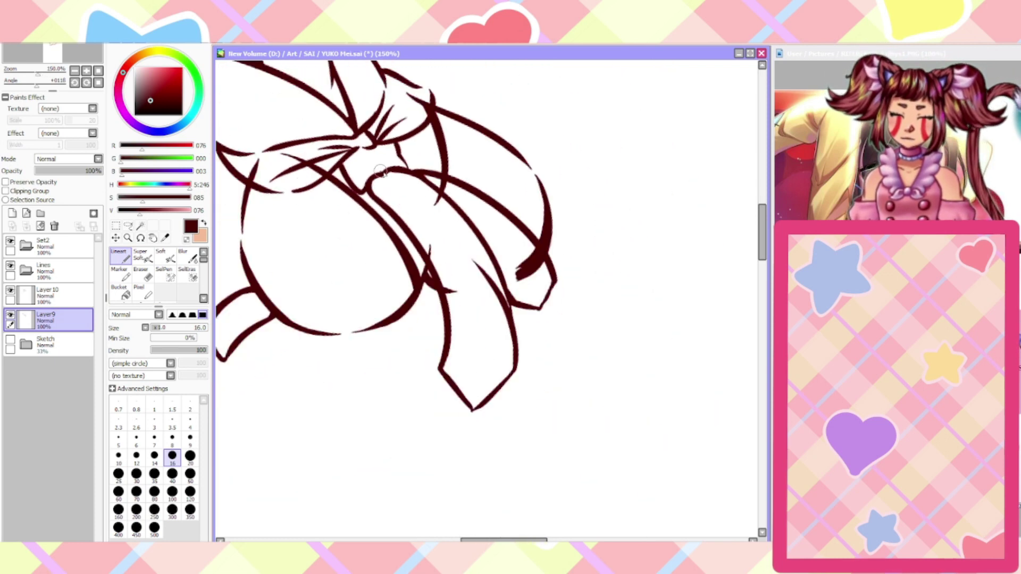
pyautogui.moveTo(390, 178); pyautogui.dragTo(442, 222)
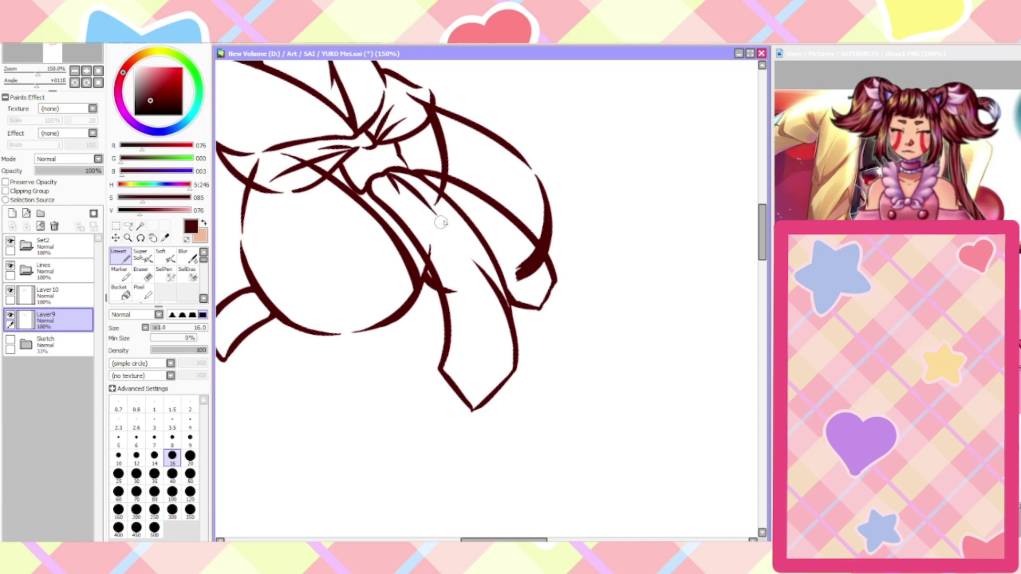
pyautogui.moveTo(433, 183); pyautogui.dragTo(503, 260)
pyautogui.scroll(1, 443, 211)
pyautogui.hotkey('ctrl', 'z')
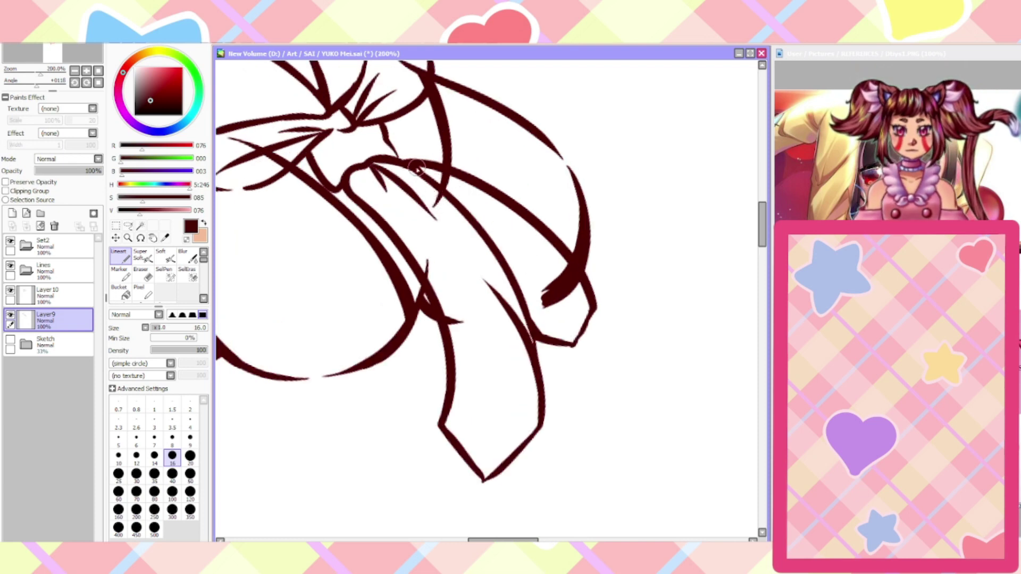
pyautogui.moveTo(410, 163); pyautogui.dragTo(513, 246)
pyautogui.scroll(-2, 515, 261)
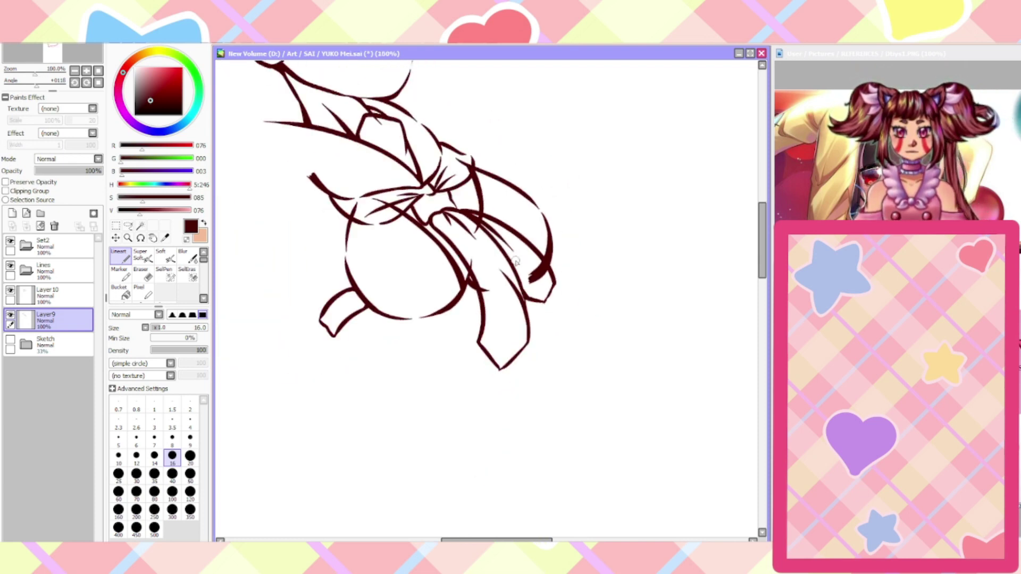
pyautogui.scroll(1, 466, 214)
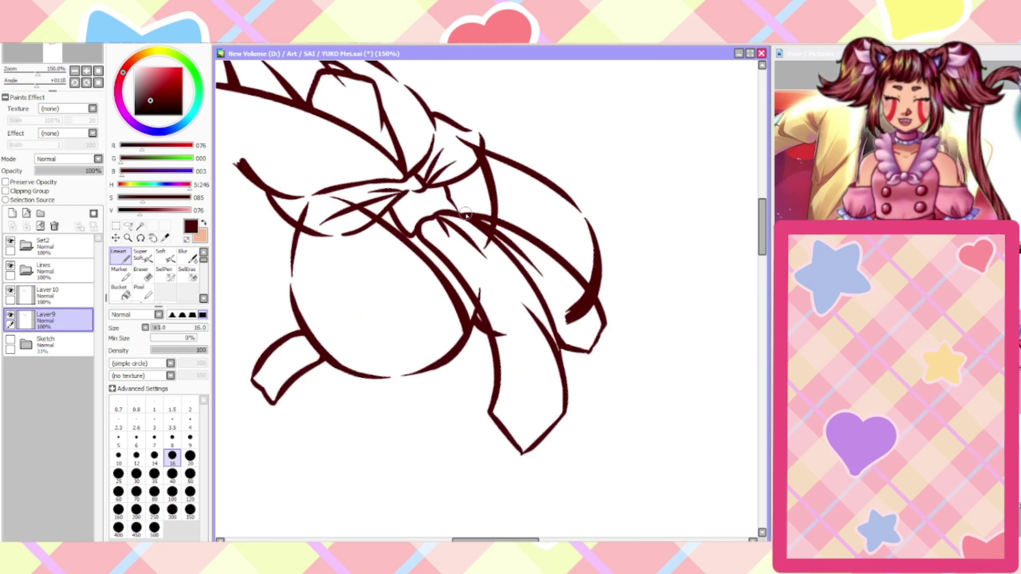
# Thicken both ends of the near bow loop's lower edge with Lineart strokes
pyautogui.scroll(1, 466, 214)
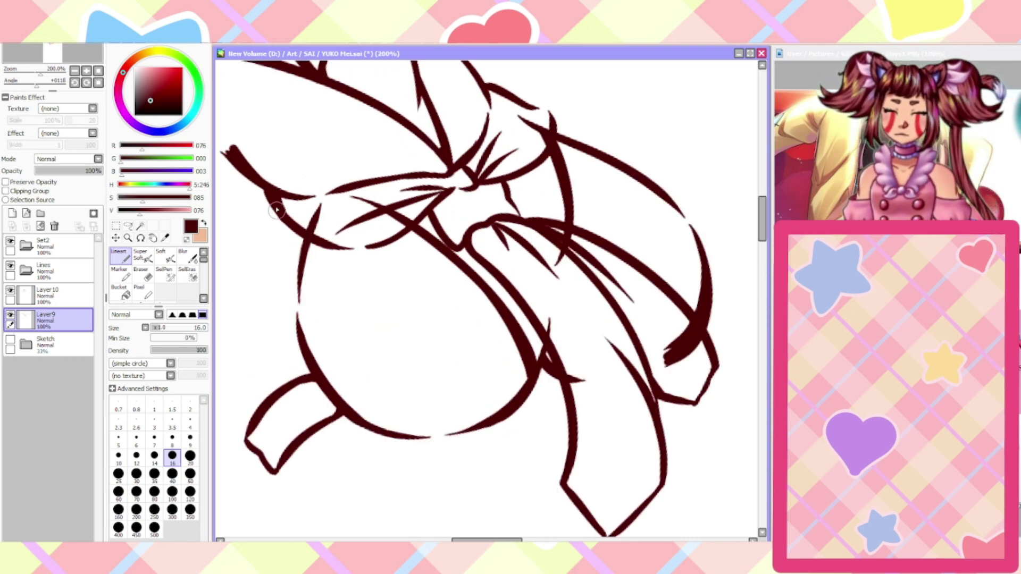
pyautogui.moveTo(275, 208); pyautogui.dragTo(310, 240)
pyautogui.moveTo(425, 221); pyautogui.dragTo(375, 253)
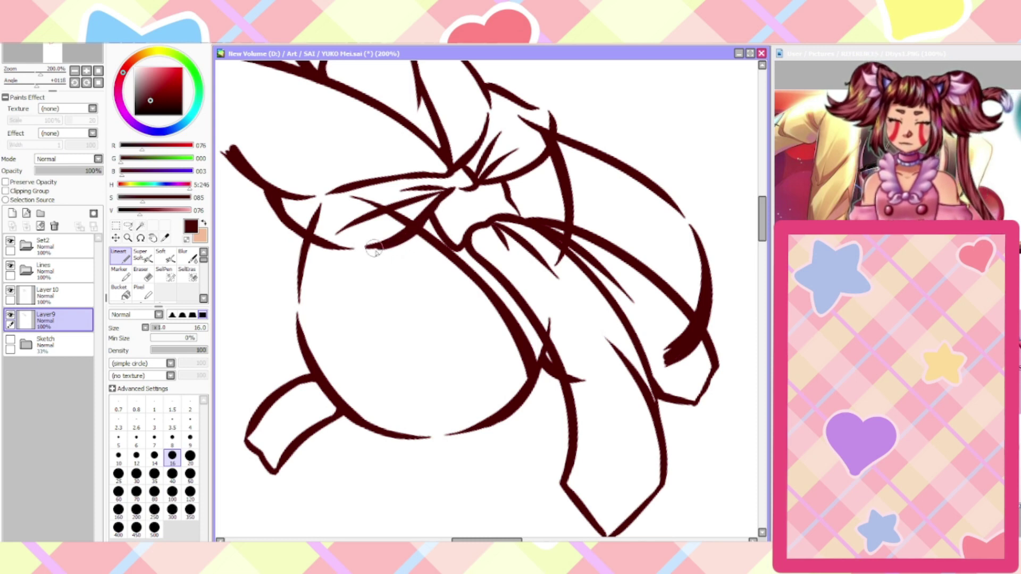
pyautogui.scroll(-2, 353, 244)
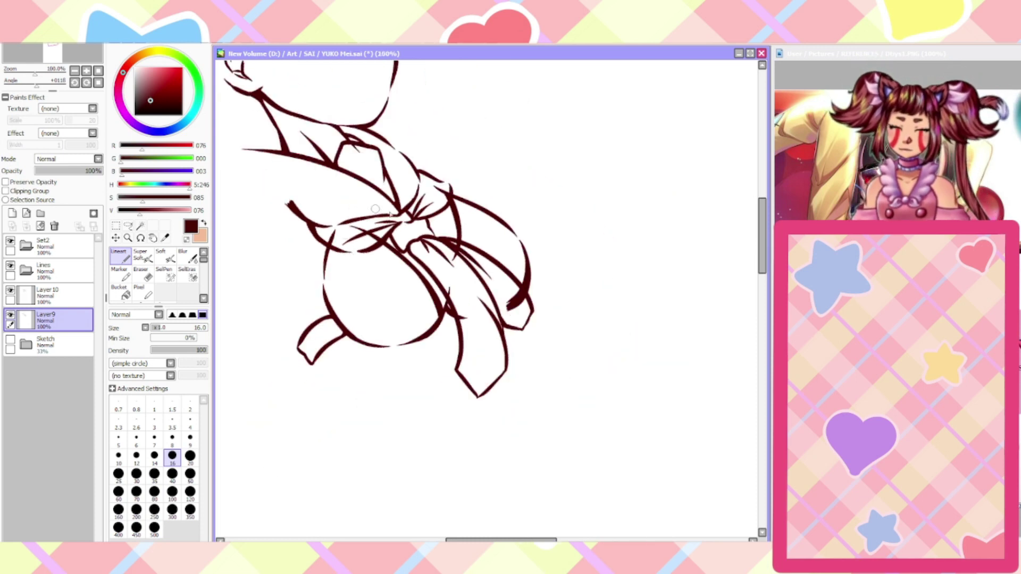
pyautogui.scroll(3, 375, 209)
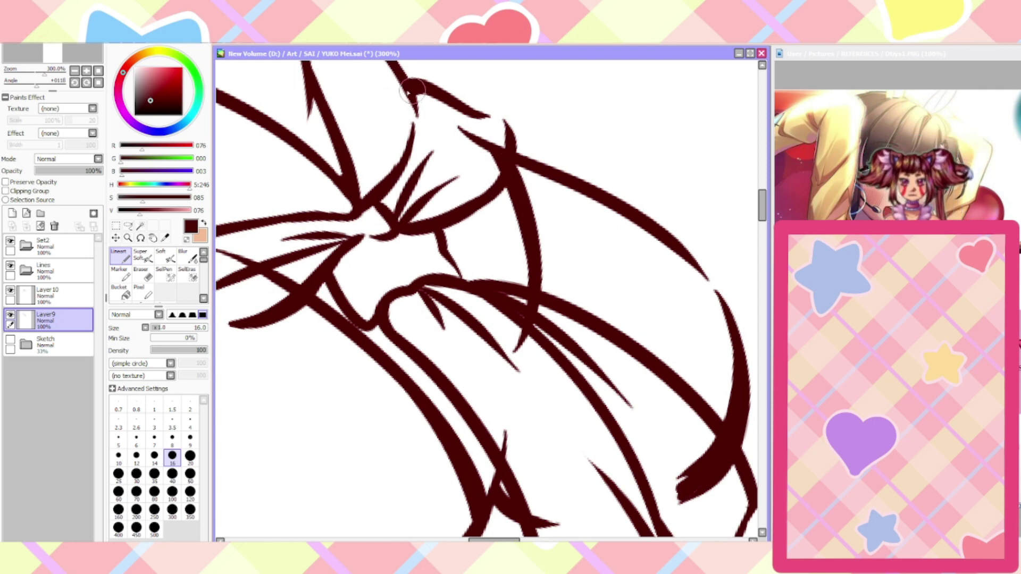
pyautogui.scroll(-2, 412, 87)
# On Layer10, erase the chest lines that cross inside the near bow loop with a size 20 eraser
pyautogui.click(53, 294)
pyautogui.click(142, 273)
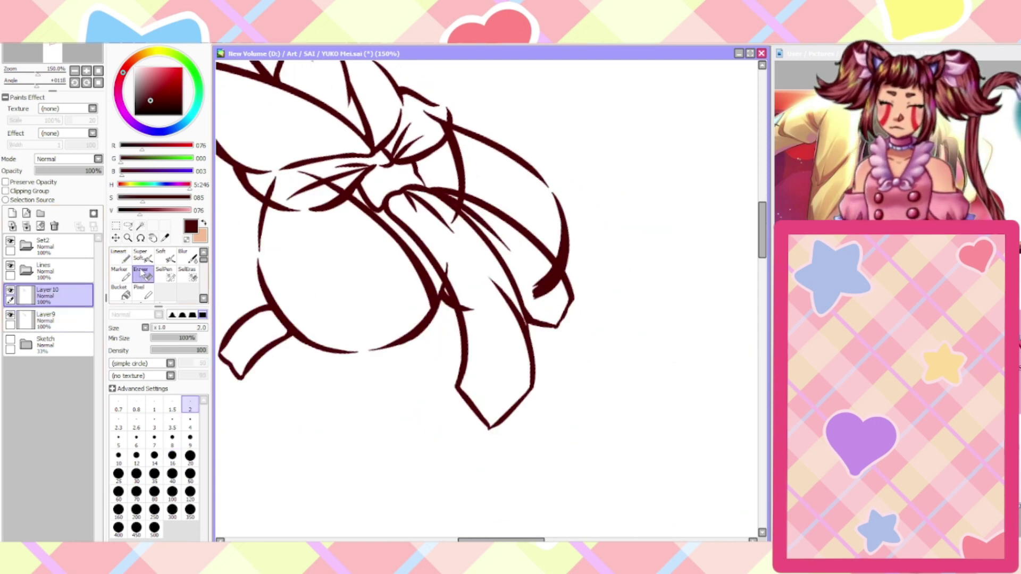
pyautogui.scroll(1, 282, 182)
pyautogui.press(']')
pyautogui.press(']')
pyautogui.press(']')
pyautogui.press(']')
pyautogui.press(']')
pyautogui.press(']')
pyautogui.press(']')
pyautogui.press(']')
pyautogui.press(']')
pyautogui.press(']')
pyautogui.press(']')
pyautogui.press(']')
pyautogui.press(']')
pyautogui.press(']')
pyautogui.press(']')
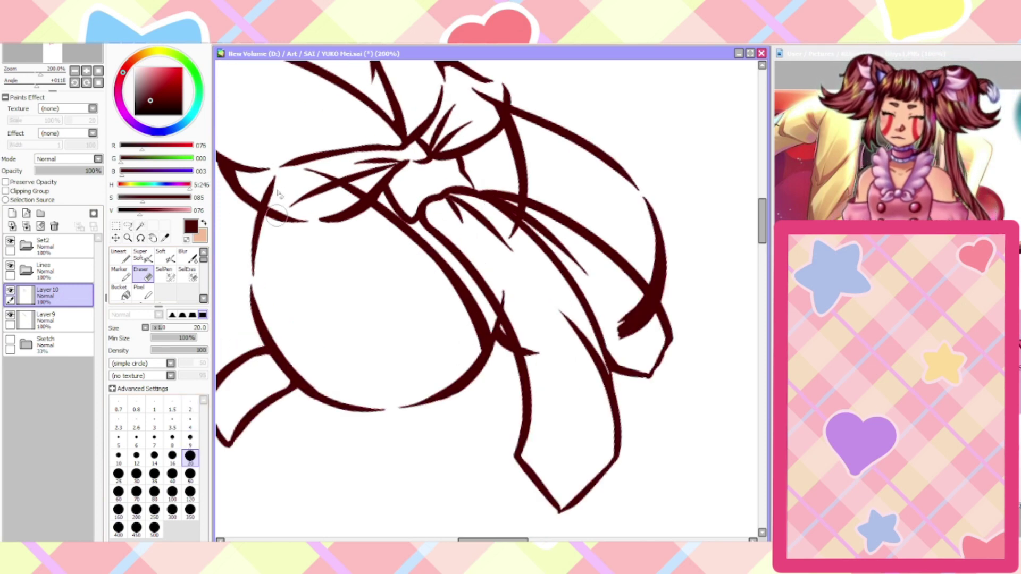
pyautogui.moveTo(278, 194)
pyautogui.mouseDown()
pyautogui.moveTo(321, 164)
pyautogui.moveTo(334, 170)
pyautogui.moveTo(328, 198)
pyautogui.moveTo(301, 191)
pyautogui.moveTo(322, 158)
pyautogui.moveTo(285, 177)
pyautogui.moveTo(353, 192)
pyautogui.mouseUp()
pyautogui.hotkey('ctrl', 'z')
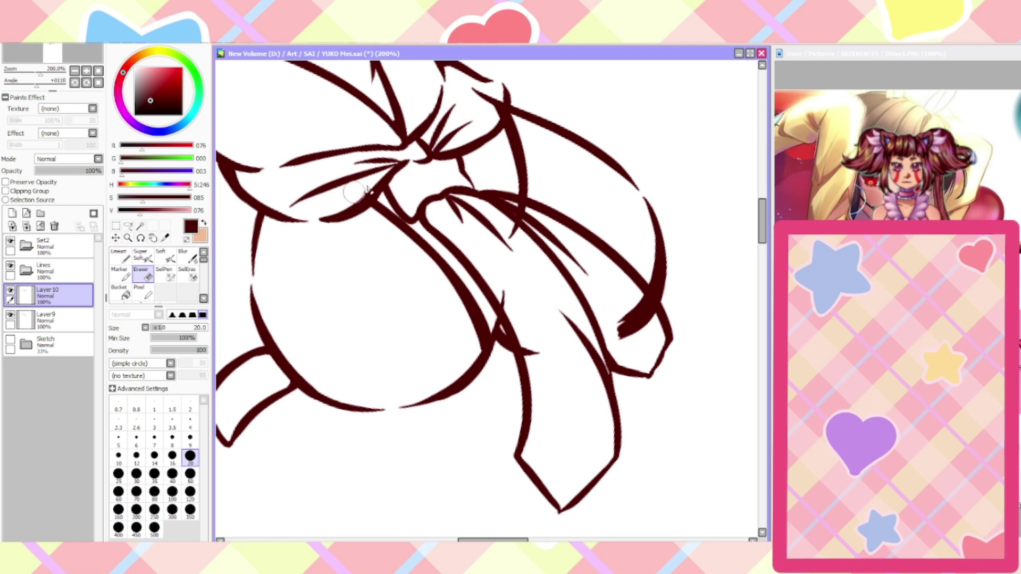
# Erase the chest lines overlapping the far bow loop and both scarf tails
pyautogui.scroll(-2, 353, 193)
pyautogui.scroll(2, 405, 156)
pyautogui.moveTo(410, 137); pyautogui.dragTo(450, 138)
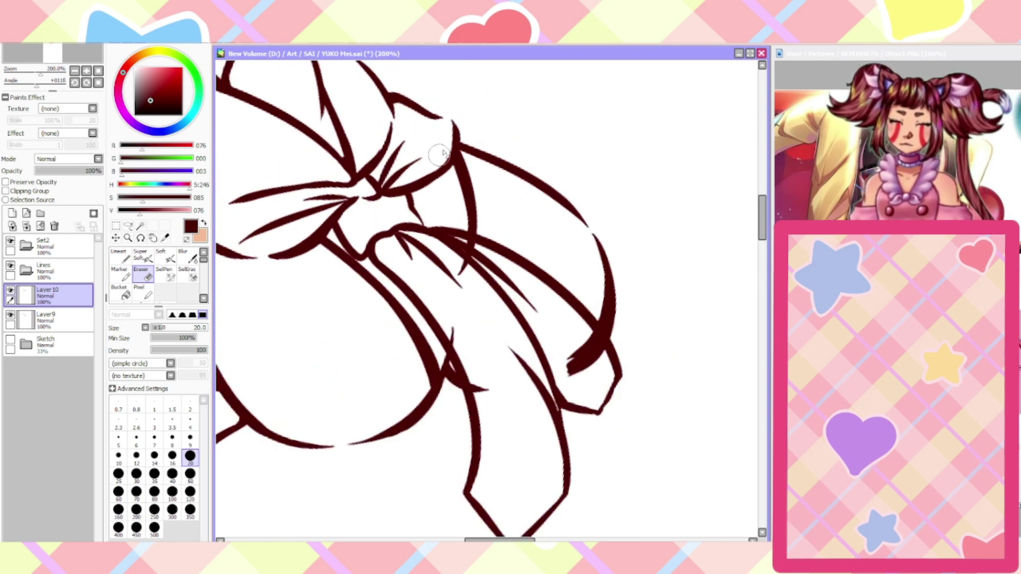
pyautogui.moveTo(538, 333)
pyautogui.mouseDown()
pyautogui.moveTo(565, 353)
pyautogui.moveTo(588, 337)
pyautogui.mouseUp()
pyautogui.moveTo(477, 386); pyautogui.dragTo(470, 355)
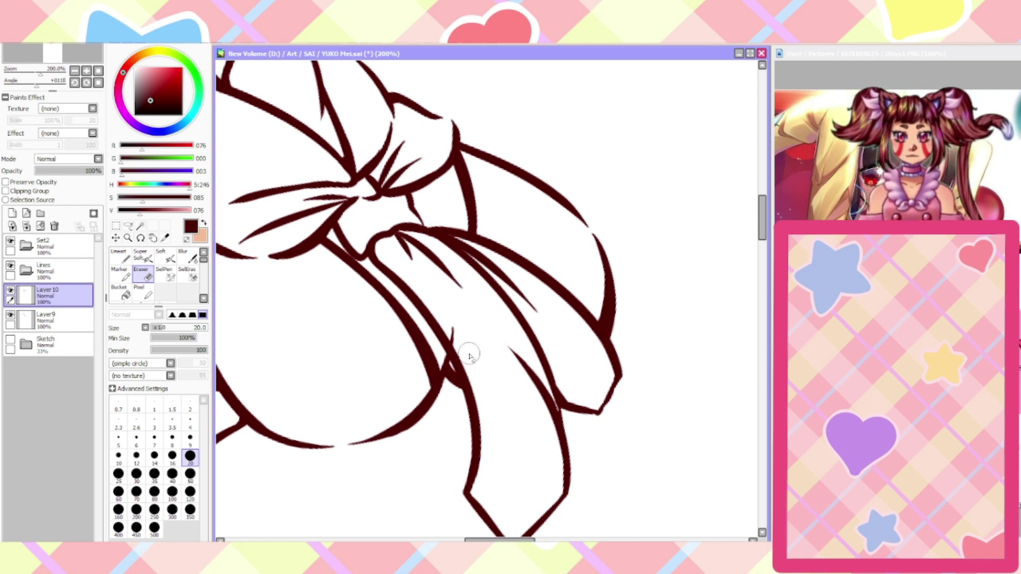
pyautogui.scroll(-4, 470, 355)
pyautogui.scroll(3, 458, 367)
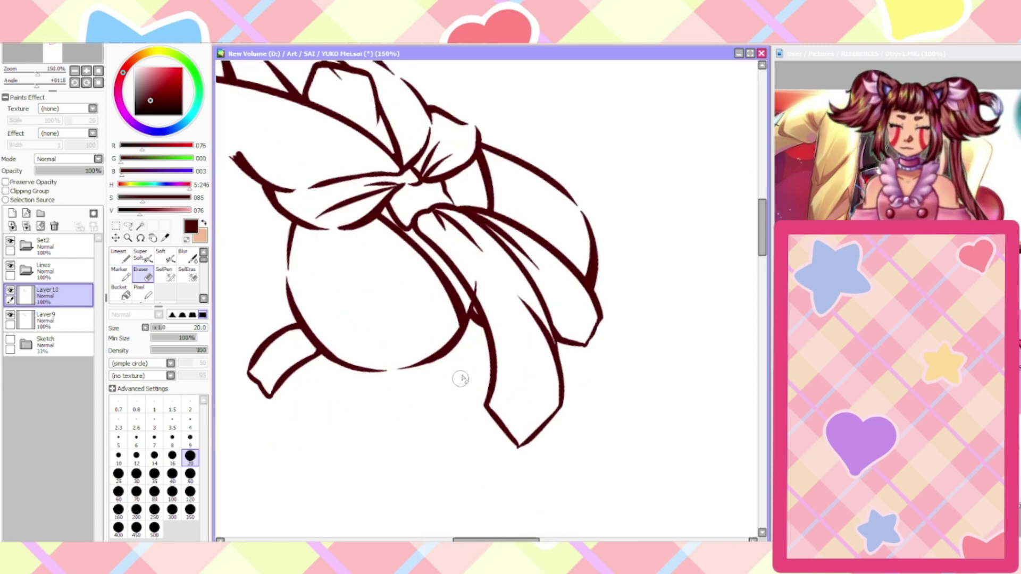
pyautogui.scroll(2, 471, 295)
pyautogui.moveTo(466, 281); pyautogui.dragTo(483, 285)
# Show the Sketch folder and ink the top's side edge and pointed lower hem beside the near chest on Layer10
pyautogui.hotkey('ctrl', '0')
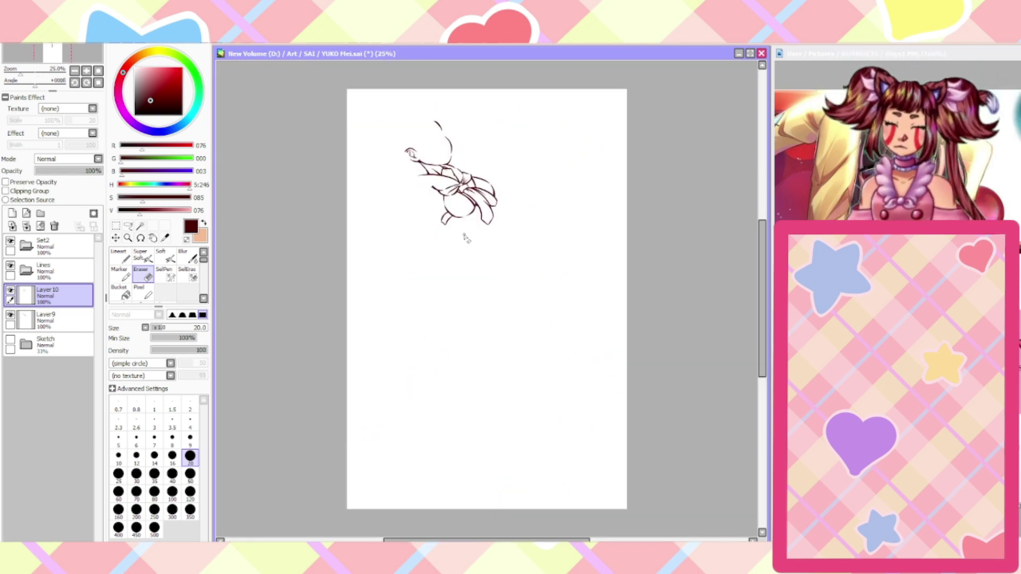
pyautogui.click(11, 340)
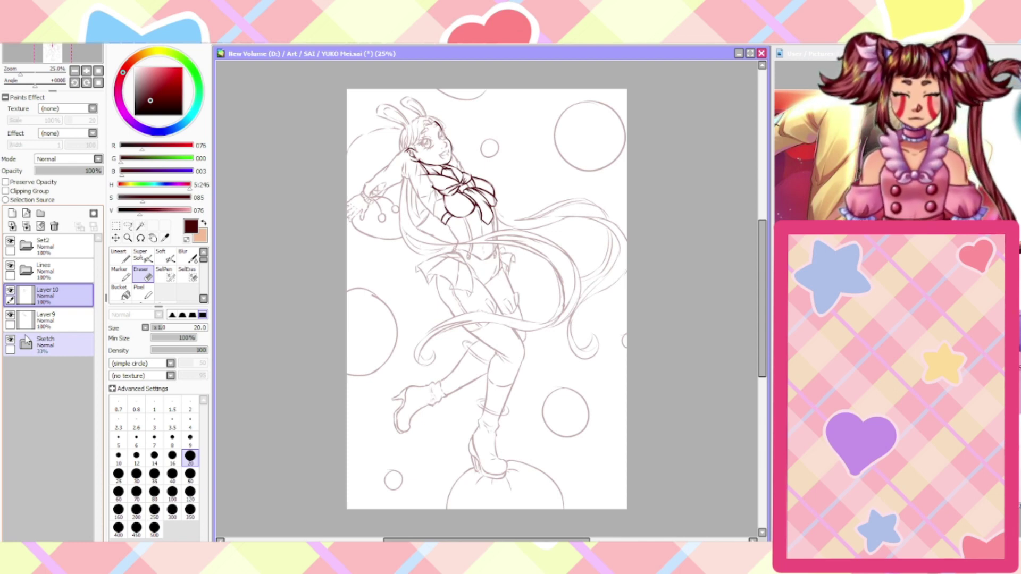
pyautogui.scroll(2, 437, 151)
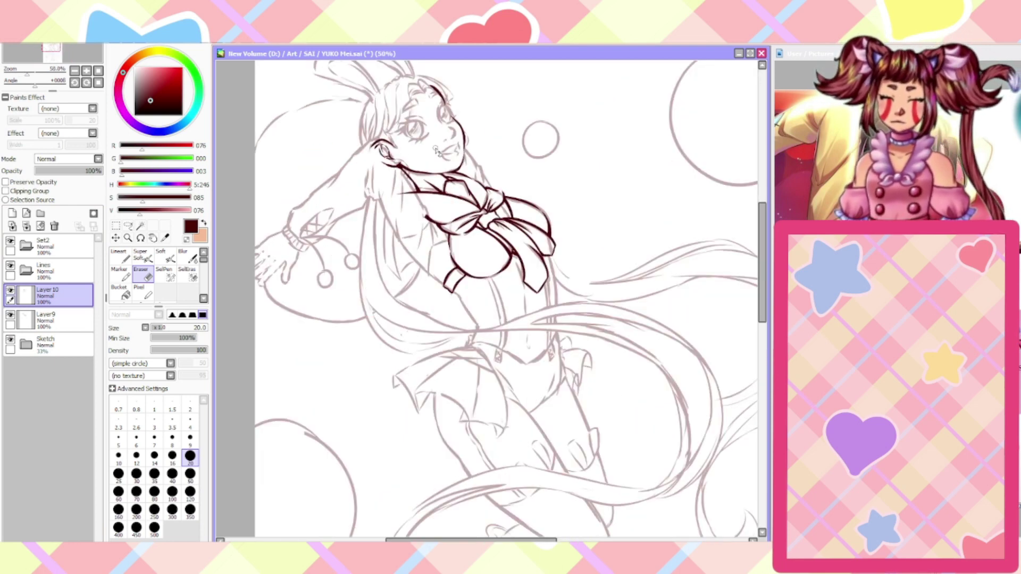
pyautogui.click(10, 290)
pyautogui.click(10, 290)
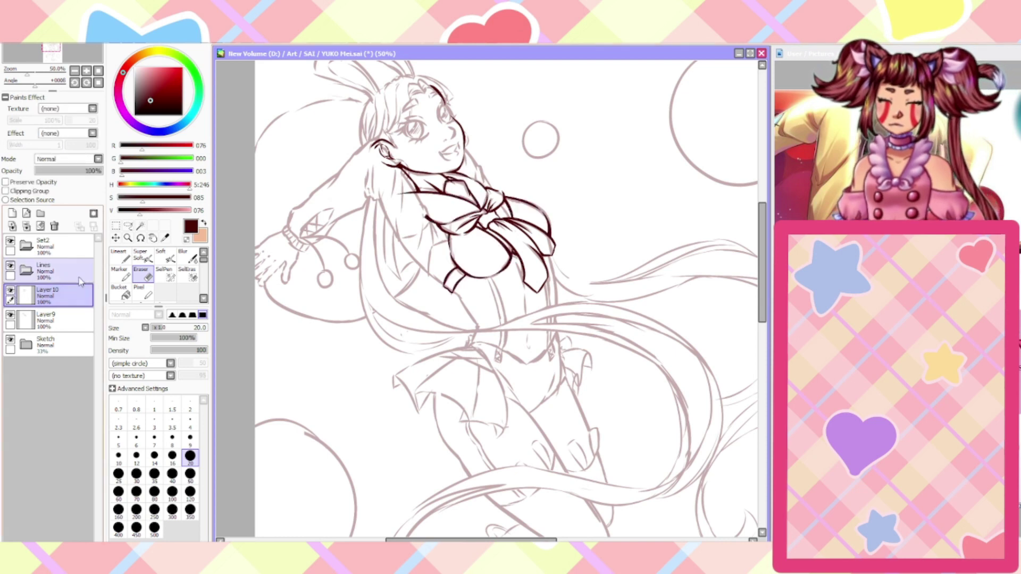
pyautogui.click(120, 254)
pyautogui.scroll(1, 282, 143)
pyautogui.scroll(2, 505, 253)
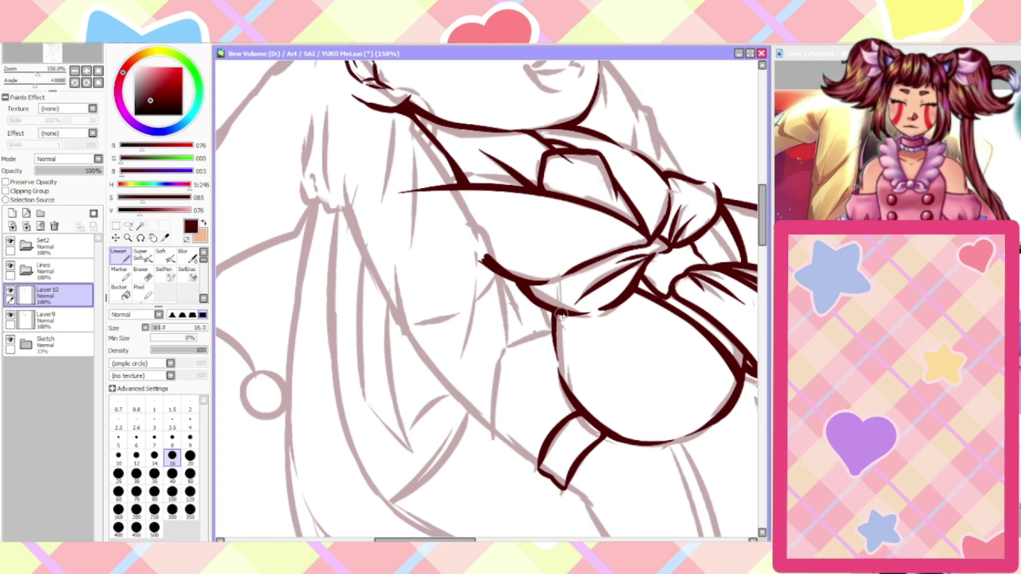
pyautogui.moveTo(561, 315)
pyautogui.mouseDown()
pyautogui.moveTo(491, 346)
pyautogui.moveTo(488, 439)
pyautogui.moveTo(418, 356)
pyautogui.moveTo(384, 239)
pyautogui.mouseUp()
pyautogui.scroll(-1, 455, 266)
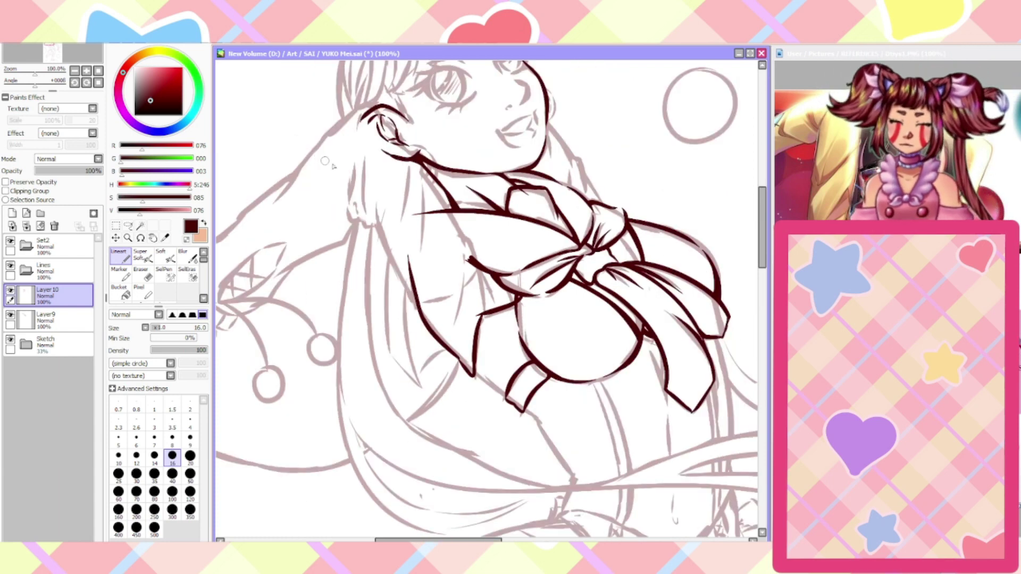
pyautogui.scroll(1, 429, 153)
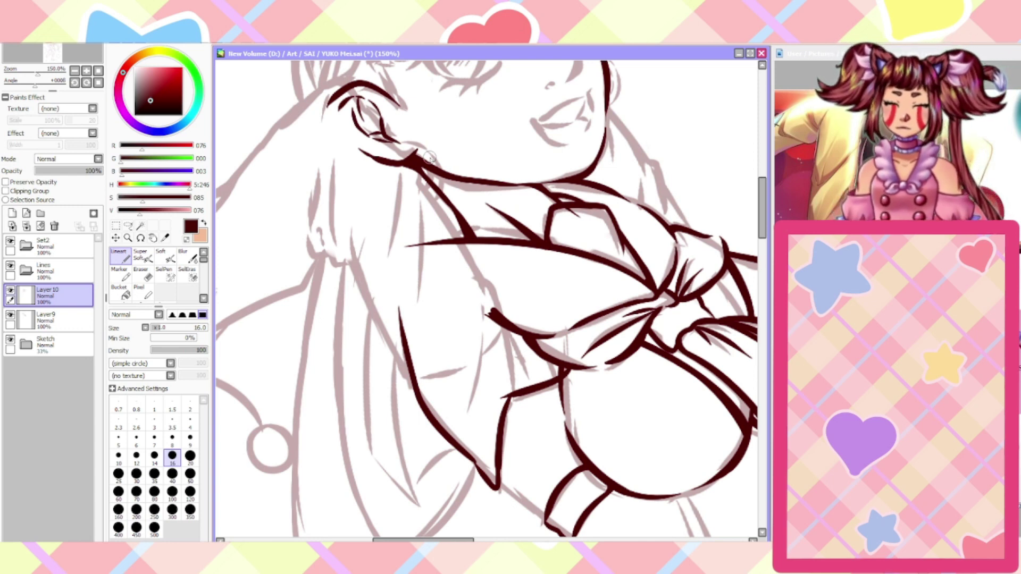
# Hide Layer9, ink the creases beside the near chest, and erase the hem's overshoot where it meets the chest
pyautogui.click(10, 315)
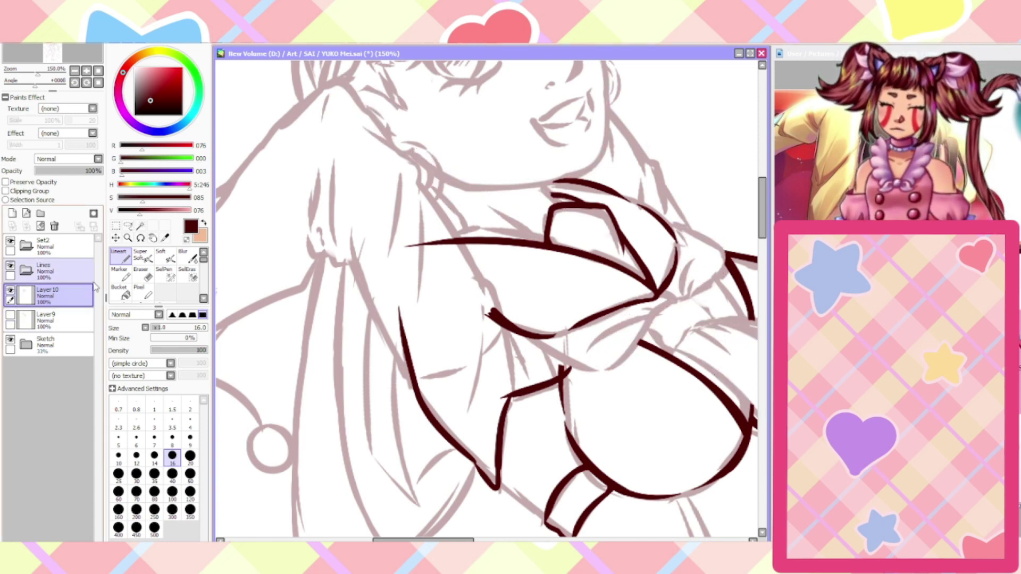
pyautogui.moveTo(463, 265)
pyautogui.mouseDown()
pyautogui.moveTo(494, 288)
pyautogui.moveTo(510, 380)
pyautogui.mouseUp()
pyautogui.moveTo(500, 324); pyautogui.dragTo(528, 379)
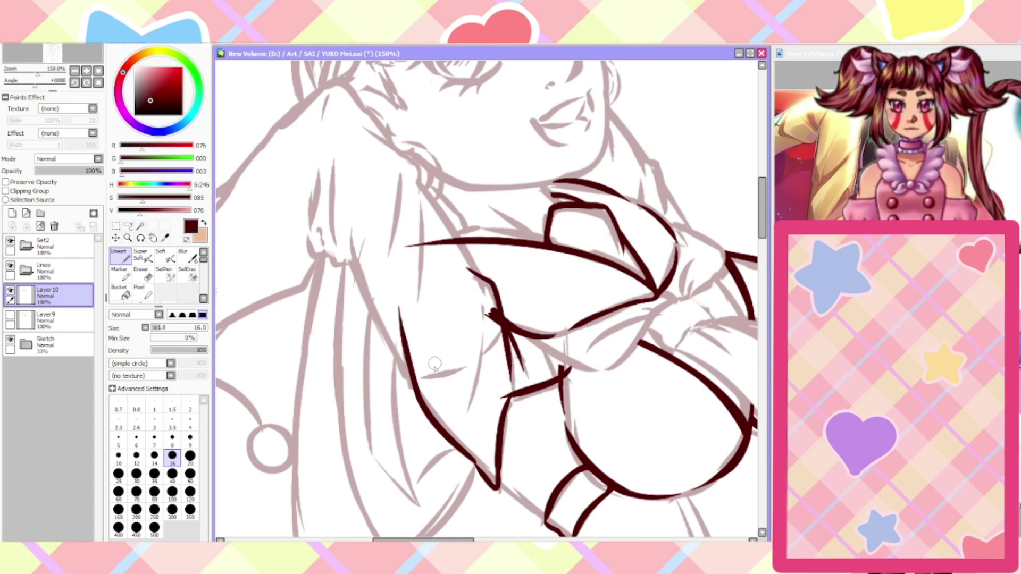
pyautogui.click(141, 273)
pyautogui.scroll(1, 545, 375)
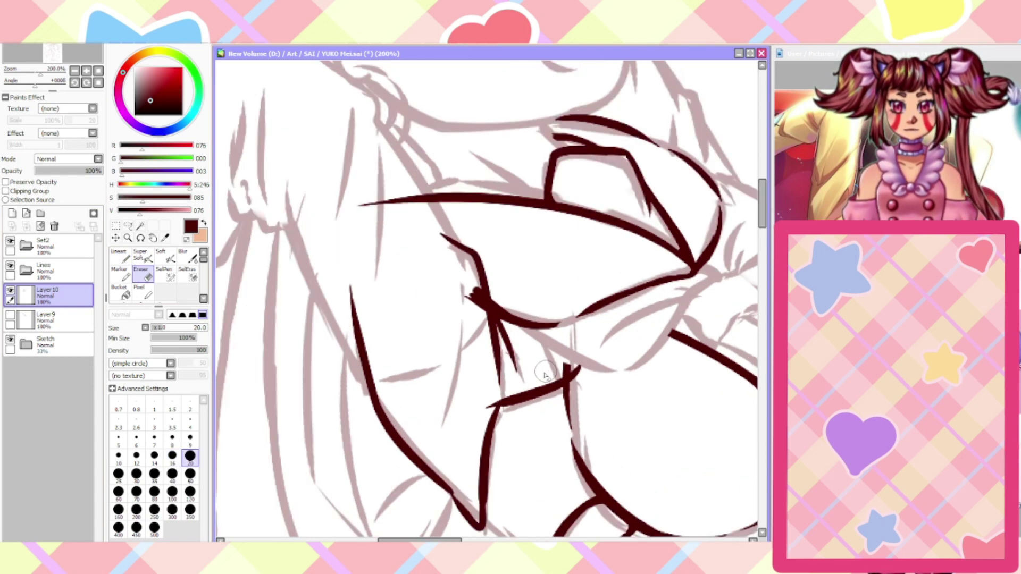
pyautogui.scroll(-1, 574, 324)
# Ink a long vertical fold and a crossing crease on the top's side panel with the size 16 Lineart pen
pyautogui.click(115, 254)
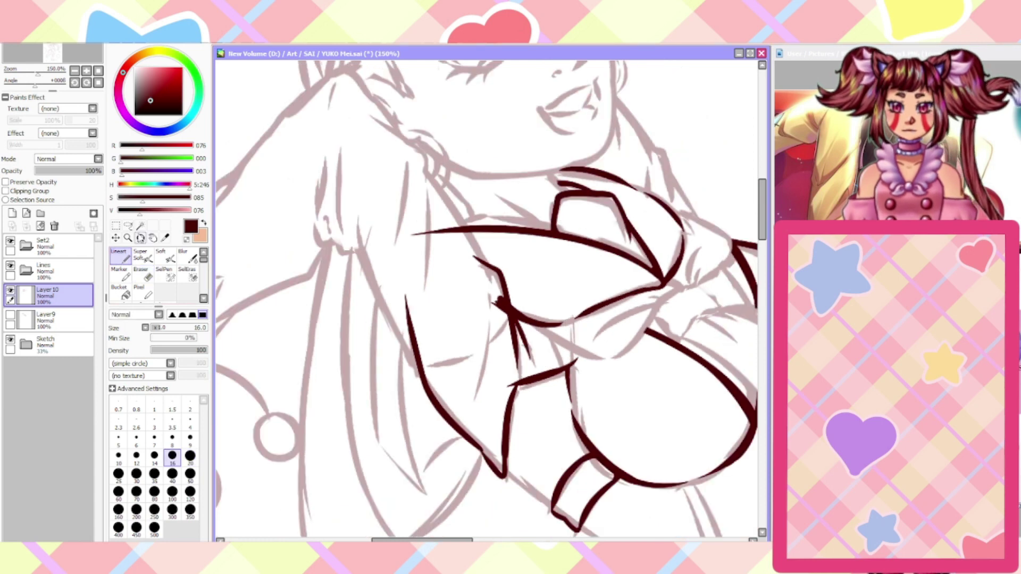
pyautogui.moveTo(485, 280); pyautogui.dragTo(470, 409)
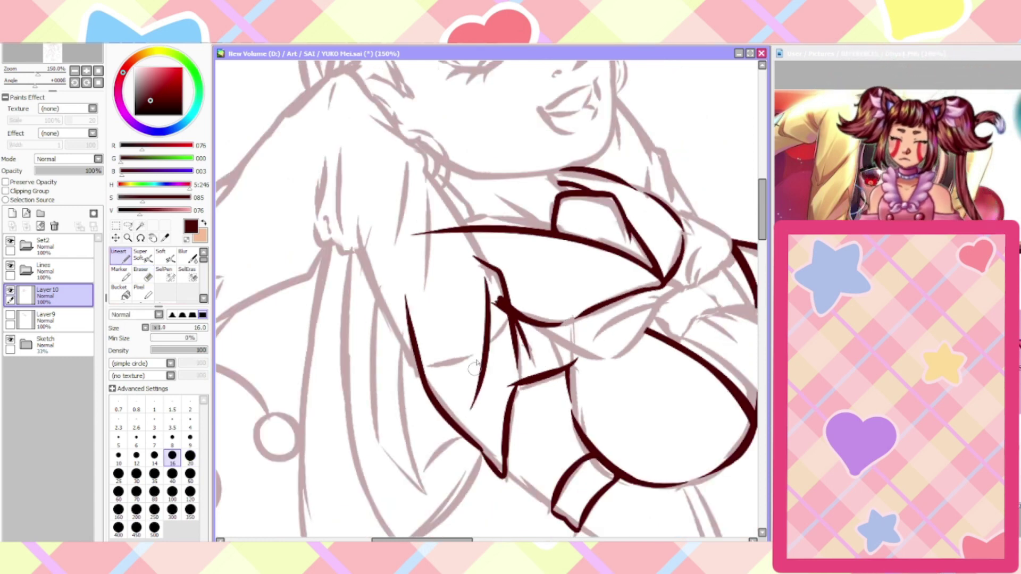
pyautogui.moveTo(506, 321)
pyautogui.mouseDown()
pyautogui.moveTo(462, 364)
pyautogui.moveTo(407, 370)
pyautogui.mouseUp()
pyautogui.scroll(-1, 359, 364)
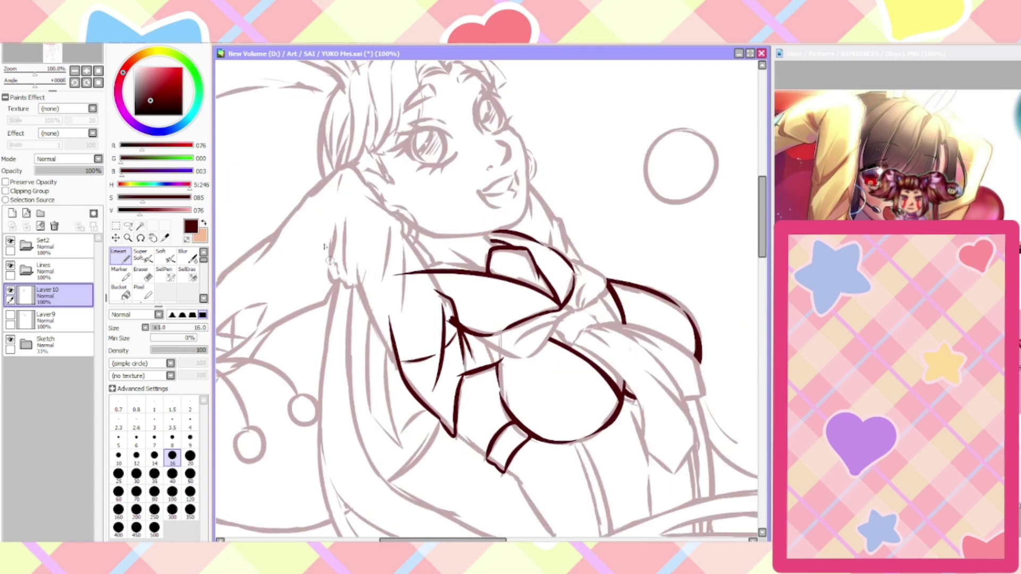
pyautogui.scroll(1, 309, 223)
pyautogui.press('End')
pyautogui.press('End')
pyautogui.press('End')
pyautogui.press('End')
pyautogui.press('End')
pyautogui.press('End')
pyautogui.press('End')
pyautogui.press('End')
pyautogui.press('End')
pyautogui.press('End')
pyautogui.press('End')
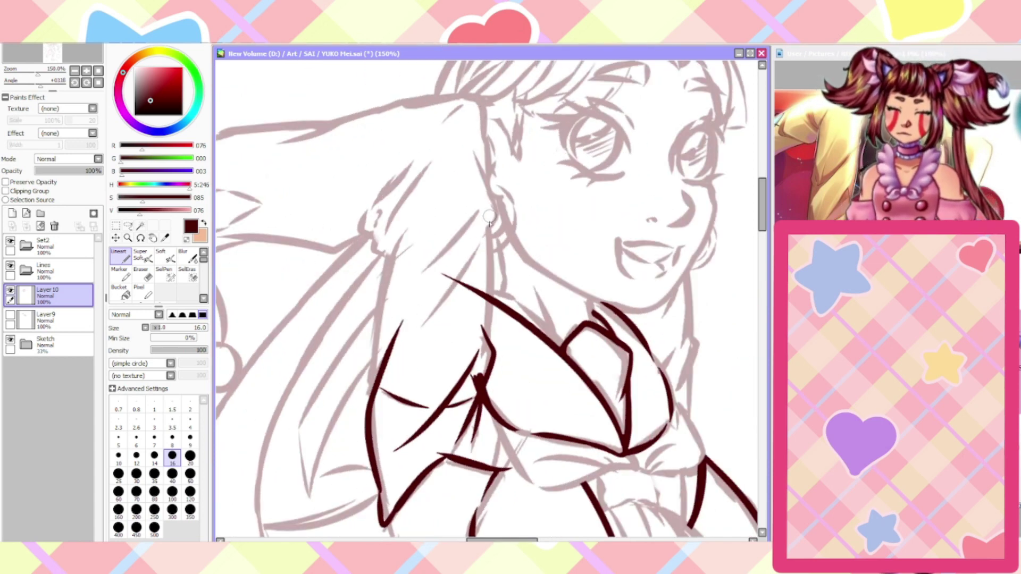
# Ink the raised arm's inner sleeve edge from the elbow down to the armpit and two diagonal creases beside it
pyautogui.moveTo(480, 246)
pyautogui.mouseDown()
pyautogui.moveTo(496, 218)
pyautogui.moveTo(472, 127)
pyautogui.mouseUp()
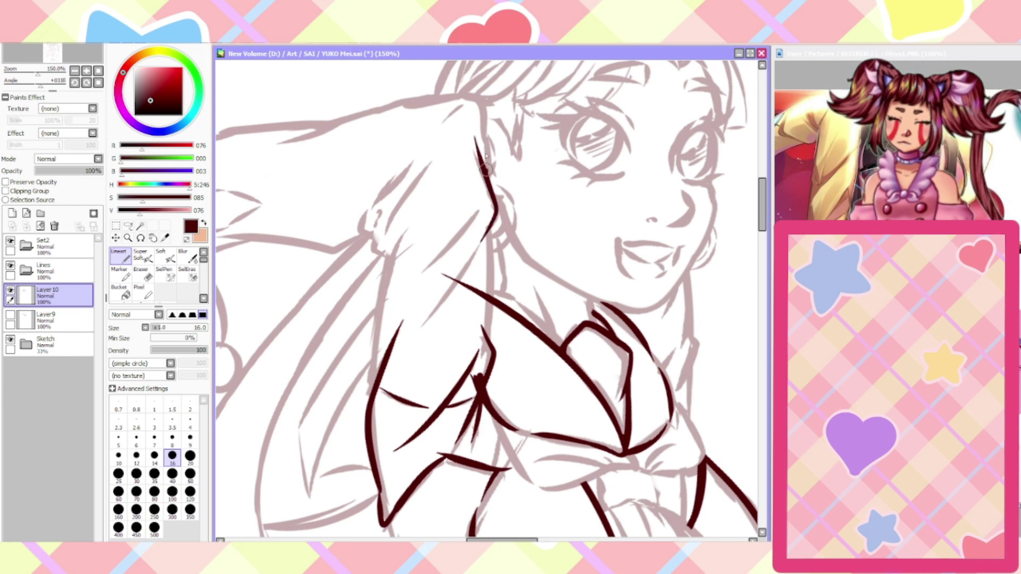
pyautogui.moveTo(485, 169); pyautogui.dragTo(423, 99)
pyautogui.moveTo(495, 224)
pyautogui.mouseDown()
pyautogui.moveTo(480, 346)
pyautogui.moveTo(488, 340)
pyautogui.mouseUp()
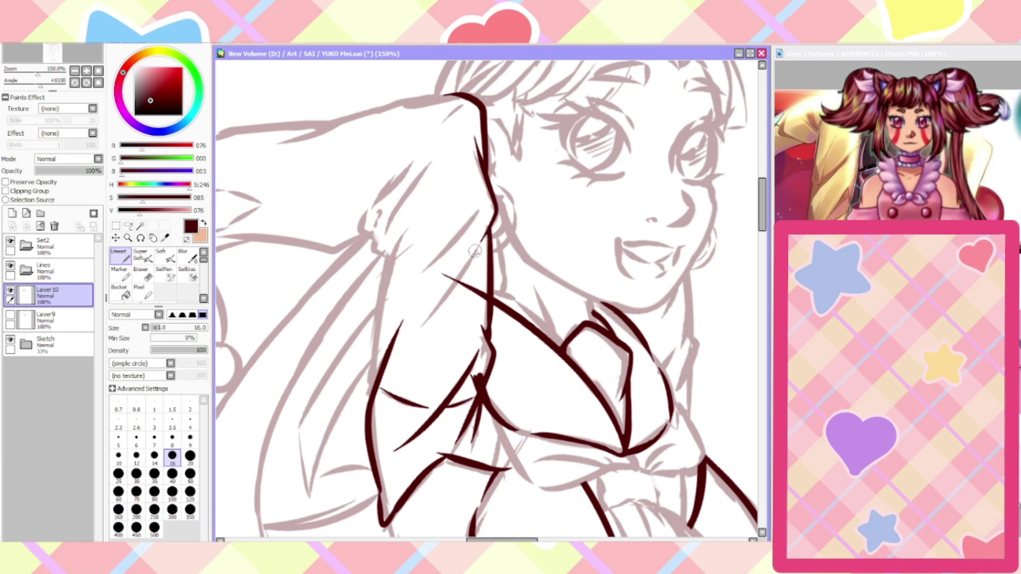
pyautogui.moveTo(475, 251); pyautogui.dragTo(416, 329)
pyautogui.moveTo(482, 207); pyautogui.dragTo(424, 273)
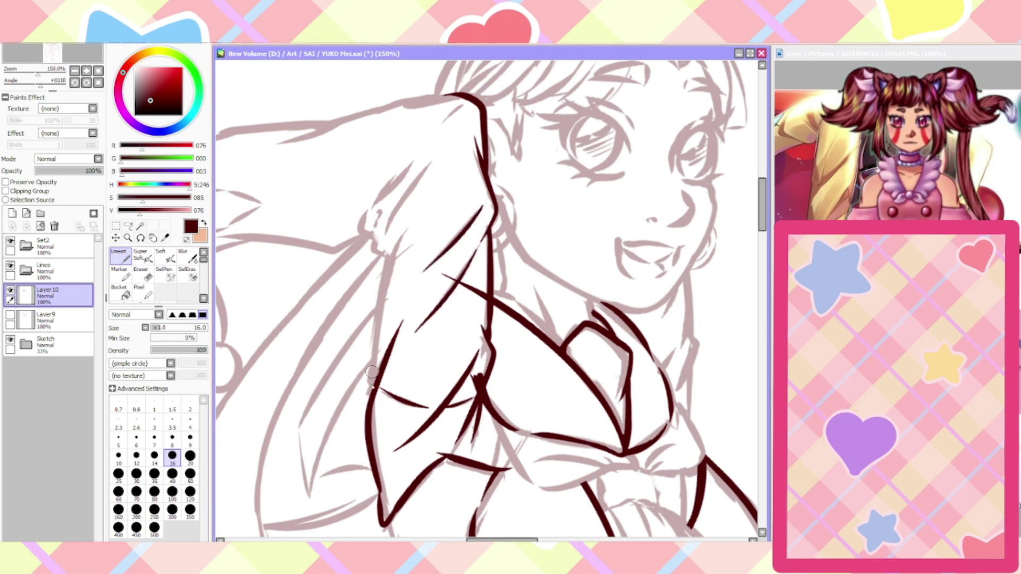
# Ink the sleeve's outer edge up to the elbow crook and add a diagonal crease above it
pyautogui.moveTo(370, 396); pyautogui.dragTo(399, 215)
pyautogui.hotkey('ctrl', 'z')
pyautogui.moveTo(370, 399)
pyautogui.mouseDown()
pyautogui.moveTo(381, 318)
pyautogui.moveTo(416, 218)
pyautogui.mouseUp()
pyautogui.hotkey('ctrl', 'z')
pyautogui.moveTo(371, 407)
pyautogui.mouseDown()
pyautogui.moveTo(377, 312)
pyautogui.moveTo(414, 209)
pyautogui.mouseUp()
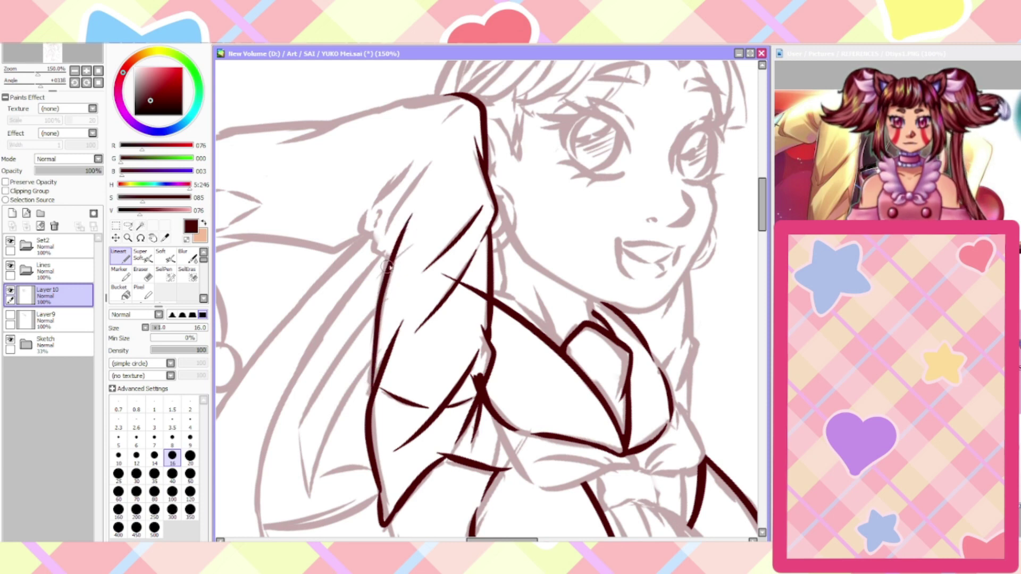
pyautogui.moveTo(387, 268)
pyautogui.mouseDown()
pyautogui.moveTo(379, 229)
pyautogui.moveTo(430, 167)
pyautogui.mouseUp()
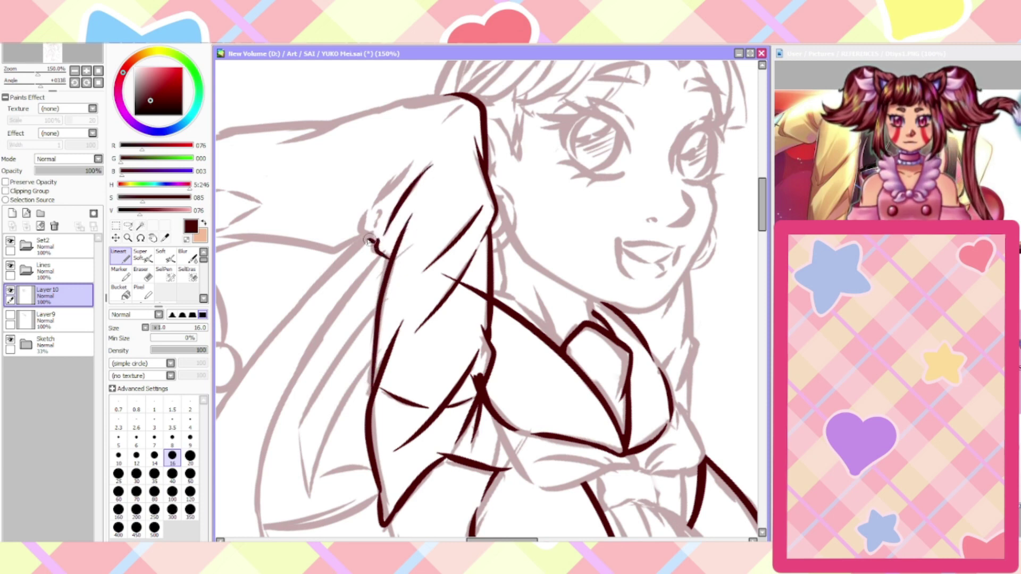
# Ink the small bunched folds at the elbow crook and a short crease near the elbow's tip
pyautogui.moveTo(370, 240)
pyautogui.mouseDown()
pyautogui.moveTo(363, 215)
pyautogui.moveTo(391, 178)
pyautogui.mouseUp()
pyautogui.moveTo(375, 235); pyautogui.dragTo(389, 201)
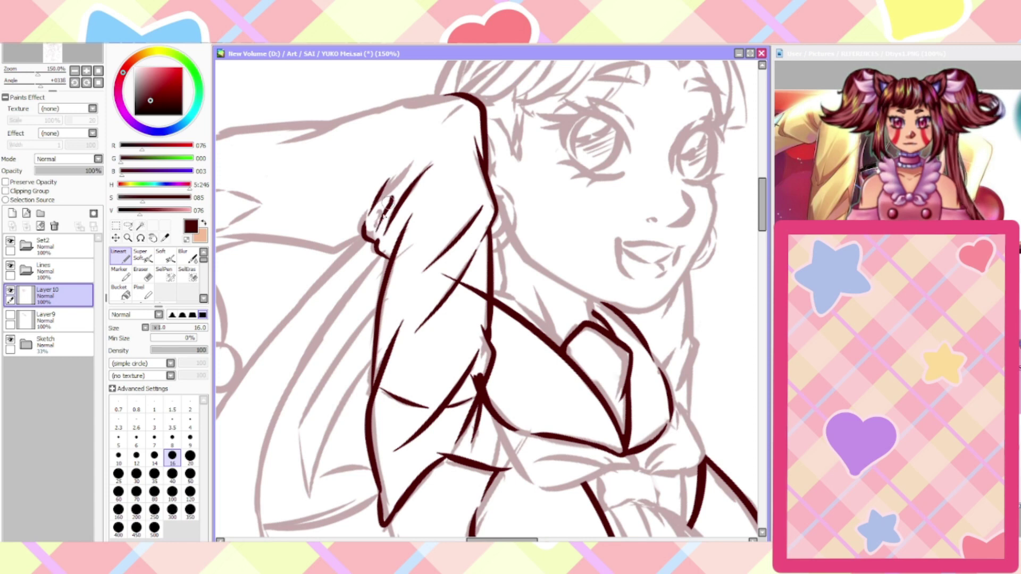
pyautogui.hotkey('ctrl', 'z')
pyautogui.hotkey('ctrl', 'z')
pyautogui.hotkey('ctrl', 'z')
pyautogui.moveTo(377, 247)
pyautogui.mouseDown()
pyautogui.moveTo(365, 225)
pyautogui.moveTo(389, 204)
pyautogui.moveTo(390, 176)
pyautogui.moveTo(370, 192)
pyautogui.mouseUp()
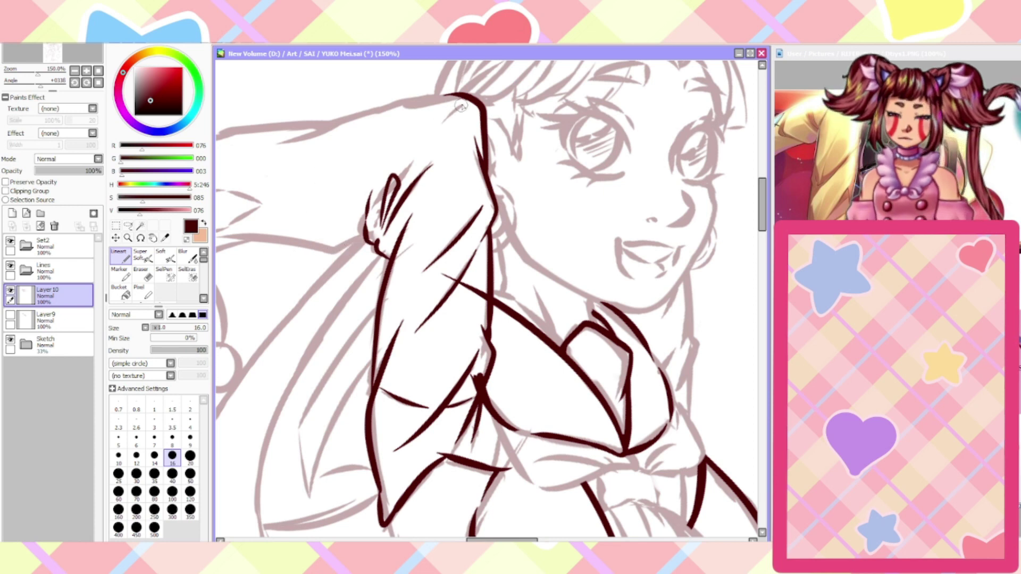
pyautogui.moveTo(462, 107); pyautogui.dragTo(442, 121)
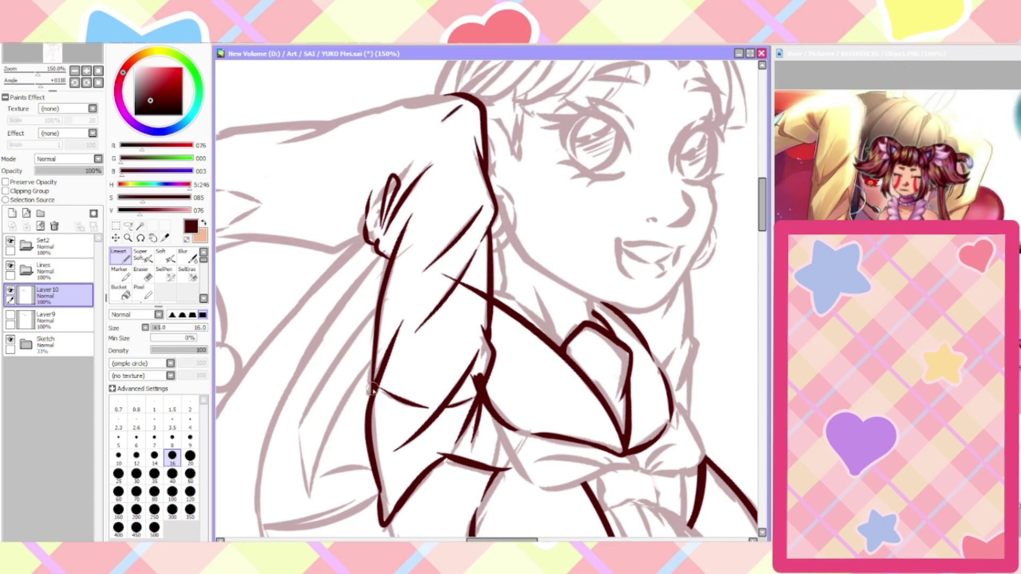
# Thicken the sleeve's outer edge at the mid-arm crease and the bend in its inner edge
pyautogui.moveTo(374, 391); pyautogui.dragTo(373, 334)
pyautogui.moveTo(373, 391); pyautogui.dragTo(379, 314)
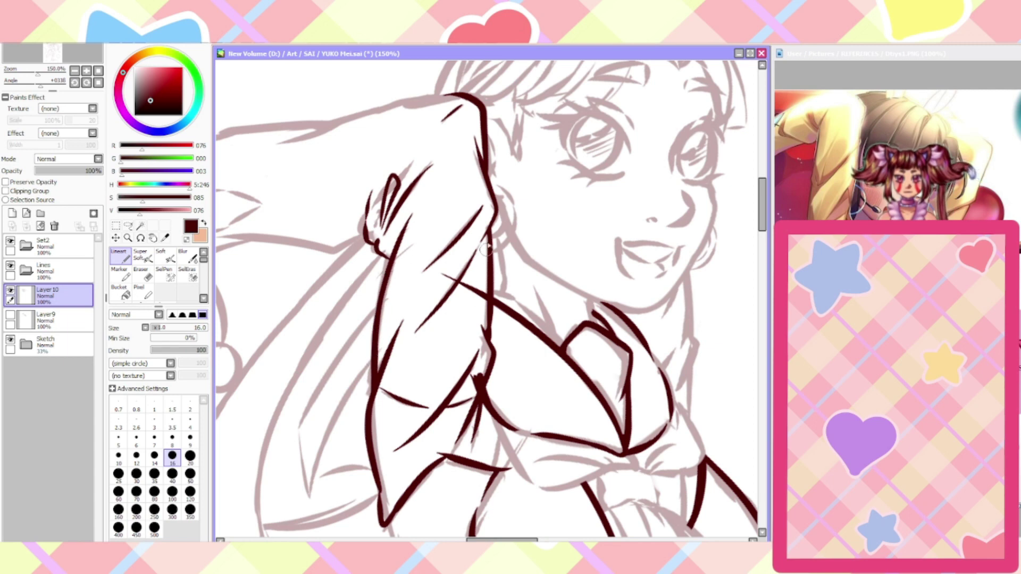
pyautogui.moveTo(493, 200); pyautogui.dragTo(481, 237)
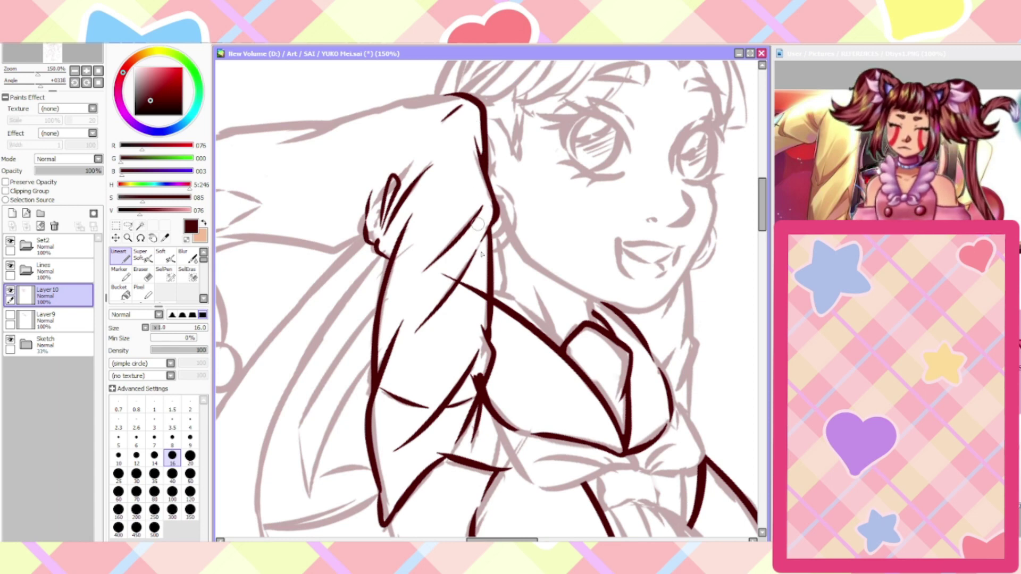
# Erase the short horizontal crease where it overruns the long sleeve fold on Layer10, using the size 9 Eraser
pyautogui.click(50, 319)
pyautogui.click(141, 273)
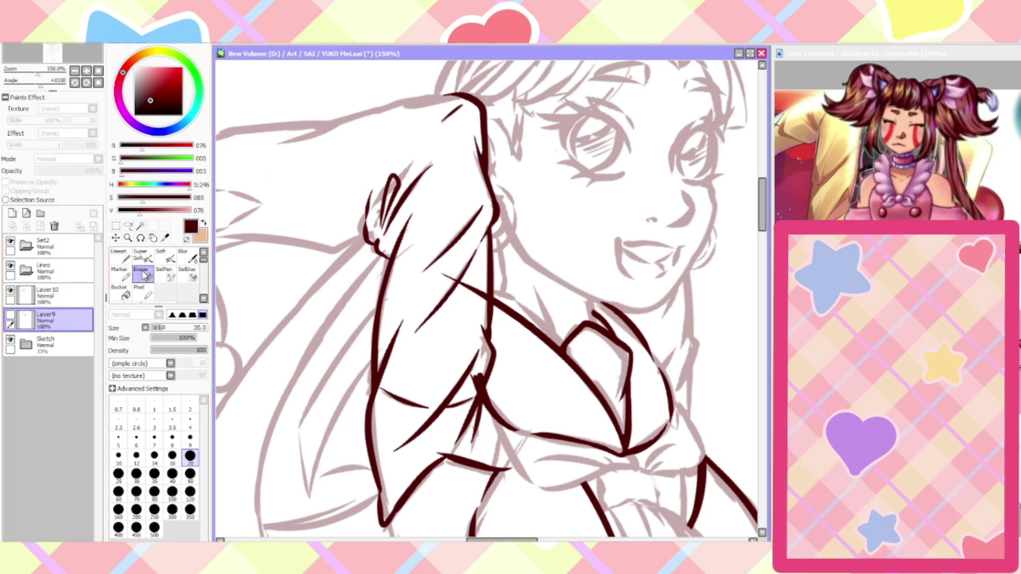
pyautogui.click(53, 295)
pyautogui.moveTo(465, 385); pyautogui.dragTo(481, 365)
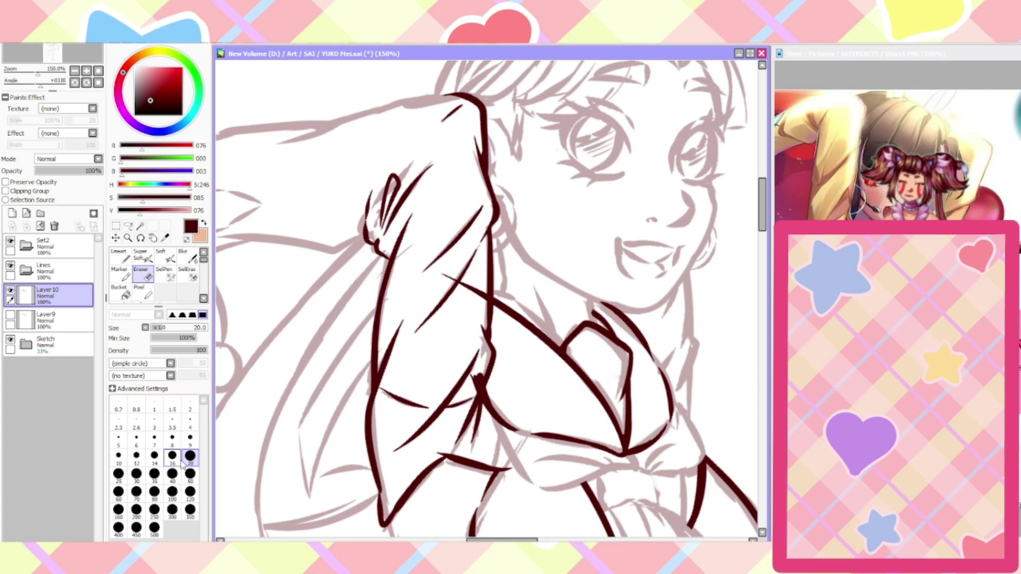
pyautogui.click(190, 437)
pyautogui.scroll(2, 459, 400)
pyautogui.moveTo(462, 425)
pyautogui.mouseDown()
pyautogui.moveTo(492, 341)
pyautogui.moveTo(458, 392)
pyautogui.mouseUp()
pyautogui.scroll(-3, 442, 408)
pyautogui.scroll(-1, 442, 408)
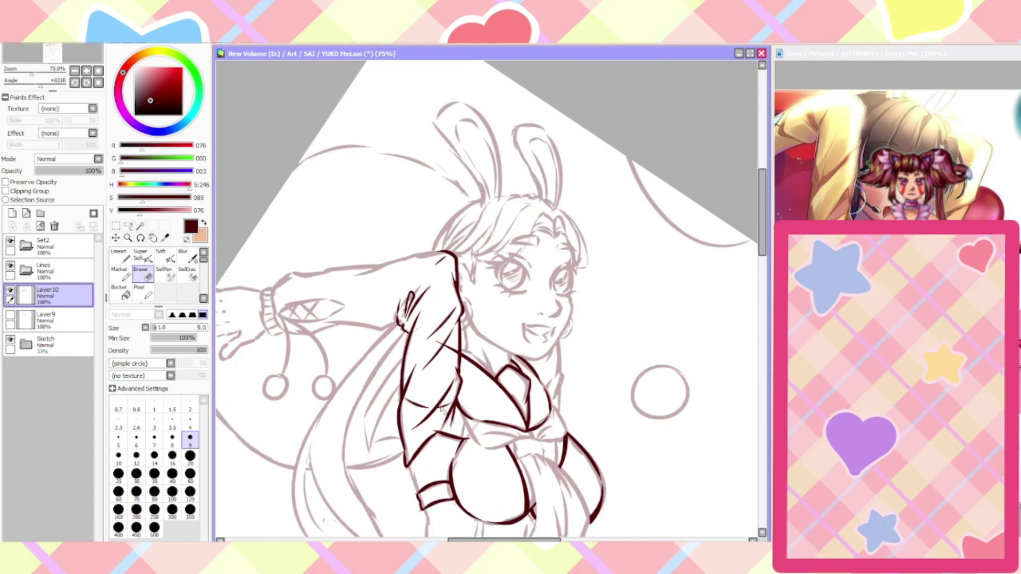
# Thicken the outer sleeve edge just above the pointed hem corner with the size 16 Lineart pen
pyautogui.scroll(3, 452, 508)
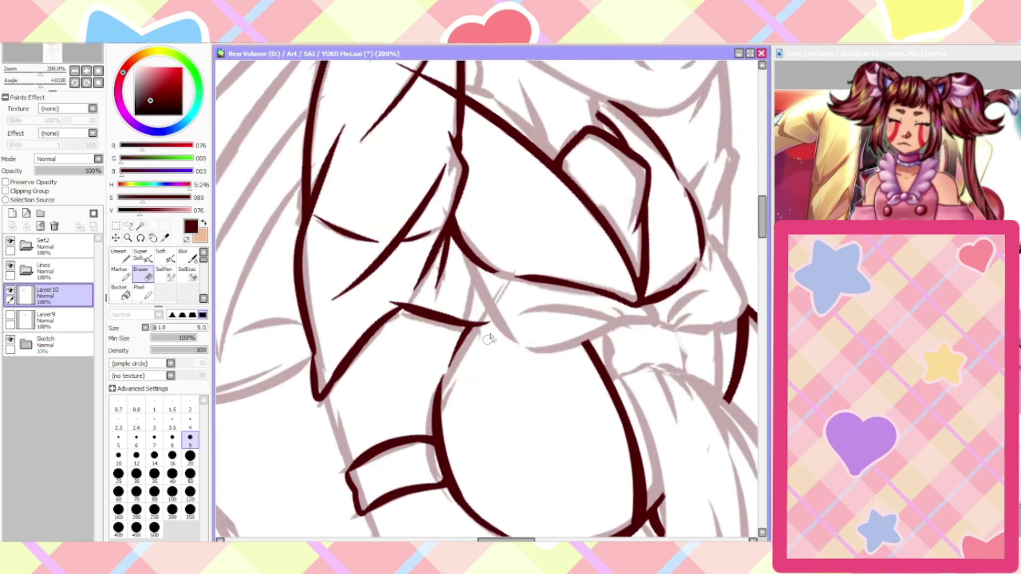
pyautogui.scroll(-2, 460, 277)
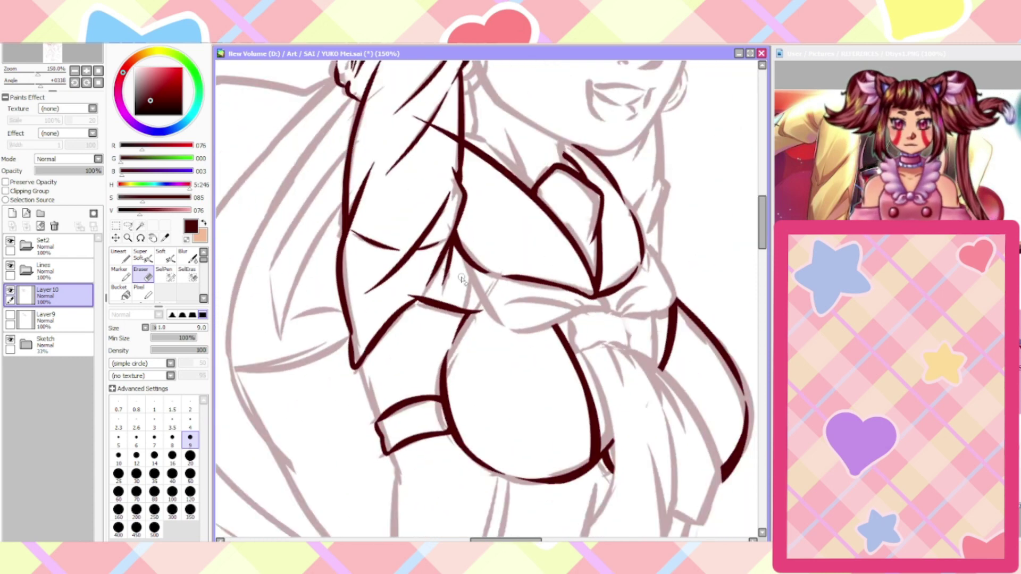
pyautogui.click(118, 255)
pyautogui.scroll(4, 345, 330)
pyautogui.moveTo(348, 331); pyautogui.dragTo(344, 378)
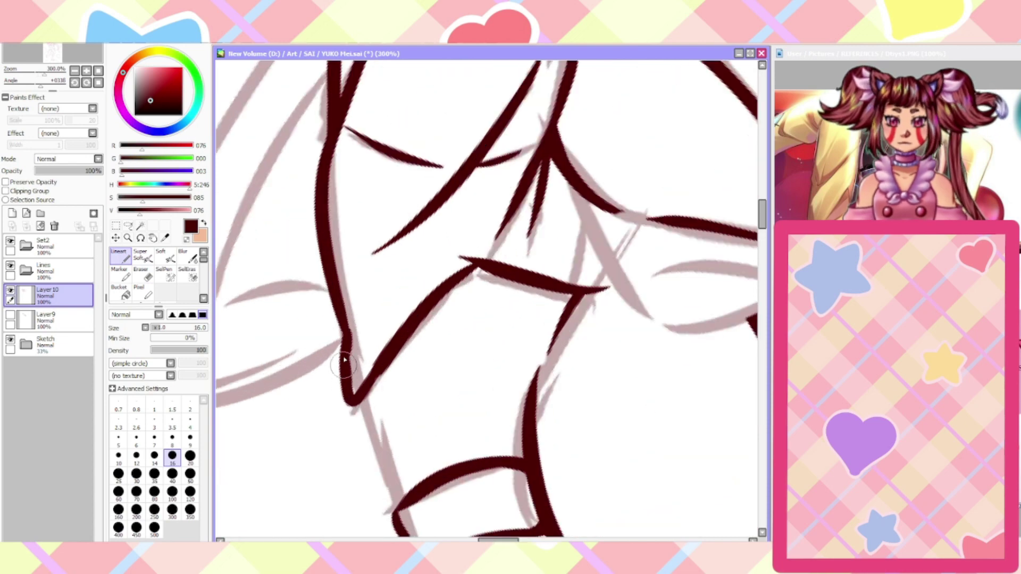
pyautogui.moveTo(342, 314); pyautogui.dragTo(343, 378)
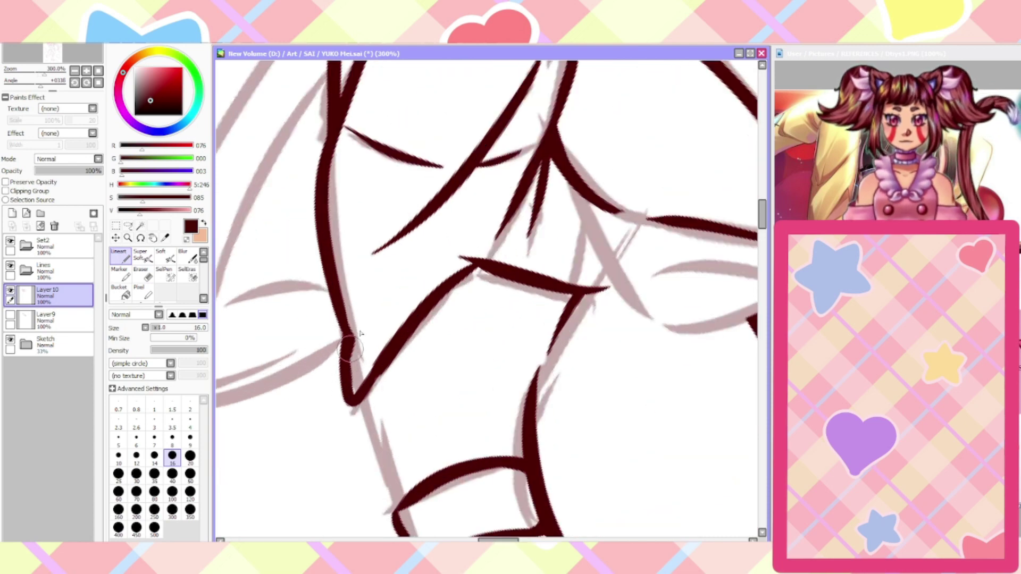
pyautogui.scroll(-5, 298, 346)
pyautogui.moveTo(497, 539); pyautogui.dragTo(469, 540)
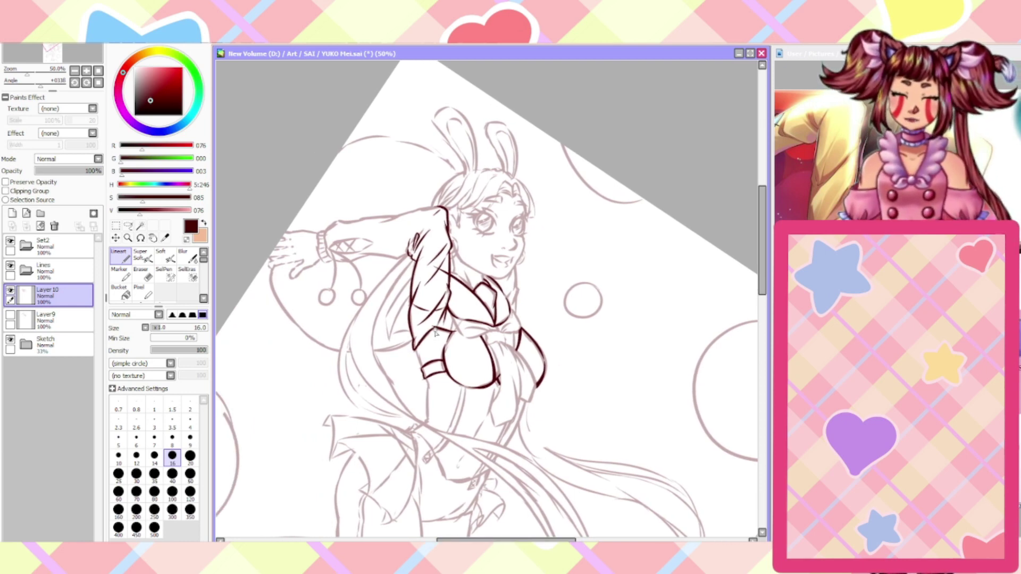
# Ink small folds between the armpit and the sleeve hem, undoing the last unwanted strokes
pyautogui.scroll(4, 435, 332)
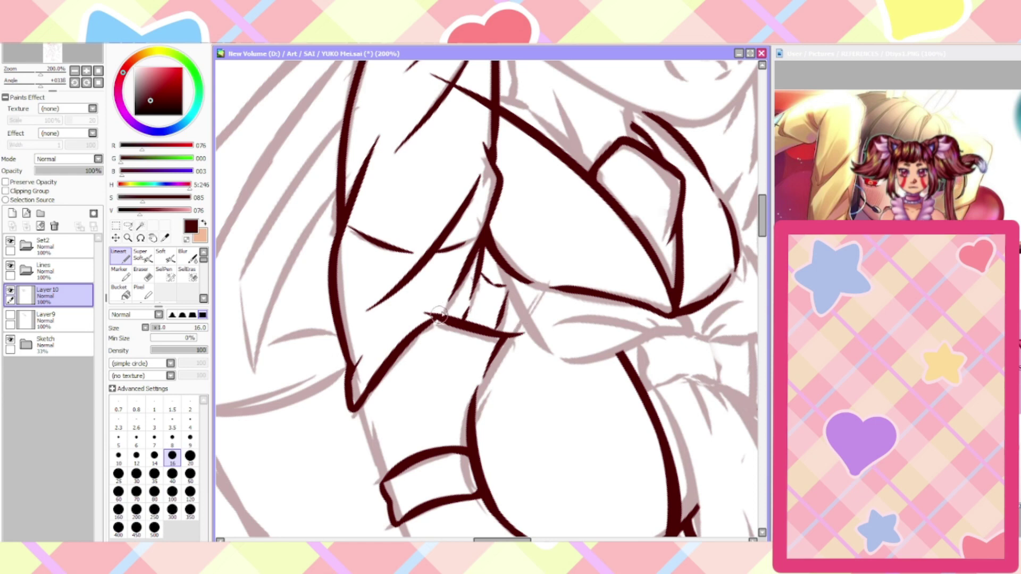
pyautogui.moveTo(447, 303); pyautogui.dragTo(438, 316)
pyautogui.scroll(-1, 437, 315)
pyautogui.scroll(1, 446, 331)
pyautogui.hotkey('ctrl', 'z')
pyautogui.hotkey('ctrl', 'z')
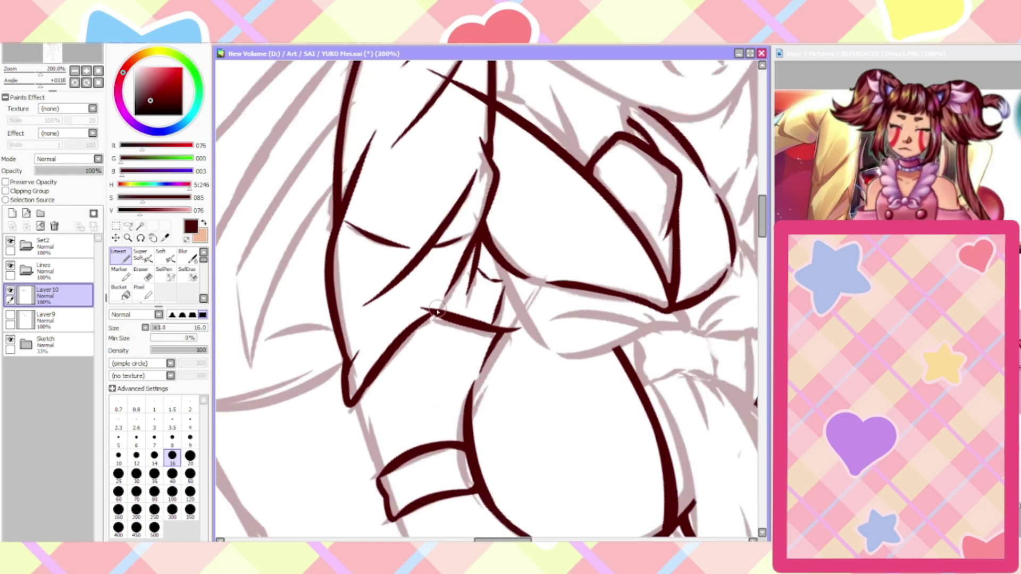
pyautogui.scroll(-2, 471, 298)
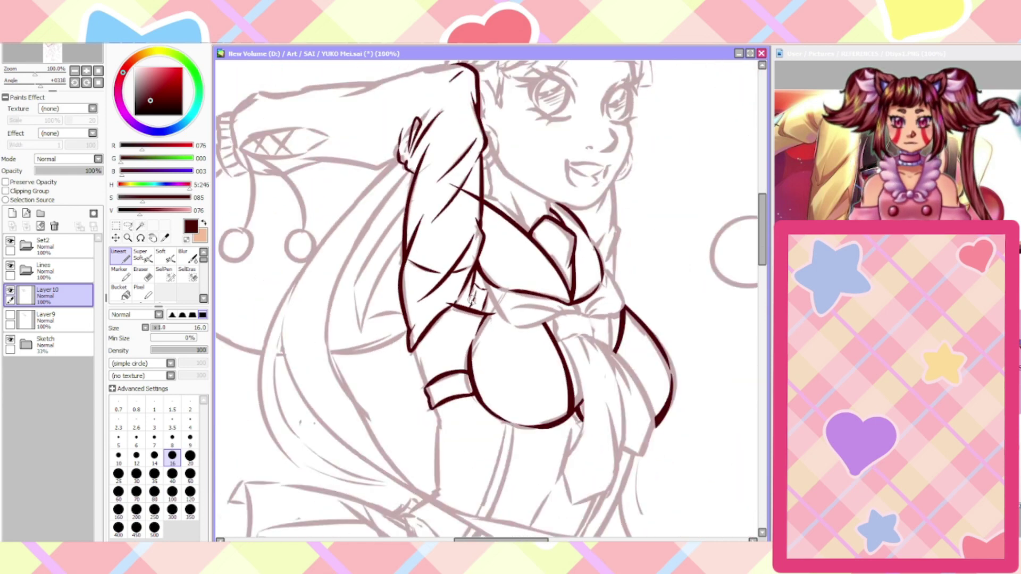
pyautogui.scroll(-1, 472, 299)
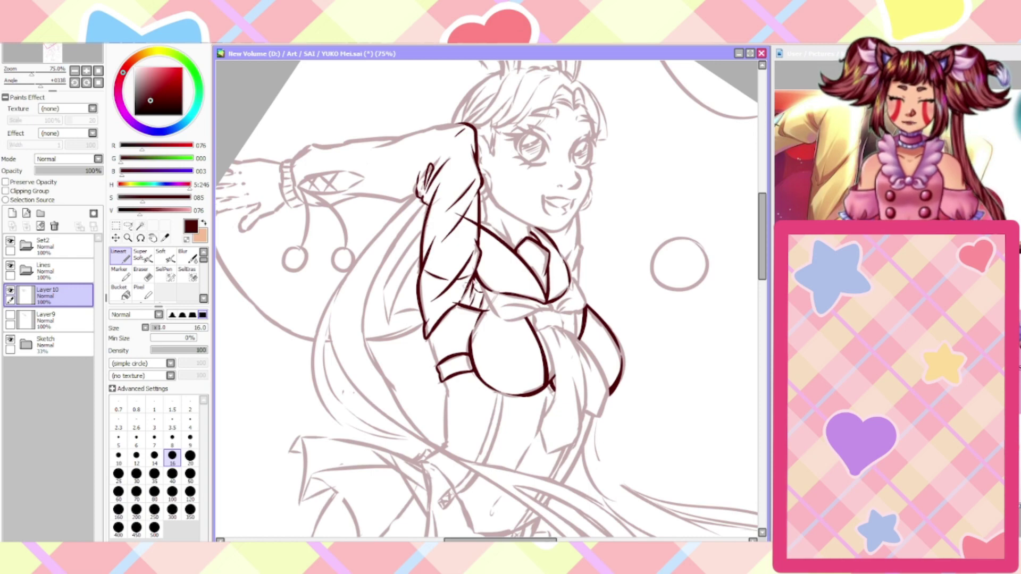
# Erase the hem line's overshoot at the peak of the sleeve opening with the size 9 Eraser
pyautogui.scroll(3, 462, 292)
pyautogui.press('e')
pyautogui.scroll(1, 431, 318)
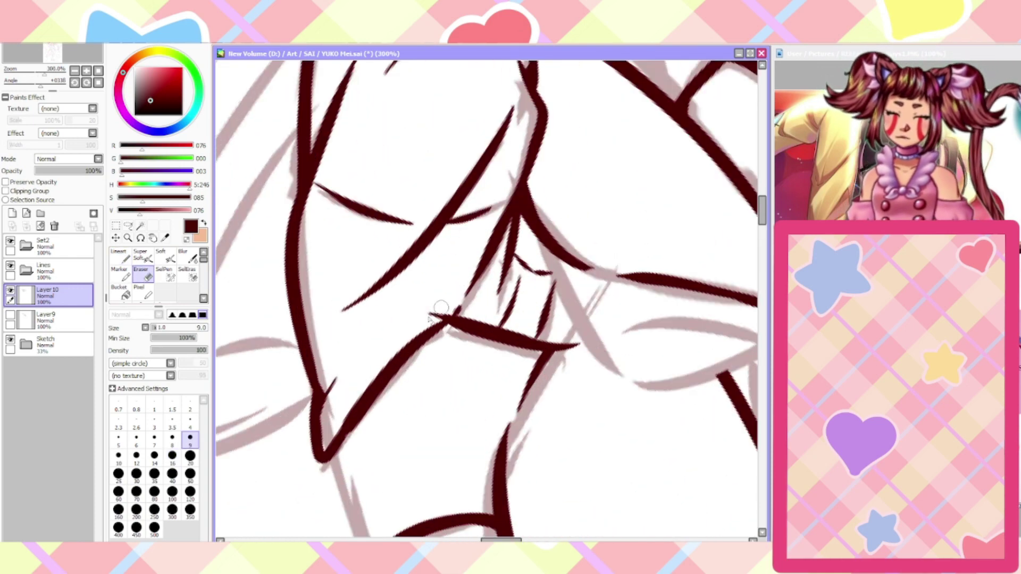
pyautogui.scroll(-3, 398, 327)
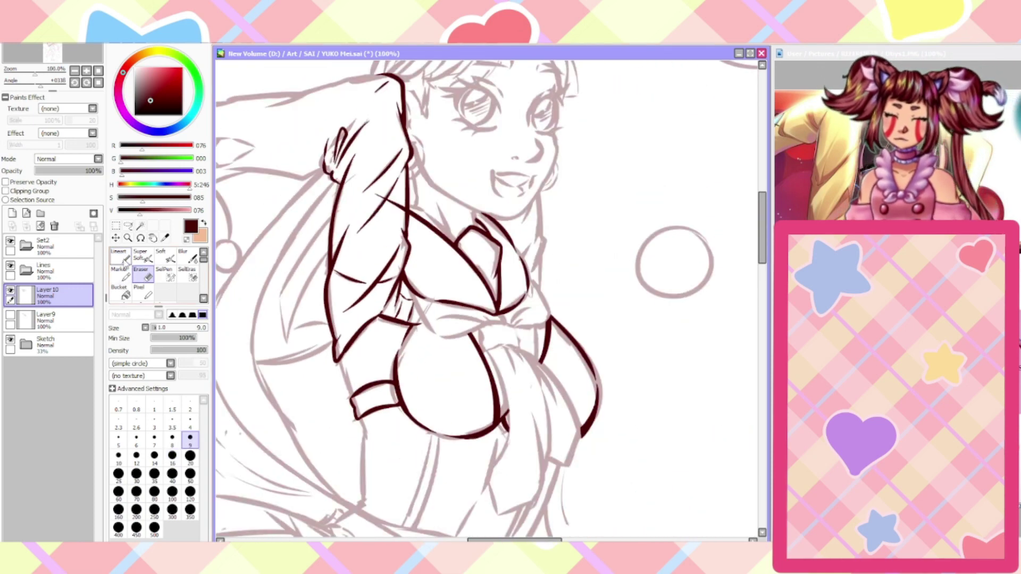
# Extend the armpit crease down to the sleeve hem with the size 16 Lineart pen
pyautogui.click(124, 259)
pyautogui.scroll(2, 378, 316)
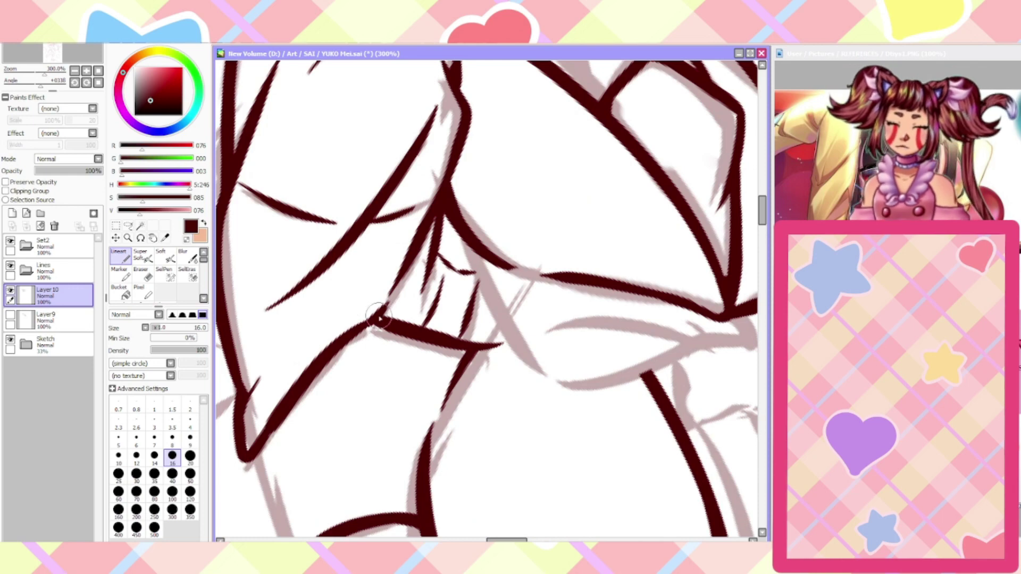
pyautogui.scroll(-4, 378, 317)
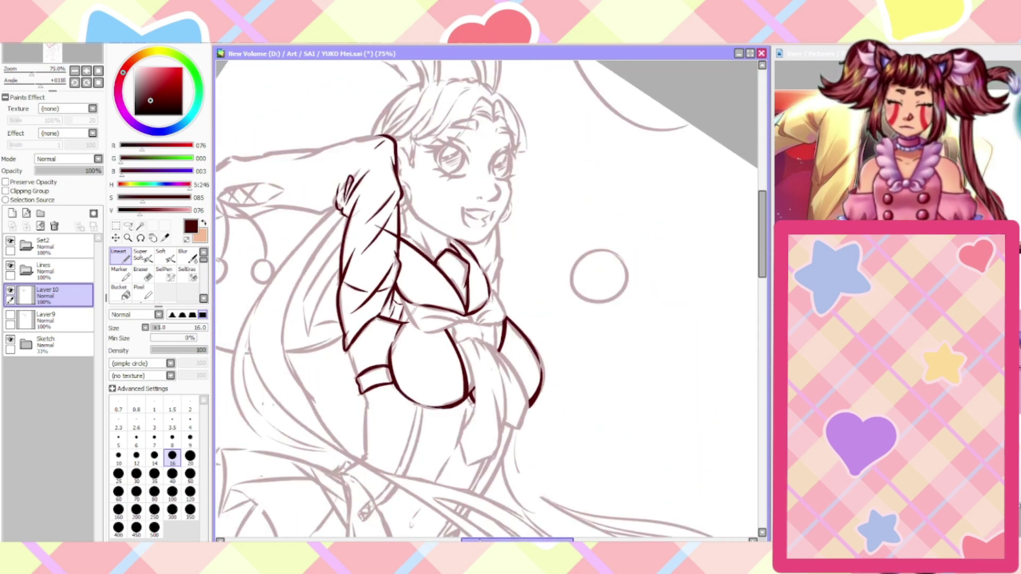
pyautogui.scroll(4, 479, 314)
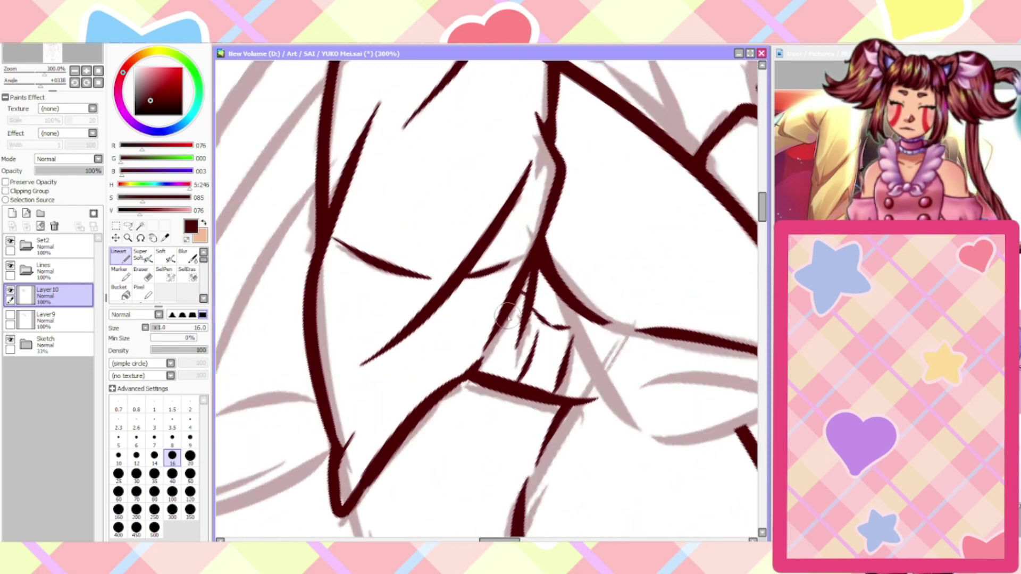
pyautogui.scroll(-3, 508, 313)
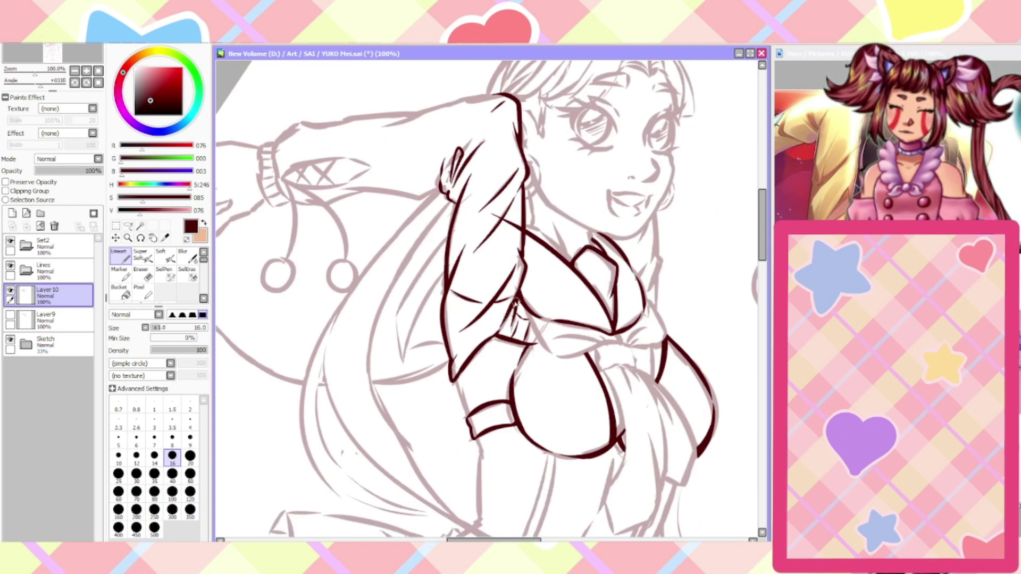
pyautogui.scroll(-1, 501, 318)
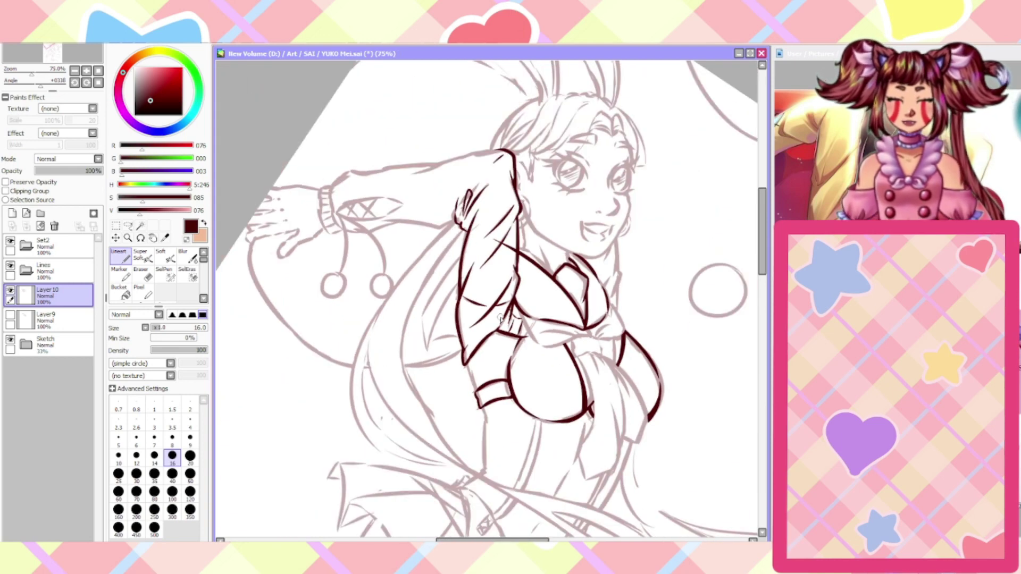
# Erase the collar line's overshoot across the raised sleeve and the stray vertical stroke on Layer10
pyautogui.click(19, 319)
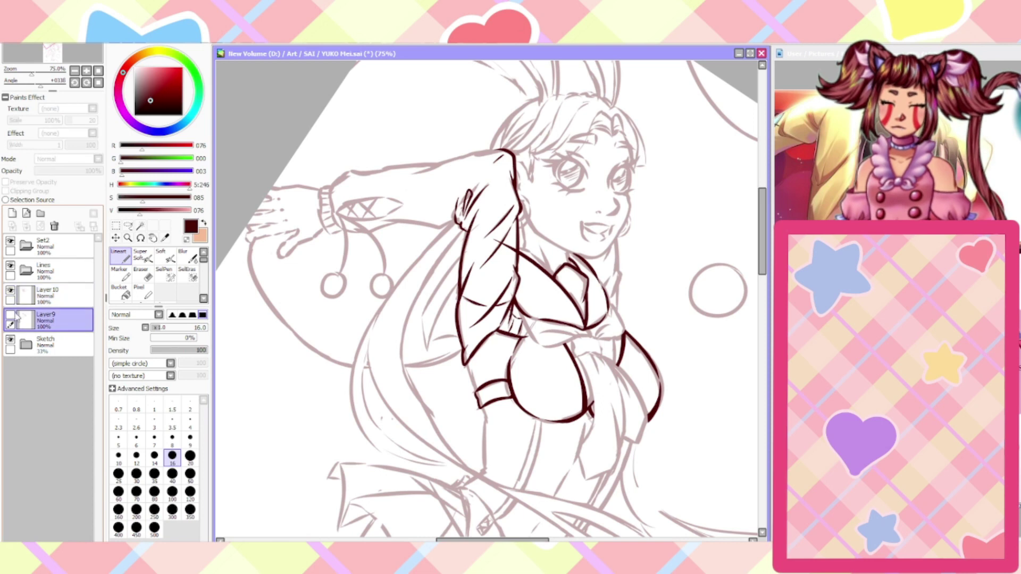
pyautogui.click(32, 295)
pyautogui.scroll(4, 508, 144)
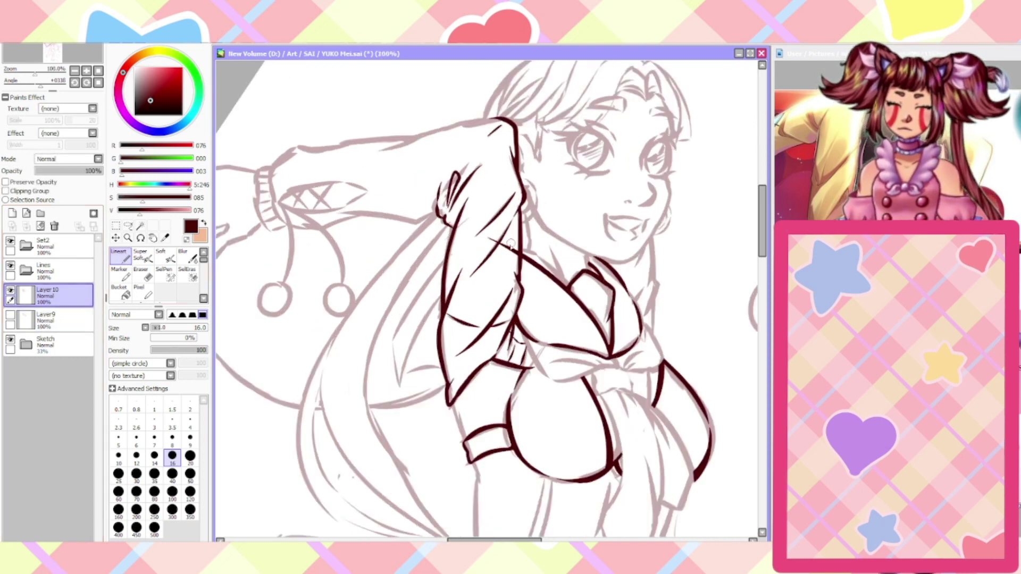
pyautogui.scroll(1, 509, 143)
pyautogui.moveTo(516, 228); pyautogui.dragTo(514, 313)
pyautogui.press('e')
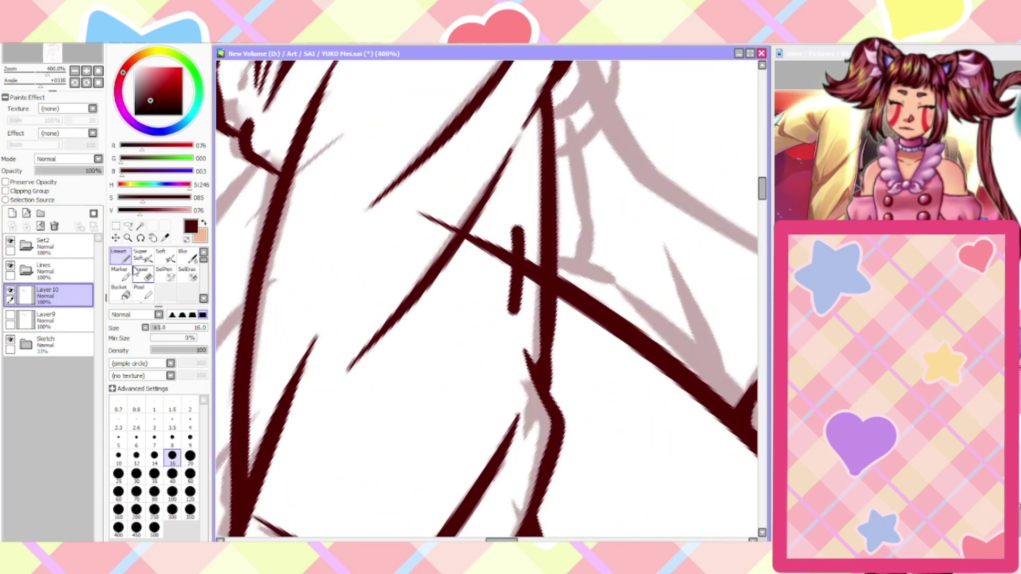
pyautogui.moveTo(517, 236)
pyautogui.mouseDown()
pyautogui.moveTo(508, 298)
pyautogui.moveTo(519, 222)
pyautogui.moveTo(520, 293)
pyautogui.moveTo(527, 257)
pyautogui.mouseUp()
pyautogui.moveTo(513, 296)
pyautogui.mouseDown()
pyautogui.moveTo(474, 232)
pyautogui.moveTo(463, 267)
pyautogui.mouseUp()
pyautogui.moveTo(424, 221)
pyautogui.mouseDown()
pyautogui.moveTo(449, 216)
pyautogui.moveTo(444, 236)
pyautogui.moveTo(449, 228)
pyautogui.mouseUp()
# Reset the view to the whole drawing, check it with the Sketch folder toggled, and show Layer9
pyautogui.press('Home')
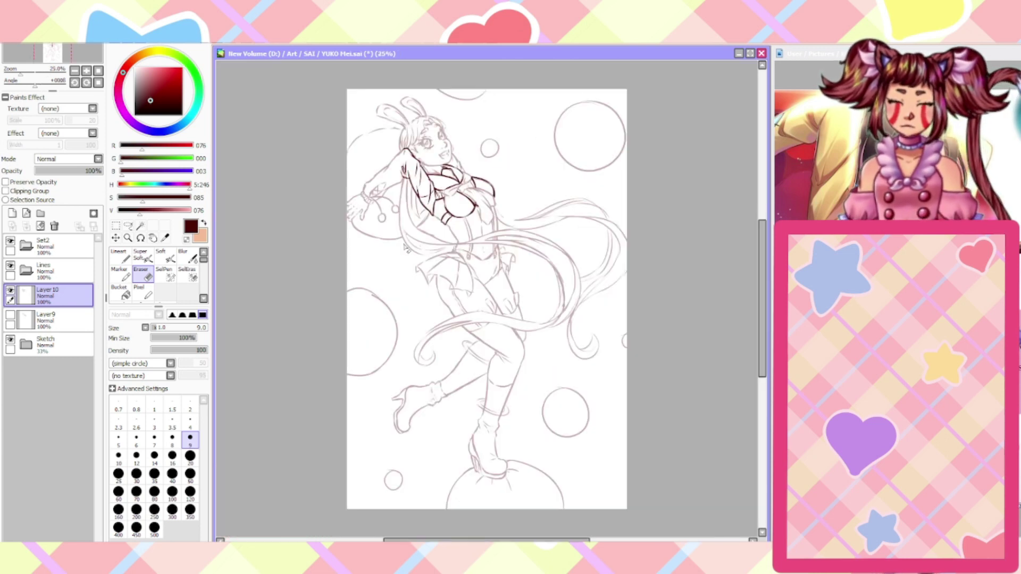
pyautogui.click(11, 339)
pyautogui.click(10, 339)
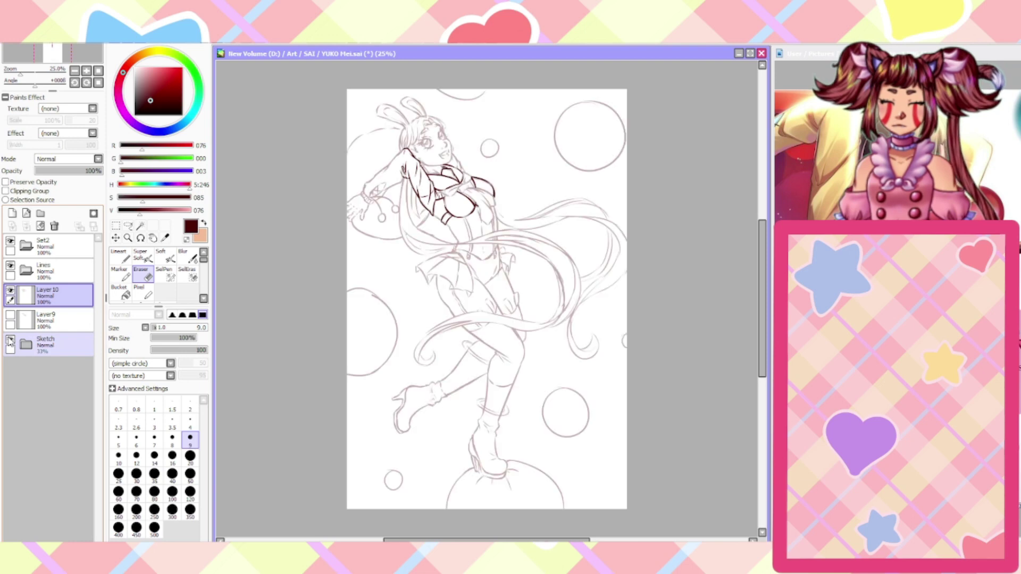
pyautogui.click(10, 315)
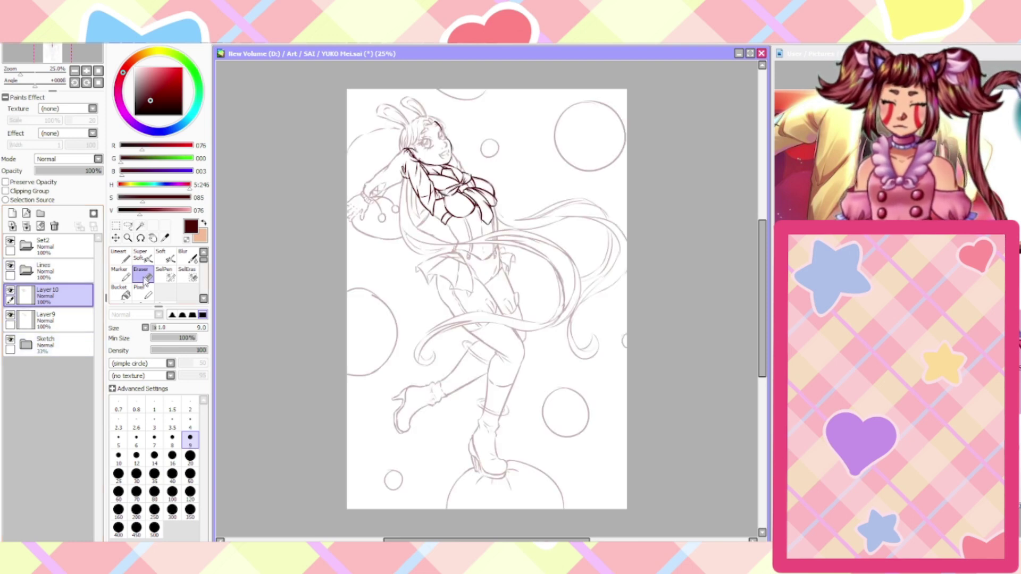
# Erase the overlapping hair and hand strokes inside the raised arm's elbow on Layer9 with the size 9 Eraser
pyautogui.click(45, 319)
pyautogui.scroll(3, 420, 141)
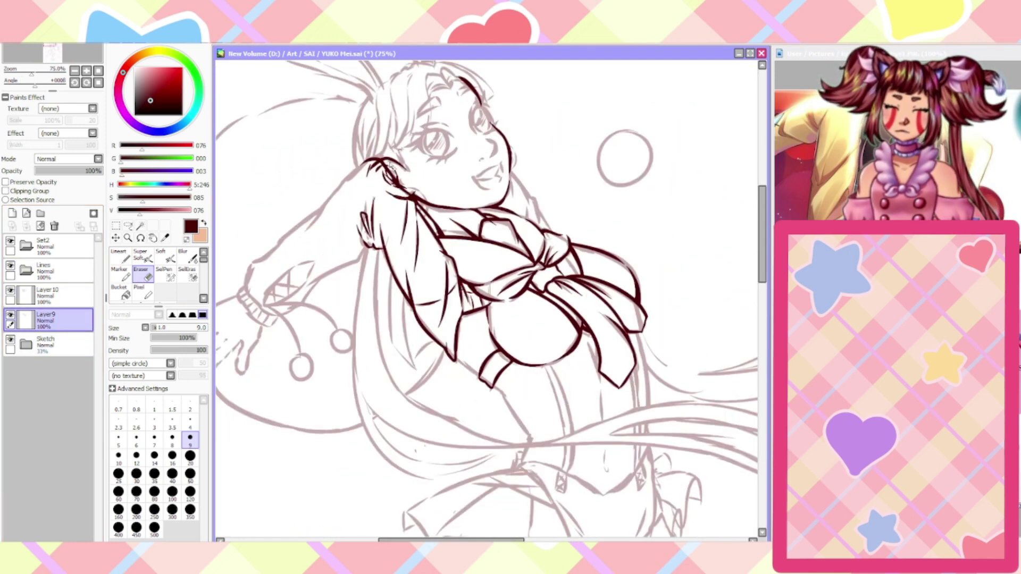
pyautogui.scroll(3, 382, 164)
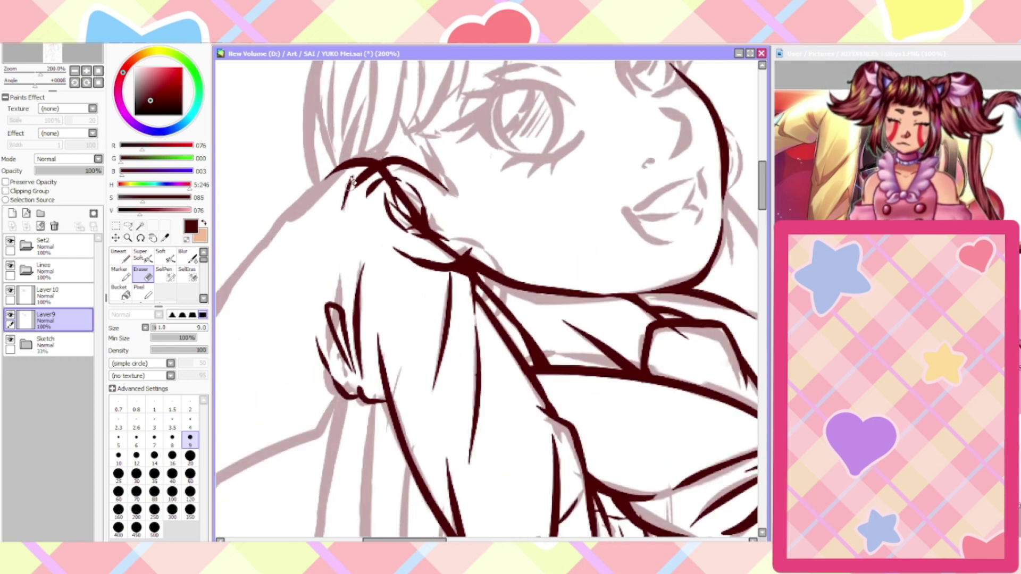
pyautogui.moveTo(352, 180)
pyautogui.mouseDown()
pyautogui.moveTo(367, 186)
pyautogui.moveTo(372, 207)
pyautogui.moveTo(383, 181)
pyautogui.moveTo(420, 236)
pyautogui.moveTo(388, 196)
pyautogui.moveTo(400, 242)
pyautogui.moveTo(428, 269)
pyautogui.moveTo(449, 279)
pyautogui.moveTo(456, 266)
pyautogui.mouseUp()
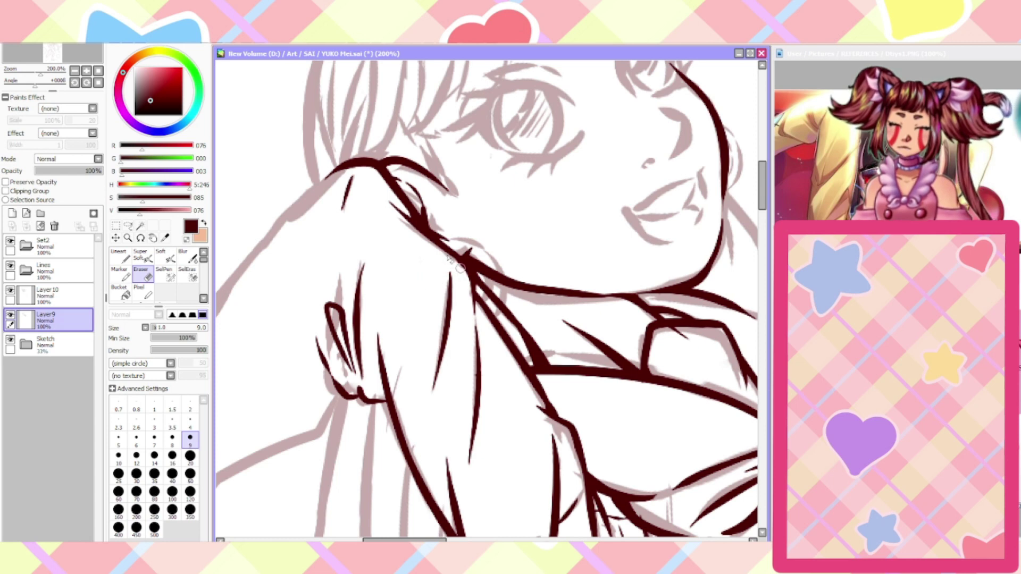
pyautogui.scroll(-2, 457, 263)
pyautogui.scroll(-3, 410, 342)
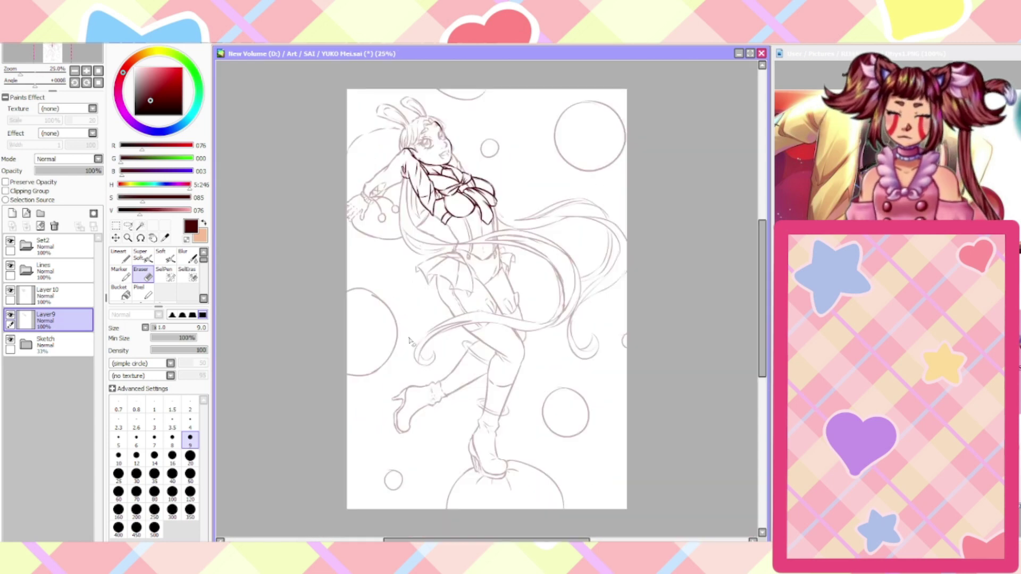
# Ink both edges of the raised arm's forearm sleeve from the elbow on Layer10 with the size 16 Lineart pen
pyautogui.scroll(3, 409, 341)
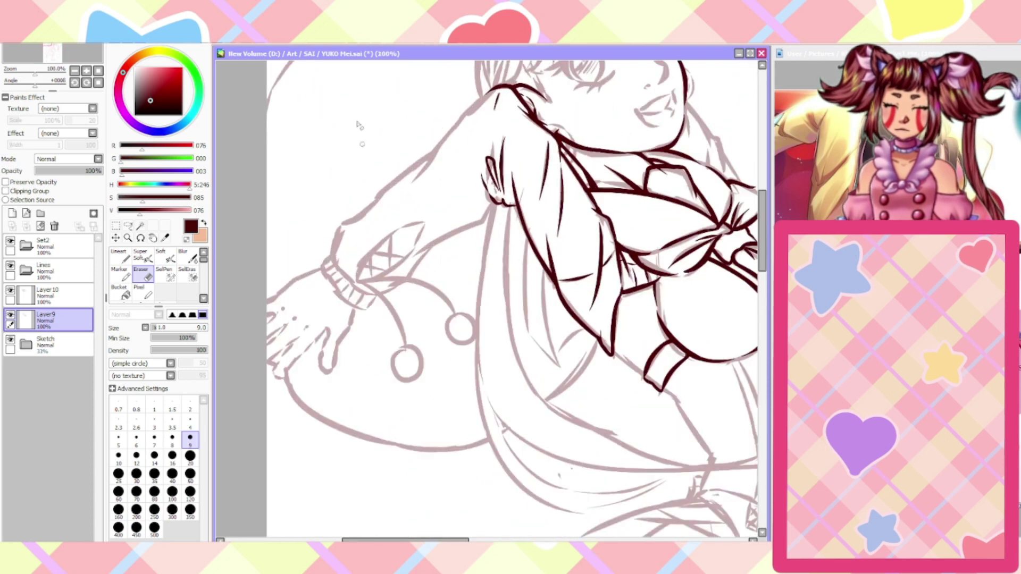
pyautogui.click(48, 295)
pyautogui.click(119, 255)
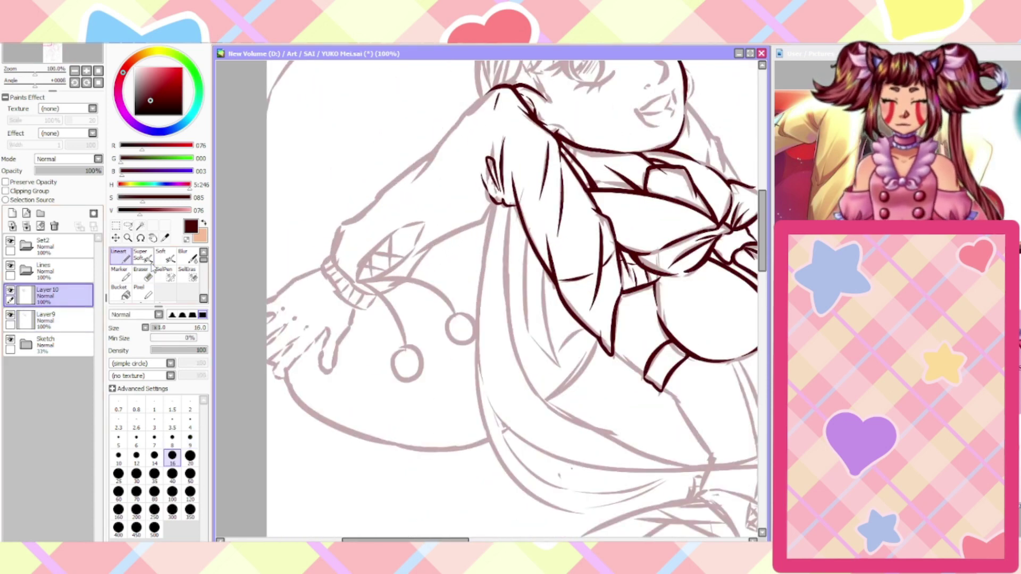
pyautogui.scroll(1, 366, 109)
pyautogui.press('Delete')
pyautogui.press('Delete')
pyautogui.press('Delete')
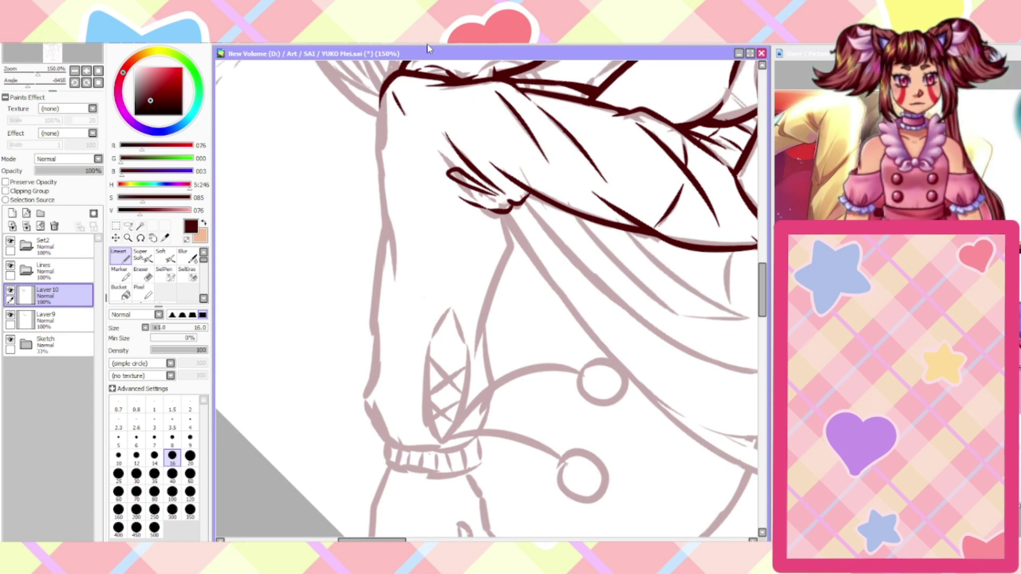
pyautogui.scroll(-1, 328, 287)
pyautogui.scroll(1, 311, 364)
pyautogui.scroll(-1, 413, 155)
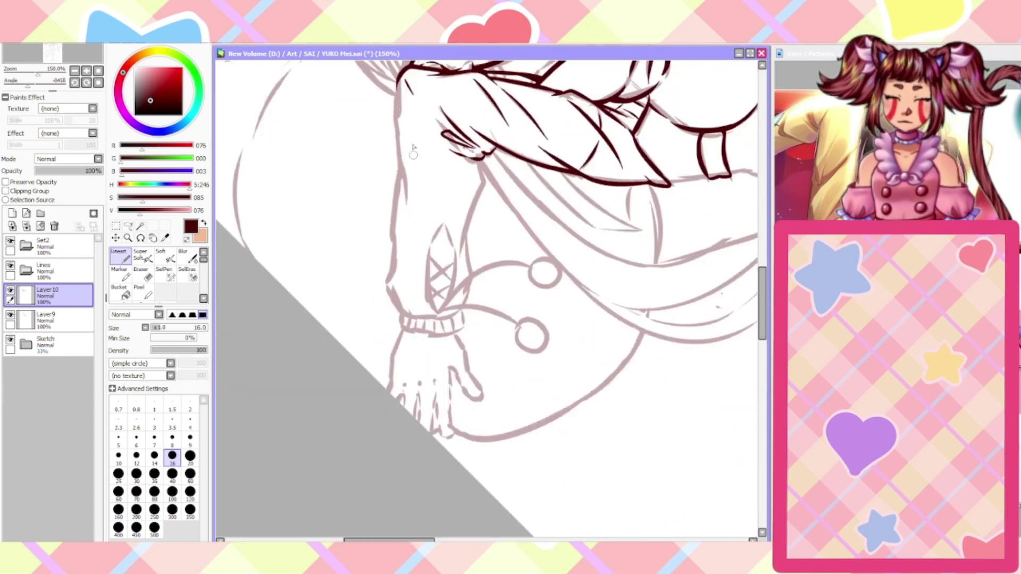
pyautogui.scroll(1, 403, 80)
pyautogui.moveTo(397, 79)
pyautogui.mouseDown()
pyautogui.moveTo(392, 190)
pyautogui.moveTo(400, 269)
pyautogui.mouseUp()
pyautogui.moveTo(512, 201)
pyautogui.mouseDown()
pyautogui.moveTo(522, 237)
pyautogui.moveTo(495, 341)
pyautogui.mouseUp()
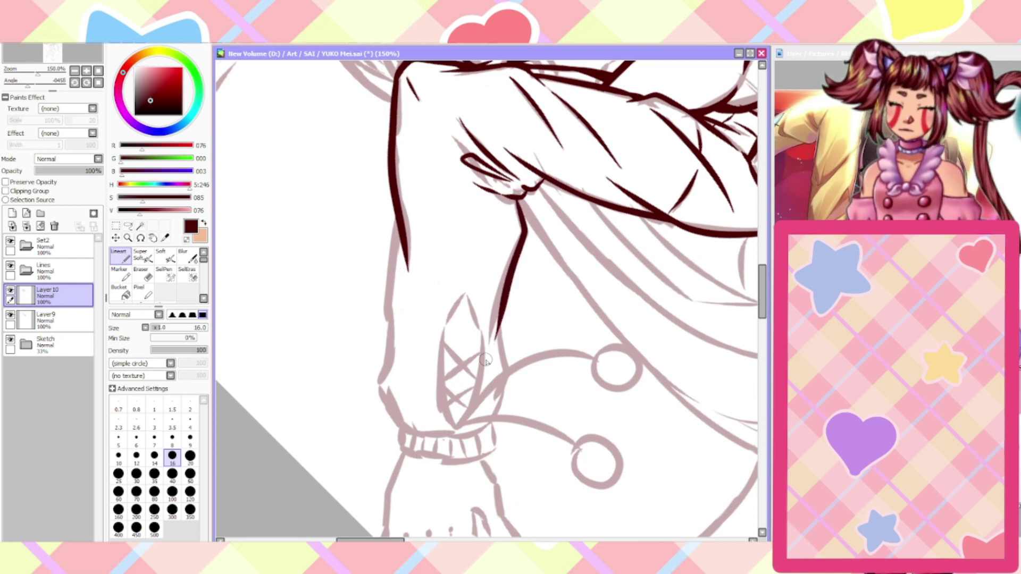
# Ink the puffed lower part of the forearm sleeve and its gathered edge above the wrist
pyautogui.moveTo(396, 213)
pyautogui.mouseDown()
pyautogui.moveTo(376, 376)
pyautogui.moveTo(401, 430)
pyautogui.mouseUp()
pyautogui.scroll(-1, 400, 432)
pyautogui.scroll(1, 392, 482)
pyautogui.moveTo(485, 405)
pyautogui.mouseDown()
pyautogui.moveTo(510, 369)
pyautogui.moveTo(507, 277)
pyautogui.mouseUp()
pyautogui.moveTo(475, 410); pyautogui.dragTo(405, 404)
# Ink the wrist cuff's outline and its short ribbing lines
pyautogui.scroll(-1, 386, 469)
pyautogui.scroll(2, 388, 493)
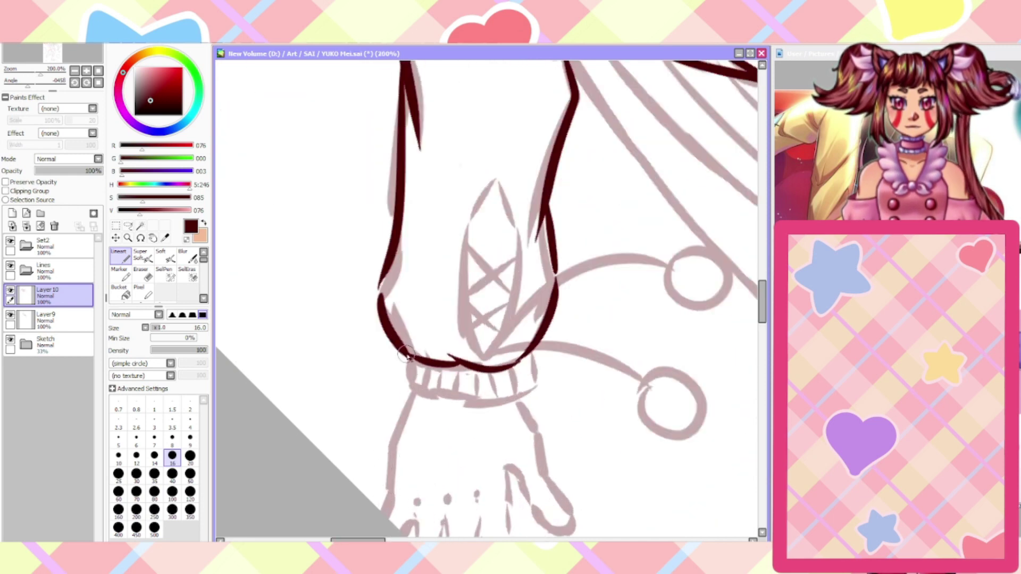
pyautogui.moveTo(532, 351)
pyautogui.mouseDown()
pyautogui.moveTo(532, 394)
pyautogui.moveTo(482, 407)
pyautogui.moveTo(433, 411)
pyautogui.moveTo(407, 393)
pyautogui.moveTo(409, 361)
pyautogui.moveTo(412, 375)
pyautogui.moveTo(424, 368)
pyautogui.moveTo(422, 391)
pyautogui.moveTo(446, 370)
pyautogui.moveTo(446, 381)
pyautogui.moveTo(504, 396)
pyautogui.moveTo(531, 356)
pyautogui.mouseUp()
pyautogui.moveTo(531, 356); pyautogui.dragTo(485, 360)
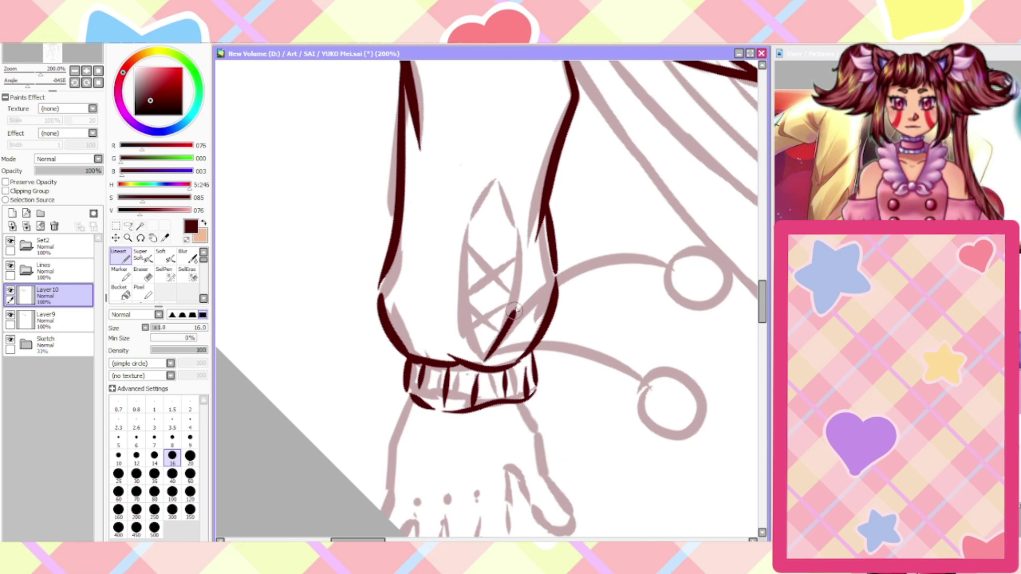
# Ink the pointed sleeve opening with its crisscross lacing and trim the lacing's overshoot with the Eraser
pyautogui.moveTo(517, 229)
pyautogui.mouseDown()
pyautogui.moveTo(495, 167)
pyautogui.moveTo(463, 229)
pyautogui.moveTo(481, 359)
pyautogui.mouseUp()
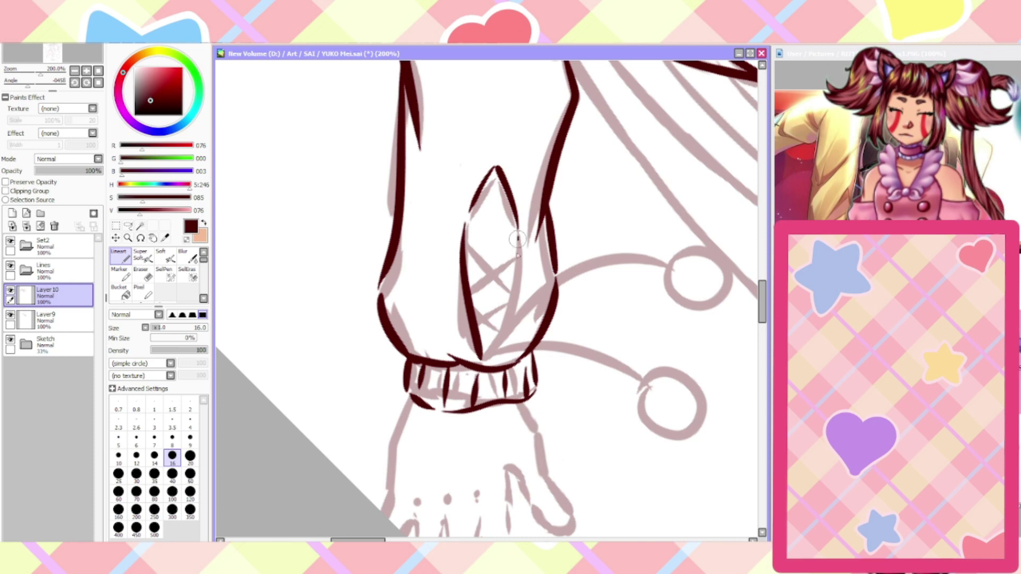
pyautogui.moveTo(517, 230)
pyautogui.mouseDown()
pyautogui.moveTo(480, 357)
pyautogui.moveTo(483, 316)
pyautogui.moveTo(474, 334)
pyautogui.moveTo(496, 314)
pyautogui.moveTo(463, 251)
pyautogui.mouseUp()
pyautogui.moveTo(471, 305); pyautogui.dragTo(518, 246)
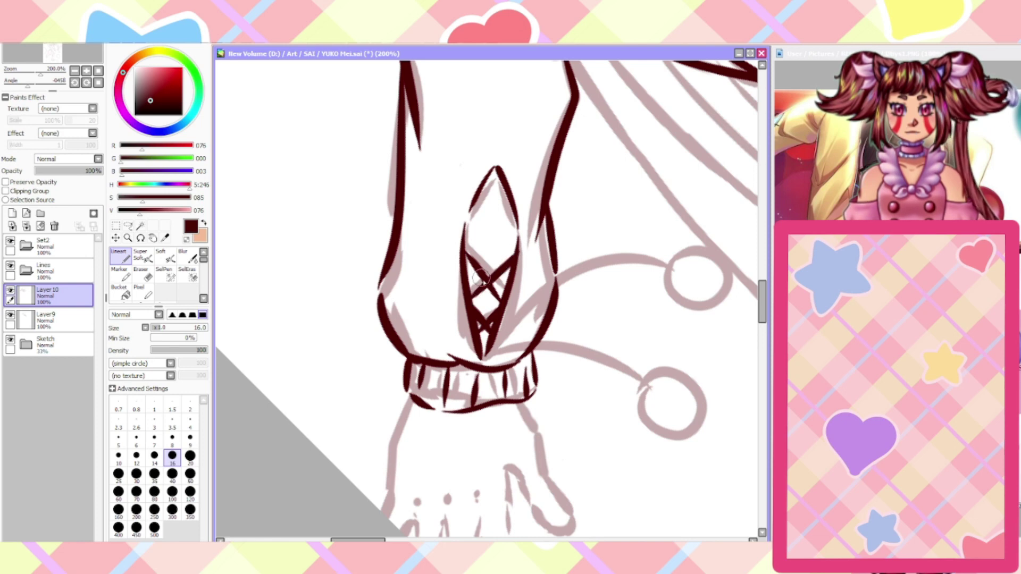
pyautogui.click(140, 275)
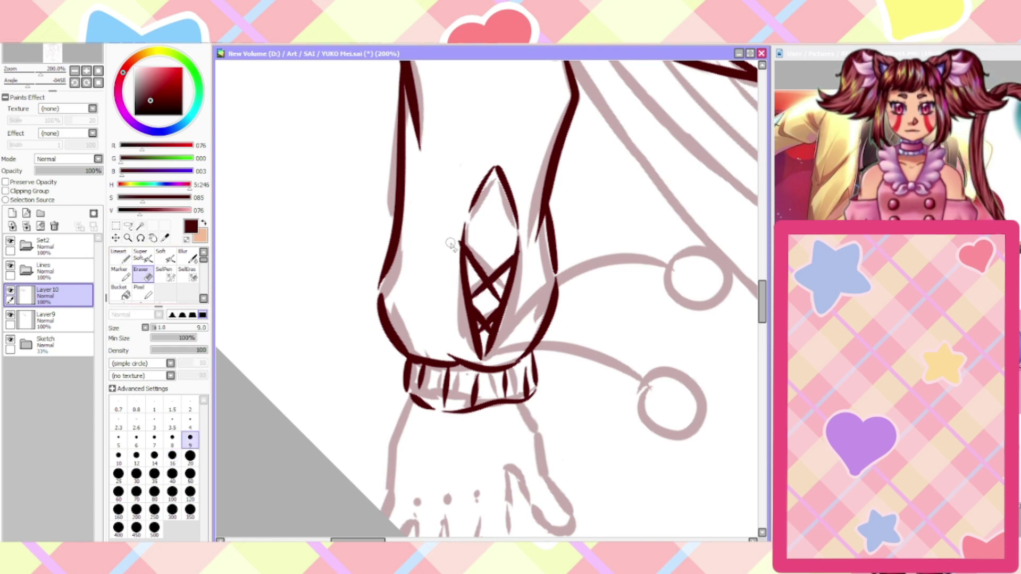
# Ink the two curved strings running from the base of the lacing to the pompoms with the Lineart pen
pyautogui.click(118, 255)
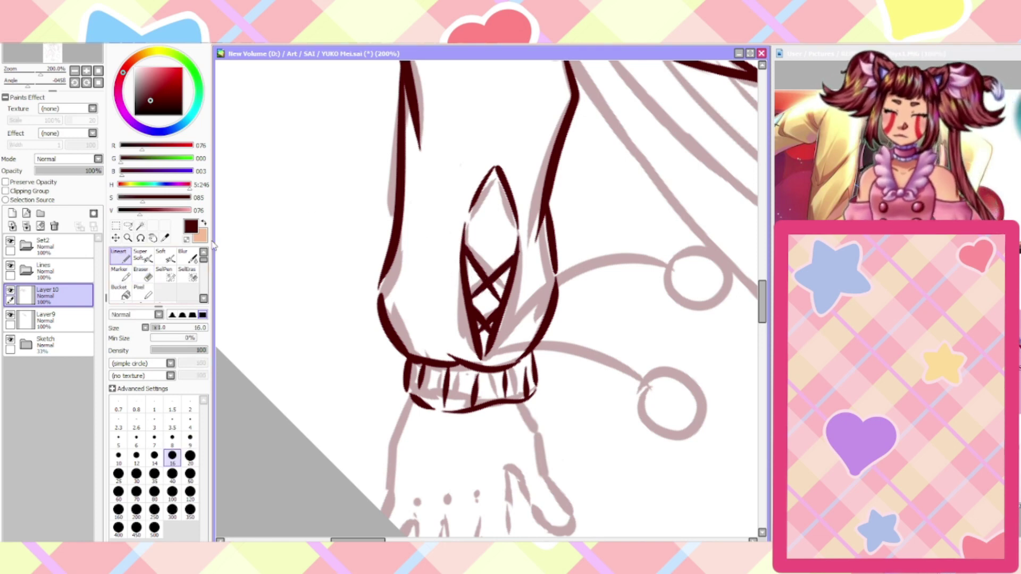
pyautogui.moveTo(481, 356)
pyautogui.mouseDown()
pyautogui.moveTo(577, 348)
pyautogui.moveTo(651, 391)
pyautogui.moveTo(488, 351)
pyautogui.moveTo(662, 262)
pyautogui.mouseUp()
pyautogui.hotkey('ctrl', 'z')
pyautogui.moveTo(484, 352)
pyautogui.mouseDown()
pyautogui.moveTo(564, 272)
pyautogui.moveTo(685, 275)
pyautogui.mouseUp()
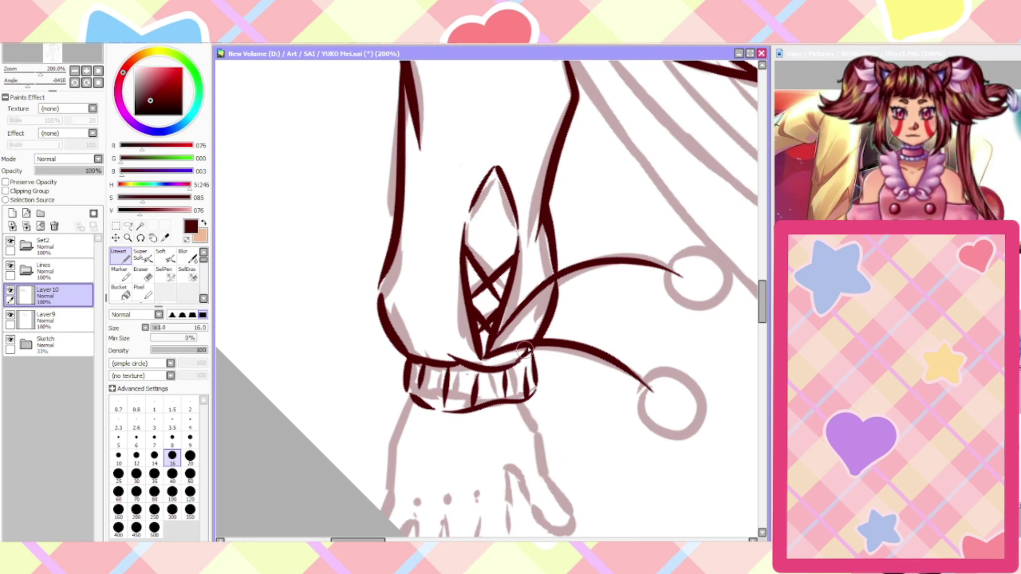
# Thicken the cuff's upper and lower edges and trim the sleeve line where the puff begins
pyautogui.moveTo(525, 349); pyautogui.dragTo(475, 367)
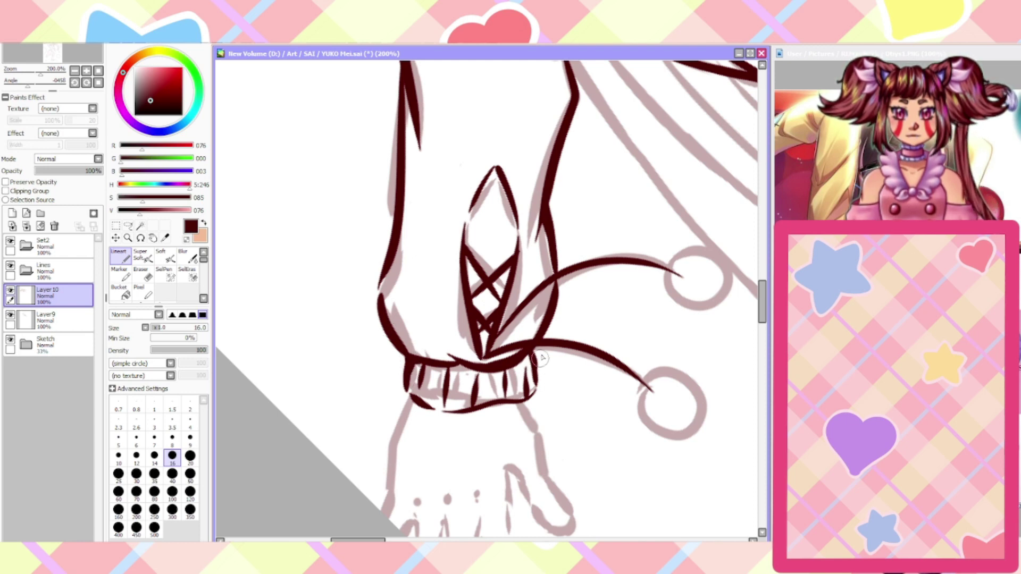
pyautogui.moveTo(508, 398)
pyautogui.mouseDown()
pyautogui.moveTo(433, 418)
pyautogui.moveTo(517, 402)
pyautogui.moveTo(470, 408)
pyautogui.mouseUp()
pyautogui.hotkey('ctrl', 'z')
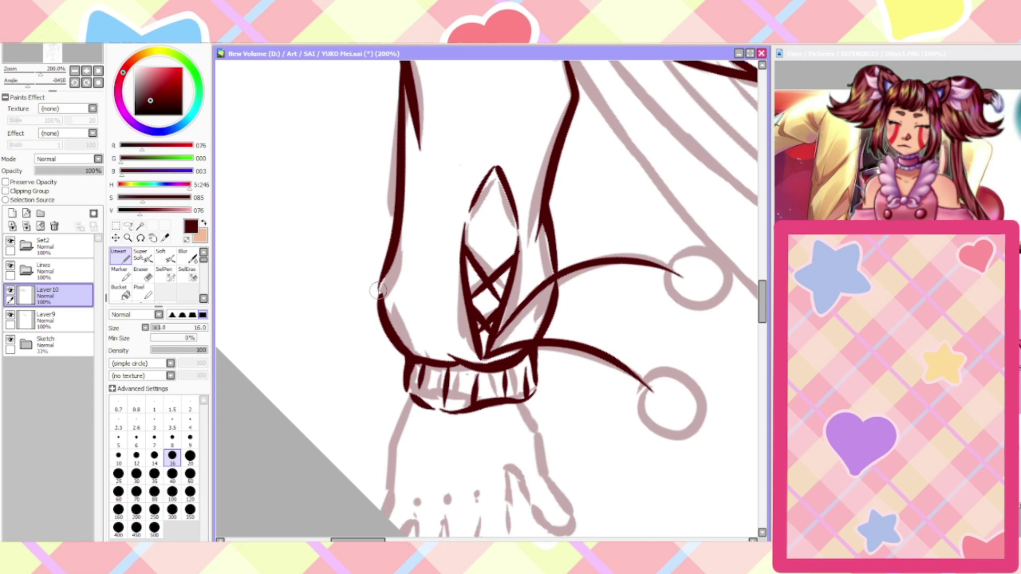
pyautogui.click(140, 274)
pyautogui.click(119, 255)
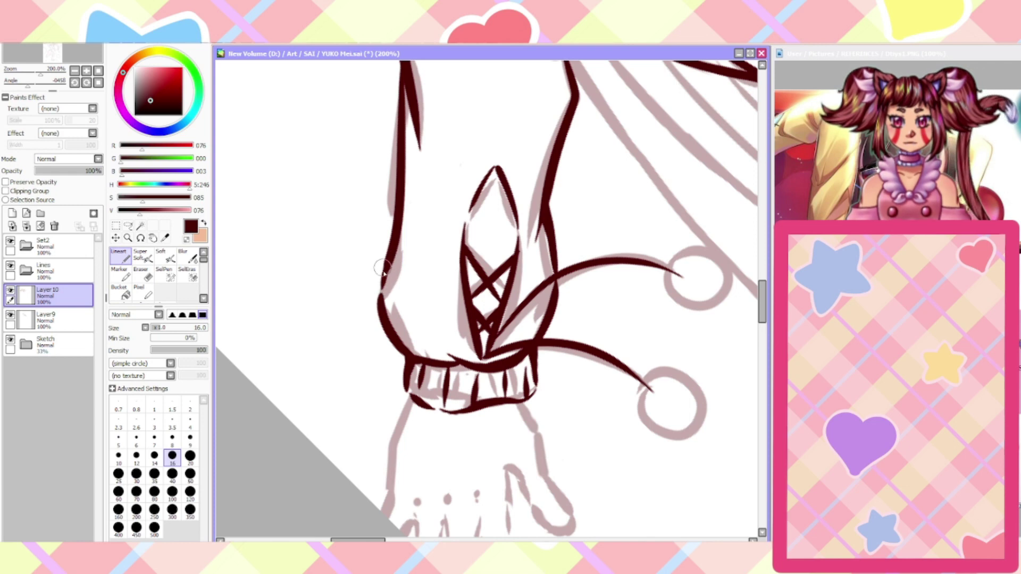
# Inspect the inked forearm sleeve and its joins with the elbow and the hand, up close and zoomed out
pyautogui.scroll(-2, 375, 287)
pyautogui.scroll(3, 392, 194)
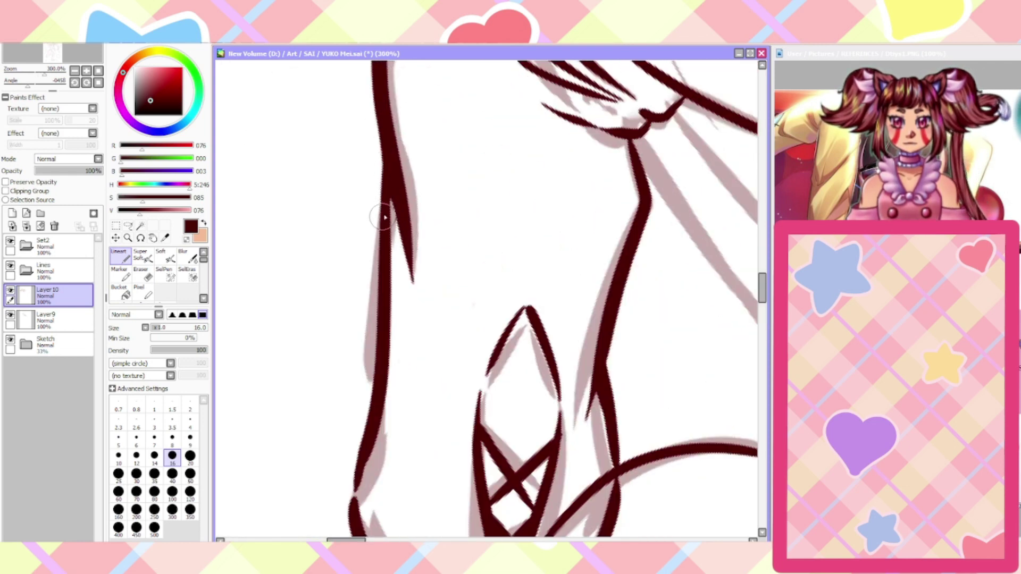
pyautogui.scroll(-4, 390, 112)
pyautogui.scroll(5, 399, 126)
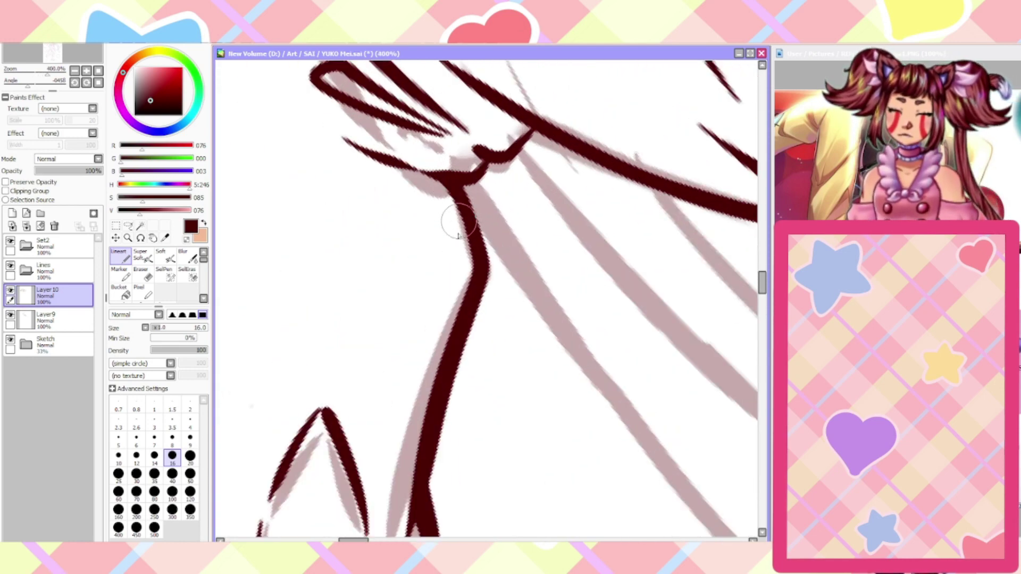
pyautogui.scroll(-2, 455, 234)
pyautogui.scroll(2, 484, 189)
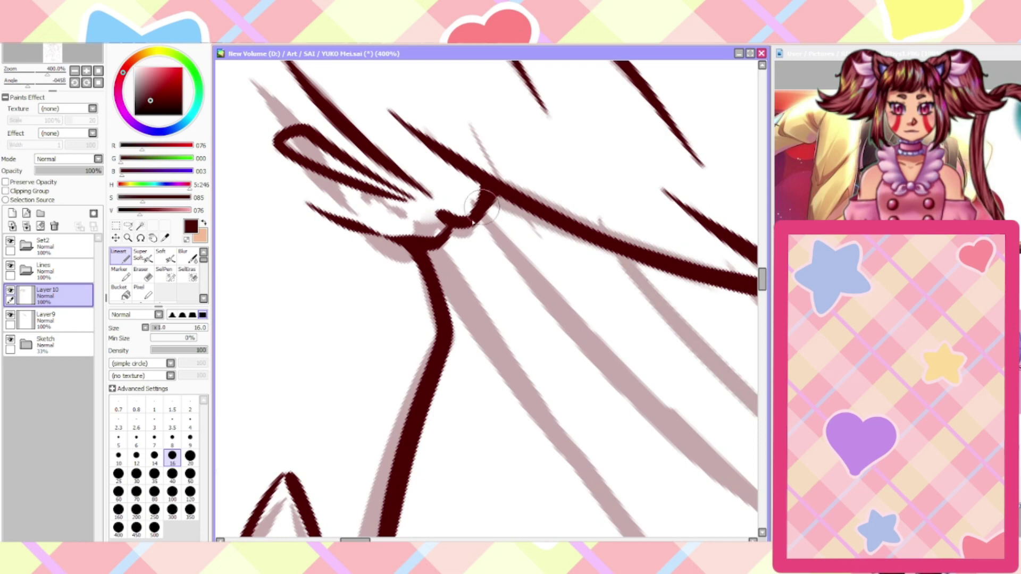
pyautogui.scroll(-4, 357, 211)
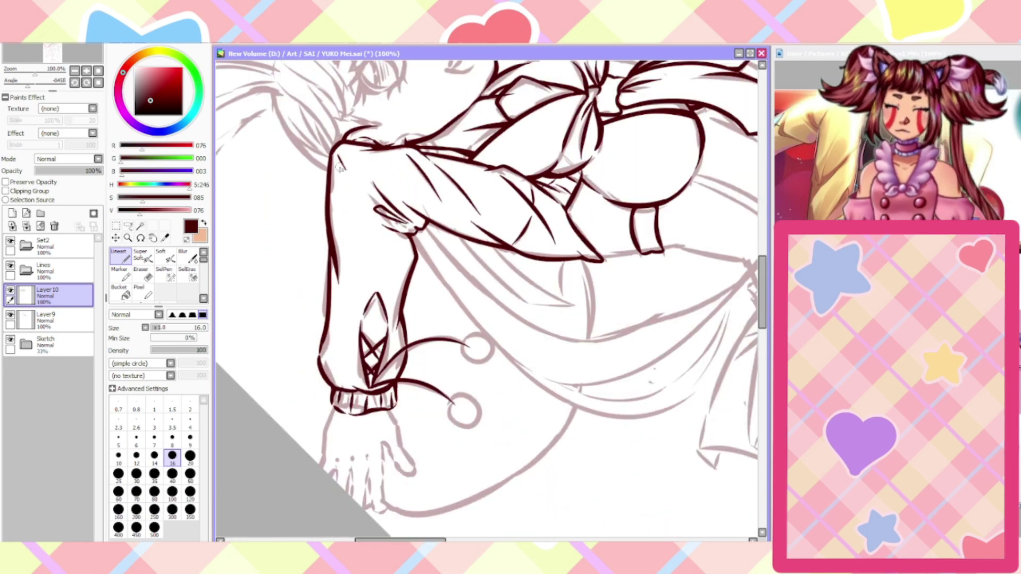
pyautogui.scroll(-3, 340, 168)
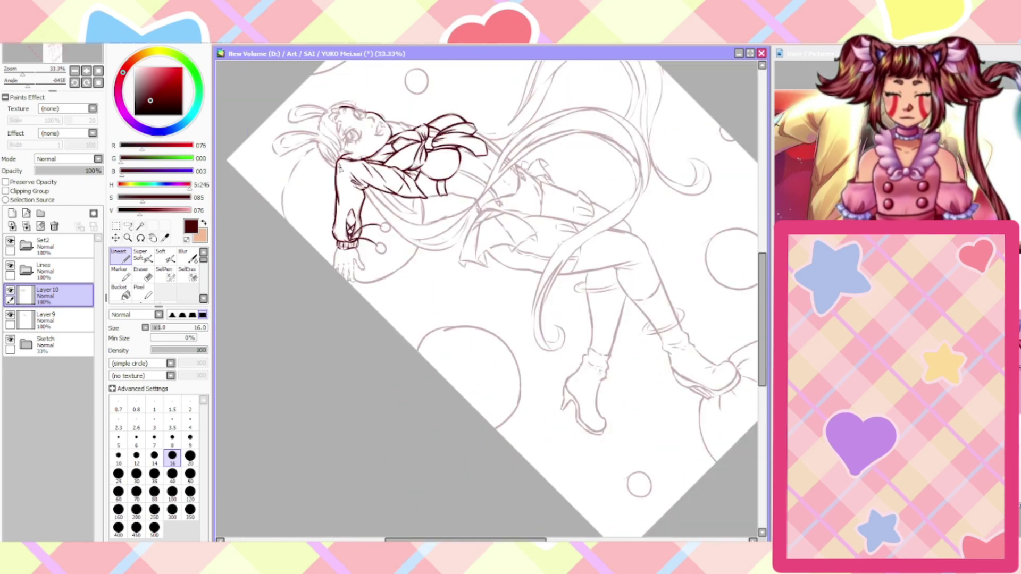
# Ink the outstretched hand below the cuff, including the thumb and the fingers up to the canvas edge
pyautogui.scroll(3, 337, 182)
pyautogui.scroll(-1, 314, 433)
pyautogui.scroll(3, 344, 460)
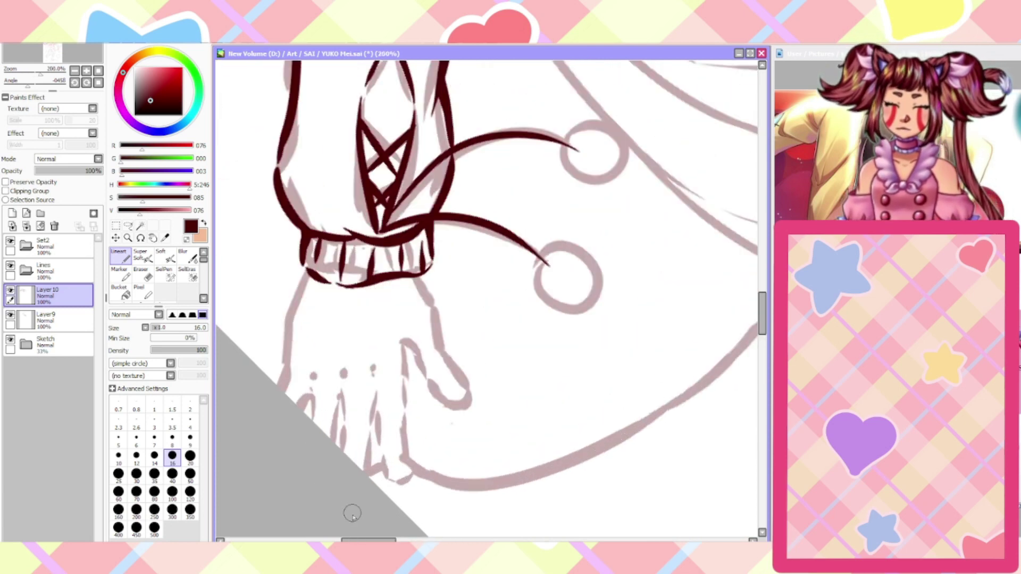
pyautogui.moveTo(304, 283); pyautogui.dragTo(276, 384)
pyautogui.moveTo(420, 275)
pyautogui.mouseDown()
pyautogui.moveTo(472, 407)
pyautogui.moveTo(433, 384)
pyautogui.moveTo(416, 342)
pyautogui.moveTo(403, 377)
pyautogui.moveTo(412, 472)
pyautogui.moveTo(379, 467)
pyautogui.moveTo(371, 413)
pyautogui.moveTo(364, 471)
pyautogui.moveTo(375, 467)
pyautogui.moveTo(361, 477)
pyautogui.moveTo(372, 407)
pyautogui.moveTo(360, 479)
pyautogui.moveTo(336, 449)
pyautogui.moveTo(340, 391)
pyautogui.moveTo(335, 448)
pyautogui.mouseUp()
pyautogui.hotkey('ctrl', 'z')
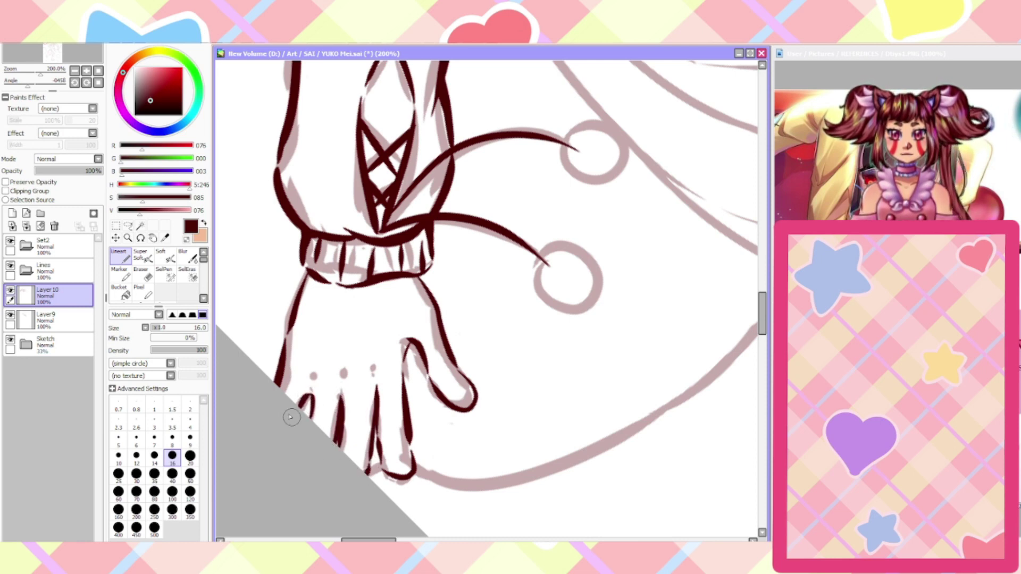
pyautogui.moveTo(312, 421)
pyautogui.mouseDown()
pyautogui.moveTo(306, 394)
pyautogui.moveTo(286, 420)
pyautogui.mouseUp()
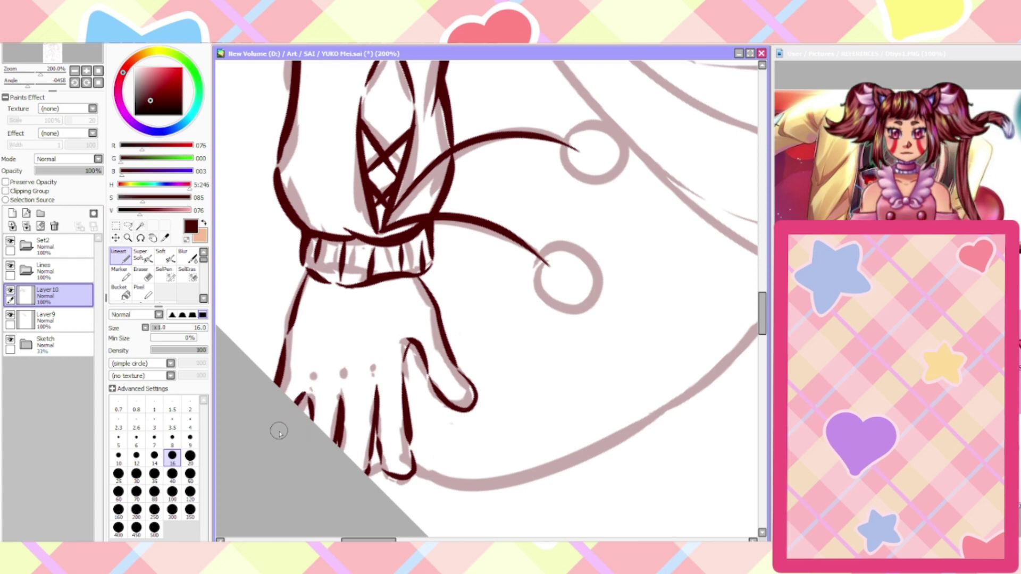
# Add the knuckle marks and thicken the hand's outline at the wrist and around the thumb
pyautogui.moveTo(374, 369)
pyautogui.mouseDown()
pyautogui.moveTo(344, 382)
pyautogui.moveTo(341, 369)
pyautogui.moveTo(309, 372)
pyautogui.mouseUp()
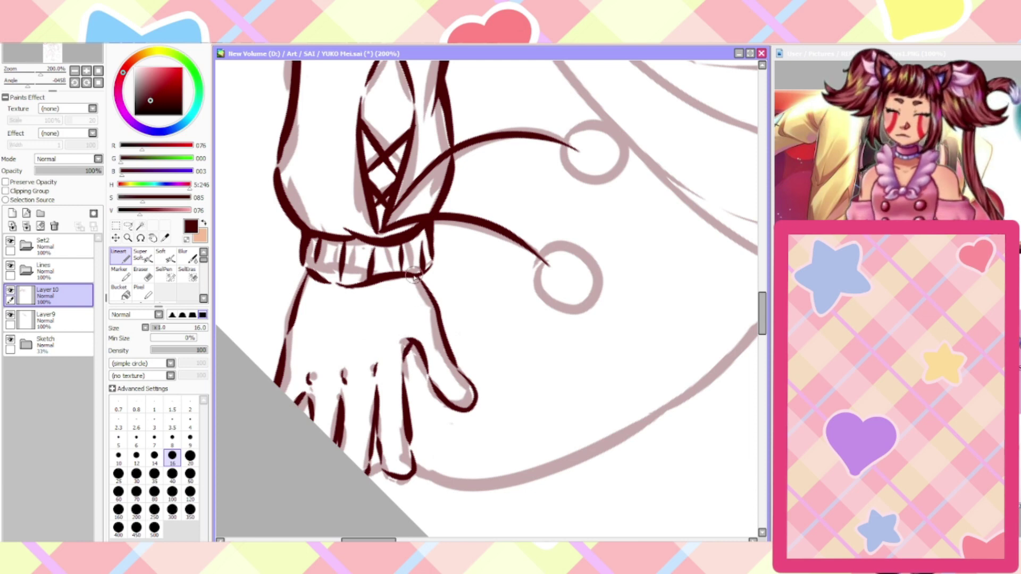
pyautogui.moveTo(415, 277); pyautogui.dragTo(439, 308)
pyautogui.moveTo(306, 271); pyautogui.dragTo(292, 307)
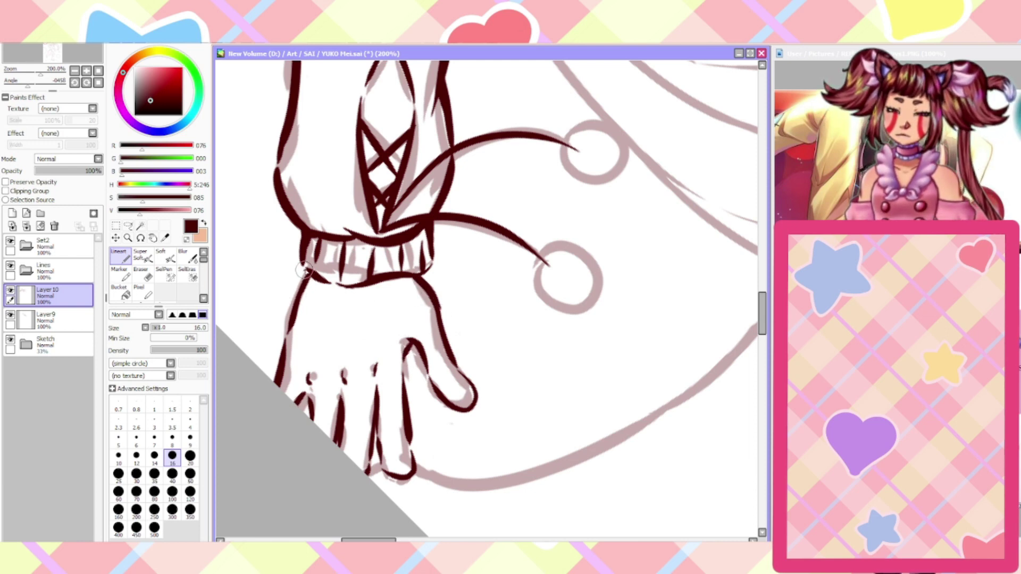
pyautogui.moveTo(304, 270); pyautogui.dragTo(294, 306)
pyautogui.moveTo(435, 299); pyautogui.dragTo(456, 357)
pyautogui.moveTo(411, 345); pyautogui.dragTo(422, 369)
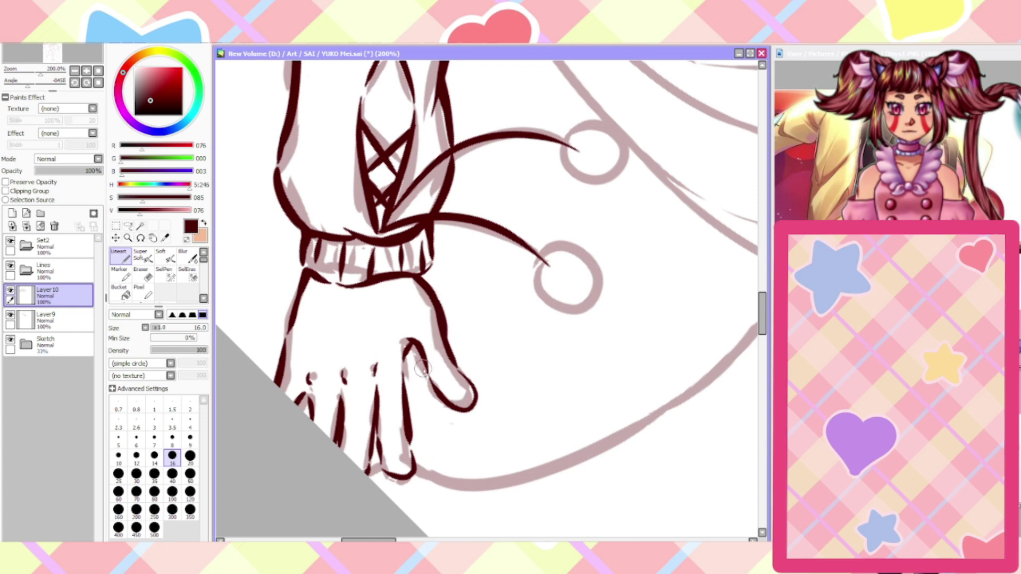
# Ink a round pompom at the end of each of the two sleeve strings
pyautogui.moveTo(574, 256)
pyautogui.mouseDown()
pyautogui.moveTo(546, 285)
pyautogui.moveTo(613, 275)
pyautogui.moveTo(560, 267)
pyautogui.moveTo(567, 251)
pyautogui.moveTo(582, 318)
pyautogui.moveTo(551, 263)
pyautogui.mouseUp()
pyautogui.hotkey('ctrl', 'z')
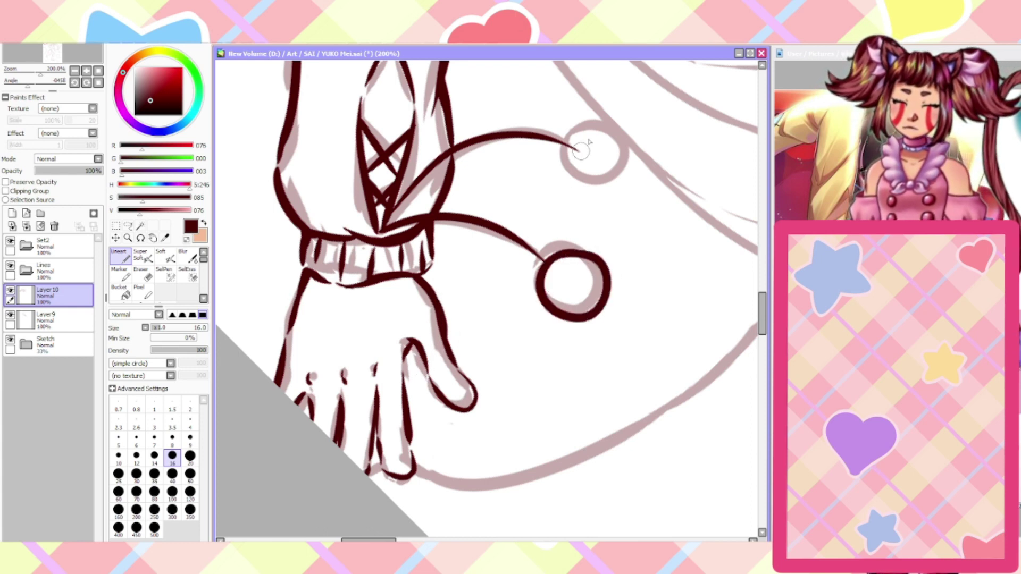
pyautogui.moveTo(606, 133)
pyautogui.mouseDown()
pyautogui.moveTo(569, 163)
pyautogui.moveTo(630, 154)
pyautogui.moveTo(573, 142)
pyautogui.moveTo(594, 139)
pyautogui.moveTo(628, 193)
pyautogui.moveTo(578, 154)
pyautogui.mouseUp()
pyautogui.hotkey('ctrl', 'z')
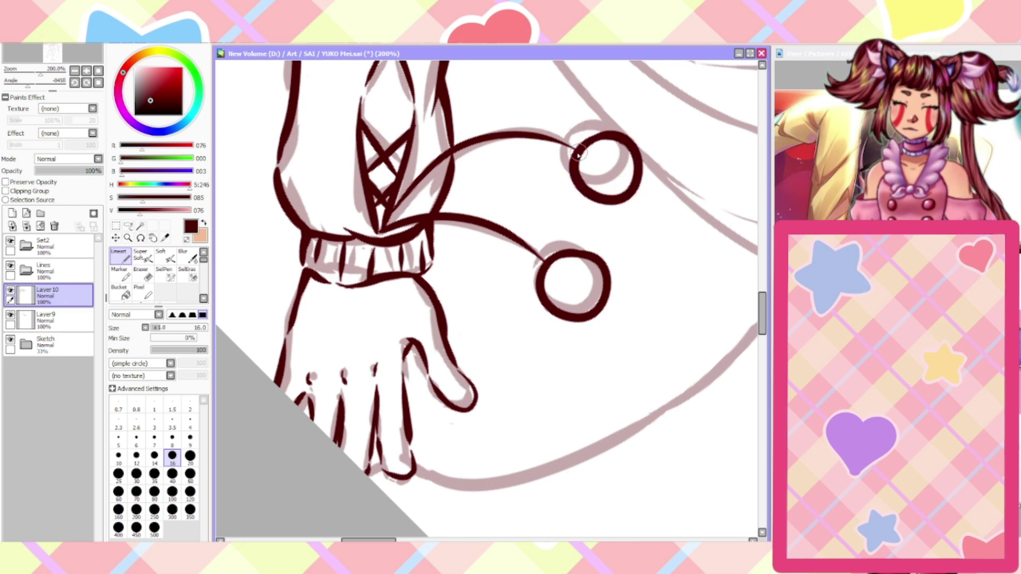
# Hide the Sketch folder and inspect the inked arm, sleeve and chest bow on their own
pyautogui.press('Home')
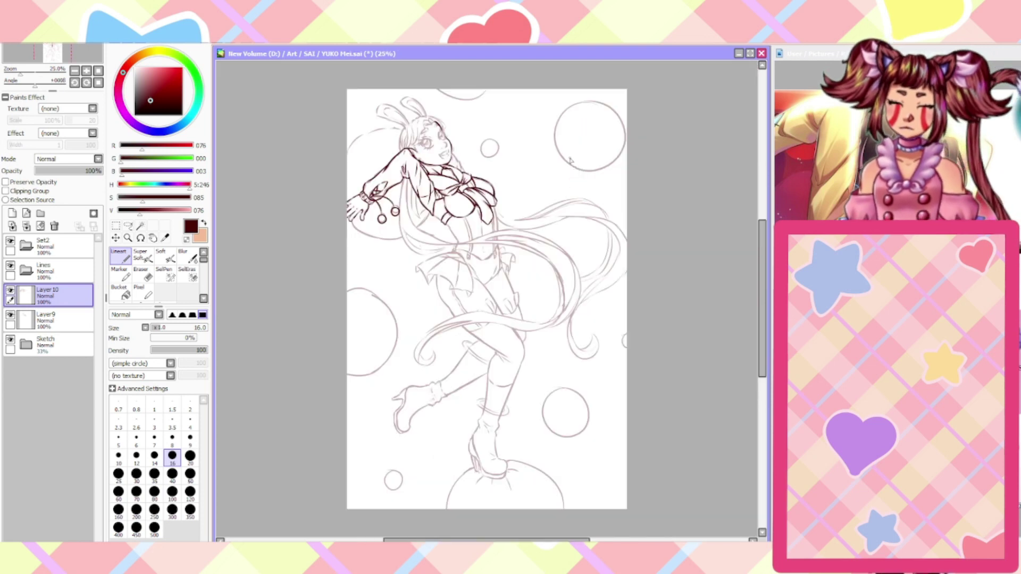
pyautogui.click(10, 340)
pyautogui.press('e')
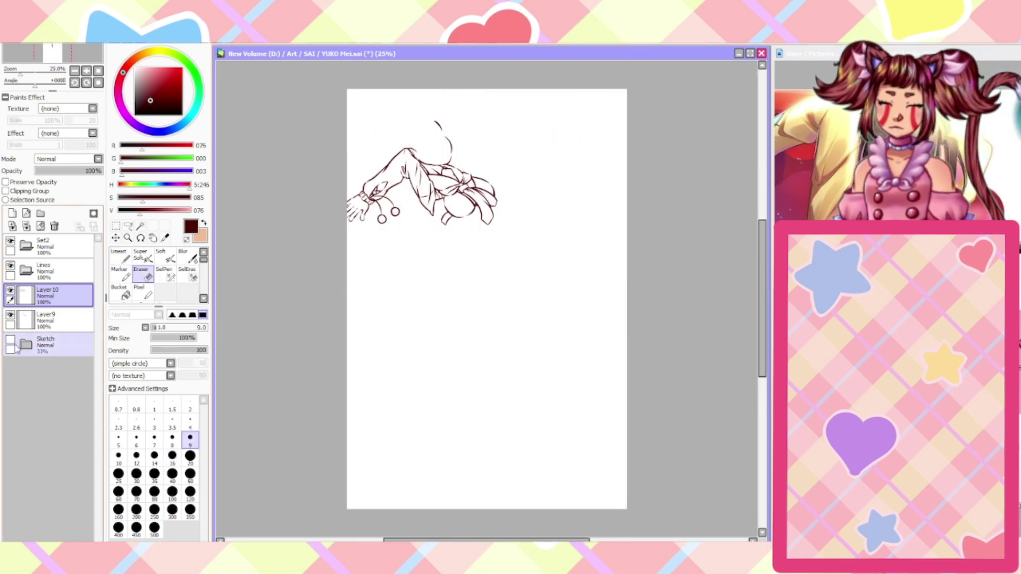
pyautogui.click(490, 37)
pyautogui.click(490, 37)
pyautogui.scroll(3, 405, 140)
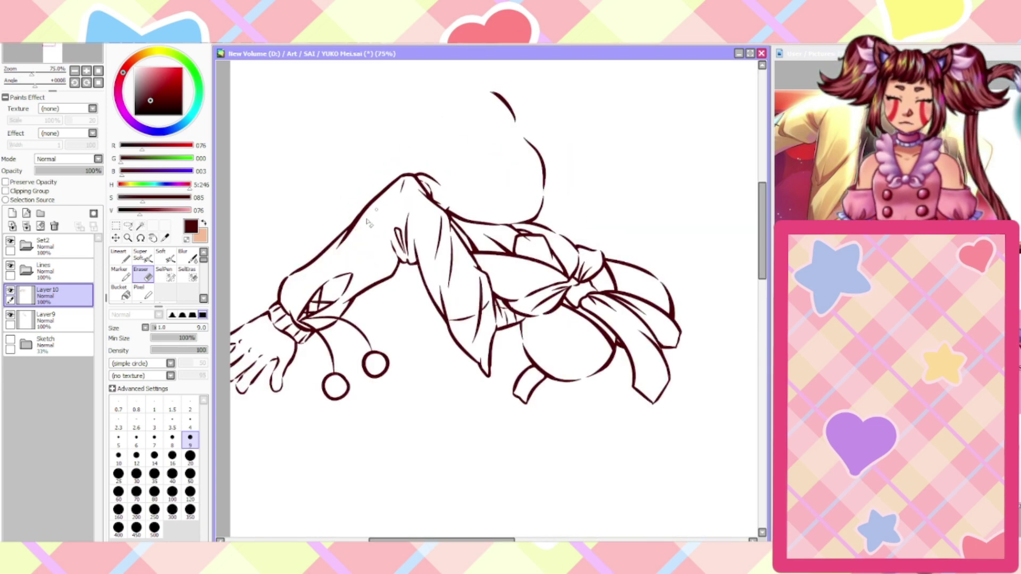
pyautogui.scroll(1, 287, 282)
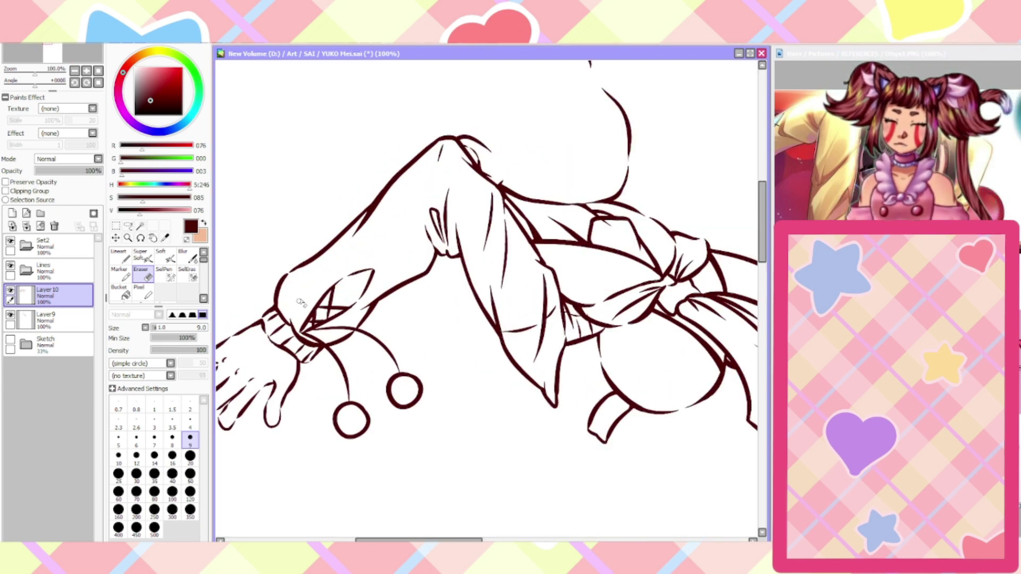
# Ink a small fold mark on the forearm sleeve just above the cuff
pyautogui.click(120, 256)
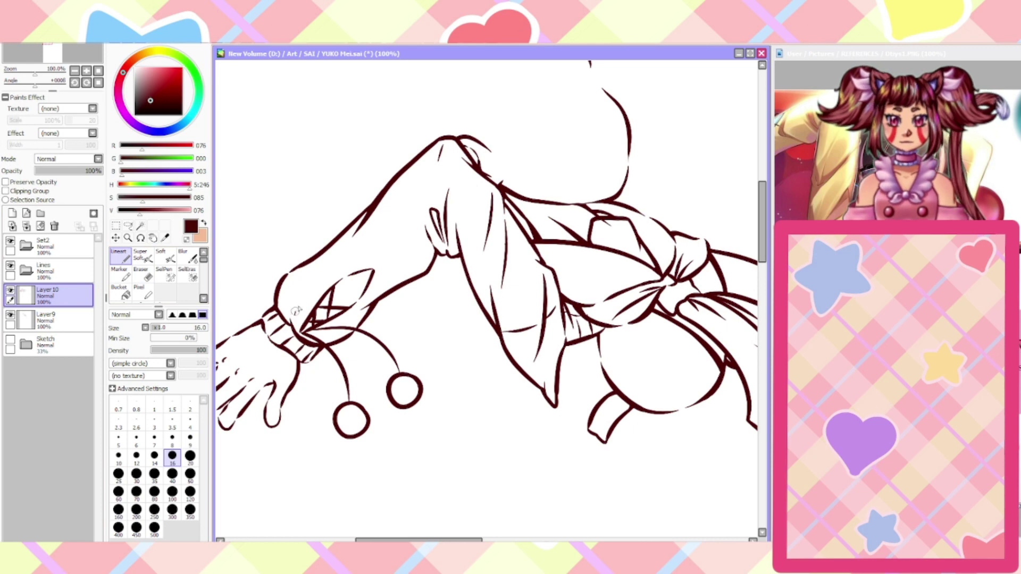
pyautogui.scroll(1, 291, 313)
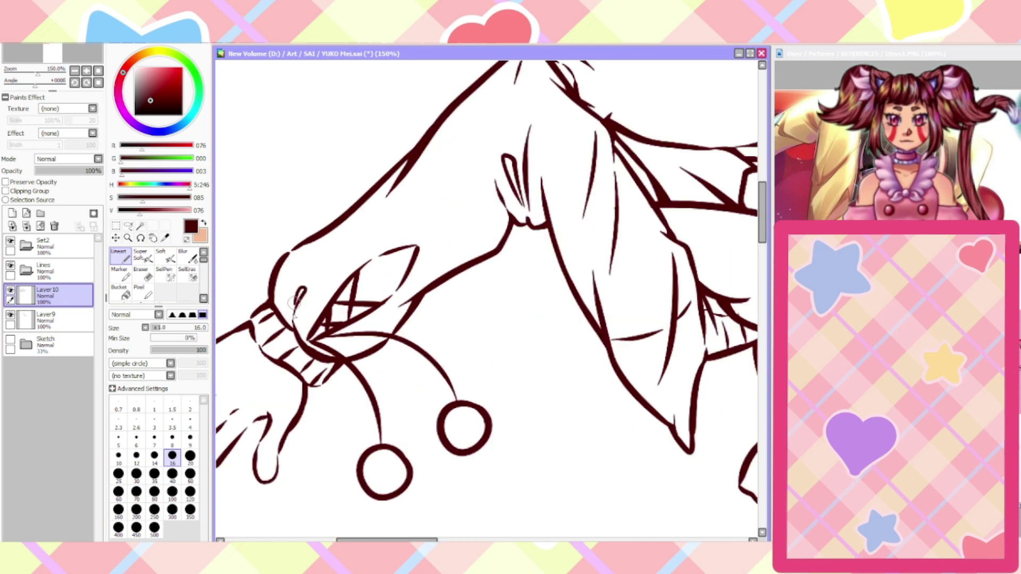
pyautogui.scroll(-3, 274, 329)
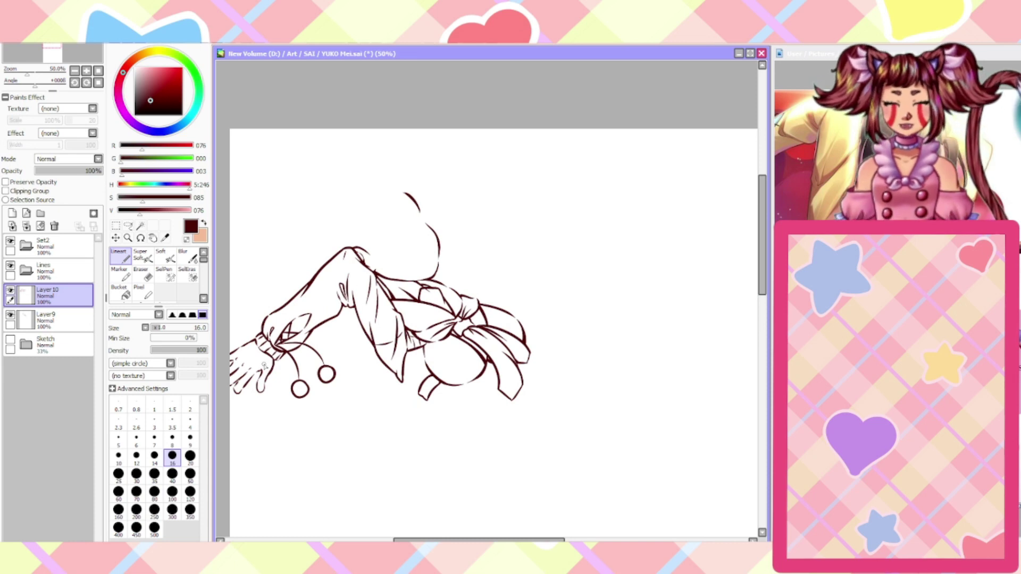
# On Layer9, erase the stray line end poking into the collar piece above the chest bow
pyautogui.scroll(5, 423, 302)
pyautogui.click(47, 319)
pyautogui.click(141, 273)
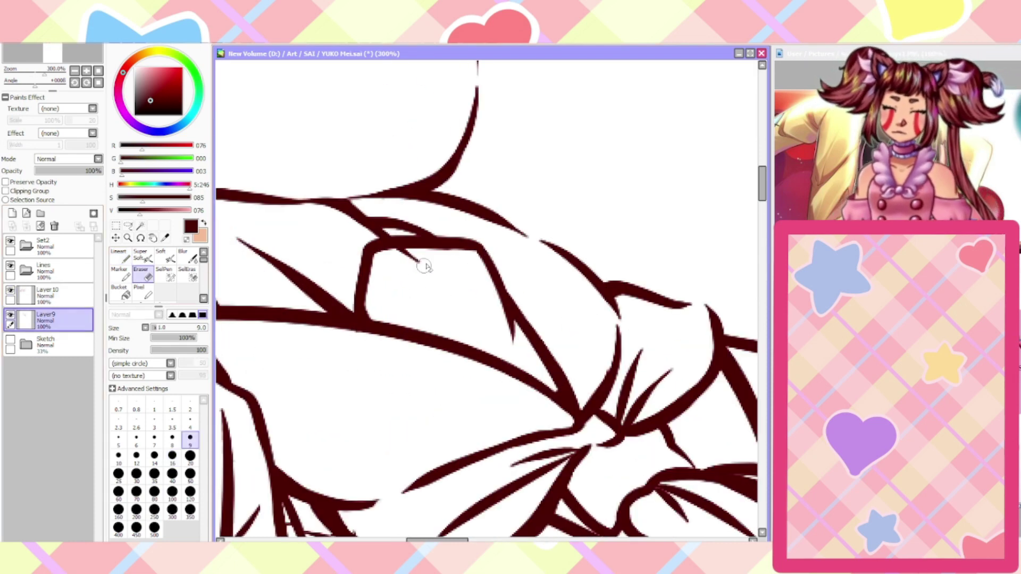
pyautogui.moveTo(425, 266); pyautogui.dragTo(387, 254)
pyautogui.scroll(-4, 388, 262)
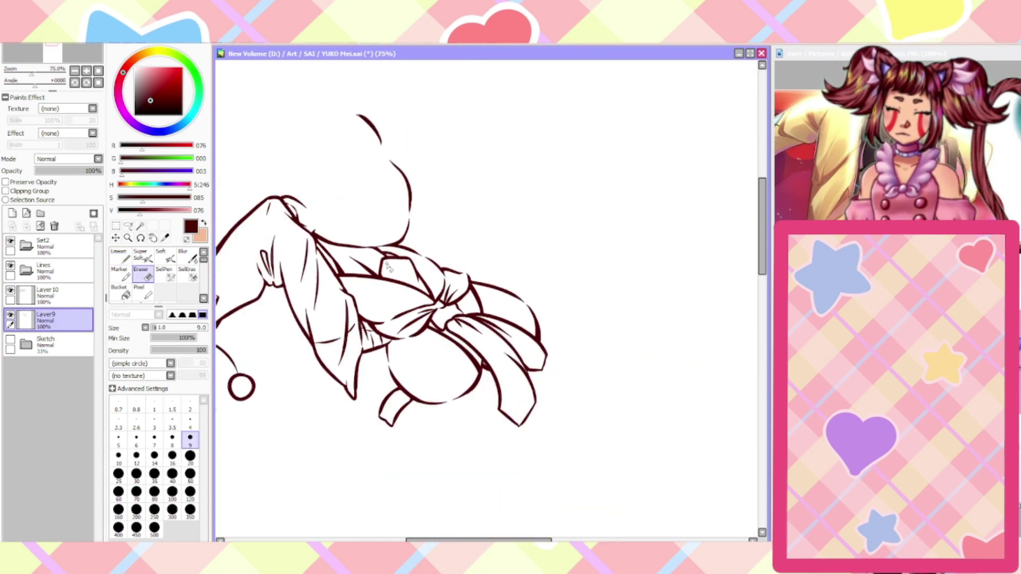
pyautogui.scroll(-1, 388, 267)
# Show the Sketch folder again and ink the torso line between the sleeve tip and the band under the chest on Layer9
pyautogui.click(10, 340)
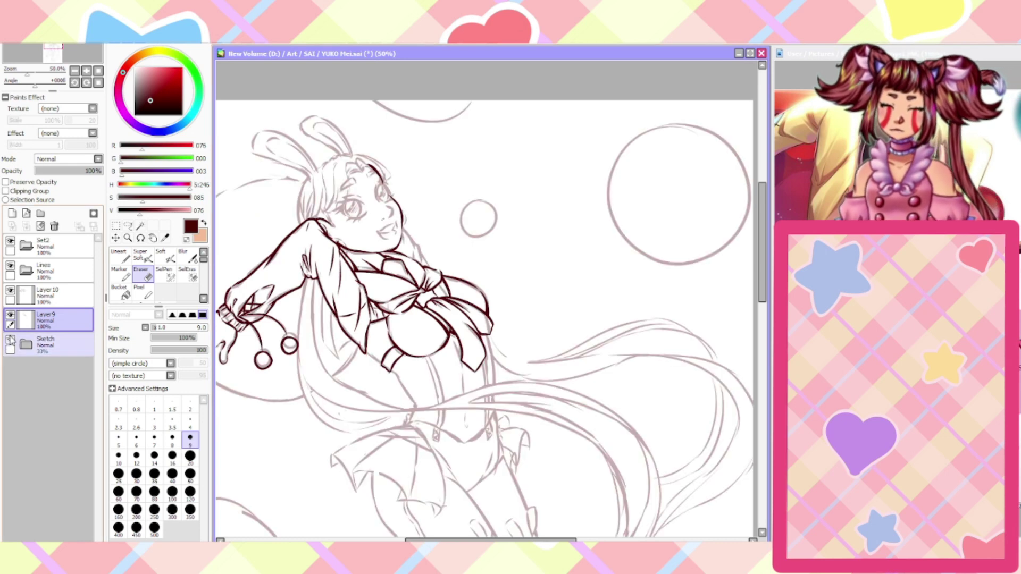
pyautogui.click(10, 315)
pyautogui.click(11, 315)
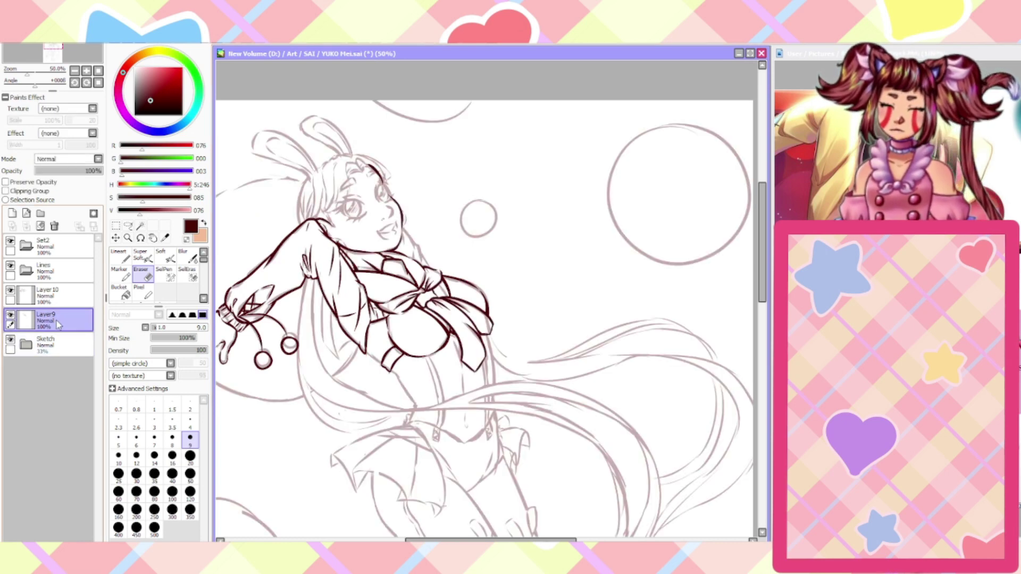
pyautogui.click(119, 255)
pyautogui.scroll(3, 423, 434)
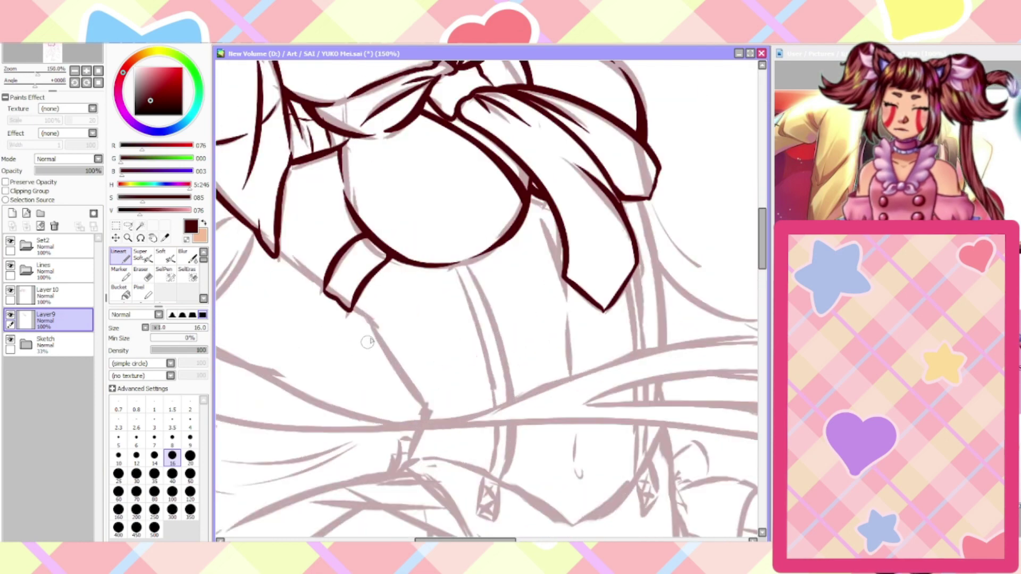
pyautogui.scroll(2, 367, 342)
pyautogui.moveTo(226, 215); pyautogui.dragTo(313, 279)
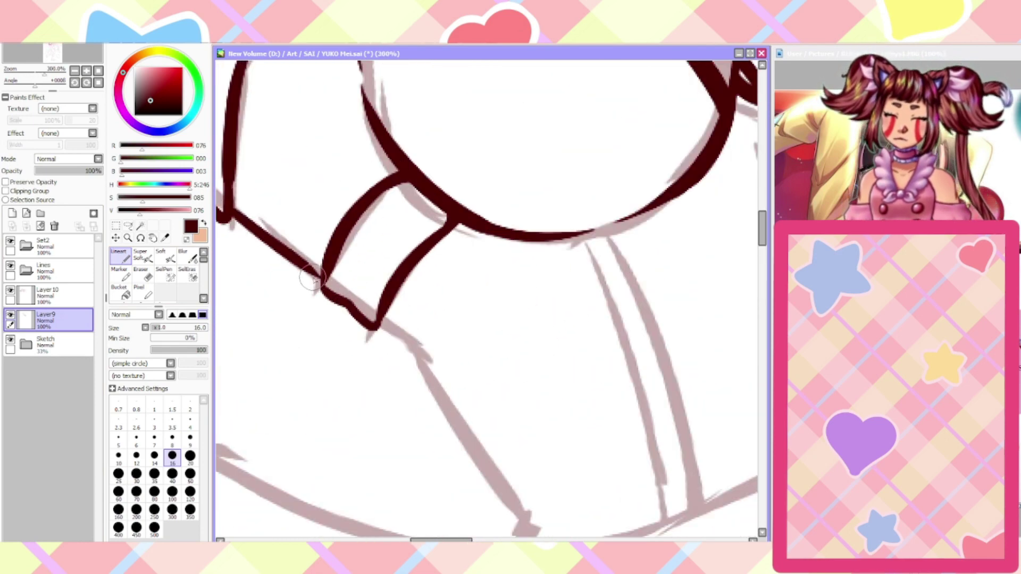
# Ink both side contours of the waist, from the band and from the bow tail down to the hips
pyautogui.scroll(-2, 313, 278)
pyautogui.moveTo(325, 240)
pyautogui.mouseDown()
pyautogui.moveTo(395, 343)
pyautogui.moveTo(370, 405)
pyautogui.mouseUp()
pyautogui.hotkey('ctrl', 'z')
pyautogui.moveTo(615, 137); pyautogui.dragTo(635, 389)
pyautogui.scroll(-1, 635, 385)
pyautogui.scroll(-1, 636, 382)
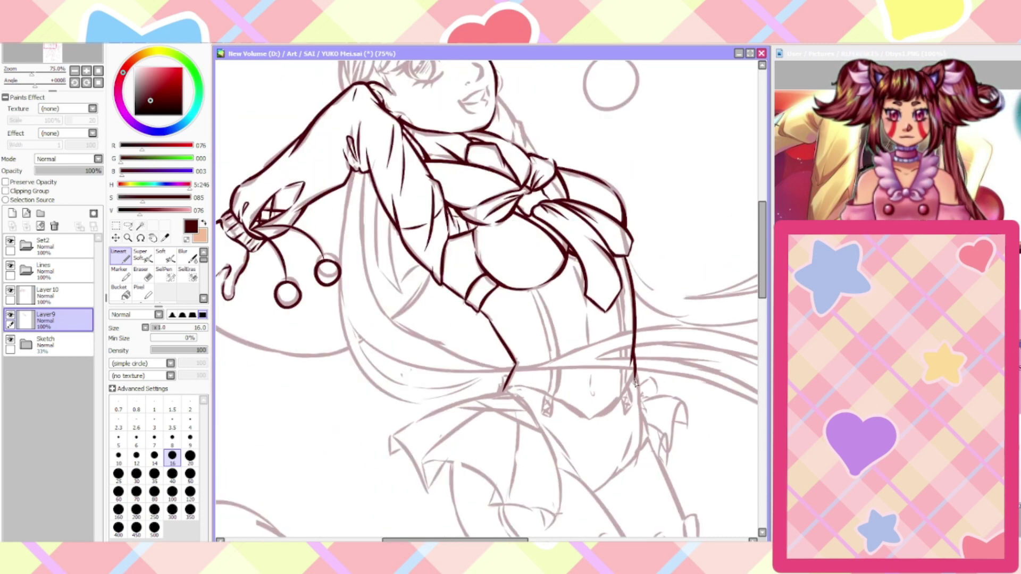
pyautogui.scroll(4, 553, 260)
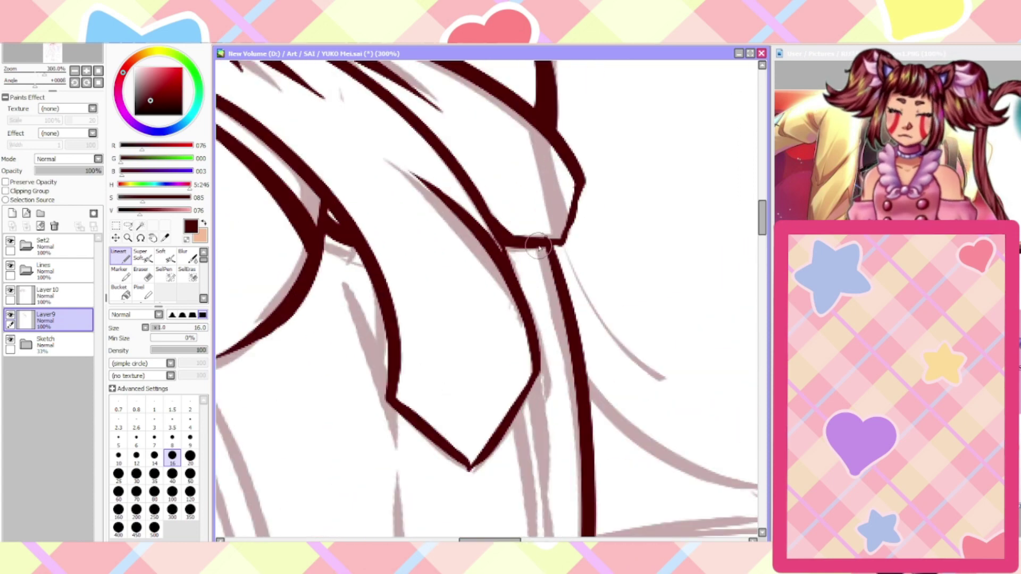
pyautogui.scroll(-3, 513, 220)
# Thicken the joins where the torso line meets the lower end of the band and the sleeve tip
pyautogui.scroll(3, 307, 303)
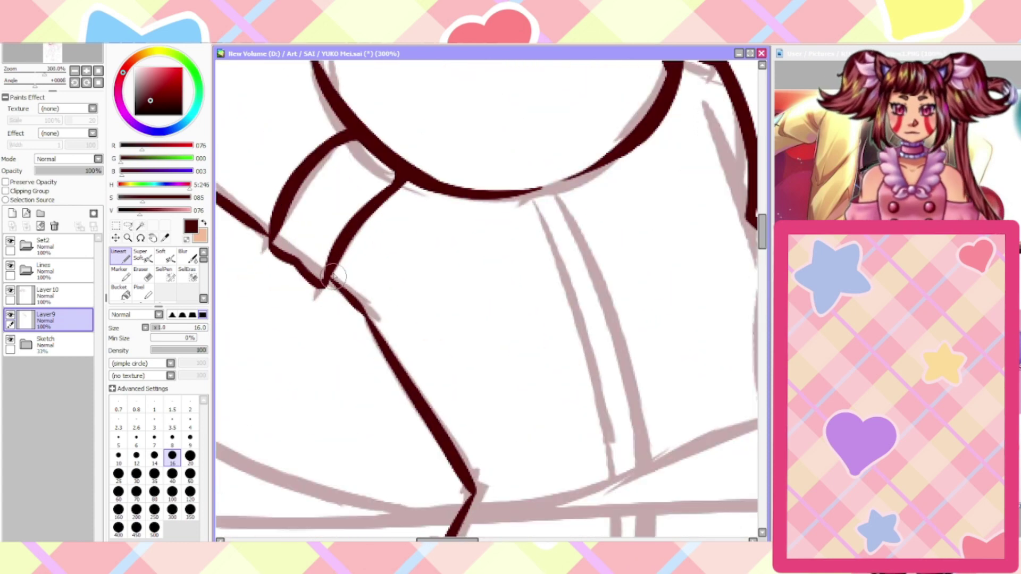
pyautogui.moveTo(334, 269); pyautogui.dragTo(342, 294)
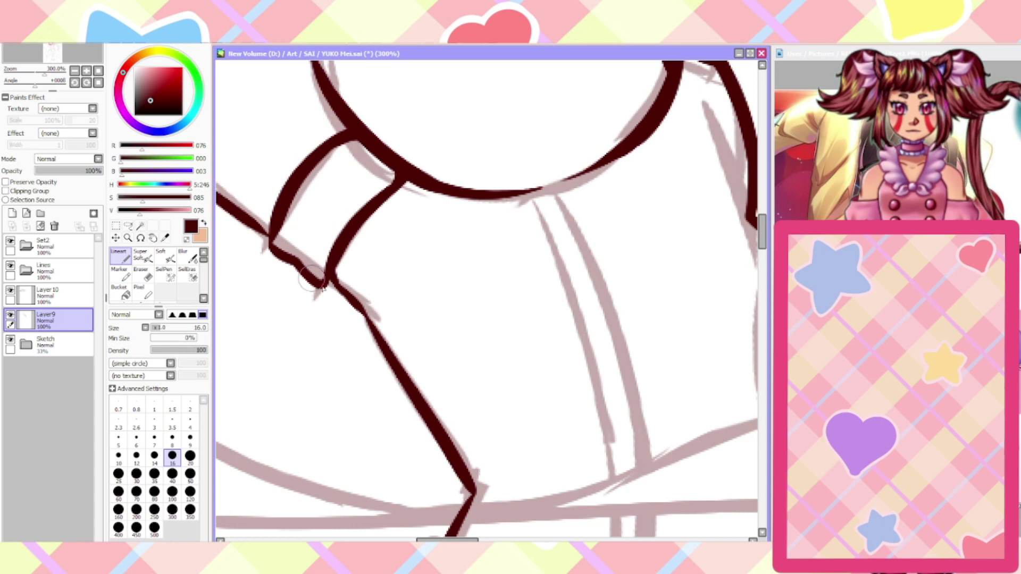
pyautogui.scroll(-3, 338, 290)
pyautogui.scroll(3, 278, 262)
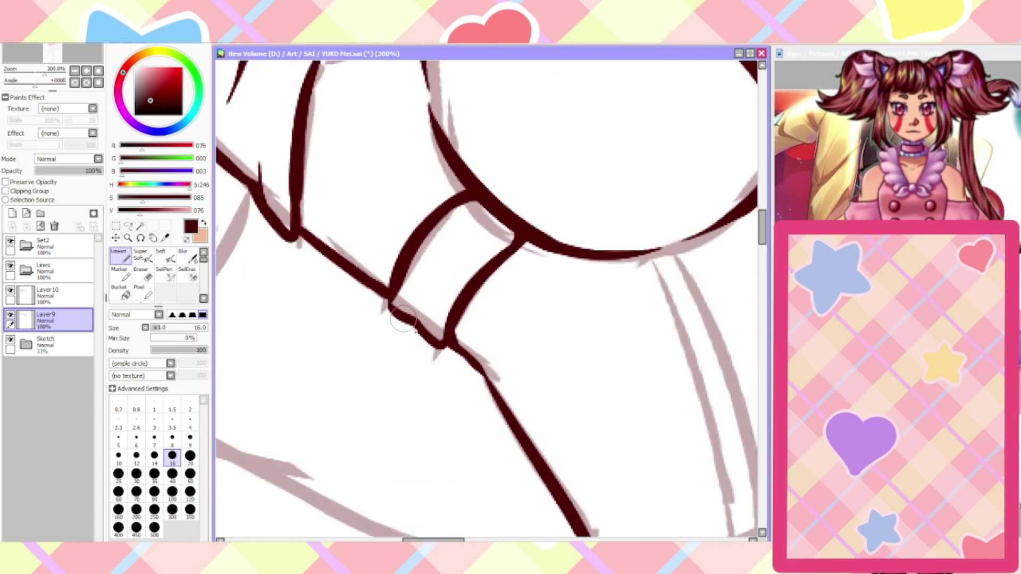
pyautogui.moveTo(301, 212); pyautogui.dragTo(317, 244)
pyautogui.moveTo(301, 189); pyautogui.dragTo(324, 253)
pyautogui.scroll(-4, 446, 332)
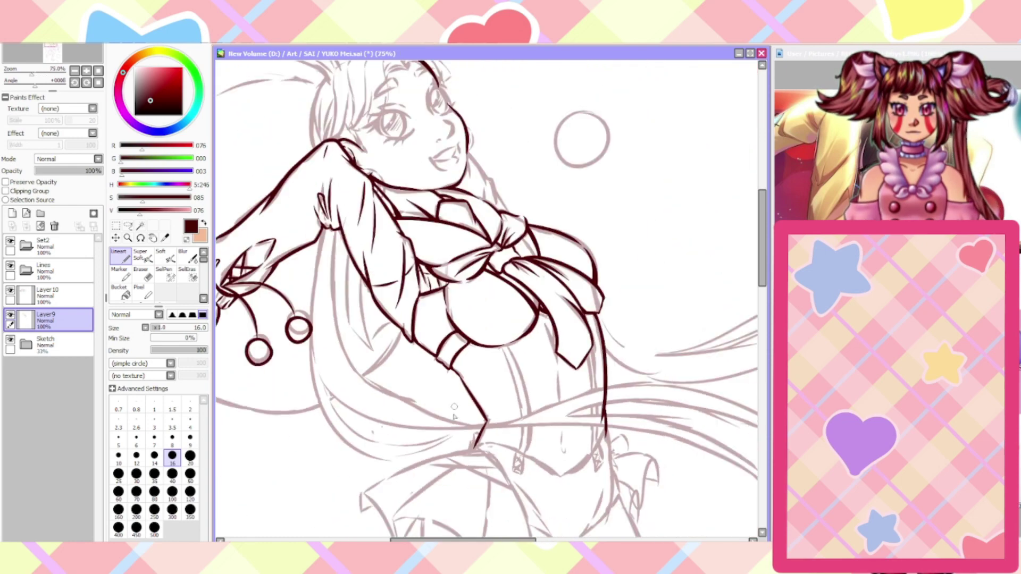
# Reinforce the waist contour at the corner where it bends toward the hip
pyautogui.scroll(2, 466, 407)
pyautogui.scroll(2, 475, 401)
pyautogui.scroll(2, 438, 345)
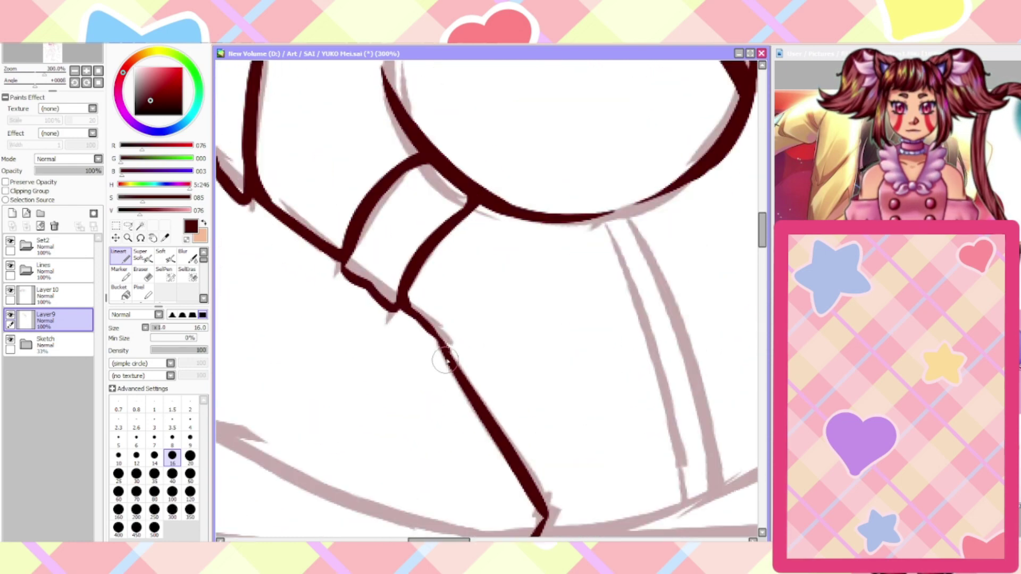
pyautogui.scroll(-4, 427, 330)
pyautogui.scroll(4, 446, 345)
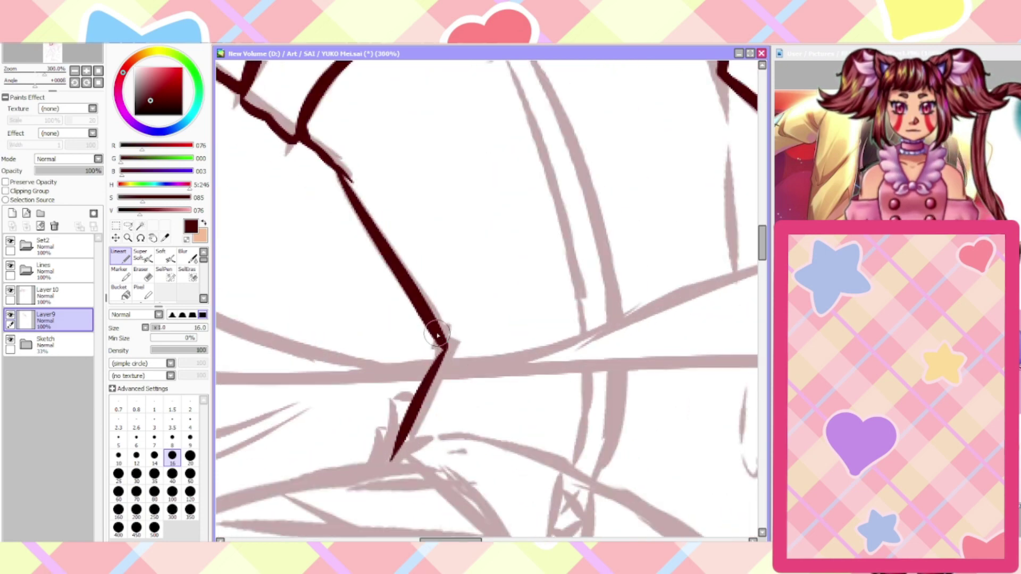
pyautogui.moveTo(437, 333); pyautogui.dragTo(451, 354)
pyautogui.scroll(-4, 449, 367)
pyautogui.scroll(3, 432, 428)
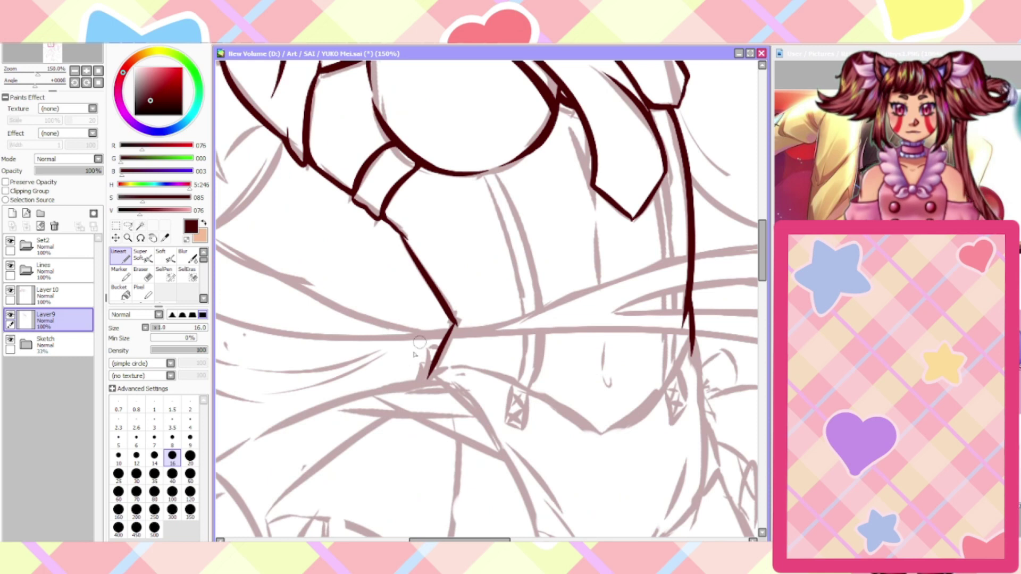
# Try inking the belly's midline below the bow tail and the navel beneath it
pyautogui.scroll(-1, 415, 354)
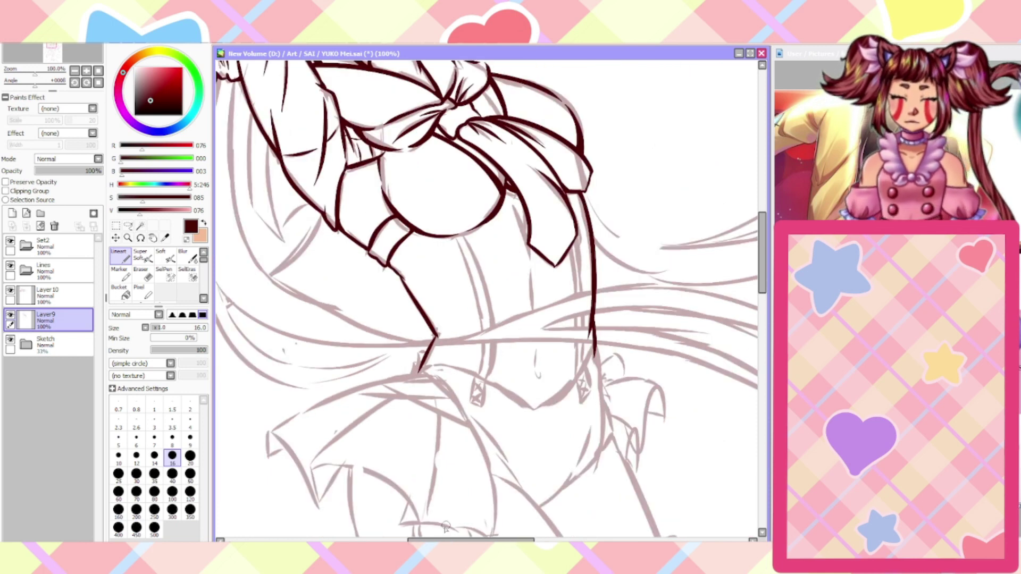
pyautogui.scroll(2, 478, 269)
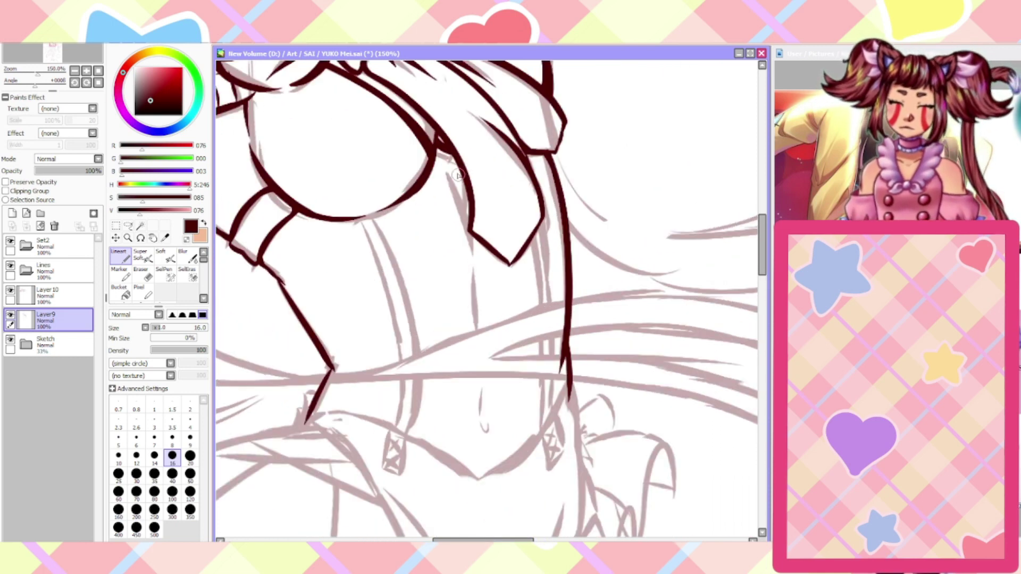
pyautogui.moveTo(453, 172); pyautogui.dragTo(474, 334)
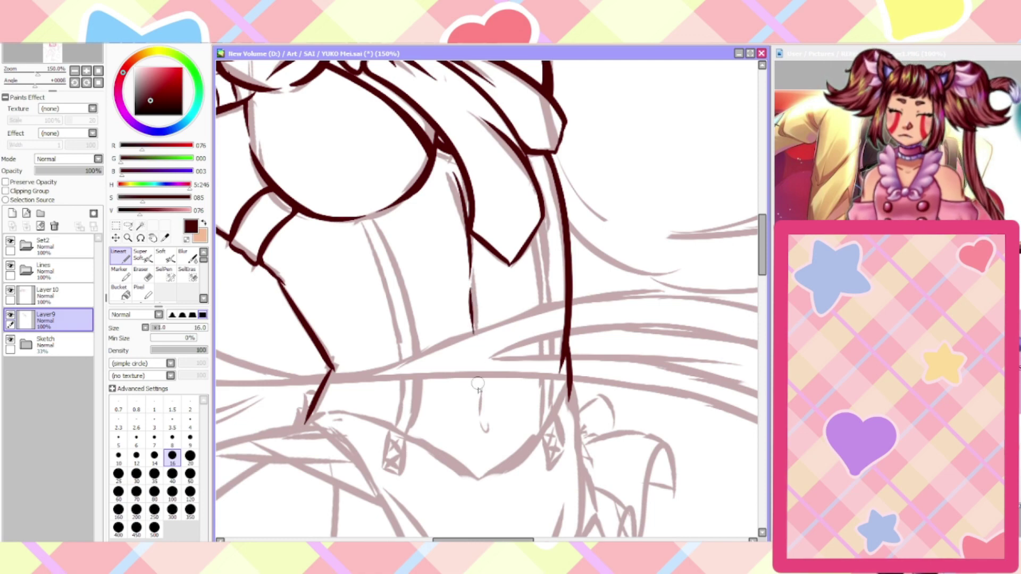
pyautogui.moveTo(480, 399)
pyautogui.mouseDown()
pyautogui.moveTo(476, 432)
pyautogui.moveTo(482, 421)
pyautogui.mouseUp()
pyautogui.scroll(-2, 447, 463)
pyautogui.scroll(3, 448, 490)
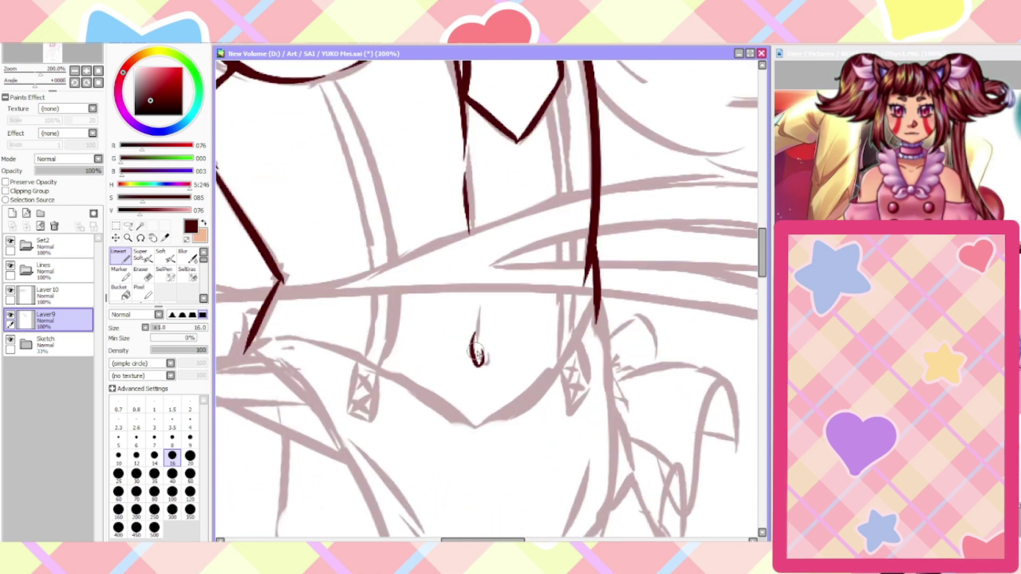
pyautogui.scroll(-3, 433, 434)
# Hide the Sketch folder and mirror the canvas view to check the inked upper body
pyautogui.scroll(-3, 352, 499)
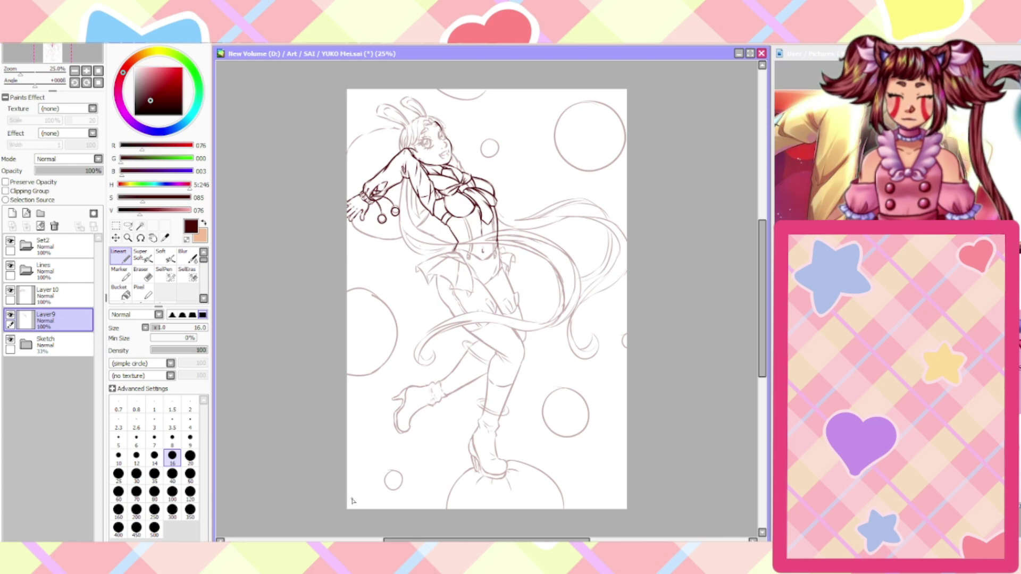
pyautogui.click(10, 338)
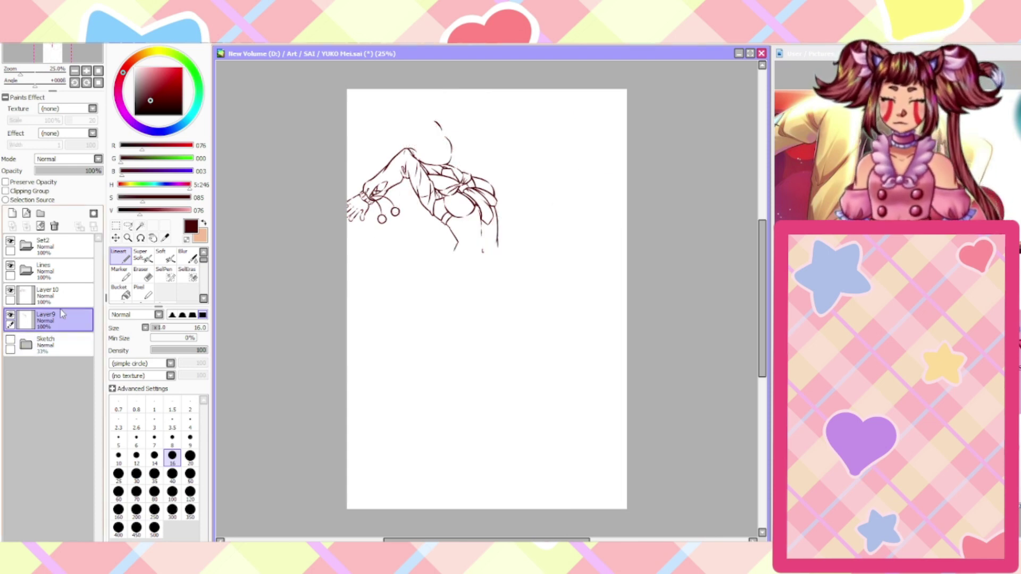
pyautogui.press('h')
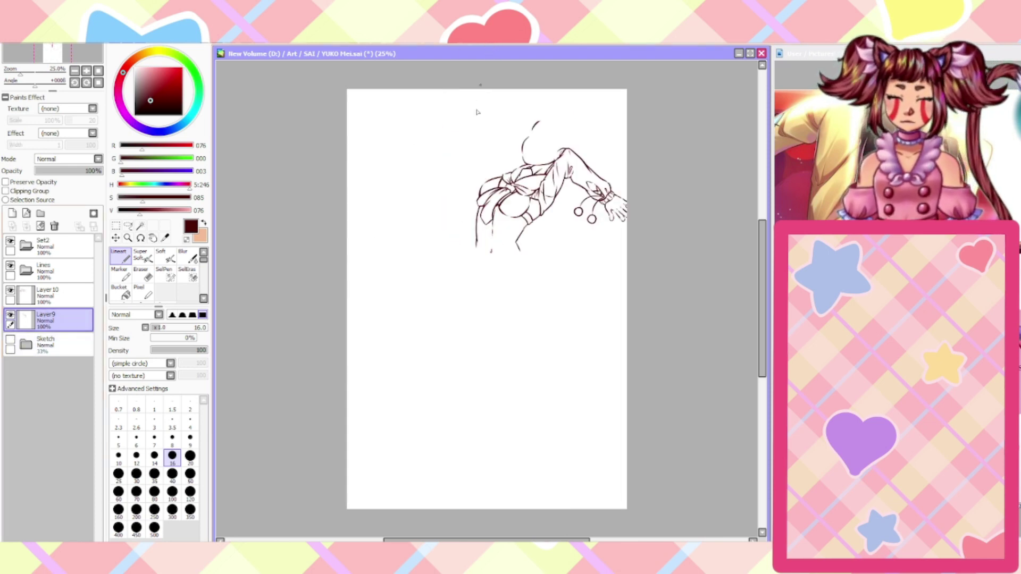
pyautogui.scroll(4, 491, 208)
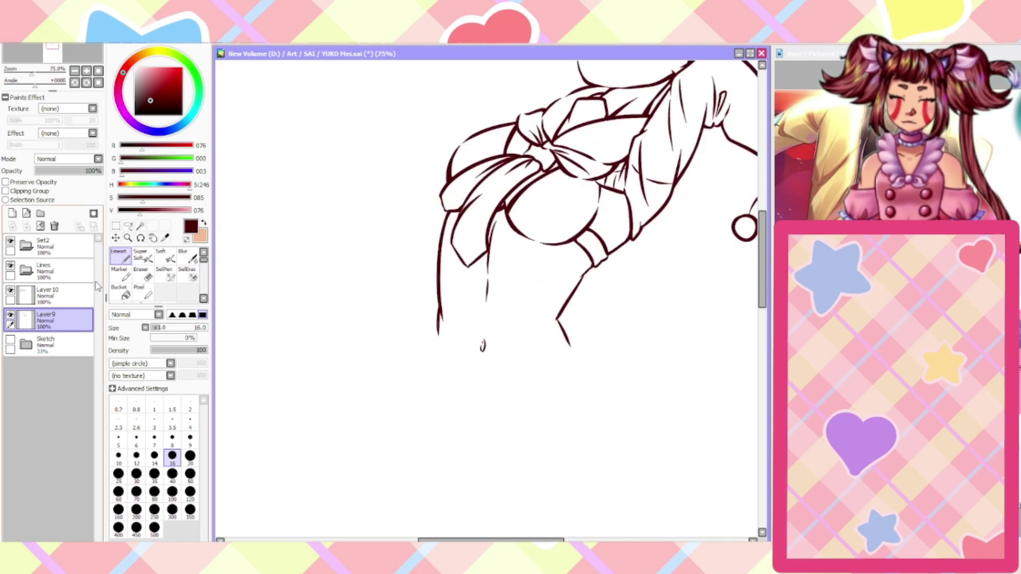
# Try selecting the belly midline and navel with the SelPen at size 50 and nudging them slightly left
pyautogui.click(165, 274)
pyautogui.click(190, 473)
pyautogui.moveTo(493, 217); pyautogui.dragTo(488, 378)
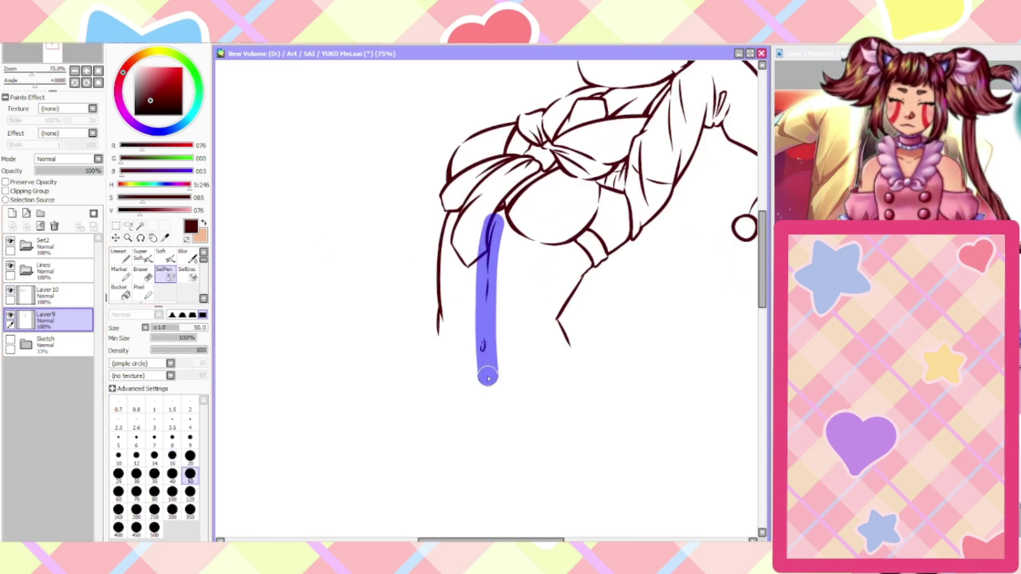
pyautogui.hotkey('ctrl', 'Left')
pyautogui.hotkey('ctrl', 'Left')
pyautogui.hotkey('ctrl', 'Left')
pyautogui.hotkey('ctrl', 'Left')
pyautogui.hotkey('ctrl', 'Left')
pyautogui.hotkey('ctrl', 'Left')
pyautogui.hotkey('ctrl', 'Left')
pyautogui.hotkey('ctrl', 'Left')
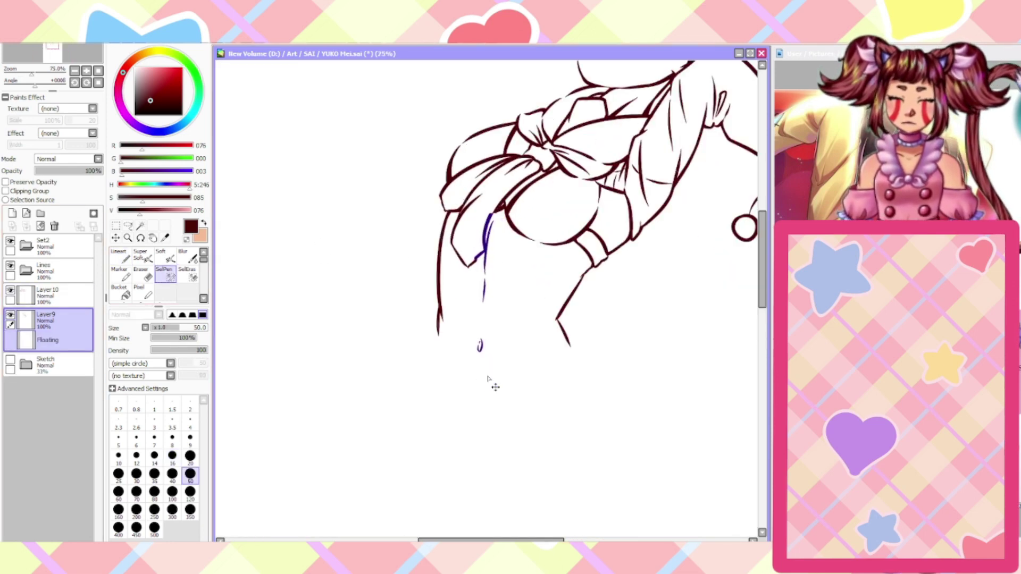
pyautogui.hotkey('ctrl', 't')
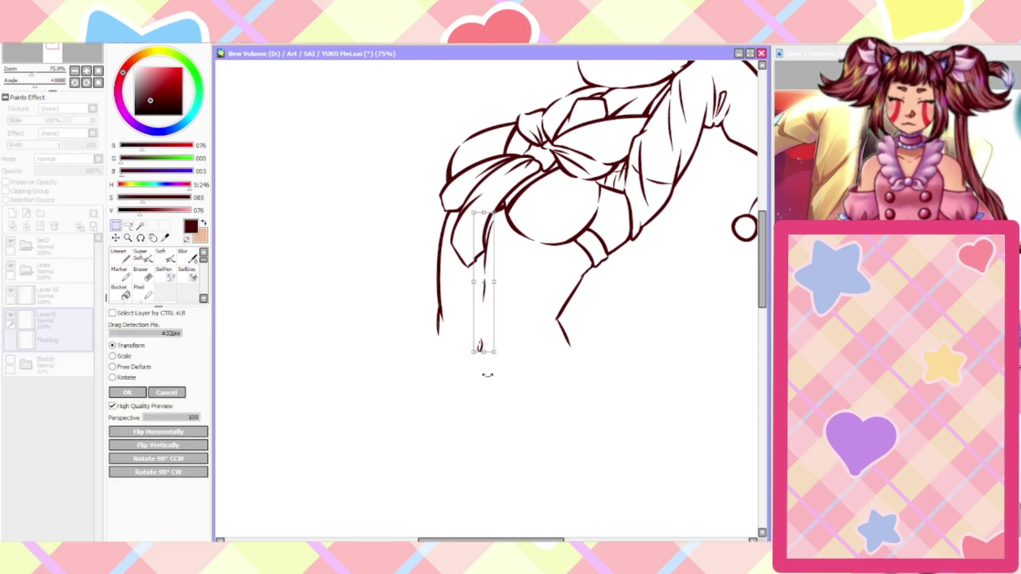
pyautogui.click(160, 393)
# Undo the shifted selection together with the midline and navel strokes, and return to the Lineart pen
pyautogui.hotkey('ctrl', 'z')
pyautogui.hotkey('ctrl', 'z')
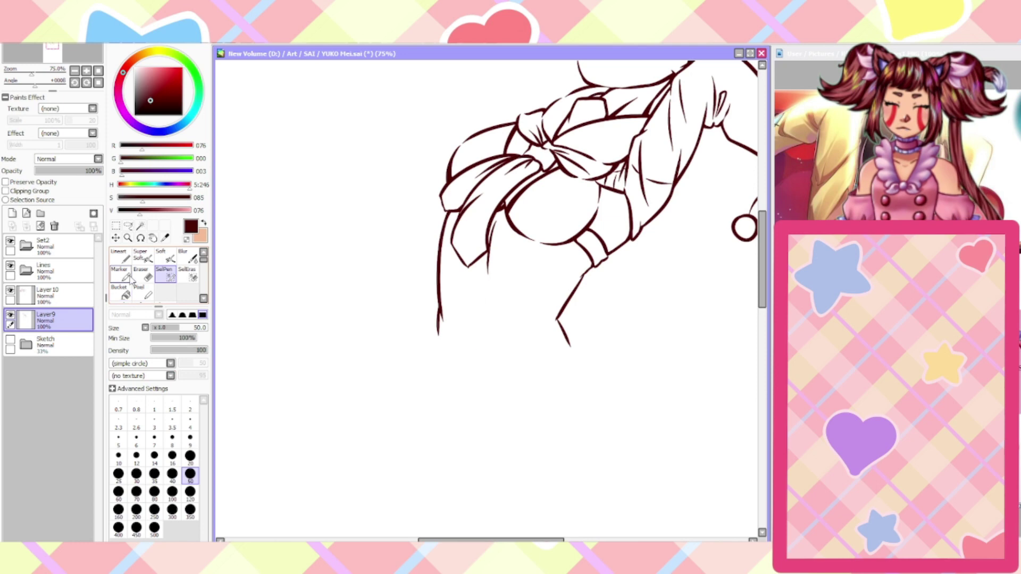
pyautogui.click(123, 256)
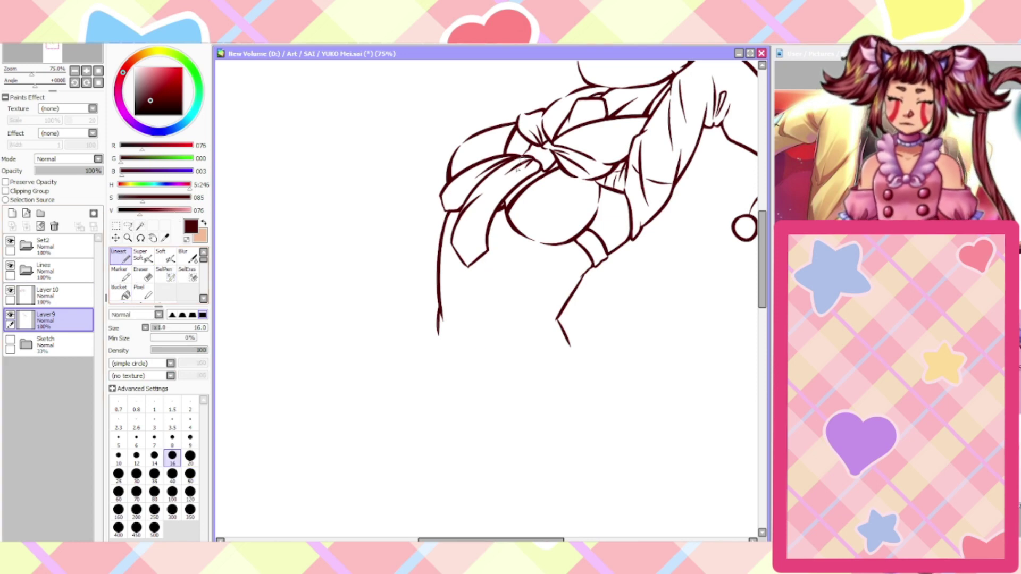
# Ink the belly's midline below the bow tail with the navel beneath it, and check the whole canvas unmirrored
pyautogui.moveTo(480, 259); pyautogui.dragTo(474, 311)
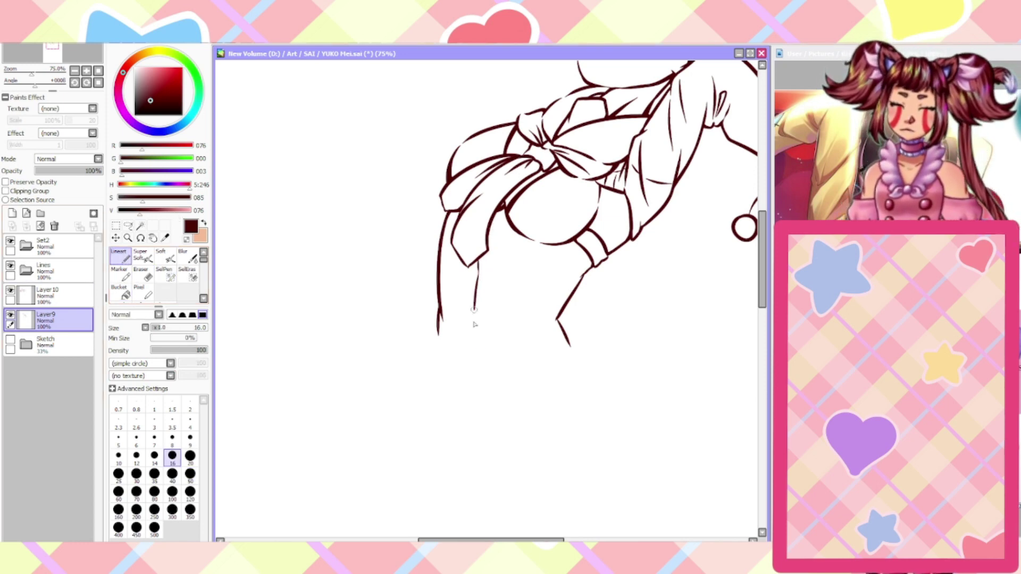
pyautogui.moveTo(472, 362); pyautogui.dragTo(472, 357)
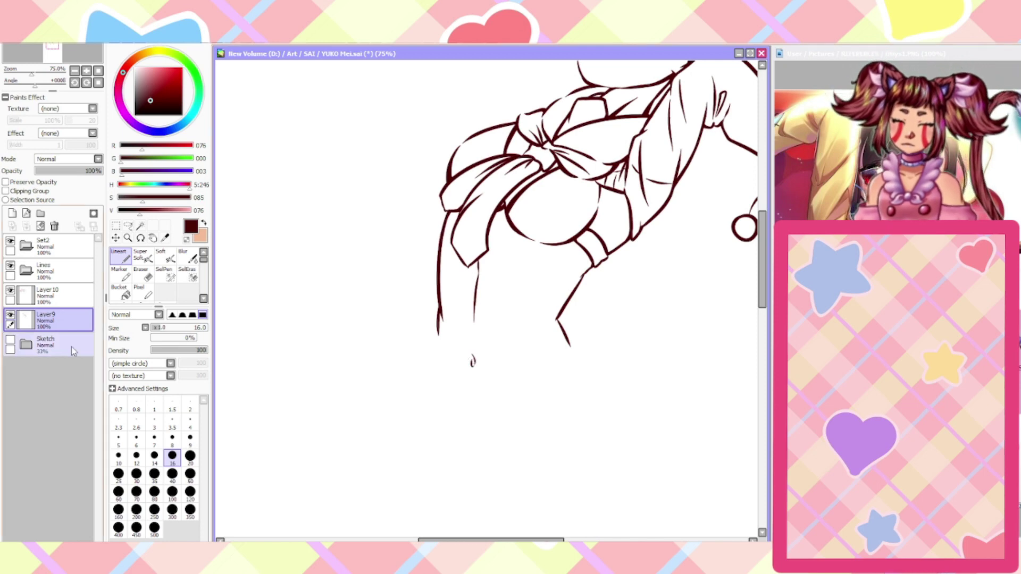
pyautogui.press('Home')
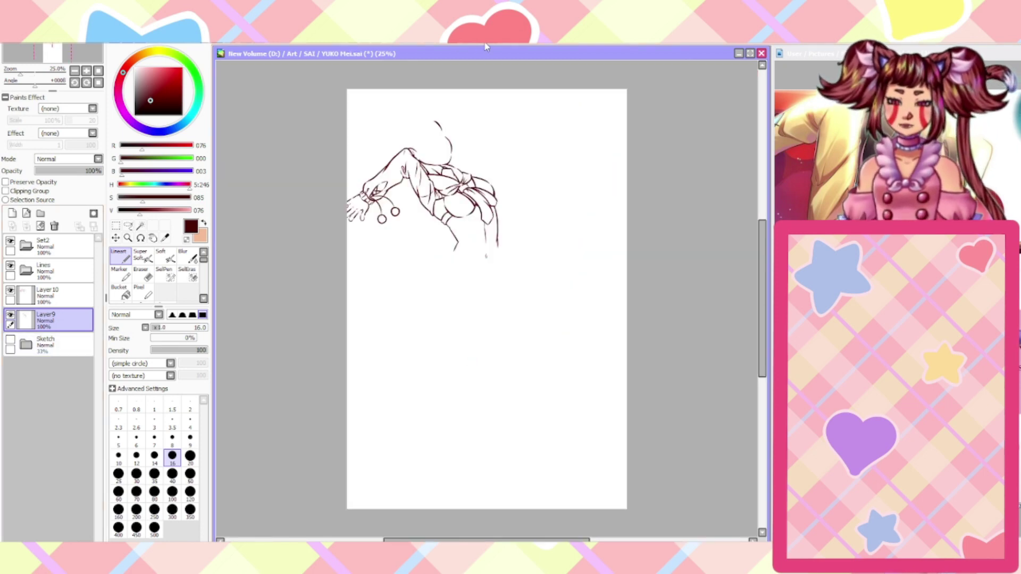
pyautogui.press('h')
pyautogui.press('h')
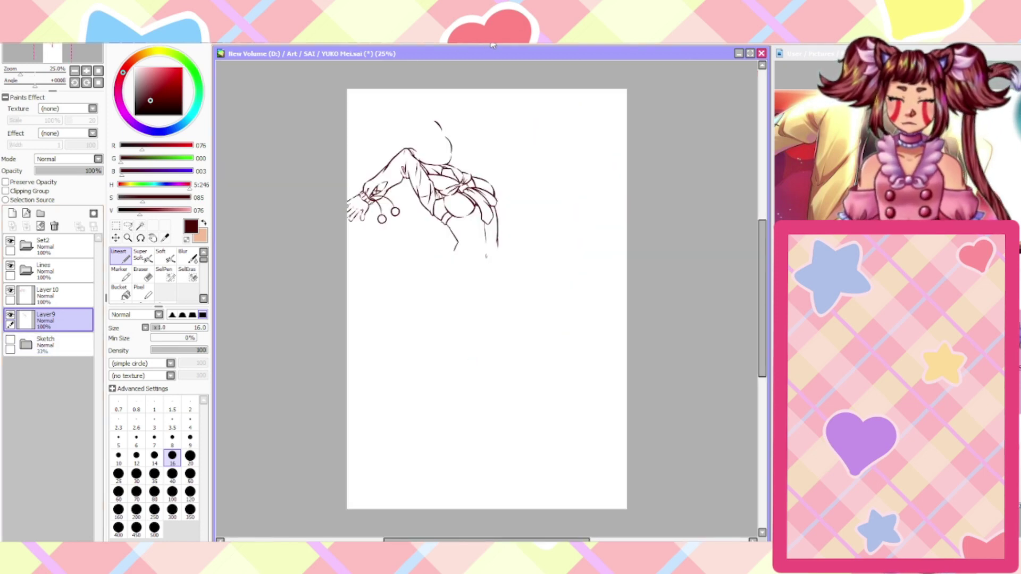
# Show the Sketch folder again and make Layer9 the active layer
pyautogui.click(45, 343)
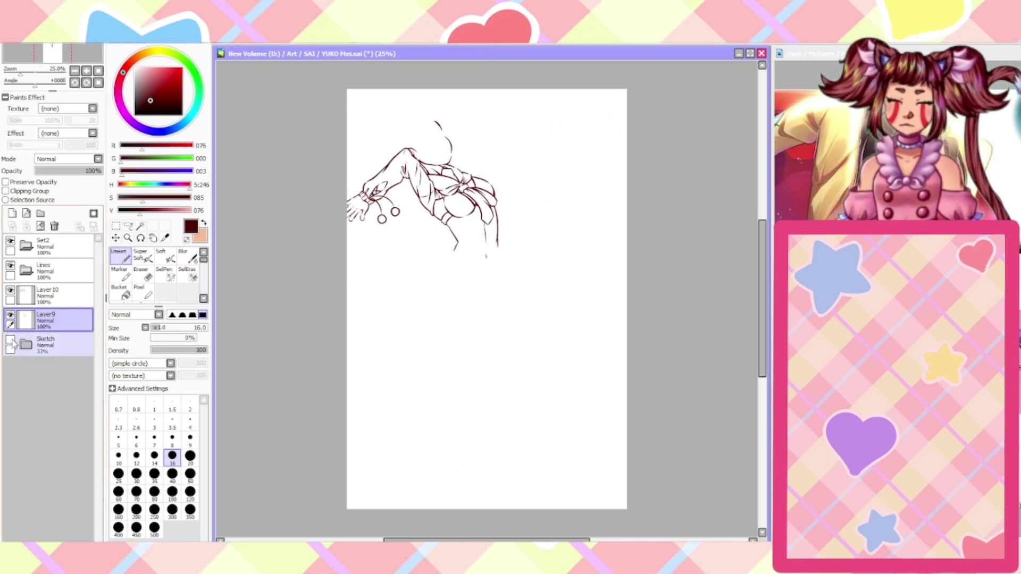
pyautogui.click(10, 340)
pyautogui.click(31, 325)
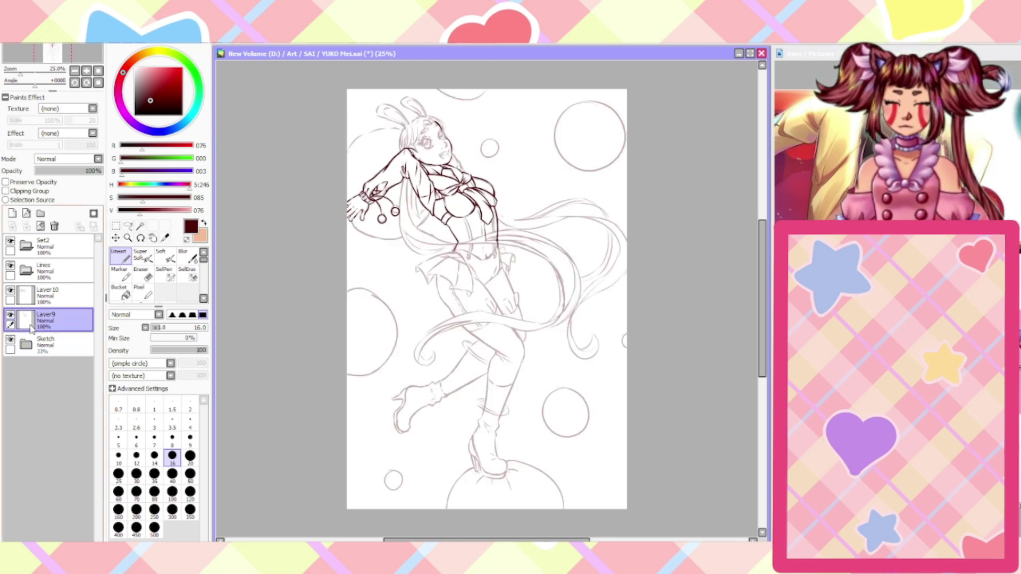
# Erase the navel and redraw it as a small open teardrop just above the waistband's point
pyautogui.scroll(5, 487, 232)
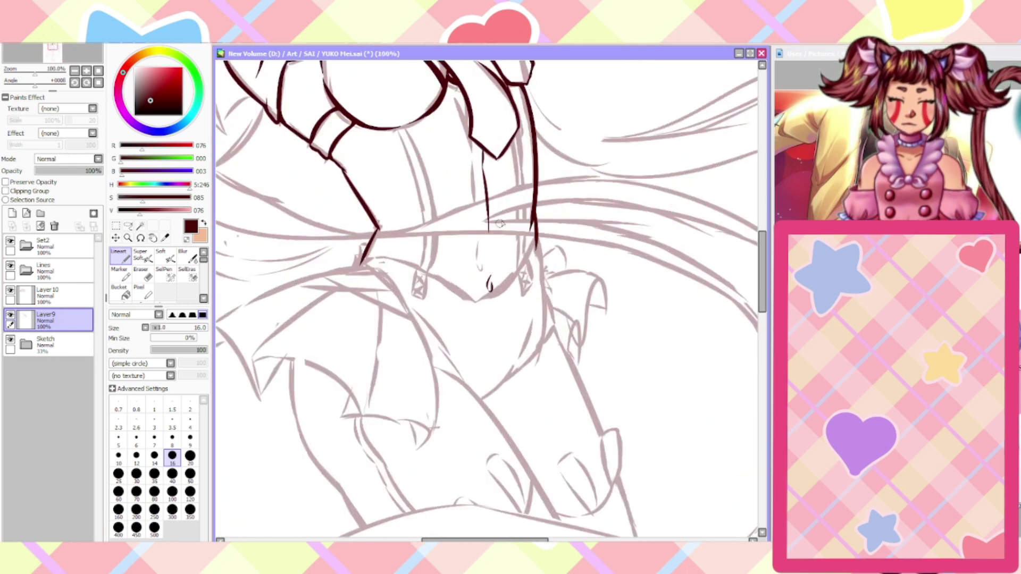
pyautogui.press('e')
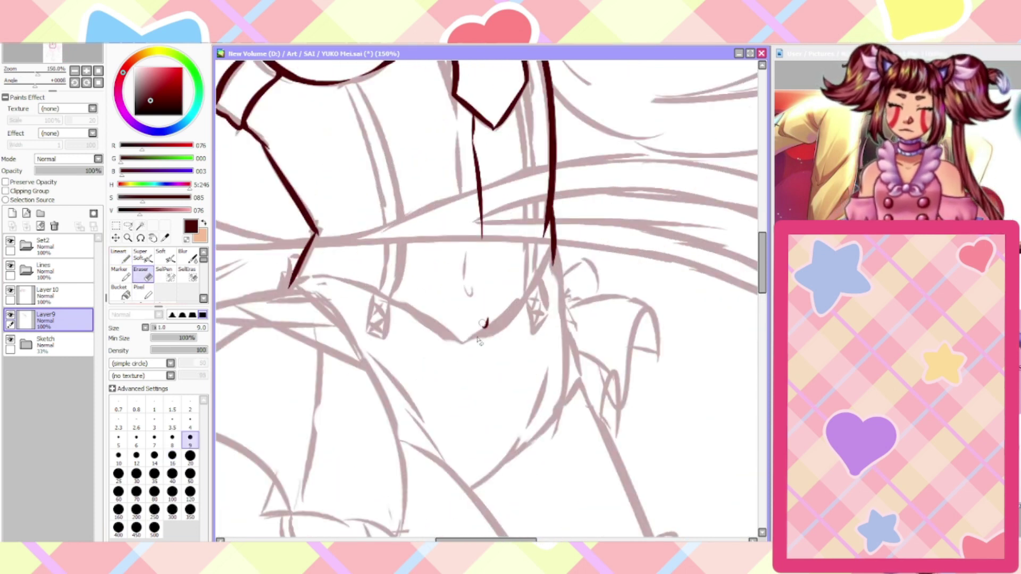
pyautogui.press('e')
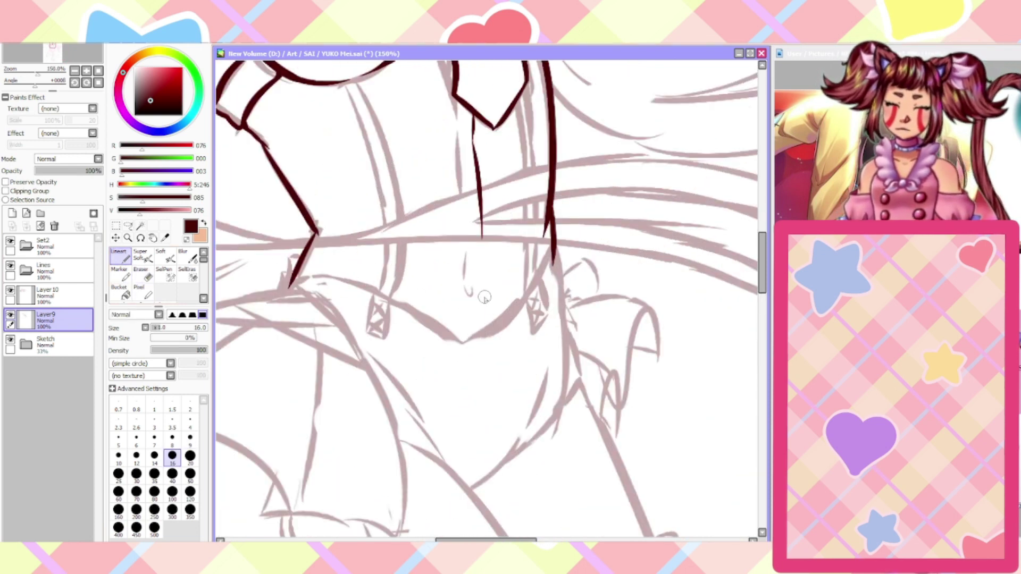
pyautogui.moveTo(483, 296)
pyautogui.mouseDown()
pyautogui.moveTo(477, 318)
pyautogui.moveTo(484, 304)
pyautogui.mouseUp()
pyautogui.hotkey('ctrl', 'z')
pyautogui.press('Home')
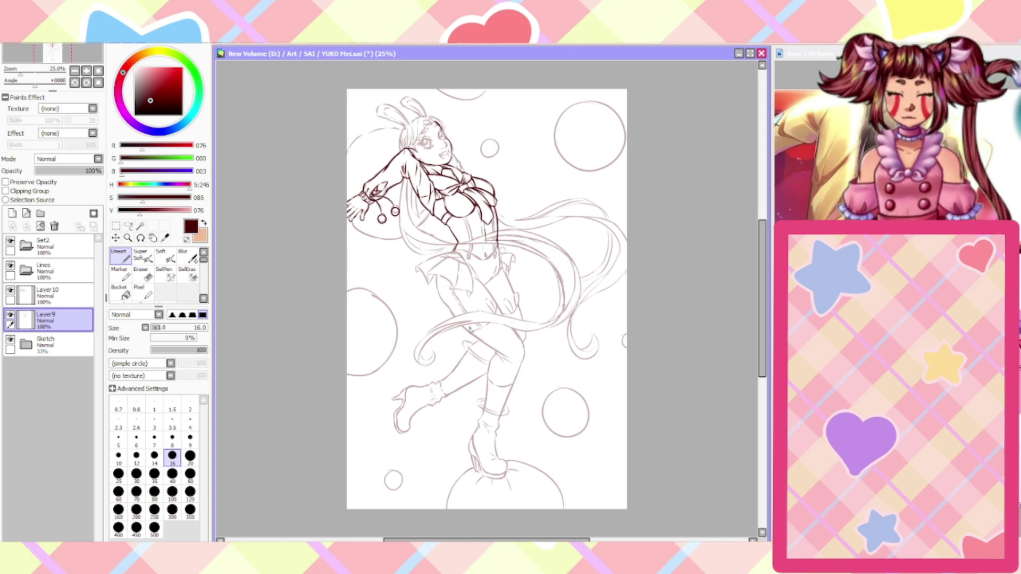
pyautogui.scroll(3, 470, 327)
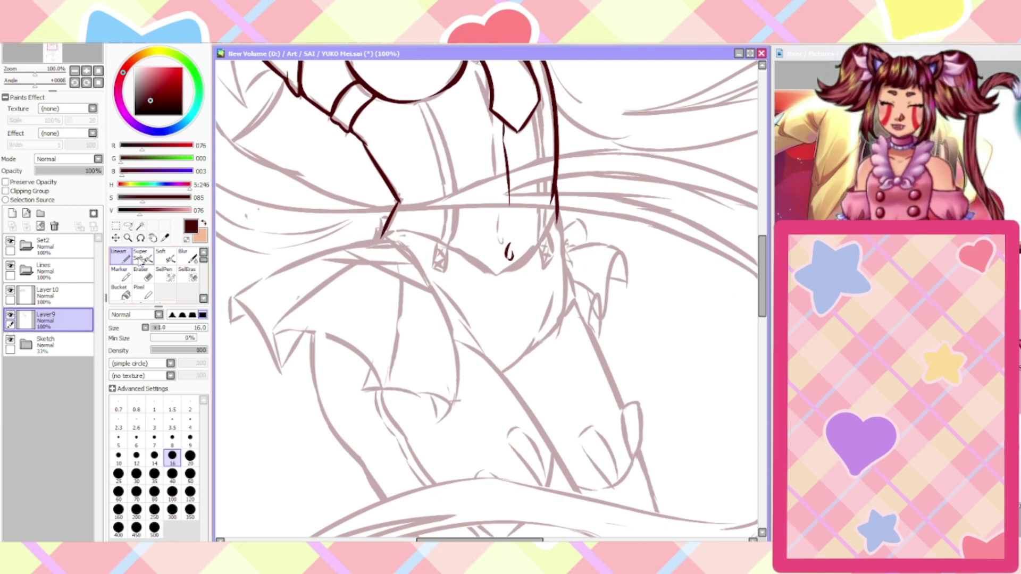
# Ink the V-shaped waistband below the navel, plus the right hip outline and the lower right edge of the shorts
pyautogui.moveTo(500, 278)
pyautogui.mouseDown()
pyautogui.moveTo(441, 240)
pyautogui.moveTo(399, 226)
pyautogui.mouseUp()
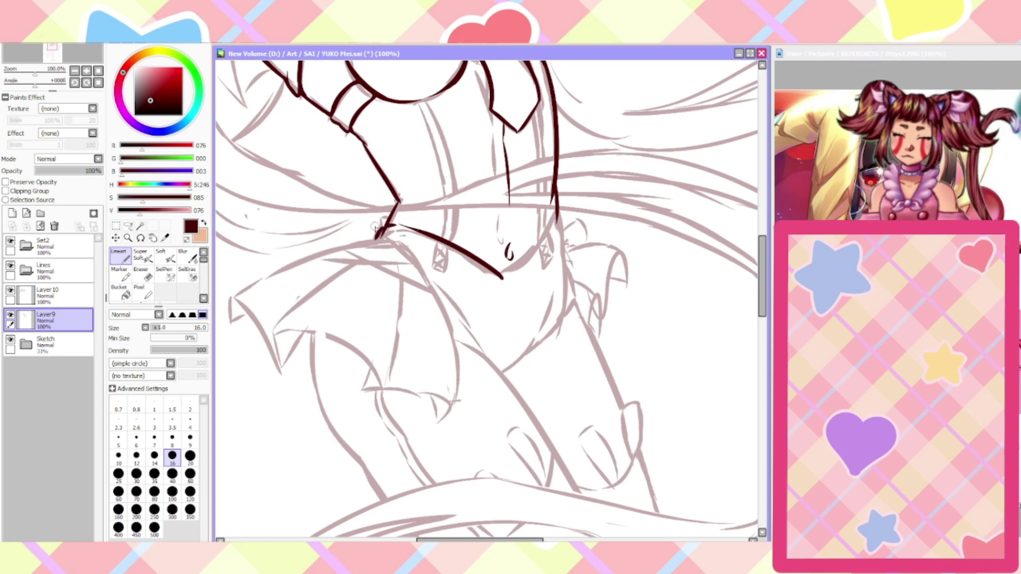
pyautogui.moveTo(504, 277)
pyautogui.mouseDown()
pyautogui.moveTo(556, 221)
pyautogui.moveTo(561, 326)
pyautogui.moveTo(521, 357)
pyautogui.moveTo(540, 328)
pyautogui.mouseUp()
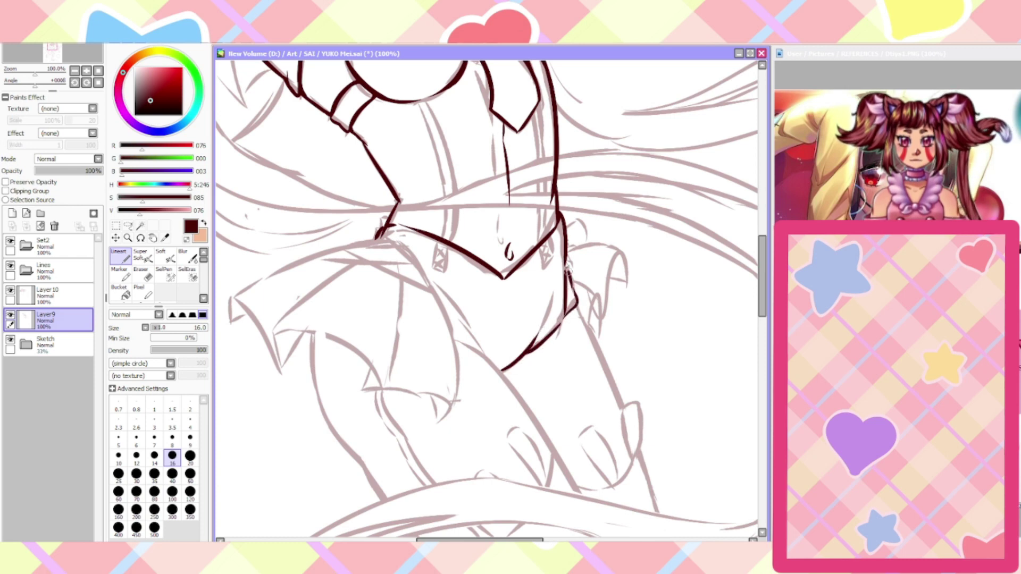
pyautogui.scroll(-1, 567, 269)
pyautogui.scroll(2, 567, 268)
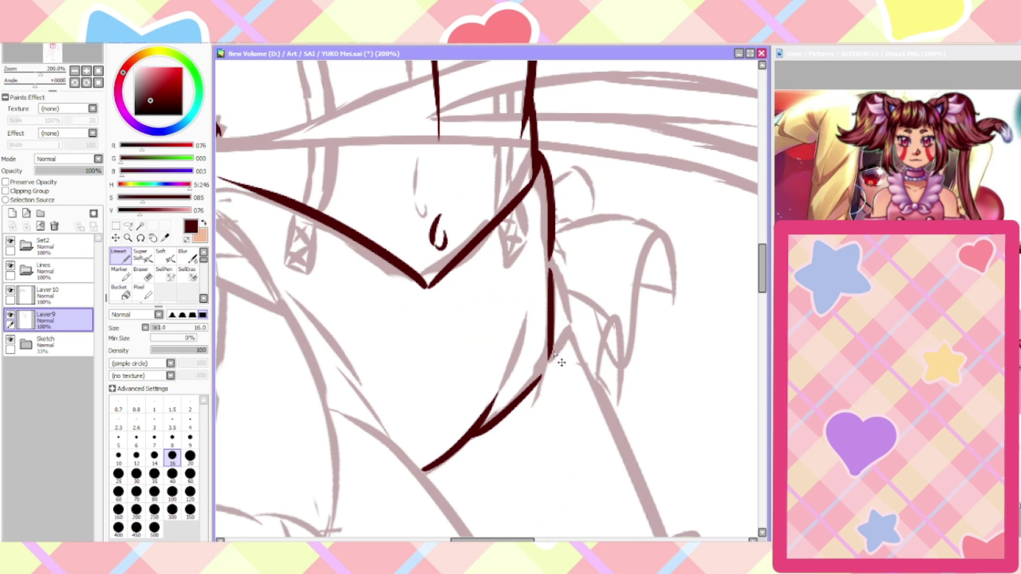
pyautogui.moveTo(553, 355)
pyautogui.mouseDown()
pyautogui.moveTo(570, 318)
pyautogui.moveTo(555, 274)
pyautogui.mouseUp()
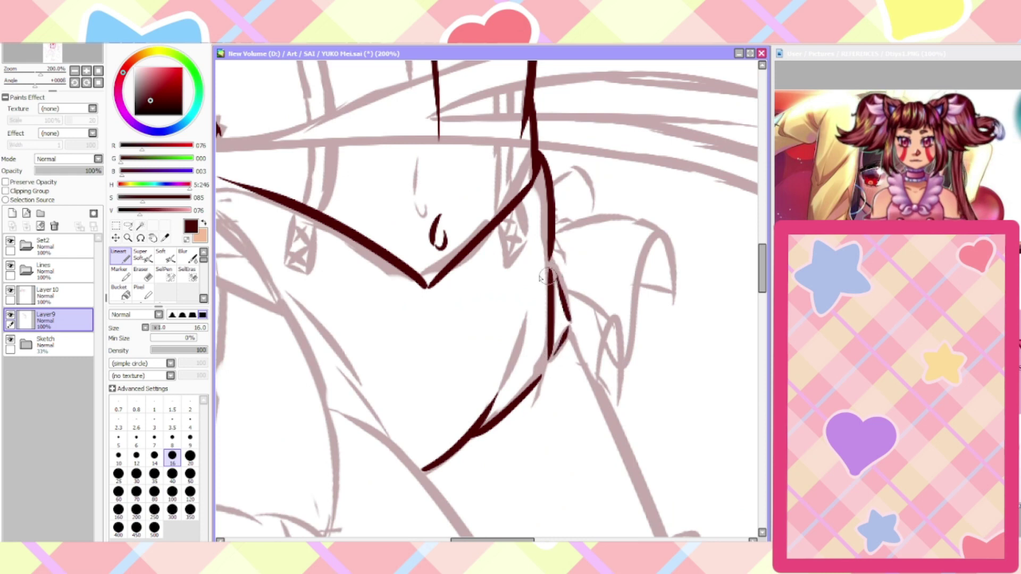
# Ink the left leg opening of the shorts and the short fold lines inside both leg openings
pyautogui.scroll(-3, 541, 277)
pyautogui.scroll(2, 436, 317)
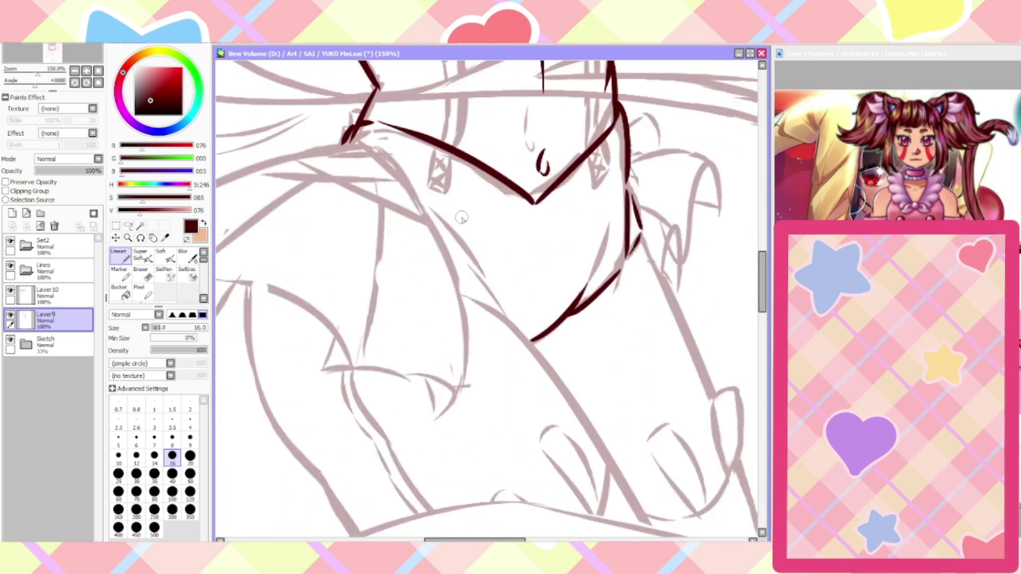
pyautogui.moveTo(494, 316)
pyautogui.mouseDown()
pyautogui.moveTo(462, 296)
pyautogui.moveTo(482, 306)
pyautogui.moveTo(484, 288)
pyautogui.moveTo(451, 248)
pyautogui.mouseUp()
pyautogui.hotkey('ctrl', 'z')
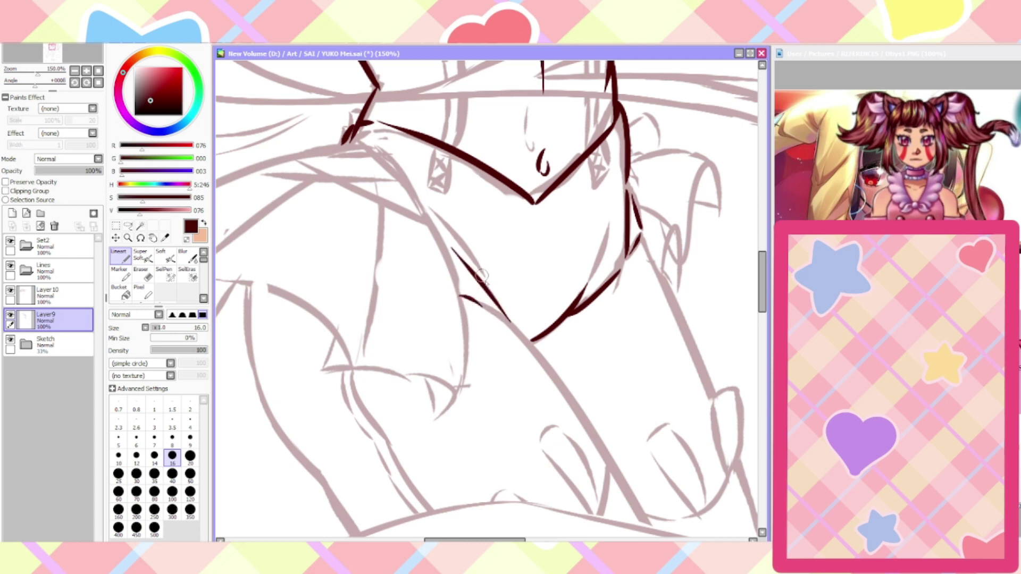
pyautogui.moveTo(485, 282); pyautogui.dragTo(434, 203)
pyautogui.moveTo(586, 281); pyautogui.dragTo(610, 208)
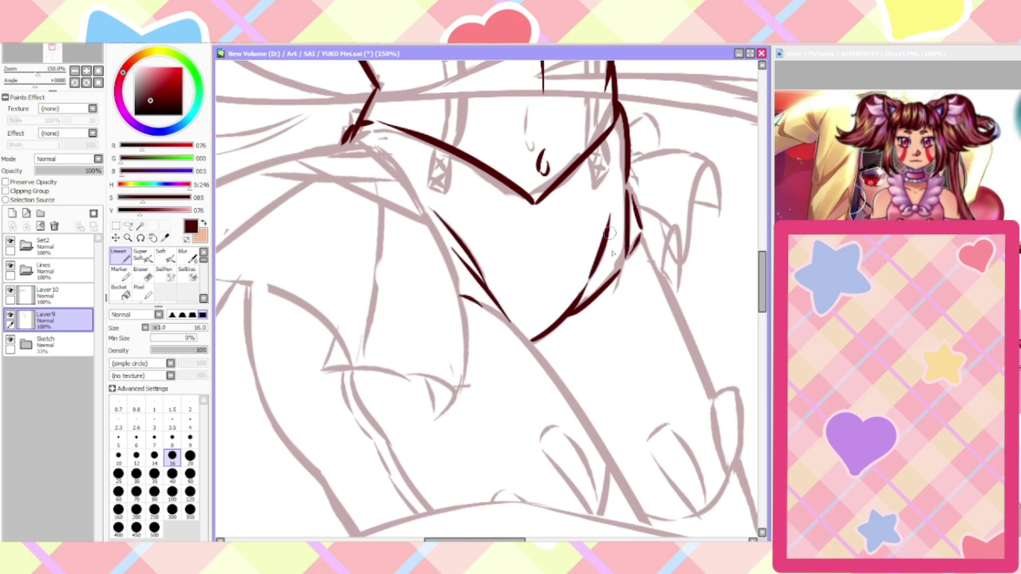
pyautogui.moveTo(614, 275); pyautogui.dragTo(625, 233)
pyautogui.scroll(-2, 625, 228)
pyautogui.scroll(2, 650, 191)
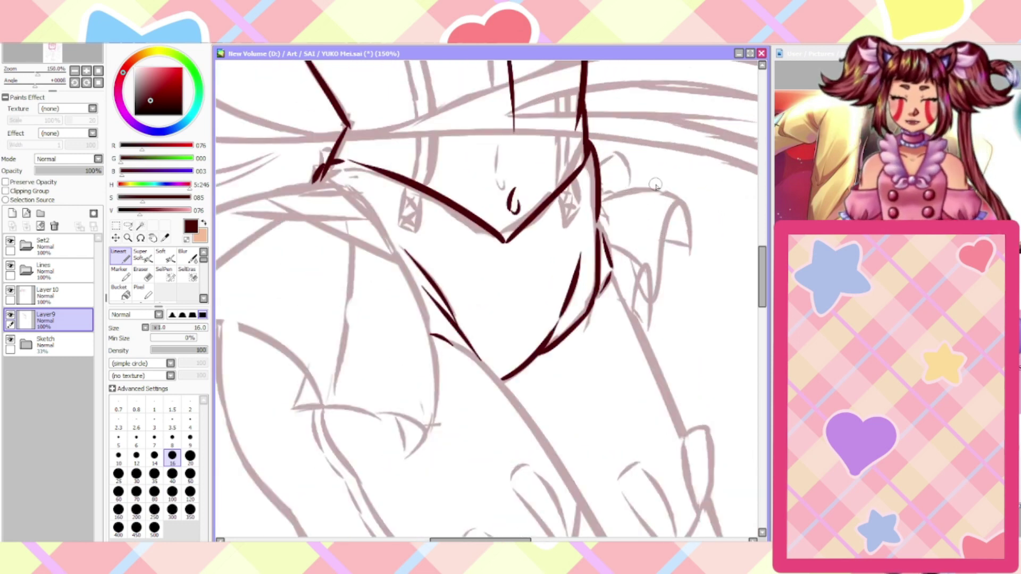
# Ink the flared cloth panel at the left hip with its outer edges, two inner pleat lines and curved hem
pyautogui.scroll(-2, 655, 185)
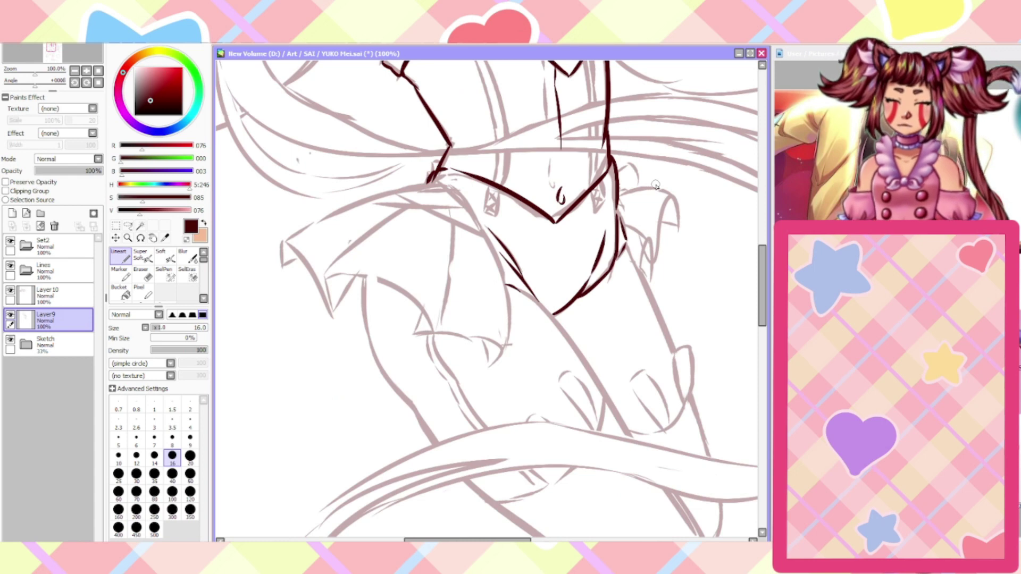
pyautogui.scroll(2, 355, 258)
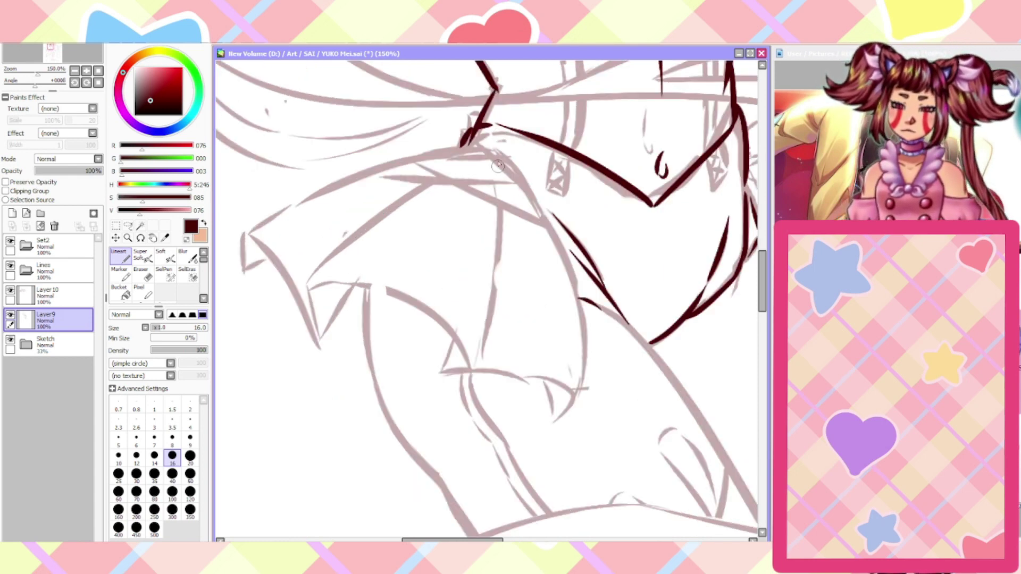
pyautogui.moveTo(496, 145)
pyautogui.mouseDown()
pyautogui.moveTo(560, 258)
pyautogui.moveTo(561, 422)
pyautogui.mouseUp()
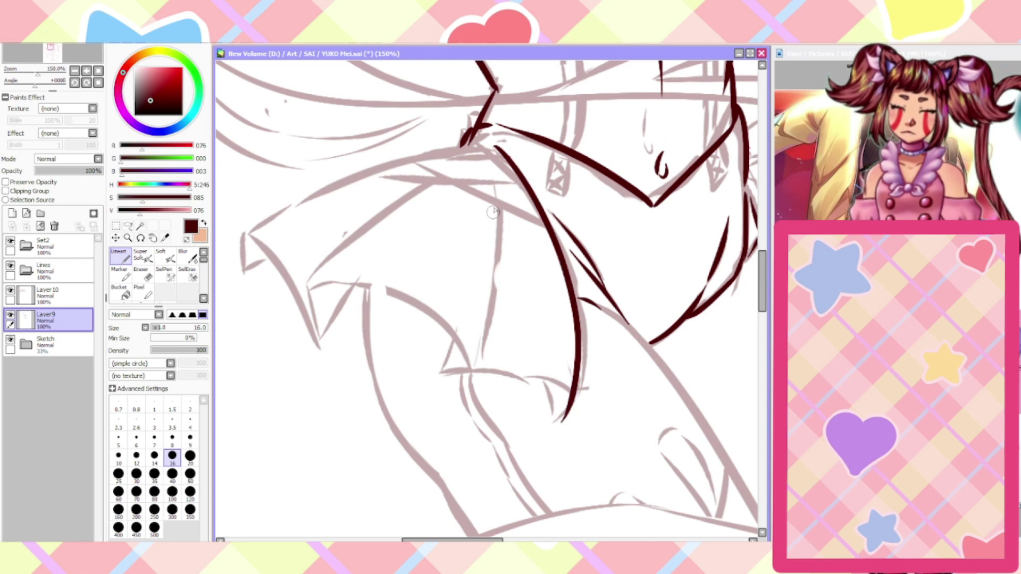
pyautogui.moveTo(500, 179)
pyautogui.mouseDown()
pyautogui.moveTo(499, 292)
pyautogui.moveTo(472, 385)
pyautogui.mouseUp()
pyautogui.moveTo(456, 166); pyautogui.dragTo(304, 282)
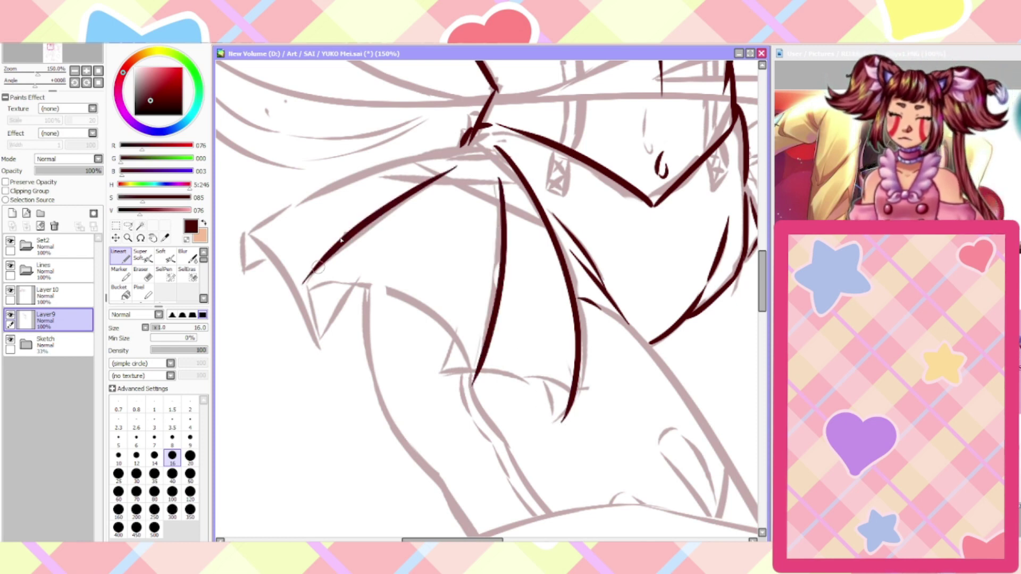
pyautogui.moveTo(472, 151)
pyautogui.mouseDown()
pyautogui.moveTo(375, 169)
pyautogui.moveTo(285, 280)
pyautogui.moveTo(318, 348)
pyautogui.mouseUp()
pyautogui.moveTo(303, 285)
pyautogui.mouseDown()
pyautogui.moveTo(341, 282)
pyautogui.moveTo(461, 344)
pyautogui.moveTo(473, 375)
pyautogui.mouseUp()
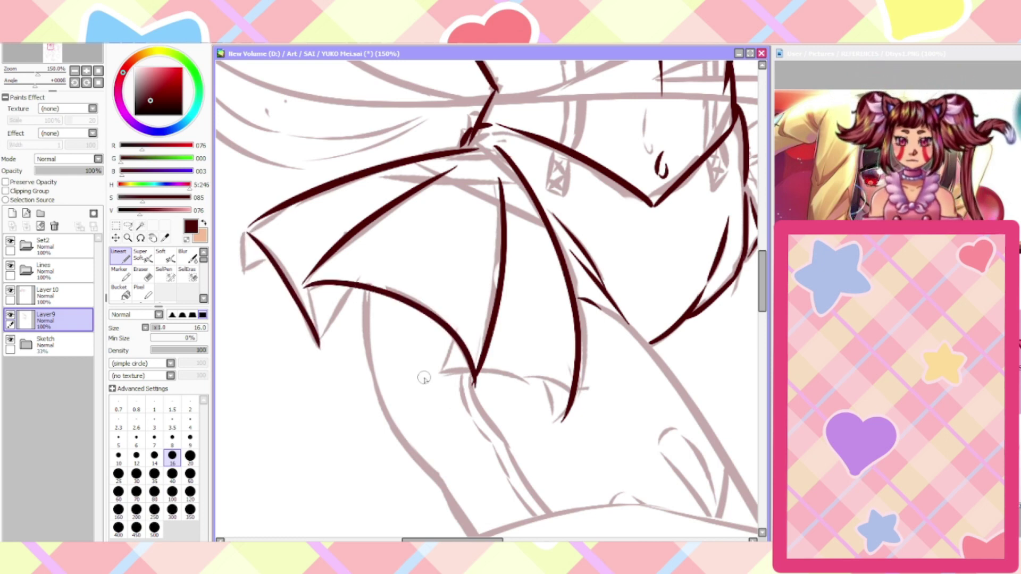
# Trim the overshooting pleat tip at the hem and ink the small folded-under corners along the panel's lower edge
pyautogui.press('e')
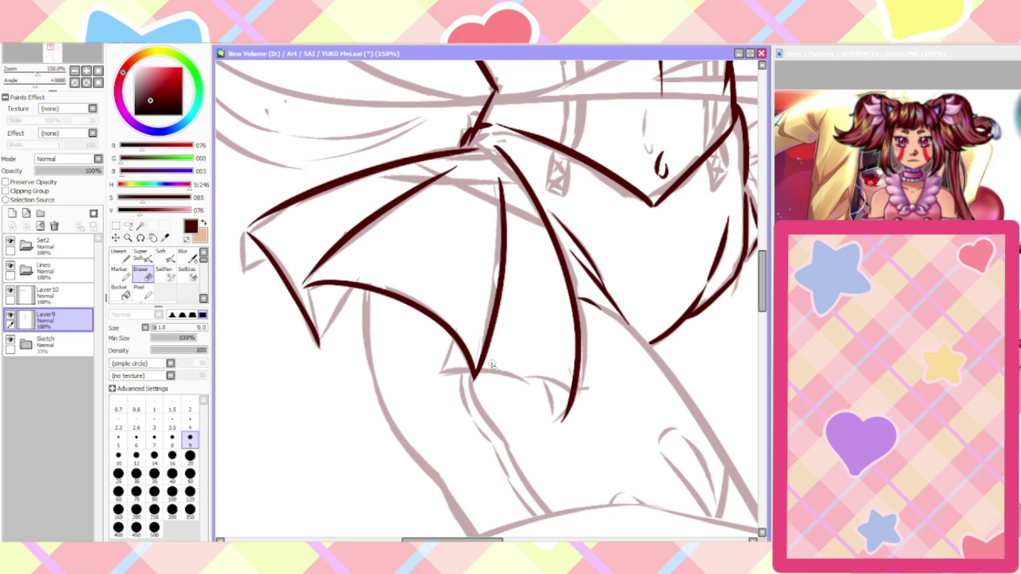
pyautogui.click(121, 255)
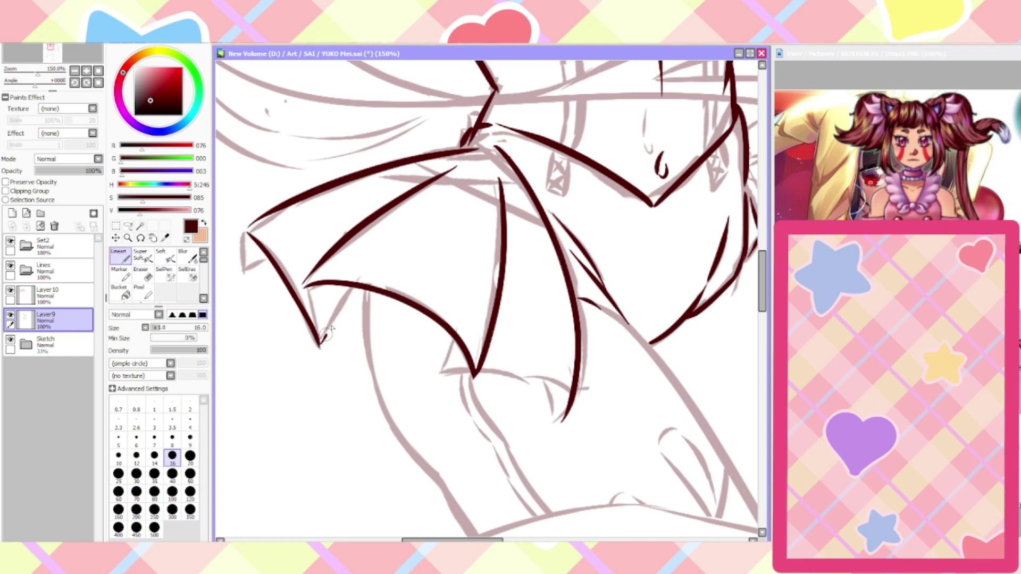
pyautogui.moveTo(326, 333); pyautogui.dragTo(349, 288)
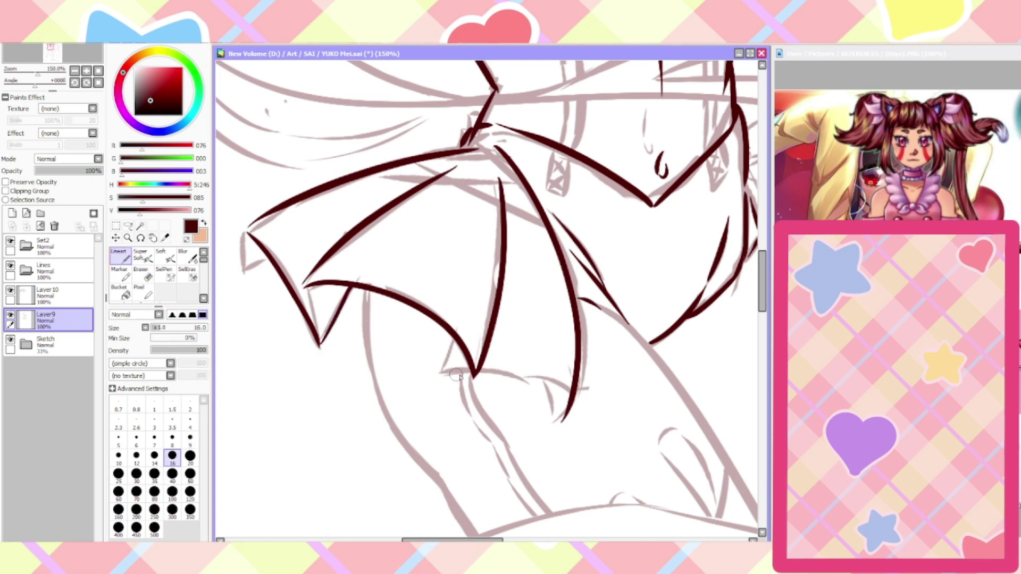
pyautogui.moveTo(469, 376)
pyautogui.mouseDown()
pyautogui.moveTo(446, 381)
pyautogui.moveTo(443, 335)
pyautogui.mouseUp()
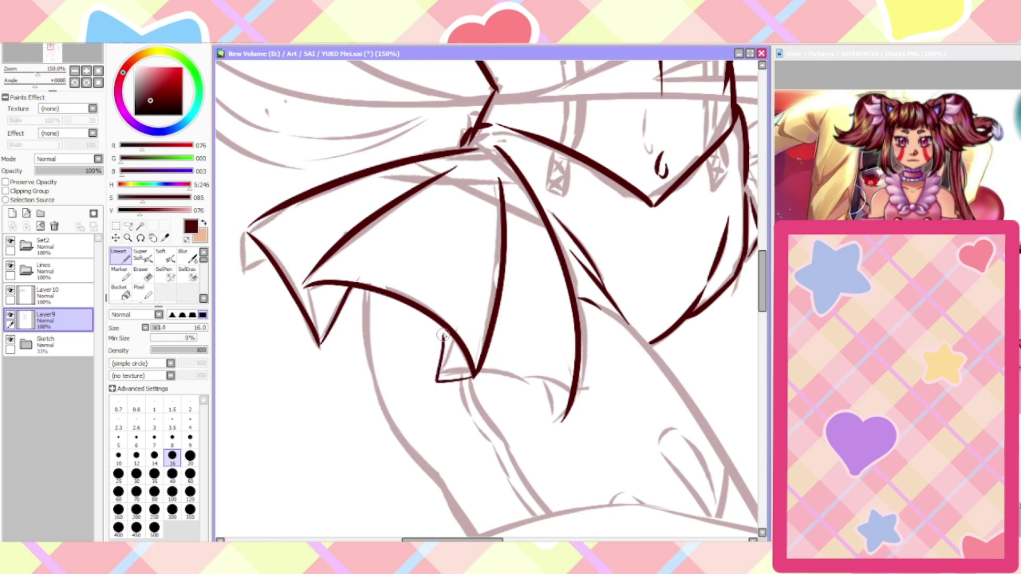
pyautogui.moveTo(474, 376)
pyautogui.mouseDown()
pyautogui.moveTo(527, 372)
pyautogui.moveTo(559, 406)
pyautogui.moveTo(549, 425)
pyautogui.moveTo(541, 380)
pyautogui.mouseUp()
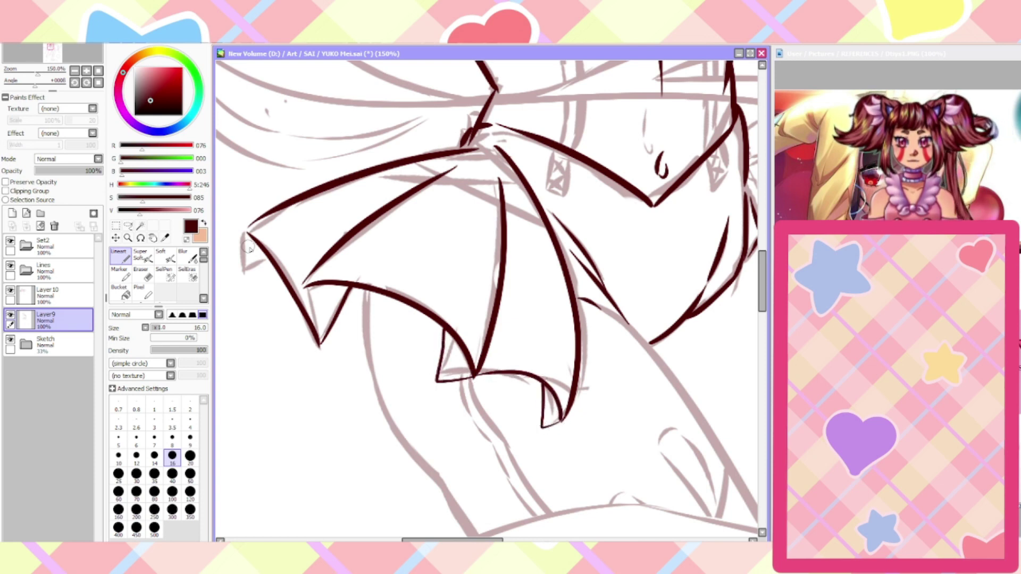
pyautogui.moveTo(245, 233)
pyautogui.mouseDown()
pyautogui.moveTo(246, 271)
pyautogui.moveTo(268, 256)
pyautogui.mouseUp()
# Hide the Sketch folder and thicken the middle hem folds of the cloth panel
pyautogui.click(11, 340)
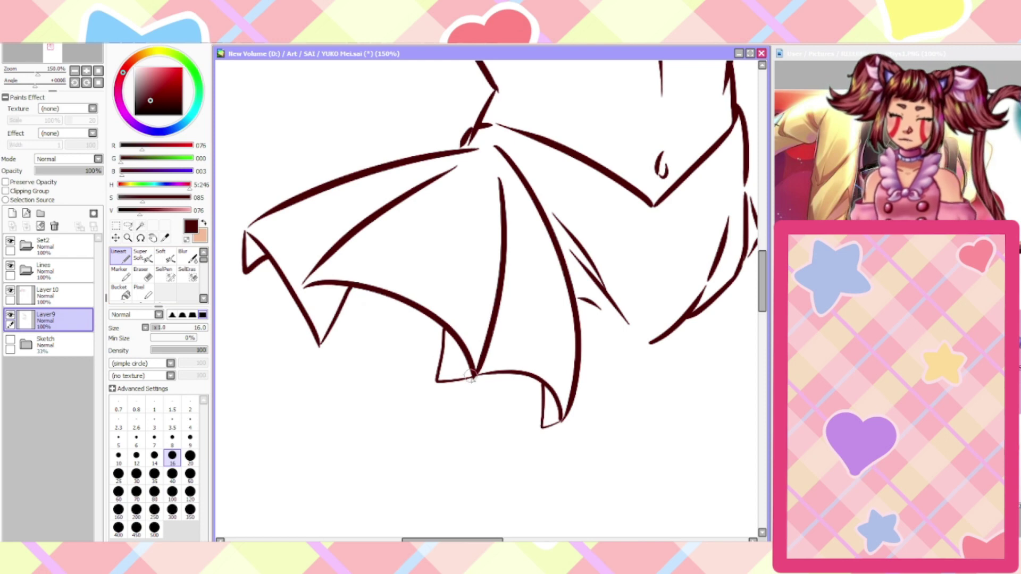
pyautogui.moveTo(469, 378)
pyautogui.mouseDown()
pyautogui.moveTo(437, 381)
pyautogui.moveTo(439, 322)
pyautogui.mouseUp()
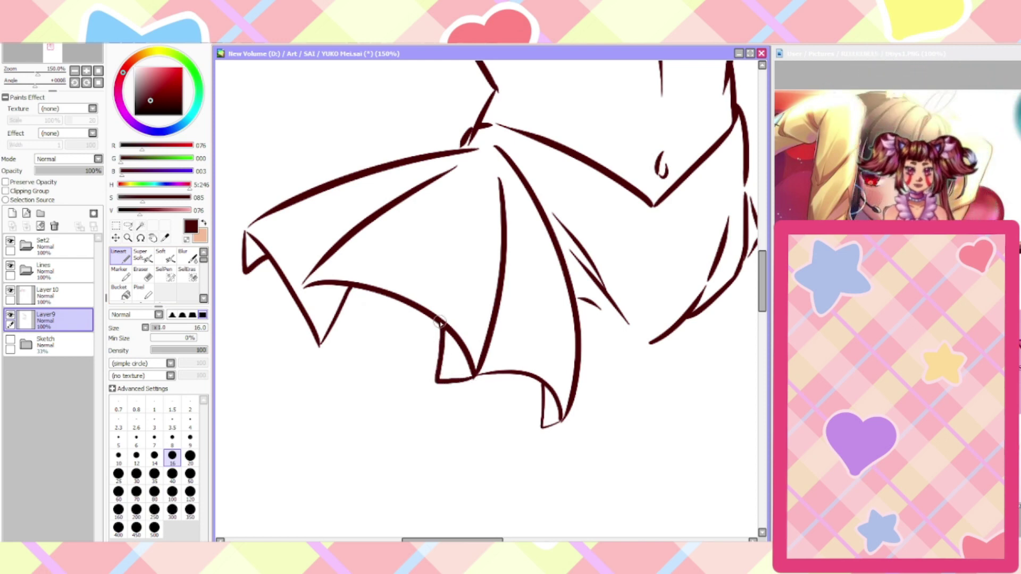
pyautogui.moveTo(343, 285); pyautogui.dragTo(330, 321)
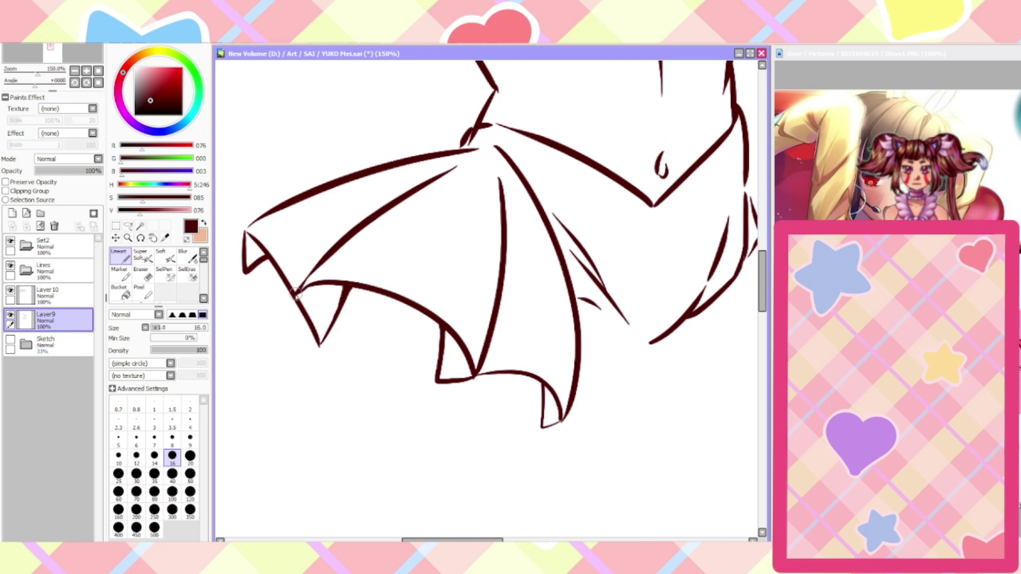
pyautogui.scroll(-2, 268, 332)
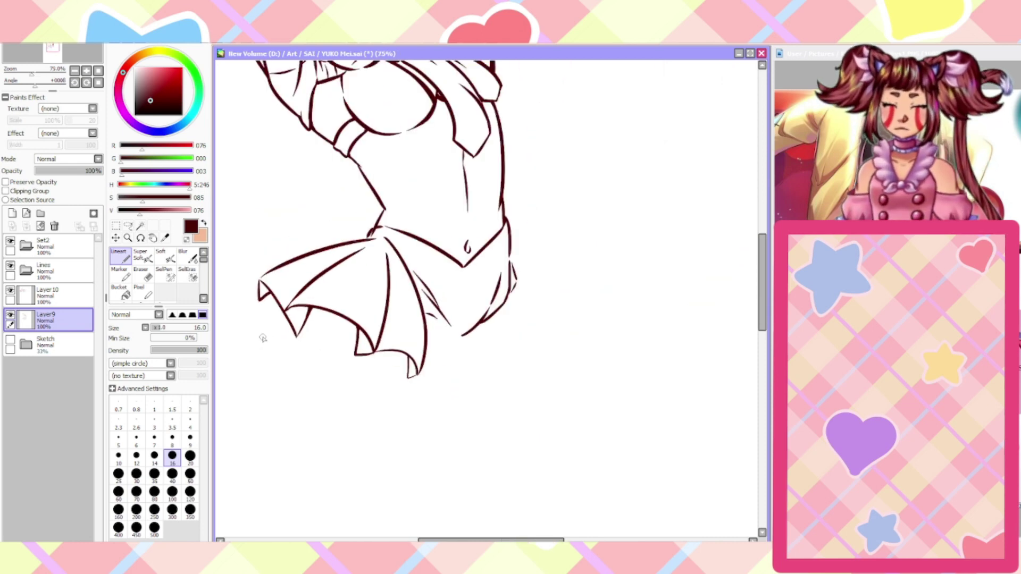
pyautogui.scroll(2, 277, 327)
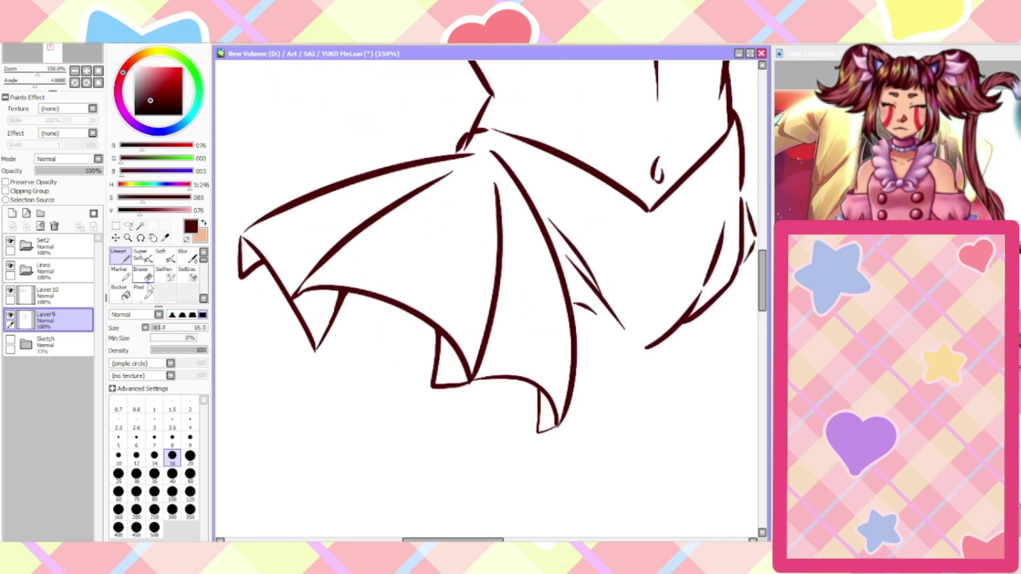
# Erase the long pointed fold on the panel's left hem, redraw it shorter, and reinforce the outermost corner fold
pyautogui.press('e')
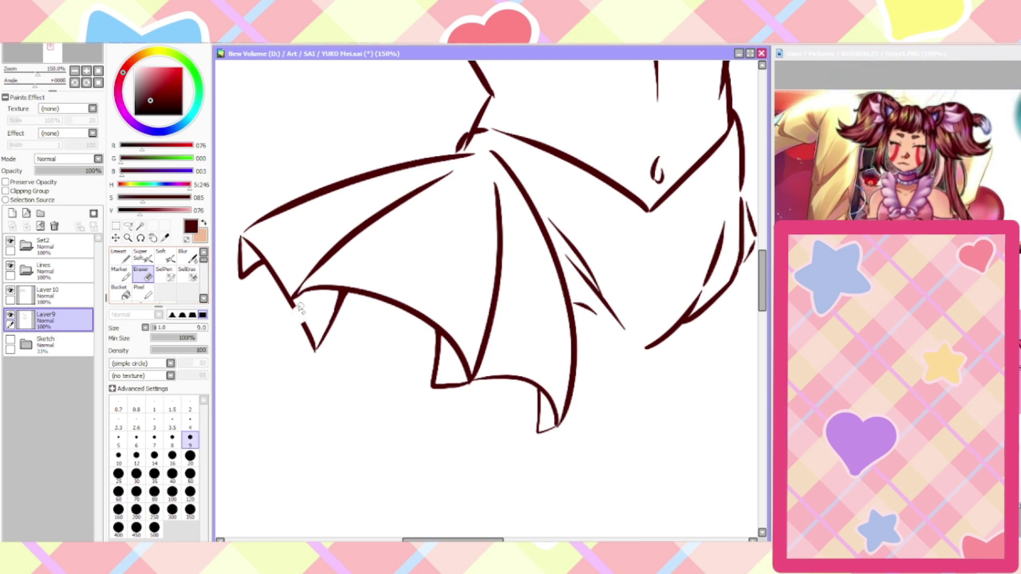
pyautogui.moveTo(297, 305)
pyautogui.mouseDown()
pyautogui.moveTo(308, 327)
pyautogui.moveTo(317, 353)
pyautogui.mouseUp()
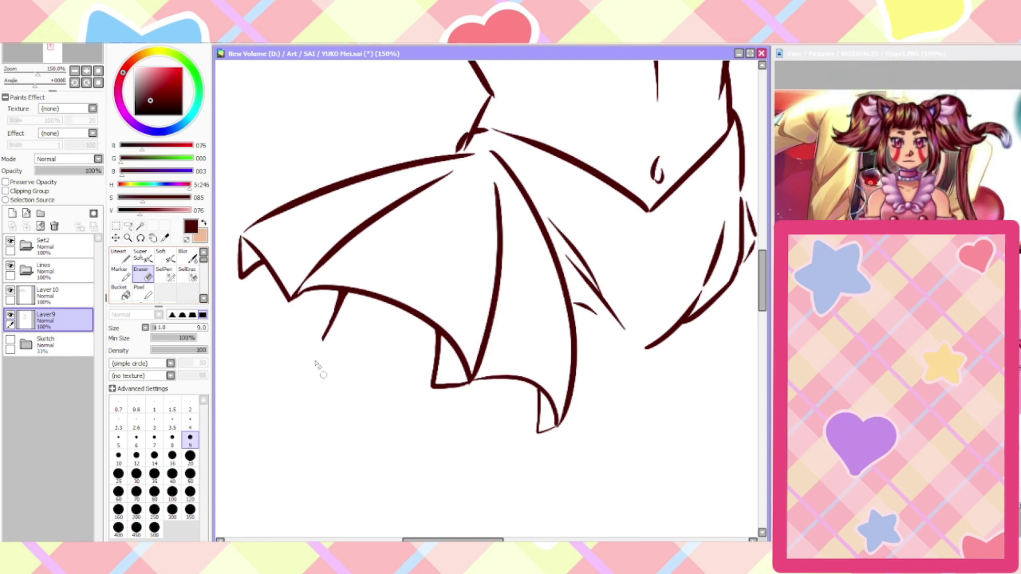
pyautogui.press('n')
pyautogui.moveTo(288, 302)
pyautogui.mouseDown()
pyautogui.moveTo(329, 331)
pyautogui.moveTo(318, 333)
pyautogui.mouseUp()
pyautogui.press('e')
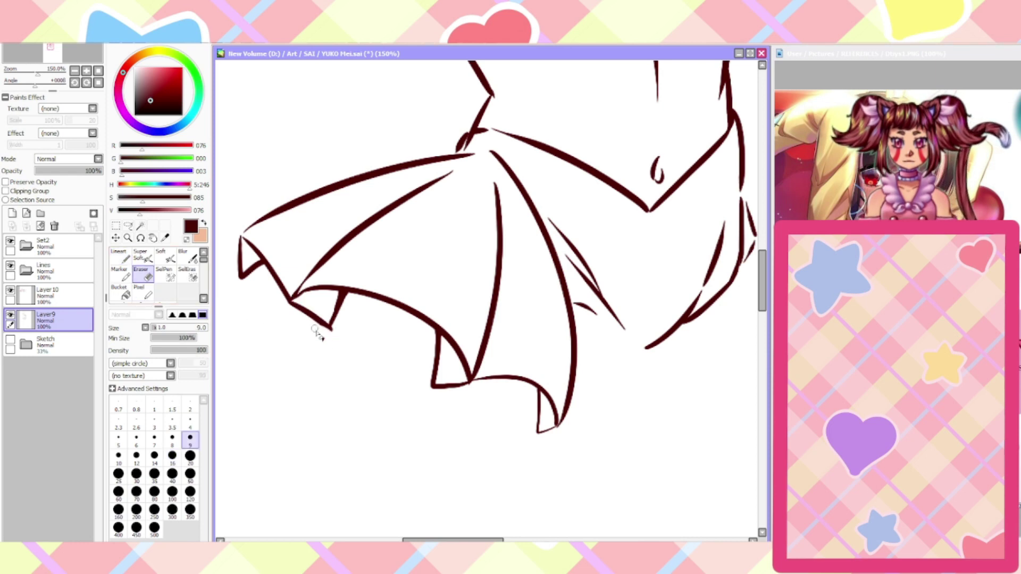
pyautogui.press('n')
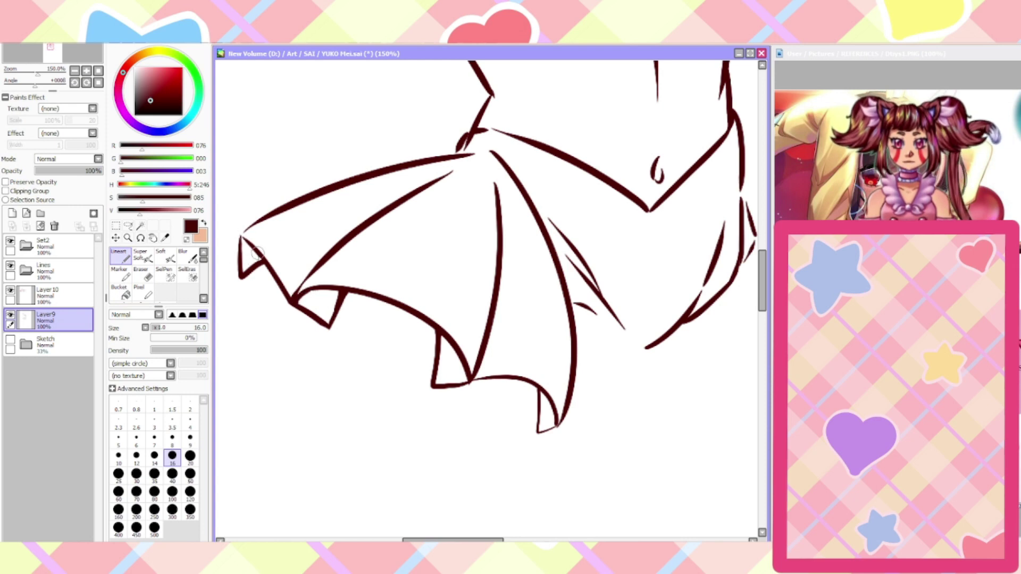
pyautogui.moveTo(256, 255); pyautogui.dragTo(252, 269)
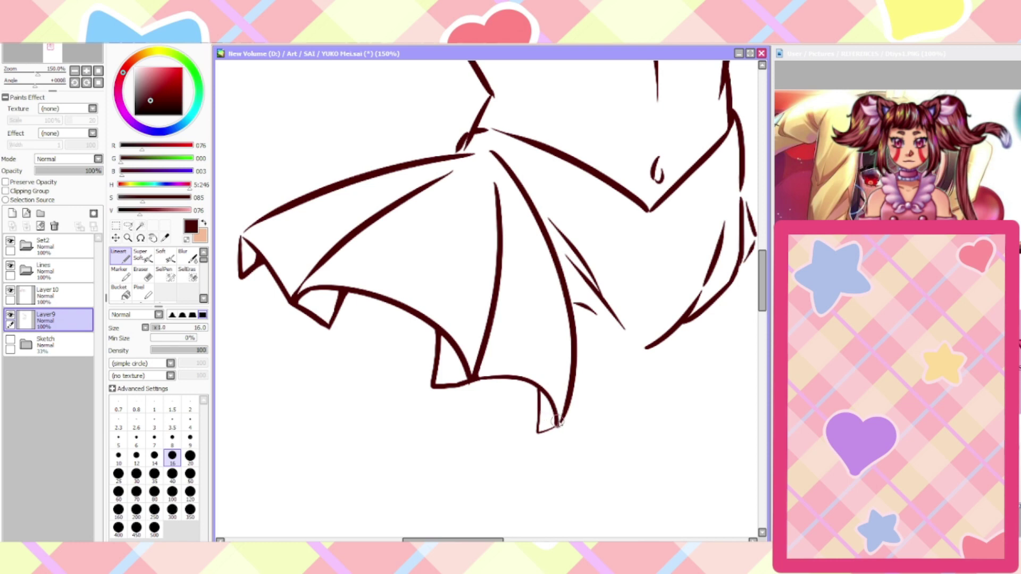
# Ink the bottom edge of the small fold at the skirt's lowest corner to close its outline
pyautogui.moveTo(557, 421); pyautogui.dragTo(538, 428)
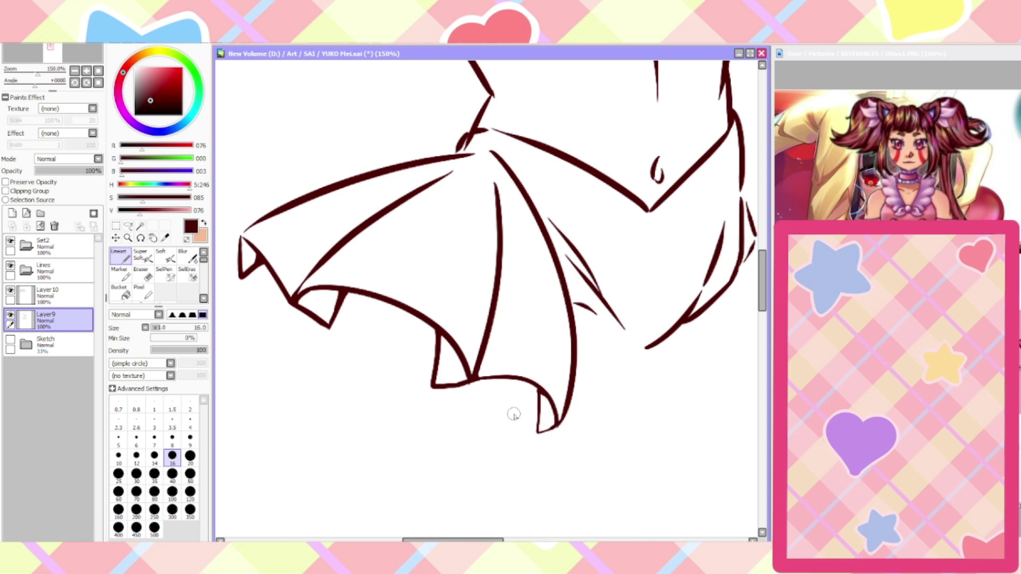
pyautogui.scroll(-3, 514, 414)
pyautogui.scroll(3, 513, 415)
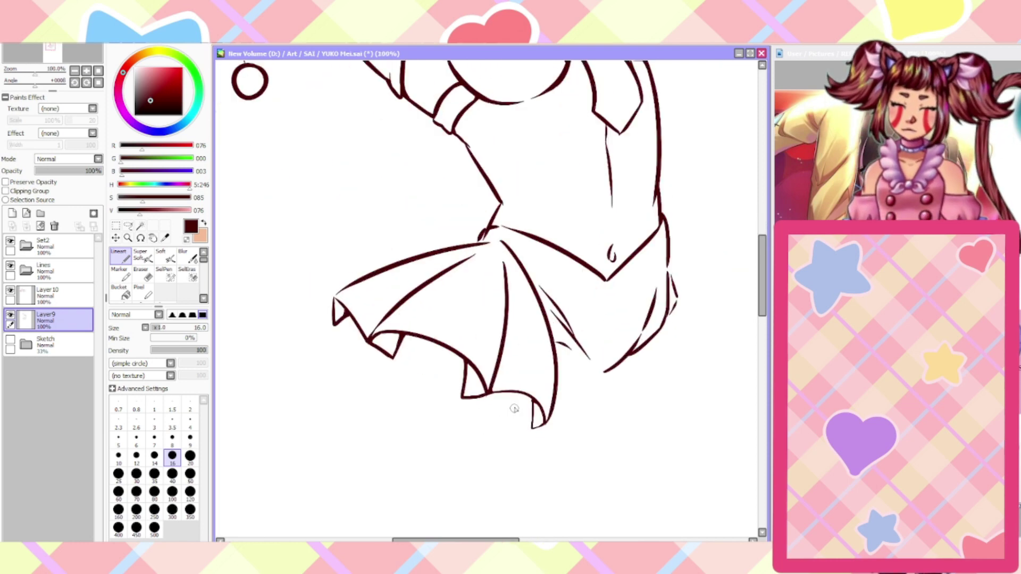
pyautogui.hotkey('ctrl', 'z')
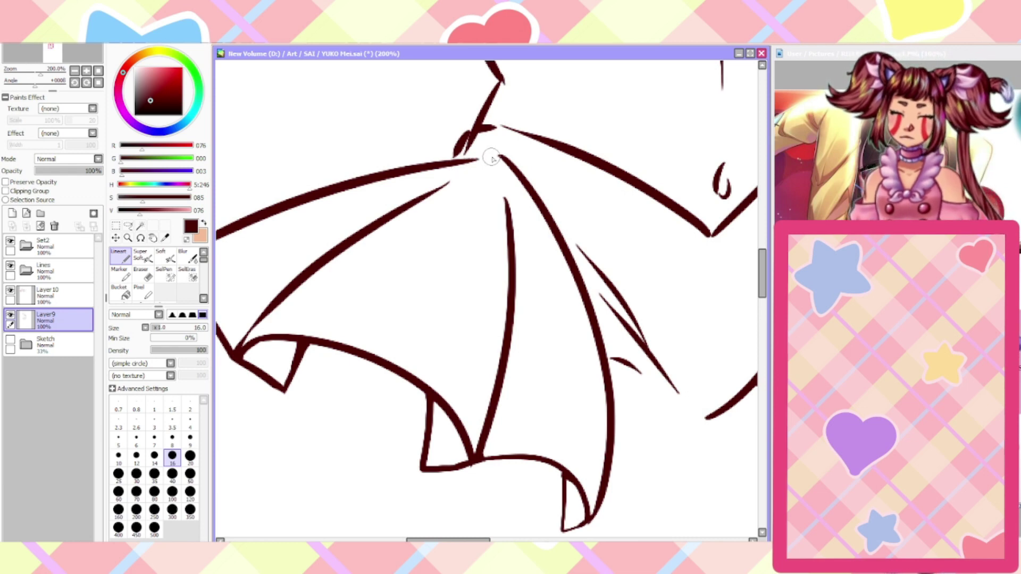
# Touch up the line ends where the skirt meets the waist using the Lineart brush at size 16 and the Eraser
pyautogui.moveTo(492, 157); pyautogui.dragTo(481, 159)
pyautogui.click(135, 278)
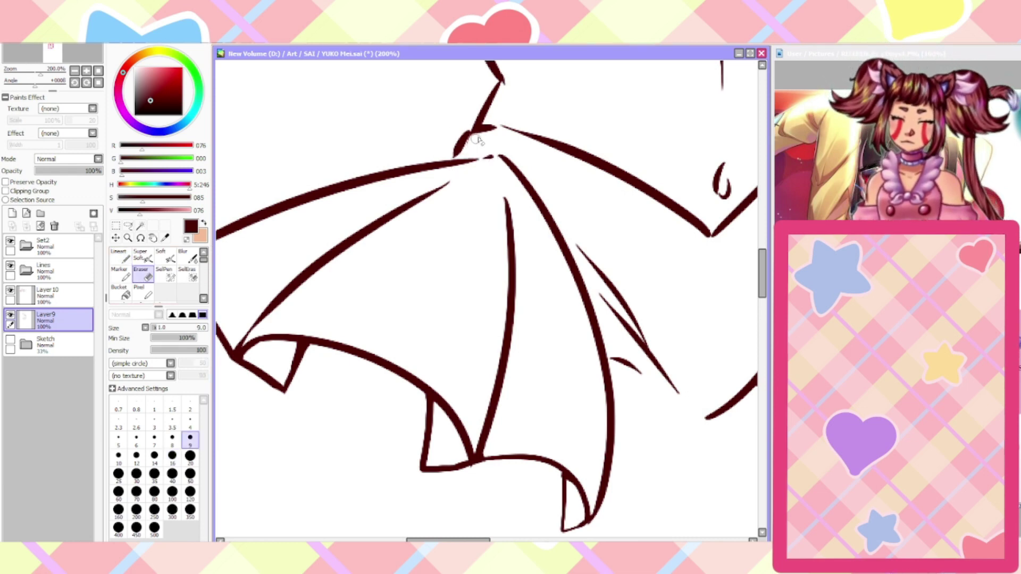
pyautogui.click(121, 255)
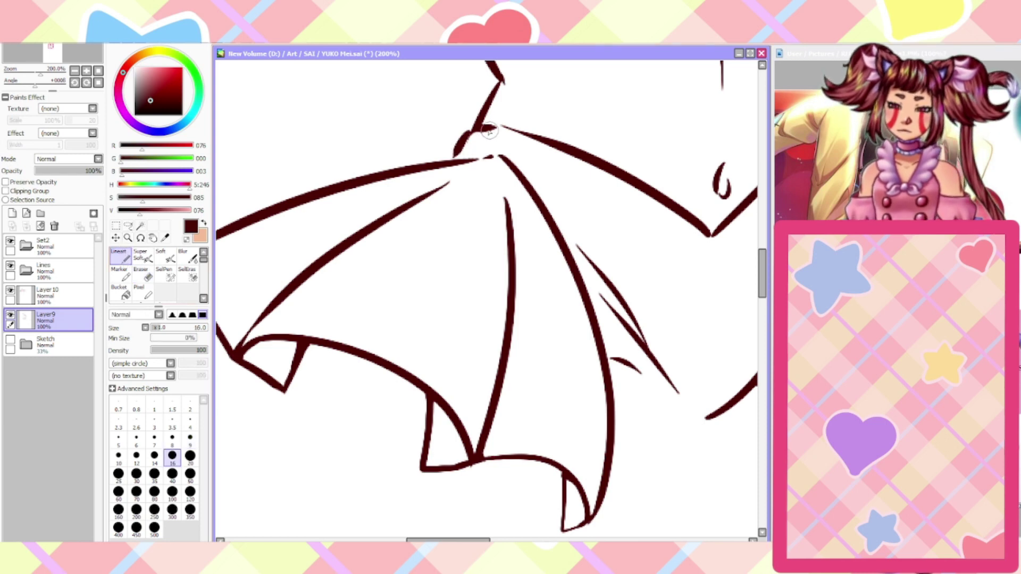
pyautogui.click(140, 275)
pyautogui.moveTo(510, 118); pyautogui.dragTo(504, 129)
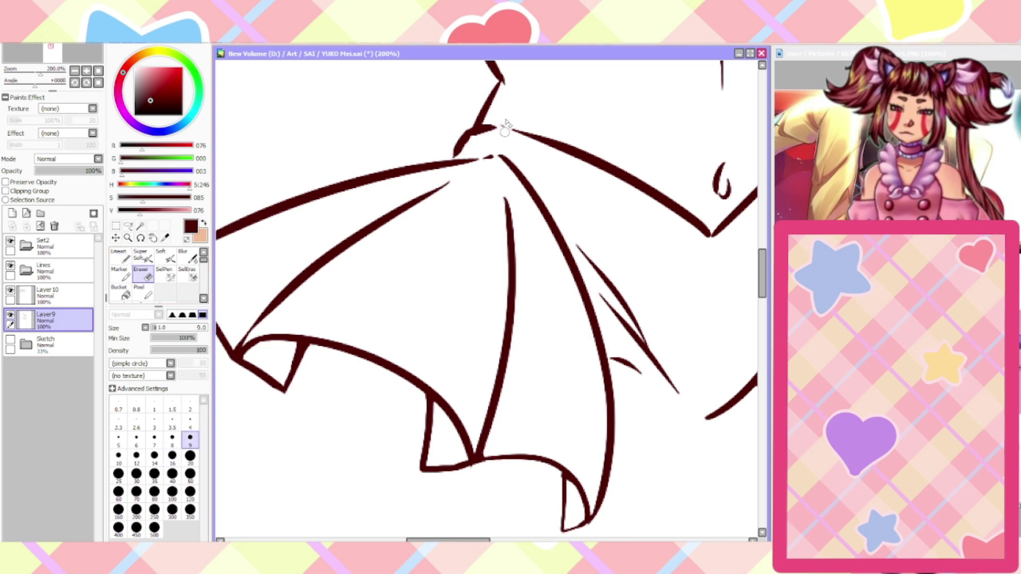
pyautogui.click(121, 255)
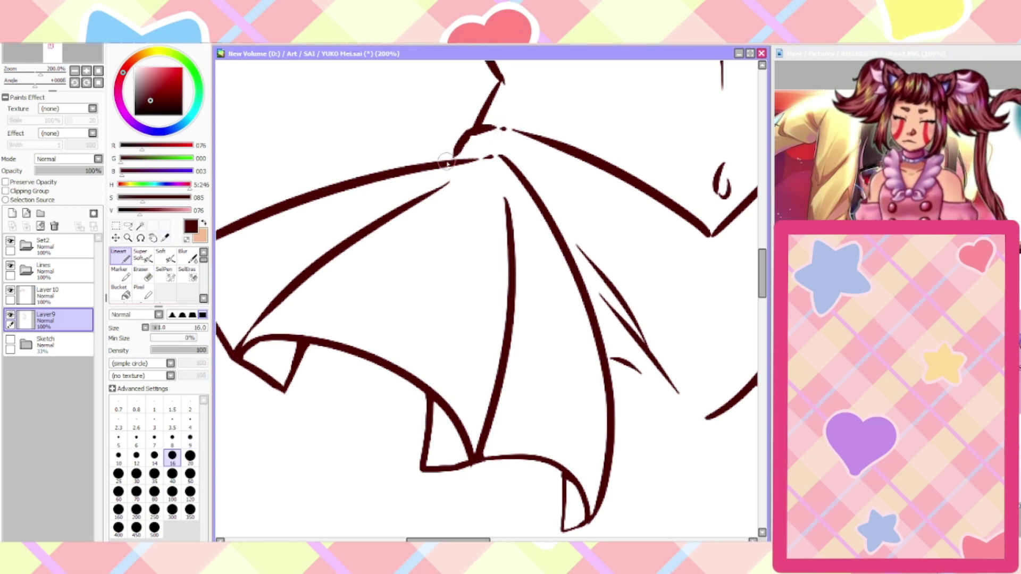
# Show the Sketch folder and ink the crossing band lines over the top of the skirt on Layer9
pyautogui.press('Home')
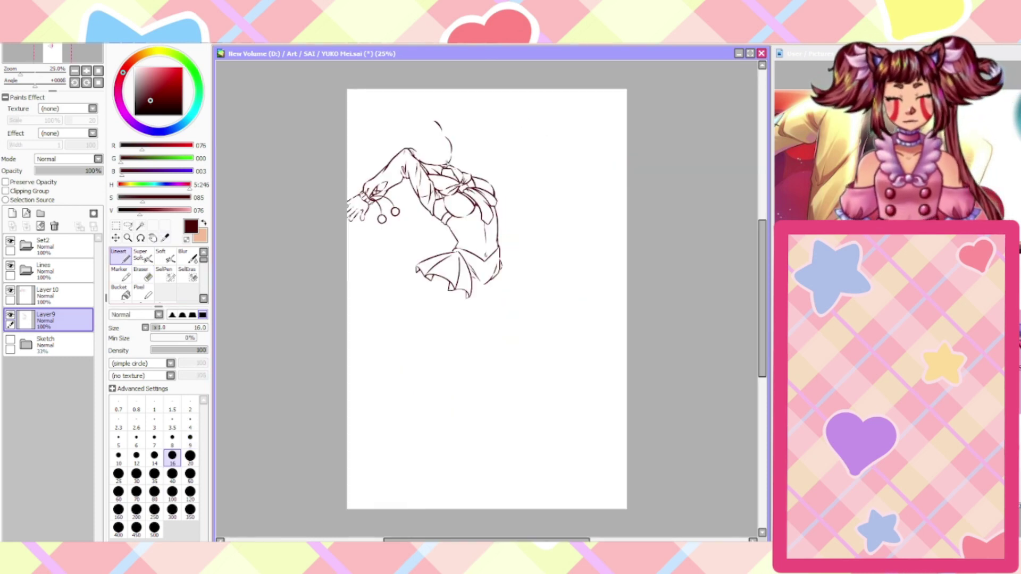
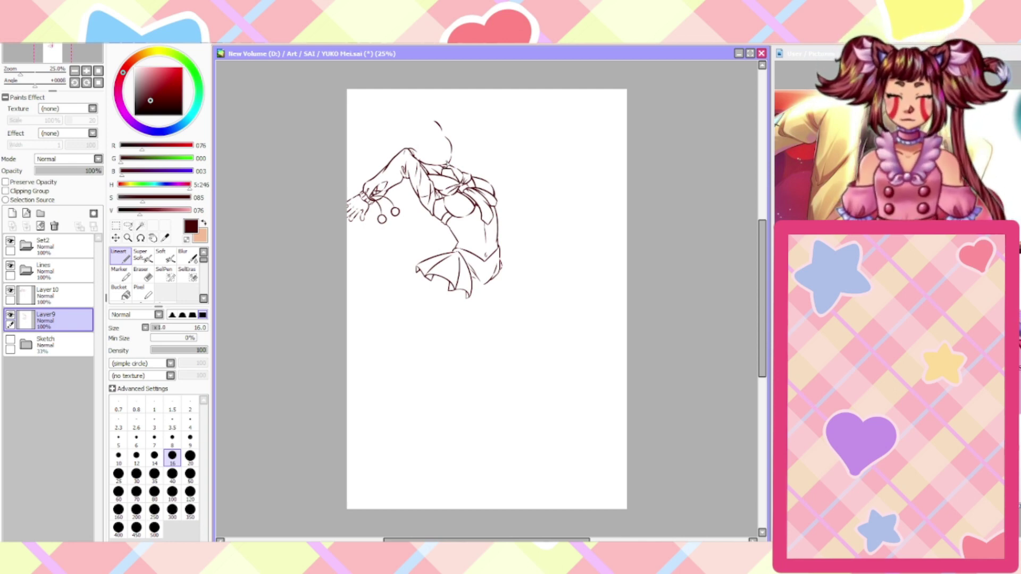
pyautogui.click(11, 340)
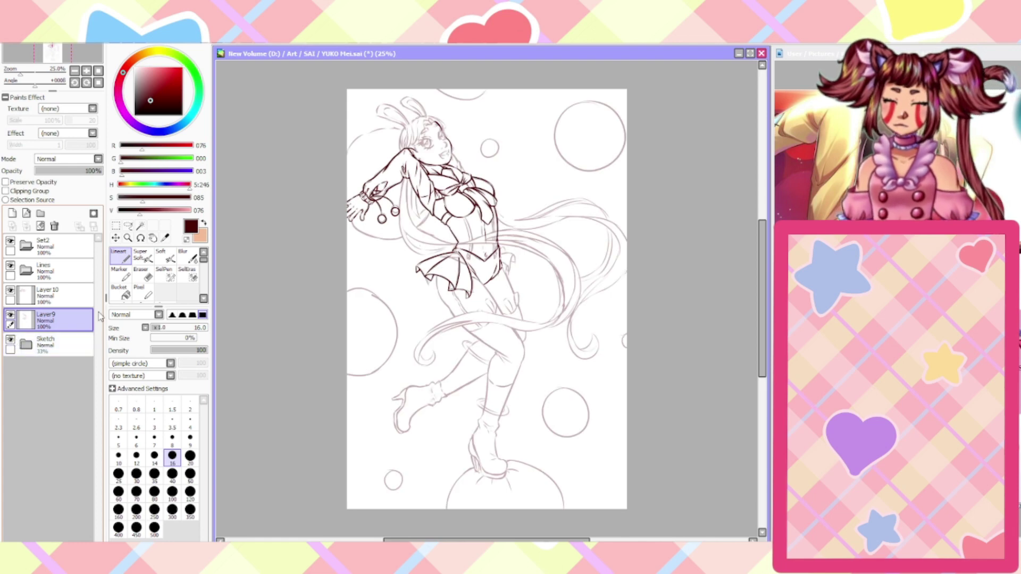
pyautogui.scroll(4, 453, 263)
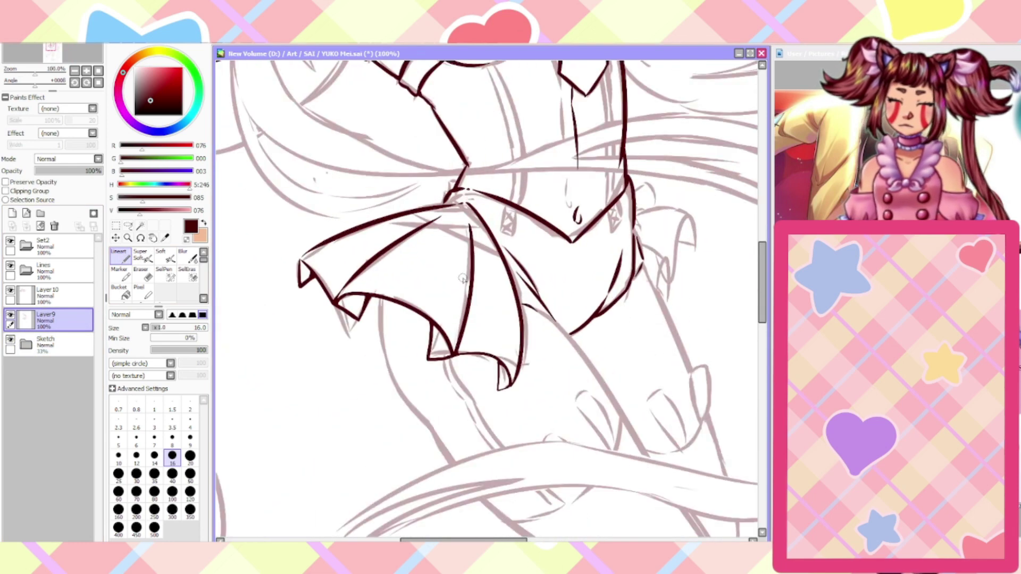
pyautogui.scroll(1, 463, 279)
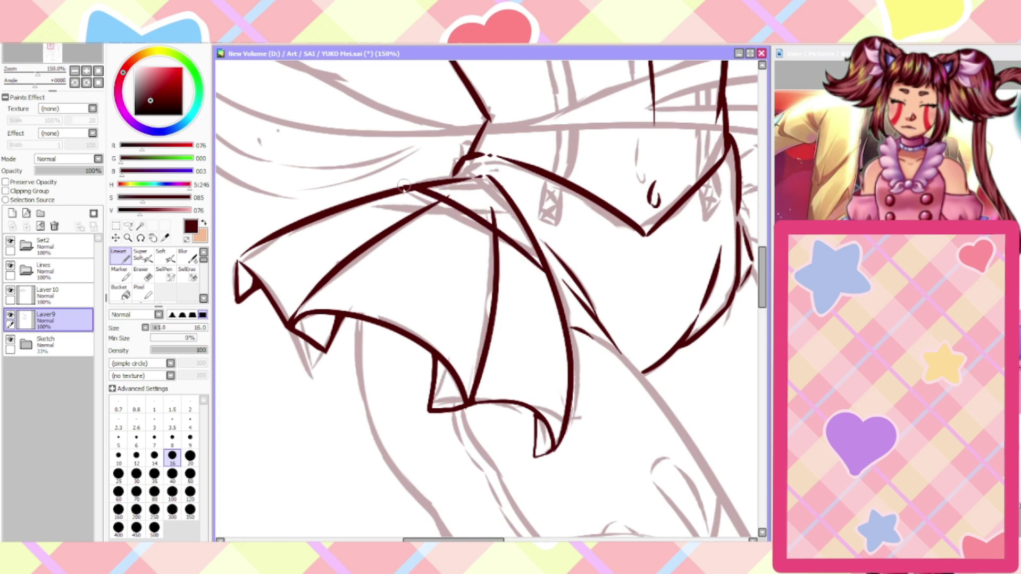
pyautogui.moveTo(511, 211); pyautogui.dragTo(341, 213)
pyautogui.hotkey('ctrl', 'z')
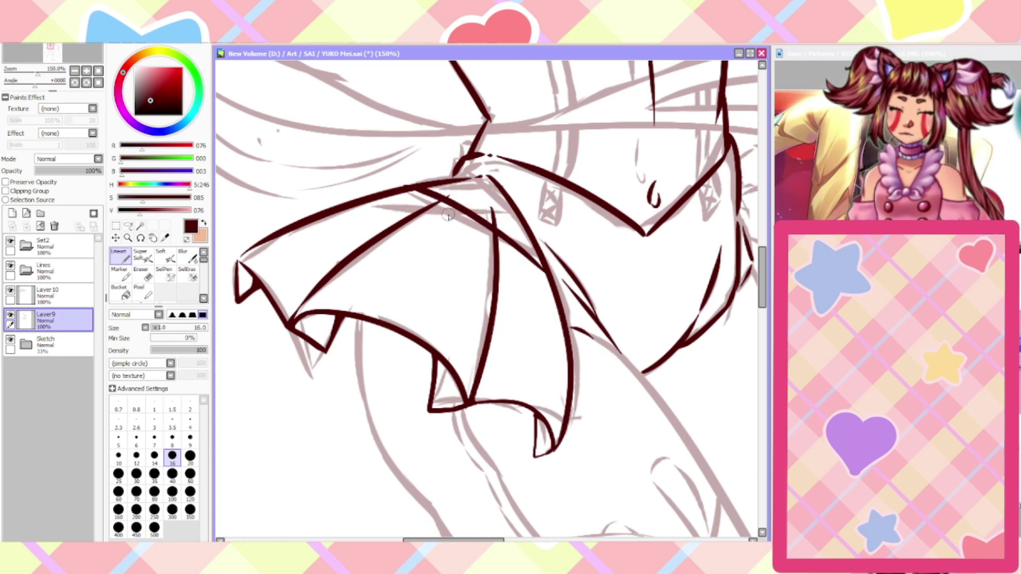
pyautogui.moveTo(524, 218)
pyautogui.mouseDown()
pyautogui.moveTo(422, 203)
pyautogui.moveTo(336, 211)
pyautogui.moveTo(507, 214)
pyautogui.moveTo(504, 200)
pyautogui.moveTo(451, 180)
pyautogui.mouseUp()
pyautogui.hotkey('ctrl', 'z')
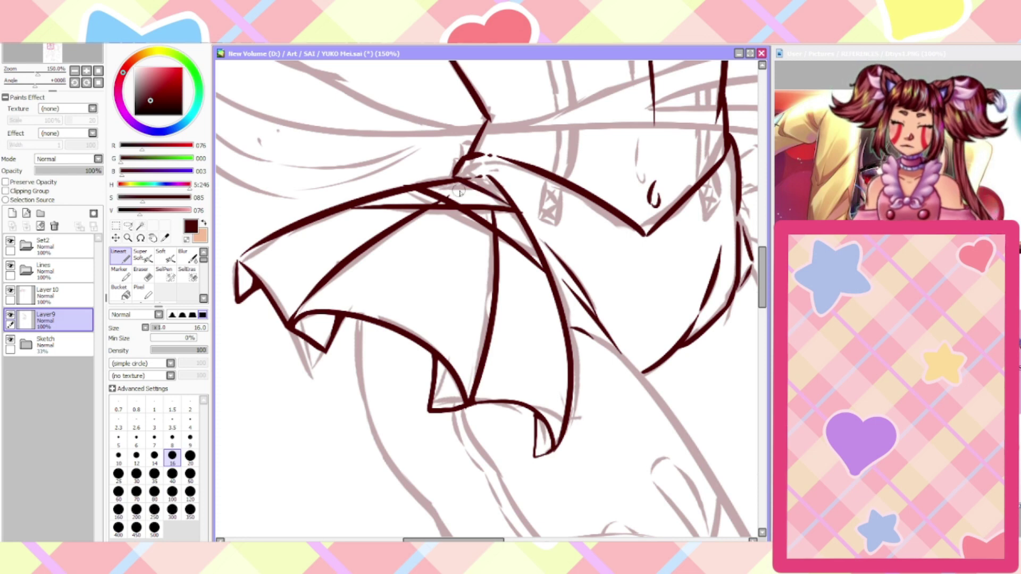
pyautogui.hotkey('ctrl', 'z')
pyautogui.moveTo(509, 205)
pyautogui.mouseDown()
pyautogui.moveTo(454, 184)
pyautogui.moveTo(495, 187)
pyautogui.moveTo(431, 189)
pyautogui.mouseUp()
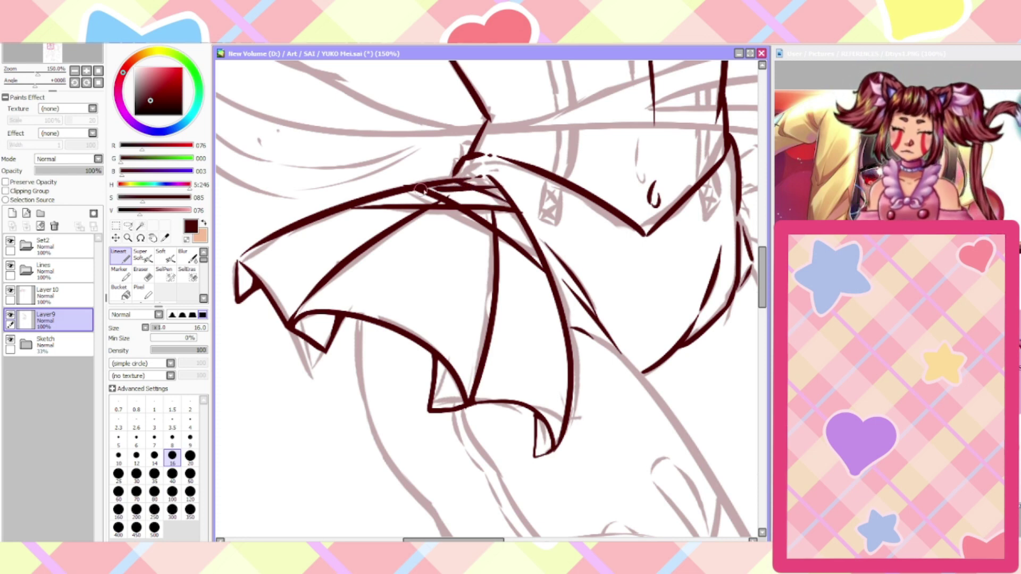
# Ink the small ruffle loops beside the waist knot above the skirt, following the sketch
pyautogui.click(141, 274)
pyautogui.scroll(2, 393, 188)
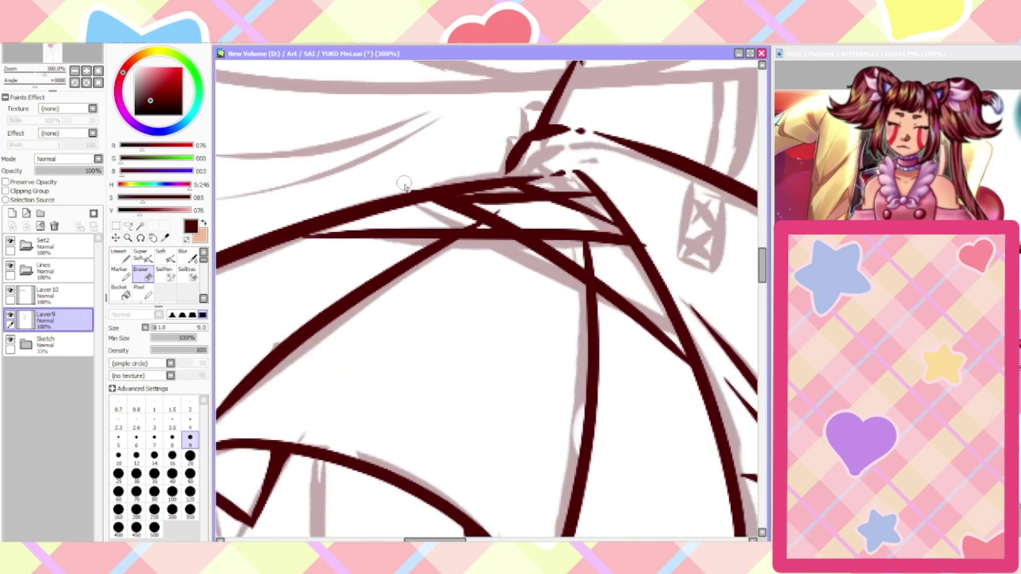
pyautogui.scroll(-1, 419, 158)
pyautogui.scroll(2, 574, 214)
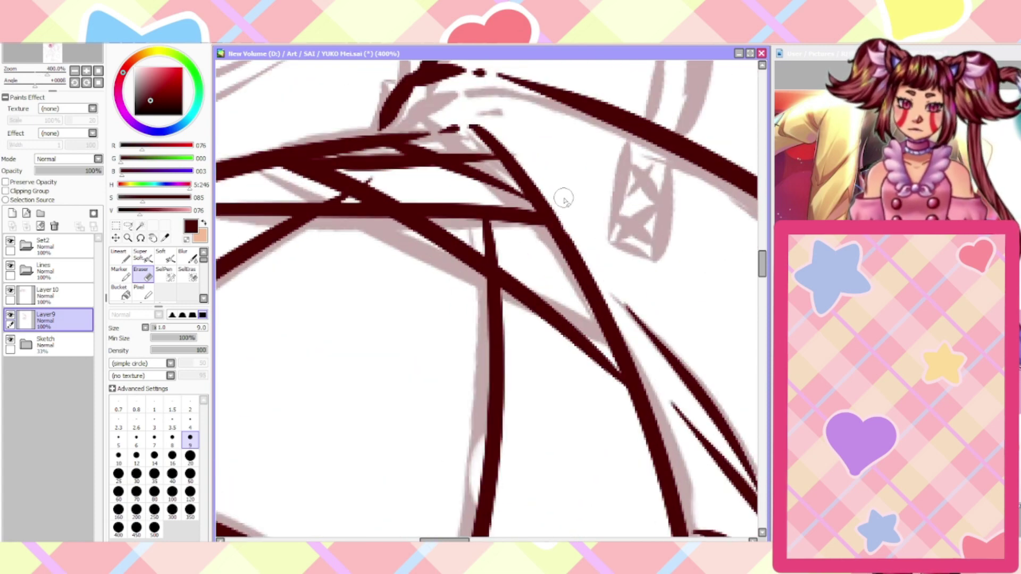
pyautogui.scroll(-2, 565, 201)
pyautogui.scroll(-1, 565, 201)
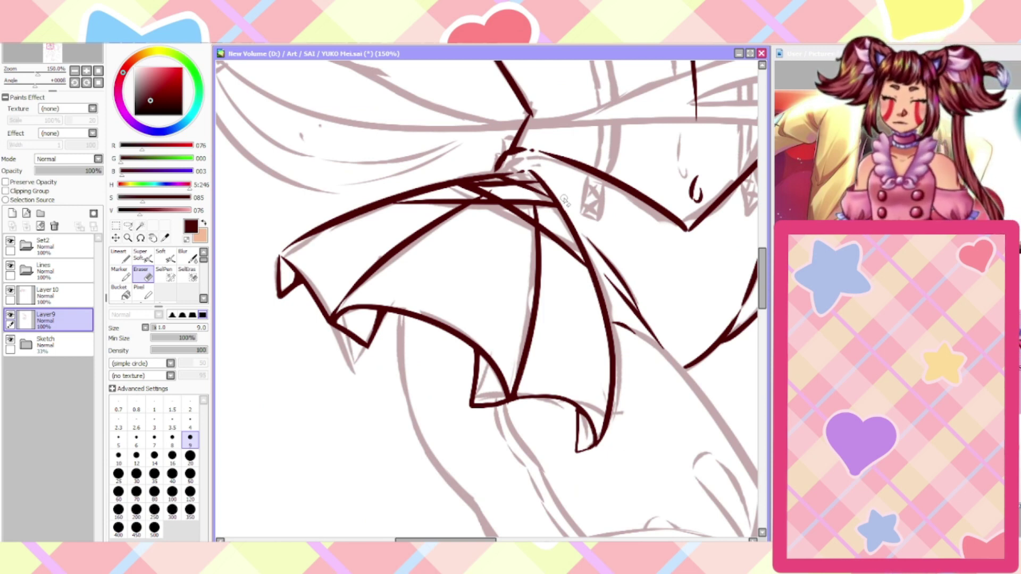
pyautogui.click(124, 257)
pyautogui.moveTo(515, 138)
pyautogui.mouseDown()
pyautogui.moveTo(506, 128)
pyautogui.moveTo(496, 159)
pyautogui.mouseUp()
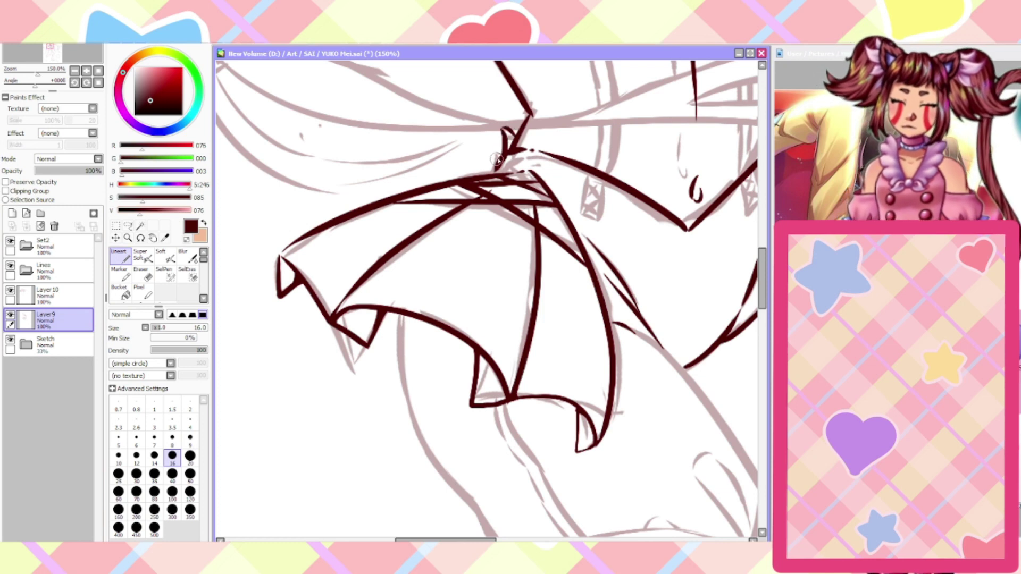
# On Layer10, ink the inner line of the front thigh down from the hip, redrawing it until it follows the sketch
pyautogui.scroll(-4, 478, 173)
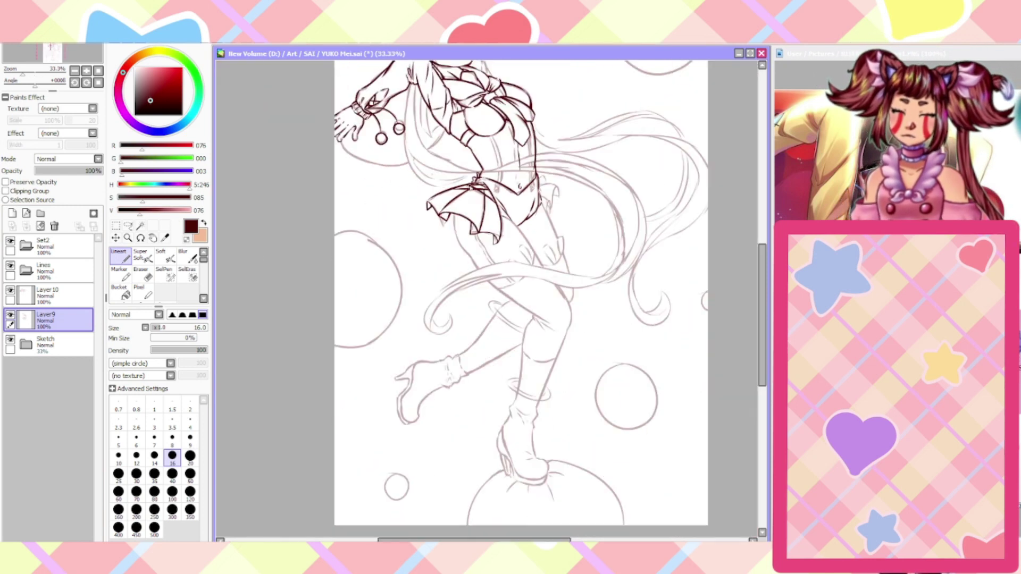
pyautogui.scroll(1, 526, 254)
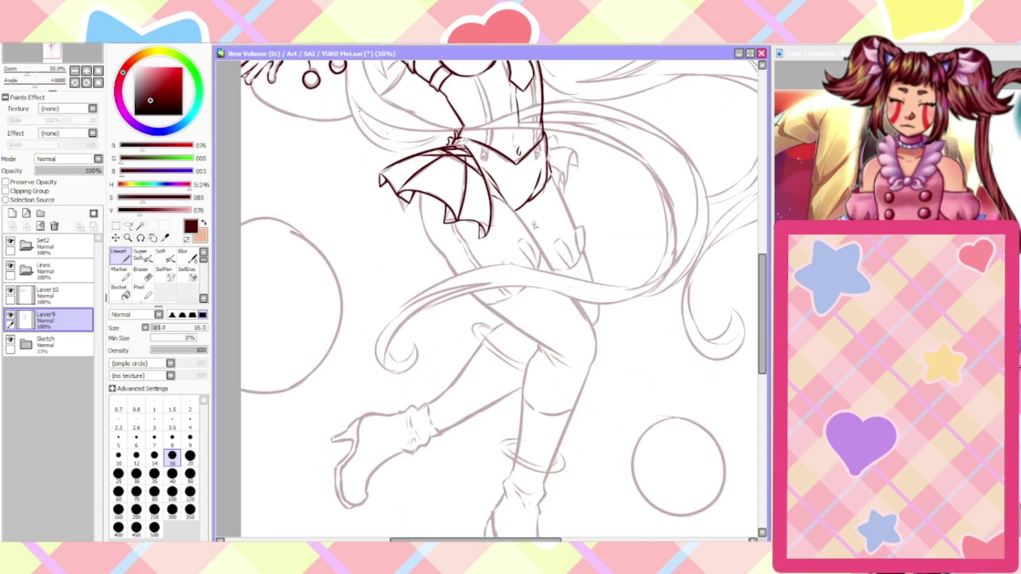
pyautogui.click(48, 295)
pyautogui.scroll(2, 512, 228)
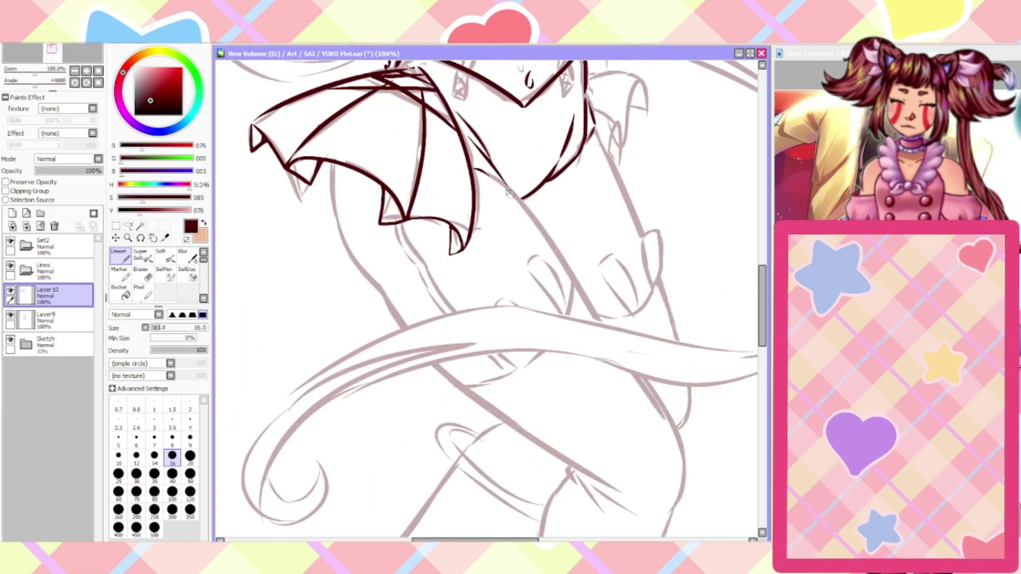
pyautogui.scroll(1, 510, 193)
pyautogui.moveTo(471, 162)
pyautogui.mouseDown()
pyautogui.moveTo(592, 316)
pyautogui.moveTo(602, 336)
pyautogui.mouseUp()
pyautogui.scroll(-2, 603, 340)
pyautogui.scroll(2, 660, 420)
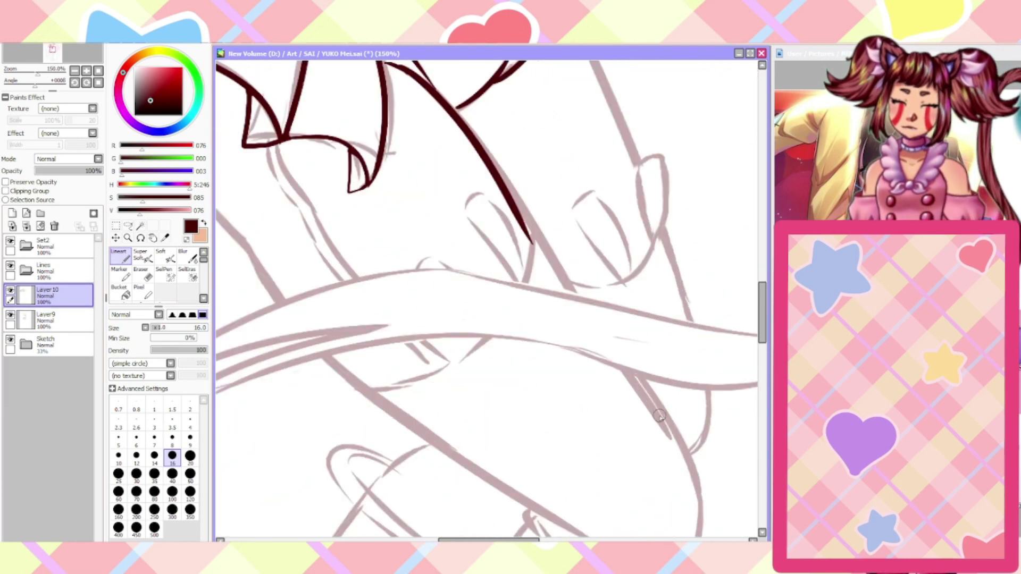
pyautogui.hotkey('ctrl', 'z')
pyautogui.scroll(-3, 660, 414)
pyautogui.scroll(3, 409, 86)
pyautogui.moveTo(388, 109)
pyautogui.mouseDown()
pyautogui.moveTo(518, 266)
pyautogui.moveTo(521, 290)
pyautogui.mouseUp()
pyautogui.hotkey('ctrl', 'z')
pyautogui.moveTo(394, 112)
pyautogui.mouseDown()
pyautogui.moveTo(427, 138)
pyautogui.moveTo(514, 265)
pyautogui.mouseUp()
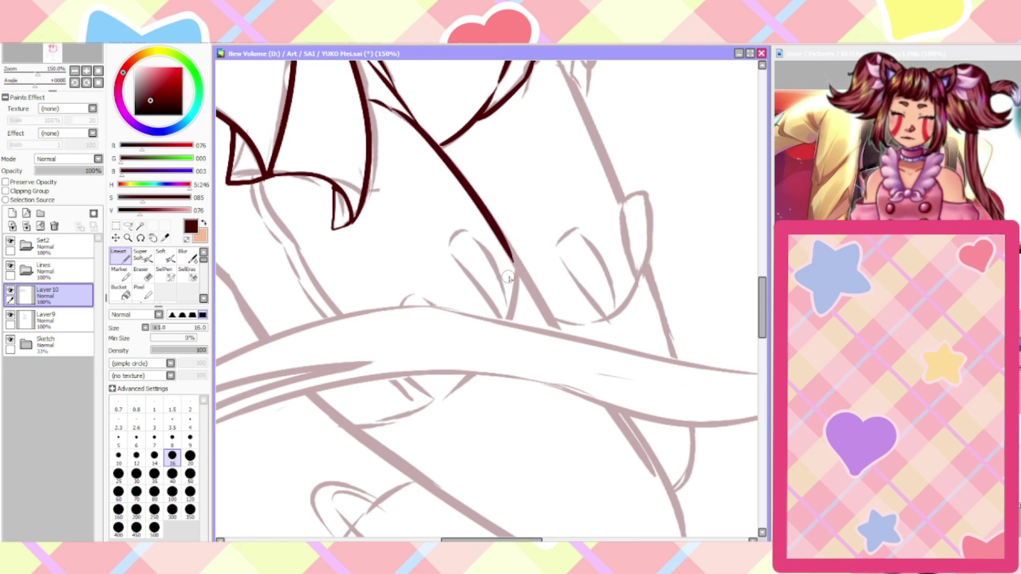
# Ink the back thigh's outline down from the skirt hem and the front thigh's outer line down from the hip
pyautogui.scroll(-2, 496, 302)
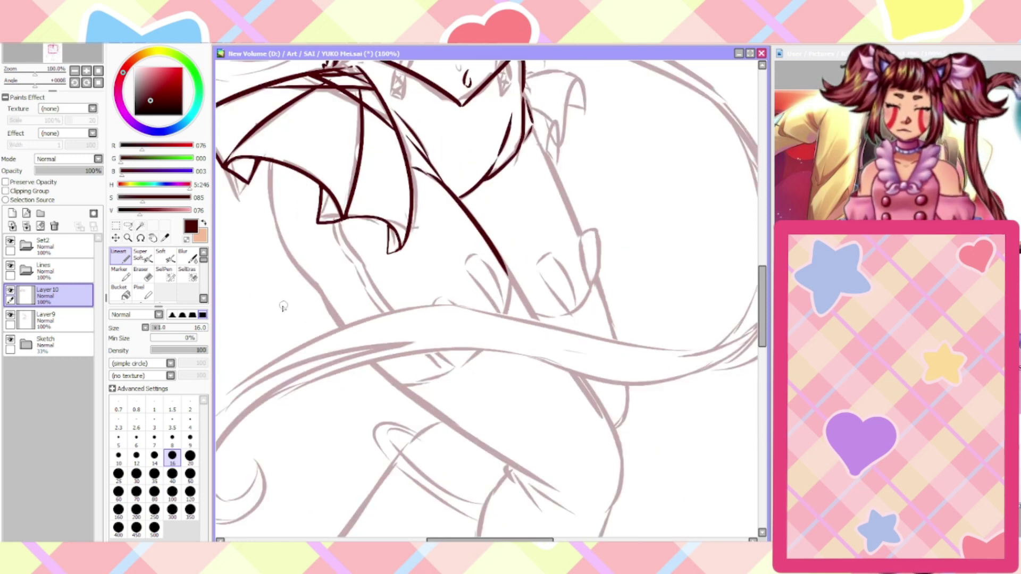
pyautogui.moveTo(269, 159)
pyautogui.mouseDown()
pyautogui.moveTo(272, 203)
pyautogui.moveTo(327, 302)
pyautogui.moveTo(410, 390)
pyautogui.mouseUp()
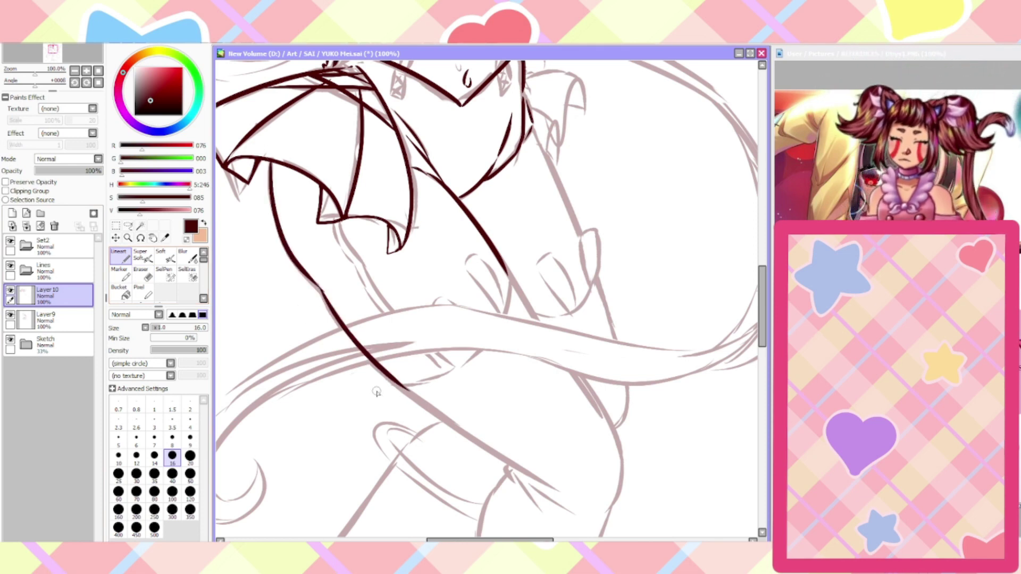
pyautogui.moveTo(529, 130)
pyautogui.mouseDown()
pyautogui.moveTo(569, 198)
pyautogui.moveTo(590, 301)
pyautogui.mouseUp()
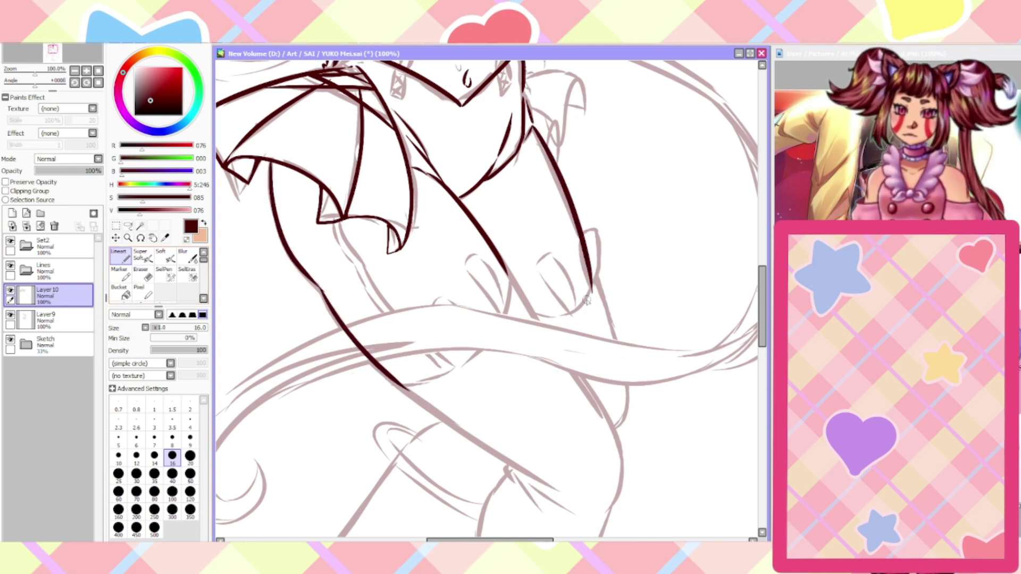
# On Layer9, extend the short hip line to the skirt's edge and close the gap at the garment's lowest point
pyautogui.scroll(-1, 587, 301)
pyautogui.scroll(1, 381, 147)
pyautogui.scroll(3, 518, 215)
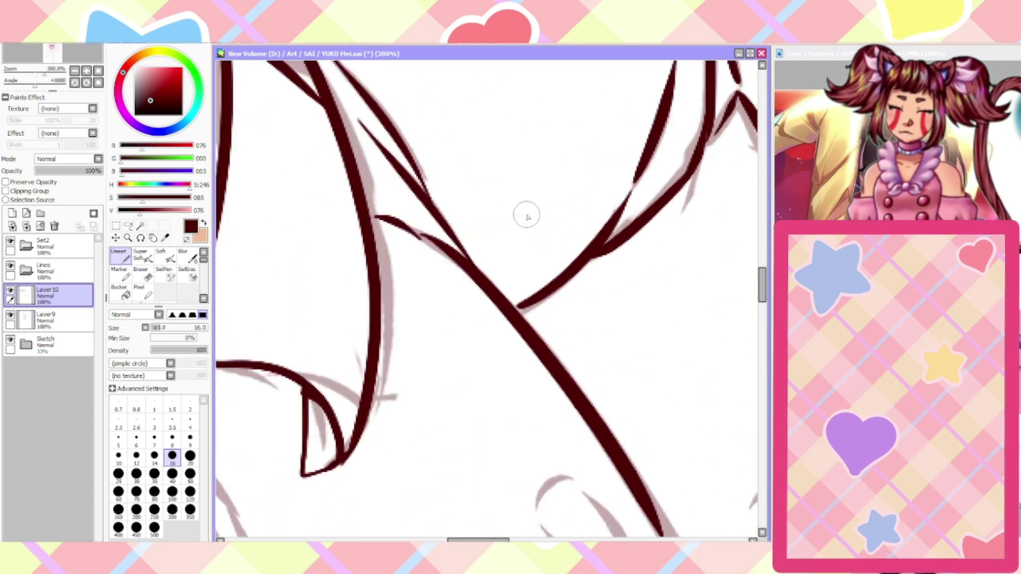
pyautogui.click(46, 319)
pyautogui.click(141, 274)
pyautogui.moveTo(378, 216)
pyautogui.mouseDown()
pyautogui.moveTo(401, 221)
pyautogui.moveTo(420, 247)
pyautogui.moveTo(381, 207)
pyautogui.moveTo(400, 246)
pyautogui.moveTo(393, 218)
pyautogui.moveTo(358, 196)
pyautogui.mouseUp()
pyautogui.click(120, 255)
pyautogui.click(172, 456)
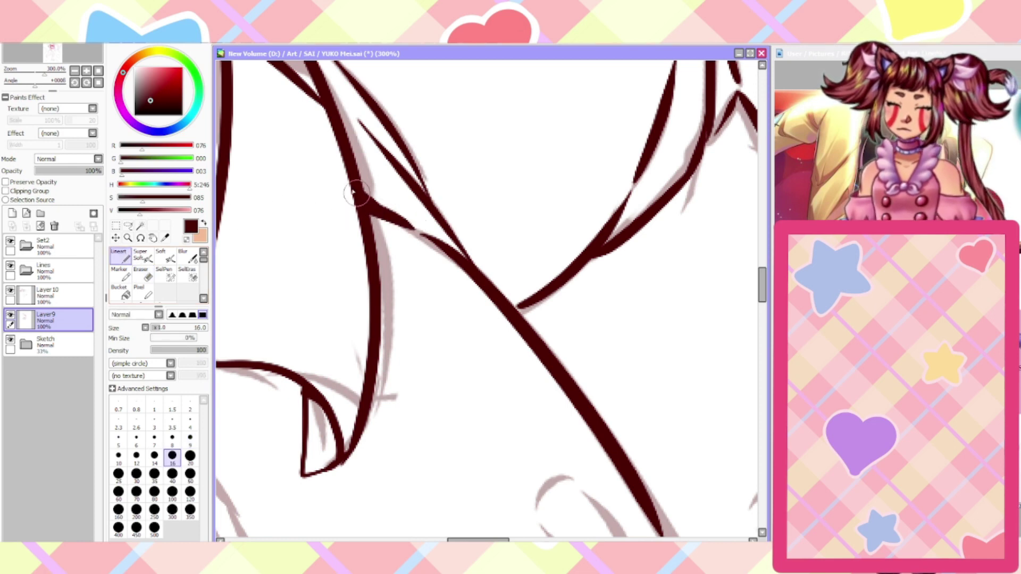
pyautogui.moveTo(529, 302)
pyautogui.mouseDown()
pyautogui.moveTo(490, 298)
pyautogui.moveTo(529, 299)
pyautogui.mouseUp()
pyautogui.scroll(-3, 493, 320)
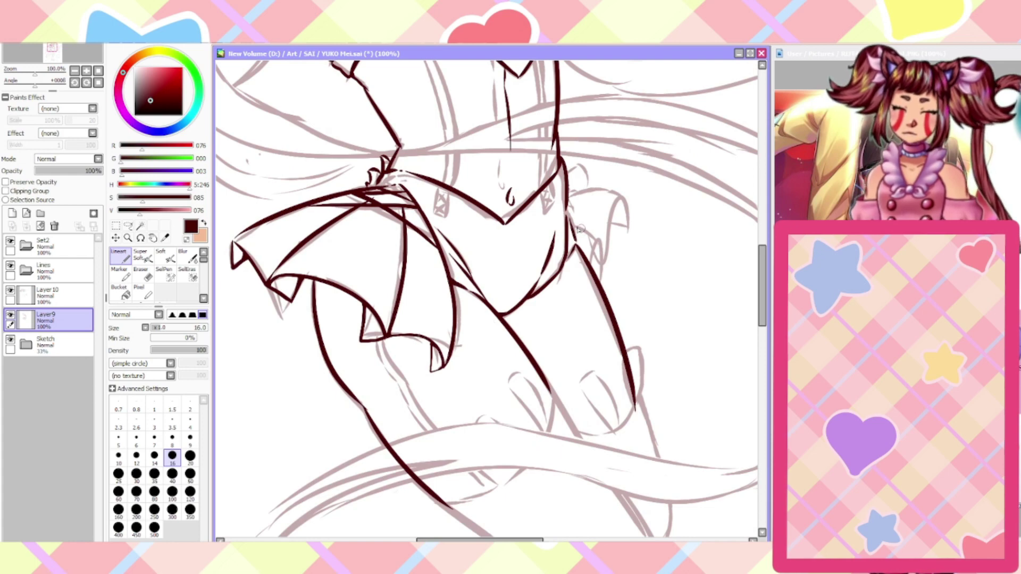
# Reinforce the curved garment line running from the side of the hip toward its lowest point
pyautogui.scroll(3, 571, 184)
pyautogui.scroll(-1, 558, 181)
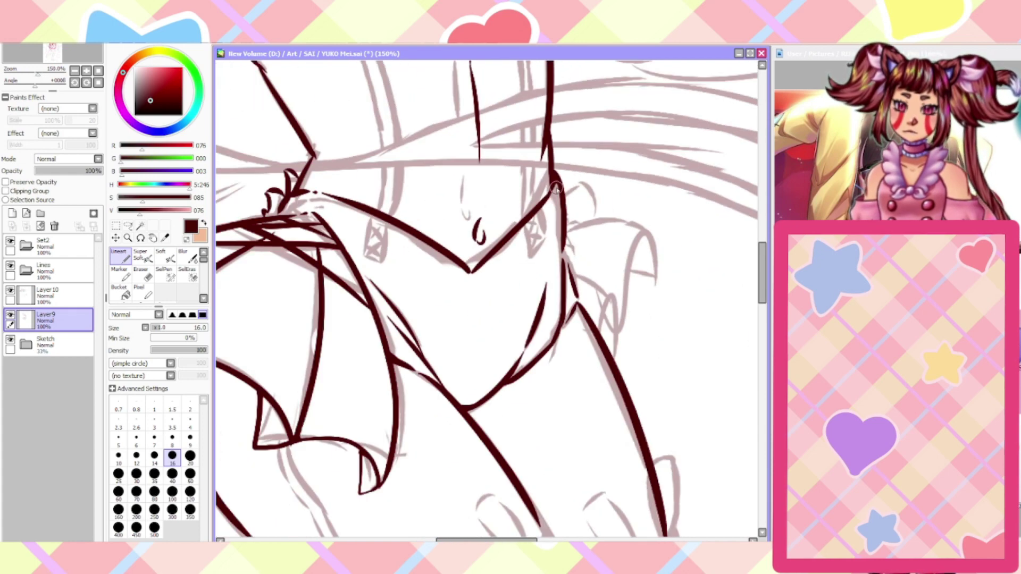
pyautogui.scroll(2, 557, 333)
pyautogui.moveTo(565, 306); pyautogui.dragTo(496, 393)
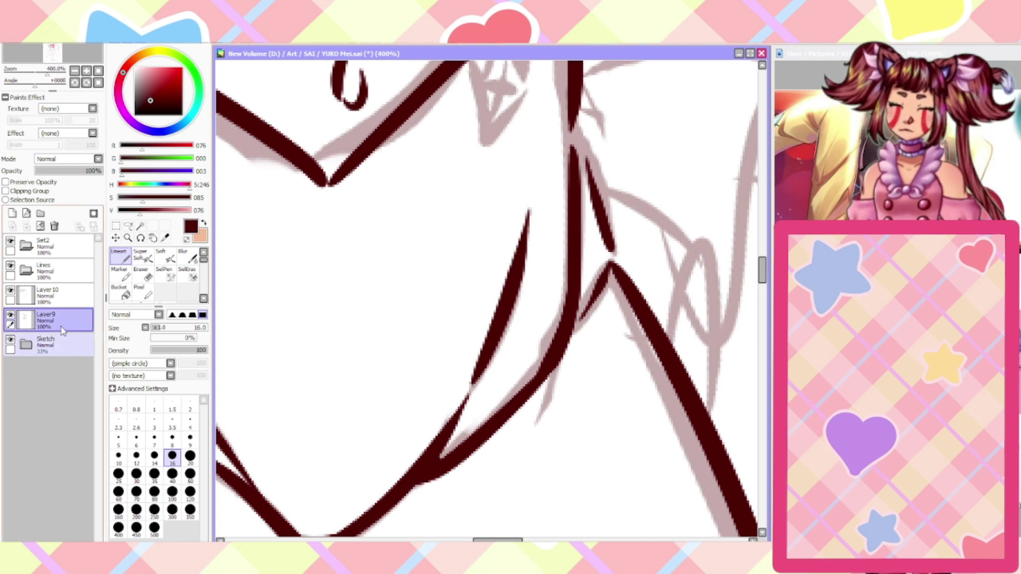
# On Layer10, join the top of the back thigh's outline to the skirt hem with the Lineart brush
pyautogui.click(53, 296)
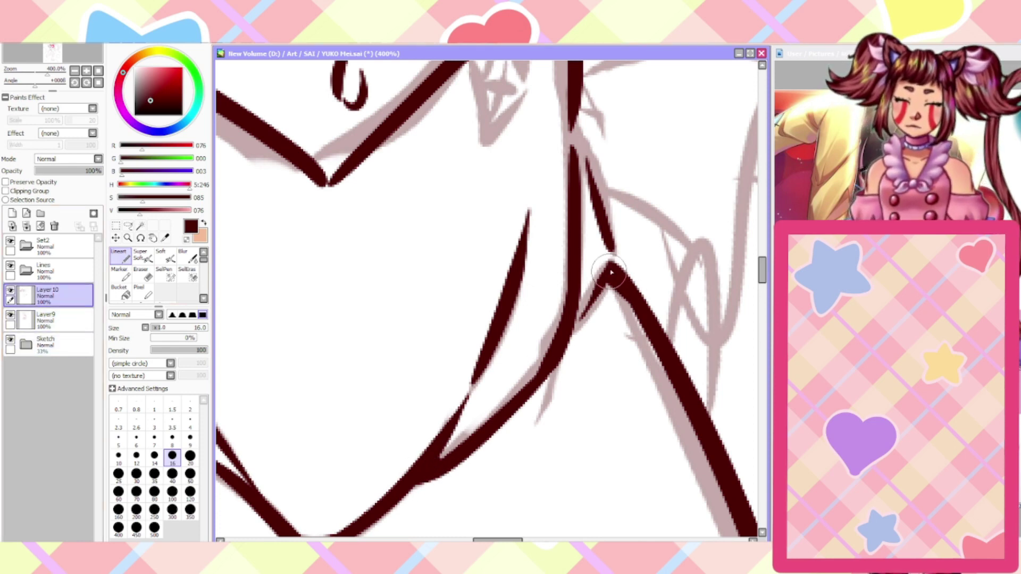
pyautogui.scroll(-4, 597, 279)
pyautogui.scroll(4, 334, 328)
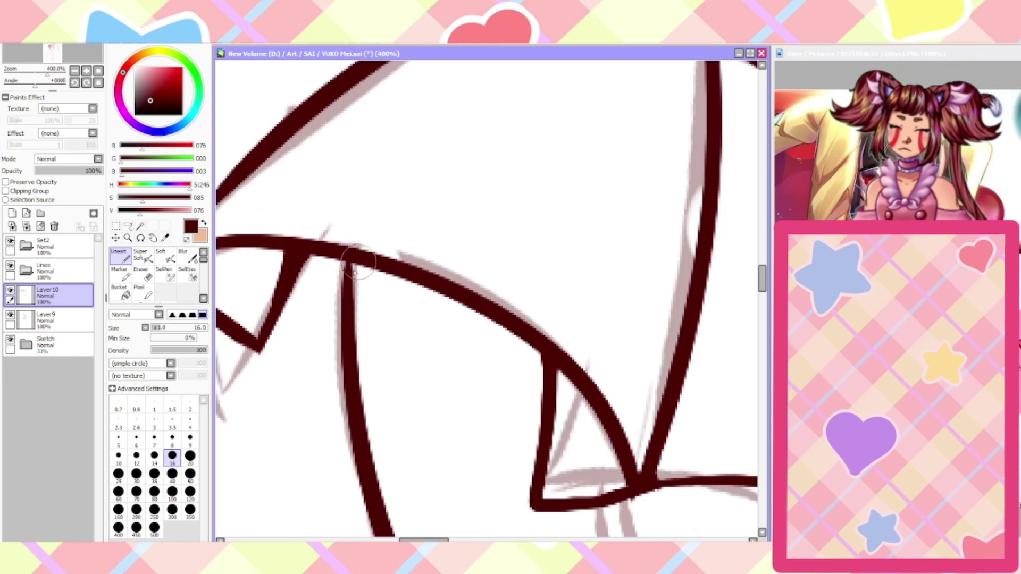
pyautogui.moveTo(359, 261)
pyautogui.mouseDown()
pyautogui.moveTo(345, 320)
pyautogui.moveTo(341, 303)
pyautogui.mouseUp()
pyautogui.scroll(-4, 333, 332)
pyautogui.scroll(-1, 333, 336)
pyautogui.scroll(6, 346, 353)
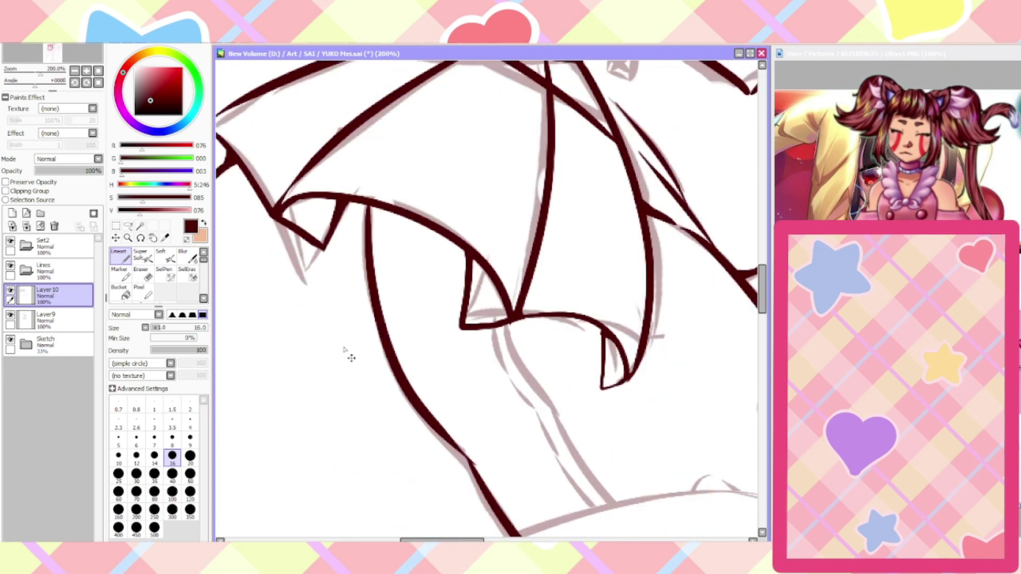
# Reinforce the top of the back thigh's outline where it meets the skirt hem
pyautogui.moveTo(360, 242); pyautogui.dragTo(353, 206)
pyautogui.scroll(-5, 353, 205)
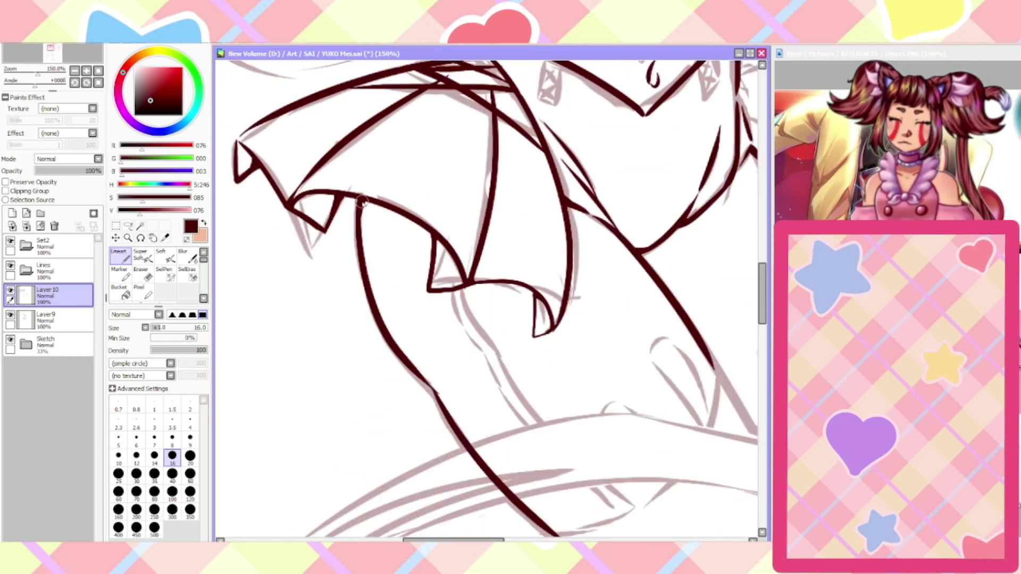
pyautogui.scroll(-1, 586, 246)
pyautogui.scroll(1, 631, 453)
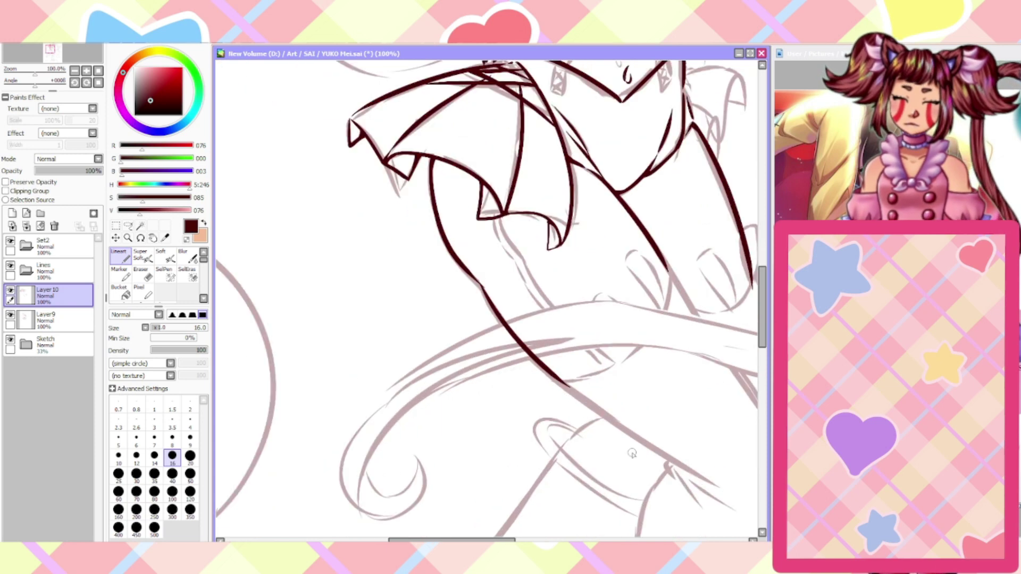
# Extend the dividing line between the thighs down to the front of the knee, redoing the stroke once
pyautogui.moveTo(458, 538); pyautogui.dragTo(486, 539)
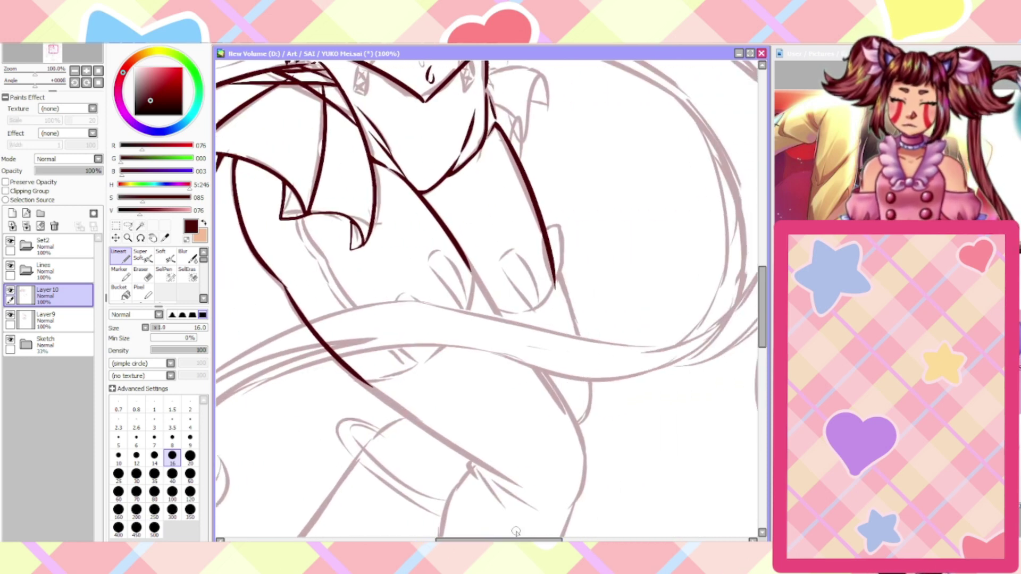
pyautogui.scroll(1, 437, 500)
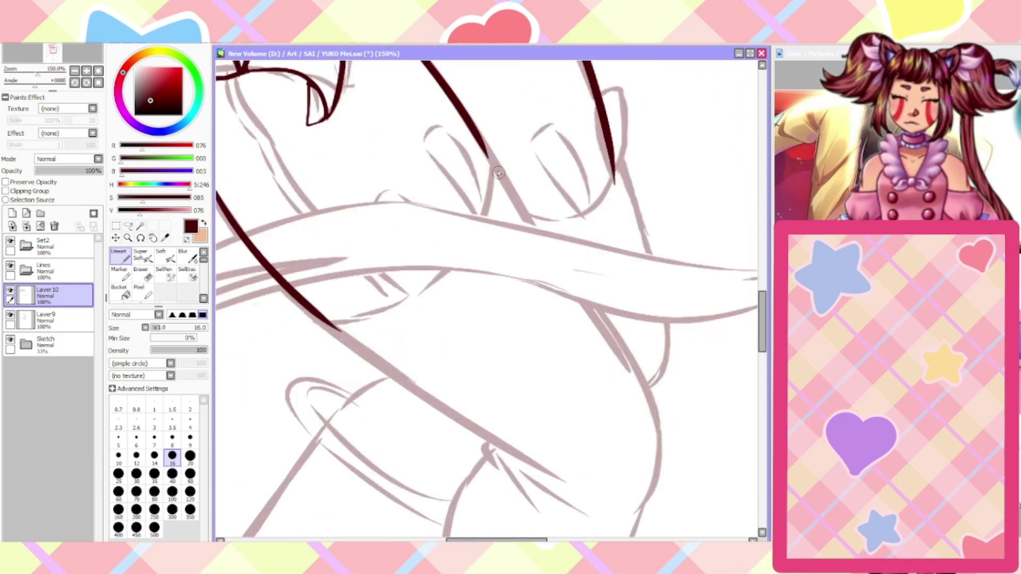
pyautogui.moveTo(491, 161)
pyautogui.mouseDown()
pyautogui.moveTo(557, 249)
pyautogui.moveTo(650, 420)
pyautogui.mouseUp()
pyautogui.hotkey('ctrl', 'z')
pyautogui.moveTo(489, 164)
pyautogui.mouseDown()
pyautogui.moveTo(549, 235)
pyautogui.moveTo(660, 435)
pyautogui.mouseUp()
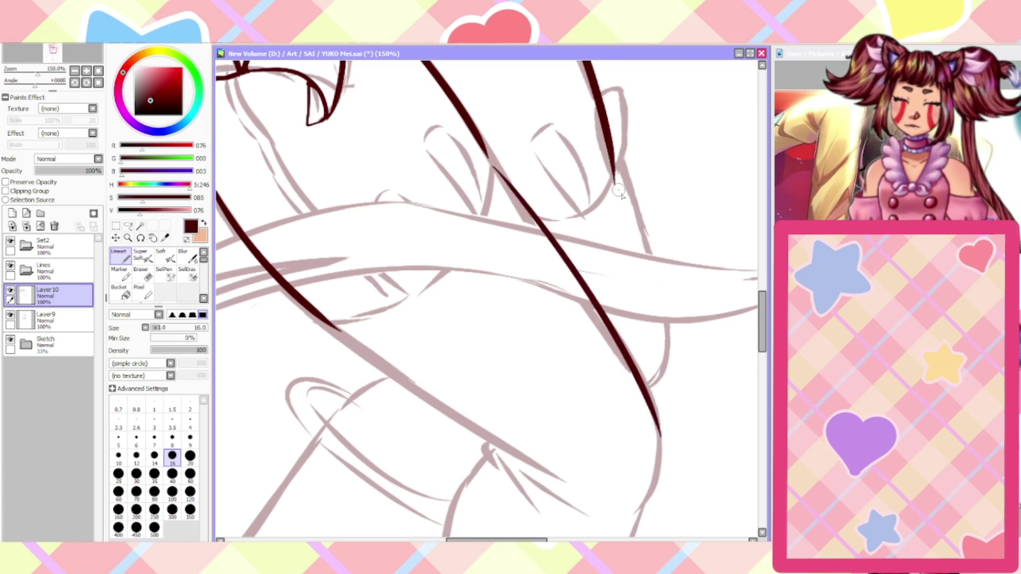
# Continue the front thigh's outer line down in a curve to meet the dividing line just above the knee
pyautogui.moveTo(616, 186)
pyautogui.mouseDown()
pyautogui.moveTo(655, 321)
pyautogui.moveTo(651, 379)
pyautogui.mouseUp()
pyautogui.hotkey('ctrl', 'z')
pyautogui.moveTo(617, 190); pyautogui.dragTo(654, 382)
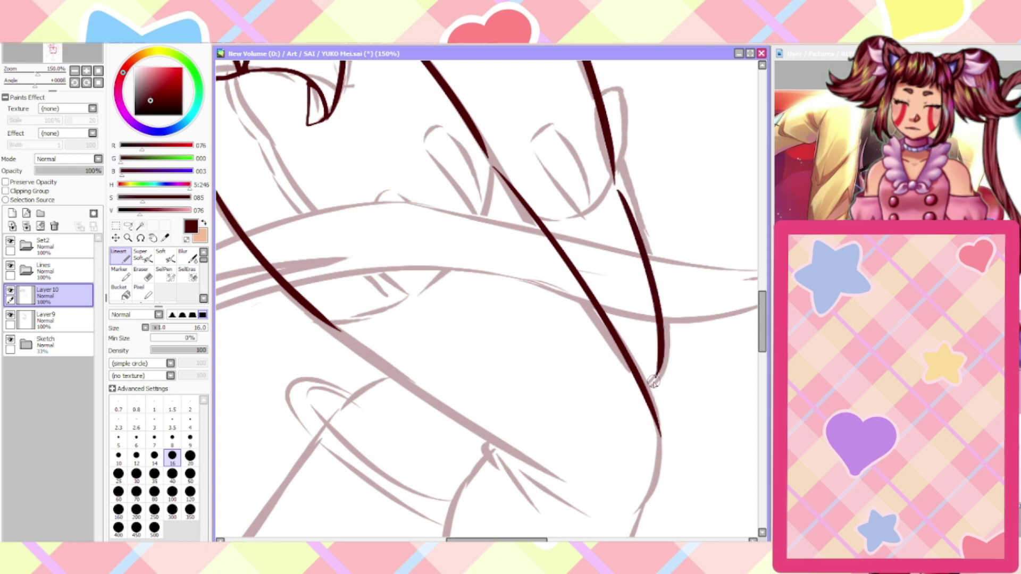
# Extend the back thigh's lower outline along the sketch toward the back of the knee
pyautogui.scroll(-5, 647, 384)
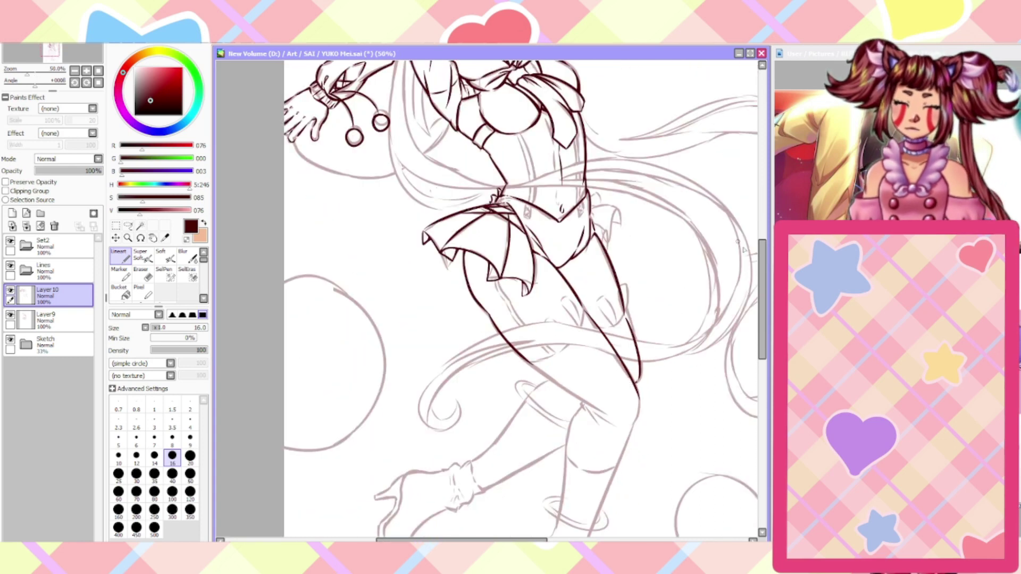
pyautogui.moveTo(763, 266); pyautogui.dragTo(763, 286)
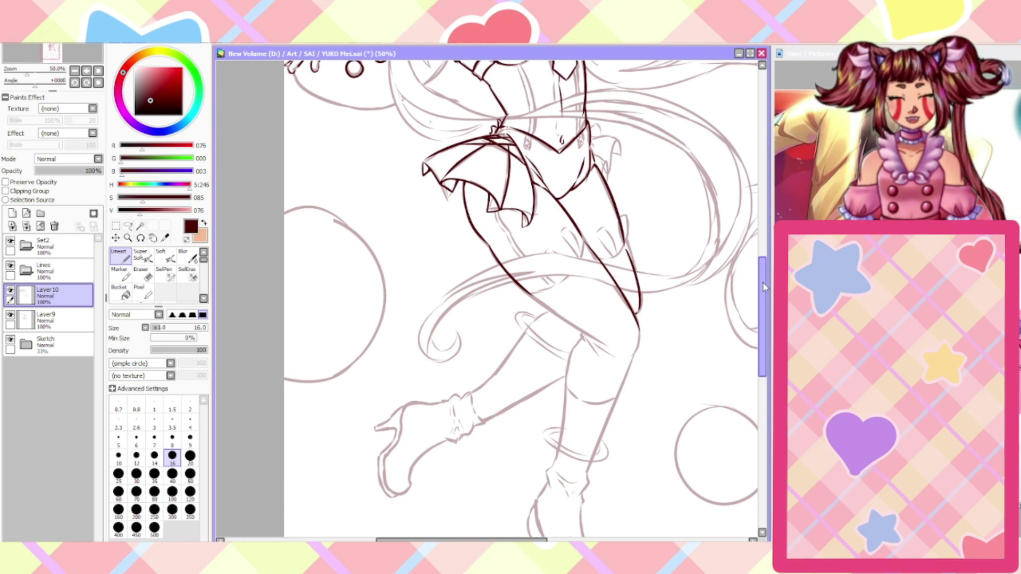
pyautogui.moveTo(457, 540); pyautogui.dragTo(485, 539)
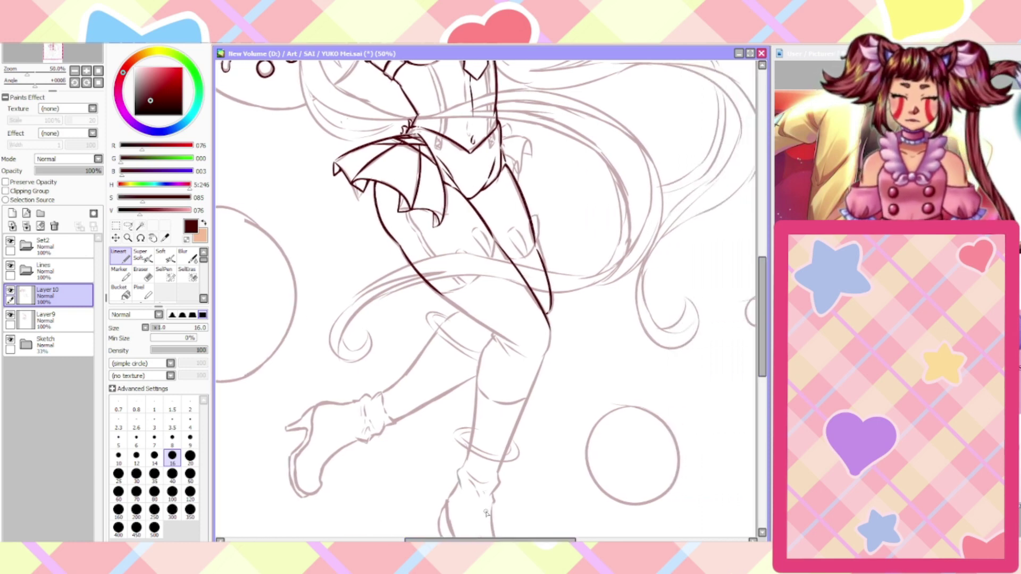
pyautogui.scroll(5, 509, 337)
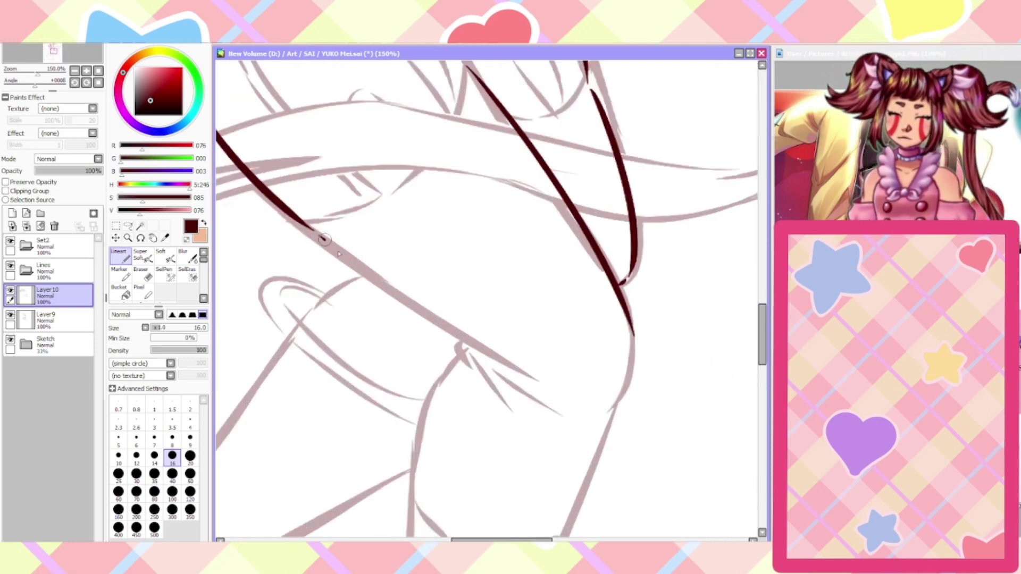
pyautogui.moveTo(325, 239); pyautogui.dragTo(500, 360)
pyautogui.scroll(-1, 396, 302)
# Ink the curved band edge across the back thigh, from the dividing line to the thigh's lower outline
pyautogui.scroll(1, 314, 122)
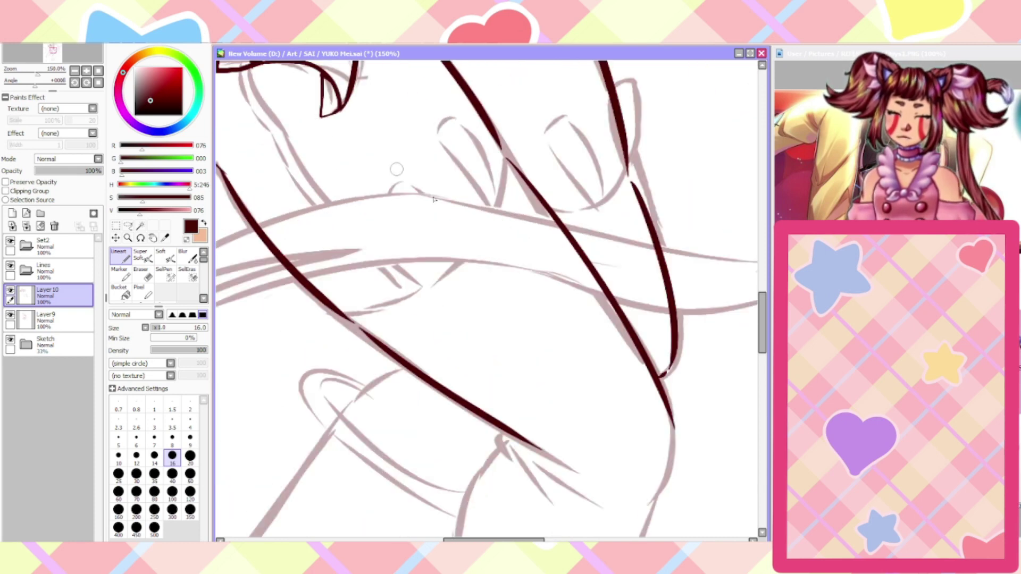
pyautogui.moveTo(503, 160)
pyautogui.mouseDown()
pyautogui.moveTo(458, 260)
pyautogui.moveTo(367, 309)
pyautogui.moveTo(414, 290)
pyautogui.mouseUp()
pyautogui.scroll(-1, 360, 308)
pyautogui.scroll(1, 507, 162)
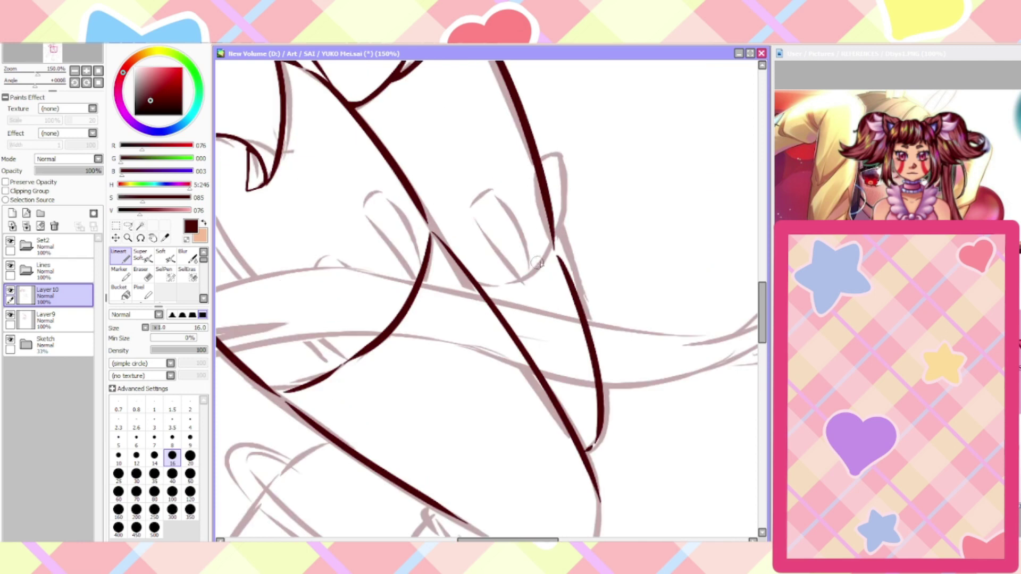
# Ink the curved band edge on the front thigh together with its two oval shapes
pyautogui.moveTo(550, 257)
pyautogui.mouseDown()
pyautogui.moveTo(480, 286)
pyautogui.moveTo(498, 188)
pyautogui.moveTo(473, 215)
pyautogui.mouseUp()
pyautogui.moveTo(517, 283); pyautogui.dragTo(477, 220)
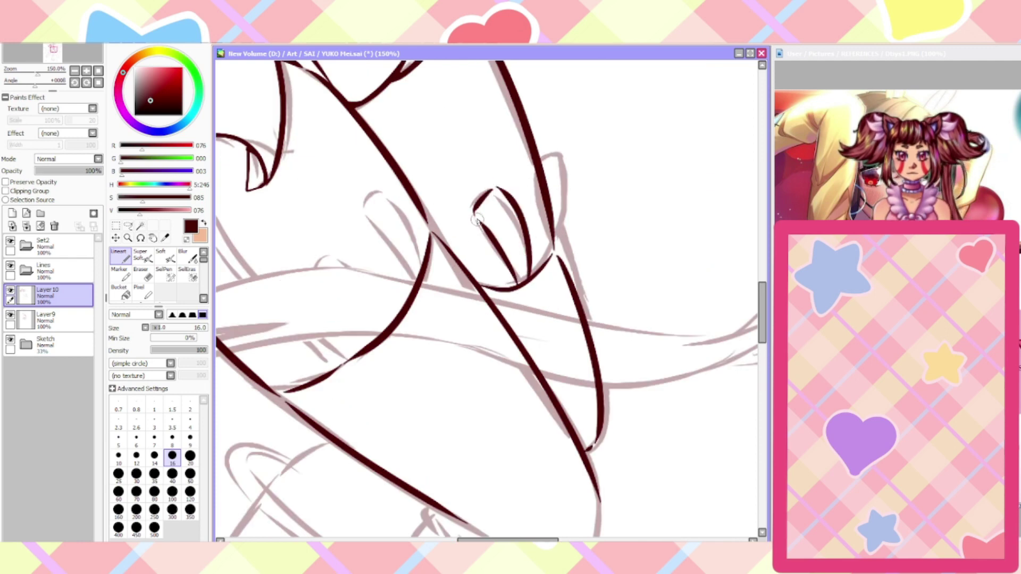
pyautogui.moveTo(555, 252)
pyautogui.mouseDown()
pyautogui.moveTo(567, 170)
pyautogui.moveTo(556, 157)
pyautogui.moveTo(536, 168)
pyautogui.mouseUp()
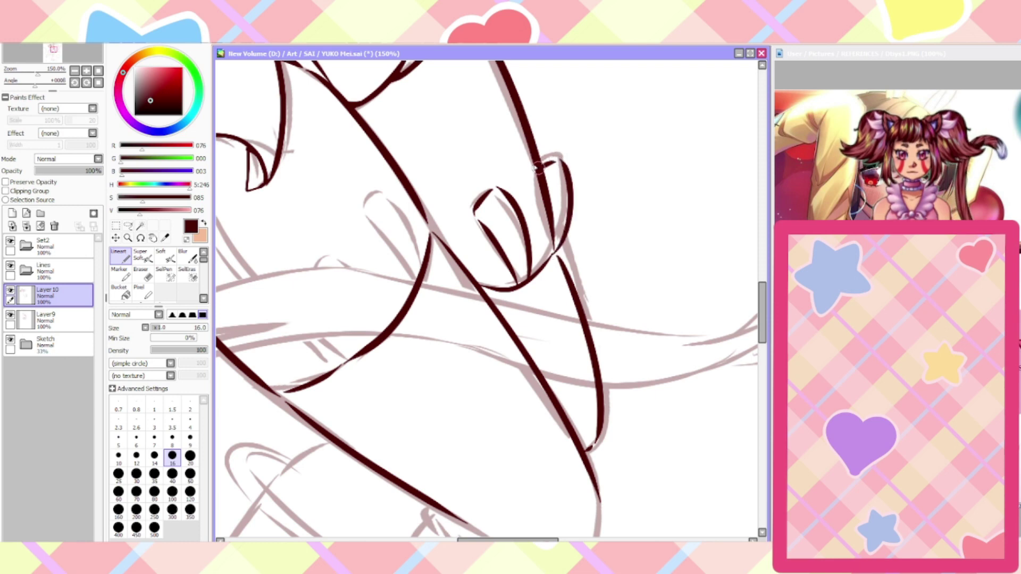
# Ink the two oval shapes rising from the curved band edge on the back thigh
pyautogui.moveTo(419, 272)
pyautogui.mouseDown()
pyautogui.moveTo(370, 184)
pyautogui.moveTo(358, 220)
pyautogui.moveTo(417, 284)
pyautogui.mouseUp()
pyautogui.moveTo(393, 325)
pyautogui.mouseDown()
pyautogui.moveTo(327, 246)
pyautogui.moveTo(304, 275)
pyautogui.moveTo(383, 330)
pyautogui.mouseUp()
pyautogui.scroll(-3, 338, 367)
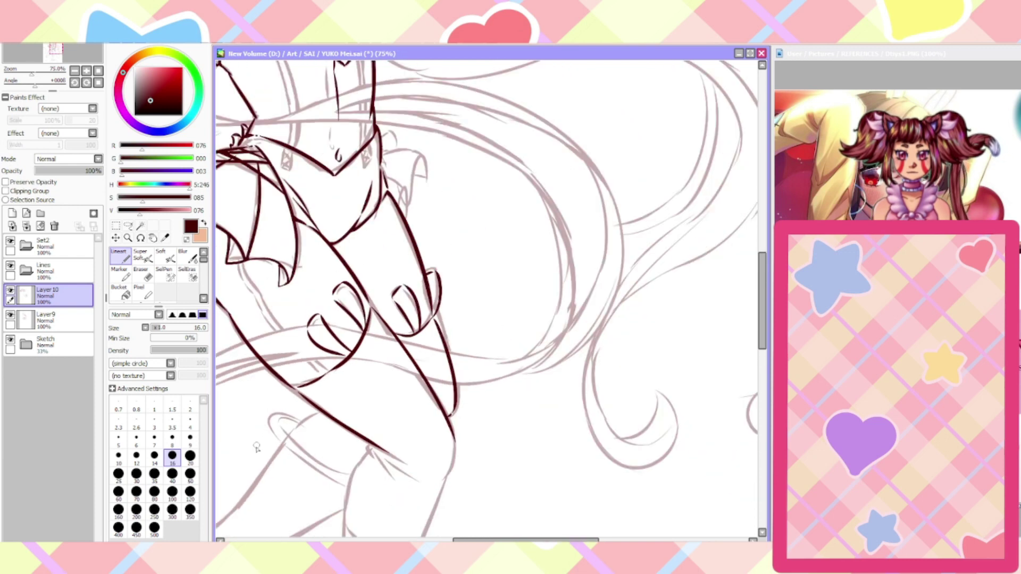
# Ink both sides of the strap running from the skirt hem down to the back thigh's band edge
pyautogui.moveTo(526, 539); pyautogui.dragTo(486, 539)
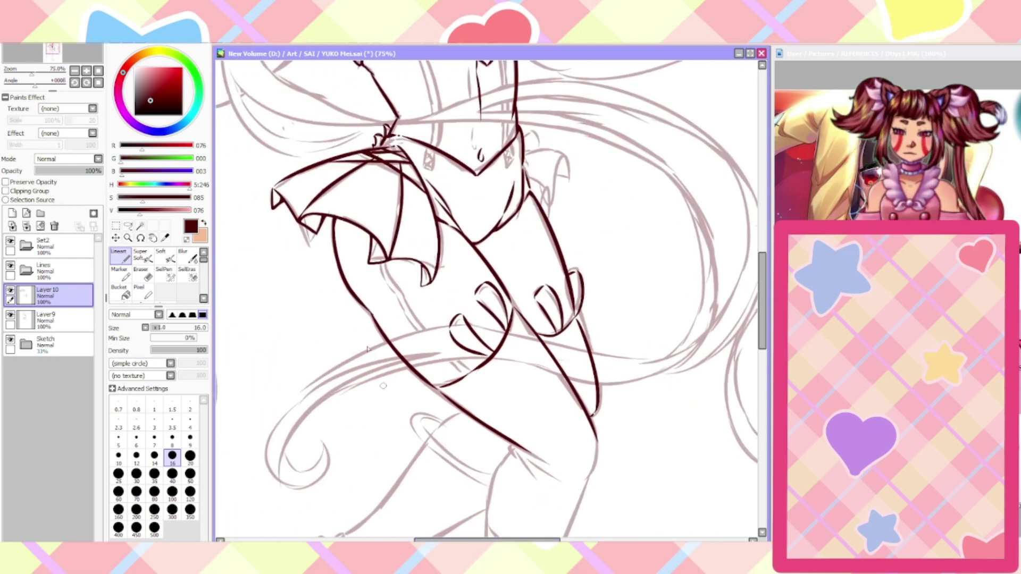
pyautogui.scroll(2, 416, 353)
pyautogui.moveTo(365, 172)
pyautogui.mouseDown()
pyautogui.moveTo(425, 277)
pyautogui.moveTo(513, 385)
pyautogui.mouseUp()
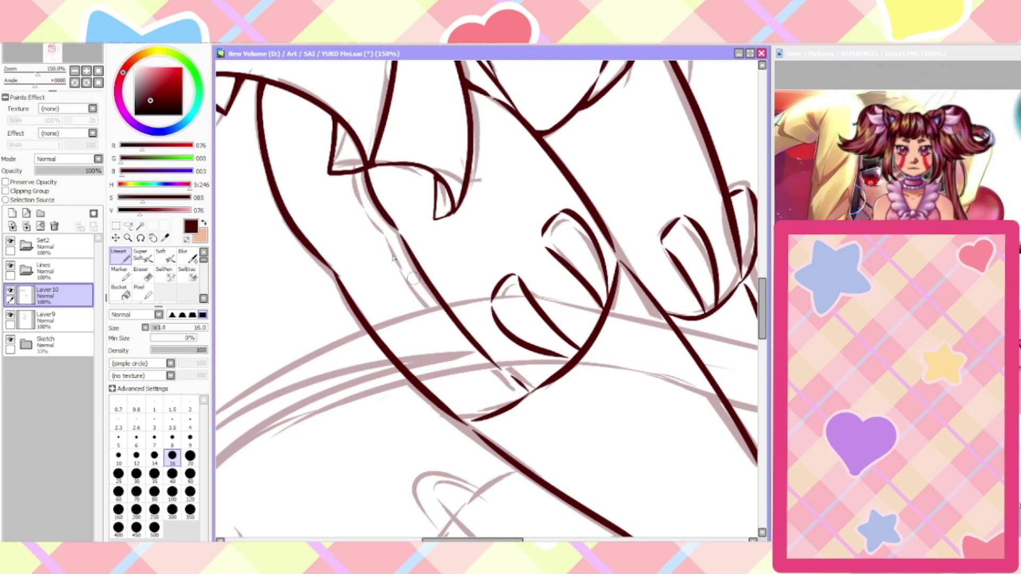
pyautogui.moveTo(357, 175)
pyautogui.mouseDown()
pyautogui.moveTo(441, 319)
pyautogui.moveTo(488, 381)
pyautogui.moveTo(516, 400)
pyautogui.mouseUp()
pyautogui.scroll(-2, 492, 415)
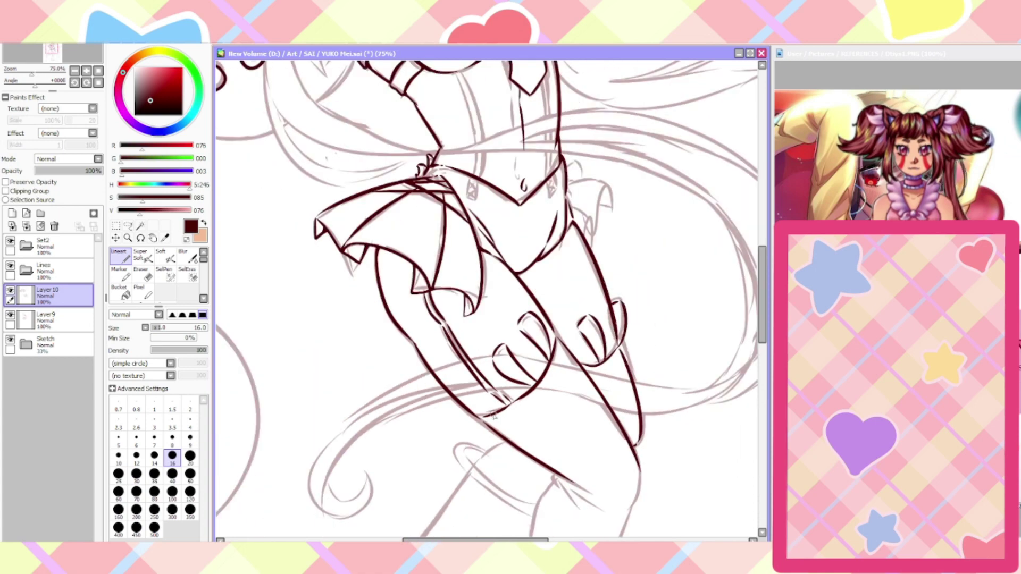
pyautogui.scroll(-3, 492, 416)
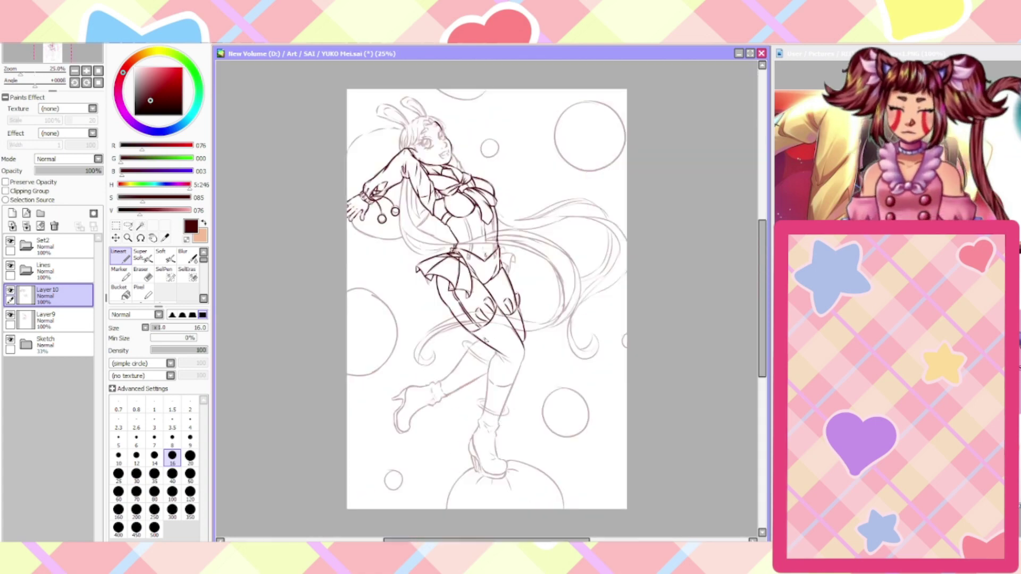
# Erase the short stray lines at the strap's lower end above the band edge with the size 9 Eraser
pyautogui.scroll(2, 485, 338)
pyautogui.scroll(2, 476, 329)
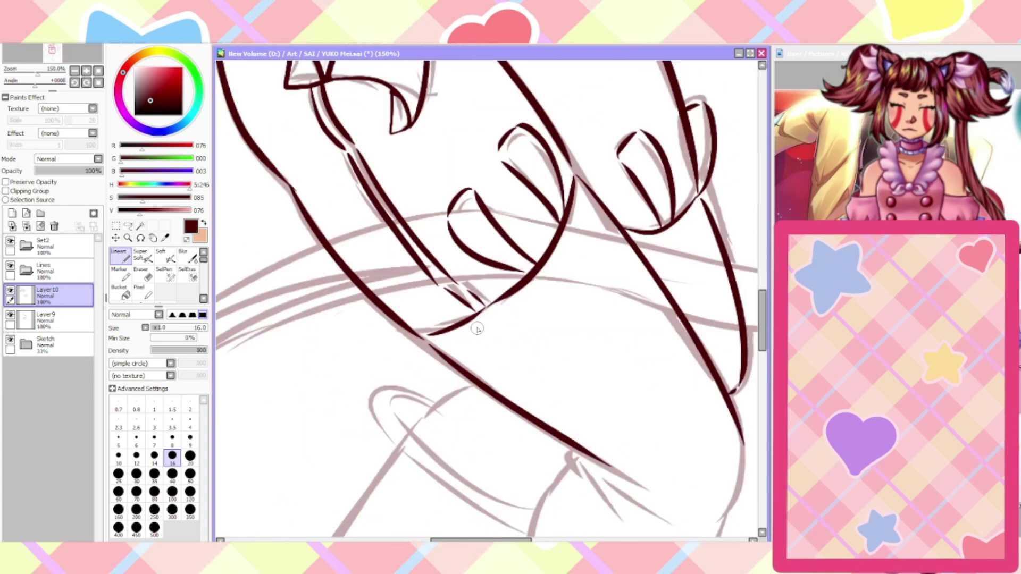
pyautogui.scroll(2, 476, 329)
pyautogui.press('e')
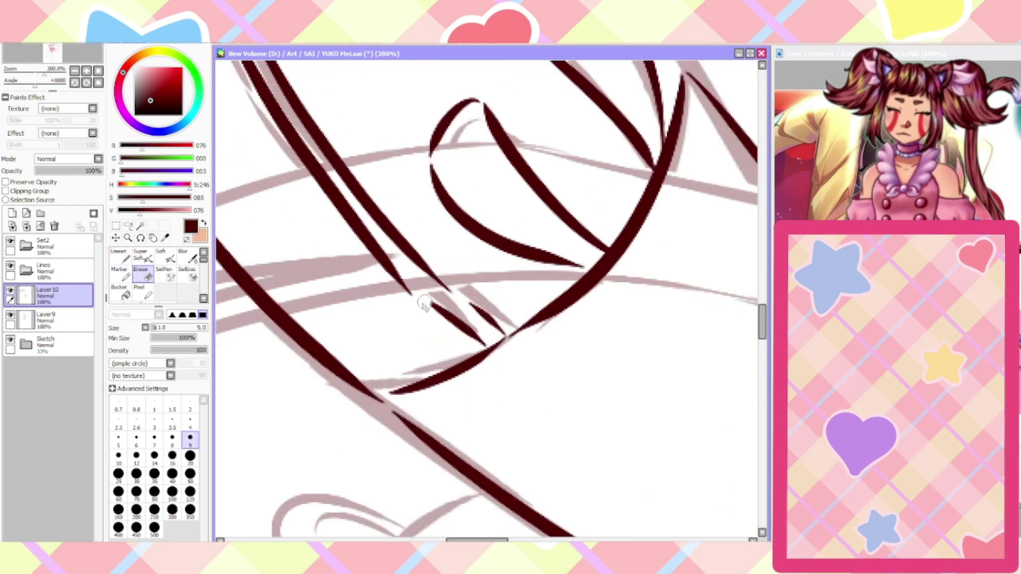
pyautogui.moveTo(424, 303)
pyautogui.mouseDown()
pyautogui.moveTo(478, 310)
pyautogui.moveTo(450, 315)
pyautogui.moveTo(499, 312)
pyautogui.moveTo(473, 339)
pyautogui.mouseUp()
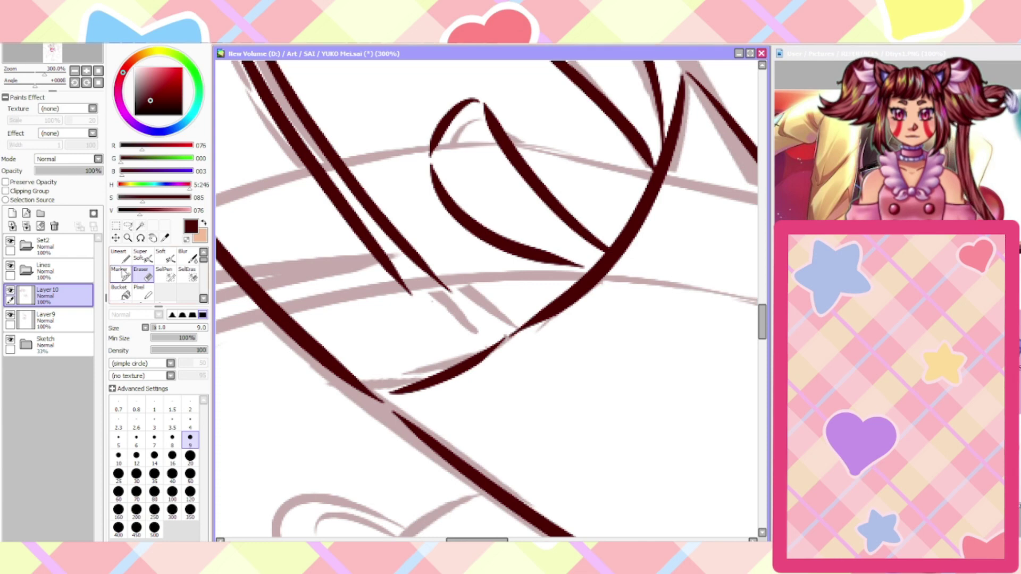
# Redraw the strap's two lower end lines with the Lineart brush so they meet the back thigh's band edge
pyautogui.click(119, 255)
pyautogui.moveTo(417, 302); pyautogui.dragTo(472, 354)
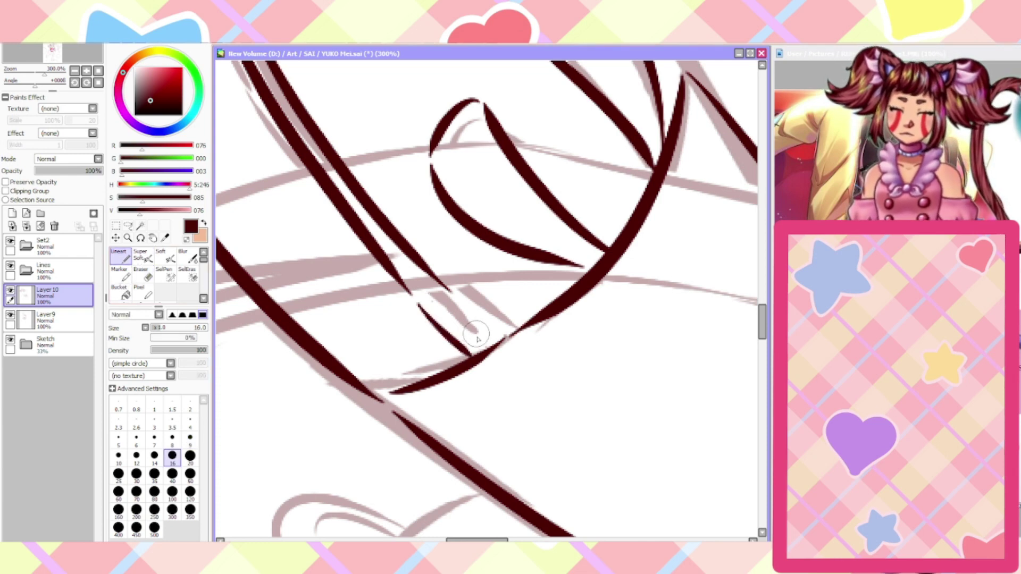
pyautogui.moveTo(458, 301); pyautogui.dragTo(499, 342)
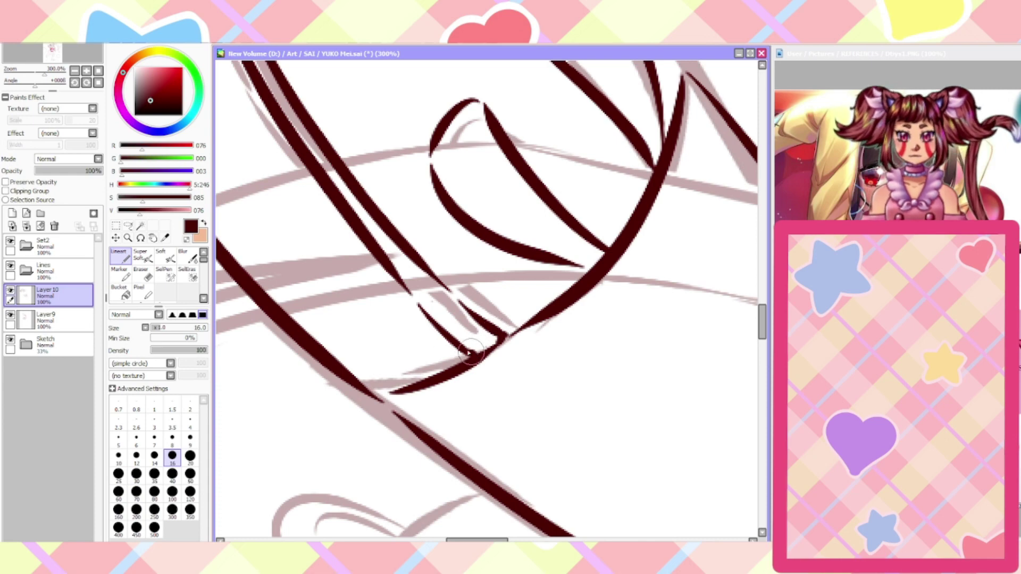
pyautogui.scroll(-4, 470, 352)
pyautogui.scroll(5, 387, 227)
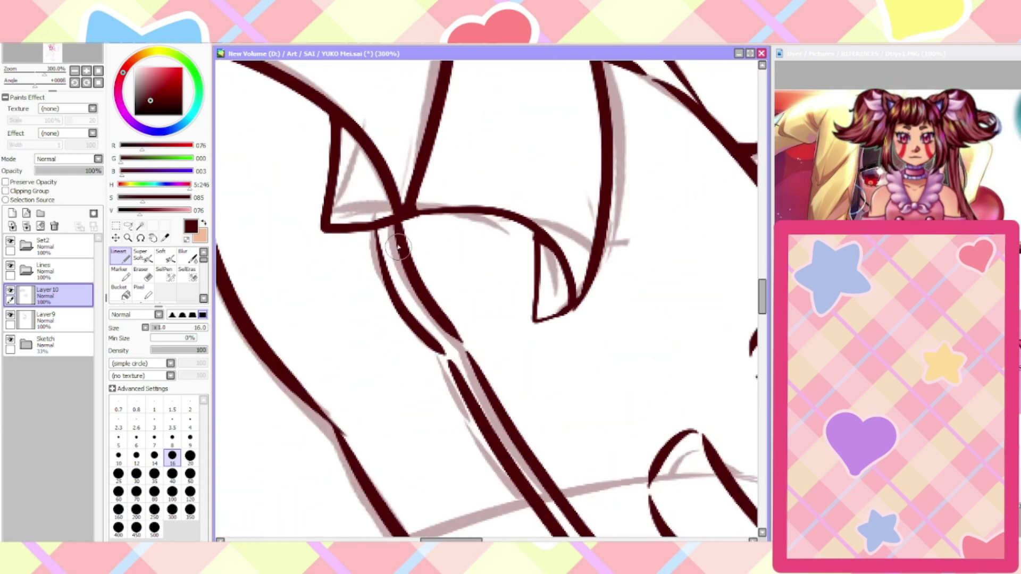
pyautogui.scroll(-5, 368, 229)
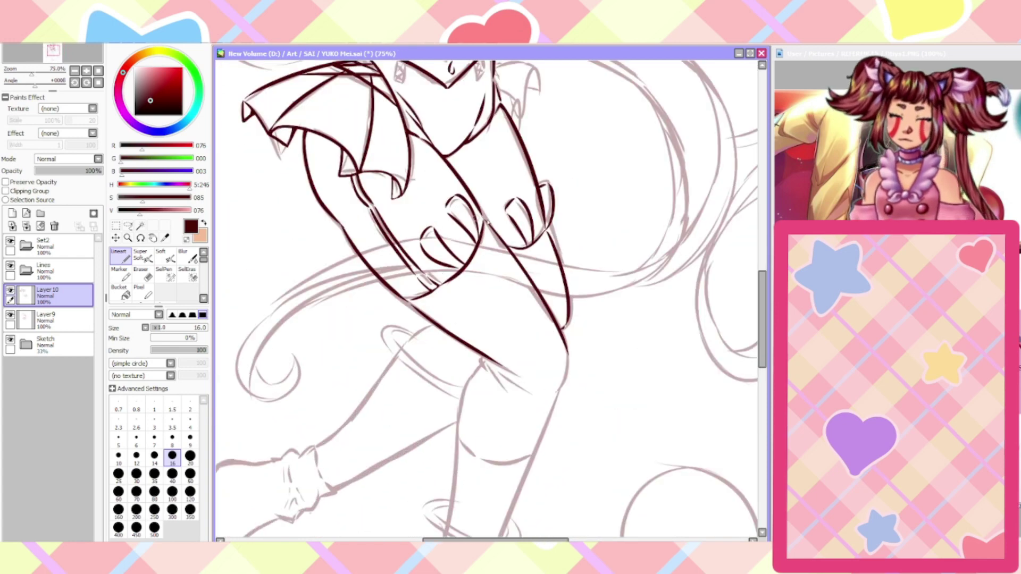
# Try to close the gap in the outer side of the back thigh's lower oval
pyautogui.scroll(3, 482, 220)
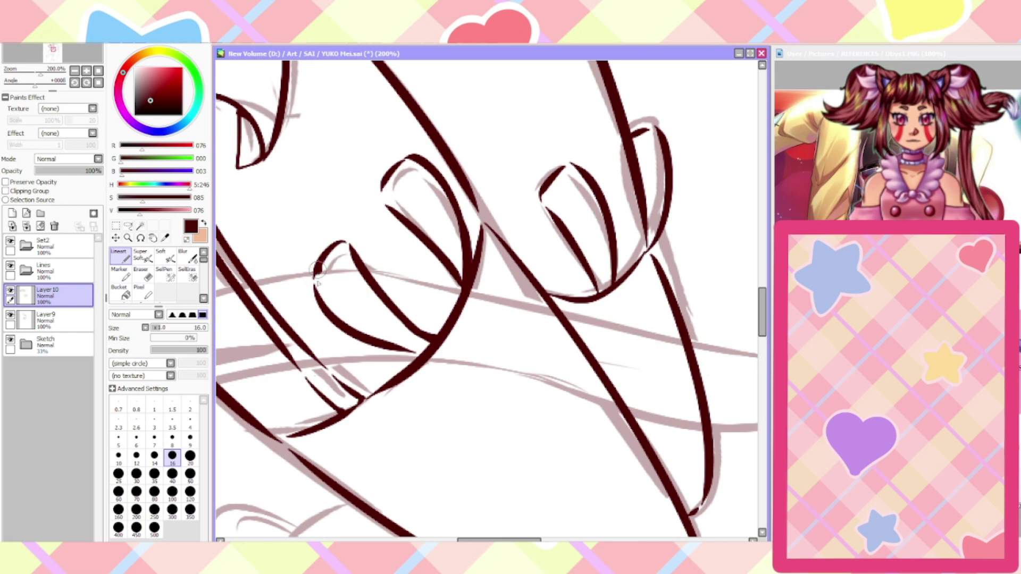
pyautogui.moveTo(318, 270); pyautogui.dragTo(338, 319)
pyautogui.hotkey('ctrl', 'z')
pyautogui.moveTo(322, 257); pyautogui.dragTo(335, 318)
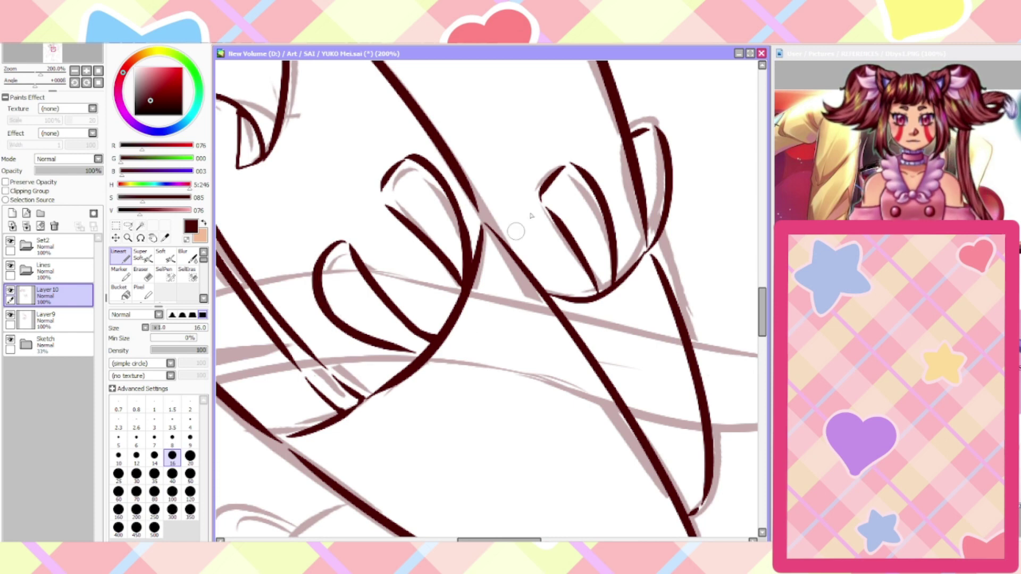
# Thicken the front thigh's curved band edge where its oval shapes join it
pyautogui.moveTo(595, 296)
pyautogui.mouseDown()
pyautogui.moveTo(580, 250)
pyautogui.moveTo(604, 228)
pyautogui.mouseUp()
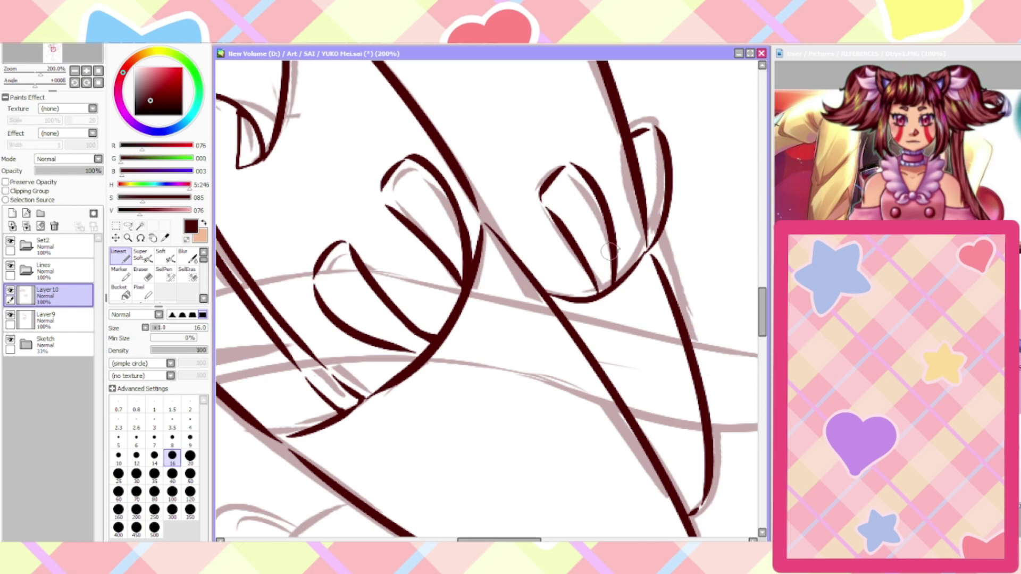
pyautogui.scroll(1, 594, 301)
pyautogui.moveTo(593, 324)
pyautogui.mouseDown()
pyautogui.moveTo(607, 287)
pyautogui.moveTo(671, 239)
pyautogui.mouseUp()
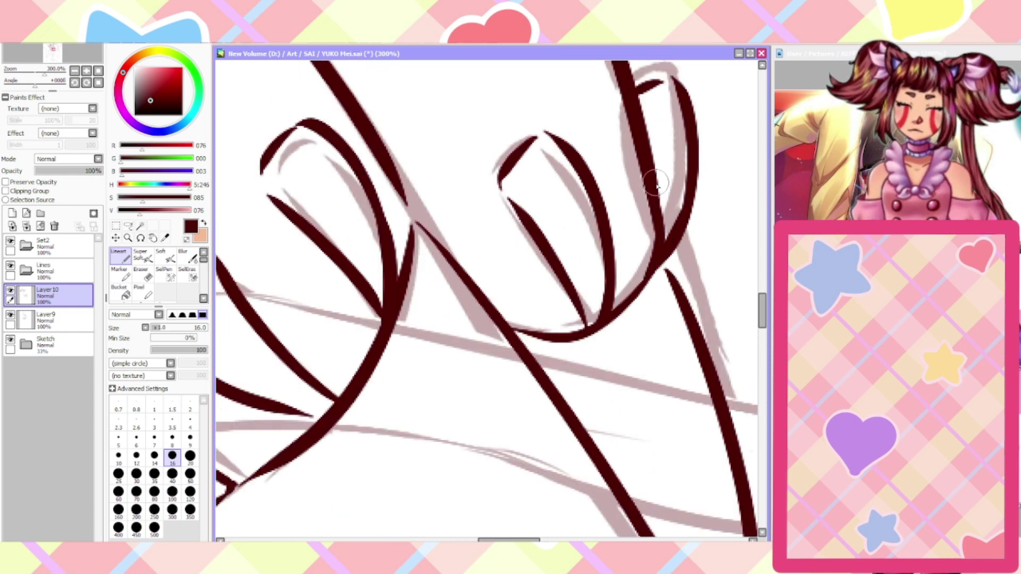
pyautogui.scroll(-4, 650, 196)
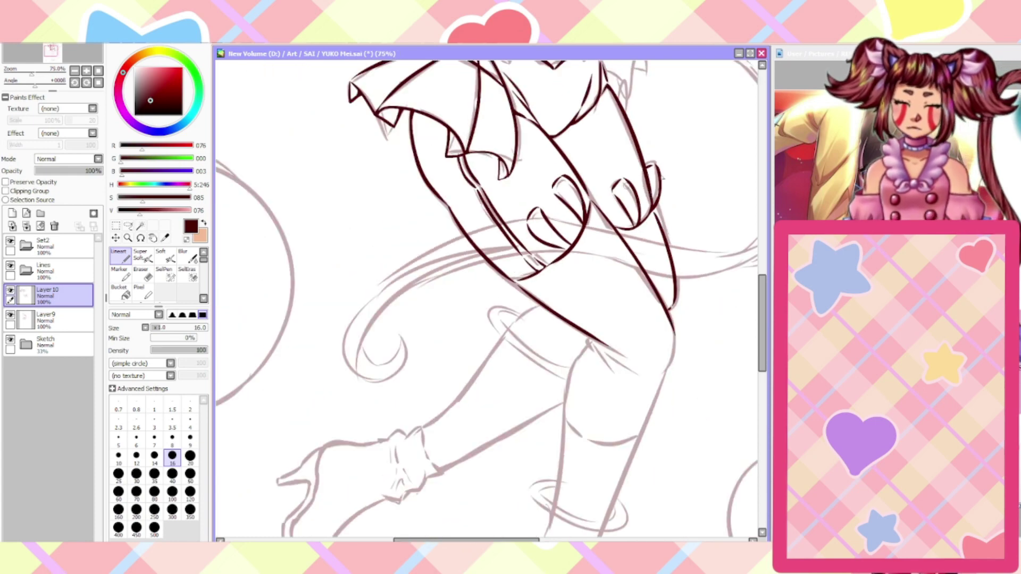
pyautogui.scroll(4, 661, 177)
pyautogui.moveTo(557, 262); pyautogui.dragTo(579, 245)
pyautogui.scroll(-4, 567, 254)
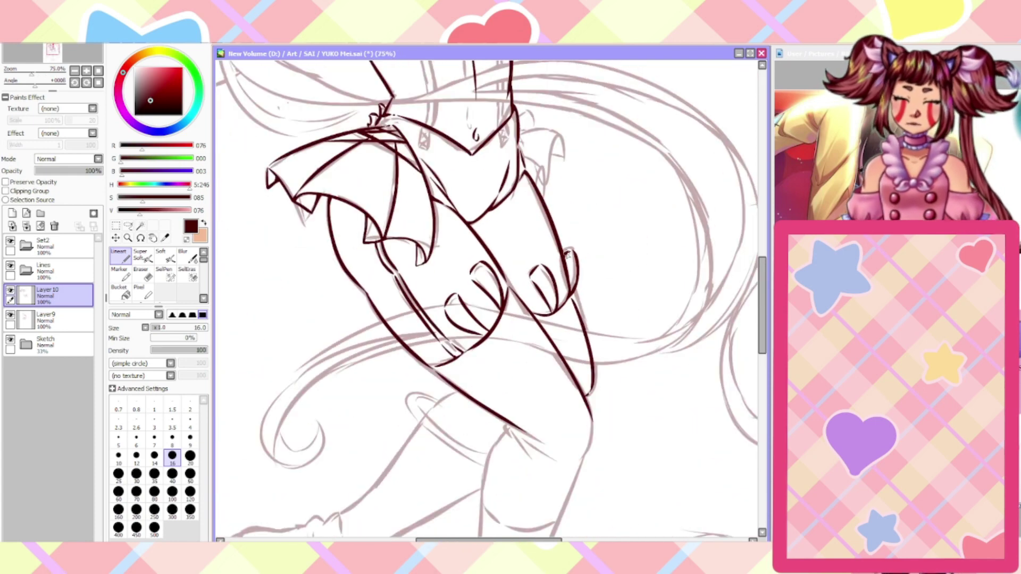
# Thicken the lower end of the front thigh's outer line where it meets the dividing line above the knee
pyautogui.scroll(-3, 567, 254)
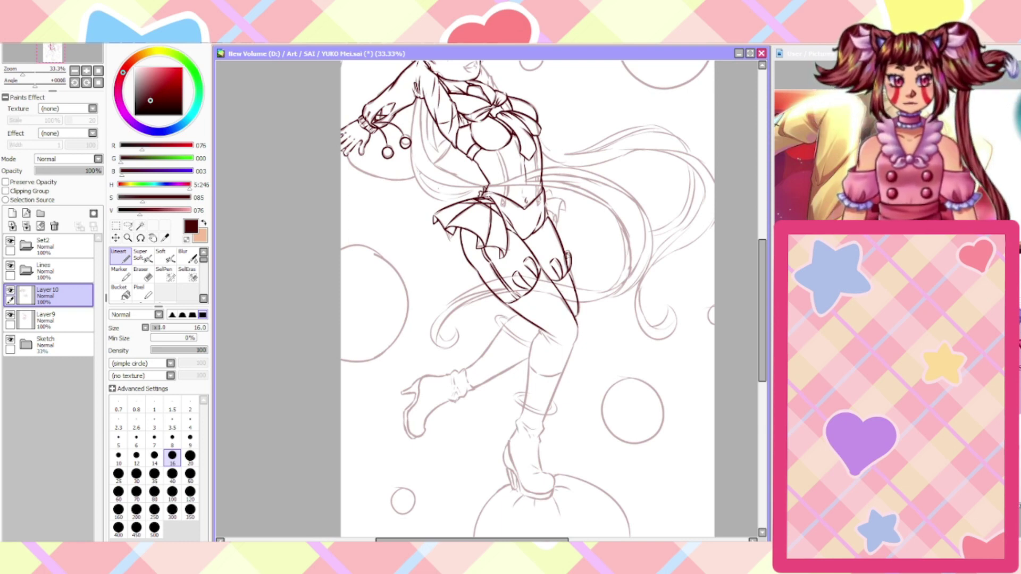
pyautogui.scroll(4, 579, 327)
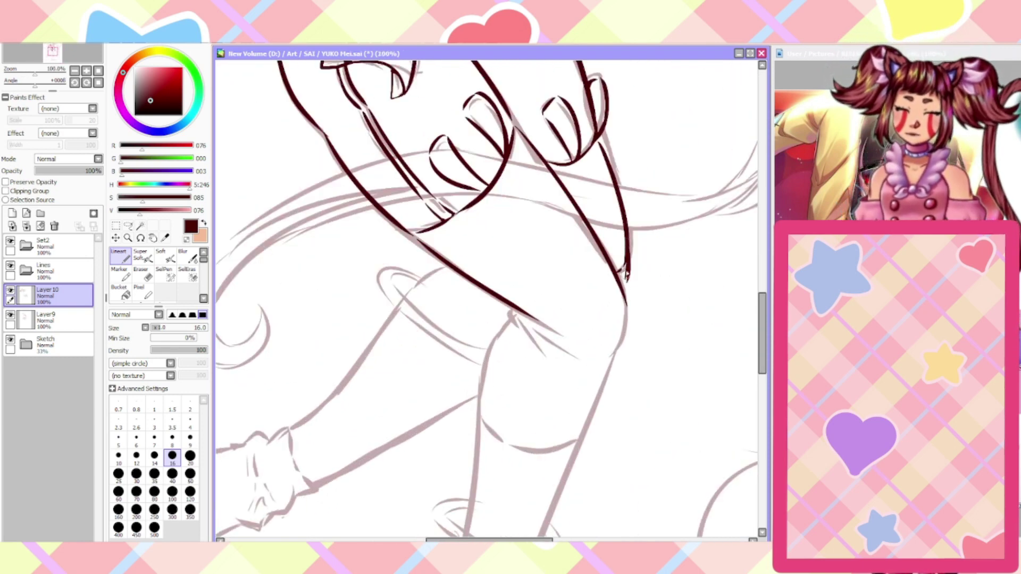
pyautogui.scroll(2, 626, 275)
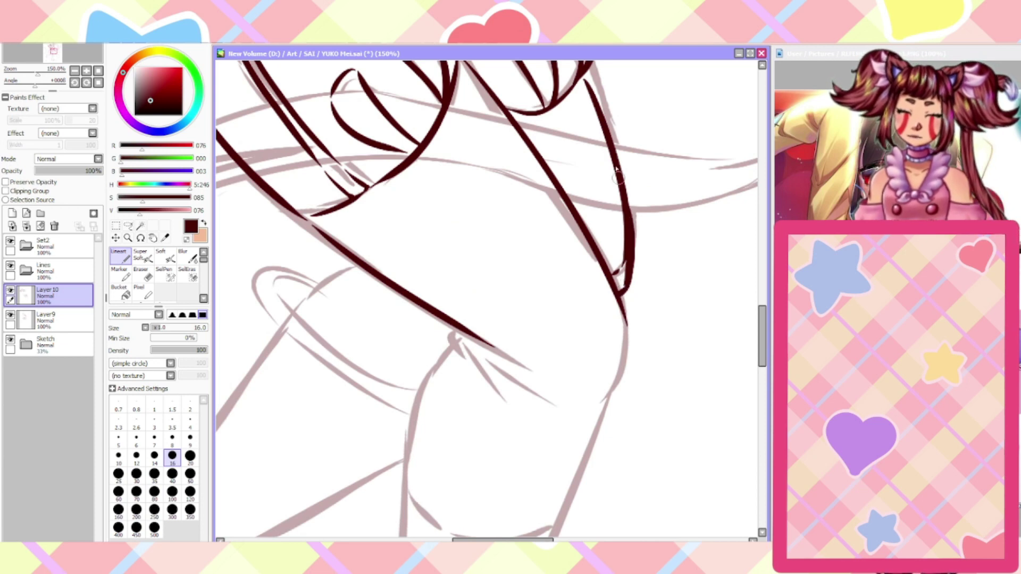
# Clean up the lower end of the front thigh's outer line above the knee with the Eraser
pyautogui.scroll(-3, 609, 159)
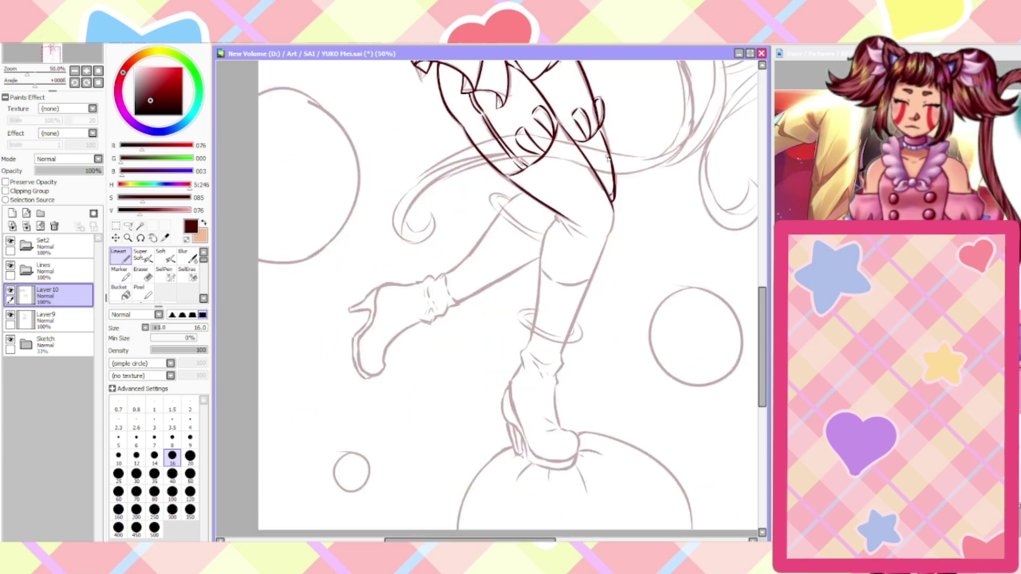
pyautogui.click(141, 273)
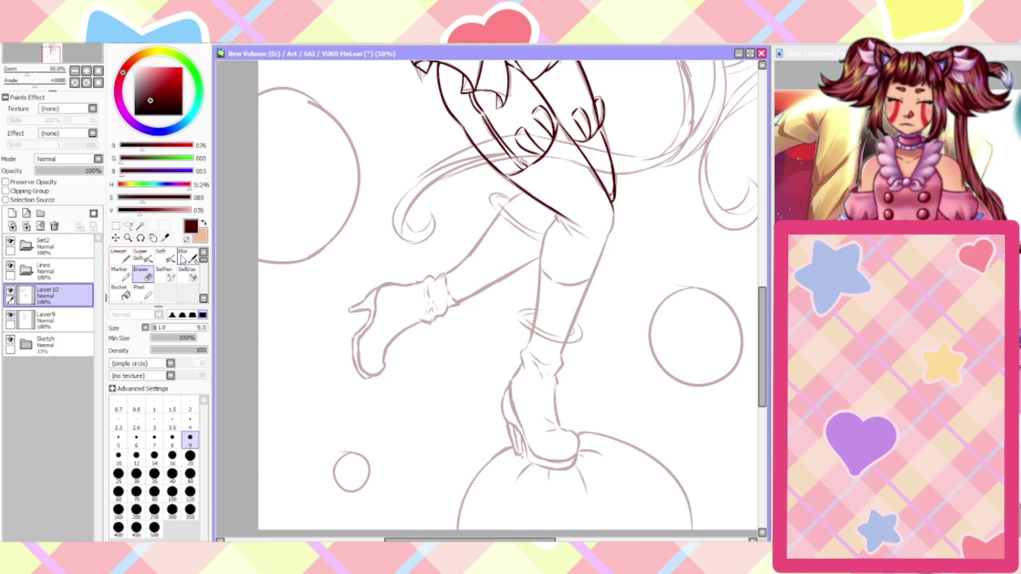
pyautogui.scroll(4, 585, 295)
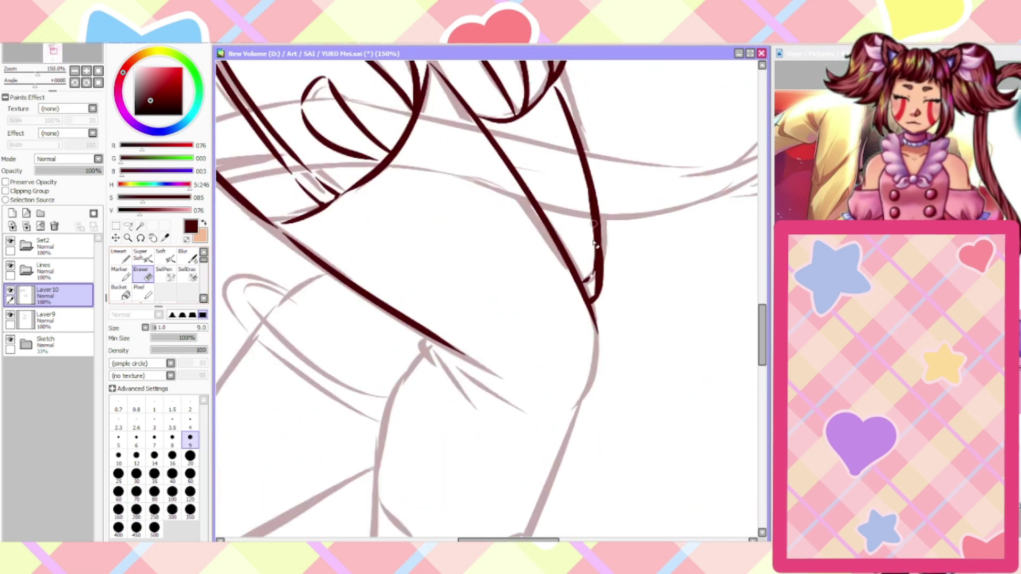
pyautogui.moveTo(589, 274)
pyautogui.mouseDown()
pyautogui.moveTo(591, 300)
pyautogui.moveTo(594, 258)
pyautogui.moveTo(594, 304)
pyautogui.mouseUp()
pyautogui.click(120, 255)
# Ink the front leg's outer line from the knee to the sock's top edge and the curved back line below the knee
pyautogui.scroll(-5, 551, 249)
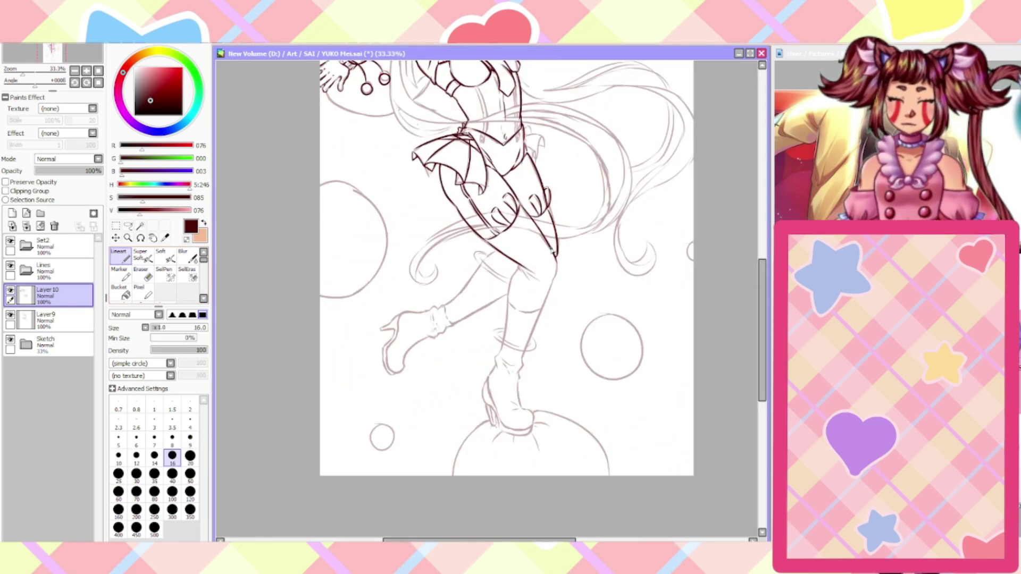
pyautogui.scroll(3, 494, 317)
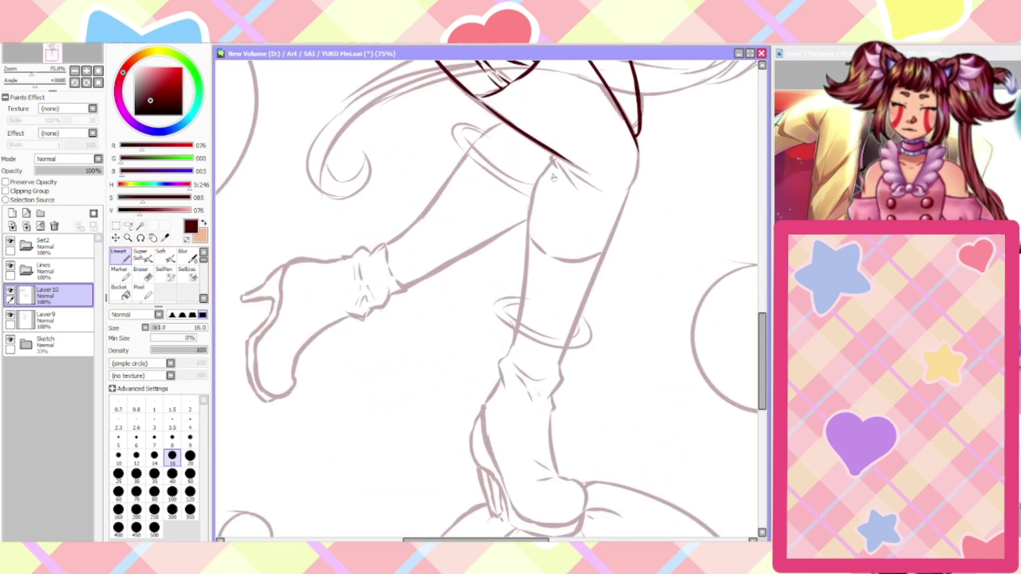
pyautogui.scroll(1, 562, 138)
pyautogui.moveTo(662, 167); pyautogui.dragTo(604, 316)
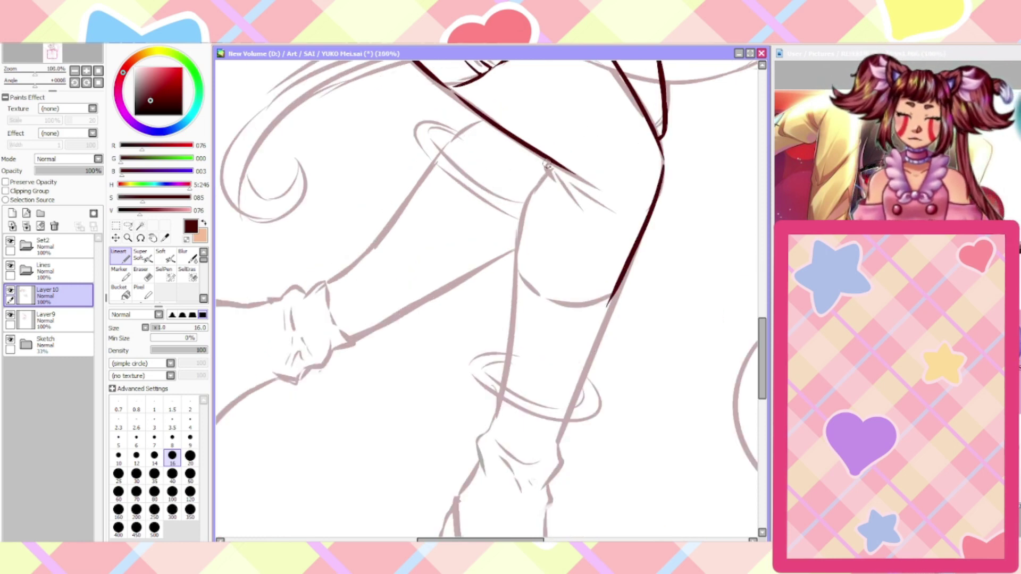
pyautogui.moveTo(536, 184); pyautogui.dragTo(512, 293)
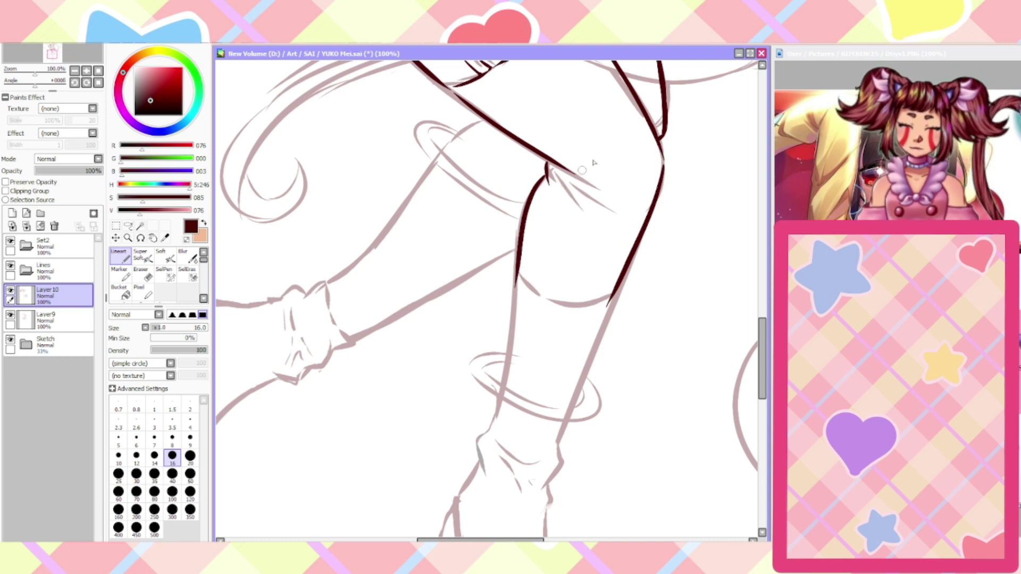
# Extend the thigh's underside line at the knee bend and ink the short crease lines fanning out below it
pyautogui.scroll(1, 594, 162)
pyautogui.moveTo(572, 189); pyautogui.dragTo(611, 204)
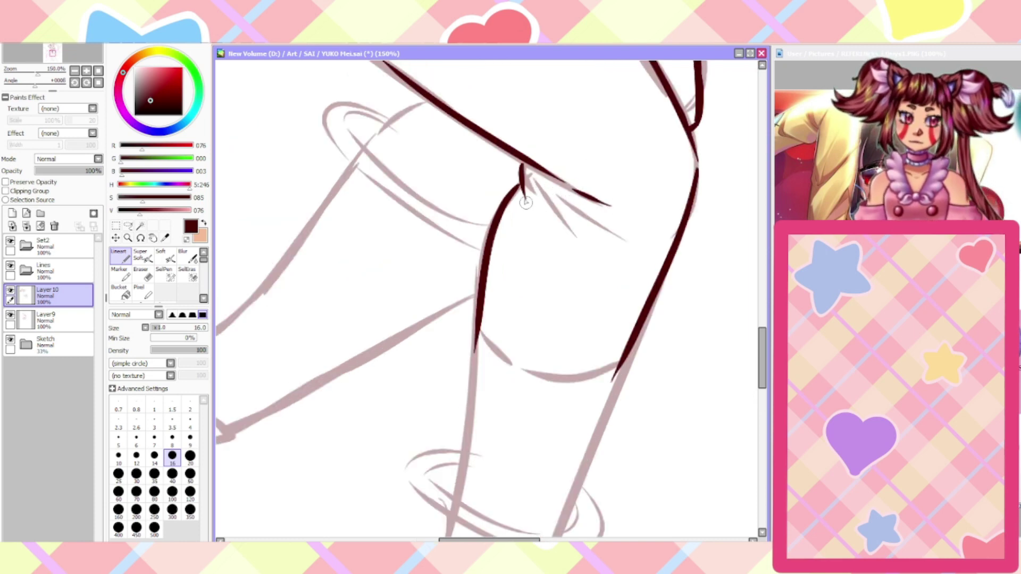
pyautogui.moveTo(536, 178); pyautogui.dragTo(569, 238)
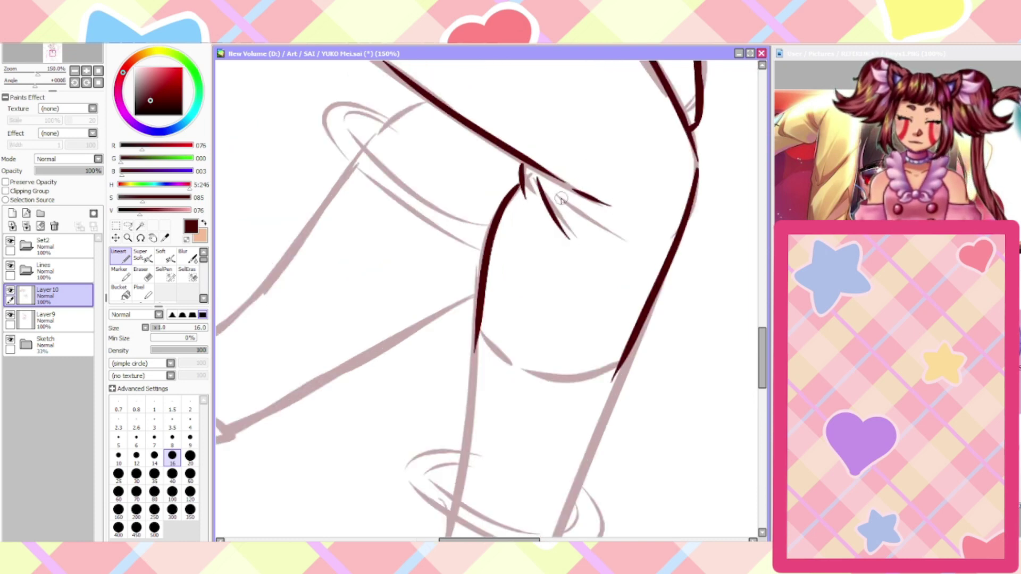
pyautogui.scroll(2, 521, 170)
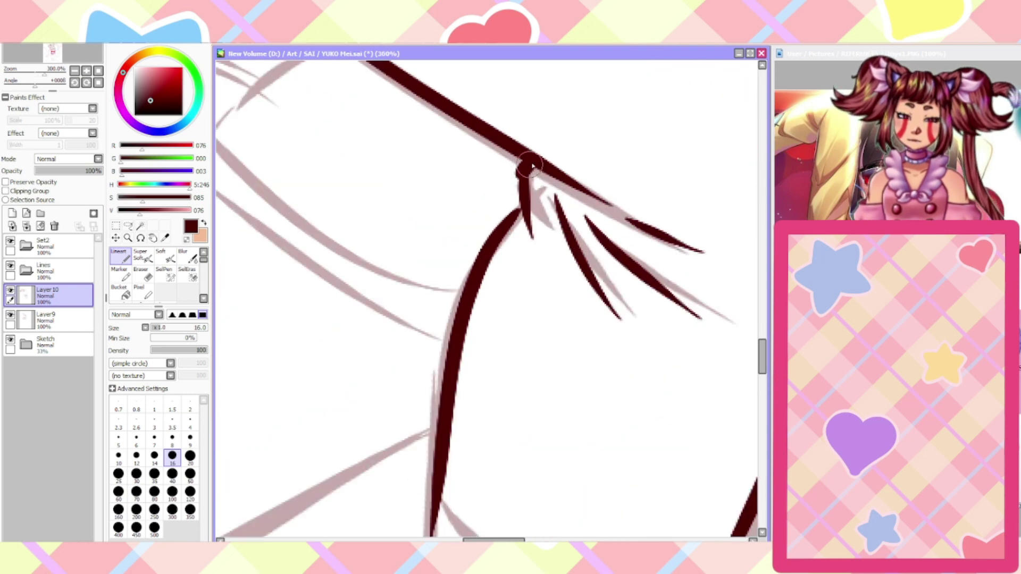
# Erase the overshooting lower ends of the front leg's two side lines at the sock's top edge
pyautogui.scroll(-4, 521, 177)
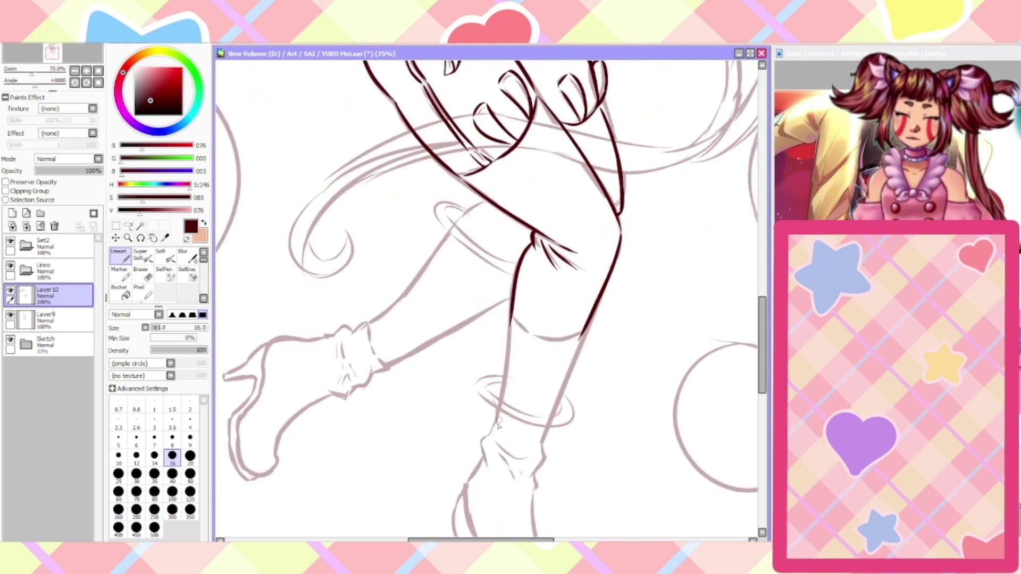
pyautogui.scroll(1, 499, 425)
pyautogui.scroll(1, 523, 434)
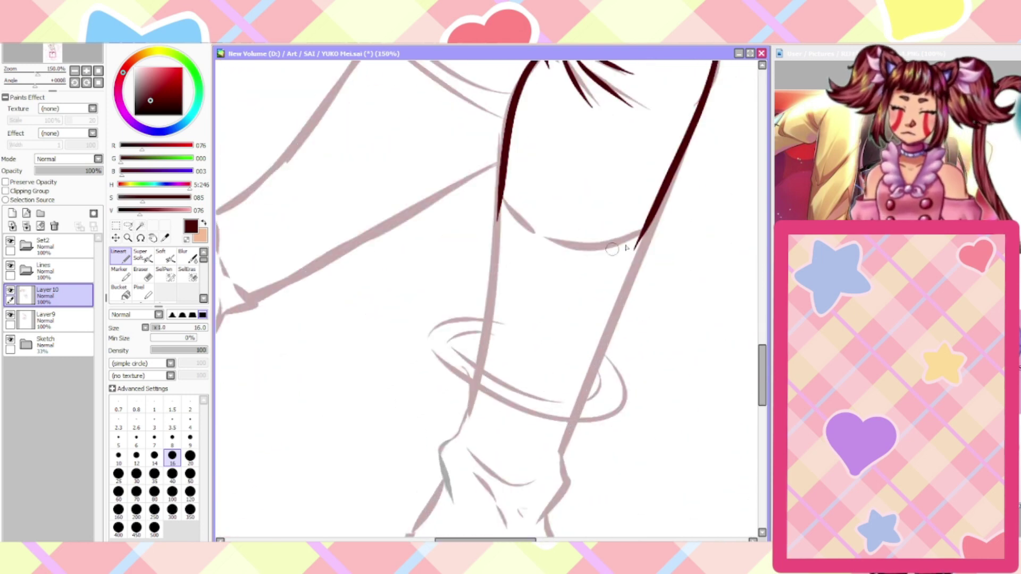
pyautogui.click(141, 274)
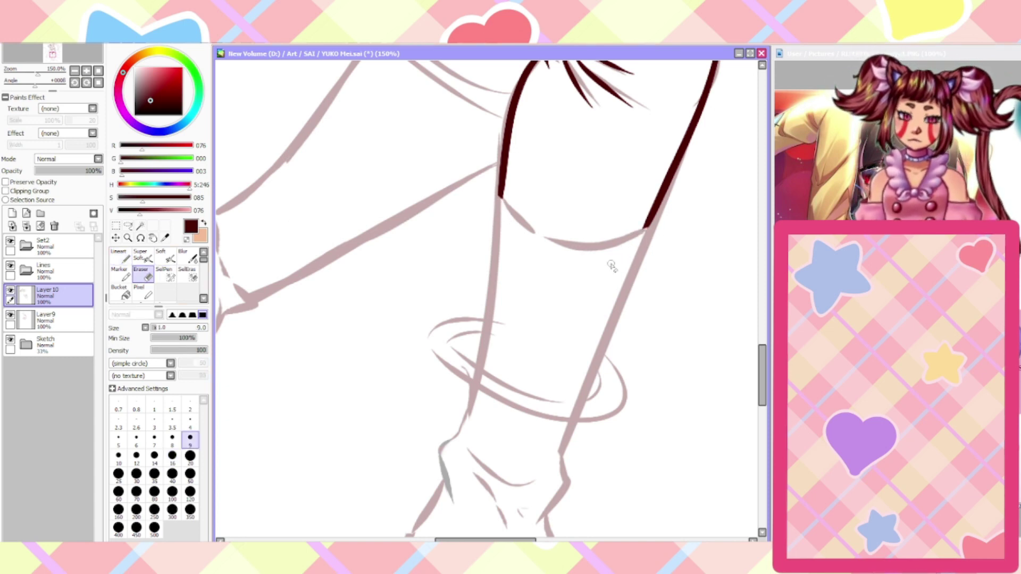
pyautogui.click(121, 257)
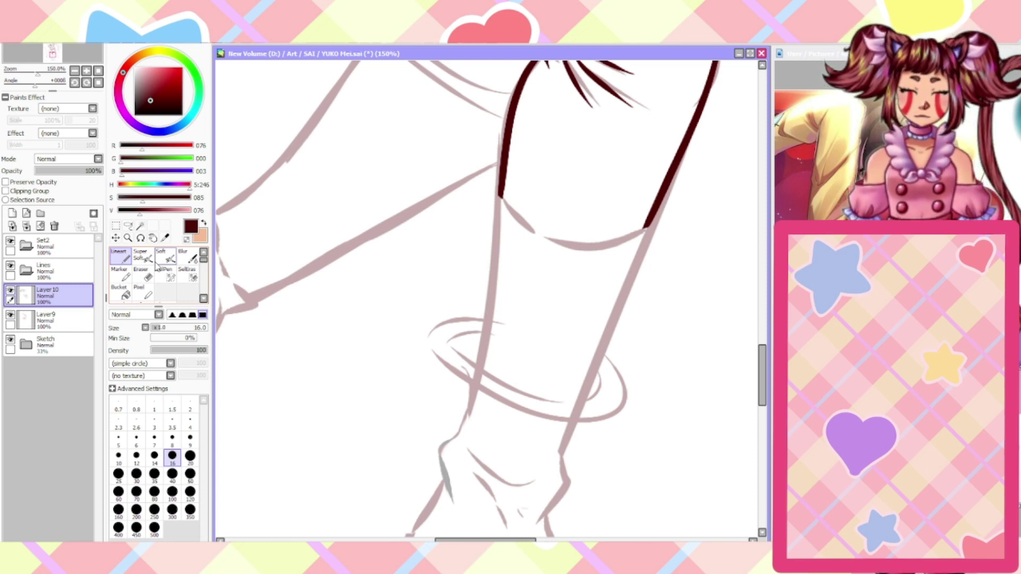
pyautogui.moveTo(662, 221)
pyautogui.mouseDown()
pyautogui.moveTo(608, 235)
pyautogui.moveTo(497, 209)
pyautogui.moveTo(481, 183)
pyautogui.mouseUp()
pyautogui.hotkey('ctrl', 'z')
pyautogui.moveTo(657, 223)
pyautogui.mouseDown()
pyautogui.moveTo(575, 225)
pyautogui.moveTo(491, 192)
pyautogui.mouseUp()
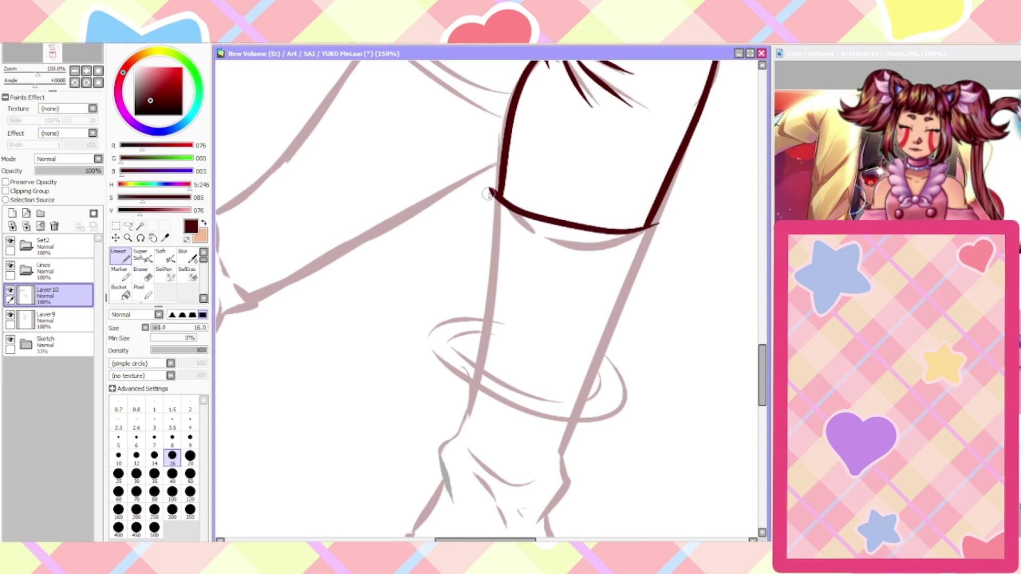
pyautogui.hotkey('ctrl', 'z')
# Ink the sock's curved top edge across the front leg, with small rounded ends past both sides, and erase the stray tip
pyautogui.moveTo(660, 224)
pyautogui.mouseDown()
pyautogui.moveTo(594, 236)
pyautogui.moveTo(501, 188)
pyautogui.mouseUp()
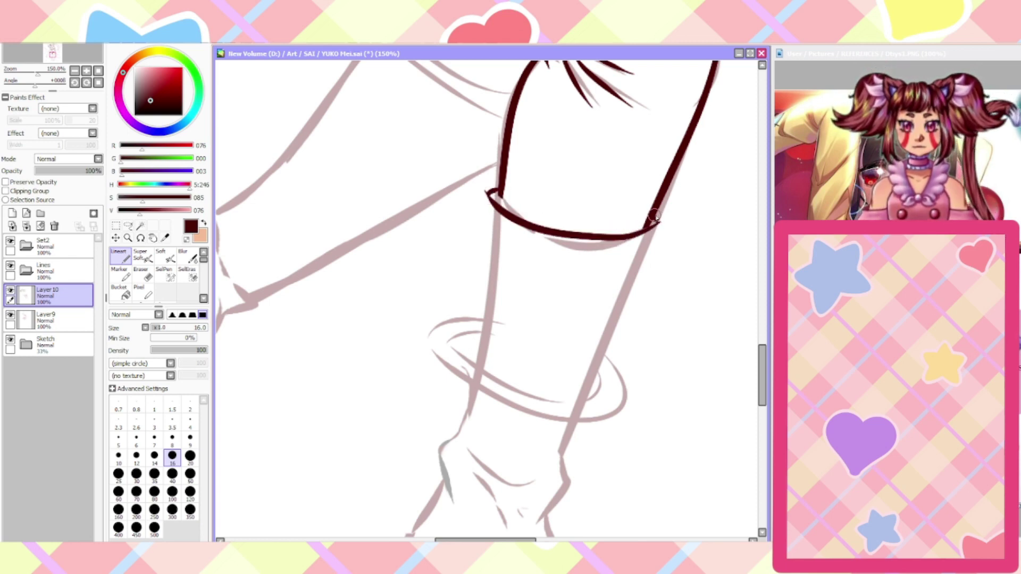
pyautogui.moveTo(654, 216); pyautogui.dragTo(643, 230)
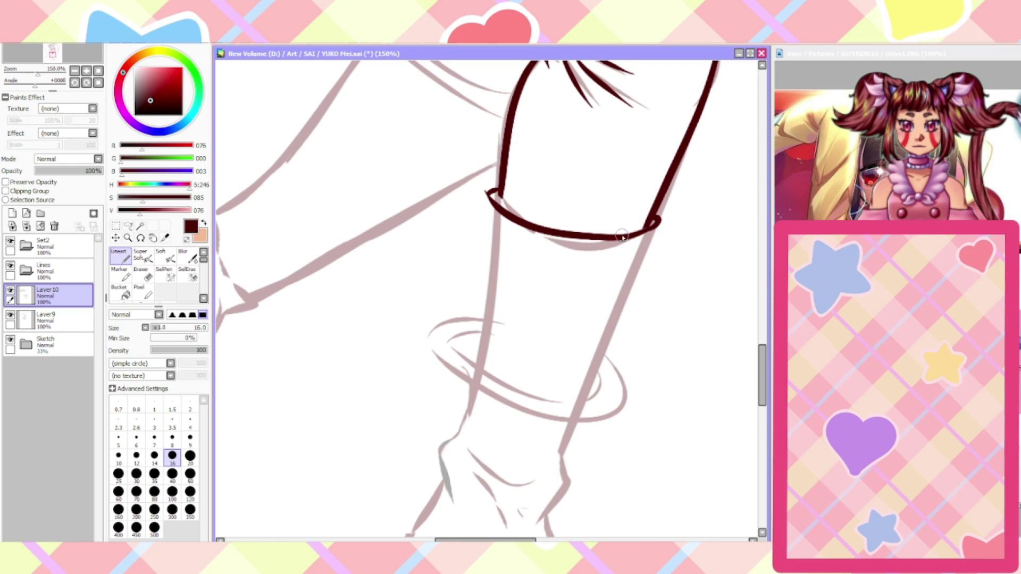
pyautogui.click(149, 274)
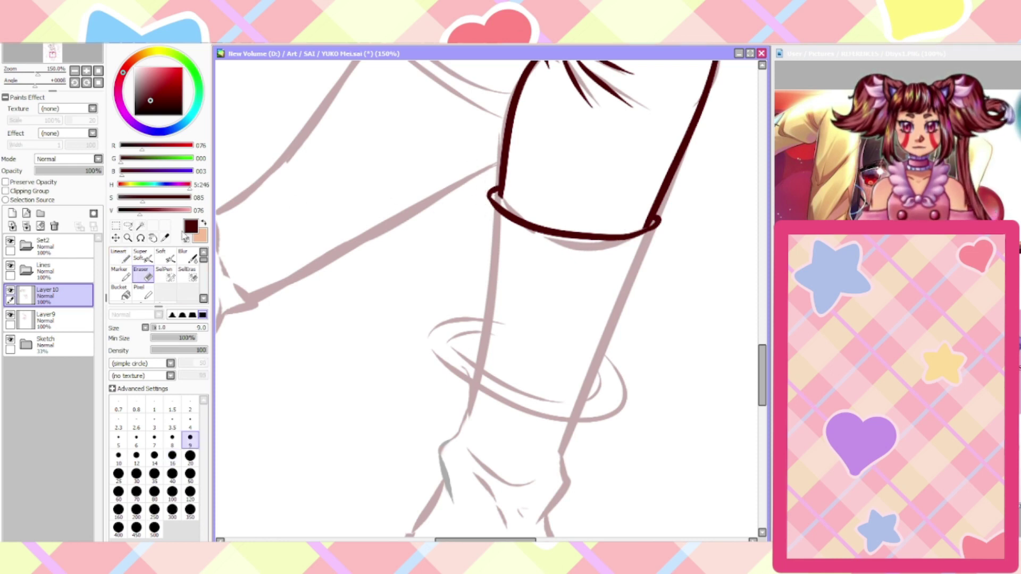
pyautogui.click(120, 256)
pyautogui.scroll(1, 497, 191)
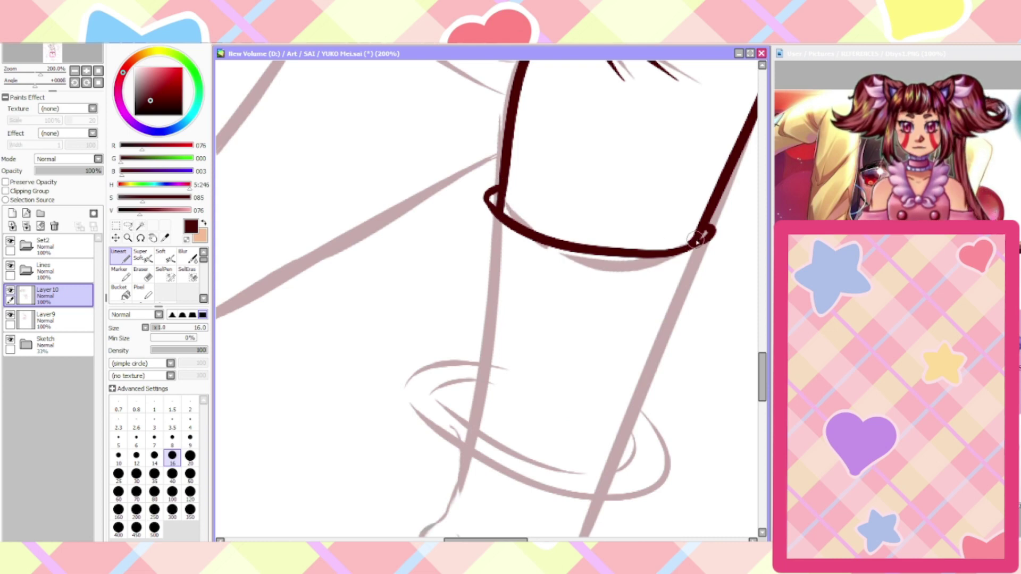
# Ink both sides of the front lower leg from the sock's top edge down to the wrinkled ankle of the boot
pyautogui.scroll(-4, 692, 244)
pyautogui.scroll(2, 653, 380)
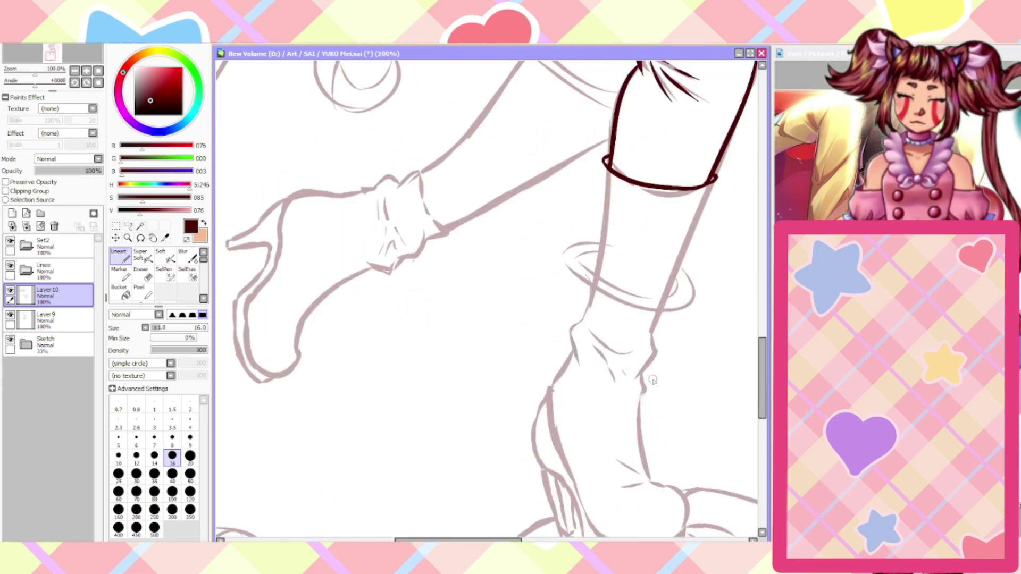
pyautogui.moveTo(604, 161); pyautogui.dragTo(581, 299)
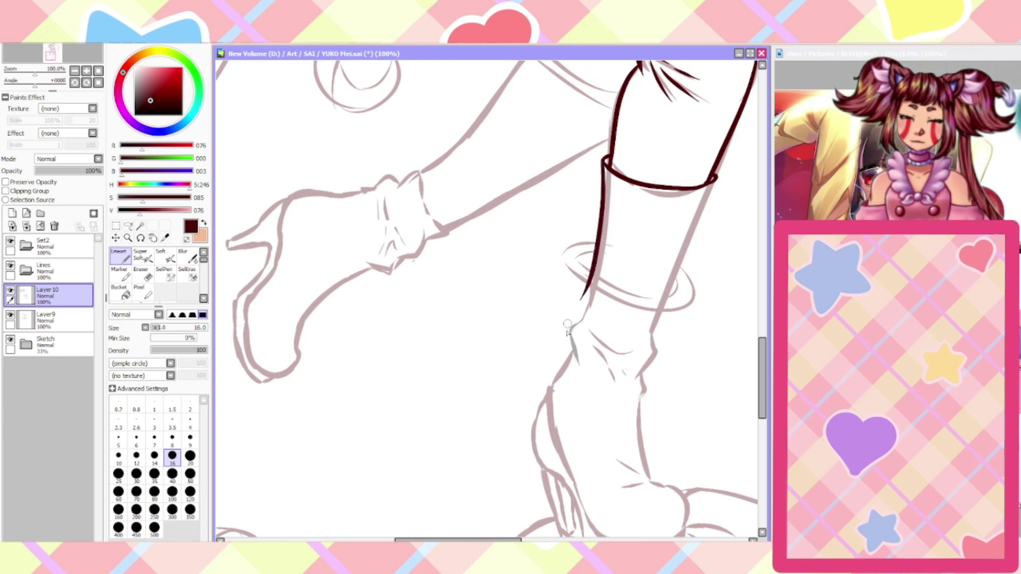
pyautogui.hotkey('ctrl', 'z')
pyautogui.moveTo(605, 158)
pyautogui.mouseDown()
pyautogui.moveTo(584, 310)
pyautogui.moveTo(572, 320)
pyautogui.moveTo(574, 363)
pyautogui.mouseUp()
pyautogui.moveTo(714, 180)
pyautogui.mouseDown()
pyautogui.moveTo(637, 371)
pyautogui.moveTo(640, 396)
pyautogui.mouseUp()
# Ink the standing boot's back contour from the ankle around the heel and the curved line under the arch
pyautogui.scroll(-3, 635, 404)
pyautogui.scroll(4, 638, 513)
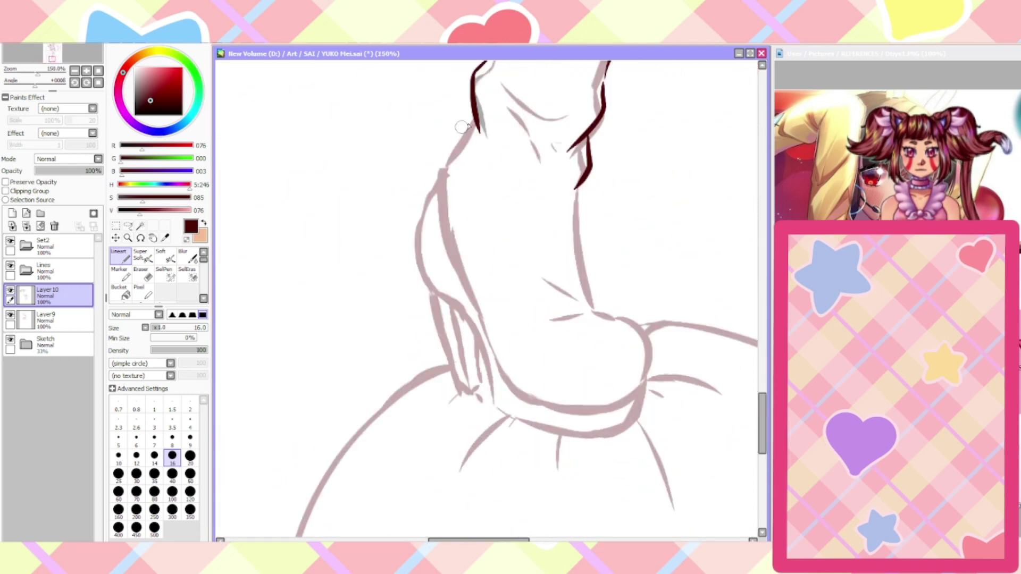
pyautogui.moveTo(474, 119); pyautogui.dragTo(435, 191)
pyautogui.hotkey('ctrl', 'z')
pyautogui.moveTo(474, 119)
pyautogui.mouseDown()
pyautogui.moveTo(424, 203)
pyautogui.moveTo(418, 237)
pyautogui.moveTo(447, 305)
pyautogui.moveTo(474, 326)
pyautogui.moveTo(495, 394)
pyautogui.mouseUp()
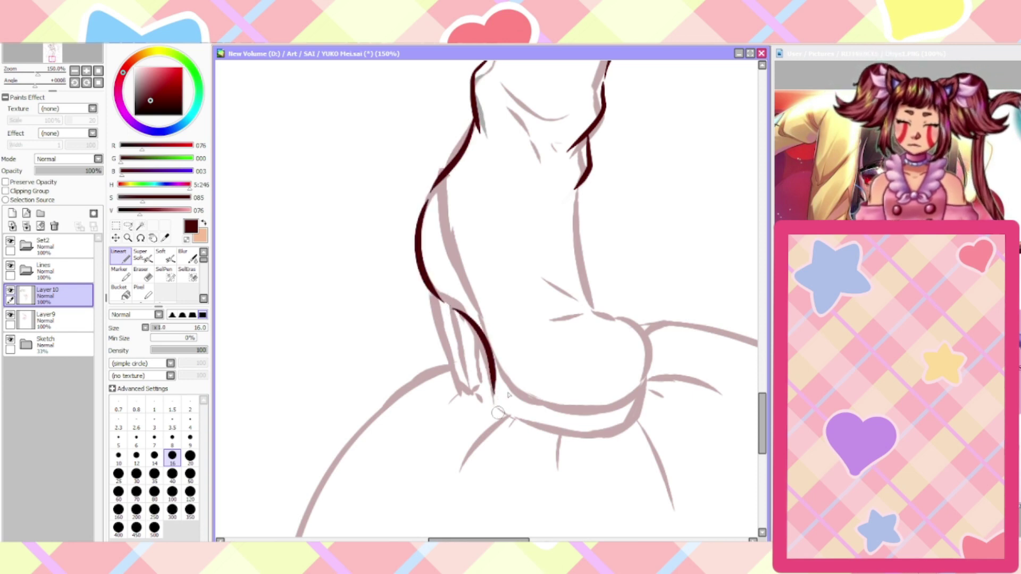
# Ink the standing boot's front line, inner heel seam, rounded toe and the upper edge of its sole
pyautogui.moveTo(578, 183)
pyautogui.mouseDown()
pyautogui.moveTo(580, 287)
pyautogui.moveTo(595, 314)
pyautogui.moveTo(650, 341)
pyautogui.moveTo(648, 376)
pyautogui.moveTo(564, 414)
pyautogui.moveTo(498, 386)
pyautogui.moveTo(487, 406)
pyautogui.moveTo(491, 344)
pyautogui.mouseUp()
pyautogui.hotkey('ctrl', 'z')
pyautogui.moveTo(511, 393)
pyautogui.mouseDown()
pyautogui.moveTo(449, 201)
pyautogui.moveTo(468, 314)
pyautogui.mouseUp()
pyautogui.hotkey('ctrl', 'z')
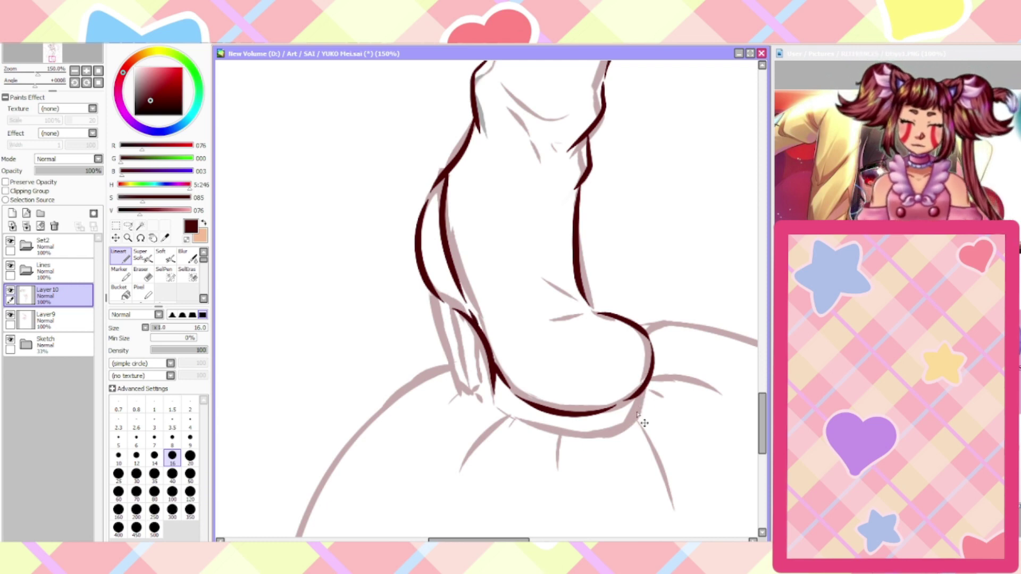
# Ink the lower edge of the boot's platform sole and the narrow high heel with its tip
pyautogui.moveTo(641, 396)
pyautogui.mouseDown()
pyautogui.moveTo(631, 428)
pyautogui.moveTo(611, 434)
pyautogui.moveTo(493, 400)
pyautogui.mouseUp()
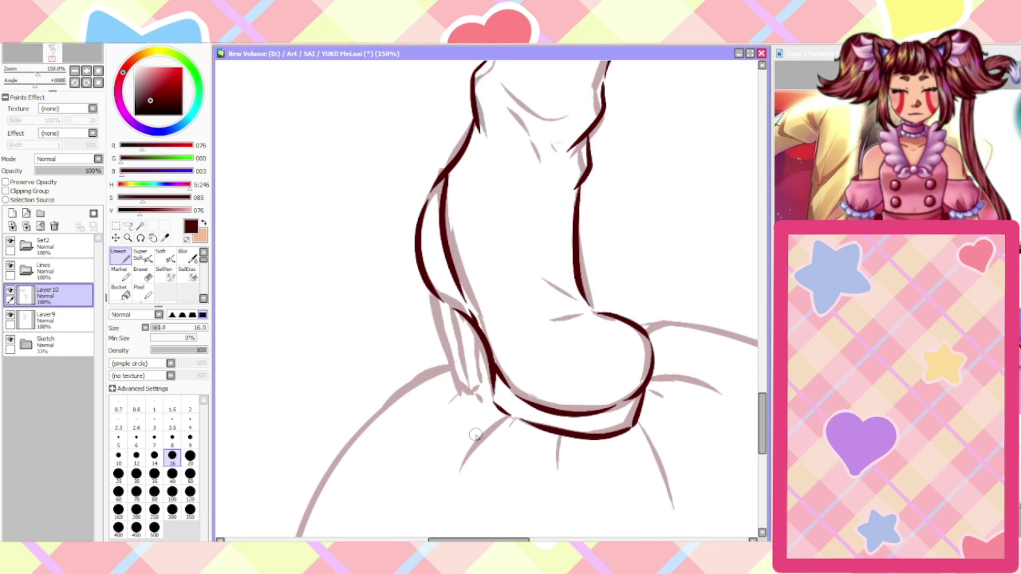
pyautogui.moveTo(433, 296)
pyautogui.mouseDown()
pyautogui.moveTo(457, 393)
pyautogui.moveTo(469, 396)
pyautogui.moveTo(453, 311)
pyautogui.mouseUp()
pyautogui.moveTo(467, 394)
pyautogui.mouseDown()
pyautogui.moveTo(477, 386)
pyautogui.moveTo(473, 330)
pyautogui.mouseUp()
pyautogui.moveTo(482, 402)
pyautogui.mouseDown()
pyautogui.moveTo(475, 390)
pyautogui.moveTo(462, 396)
pyautogui.mouseUp()
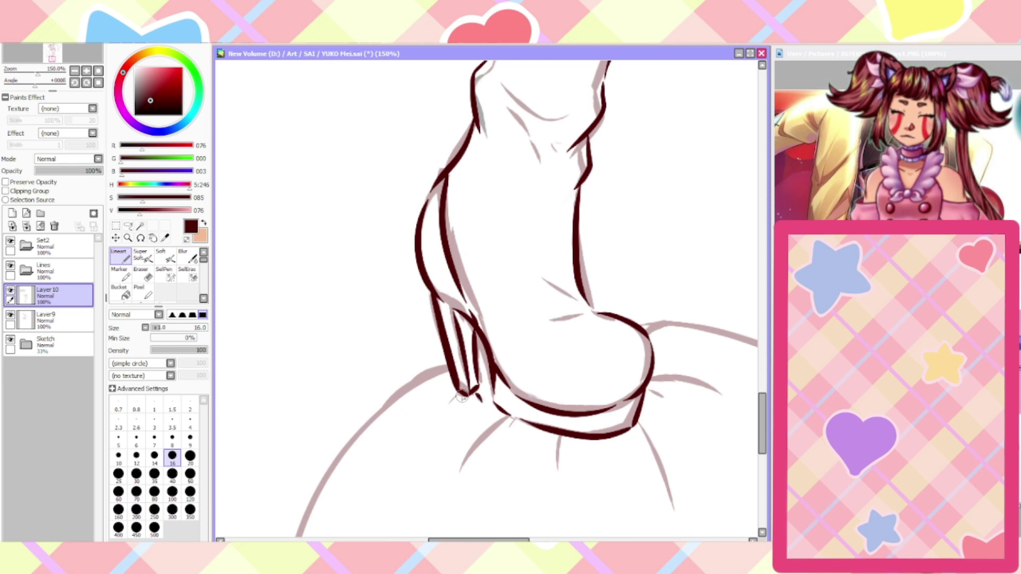
# Ink the crease lines above the boot's toe and the fold lines inside its wrinkled ankle
pyautogui.moveTo(586, 314)
pyautogui.mouseDown()
pyautogui.moveTo(548, 322)
pyautogui.moveTo(540, 276)
pyautogui.mouseUp()
pyautogui.scroll(-2, 533, 265)
pyautogui.scroll(3, 551, 123)
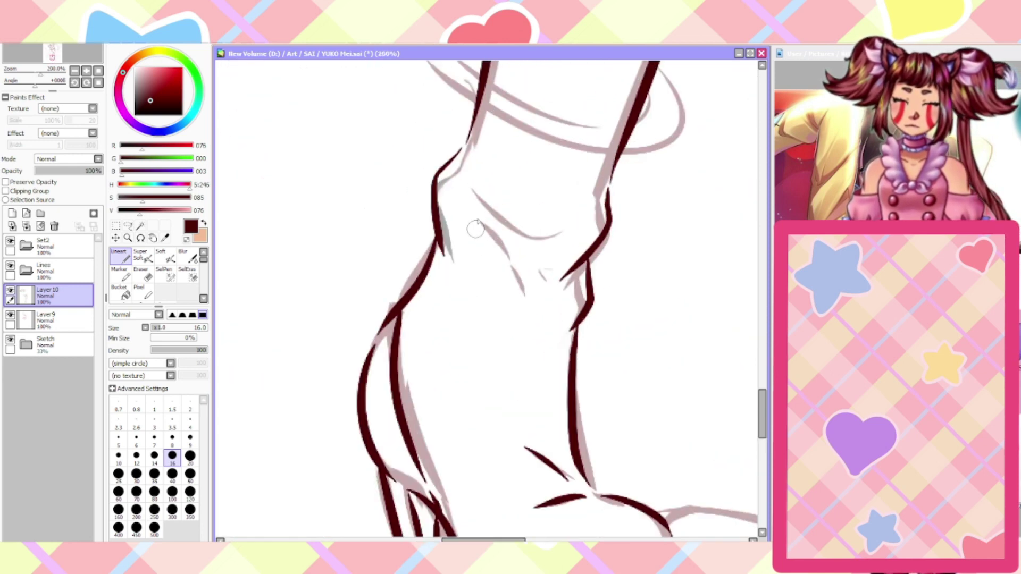
pyautogui.moveTo(471, 185)
pyautogui.mouseDown()
pyautogui.moveTo(495, 212)
pyautogui.moveTo(562, 240)
pyautogui.mouseUp()
pyautogui.moveTo(523, 297); pyautogui.dragTo(451, 198)
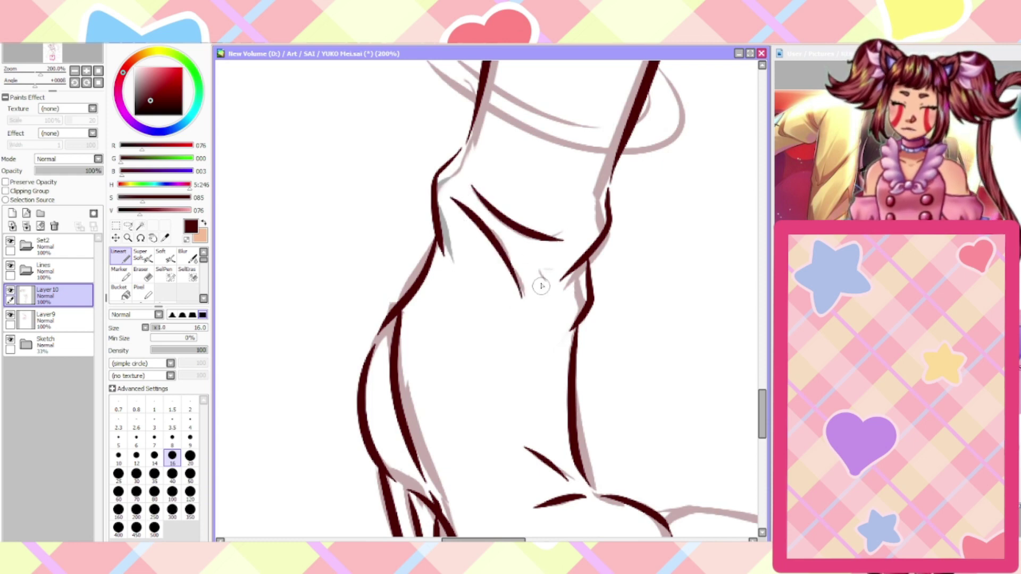
pyautogui.moveTo(540, 283); pyautogui.dragTo(555, 267)
# Hide the Sketch folder to check the boot's line art on its own
pyautogui.scroll(-3, 533, 254)
pyautogui.click(25, 345)
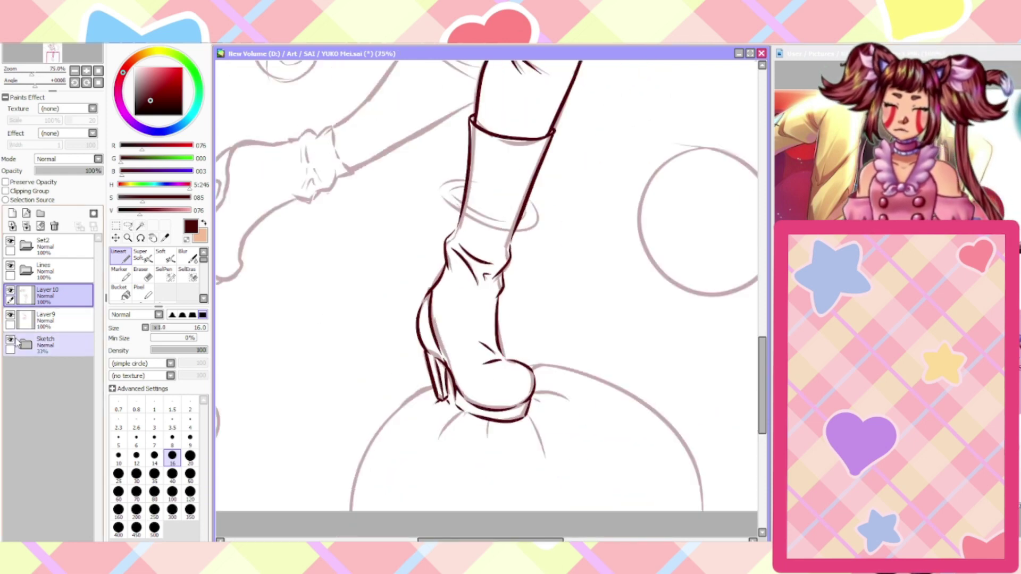
pyautogui.click(11, 341)
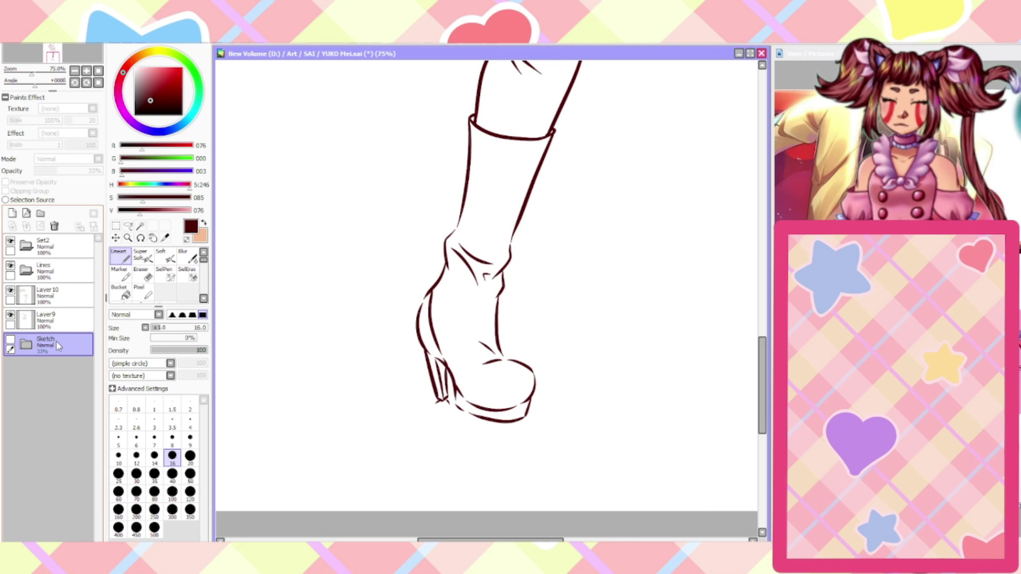
pyautogui.scroll(4, 433, 415)
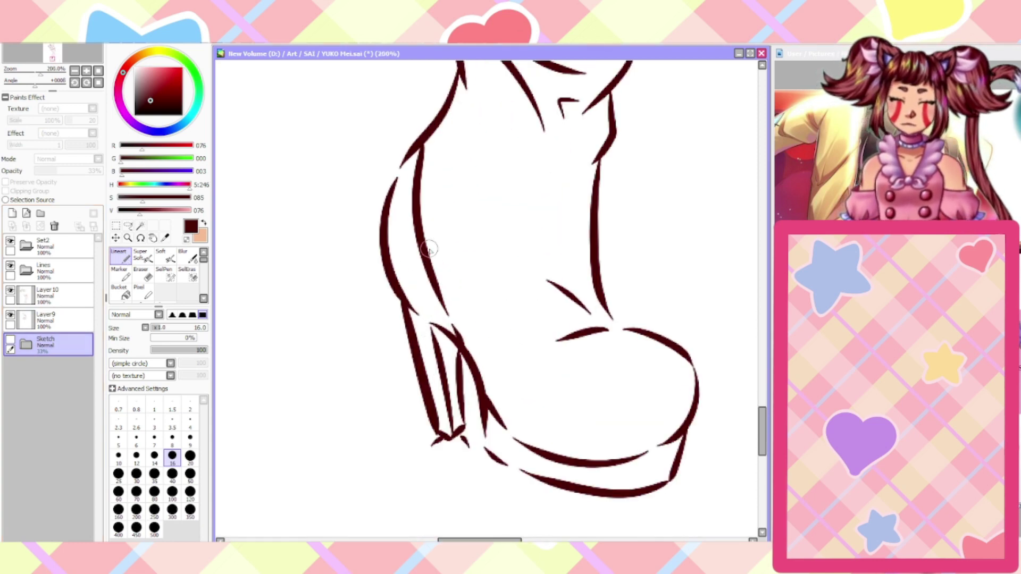
# On Layer10, thicken the boot's line junctions at the arch and toe, its rear contour and the front ankle joint
pyautogui.click(62, 295)
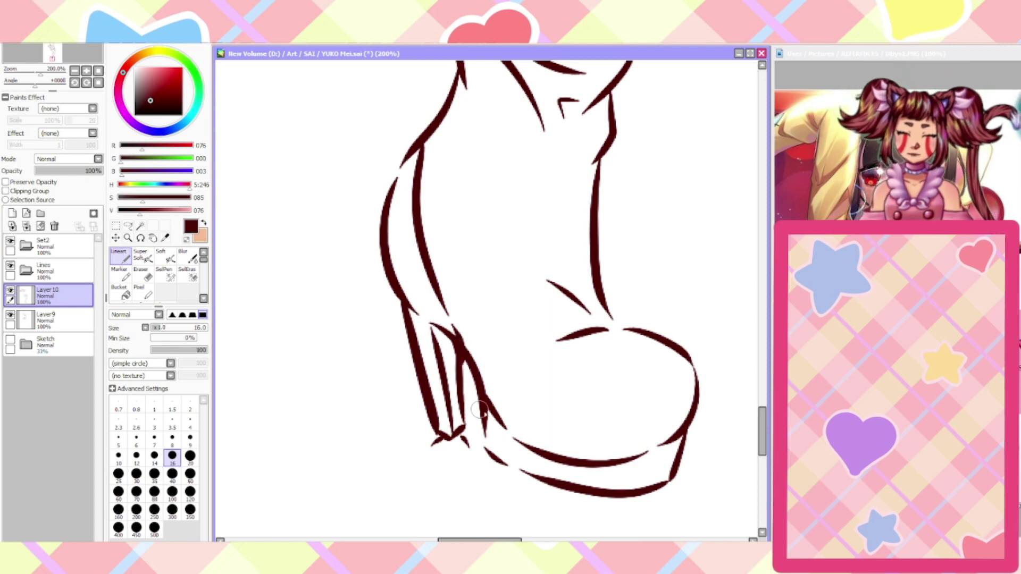
pyautogui.moveTo(490, 413); pyautogui.dragTo(484, 405)
pyautogui.moveTo(679, 437)
pyautogui.mouseDown()
pyautogui.moveTo(676, 455)
pyautogui.moveTo(664, 443)
pyautogui.moveTo(695, 408)
pyautogui.mouseUp()
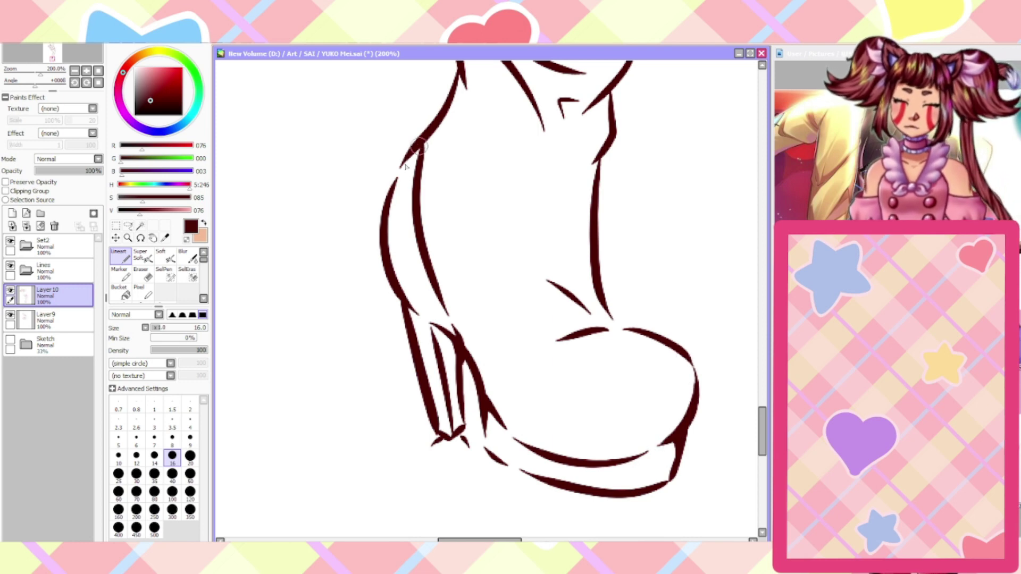
pyautogui.moveTo(393, 187)
pyautogui.mouseDown()
pyautogui.moveTo(382, 219)
pyautogui.moveTo(405, 300)
pyautogui.mouseUp()
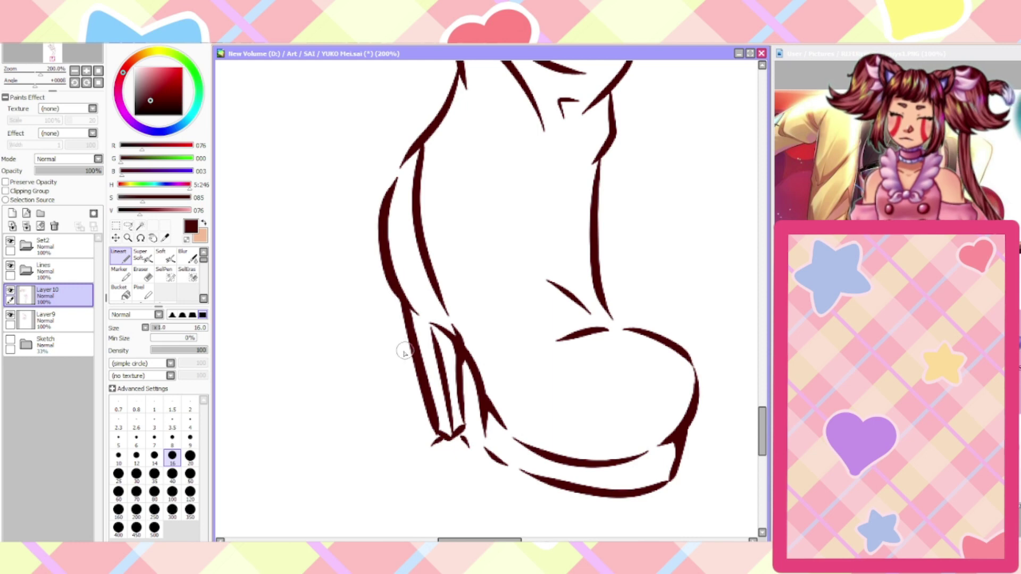
pyautogui.moveTo(604, 146); pyautogui.dragTo(593, 189)
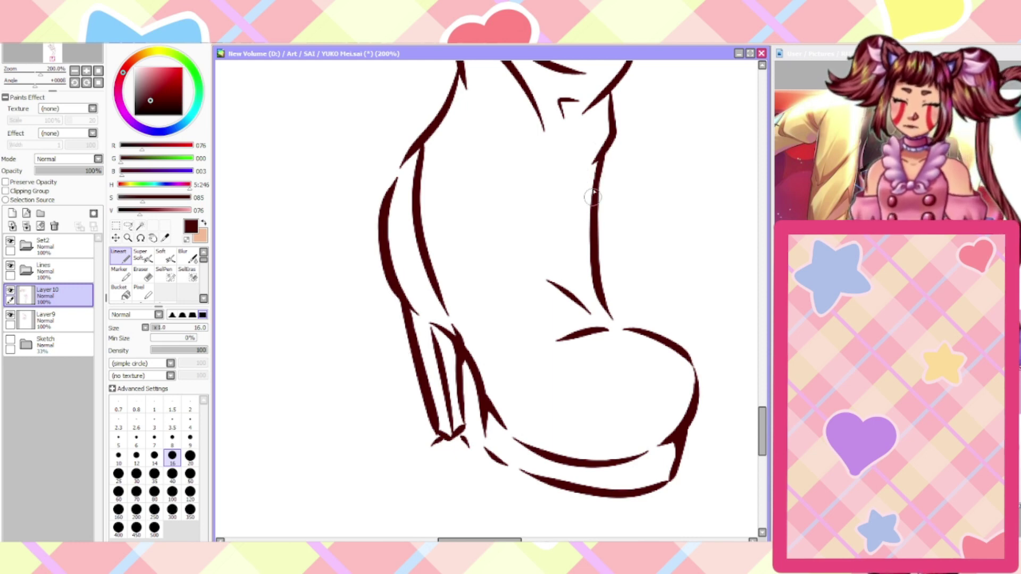
# Thicken the boot's front ankle joint, the small wrinkle mark beside it and the front fold above
pyautogui.moveTo(605, 150); pyautogui.dragTo(583, 178)
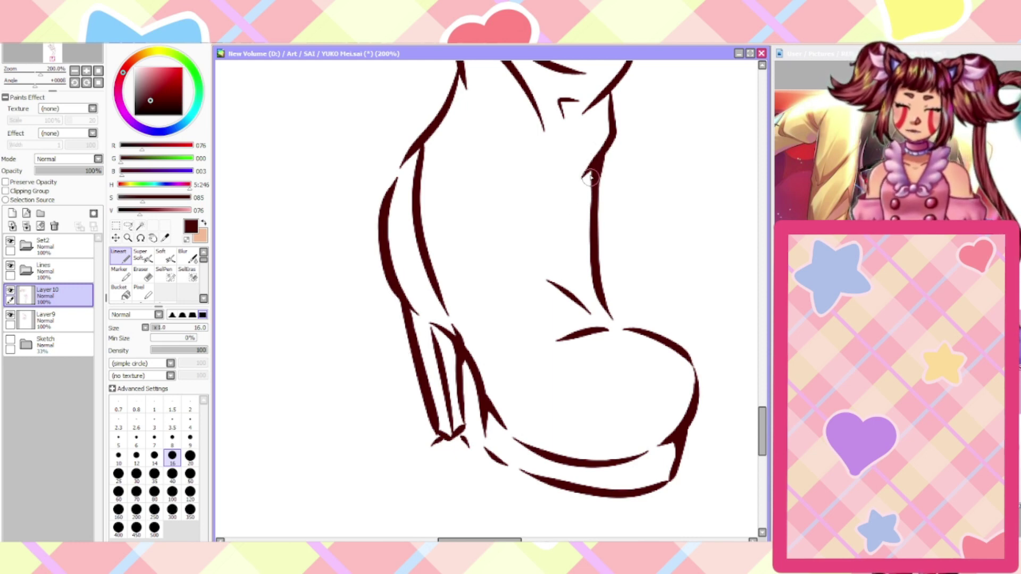
pyautogui.scroll(-3, 581, 170)
pyautogui.scroll(3, 601, 76)
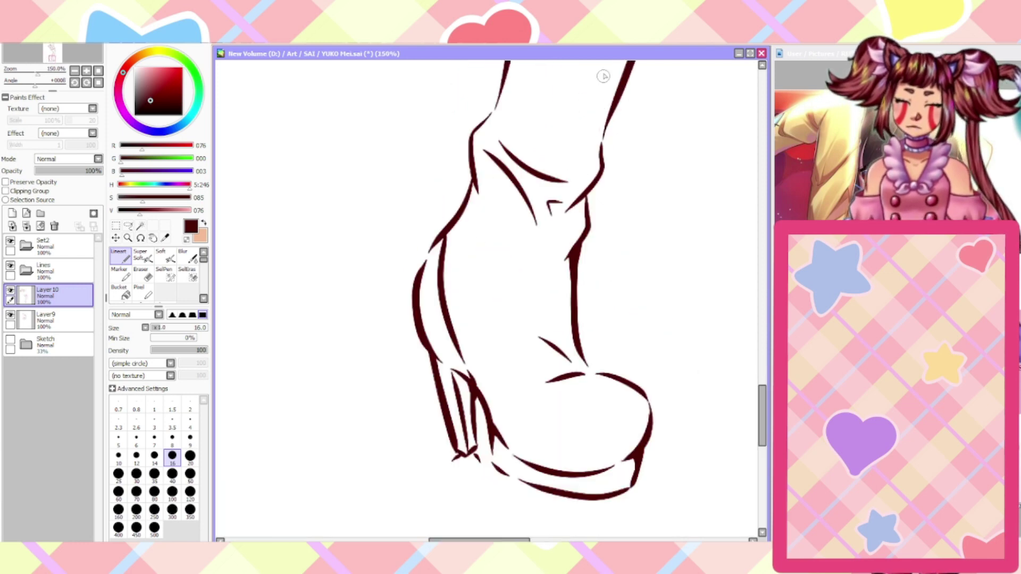
pyautogui.moveTo(539, 246); pyautogui.dragTo(531, 258)
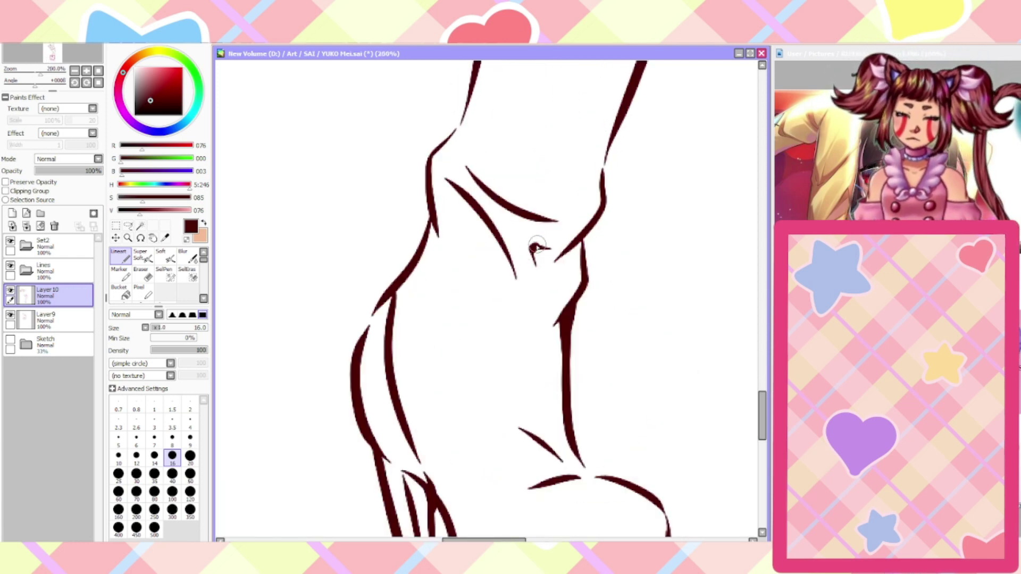
pyautogui.moveTo(600, 188); pyautogui.dragTo(554, 259)
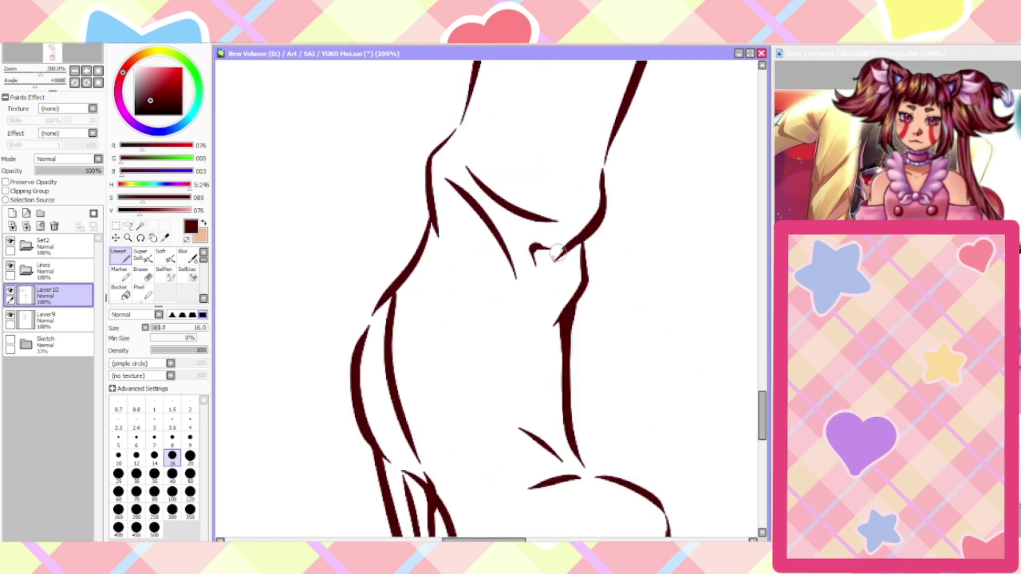
pyautogui.scroll(-1, 547, 257)
pyautogui.scroll(1, 547, 258)
pyautogui.hotkey('ctrl', 'z')
pyautogui.moveTo(601, 193)
pyautogui.mouseDown()
pyautogui.moveTo(603, 218)
pyautogui.moveTo(553, 262)
pyautogui.mouseUp()
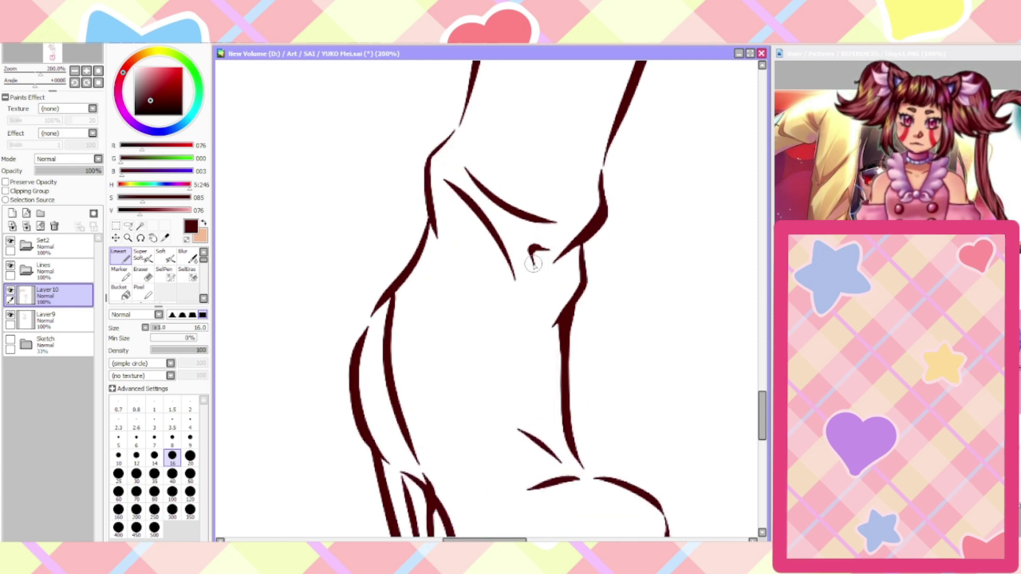
# Thicken the rear contour of the boot's wrinkled ankle
pyautogui.scroll(-3, 532, 263)
pyautogui.scroll(3, 526, 200)
pyautogui.moveTo(445, 263); pyautogui.dragTo(445, 332)
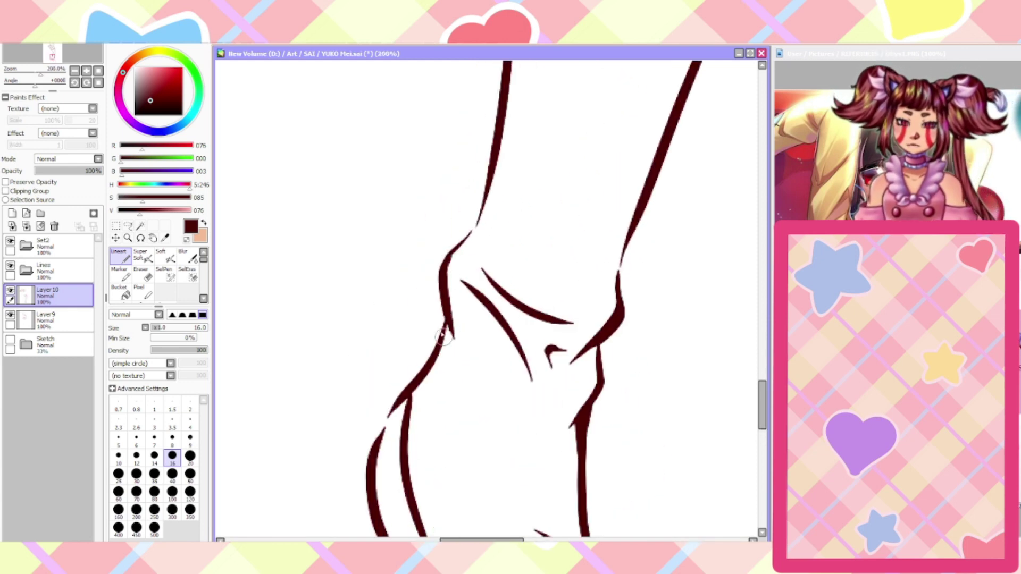
pyautogui.hotkey('ctrl', 'z')
pyautogui.moveTo(446, 260); pyautogui.dragTo(451, 338)
pyautogui.scroll(-3, 451, 339)
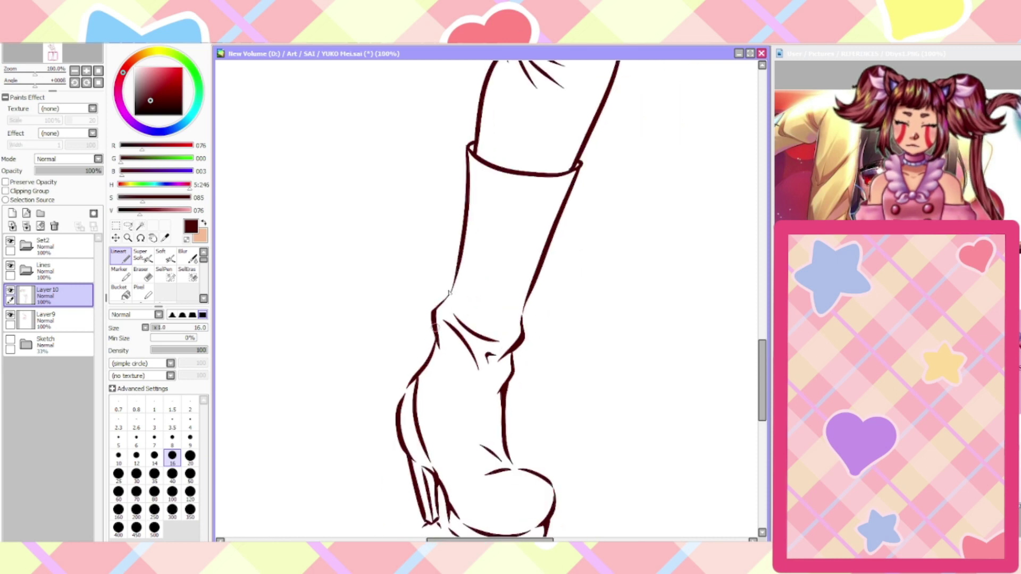
# Thicken the rear edge of the boot shaft just below its top opening, and check the full figure
pyautogui.scroll(2, 480, 183)
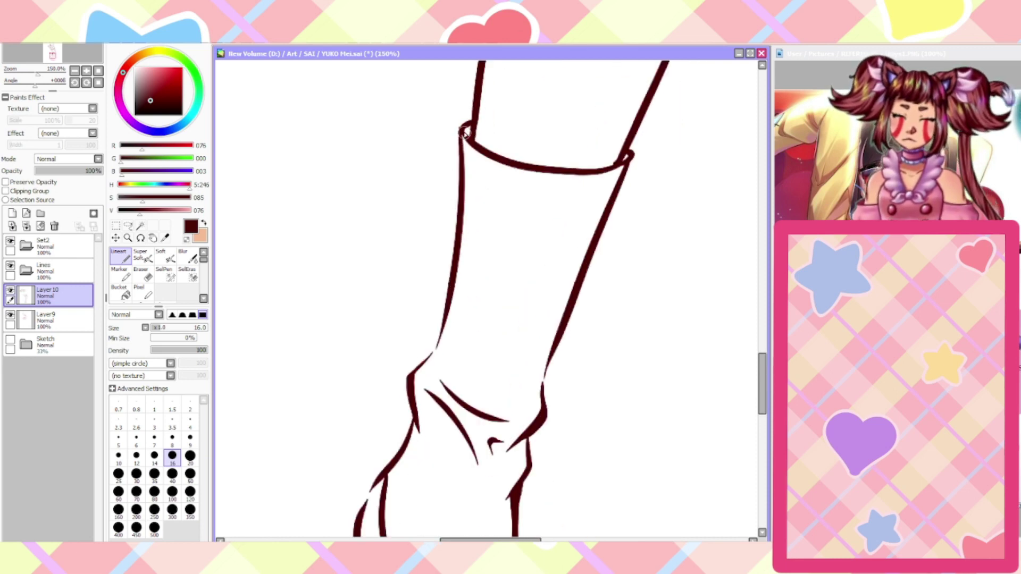
pyautogui.moveTo(465, 133); pyautogui.dragTo(458, 211)
pyautogui.hotkey('ctrl', 'z')
pyautogui.moveTo(464, 134); pyautogui.dragTo(455, 233)
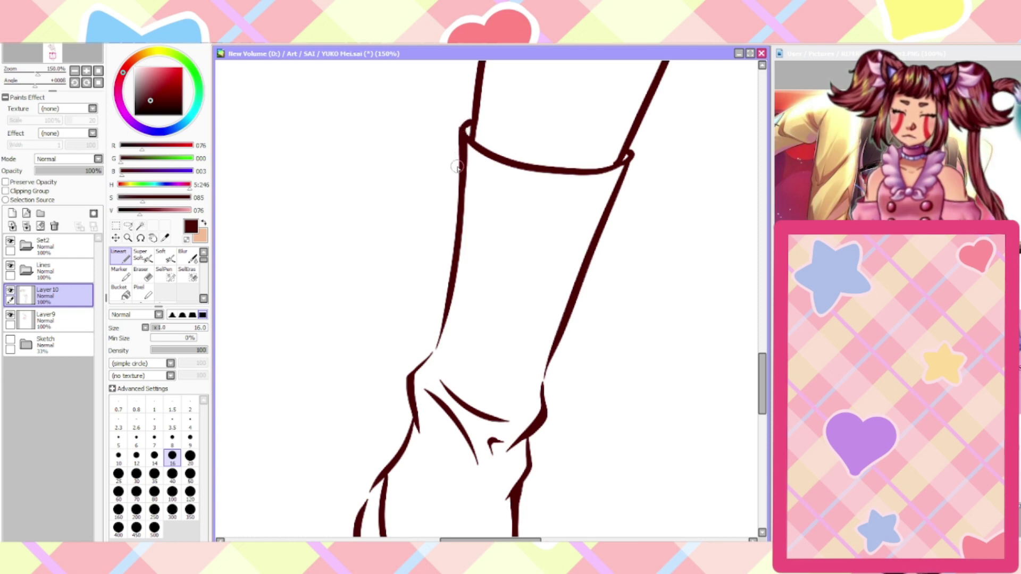
pyautogui.scroll(-2, 460, 154)
pyautogui.scroll(3, 540, 170)
pyautogui.scroll(1, 540, 170)
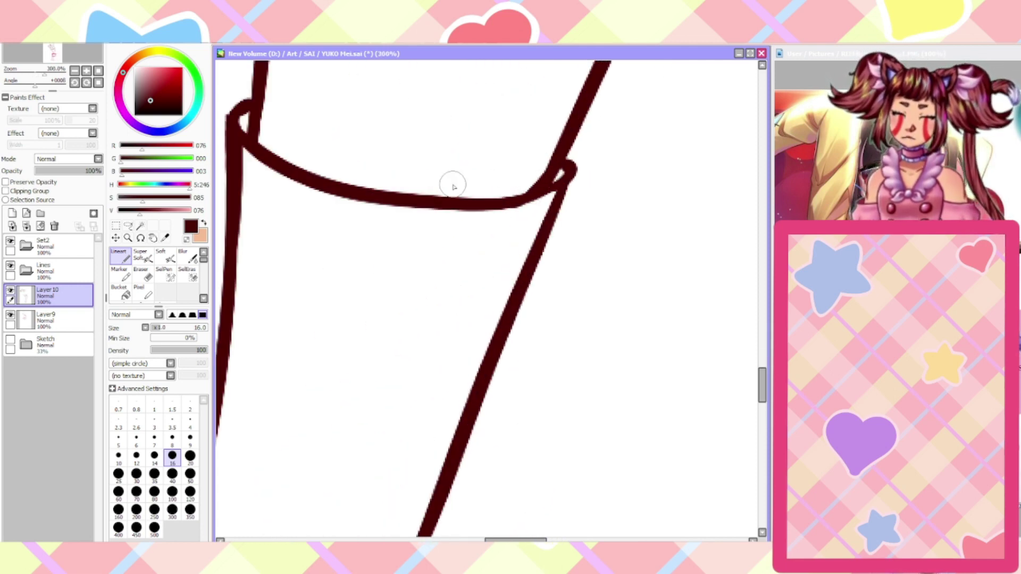
pyautogui.scroll(-6, 260, 143)
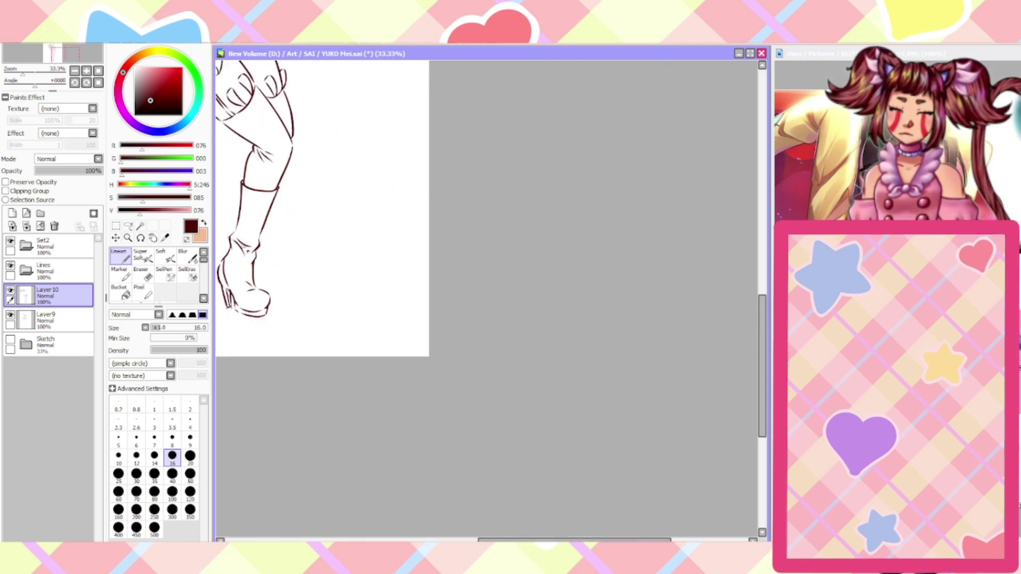
pyautogui.scroll(-1, 242, 245)
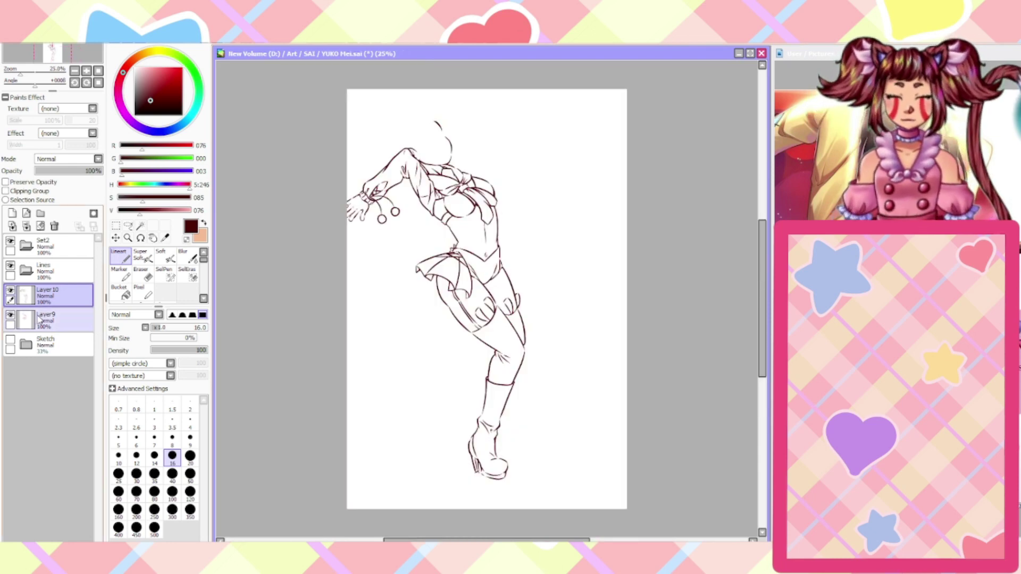
# Show the Sketch folder and ink the raised back leg's upper and lower calf contours, joining them to the front leg
pyautogui.click(11, 341)
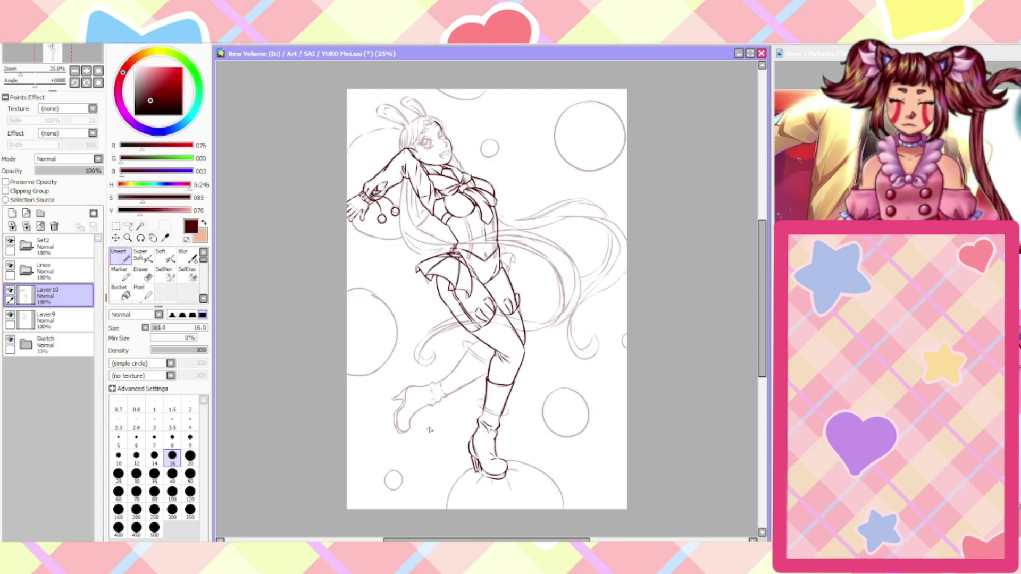
pyautogui.scroll(4, 436, 429)
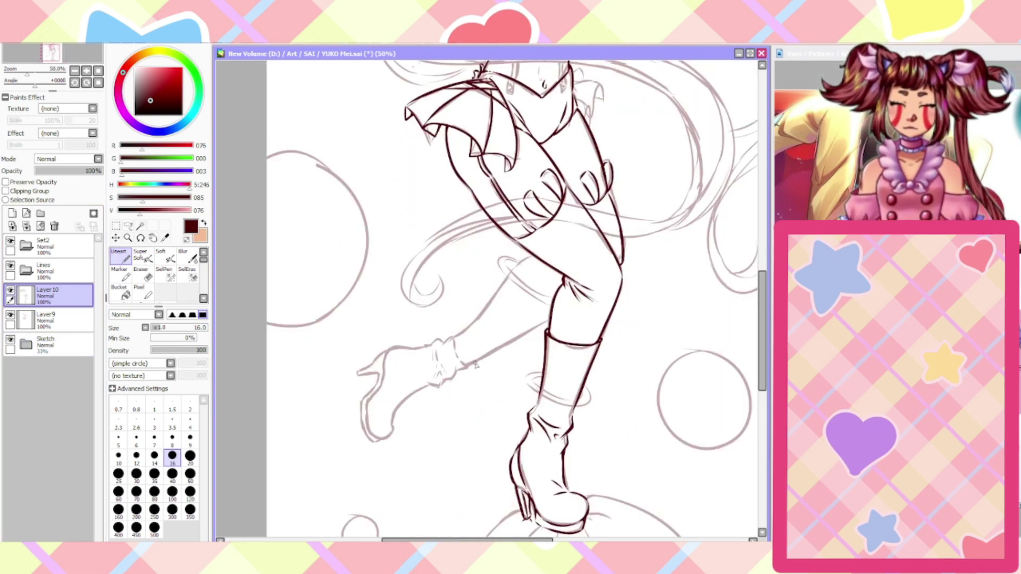
pyautogui.scroll(2, 396, 341)
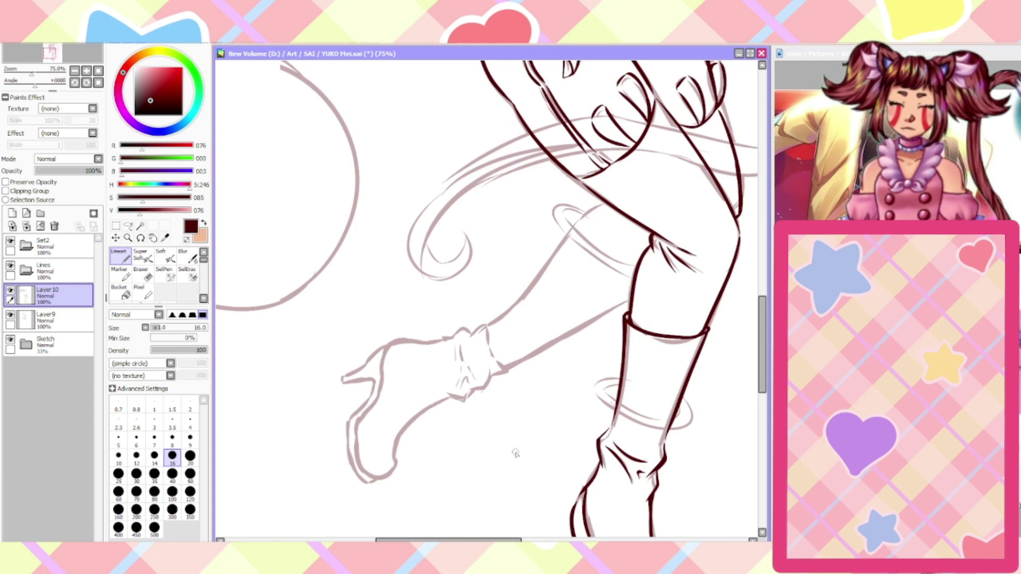
pyautogui.scroll(1, 306, 473)
pyautogui.moveTo(707, 109); pyautogui.dragTo(536, 279)
pyautogui.moveTo(420, 540); pyautogui.dragTo(448, 541)
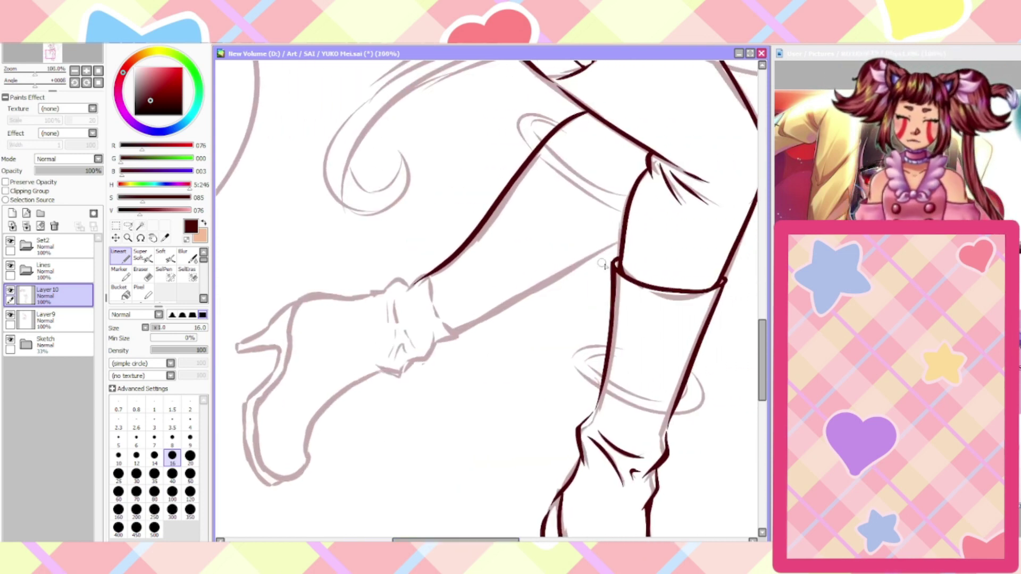
pyautogui.moveTo(618, 243); pyautogui.dragTo(428, 344)
pyautogui.scroll(3, 592, 249)
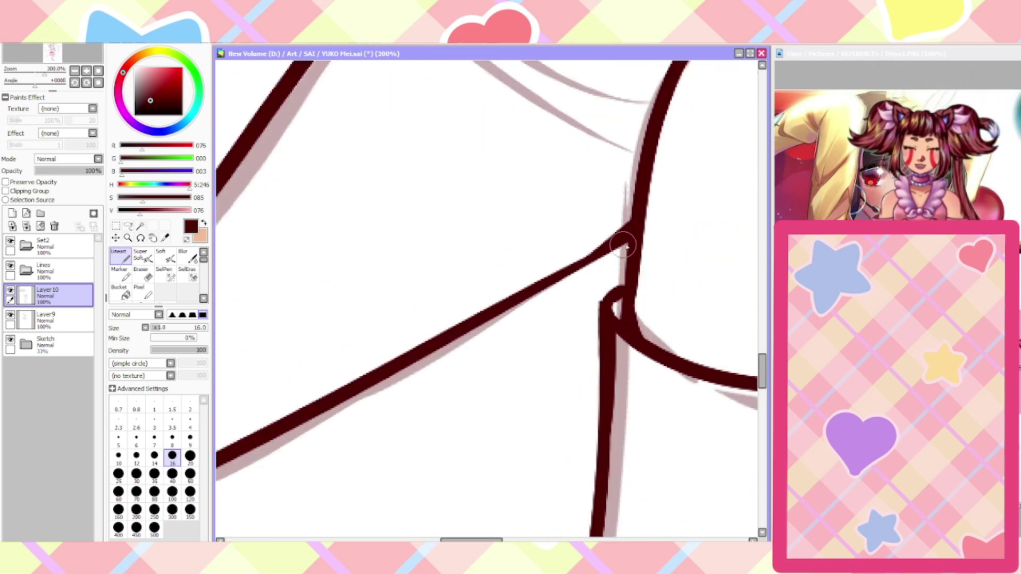
pyautogui.scroll(-3, 581, 262)
pyautogui.scroll(2, 604, 139)
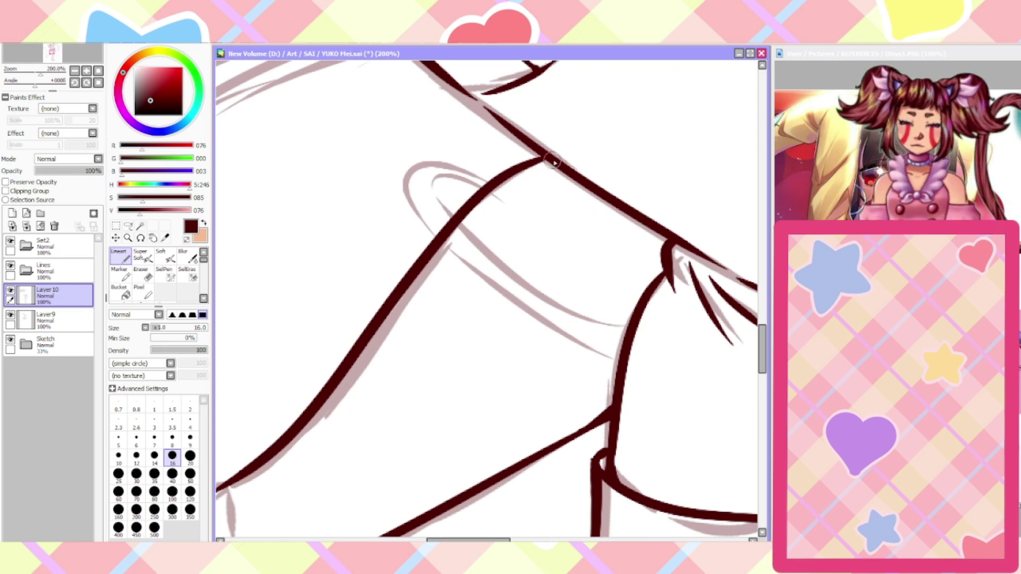
pyautogui.scroll(-4, 537, 170)
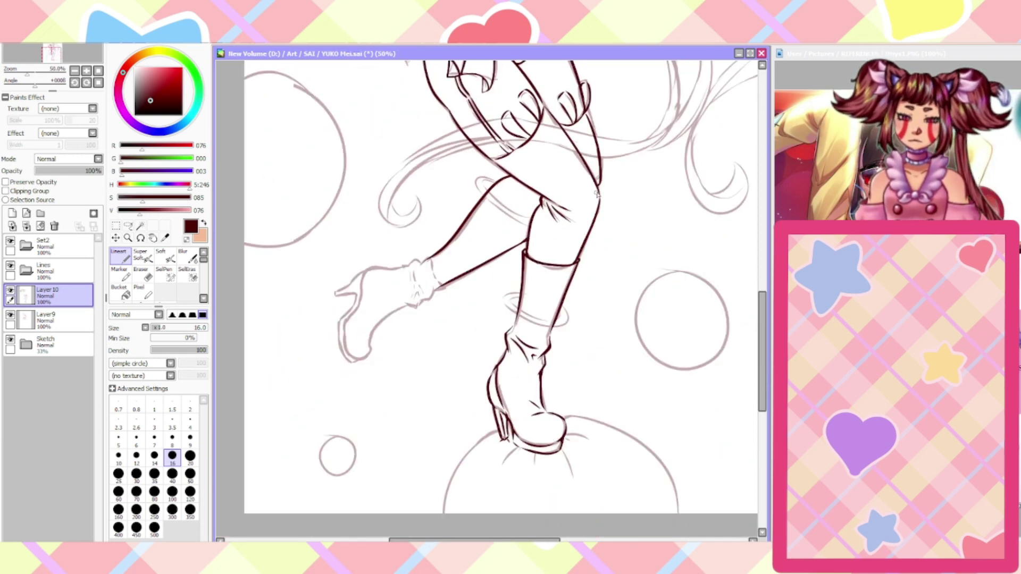
# Clean up the line junction above the front knee, connecting the outer thigh line to the knee contour
pyautogui.scroll(2, 600, 193)
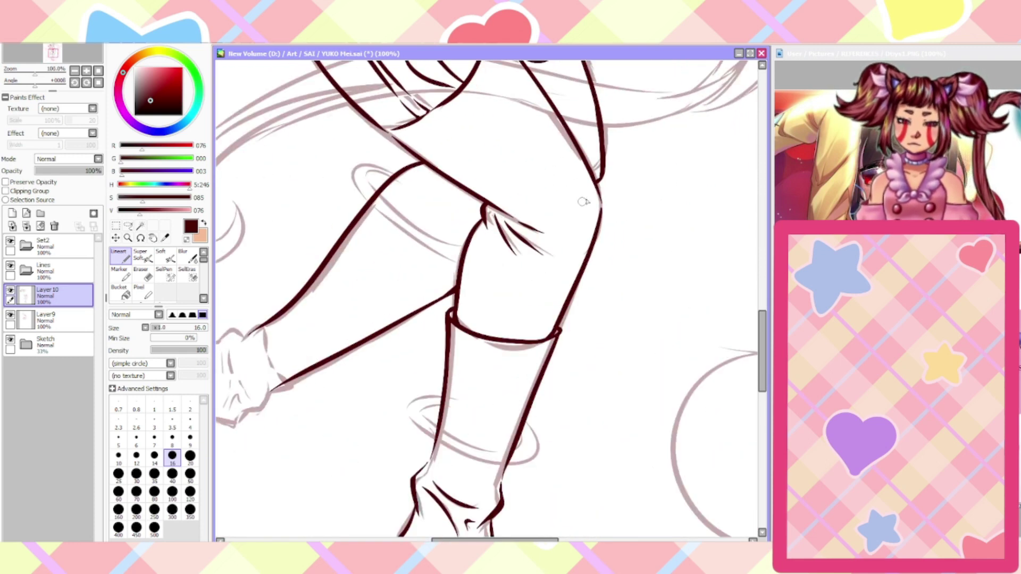
pyautogui.scroll(2, 599, 186)
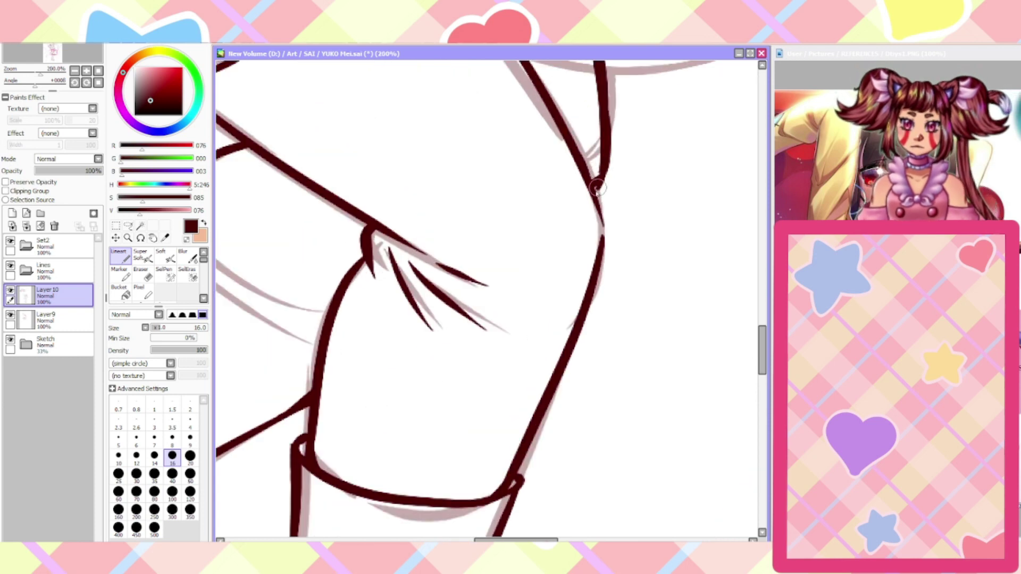
pyautogui.scroll(-4, 605, 148)
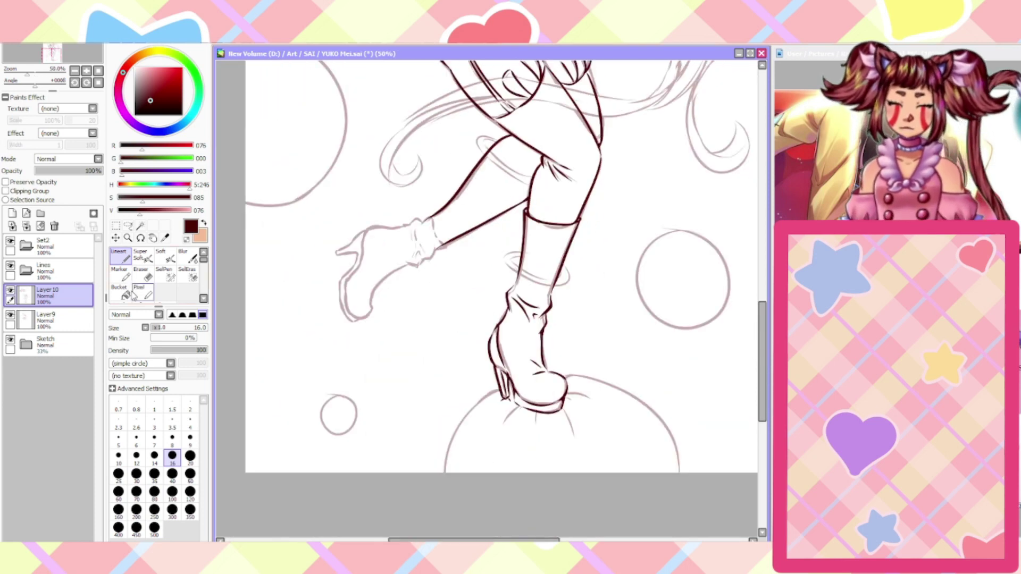
pyautogui.click(141, 273)
pyautogui.scroll(-1, 462, 255)
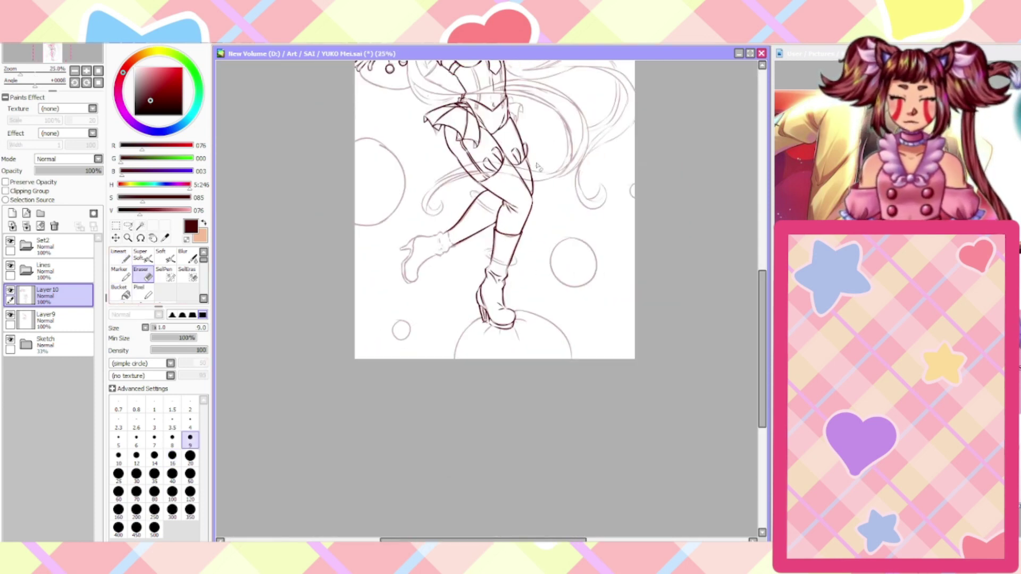
pyautogui.scroll(4, 520, 213)
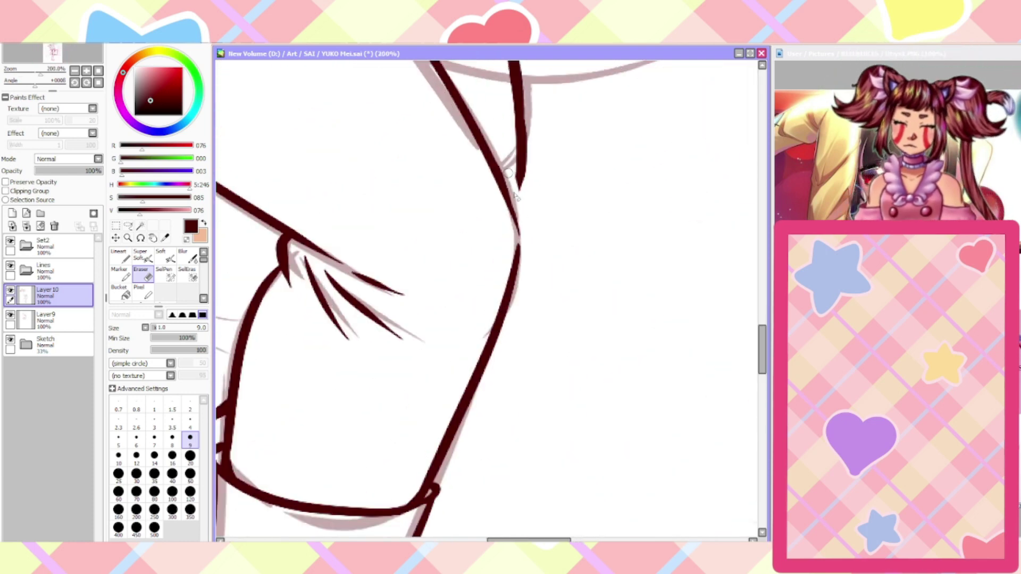
pyautogui.scroll(-1, 505, 160)
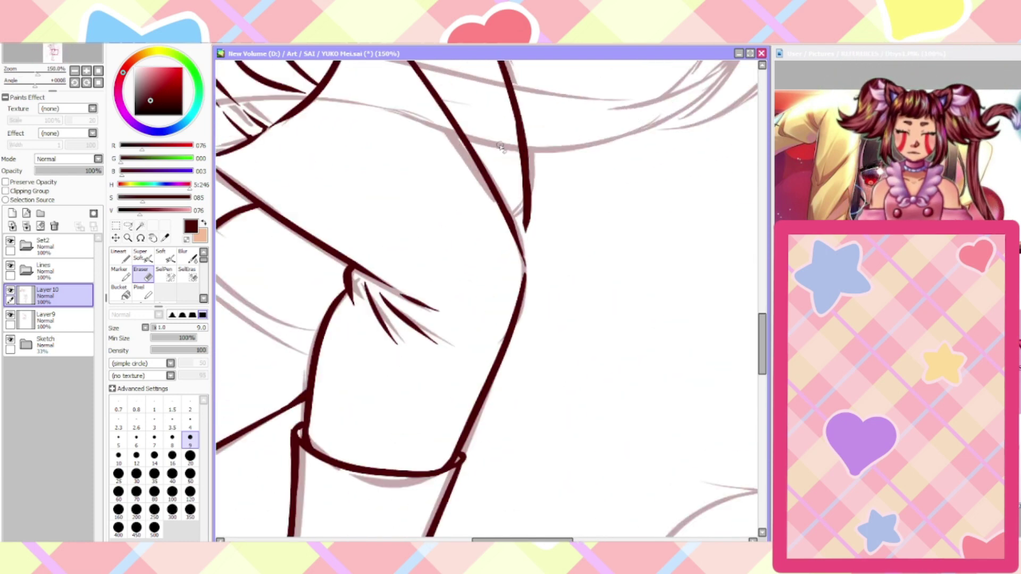
pyautogui.click(122, 256)
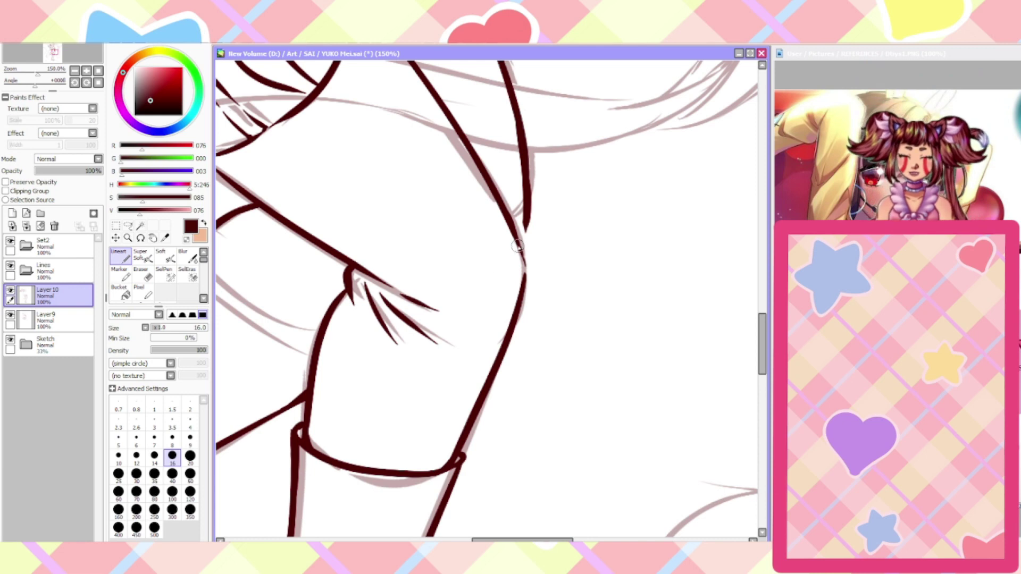
pyautogui.moveTo(525, 240); pyautogui.dragTo(526, 216)
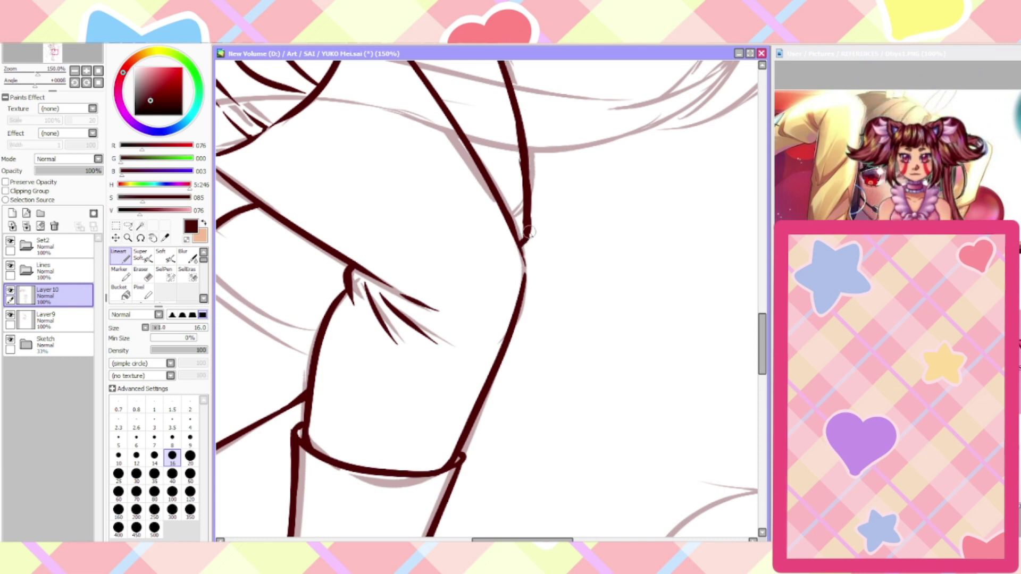
pyautogui.scroll(-4, 529, 231)
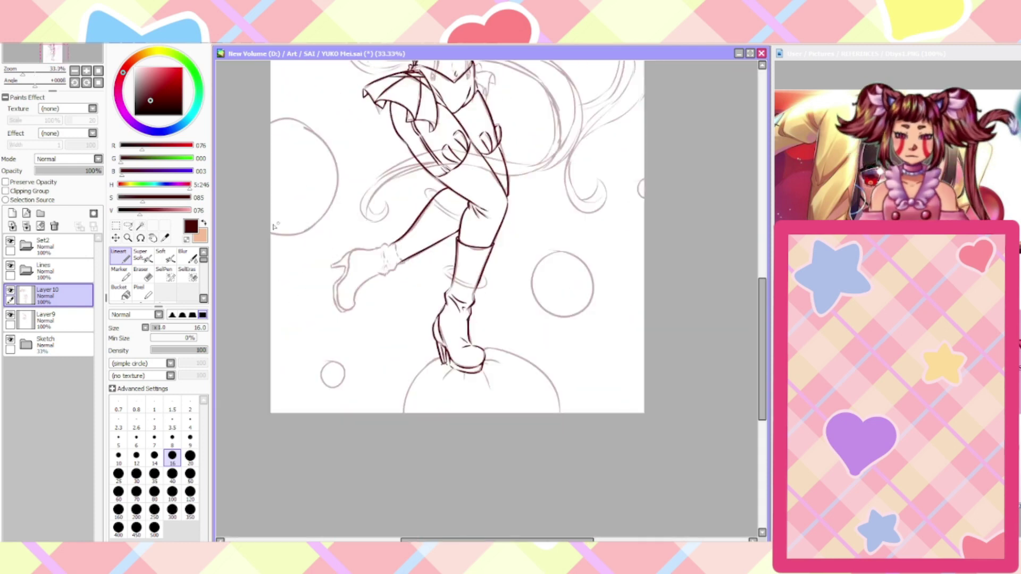
# Erase the overshooting end of the back leg's upper calf line, and rotate the canvas so the back boot stands upright
pyautogui.scroll(5, 297, 269)
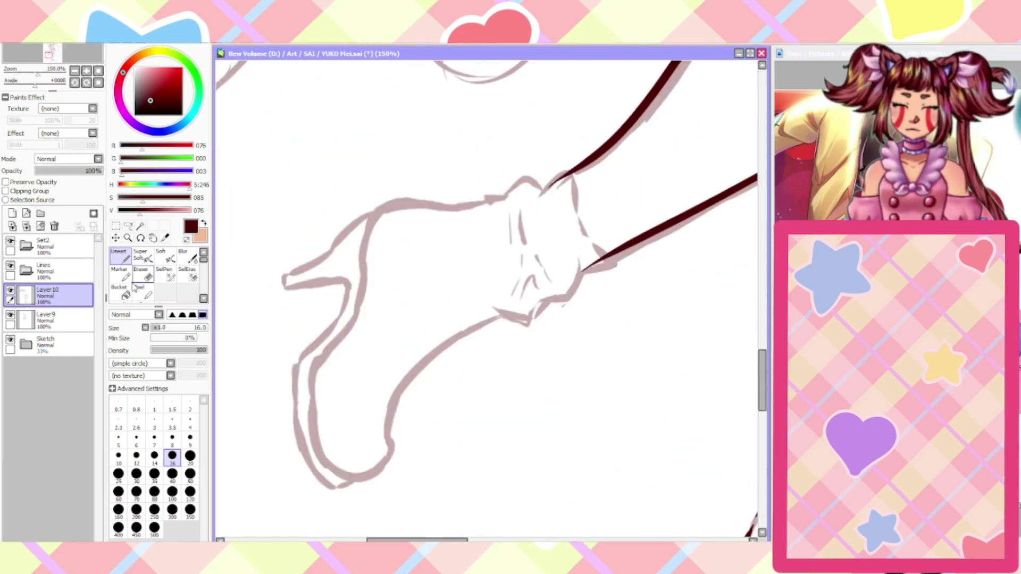
pyautogui.press('e')
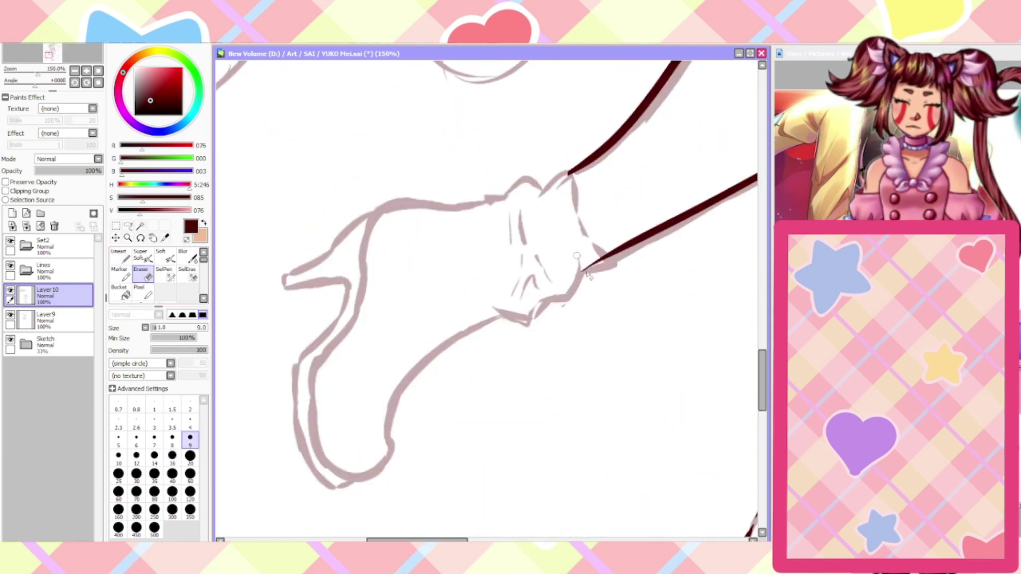
pyautogui.click(120, 257)
pyautogui.press('Delete')
pyautogui.press('Delete')
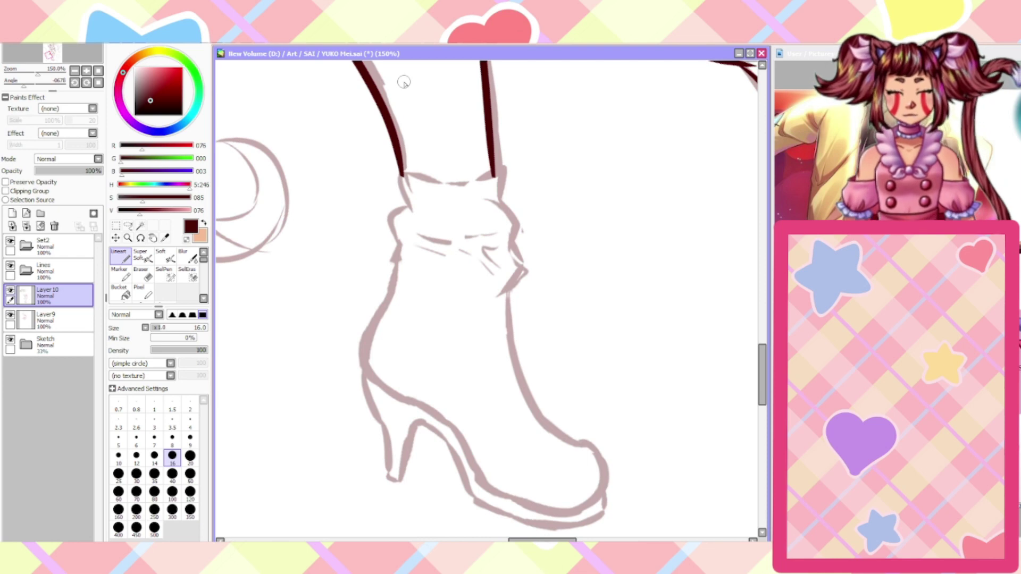
# Ink the back boot's top opening, its wrinkled ankle with fold lines, and the rear contour down to the heel
pyautogui.moveTo(499, 176)
pyautogui.mouseDown()
pyautogui.moveTo(397, 177)
pyautogui.moveTo(496, 169)
pyautogui.mouseUp()
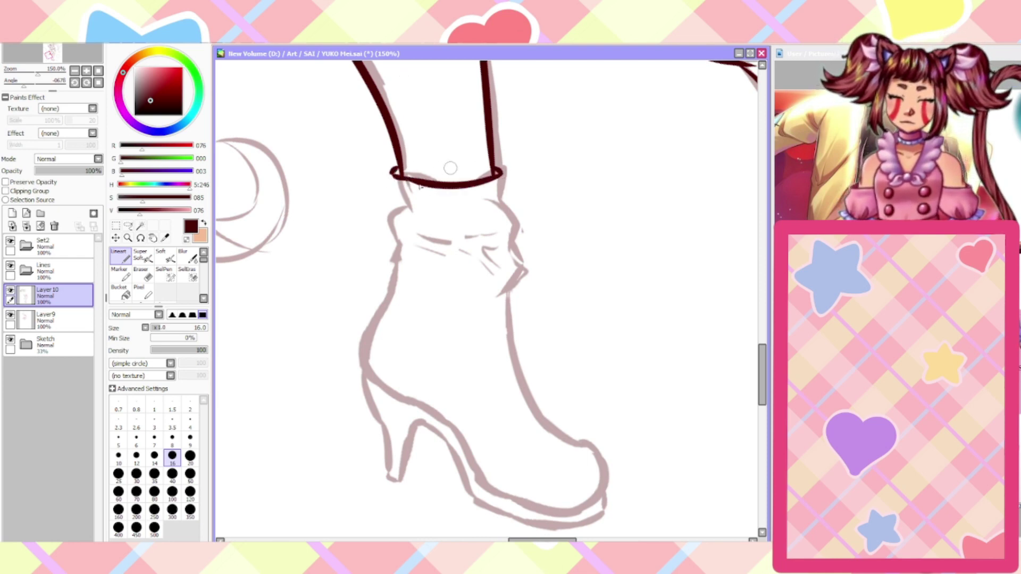
pyautogui.moveTo(393, 172); pyautogui.dragTo(400, 247)
pyautogui.moveTo(497, 172)
pyautogui.mouseDown()
pyautogui.moveTo(514, 246)
pyautogui.moveTo(497, 299)
pyautogui.moveTo(408, 232)
pyautogui.mouseUp()
pyautogui.moveTo(470, 254)
pyautogui.mouseDown()
pyautogui.moveTo(486, 237)
pyautogui.moveTo(469, 246)
pyautogui.moveTo(492, 237)
pyautogui.moveTo(435, 230)
pyautogui.moveTo(408, 235)
pyautogui.moveTo(396, 254)
pyautogui.moveTo(394, 244)
pyautogui.moveTo(398, 273)
pyautogui.moveTo(396, 259)
pyautogui.moveTo(365, 333)
pyautogui.moveTo(368, 378)
pyautogui.mouseUp()
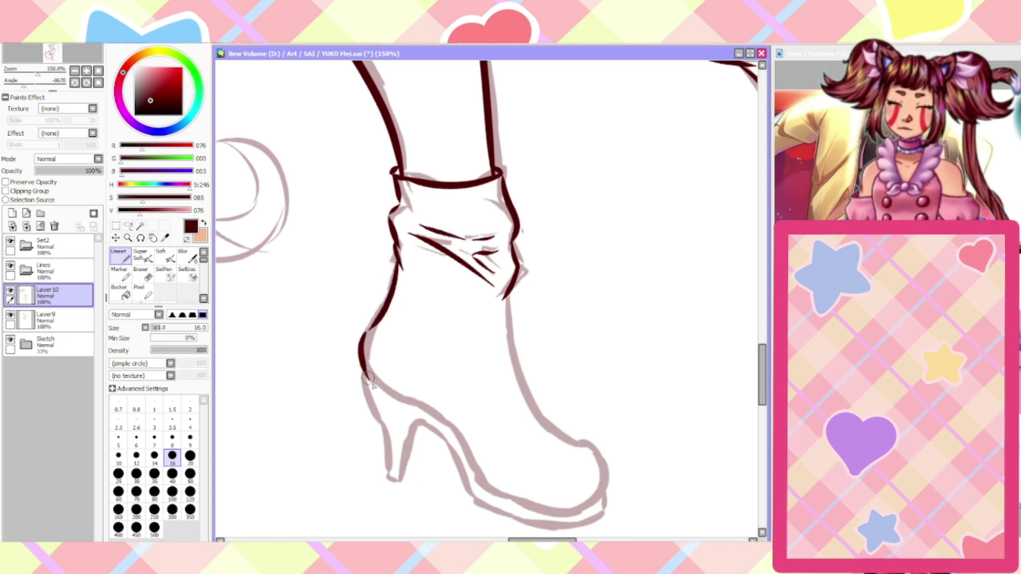
# Ink the back boot's front contour from the ankle down around the rounded toe
pyautogui.moveTo(506, 292)
pyautogui.mouseDown()
pyautogui.moveTo(538, 413)
pyautogui.moveTo(598, 447)
pyautogui.moveTo(600, 501)
pyautogui.mouseUp()
pyautogui.scroll(-3, 754, 389)
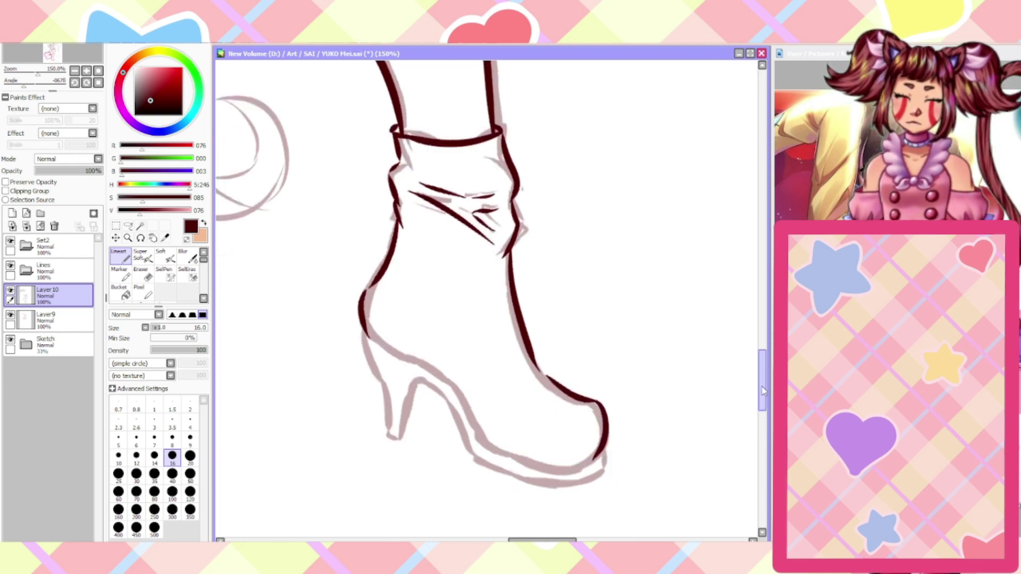
pyautogui.moveTo(593, 367)
pyautogui.mouseDown()
pyautogui.moveTo(550, 372)
pyautogui.moveTo(471, 335)
pyautogui.mouseUp()
pyautogui.hotkey('ctrl', 'z')
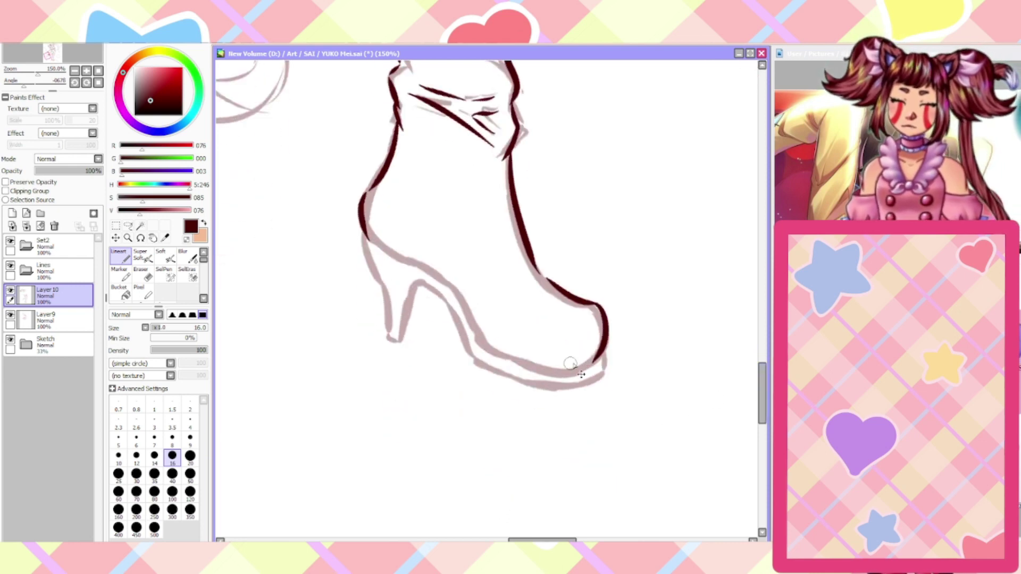
# Ink the back boot's sole, arch and high heel, including the heel tip and the platform's lower edge
pyautogui.moveTo(595, 362)
pyautogui.mouseDown()
pyautogui.moveTo(518, 362)
pyautogui.moveTo(414, 264)
pyautogui.moveTo(365, 241)
pyautogui.moveTo(390, 338)
pyautogui.mouseUp()
pyautogui.hotkey('ctrl', 'z')
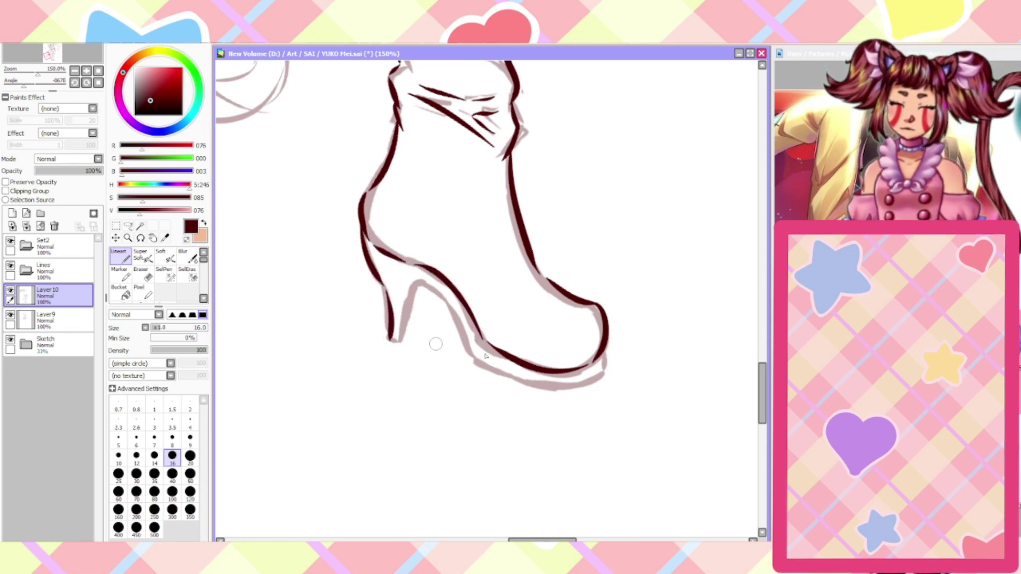
pyautogui.moveTo(604, 349)
pyautogui.mouseDown()
pyautogui.moveTo(594, 381)
pyautogui.moveTo(534, 385)
pyautogui.moveTo(471, 365)
pyautogui.moveTo(416, 288)
pyautogui.moveTo(410, 335)
pyautogui.moveTo(393, 358)
pyautogui.mouseUp()
pyautogui.hotkey('ctrl', 'z')
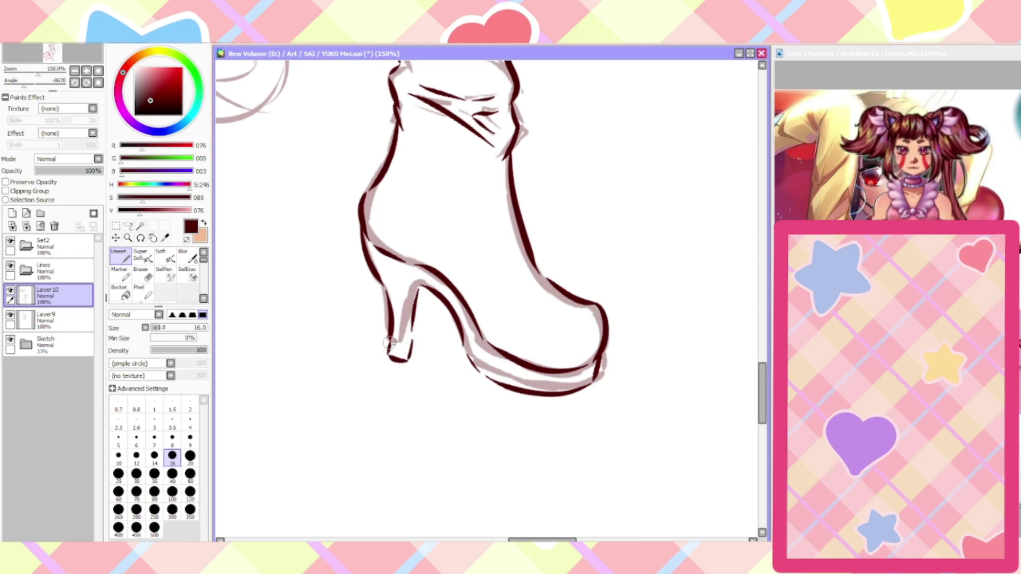
# Hide the sketch and replace the line above the boot's heel with a seam curving from the ankle down to the arch
pyautogui.click(10, 340)
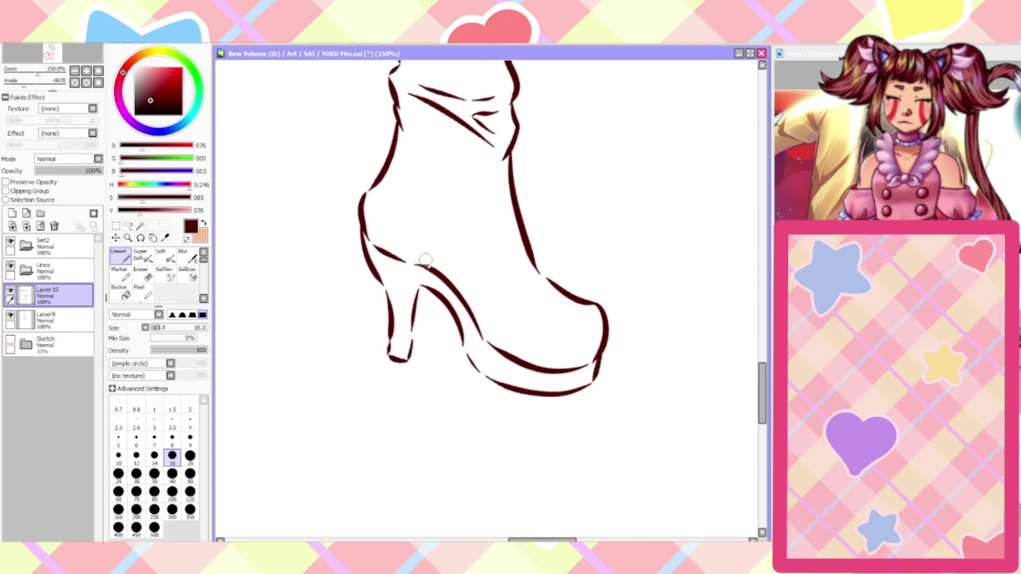
pyautogui.moveTo(433, 270); pyautogui.dragTo(399, 216)
pyautogui.click(140, 274)
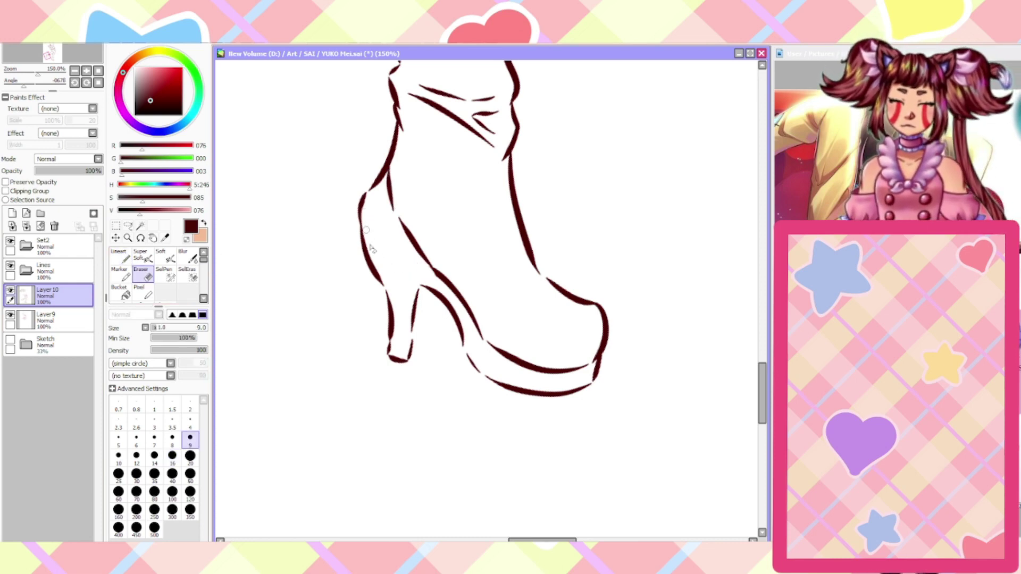
# Erase the boot's rear heel contour with a size 20 eraser and redraw it as a smoother curve in size 16 Lineart
pyautogui.click(190, 455)
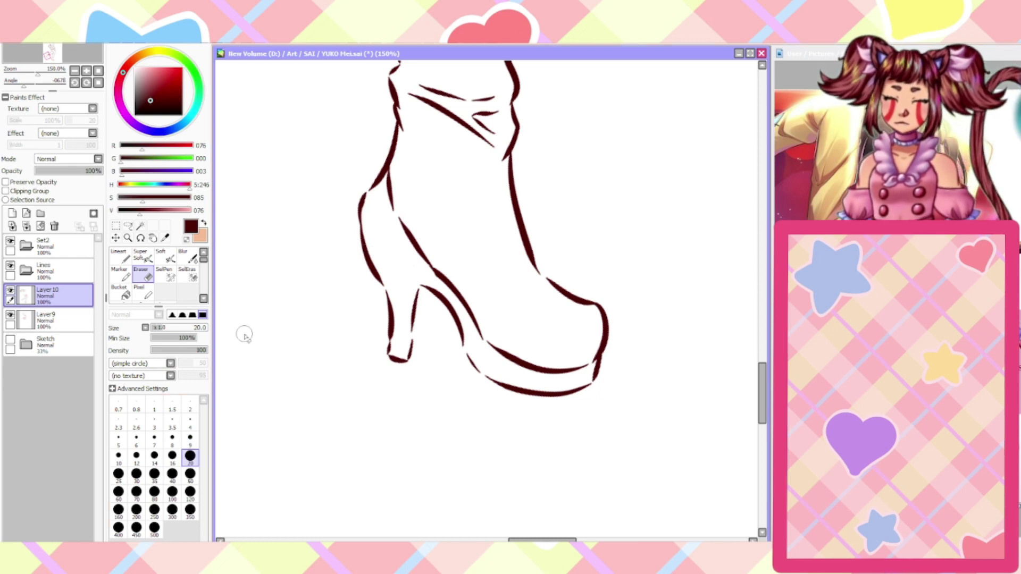
pyautogui.moveTo(372, 202)
pyautogui.mouseDown()
pyautogui.moveTo(358, 205)
pyautogui.moveTo(366, 249)
pyautogui.mouseUp()
pyautogui.click(120, 257)
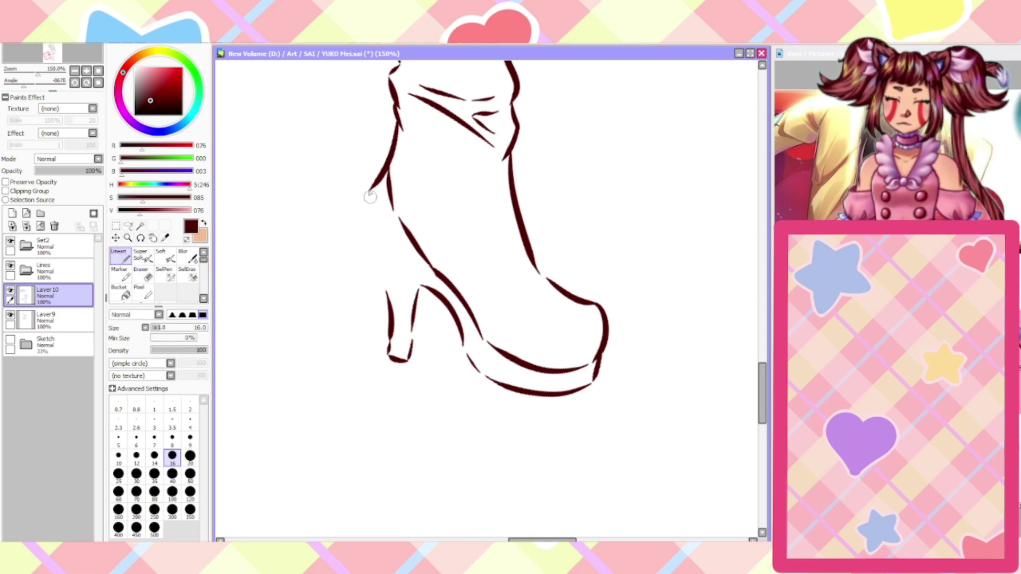
pyautogui.moveTo(383, 174)
pyautogui.mouseDown()
pyautogui.moveTo(354, 224)
pyautogui.moveTo(355, 247)
pyautogui.moveTo(391, 300)
pyautogui.mouseUp()
pyautogui.moveTo(376, 189); pyautogui.dragTo(357, 248)
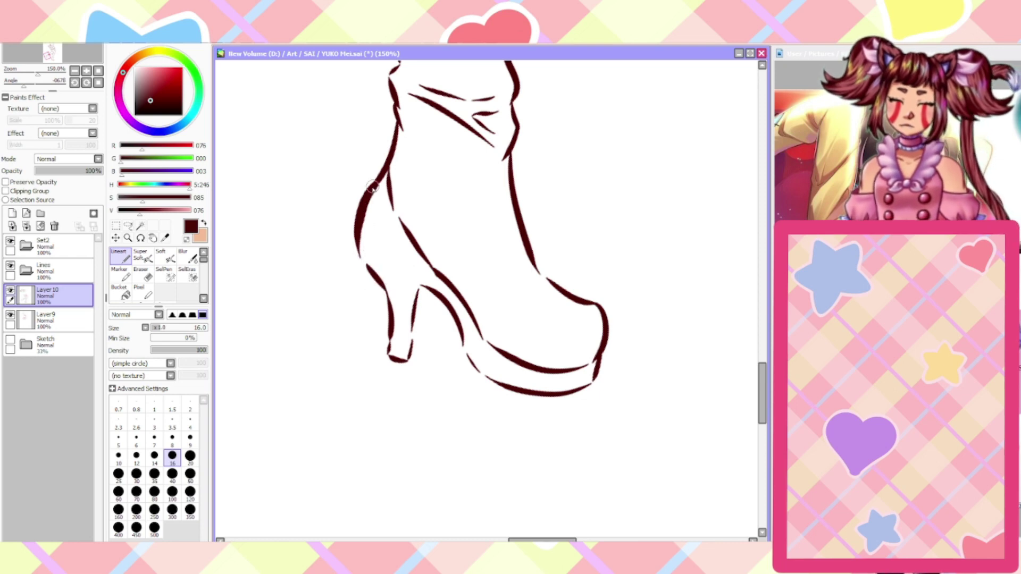
# Thicken the boot's front ankle contour and rounded toe outline, and add a short crease where the foot meets the toe
pyautogui.moveTo(507, 157); pyautogui.dragTo(517, 227)
pyautogui.moveTo(512, 185); pyautogui.dragTo(521, 222)
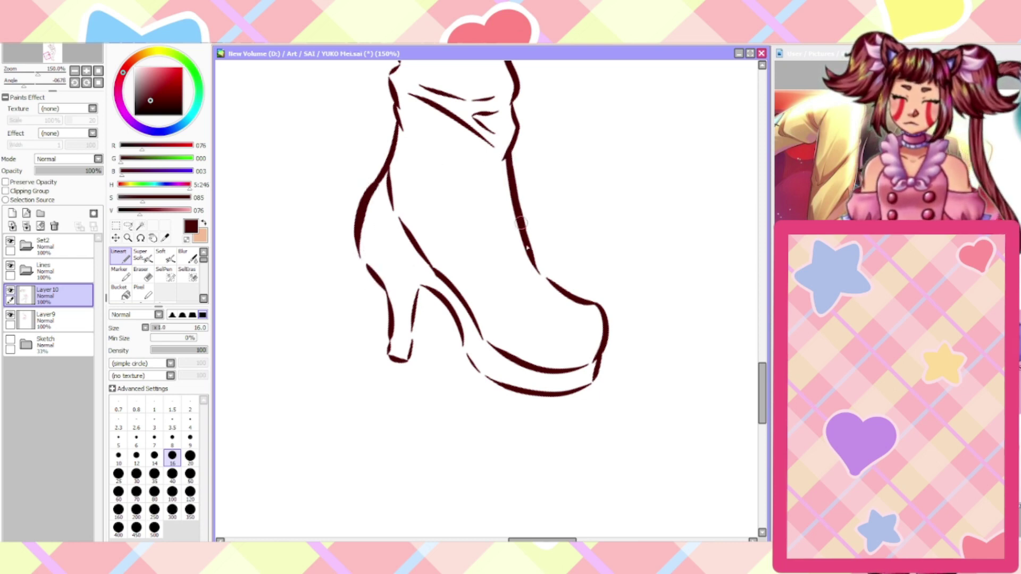
pyautogui.moveTo(581, 301)
pyautogui.mouseDown()
pyautogui.moveTo(603, 322)
pyautogui.moveTo(576, 359)
pyautogui.moveTo(604, 343)
pyautogui.moveTo(573, 369)
pyautogui.mouseUp()
pyautogui.hotkey('ctrl', 'z')
pyautogui.hotkey('ctrl', 'z')
pyautogui.moveTo(584, 302); pyautogui.dragTo(504, 274)
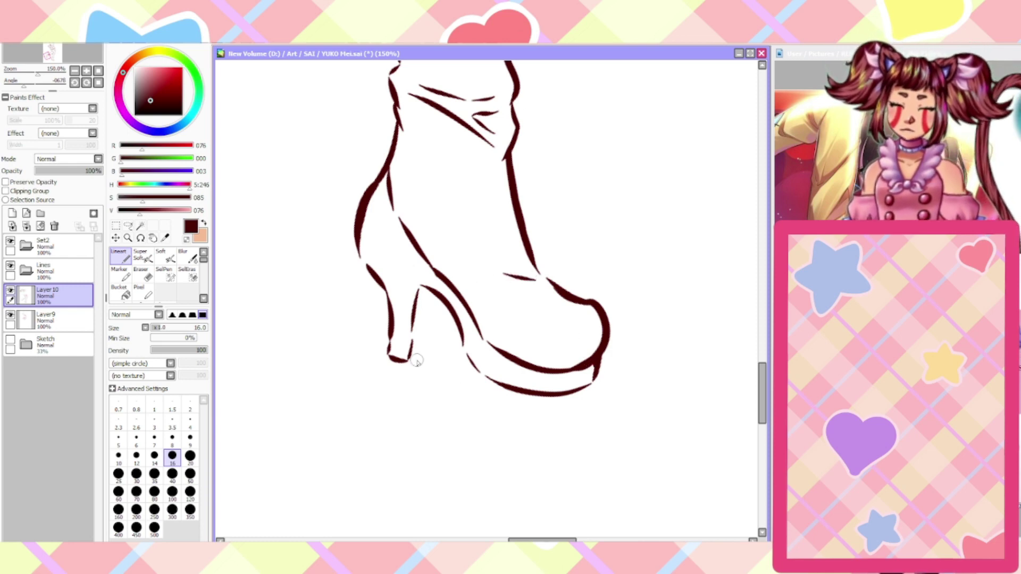
# Erase the middle of the short stroke linking the boot's arch to the platform sole, and return to the Lineart brush
pyautogui.click(141, 273)
pyautogui.moveTo(465, 356); pyautogui.dragTo(477, 376)
pyautogui.click(120, 258)
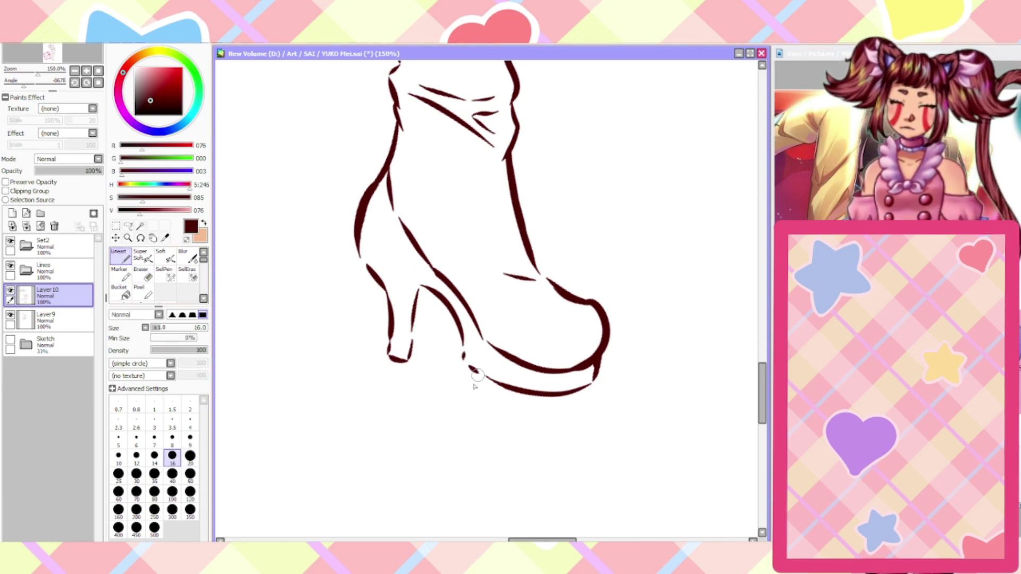
# Inspect the boot's line art up close, and check the whole figure upright and mirrored
pyautogui.scroll(-2, 468, 399)
pyautogui.scroll(1, 469, 398)
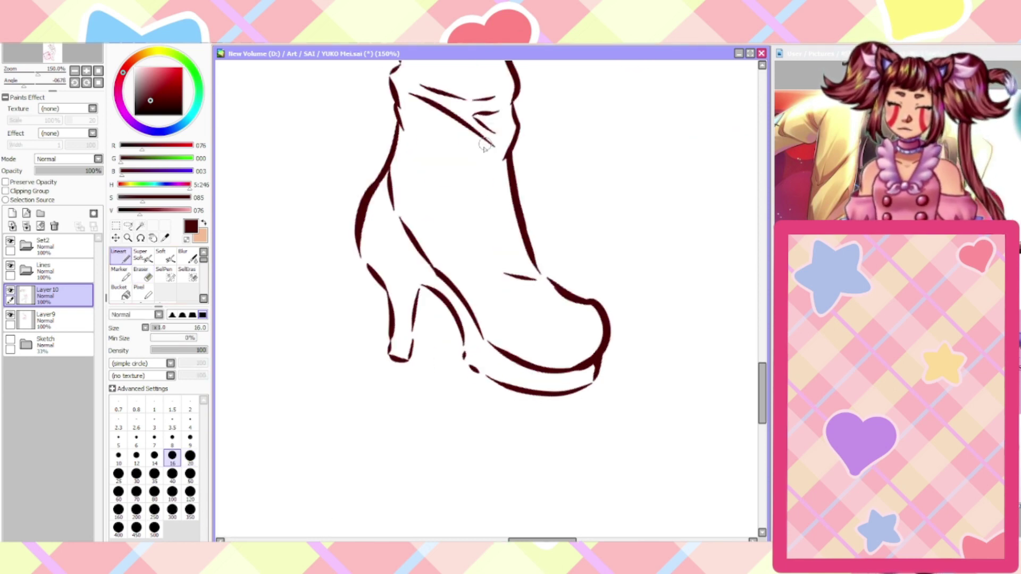
pyautogui.scroll(1, 485, 151)
pyautogui.scroll(-4, 479, 148)
pyautogui.scroll(3, 492, 91)
pyautogui.scroll(1, 462, 201)
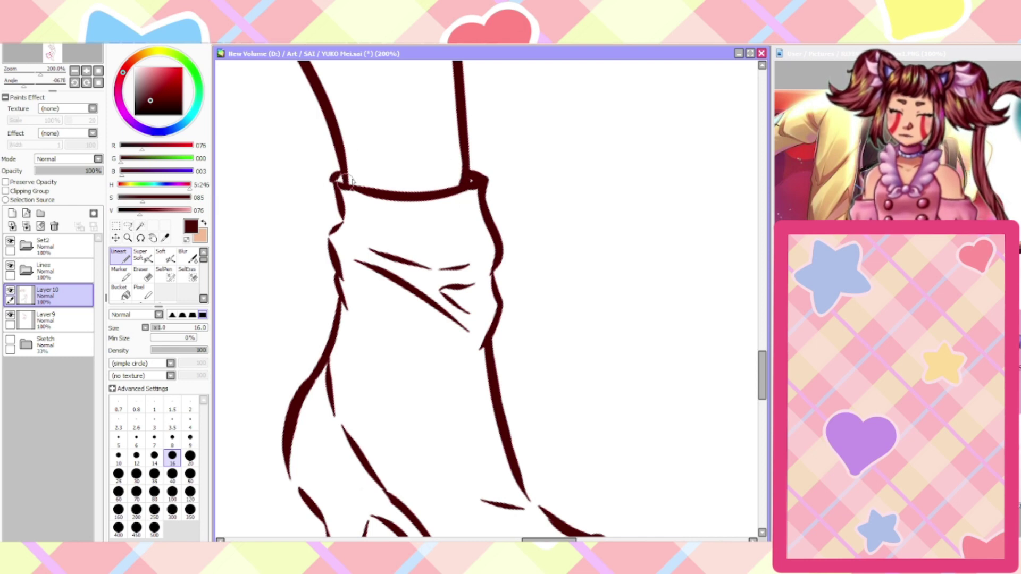
pyautogui.press('Home')
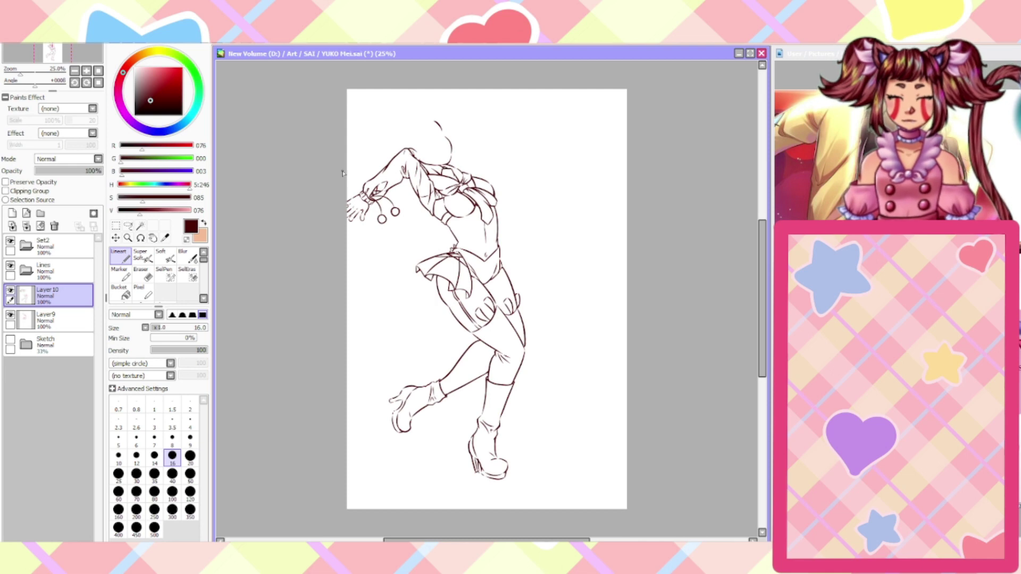
pyautogui.press('h')
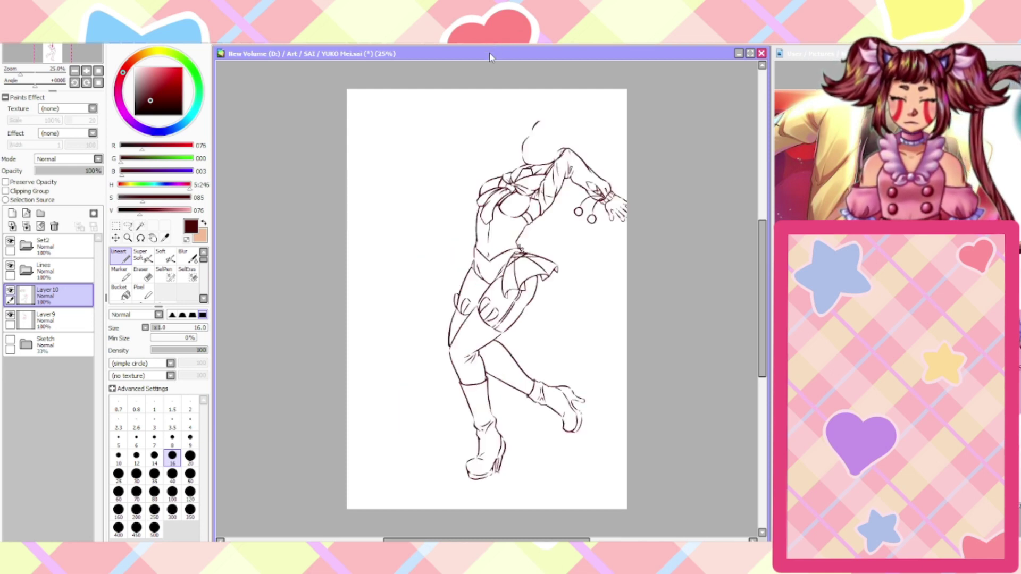
# Erase the short crease line at the base of the back boot's toe
pyautogui.click(141, 274)
pyautogui.scroll(5, 561, 412)
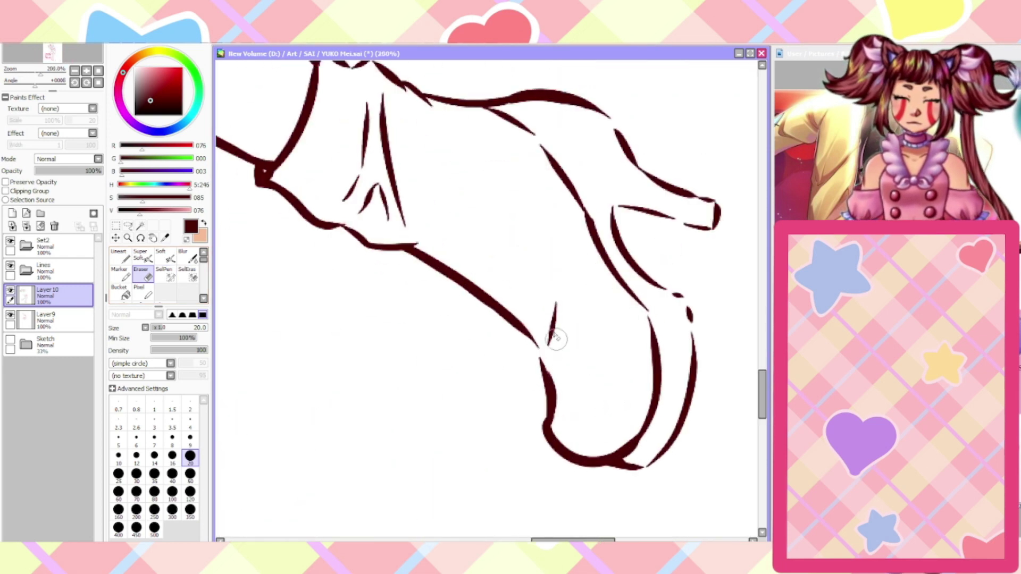
pyautogui.moveTo(556, 338); pyautogui.dragTo(555, 298)
pyautogui.scroll(-5, 561, 275)
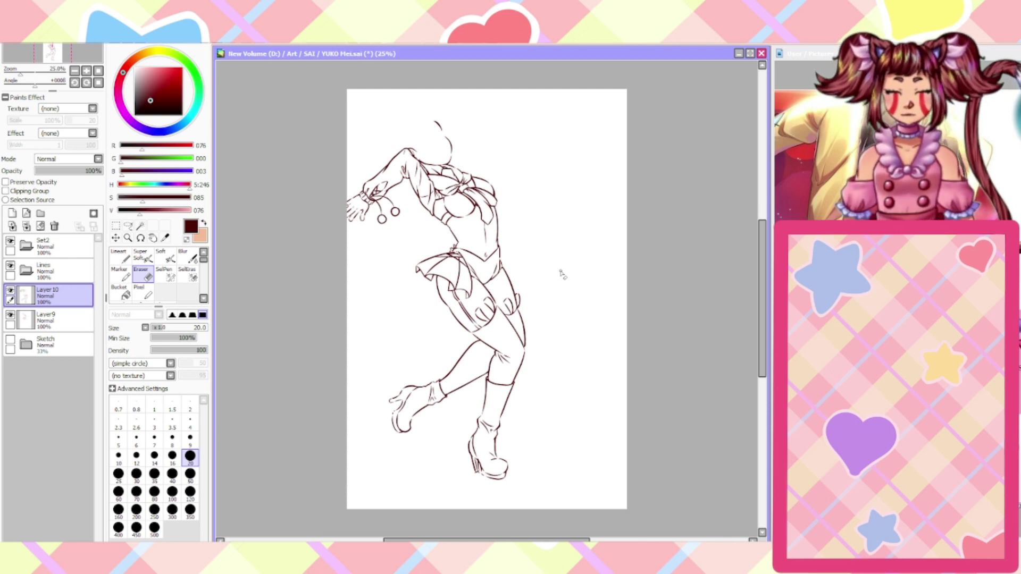
# Show the sketch again and ink the narrow lower fold and the curled end of the ruffle behind the far hip
pyautogui.click(10, 339)
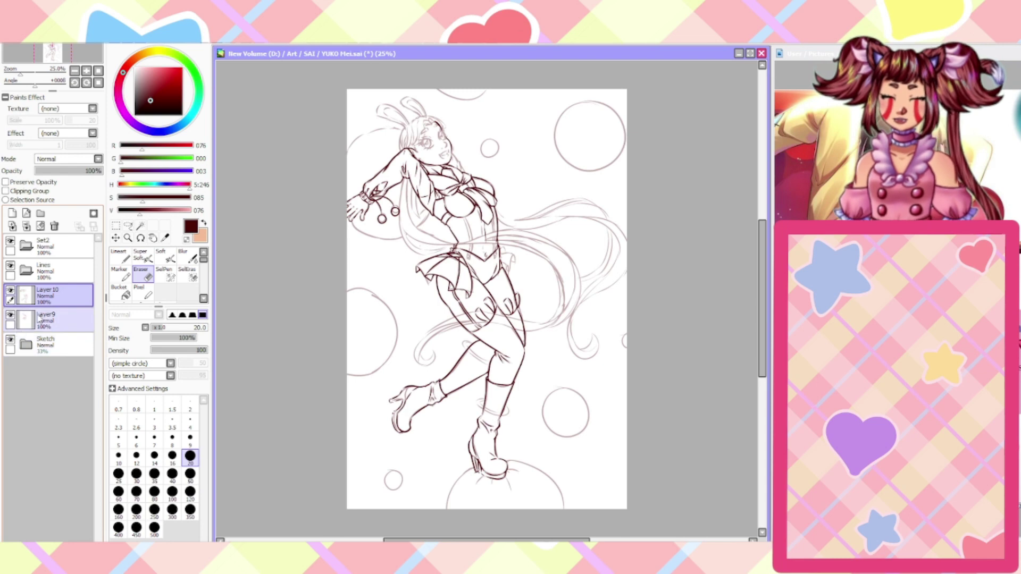
pyautogui.click(120, 255)
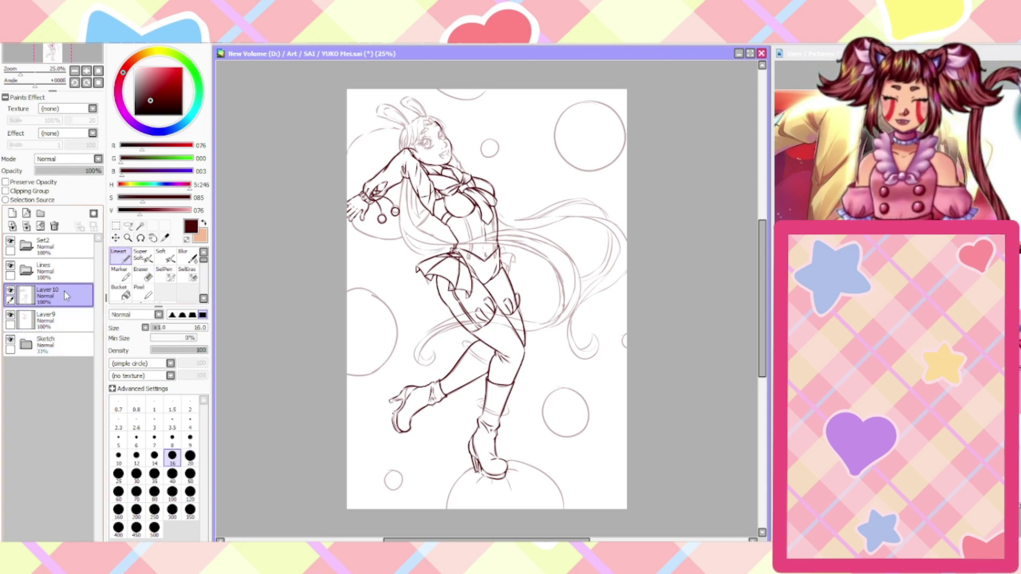
pyautogui.scroll(4, 509, 240)
pyautogui.scroll(1, 440, 346)
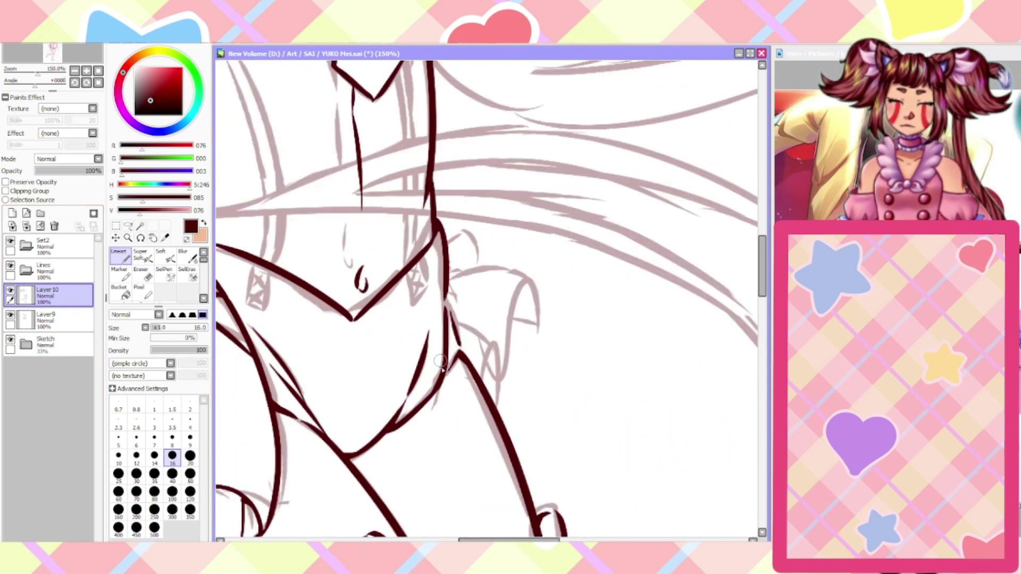
pyautogui.scroll(1, 450, 376)
pyautogui.moveTo(492, 375)
pyautogui.mouseDown()
pyautogui.moveTo(508, 325)
pyautogui.moveTo(514, 362)
pyautogui.mouseUp()
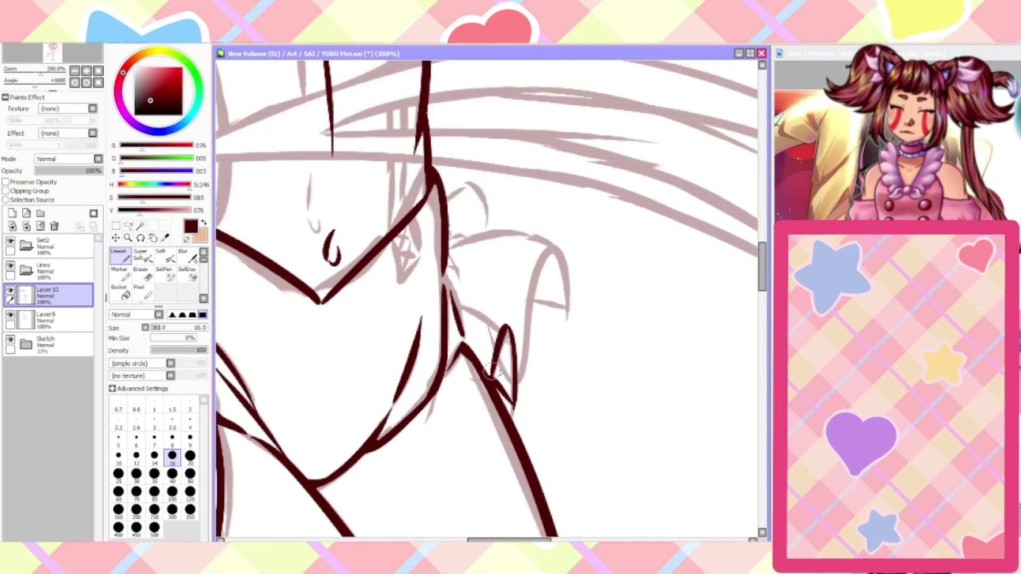
pyautogui.moveTo(513, 404)
pyautogui.mouseDown()
pyautogui.moveTo(534, 275)
pyautogui.moveTo(565, 301)
pyautogui.mouseUp()
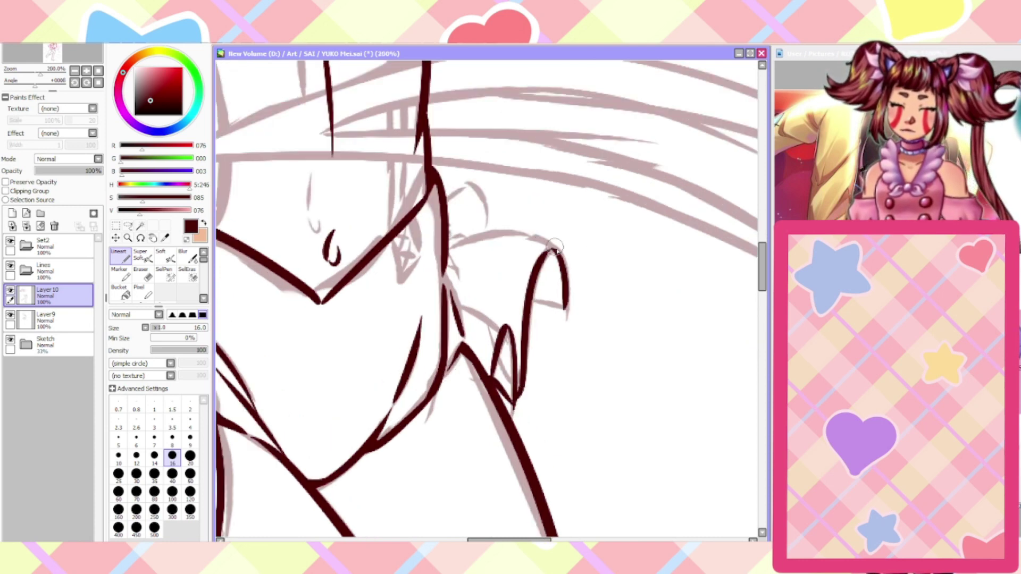
# Ink the hip ruffle's upper edge, its short hem line and the small rounded loop joining it to the waist
pyautogui.moveTo(553, 247)
pyautogui.mouseDown()
pyautogui.moveTo(516, 238)
pyautogui.moveTo(446, 251)
pyautogui.moveTo(468, 186)
pyautogui.moveTo(447, 205)
pyautogui.mouseUp()
pyautogui.moveTo(562, 310)
pyautogui.mouseDown()
pyautogui.moveTo(526, 300)
pyautogui.moveTo(555, 254)
pyautogui.moveTo(537, 269)
pyautogui.mouseUp()
pyautogui.moveTo(485, 218); pyautogui.dragTo(477, 240)
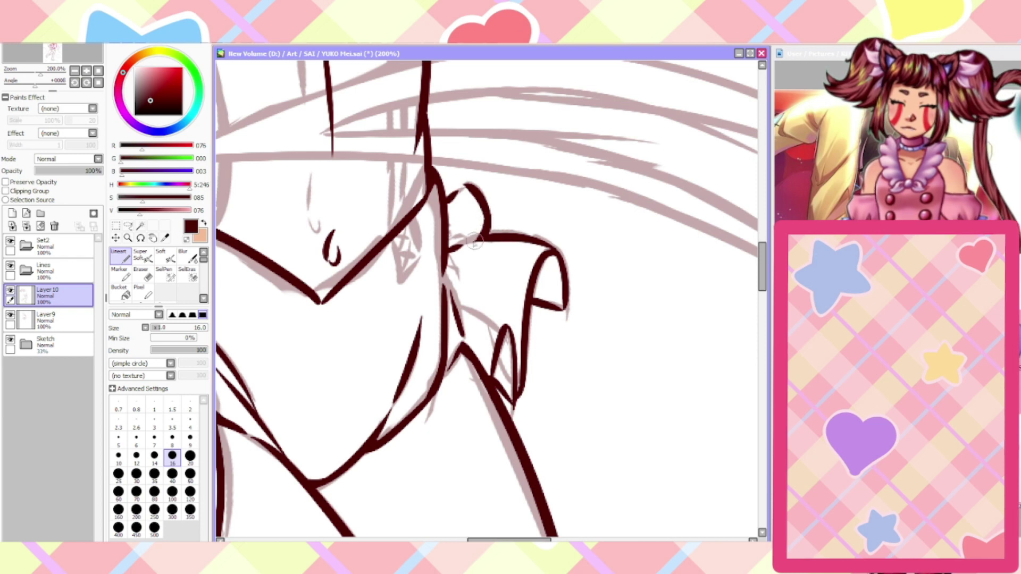
pyautogui.moveTo(456, 193); pyautogui.dragTo(446, 218)
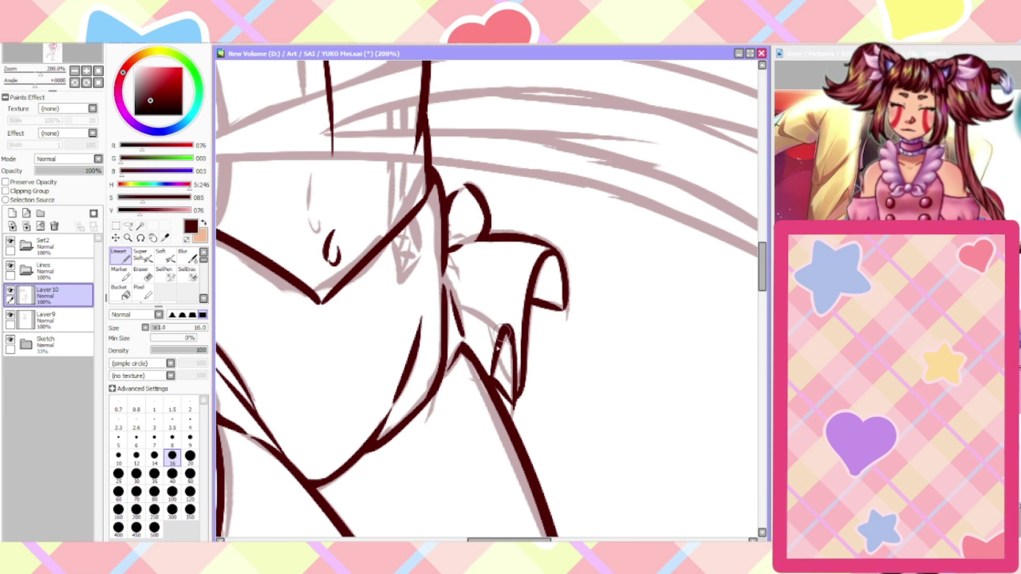
# Ink the strap running from under the bust to the waistband with two parallel lines, ending in a crossed clasp
pyautogui.scroll(-2, 429, 376)
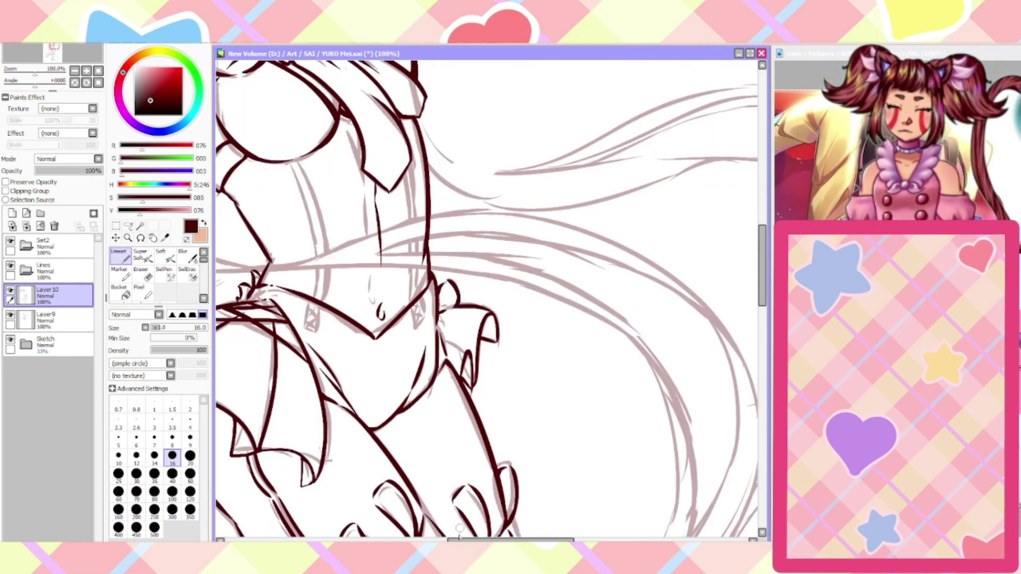
pyautogui.hscroll(-4, 459, 528)
pyautogui.scroll(1, 439, 148)
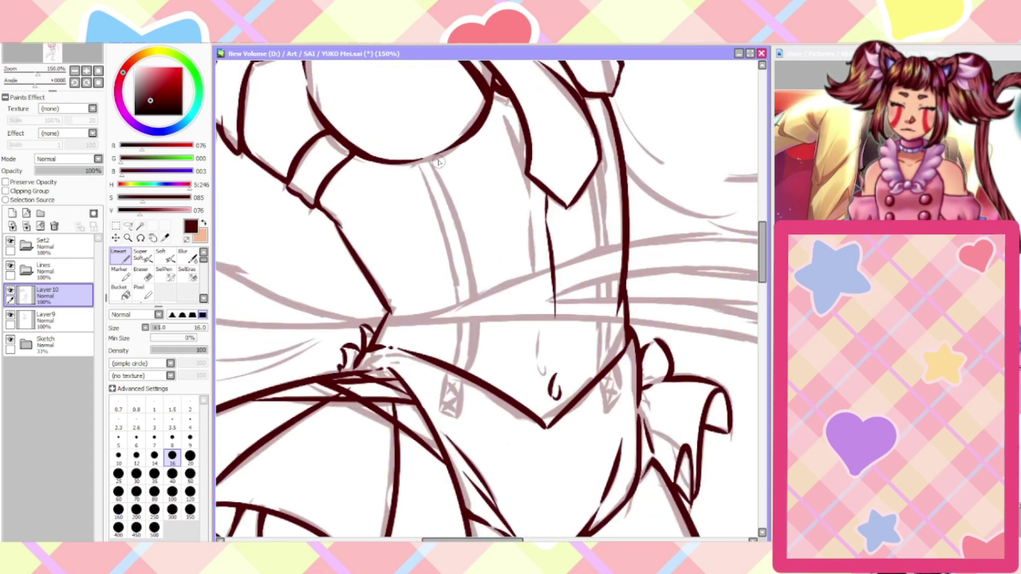
pyautogui.moveTo(439, 161)
pyautogui.mouseDown()
pyautogui.moveTo(470, 229)
pyautogui.moveTo(485, 355)
pyautogui.moveTo(477, 379)
pyautogui.mouseUp()
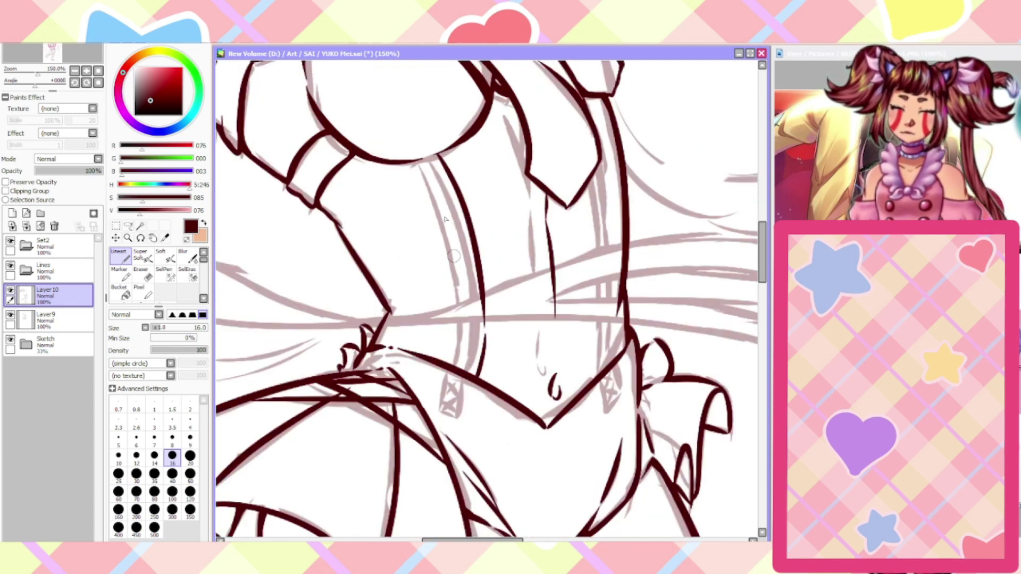
pyautogui.moveTo(430, 158)
pyautogui.mouseDown()
pyautogui.moveTo(471, 327)
pyautogui.moveTo(470, 402)
pyautogui.moveTo(447, 405)
pyautogui.moveTo(461, 380)
pyautogui.moveTo(453, 407)
pyautogui.mouseUp()
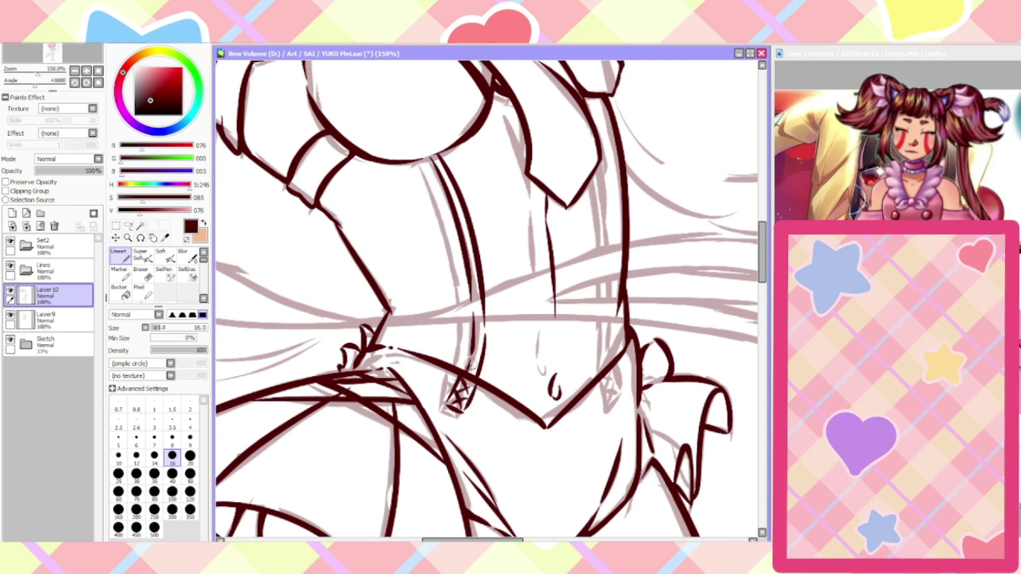
# Erase the upper end of the abdomen's centre line on Layer9, just below the tie's tip
pyautogui.scroll(-3, 565, 117)
pyautogui.scroll(2, 574, 67)
pyautogui.scroll(-1, 625, 154)
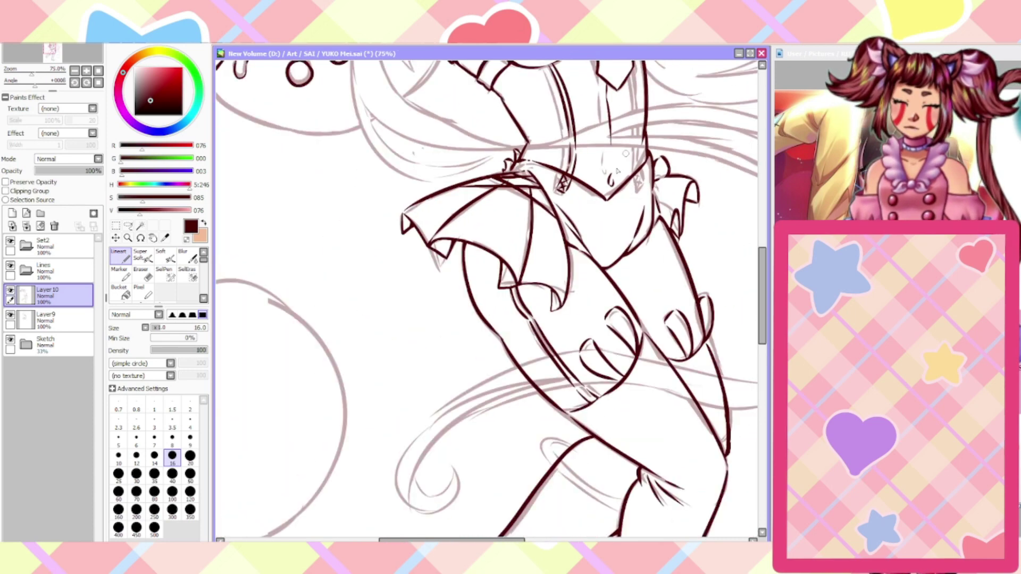
pyautogui.scroll(-1, 626, 154)
pyautogui.moveTo(763, 279); pyautogui.dragTo(761, 247)
pyautogui.moveTo(455, 540); pyautogui.dragTo(491, 541)
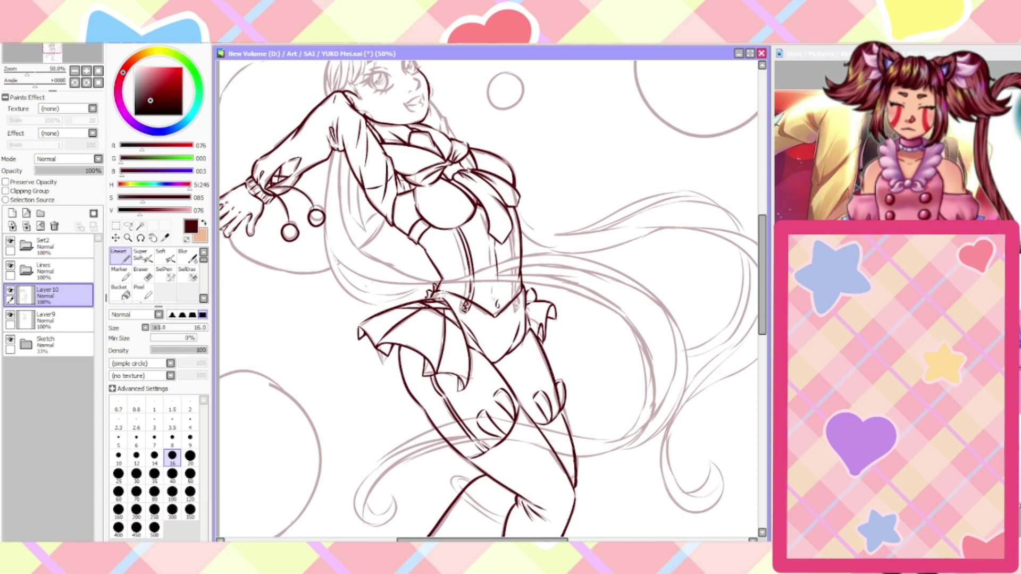
pyautogui.hotkey('ctrl', '+')
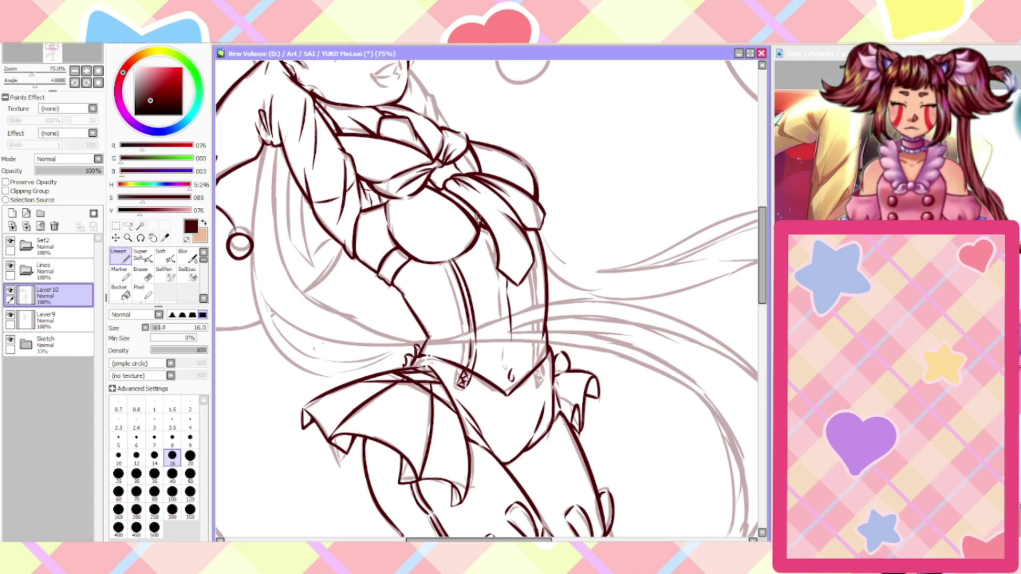
pyautogui.hotkey('ctrl', '+')
pyautogui.click(140, 274)
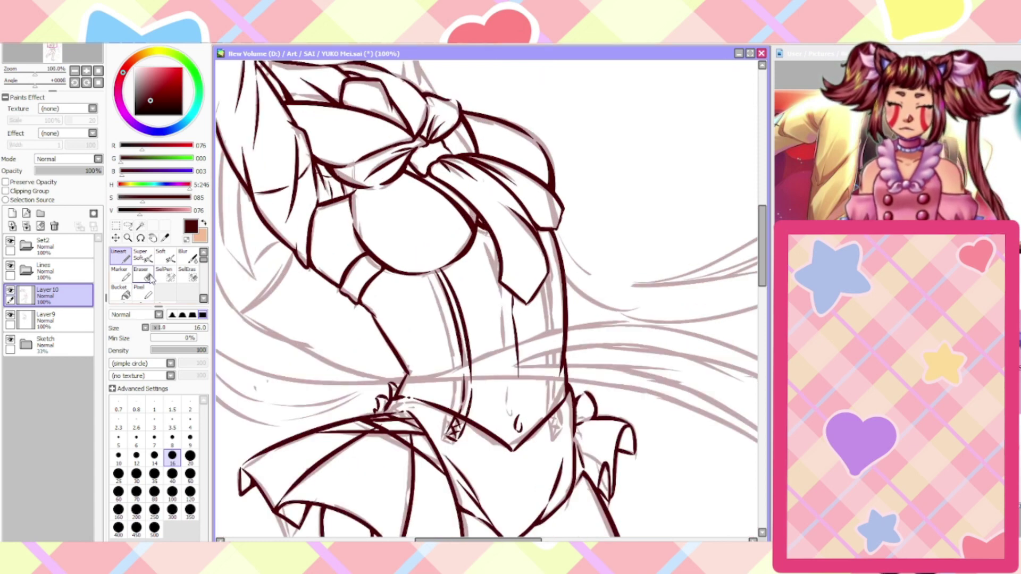
pyautogui.click(46, 319)
pyautogui.hotkey('ctrl', '+')
pyautogui.hotkey('ctrl', '+')
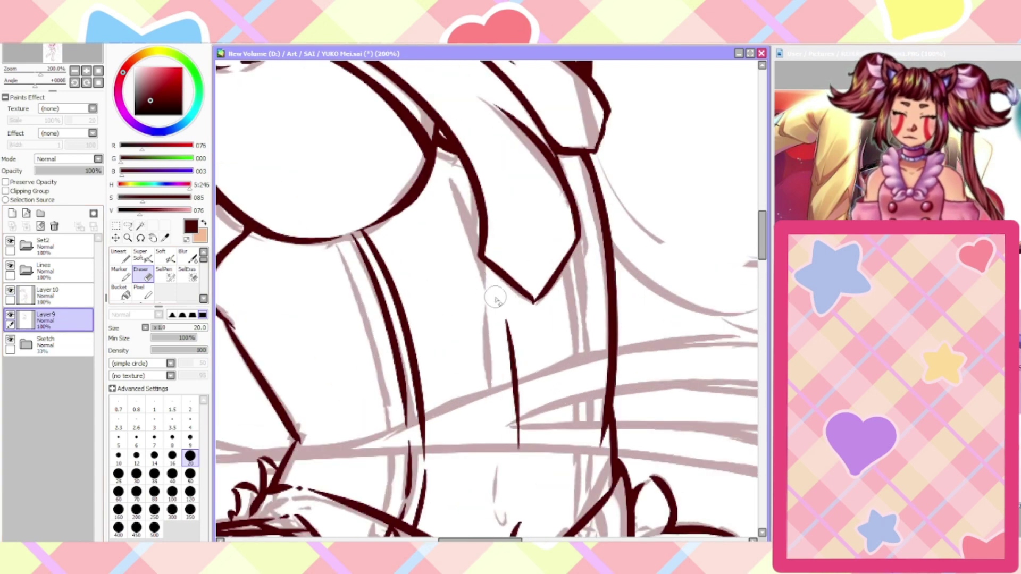
pyautogui.hotkey('ctrl', '-')
pyautogui.click(119, 273)
pyautogui.click(120, 255)
pyautogui.click(45, 295)
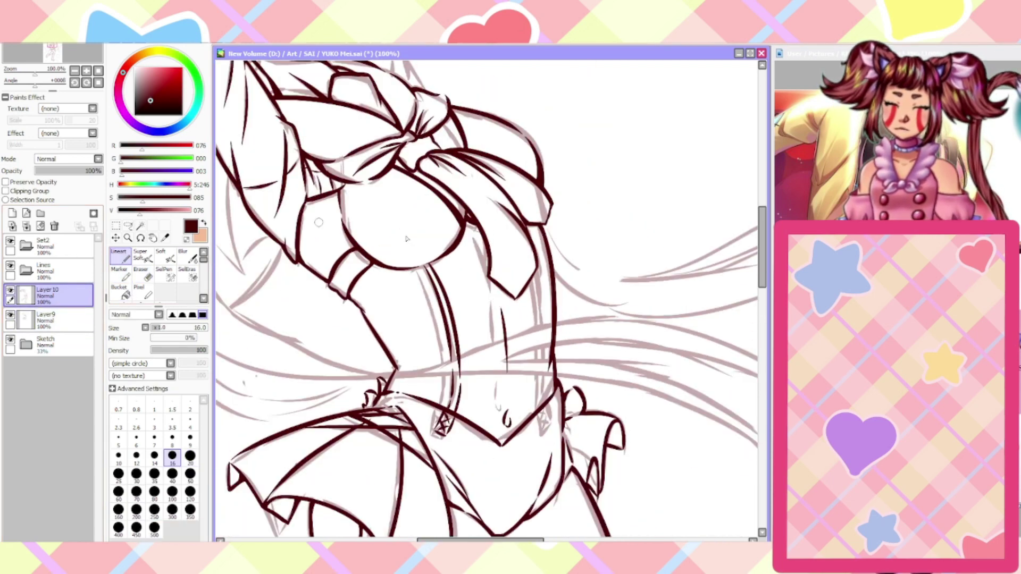
pyautogui.hotkey('ctrl', '+')
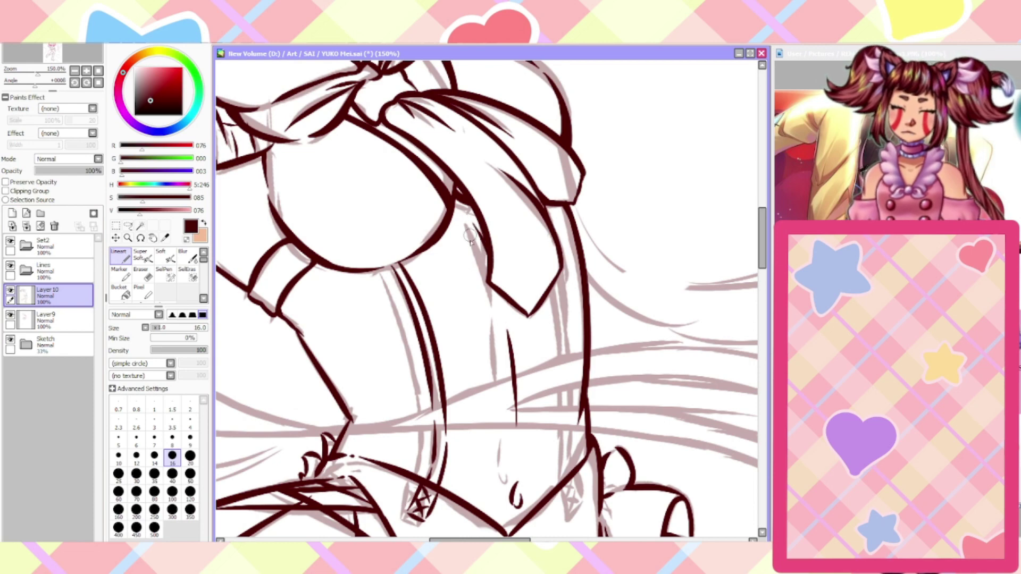
pyautogui.hotkey('ctrl', '-')
pyautogui.hotkey('ctrl', '-')
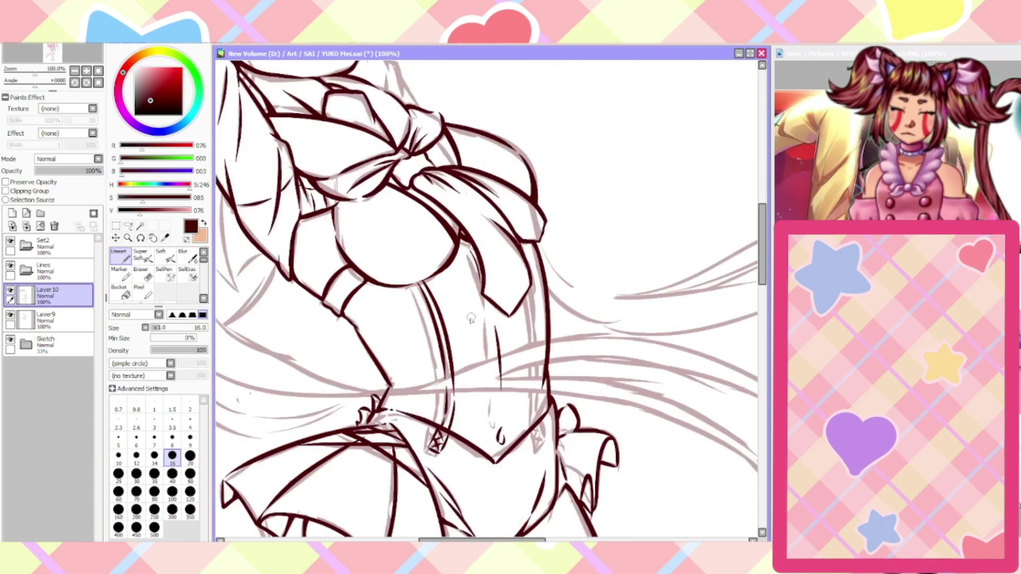
pyautogui.hotkey('ctrl', '+')
pyautogui.hotkey('ctrl', '+')
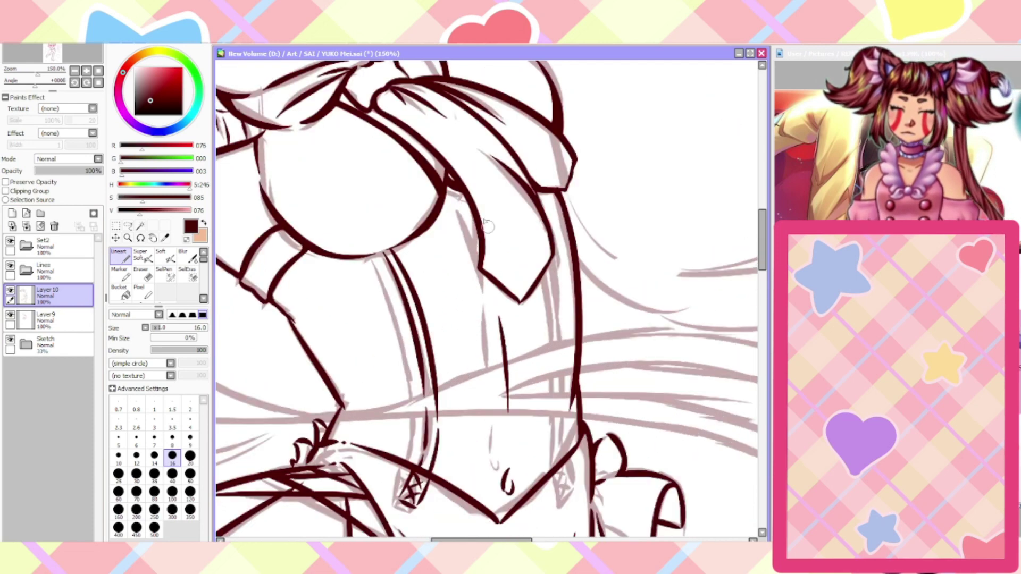
pyautogui.moveTo(463, 194); pyautogui.dragTo(502, 315)
pyautogui.hotkey('ctrl', 'z')
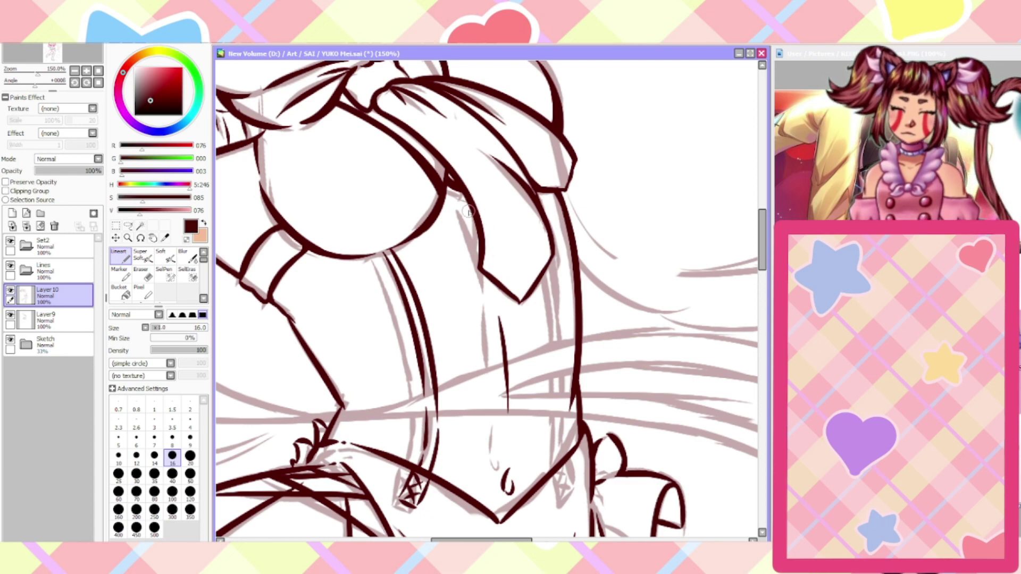
pyautogui.moveTo(456, 192)
pyautogui.mouseDown()
pyautogui.moveTo(493, 267)
pyautogui.moveTo(498, 308)
pyautogui.mouseUp()
pyautogui.hotkey('ctrl', '-')
pyautogui.hotkey('ctrl', '-')
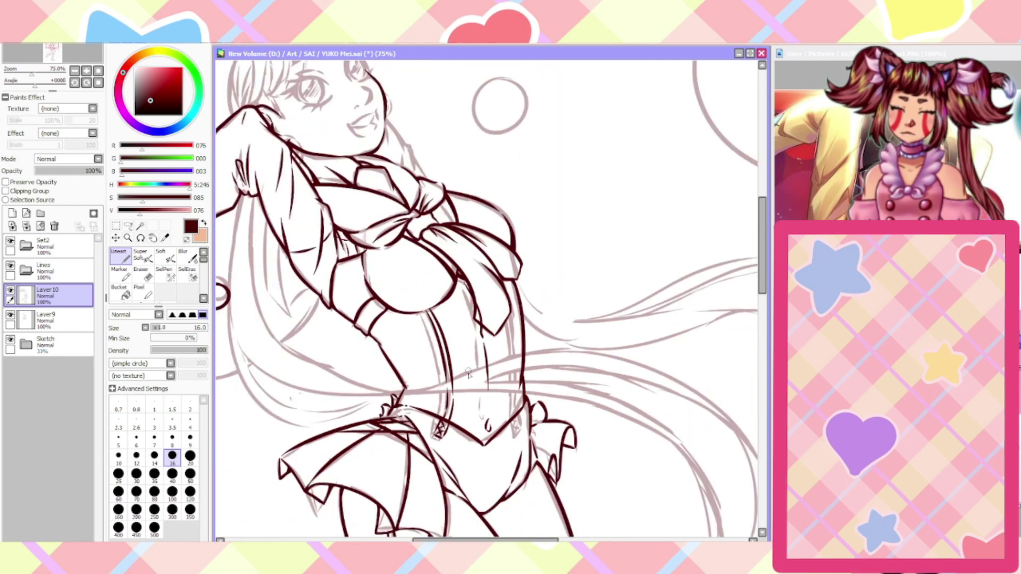
# Undo the last torso line and the erasure at the upper end of the abdomen's centre line
pyautogui.scroll(1, 468, 379)
pyautogui.hotkey('ctrl', 'z')
pyautogui.hotkey('ctrl', 'z')
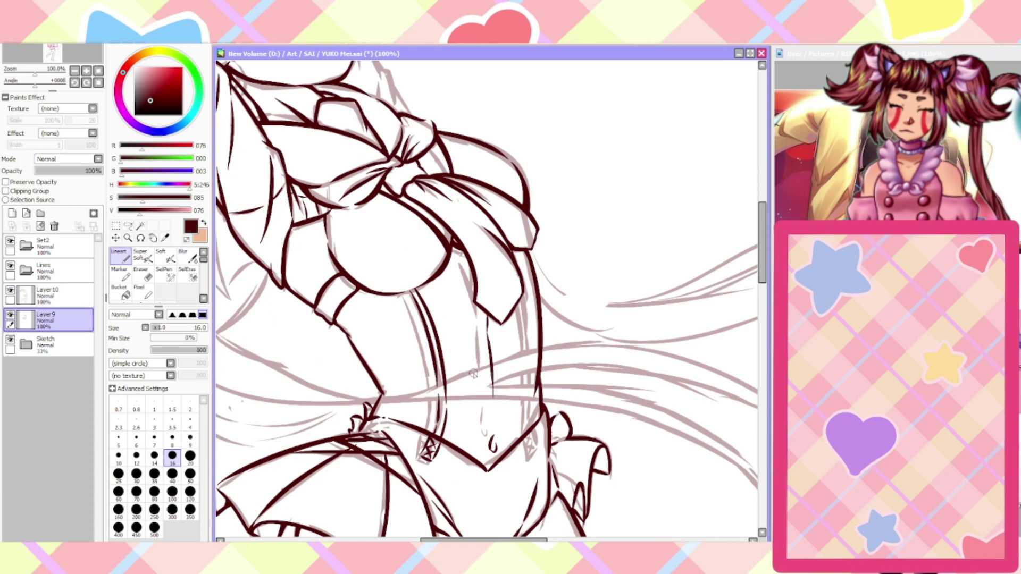
# Ink the far strap on Layer9 with two parallel lines running from beside the tie's tip down to the waistband
pyautogui.scroll(-2, 451, 335)
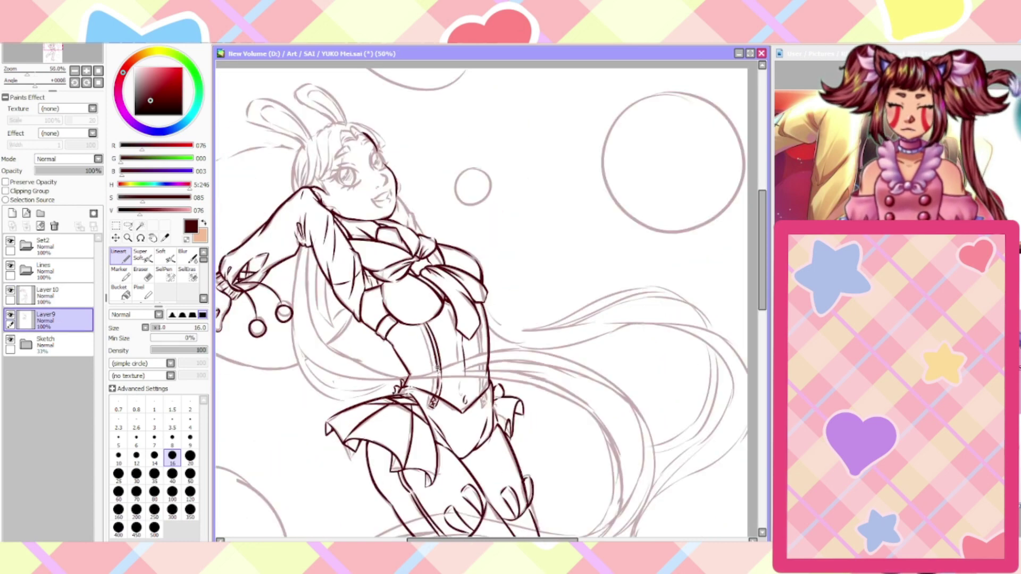
pyautogui.scroll(2, 457, 351)
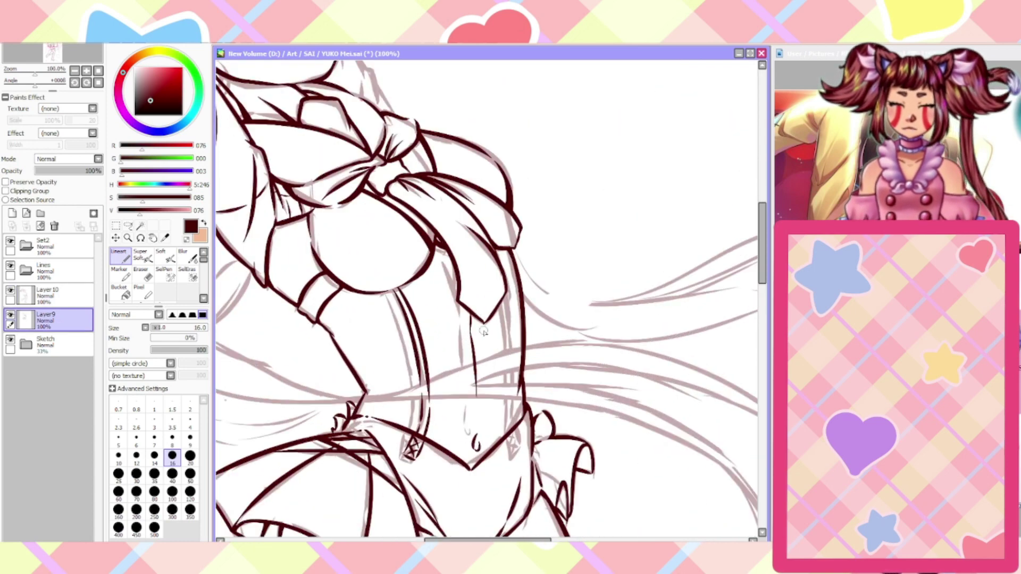
pyautogui.scroll(1, 471, 420)
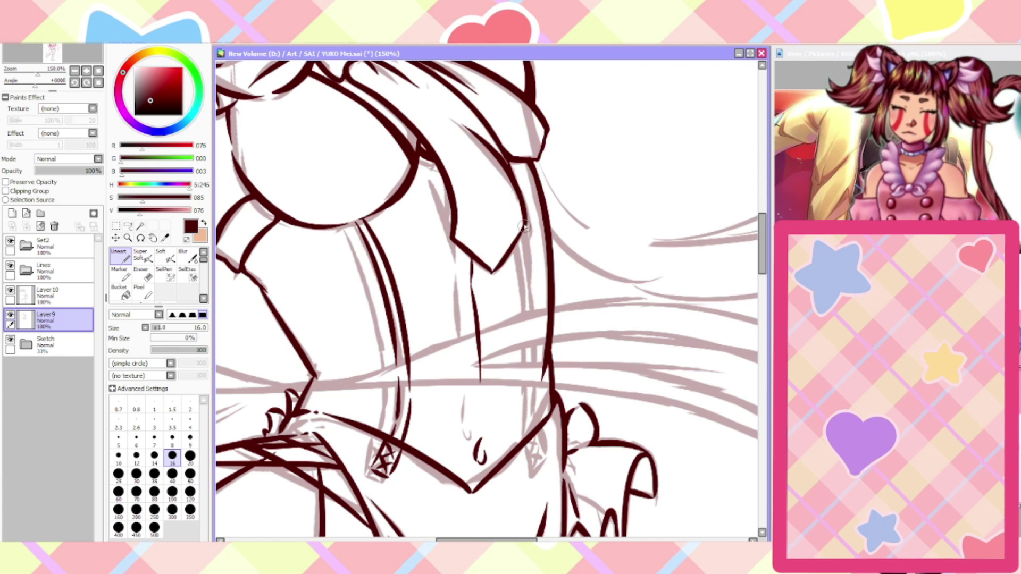
pyautogui.moveTo(523, 227); pyautogui.dragTo(537, 426)
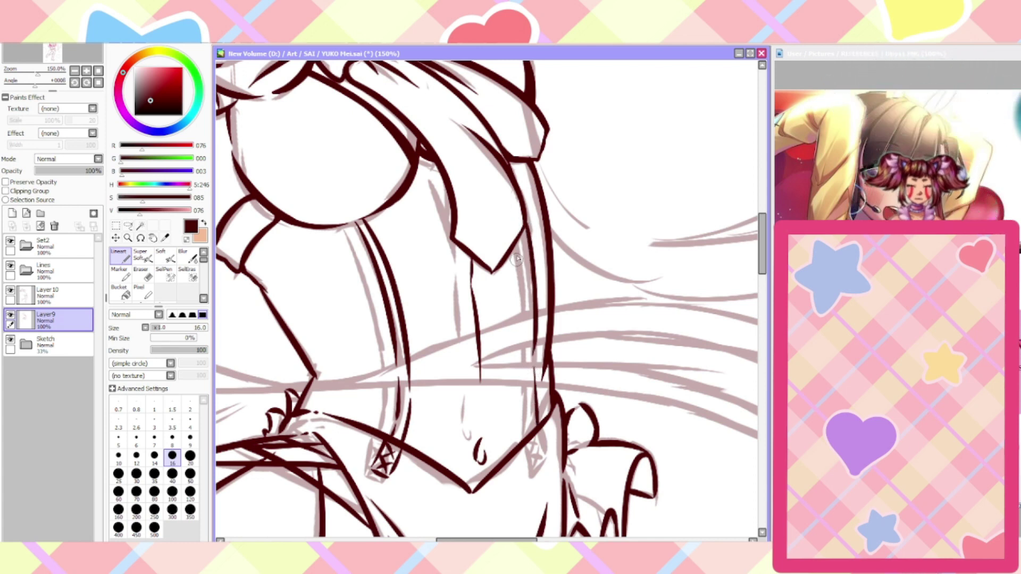
pyautogui.moveTo(513, 240)
pyautogui.mouseDown()
pyautogui.moveTo(530, 433)
pyautogui.moveTo(539, 463)
pyautogui.moveTo(558, 455)
pyautogui.mouseUp()
pyautogui.scroll(-2, 526, 428)
pyautogui.scroll(4, 527, 434)
pyautogui.moveTo(559, 453)
pyautogui.mouseDown()
pyautogui.moveTo(548, 398)
pyautogui.moveTo(556, 446)
pyautogui.moveTo(534, 428)
pyautogui.mouseUp()
pyautogui.moveTo(533, 432)
pyautogui.mouseDown()
pyautogui.moveTo(542, 409)
pyautogui.moveTo(554, 426)
pyautogui.mouseUp()
pyautogui.scroll(-1, 529, 394)
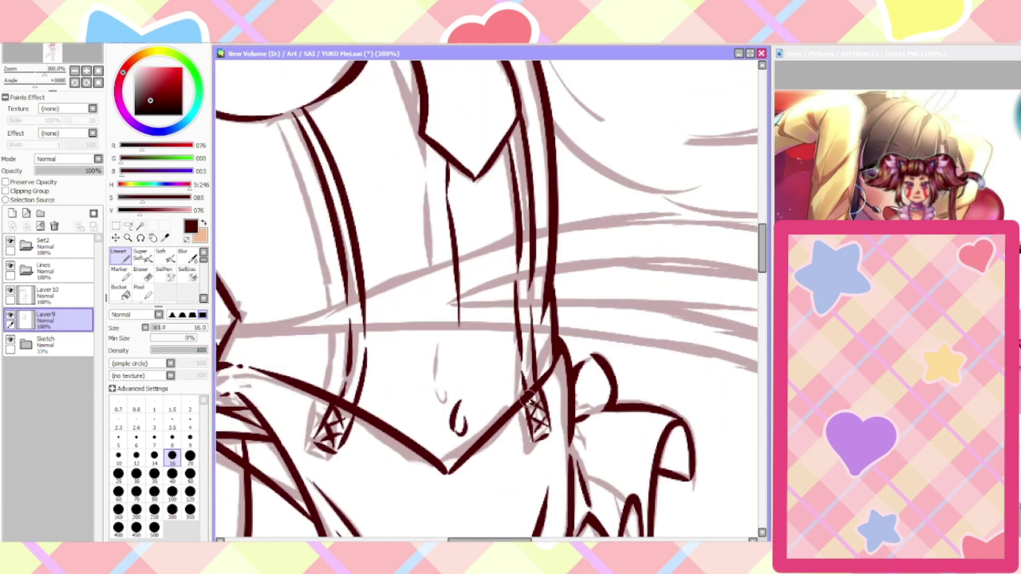
pyautogui.scroll(-4, 528, 400)
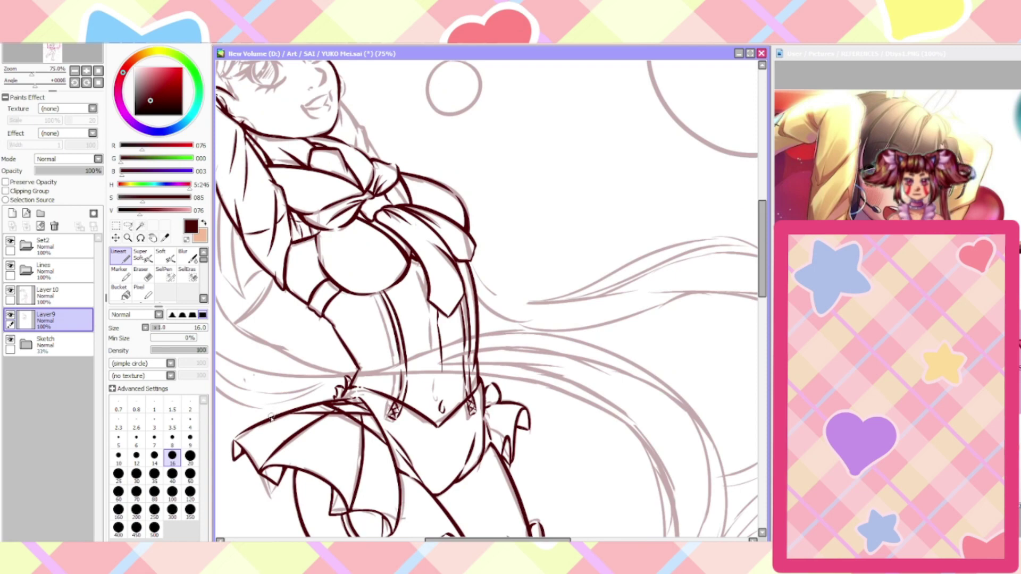
pyautogui.scroll(5, 451, 381)
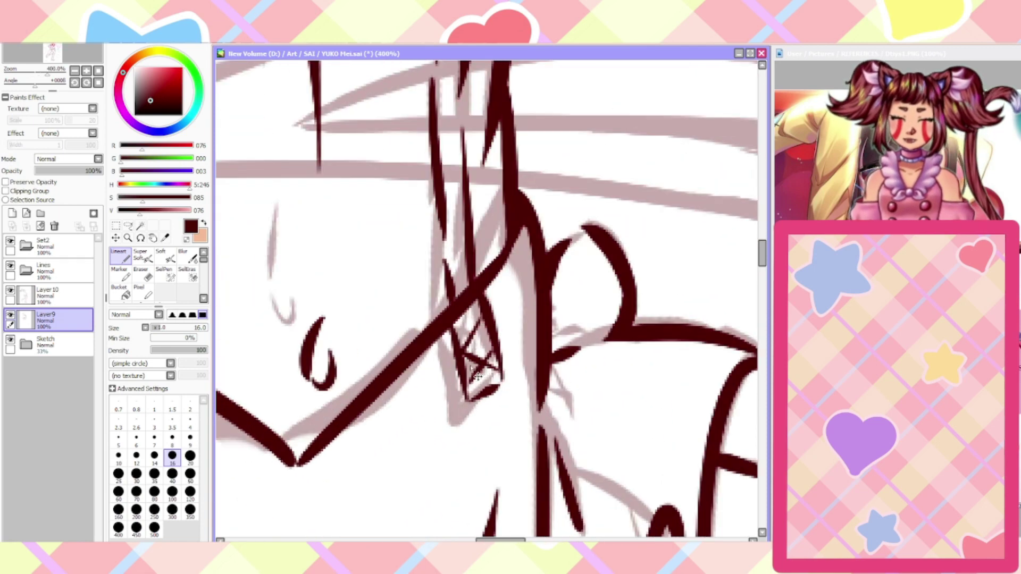
pyautogui.hotkey('ctrl', 'z')
pyautogui.hotkey('ctrl', 'z')
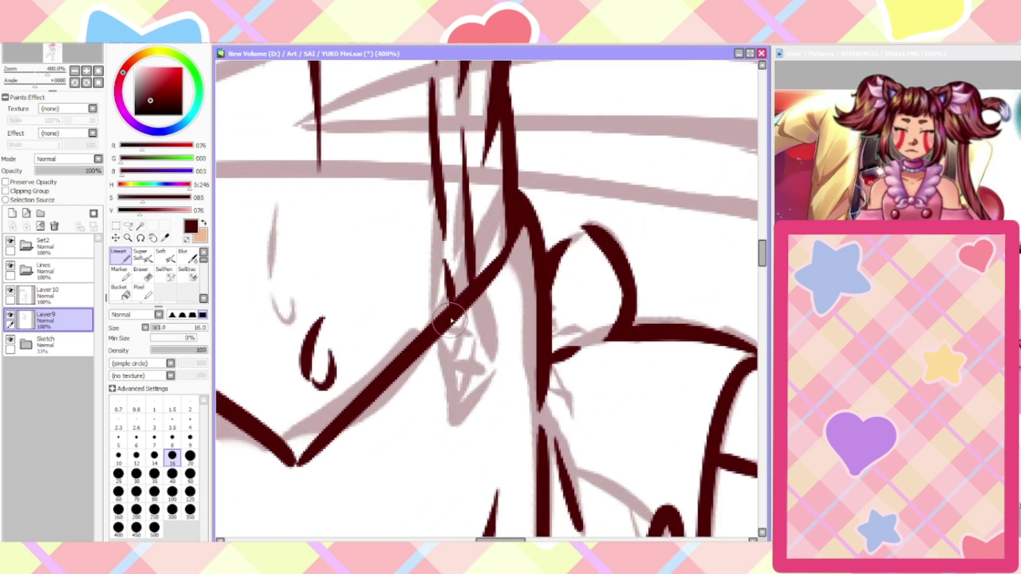
# Ink the small crossed clasp at the lower end of the far strap, just below the waistband edge
pyautogui.moveTo(451, 320)
pyautogui.mouseDown()
pyautogui.moveTo(468, 378)
pyautogui.moveTo(496, 362)
pyautogui.mouseUp()
pyautogui.moveTo(473, 290); pyautogui.dragTo(496, 360)
pyautogui.moveTo(494, 357)
pyautogui.mouseDown()
pyautogui.moveTo(463, 333)
pyautogui.moveTo(459, 348)
pyautogui.moveTo(477, 320)
pyautogui.moveTo(455, 322)
pyautogui.mouseUp()
pyautogui.scroll(-7, 455, 324)
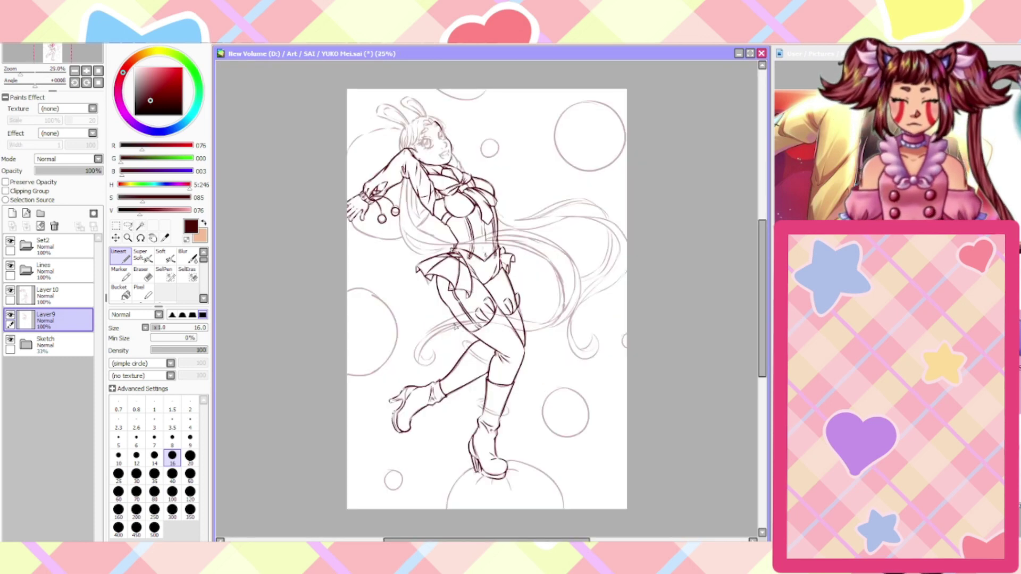
# Hide the Sketch folder and check the whole figure's line art in mirrored and normal view
pyautogui.click(11, 340)
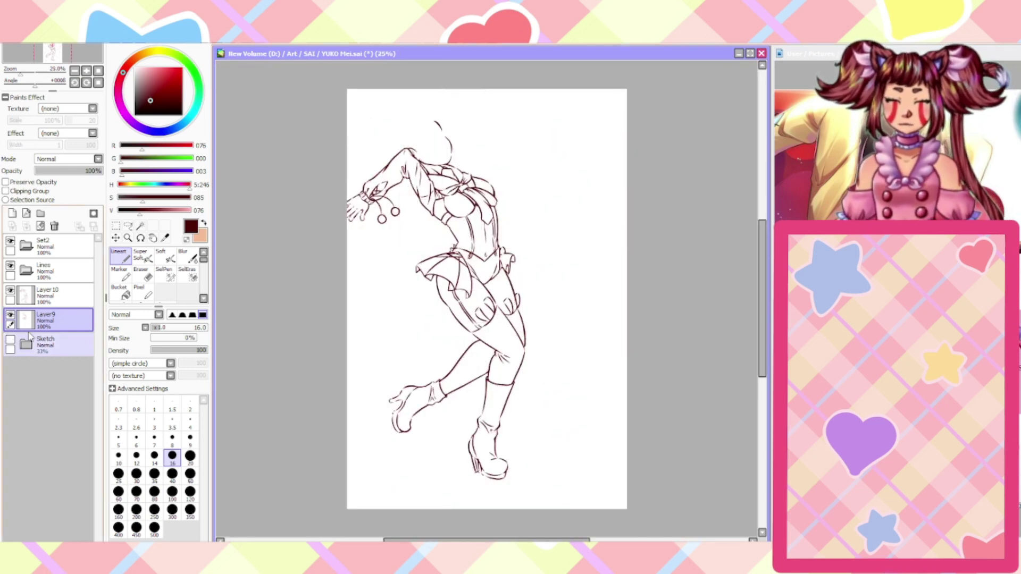
pyautogui.press('h')
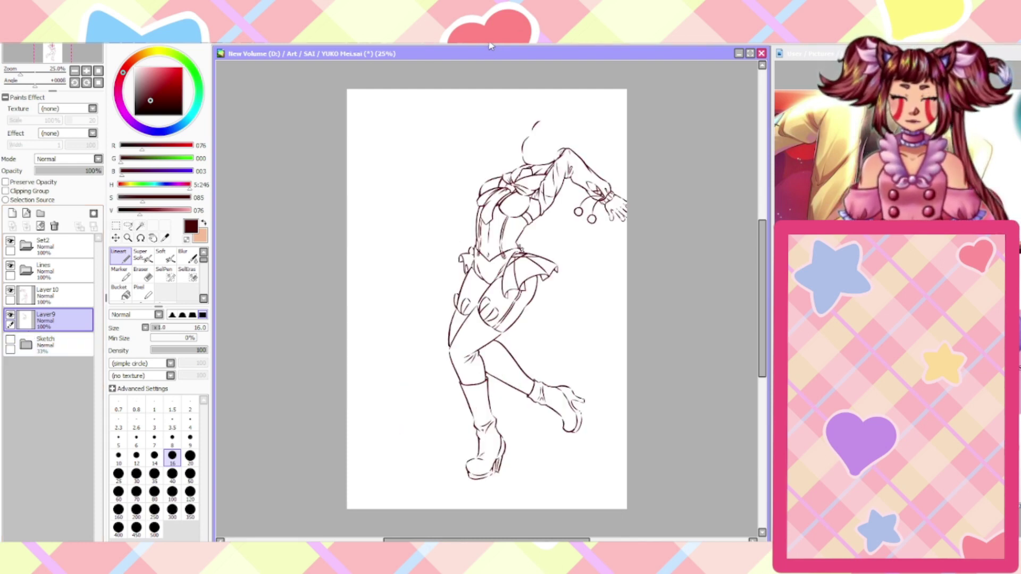
pyautogui.press('h')
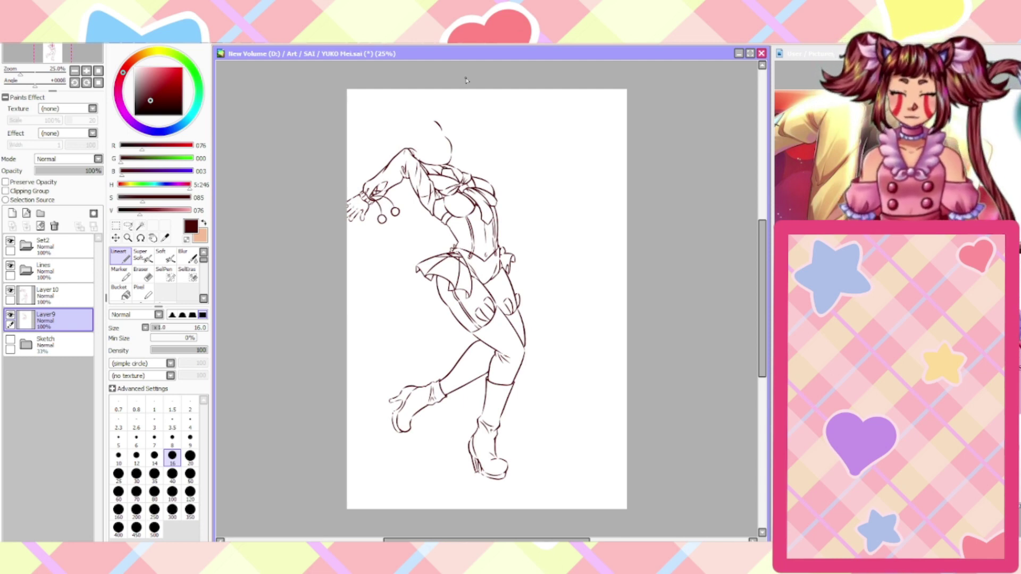
# Ink the torso line running from beside the bust, behind the tie, toward the abdomen's centre line
pyautogui.scroll(5, 485, 208)
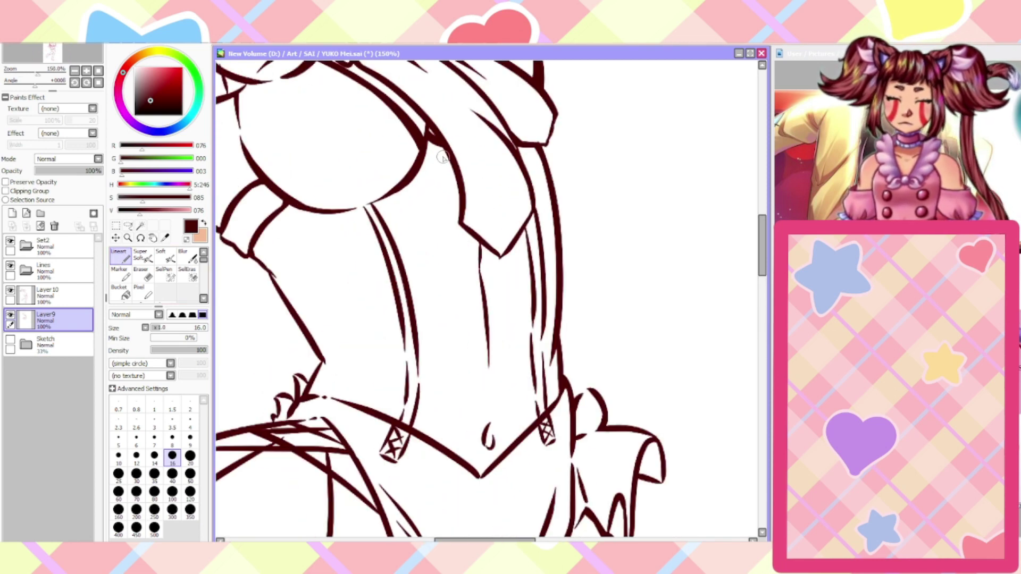
pyautogui.moveTo(441, 155)
pyautogui.mouseDown()
pyautogui.moveTo(460, 204)
pyautogui.moveTo(455, 232)
pyautogui.mouseUp()
pyautogui.hotkey('ctrl', 'z')
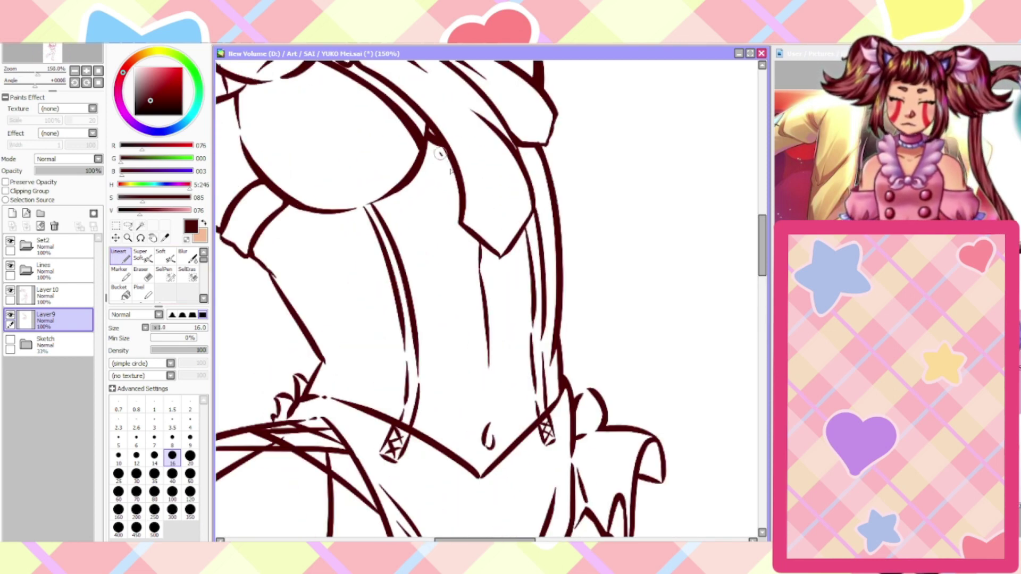
pyautogui.moveTo(441, 153)
pyautogui.mouseDown()
pyautogui.moveTo(456, 233)
pyautogui.moveTo(475, 261)
pyautogui.moveTo(477, 250)
pyautogui.moveTo(481, 270)
pyautogui.mouseUp()
pyautogui.press('e')
pyautogui.click(120, 255)
pyautogui.scroll(-5, 468, 287)
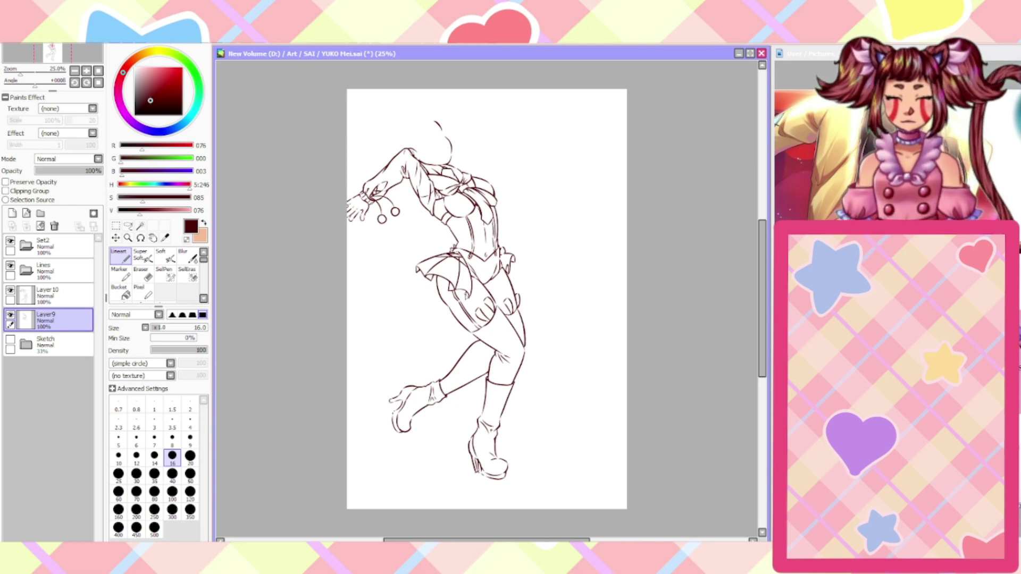
# Show the Sketch folder again and add a new layer above Layer10 for the facial features
pyautogui.click(10, 340)
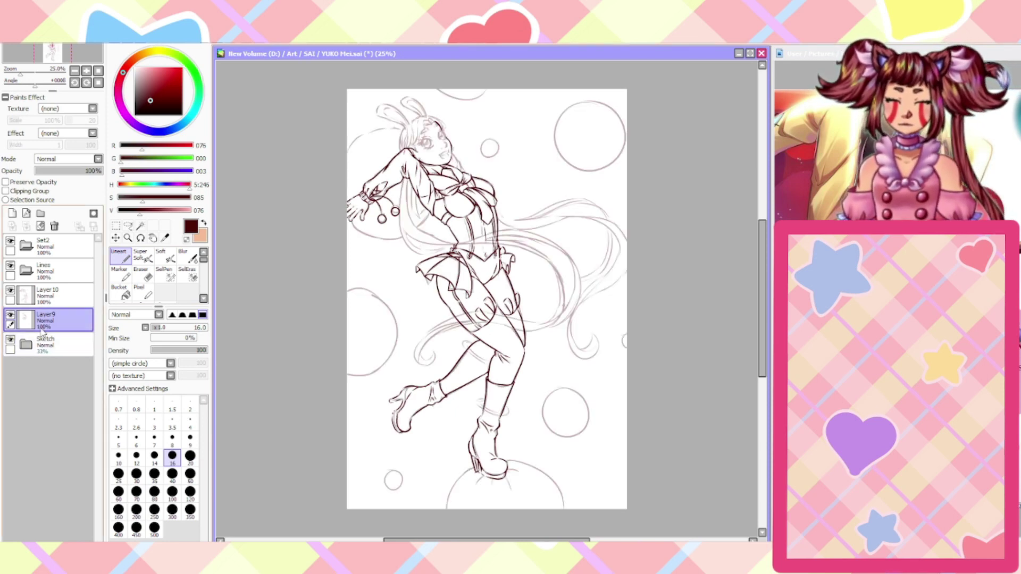
pyautogui.press('End')
pyautogui.press('End')
pyautogui.press('End')
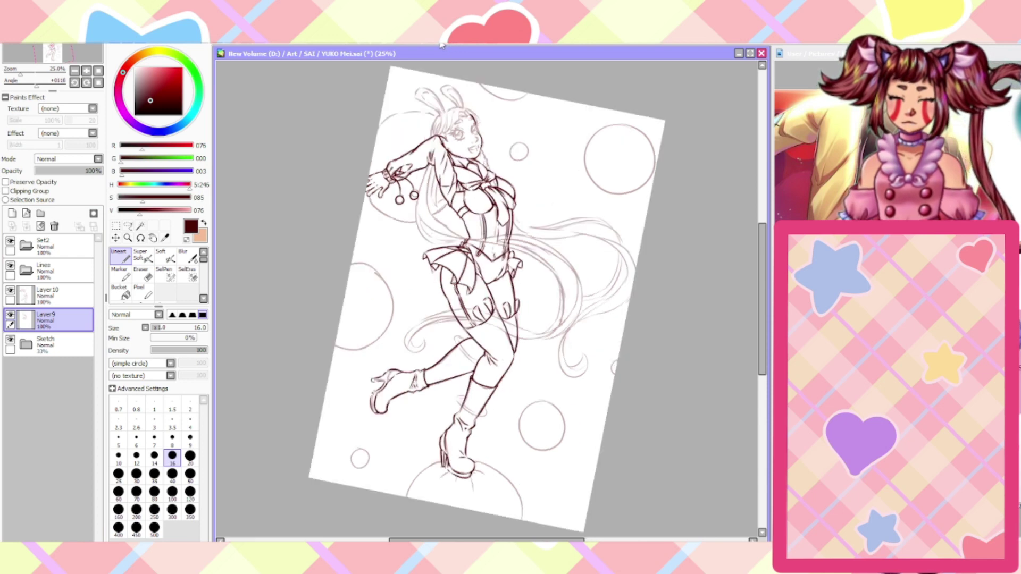
pyautogui.scroll(4, 577, 124)
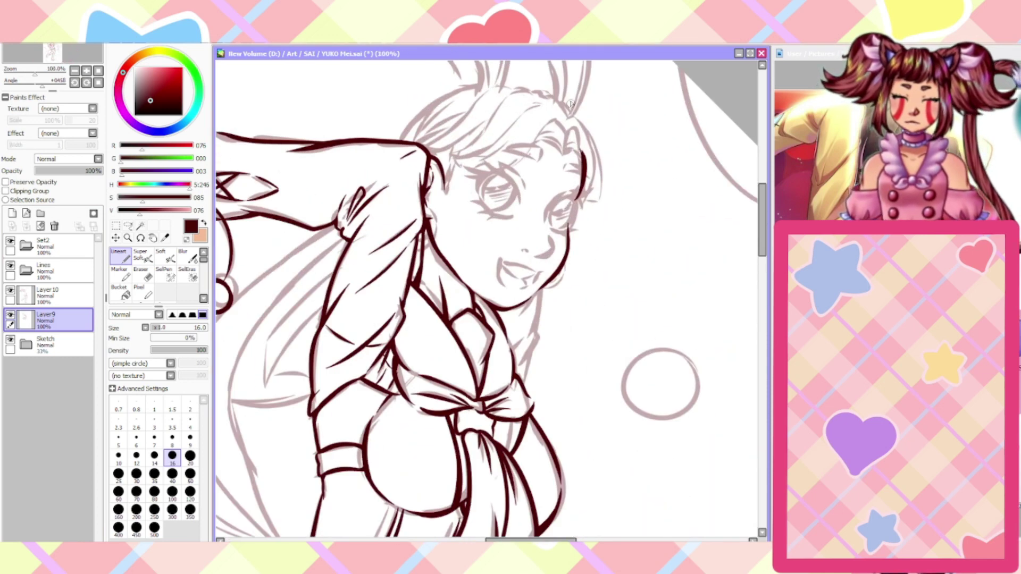
pyautogui.scroll(1, 571, 103)
pyautogui.click(54, 295)
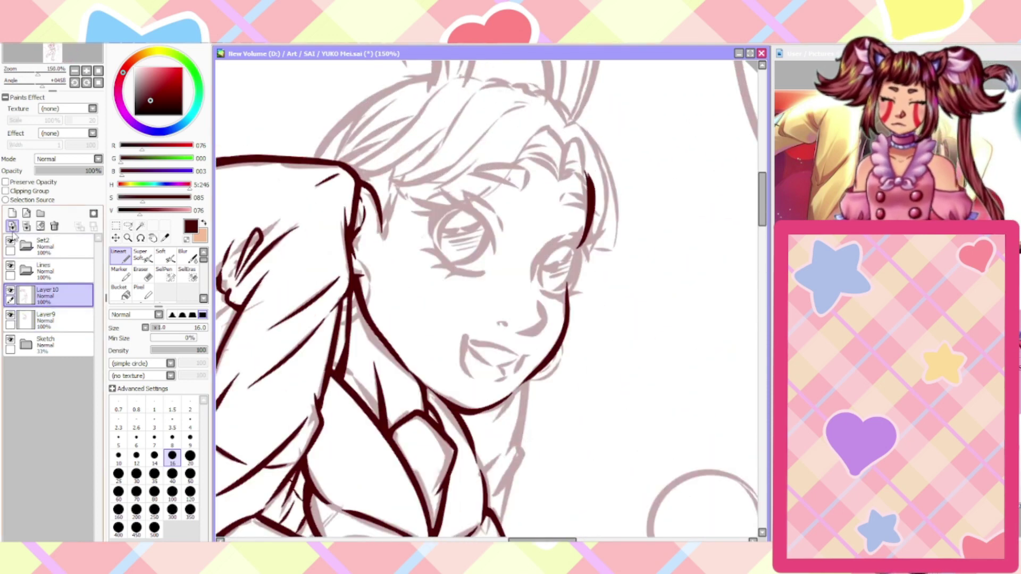
pyautogui.click(11, 213)
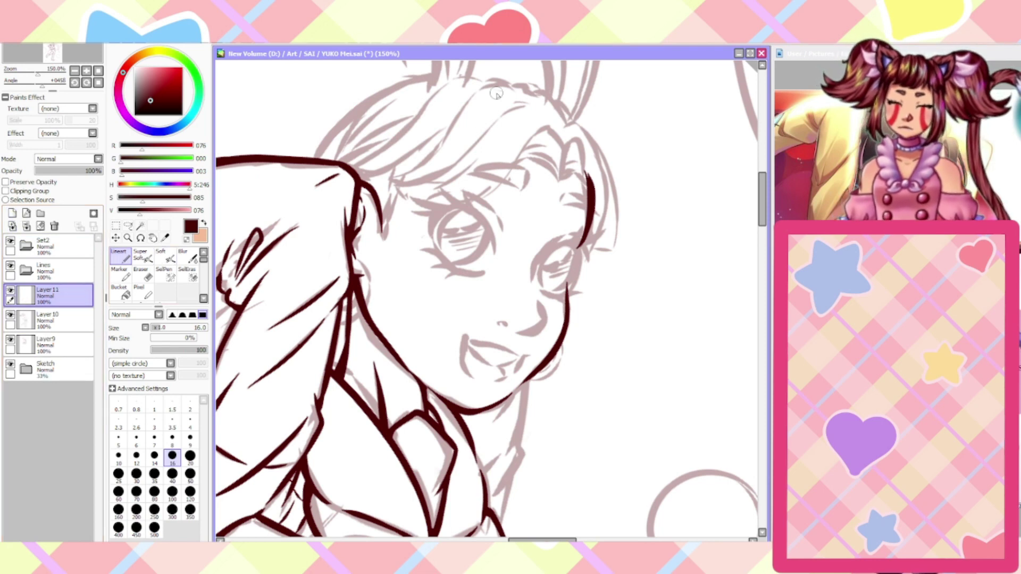
# Ink the near eye's curved upper lid and its lower lid line on the new layer
pyautogui.moveTo(491, 251)
pyautogui.mouseDown()
pyautogui.moveTo(484, 225)
pyautogui.moveTo(431, 214)
pyautogui.mouseUp()
pyautogui.scroll(1, 433, 213)
pyautogui.moveTo(497, 299)
pyautogui.mouseDown()
pyautogui.moveTo(445, 286)
pyautogui.moveTo(430, 257)
pyautogui.mouseUp()
pyautogui.moveTo(465, 297); pyautogui.dragTo(436, 261)
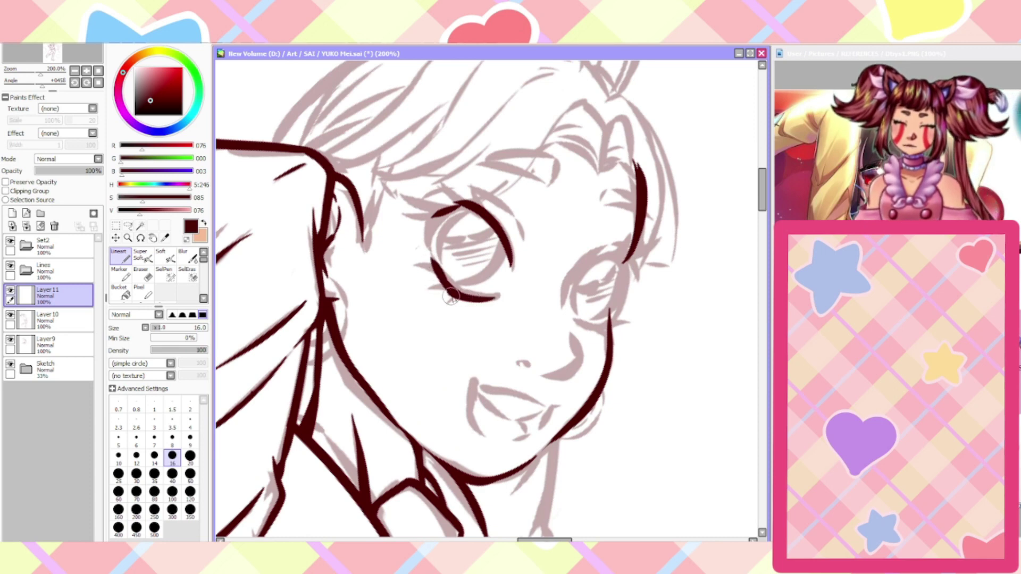
# Ink thick, pointed lashes at the outer corner of the near eye's lids and a crease line above it
pyautogui.moveTo(452, 295)
pyautogui.mouseDown()
pyautogui.moveTo(405, 269)
pyautogui.moveTo(429, 267)
pyautogui.moveTo(441, 215)
pyautogui.moveTo(432, 243)
pyautogui.moveTo(429, 206)
pyautogui.moveTo(480, 214)
pyautogui.mouseUp()
pyautogui.hotkey('ctrl', 'z')
pyautogui.hotkey('ctrl', 'z')
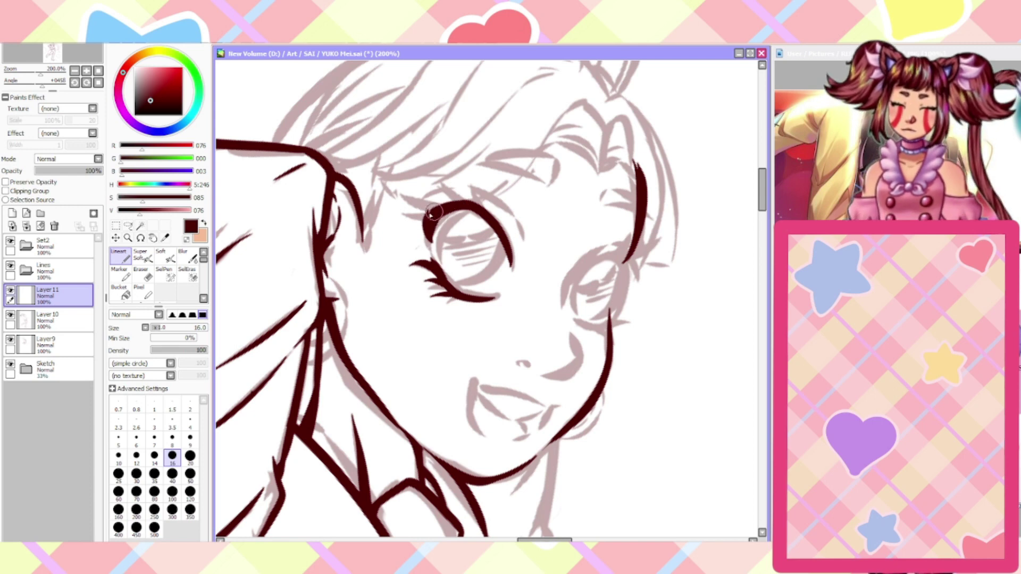
pyautogui.moveTo(429, 212)
pyautogui.mouseDown()
pyautogui.moveTo(406, 196)
pyautogui.moveTo(440, 177)
pyautogui.moveTo(450, 201)
pyautogui.moveTo(447, 190)
pyautogui.moveTo(438, 204)
pyautogui.moveTo(452, 203)
pyautogui.moveTo(438, 179)
pyautogui.moveTo(427, 196)
pyautogui.moveTo(454, 202)
pyautogui.moveTo(433, 193)
pyautogui.mouseUp()
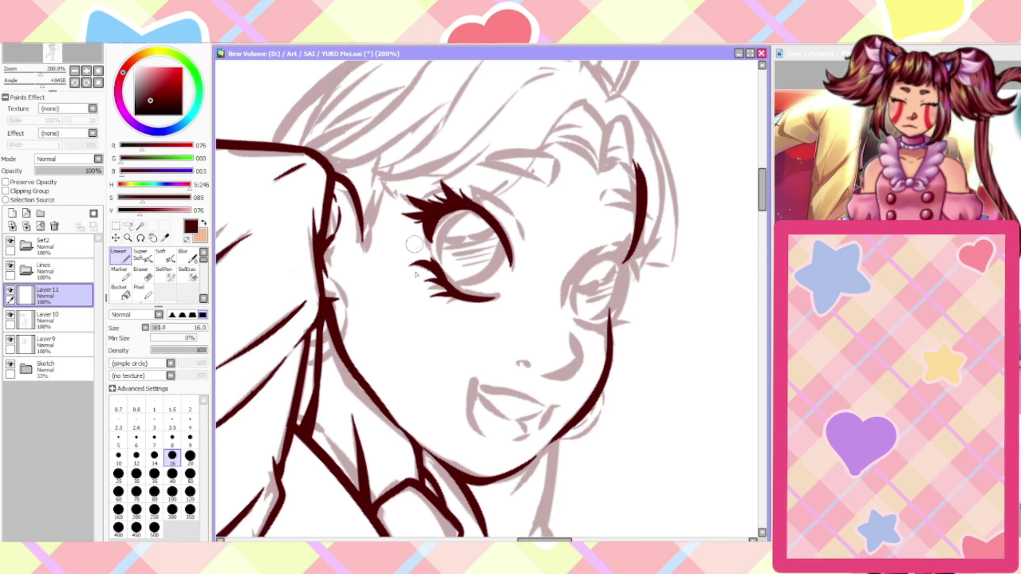
pyautogui.moveTo(504, 239)
pyautogui.mouseDown()
pyautogui.moveTo(520, 240)
pyautogui.moveTo(495, 195)
pyautogui.moveTo(437, 192)
pyautogui.mouseUp()
# Ink the far eye's upper lid and inner edge, plus the nose contour and nostril
pyautogui.scroll(-1, 400, 215)
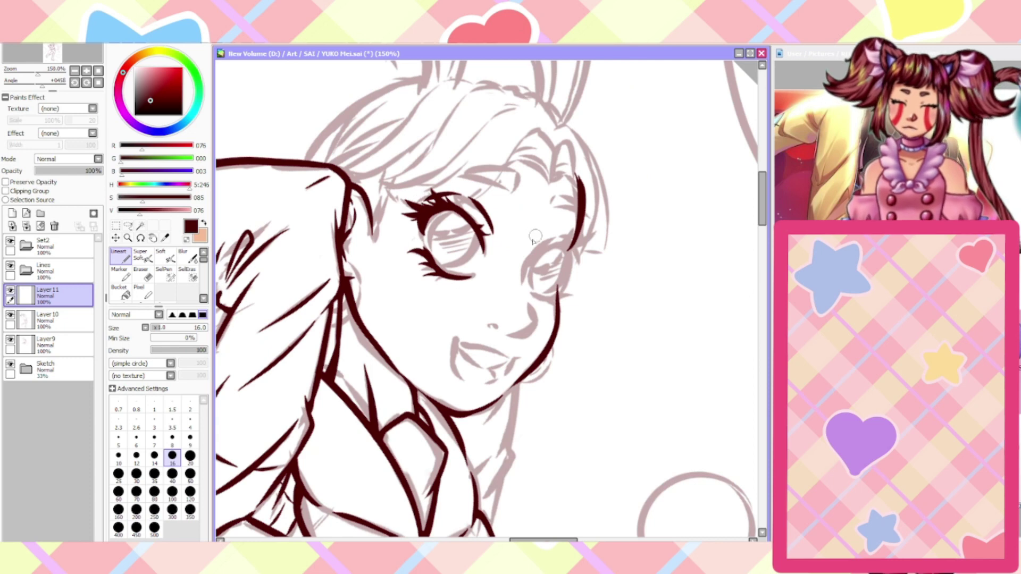
pyautogui.scroll(1, 526, 247)
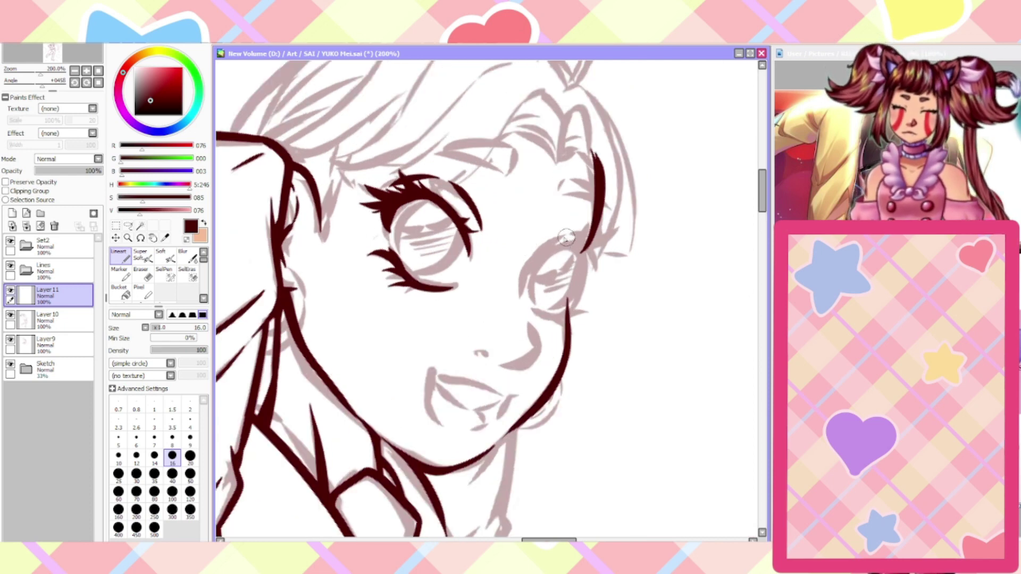
pyautogui.moveTo(566, 238)
pyautogui.mouseDown()
pyautogui.moveTo(538, 251)
pyautogui.moveTo(521, 295)
pyautogui.moveTo(519, 312)
pyautogui.moveTo(540, 341)
pyautogui.moveTo(522, 360)
pyautogui.moveTo(486, 355)
pyautogui.mouseUp()
# Ink the open smiling mouth with its upper line, corners, inner lines and a short lower-lip stroke
pyautogui.moveTo(511, 395)
pyautogui.mouseDown()
pyautogui.moveTo(467, 377)
pyautogui.moveTo(440, 377)
pyautogui.moveTo(431, 361)
pyautogui.moveTo(431, 408)
pyautogui.mouseUp()
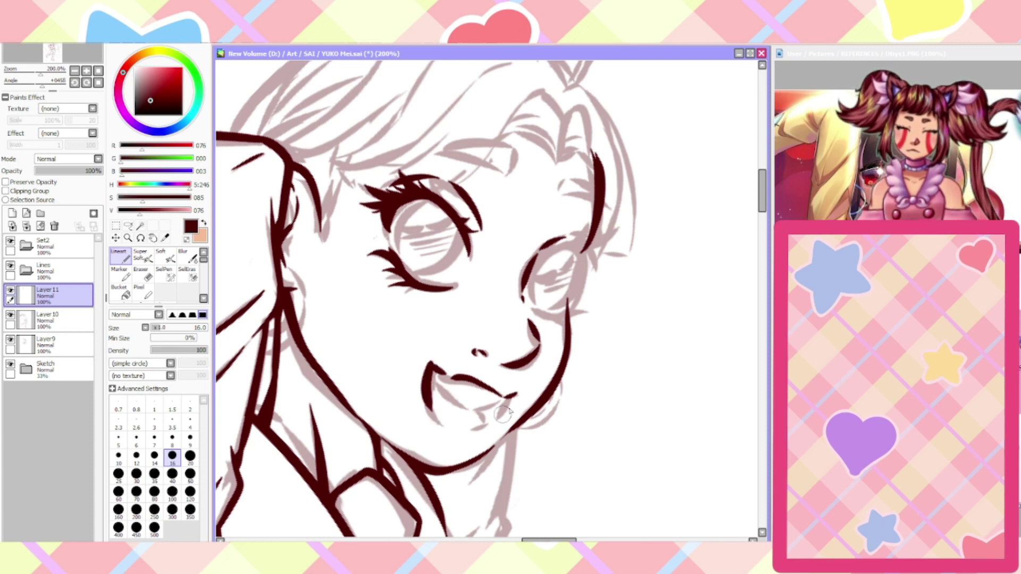
pyautogui.moveTo(514, 394)
pyautogui.mouseDown()
pyautogui.moveTo(481, 429)
pyautogui.moveTo(457, 428)
pyautogui.mouseUp()
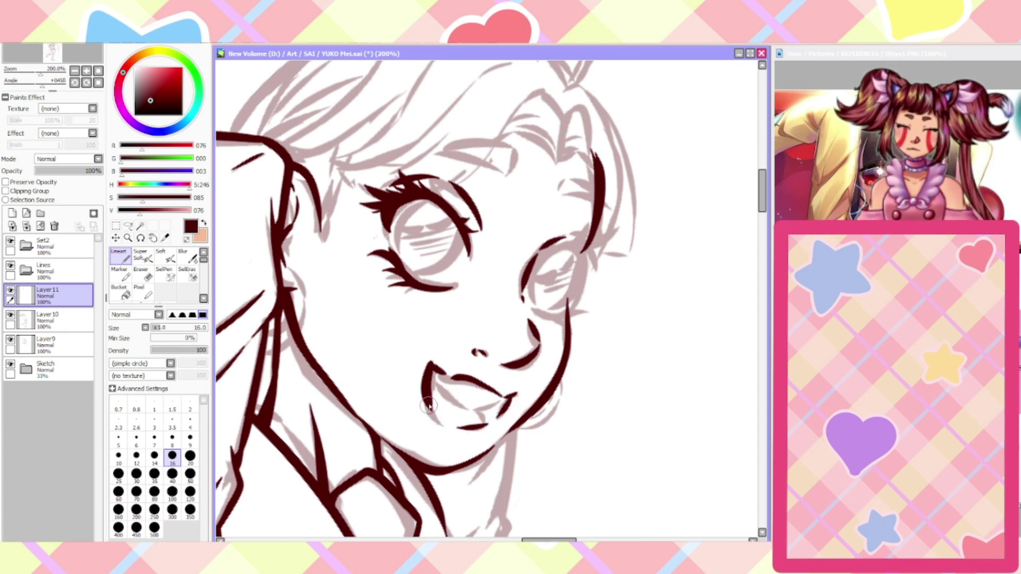
pyautogui.moveTo(503, 398)
pyautogui.mouseDown()
pyautogui.moveTo(477, 405)
pyautogui.moveTo(433, 375)
pyautogui.mouseUp()
pyautogui.moveTo(481, 422); pyautogui.dragTo(472, 405)
pyautogui.scroll(-3, 428, 429)
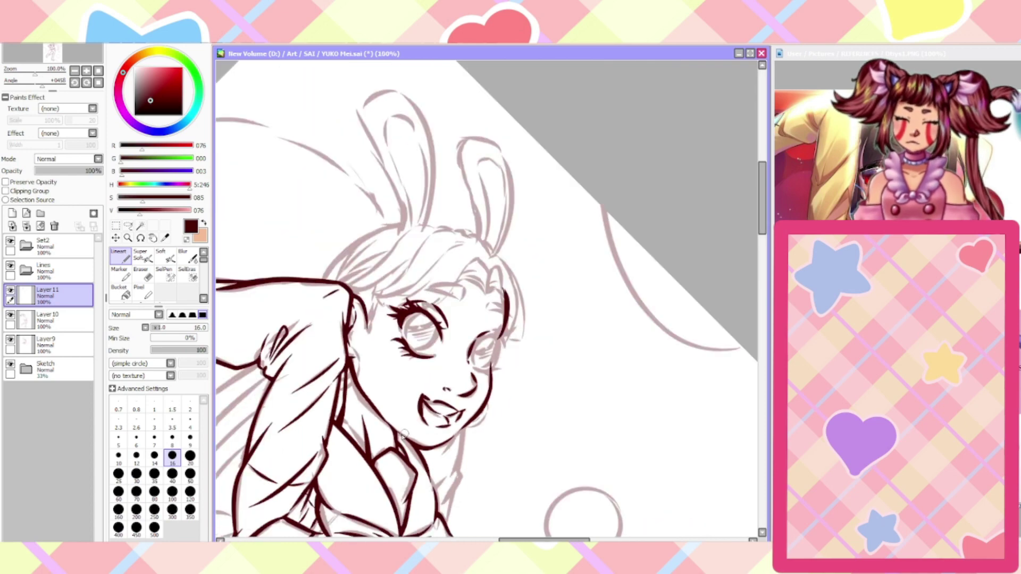
# Erase the near-side corner of the smiling mouth and re-ink it as one thick, tapered curve
pyautogui.scroll(3, 421, 439)
pyautogui.scroll(1, 425, 438)
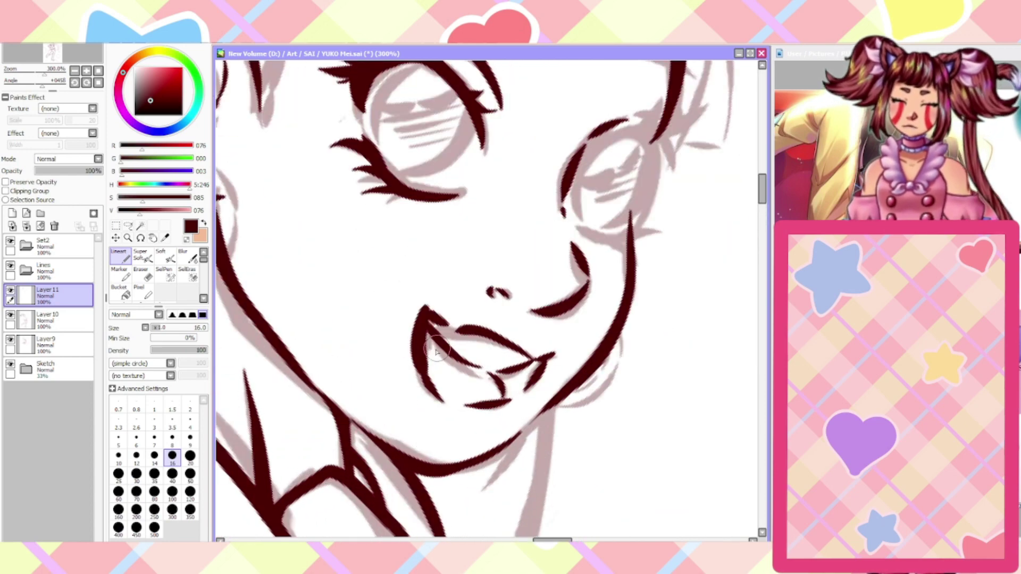
pyautogui.scroll(-2, 434, 351)
pyautogui.scroll(1, 458, 339)
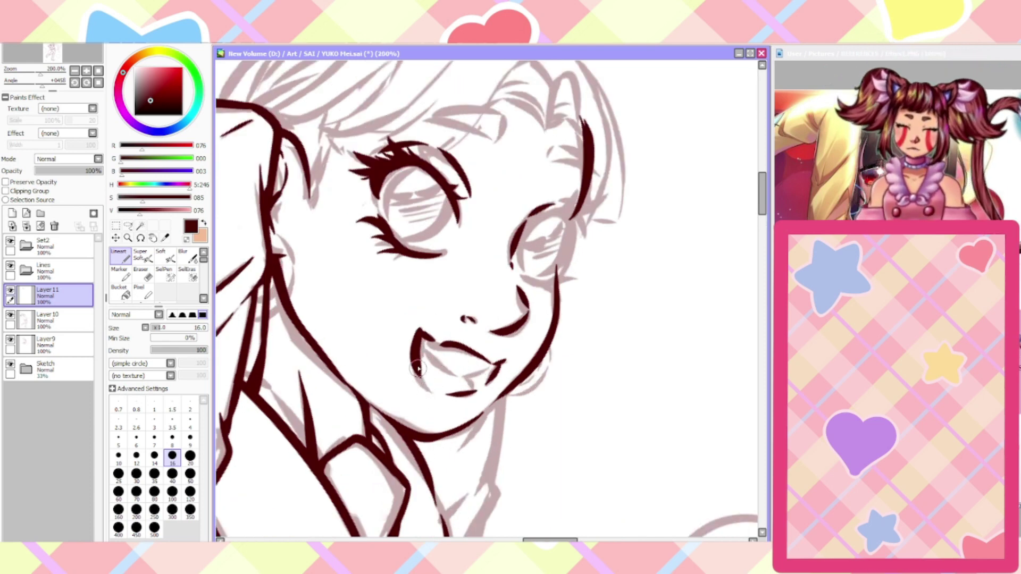
pyautogui.press('e')
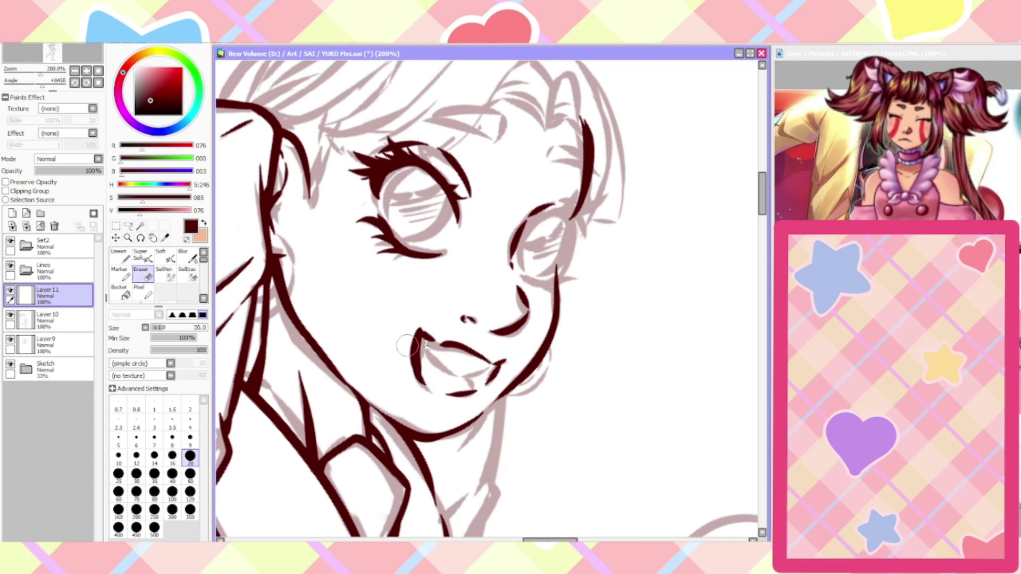
pyautogui.moveTo(427, 335)
pyautogui.mouseDown()
pyautogui.moveTo(428, 326)
pyautogui.moveTo(424, 394)
pyautogui.mouseUp()
pyautogui.click(121, 256)
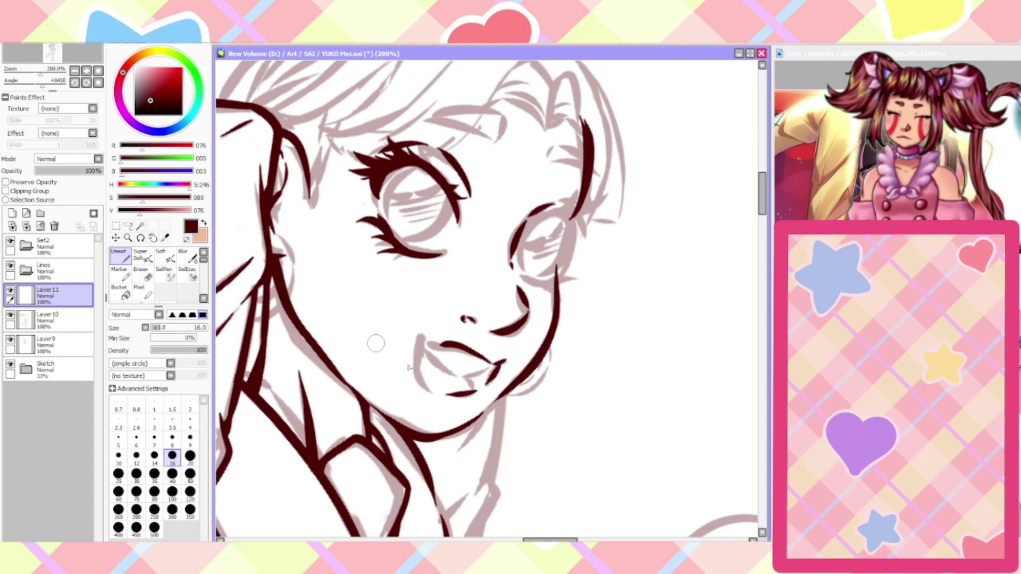
pyautogui.moveTo(421, 327)
pyautogui.mouseDown()
pyautogui.moveTo(417, 365)
pyautogui.moveTo(434, 397)
pyautogui.mouseUp()
pyautogui.moveTo(420, 332); pyautogui.dragTo(439, 344)
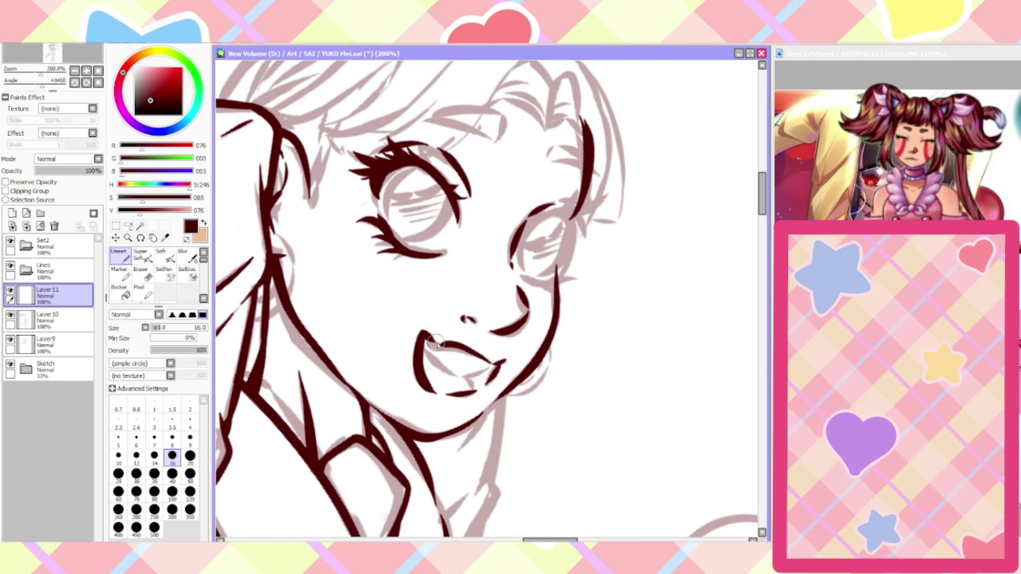
pyautogui.scroll(-2, 390, 387)
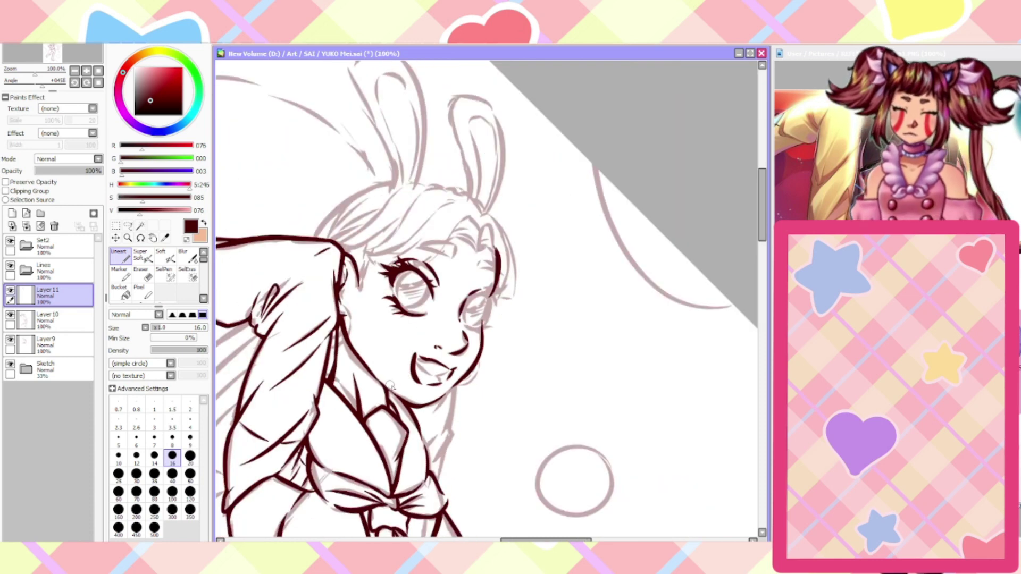
# Ink the far eye's lower lid and extend its upper lid outward, with pointed lashes at both outer corners
pyautogui.scroll(2, 400, 379)
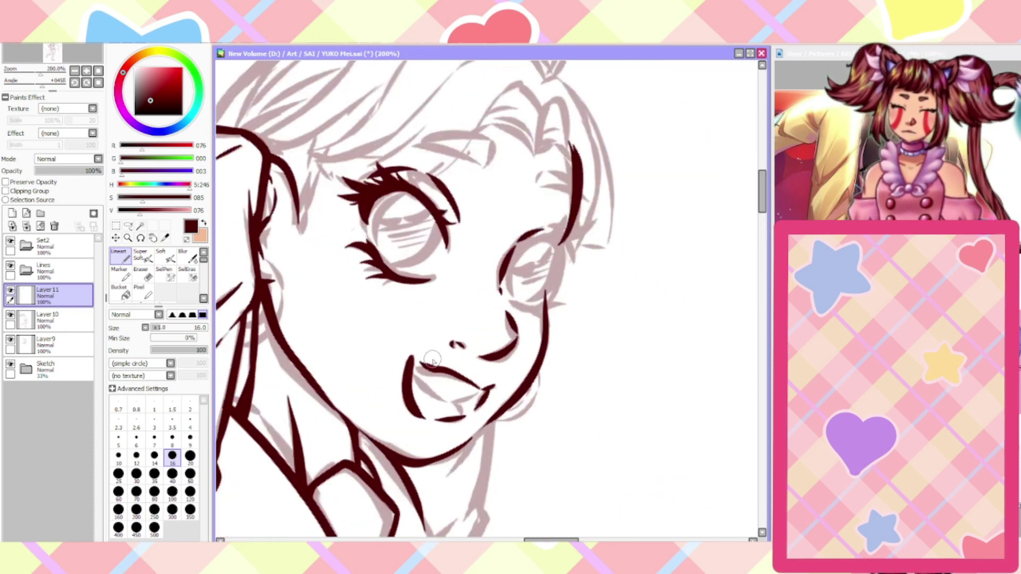
pyautogui.press('Delete')
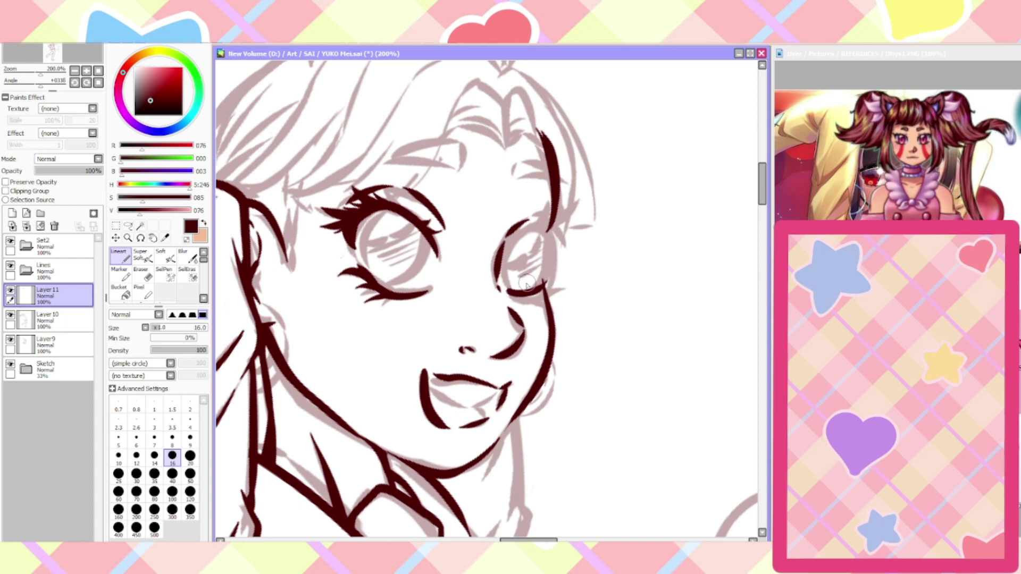
pyautogui.moveTo(509, 289)
pyautogui.mouseDown()
pyautogui.moveTo(546, 279)
pyautogui.moveTo(535, 291)
pyautogui.moveTo(550, 274)
pyautogui.mouseUp()
pyautogui.moveTo(539, 289)
pyautogui.mouseDown()
pyautogui.moveTo(556, 292)
pyautogui.moveTo(563, 270)
pyautogui.mouseUp()
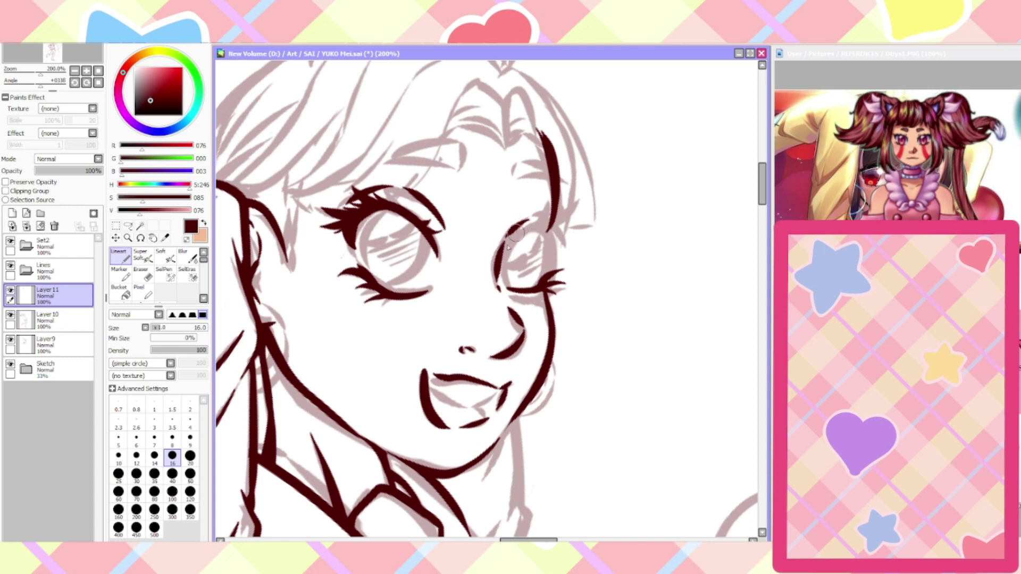
pyautogui.hotkey('ctrl', 'z')
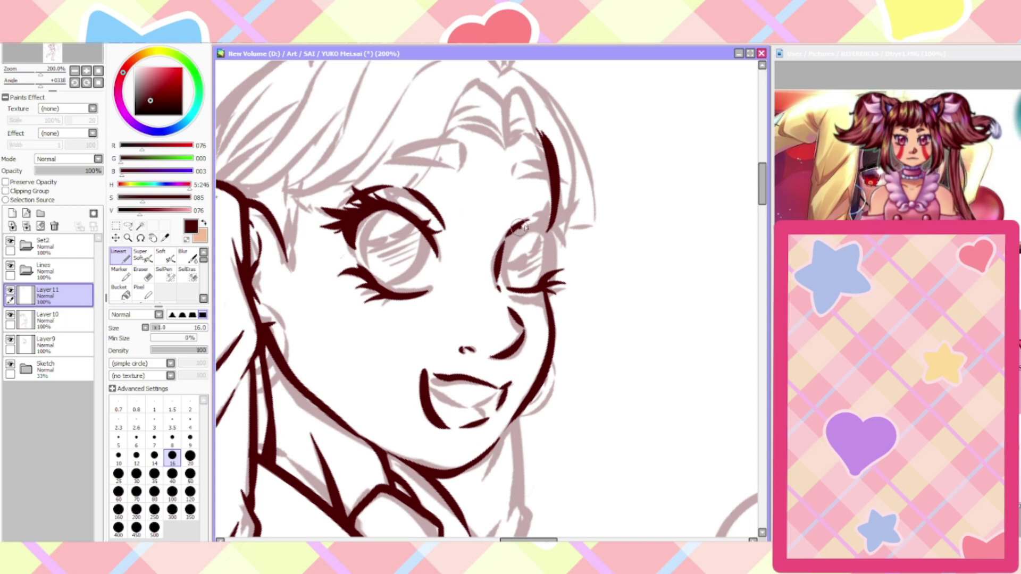
pyautogui.moveTo(520, 227)
pyautogui.mouseDown()
pyautogui.moveTo(558, 225)
pyautogui.moveTo(554, 240)
pyautogui.moveTo(596, 232)
pyautogui.moveTo(570, 217)
pyautogui.mouseUp()
pyautogui.scroll(-1, 563, 221)
pyautogui.scroll(1, 577, 216)
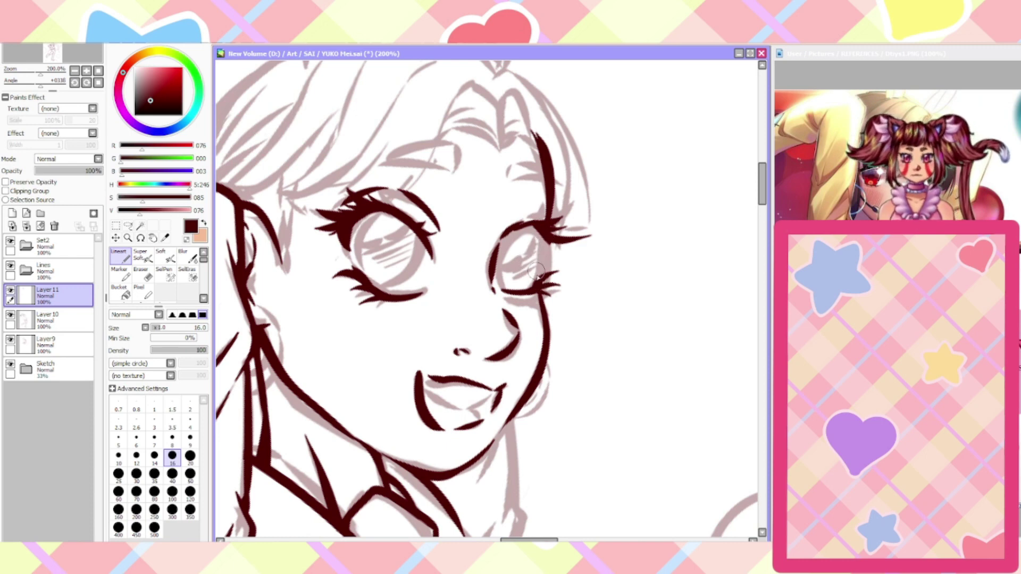
# Hide the Sketch folder and check the bare line art of the whole figure and the face
pyautogui.scroll(-5, 536, 270)
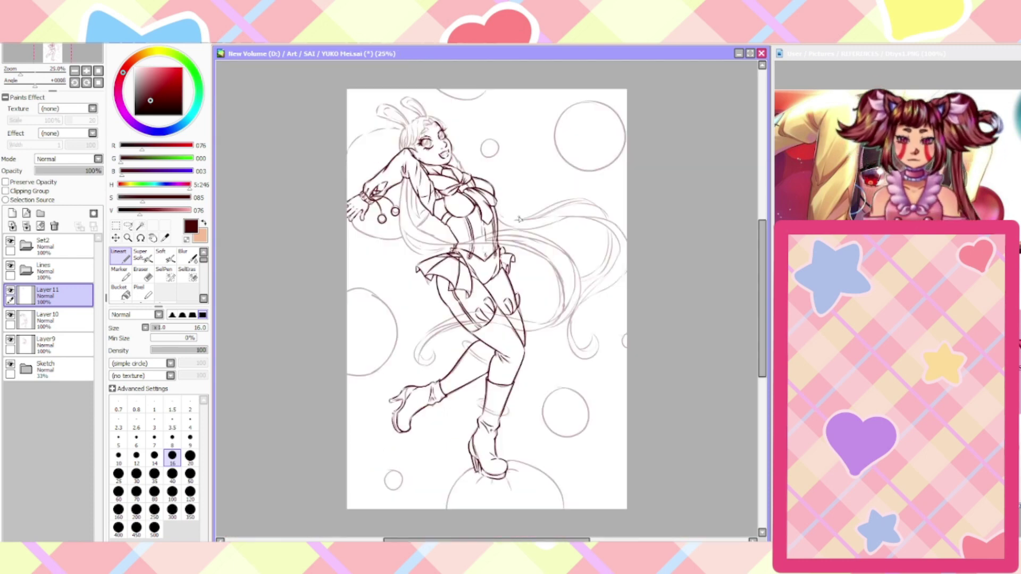
pyautogui.click(10, 364)
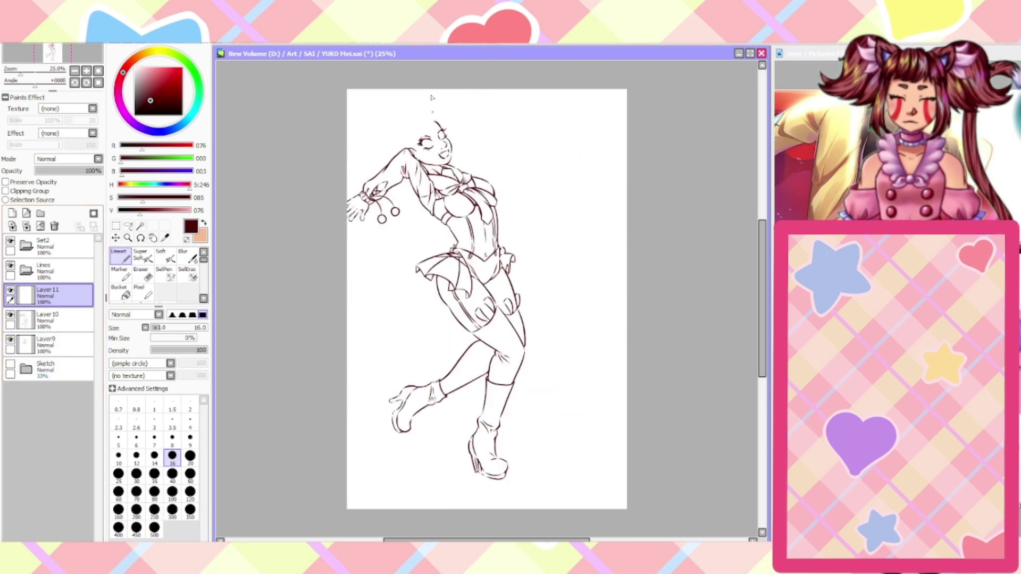
pyautogui.press('h')
pyautogui.press('h')
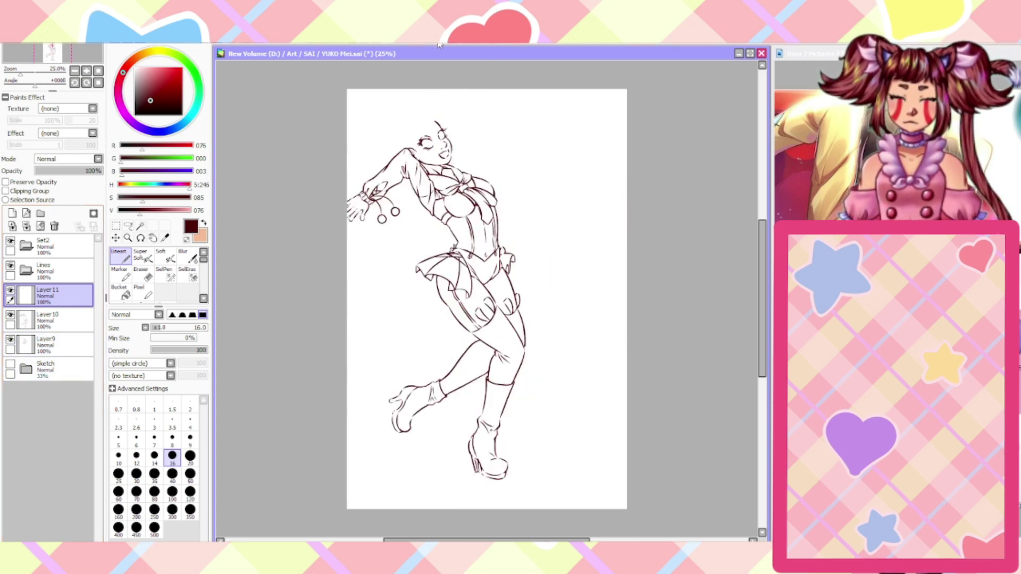
pyautogui.press('End')
pyautogui.press('End')
pyautogui.press('End')
pyautogui.scroll(2, 573, 132)
pyautogui.scroll(3, 573, 132)
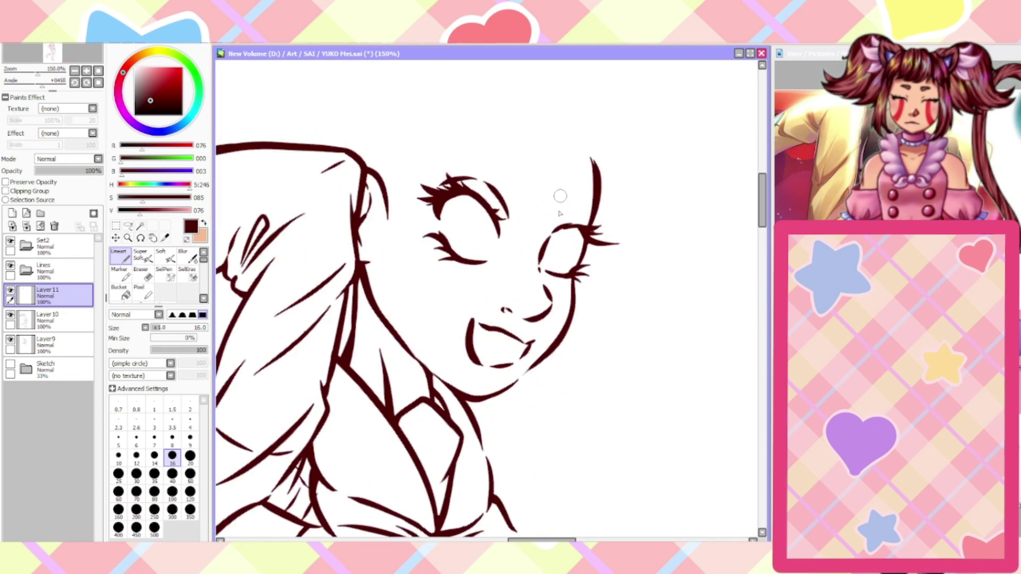
pyautogui.scroll(1, 570, 195)
# Erase the join between the far eye's upper lid and its inner edge line
pyautogui.click(141, 274)
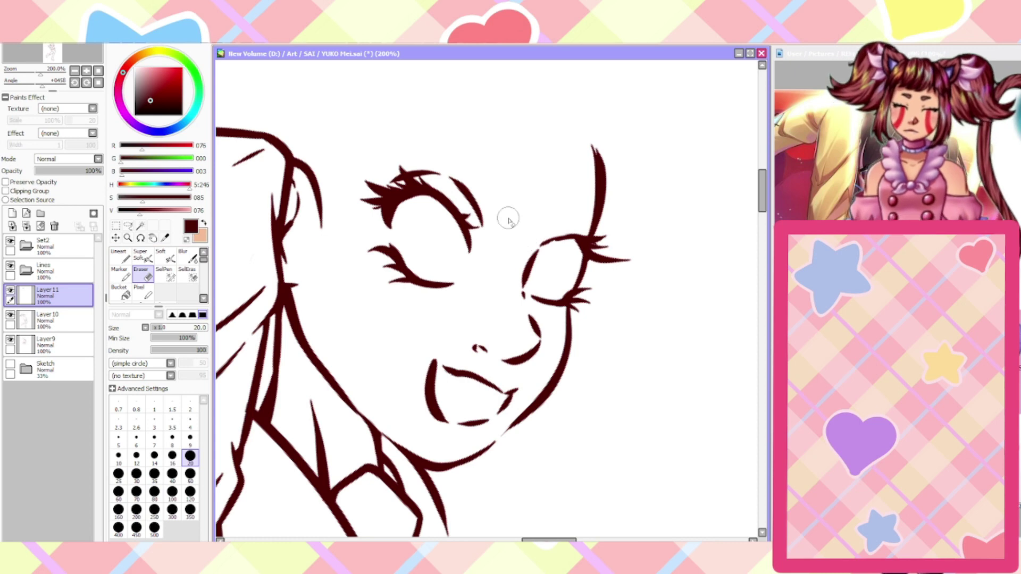
pyautogui.press('Delete')
pyautogui.press('Delete')
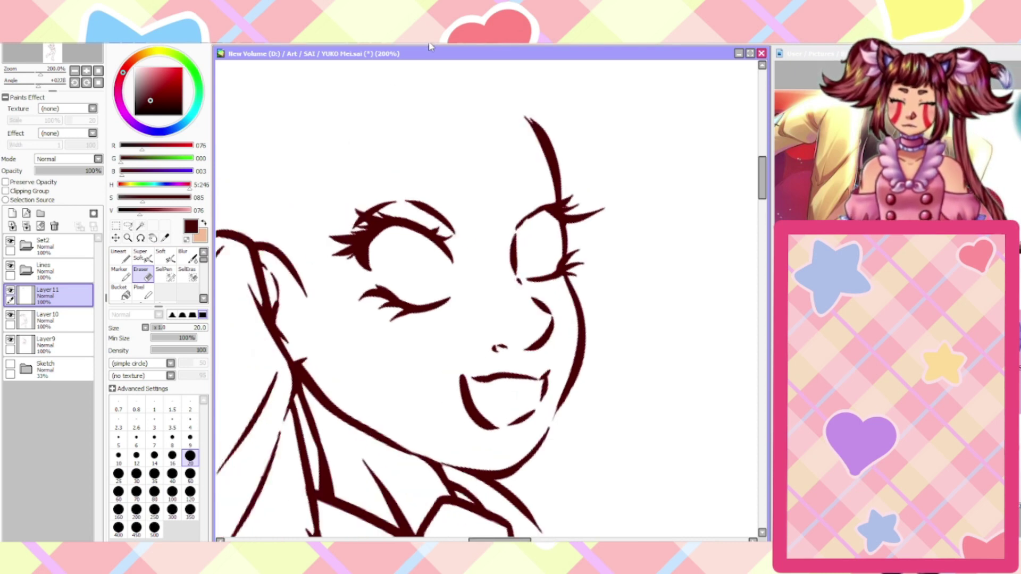
pyautogui.press('Delete')
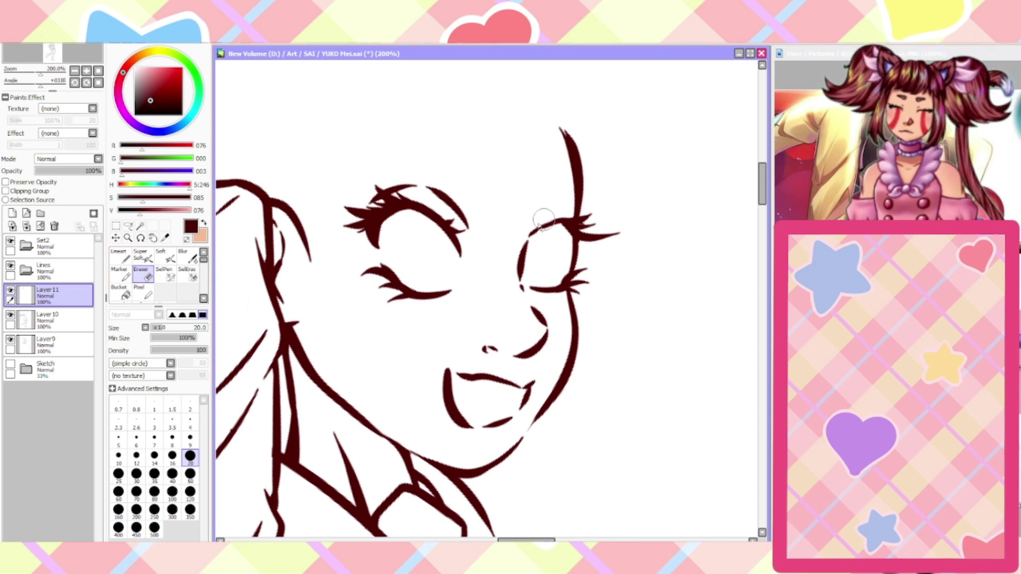
pyautogui.moveTo(543, 218); pyautogui.dragTo(553, 231)
pyautogui.click(120, 255)
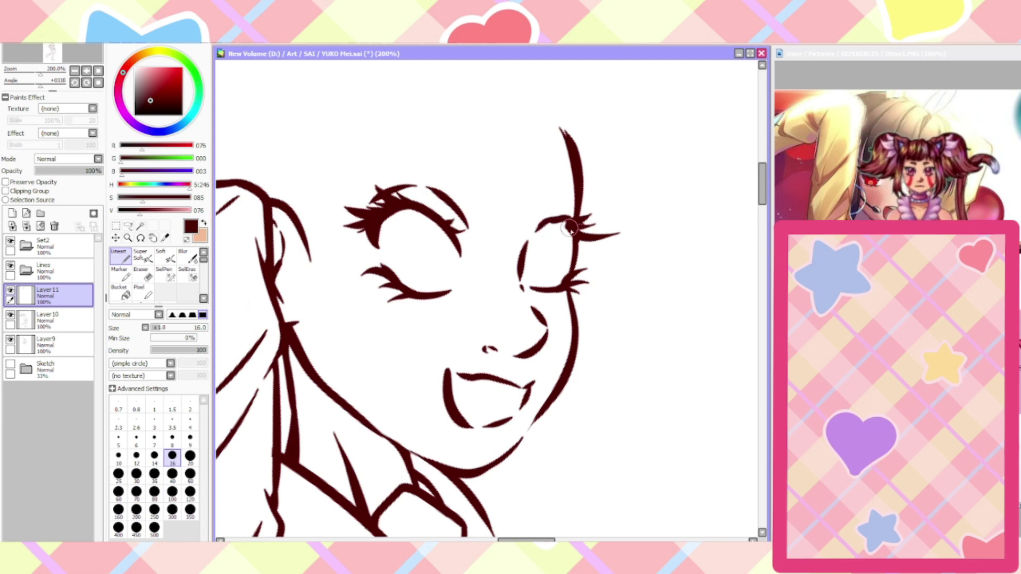
# Reconnect the far eye's upper lid to its inner edge, adding a crease line above and thicker outer lashes
pyautogui.moveTo(528, 230)
pyautogui.mouseDown()
pyautogui.moveTo(519, 255)
pyautogui.moveTo(540, 218)
pyautogui.moveTo(576, 201)
pyautogui.mouseUp()
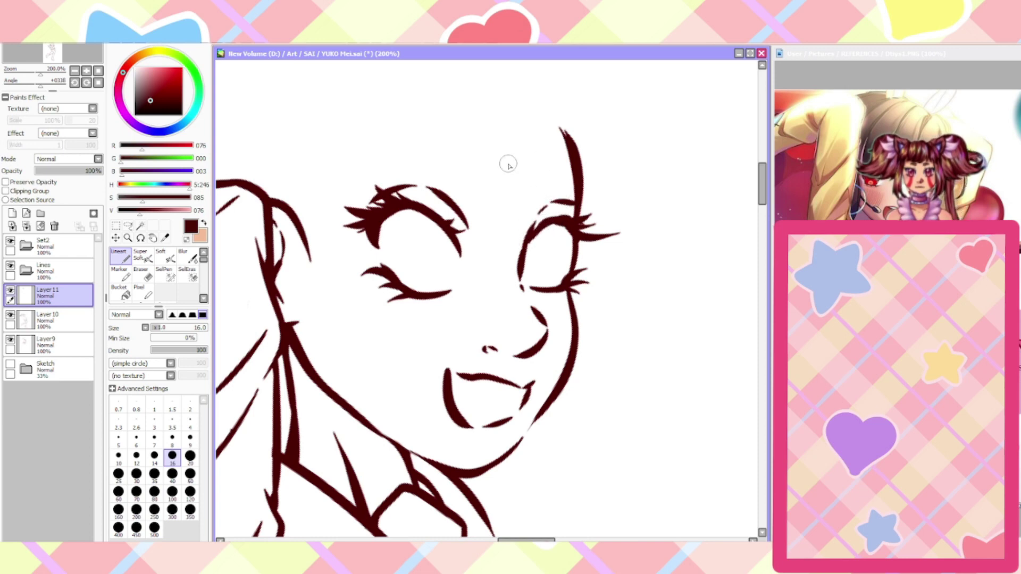
pyautogui.moveTo(539, 221); pyautogui.dragTo(520, 257)
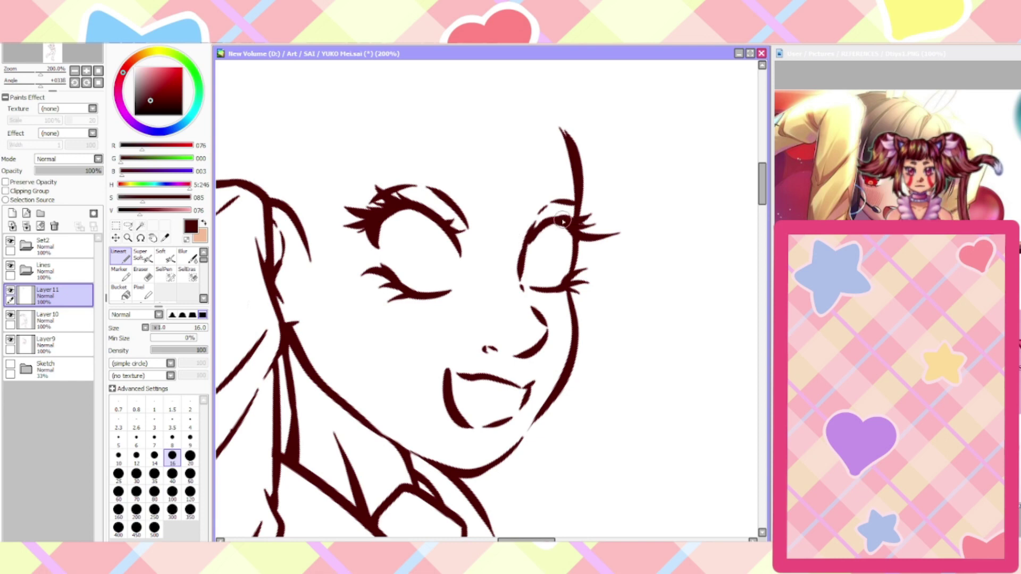
pyautogui.moveTo(572, 229)
pyautogui.mouseDown()
pyautogui.moveTo(599, 225)
pyautogui.moveTo(588, 243)
pyautogui.mouseUp()
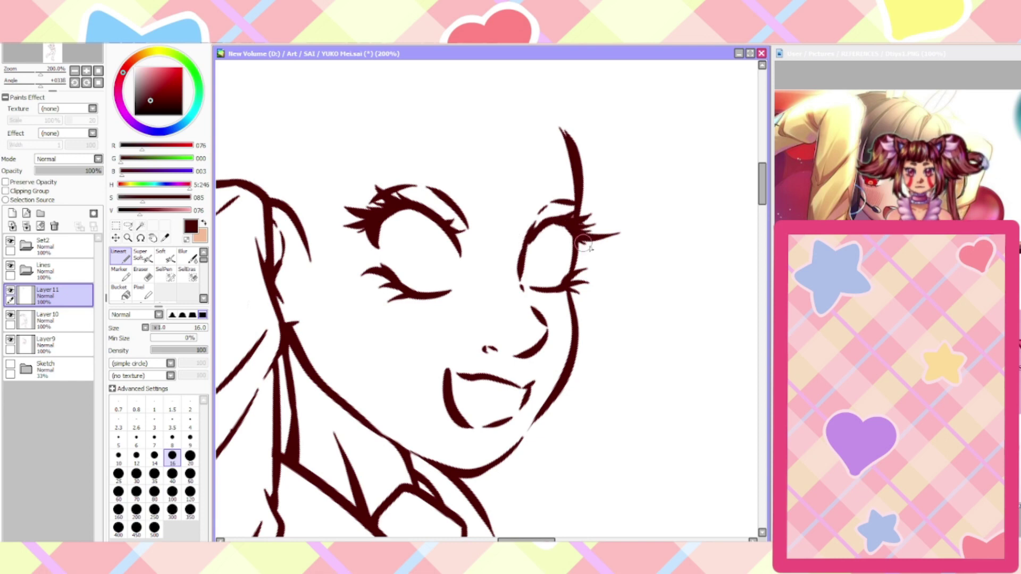
pyautogui.scroll(-1, 588, 248)
pyautogui.scroll(1, 553, 206)
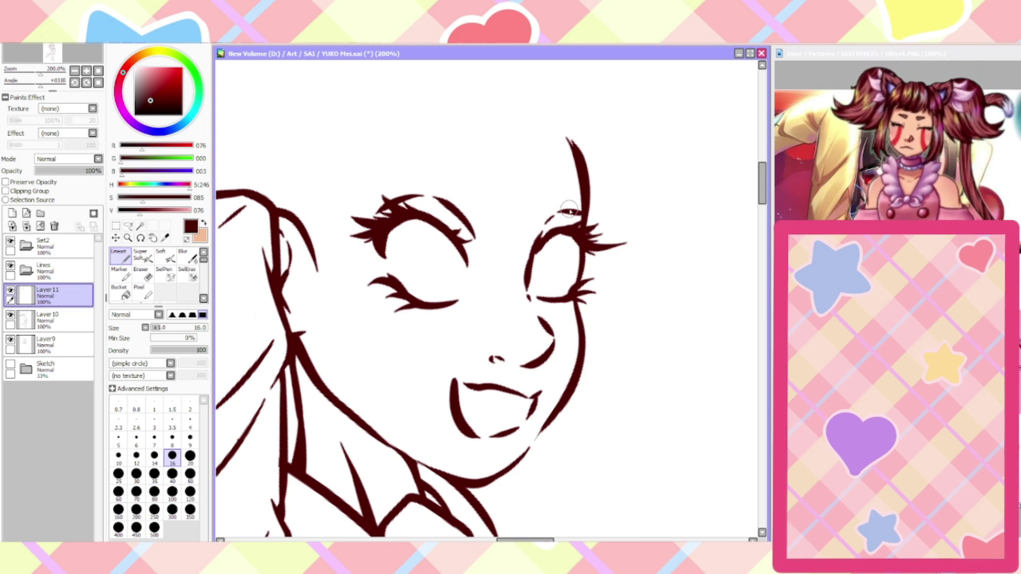
# Erase the far eye's inner edge line and return to the Lineart brush at size 16
pyautogui.click(141, 273)
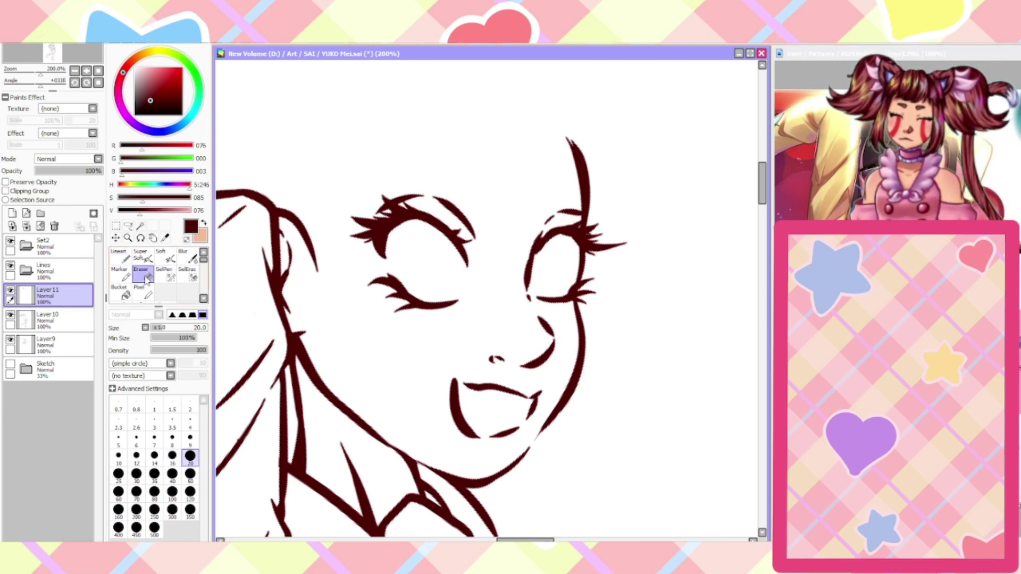
pyautogui.moveTo(521, 294)
pyautogui.mouseDown()
pyautogui.moveTo(533, 224)
pyautogui.moveTo(523, 254)
pyautogui.moveTo(510, 201)
pyautogui.mouseUp()
pyautogui.click(120, 255)
pyautogui.click(172, 455)
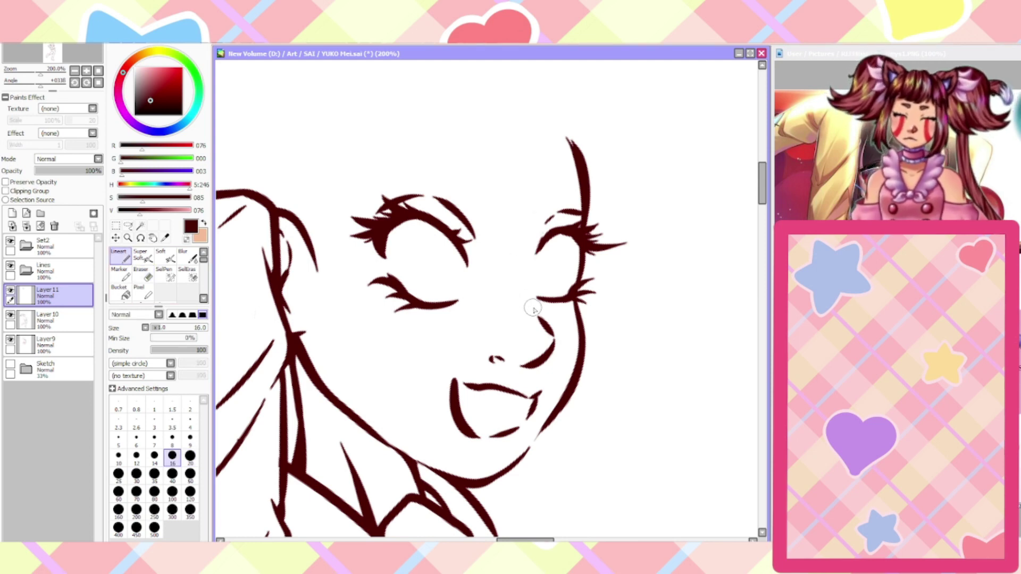
# Try several curved strokes for the far eye's inner edge, undoing the unwanted ones
pyautogui.moveTo(533, 314)
pyautogui.mouseDown()
pyautogui.moveTo(521, 259)
pyautogui.moveTo(544, 227)
pyautogui.mouseUp()
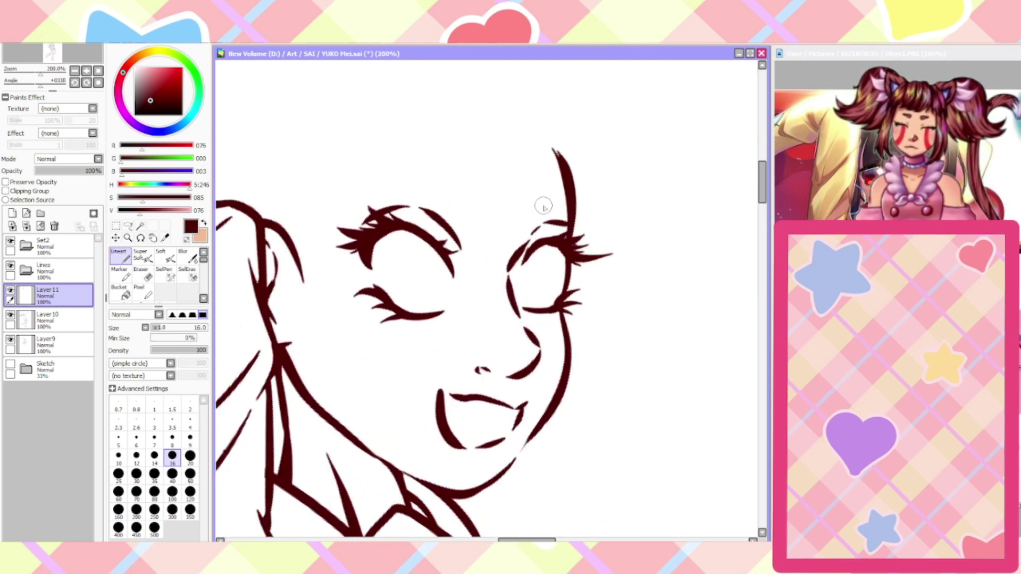
pyautogui.hotkey('ctrl', 'z')
pyautogui.hotkey('ctrl', 'z')
pyautogui.moveTo(525, 244); pyautogui.dragTo(501, 289)
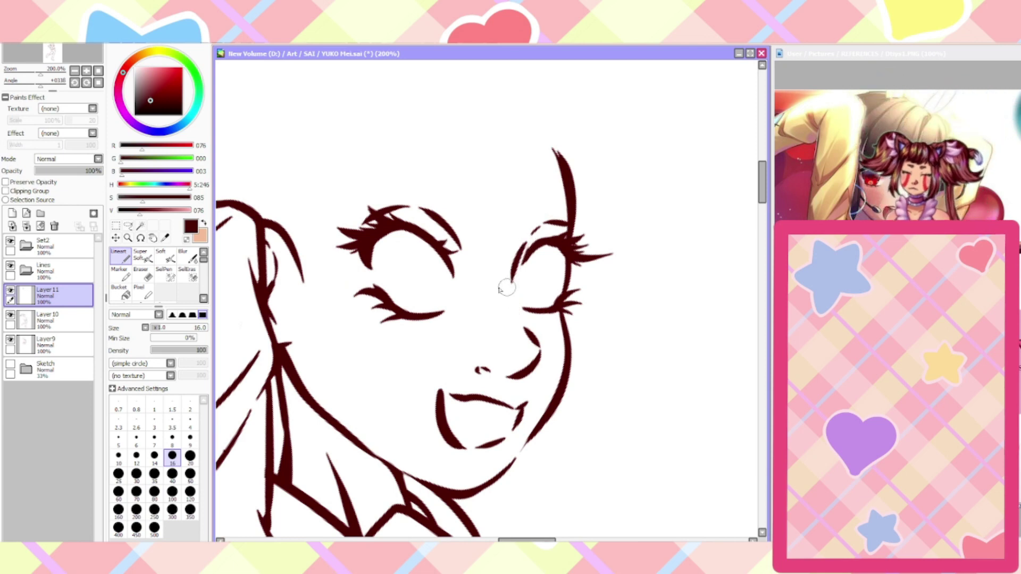
pyautogui.hotkey('ctrl', 'z')
pyautogui.moveTo(526, 245); pyautogui.dragTo(508, 292)
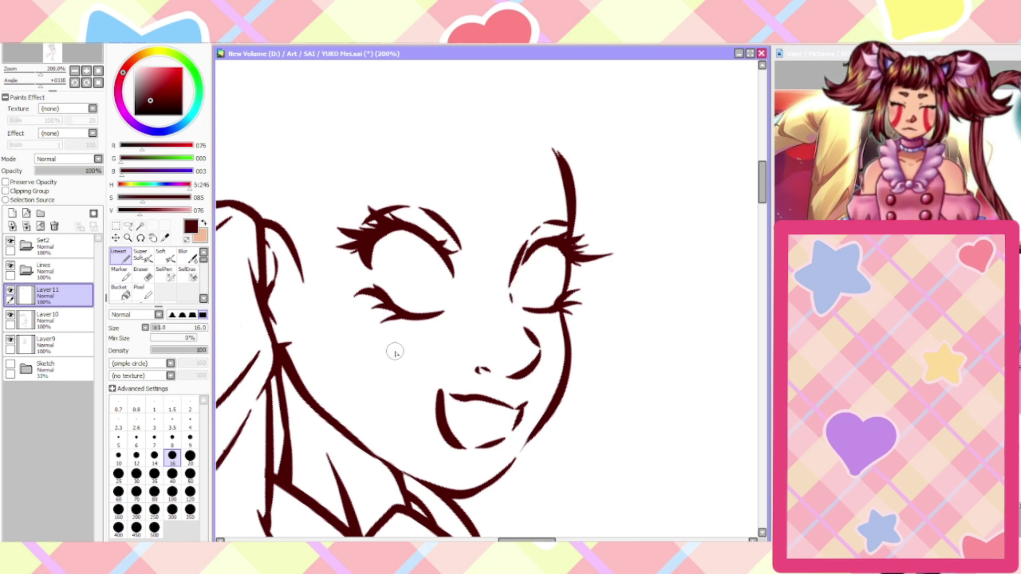
pyautogui.hotkey('ctrl', 'z')
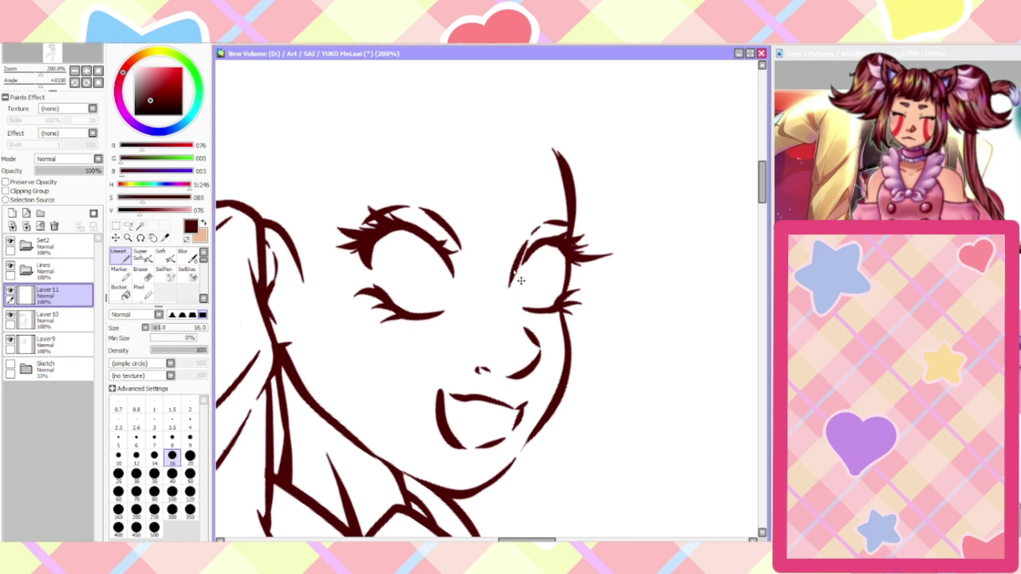
pyautogui.hotkey('ctrl', 'z')
pyautogui.moveTo(524, 248); pyautogui.dragTo(512, 291)
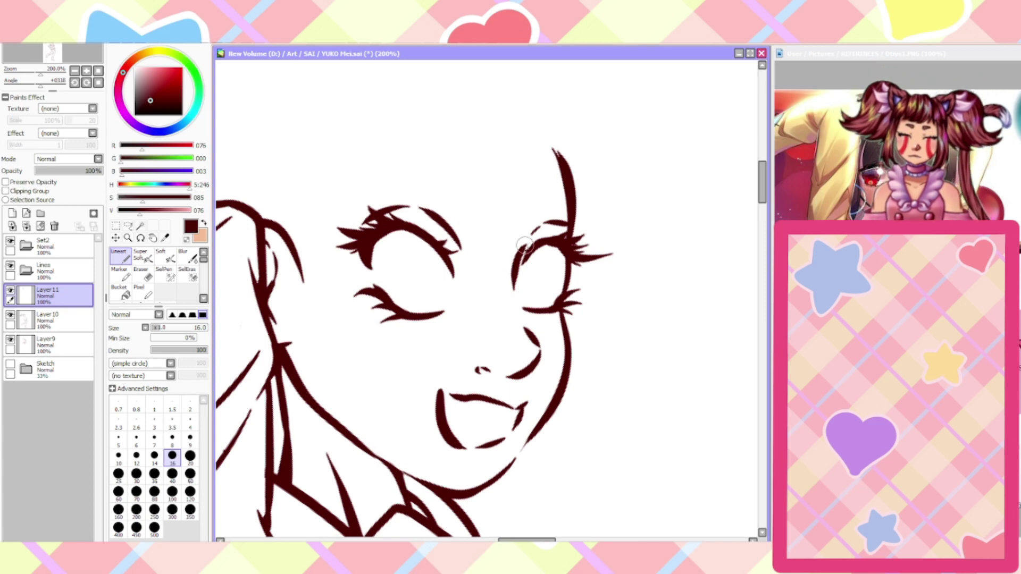
pyautogui.hotkey('ctrl', 'z')
pyautogui.moveTo(553, 221)
pyautogui.mouseDown()
pyautogui.moveTo(515, 247)
pyautogui.moveTo(507, 291)
pyautogui.mouseUp()
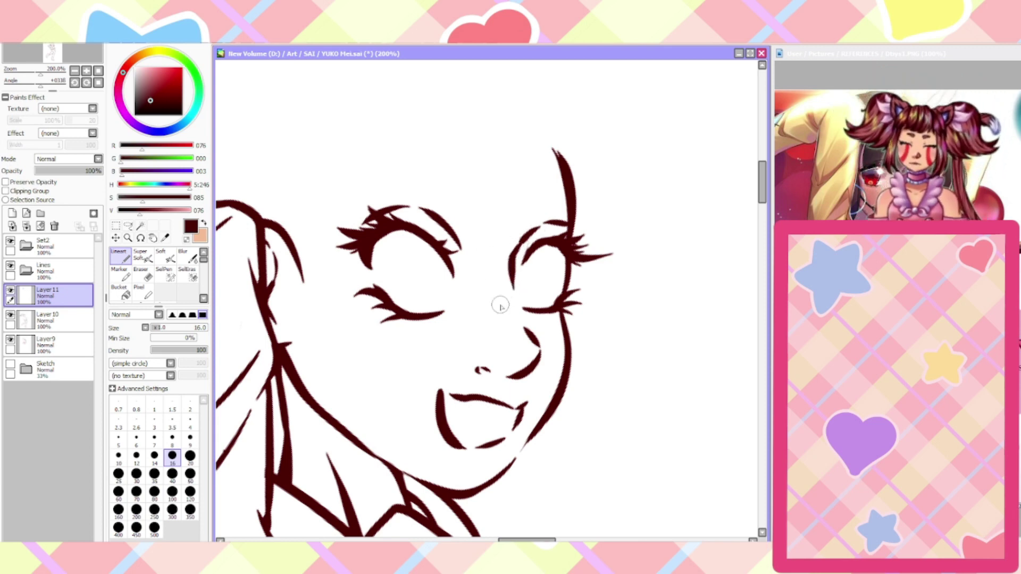
pyautogui.scroll(-1, 499, 301)
pyautogui.scroll(1, 509, 245)
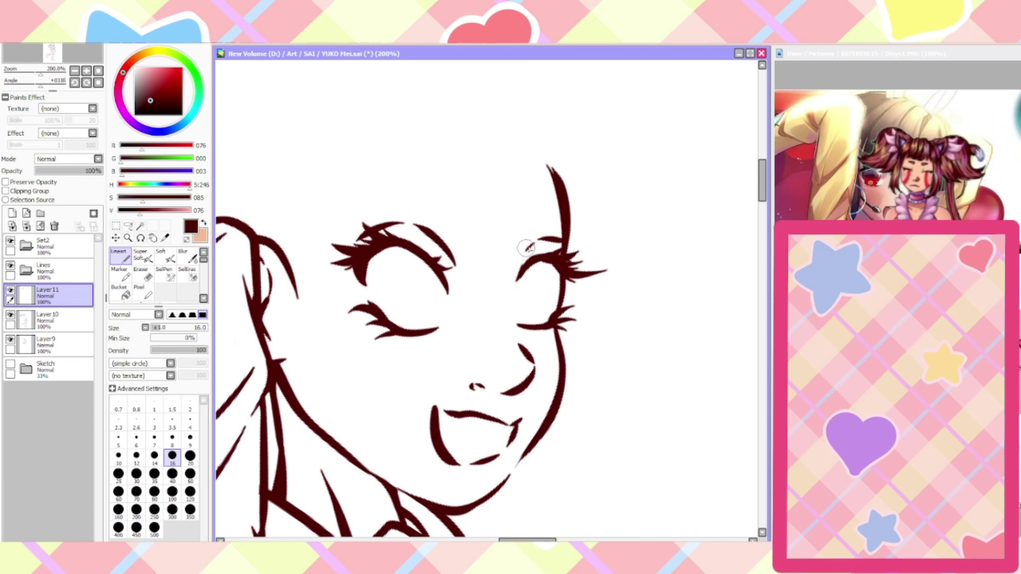
# Draw the far eye's inner edge line, then select its upper lid and lashes with the size 20 SelPen and enlarge them slightly
pyautogui.moveTo(518, 256); pyautogui.dragTo(504, 307)
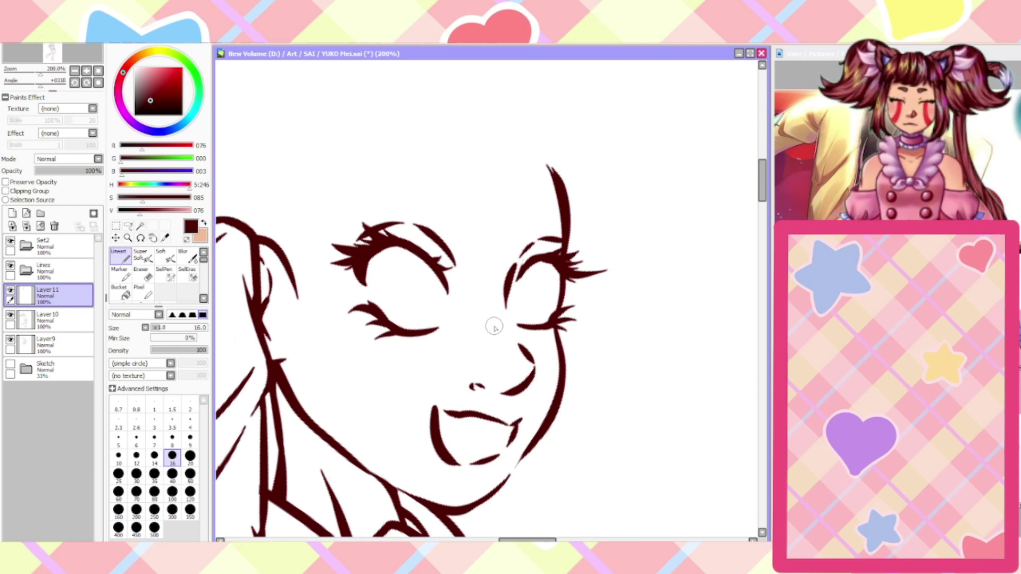
pyautogui.click(165, 274)
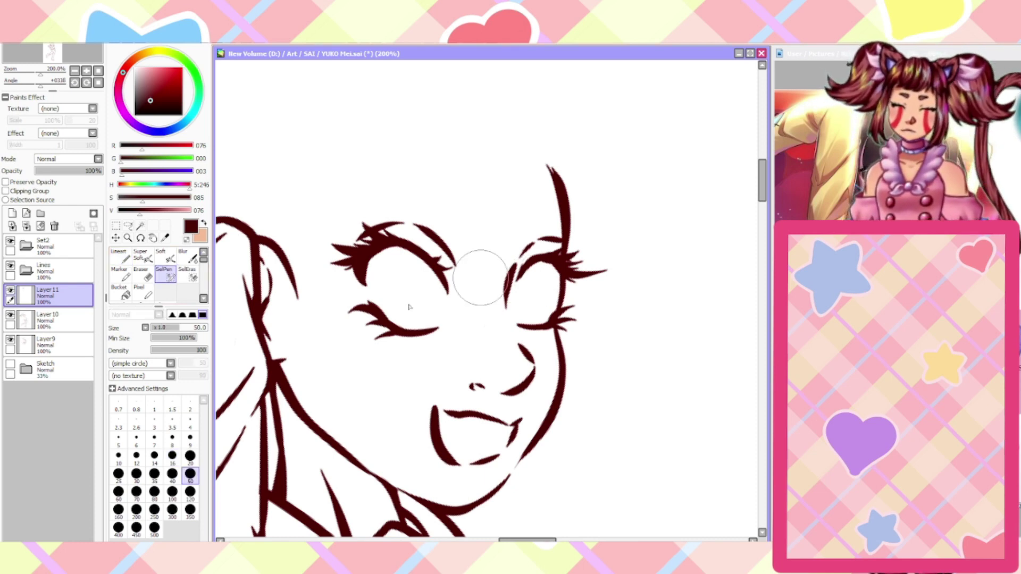
pyautogui.click(190, 456)
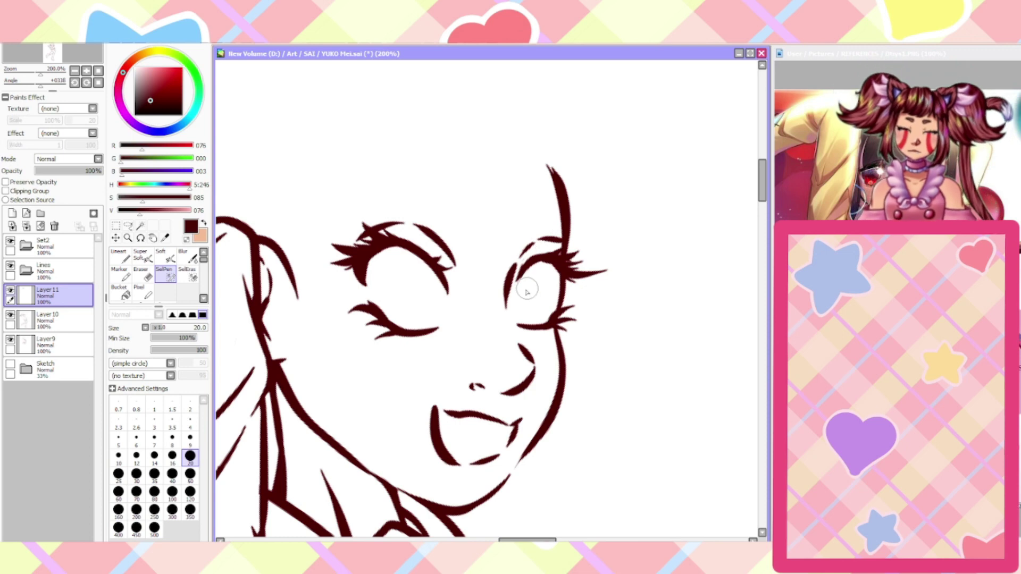
pyautogui.moveTo(526, 291)
pyautogui.mouseDown()
pyautogui.moveTo(533, 266)
pyautogui.moveTo(525, 280)
pyautogui.moveTo(539, 267)
pyautogui.moveTo(589, 268)
pyautogui.moveTo(629, 240)
pyautogui.mouseUp()
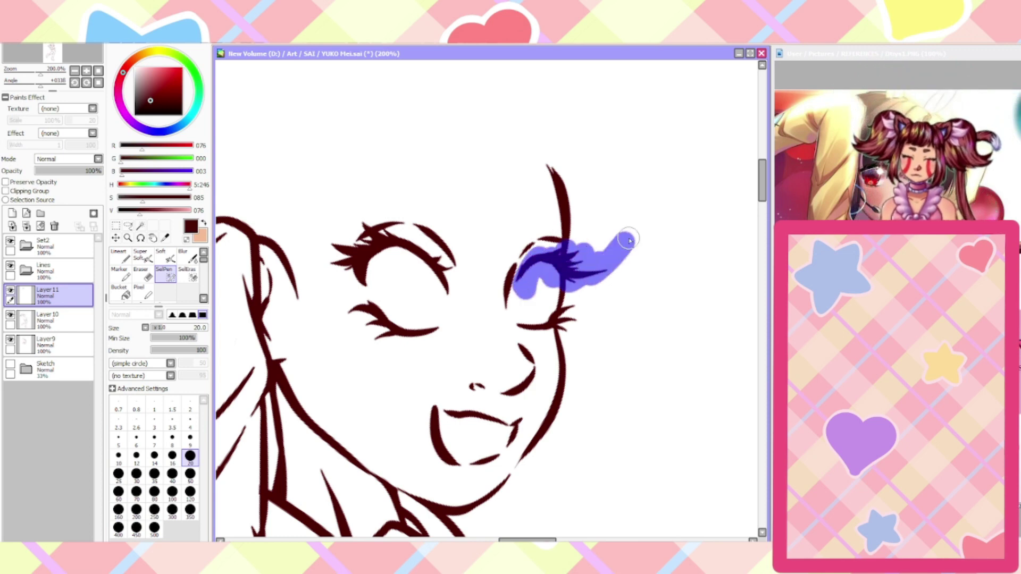
pyautogui.hotkey('ctrl', 't')
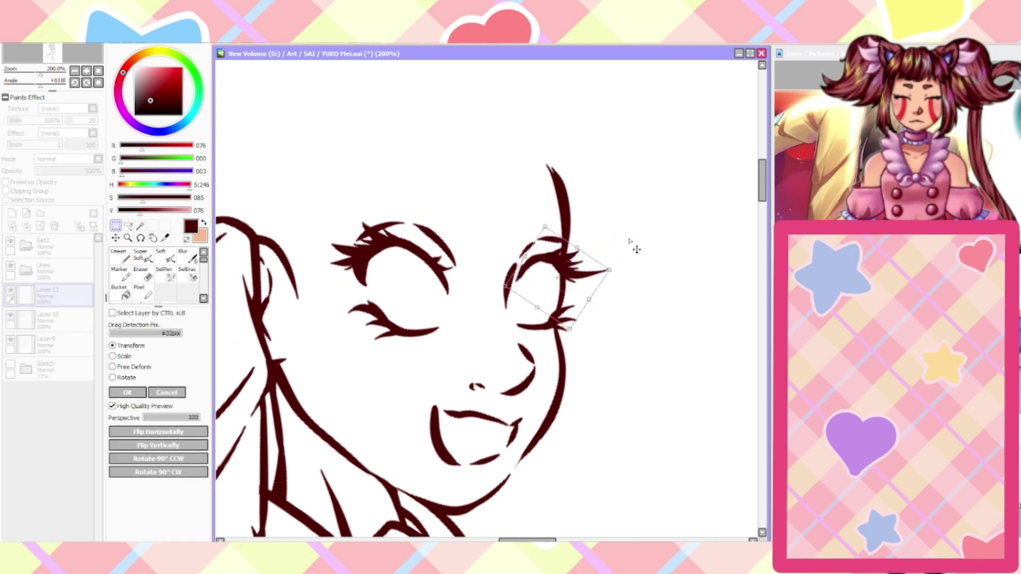
pyautogui.moveTo(505, 288); pyautogui.dragTo(500, 289)
pyautogui.moveTo(606, 272); pyautogui.dragTo(606, 264)
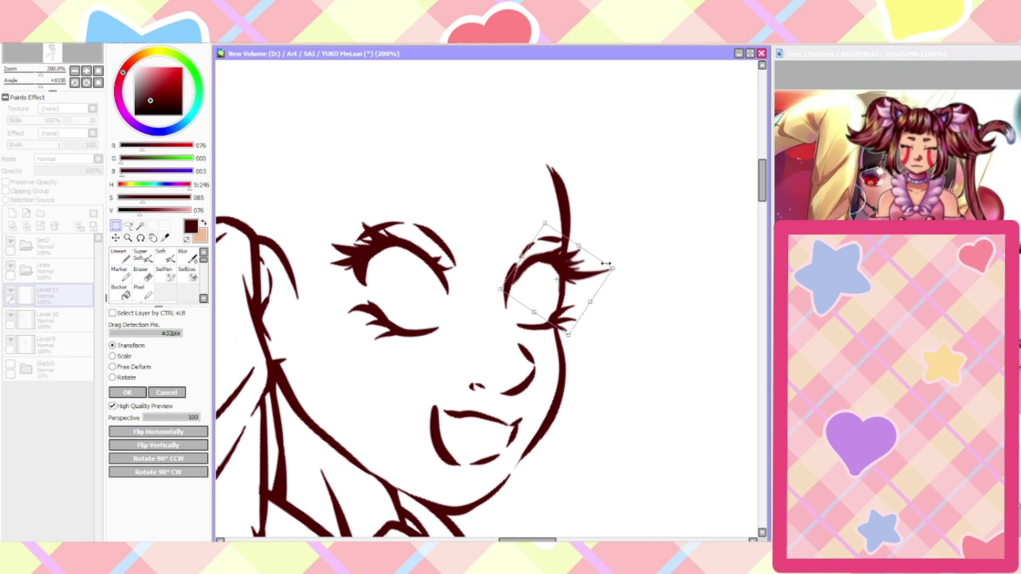
pyautogui.click(128, 392)
pyautogui.hotkey('ctrl', 'd')
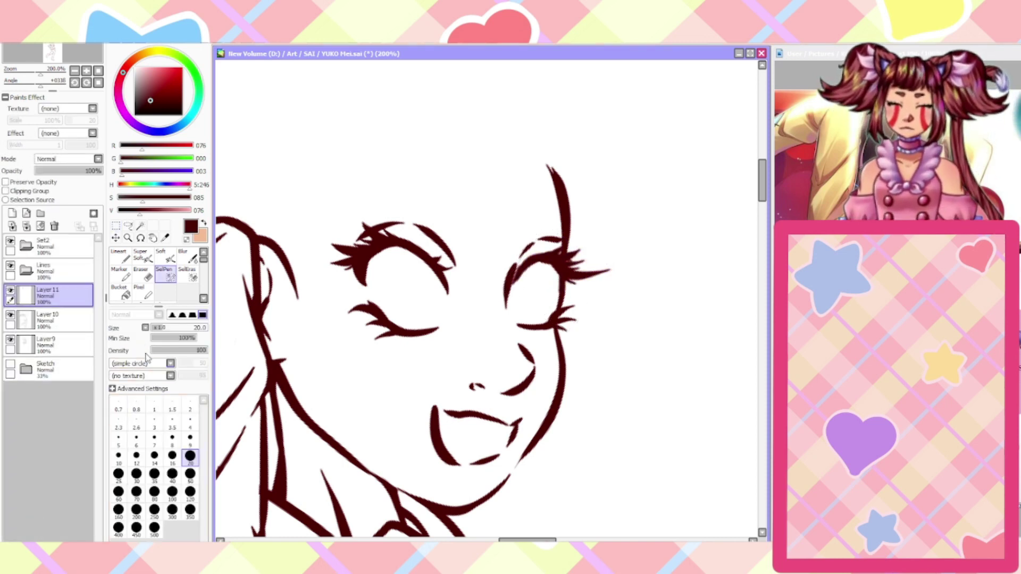
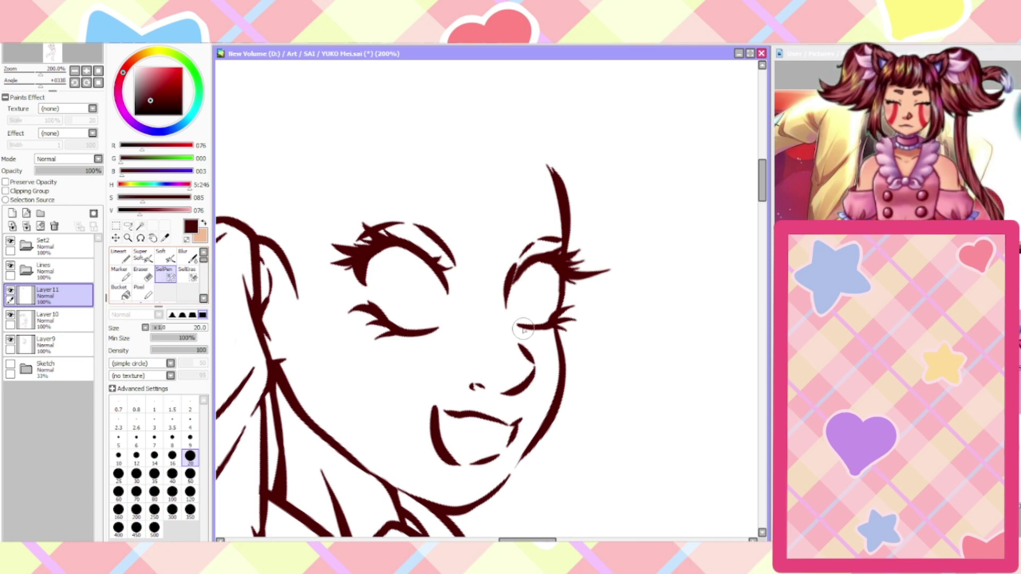
# Select the far eye's lower lid and lashes with the SelPen and transform them slightly to fit the eye
pyautogui.moveTo(516, 324)
pyautogui.mouseDown()
pyautogui.moveTo(546, 329)
pyautogui.moveTo(548, 319)
pyautogui.moveTo(563, 332)
pyautogui.mouseUp()
pyautogui.hotkey('ctrl', 't')
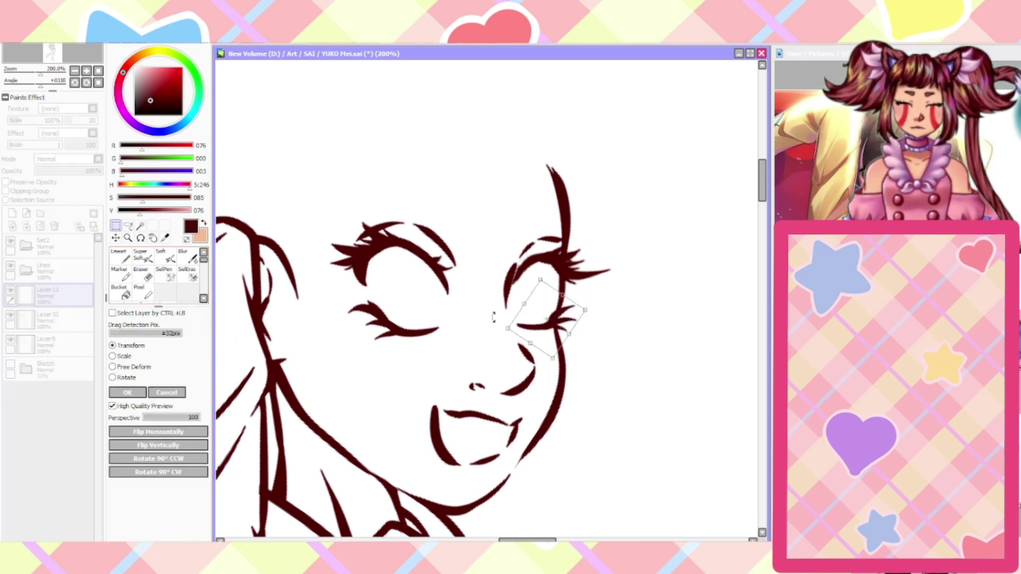
pyautogui.click(131, 393)
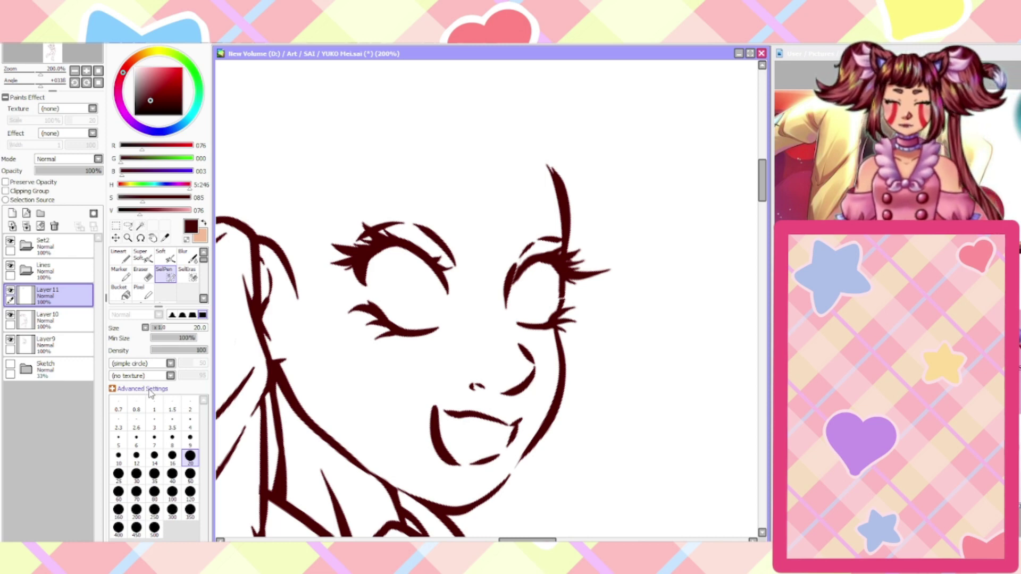
# Try inking both irises over the visible sketch with the Lineart brush at size 16, and hide the sketch again
pyautogui.click(126, 274)
pyautogui.click(121, 256)
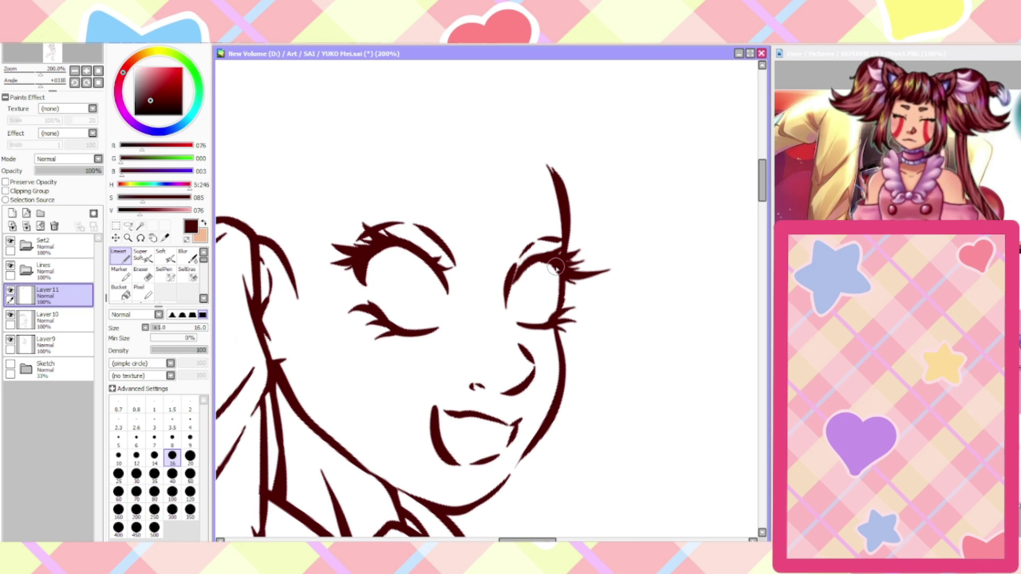
pyautogui.click(10, 365)
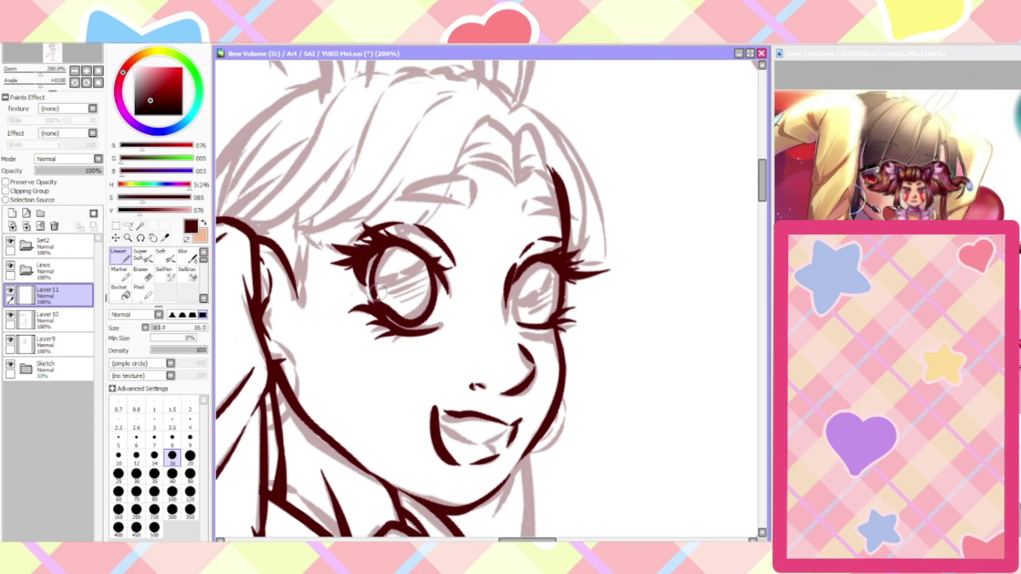
pyautogui.moveTo(386, 254)
pyautogui.mouseDown()
pyautogui.moveTo(371, 287)
pyautogui.moveTo(382, 318)
pyautogui.moveTo(422, 257)
pyautogui.moveTo(432, 303)
pyautogui.moveTo(392, 322)
pyautogui.mouseUp()
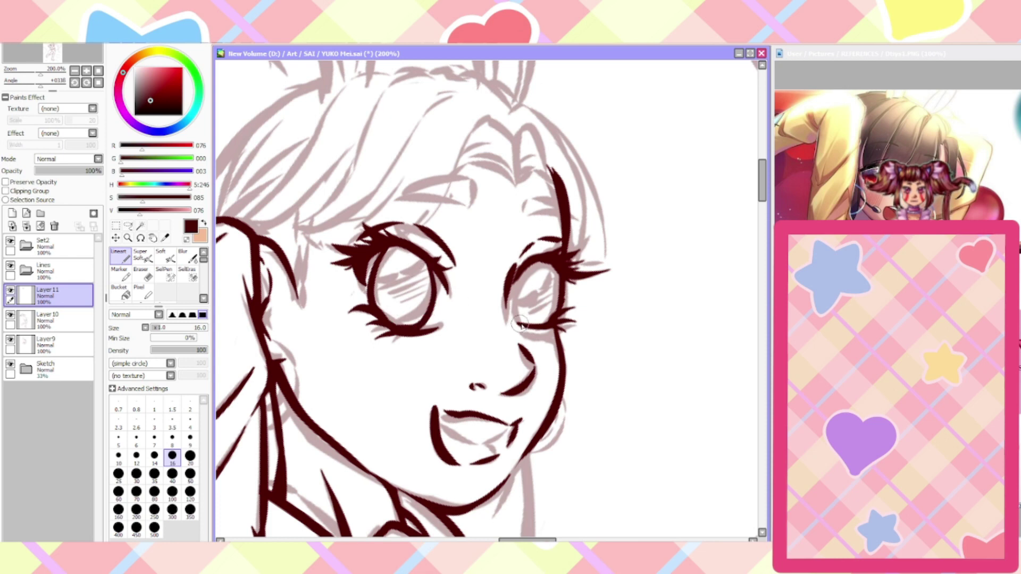
pyautogui.moveTo(526, 325)
pyautogui.mouseDown()
pyautogui.moveTo(513, 263)
pyautogui.moveTo(540, 282)
pyautogui.moveTo(554, 266)
pyautogui.moveTo(542, 260)
pyautogui.mouseUp()
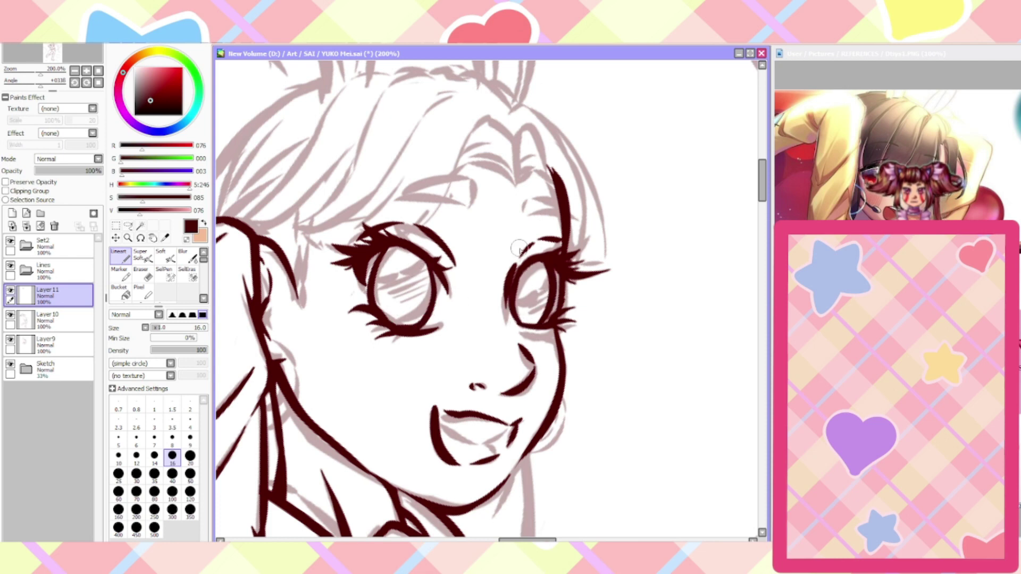
pyautogui.click(24, 367)
pyautogui.click(10, 364)
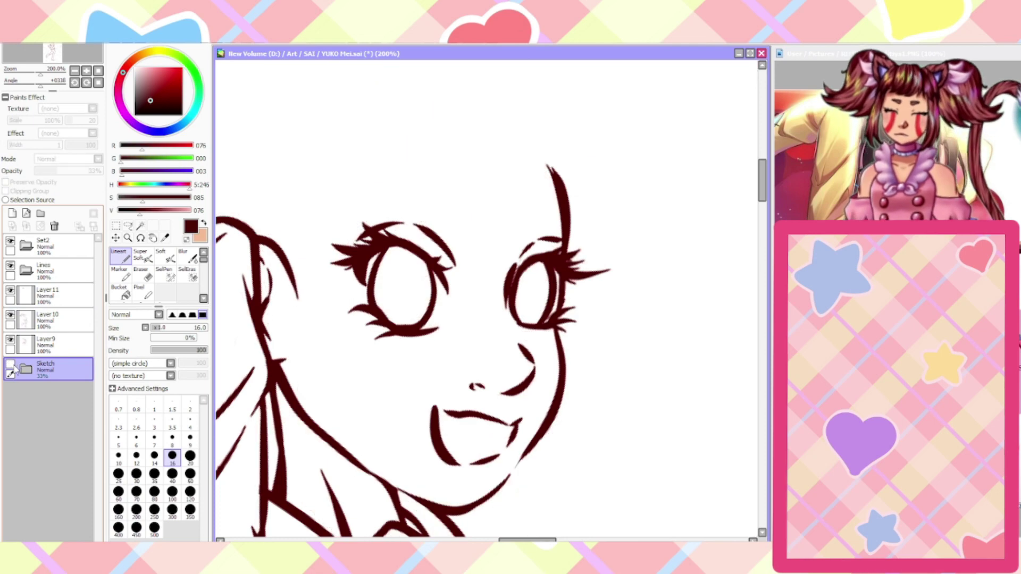
# Examine the inked irises in the full figure, mirrored and unmirrored, and in a rotated close-up of the face
pyautogui.press('Home')
pyautogui.press('h')
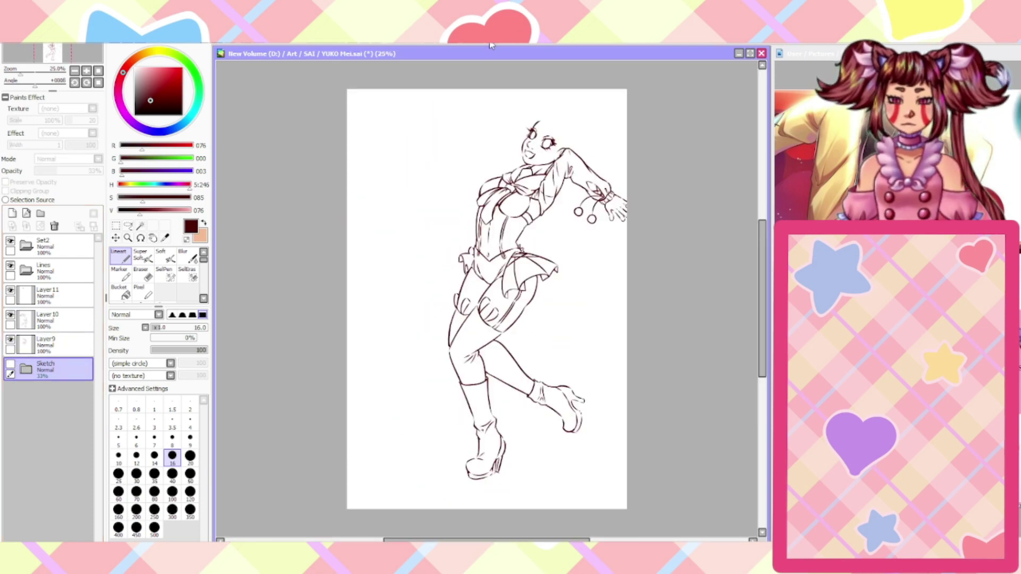
pyautogui.press('h')
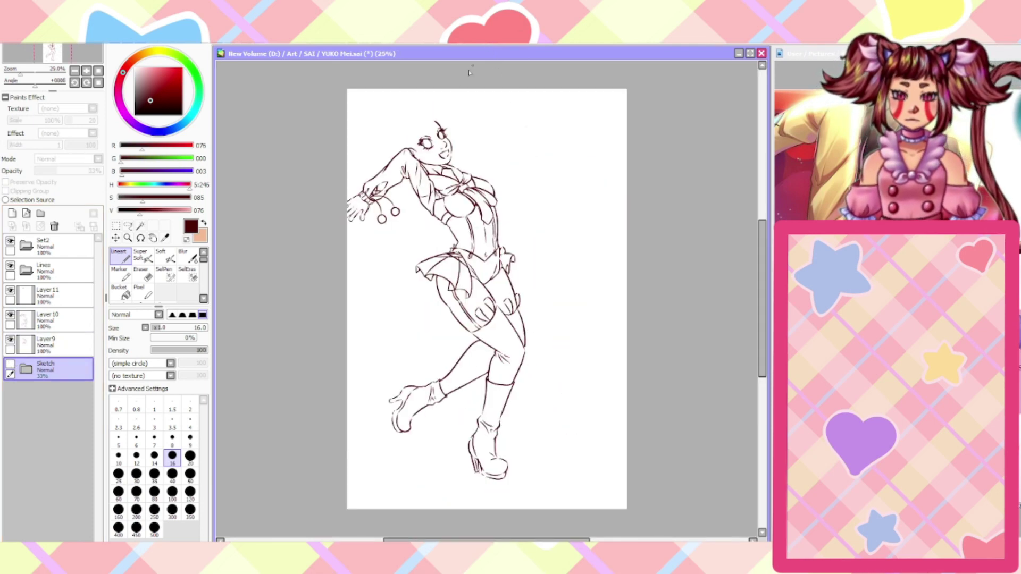
pyautogui.scroll(4, 423, 128)
pyautogui.scroll(1, 421, 106)
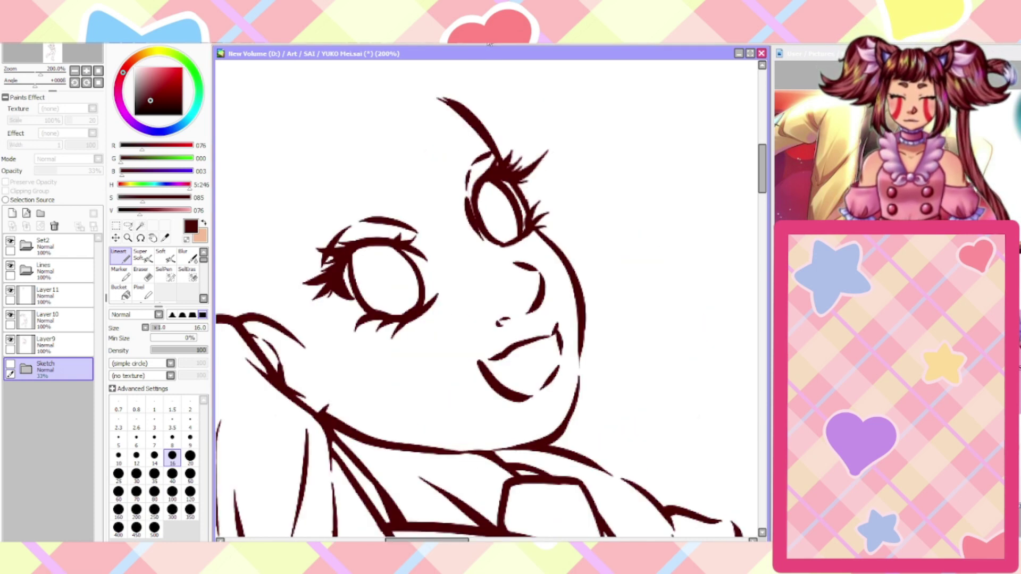
pyautogui.press('End')
pyautogui.press('End')
pyautogui.press('End')
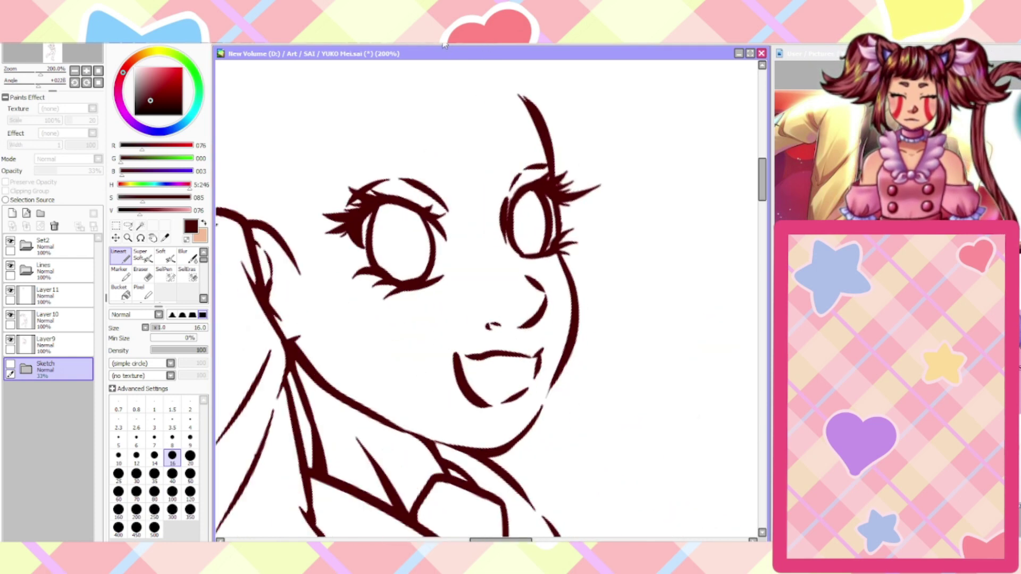
# Undo the iris strokes in both eyes
pyautogui.hotkey('ctrl', 'z')
pyautogui.hotkey('ctrl', 'z')
pyautogui.hotkey('ctrl', 'z')
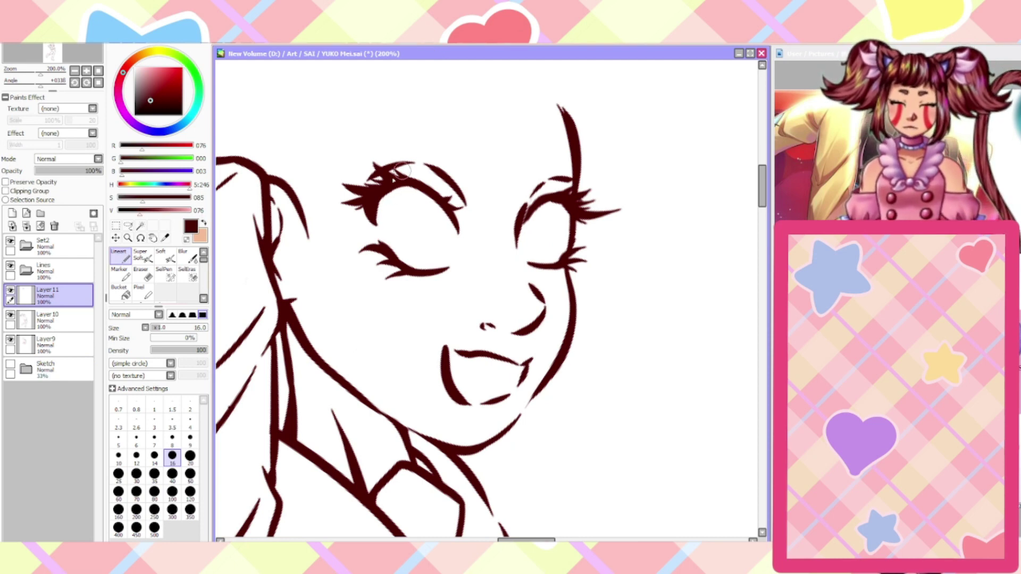
# Redraw the near eye's oval iris and the far eye's iris outline freehand, undoing the unwanted strokes
pyautogui.moveTo(386, 253)
pyautogui.mouseDown()
pyautogui.moveTo(379, 198)
pyautogui.moveTo(437, 227)
pyautogui.moveTo(416, 271)
pyautogui.mouseUp()
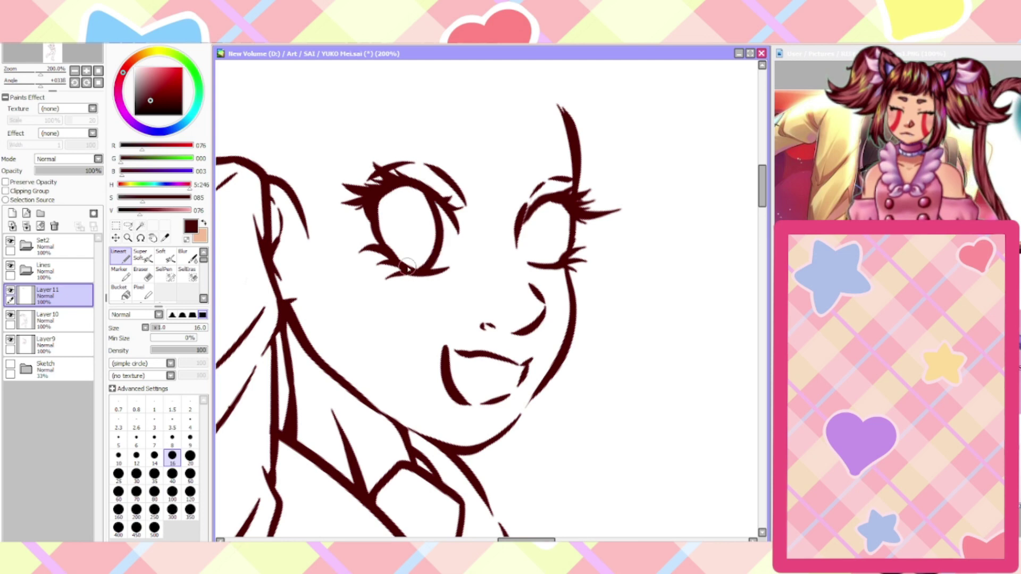
pyautogui.moveTo(534, 264)
pyautogui.mouseDown()
pyautogui.moveTo(523, 215)
pyautogui.moveTo(554, 249)
pyautogui.moveTo(545, 264)
pyautogui.moveTo(551, 203)
pyautogui.mouseUp()
pyautogui.hotkey('ctrl', 'z')
pyautogui.hotkey('ctrl', 'z')
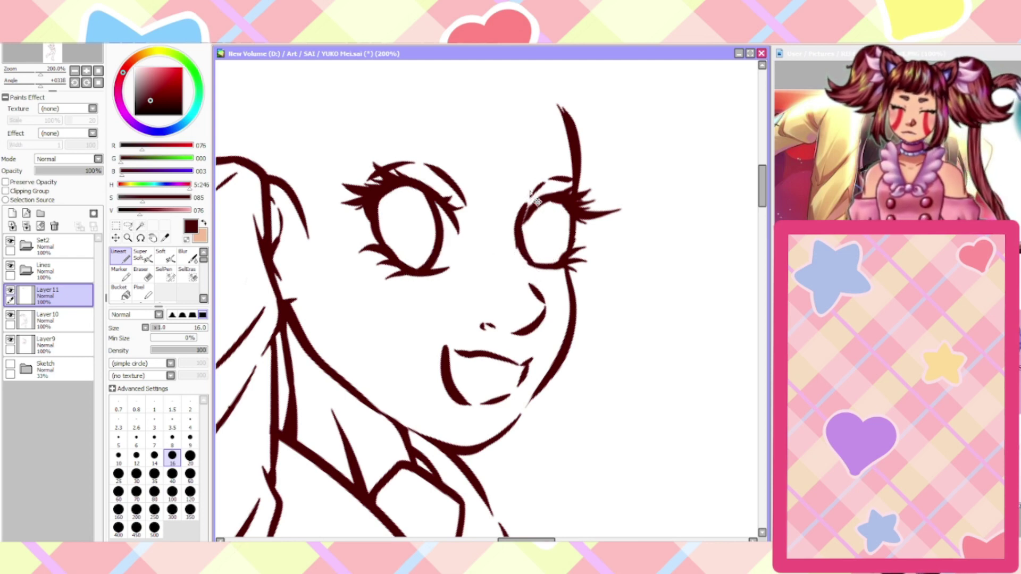
pyautogui.moveTo(543, 264)
pyautogui.mouseDown()
pyautogui.moveTo(550, 204)
pyautogui.moveTo(556, 234)
pyautogui.moveTo(541, 263)
pyautogui.mouseUp()
pyautogui.hotkey('ctrl', 'z')
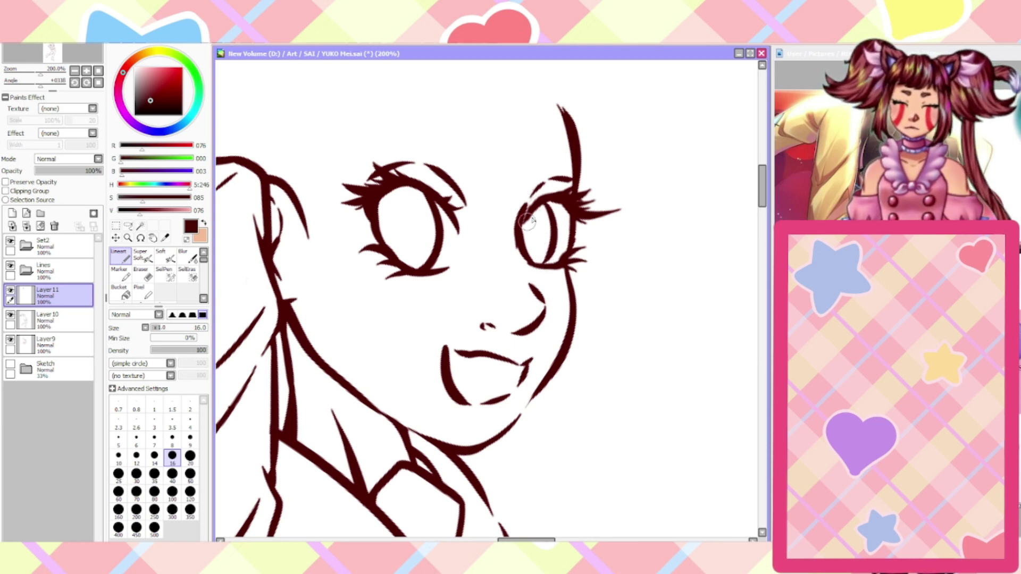
pyautogui.hotkey('ctrl', 'z')
pyautogui.moveTo(547, 203)
pyautogui.mouseDown()
pyautogui.moveTo(556, 215)
pyautogui.moveTo(532, 266)
pyautogui.mouseUp()
# Examine the redrawn irises in the full figure, mirrored and unmirrored, and in close-up at several canvas rotations
pyautogui.press('Home')
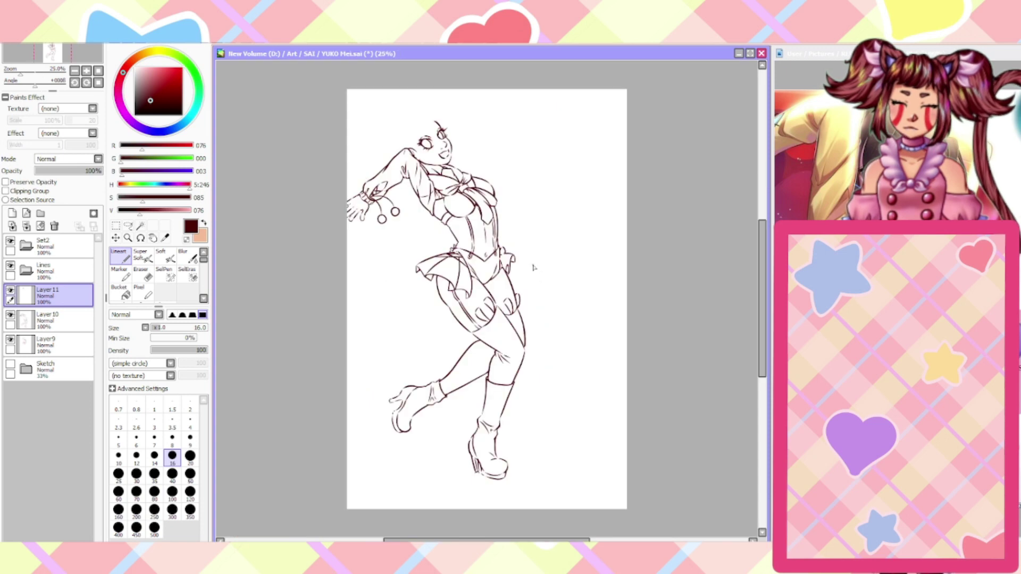
pyautogui.press('h')
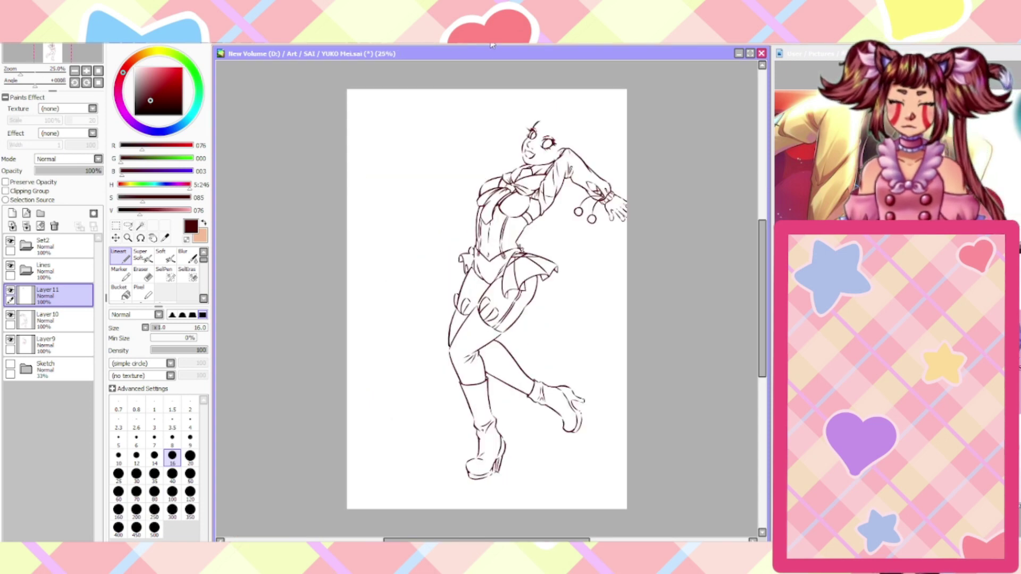
pyautogui.press('h')
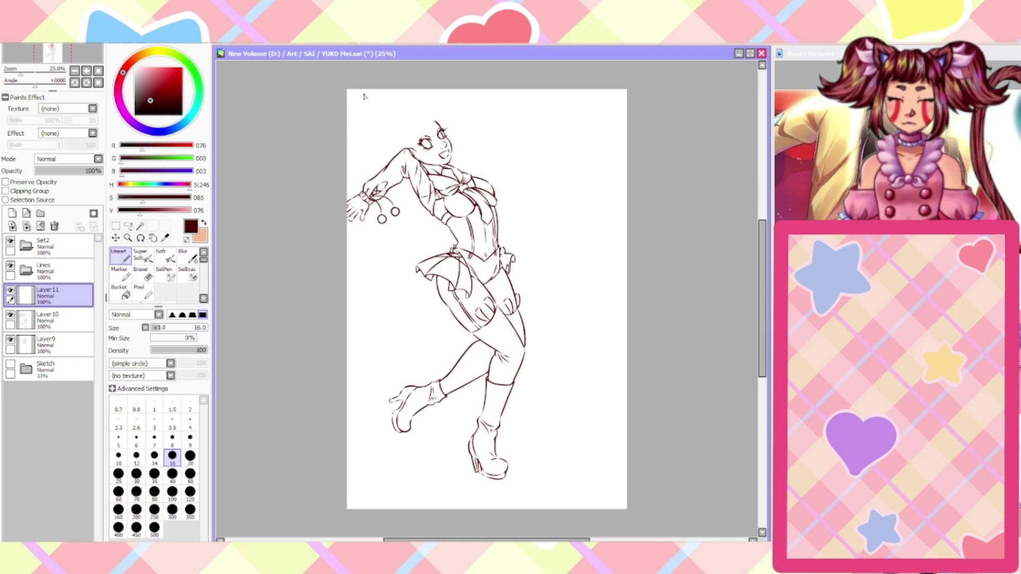
pyautogui.press('End')
pyautogui.press('End')
pyautogui.press('End')
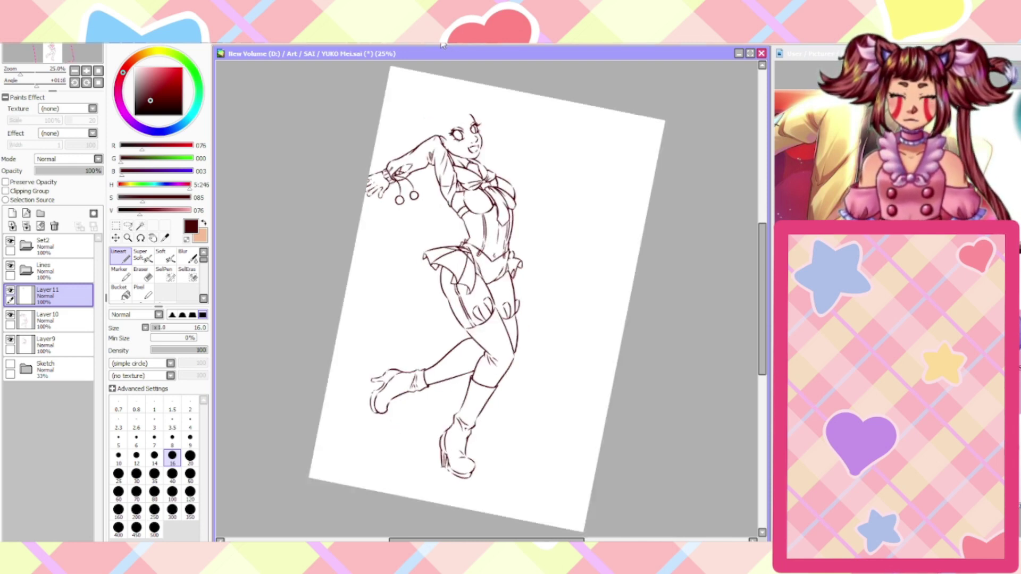
pyautogui.scroll(6, 566, 129)
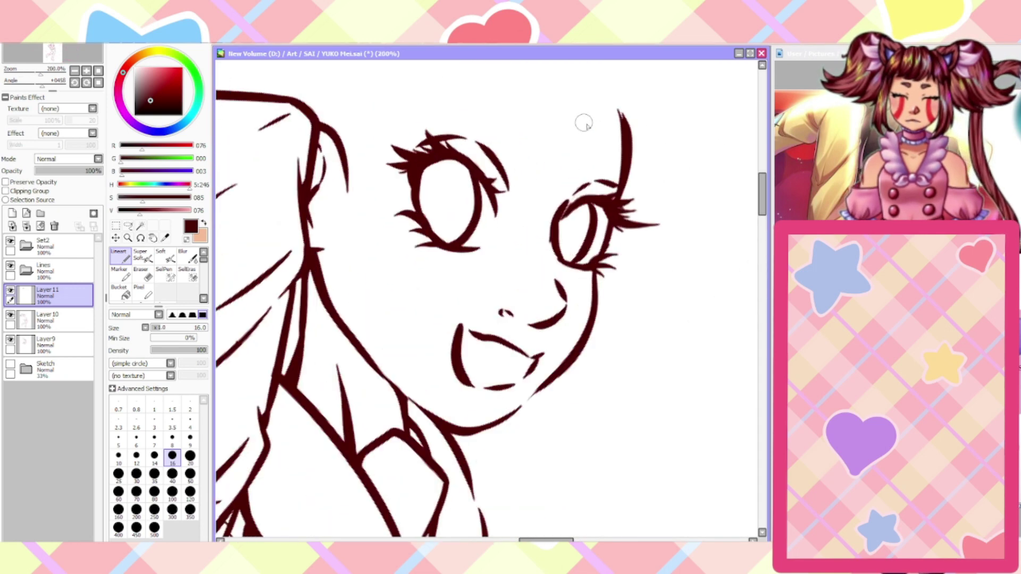
pyautogui.scroll(-1, 594, 135)
pyautogui.scroll(2, 611, 160)
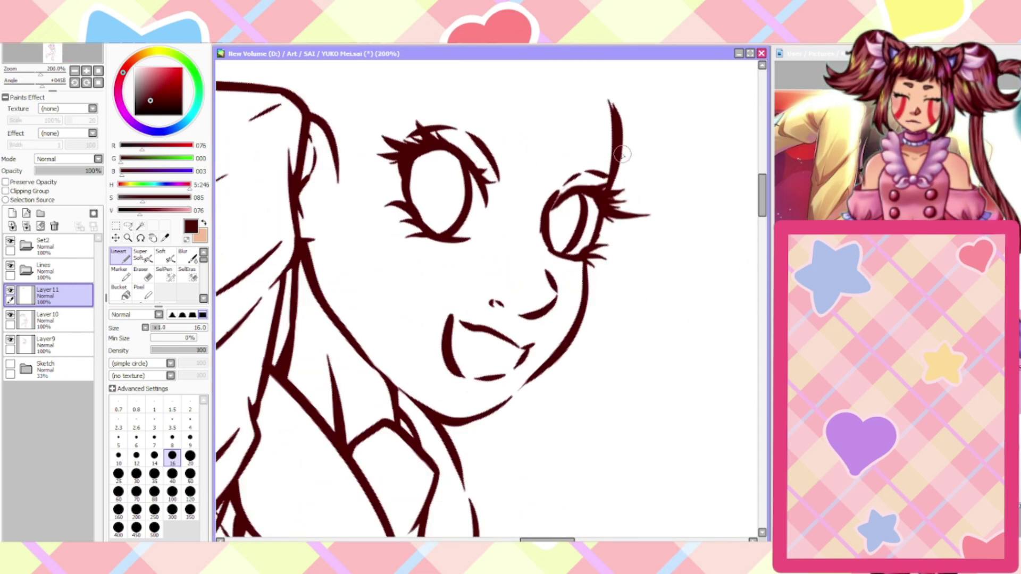
pyautogui.scroll(-1, 606, 134)
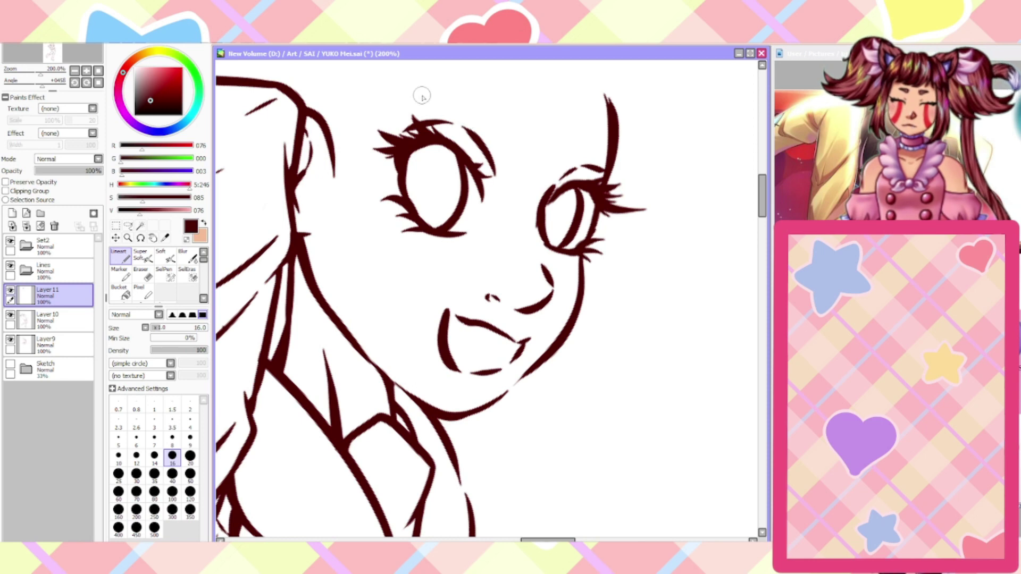
pyautogui.scroll(-1, 356, 47)
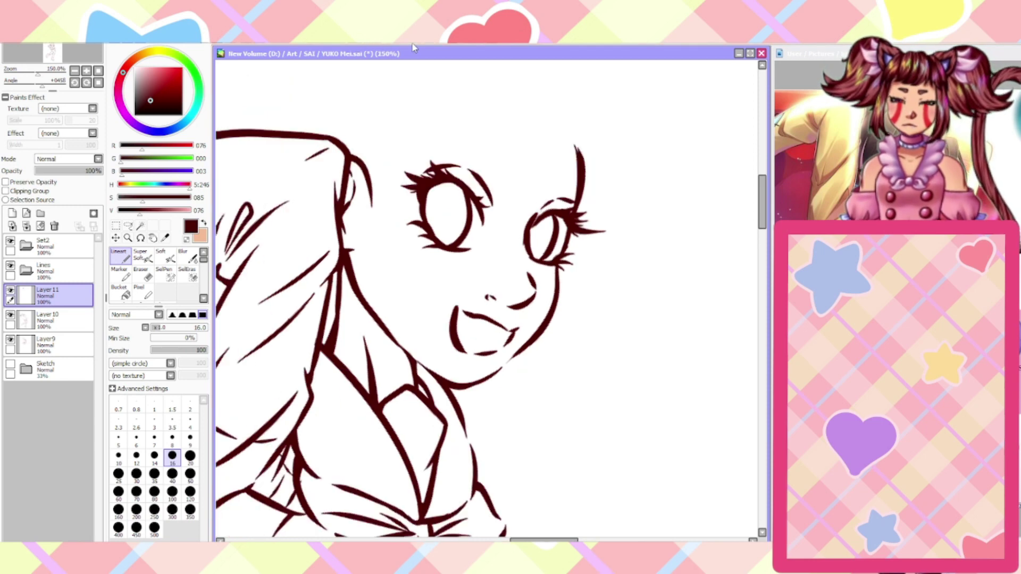
pyautogui.press('Delete')
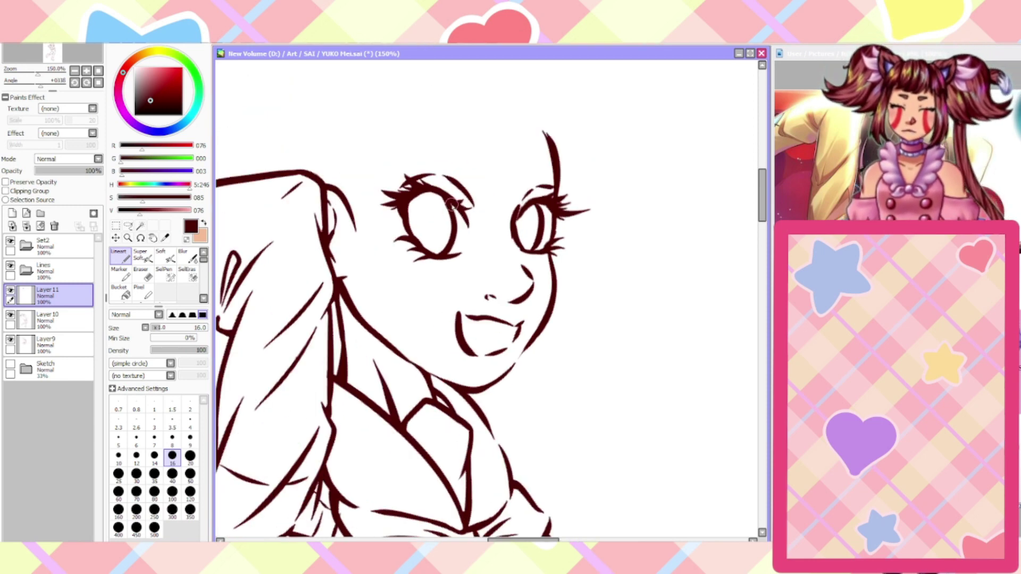
# Select the far eye with its lashes, slightly enlarge it with a transform, and check it in the full figure
pyautogui.click(165, 274)
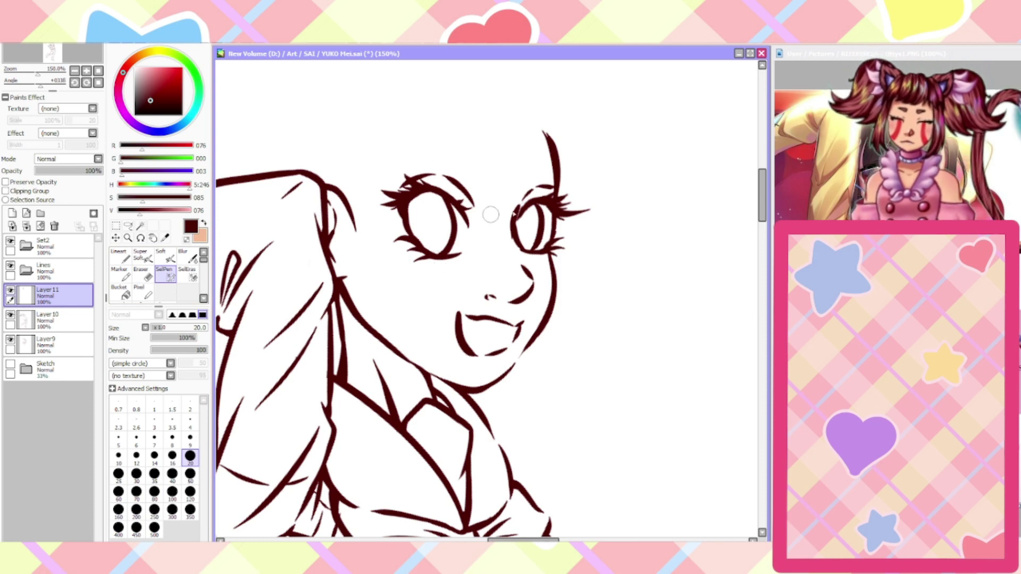
pyautogui.moveTo(511, 234)
pyautogui.mouseDown()
pyautogui.moveTo(529, 183)
pyautogui.moveTo(527, 240)
pyautogui.mouseUp()
pyautogui.moveTo(561, 185)
pyautogui.mouseDown()
pyautogui.moveTo(573, 241)
pyautogui.moveTo(597, 154)
pyautogui.mouseUp()
pyautogui.hotkey('ctrl', 't')
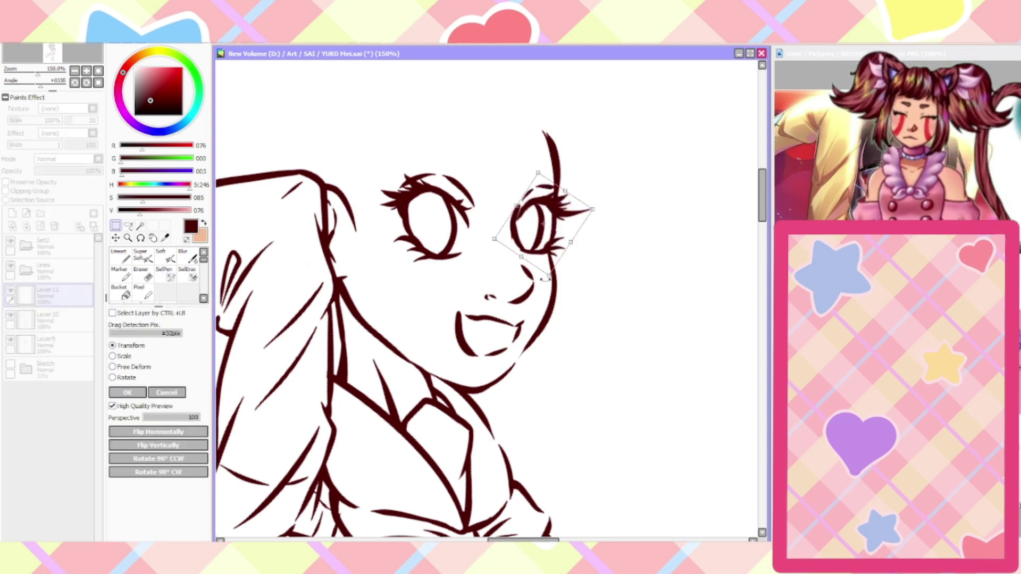
pyautogui.moveTo(544, 277); pyautogui.dragTo(548, 271)
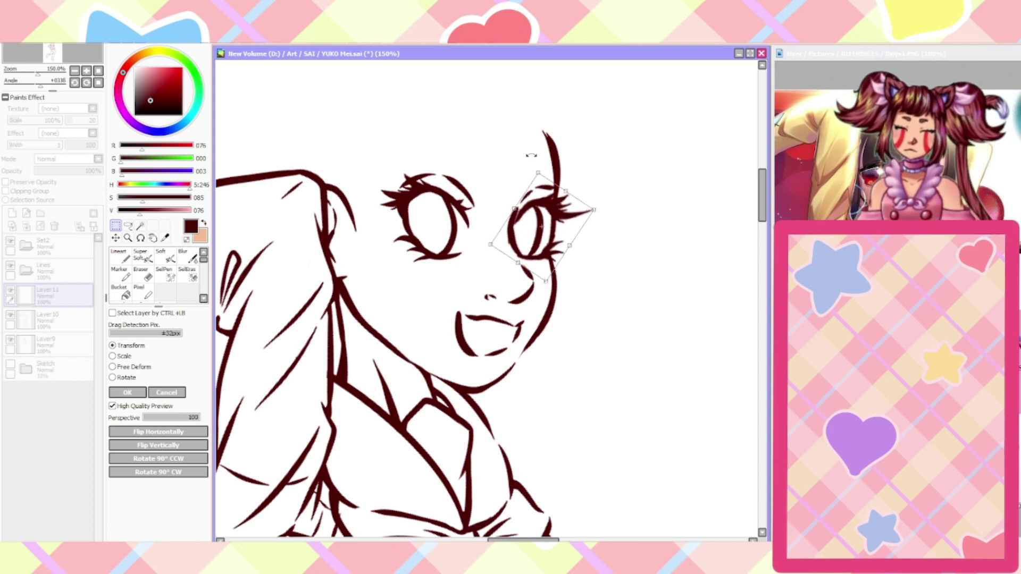
pyautogui.moveTo(536, 170); pyautogui.dragTo(538, 166)
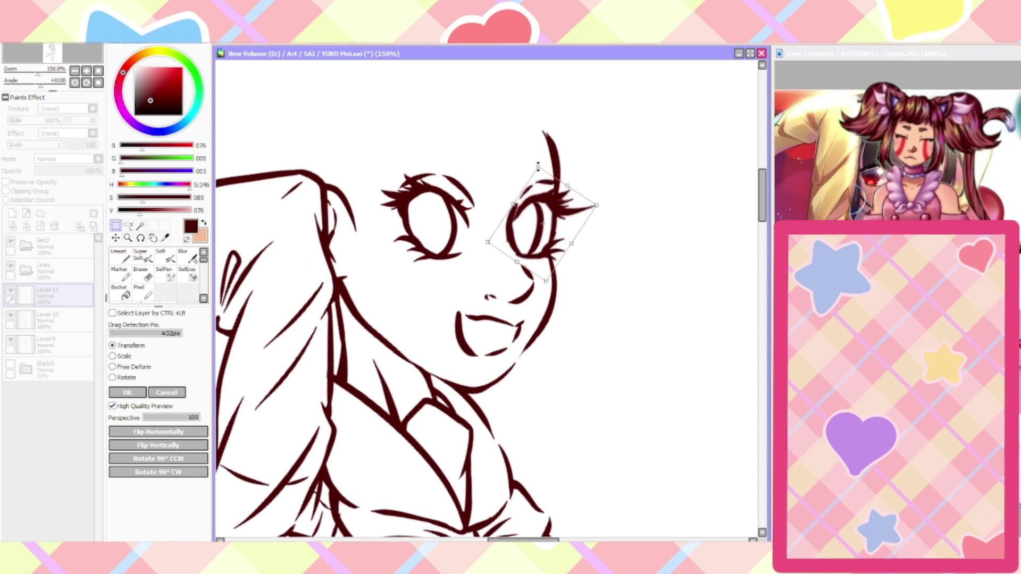
pyautogui.click(134, 392)
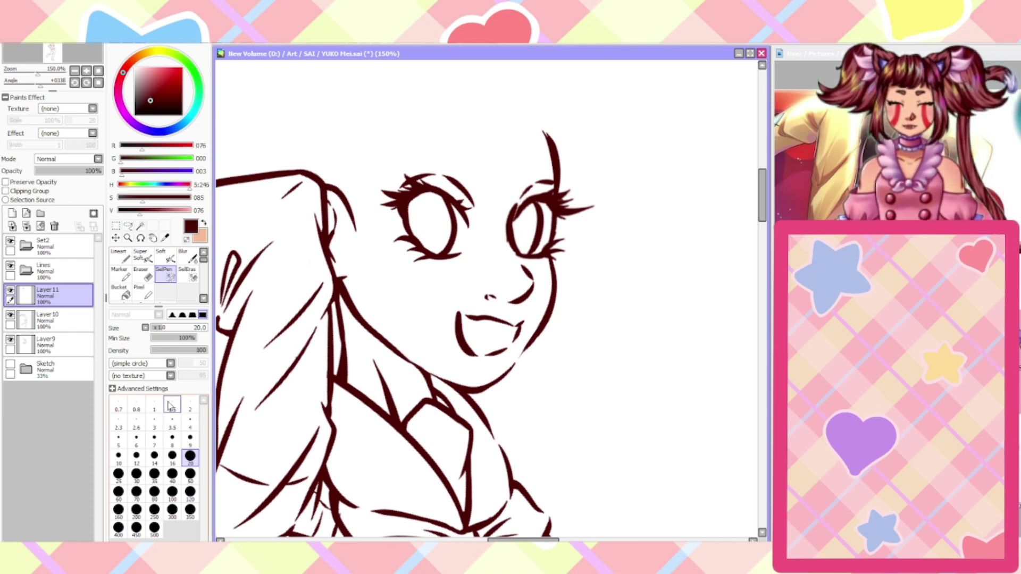
pyautogui.press('Home')
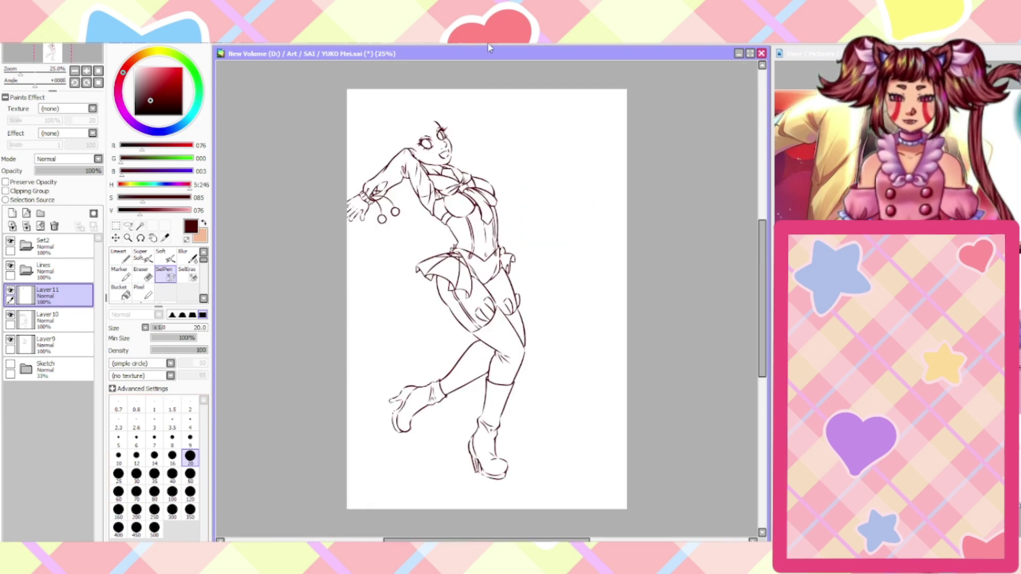
pyautogui.press('h')
pyautogui.press('h')
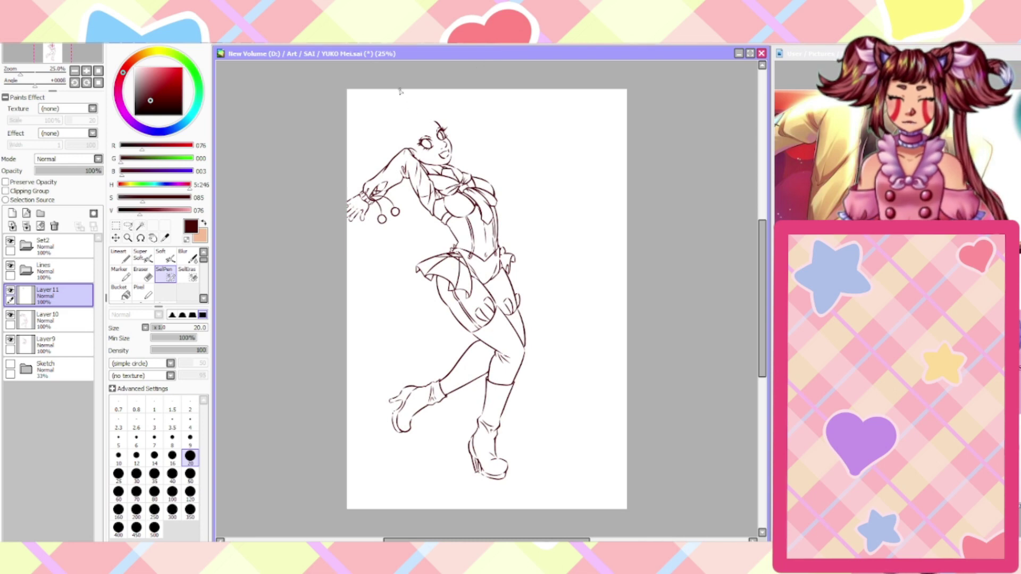
# Show the Sketch folder, add a new layer above the facial feature lines, and hide the facial feature layer
pyautogui.click(10, 364)
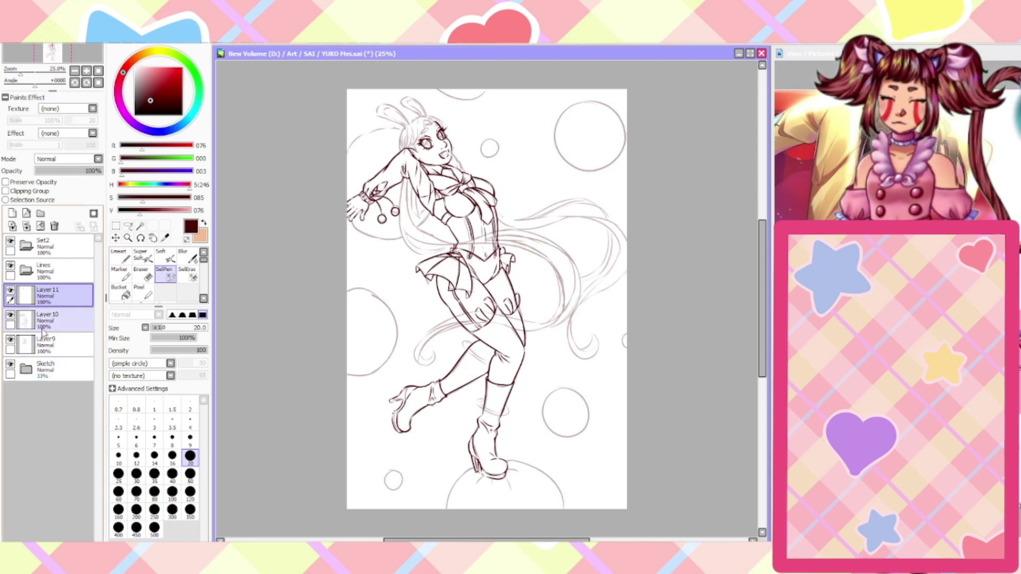
pyautogui.click(12, 214)
pyautogui.click(121, 258)
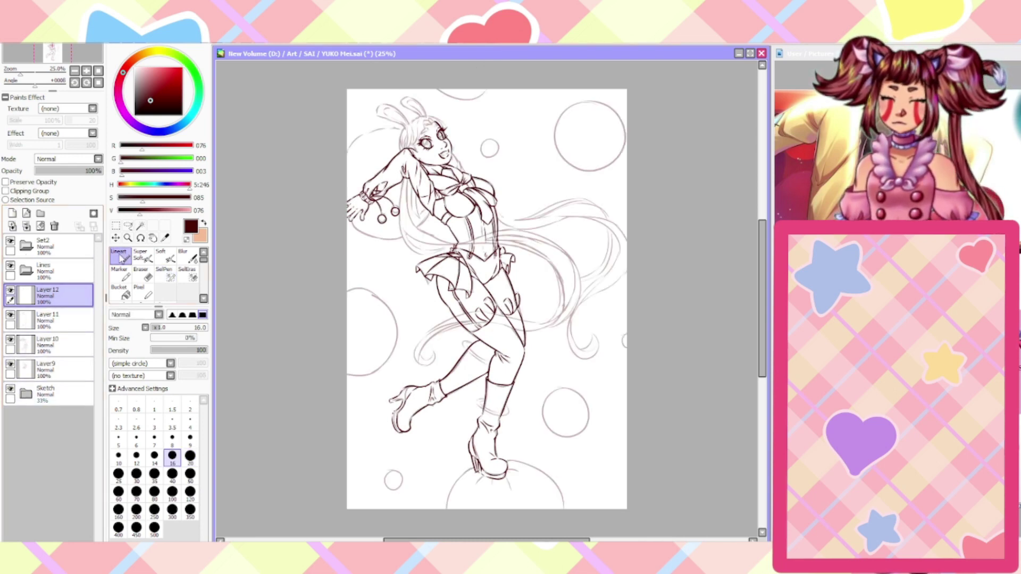
pyautogui.scroll(4, 420, 94)
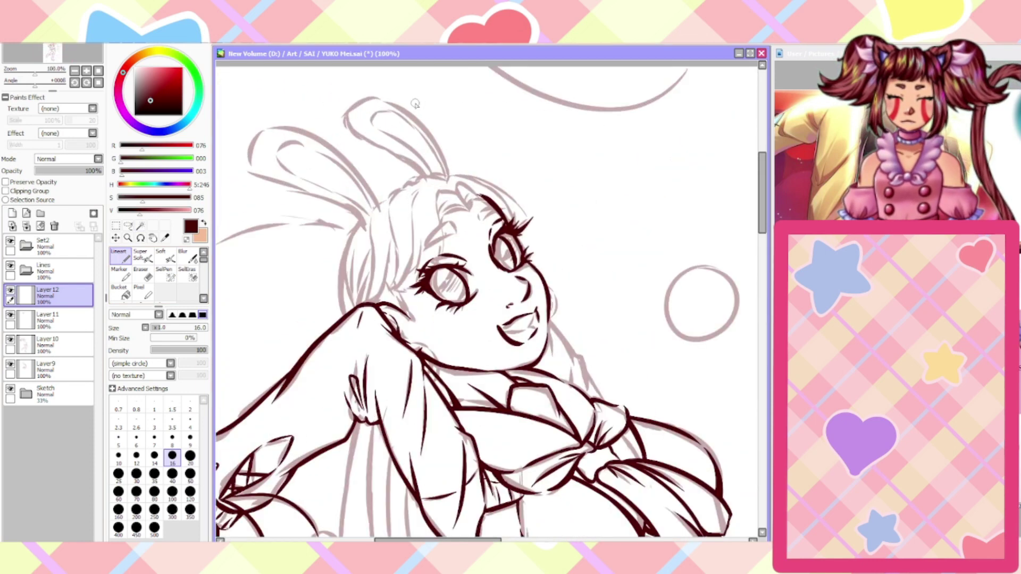
pyautogui.press('End')
pyautogui.press('End')
pyautogui.press('End')
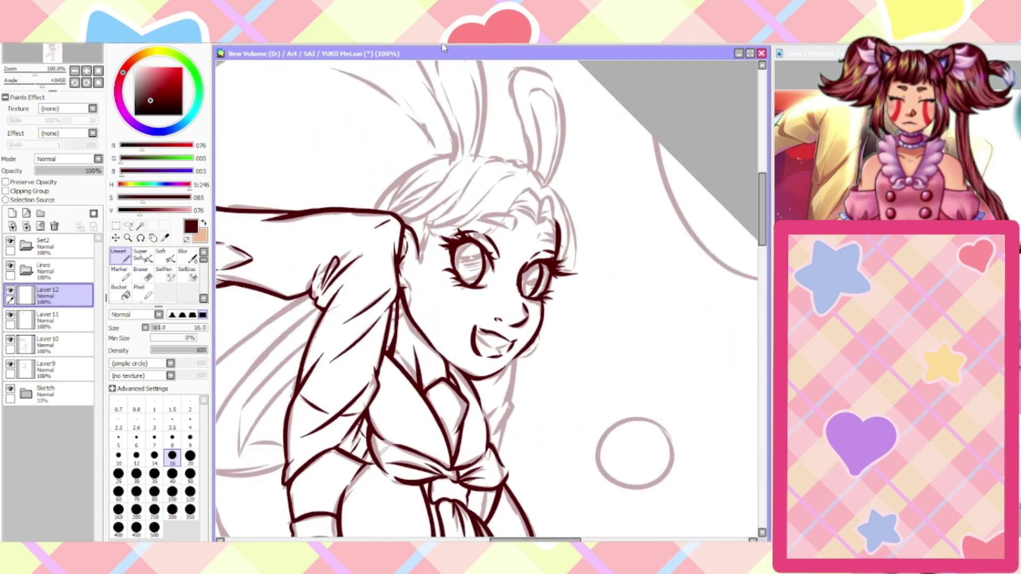
pyautogui.scroll(1, 486, 170)
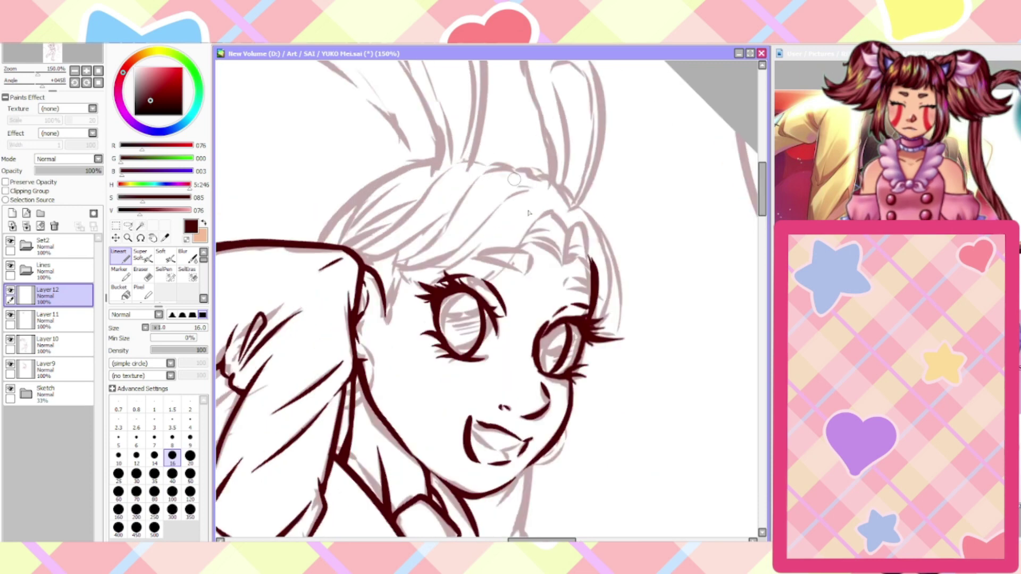
pyautogui.click(10, 314)
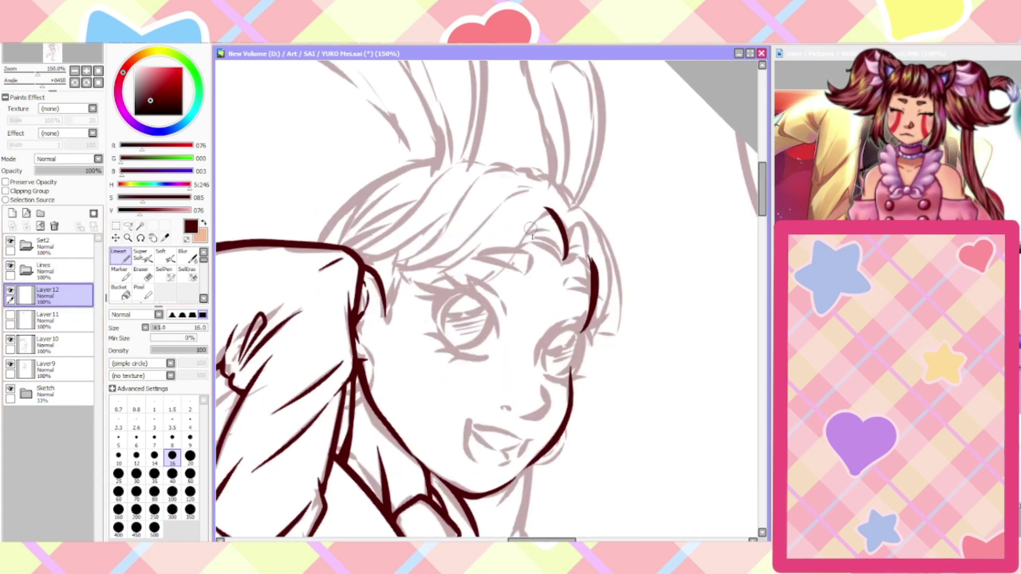
# Ink the swept bangs over the near eye, the strands running back from the crown, and the pointed side lock
pyautogui.moveTo(538, 217)
pyautogui.mouseDown()
pyautogui.moveTo(513, 255)
pyautogui.moveTo(468, 290)
pyautogui.moveTo(420, 277)
pyautogui.moveTo(476, 246)
pyautogui.mouseUp()
pyautogui.moveTo(403, 271)
pyautogui.mouseDown()
pyautogui.moveTo(476, 229)
pyautogui.moveTo(505, 197)
pyautogui.moveTo(528, 191)
pyautogui.moveTo(561, 203)
pyautogui.moveTo(537, 180)
pyautogui.mouseUp()
pyautogui.hotkey('ctrl', 'z')
pyautogui.moveTo(536, 182)
pyautogui.mouseDown()
pyautogui.moveTo(511, 188)
pyautogui.moveTo(511, 170)
pyautogui.moveTo(468, 184)
pyautogui.moveTo(388, 272)
pyautogui.moveTo(410, 269)
pyautogui.mouseUp()
pyautogui.hotkey('ctrl', 'z')
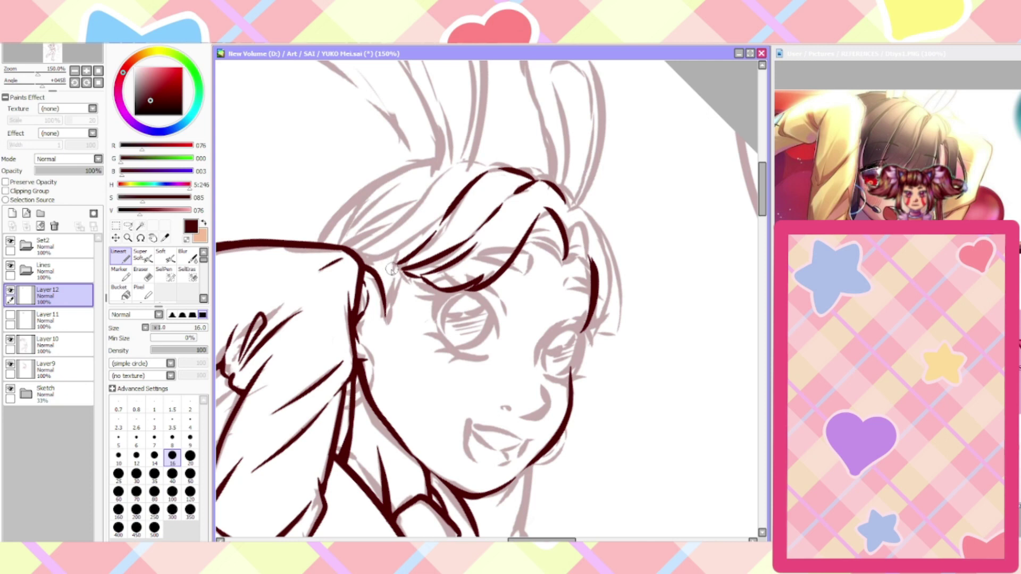
pyautogui.moveTo(446, 210)
pyautogui.mouseDown()
pyautogui.moveTo(381, 255)
pyautogui.moveTo(345, 250)
pyautogui.mouseUp()
pyautogui.moveTo(478, 165)
pyautogui.mouseDown()
pyautogui.moveTo(458, 161)
pyautogui.moveTo(344, 250)
pyautogui.mouseUp()
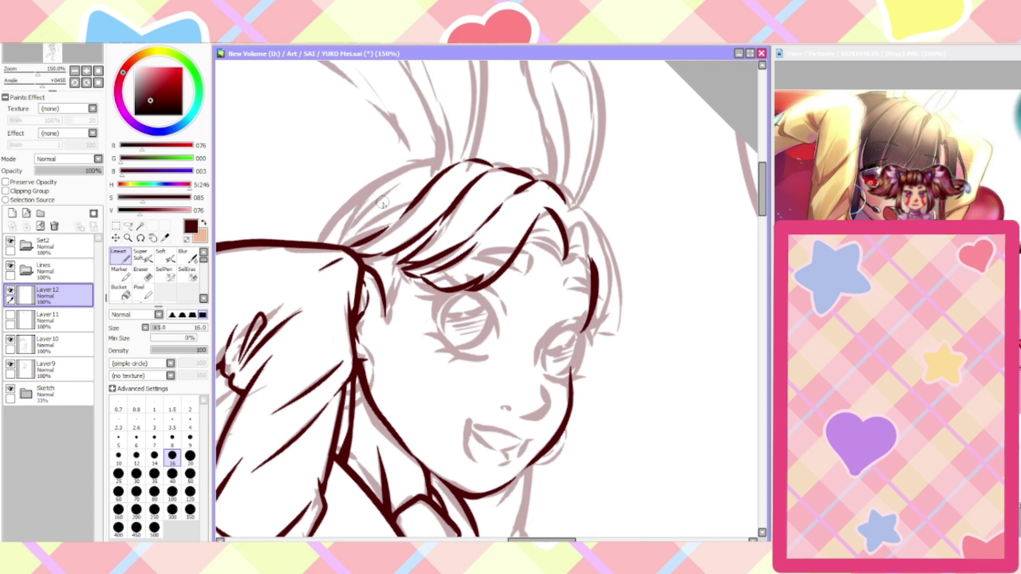
pyautogui.moveTo(403, 272); pyautogui.dragTo(387, 329)
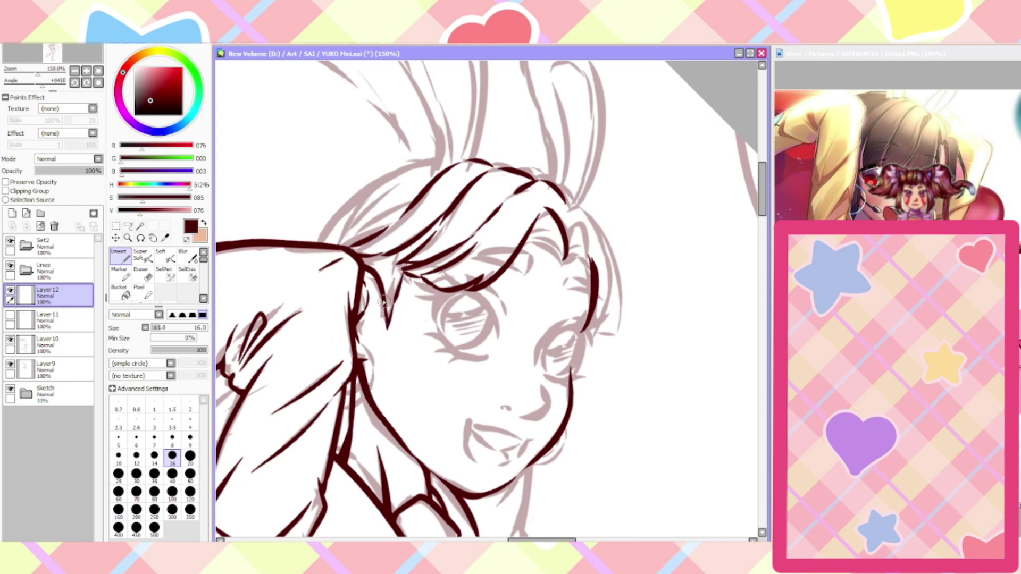
# Ink the near bunny ear's outer outline and inner contour over the sketch, undoing the first stroke
pyautogui.scroll(-4, 448, 160)
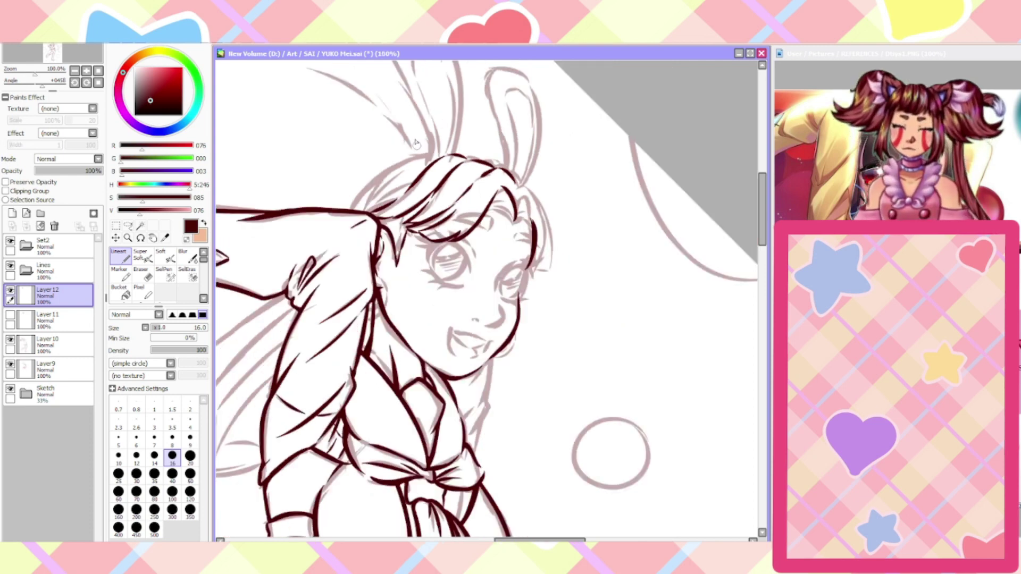
pyautogui.scroll(4, 416, 71)
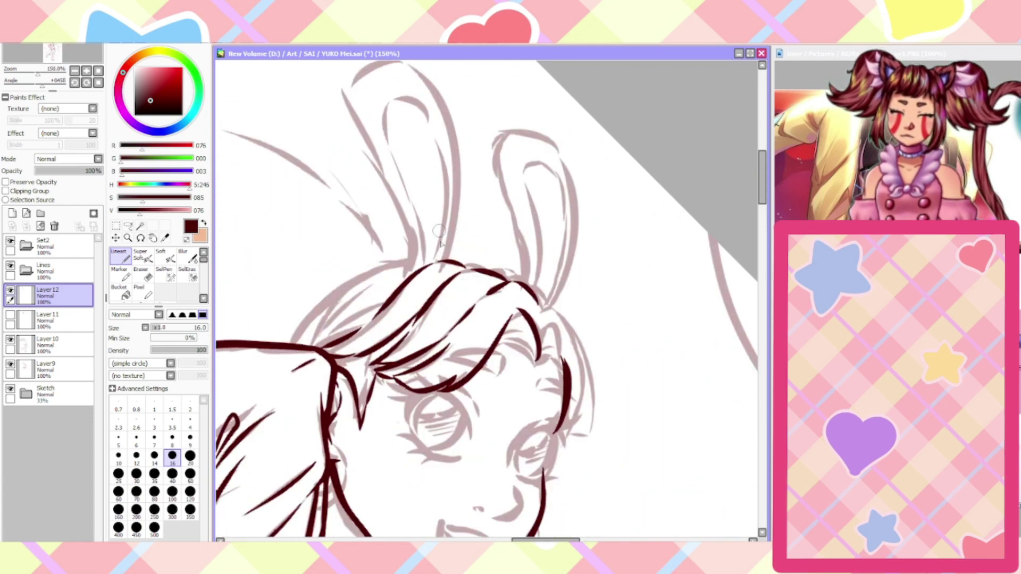
pyautogui.scroll(-3, 418, 69)
pyautogui.scroll(3, 422, 68)
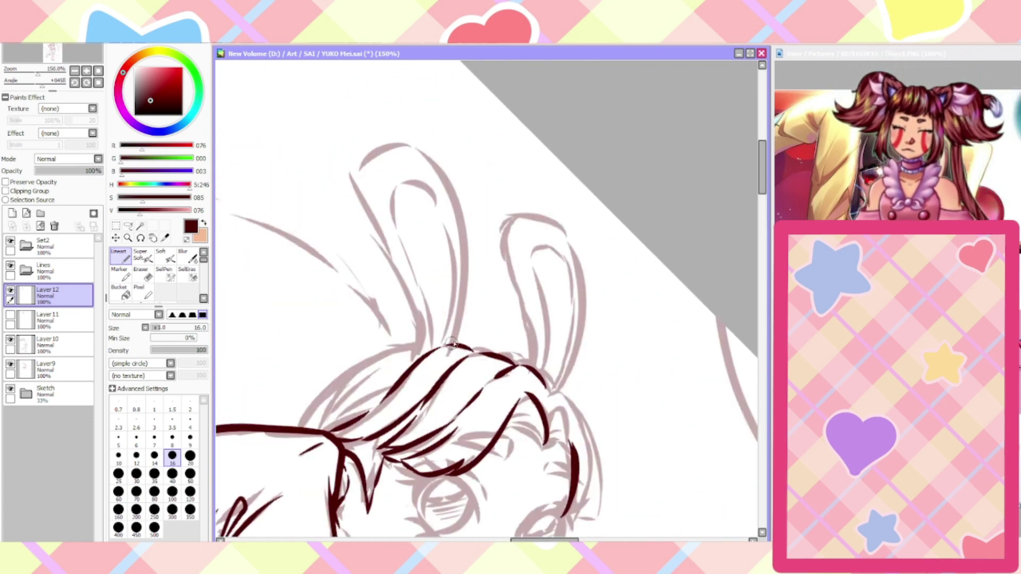
pyautogui.moveTo(451, 346); pyautogui.dragTo(441, 150)
pyautogui.hotkey('ctrl', 'z')
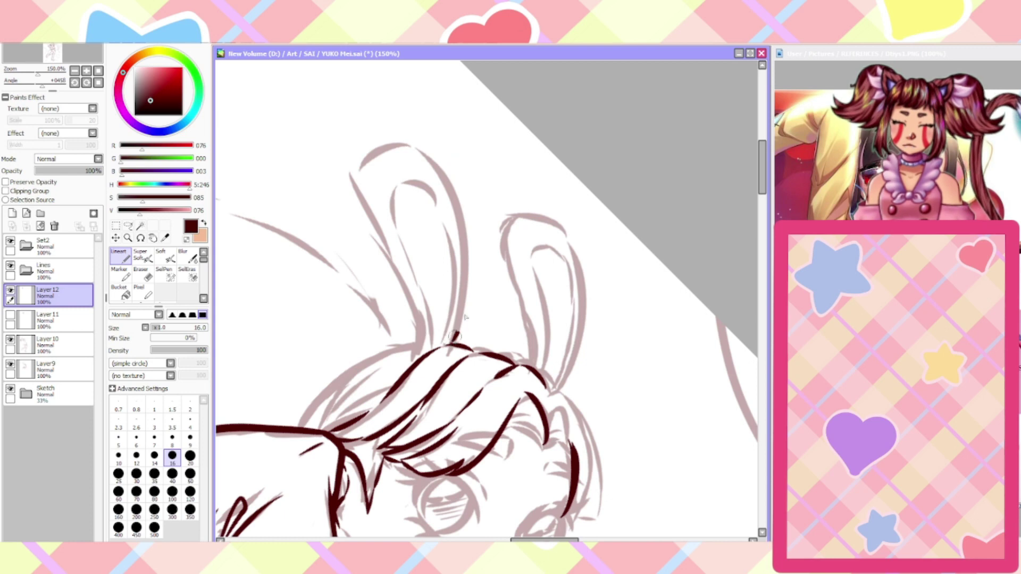
pyautogui.moveTo(451, 342)
pyautogui.mouseDown()
pyautogui.moveTo(445, 185)
pyautogui.moveTo(404, 137)
pyautogui.moveTo(351, 178)
pyautogui.moveTo(401, 268)
pyautogui.moveTo(419, 330)
pyautogui.moveTo(416, 316)
pyautogui.moveTo(407, 367)
pyautogui.moveTo(396, 219)
pyautogui.moveTo(429, 192)
pyautogui.moveTo(387, 180)
pyautogui.moveTo(398, 211)
pyautogui.mouseUp()
pyautogui.scroll(-1, 398, 210)
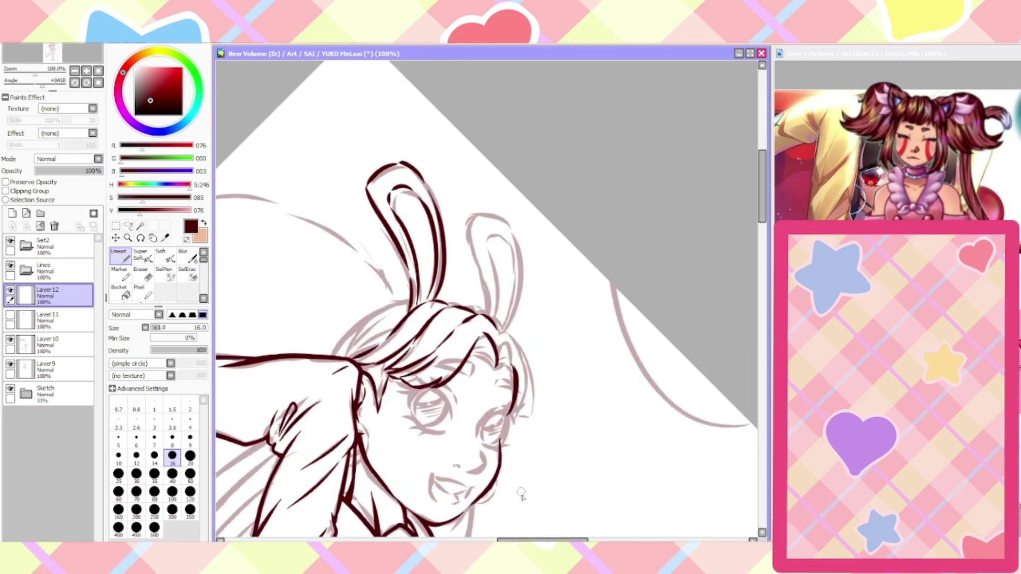
# Ink the hair lock that frames the far side of the face, from the parting down to its tip
pyautogui.scroll(1, 518, 499)
pyautogui.moveTo(488, 297)
pyautogui.mouseDown()
pyautogui.moveTo(502, 268)
pyautogui.moveTo(518, 384)
pyautogui.moveTo(530, 302)
pyautogui.mouseUp()
pyautogui.moveTo(525, 372)
pyautogui.mouseDown()
pyautogui.moveTo(541, 300)
pyautogui.moveTo(497, 240)
pyautogui.moveTo(523, 269)
pyautogui.mouseUp()
pyautogui.scroll(-1, 495, 274)
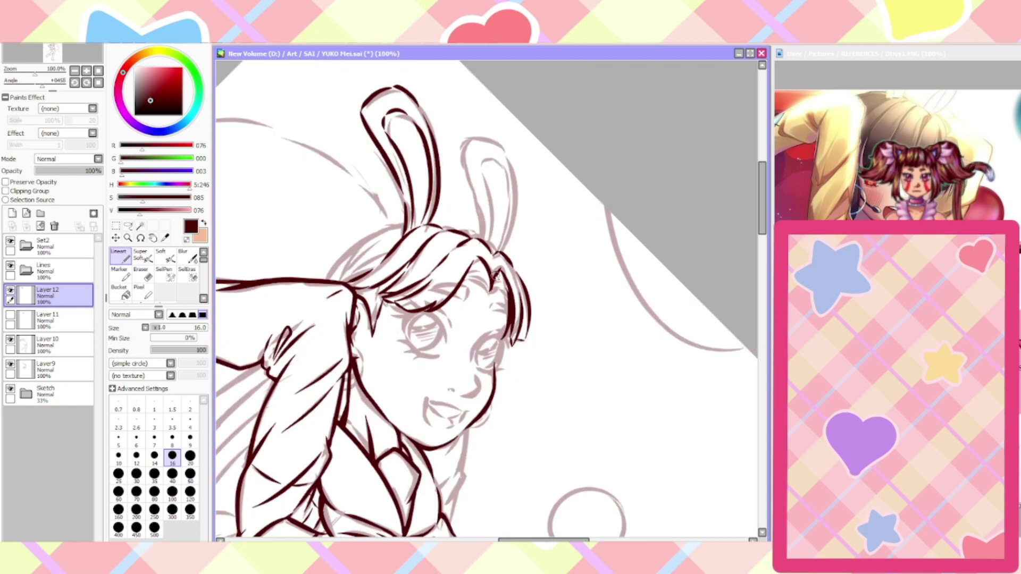
# Ink the top of the head with short strokes along the crown between the two bunny ears
pyautogui.scroll(1, 488, 257)
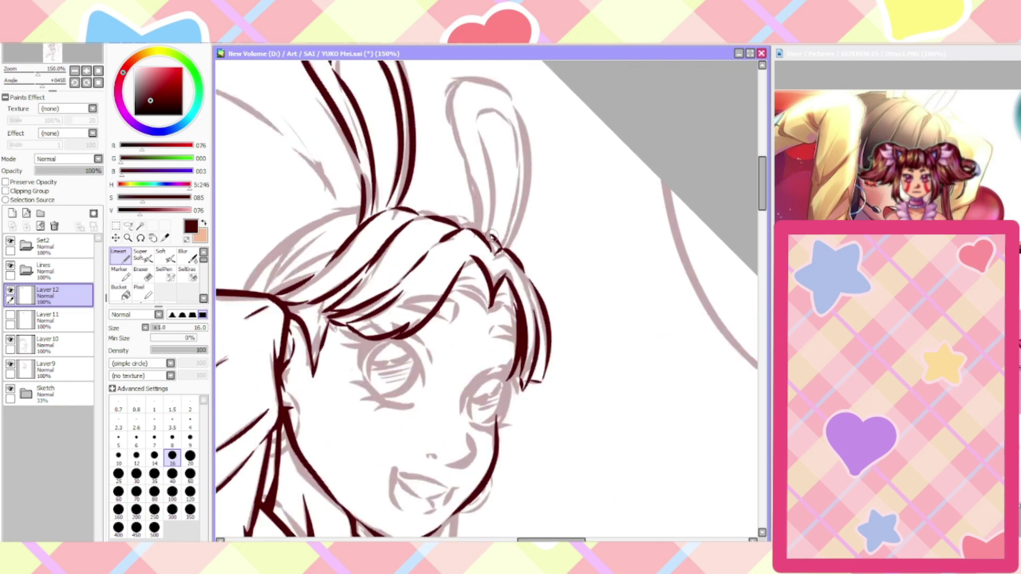
pyautogui.moveTo(464, 223); pyautogui.dragTo(430, 214)
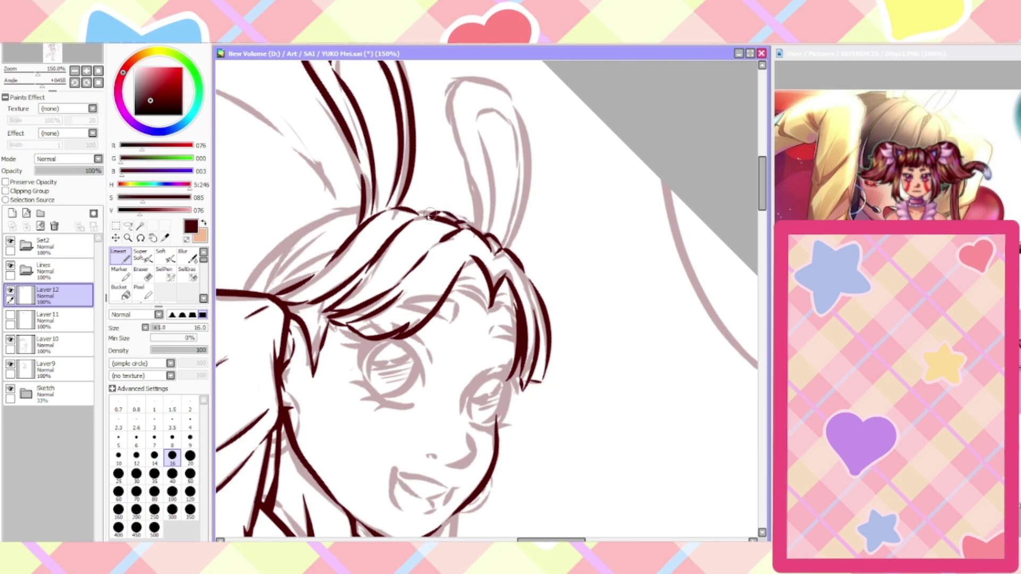
pyautogui.scroll(-5, 399, 198)
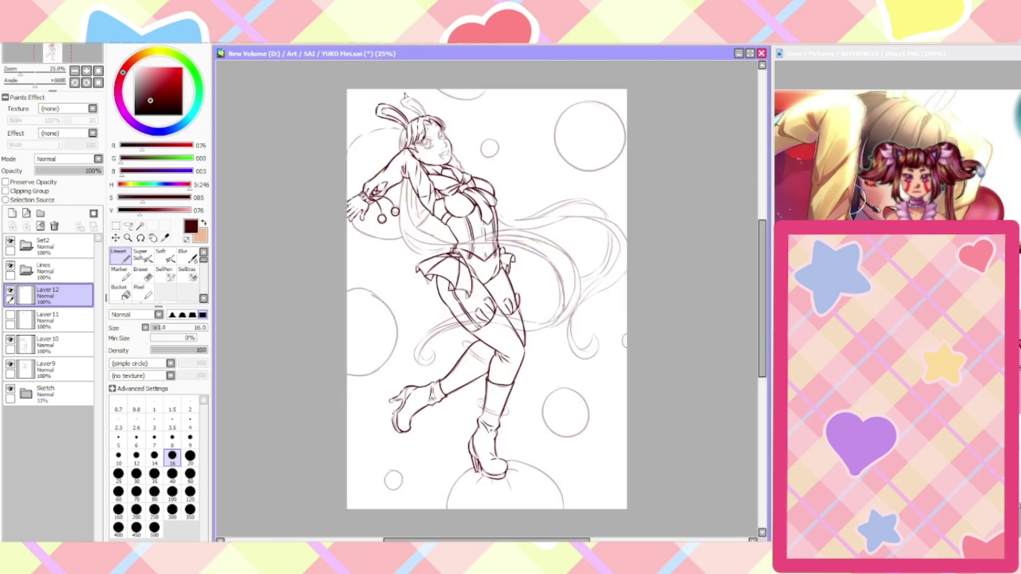
pyautogui.scroll(5, 406, 96)
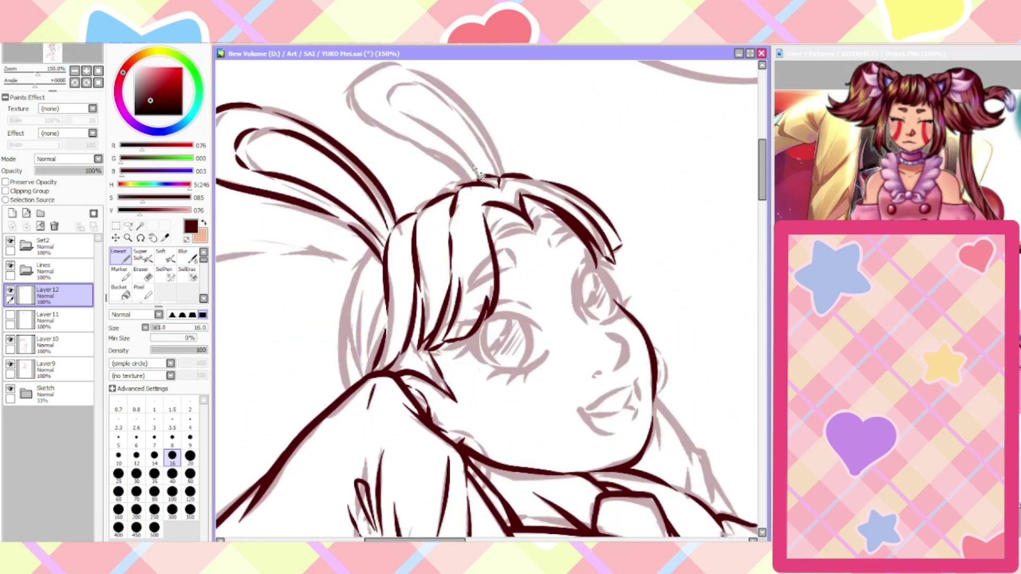
pyautogui.moveTo(473, 180); pyautogui.dragTo(431, 198)
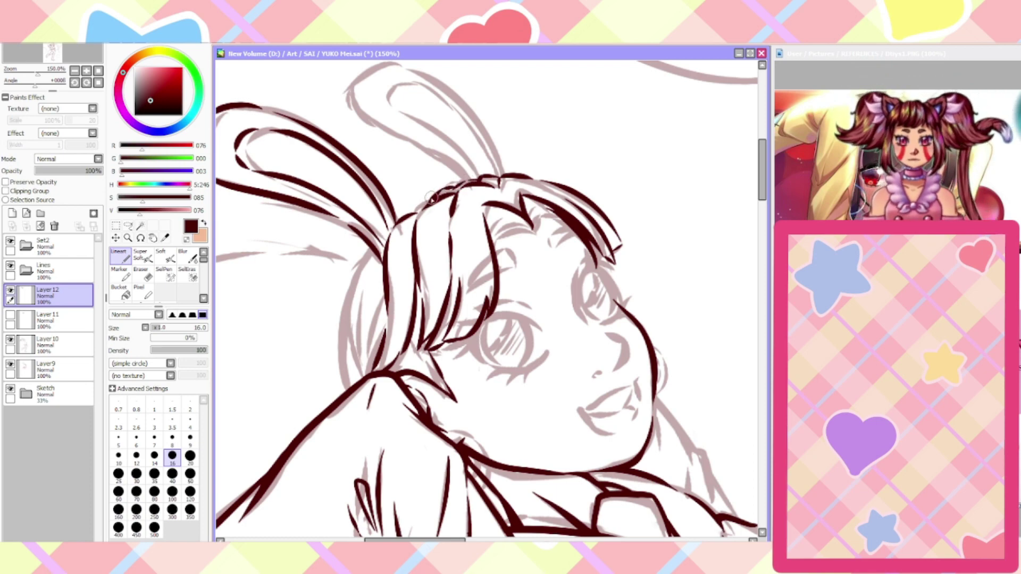
pyautogui.scroll(-5, 373, 239)
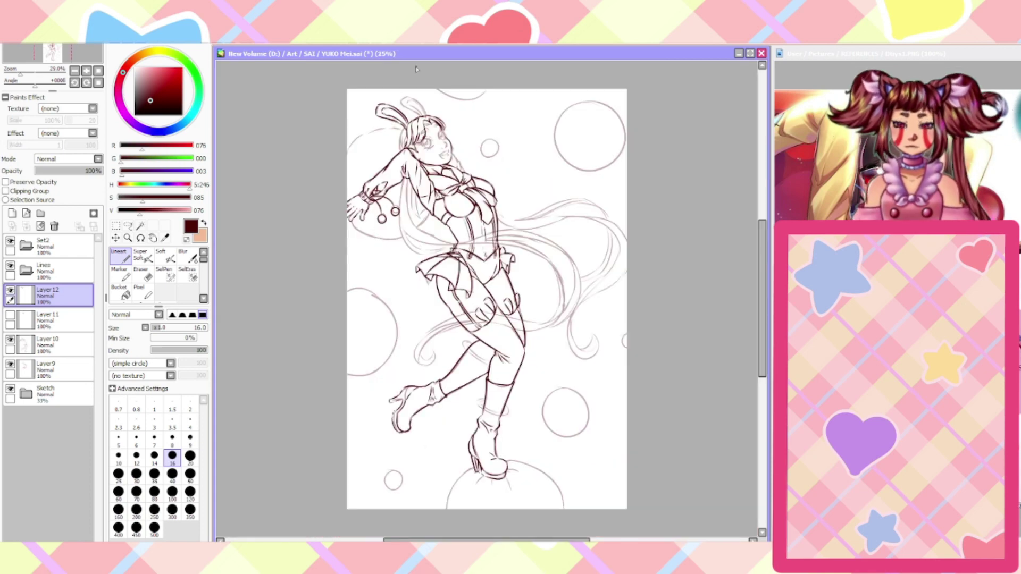
pyautogui.scroll(4, 409, 85)
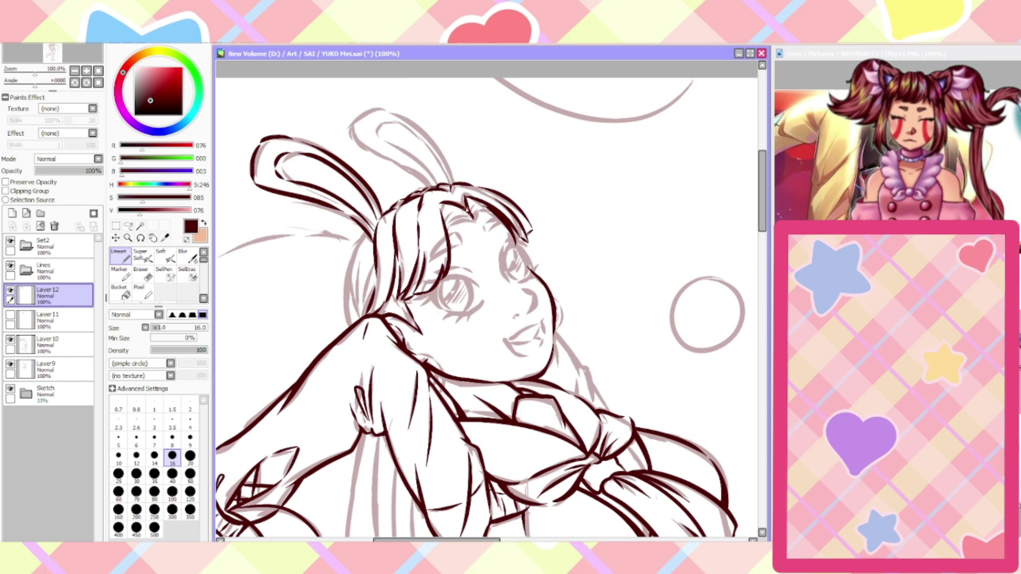
# Add small strands below the hair parting and long strand lines through the bangs
pyautogui.scroll(1, 460, 205)
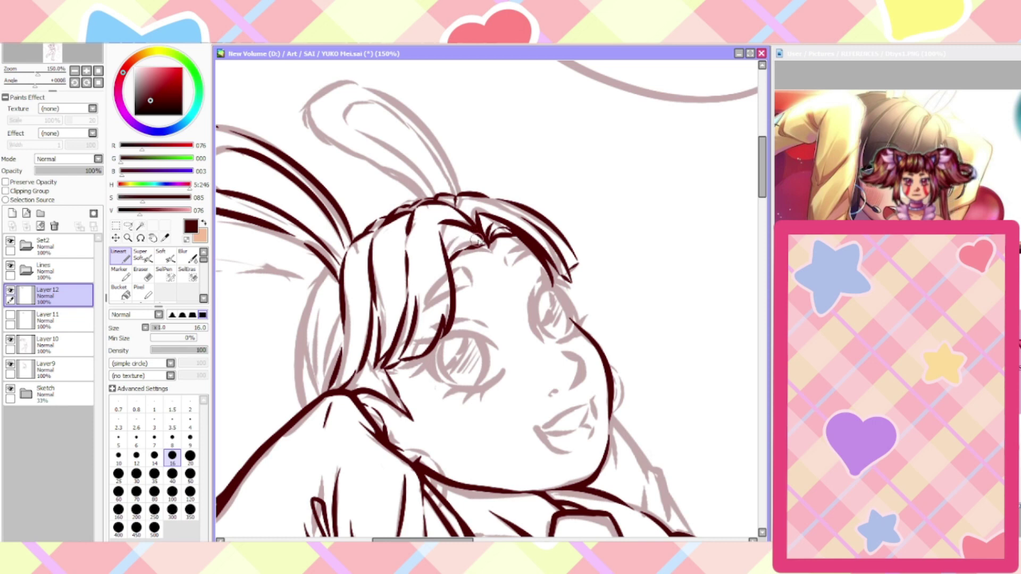
pyautogui.moveTo(494, 236)
pyautogui.mouseDown()
pyautogui.moveTo(444, 253)
pyautogui.moveTo(445, 265)
pyautogui.mouseUp()
pyautogui.moveTo(474, 223); pyautogui.dragTo(454, 240)
pyautogui.moveTo(471, 224); pyautogui.dragTo(444, 240)
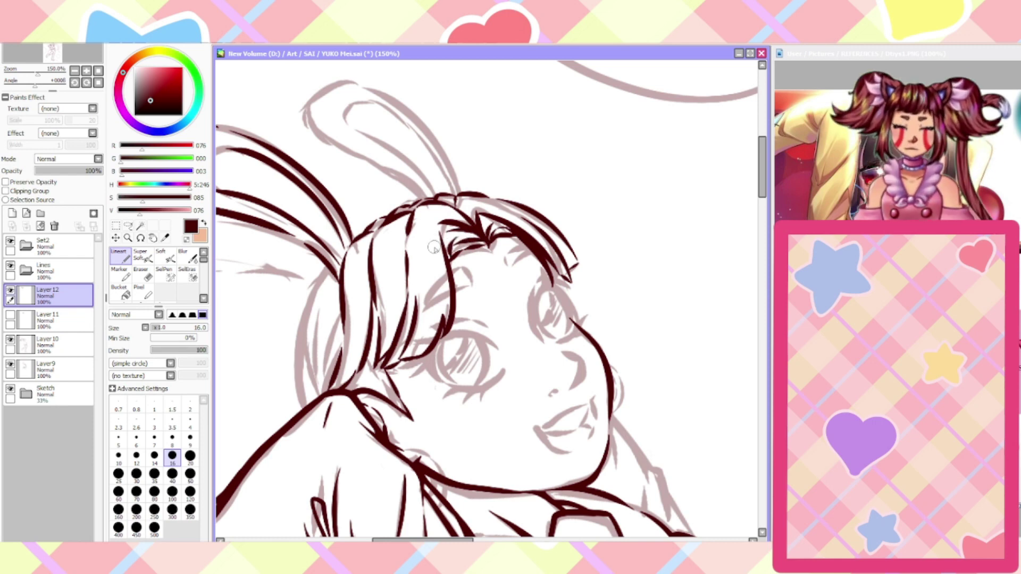
pyautogui.moveTo(430, 206); pyautogui.dragTo(431, 274)
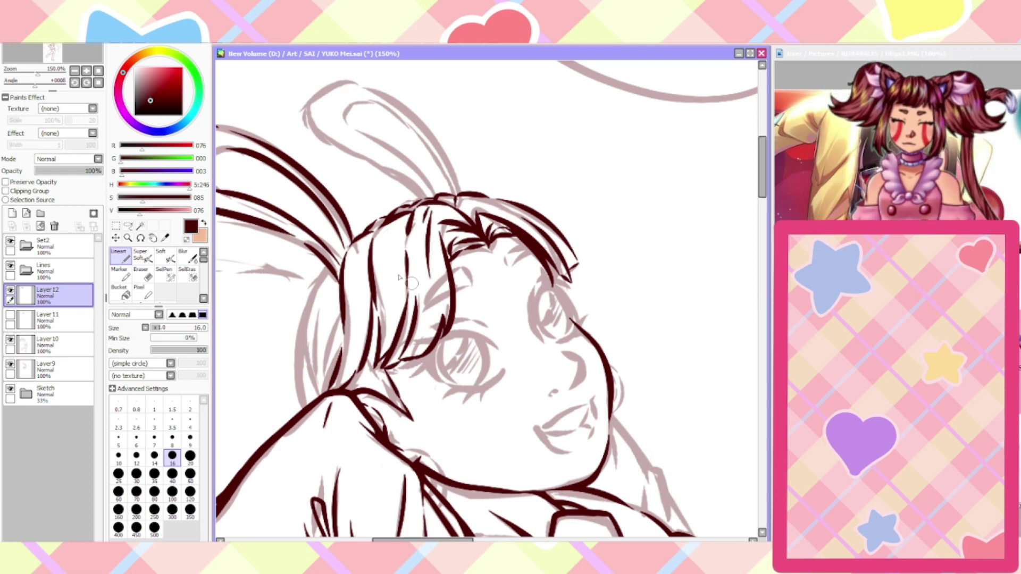
pyautogui.moveTo(400, 218)
pyautogui.mouseDown()
pyautogui.moveTo(397, 294)
pyautogui.moveTo(360, 310)
pyautogui.moveTo(357, 295)
pyautogui.moveTo(349, 341)
pyautogui.mouseUp()
# Clean up the tip of the far-side hair lock with the size 20 Eraser and redraw its end with Lineart
pyautogui.click(140, 273)
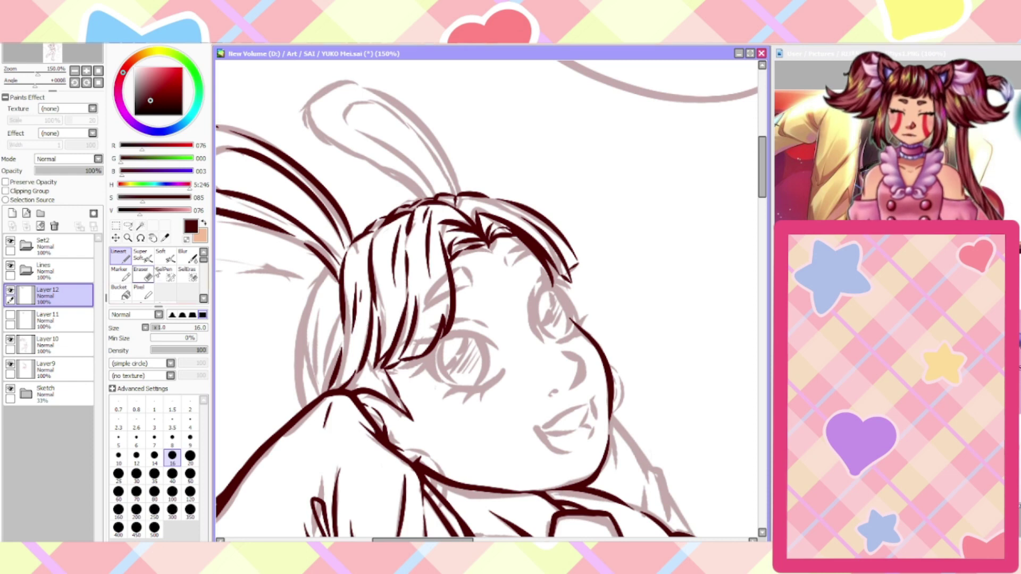
pyautogui.click(189, 456)
pyautogui.moveTo(553, 278)
pyautogui.mouseDown()
pyautogui.moveTo(566, 269)
pyautogui.moveTo(567, 284)
pyautogui.mouseUp()
pyautogui.click(119, 256)
pyautogui.hotkey('ctrl', 'z')
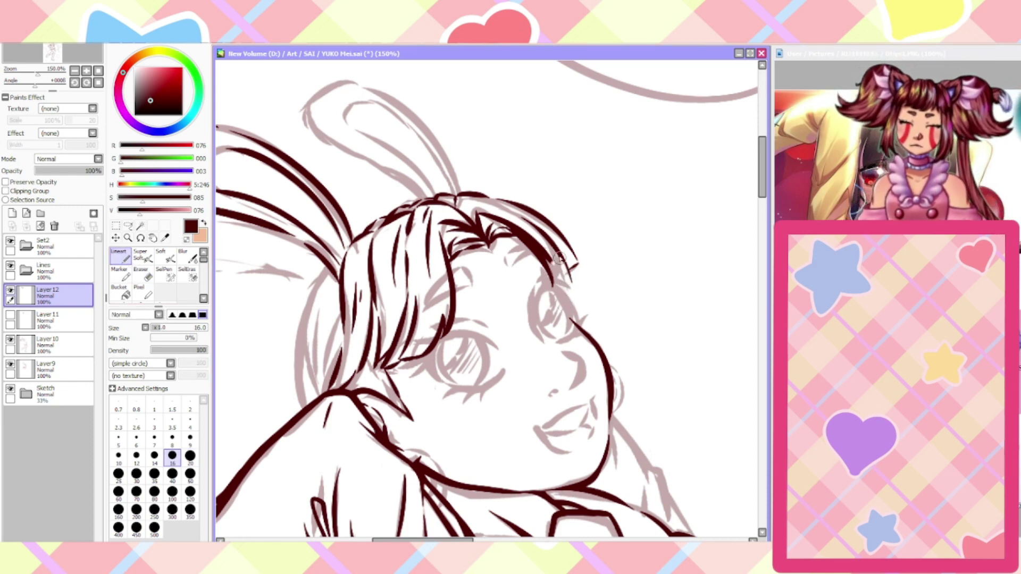
pyautogui.moveTo(555, 250)
pyautogui.mouseDown()
pyautogui.moveTo(570, 285)
pyautogui.moveTo(552, 278)
pyautogui.mouseUp()
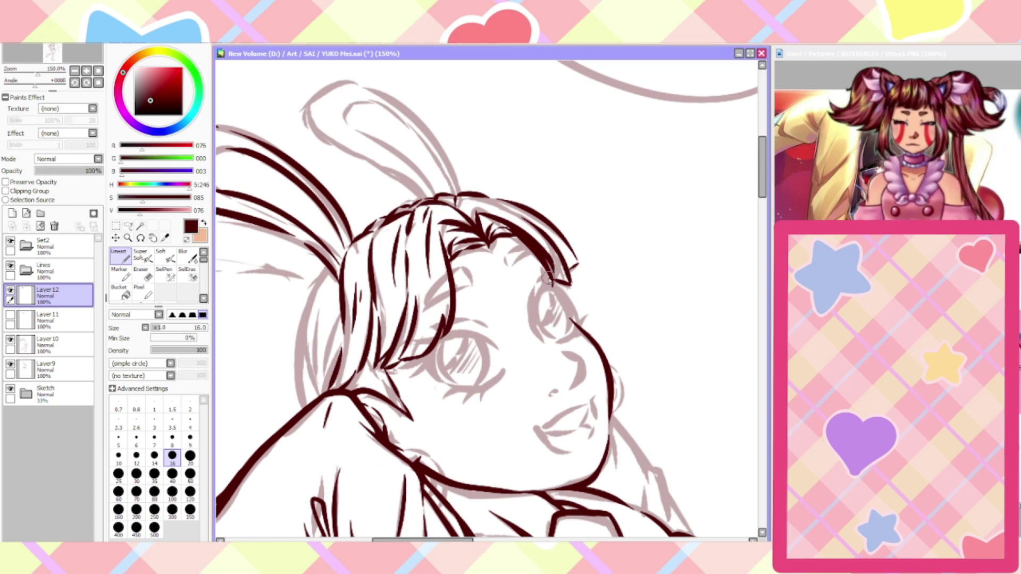
pyautogui.click(43, 370)
pyautogui.click(48, 319)
pyautogui.click(46, 368)
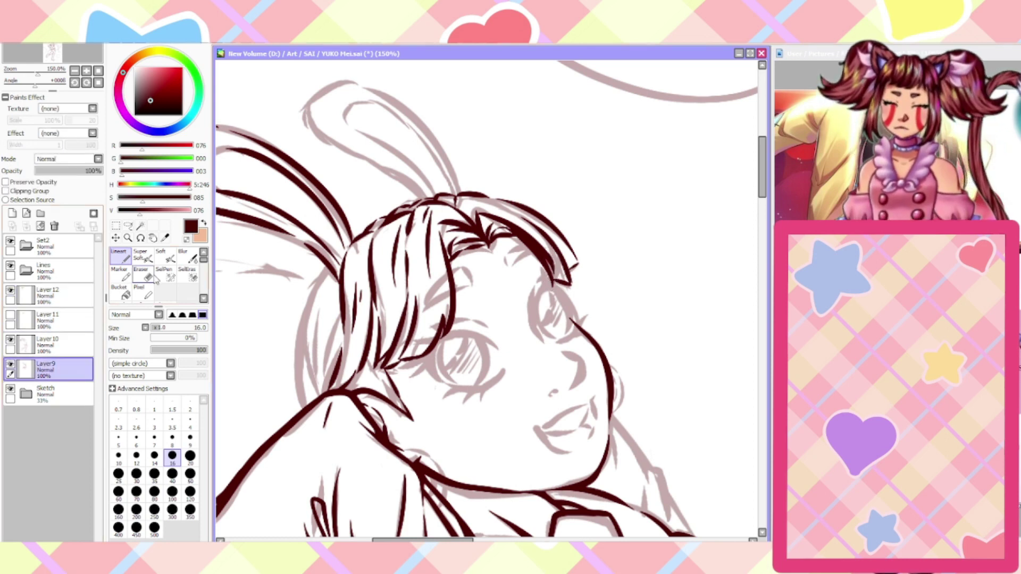
pyautogui.click(149, 276)
pyautogui.click(189, 455)
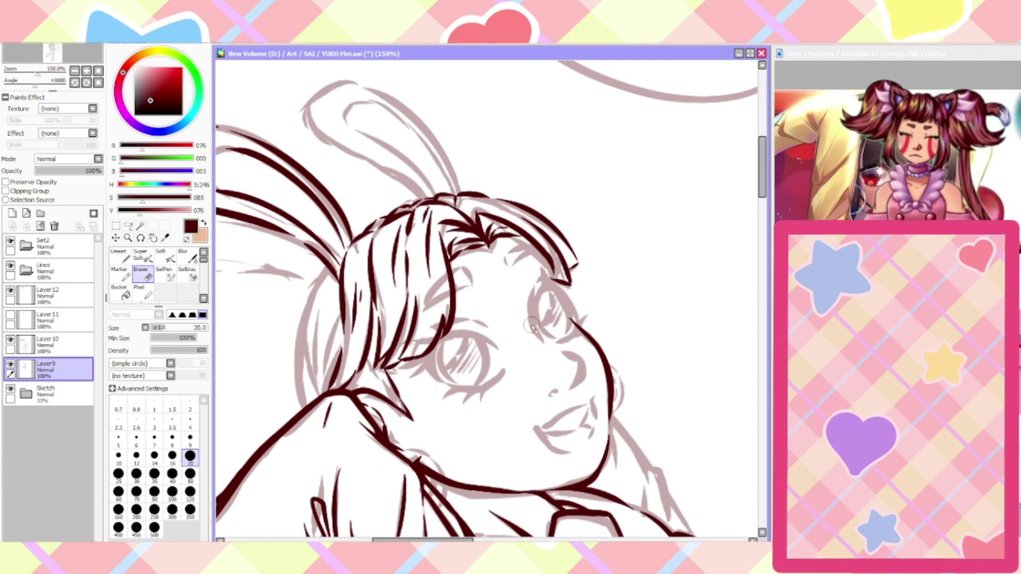
pyautogui.scroll(-5, 531, 326)
pyautogui.scroll(5, 430, 108)
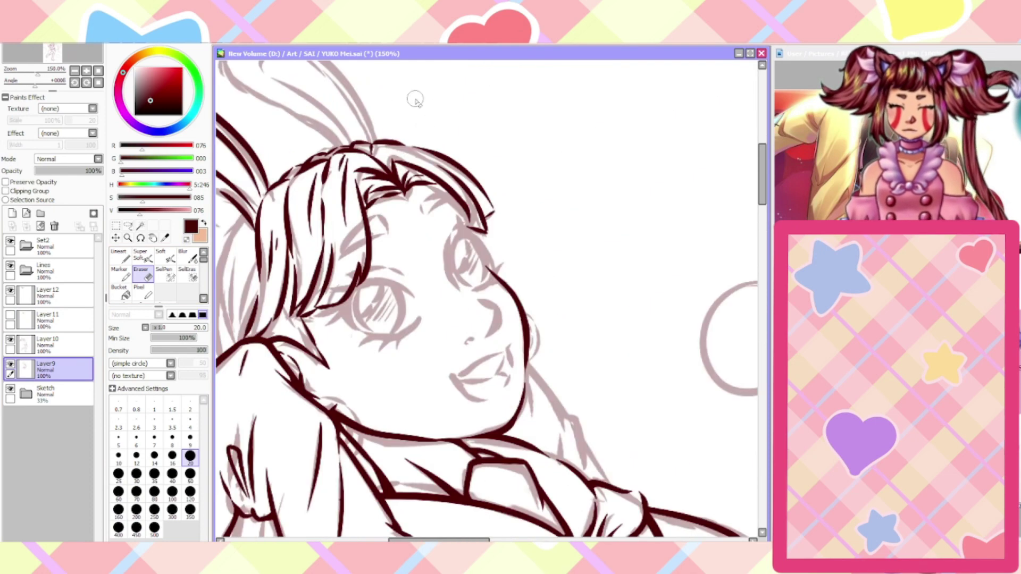
pyautogui.press('End')
pyautogui.press('End')
pyautogui.press('End')
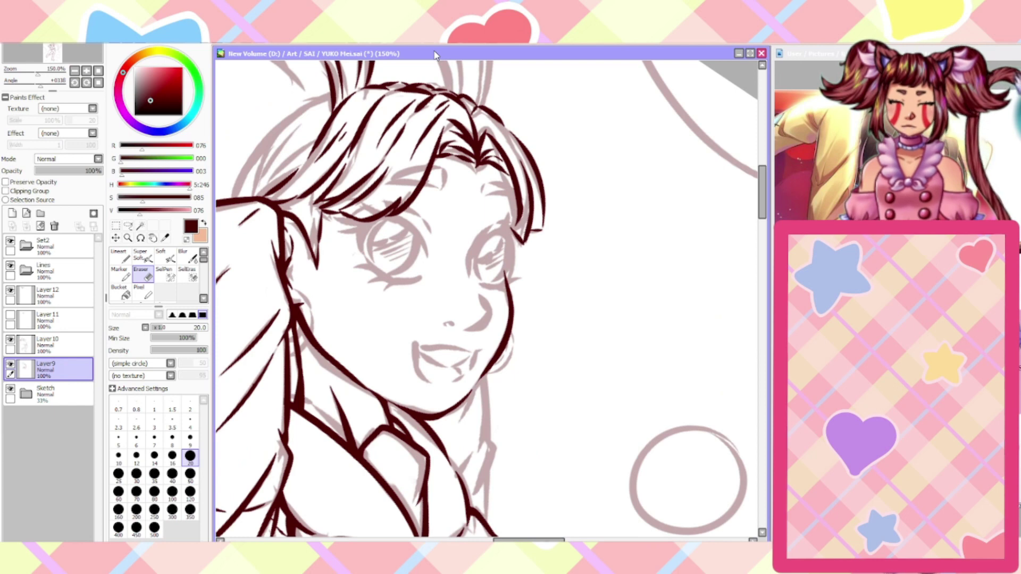
pyautogui.click(119, 257)
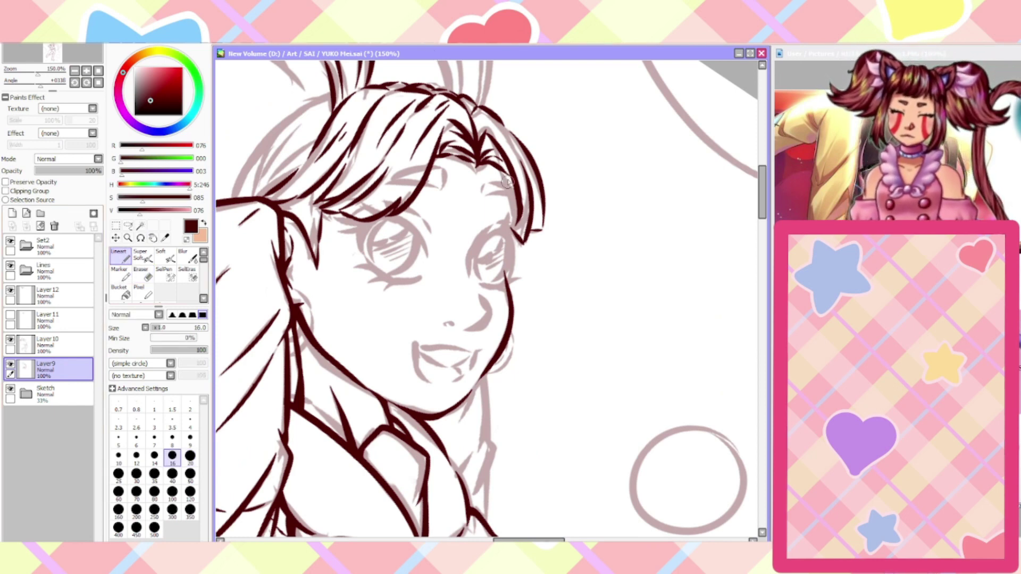
pyautogui.moveTo(507, 176); pyautogui.dragTo(508, 235)
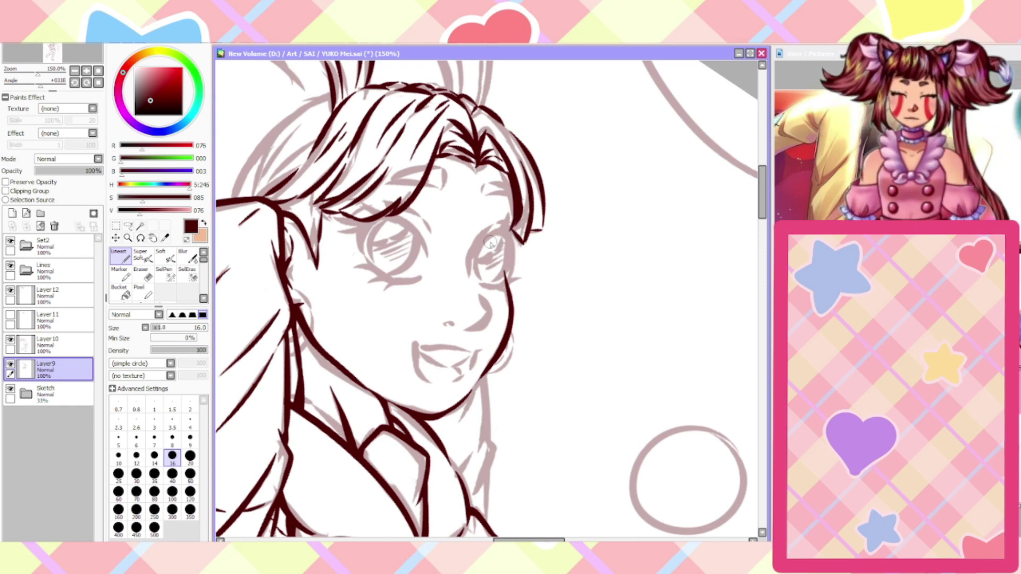
# Ink fine strand lines inside the far-side hair lock on Layer12 with Lineart
pyautogui.click(48, 345)
pyautogui.click(48, 295)
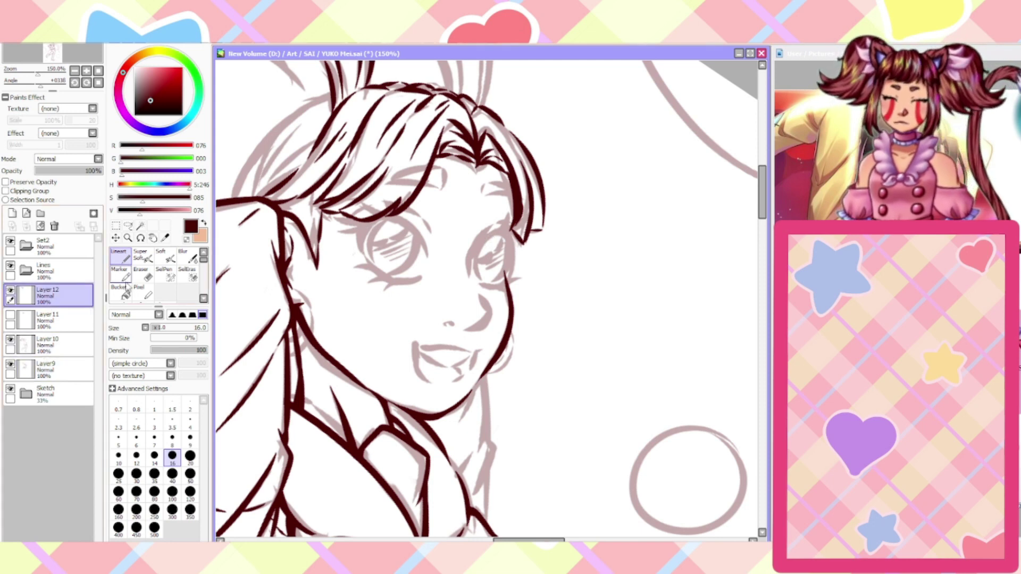
pyautogui.click(140, 272)
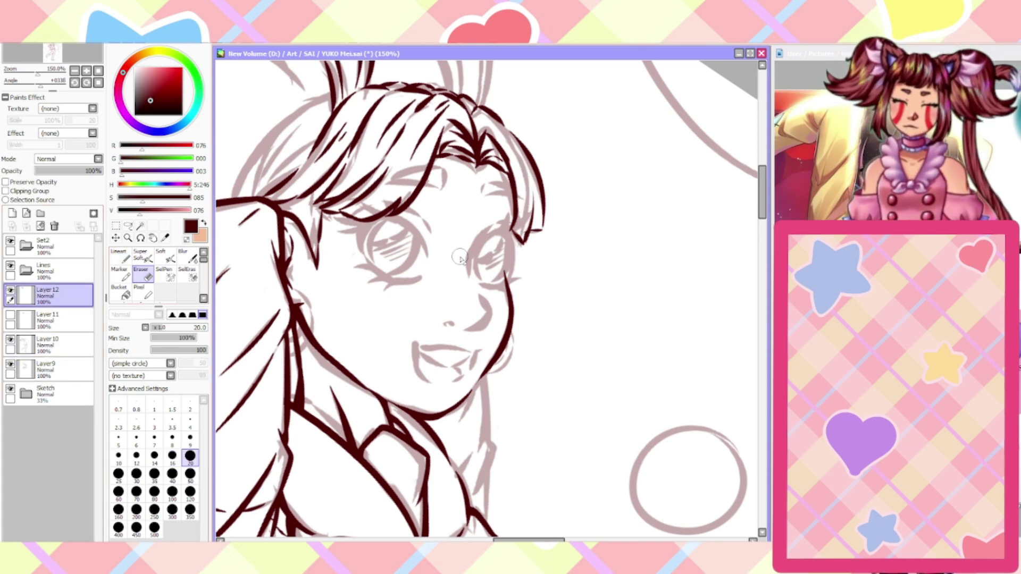
pyautogui.click(120, 257)
pyautogui.moveTo(513, 221)
pyautogui.mouseDown()
pyautogui.moveTo(516, 194)
pyautogui.moveTo(493, 159)
pyautogui.mouseUp()
pyautogui.hotkey('ctrl', 'z')
pyautogui.moveTo(513, 224); pyautogui.dragTo(494, 140)
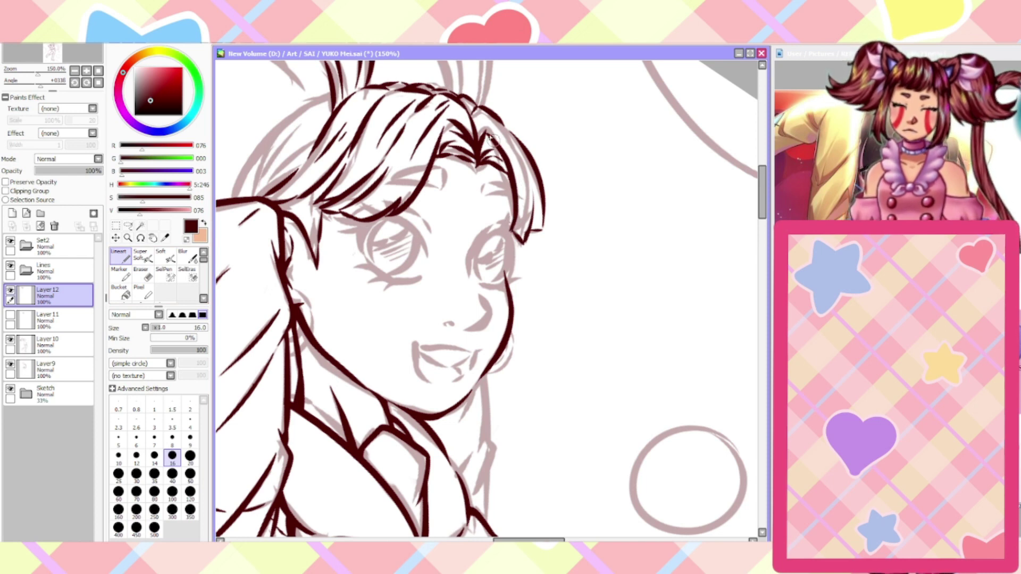
pyautogui.moveTo(509, 226)
pyautogui.mouseDown()
pyautogui.moveTo(523, 200)
pyautogui.moveTo(531, 225)
pyautogui.moveTo(525, 172)
pyautogui.mouseUp()
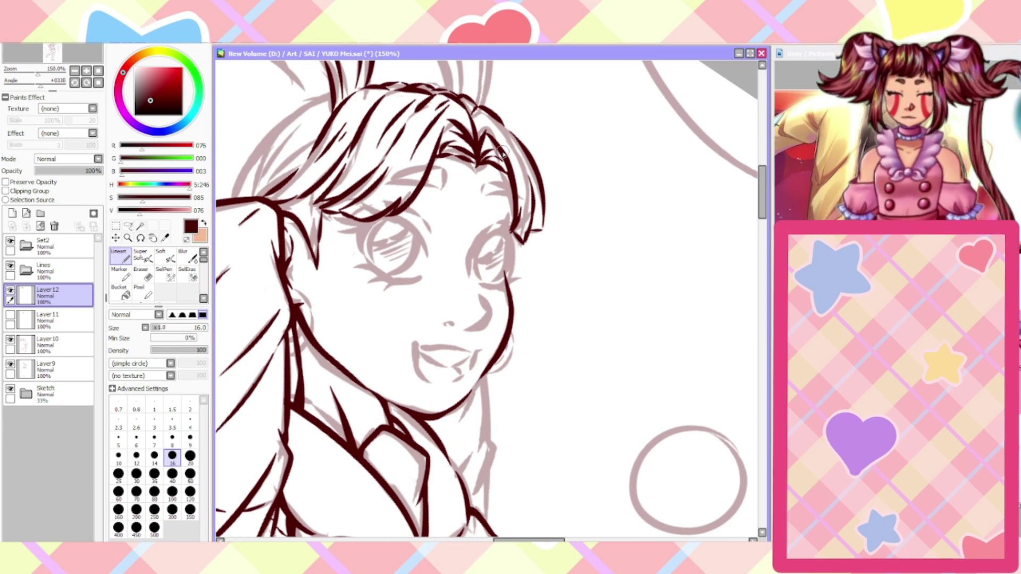
# Show Layer11 with the facial features and ink both eyebrows on it
pyautogui.click(27, 319)
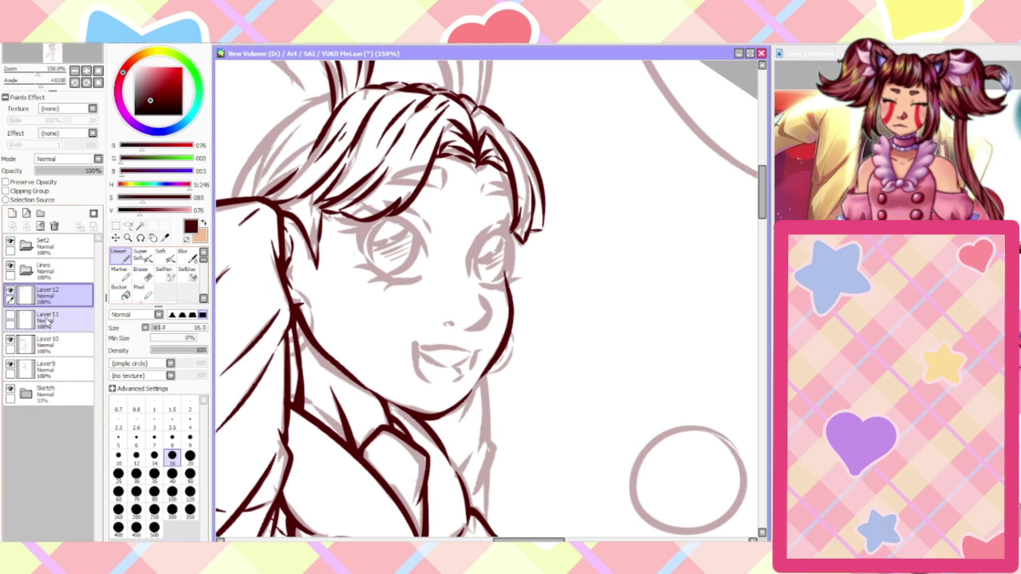
pyautogui.click(10, 316)
pyautogui.click(47, 296)
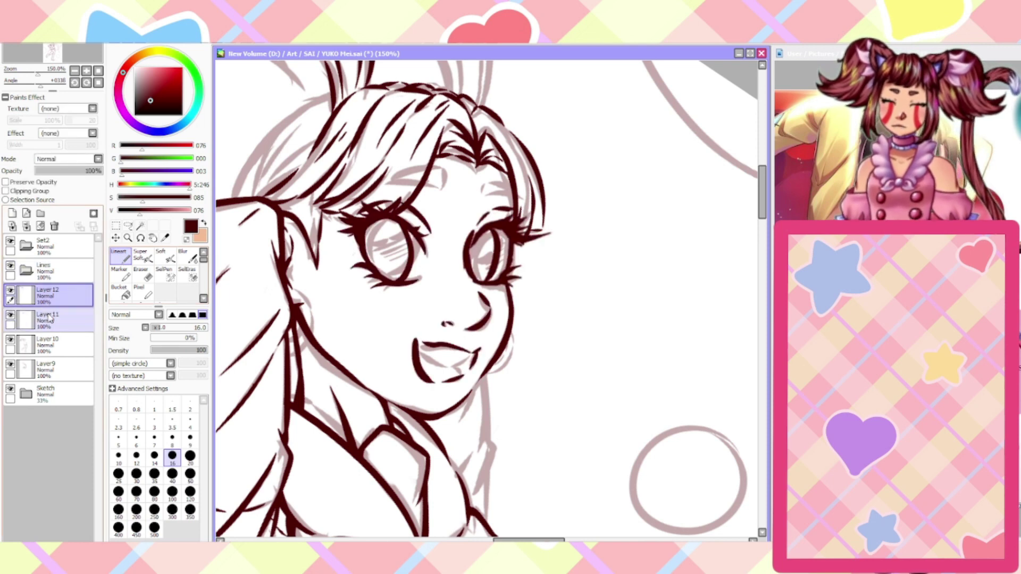
pyautogui.click(47, 316)
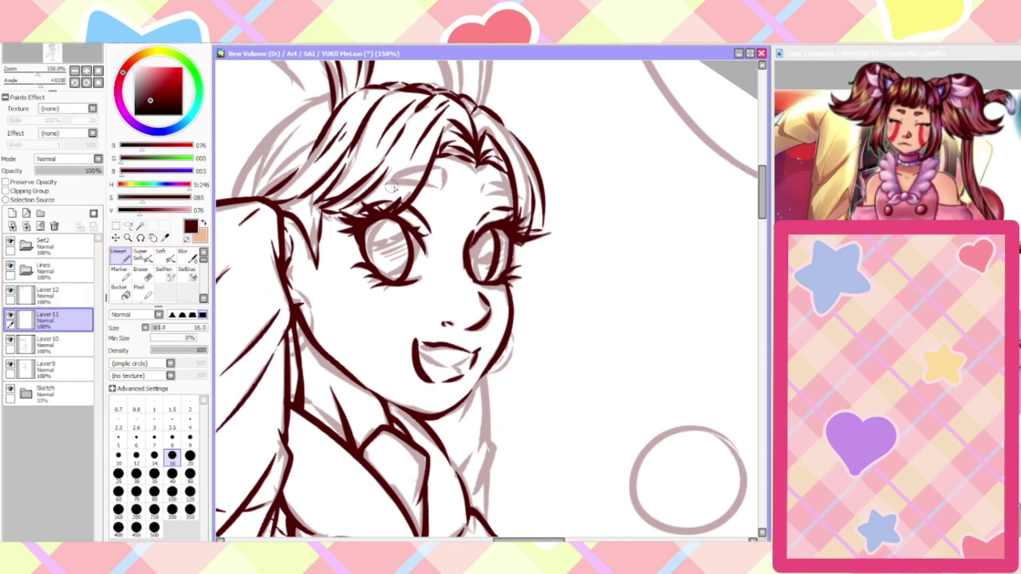
pyautogui.moveTo(442, 183); pyautogui.dragTo(391, 182)
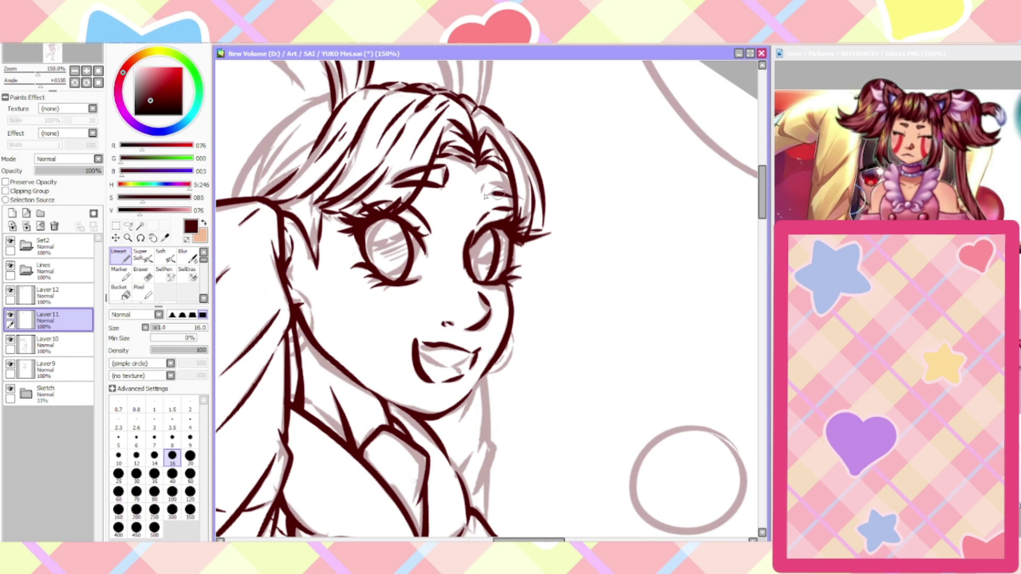
pyautogui.moveTo(488, 193)
pyautogui.mouseDown()
pyautogui.moveTo(492, 176)
pyautogui.moveTo(528, 181)
pyautogui.mouseUp()
pyautogui.scroll(-1, 514, 188)
pyautogui.scroll(1, 432, 179)
pyautogui.hotkey('ctrl', 'z')
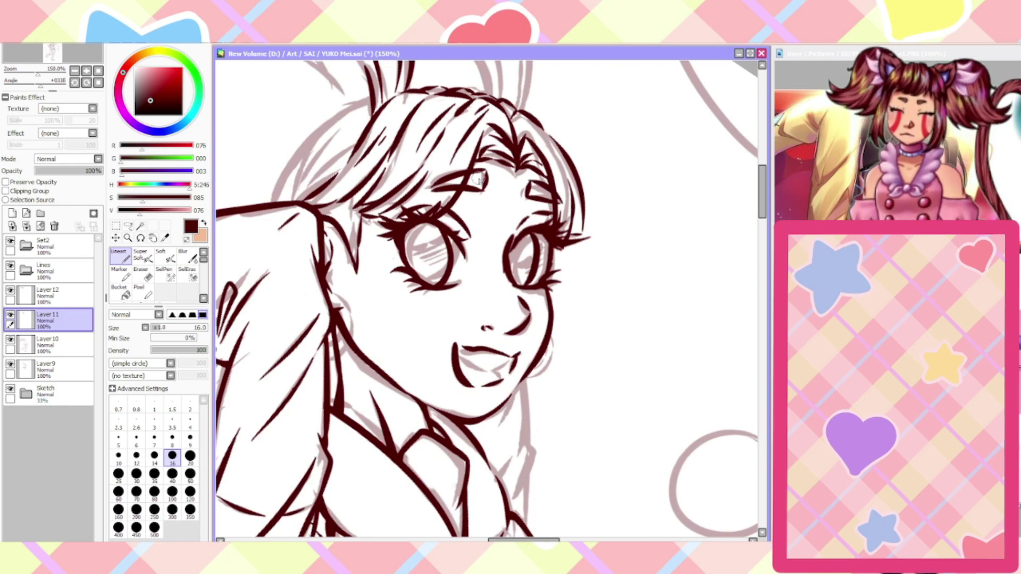
pyautogui.scroll(-2, 478, 179)
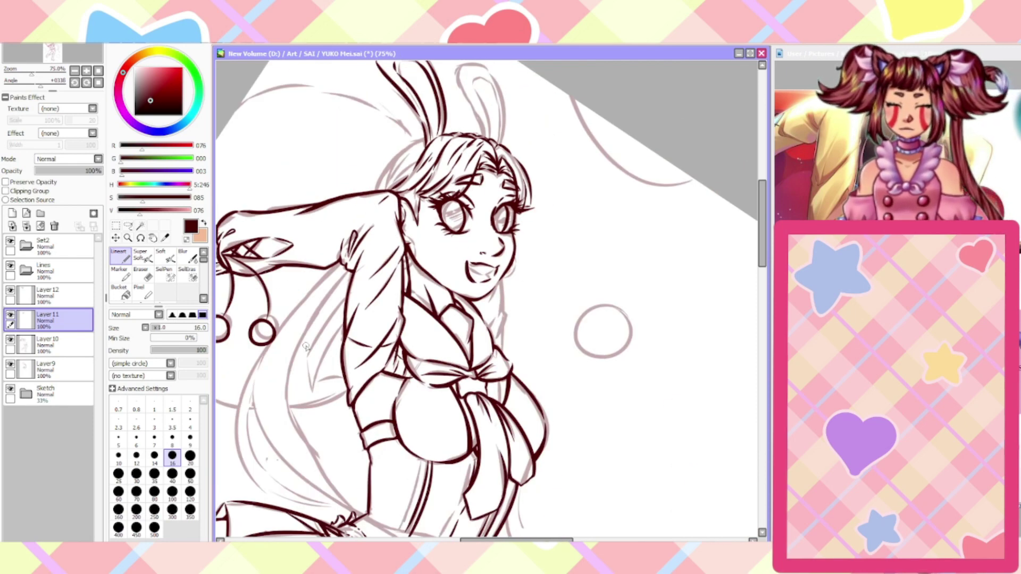
pyautogui.scroll(1, 425, 133)
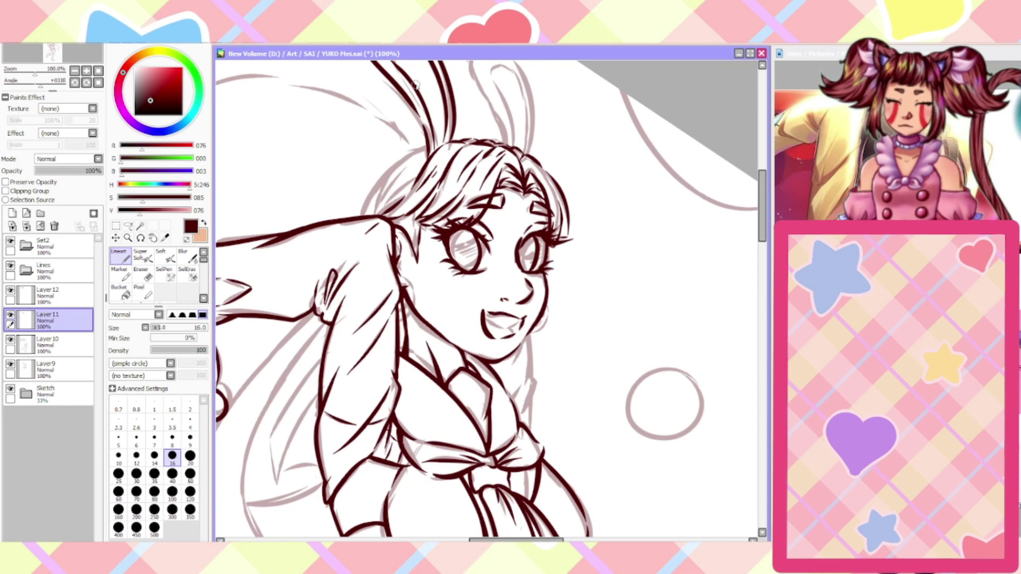
# Ink the outer and inner outlines of the far bunny ear on Layer12
pyautogui.click(48, 295)
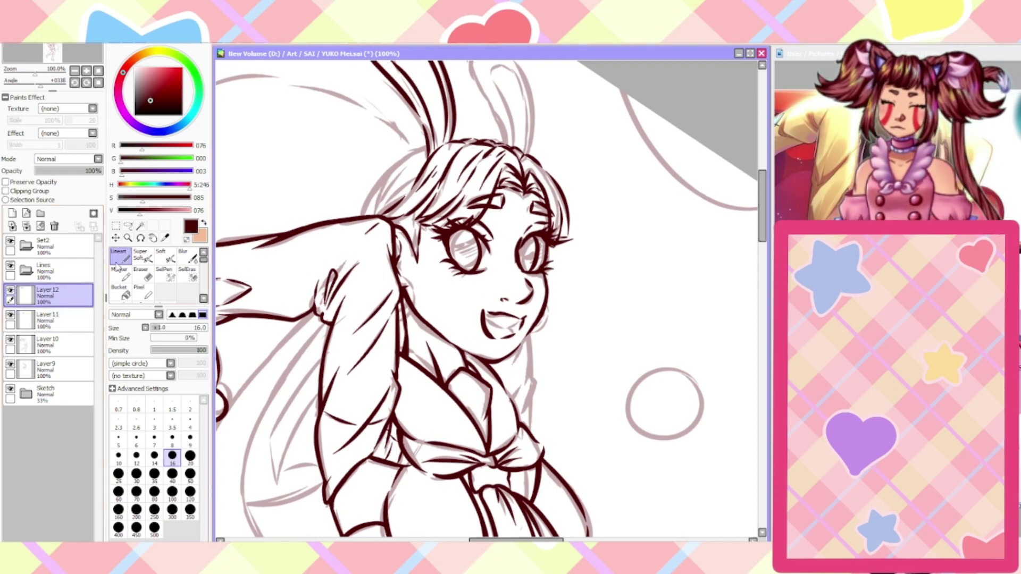
pyautogui.scroll(-2, 410, 147)
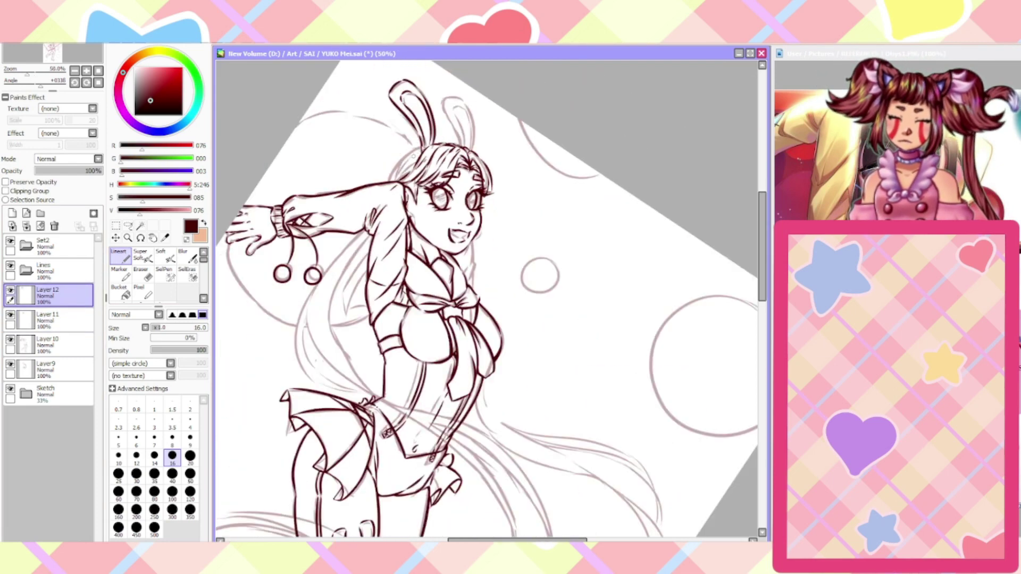
pyautogui.scroll(3, 445, 75)
pyautogui.moveTo(520, 295)
pyautogui.mouseDown()
pyautogui.moveTo(527, 199)
pyautogui.moveTo(473, 128)
pyautogui.moveTo(491, 141)
pyautogui.moveTo(455, 141)
pyautogui.moveTo(436, 164)
pyautogui.mouseUp()
pyautogui.hotkey('ctrl', 'z')
pyautogui.moveTo(494, 140)
pyautogui.mouseDown()
pyautogui.moveTo(481, 135)
pyautogui.moveTo(437, 169)
pyautogui.moveTo(497, 290)
pyautogui.mouseUp()
pyautogui.moveTo(519, 291)
pyautogui.mouseDown()
pyautogui.moveTo(486, 161)
pyautogui.moveTo(472, 155)
pyautogui.moveTo(464, 190)
pyautogui.moveTo(499, 267)
pyautogui.moveTo(499, 291)
pyautogui.mouseUp()
pyautogui.scroll(-2, 495, 290)
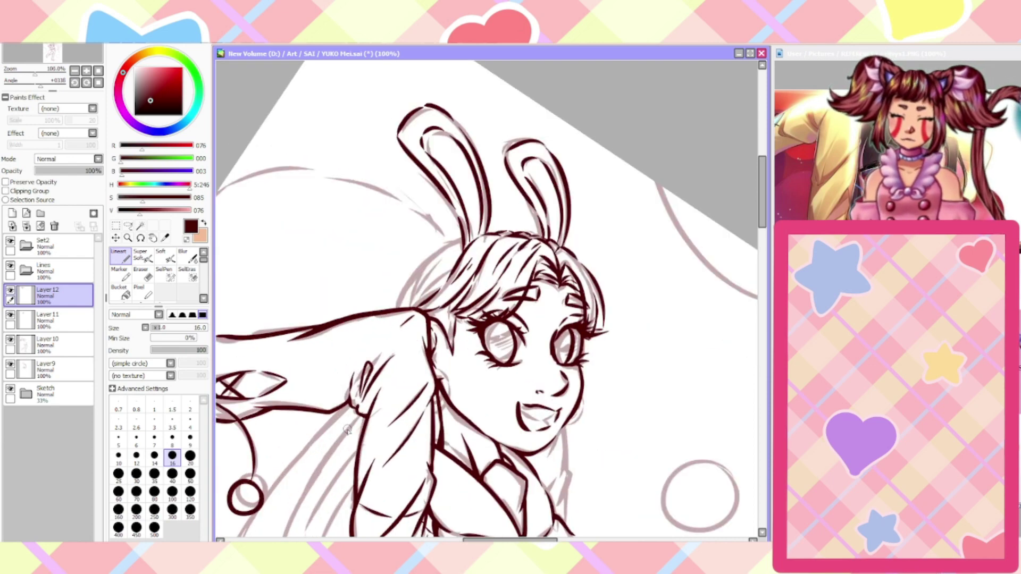
# Ink the hair on the back of the head, from the near ear's base down towards the raised arm
pyautogui.scroll(-1, 348, 427)
pyautogui.scroll(2, 348, 433)
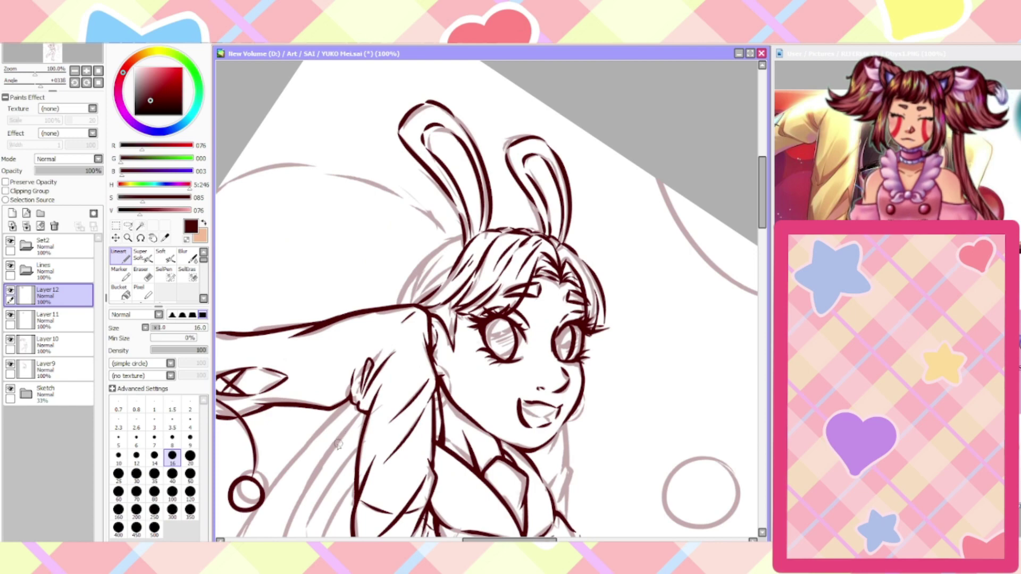
pyautogui.scroll(1, 331, 448)
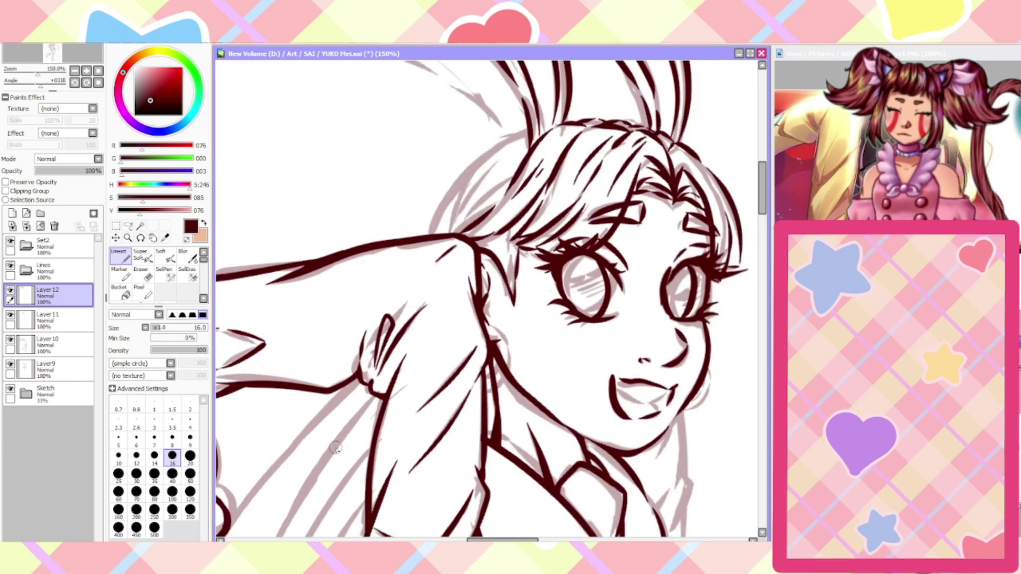
pyautogui.click(142, 274)
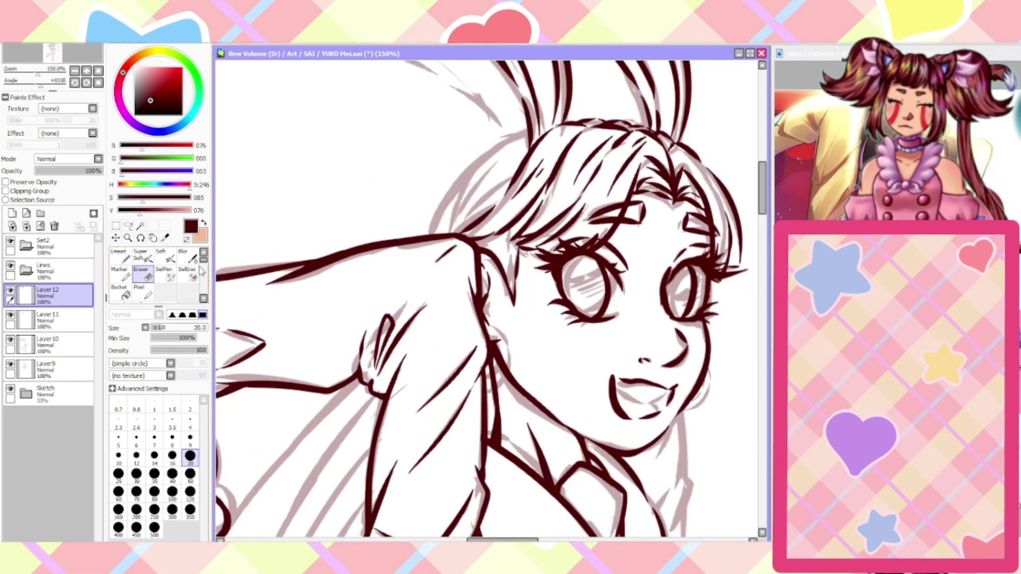
pyautogui.scroll(-2, 617, 118)
pyautogui.scroll(2, 657, 113)
pyautogui.scroll(1, 553, 125)
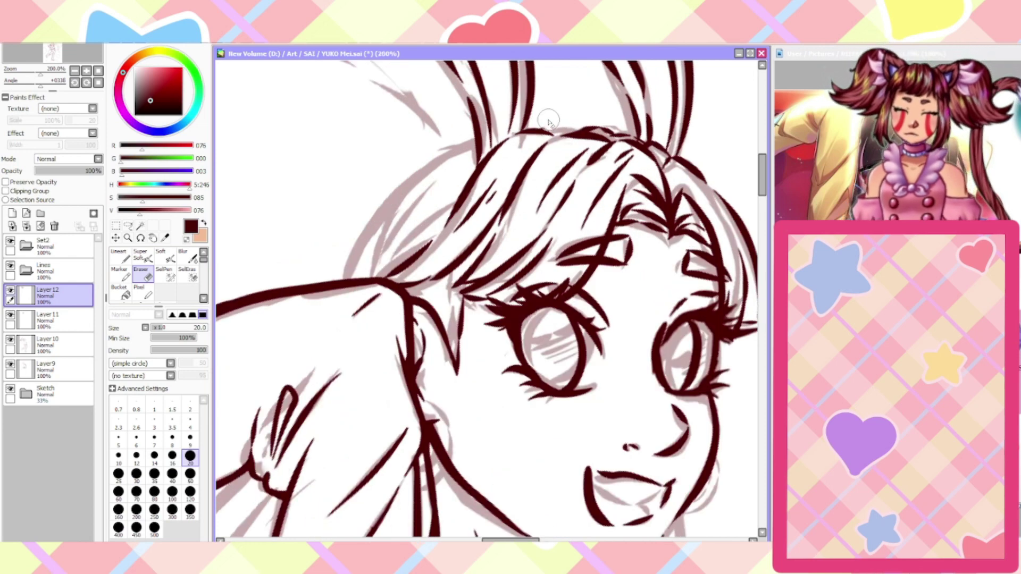
pyautogui.scroll(-3, 579, 95)
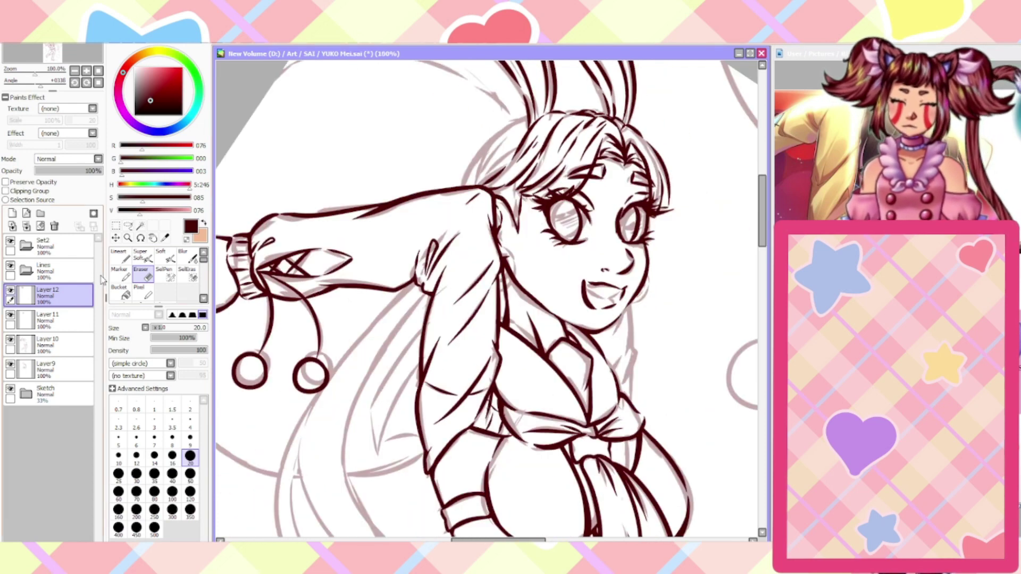
pyautogui.click(121, 257)
pyautogui.scroll(2, 580, 104)
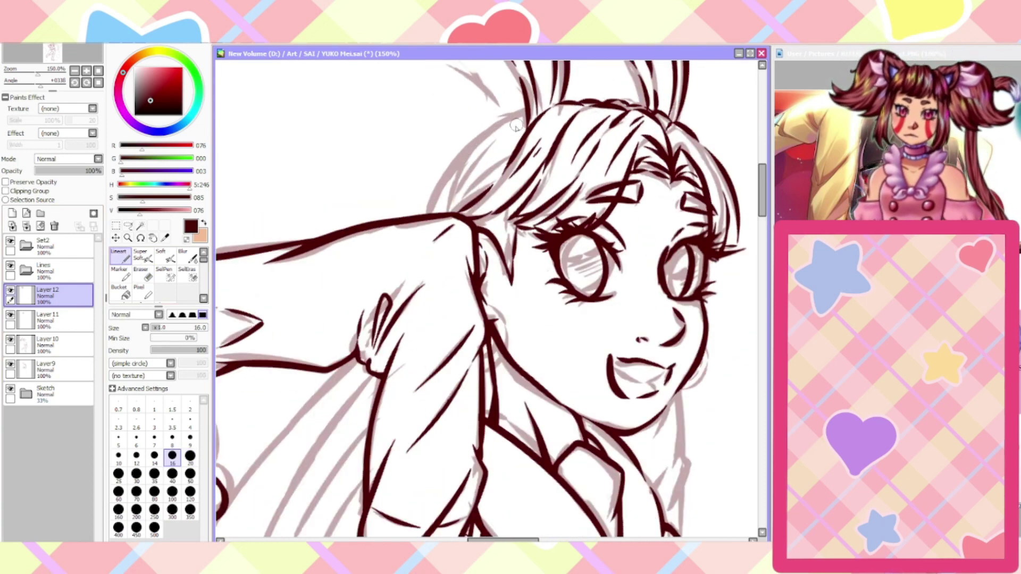
pyautogui.moveTo(526, 113)
pyautogui.mouseDown()
pyautogui.moveTo(470, 141)
pyautogui.moveTo(427, 213)
pyautogui.moveTo(508, 149)
pyautogui.moveTo(469, 171)
pyautogui.mouseUp()
pyautogui.scroll(-2, 422, 209)
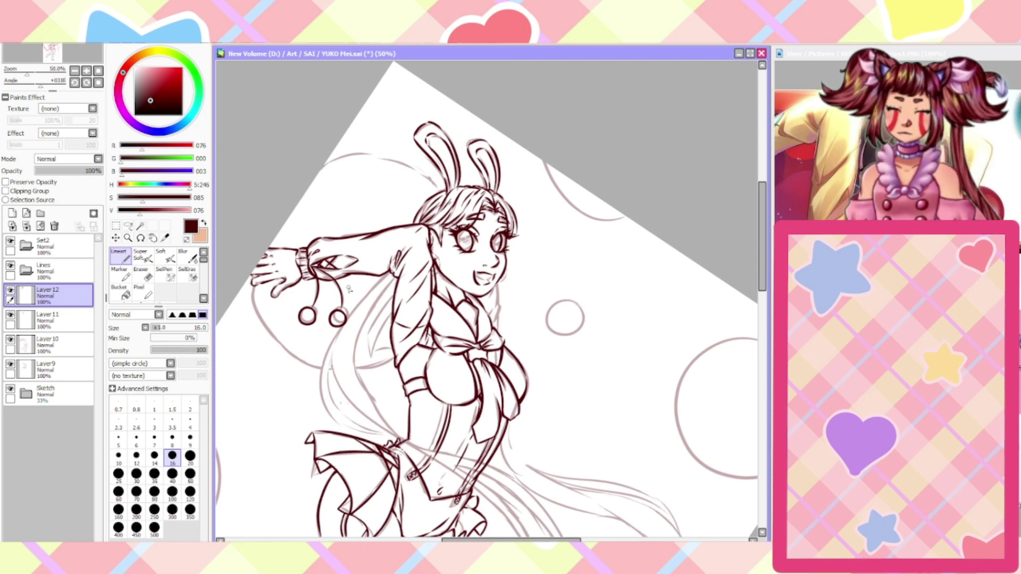
# Ink the far sleeve's outline and fold lines on Layer10, from below the chin down to the bow
pyautogui.click(48, 343)
pyautogui.scroll(1, 490, 309)
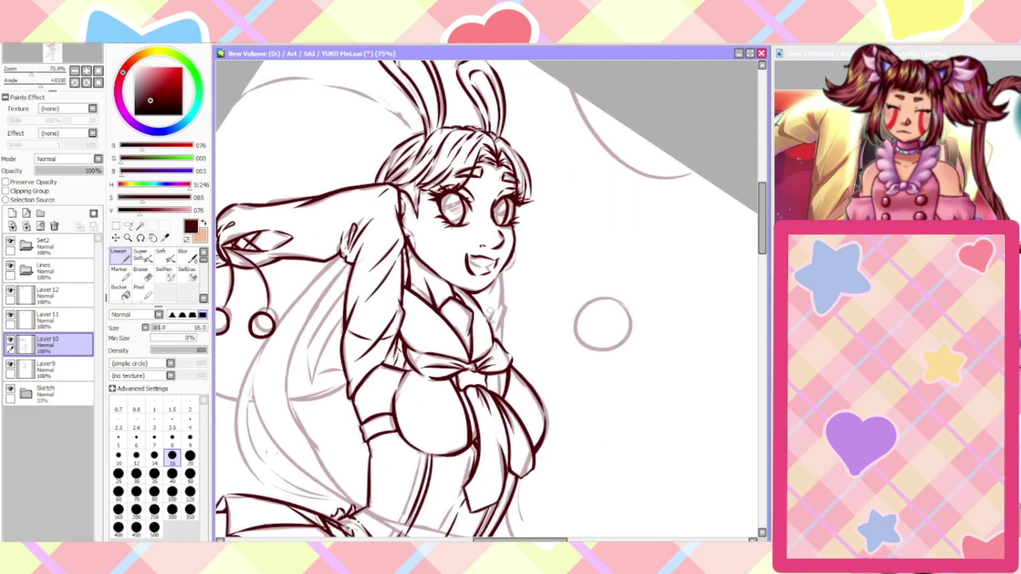
pyautogui.scroll(3, 490, 314)
pyautogui.moveTo(517, 389); pyautogui.dragTo(525, 316)
pyautogui.moveTo(504, 352); pyautogui.dragTo(527, 300)
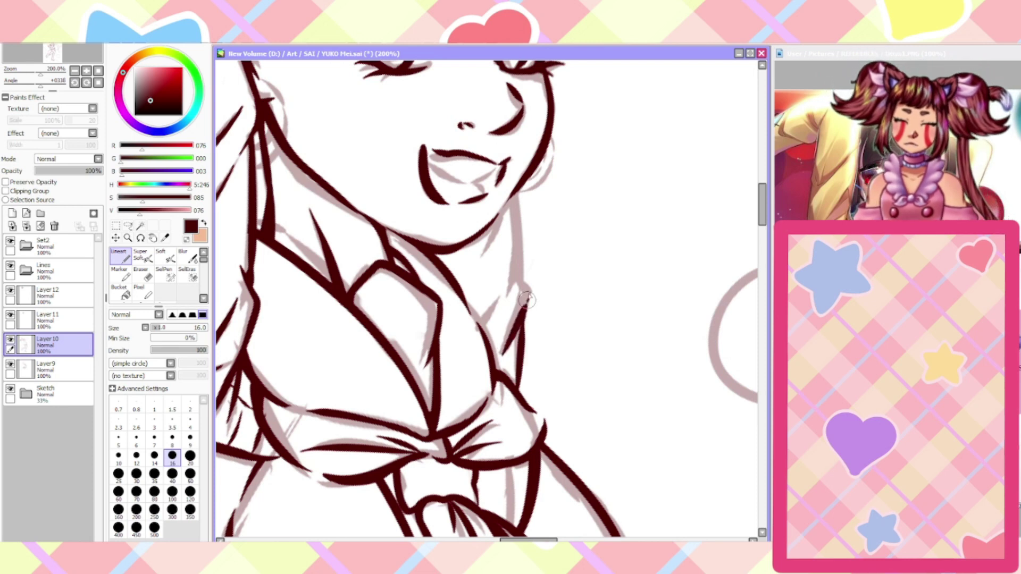
pyautogui.moveTo(520, 192); pyautogui.dragTo(526, 298)
pyautogui.moveTo(502, 212)
pyautogui.mouseDown()
pyautogui.moveTo(478, 269)
pyautogui.moveTo(481, 324)
pyautogui.mouseUp()
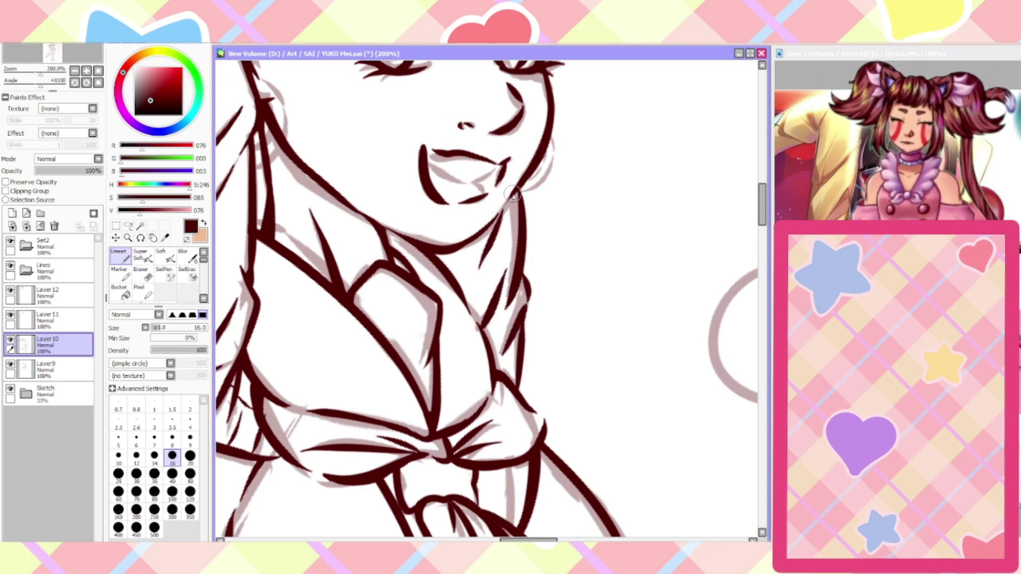
pyautogui.moveTo(514, 192)
pyautogui.mouseDown()
pyautogui.moveTo(522, 253)
pyautogui.moveTo(509, 345)
pyautogui.mouseUp()
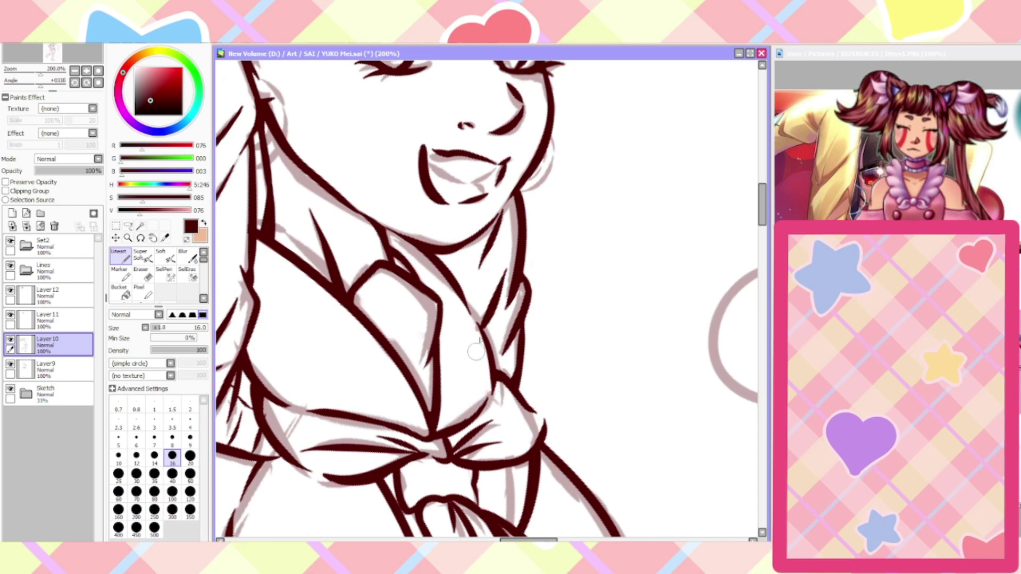
# Compare the drawing with Layer9 hidden and shown, and ink the near hoop earring's outer and inner curves on Layer10
pyautogui.scroll(-3, 484, 323)
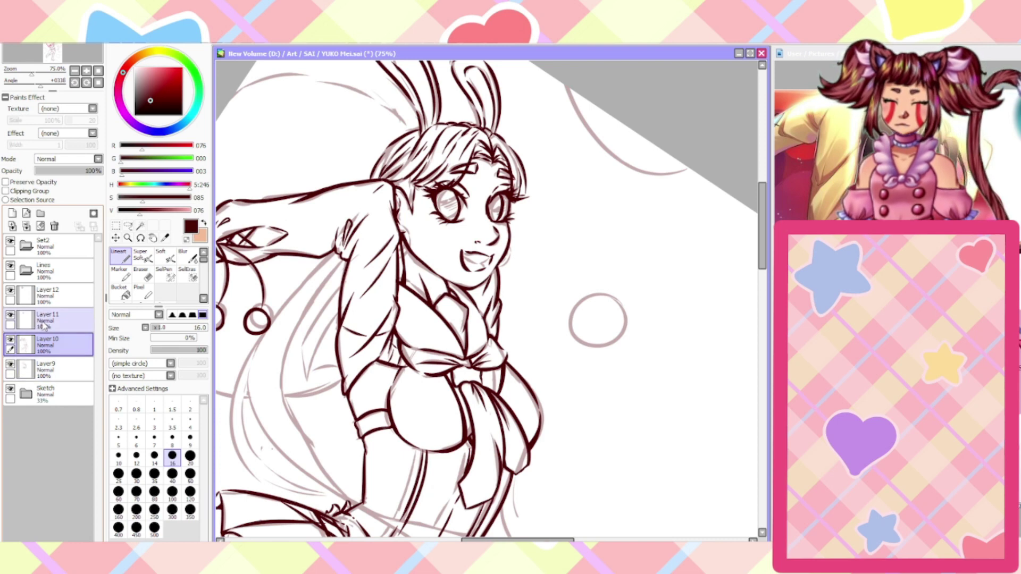
pyautogui.click(11, 365)
pyautogui.click(10, 365)
pyautogui.click(10, 365)
pyautogui.click(12, 365)
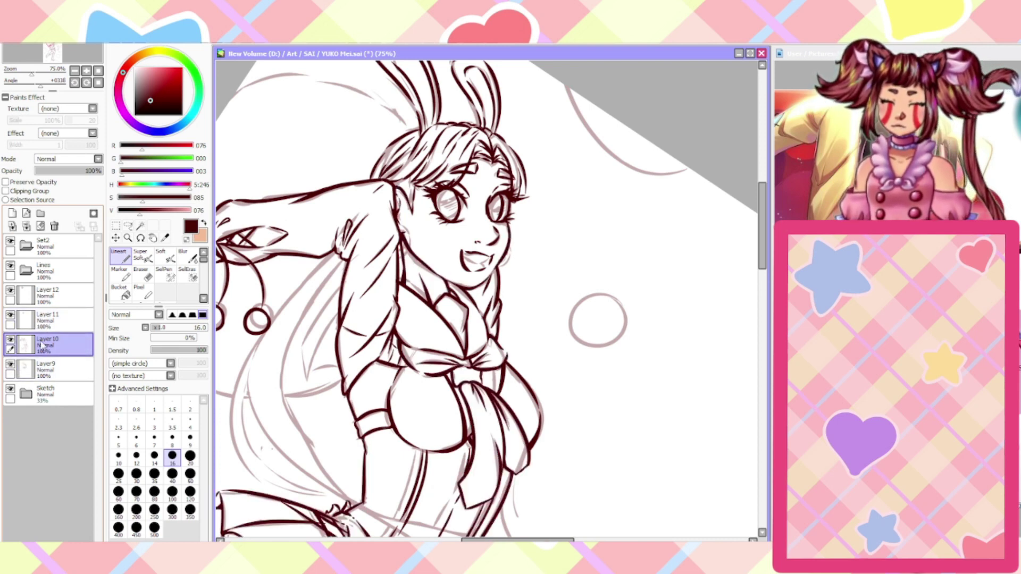
pyautogui.scroll(4, 401, 234)
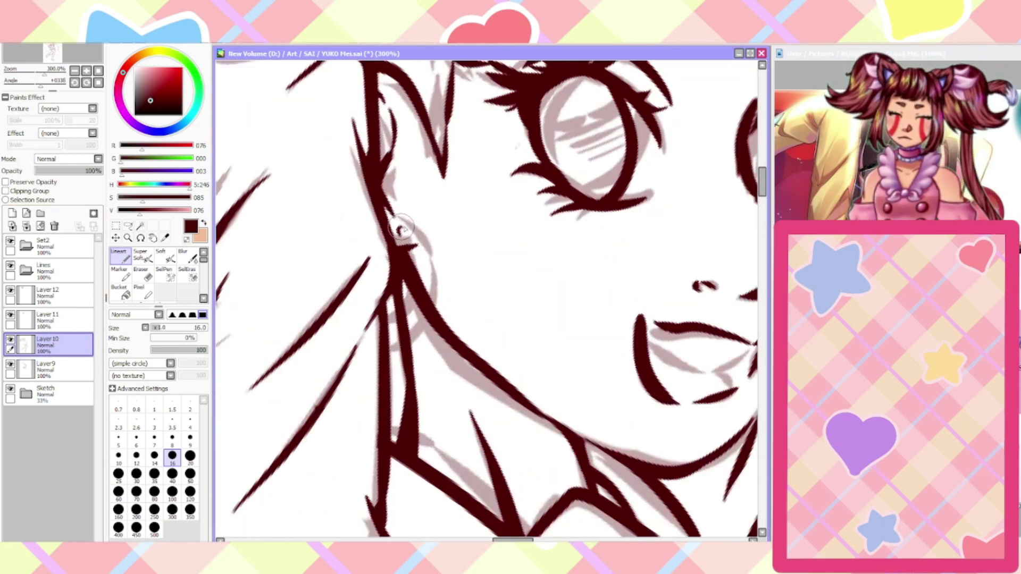
pyautogui.moveTo(397, 233)
pyautogui.mouseDown()
pyautogui.moveTo(433, 248)
pyautogui.moveTo(434, 321)
pyautogui.moveTo(382, 335)
pyautogui.mouseUp()
pyautogui.moveTo(404, 238)
pyautogui.mouseDown()
pyautogui.moveTo(428, 264)
pyautogui.moveTo(421, 313)
pyautogui.moveTo(389, 327)
pyautogui.mouseUp()
# Erase the Layer9 lines that overlap the near hoop earring, using the Eraser at size 9
pyautogui.click(140, 273)
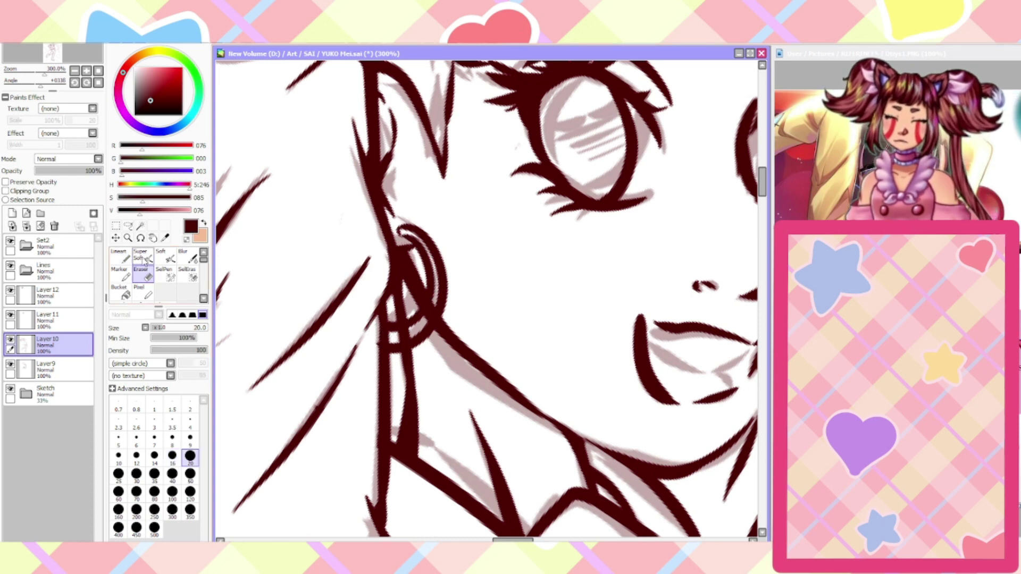
pyautogui.click(41, 375)
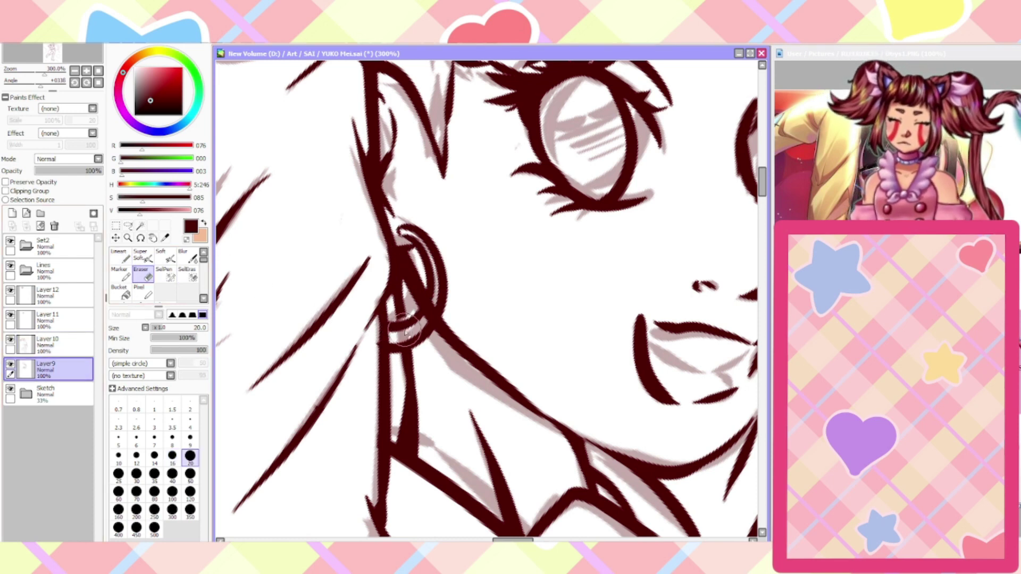
pyautogui.click(190, 440)
pyautogui.moveTo(399, 337)
pyautogui.mouseDown()
pyautogui.moveTo(430, 300)
pyautogui.moveTo(414, 331)
pyautogui.moveTo(402, 240)
pyautogui.mouseUp()
# Ink the far hoop earring beside the cheek on Layer10 with the Lineart brush at size 16
pyautogui.click(47, 346)
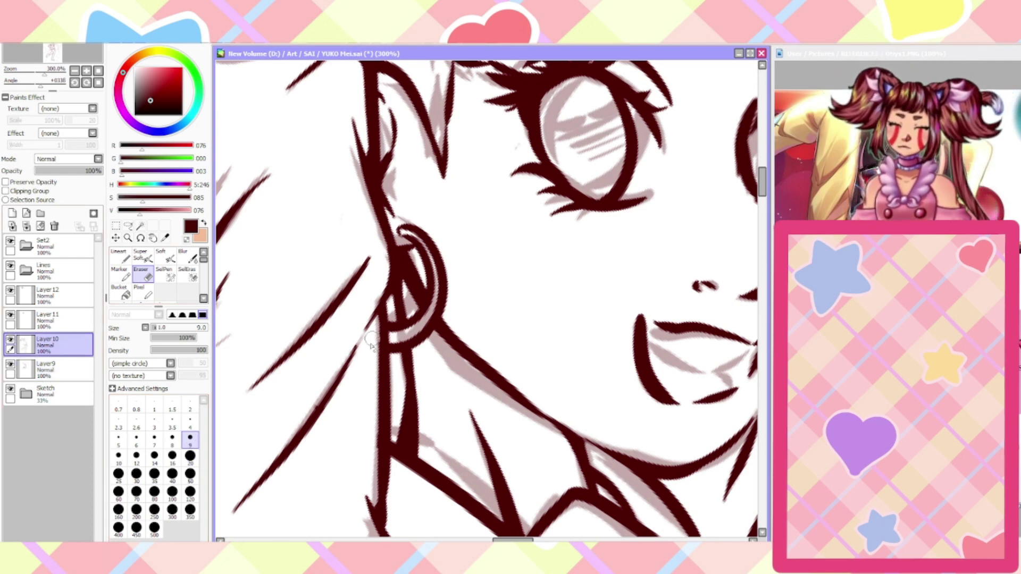
pyautogui.scroll(-4, 367, 363)
pyautogui.scroll(2, 345, 412)
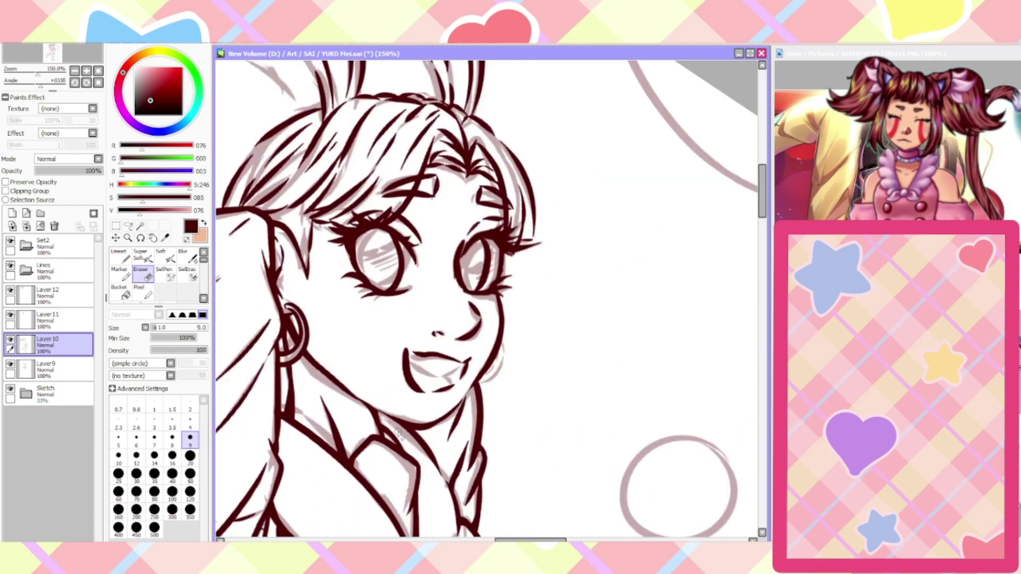
pyautogui.click(120, 256)
pyautogui.click(172, 455)
pyautogui.scroll(1, 507, 344)
pyautogui.moveTo(508, 345)
pyautogui.mouseDown()
pyautogui.moveTo(501, 394)
pyautogui.moveTo(476, 396)
pyautogui.mouseUp()
pyautogui.hotkey('ctrl', 'z')
pyautogui.moveTo(512, 342); pyautogui.dragTo(488, 390)
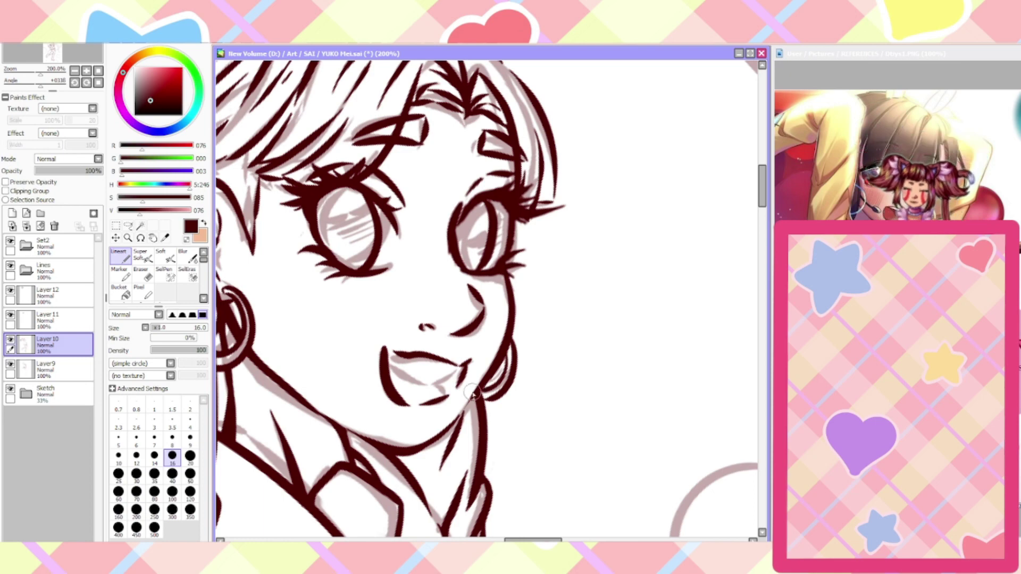
# Ink the short inner hair strands hanging below the raised arm's sleeve on Layer10
pyautogui.scroll(-5, 474, 394)
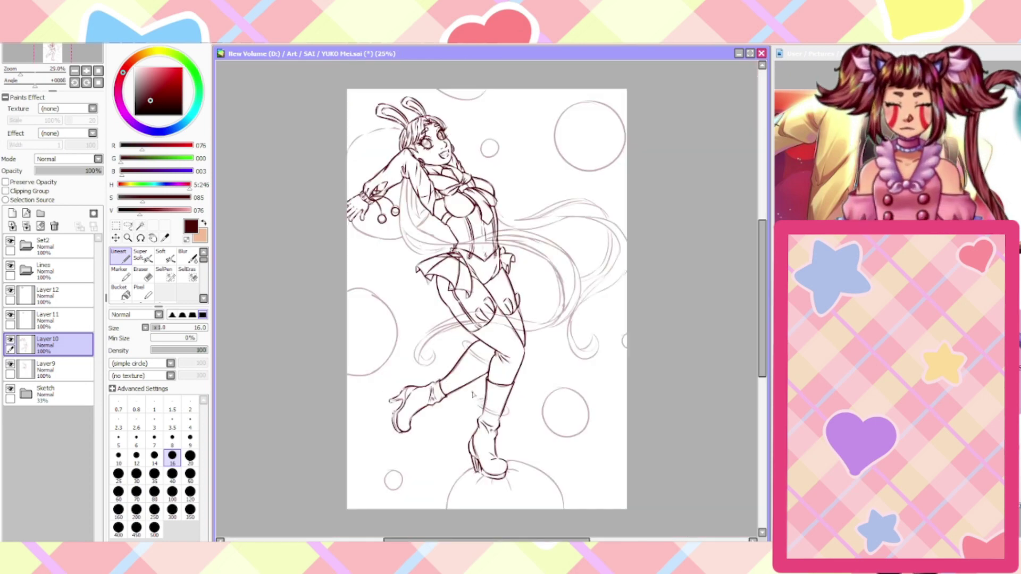
pyautogui.scroll(2, 422, 119)
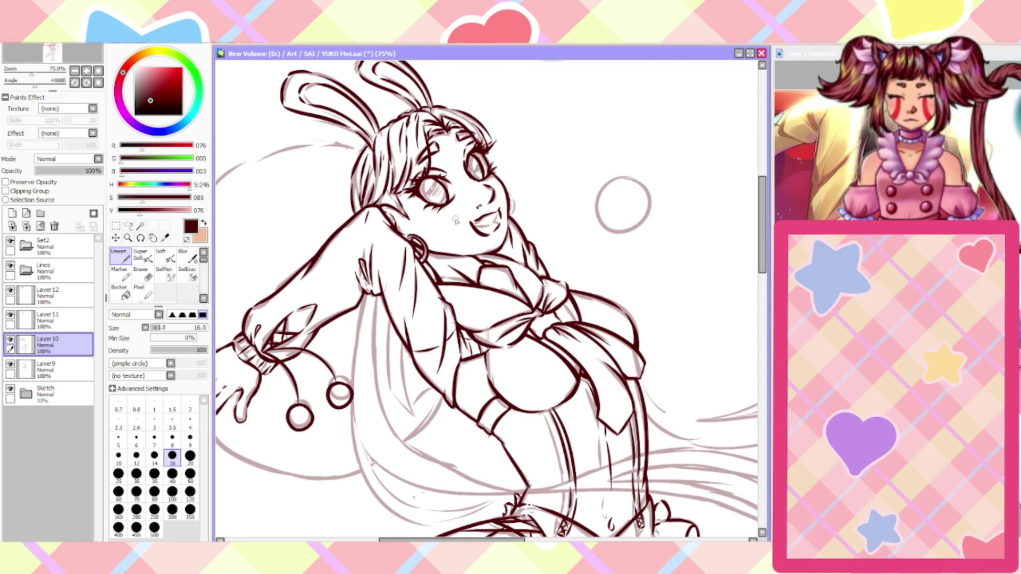
pyautogui.scroll(3, 455, 220)
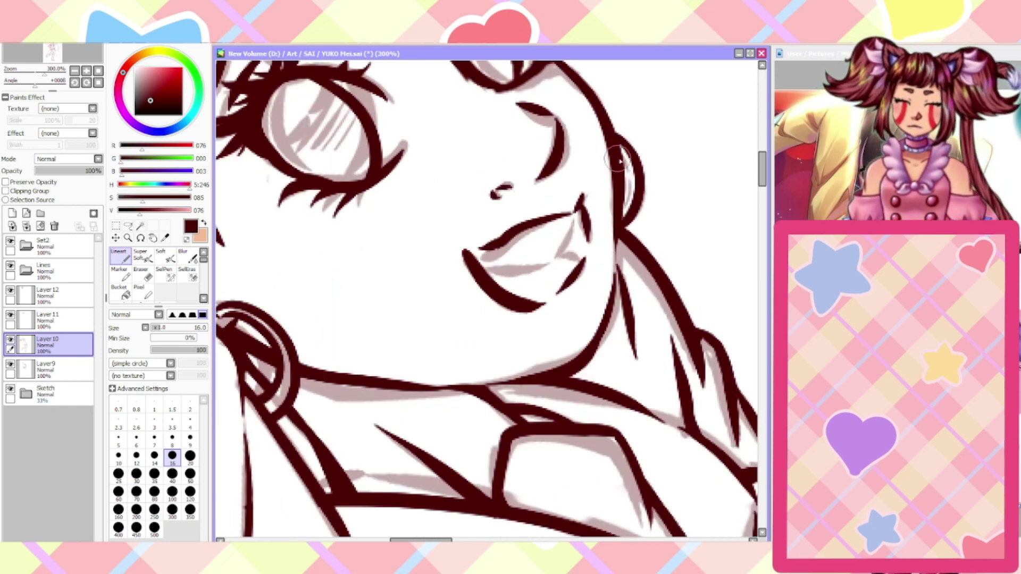
pyautogui.scroll(-8, 606, 227)
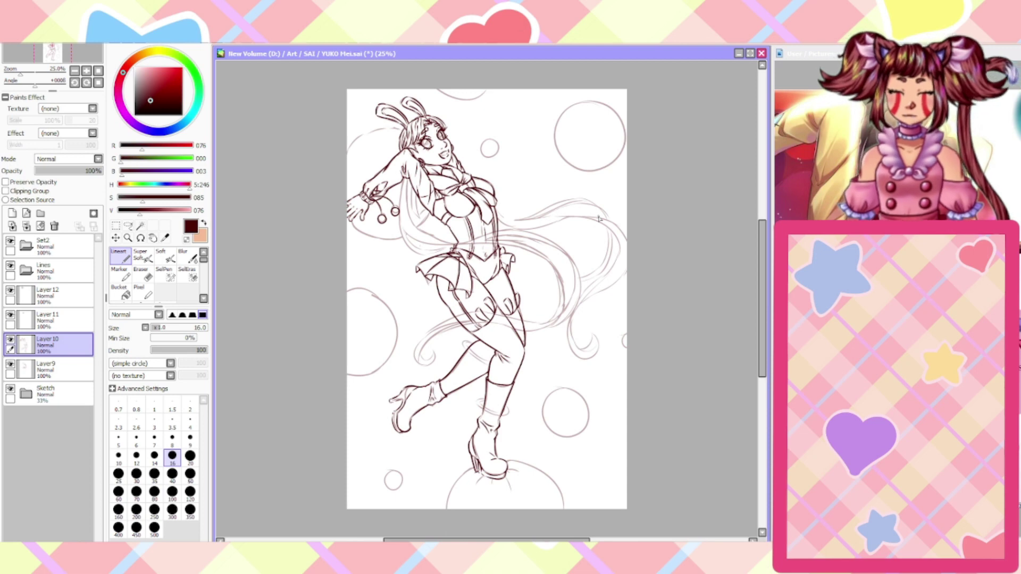
pyautogui.scroll(1, 399, 153)
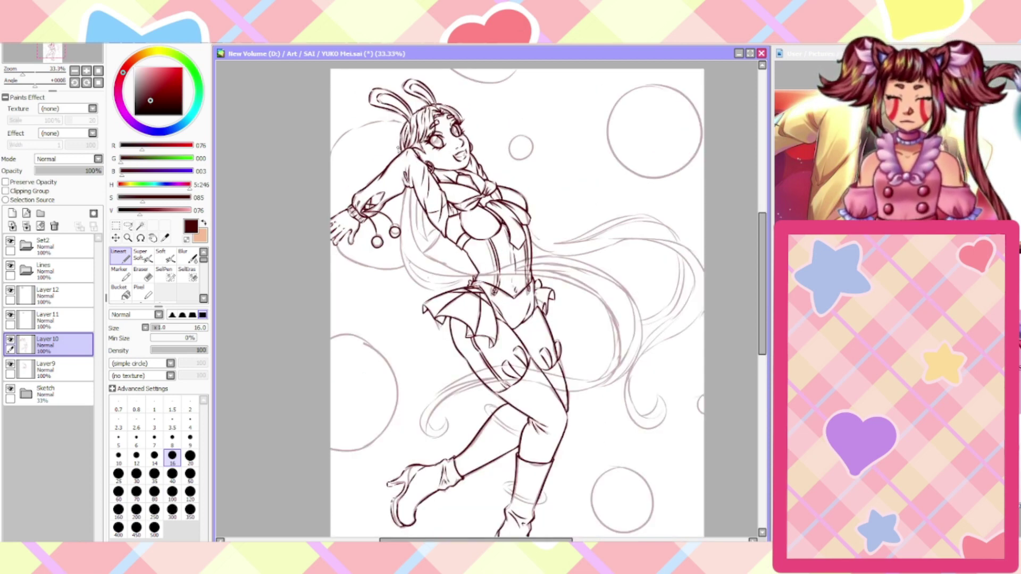
pyautogui.scroll(3, 409, 203)
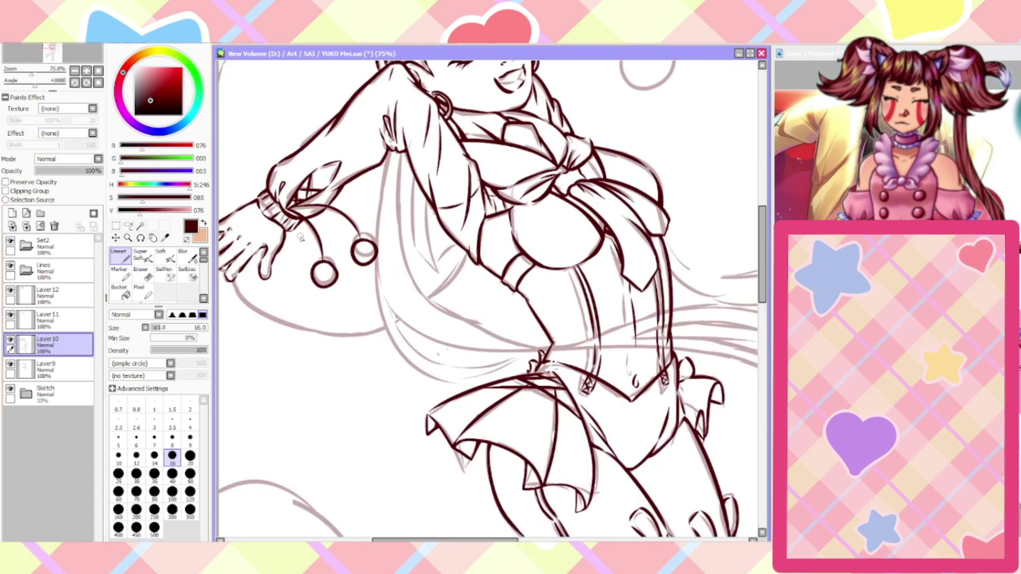
pyautogui.scroll(1, 413, 199)
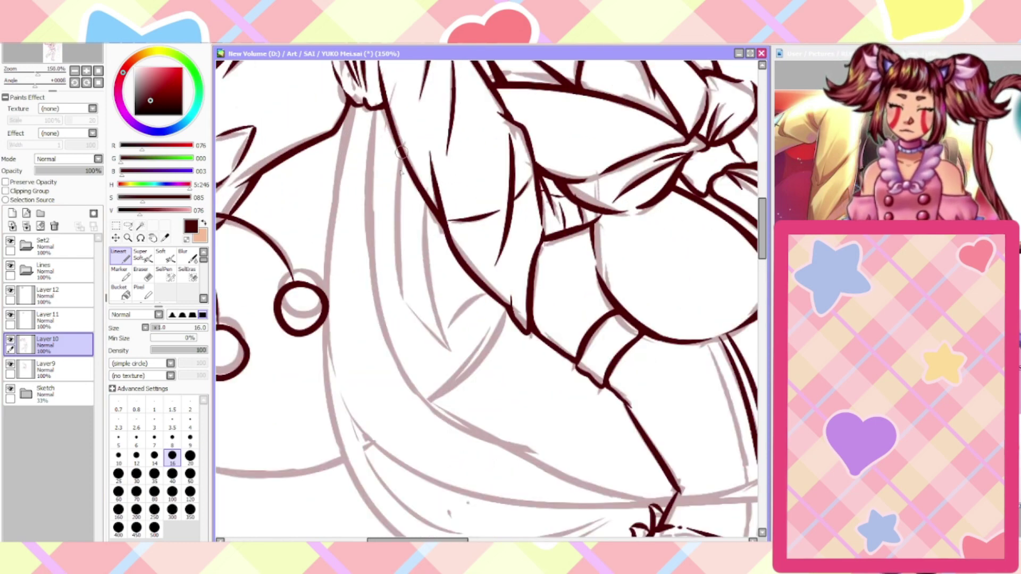
pyautogui.moveTo(401, 152)
pyautogui.mouseDown()
pyautogui.moveTo(403, 311)
pyautogui.moveTo(451, 351)
pyautogui.mouseUp()
pyautogui.moveTo(417, 207); pyautogui.dragTo(447, 340)
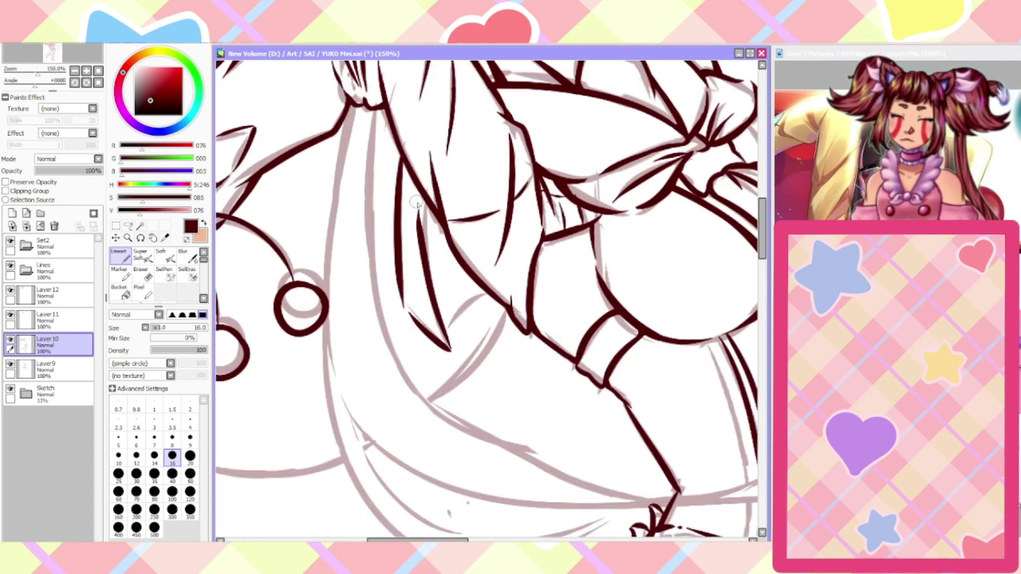
# Ink the curved hair edge from the sleeve to the short strand and strengthen the strand's pointed tip
pyautogui.moveTo(485, 294)
pyautogui.mouseDown()
pyautogui.moveTo(452, 315)
pyautogui.moveTo(448, 336)
pyautogui.moveTo(464, 298)
pyautogui.mouseUp()
pyautogui.scroll(2, 441, 333)
pyautogui.moveTo(527, 248); pyautogui.dragTo(482, 274)
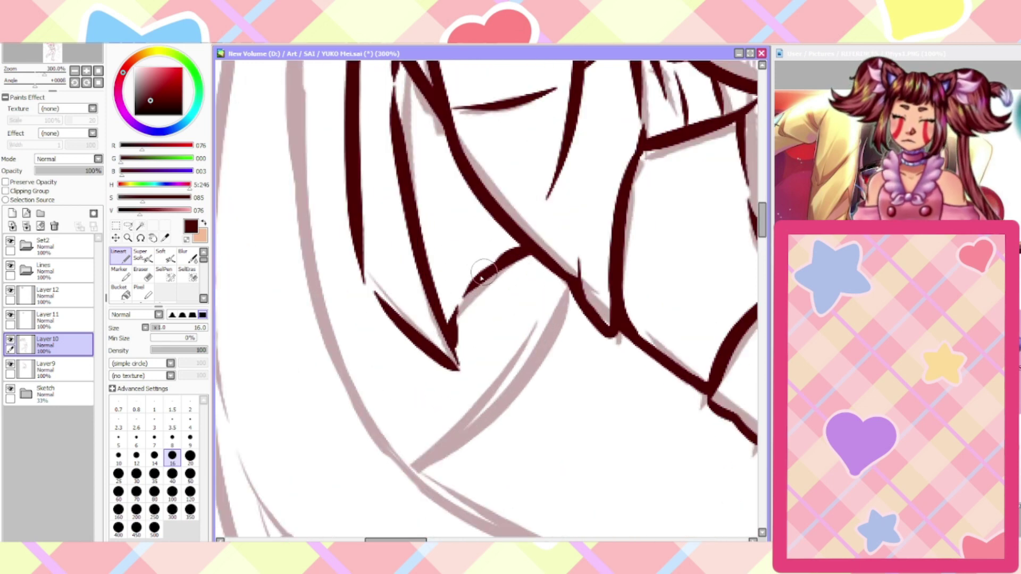
pyautogui.moveTo(524, 246); pyautogui.dragTo(498, 263)
pyautogui.moveTo(457, 369); pyautogui.dragTo(380, 293)
pyautogui.scroll(-2, 378, 305)
pyautogui.scroll(2, 369, 154)
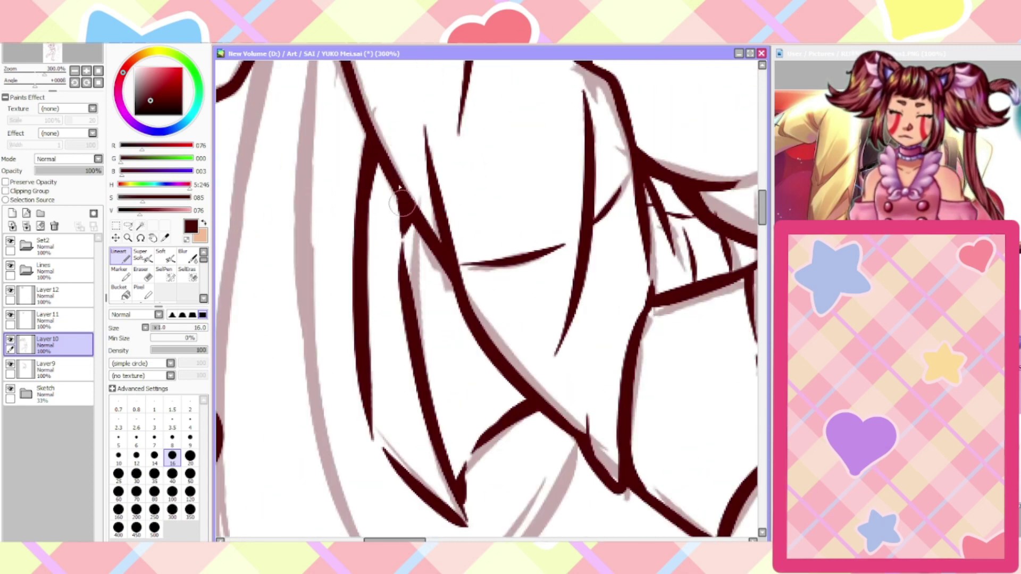
pyautogui.scroll(-4, 378, 198)
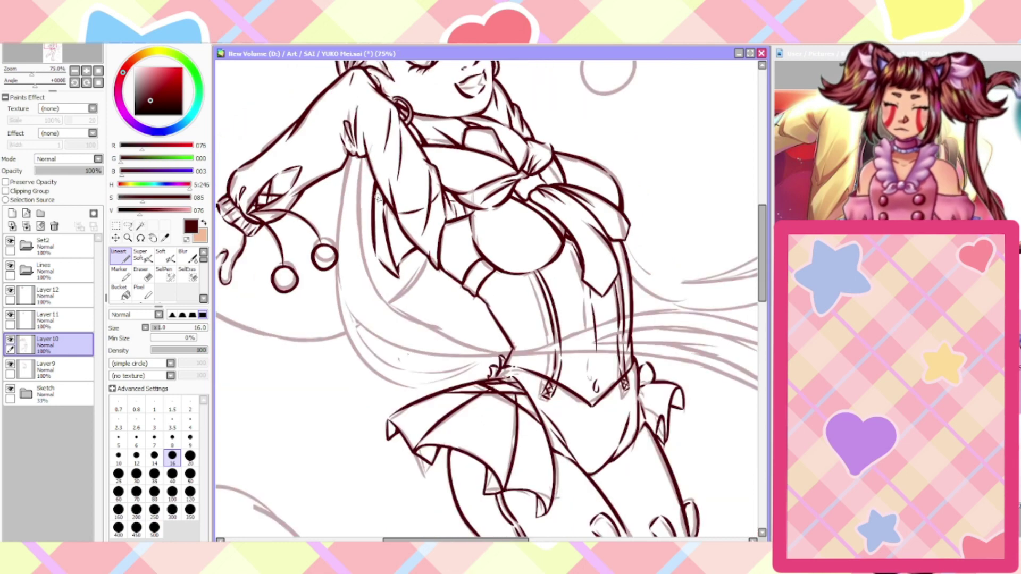
# Ink the long inner hair line on Layer12, from below the raised elbow down to the waist
pyautogui.click(48, 298)
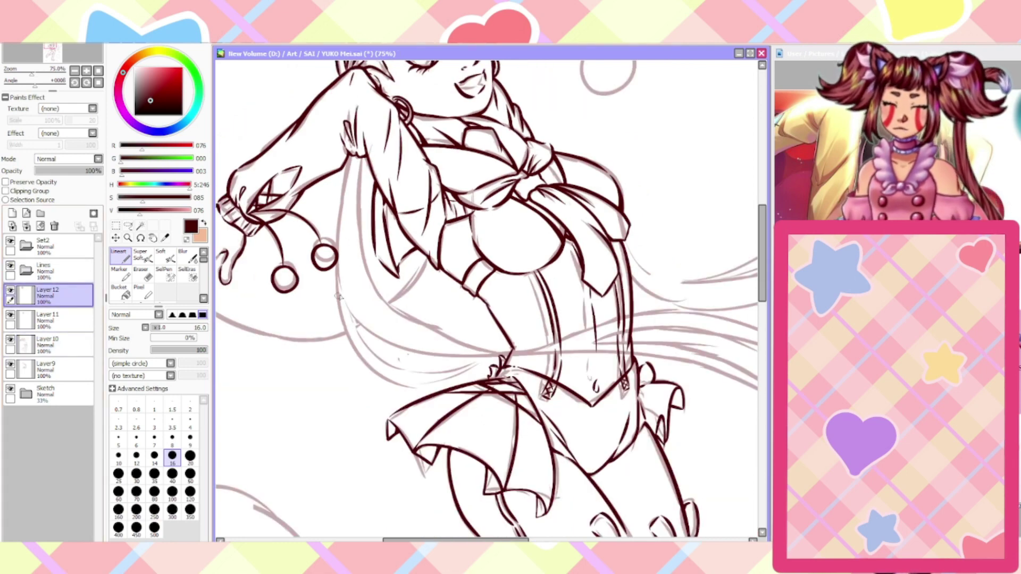
pyautogui.moveTo(357, 169); pyautogui.dragTo(394, 317)
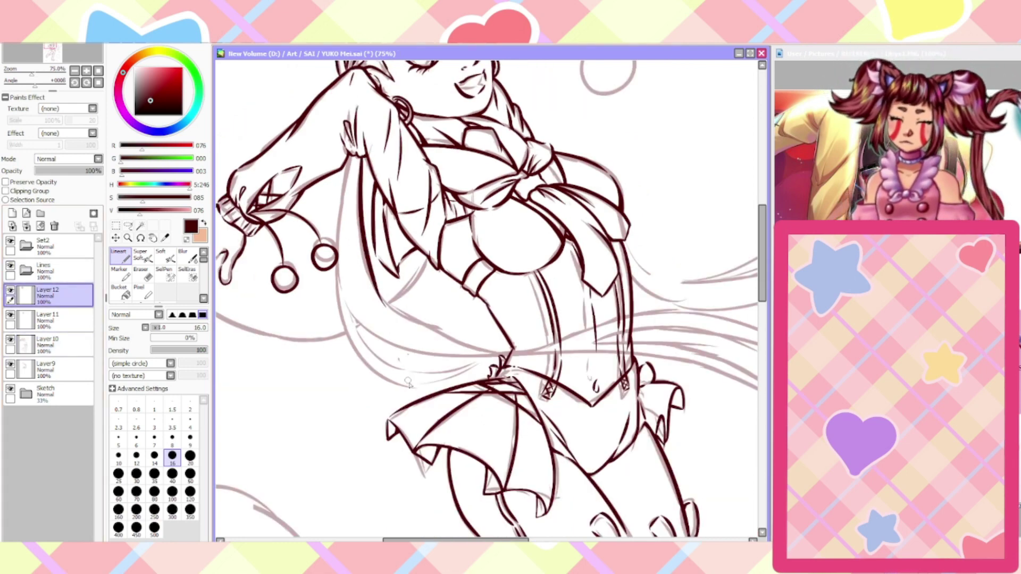
pyautogui.scroll(1, 408, 381)
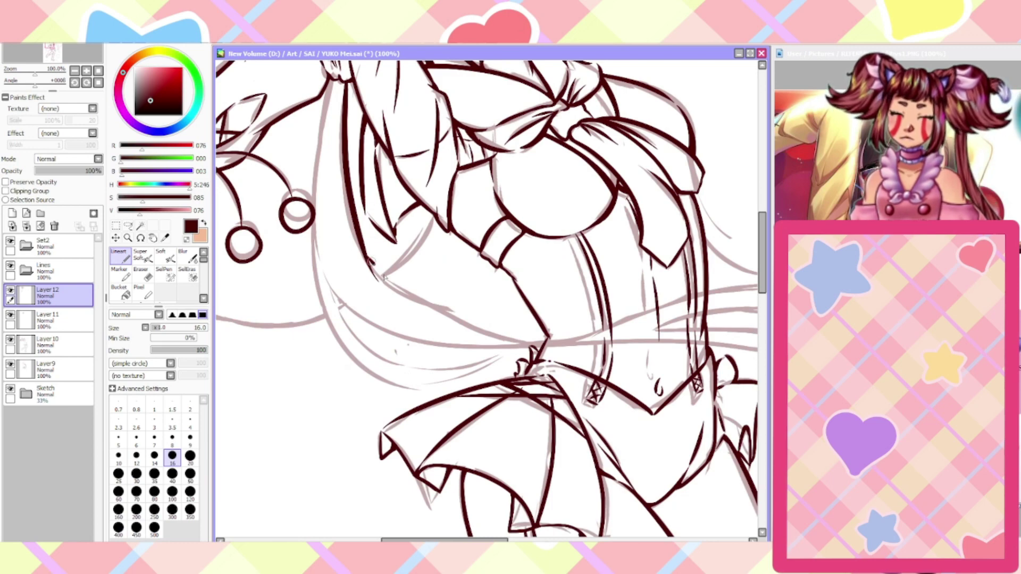
pyautogui.moveTo(368, 260); pyautogui.dragTo(518, 334)
pyautogui.scroll(1, 395, 305)
pyautogui.hotkey('ctrl', 'z')
pyautogui.moveTo(352, 237)
pyautogui.mouseDown()
pyautogui.moveTo(401, 281)
pyautogui.moveTo(576, 360)
pyautogui.mouseUp()
pyautogui.scroll(-2, 572, 345)
pyautogui.scroll(1, 573, 345)
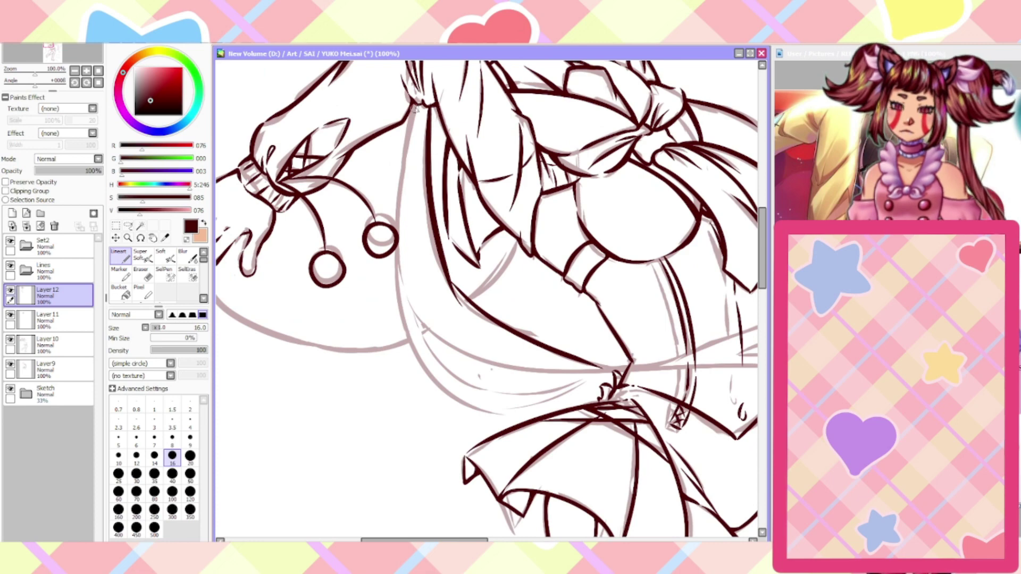
# Ink the outer edge of the long hair hanging from the raised elbow on Layer12
pyautogui.moveTo(415, 107)
pyautogui.mouseDown()
pyautogui.moveTo(424, 338)
pyautogui.moveTo(398, 246)
pyautogui.moveTo(420, 351)
pyautogui.mouseUp()
pyautogui.hotkey('ctrl', 'z')
pyautogui.scroll(-1, 445, 420)
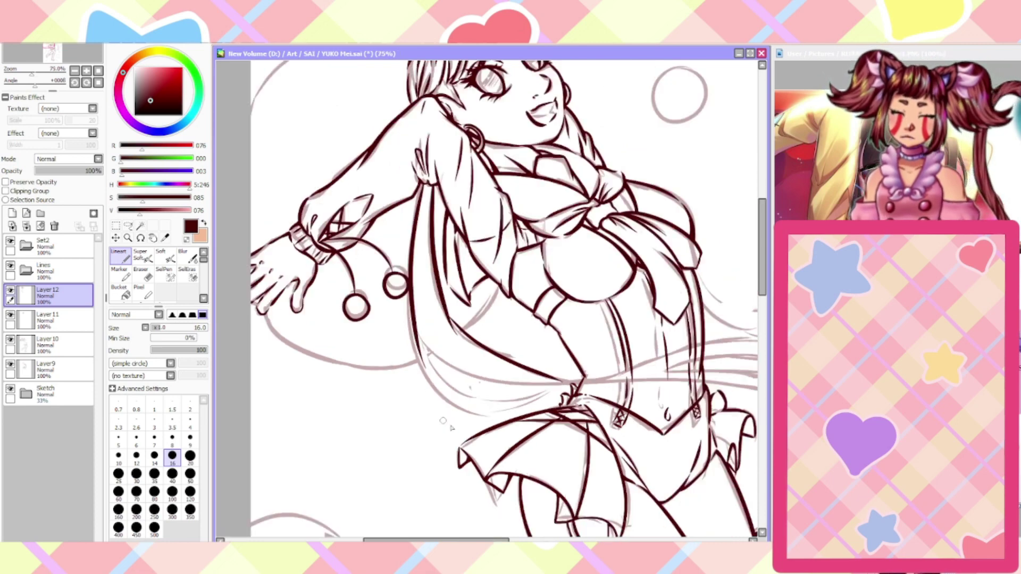
# Ink the lower hair strands that sweep from the outer edge in towards the waist above the skirt
pyautogui.scroll(2, 443, 421)
pyautogui.moveTo(279, 226)
pyautogui.mouseDown()
pyautogui.moveTo(410, 318)
pyautogui.moveTo(572, 314)
pyautogui.mouseUp()
pyautogui.moveTo(292, 304)
pyautogui.mouseDown()
pyautogui.moveTo(383, 370)
pyautogui.moveTo(566, 323)
pyautogui.mouseUp()
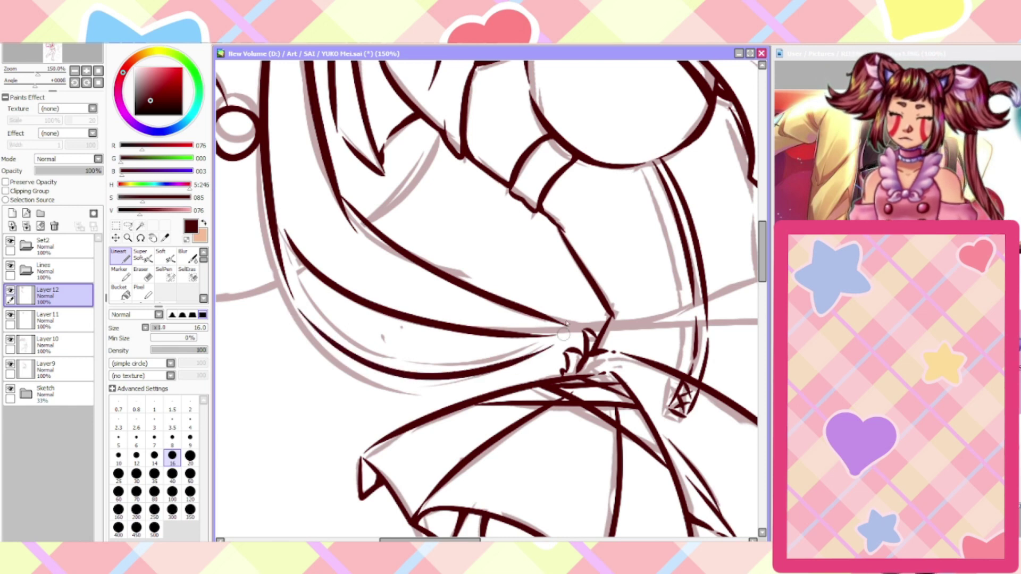
pyautogui.moveTo(296, 257); pyautogui.dragTo(515, 327)
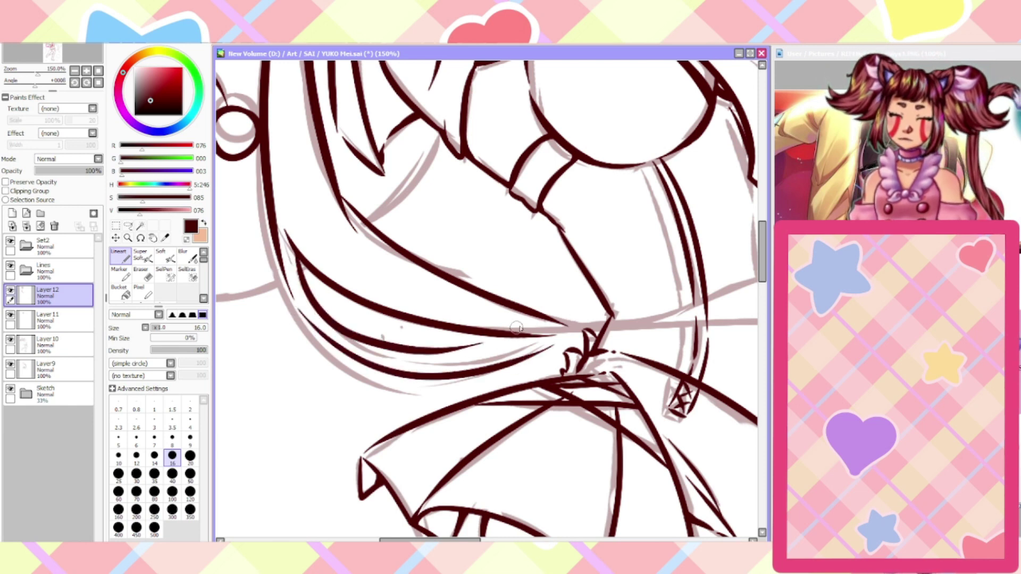
pyautogui.hotkey('ctrl', 'z')
pyautogui.moveTo(296, 250)
pyautogui.mouseDown()
pyautogui.moveTo(405, 363)
pyautogui.moveTo(550, 331)
pyautogui.mouseUp()
pyautogui.scroll(-3, 547, 332)
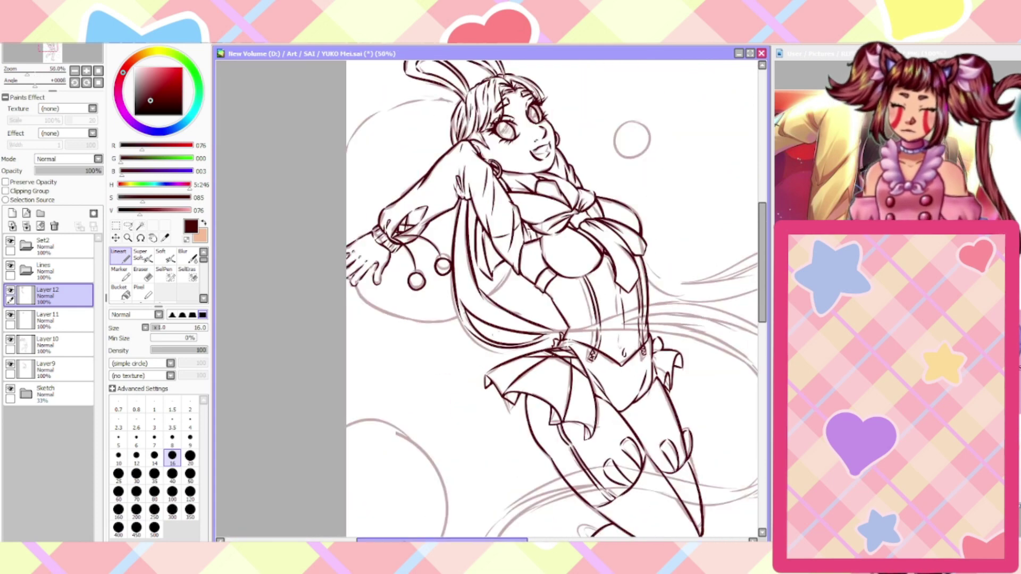
# Ink the hair strands joining at the waist and crossing the bodice, and clean up the overlapping strand end with the Eraser
pyautogui.scroll(4, 553, 335)
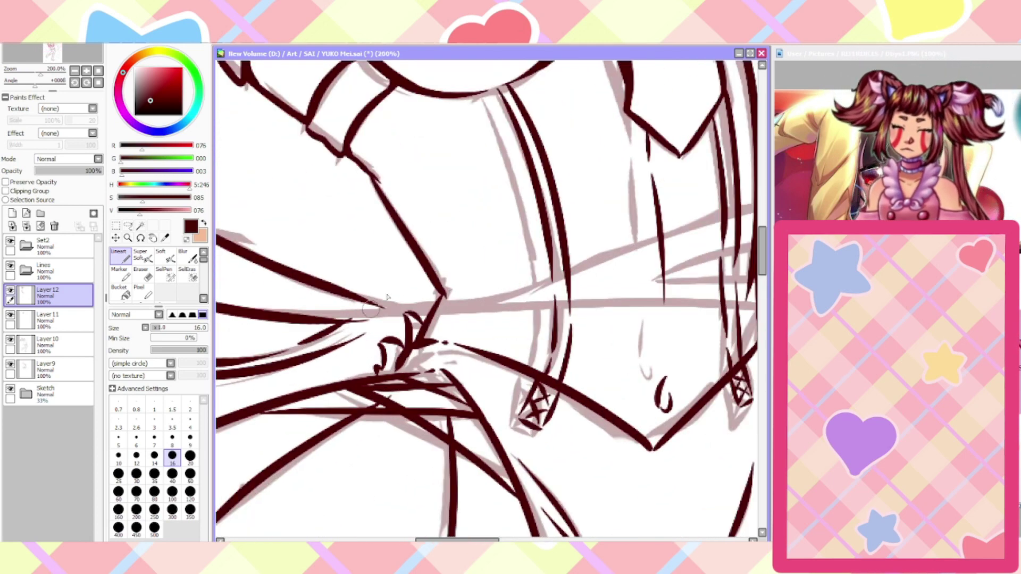
pyautogui.moveTo(367, 311)
pyautogui.mouseDown()
pyautogui.moveTo(523, 307)
pyautogui.moveTo(566, 300)
pyautogui.mouseUp()
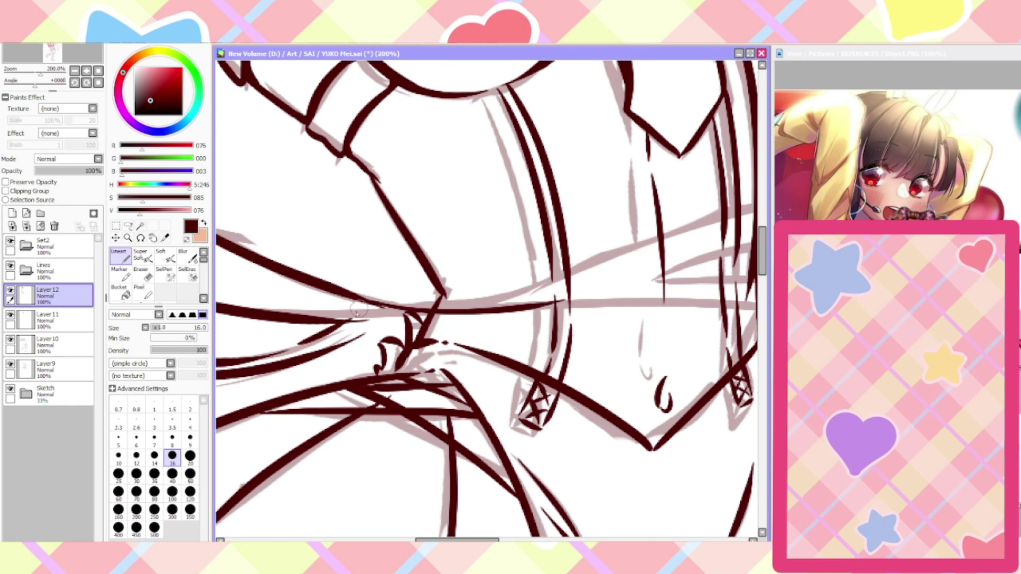
pyautogui.moveTo(338, 346); pyautogui.dragTo(433, 304)
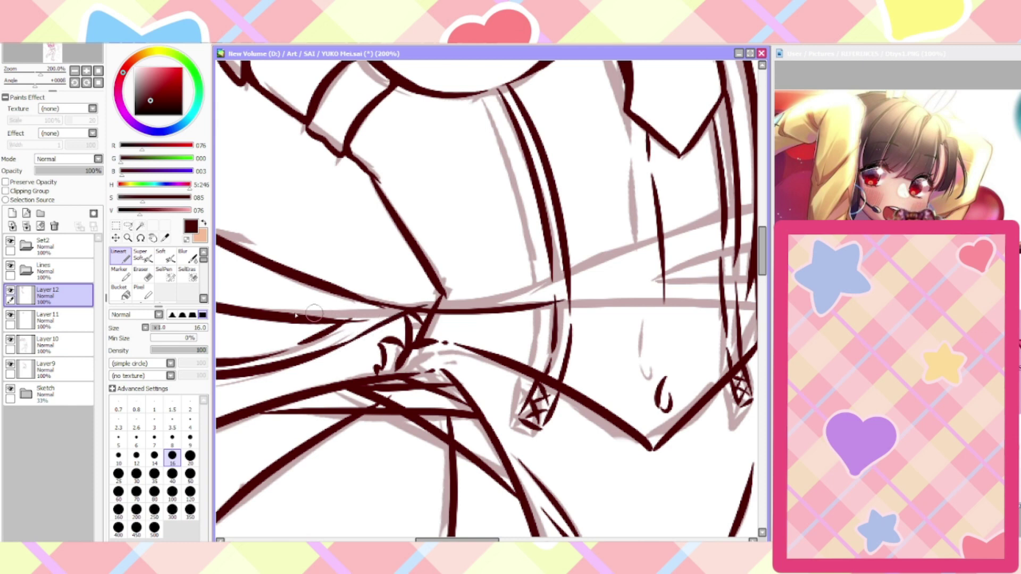
pyautogui.press('e')
pyautogui.scroll(1, 349, 314)
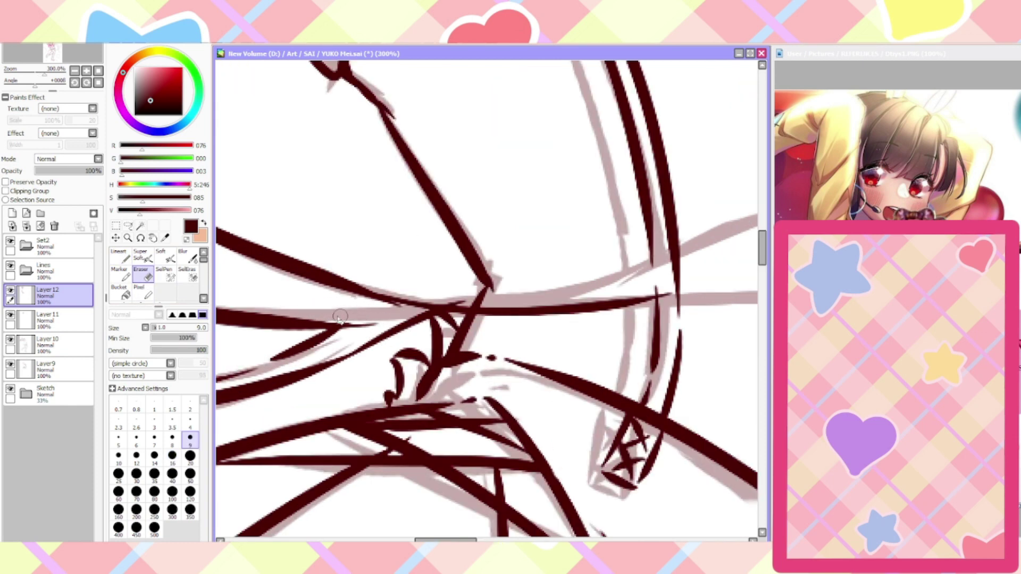
pyautogui.scroll(-1, 346, 316)
pyautogui.click(120, 256)
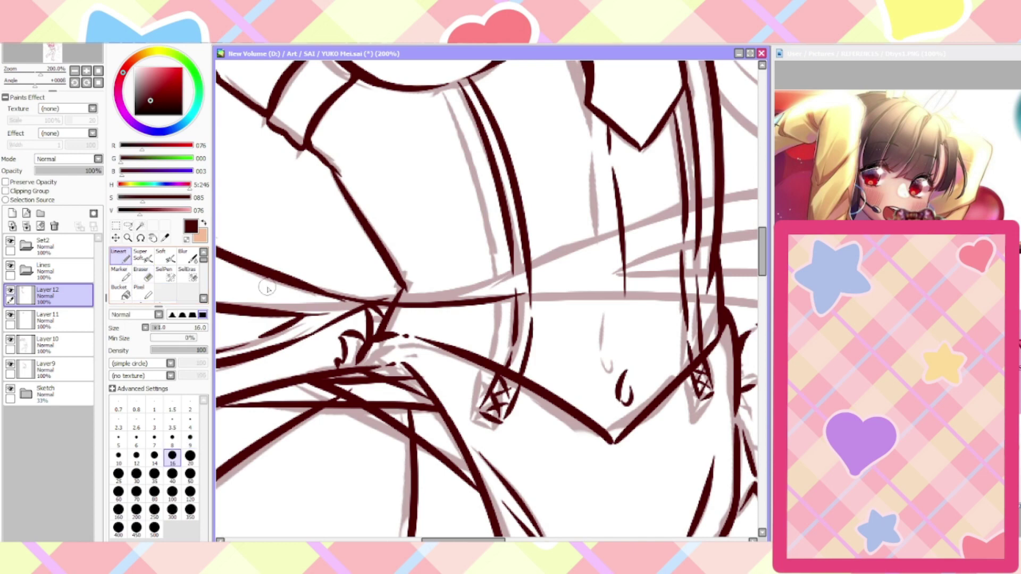
pyautogui.scroll(-5, 503, 243)
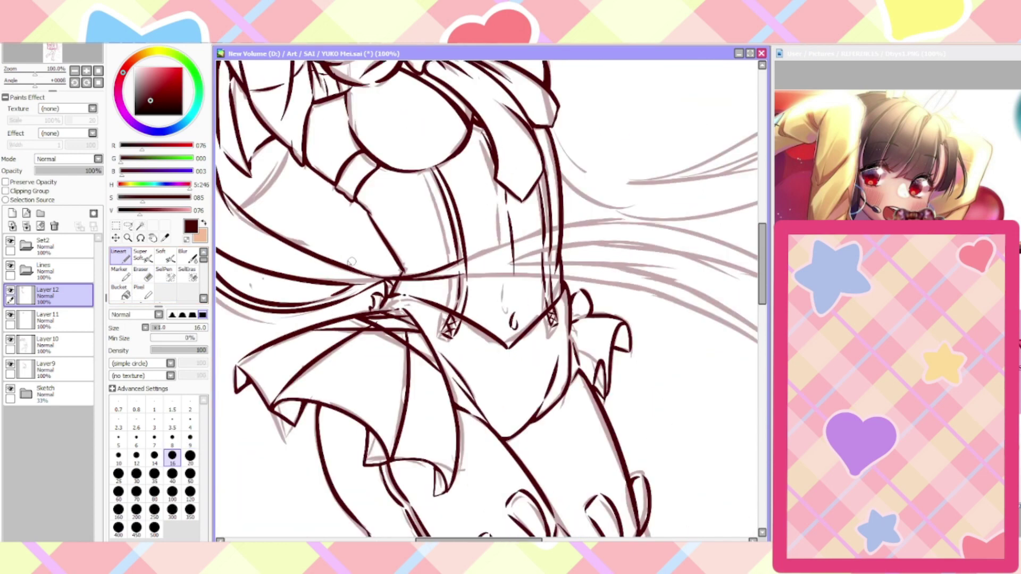
pyautogui.scroll(2, 425, 248)
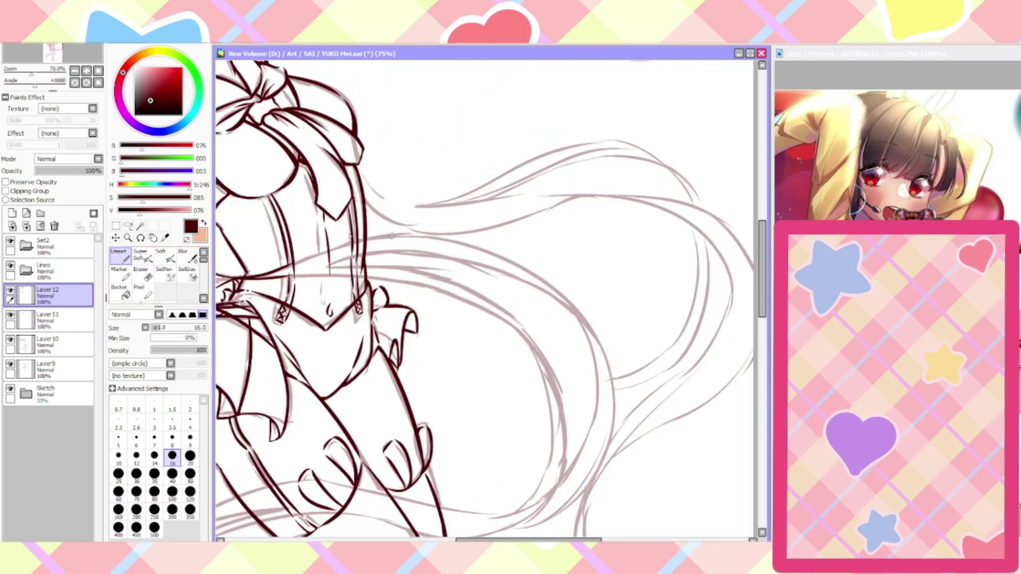
pyautogui.scroll(1, 255, 269)
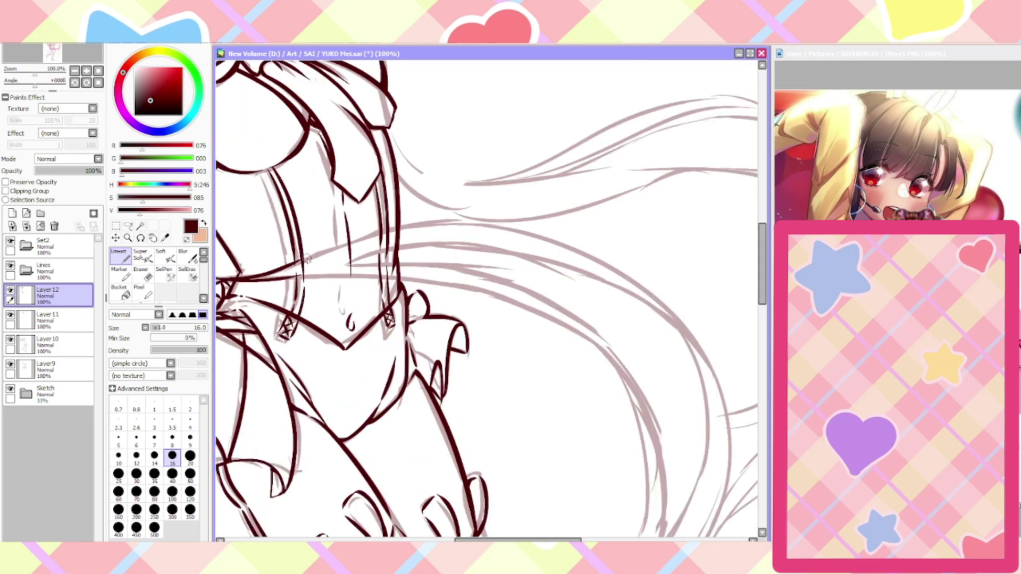
# Ink the flowing hair strands on Layer12 that sweep from the waist across the bodice and out past the hip
pyautogui.moveTo(307, 259)
pyautogui.mouseDown()
pyautogui.moveTo(404, 226)
pyautogui.moveTo(507, 219)
pyautogui.mouseUp()
pyautogui.moveTo(308, 278)
pyautogui.mouseDown()
pyautogui.moveTo(356, 273)
pyautogui.moveTo(525, 304)
pyautogui.moveTo(584, 332)
pyautogui.mouseUp()
pyautogui.moveTo(322, 266)
pyautogui.mouseDown()
pyautogui.moveTo(471, 273)
pyautogui.moveTo(603, 336)
pyautogui.mouseUp()
pyautogui.moveTo(357, 262)
pyautogui.mouseDown()
pyautogui.moveTo(485, 251)
pyautogui.moveTo(640, 316)
pyautogui.mouseUp()
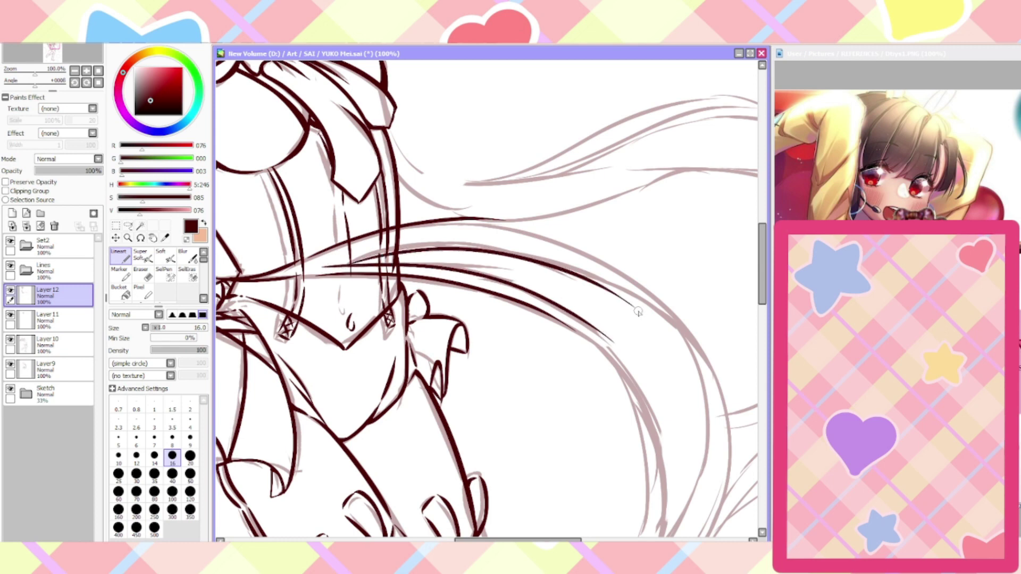
# Extend the top hair strand around the outer bend beside the hip and ink the inner strand that merges into it
pyautogui.scroll(-1, 638, 312)
pyautogui.moveTo(485, 540); pyautogui.dragTo(511, 540)
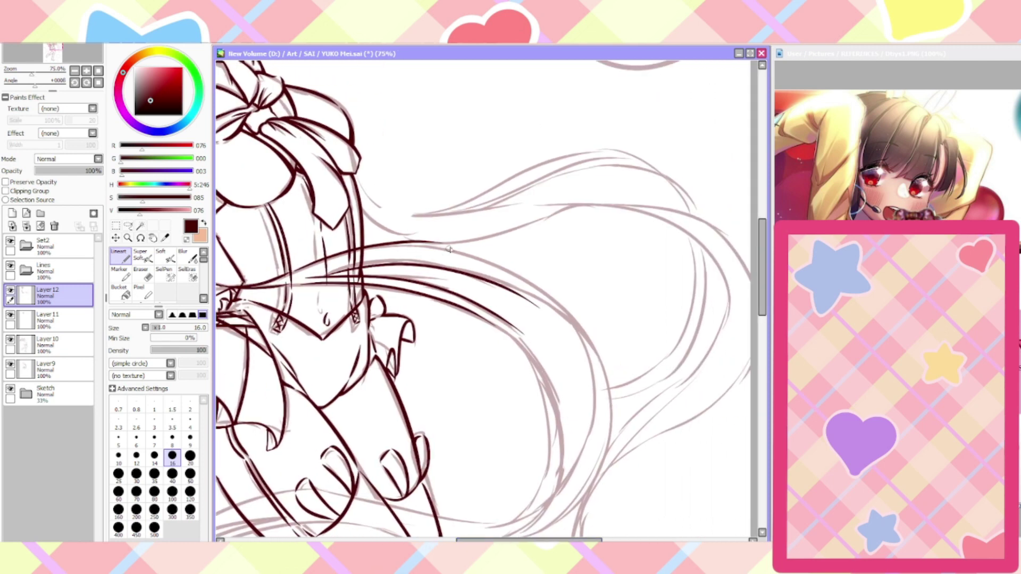
pyautogui.moveTo(449, 249)
pyautogui.mouseDown()
pyautogui.moveTo(503, 266)
pyautogui.moveTo(609, 420)
pyautogui.mouseUp()
pyautogui.scroll(-1, 571, 459)
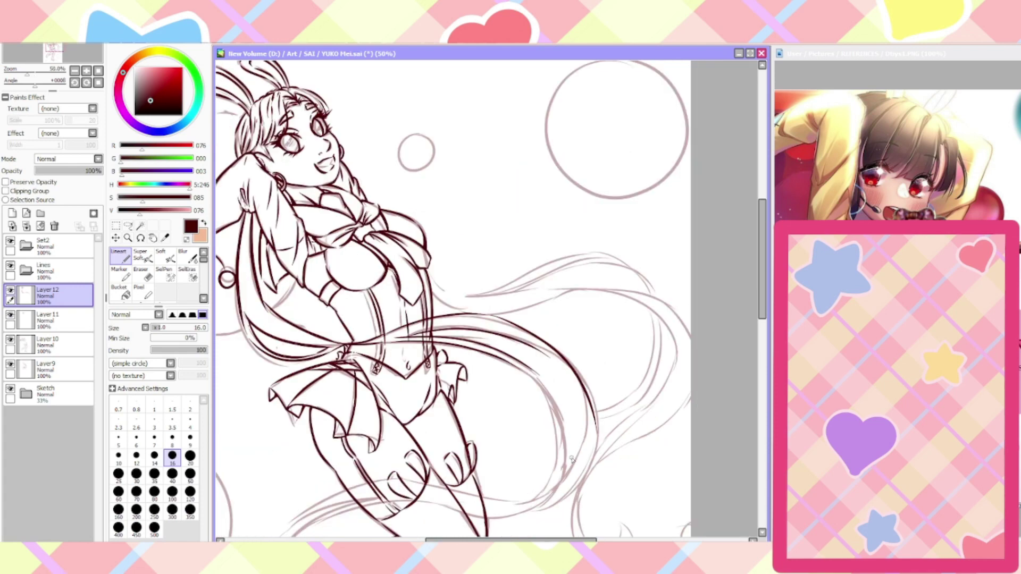
pyautogui.scroll(2, 572, 458)
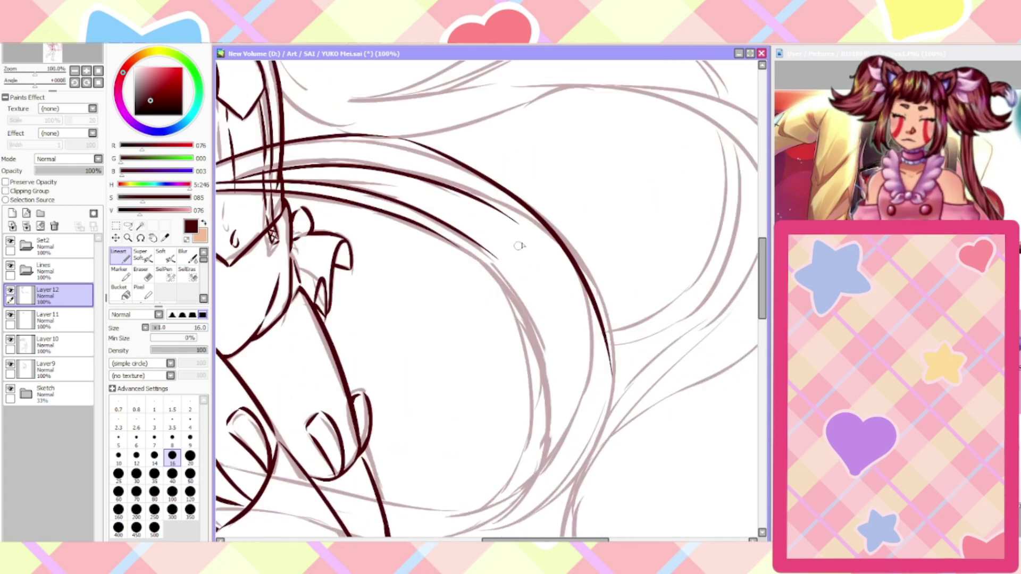
pyautogui.moveTo(518, 226); pyautogui.dragTo(618, 395)
# Clean up the overlap where the two hair strands merge on the outer bend, using the Eraser at size 9
pyautogui.scroll(-2, 606, 388)
pyautogui.scroll(1, 601, 379)
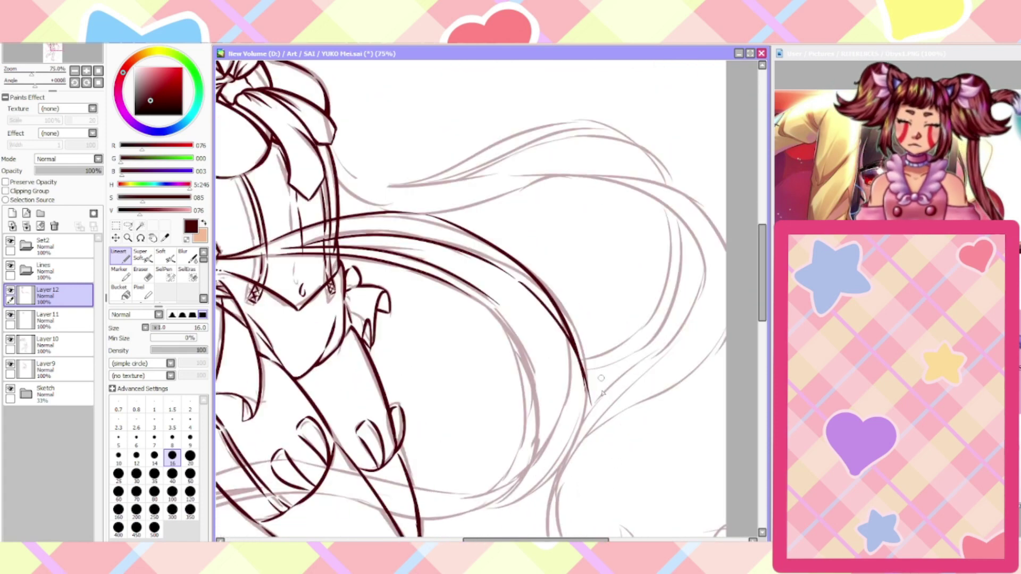
pyautogui.scroll(3, 601, 379)
pyautogui.press('e')
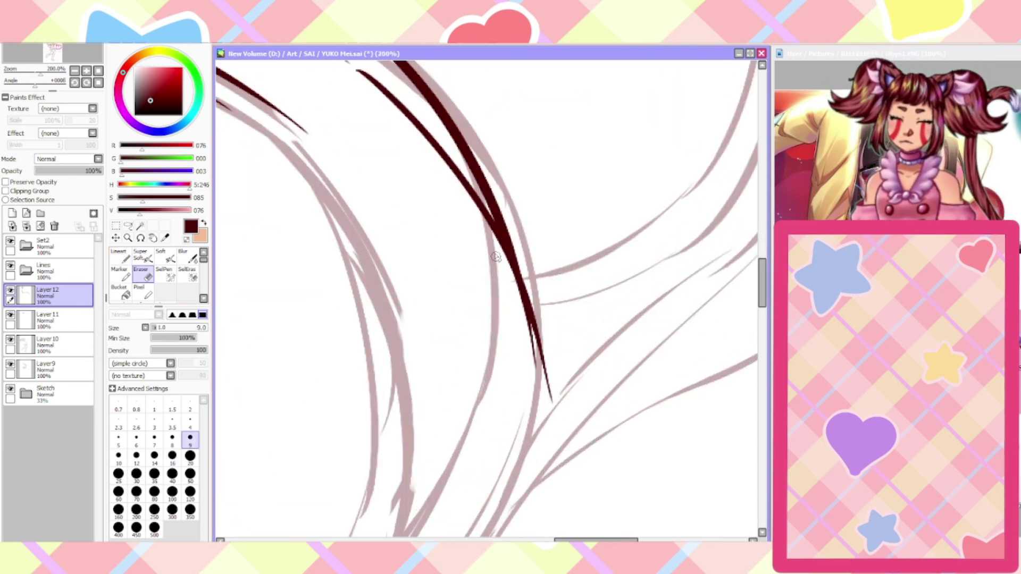
# Erase the stray overlap along the outer hair strand's tip, and return to the Lineart brush
pyautogui.moveTo(489, 241)
pyautogui.mouseDown()
pyautogui.moveTo(534, 356)
pyautogui.moveTo(537, 411)
pyautogui.mouseUp()
pyautogui.moveTo(540, 315); pyautogui.dragTo(548, 425)
pyautogui.scroll(-2, 545, 439)
pyautogui.click(120, 256)
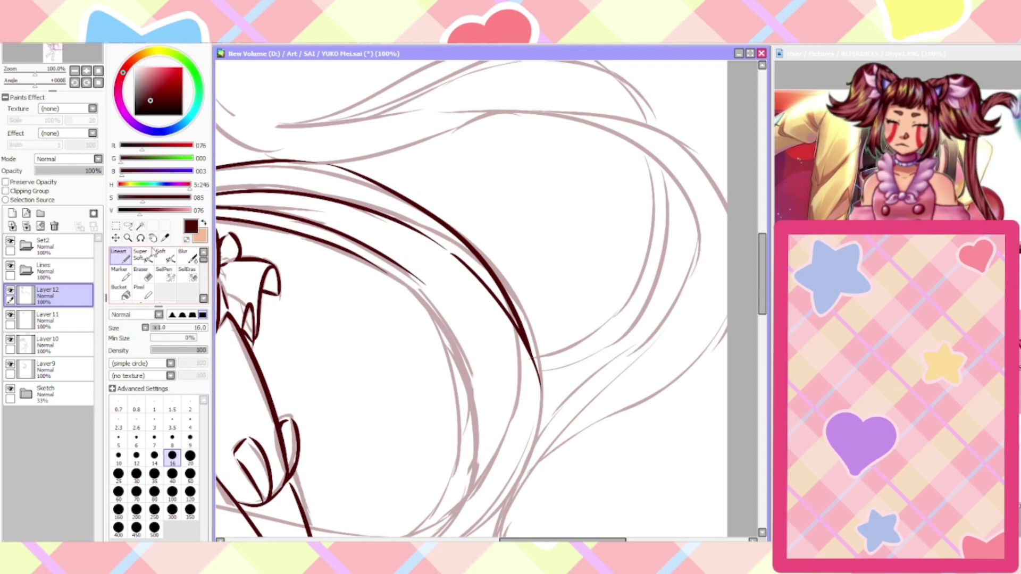
# Ink the two inner hair strands curving down the inside of the large loop, following the sketch
pyautogui.scroll(1, 402, 508)
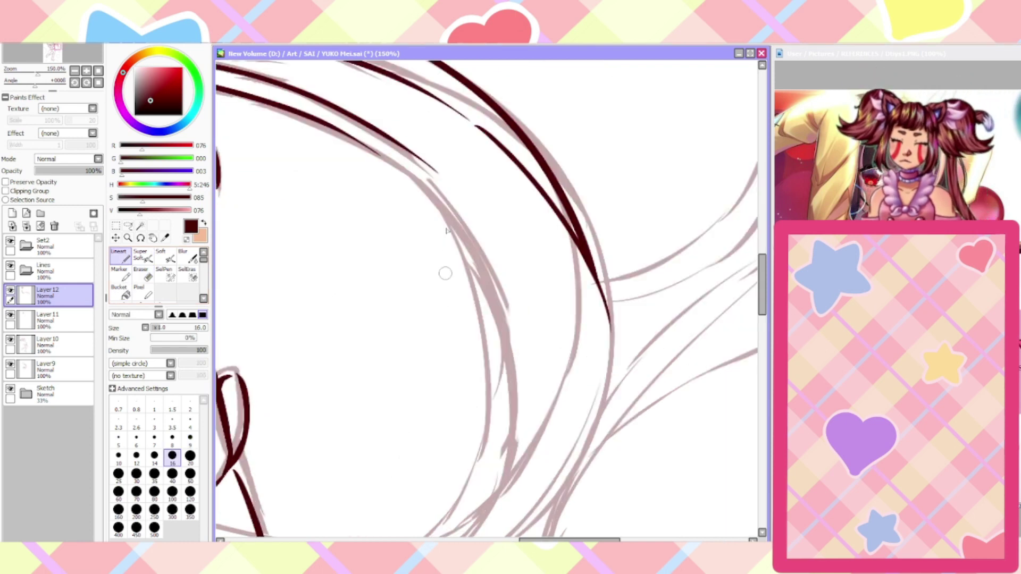
pyautogui.moveTo(441, 182)
pyautogui.mouseDown()
pyautogui.moveTo(467, 219)
pyautogui.moveTo(508, 457)
pyautogui.mouseUp()
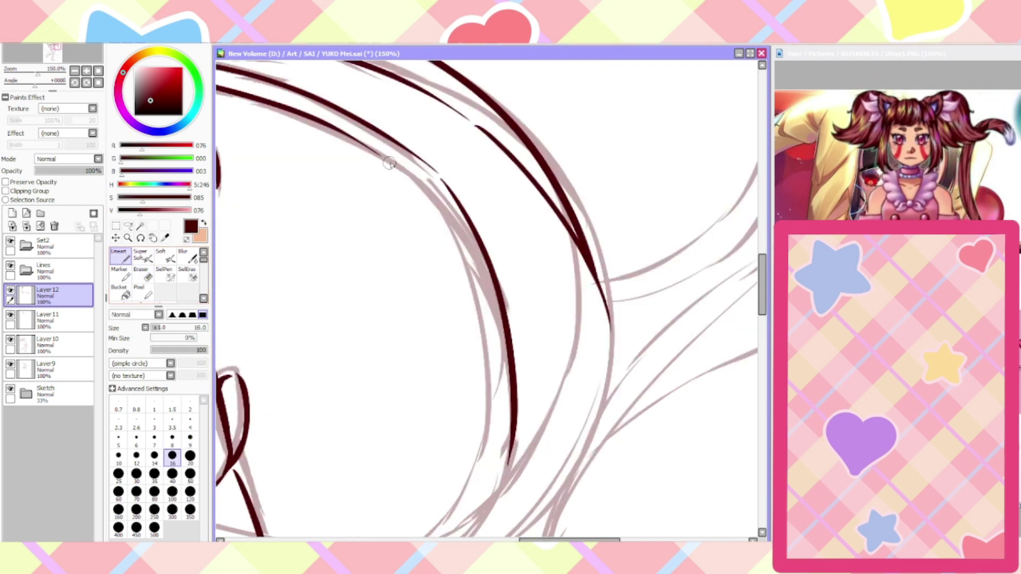
pyautogui.moveTo(389, 163); pyautogui.dragTo(512, 405)
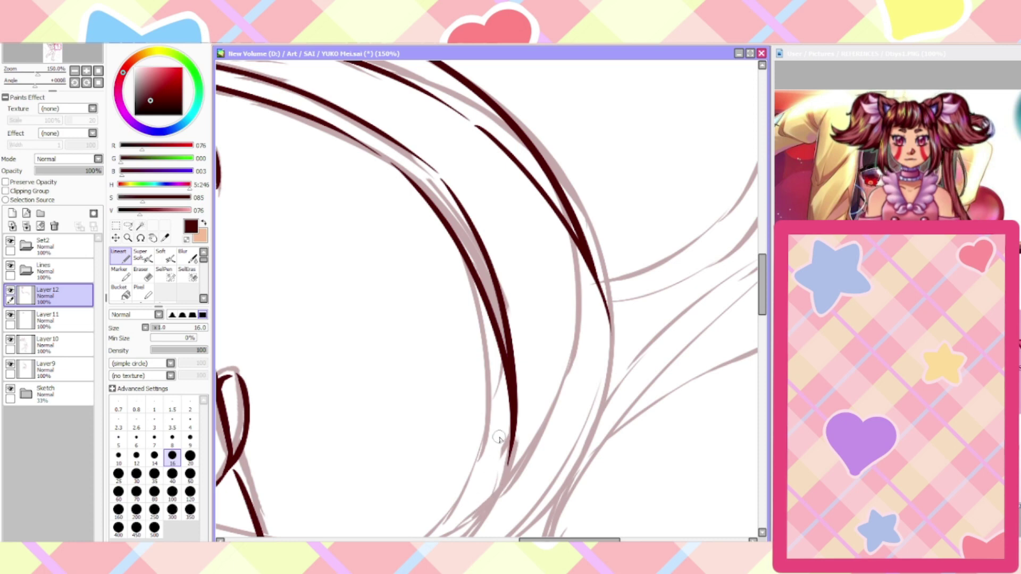
pyautogui.scroll(-2, 500, 437)
pyautogui.scroll(-2, 500, 437)
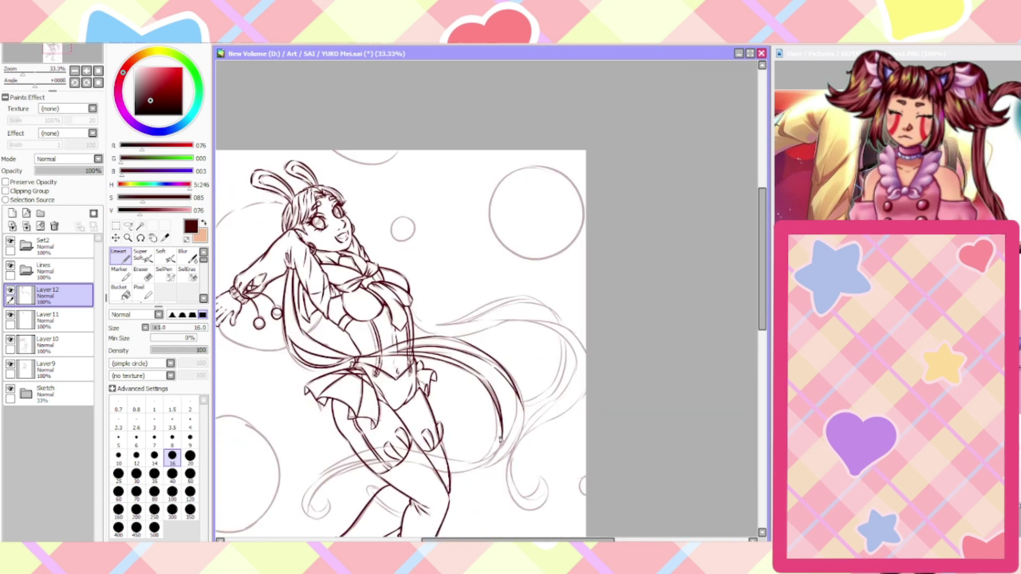
# Try to ink the loop's outer strand from its upper end down around the curve
pyautogui.scroll(3, 499, 438)
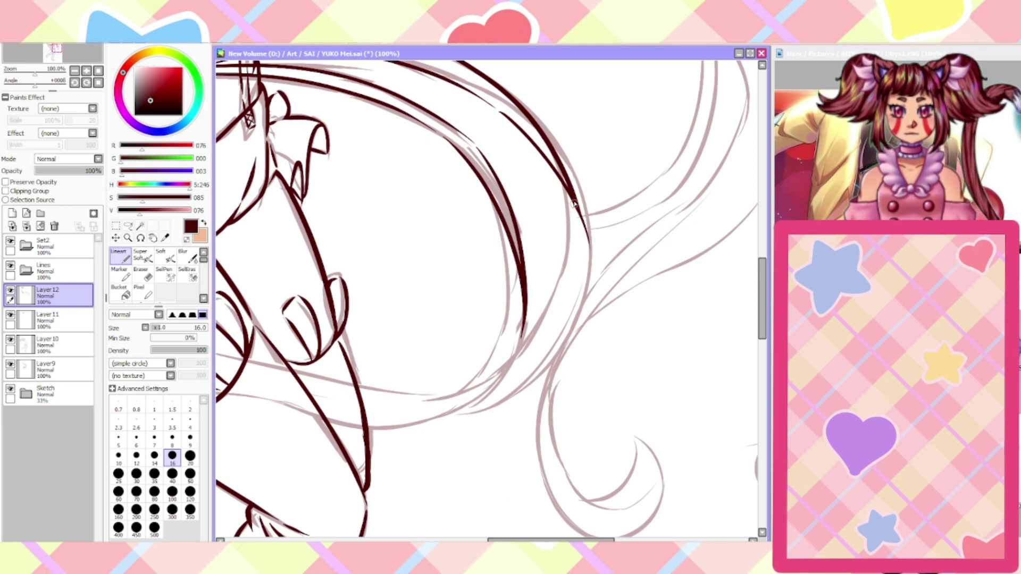
pyautogui.moveTo(574, 205)
pyautogui.mouseDown()
pyautogui.moveTo(537, 375)
pyautogui.moveTo(456, 392)
pyautogui.mouseUp()
pyautogui.hotkey('ctrl', 'z')
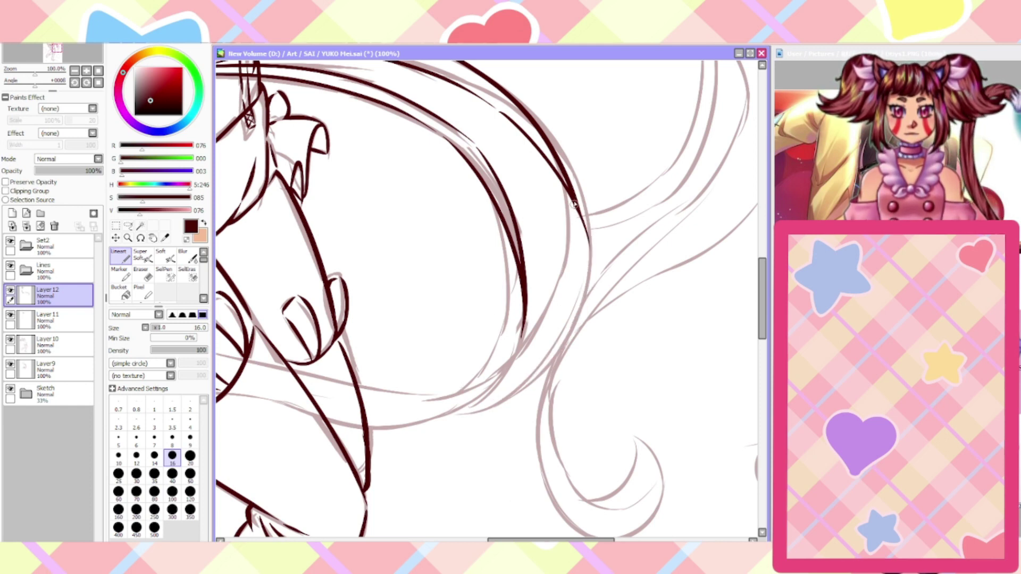
pyautogui.moveTo(573, 203)
pyautogui.mouseDown()
pyautogui.moveTo(591, 276)
pyautogui.moveTo(476, 415)
pyautogui.mouseUp()
pyautogui.scroll(-3, 451, 403)
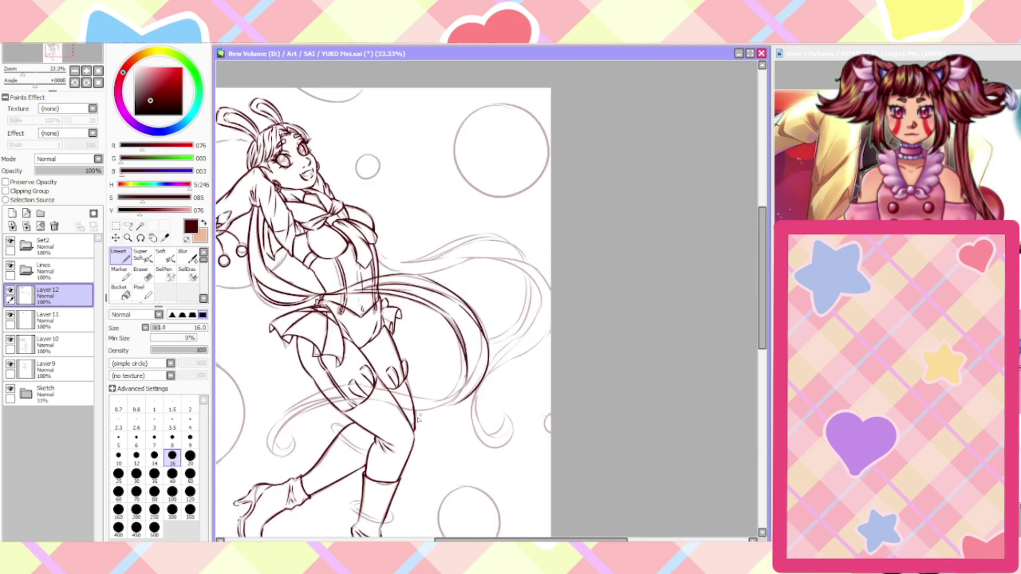
# Trim the tip of the loop's outer strand with the size 9 Eraser, and return to the Lineart brush
pyautogui.scroll(3, 590, 238)
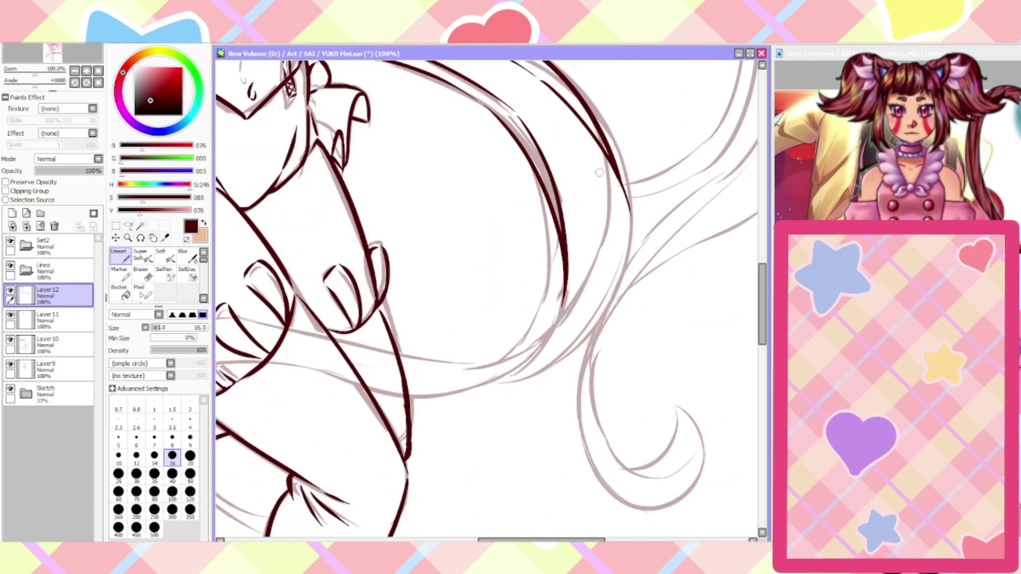
pyautogui.press('e')
pyautogui.scroll(2, 599, 173)
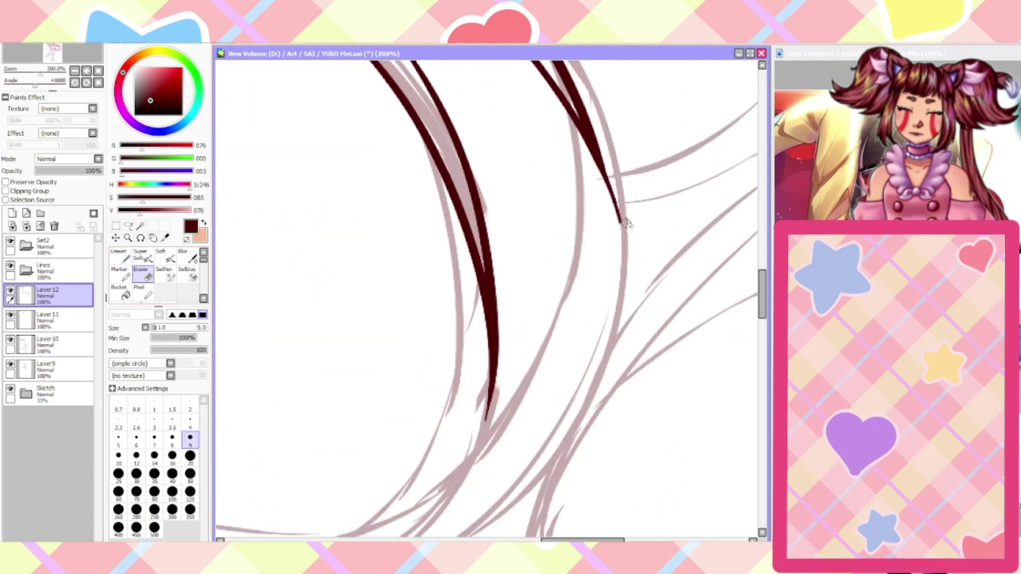
pyautogui.moveTo(627, 224)
pyautogui.mouseDown()
pyautogui.moveTo(624, 199)
pyautogui.moveTo(587, 187)
pyautogui.mouseUp()
pyautogui.scroll(-2, 553, 199)
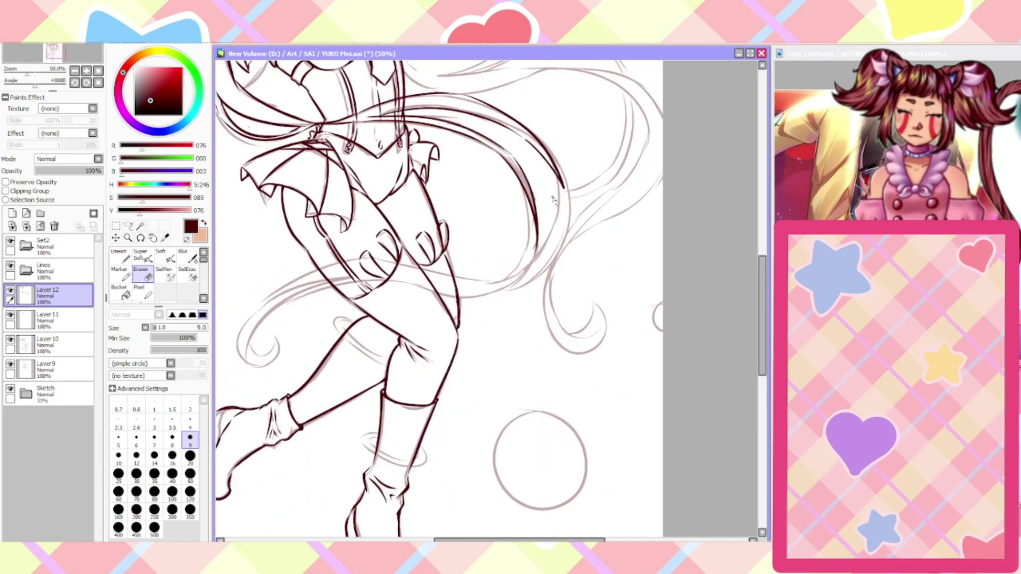
pyautogui.click(121, 256)
# Ink the hair loop's outer edge curving down toward the knee, redrawing it until smooth, and touch up its join with the upper strand
pyautogui.scroll(2, 450, 218)
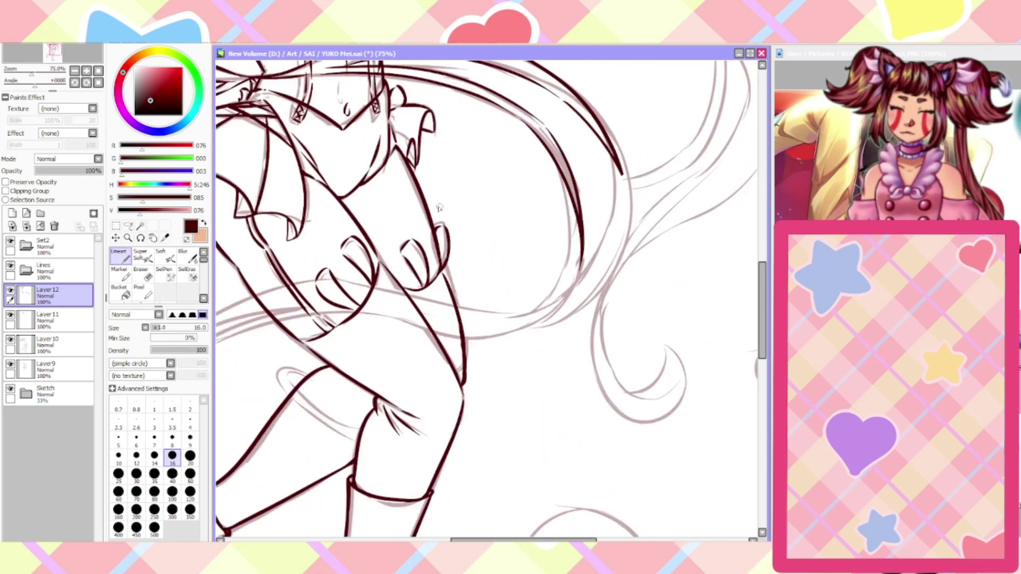
pyautogui.moveTo(681, 160)
pyautogui.mouseDown()
pyautogui.moveTo(682, 230)
pyautogui.moveTo(534, 351)
pyautogui.mouseUp()
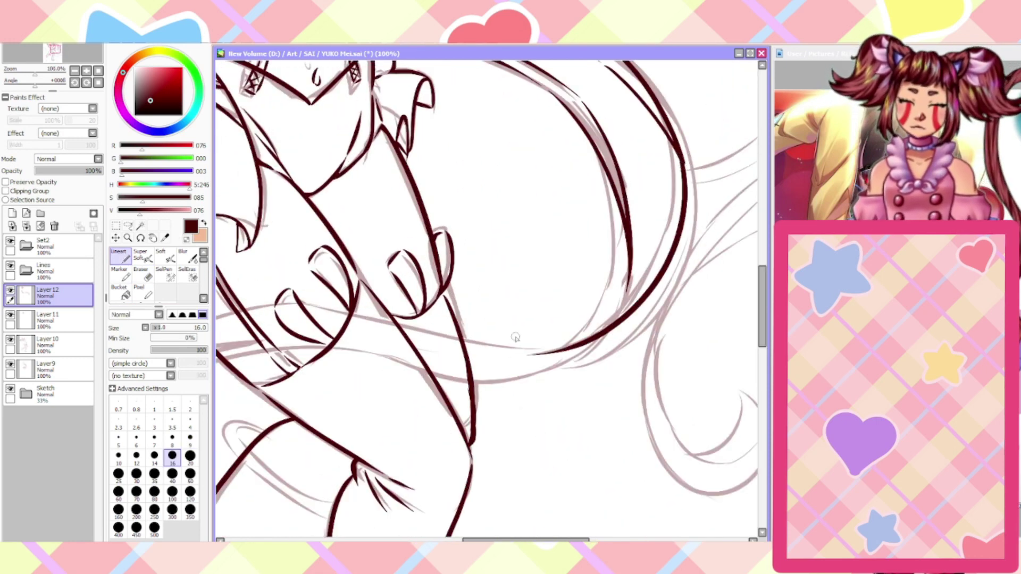
pyautogui.hotkey('ctrl', 'z')
pyautogui.moveTo(674, 145); pyautogui.dragTo(540, 367)
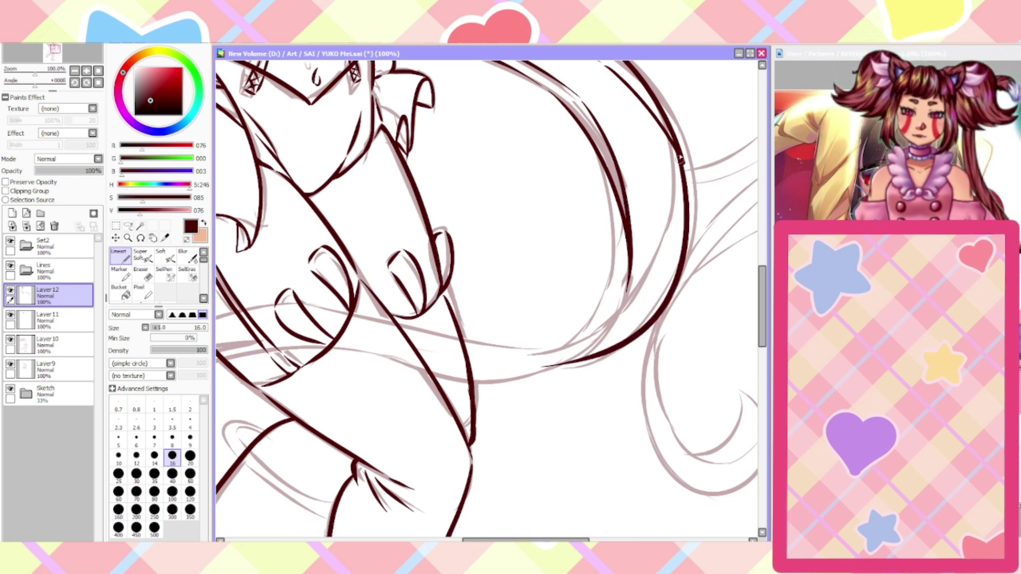
pyautogui.hotkey('ctrl', 'z')
pyautogui.moveTo(678, 150); pyautogui.dragTo(520, 368)
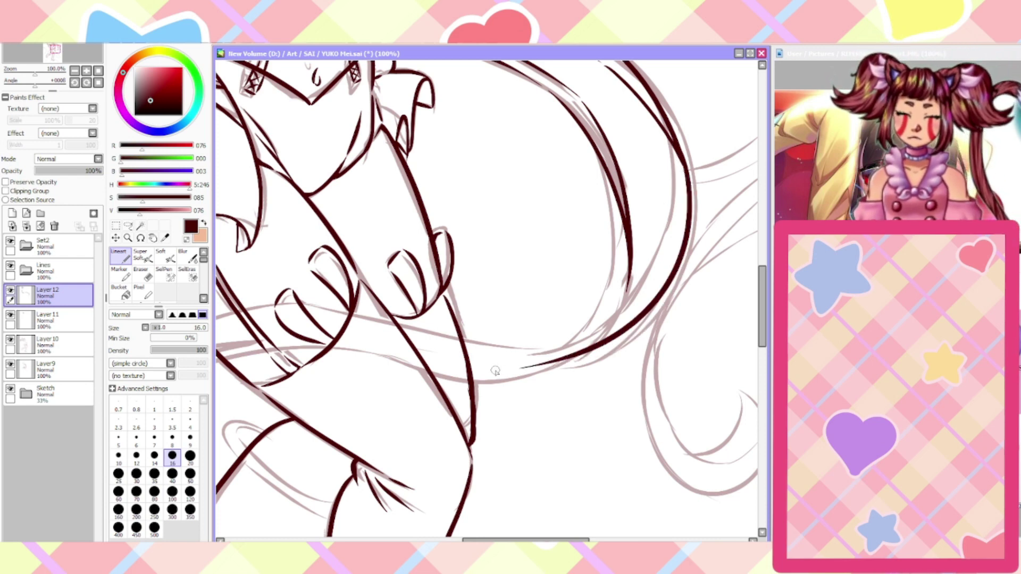
pyautogui.hotkey('ctrl', 'z')
pyautogui.moveTo(674, 149)
pyautogui.mouseDown()
pyautogui.moveTo(688, 194)
pyautogui.moveTo(514, 365)
pyautogui.mouseUp()
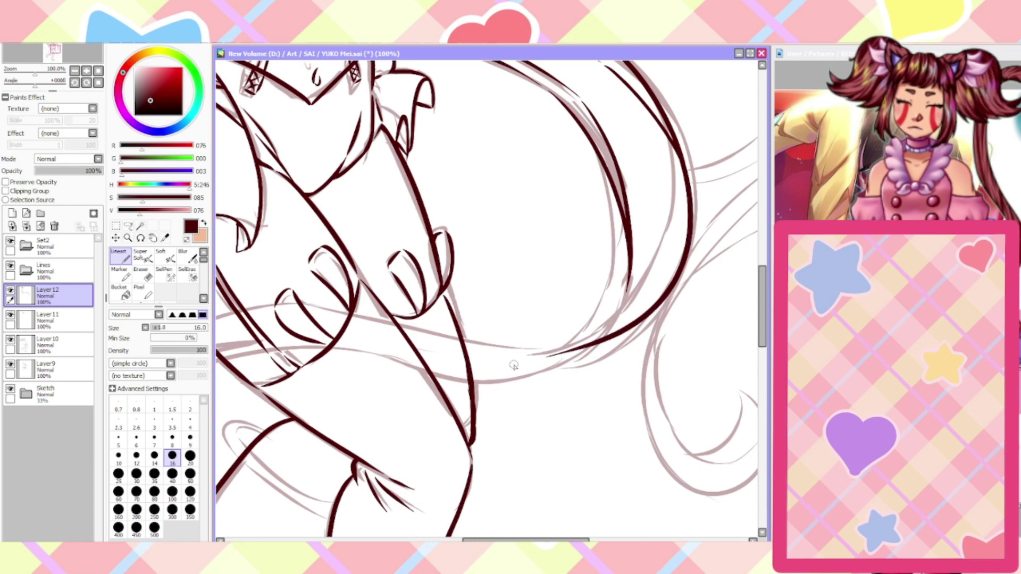
pyautogui.hotkey('ctrl', 'z')
pyautogui.moveTo(675, 150)
pyautogui.mouseDown()
pyautogui.moveTo(687, 274)
pyautogui.moveTo(529, 384)
pyautogui.mouseUp()
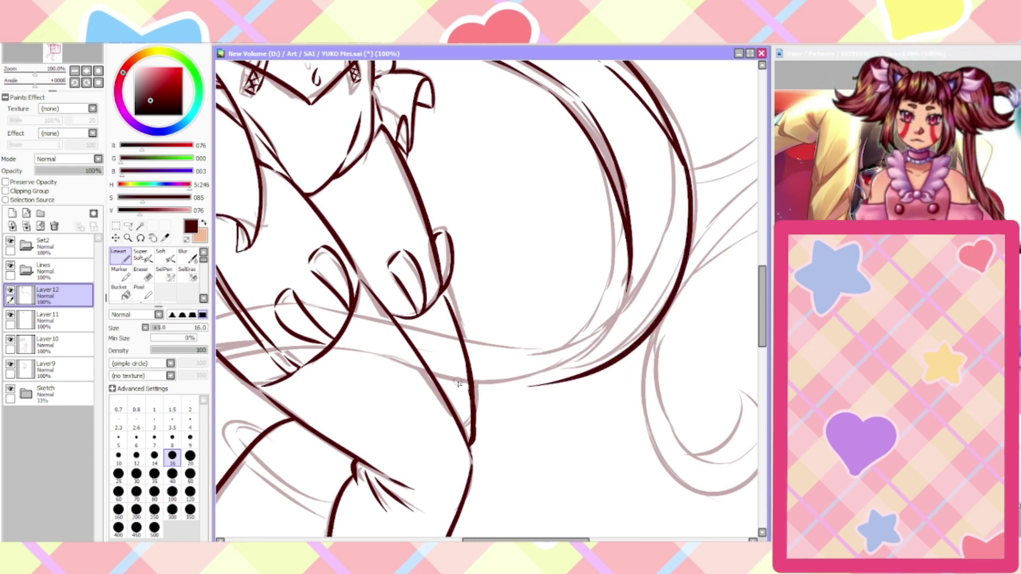
pyautogui.scroll(3, 687, 142)
pyautogui.moveTo(698, 257); pyautogui.dragTo(659, 148)
pyautogui.scroll(-4, 656, 151)
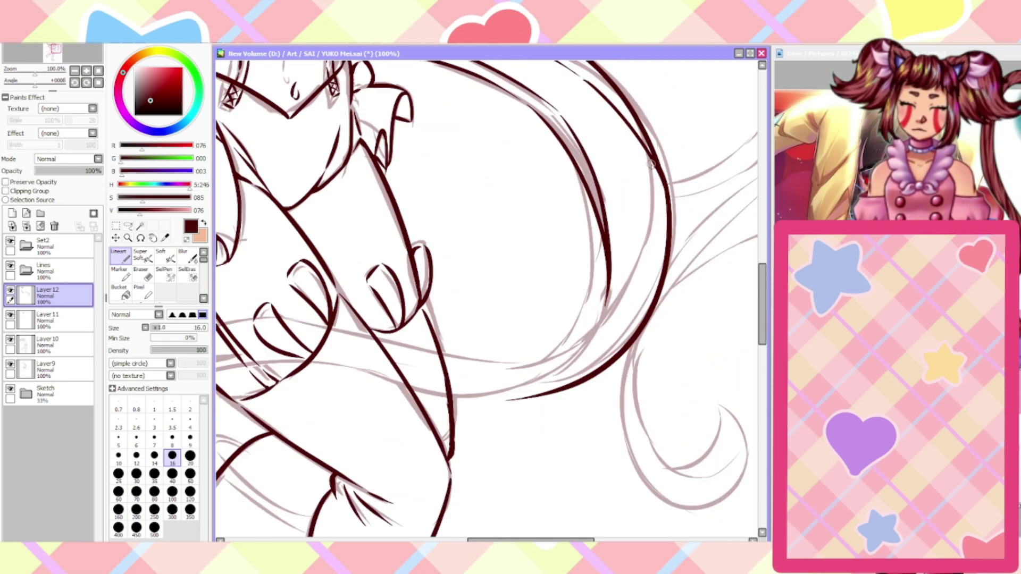
# Ink a second long curve just inside the loop's outer edge, sweeping down toward the thigh
pyautogui.scroll(1, 557, 308)
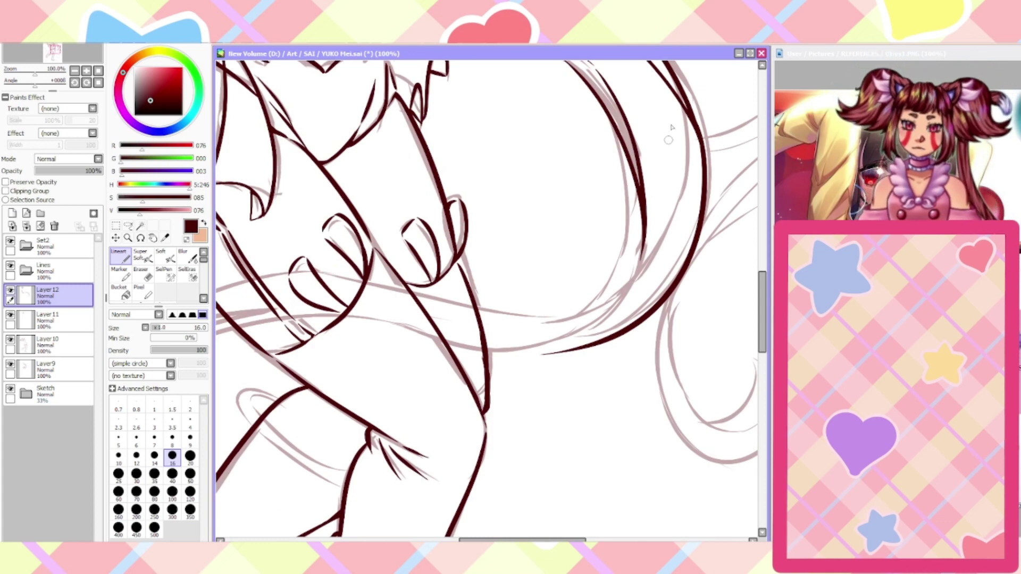
pyautogui.moveTo(670, 93)
pyautogui.mouseDown()
pyautogui.moveTo(583, 320)
pyautogui.moveTo(510, 336)
pyautogui.mouseUp()
pyautogui.hotkey('ctrl', 'z')
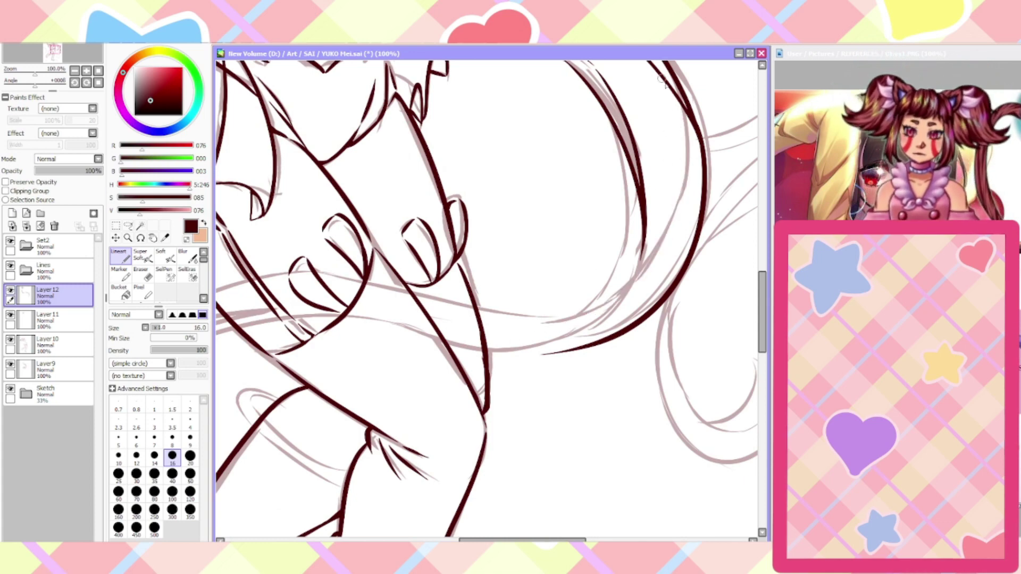
pyautogui.moveTo(664, 79); pyautogui.dragTo(510, 338)
pyautogui.scroll(-3, 438, 339)
pyautogui.scroll(1, 439, 340)
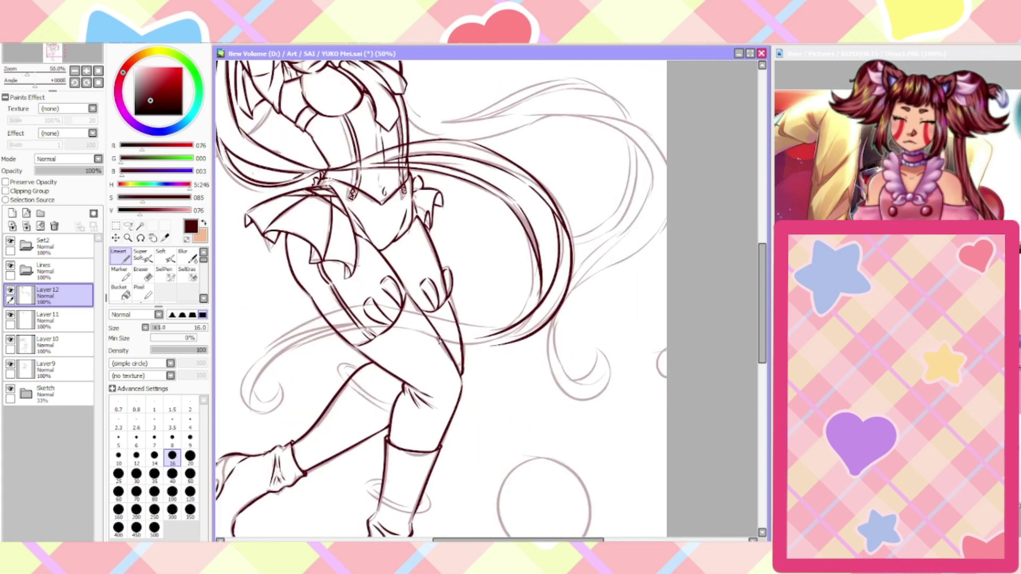
# Extend the loop's outer edge with a short stroke along the bottom to meet the thigh
pyautogui.scroll(1, 438, 339)
pyautogui.scroll(4, 564, 312)
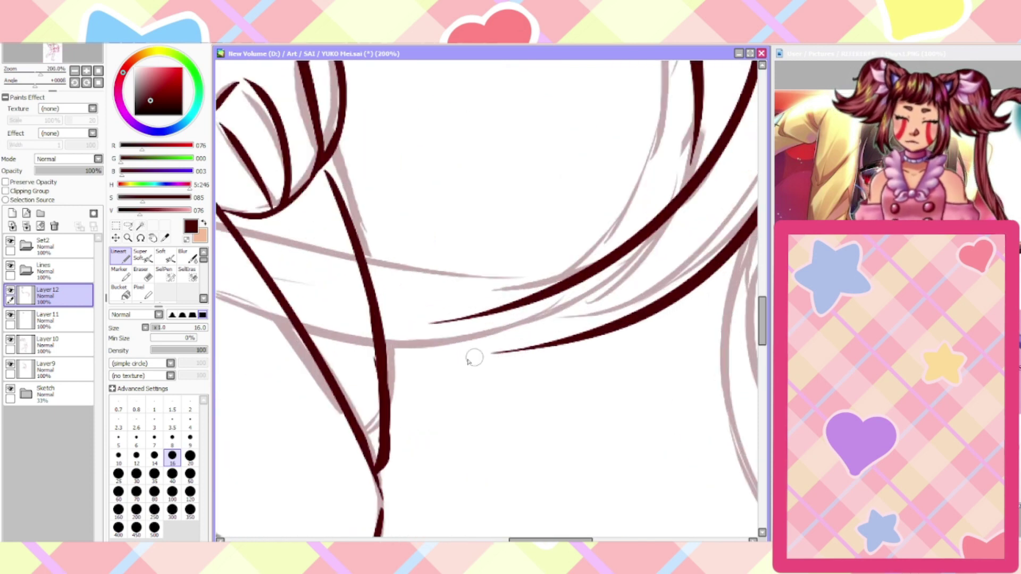
pyautogui.moveTo(476, 355); pyautogui.dragTo(306, 328)
# Erase the tail of the second inner curve at the loop's bottom, and return to the Lineart brush
pyautogui.click(140, 274)
pyautogui.moveTo(431, 322)
pyautogui.mouseDown()
pyautogui.moveTo(565, 285)
pyautogui.moveTo(628, 234)
pyautogui.mouseUp()
pyautogui.click(189, 458)
pyautogui.scroll(-4, 467, 302)
pyautogui.click(119, 256)
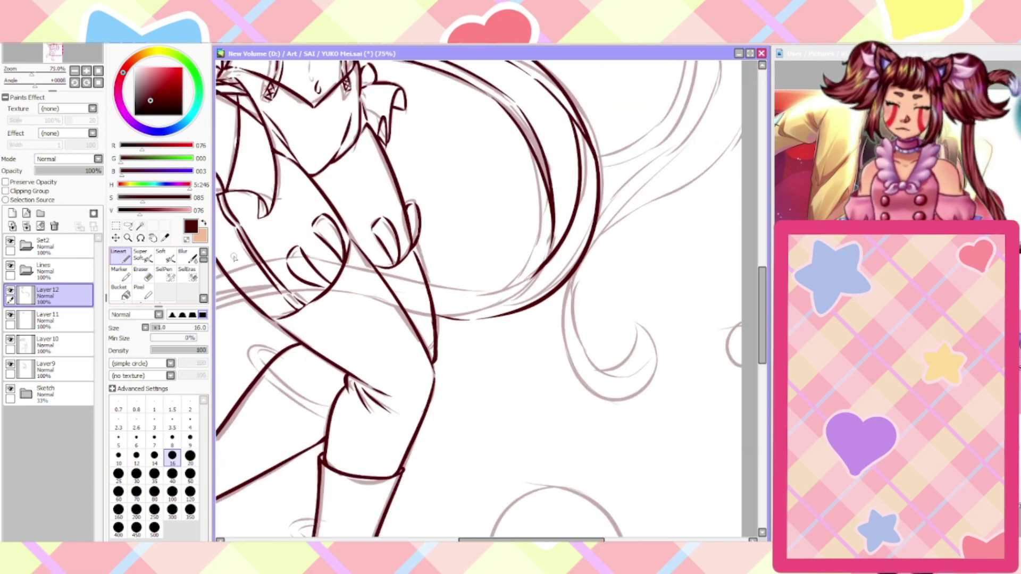
# Ink a strand from the end of the loop's inner lines along the bottom and across the front thigh
pyautogui.scroll(4, 507, 286)
pyautogui.scroll(-4, 617, 275)
pyautogui.scroll(2, 628, 275)
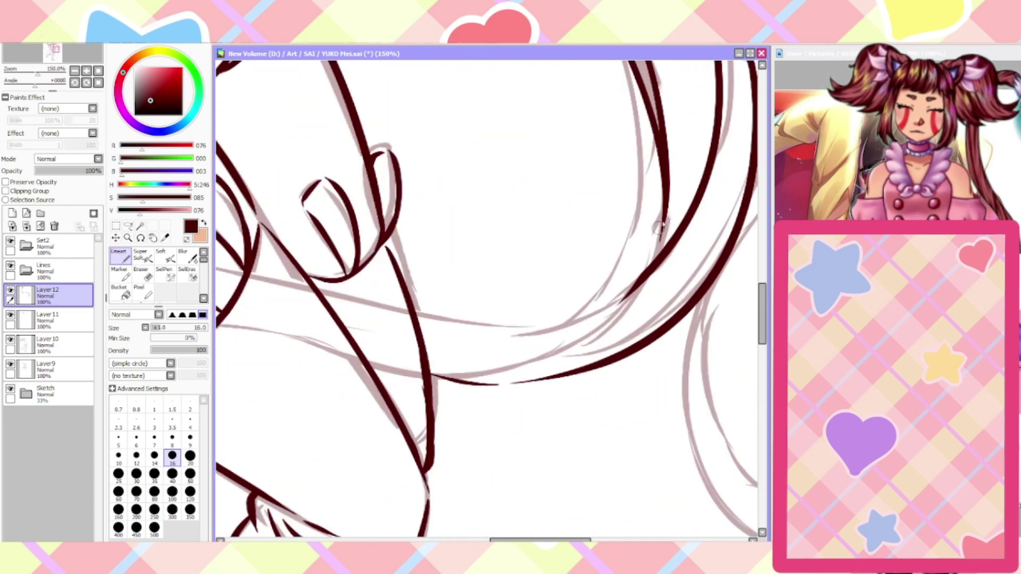
pyautogui.moveTo(666, 202); pyautogui.dragTo(551, 357)
pyautogui.hotkey('ctrl', 'z')
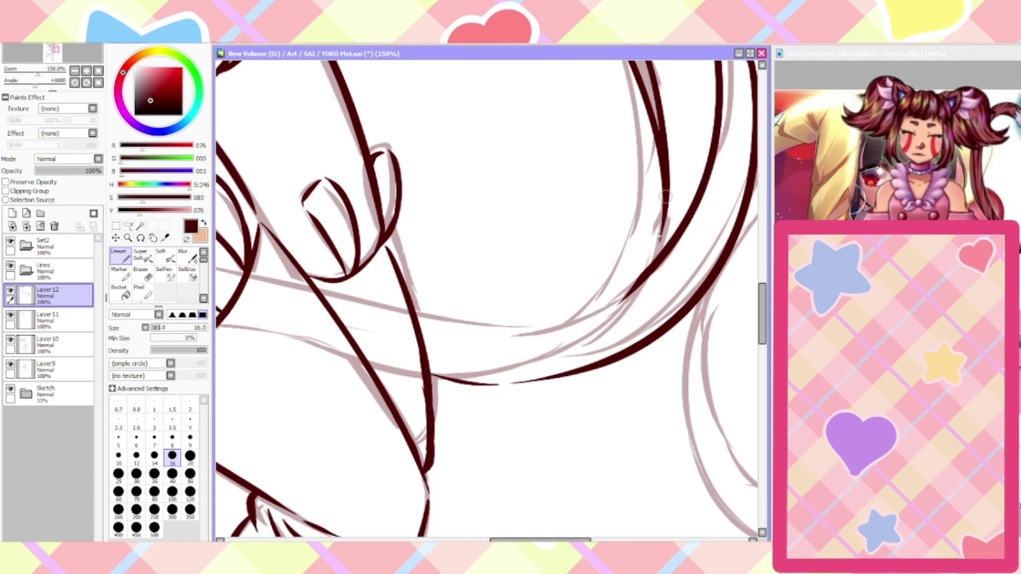
pyautogui.moveTo(665, 203); pyautogui.dragTo(457, 378)
pyautogui.scroll(-2, 285, 331)
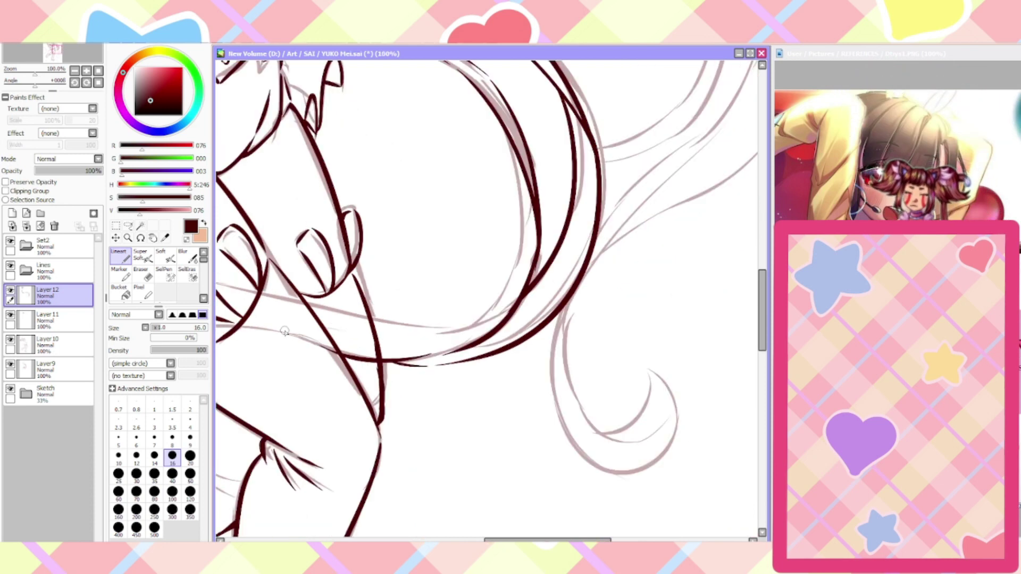
# Ink the loop's upper bottom strand, curving from the inner lines in toward the thigh
pyautogui.scroll(2, 284, 331)
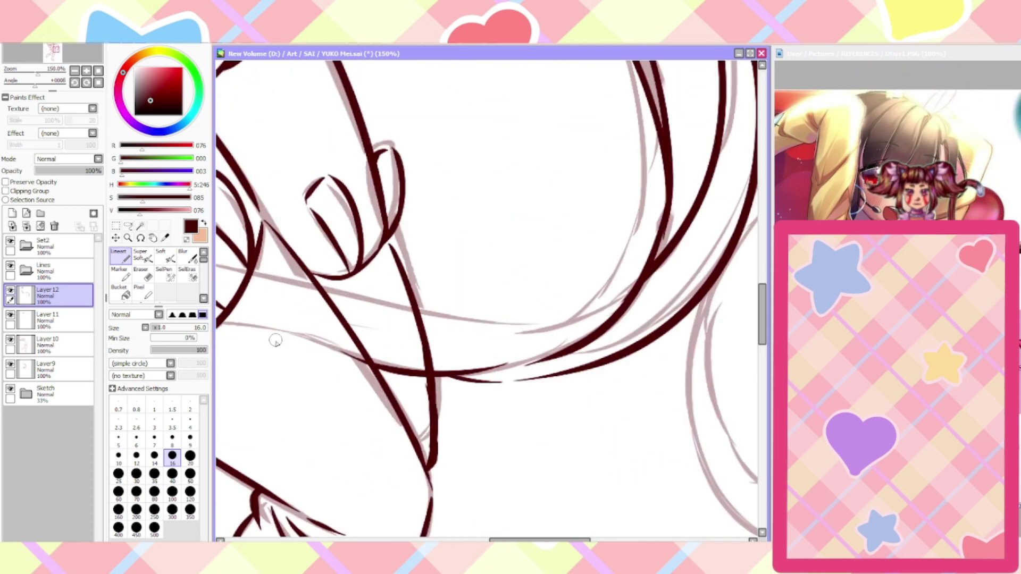
pyautogui.moveTo(665, 215)
pyautogui.mouseDown()
pyautogui.moveTo(640, 269)
pyautogui.moveTo(466, 338)
pyautogui.mouseUp()
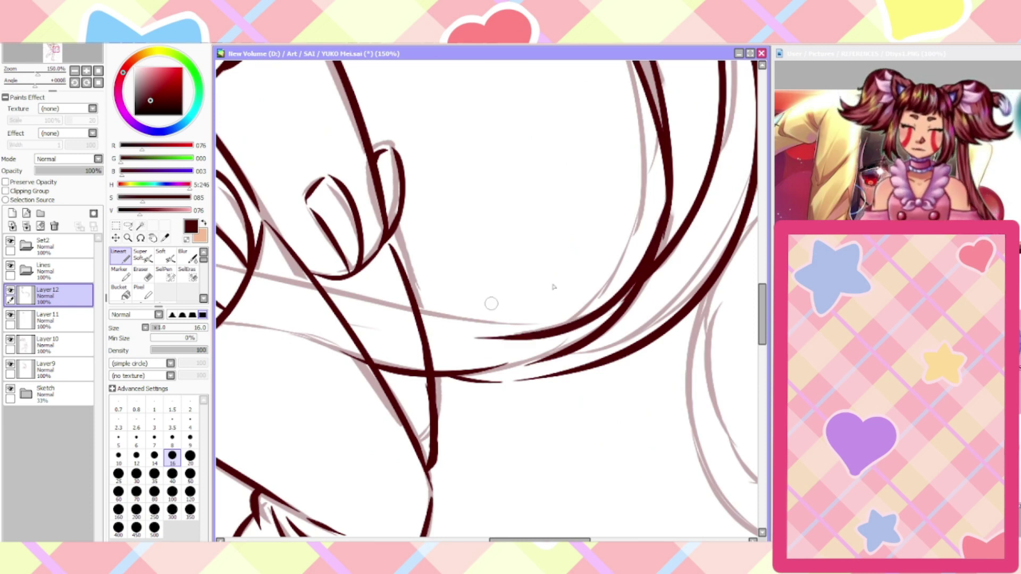
pyautogui.hotkey('ctrl', 'z')
pyautogui.moveTo(665, 196)
pyautogui.mouseDown()
pyautogui.moveTo(588, 314)
pyautogui.moveTo(452, 323)
pyautogui.mouseUp()
pyautogui.scroll(-2, 637, 192)
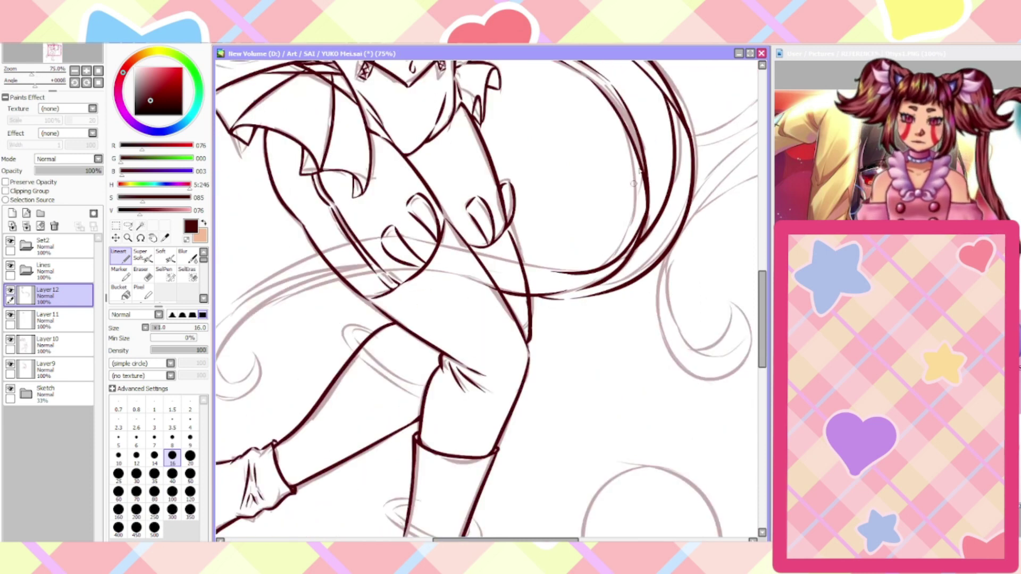
# Ink the innermost strand down the inside of the loop and join it to the bottom curve
pyautogui.scroll(2, 640, 159)
pyautogui.moveTo(606, 93)
pyautogui.mouseDown()
pyautogui.moveTo(566, 343)
pyautogui.moveTo(554, 362)
pyautogui.moveTo(625, 210)
pyautogui.moveTo(590, 322)
pyautogui.mouseUp()
pyautogui.hotkey('ctrl', 'z')
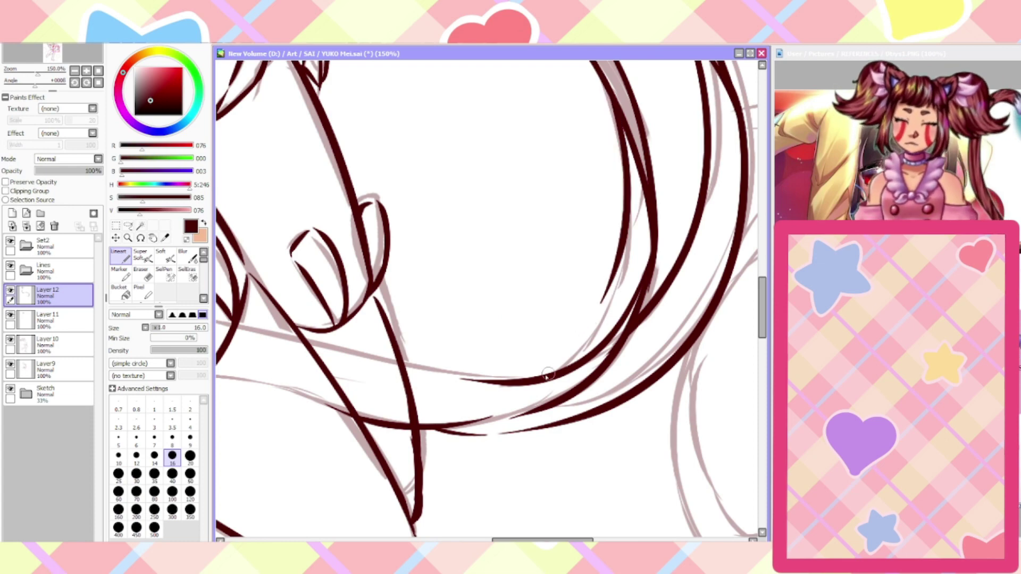
pyautogui.moveTo(533, 377); pyautogui.dragTo(600, 304)
pyautogui.scroll(-4, 567, 335)
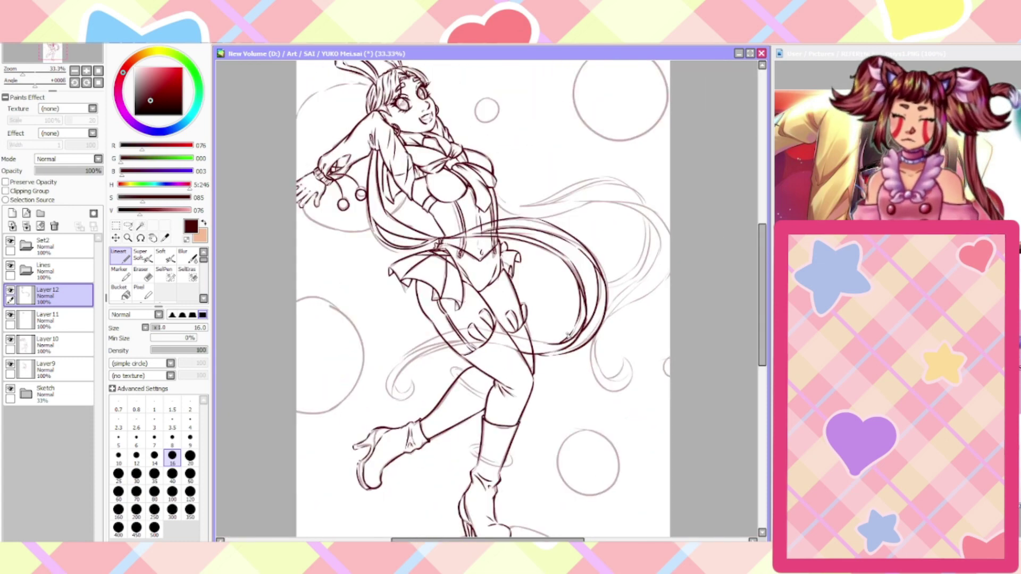
# Ink the lower hair strand across both thighs toward the small curl behind the legs
pyautogui.scroll(3, 457, 386)
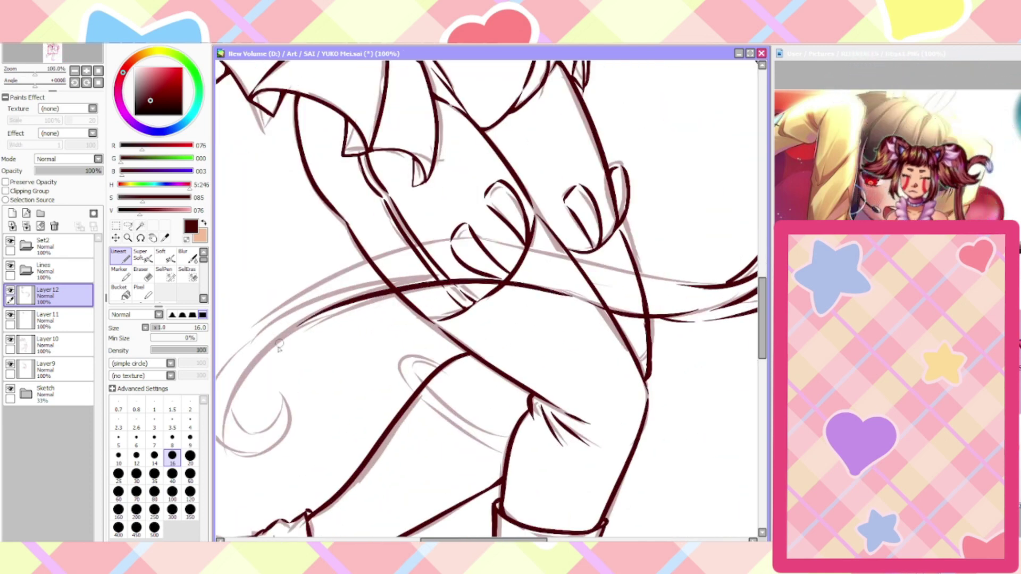
pyautogui.moveTo(581, 302)
pyautogui.mouseDown()
pyautogui.moveTo(519, 294)
pyautogui.moveTo(283, 342)
pyautogui.mouseUp()
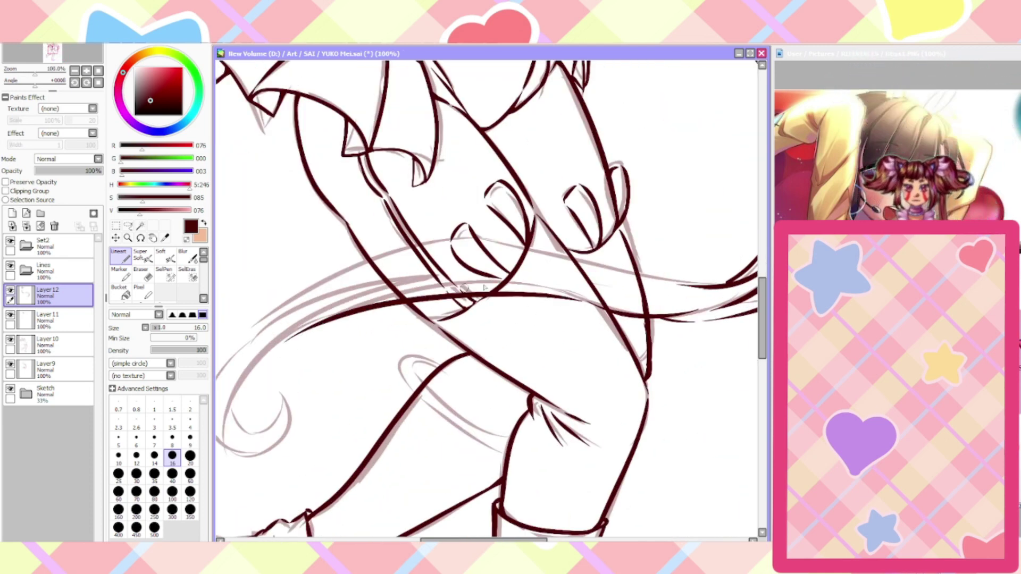
pyautogui.hotkey('ctrl', 'z')
pyautogui.moveTo(580, 300); pyautogui.dragTo(306, 331)
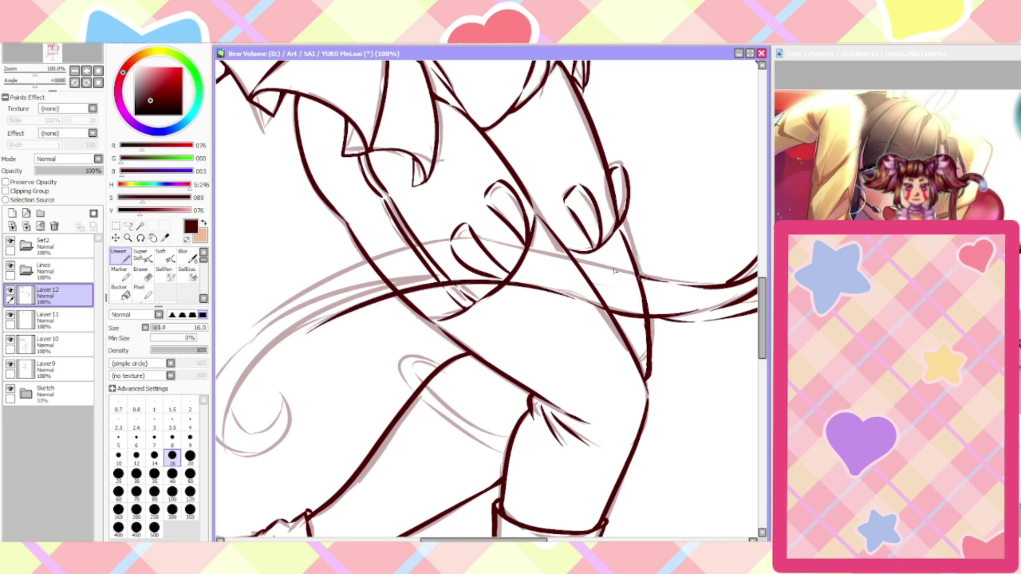
# Ink the upper hair strand sweeping over both thighs toward the curl behind the legs
pyautogui.moveTo(614, 271)
pyautogui.mouseDown()
pyautogui.moveTo(471, 237)
pyautogui.moveTo(263, 304)
pyautogui.mouseUp()
pyautogui.moveTo(411, 506); pyautogui.dragTo(448, 506)
pyautogui.hotkey('ctrl', 'z')
pyautogui.moveTo(706, 287)
pyautogui.mouseDown()
pyautogui.moveTo(432, 251)
pyautogui.moveTo(298, 325)
pyautogui.moveTo(291, 356)
pyautogui.mouseUp()
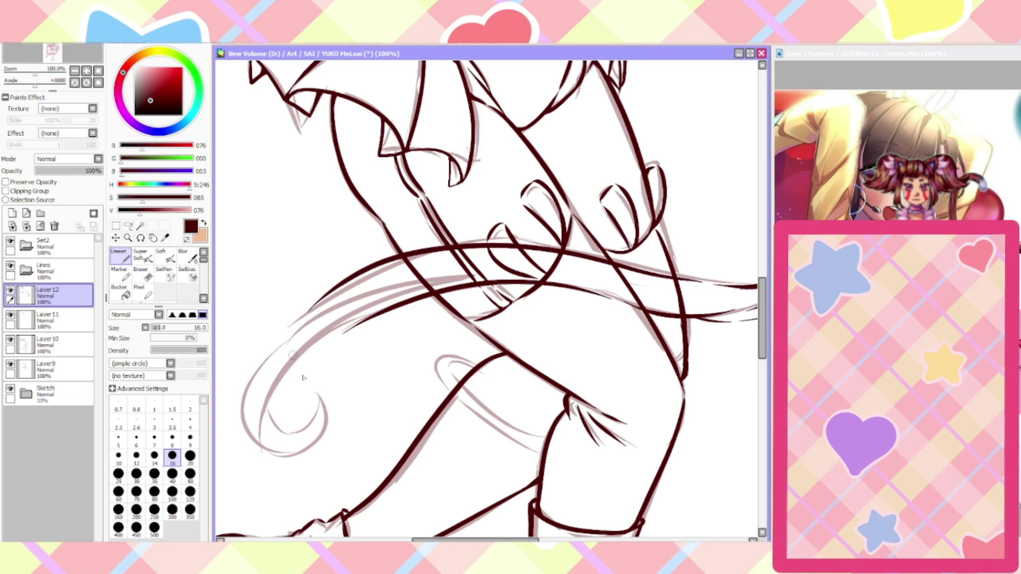
# Ink the hair strands sweeping from the thigh down toward the curled tip behind the legs, redoing the first stroke
pyautogui.hscroll(-5, 429, 526)
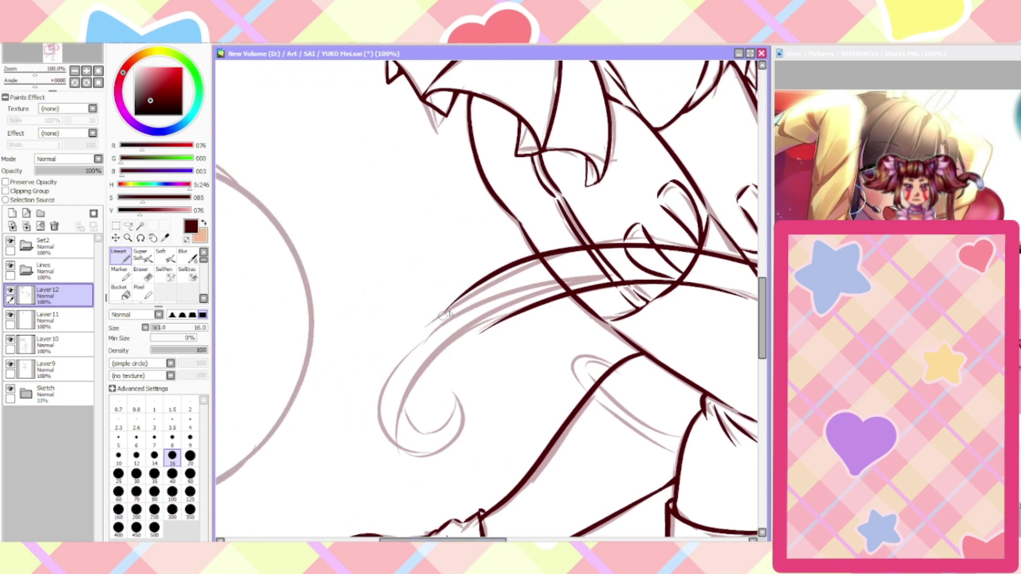
pyautogui.moveTo(442, 315)
pyautogui.mouseDown()
pyautogui.moveTo(575, 271)
pyautogui.moveTo(391, 424)
pyautogui.mouseUp()
pyautogui.hotkey('ctrl', 'z')
pyautogui.moveTo(472, 338)
pyautogui.mouseDown()
pyautogui.moveTo(407, 416)
pyautogui.moveTo(417, 434)
pyautogui.mouseUp()
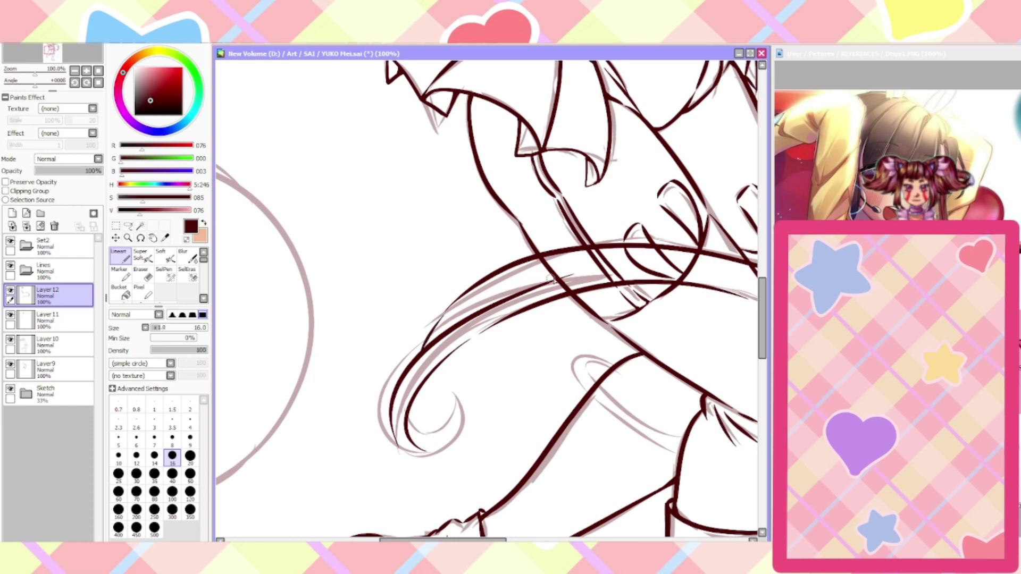
pyautogui.moveTo(568, 273); pyautogui.dragTo(451, 323)
# Ink the outer and inner lines of the curled hair tip, following the sketched spiral
pyautogui.scroll(-2, 426, 346)
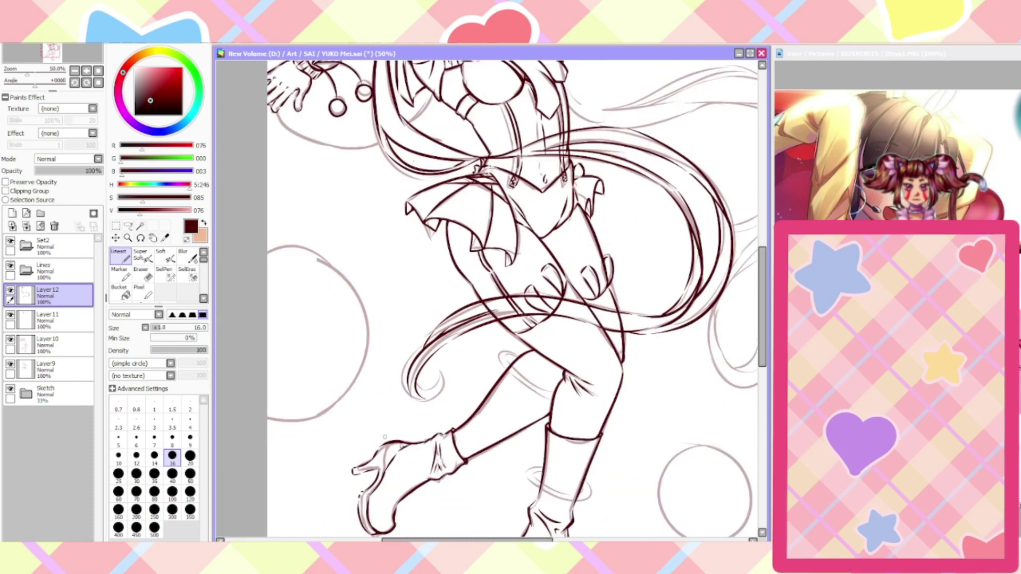
pyautogui.scroll(3, 427, 427)
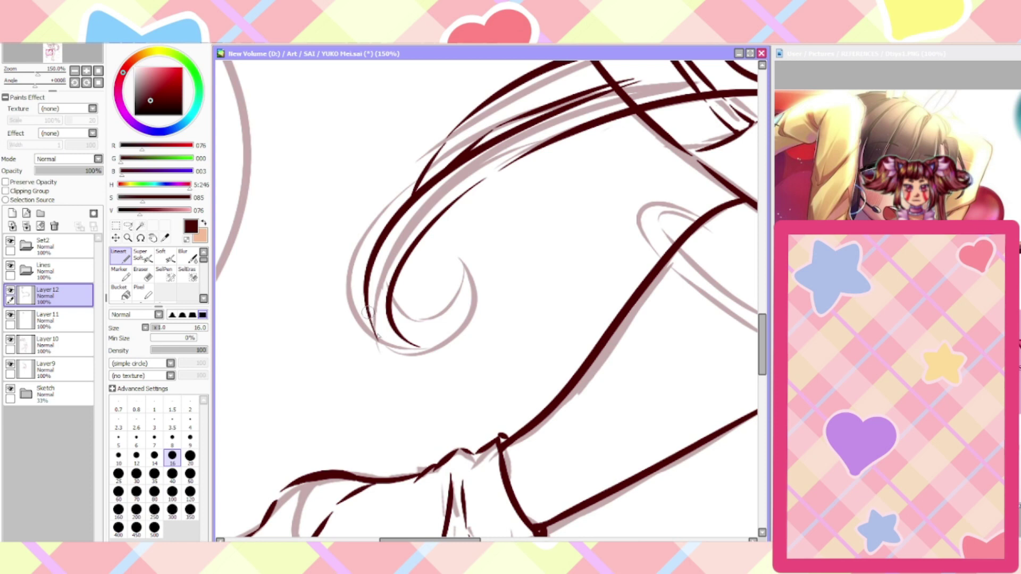
pyautogui.moveTo(368, 312)
pyautogui.mouseDown()
pyautogui.moveTo(461, 335)
pyautogui.moveTo(389, 306)
pyautogui.mouseUp()
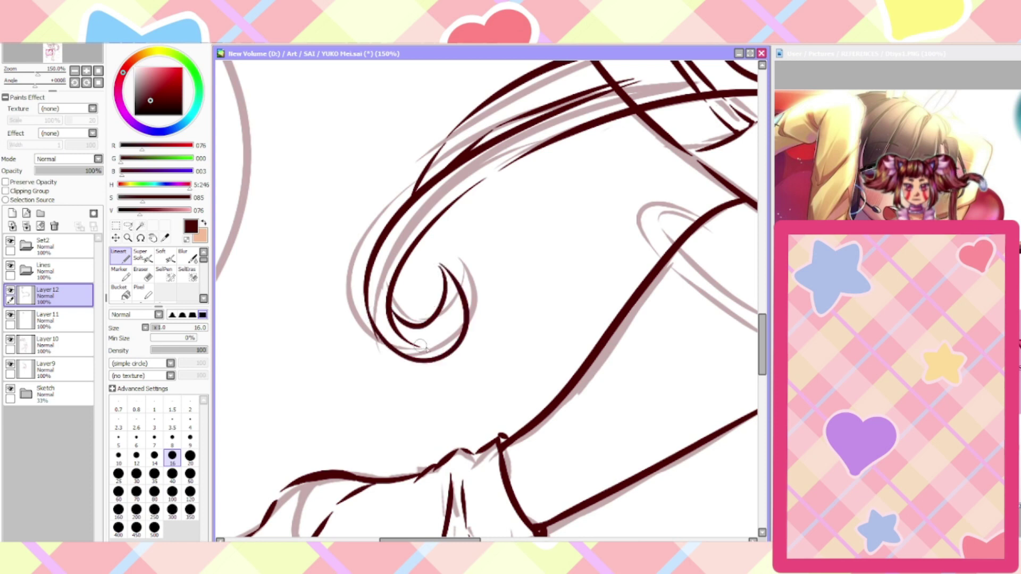
pyautogui.moveTo(420, 344); pyautogui.dragTo(438, 267)
pyautogui.click(141, 274)
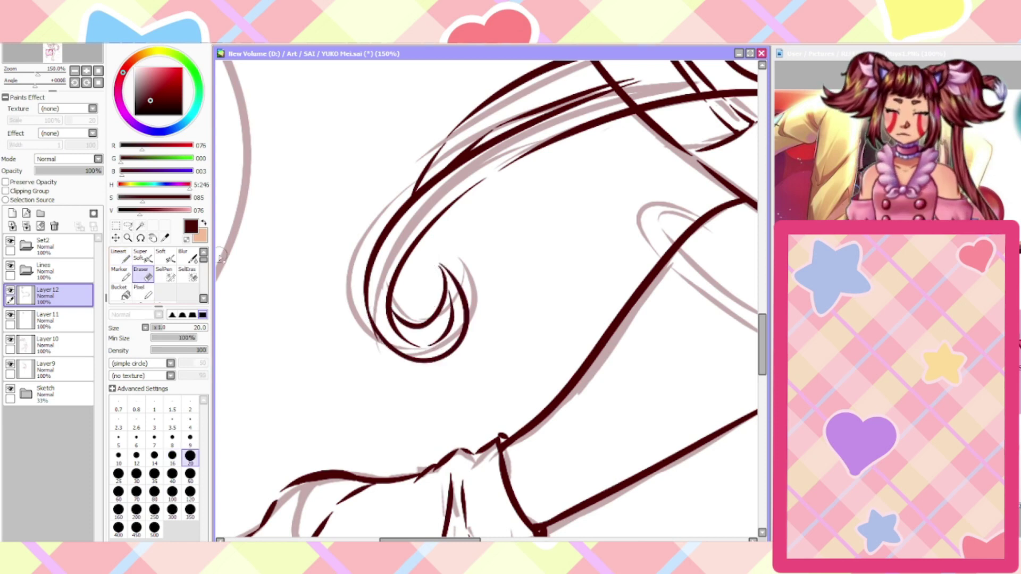
pyautogui.scroll(2, 372, 319)
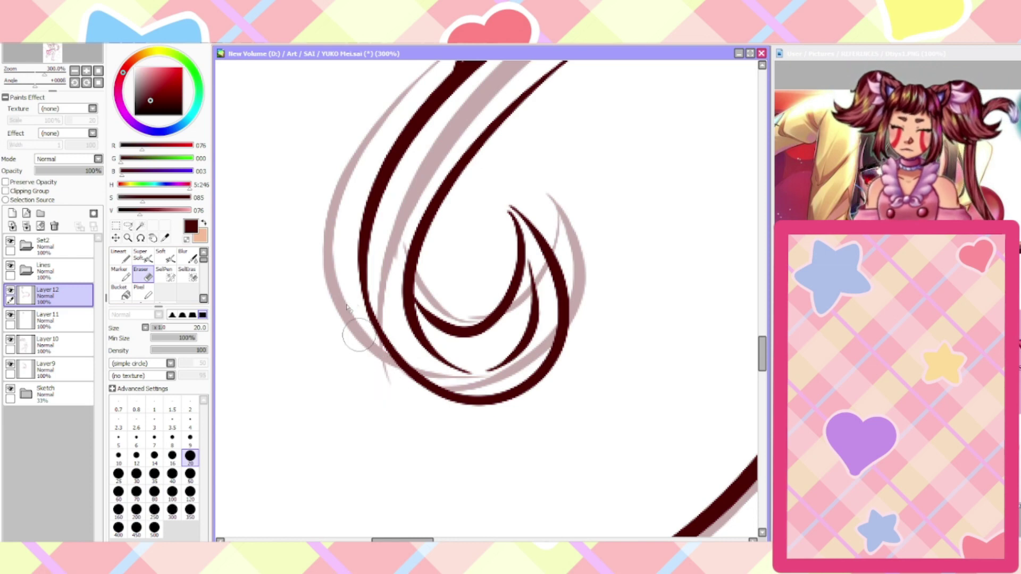
pyautogui.scroll(-7, 340, 335)
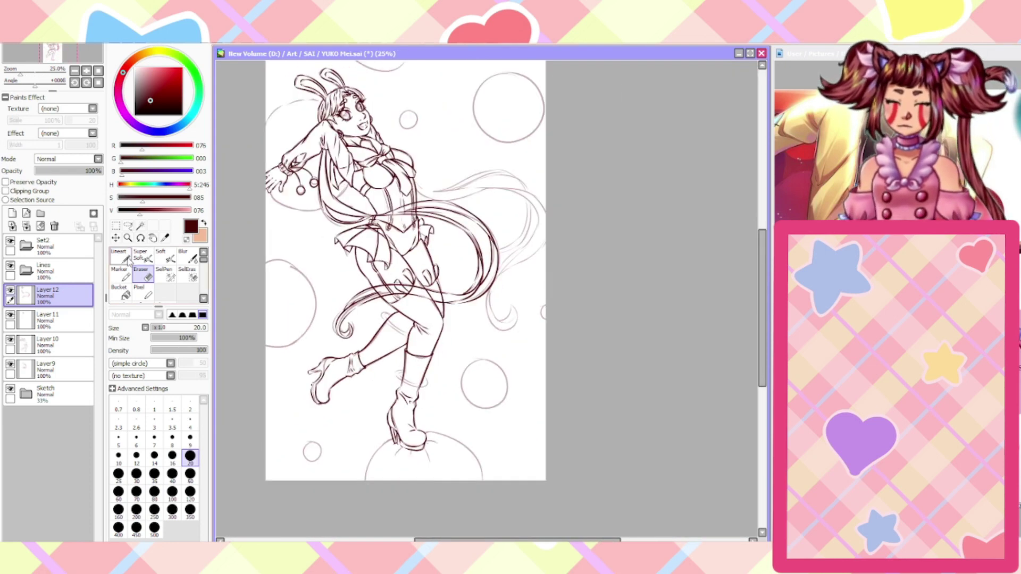
pyautogui.click(128, 258)
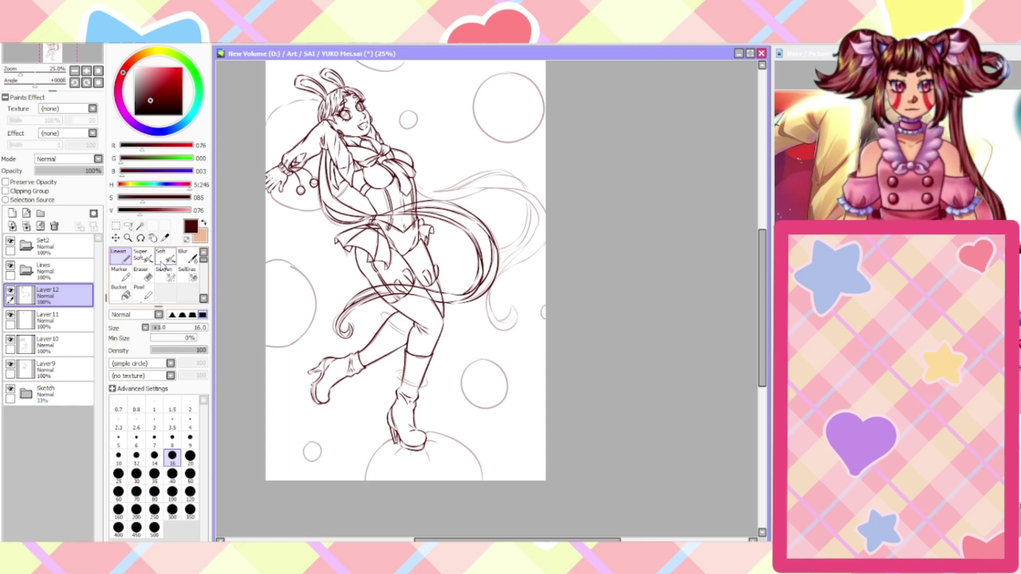
# Hide the Sketch folder, Layer11, Layer10 and Layer9 so only the hair line art on Layer12 shows
pyautogui.click(11, 391)
pyautogui.click(10, 315)
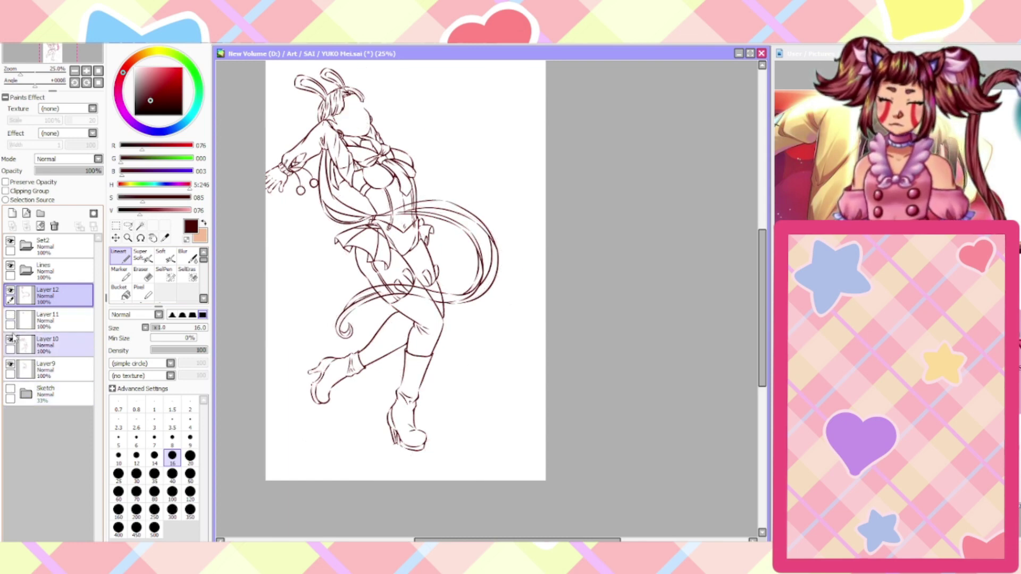
pyautogui.click(10, 340)
pyautogui.click(10, 364)
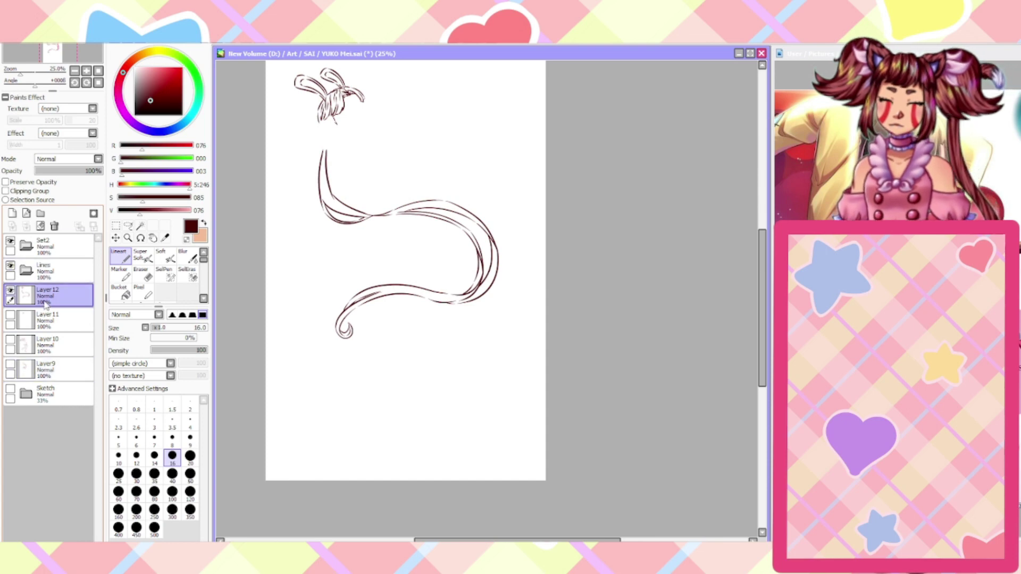
# Trim the tip of the upper hair strand beside the narrow waist crossing and undo a trial extension of the lower strand
pyautogui.scroll(3, 358, 160)
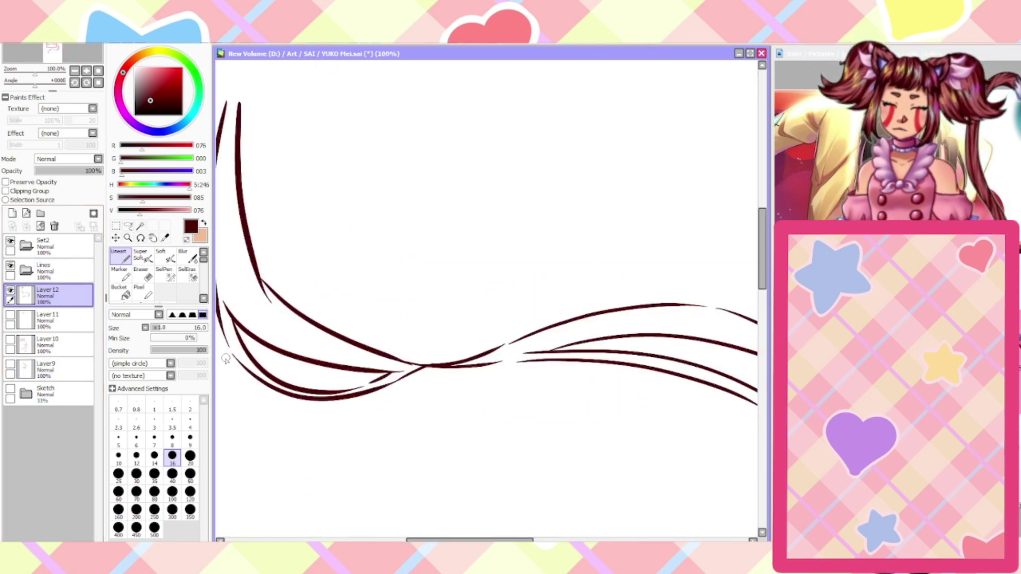
pyautogui.scroll(-1, 225, 358)
pyautogui.scroll(3, 356, 394)
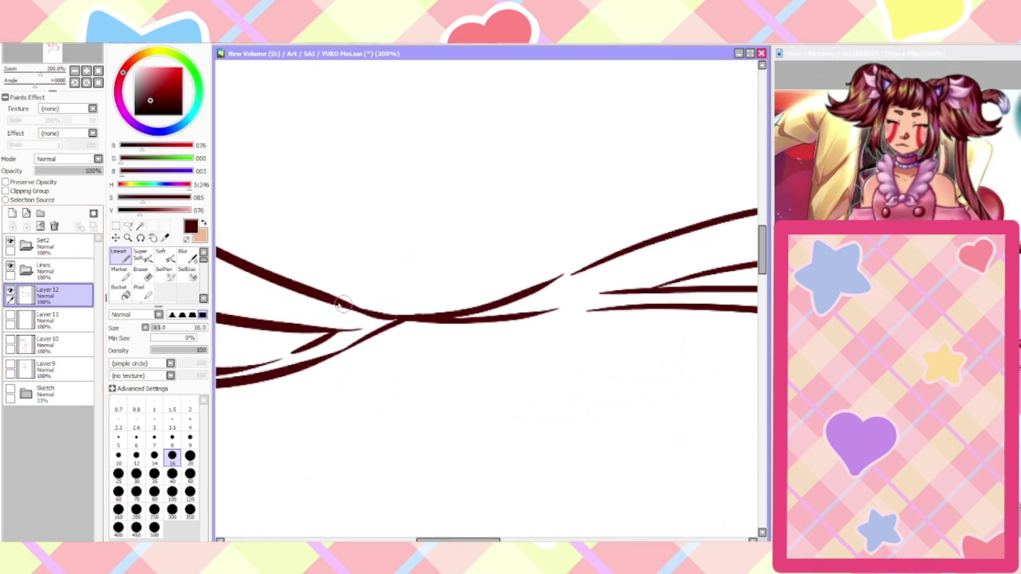
pyautogui.scroll(-1, 393, 327)
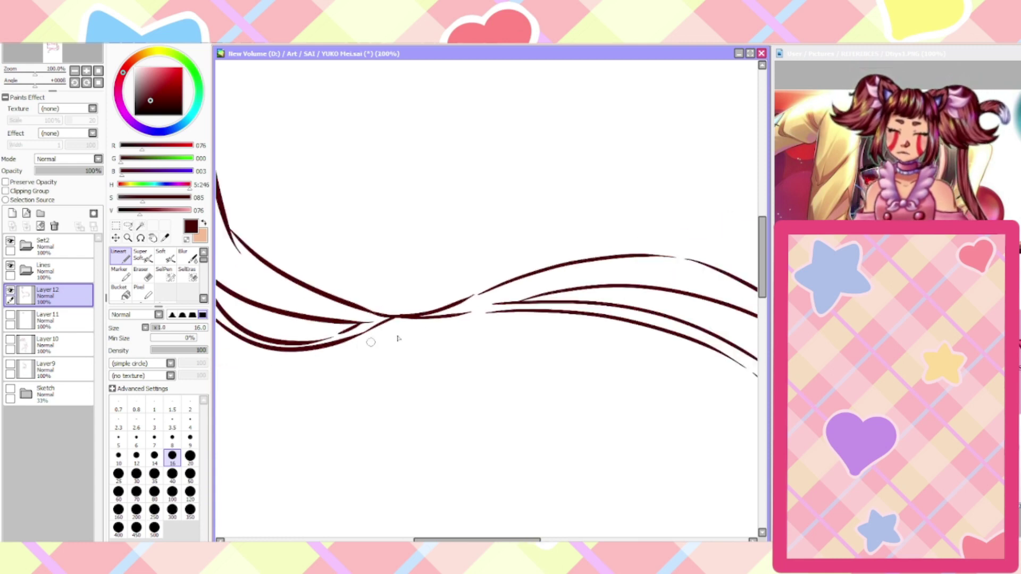
pyautogui.scroll(2, 485, 296)
pyautogui.click(152, 280)
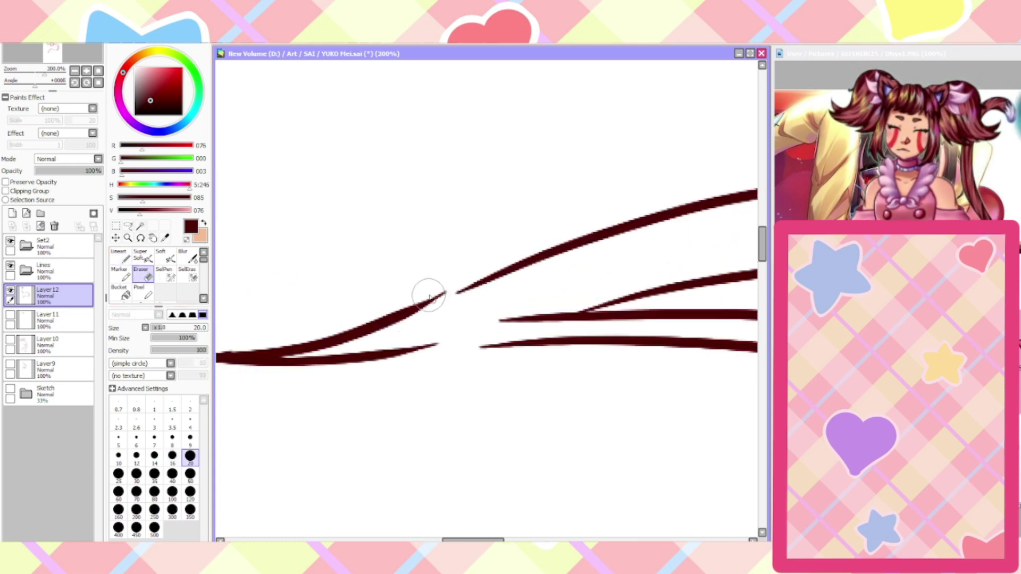
pyautogui.moveTo(429, 294)
pyautogui.mouseDown()
pyautogui.moveTo(428, 281)
pyautogui.moveTo(446, 294)
pyautogui.mouseUp()
pyautogui.click(126, 261)
pyautogui.moveTo(411, 348); pyautogui.dragTo(458, 346)
pyautogui.hotkey('ctrl', 'z')
# Clean up the overlapping inner strands on the outer bend of the hair loop with a size 9 eraser
pyautogui.scroll(-4, 361, 360)
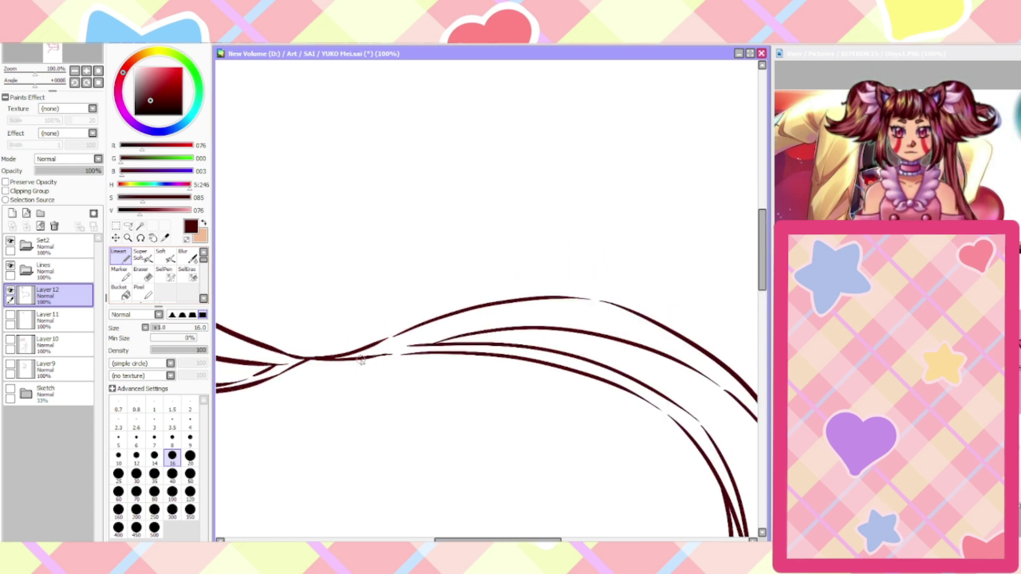
pyautogui.scroll(4, 549, 337)
pyautogui.scroll(-3, 585, 505)
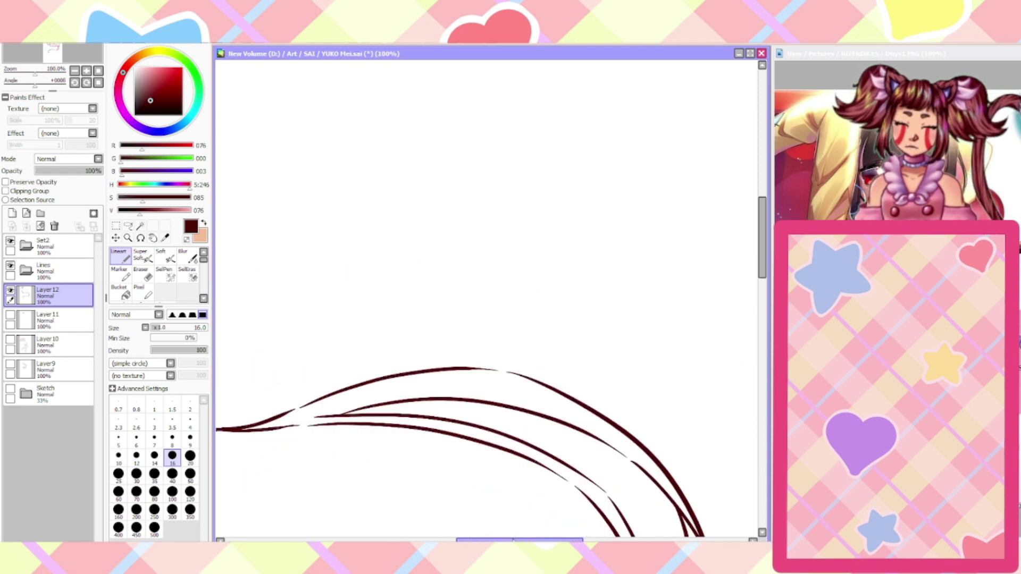
pyautogui.scroll(3, 632, 496)
pyautogui.press('e')
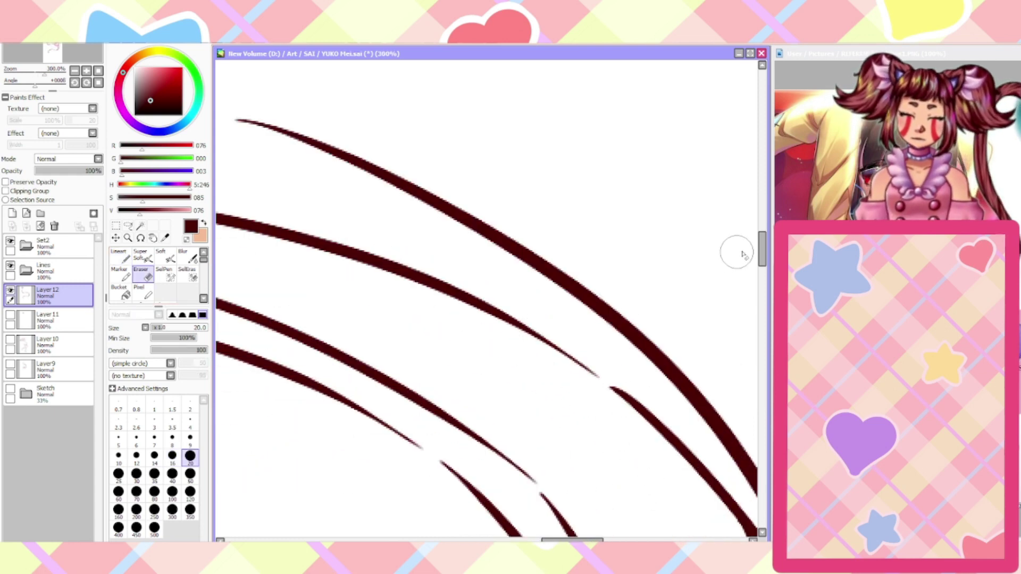
pyautogui.moveTo(763, 246); pyautogui.dragTo(767, 259)
pyautogui.scroll(-3, 561, 374)
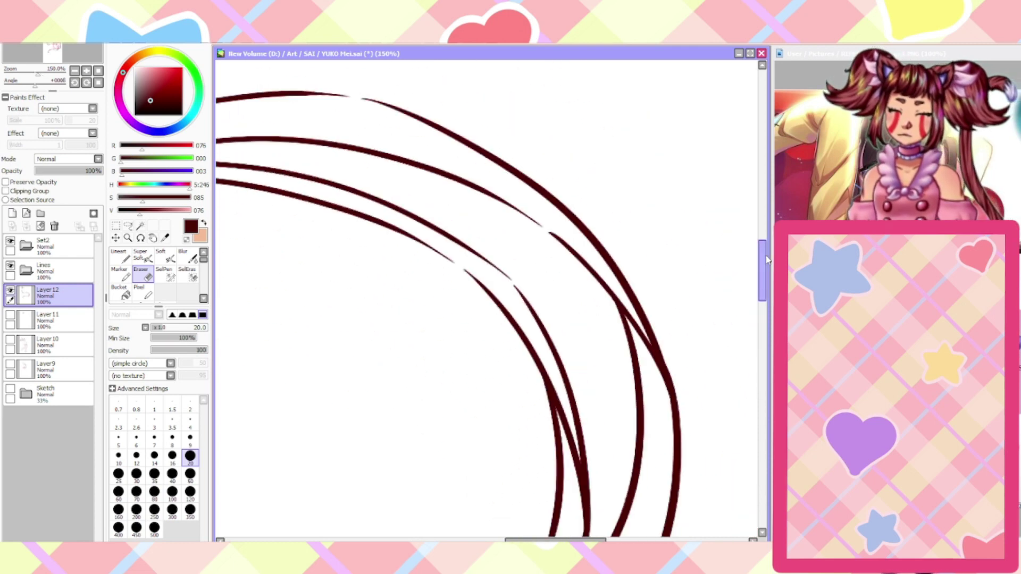
pyautogui.scroll(1, 522, 483)
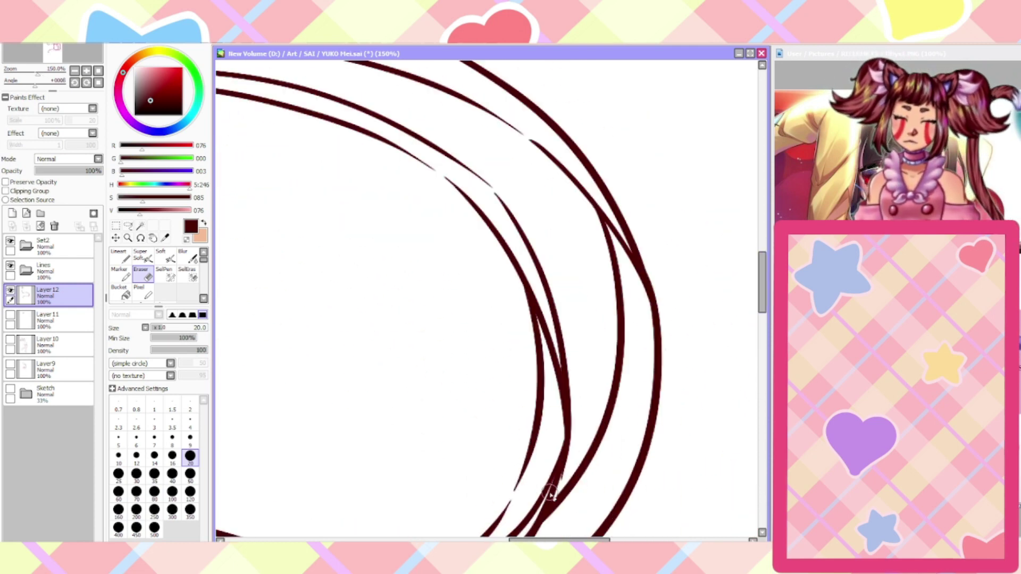
pyautogui.click(190, 437)
pyautogui.scroll(1, 563, 486)
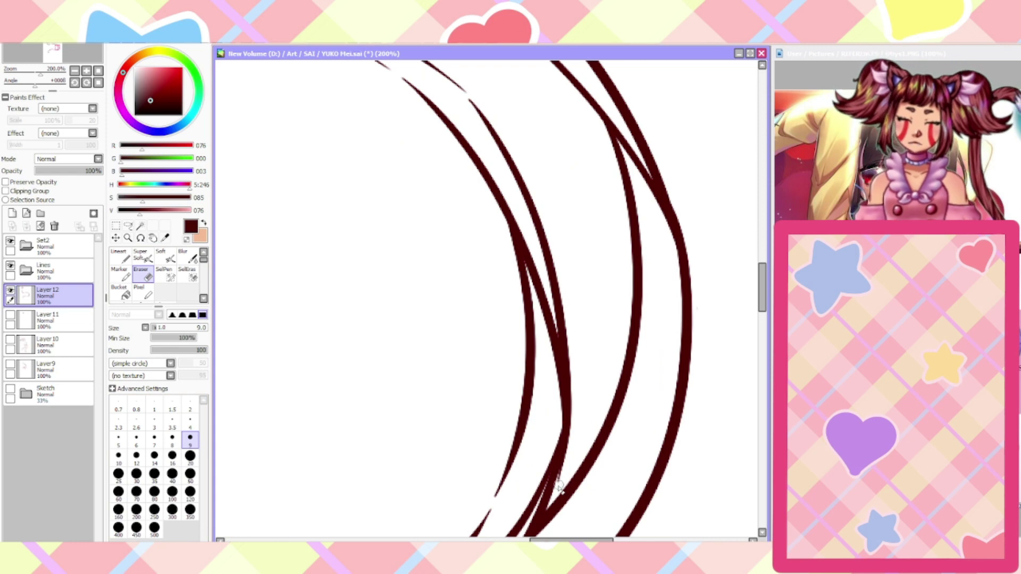
pyautogui.moveTo(564, 468); pyautogui.dragTo(573, 342)
# Erase the rough edges where the strands merge at the loop's lower bend
pyautogui.scroll(-3, 564, 329)
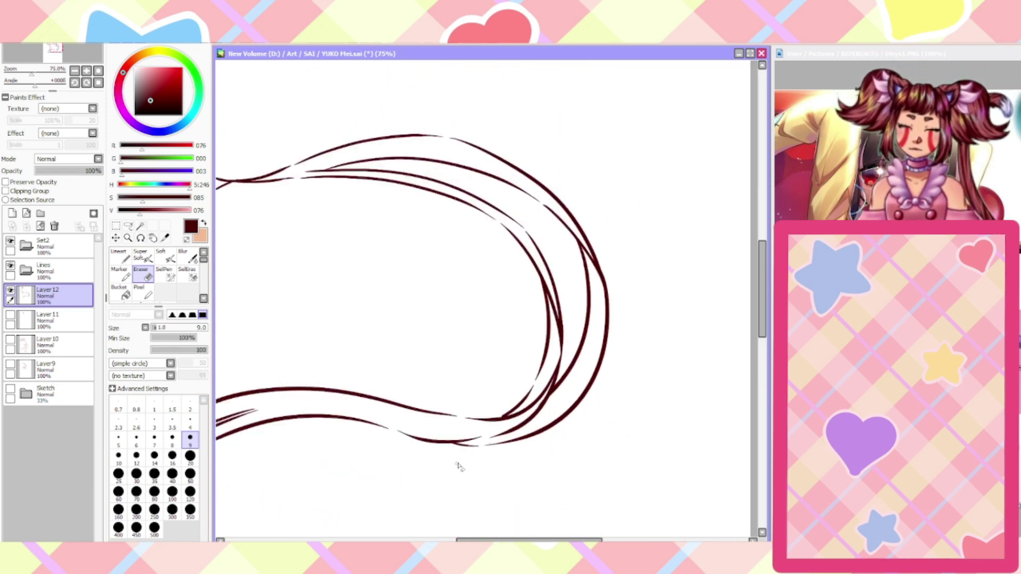
pyautogui.scroll(3, 461, 466)
pyautogui.moveTo(656, 306); pyautogui.dragTo(620, 355)
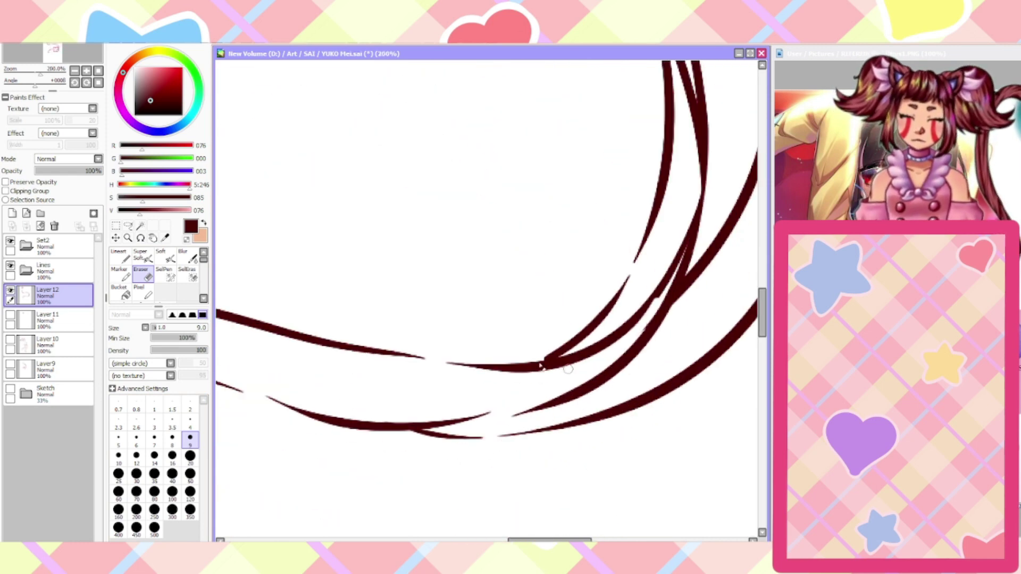
pyautogui.moveTo(654, 307)
pyautogui.mouseDown()
pyautogui.moveTo(647, 328)
pyautogui.moveTo(617, 354)
pyautogui.mouseUp()
# Re-ink the inner strand along the loop's lower bend with the size 16 Lineart brush to smooth its join
pyautogui.click(119, 256)
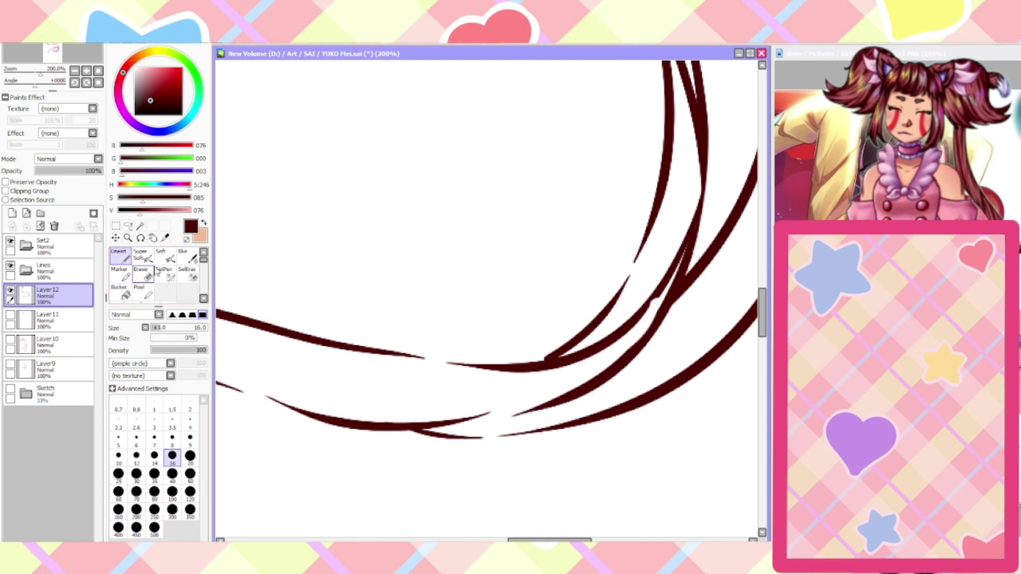
pyautogui.scroll(1, 691, 284)
pyautogui.moveTo(658, 281); pyautogui.dragTo(582, 360)
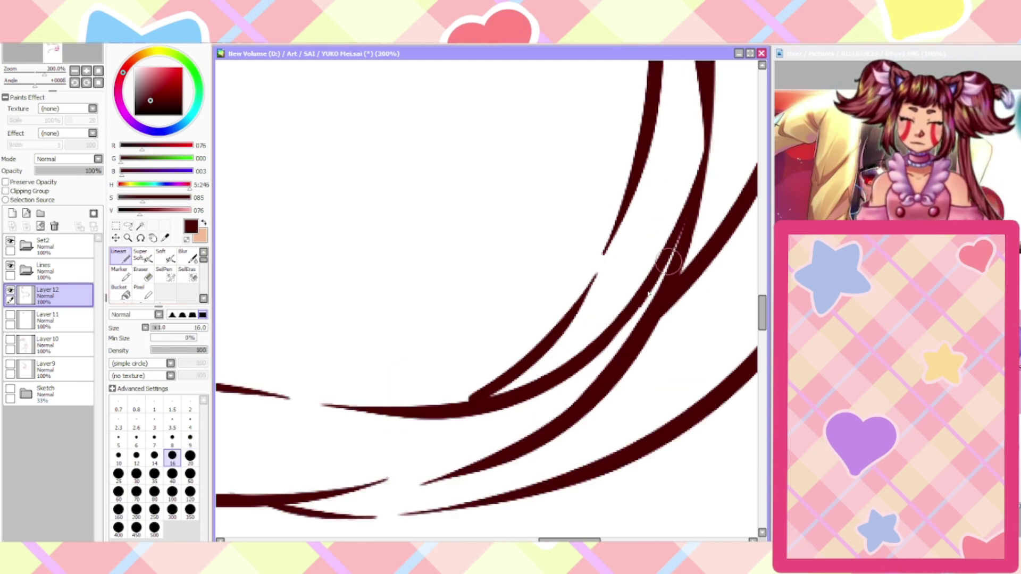
pyautogui.scroll(-2, 622, 292)
pyautogui.scroll(3, 531, 346)
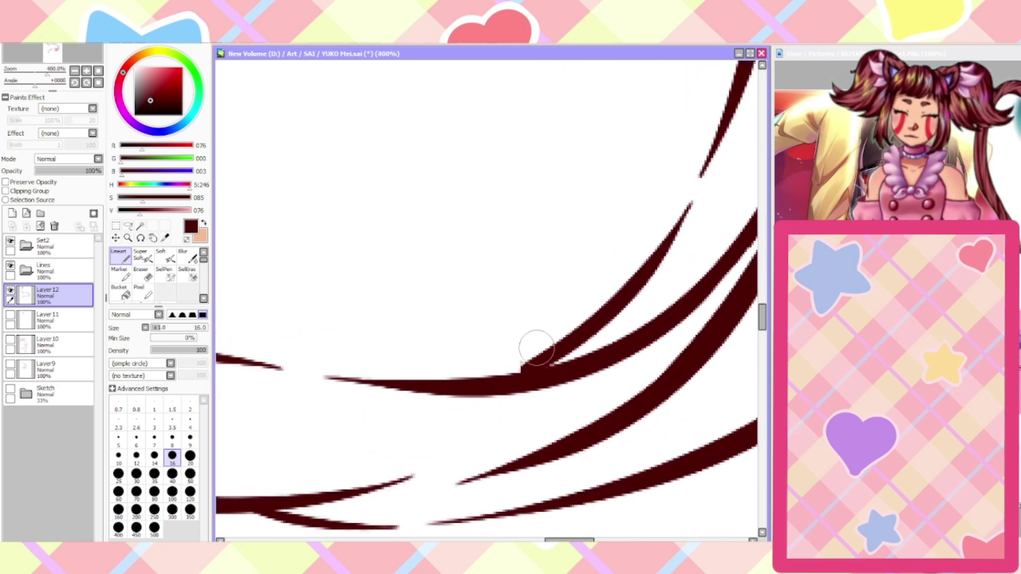
pyautogui.scroll(-4, 543, 357)
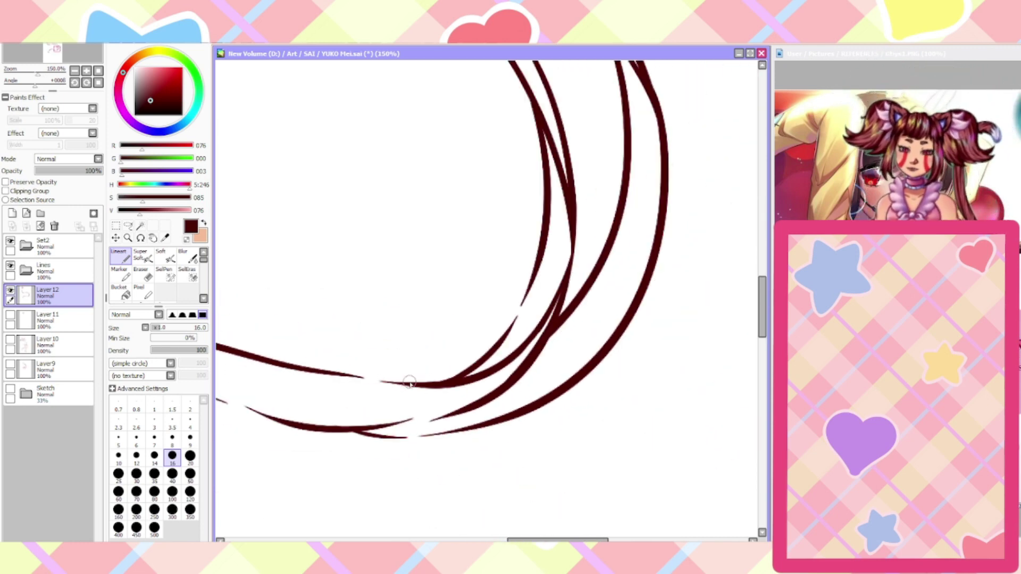
# Erase the tip of the lower strand at the loop's bottom gap and redraw it at a flatter angle toward the opposite line
pyautogui.scroll(3, 553, 521)
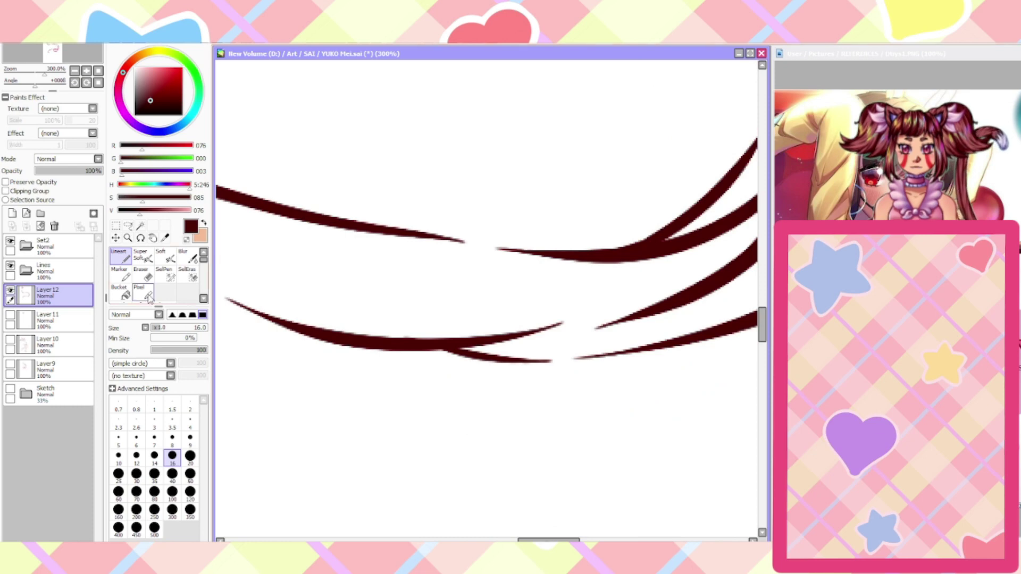
pyautogui.click(143, 274)
pyautogui.moveTo(510, 336); pyautogui.dragTo(584, 309)
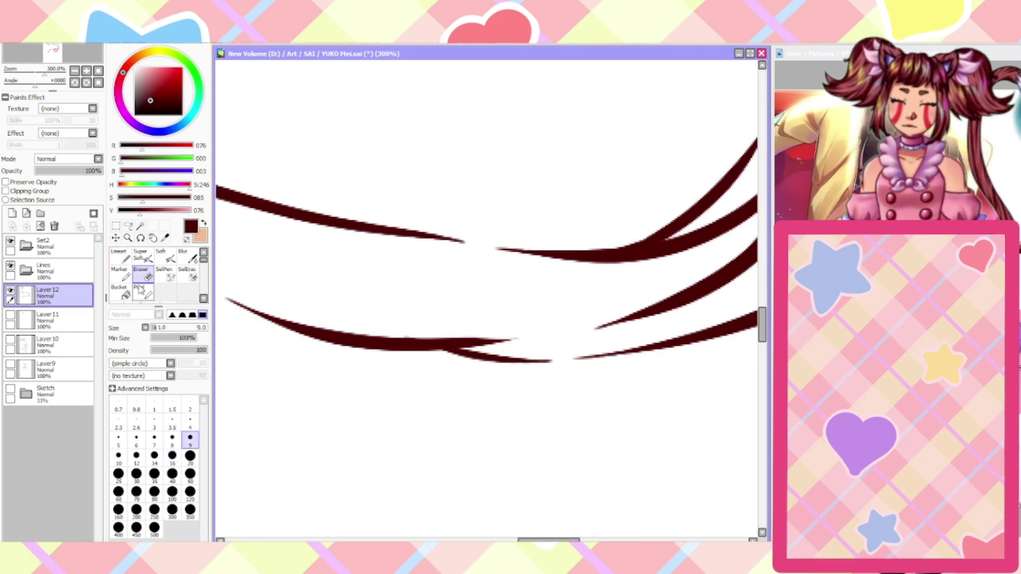
pyautogui.click(120, 257)
pyautogui.moveTo(476, 340); pyautogui.dragTo(577, 331)
pyautogui.scroll(-3, 533, 320)
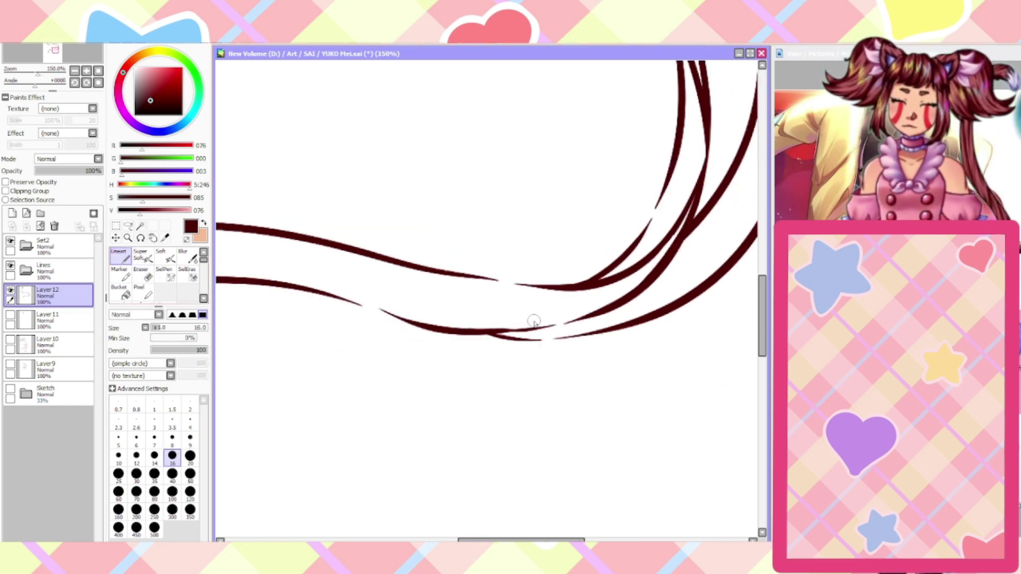
# Erase the thin tip of the loop's bottom strand and redraw it to line up with the thigh strand across the gap
pyautogui.scroll(4, 473, 409)
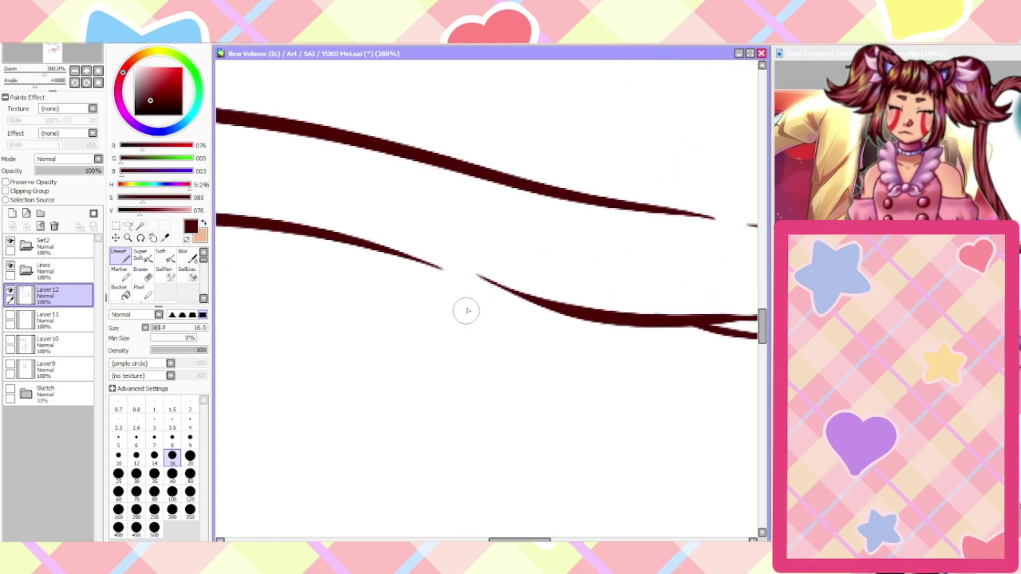
pyautogui.click(141, 274)
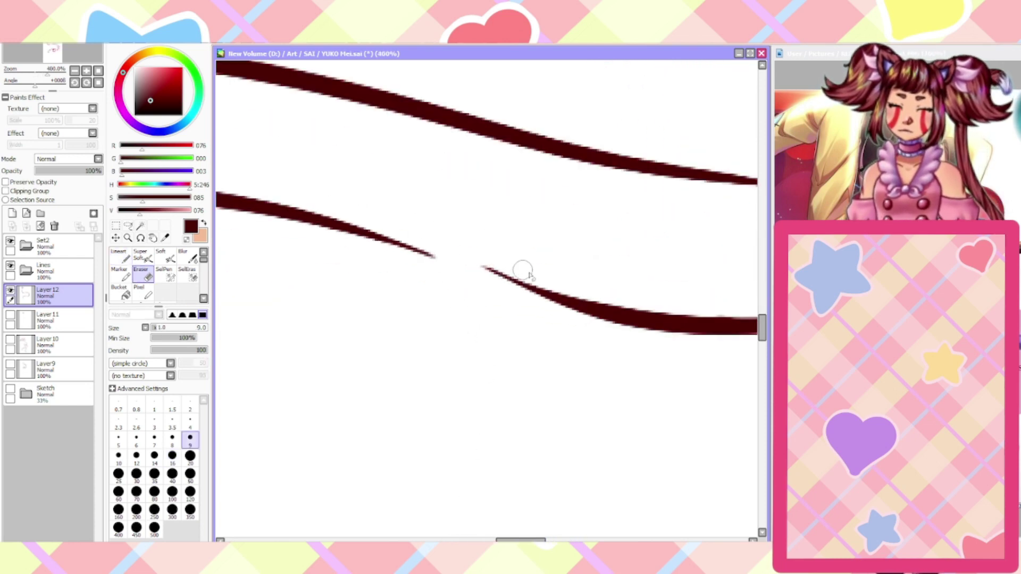
pyautogui.moveTo(518, 271); pyautogui.dragTo(444, 281)
pyautogui.click(119, 255)
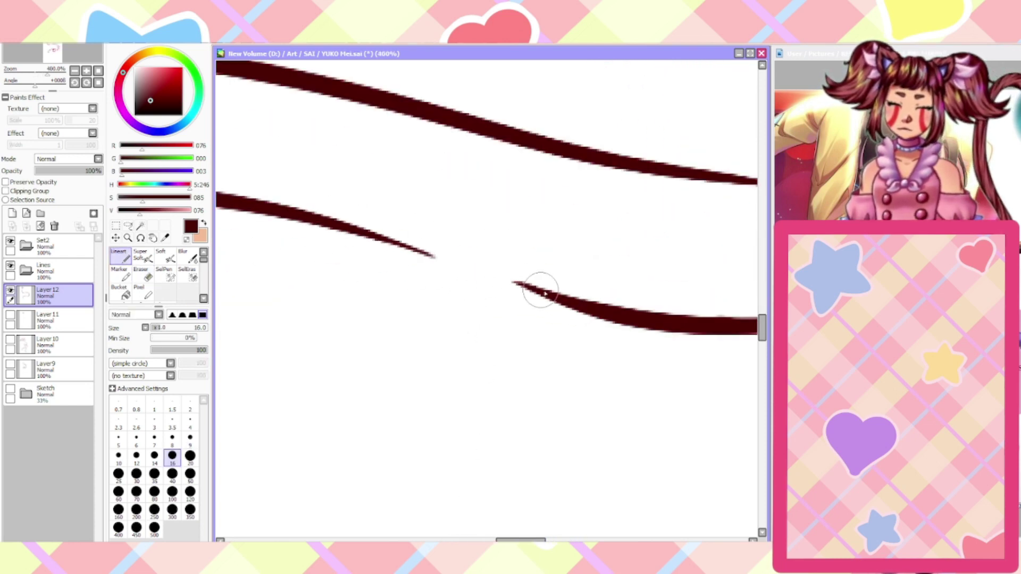
pyautogui.moveTo(537, 290); pyautogui.dragTo(455, 266)
pyautogui.scroll(-2, 366, 256)
pyautogui.hotkey('ctrl', 'z')
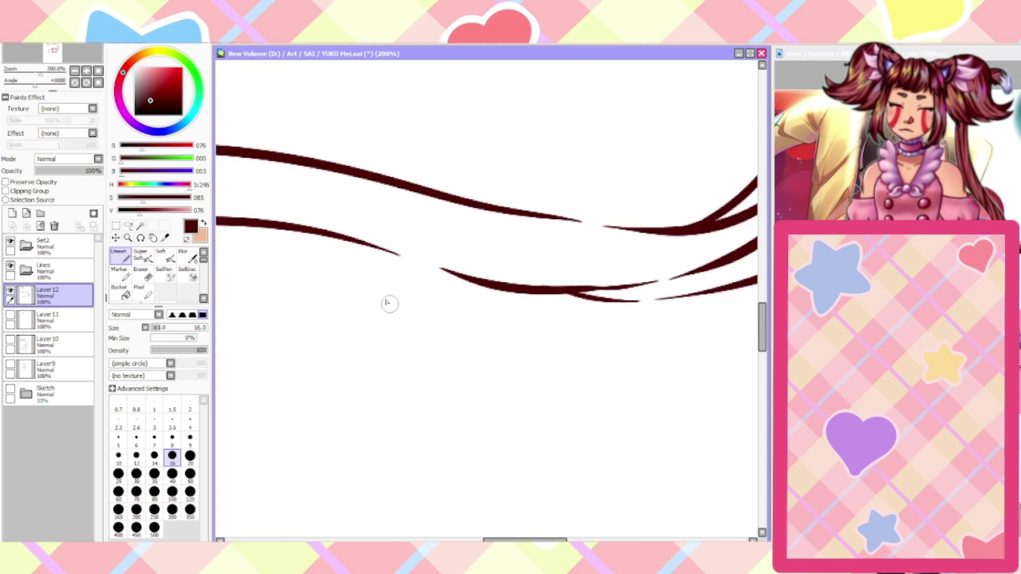
pyautogui.scroll(2, 383, 282)
pyautogui.moveTo(517, 272); pyautogui.dragTo(461, 249)
pyautogui.hotkey('ctrl', 'z')
pyautogui.moveTo(530, 273); pyautogui.dragTo(449, 246)
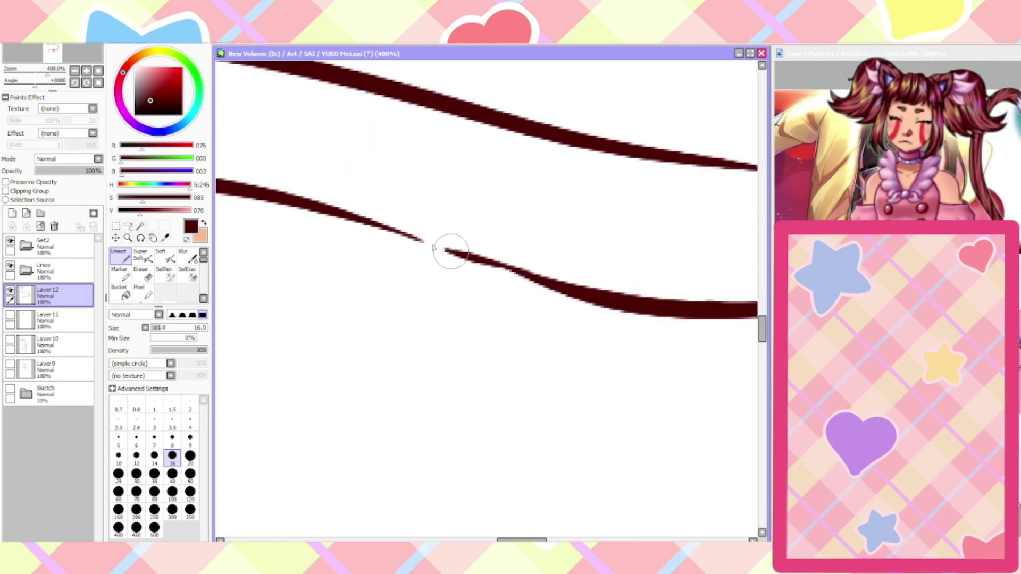
# Rework the short side strand joining the hair above the tail's curl, using the Eraser and the size 16 Lineart brush
pyautogui.scroll(-1, 406, 228)
pyautogui.moveTo(492, 539); pyautogui.dragTo(411, 540)
pyautogui.moveTo(564, 291)
pyautogui.mouseDown()
pyautogui.moveTo(633, 270)
pyautogui.moveTo(549, 288)
pyautogui.mouseUp()
pyautogui.scroll(-2, 611, 268)
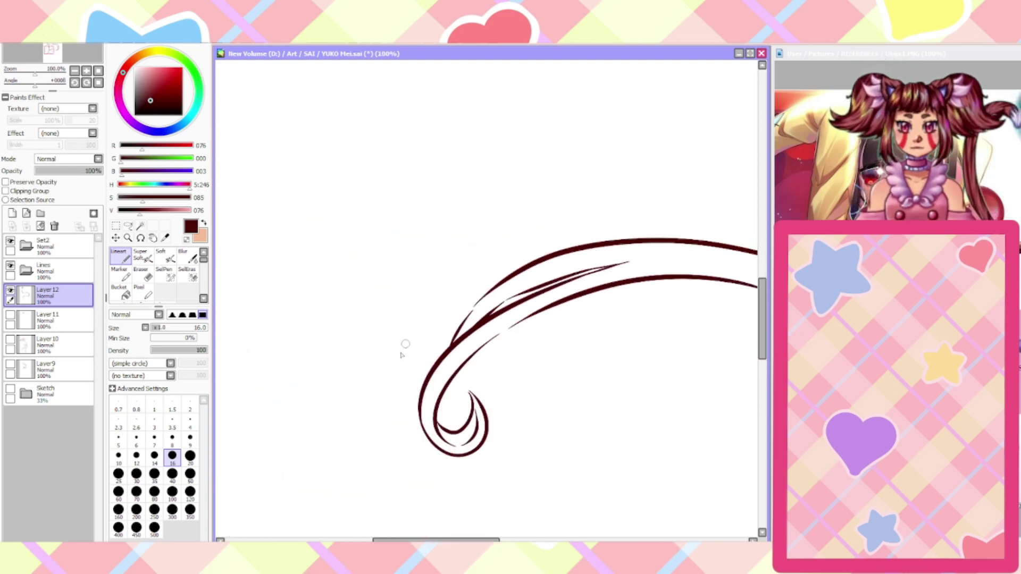
pyautogui.scroll(3, 454, 345)
pyautogui.click(141, 274)
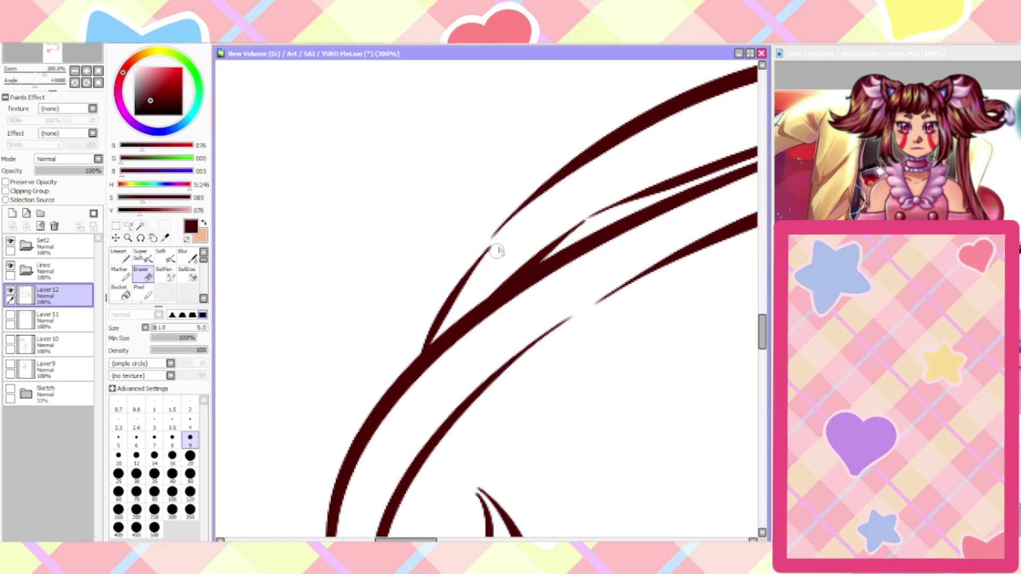
pyautogui.moveTo(471, 288)
pyautogui.mouseDown()
pyautogui.moveTo(488, 253)
pyautogui.moveTo(430, 335)
pyautogui.mouseUp()
pyautogui.click(121, 256)
pyautogui.hotkey('ctrl', 'z')
pyautogui.moveTo(486, 250); pyautogui.dragTo(429, 337)
# Extend the inner tip of the tail's curl to a longer point and blend it into the outer strand
pyautogui.scroll(-1, 431, 336)
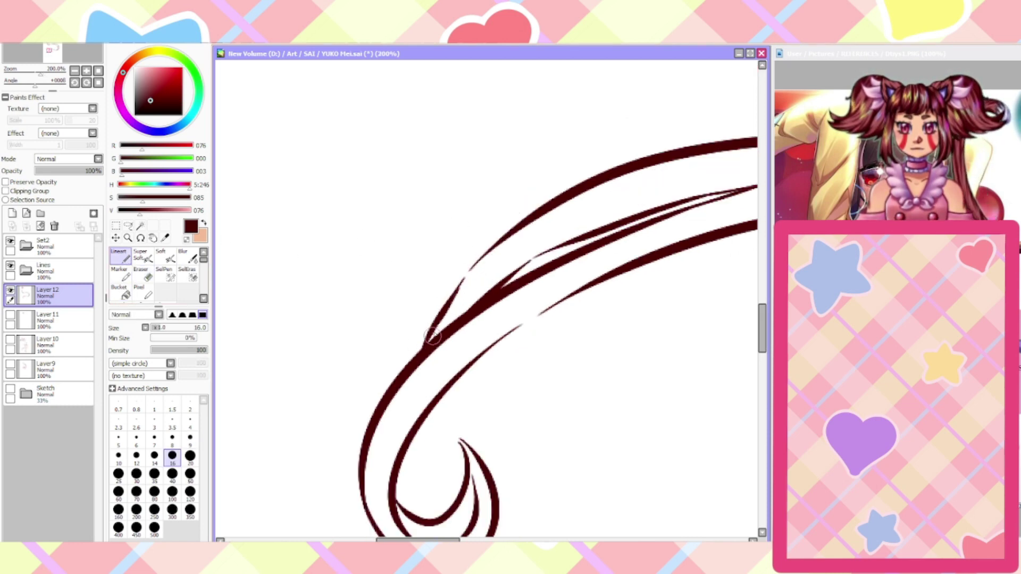
pyautogui.scroll(1, 432, 336)
pyautogui.scroll(-2, 420, 425)
pyautogui.scroll(1, 412, 508)
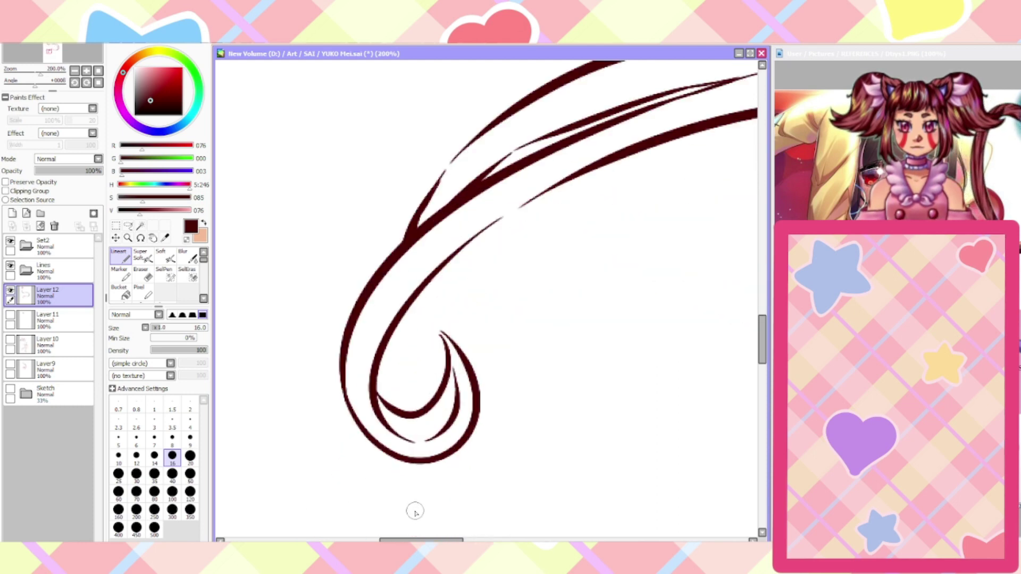
pyautogui.scroll(1, 415, 512)
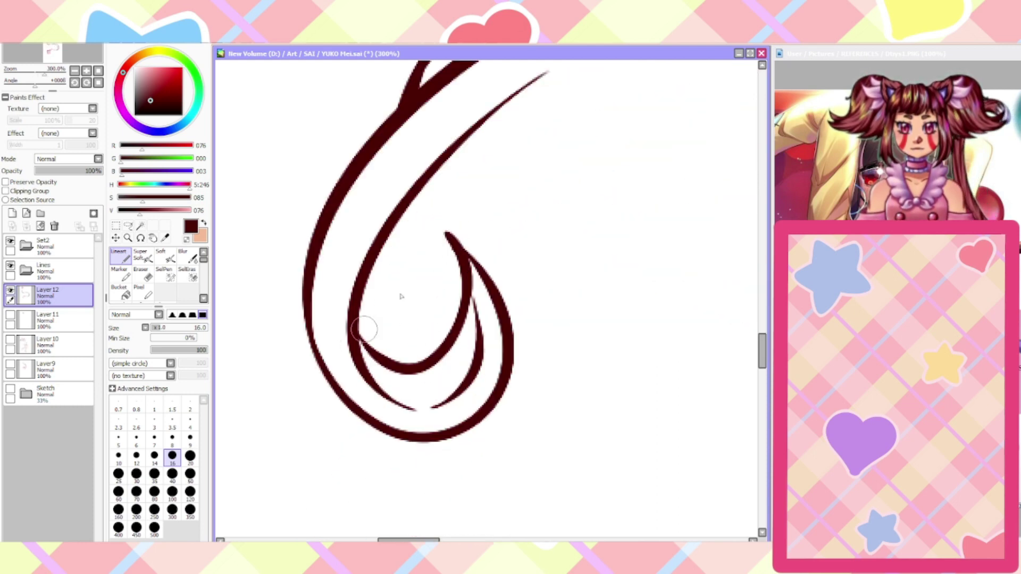
pyautogui.moveTo(434, 218); pyautogui.dragTo(497, 292)
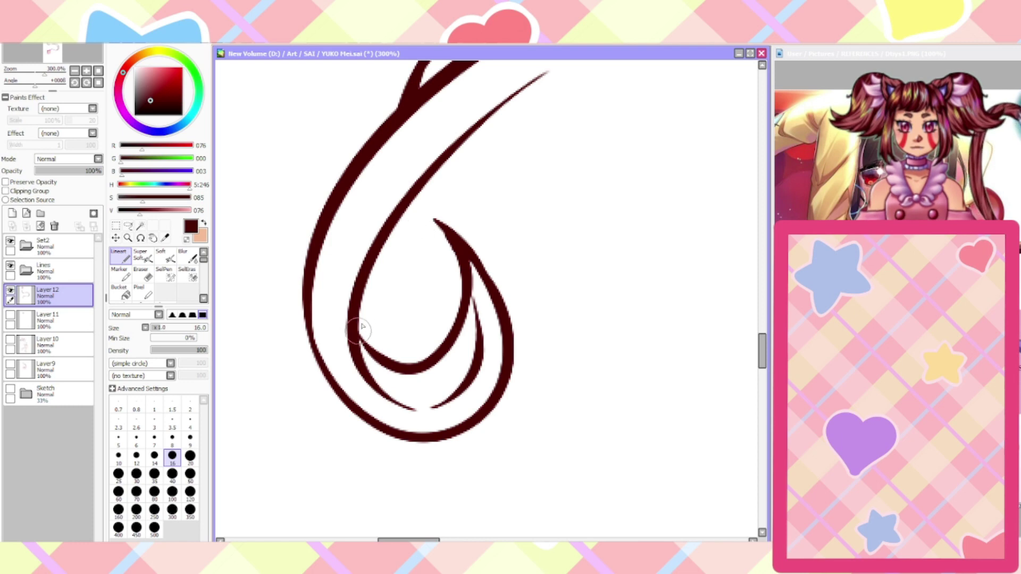
# Examine the joins, gaps and overlaps of the inked hair from the curl around the loop to the upper bend
pyautogui.scroll(-5, 362, 345)
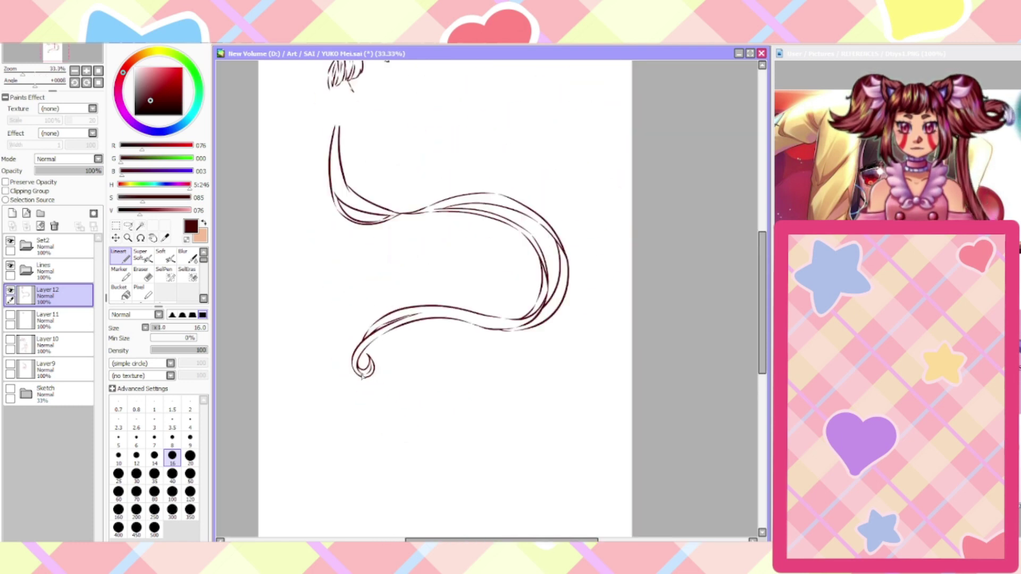
pyautogui.scroll(6, 530, 328)
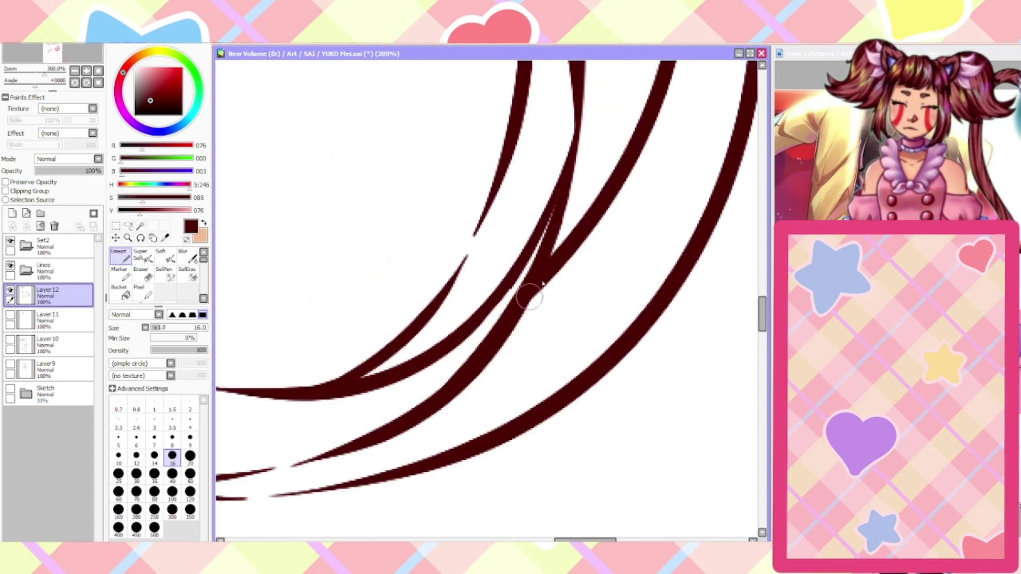
pyautogui.scroll(-3, 548, 255)
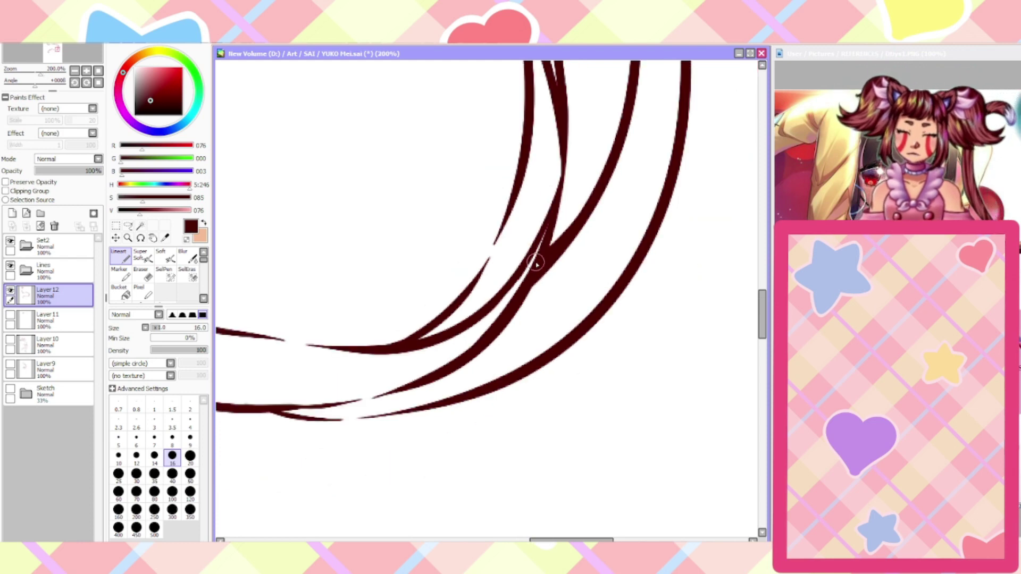
pyautogui.scroll(2, 396, 339)
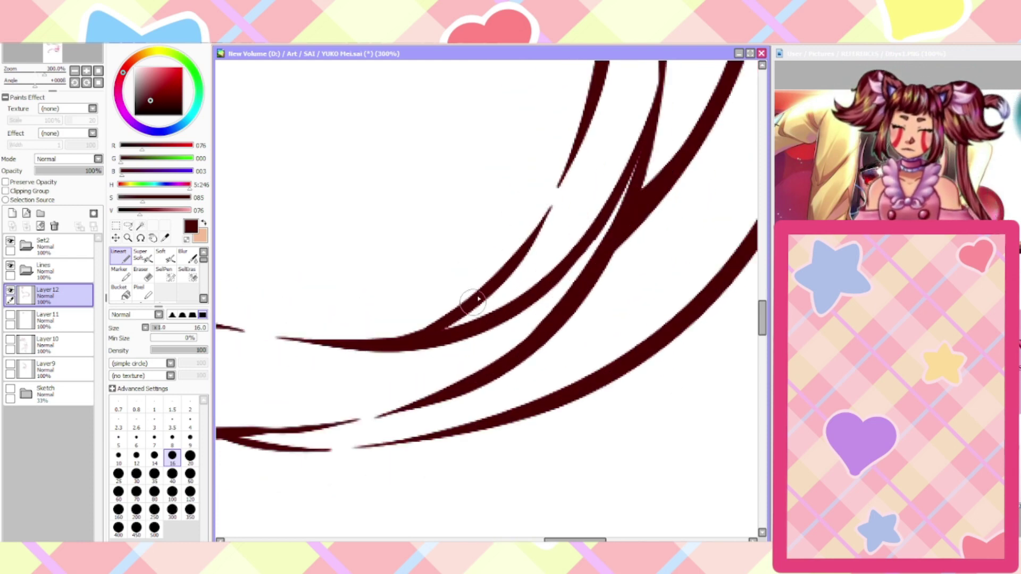
pyautogui.scroll(-2, 434, 278)
pyautogui.scroll(-1, 435, 278)
pyautogui.scroll(4, 474, 173)
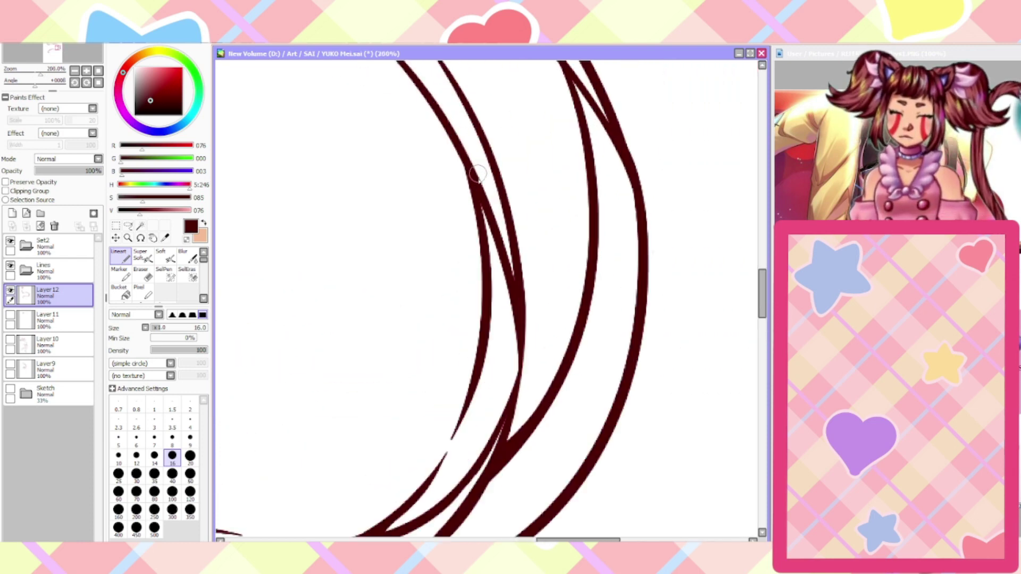
pyautogui.scroll(-2, 476, 205)
pyautogui.scroll(-1, 468, 210)
pyautogui.scroll(3, 468, 210)
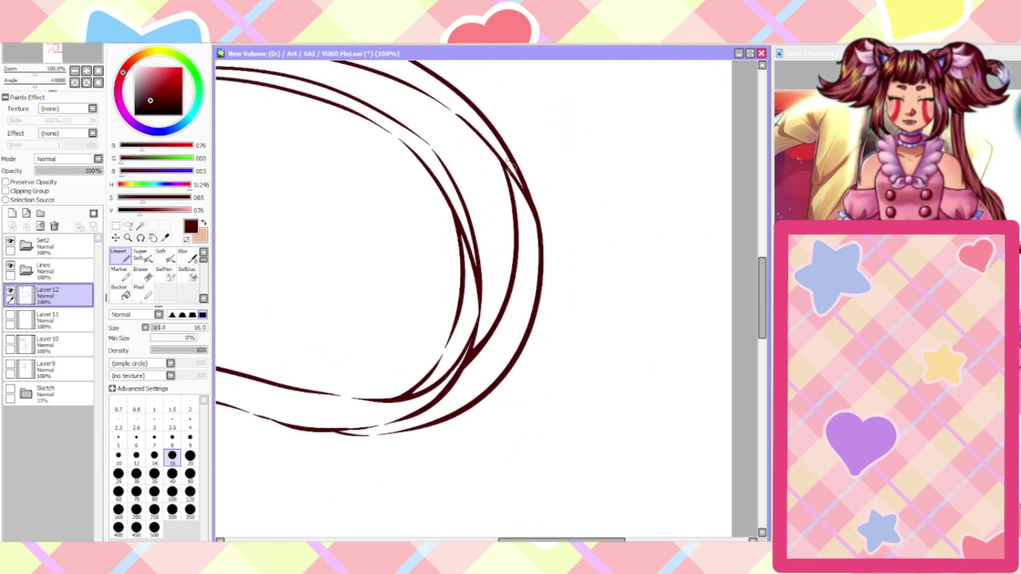
pyautogui.scroll(-5, 519, 223)
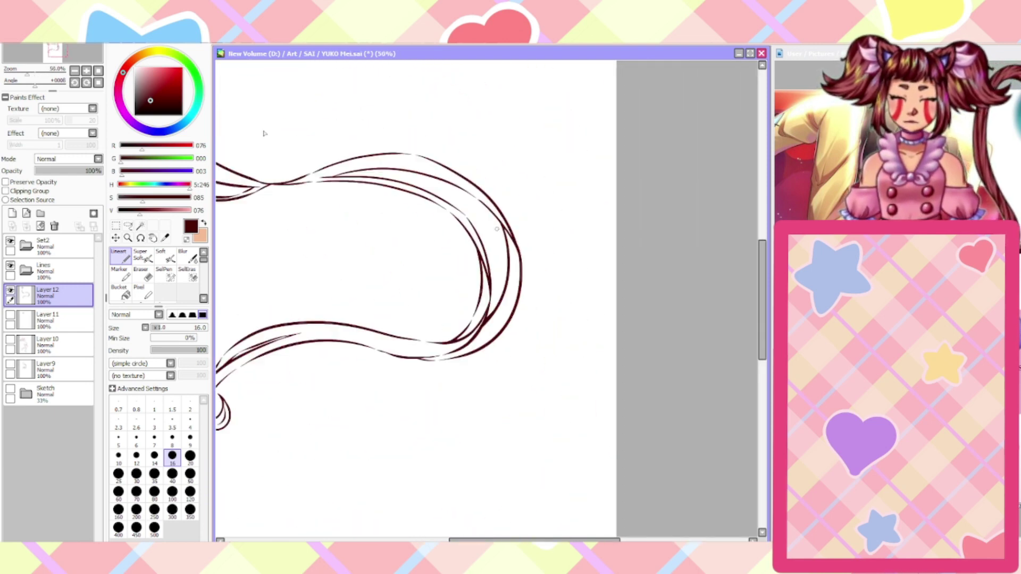
pyautogui.scroll(2, 420, 365)
pyautogui.scroll(2, 411, 168)
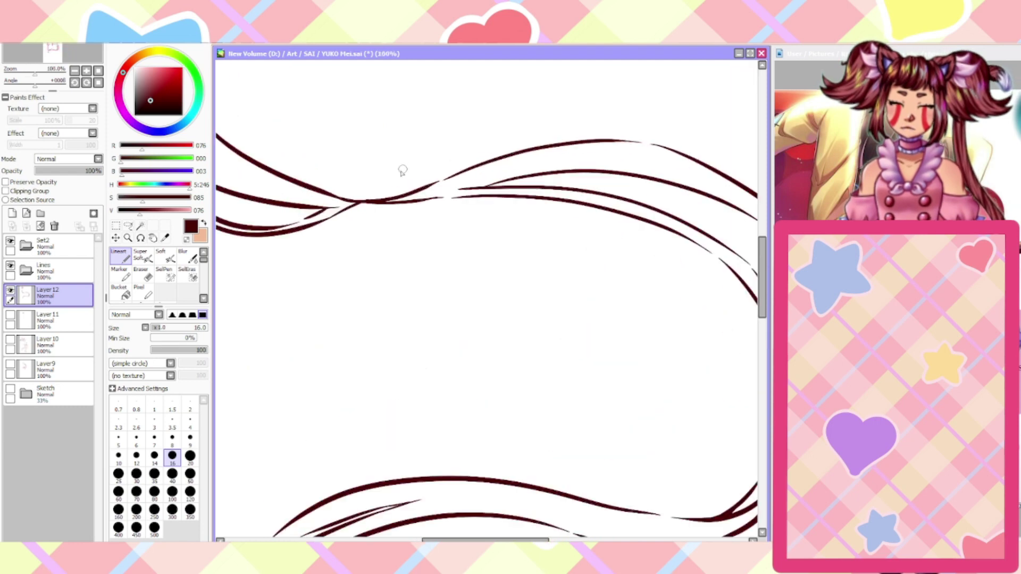
pyautogui.scroll(-3, 390, 218)
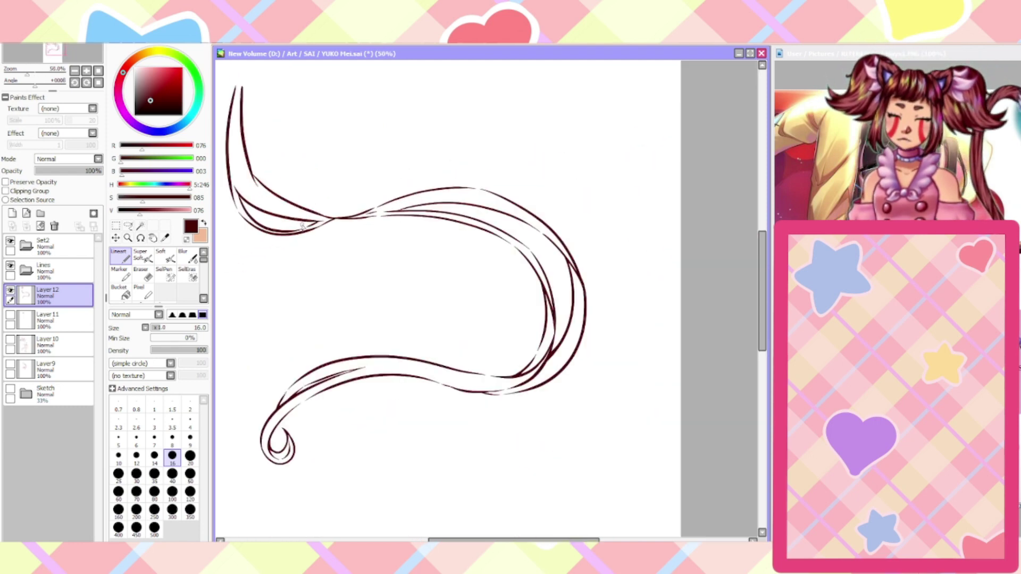
pyautogui.scroll(-2, 302, 226)
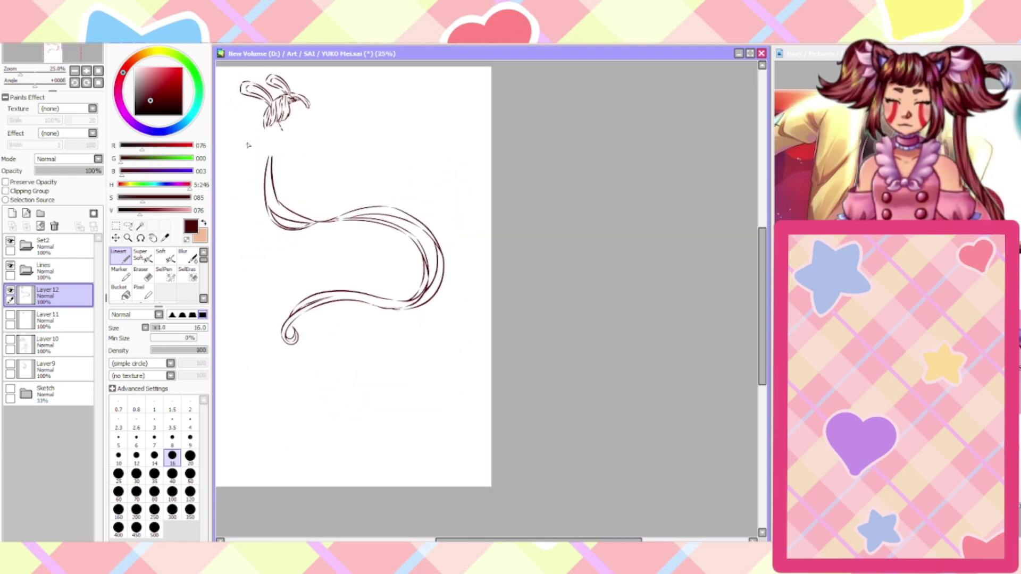
# Ink thin inner detail strands inside the upper hair section and its bend before the crossing at the waist
pyautogui.scroll(3, 248, 144)
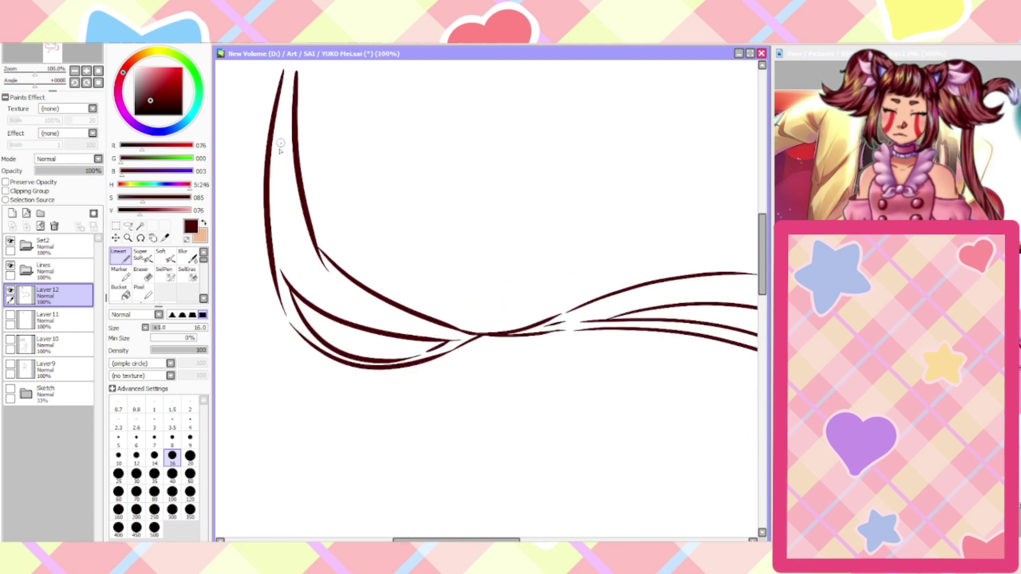
pyautogui.moveTo(275, 123); pyautogui.dragTo(283, 200)
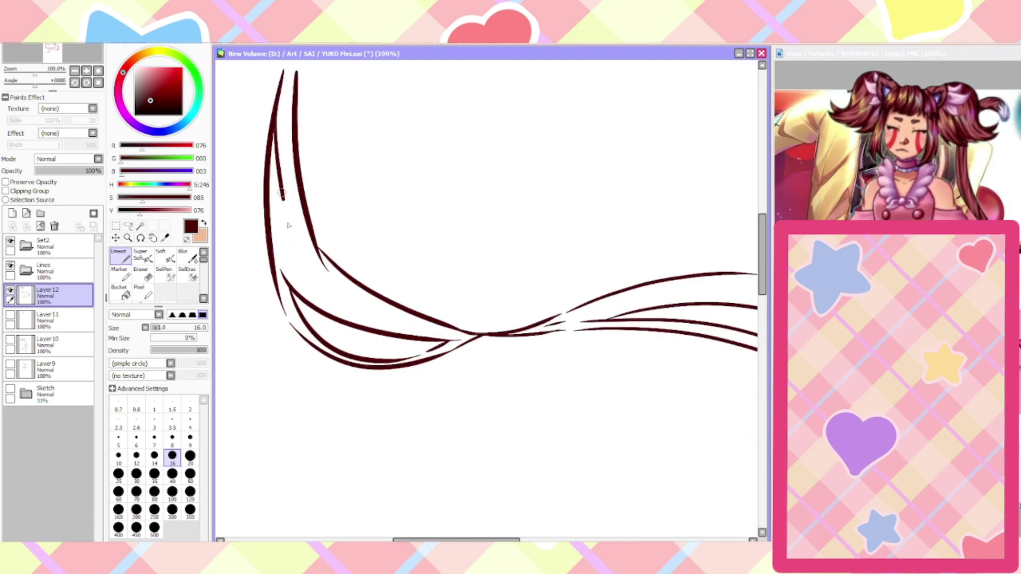
pyautogui.moveTo(332, 283)
pyautogui.mouseDown()
pyautogui.moveTo(397, 317)
pyautogui.moveTo(288, 253)
pyautogui.mouseUp()
pyautogui.hotkey('ctrl', 'z')
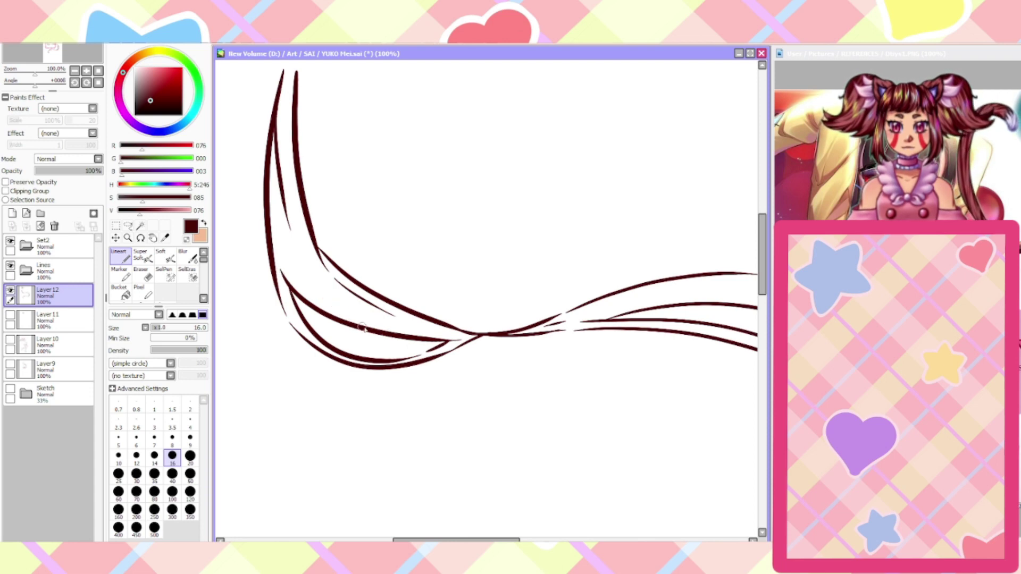
pyautogui.moveTo(364, 327)
pyautogui.mouseDown()
pyautogui.moveTo(316, 292)
pyautogui.moveTo(282, 230)
pyautogui.mouseUp()
pyautogui.scroll(-4, 279, 251)
# Ink an extra strand just above the middle strand along the loop's top arch, retrying until the curve fits
pyautogui.scroll(4, 399, 282)
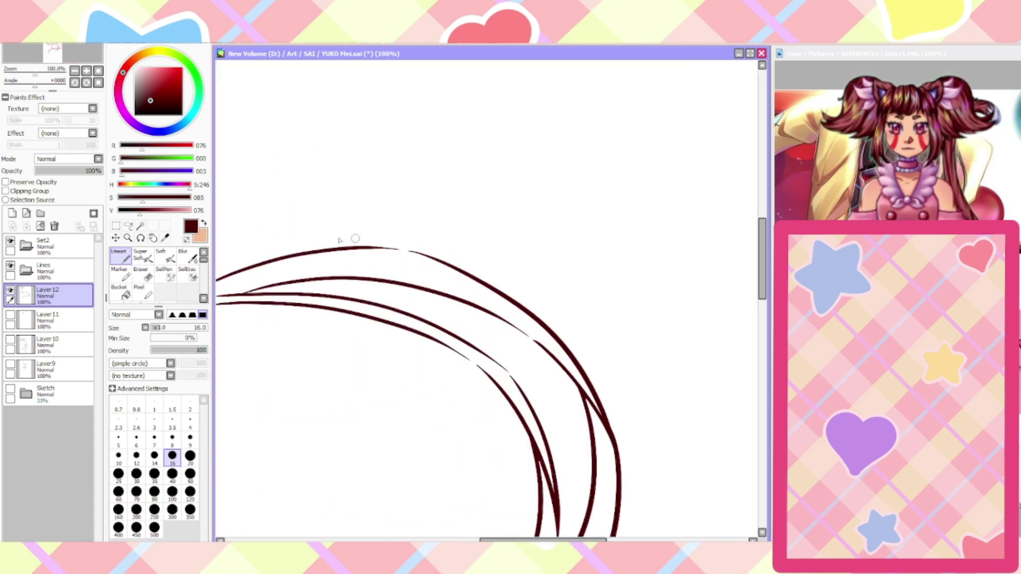
pyautogui.moveTo(467, 306)
pyautogui.mouseDown()
pyautogui.moveTo(363, 273)
pyautogui.moveTo(270, 278)
pyautogui.mouseUp()
pyautogui.hotkey('ctrl', 'z')
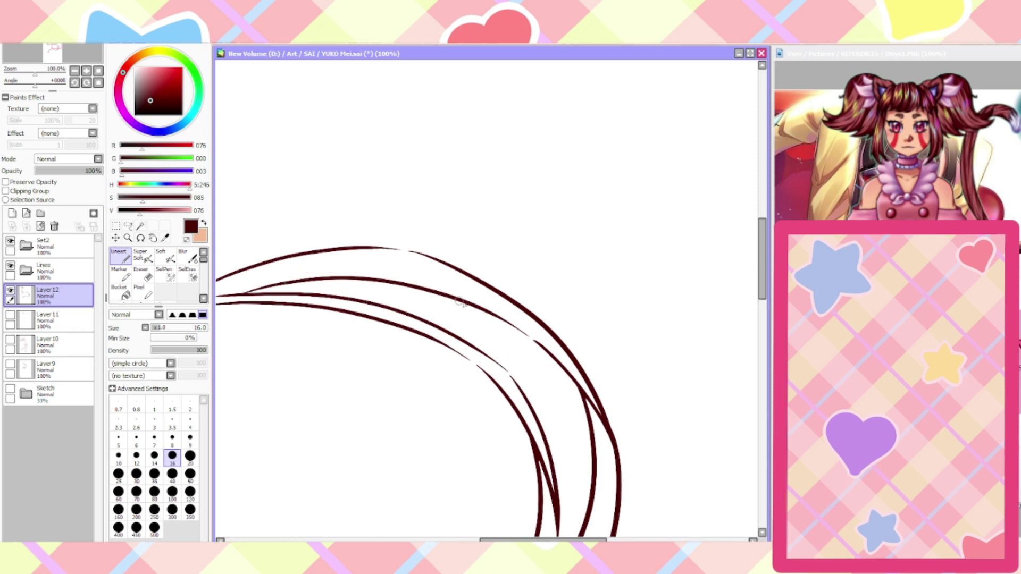
pyautogui.moveTo(461, 302)
pyautogui.mouseDown()
pyautogui.moveTo(440, 291)
pyautogui.moveTo(254, 276)
pyautogui.mouseUp()
pyautogui.hotkey('ctrl', 'z')
pyautogui.moveTo(455, 301)
pyautogui.mouseDown()
pyautogui.moveTo(419, 283)
pyautogui.moveTo(239, 289)
pyautogui.mouseUp()
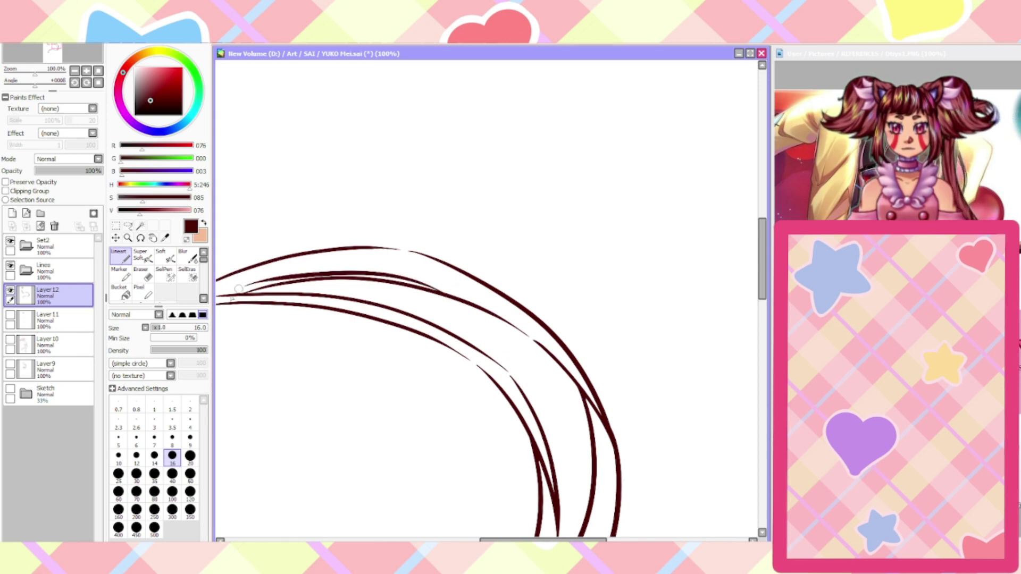
# Ink a short accent strand just beneath the outer strand at the top of the loop
pyautogui.scroll(-3, 365, 251)
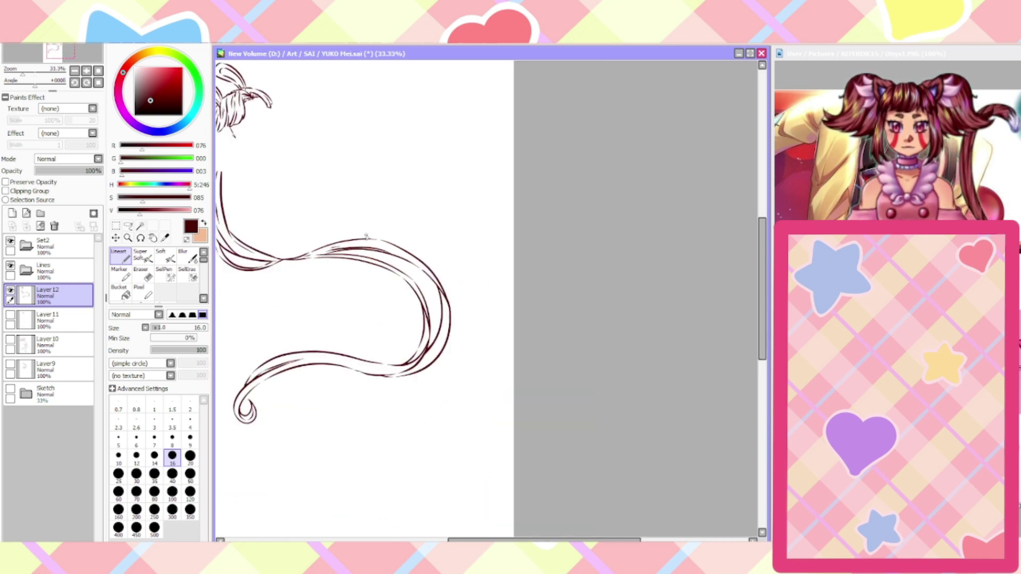
pyautogui.scroll(4, 374, 246)
pyautogui.scroll(-1, 411, 278)
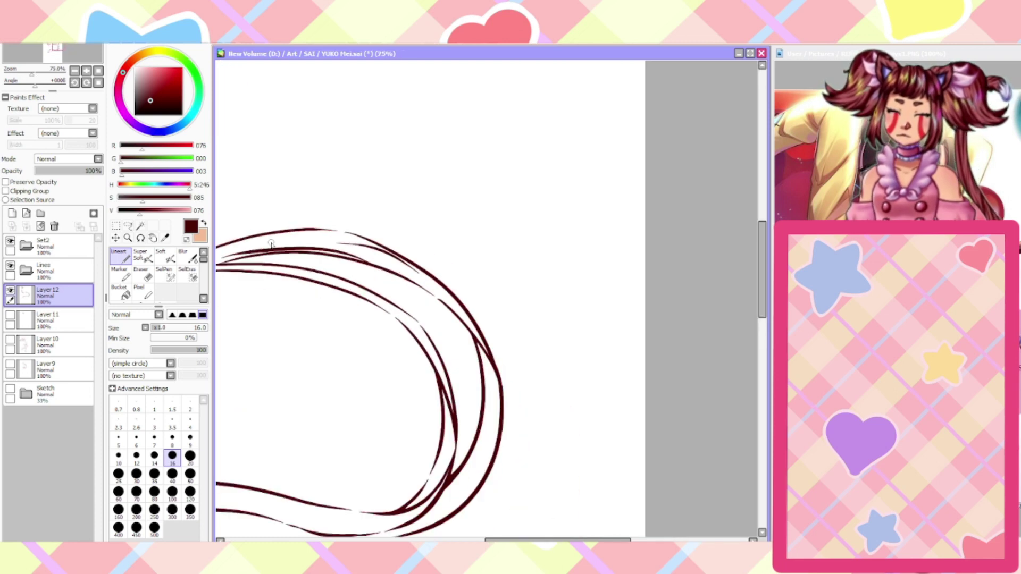
pyautogui.scroll(2, 415, 250)
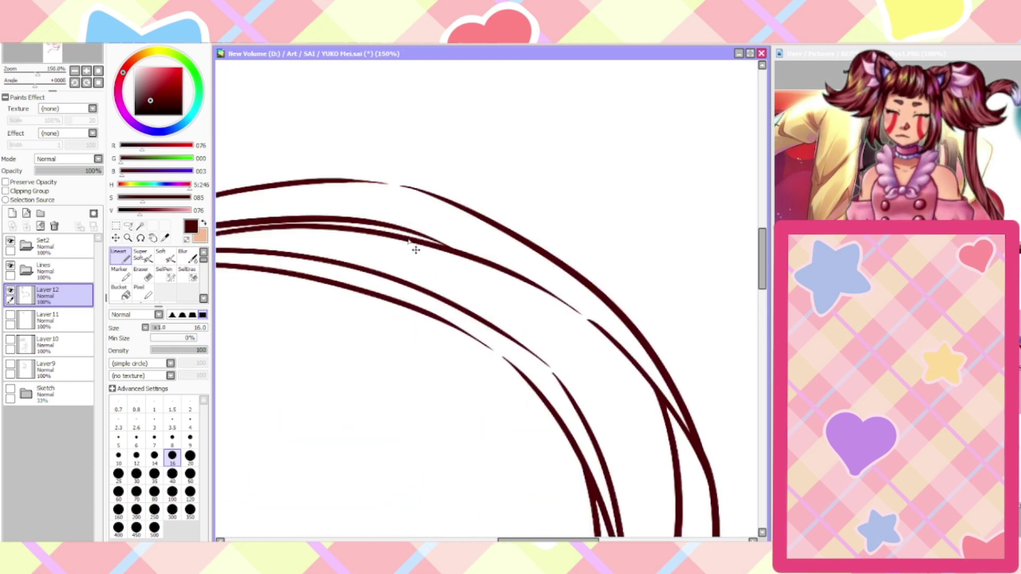
pyautogui.scroll(-4, 283, 205)
pyautogui.scroll(2, 282, 206)
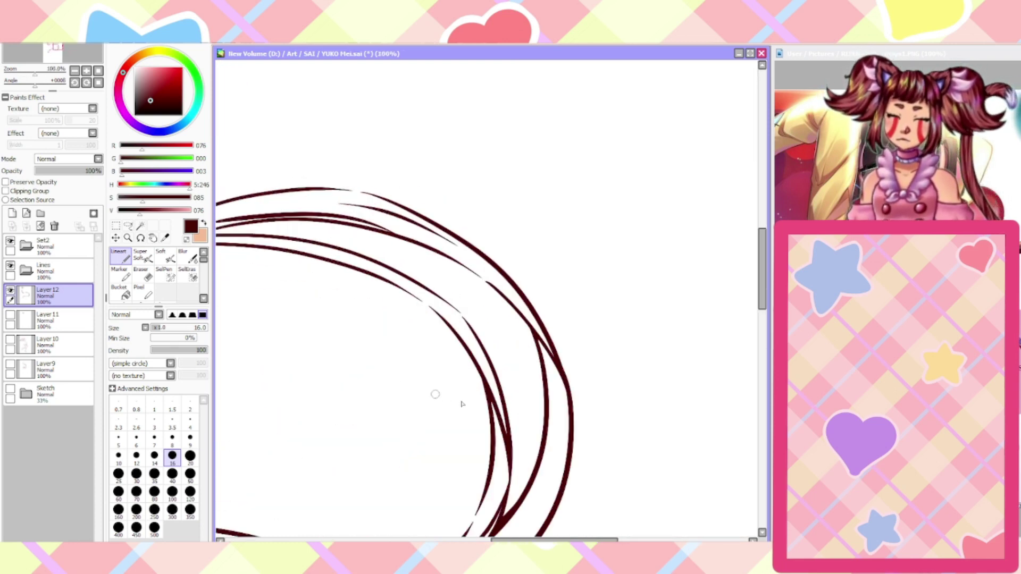
# Ink an additional inner strand curving up through the loop's lower bend
pyautogui.scroll(-1, 435, 394)
pyautogui.scroll(3, 503, 509)
pyautogui.moveTo(476, 428)
pyautogui.mouseDown()
pyautogui.moveTo(534, 387)
pyautogui.moveTo(492, 413)
pyautogui.moveTo(600, 263)
pyautogui.mouseUp()
pyautogui.scroll(-3, 594, 242)
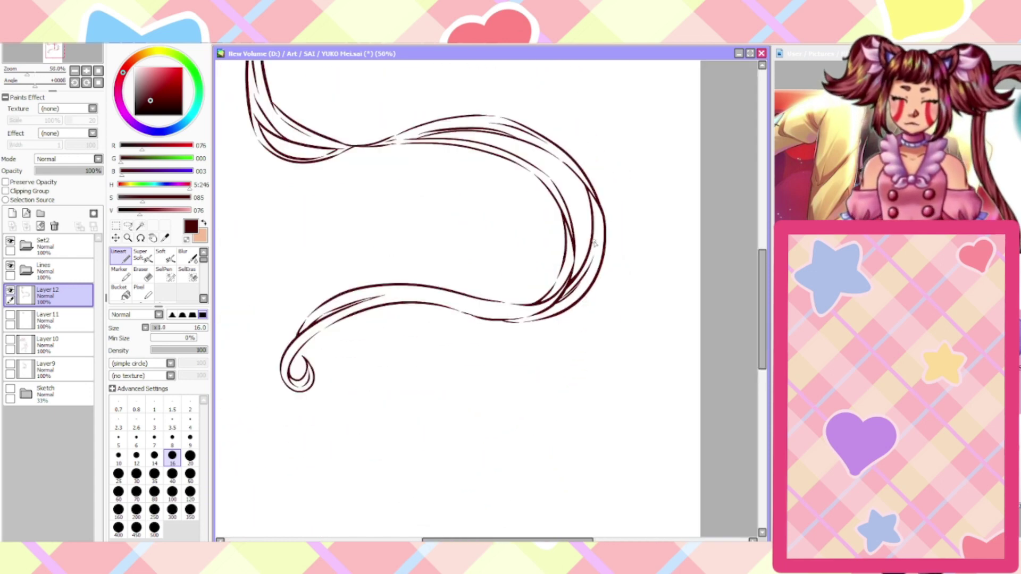
pyautogui.scroll(2, 396, 298)
pyautogui.moveTo(645, 321)
pyautogui.mouseDown()
pyautogui.moveTo(395, 291)
pyautogui.moveTo(340, 296)
pyautogui.mouseUp()
pyautogui.scroll(-2, 343, 298)
pyautogui.scroll(2, 366, 294)
pyautogui.hotkey('ctrl', 'z')
# Show the Sketch folder again and make Layer12 the active layer for inking the second hair length
pyautogui.scroll(-4, 319, 304)
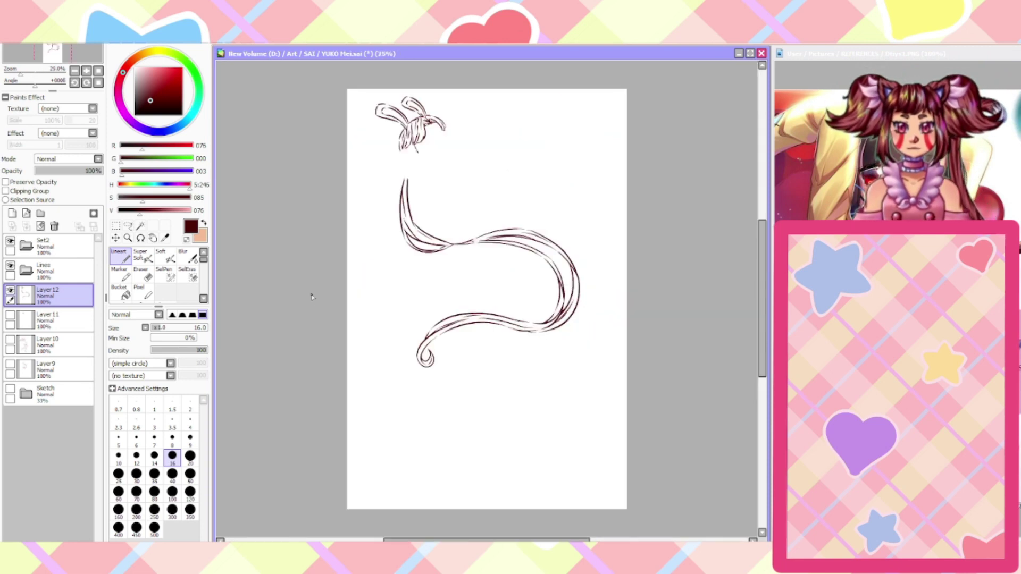
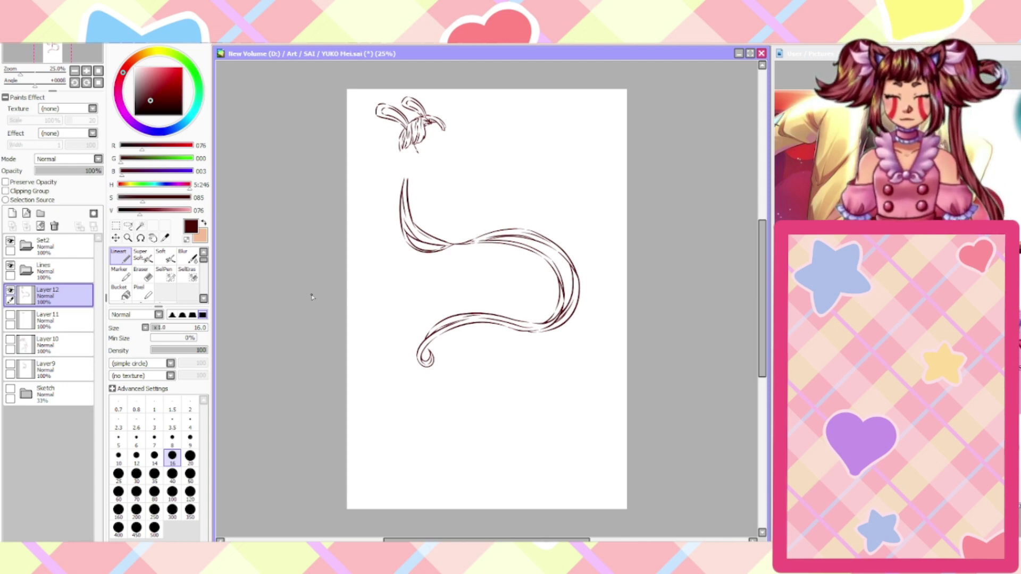
pyautogui.click(17, 393)
pyautogui.click(10, 389)
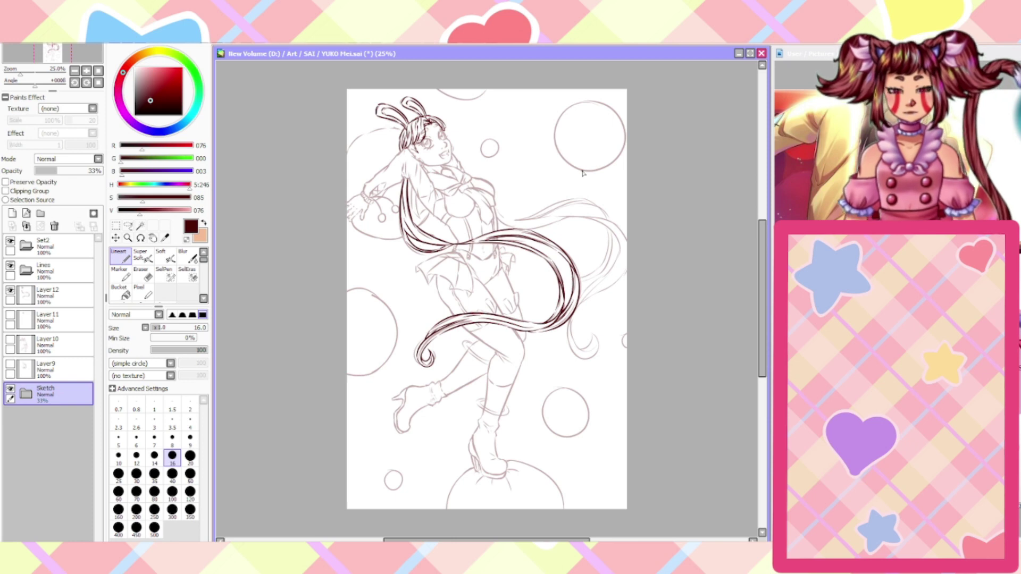
pyautogui.scroll(5, 583, 173)
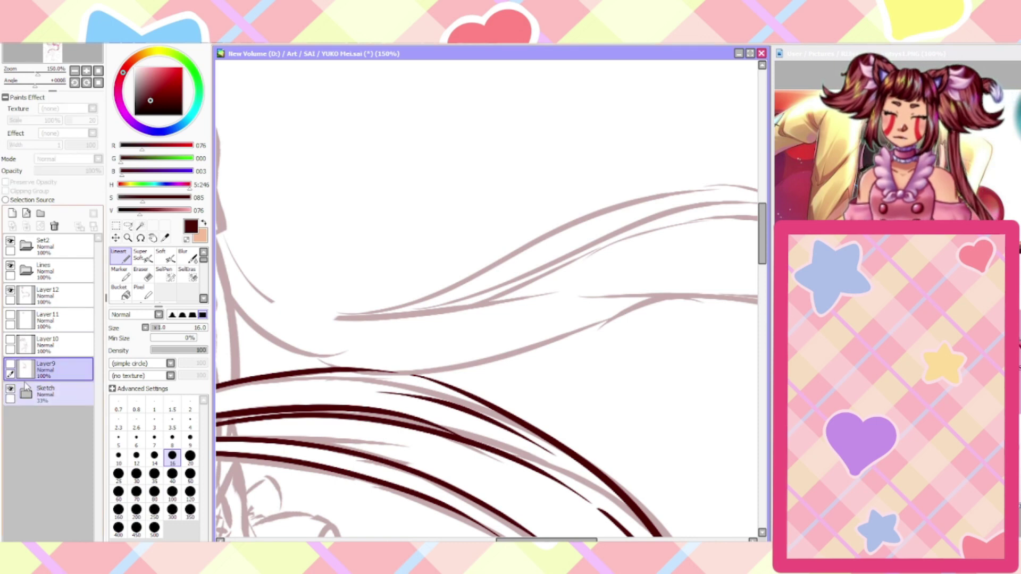
pyautogui.click(48, 295)
# Ink the lower and upper edge strands of the second hair length flowing out behind her back, following the sketch until they meet
pyautogui.moveTo(227, 299)
pyautogui.mouseDown()
pyautogui.moveTo(346, 362)
pyautogui.moveTo(434, 367)
pyautogui.moveTo(489, 363)
pyautogui.moveTo(704, 284)
pyautogui.mouseUp()
pyautogui.scroll(-2, 707, 286)
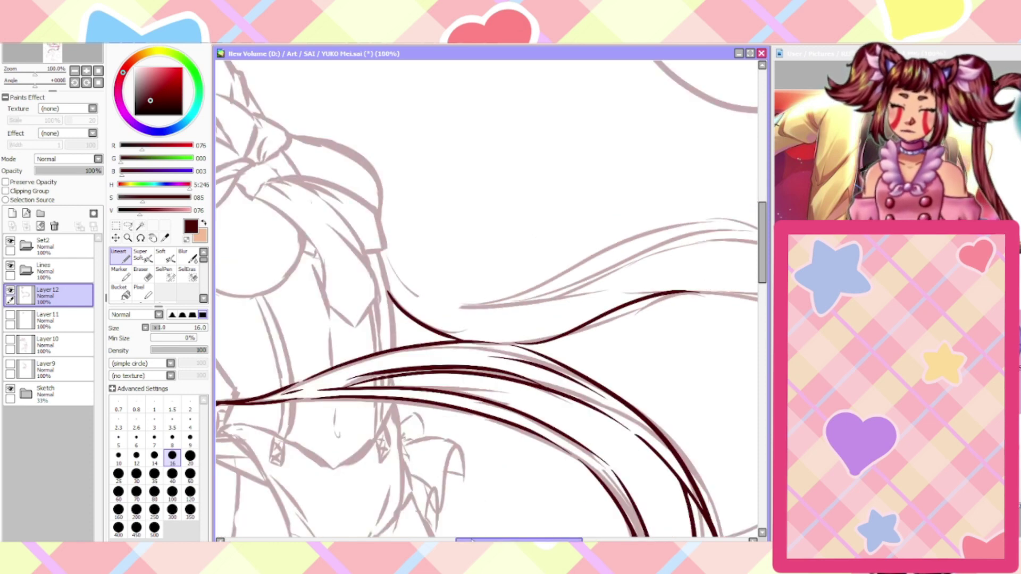
pyautogui.moveTo(471, 540); pyautogui.dragTo(495, 540)
pyautogui.hotkey('ctrl', 'z')
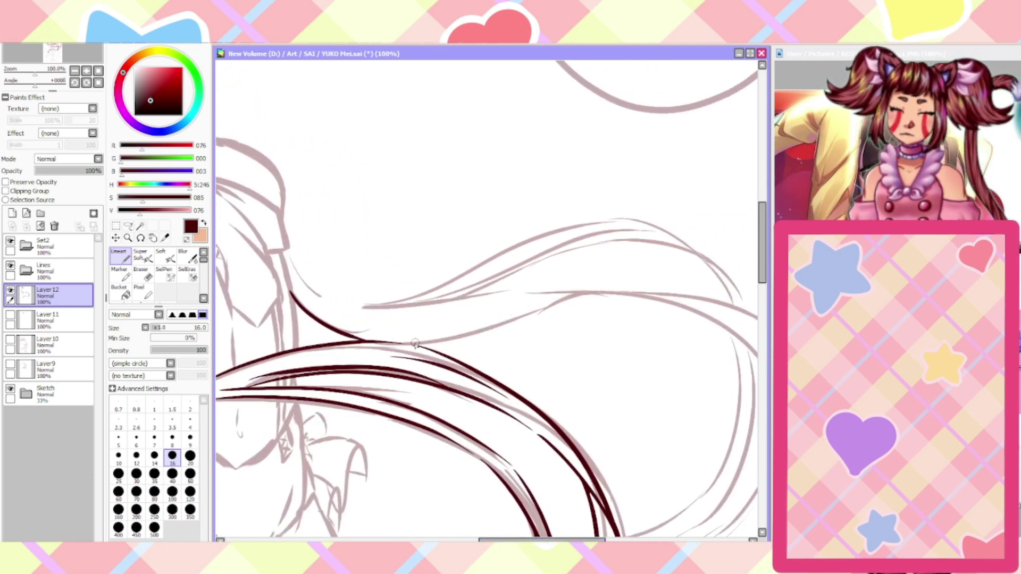
pyautogui.moveTo(416, 344); pyautogui.dragTo(622, 293)
pyautogui.moveTo(279, 249)
pyautogui.mouseDown()
pyautogui.moveTo(461, 306)
pyautogui.moveTo(633, 291)
pyautogui.mouseUp()
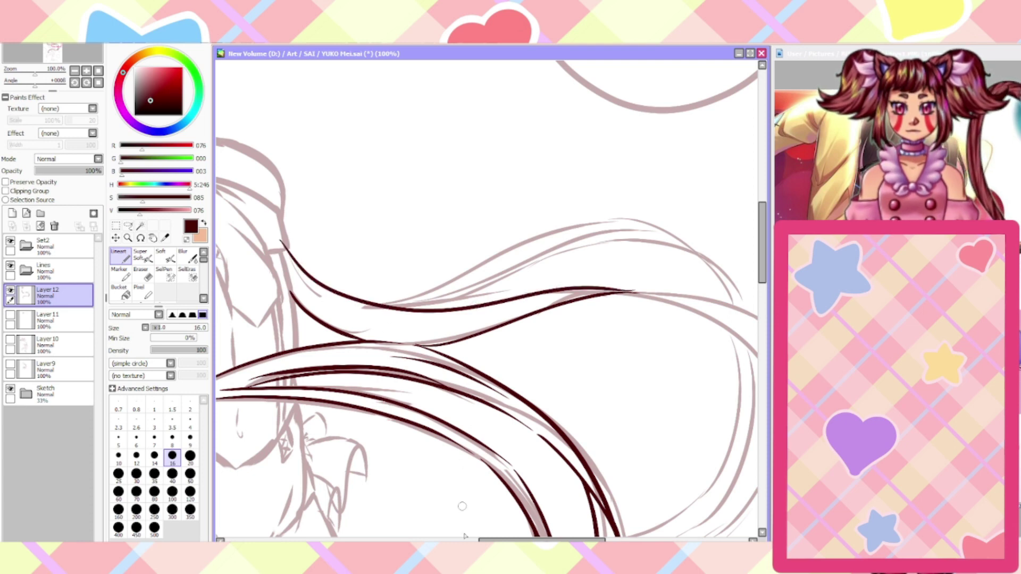
pyautogui.moveTo(495, 540); pyautogui.dragTo(520, 539)
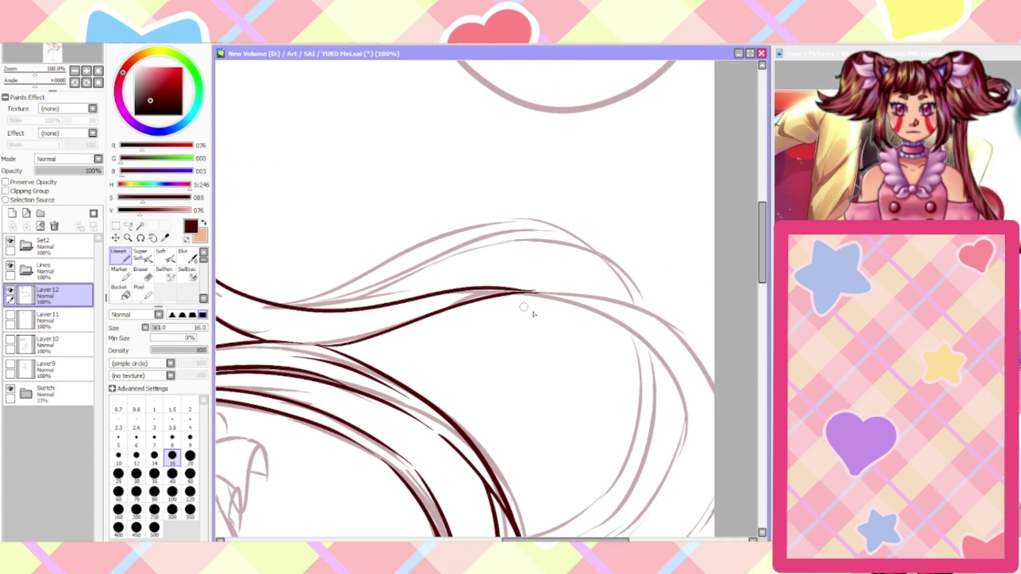
# Ink two nested strands of the second hair length curving around its outer bend, following the sketch down beyond the crossing point
pyautogui.moveTo(536, 292)
pyautogui.mouseDown()
pyautogui.moveTo(641, 331)
pyautogui.moveTo(670, 480)
pyautogui.mouseUp()
pyautogui.scroll(-1, 654, 488)
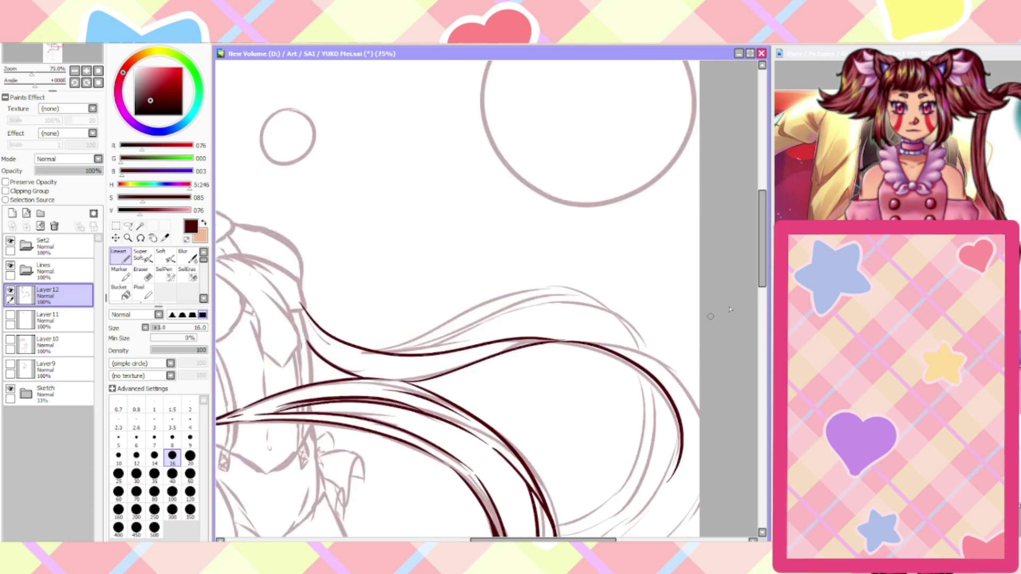
pyautogui.moveTo(762, 268); pyautogui.dragTo(761, 309)
pyautogui.moveTo(554, 142); pyautogui.dragTo(710, 251)
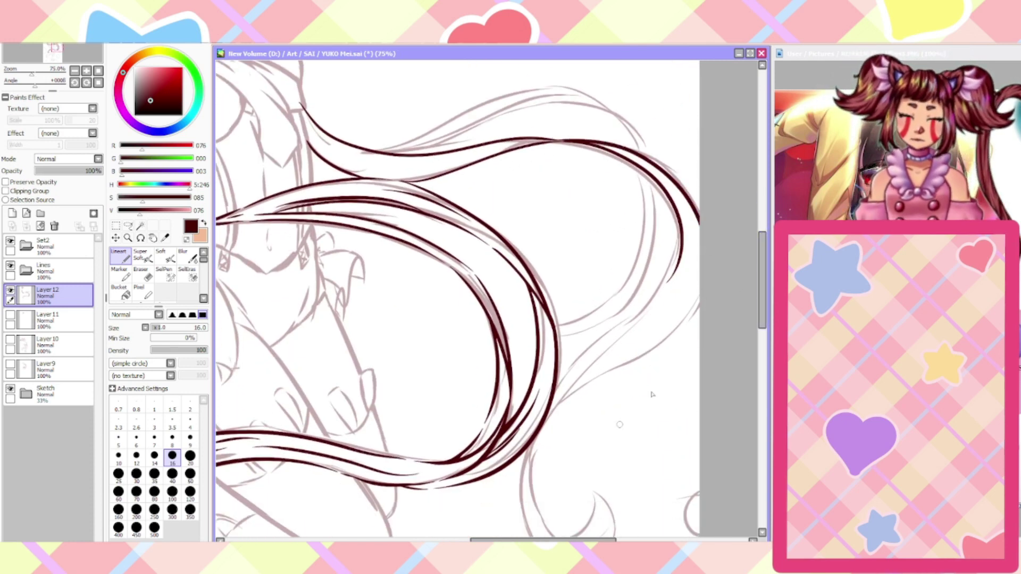
# Ink an inner strand of the raised wave above the second hair length, arching from its upper edge toward the outer bend
pyautogui.moveTo(761, 250); pyautogui.dragTo(757, 219)
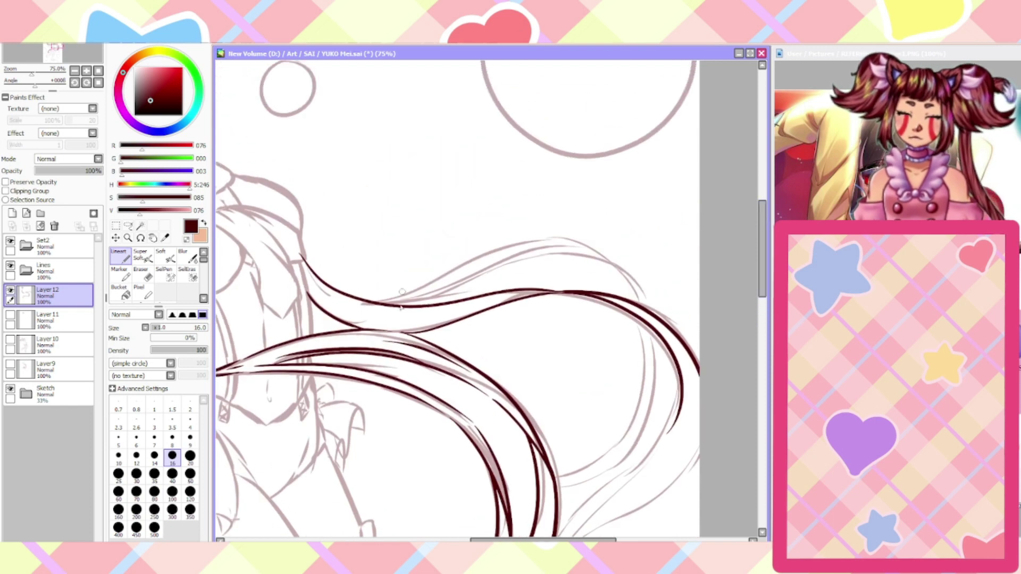
pyautogui.scroll(1, 412, 343)
pyautogui.moveTo(451, 288); pyautogui.dragTo(683, 257)
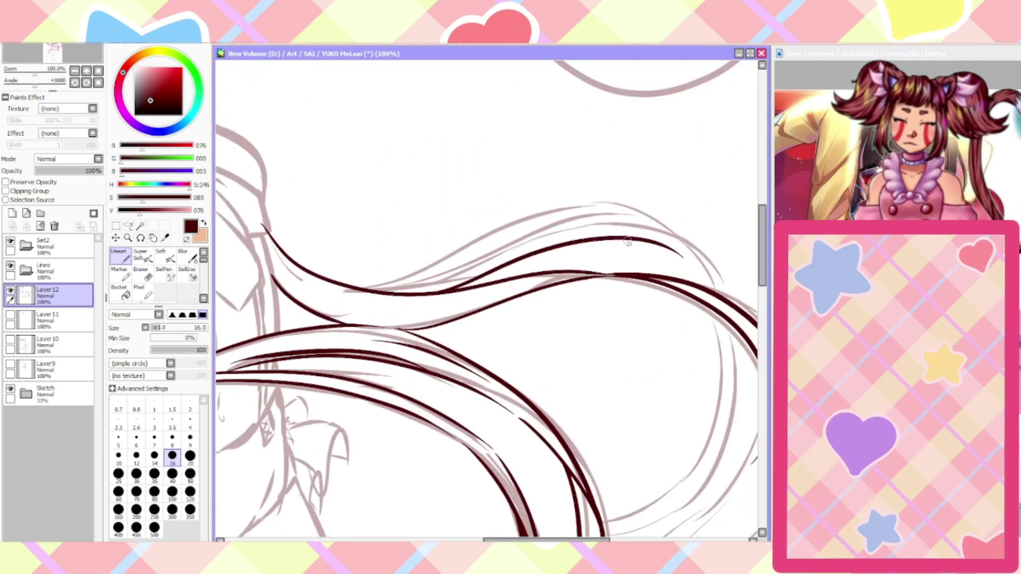
pyautogui.moveTo(344, 280)
pyautogui.mouseDown()
pyautogui.moveTo(399, 278)
pyautogui.moveTo(548, 217)
pyautogui.moveTo(701, 242)
pyautogui.mouseUp()
pyautogui.hotkey('ctrl', 'z')
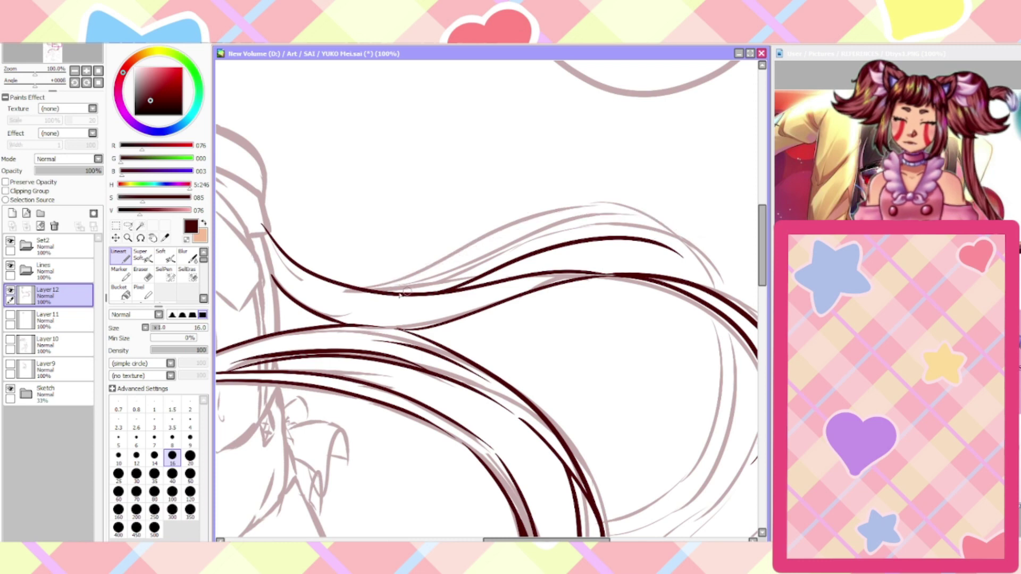
pyautogui.moveTo(375, 293)
pyautogui.mouseDown()
pyautogui.moveTo(450, 278)
pyautogui.moveTo(600, 221)
pyautogui.moveTo(717, 258)
pyautogui.mouseUp()
pyautogui.hotkey('ctrl', 'z')
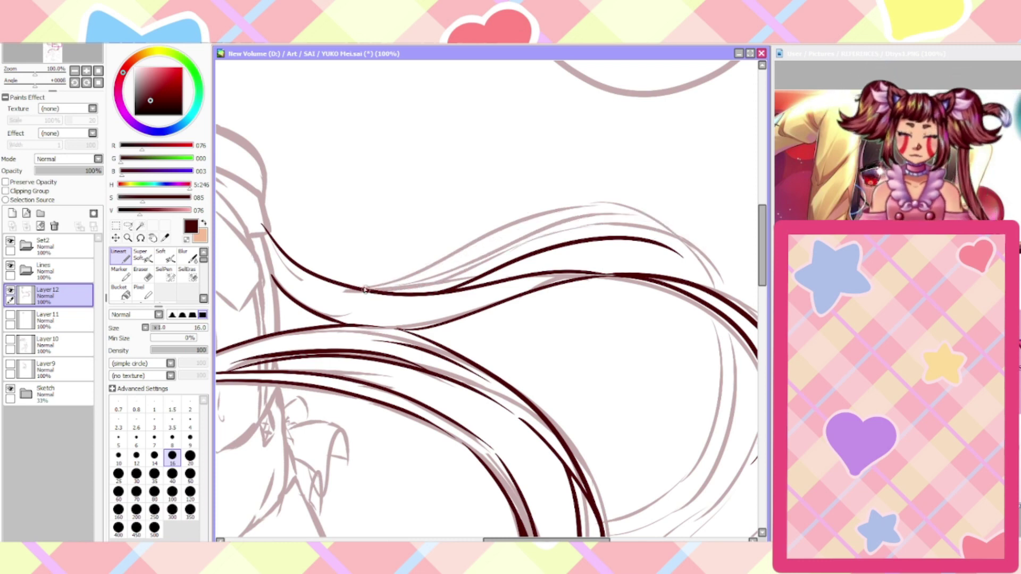
# Ink the middle and topmost strands arching over the raised wave, redoing strokes that stray from the sketch
pyautogui.moveTo(365, 290)
pyautogui.mouseDown()
pyautogui.moveTo(393, 292)
pyautogui.moveTo(585, 221)
pyautogui.moveTo(719, 290)
pyautogui.mouseUp()
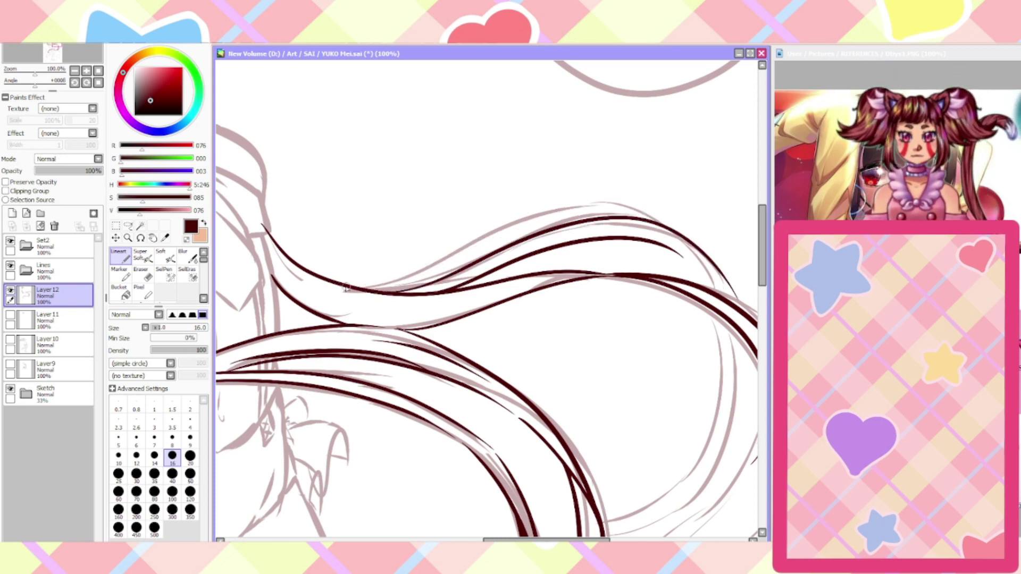
pyautogui.moveTo(346, 287); pyautogui.dragTo(592, 205)
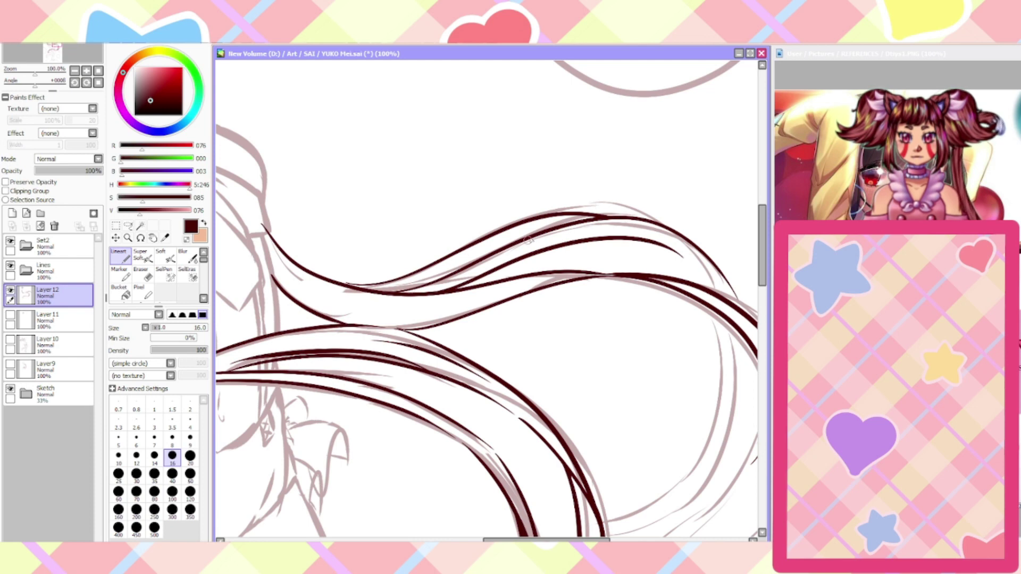
pyautogui.hotkey('ctrl', 'z')
pyautogui.hotkey('ctrl', 'z')
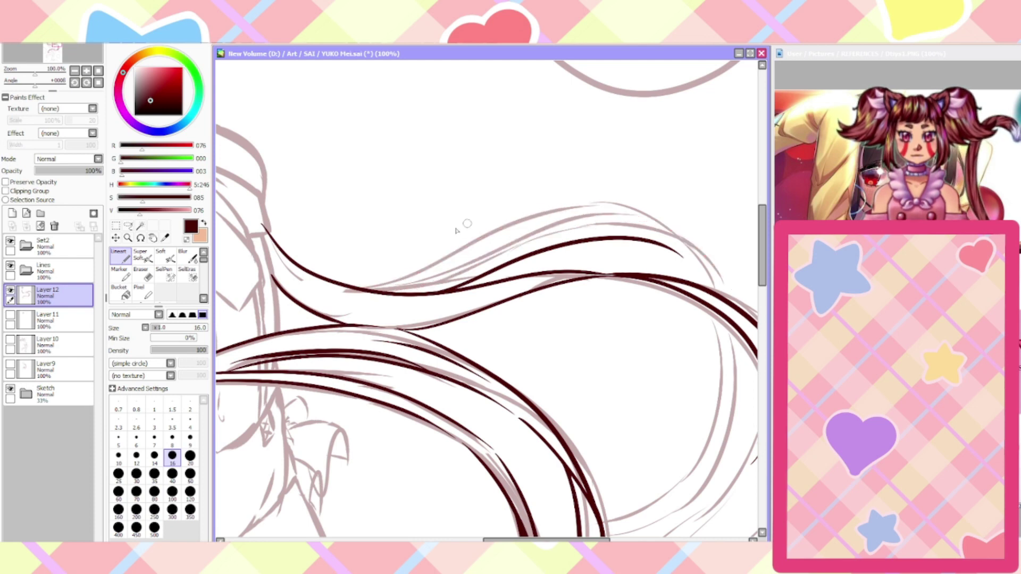
pyautogui.hotkey('ctrl', 'y')
pyautogui.moveTo(342, 286)
pyautogui.mouseDown()
pyautogui.moveTo(629, 204)
pyautogui.moveTo(658, 217)
pyautogui.mouseUp()
pyautogui.hotkey('ctrl', 'z')
pyautogui.moveTo(384, 292)
pyautogui.mouseDown()
pyautogui.moveTo(550, 217)
pyautogui.moveTo(614, 203)
pyautogui.moveTo(591, 212)
pyautogui.moveTo(653, 219)
pyautogui.moveTo(541, 205)
pyautogui.moveTo(443, 245)
pyautogui.moveTo(470, 235)
pyautogui.moveTo(389, 285)
pyautogui.moveTo(335, 278)
pyautogui.mouseUp()
# Extend the raised wave's top edge with a tapered strand sweeping back toward the head, redrawing it until it flows smoothly
pyautogui.scroll(-2, 311, 259)
pyautogui.scroll(-1, 311, 259)
pyautogui.scroll(4, 315, 217)
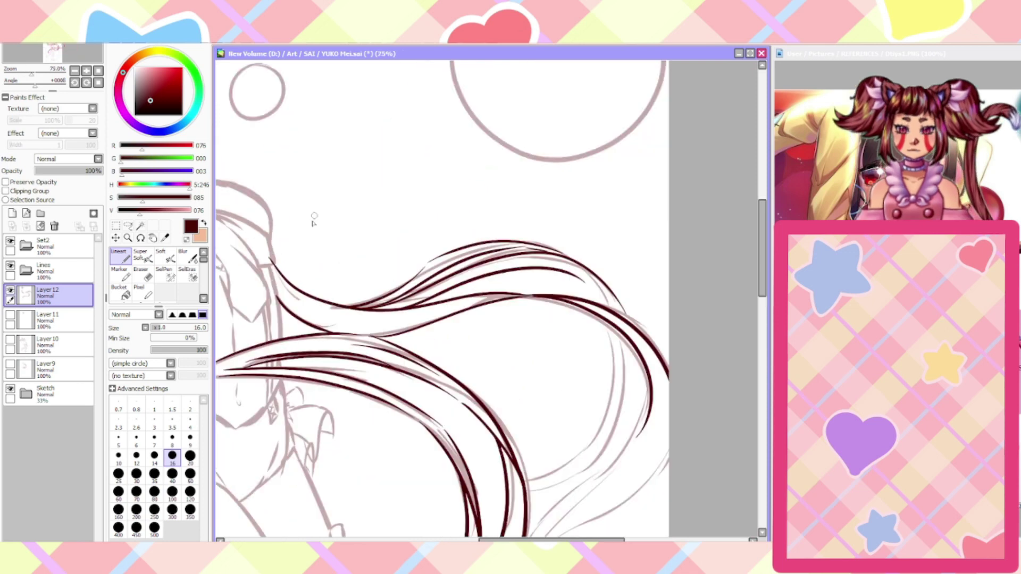
pyautogui.moveTo(555, 267)
pyautogui.mouseDown()
pyautogui.moveTo(436, 324)
pyautogui.moveTo(318, 315)
pyautogui.mouseUp()
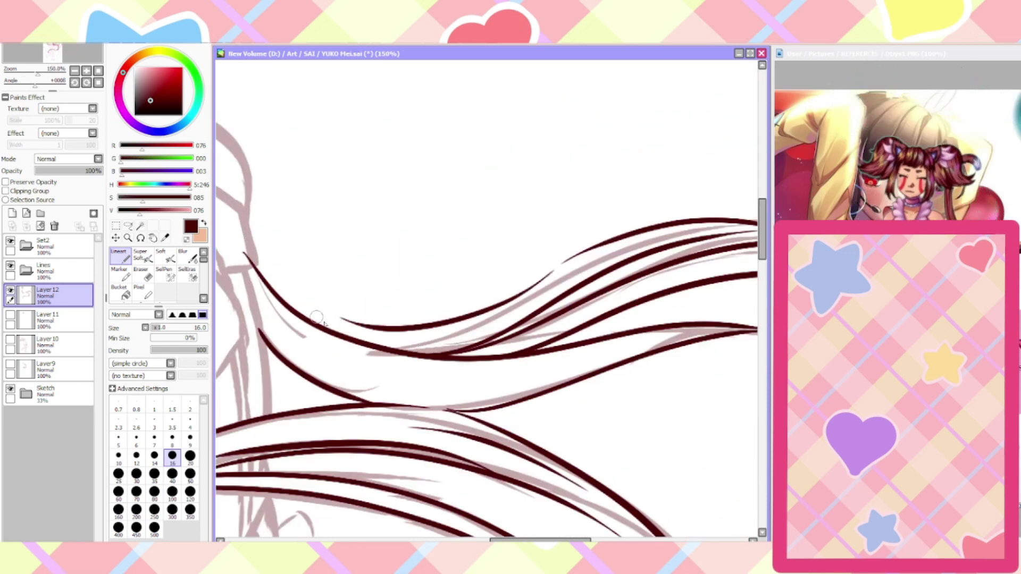
pyautogui.hotkey('ctrl', 'z')
pyautogui.moveTo(548, 274)
pyautogui.mouseDown()
pyautogui.moveTo(491, 303)
pyautogui.moveTo(325, 325)
pyautogui.mouseUp()
pyautogui.hotkey('ctrl', 'z')
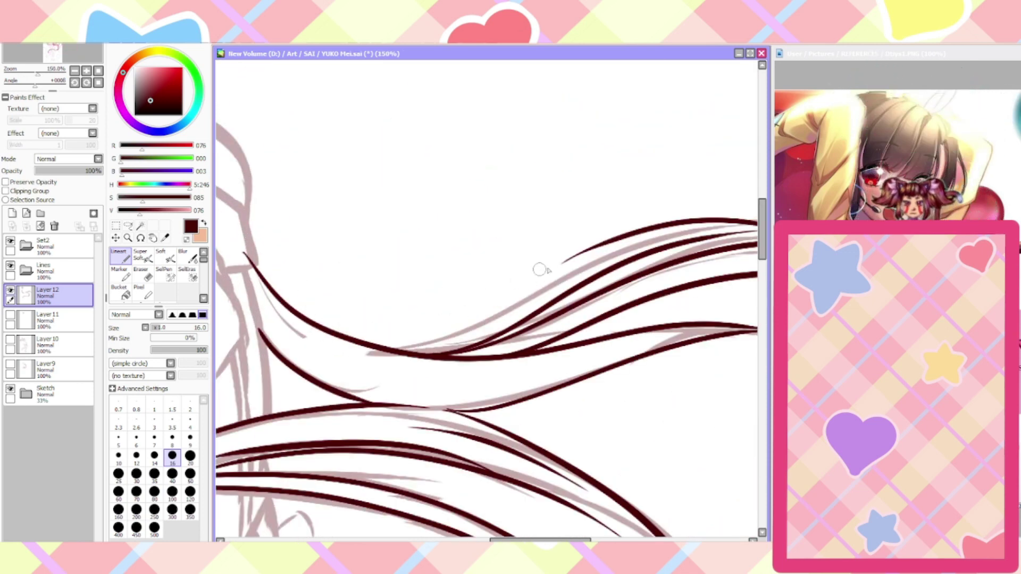
pyautogui.moveTo(565, 261)
pyautogui.mouseDown()
pyautogui.moveTo(505, 306)
pyautogui.moveTo(343, 327)
pyautogui.mouseUp()
# Ink short strands at the raised wave's outer end, bringing it down to meet the bend of the second hair length
pyautogui.scroll(-4, 312, 316)
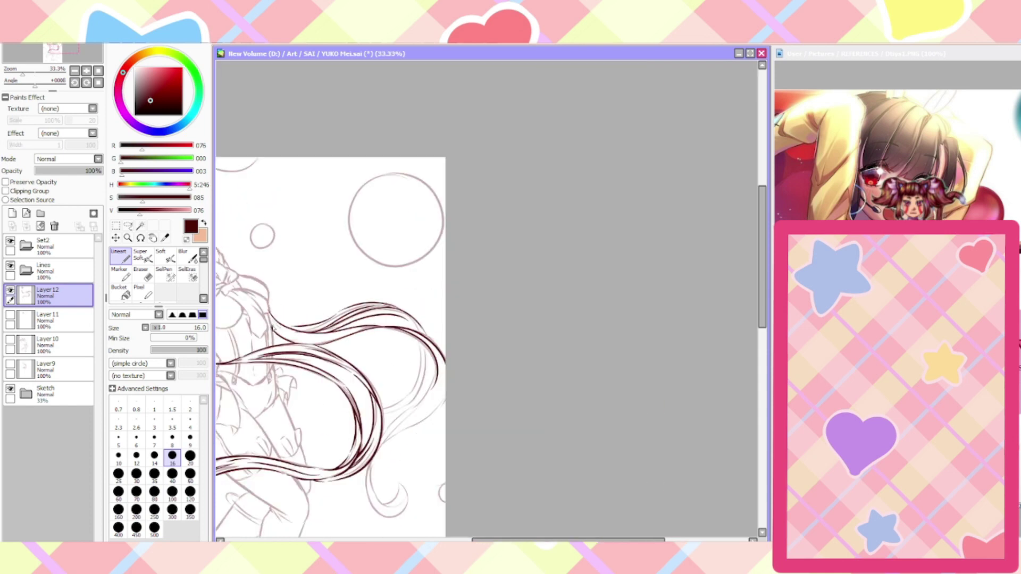
pyautogui.scroll(3, 407, 321)
pyautogui.scroll(-1, 397, 282)
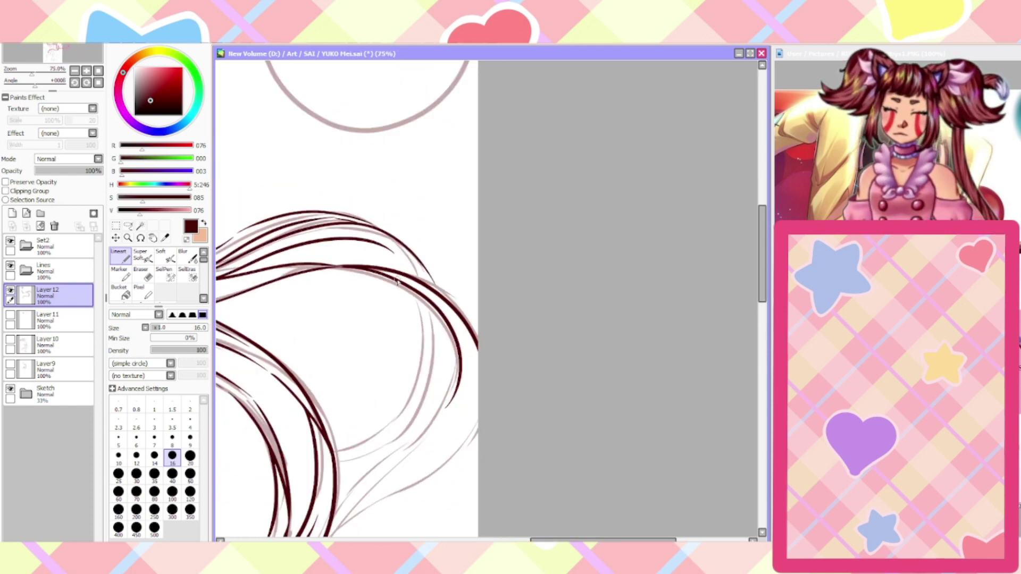
pyautogui.scroll(3, 385, 254)
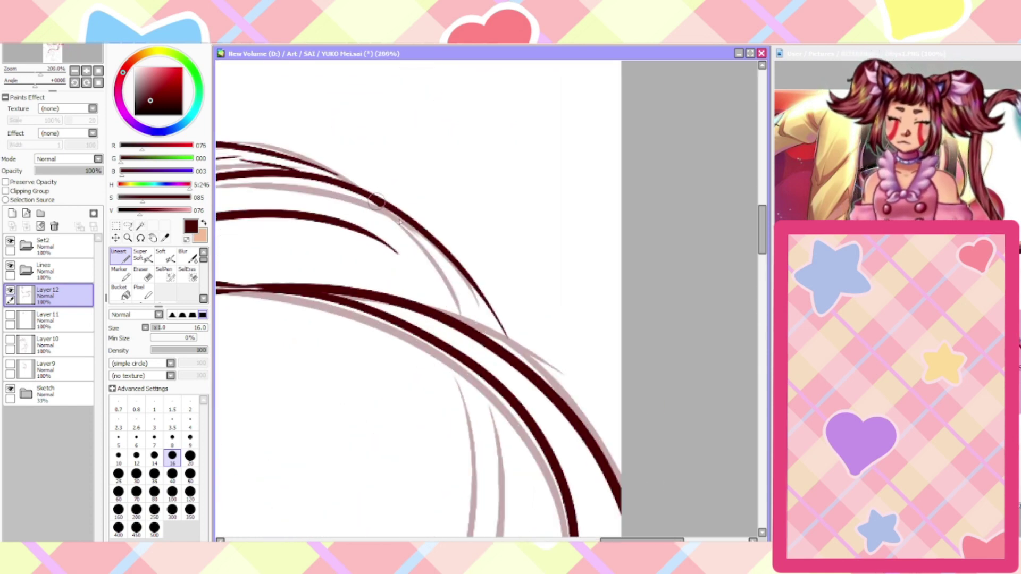
pyautogui.moveTo(372, 196)
pyautogui.mouseDown()
pyautogui.moveTo(458, 320)
pyautogui.moveTo(356, 226)
pyautogui.mouseUp()
pyautogui.moveTo(452, 320)
pyautogui.mouseDown()
pyautogui.moveTo(437, 287)
pyautogui.moveTo(372, 236)
pyautogui.mouseUp()
# Ink two inner strands curving down from the outer bend and tapering to the edge of the first hair loop
pyautogui.scroll(-3, 294, 226)
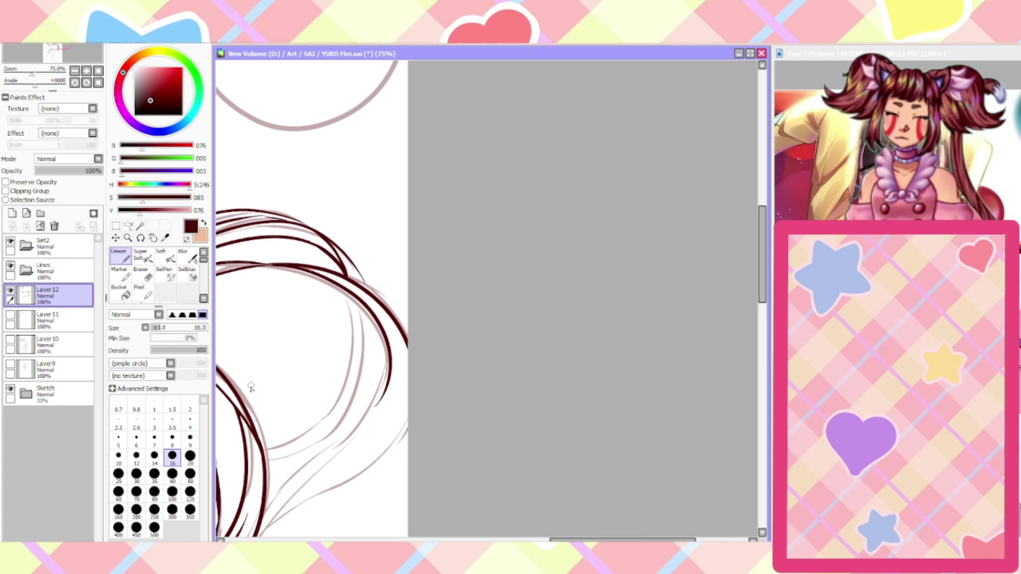
pyautogui.scroll(1, 251, 387)
pyautogui.moveTo(762, 279); pyautogui.dragTo(754, 294)
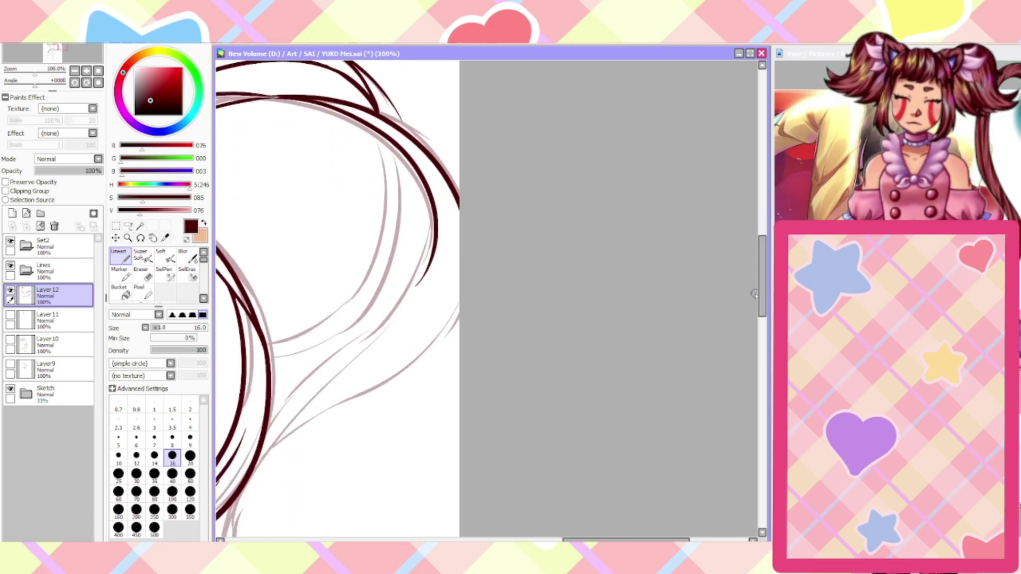
pyautogui.moveTo(564, 540); pyautogui.dragTo(527, 540)
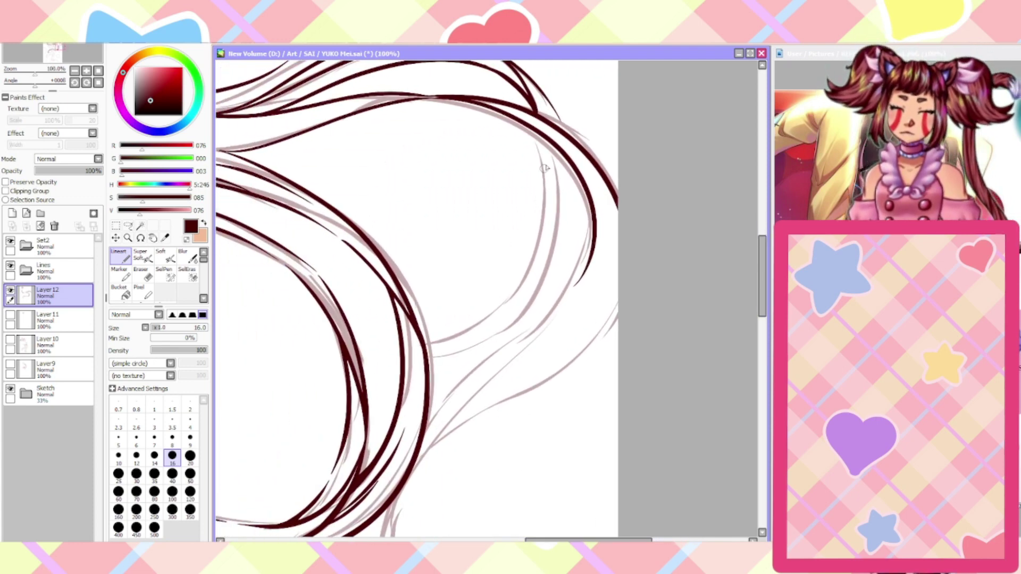
pyautogui.moveTo(563, 158)
pyautogui.mouseDown()
pyautogui.moveTo(565, 196)
pyautogui.moveTo(482, 352)
pyautogui.moveTo(456, 336)
pyautogui.moveTo(478, 349)
pyautogui.moveTo(427, 349)
pyautogui.mouseUp()
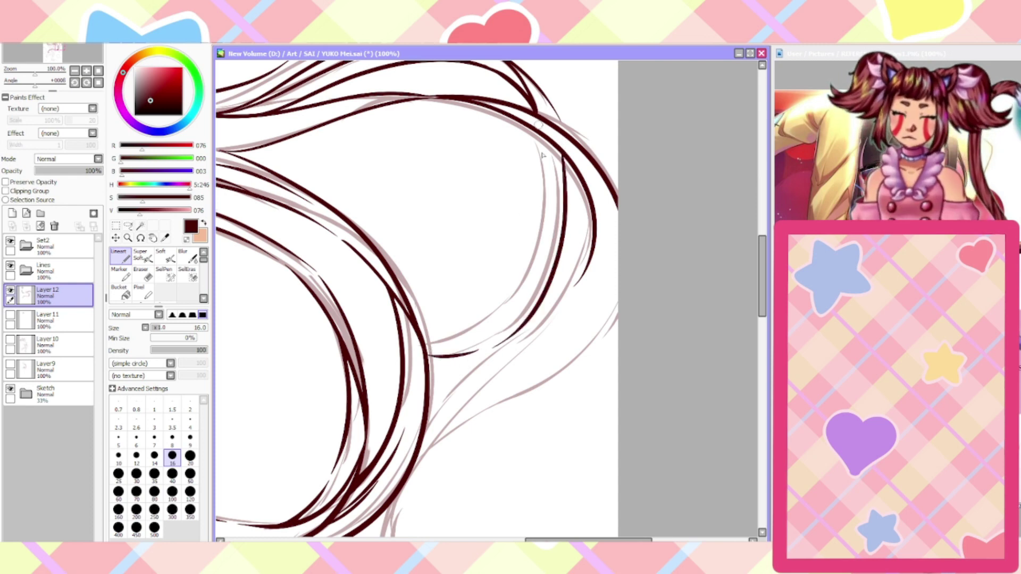
pyautogui.moveTo(536, 133)
pyautogui.mouseDown()
pyautogui.moveTo(548, 197)
pyautogui.moveTo(520, 301)
pyautogui.moveTo(433, 349)
pyautogui.mouseUp()
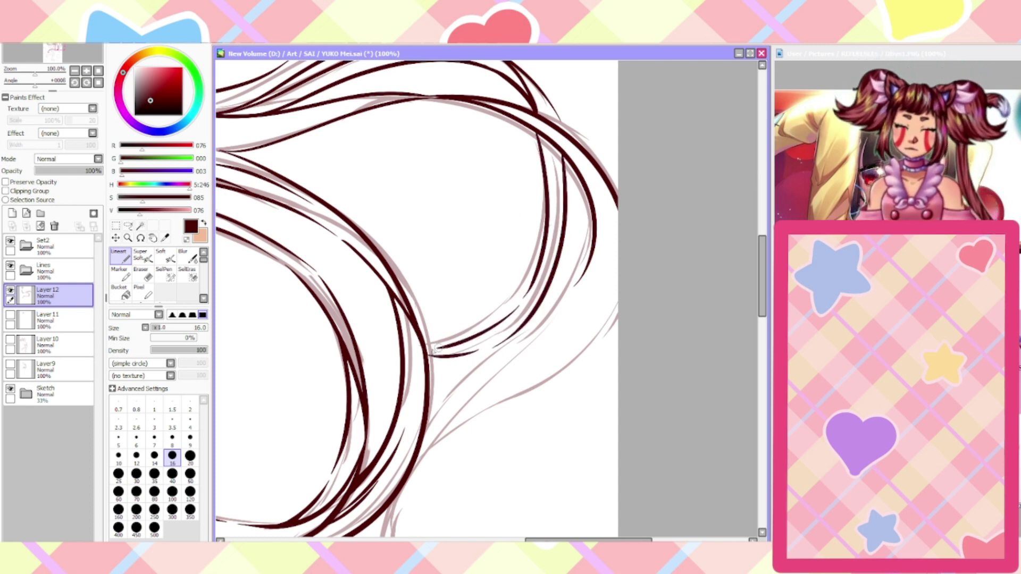
# Ink the two lower strands sweeping from near the canvas edge back down to the first loop's outer edge
pyautogui.scroll(-1, 386, 359)
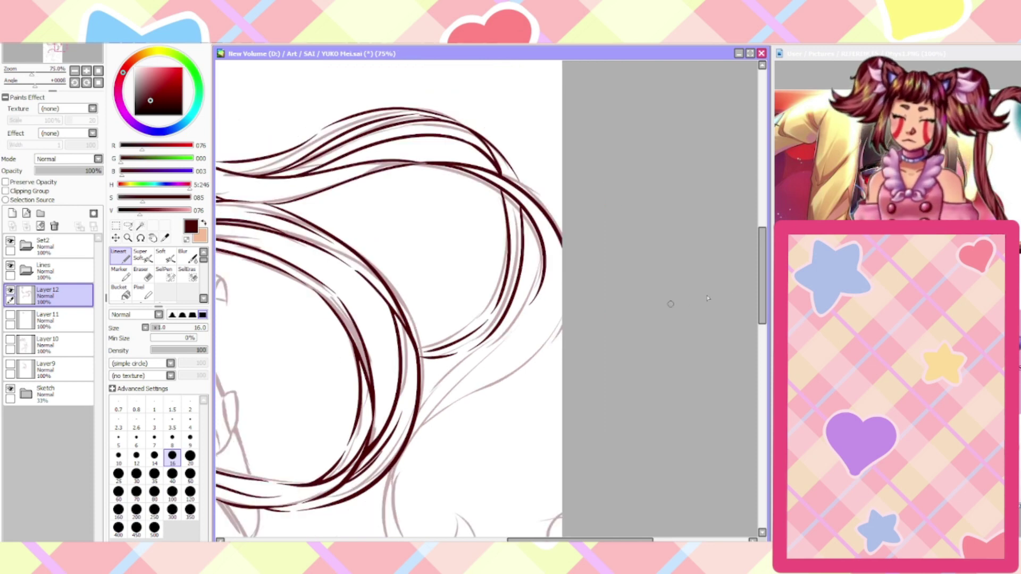
pyautogui.moveTo(758, 276); pyautogui.dragTo(763, 304)
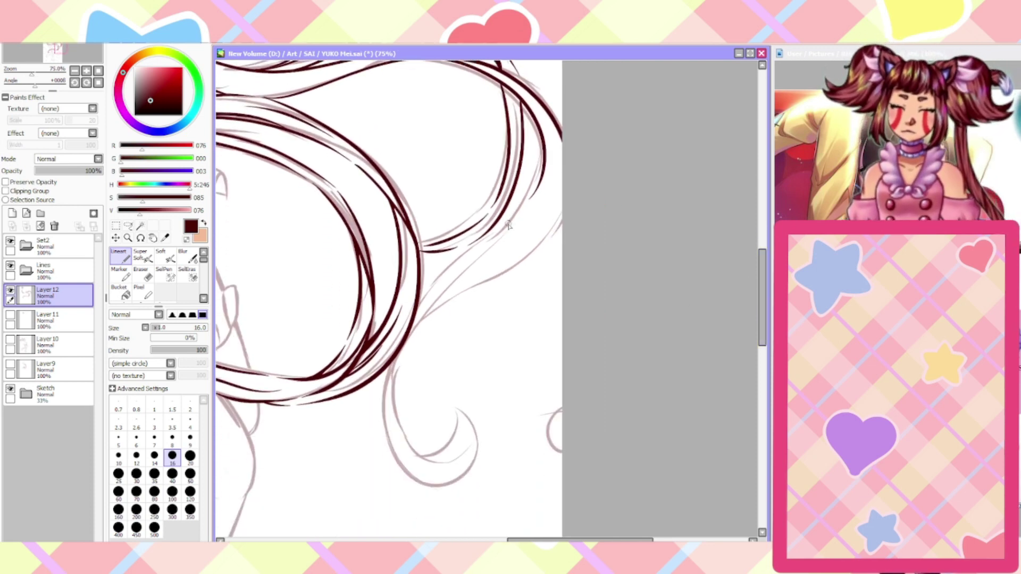
pyautogui.scroll(1, 509, 226)
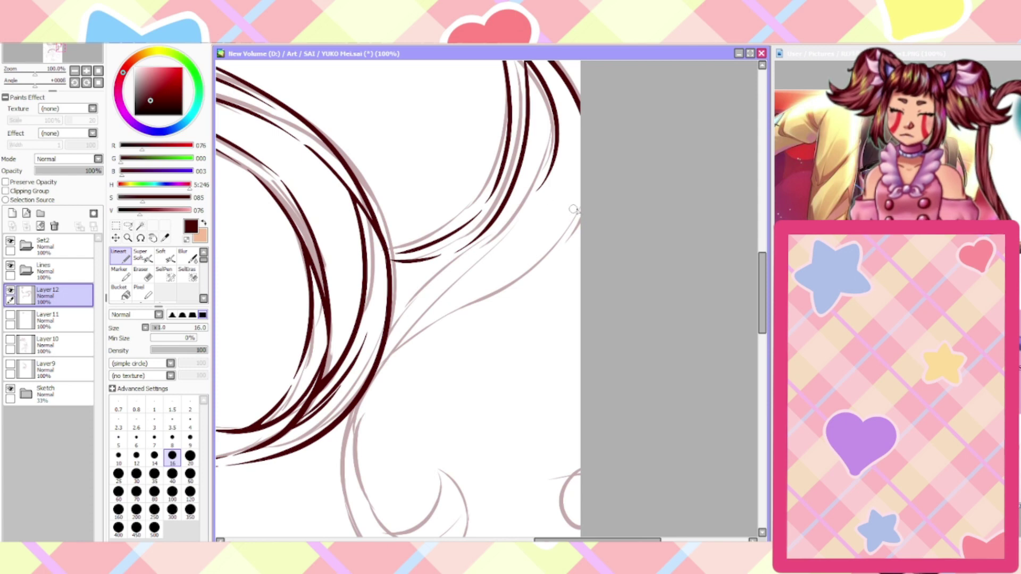
pyautogui.moveTo(573, 209)
pyautogui.mouseDown()
pyautogui.moveTo(526, 298)
pyautogui.moveTo(378, 374)
pyautogui.mouseUp()
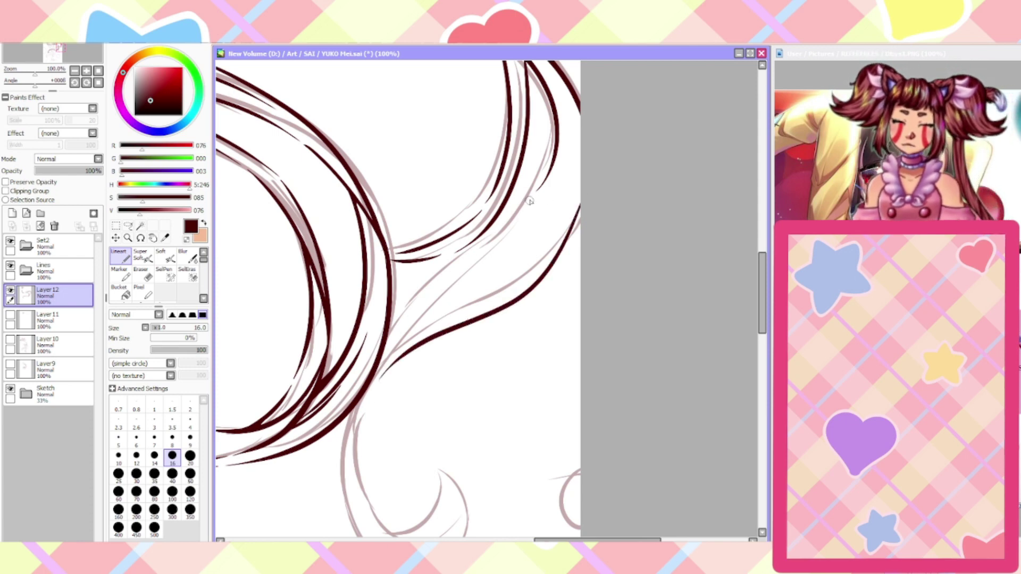
pyautogui.moveTo(530, 197)
pyautogui.mouseDown()
pyautogui.moveTo(409, 313)
pyautogui.moveTo(398, 332)
pyautogui.moveTo(424, 297)
pyautogui.moveTo(377, 365)
pyautogui.mouseUp()
# Ink the curled end of the second hair length below the loop, with outer and inner edges and a crescent strand at the tip
pyautogui.scroll(-2, 370, 371)
pyautogui.scroll(3, 349, 506)
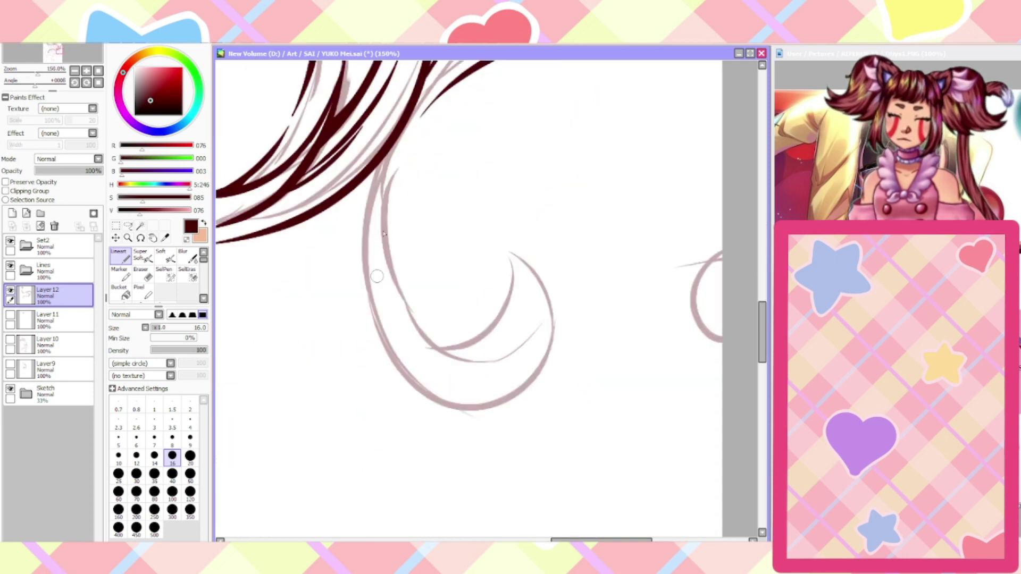
pyautogui.moveTo(370, 169)
pyautogui.mouseDown()
pyautogui.moveTo(372, 338)
pyautogui.moveTo(509, 259)
pyautogui.mouseUp()
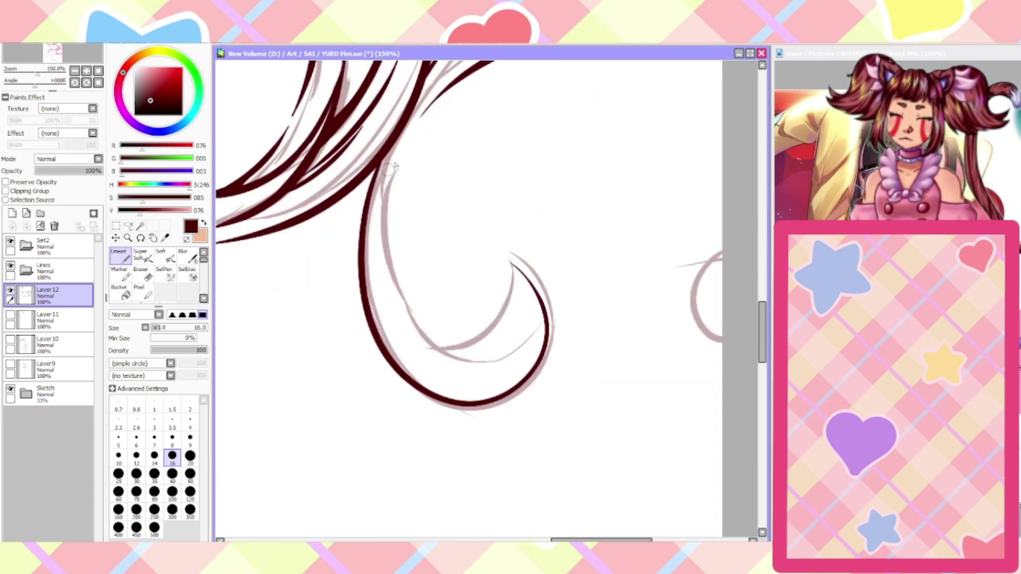
pyautogui.moveTo(413, 131)
pyautogui.mouseDown()
pyautogui.moveTo(398, 157)
pyautogui.moveTo(390, 308)
pyautogui.moveTo(490, 332)
pyautogui.mouseUp()
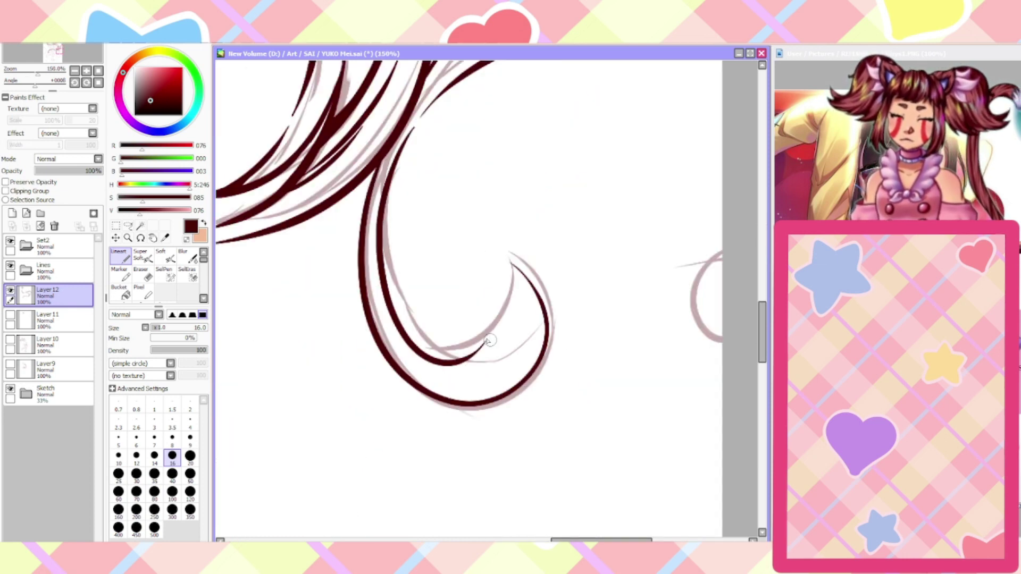
pyautogui.hotkey('ctrl', 'z')
pyautogui.moveTo(413, 129)
pyautogui.mouseDown()
pyautogui.moveTo(390, 190)
pyautogui.moveTo(478, 370)
pyautogui.moveTo(532, 274)
pyautogui.mouseUp()
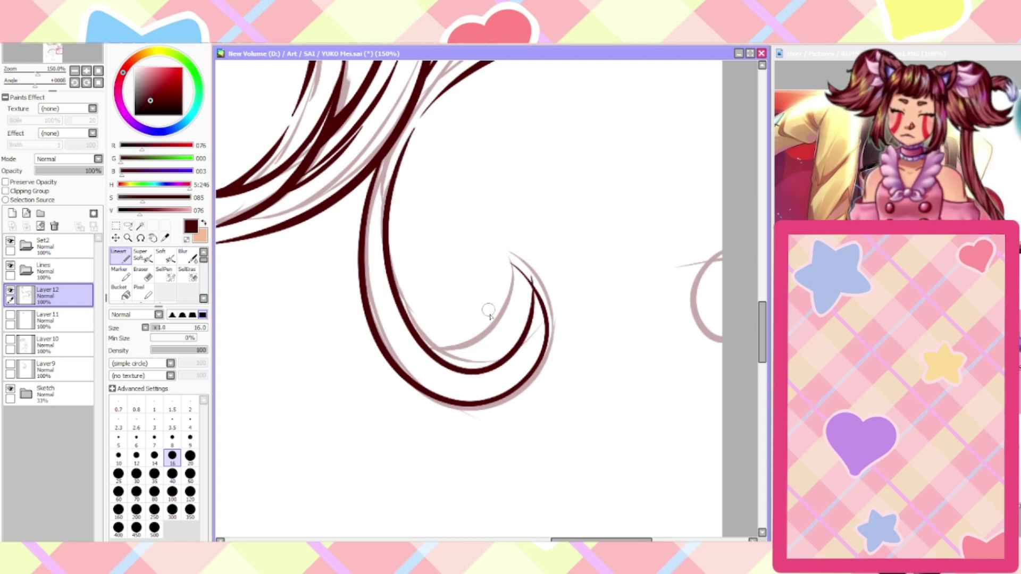
pyautogui.moveTo(516, 351)
pyautogui.mouseDown()
pyautogui.moveTo(509, 263)
pyautogui.moveTo(421, 326)
pyautogui.mouseUp()
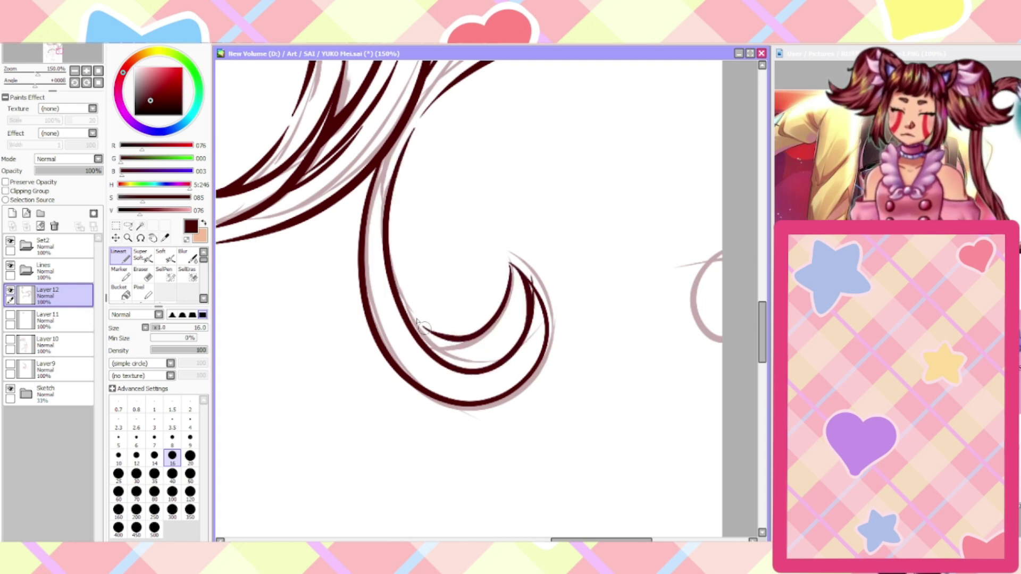
# Hide the Sketch folder and extend the crescent strand so it joins the curl's inner edge
pyautogui.click(10, 389)
pyautogui.scroll(2, 556, 318)
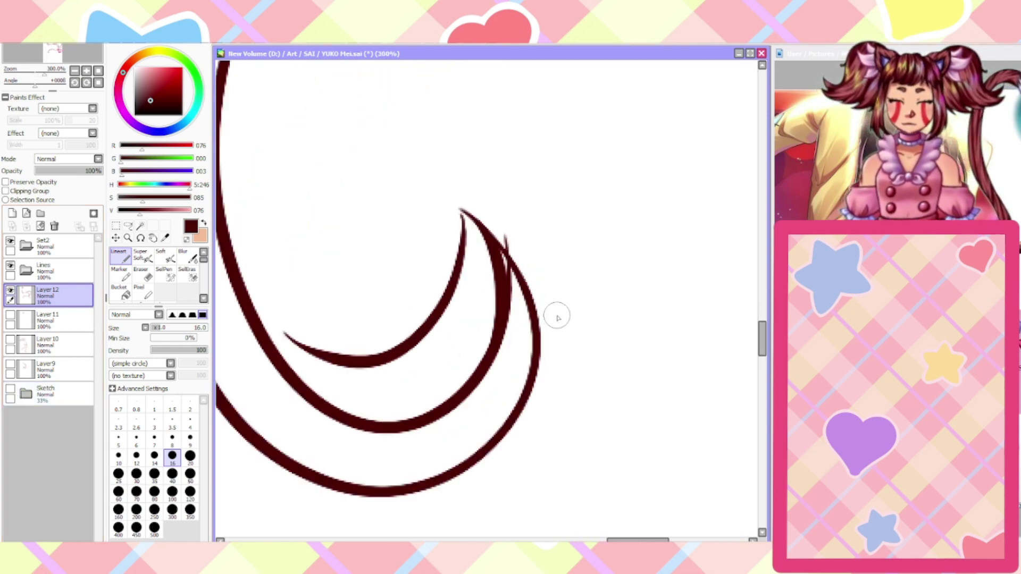
pyautogui.moveTo(280, 333); pyautogui.dragTo(242, 279)
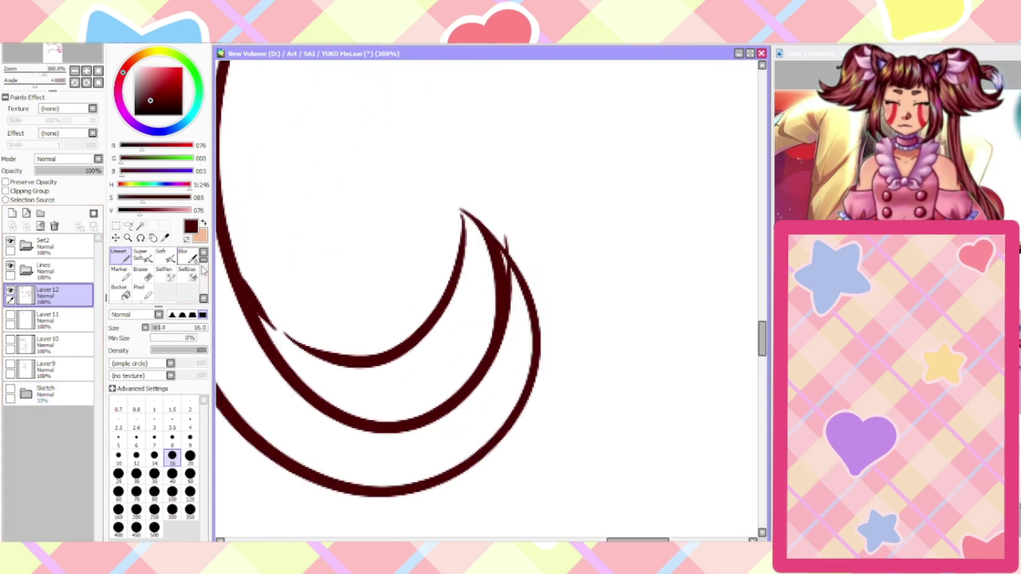
# Erase the overlapping line ends at the curl's tip and re-ink the outer edge so it tapers cleanly into the point
pyautogui.click(141, 273)
pyautogui.moveTo(516, 314); pyautogui.dragTo(501, 241)
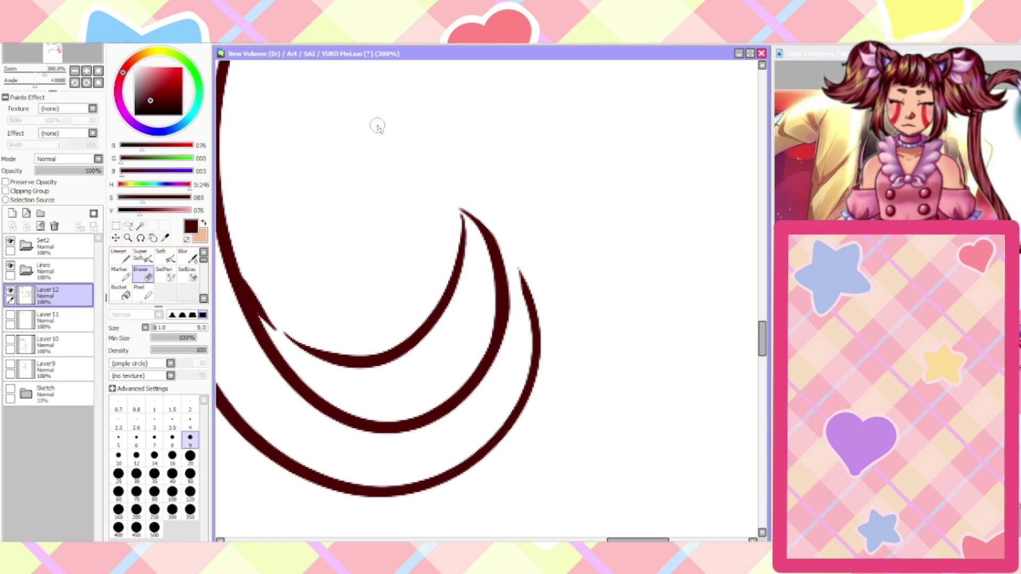
pyautogui.click(121, 256)
pyautogui.moveTo(534, 322); pyautogui.dragTo(466, 213)
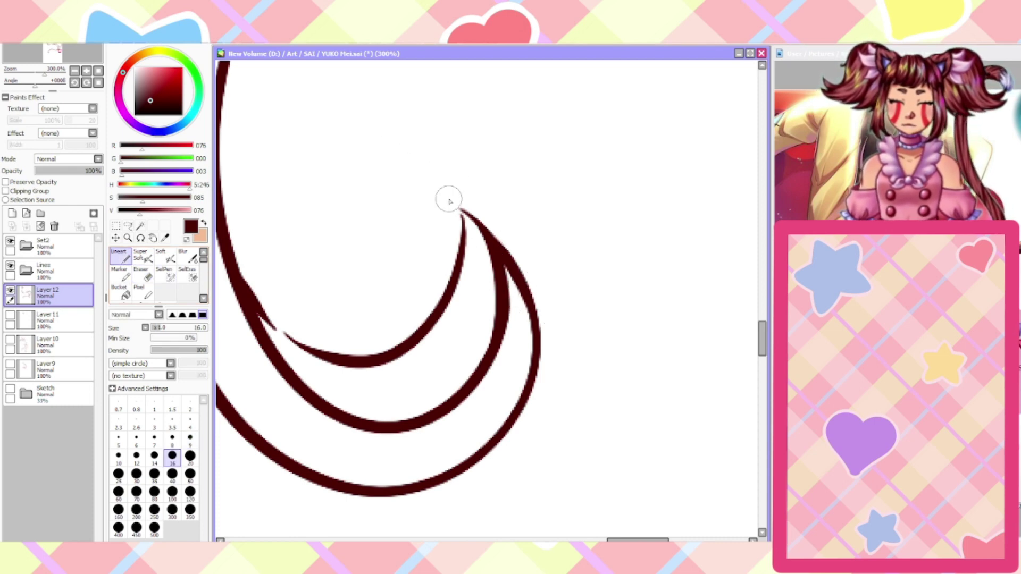
pyautogui.scroll(5, 456, 363)
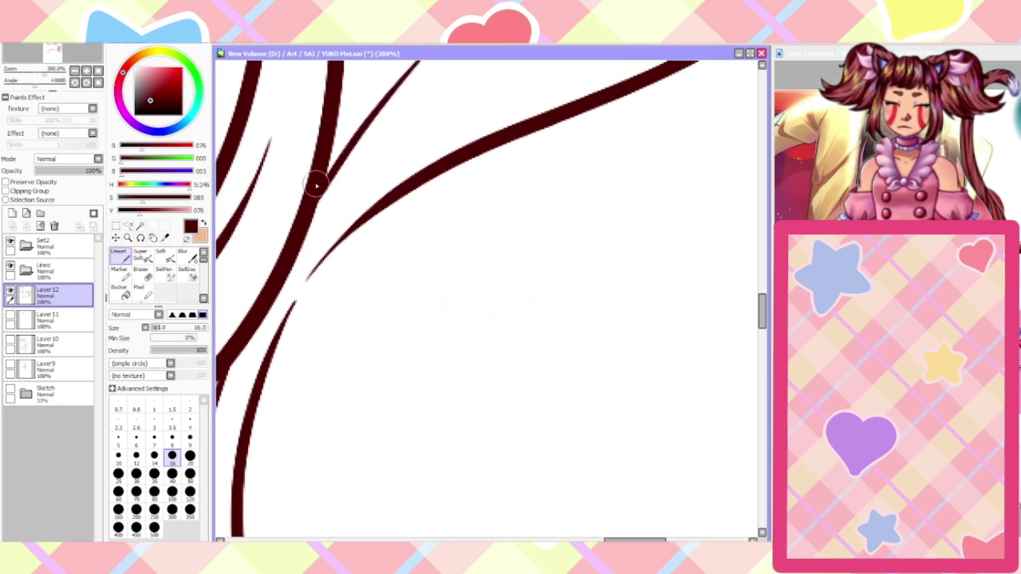
pyautogui.scroll(-3, 286, 274)
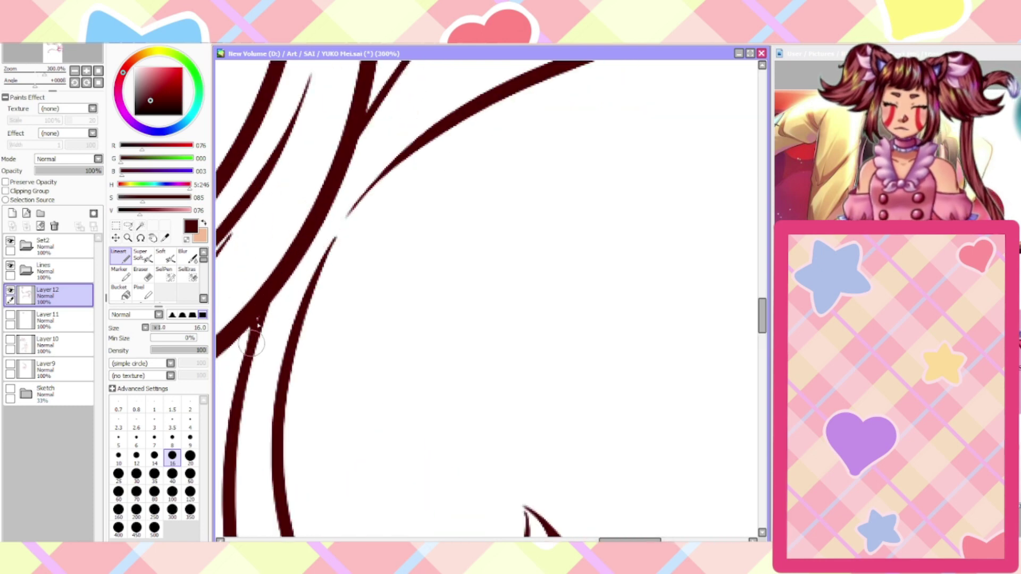
# Ink a narrow leaf-shaped strand inside the lower bend of the second hair length, between its inner and outer edges
pyautogui.scroll(-2, 274, 287)
pyautogui.scroll(2, 345, 158)
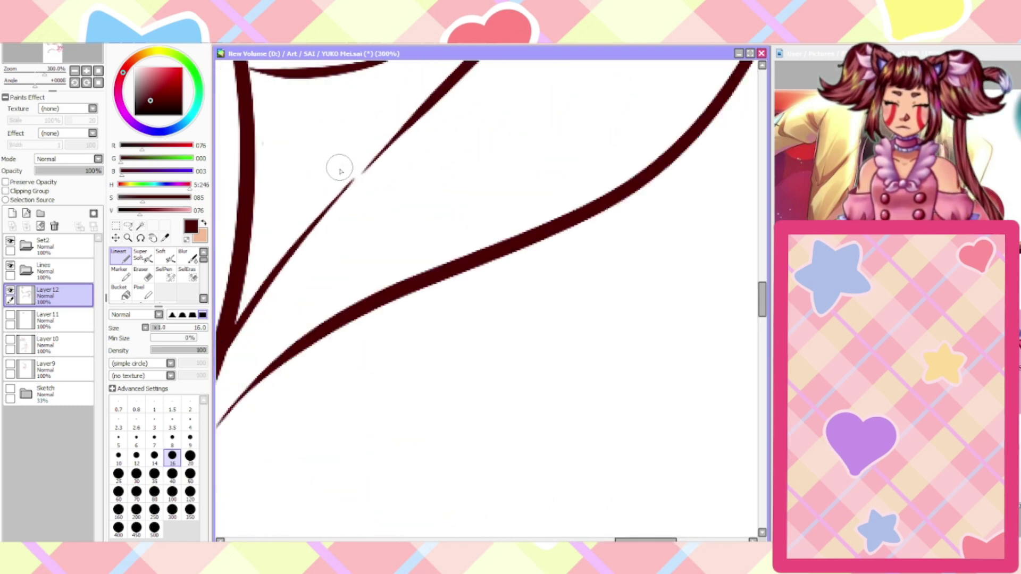
pyautogui.scroll(-2, 339, 170)
pyautogui.scroll(1, 342, 180)
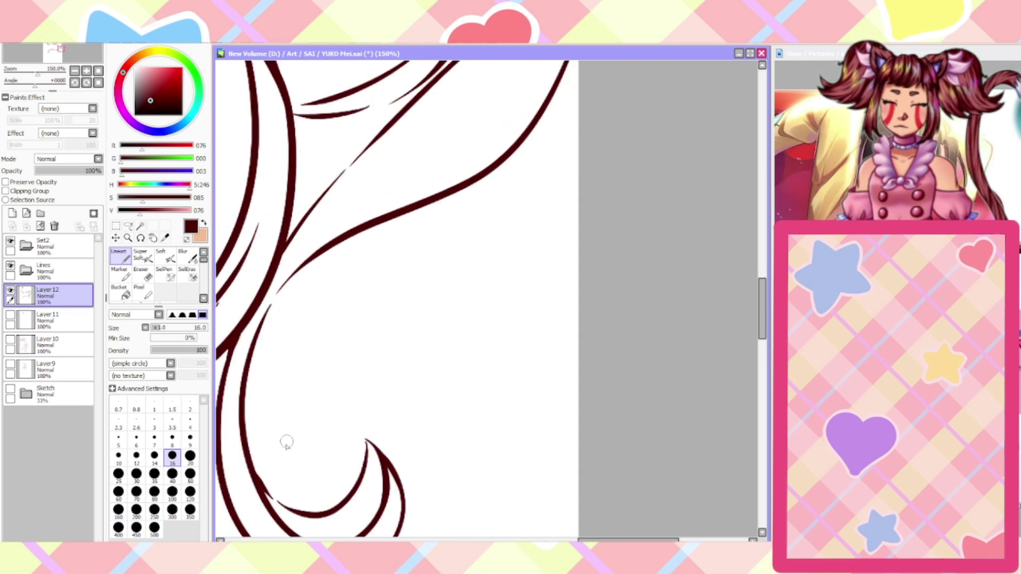
pyautogui.scroll(-1, 262, 494)
pyautogui.scroll(2, 282, 319)
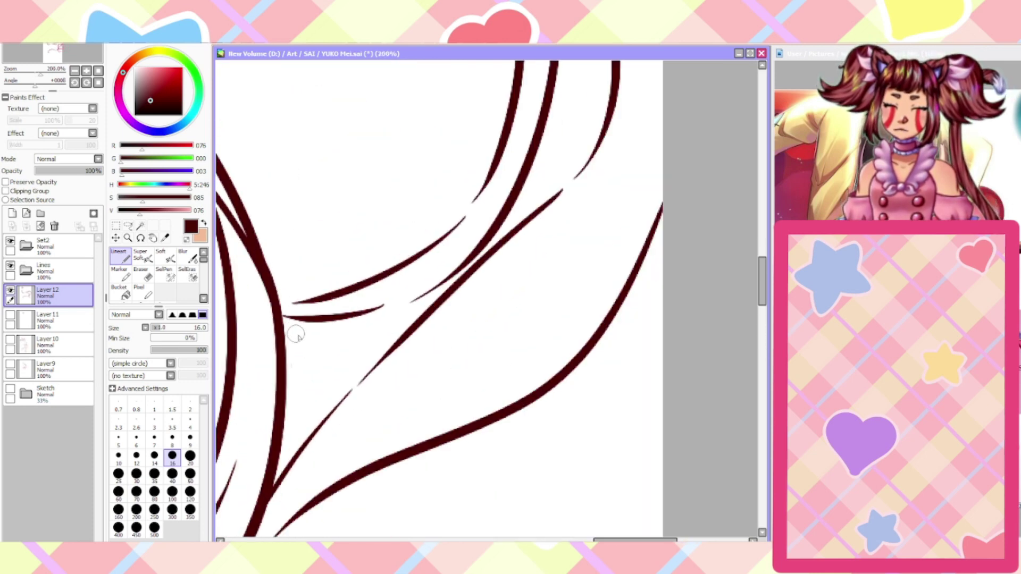
pyautogui.moveTo(392, 414); pyautogui.dragTo(608, 218)
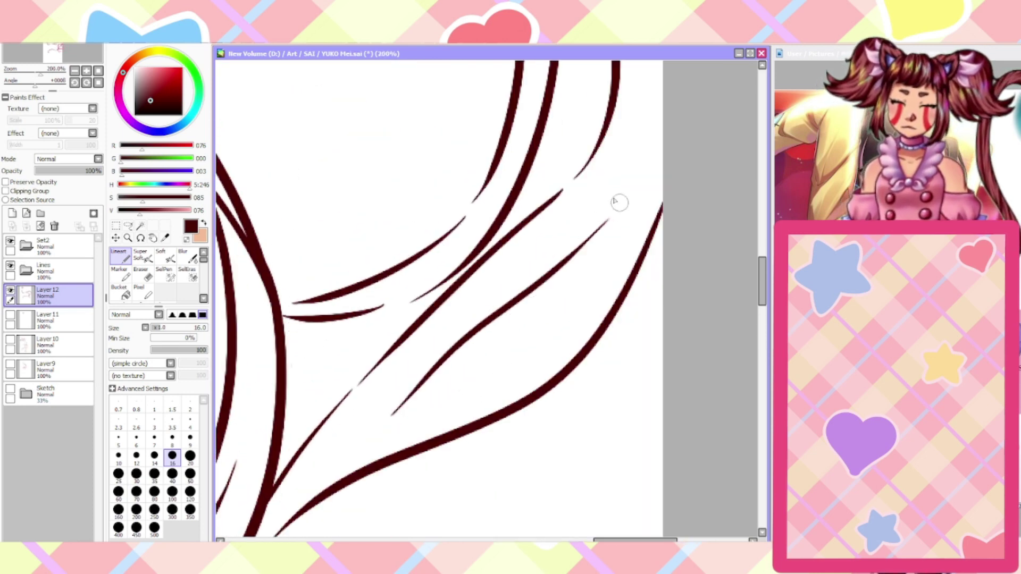
pyautogui.moveTo(401, 402)
pyautogui.mouseDown()
pyautogui.moveTo(497, 347)
pyautogui.moveTo(602, 222)
pyautogui.mouseUp()
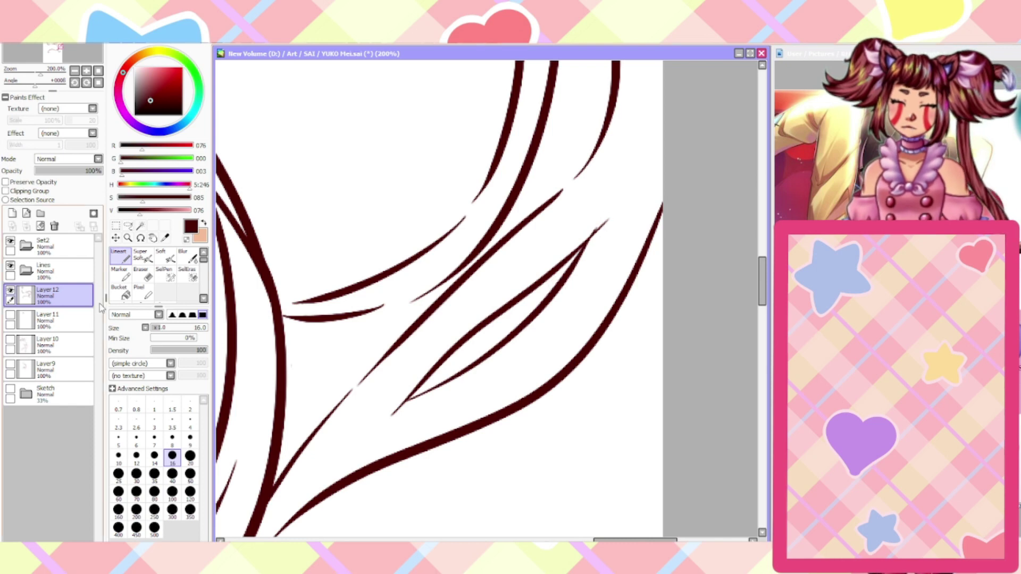
pyautogui.press('e')
pyautogui.scroll(-5, 612, 196)
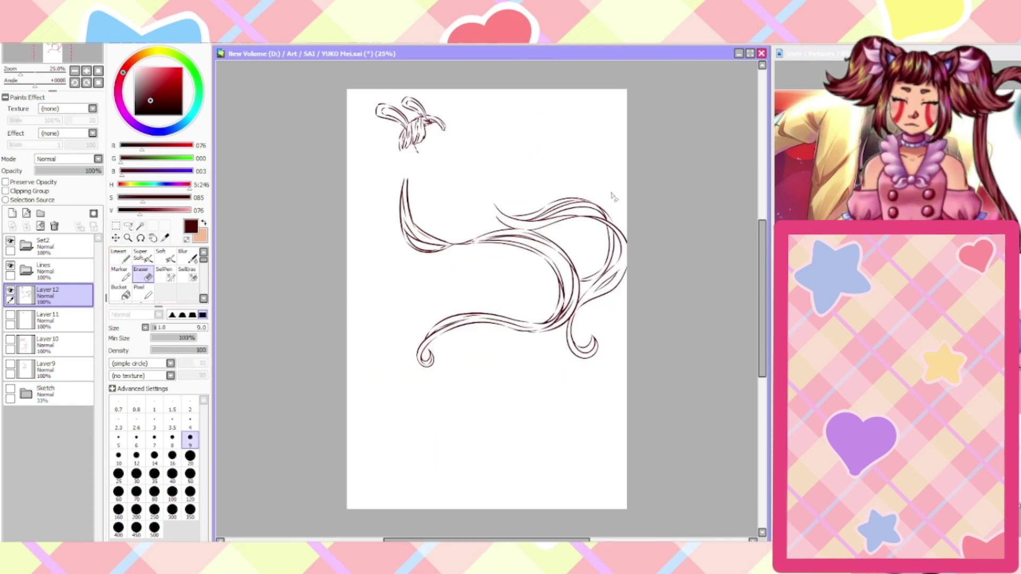
# Ink two short tapered strands along the outer bend of the second hair length, close to the canvas edge
pyautogui.press('n')
pyautogui.scroll(5, 610, 266)
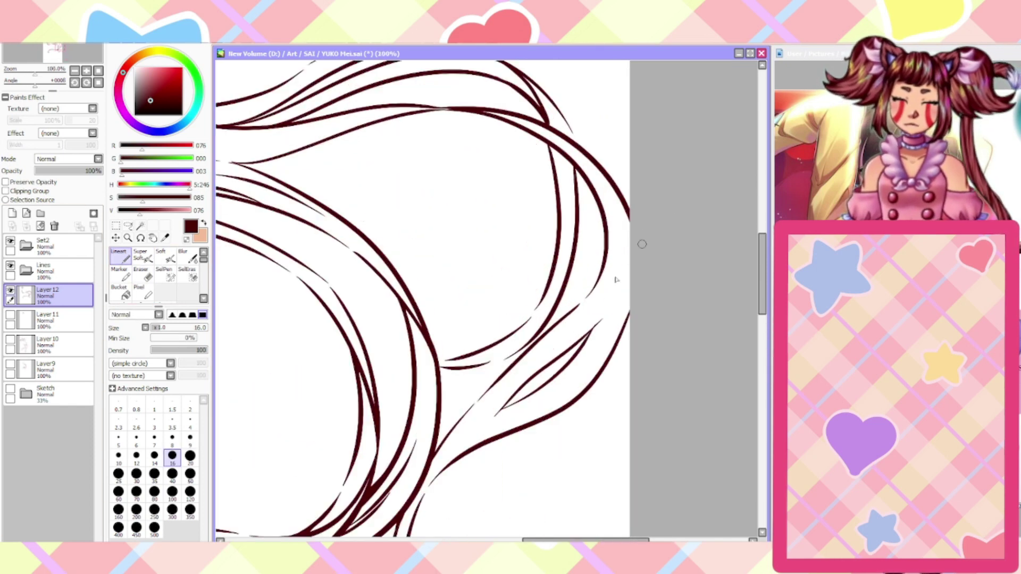
pyautogui.moveTo(604, 322); pyautogui.dragTo(640, 210)
pyautogui.moveTo(626, 250)
pyautogui.mouseDown()
pyautogui.moveTo(629, 206)
pyautogui.moveTo(609, 164)
pyautogui.mouseUp()
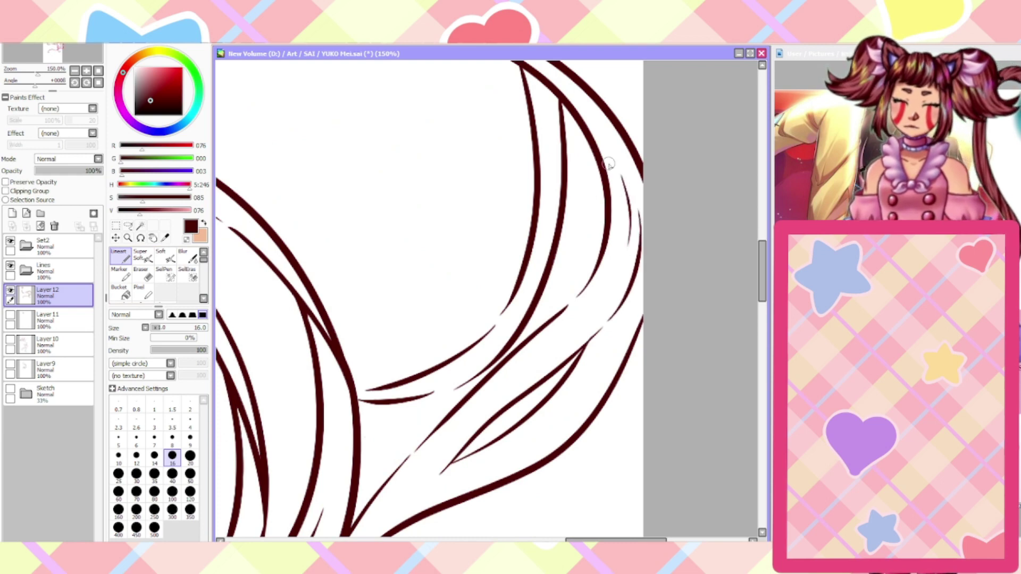
pyautogui.scroll(-2, 610, 165)
pyautogui.scroll(2, 609, 164)
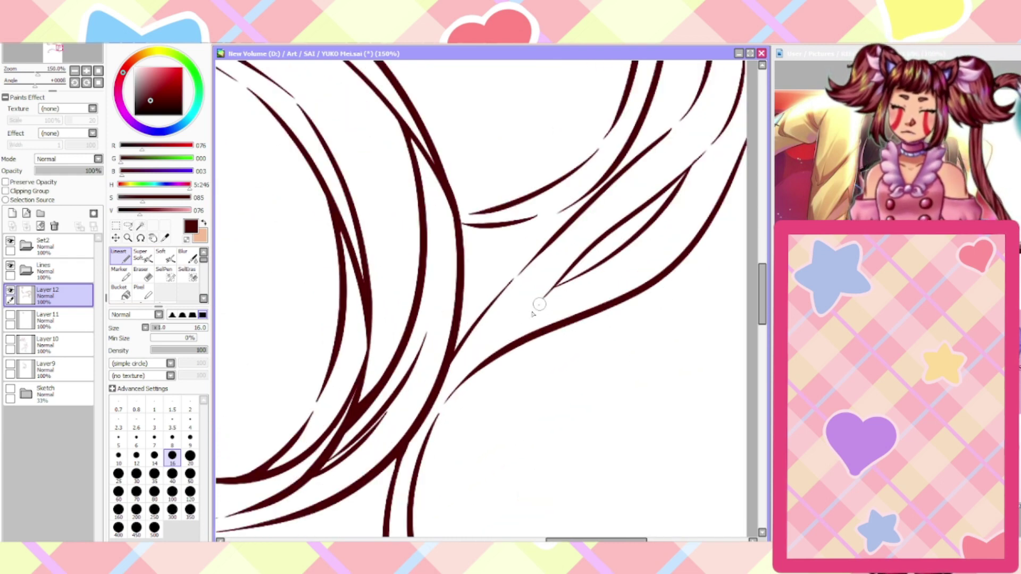
# Ink a thin strand running from just below the leaf shape down into the second length's lower outer edge
pyautogui.moveTo(538, 300); pyautogui.dragTo(466, 372)
pyautogui.scroll(1, 479, 365)
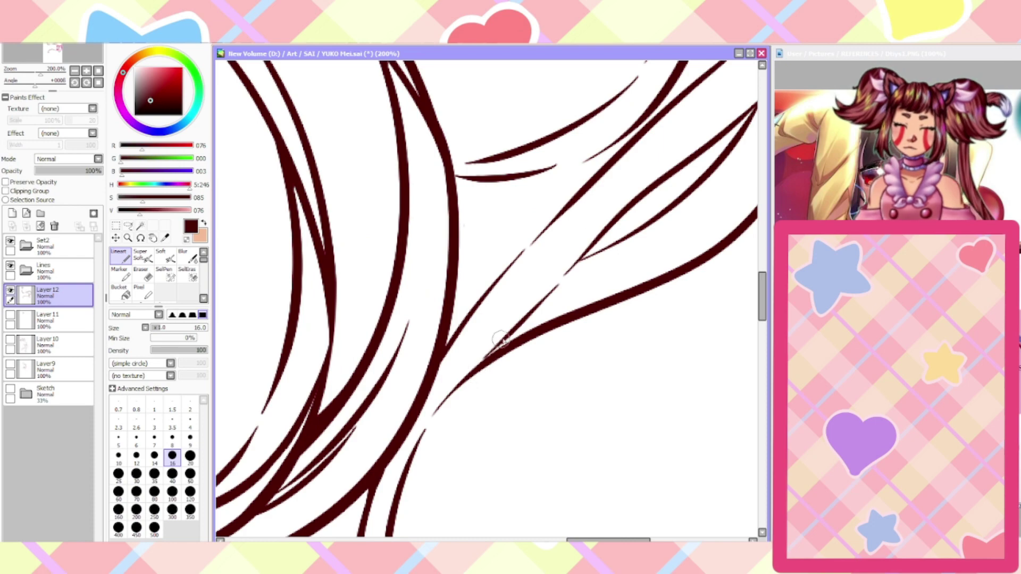
pyautogui.moveTo(504, 335); pyautogui.dragTo(460, 382)
pyautogui.scroll(-3, 459, 381)
pyautogui.scroll(2, 490, 346)
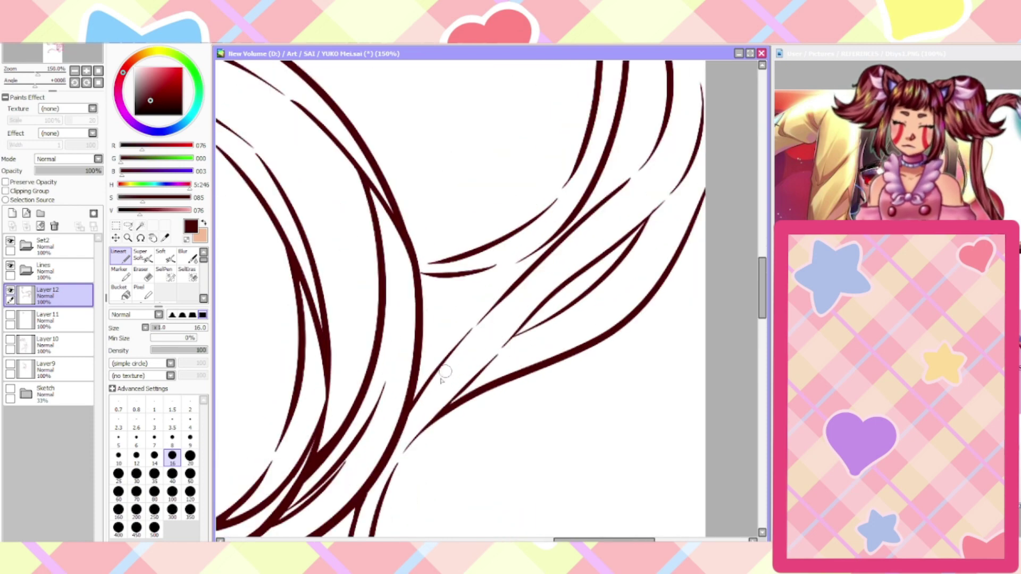
# Ink a thin tapered strand rising from the first loop's outer edge, alongside the second length's inner line
pyautogui.moveTo(400, 430); pyautogui.dragTo(504, 310)
pyautogui.scroll(-3, 453, 367)
pyautogui.scroll(2, 417, 401)
pyautogui.hotkey('ctrl', 'z')
pyautogui.scroll(-1, 510, 303)
pyautogui.scroll(2, 476, 347)
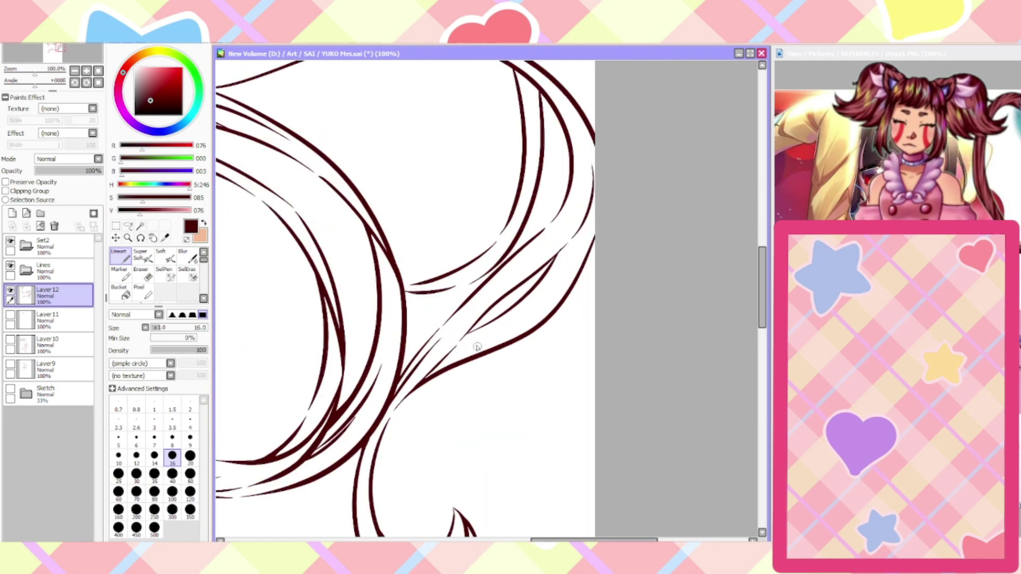
# Ink a long tapered strand just inside the second length's lower outer edge, sweeping up beneath the leaf shape
pyautogui.moveTo(412, 390); pyautogui.dragTo(589, 262)
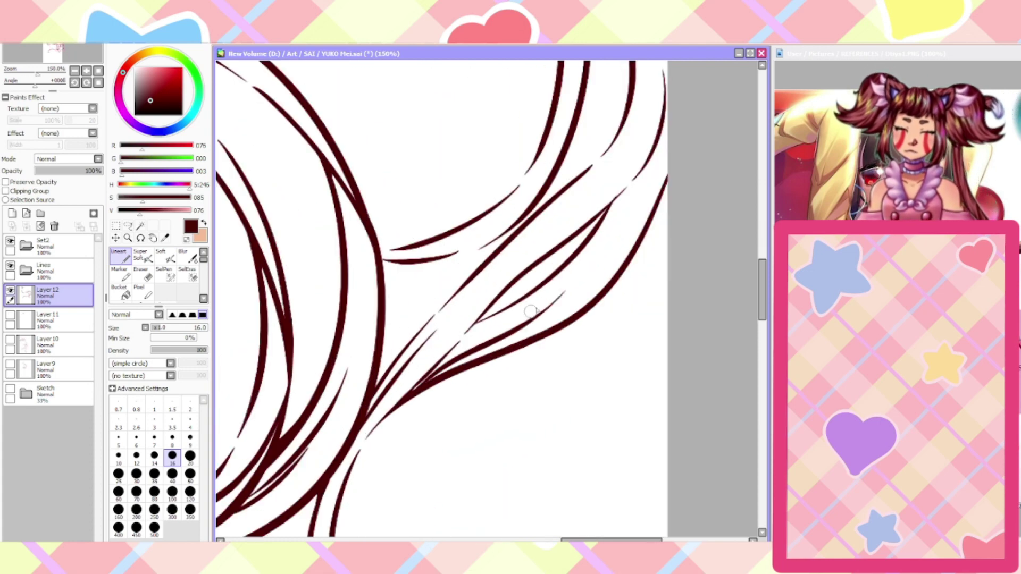
pyautogui.moveTo(531, 311); pyautogui.dragTo(606, 231)
pyautogui.scroll(-2, 595, 229)
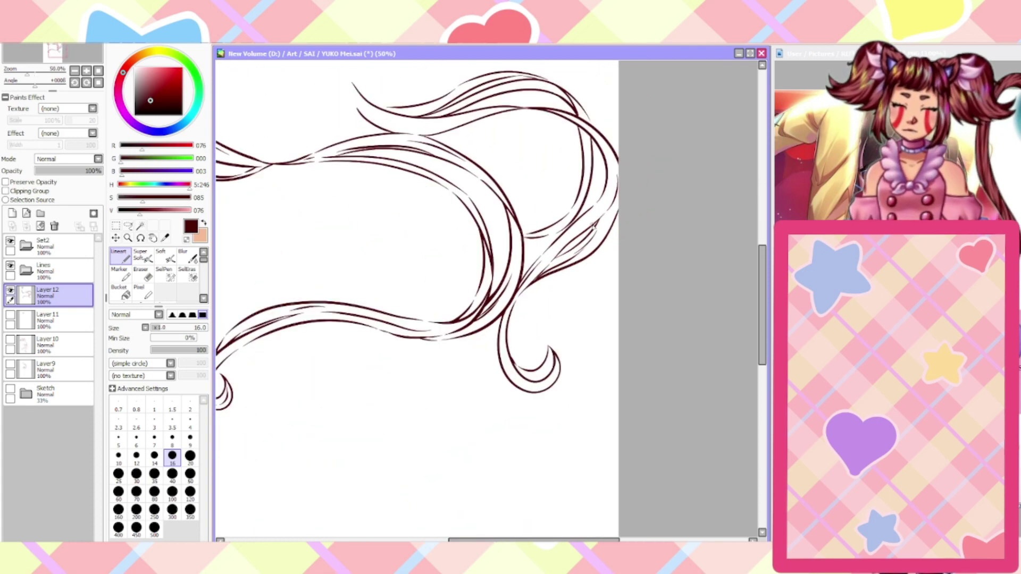
pyautogui.scroll(-1, 593, 226)
pyautogui.scroll(3, 592, 254)
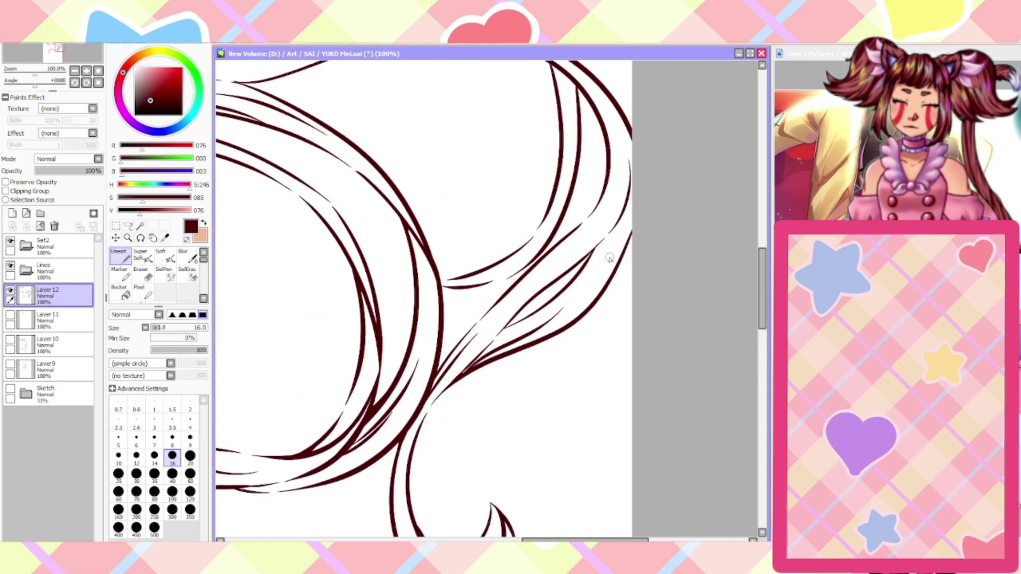
# Join the short strand near the canvas edge to the outer edge, and connect the two inner strand ends to the first loop
pyautogui.scroll(-4, 564, 316)
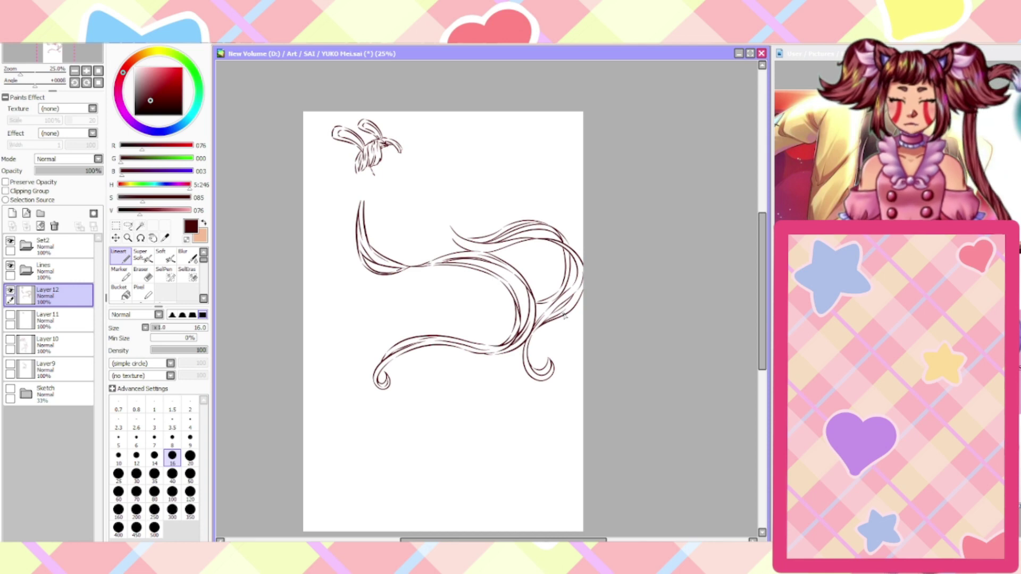
pyautogui.scroll(5, 572, 276)
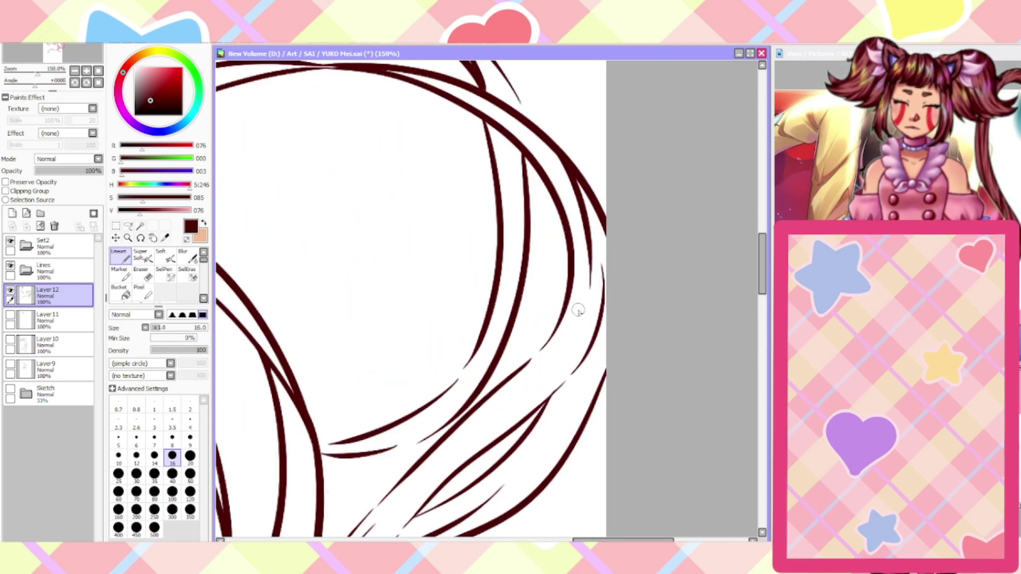
pyautogui.scroll(-2, 580, 310)
pyautogui.scroll(3, 448, 413)
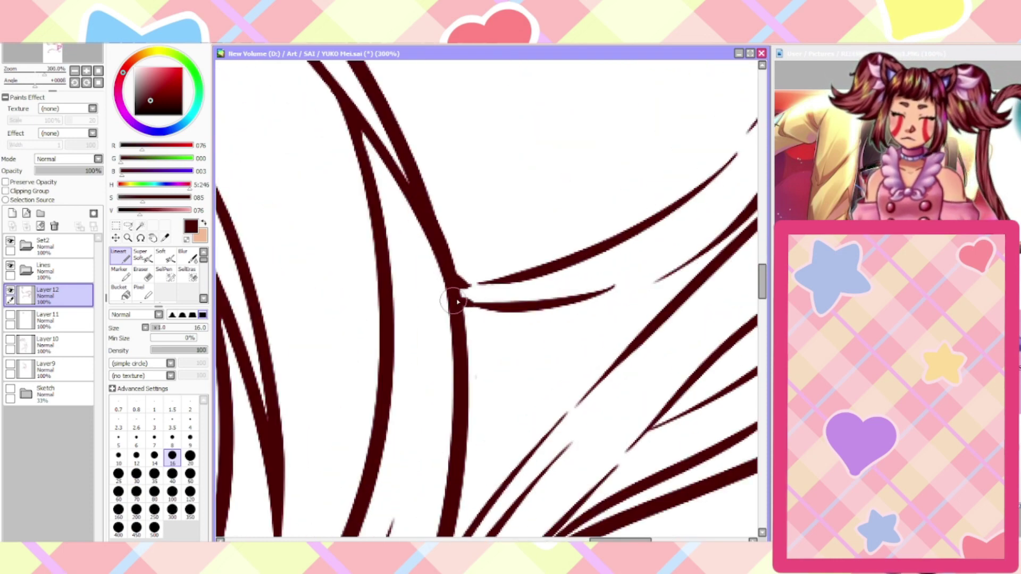
pyautogui.moveTo(460, 300); pyautogui.dragTo(558, 291)
pyautogui.scroll(-2, 599, 269)
pyautogui.scroll(-4, 627, 259)
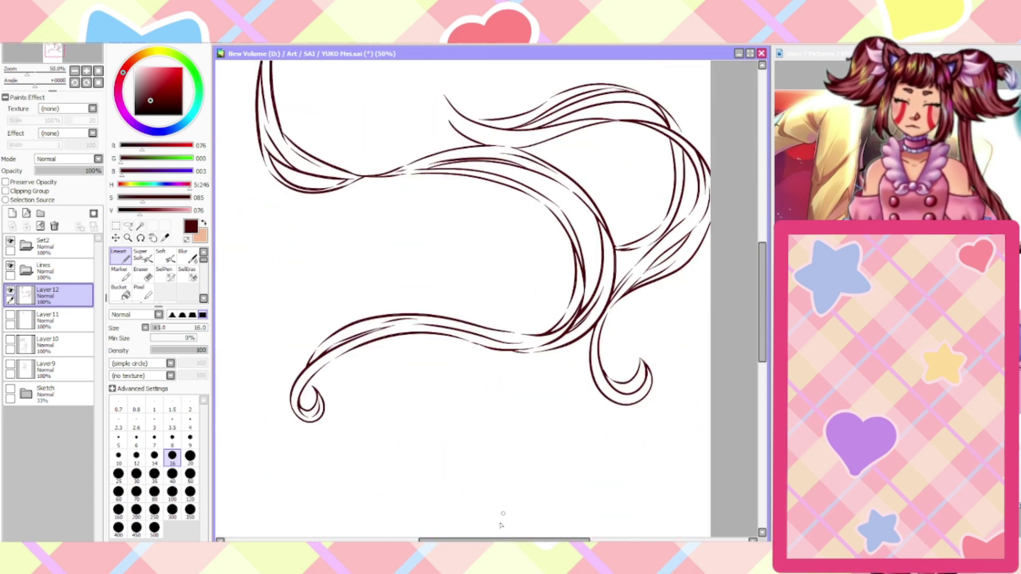
# Ink a thin tapered strand between the two inner lines that descend from the second length's upper bend
pyautogui.scroll(3, 548, 155)
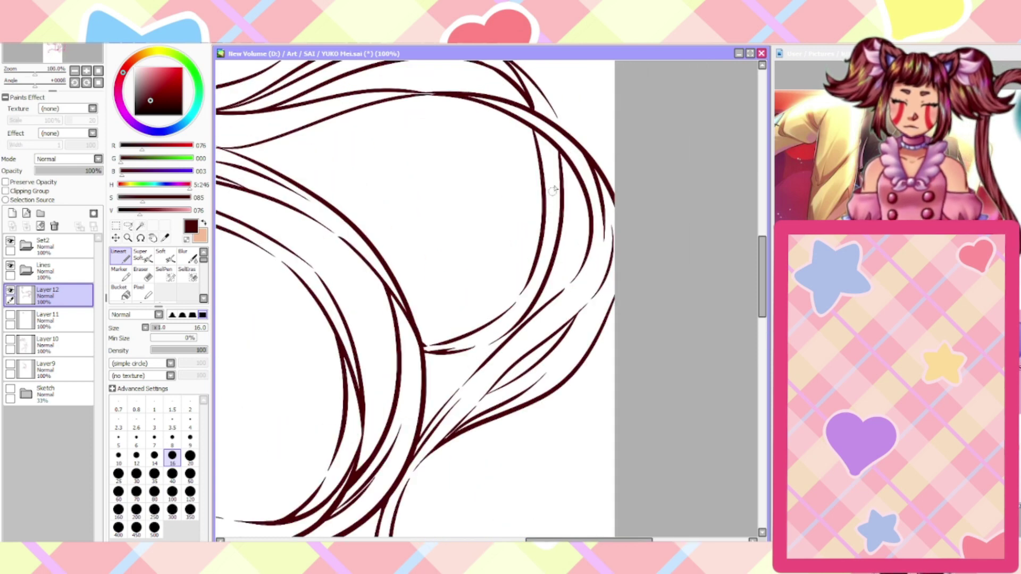
pyautogui.scroll(-2, 550, 149)
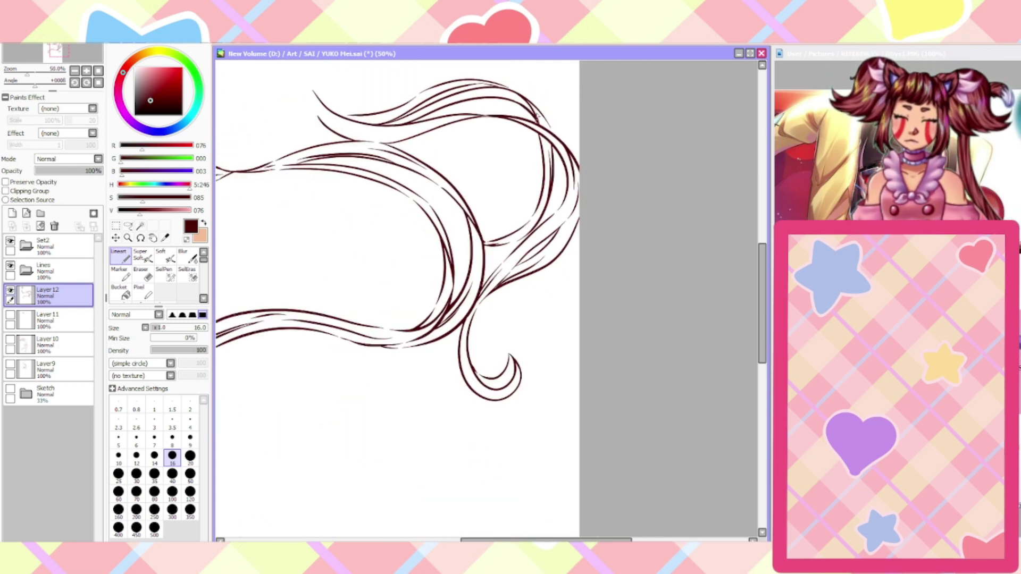
pyautogui.scroll(-1, 537, 115)
pyautogui.scroll(3, 499, 276)
pyautogui.scroll(-5, 541, 109)
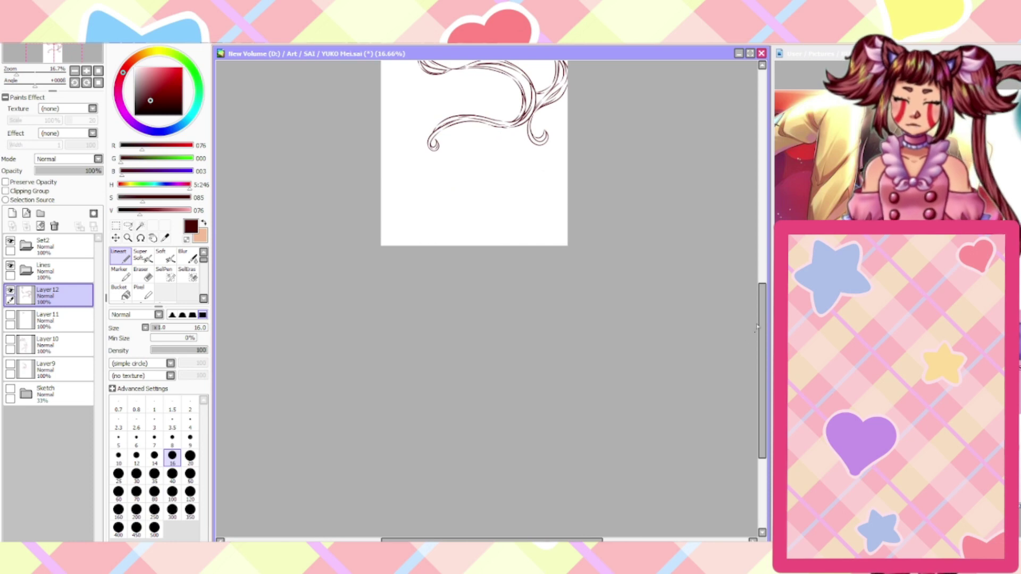
# Extend and thicken the outer line ends along the second length's upper bend so they merge with the lines beneath
pyautogui.moveTo(759, 322); pyautogui.dragTo(760, 262)
pyautogui.scroll(8, 558, 207)
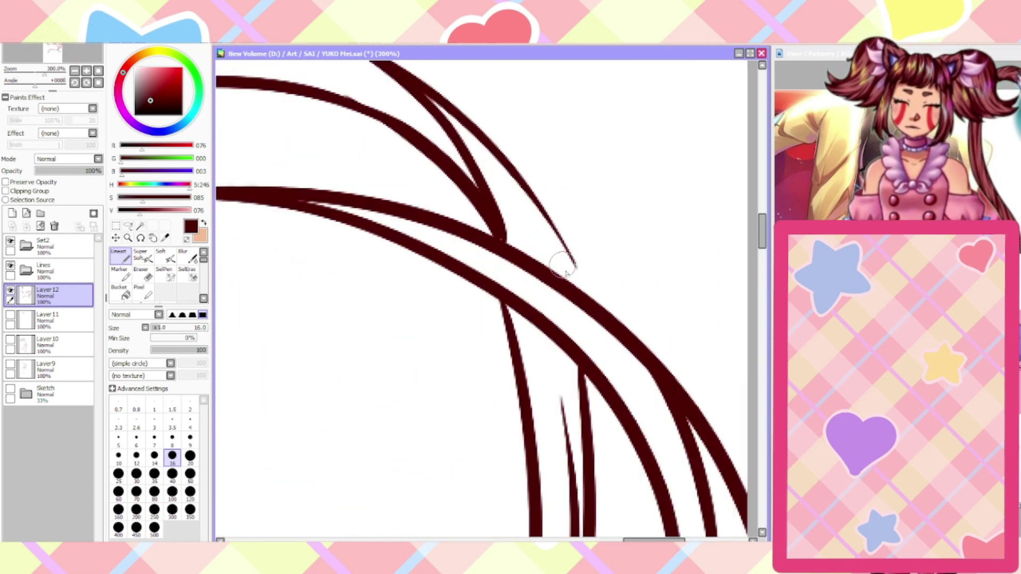
pyautogui.moveTo(554, 228); pyautogui.dragTo(565, 281)
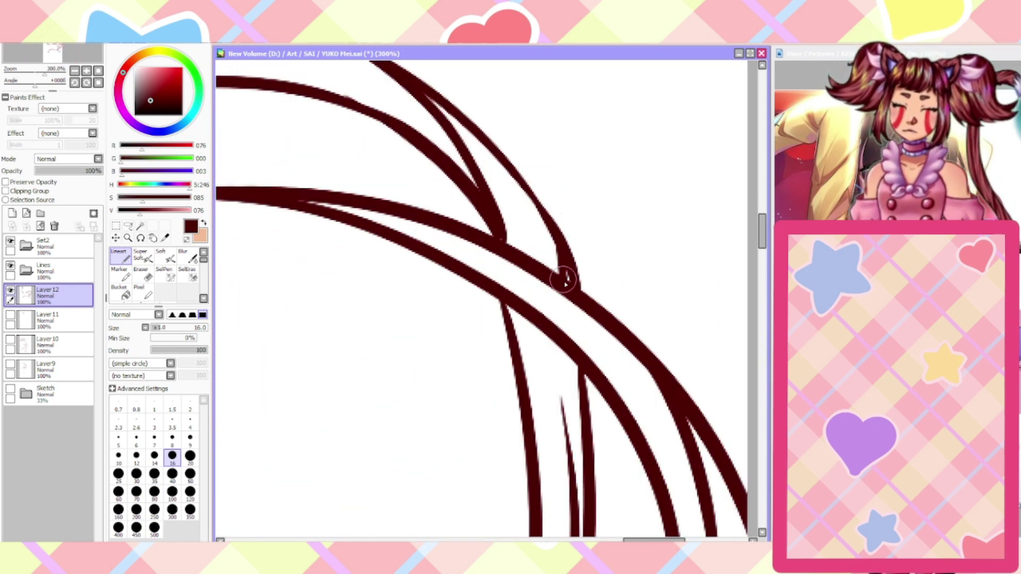
pyautogui.scroll(-3, 482, 225)
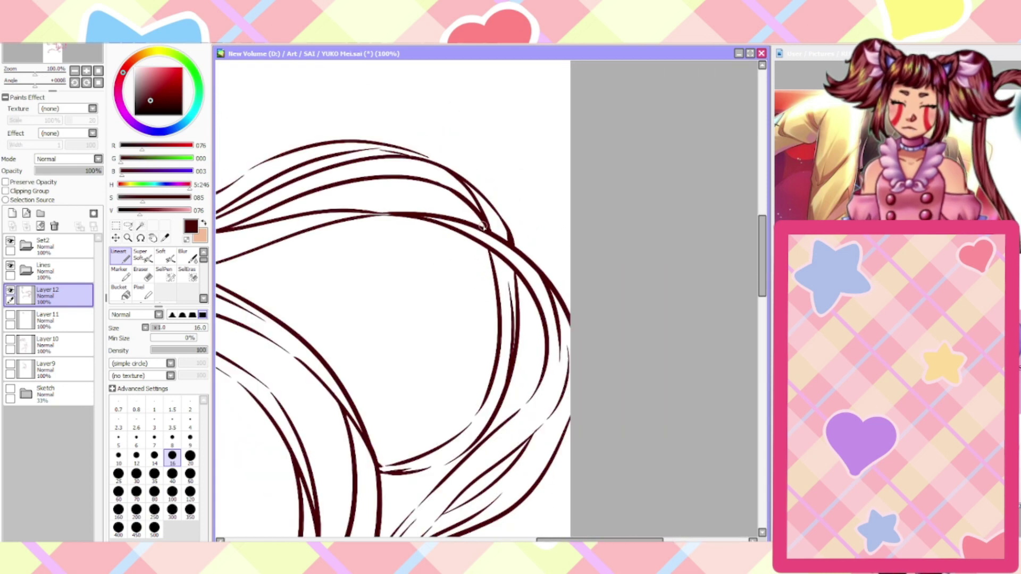
pyautogui.scroll(2, 482, 226)
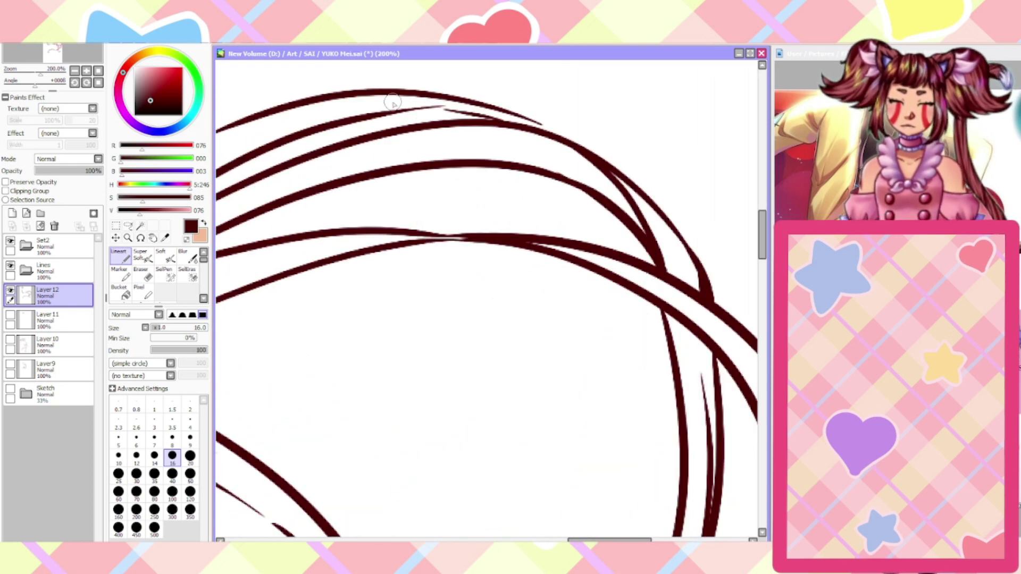
pyautogui.scroll(-2, 392, 103)
pyautogui.scroll(1, 285, 270)
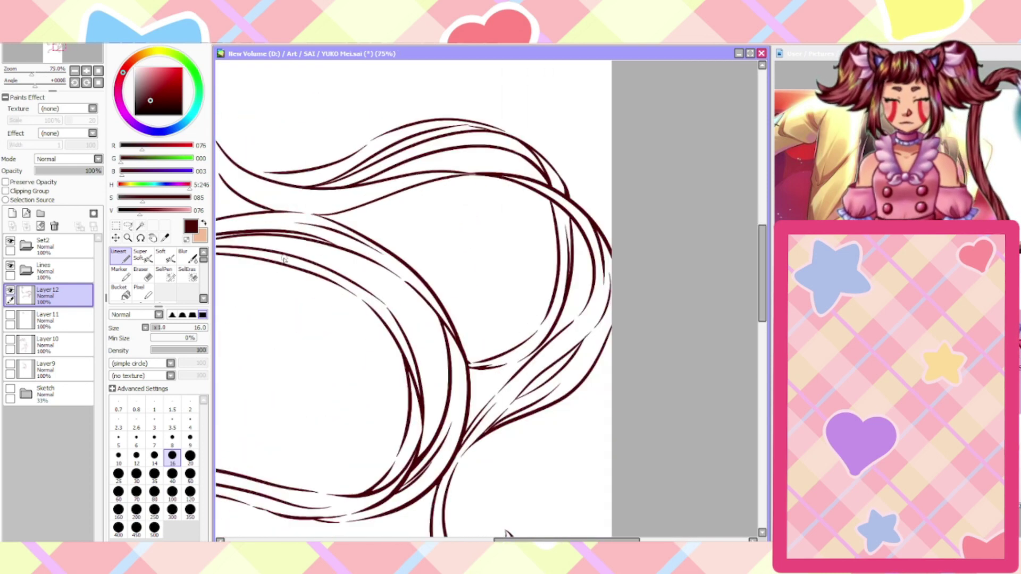
pyautogui.scroll(5, 479, 103)
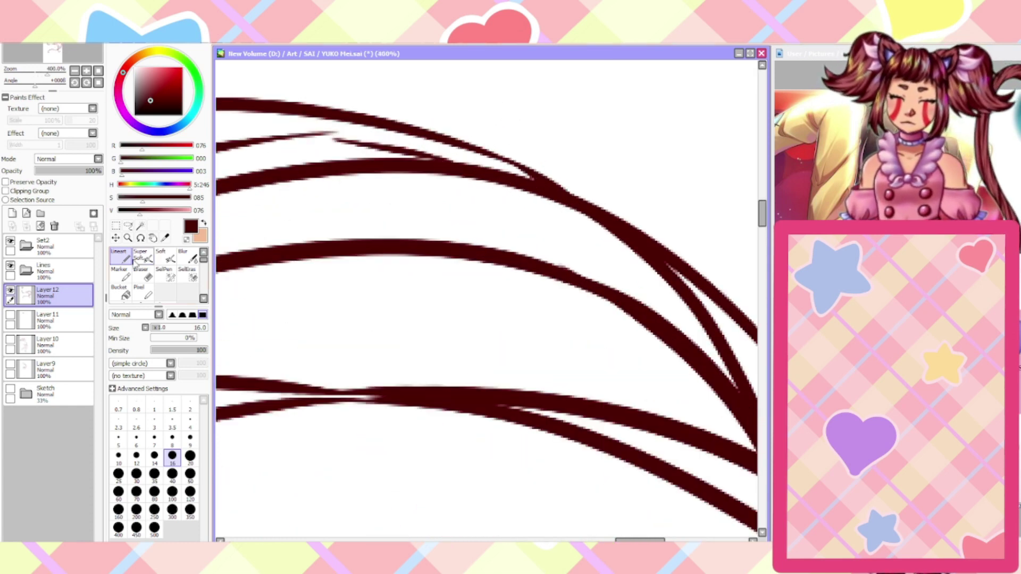
# Erase the thin tip of the second strand from the top of the upper bend and re-ink its taper
pyautogui.click(141, 274)
pyautogui.moveTo(335, 136); pyautogui.dragTo(264, 142)
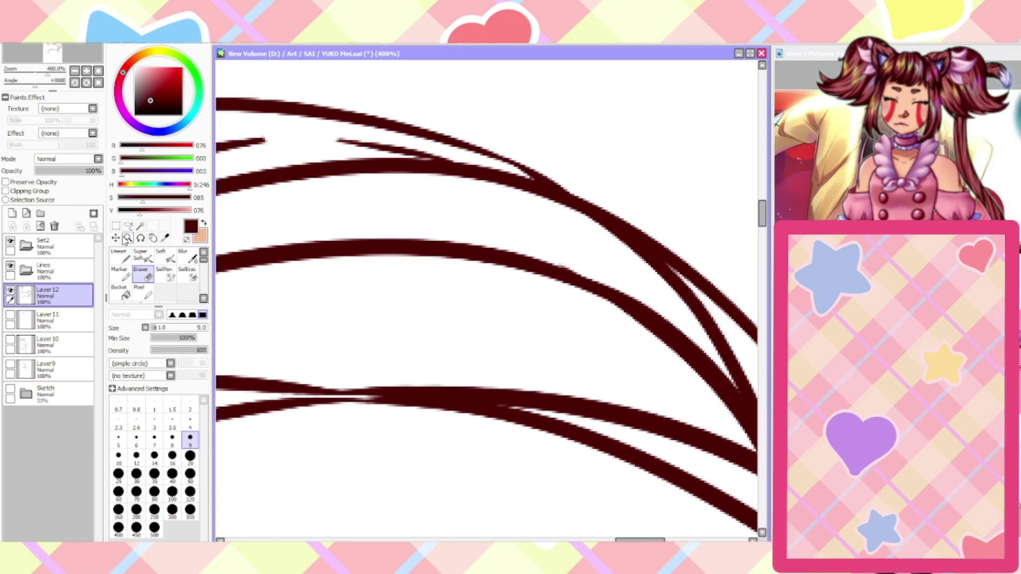
pyautogui.click(120, 255)
pyautogui.moveTo(335, 136); pyautogui.dragTo(266, 141)
pyautogui.scroll(-4, 222, 180)
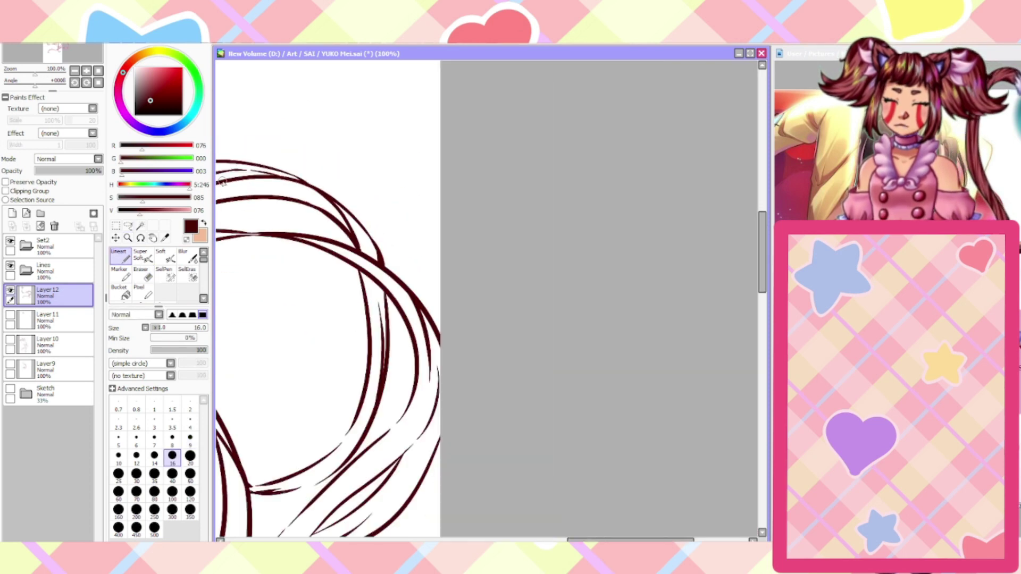
# Ink a short tapered line branching off the second length's upper starting edge toward the loose end of the top strand
pyautogui.moveTo(578, 537); pyautogui.dragTo(464, 539)
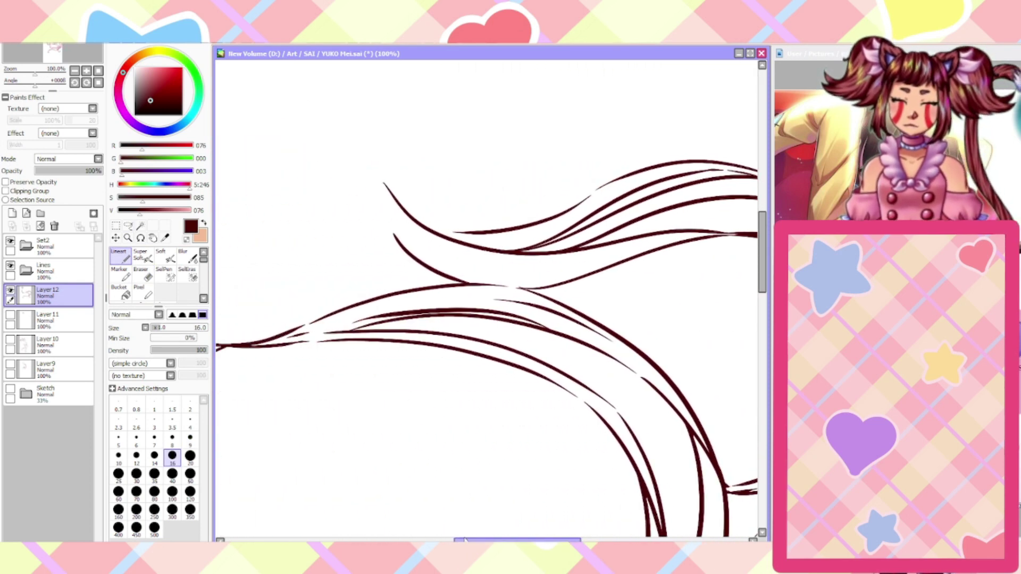
pyautogui.scroll(4, 445, 231)
pyautogui.moveTo(449, 235); pyautogui.dragTo(357, 204)
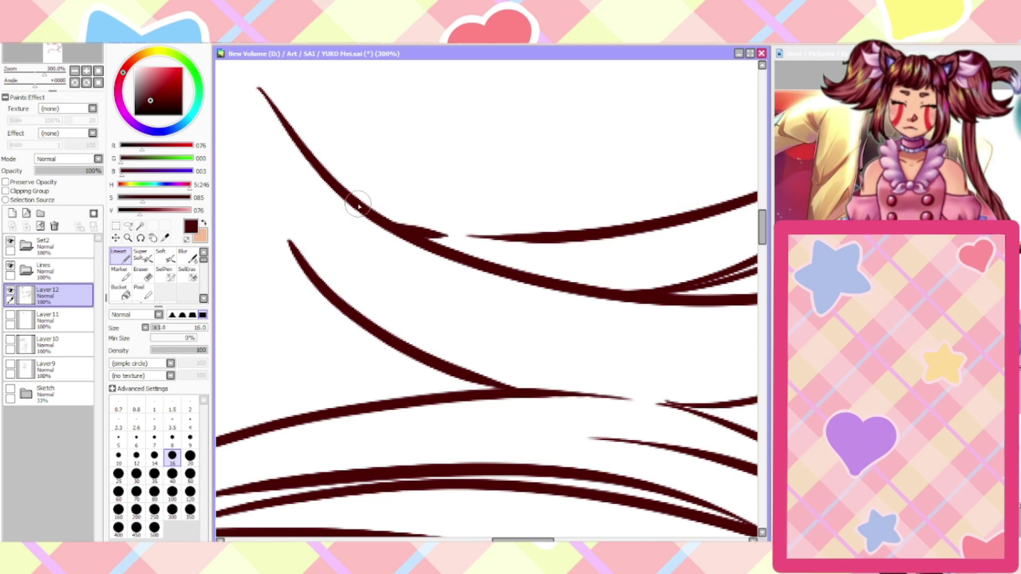
pyautogui.scroll(-6, 357, 204)
# Show Layer9, Layer10 and Layer11 again, check the hair against the Sketch folder, and leave that folder hidden
pyautogui.click(10, 389)
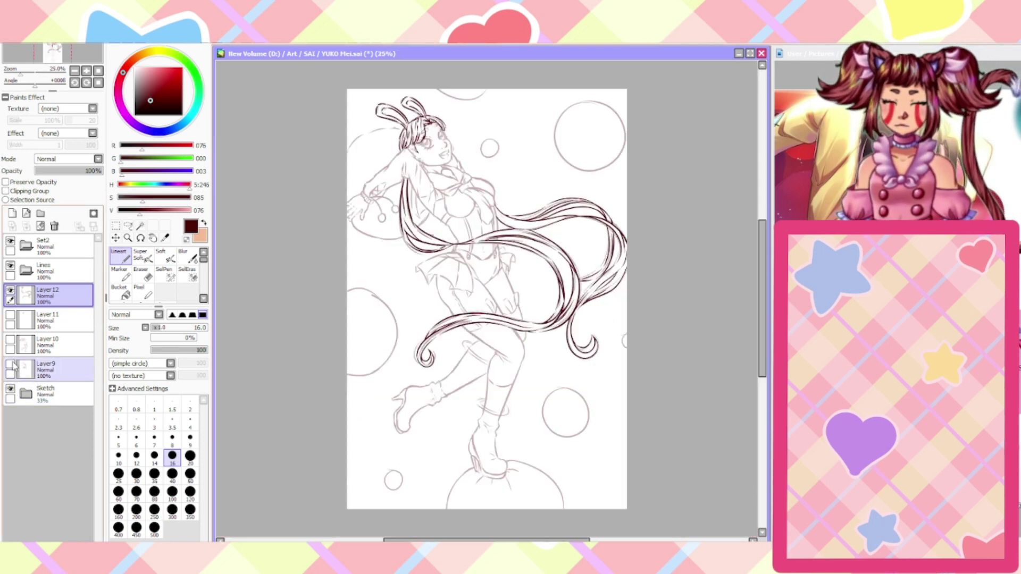
pyautogui.click(10, 365)
pyautogui.click(10, 340)
pyautogui.click(11, 315)
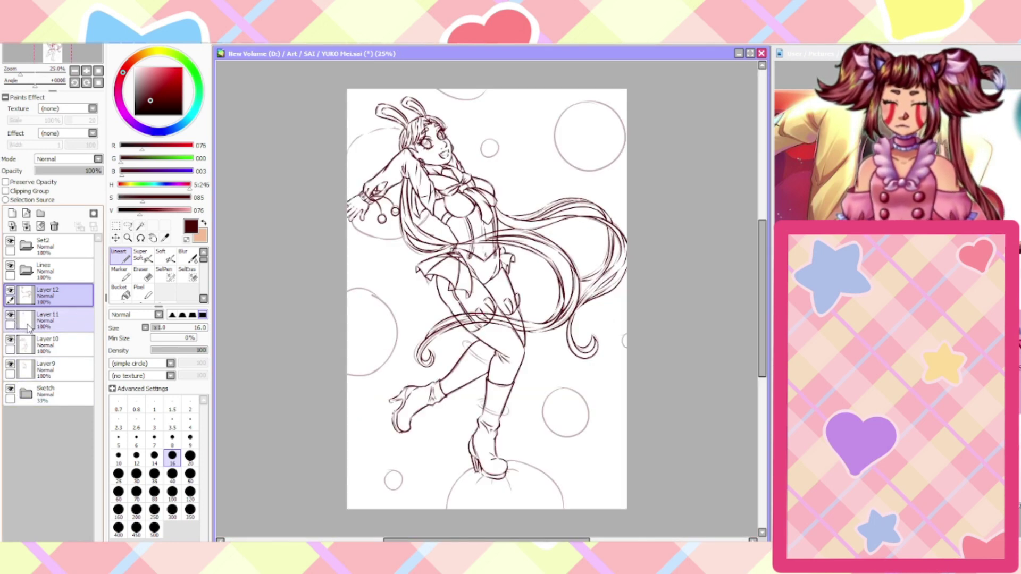
pyautogui.click(10, 389)
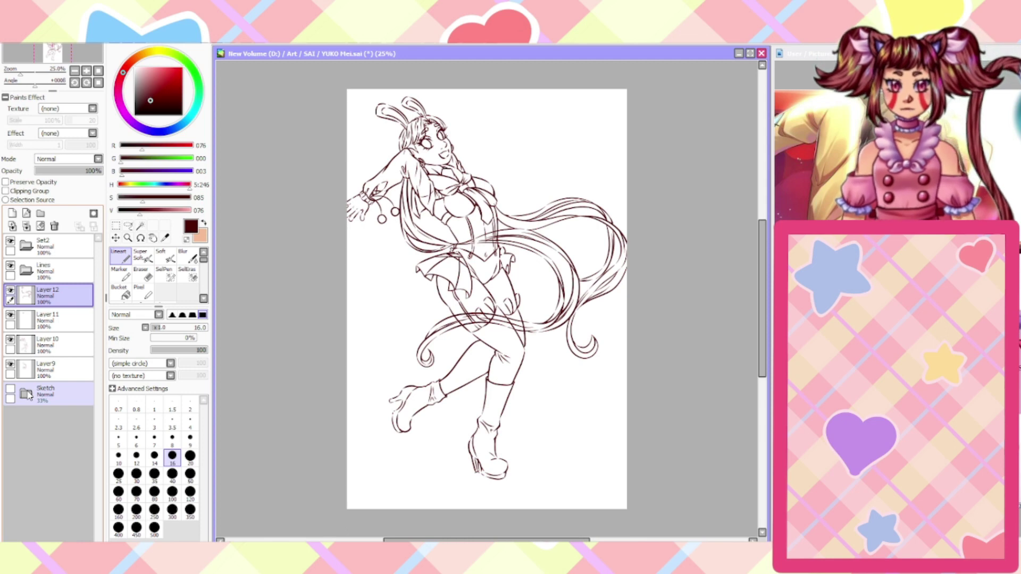
# Erase the leg lines crossing the hair length over the thighs on Layer9 and Layer10, using the Eraser at size 20
pyautogui.click(46, 370)
pyautogui.click(141, 273)
pyautogui.scroll(5, 488, 328)
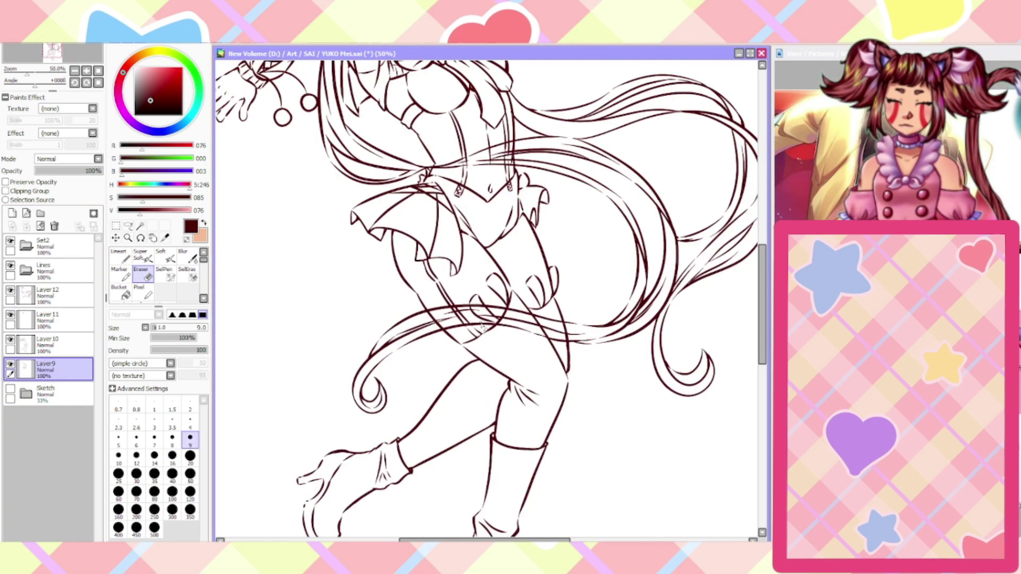
pyautogui.scroll(1, 335, 311)
pyautogui.click(190, 456)
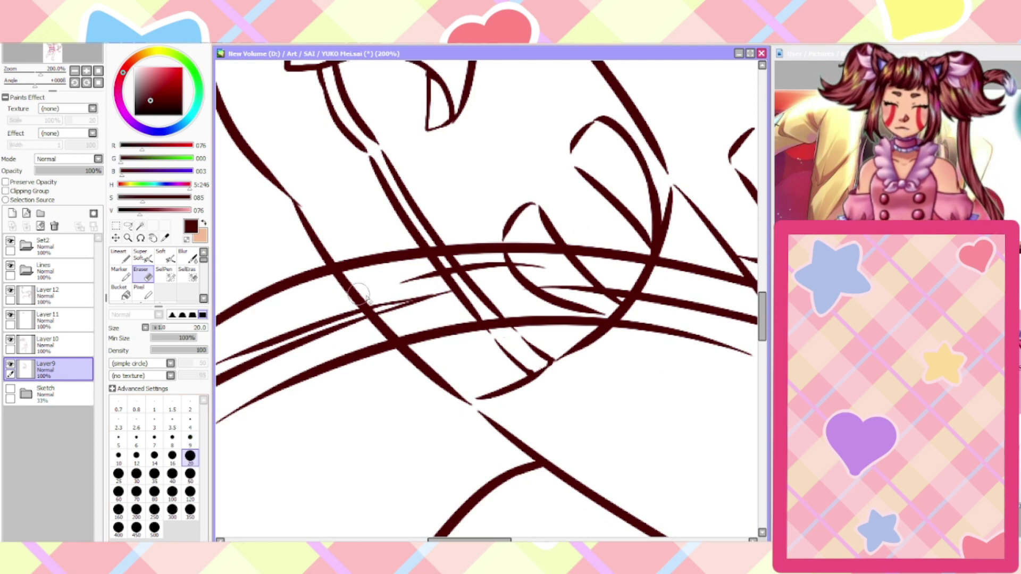
pyautogui.click(89, 341)
pyautogui.moveTo(355, 295)
pyautogui.mouseDown()
pyautogui.moveTo(327, 282)
pyautogui.moveTo(372, 326)
pyautogui.moveTo(391, 329)
pyautogui.moveTo(502, 310)
pyautogui.moveTo(468, 269)
pyautogui.moveTo(420, 270)
pyautogui.moveTo(537, 259)
pyautogui.moveTo(585, 269)
pyautogui.moveTo(523, 291)
pyautogui.moveTo(615, 308)
pyautogui.moveTo(661, 280)
pyautogui.moveTo(594, 281)
pyautogui.mouseUp()
pyautogui.moveTo(458, 539); pyautogui.dragTo(514, 539)
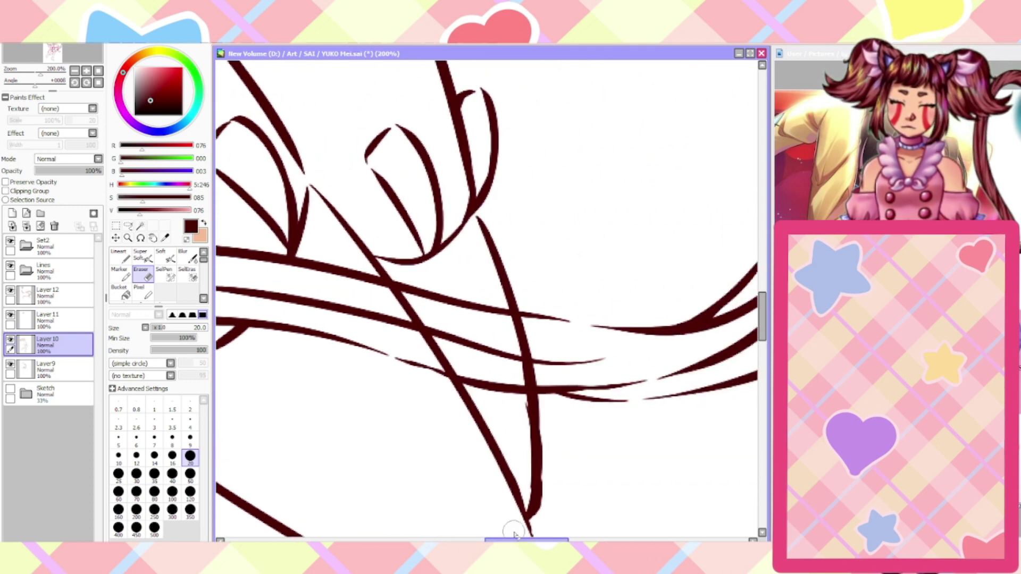
pyautogui.moveTo(453, 357)
pyautogui.mouseDown()
pyautogui.moveTo(420, 349)
pyautogui.moveTo(430, 333)
pyautogui.moveTo(422, 317)
pyautogui.moveTo(370, 295)
pyautogui.moveTo(514, 336)
pyautogui.moveTo(504, 326)
pyautogui.moveTo(528, 371)
pyautogui.mouseUp()
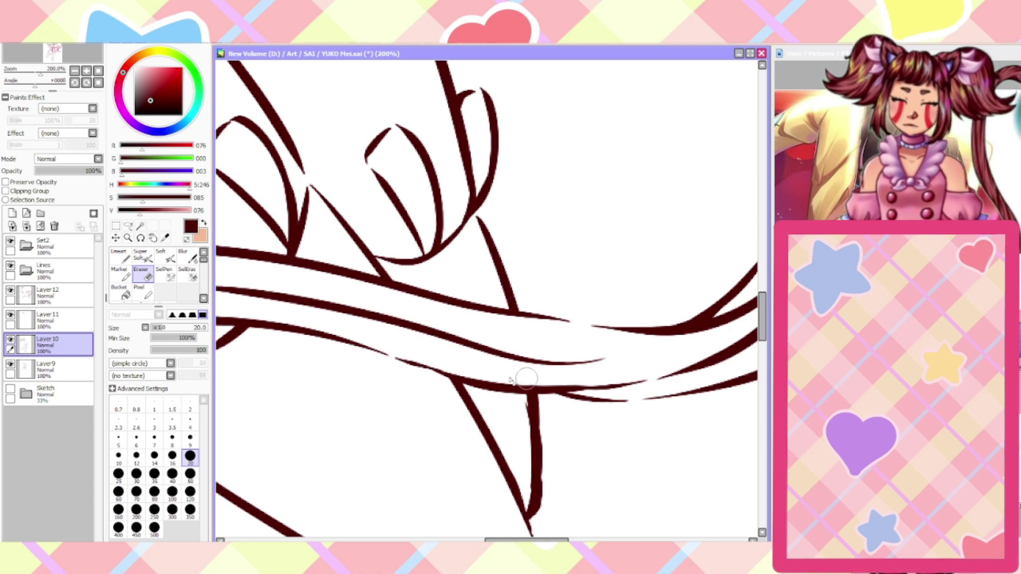
pyautogui.scroll(-6, 528, 371)
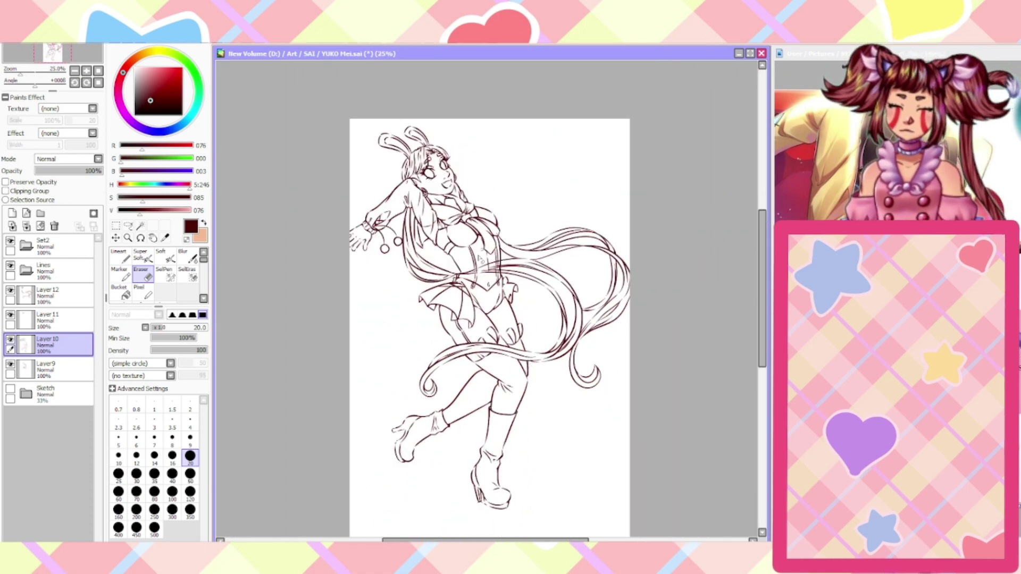
# Erase the bodice lines that run through the hair strands crossing the waist on Layer9
pyautogui.scroll(5, 480, 259)
pyautogui.scroll(2, 572, 252)
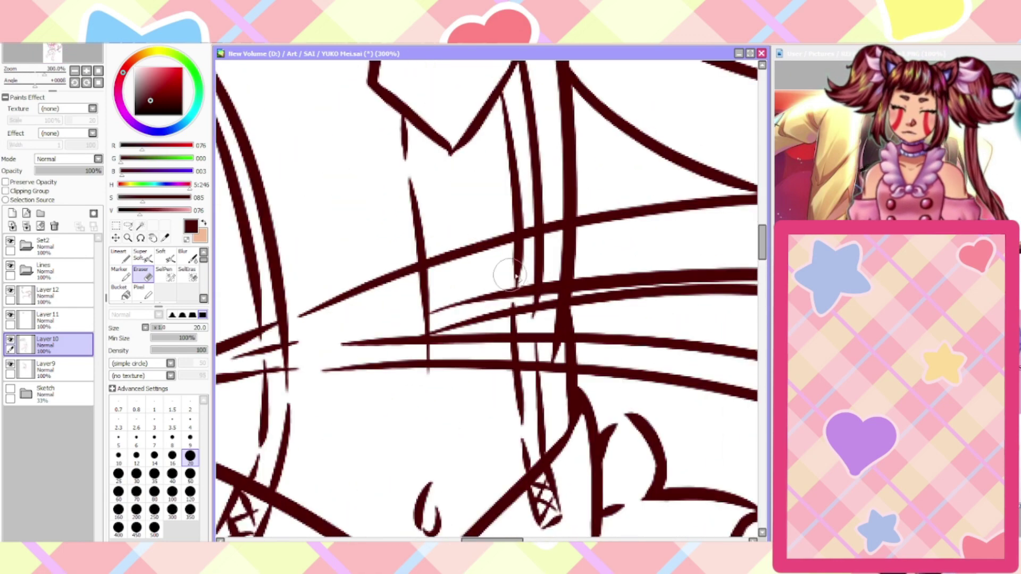
pyautogui.click(52, 370)
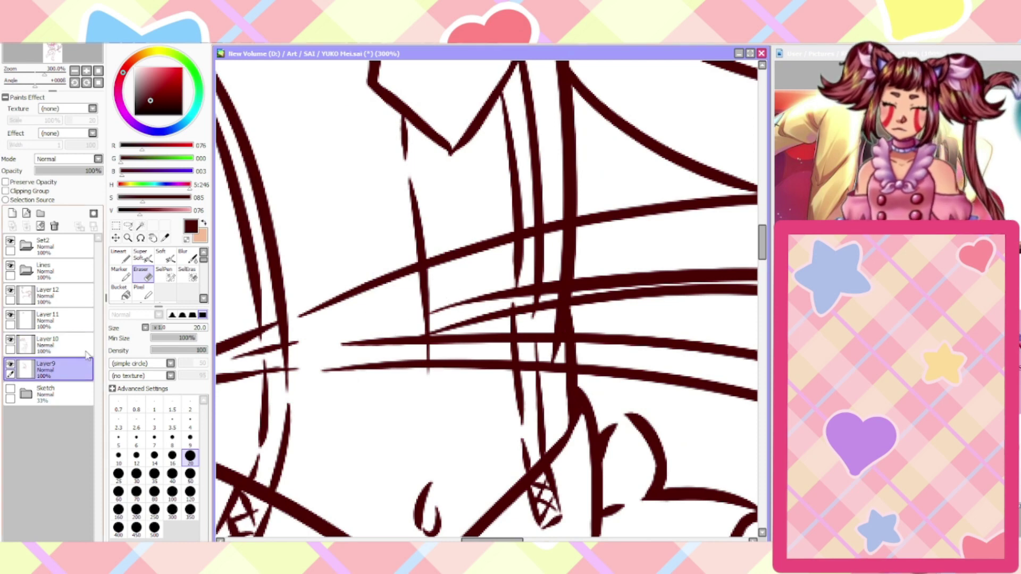
pyautogui.moveTo(558, 292)
pyautogui.mouseDown()
pyautogui.moveTo(583, 268)
pyautogui.moveTo(586, 235)
pyautogui.moveTo(491, 263)
pyautogui.moveTo(492, 302)
pyautogui.moveTo(492, 280)
pyautogui.moveTo(408, 301)
pyautogui.moveTo(424, 284)
pyautogui.moveTo(433, 302)
pyautogui.moveTo(402, 336)
pyautogui.moveTo(425, 349)
pyautogui.moveTo(405, 347)
pyautogui.moveTo(571, 352)
pyautogui.moveTo(522, 351)
pyautogui.mouseUp()
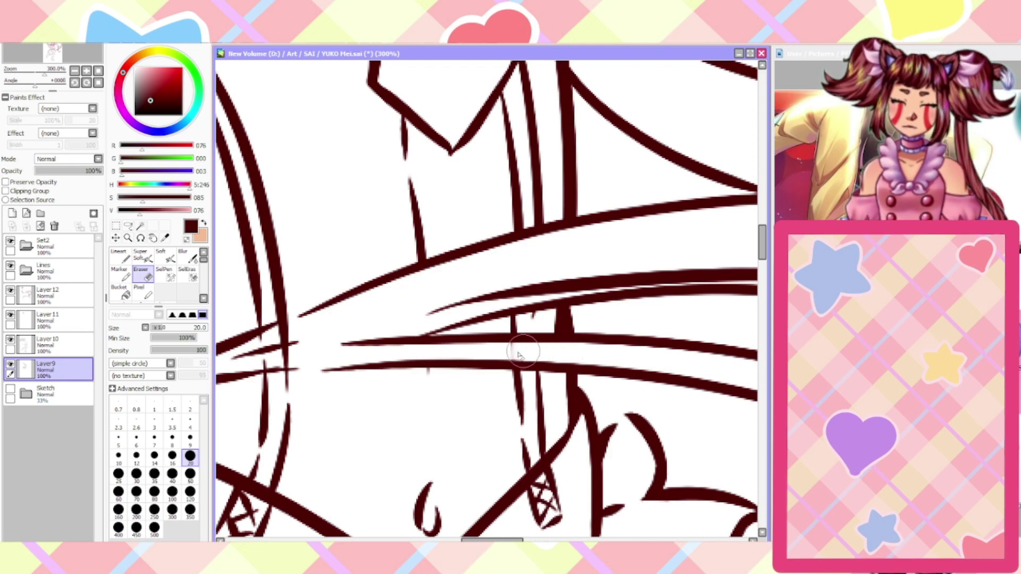
pyautogui.scroll(-2, 466, 345)
pyautogui.scroll(1, 276, 370)
pyautogui.scroll(1, 397, 343)
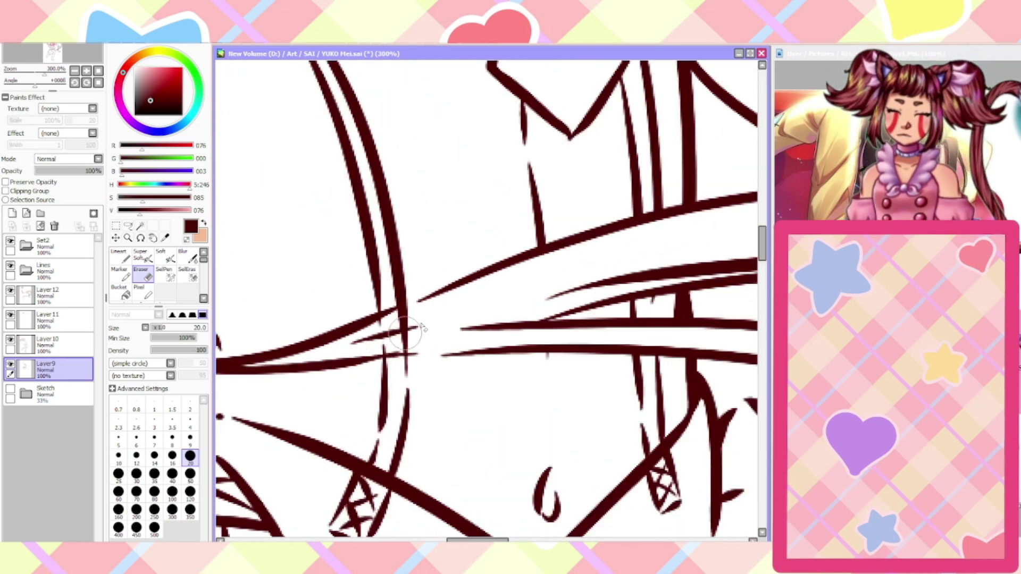
# Clean up the leftover lines inside the narrow part of the waist hair on Layer10 and check the whole figure
pyautogui.click(47, 343)
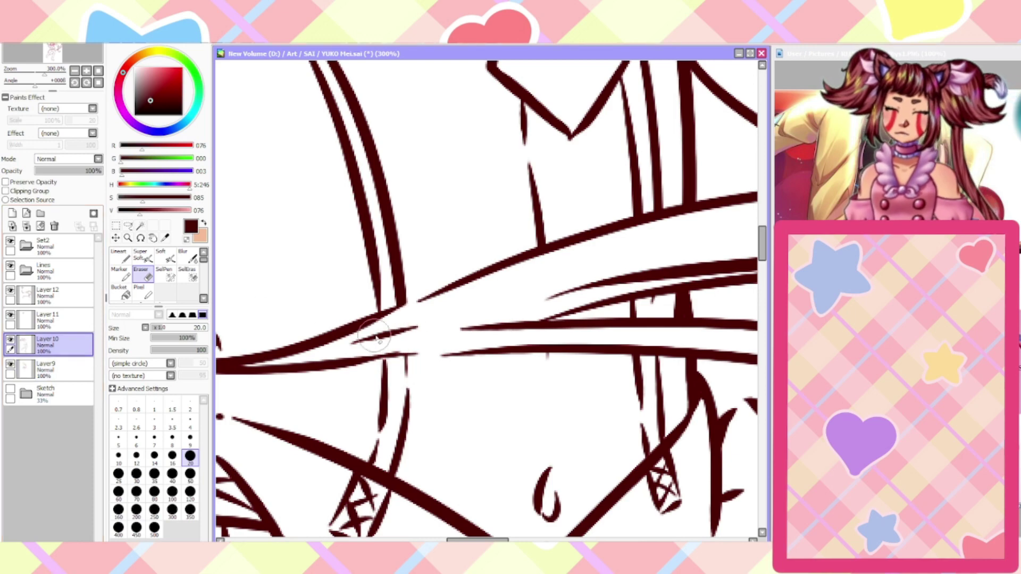
pyautogui.scroll(2, 378, 340)
pyautogui.moveTo(378, 336)
pyautogui.mouseDown()
pyautogui.moveTo(405, 316)
pyautogui.moveTo(424, 340)
pyautogui.moveTo(362, 335)
pyautogui.mouseUp()
pyautogui.scroll(-1, 367, 353)
pyautogui.scroll(1, 315, 349)
pyautogui.hotkey('ctrl', 'z')
pyautogui.moveTo(427, 334)
pyautogui.mouseDown()
pyautogui.moveTo(399, 327)
pyautogui.moveTo(416, 337)
pyautogui.moveTo(381, 353)
pyautogui.mouseUp()
pyautogui.scroll(-3, 343, 355)
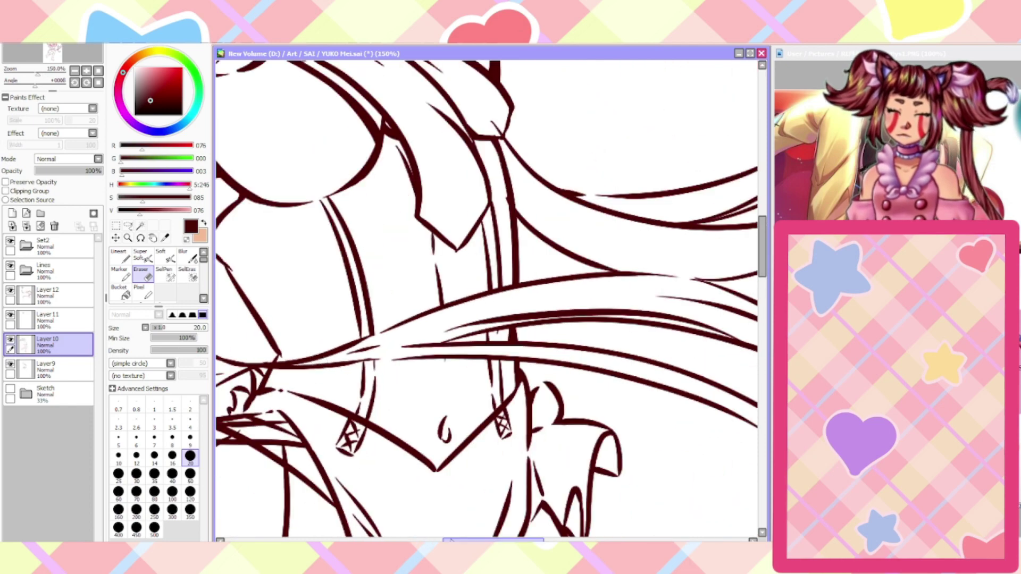
pyautogui.moveTo(319, 362); pyautogui.dragTo(529, 362)
pyautogui.scroll(1, 514, 420)
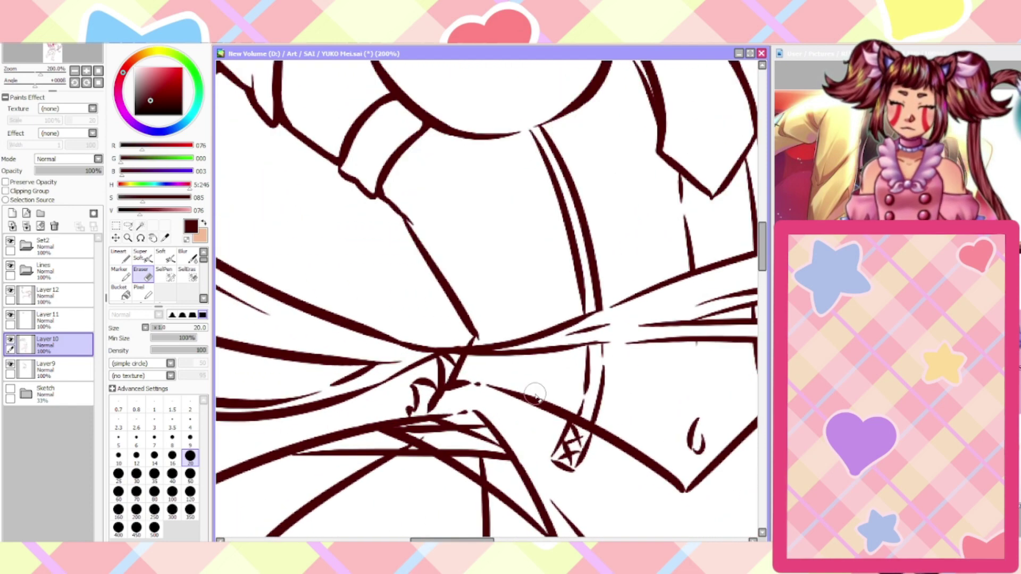
pyautogui.scroll(-3, 535, 394)
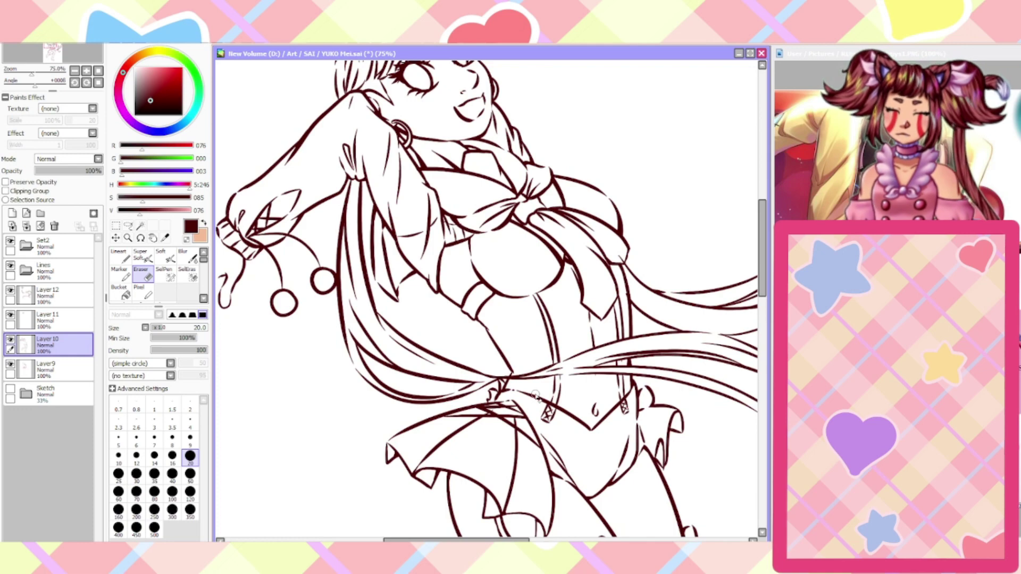
pyautogui.scroll(-1, 536, 394)
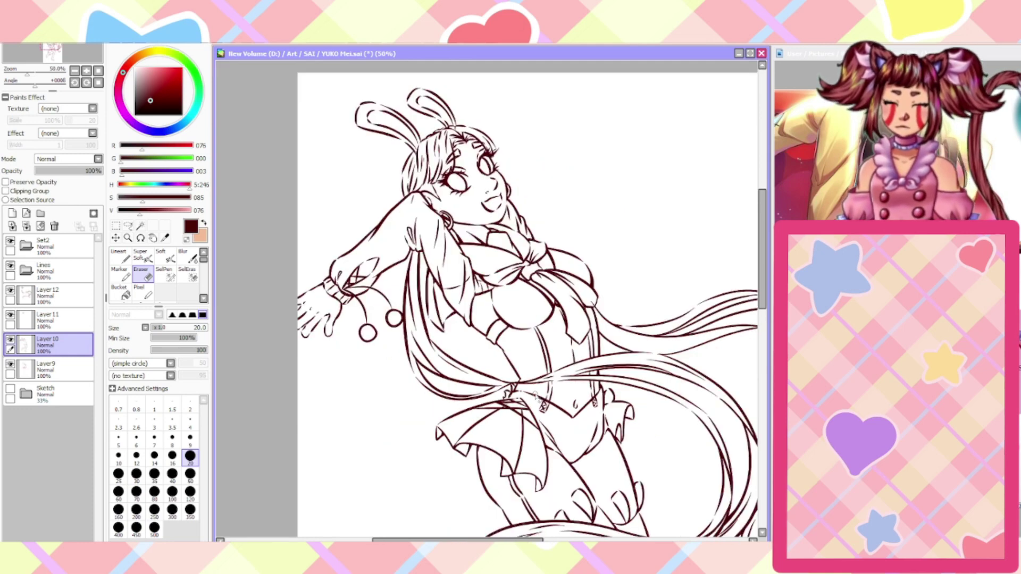
pyautogui.scroll(-1, 538, 396)
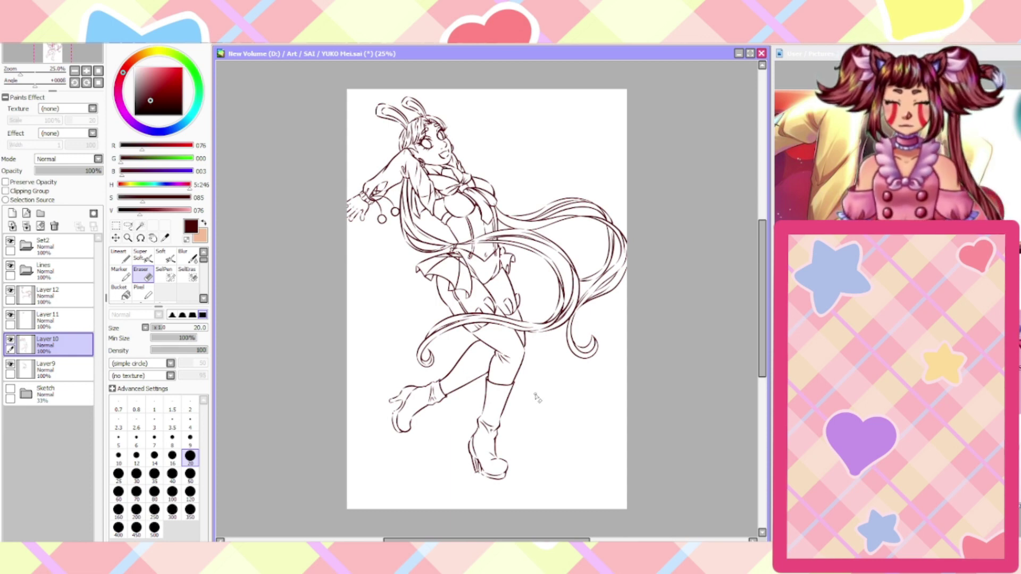
# Show the Sketch folder, add a new layer above Layer12 and choose the Lineart brush at size 16
pyautogui.click(11, 390)
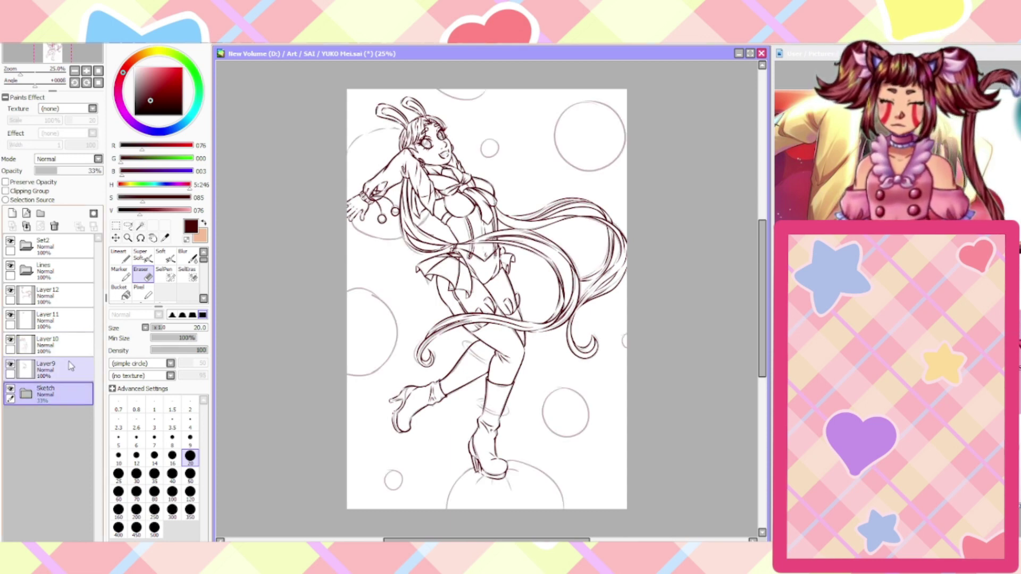
pyautogui.click(59, 296)
pyautogui.click(12, 213)
pyautogui.click(113, 262)
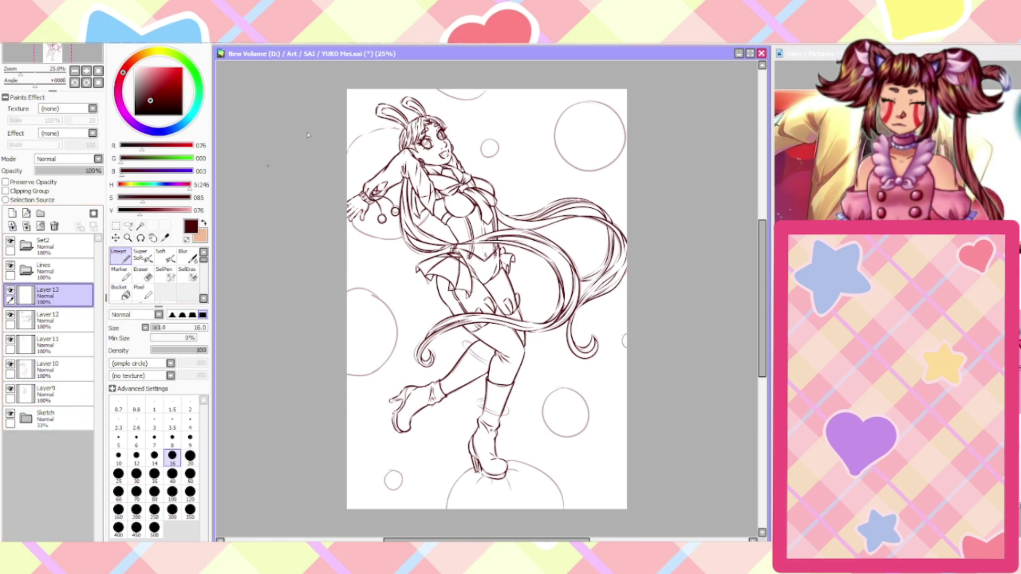
# Ink the lower arc of the large bubble behind the outstretched hand, following the sketch
pyautogui.scroll(2, 341, 85)
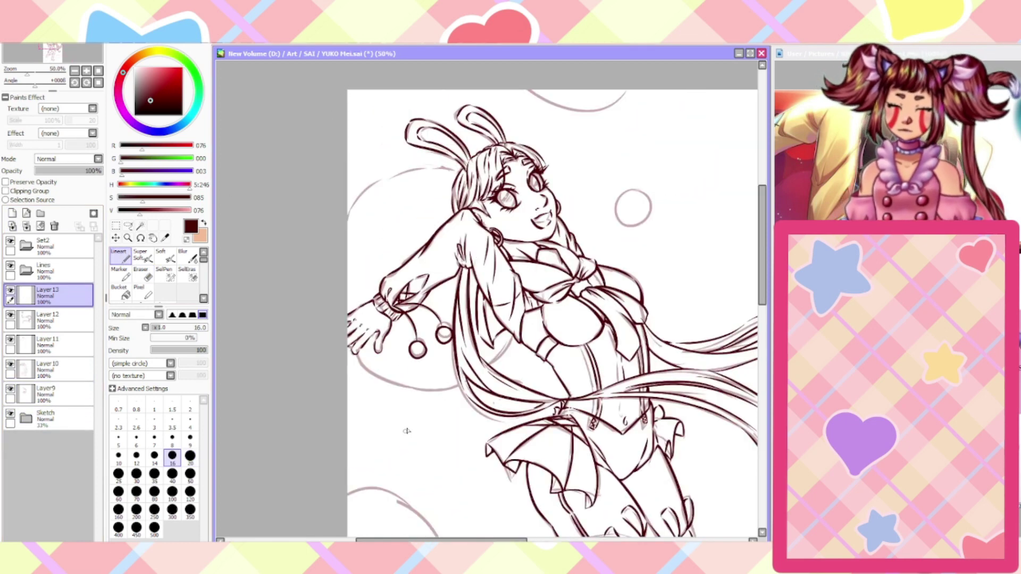
pyautogui.scroll(2, 407, 430)
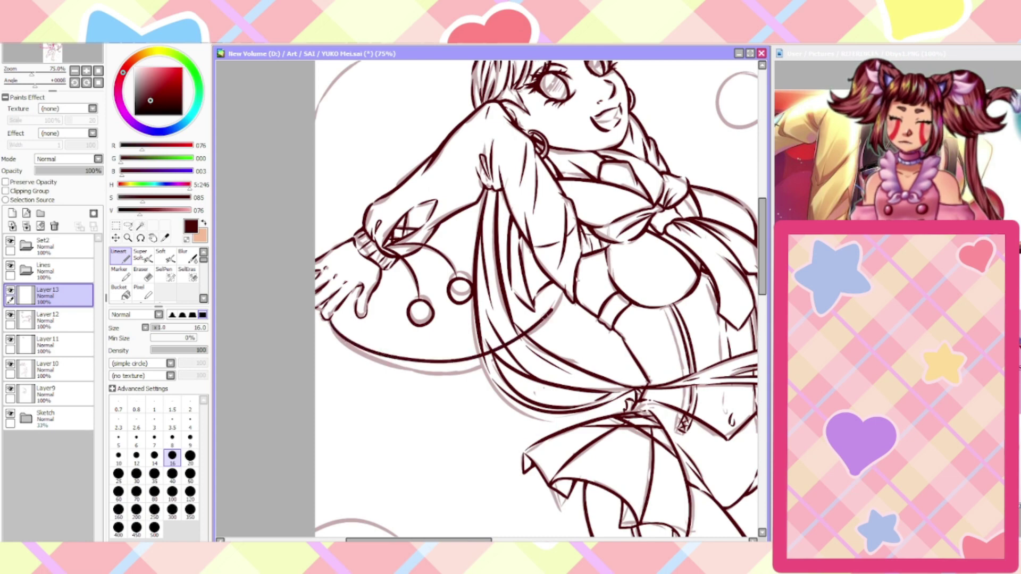
pyautogui.scroll(-2, 557, 188)
pyautogui.scroll(2, 557, 189)
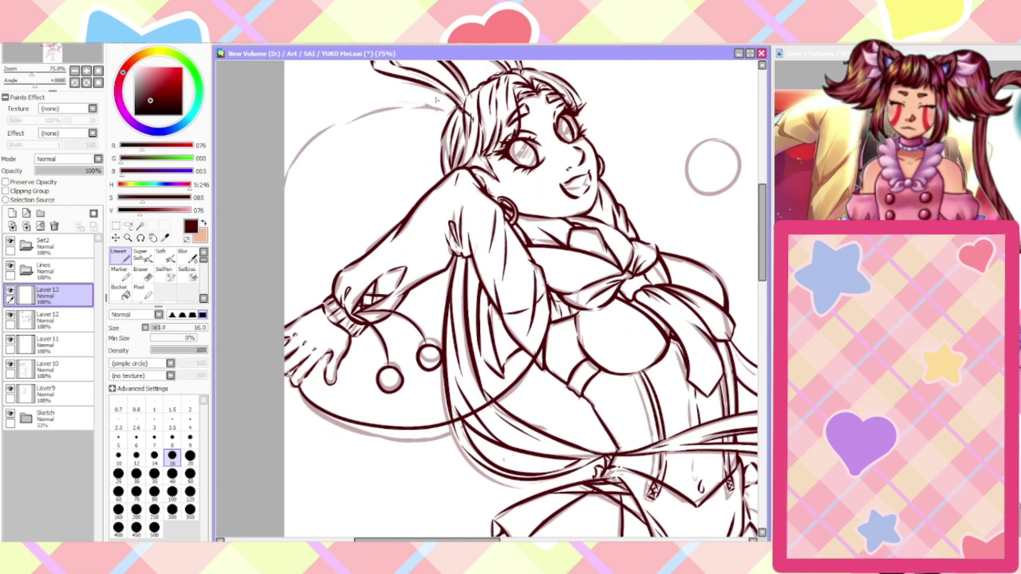
# Ink the upper arc of the hand's bubble from the side of the face to the canvas edge, redoing unsatisfactory strokes
pyautogui.moveTo(436, 100); pyautogui.dragTo(285, 141)
pyautogui.hotkey('ctrl', 'z')
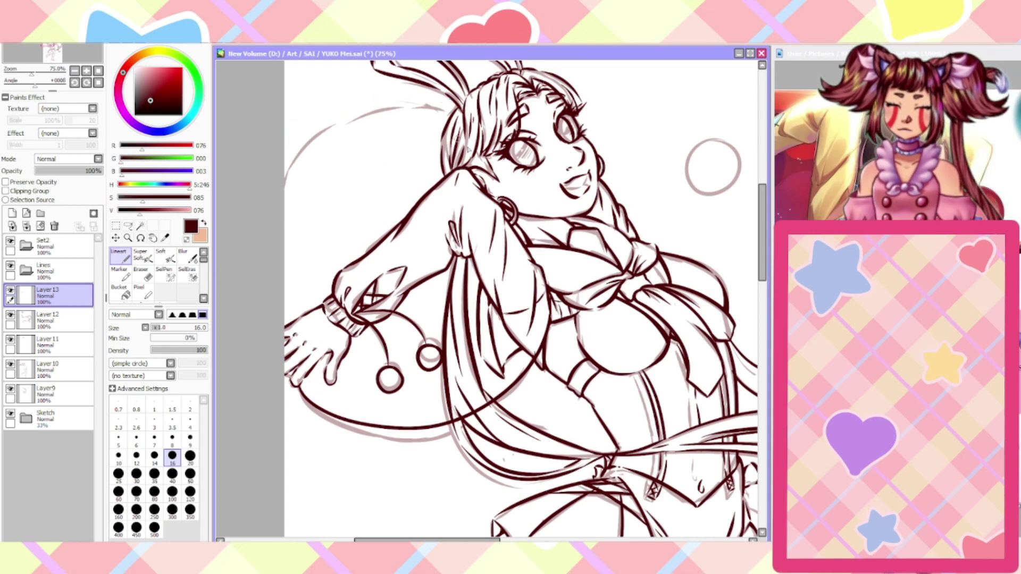
pyautogui.moveTo(482, 159)
pyautogui.mouseDown()
pyautogui.moveTo(370, 130)
pyautogui.moveTo(285, 188)
pyautogui.mouseUp()
pyautogui.hotkey('ctrl', 'z')
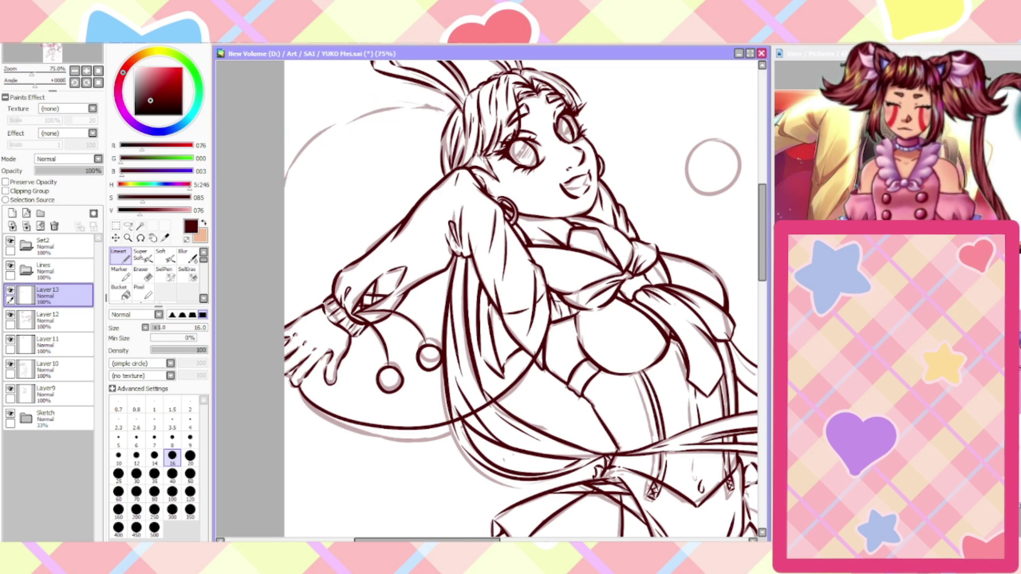
pyautogui.moveTo(482, 157); pyautogui.dragTo(285, 175)
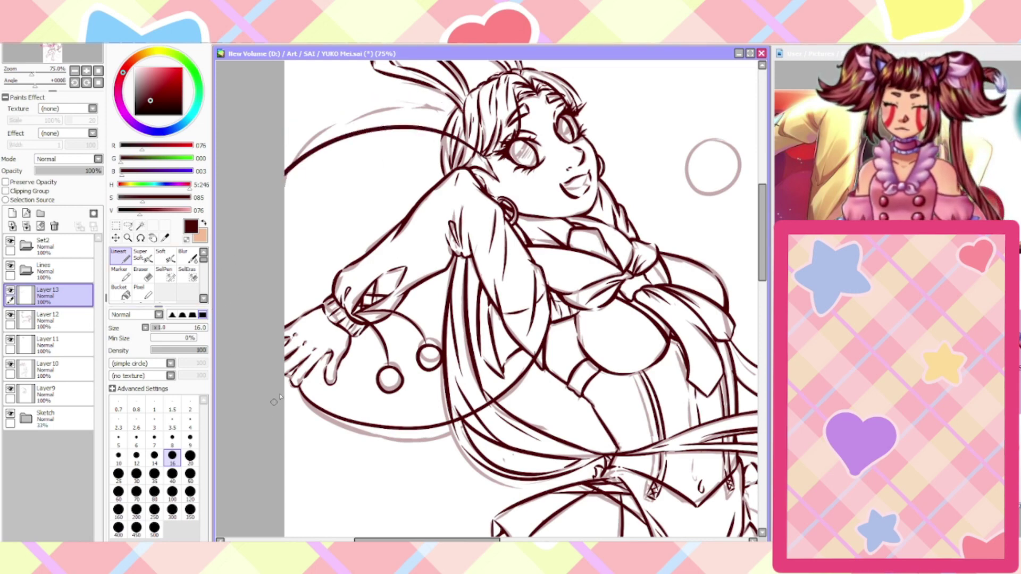
# Add short tapered pressure lines around the fingers and wrist where the hand pushes into the bubble
pyautogui.scroll(3, 274, 401)
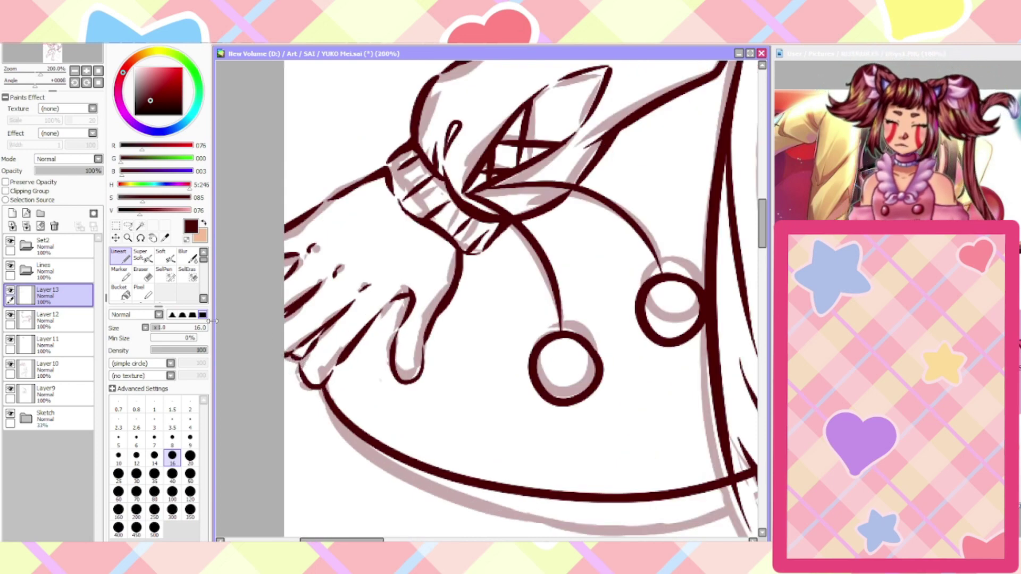
pyautogui.scroll(-2, 382, 338)
pyautogui.scroll(2, 382, 338)
pyautogui.moveTo(346, 362); pyautogui.dragTo(393, 401)
pyautogui.moveTo(439, 324); pyautogui.dragTo(478, 315)
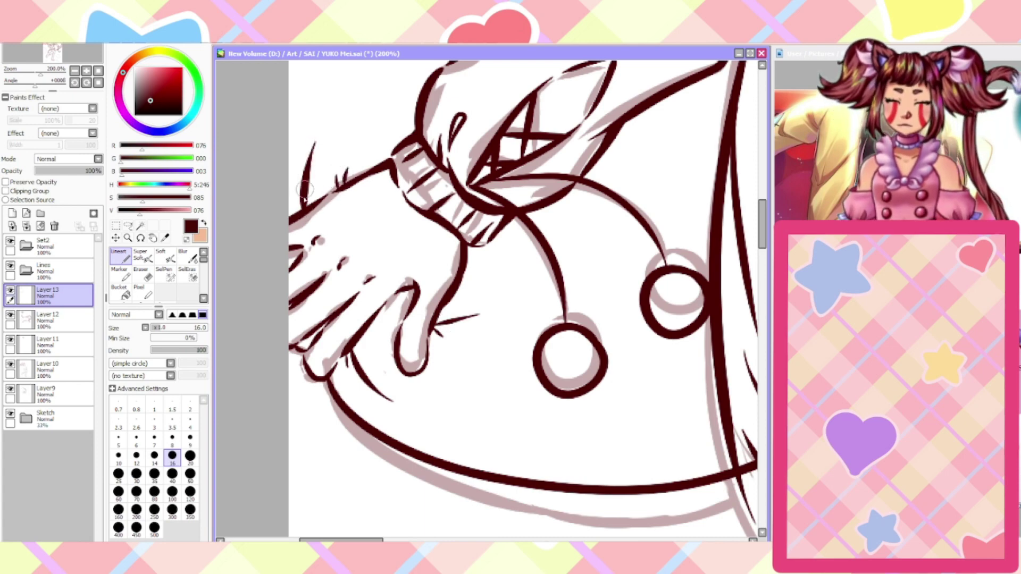
pyautogui.scroll(-3, 319, 147)
pyautogui.scroll(-1, 321, 146)
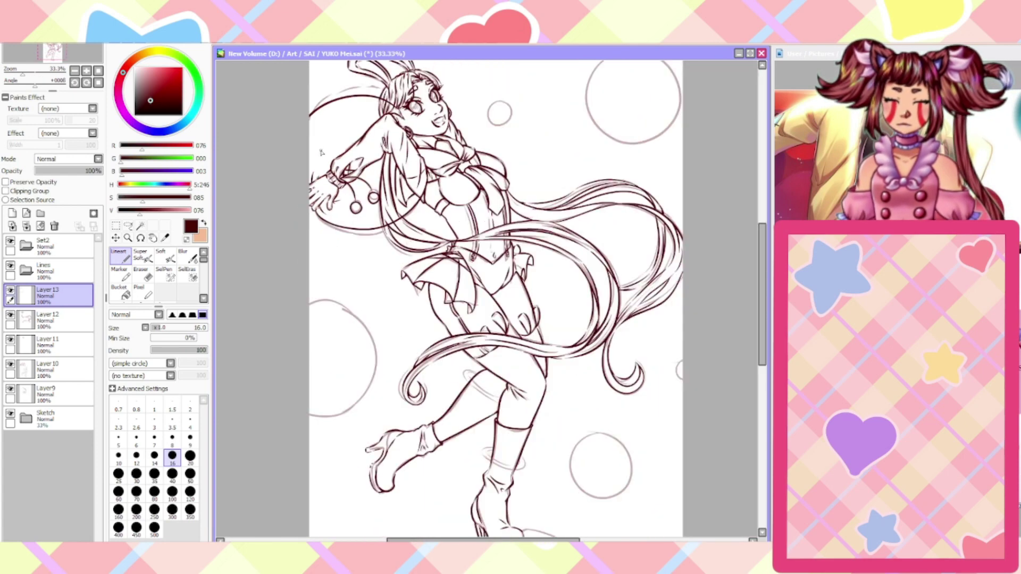
pyautogui.scroll(3, 321, 152)
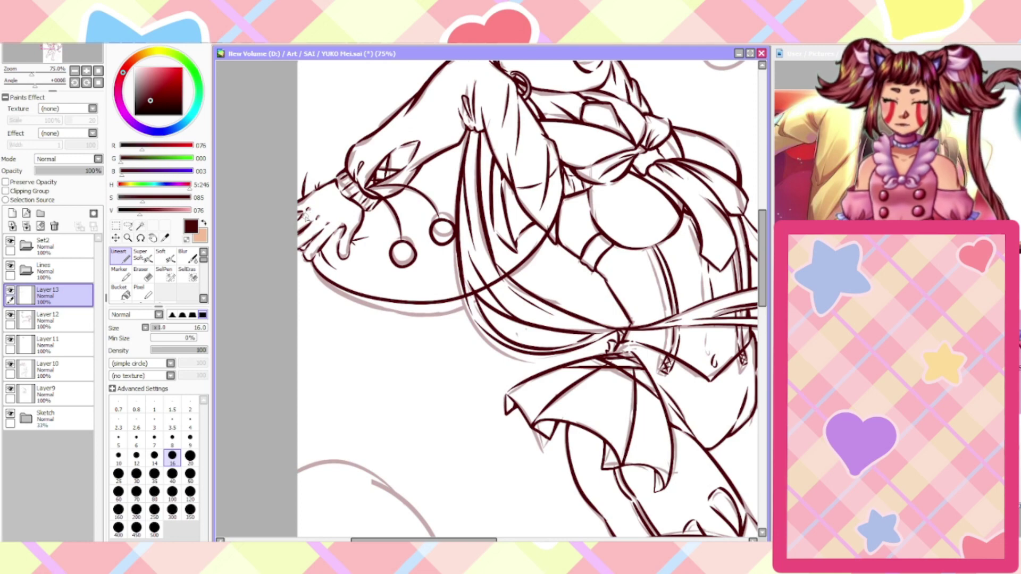
pyautogui.scroll(-1, 306, 217)
pyautogui.scroll(-1, 306, 217)
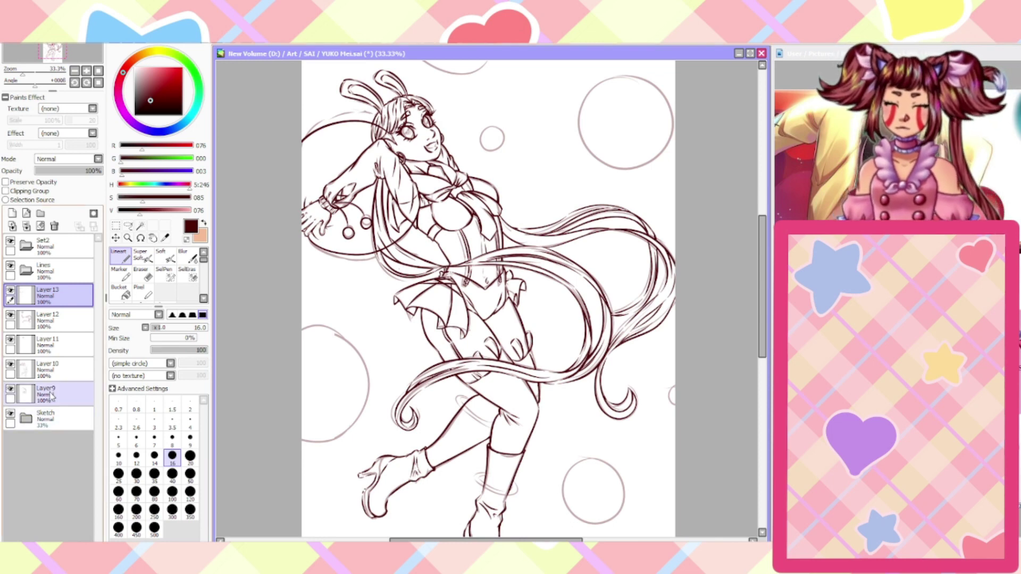
# Ink the outline of the bubble under the standing boot on both sides, down to the canvas's lower edge
pyautogui.scroll(-4, 399, 492)
pyautogui.scroll(4, 399, 507)
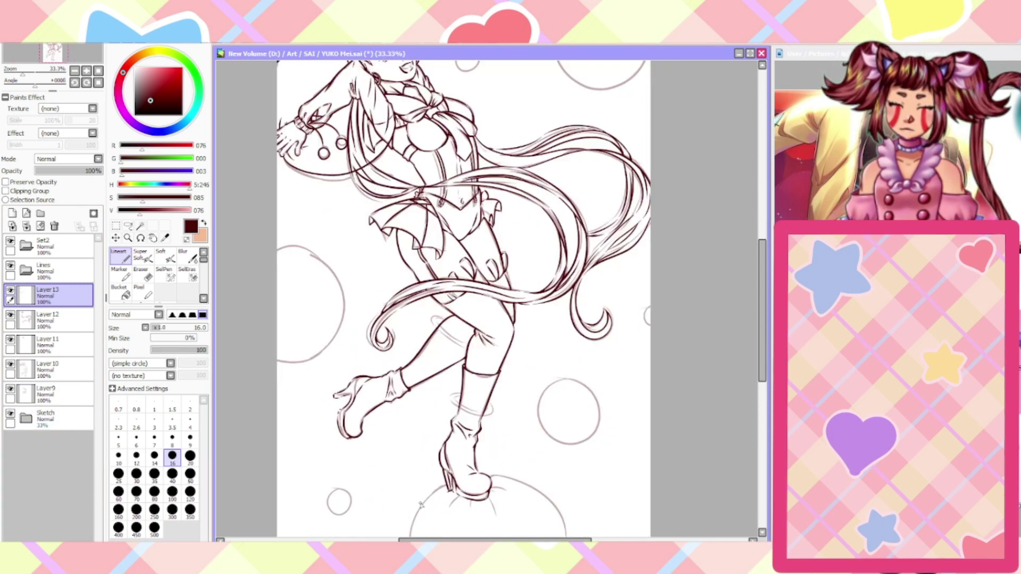
pyautogui.moveTo(760, 325); pyautogui.dragTo(753, 343)
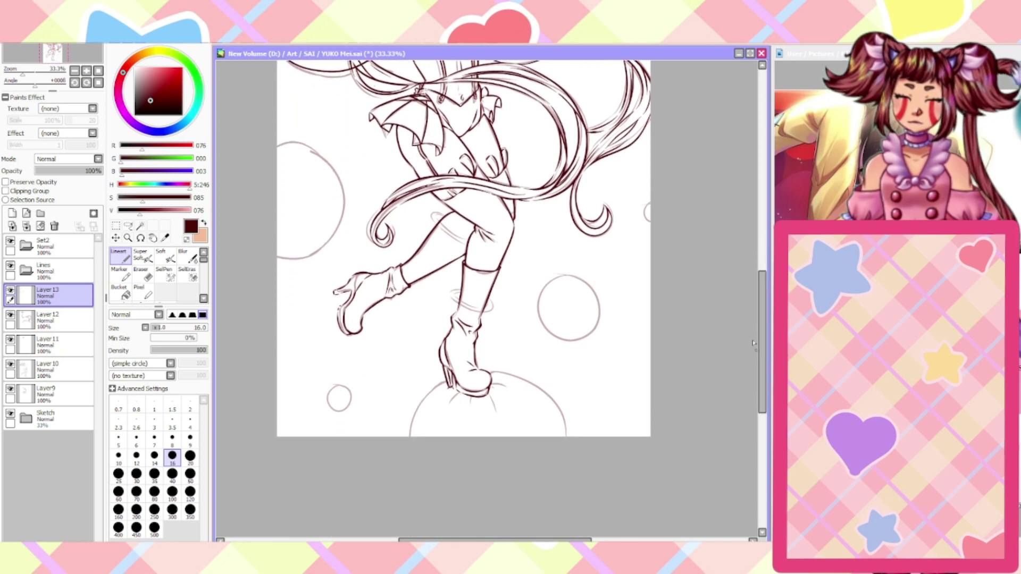
pyautogui.scroll(3, 477, 443)
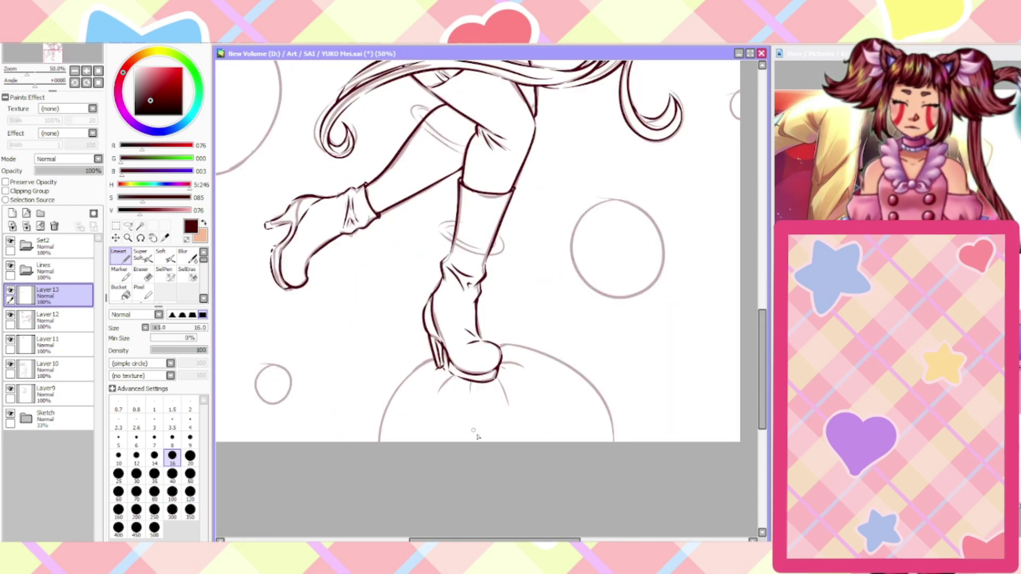
pyautogui.moveTo(403, 277)
pyautogui.mouseDown()
pyautogui.moveTo(359, 311)
pyautogui.moveTo(293, 462)
pyautogui.mouseUp()
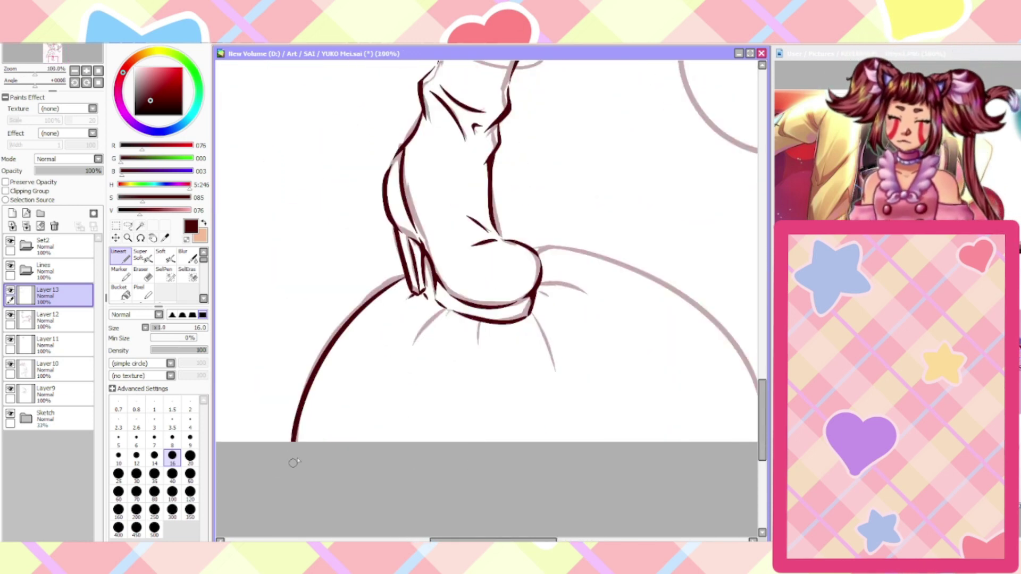
pyautogui.moveTo(443, 533); pyautogui.dragTo(461, 535)
pyautogui.moveTo(461, 254)
pyautogui.mouseDown()
pyautogui.moveTo(590, 283)
pyautogui.moveTo(705, 441)
pyautogui.mouseUp()
# Join the bubble's outline between the boot's heel and sole, and ink tapered crease lines radiating from the sole
pyautogui.scroll(4, 325, 288)
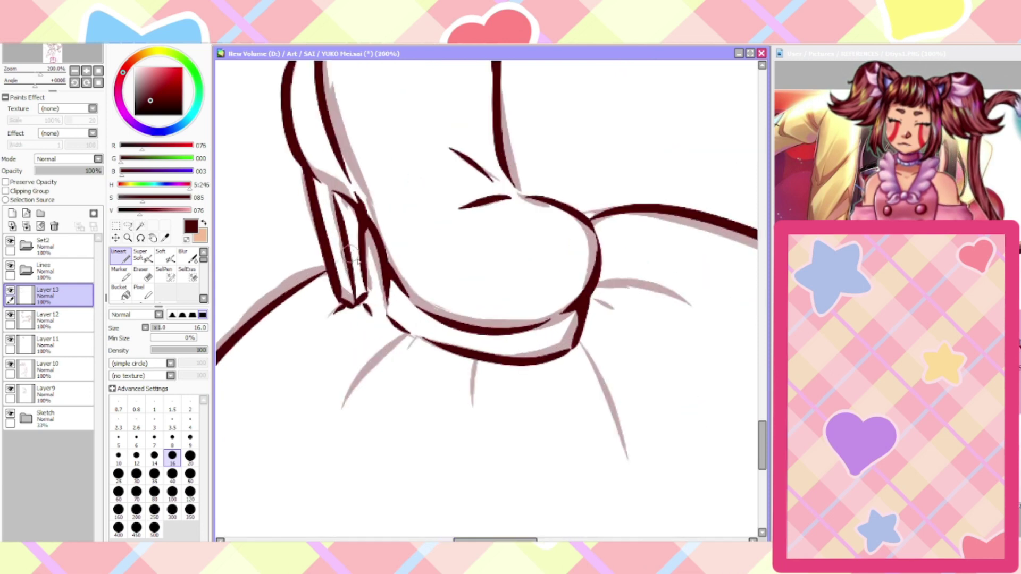
pyautogui.moveTo(386, 272); pyautogui.dragTo(357, 264)
pyautogui.scroll(-2, 355, 326)
pyautogui.scroll(1, 409, 352)
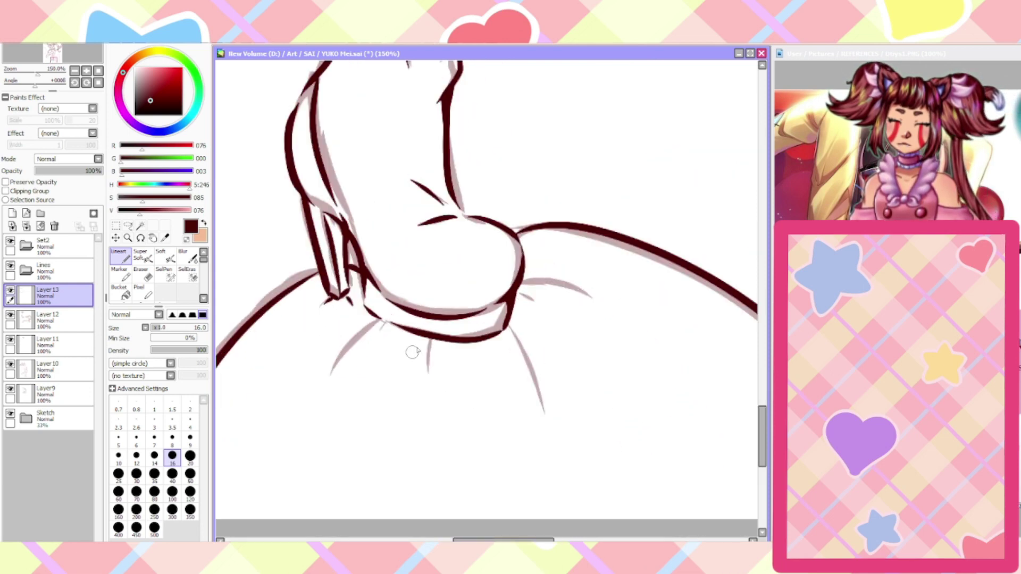
pyautogui.moveTo(381, 322); pyautogui.dragTo(330, 381)
pyautogui.moveTo(509, 328); pyautogui.dragTo(546, 434)
pyautogui.moveTo(523, 282)
pyautogui.mouseDown()
pyautogui.moveTo(552, 283)
pyautogui.moveTo(591, 297)
pyautogui.mouseUp()
pyautogui.scroll(-4, 598, 300)
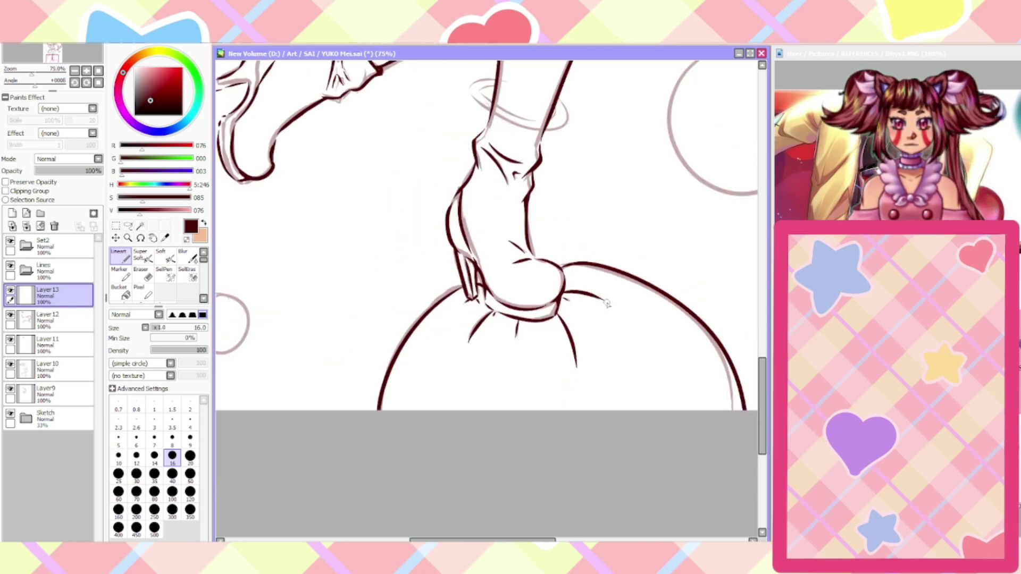
# Ink the outline of the small round bubble below the raised boot, redoing the unsatisfactory stroke
pyautogui.scroll(3, 435, 311)
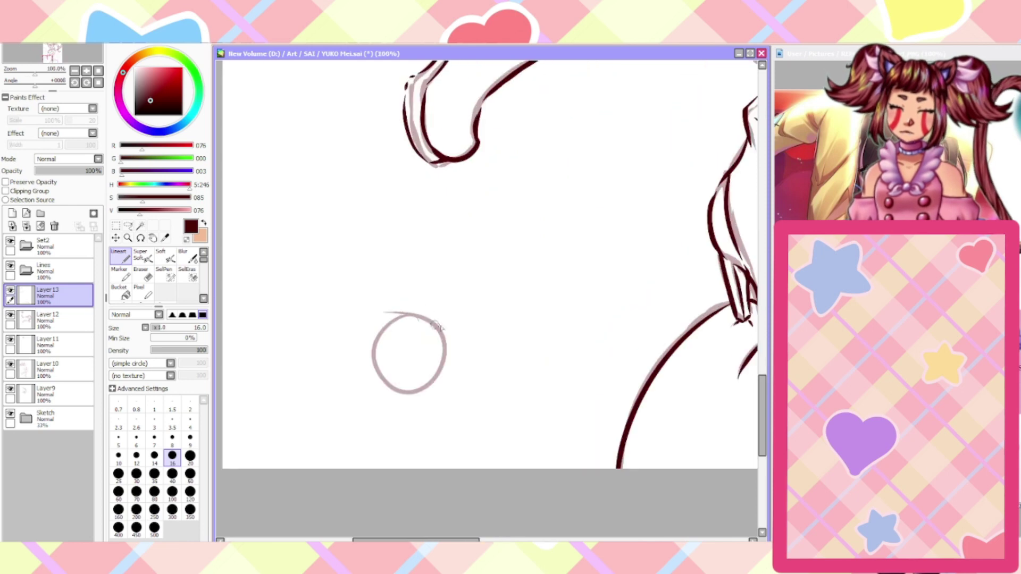
pyautogui.moveTo(425, 314)
pyautogui.mouseDown()
pyautogui.moveTo(447, 367)
pyautogui.moveTo(441, 319)
pyautogui.moveTo(481, 308)
pyautogui.moveTo(442, 290)
pyautogui.mouseUp()
pyautogui.scroll(1, 371, 337)
pyautogui.hotkey('ctrl', 'z')
pyautogui.scroll(-2, 347, 317)
pyautogui.scroll(3, 531, 297)
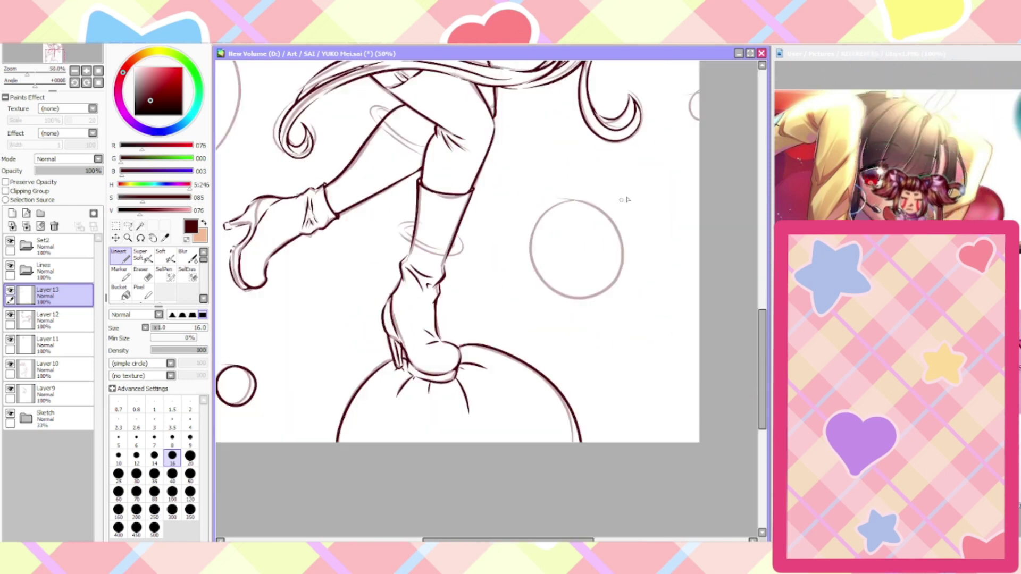
pyautogui.moveTo(598, 233)
pyautogui.mouseDown()
pyautogui.moveTo(518, 391)
pyautogui.moveTo(545, 206)
pyautogui.moveTo(599, 361)
pyautogui.moveTo(448, 224)
pyautogui.mouseUp()
pyautogui.hotkey('ctrl', 'z')
pyautogui.hotkey('ctrl', 'z')
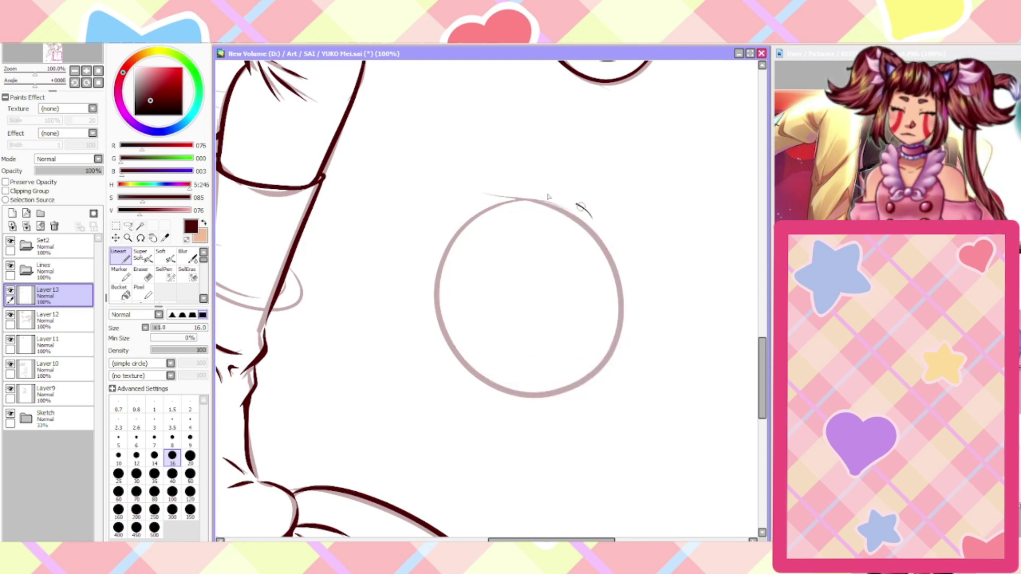
pyautogui.moveTo(581, 207)
pyautogui.mouseDown()
pyautogui.moveTo(627, 329)
pyautogui.moveTo(580, 204)
pyautogui.moveTo(492, 198)
pyautogui.moveTo(615, 227)
pyautogui.moveTo(437, 295)
pyautogui.moveTo(585, 201)
pyautogui.moveTo(523, 394)
pyautogui.moveTo(532, 198)
pyautogui.moveTo(588, 379)
pyautogui.moveTo(449, 224)
pyautogui.mouseUp()
pyautogui.hotkey('ctrl', 'z')
pyautogui.hotkey('ctrl', 'z')
pyautogui.hotkey('ctrl', 'z')
pyautogui.hotkey('ctrl', 'z')
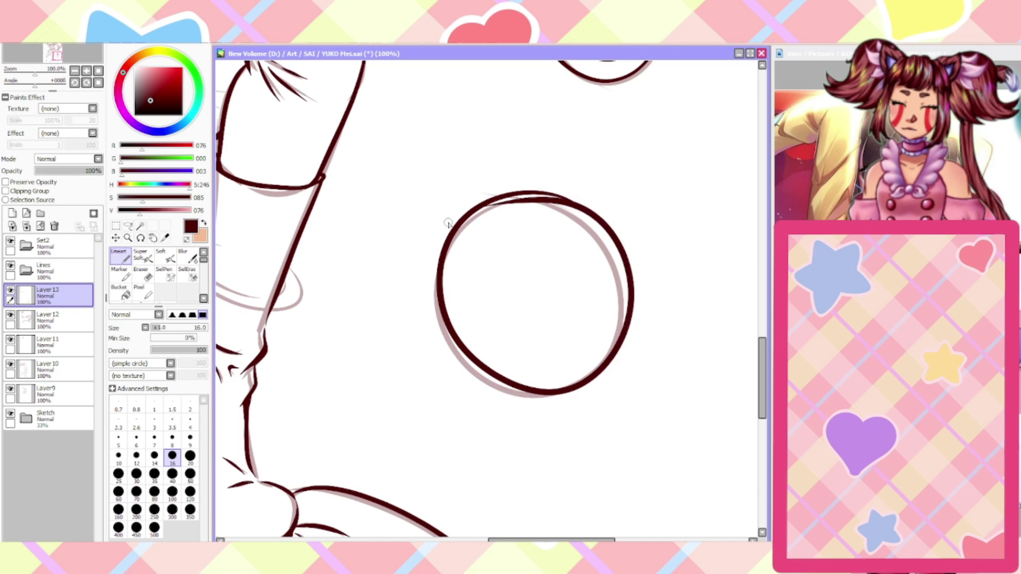
pyautogui.hotkey('ctrl', 'z')
pyautogui.moveTo(579, 211)
pyautogui.mouseDown()
pyautogui.moveTo(446, 287)
pyautogui.moveTo(638, 317)
pyautogui.moveTo(481, 210)
pyautogui.mouseUp()
pyautogui.hotkey('ctrl', 'z')
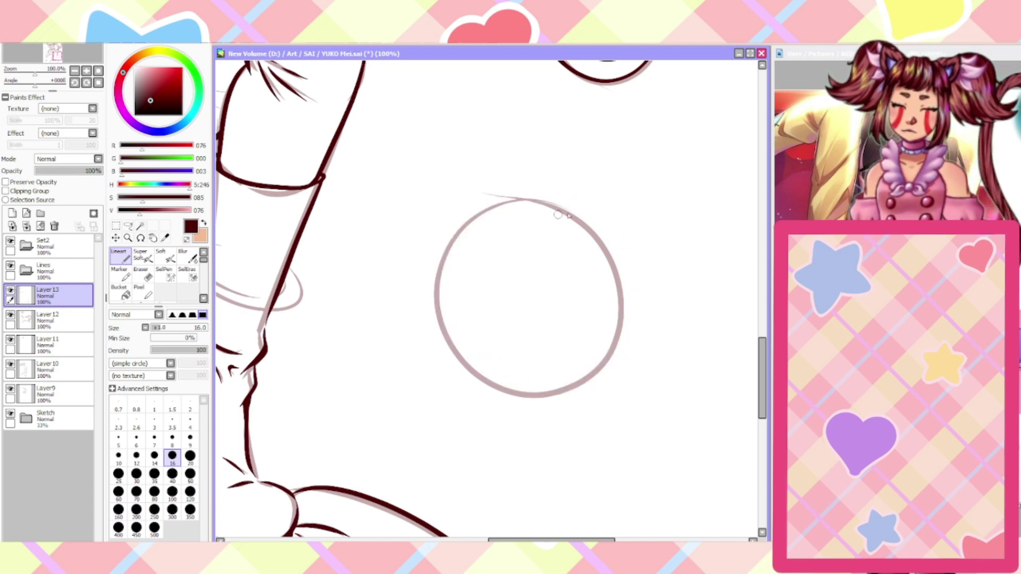
pyautogui.moveTo(568, 200)
pyautogui.mouseDown()
pyautogui.moveTo(562, 410)
pyautogui.moveTo(461, 209)
pyautogui.mouseUp()
pyautogui.hotkey('ctrl', 'z')
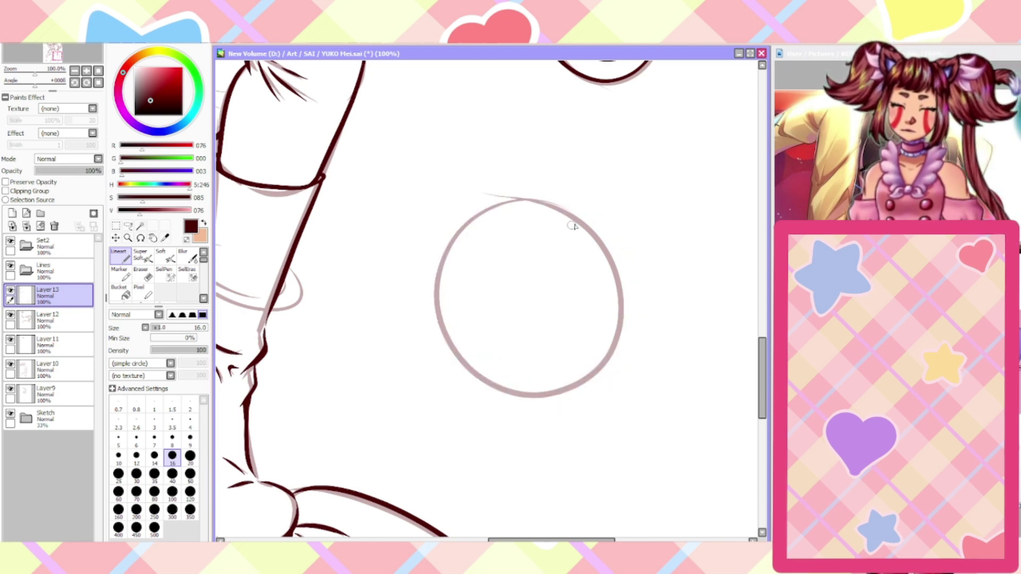
pyautogui.moveTo(567, 201)
pyautogui.mouseDown()
pyautogui.moveTo(473, 366)
pyautogui.moveTo(462, 208)
pyautogui.mouseUp()
pyautogui.hotkey('ctrl', 'z')
pyautogui.moveTo(566, 201)
pyautogui.mouseDown()
pyautogui.moveTo(446, 318)
pyautogui.moveTo(629, 330)
pyautogui.moveTo(533, 195)
pyautogui.moveTo(459, 372)
pyautogui.moveTo(619, 314)
pyautogui.moveTo(456, 214)
pyautogui.moveTo(449, 346)
pyautogui.moveTo(626, 300)
pyautogui.moveTo(435, 215)
pyautogui.mouseUp()
pyautogui.hotkey('ctrl', 'z')
pyautogui.hotkey('ctrl', 'z')
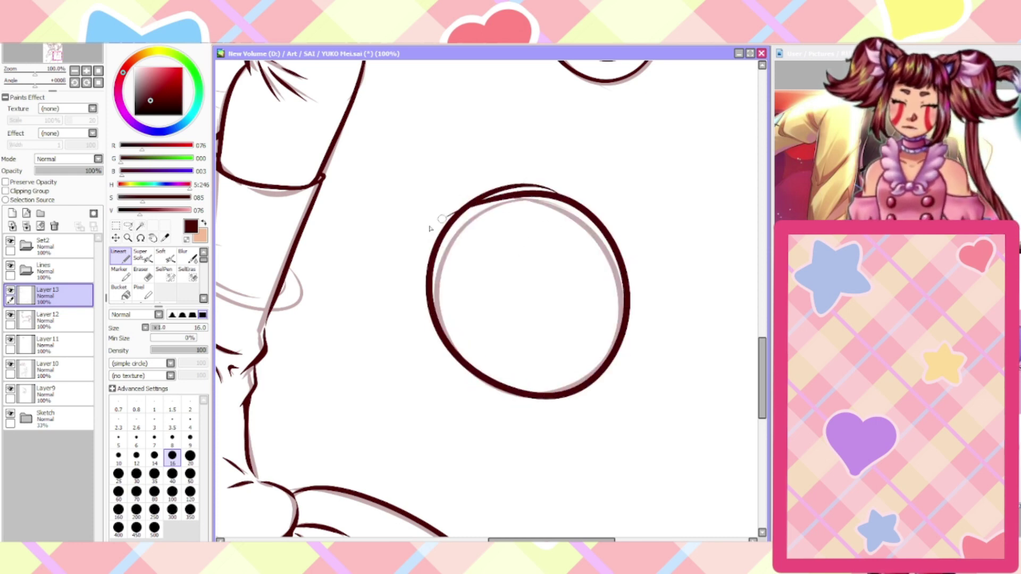
pyautogui.hotkey('ctrl', 'z')
pyautogui.moveTo(567, 201)
pyautogui.mouseDown()
pyautogui.moveTo(419, 284)
pyautogui.moveTo(615, 361)
pyautogui.moveTo(465, 209)
pyautogui.mouseUp()
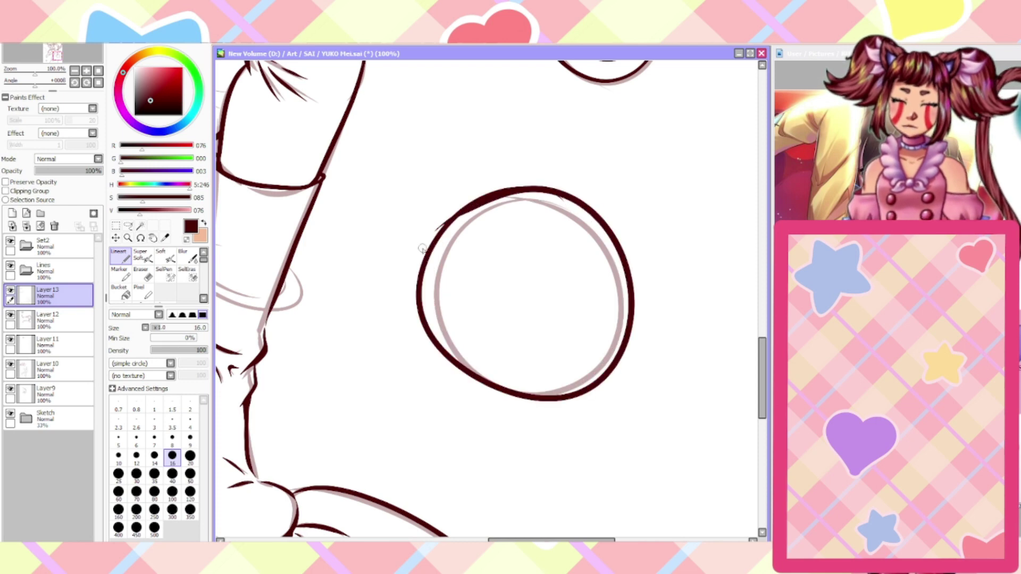
pyautogui.hotkey('ctrl', 'z')
pyautogui.moveTo(590, 227)
pyautogui.mouseDown()
pyautogui.moveTo(566, 404)
pyautogui.moveTo(434, 213)
pyautogui.mouseUp()
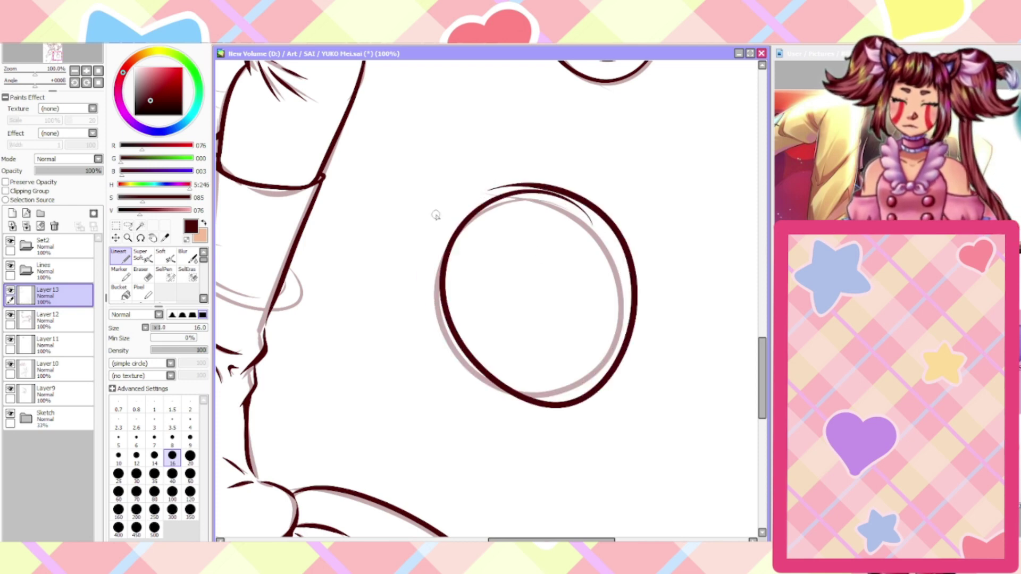
pyautogui.hotkey('ctrl', 'z')
# Ink the round bubble beside the standing leg in one closed stroke and erase its overlapping ends
pyautogui.moveTo(563, 205)
pyautogui.mouseDown()
pyautogui.moveTo(528, 199)
pyautogui.moveTo(620, 273)
pyautogui.moveTo(521, 198)
pyautogui.mouseUp()
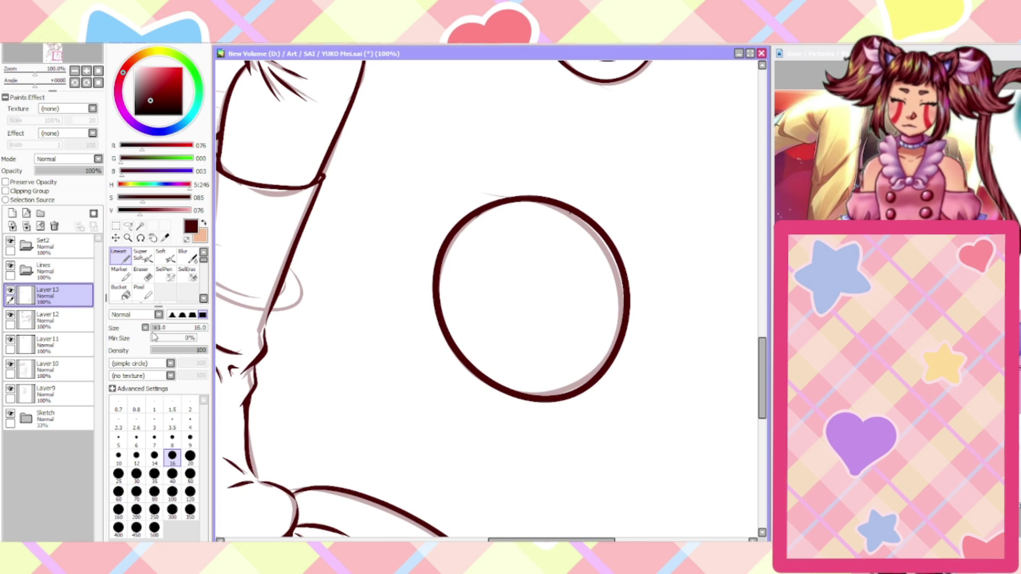
pyautogui.click(141, 273)
pyautogui.scroll(3, 570, 226)
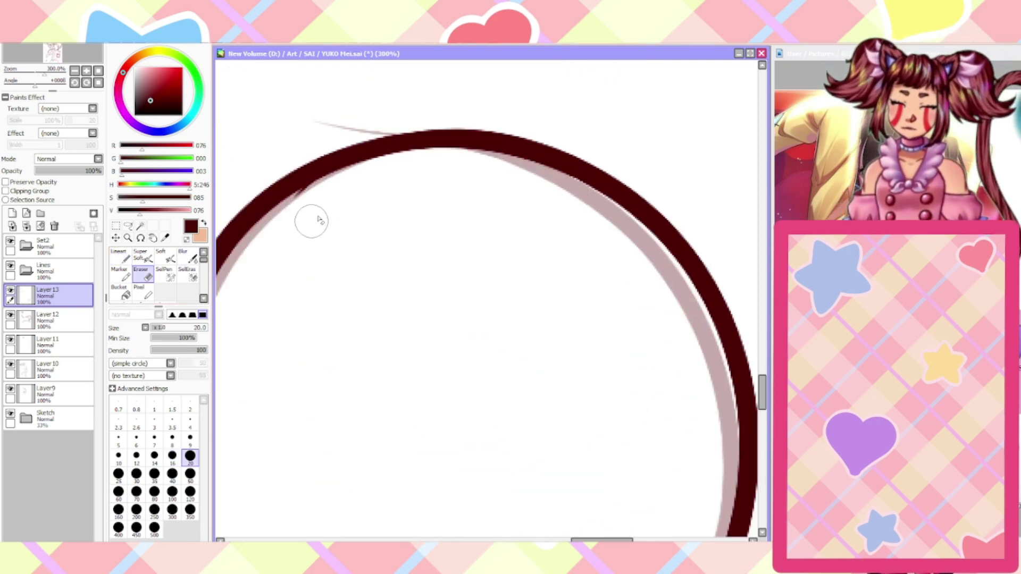
pyautogui.scroll(-7, 271, 247)
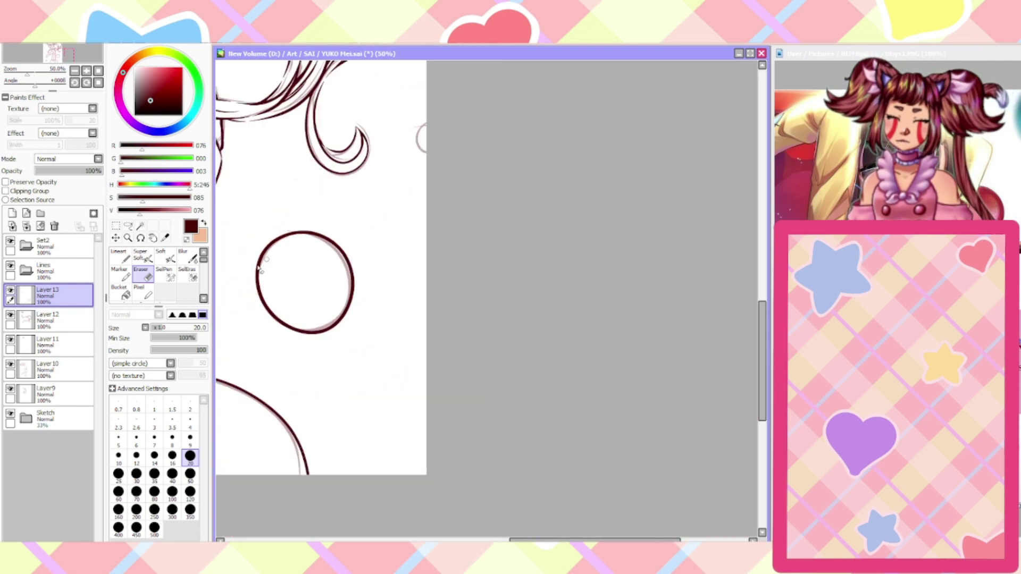
# Ink the visible arc of the small bubble cut off by the canvas's right edge, beside the hair curl
pyautogui.click(121, 256)
pyautogui.scroll(4, 329, 202)
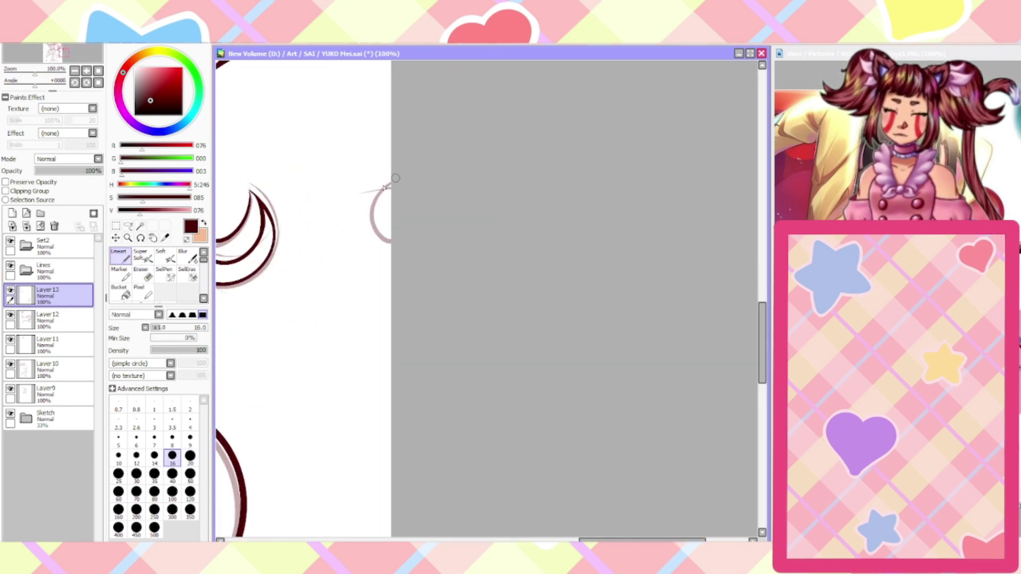
pyautogui.moveTo(396, 178); pyautogui.dragTo(399, 247)
pyautogui.scroll(-5, 402, 249)
# Ink the large bubble cut off by the canvas's left edge, replacing the first stroke with a cleaner one
pyautogui.moveTo(490, 539); pyautogui.dragTo(424, 540)
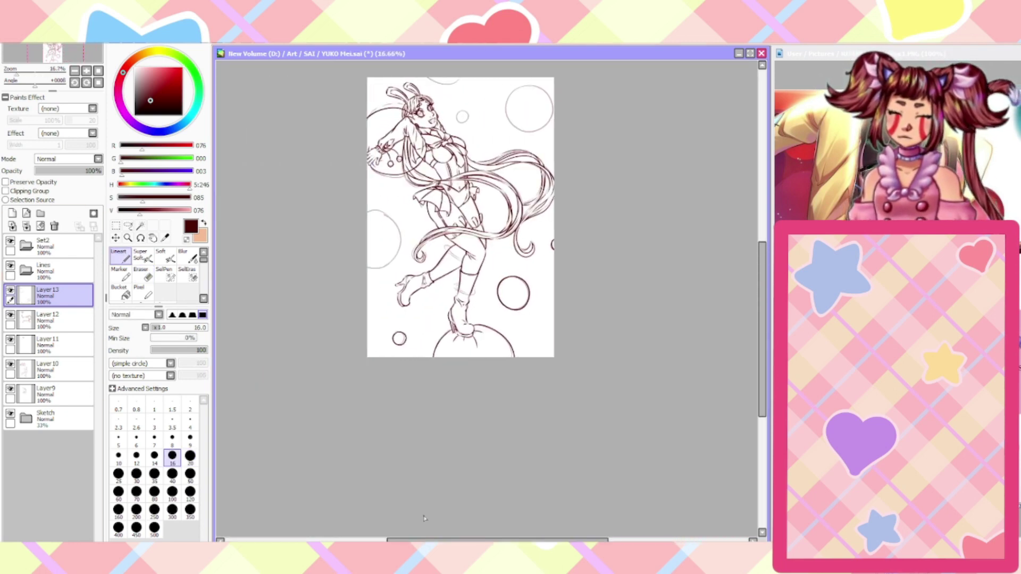
pyautogui.scroll(3, 424, 518)
pyautogui.scroll(-1, 314, 313)
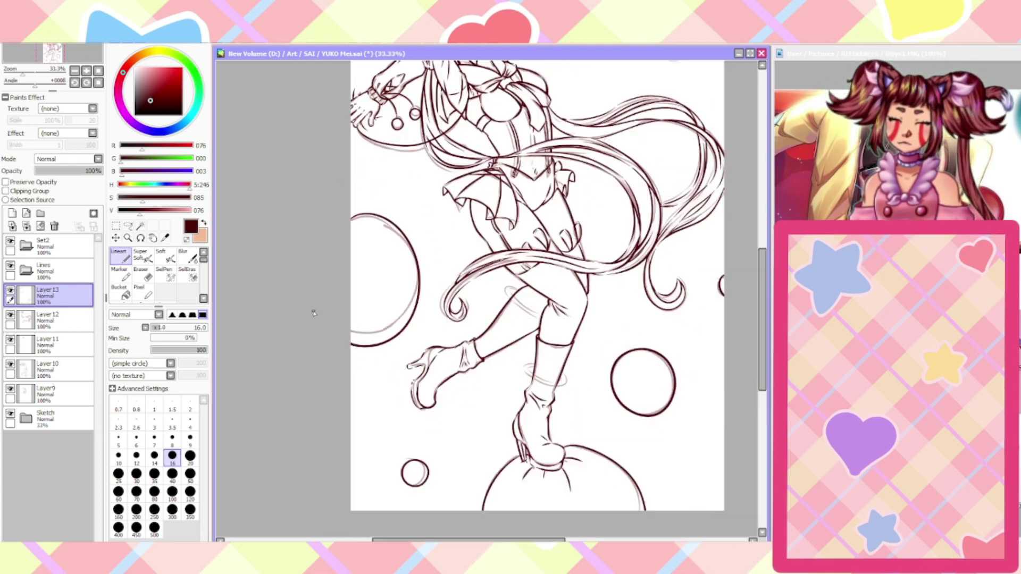
pyautogui.scroll(-2, 314, 313)
pyautogui.scroll(2, 335, 283)
pyautogui.hotkey('ctrl', 'z')
pyautogui.moveTo(344, 226)
pyautogui.mouseDown()
pyautogui.moveTo(396, 226)
pyautogui.moveTo(348, 334)
pyautogui.mouseUp()
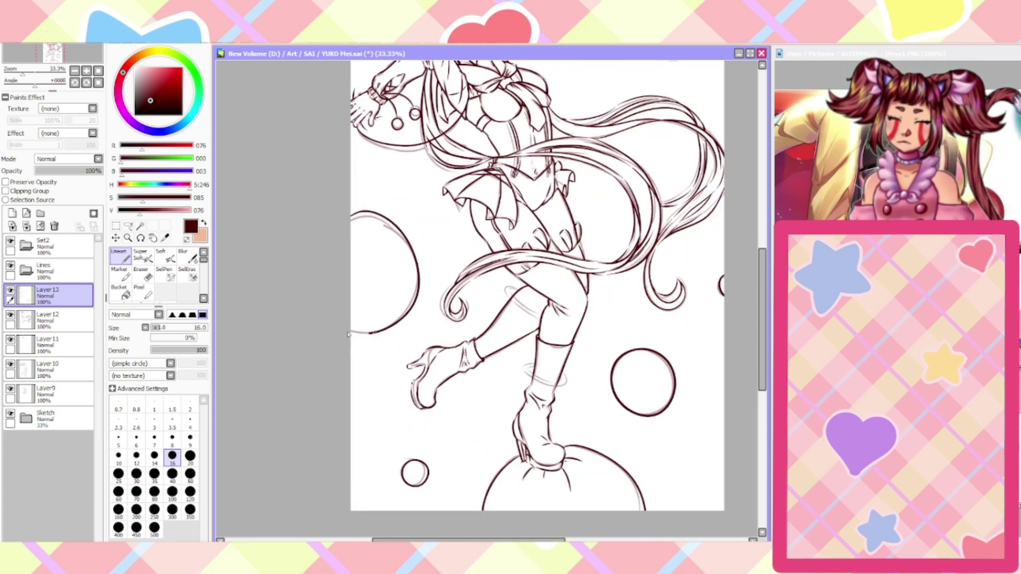
# Ink the large round bubble in the canvas's upper right corner, redoing the stroke until it closes cleanly
pyautogui.scroll(-1, 349, 334)
pyautogui.scroll(4, 499, 178)
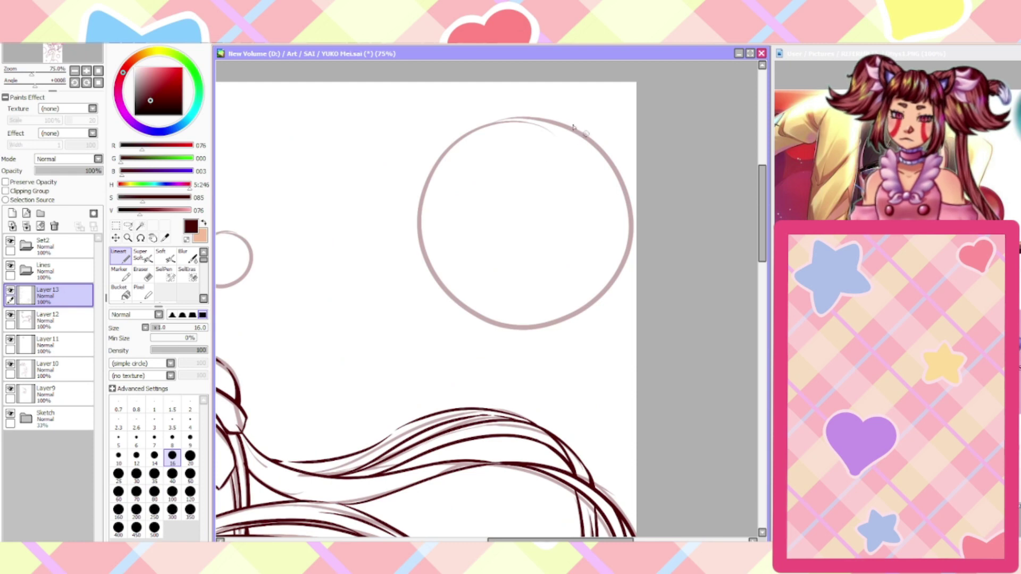
pyautogui.moveTo(574, 127)
pyautogui.mouseDown()
pyautogui.moveTo(562, 316)
pyautogui.moveTo(447, 136)
pyautogui.mouseUp()
pyautogui.hotkey('ctrl', 'z')
pyautogui.moveTo(577, 122)
pyautogui.mouseDown()
pyautogui.moveTo(592, 308)
pyautogui.moveTo(424, 180)
pyautogui.mouseUp()
pyautogui.hotkey('ctrl', 'z')
pyautogui.moveTo(558, 115)
pyautogui.mouseDown()
pyautogui.moveTo(432, 280)
pyautogui.moveTo(629, 224)
pyautogui.moveTo(435, 158)
pyautogui.mouseUp()
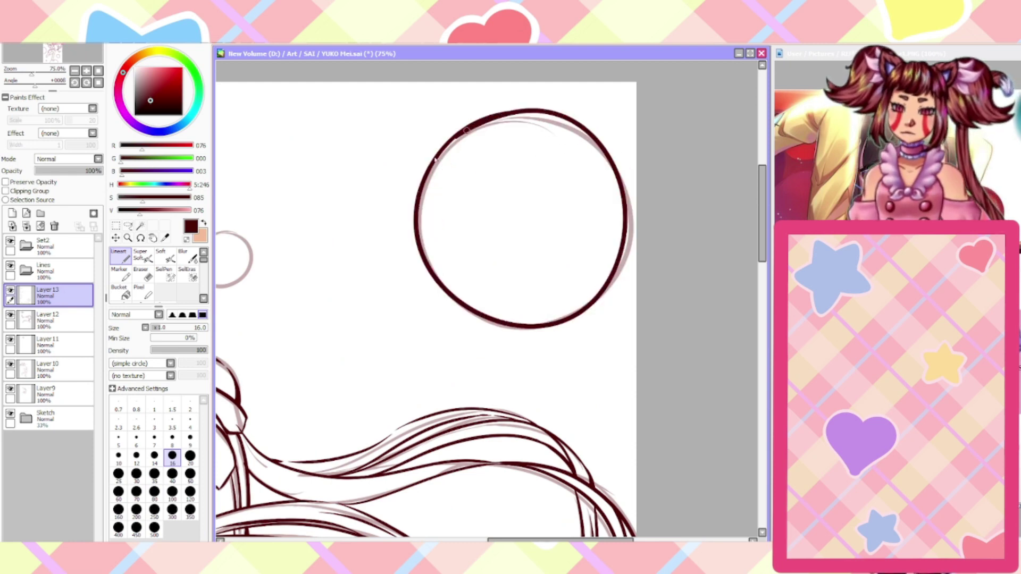
# Ink the small bubble beside the girl's face and the partial bubble at the canvas's upper edge
pyautogui.scroll(-2, 415, 185)
pyautogui.scroll(3, 258, 201)
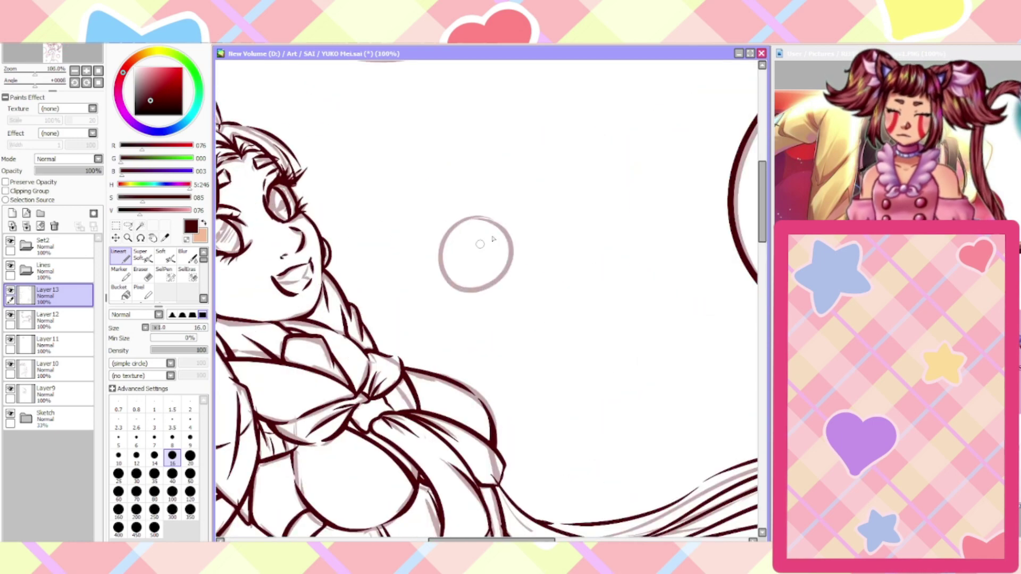
pyautogui.moveTo(497, 216)
pyautogui.mouseDown()
pyautogui.moveTo(481, 291)
pyautogui.moveTo(478, 213)
pyautogui.mouseUp()
pyautogui.scroll(-2, 479, 216)
pyautogui.scroll(1, 372, 159)
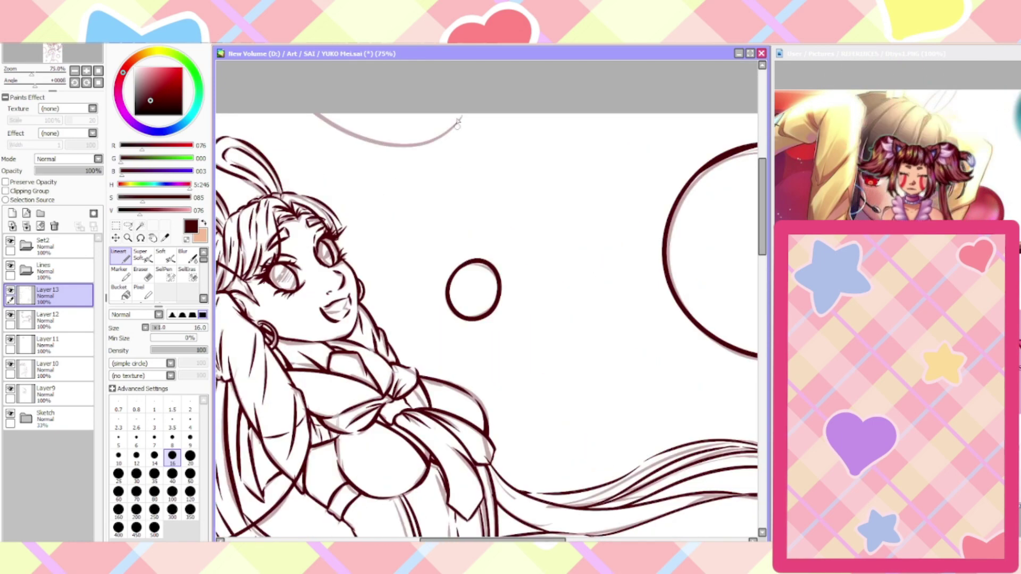
pyautogui.scroll(-3, 282, 70)
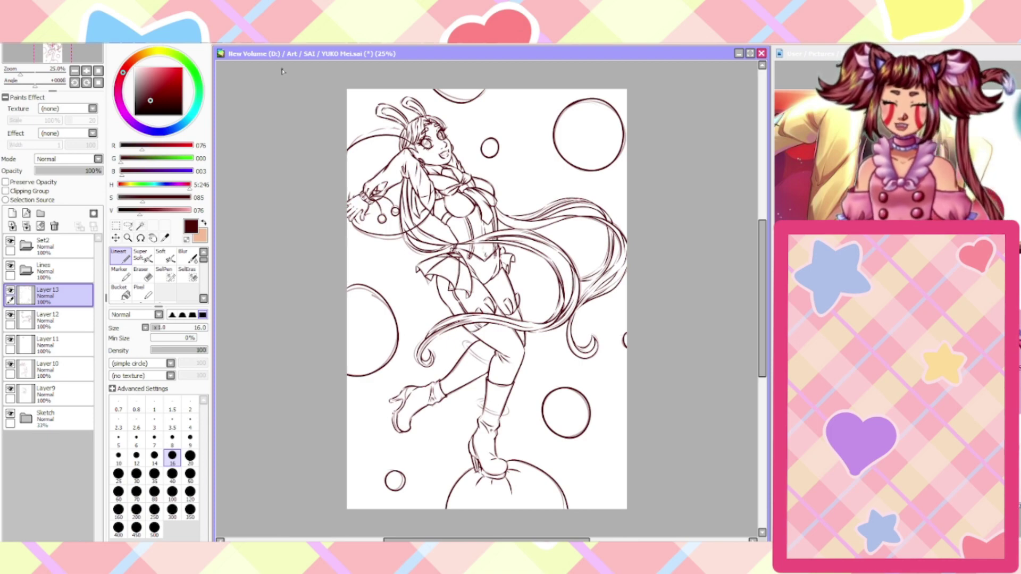
# Ink the inner and outer edges of the ring around the standing leg's ankle, redoing unsatisfactory outer strokes
pyautogui.scroll(2, 347, 89)
pyautogui.scroll(-3, 457, 298)
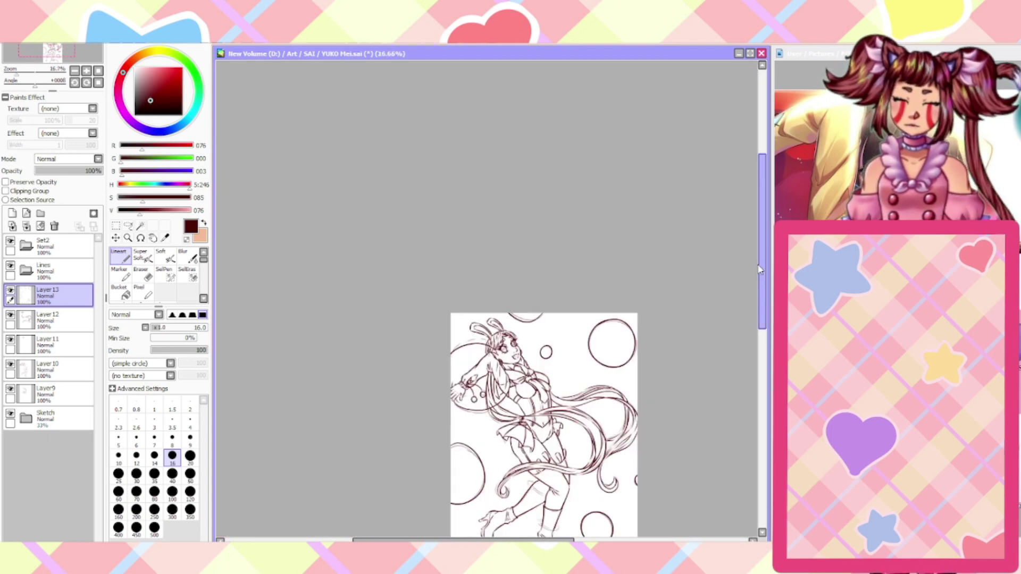
pyautogui.moveTo(759, 270); pyautogui.dragTo(754, 314)
pyautogui.scroll(3, 558, 410)
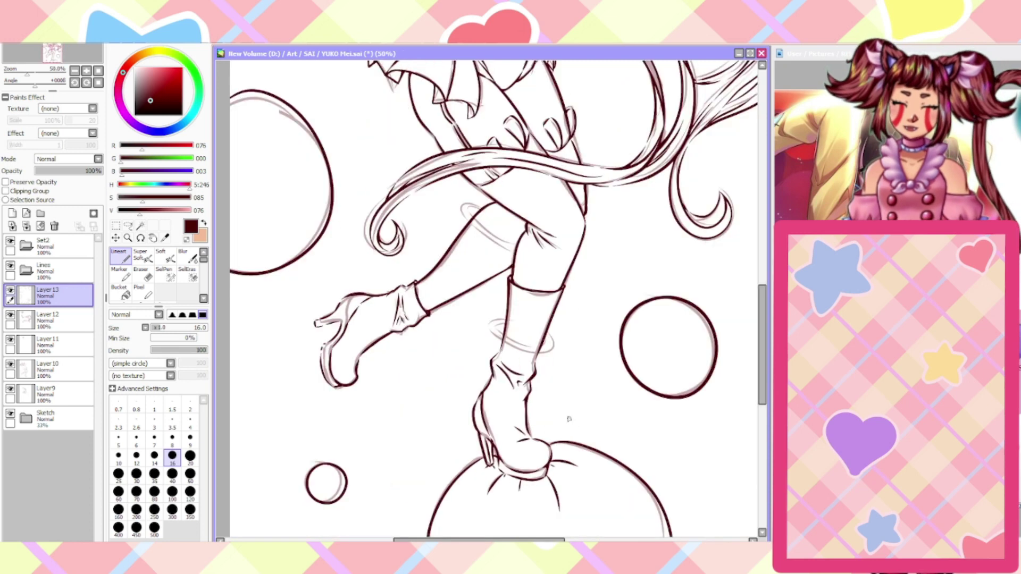
pyautogui.scroll(3, 537, 362)
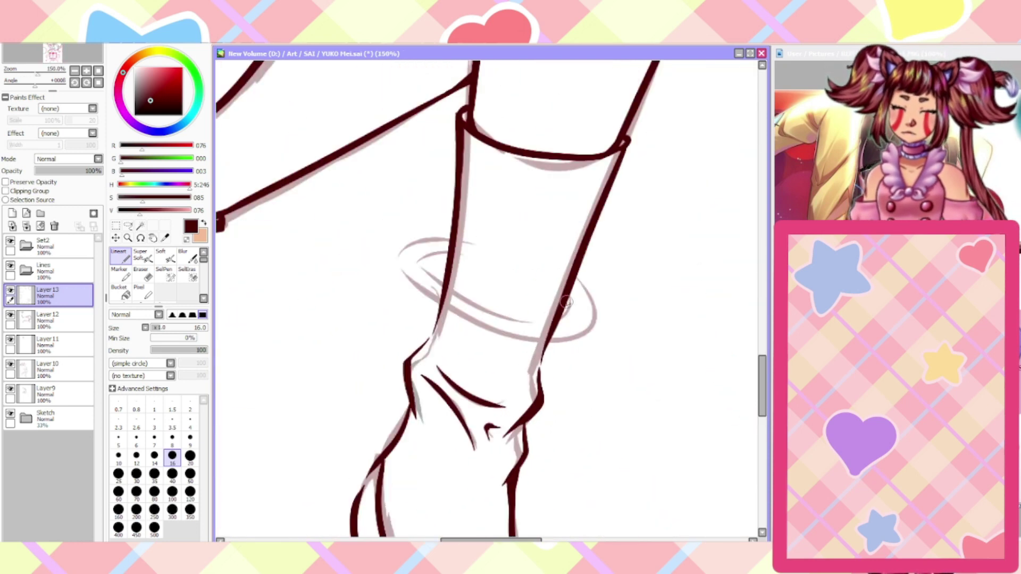
pyautogui.moveTo(566, 302)
pyautogui.mouseDown()
pyautogui.moveTo(522, 330)
pyautogui.moveTo(456, 259)
pyautogui.mouseUp()
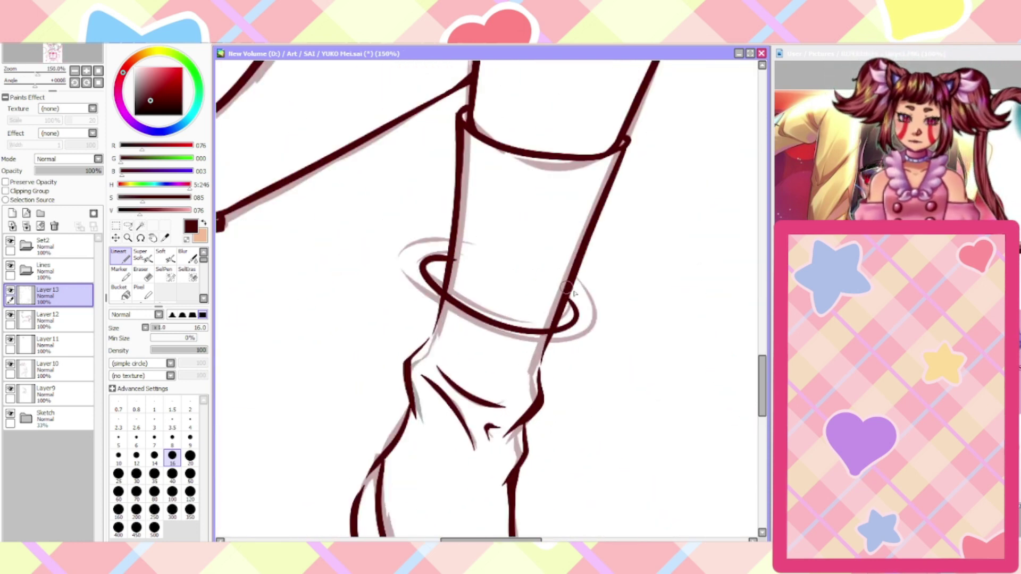
pyautogui.moveTo(571, 292)
pyautogui.mouseDown()
pyautogui.moveTo(471, 350)
pyautogui.moveTo(456, 243)
pyautogui.mouseUp()
pyautogui.hotkey('ctrl', 'z')
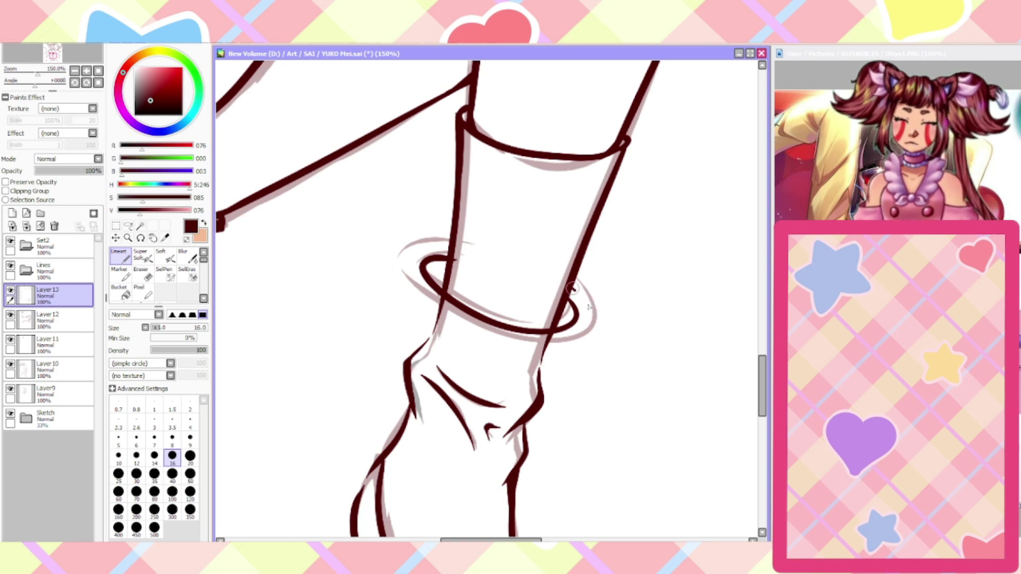
pyautogui.moveTo(572, 288)
pyautogui.mouseDown()
pyautogui.moveTo(399, 306)
pyautogui.moveTo(460, 240)
pyautogui.moveTo(441, 246)
pyautogui.moveTo(529, 349)
pyautogui.moveTo(536, 259)
pyautogui.mouseUp()
pyautogui.hotkey('ctrl', 'z')
# Trim the ankle ring's line ends and erase the leg lines crossing the ring's band on Layer10
pyautogui.click(141, 274)
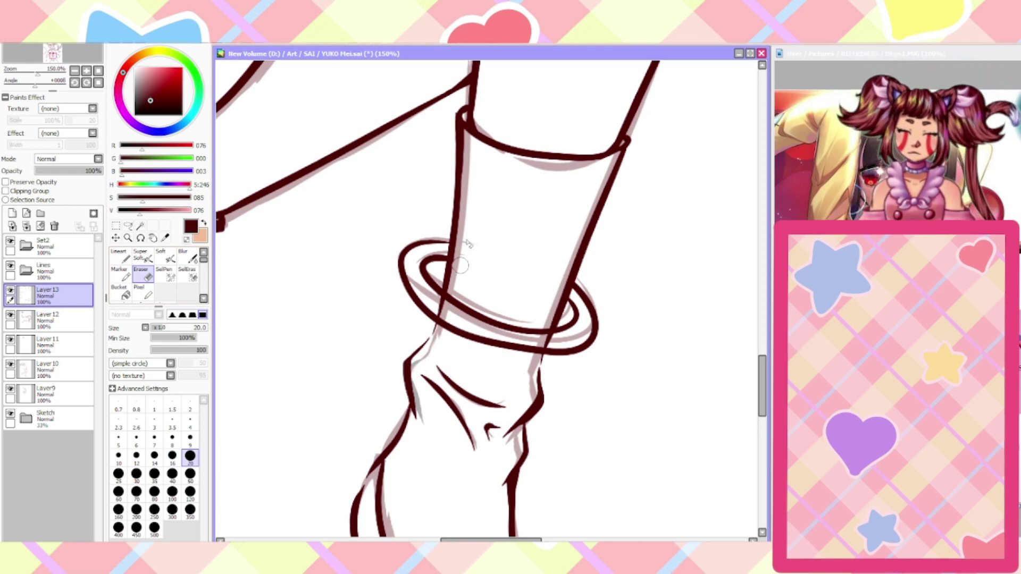
pyautogui.click(53, 369)
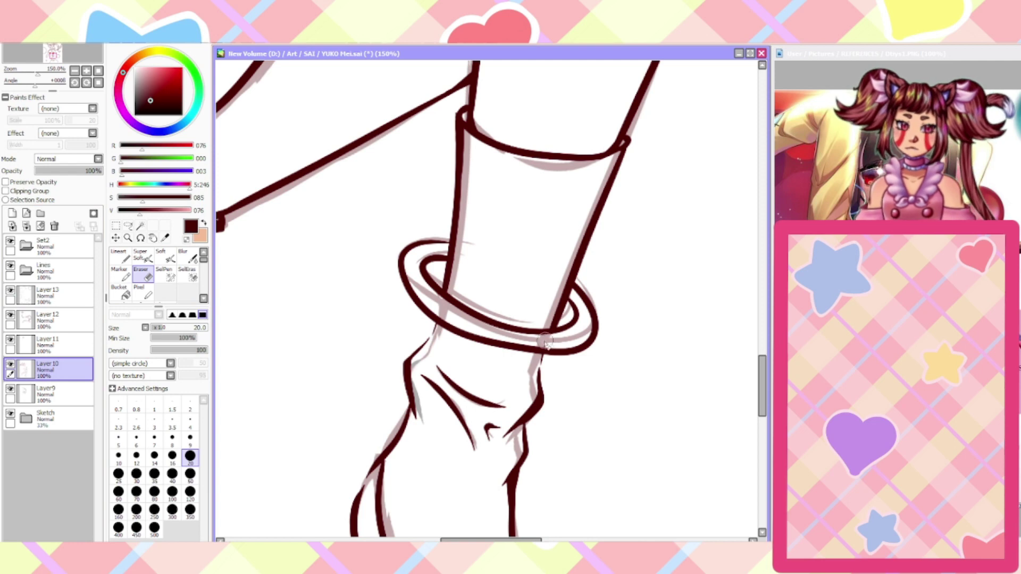
pyautogui.scroll(-3, 546, 343)
# Ink the inner and outer edges of the ring around the raised leg on Layer13 with the Lineart brush
pyautogui.scroll(4, 490, 200)
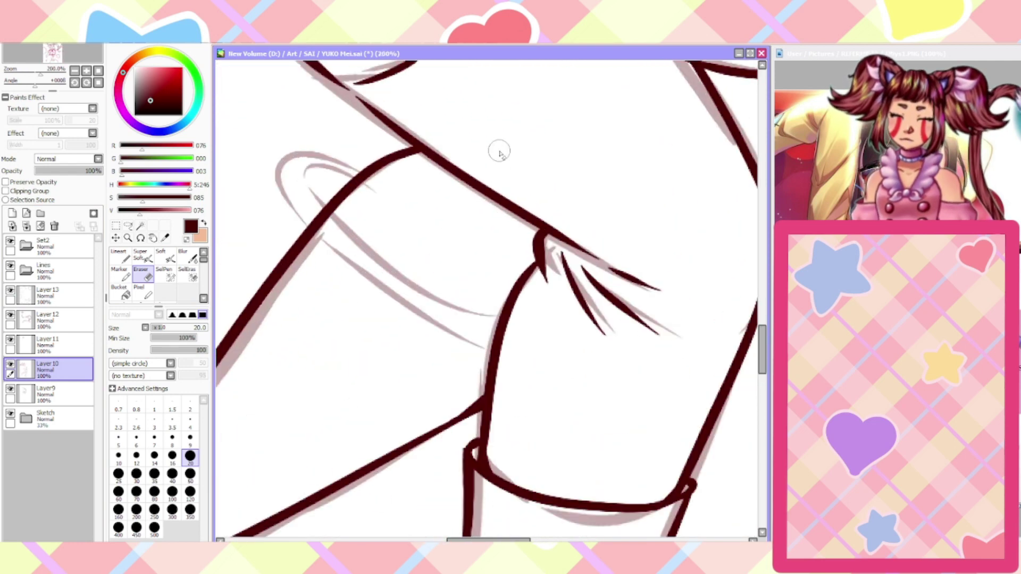
pyautogui.click(54, 345)
pyautogui.click(54, 296)
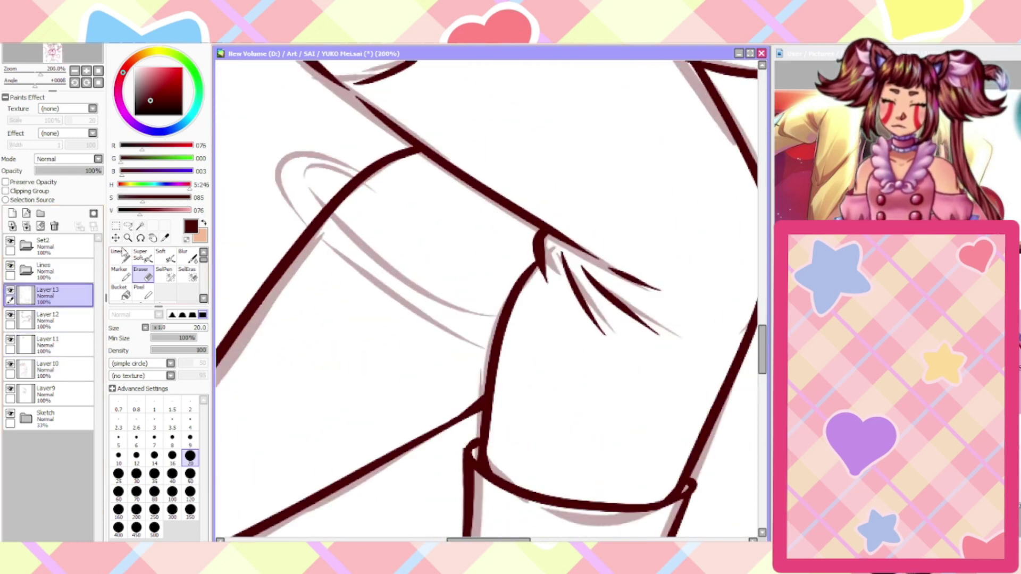
pyautogui.click(120, 255)
pyautogui.moveTo(493, 321)
pyautogui.mouseDown()
pyautogui.moveTo(332, 180)
pyautogui.moveTo(279, 223)
pyautogui.moveTo(490, 367)
pyautogui.mouseUp()
pyautogui.hotkey('ctrl', 'z')
pyautogui.moveTo(364, 169)
pyautogui.mouseDown()
pyautogui.moveTo(313, 153)
pyautogui.moveTo(463, 359)
pyautogui.moveTo(490, 368)
pyautogui.mouseUp()
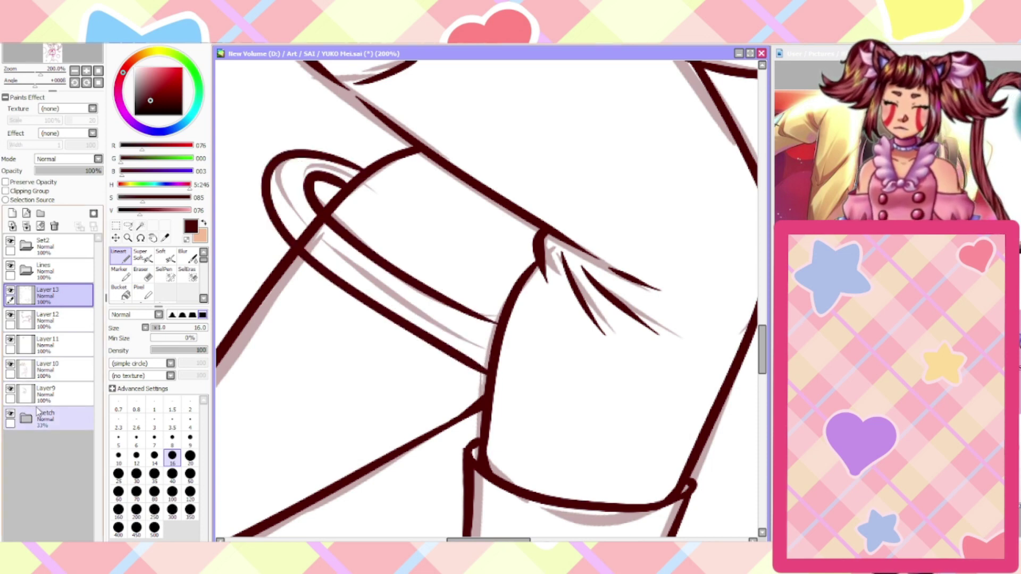
pyautogui.click(53, 369)
pyautogui.click(151, 272)
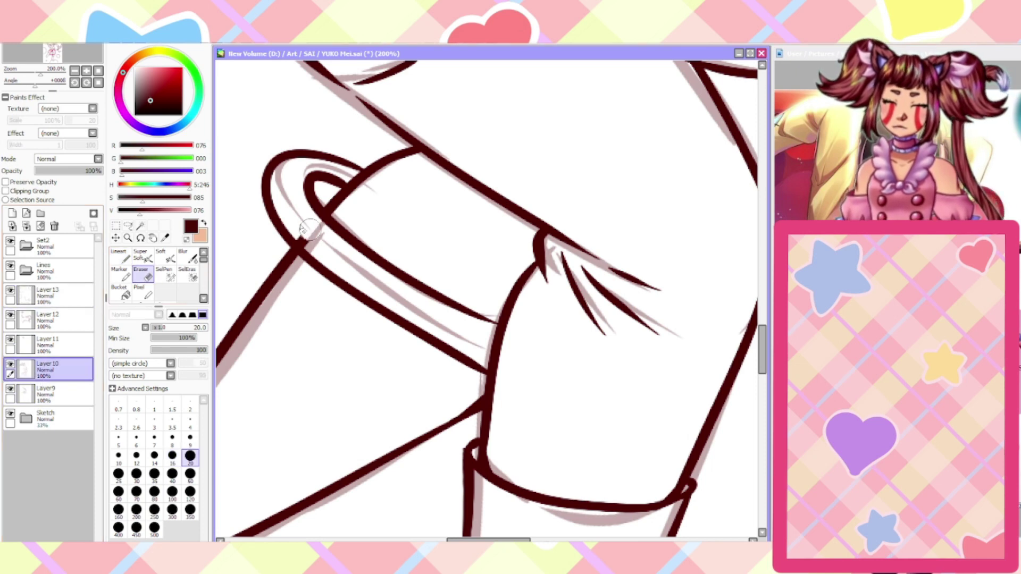
pyautogui.scroll(-5, 310, 259)
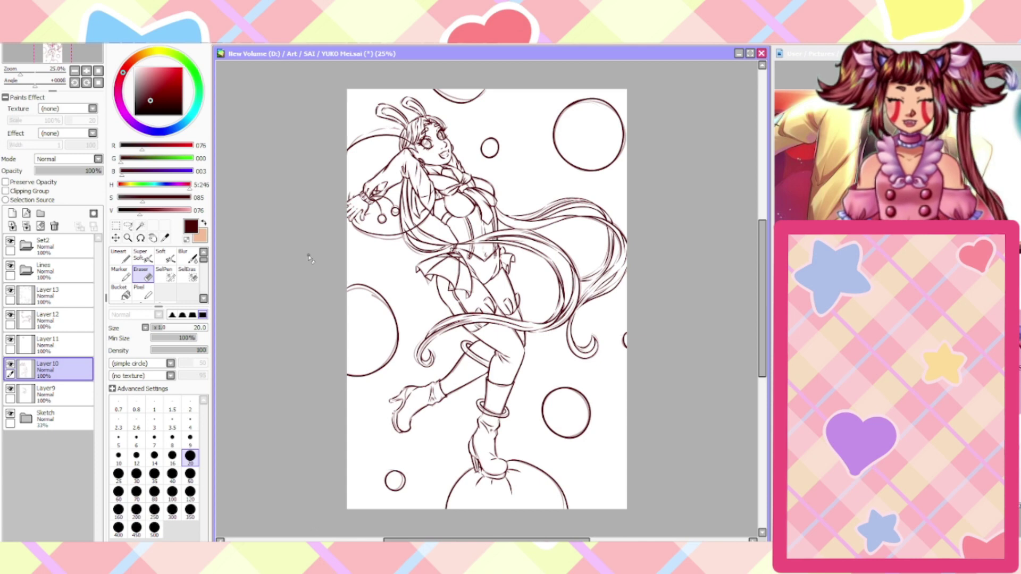
pyautogui.scroll(6, 487, 383)
pyautogui.hotkey('ctrl', 'z')
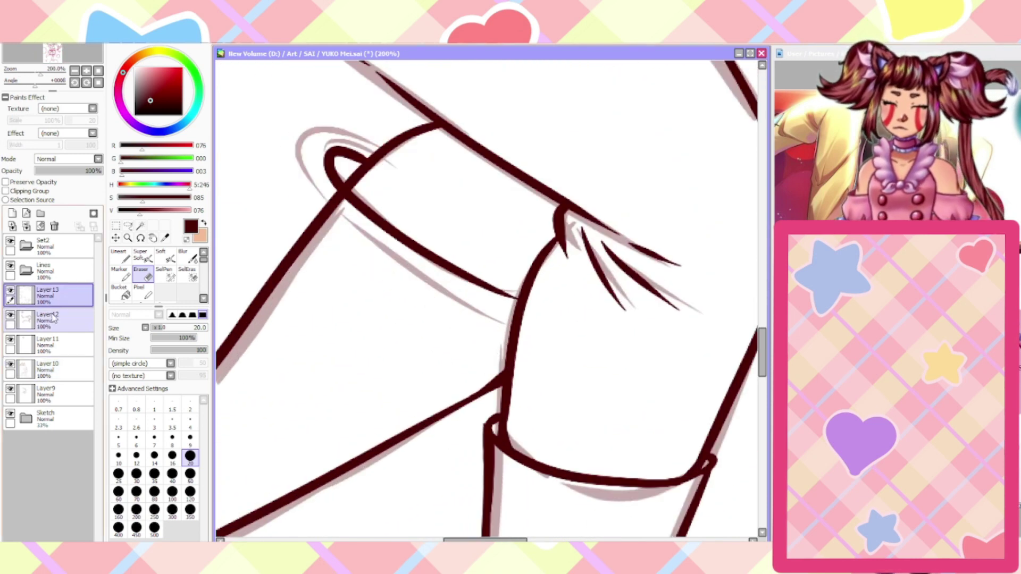
# Redraw the outer edge of the raised leg's ring closer to its inner edge at brush size 16 and trim the overshoot
pyautogui.click(119, 256)
pyautogui.click(172, 456)
pyautogui.moveTo(378, 145)
pyautogui.mouseDown()
pyautogui.moveTo(303, 159)
pyautogui.moveTo(386, 250)
pyautogui.moveTo(530, 324)
pyautogui.mouseUp()
pyautogui.click(143, 274)
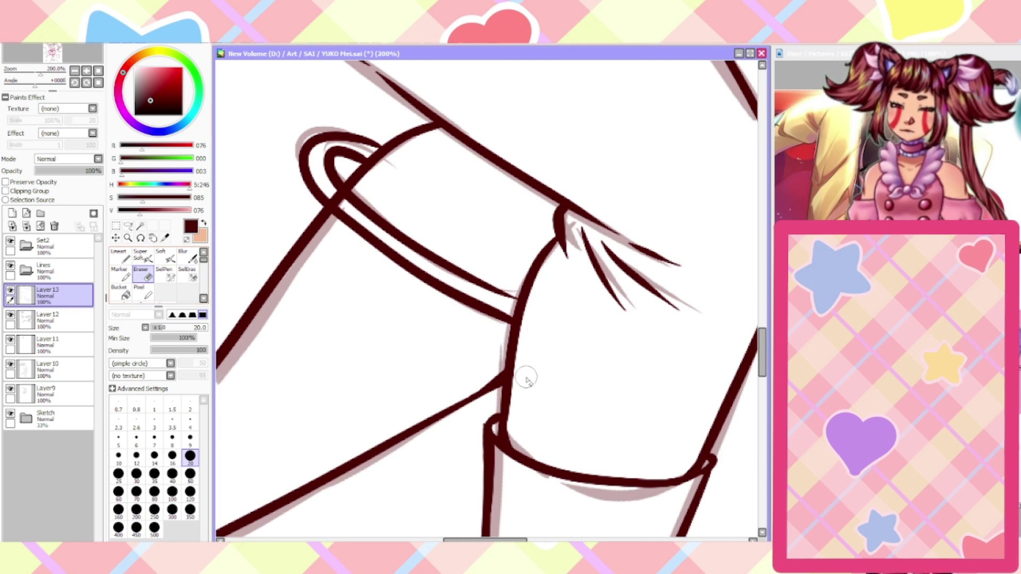
# Hide the Sketch folder so only the inked line art shows
pyautogui.click(53, 368)
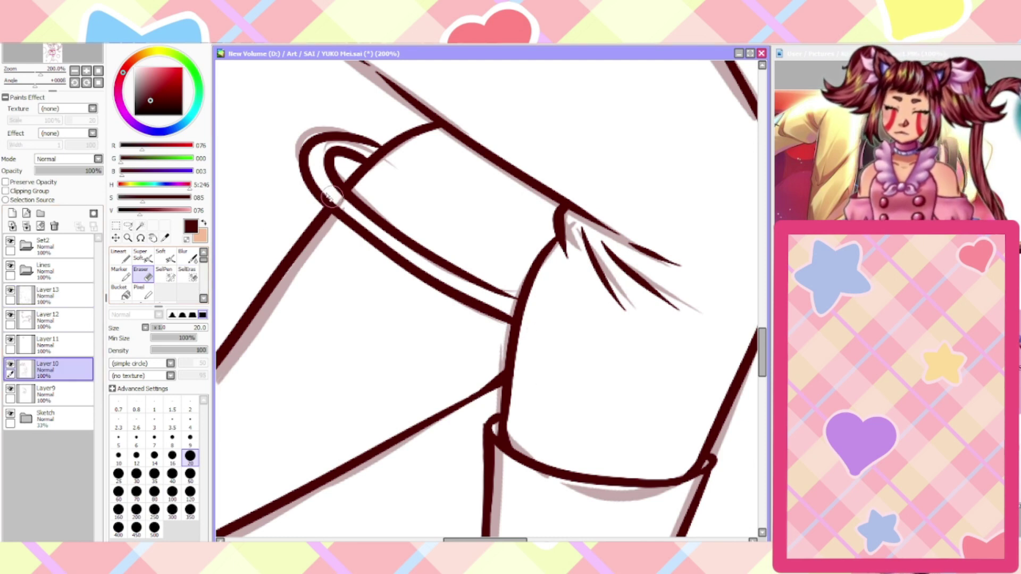
pyautogui.press('Home')
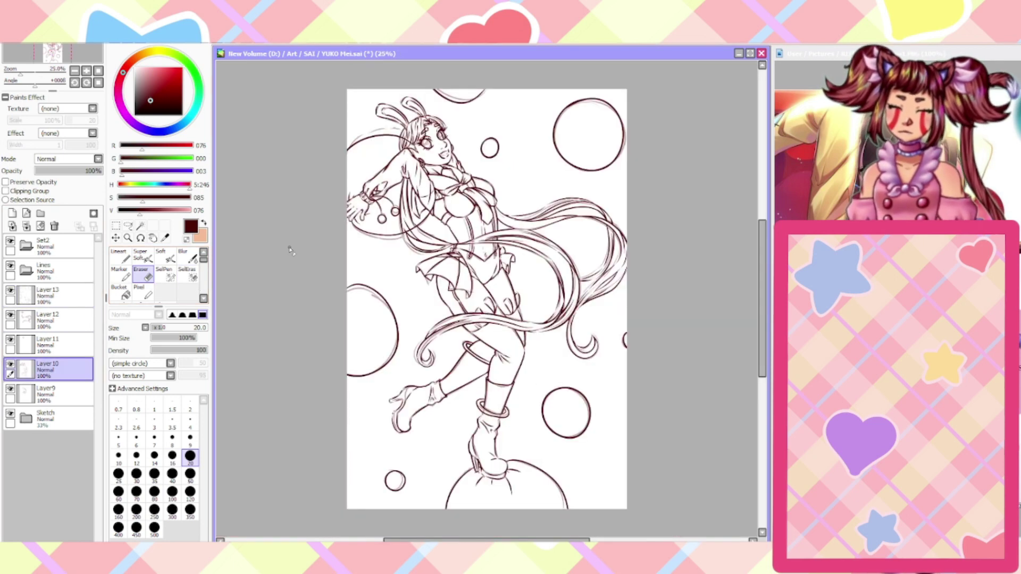
pyautogui.click(10, 415)
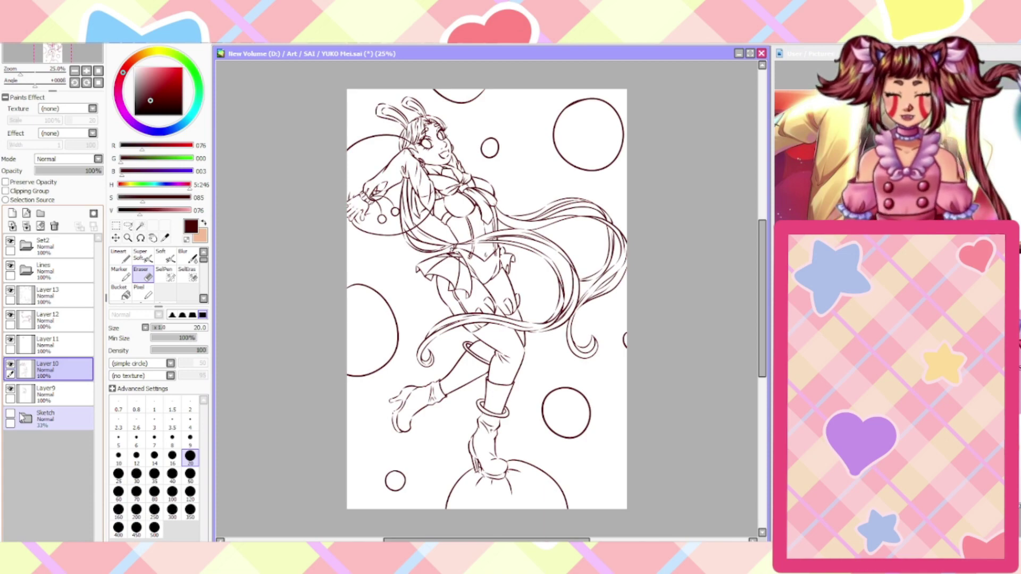
# Erase the large upper bubble's outline where it crosses the lower hair strands on Layer13
pyautogui.click(48, 295)
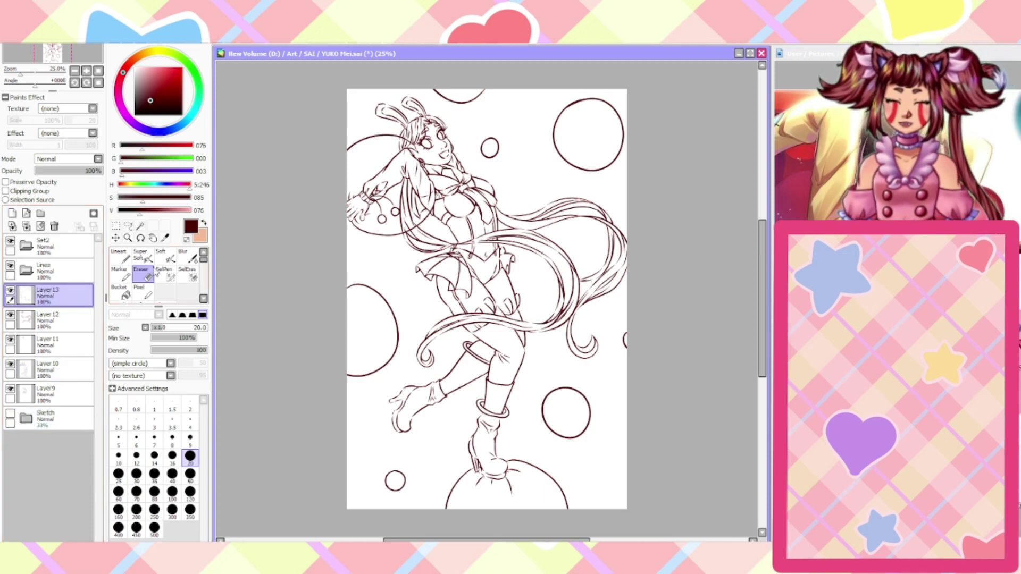
pyautogui.hotkey('ctrl', '+')
pyautogui.hotkey('ctrl', '+')
pyautogui.hotkey('ctrl', '+')
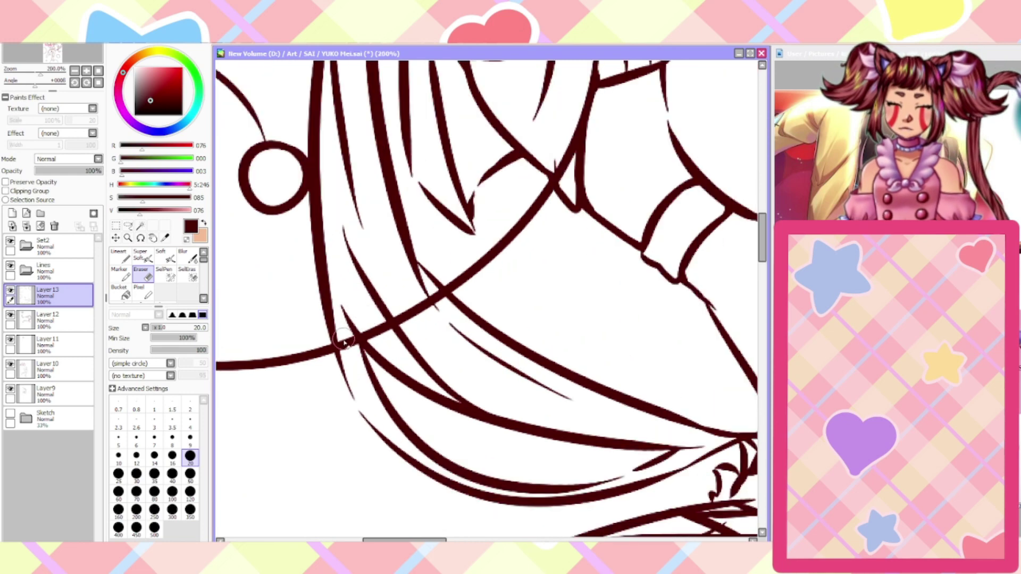
pyautogui.moveTo(350, 329)
pyautogui.mouseDown()
pyautogui.moveTo(363, 314)
pyautogui.moveTo(387, 333)
pyautogui.moveTo(403, 326)
pyautogui.moveTo(410, 295)
pyautogui.moveTo(433, 298)
pyautogui.mouseUp()
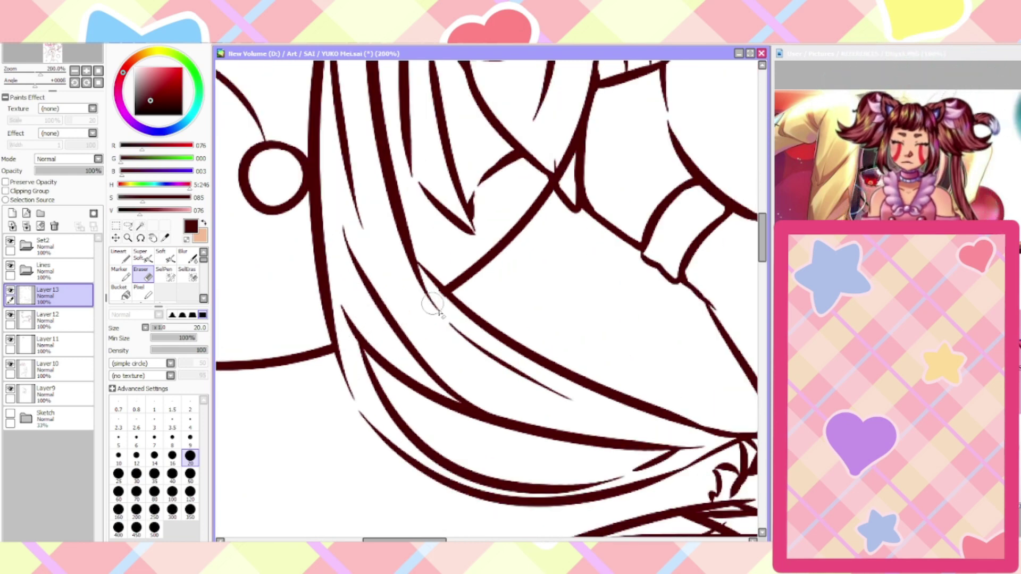
# Erase the remaining parts of the large upper bubble's outline that overlap the girl's arm, hair and head on Layer13
pyautogui.hotkey('ctrl', '-')
pyautogui.scroll(1, 423, 313)
pyautogui.scroll(-3, 433, 302)
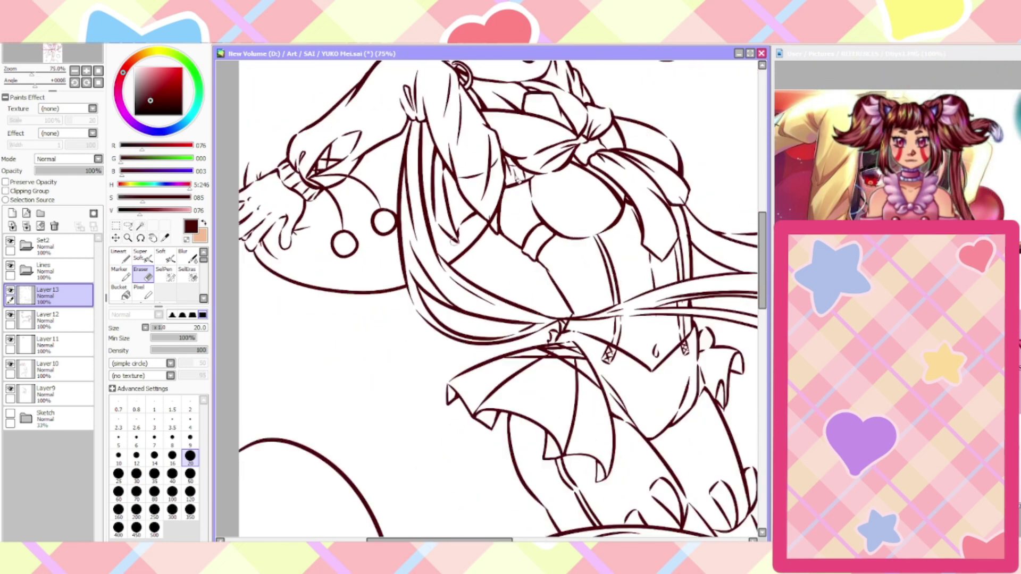
pyautogui.scroll(3, 478, 229)
pyautogui.moveTo(475, 273)
pyautogui.mouseDown()
pyautogui.moveTo(490, 251)
pyautogui.moveTo(484, 267)
pyautogui.moveTo(514, 150)
pyautogui.mouseUp()
pyautogui.scroll(-5, 493, 260)
pyautogui.scroll(4, 385, 143)
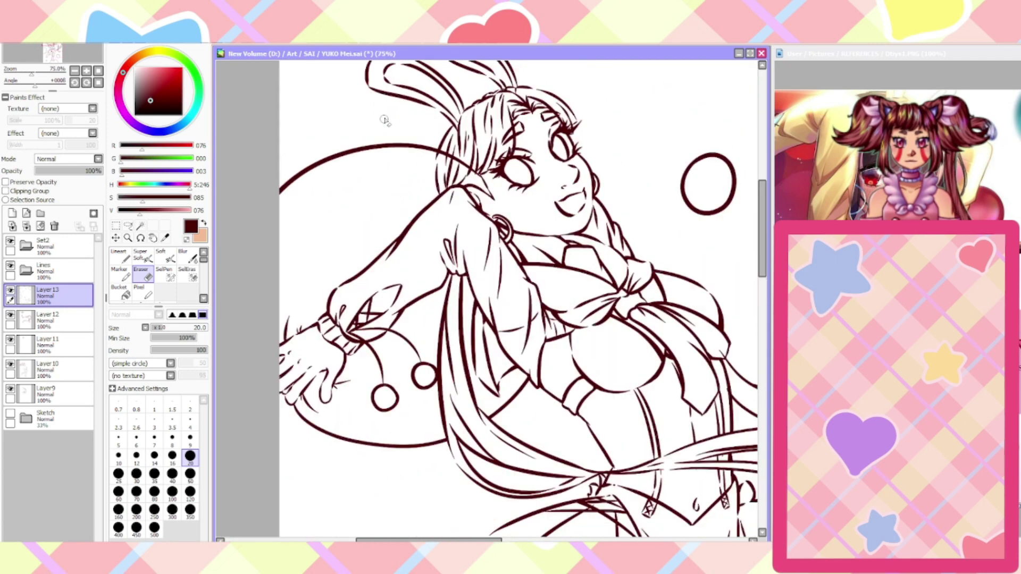
pyautogui.moveTo(471, 198)
pyautogui.mouseDown()
pyautogui.moveTo(463, 174)
pyautogui.moveTo(496, 201)
pyautogui.moveTo(533, 207)
pyautogui.moveTo(537, 231)
pyautogui.mouseUp()
pyautogui.scroll(-5, 532, 311)
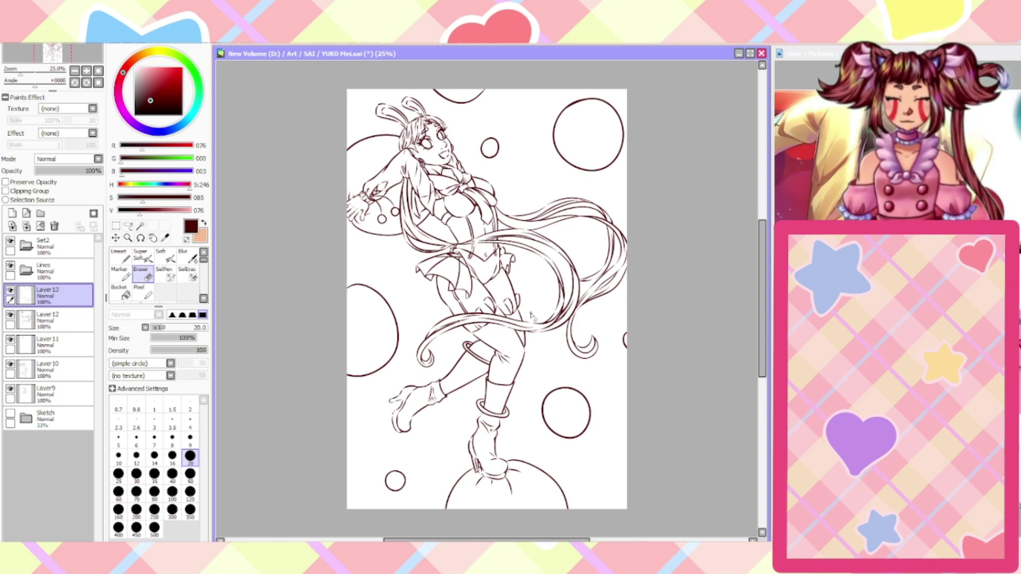
# Move the loose line layers, Layer9 to Layer13, into the Lines folder and collapse it
pyautogui.click(29, 271)
pyautogui.moveTo(45, 291)
pyautogui.mouseDown()
pyautogui.moveTo(39, 284)
pyautogui.moveTo(46, 292)
pyautogui.mouseUp()
pyautogui.moveTo(47, 348); pyautogui.dragTo(48, 330)
pyautogui.moveTo(49, 373); pyautogui.dragTo(49, 368)
pyautogui.click(29, 271)
pyautogui.click(44, 265)
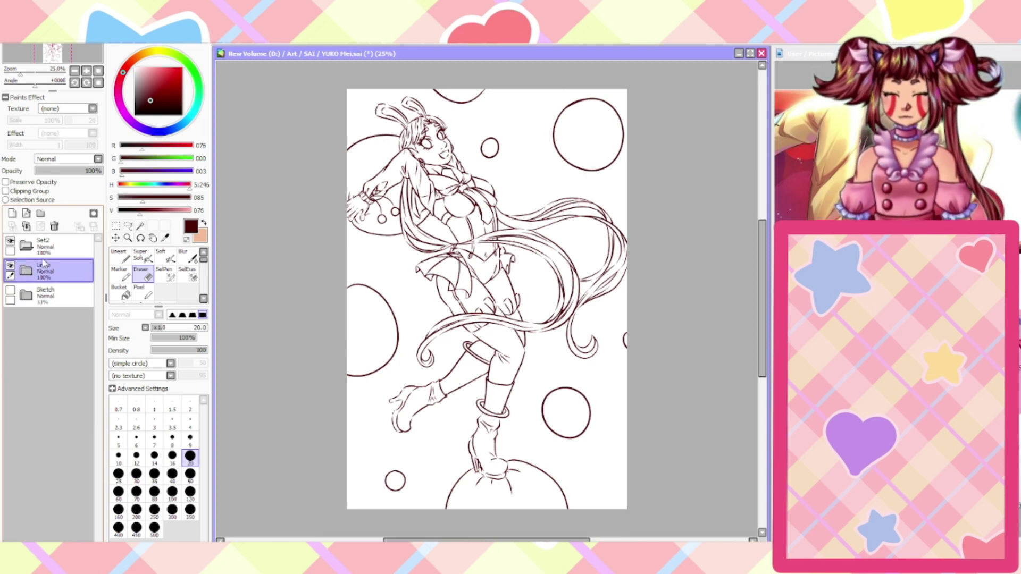
# Rename the empty Set2 folder as Colour below the Lines folder, and nest two new folders inside it
pyautogui.click(63, 240)
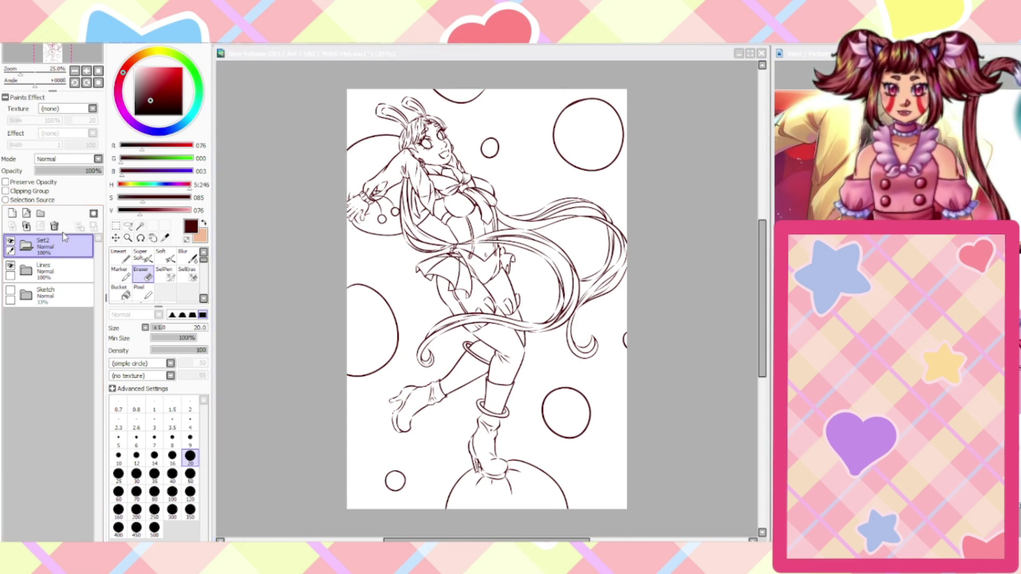
pyautogui.moveTo(47, 249)
pyautogui.mouseDown()
pyautogui.moveTo(53, 294)
pyautogui.moveTo(43, 287)
pyautogui.moveTo(32, 318)
pyautogui.mouseUp()
pyautogui.click(41, 213)
pyautogui.click(41, 213)
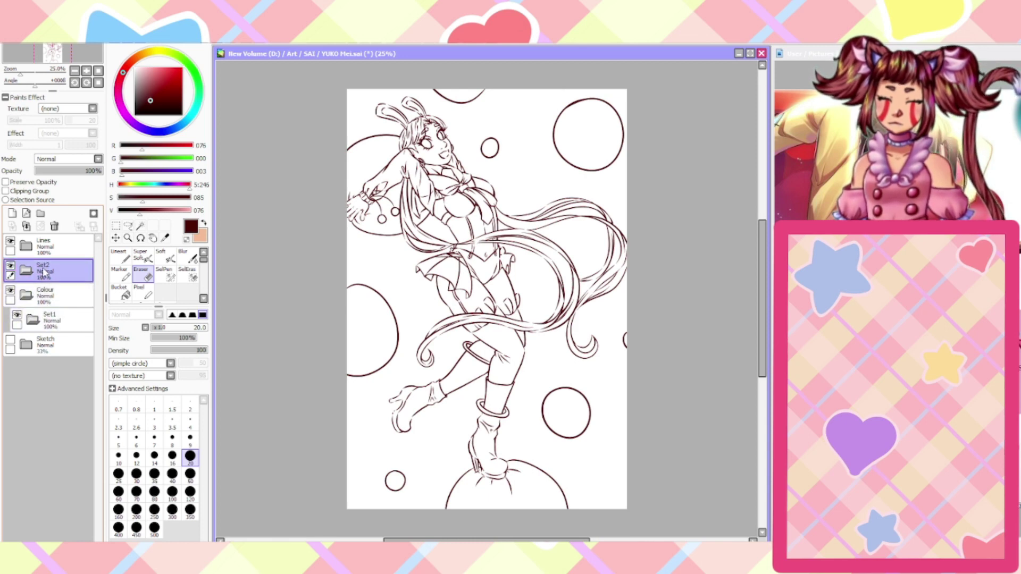
pyautogui.moveTo(40, 271); pyautogui.dragTo(34, 302)
# Rename the two folders inside Colour as Natural for the lower one and Clothes for the upper one
pyautogui.click(50, 326)
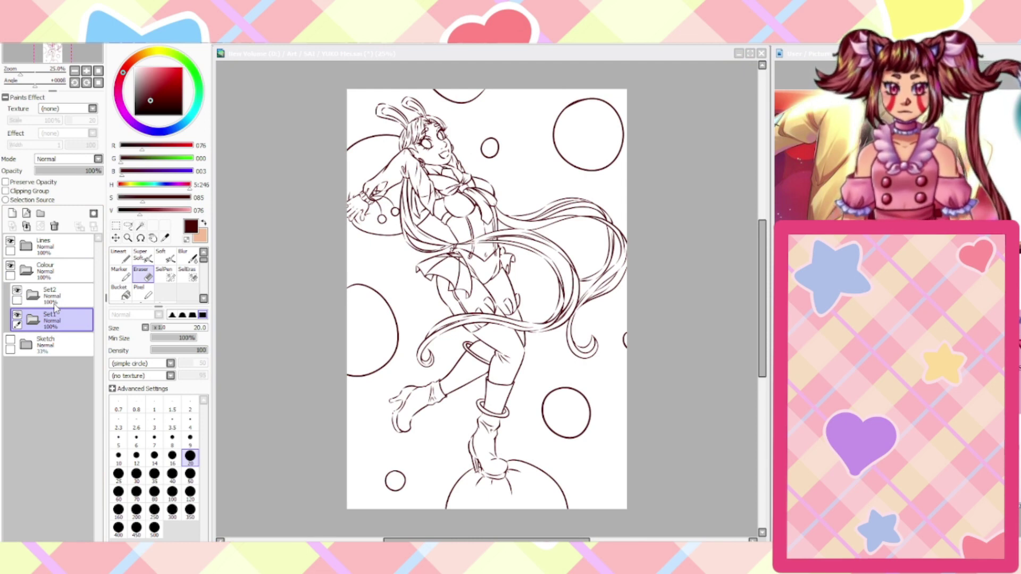
pyautogui.click(53, 295)
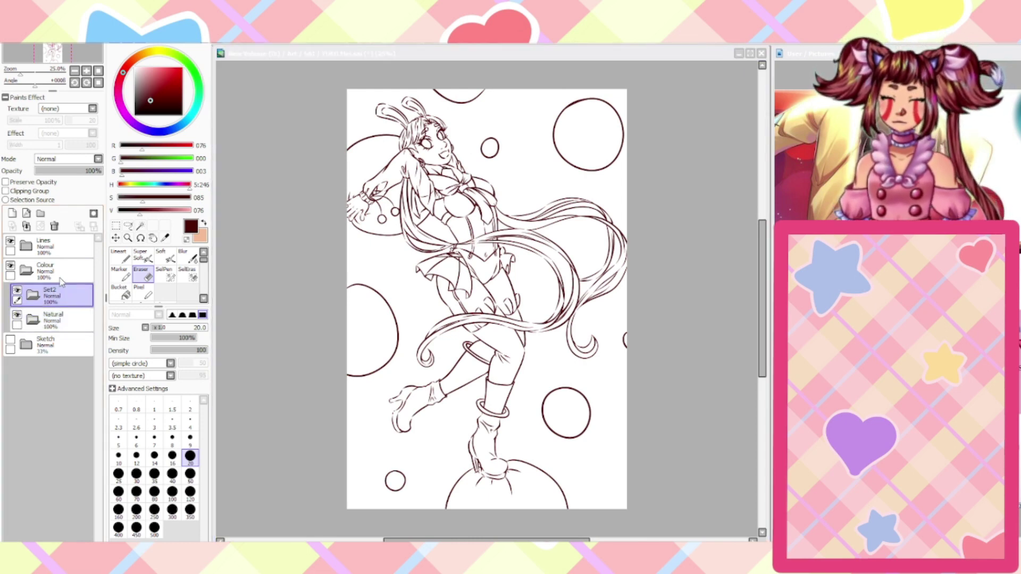
pyautogui.press('Return')
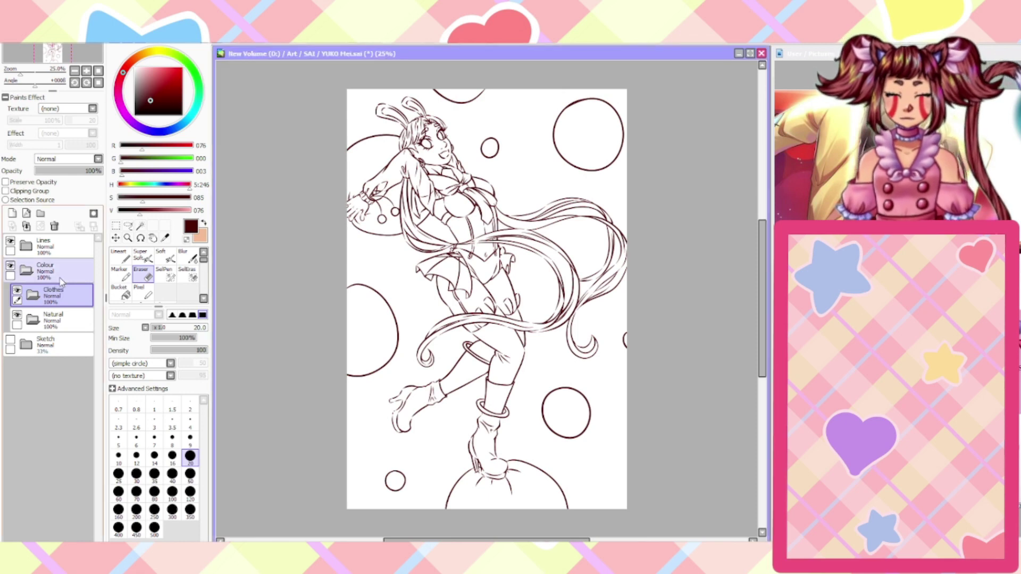
# Add four new layers inside the Natural folder
pyautogui.click(53, 319)
pyautogui.click(12, 214)
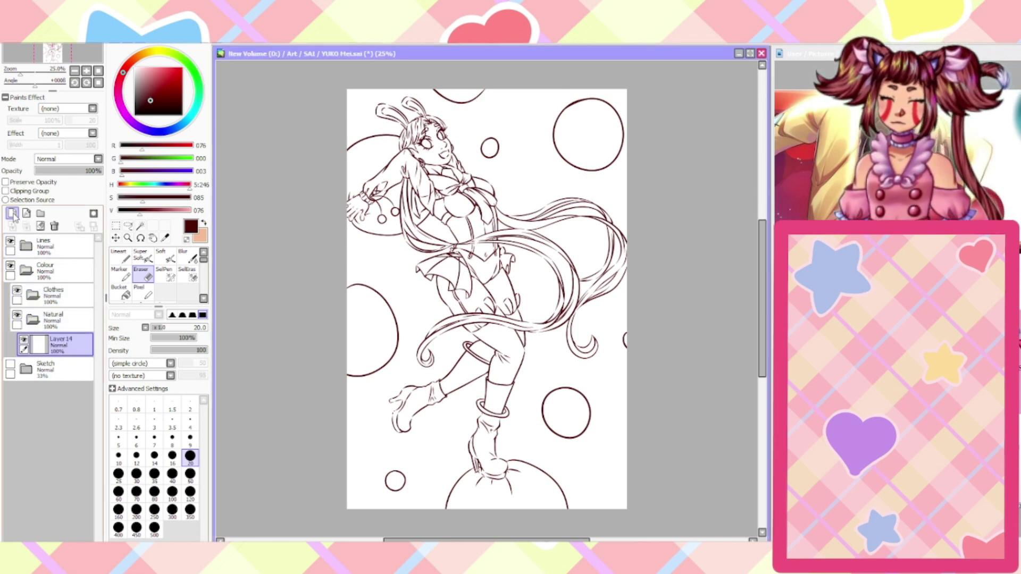
pyautogui.click(12, 214)
pyautogui.click(12, 214)
pyautogui.click(12, 214)
# Rename the four layers in the Natural folder, from the lowest up, as Skin, Whites, Eyes and Hair
pyautogui.click(65, 410)
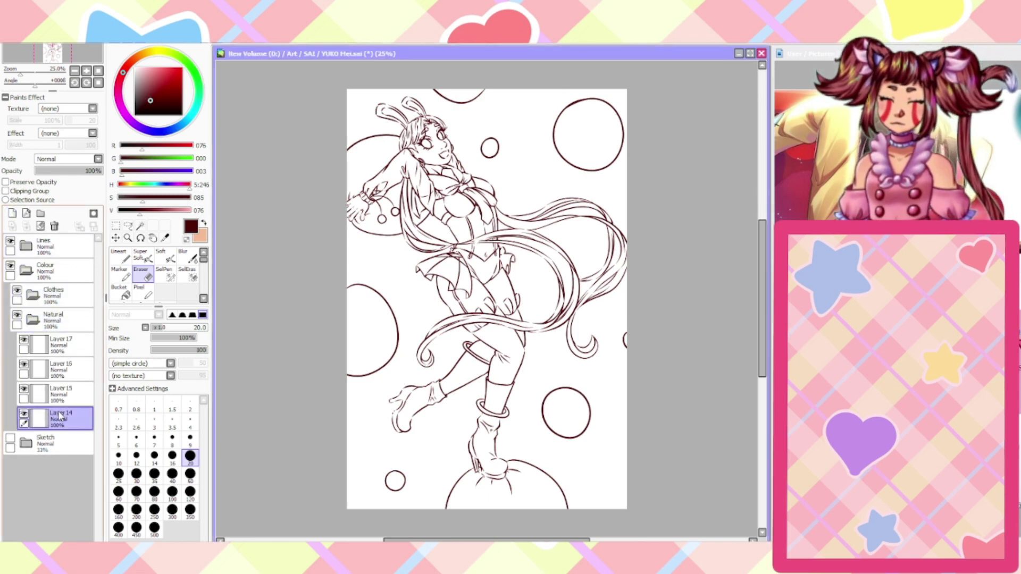
pyautogui.doubleClick(65, 410)
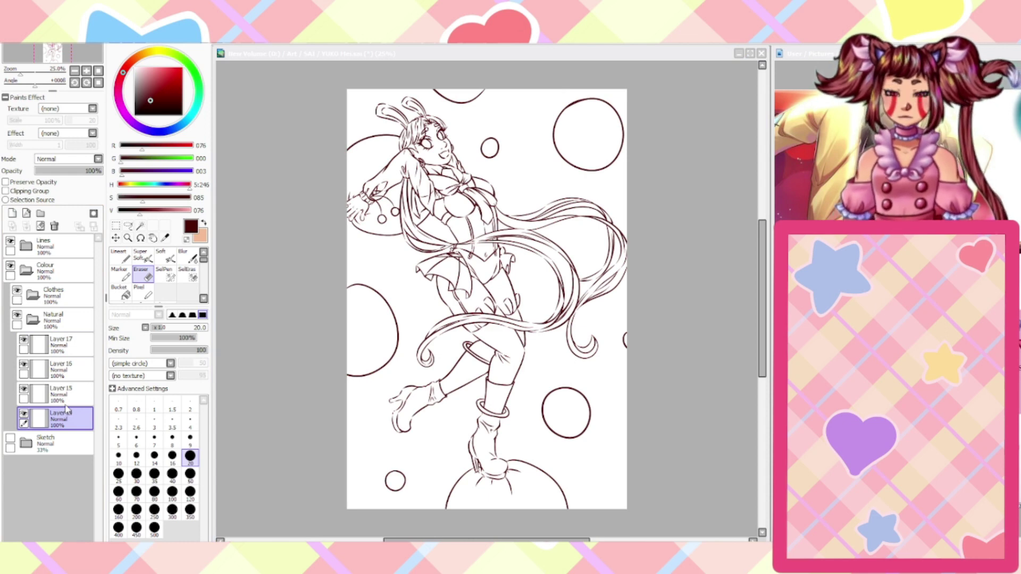
pyautogui.press('Return')
pyautogui.click(68, 393)
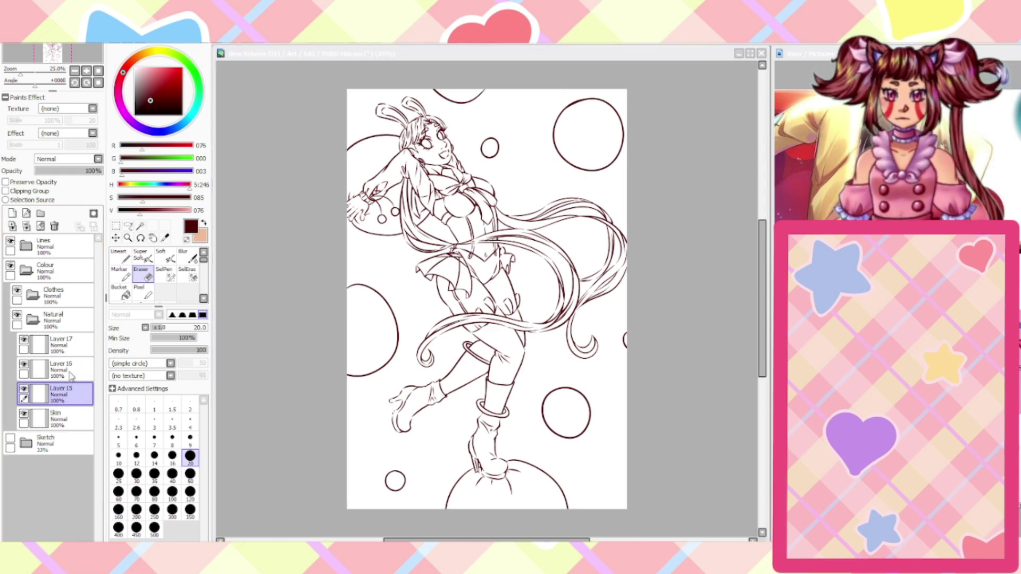
pyautogui.press('Return')
pyautogui.doubleClick(69, 373)
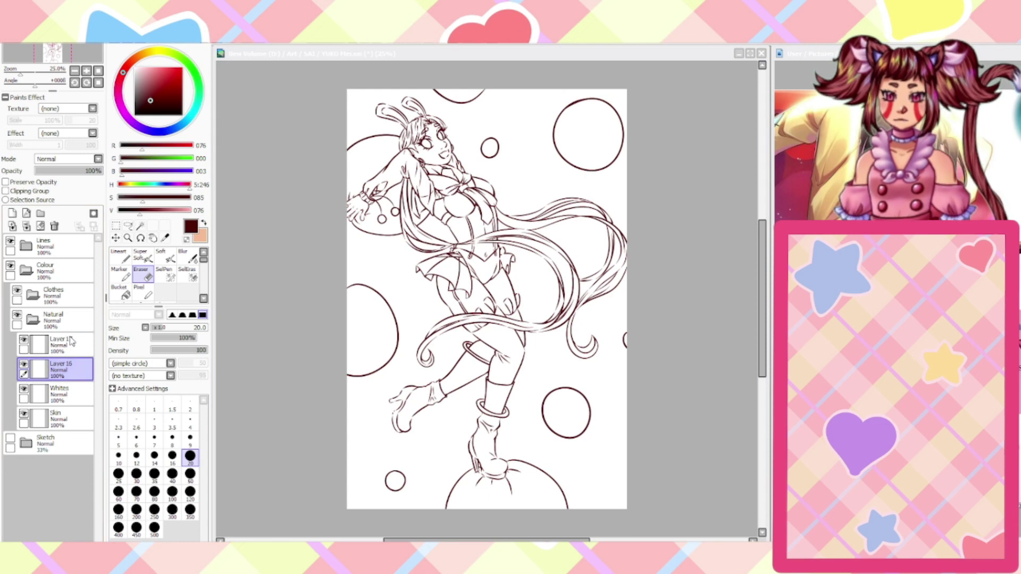
pyautogui.press('Return')
pyautogui.doubleClick(69, 343)
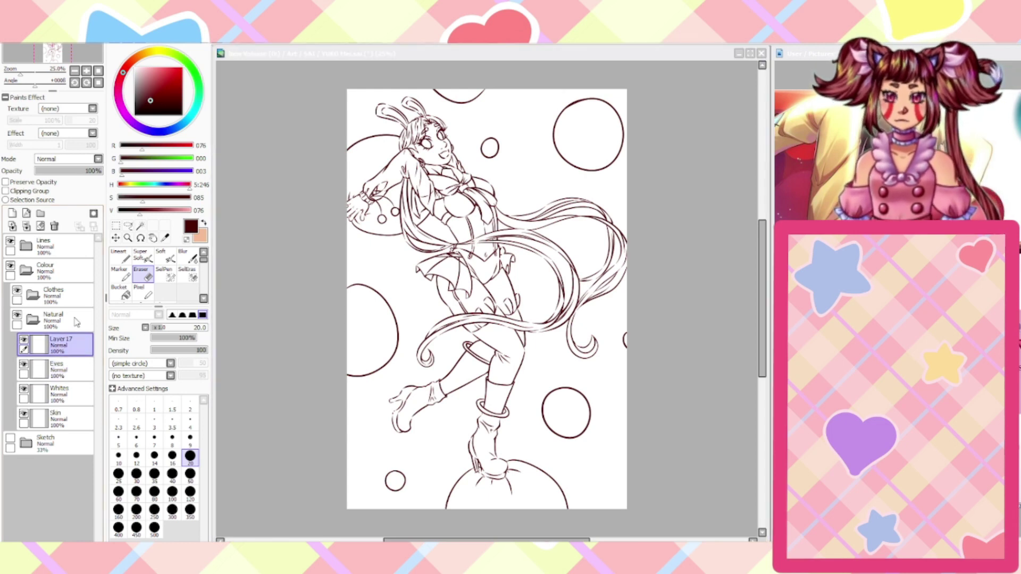
pyautogui.press('Return')
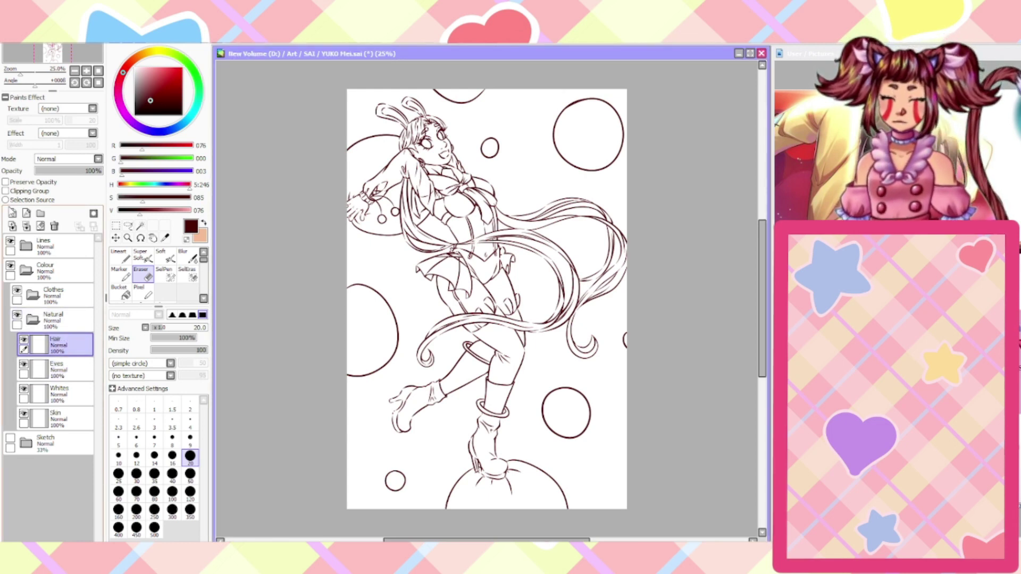
# Add another layer above Hair in the Natural folder and name it Fur
pyautogui.click(11, 213)
pyautogui.doubleClick(59, 346)
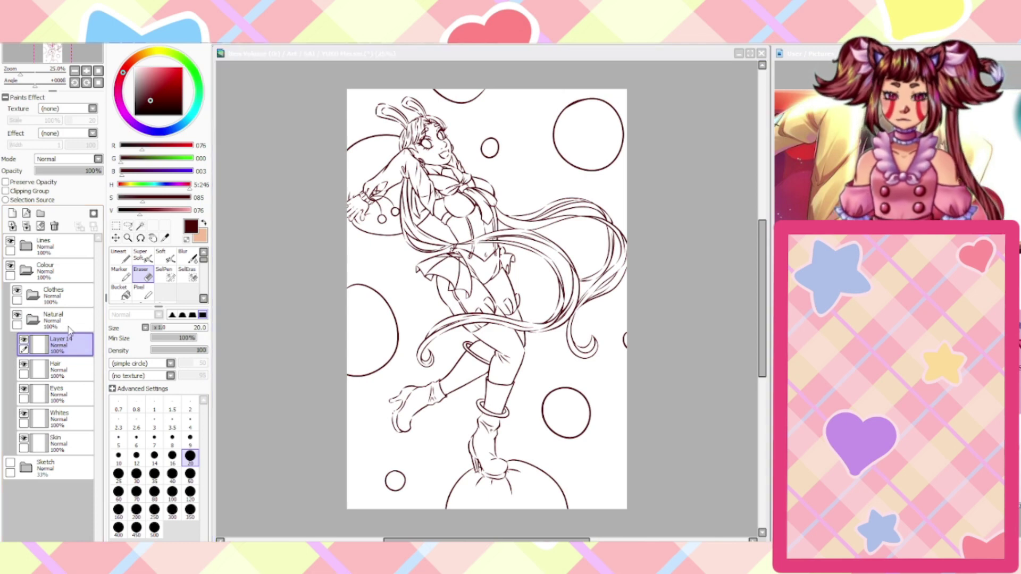
pyautogui.write('Fur')
pyautogui.press('Return')
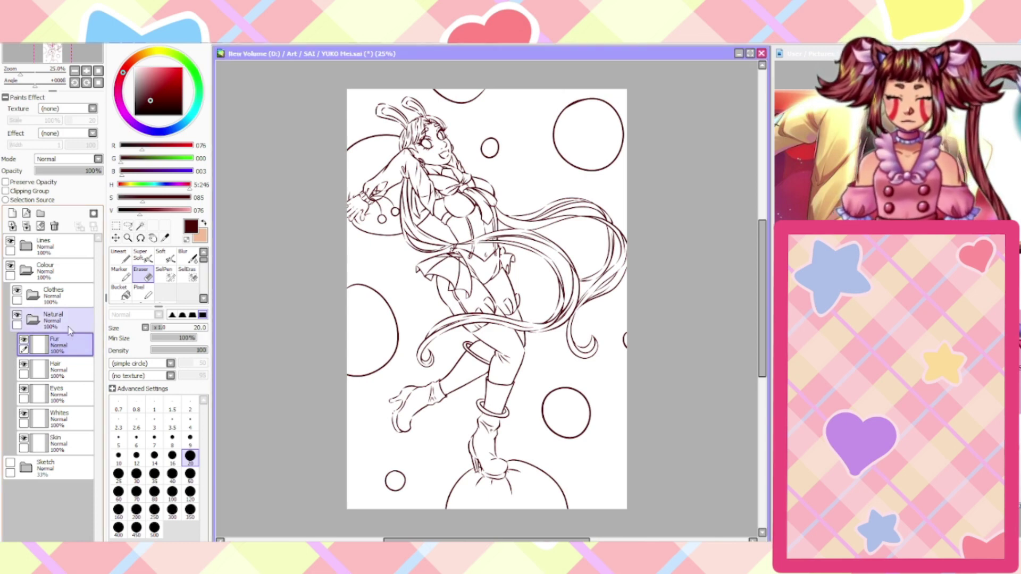
# Collapse the Natural folder and add six new layers inside the Clothes folder
pyautogui.click(33, 319)
pyautogui.click(53, 294)
pyautogui.click(12, 213)
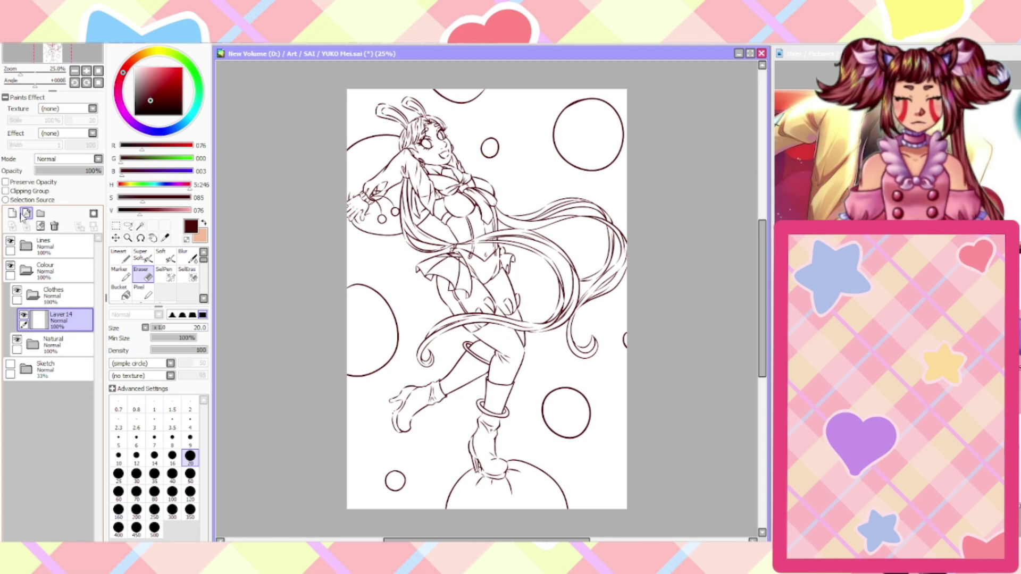
pyautogui.click(13, 214)
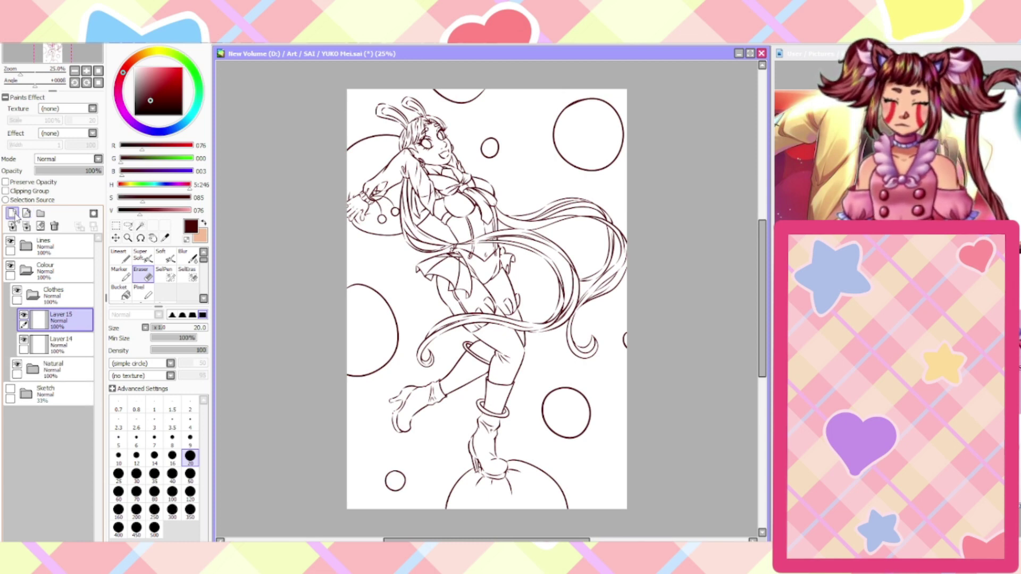
pyautogui.click(13, 214)
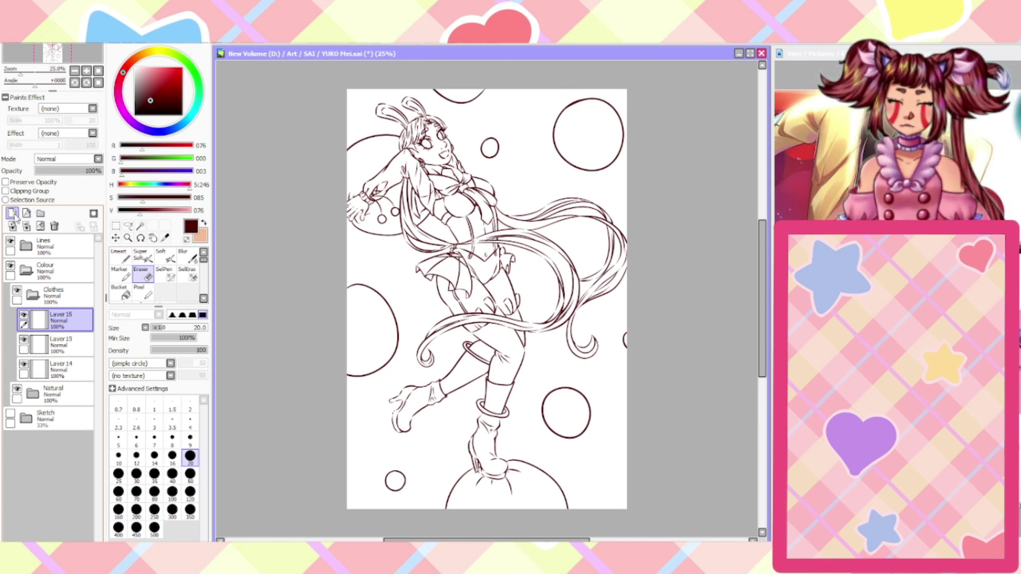
pyautogui.click(13, 214)
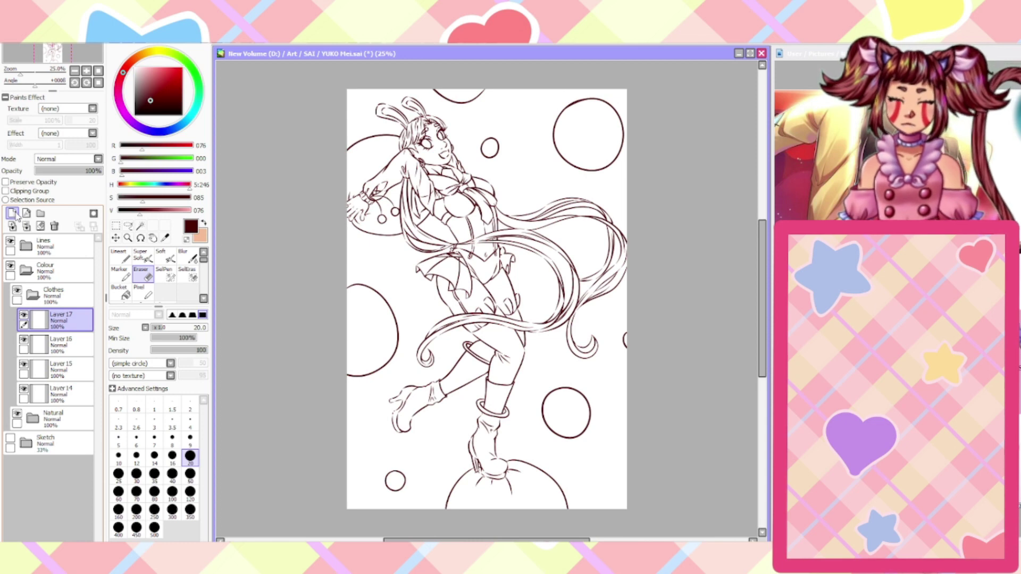
pyautogui.click(13, 214)
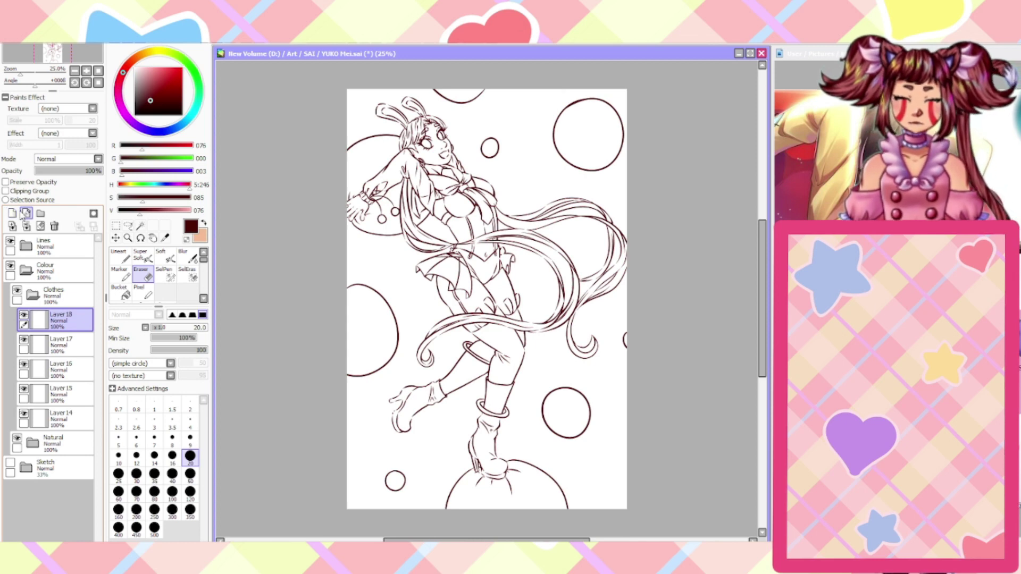
pyautogui.click(24, 213)
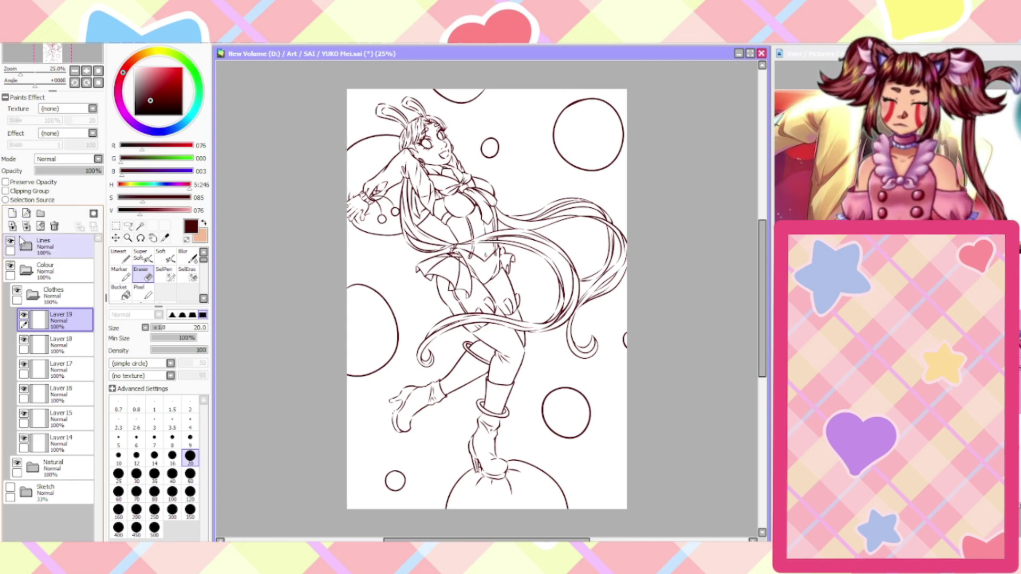
# Rename the three lowest layers in the Clothes folder, from the bottom up, as Shoes, Socks and Shorts
pyautogui.click(64, 435)
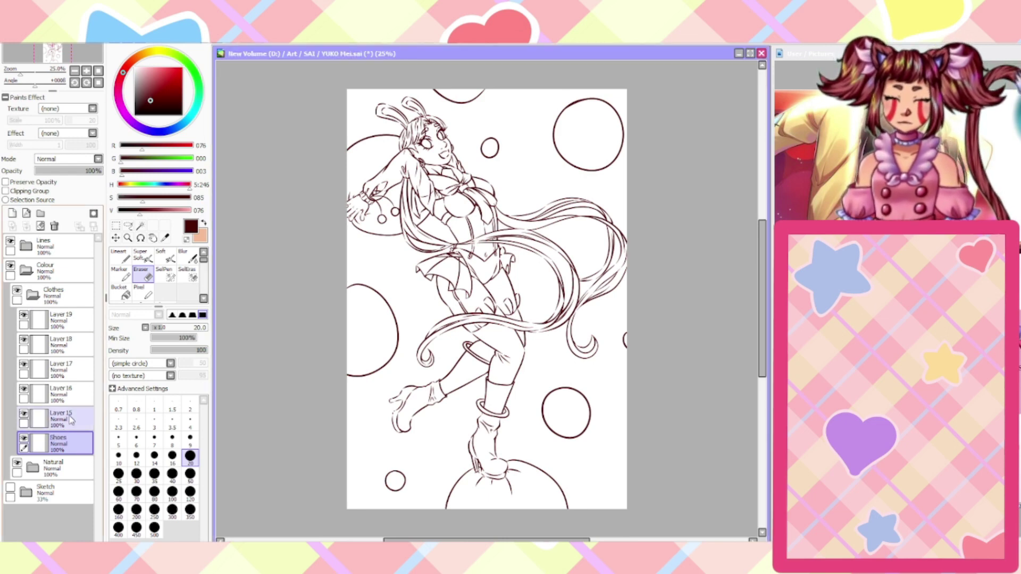
pyautogui.click(62, 418)
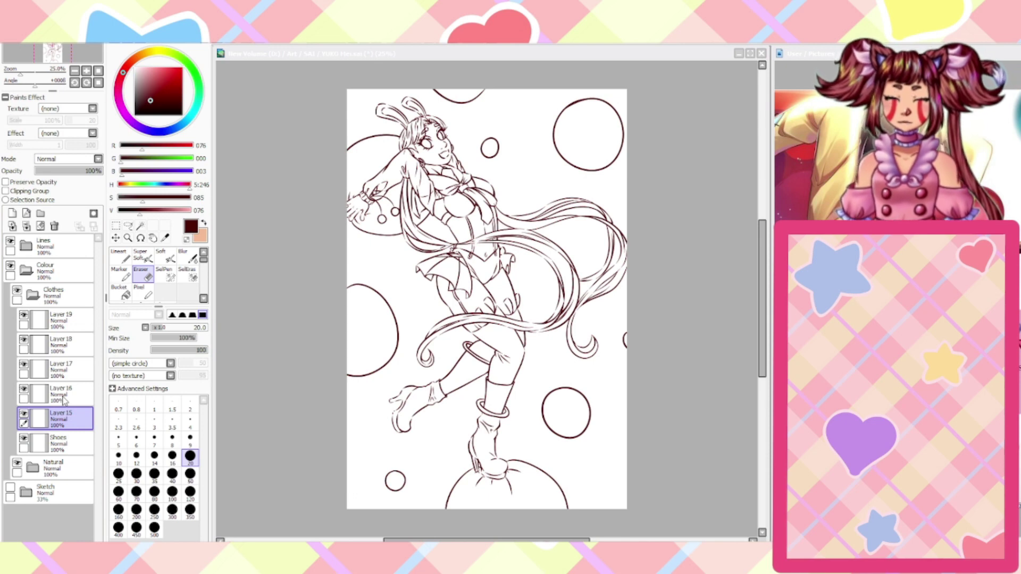
pyautogui.write('Socks')
pyautogui.press('Return')
pyautogui.doubleClick(62, 395)
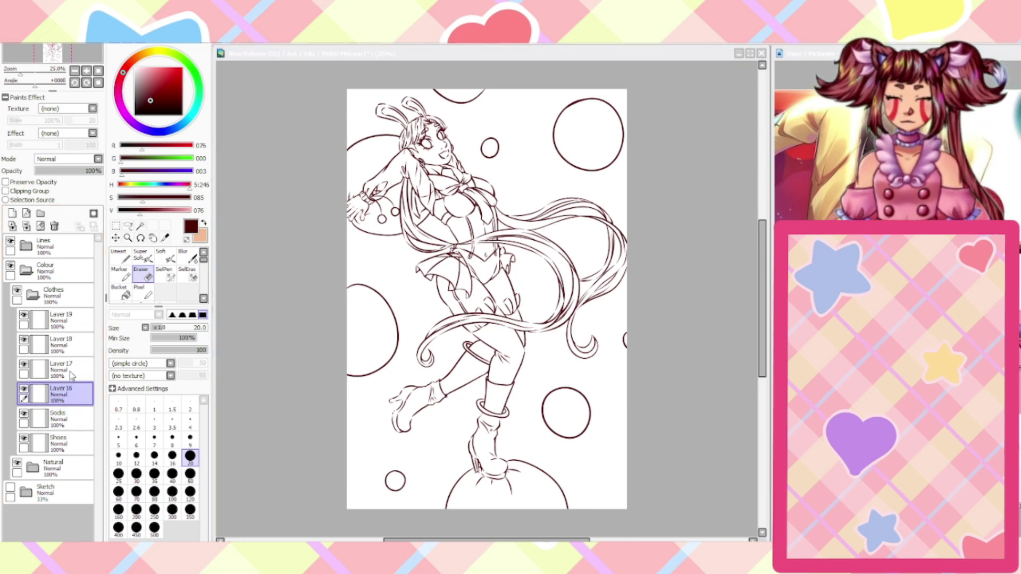
pyautogui.write('Shorts')
pyautogui.press('Return')
# Rename the three remaining layers in the Clothes folder, going upward from above Shorts, as Bra, Jacket and Blue
pyautogui.doubleClick(60, 368)
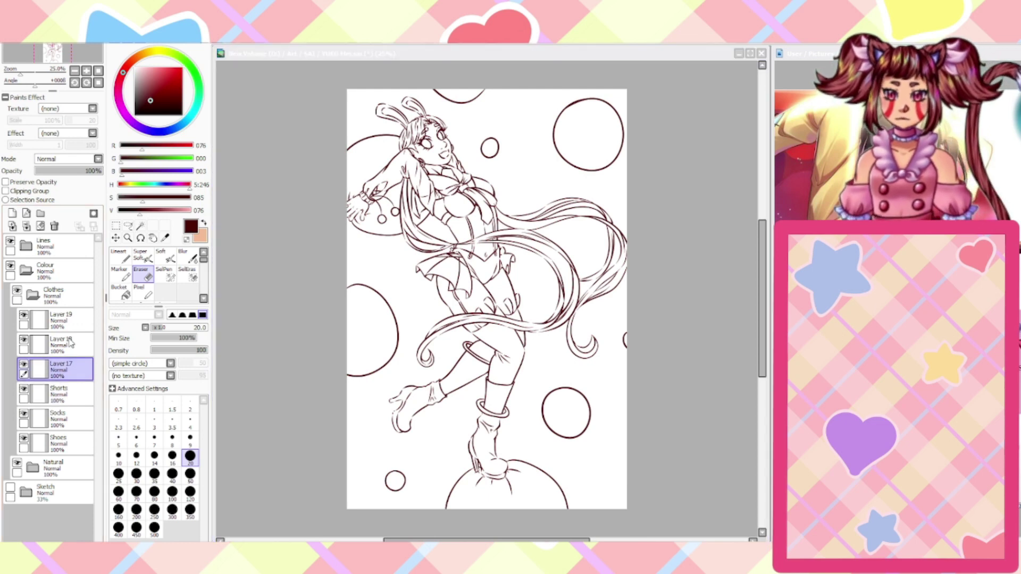
pyautogui.write('Bra')
pyautogui.press('Return')
pyautogui.doubleClick(66, 344)
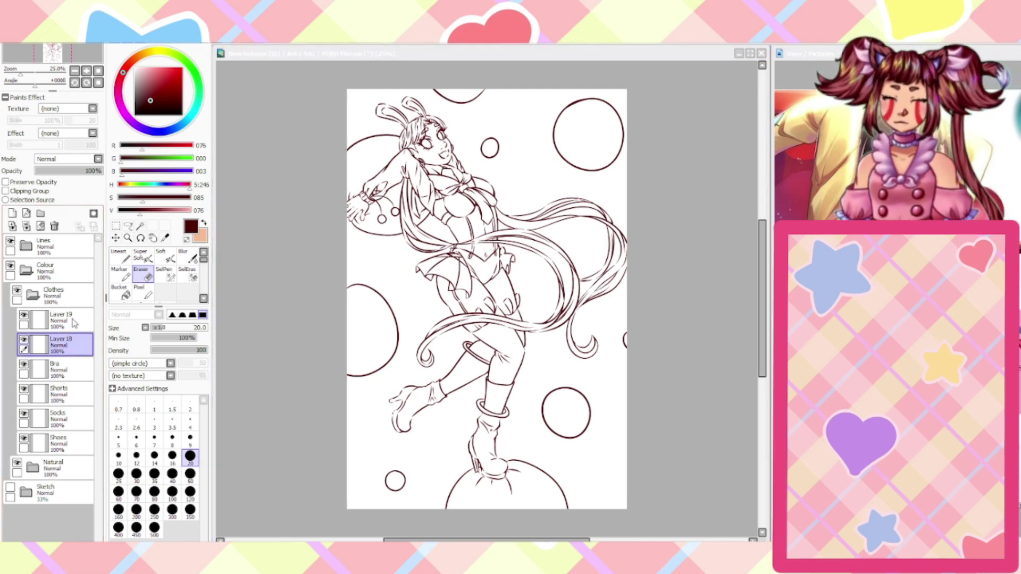
pyautogui.write('Jacket')
pyautogui.press('Return')
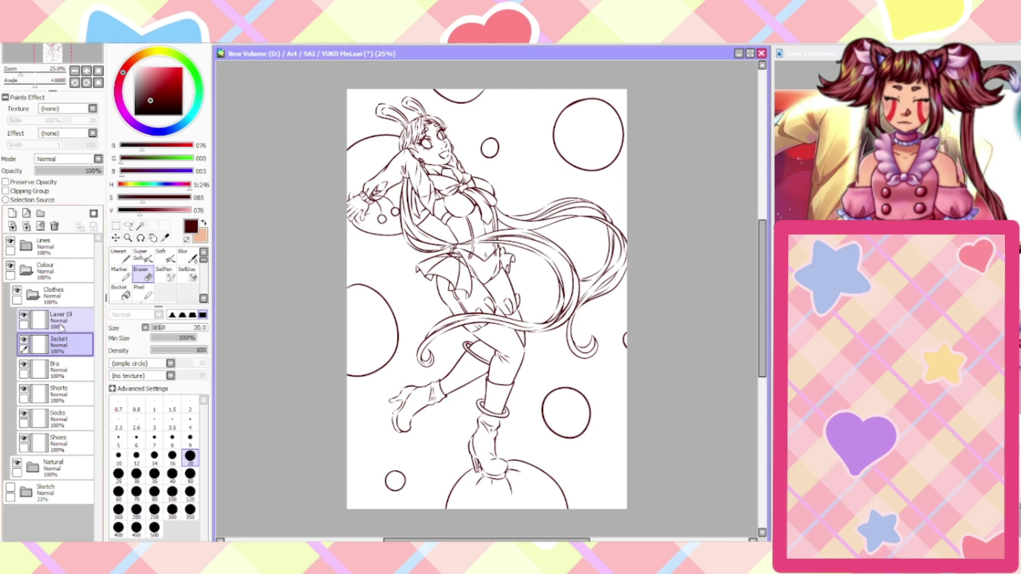
pyautogui.click(74, 319)
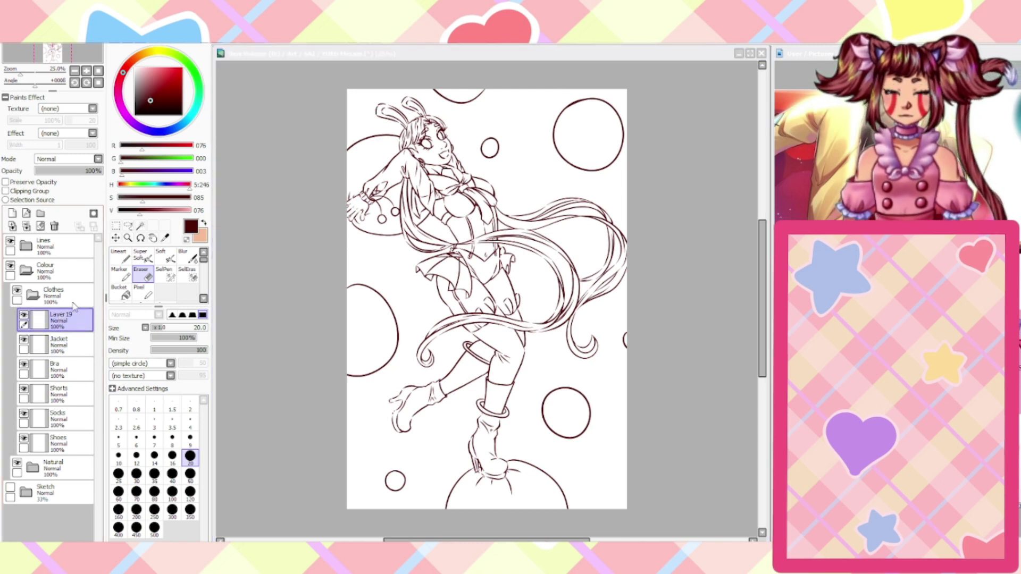
pyautogui.write('Blue')
pyautogui.press('Return')
# Add another layer above Blue in the Clothes folder and name it Accessories
pyautogui.click(12, 213)
pyautogui.doubleClick(66, 318)
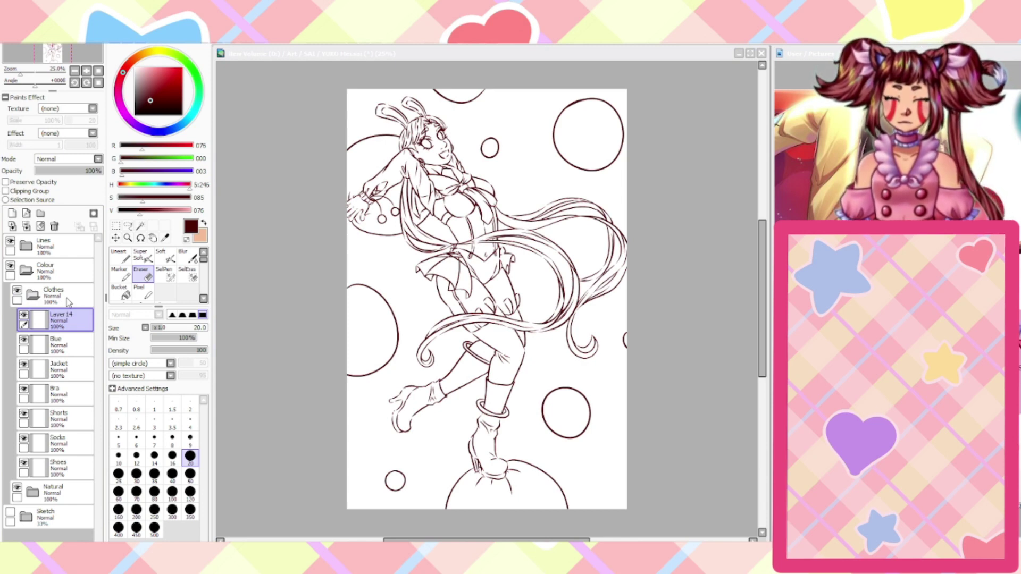
pyautogui.write('Accessories')
pyautogui.press('Return')
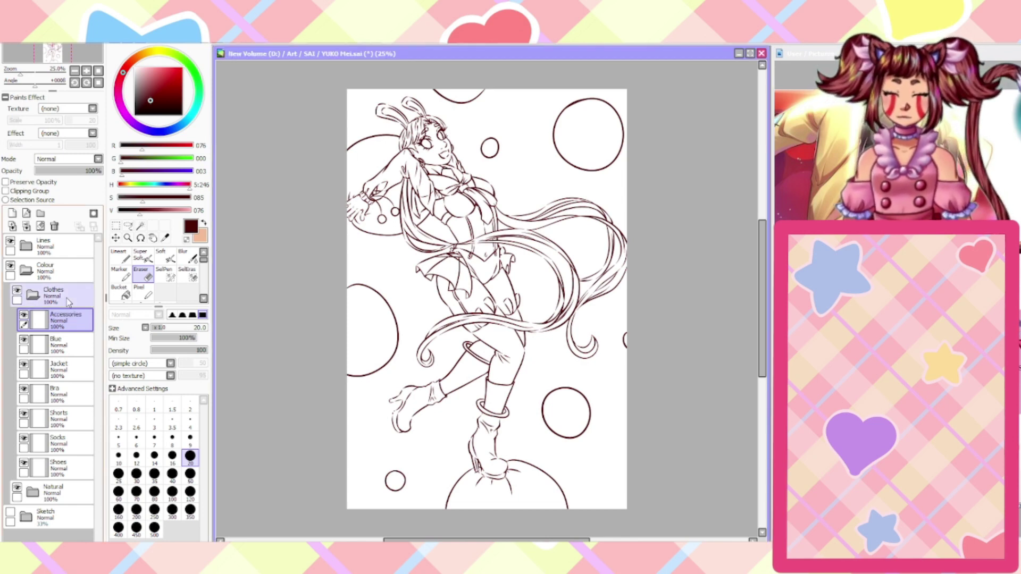
# Collapse the Clothes folder, then add a layer named Balls below the Natural folder inside the Colour folder
pyautogui.click(54, 492)
pyautogui.click(33, 296)
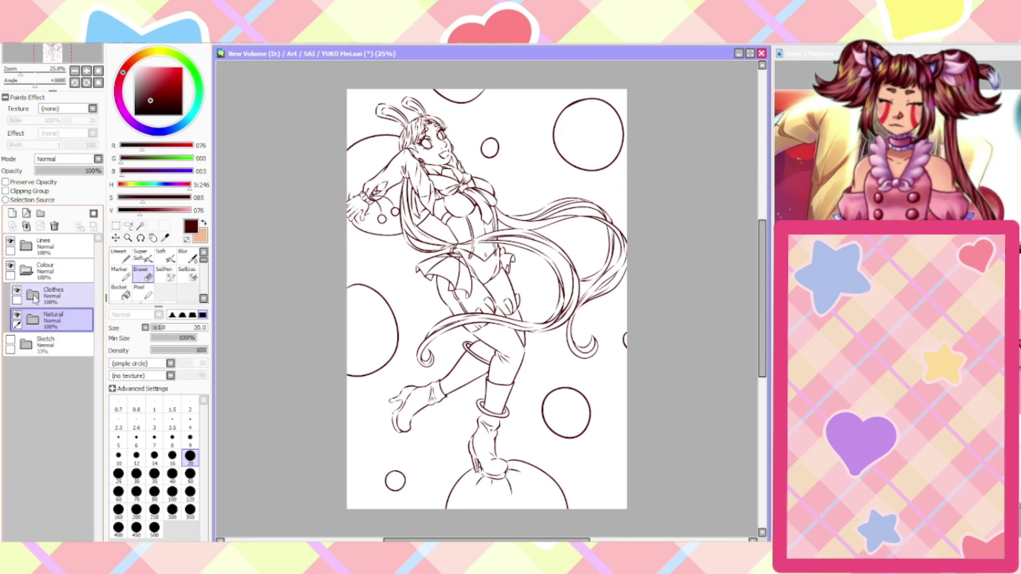
pyautogui.click(12, 212)
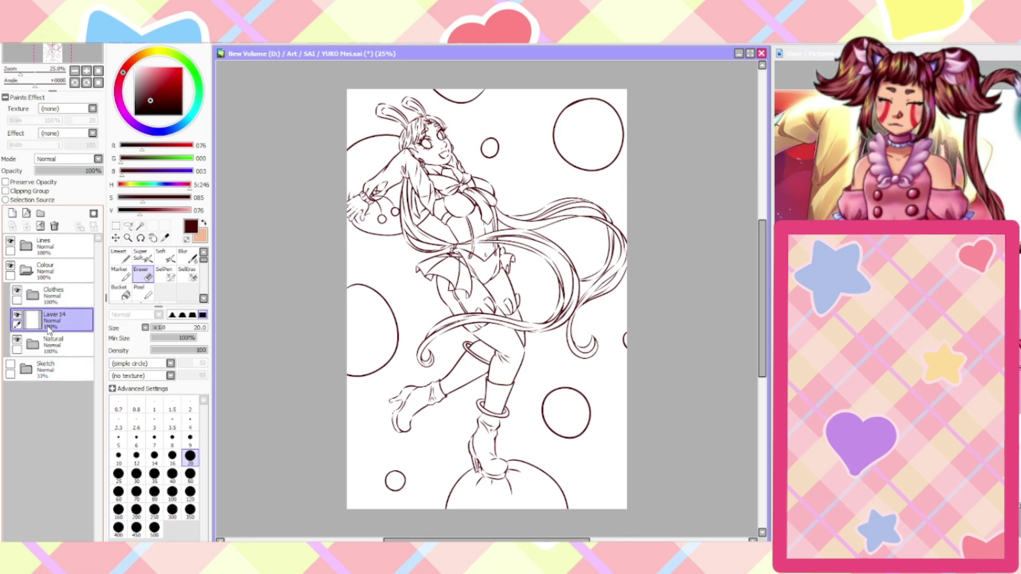
pyautogui.moveTo(47, 355); pyautogui.dragTo(49, 357)
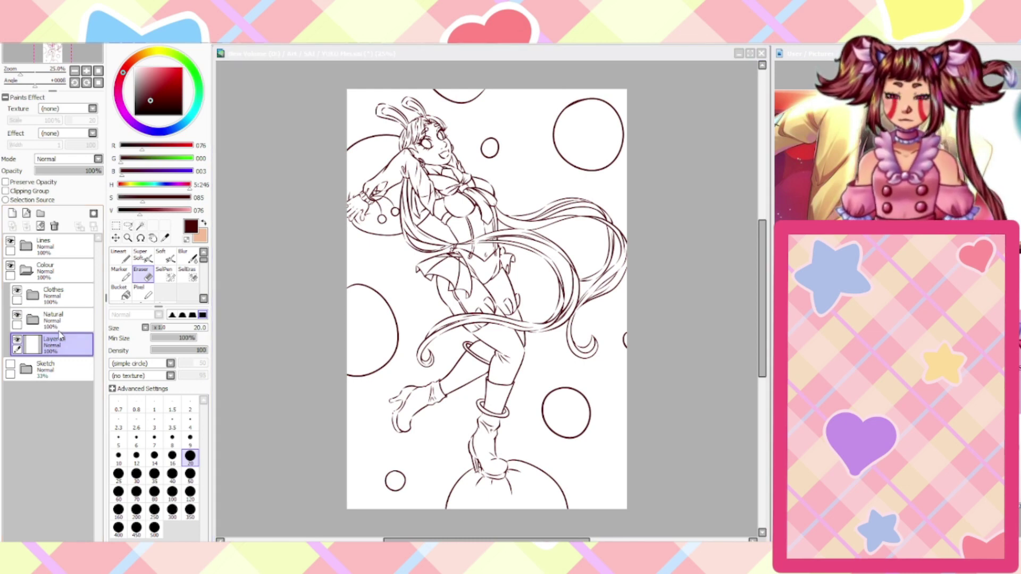
pyautogui.press('Return')
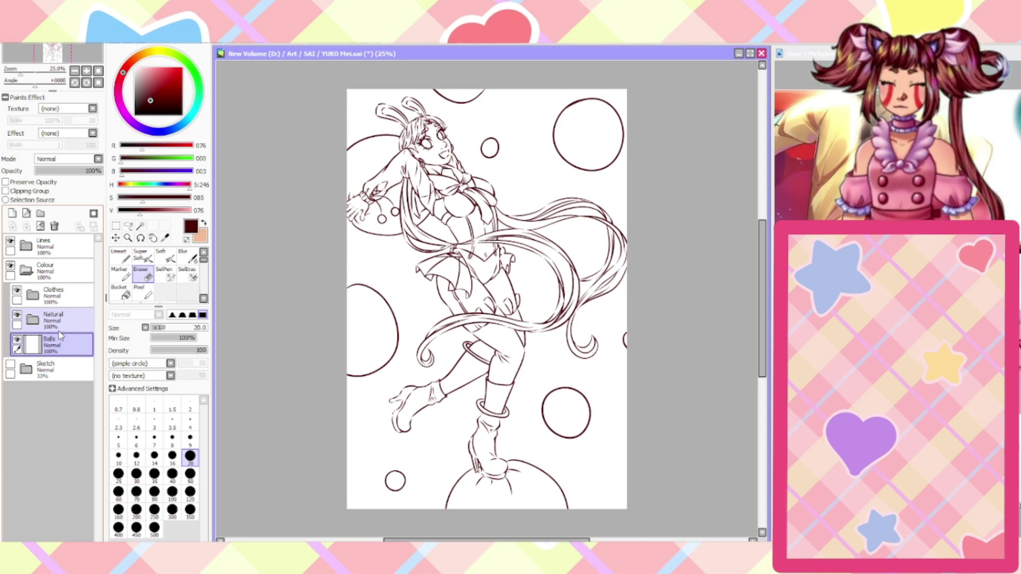
# Select the Skin layer in the Natural folder and sample the character's pale skin tone from the reference image
pyautogui.click(32, 319)
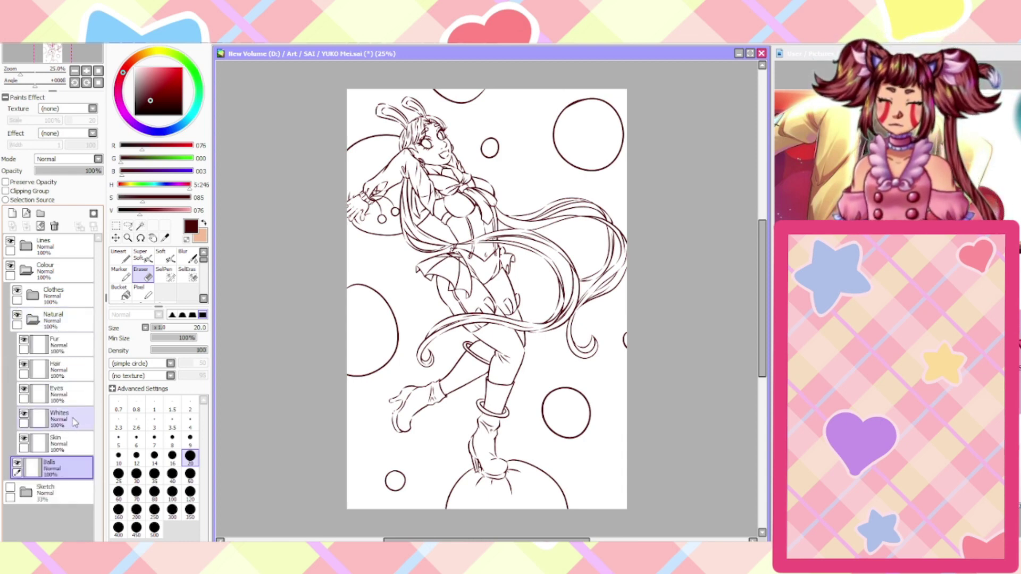
pyautogui.click(58, 443)
pyautogui.hotkey('ctrl', 'Tab')
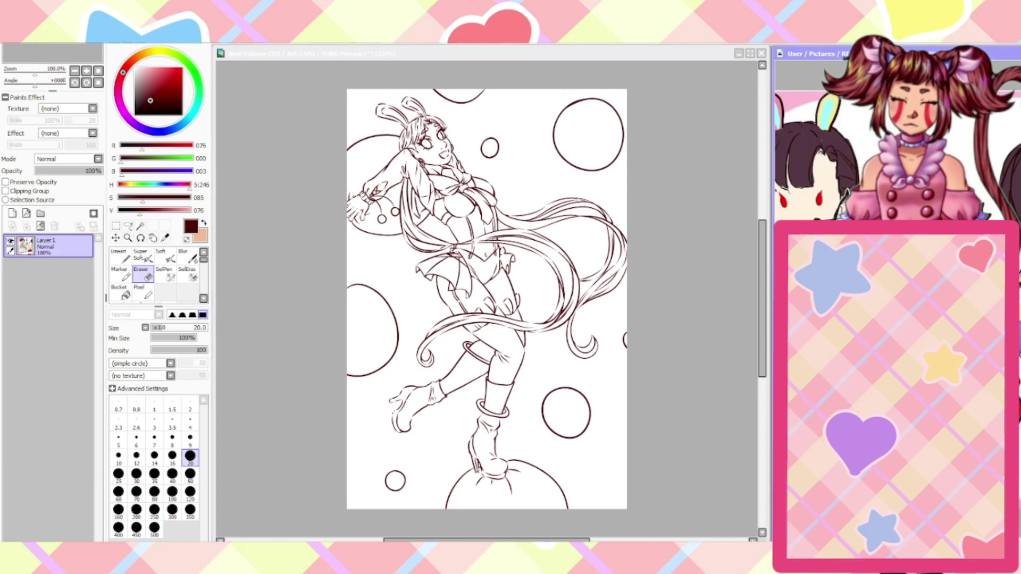
pyautogui.hscroll(1, 800, 154)
pyautogui.hscroll(-2, 808, 154)
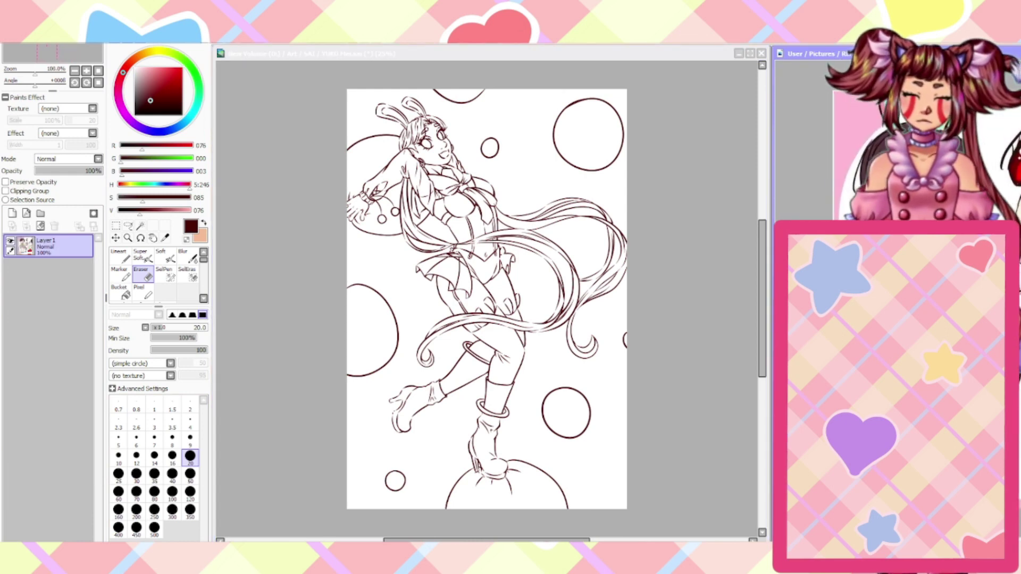
pyautogui.hotkey('ctrl', 'Tab')
pyautogui.hscroll(-3, 808, 154)
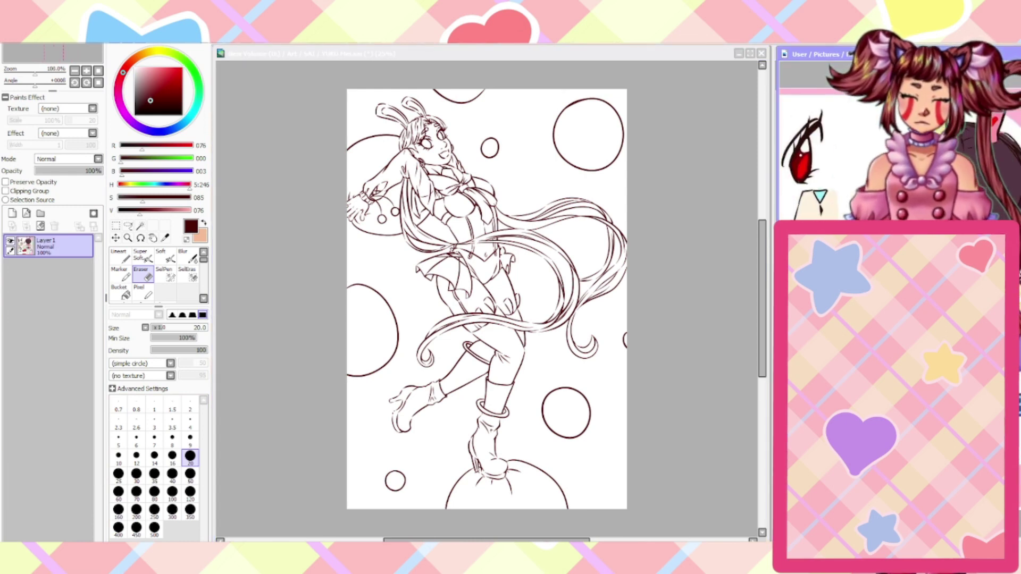
pyautogui.scroll(-3, 797, 154)
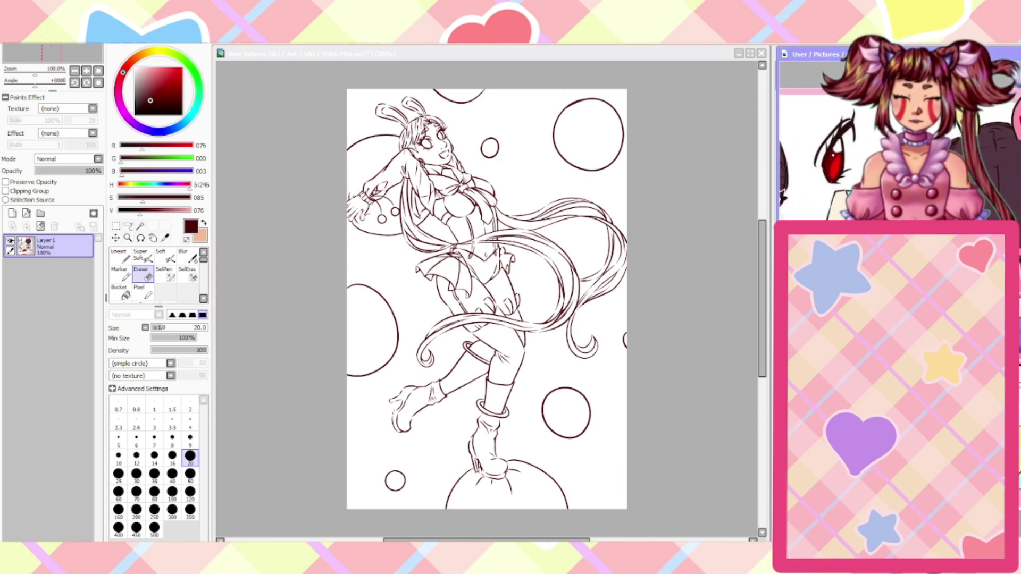
pyautogui.click(165, 237)
pyautogui.click(840, 205)
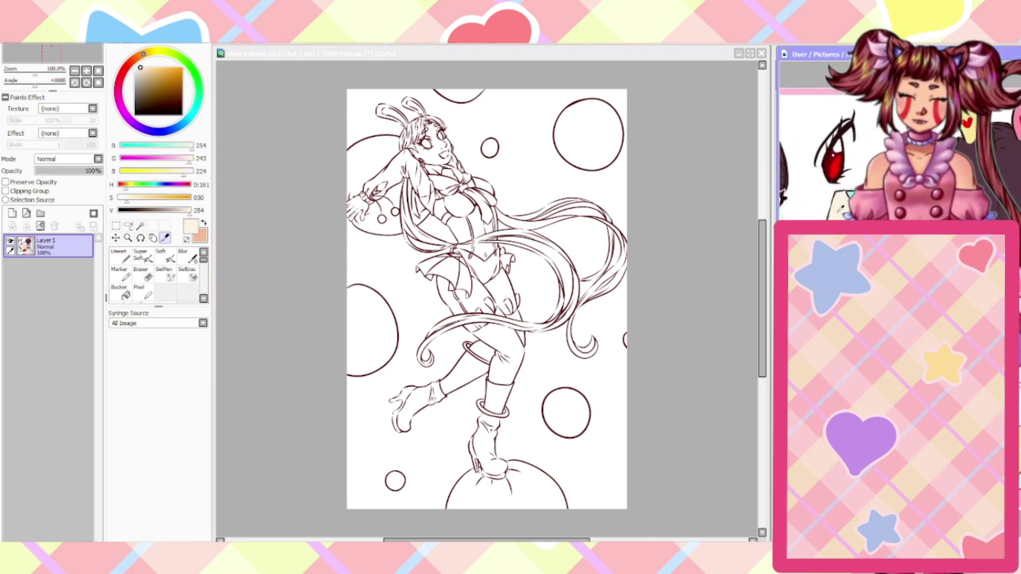
# Keep the skin tone as the secondary colour, sample bright red from the reference, and return to the drawing with red active
pyautogui.click(205, 224)
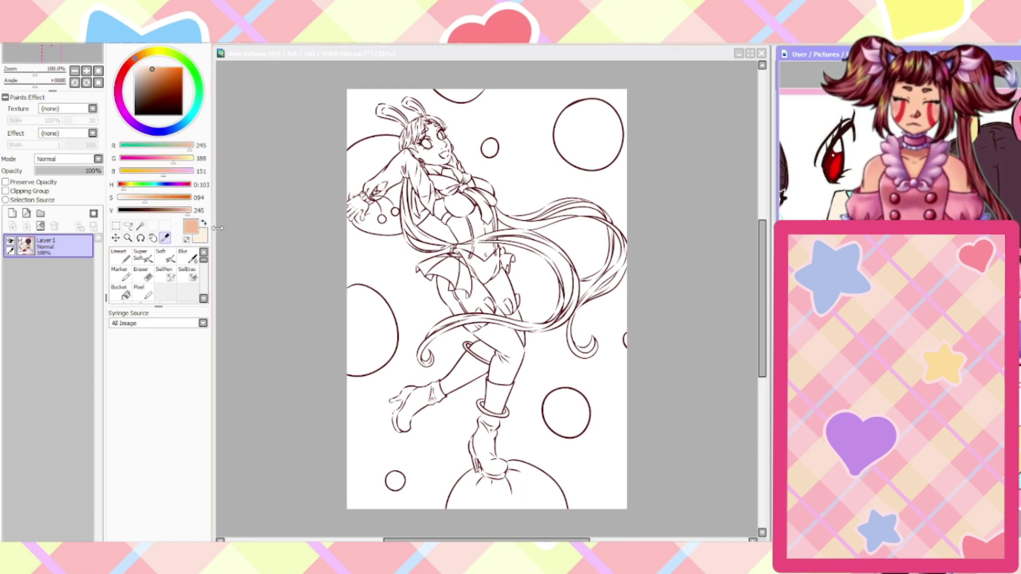
pyautogui.click(967, 122)
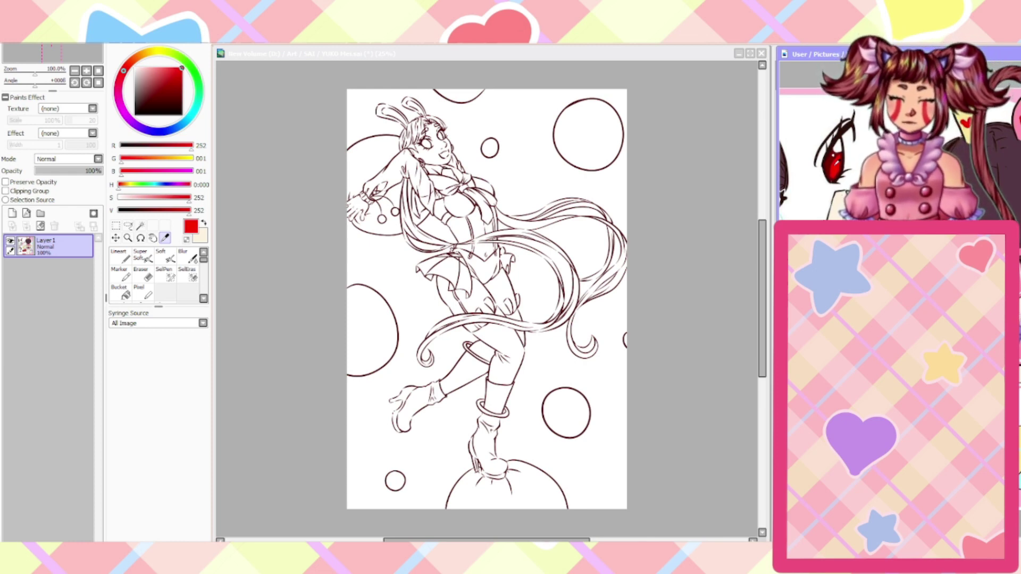
pyautogui.click(270, 473)
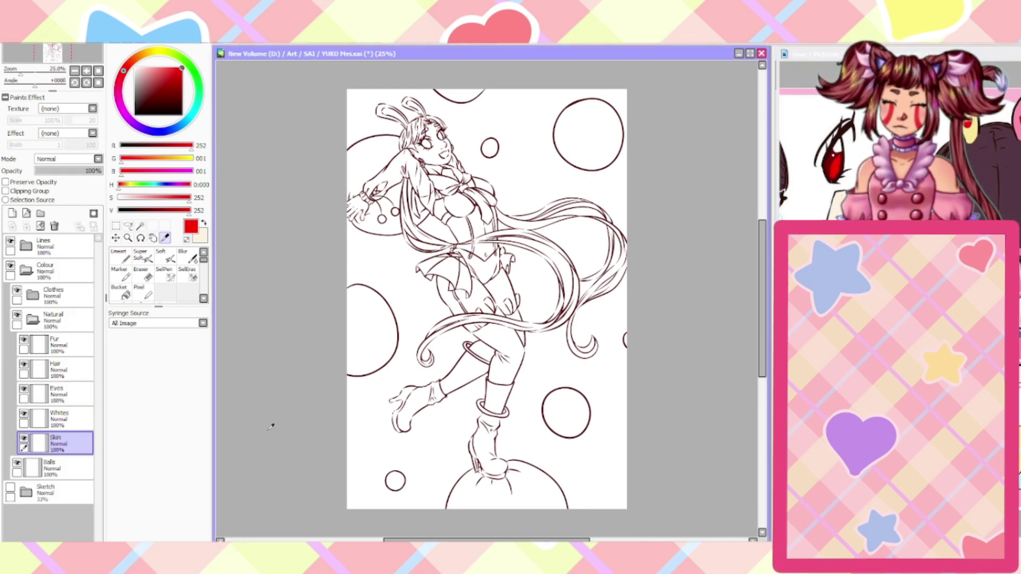
pyautogui.click(204, 224)
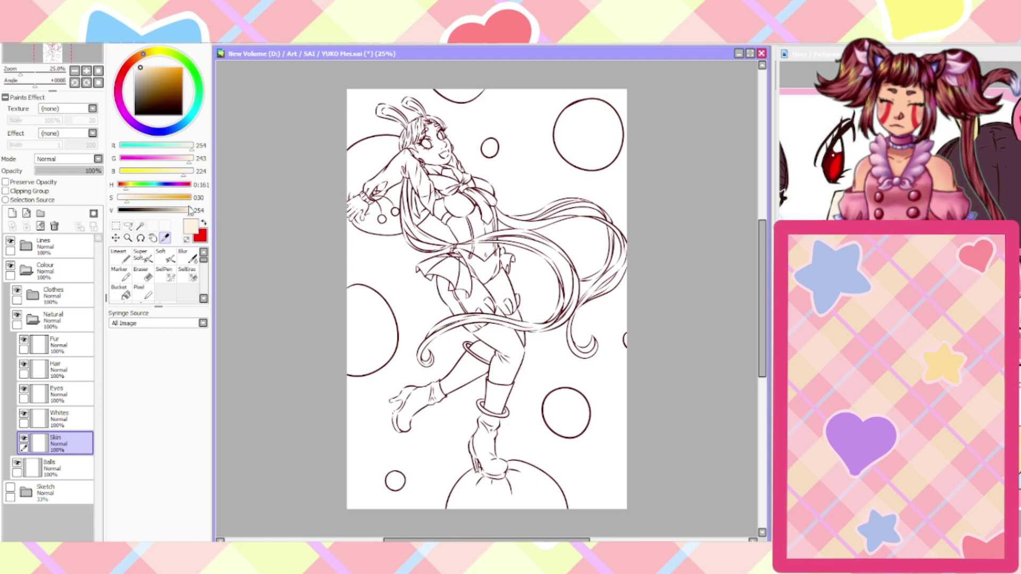
pyautogui.click(204, 223)
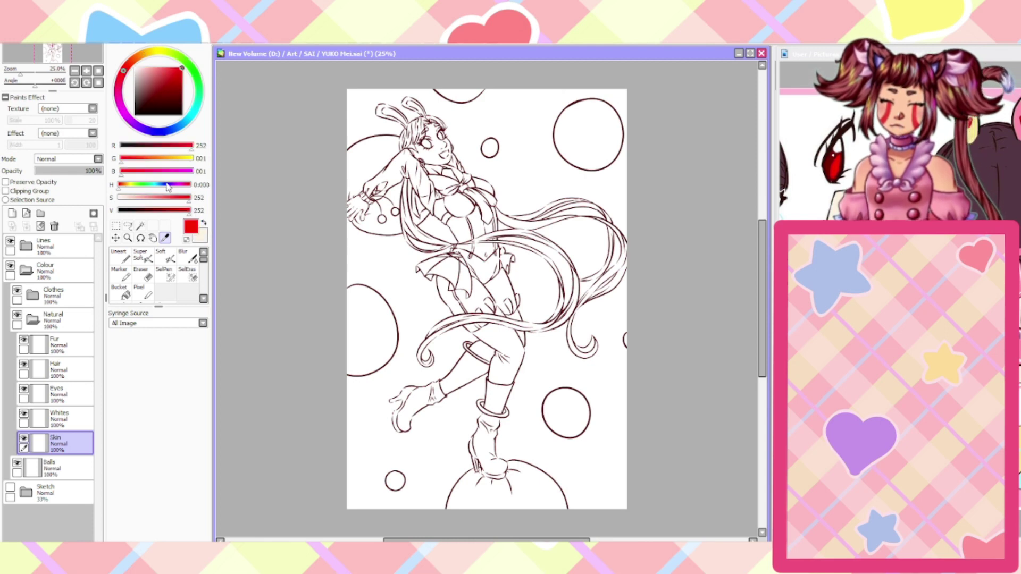
# Block in the girl's upper thighs in red on the Skin layer with the Lineart brush at size 120
pyautogui.click(122, 256)
pyautogui.scroll(1, 486, 297)
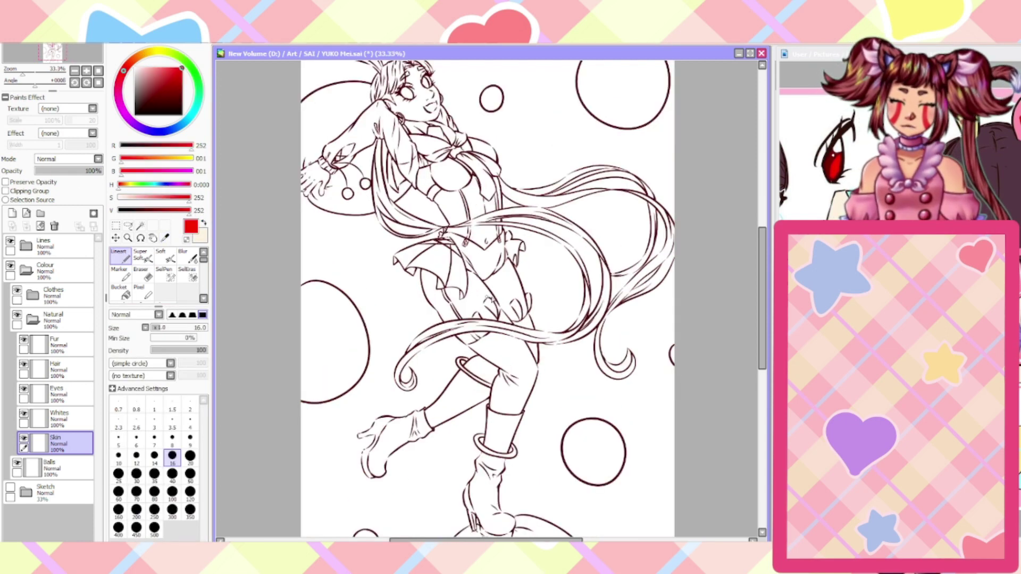
pyautogui.scroll(2, 475, 337)
pyautogui.click(189, 491)
pyautogui.moveTo(340, 245)
pyautogui.mouseDown()
pyautogui.moveTo(350, 306)
pyautogui.moveTo(424, 387)
pyautogui.moveTo(396, 286)
pyautogui.moveTo(437, 274)
pyautogui.moveTo(463, 305)
pyautogui.moveTo(470, 296)
pyautogui.moveTo(451, 368)
pyautogui.moveTo(437, 361)
pyautogui.moveTo(471, 350)
pyautogui.moveTo(471, 284)
pyautogui.moveTo(485, 284)
pyautogui.moveTo(510, 255)
pyautogui.moveTo(530, 315)
pyautogui.moveTo(490, 308)
pyautogui.mouseUp()
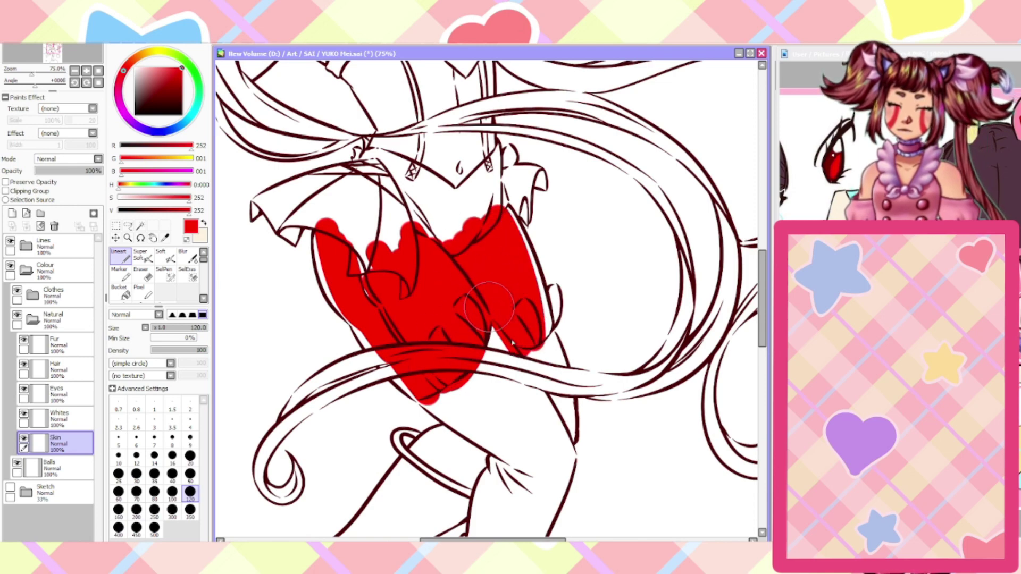
# Set the brush size to 20 and fill the gaps along the outer edge of the thigh beneath the skirt flap
pyautogui.click(190, 455)
pyautogui.scroll(3, 437, 388)
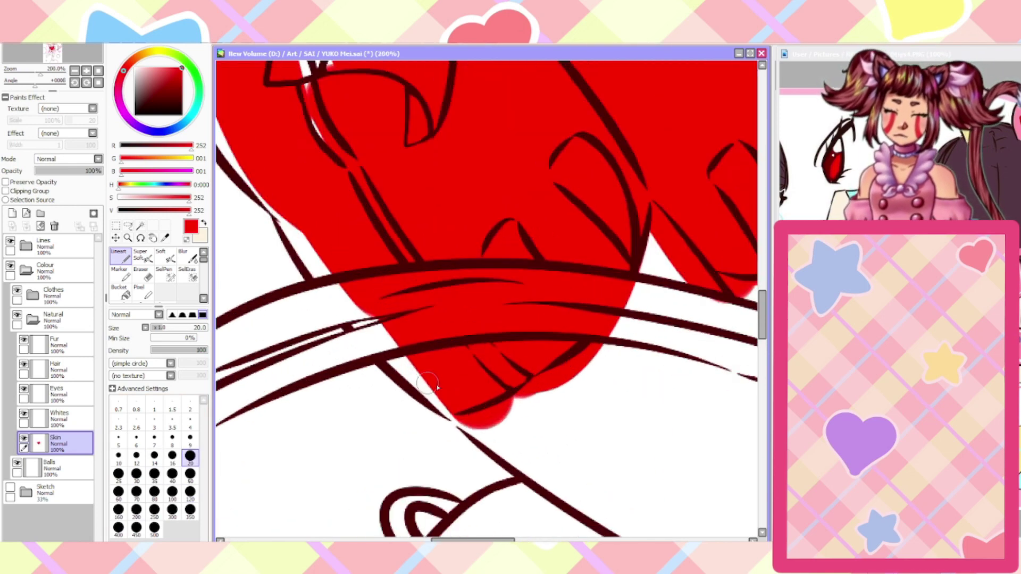
pyautogui.moveTo(437, 389)
pyautogui.mouseDown()
pyautogui.moveTo(452, 420)
pyautogui.moveTo(383, 351)
pyautogui.moveTo(416, 363)
pyautogui.moveTo(380, 329)
pyautogui.moveTo(363, 343)
pyautogui.mouseUp()
pyautogui.moveTo(346, 285)
pyautogui.mouseDown()
pyautogui.moveTo(325, 287)
pyautogui.moveTo(287, 222)
pyautogui.moveTo(302, 255)
pyautogui.mouseUp()
pyautogui.scroll(-1, 316, 271)
pyautogui.scroll(2, 237, 177)
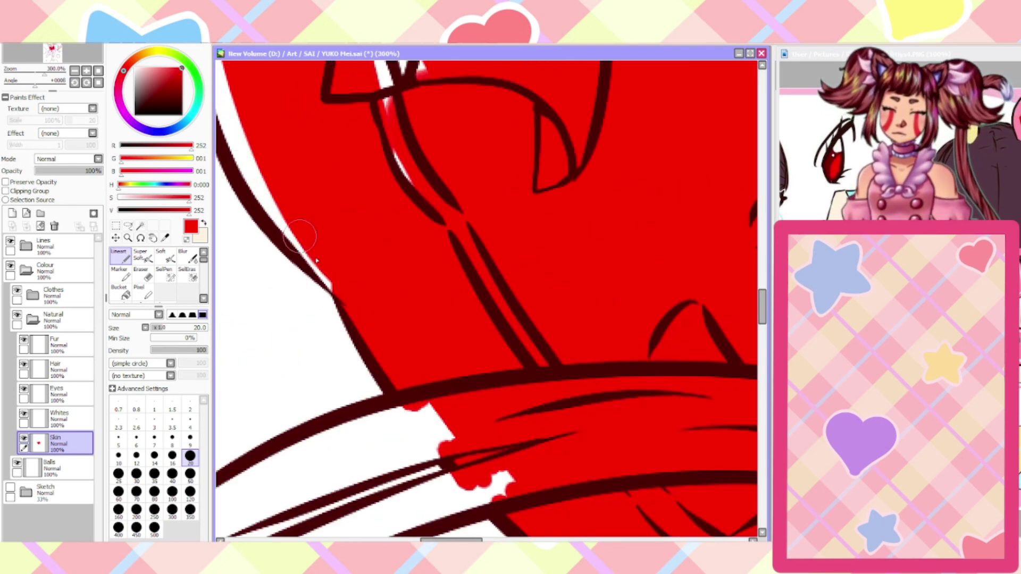
pyautogui.scroll(-4, 247, 172)
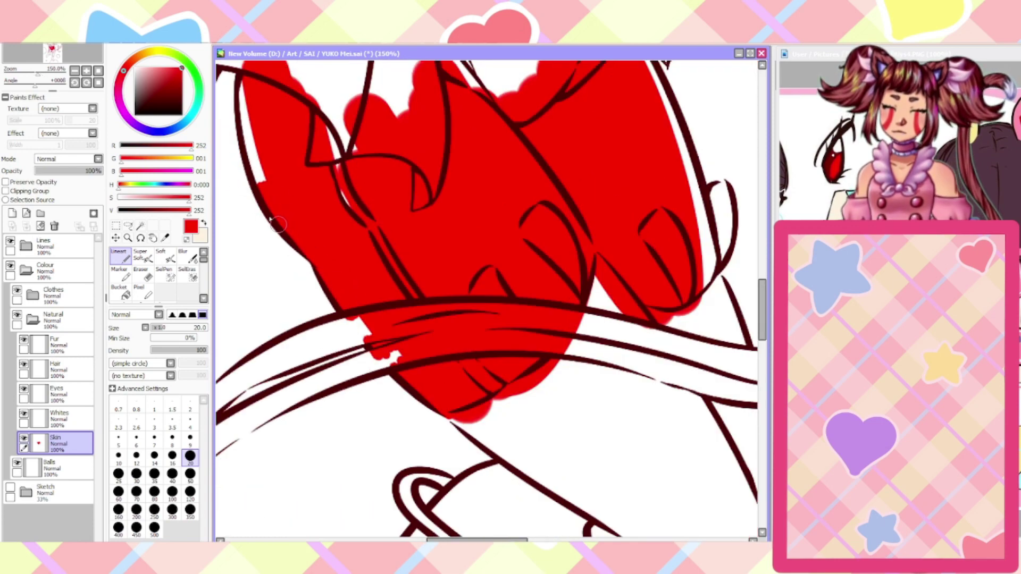
pyautogui.scroll(3, 291, 210)
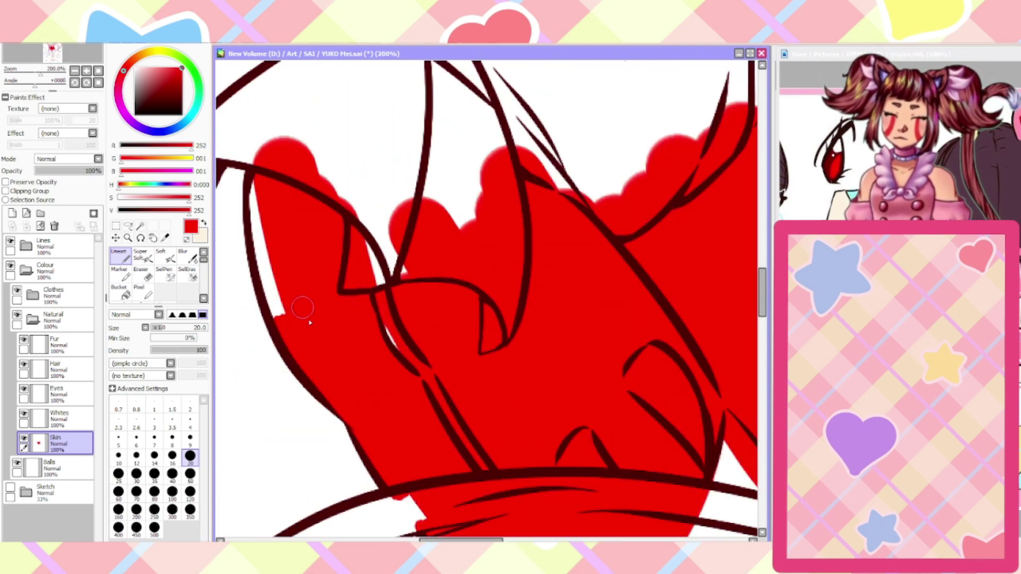
pyautogui.moveTo(252, 215); pyautogui.dragTo(280, 328)
pyautogui.scroll(-3, 280, 328)
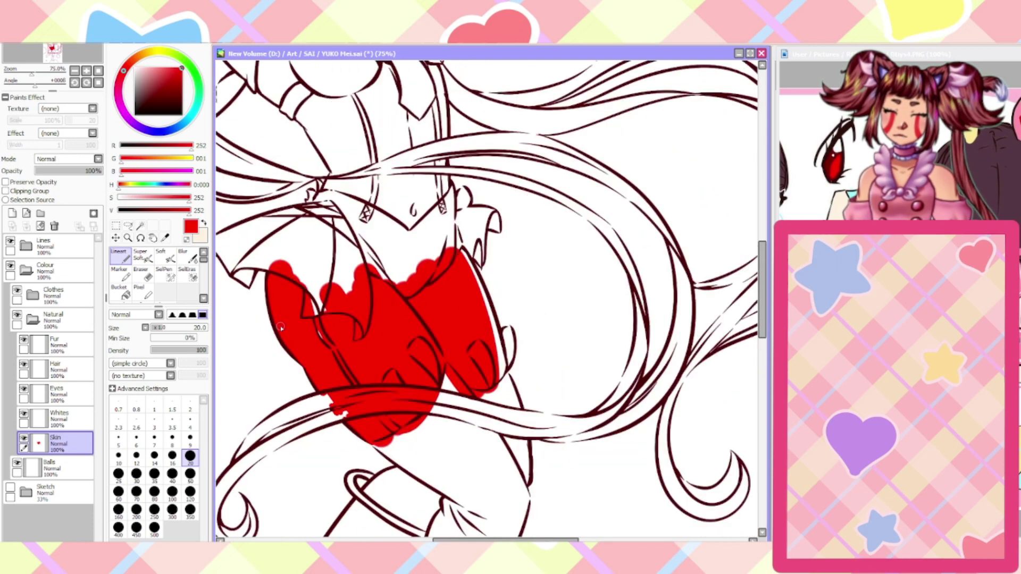
# Extend the red fill to the outline along the outer edge of the other thigh
pyautogui.scroll(4, 467, 290)
pyautogui.moveTo(457, 228)
pyautogui.mouseDown()
pyautogui.moveTo(433, 159)
pyautogui.moveTo(485, 270)
pyautogui.mouseUp()
pyautogui.moveTo(452, 196); pyautogui.dragTo(509, 336)
pyautogui.scroll(-1, 467, 250)
pyautogui.scroll(1, 468, 261)
pyautogui.moveTo(513, 446)
pyautogui.mouseDown()
pyautogui.moveTo(542, 526)
pyautogui.moveTo(553, 462)
pyautogui.moveTo(443, 115)
pyautogui.mouseUp()
pyautogui.scroll(-6, 475, 264)
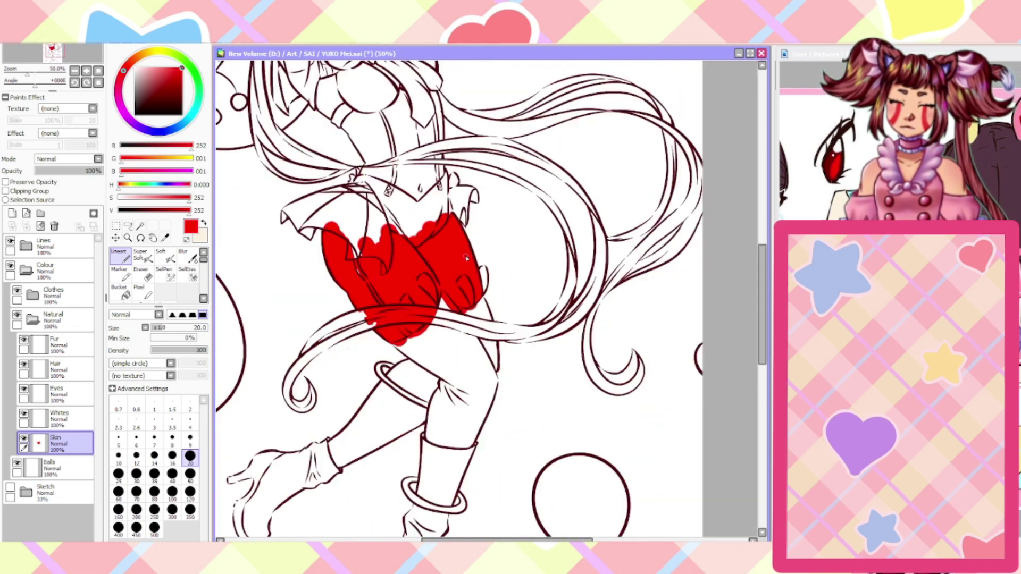
# Block in the girl's torso, from chest to waist, in red with the brush at size 120
pyautogui.scroll(3, 466, 259)
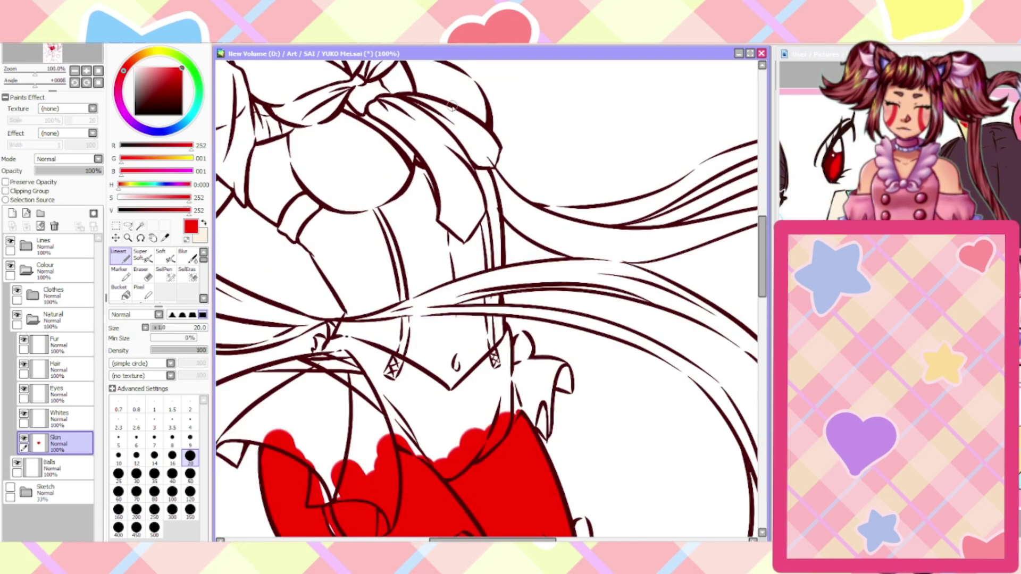
pyautogui.click(190, 491)
pyautogui.moveTo(412, 319)
pyautogui.mouseDown()
pyautogui.moveTo(420, 340)
pyautogui.moveTo(456, 343)
pyautogui.moveTo(468, 239)
pyautogui.moveTo(409, 159)
pyautogui.moveTo(383, 298)
pyautogui.moveTo(319, 224)
pyautogui.moveTo(398, 348)
pyautogui.moveTo(394, 133)
pyautogui.moveTo(372, 80)
pyautogui.moveTo(303, 160)
pyautogui.moveTo(292, 191)
pyautogui.moveTo(265, 138)
pyautogui.moveTo(473, 213)
pyautogui.moveTo(479, 330)
pyautogui.moveTo(467, 372)
pyautogui.moveTo(509, 271)
pyautogui.mouseUp()
# Set the brush size to 20 and extend the red Skin fill to the outline along the torso's outer edge
pyautogui.click(190, 456)
pyautogui.scroll(3, 505, 277)
pyautogui.scroll(-2, 495, 287)
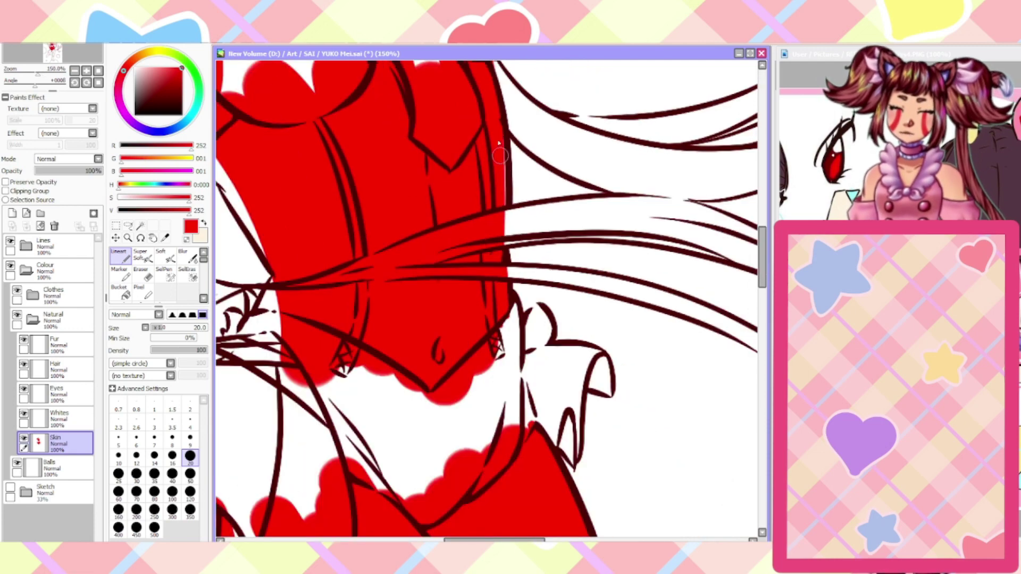
pyautogui.scroll(2, 503, 152)
pyautogui.moveTo(508, 165); pyautogui.dragTo(509, 264)
pyautogui.scroll(-3, 489, 146)
pyautogui.scroll(3, 479, 146)
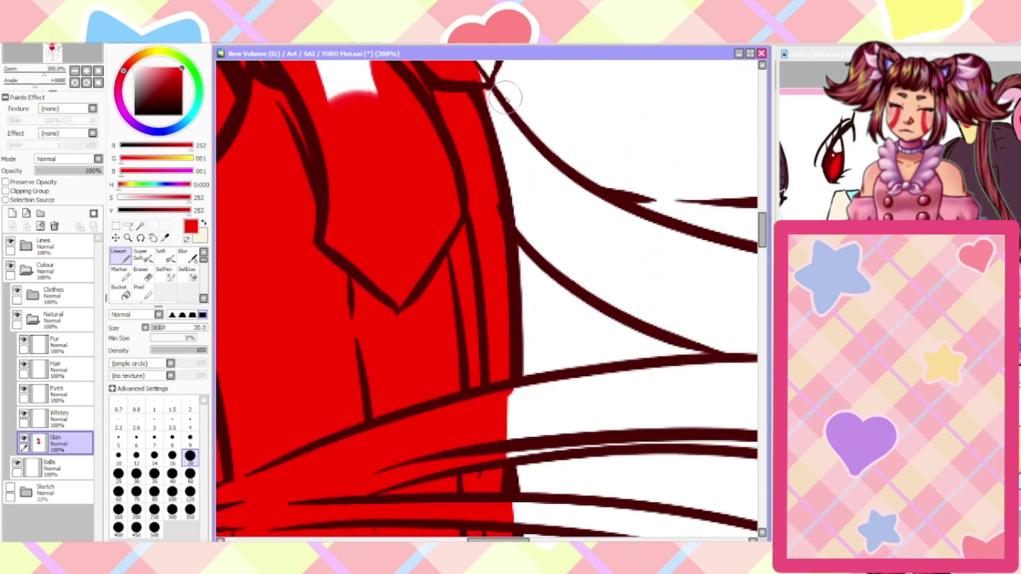
pyautogui.click(141, 274)
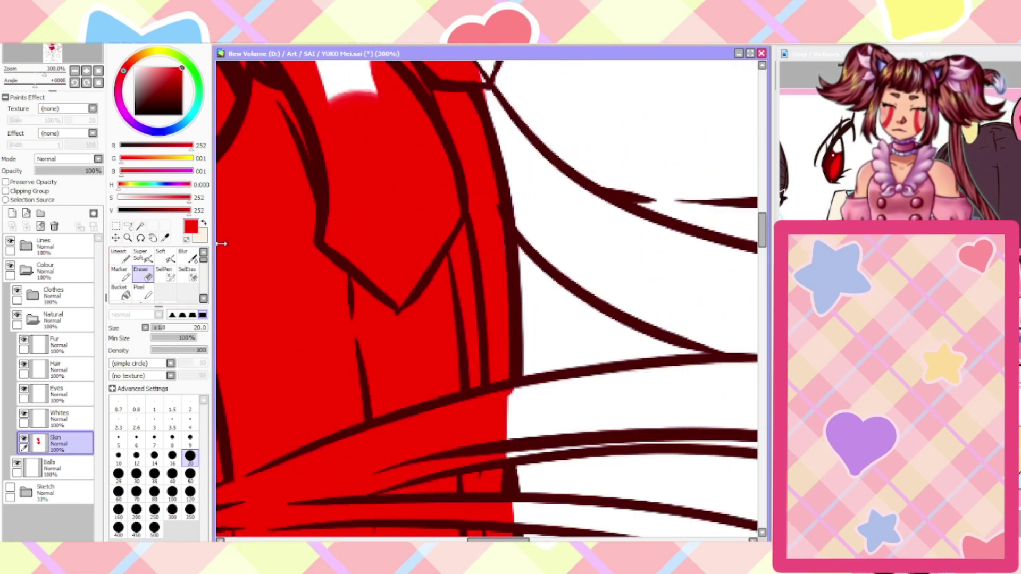
pyautogui.scroll(-4, 538, 239)
# Fill the gaps along the torso's other side, at the waist and beneath the bust, in red with the Lineart brush
pyautogui.click(120, 258)
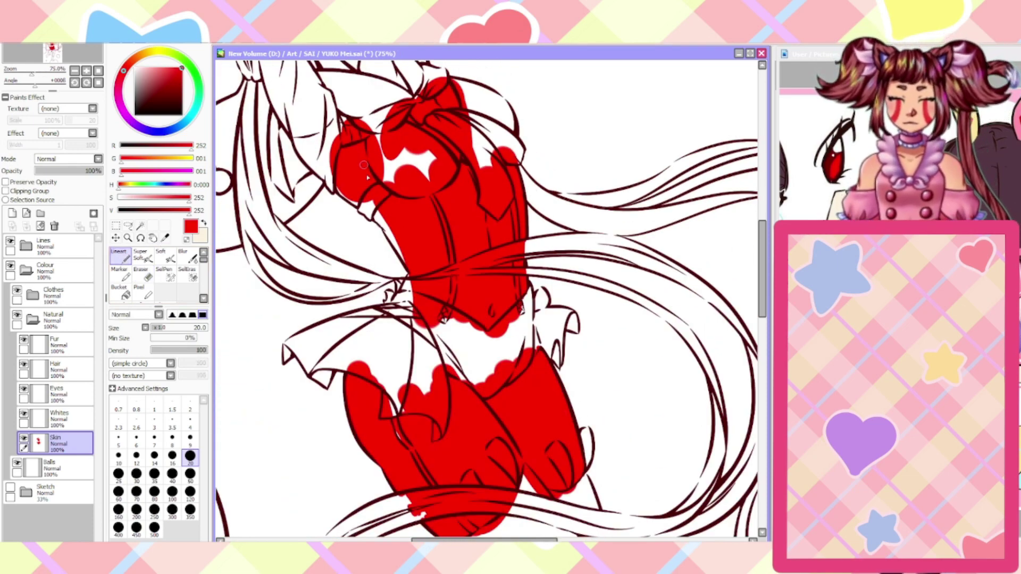
pyautogui.scroll(4, 383, 258)
pyautogui.moveTo(423, 377)
pyautogui.mouseDown()
pyautogui.moveTo(425, 341)
pyautogui.moveTo(417, 340)
pyautogui.moveTo(394, 373)
pyautogui.mouseUp()
pyautogui.scroll(-3, 397, 372)
pyautogui.scroll(2, 382, 319)
pyautogui.moveTo(403, 310)
pyautogui.mouseDown()
pyautogui.moveTo(415, 328)
pyautogui.moveTo(384, 280)
pyautogui.moveTo(406, 296)
pyautogui.moveTo(338, 201)
pyautogui.mouseUp()
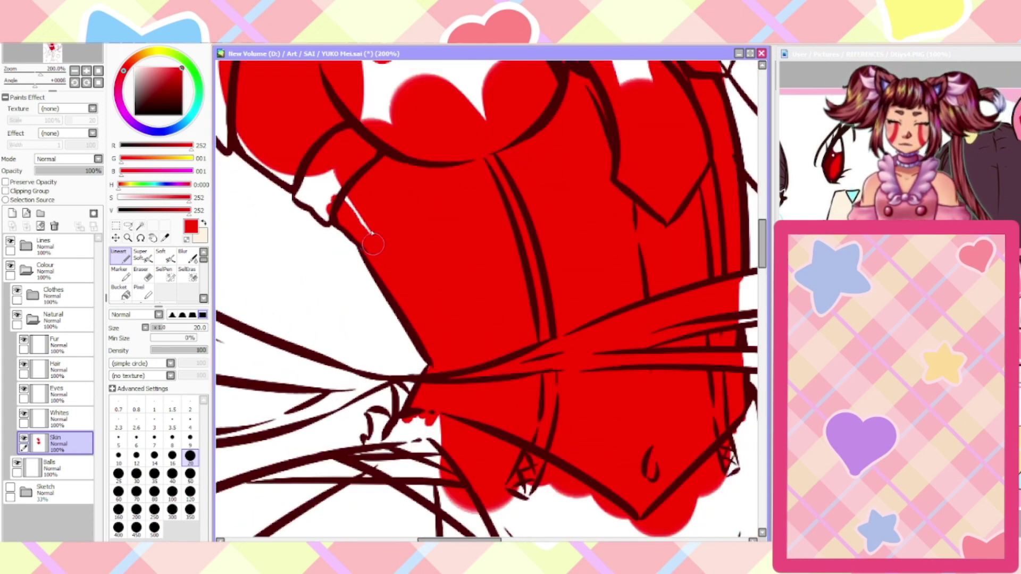
pyautogui.scroll(2, 366, 231)
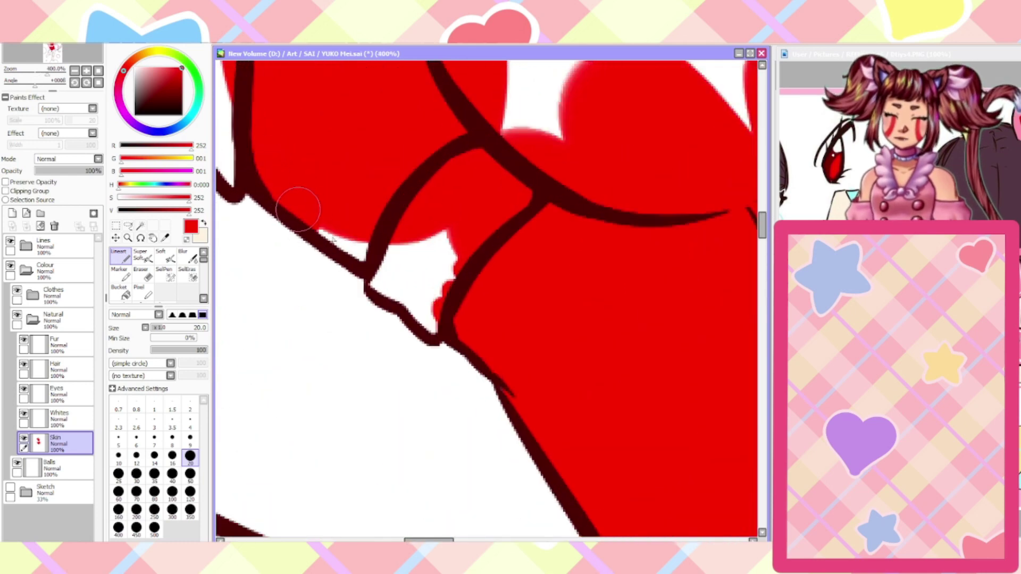
pyautogui.scroll(-4, 348, 203)
pyautogui.scroll(2, 338, 101)
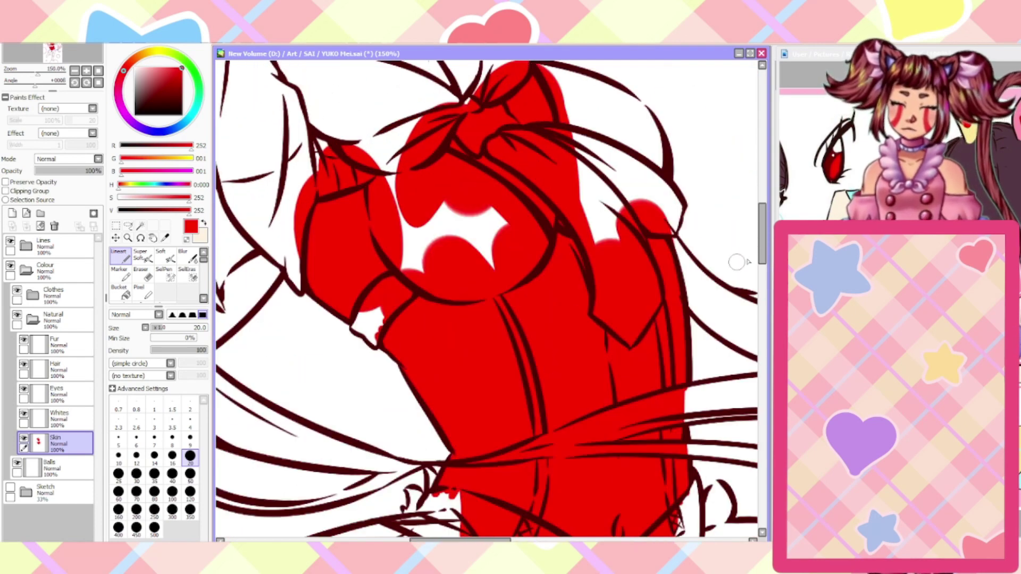
# Block in the neck between the earring and the collar in red with the brush at size 50
pyautogui.moveTo(762, 252); pyautogui.dragTo(760, 209)
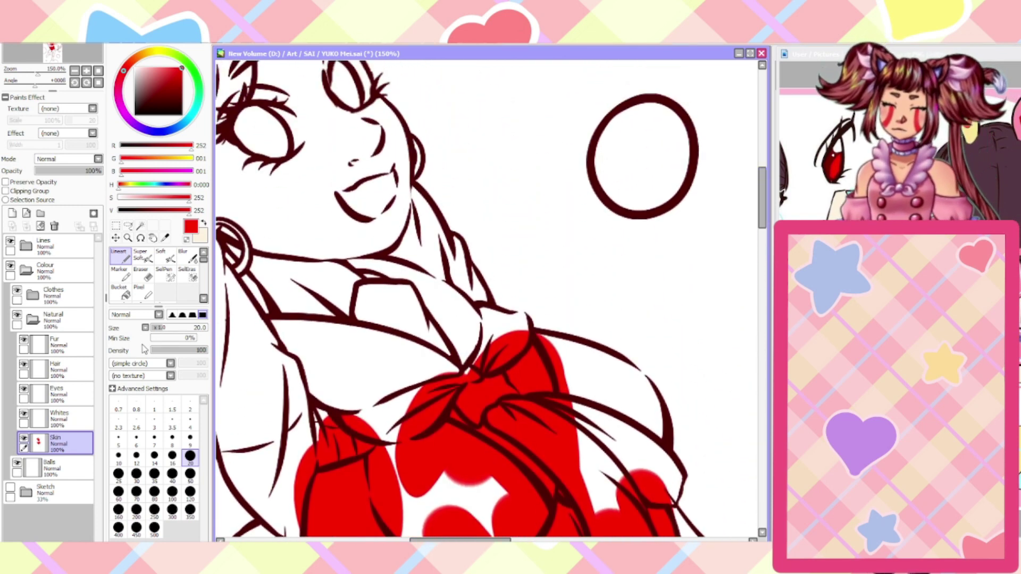
pyautogui.click(190, 473)
pyautogui.moveTo(226, 236)
pyautogui.mouseDown()
pyautogui.moveTo(280, 304)
pyautogui.moveTo(263, 263)
pyautogui.moveTo(298, 303)
pyautogui.moveTo(314, 268)
pyautogui.moveTo(326, 278)
pyautogui.moveTo(327, 268)
pyautogui.mouseUp()
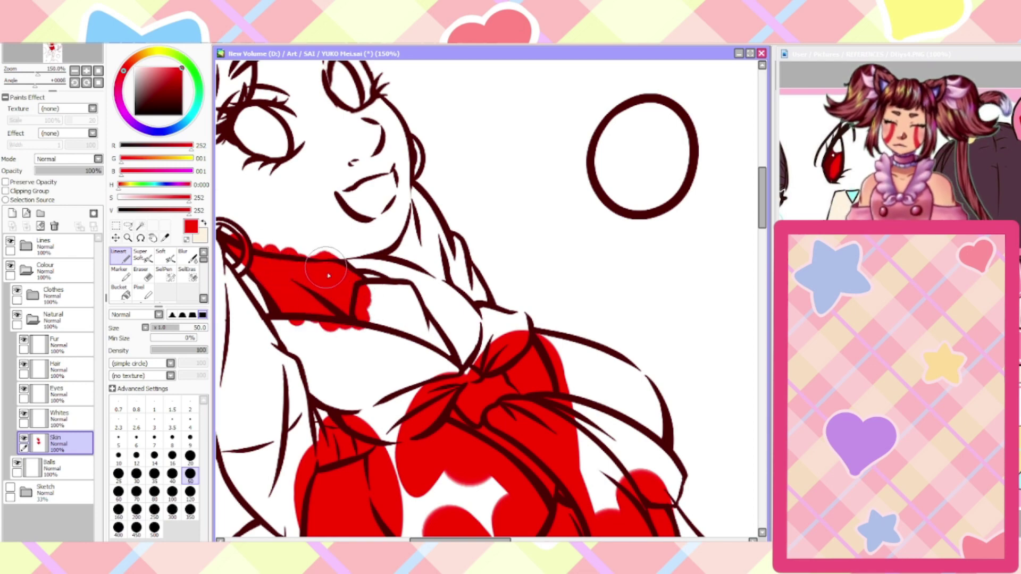
pyautogui.scroll(-3, 323, 278)
pyautogui.scroll(1, 294, 242)
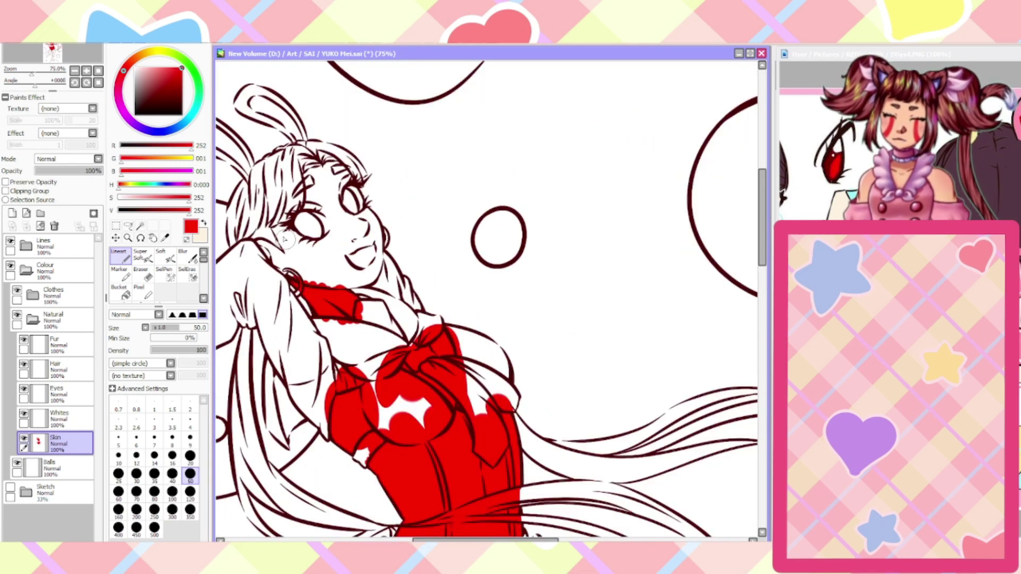
# Fill the whole face and near ear in red on the Skin layer, from the hairline down to the chin
pyautogui.scroll(2, 280, 238)
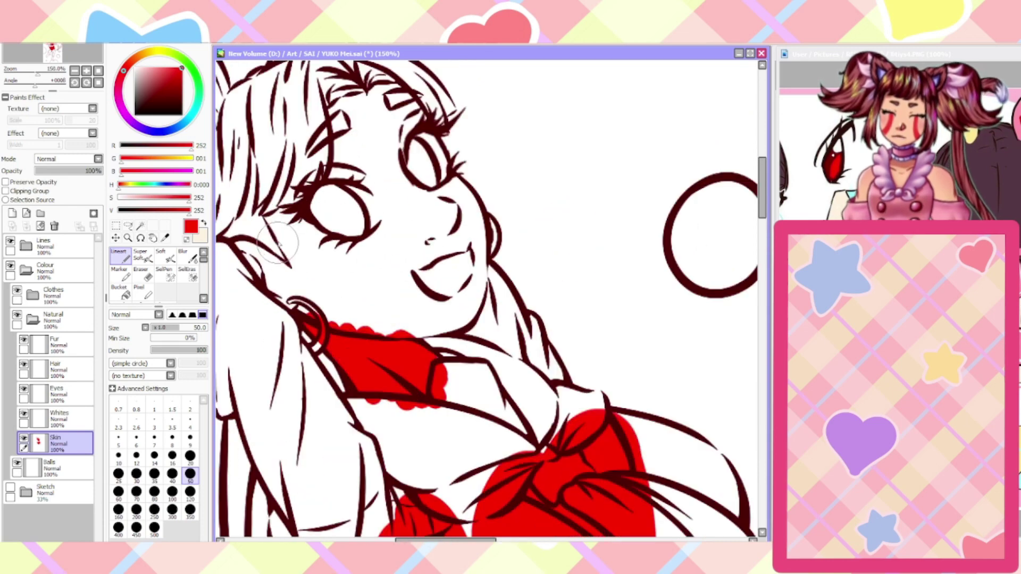
pyautogui.moveTo(298, 302)
pyautogui.mouseDown()
pyautogui.moveTo(318, 322)
pyautogui.moveTo(277, 295)
pyautogui.moveTo(244, 254)
pyautogui.moveTo(367, 326)
pyautogui.moveTo(426, 333)
pyautogui.moveTo(481, 289)
pyautogui.moveTo(475, 303)
pyautogui.moveTo(473, 197)
pyautogui.moveTo(398, 94)
pyautogui.moveTo(325, 91)
pyautogui.moveTo(249, 178)
pyautogui.moveTo(242, 250)
pyautogui.moveTo(261, 234)
pyautogui.moveTo(277, 160)
pyautogui.moveTo(367, 117)
pyautogui.moveTo(415, 133)
pyautogui.moveTo(460, 225)
pyautogui.moveTo(462, 303)
pyautogui.moveTo(362, 319)
pyautogui.moveTo(447, 229)
pyautogui.moveTo(382, 141)
pyautogui.moveTo(309, 276)
pyautogui.moveTo(414, 175)
pyautogui.moveTo(330, 255)
pyautogui.moveTo(358, 207)
pyautogui.mouseUp()
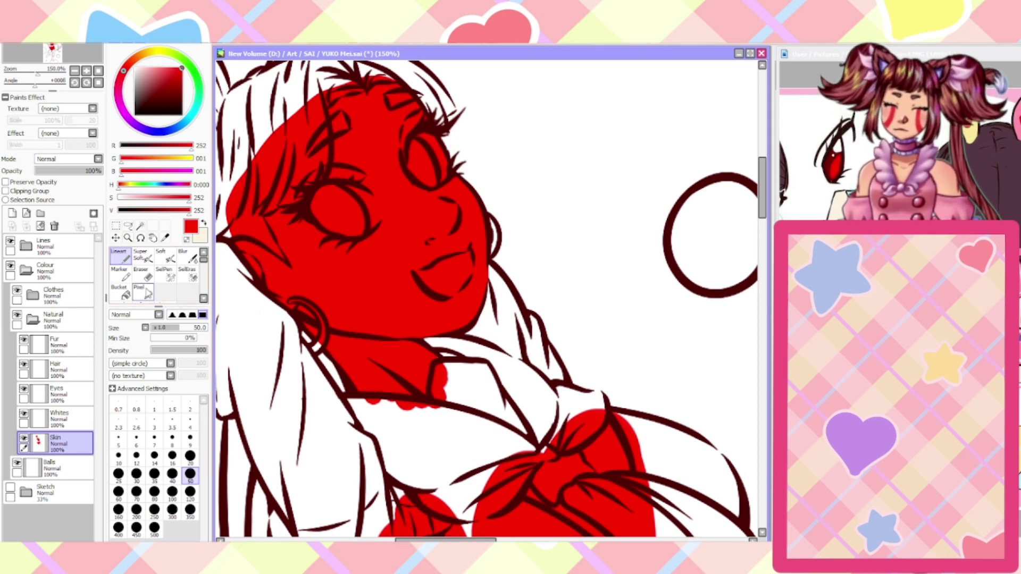
pyautogui.click(140, 274)
pyautogui.scroll(4, 501, 245)
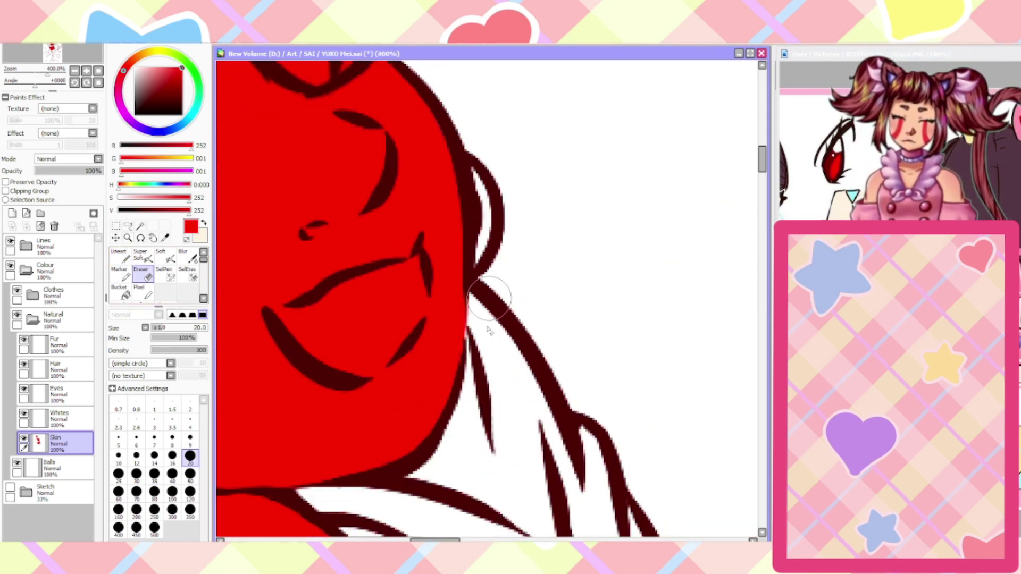
pyautogui.scroll(-5, 491, 300)
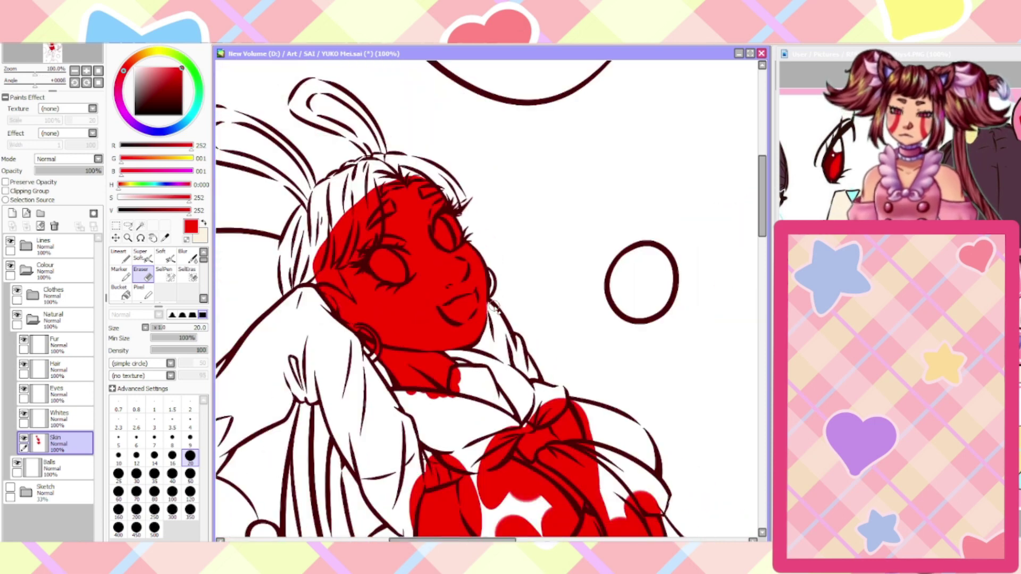
pyautogui.scroll(-2, 494, 306)
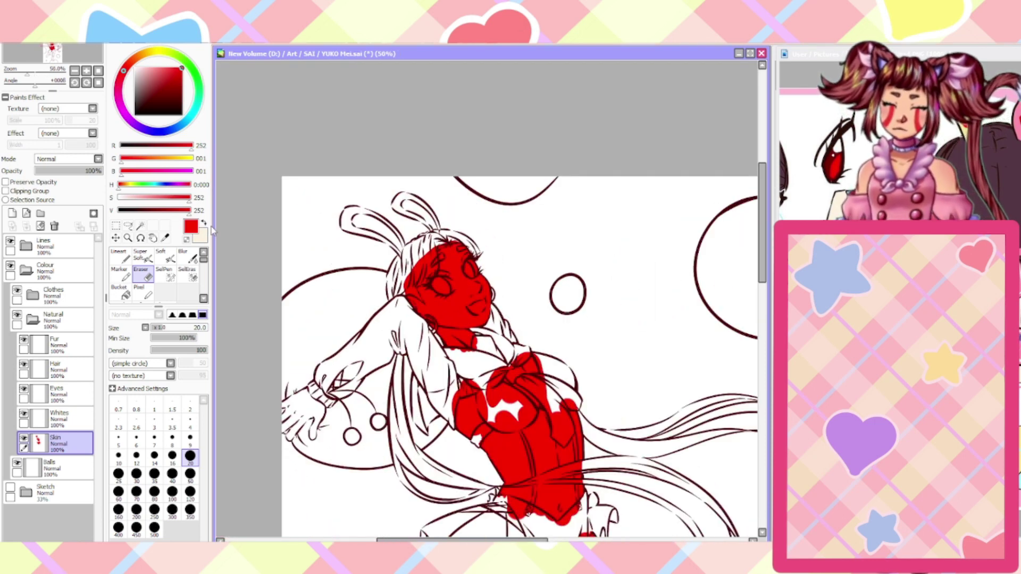
# Recolour the Skin layer's red areas cream (RGB 254, 243, 224) with Preserve Opacity enabled, and release the opacity lock
pyautogui.click(202, 230)
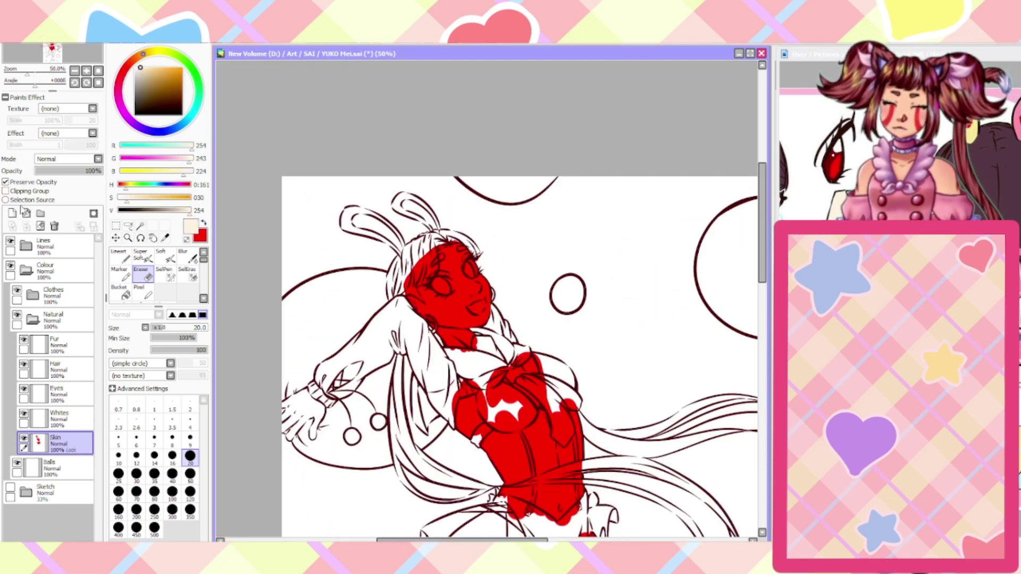
pyautogui.hotkey('ctrl', 'f')
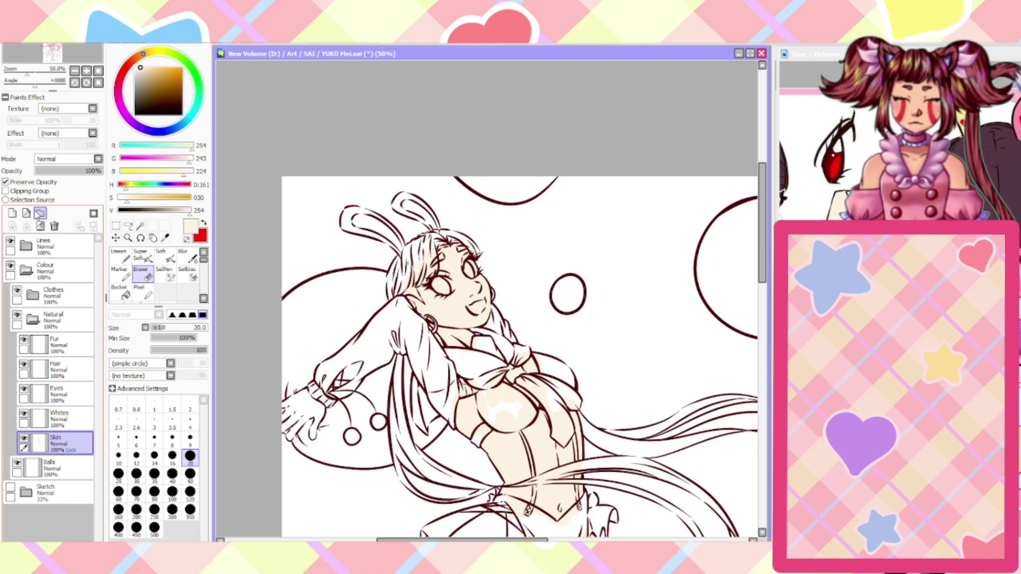
pyautogui.scroll(4, 467, 287)
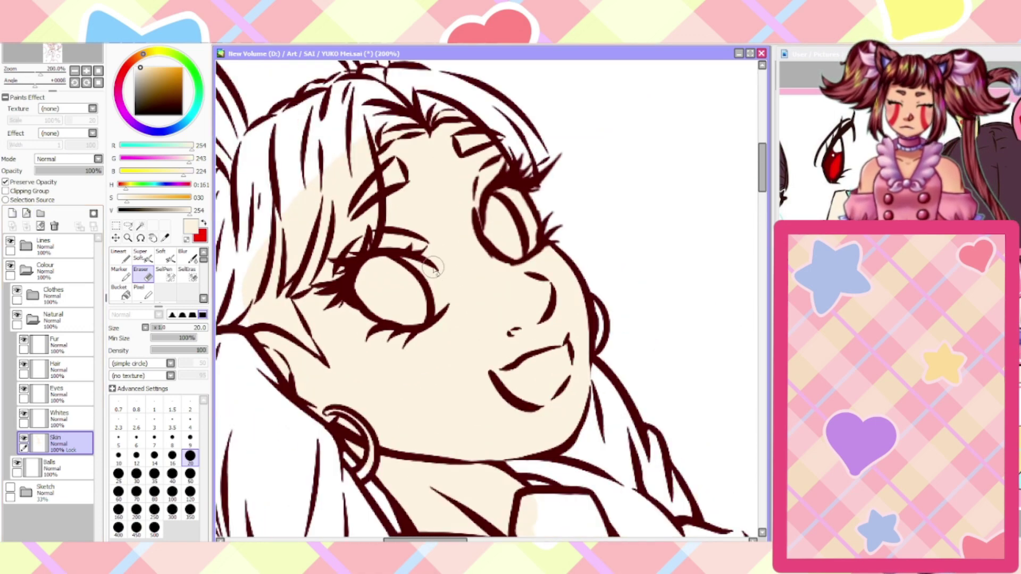
pyautogui.click(5, 181)
# Paint both eyes completely red on the Whites layer with the Lineart brush, reducing its size from 50 to 20
pyautogui.click(47, 393)
pyautogui.click(204, 223)
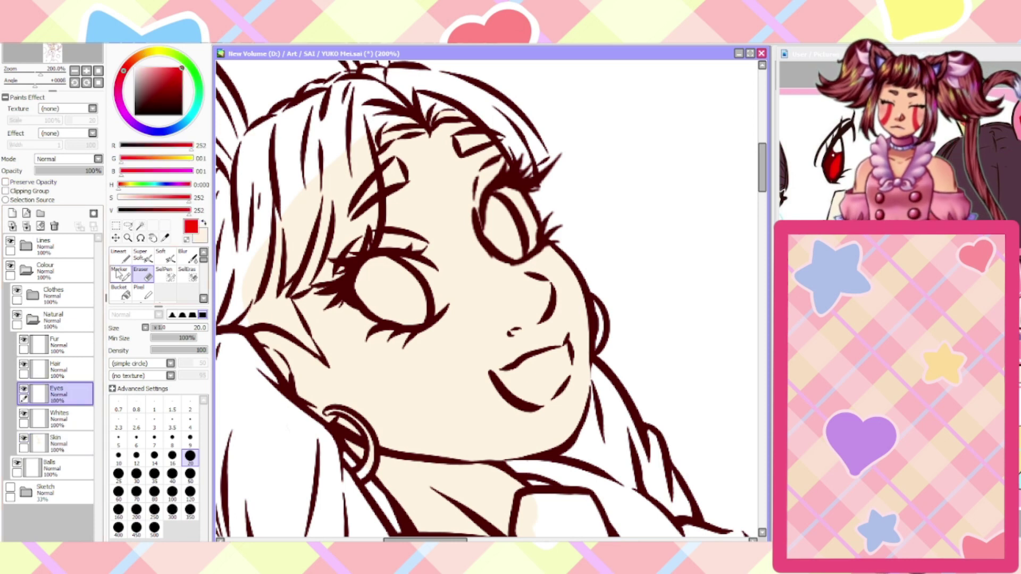
pyautogui.click(59, 419)
pyautogui.scroll(1, 433, 324)
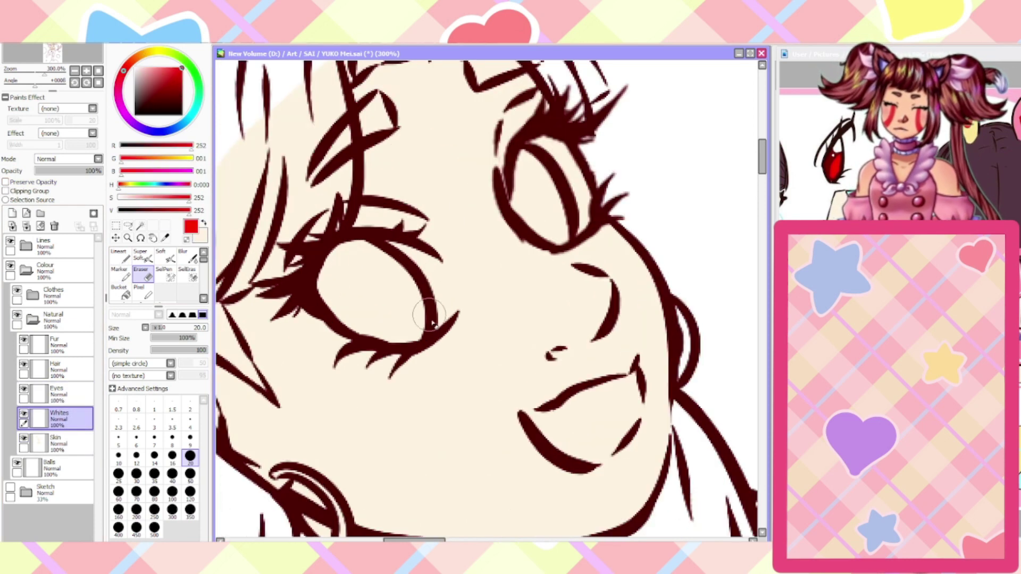
pyautogui.click(121, 255)
pyautogui.click(190, 474)
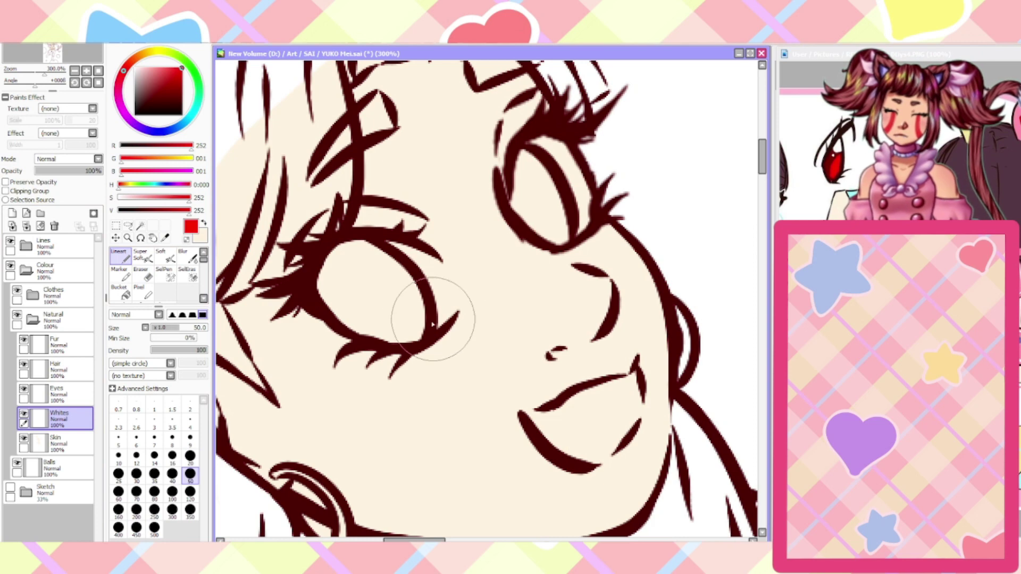
pyautogui.moveTo(434, 308)
pyautogui.mouseDown()
pyautogui.moveTo(428, 271)
pyautogui.moveTo(395, 252)
pyautogui.moveTo(431, 302)
pyautogui.moveTo(430, 322)
pyautogui.moveTo(447, 316)
pyautogui.moveTo(440, 272)
pyautogui.moveTo(366, 244)
pyautogui.moveTo(330, 268)
pyautogui.moveTo(387, 243)
pyautogui.moveTo(336, 258)
pyautogui.moveTo(319, 286)
pyautogui.moveTo(328, 311)
pyautogui.moveTo(373, 335)
pyautogui.moveTo(403, 266)
pyautogui.moveTo(376, 328)
pyautogui.moveTo(380, 306)
pyautogui.mouseUp()
pyautogui.click(189, 456)
pyautogui.hotkey('ctrl', 'z')
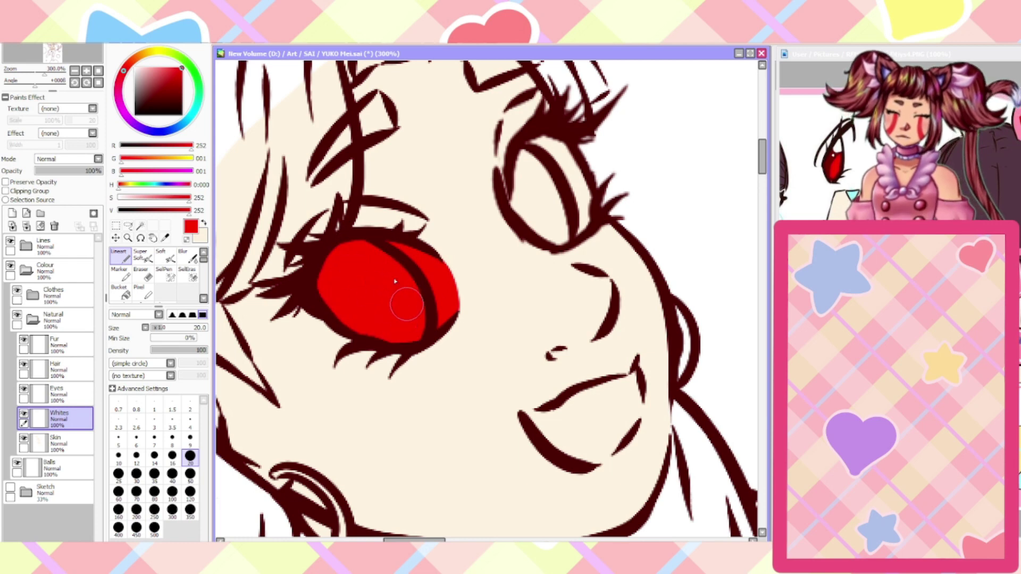
pyautogui.moveTo(560, 228)
pyautogui.mouseDown()
pyautogui.moveTo(585, 217)
pyautogui.moveTo(577, 174)
pyautogui.moveTo(546, 142)
pyautogui.moveTo(531, 146)
pyautogui.moveTo(570, 220)
pyautogui.moveTo(531, 177)
pyautogui.moveTo(524, 215)
pyautogui.moveTo(535, 165)
pyautogui.mouseUp()
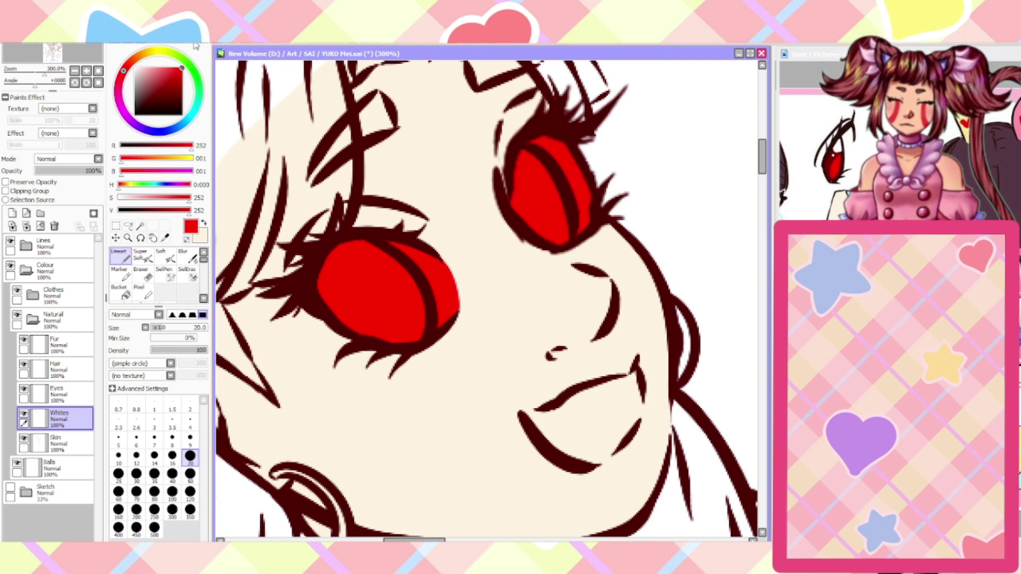
# Shift the red eye fill on the Whites layer to a pale lavender white with a hue and saturation adjustment
pyautogui.hotkey('ctrl', 'u')
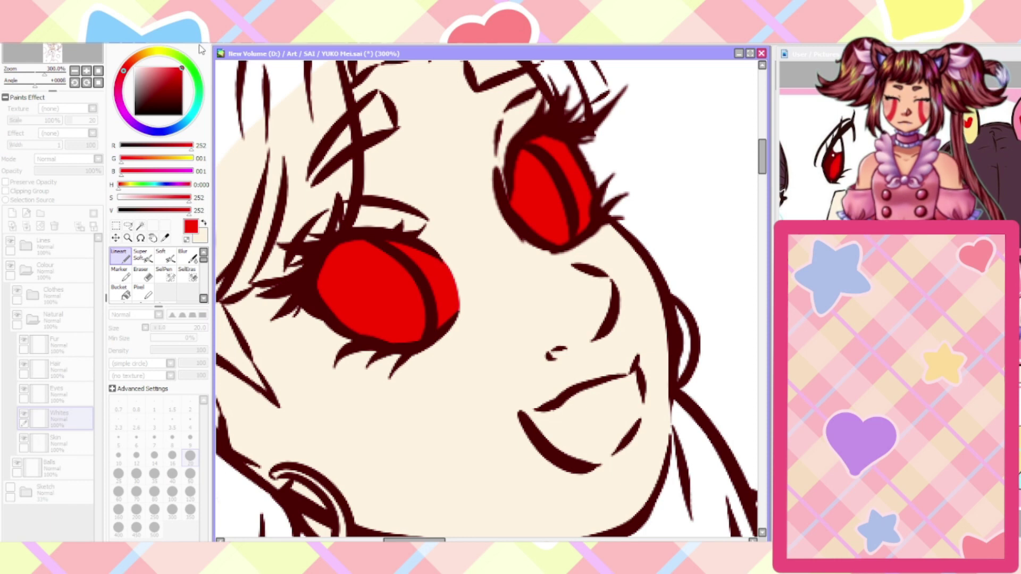
pyautogui.moveTo(288, 120); pyautogui.dragTo(229, 109)
pyautogui.moveTo(290, 159); pyautogui.dragTo(378, 156)
pyautogui.click(297, 179)
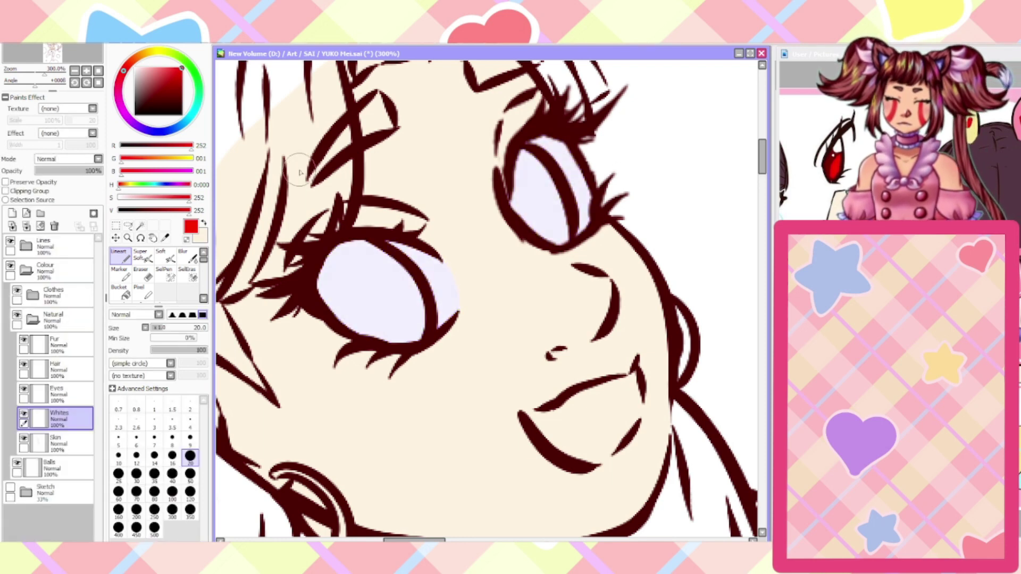
# Fill both irises in red on the Eyes layer with the brush at size 20
pyautogui.click(48, 400)
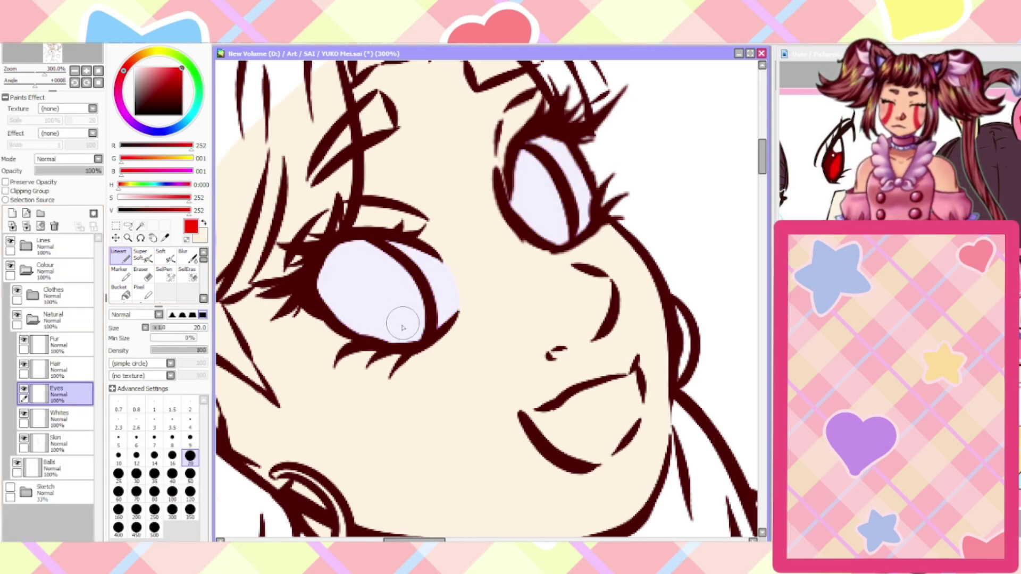
pyautogui.moveTo(402, 326)
pyautogui.mouseDown()
pyautogui.moveTo(370, 250)
pyautogui.moveTo(348, 249)
pyautogui.moveTo(327, 270)
pyautogui.moveTo(323, 291)
pyautogui.moveTo(355, 242)
pyautogui.moveTo(327, 288)
pyautogui.moveTo(335, 310)
pyautogui.moveTo(402, 336)
pyautogui.moveTo(377, 266)
pyautogui.moveTo(335, 279)
pyautogui.moveTo(379, 309)
pyautogui.mouseUp()
pyautogui.moveTo(561, 234)
pyautogui.mouseDown()
pyautogui.moveTo(523, 156)
pyautogui.moveTo(517, 200)
pyautogui.moveTo(539, 228)
pyautogui.moveTo(558, 220)
pyautogui.moveTo(526, 185)
pyautogui.mouseUp()
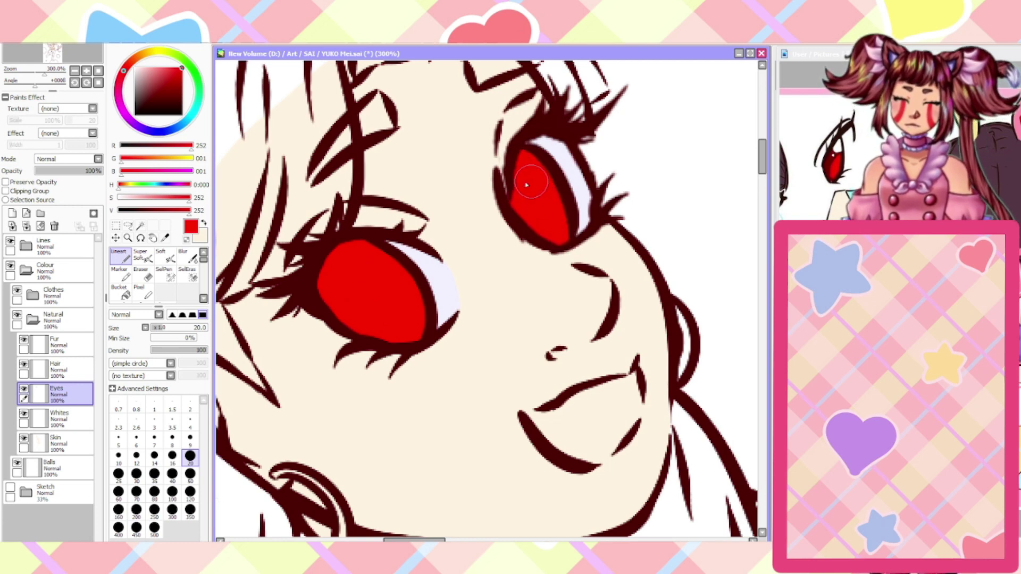
pyautogui.click(143, 277)
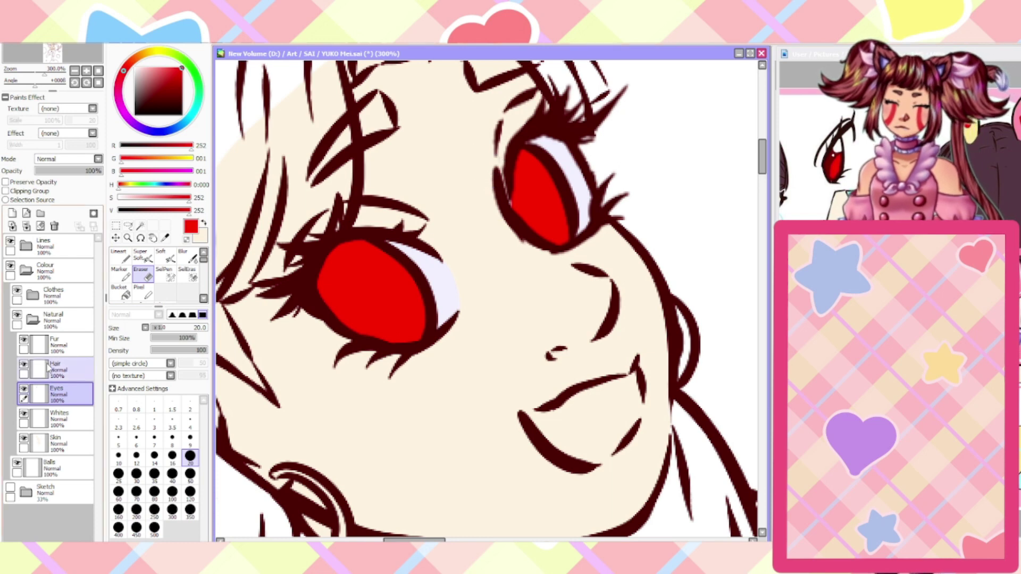
# Delete the Fur layer from the Natural folder
pyautogui.click(53, 345)
pyautogui.click(55, 226)
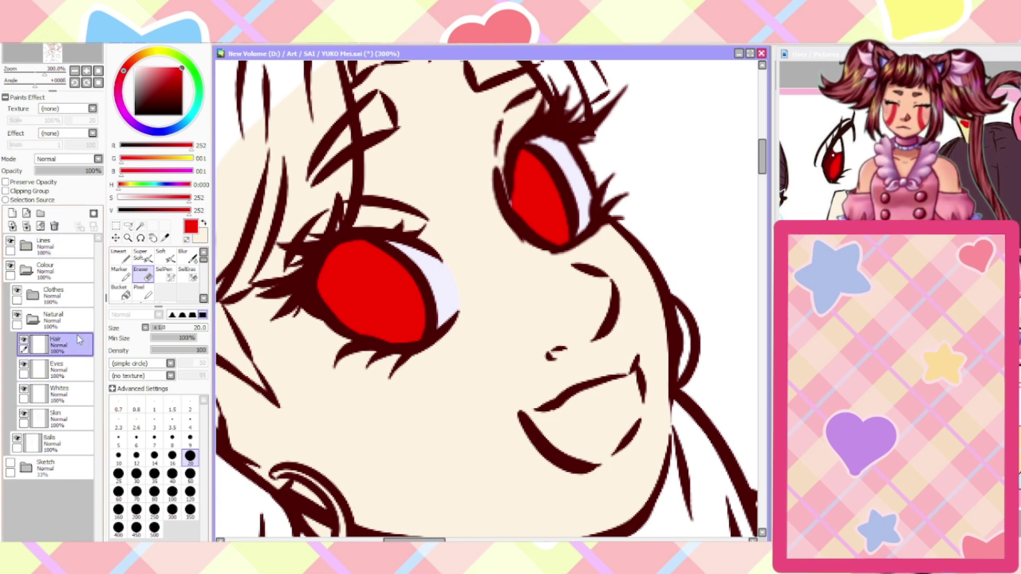
pyautogui.click(59, 419)
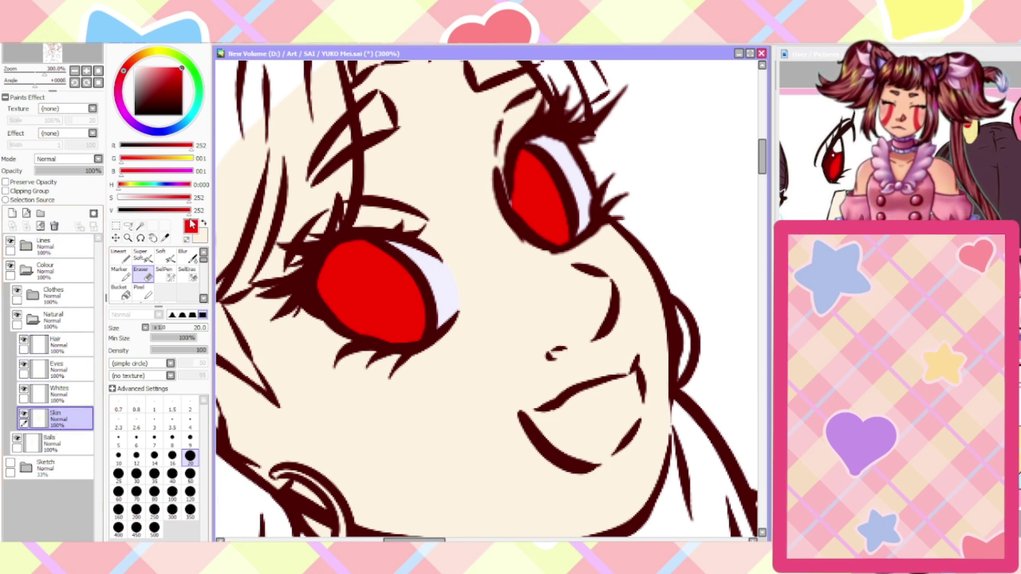
pyautogui.click(122, 255)
pyautogui.moveTo(491, 171); pyautogui.dragTo(510, 209)
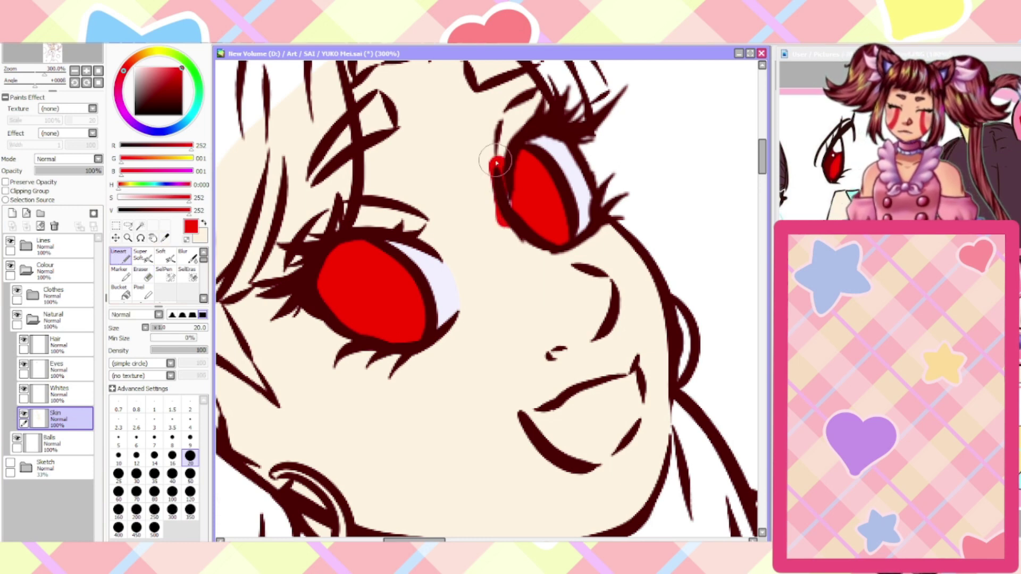
pyautogui.hotkey('ctrl', 'z')
# Clear the stray red beside the far eye using the skin colour and tidy the same edge on the Whites layer with the Eraser
pyautogui.press('x')
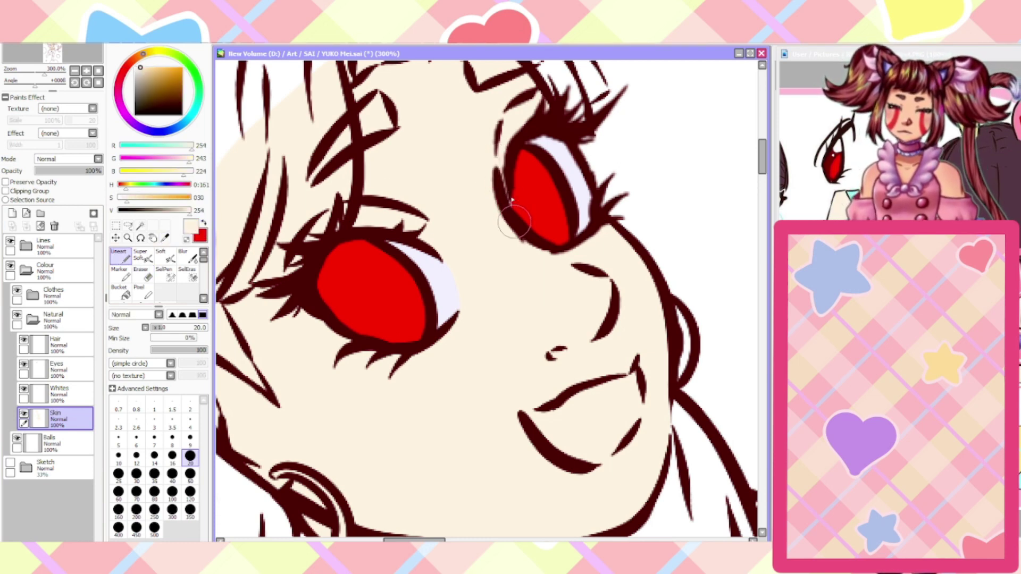
pyautogui.click(58, 393)
pyautogui.click(141, 274)
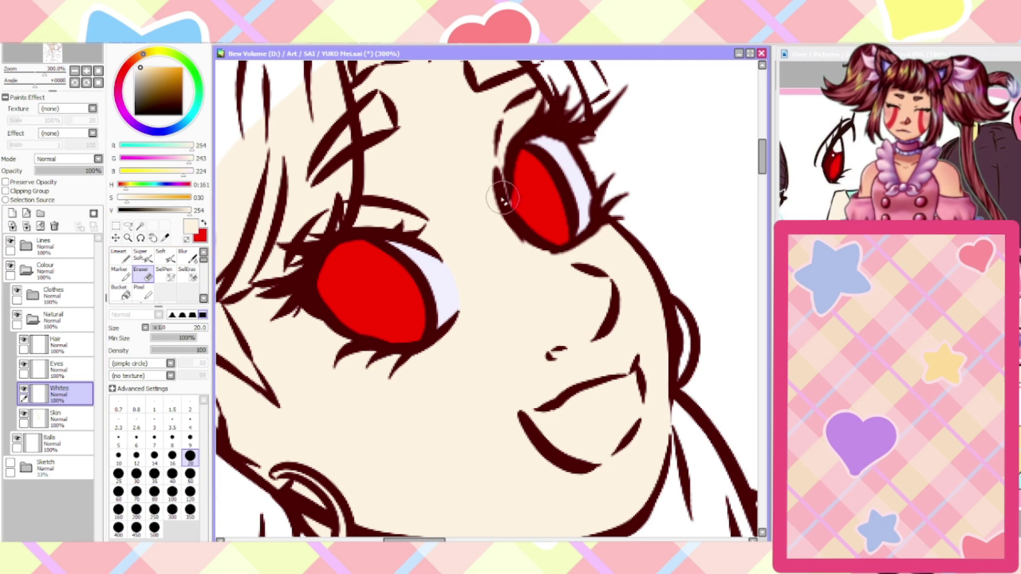
# Check the eye whites on the whole figure by toggling the visibility of the Whites layer
pyautogui.press('Home')
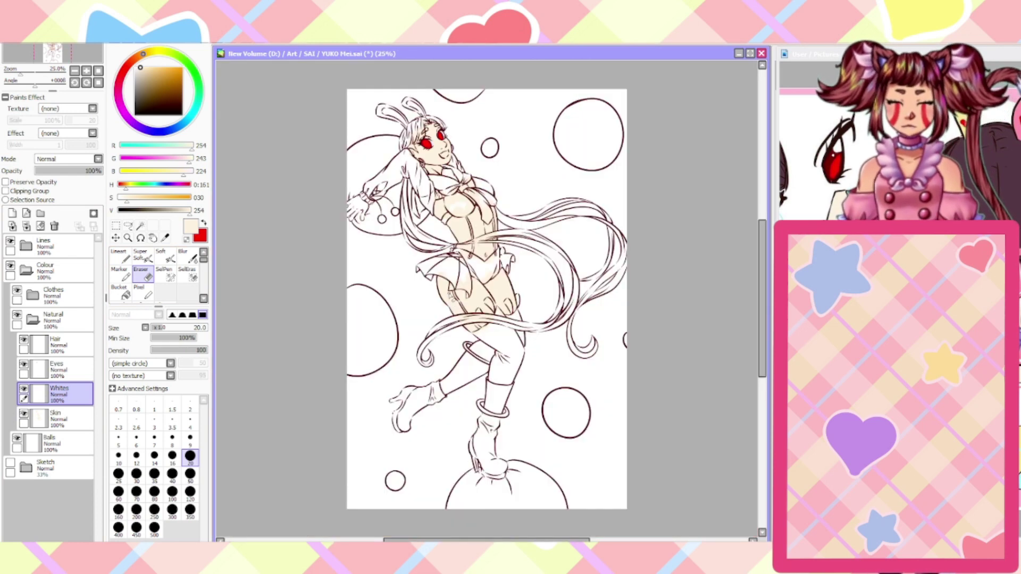
pyautogui.click(49, 367)
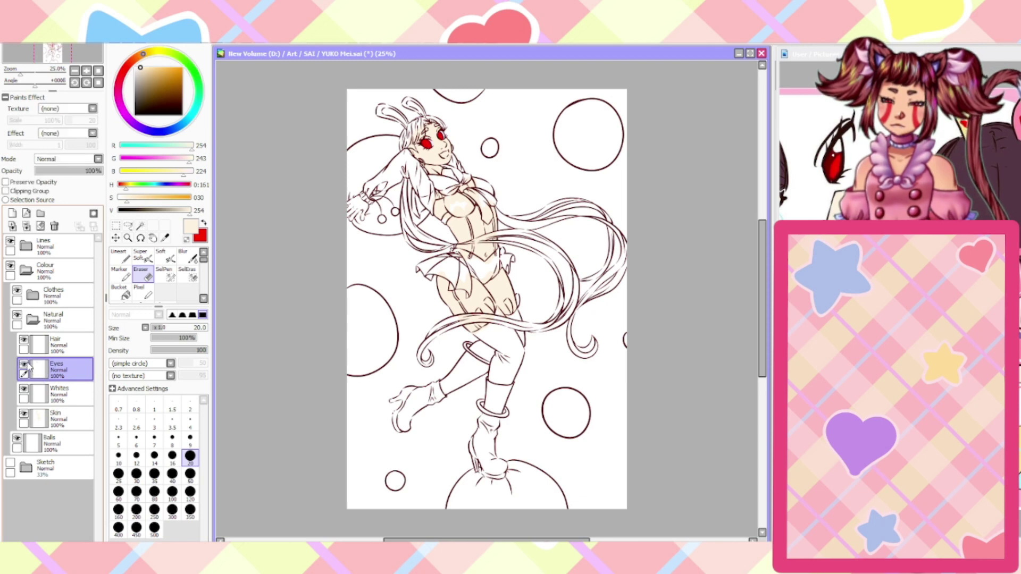
pyautogui.click(30, 391)
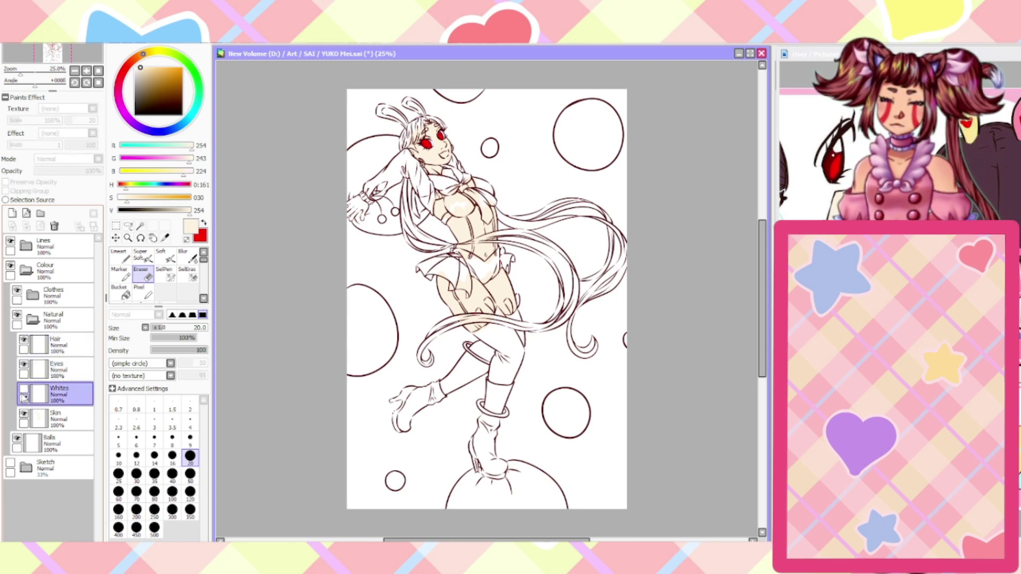
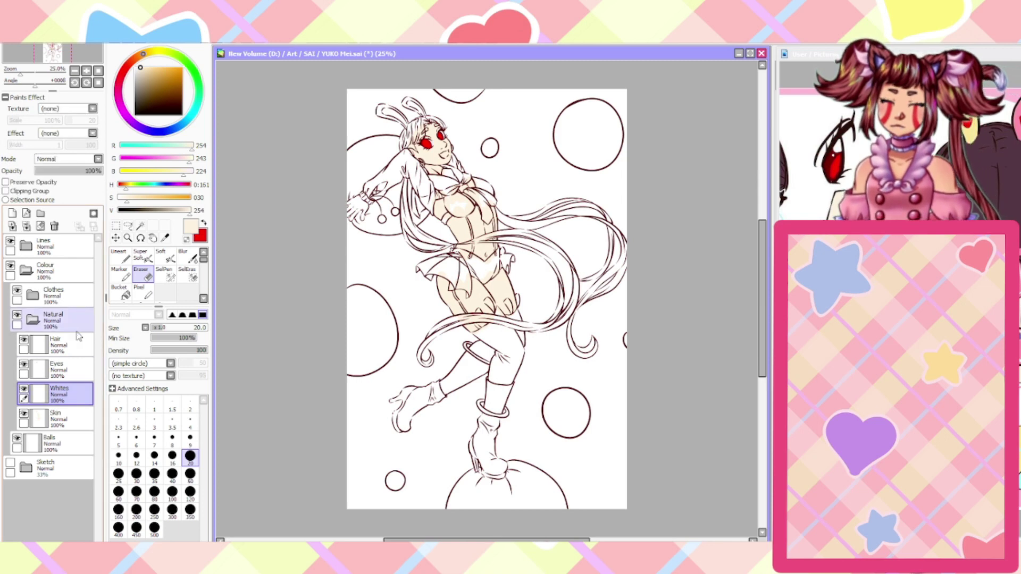
# Fill the near eyebrow on the Hair layer in dark plum sampled from the reference image, using the Lineart brush at size 20
pyautogui.click(58, 345)
pyautogui.click(165, 238)
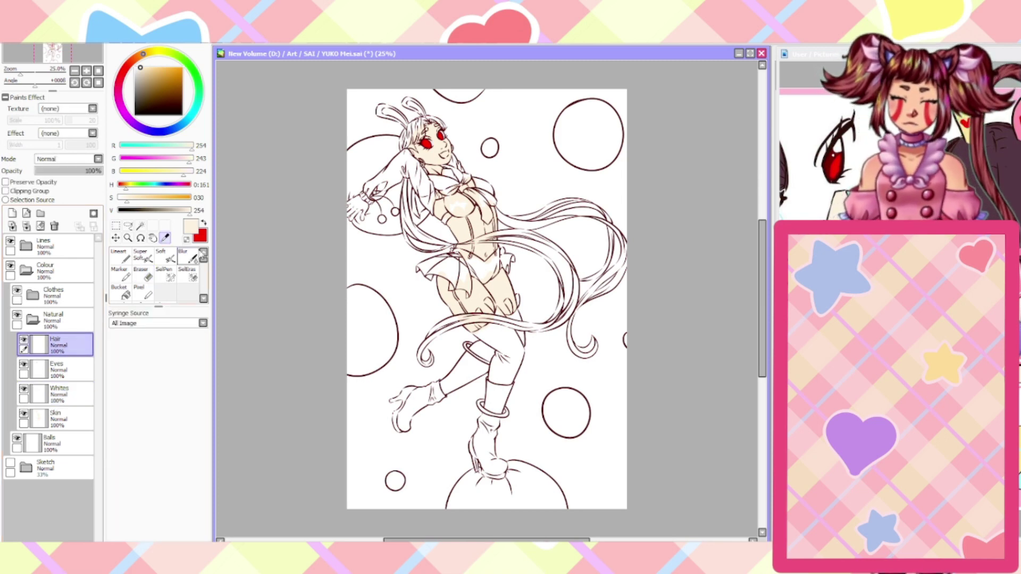
pyautogui.click(990, 148)
pyautogui.click(989, 149)
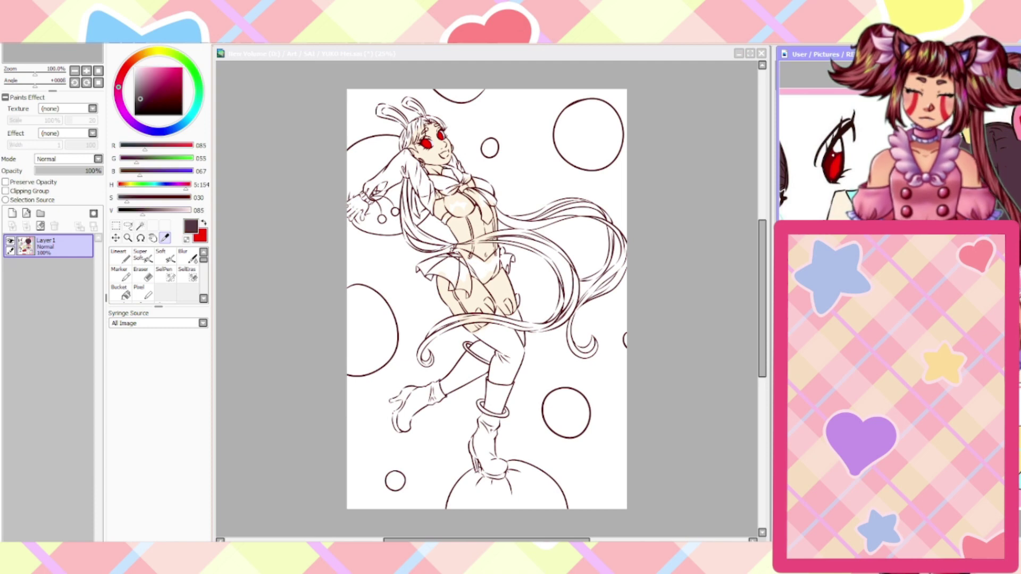
pyautogui.click(122, 255)
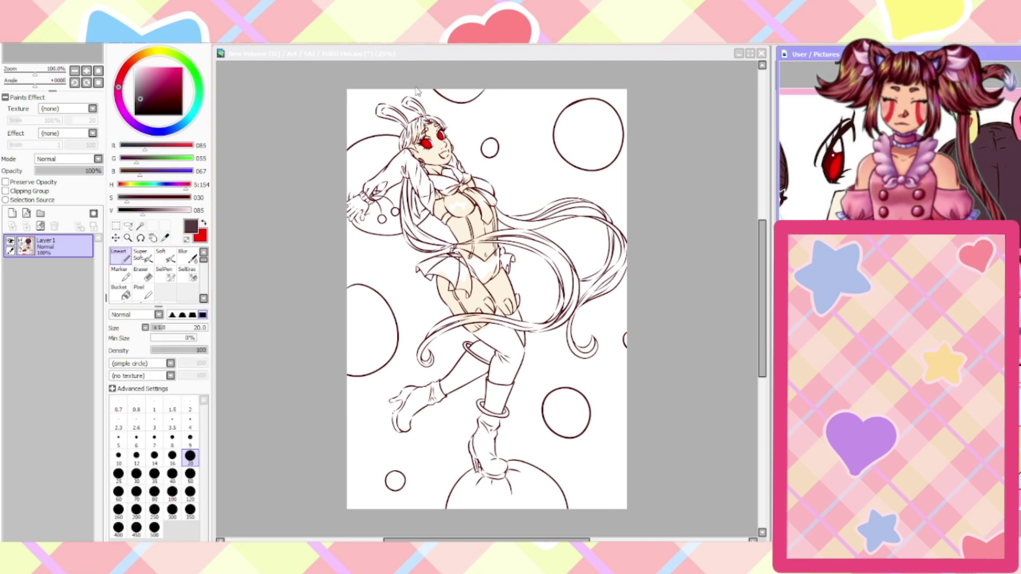
pyautogui.click(404, 101)
pyautogui.scroll(5, 451, 114)
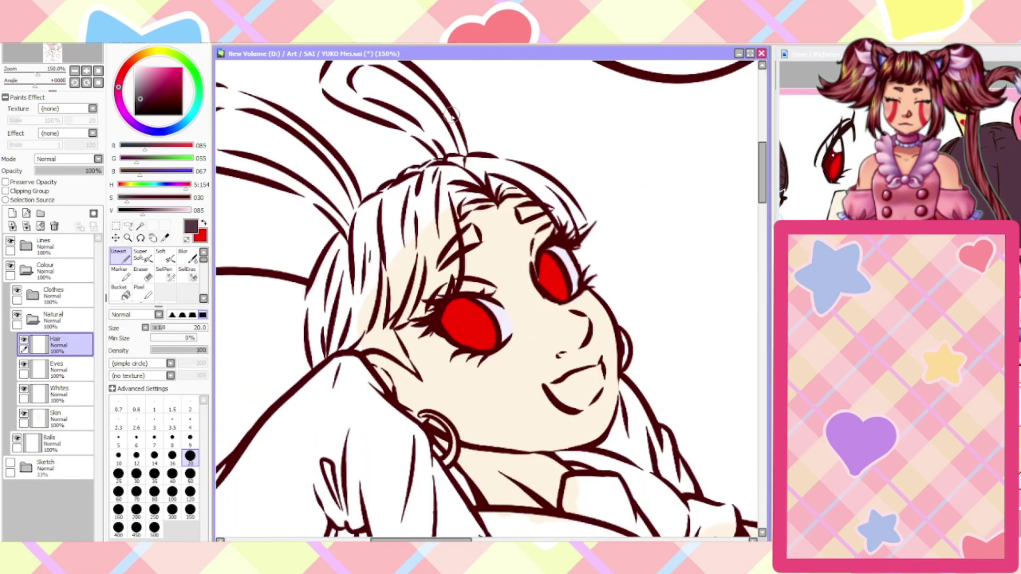
pyautogui.scroll(2, 469, 243)
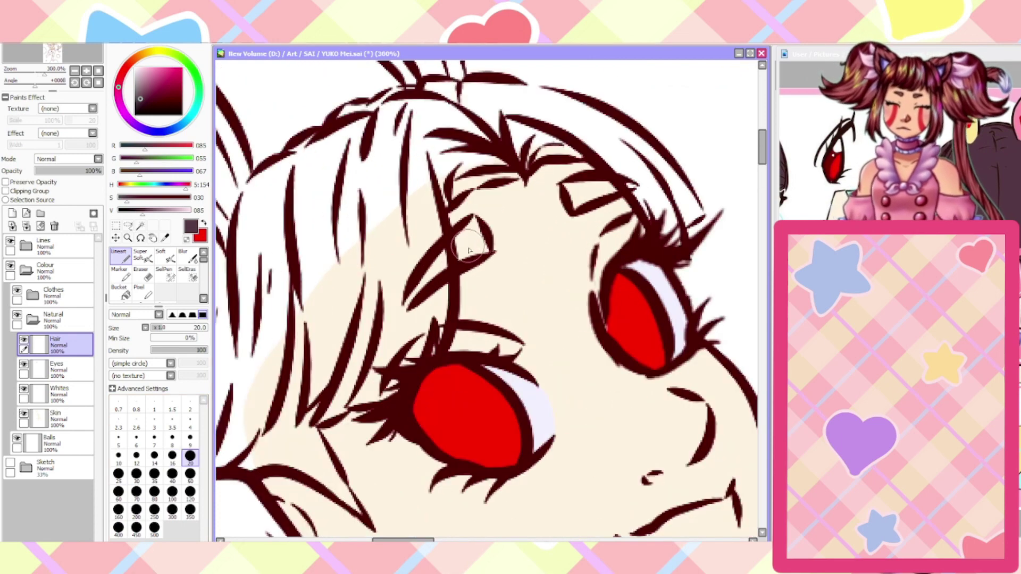
pyautogui.moveTo(468, 246)
pyautogui.mouseDown()
pyautogui.moveTo(474, 223)
pyautogui.moveTo(438, 264)
pyautogui.moveTo(475, 240)
pyautogui.moveTo(410, 297)
pyautogui.moveTo(444, 268)
pyautogui.mouseUp()
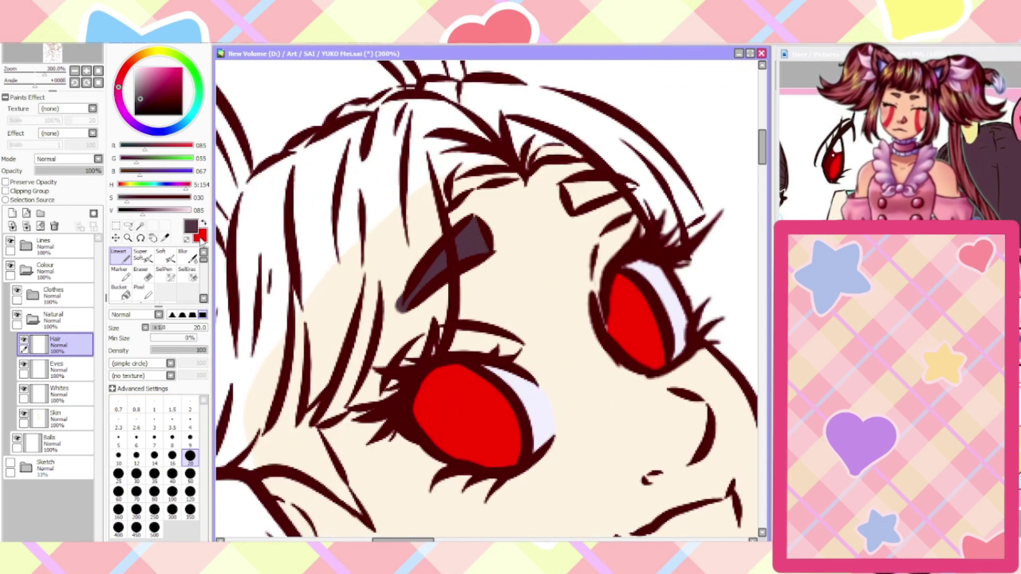
# Paint the fringe over the forehead and the far eyebrow bright red on the Hair layer with the Lineart brush at size 20
pyautogui.click(201, 238)
pyautogui.moveTo(603, 189)
pyautogui.mouseDown()
pyautogui.moveTo(573, 205)
pyautogui.moveTo(568, 195)
pyautogui.moveTo(615, 184)
pyautogui.moveTo(566, 188)
pyautogui.moveTo(633, 197)
pyautogui.moveTo(621, 183)
pyautogui.moveTo(672, 259)
pyautogui.moveTo(681, 259)
pyautogui.moveTo(651, 189)
pyautogui.moveTo(660, 218)
pyautogui.moveTo(672, 215)
pyautogui.moveTo(657, 173)
pyautogui.moveTo(681, 223)
pyautogui.moveTo(698, 212)
pyautogui.moveTo(640, 152)
pyautogui.moveTo(651, 155)
pyautogui.moveTo(600, 127)
pyautogui.moveTo(609, 156)
pyautogui.moveTo(562, 118)
pyautogui.moveTo(569, 137)
pyautogui.moveTo(559, 145)
pyautogui.moveTo(575, 151)
pyautogui.moveTo(526, 155)
pyautogui.moveTo(524, 169)
pyautogui.moveTo(526, 145)
pyautogui.moveTo(506, 141)
pyautogui.moveTo(504, 121)
pyautogui.moveTo(561, 125)
pyautogui.moveTo(556, 112)
pyautogui.moveTo(601, 121)
pyautogui.moveTo(525, 92)
pyautogui.moveTo(567, 105)
pyautogui.moveTo(525, 92)
pyautogui.moveTo(558, 99)
pyautogui.moveTo(467, 91)
pyautogui.moveTo(521, 90)
pyautogui.moveTo(455, 87)
pyautogui.moveTo(484, 96)
pyautogui.mouseUp()
pyautogui.moveTo(554, 120); pyautogui.dragTo(481, 134)
pyautogui.moveTo(502, 176)
pyautogui.mouseDown()
pyautogui.moveTo(439, 203)
pyautogui.moveTo(509, 162)
pyautogui.moveTo(421, 191)
pyautogui.moveTo(420, 151)
pyautogui.mouseUp()
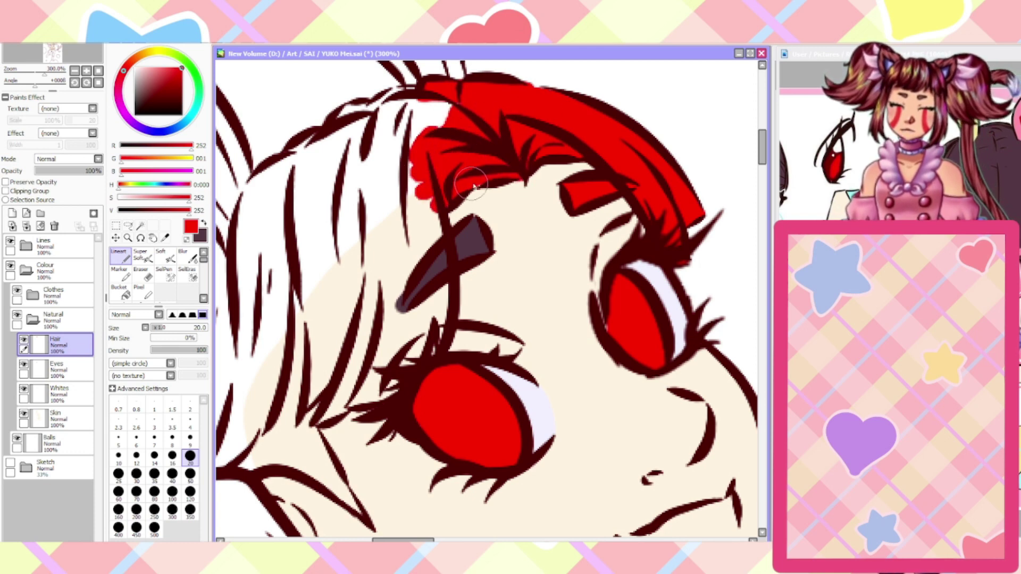
pyautogui.click(141, 275)
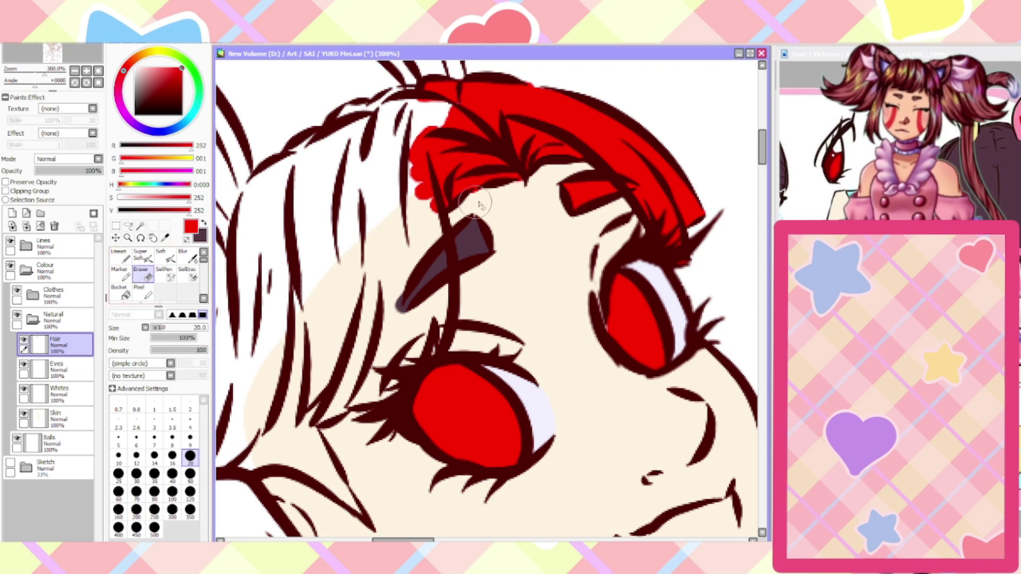
pyautogui.click(121, 257)
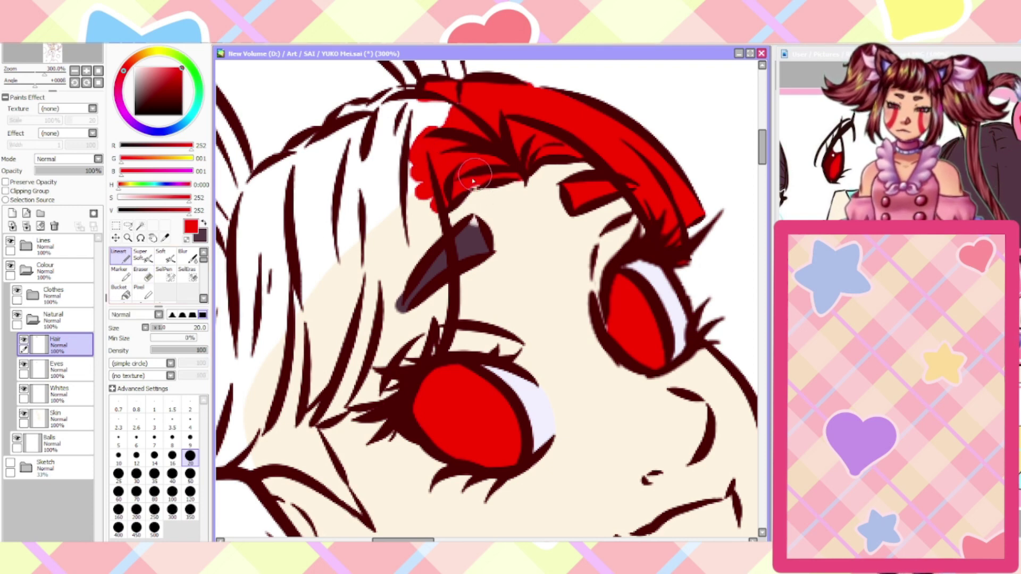
# Paint the hair strands framing the near eye red, down to their tips beside the cheek
pyautogui.moveTo(425, 183)
pyautogui.mouseDown()
pyautogui.moveTo(437, 342)
pyautogui.moveTo(417, 367)
pyautogui.moveTo(356, 400)
pyautogui.mouseUp()
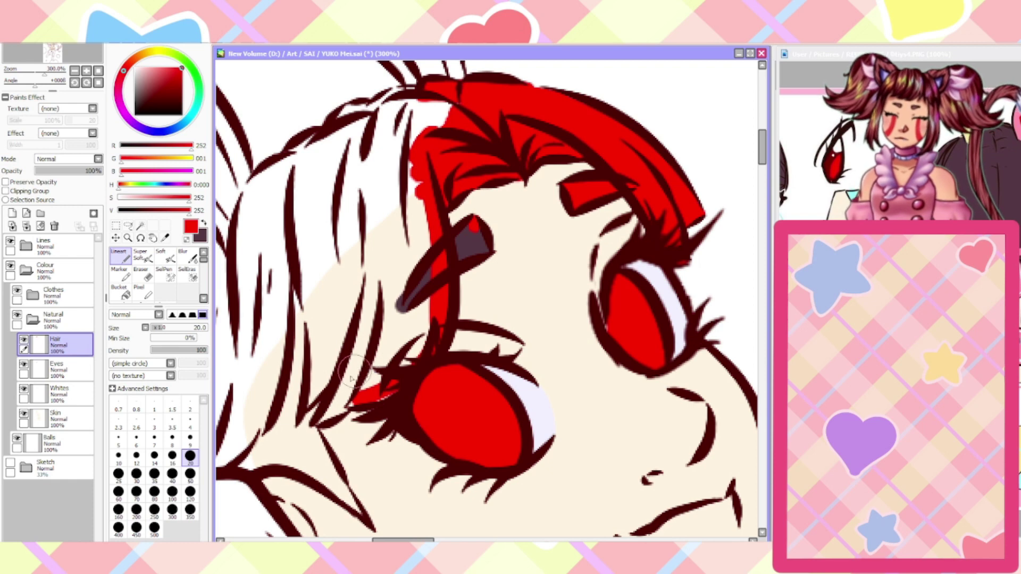
pyautogui.moveTo(348, 401)
pyautogui.mouseDown()
pyautogui.moveTo(317, 422)
pyautogui.moveTo(355, 350)
pyautogui.moveTo(322, 395)
pyautogui.moveTo(340, 372)
pyautogui.mouseUp()
pyautogui.moveTo(309, 404)
pyautogui.mouseDown()
pyautogui.moveTo(314, 336)
pyautogui.moveTo(314, 380)
pyautogui.moveTo(334, 354)
pyautogui.moveTo(333, 392)
pyautogui.moveTo(360, 390)
pyautogui.moveTo(403, 364)
pyautogui.moveTo(402, 343)
pyautogui.mouseUp()
pyautogui.moveTo(390, 540); pyautogui.dragTo(379, 539)
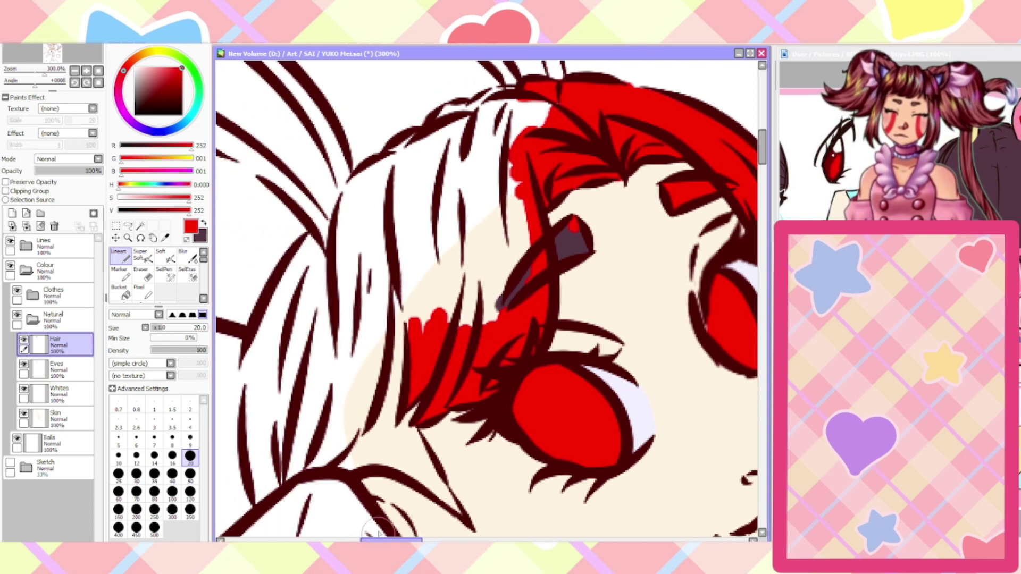
# Outline the remaining unpainted hair in red along the crown, the back of the head and the pointed lock by the ear
pyautogui.moveTo(500, 95)
pyautogui.mouseDown()
pyautogui.moveTo(428, 115)
pyautogui.moveTo(456, 111)
pyautogui.moveTo(403, 143)
pyautogui.moveTo(377, 180)
pyautogui.moveTo(380, 166)
pyautogui.moveTo(354, 186)
pyautogui.moveTo(328, 277)
pyautogui.moveTo(333, 259)
pyautogui.moveTo(312, 240)
pyautogui.moveTo(265, 335)
pyautogui.moveTo(247, 427)
pyautogui.moveTo(252, 356)
pyautogui.moveTo(243, 395)
pyautogui.moveTo(254, 496)
pyautogui.moveTo(320, 463)
pyautogui.moveTo(396, 461)
pyautogui.mouseUp()
pyautogui.moveTo(462, 515); pyautogui.dragTo(375, 448)
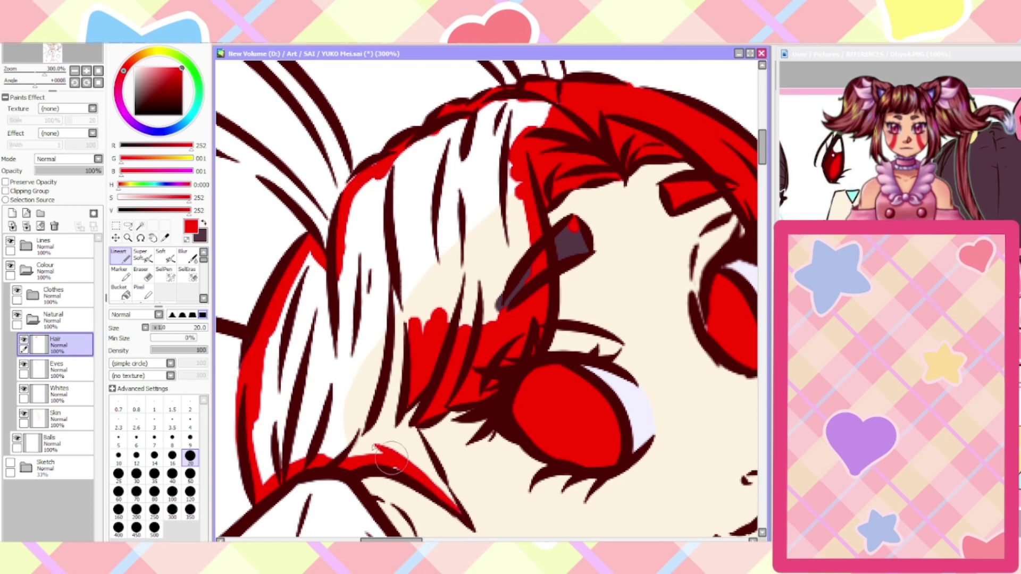
pyautogui.moveTo(459, 519); pyautogui.dragTo(407, 414)
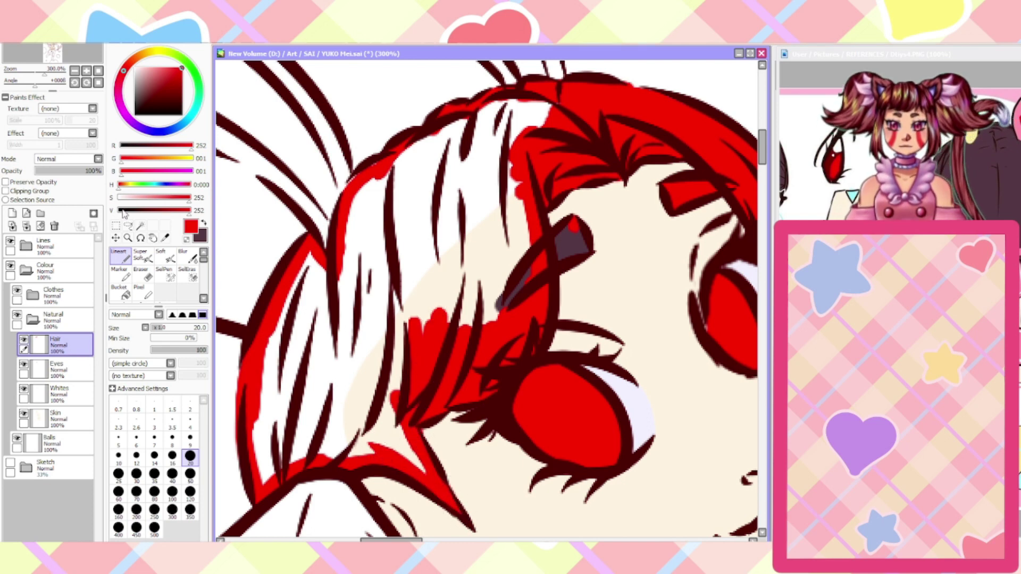
# Select the enclosed unpainted hair area with the Magic Wand, expand the selection over the red outline, and fill it with red
pyautogui.click(140, 226)
pyautogui.click(334, 374)
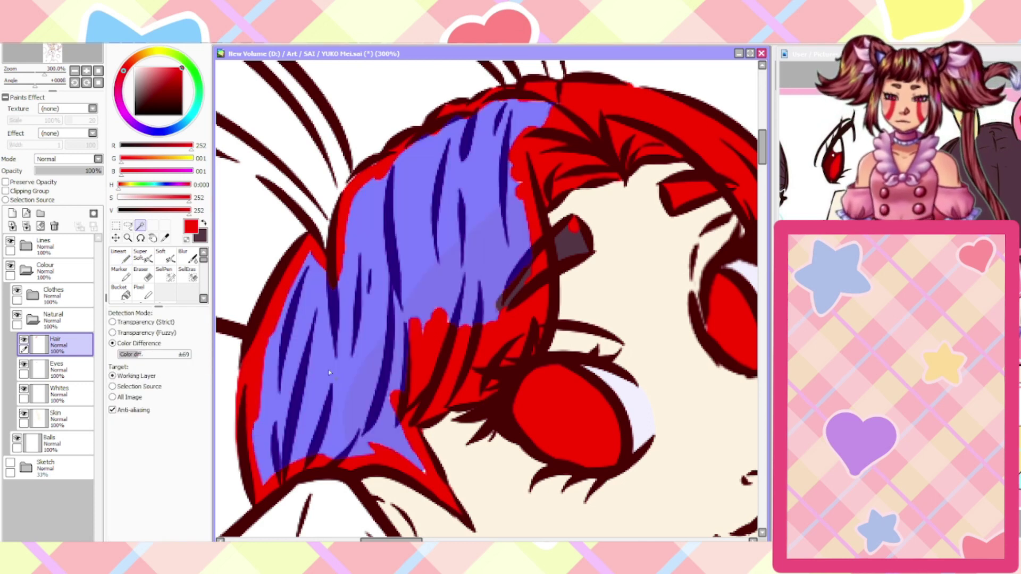
pyautogui.hotkey('ctrl', 'd')
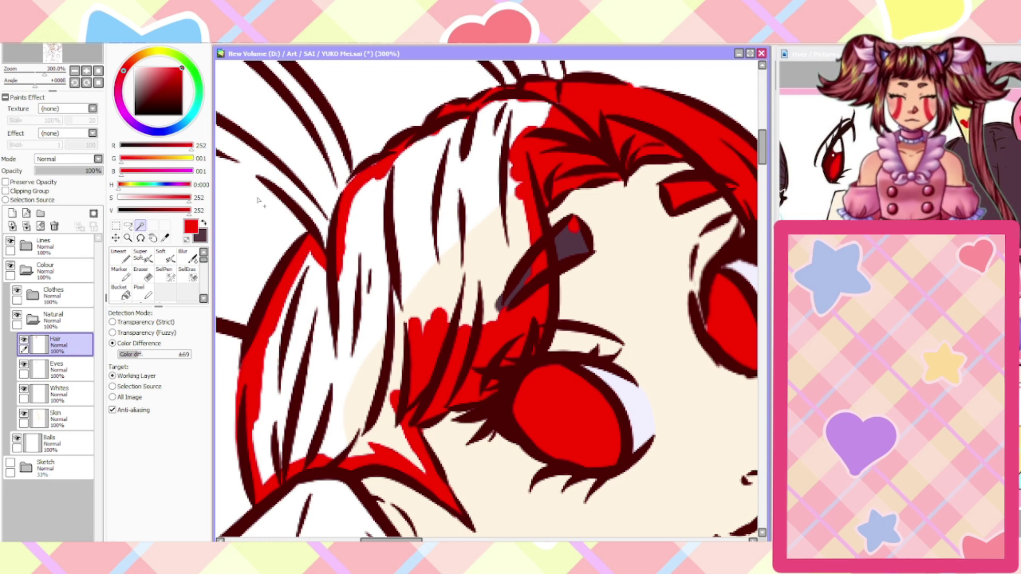
pyautogui.hotkey('ctrl', 'z')
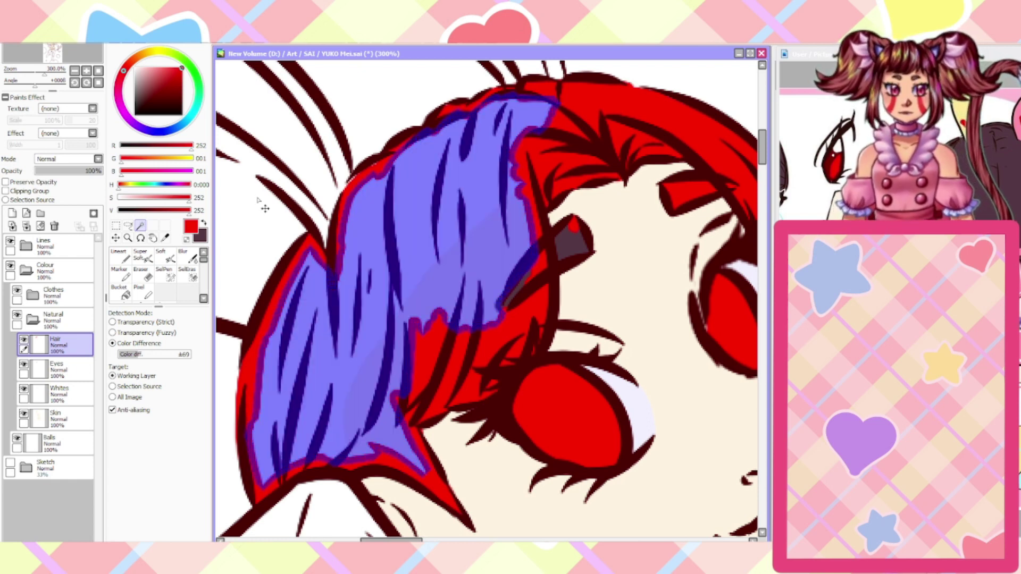
pyautogui.hotkey('ctrl', 'd')
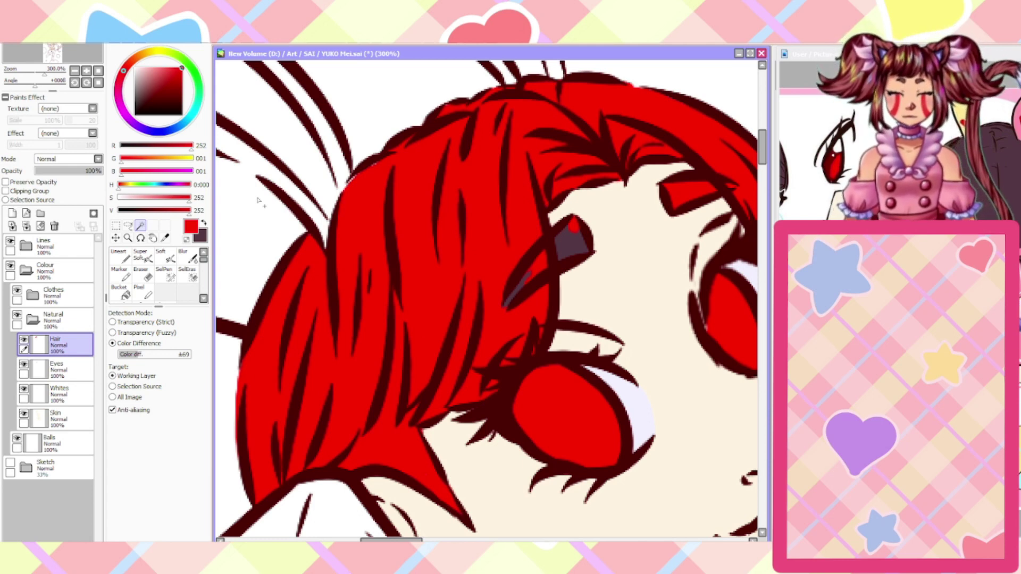
# Erase the red overflow at the notch between the side fringe and the pointed lock by the ear
pyautogui.click(122, 259)
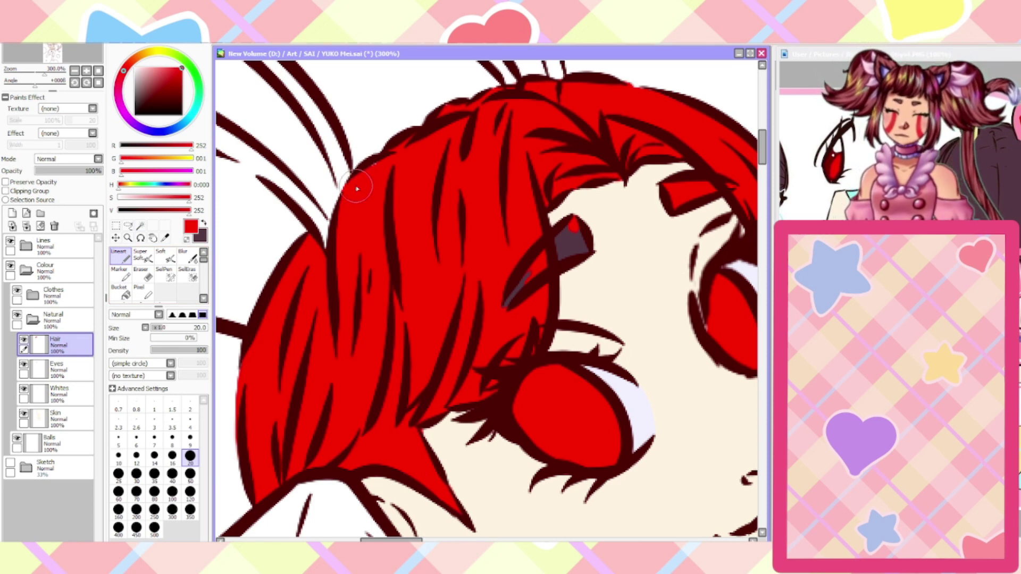
pyautogui.click(141, 274)
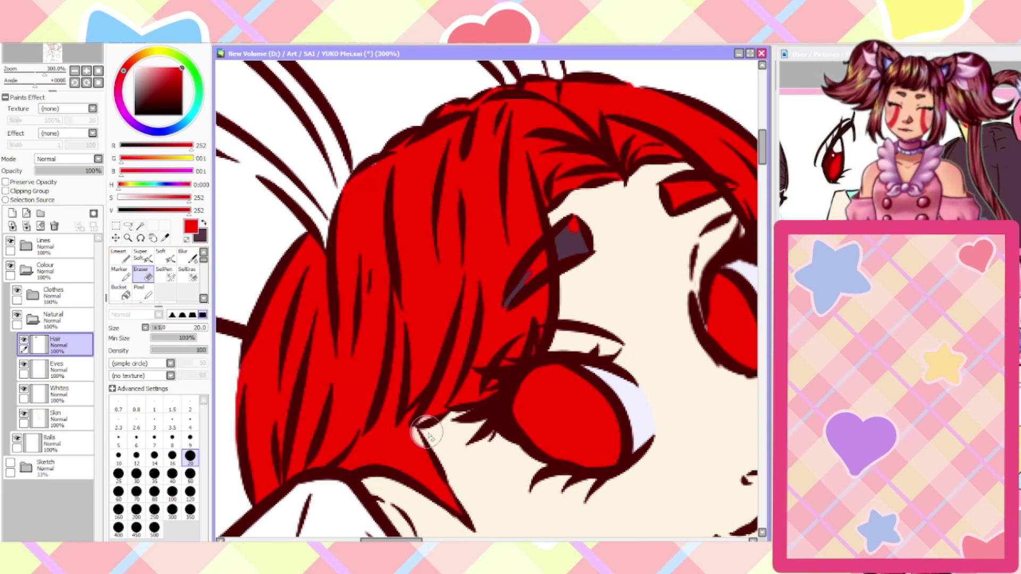
pyautogui.press('n')
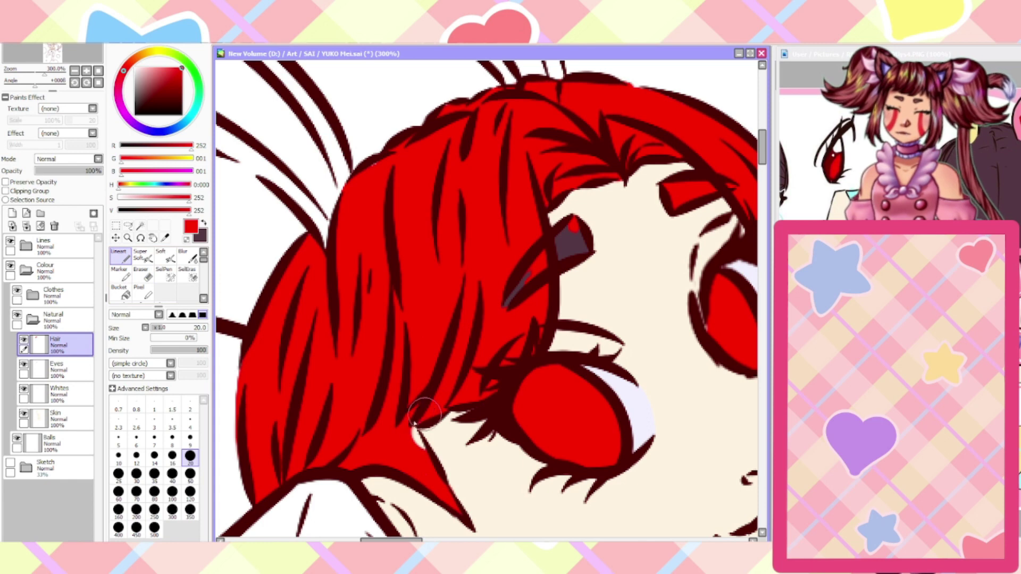
# Paint the upper length of the tied hair lock below the raised arm red, enlarging the Lineart brush to size 50
pyautogui.scroll(-5, 399, 428)
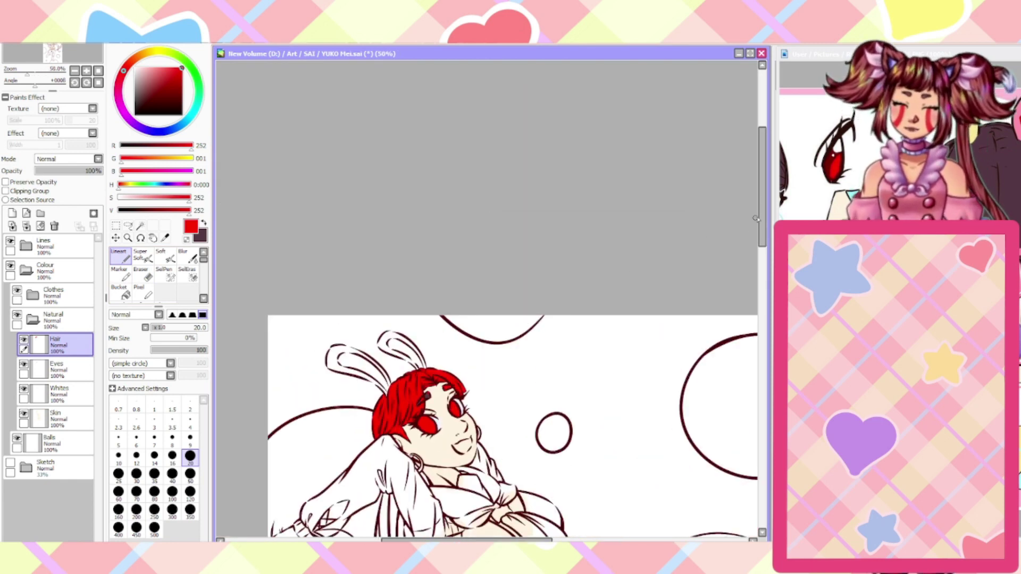
pyautogui.moveTo(756, 218); pyautogui.dragTo(756, 264)
pyautogui.scroll(4, 367, 362)
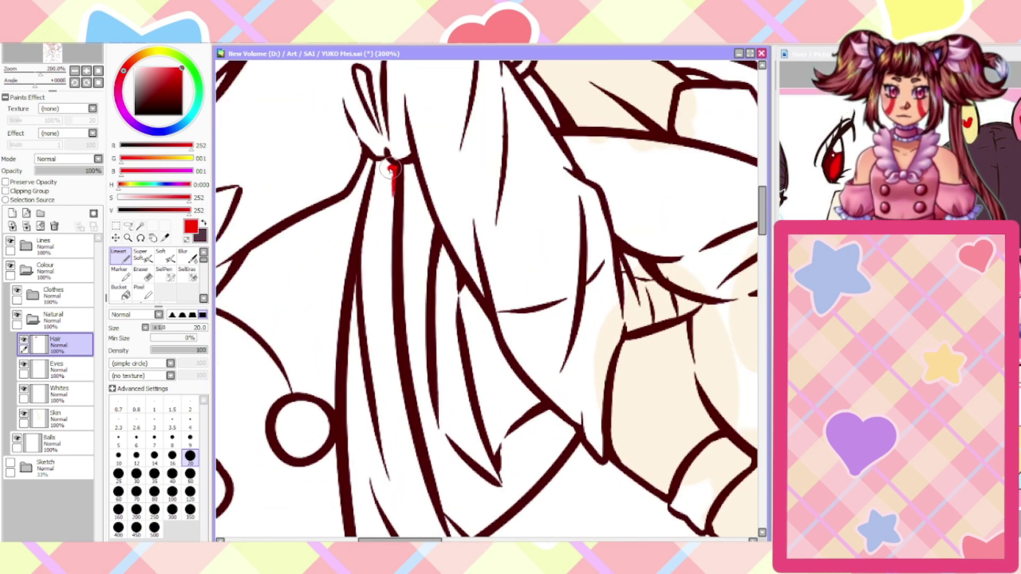
pyautogui.moveTo(388, 164)
pyautogui.mouseDown()
pyautogui.moveTo(372, 210)
pyautogui.moveTo(383, 234)
pyautogui.moveTo(393, 227)
pyautogui.moveTo(372, 319)
pyautogui.moveTo(348, 351)
pyautogui.mouseUp()
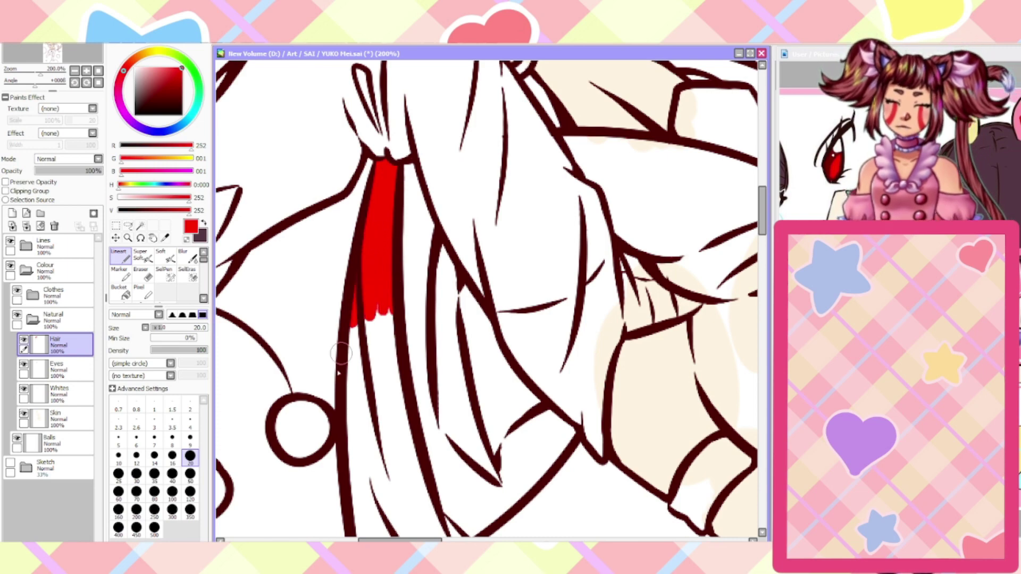
pyautogui.scroll(-2, 348, 351)
pyautogui.scroll(1, 362, 524)
pyautogui.click(190, 475)
pyautogui.scroll(1, 357, 335)
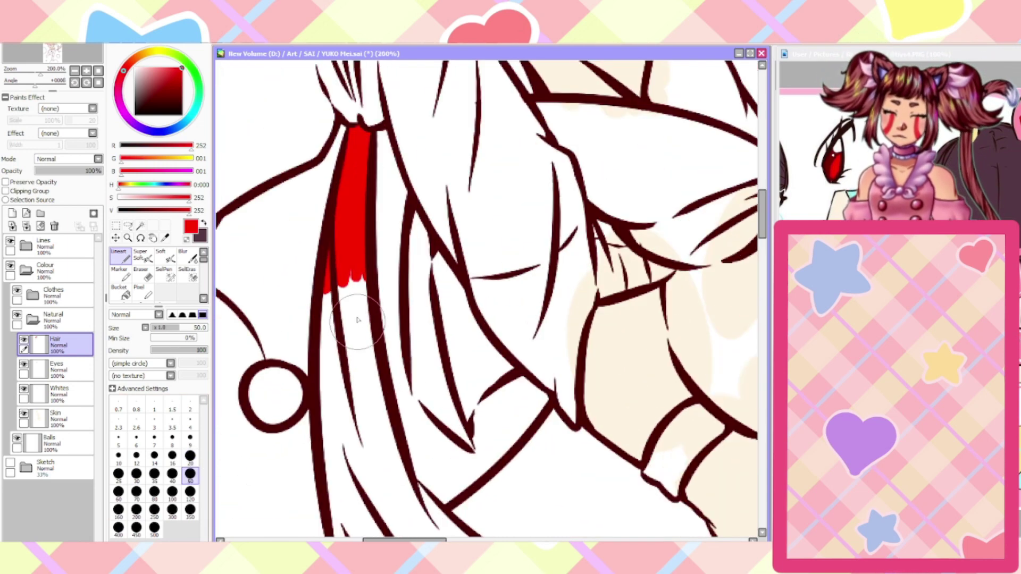
pyautogui.moveTo(357, 284)
pyautogui.mouseDown()
pyautogui.moveTo(366, 335)
pyautogui.moveTo(345, 274)
pyautogui.moveTo(331, 372)
pyautogui.moveTo(326, 355)
pyautogui.moveTo(336, 453)
pyautogui.moveTo(352, 459)
pyautogui.moveTo(384, 445)
pyautogui.moveTo(378, 426)
pyautogui.moveTo(334, 459)
pyautogui.mouseUp()
# Extend the red fill down the long hair lock and along its sweep towards the waist with the size 50 brush
pyautogui.scroll(-3, 330, 462)
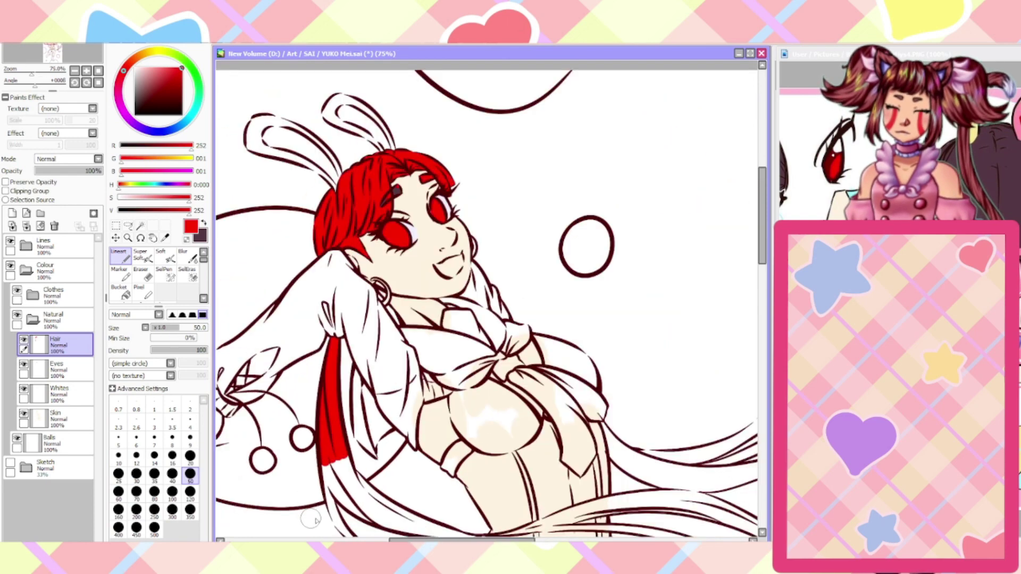
pyautogui.scroll(3, 327, 513)
pyautogui.moveTo(329, 372)
pyautogui.mouseDown()
pyautogui.moveTo(335, 353)
pyautogui.moveTo(359, 342)
pyautogui.moveTo(410, 404)
pyautogui.mouseUp()
pyautogui.scroll(-3, 373, 425)
pyautogui.scroll(3, 372, 446)
pyautogui.moveTo(319, 234)
pyautogui.mouseDown()
pyautogui.moveTo(276, 266)
pyautogui.moveTo(314, 361)
pyautogui.mouseUp()
pyautogui.moveTo(298, 239)
pyautogui.mouseDown()
pyautogui.moveTo(325, 284)
pyautogui.moveTo(349, 291)
pyautogui.moveTo(319, 259)
pyautogui.moveTo(380, 313)
pyautogui.moveTo(334, 279)
pyautogui.moveTo(329, 220)
pyautogui.moveTo(389, 260)
pyautogui.moveTo(329, 193)
pyautogui.moveTo(370, 245)
pyautogui.moveTo(363, 231)
pyautogui.moveTo(426, 286)
pyautogui.moveTo(410, 269)
pyautogui.moveTo(386, 277)
pyautogui.moveTo(449, 337)
pyautogui.moveTo(371, 301)
pyautogui.moveTo(466, 342)
pyautogui.moveTo(442, 341)
pyautogui.moveTo(563, 352)
pyautogui.moveTo(490, 328)
pyautogui.moveTo(526, 324)
pyautogui.moveTo(391, 267)
pyautogui.moveTo(517, 349)
pyautogui.moveTo(636, 362)
pyautogui.moveTo(520, 334)
pyautogui.mouseUp()
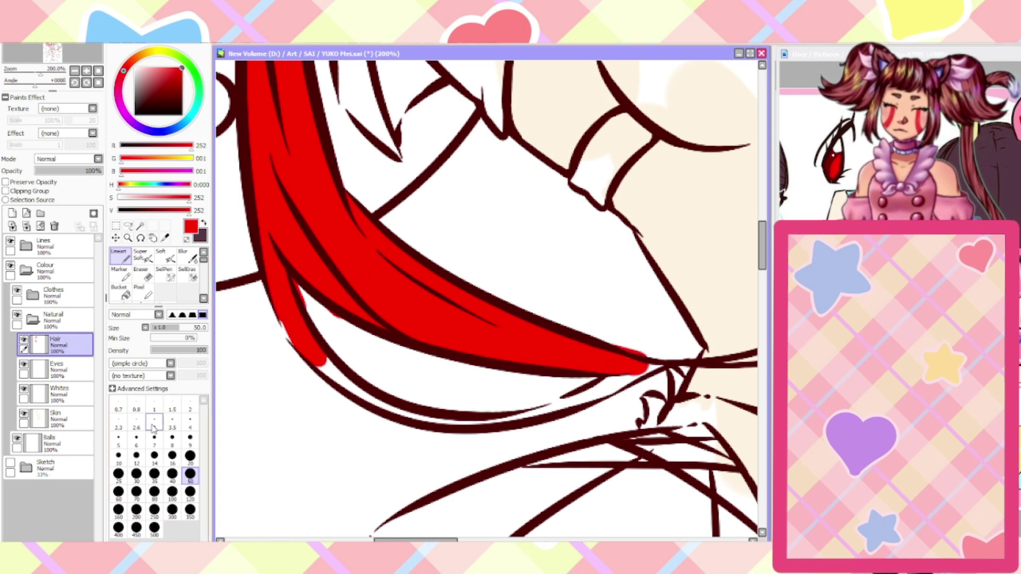
# Erase the red overflow in the gap between the main lock and the thin lower strand with the Eraser at size 9
pyautogui.click(190, 456)
pyautogui.scroll(2, 293, 346)
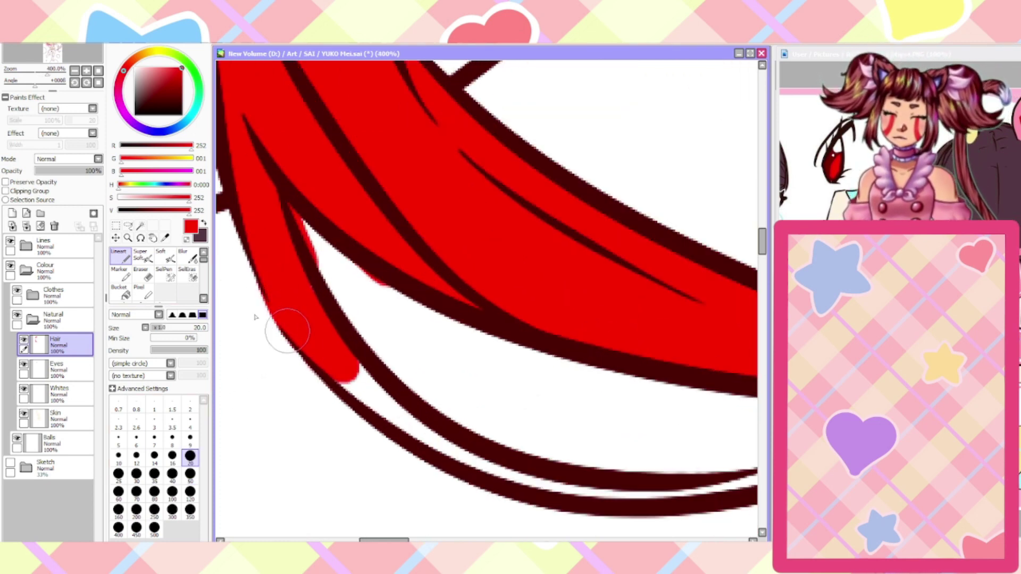
pyautogui.press('e')
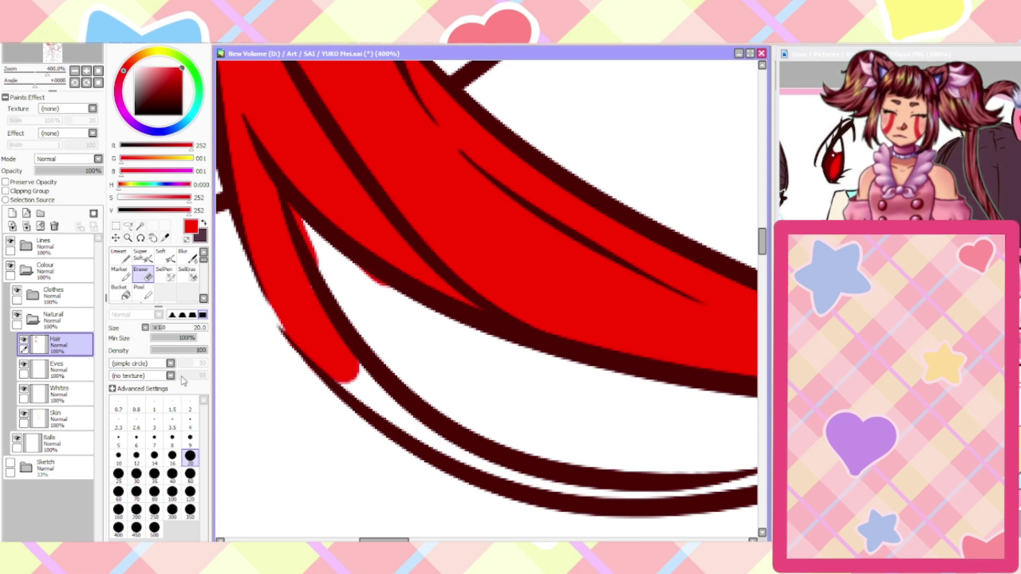
pyautogui.click(190, 439)
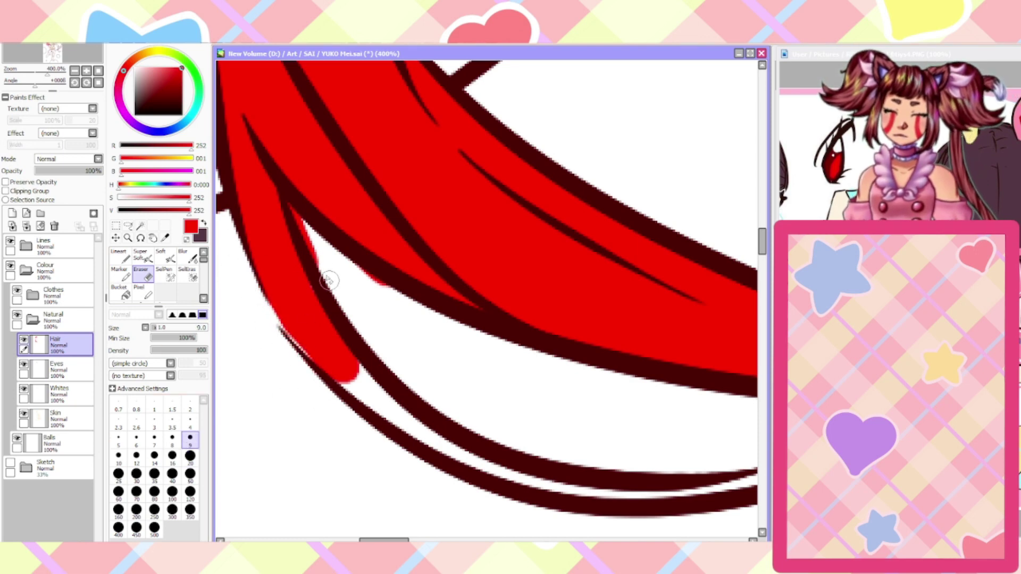
pyautogui.moveTo(328, 280); pyautogui.dragTo(291, 208)
pyautogui.press('e')
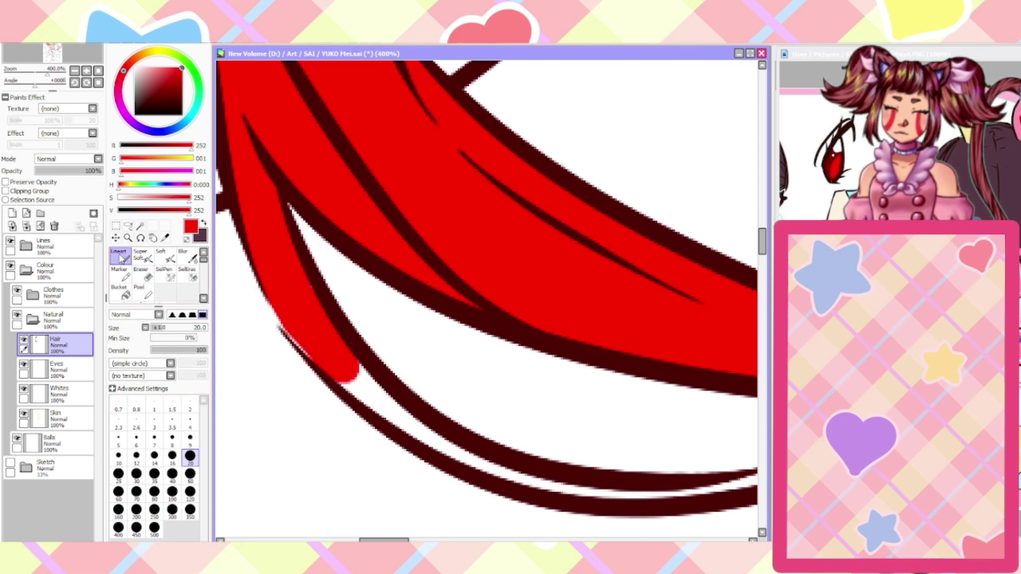
# Fill the thin lower hair strand with red along its curve towards the waist, using the Lineart brush at size 20
pyautogui.moveTo(285, 322)
pyautogui.mouseDown()
pyautogui.moveTo(308, 354)
pyautogui.moveTo(418, 429)
pyautogui.mouseUp()
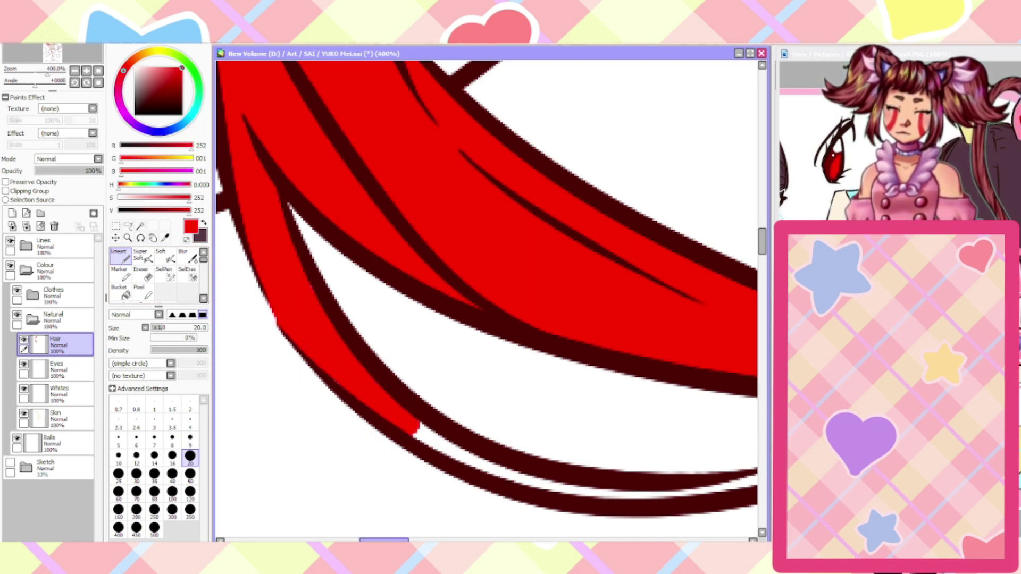
pyautogui.hscroll(4, 487, 299)
pyautogui.hscroll(-3, 331, 473)
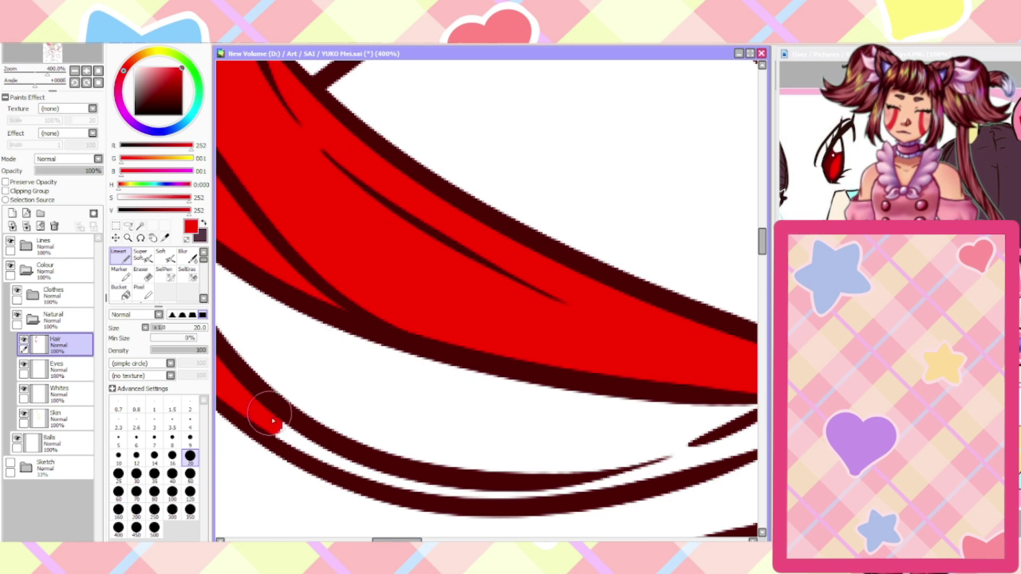
pyautogui.moveTo(266, 414)
pyautogui.mouseDown()
pyautogui.moveTo(327, 457)
pyautogui.moveTo(281, 438)
pyautogui.moveTo(338, 463)
pyautogui.moveTo(436, 487)
pyautogui.moveTo(405, 483)
pyautogui.moveTo(383, 459)
pyautogui.moveTo(408, 481)
pyautogui.moveTo(467, 492)
pyautogui.moveTo(344, 469)
pyautogui.moveTo(505, 496)
pyautogui.mouseUp()
pyautogui.hscroll(4, 452, 500)
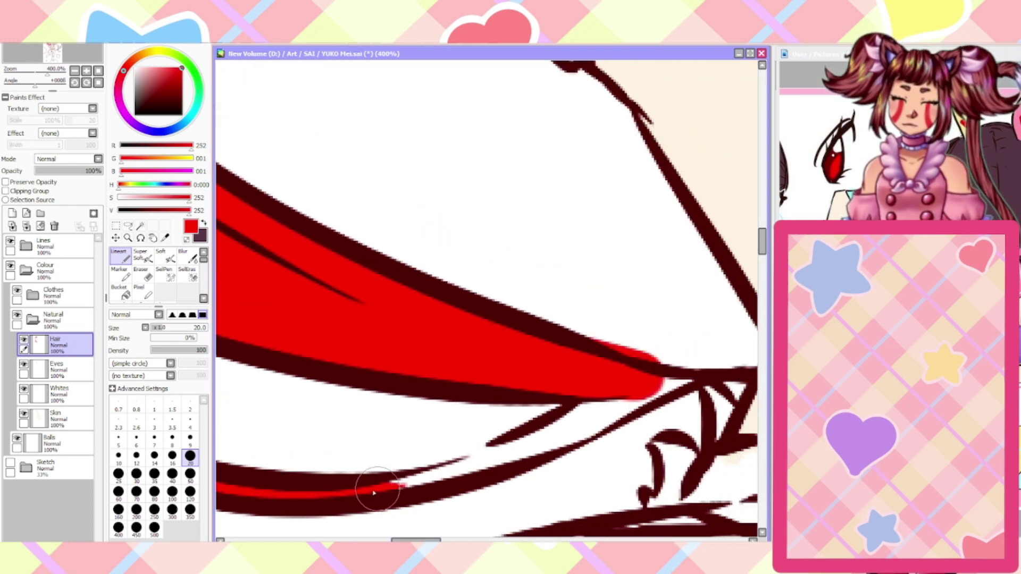
pyautogui.moveTo(383, 484)
pyautogui.mouseDown()
pyautogui.moveTo(509, 448)
pyautogui.moveTo(426, 480)
pyautogui.mouseUp()
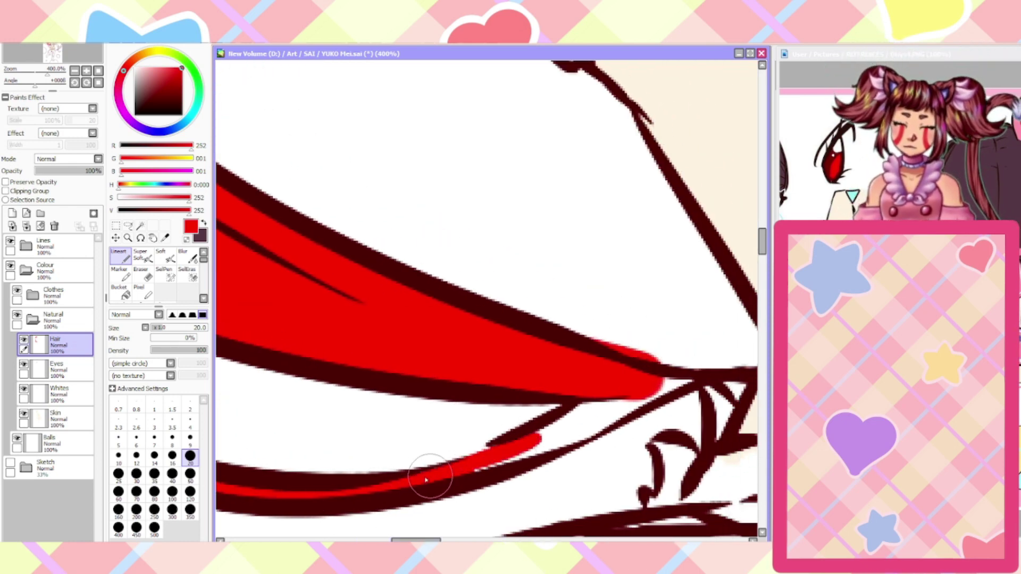
# Fill the tapering ends of the hair strands left of the waist in red and erase the overflow above the upper outline
pyautogui.moveTo(499, 447)
pyautogui.mouseDown()
pyautogui.moveTo(554, 437)
pyautogui.moveTo(606, 393)
pyautogui.moveTo(585, 404)
pyautogui.mouseUp()
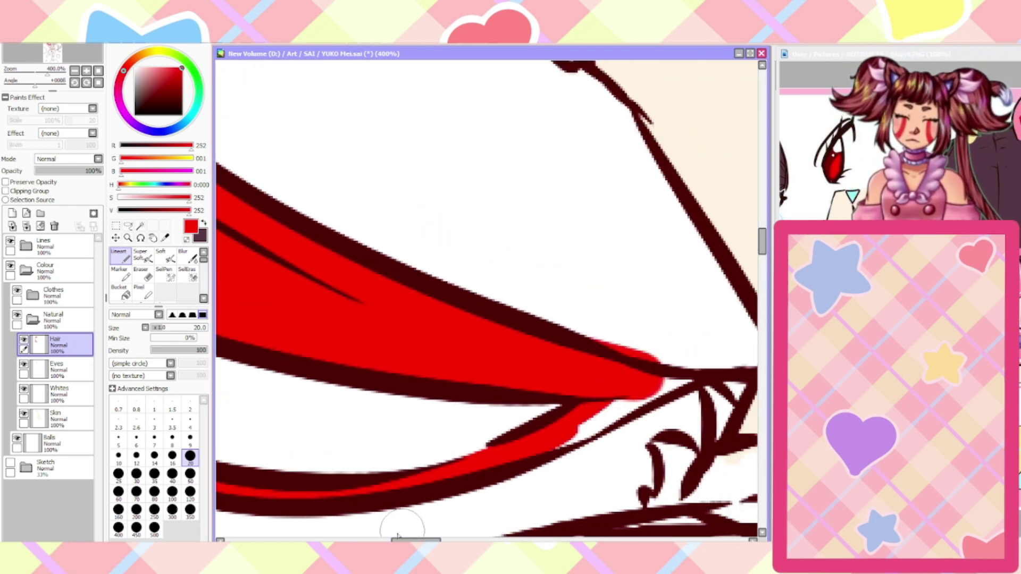
pyautogui.moveTo(401, 540); pyautogui.dragTo(419, 540)
pyautogui.moveTo(366, 449)
pyautogui.mouseDown()
pyautogui.moveTo(481, 383)
pyautogui.moveTo(450, 396)
pyautogui.mouseUp()
pyautogui.click(143, 275)
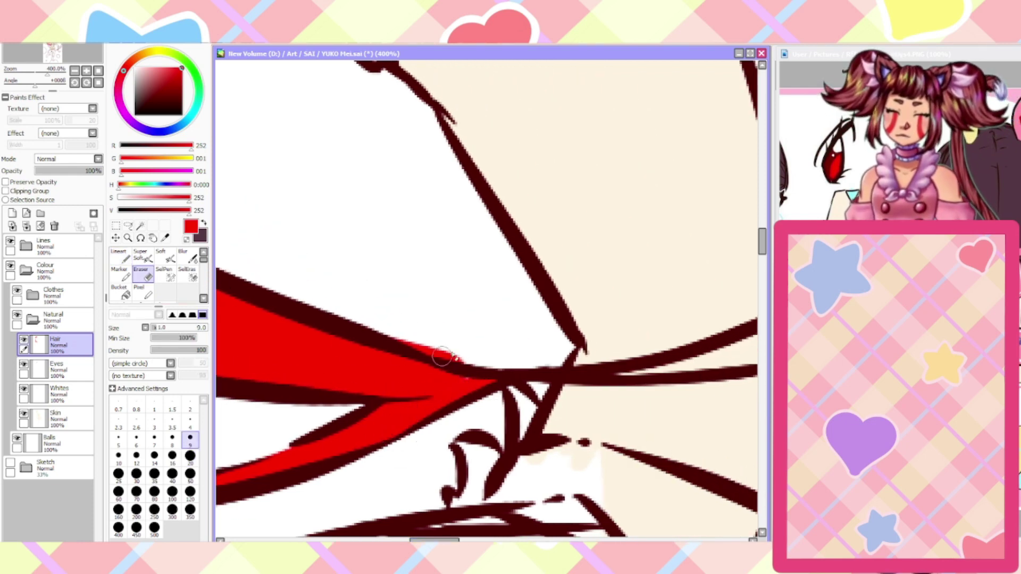
pyautogui.moveTo(468, 355); pyautogui.dragTo(396, 329)
pyautogui.scroll(-4, 303, 287)
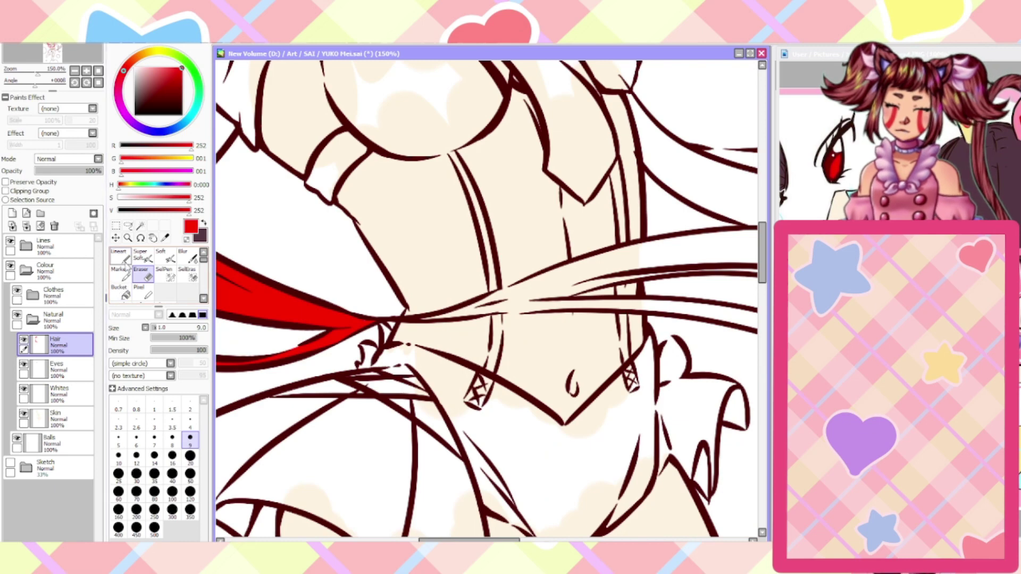
# Paint the start of the hair strands crossing the waist red with the size 20 Lineart brush
pyautogui.click(122, 258)
pyautogui.scroll(4, 424, 302)
pyautogui.moveTo(303, 321)
pyautogui.mouseDown()
pyautogui.moveTo(366, 297)
pyautogui.moveTo(351, 308)
pyautogui.moveTo(468, 285)
pyautogui.moveTo(424, 298)
pyautogui.moveTo(600, 223)
pyautogui.moveTo(486, 262)
pyautogui.moveTo(499, 270)
pyautogui.moveTo(481, 281)
pyautogui.moveTo(574, 292)
pyautogui.mouseUp()
pyautogui.moveTo(463, 539); pyautogui.dragTo(483, 539)
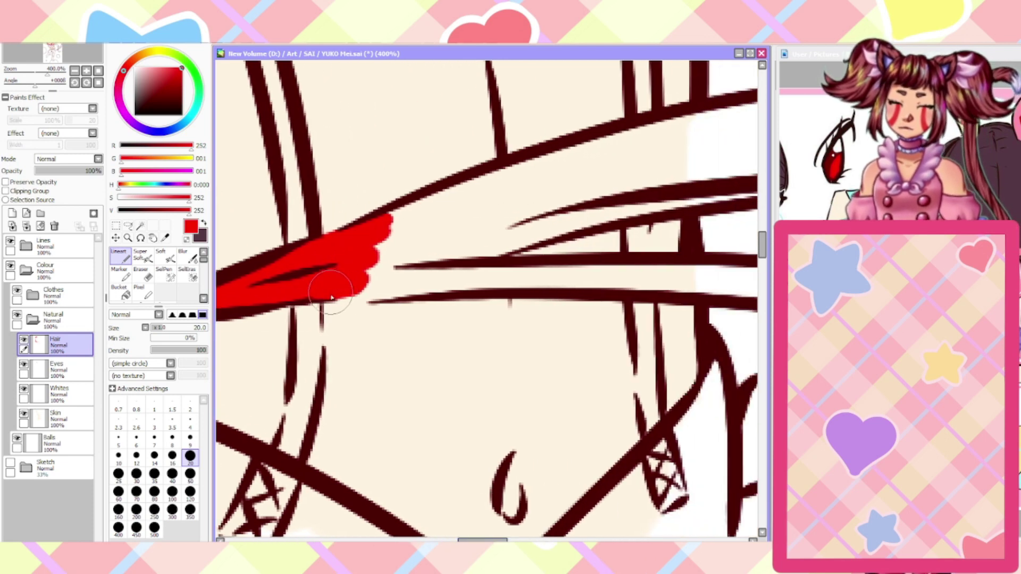
pyautogui.moveTo(330, 293)
pyautogui.mouseDown()
pyautogui.moveTo(487, 276)
pyautogui.moveTo(350, 273)
pyautogui.moveTo(462, 203)
pyautogui.moveTo(451, 189)
pyautogui.moveTo(435, 221)
pyautogui.moveTo(462, 251)
pyautogui.moveTo(552, 228)
pyautogui.moveTo(477, 249)
pyautogui.moveTo(442, 233)
pyautogui.moveTo(444, 213)
pyautogui.moveTo(430, 230)
pyautogui.mouseUp()
pyautogui.moveTo(483, 539)
pyautogui.mouseDown()
pyautogui.moveTo(514, 540)
pyautogui.moveTo(498, 539)
pyautogui.mouseUp()
pyautogui.hscroll(-1, 250, 308)
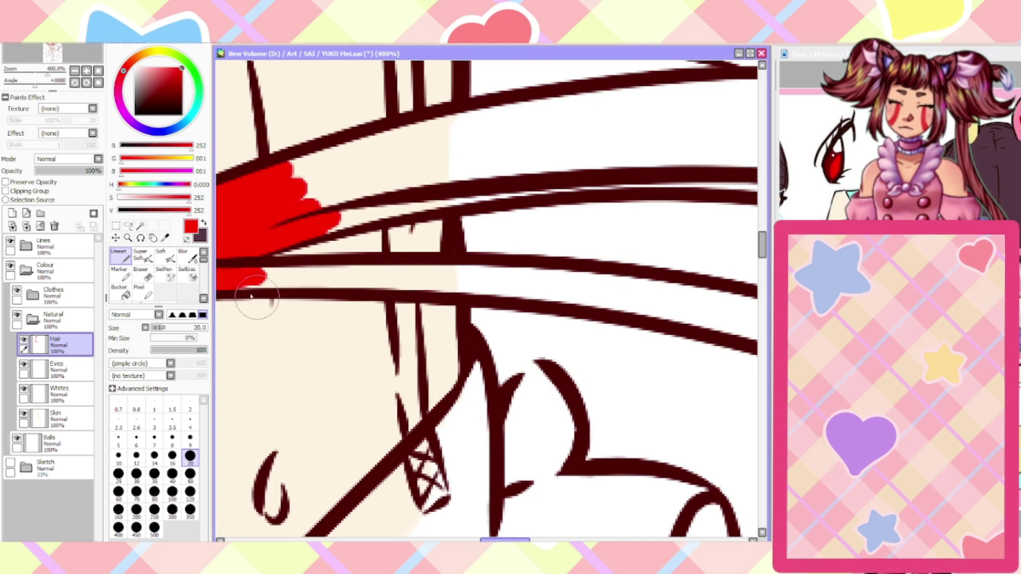
# Fill the upper, middle and lower hair strands red from the waist out past the right side of the body
pyautogui.moveTo(234, 279)
pyautogui.mouseDown()
pyautogui.moveTo(385, 286)
pyautogui.moveTo(335, 269)
pyautogui.moveTo(470, 273)
pyautogui.moveTo(688, 300)
pyautogui.moveTo(539, 281)
pyautogui.mouseUp()
pyautogui.moveTo(309, 222)
pyautogui.mouseDown()
pyautogui.moveTo(569, 188)
pyautogui.moveTo(747, 192)
pyautogui.mouseUp()
pyautogui.moveTo(300, 216)
pyautogui.mouseDown()
pyautogui.moveTo(382, 192)
pyautogui.moveTo(379, 179)
pyautogui.moveTo(346, 170)
pyautogui.moveTo(349, 156)
pyautogui.moveTo(276, 171)
pyautogui.moveTo(385, 143)
pyautogui.moveTo(481, 137)
pyautogui.moveTo(490, 153)
pyautogui.moveTo(480, 173)
pyautogui.moveTo(406, 187)
pyautogui.moveTo(568, 169)
pyautogui.moveTo(473, 145)
pyautogui.moveTo(448, 123)
pyautogui.moveTo(503, 125)
pyautogui.mouseUp()
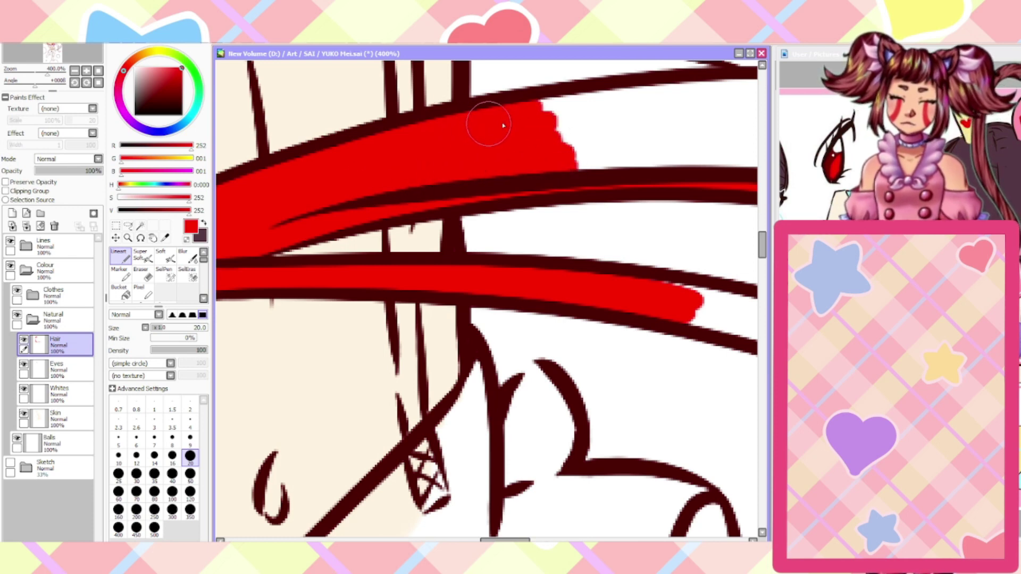
pyautogui.moveTo(551, 104)
pyautogui.mouseDown()
pyautogui.moveTo(611, 126)
pyautogui.moveTo(574, 146)
pyautogui.moveTo(611, 168)
pyautogui.moveTo(661, 171)
pyautogui.mouseUp()
pyautogui.moveTo(733, 166)
pyautogui.mouseDown()
pyautogui.moveTo(710, 143)
pyautogui.moveTo(732, 107)
pyautogui.moveTo(701, 97)
pyautogui.moveTo(587, 110)
pyautogui.mouseUp()
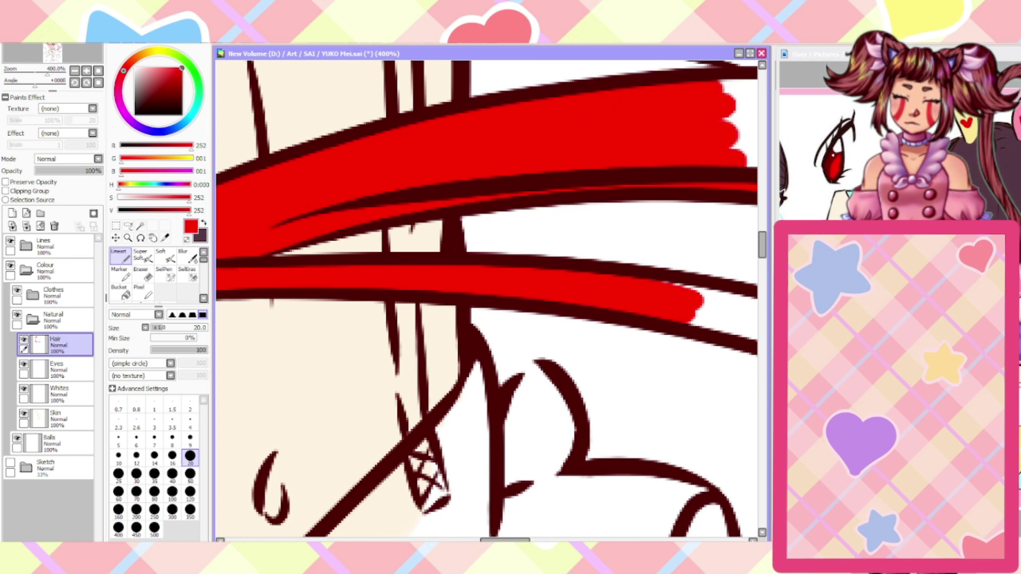
# Extend the red fill along the lower and upper strands right of the waist, erasing the spill above the lower strand's outline
pyautogui.moveTo(495, 540); pyautogui.dragTo(528, 539)
pyautogui.moveTo(320, 284)
pyautogui.mouseDown()
pyautogui.moveTo(438, 318)
pyautogui.moveTo(402, 323)
pyautogui.moveTo(331, 306)
pyautogui.moveTo(376, 330)
pyautogui.mouseUp()
pyautogui.press('e')
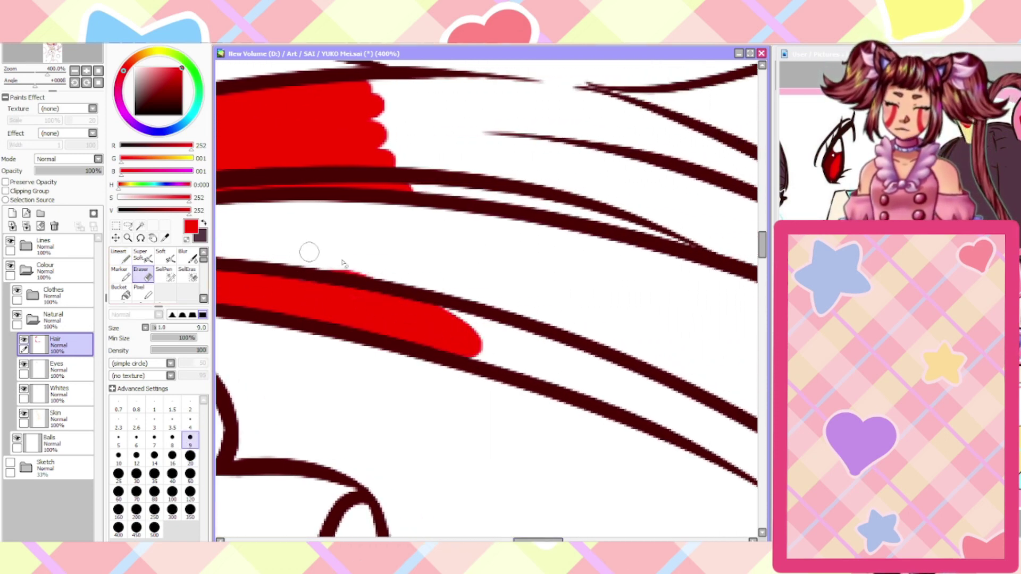
pyautogui.moveTo(383, 273); pyautogui.dragTo(341, 270)
pyautogui.click(125, 259)
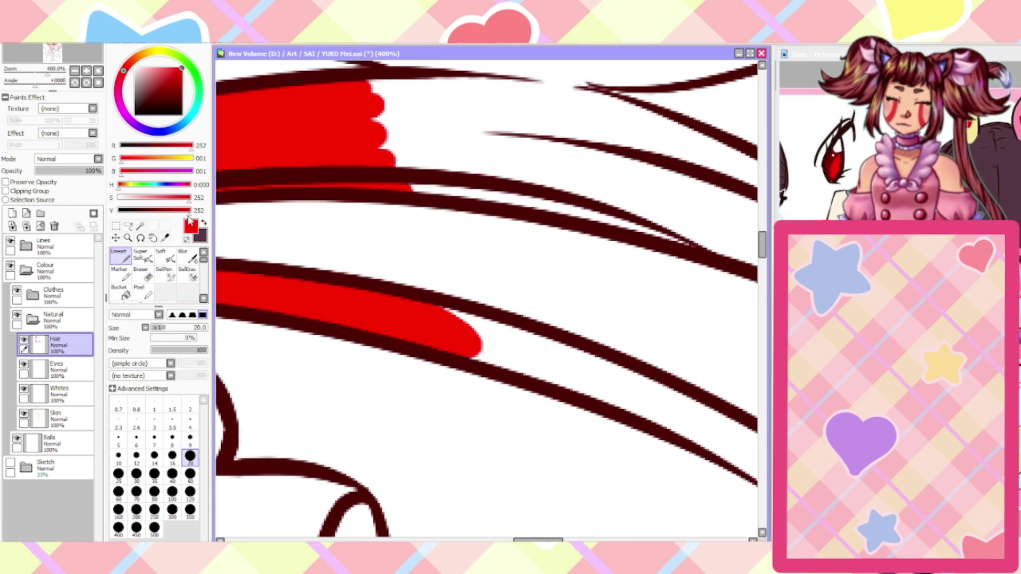
pyautogui.moveTo(419, 288)
pyautogui.mouseDown()
pyautogui.moveTo(512, 365)
pyautogui.moveTo(452, 333)
pyautogui.moveTo(476, 321)
pyautogui.mouseUp()
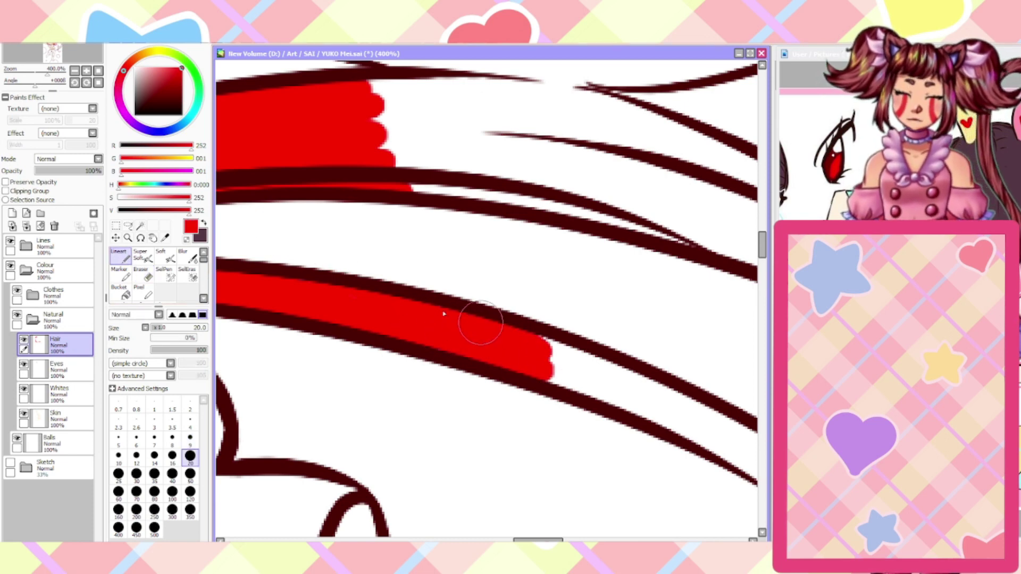
pyautogui.moveTo(372, 175)
pyautogui.mouseDown()
pyautogui.moveTo(435, 183)
pyautogui.moveTo(353, 152)
pyautogui.moveTo(478, 98)
pyautogui.moveTo(462, 109)
pyautogui.mouseUp()
pyautogui.moveTo(372, 109)
pyautogui.mouseDown()
pyautogui.moveTo(512, 98)
pyautogui.moveTo(393, 118)
pyautogui.mouseUp()
# Fill the lower hair strand red along its downward curve and clean up the paint along its inner edge
pyautogui.moveTo(537, 540); pyautogui.dragTo(558, 540)
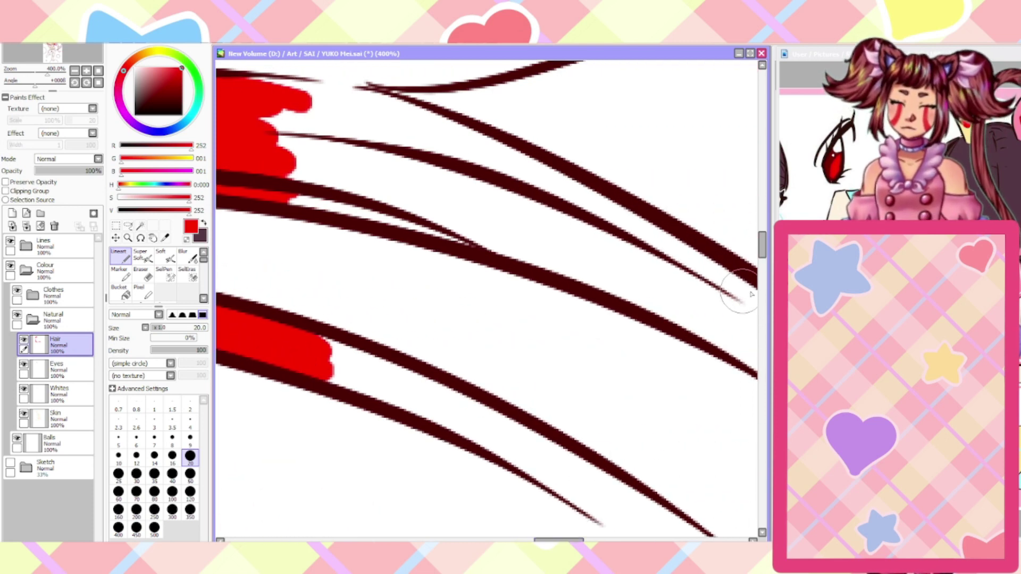
pyautogui.moveTo(762, 237); pyautogui.dragTo(766, 248)
pyautogui.moveTo(334, 187)
pyautogui.mouseDown()
pyautogui.moveTo(443, 251)
pyautogui.moveTo(301, 198)
pyautogui.moveTo(523, 274)
pyautogui.moveTo(462, 237)
pyautogui.moveTo(536, 291)
pyautogui.moveTo(479, 301)
pyautogui.mouseUp()
pyautogui.moveTo(545, 540); pyautogui.dragTo(557, 540)
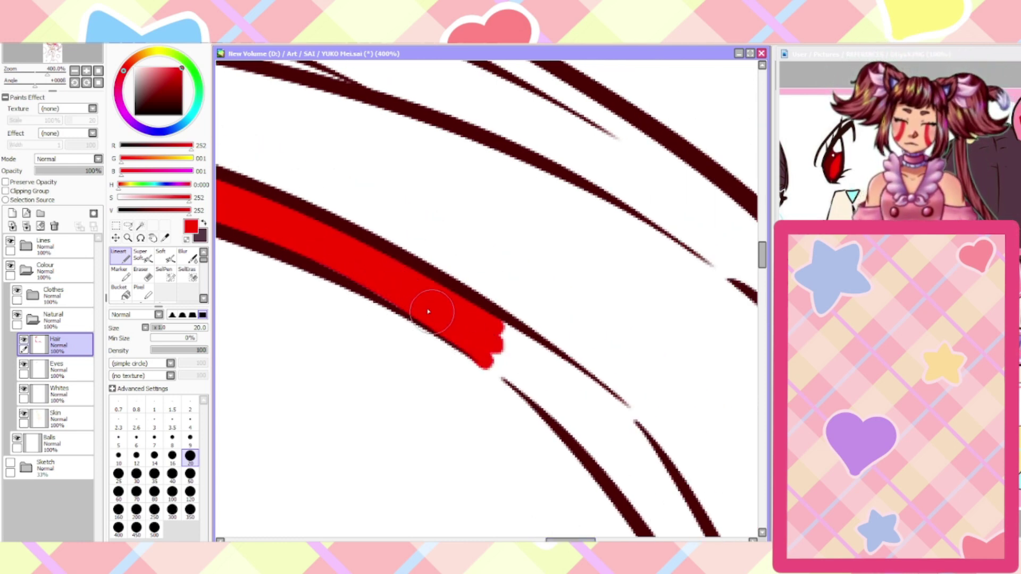
pyautogui.moveTo(468, 346)
pyautogui.mouseDown()
pyautogui.moveTo(532, 389)
pyautogui.moveTo(485, 319)
pyautogui.moveTo(582, 379)
pyautogui.mouseUp()
pyautogui.moveTo(762, 260); pyautogui.dragTo(763, 269)
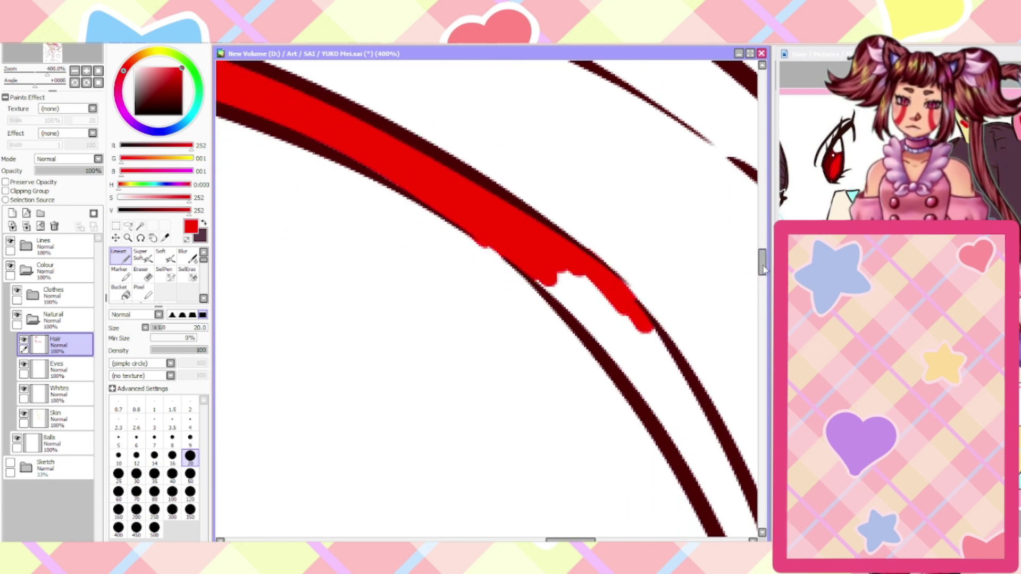
pyautogui.moveTo(572, 272)
pyautogui.mouseDown()
pyautogui.moveTo(638, 340)
pyautogui.moveTo(547, 287)
pyautogui.mouseUp()
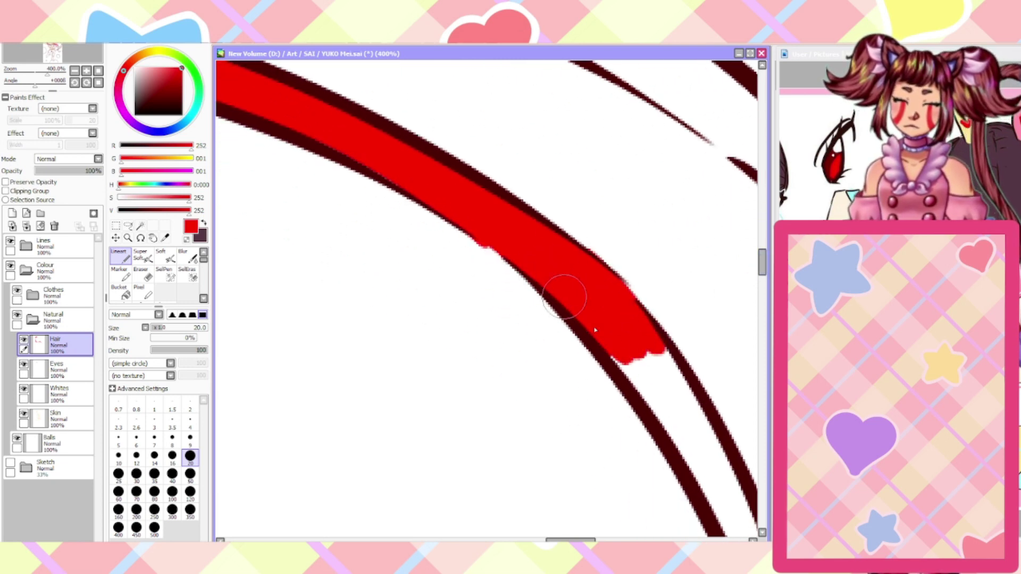
pyautogui.moveTo(595, 330); pyautogui.dragTo(692, 410)
pyautogui.press('e')
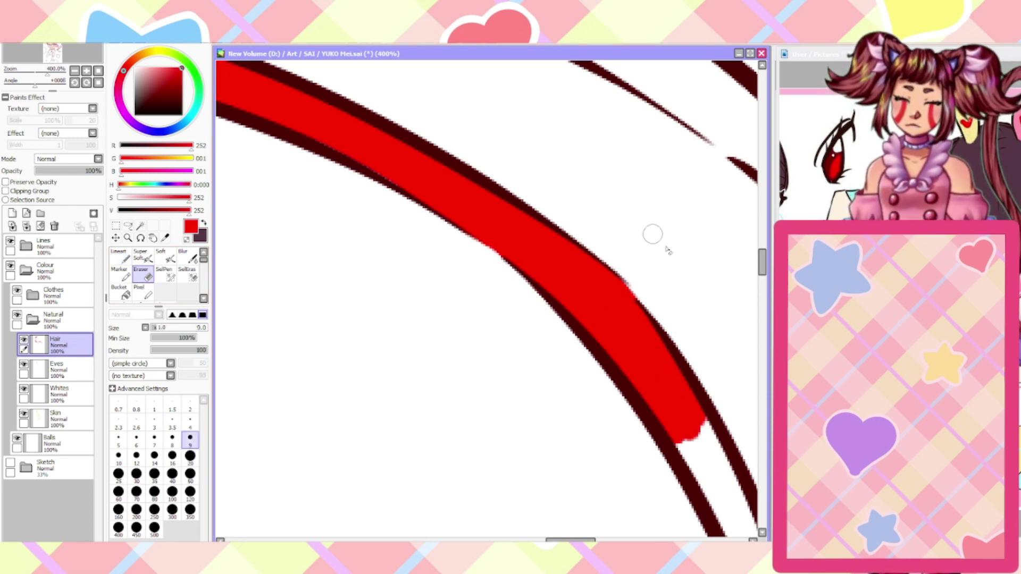
# Fill the steep part of the strand red down to its narrow point, plus the adjoining section below it
pyautogui.moveTo(761, 270); pyautogui.dragTo(761, 290)
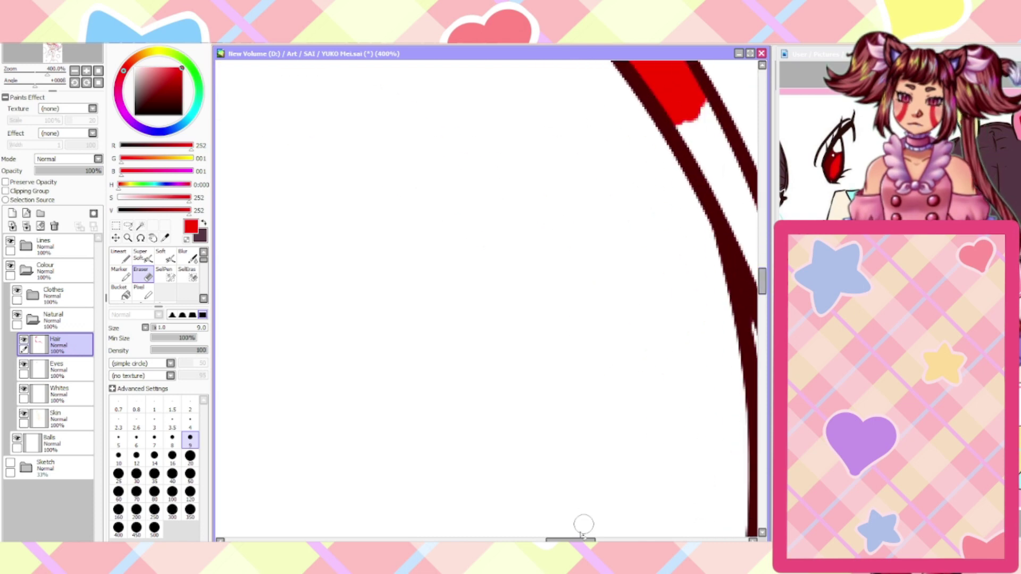
pyautogui.moveTo(583, 539); pyautogui.dragTo(606, 539)
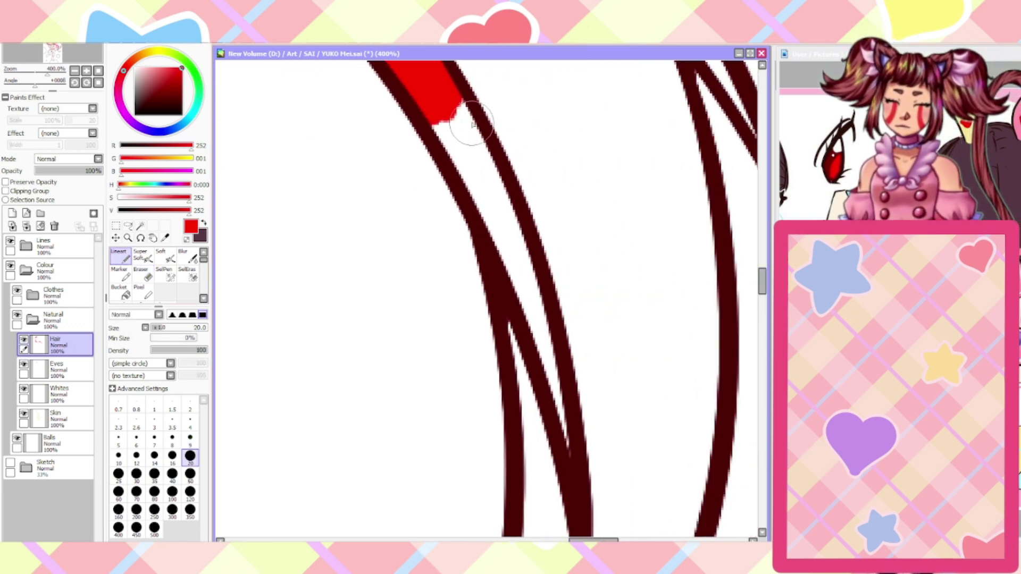
pyautogui.moveTo(471, 123)
pyautogui.mouseDown()
pyautogui.moveTo(506, 217)
pyautogui.moveTo(469, 142)
pyautogui.moveTo(434, 115)
pyautogui.moveTo(532, 310)
pyautogui.moveTo(514, 281)
pyautogui.mouseUp()
pyautogui.moveTo(529, 315); pyautogui.dragTo(566, 448)
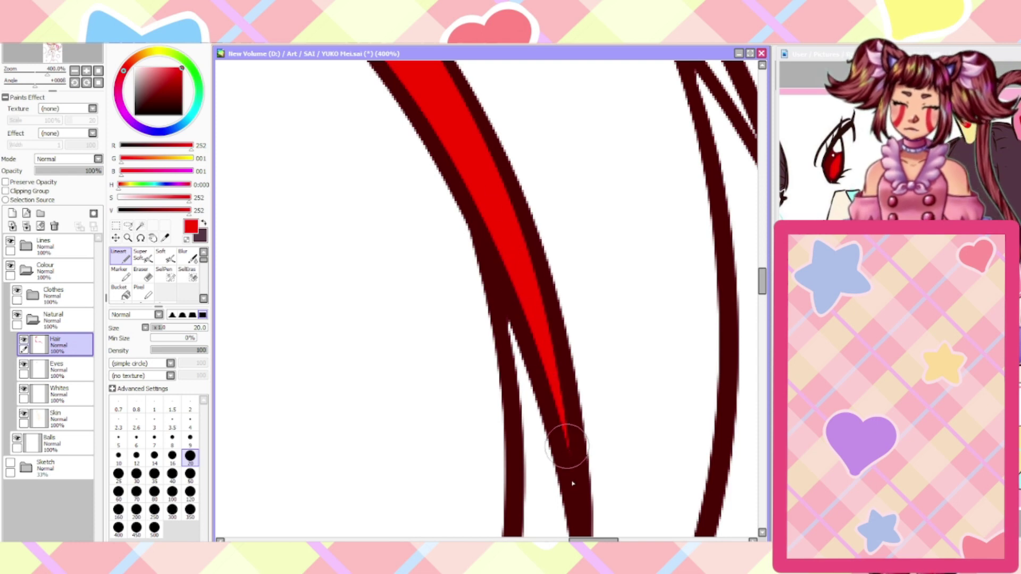
pyautogui.moveTo(761, 280); pyautogui.dragTo(761, 295)
pyautogui.moveTo(514, 77)
pyautogui.mouseDown()
pyautogui.moveTo(523, 178)
pyautogui.moveTo(514, 226)
pyautogui.mouseUp()
pyautogui.moveTo(526, 163)
pyautogui.mouseDown()
pyautogui.moveTo(535, 304)
pyautogui.moveTo(559, 317)
pyautogui.moveTo(539, 245)
pyautogui.moveTo(526, 328)
pyautogui.moveTo(533, 268)
pyautogui.moveTo(525, 267)
pyautogui.moveTo(509, 417)
pyautogui.moveTo(527, 429)
pyautogui.moveTo(549, 413)
pyautogui.moveTo(556, 451)
pyautogui.mouseUp()
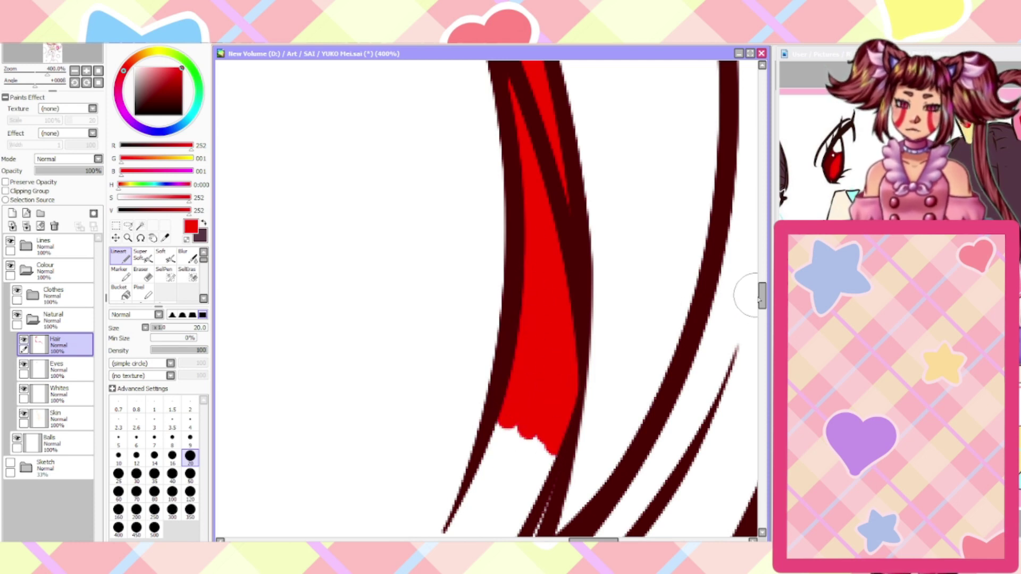
# Continue the red fill down the strand where it curves back to the left and splits between the outlines
pyautogui.scroll(-5, 755, 307)
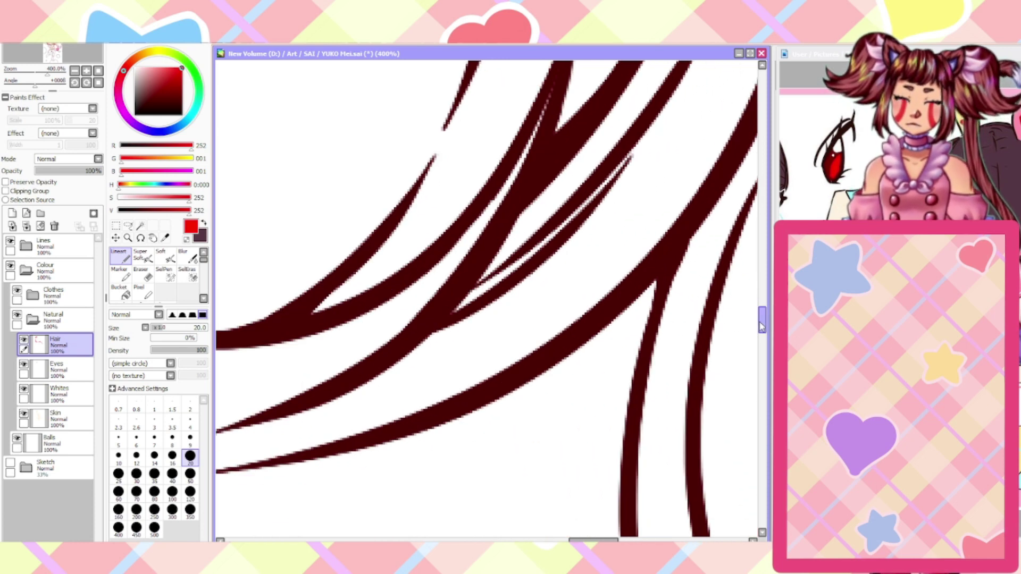
pyautogui.moveTo(761, 325); pyautogui.dragTo(761, 313)
pyautogui.moveTo(519, 291)
pyautogui.mouseDown()
pyautogui.moveTo(532, 239)
pyautogui.moveTo(513, 228)
pyautogui.moveTo(527, 154)
pyautogui.moveTo(509, 141)
pyautogui.moveTo(473, 231)
pyautogui.moveTo(507, 154)
pyautogui.mouseUp()
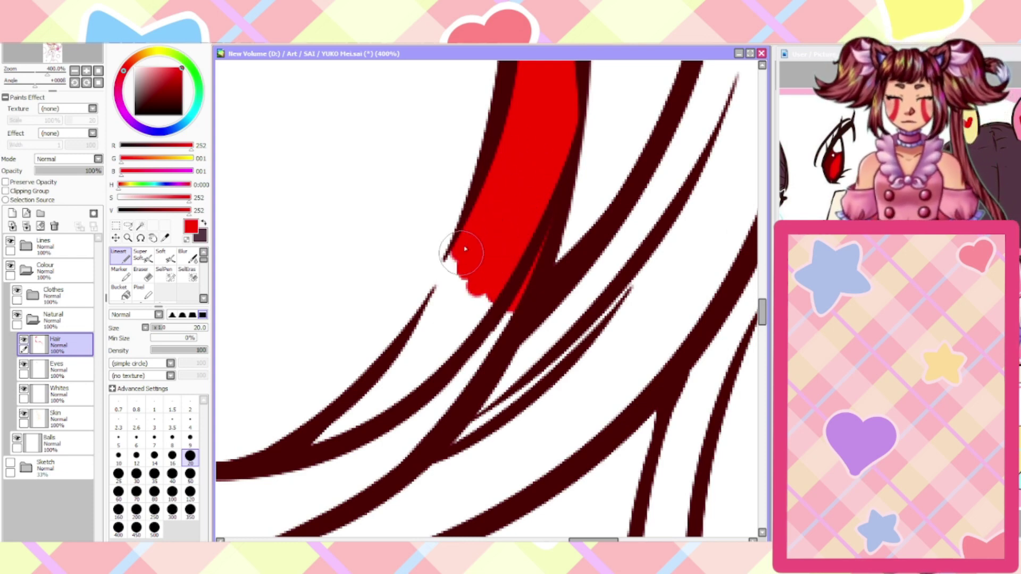
pyautogui.moveTo(465, 249)
pyautogui.mouseDown()
pyautogui.moveTo(418, 347)
pyautogui.moveTo(457, 245)
pyautogui.moveTo(414, 337)
pyautogui.moveTo(436, 317)
pyautogui.moveTo(432, 361)
pyautogui.moveTo(512, 322)
pyautogui.mouseUp()
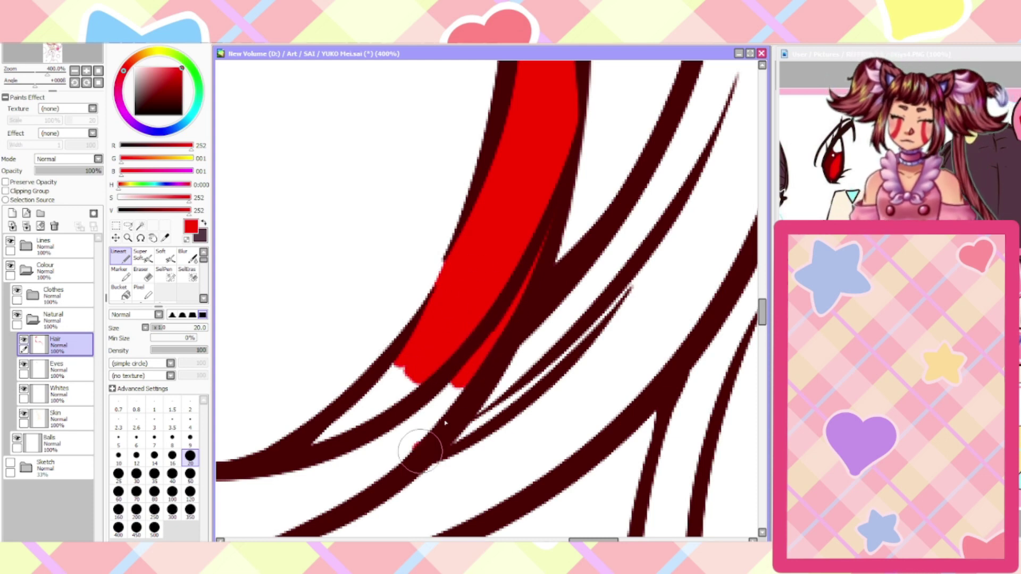
pyautogui.moveTo(420, 451); pyautogui.dragTo(325, 440)
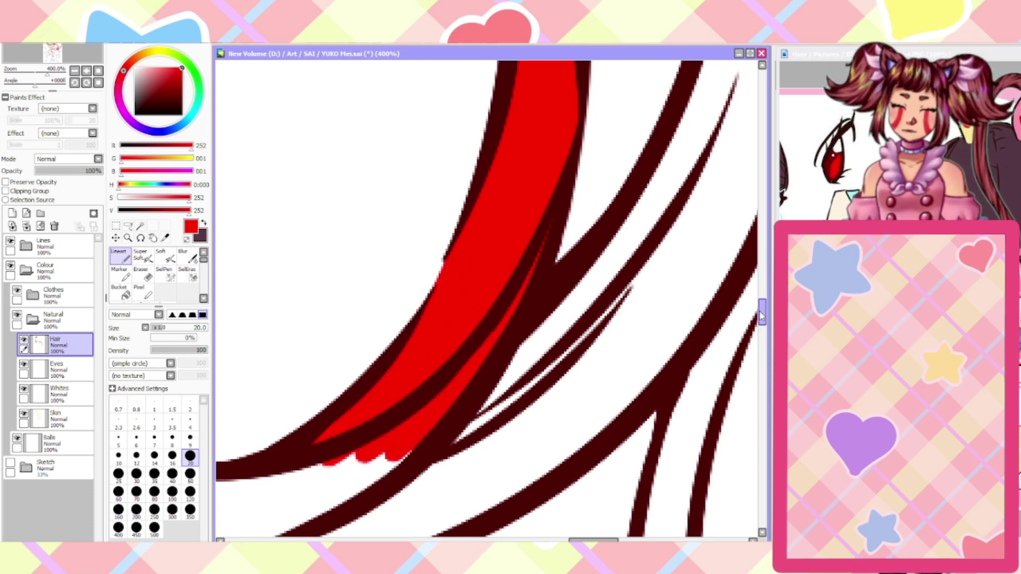
# Paint the bottom bend of the hair red, including the thin sliver beneath its lower outline
pyautogui.moveTo(761, 314); pyautogui.dragTo(761, 322)
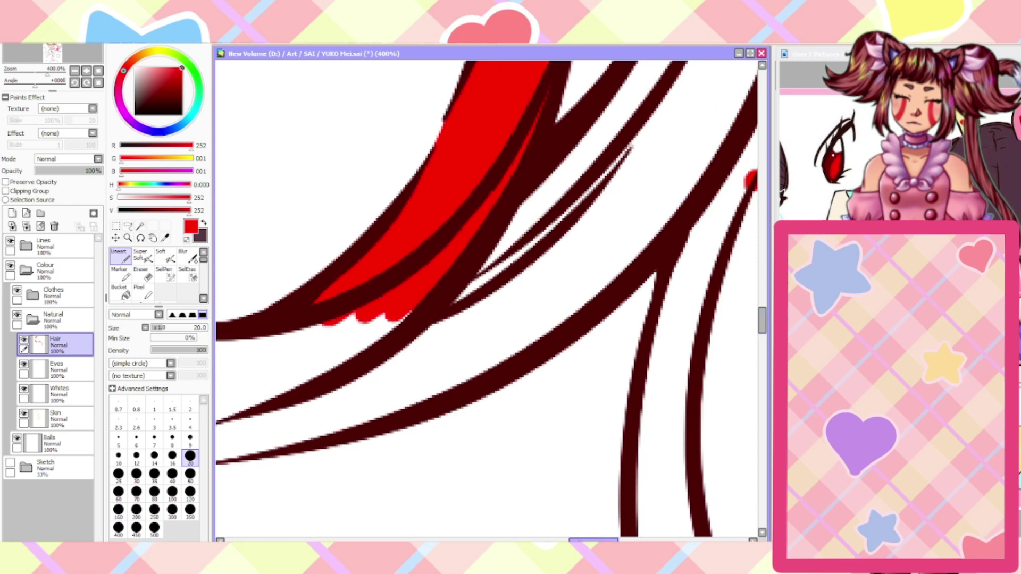
pyautogui.moveTo(593, 540); pyautogui.dragTo(557, 539)
pyautogui.moveTo(609, 400)
pyautogui.mouseDown()
pyautogui.moveTo(611, 377)
pyautogui.moveTo(548, 348)
pyautogui.moveTo(562, 383)
pyautogui.moveTo(523, 423)
pyautogui.moveTo(468, 404)
pyautogui.moveTo(545, 361)
pyautogui.moveTo(528, 346)
pyautogui.mouseUp()
pyautogui.scroll(-2, 463, 416)
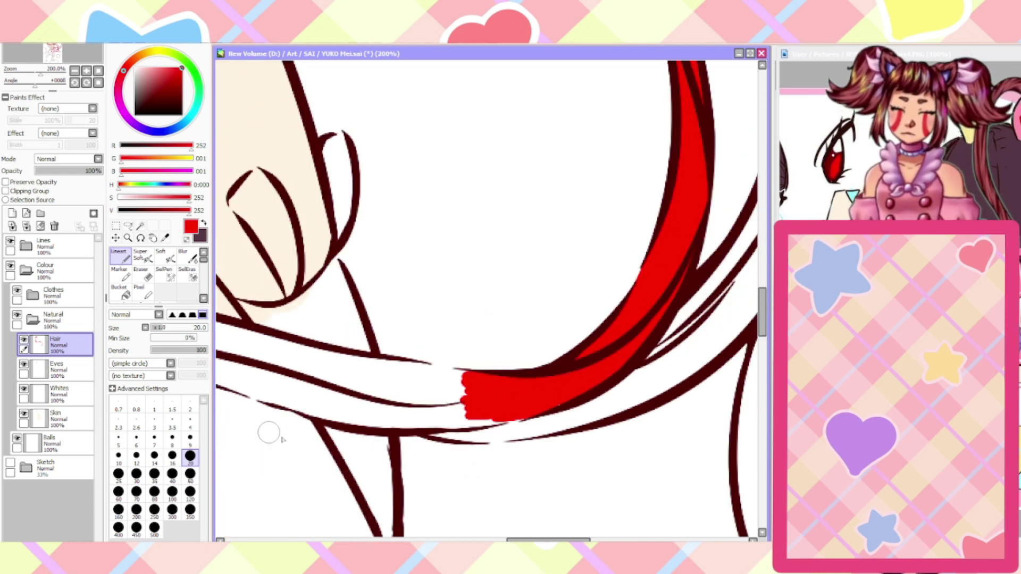
pyautogui.scroll(2, 330, 433)
pyautogui.moveTo(649, 406)
pyautogui.mouseDown()
pyautogui.moveTo(538, 430)
pyautogui.moveTo(476, 424)
pyautogui.moveTo(561, 445)
pyautogui.moveTo(522, 439)
pyautogui.moveTo(680, 426)
pyautogui.moveTo(568, 439)
pyautogui.moveTo(684, 409)
pyautogui.mouseUp()
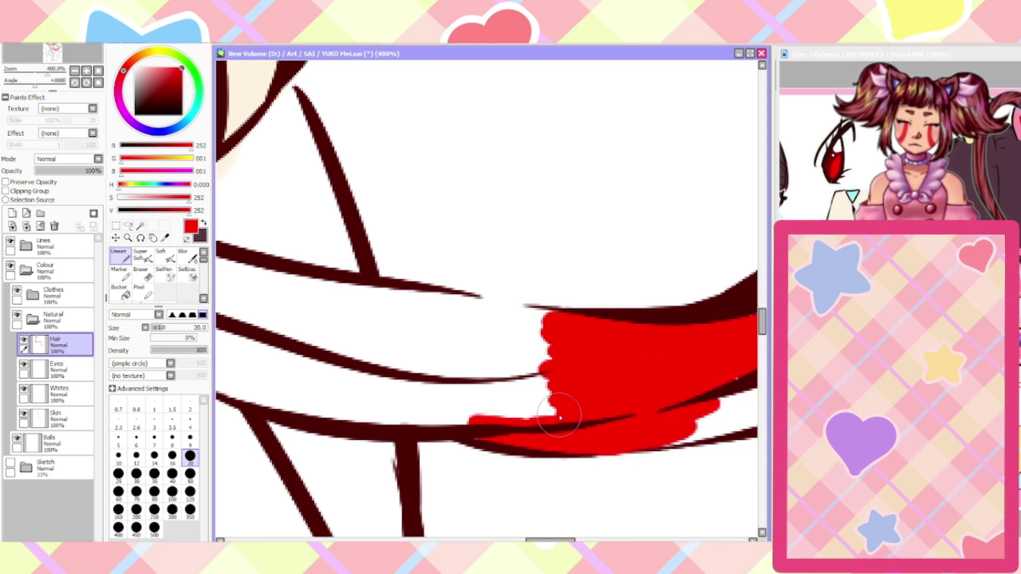
# Fill the horizontal hair section left of the bend with a size 50 brush and erase the red below its lower outline
pyautogui.click(190, 473)
pyautogui.moveTo(451, 422)
pyautogui.mouseDown()
pyautogui.moveTo(365, 420)
pyautogui.moveTo(250, 396)
pyautogui.moveTo(583, 376)
pyautogui.moveTo(272, 335)
pyautogui.moveTo(534, 319)
pyautogui.moveTo(342, 297)
pyautogui.moveTo(225, 297)
pyautogui.mouseUp()
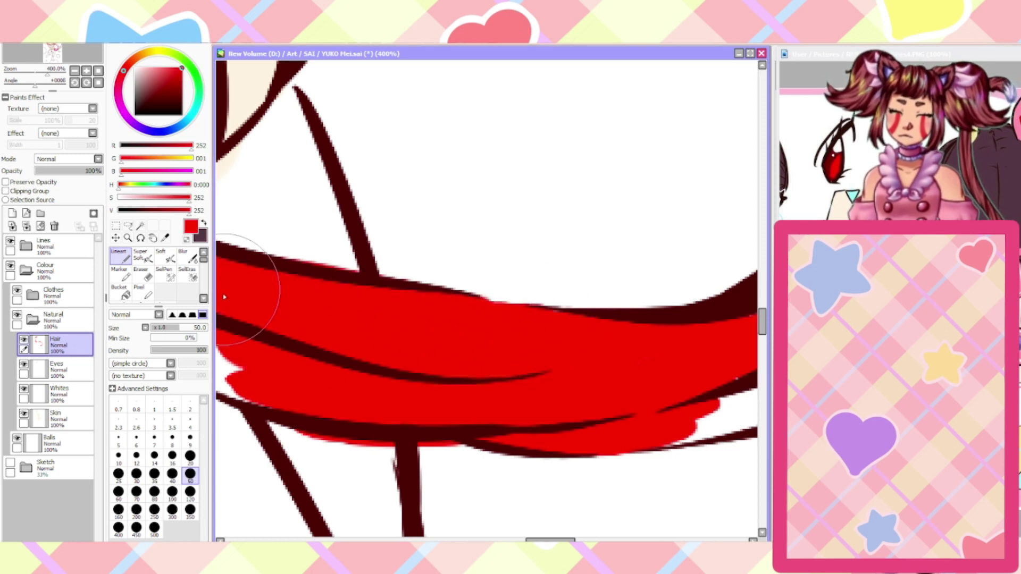
pyautogui.click(141, 273)
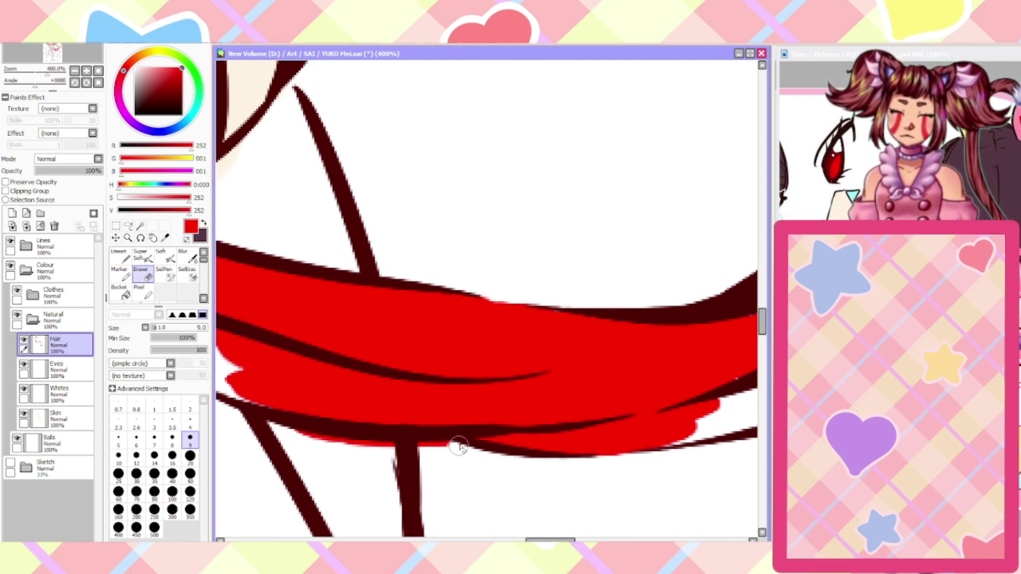
pyautogui.moveTo(458, 446); pyautogui.dragTo(307, 439)
pyautogui.moveTo(550, 540); pyautogui.dragTo(512, 540)
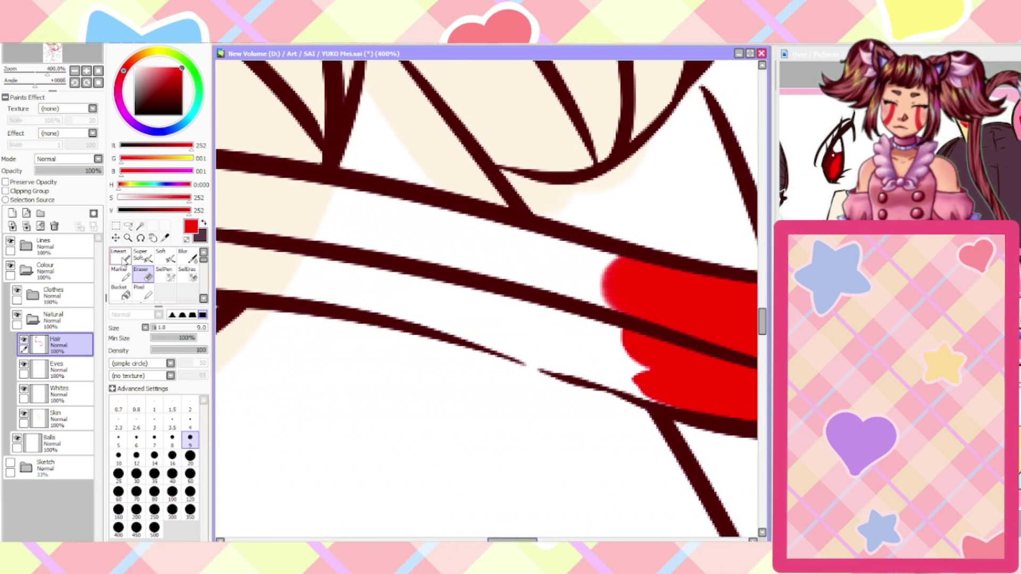
# Extend the red fill leftward through both bands of the hair section below the skin-coloured shapes and tidy its lower edge
pyautogui.click(123, 258)
pyautogui.moveTo(580, 366)
pyautogui.mouseDown()
pyautogui.moveTo(674, 395)
pyautogui.moveTo(306, 277)
pyautogui.moveTo(627, 347)
pyautogui.moveTo(323, 256)
pyautogui.moveTo(384, 255)
pyautogui.moveTo(617, 301)
pyautogui.moveTo(489, 268)
pyautogui.moveTo(253, 234)
pyautogui.moveTo(627, 278)
pyautogui.moveTo(367, 204)
pyautogui.moveTo(268, 227)
pyautogui.mouseUp()
pyautogui.click(141, 274)
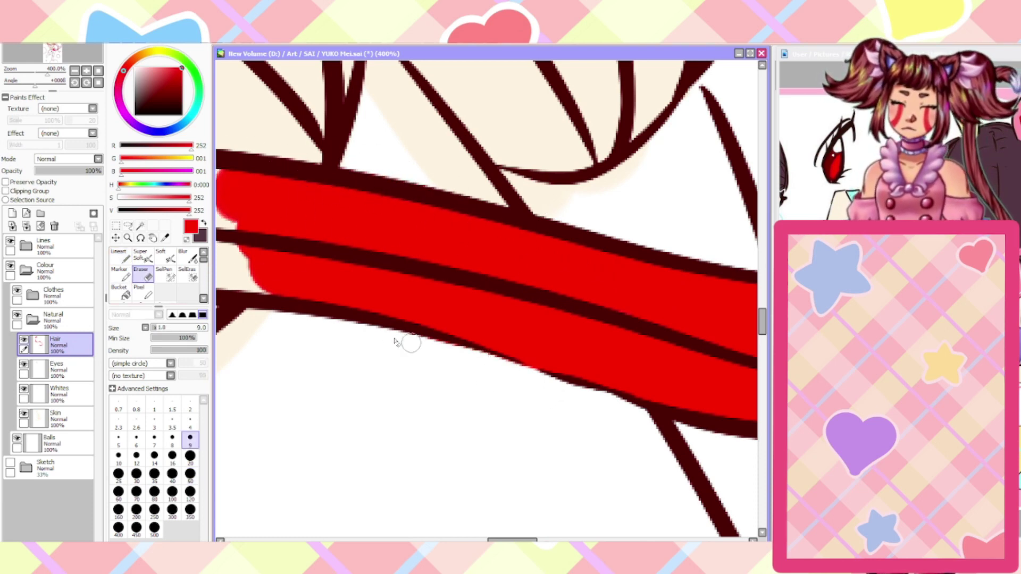
pyautogui.moveTo(495, 539); pyautogui.dragTo(450, 540)
# Fill the hair section crossing the skin area red with long strokes of the size 50 Lineart brush
pyautogui.click(119, 256)
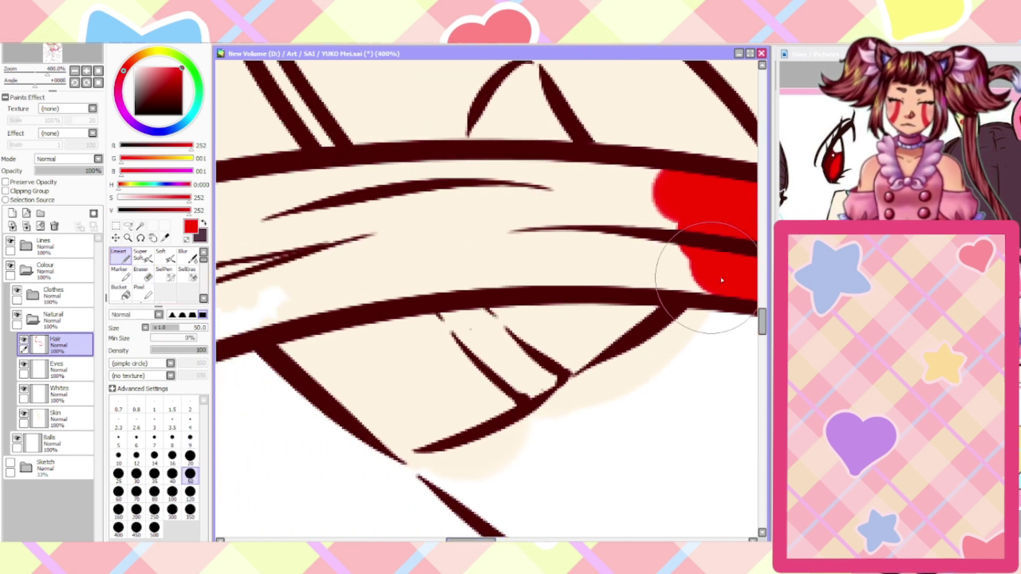
pyautogui.moveTo(716, 292)
pyautogui.mouseDown()
pyautogui.moveTo(578, 266)
pyautogui.moveTo(336, 307)
pyautogui.mouseUp()
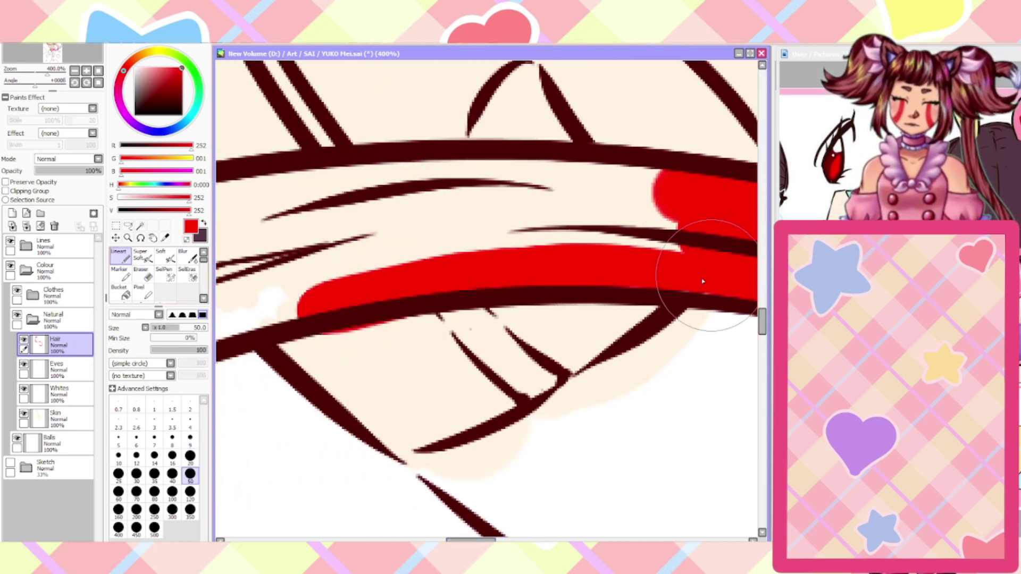
pyautogui.moveTo(684, 250); pyautogui.dragTo(245, 295)
pyautogui.moveTo(633, 209)
pyautogui.mouseDown()
pyautogui.moveTo(410, 212)
pyautogui.moveTo(224, 255)
pyautogui.mouseUp()
pyautogui.moveTo(659, 178)
pyautogui.mouseDown()
pyautogui.moveTo(345, 190)
pyautogui.moveTo(223, 216)
pyautogui.mouseUp()
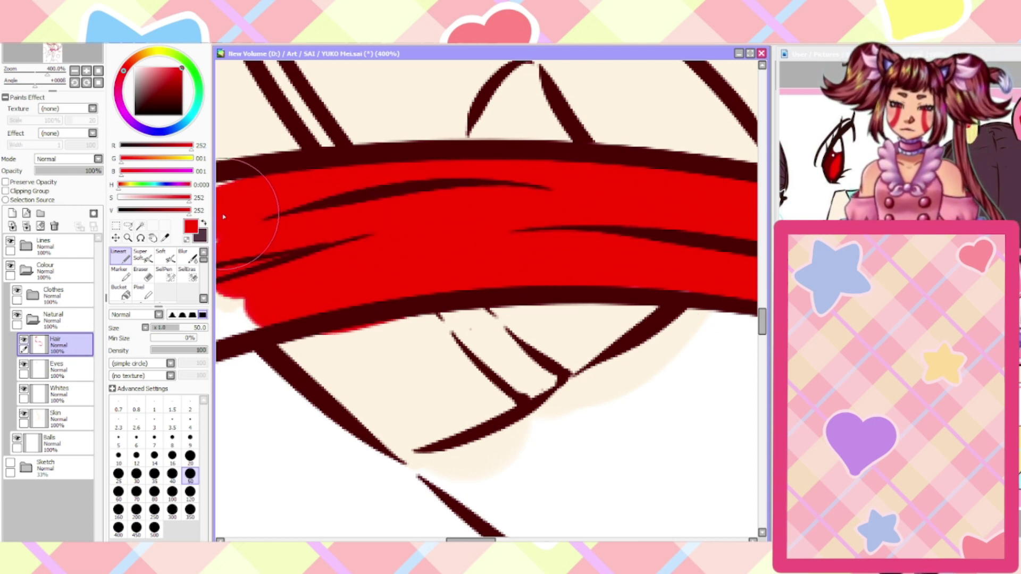
# Erase the red from the narrow gap between the two thin hair lines at the left end of the fill
pyautogui.press('e')
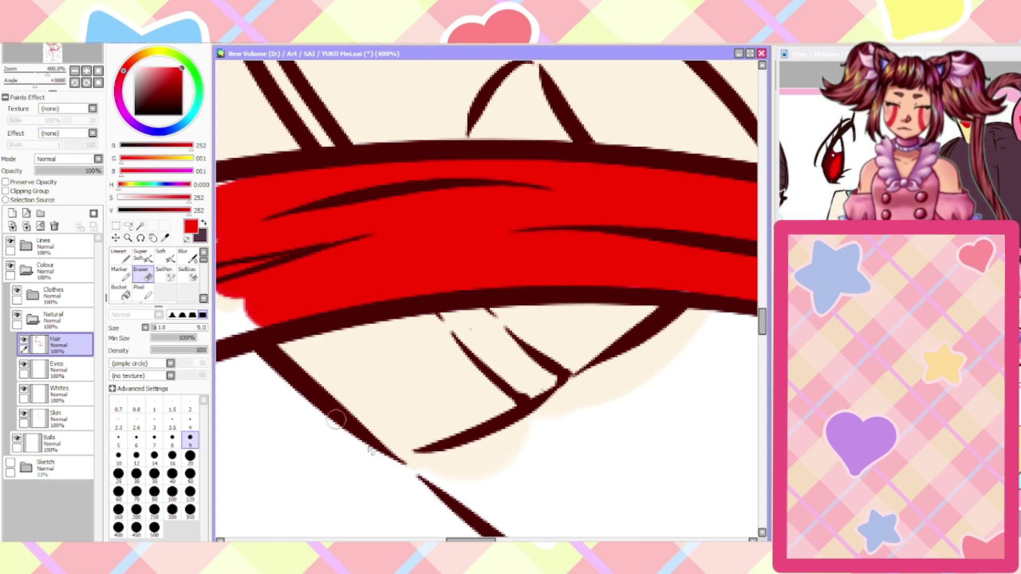
pyautogui.moveTo(458, 538)
pyautogui.mouseDown()
pyautogui.moveTo(415, 539)
pyautogui.moveTo(430, 538)
pyautogui.mouseUp()
pyautogui.moveTo(566, 256); pyautogui.dragTo(448, 270)
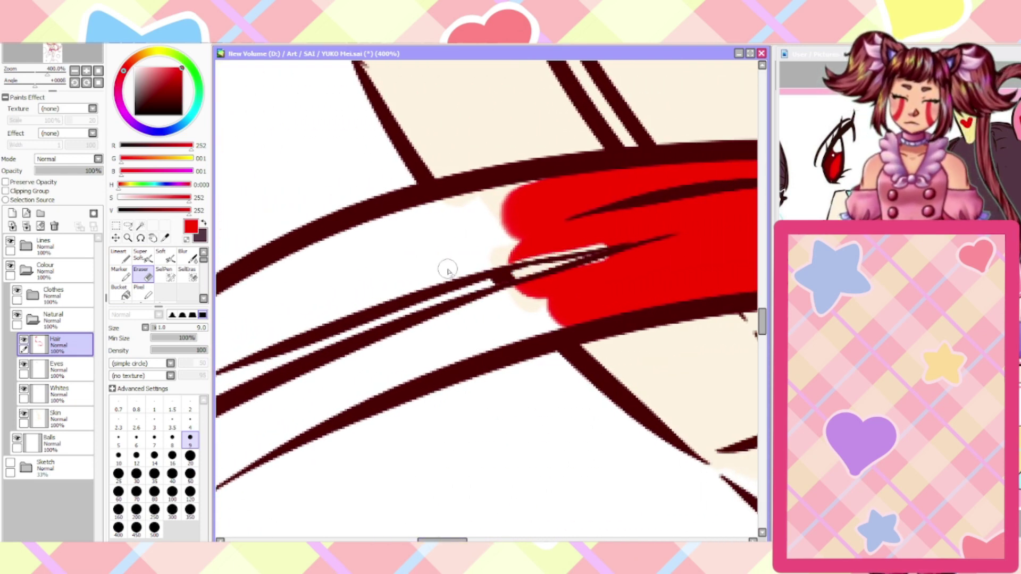
# Extend the red through both hair bands with the size 50 Lineart brush and erase it from the narrow gap between the inner lines
pyautogui.click(119, 256)
pyautogui.moveTo(503, 240)
pyautogui.mouseDown()
pyautogui.moveTo(300, 295)
pyautogui.moveTo(230, 331)
pyautogui.moveTo(221, 312)
pyautogui.moveTo(402, 222)
pyautogui.moveTo(557, 181)
pyautogui.moveTo(394, 245)
pyautogui.moveTo(548, 227)
pyautogui.moveTo(574, 321)
pyautogui.moveTo(435, 362)
pyautogui.moveTo(227, 454)
pyautogui.moveTo(340, 375)
pyautogui.moveTo(567, 286)
pyautogui.moveTo(519, 319)
pyautogui.mouseUp()
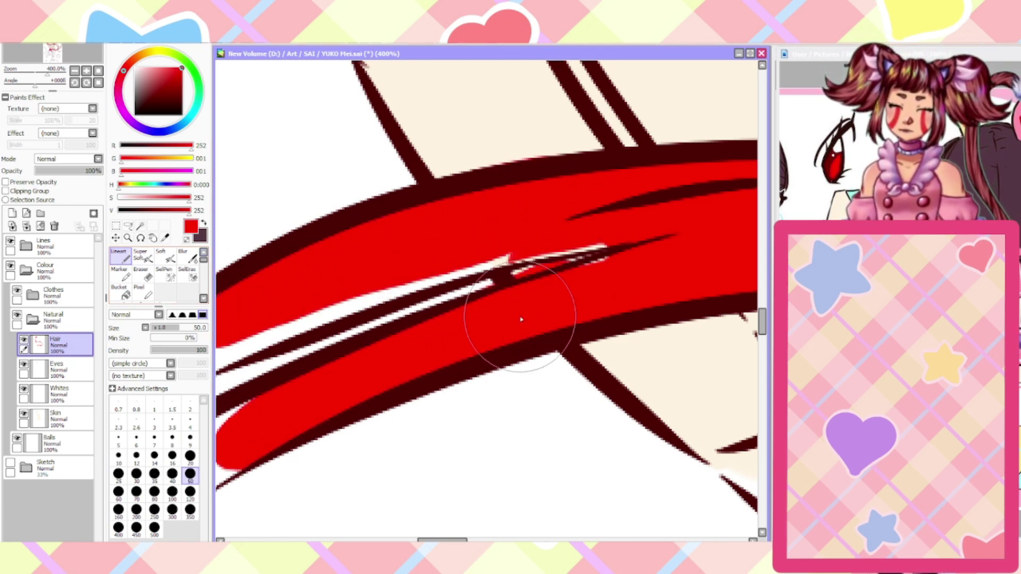
pyautogui.click(148, 296)
pyautogui.click(141, 274)
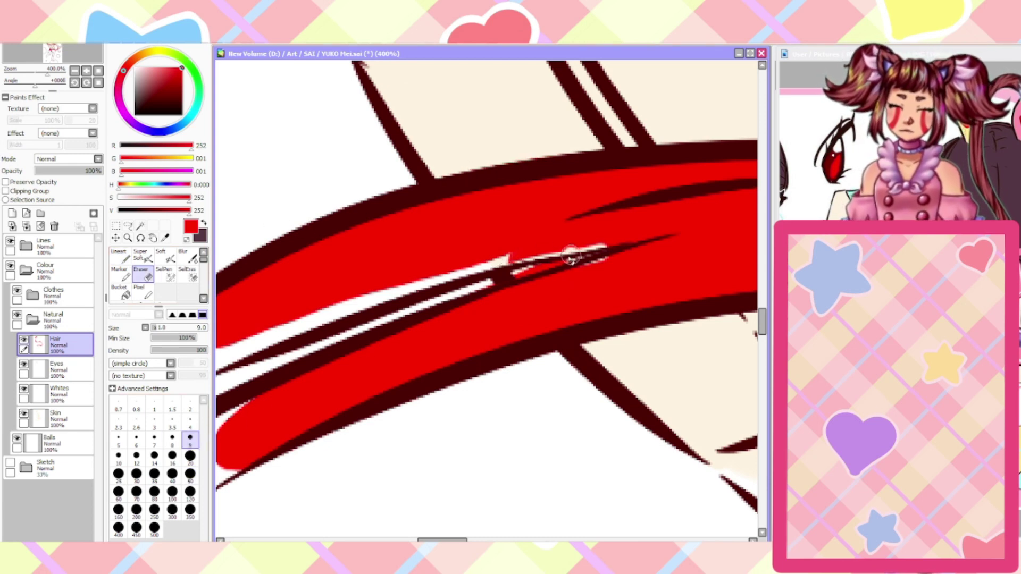
pyautogui.moveTo(570, 257); pyautogui.dragTo(444, 294)
# Fill the white sliver along the upper band's lower outline with a size 9 Lineart brush
pyautogui.click(120, 256)
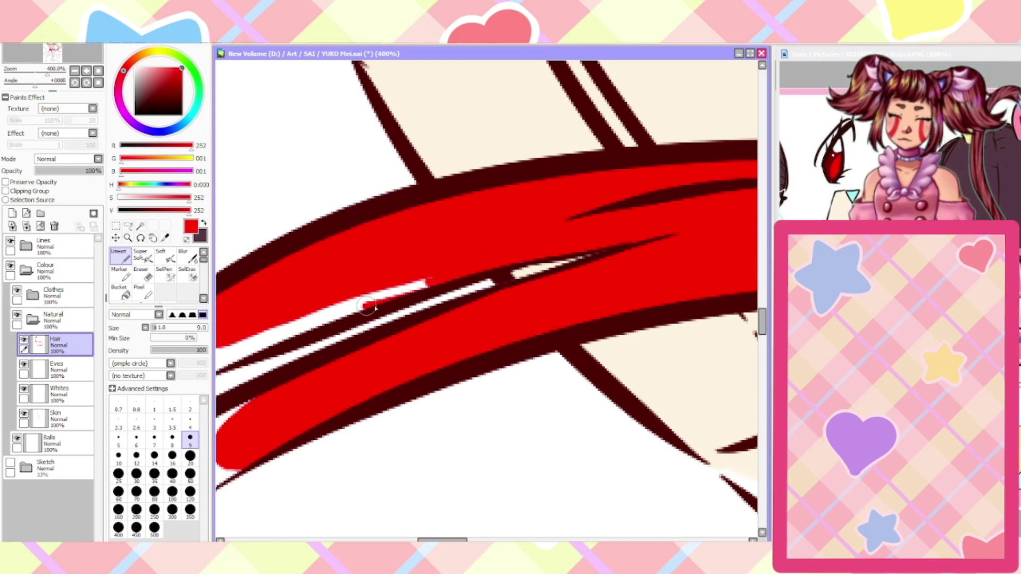
pyautogui.moveTo(375, 307); pyautogui.dragTo(404, 285)
pyautogui.moveTo(290, 332); pyautogui.dragTo(351, 306)
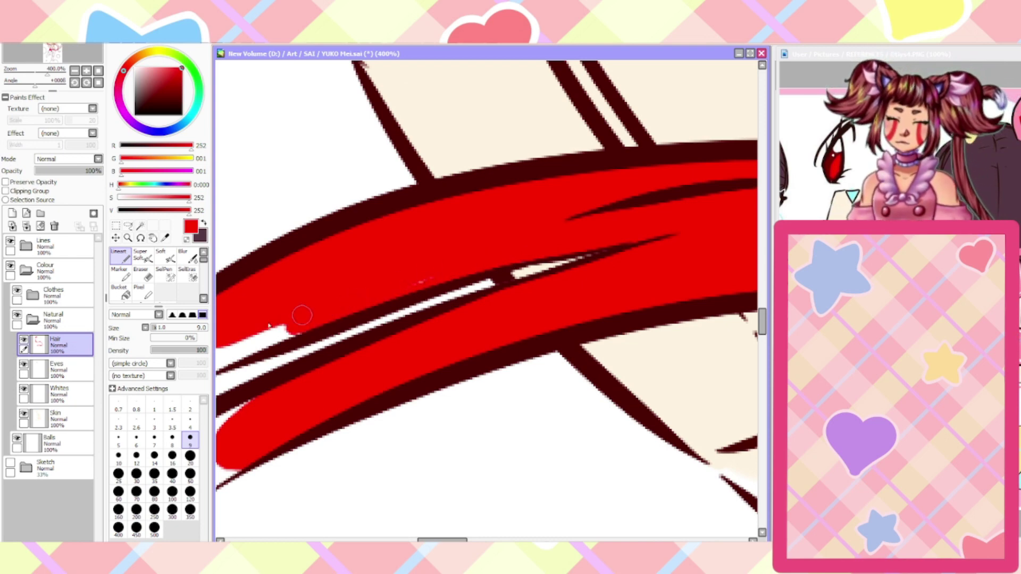
pyautogui.moveTo(235, 351); pyautogui.dragTo(287, 332)
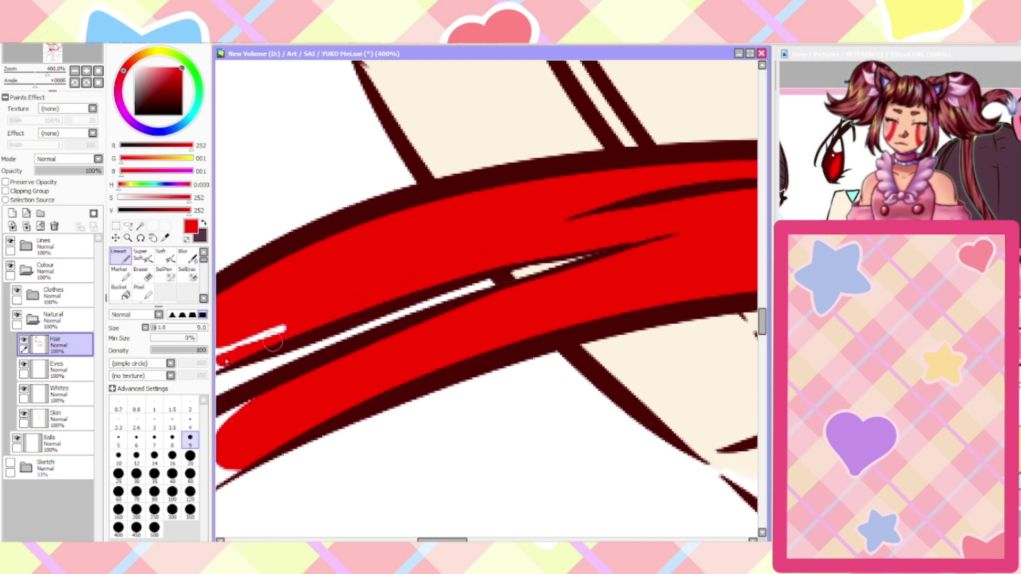
# Paint both bands red down to where they merge with a size 20 Lineart brush and erase the overflow outside the outline
pyautogui.click(402, 538)
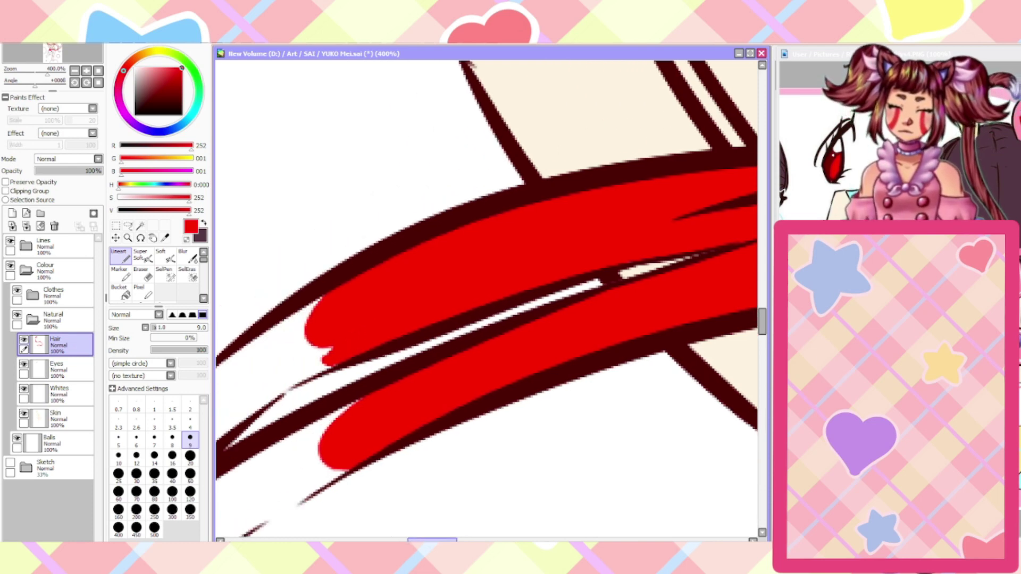
pyautogui.moveTo(761, 329); pyautogui.dragTo(761, 333)
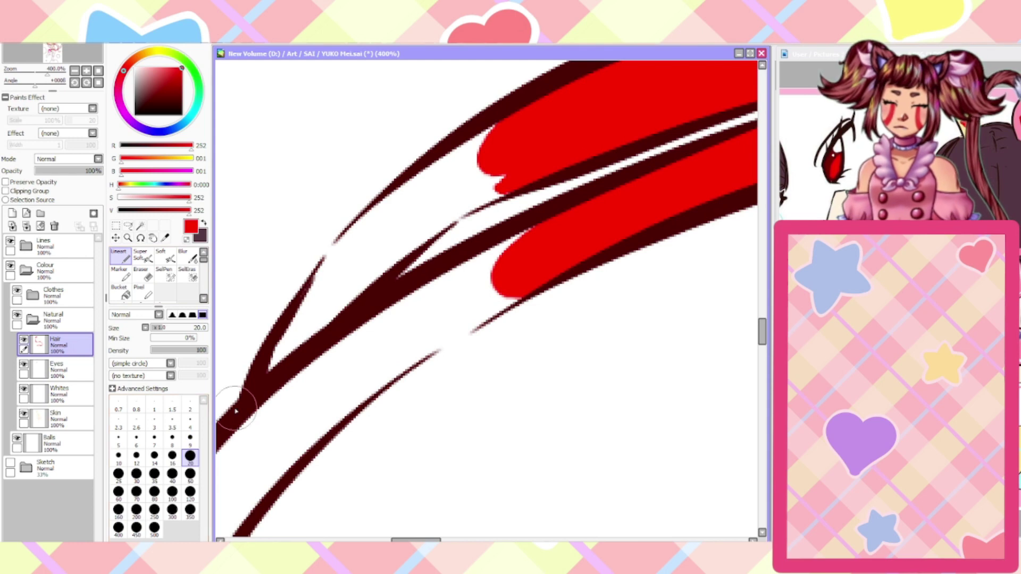
pyautogui.moveTo(473, 311)
pyautogui.mouseDown()
pyautogui.moveTo(519, 292)
pyautogui.moveTo(353, 382)
pyautogui.moveTo(507, 294)
pyautogui.moveTo(425, 314)
pyautogui.moveTo(513, 244)
pyautogui.moveTo(335, 345)
pyautogui.moveTo(314, 417)
pyautogui.moveTo(378, 377)
pyautogui.mouseUp()
pyautogui.moveTo(509, 187)
pyautogui.mouseDown()
pyautogui.moveTo(426, 215)
pyautogui.moveTo(484, 133)
pyautogui.moveTo(418, 242)
pyautogui.moveTo(423, 222)
pyautogui.moveTo(343, 282)
pyautogui.moveTo(345, 234)
pyautogui.moveTo(303, 311)
pyautogui.moveTo(298, 354)
pyautogui.mouseUp()
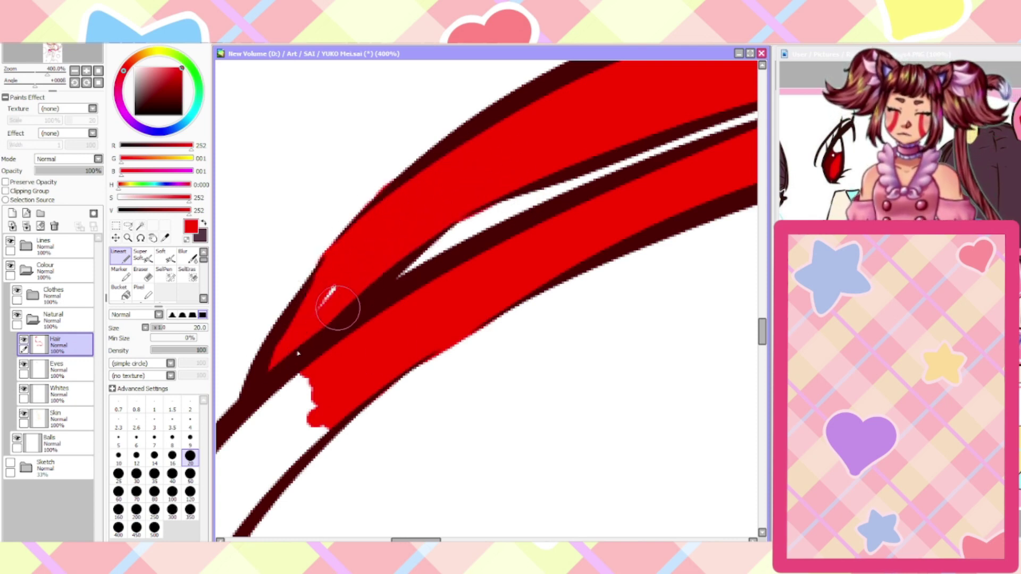
pyautogui.click(140, 271)
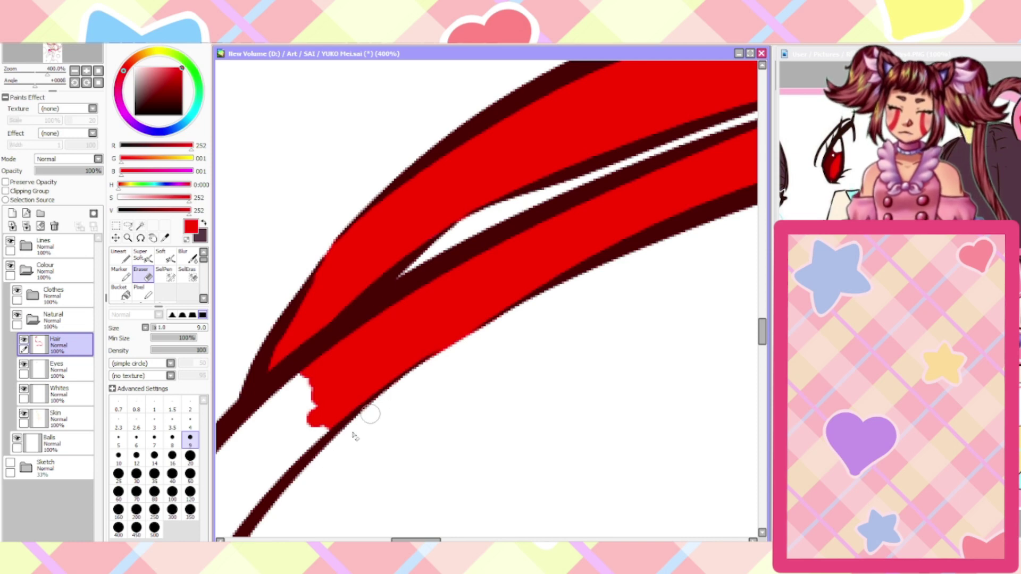
# Continue the red fill down the curved single strand towards the curl with the size 20 Lineart brush
pyautogui.moveTo(398, 539); pyautogui.dragTo(379, 540)
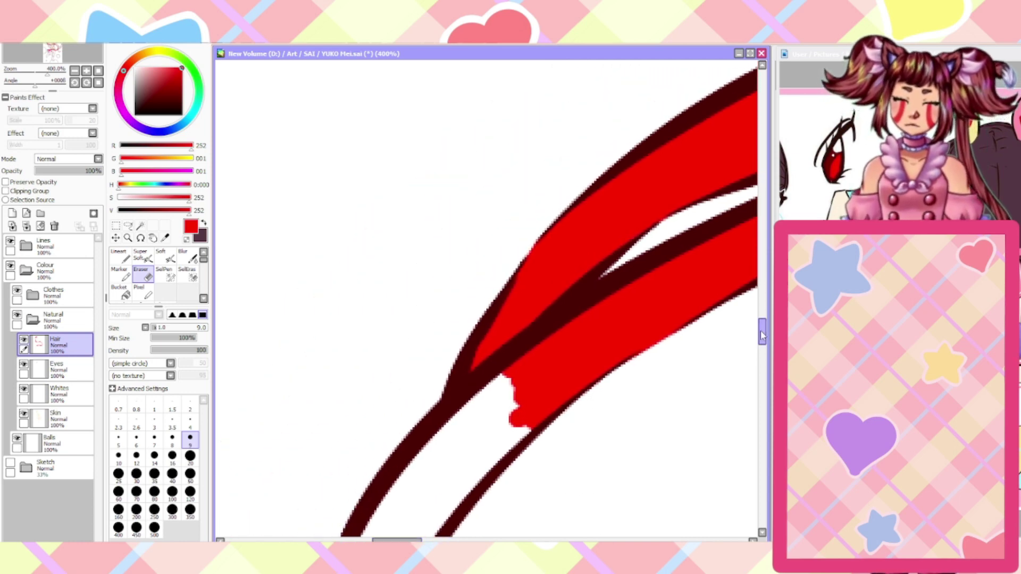
pyautogui.moveTo(762, 335); pyautogui.dragTo(761, 350)
pyautogui.click(121, 257)
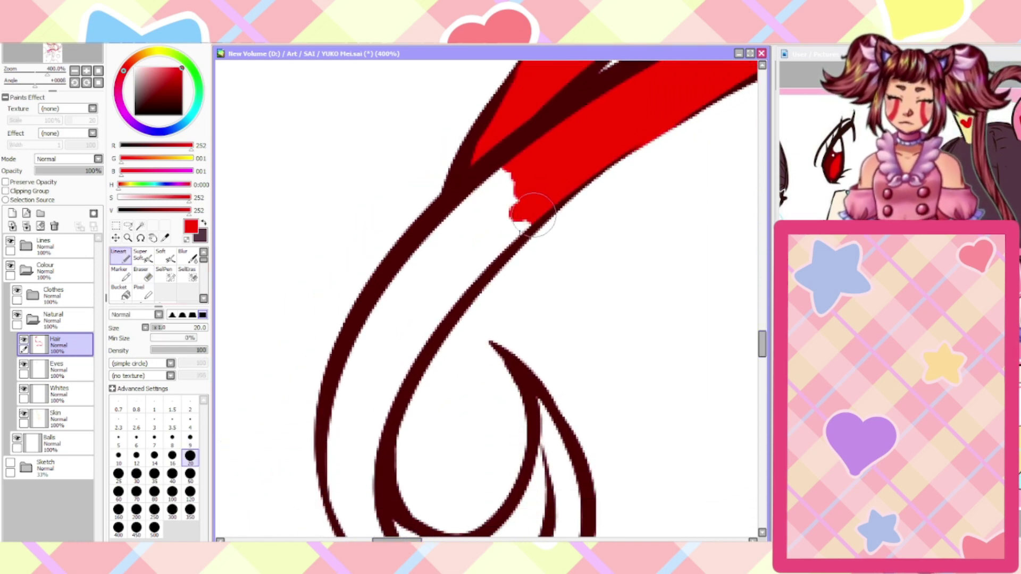
pyautogui.moveTo(534, 214)
pyautogui.mouseDown()
pyautogui.moveTo(435, 299)
pyautogui.moveTo(539, 207)
pyautogui.moveTo(459, 289)
pyautogui.moveTo(427, 294)
pyautogui.moveTo(444, 235)
pyautogui.moveTo(498, 171)
pyautogui.moveTo(445, 243)
pyautogui.mouseUp()
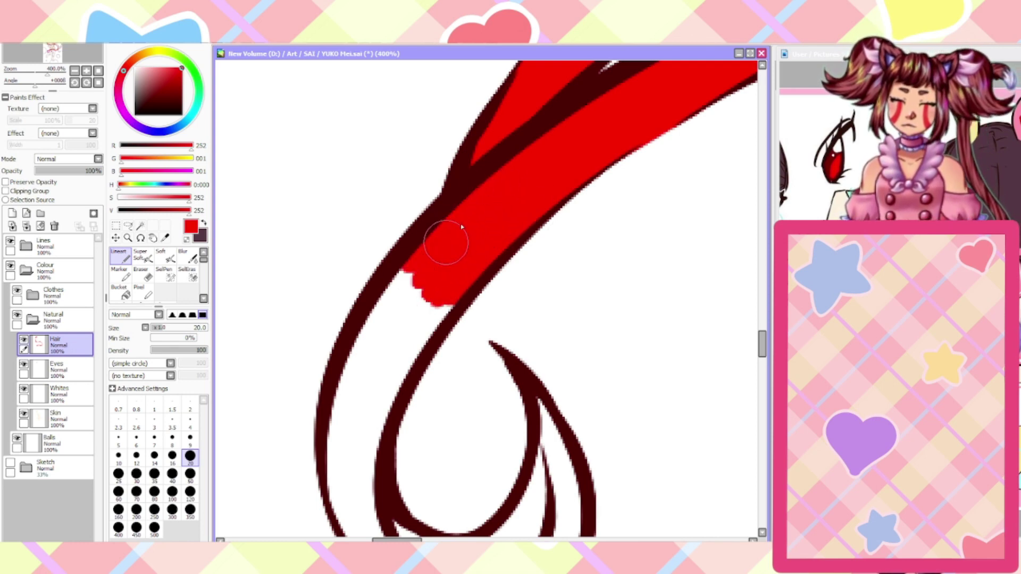
pyautogui.moveTo(399, 282)
pyautogui.mouseDown()
pyautogui.moveTo(356, 345)
pyautogui.moveTo(419, 261)
pyautogui.moveTo(428, 339)
pyautogui.mouseUp()
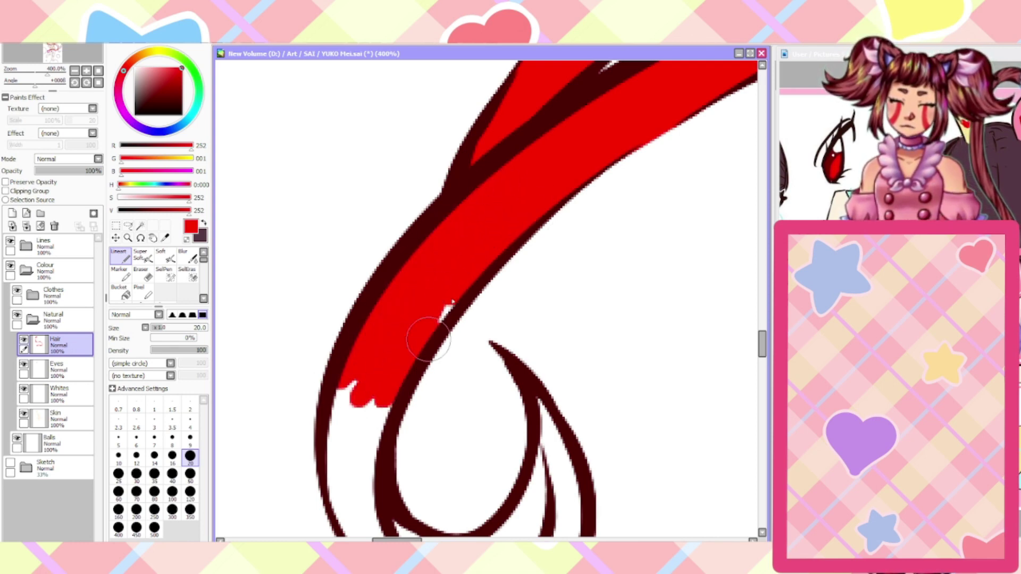
# Fill the whole curled hair tip red and join it to the painted strand above
pyautogui.moveTo(763, 342); pyautogui.dragTo(765, 346)
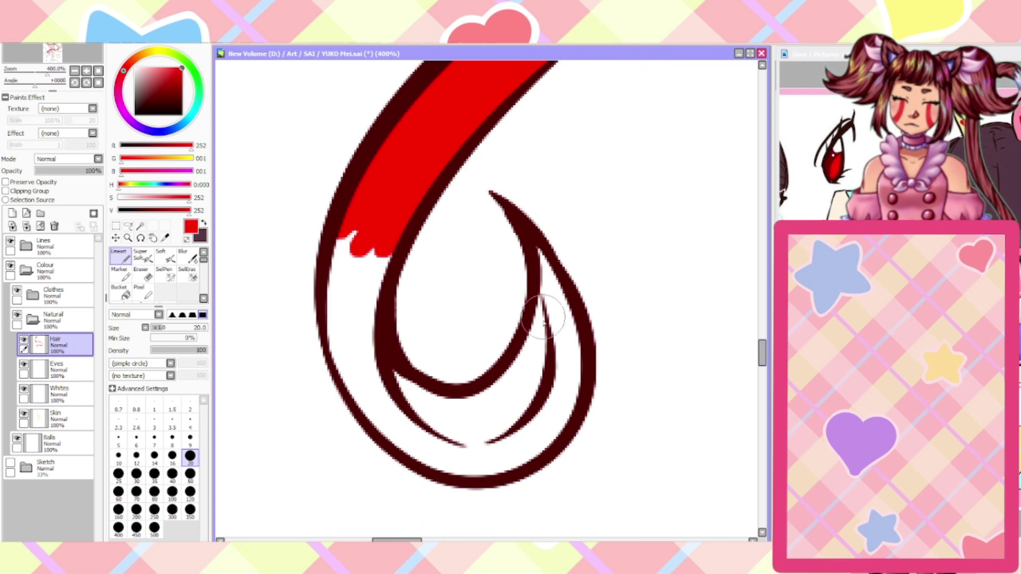
pyautogui.moveTo(543, 319)
pyautogui.mouseDown()
pyautogui.moveTo(553, 298)
pyautogui.moveTo(567, 366)
pyautogui.moveTo(522, 384)
pyautogui.moveTo(537, 425)
pyautogui.moveTo(563, 388)
pyautogui.moveTo(553, 426)
pyautogui.moveTo(467, 469)
pyautogui.moveTo(425, 457)
pyautogui.moveTo(452, 414)
pyautogui.moveTo(506, 376)
pyautogui.moveTo(454, 367)
pyautogui.mouseUp()
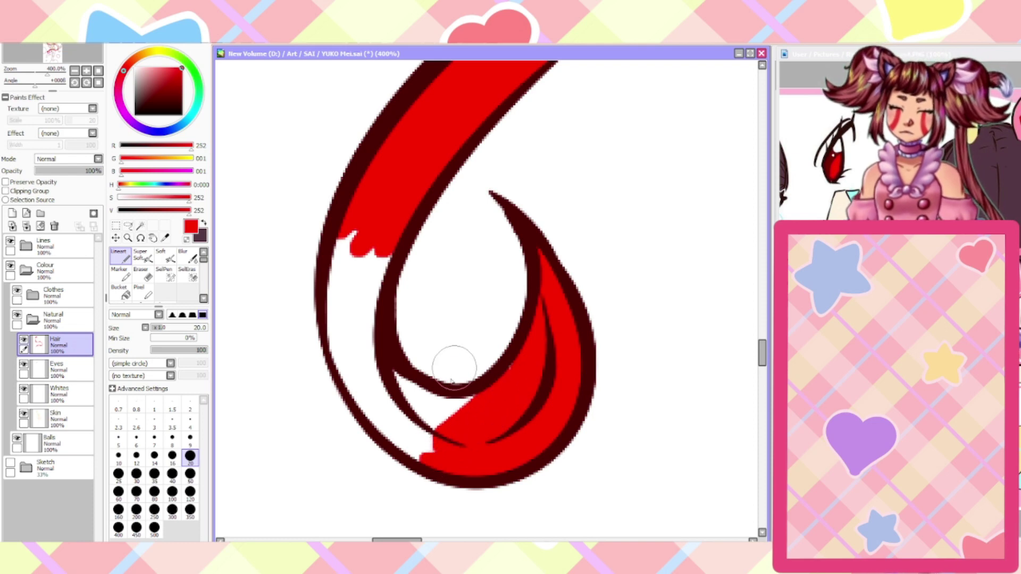
pyautogui.moveTo(450, 404)
pyautogui.mouseDown()
pyautogui.moveTo(398, 384)
pyautogui.moveTo(434, 444)
pyautogui.moveTo(429, 455)
pyautogui.moveTo(360, 377)
pyautogui.moveTo(379, 419)
pyautogui.moveTo(336, 333)
pyautogui.moveTo(366, 335)
pyautogui.moveTo(348, 377)
pyautogui.moveTo(347, 233)
pyautogui.moveTo(337, 303)
pyautogui.moveTo(349, 306)
pyautogui.moveTo(360, 345)
pyautogui.mouseUp()
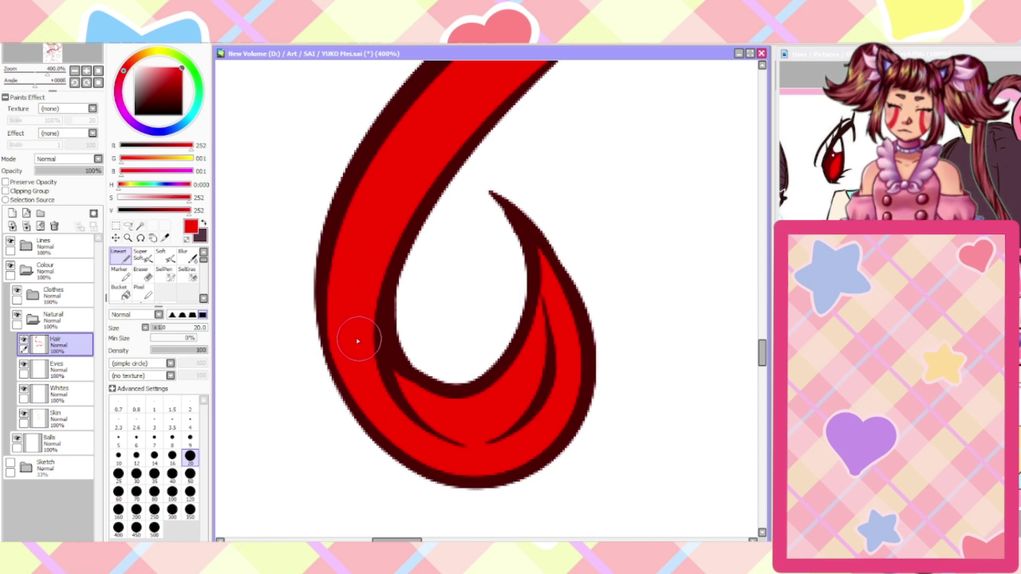
# Fill the outer hair strand beneath the large bend red, up to the fork of the unpainted curl
pyautogui.scroll(-10, 358, 341)
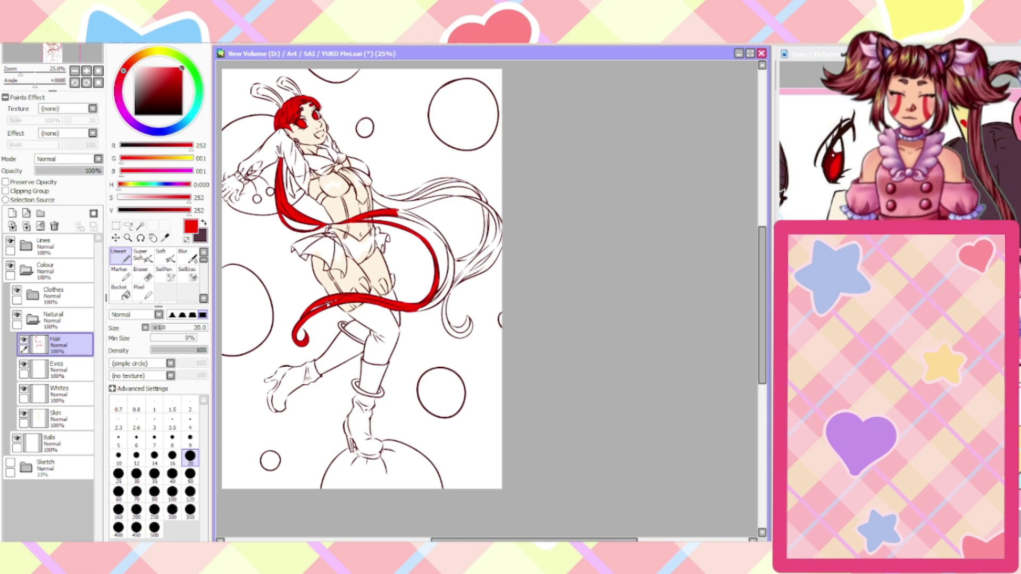
pyautogui.scroll(4, 427, 286)
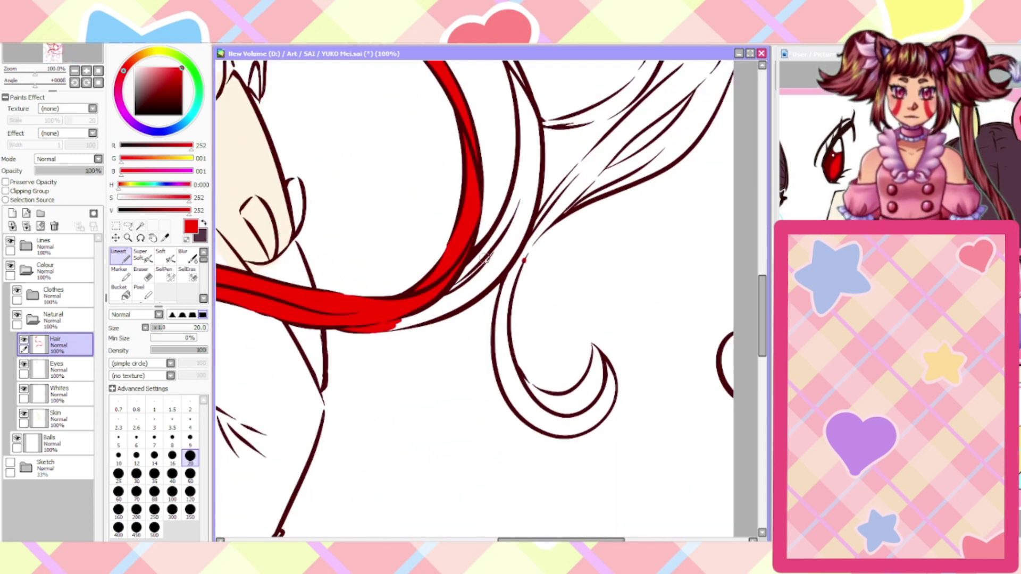
pyautogui.scroll(4, 411, 301)
pyautogui.moveTo(364, 330)
pyautogui.mouseDown()
pyautogui.moveTo(258, 376)
pyautogui.moveTo(353, 365)
pyautogui.moveTo(244, 399)
pyautogui.moveTo(463, 319)
pyautogui.moveTo(327, 358)
pyautogui.mouseUp()
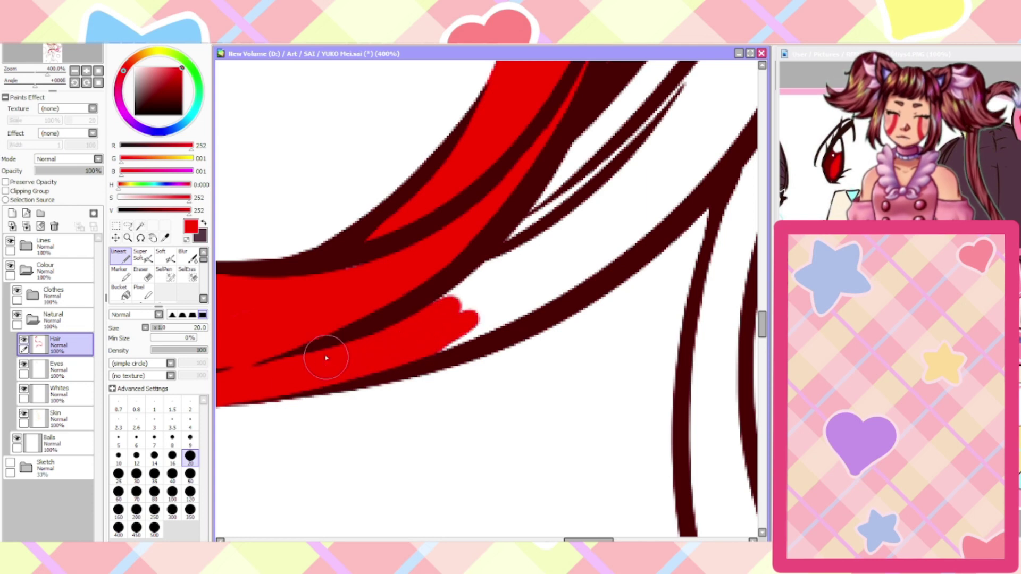
pyautogui.press('e')
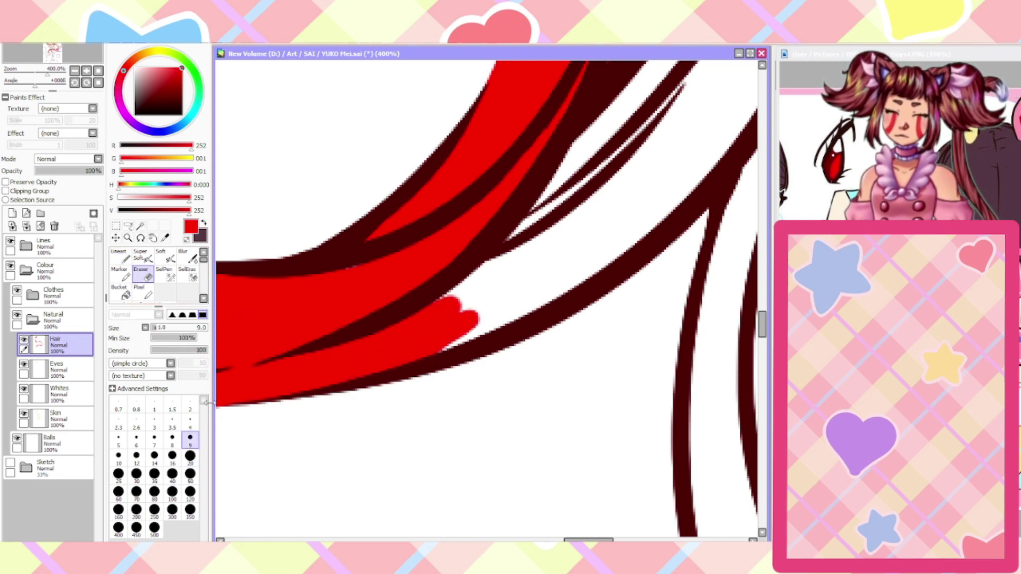
pyautogui.click(122, 259)
pyautogui.moveTo(430, 349)
pyautogui.mouseDown()
pyautogui.moveTo(558, 269)
pyautogui.moveTo(424, 289)
pyautogui.moveTo(590, 210)
pyautogui.moveTo(533, 243)
pyautogui.moveTo(653, 221)
pyautogui.mouseUp()
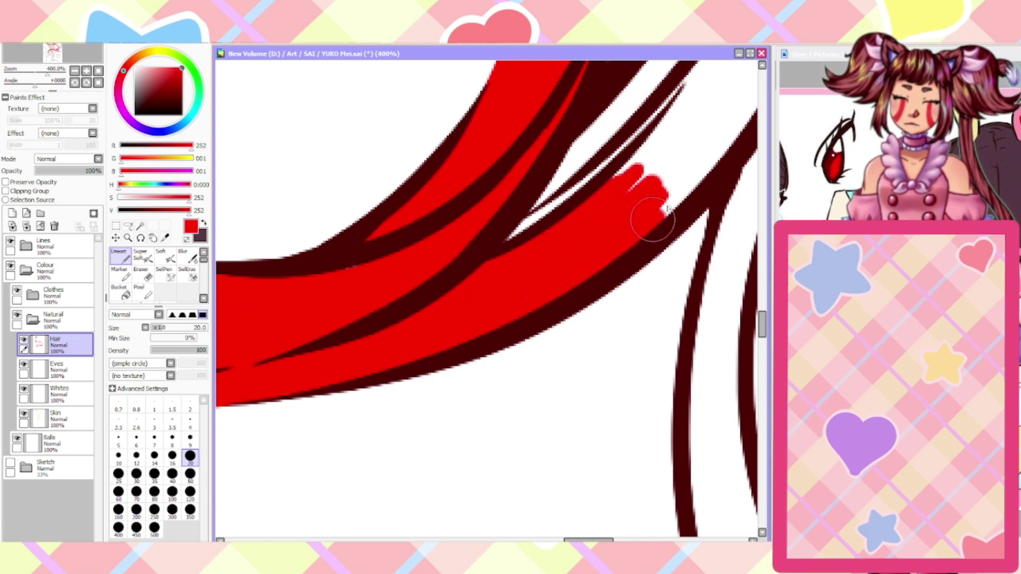
# Paint the slim sections between the thin lines above the bend red, leaving the narrow gap white
pyautogui.moveTo(649, 157)
pyautogui.mouseDown()
pyautogui.moveTo(691, 85)
pyautogui.moveTo(675, 202)
pyautogui.moveTo(570, 167)
pyautogui.mouseUp()
pyautogui.moveTo(520, 208)
pyautogui.mouseDown()
pyautogui.moveTo(668, 75)
pyautogui.moveTo(544, 175)
pyautogui.mouseUp()
pyautogui.scroll(-3, 537, 178)
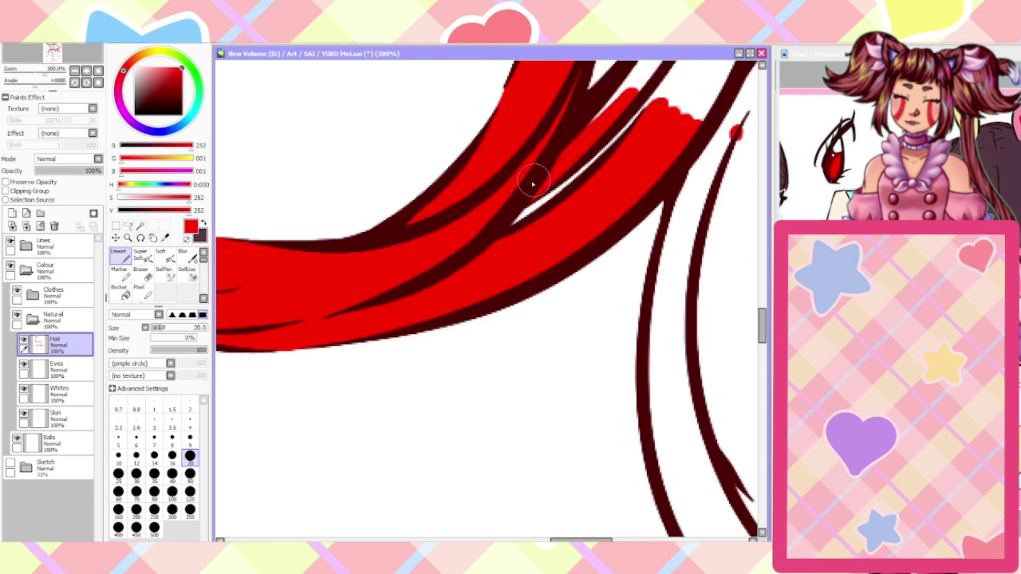
pyautogui.scroll(4, 632, 93)
pyautogui.moveTo(358, 334)
pyautogui.mouseDown()
pyautogui.moveTo(420, 271)
pyautogui.moveTo(447, 223)
pyautogui.moveTo(480, 222)
pyautogui.mouseUp()
pyautogui.moveTo(459, 310)
pyautogui.mouseDown()
pyautogui.moveTo(477, 259)
pyautogui.moveTo(483, 312)
pyautogui.moveTo(477, 231)
pyautogui.mouseUp()
# Undo the last stray strokes and repaint the outer strand red upward past the branching loose hairs
pyautogui.hotkey('ctrl', 'z')
pyautogui.hotkey('ctrl', 'z')
pyautogui.hotkey('ctrl', 'z')
pyautogui.hotkey('ctrl', 'y')
pyautogui.moveTo(463, 300)
pyautogui.mouseDown()
pyautogui.moveTo(497, 228)
pyautogui.moveTo(524, 250)
pyautogui.moveTo(519, 319)
pyautogui.moveTo(571, 230)
pyautogui.moveTo(581, 125)
pyautogui.moveTo(521, 96)
pyautogui.mouseUp()
pyautogui.scroll(-3, 468, 205)
pyautogui.scroll(5, 475, 201)
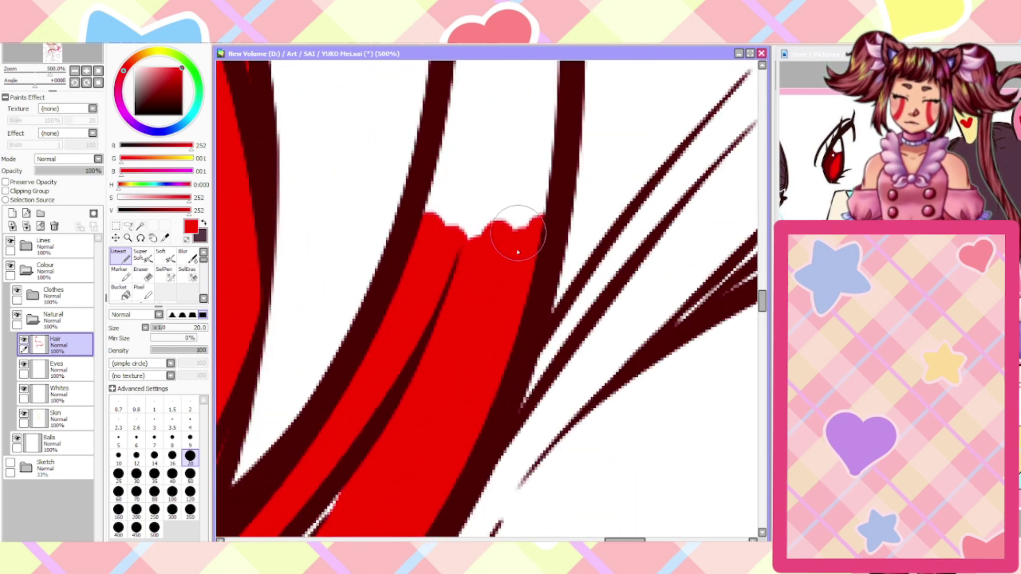
pyautogui.moveTo(476, 249)
pyautogui.mouseDown()
pyautogui.moveTo(467, 128)
pyautogui.moveTo(446, 197)
pyautogui.mouseUp()
# Extend the red further up the outer strand, covering its full width between the two outlines
pyautogui.scroll(-4, 453, 198)
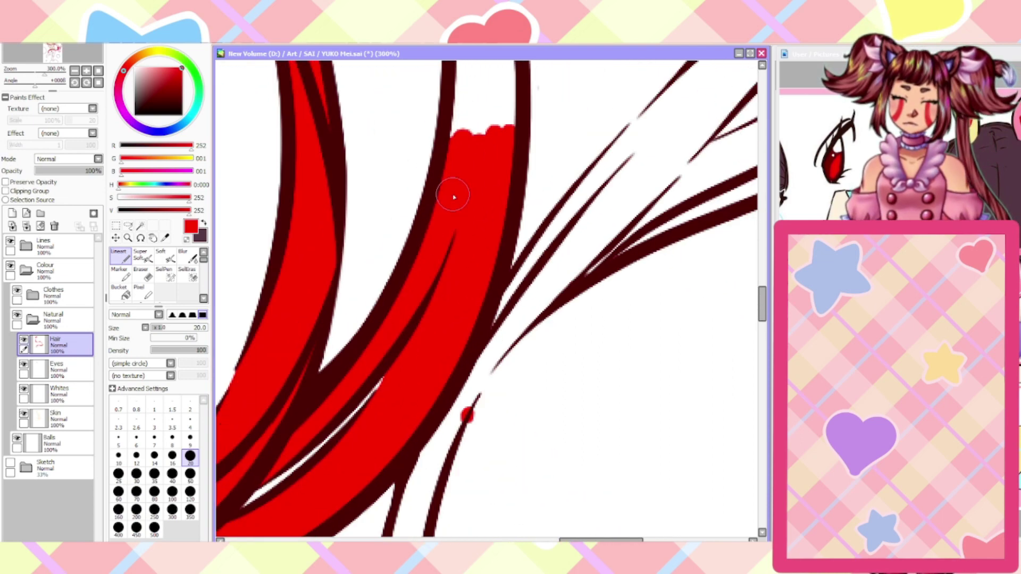
pyautogui.scroll(3, 467, 106)
pyautogui.moveTo(432, 287)
pyautogui.mouseDown()
pyautogui.moveTo(462, 148)
pyautogui.moveTo(485, 205)
pyautogui.moveTo(485, 296)
pyautogui.moveTo(467, 217)
pyautogui.moveTo(506, 228)
pyautogui.mouseUp()
pyautogui.scroll(-3, 456, 183)
pyautogui.scroll(3, 456, 184)
pyautogui.scroll(-2, 455, 217)
pyautogui.scroll(2, 446, 217)
pyautogui.moveTo(457, 255)
pyautogui.mouseDown()
pyautogui.moveTo(451, 192)
pyautogui.moveTo(468, 170)
pyautogui.moveTo(495, 222)
pyautogui.moveTo(399, 75)
pyautogui.mouseUp()
# Fill the narrowing upper part of the outer strand red past the break in its inner outline
pyautogui.scroll(-3, 397, 202)
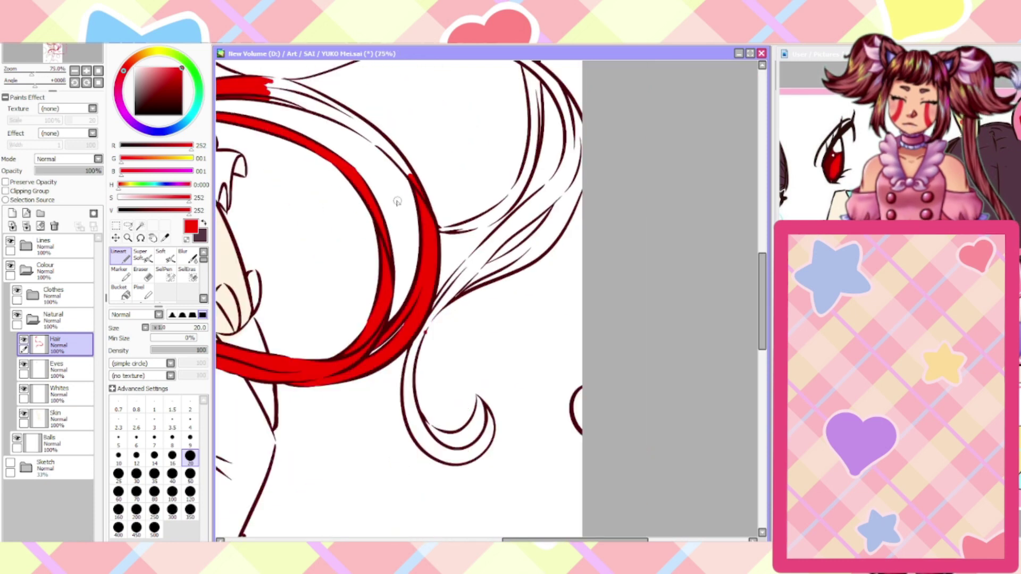
pyautogui.scroll(2, 386, 183)
pyautogui.moveTo(483, 289)
pyautogui.mouseDown()
pyautogui.moveTo(449, 242)
pyautogui.moveTo(489, 274)
pyautogui.moveTo(399, 170)
pyautogui.moveTo(425, 220)
pyautogui.mouseUp()
pyautogui.press('End')
pyautogui.press('End')
pyautogui.press('End')
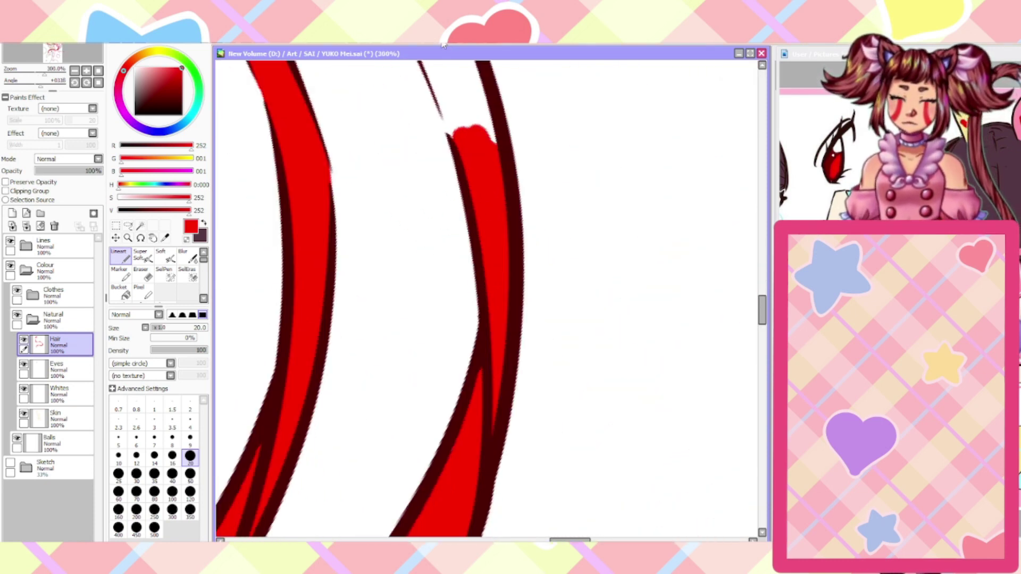
pyautogui.moveTo(762, 314); pyautogui.dragTo(762, 301)
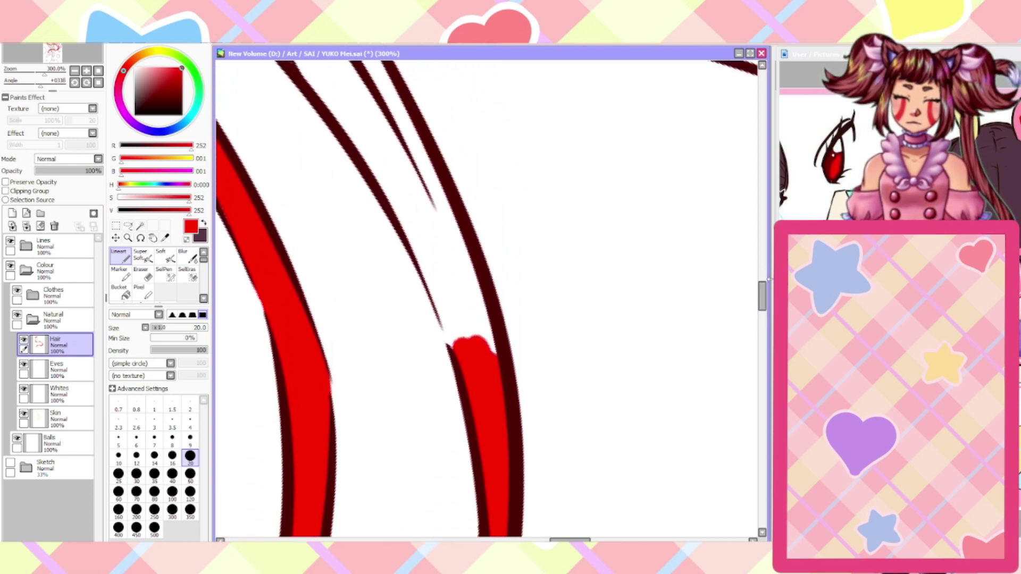
pyautogui.scroll(1, 441, 341)
pyautogui.moveTo(432, 279); pyautogui.dragTo(382, 165)
pyautogui.moveTo(384, 144)
pyautogui.mouseDown()
pyautogui.moveTo(453, 244)
pyautogui.moveTo(456, 281)
pyautogui.mouseUp()
pyautogui.click(141, 274)
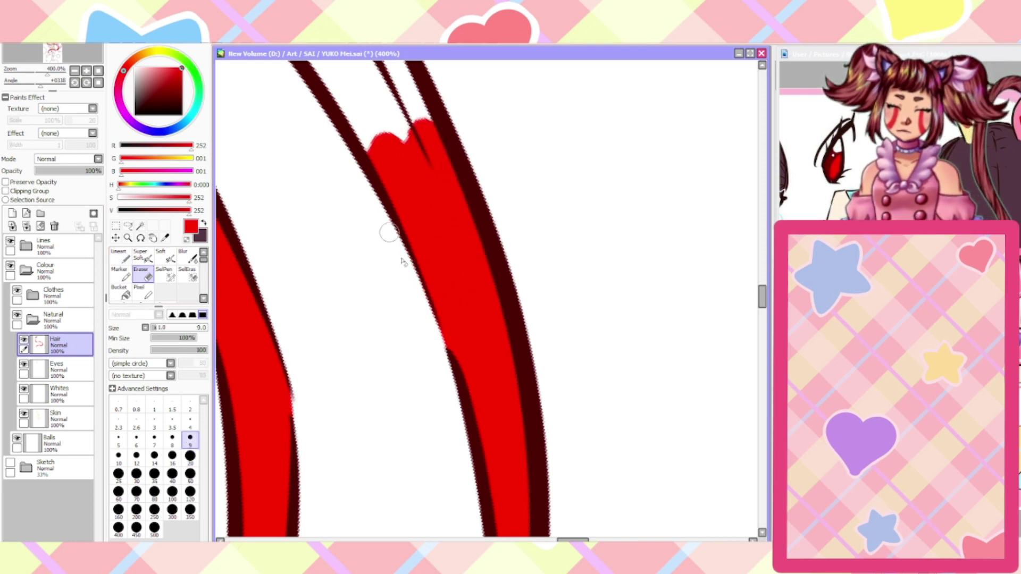
# Carry the red up the outer strand around the thin inner line with the size 20 Lineart brush
pyautogui.click(120, 257)
pyautogui.scroll(-3, 288, 187)
pyautogui.scroll(2, 278, 139)
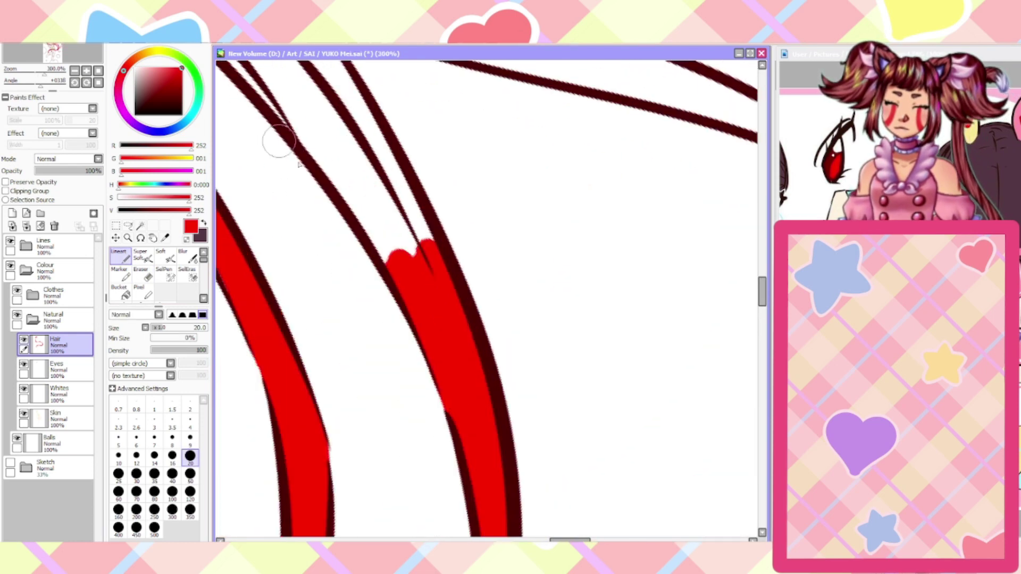
pyautogui.moveTo(397, 261)
pyautogui.mouseDown()
pyautogui.moveTo(327, 157)
pyautogui.moveTo(404, 271)
pyautogui.moveTo(406, 240)
pyautogui.moveTo(366, 135)
pyautogui.mouseUp()
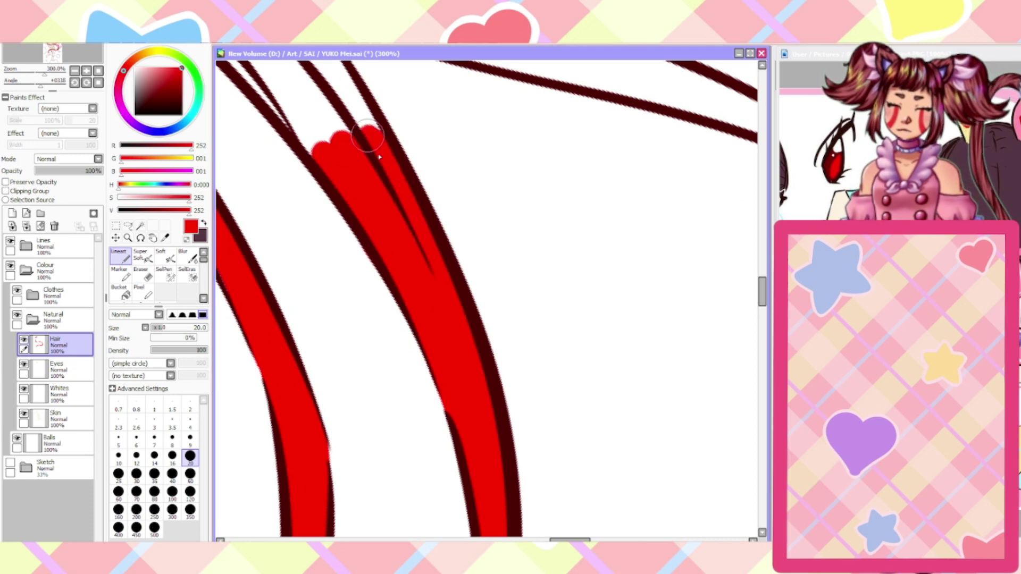
pyautogui.click(140, 273)
pyautogui.scroll(-2, 332, 217)
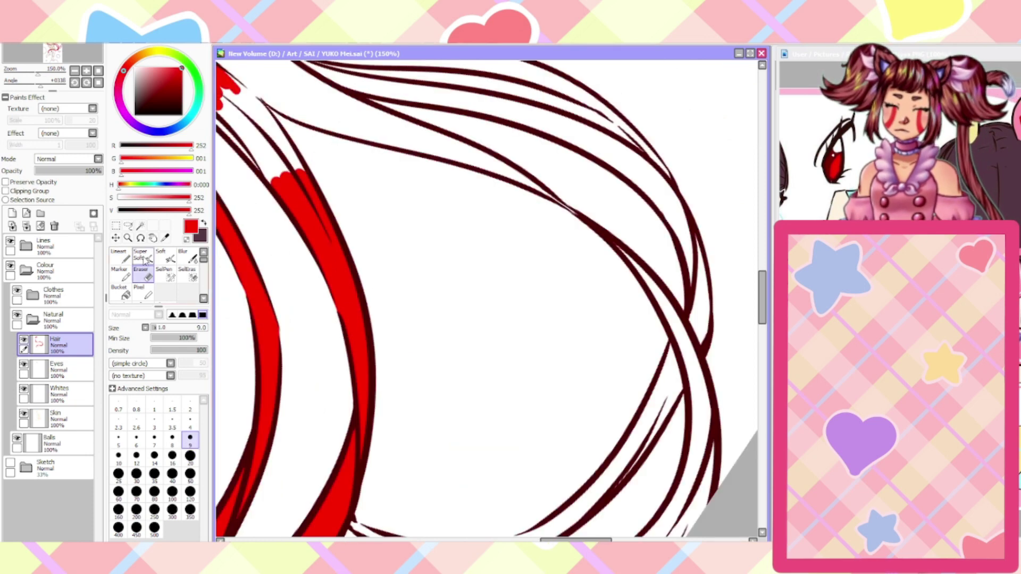
# Fill the remaining white gap in the outer strand red with the size 20 Lineart brush, joining its upper and lower painted parts
pyautogui.click(119, 256)
pyautogui.scroll(1, 258, 134)
pyautogui.press('End')
pyautogui.press('End')
pyautogui.press('End')
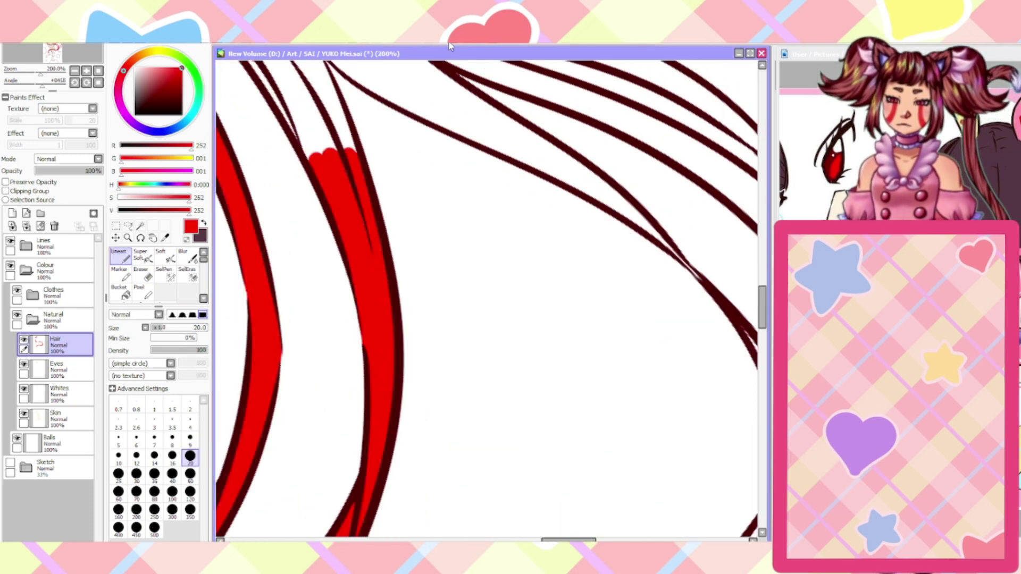
pyautogui.scroll(-4, 417, 69)
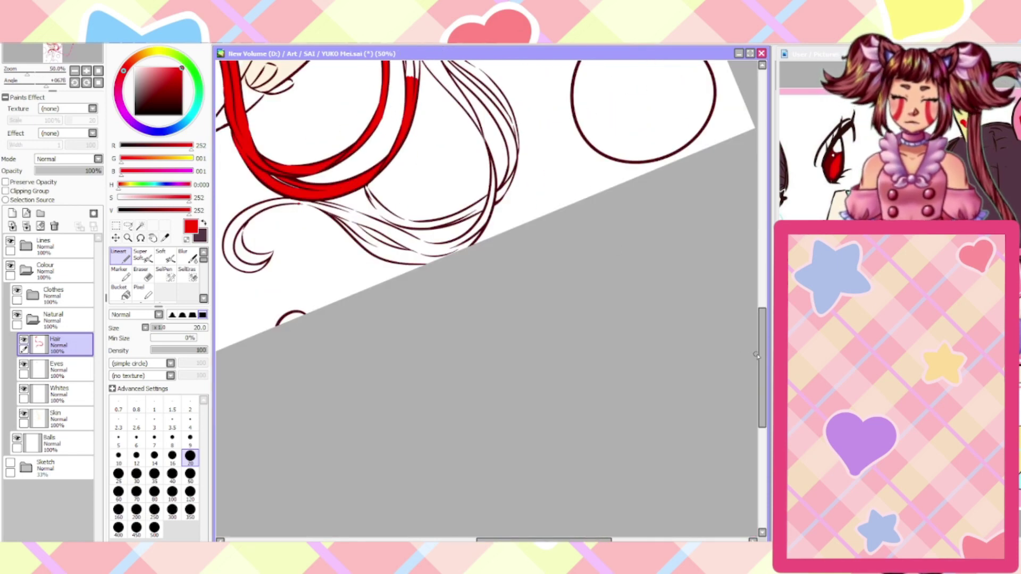
pyautogui.scroll(5, 438, 130)
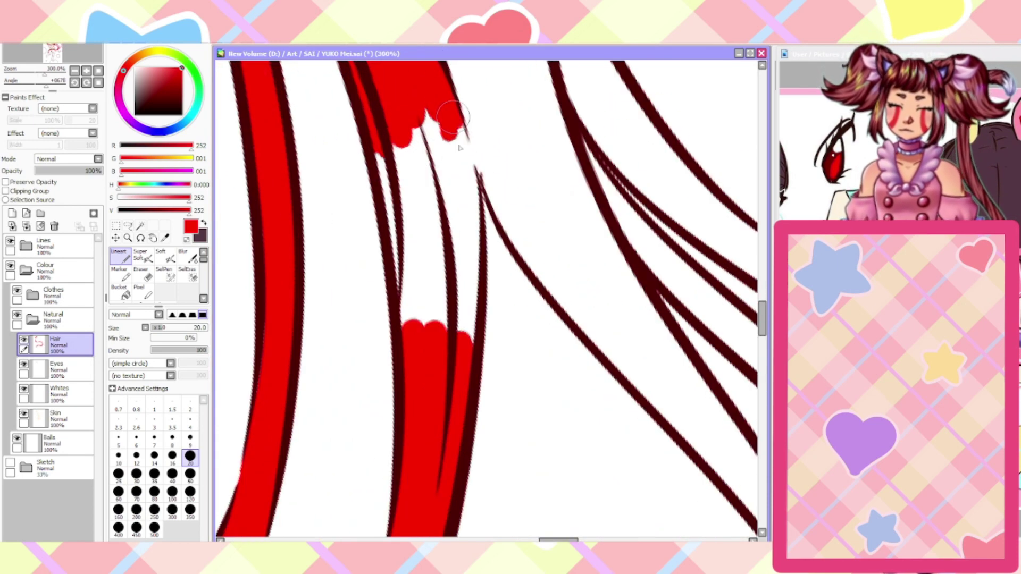
pyautogui.moveTo(453, 115)
pyautogui.mouseDown()
pyautogui.moveTo(457, 280)
pyautogui.moveTo(462, 152)
pyautogui.moveTo(469, 280)
pyautogui.moveTo(459, 355)
pyautogui.moveTo(444, 251)
pyautogui.moveTo(415, 222)
pyautogui.moveTo(405, 341)
pyautogui.mouseUp()
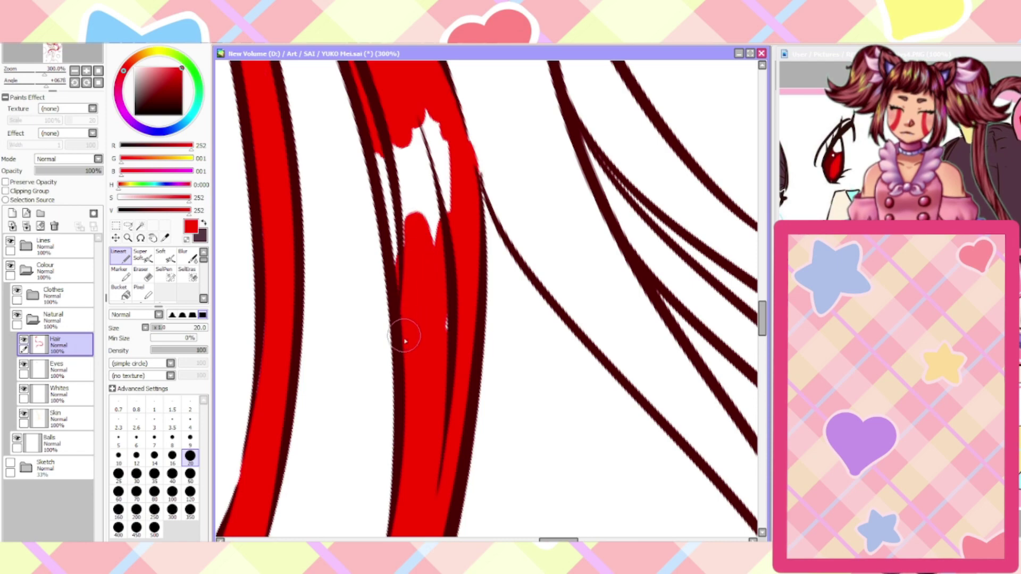
pyautogui.moveTo(406, 201)
pyautogui.mouseDown()
pyautogui.moveTo(385, 170)
pyautogui.moveTo(420, 122)
pyautogui.moveTo(433, 227)
pyautogui.moveTo(402, 210)
pyautogui.mouseUp()
pyautogui.scroll(-5, 405, 204)
pyautogui.scroll(3, 440, 94)
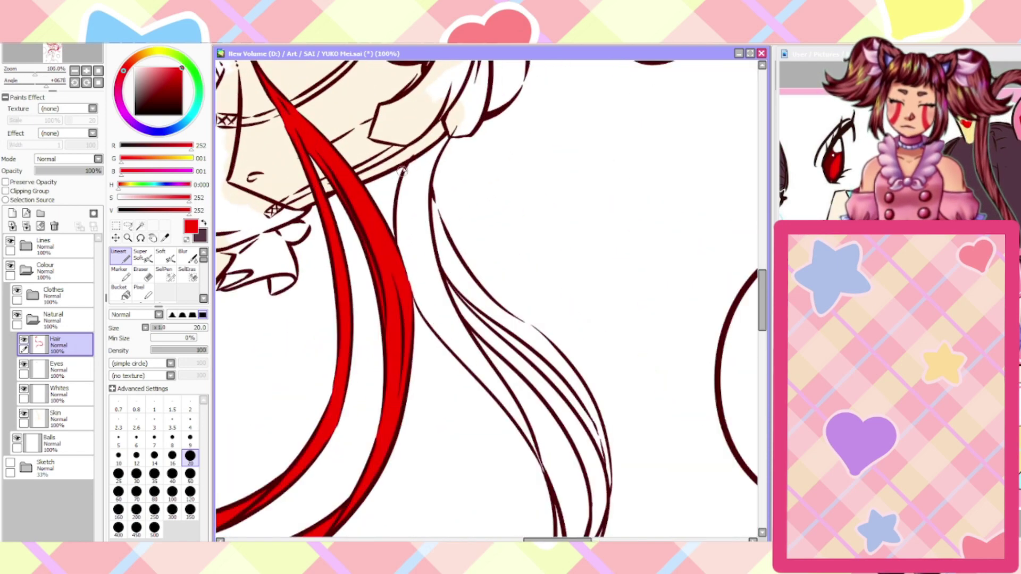
# Erase the overshooting line tip at the top corner of the unpainted back hair on Layer 12 with the size 9 Eraser
pyautogui.scroll(1, 481, 68)
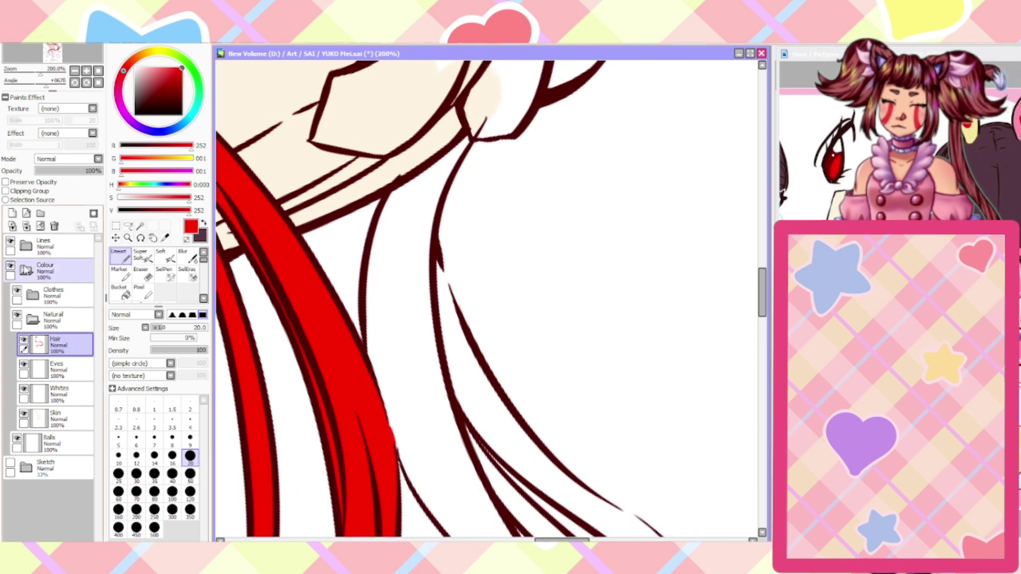
pyautogui.click(26, 245)
pyautogui.click(42, 270)
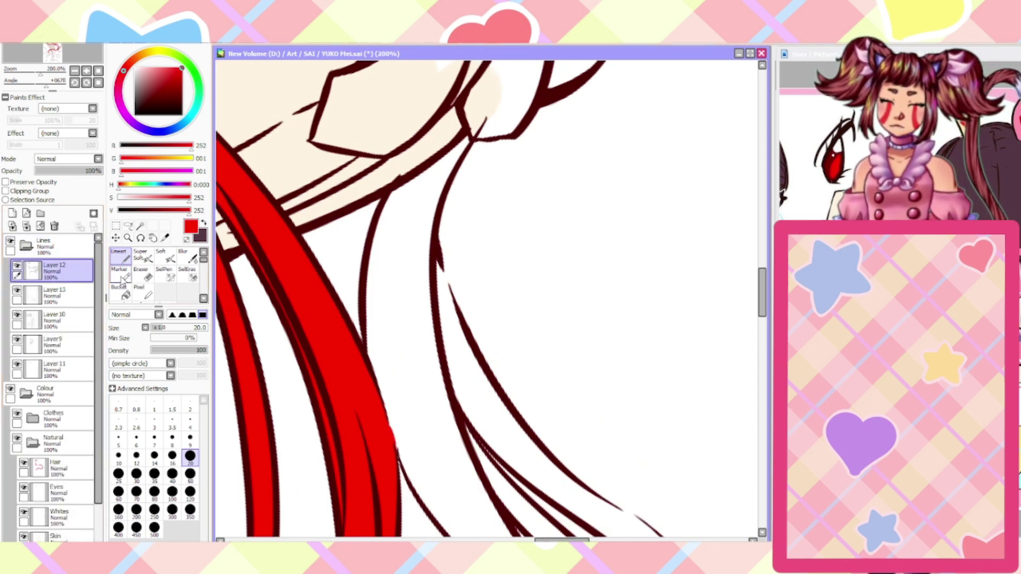
pyautogui.click(140, 273)
pyautogui.scroll(1, 394, 176)
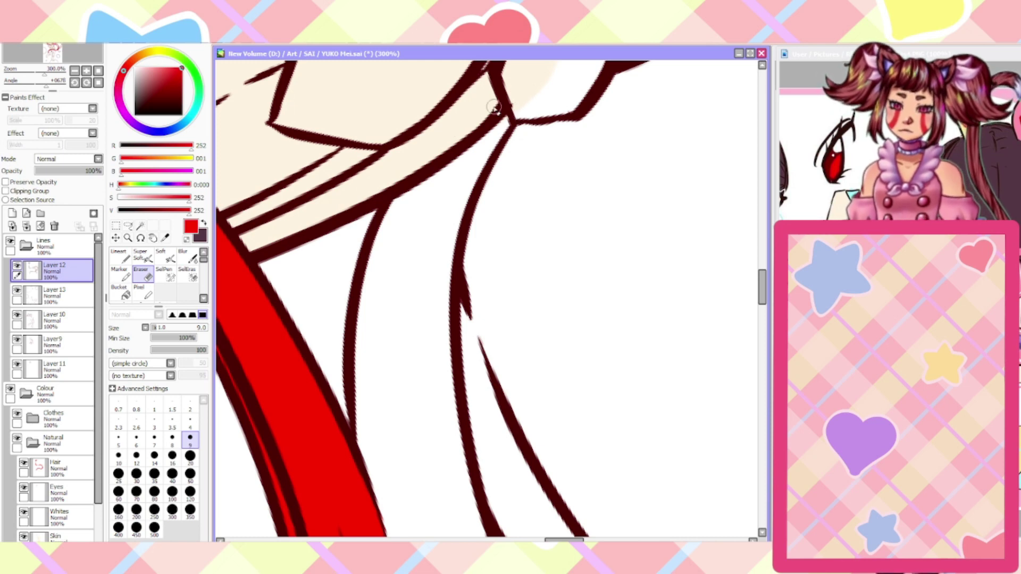
pyautogui.scroll(-2, 494, 108)
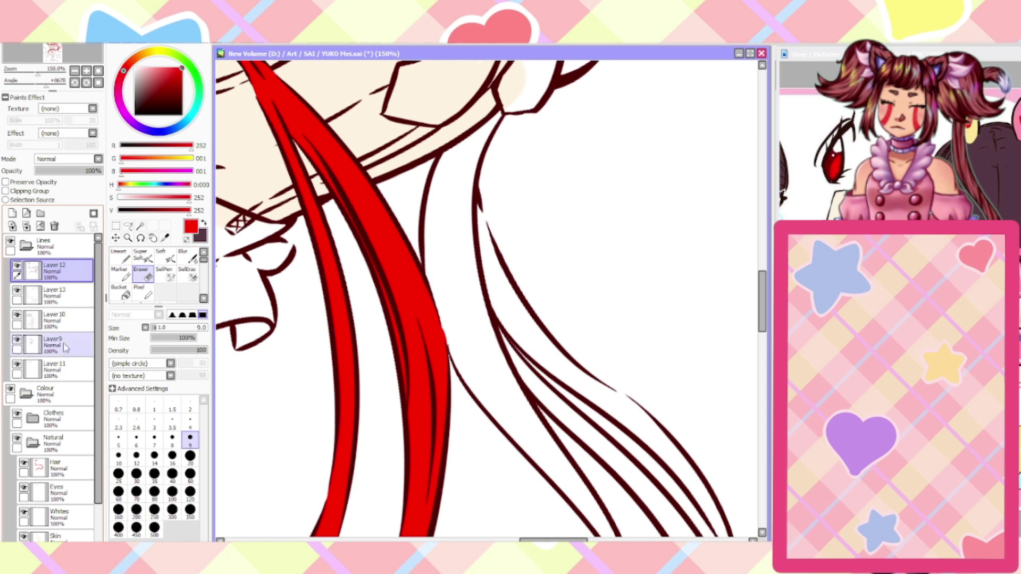
# Try erasing at the same line corner on Layer 9, Layer 10, Layer 12 and Layer 13 in turn
pyautogui.click(48, 345)
pyautogui.scroll(3, 523, 98)
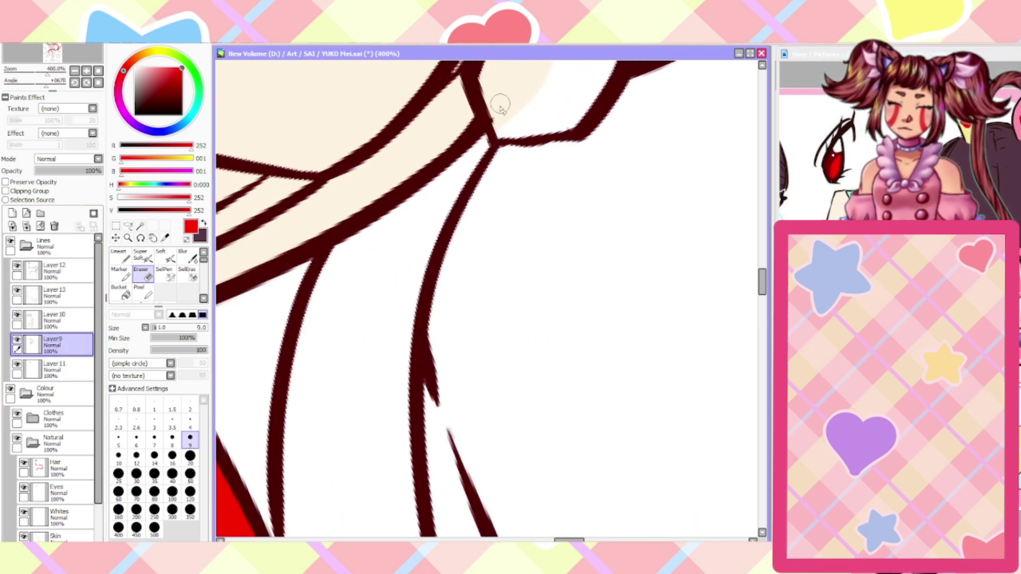
pyautogui.click(53, 319)
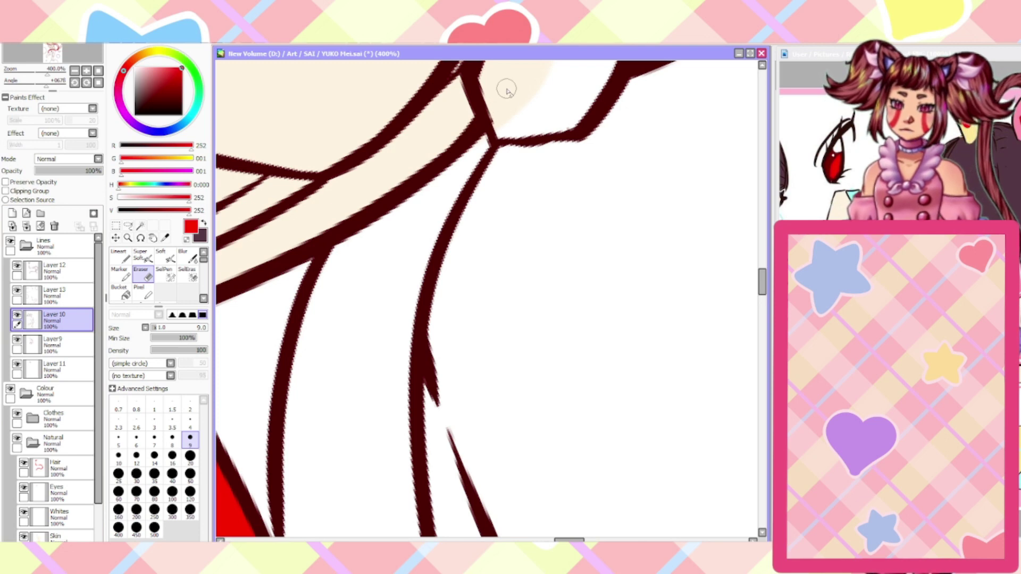
pyautogui.click(53, 271)
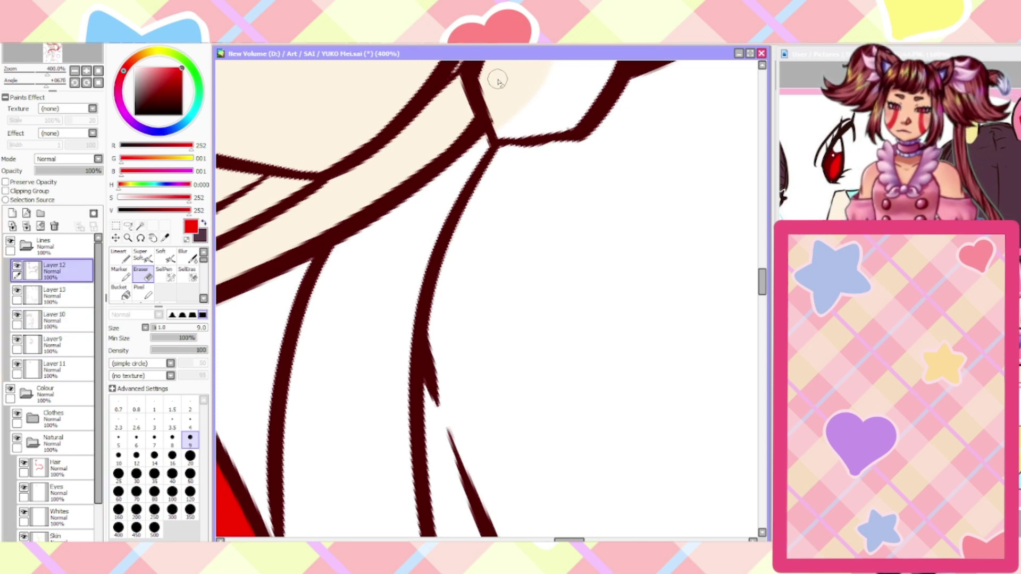
pyautogui.click(53, 295)
pyautogui.scroll(-4, 506, 95)
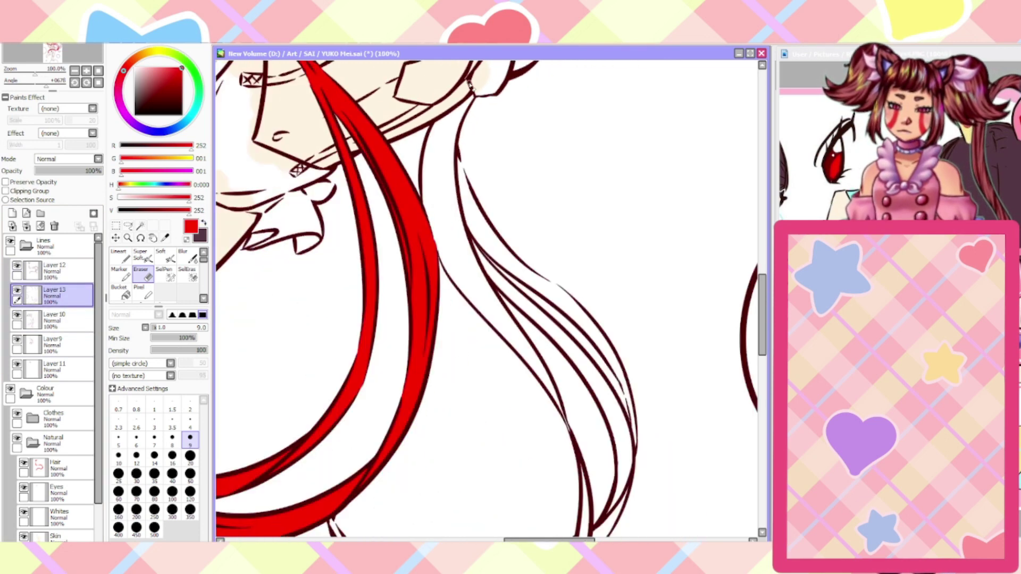
# Paint the top of the back hair section red on the Hair layer with the size 20 Lineart brush, following the skin outline
pyautogui.click(121, 255)
pyautogui.click(25, 246)
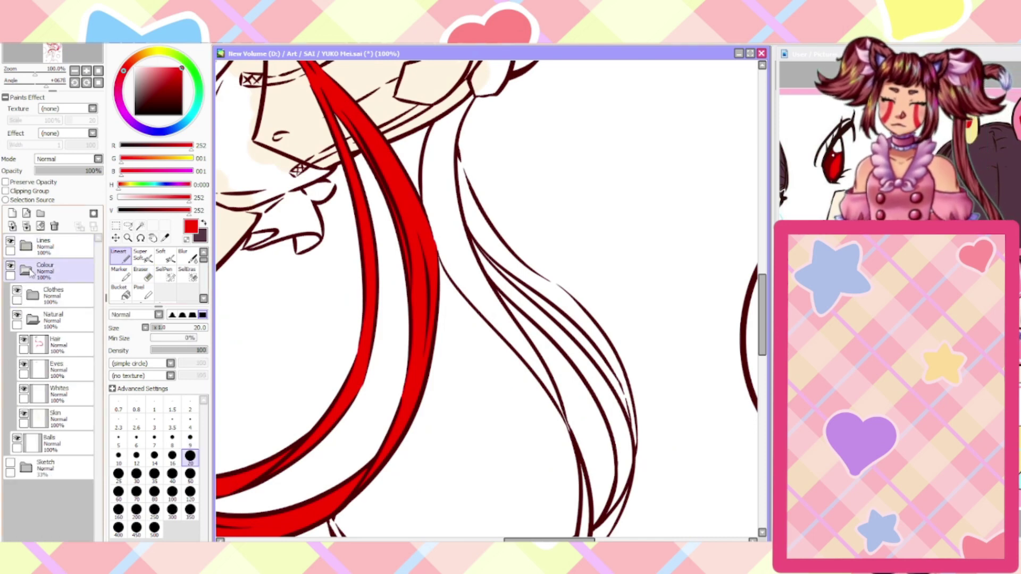
pyautogui.click(59, 344)
pyautogui.scroll(4, 305, 145)
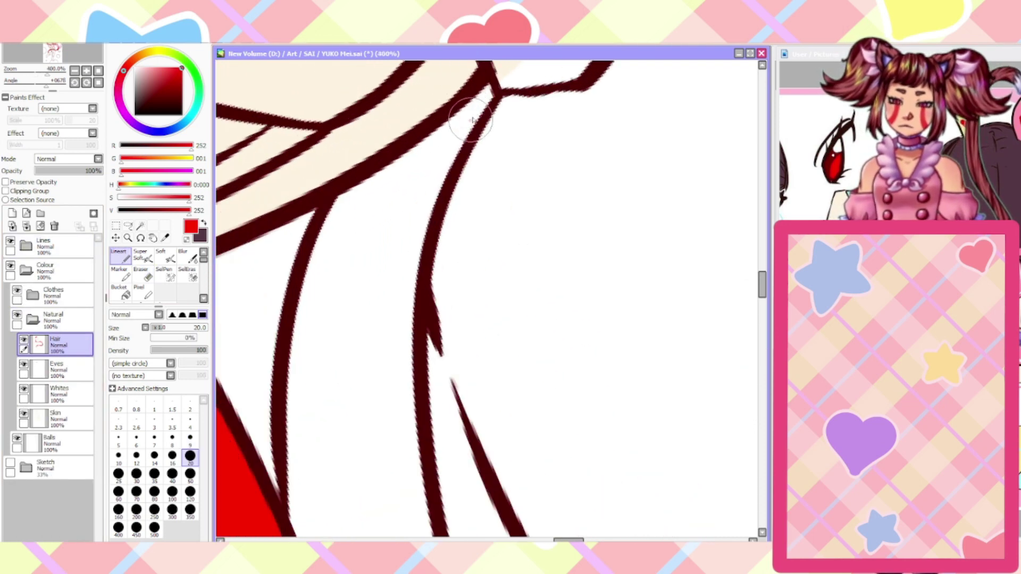
pyautogui.moveTo(486, 92); pyautogui.dragTo(423, 199)
pyautogui.moveTo(470, 121)
pyautogui.mouseDown()
pyautogui.moveTo(422, 169)
pyautogui.moveTo(330, 231)
pyautogui.mouseUp()
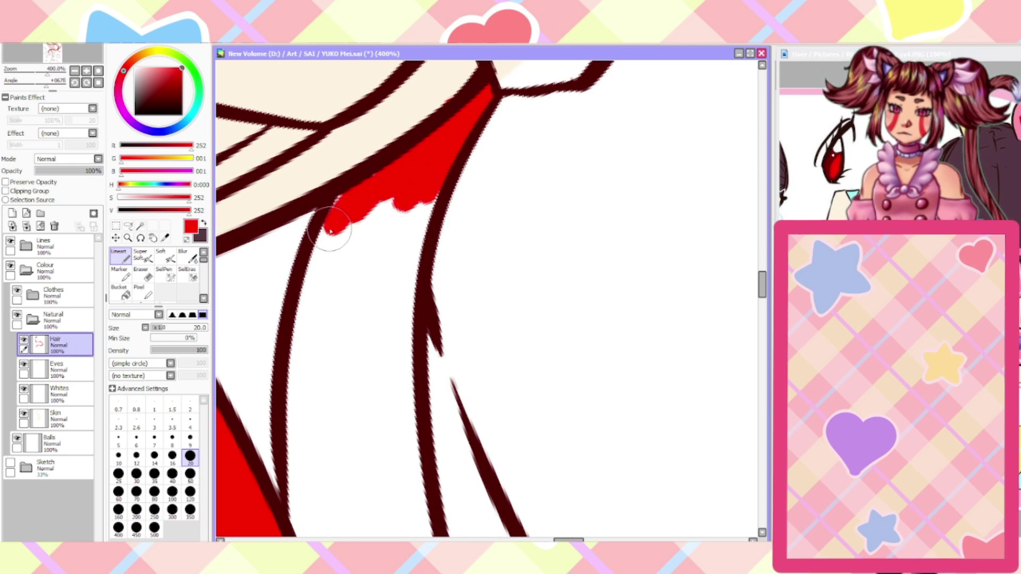
pyautogui.press('e')
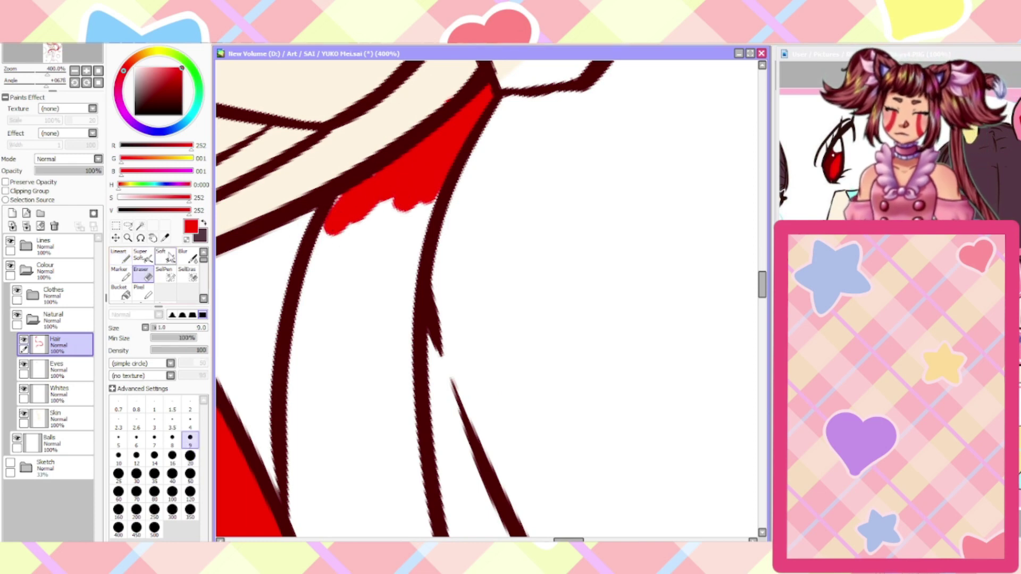
pyautogui.click(119, 256)
pyautogui.moveTo(337, 210)
pyautogui.mouseDown()
pyautogui.moveTo(308, 303)
pyautogui.moveTo(372, 250)
pyautogui.moveTo(420, 239)
pyautogui.moveTo(309, 304)
pyautogui.moveTo(319, 221)
pyautogui.moveTo(333, 374)
pyautogui.moveTo(340, 287)
pyautogui.moveTo(353, 467)
pyautogui.moveTo(375, 278)
pyautogui.moveTo(403, 460)
pyautogui.moveTo(426, 365)
pyautogui.moveTo(419, 319)
pyautogui.moveTo(404, 405)
pyautogui.mouseUp()
# Extend the red down the back hair between its outlines, past the point where the thinner strands split off
pyautogui.scroll(-5, 754, 287)
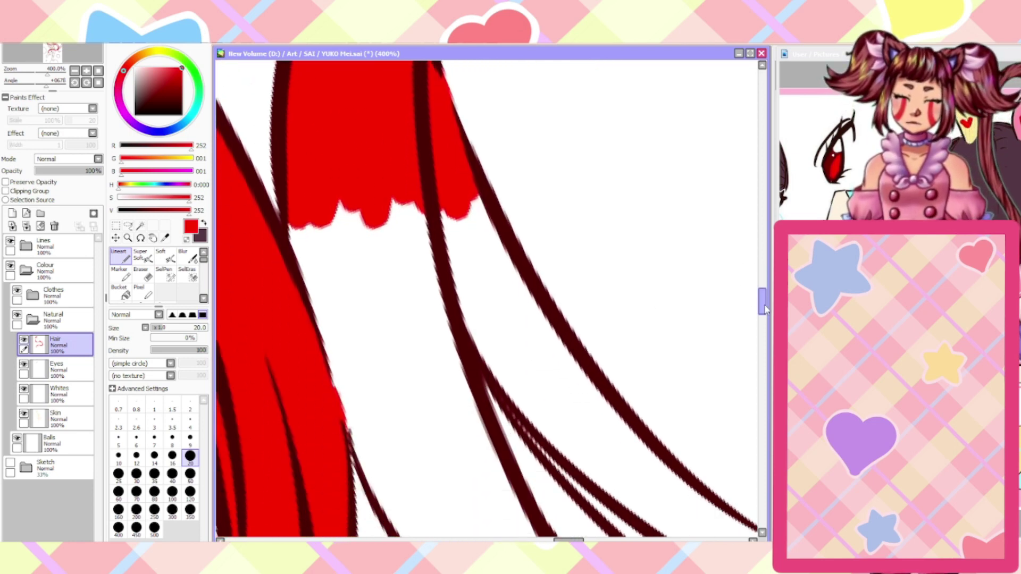
pyautogui.moveTo(457, 223)
pyautogui.mouseDown()
pyautogui.moveTo(519, 308)
pyautogui.moveTo(489, 350)
pyautogui.moveTo(404, 224)
pyautogui.moveTo(362, 213)
pyautogui.moveTo(330, 276)
pyautogui.moveTo(326, 357)
pyautogui.mouseUp()
pyautogui.moveTo(312, 298)
pyautogui.mouseDown()
pyautogui.moveTo(353, 291)
pyautogui.moveTo(328, 338)
pyautogui.moveTo(297, 204)
pyautogui.moveTo(331, 231)
pyautogui.moveTo(327, 347)
pyautogui.moveTo(379, 483)
pyautogui.moveTo(417, 464)
pyautogui.moveTo(436, 470)
pyautogui.moveTo(459, 435)
pyautogui.moveTo(422, 304)
pyautogui.moveTo(490, 481)
pyautogui.mouseUp()
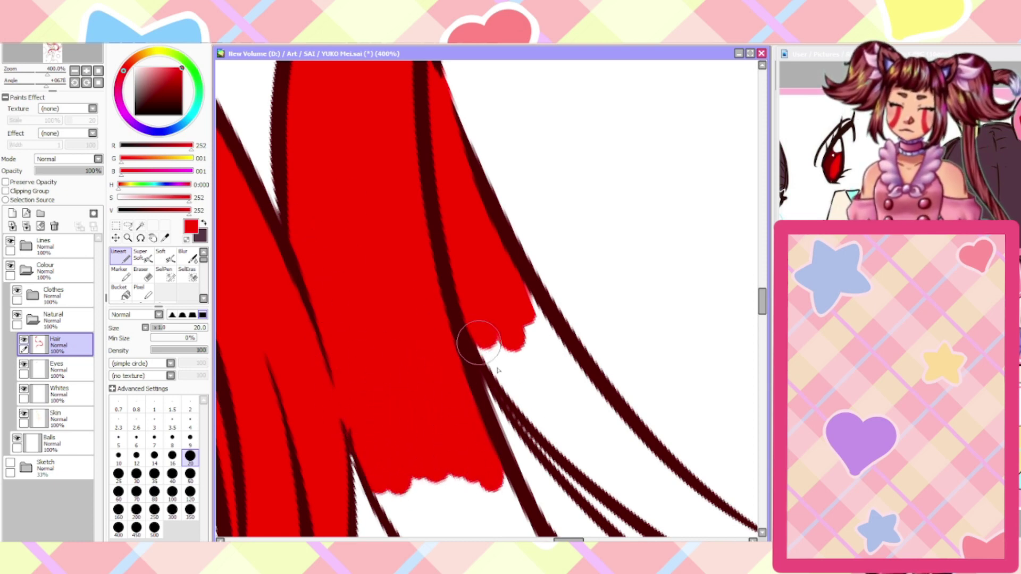
pyautogui.moveTo(479, 342)
pyautogui.mouseDown()
pyautogui.moveTo(519, 417)
pyautogui.moveTo(496, 337)
pyautogui.moveTo(515, 301)
pyautogui.moveTo(517, 242)
pyautogui.mouseUp()
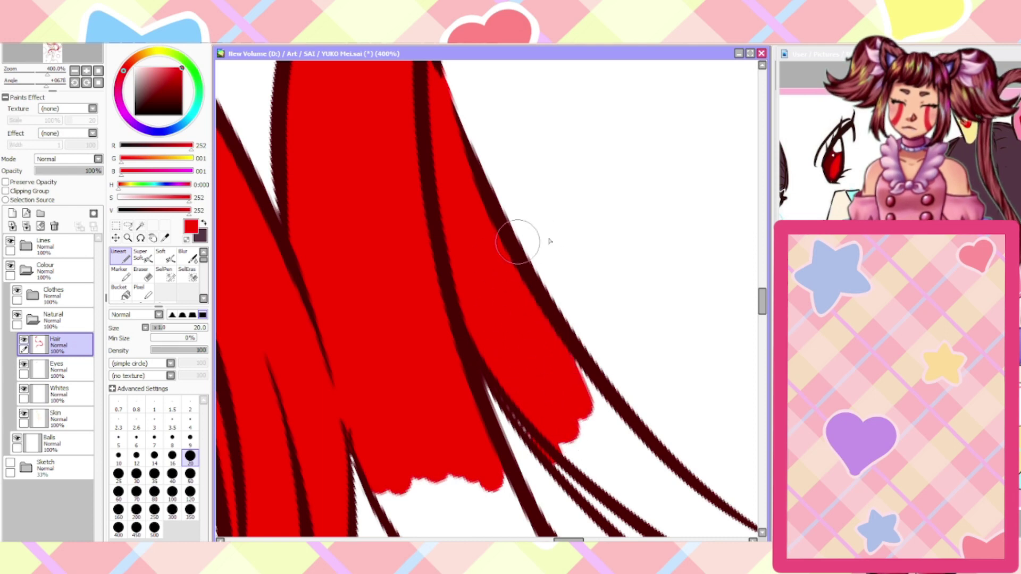
pyautogui.moveTo(759, 302); pyautogui.dragTo(760, 317)
pyautogui.moveTo(488, 194)
pyautogui.mouseDown()
pyautogui.moveTo(541, 333)
pyautogui.moveTo(482, 251)
pyautogui.moveTo(450, 238)
pyautogui.moveTo(409, 195)
pyautogui.moveTo(463, 354)
pyautogui.moveTo(385, 237)
pyautogui.mouseUp()
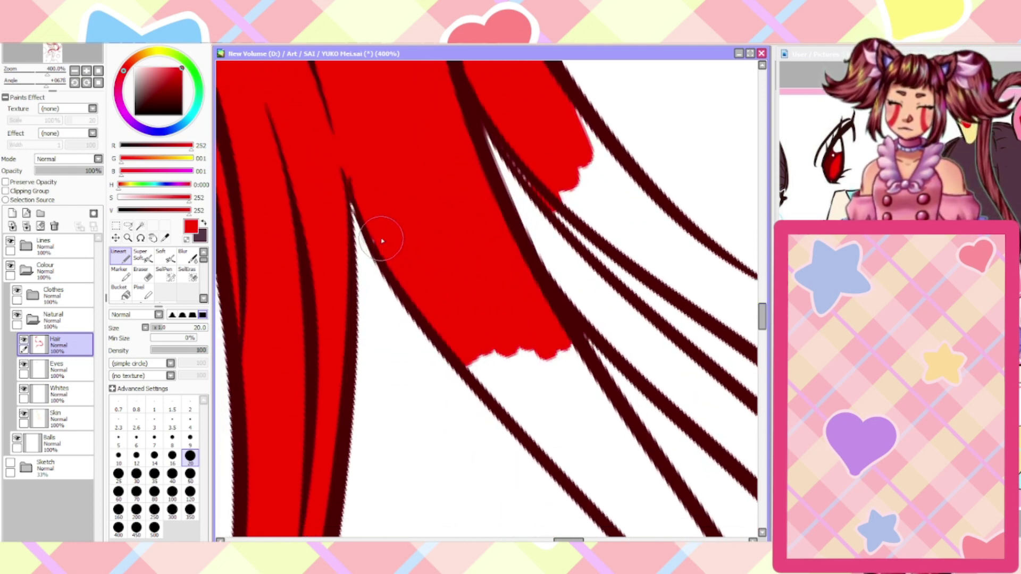
# Erase the red spilling past the outer strand's inner outline near the split with the size 9 Eraser
pyautogui.scroll(-3, 395, 250)
pyautogui.scroll(3, 454, 227)
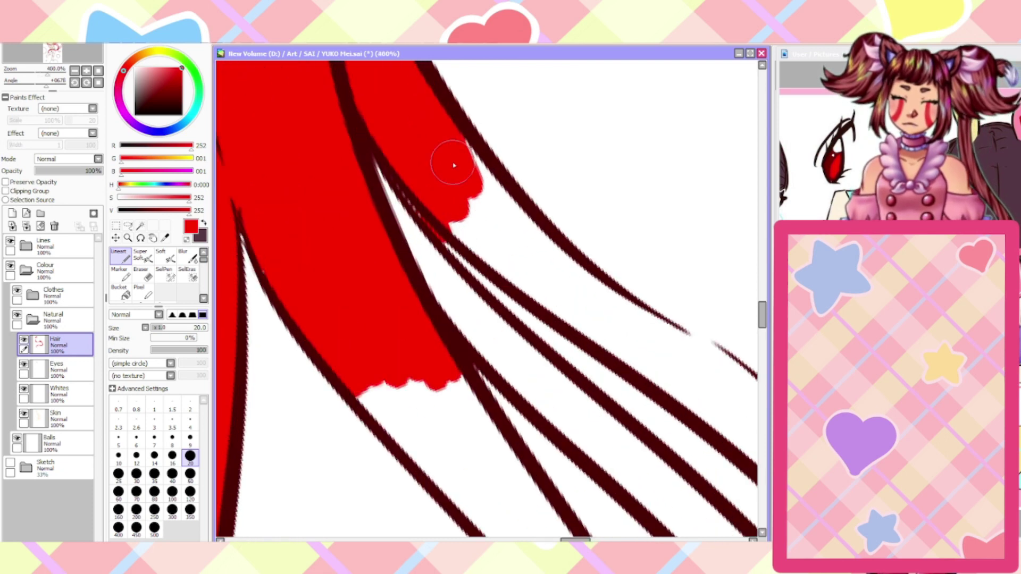
pyautogui.click(141, 274)
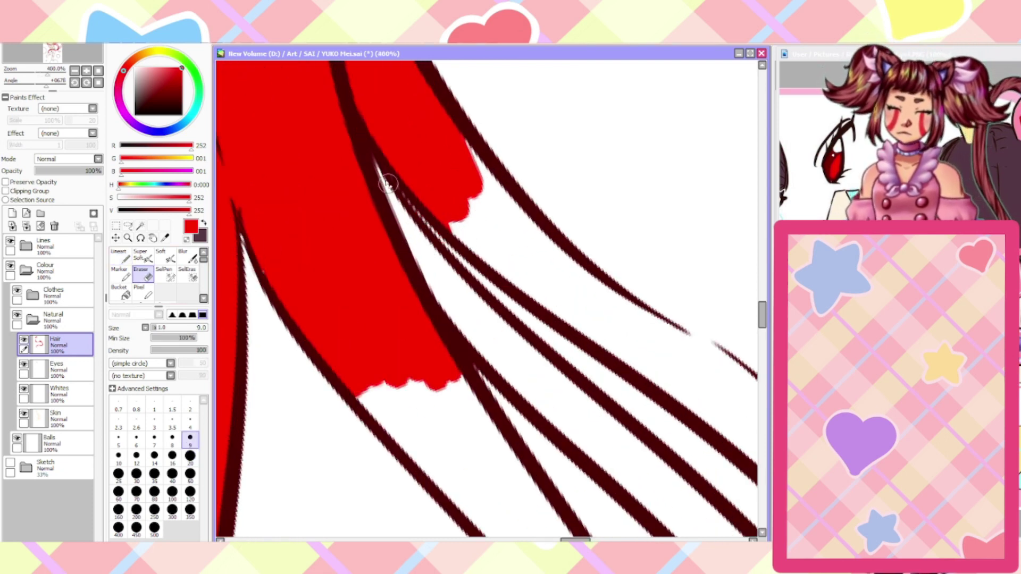
# Fill the narrow start of the middle strand red, undo the stray stroke, and extend the red down the outer strand
pyautogui.click(117, 262)
pyautogui.moveTo(346, 162); pyautogui.dragTo(404, 238)
pyautogui.moveTo(362, 149); pyautogui.dragTo(460, 298)
pyautogui.moveTo(378, 199)
pyautogui.mouseDown()
pyautogui.moveTo(471, 311)
pyautogui.moveTo(398, 270)
pyautogui.moveTo(461, 330)
pyautogui.moveTo(457, 313)
pyautogui.moveTo(538, 378)
pyautogui.moveTo(425, 253)
pyautogui.moveTo(444, 207)
pyautogui.moveTo(459, 228)
pyautogui.moveTo(435, 219)
pyautogui.moveTo(453, 208)
pyautogui.moveTo(552, 280)
pyautogui.moveTo(482, 177)
pyautogui.mouseUp()
pyautogui.hotkey('ctrl', 'z')
pyautogui.moveTo(438, 221)
pyautogui.mouseDown()
pyautogui.moveTo(502, 275)
pyautogui.moveTo(458, 204)
pyautogui.moveTo(448, 136)
pyautogui.mouseUp()
pyautogui.moveTo(514, 212)
pyautogui.mouseDown()
pyautogui.moveTo(571, 263)
pyautogui.moveTo(596, 315)
pyautogui.moveTo(521, 279)
pyautogui.mouseUp()
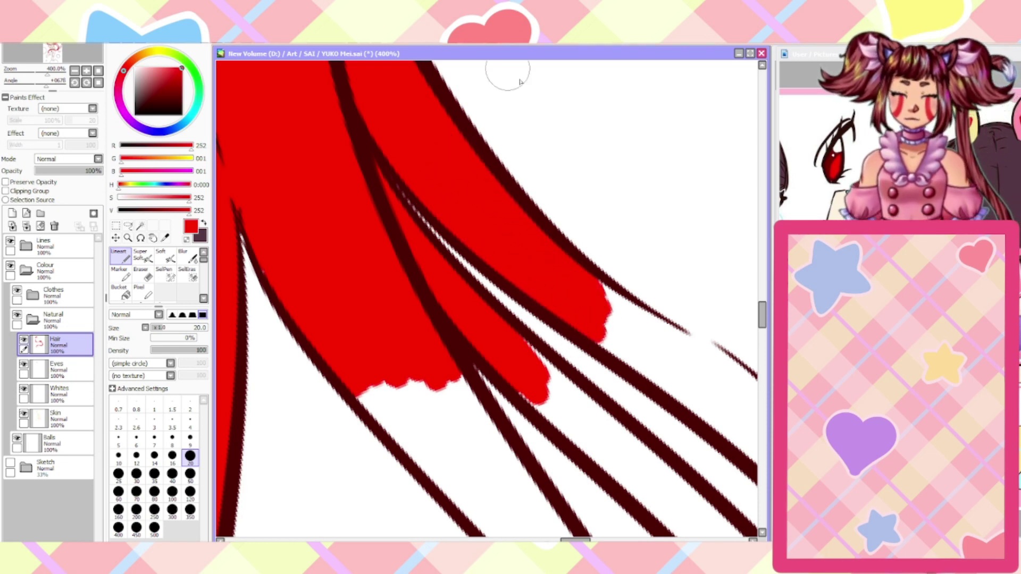
# Carry the red further down the inner, middle and outer strands and erase the spill beside the middle strand
pyautogui.moveTo(442, 360)
pyautogui.mouseDown()
pyautogui.moveTo(517, 456)
pyautogui.moveTo(463, 395)
pyautogui.moveTo(419, 364)
pyautogui.moveTo(412, 381)
pyautogui.moveTo(469, 485)
pyautogui.moveTo(343, 372)
pyautogui.moveTo(388, 376)
pyautogui.moveTo(445, 481)
pyautogui.moveTo(487, 516)
pyautogui.moveTo(505, 507)
pyautogui.moveTo(516, 475)
pyautogui.moveTo(526, 480)
pyautogui.moveTo(474, 517)
pyautogui.mouseUp()
pyautogui.moveTo(510, 384)
pyautogui.mouseDown()
pyautogui.moveTo(590, 457)
pyautogui.moveTo(513, 343)
pyautogui.moveTo(669, 475)
pyautogui.moveTo(610, 467)
pyautogui.mouseUp()
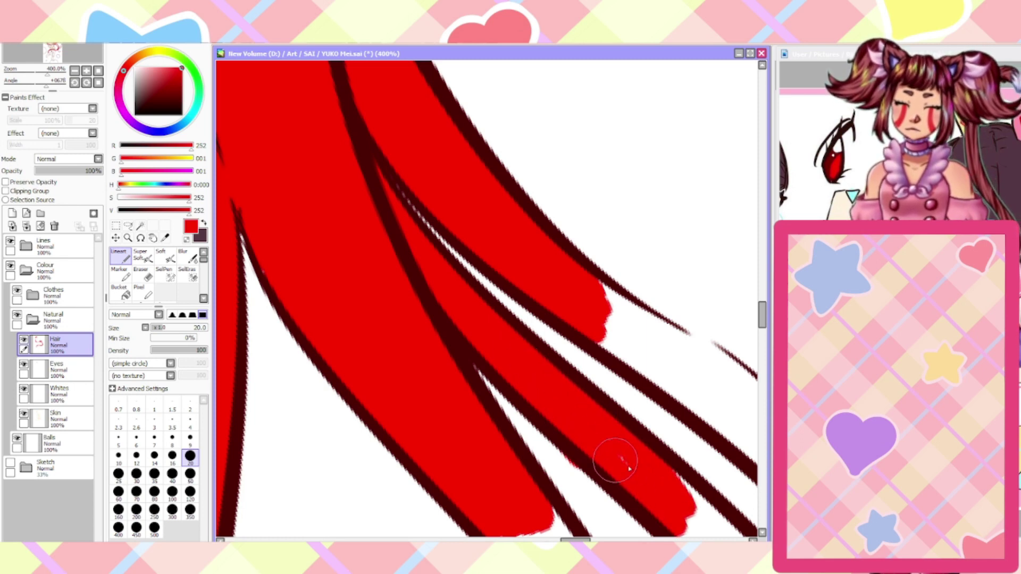
pyautogui.moveTo(580, 317)
pyautogui.mouseDown()
pyautogui.moveTo(735, 443)
pyautogui.moveTo(610, 323)
pyautogui.moveTo(745, 428)
pyautogui.moveTo(592, 282)
pyautogui.moveTo(717, 358)
pyautogui.moveTo(752, 409)
pyautogui.mouseUp()
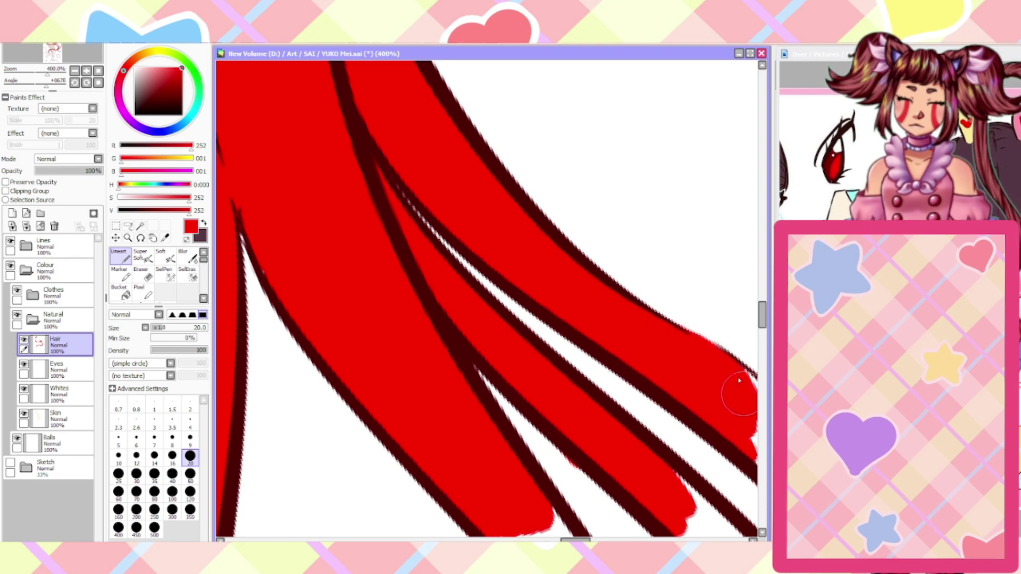
pyautogui.press('e')
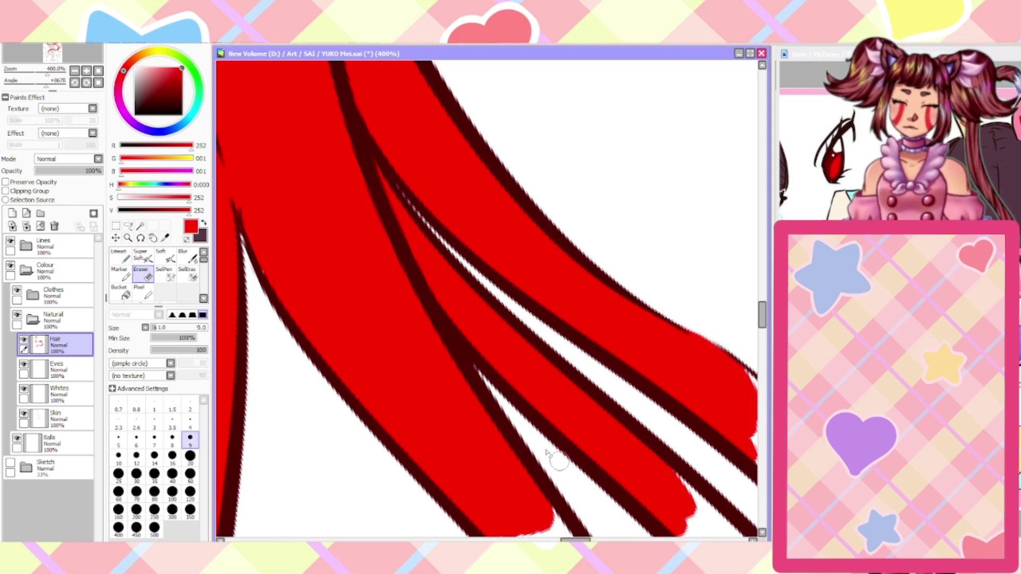
# Fill the tapering inner strand and the next length of the middle strand red with the size 20 Lineart brush
pyautogui.moveTo(761, 320); pyautogui.dragTo(767, 331)
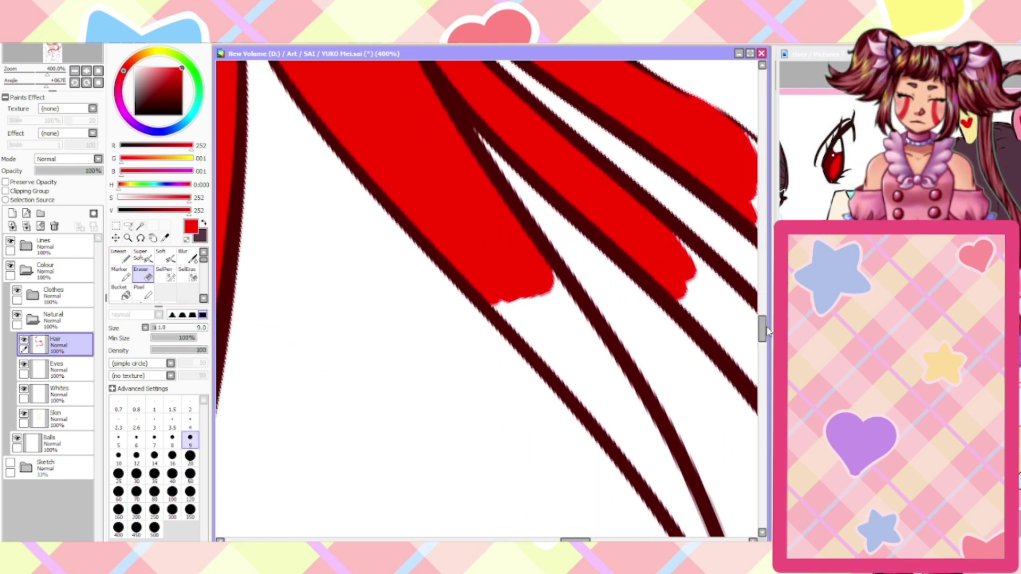
pyautogui.moveTo(567, 539); pyautogui.dragTo(580, 529)
pyautogui.click(120, 256)
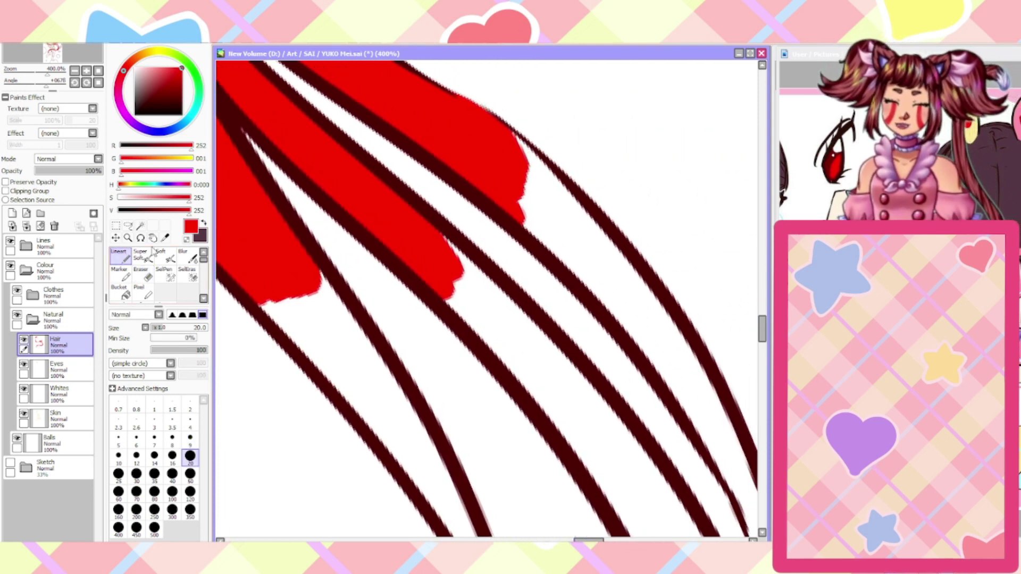
pyautogui.moveTo(255, 310)
pyautogui.mouseDown()
pyautogui.moveTo(370, 414)
pyautogui.moveTo(256, 283)
pyautogui.moveTo(321, 366)
pyautogui.moveTo(270, 302)
pyautogui.moveTo(352, 375)
pyautogui.moveTo(290, 267)
pyautogui.moveTo(329, 289)
pyautogui.mouseUp()
pyautogui.moveTo(394, 381)
pyautogui.mouseDown()
pyautogui.moveTo(452, 510)
pyautogui.moveTo(336, 374)
pyautogui.mouseUp()
pyautogui.moveTo(426, 322)
pyautogui.mouseDown()
pyautogui.moveTo(538, 384)
pyautogui.moveTo(438, 268)
pyautogui.moveTo(531, 345)
pyautogui.moveTo(418, 232)
pyautogui.mouseUp()
pyautogui.moveTo(444, 264)
pyautogui.mouseDown()
pyautogui.moveTo(554, 357)
pyautogui.moveTo(511, 299)
pyautogui.moveTo(624, 444)
pyautogui.moveTo(613, 459)
pyautogui.moveTo(534, 360)
pyautogui.moveTo(524, 370)
pyautogui.moveTo(592, 470)
pyautogui.moveTo(532, 376)
pyautogui.moveTo(607, 470)
pyautogui.moveTo(614, 444)
pyautogui.moveTo(625, 444)
pyautogui.moveTo(662, 508)
pyautogui.mouseUp()
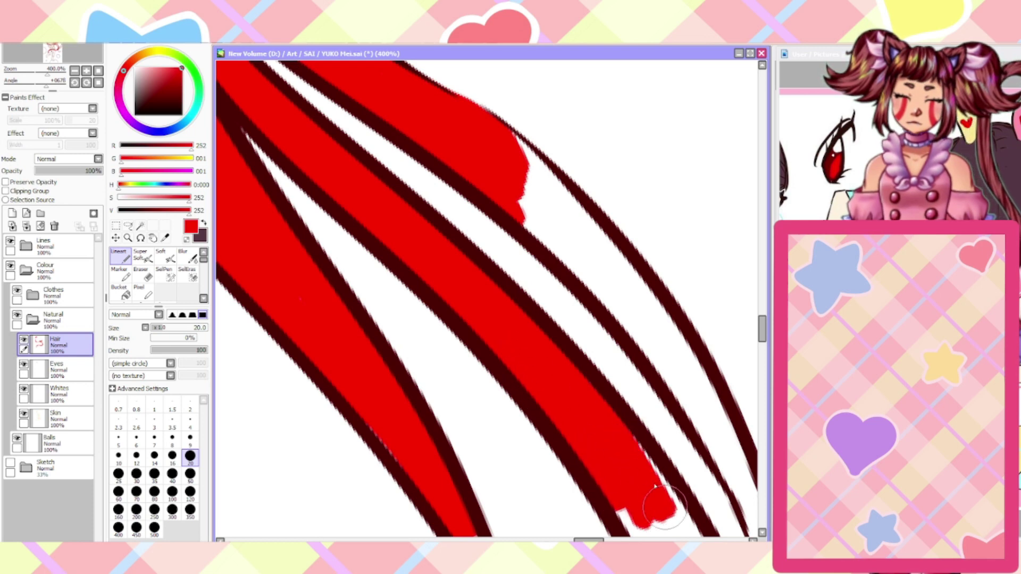
# Continue the red down the outer strand between its outlines and erase the spill outside its outer edge
pyautogui.moveTo(485, 184)
pyautogui.mouseDown()
pyautogui.moveTo(570, 257)
pyautogui.moveTo(527, 219)
pyautogui.moveTo(519, 146)
pyautogui.moveTo(504, 129)
pyautogui.moveTo(694, 369)
pyautogui.moveTo(654, 316)
pyautogui.moveTo(572, 245)
pyautogui.moveTo(683, 402)
pyautogui.moveTo(554, 213)
pyautogui.mouseUp()
pyautogui.moveTo(708, 437); pyautogui.dragTo(680, 343)
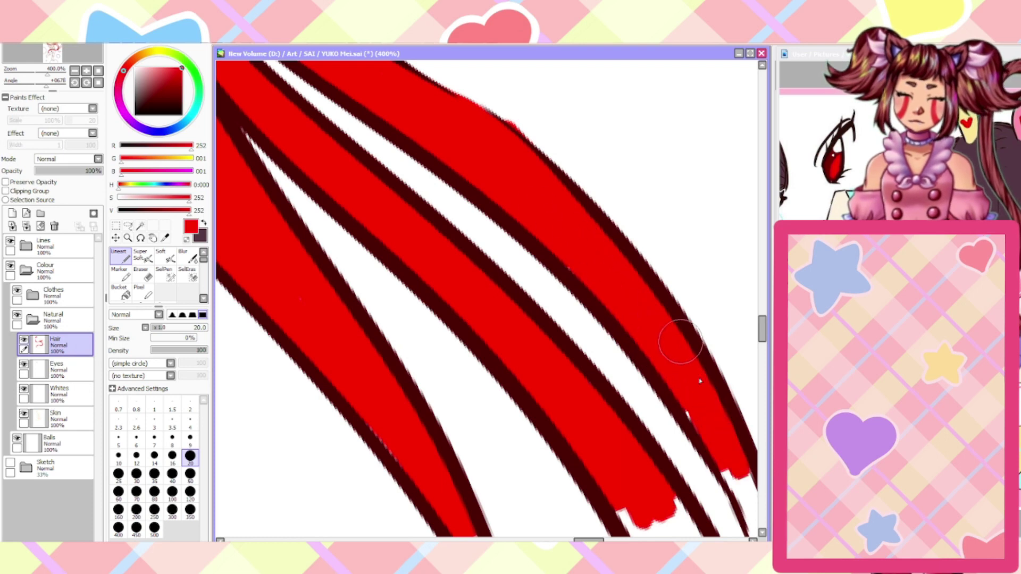
pyautogui.click(152, 273)
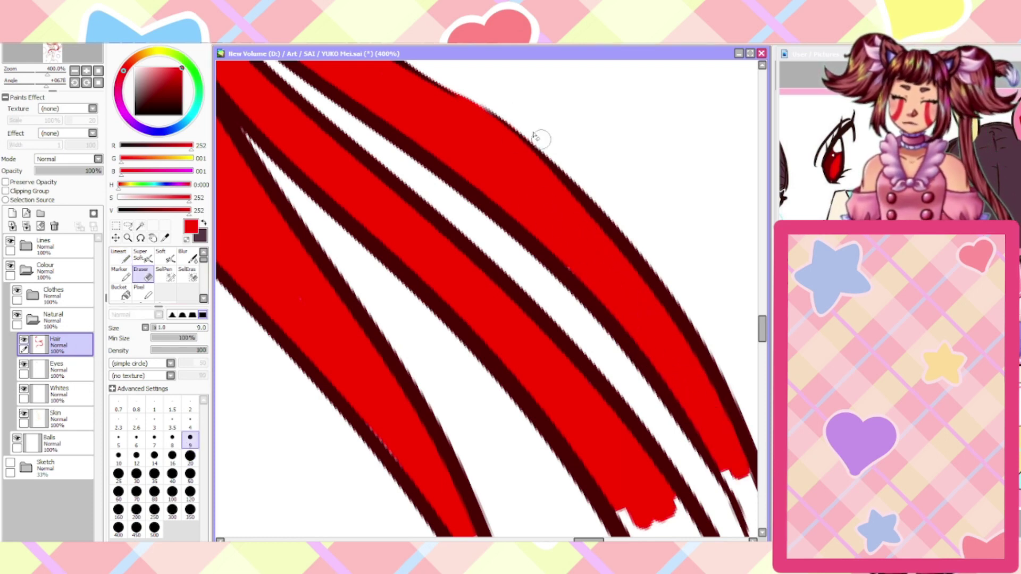
# Fill the pointed lower tip of the inner strand red with the size 20 Lineart brush
pyautogui.moveTo(762, 333); pyautogui.dragTo(762, 348)
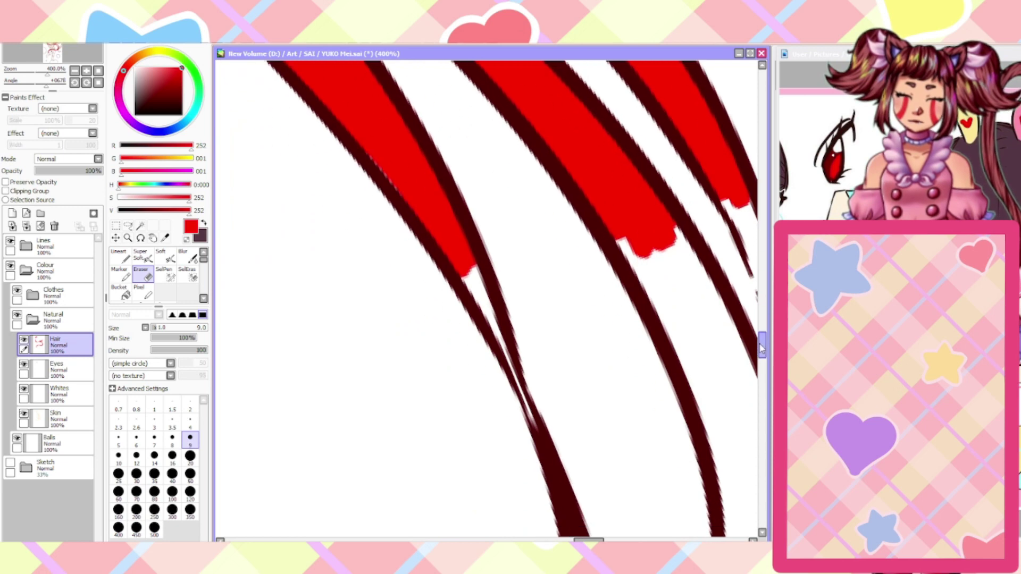
pyautogui.click(121, 256)
pyautogui.moveTo(585, 539); pyautogui.dragTo(593, 538)
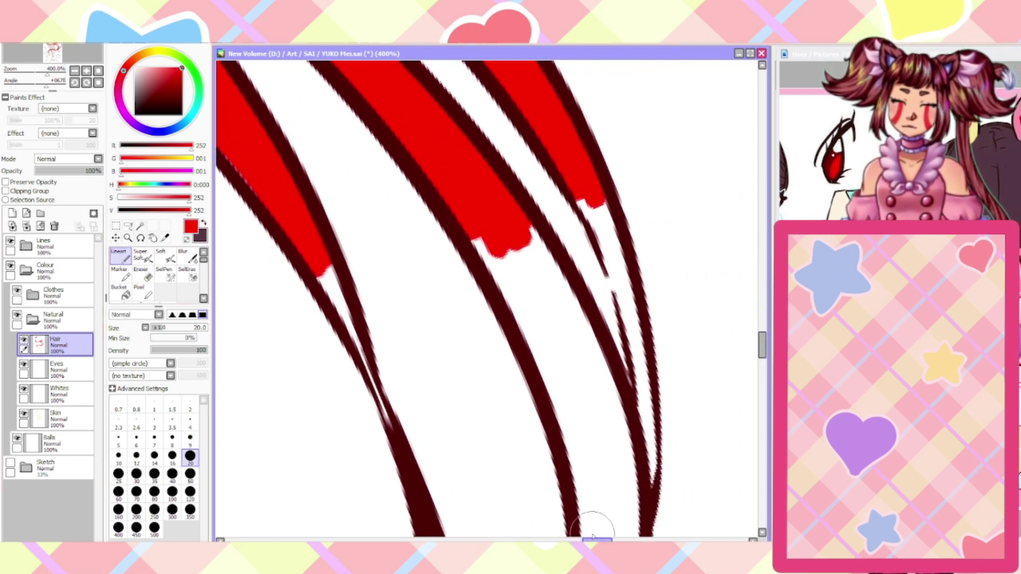
pyautogui.moveTo(395, 435)
pyautogui.mouseDown()
pyautogui.moveTo(320, 278)
pyautogui.moveTo(348, 318)
pyautogui.moveTo(327, 263)
pyautogui.mouseUp()
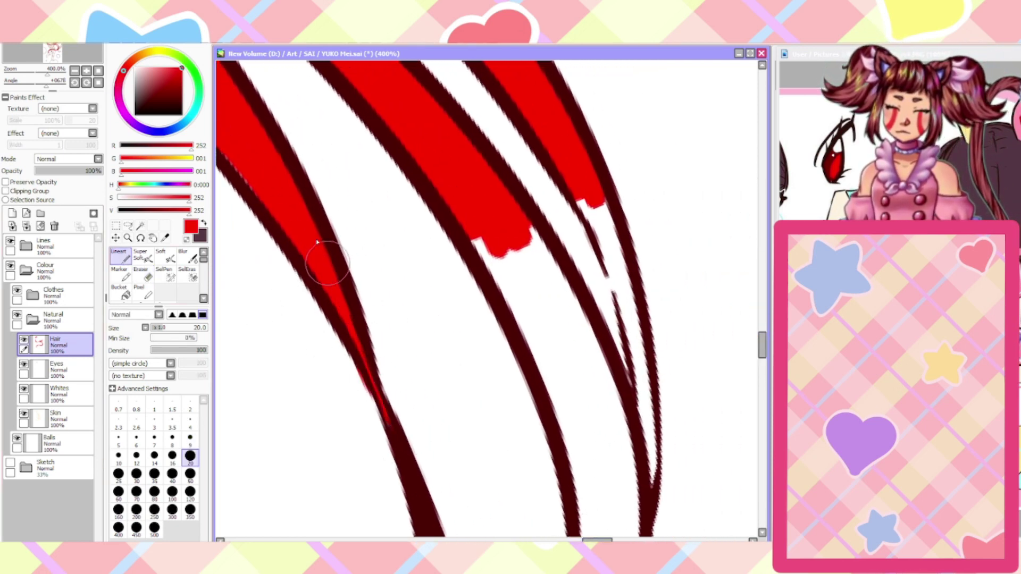
# Fill the next length of the middle strand and the narrow outer strand red, erasing the spill outside the outer strand's tip
pyautogui.moveTo(464, 218)
pyautogui.mouseDown()
pyautogui.moveTo(537, 361)
pyautogui.moveTo(545, 336)
pyautogui.moveTo(509, 212)
pyautogui.moveTo(565, 294)
pyautogui.moveTo(547, 269)
pyautogui.moveTo(609, 396)
pyautogui.moveTo(599, 384)
pyautogui.moveTo(632, 482)
pyautogui.moveTo(588, 327)
pyautogui.moveTo(633, 526)
pyautogui.moveTo(595, 388)
pyautogui.moveTo(597, 526)
pyautogui.moveTo(547, 357)
pyautogui.moveTo(550, 389)
pyautogui.mouseUp()
pyautogui.moveTo(646, 491)
pyautogui.mouseDown()
pyautogui.moveTo(644, 368)
pyautogui.moveTo(644, 435)
pyautogui.moveTo(632, 329)
pyautogui.moveTo(575, 181)
pyautogui.mouseUp()
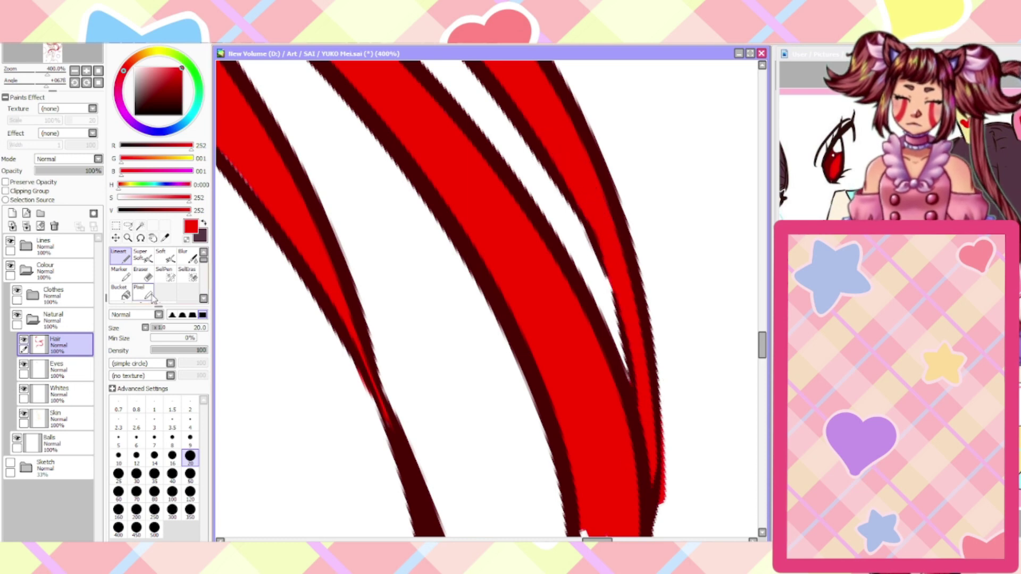
pyautogui.press('e')
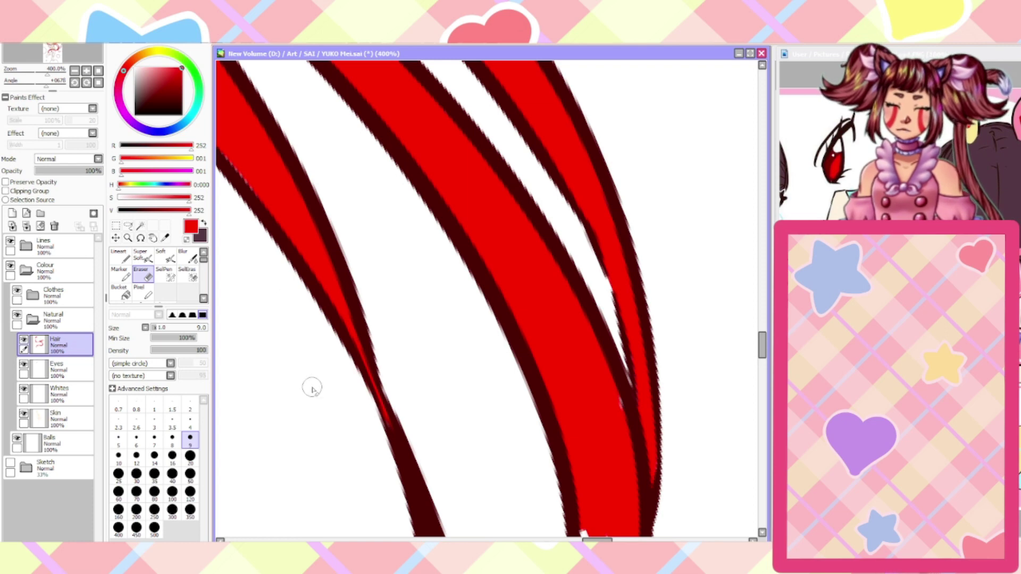
# Fill the inner strand red below its pinch point, plus the lower ends of the middle and outer strands, with the Lineart brush
pyautogui.click(128, 259)
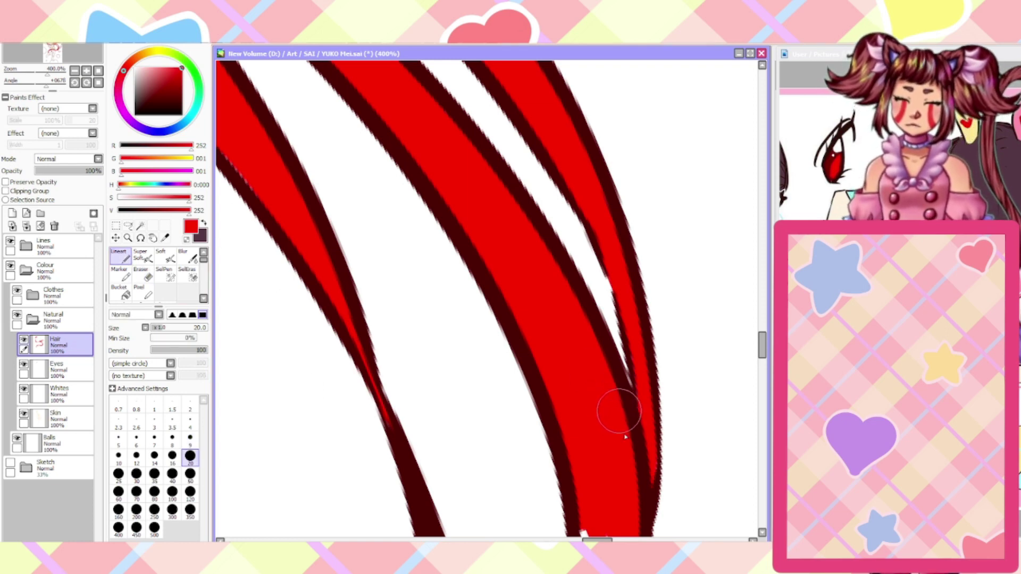
pyautogui.moveTo(758, 348); pyautogui.dragTo(760, 363)
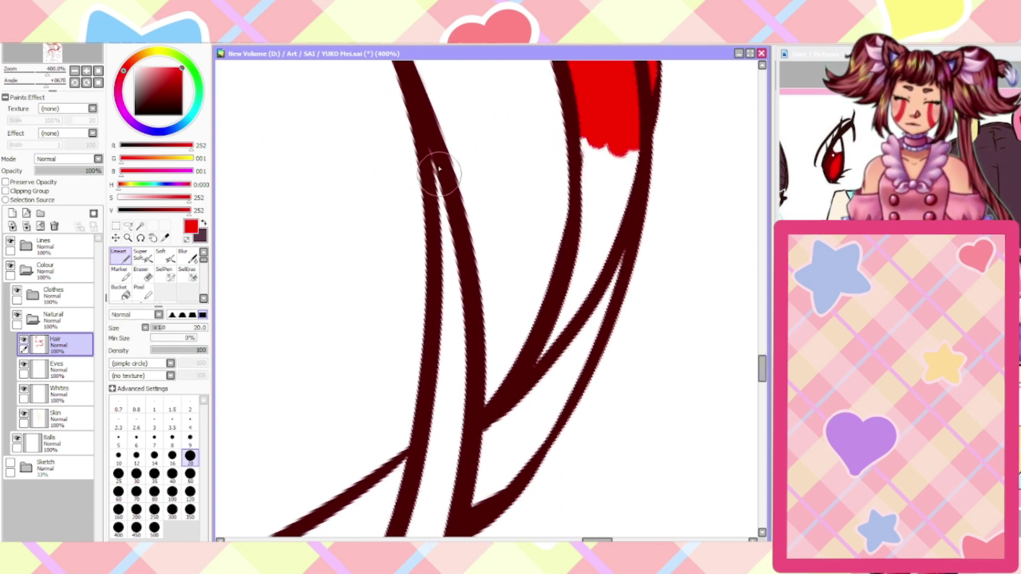
pyautogui.moveTo(439, 169)
pyautogui.mouseDown()
pyautogui.moveTo(449, 372)
pyautogui.moveTo(444, 351)
pyautogui.moveTo(425, 531)
pyautogui.moveTo(446, 283)
pyautogui.mouseUp()
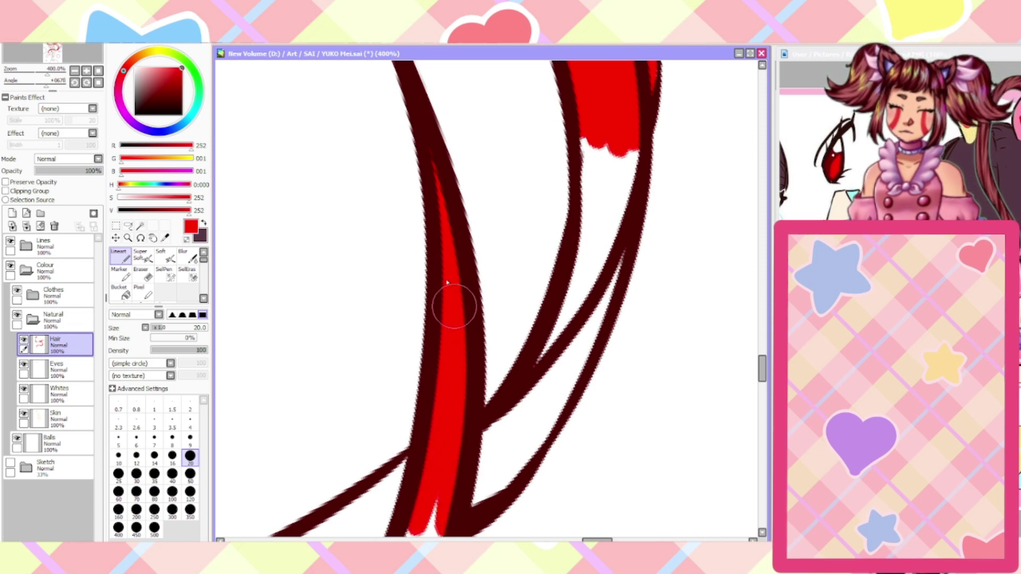
pyautogui.moveTo(474, 447)
pyautogui.mouseDown()
pyautogui.moveTo(502, 444)
pyautogui.moveTo(555, 394)
pyautogui.moveTo(540, 436)
pyautogui.moveTo(604, 272)
pyautogui.moveTo(570, 343)
pyautogui.moveTo(531, 389)
pyautogui.moveTo(541, 357)
pyautogui.moveTo(607, 281)
pyautogui.moveTo(626, 218)
pyautogui.moveTo(629, 137)
pyautogui.moveTo(606, 163)
pyautogui.moveTo(577, 281)
pyautogui.moveTo(589, 153)
pyautogui.mouseUp()
# Continue the red down the crossing strand and fill the start of the strand that branches off behind it
pyautogui.moveTo(762, 372); pyautogui.dragTo(762, 383)
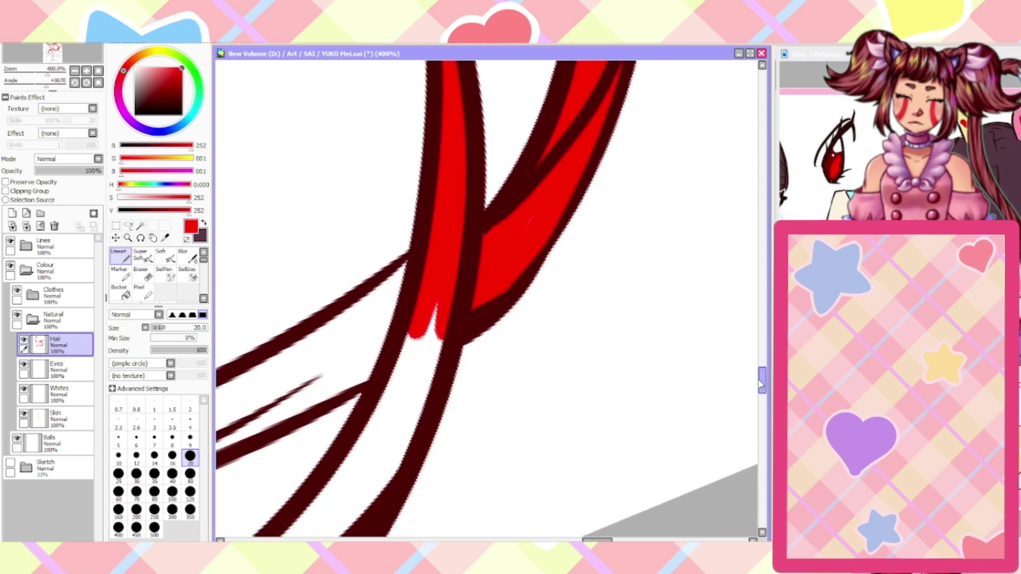
pyautogui.moveTo(597, 539)
pyautogui.mouseDown()
pyautogui.moveTo(579, 526)
pyautogui.moveTo(589, 538)
pyautogui.mouseUp()
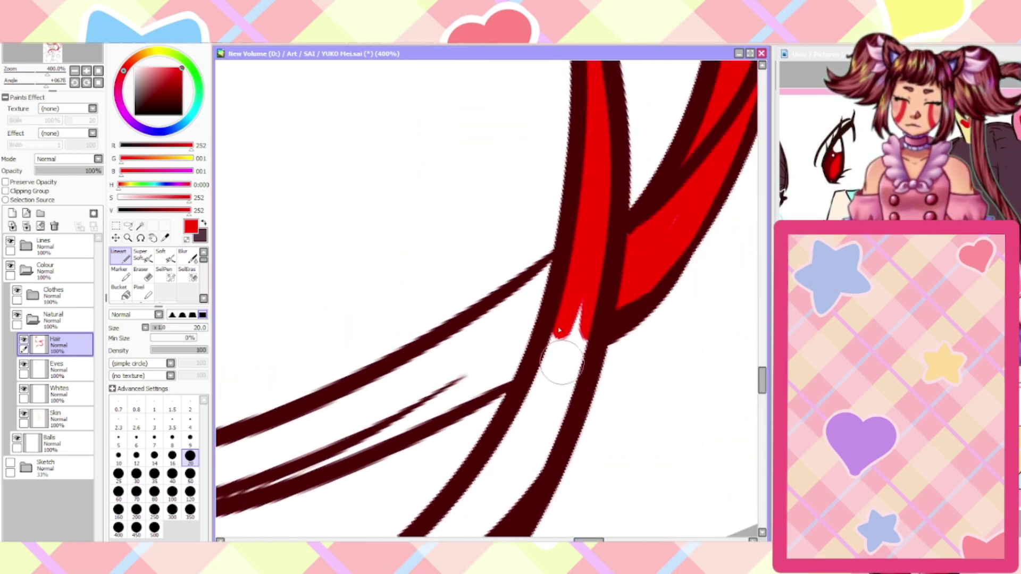
pyautogui.moveTo(565, 327)
pyautogui.mouseDown()
pyautogui.moveTo(501, 461)
pyautogui.moveTo(525, 421)
pyautogui.moveTo(563, 402)
pyautogui.mouseUp()
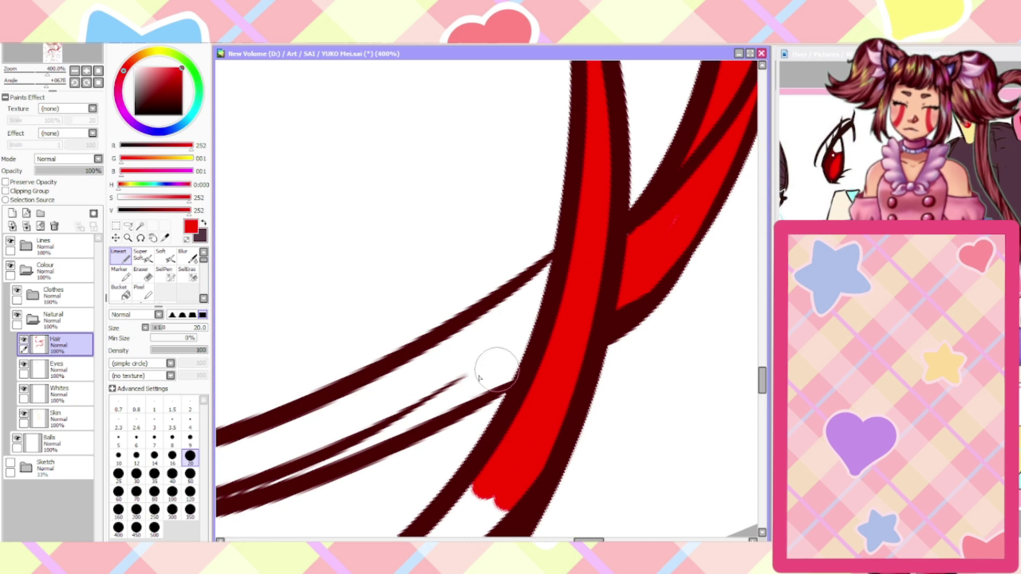
pyautogui.moveTo(479, 378)
pyautogui.mouseDown()
pyautogui.moveTo(537, 342)
pyautogui.moveTo(467, 353)
pyautogui.moveTo(553, 262)
pyautogui.moveTo(487, 321)
pyautogui.moveTo(351, 410)
pyautogui.moveTo(366, 437)
pyautogui.mouseUp()
pyautogui.moveTo(478, 475); pyautogui.dragTo(473, 513)
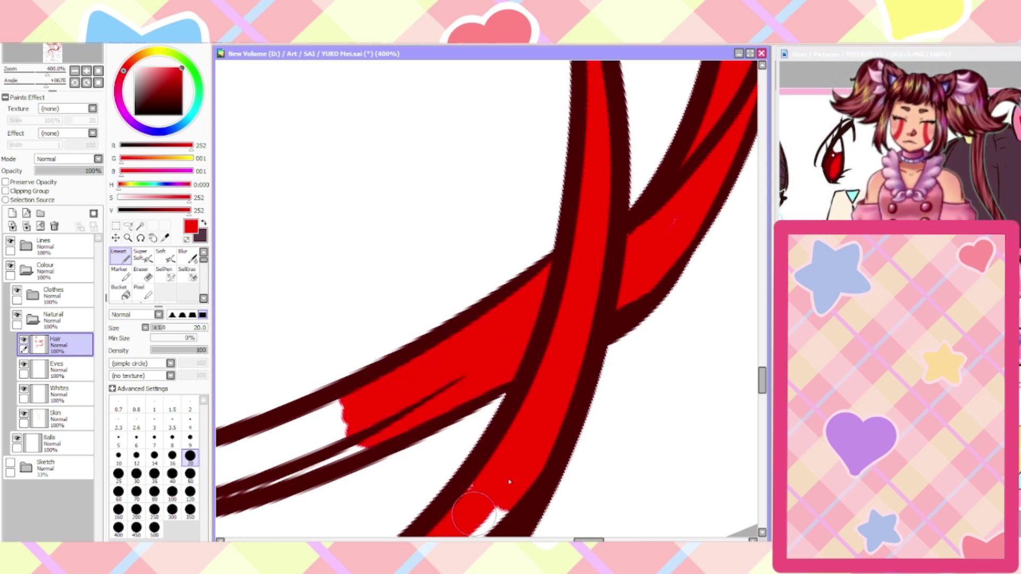
# Carry the red around the bend of the crossing strand and further along the branching strand above it
pyautogui.moveTo(588, 540); pyautogui.dragTo(577, 540)
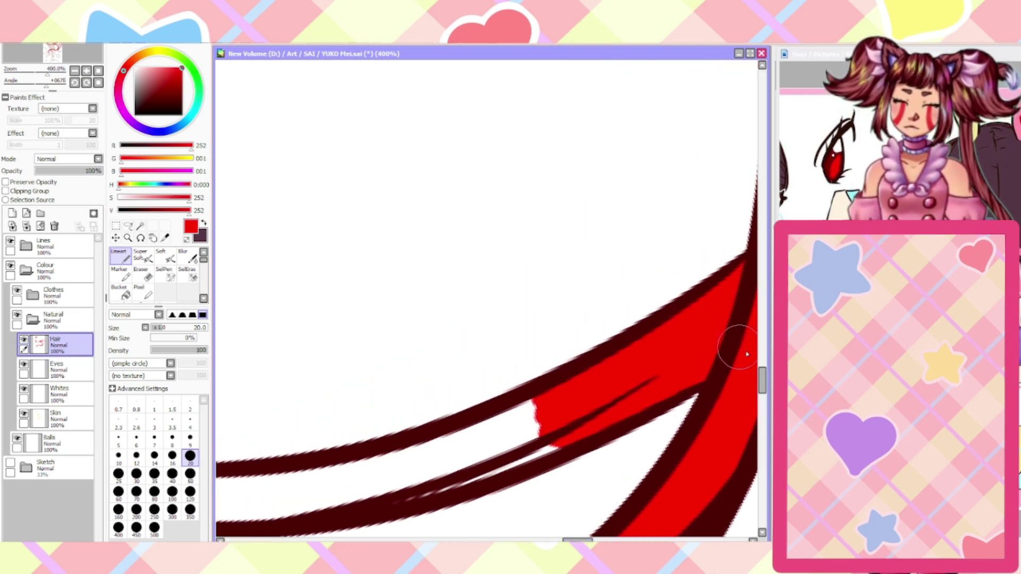
pyautogui.scroll(-5, 747, 353)
pyautogui.moveTo(622, 340)
pyautogui.mouseDown()
pyautogui.moveTo(564, 388)
pyautogui.moveTo(699, 319)
pyautogui.moveTo(597, 416)
pyautogui.moveTo(502, 442)
pyautogui.mouseUp()
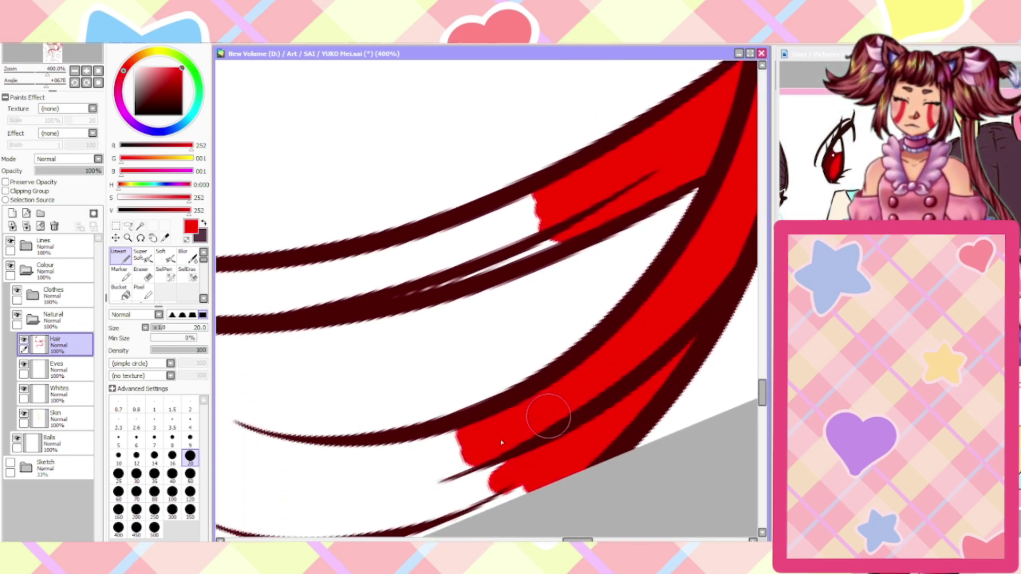
pyautogui.moveTo(553, 236)
pyautogui.mouseDown()
pyautogui.moveTo(391, 287)
pyautogui.moveTo(547, 209)
pyautogui.moveTo(368, 261)
pyautogui.mouseUp()
# Fill the broad lowest strand red along the canvas edge, covering the area around its inner detail lines
pyautogui.scroll(-1, 368, 260)
pyautogui.scroll(-1, 367, 259)
pyautogui.moveTo(558, 539); pyautogui.dragTo(534, 526)
pyautogui.scroll(2, 588, 387)
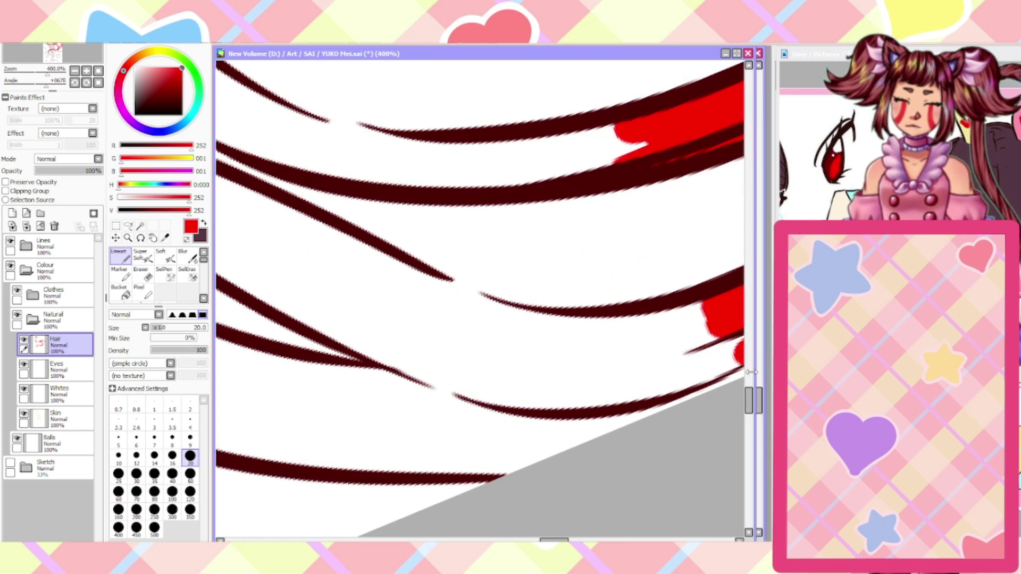
pyautogui.moveTo(649, 366); pyautogui.dragTo(767, 348)
pyautogui.moveTo(565, 540); pyautogui.dragTo(570, 540)
pyautogui.moveTo(691, 345)
pyautogui.mouseDown()
pyautogui.moveTo(448, 464)
pyautogui.moveTo(361, 447)
pyautogui.moveTo(489, 409)
pyautogui.moveTo(573, 330)
pyautogui.moveTo(512, 326)
pyautogui.moveTo(535, 365)
pyautogui.moveTo(616, 370)
pyautogui.mouseUp()
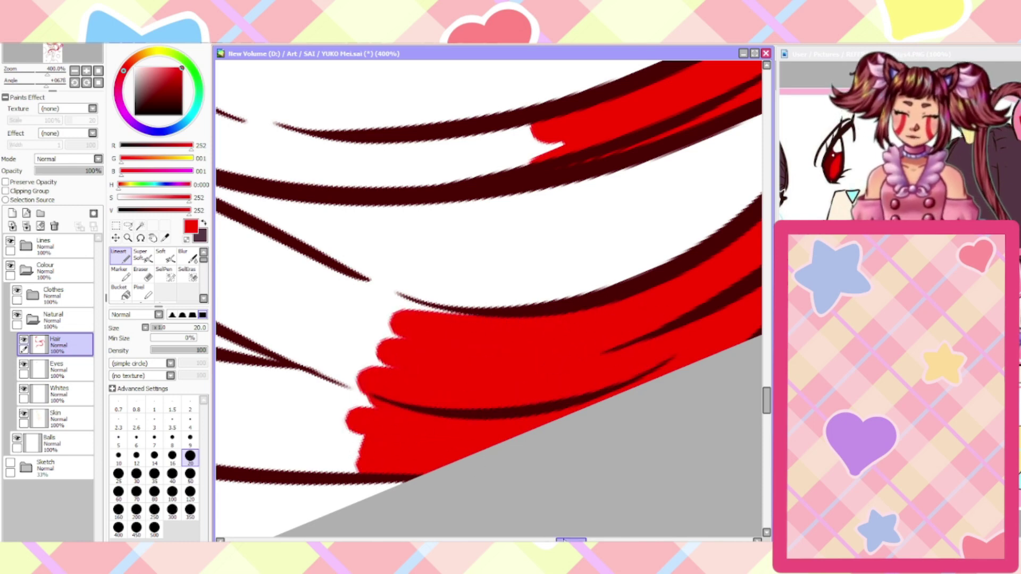
# Extend the red along the upper branching strand and through both sections of the broad lowest strand
pyautogui.moveTo(526, 151)
pyautogui.mouseDown()
pyautogui.moveTo(565, 141)
pyautogui.moveTo(299, 167)
pyautogui.moveTo(230, 150)
pyautogui.mouseUp()
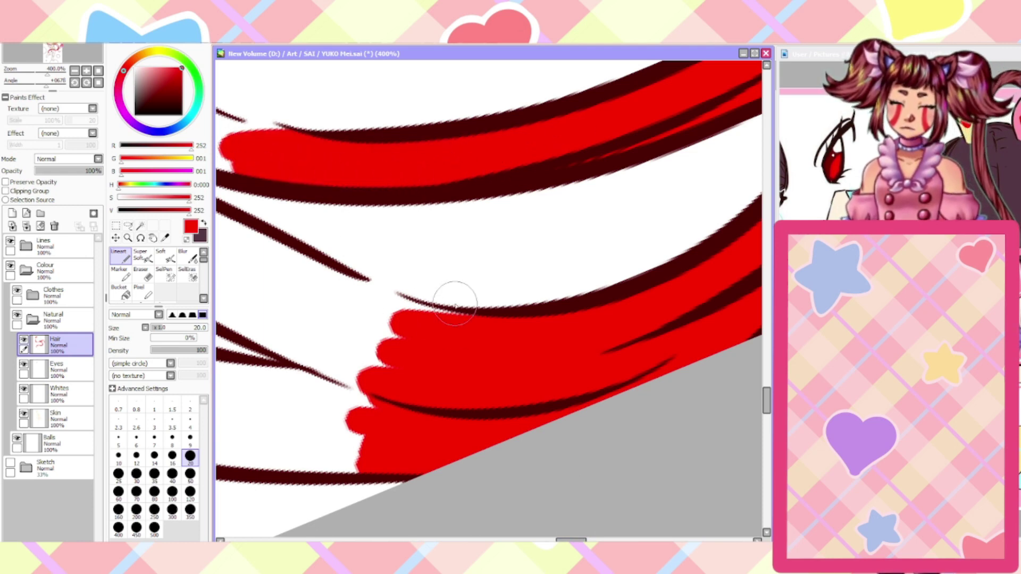
pyautogui.moveTo(383, 297)
pyautogui.mouseDown()
pyautogui.moveTo(335, 274)
pyautogui.moveTo(384, 302)
pyautogui.moveTo(308, 289)
pyautogui.moveTo(392, 360)
pyautogui.moveTo(280, 342)
pyautogui.moveTo(239, 297)
pyautogui.moveTo(303, 277)
pyautogui.moveTo(257, 253)
pyautogui.mouseUp()
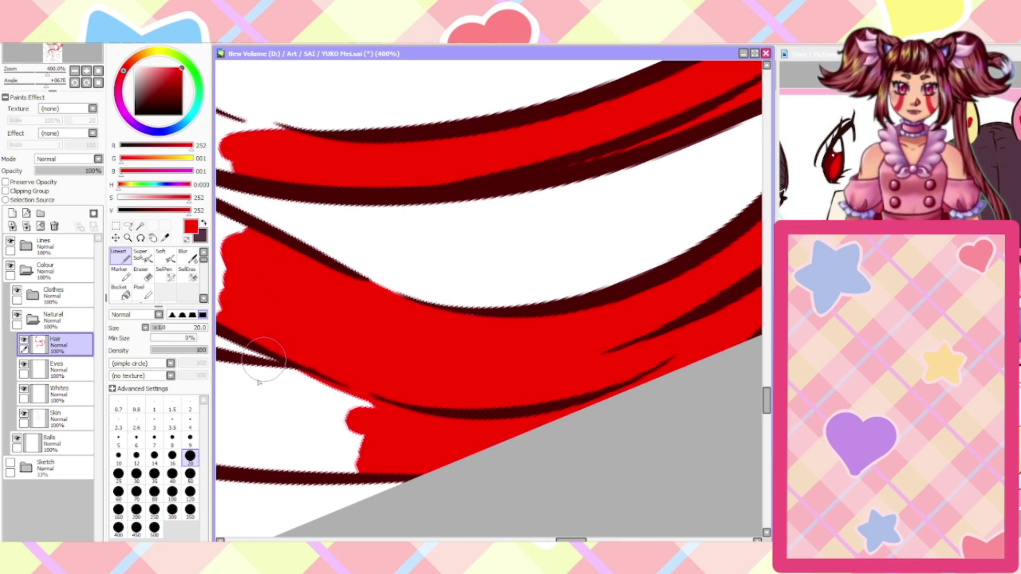
pyautogui.moveTo(373, 411); pyautogui.dragTo(289, 404)
pyautogui.moveTo(277, 428)
pyautogui.mouseDown()
pyautogui.moveTo(292, 458)
pyautogui.moveTo(330, 467)
pyautogui.mouseUp()
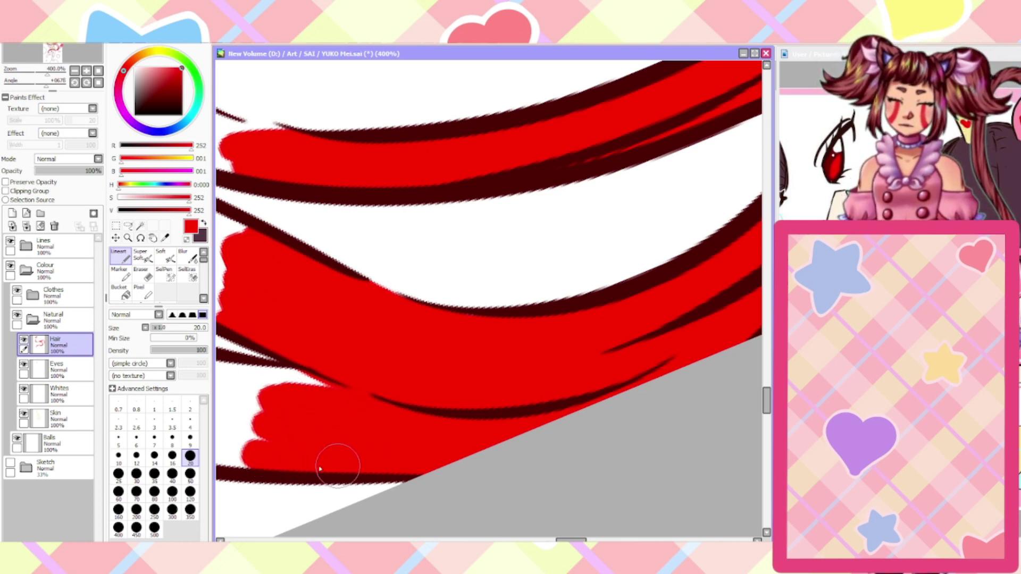
# Continue the red up both forks of the broad lowest strand, leaving the gap between their outlines unpainted
pyautogui.hscroll(-10, 563, 505)
pyautogui.moveTo(590, 436)
pyautogui.mouseDown()
pyautogui.moveTo(522, 453)
pyautogui.moveTo(493, 433)
pyautogui.moveTo(523, 427)
pyautogui.moveTo(517, 415)
pyautogui.moveTo(610, 431)
pyautogui.moveTo(536, 422)
pyautogui.moveTo(491, 393)
pyautogui.moveTo(498, 386)
pyautogui.moveTo(554, 431)
pyautogui.moveTo(574, 419)
pyautogui.moveTo(521, 398)
pyautogui.moveTo(506, 378)
pyautogui.moveTo(521, 363)
pyautogui.moveTo(658, 373)
pyautogui.moveTo(666, 383)
pyautogui.moveTo(539, 364)
pyautogui.moveTo(563, 345)
pyautogui.moveTo(518, 347)
pyautogui.moveTo(549, 358)
pyautogui.moveTo(466, 346)
pyautogui.moveTo(540, 380)
pyautogui.moveTo(420, 356)
pyautogui.moveTo(423, 379)
pyautogui.moveTo(487, 406)
pyautogui.moveTo(499, 444)
pyautogui.moveTo(404, 419)
pyautogui.moveTo(367, 386)
pyautogui.moveTo(369, 367)
pyautogui.moveTo(340, 340)
pyautogui.moveTo(340, 319)
pyautogui.moveTo(368, 310)
pyautogui.moveTo(468, 342)
pyautogui.moveTo(343, 298)
pyautogui.moveTo(361, 309)
pyautogui.moveTo(305, 258)
pyautogui.moveTo(317, 256)
pyautogui.moveTo(378, 302)
pyautogui.moveTo(342, 305)
pyautogui.moveTo(278, 272)
pyautogui.moveTo(267, 292)
pyautogui.moveTo(333, 375)
pyautogui.moveTo(226, 319)
pyautogui.mouseUp()
pyautogui.moveTo(527, 305)
pyautogui.mouseDown()
pyautogui.moveTo(432, 228)
pyautogui.moveTo(570, 303)
pyautogui.moveTo(444, 194)
pyautogui.moveTo(561, 240)
pyautogui.moveTo(441, 173)
pyautogui.mouseUp()
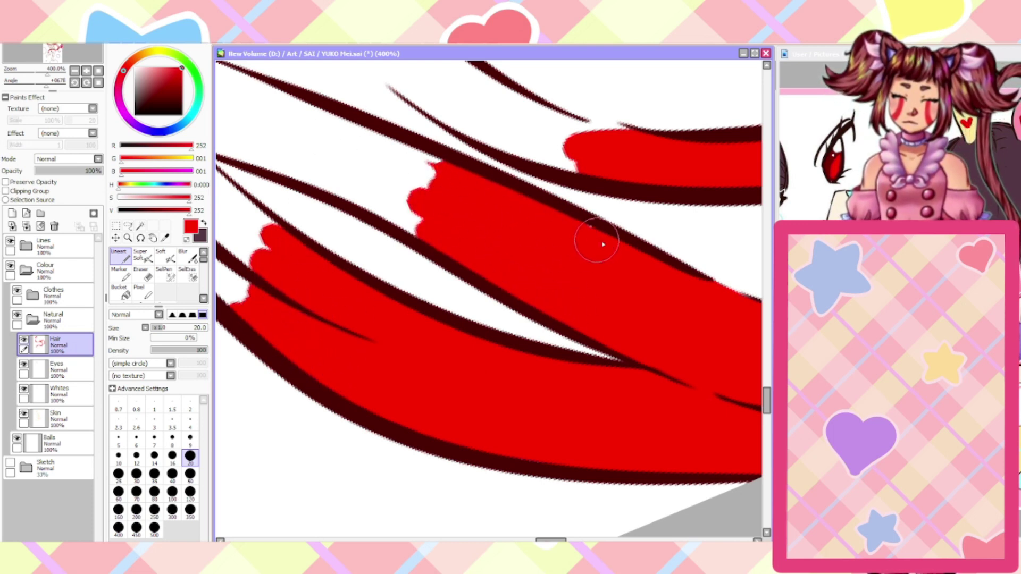
pyautogui.moveTo(443, 243)
pyautogui.mouseDown()
pyautogui.moveTo(299, 175)
pyautogui.moveTo(432, 217)
pyautogui.moveTo(317, 125)
pyautogui.moveTo(408, 150)
pyautogui.moveTo(330, 130)
pyautogui.mouseUp()
# Fill the narrow strand hanging from the large curved lock red and join it to the upper branching strand
pyautogui.scroll(-2, 666, 294)
pyautogui.moveTo(765, 382); pyautogui.dragTo(766, 366)
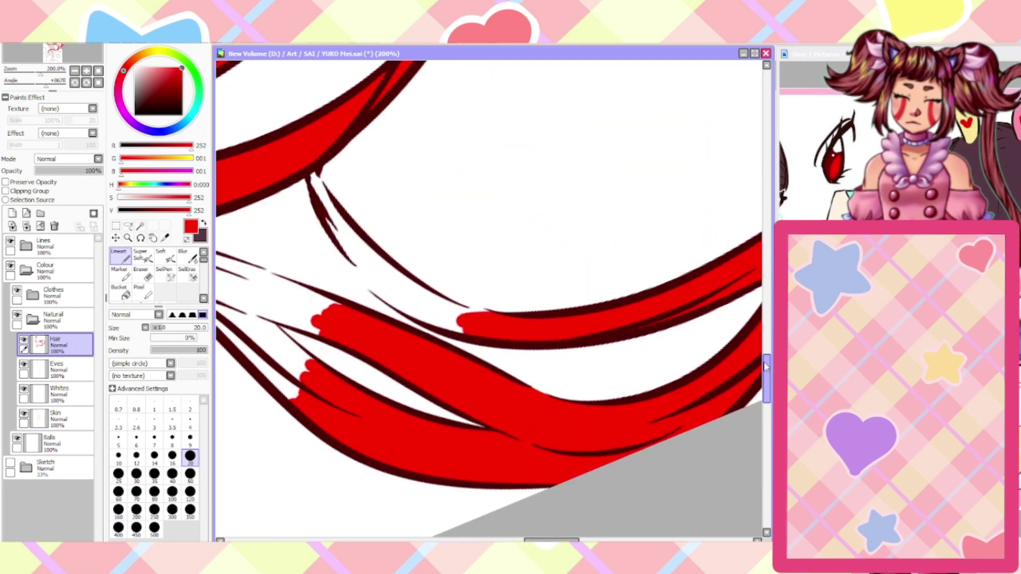
pyautogui.scroll(1, 356, 255)
pyautogui.moveTo(301, 149)
pyautogui.mouseDown()
pyautogui.moveTo(324, 202)
pyautogui.moveTo(293, 129)
pyautogui.moveTo(350, 249)
pyautogui.mouseUp()
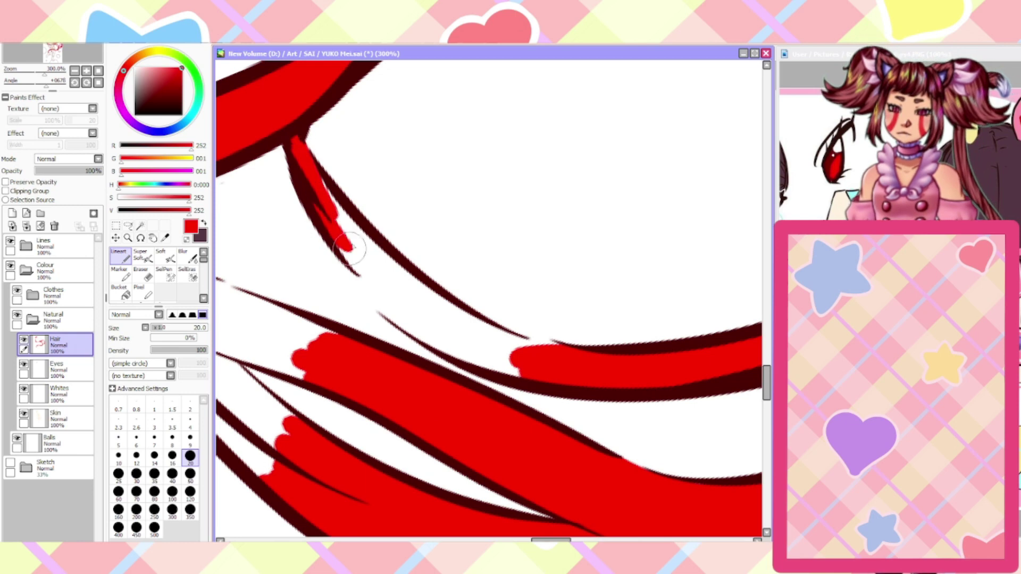
pyautogui.moveTo(313, 175)
pyautogui.mouseDown()
pyautogui.moveTo(386, 271)
pyautogui.moveTo(373, 280)
pyautogui.moveTo(412, 296)
pyautogui.moveTo(358, 250)
pyautogui.moveTo(409, 294)
pyautogui.moveTo(372, 246)
pyautogui.moveTo(442, 312)
pyautogui.moveTo(426, 295)
pyautogui.moveTo(494, 342)
pyautogui.moveTo(477, 339)
pyautogui.moveTo(462, 315)
pyautogui.moveTo(554, 371)
pyautogui.moveTo(537, 358)
pyautogui.moveTo(565, 351)
pyautogui.moveTo(464, 323)
pyautogui.mouseUp()
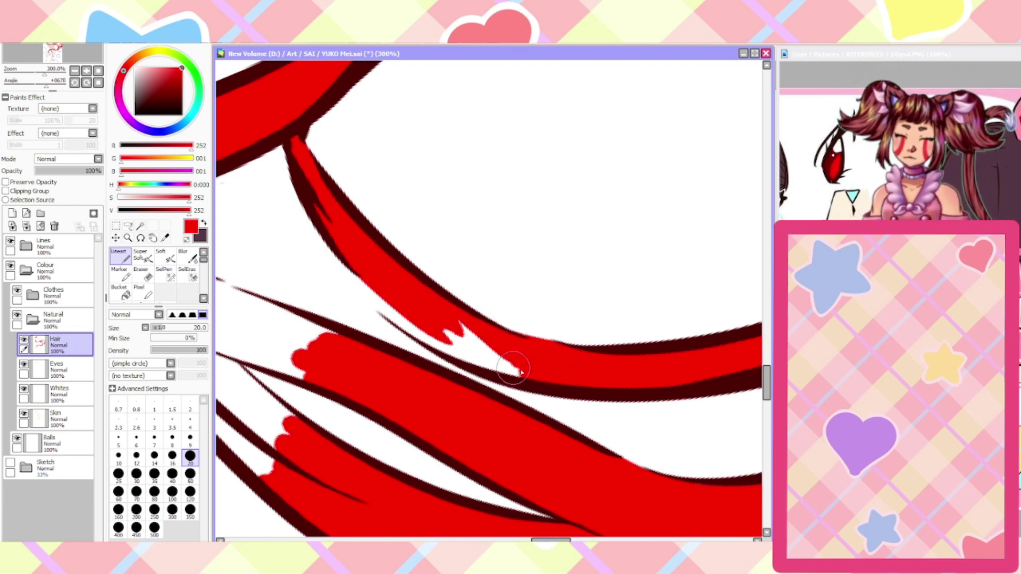
pyautogui.moveTo(519, 369)
pyautogui.mouseDown()
pyautogui.moveTo(421, 316)
pyautogui.moveTo(488, 346)
pyautogui.moveTo(509, 368)
pyautogui.moveTo(409, 286)
pyautogui.moveTo(391, 330)
pyautogui.moveTo(448, 352)
pyautogui.moveTo(329, 223)
pyautogui.mouseUp()
pyautogui.moveTo(456, 357)
pyautogui.mouseDown()
pyautogui.moveTo(352, 269)
pyautogui.moveTo(336, 244)
pyautogui.mouseUp()
pyautogui.scroll(-2, 319, 290)
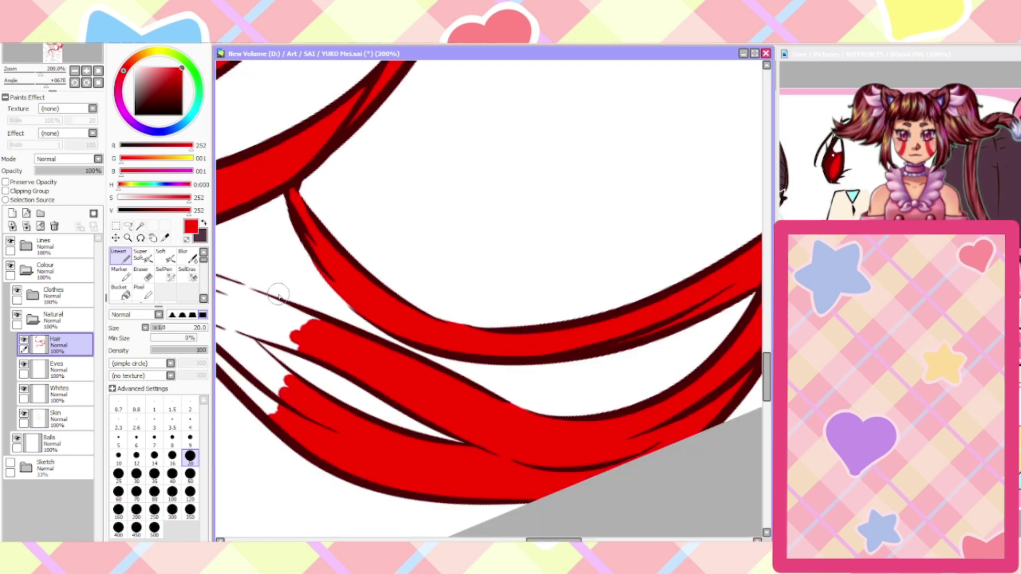
# Paint the open inner edge of the narrow hanging strand red and erase the excess with the size 9 eraser
pyautogui.moveTo(544, 541); pyautogui.dragTo(521, 540)
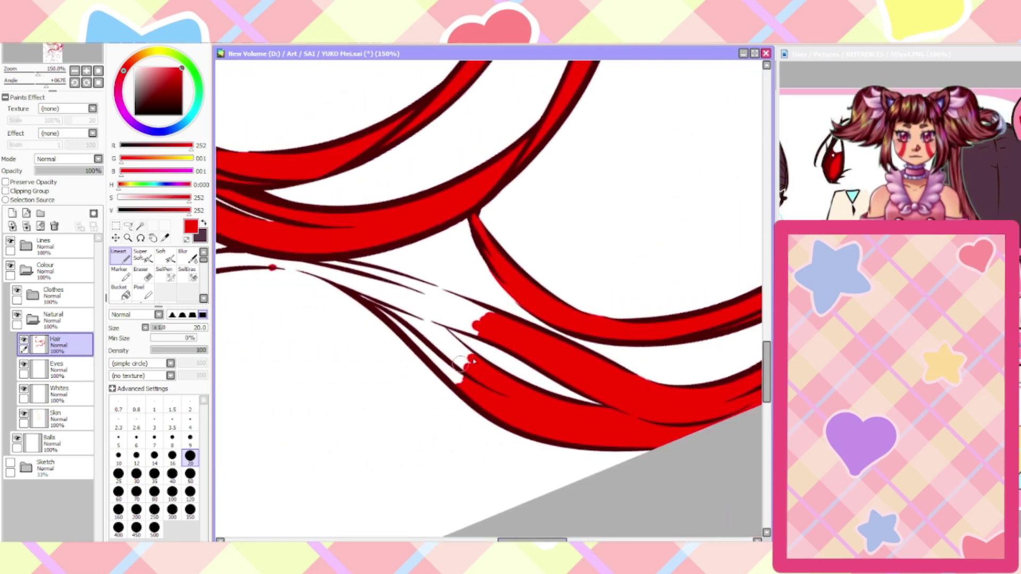
pyautogui.scroll(2, 473, 362)
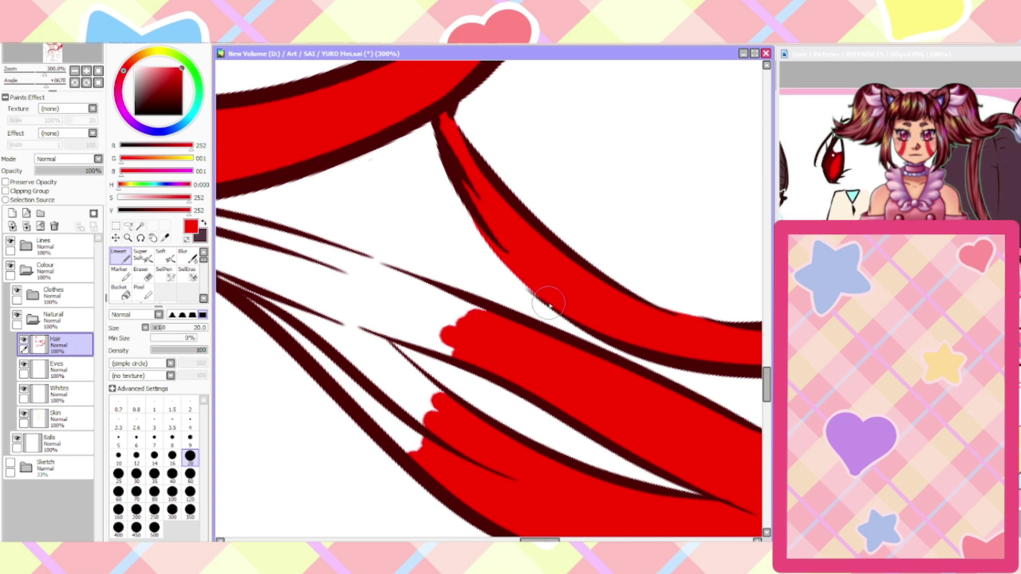
pyautogui.moveTo(549, 303); pyautogui.dragTo(434, 162)
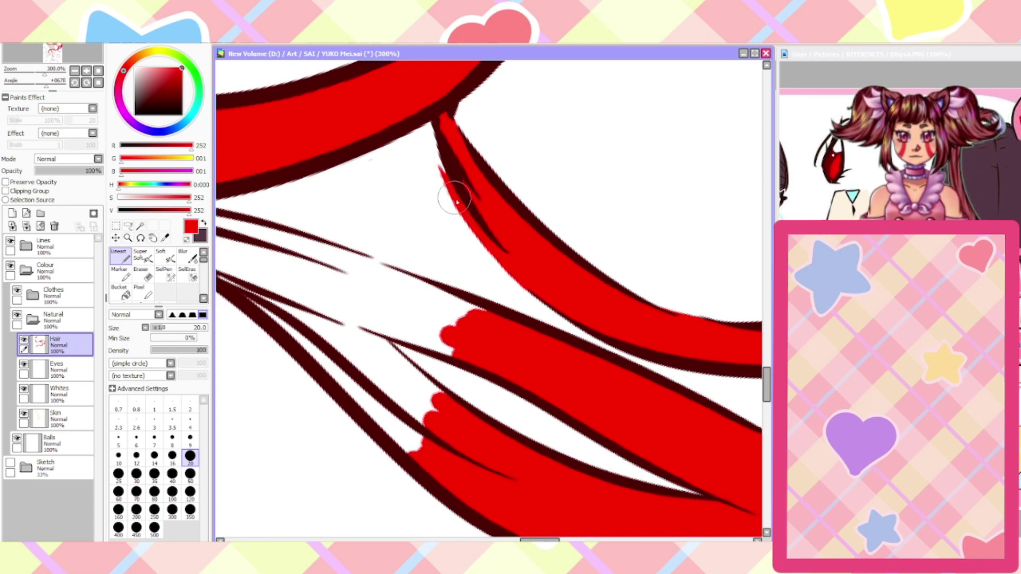
pyautogui.moveTo(454, 198); pyautogui.dragTo(430, 123)
pyautogui.scroll(-1, 403, 94)
pyautogui.scroll(1, 400, 71)
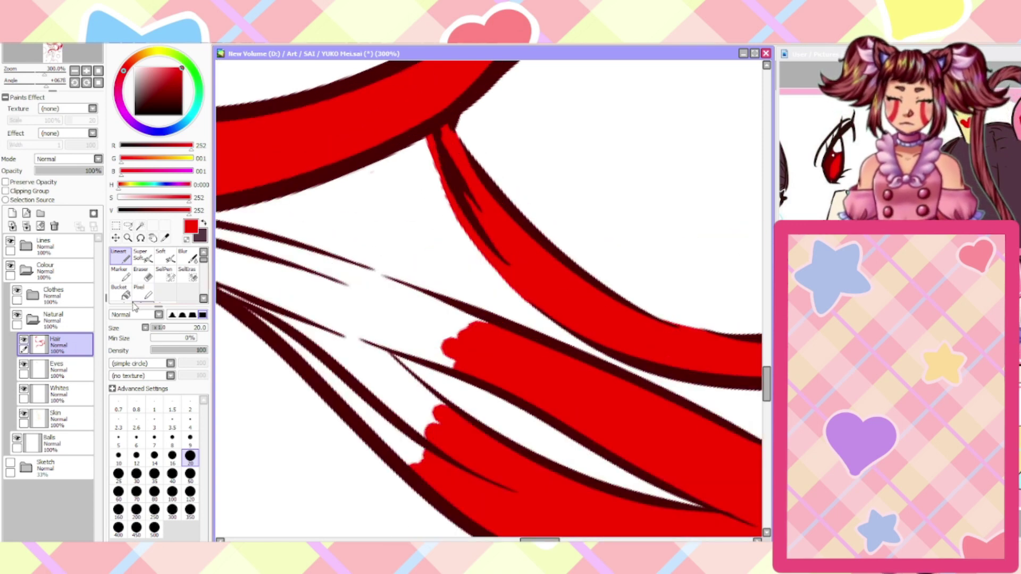
pyautogui.click(141, 274)
pyautogui.moveTo(427, 129); pyautogui.dragTo(458, 226)
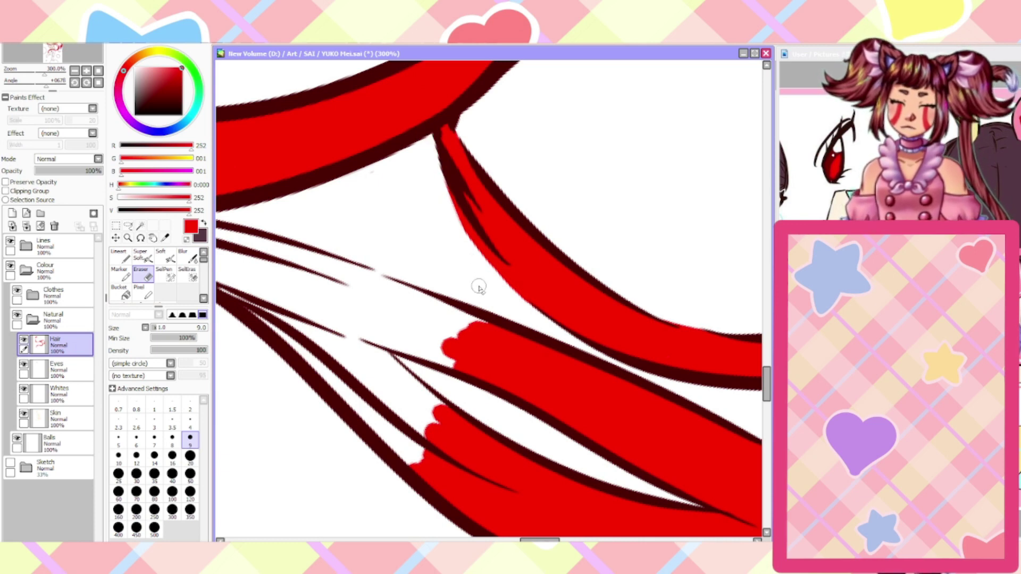
# Fill the tapering forks red up to where they meet beneath the large lock, and erase the spill along their upper edge
pyautogui.click(120, 256)
pyautogui.moveTo(532, 540); pyautogui.dragTo(524, 539)
pyautogui.moveTo(317, 285)
pyautogui.mouseDown()
pyautogui.moveTo(431, 332)
pyautogui.moveTo(542, 417)
pyautogui.moveTo(519, 425)
pyautogui.moveTo(484, 388)
pyautogui.moveTo(529, 478)
pyautogui.moveTo(417, 363)
pyautogui.mouseUp()
pyautogui.moveTo(556, 364)
pyautogui.mouseDown()
pyautogui.moveTo(439, 327)
pyautogui.moveTo(534, 337)
pyautogui.moveTo(481, 336)
pyautogui.moveTo(565, 364)
pyautogui.moveTo(443, 322)
pyautogui.moveTo(560, 364)
pyautogui.moveTo(479, 341)
pyautogui.moveTo(517, 349)
pyautogui.moveTo(478, 322)
pyautogui.moveTo(522, 311)
pyautogui.moveTo(601, 325)
pyautogui.moveTo(470, 291)
pyautogui.moveTo(538, 302)
pyautogui.moveTo(421, 300)
pyautogui.mouseUp()
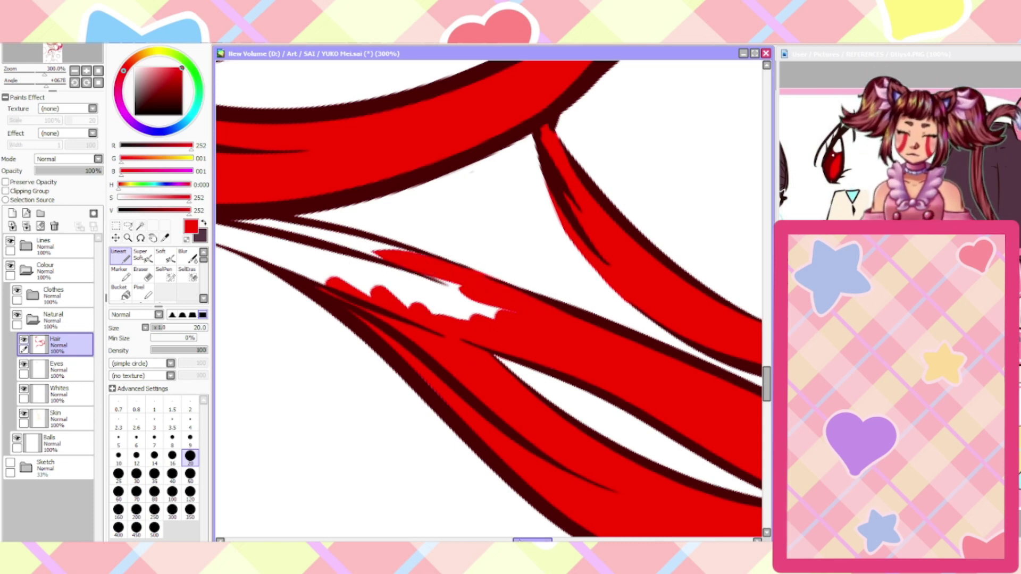
pyautogui.moveTo(378, 465); pyautogui.dragTo(549, 466)
pyautogui.moveTo(645, 324)
pyautogui.mouseDown()
pyautogui.moveTo(514, 289)
pyautogui.moveTo(456, 249)
pyautogui.moveTo(484, 244)
pyautogui.moveTo(591, 261)
pyautogui.moveTo(358, 217)
pyautogui.moveTo(427, 235)
pyautogui.moveTo(370, 224)
pyautogui.moveTo(457, 260)
pyautogui.moveTo(399, 226)
pyautogui.mouseUp()
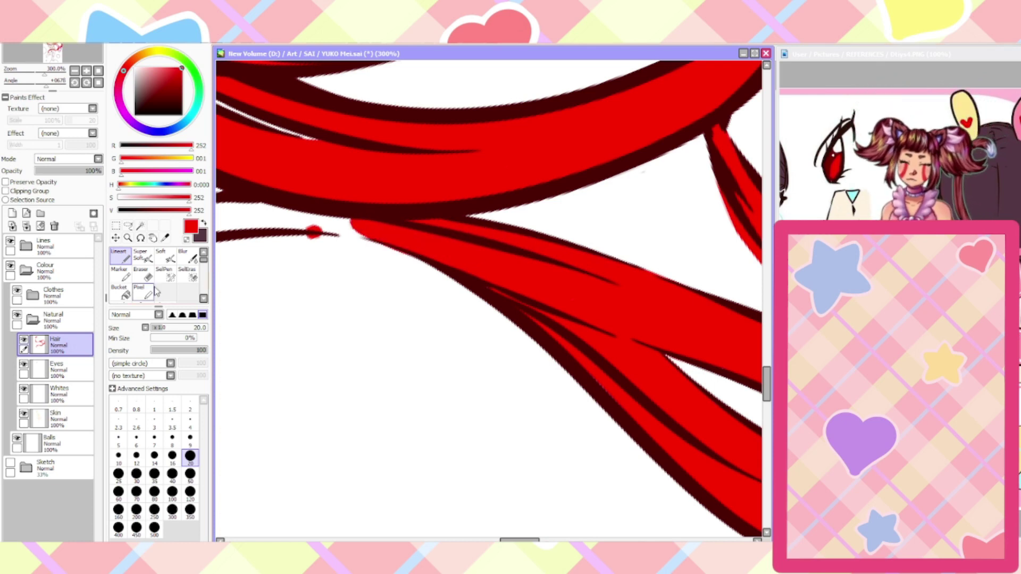
pyautogui.click(141, 274)
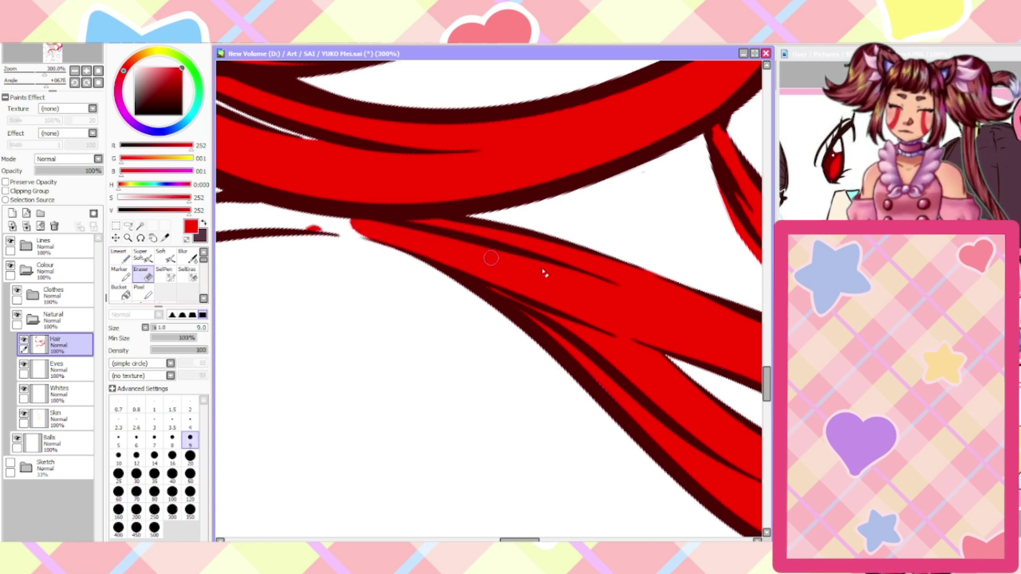
pyautogui.moveTo(675, 274); pyautogui.dragTo(634, 262)
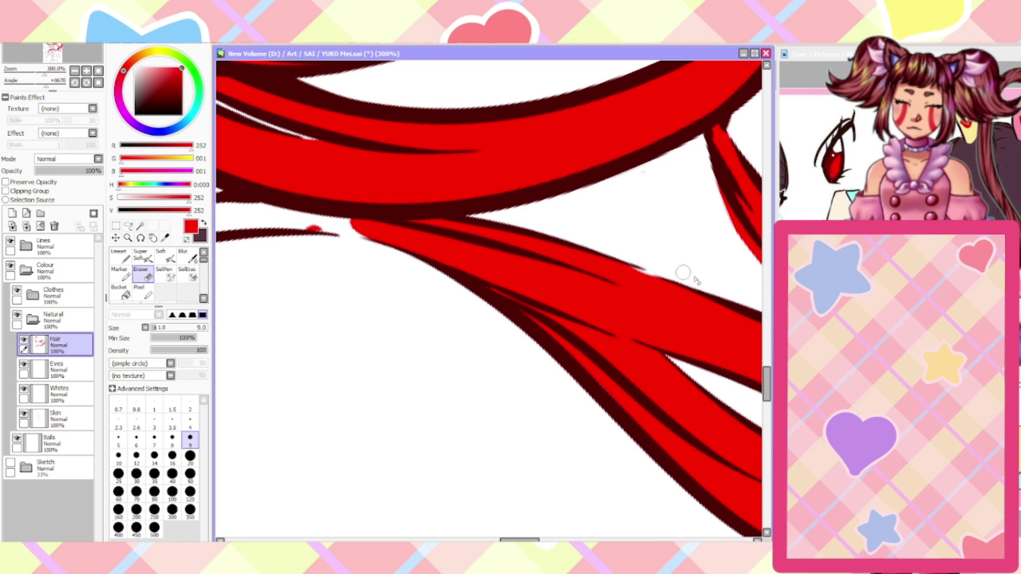
# Fill the upper arc of the curling strand beneath the large lock red with the size 20 Lineart brush
pyautogui.moveTo(508, 539); pyautogui.dragTo(487, 534)
pyautogui.click(118, 261)
pyautogui.moveTo(643, 229)
pyautogui.mouseDown()
pyautogui.moveTo(605, 222)
pyautogui.moveTo(647, 229)
pyautogui.moveTo(533, 225)
pyautogui.moveTo(549, 214)
pyautogui.moveTo(498, 209)
pyautogui.moveTo(462, 224)
pyautogui.moveTo(516, 226)
pyautogui.moveTo(418, 244)
pyautogui.moveTo(505, 221)
pyautogui.moveTo(398, 226)
pyautogui.moveTo(381, 256)
pyautogui.moveTo(411, 247)
pyautogui.moveTo(413, 239)
pyautogui.moveTo(378, 244)
pyautogui.moveTo(343, 280)
pyautogui.mouseUp()
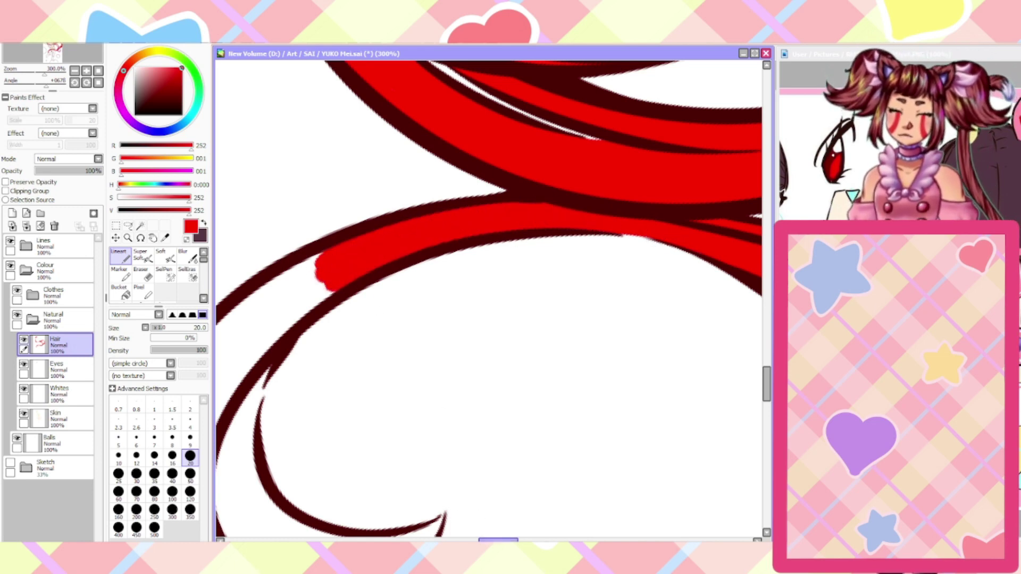
pyautogui.moveTo(230, 405); pyautogui.dragTo(499, 405)
# Fill both bands of the crescent-shaped curl red down to its pointed tip and erase the spill at the tip
pyautogui.moveTo(592, 291)
pyautogui.mouseDown()
pyautogui.moveTo(543, 328)
pyautogui.moveTo(594, 253)
pyautogui.moveTo(510, 309)
pyautogui.moveTo(458, 373)
pyautogui.moveTo(592, 283)
pyautogui.mouseUp()
pyautogui.scroll(-5, 746, 363)
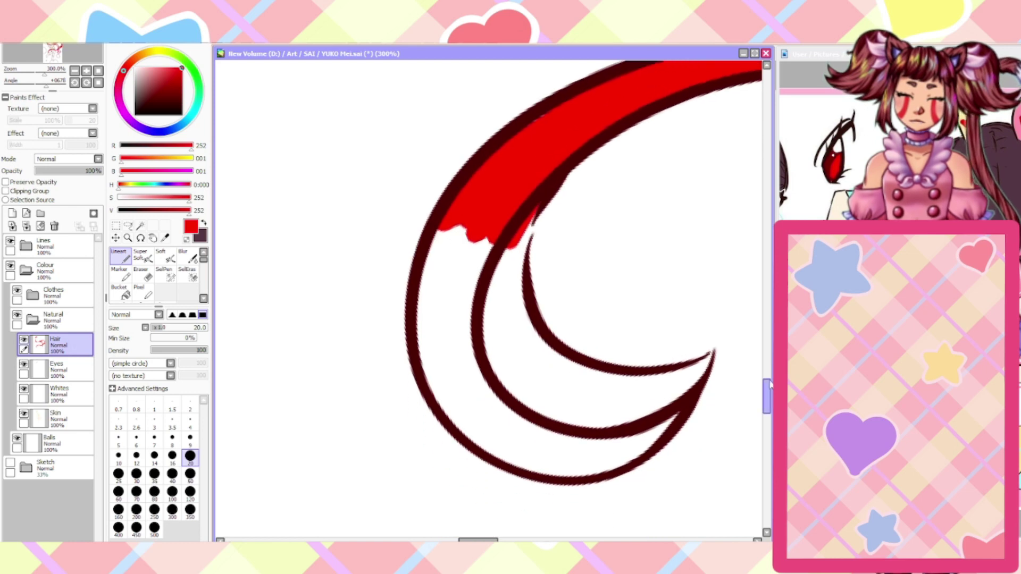
pyautogui.moveTo(531, 218); pyautogui.dragTo(521, 355)
pyautogui.hotkey('ctrl', 'z')
pyautogui.moveTo(535, 207)
pyautogui.mouseDown()
pyautogui.moveTo(520, 323)
pyautogui.moveTo(517, 269)
pyautogui.moveTo(497, 232)
pyautogui.mouseUp()
pyautogui.moveTo(490, 294)
pyautogui.mouseDown()
pyautogui.moveTo(465, 303)
pyautogui.moveTo(451, 276)
pyautogui.moveTo(422, 315)
pyautogui.moveTo(446, 232)
pyautogui.mouseUp()
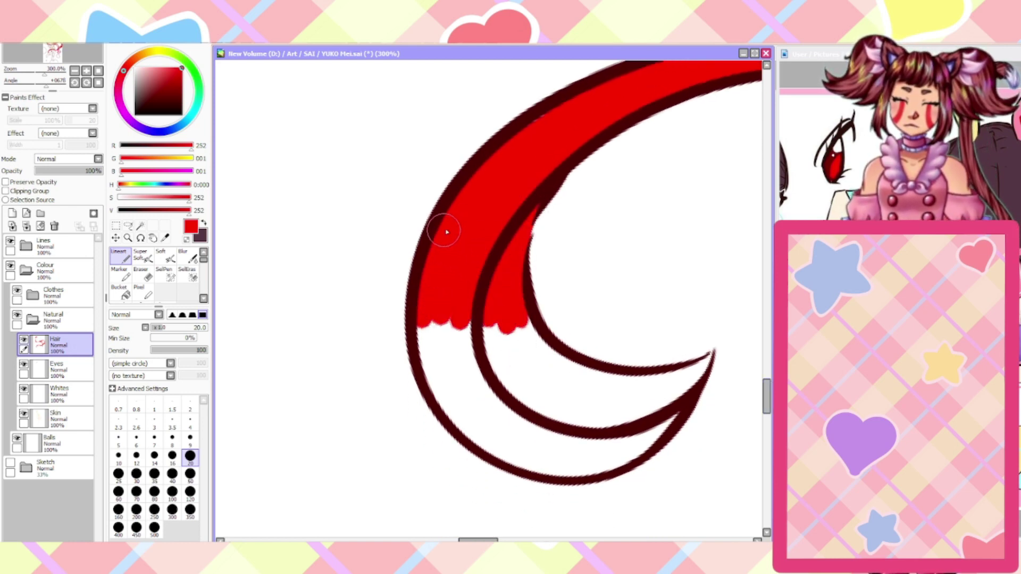
pyautogui.moveTo(709, 353)
pyautogui.mouseDown()
pyautogui.moveTo(631, 397)
pyautogui.moveTo(704, 360)
pyautogui.moveTo(646, 403)
pyautogui.moveTo(703, 360)
pyautogui.moveTo(610, 381)
pyautogui.moveTo(666, 389)
pyautogui.moveTo(647, 408)
pyautogui.moveTo(662, 405)
pyautogui.moveTo(647, 438)
pyautogui.moveTo(661, 434)
pyautogui.moveTo(553, 468)
pyautogui.moveTo(468, 427)
pyautogui.moveTo(509, 455)
pyautogui.moveTo(424, 367)
pyautogui.moveTo(434, 306)
pyautogui.moveTo(482, 320)
pyautogui.moveTo(515, 309)
pyautogui.moveTo(533, 337)
pyautogui.moveTo(615, 390)
pyautogui.moveTo(559, 407)
pyautogui.moveTo(574, 427)
pyautogui.moveTo(536, 415)
pyautogui.moveTo(524, 400)
pyautogui.moveTo(547, 395)
pyautogui.moveTo(544, 369)
pyautogui.moveTo(528, 367)
pyautogui.moveTo(516, 331)
pyautogui.moveTo(486, 320)
pyautogui.moveTo(521, 352)
pyautogui.moveTo(536, 422)
pyautogui.moveTo(587, 459)
pyautogui.moveTo(597, 439)
pyautogui.moveTo(562, 437)
pyautogui.moveTo(520, 454)
pyautogui.moveTo(479, 393)
pyautogui.moveTo(474, 350)
pyautogui.moveTo(441, 372)
pyautogui.mouseUp()
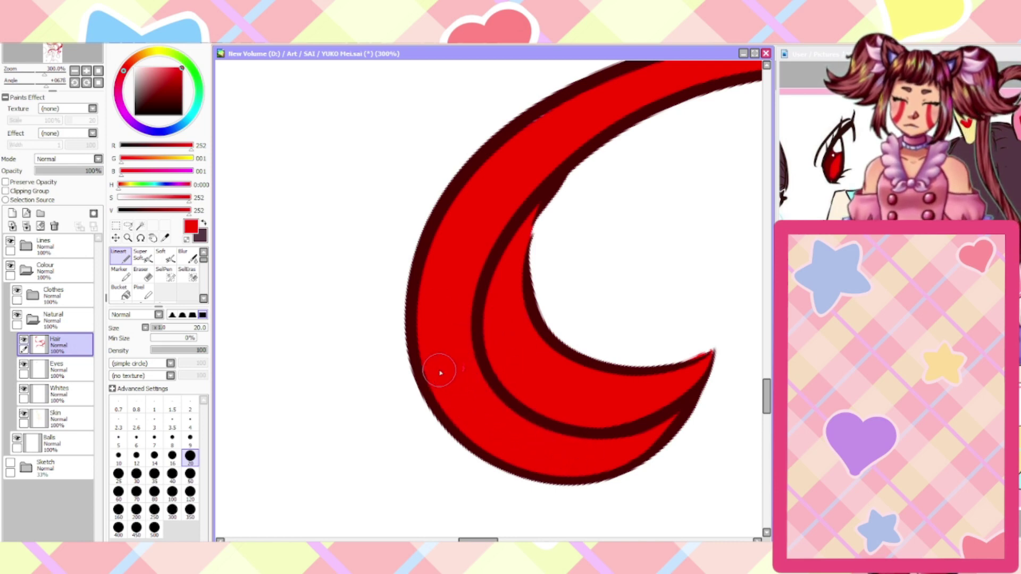
pyautogui.click(143, 274)
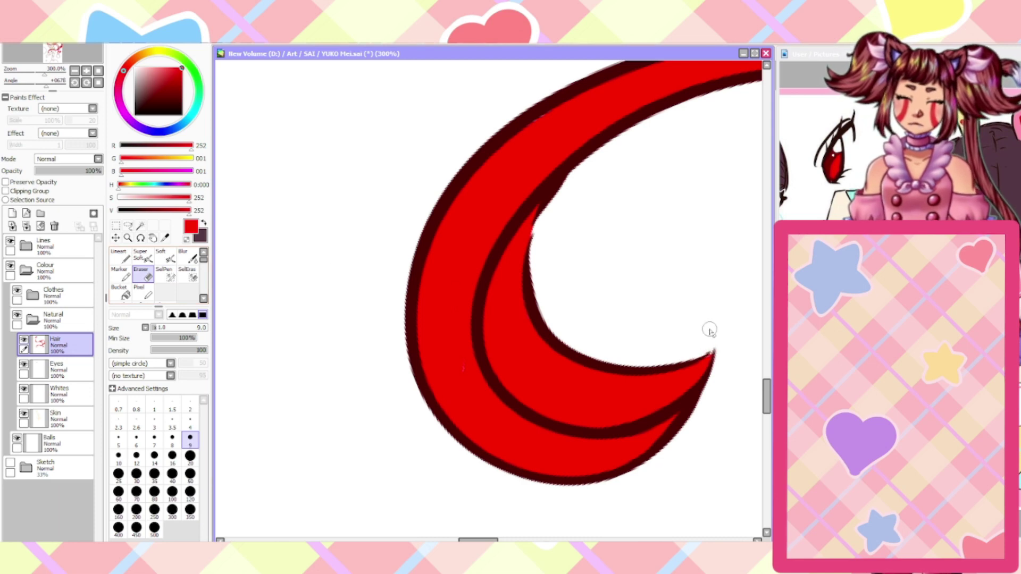
# Recolour all the red hair on the Hair layer with the dark purple secondary colour, RGB 85, 55, 67
pyautogui.press('Home')
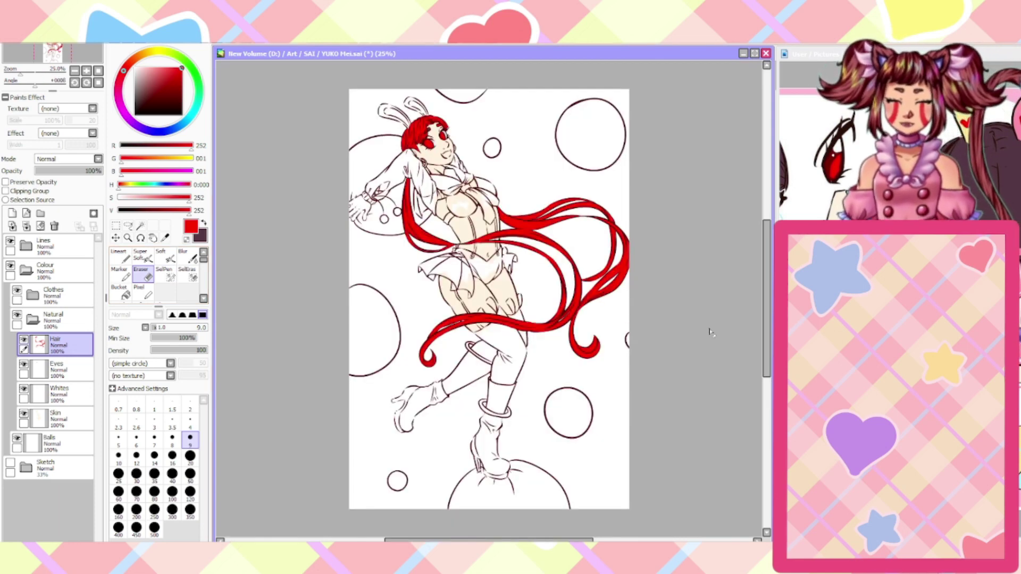
pyautogui.click(205, 226)
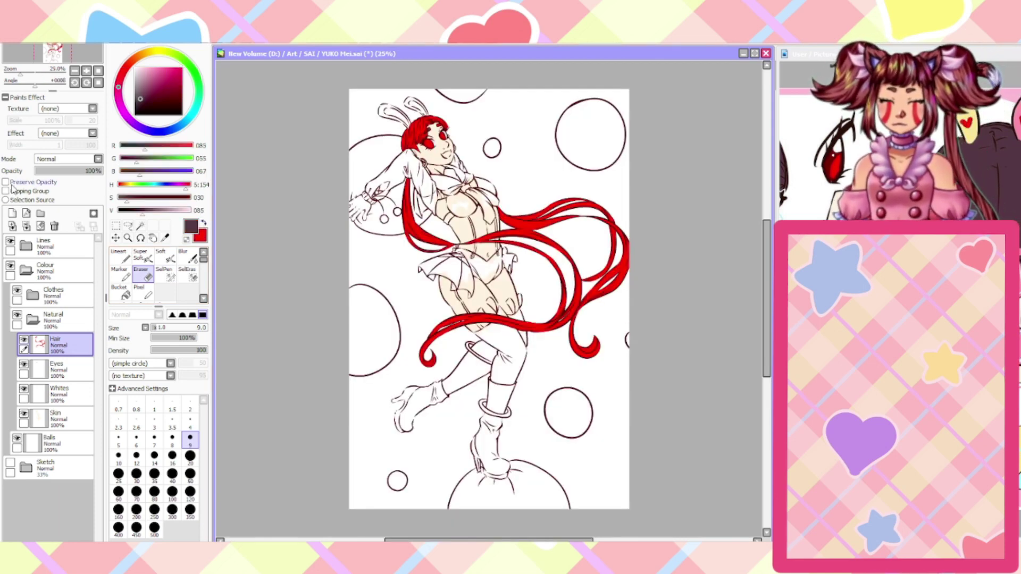
pyautogui.hotkey('ctrl', 'f')
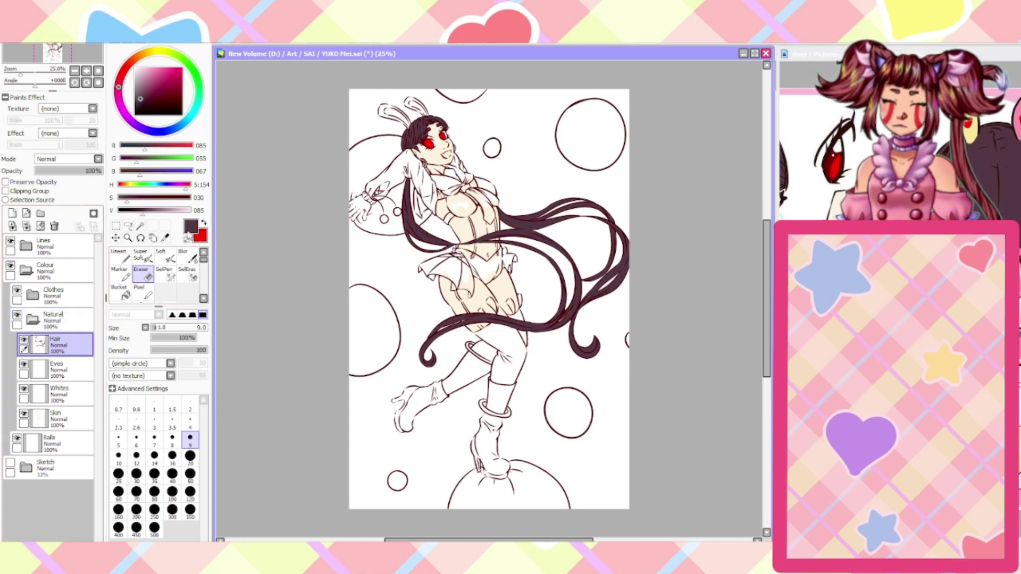
# Fill the small gap at the waist beneath the crossing hair strands dark purple with the size 20 Lineart brush
pyautogui.scroll(8, 490, 224)
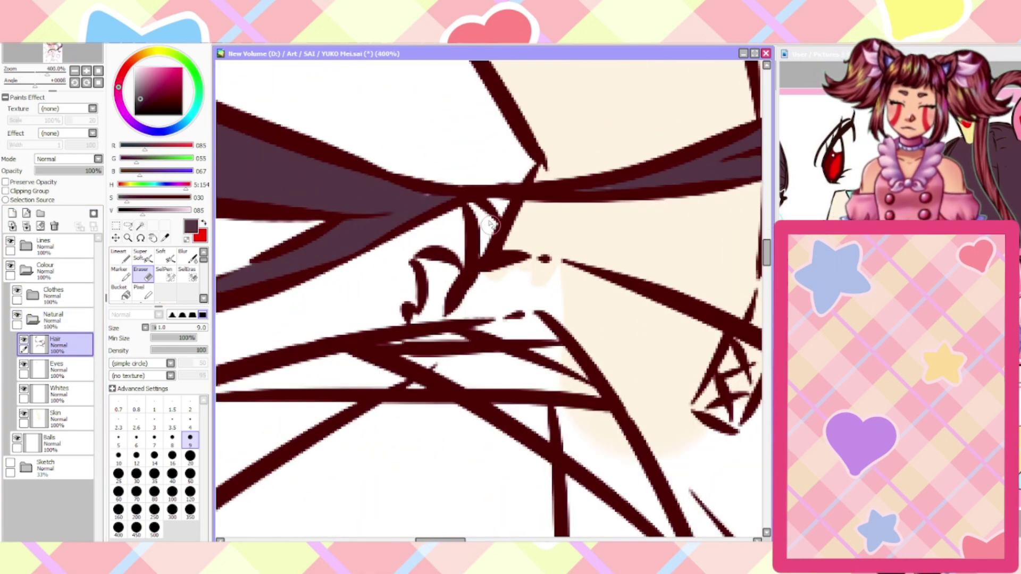
pyautogui.click(120, 256)
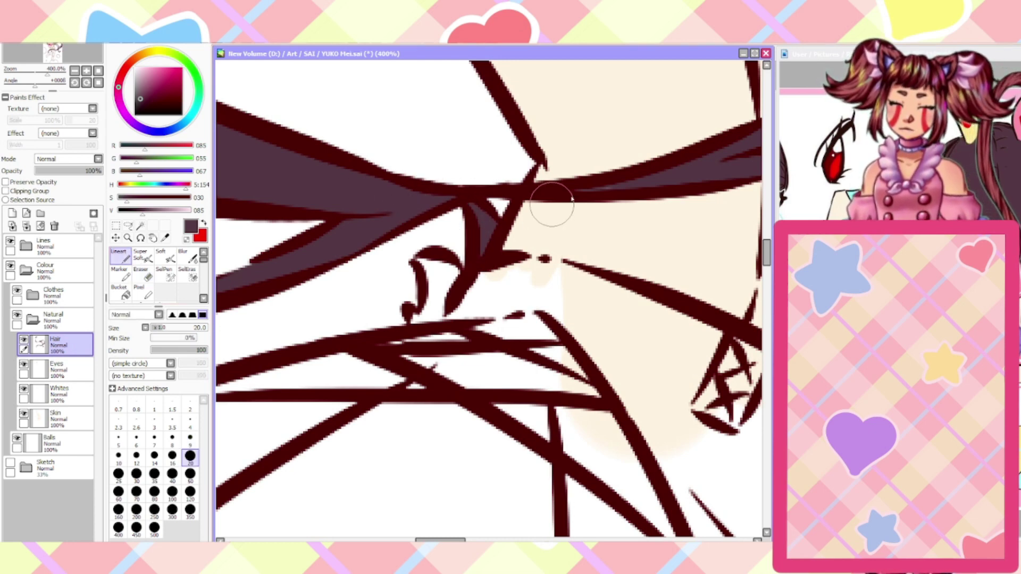
pyautogui.moveTo(444, 286)
pyautogui.mouseDown()
pyautogui.moveTo(458, 271)
pyautogui.moveTo(442, 311)
pyautogui.moveTo(417, 321)
pyautogui.moveTo(435, 297)
pyautogui.moveTo(443, 268)
pyautogui.mouseUp()
pyautogui.scroll(-8, 446, 286)
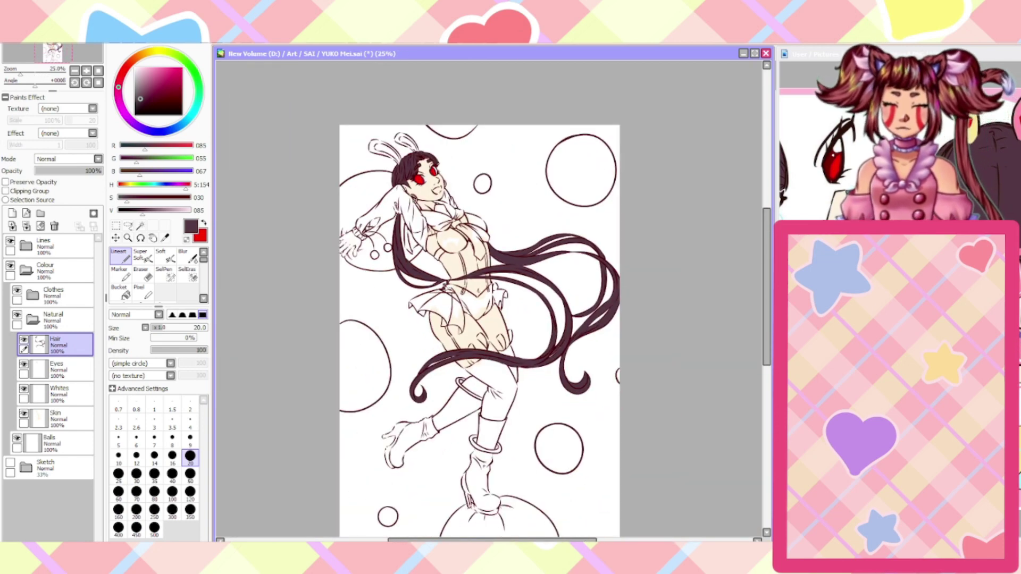
# Examine the dark purple fill along every hair strand, from the lower curls up to the waist and head, for missed spots
pyautogui.scroll(5, 420, 393)
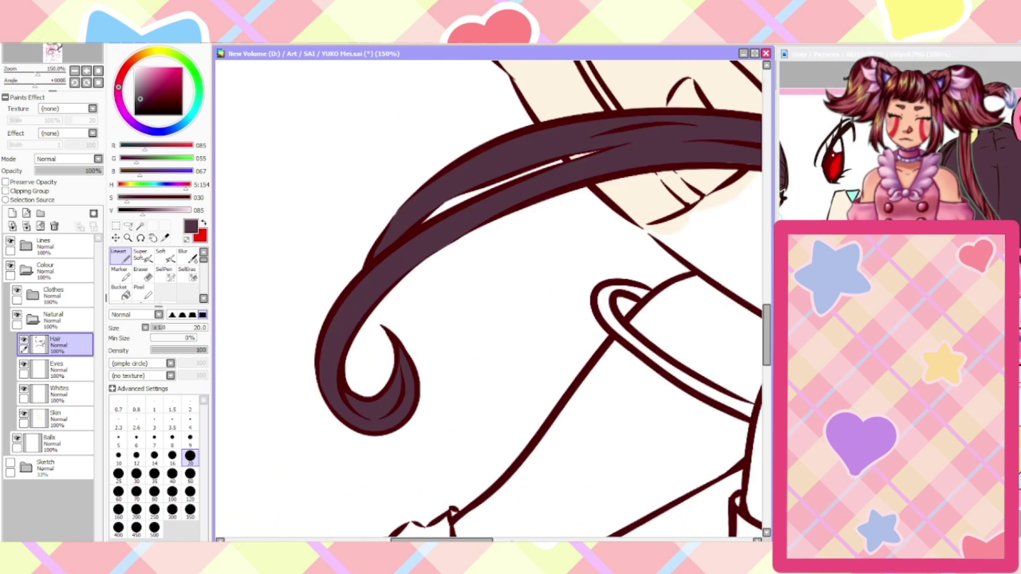
pyautogui.moveTo(437, 539); pyautogui.dragTo(524, 534)
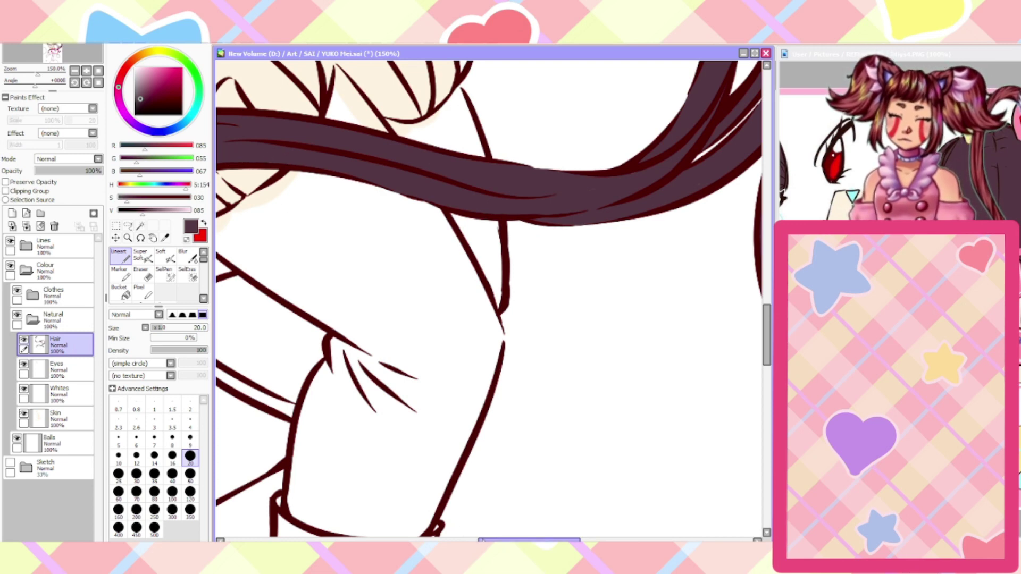
pyautogui.moveTo(482, 540); pyautogui.dragTo(538, 540)
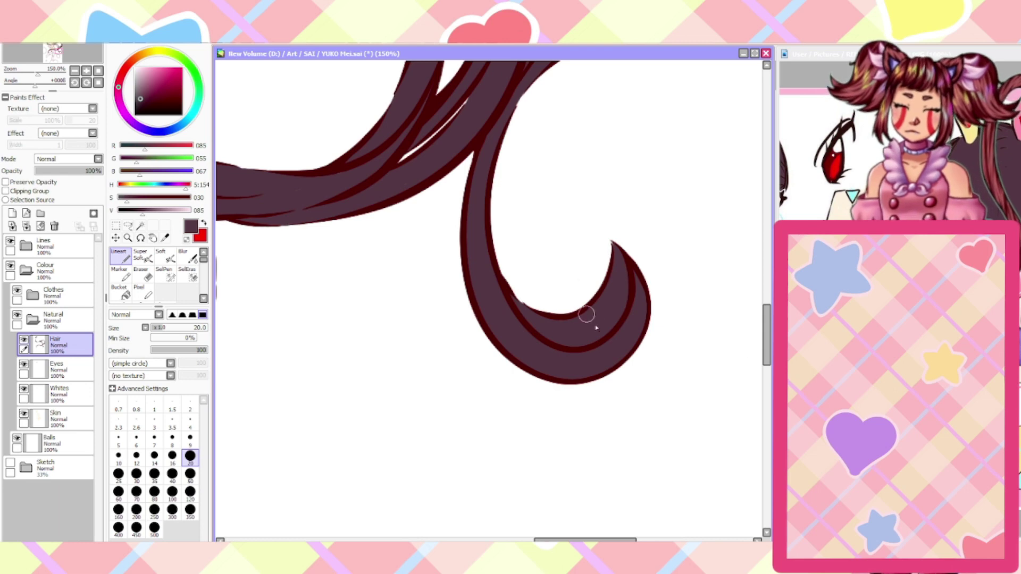
pyautogui.moveTo(768, 341); pyautogui.dragTo(770, 305)
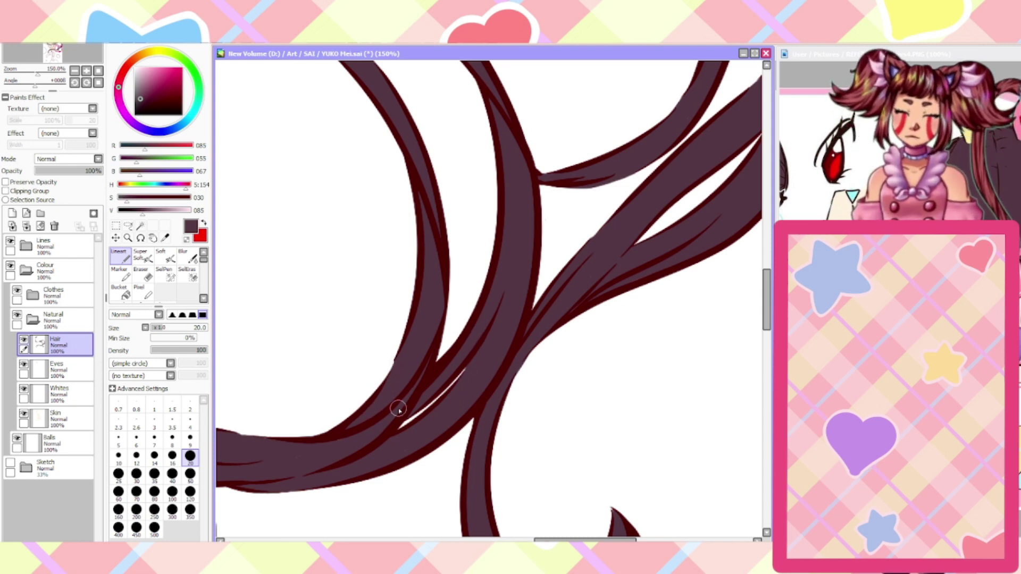
pyautogui.moveTo(584, 540); pyautogui.dragTo(607, 539)
pyautogui.scroll(10, 753, 338)
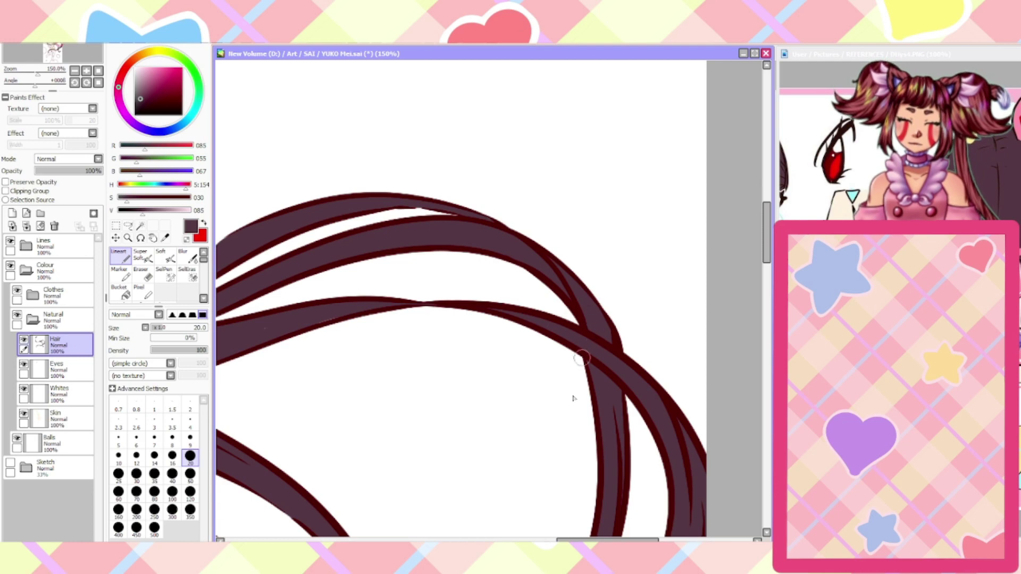
pyautogui.moveTo(570, 539); pyautogui.dragTo(542, 539)
pyautogui.scroll(2, 556, 529)
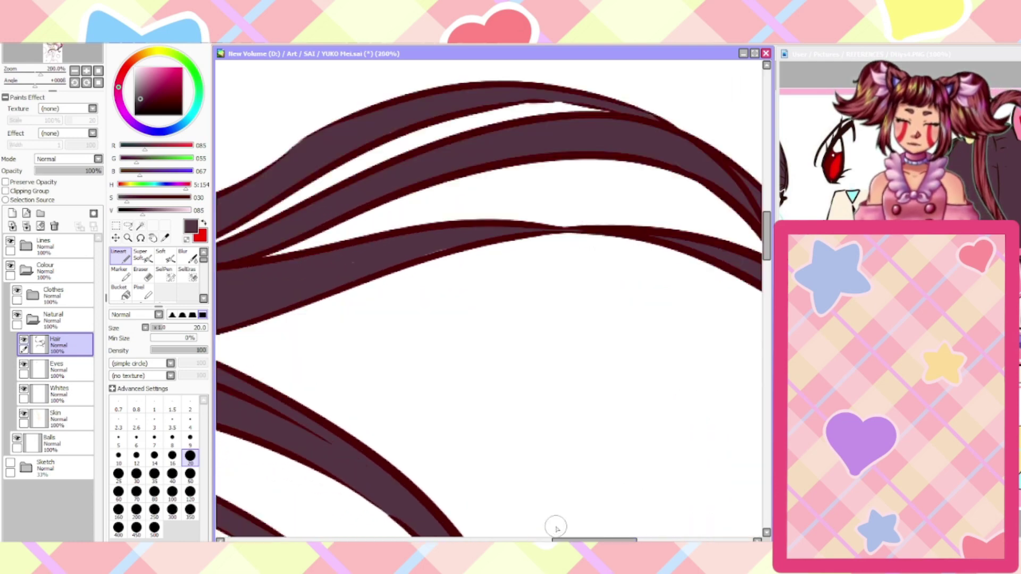
pyautogui.scroll(-1, 610, 127)
pyautogui.scroll(-4, 606, 127)
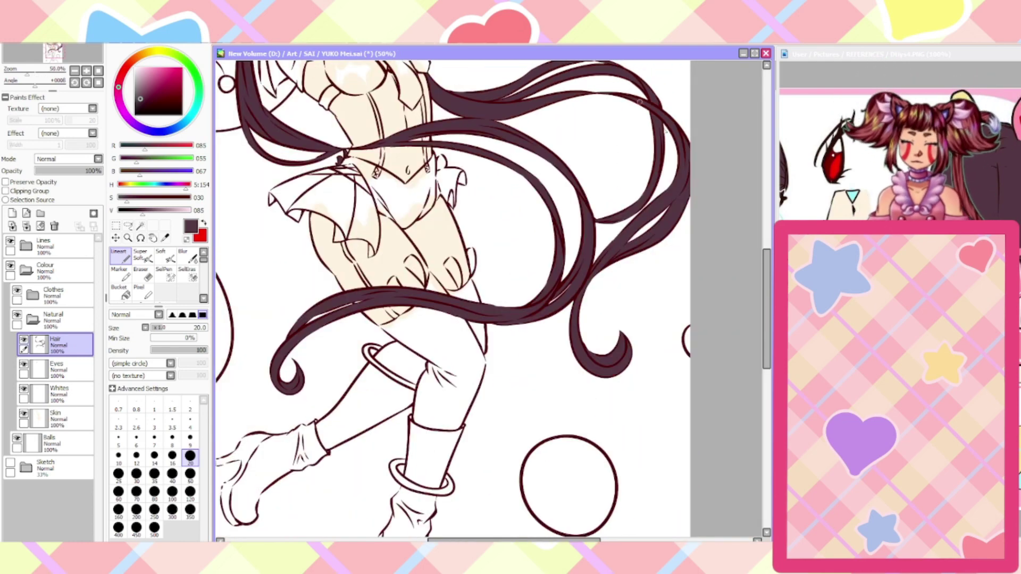
pyautogui.scroll(5, 615, 171)
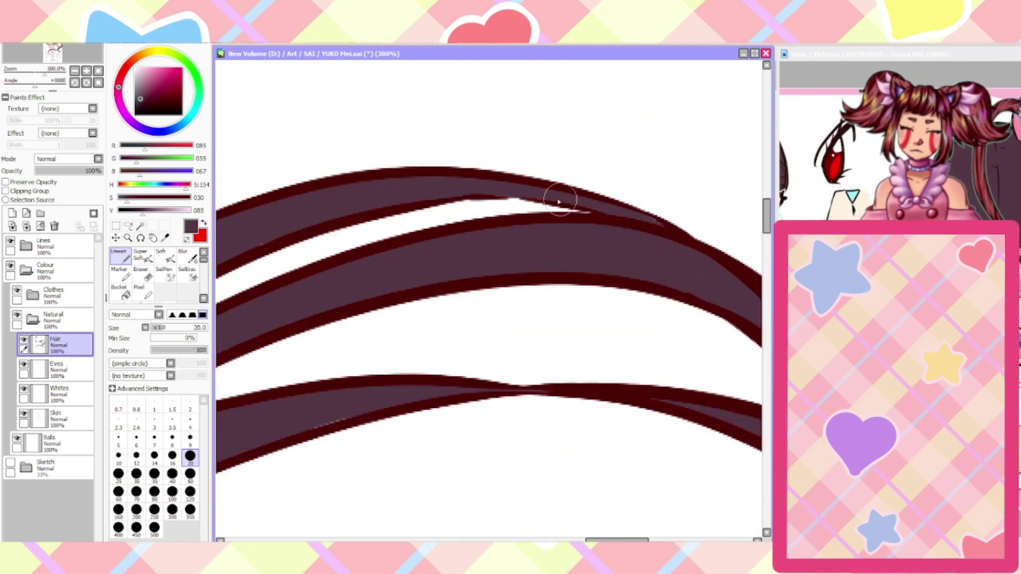
pyautogui.scroll(-2, 620, 216)
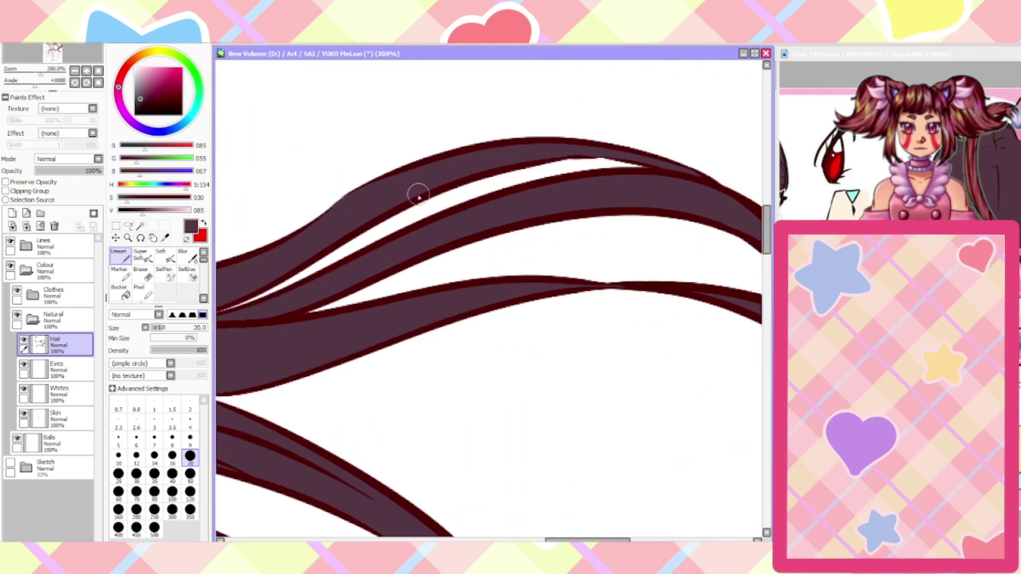
pyautogui.moveTo(565, 539); pyautogui.dragTo(506, 540)
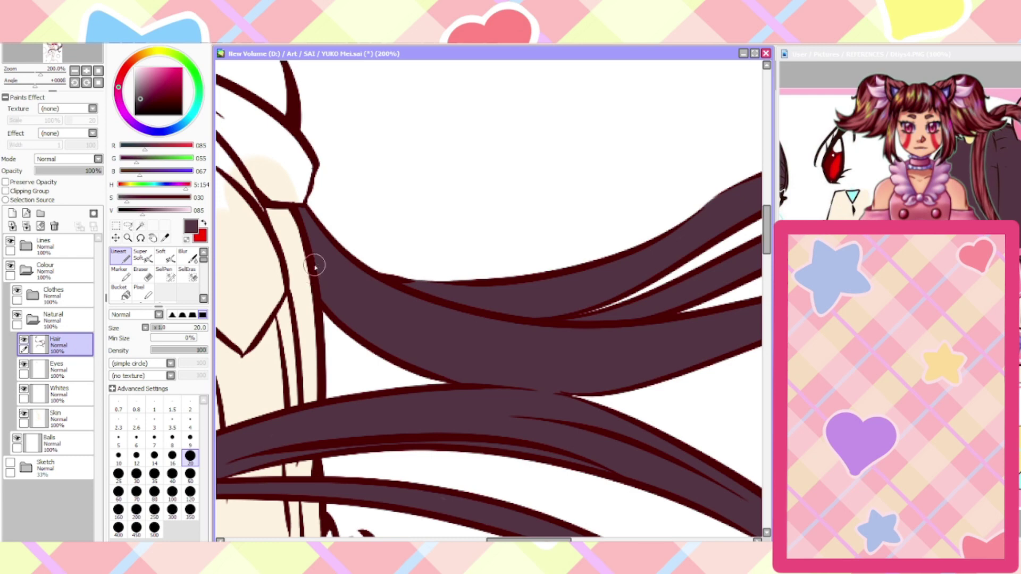
pyautogui.moveTo(766, 250); pyautogui.dragTo(766, 271)
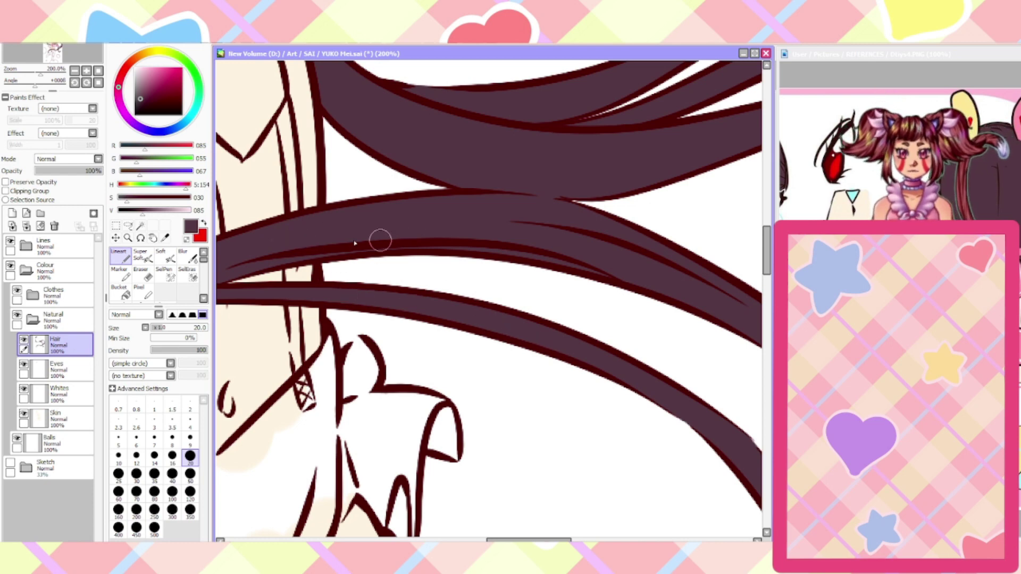
pyautogui.moveTo(503, 539); pyautogui.dragTo(405, 537)
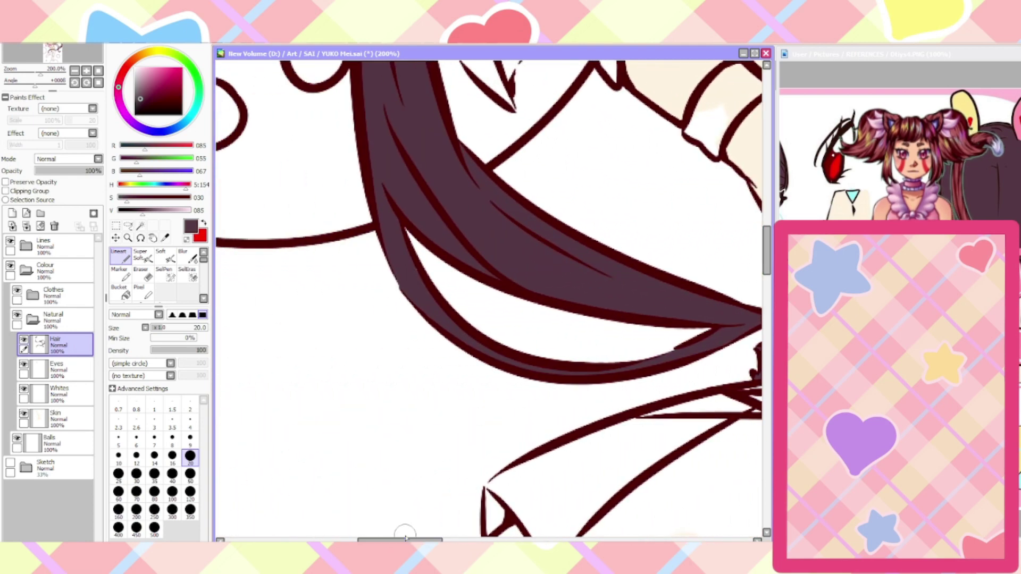
pyautogui.moveTo(766, 254); pyautogui.dragTo(756, 167)
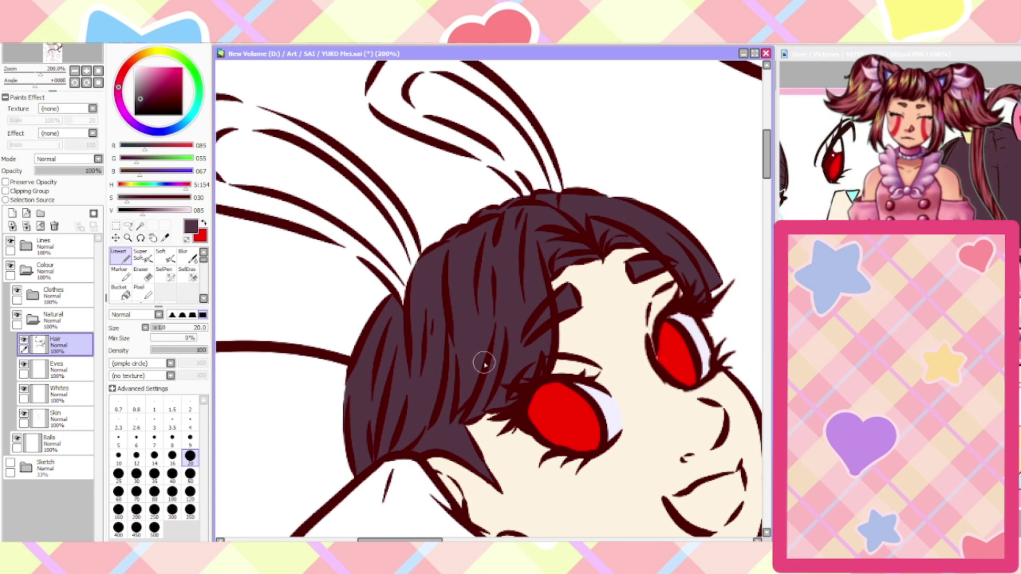
pyautogui.hotkey('ctrl', '0')
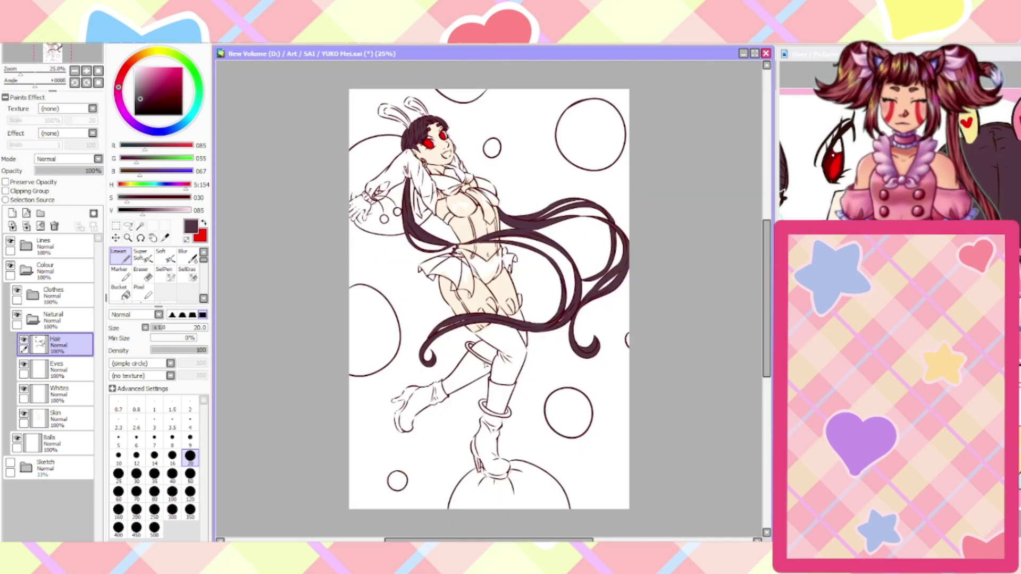
# Darken the colour of the Skin layer to a grey tone and check the legs, torso and face for unpainted gaps
pyautogui.click(57, 418)
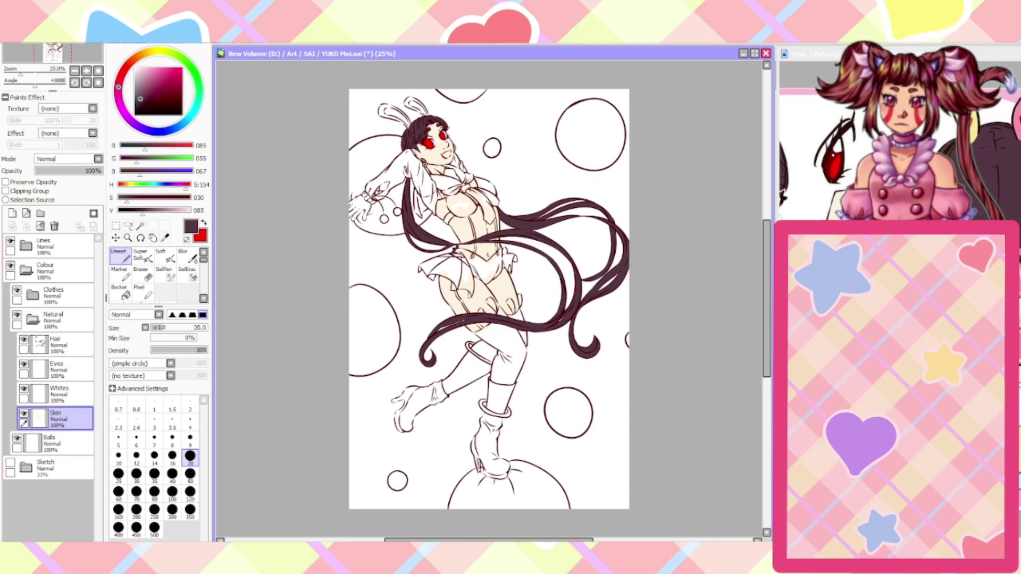
pyautogui.hotkey('ctrl', 's')
pyautogui.moveTo(285, 153); pyautogui.dragTo(242, 149)
pyautogui.click(303, 176)
pyautogui.scroll(6, 463, 309)
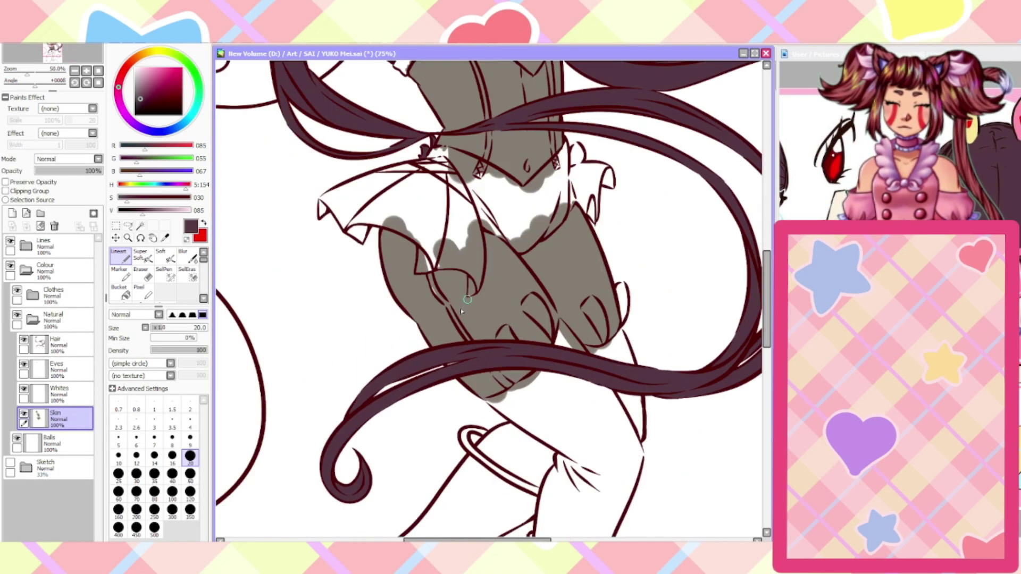
pyautogui.scroll(-2, 431, 326)
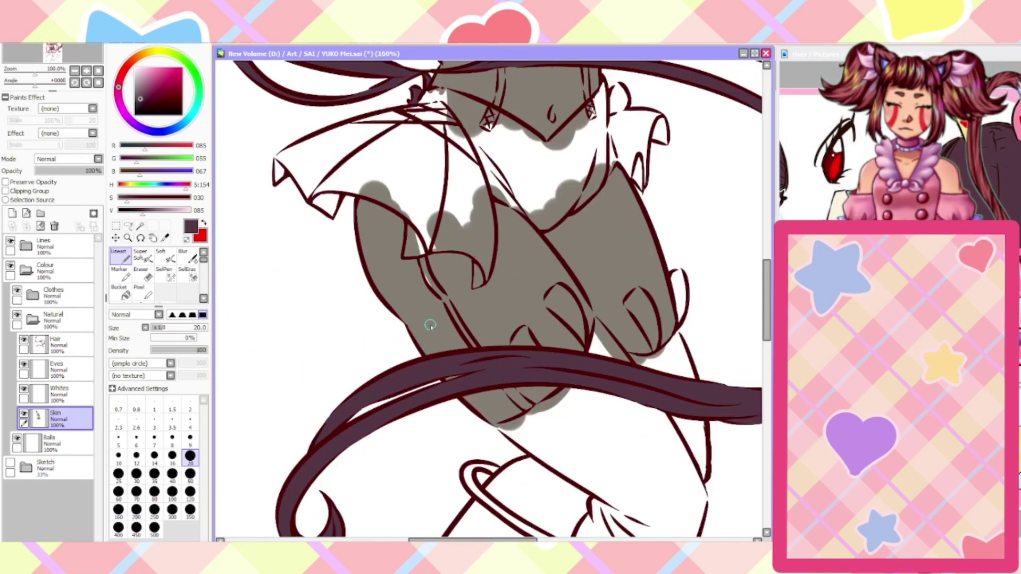
pyautogui.scroll(8, 747, 308)
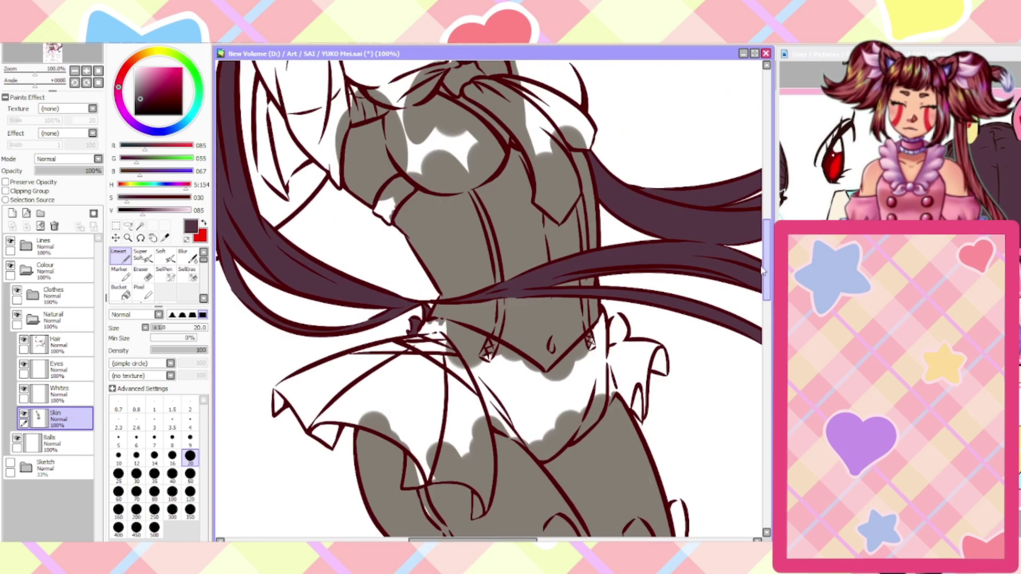
pyautogui.scroll(-1, 748, 238)
pyautogui.scroll(1, 748, 238)
pyautogui.scroll(6, 749, 238)
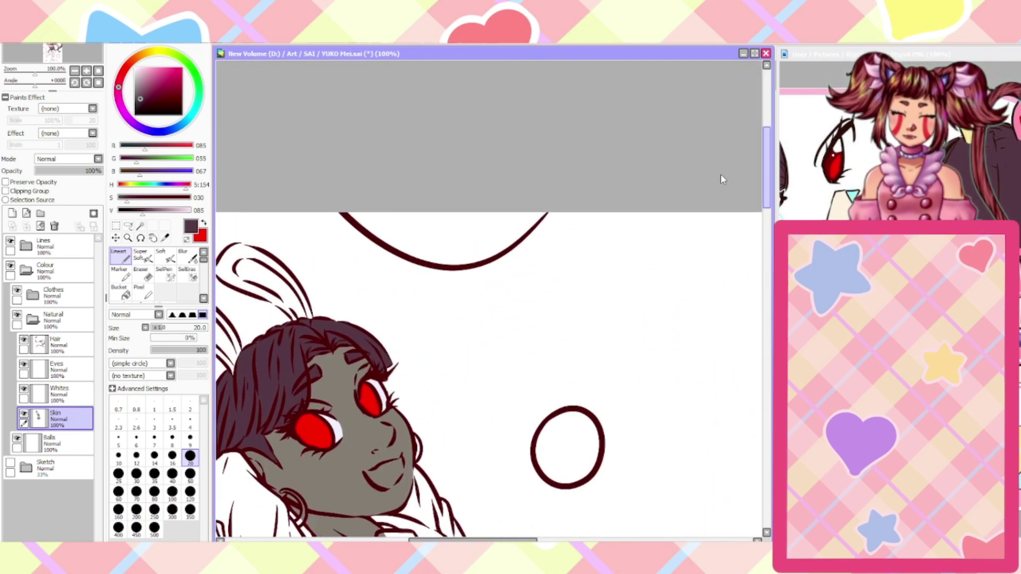
pyautogui.scroll(-5, 719, 181)
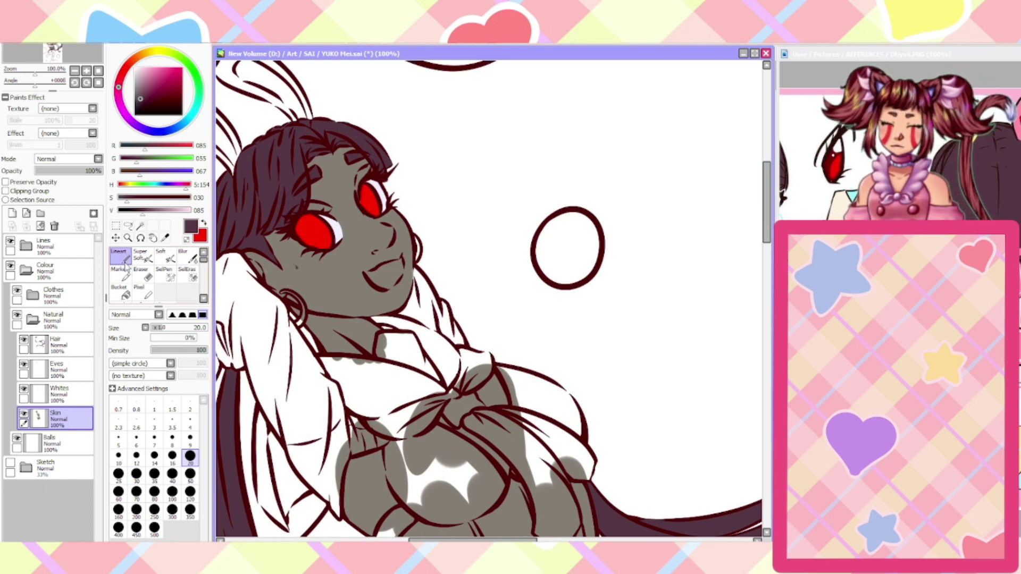
# Sample the grey skin tone and paint over the spots inside the ear and on the cheek with the size 20 Lineart brush
pyautogui.scroll(2, 257, 275)
pyautogui.moveTo(265, 255); pyautogui.dragTo(289, 281)
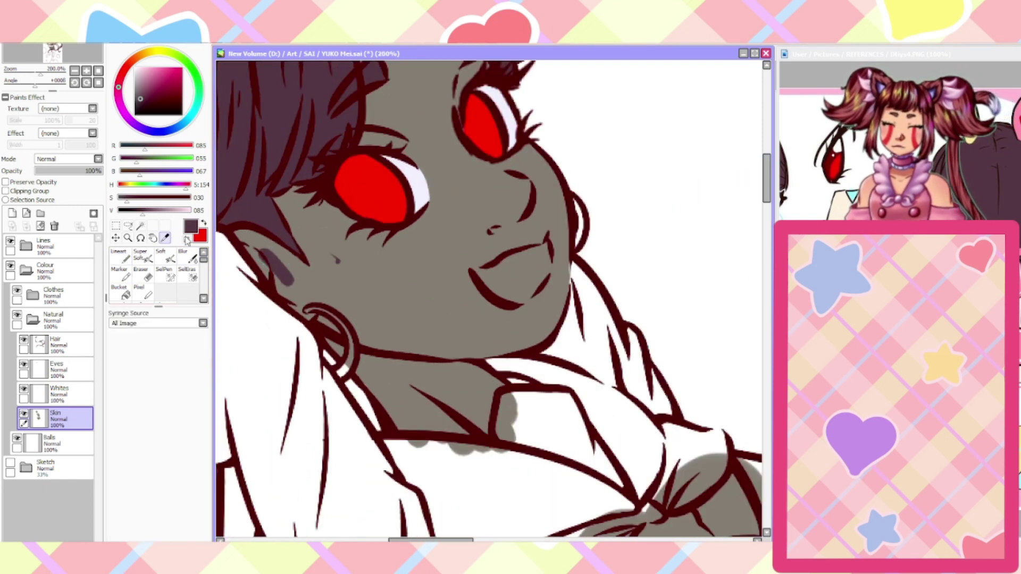
pyautogui.keyDown('alt'); pyautogui.click(260, 265); pyautogui.keyUp('alt')
pyautogui.moveTo(267, 249)
pyautogui.mouseDown()
pyautogui.moveTo(287, 273)
pyautogui.moveTo(281, 283)
pyautogui.moveTo(261, 261)
pyautogui.mouseUp()
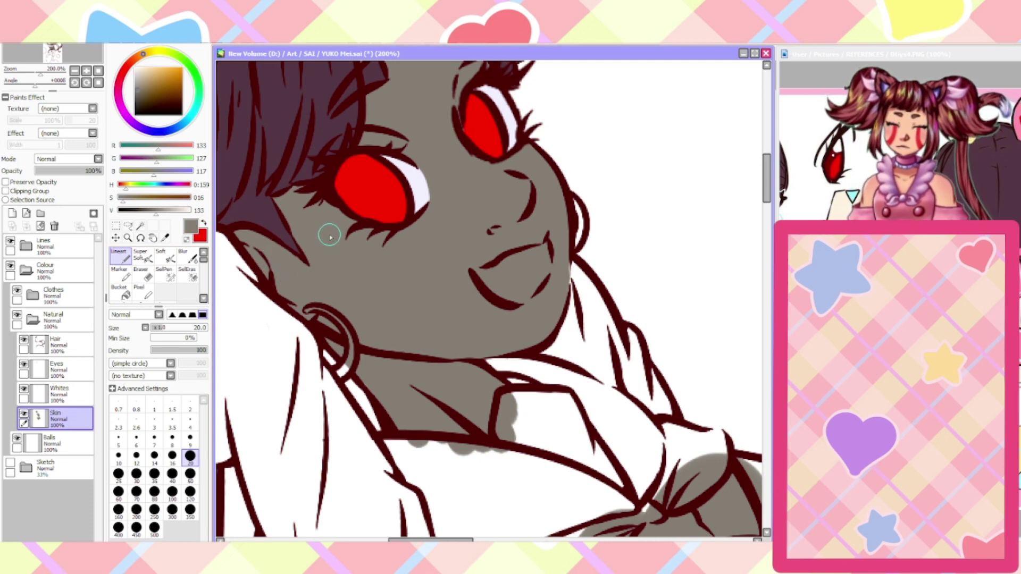
pyautogui.scroll(-1, 329, 235)
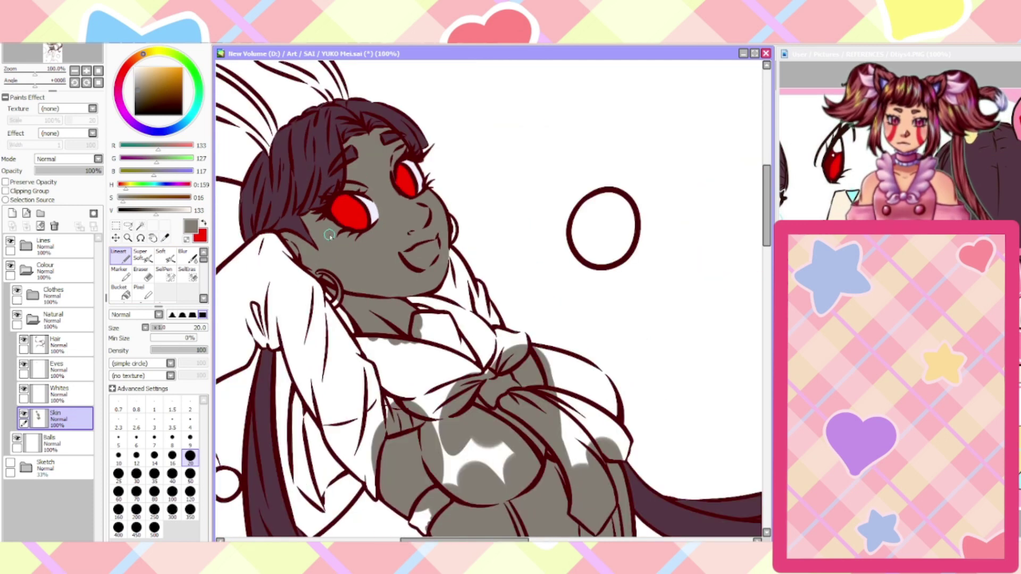
# Sample the pale skin colour RGB 255, 242, 223 from the reference picture and refill the Skin layer with its opacity preserved
pyautogui.click(166, 238)
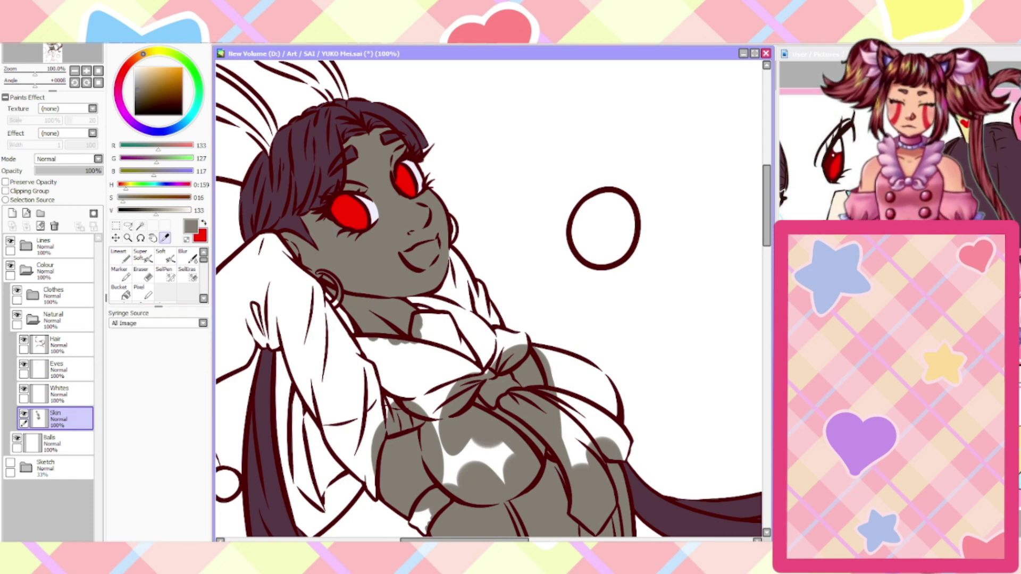
pyautogui.click(843, 204)
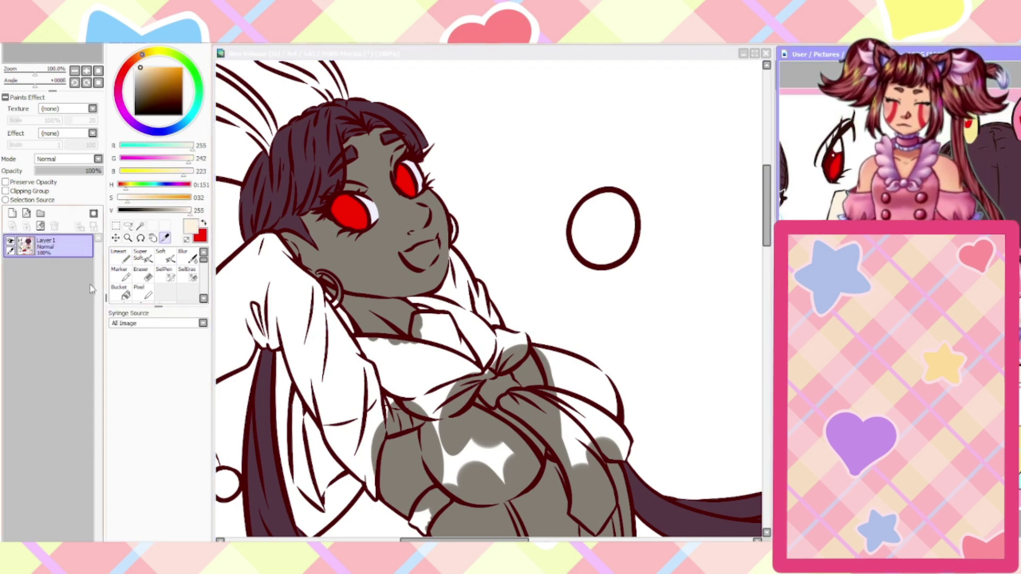
pyautogui.hotkey('ctrl', 'Tab')
pyautogui.hotkey('ctrl', 'f')
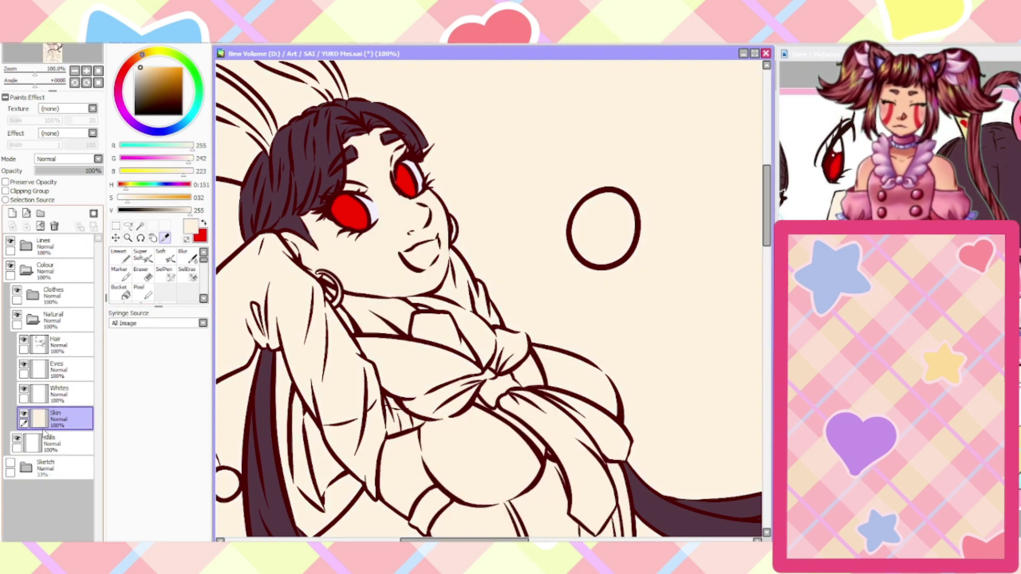
pyautogui.hotkey('ctrl', 'z')
pyautogui.hotkey('ctrl', 'f')
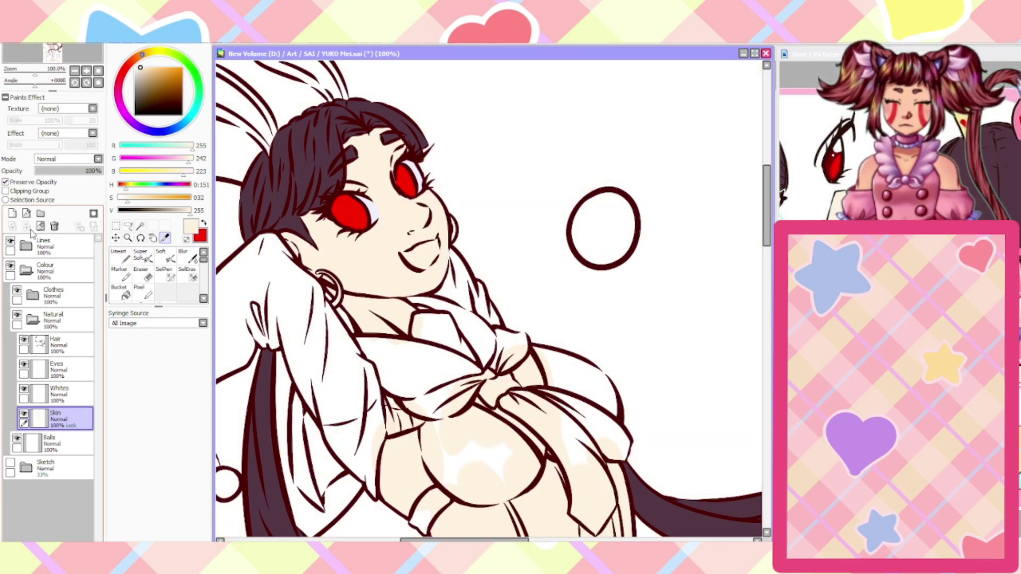
# Paint the inside of the mouth dark red RGB 158, 0, 0 on the Whites layer with the size 20 Lineart brush
pyautogui.click(58, 394)
pyautogui.click(204, 232)
pyautogui.click(164, 211)
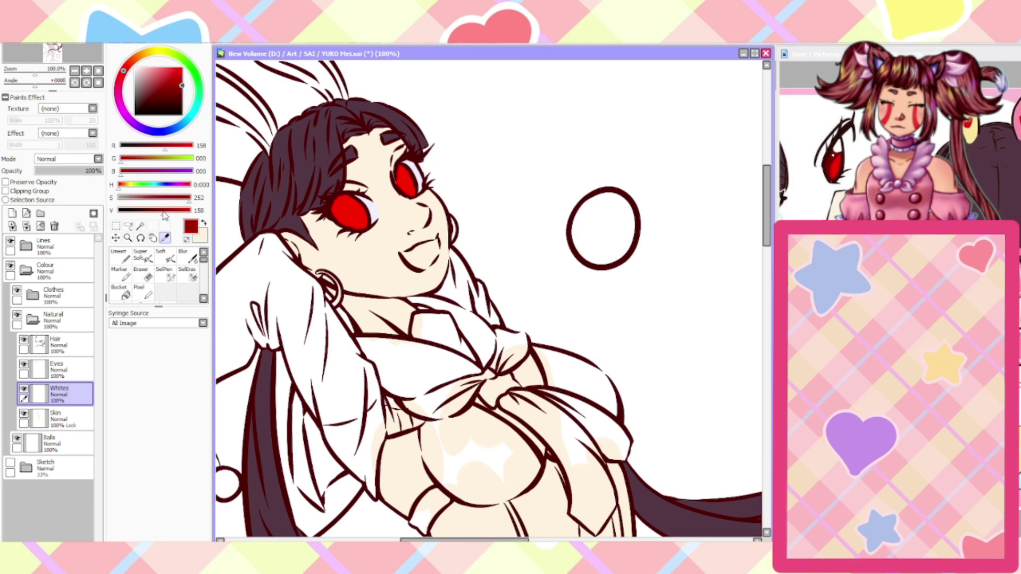
pyautogui.click(119, 255)
pyautogui.scroll(4, 425, 256)
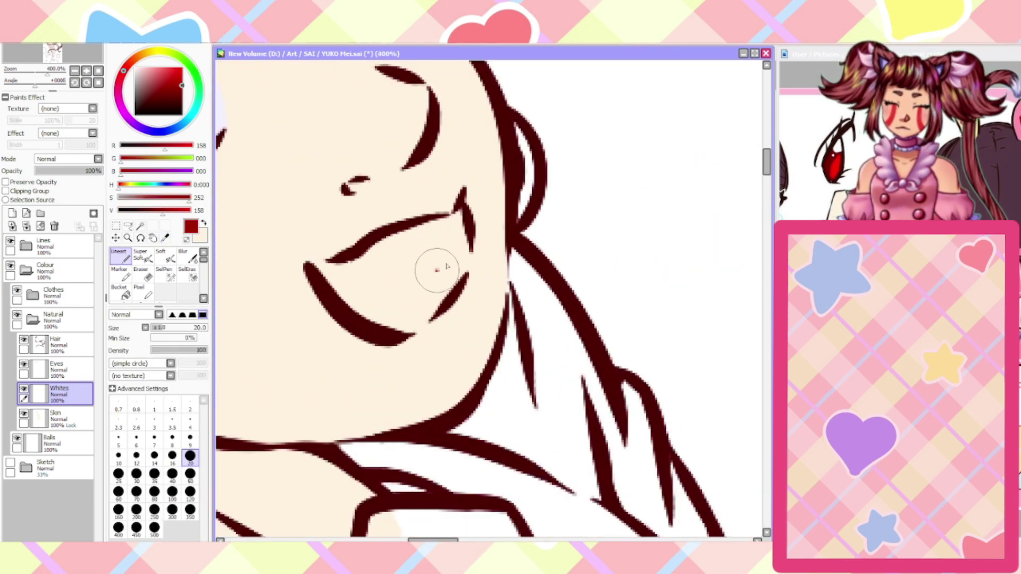
pyautogui.moveTo(438, 272)
pyautogui.mouseDown()
pyautogui.moveTo(456, 228)
pyautogui.moveTo(447, 288)
pyautogui.moveTo(460, 244)
pyautogui.moveTo(406, 326)
pyautogui.moveTo(422, 312)
pyautogui.moveTo(359, 311)
pyautogui.moveTo(422, 294)
pyautogui.moveTo(358, 298)
pyautogui.moveTo(443, 228)
pyautogui.moveTo(419, 232)
pyautogui.moveTo(347, 282)
pyautogui.moveTo(370, 282)
pyautogui.moveTo(338, 266)
pyautogui.moveTo(352, 261)
pyautogui.moveTo(317, 269)
pyautogui.moveTo(337, 294)
pyautogui.mouseUp()
pyautogui.press('e')
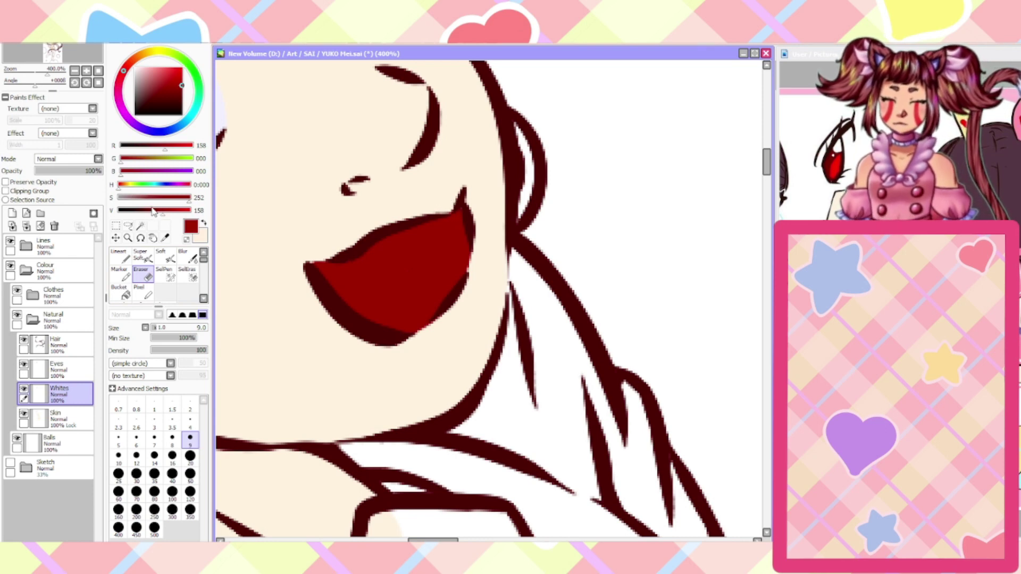
# Preserve the Whites layer's opacity and paint the tongue in RGB 244, 51, 51 with the size 20 Lineart brush
pyautogui.moveTo(153, 212); pyautogui.dragTo(187, 212)
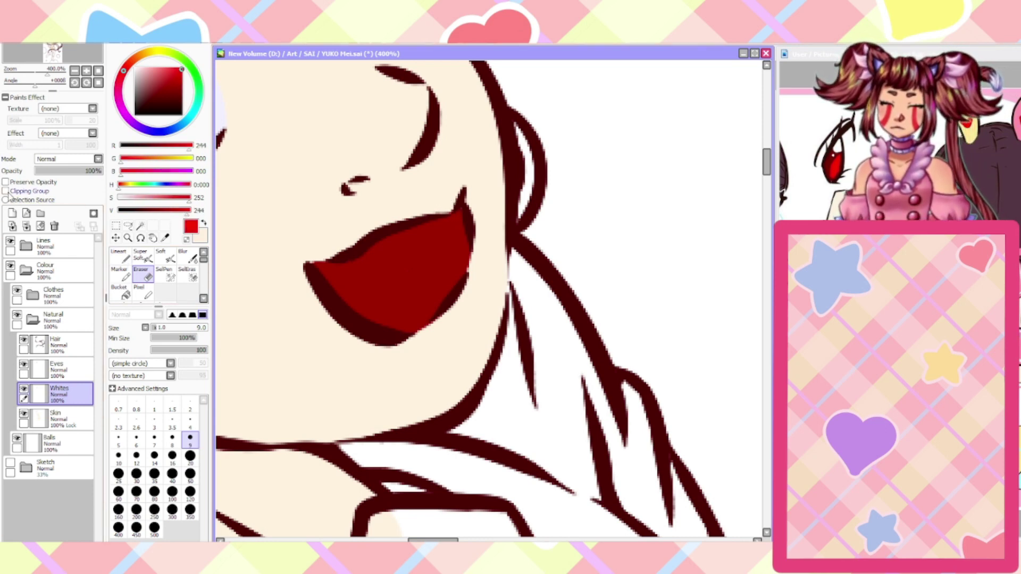
pyautogui.click(5, 181)
pyautogui.click(171, 200)
pyautogui.click(119, 256)
pyautogui.click(190, 456)
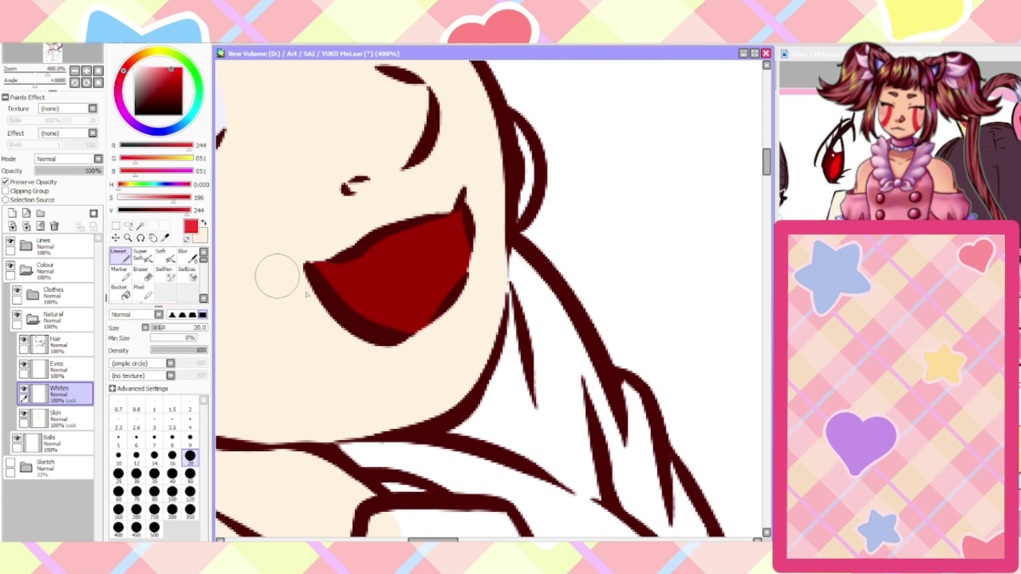
pyautogui.moveTo(456, 296)
pyautogui.mouseDown()
pyautogui.moveTo(351, 298)
pyautogui.moveTo(412, 305)
pyautogui.moveTo(375, 330)
pyautogui.mouseUp()
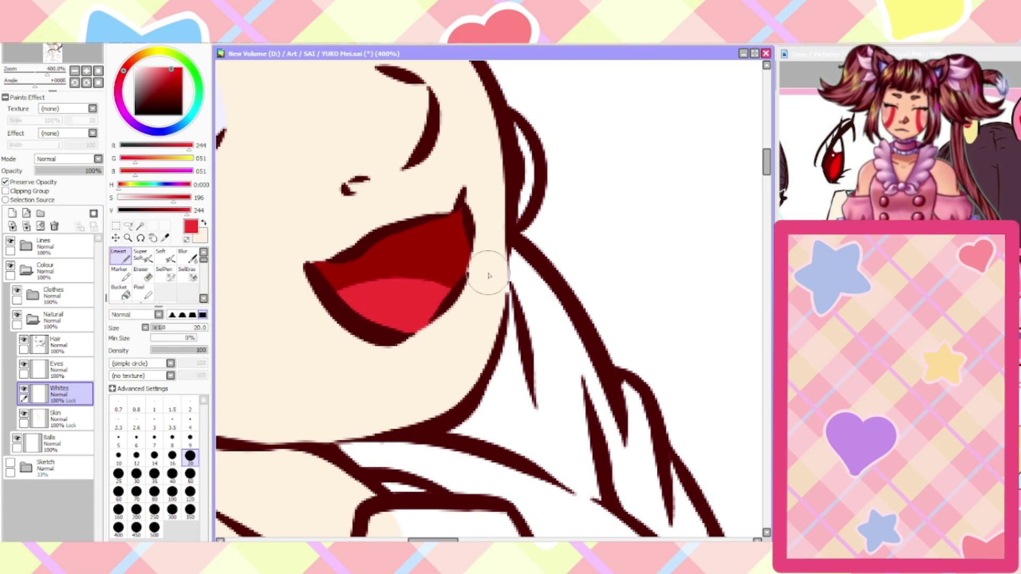
# Sample the off-white RGB 242, 240, 255 from the eye and paint the upper teeth with the size 20 Lineart brush
pyautogui.click(164, 238)
pyautogui.scroll(-3, 239, 176)
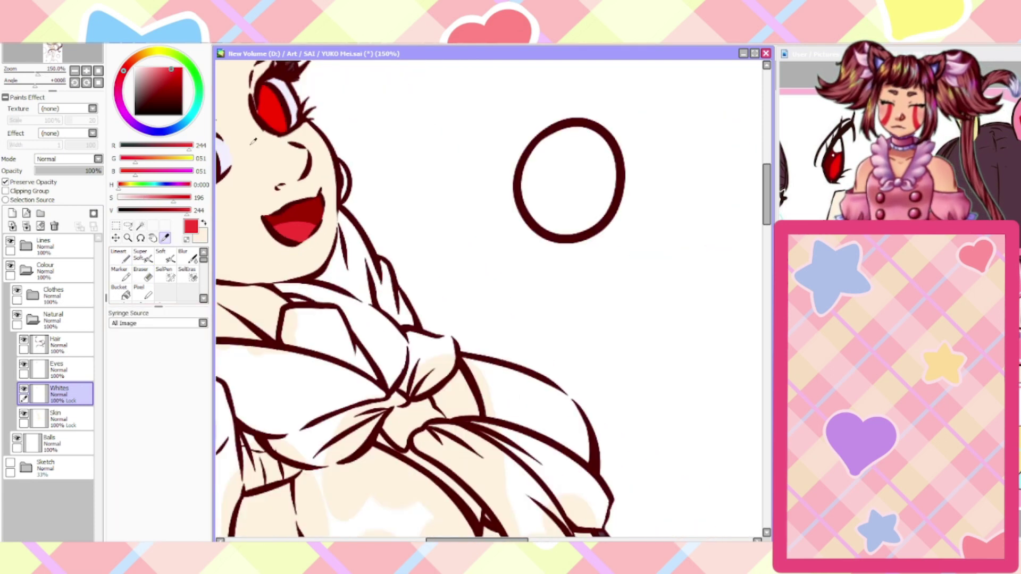
pyautogui.scroll(1, 285, 97)
pyautogui.click(287, 97)
pyautogui.click(119, 255)
pyautogui.scroll(1, 276, 243)
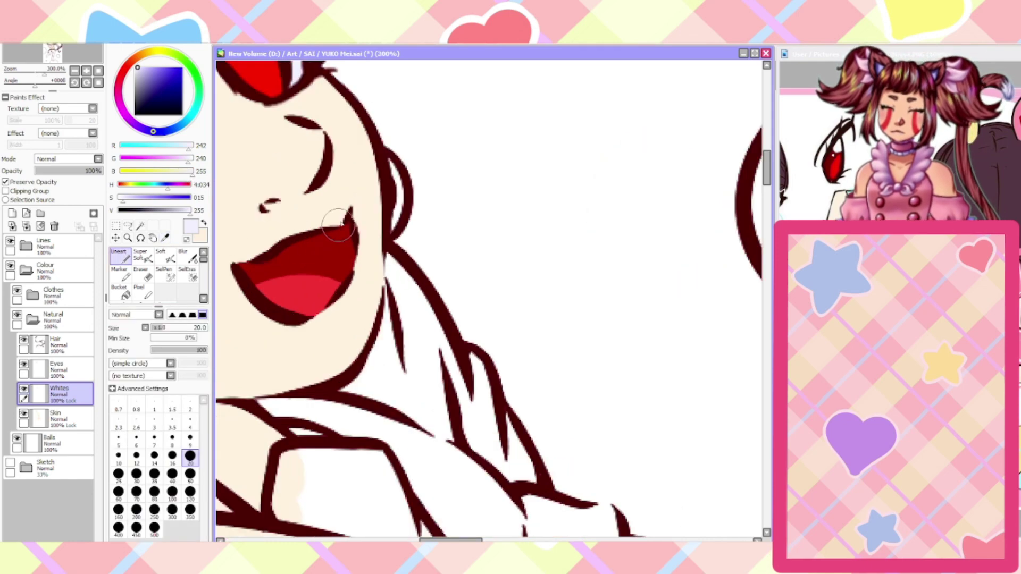
pyautogui.moveTo(340, 229)
pyautogui.mouseDown()
pyautogui.moveTo(319, 251)
pyautogui.moveTo(256, 257)
pyautogui.moveTo(332, 223)
pyautogui.moveTo(296, 243)
pyautogui.mouseUp()
pyautogui.scroll(-7, 296, 244)
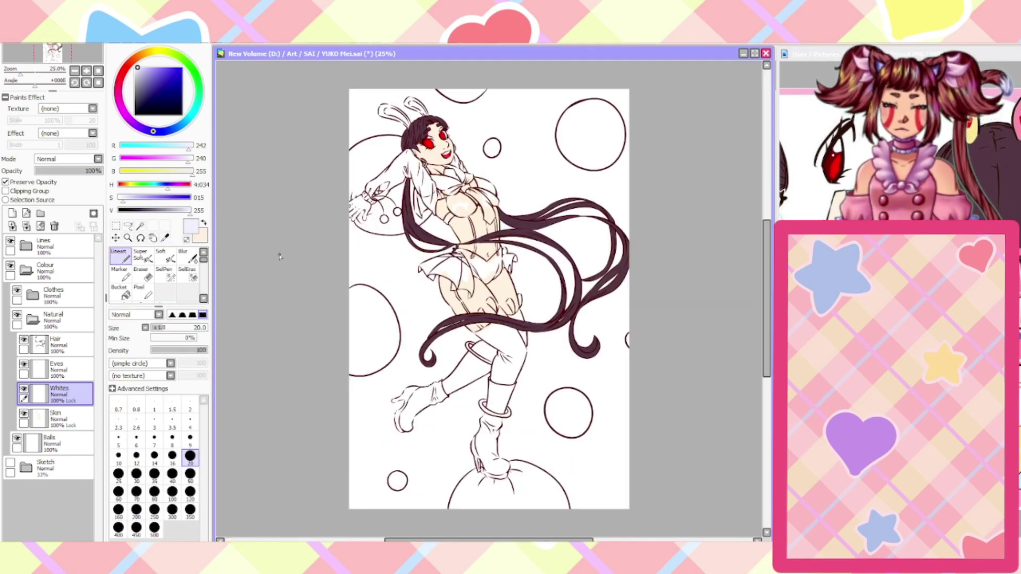
pyautogui.scroll(7, 463, 137)
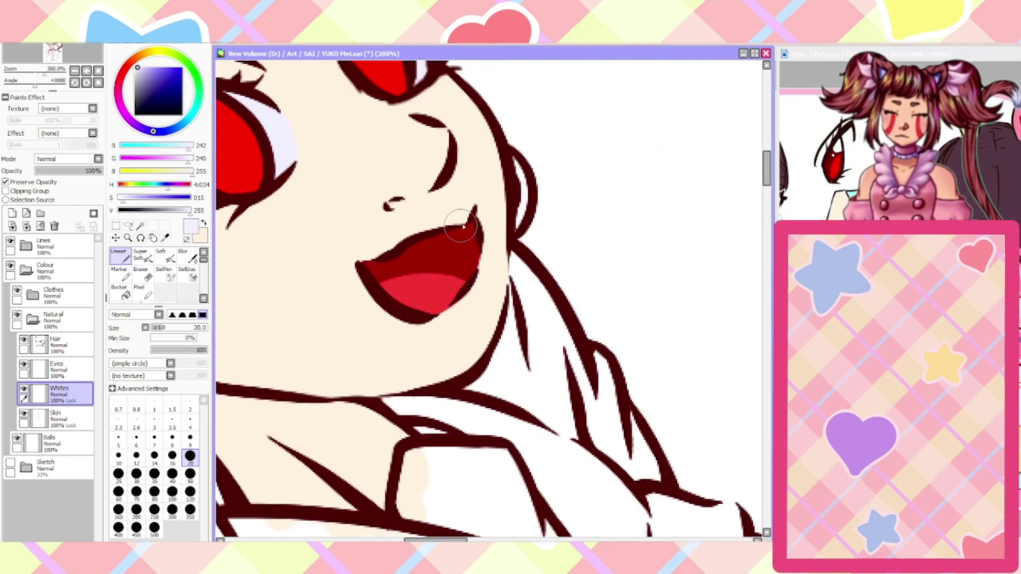
pyautogui.moveTo(469, 216)
pyautogui.mouseDown()
pyautogui.moveTo(427, 256)
pyautogui.moveTo(462, 218)
pyautogui.mouseUp()
pyautogui.scroll(-2, 341, 217)
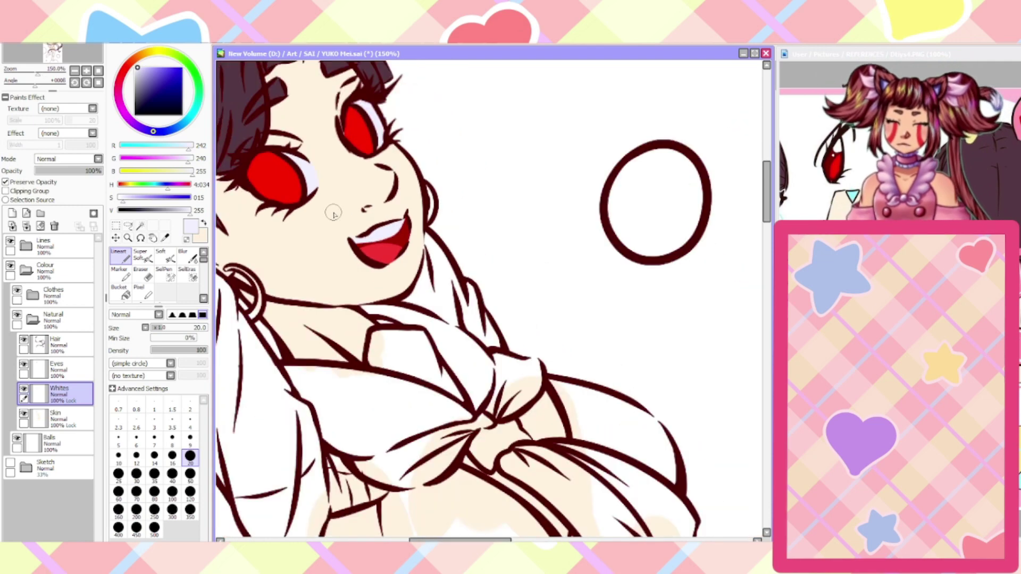
pyautogui.scroll(-4, 333, 213)
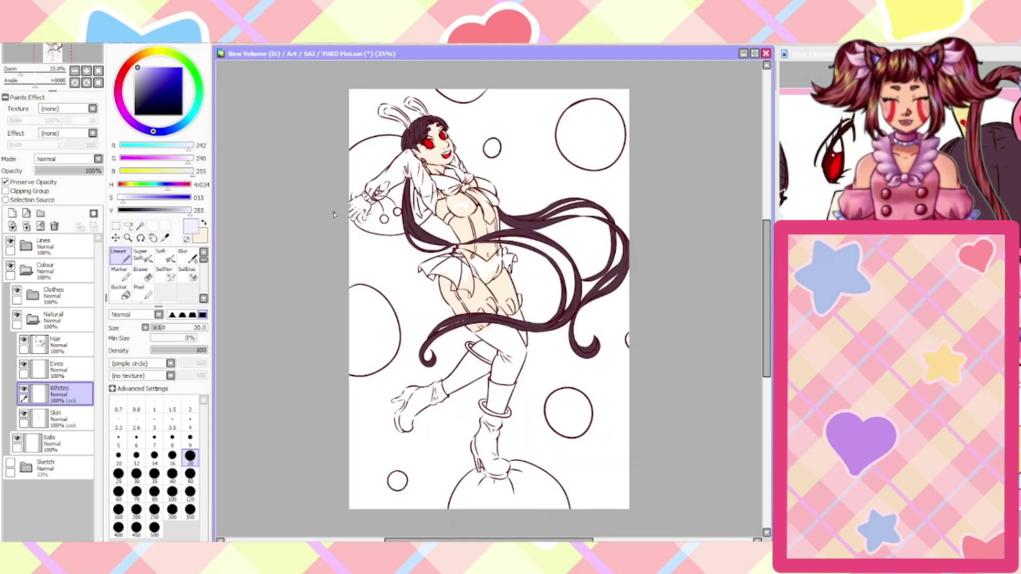
# Undo the teeth strokes and repaint the upper teeth in the same off-white along the upper lip
pyautogui.scroll(7, 453, 140)
pyautogui.hotkey('ctrl', 'z')
pyautogui.moveTo(564, 225)
pyautogui.mouseDown()
pyautogui.moveTo(491, 262)
pyautogui.moveTo(558, 215)
pyautogui.moveTo(466, 272)
pyautogui.moveTo(499, 267)
pyautogui.moveTo(440, 257)
pyautogui.moveTo(533, 250)
pyautogui.moveTo(527, 255)
pyautogui.moveTo(581, 190)
pyautogui.moveTo(538, 242)
pyautogui.moveTo(559, 239)
pyautogui.moveTo(468, 257)
pyautogui.mouseUp()
pyautogui.hotkey('ctrl', 'z')
pyautogui.scroll(-7, 536, 205)
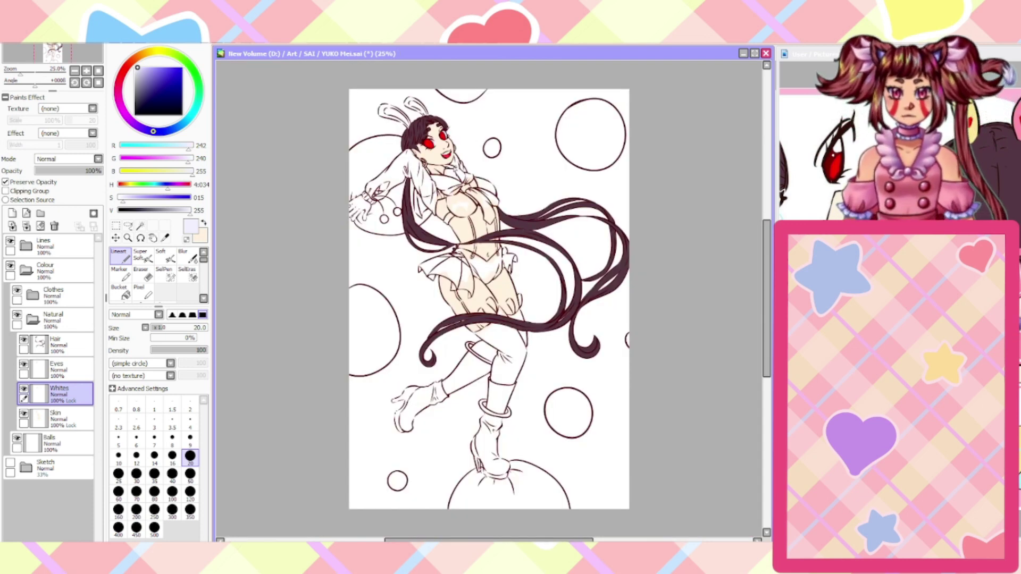
pyautogui.scroll(6, 446, 141)
pyautogui.hotkey('ctrl', 'z')
pyautogui.moveTo(413, 246); pyautogui.dragTo(475, 216)
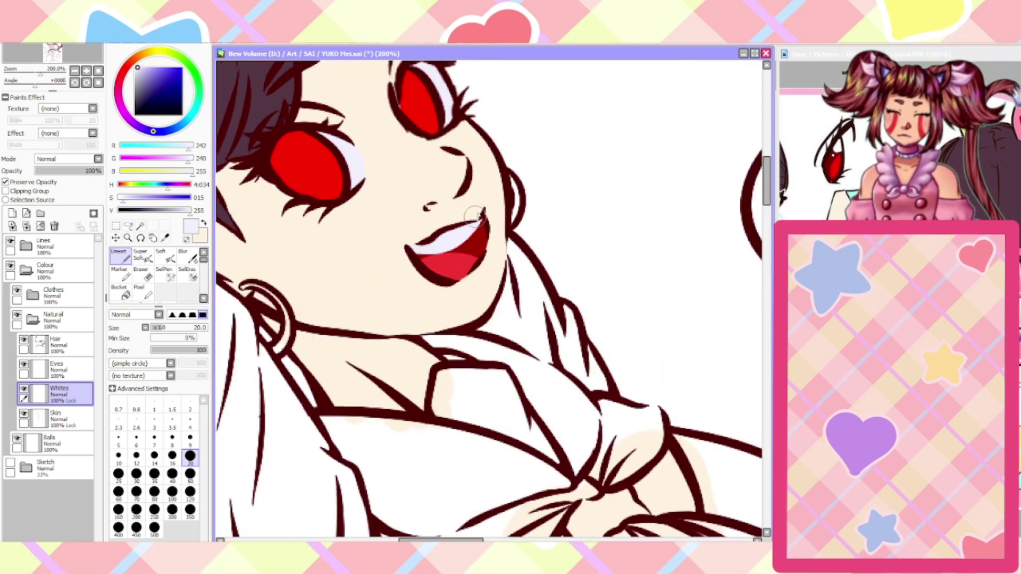
pyautogui.scroll(-6, 474, 215)
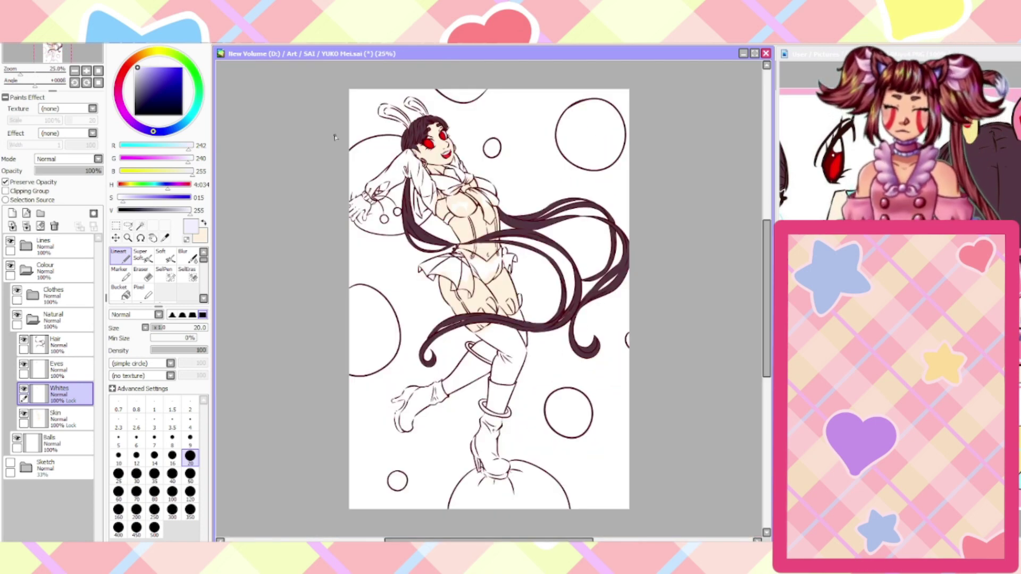
# Collapse the Natural layer folder, expand the Clothes folder and bring the character's head into view in the reference picture
pyautogui.press('e')
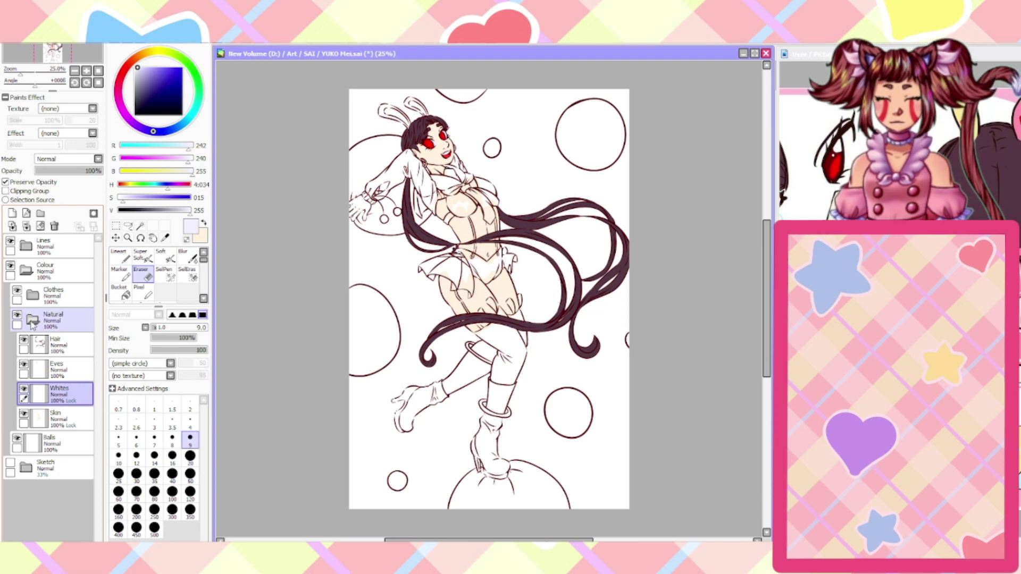
pyautogui.click(33, 321)
pyautogui.click(33, 295)
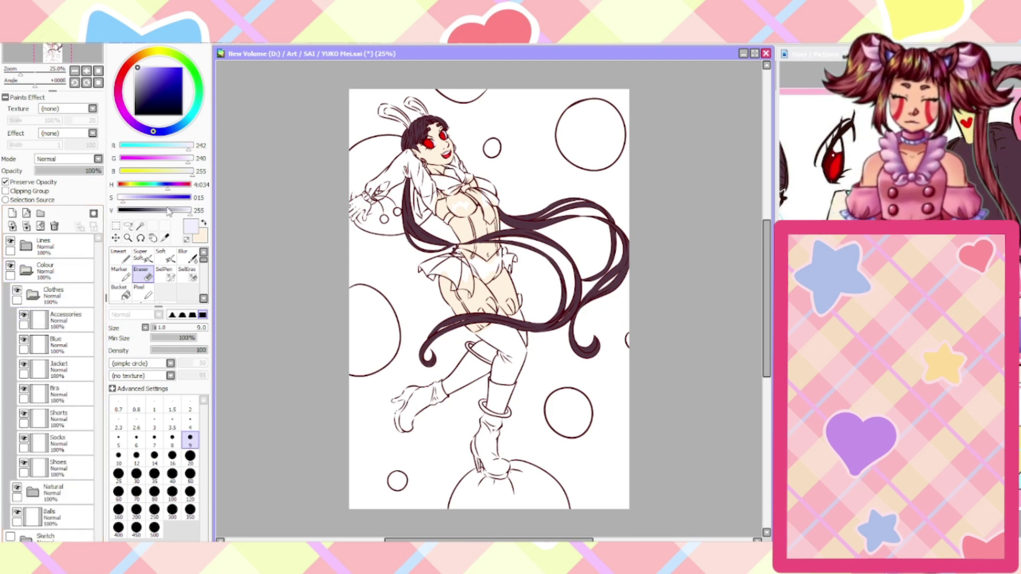
pyautogui.click(824, 160)
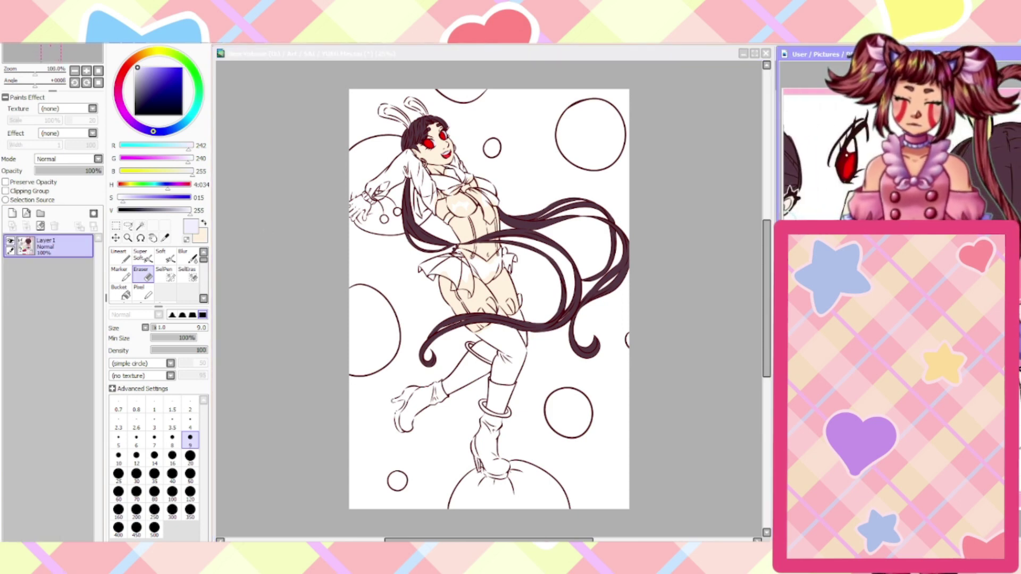
pyautogui.hotkey('ctrl', 'Tab')
pyautogui.click(311, 424)
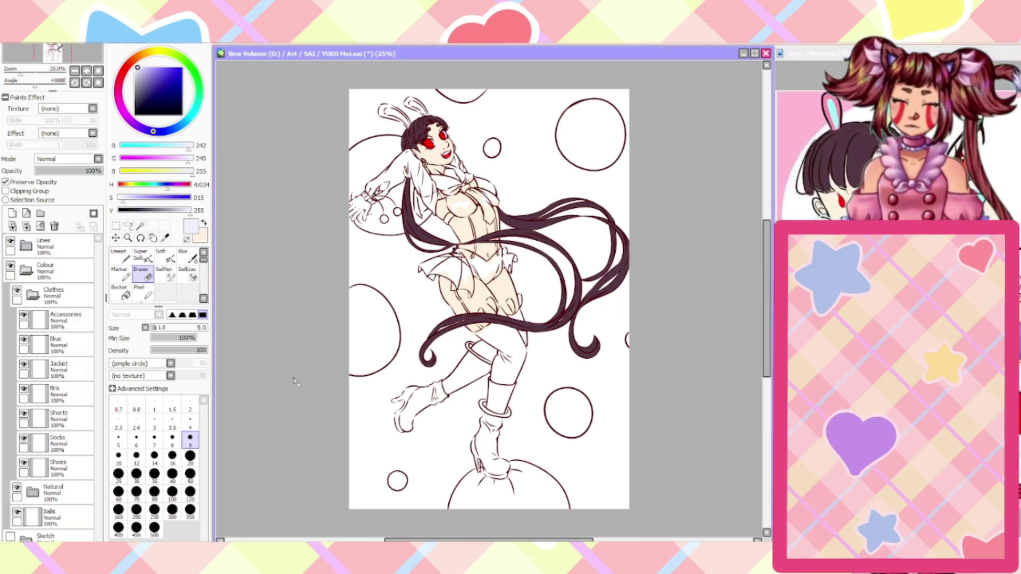
# Draw a small black bow behind the standing boot's ankle on Layer 12 of the Lines folder with the size 16 Lineart brush
pyautogui.click(36, 296)
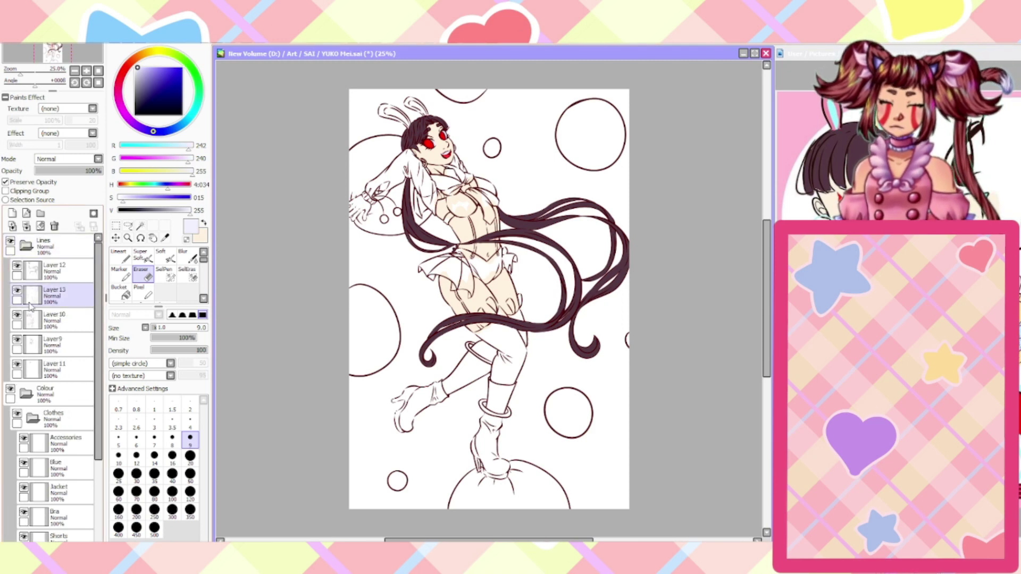
pyautogui.click(53, 271)
pyautogui.click(119, 255)
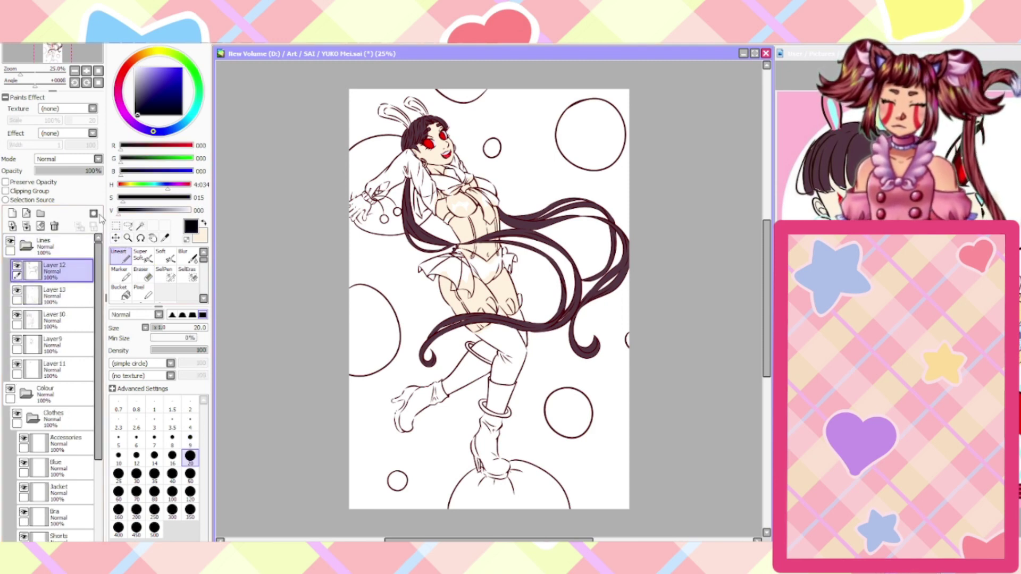
pyautogui.click(172, 456)
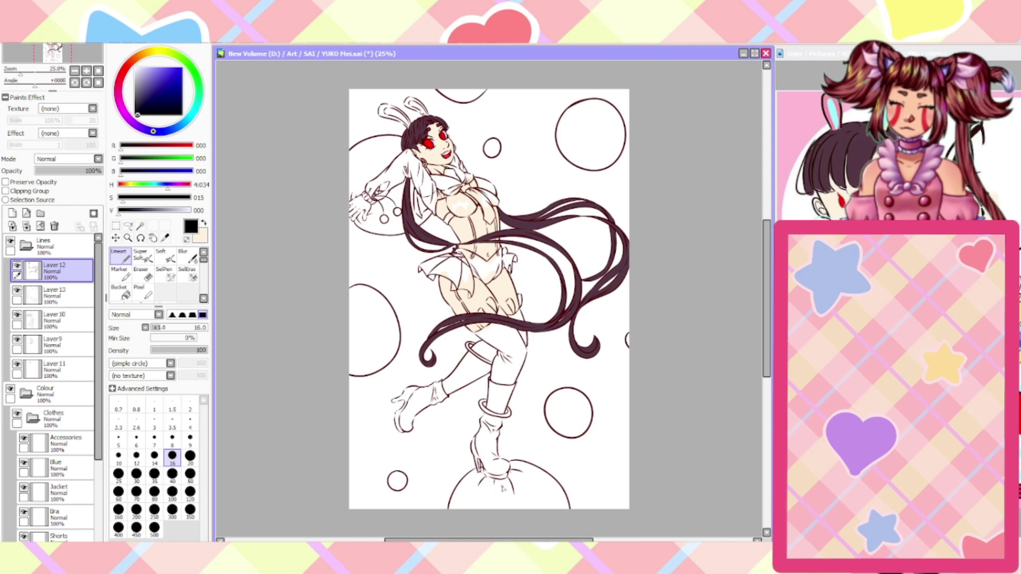
pyautogui.scroll(5, 502, 488)
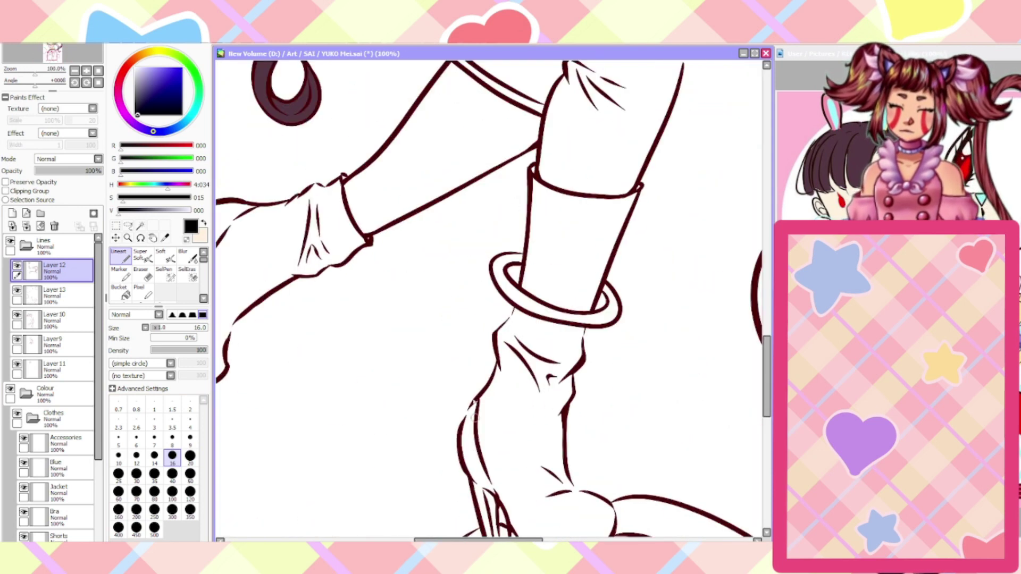
pyautogui.moveTo(487, 392)
pyautogui.mouseDown()
pyautogui.moveTo(478, 338)
pyautogui.moveTo(454, 326)
pyautogui.moveTo(475, 398)
pyautogui.moveTo(450, 312)
pyautogui.mouseUp()
pyautogui.hotkey('ctrl', 'z')
pyautogui.hotkey('ctrl', 'z')
pyautogui.hotkey('ctrl', 'z')
pyautogui.moveTo(490, 386)
pyautogui.mouseDown()
pyautogui.moveTo(459, 312)
pyautogui.moveTo(450, 329)
pyautogui.moveTo(481, 391)
pyautogui.moveTo(446, 358)
pyautogui.moveTo(439, 380)
pyautogui.moveTo(478, 396)
pyautogui.mouseUp()
pyautogui.scroll(-2, 477, 400)
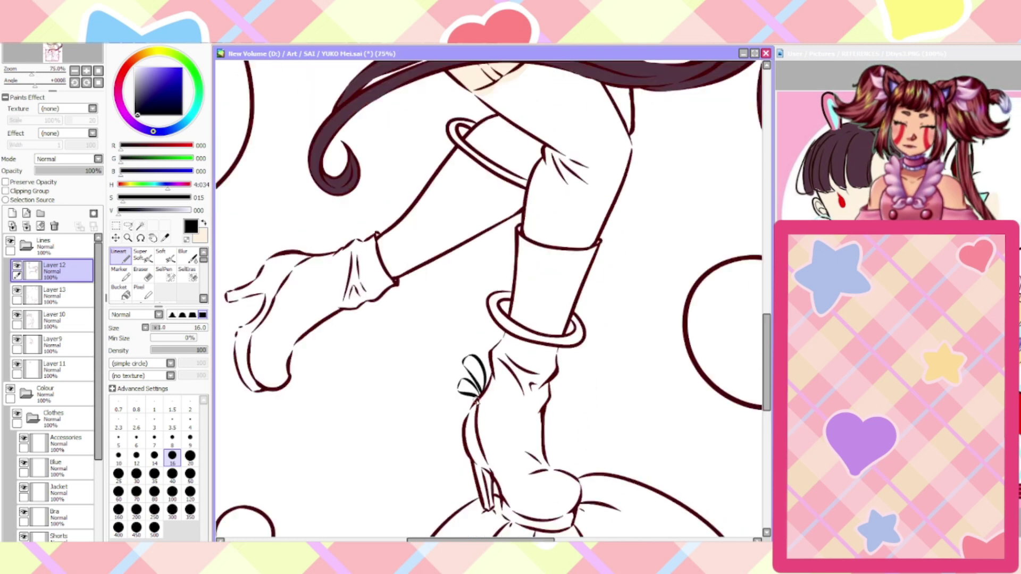
pyautogui.scroll(-2, 473, 399)
# Draw a matching black bow at the ankle of the raised boot, undoing and redrawing its loops
pyautogui.scroll(4, 417, 323)
pyautogui.moveTo(405, 343)
pyautogui.mouseDown()
pyautogui.moveTo(405, 270)
pyautogui.moveTo(414, 272)
pyautogui.moveTo(402, 261)
pyautogui.moveTo(401, 340)
pyautogui.moveTo(394, 294)
pyautogui.moveTo(371, 288)
pyautogui.moveTo(397, 345)
pyautogui.mouseUp()
pyautogui.scroll(-5, 401, 343)
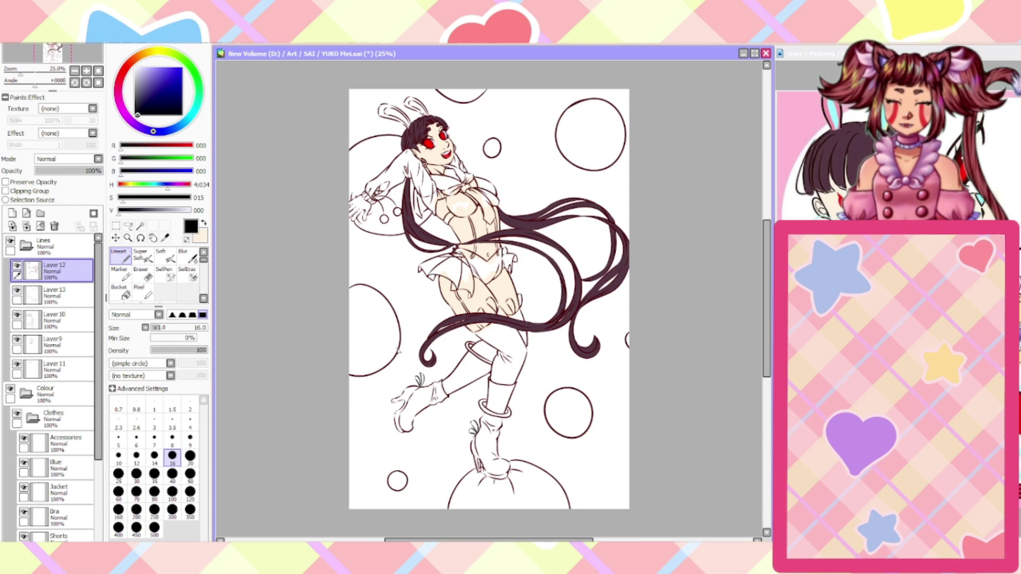
pyautogui.scroll(5, 396, 444)
pyautogui.hotkey('ctrl', 'z')
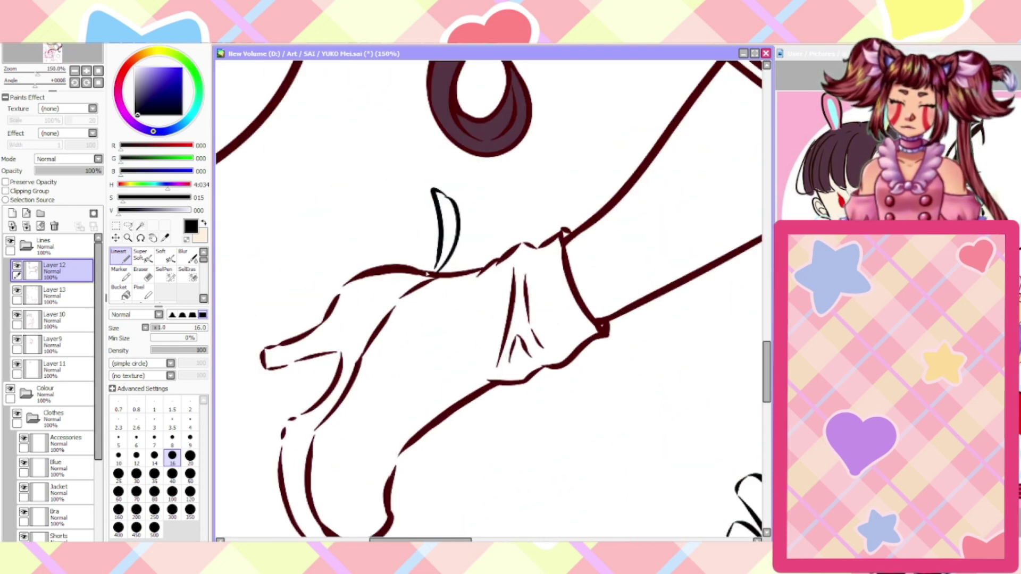
pyautogui.hotkey('ctrl', 'z')
pyautogui.moveTo(442, 199)
pyautogui.mouseDown()
pyautogui.moveTo(436, 278)
pyautogui.moveTo(411, 208)
pyautogui.moveTo(395, 226)
pyautogui.moveTo(432, 277)
pyautogui.mouseUp()
pyautogui.scroll(-5, 435, 282)
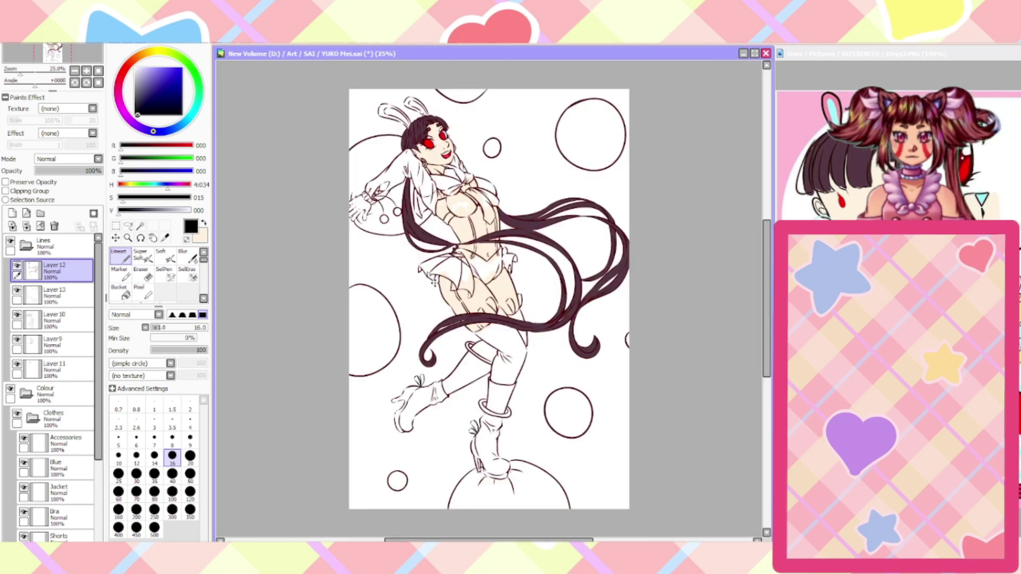
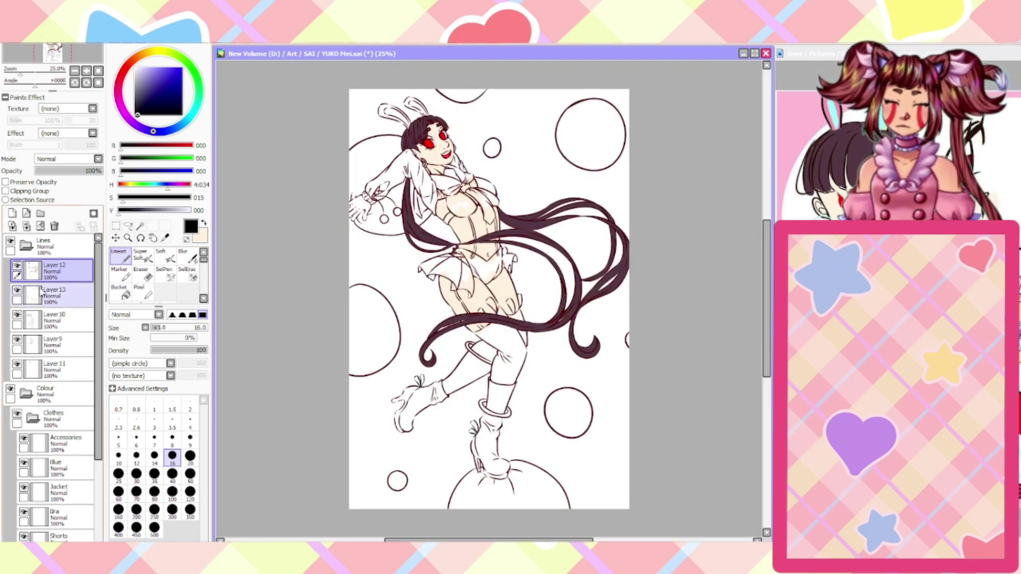
# Collapse the Lines folder, make the Shoes layer in the Clothes folder active and set the brush colour to a bright green
pyautogui.click(53, 246)
pyautogui.click(26, 246)
pyautogui.click(37, 445)
pyautogui.click(61, 468)
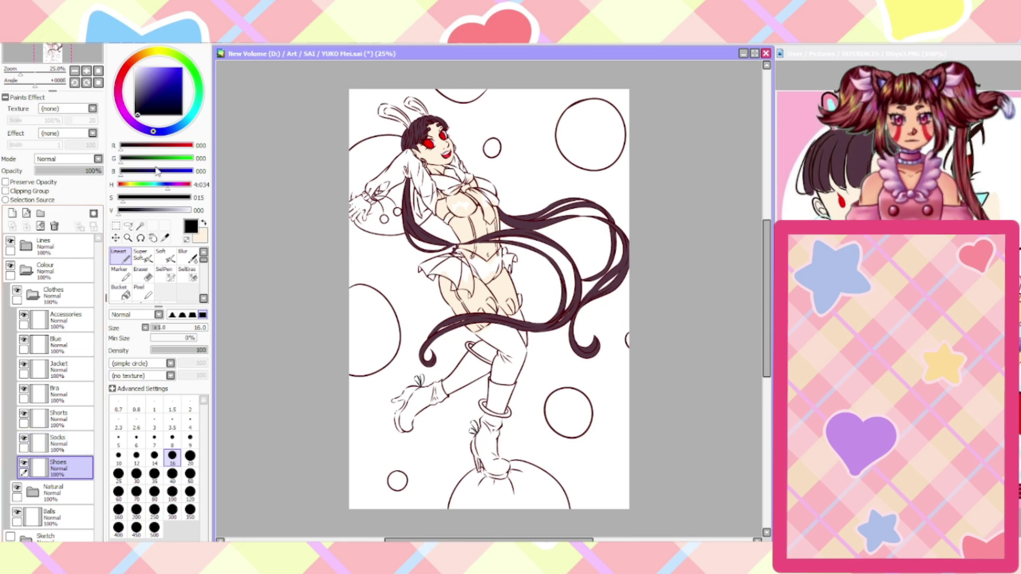
pyautogui.click(146, 185)
pyautogui.click(162, 210)
pyautogui.click(164, 197)
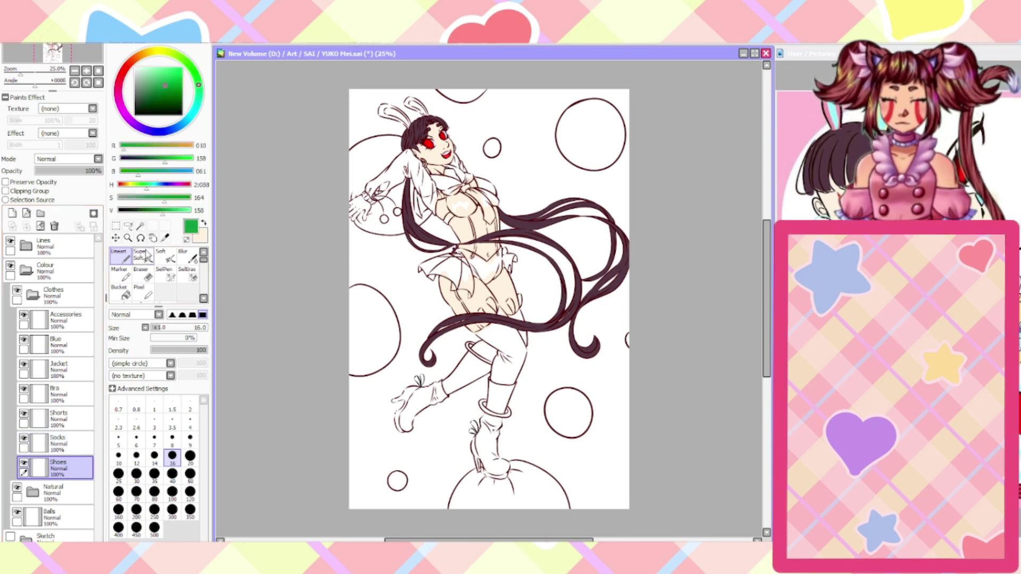
# Outline the inside of the standing boot's heel, sole, toe and lower front in green with the size 16 Lineart brush
pyautogui.scroll(1, 500, 488)
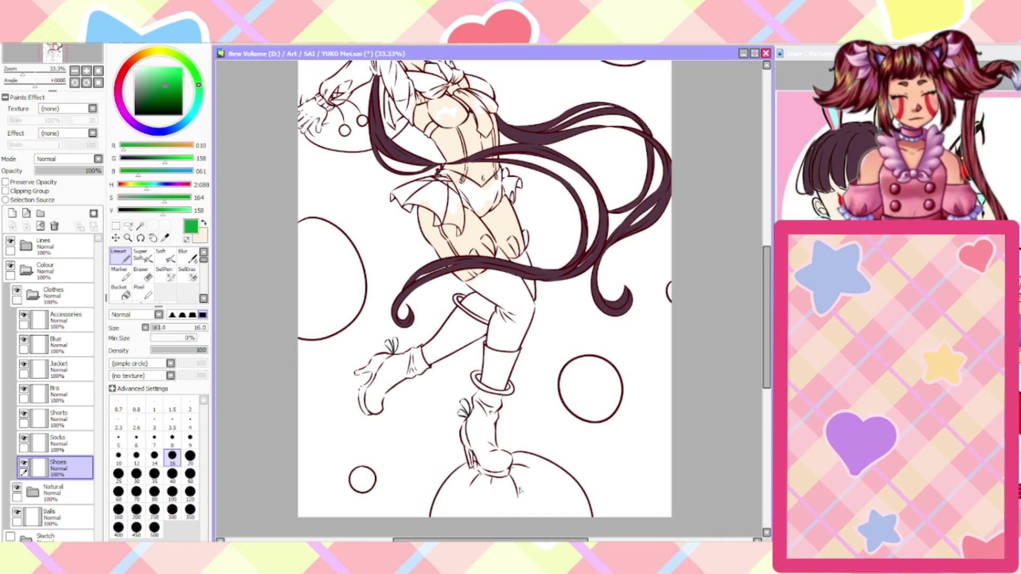
pyautogui.scroll(4, 484, 496)
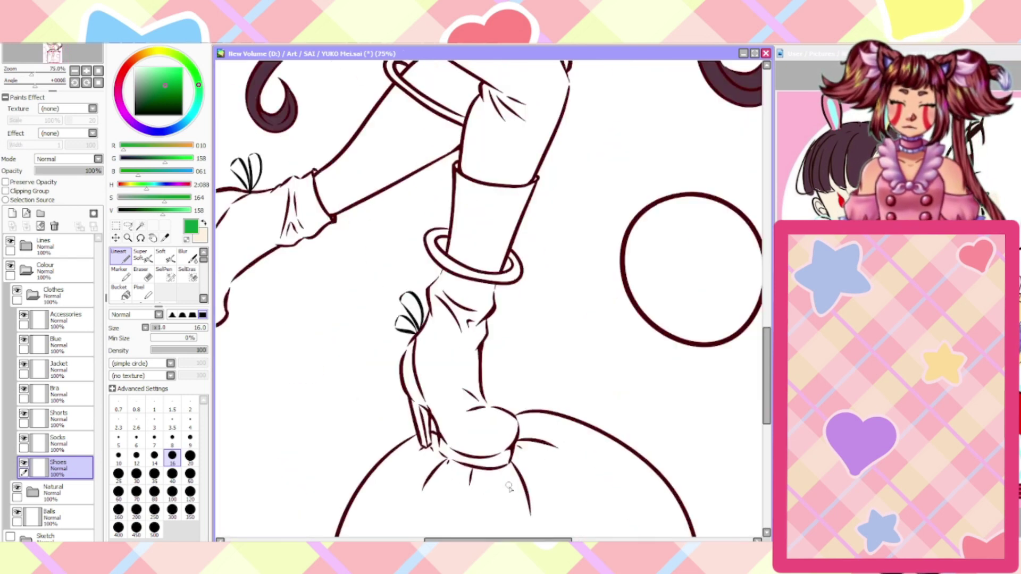
pyautogui.scroll(1, 347, 421)
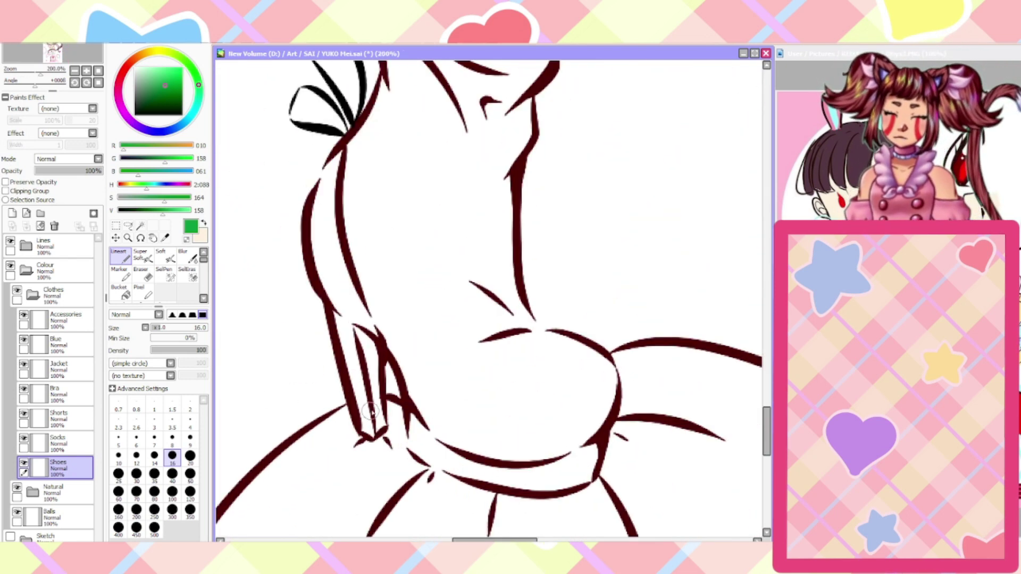
pyautogui.moveTo(375, 428)
pyautogui.mouseDown()
pyautogui.moveTo(380, 407)
pyautogui.moveTo(370, 434)
pyautogui.moveTo(338, 338)
pyautogui.moveTo(370, 406)
pyautogui.moveTo(346, 318)
pyautogui.moveTo(372, 406)
pyautogui.moveTo(377, 395)
pyautogui.moveTo(315, 245)
pyautogui.moveTo(329, 295)
pyautogui.moveTo(326, 191)
pyautogui.moveTo(337, 155)
pyautogui.mouseUp()
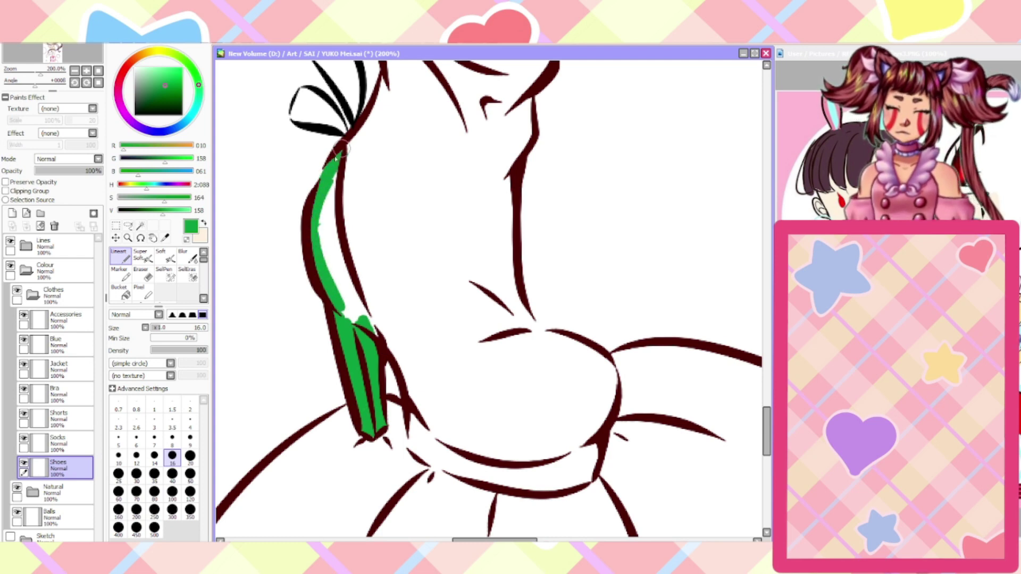
pyautogui.moveTo(359, 327)
pyautogui.mouseDown()
pyautogui.moveTo(409, 394)
pyautogui.moveTo(413, 381)
pyautogui.moveTo(413, 443)
pyautogui.moveTo(465, 473)
pyautogui.moveTo(451, 475)
pyautogui.moveTo(529, 484)
pyautogui.moveTo(515, 489)
pyautogui.moveTo(591, 471)
pyautogui.moveTo(565, 486)
pyautogui.moveTo(585, 478)
pyautogui.moveTo(608, 375)
pyautogui.moveTo(611, 401)
pyautogui.moveTo(610, 368)
pyautogui.moveTo(552, 335)
pyautogui.moveTo(486, 332)
pyautogui.moveTo(513, 301)
pyautogui.moveTo(508, 178)
pyautogui.mouseUp()
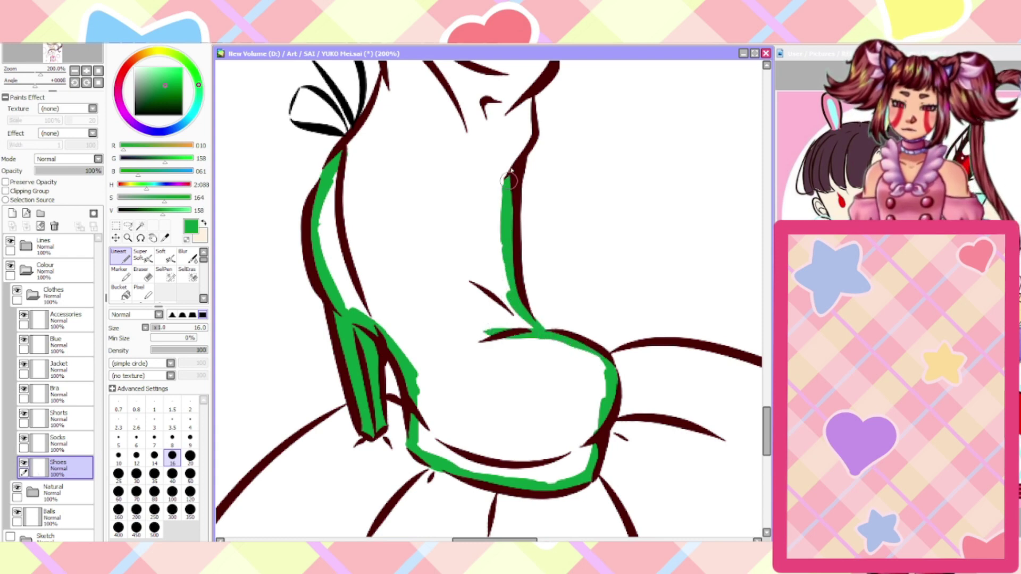
# Continue the green outline up both sides of the standing boot, through the ankle ring and around the cuff to close it
pyautogui.scroll(5, 754, 408)
pyautogui.moveTo(508, 372)
pyautogui.mouseDown()
pyautogui.moveTo(529, 325)
pyautogui.moveTo(559, 185)
pyautogui.mouseUp()
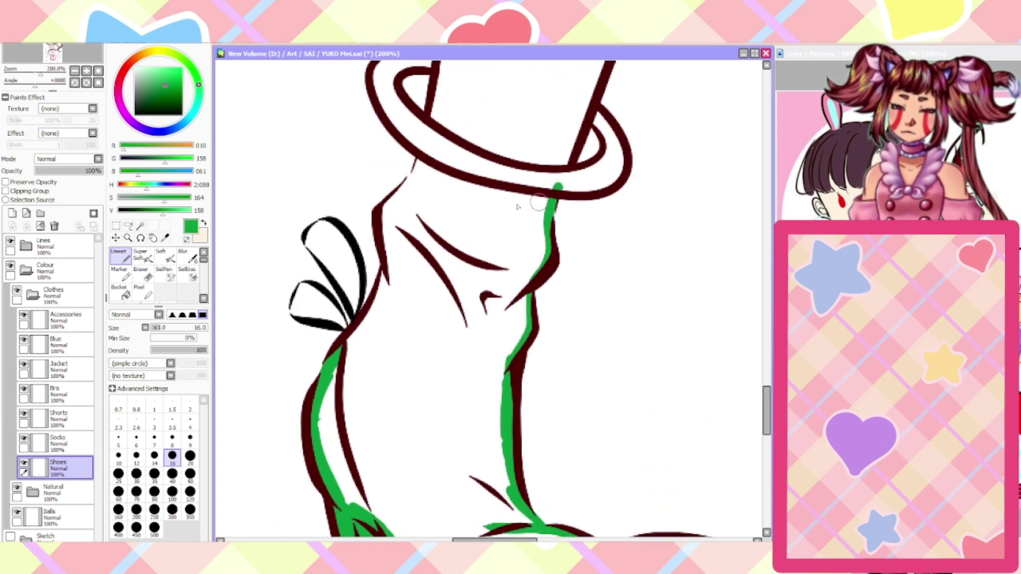
pyautogui.moveTo(339, 353)
pyautogui.mouseDown()
pyautogui.moveTo(384, 283)
pyautogui.moveTo(389, 262)
pyautogui.moveTo(377, 299)
pyautogui.moveTo(383, 213)
pyautogui.moveTo(420, 173)
pyautogui.moveTo(423, 147)
pyautogui.mouseUp()
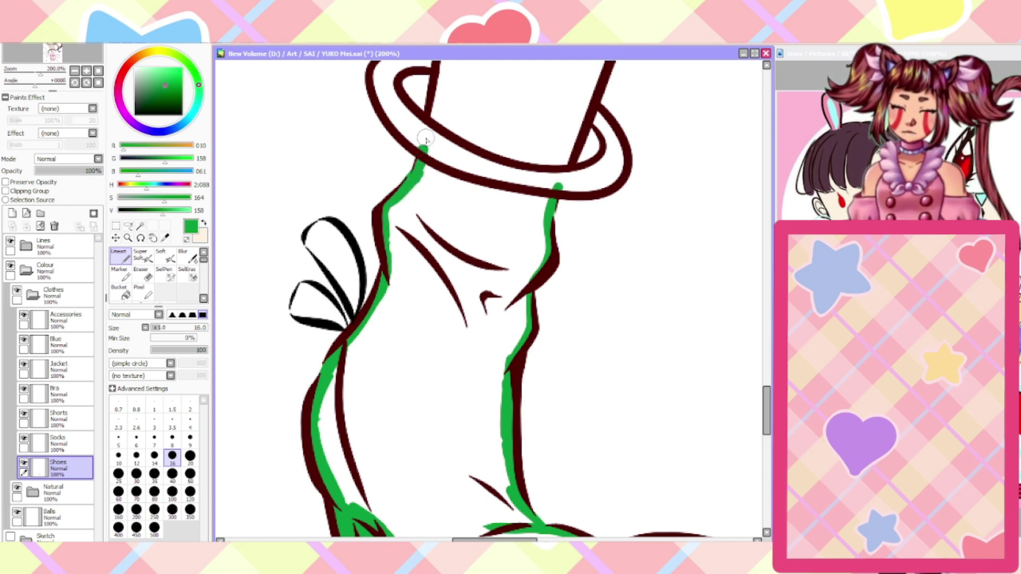
pyautogui.press('e')
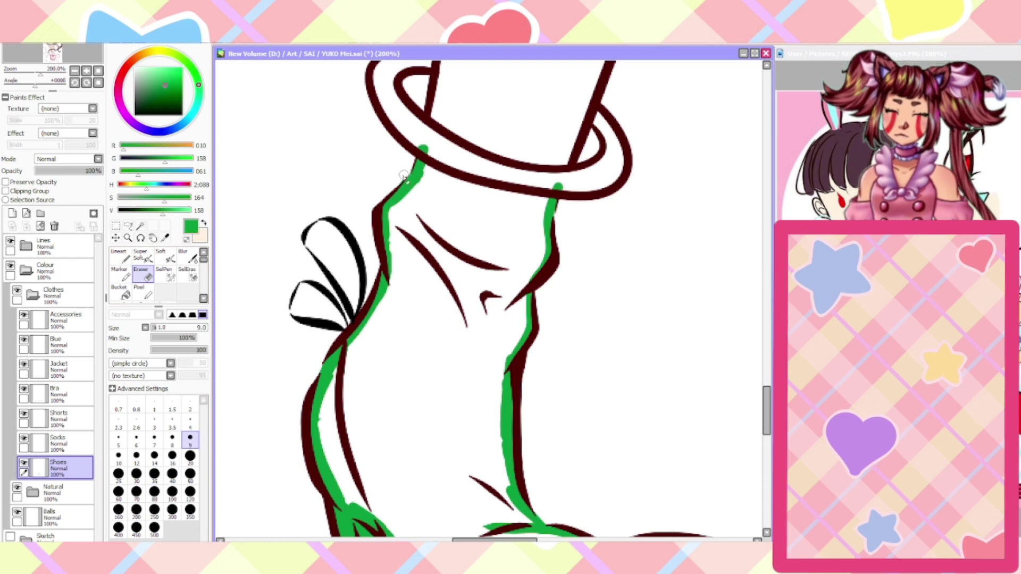
pyautogui.press('n')
pyautogui.scroll(4, 751, 308)
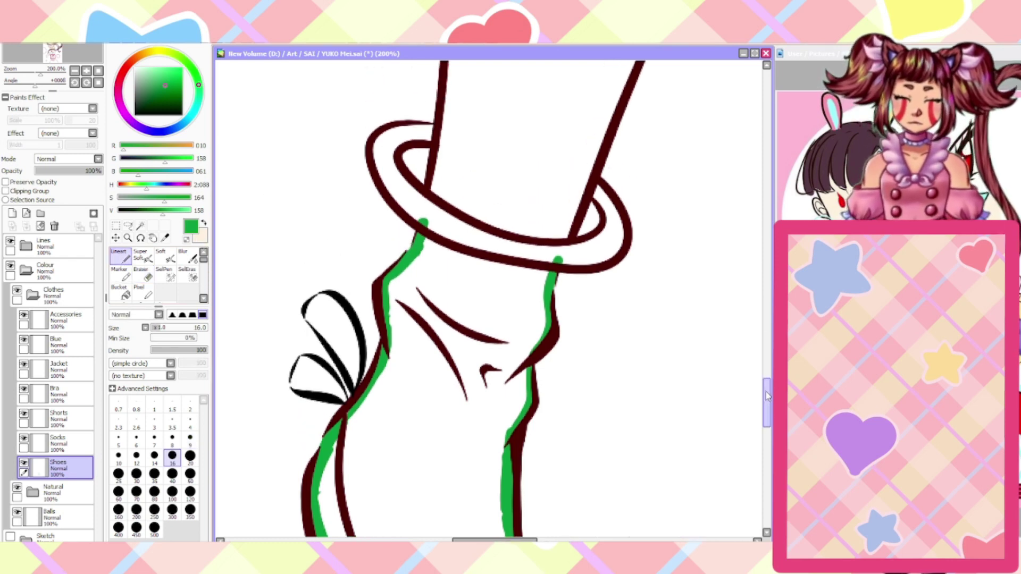
pyautogui.moveTo(556, 382)
pyautogui.mouseDown()
pyautogui.moveTo(607, 207)
pyautogui.moveTo(667, 102)
pyautogui.moveTo(641, 121)
pyautogui.moveTo(543, 126)
pyautogui.moveTo(455, 91)
pyautogui.mouseUp()
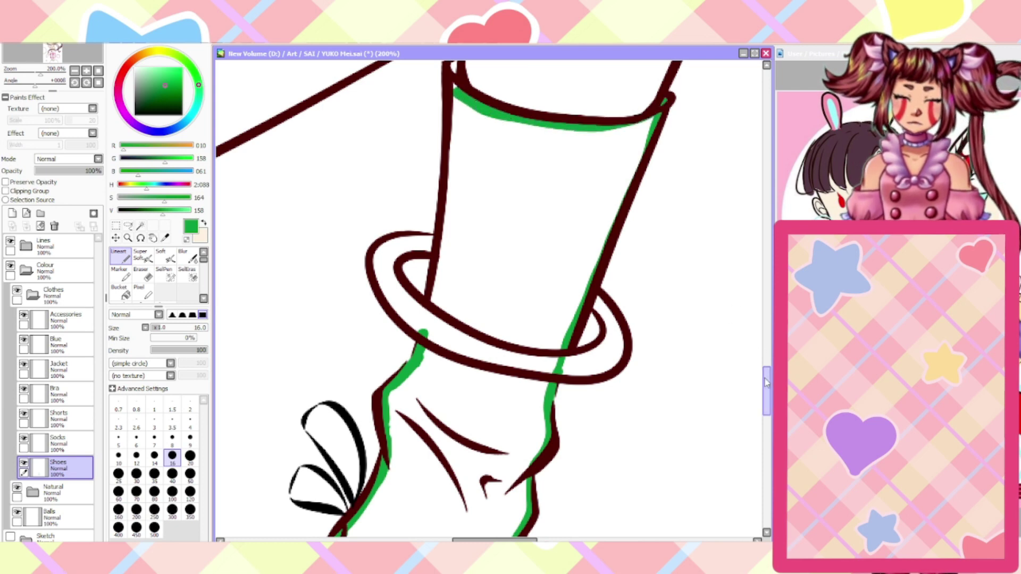
pyautogui.scroll(2, 753, 349)
pyautogui.moveTo(455, 118)
pyautogui.mouseDown()
pyautogui.moveTo(449, 275)
pyautogui.moveTo(424, 420)
pyautogui.mouseUp()
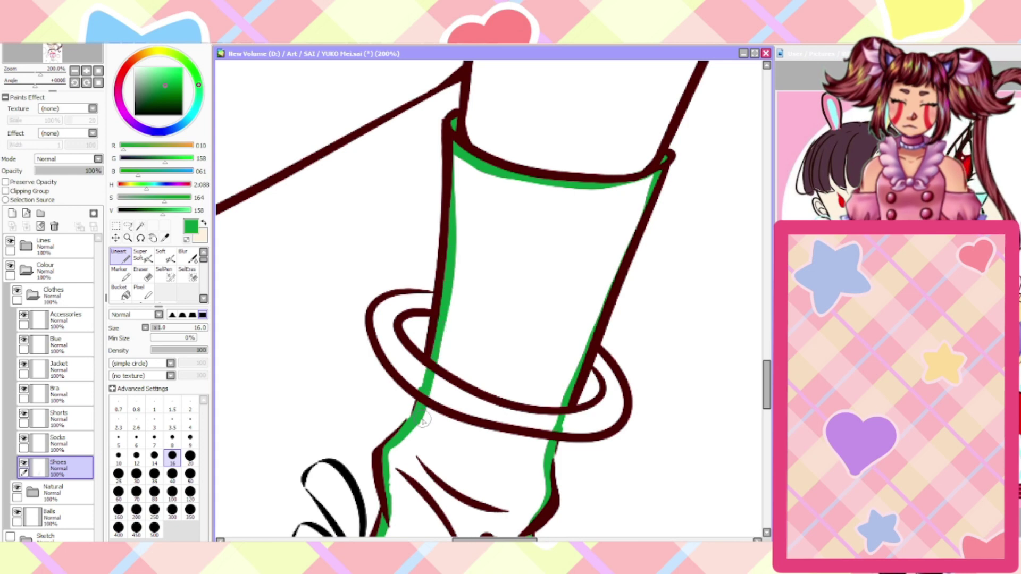
# Select the standing boot's interior with the magic wand, expand the selection, fill it with green and deselect
pyautogui.click(141, 227)
pyautogui.click(493, 291)
pyautogui.scroll(-1, 493, 291)
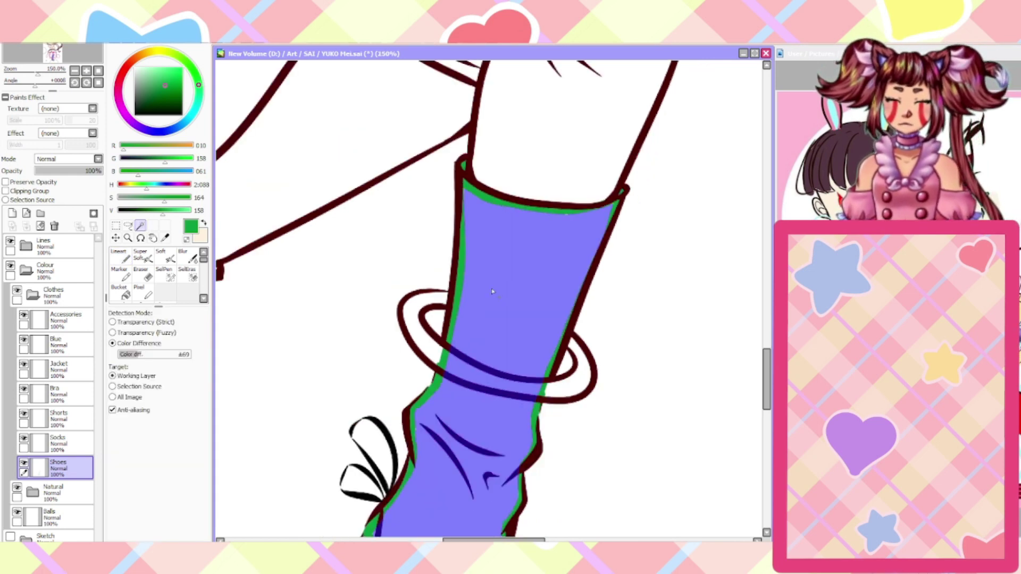
pyautogui.hotkey('ctrl', 'e')
pyautogui.hotkey('ctrl', 'e')
pyautogui.hotkey('ctrl', 'e')
pyautogui.hotkey('ctrl', 'f')
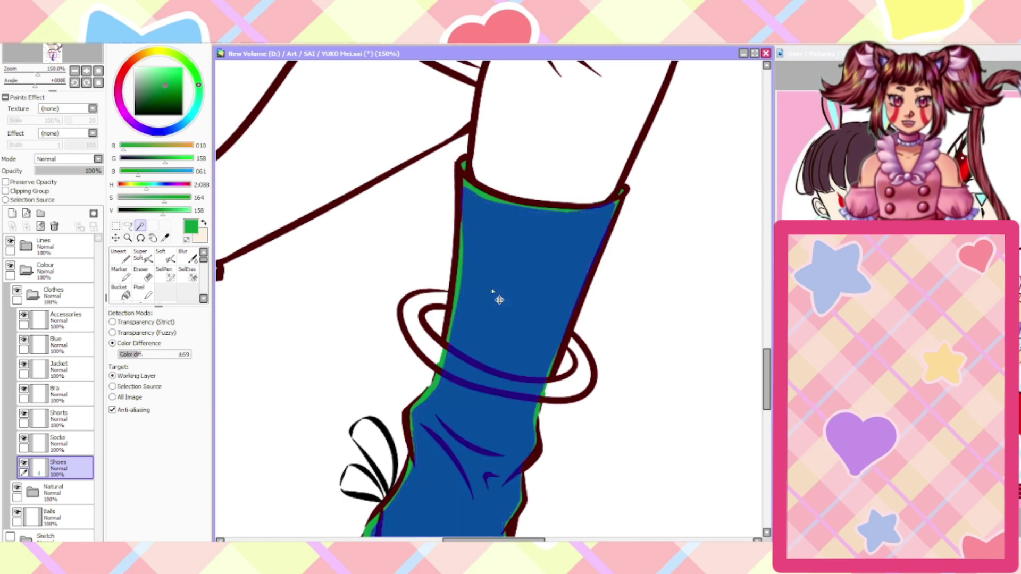
pyautogui.hotkey('ctrl', 'd')
# Trace a closed green outline inside the raised boot's heel, sole, shaft and cuff with the size 16 Lineart brush
pyautogui.click(118, 255)
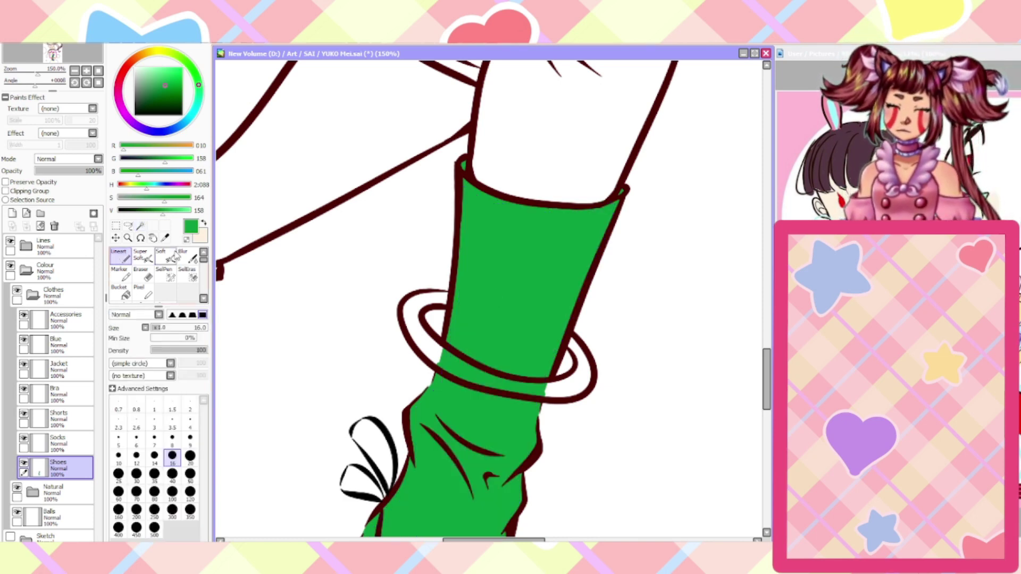
pyautogui.moveTo(766, 375); pyautogui.dragTo(766, 405)
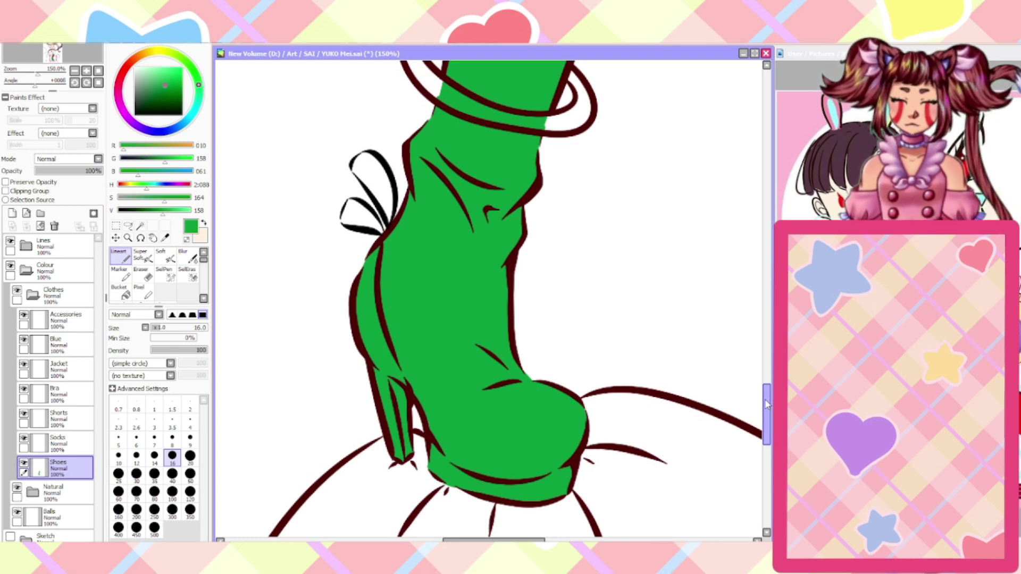
pyautogui.scroll(-5, 766, 406)
pyautogui.scroll(3, 426, 399)
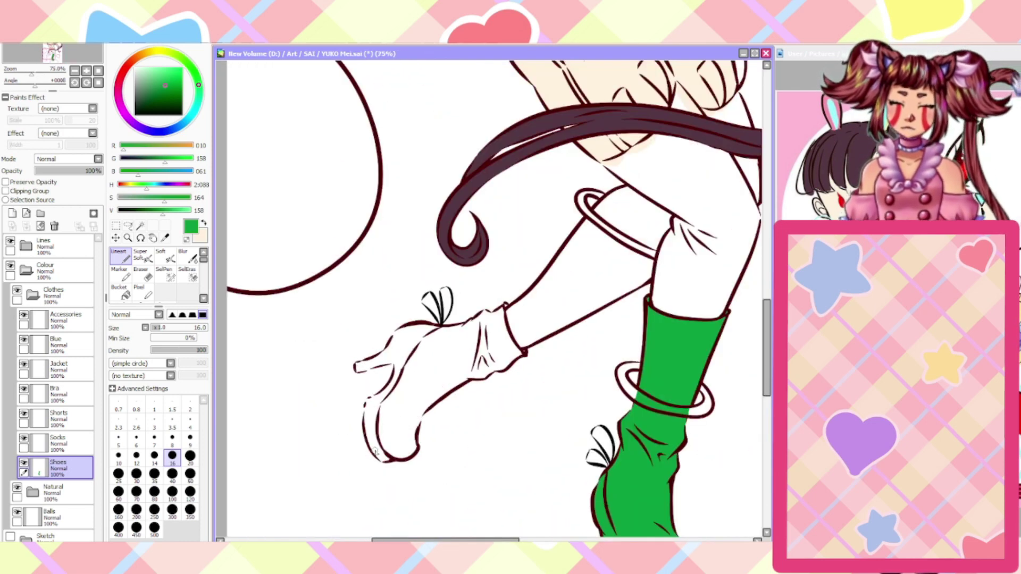
pyautogui.scroll(3, 375, 452)
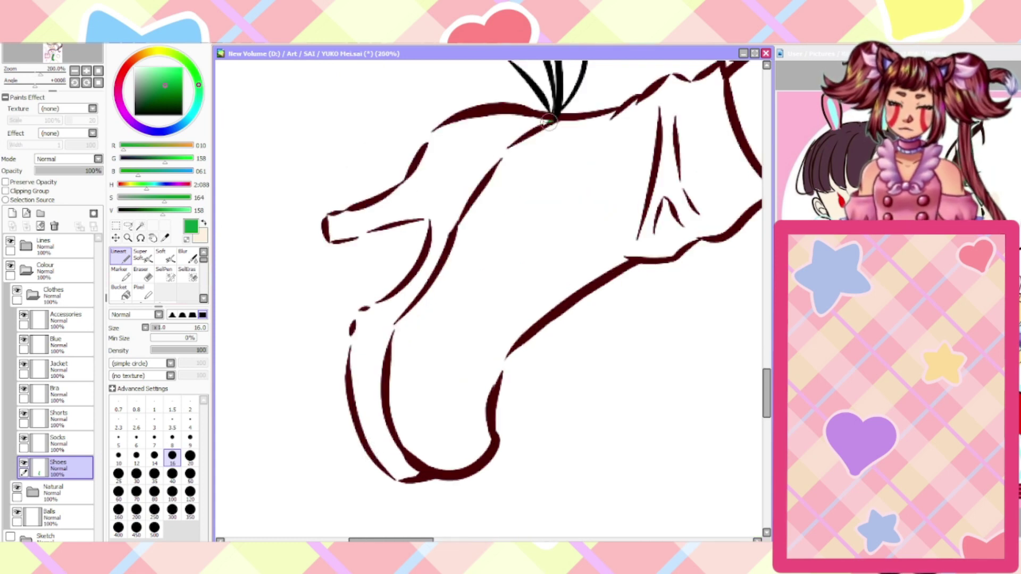
pyautogui.moveTo(549, 122)
pyautogui.mouseDown()
pyautogui.moveTo(481, 119)
pyautogui.moveTo(438, 139)
pyautogui.moveTo(449, 128)
pyautogui.moveTo(428, 140)
pyautogui.moveTo(406, 189)
pyautogui.moveTo(412, 182)
pyautogui.moveTo(330, 221)
pyautogui.moveTo(333, 240)
pyautogui.moveTo(435, 212)
pyautogui.moveTo(417, 274)
pyautogui.moveTo(358, 314)
pyautogui.moveTo(354, 405)
pyautogui.moveTo(395, 475)
pyautogui.moveTo(465, 461)
pyautogui.moveTo(482, 445)
pyautogui.moveTo(494, 358)
pyautogui.moveTo(571, 288)
pyautogui.moveTo(642, 248)
pyautogui.moveTo(735, 218)
pyautogui.mouseUp()
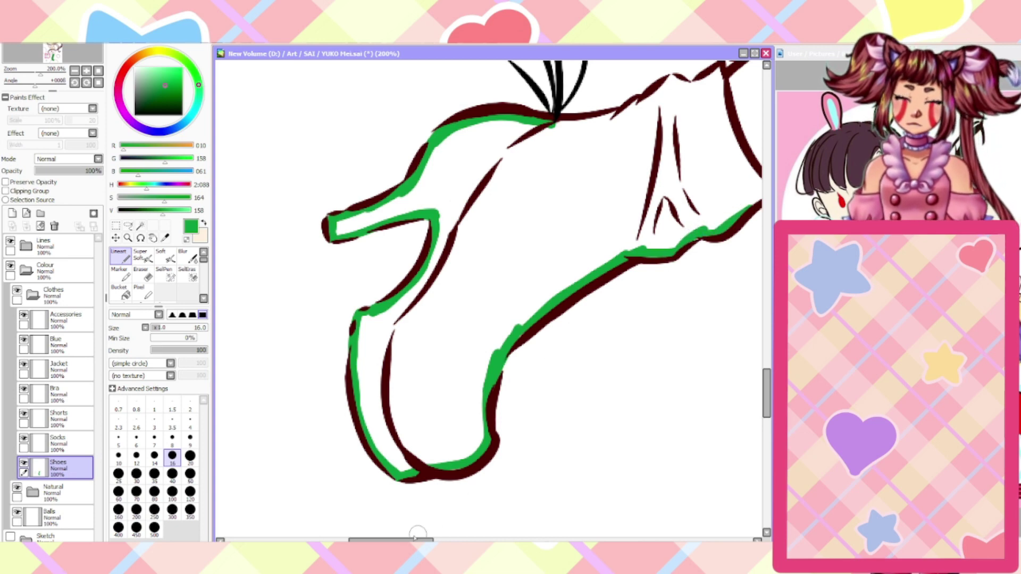
pyautogui.moveTo(417, 533); pyautogui.dragTo(452, 530)
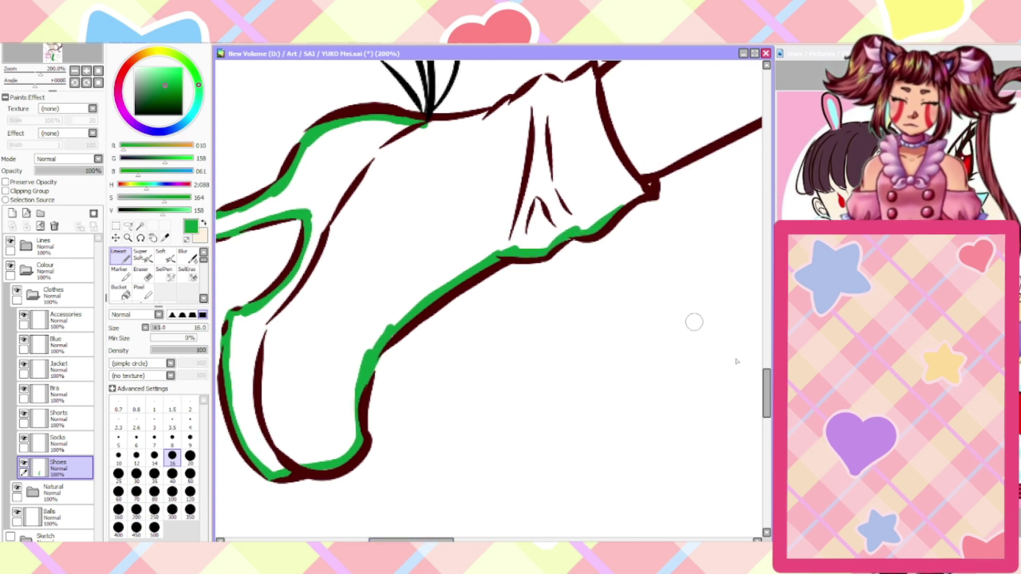
pyautogui.scroll(3, 755, 383)
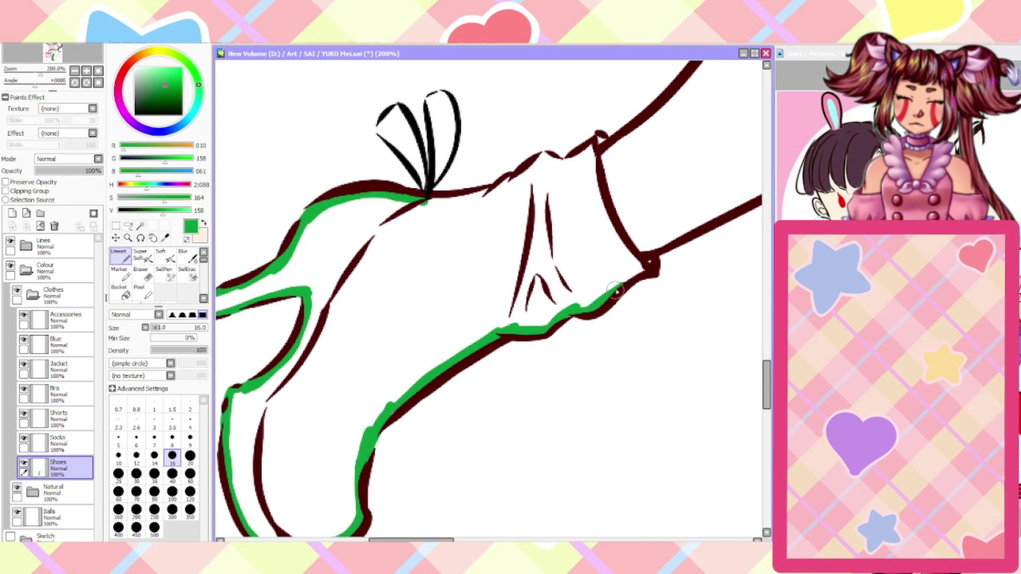
pyautogui.moveTo(615, 289)
pyautogui.mouseDown()
pyautogui.moveTo(649, 265)
pyautogui.moveTo(591, 183)
pyautogui.moveTo(591, 160)
pyautogui.moveTo(604, 200)
pyautogui.moveTo(594, 159)
pyautogui.moveTo(602, 139)
pyautogui.moveTo(571, 162)
pyautogui.moveTo(547, 157)
pyautogui.moveTo(499, 205)
pyautogui.moveTo(515, 175)
pyautogui.moveTo(477, 204)
pyautogui.moveTo(495, 185)
pyautogui.moveTo(464, 199)
pyautogui.moveTo(420, 198)
pyautogui.mouseUp()
# Select the raised boot's interior with the magic wand, expand the selection, fill it with green and deselect
pyautogui.press('w')
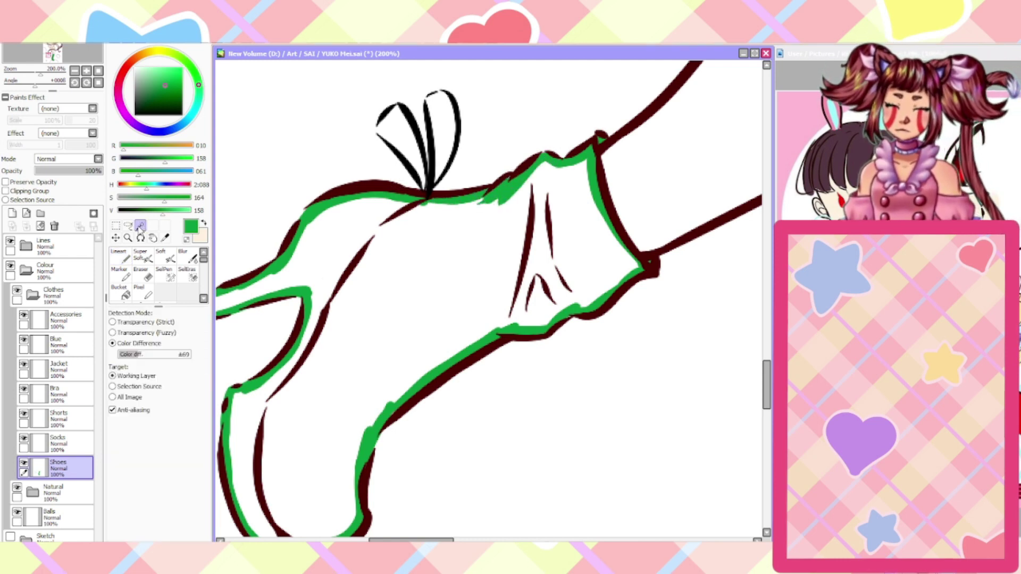
pyautogui.click(364, 317)
pyautogui.press('+')
pyautogui.press('+')
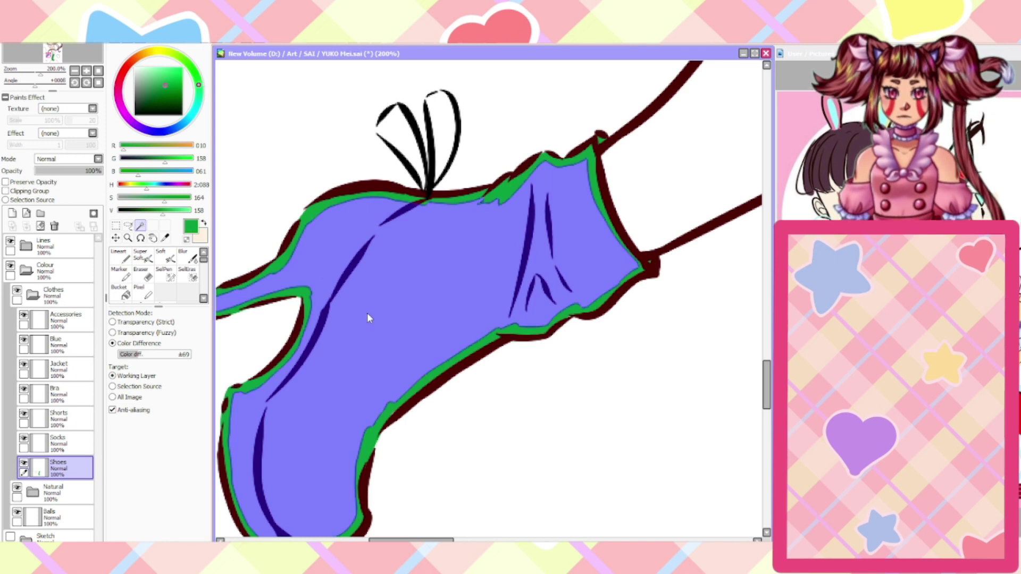
pyautogui.hotkey('ctrl', 'f')
pyautogui.hotkey('ctrl', 'd')
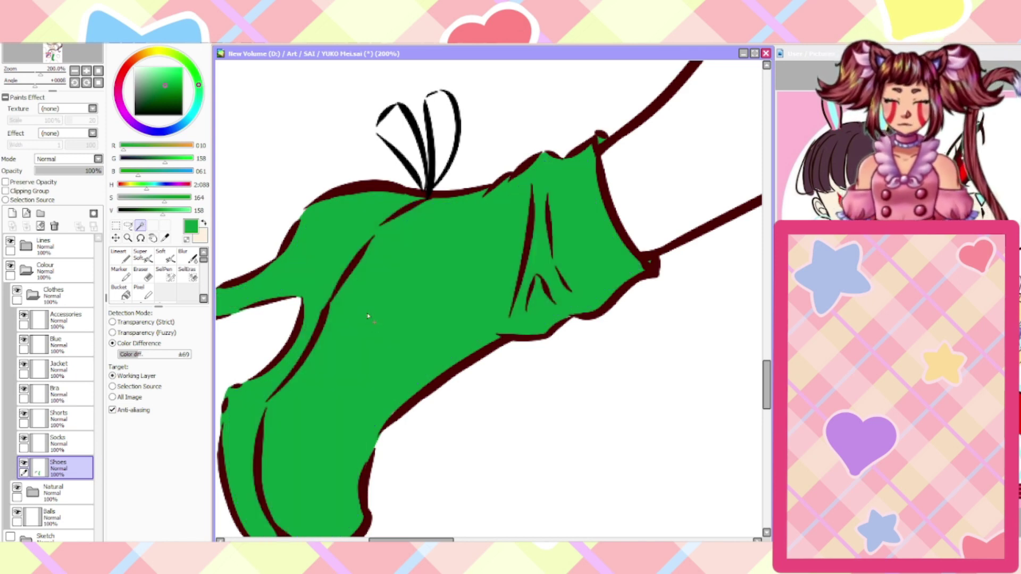
# Paint both loops of the raised boot's bow green with the size 16 Lineart brush
pyautogui.click(120, 256)
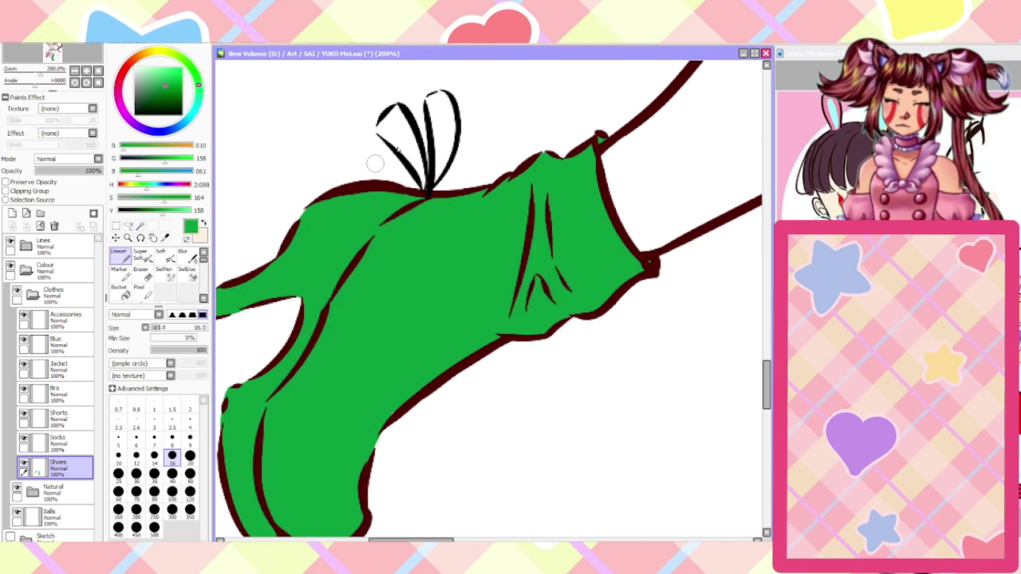
pyautogui.scroll(1, 432, 92)
pyautogui.moveTo(453, 124)
pyautogui.mouseDown()
pyautogui.moveTo(425, 104)
pyautogui.moveTo(443, 159)
pyautogui.moveTo(446, 120)
pyautogui.moveTo(459, 124)
pyautogui.moveTo(456, 115)
pyautogui.moveTo(460, 137)
pyautogui.moveTo(443, 182)
pyautogui.moveTo(434, 129)
pyautogui.moveTo(430, 227)
pyautogui.moveTo(457, 141)
pyautogui.mouseUp()
pyautogui.moveTo(417, 250)
pyautogui.mouseDown()
pyautogui.moveTo(390, 144)
pyautogui.moveTo(411, 210)
pyautogui.moveTo(406, 162)
pyautogui.moveTo(377, 117)
pyautogui.moveTo(354, 152)
pyautogui.moveTo(368, 165)
pyautogui.moveTo(359, 136)
pyautogui.moveTo(360, 160)
pyautogui.moveTo(413, 215)
pyautogui.moveTo(368, 152)
pyautogui.moveTo(390, 178)
pyautogui.mouseUp()
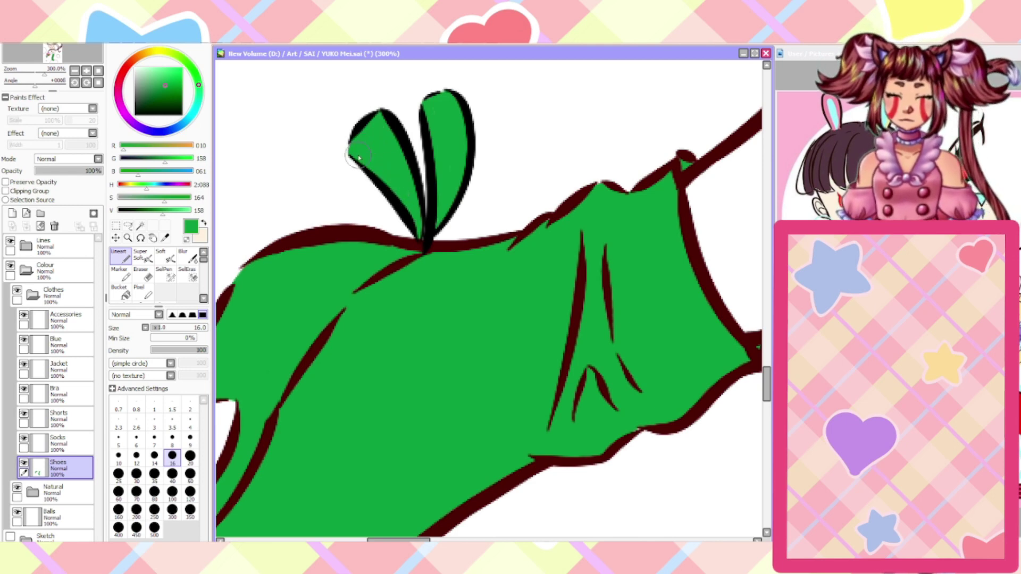
# Paint the standing boot's bow loops green and clean up around the knot with the Lineart brush and Eraser at size 4
pyautogui.scroll(-6, 359, 158)
pyautogui.scroll(6, 428, 230)
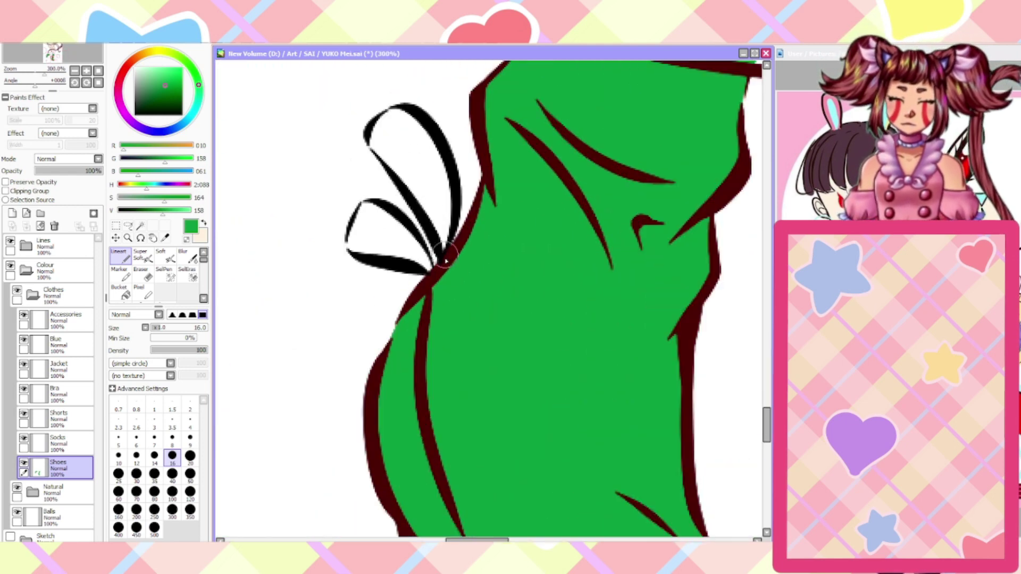
pyautogui.moveTo(446, 260)
pyautogui.mouseDown()
pyautogui.moveTo(414, 173)
pyautogui.moveTo(446, 253)
pyautogui.moveTo(417, 175)
pyautogui.moveTo(431, 160)
pyautogui.moveTo(448, 209)
pyautogui.moveTo(415, 128)
pyautogui.moveTo(390, 122)
pyautogui.moveTo(398, 110)
pyautogui.moveTo(381, 118)
pyautogui.moveTo(376, 145)
pyautogui.moveTo(410, 186)
pyautogui.moveTo(376, 133)
pyautogui.moveTo(425, 169)
pyautogui.mouseUp()
pyautogui.moveTo(397, 246)
pyautogui.mouseDown()
pyautogui.moveTo(368, 207)
pyautogui.moveTo(360, 218)
pyautogui.moveTo(354, 249)
pyautogui.moveTo(430, 264)
pyautogui.moveTo(370, 234)
pyautogui.moveTo(386, 249)
pyautogui.mouseUp()
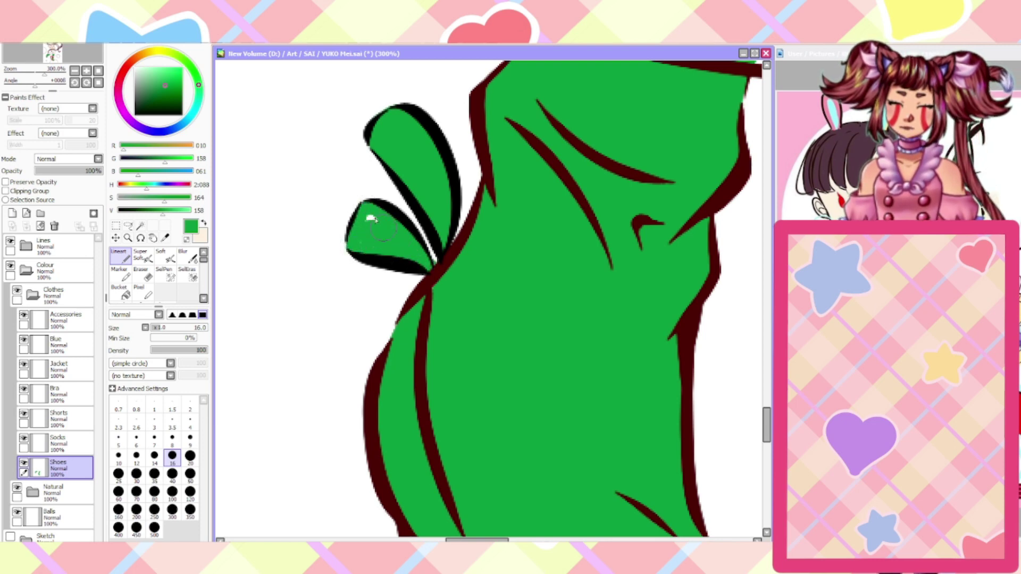
pyautogui.click(189, 420)
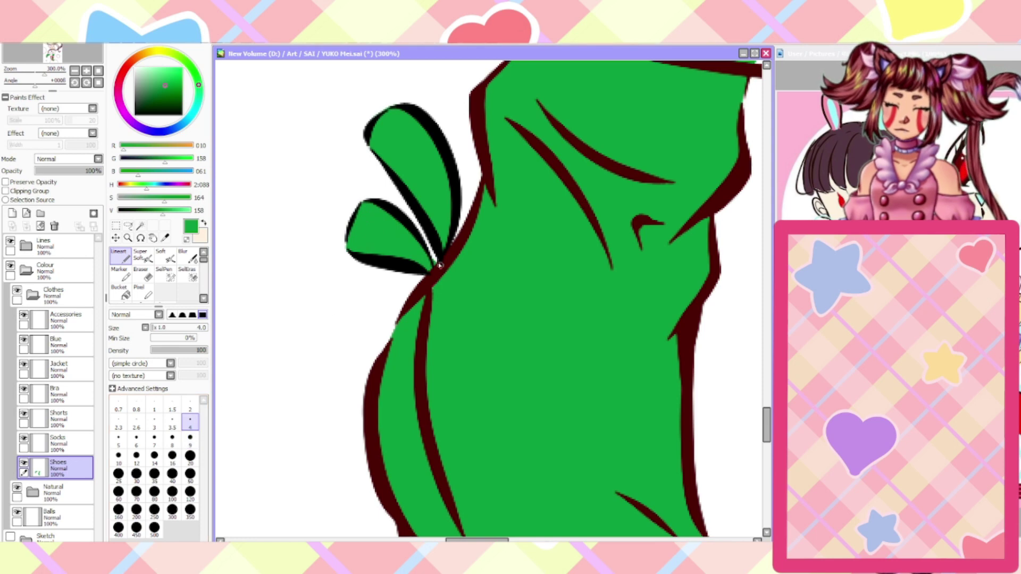
pyautogui.press('e')
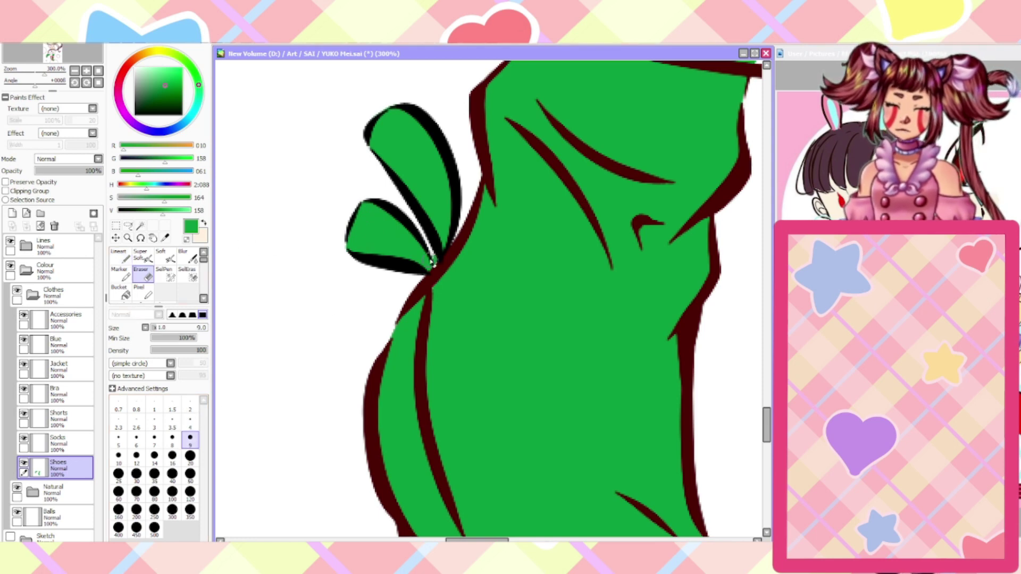
pyautogui.click(190, 420)
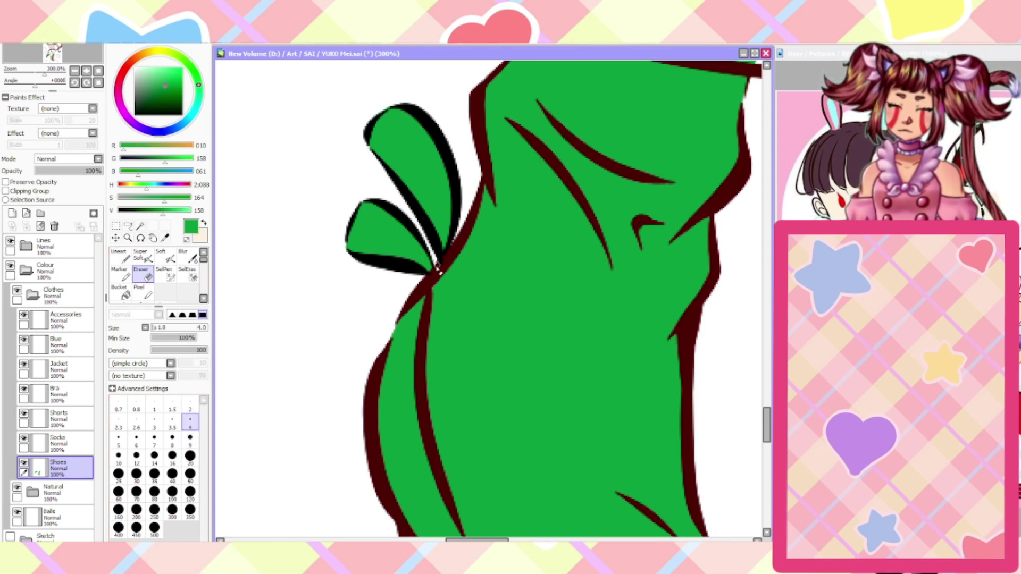
# Preserve the Shoes layer's opacity and sample pale yellow (254, 232, 149) and light blue (162, 250, 255) from the reference
pyautogui.hotkey('ctrl', '0')
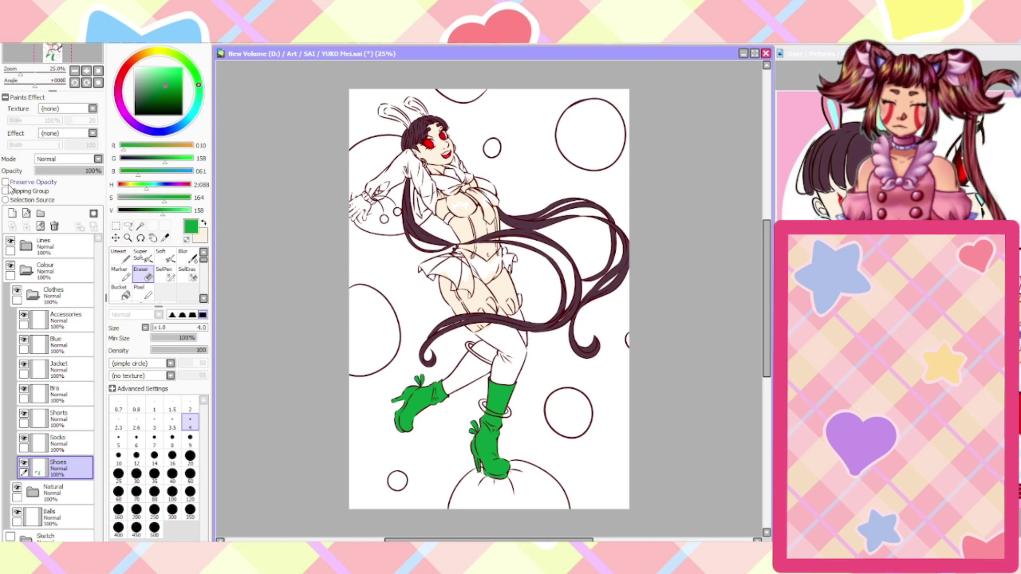
pyautogui.click(165, 238)
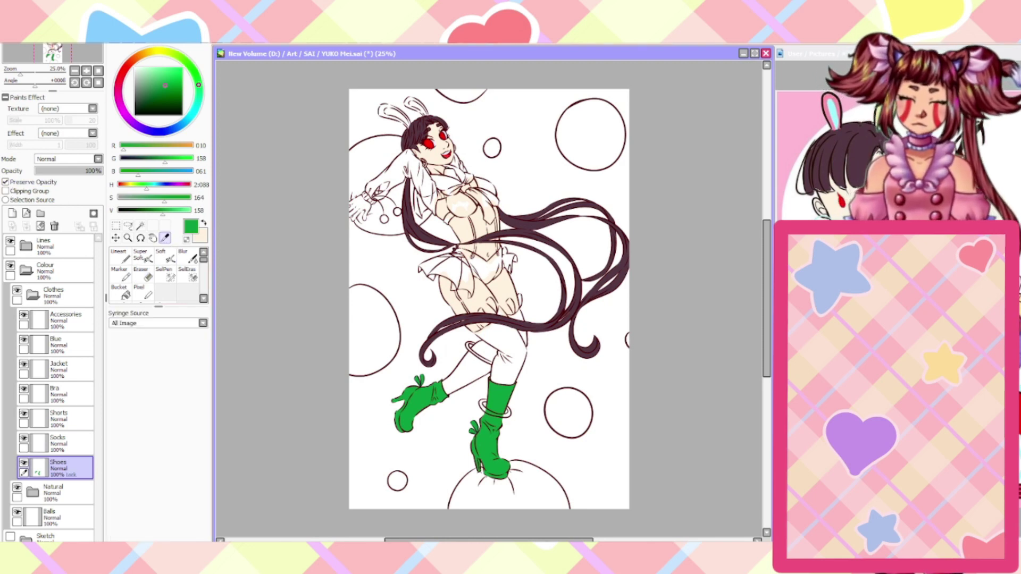
pyautogui.click(877, 114)
pyautogui.click(204, 224)
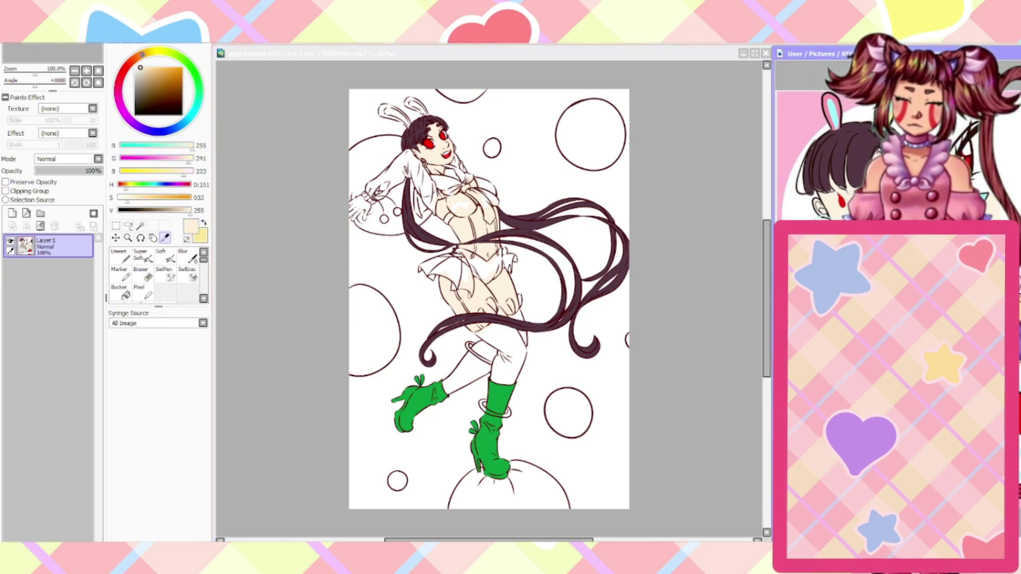
pyautogui.click(832, 111)
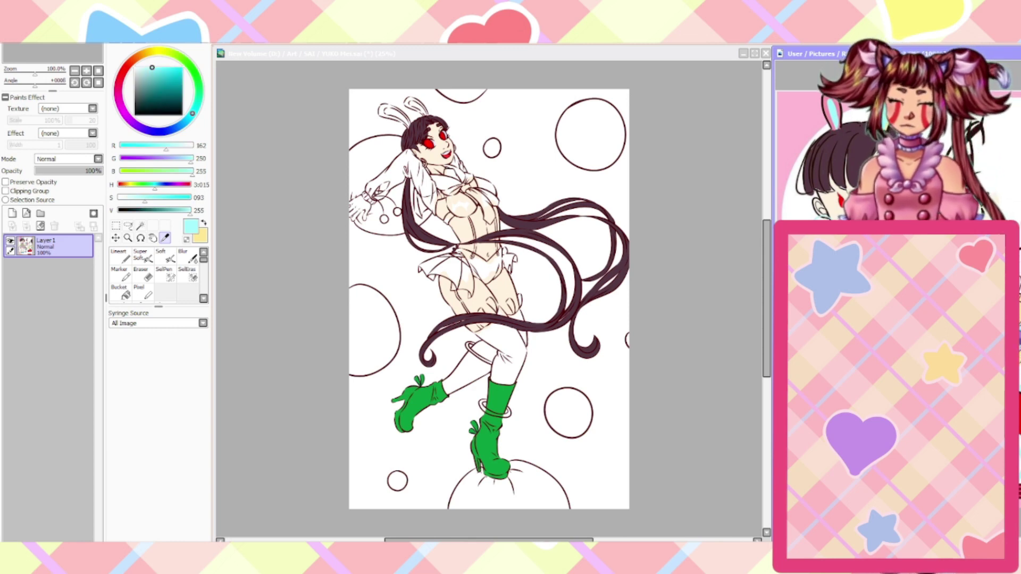
pyautogui.click(205, 224)
# Undo the stray fill on the reference image and fill both boots on the Shoes layer with pale yellow
pyautogui.hotkey('ctrl', 'Tab')
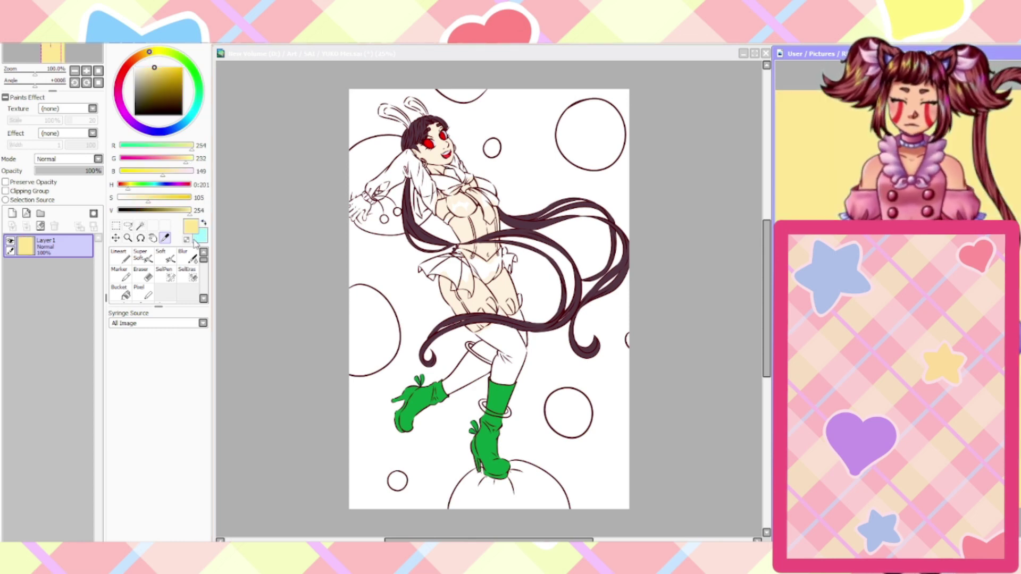
pyautogui.hotkey('ctrl', 'z')
pyautogui.click(303, 304)
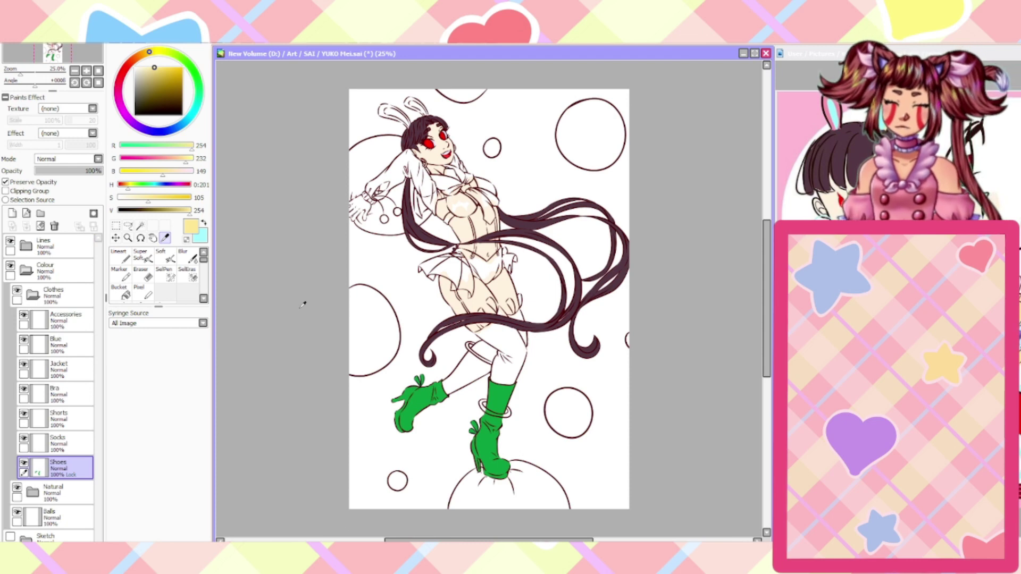
pyautogui.hotkey('ctrl', 'f')
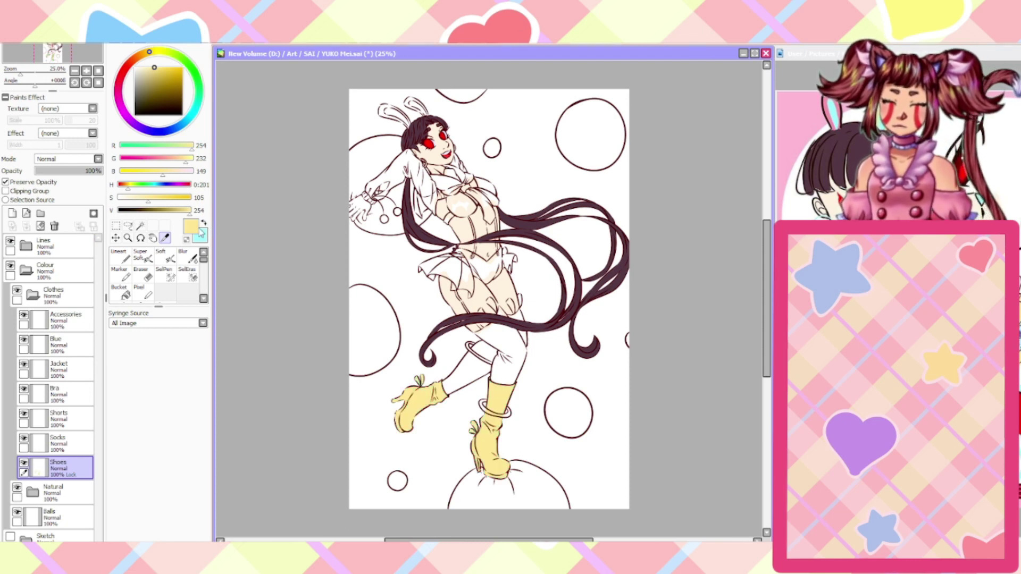
# Paint both loops of the raised boot's bow light blue with the size 20 Lineart brush
pyautogui.click(201, 233)
pyautogui.click(119, 255)
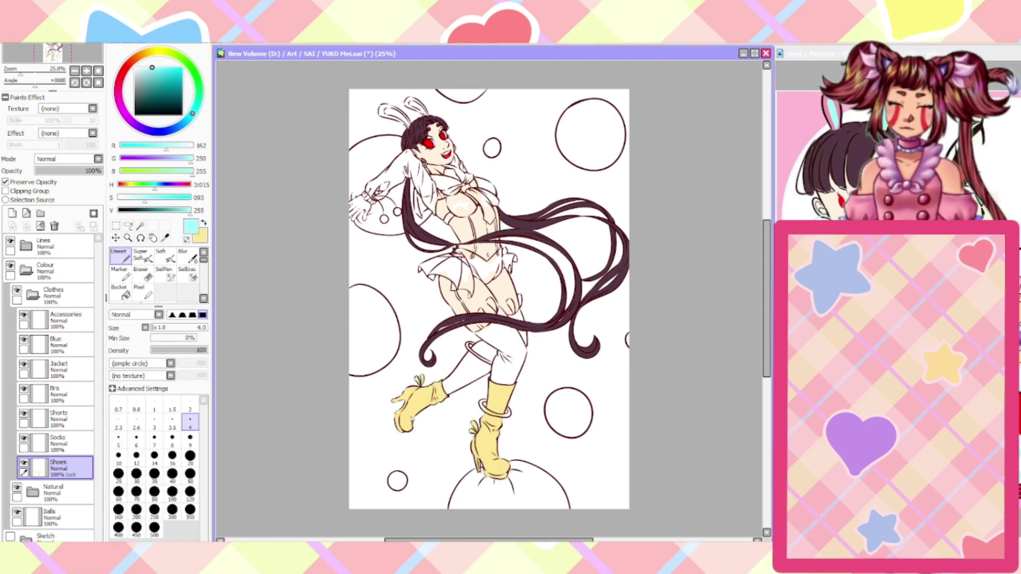
pyautogui.scroll(7, 420, 380)
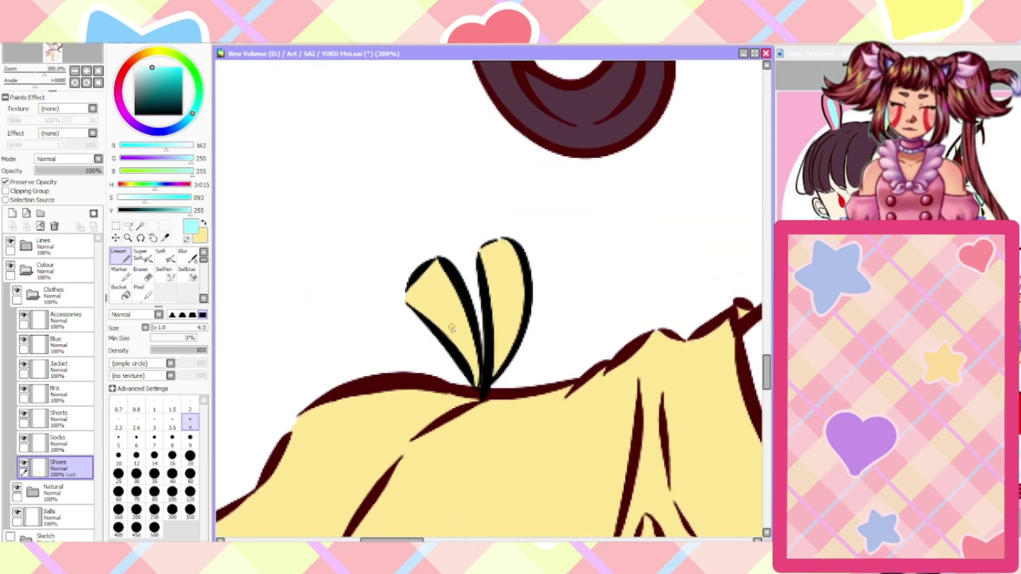
pyautogui.click(190, 492)
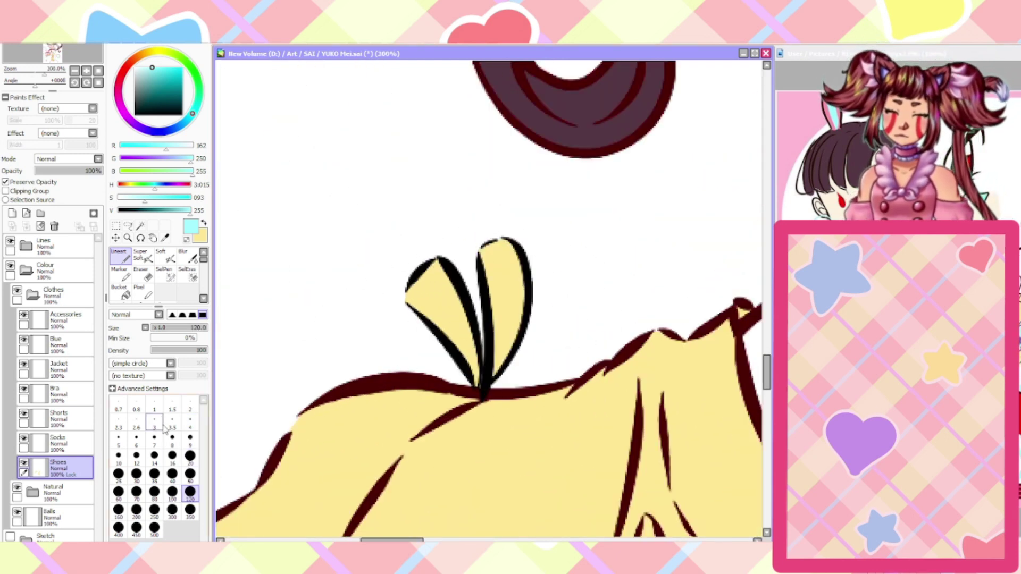
pyautogui.click(190, 455)
pyautogui.moveTo(486, 362)
pyautogui.mouseDown()
pyautogui.moveTo(508, 323)
pyautogui.moveTo(499, 360)
pyautogui.moveTo(514, 330)
pyautogui.moveTo(497, 286)
pyautogui.moveTo(495, 318)
pyautogui.moveTo(474, 304)
pyautogui.moveTo(440, 320)
pyautogui.moveTo(412, 303)
pyautogui.moveTo(472, 380)
pyautogui.moveTo(438, 291)
pyautogui.moveTo(454, 331)
pyautogui.moveTo(422, 305)
pyautogui.mouseUp()
pyautogui.scroll(-1, 401, 303)
pyautogui.scroll(1, 326, 412)
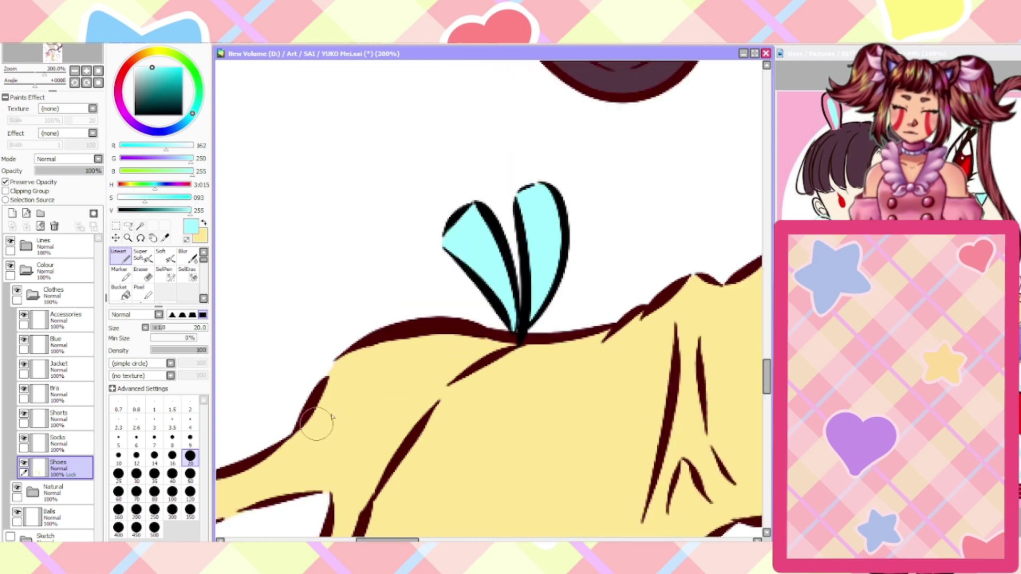
# Paint the raised boot's back panel, heel and upper arch light blue up to the inner line art
pyautogui.scroll(1, 486, 356)
pyautogui.moveTo(479, 356)
pyautogui.mouseDown()
pyautogui.moveTo(510, 341)
pyautogui.moveTo(468, 357)
pyautogui.moveTo(479, 356)
pyautogui.moveTo(399, 346)
pyautogui.moveTo(269, 353)
pyautogui.moveTo(263, 369)
pyautogui.mouseUp()
pyautogui.scroll(-1, 242, 415)
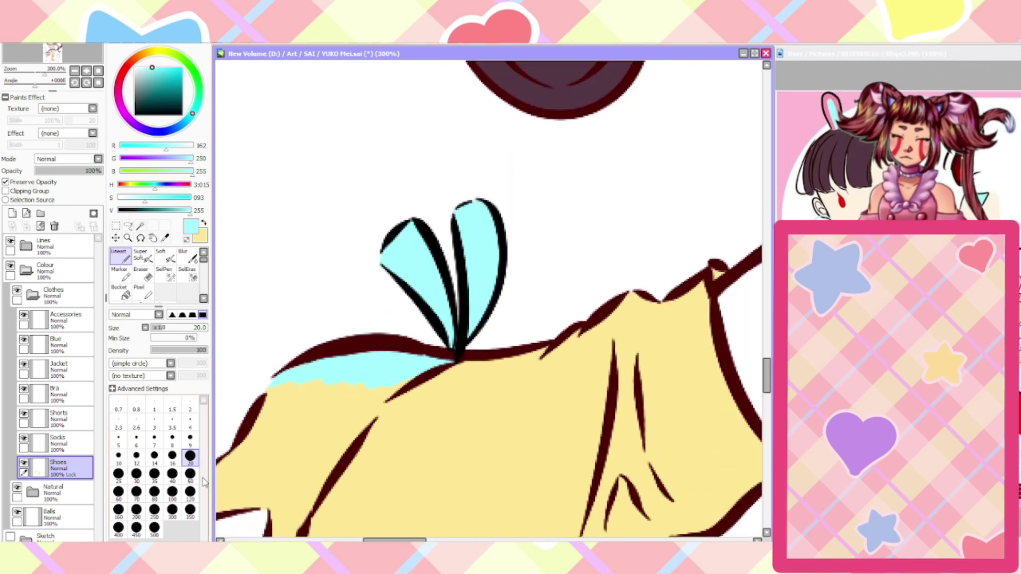
pyautogui.moveTo(417, 367)
pyautogui.mouseDown()
pyautogui.moveTo(365, 405)
pyautogui.moveTo(403, 376)
pyautogui.moveTo(342, 442)
pyautogui.moveTo(359, 410)
pyautogui.moveTo(323, 407)
pyautogui.moveTo(280, 427)
pyautogui.mouseUp()
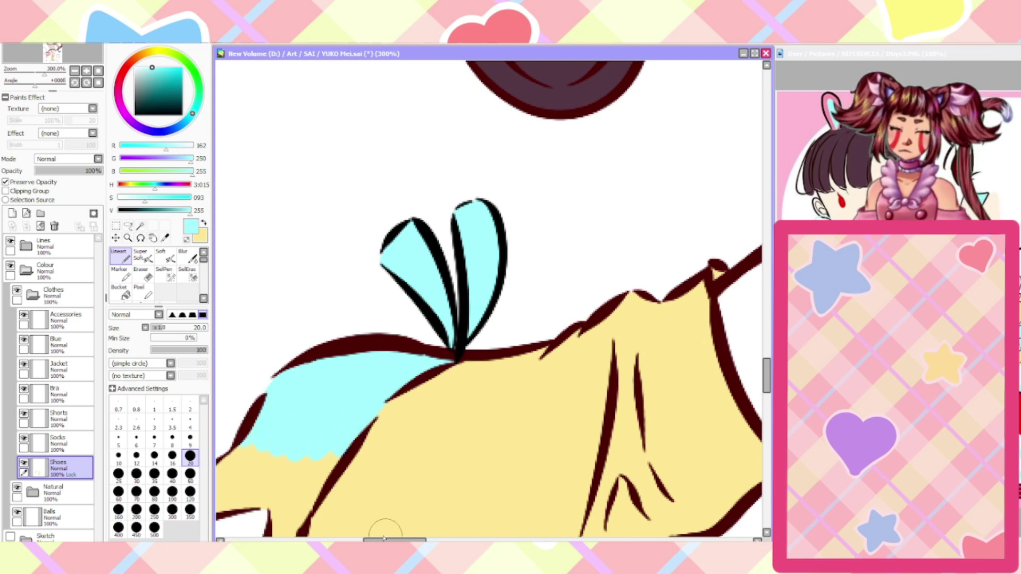
pyautogui.moveTo(383, 538); pyautogui.dragTo(376, 539)
pyautogui.moveTo(766, 375); pyautogui.dragTo(766, 388)
pyautogui.moveTo(305, 332)
pyautogui.mouseDown()
pyautogui.moveTo(280, 358)
pyautogui.moveTo(294, 374)
pyautogui.moveTo(352, 301)
pyautogui.moveTo(368, 302)
pyautogui.moveTo(378, 327)
pyautogui.moveTo(405, 297)
pyautogui.moveTo(417, 307)
pyautogui.moveTo(383, 336)
pyautogui.moveTo(391, 346)
pyautogui.moveTo(339, 345)
pyautogui.moveTo(357, 345)
pyautogui.moveTo(459, 261)
pyautogui.moveTo(457, 301)
pyautogui.moveTo(487, 298)
pyautogui.moveTo(508, 267)
pyautogui.moveTo(480, 322)
pyautogui.moveTo(508, 252)
pyautogui.moveTo(454, 391)
pyautogui.moveTo(467, 350)
pyautogui.moveTo(410, 445)
pyautogui.moveTo(447, 326)
pyautogui.moveTo(501, 272)
pyautogui.mouseUp()
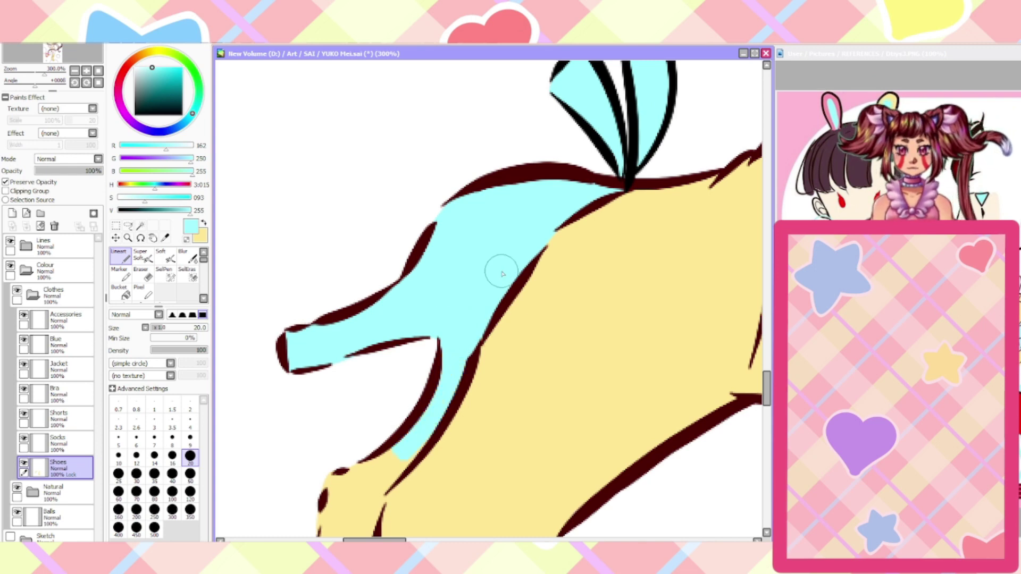
# Continue the light blue along the raised boot's arch and sole down to the toe
pyautogui.scroll(-5, 762, 380)
pyautogui.moveTo(399, 297)
pyautogui.mouseDown()
pyautogui.moveTo(318, 354)
pyautogui.moveTo(376, 325)
pyautogui.moveTo(296, 363)
pyautogui.mouseUp()
pyautogui.hotkey('ctrl', 'z')
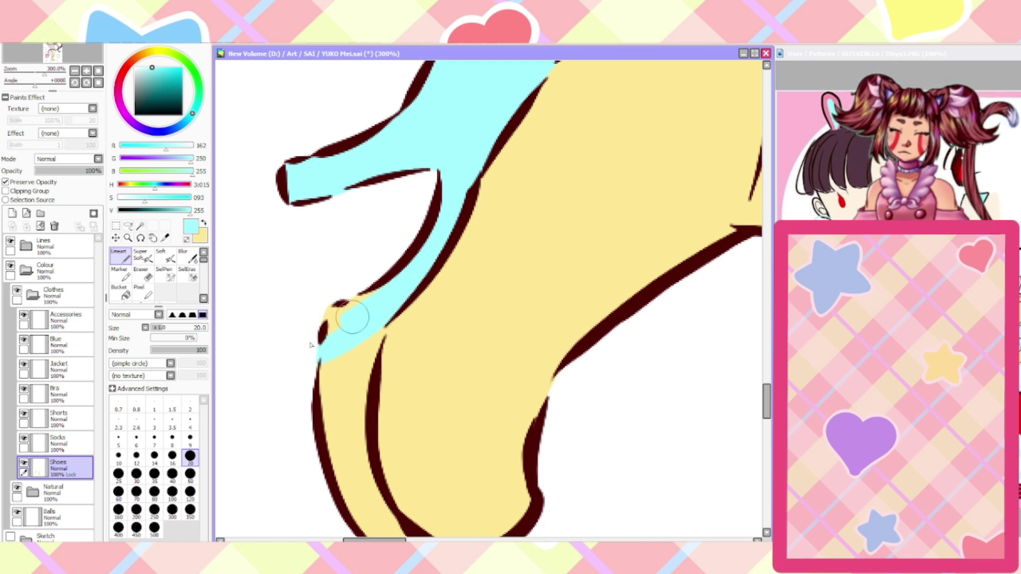
pyautogui.moveTo(352, 317)
pyautogui.mouseDown()
pyautogui.moveTo(285, 337)
pyautogui.moveTo(363, 334)
pyautogui.moveTo(385, 306)
pyautogui.moveTo(362, 371)
pyautogui.moveTo(387, 305)
pyautogui.moveTo(352, 448)
pyautogui.moveTo(357, 381)
pyautogui.moveTo(345, 331)
pyautogui.moveTo(335, 409)
pyautogui.mouseUp()
pyautogui.scroll(-5, 765, 409)
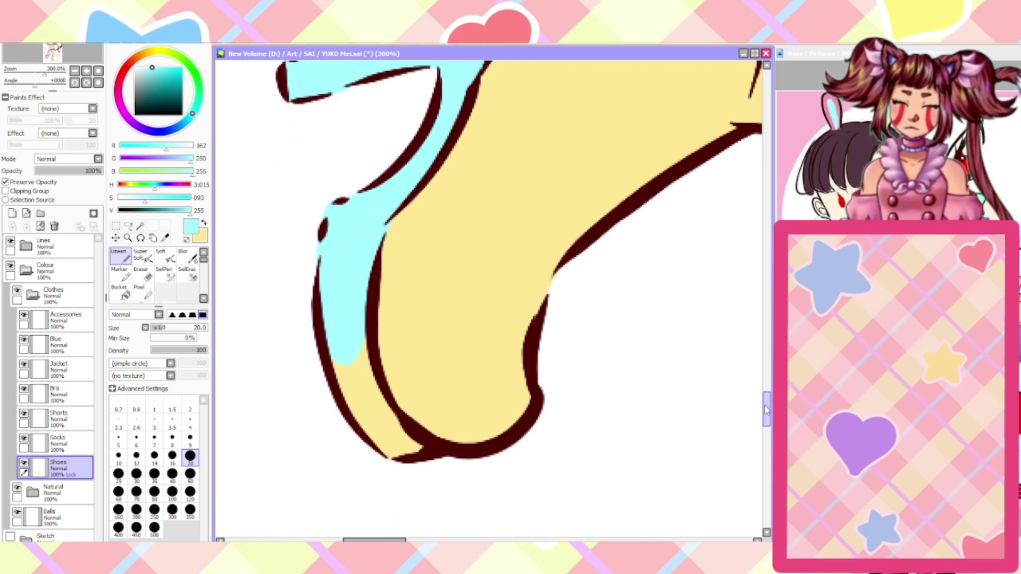
pyautogui.moveTo(356, 261)
pyautogui.mouseDown()
pyautogui.moveTo(374, 338)
pyautogui.moveTo(419, 400)
pyautogui.moveTo(335, 288)
pyautogui.moveTo(391, 395)
pyautogui.moveTo(324, 218)
pyautogui.mouseUp()
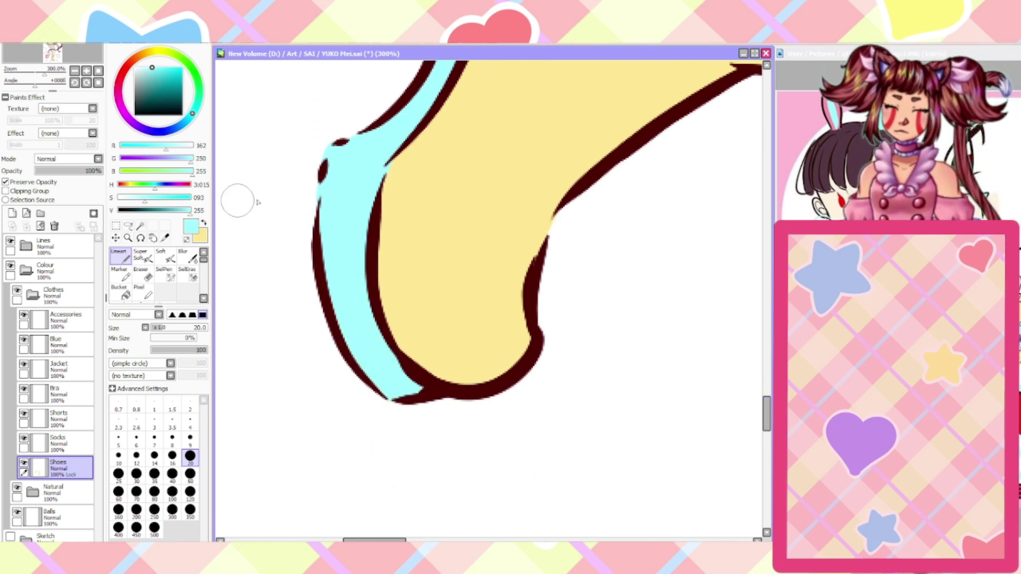
pyautogui.click(203, 225)
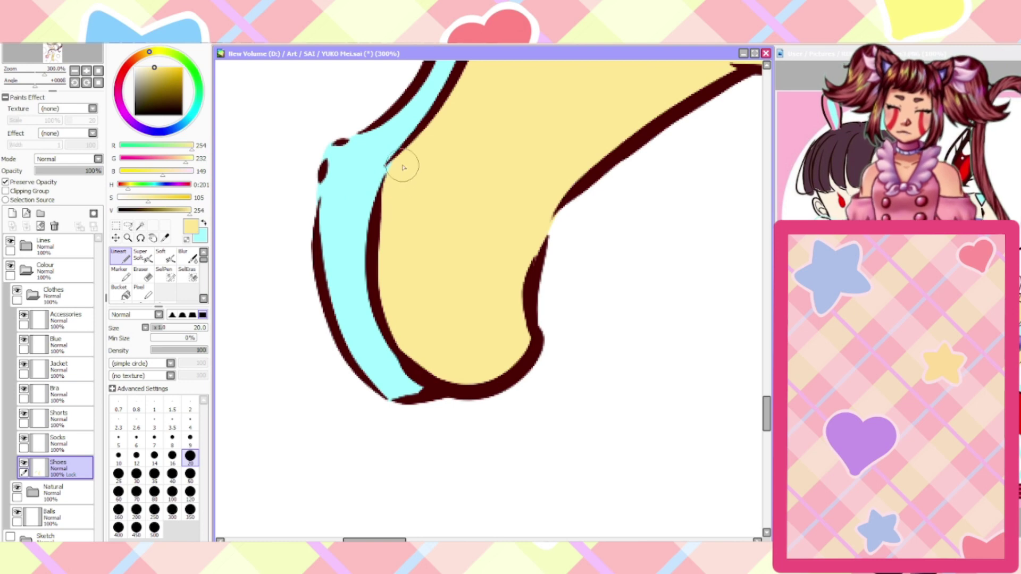
pyautogui.click(201, 228)
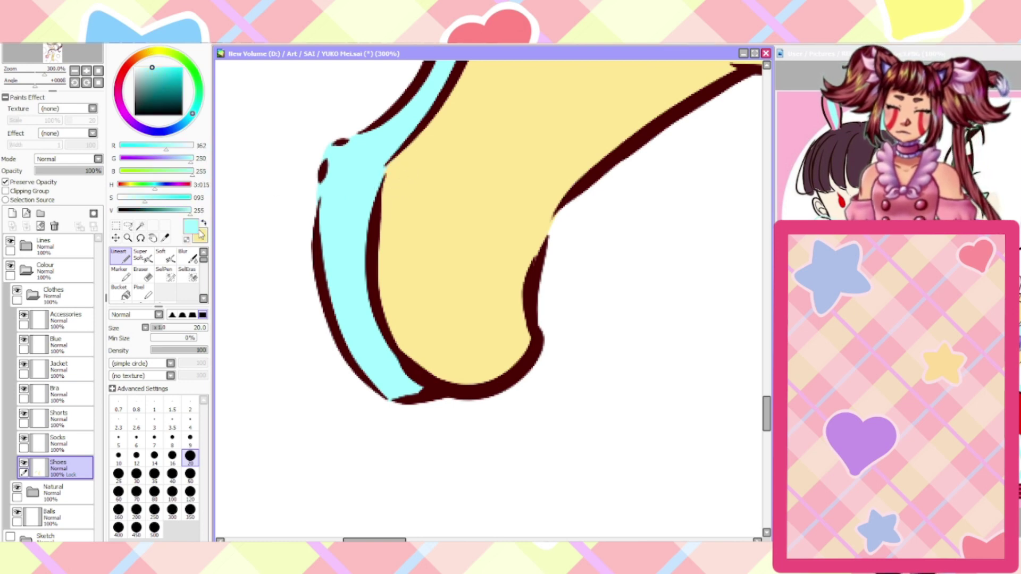
# Paint the standing boot's front sole light blue beneath the toe
pyautogui.scroll(-4, 489, 299)
pyautogui.moveTo(387, 539); pyautogui.dragTo(457, 540)
pyautogui.scroll(4, 468, 489)
pyautogui.moveTo(588, 414)
pyautogui.mouseDown()
pyautogui.moveTo(620, 388)
pyautogui.moveTo(554, 438)
pyautogui.moveTo(565, 455)
pyautogui.moveTo(588, 421)
pyautogui.moveTo(483, 426)
pyautogui.moveTo(474, 437)
pyautogui.moveTo(558, 446)
pyautogui.moveTo(586, 402)
pyautogui.moveTo(444, 429)
pyautogui.moveTo(456, 433)
pyautogui.moveTo(421, 416)
pyautogui.moveTo(457, 423)
pyautogui.moveTo(397, 394)
pyautogui.moveTo(338, 334)
pyautogui.moveTo(434, 432)
pyautogui.moveTo(350, 361)
pyautogui.moveTo(414, 424)
pyautogui.moveTo(340, 371)
pyautogui.moveTo(389, 431)
pyautogui.moveTo(334, 381)
pyautogui.mouseUp()
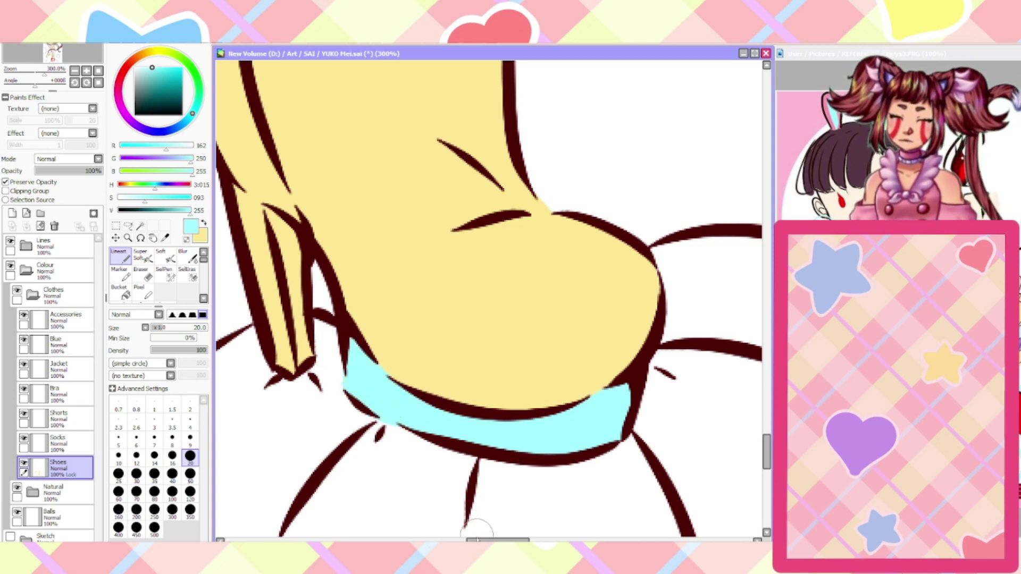
# Paint the standing boot's heel and back panel light blue up to just below the bow
pyautogui.moveTo(482, 540); pyautogui.dragTo(463, 539)
pyautogui.moveTo(447, 253)
pyautogui.mouseDown()
pyautogui.moveTo(441, 228)
pyautogui.moveTo(466, 318)
pyautogui.moveTo(434, 243)
pyautogui.moveTo(447, 374)
pyautogui.moveTo(398, 222)
pyautogui.moveTo(422, 275)
pyautogui.mouseUp()
pyautogui.scroll(-2, 391, 205)
pyautogui.scroll(2, 395, 121)
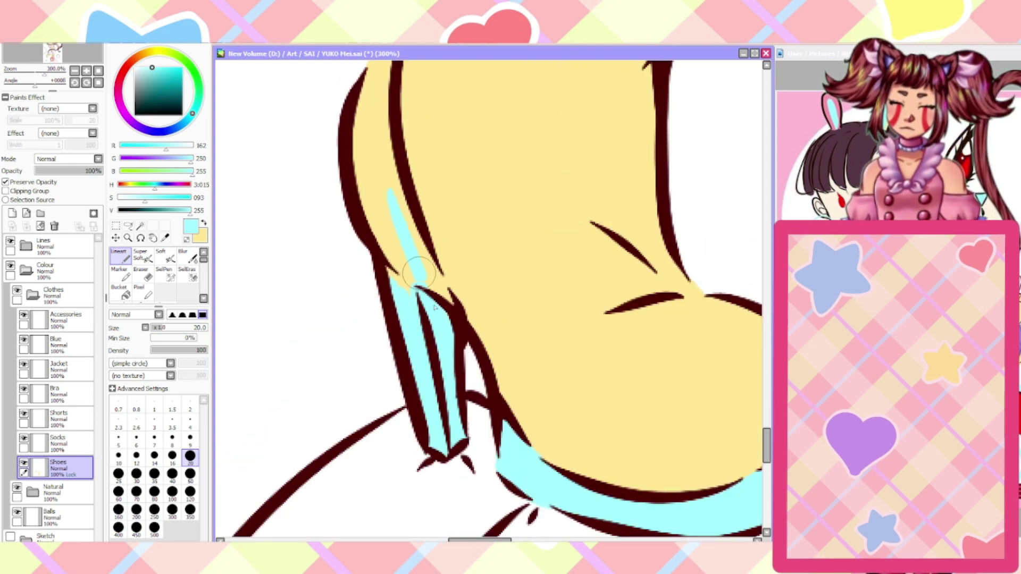
pyautogui.moveTo(407, 218); pyautogui.dragTo(456, 324)
pyautogui.scroll(-2, 372, 175)
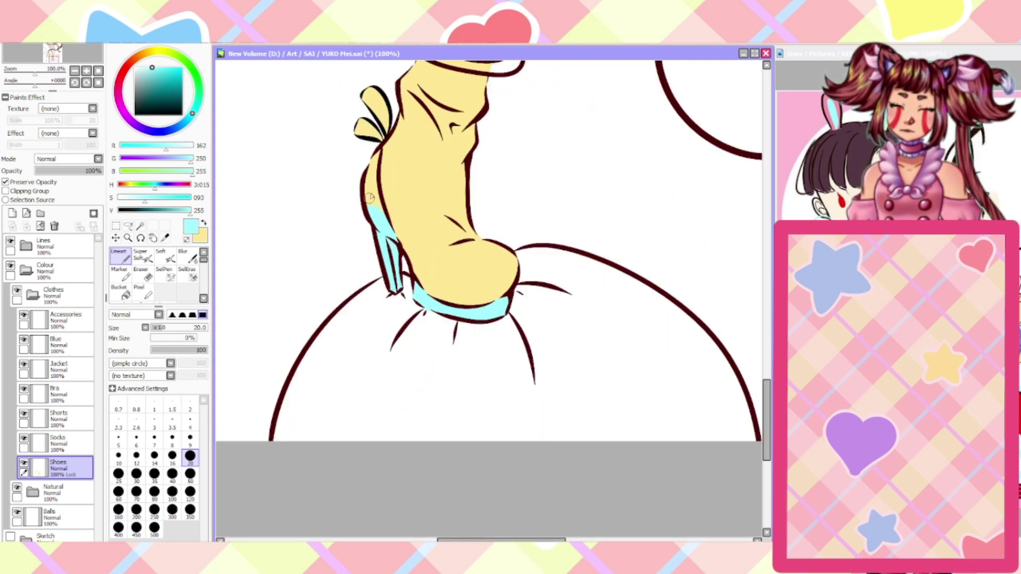
pyautogui.scroll(1, 370, 160)
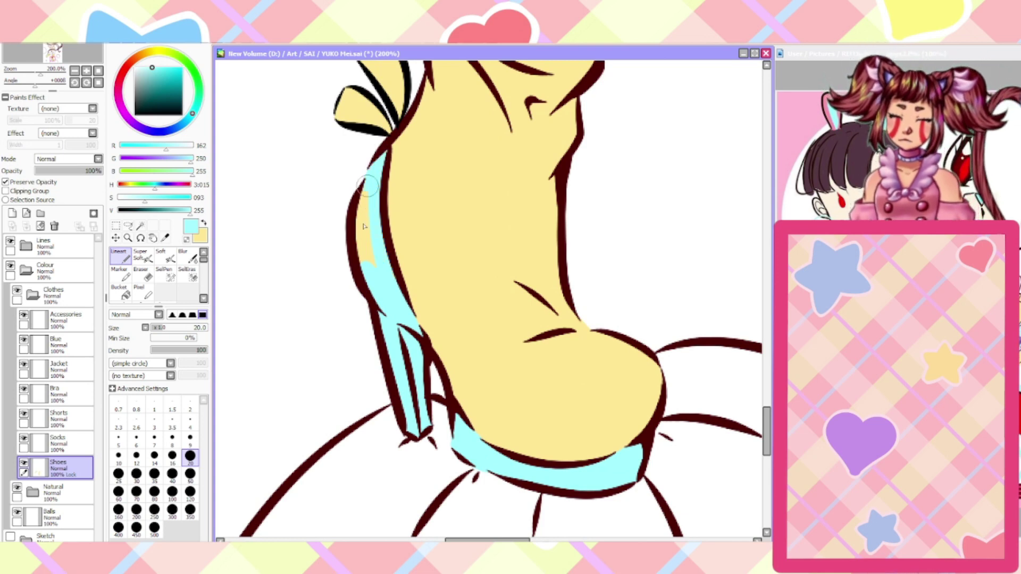
pyautogui.scroll(-1, 378, 253)
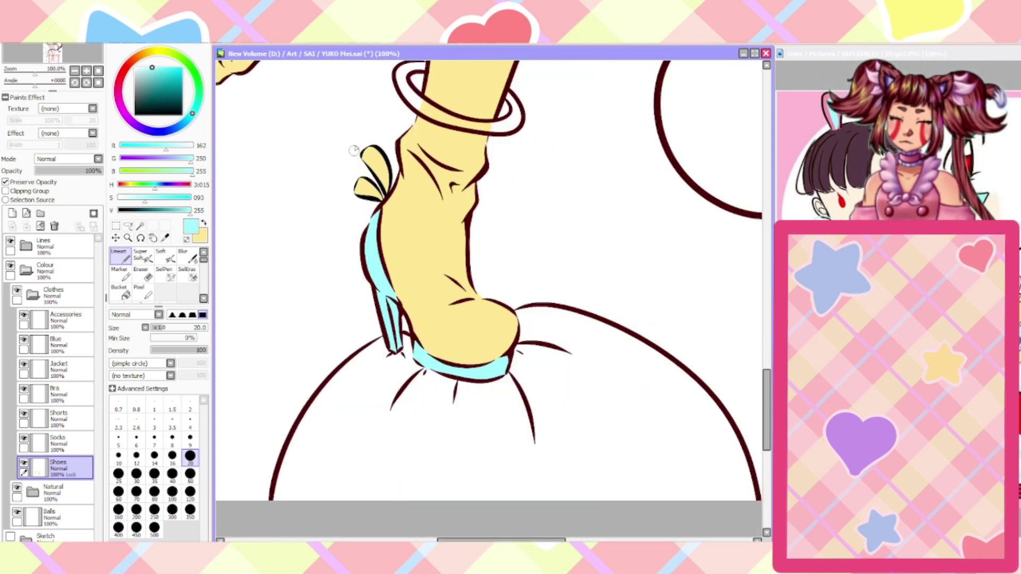
# Paint both loops of the standing boot's bow light blue and zoom in on the reference to compare the boots
pyautogui.scroll(3, 449, 266)
pyautogui.moveTo(448, 314)
pyautogui.mouseDown()
pyautogui.moveTo(452, 274)
pyautogui.moveTo(387, 146)
pyautogui.moveTo(420, 247)
pyautogui.moveTo(330, 159)
pyautogui.moveTo(409, 267)
pyautogui.moveTo(392, 264)
pyautogui.moveTo(412, 342)
pyautogui.moveTo(430, 347)
pyautogui.moveTo(341, 348)
pyautogui.moveTo(332, 333)
pyautogui.moveTo(350, 258)
pyautogui.mouseUp()
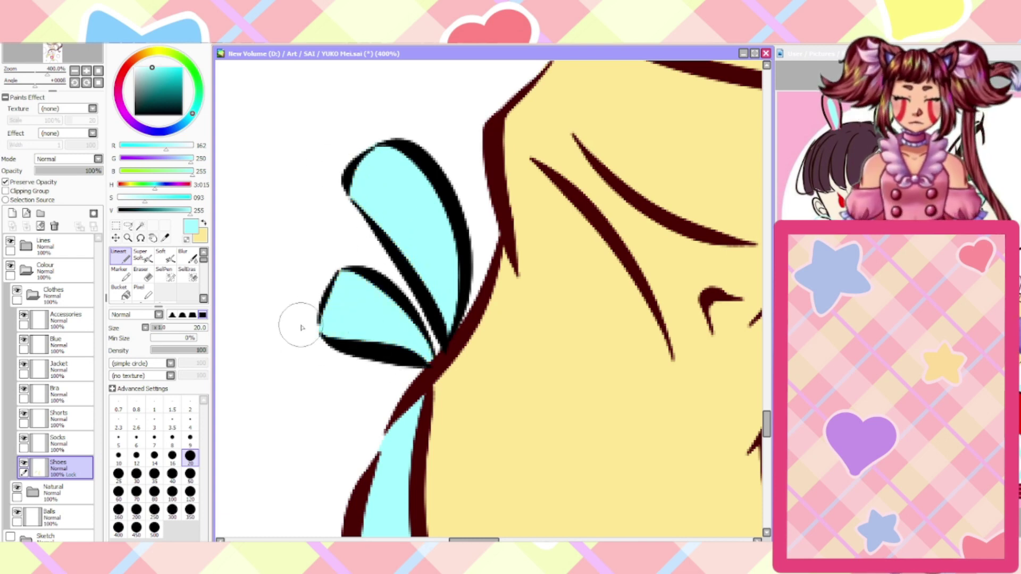
pyautogui.click(839, 258)
pyautogui.scroll(3, 840, 258)
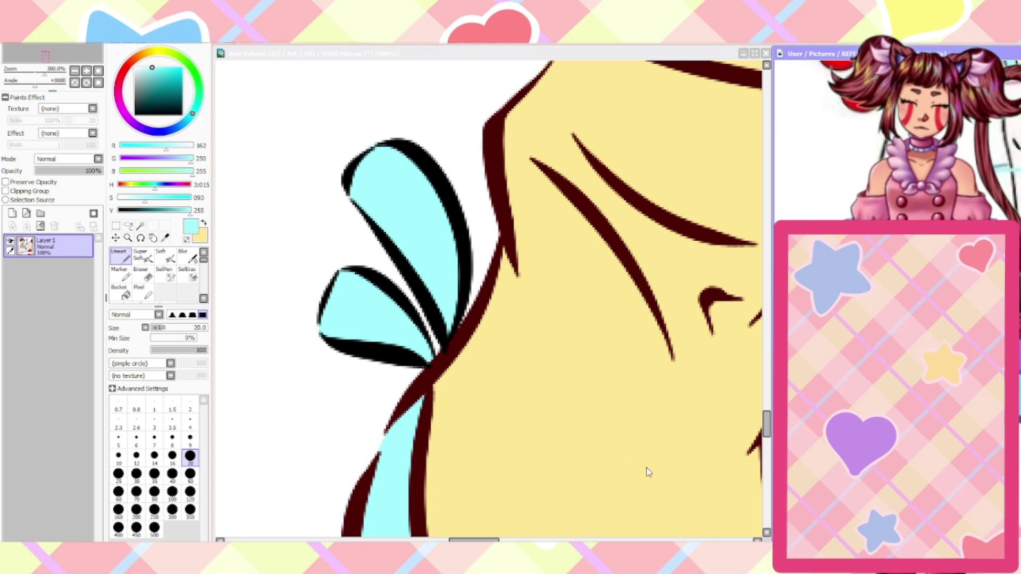
pyautogui.click(578, 458)
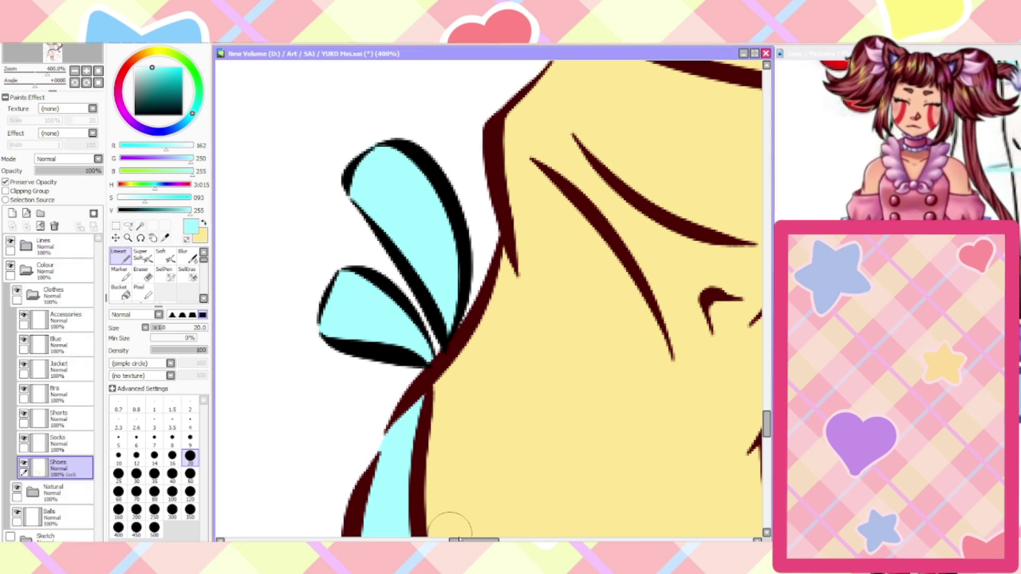
pyautogui.moveTo(460, 538); pyautogui.dragTo(452, 539)
# Set the Lineart brush to size 9 and rotate the canvas so the raised boot's cuff stands upright
pyautogui.press('Home')
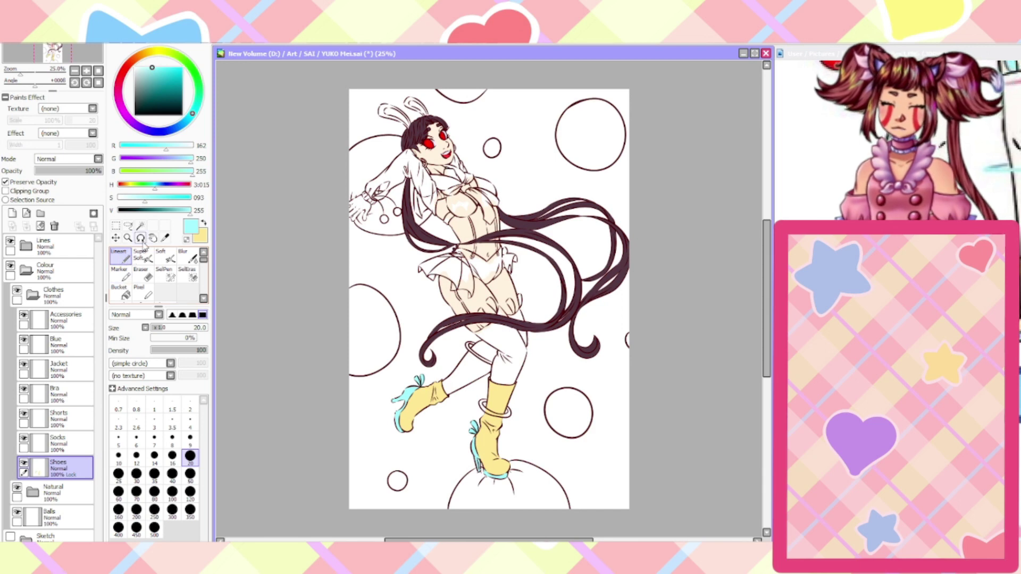
pyautogui.click(191, 440)
pyautogui.scroll(1, 392, 413)
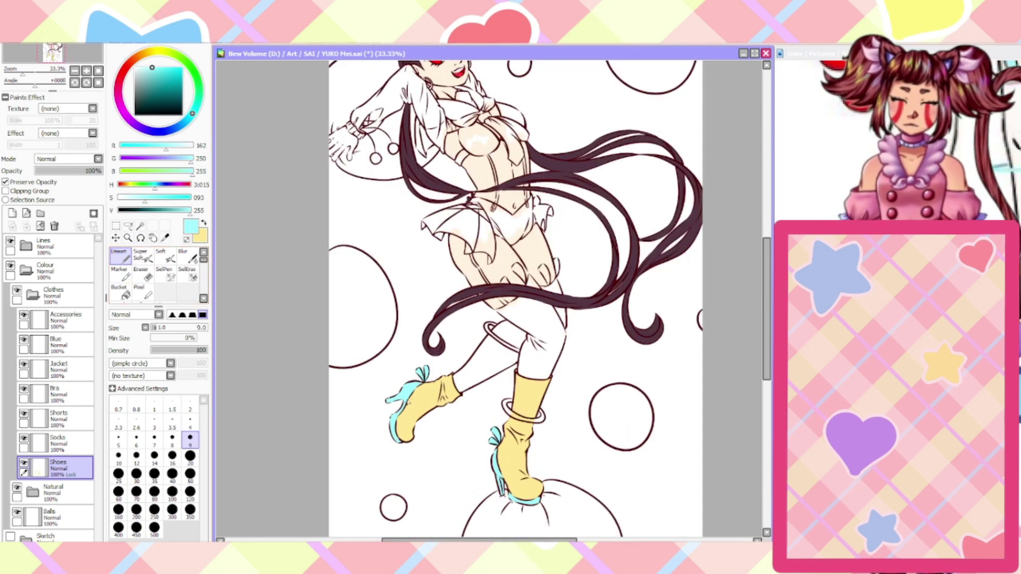
pyautogui.scroll(1, 433, 403)
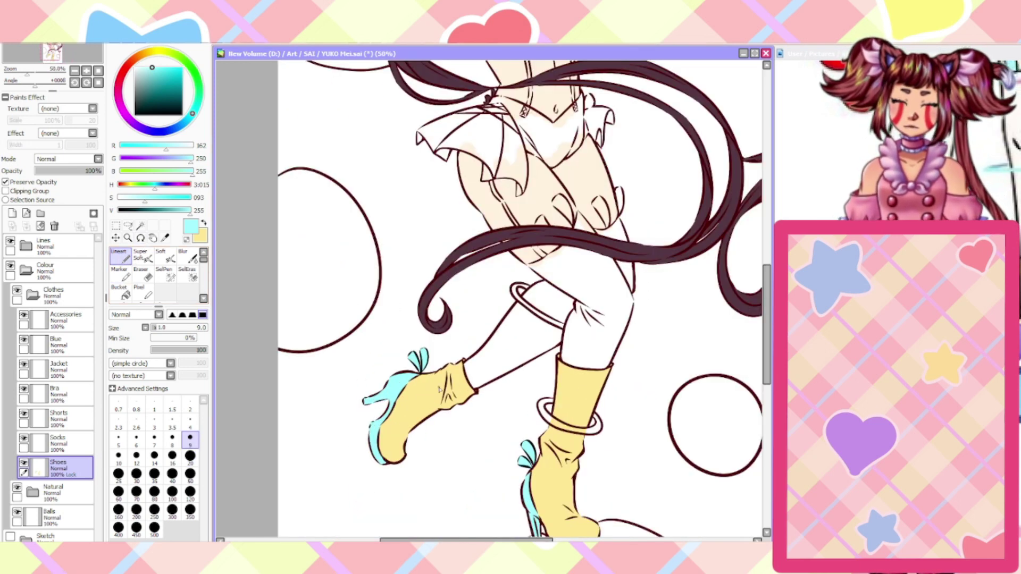
pyautogui.scroll(3, 439, 391)
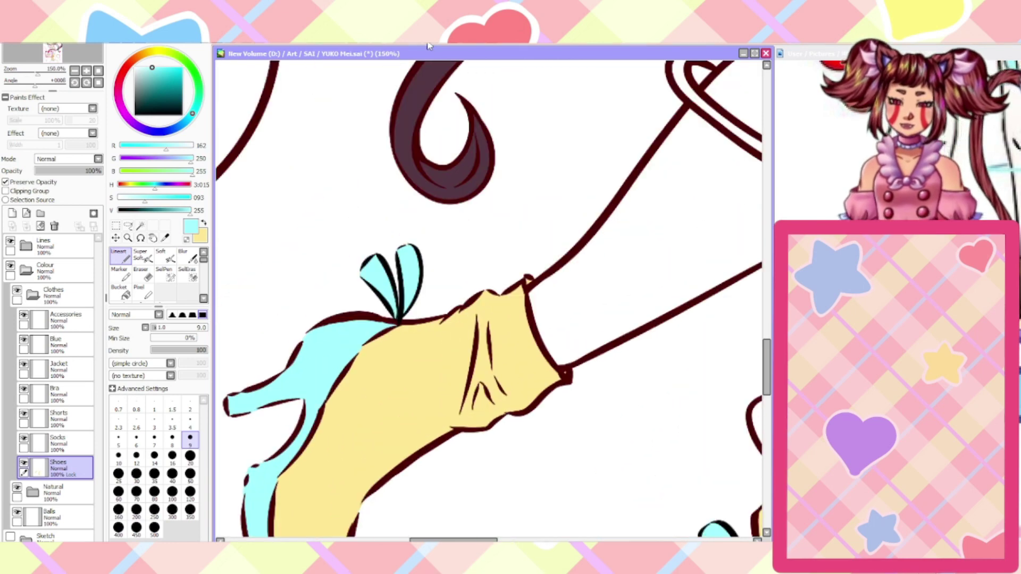
pyautogui.press('Delete')
pyautogui.press('Delete')
pyautogui.press('Delete')
pyautogui.press('Delete')
pyautogui.press('Delete')
pyautogui.press('Delete')
pyautogui.press('Delete')
pyautogui.press('Delete')
pyautogui.press('Delete')
pyautogui.press('Delete')
pyautogui.press('Delete')
pyautogui.press('Delete')
pyautogui.press('Delete')
pyautogui.press('End')
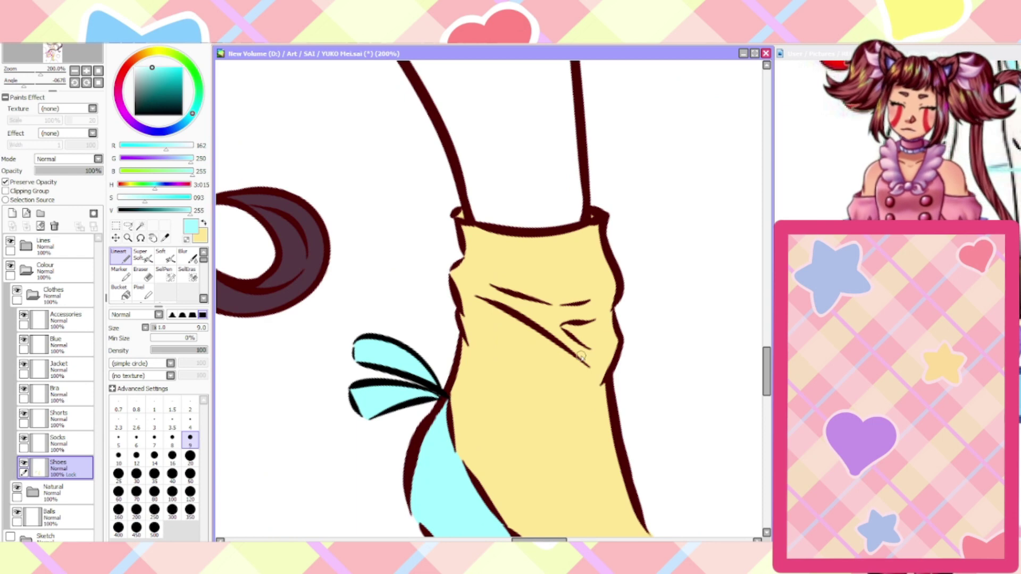
# Sample pale lavender-white (242, 240, 255) from the artwork in place of yellow and return to the raised boot
pyautogui.click(204, 224)
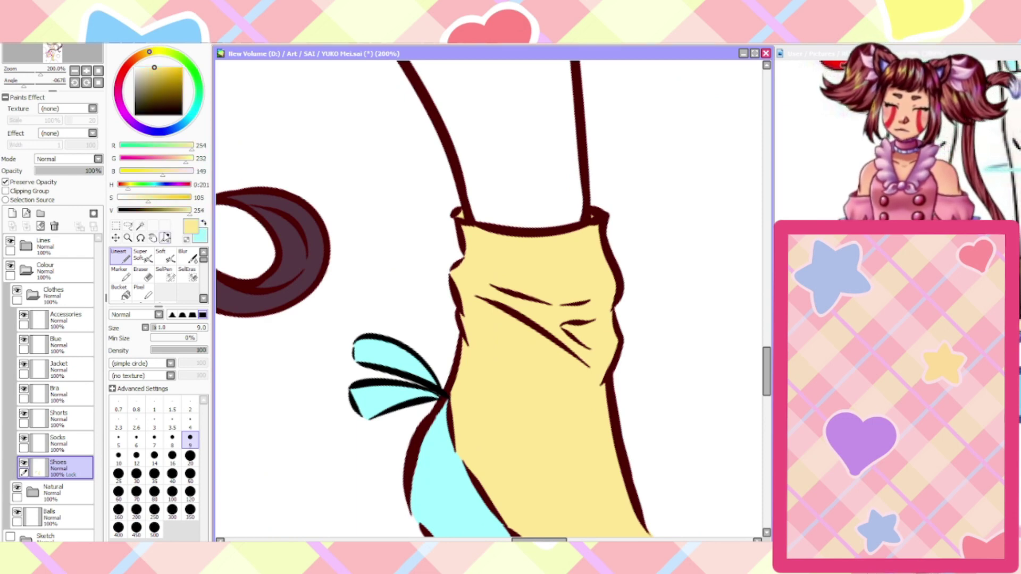
pyautogui.click(165, 238)
pyautogui.press('Home')
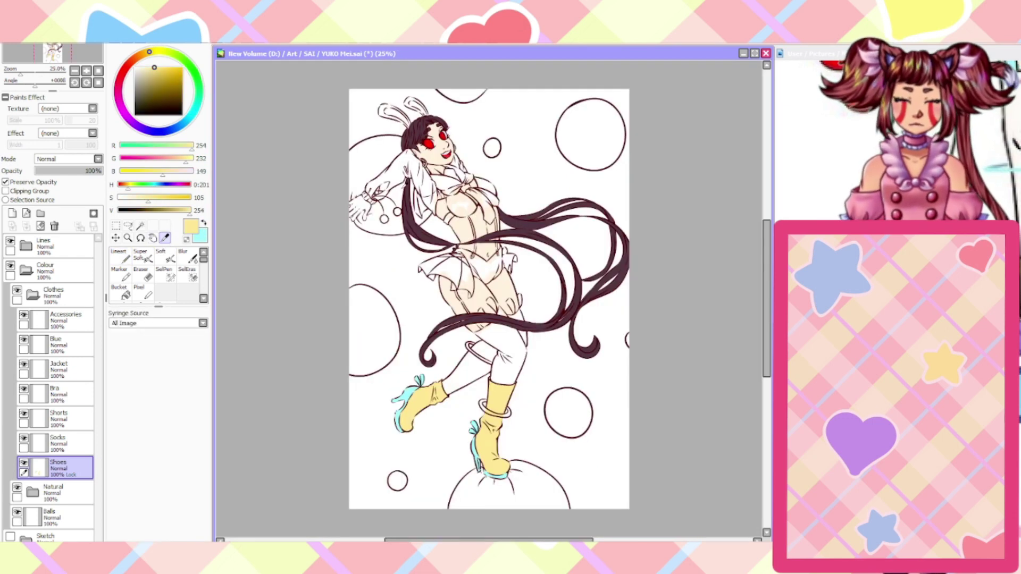
pyautogui.scroll(5, 434, 136)
pyautogui.click(410, 211)
pyautogui.press('Home')
pyautogui.scroll(5, 398, 413)
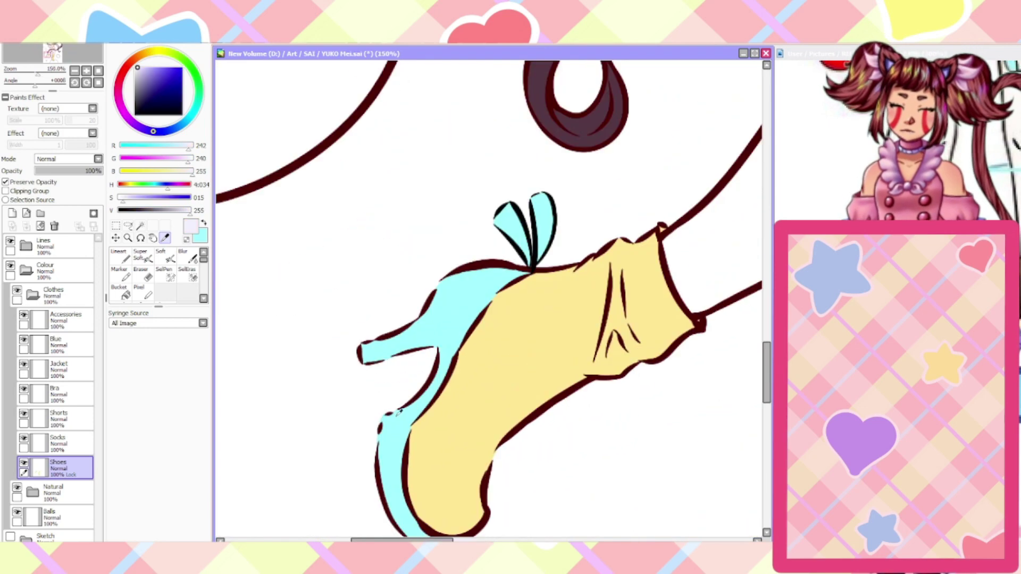
# Rotate the canvas so the raised boot stands upright and paint a pale lavender-white diamond below its cuff folds
pyautogui.press('Delete')
pyautogui.press('Delete')
pyautogui.press('Delete')
pyautogui.press('Delete')
pyautogui.press('Delete')
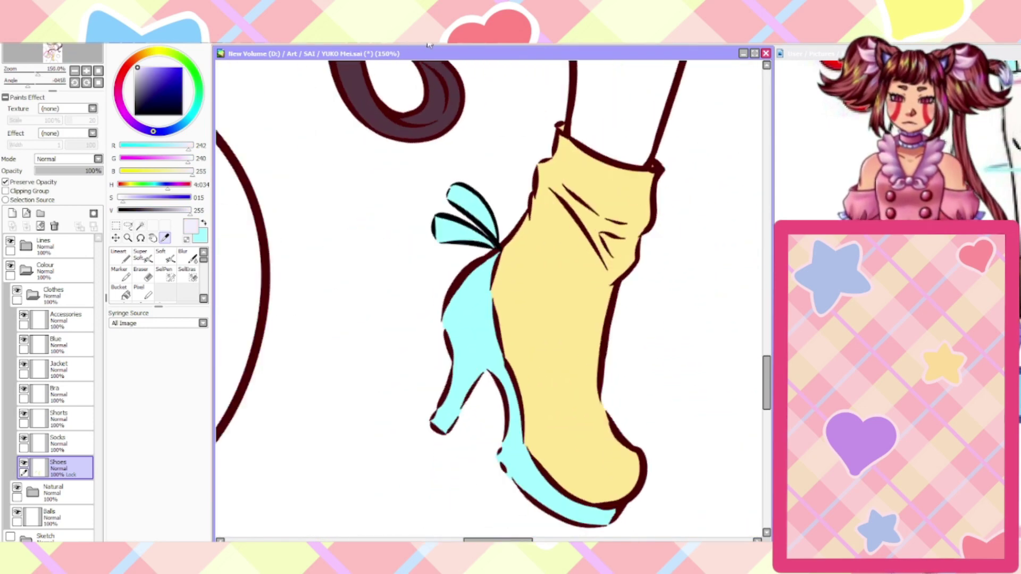
pyautogui.press('Delete')
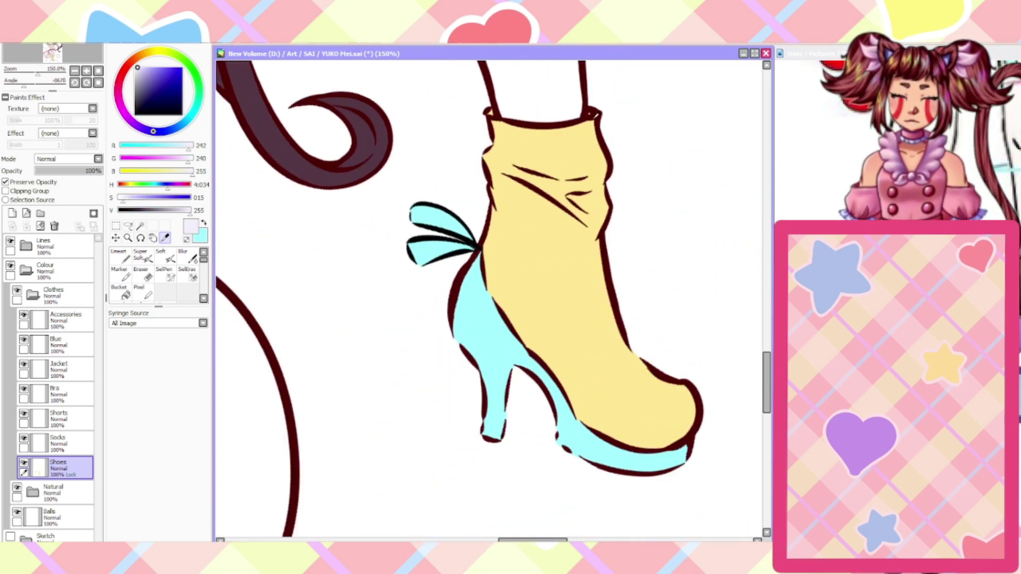
pyautogui.scroll(1, 598, 101)
pyautogui.click(121, 256)
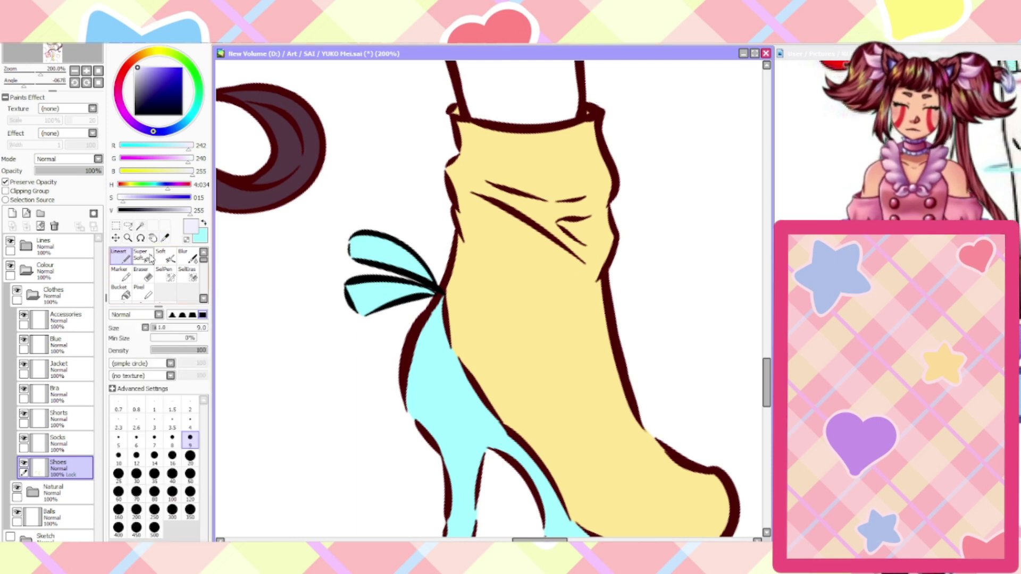
pyautogui.moveTo(523, 280)
pyautogui.mouseDown()
pyautogui.moveTo(515, 253)
pyautogui.moveTo(536, 217)
pyautogui.moveTo(547, 257)
pyautogui.moveTo(541, 232)
pyautogui.moveTo(552, 248)
pyautogui.moveTo(530, 307)
pyautogui.moveTo(530, 226)
pyautogui.moveTo(535, 248)
pyautogui.mouseUp()
pyautogui.scroll(1, 521, 250)
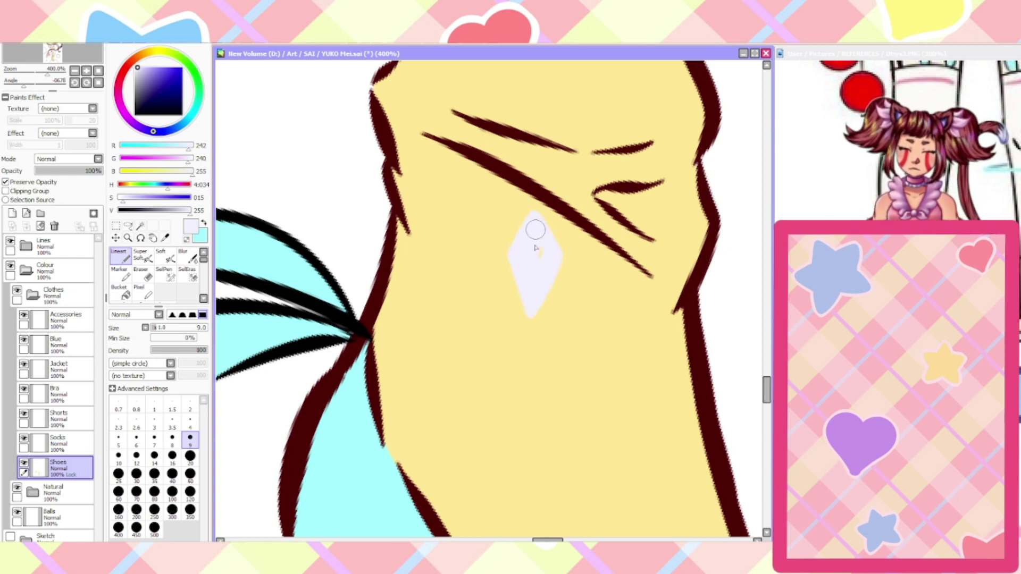
# Switch to light blue and paint two small diamonds flanking the top of the raised boot's lavender-white diamond
pyautogui.scroll(-2, 513, 290)
pyautogui.scroll(2, 511, 308)
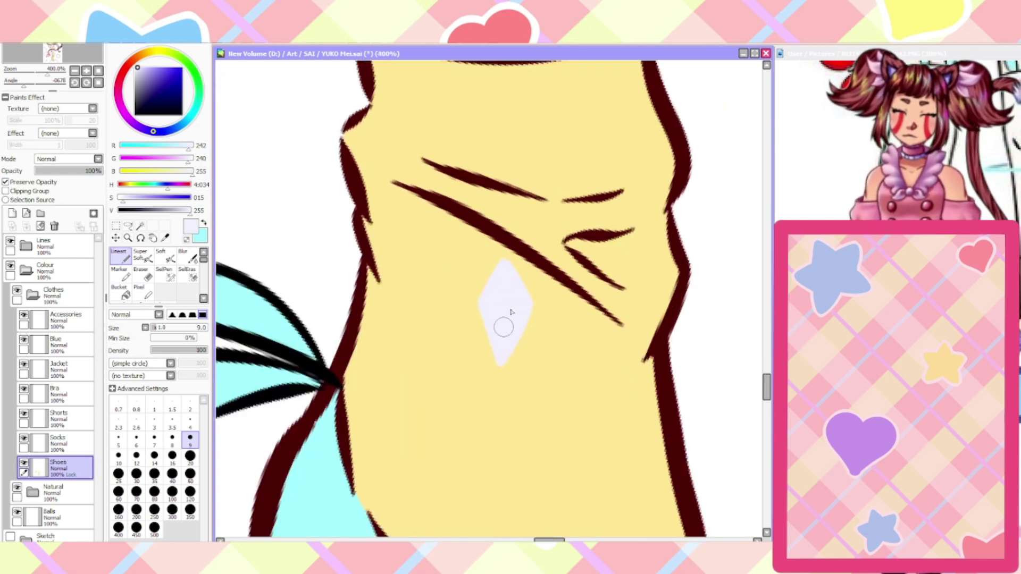
pyautogui.click(203, 237)
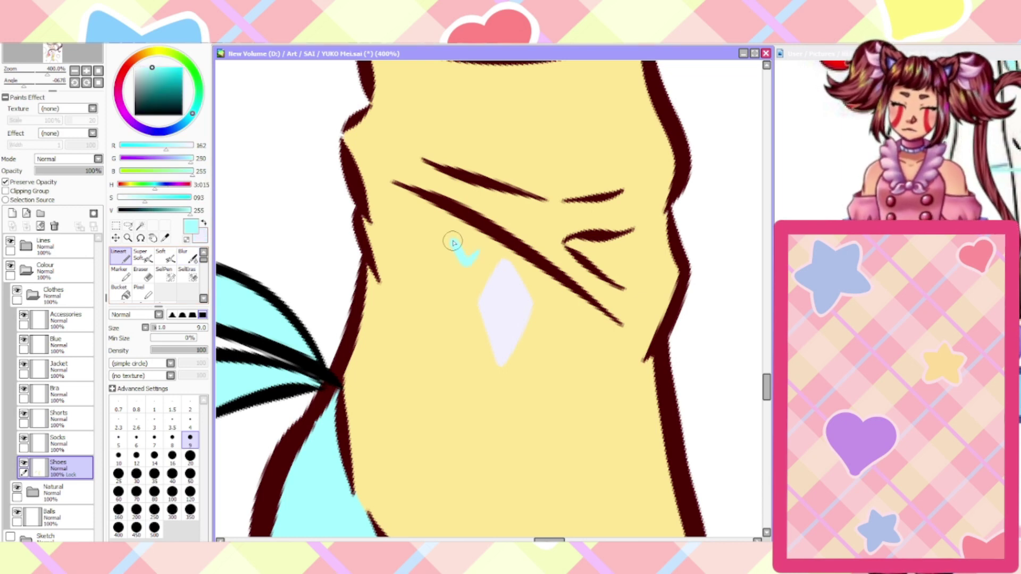
pyautogui.moveTo(452, 242)
pyautogui.mouseDown()
pyautogui.moveTo(464, 219)
pyautogui.moveTo(475, 254)
pyautogui.moveTo(469, 222)
pyautogui.moveTo(463, 242)
pyautogui.mouseUp()
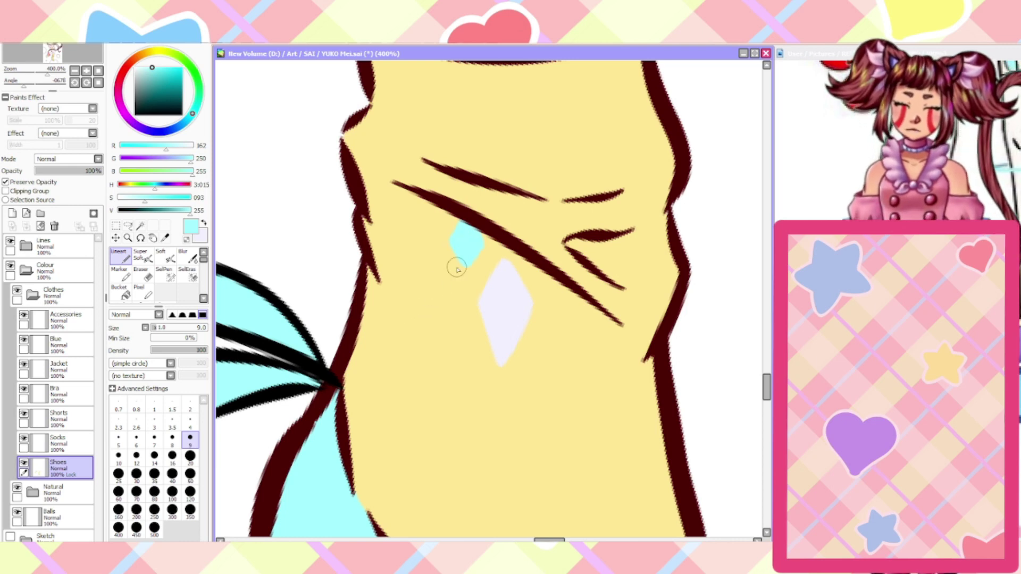
pyautogui.moveTo(554, 269); pyautogui.dragTo(550, 239)
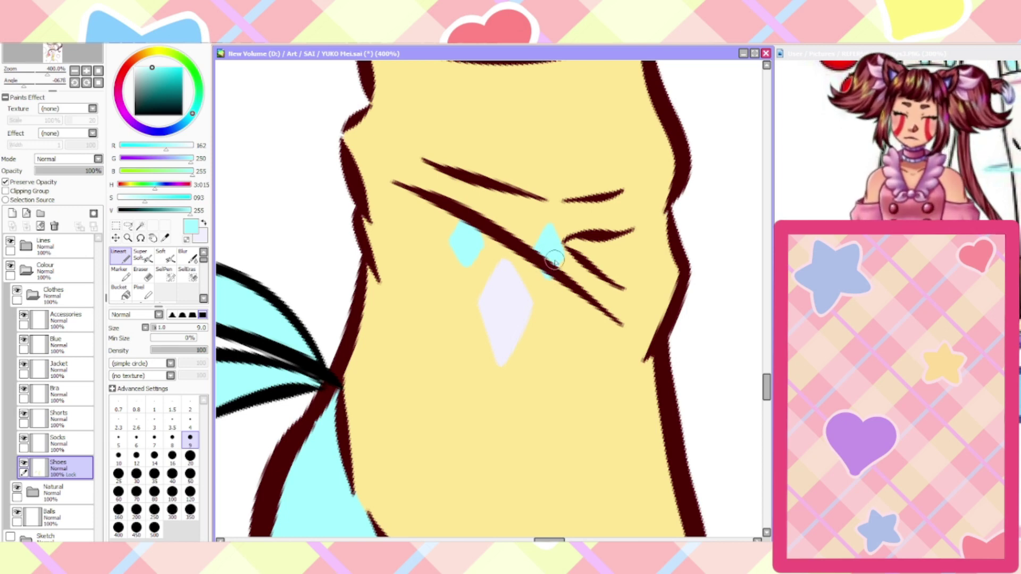
pyautogui.scroll(-1, 553, 261)
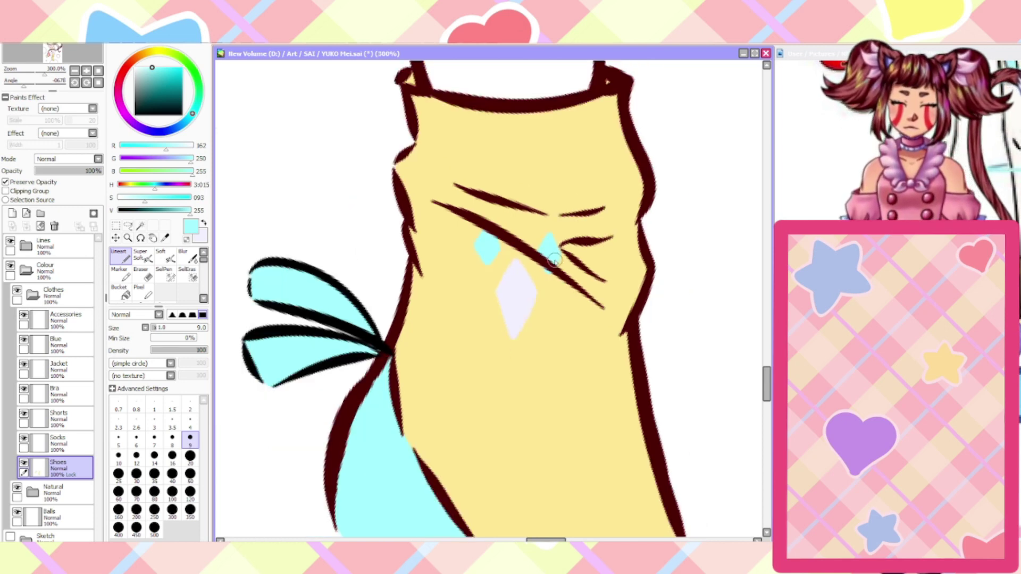
# Switch back to pale lavender-white and paint a diamond below the ankle folds of the standing boot
pyautogui.press('Home')
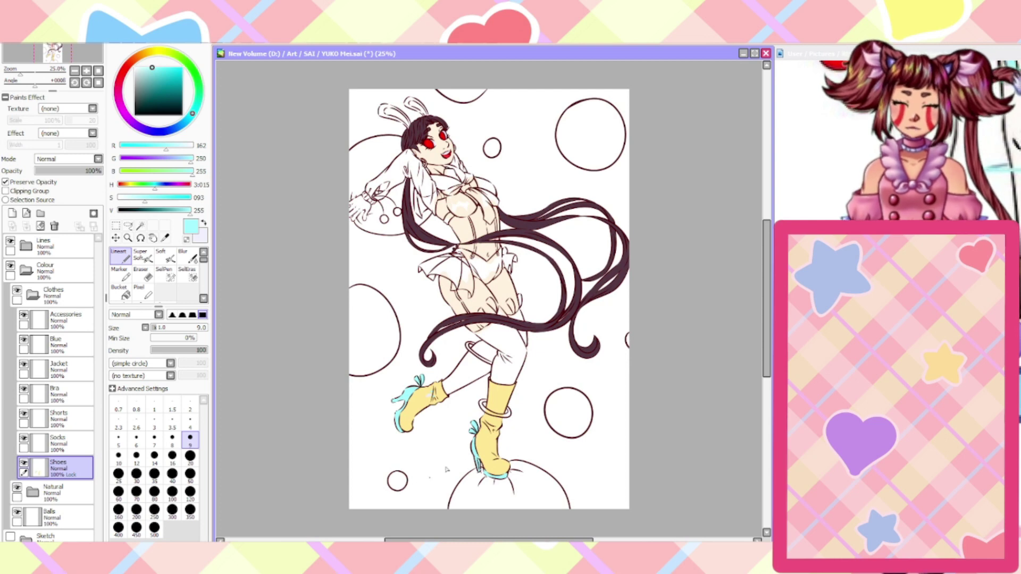
pyautogui.scroll(5, 481, 445)
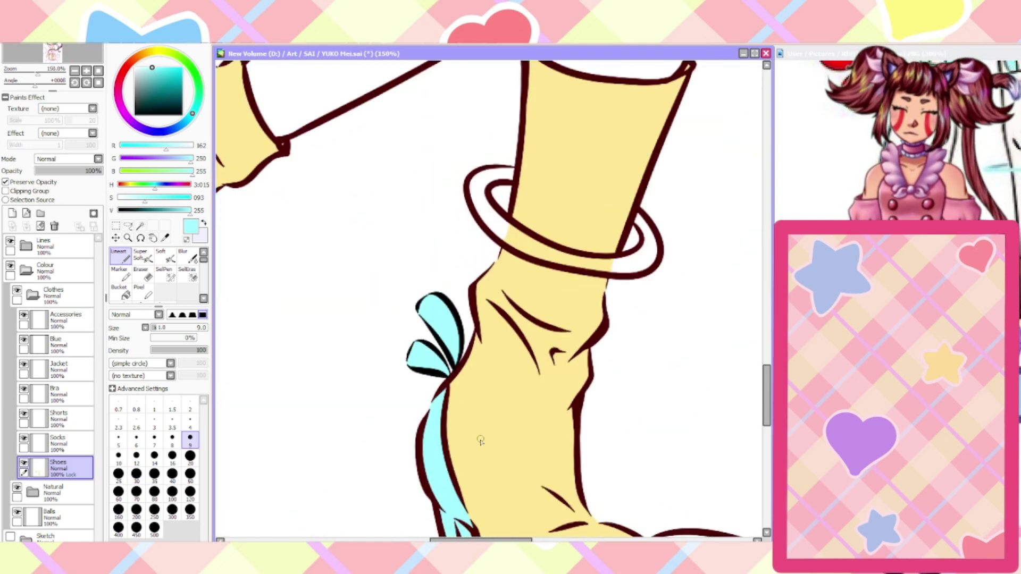
pyautogui.press('Delete')
pyautogui.press('Delete')
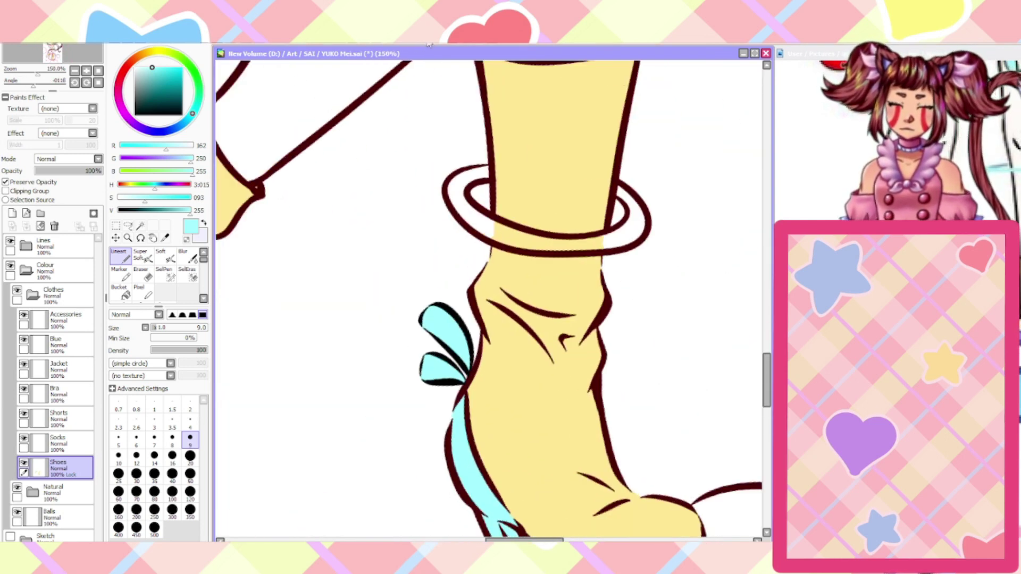
pyautogui.scroll(1, 530, 384)
pyautogui.click(203, 224)
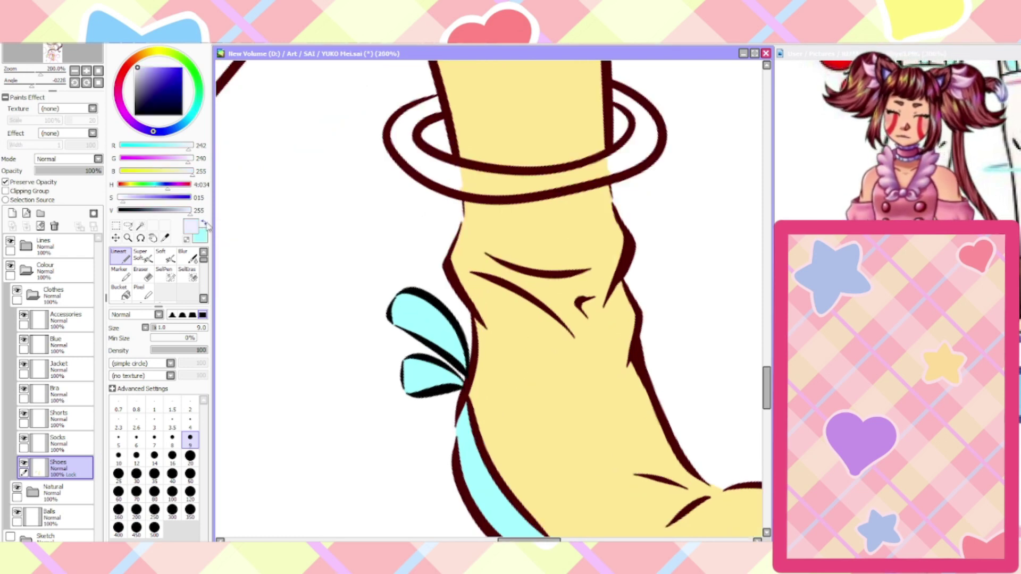
pyautogui.scroll(-1, 229, 215)
pyautogui.scroll(-1, 426, 338)
pyautogui.scroll(2, 364, 314)
pyautogui.scroll(2, 349, 314)
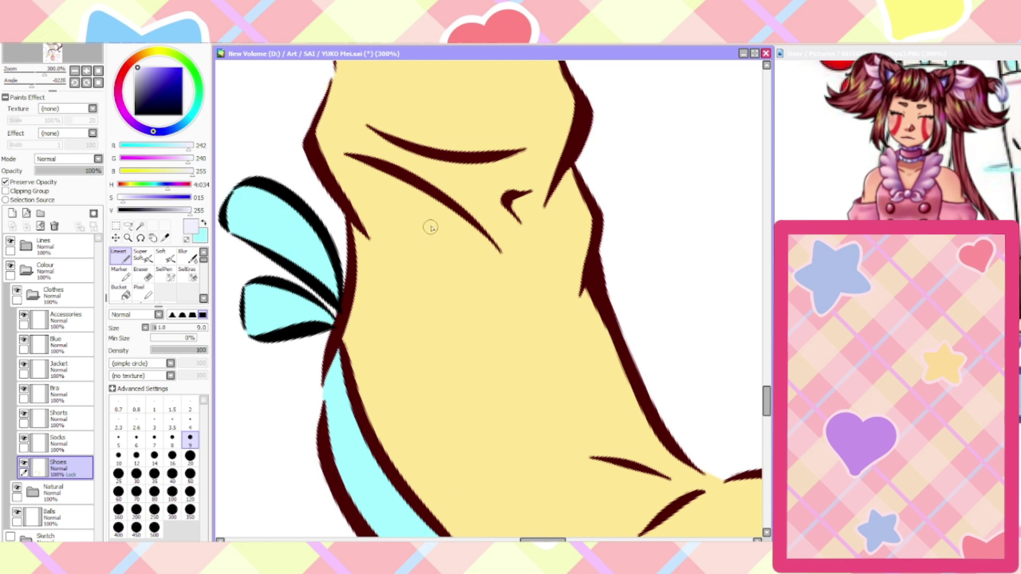
pyautogui.moveTo(420, 205)
pyautogui.mouseDown()
pyautogui.moveTo(417, 252)
pyautogui.moveTo(398, 225)
pyautogui.moveTo(416, 196)
pyautogui.moveTo(413, 237)
pyautogui.mouseUp()
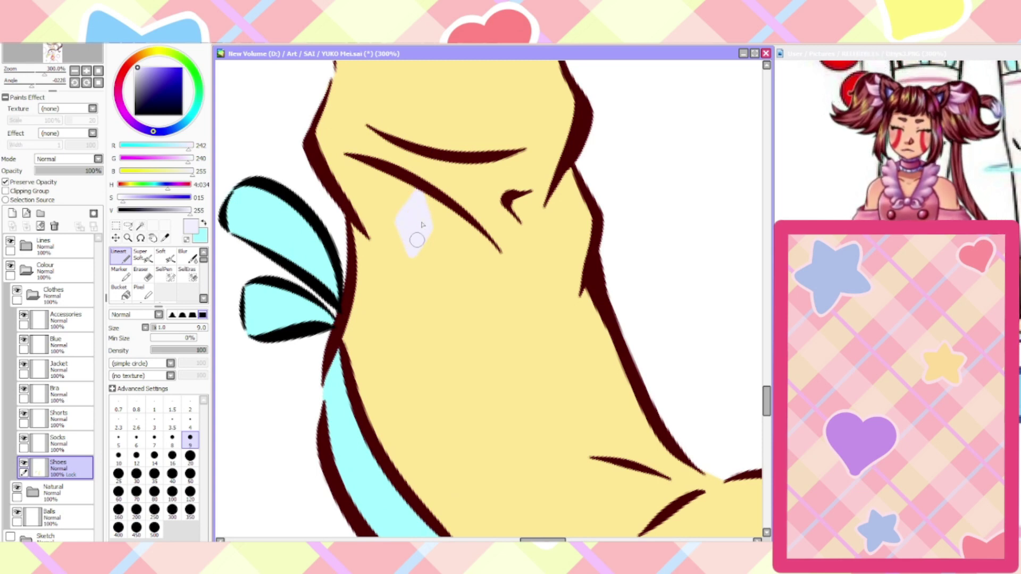
# Paint two small light-blue diamonds flanking the top of the standing boot's lavender-white diamond
pyautogui.scroll(-3, 411, 242)
pyautogui.scroll(3, 394, 180)
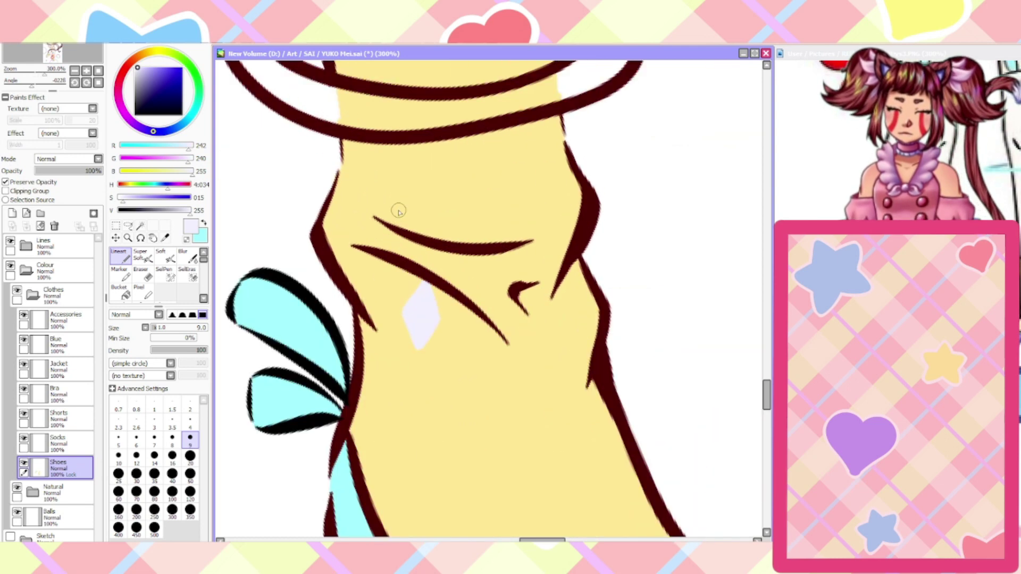
pyautogui.click(203, 222)
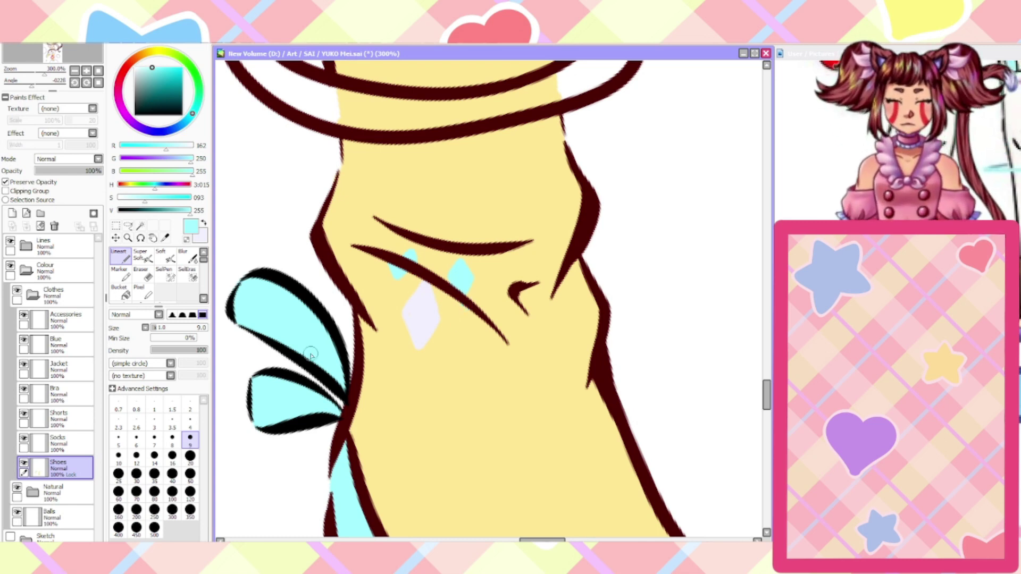
pyautogui.press('Home')
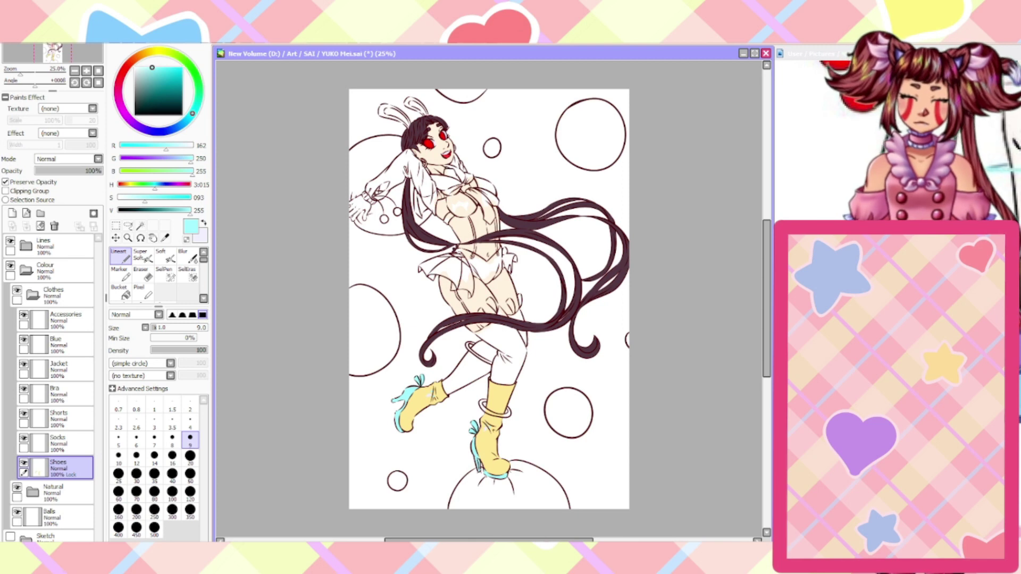
# Sample off-white (252, 251, 247) from the reference, return to the artwork and swap the foreground and background colours
pyautogui.hotkey('ctrl', 'Tab')
pyautogui.scroll(-3, 896, 139)
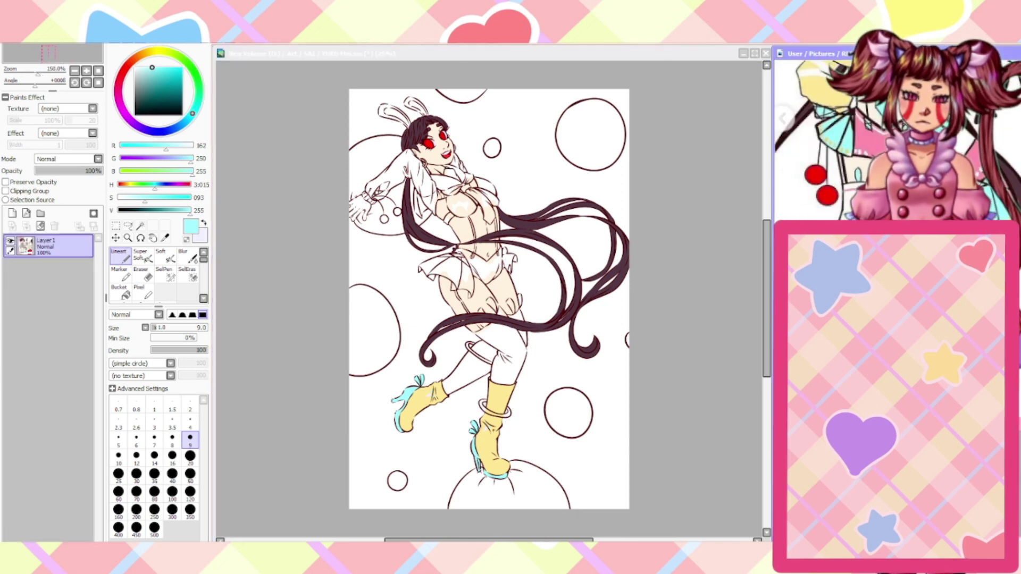
pyautogui.scroll(2, 915, 172)
pyautogui.scroll(-1, 915, 173)
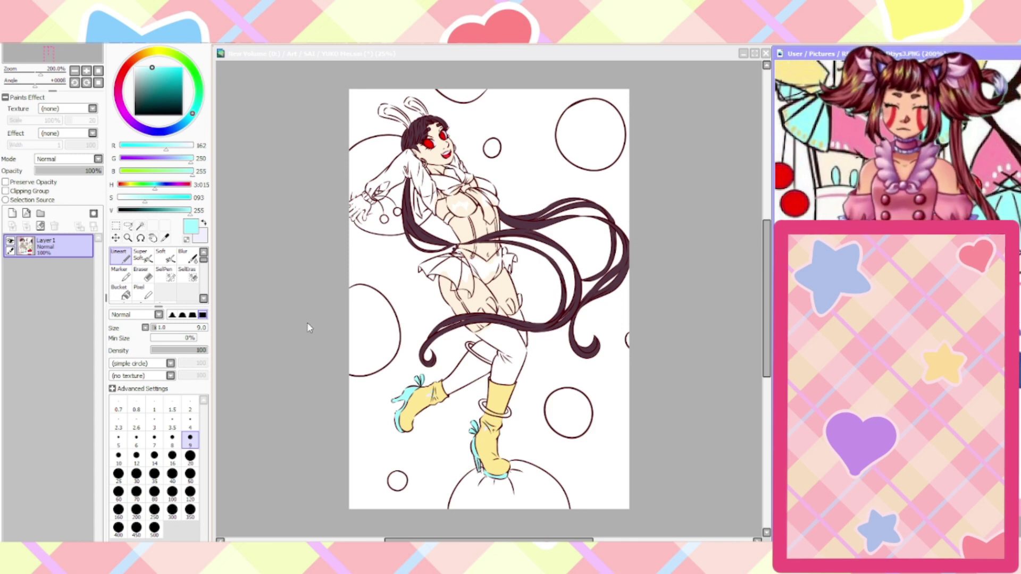
pyautogui.click(165, 238)
pyautogui.click(820, 160)
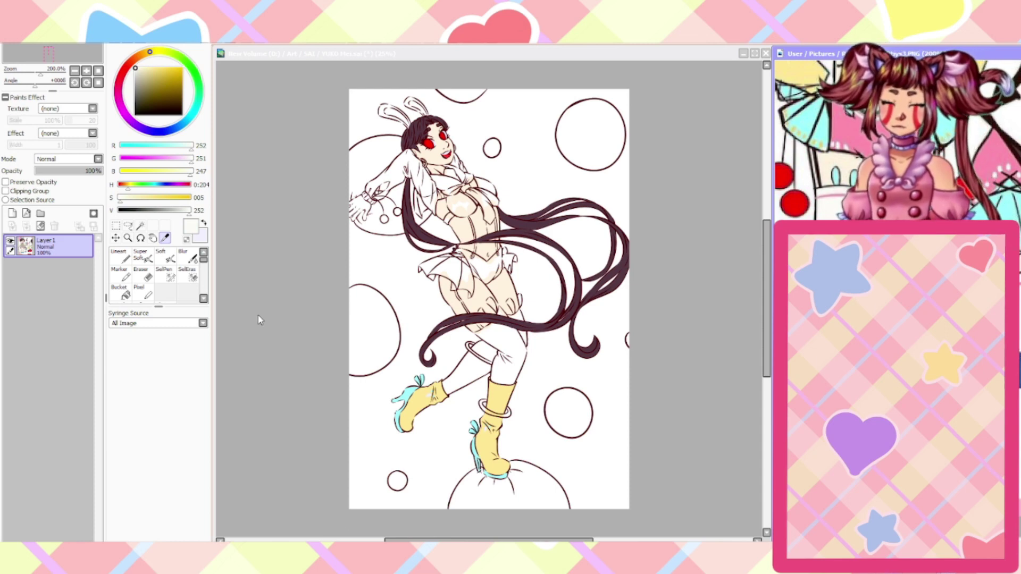
pyautogui.click(448, 139)
pyautogui.scroll(3, 441, 133)
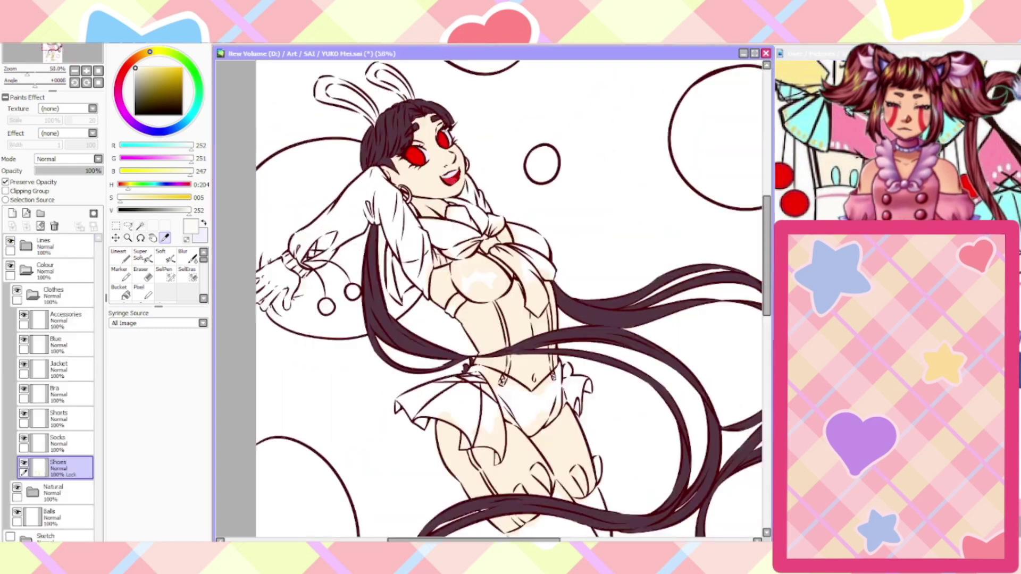
pyautogui.press('x')
# Make the Socks layer active and set the Lineart brush to a saturated purple (123, 103, 255)
pyautogui.scroll(-2, 335, 346)
pyautogui.scroll(-1, 417, 437)
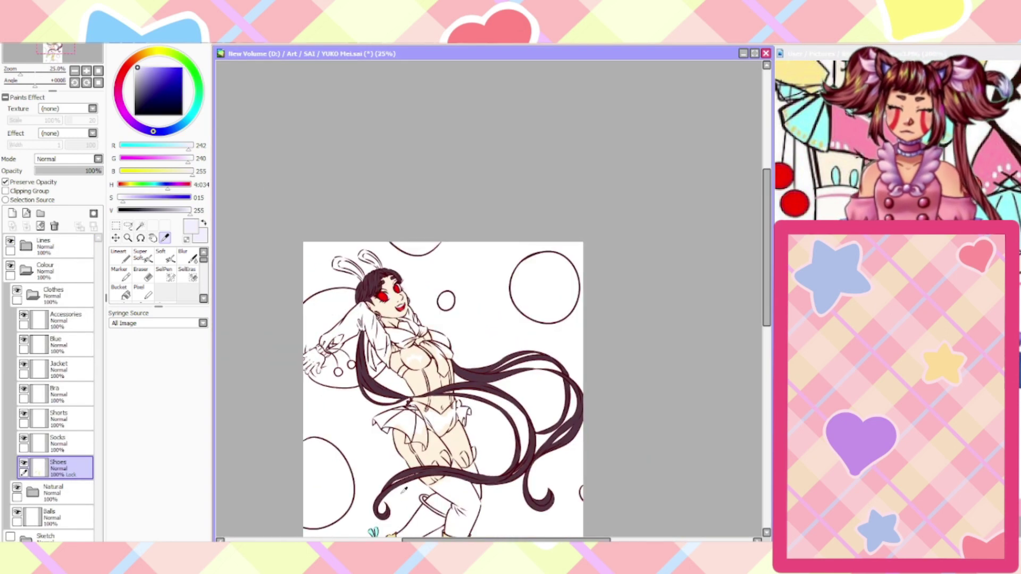
pyautogui.scroll(-3, 763, 279)
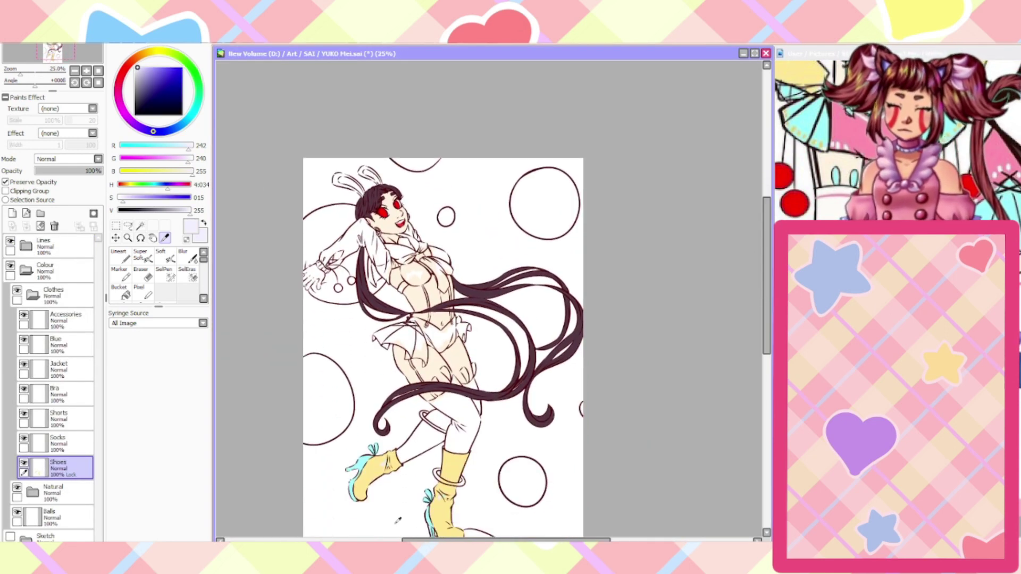
pyautogui.scroll(1, 397, 520)
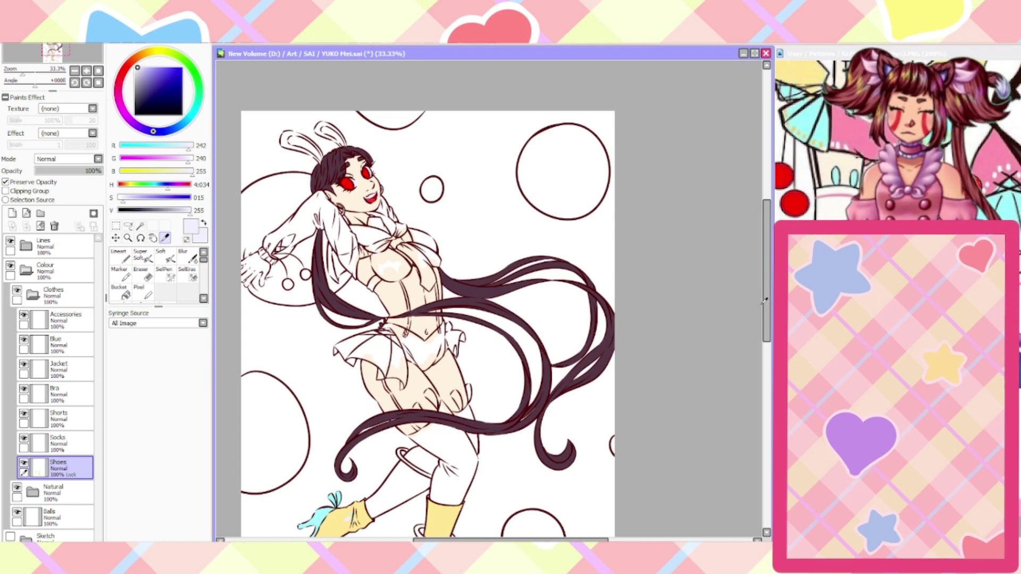
pyautogui.scroll(-3, 764, 301)
pyautogui.click(58, 443)
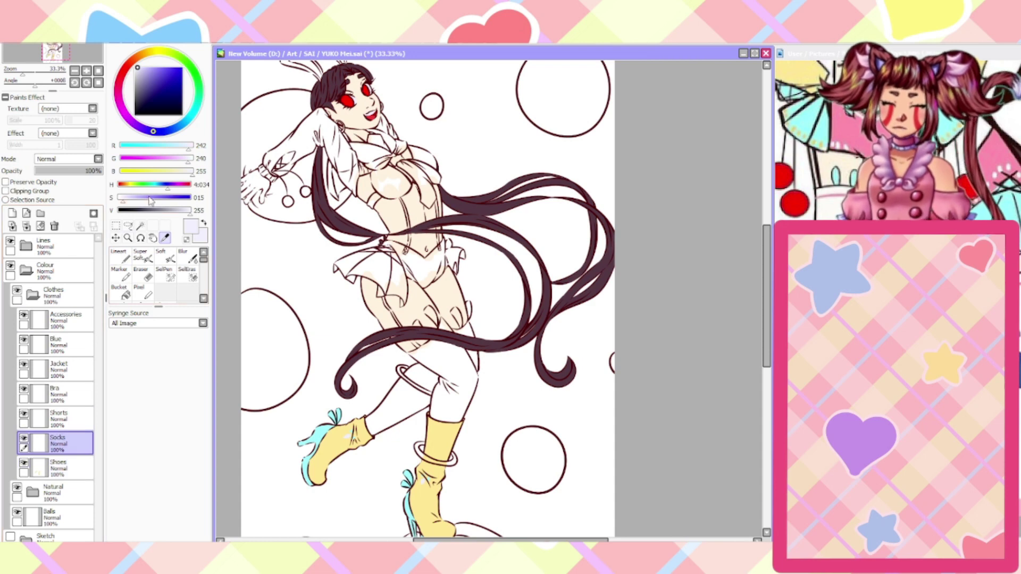
pyautogui.moveTo(150, 200); pyautogui.dragTo(161, 199)
pyautogui.click(121, 255)
# Set the brush size to 20 and outline the raised leg's sock in purple along the boot cuff and both calf edges
pyautogui.scroll(1, 364, 426)
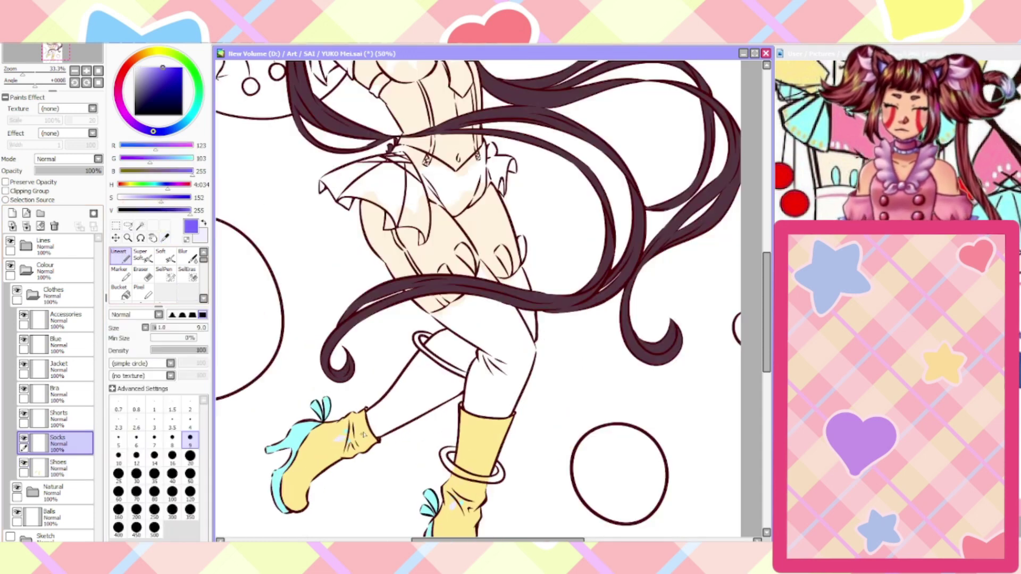
pyautogui.scroll(5, 364, 435)
pyautogui.moveTo(421, 473)
pyautogui.mouseDown()
pyautogui.moveTo(395, 447)
pyautogui.moveTo(412, 476)
pyautogui.moveTo(381, 429)
pyautogui.mouseUp()
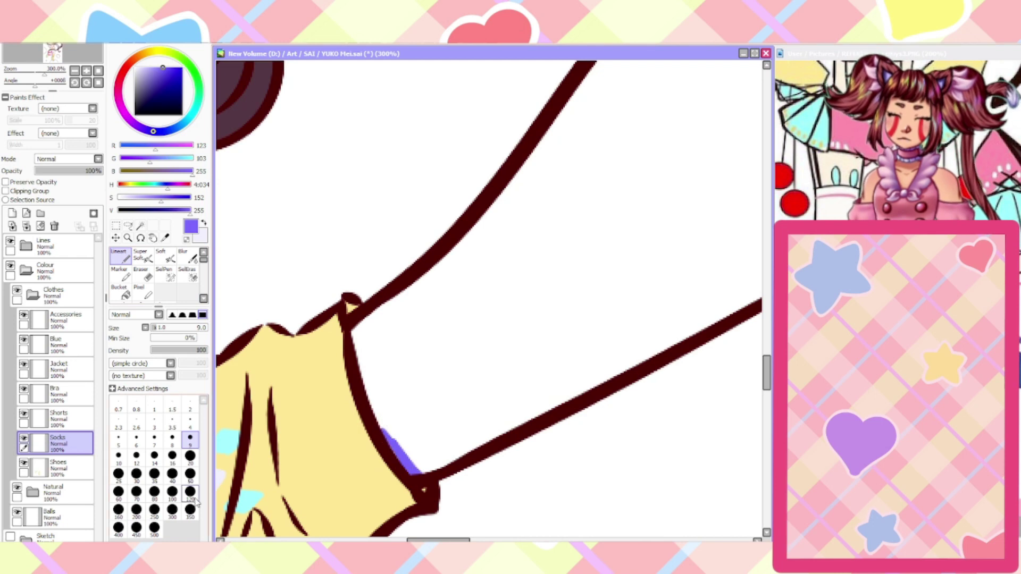
pyautogui.click(190, 456)
pyautogui.moveTo(418, 469)
pyautogui.mouseDown()
pyautogui.moveTo(386, 428)
pyautogui.moveTo(360, 334)
pyautogui.moveTo(369, 339)
pyautogui.moveTo(356, 335)
pyautogui.moveTo(538, 161)
pyautogui.moveTo(596, 82)
pyautogui.moveTo(574, 101)
pyautogui.moveTo(591, 73)
pyautogui.mouseUp()
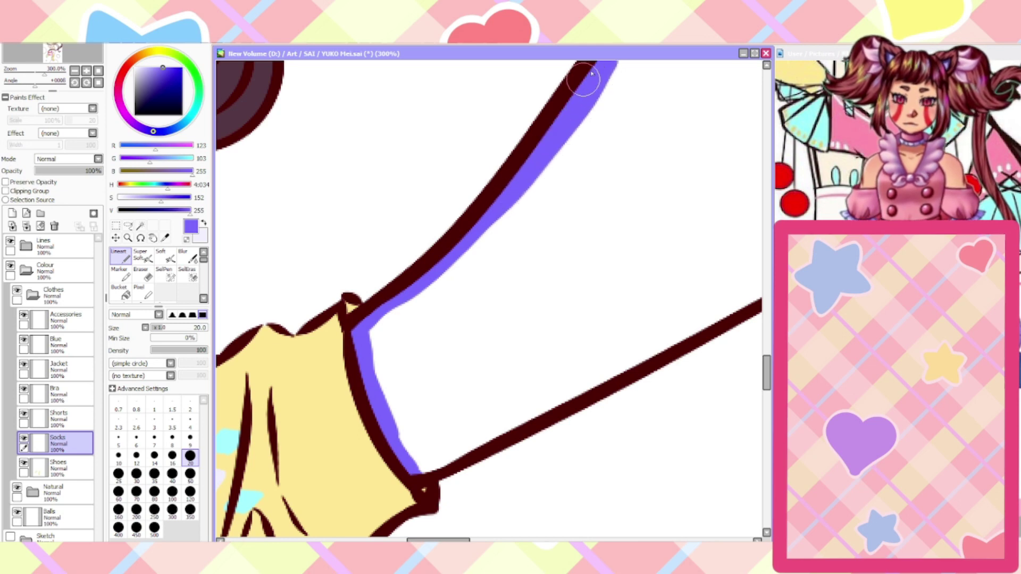
pyautogui.moveTo(417, 470); pyautogui.dragTo(644, 352)
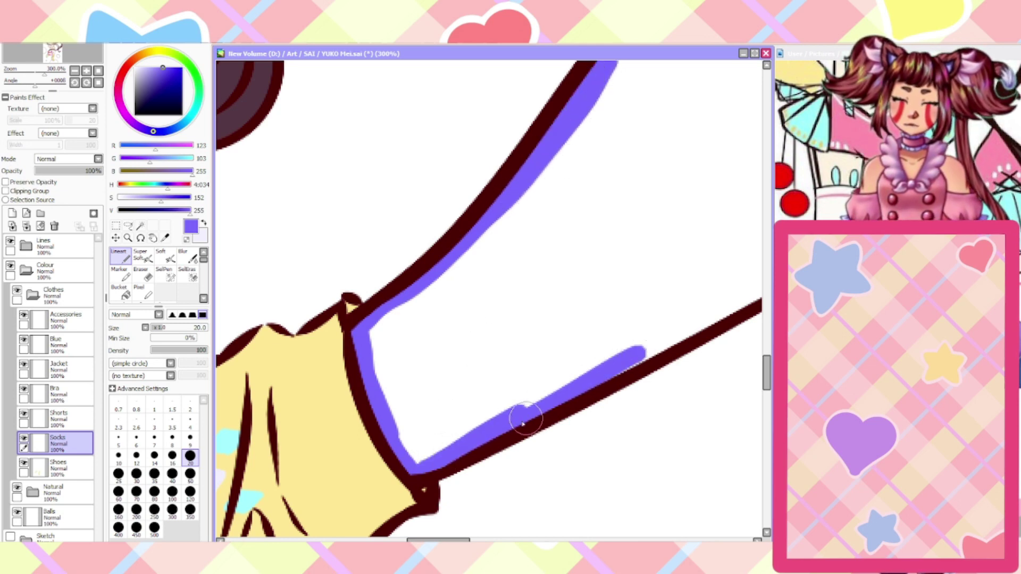
pyautogui.moveTo(523, 423); pyautogui.dragTo(757, 290)
# Outline the standing leg's sock in purple down its back edge, along the boot cuff and up the shin
pyautogui.moveTo(426, 539); pyautogui.dragTo(462, 537)
pyautogui.moveTo(446, 290)
pyautogui.mouseDown()
pyautogui.moveTo(636, 183)
pyautogui.moveTo(631, 278)
pyautogui.moveTo(667, 330)
pyautogui.moveTo(702, 336)
pyautogui.mouseUp()
pyautogui.moveTo(471, 539); pyautogui.dragTo(513, 539)
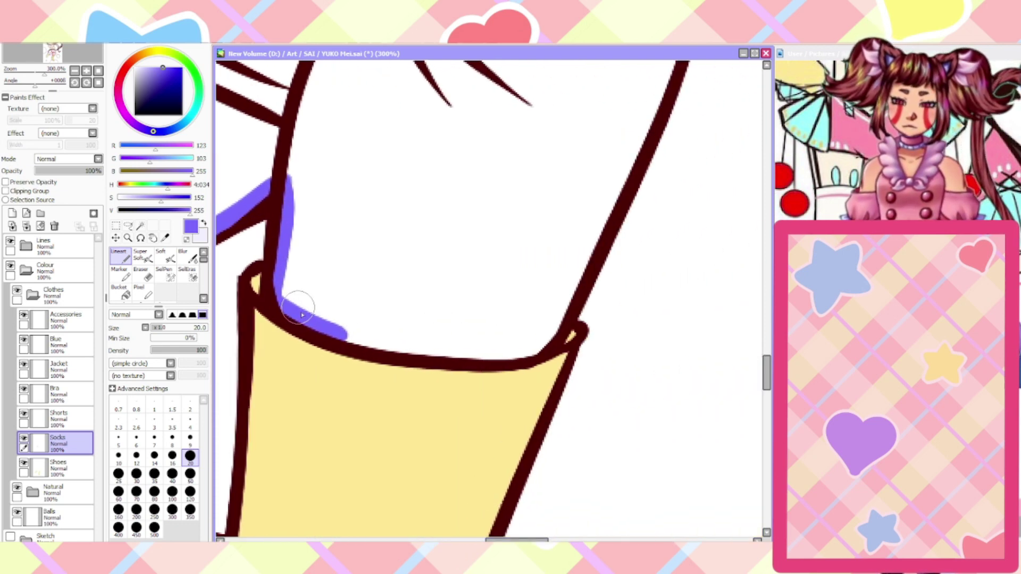
pyautogui.moveTo(302, 315)
pyautogui.mouseDown()
pyautogui.moveTo(318, 327)
pyautogui.moveTo(397, 342)
pyautogui.moveTo(546, 348)
pyautogui.moveTo(664, 92)
pyautogui.mouseUp()
# Continue the purple sock outline up past the knee and around the sock's top edge above the hair strand
pyautogui.moveTo(766, 372); pyautogui.dragTo(766, 345)
pyautogui.moveTo(653, 459)
pyautogui.mouseDown()
pyautogui.moveTo(699, 312)
pyautogui.moveTo(603, 139)
pyautogui.mouseUp()
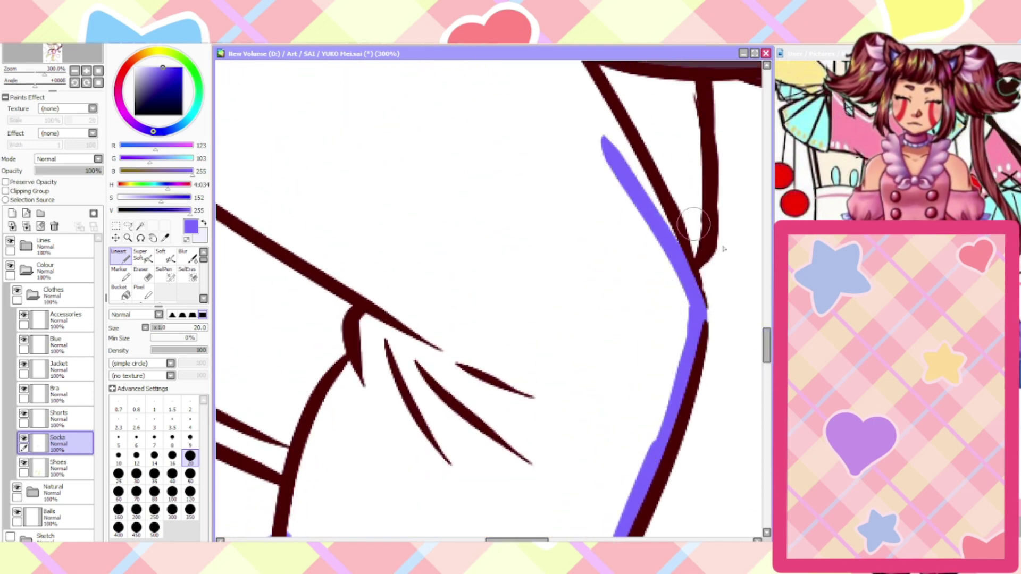
pyautogui.moveTo(766, 345); pyautogui.dragTo(766, 324)
pyautogui.moveTo(690, 534)
pyautogui.mouseDown()
pyautogui.moveTo(695, 386)
pyautogui.moveTo(675, 236)
pyautogui.moveTo(616, 95)
pyautogui.moveTo(560, 147)
pyautogui.moveTo(520, 165)
pyautogui.moveTo(472, 159)
pyautogui.moveTo(520, 187)
pyautogui.moveTo(657, 212)
pyautogui.mouseUp()
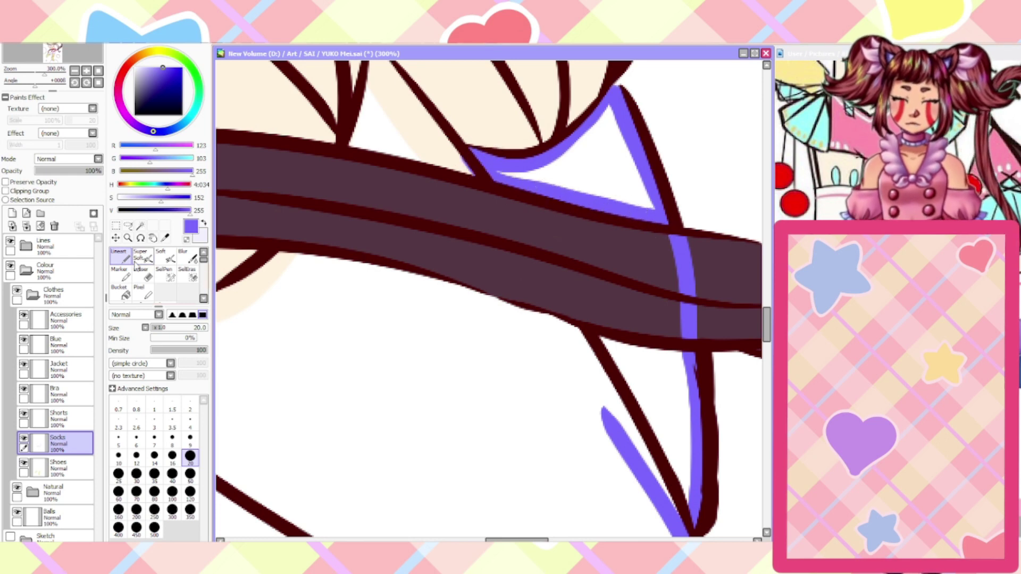
# Erase the purple stroke crossing the hair strand and outline the sock along the strand's lower edge at size 20
pyautogui.click(140, 272)
pyautogui.moveTo(691, 332)
pyautogui.mouseDown()
pyautogui.moveTo(666, 338)
pyautogui.moveTo(699, 338)
pyautogui.moveTo(679, 342)
pyautogui.moveTo(640, 315)
pyautogui.moveTo(688, 317)
pyautogui.moveTo(667, 326)
pyautogui.moveTo(686, 317)
pyautogui.moveTo(703, 283)
pyautogui.moveTo(691, 288)
pyautogui.moveTo(689, 253)
pyautogui.moveTo(635, 241)
pyautogui.mouseUp()
pyautogui.click(190, 455)
pyautogui.click(119, 255)
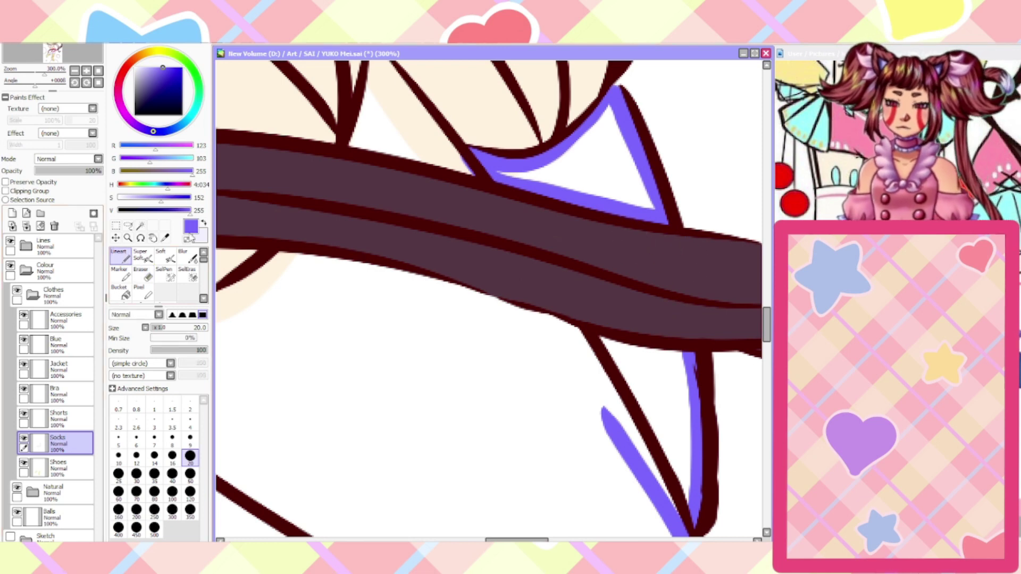
pyautogui.moveTo(678, 353)
pyautogui.mouseDown()
pyautogui.moveTo(432, 293)
pyautogui.moveTo(487, 302)
pyautogui.moveTo(442, 279)
pyautogui.moveTo(275, 250)
pyautogui.moveTo(444, 293)
pyautogui.mouseUp()
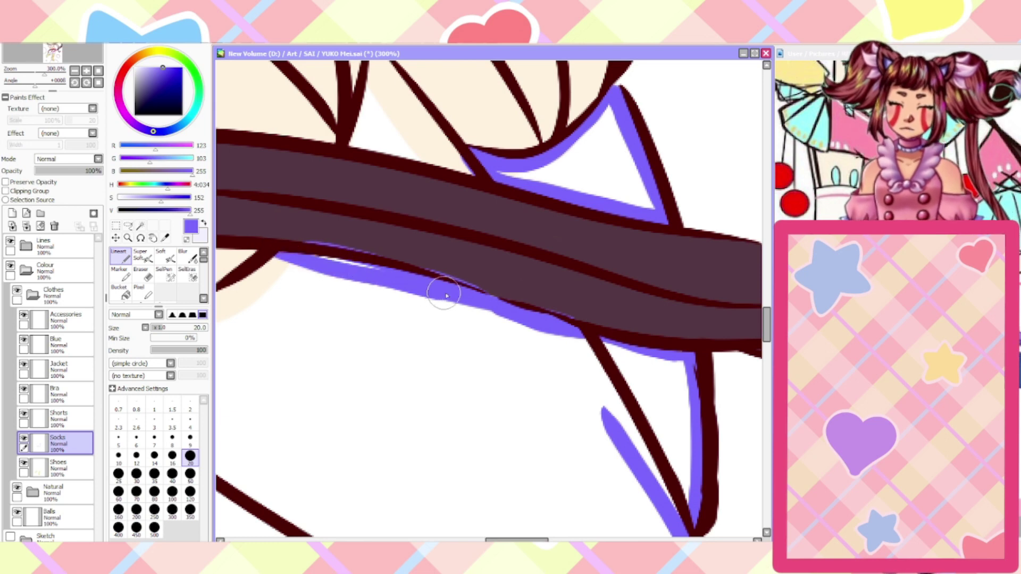
# Fill the gaps in the purple sock outline along the hair strand's lower edge and erase the paint overlapping the strand
pyautogui.moveTo(388, 269); pyautogui.dragTo(288, 253)
pyautogui.click(143, 276)
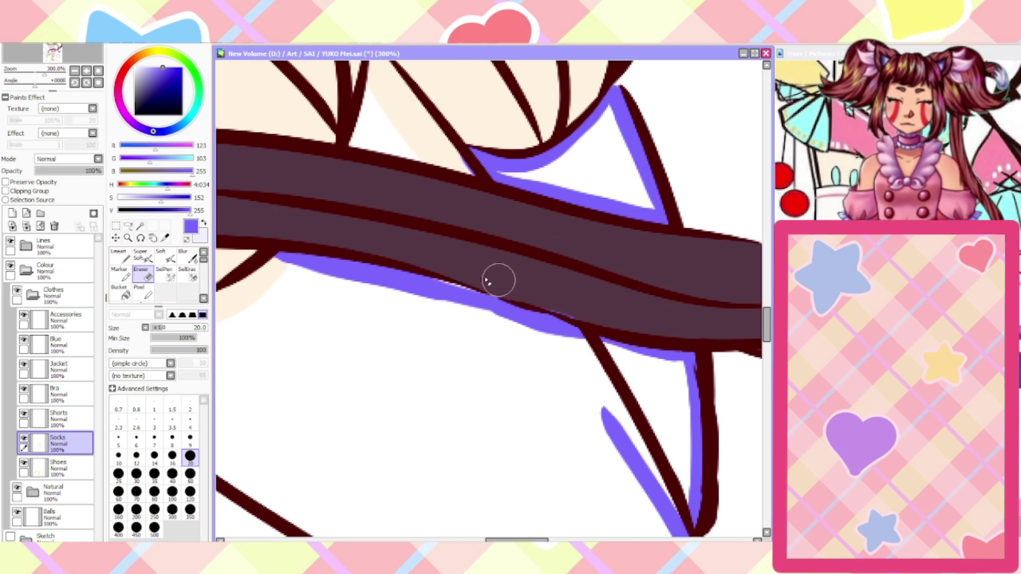
pyautogui.click(122, 258)
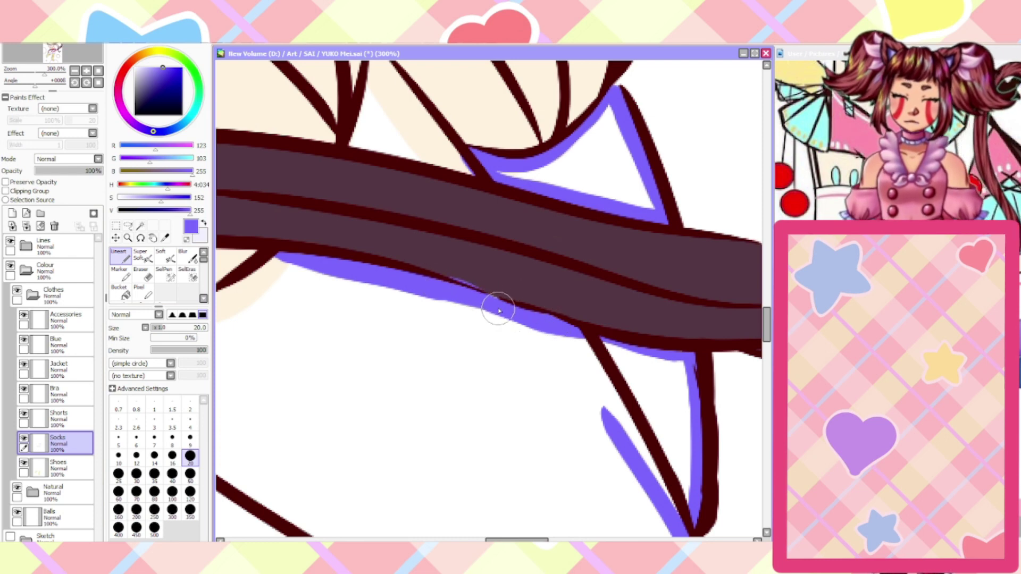
pyautogui.click(140, 273)
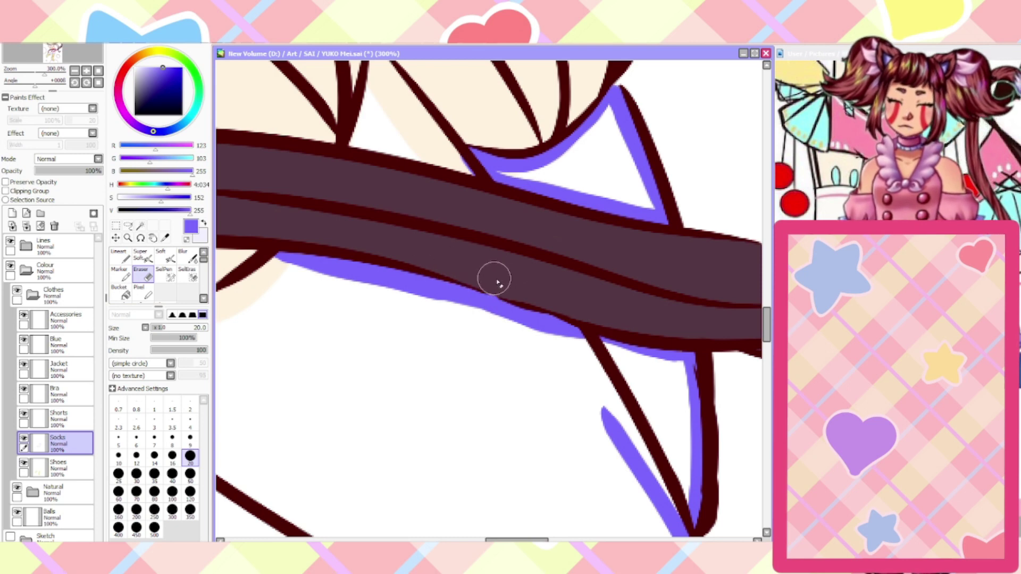
pyautogui.click(121, 257)
# Outline the sock's top edge in purple beneath the fingertips, from the hair strand to the front of the thigh
pyautogui.scroll(-1, 396, 114)
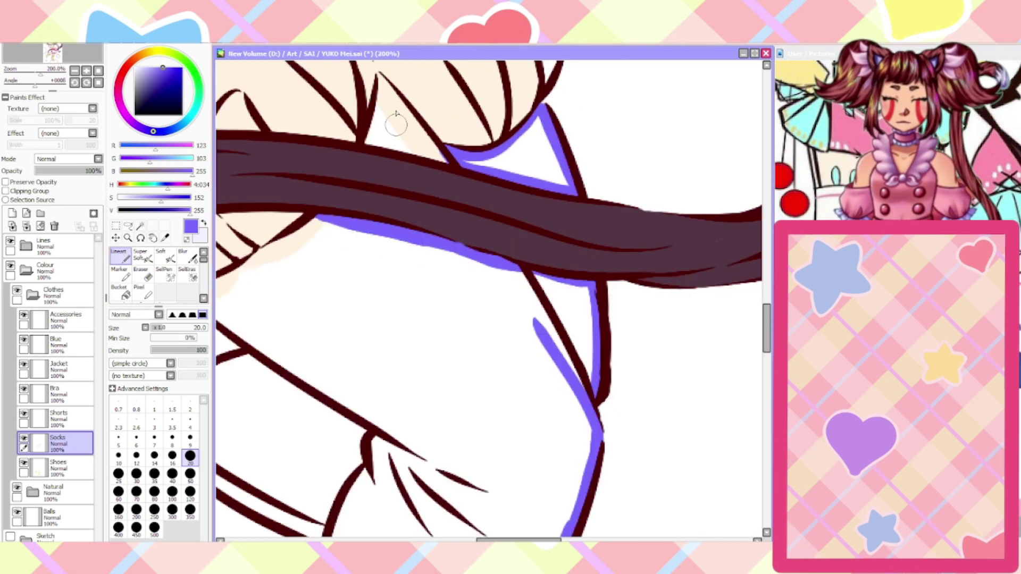
pyautogui.scroll(-1, 396, 113)
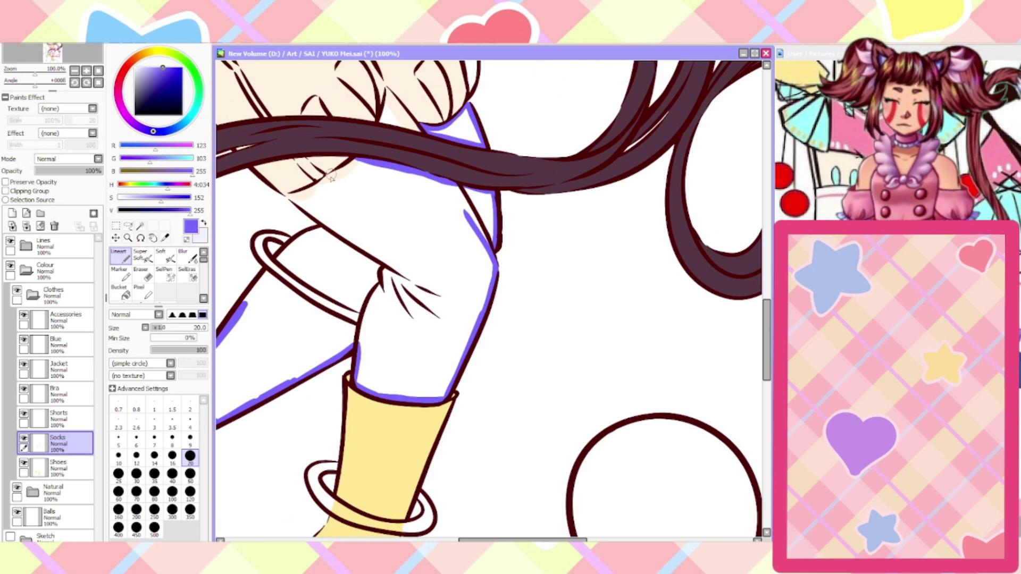
pyautogui.scroll(-2, 331, 178)
pyautogui.scroll(2, 303, 176)
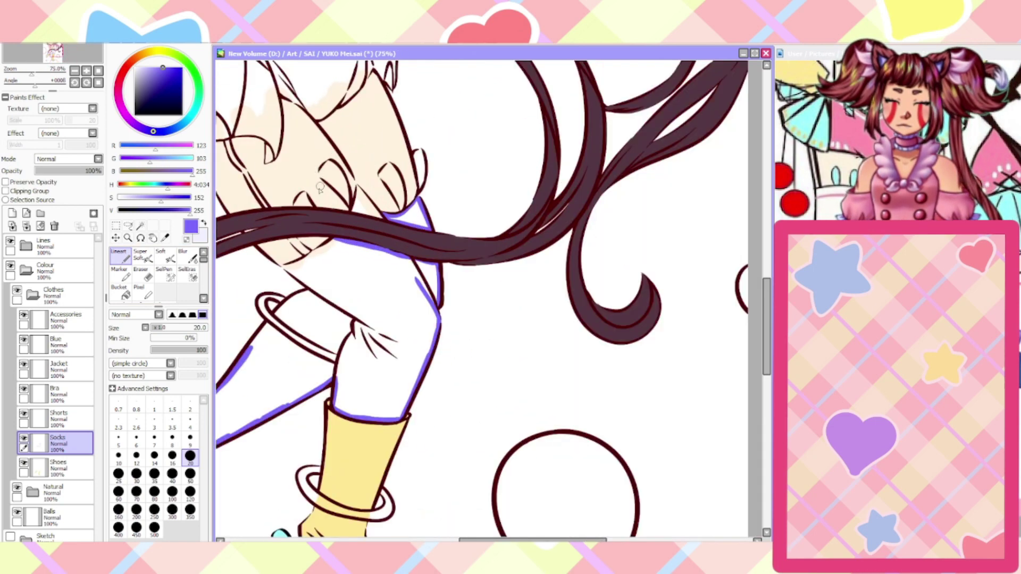
pyautogui.scroll(1, 307, 207)
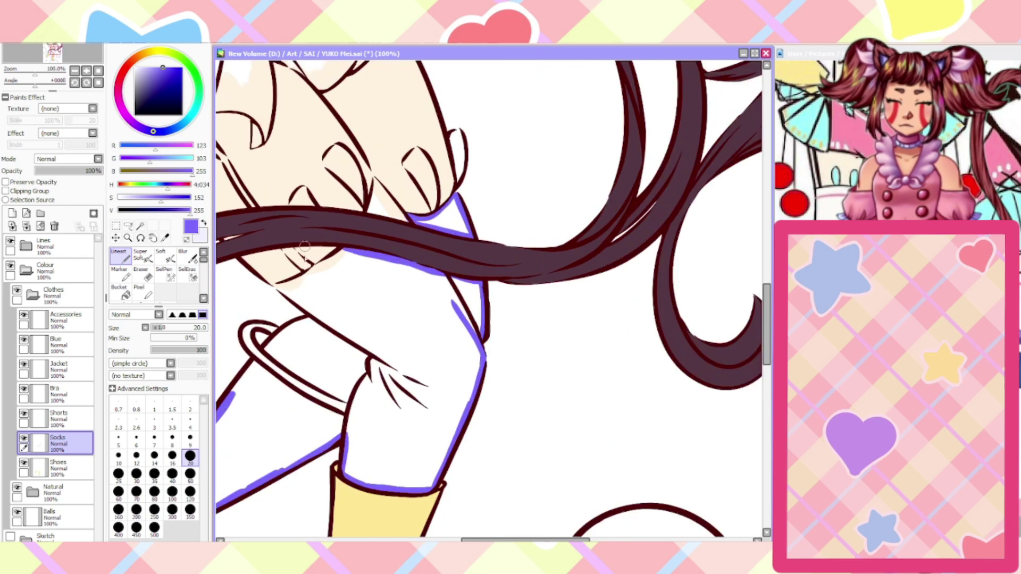
pyautogui.scroll(1, 293, 319)
pyautogui.moveTo(372, 218); pyautogui.dragTo(319, 260)
pyautogui.scroll(2, 344, 245)
pyautogui.moveTo(398, 188); pyautogui.dragTo(261, 289)
pyautogui.moveTo(495, 539); pyautogui.dragTo(480, 540)
pyautogui.moveTo(480, 339); pyautogui.dragTo(509, 339)
pyautogui.hotkey('ctrl', 'z')
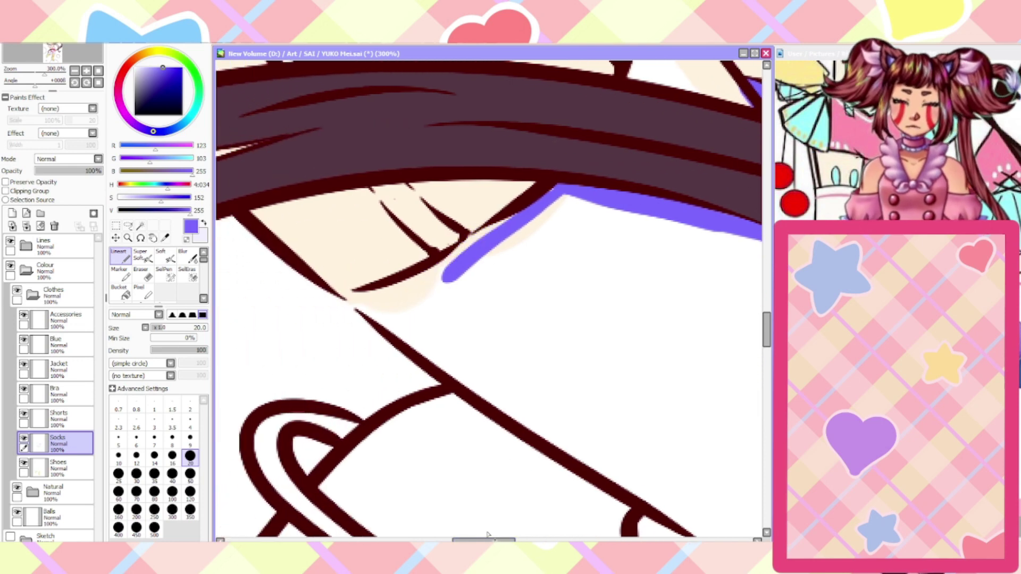
pyautogui.moveTo(478, 240)
pyautogui.mouseDown()
pyautogui.moveTo(414, 284)
pyautogui.moveTo(428, 269)
pyautogui.moveTo(362, 299)
pyautogui.mouseUp()
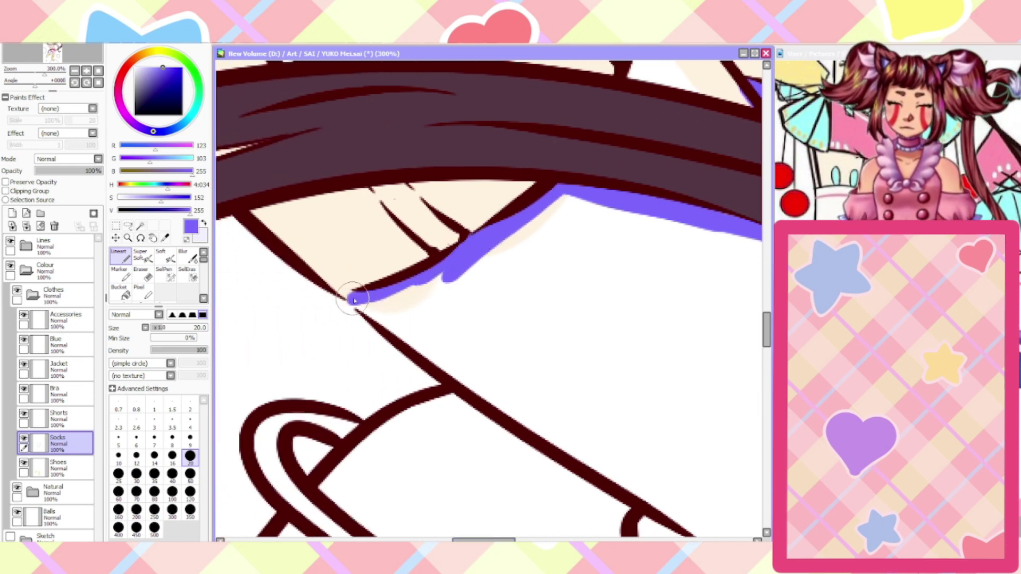
# Outline the front of the thigh and the raised leg's upper edge in purple, joining the existing calf outline
pyautogui.scroll(-2, 366, 308)
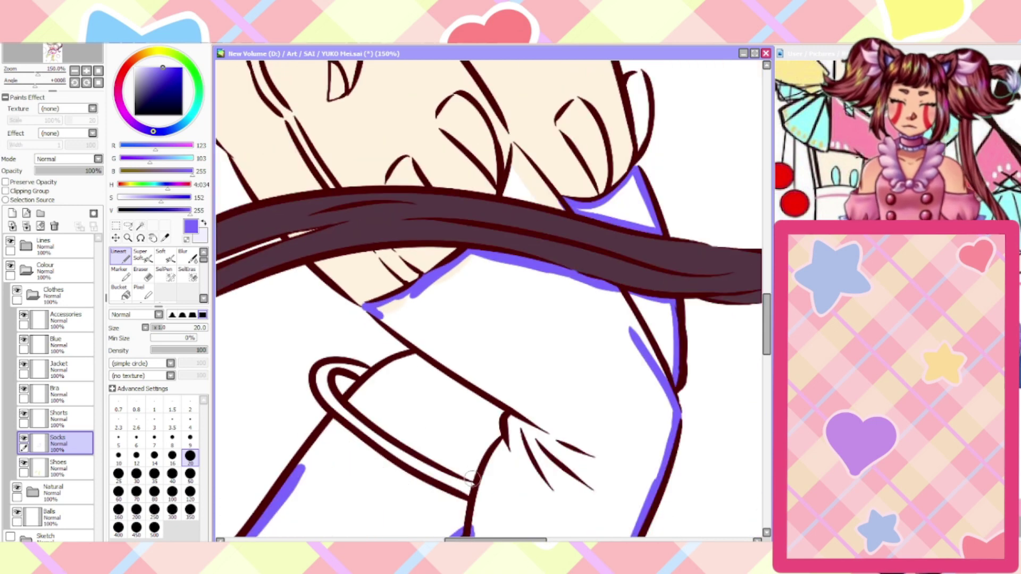
pyautogui.scroll(1, 471, 478)
pyautogui.moveTo(332, 248)
pyautogui.mouseDown()
pyautogui.moveTo(409, 310)
pyautogui.moveTo(316, 362)
pyautogui.moveTo(232, 477)
pyautogui.mouseUp()
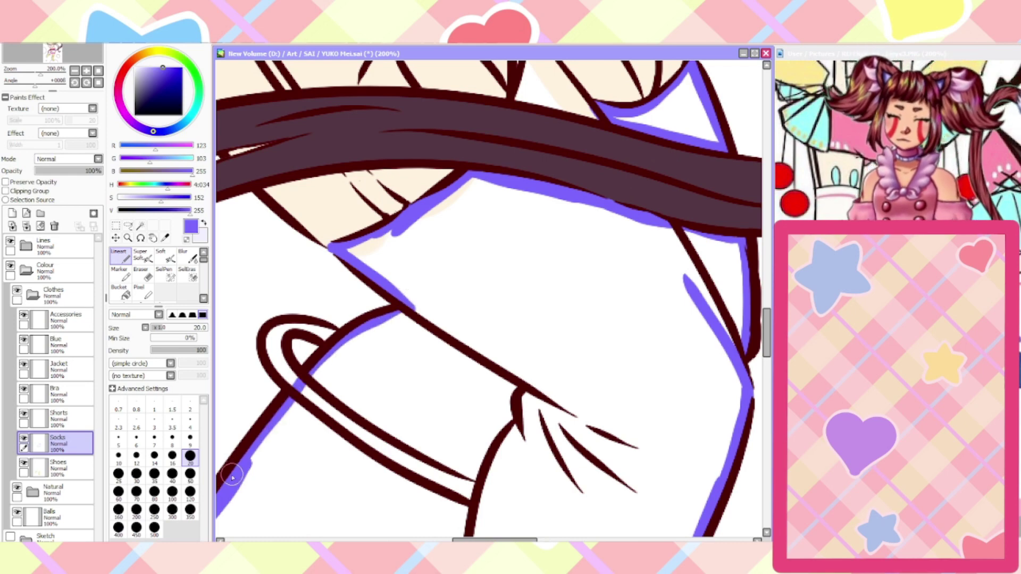
# Outline the small triangular sock area between the hands above the hair strand in purple and erase the overshoot at its tip
pyautogui.scroll(-3, 232, 477)
pyautogui.scroll(4, 329, 354)
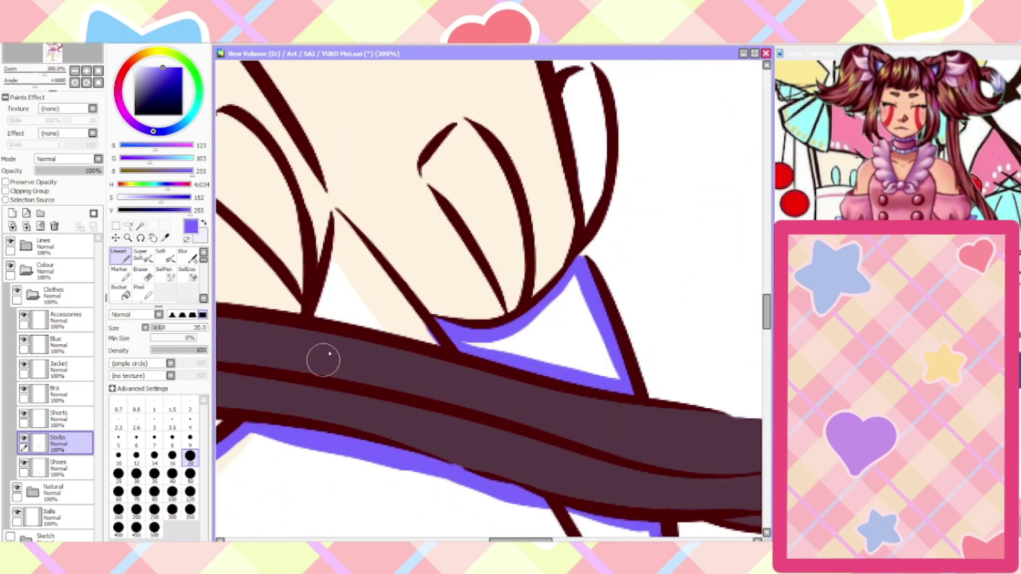
pyautogui.scroll(1, 330, 353)
pyautogui.moveTo(312, 306)
pyautogui.mouseDown()
pyautogui.moveTo(335, 240)
pyautogui.moveTo(338, 166)
pyautogui.moveTo(449, 315)
pyautogui.moveTo(382, 317)
pyautogui.mouseUp()
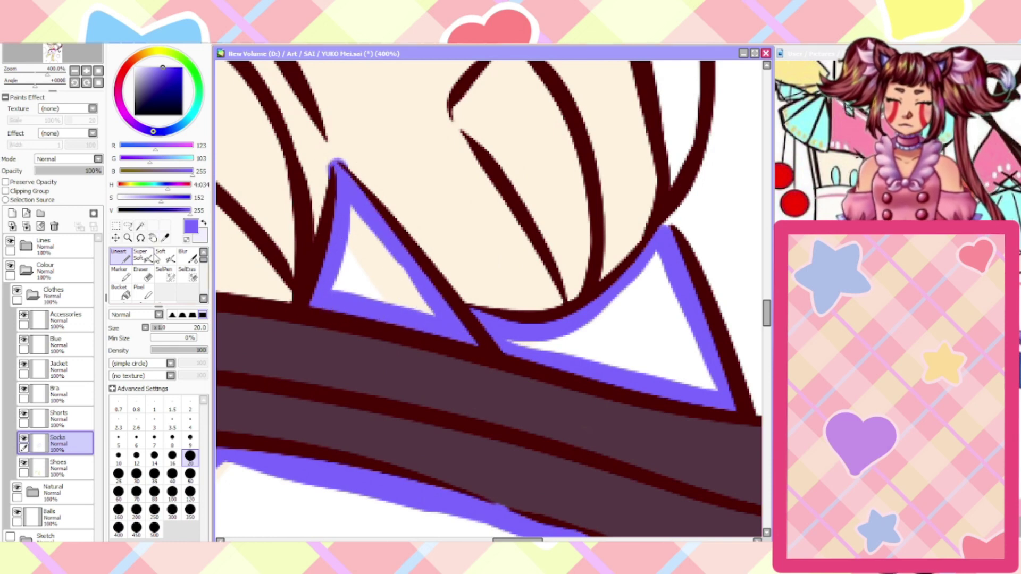
pyautogui.click(141, 274)
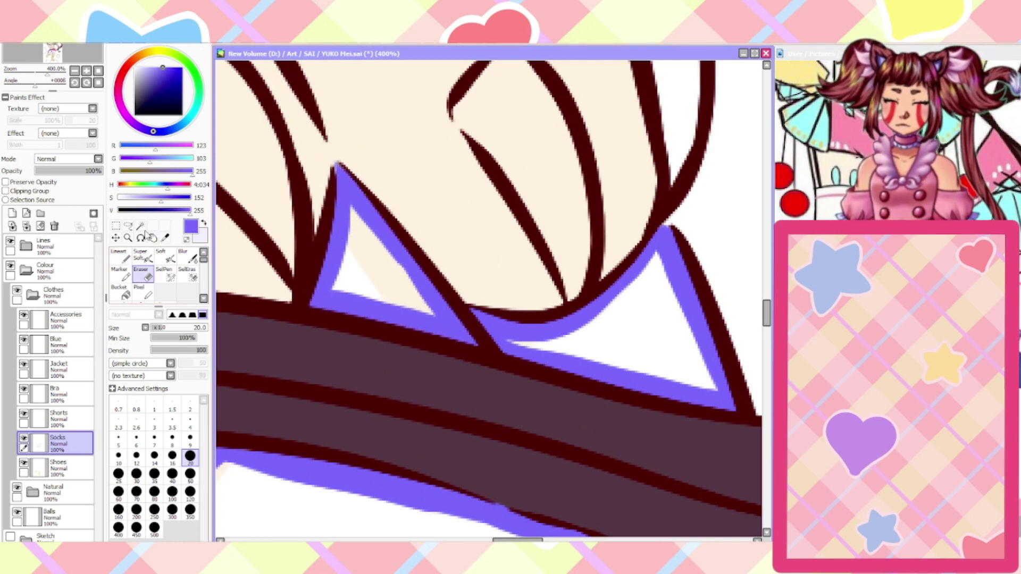
pyautogui.click(120, 256)
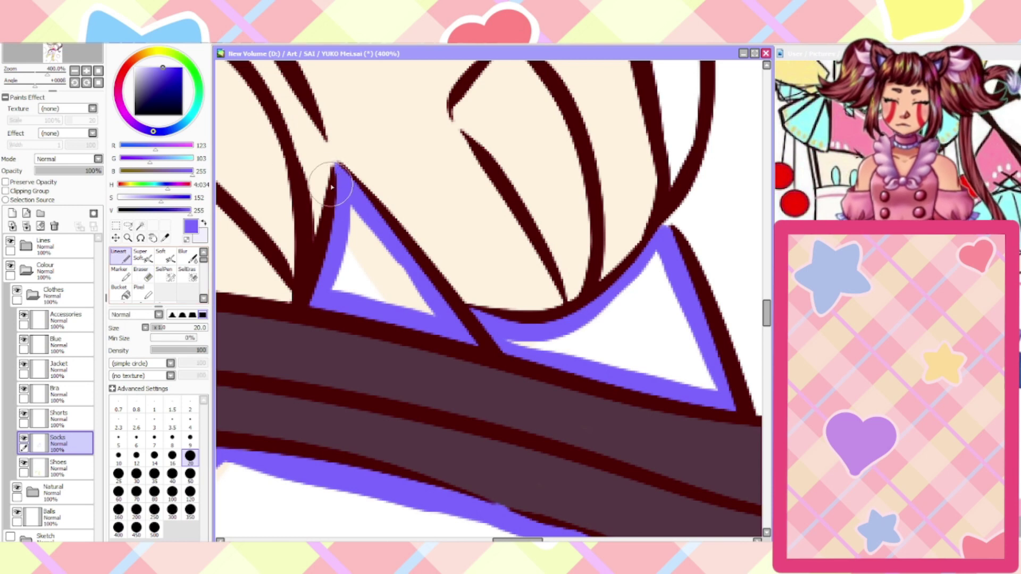
# Select the outlined sock areas with the Magic Wand, fill them with purple and clear the selection
pyautogui.scroll(-5, 335, 180)
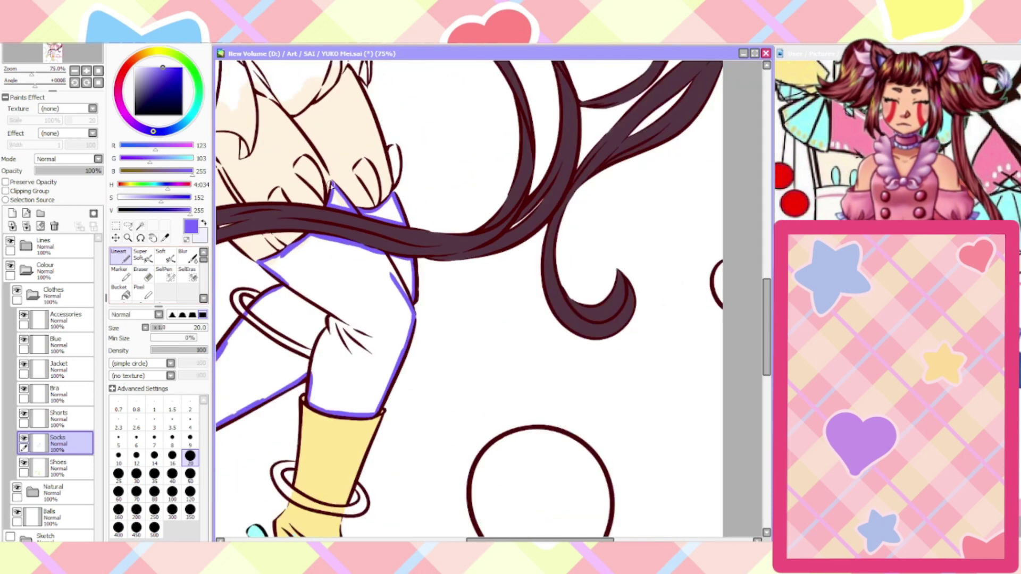
pyautogui.click(141, 226)
pyautogui.click(302, 265)
pyautogui.click(390, 215)
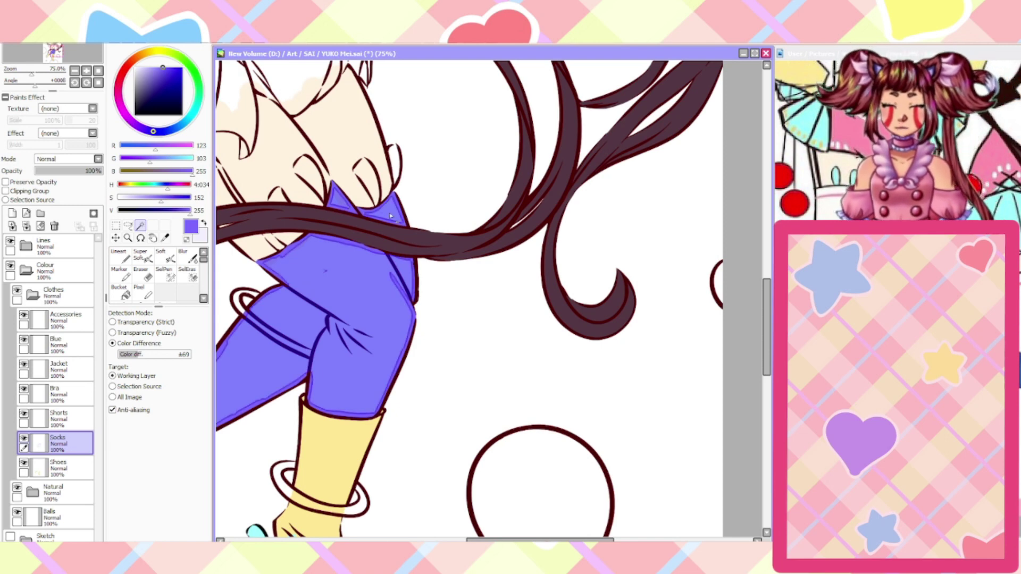
pyautogui.hotkey('ctrl', 'f')
pyautogui.hotkey('ctrl', 'd')
pyautogui.moveTo(389, 215); pyautogui.dragTo(553, 173)
# Touch up the unfilled spots at the sock's edges in purple, including the corner beneath the fingertips
pyautogui.scroll(2, 357, 316)
pyautogui.scroll(-1, 357, 315)
pyautogui.scroll(2, 356, 315)
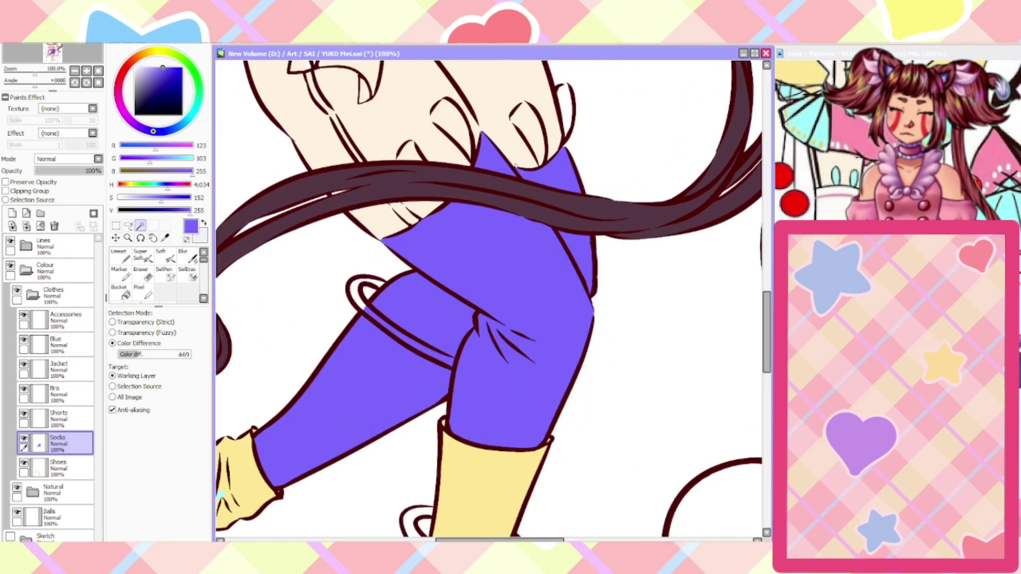
pyautogui.press('n')
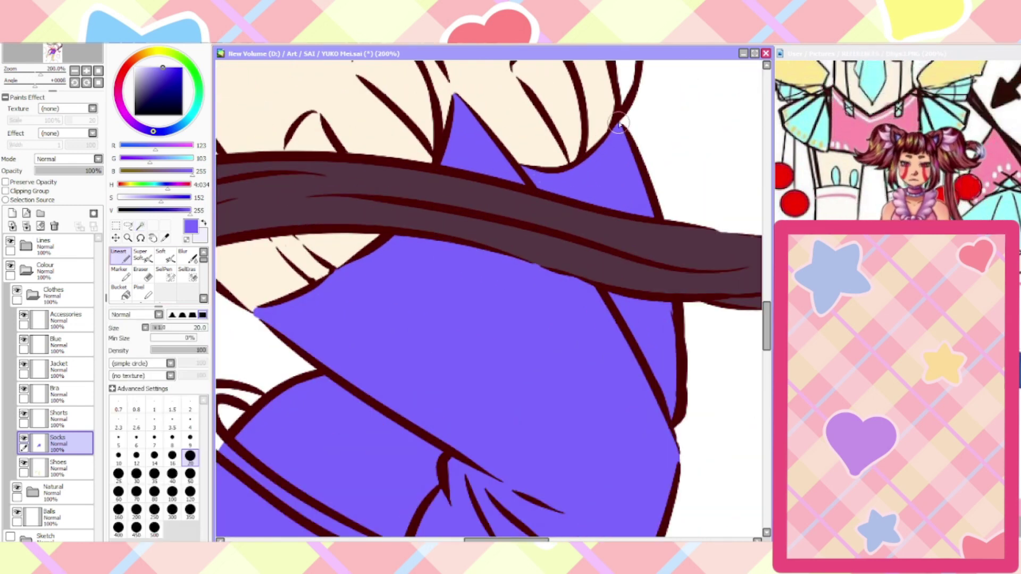
pyautogui.scroll(-3, 612, 137)
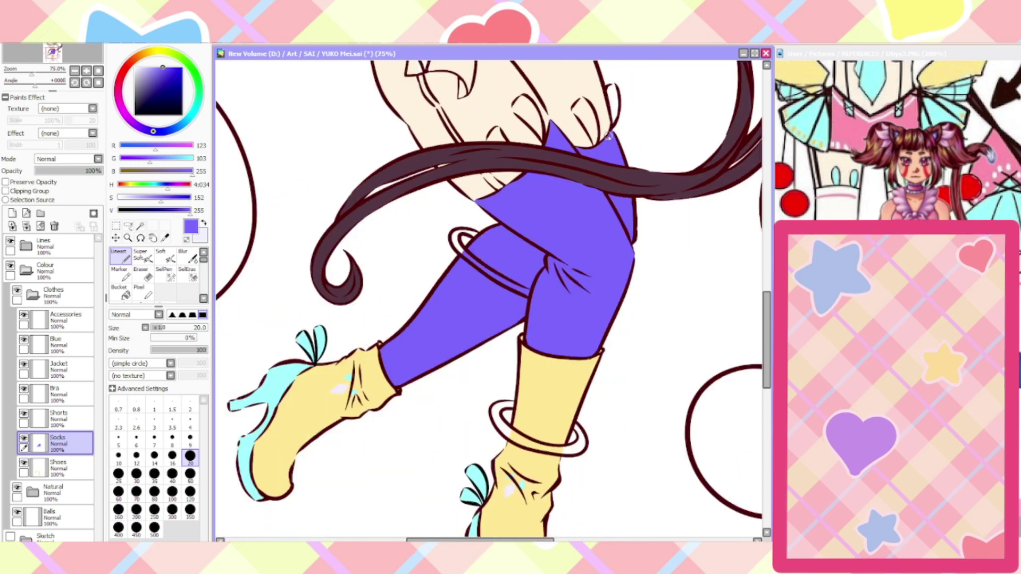
pyautogui.scroll(5, 609, 138)
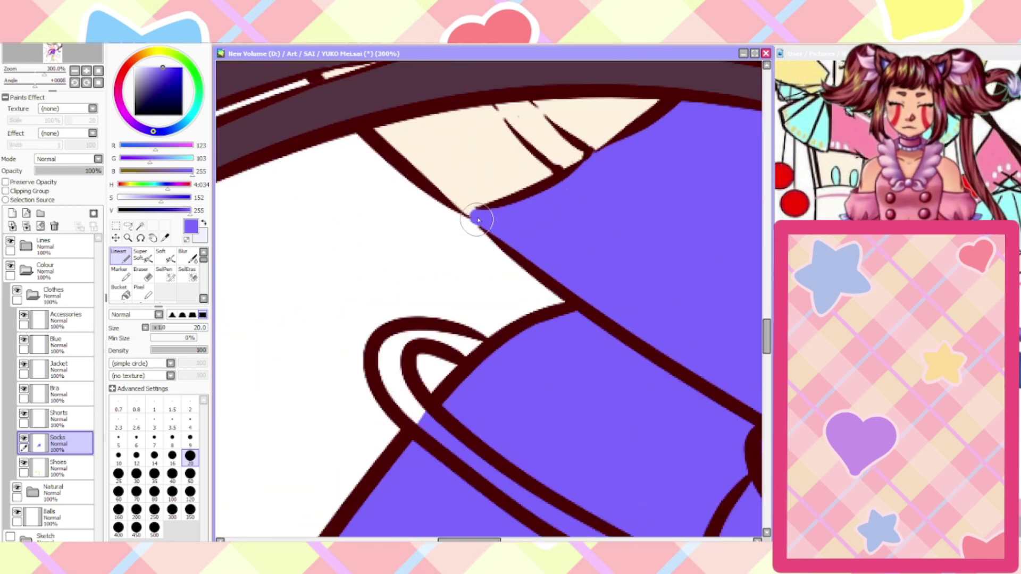
pyautogui.scroll(-6, 476, 223)
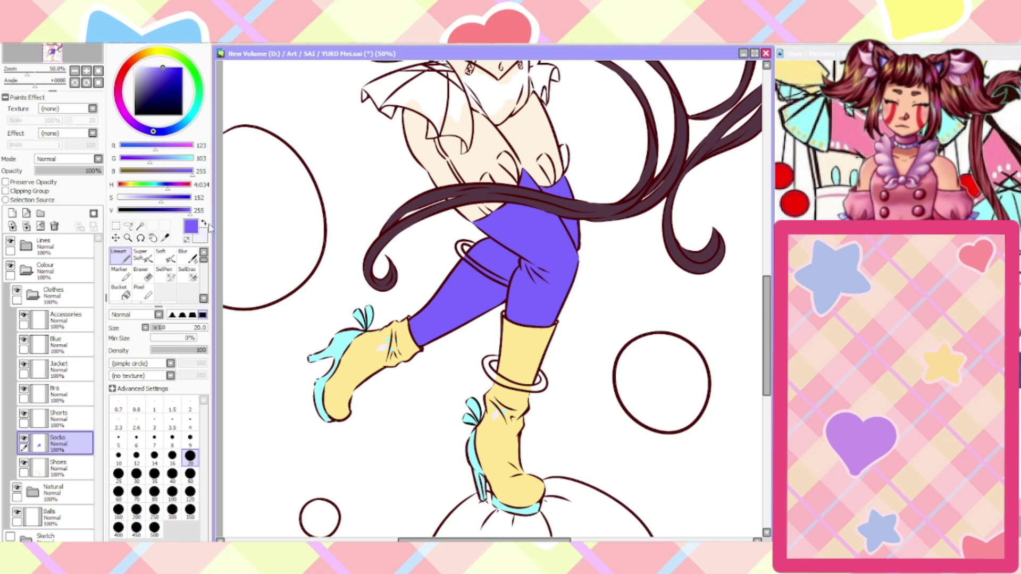
# Turn on Preserve Opacity for the Socks layer and recolour the socks pale lavender (RGB 242, 240, 255)
pyautogui.click(205, 224)
pyautogui.click(5, 190)
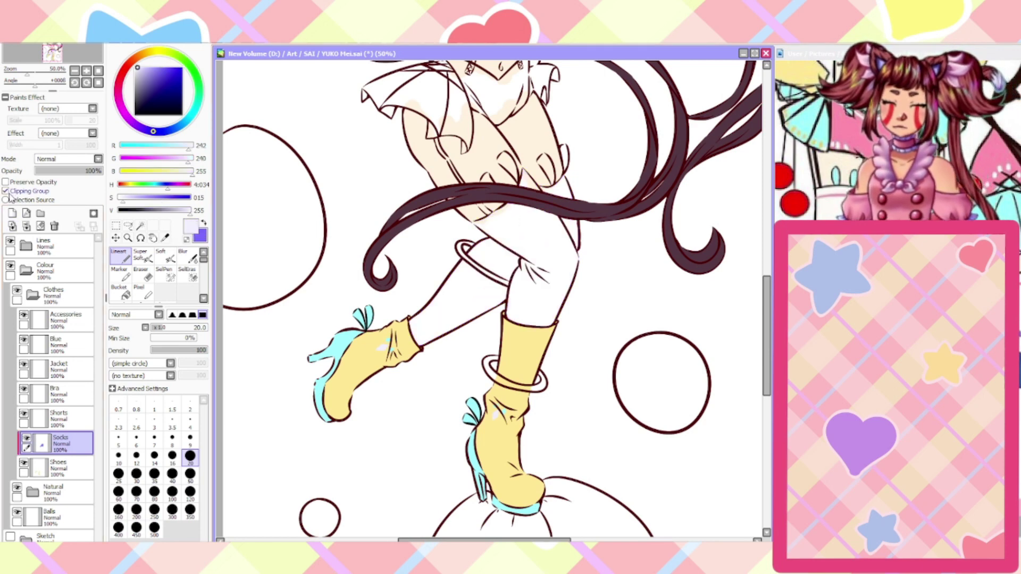
pyautogui.click(7, 192)
pyautogui.click(12, 189)
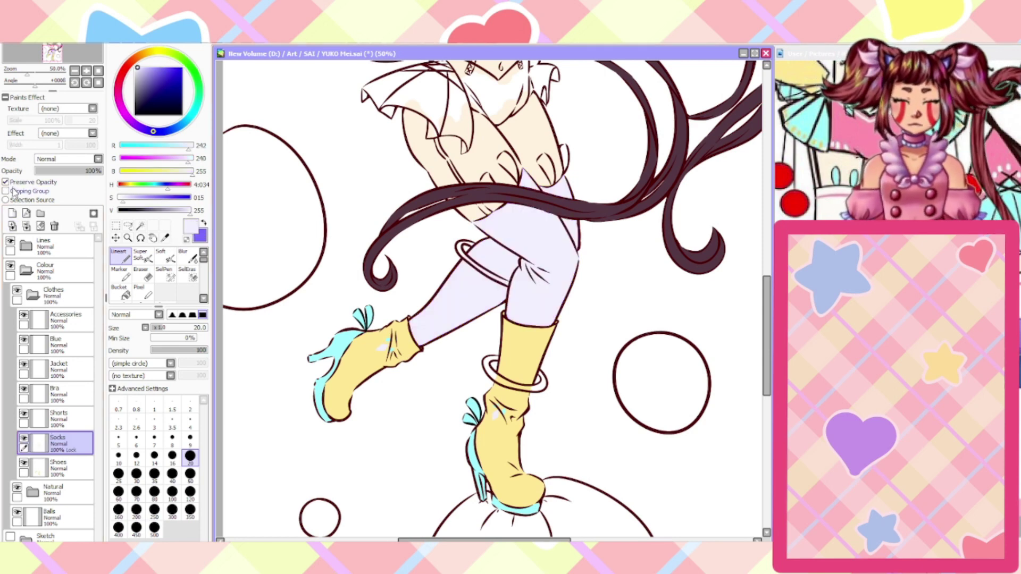
# Sample the pink (RGB 255, 140, 171) from the reference image and return to the Socks layer with the Lineart brush
pyautogui.click(165, 238)
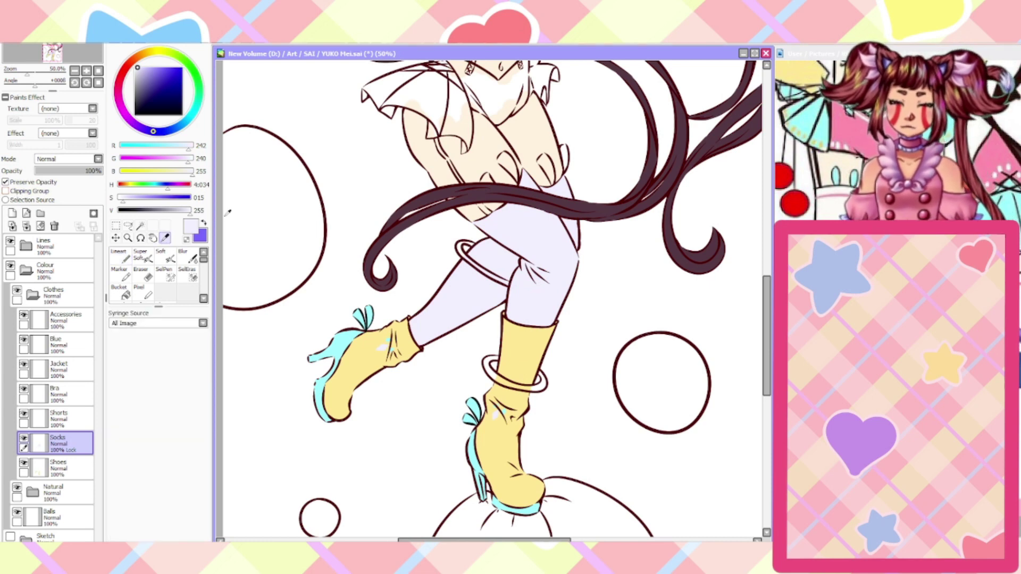
pyautogui.click(867, 132)
pyautogui.click(854, 124)
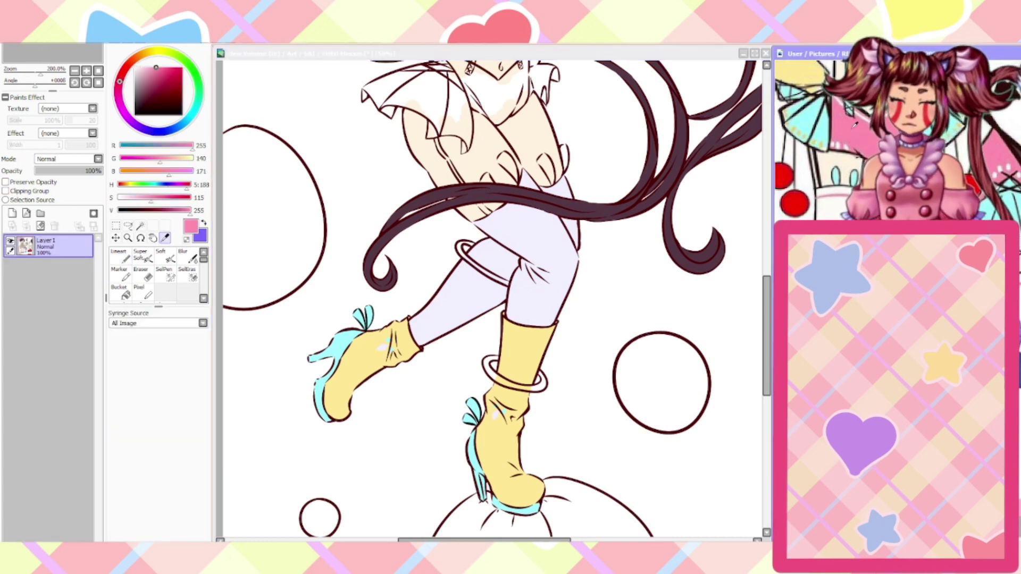
pyautogui.click(255, 239)
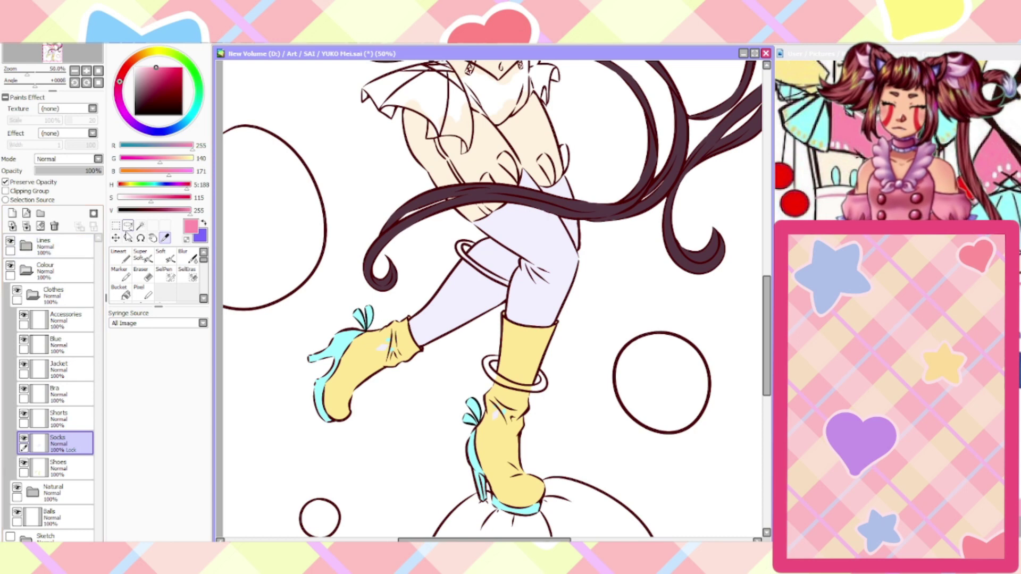
pyautogui.click(120, 255)
# Paint a thin pink stripe just below the sock tops on both thighs, undoing the strokes that miss
pyautogui.scroll(1, 529, 188)
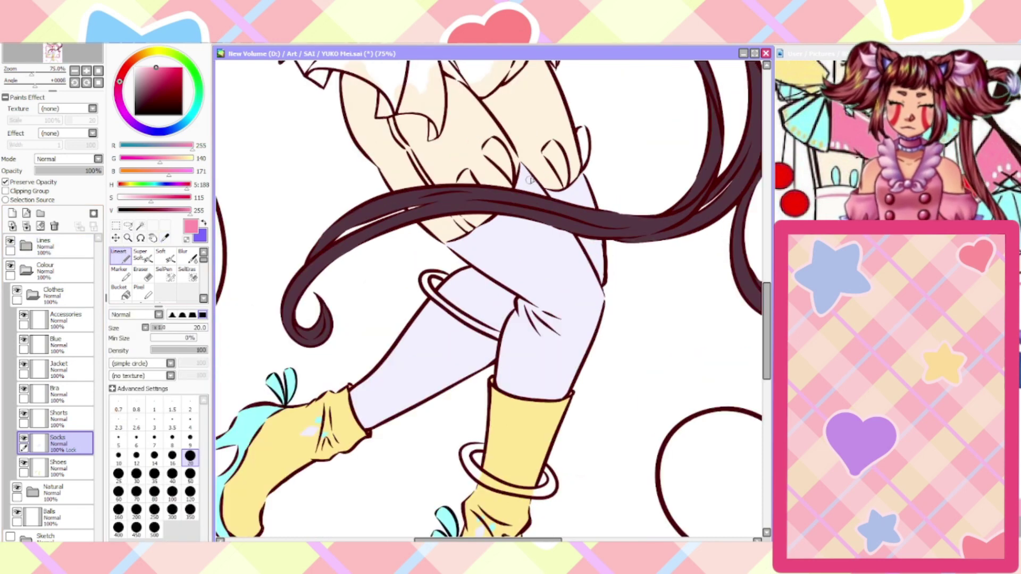
pyautogui.moveTo(533, 176)
pyautogui.mouseDown()
pyautogui.moveTo(491, 246)
pyautogui.moveTo(458, 257)
pyautogui.mouseUp()
pyautogui.hotkey('ctrl', 'z')
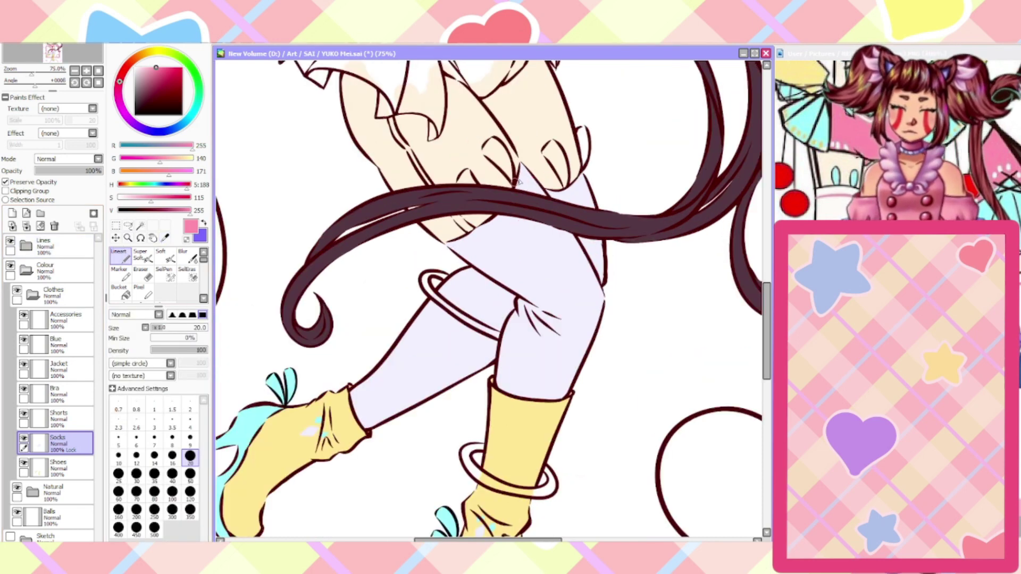
pyautogui.moveTo(529, 165)
pyautogui.mouseDown()
pyautogui.moveTo(479, 239)
pyautogui.moveTo(436, 254)
pyautogui.mouseUp()
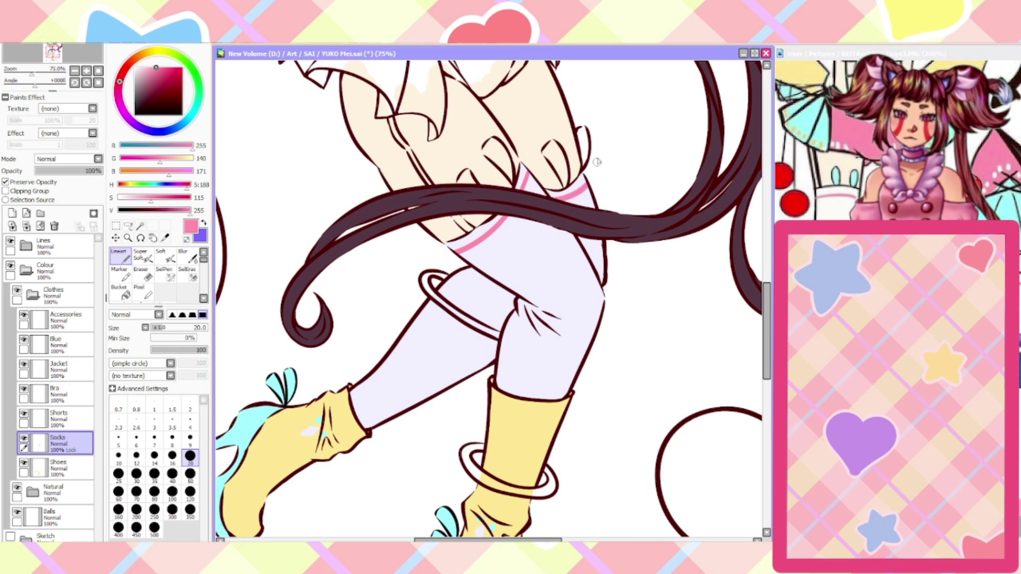
pyautogui.moveTo(553, 202)
pyautogui.mouseDown()
pyautogui.moveTo(593, 178)
pyautogui.moveTo(552, 202)
pyautogui.mouseUp()
pyautogui.hotkey('ctrl', 'z')
pyautogui.hotkey('ctrl', 'z')
pyautogui.hotkey('ctrl', 'z')
pyautogui.moveTo(591, 172)
pyautogui.mouseDown()
pyautogui.moveTo(551, 197)
pyautogui.moveTo(538, 192)
pyautogui.mouseUp()
pyautogui.hotkey('ctrl', 'z')
pyautogui.hotkey('ctrl', 'z')
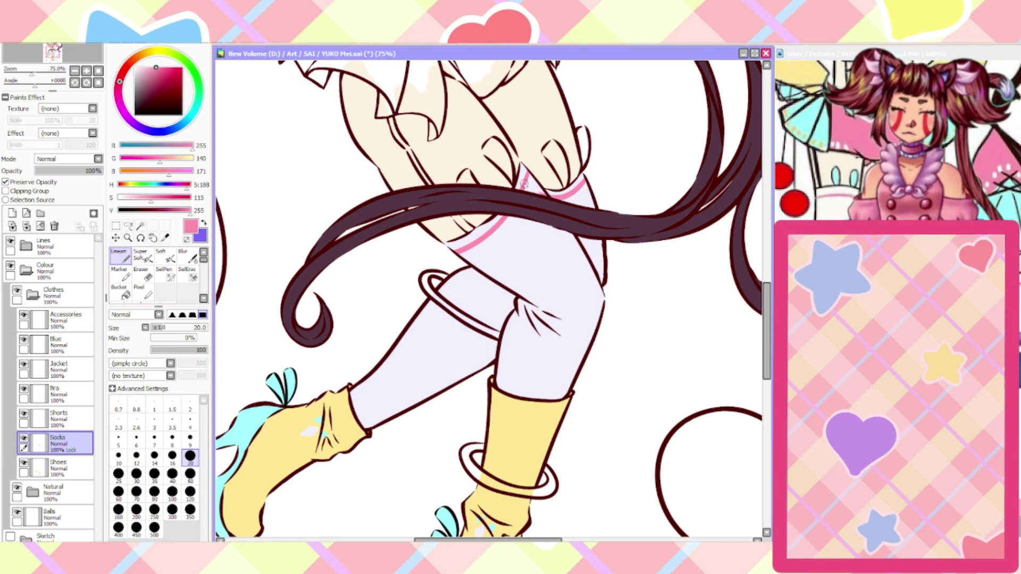
# Sample the sock's pale lavender and paint over the stray pink crossing onto the neighbouring thigh above the hair strand
pyautogui.press('e')
pyautogui.scroll(4, 579, 175)
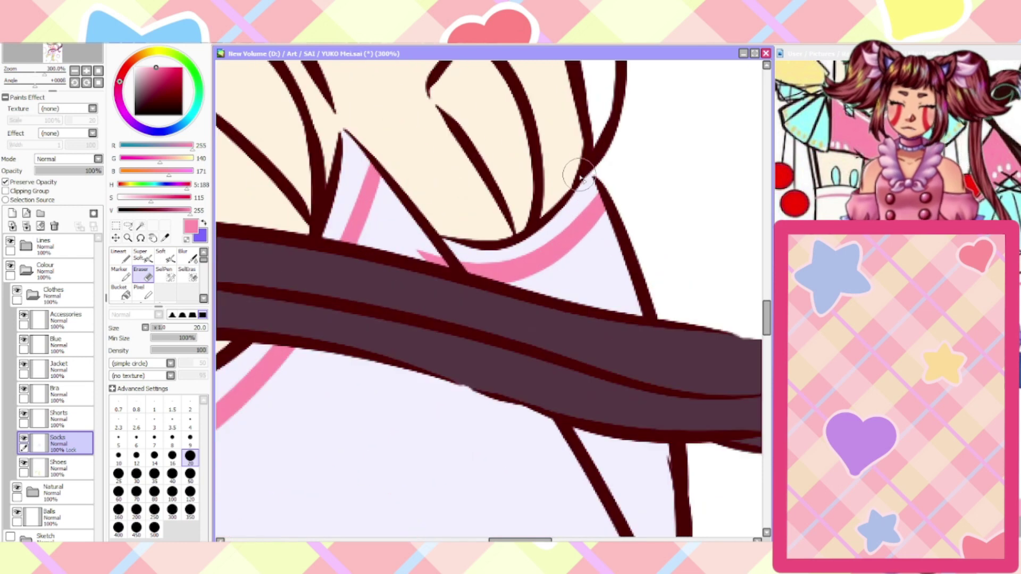
pyautogui.click(165, 238)
pyautogui.click(379, 218)
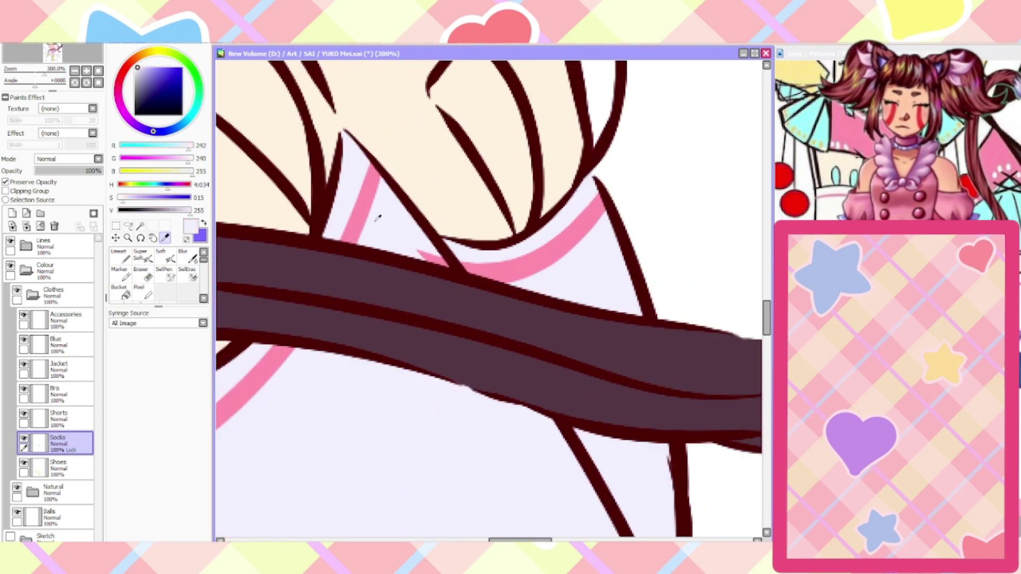
pyautogui.click(125, 257)
pyautogui.moveTo(402, 244); pyautogui.dragTo(426, 253)
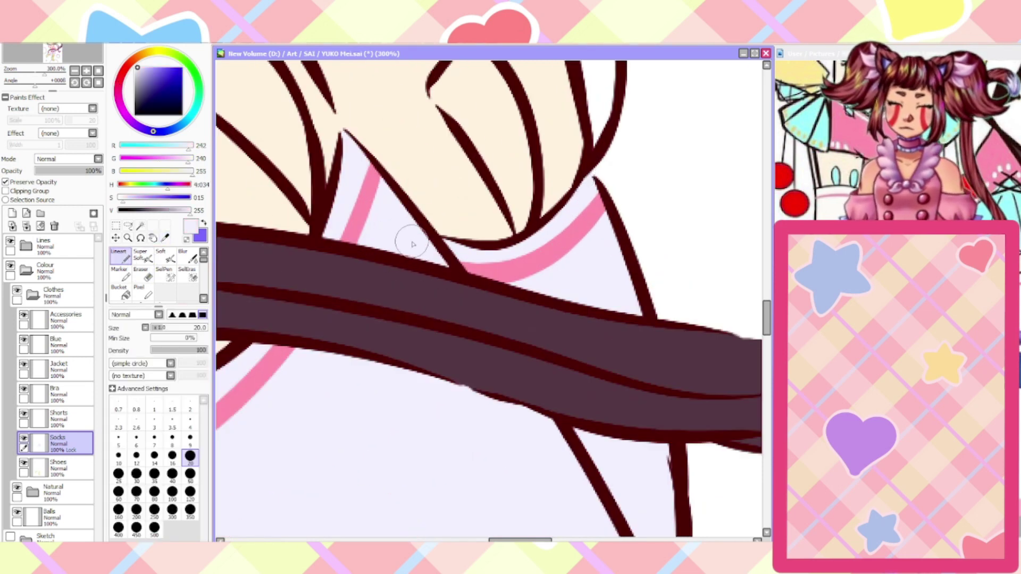
pyautogui.scroll(-8, 412, 244)
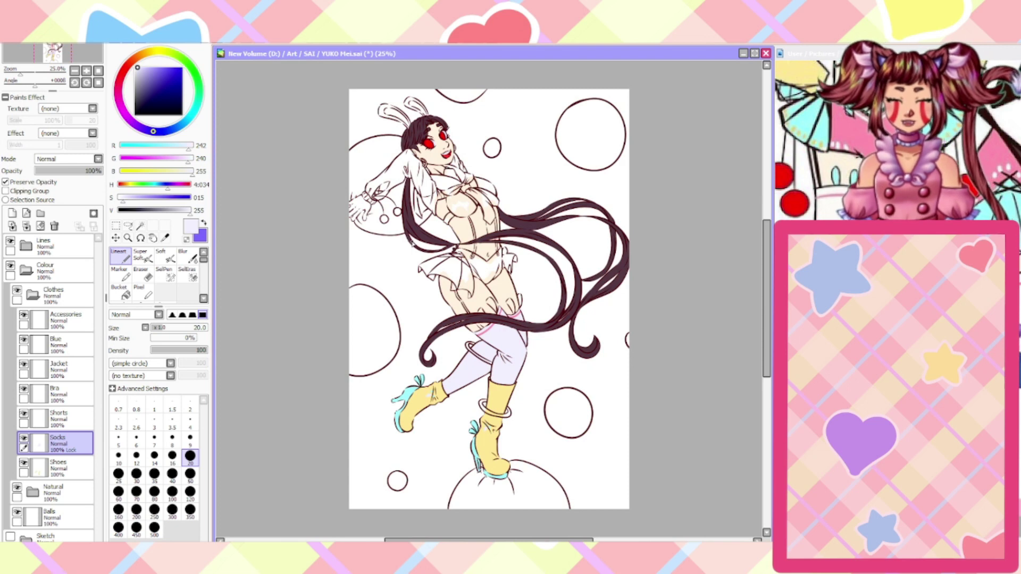
# Turn off Preserve Opacity for the Socks layer and sample the pink (RGB 255, 140, 171) from the reference image into the other colour slot
pyautogui.click(6, 182)
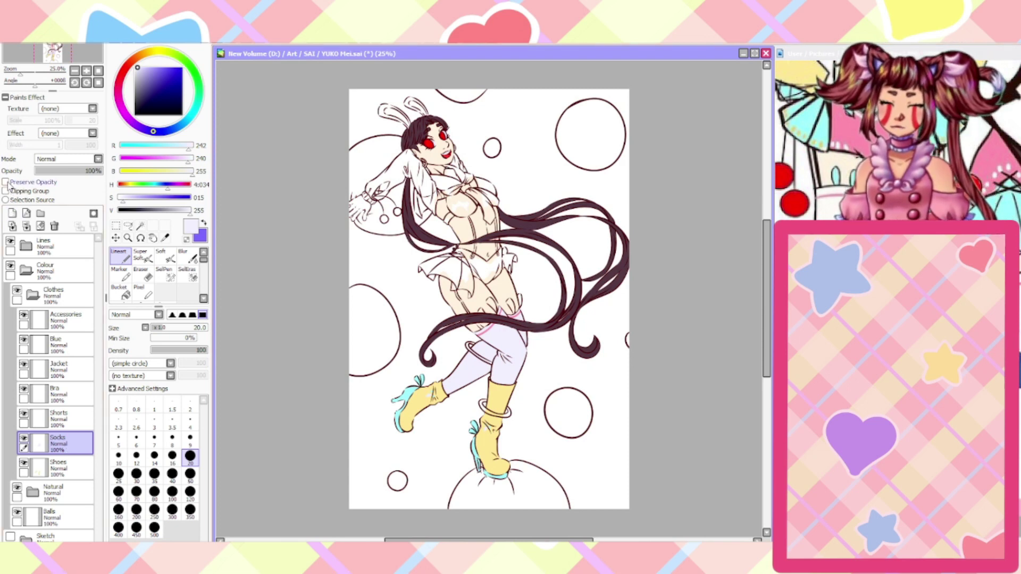
pyautogui.hotkey('ctrl', 'Tab')
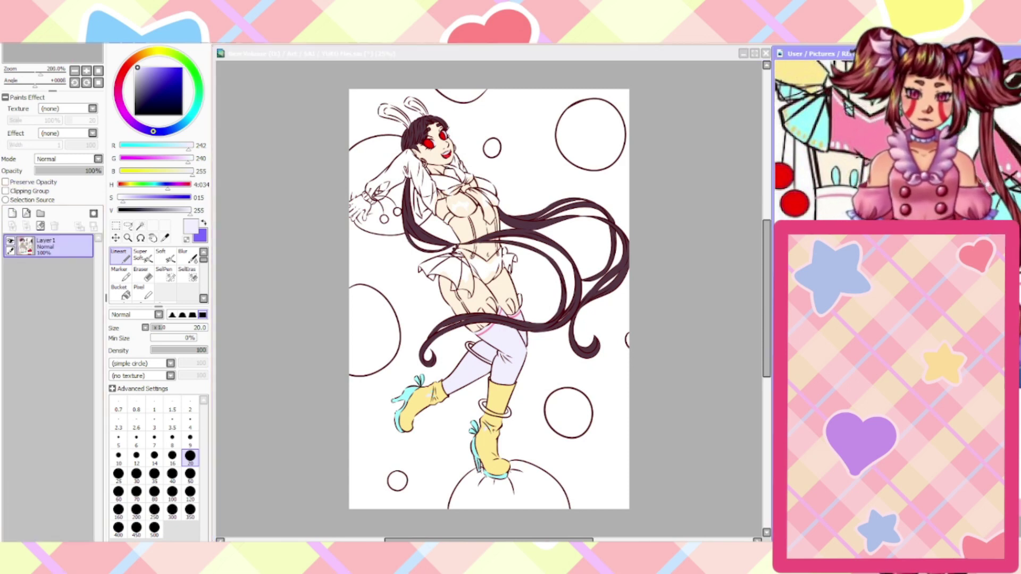
pyautogui.scroll(4, 809, 141)
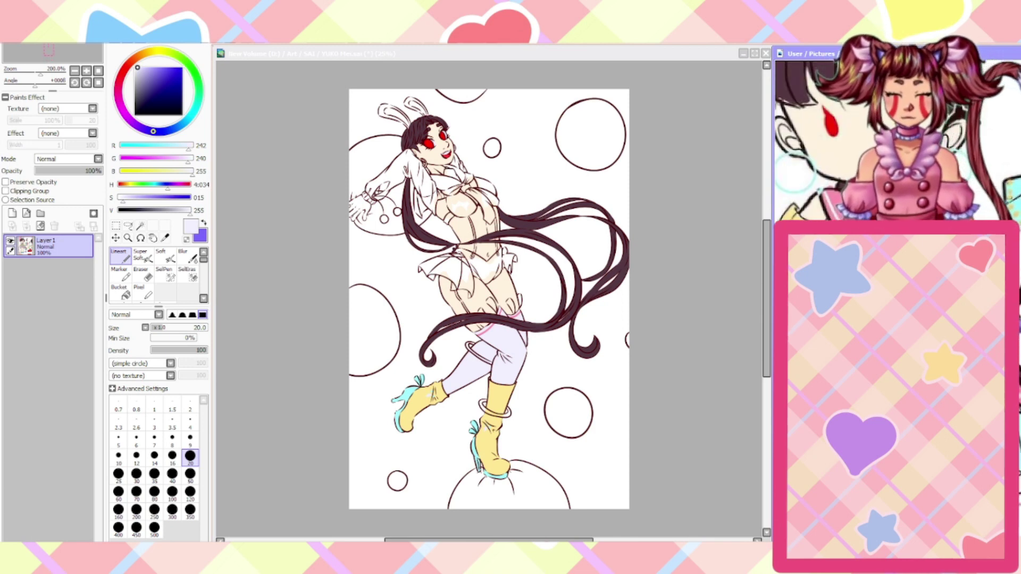
pyautogui.click(203, 223)
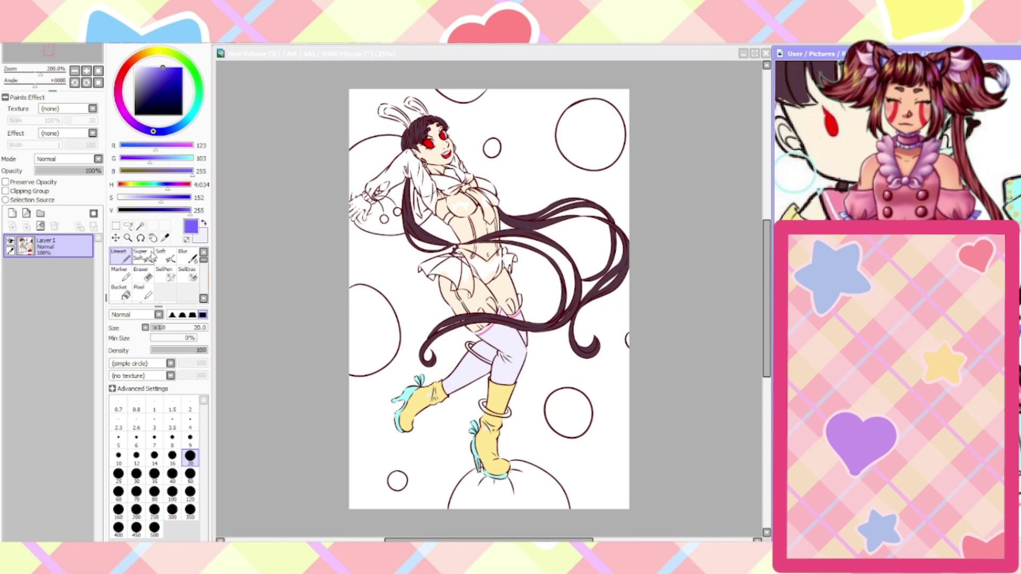
pyautogui.click(165, 237)
pyautogui.click(832, 203)
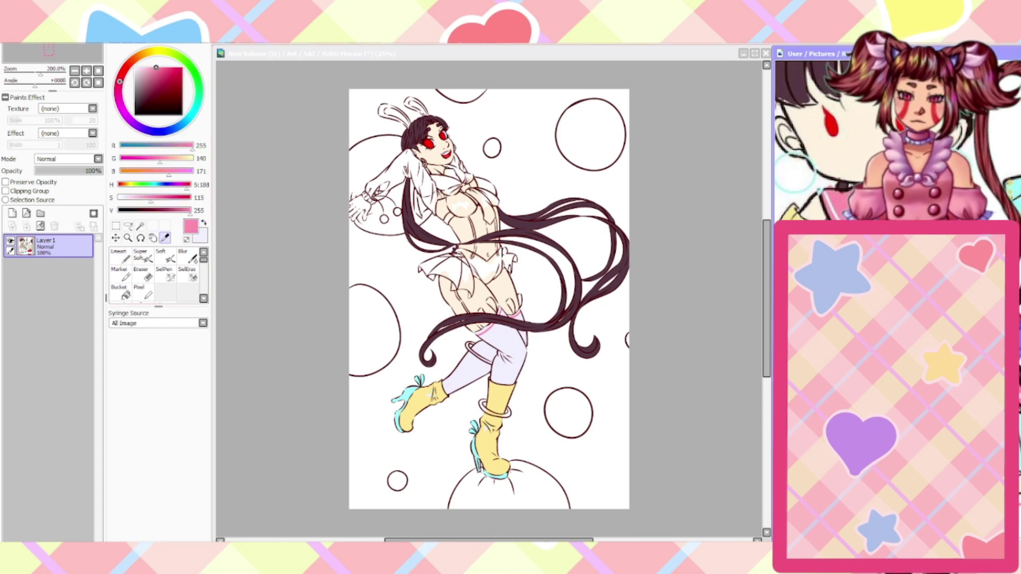
pyautogui.click(293, 297)
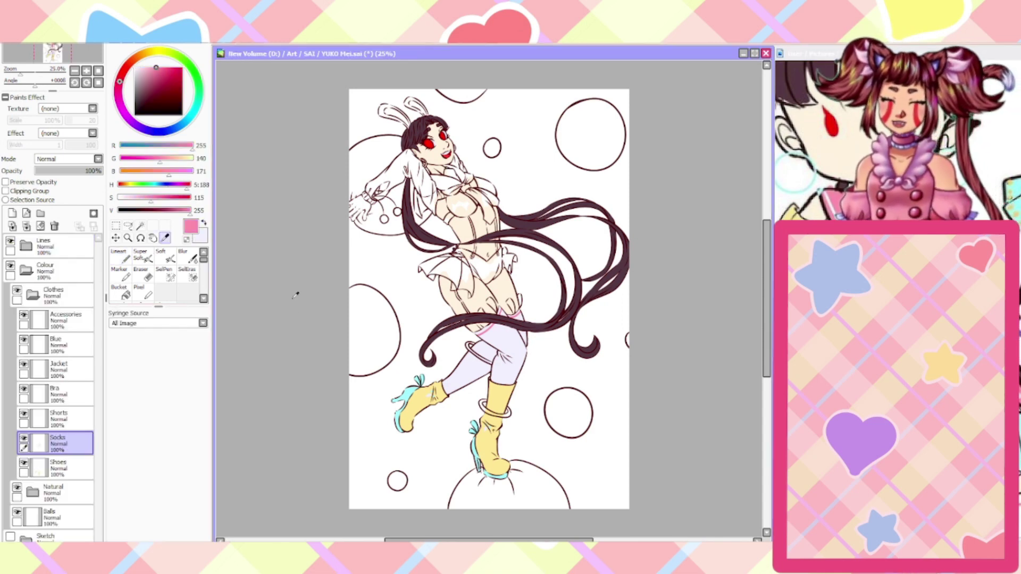
# On the Shorts layer, outline the leg openings and lower point of the shorts in pink with the size 20 Lineart brush
pyautogui.click(57, 420)
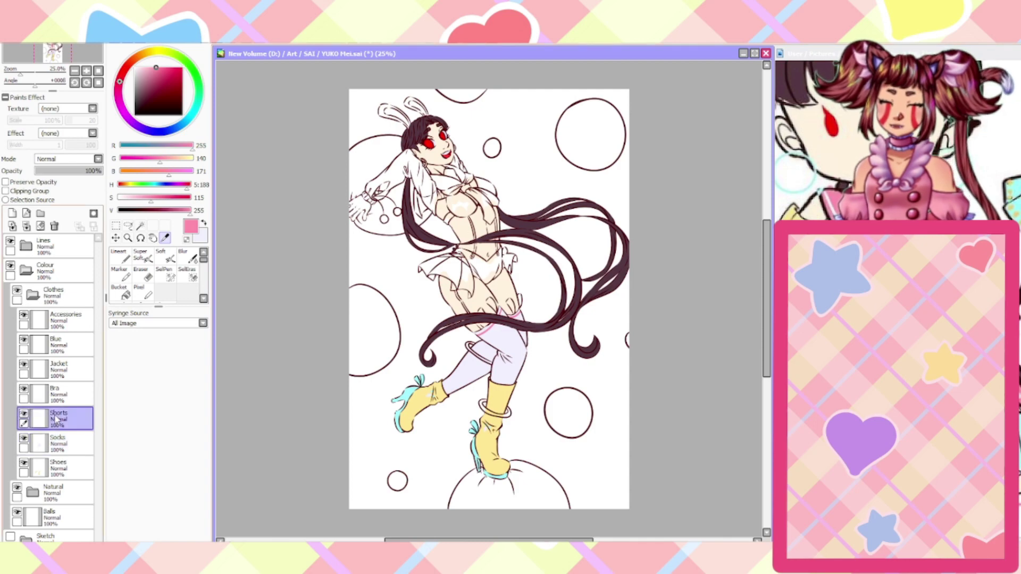
pyautogui.click(119, 255)
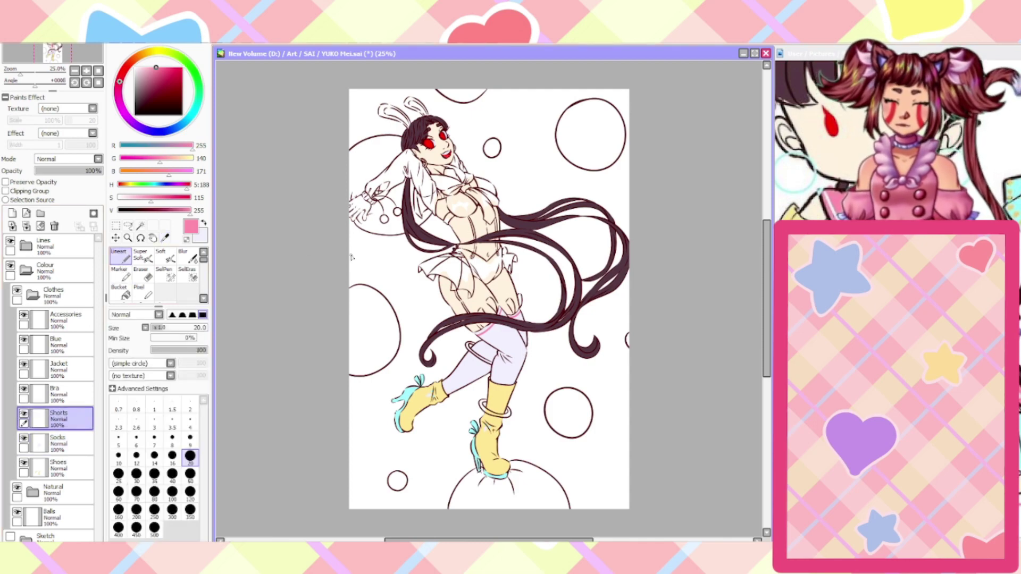
pyautogui.scroll(1, 489, 270)
pyautogui.scroll(6, 489, 270)
pyautogui.moveTo(478, 332)
pyautogui.mouseDown()
pyautogui.moveTo(523, 383)
pyautogui.moveTo(393, 291)
pyautogui.moveTo(343, 155)
pyautogui.mouseUp()
pyautogui.moveTo(532, 388)
pyautogui.mouseDown()
pyautogui.moveTo(577, 372)
pyautogui.moveTo(632, 306)
pyautogui.moveTo(615, 338)
pyautogui.moveTo(695, 266)
pyautogui.moveTo(719, 211)
pyautogui.moveTo(720, 128)
pyautogui.mouseUp()
pyautogui.moveTo(740, 197); pyautogui.dragTo(734, 213)
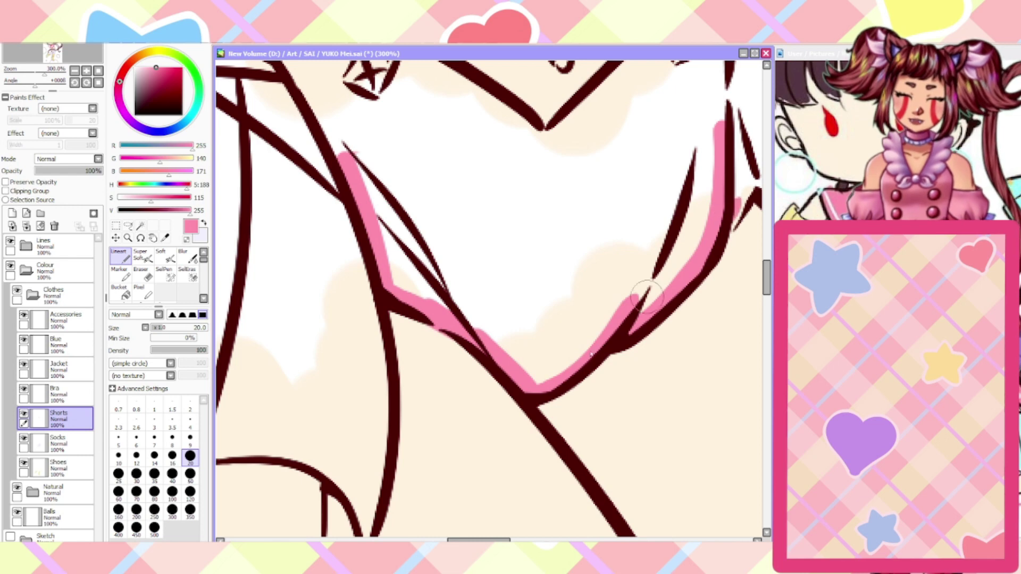
pyautogui.moveTo(466, 540); pyautogui.dragTo(479, 540)
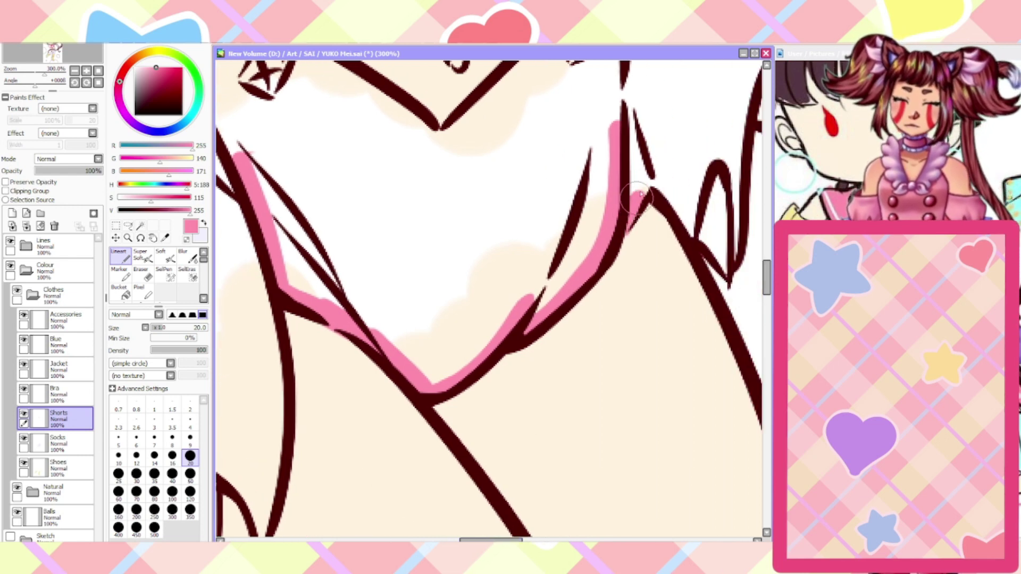
pyautogui.moveTo(645, 186)
pyautogui.mouseDown()
pyautogui.moveTo(620, 100)
pyautogui.moveTo(650, 181)
pyautogui.mouseUp()
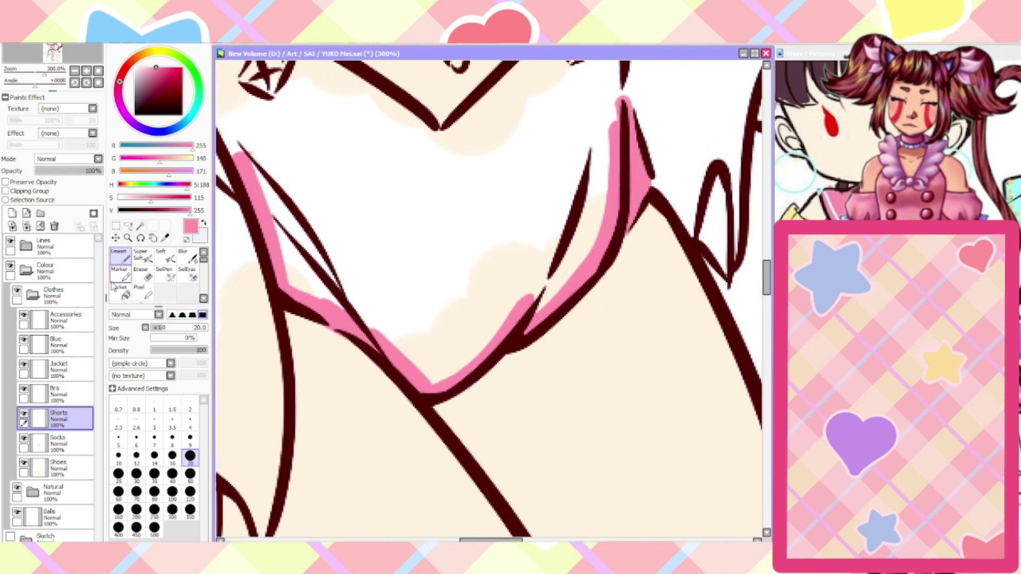
pyautogui.click(141, 274)
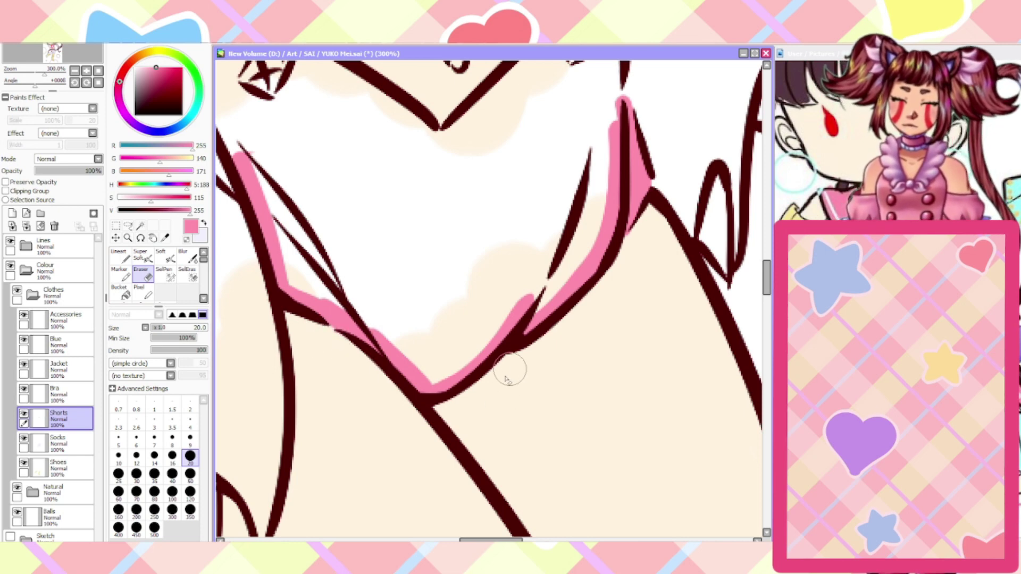
pyautogui.scroll(-2, 609, 290)
pyautogui.click(120, 255)
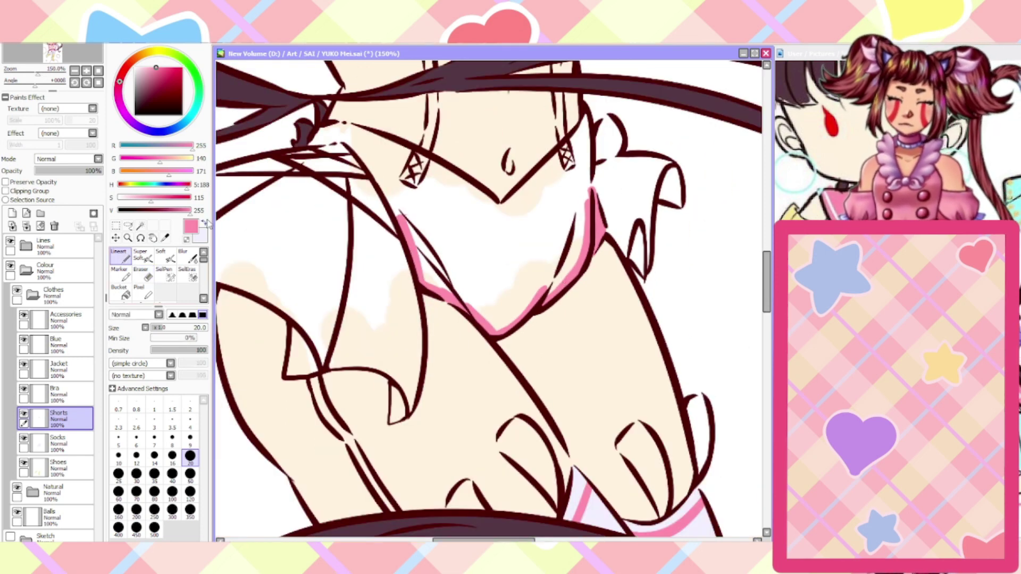
# Paint the pink outline along the V-shaped waistline and down the skirt-side edge to close the shorts' contour
pyautogui.scroll(2, 585, 135)
pyautogui.moveTo(598, 255)
pyautogui.mouseDown()
pyautogui.moveTo(584, 83)
pyautogui.moveTo(570, 113)
pyautogui.moveTo(581, 106)
pyautogui.moveTo(540, 151)
pyautogui.moveTo(411, 275)
pyautogui.mouseUp()
pyautogui.moveTo(496, 539); pyautogui.dragTo(480, 539)
pyautogui.moveTo(540, 271); pyautogui.dragTo(354, 152)
pyautogui.moveTo(477, 540); pyautogui.dragTo(455, 540)
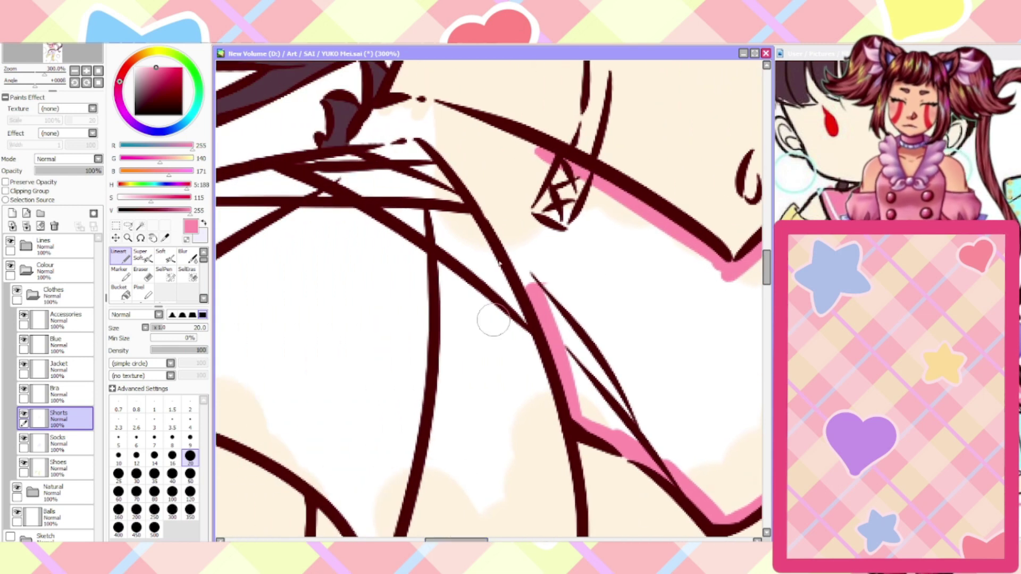
pyautogui.moveTo(545, 154)
pyautogui.mouseDown()
pyautogui.moveTo(483, 123)
pyautogui.moveTo(417, 102)
pyautogui.mouseUp()
pyautogui.moveTo(478, 130)
pyautogui.mouseDown()
pyautogui.moveTo(389, 106)
pyautogui.moveTo(354, 141)
pyautogui.moveTo(418, 143)
pyautogui.moveTo(479, 207)
pyautogui.moveTo(534, 313)
pyautogui.mouseUp()
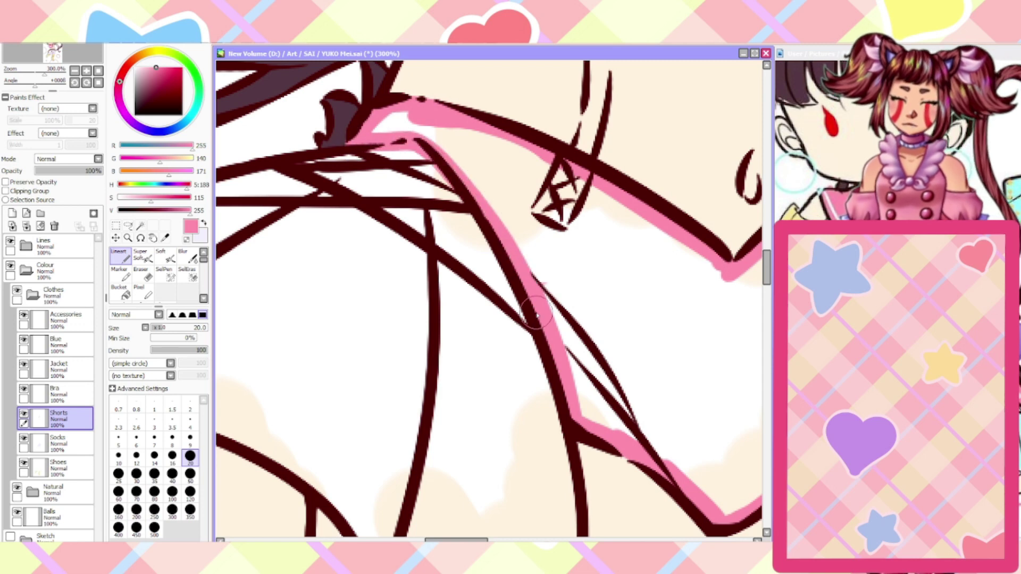
# Select the area inside the pink outline with the Magic Wand, fill it with pink and deselect
pyautogui.scroll(-2, 534, 314)
pyautogui.click(141, 225)
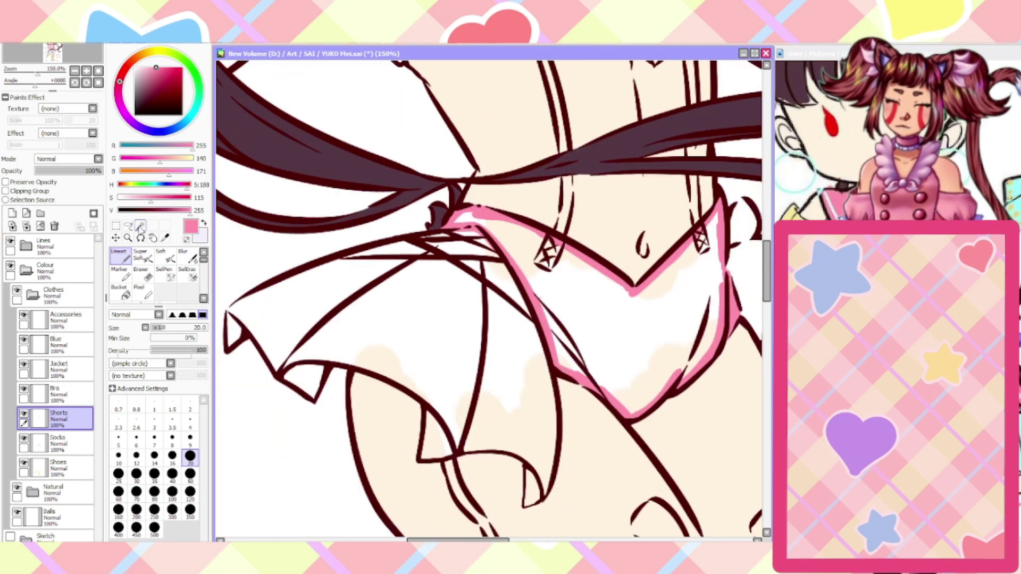
pyautogui.click(582, 303)
pyautogui.moveTo(446, 539); pyautogui.dragTo(482, 529)
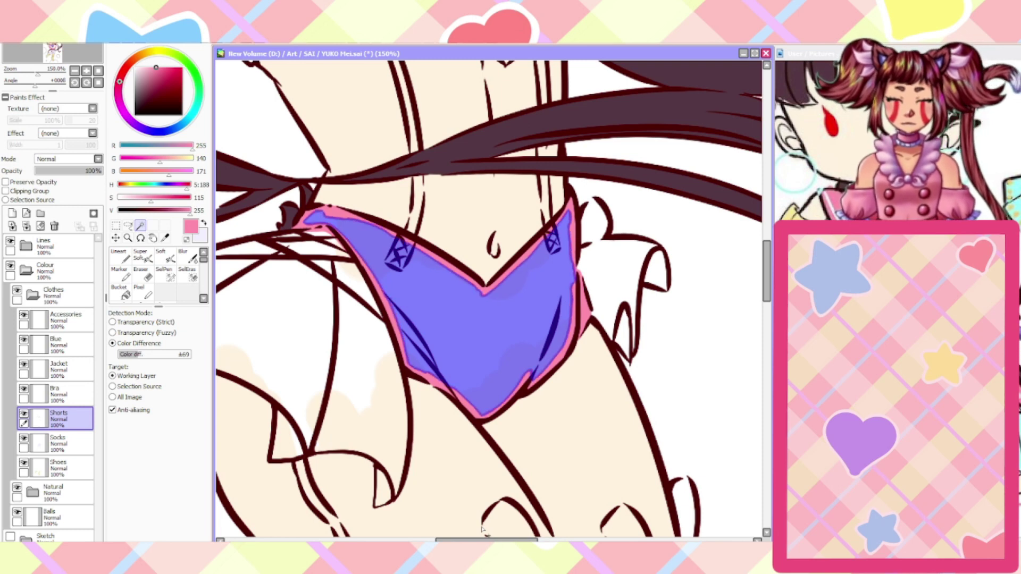
pyautogui.hotkey('ctrl', 'd')
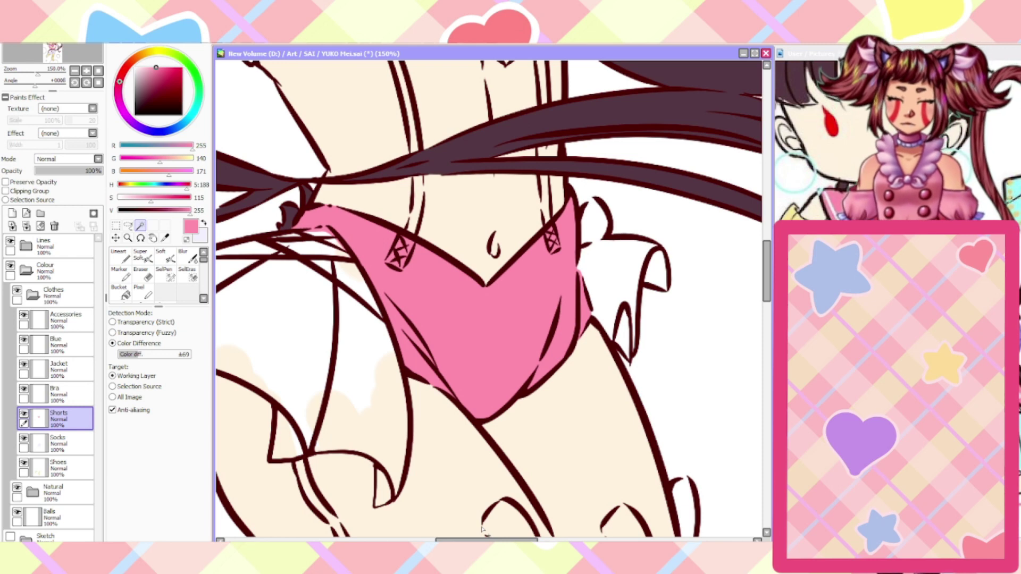
# Switch to the pale lavender and paint a thin stripe below the waistline from the V point to the right hip, undoing the failed strokes
pyautogui.click(203, 223)
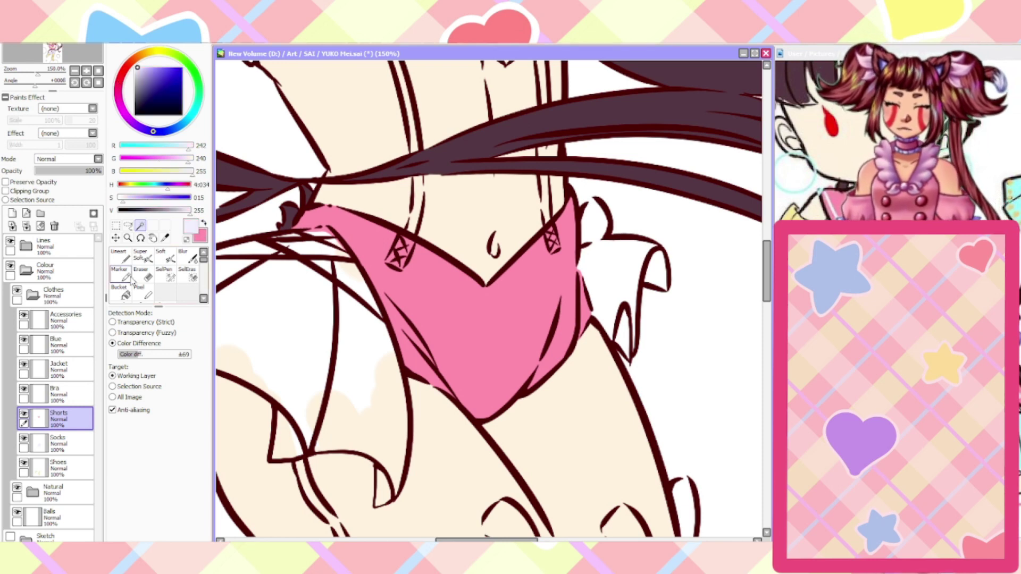
pyautogui.click(120, 257)
pyautogui.moveTo(566, 226); pyautogui.dragTo(517, 274)
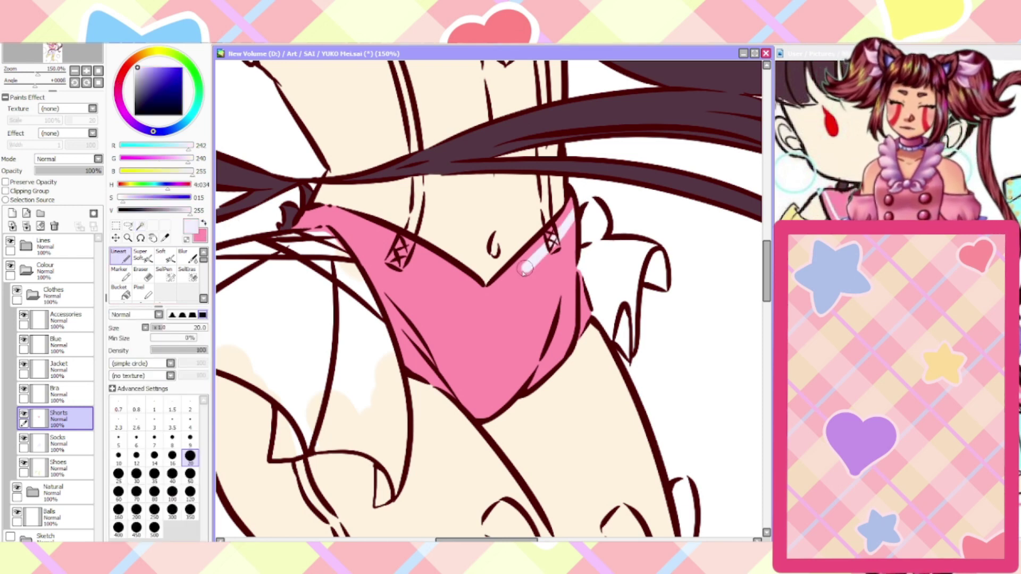
pyautogui.scroll(-2, 523, 271)
pyautogui.hotkey('ctrl', 'z')
pyautogui.scroll(2, 511, 250)
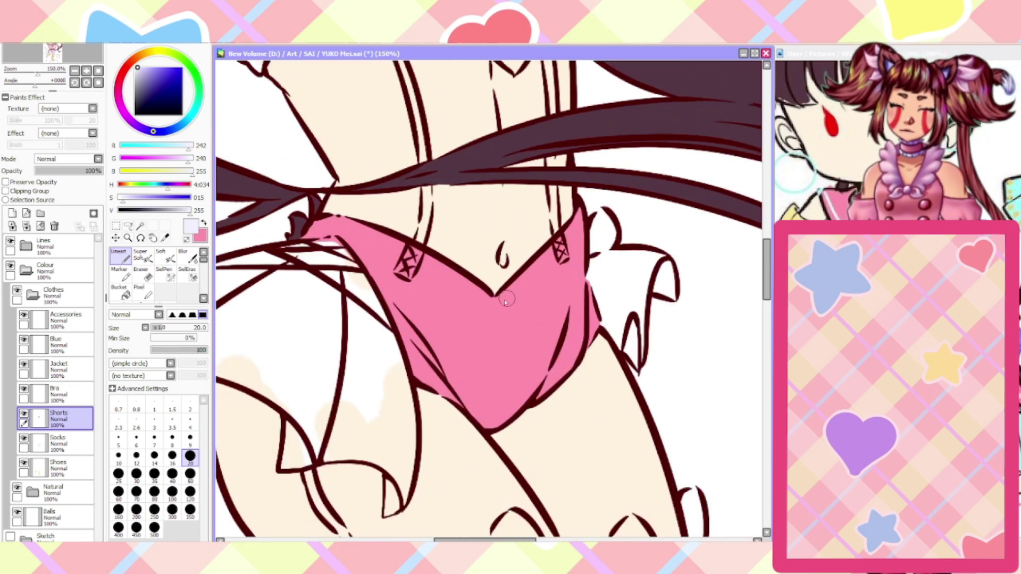
pyautogui.moveTo(498, 308); pyautogui.dragTo(580, 223)
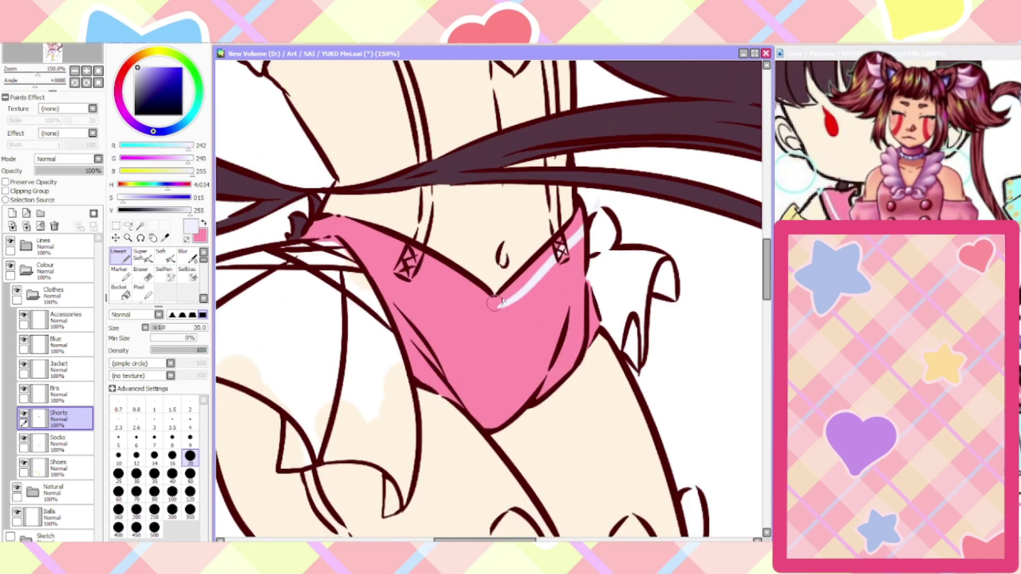
pyautogui.hotkey('ctrl', 'z')
pyautogui.moveTo(497, 307); pyautogui.dragTo(584, 222)
# Paint the matching lavender stripe from the V point to the hair-side hip, redoing missed strokes, and join both halves at the centre
pyautogui.moveTo(493, 306)
pyautogui.mouseDown()
pyautogui.moveTo(371, 238)
pyautogui.moveTo(303, 227)
pyautogui.mouseUp()
pyautogui.hotkey('ctrl', 'z')
pyautogui.moveTo(491, 308)
pyautogui.mouseDown()
pyautogui.moveTo(437, 274)
pyautogui.moveTo(295, 227)
pyautogui.mouseUp()
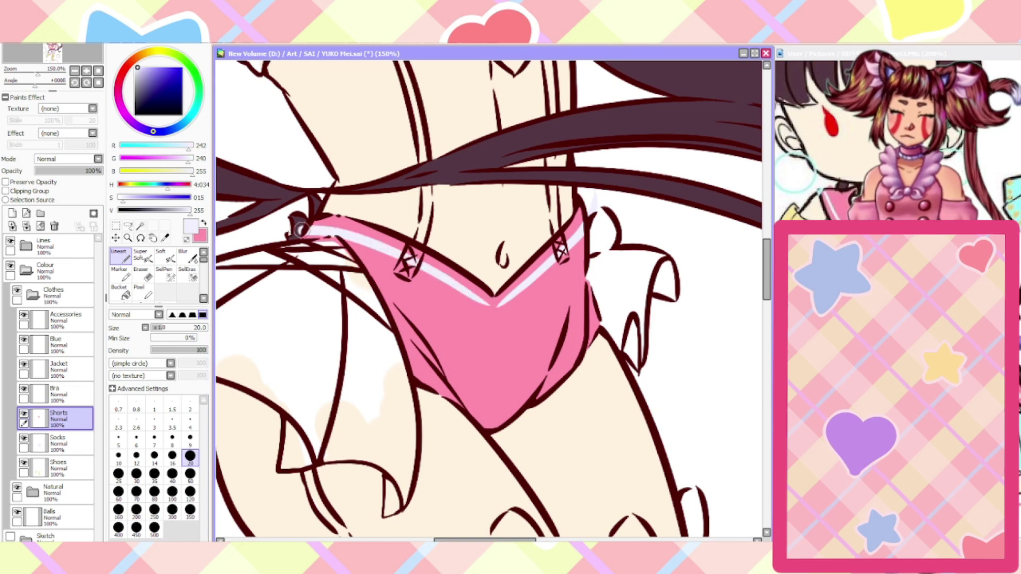
pyautogui.hotkey('ctrl', 'z')
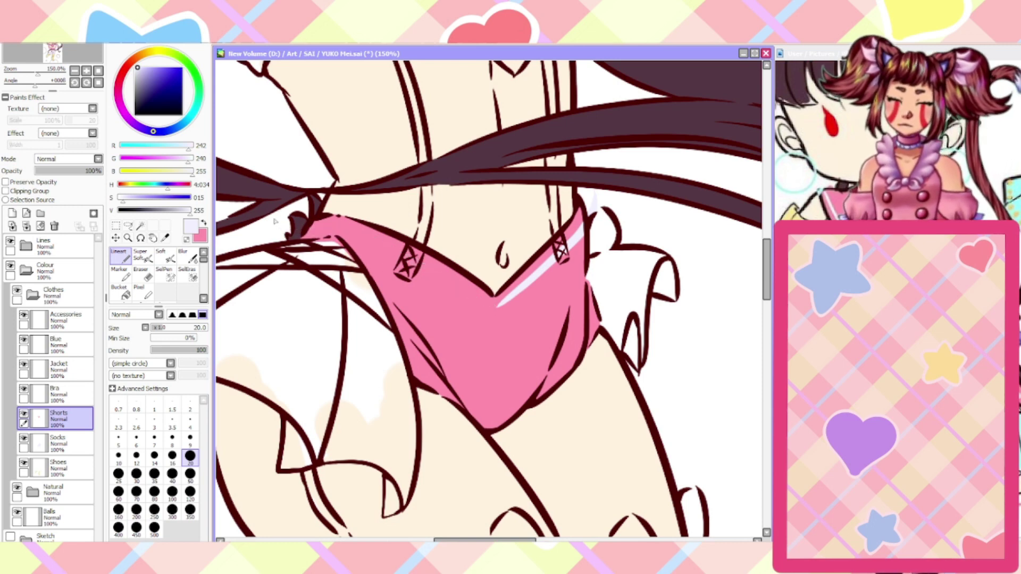
pyautogui.moveTo(483, 304)
pyautogui.mouseDown()
pyautogui.moveTo(319, 222)
pyautogui.moveTo(303, 227)
pyautogui.mouseUp()
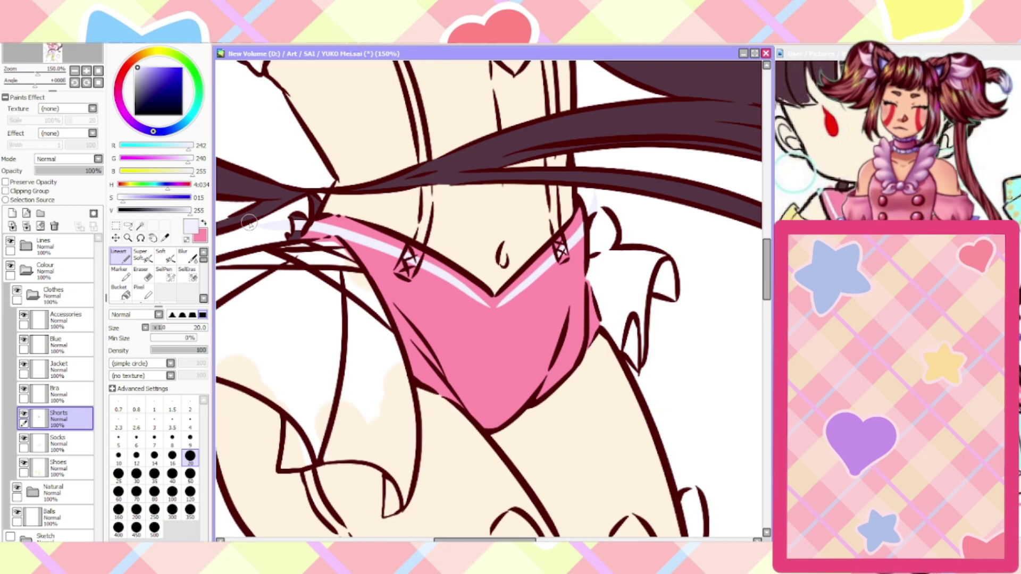
pyautogui.scroll(2, 340, 281)
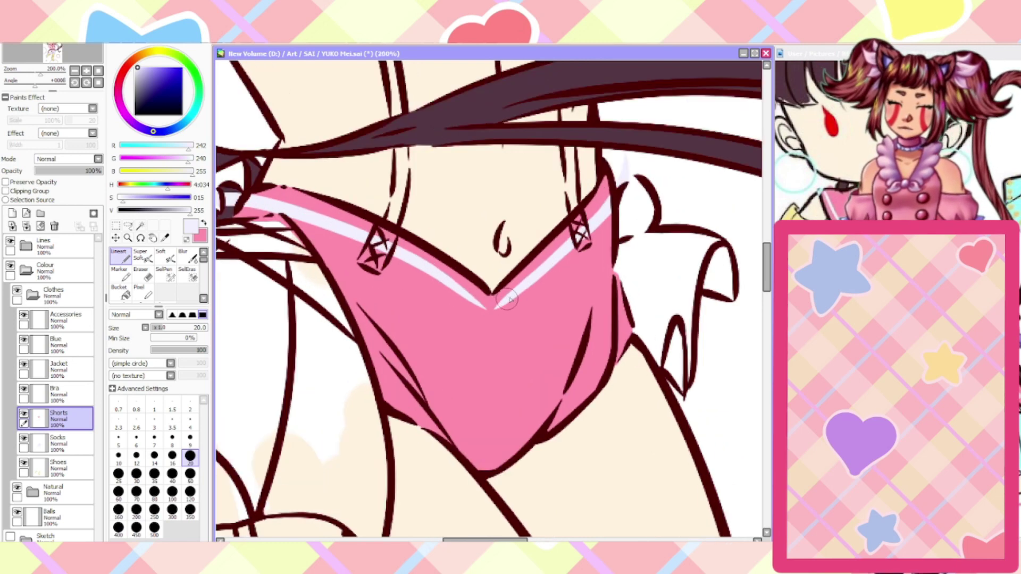
pyautogui.moveTo(529, 288)
pyautogui.mouseDown()
pyautogui.moveTo(502, 303)
pyautogui.moveTo(409, 276)
pyautogui.mouseUp()
# Erase the lavender stripe's overshoot beyond the shorts' edge around the hair end at the hip
pyautogui.scroll(-5, 287, 222)
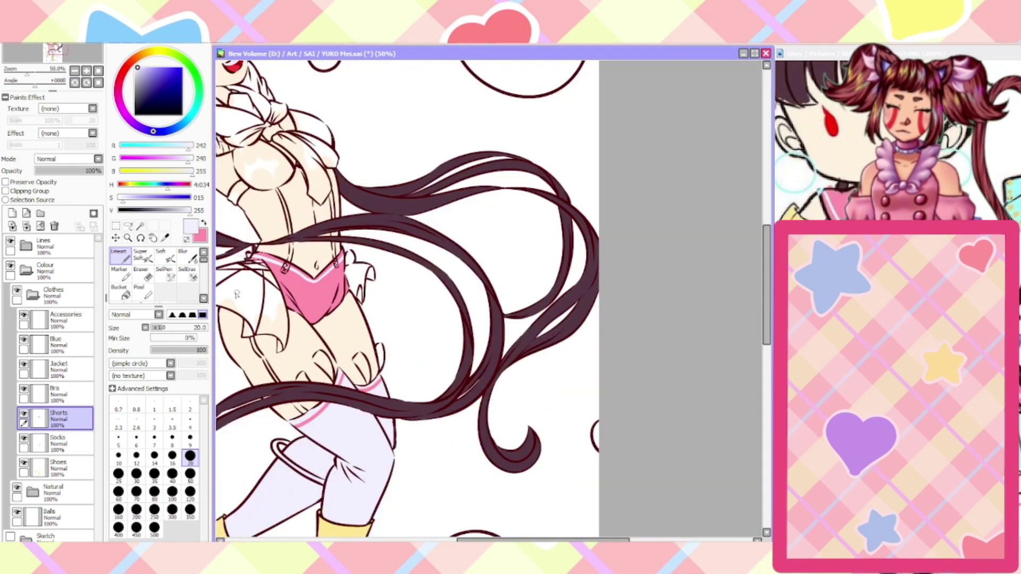
pyautogui.scroll(3, 237, 294)
pyautogui.press('e')
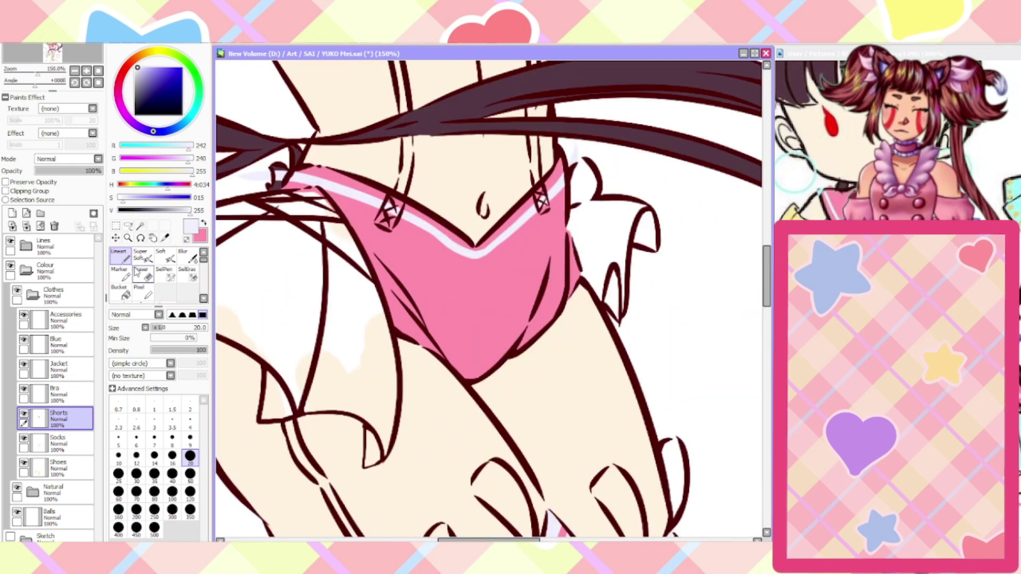
pyautogui.scroll(2, 274, 181)
pyautogui.moveTo(271, 186)
pyautogui.mouseDown()
pyautogui.moveTo(234, 140)
pyautogui.moveTo(228, 198)
pyautogui.moveTo(287, 145)
pyautogui.moveTo(259, 197)
pyautogui.mouseUp()
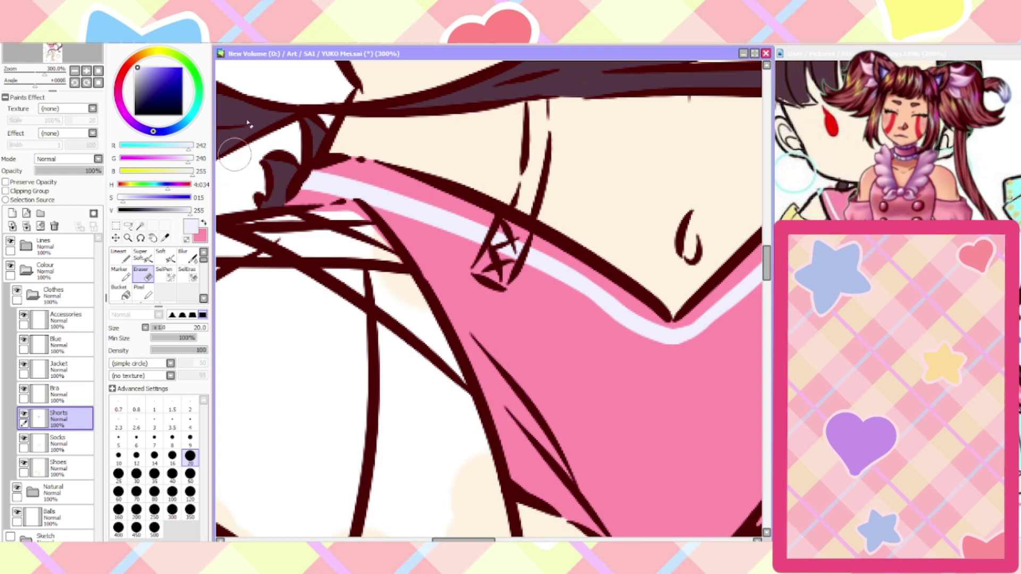
pyautogui.scroll(-3, 257, 198)
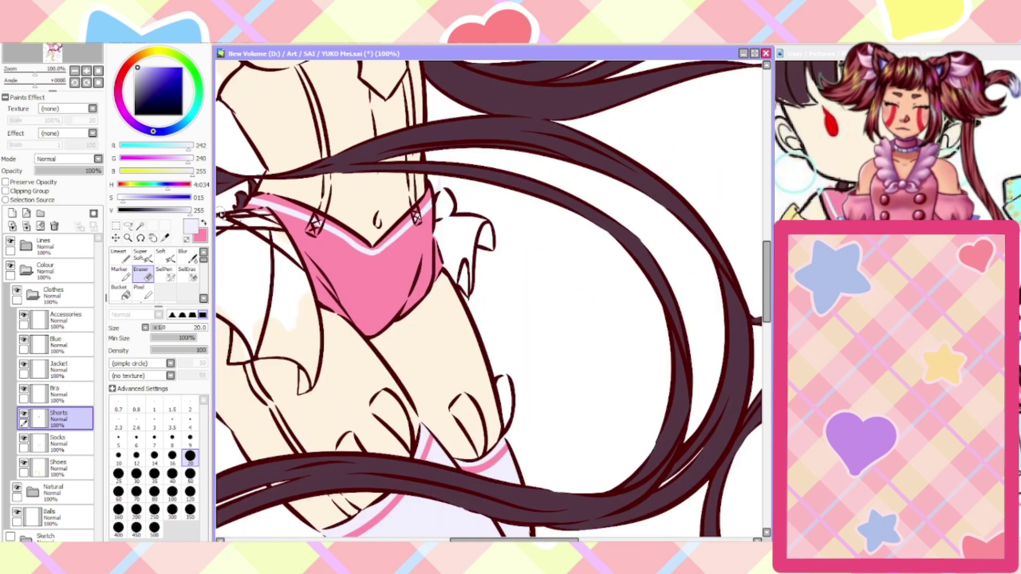
# Paint a row of pale lavender oval dots along the leg opening on the shorts' right hip side, using the Lineart brush at size 9
pyautogui.press('e')
pyautogui.scroll(1, 360, 292)
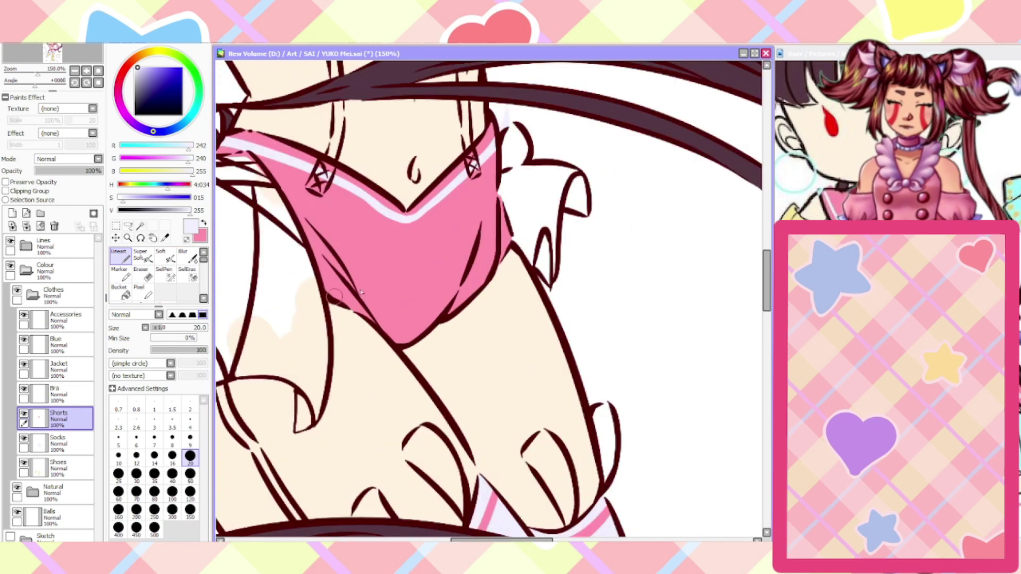
pyautogui.scroll(2, 442, 276)
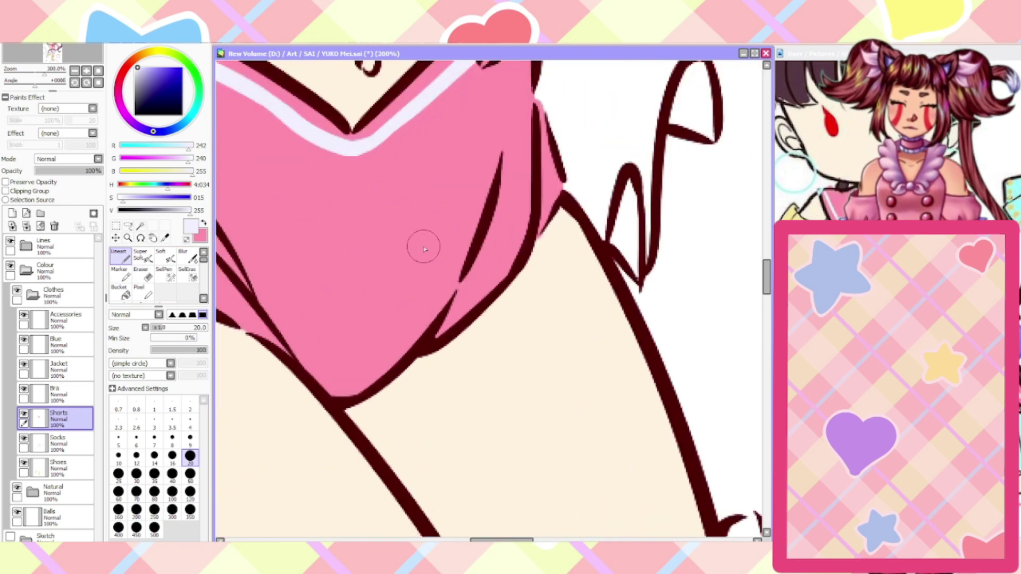
pyautogui.press('[')
pyautogui.press('[')
pyautogui.press('[')
pyautogui.press('[')
pyautogui.press('[')
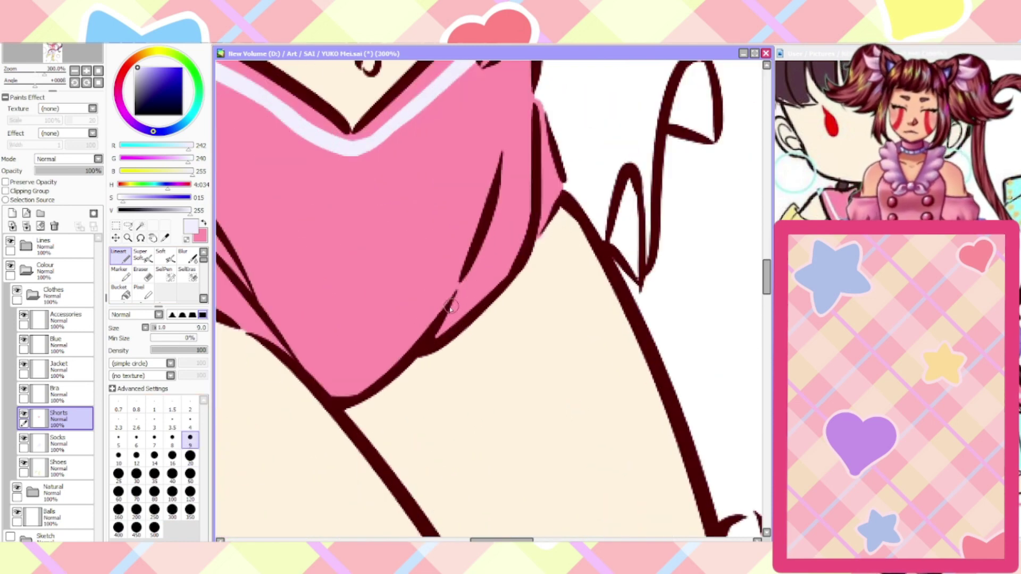
pyautogui.moveTo(450, 307)
pyautogui.mouseDown()
pyautogui.moveTo(460, 286)
pyautogui.moveTo(450, 308)
pyautogui.moveTo(484, 266)
pyautogui.mouseUp()
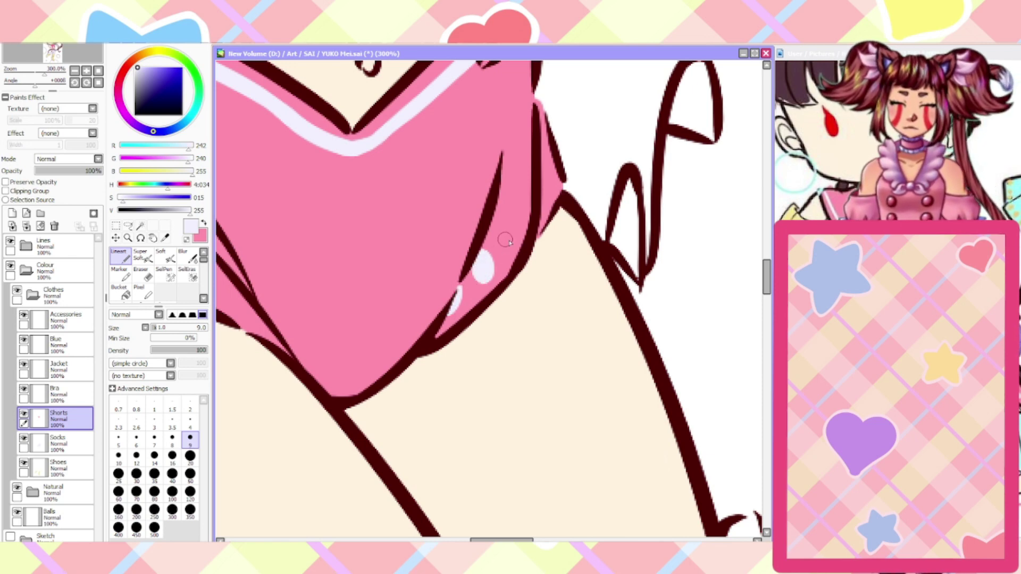
pyautogui.moveTo(515, 243)
pyautogui.mouseDown()
pyautogui.moveTo(511, 254)
pyautogui.moveTo(510, 231)
pyautogui.mouseUp()
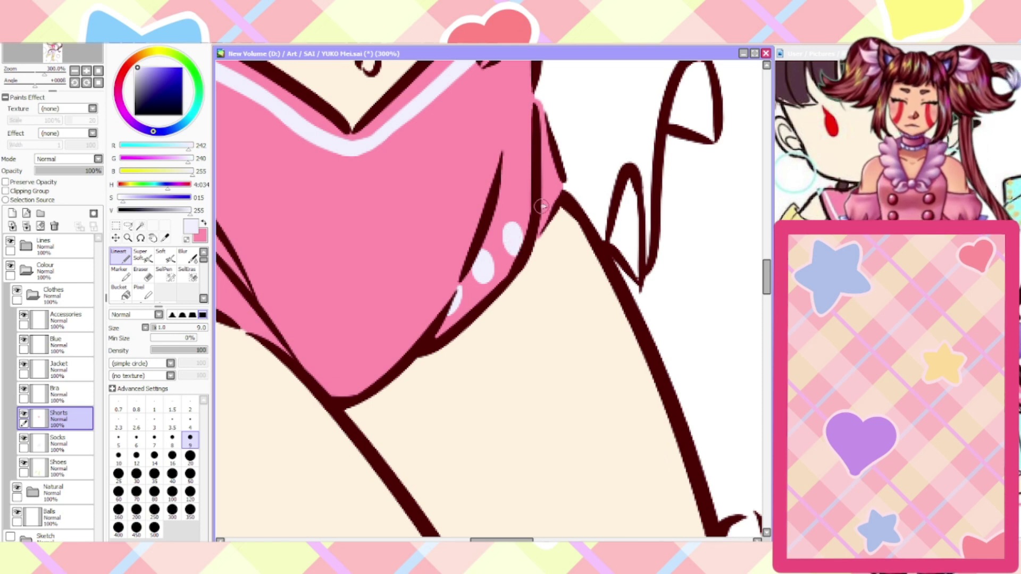
pyautogui.moveTo(539, 180); pyautogui.dragTo(539, 203)
pyautogui.scroll(-4, 560, 182)
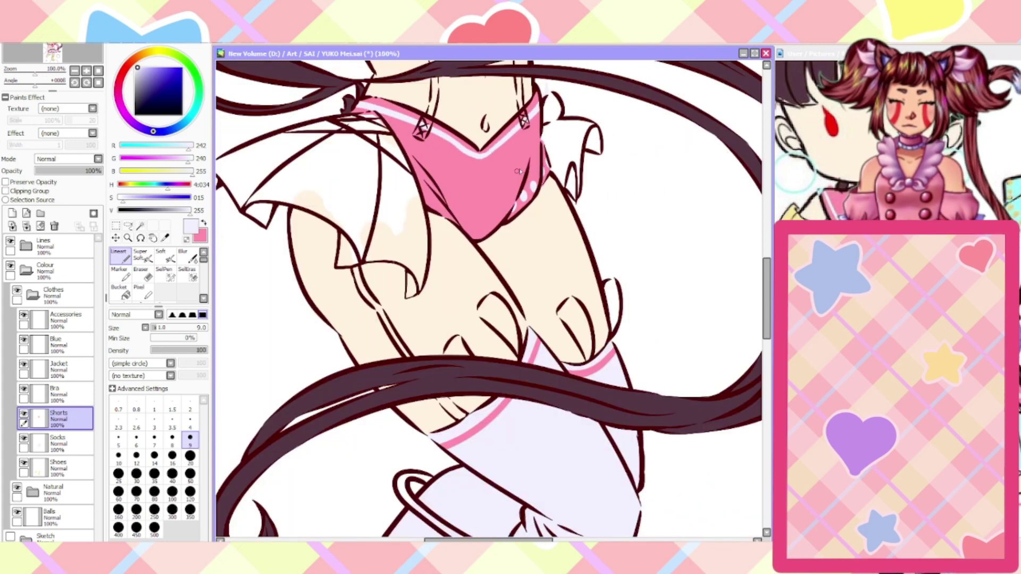
pyautogui.scroll(2, 517, 171)
pyautogui.scroll(2, 528, 122)
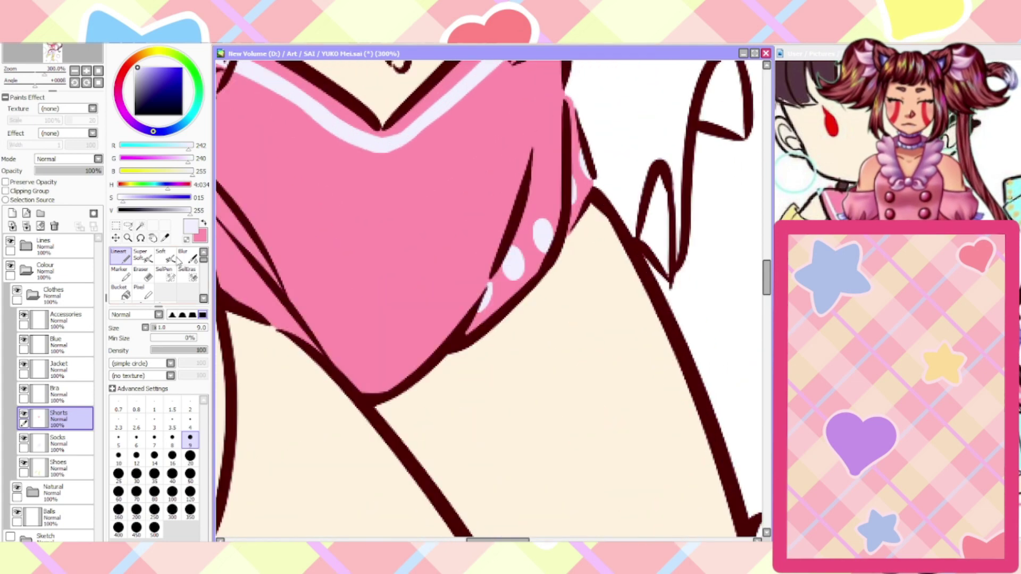
pyautogui.click(141, 273)
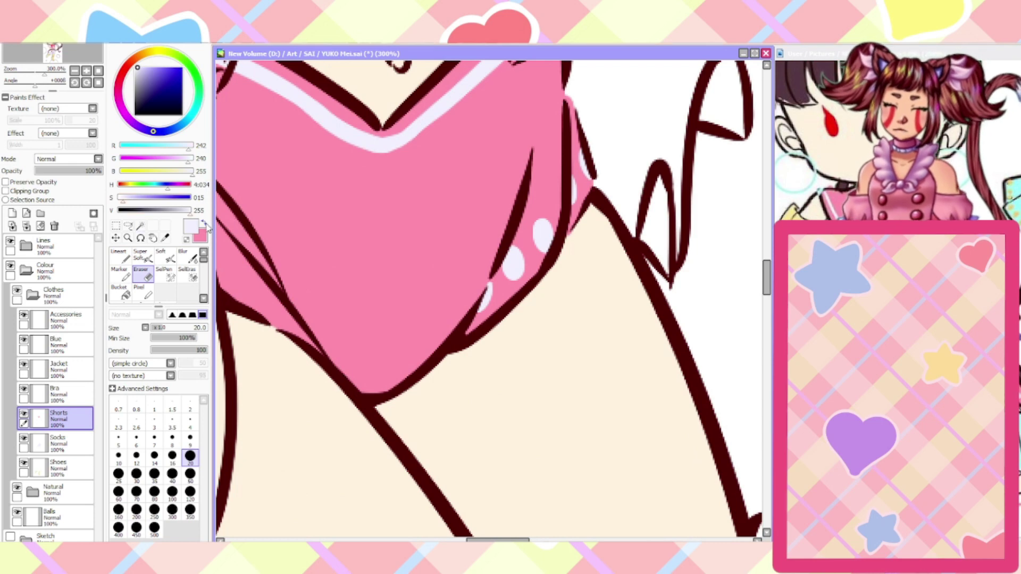
pyautogui.click(204, 223)
pyautogui.click(123, 256)
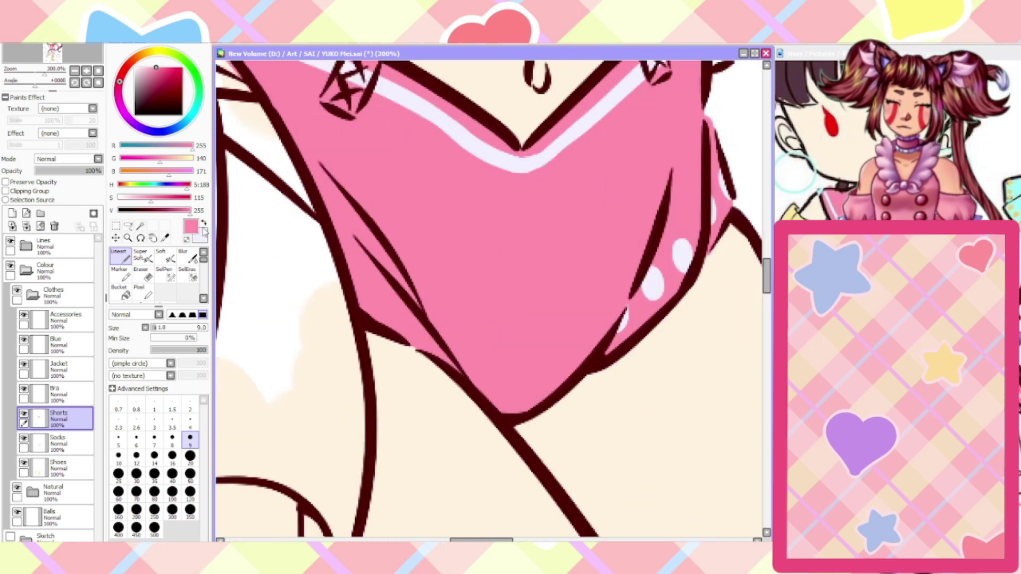
pyautogui.click(204, 225)
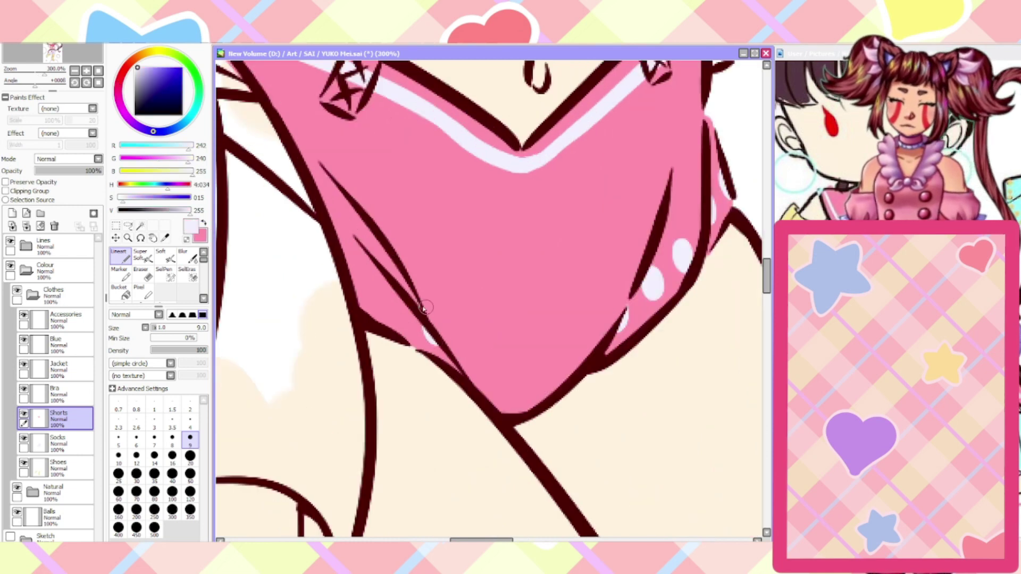
# Paint the matching row of pale lavender dots along the shorts' other leg opening, beside the ruffled skirt
pyautogui.moveTo(407, 316)
pyautogui.mouseDown()
pyautogui.moveTo(405, 312)
pyautogui.moveTo(365, 288)
pyautogui.mouseUp()
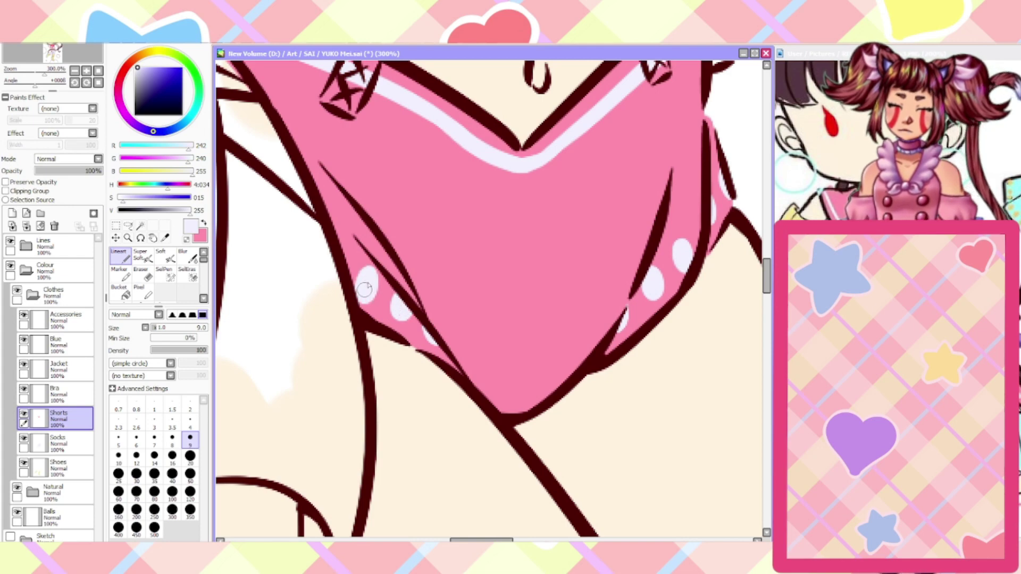
pyautogui.scroll(-4, 339, 322)
pyautogui.scroll(4, 286, 339)
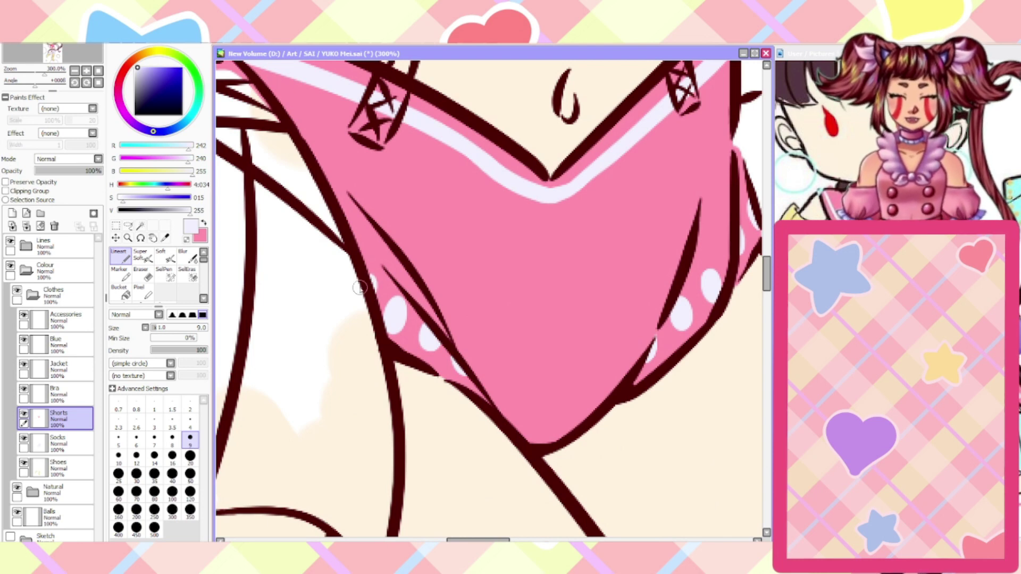
pyautogui.scroll(-2, 360, 287)
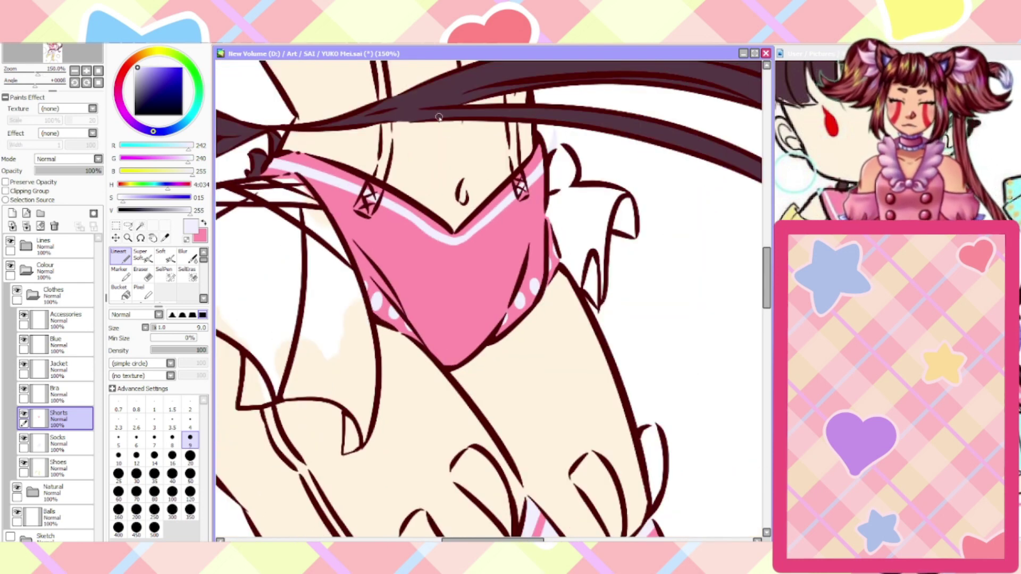
pyautogui.scroll(-3, 439, 117)
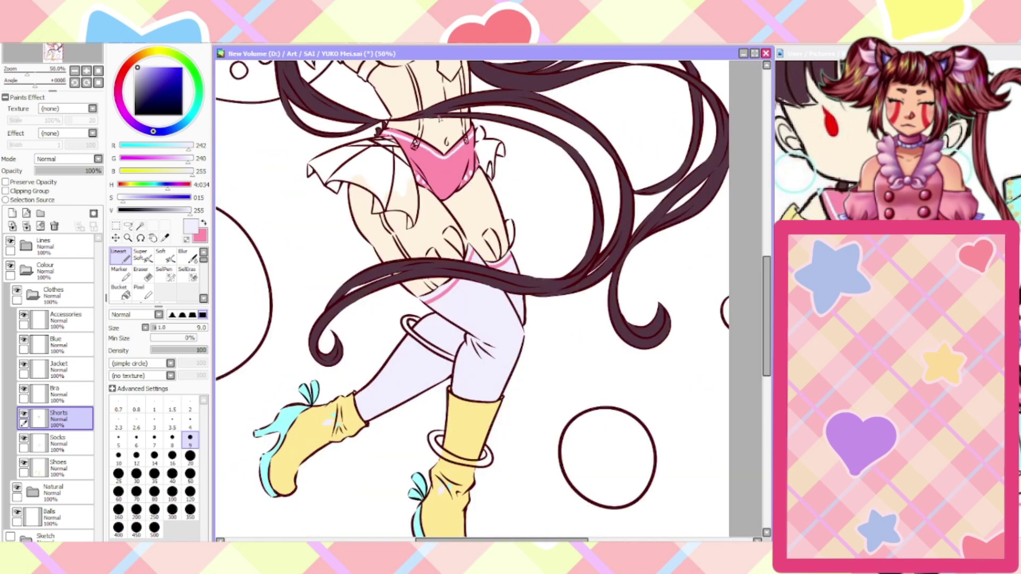
pyautogui.moveTo(763, 317); pyautogui.dragTo(764, 297)
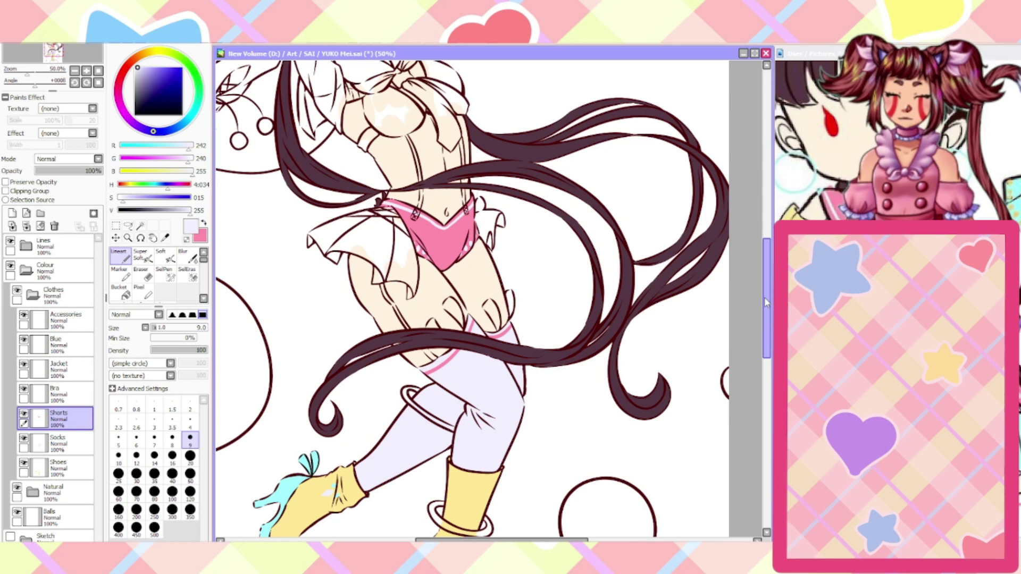
# Activate the Bra layer and sample the dark plum colour from the reference picture
pyautogui.click(73, 394)
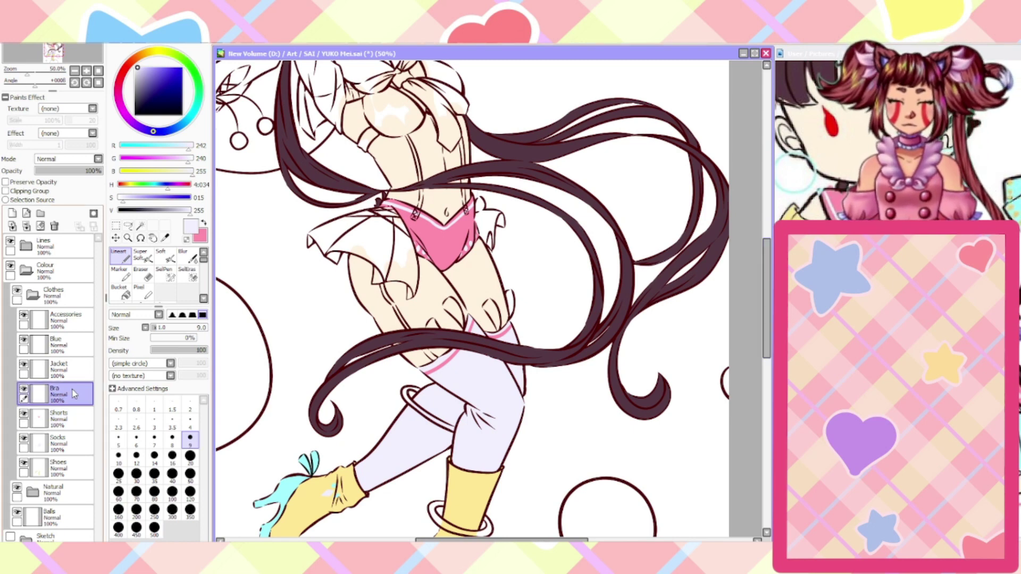
pyautogui.click(166, 238)
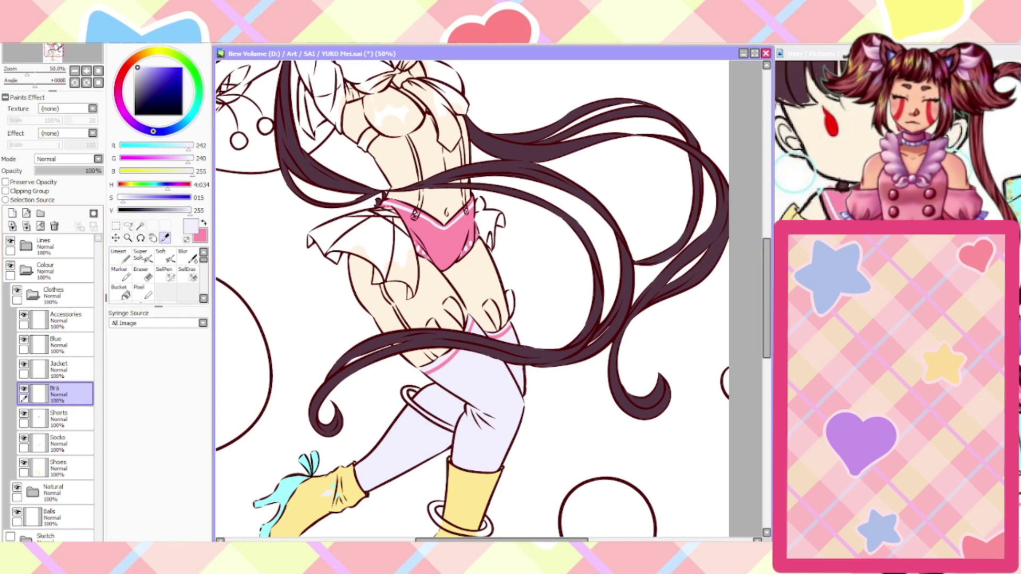
pyautogui.click(800, 82)
pyautogui.click(764, 289)
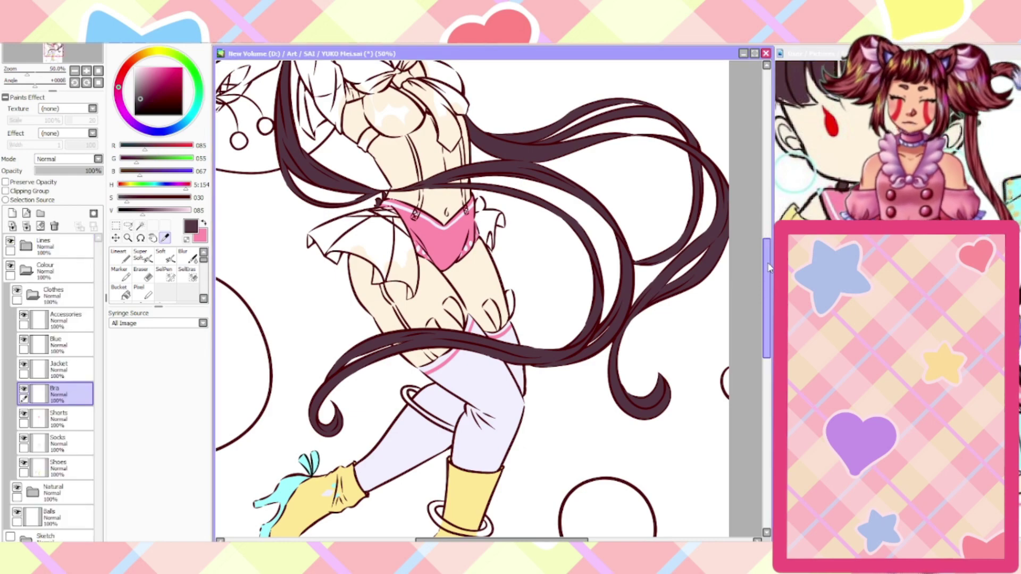
# Outline the inside of the nearer bra cup in pink using the Lineart brush at size 20
pyautogui.moveTo(769, 268); pyautogui.dragTo(767, 235)
pyautogui.scroll(3, 408, 192)
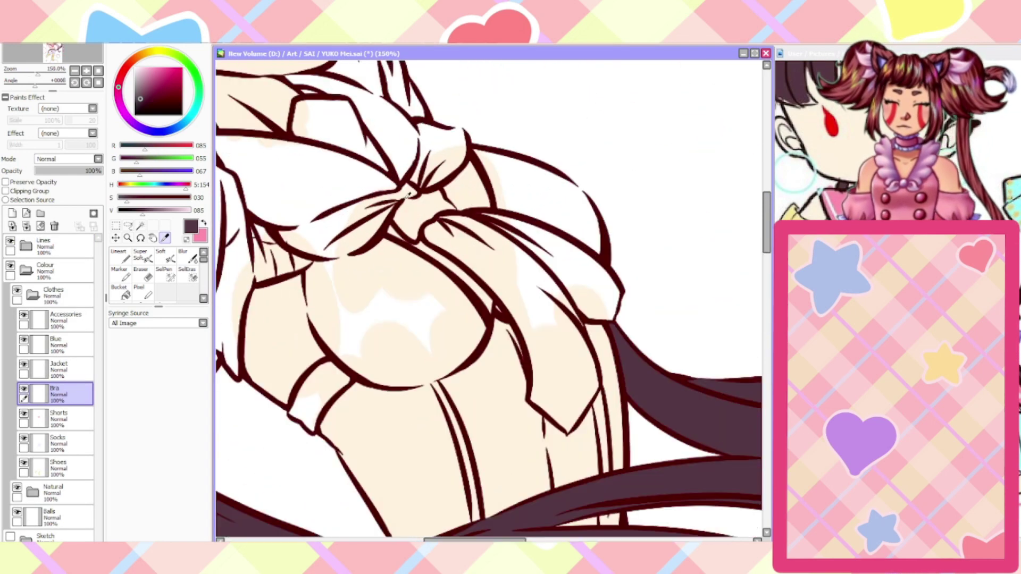
pyautogui.click(117, 262)
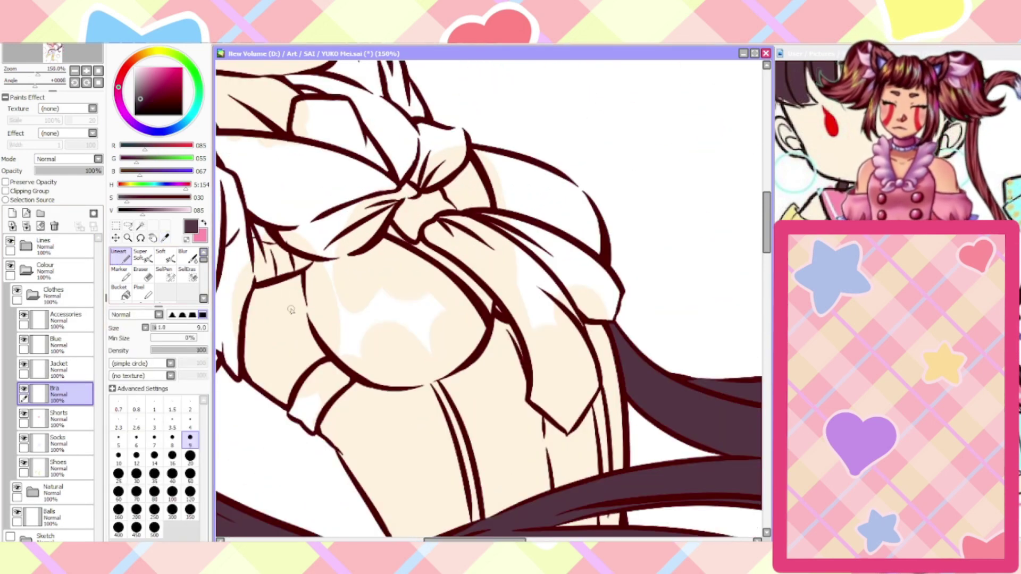
pyautogui.click(205, 225)
pyautogui.scroll(1, 368, 257)
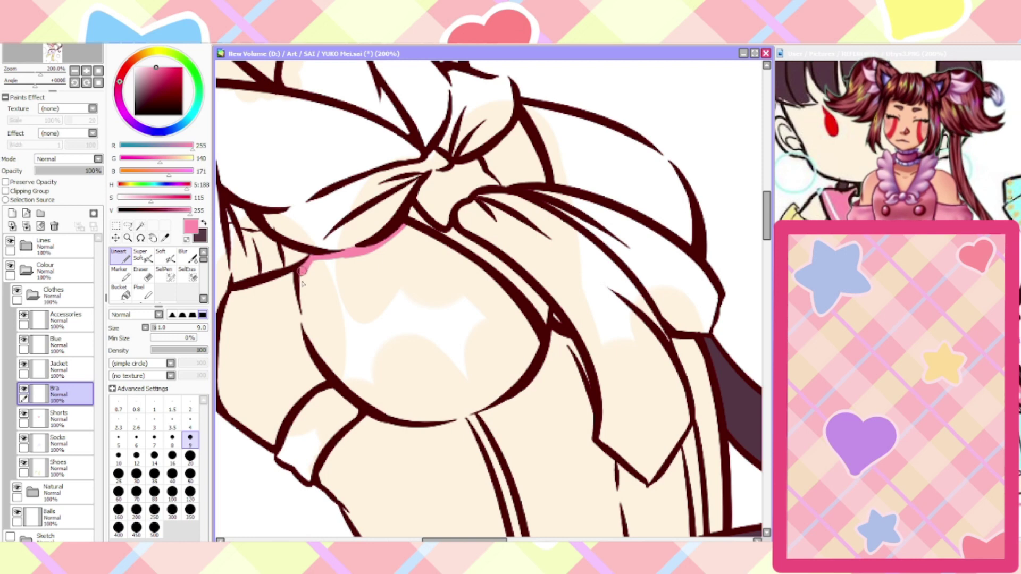
pyautogui.click(190, 456)
pyautogui.scroll(1, 437, 296)
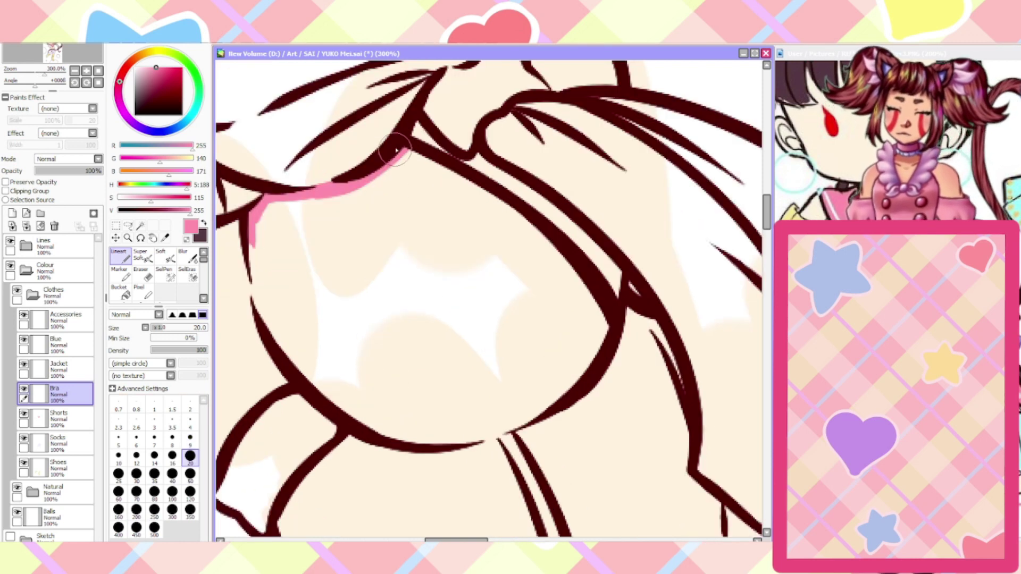
pyautogui.moveTo(401, 153)
pyautogui.mouseDown()
pyautogui.moveTo(453, 174)
pyautogui.moveTo(561, 254)
pyautogui.moveTo(598, 330)
pyautogui.moveTo(604, 319)
pyautogui.moveTo(592, 340)
pyautogui.moveTo(603, 338)
pyautogui.moveTo(527, 413)
pyautogui.moveTo(588, 359)
pyautogui.moveTo(472, 428)
pyautogui.moveTo(530, 410)
pyautogui.moveTo(466, 433)
pyautogui.moveTo(534, 412)
pyautogui.moveTo(400, 440)
pyautogui.moveTo(326, 388)
pyautogui.moveTo(316, 391)
pyautogui.moveTo(278, 356)
pyautogui.moveTo(244, 247)
pyautogui.moveTo(257, 304)
pyautogui.moveTo(256, 274)
pyautogui.moveTo(234, 276)
pyautogui.moveTo(232, 235)
pyautogui.moveTo(237, 320)
pyautogui.moveTo(237, 312)
pyautogui.moveTo(261, 373)
pyautogui.moveTo(252, 359)
pyautogui.moveTo(252, 376)
pyautogui.moveTo(327, 436)
pyautogui.mouseUp()
pyautogui.click(142, 273)
pyautogui.click(120, 256)
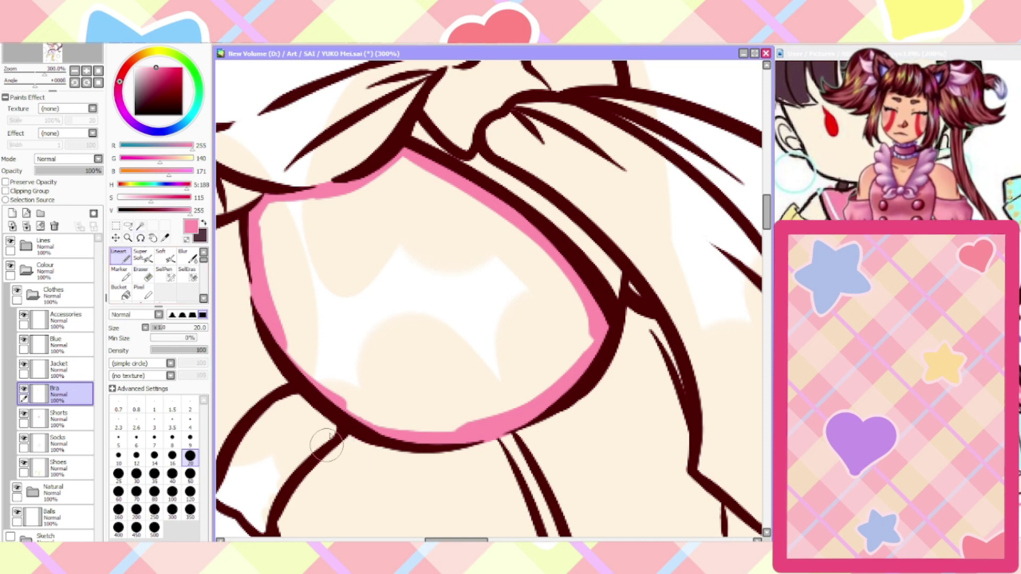
# Paint the bra band beside the nearer cup solid pink
pyautogui.moveTo(327, 445)
pyautogui.mouseDown()
pyautogui.moveTo(298, 444)
pyautogui.moveTo(279, 407)
pyautogui.moveTo(258, 409)
pyautogui.mouseUp()
pyautogui.scroll(-1, 232, 516)
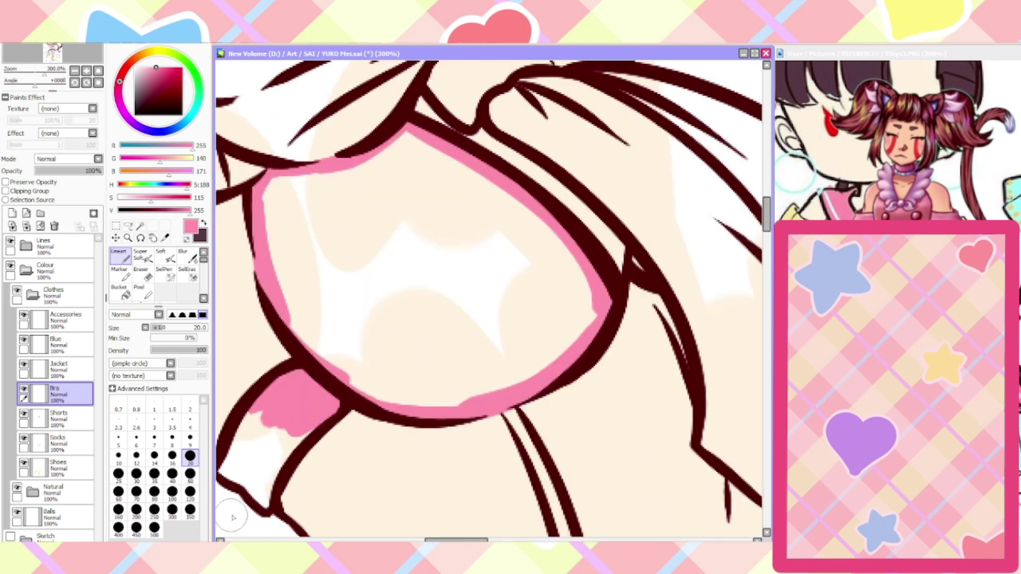
pyautogui.scroll(1, 239, 508)
pyautogui.moveTo(333, 393)
pyautogui.mouseDown()
pyautogui.moveTo(265, 498)
pyautogui.moveTo(221, 458)
pyautogui.moveTo(274, 374)
pyautogui.moveTo(288, 419)
pyautogui.moveTo(255, 365)
pyautogui.mouseUp()
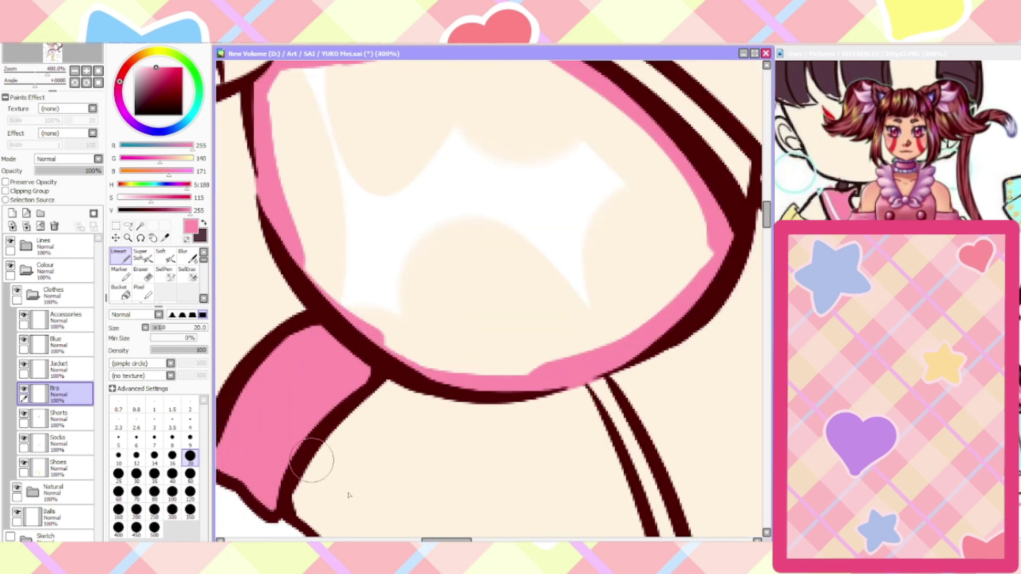
# Outline the inside of the farther bra cup in pink, behind the jacket's knot
pyautogui.moveTo(446, 539)
pyautogui.mouseDown()
pyautogui.moveTo(424, 539)
pyautogui.moveTo(461, 536)
pyautogui.mouseUp()
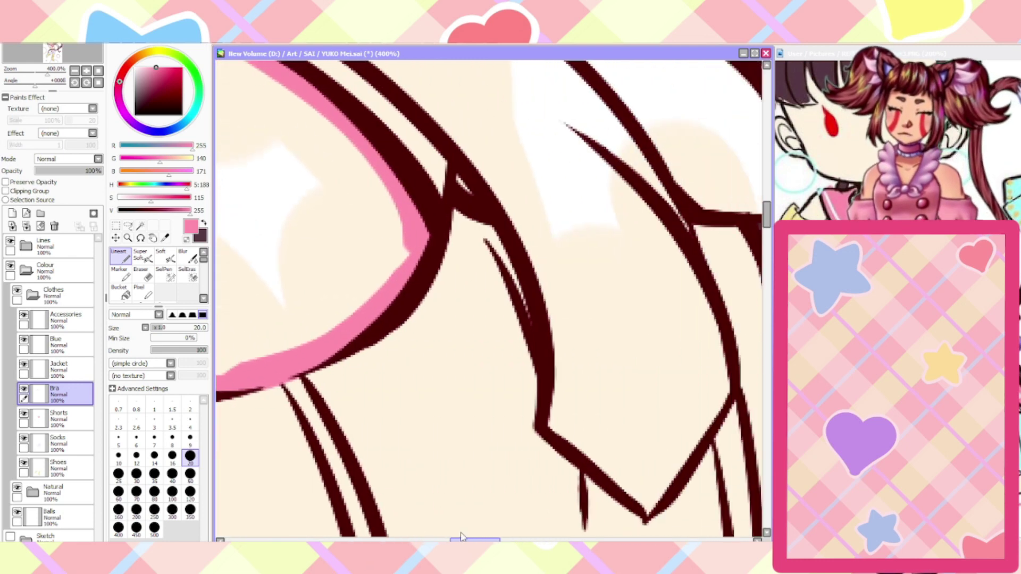
pyautogui.scroll(-3, 482, 505)
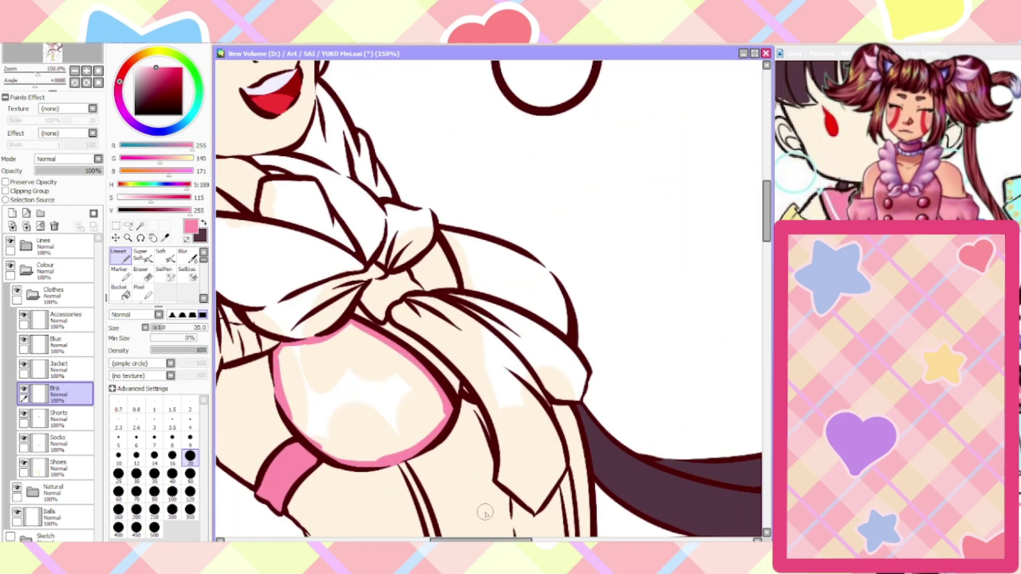
pyautogui.scroll(1, 485, 513)
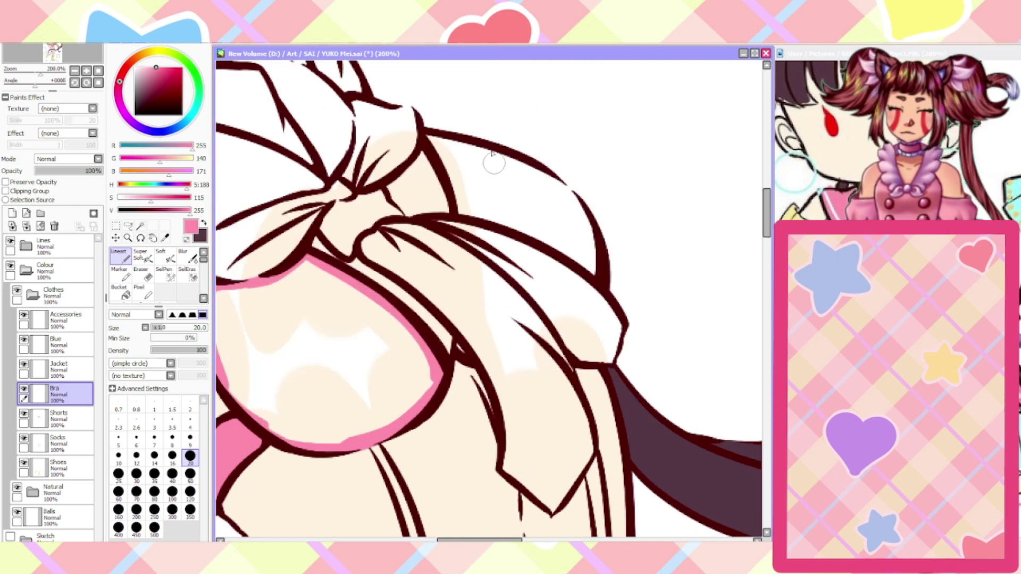
pyautogui.scroll(1, 505, 77)
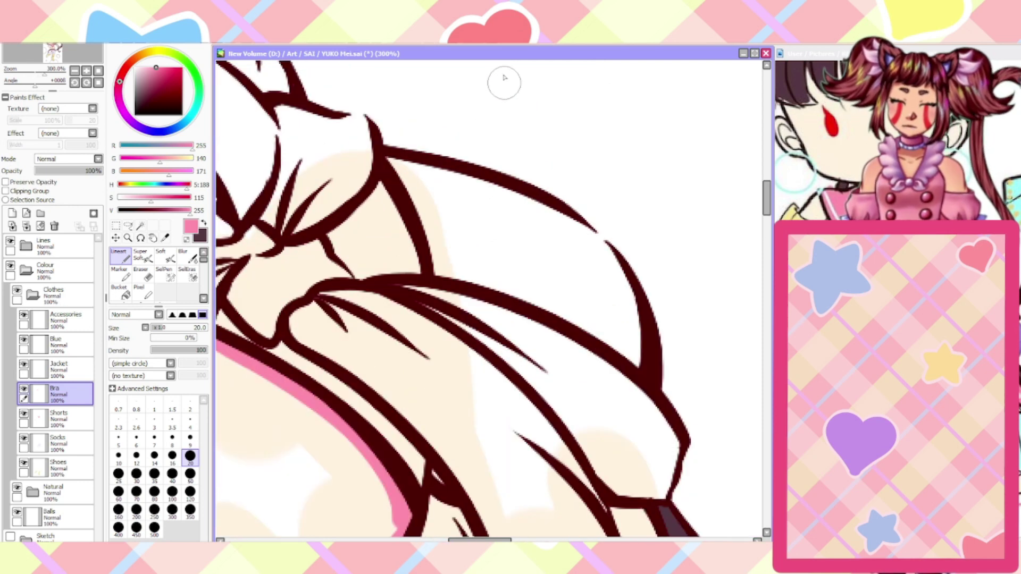
pyautogui.moveTo(439, 247)
pyautogui.mouseDown()
pyautogui.moveTo(420, 195)
pyautogui.moveTo(440, 269)
pyautogui.moveTo(393, 160)
pyautogui.moveTo(582, 239)
pyautogui.mouseUp()
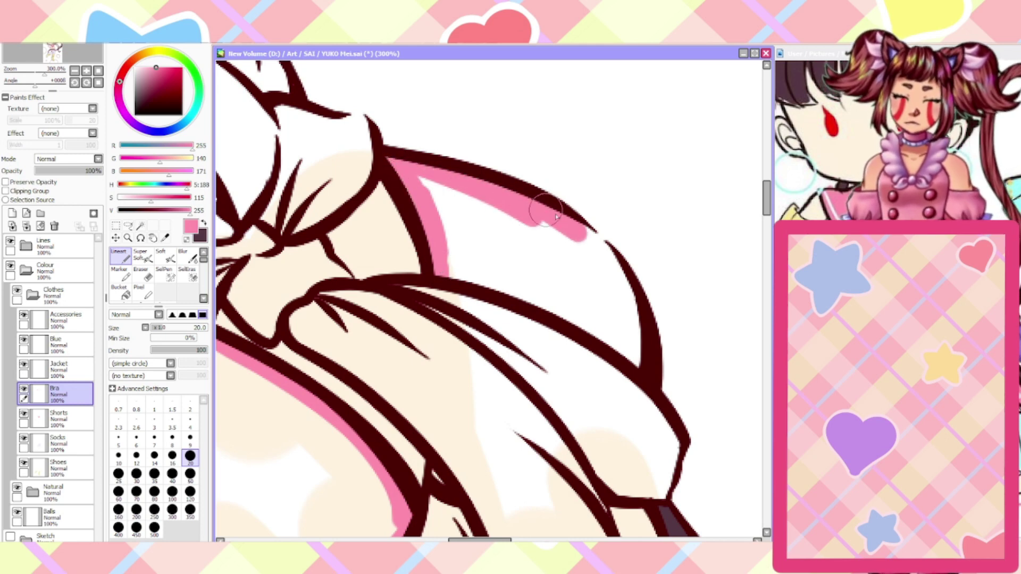
pyautogui.moveTo(545, 210)
pyautogui.mouseDown()
pyautogui.moveTo(569, 223)
pyautogui.moveTo(638, 346)
pyautogui.moveTo(617, 353)
pyautogui.moveTo(519, 285)
pyautogui.moveTo(447, 269)
pyautogui.mouseUp()
pyautogui.scroll(-5, 447, 267)
pyautogui.scroll(4, 468, 250)
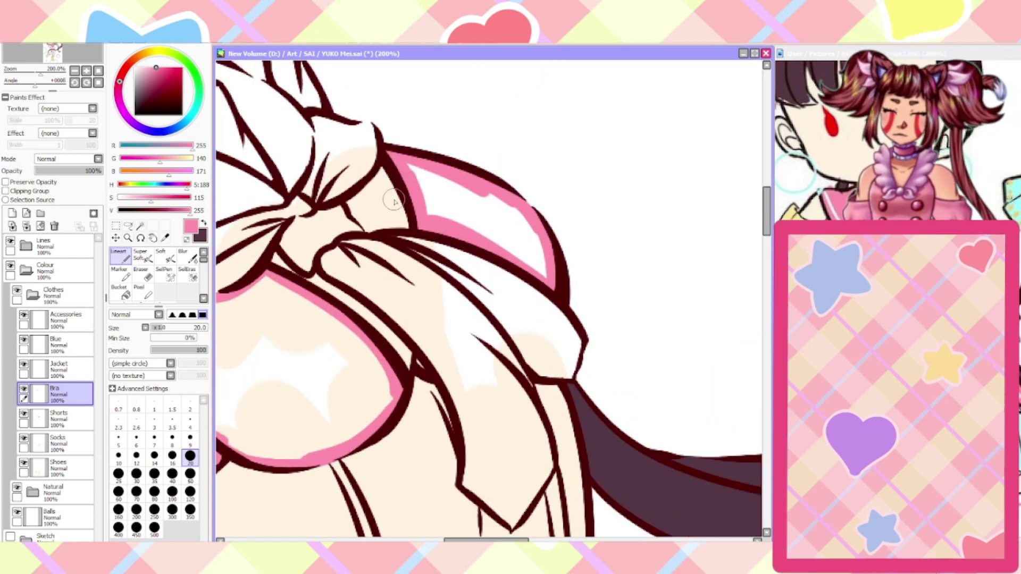
# Select the unpainted interiors of both bra cups with the Magic Wand, fill them with pink and deselect
pyautogui.scroll(-3, 394, 201)
pyautogui.click(140, 225)
pyautogui.click(348, 263)
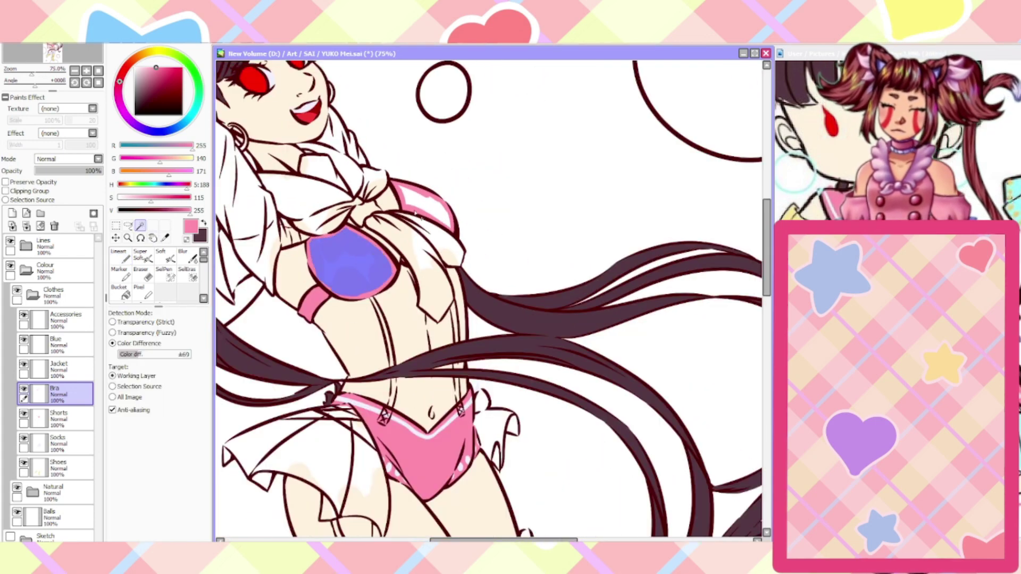
pyautogui.click(418, 202)
pyautogui.scroll(1, 407, 196)
pyautogui.click(442, 214)
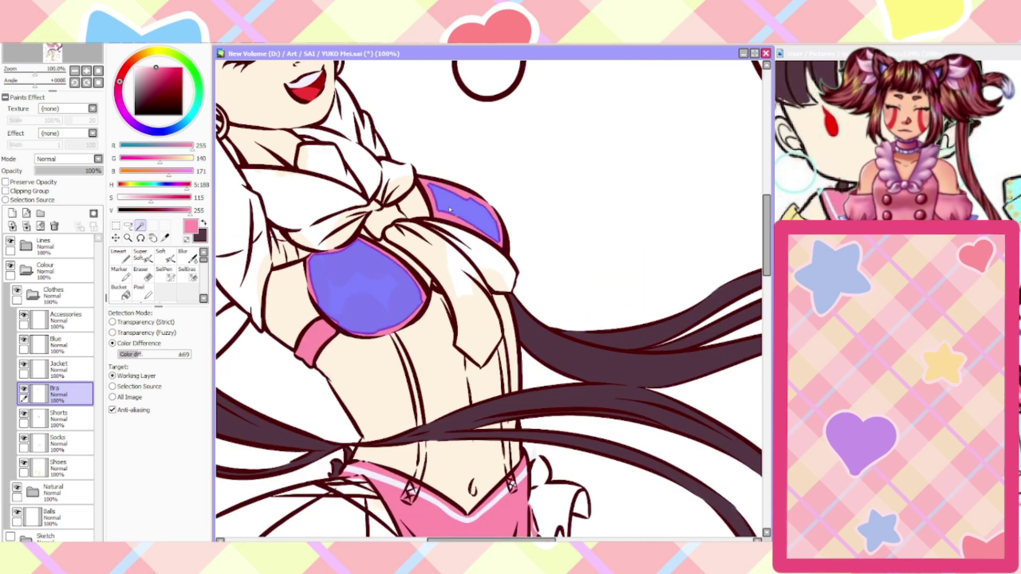
pyautogui.hotkey('ctrl', 'f')
pyautogui.hotkey('ctrl', 'd')
# Turn on Preserve Opacity for the Bra layer and recolour the whole bra with the dark plum colour
pyautogui.click(139, 254)
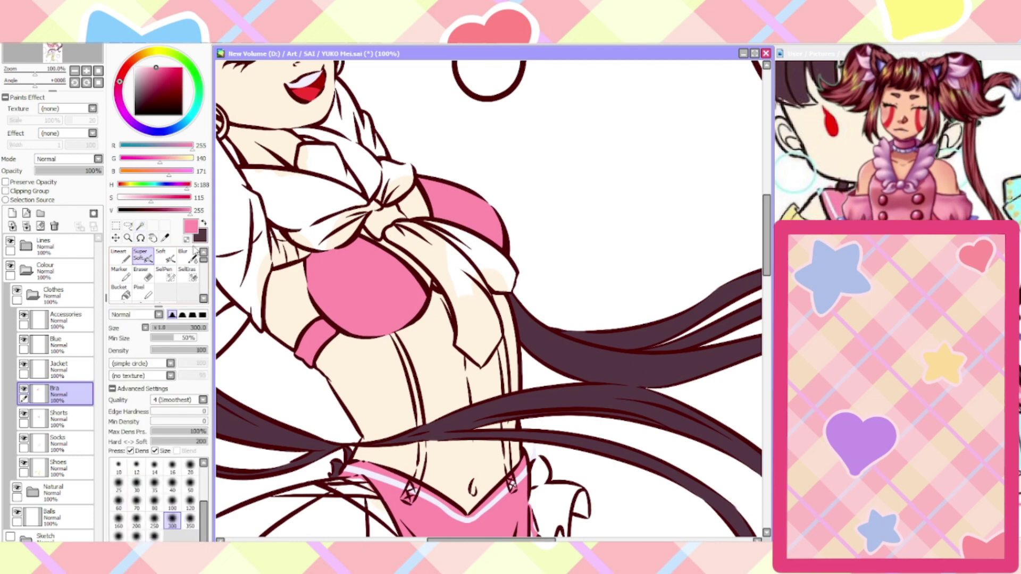
pyautogui.scroll(2, 331, 277)
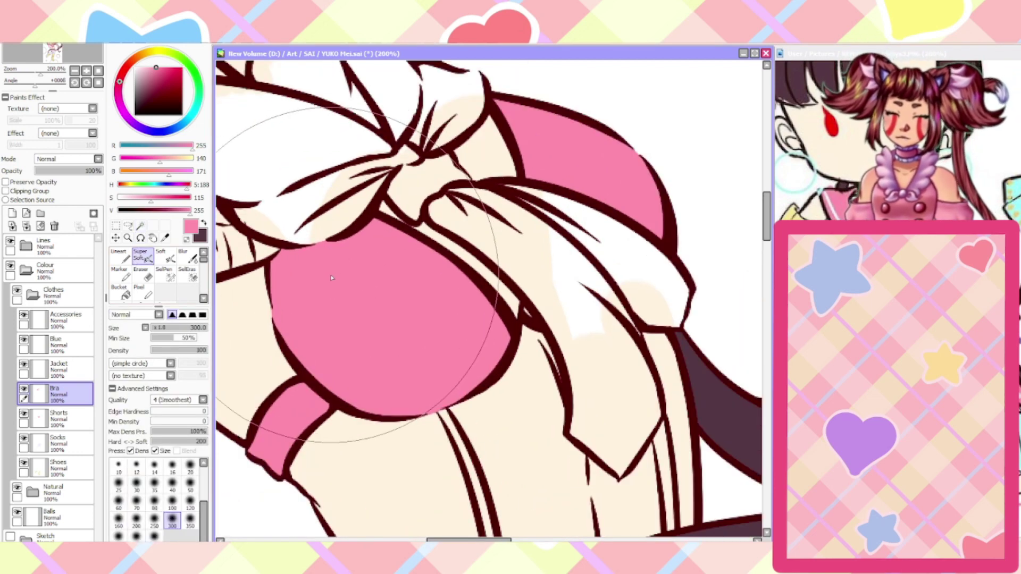
pyautogui.scroll(-6, 331, 277)
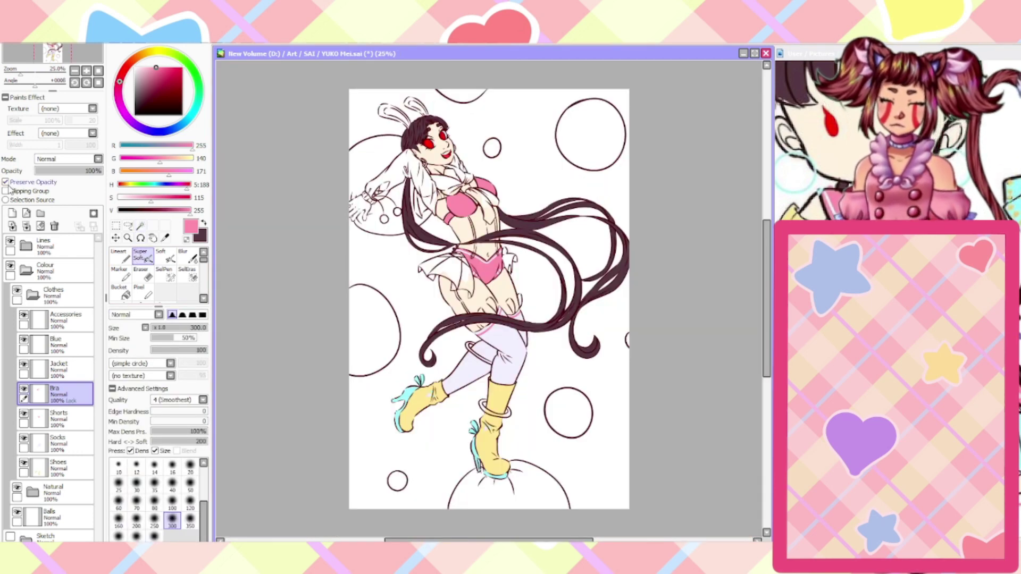
pyautogui.click(203, 223)
pyautogui.hotkey('ctrl', 'f')
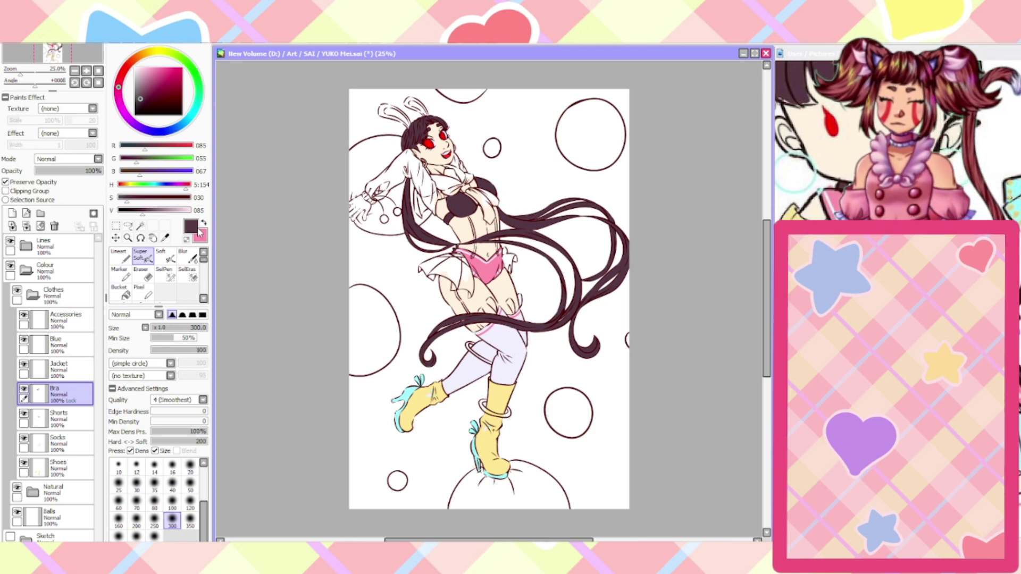
# Add a new layer above the Blue layer and name it Collar
pyautogui.click(59, 345)
pyautogui.click(11, 213)
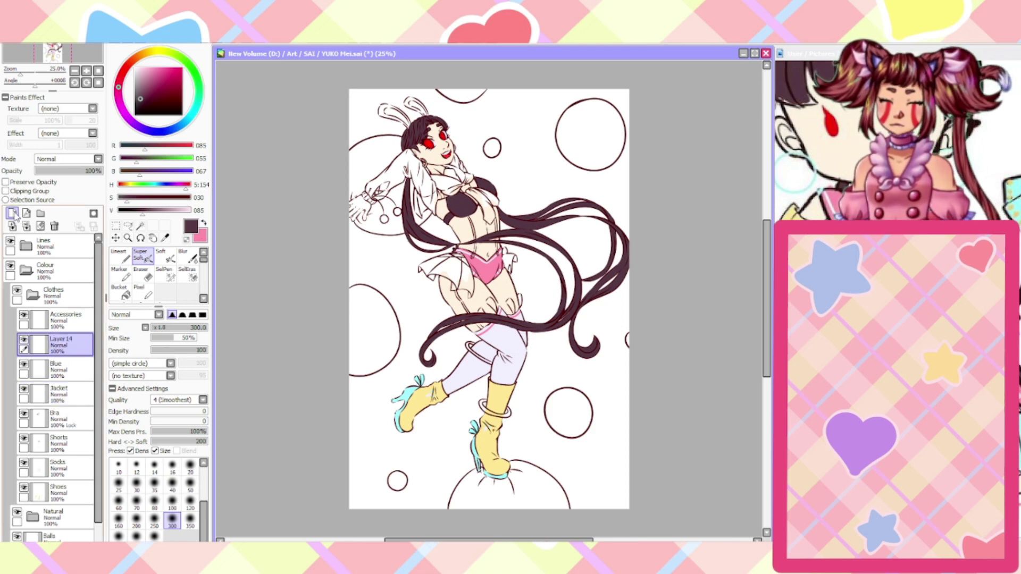
pyautogui.doubleClick(70, 347)
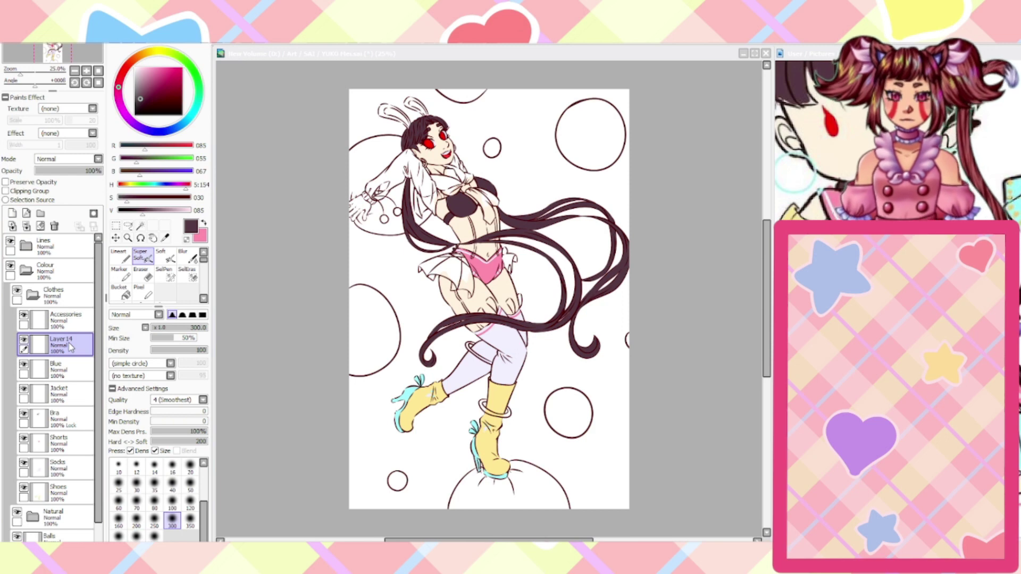
pyautogui.press('Return')
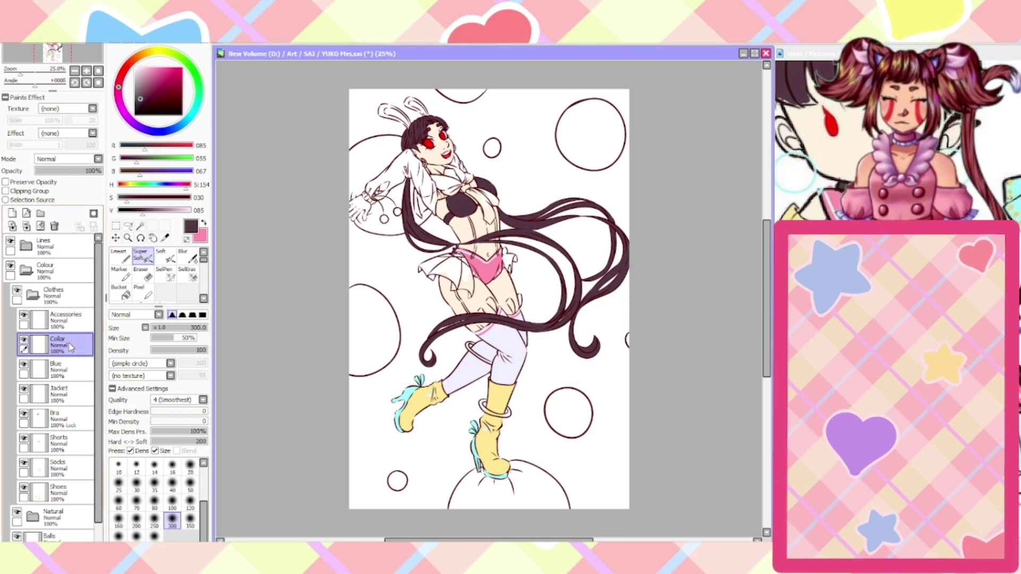
# Activate the Blue layer and sample the light cyan from the reference picture for the Lineart brush
pyautogui.click(58, 370)
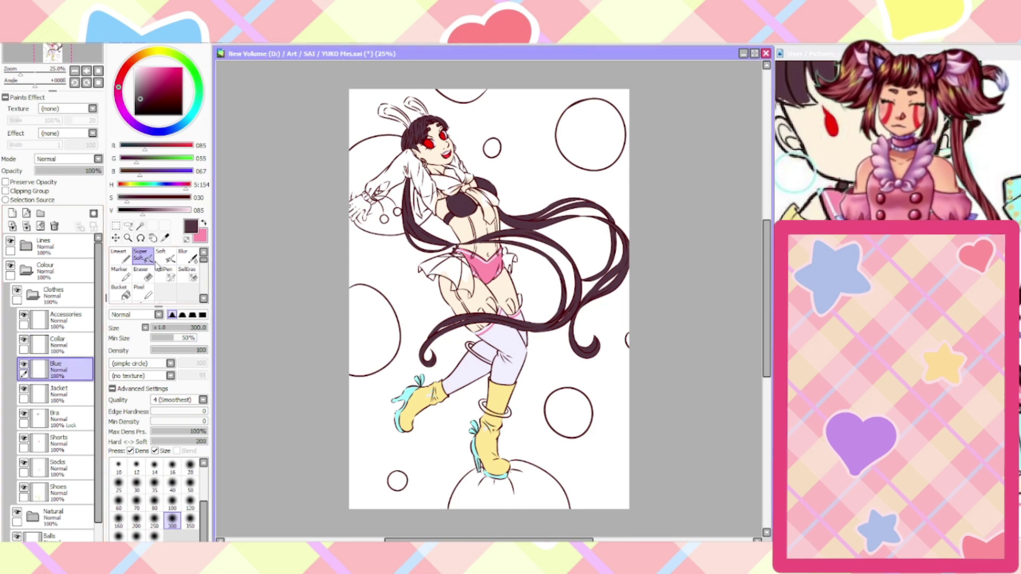
pyautogui.click(165, 238)
pyautogui.click(1012, 194)
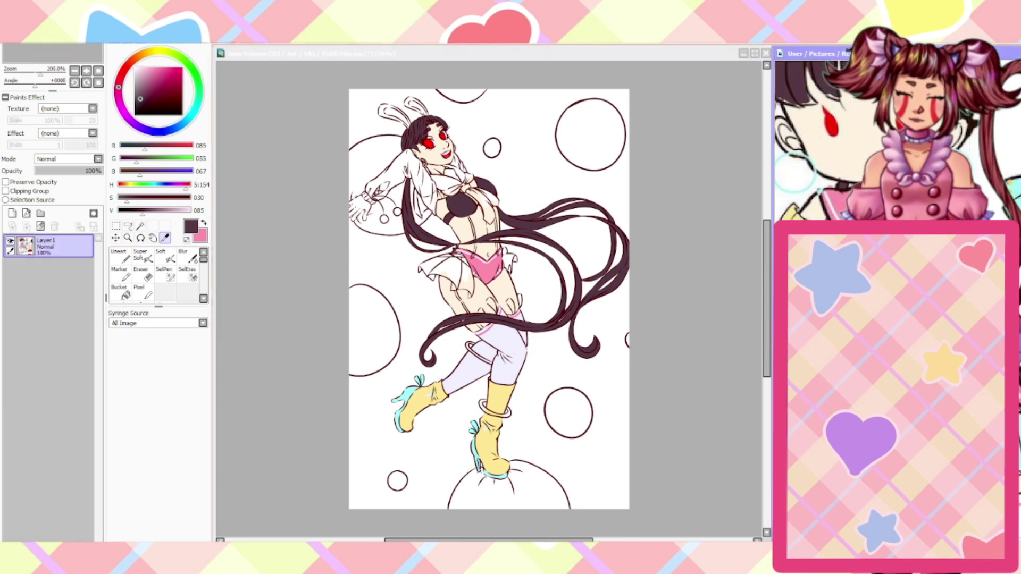
pyautogui.click(1011, 194)
pyautogui.click(126, 251)
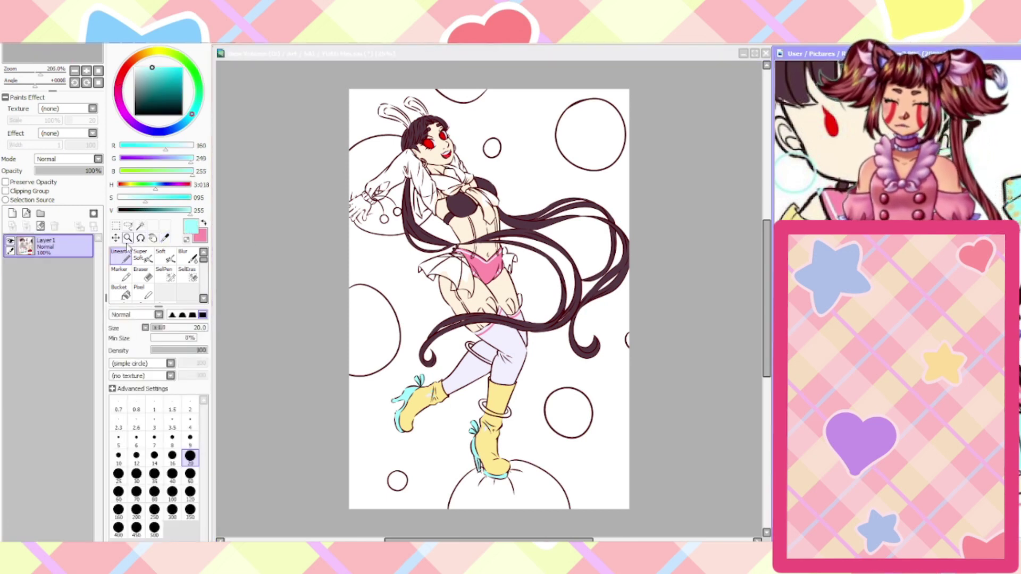
pyautogui.click(272, 254)
# Paint the small frill beside the hip of the pink shorts solid light cyan
pyautogui.scroll(6, 451, 265)
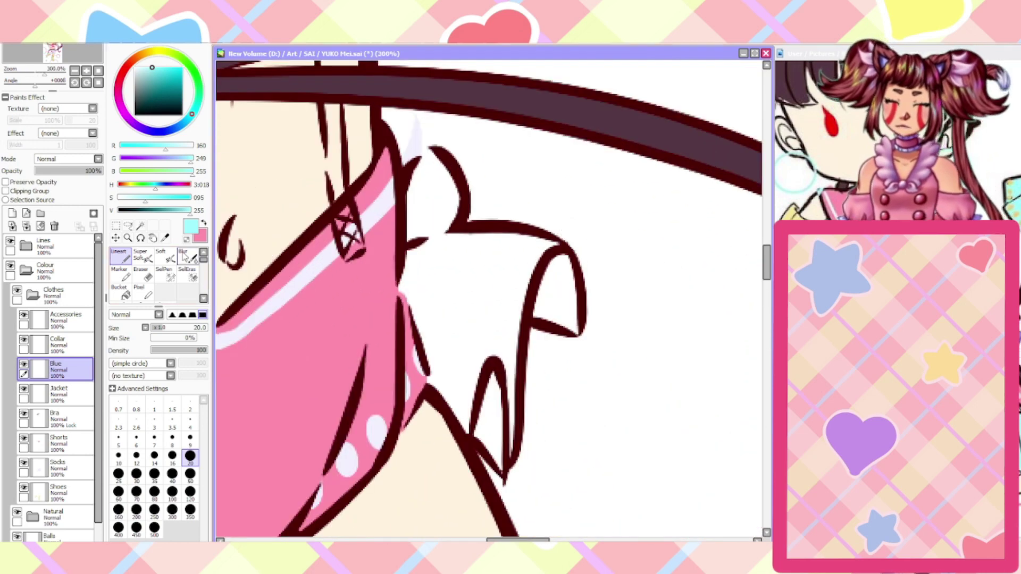
pyautogui.moveTo(453, 369)
pyautogui.mouseDown()
pyautogui.moveTo(451, 331)
pyautogui.moveTo(438, 337)
pyautogui.moveTo(435, 383)
pyautogui.moveTo(414, 282)
pyautogui.moveTo(423, 316)
pyautogui.moveTo(406, 290)
pyautogui.moveTo(414, 188)
pyautogui.moveTo(430, 157)
pyautogui.moveTo(444, 228)
pyautogui.moveTo(427, 218)
pyautogui.moveTo(428, 248)
pyautogui.moveTo(507, 237)
pyautogui.moveTo(543, 243)
pyautogui.moveTo(565, 267)
pyautogui.moveTo(571, 321)
pyautogui.moveTo(505, 310)
pyautogui.moveTo(519, 317)
pyautogui.moveTo(502, 463)
pyautogui.moveTo(485, 435)
pyautogui.moveTo(500, 465)
pyautogui.moveTo(441, 386)
pyautogui.moveTo(466, 349)
pyautogui.moveTo(499, 393)
pyautogui.moveTo(500, 307)
pyautogui.moveTo(488, 298)
pyautogui.moveTo(442, 325)
pyautogui.moveTo(426, 303)
pyautogui.moveTo(563, 302)
pyautogui.moveTo(554, 260)
pyautogui.moveTo(525, 287)
pyautogui.moveTo(474, 285)
pyautogui.moveTo(456, 250)
pyautogui.moveTo(499, 294)
pyautogui.moveTo(467, 269)
pyautogui.moveTo(422, 269)
pyautogui.moveTo(395, 317)
pyautogui.mouseUp()
pyautogui.click(149, 279)
pyautogui.click(120, 256)
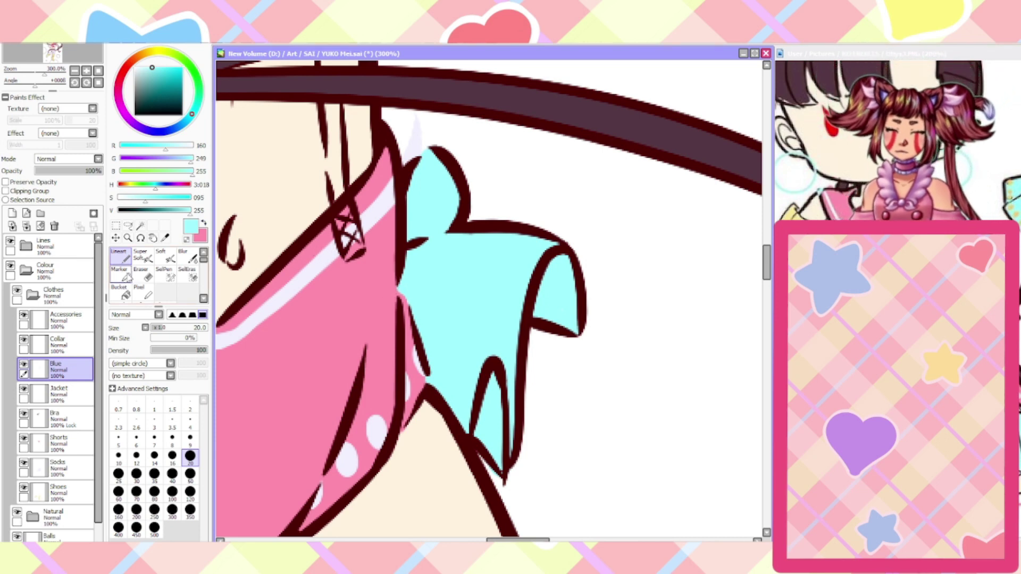
# Activate the Shorts layer and touch up the pink along the shorts' edge beside the small frill with the Lineart brush
pyautogui.click(142, 275)
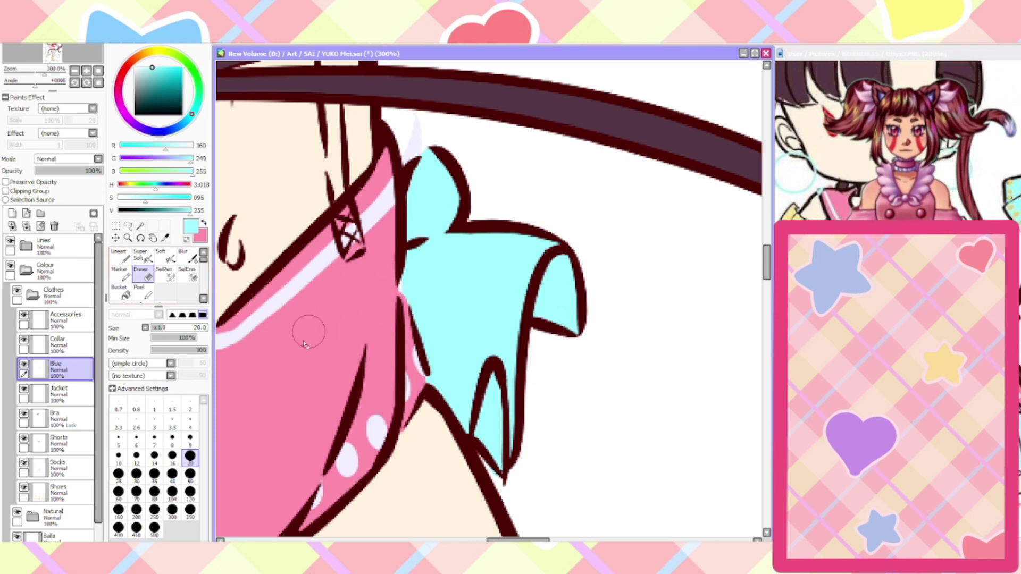
pyautogui.scroll(-1, 300, 345)
pyautogui.scroll(1, 244, 318)
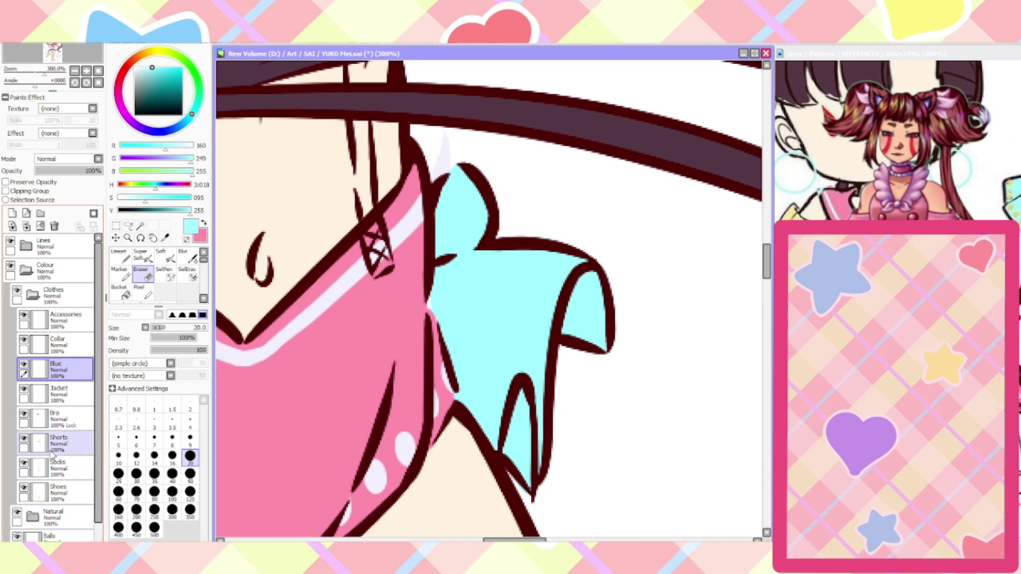
pyautogui.click(53, 445)
pyautogui.click(205, 224)
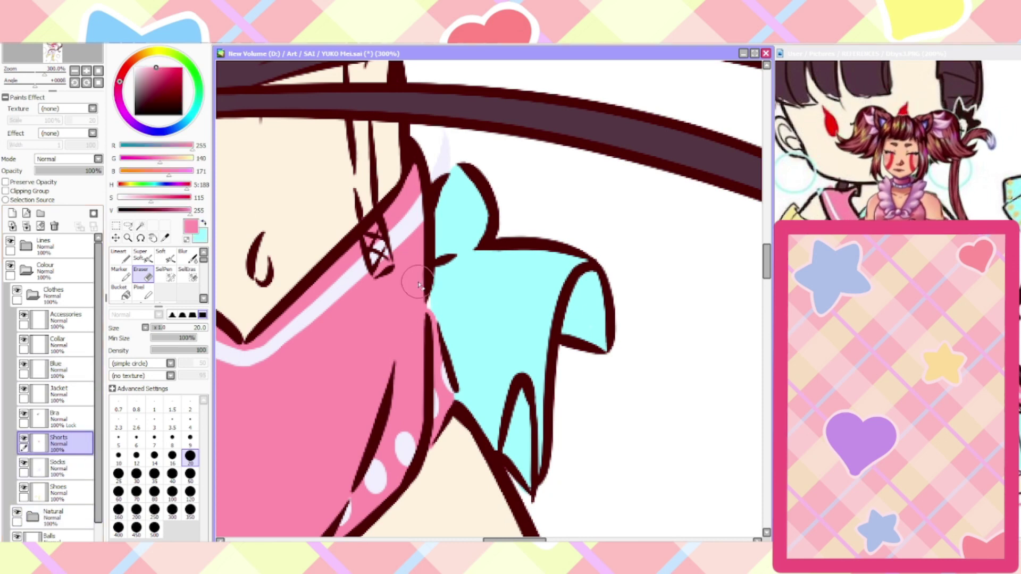
pyautogui.moveTo(419, 295); pyautogui.dragTo(416, 307)
pyautogui.hotkey('ctrl', 'z')
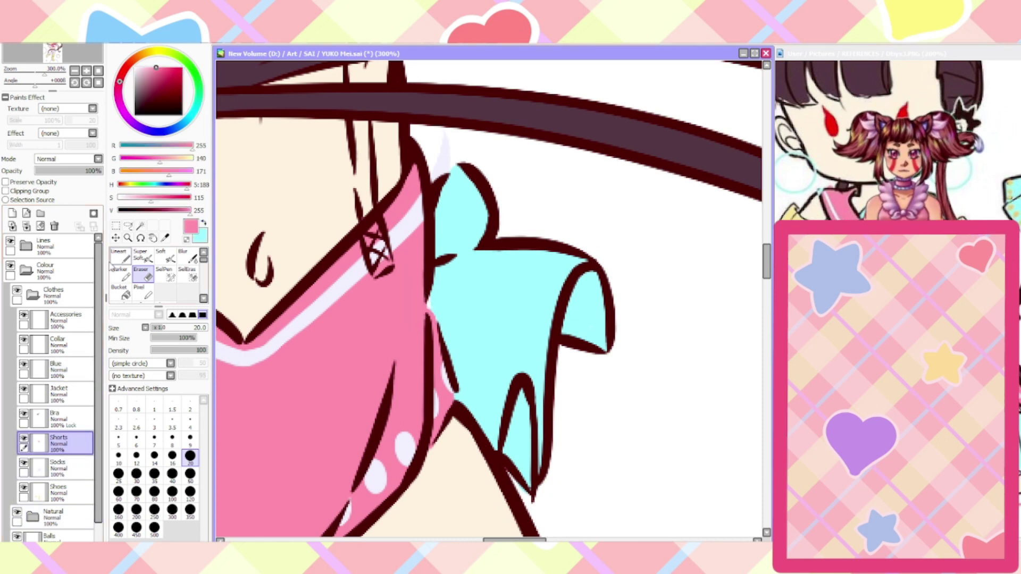
pyautogui.click(120, 257)
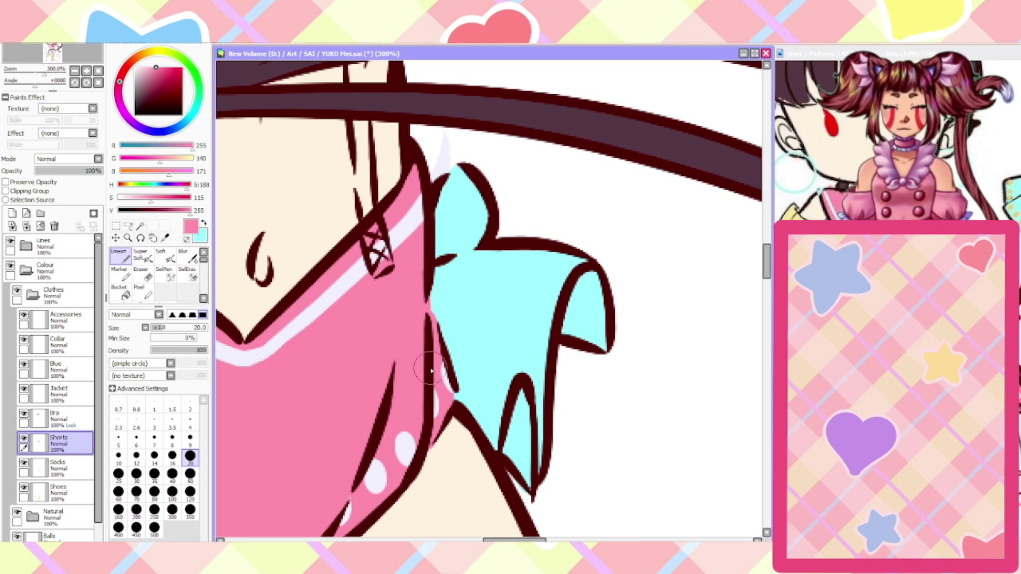
pyautogui.scroll(-5, 431, 371)
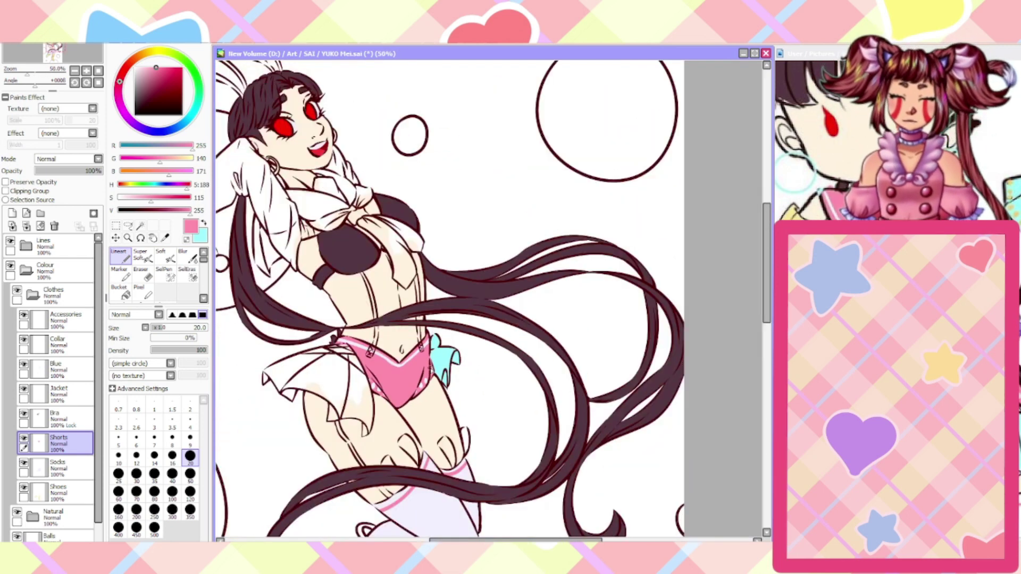
# Activate the Blue layer, switch back to light cyan and outline the inner edge of the large hip frill where it meets the shorts
pyautogui.scroll(1, 296, 416)
pyautogui.scroll(1, 279, 417)
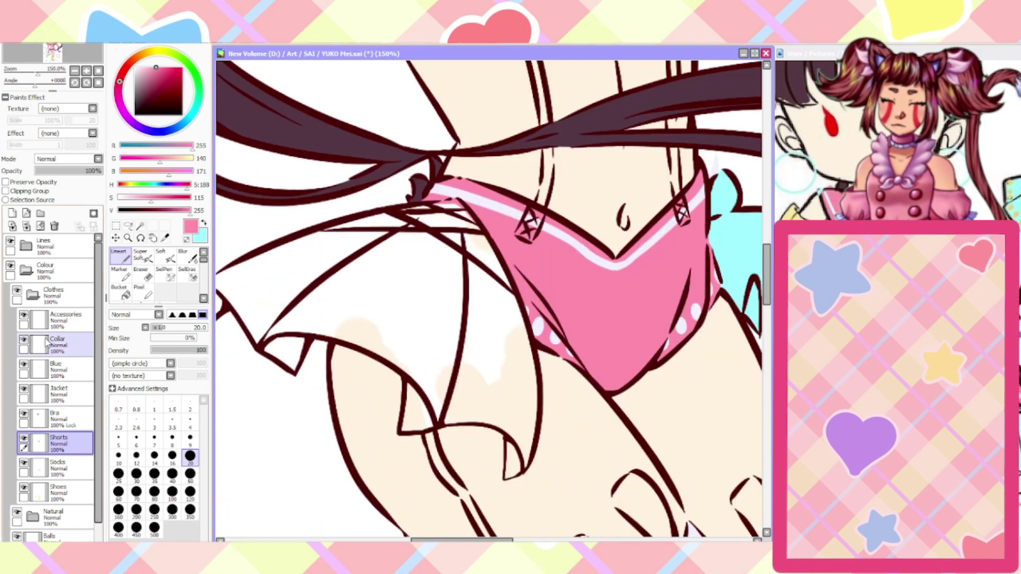
pyautogui.click(58, 370)
pyautogui.click(203, 223)
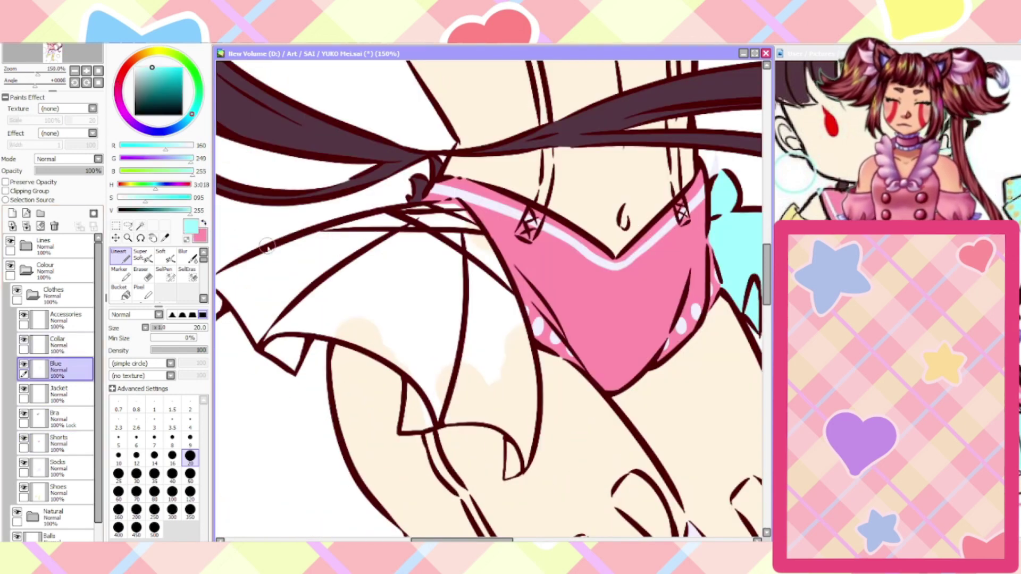
pyautogui.scroll(2, 512, 465)
pyautogui.moveTo(499, 410)
pyautogui.mouseDown()
pyautogui.moveTo(499, 487)
pyautogui.moveTo(528, 464)
pyautogui.moveTo(511, 481)
pyautogui.moveTo(540, 433)
pyautogui.moveTo(524, 470)
pyautogui.mouseUp()
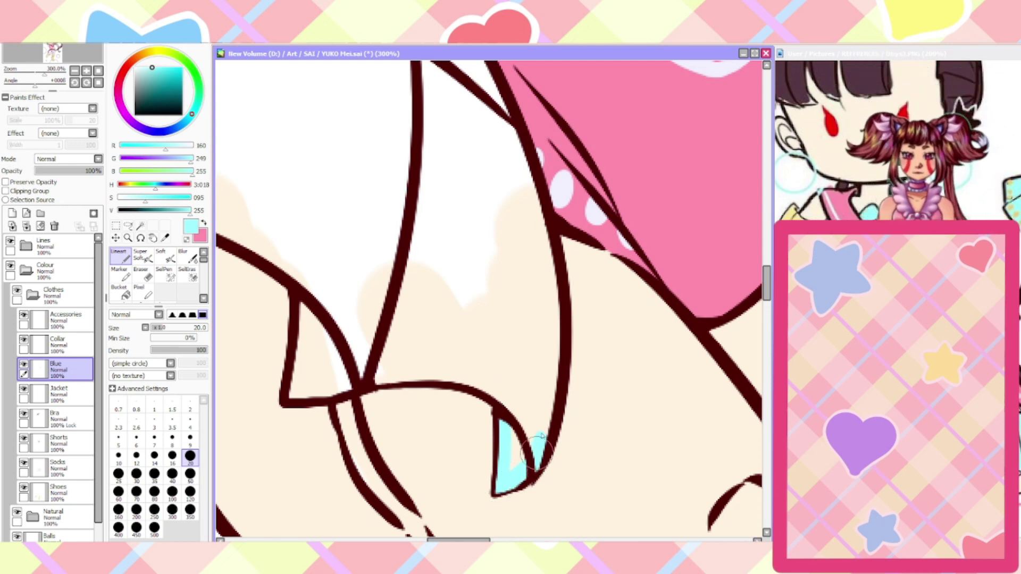
pyautogui.moveTo(541, 436)
pyautogui.mouseDown()
pyautogui.moveTo(549, 315)
pyautogui.moveTo(533, 224)
pyautogui.moveTo(546, 336)
pyautogui.moveTo(531, 201)
pyautogui.mouseUp()
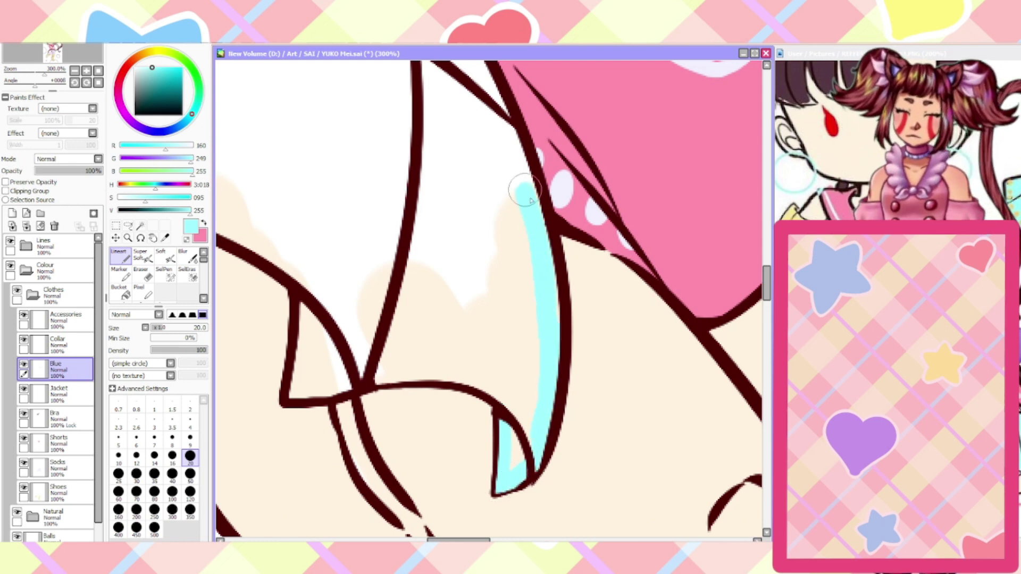
pyautogui.scroll(4, 558, 180)
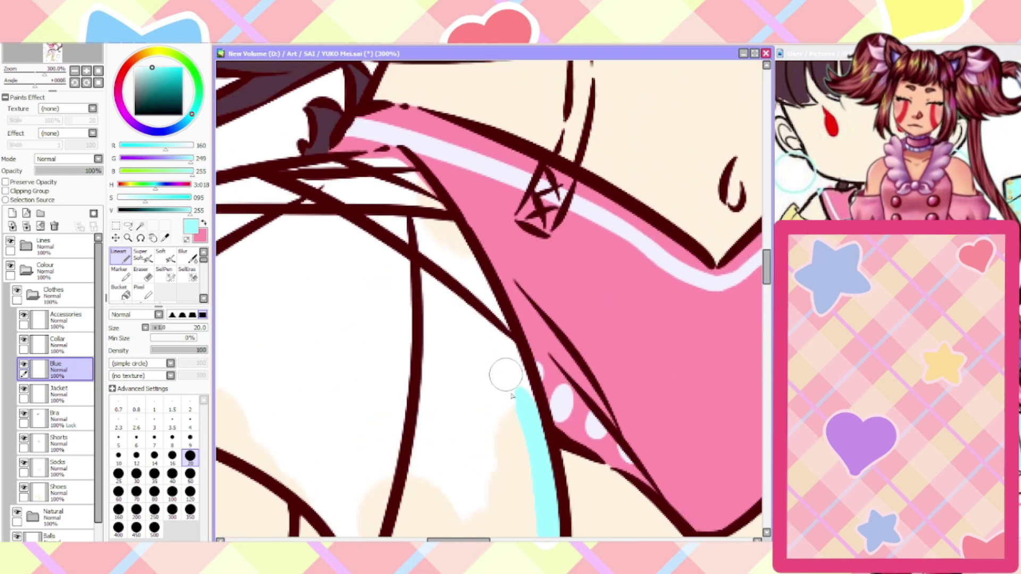
pyautogui.moveTo(505, 375)
pyautogui.mouseDown()
pyautogui.moveTo(527, 382)
pyautogui.moveTo(478, 273)
pyautogui.moveTo(407, 167)
pyautogui.mouseUp()
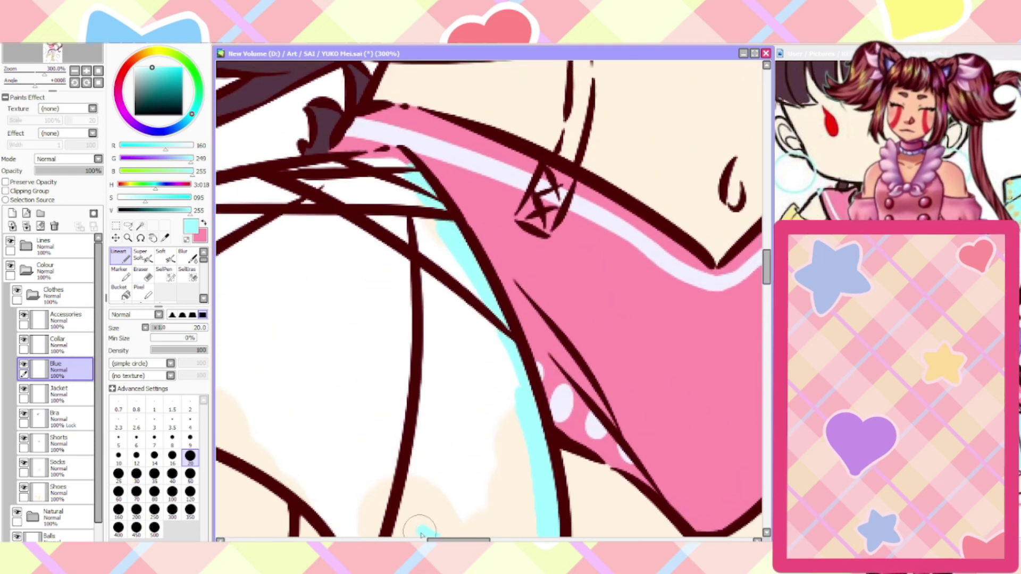
# Outline the large frill's upper edge and its outermost folded corners in light cyan
pyautogui.moveTo(459, 540); pyautogui.dragTo(440, 539)
pyautogui.moveTo(556, 154); pyautogui.dragTo(262, 220)
pyautogui.hscroll(-9, 428, 534)
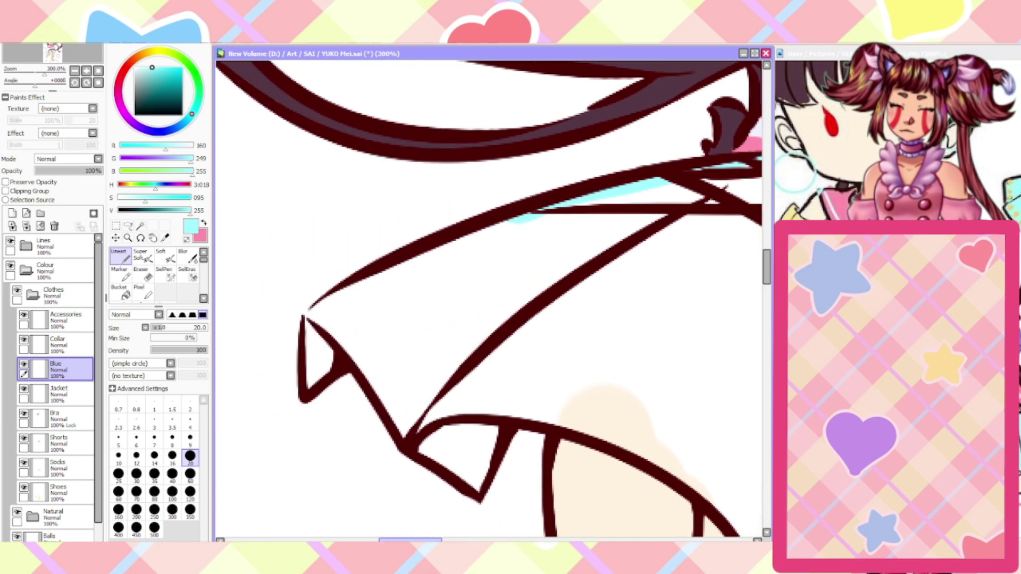
pyautogui.moveTo(555, 210)
pyautogui.mouseDown()
pyautogui.moveTo(338, 307)
pyautogui.moveTo(318, 340)
pyautogui.moveTo(319, 323)
pyautogui.moveTo(317, 379)
pyautogui.mouseUp()
pyautogui.moveTo(356, 343)
pyautogui.mouseDown()
pyautogui.moveTo(423, 443)
pyautogui.moveTo(486, 488)
pyautogui.moveTo(507, 416)
pyautogui.mouseUp()
pyautogui.moveTo(417, 540); pyautogui.dragTo(446, 540)
pyautogui.scroll(-3, 708, 468)
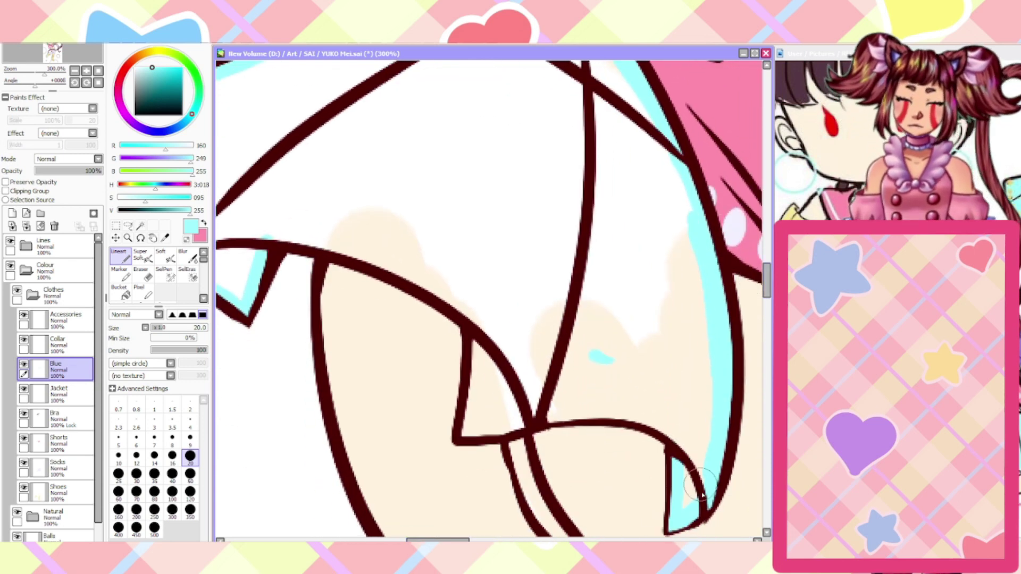
# Close the light cyan outline along the large frill's lower hem, including the folded corner in the middle
pyautogui.moveTo(675, 452)
pyautogui.mouseDown()
pyautogui.moveTo(656, 417)
pyautogui.moveTo(667, 436)
pyautogui.moveTo(606, 405)
pyautogui.moveTo(567, 409)
pyautogui.moveTo(653, 424)
pyautogui.moveTo(622, 418)
pyautogui.mouseUp()
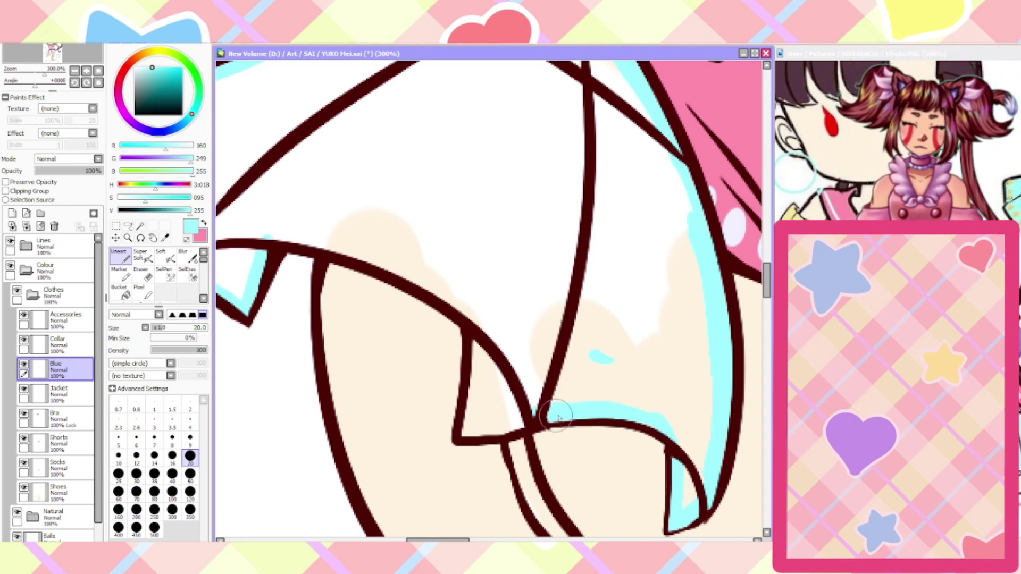
pyautogui.moveTo(529, 415)
pyautogui.mouseDown()
pyautogui.moveTo(465, 436)
pyautogui.moveTo(473, 364)
pyautogui.moveTo(463, 307)
pyautogui.mouseUp()
pyautogui.moveTo(414, 540); pyautogui.dragTo(402, 539)
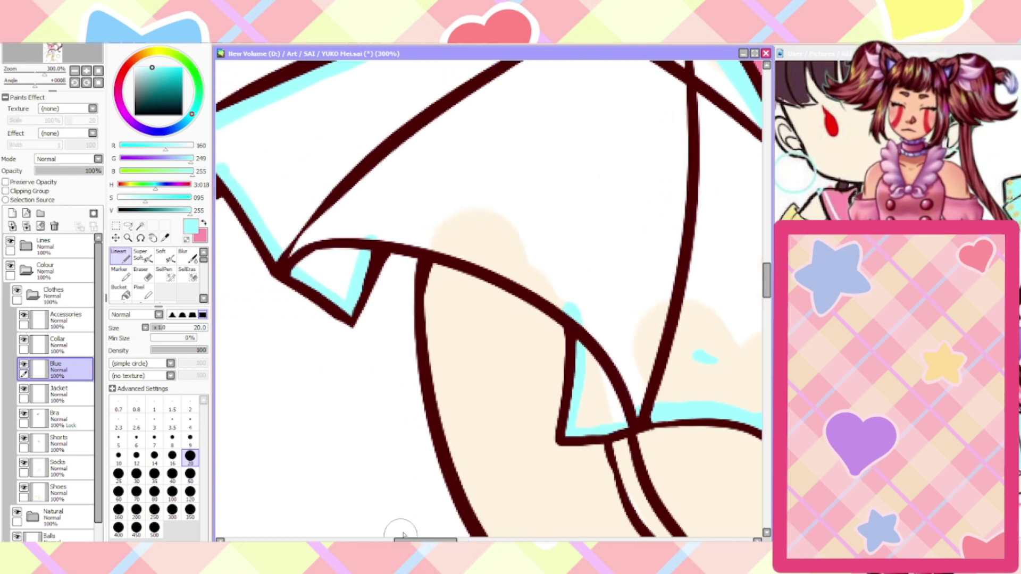
pyautogui.moveTo(573, 318)
pyautogui.mouseDown()
pyautogui.moveTo(460, 254)
pyautogui.moveTo(362, 234)
pyautogui.mouseUp()
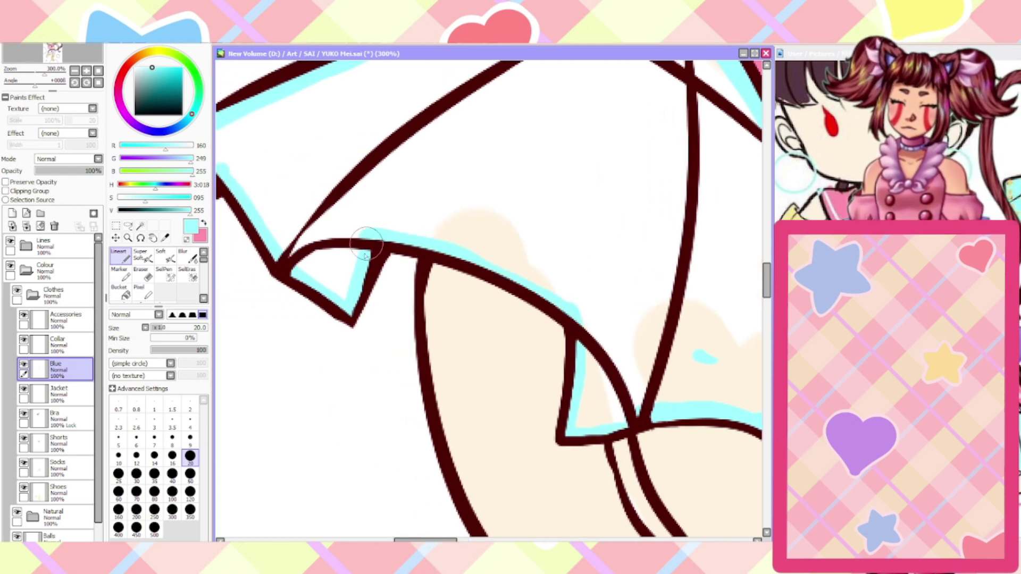
# Select the uncoloured inside of the large frill with the Magic Wand, fill it with light cyan and deselect
pyautogui.click(141, 225)
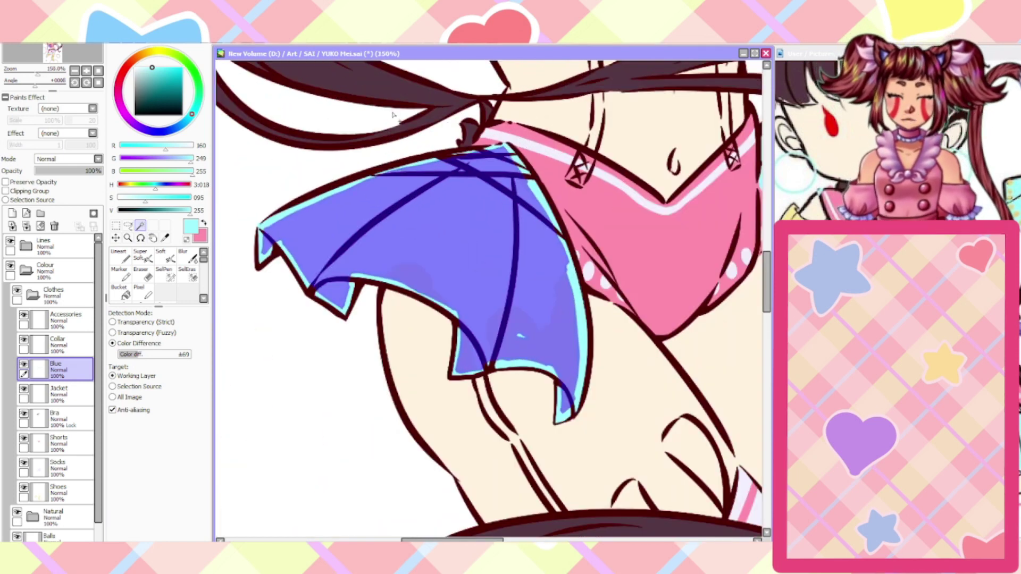
pyautogui.hotkey('ctrl', 'd')
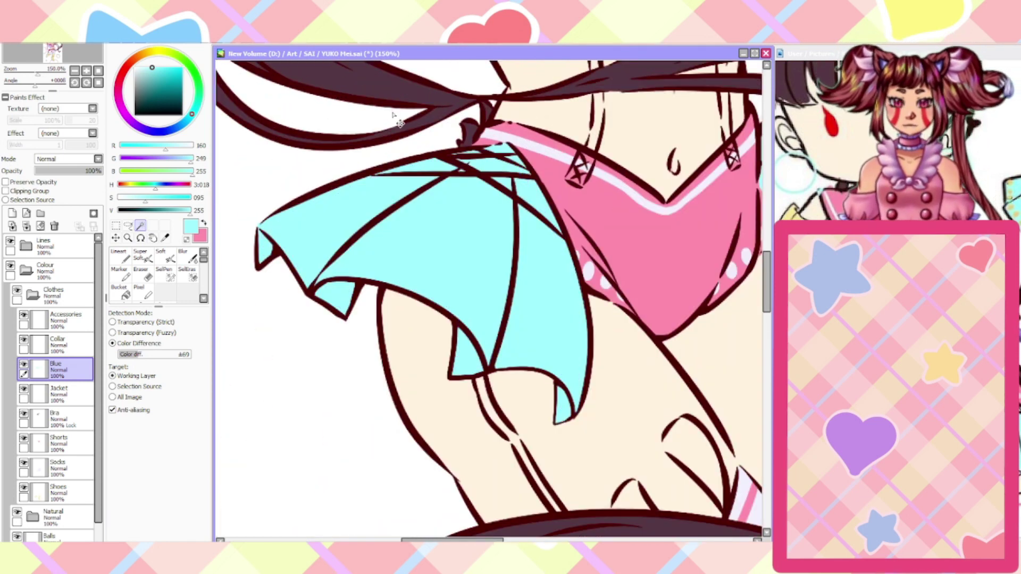
pyautogui.scroll(-2, 392, 114)
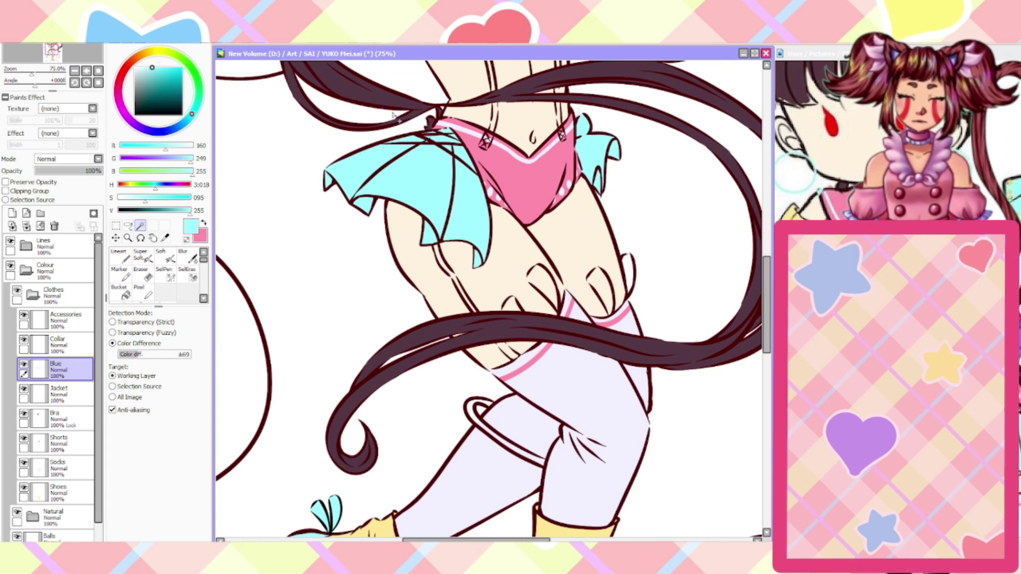
# Find the frill's dotted trim in the reference picture, sample its golden yellow and return to the drawing
pyautogui.click(813, 141)
pyautogui.scroll(-3, 814, 140)
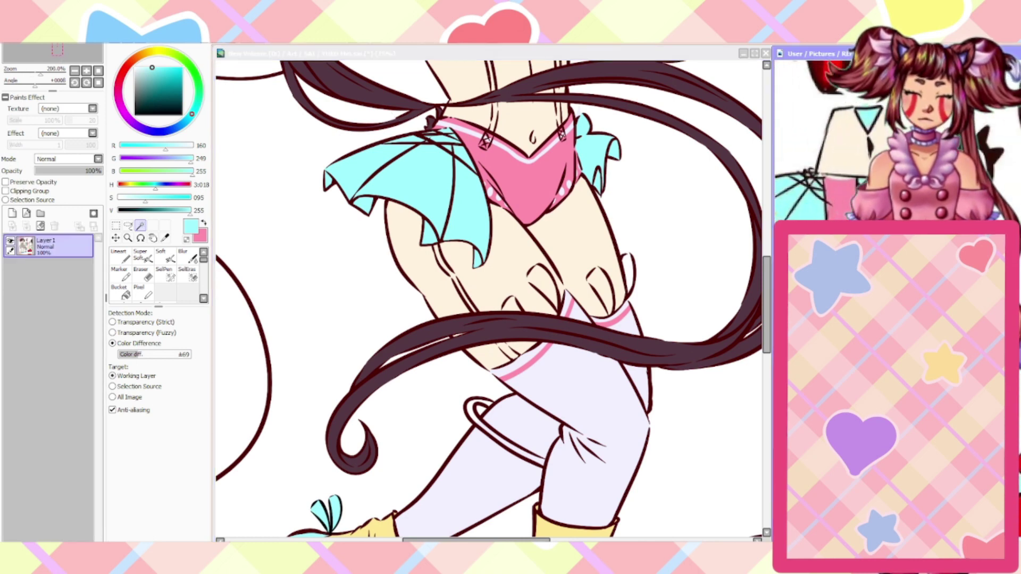
pyautogui.moveTo(893, 141); pyautogui.dragTo(813, 141)
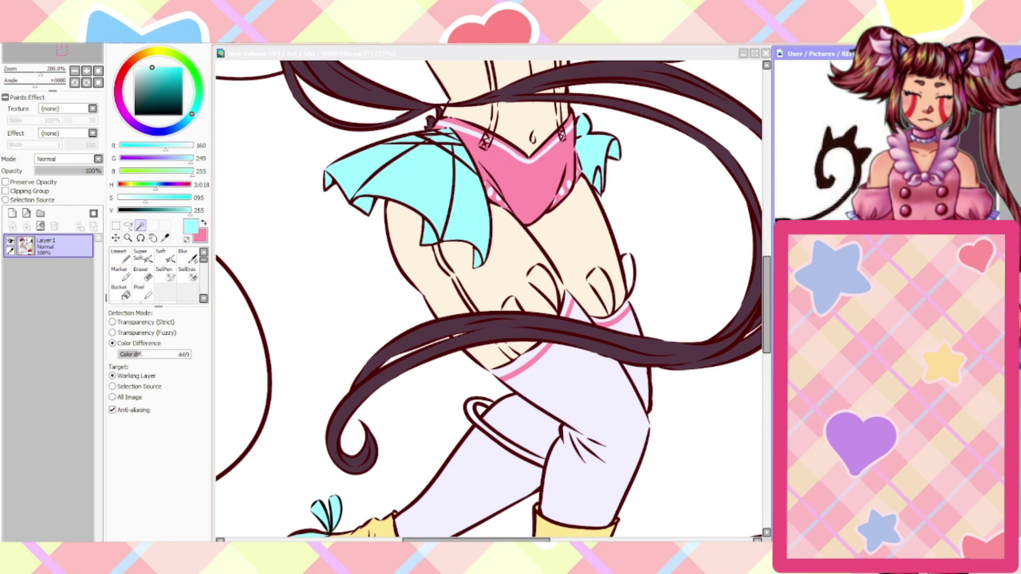
pyautogui.hscroll(-3, 814, 138)
pyautogui.hscroll(-2, 829, 139)
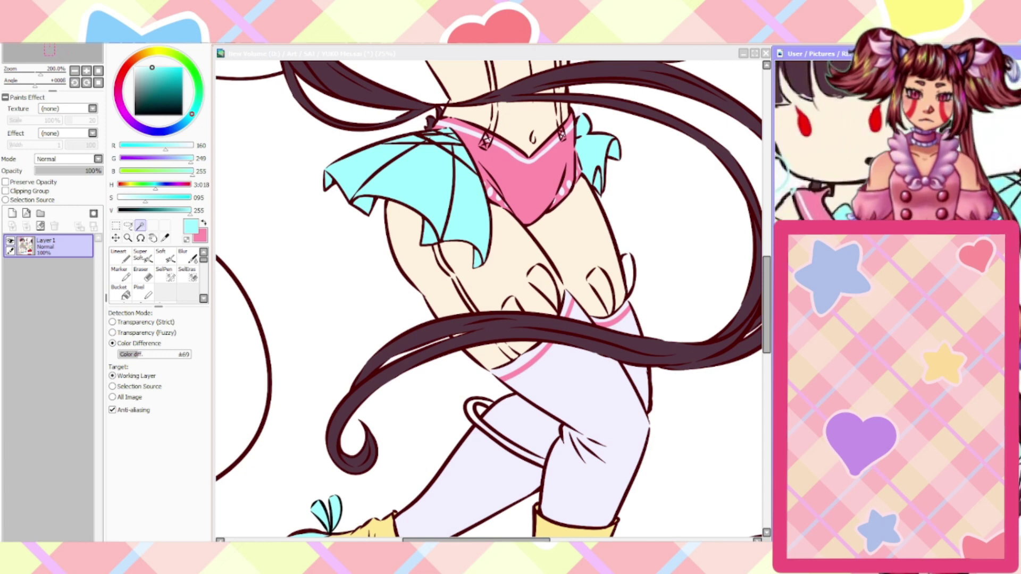
pyautogui.click(164, 237)
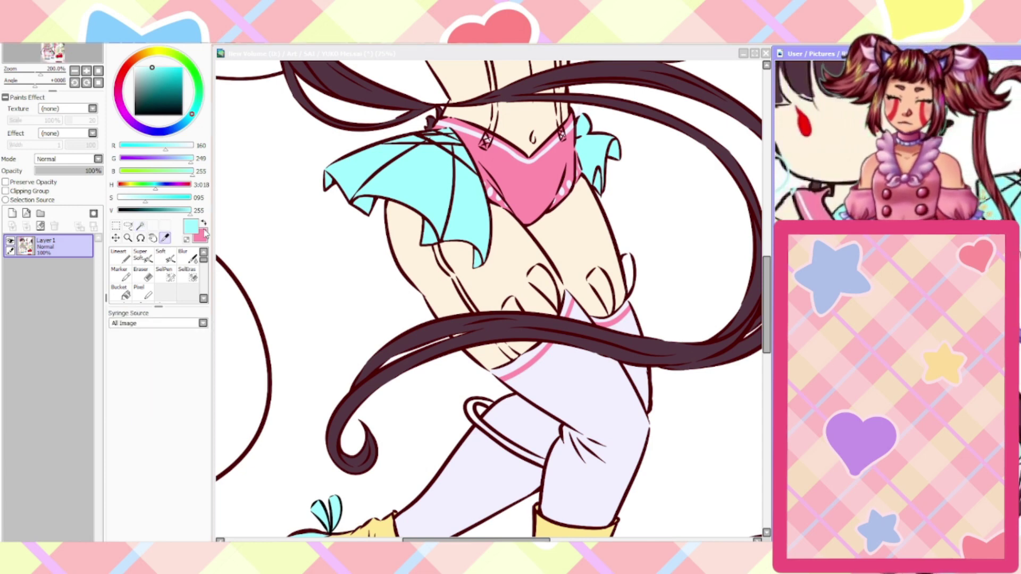
pyautogui.click(577, 526)
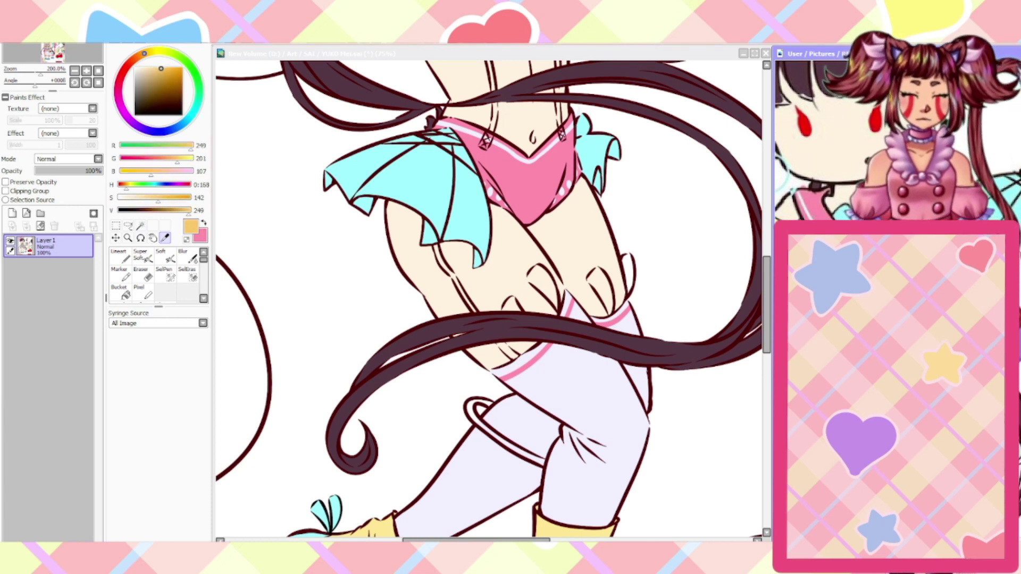
pyautogui.click(262, 236)
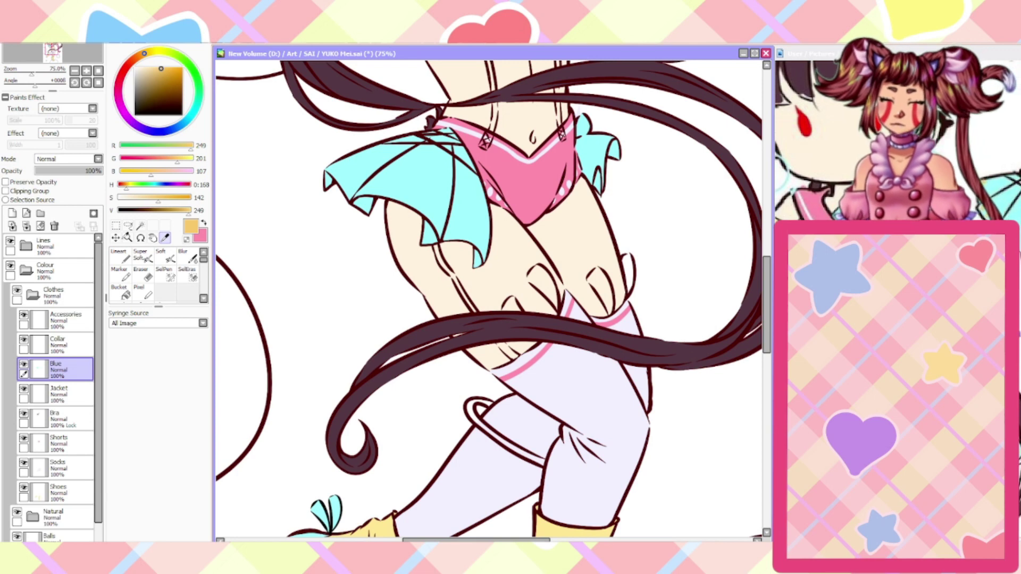
# Paint a row of golden-yellow oval dots along the hem of the large frill's middle panel with the Lineart brush
pyautogui.click(121, 255)
pyautogui.scroll(4, 409, 243)
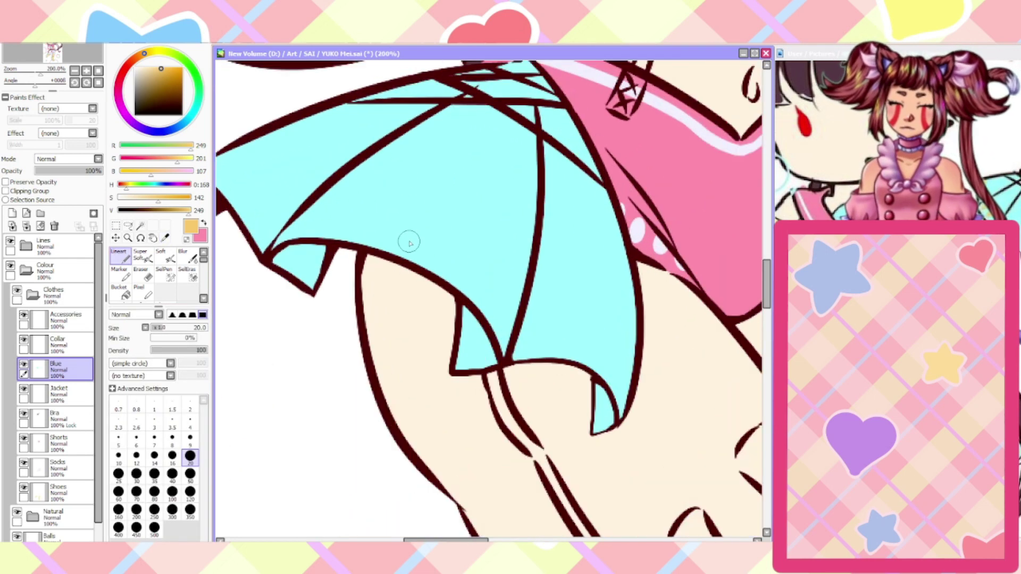
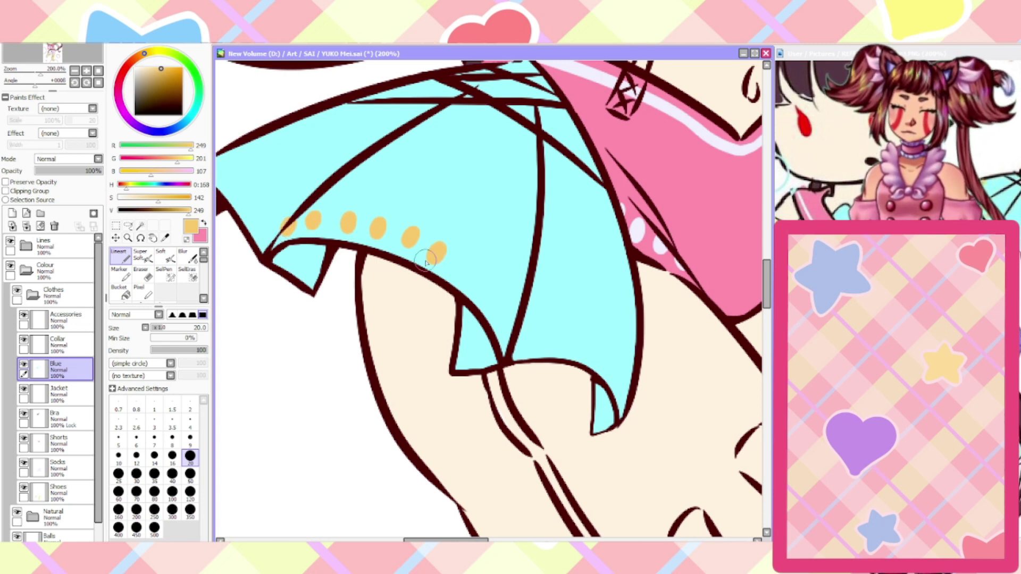
pyautogui.hotkey('ctrl', 'z')
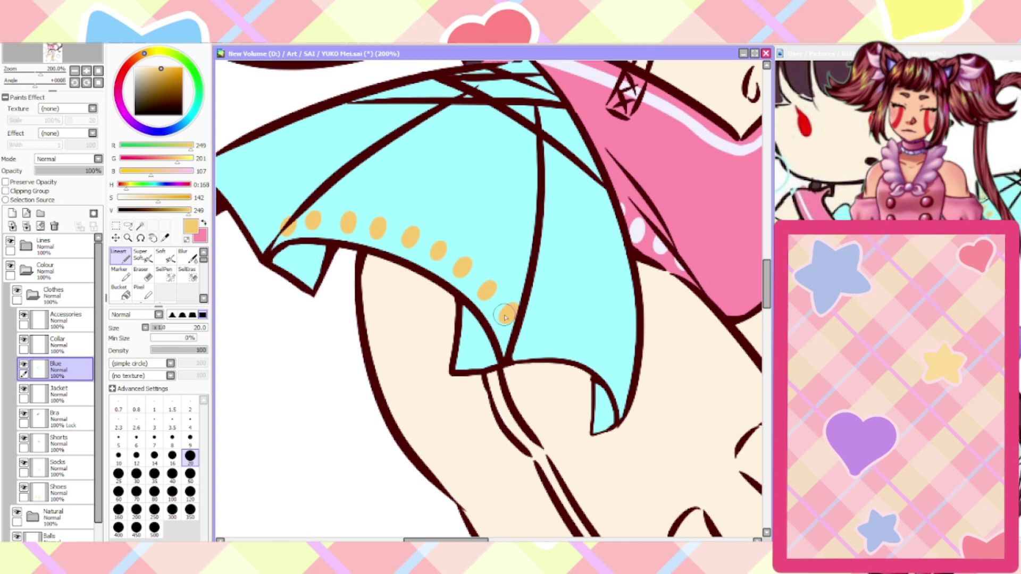
# Trim the outermost dot on the middle panel with light cyan where it crosses the fold line
pyautogui.click(141, 273)
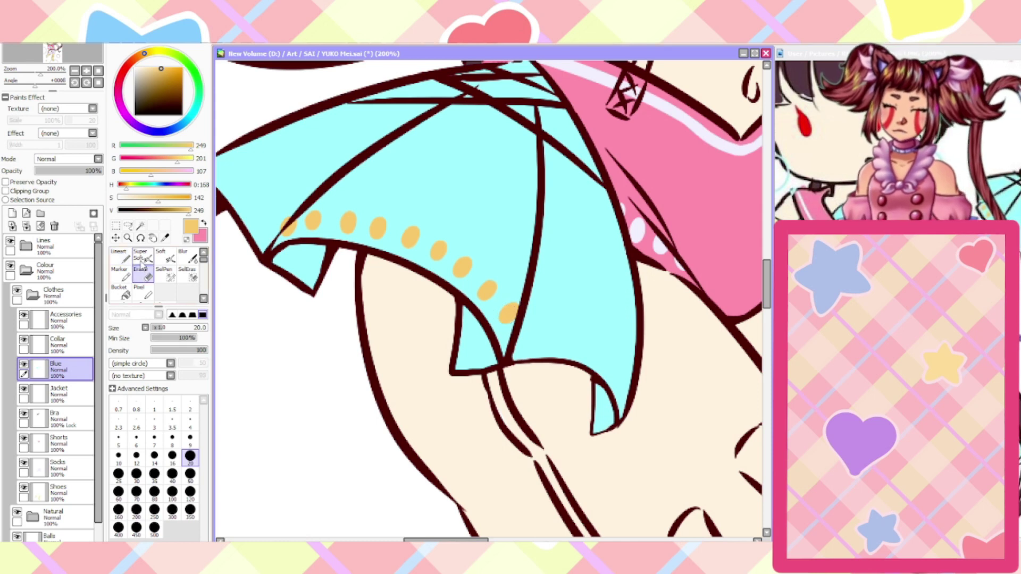
pyautogui.click(203, 224)
pyautogui.keyDown('alt'); pyautogui.click(250, 224); pyautogui.keyUp('alt')
pyautogui.press('n')
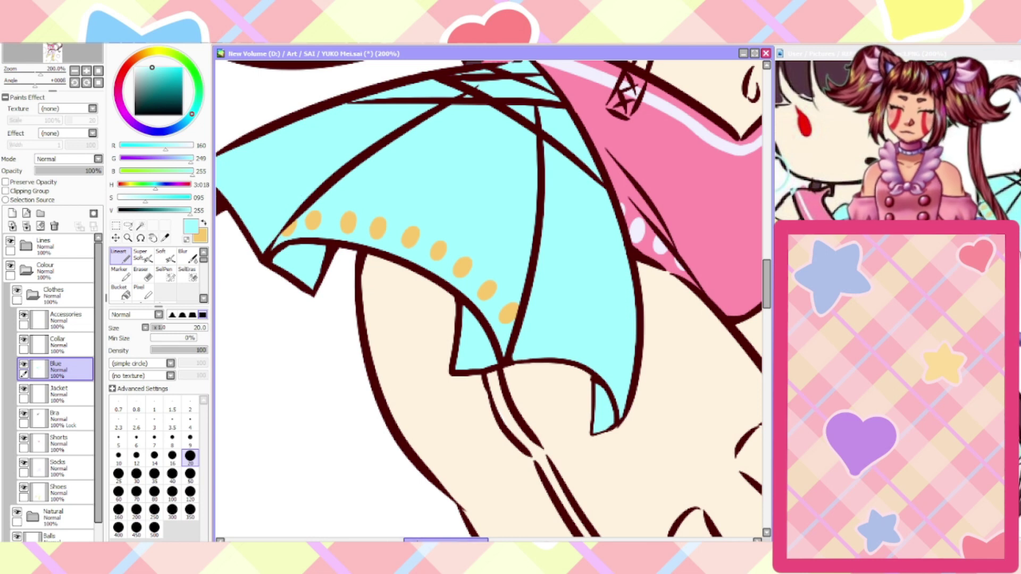
# Switch back to golden yellow and paint matching dots along the hem of the large frill's outer panel
pyautogui.moveTo(418, 539); pyautogui.dragTo(401, 539)
pyautogui.click(204, 223)
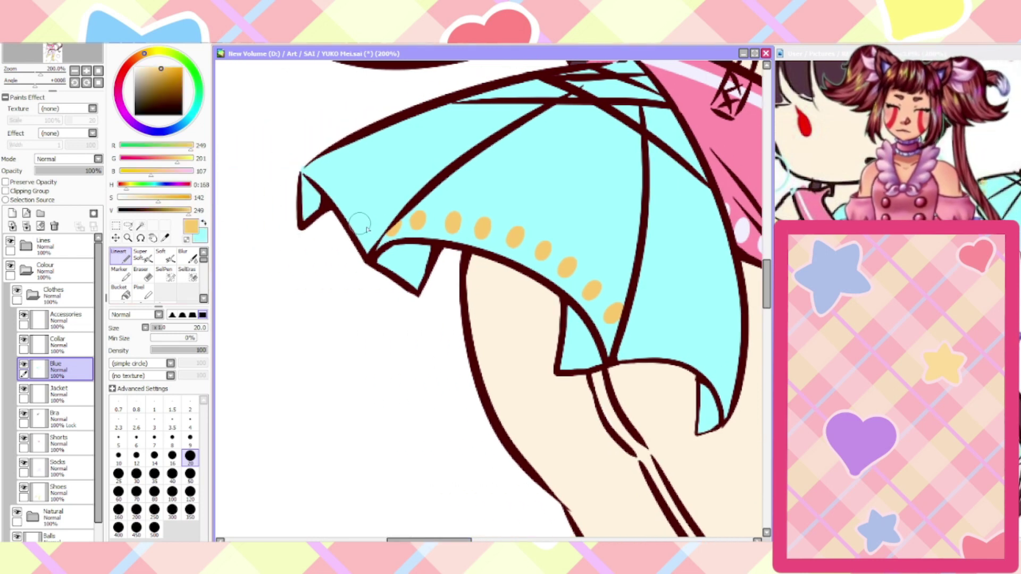
pyautogui.click(374, 228)
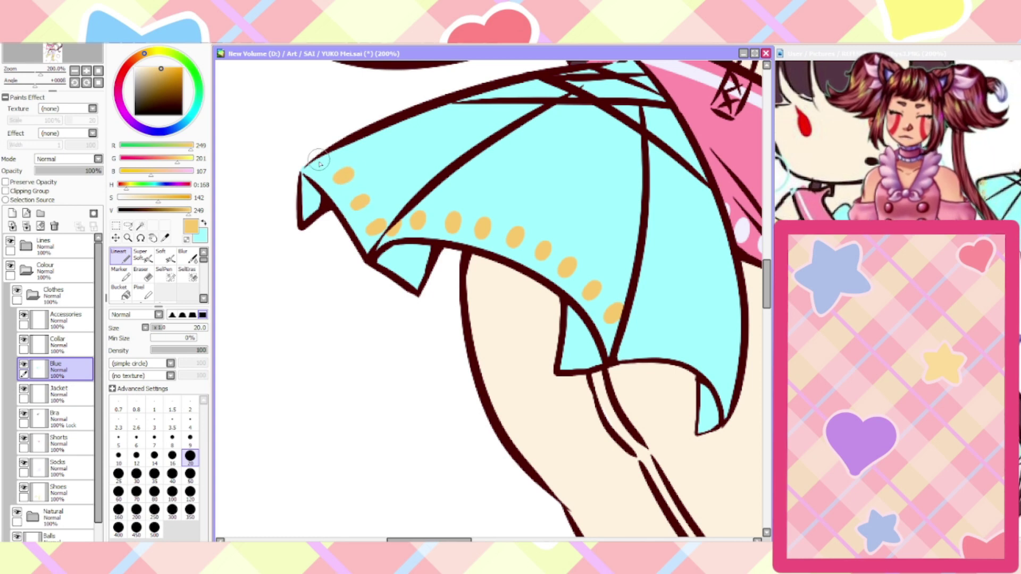
pyautogui.click(139, 272)
pyautogui.click(120, 256)
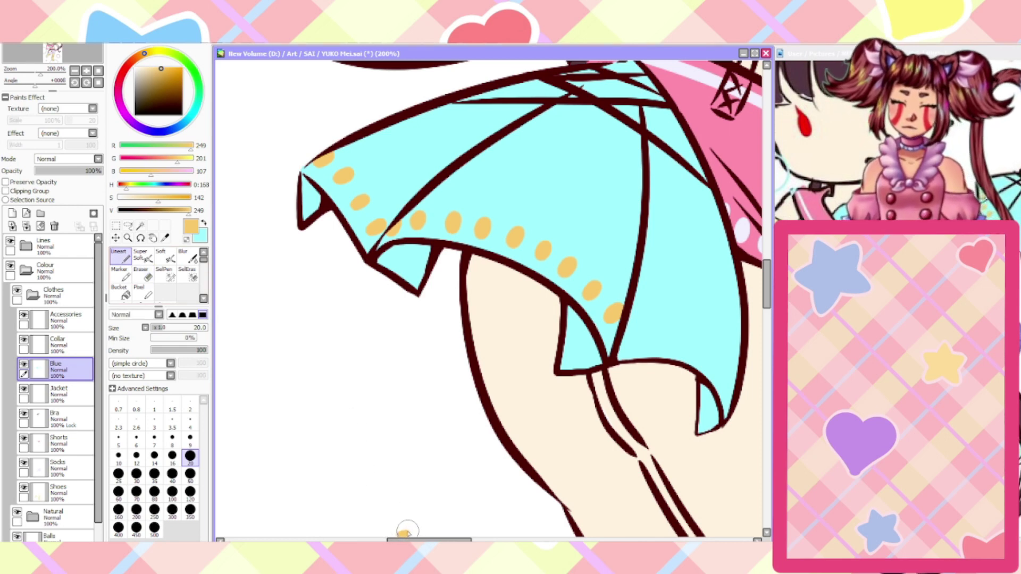
pyautogui.moveTo(414, 538); pyautogui.dragTo(449, 539)
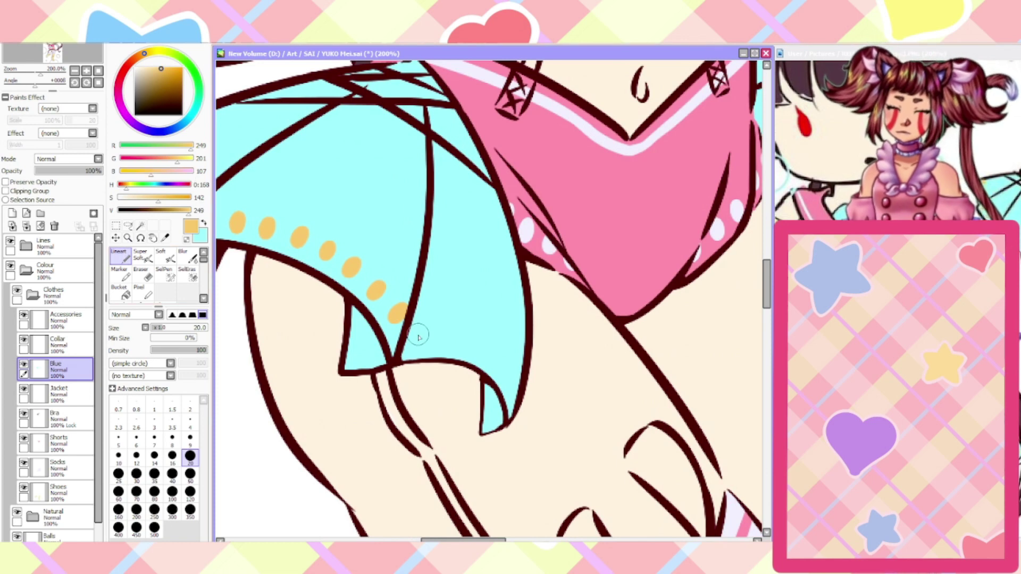
# Complete the row of golden-yellow oval dots along the hem of the large frill's panel beside the shorts
pyautogui.click(444, 343)
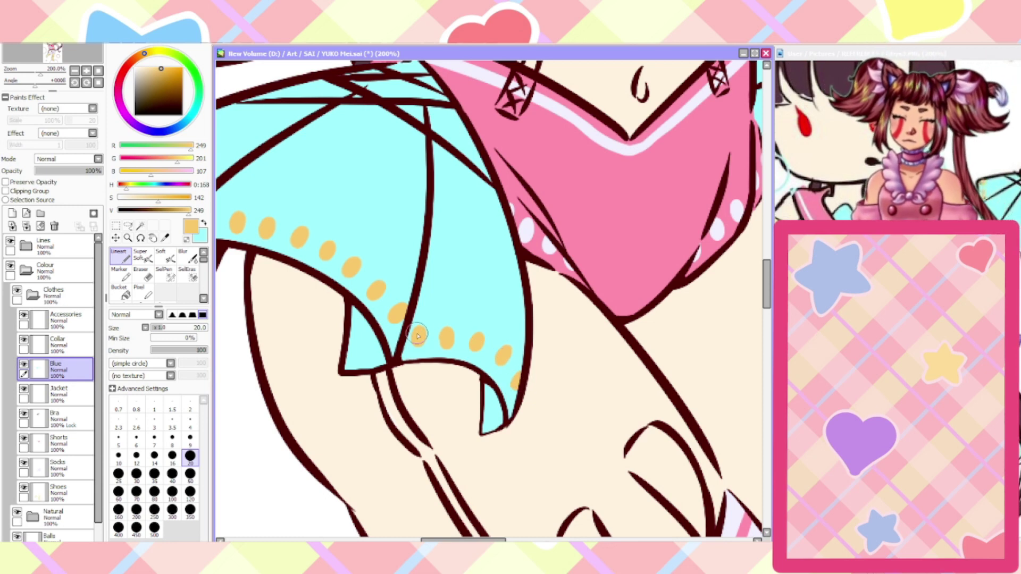
pyautogui.click(147, 277)
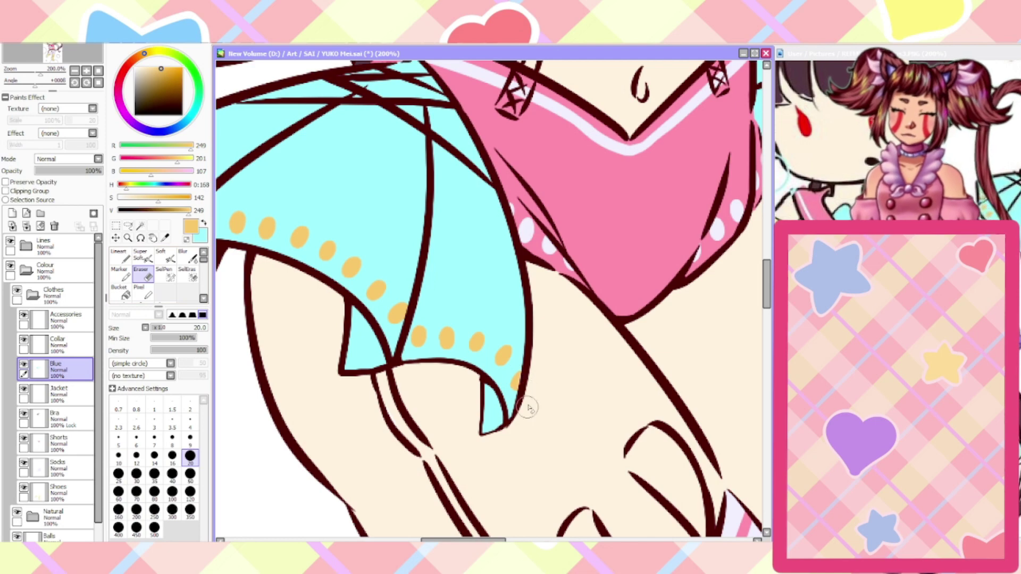
pyautogui.scroll(-3, 541, 355)
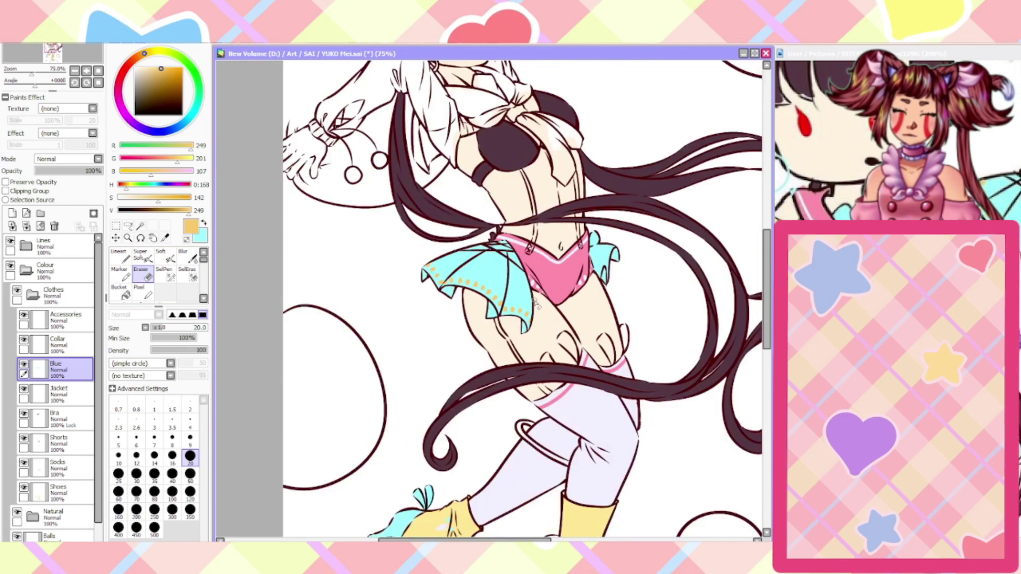
# Paint golden-yellow oval dots along the main section of the small frill on the opposite hip with the Lineart brush
pyautogui.click(121, 257)
pyautogui.scroll(5, 593, 269)
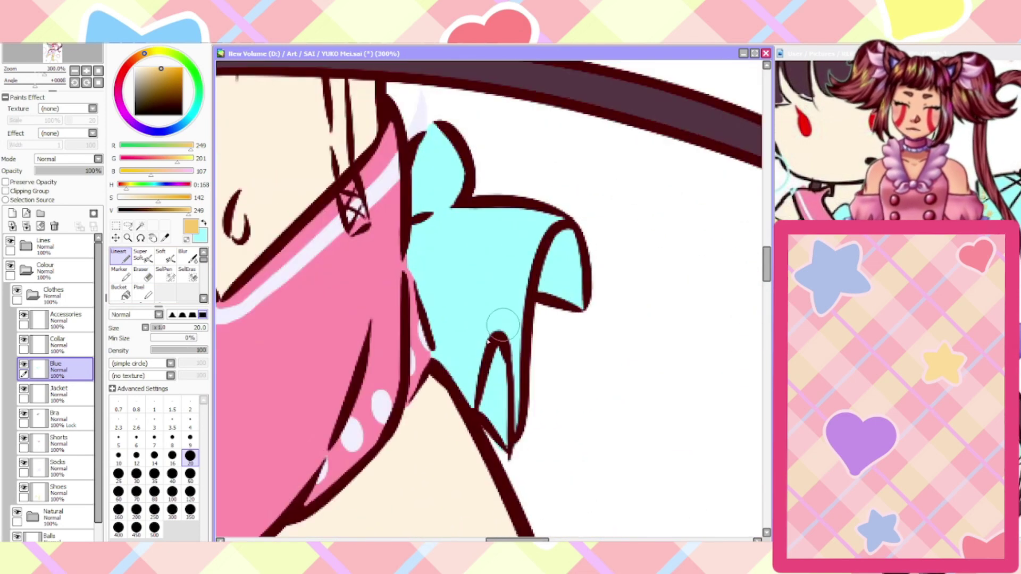
pyautogui.click(470, 323)
pyautogui.click(458, 358)
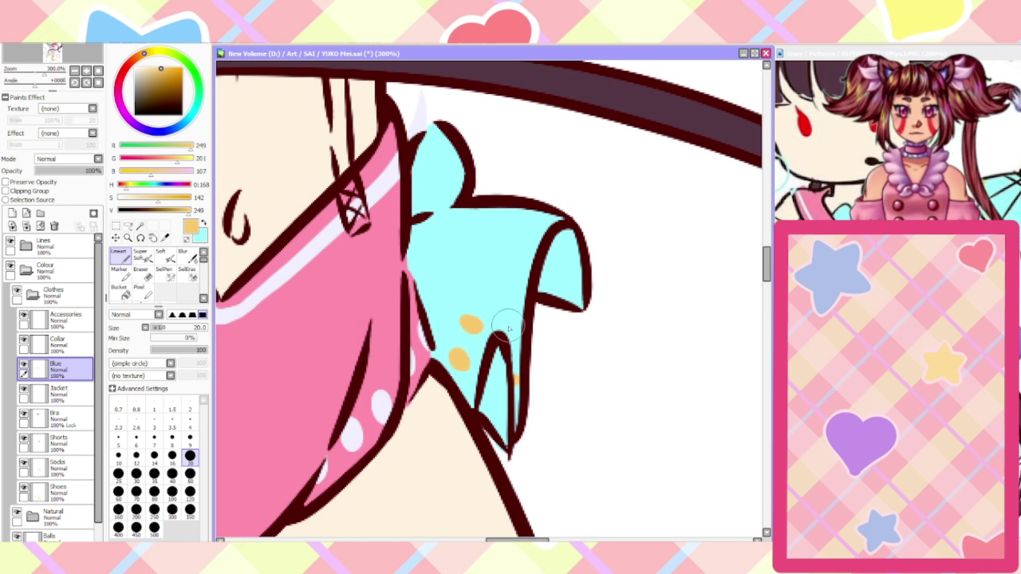
pyautogui.click(506, 324)
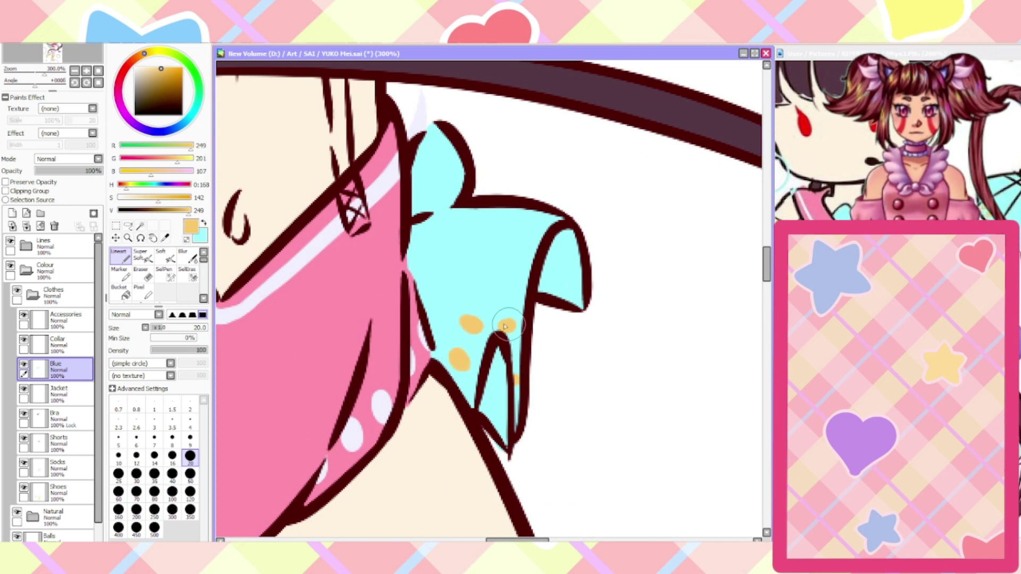
pyautogui.click(505, 277)
pyautogui.click(515, 235)
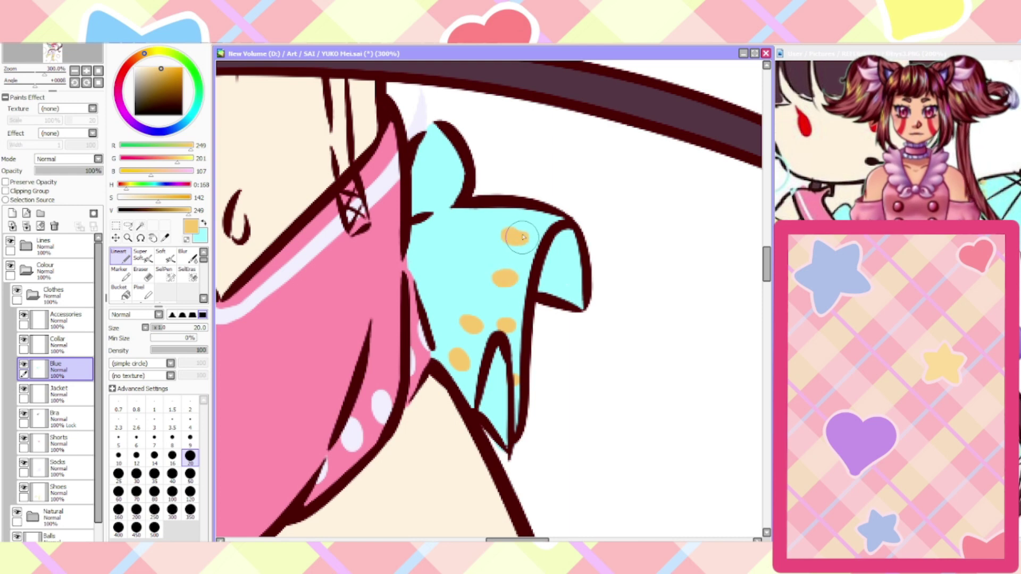
pyautogui.click(535, 214)
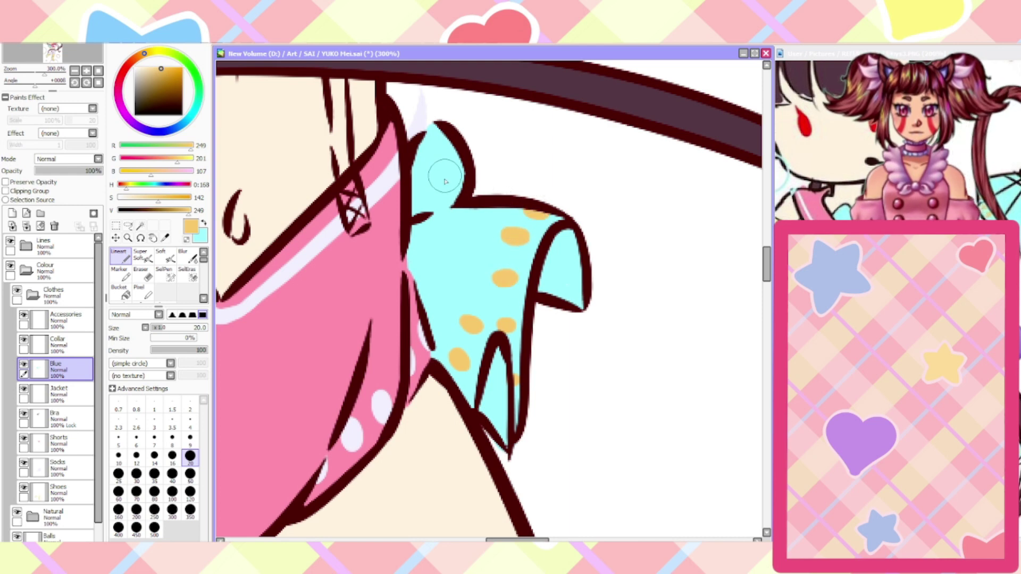
# Add three golden-yellow dots to the small frill's upper fold beside the waistband
pyautogui.click(432, 204)
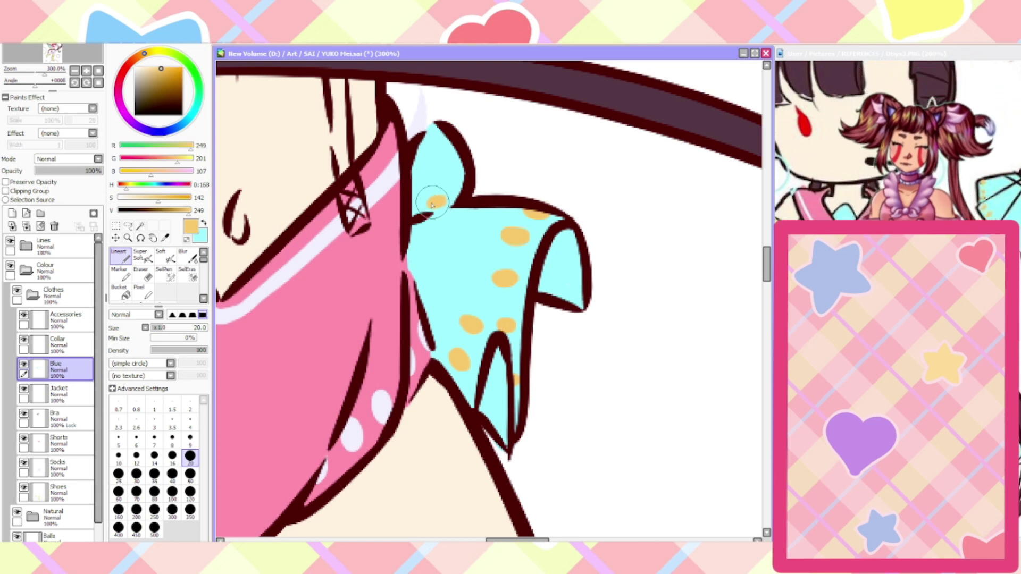
pyautogui.click(442, 177)
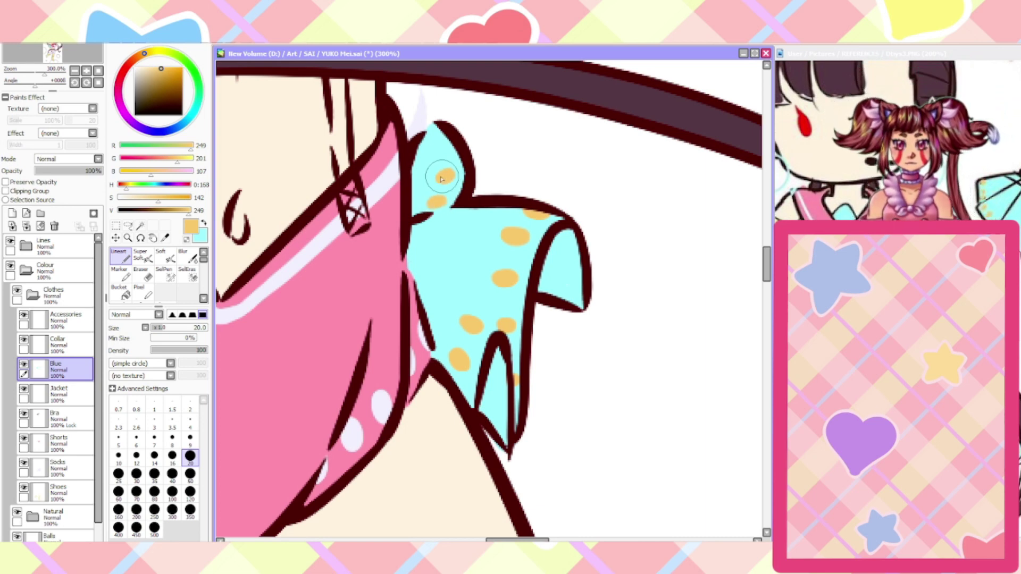
pyautogui.click(433, 151)
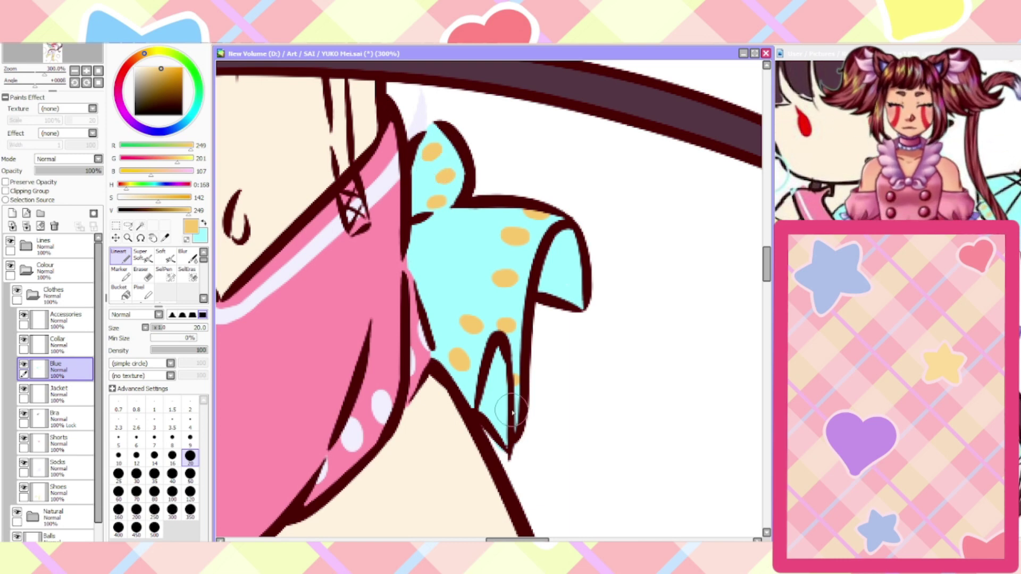
# Cover the stray golden-yellow dot on the small frill's narrow lower fold with light cyan
pyautogui.click(141, 276)
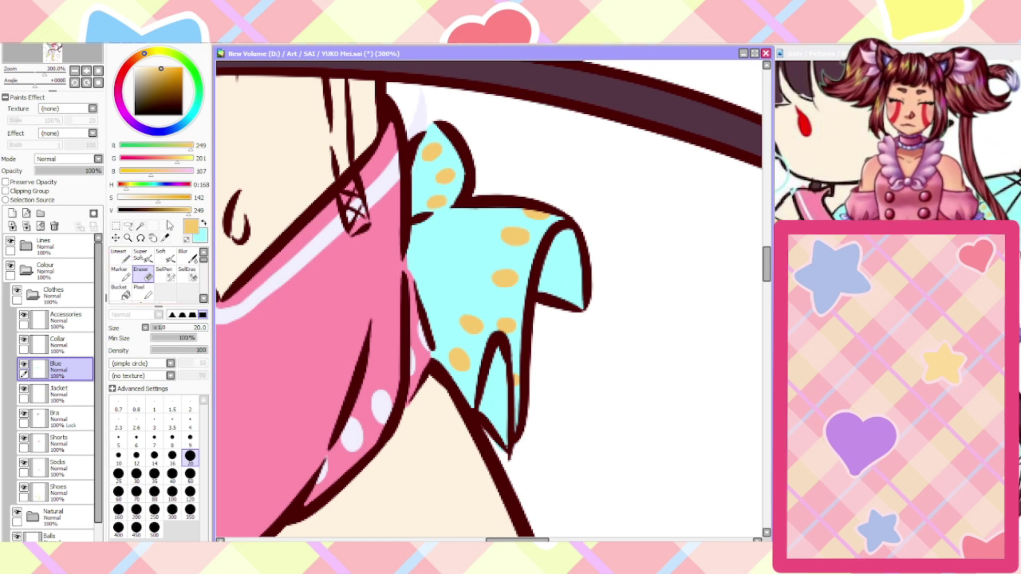
pyautogui.click(203, 224)
pyautogui.moveTo(519, 375); pyautogui.dragTo(512, 423)
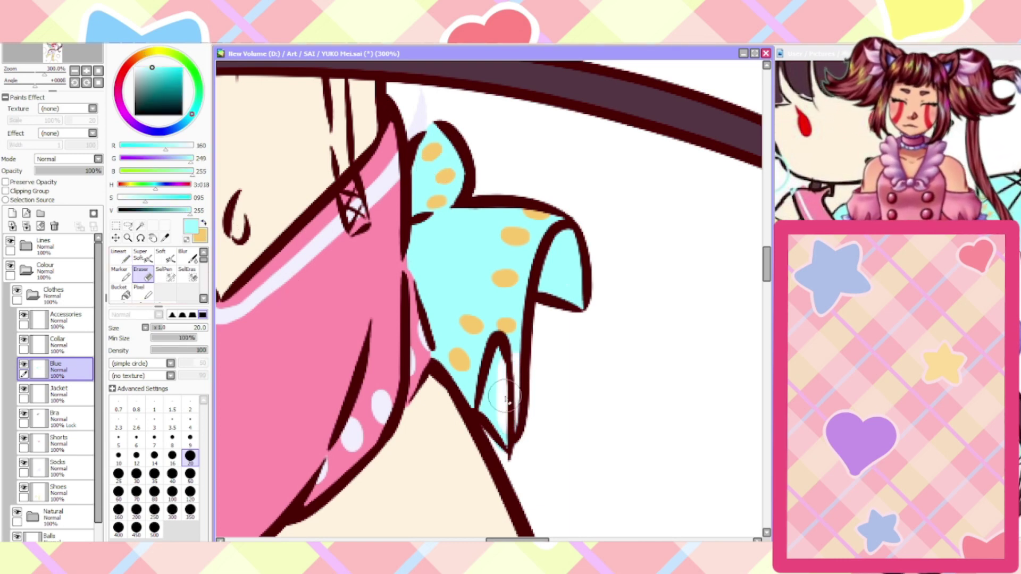
pyautogui.hotkey('ctrl', 'z')
pyautogui.click(120, 257)
pyautogui.moveTo(513, 386); pyautogui.dragTo(512, 415)
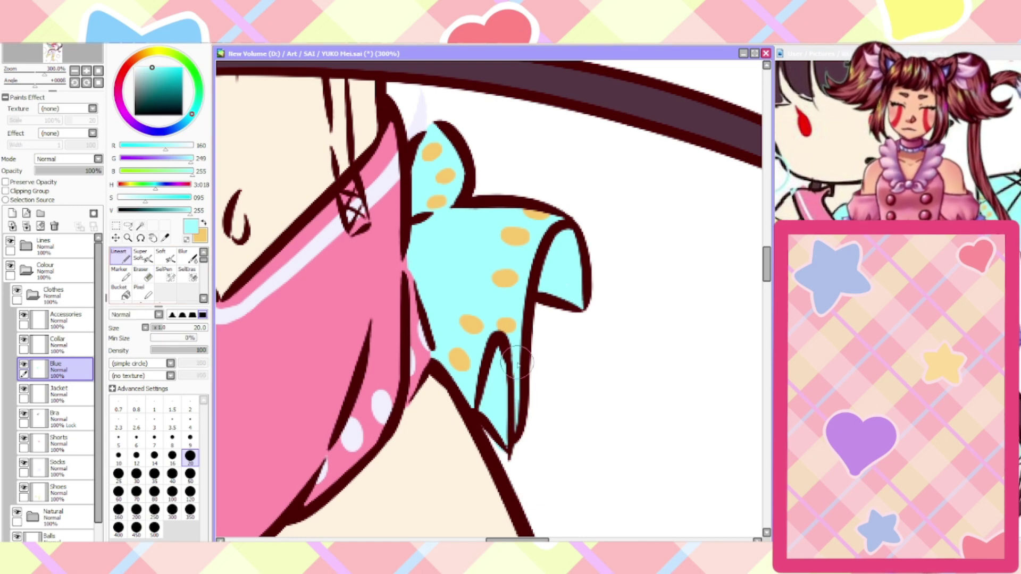
# Draw a curved black fold line across the small frill's lower part on Layer 12 in the Lines folder
pyautogui.click(152, 114)
pyautogui.click(25, 246)
pyautogui.click(54, 269)
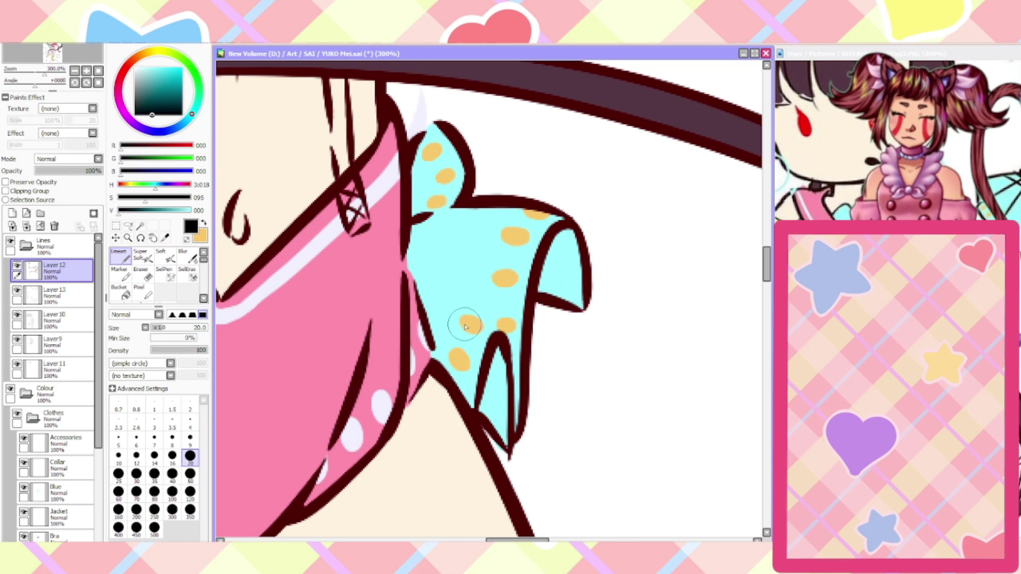
pyautogui.moveTo(486, 325)
pyautogui.mouseDown()
pyautogui.moveTo(501, 332)
pyautogui.moveTo(394, 301)
pyautogui.mouseUp()
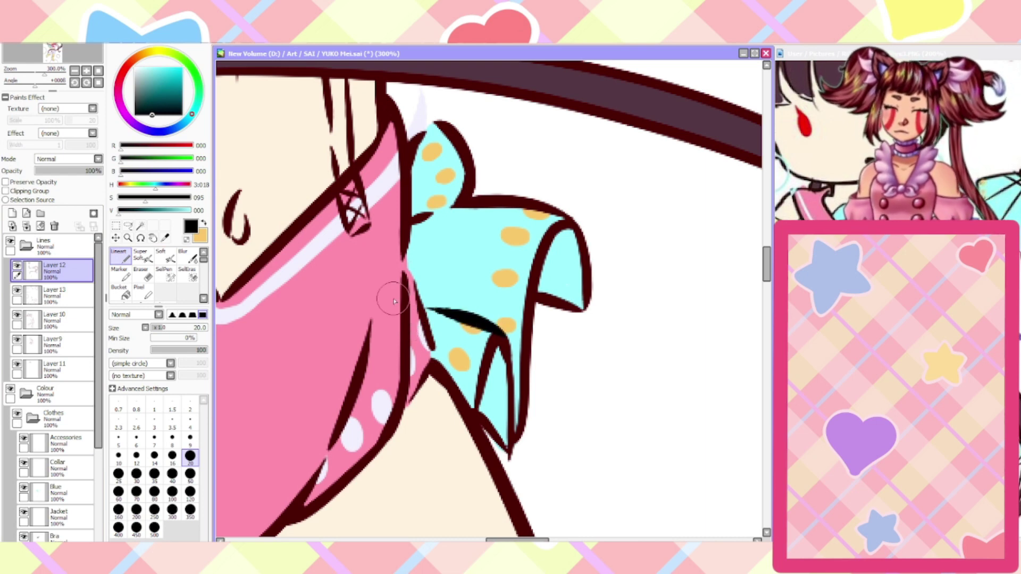
pyautogui.click(26, 246)
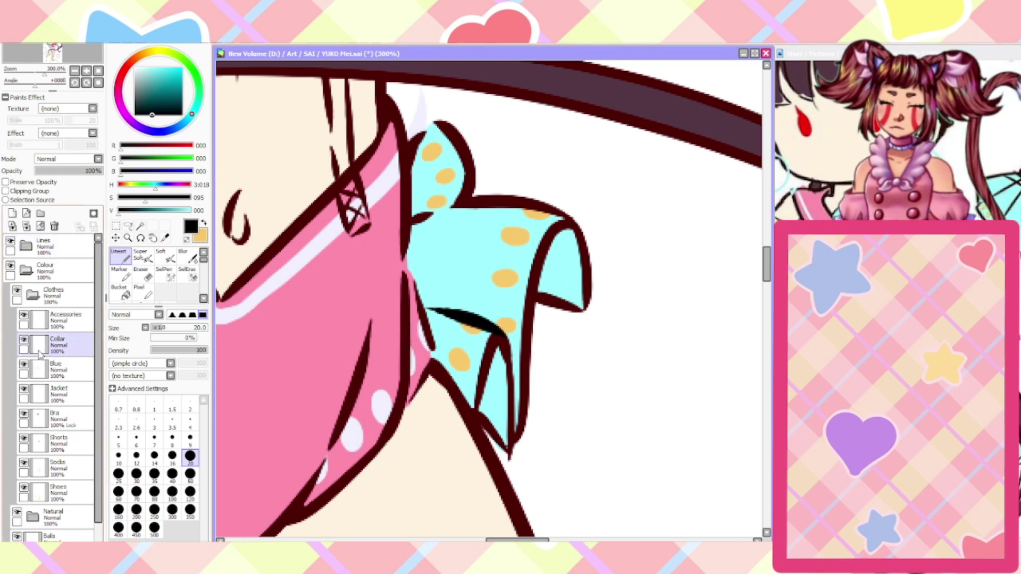
# Return to the Blue layer, sample the frill's light cyan and fill the leaf-shaped laced section of the raised sleeve
pyautogui.click(51, 372)
pyautogui.click(165, 238)
pyautogui.click(451, 264)
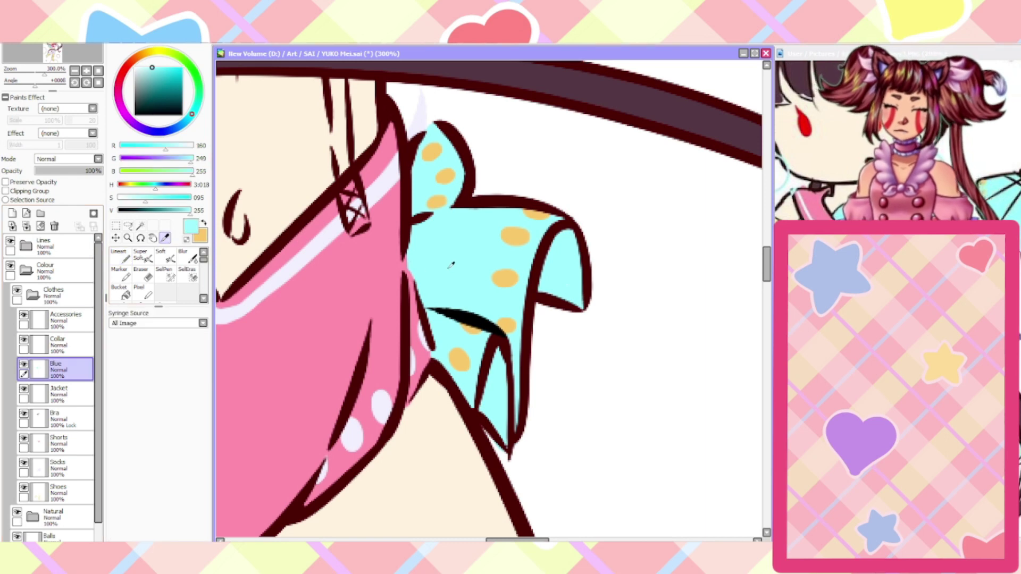
pyautogui.scroll(-7, 455, 271)
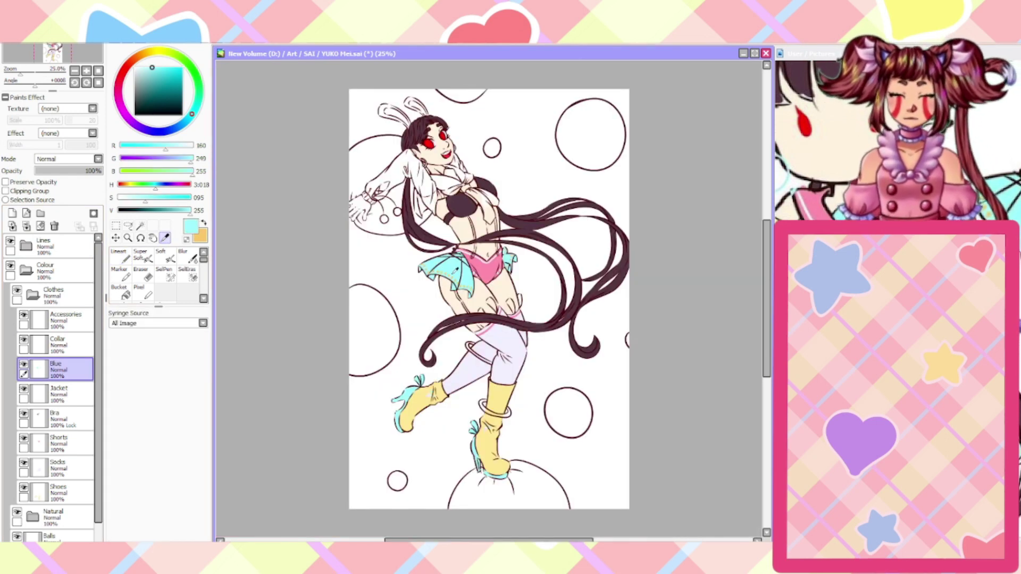
pyautogui.click(130, 257)
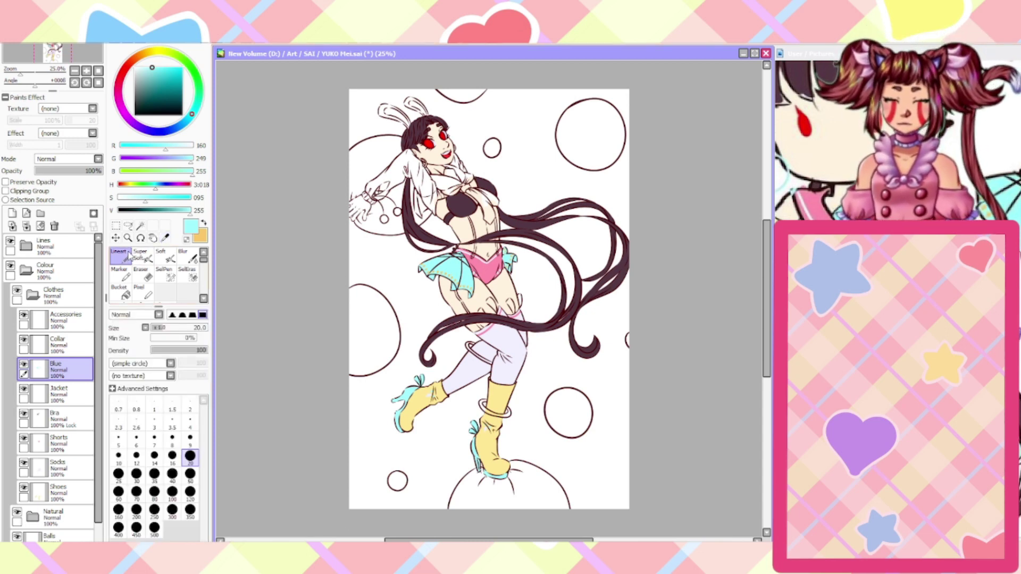
pyautogui.scroll(7, 451, 207)
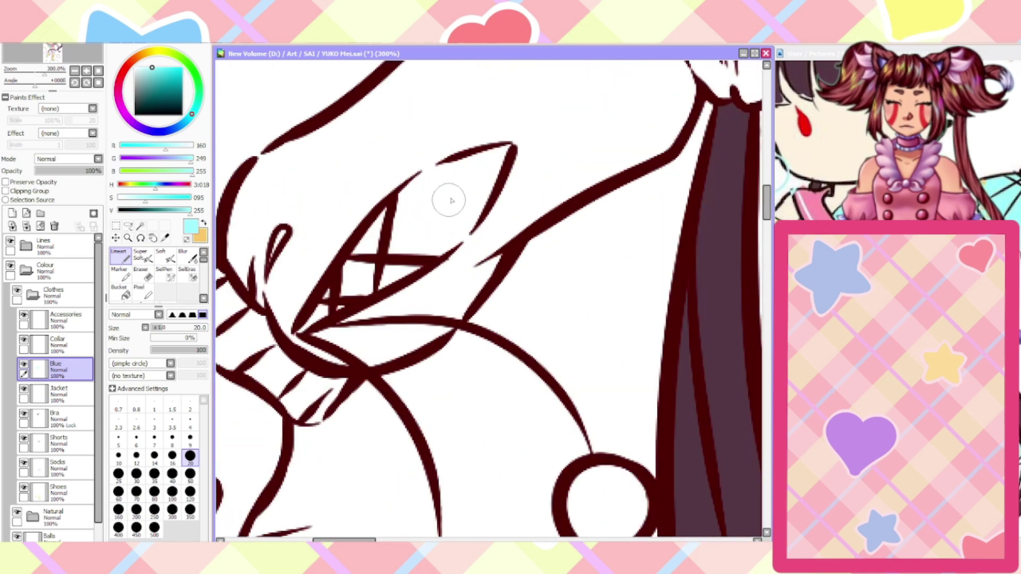
pyautogui.moveTo(461, 211)
pyautogui.mouseDown()
pyautogui.moveTo(480, 185)
pyautogui.moveTo(417, 199)
pyautogui.moveTo(384, 224)
pyautogui.moveTo(396, 238)
pyautogui.moveTo(449, 216)
pyautogui.moveTo(460, 225)
pyautogui.moveTo(406, 247)
pyautogui.moveTo(374, 235)
pyautogui.mouseUp()
pyautogui.moveTo(334, 302)
pyautogui.mouseDown()
pyautogui.moveTo(305, 331)
pyautogui.moveTo(354, 233)
pyautogui.mouseUp()
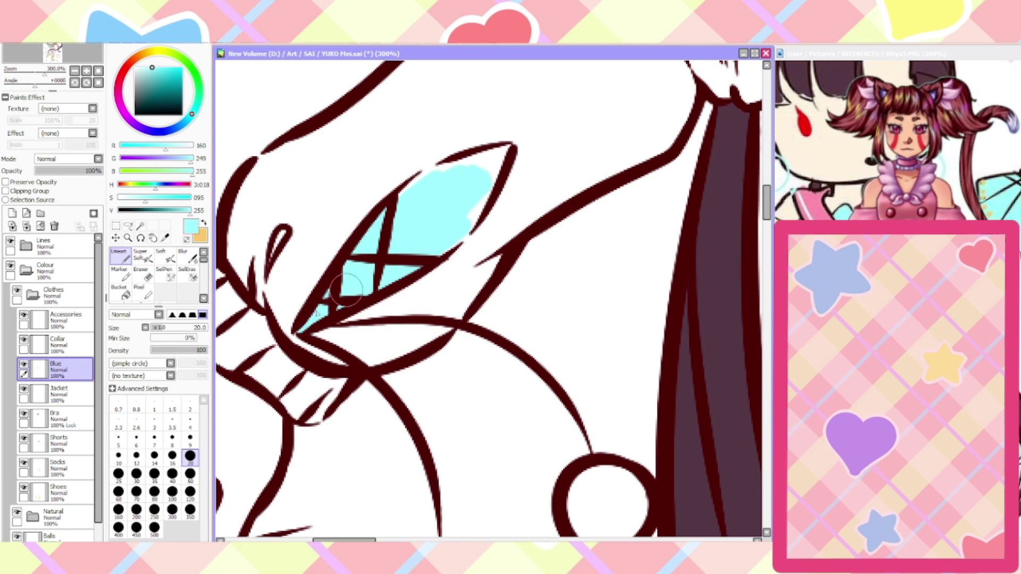
pyautogui.moveTo(420, 251)
pyautogui.mouseDown()
pyautogui.moveTo(476, 210)
pyautogui.moveTo(468, 220)
pyautogui.moveTo(506, 149)
pyautogui.moveTo(449, 190)
pyautogui.mouseUp()
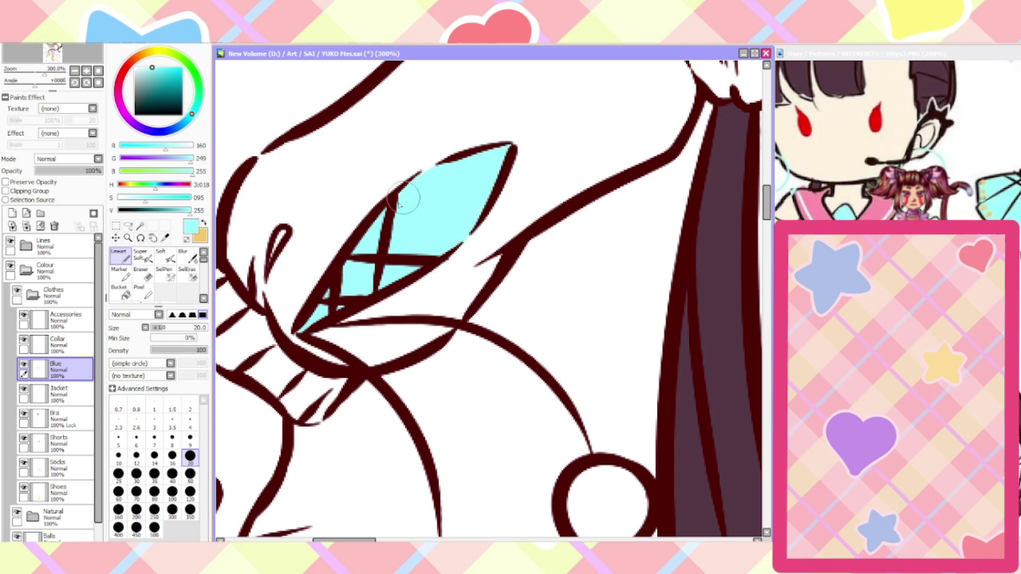
# Outline the inside edges of the chest bow's two hanging tails in light cyan with the Lineart brush
pyautogui.scroll(-2, 463, 170)
pyautogui.scroll(-6, 463, 170)
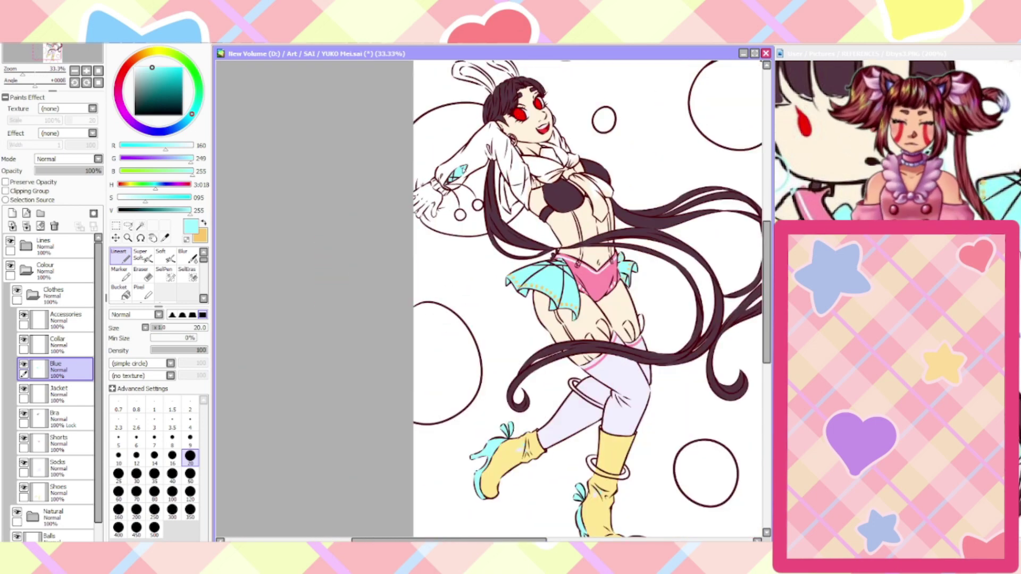
pyautogui.scroll(5, 607, 173)
pyautogui.scroll(2, 598, 376)
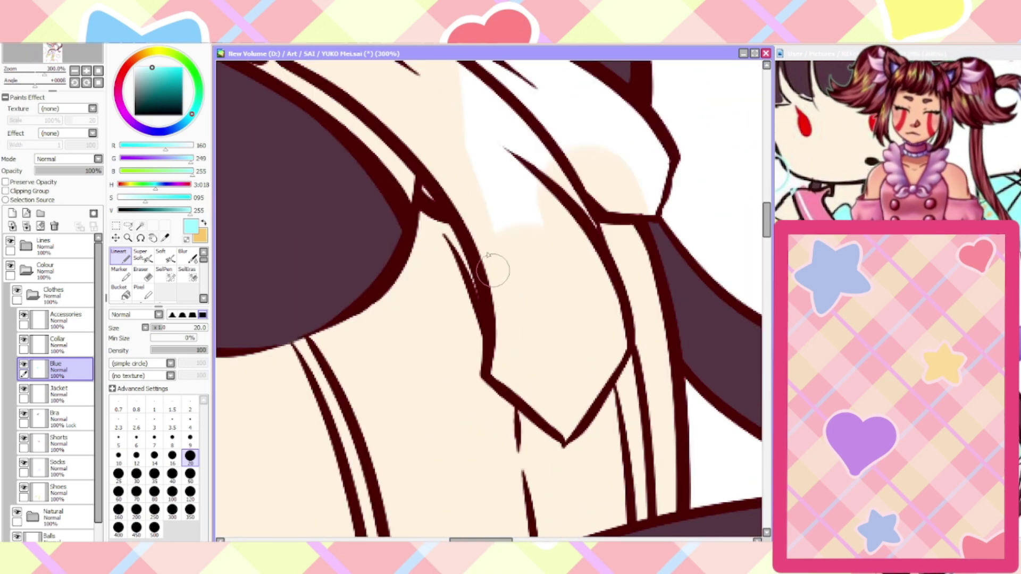
pyautogui.moveTo(456, 204)
pyautogui.mouseDown()
pyautogui.moveTo(483, 245)
pyautogui.moveTo(496, 376)
pyautogui.moveTo(563, 430)
pyautogui.moveTo(622, 338)
pyautogui.moveTo(612, 266)
pyautogui.mouseUp()
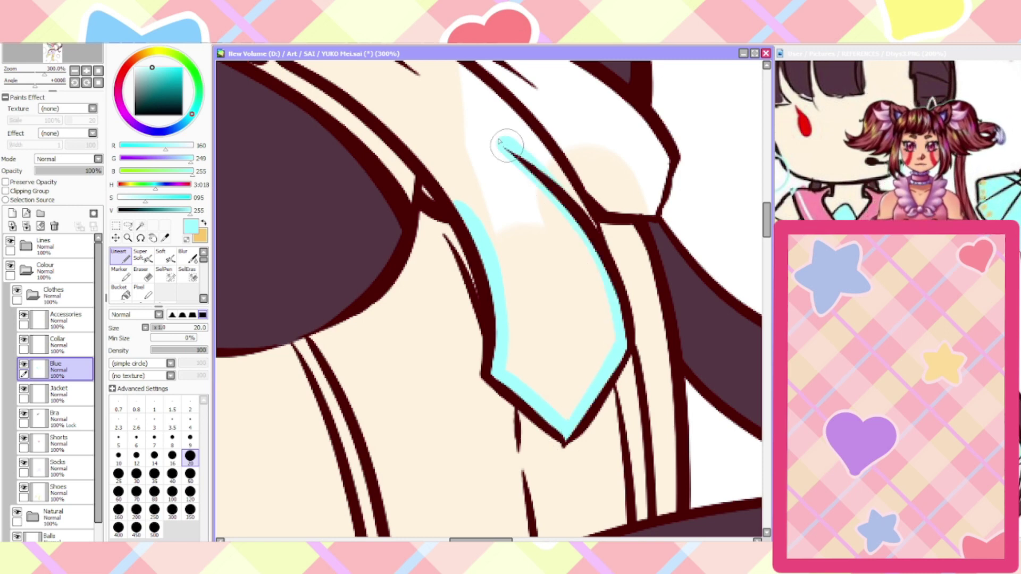
pyautogui.moveTo(504, 142); pyautogui.dragTo(595, 241)
pyautogui.moveTo(502, 106)
pyautogui.mouseDown()
pyautogui.moveTo(582, 186)
pyautogui.moveTo(638, 213)
pyautogui.moveTo(661, 178)
pyautogui.moveTo(599, 109)
pyautogui.mouseUp()
pyautogui.scroll(3, 752, 202)
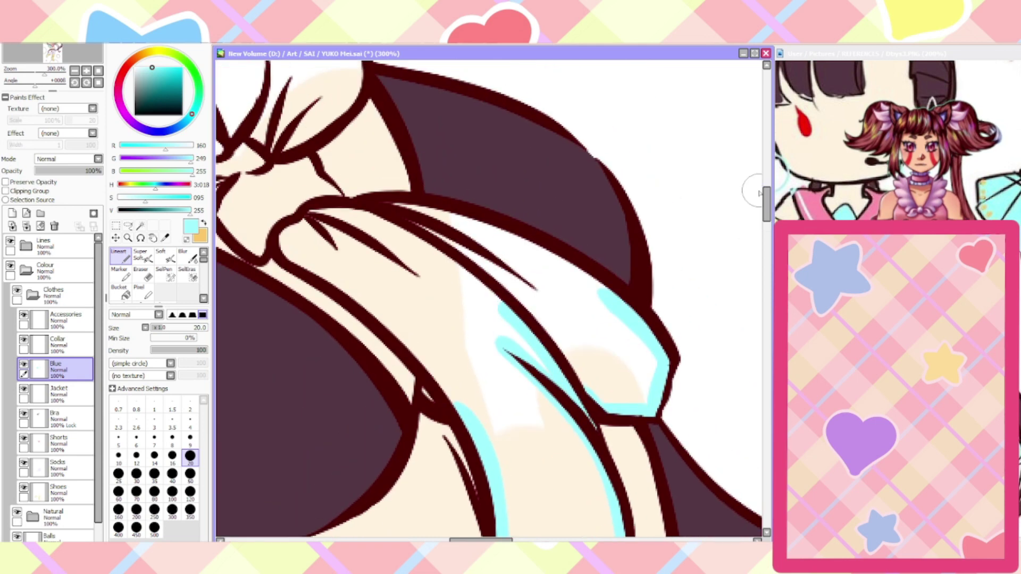
pyautogui.moveTo(617, 305)
pyautogui.mouseDown()
pyautogui.moveTo(584, 272)
pyautogui.moveTo(512, 237)
pyautogui.moveTo(432, 210)
pyautogui.moveTo(396, 205)
pyautogui.mouseUp()
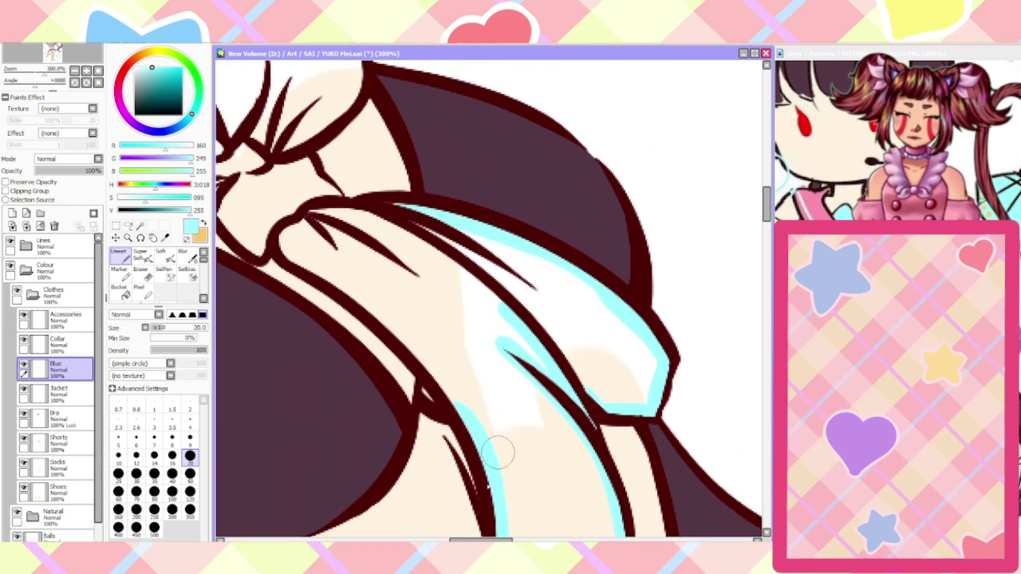
pyautogui.moveTo(463, 540); pyautogui.dragTo(451, 540)
pyautogui.moveTo(577, 412)
pyautogui.mouseDown()
pyautogui.moveTo(511, 335)
pyautogui.moveTo(408, 259)
pyautogui.moveTo(418, 217)
pyautogui.mouseUp()
# Continue the light-cyan outline around the chest bow's knot and both loops, closing the shape
pyautogui.moveTo(470, 298)
pyautogui.mouseDown()
pyautogui.moveTo(419, 253)
pyautogui.moveTo(359, 241)
pyautogui.moveTo(334, 212)
pyautogui.mouseUp()
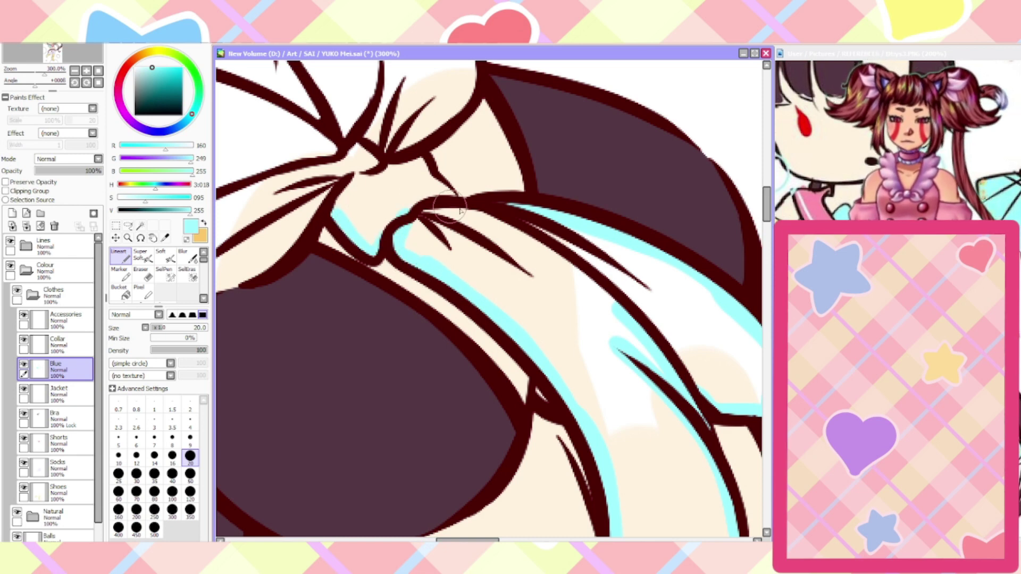
pyautogui.moveTo(455, 197)
pyautogui.mouseDown()
pyautogui.moveTo(422, 161)
pyautogui.moveTo(433, 159)
pyautogui.moveTo(407, 375)
pyautogui.moveTo(419, 369)
pyautogui.moveTo(473, 283)
pyautogui.moveTo(464, 243)
pyautogui.moveTo(441, 249)
pyautogui.moveTo(380, 232)
pyautogui.moveTo(387, 262)
pyautogui.moveTo(394, 313)
pyautogui.mouseUp()
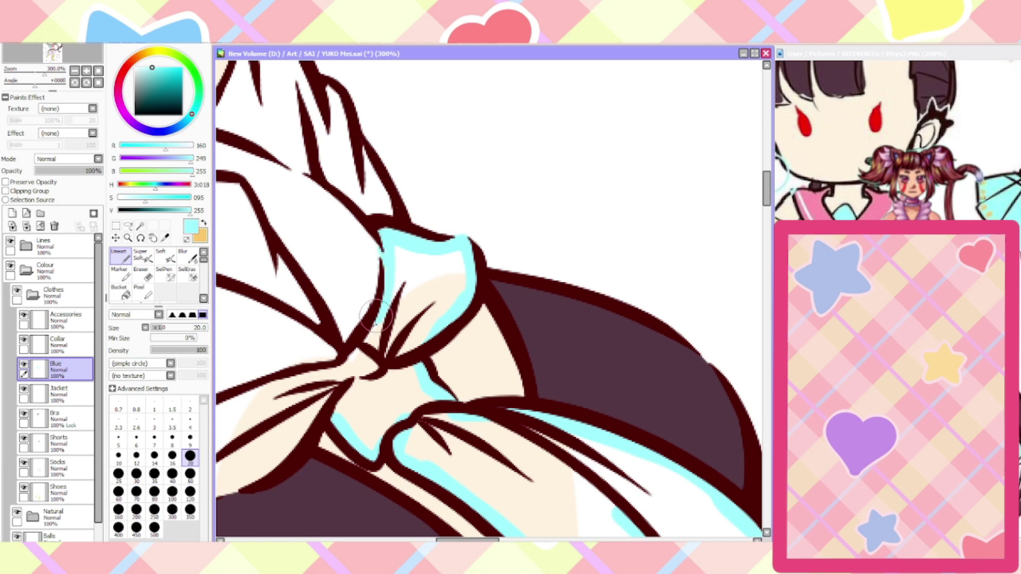
pyautogui.moveTo(432, 534); pyautogui.dragTo(417, 540)
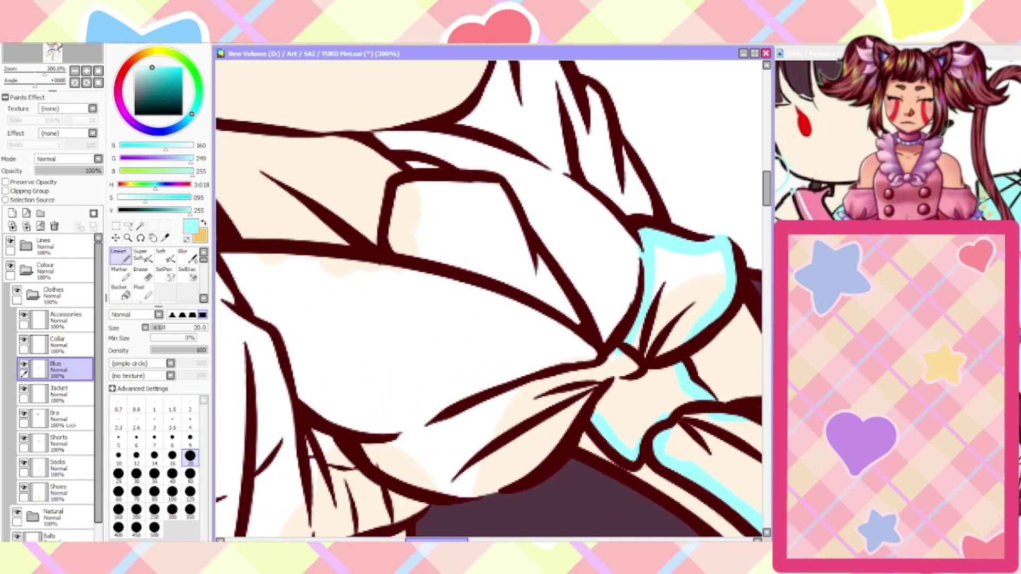
pyautogui.moveTo(635, 232)
pyautogui.mouseDown()
pyautogui.moveTo(527, 242)
pyautogui.moveTo(492, 184)
pyautogui.moveTo(407, 185)
pyautogui.moveTo(400, 195)
pyautogui.moveTo(359, 442)
pyautogui.moveTo(440, 490)
pyautogui.moveTo(427, 488)
pyautogui.moveTo(479, 494)
pyautogui.moveTo(532, 460)
pyautogui.moveTo(594, 388)
pyautogui.mouseUp()
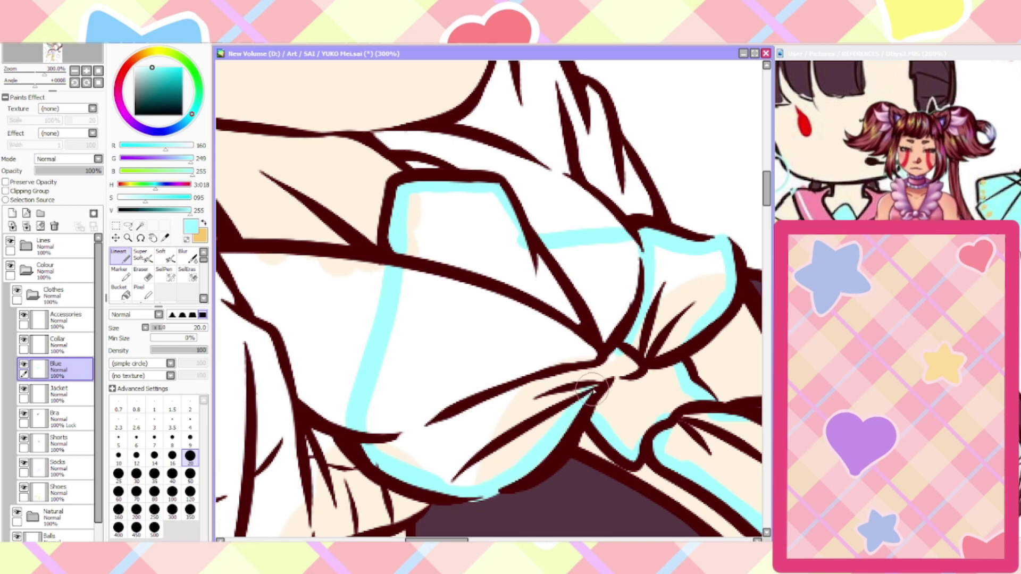
# Select the area enclosed by the chest bow's cyan outline with the Magic Wand
pyautogui.click(140, 274)
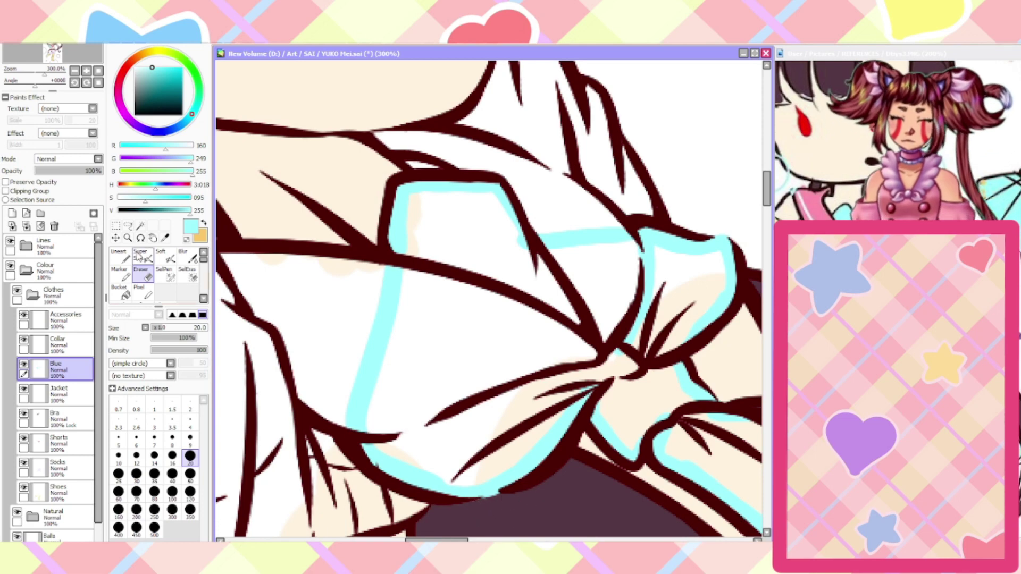
pyautogui.click(140, 226)
pyautogui.click(421, 337)
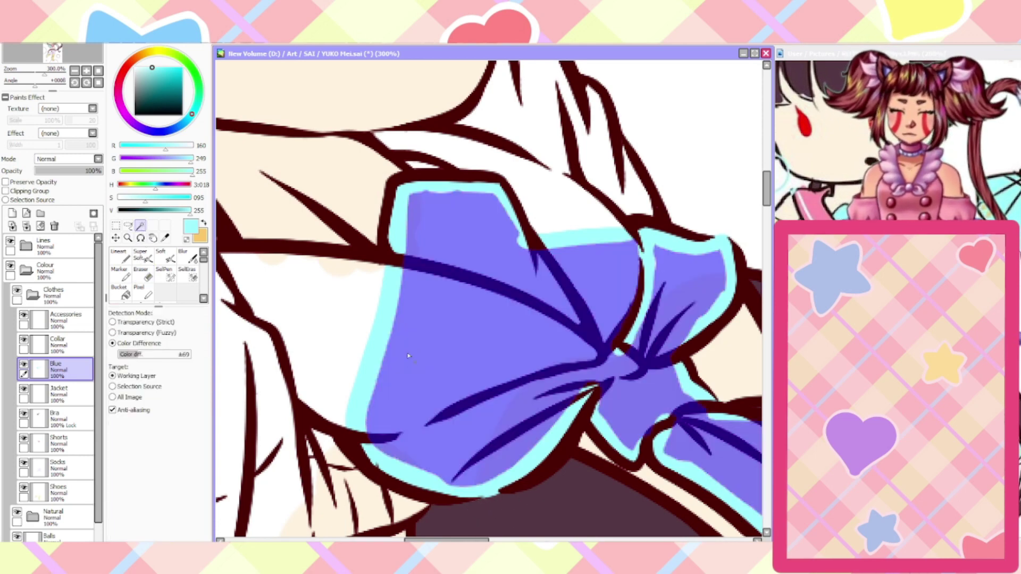
pyautogui.scroll(-4, 408, 355)
pyautogui.scroll(1, 521, 517)
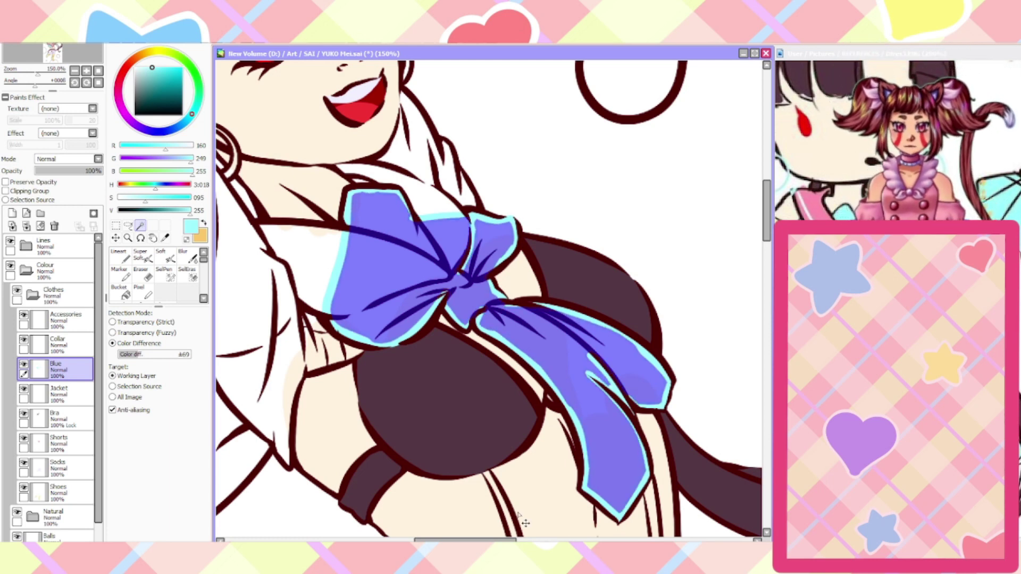
# Clear the selection on the filled chest bow and paint the small pointed shape above the hair strand on the thigh light cyan
pyautogui.hotkey('ctrl', 'd')
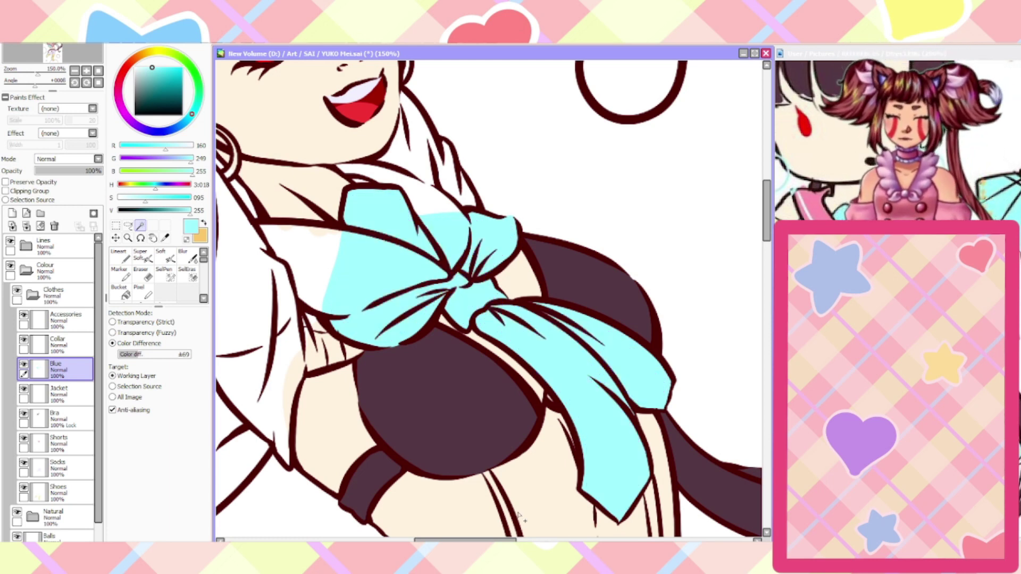
pyautogui.scroll(-1, 519, 517)
pyautogui.click(119, 255)
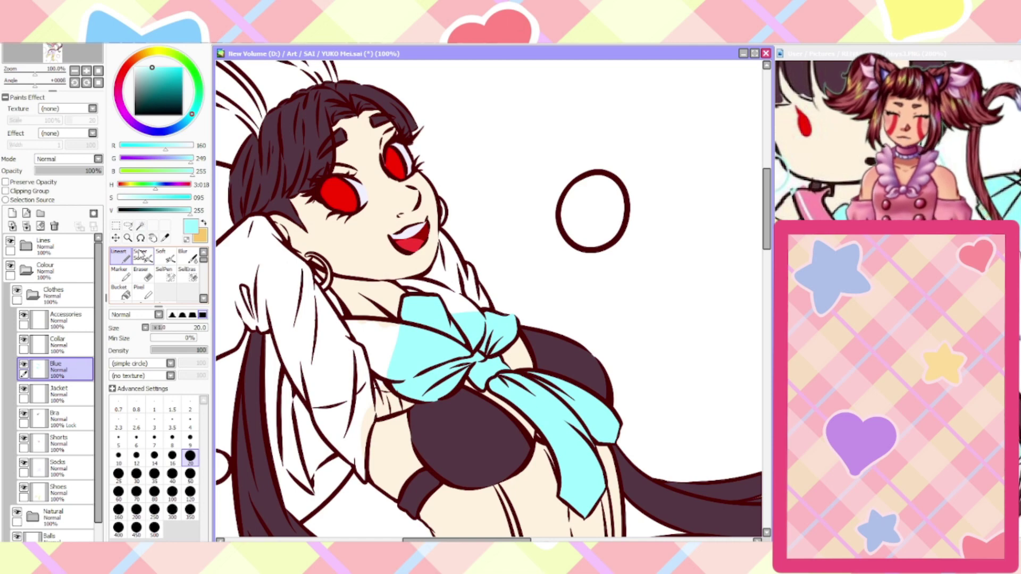
pyautogui.scroll(-1, 399, 428)
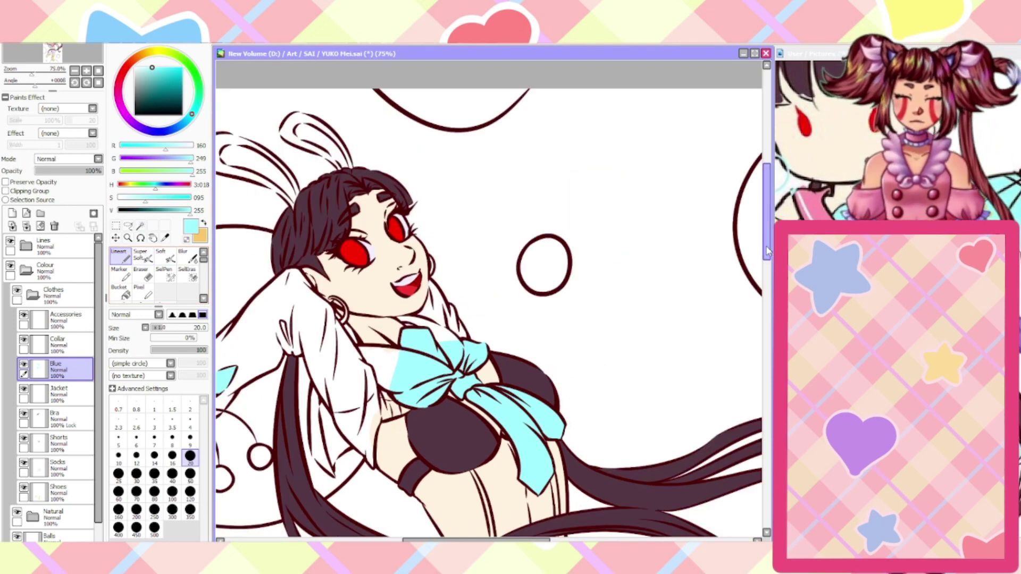
pyautogui.moveTo(766, 247); pyautogui.dragTo(766, 335)
pyautogui.scroll(5, 547, 383)
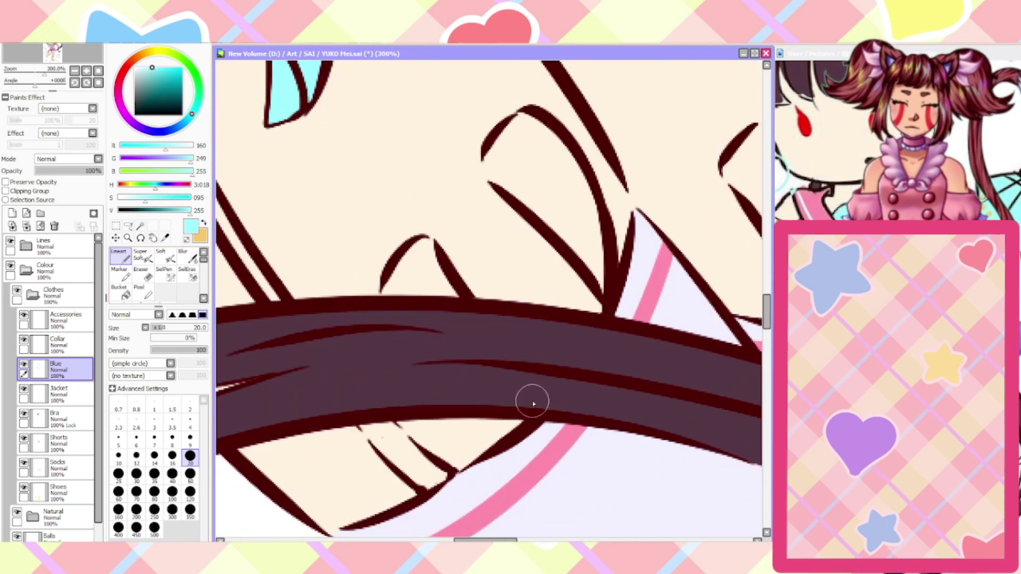
pyautogui.moveTo(412, 248)
pyautogui.mouseDown()
pyautogui.moveTo(427, 263)
pyautogui.moveTo(394, 187)
pyautogui.moveTo(365, 202)
pyautogui.moveTo(337, 257)
pyautogui.moveTo(401, 259)
pyautogui.moveTo(392, 220)
pyautogui.mouseUp()
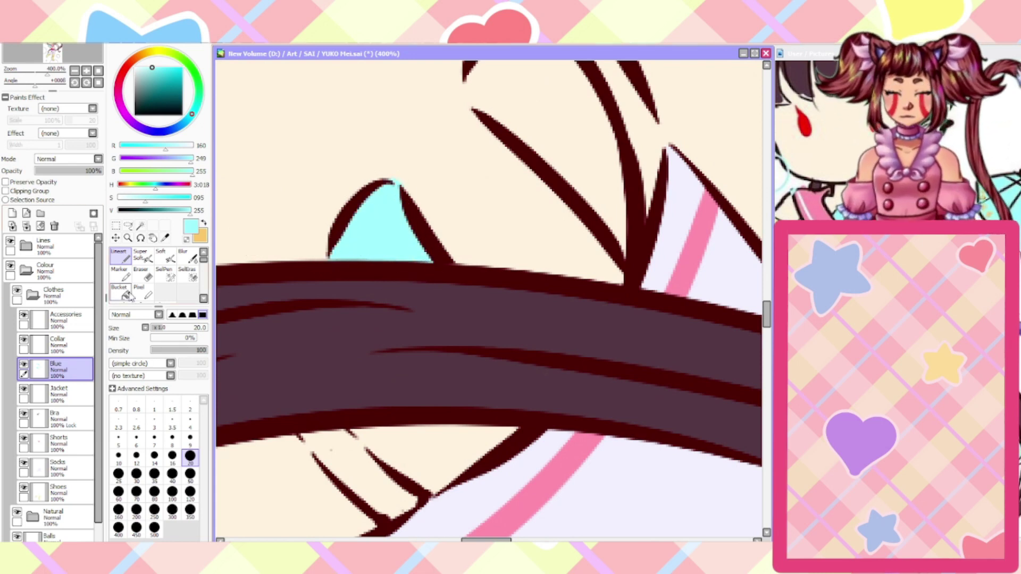
pyautogui.click(141, 274)
pyautogui.scroll(-3, 378, 151)
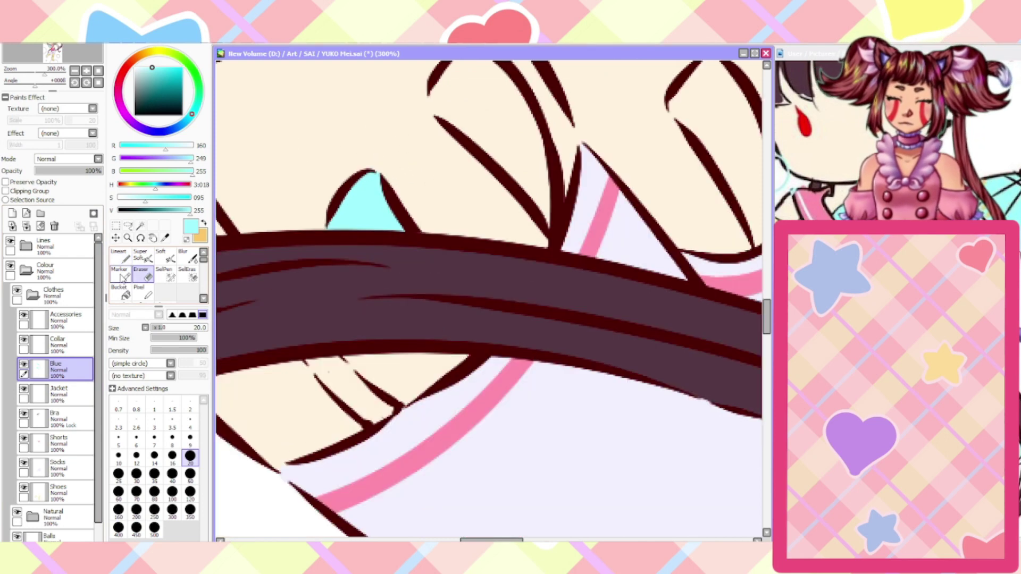
# Paint the next two leaf-shaped ribbon loops above the stocking tops light cyan with the Lineart brush
pyautogui.click(119, 255)
pyautogui.scroll(4, 463, 78)
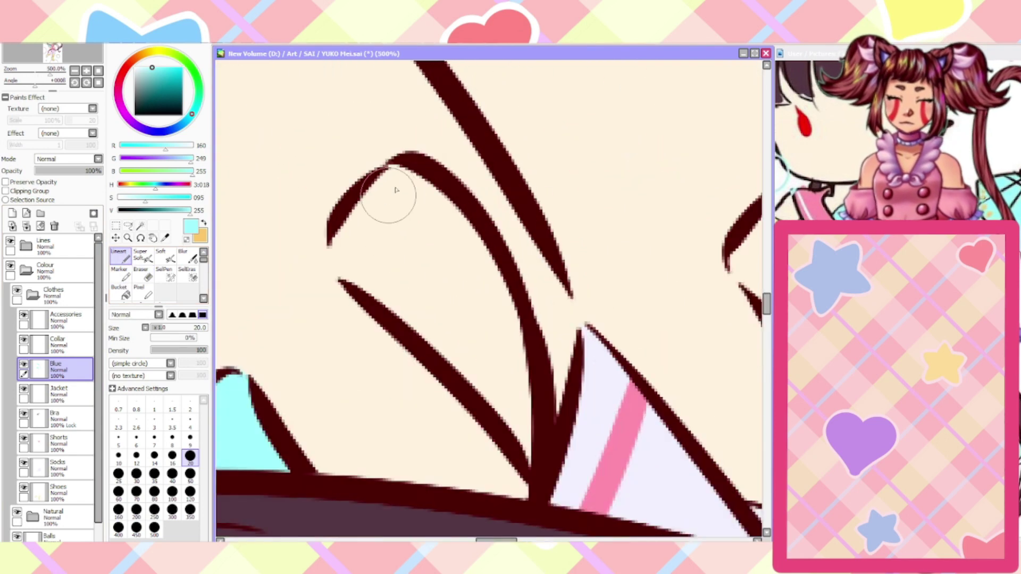
pyautogui.moveTo(396, 170)
pyautogui.mouseDown()
pyautogui.moveTo(364, 201)
pyautogui.moveTo(342, 250)
pyautogui.moveTo(422, 319)
pyautogui.moveTo(529, 444)
pyautogui.moveTo(462, 234)
pyautogui.moveTo(519, 365)
pyautogui.moveTo(399, 182)
pyautogui.moveTo(479, 342)
pyautogui.moveTo(394, 210)
pyautogui.moveTo(485, 342)
pyautogui.mouseUp()
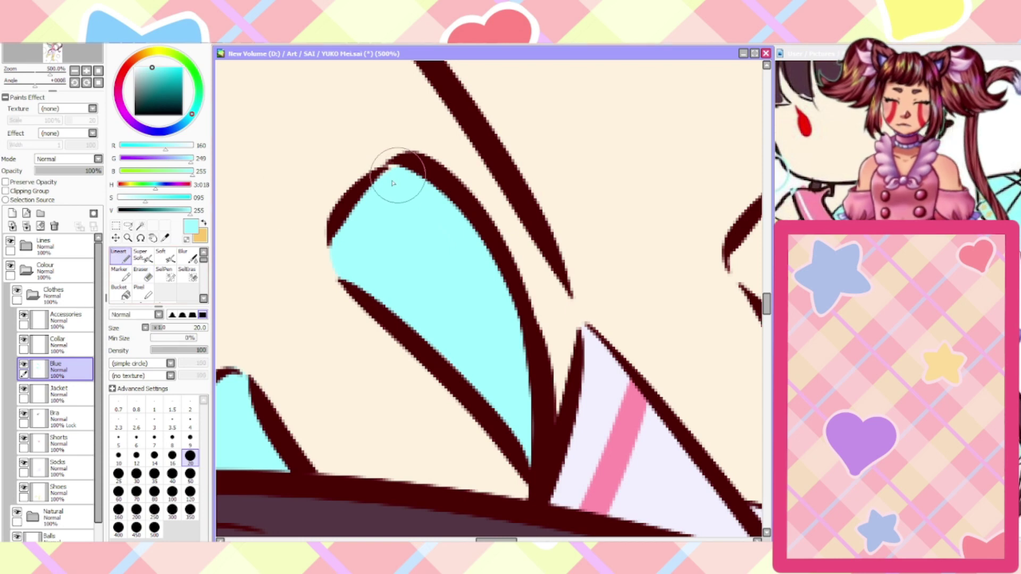
pyautogui.scroll(-4, 370, 212)
pyautogui.scroll(2, 520, 233)
pyautogui.scroll(1, 518, 237)
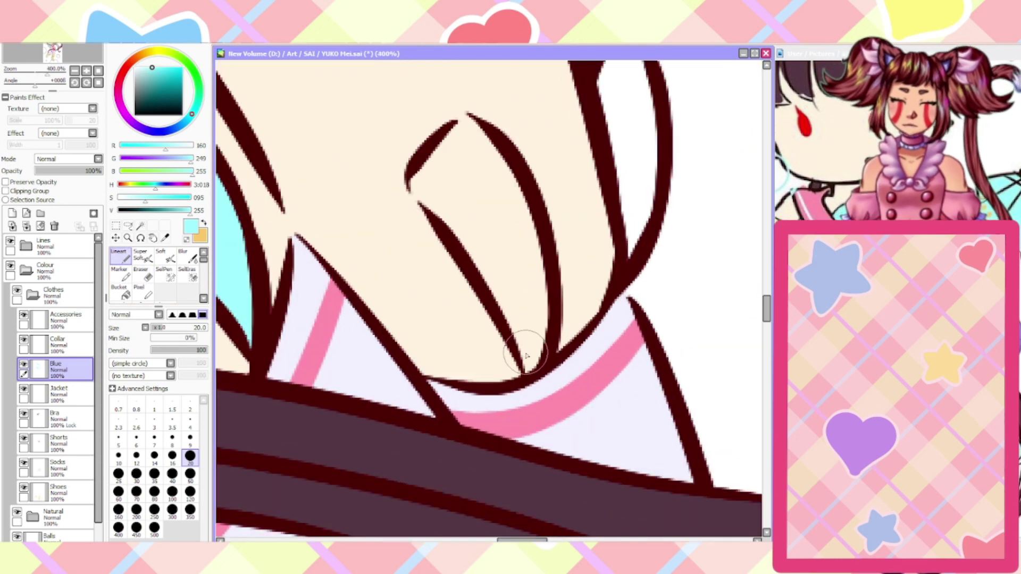
pyautogui.moveTo(527, 367)
pyautogui.mouseDown()
pyautogui.moveTo(520, 210)
pyautogui.moveTo(532, 287)
pyautogui.moveTo(474, 140)
pyautogui.mouseUp()
pyautogui.moveTo(510, 192)
pyautogui.mouseDown()
pyautogui.moveTo(470, 125)
pyautogui.moveTo(420, 175)
pyautogui.moveTo(523, 346)
pyautogui.moveTo(489, 189)
pyautogui.moveTo(458, 156)
pyautogui.moveTo(489, 245)
pyautogui.moveTo(452, 200)
pyautogui.mouseUp()
# Fill the outermost ribbon loop, on the outer side of the thigh, with light cyan
pyautogui.scroll(-3, 513, 128)
pyautogui.scroll(3, 513, 127)
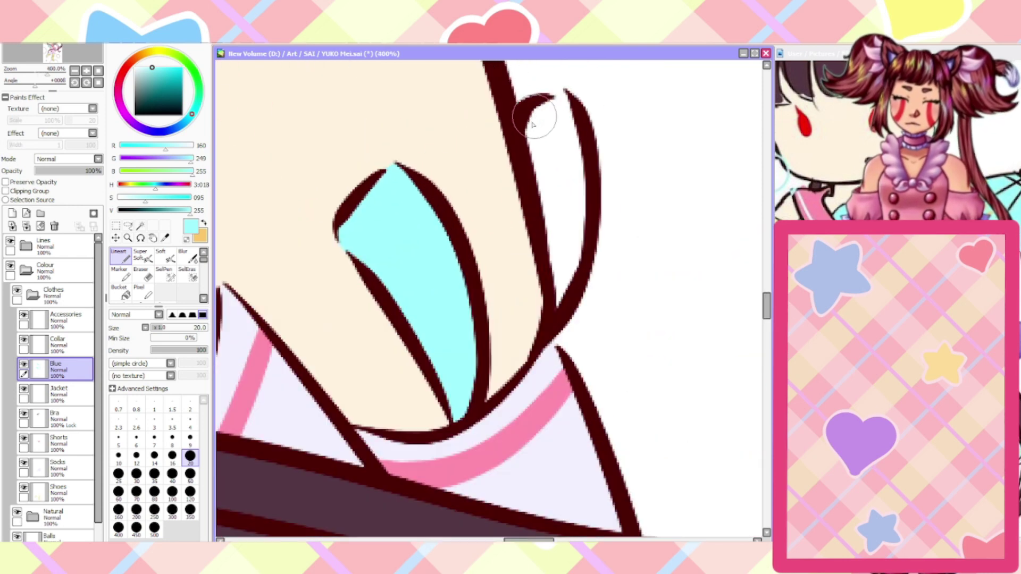
pyautogui.moveTo(543, 114)
pyautogui.mouseDown()
pyautogui.moveTo(532, 127)
pyautogui.moveTo(564, 101)
pyautogui.mouseUp()
pyautogui.moveTo(569, 260)
pyautogui.mouseDown()
pyautogui.moveTo(561, 281)
pyautogui.moveTo(554, 129)
pyautogui.moveTo(545, 179)
pyautogui.moveTo(555, 295)
pyautogui.mouseUp()
pyautogui.scroll(-3, 557, 266)
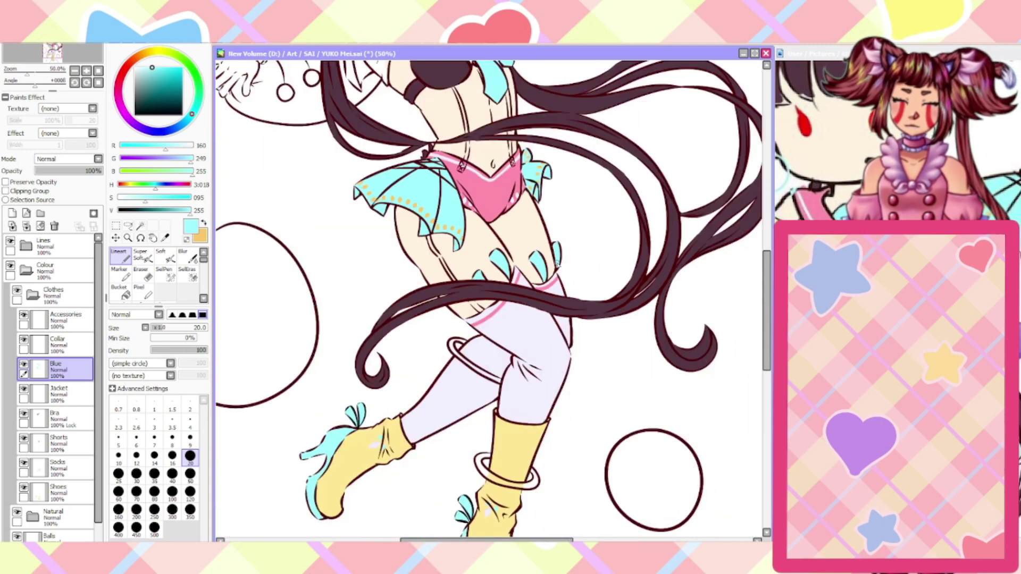
pyautogui.scroll(-1, 557, 263)
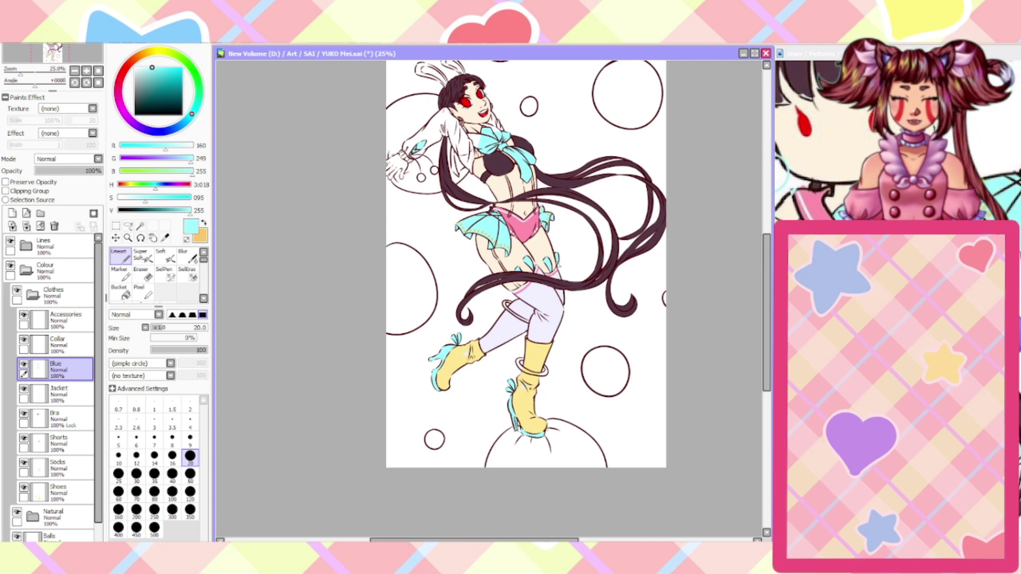
# Make the Jacket layer active and sample the light yellow from the reference picture
pyautogui.click(59, 394)
pyautogui.click(165, 238)
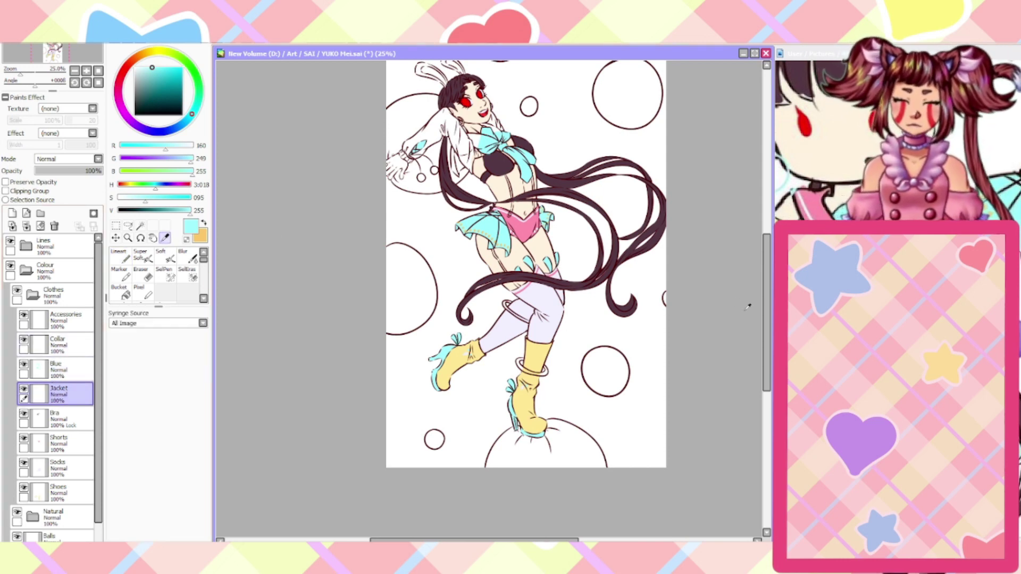
pyautogui.click(904, 329)
pyautogui.click(903, 329)
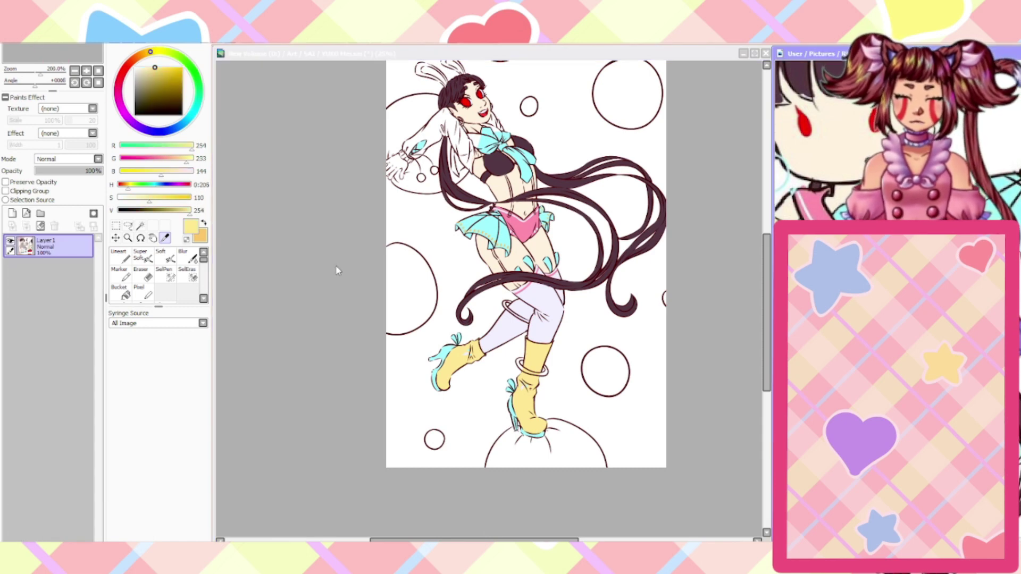
pyautogui.click(346, 221)
pyautogui.scroll(2, 488, 82)
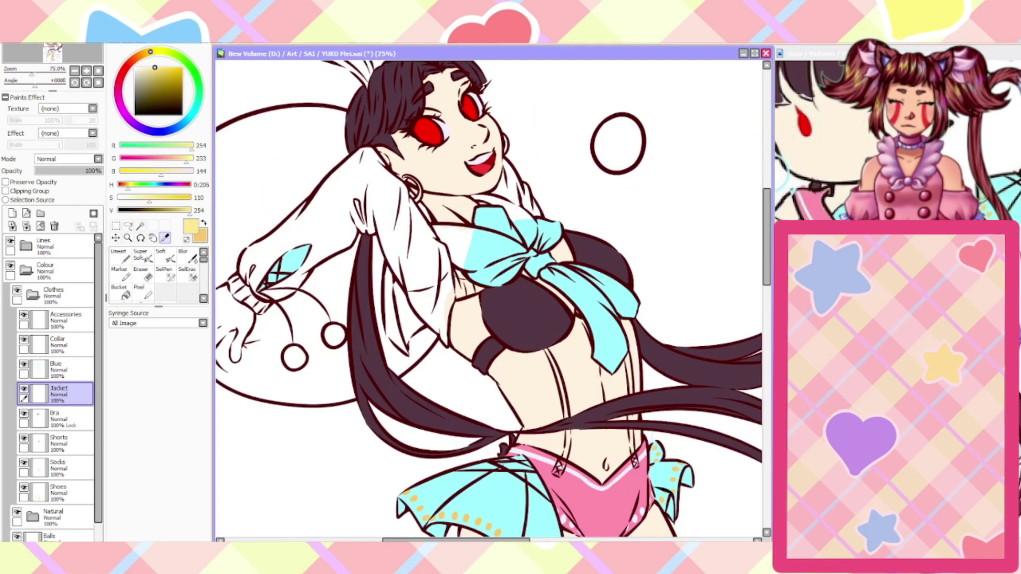
# Swap the colours and set a dark green of R 15, G 134, B 5 for the Lineart brush
pyautogui.click(120, 256)
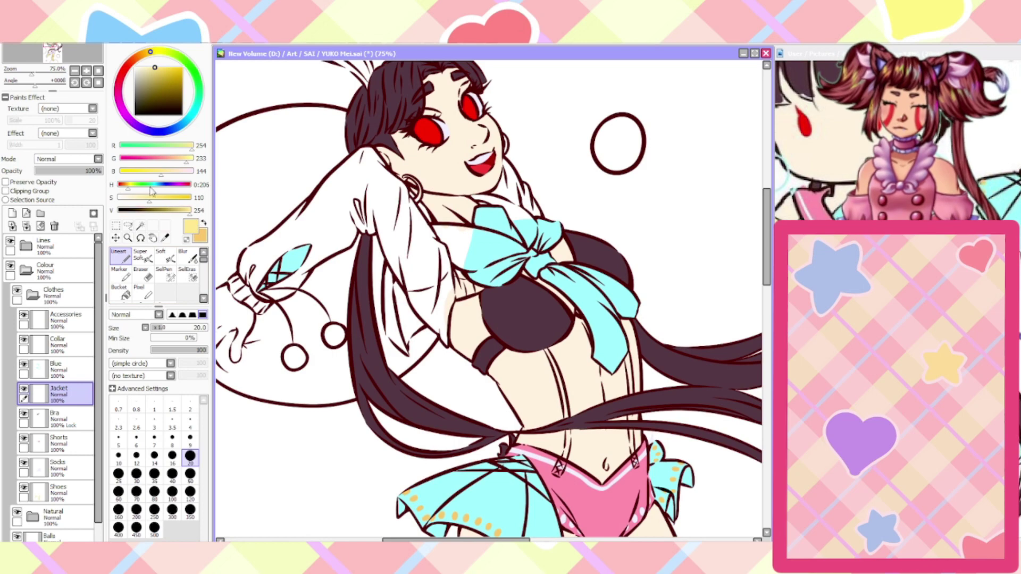
pyautogui.click(202, 221)
pyautogui.click(141, 185)
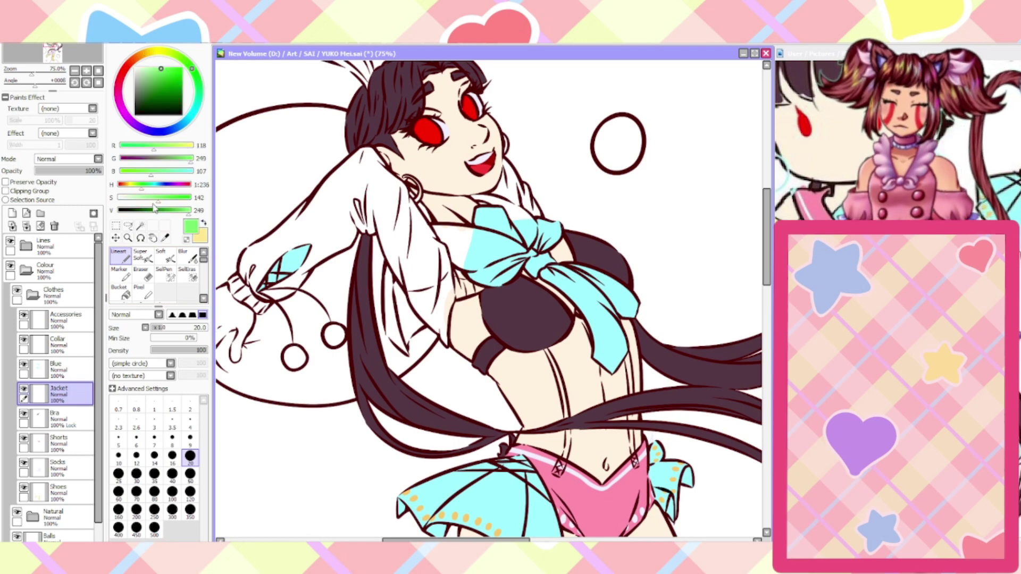
pyautogui.click(156, 210)
# Outline the pointed underarm end of the raised sleeve in green, including the ribbed strip beneath the bow
pyautogui.scroll(1, 463, 293)
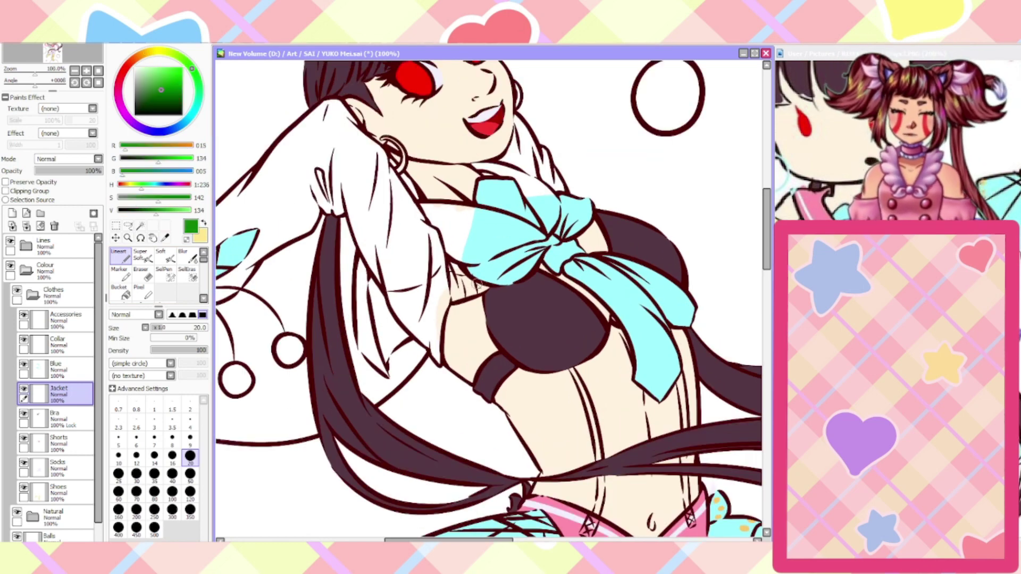
pyautogui.scroll(3, 440, 276)
pyautogui.moveTo(552, 302)
pyautogui.mouseDown()
pyautogui.moveTo(598, 285)
pyautogui.moveTo(555, 289)
pyautogui.moveTo(558, 265)
pyautogui.moveTo(533, 260)
pyautogui.moveTo(492, 210)
pyautogui.moveTo(558, 296)
pyautogui.moveTo(477, 329)
pyautogui.moveTo(502, 284)
pyautogui.moveTo(484, 322)
pyautogui.moveTo(475, 460)
pyautogui.moveTo(444, 394)
pyautogui.moveTo(389, 359)
pyautogui.moveTo(341, 296)
pyautogui.moveTo(242, 113)
pyautogui.mouseUp()
pyautogui.scroll(-1, 456, 341)
pyautogui.scroll(1, 414, 433)
pyautogui.moveTo(508, 169); pyautogui.dragTo(457, 64)
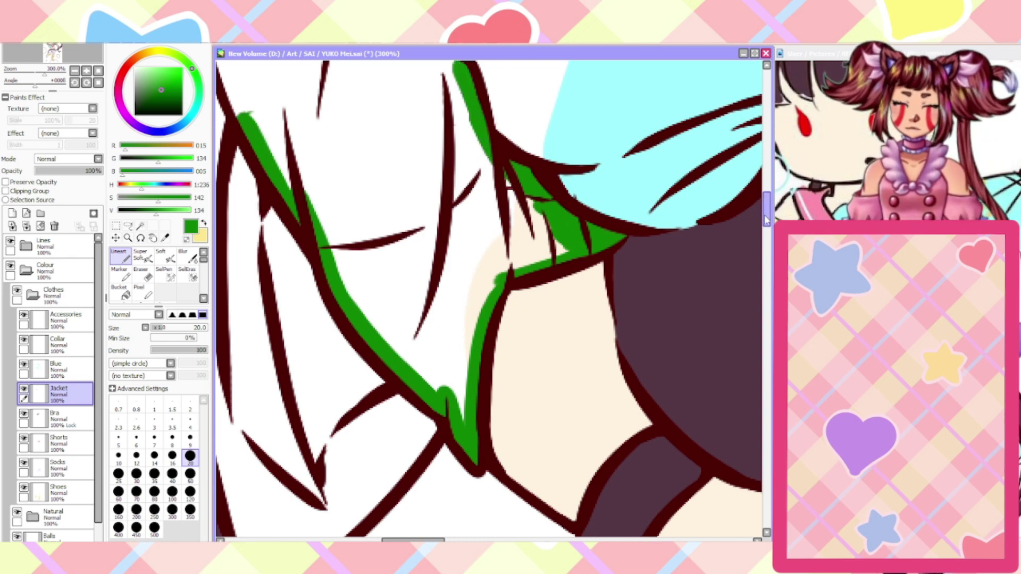
# Continue the green outline along both edges of the upper arm, up towards the hoop earring
pyautogui.moveTo(766, 219); pyautogui.dragTo(764, 194)
pyautogui.moveTo(442, 292)
pyautogui.mouseDown()
pyautogui.moveTo(437, 264)
pyautogui.moveTo(308, 78)
pyautogui.mouseUp()
pyautogui.moveTo(257, 347); pyautogui.dragTo(222, 276)
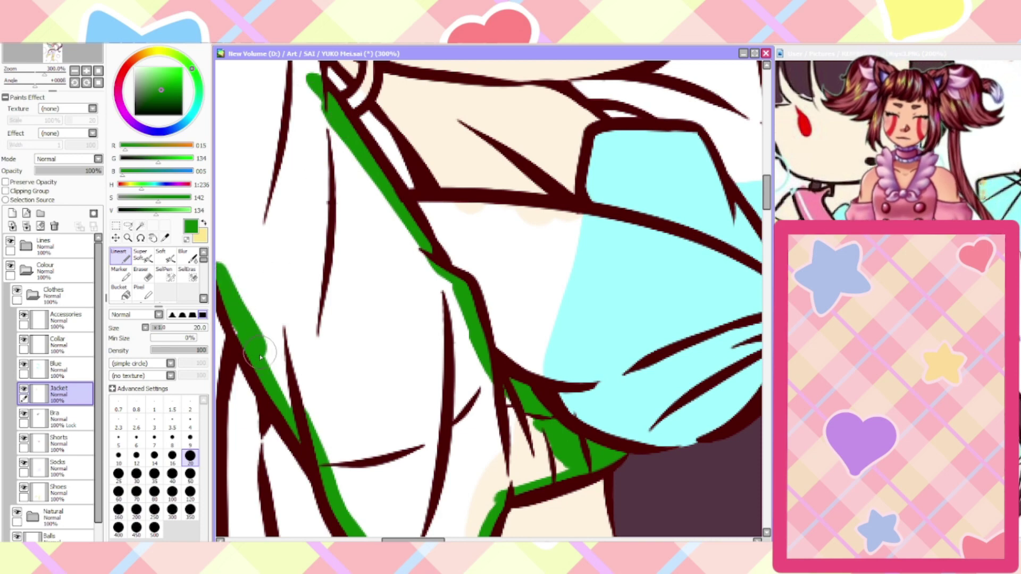
pyautogui.scroll(-2, 239, 359)
pyautogui.scroll(3, 377, 335)
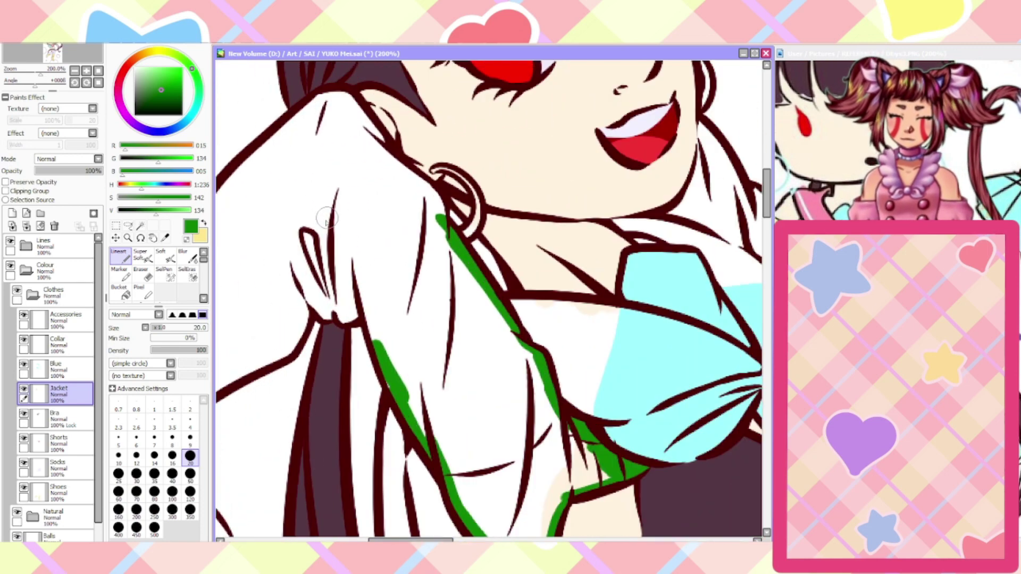
# Outline the gathered fold at the inner elbow and the sleeve edge beside the earring in green
pyautogui.moveTo(377, 332)
pyautogui.mouseDown()
pyautogui.moveTo(354, 264)
pyautogui.moveTo(343, 256)
pyautogui.moveTo(351, 279)
pyautogui.moveTo(329, 292)
pyautogui.moveTo(269, 263)
pyautogui.mouseUp()
pyautogui.scroll(-3, 269, 263)
pyautogui.scroll(3, 413, 201)
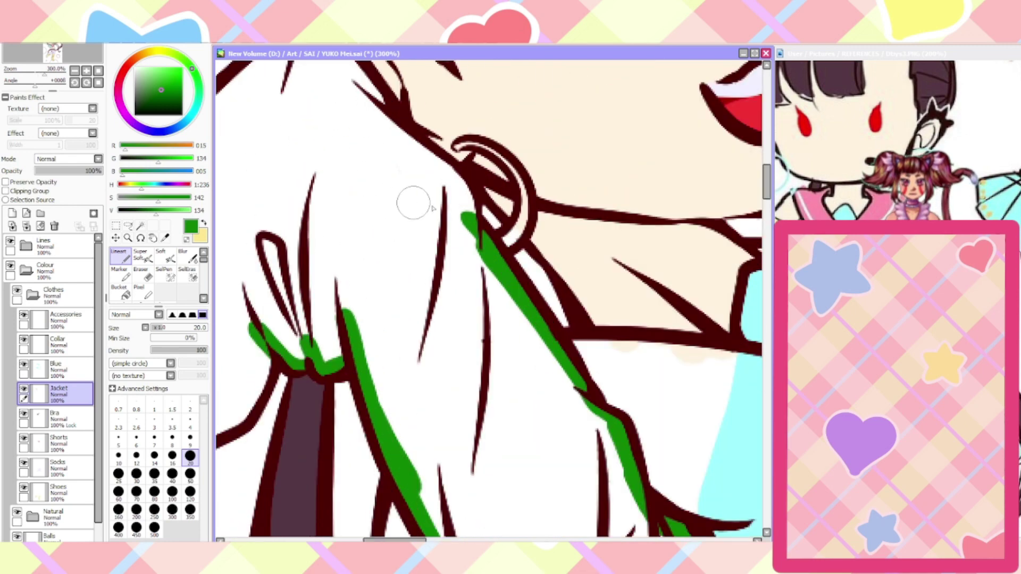
pyautogui.moveTo(468, 229)
pyautogui.mouseDown()
pyautogui.moveTo(464, 196)
pyautogui.moveTo(420, 146)
pyautogui.moveTo(355, 101)
pyautogui.mouseUp()
pyautogui.scroll(-1, 330, 105)
pyautogui.scroll(2, 330, 105)
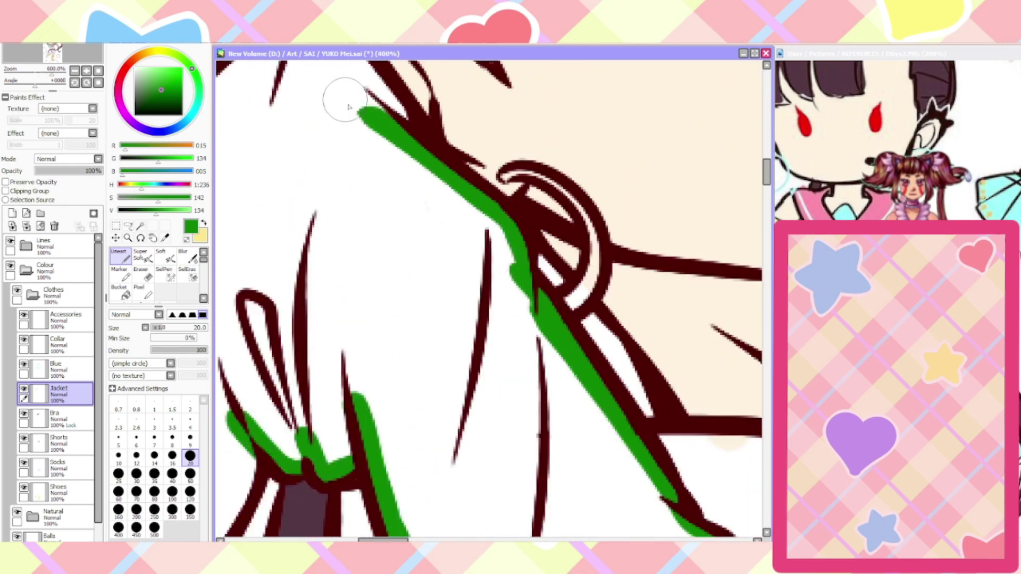
# Carry the green outline over the top of the elbow and along both edges of the forearm
pyautogui.scroll(-4, 340, 99)
pyautogui.scroll(3, 320, 93)
pyautogui.moveTo(441, 218)
pyautogui.mouseDown()
pyautogui.moveTo(425, 183)
pyautogui.moveTo(378, 129)
pyautogui.moveTo(335, 139)
pyautogui.moveTo(223, 246)
pyautogui.mouseUp()
pyautogui.moveTo(380, 540); pyautogui.dragTo(347, 539)
pyautogui.moveTo(767, 189); pyautogui.dragTo(767, 197)
pyautogui.moveTo(601, 366)
pyautogui.mouseDown()
pyautogui.moveTo(568, 427)
pyautogui.moveTo(407, 524)
pyautogui.mouseUp()
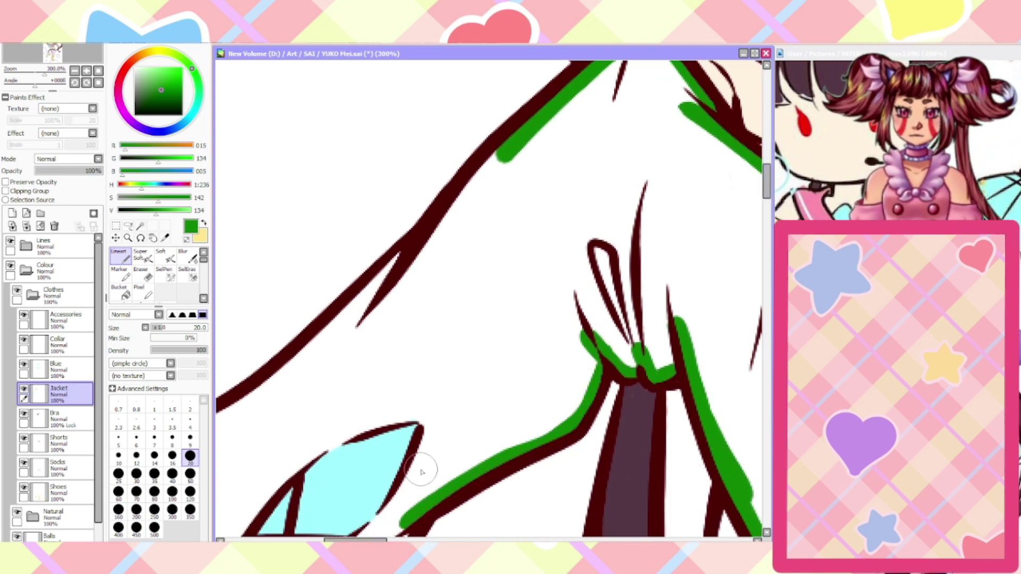
pyautogui.moveTo(505, 151)
pyautogui.mouseDown()
pyautogui.moveTo(330, 329)
pyautogui.moveTo(223, 420)
pyautogui.mouseUp()
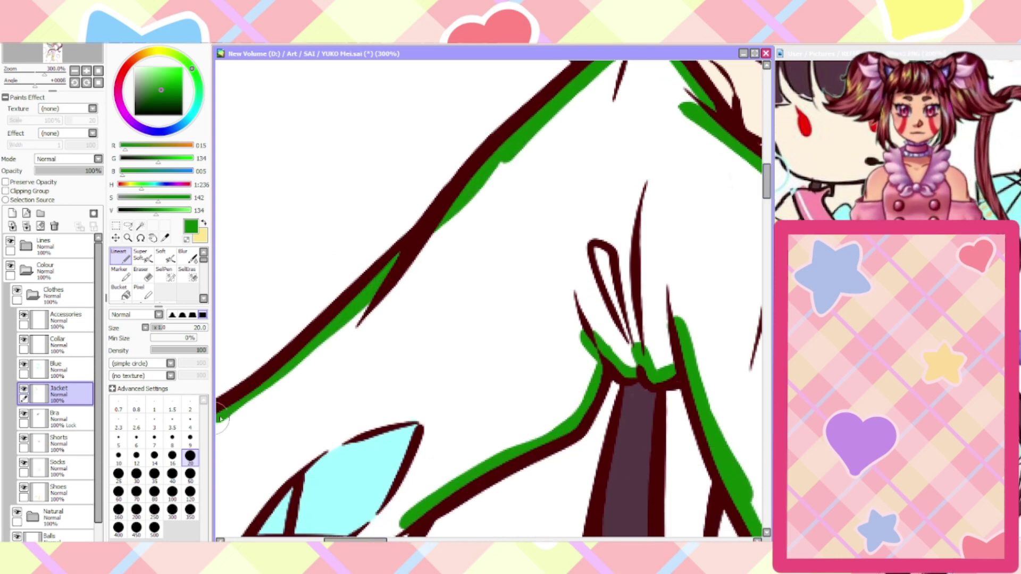
# Close the green sleeve outline around the wrist end of the forearm and the ribbed cuff
pyautogui.moveTo(767, 195); pyautogui.dragTo(765, 213)
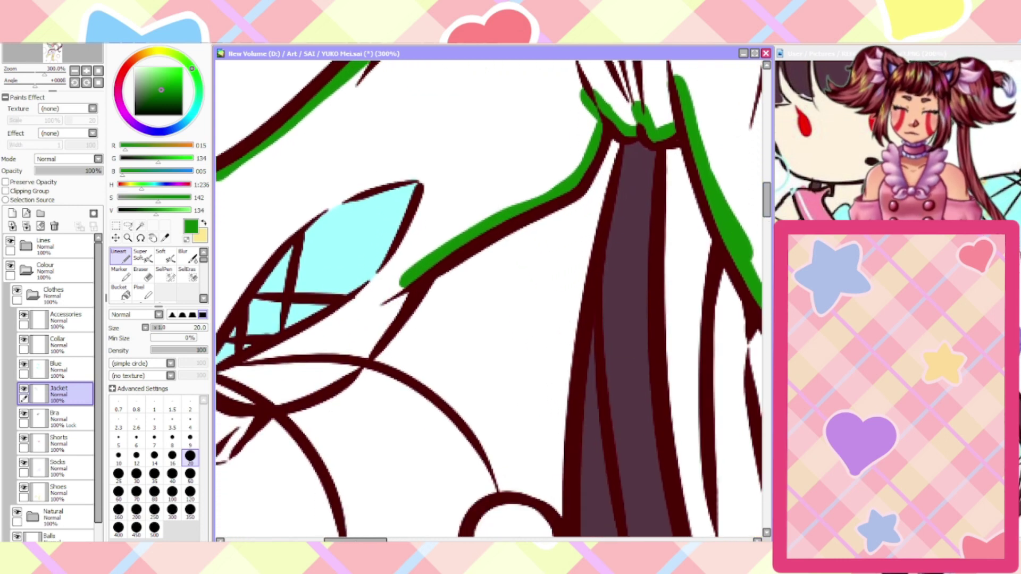
pyautogui.moveTo(355, 540); pyautogui.dragTo(323, 539)
pyautogui.moveTo(671, 278)
pyautogui.mouseDown()
pyautogui.moveTo(606, 374)
pyautogui.moveTo(633, 343)
pyautogui.moveTo(574, 389)
pyautogui.moveTo(534, 404)
pyautogui.moveTo(463, 375)
pyautogui.mouseUp()
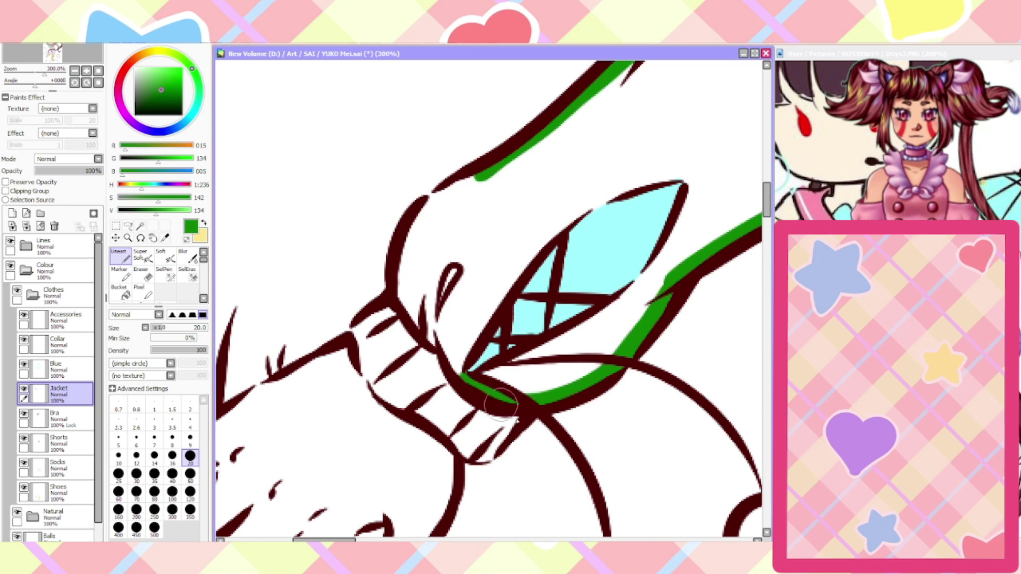
pyautogui.moveTo(518, 420)
pyautogui.mouseDown()
pyautogui.moveTo(484, 457)
pyautogui.moveTo(453, 440)
pyautogui.moveTo(427, 400)
pyautogui.moveTo(433, 434)
pyautogui.moveTo(437, 425)
pyautogui.moveTo(386, 397)
pyautogui.moveTo(360, 353)
pyautogui.moveTo(358, 335)
pyautogui.moveTo(389, 302)
pyautogui.moveTo(417, 233)
pyautogui.moveTo(481, 172)
pyautogui.moveTo(457, 171)
pyautogui.mouseUp()
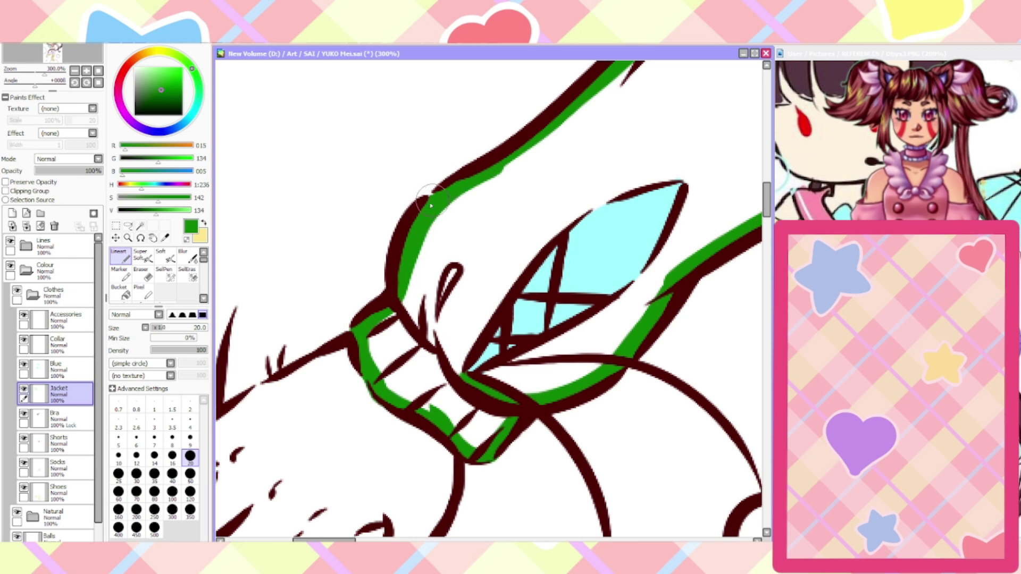
pyautogui.click(140, 274)
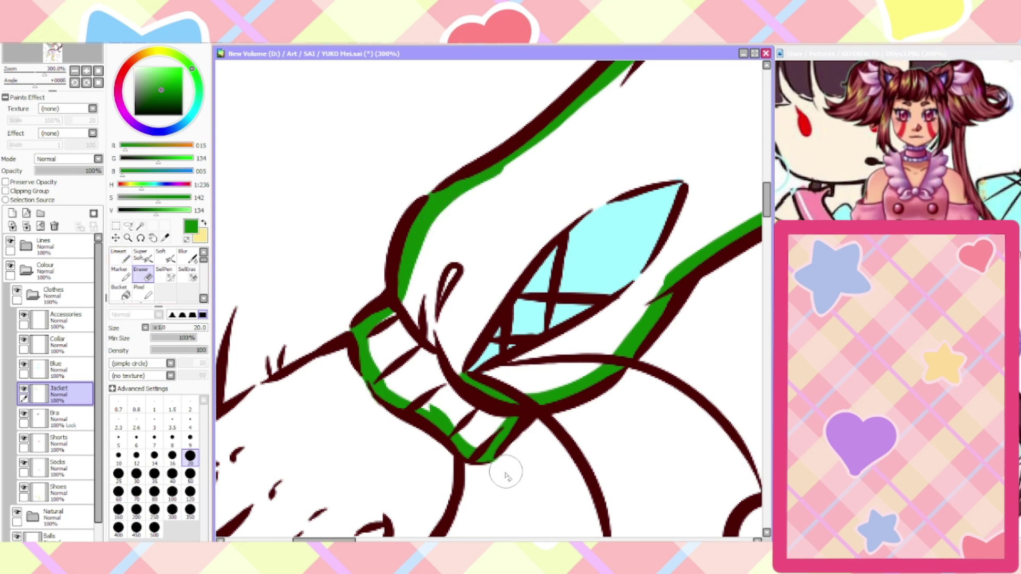
# Paint the far sleeve, between the jaw and the chest bow, solid green with the Lineart brush
pyautogui.scroll(-4, 497, 482)
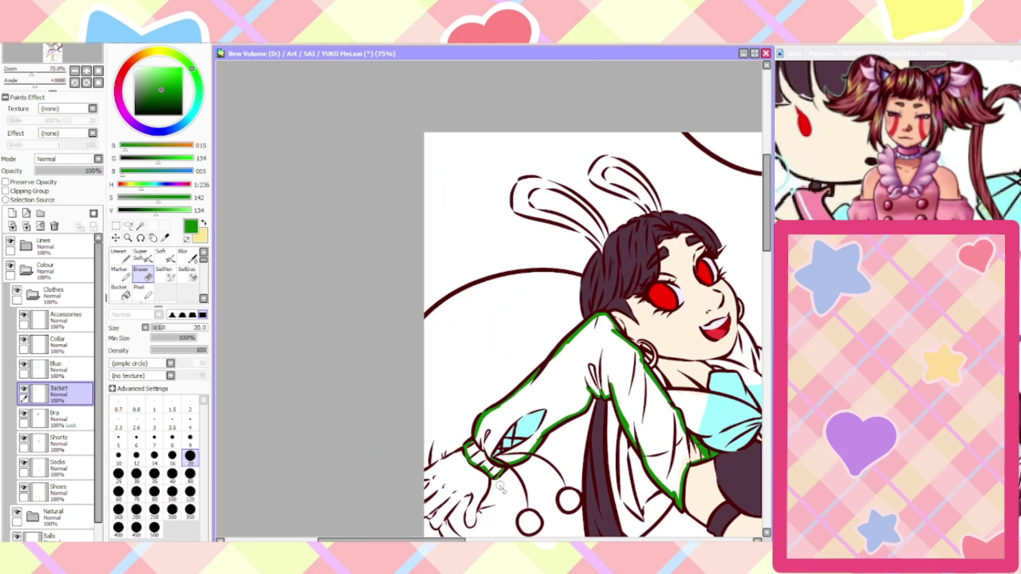
pyautogui.moveTo(358, 540); pyautogui.dragTo(449, 540)
pyautogui.click(121, 256)
pyautogui.scroll(4, 405, 379)
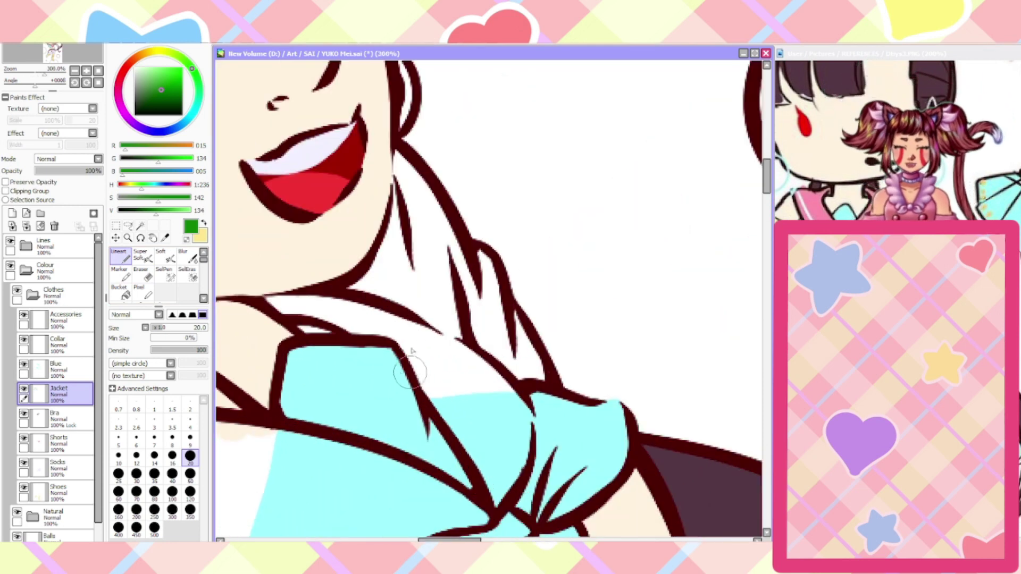
pyautogui.moveTo(352, 287)
pyautogui.mouseDown()
pyautogui.moveTo(387, 241)
pyautogui.moveTo(396, 149)
pyautogui.moveTo(481, 287)
pyautogui.mouseUp()
pyautogui.moveTo(475, 247)
pyautogui.mouseDown()
pyautogui.moveTo(491, 267)
pyautogui.moveTo(496, 313)
pyautogui.moveTo(493, 282)
pyautogui.moveTo(539, 382)
pyautogui.moveTo(406, 301)
pyautogui.moveTo(347, 290)
pyautogui.moveTo(463, 341)
pyautogui.moveTo(368, 287)
pyautogui.moveTo(399, 246)
pyautogui.moveTo(408, 190)
pyautogui.moveTo(392, 265)
pyautogui.moveTo(423, 232)
pyautogui.moveTo(430, 269)
pyautogui.moveTo(468, 323)
pyautogui.moveTo(530, 369)
pyautogui.mouseUp()
pyautogui.scroll(-5, 467, 292)
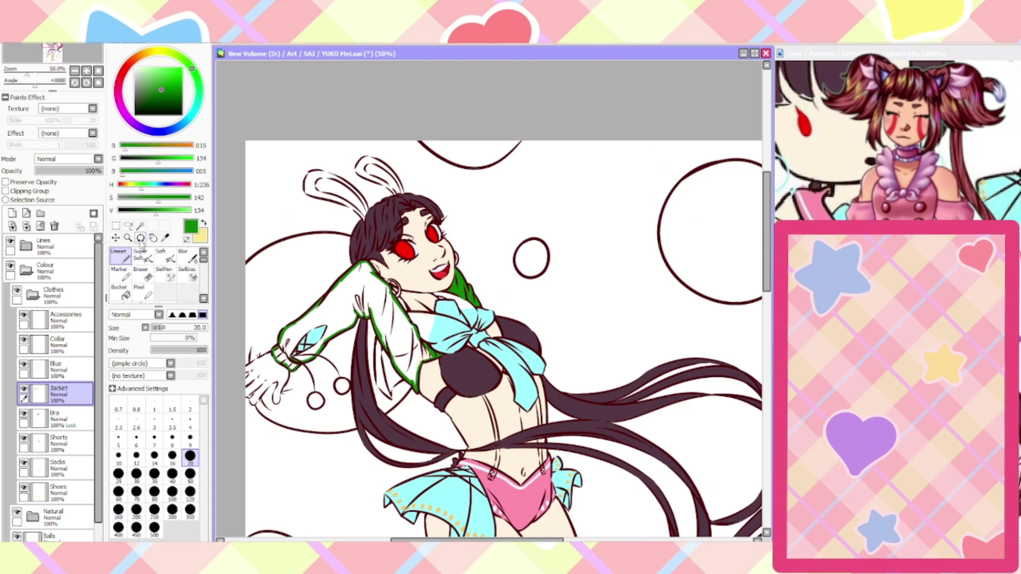
# Select the area enclosed by the raised sleeve's outline with the Magic Wand, fill it with green and clear the selection
pyautogui.click(140, 225)
pyautogui.click(326, 319)
pyautogui.scroll(2, 294, 355)
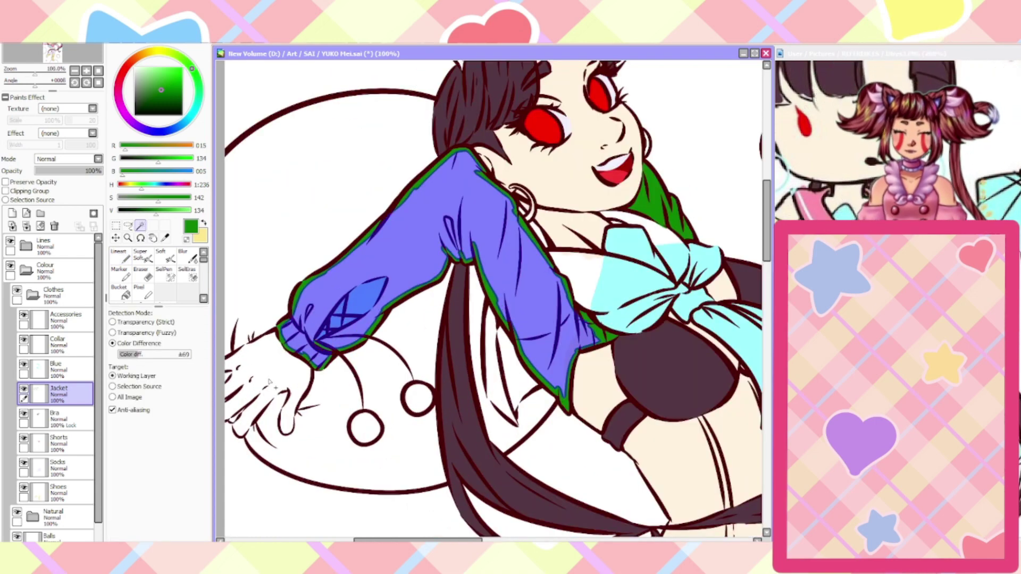
pyautogui.hotkey('ctrl', 'f')
pyautogui.hotkey('ctrl', 'd')
pyautogui.scroll(2, 306, 313)
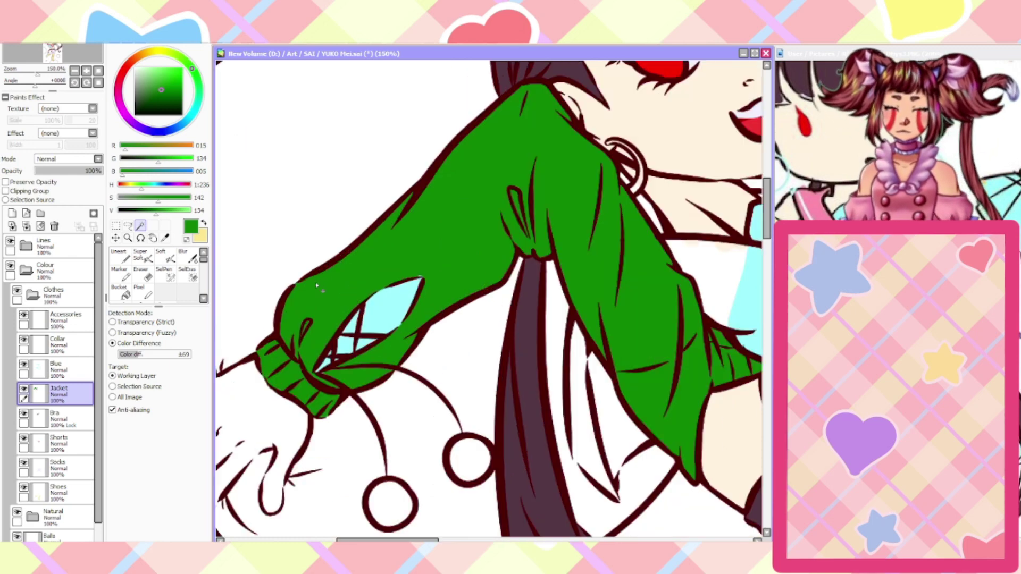
pyautogui.scroll(-2, 306, 313)
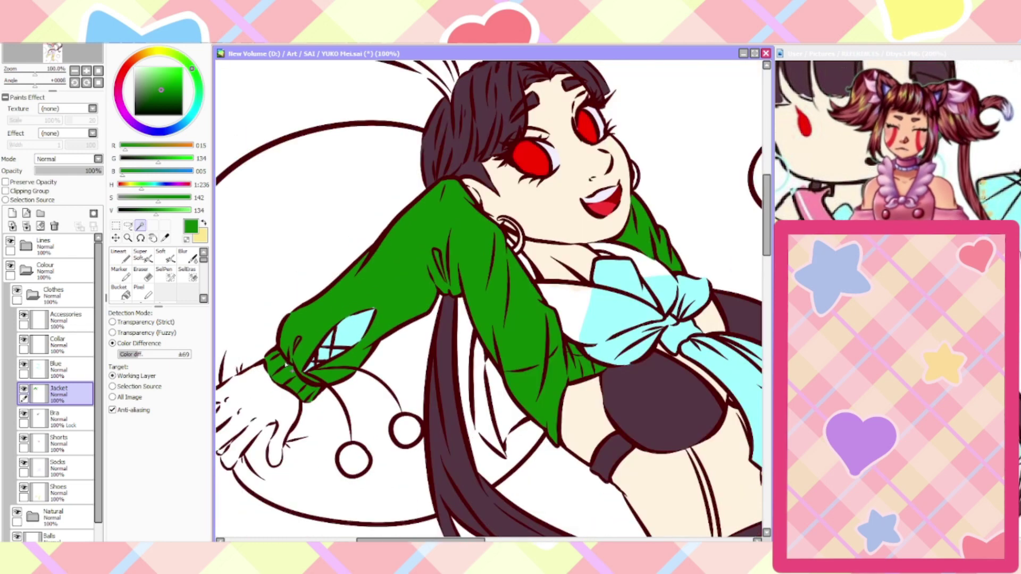
# Preserve the Jacket layer's opacity and fill the green sleeves with the secondary pale yellow
pyautogui.click(204, 226)
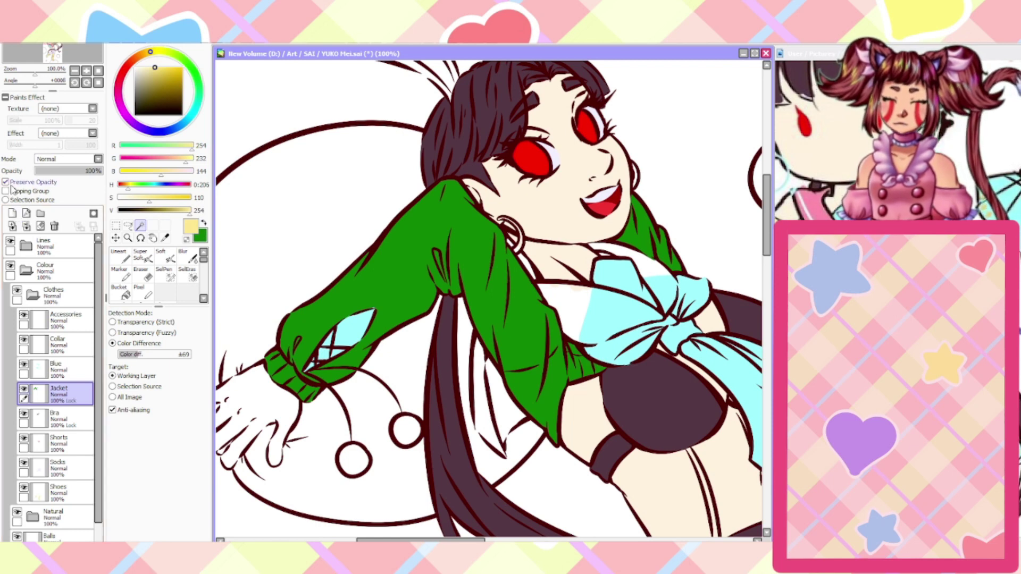
pyautogui.hotkey('ctrl', 'f')
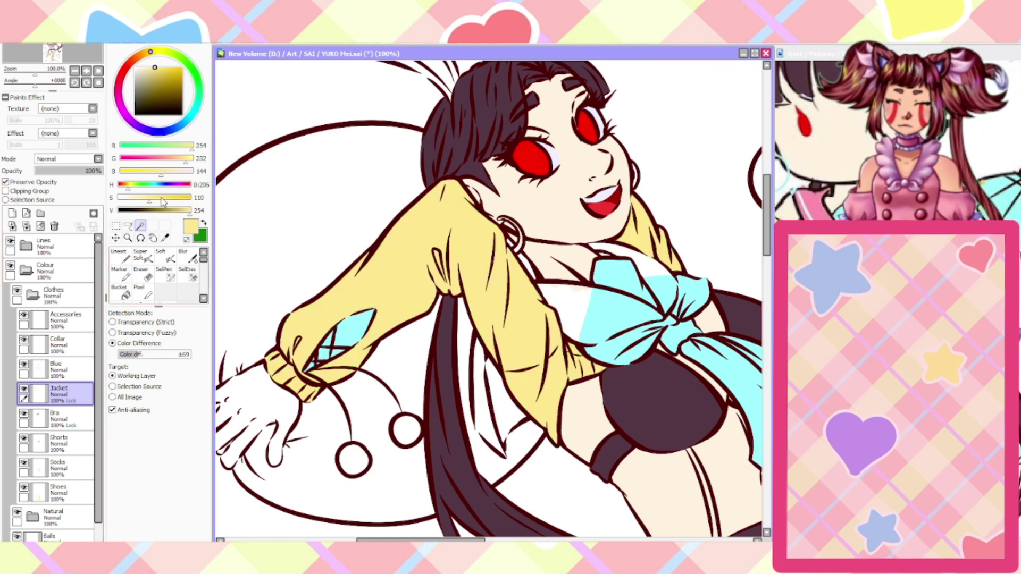
# Sample the eye white's pale lavender for the Lineart brush and check the sleeve details in the reference picture
pyautogui.click(166, 238)
pyautogui.click(553, 151)
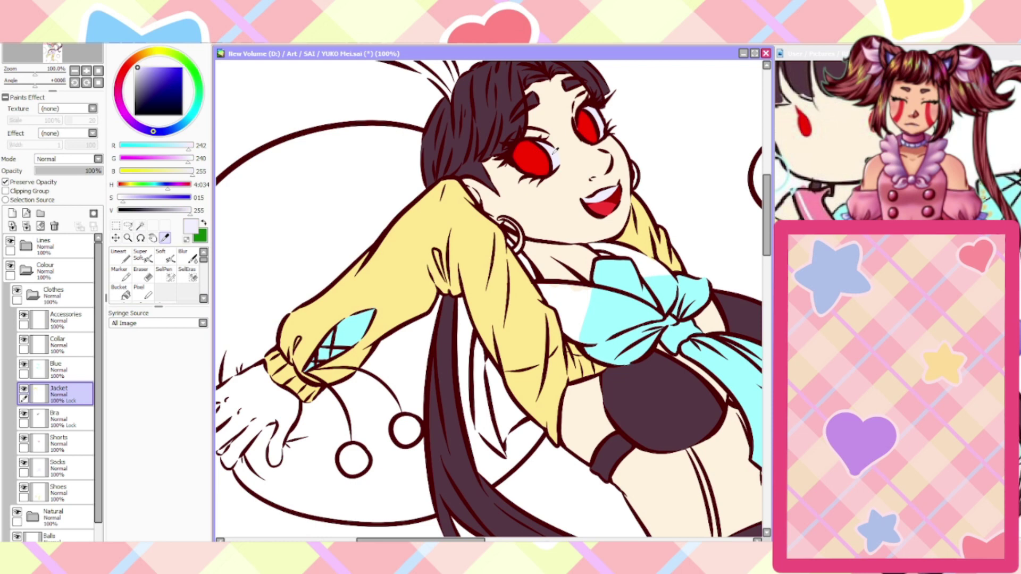
pyautogui.click(121, 260)
pyautogui.click(813, 160)
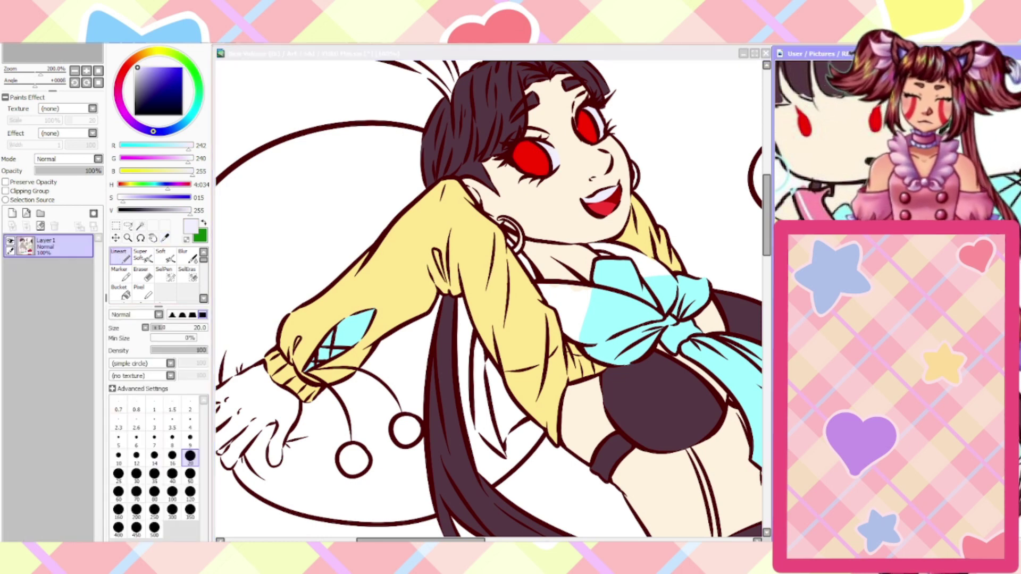
pyautogui.moveTo(851, 175); pyautogui.dragTo(954, 148)
pyautogui.hscroll(2, 795, 159)
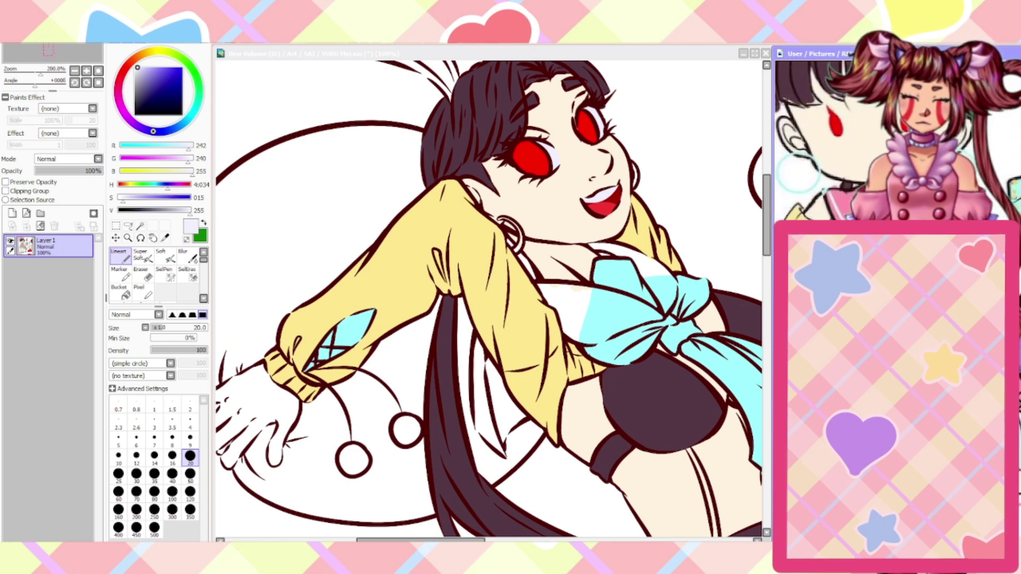
pyautogui.hotkey('ctrl', 'Tab')
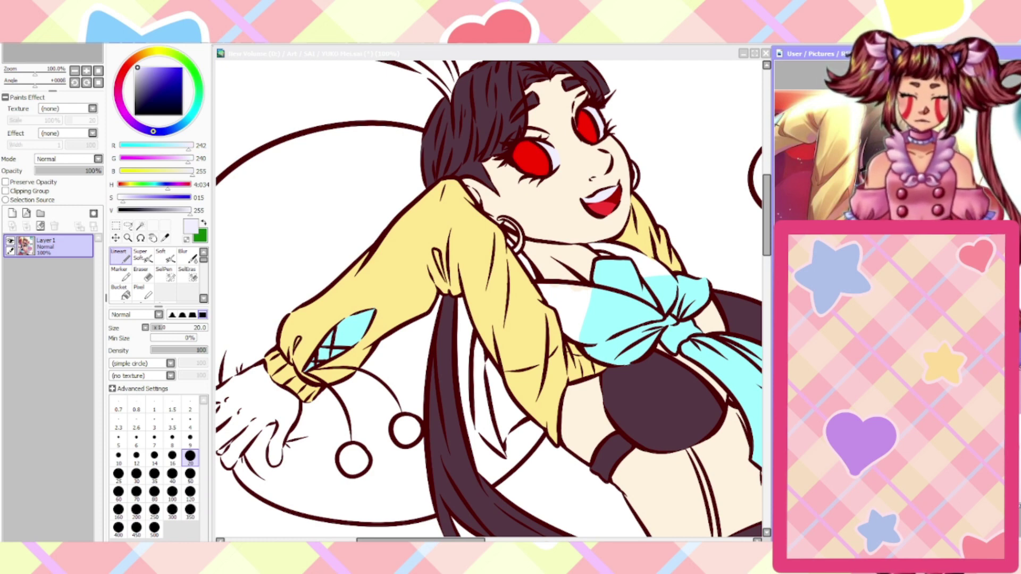
pyautogui.scroll(3, 794, 160)
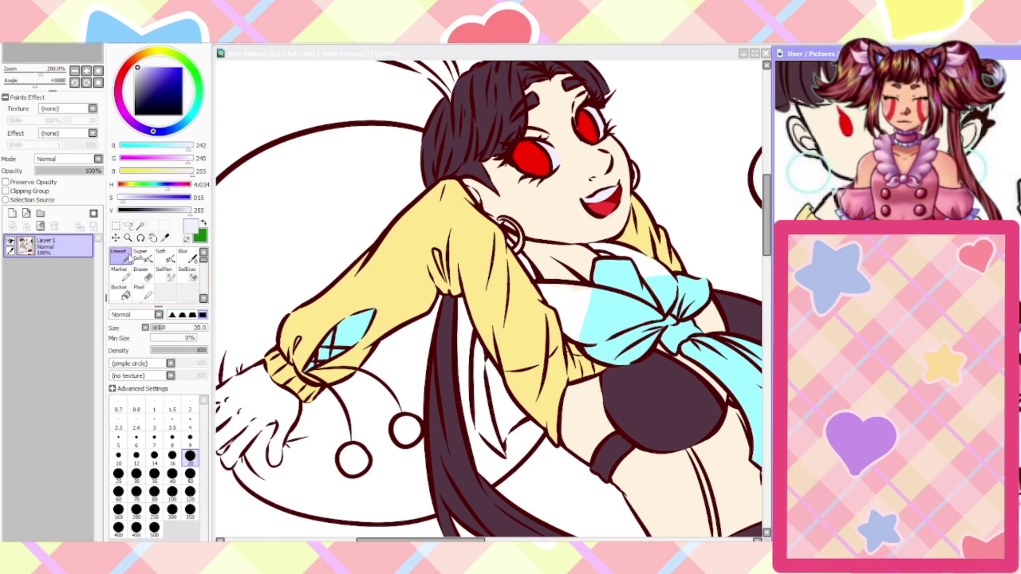
pyautogui.click(234, 267)
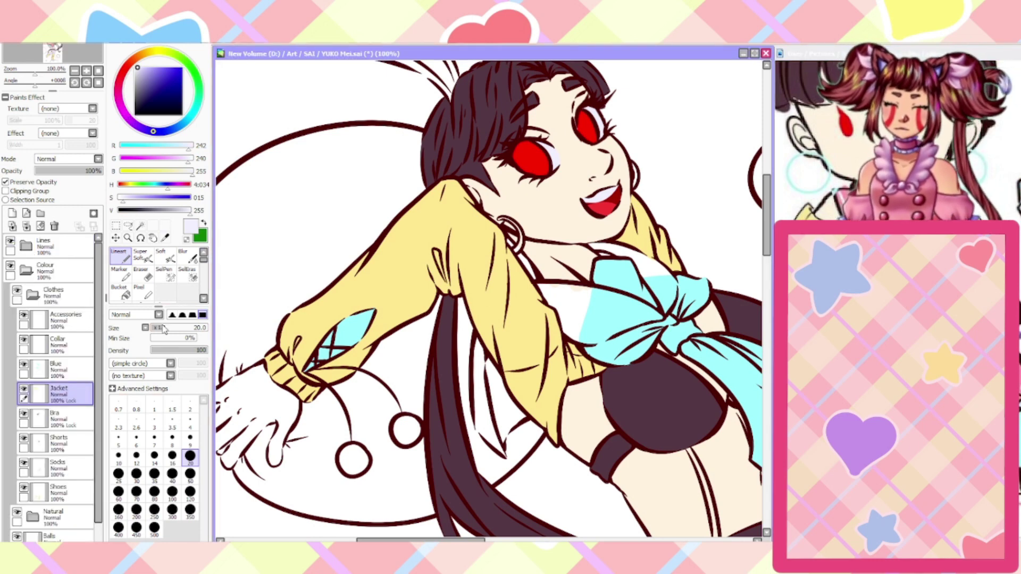
# Set the Lineart brush's minimum size to 100% and paint a pale lavender stripe on each side of the raised sleeve's elbow
pyautogui.moveTo(164, 338); pyautogui.dragTo(206, 346)
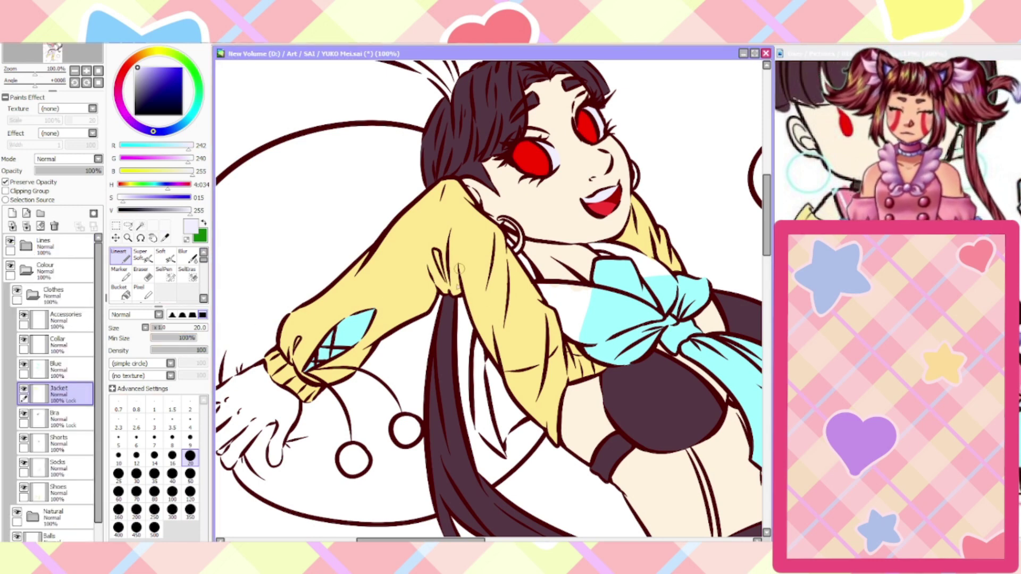
pyautogui.moveTo(466, 244); pyautogui.dragTo(457, 207)
pyautogui.moveTo(460, 296); pyautogui.dragTo(482, 203)
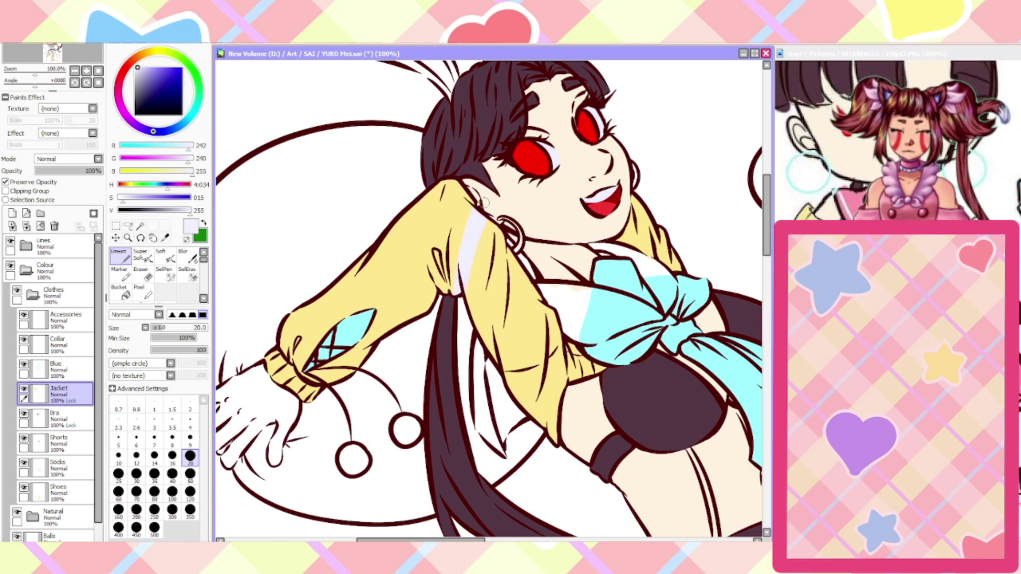
pyautogui.moveTo(426, 291); pyautogui.dragTo(418, 230)
pyautogui.moveTo(428, 289); pyautogui.dragTo(419, 200)
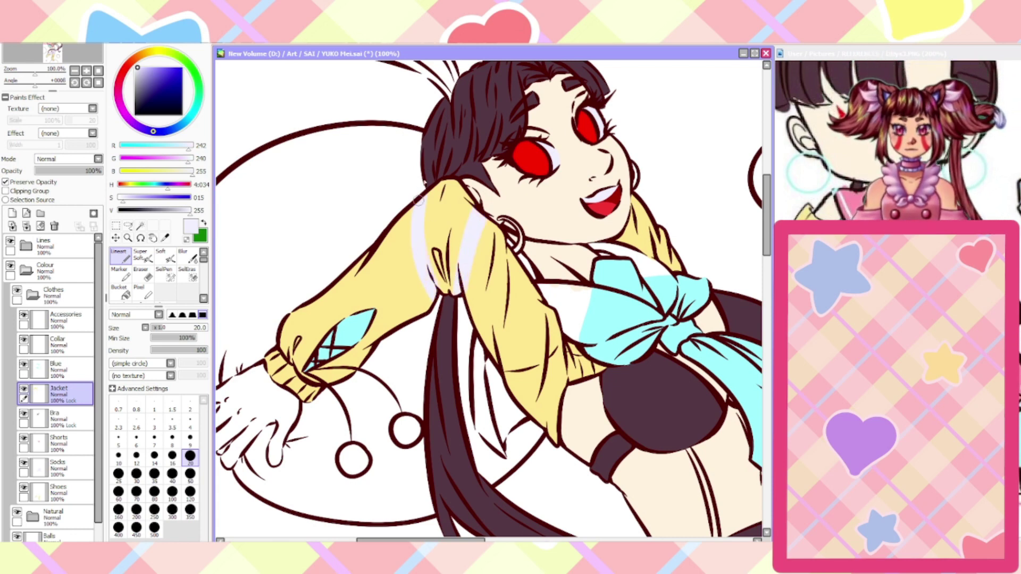
pyautogui.scroll(1, 449, 175)
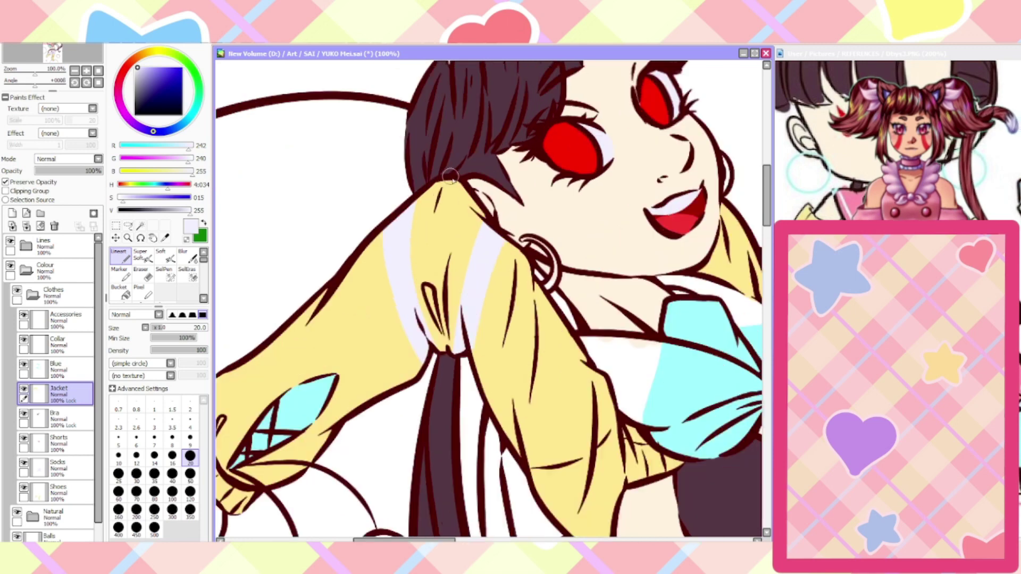
pyautogui.scroll(1, 452, 221)
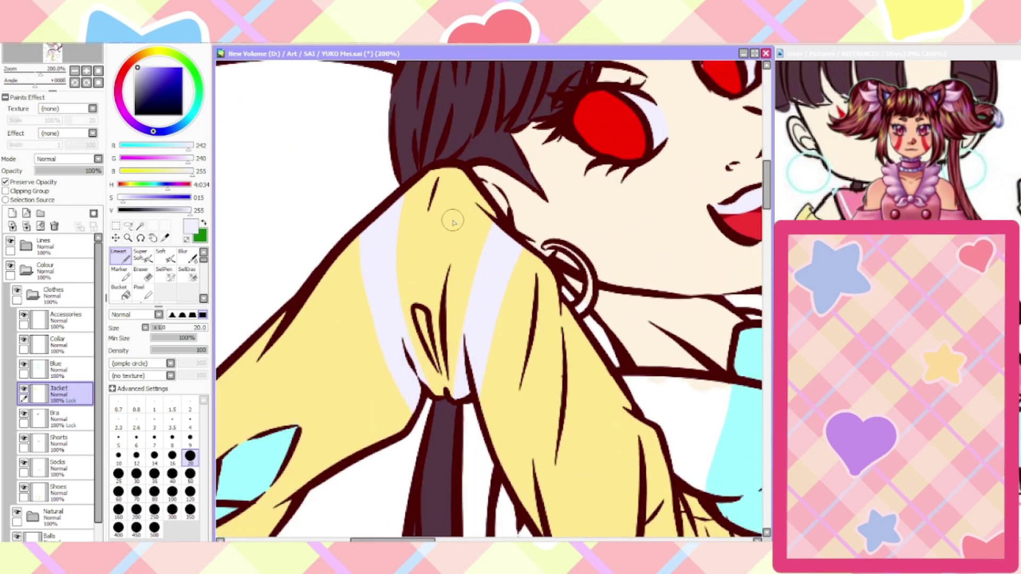
pyautogui.click(141, 275)
pyautogui.moveTo(444, 319)
pyautogui.mouseDown()
pyautogui.moveTo(455, 337)
pyautogui.moveTo(445, 394)
pyautogui.mouseUp()
pyautogui.hotkey('ctrl', 'z')
# Sample the sleeve's yellow and paint over the lavender spill on the gathered fold under the elbow
pyautogui.click(165, 238)
pyautogui.click(392, 229)
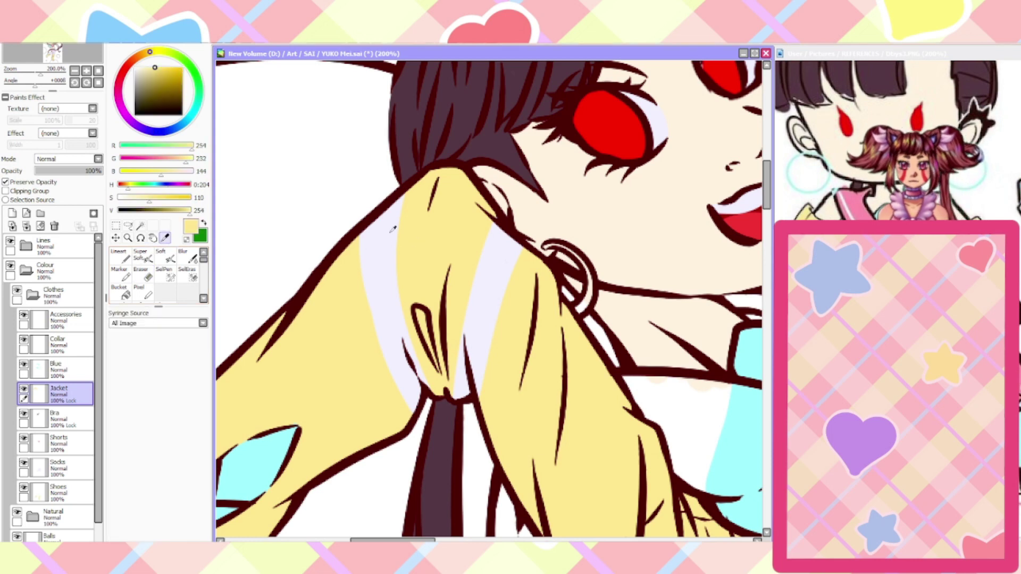
pyautogui.click(123, 259)
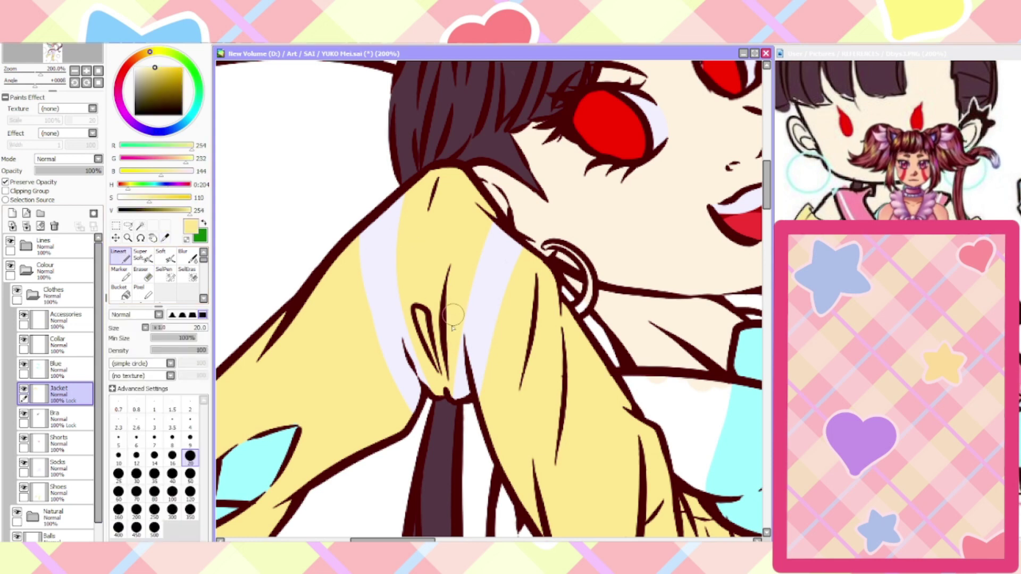
pyautogui.moveTo(453, 315); pyautogui.dragTo(458, 408)
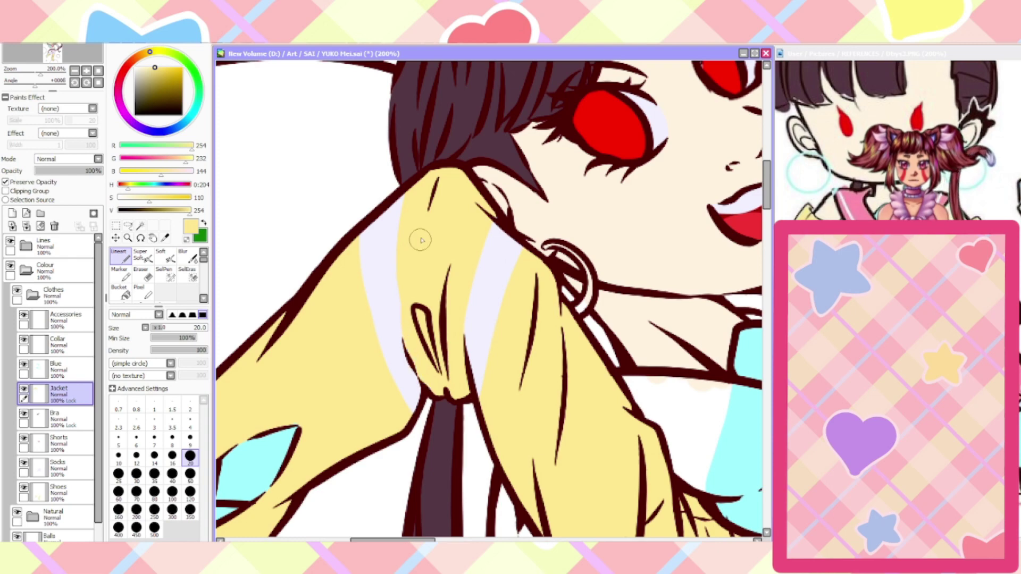
pyautogui.scroll(-3, 420, 240)
pyautogui.scroll(3, 403, 265)
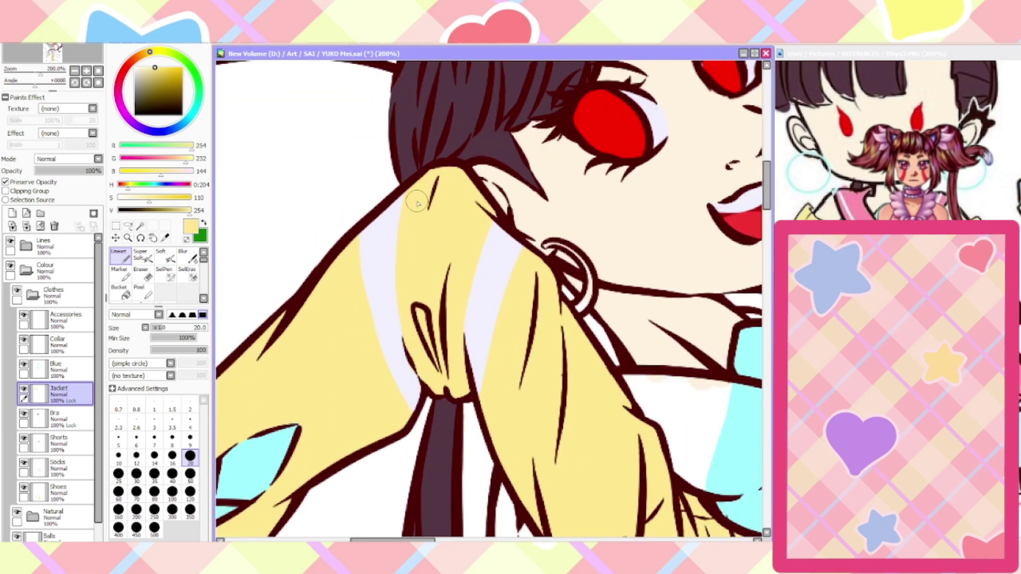
# Turn off Preserve Opacity on the Jacket layer
pyautogui.hotkey('ctrl', '-')
pyautogui.hotkey('ctrl', '-')
pyautogui.hotkey('ctrl', '-')
pyautogui.hotkey('ctrl', '-')
pyautogui.hotkey('ctrl', '-')
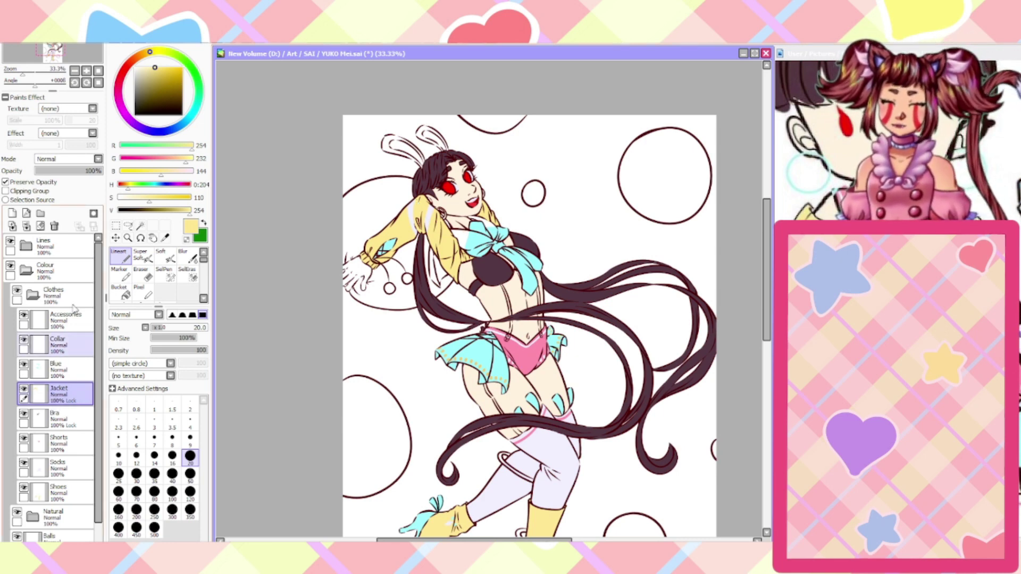
pyautogui.click(10, 183)
# On the Blue layer, paint the criss-crossed strap clip beside the larger skirt frill in the sampled aqua with a size 9 Lineart brush
pyautogui.click(45, 366)
pyautogui.click(165, 238)
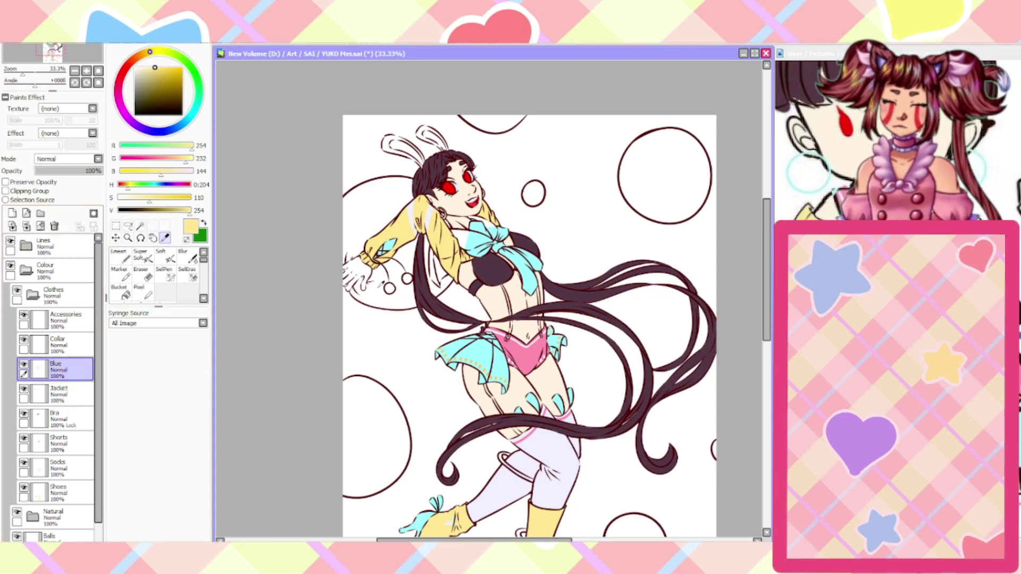
pyautogui.click(478, 346)
pyautogui.click(121, 255)
pyautogui.scroll(7, 518, 348)
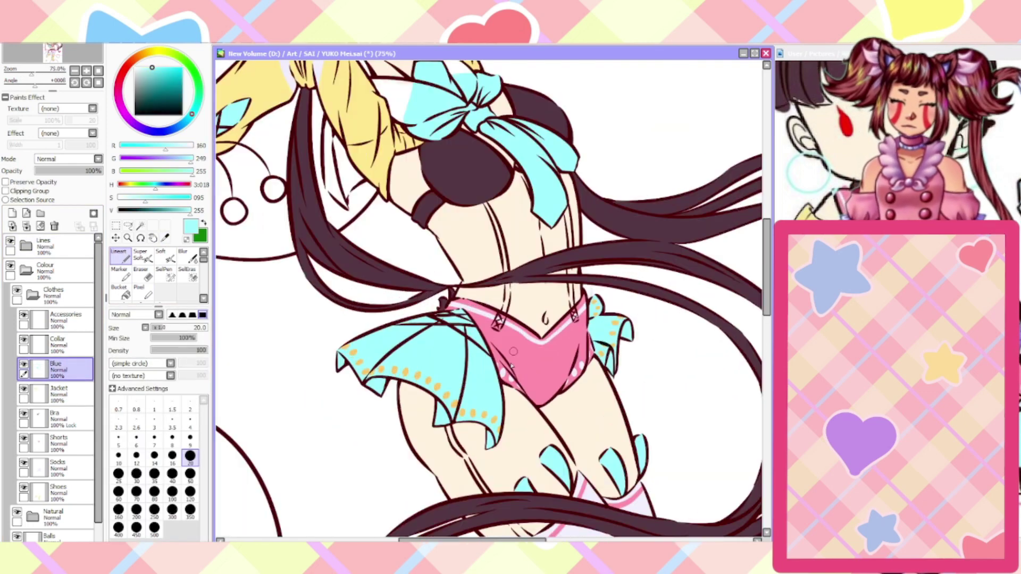
pyautogui.click(499, 257)
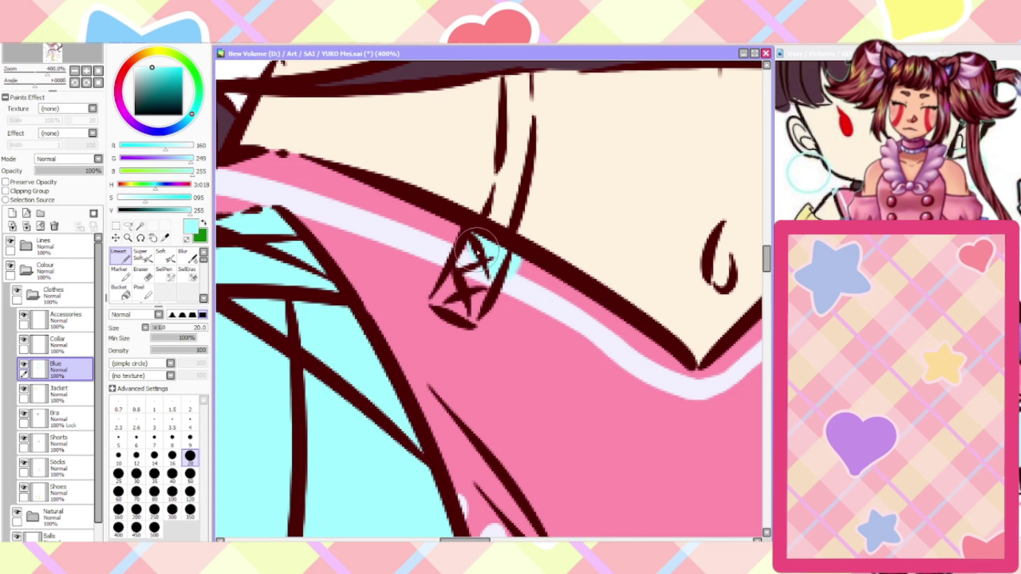
pyautogui.click(190, 440)
pyautogui.moveTo(497, 247)
pyautogui.mouseDown()
pyautogui.moveTo(470, 236)
pyautogui.moveTo(437, 301)
pyautogui.moveTo(471, 316)
pyautogui.moveTo(486, 258)
pyautogui.mouseUp()
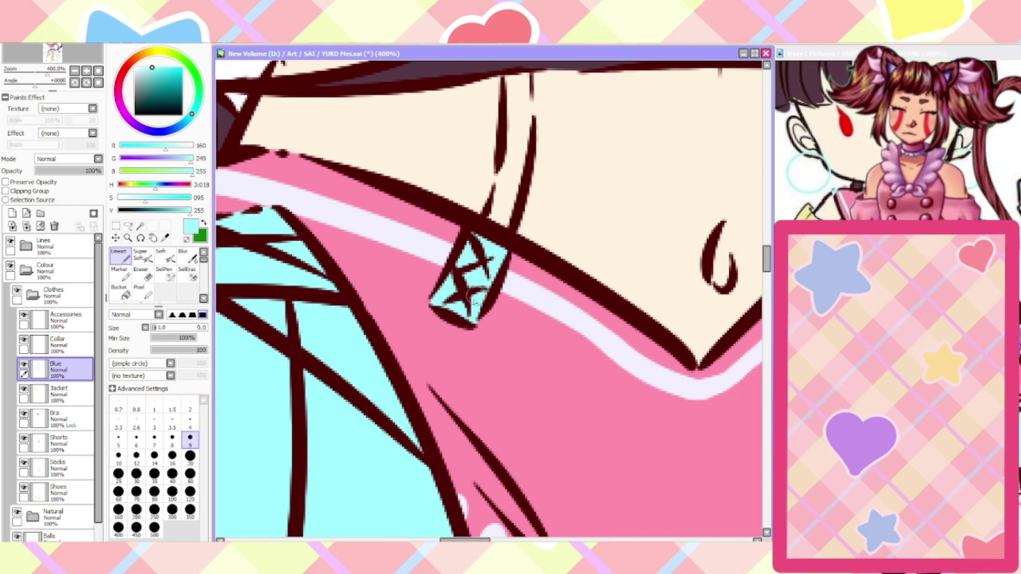
# Paint the matching strap clip on the other side of the shorts' waistband in aqua
pyautogui.scroll(-4, 475, 299)
pyautogui.scroll(5, 580, 277)
pyautogui.moveTo(551, 278)
pyautogui.mouseDown()
pyautogui.moveTo(534, 302)
pyautogui.moveTo(550, 356)
pyautogui.moveTo(544, 348)
pyautogui.moveTo(570, 345)
pyautogui.moveTo(551, 288)
pyautogui.moveTo(544, 326)
pyautogui.mouseUp()
pyautogui.scroll(-7, 547, 328)
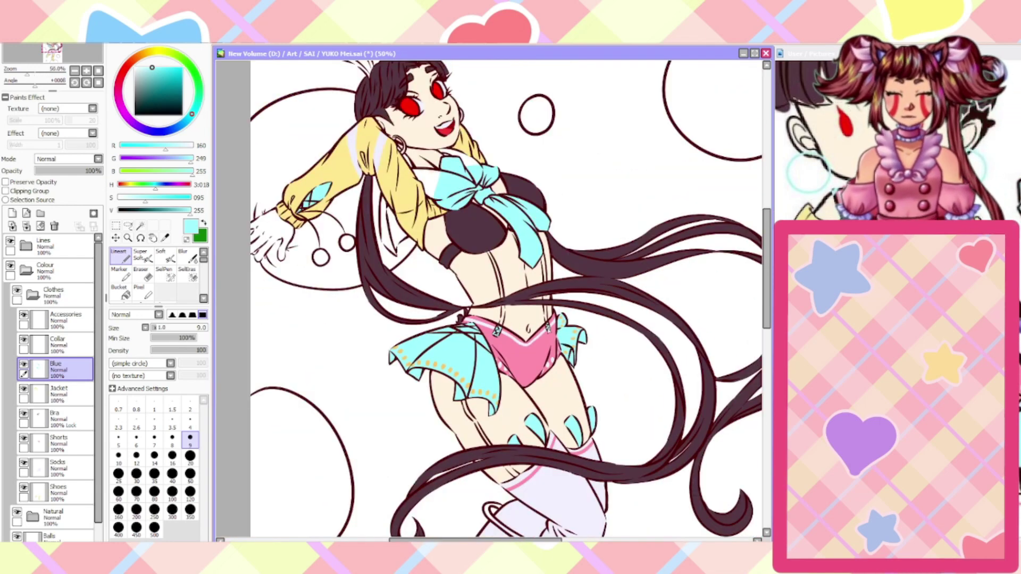
# Sample the shorts' pink for the Lineart brush and select the Collar layer
pyautogui.click(165, 238)
pyautogui.click(525, 347)
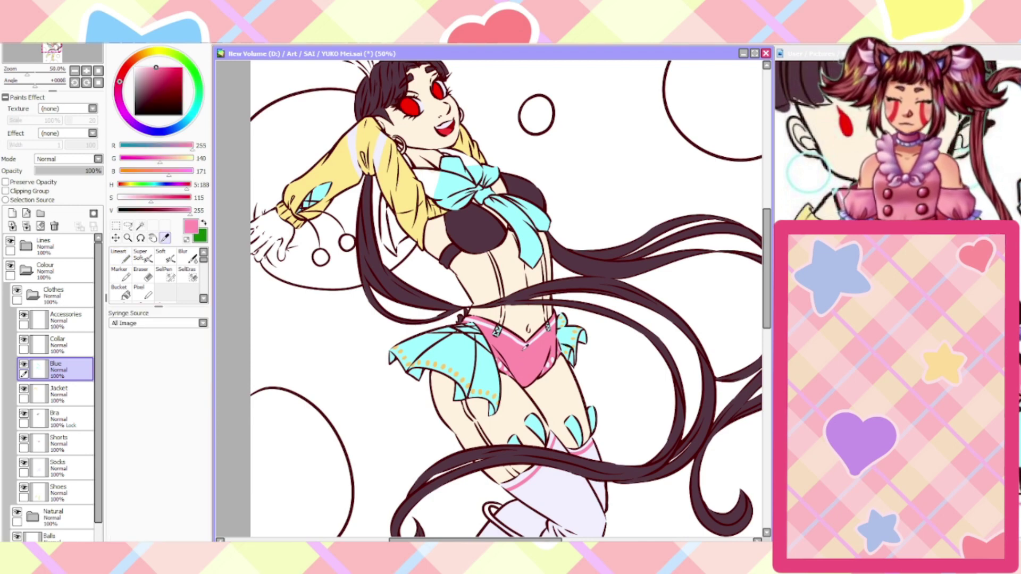
pyautogui.click(129, 257)
pyautogui.click(58, 345)
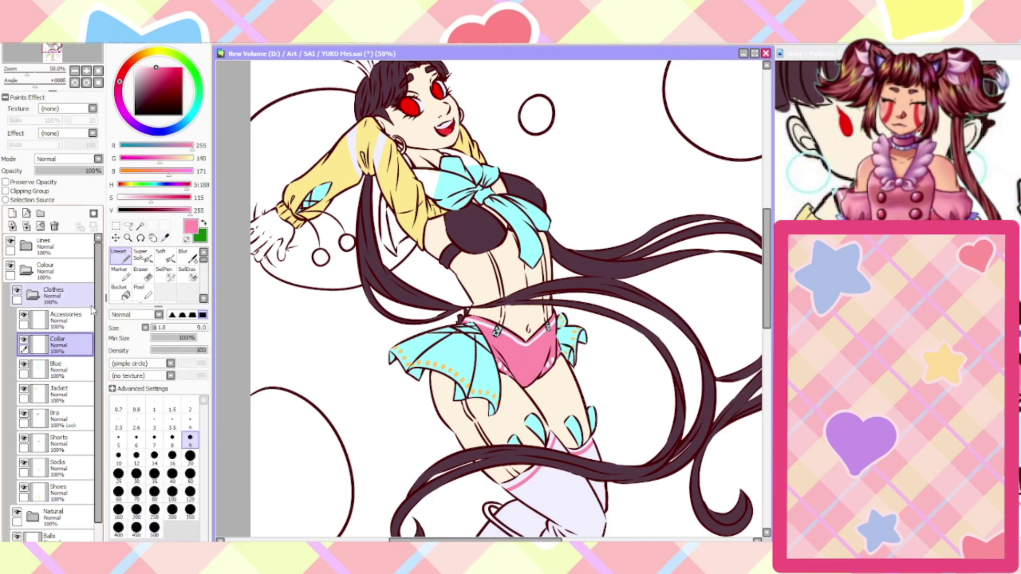
pyautogui.scroll(2, 442, 138)
pyautogui.scroll(2, 451, 208)
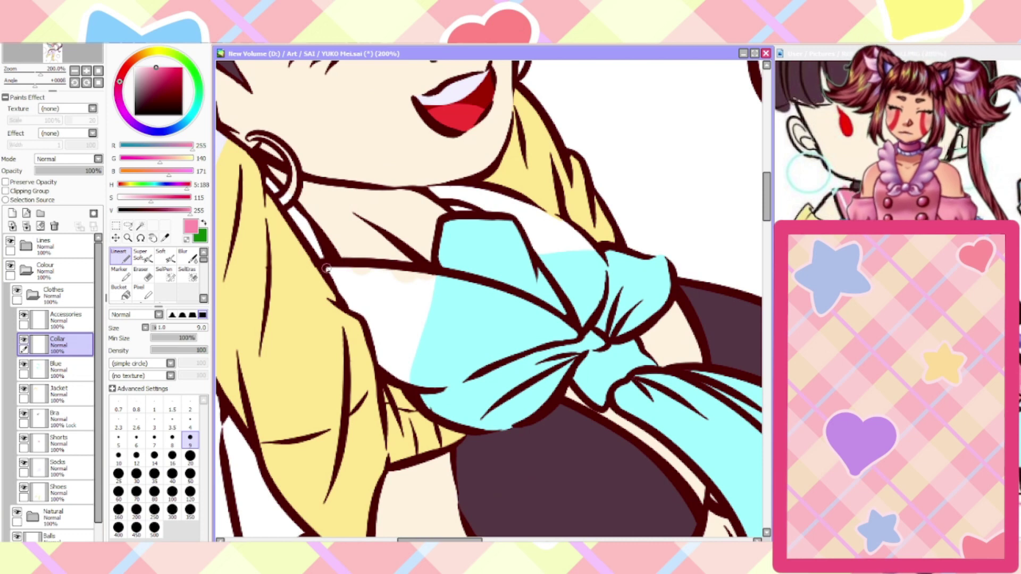
# On Layer 12 in the Lines folder, draw small missing lines on the collar strip below the hoop earring in the sampled dark maroon
pyautogui.click(47, 246)
pyautogui.click(25, 245)
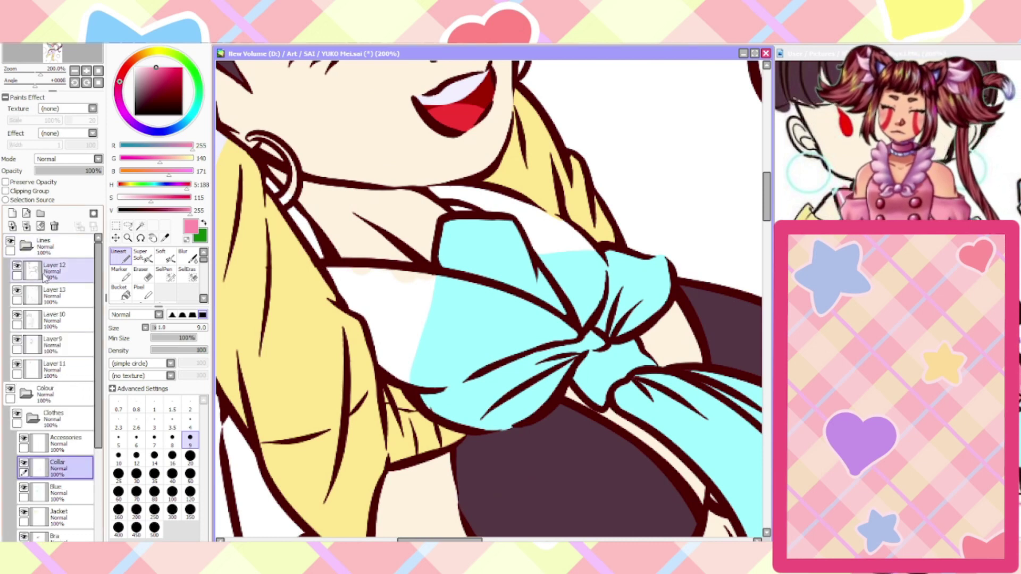
pyautogui.click(53, 270)
pyautogui.click(204, 223)
pyautogui.moveTo(153, 211); pyautogui.dragTo(109, 213)
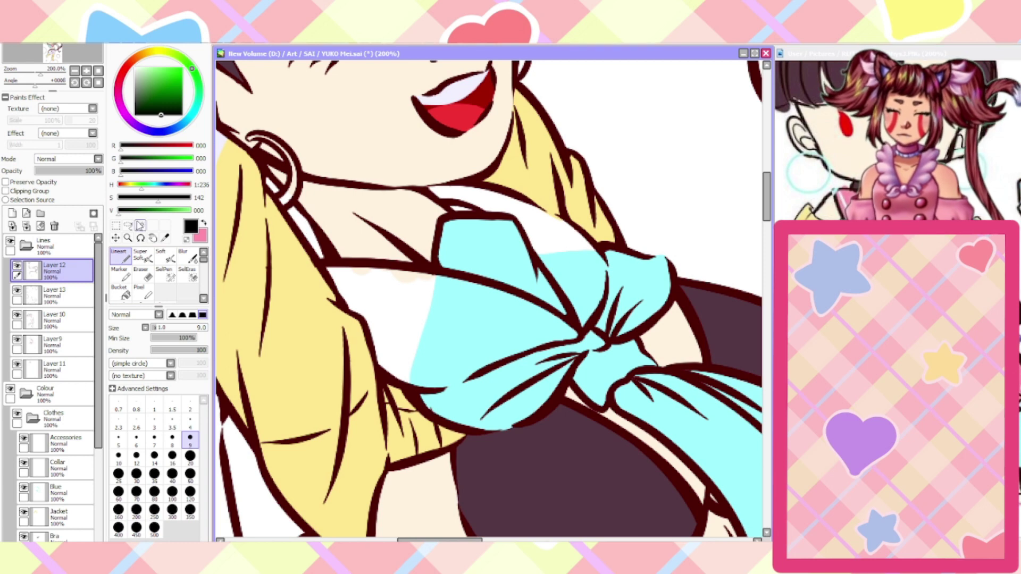
pyautogui.click(312, 176)
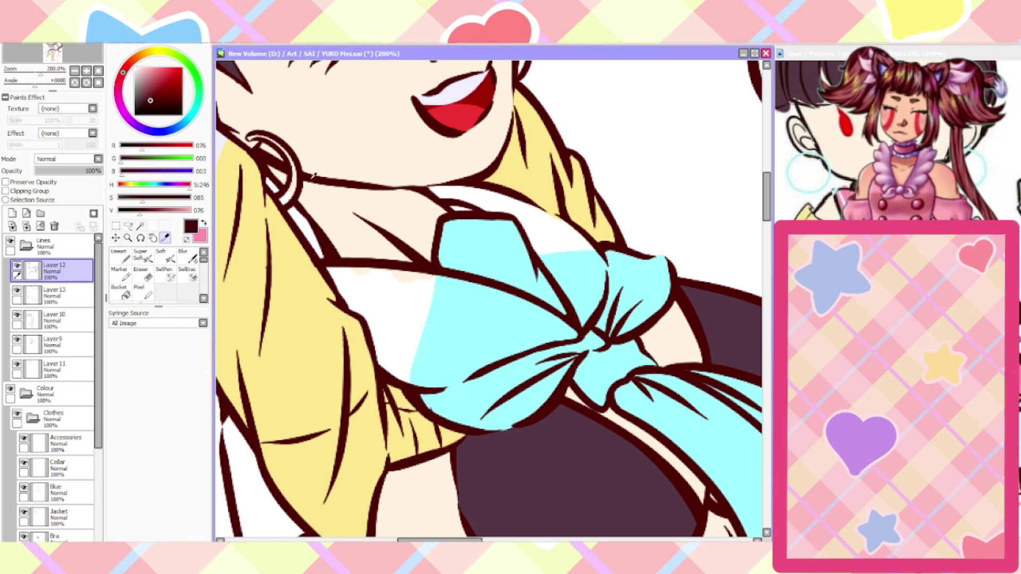
pyautogui.click(121, 257)
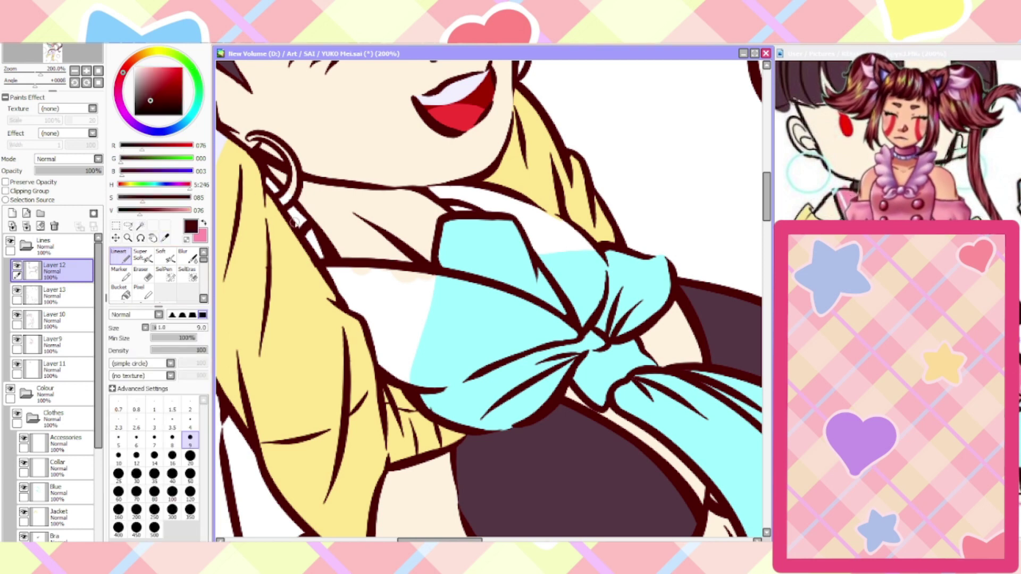
pyautogui.scroll(-2, 296, 223)
pyautogui.scroll(1, 243, 319)
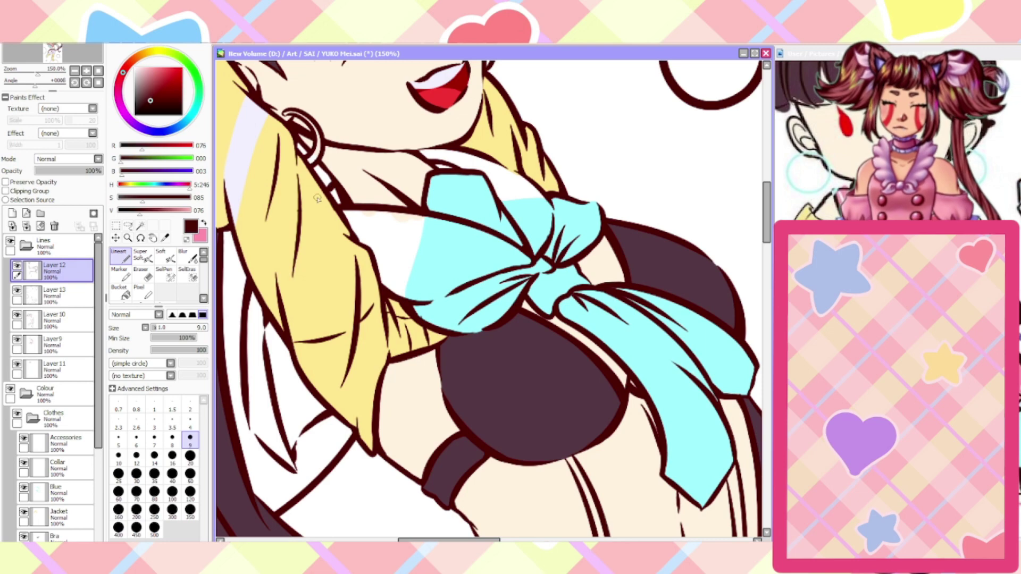
pyautogui.scroll(-2, 317, 198)
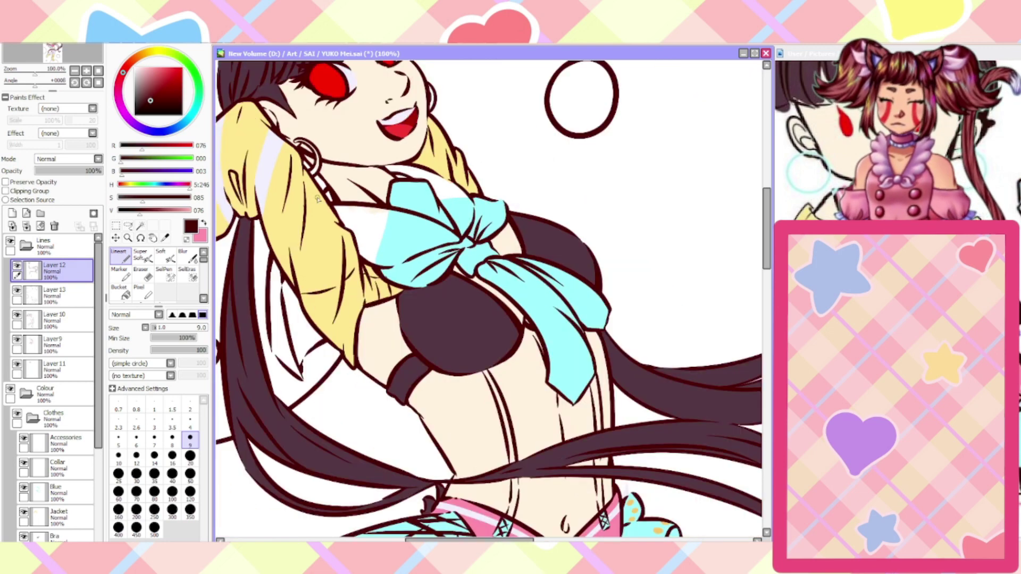
# On the Collar layer, outline the collar's back flap hanging below the raised sleeve in pink with the size 9 Lineart brush
pyautogui.click(26, 245)
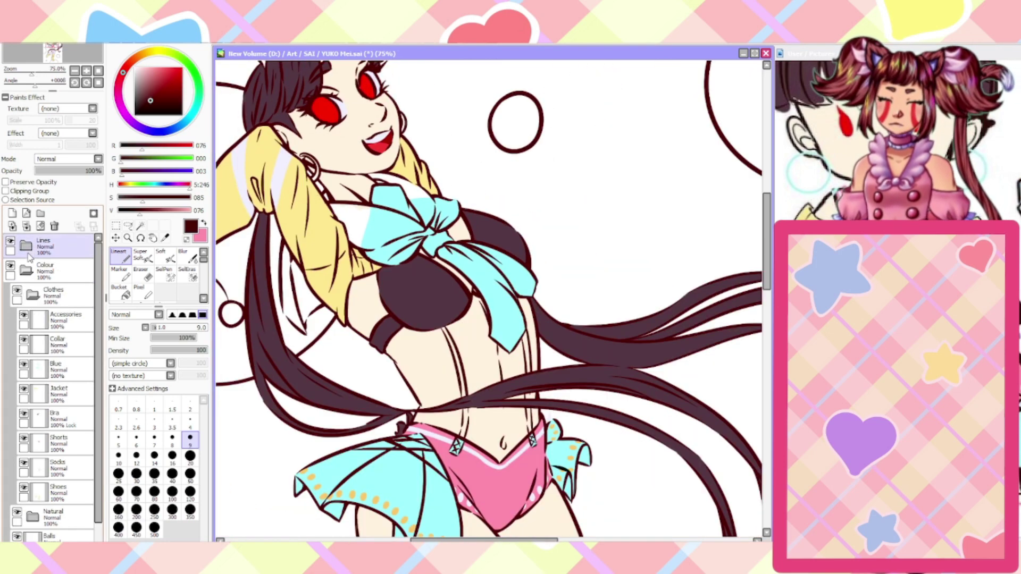
pyautogui.click(68, 336)
pyautogui.click(204, 223)
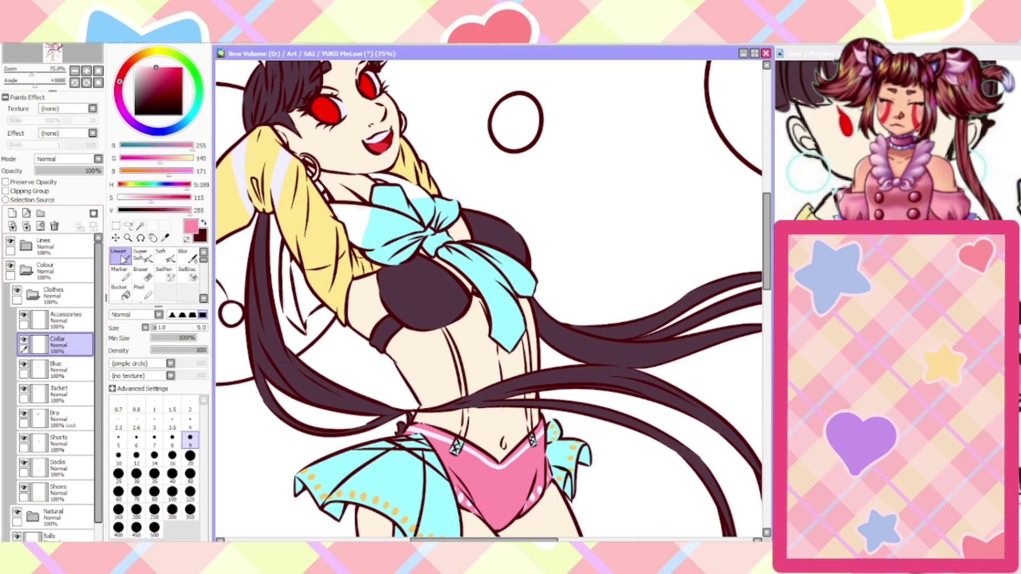
pyautogui.scroll(3, 288, 313)
pyautogui.scroll(1, 274, 317)
pyautogui.moveTo(442, 272)
pyautogui.mouseDown()
pyautogui.moveTo(381, 335)
pyautogui.moveTo(377, 382)
pyautogui.moveTo(387, 395)
pyautogui.moveTo(300, 315)
pyautogui.moveTo(291, 127)
pyautogui.moveTo(292, 158)
pyautogui.moveTo(299, 61)
pyautogui.moveTo(324, 85)
pyautogui.moveTo(440, 274)
pyautogui.mouseUp()
# Erase the pink overspill around the back flap's pointed tip with the size 20 Eraser and retouch its outline
pyautogui.click(139, 278)
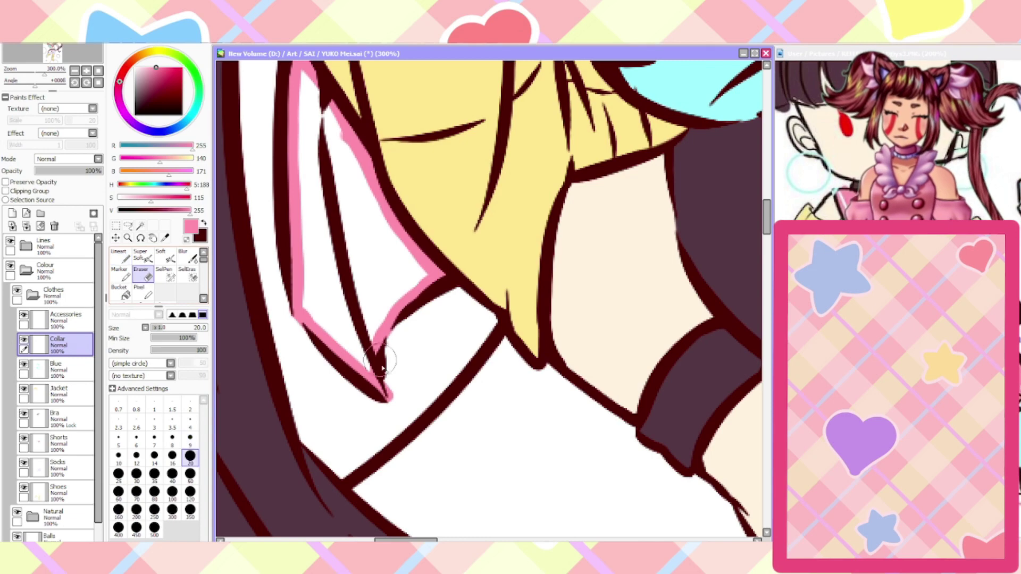
pyautogui.scroll(-1, 391, 362)
pyautogui.scroll(-3, 391, 361)
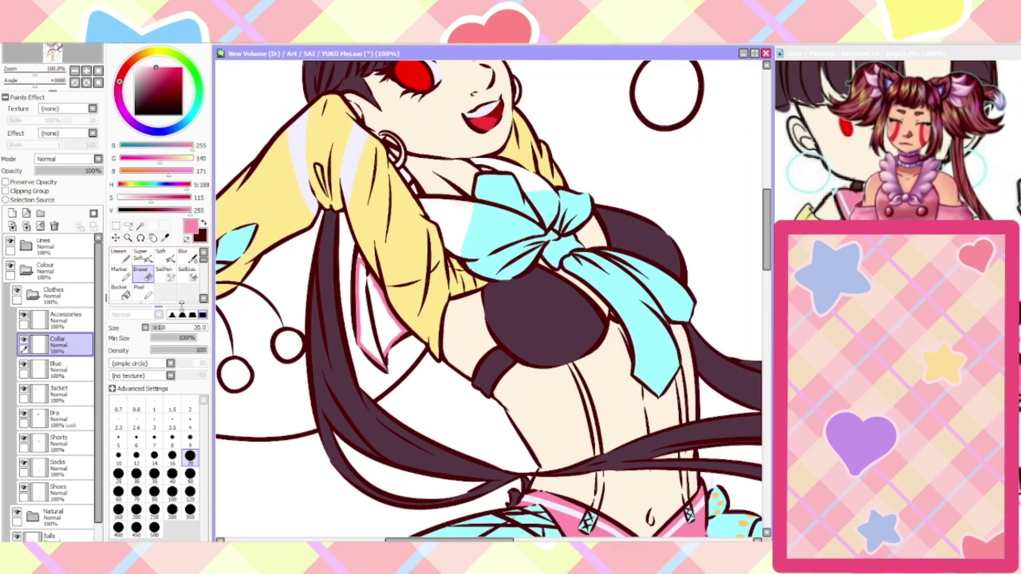
pyautogui.scroll(4, 349, 353)
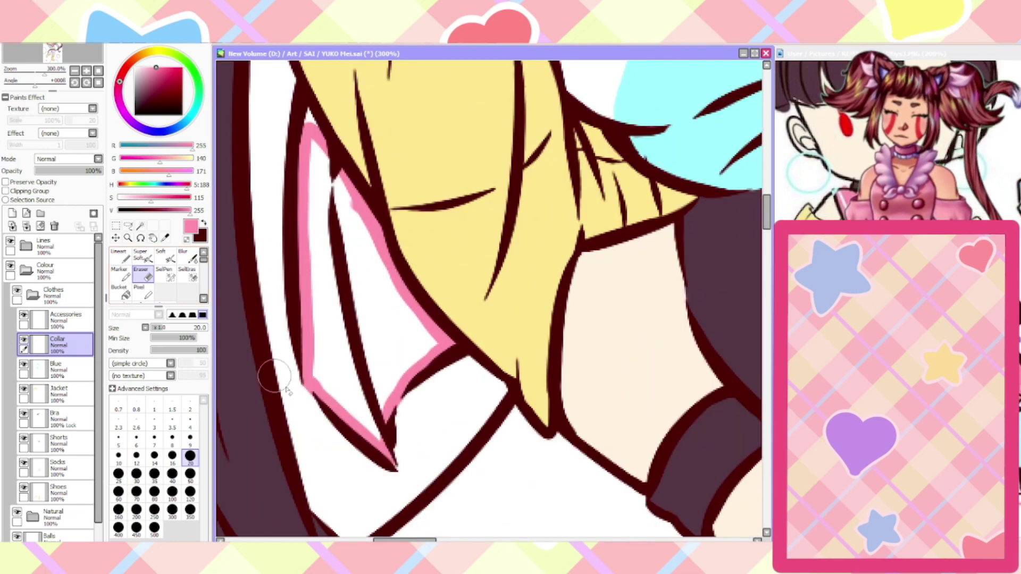
pyautogui.click(120, 257)
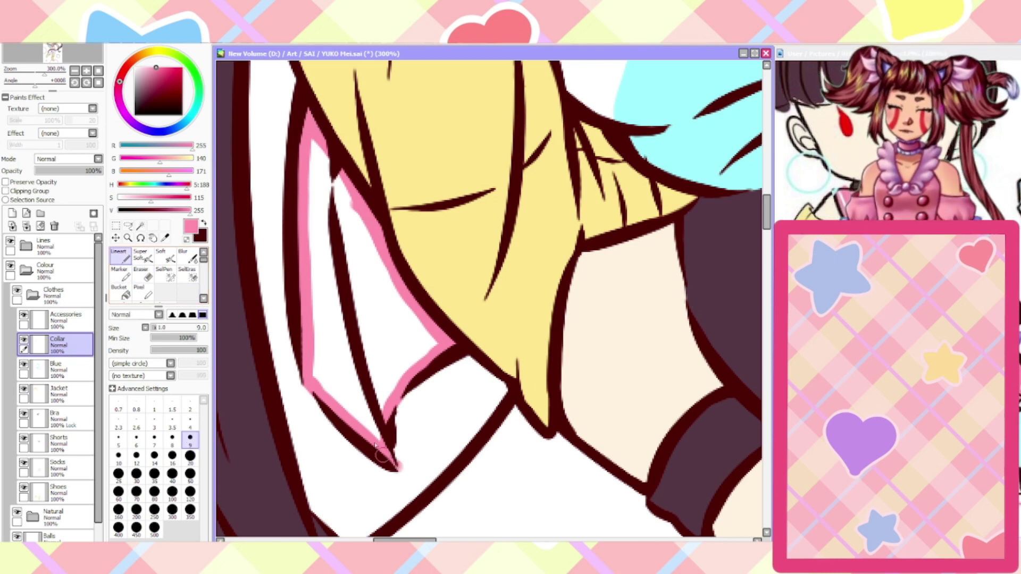
pyautogui.press('e')
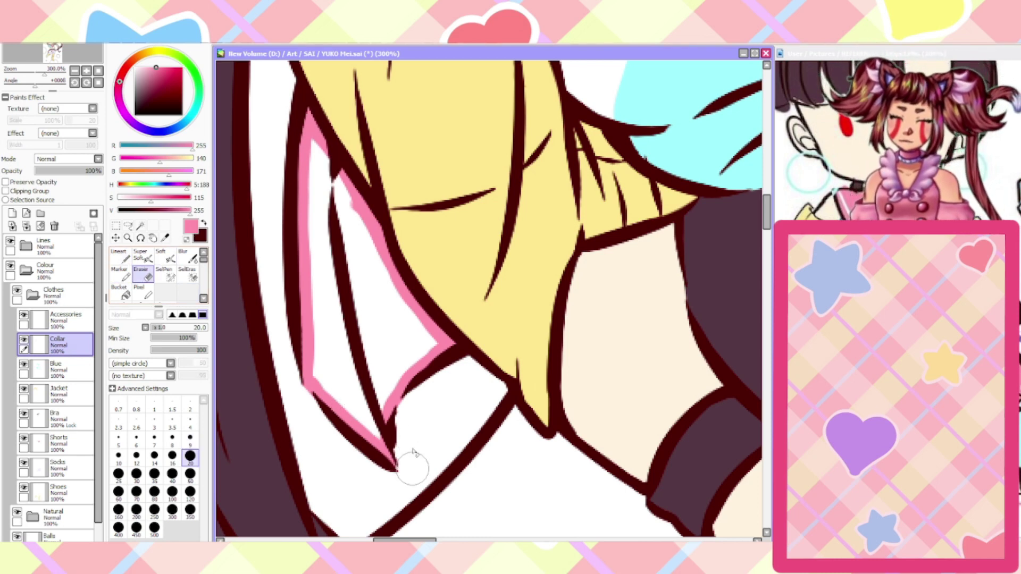
pyautogui.scroll(-2, 372, 478)
# With the Lineart brush's minimum size at 0%, outline the far collar panel and the near panel's upper edge in pink
pyautogui.click(121, 256)
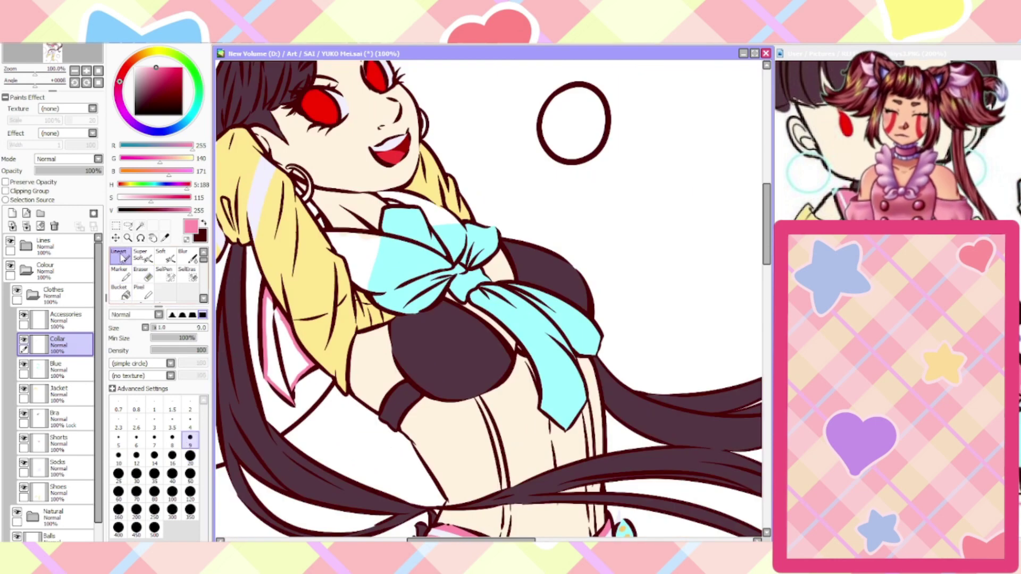
pyautogui.scroll(1, 362, 213)
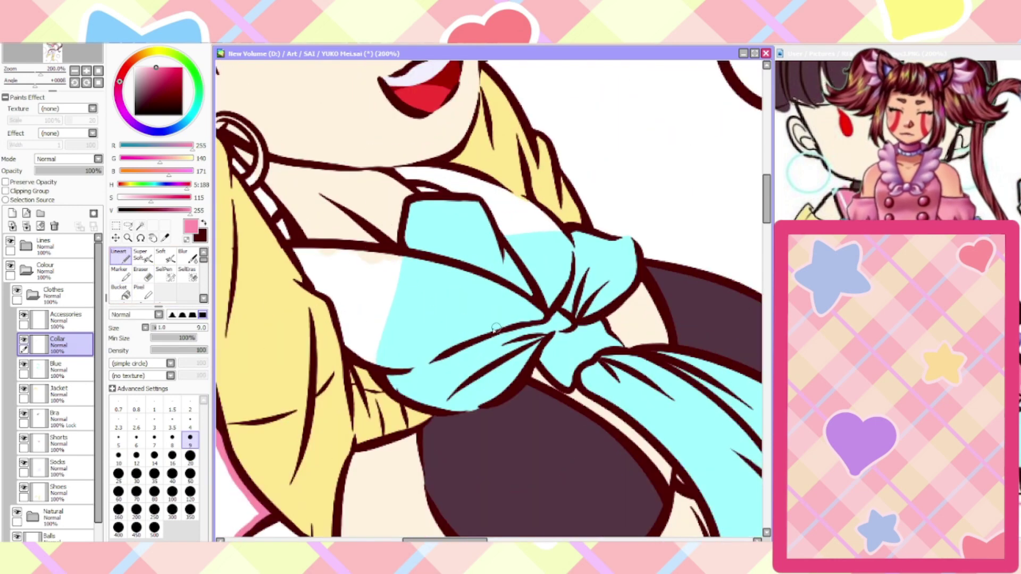
pyautogui.scroll(1, 494, 320)
pyautogui.moveTo(562, 319)
pyautogui.mouseDown()
pyautogui.moveTo(598, 264)
pyautogui.moveTo(605, 202)
pyautogui.mouseUp()
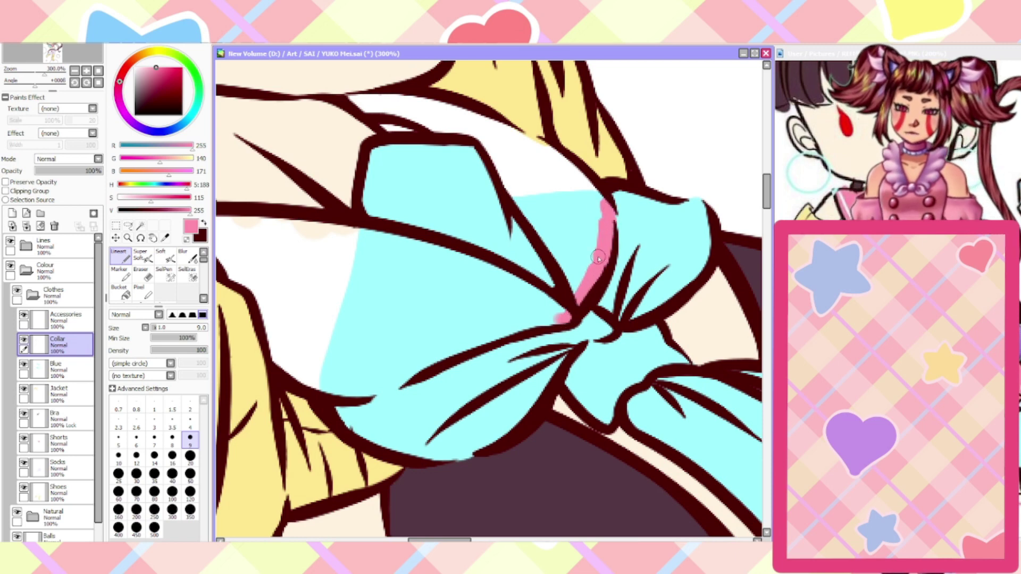
pyautogui.moveTo(168, 340); pyautogui.dragTo(148, 343)
pyautogui.moveTo(606, 213)
pyautogui.mouseDown()
pyautogui.moveTo(559, 160)
pyautogui.moveTo(463, 98)
pyautogui.moveTo(354, 100)
pyautogui.moveTo(372, 116)
pyautogui.moveTo(424, 126)
pyautogui.moveTo(415, 113)
pyautogui.moveTo(367, 105)
pyautogui.moveTo(421, 126)
pyautogui.moveTo(420, 106)
pyautogui.moveTo(481, 151)
pyautogui.moveTo(558, 265)
pyautogui.moveTo(569, 314)
pyautogui.moveTo(512, 280)
pyautogui.moveTo(342, 223)
pyautogui.mouseUp()
# Finish the pink outline around the near front collar panel, from the bow knot to the sleeve, at brush size 20
pyautogui.click(190, 455)
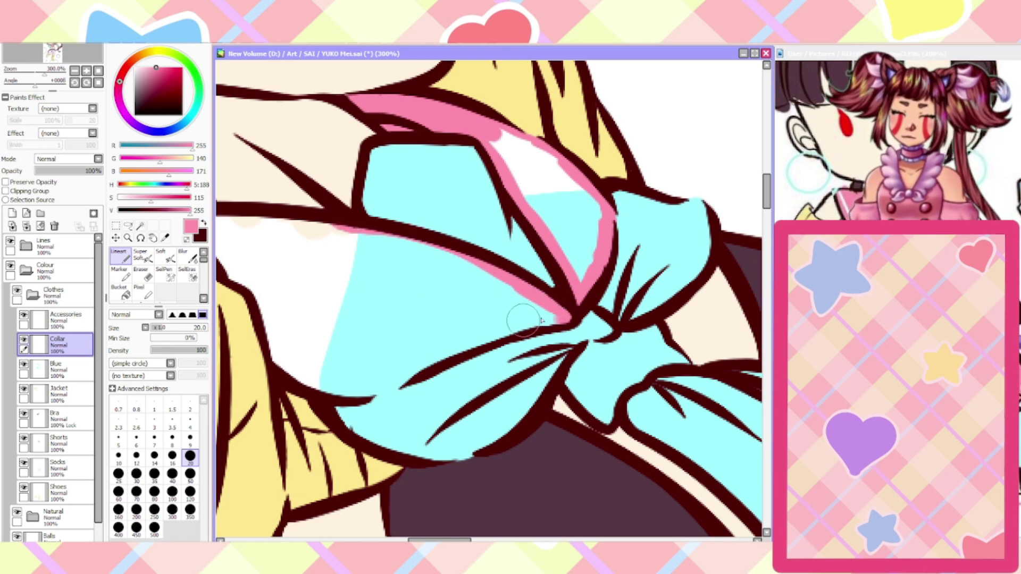
pyautogui.moveTo(574, 314)
pyautogui.mouseDown()
pyautogui.moveTo(491, 334)
pyautogui.moveTo(569, 317)
pyautogui.mouseUp()
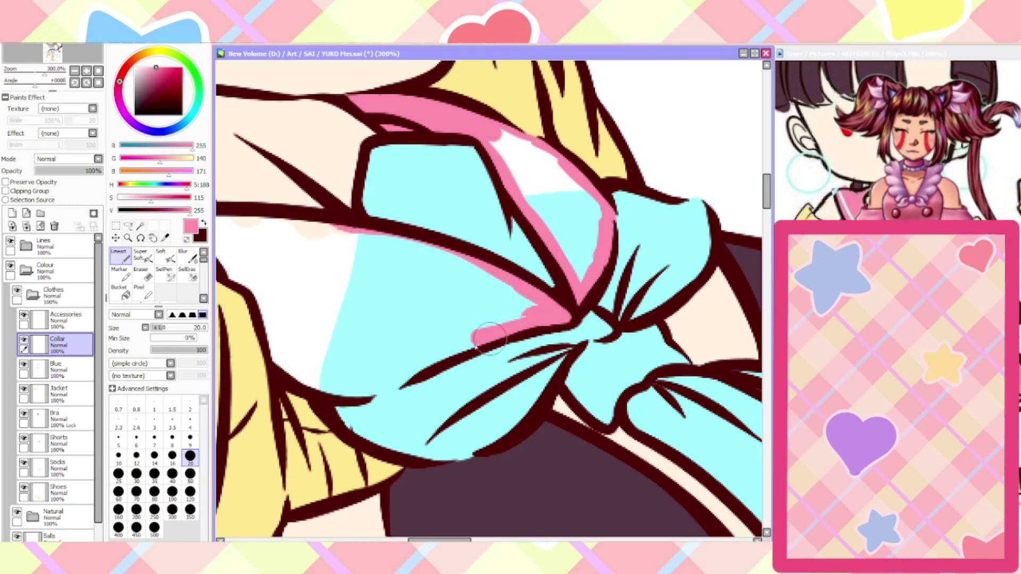
pyautogui.moveTo(489, 339); pyautogui.dragTo(332, 391)
pyautogui.moveTo(407, 373)
pyautogui.mouseDown()
pyautogui.moveTo(323, 391)
pyautogui.moveTo(268, 359)
pyautogui.mouseUp()
pyautogui.click(141, 274)
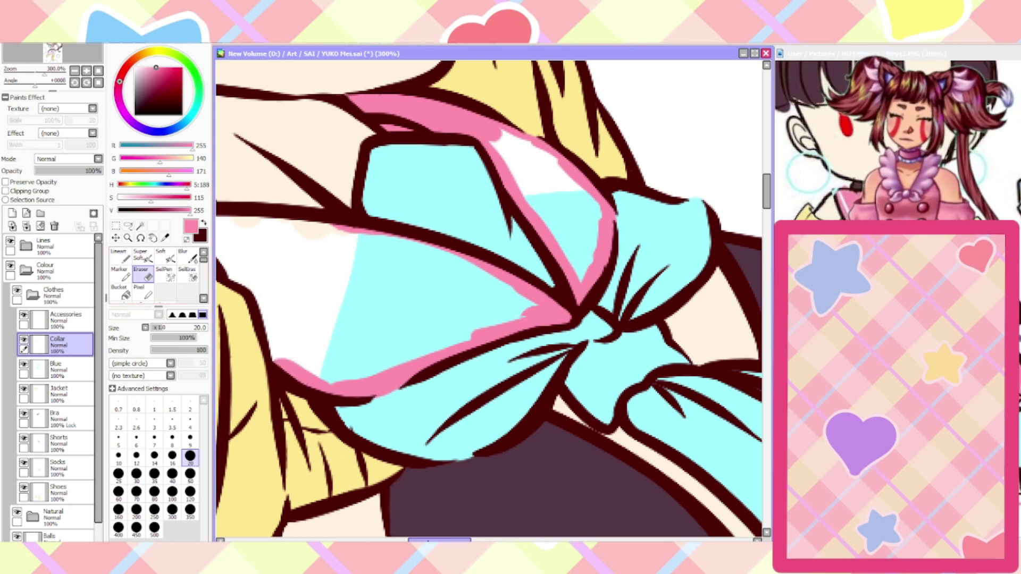
pyautogui.moveTo(428, 540); pyautogui.dragTo(407, 540)
pyautogui.click(120, 255)
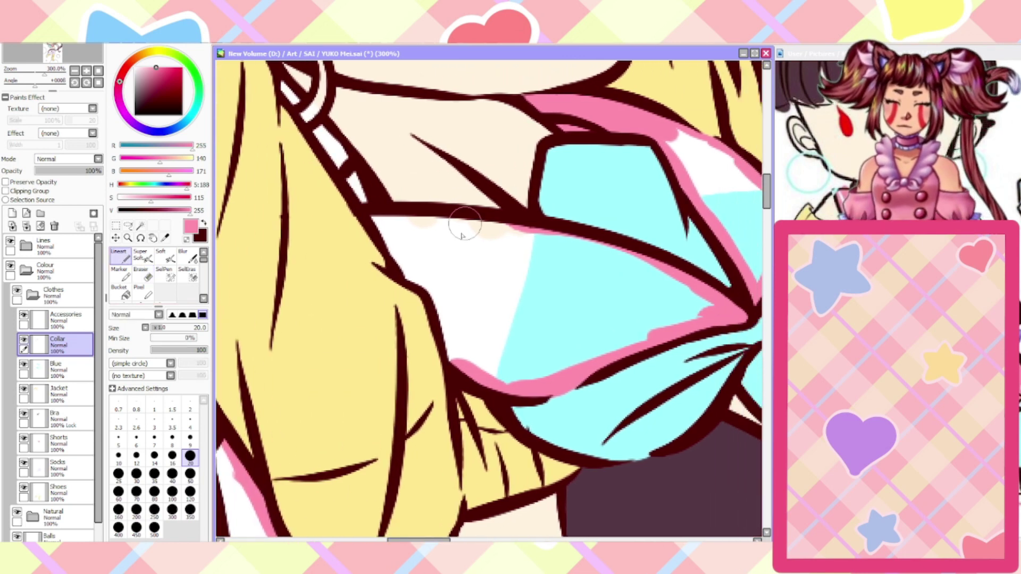
pyautogui.moveTo(531, 230)
pyautogui.mouseDown()
pyautogui.moveTo(374, 218)
pyautogui.moveTo(405, 270)
pyautogui.moveTo(440, 295)
pyautogui.moveTo(468, 366)
pyautogui.mouseUp()
pyautogui.scroll(-3, 460, 354)
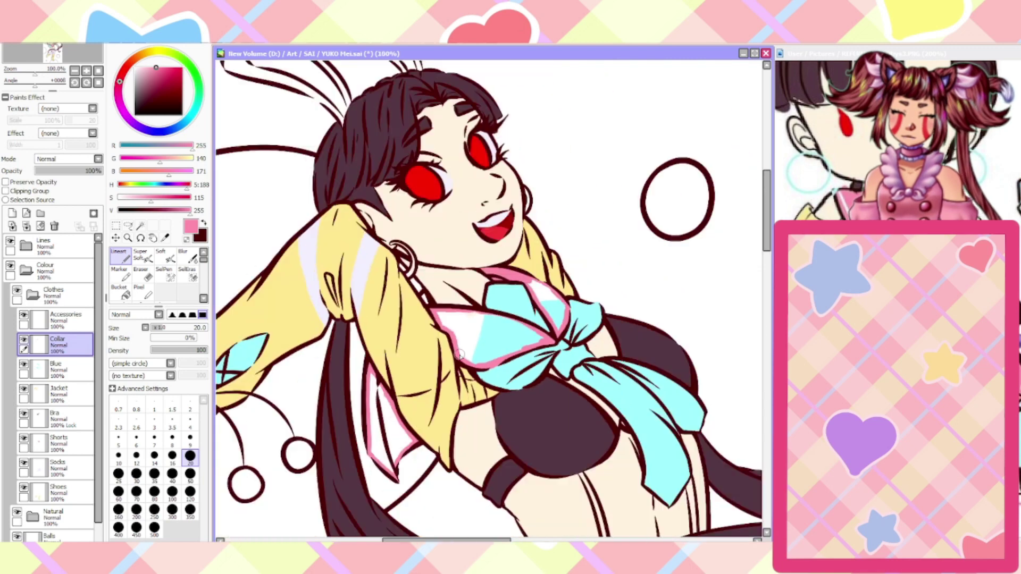
# Select the insides of the back flap and both front collar panels with the magic wand, fill them pink and deselect
pyautogui.click(140, 226)
pyautogui.click(383, 437)
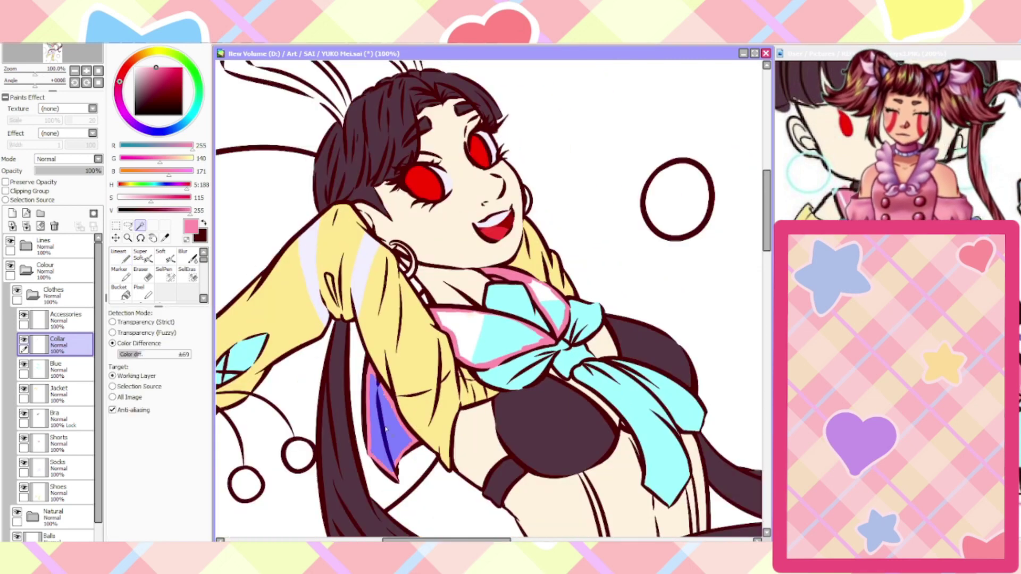
pyautogui.click(478, 325)
pyautogui.click(544, 306)
pyautogui.scroll(3, 379, 520)
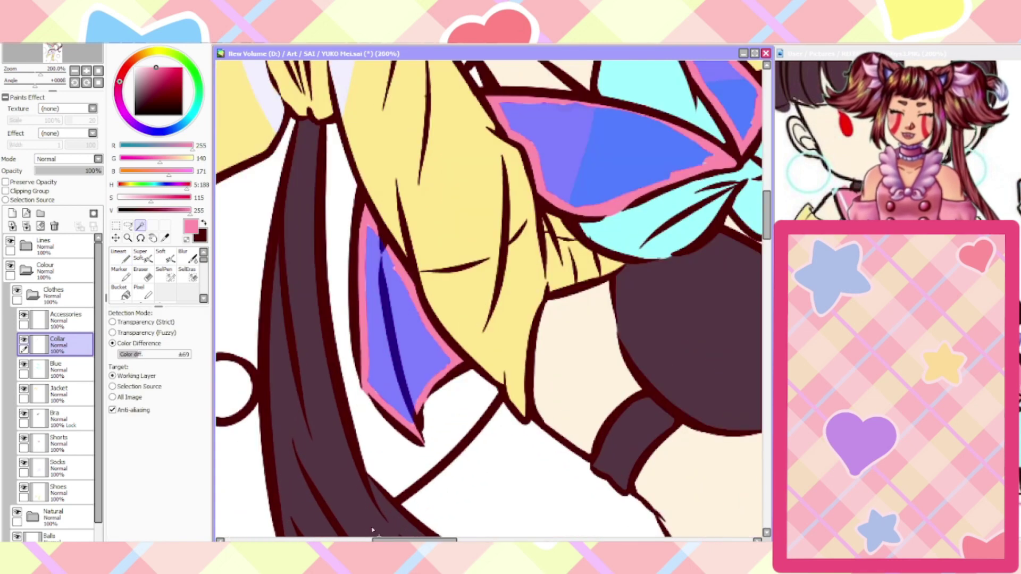
pyautogui.scroll(-1, 372, 530)
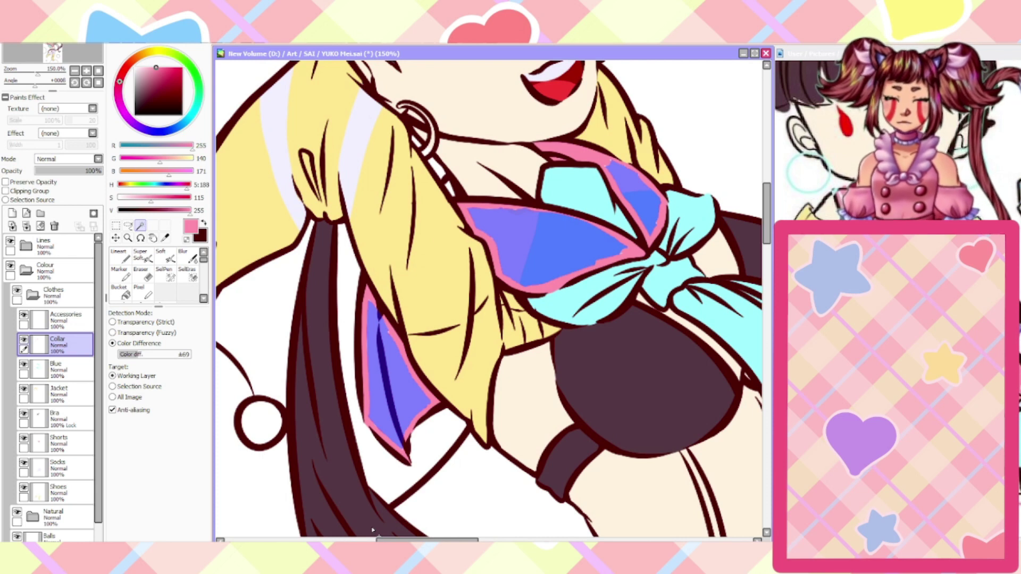
pyautogui.hotkey('ctrl', 'f')
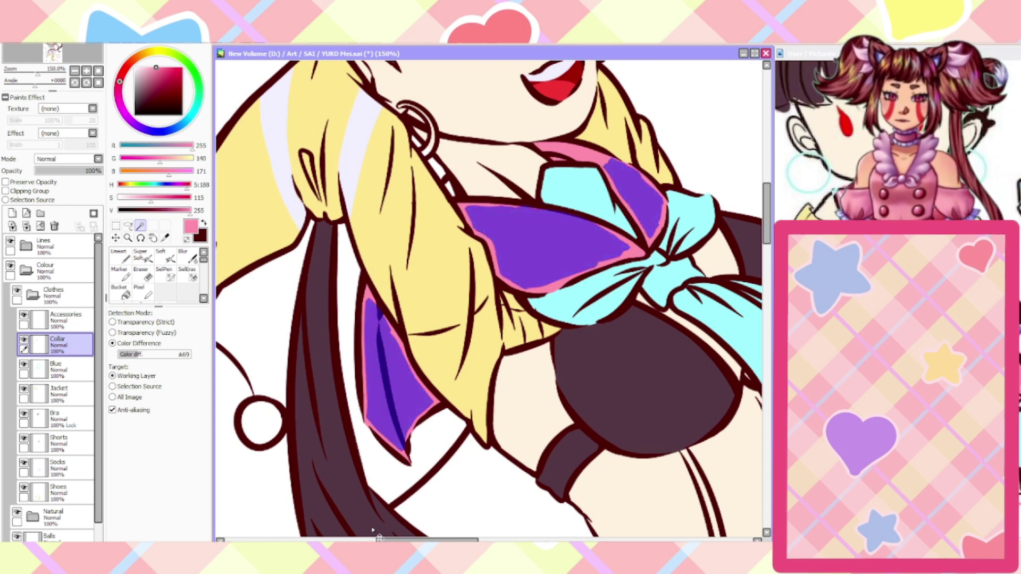
pyautogui.hotkey('ctrl', 'd')
# Paint the small piece of collar strip below the hoop earring pink with the Lineart brush
pyautogui.click(123, 259)
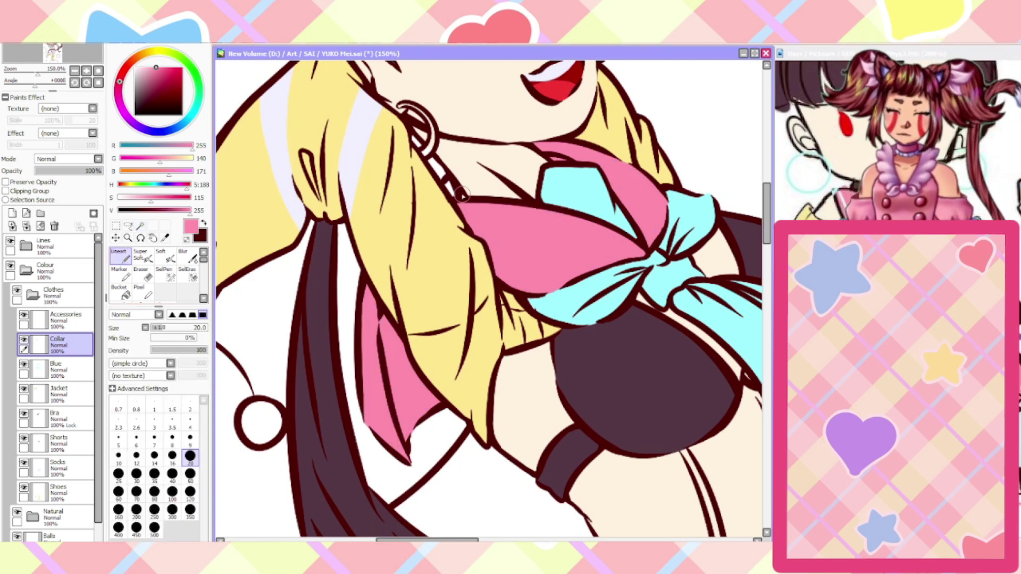
pyautogui.scroll(2, 451, 192)
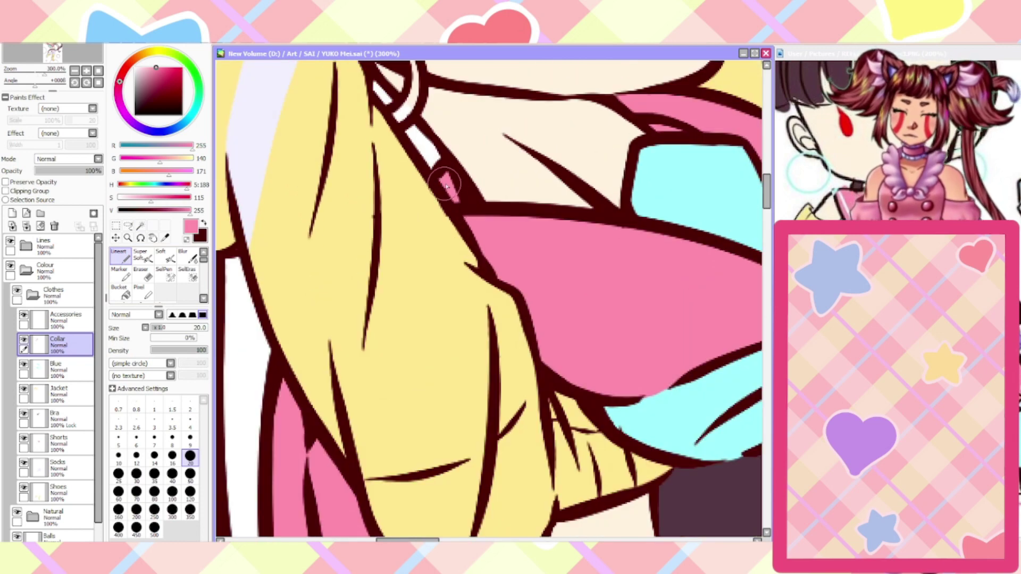
pyautogui.scroll(-3, 433, 212)
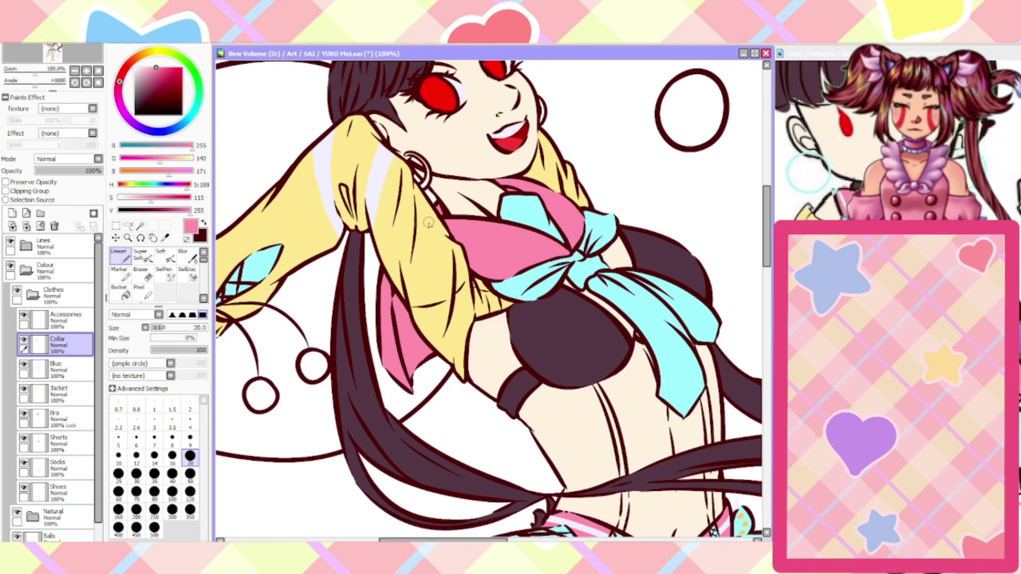
# Preserve the Collar layer's opacity, sample the off-white of the eye and set the Lineart brush to 100% minimum size and size 9
pyautogui.click(165, 238)
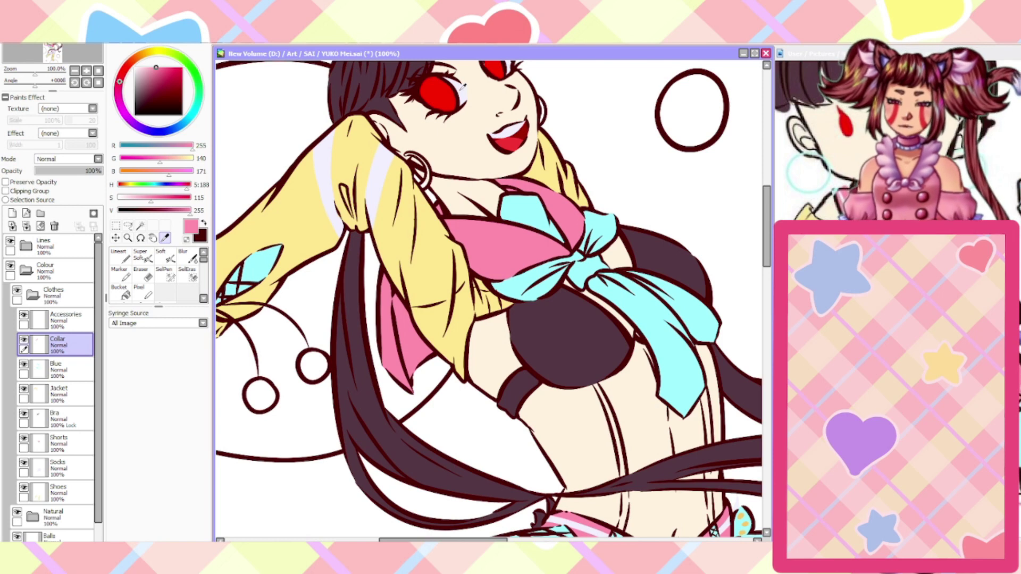
pyautogui.click(463, 88)
pyautogui.click(124, 258)
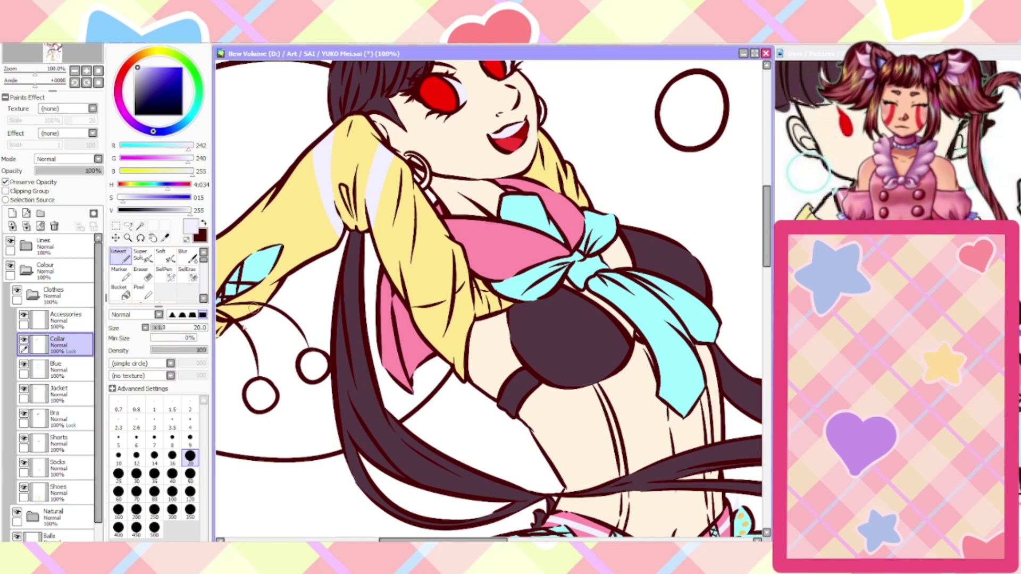
pyautogui.moveTo(188, 339); pyautogui.dragTo(228, 333)
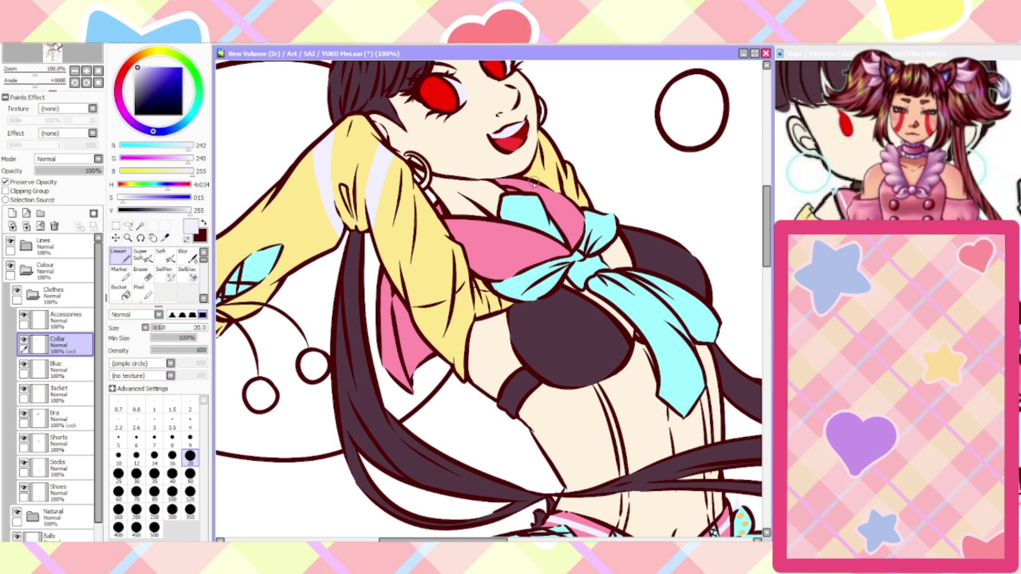
pyautogui.scroll(2, 534, 182)
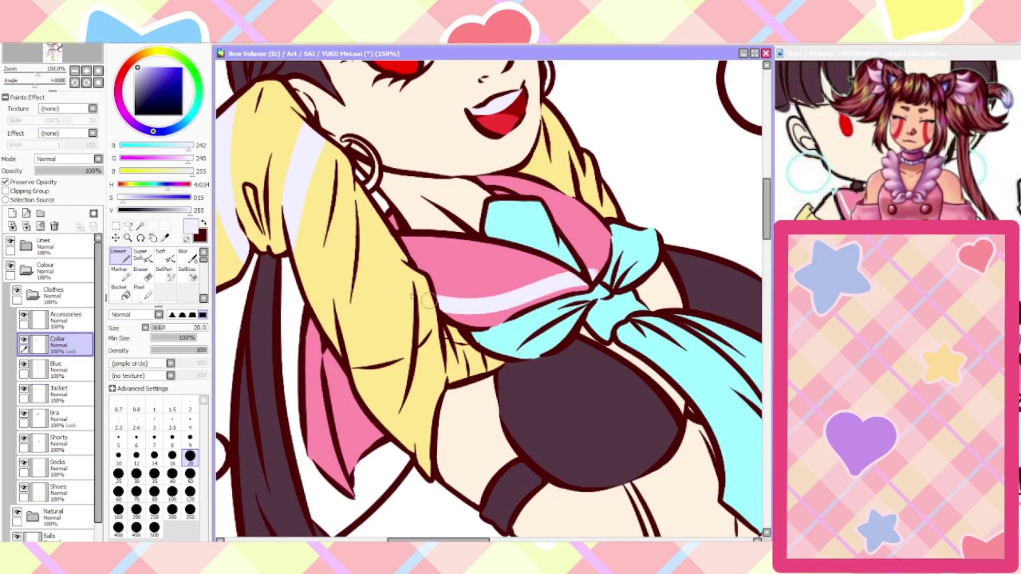
pyautogui.press('[')
pyautogui.press('[')
pyautogui.press('[')
pyautogui.press('[')
pyautogui.press('[')
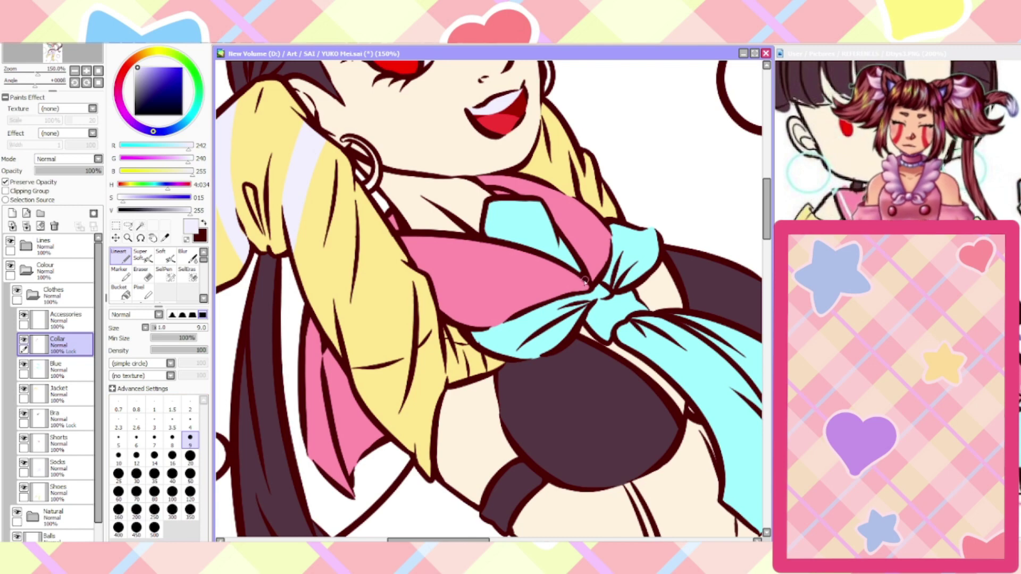
pyautogui.moveTo(579, 282); pyautogui.dragTo(438, 304)
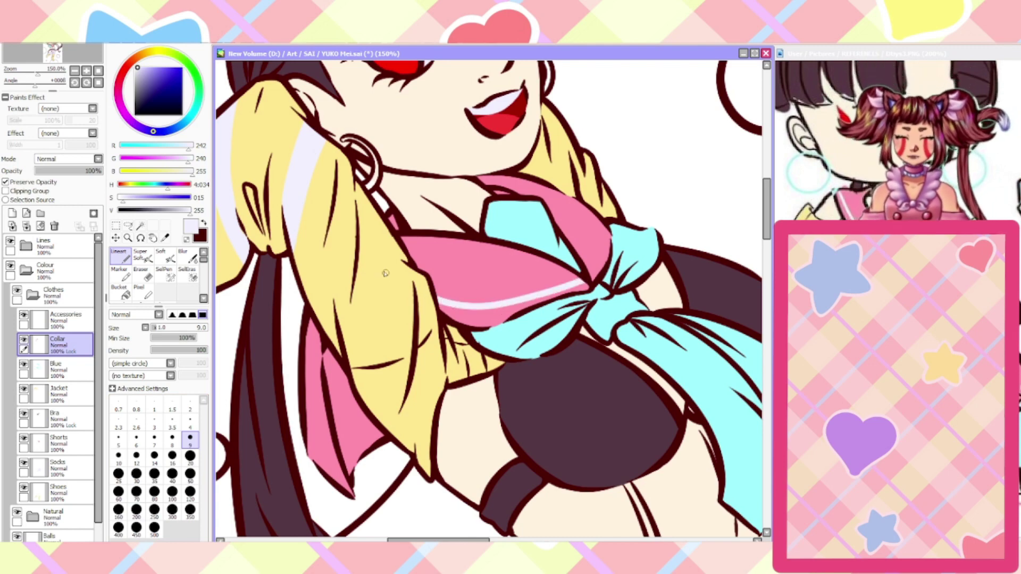
pyautogui.scroll(-4, 487, 252)
pyautogui.scroll(4, 462, 234)
pyautogui.hotkey('ctrl', 'z')
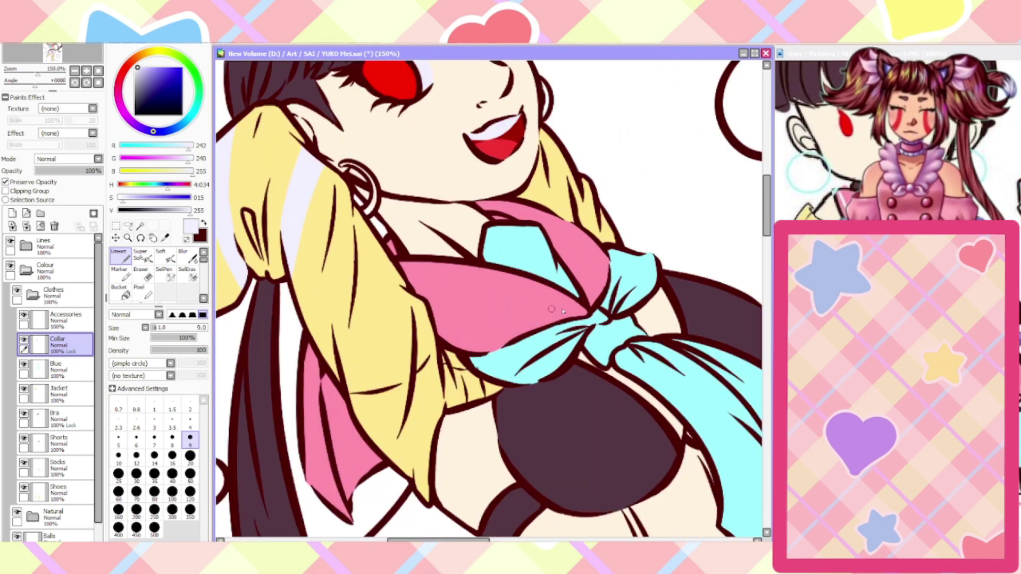
# Paint a thin off-white stripe just inside the outer edges of the near and far front collar panels
pyautogui.moveTo(584, 308); pyautogui.dragTo(434, 333)
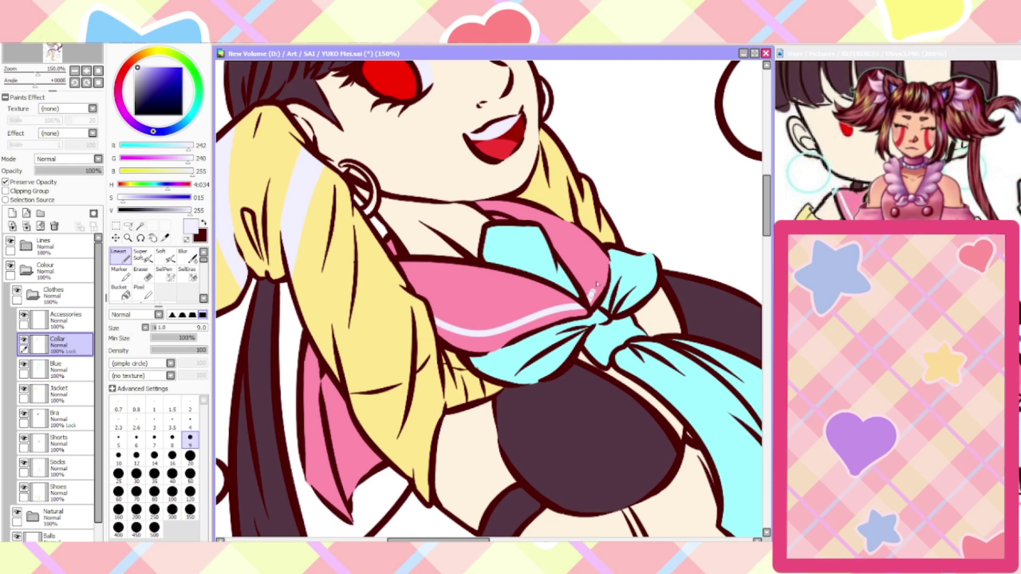
pyautogui.moveTo(591, 294); pyautogui.dragTo(588, 240)
pyautogui.hotkey('ctrl', 'z')
pyautogui.moveTo(587, 303); pyautogui.dragTo(584, 231)
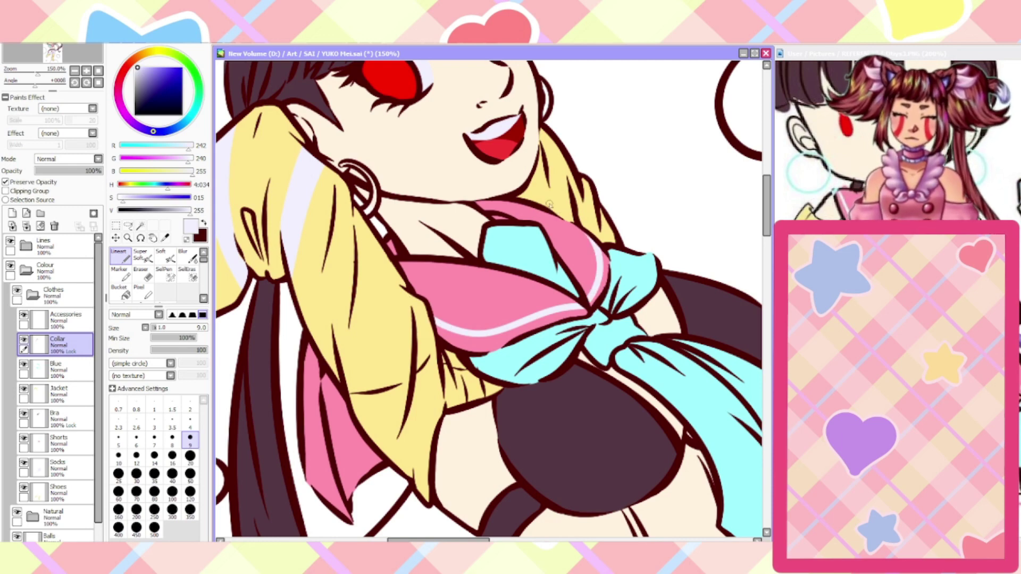
pyautogui.scroll(-2, 549, 203)
# Switch to the reference picture and examine the character's outfit and accessories across the image
pyautogui.hotkey('ctrl', 'Tab')
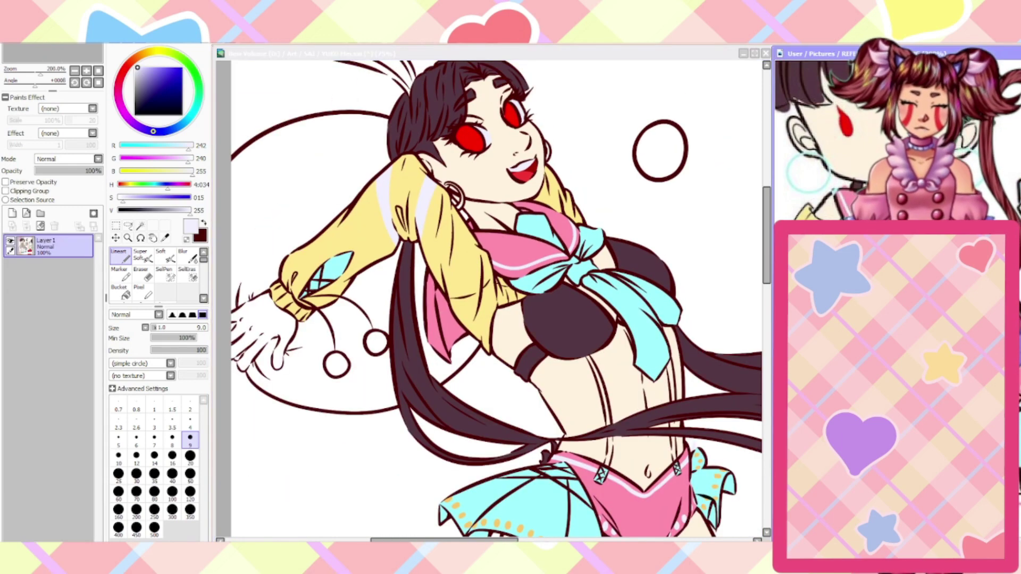
pyautogui.moveTo(845, 138)
pyautogui.mouseDown()
pyautogui.moveTo(819, 139)
pyautogui.moveTo(813, 106)
pyautogui.moveTo(835, 138)
pyautogui.mouseUp()
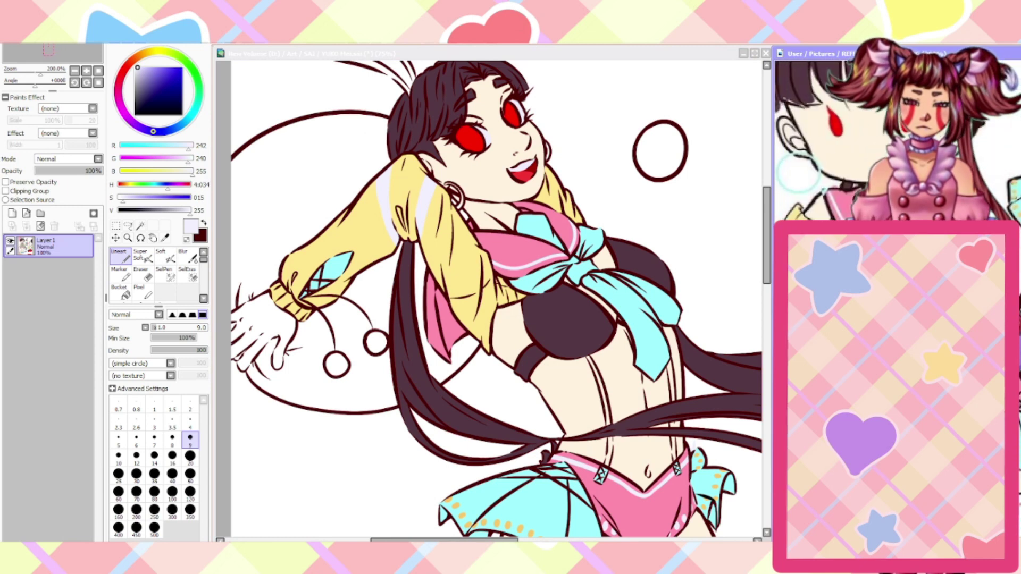
pyautogui.moveTo(49, 51); pyautogui.dragTo(60, 50)
pyautogui.moveTo(819, 138); pyautogui.dragTo(803, 137)
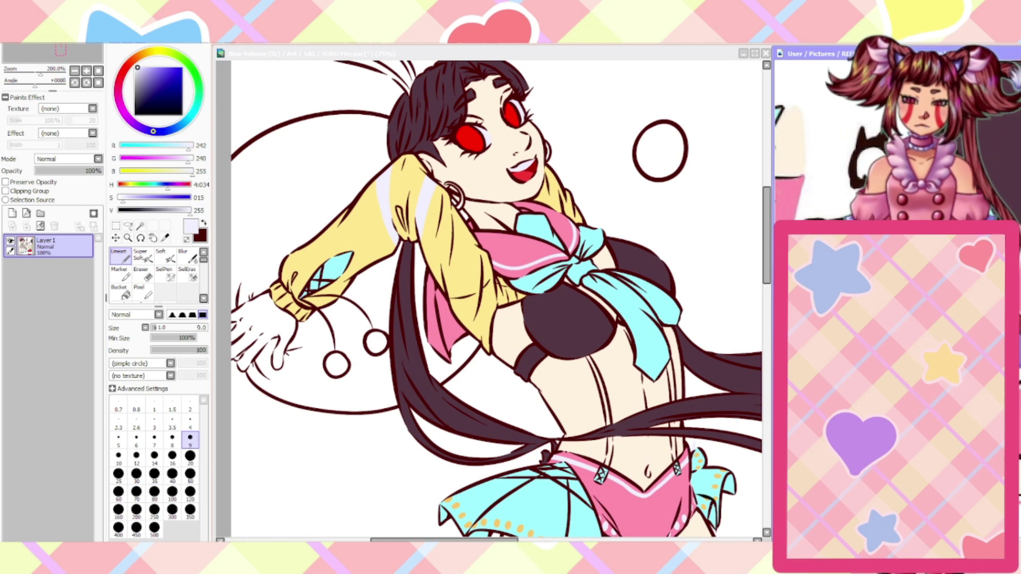
pyautogui.moveTo(61, 50); pyautogui.dragTo(48, 50)
pyautogui.hotkey('ctrl', 'Tab')
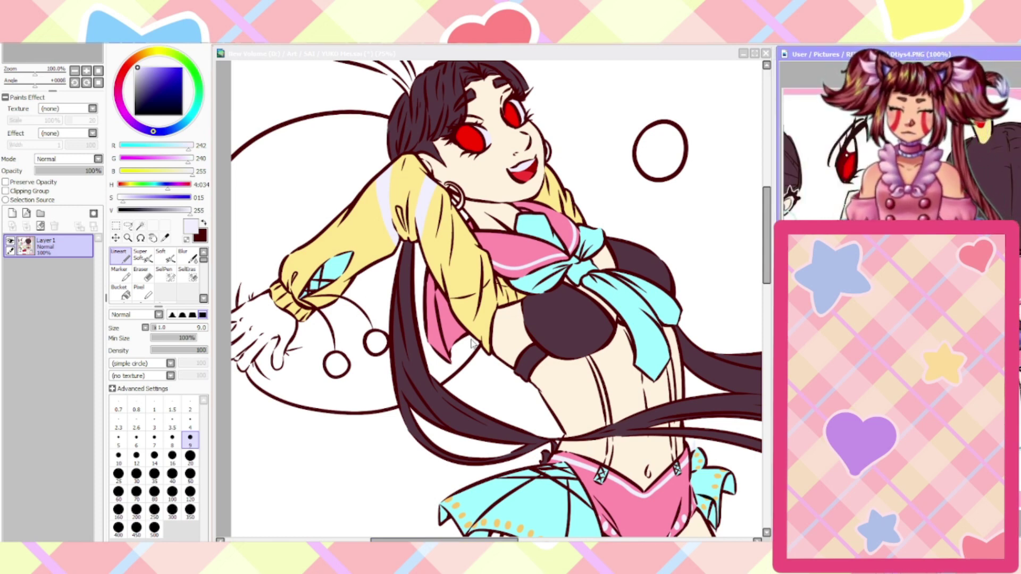
# Return to the drawing, check which line layer holds the back collar outline by toggling visibility, and select Layer 10 in the Lines group
pyautogui.click(468, 377)
pyautogui.scroll(2, 480, 356)
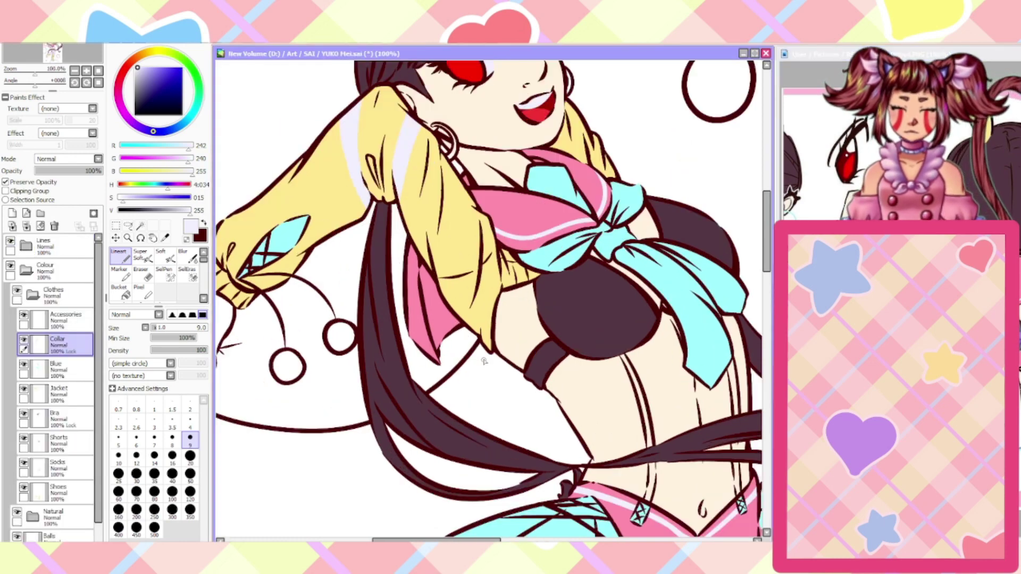
pyautogui.click(28, 247)
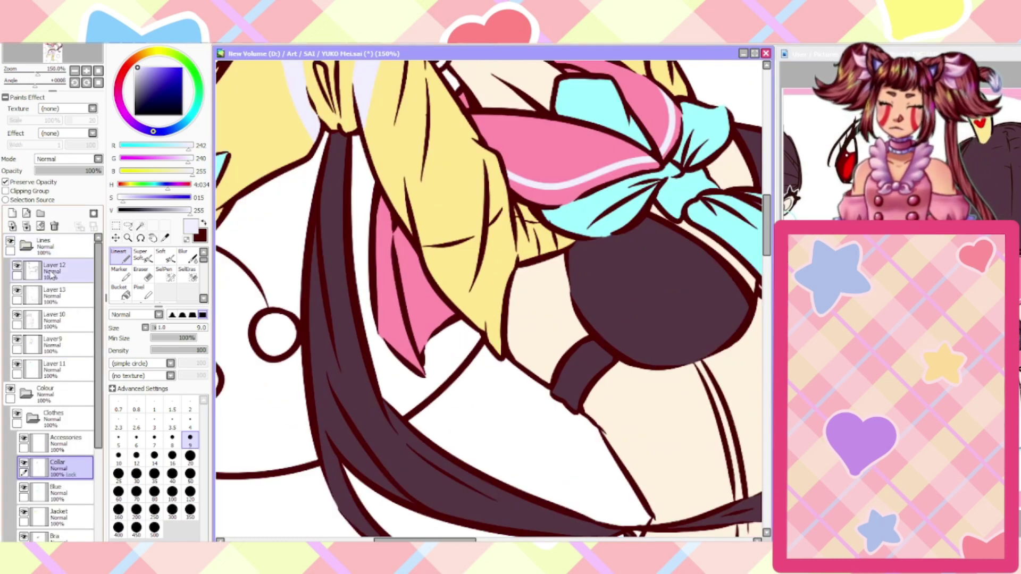
pyautogui.click(38, 270)
pyautogui.press('e')
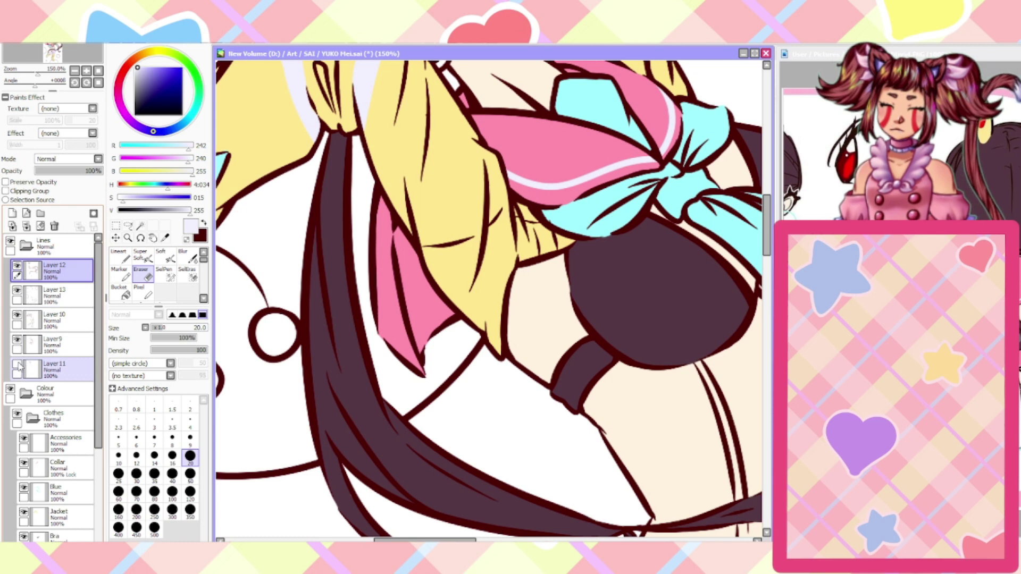
pyautogui.click(18, 366)
pyautogui.click(18, 366)
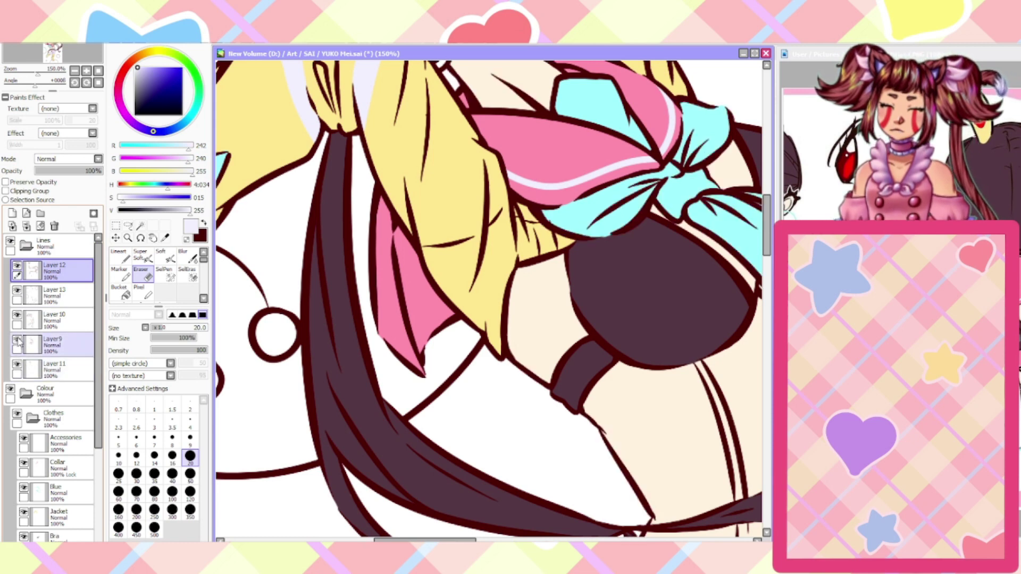
pyautogui.click(18, 317)
pyautogui.click(18, 316)
pyautogui.click(60, 322)
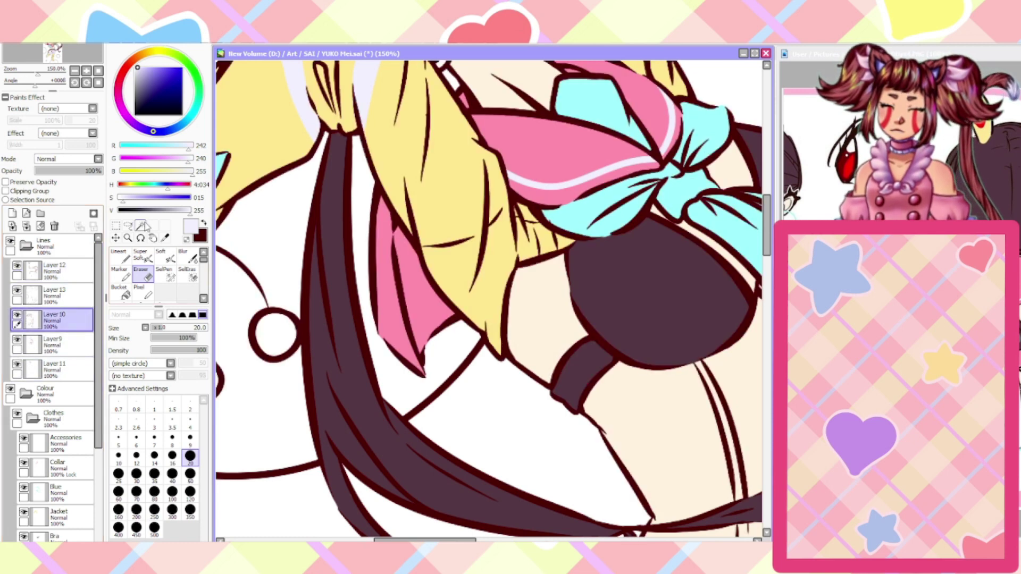
# Set the colour to black and erase the curved lower edge line of the pink back collar panel on Layer 10
pyautogui.moveTo(136, 211); pyautogui.dragTo(97, 213)
pyautogui.scroll(2, 432, 346)
pyautogui.moveTo(429, 346)
pyautogui.mouseDown()
pyautogui.moveTo(418, 328)
pyautogui.moveTo(434, 387)
pyautogui.moveTo(415, 312)
pyautogui.moveTo(442, 339)
pyautogui.moveTo(463, 285)
pyautogui.moveTo(480, 305)
pyautogui.moveTo(408, 249)
pyautogui.mouseUp()
pyautogui.click(121, 257)
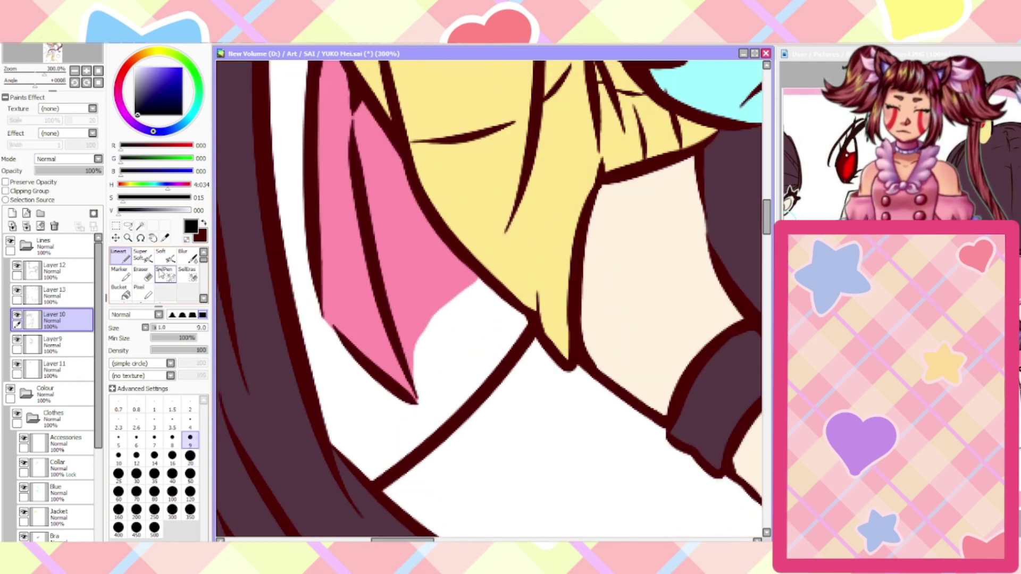
# Try a black Lineart stroke from the back collar panel's tip across to the tip of the yellow sleeve
pyautogui.scroll(-2, 440, 342)
pyautogui.scroll(1, 461, 290)
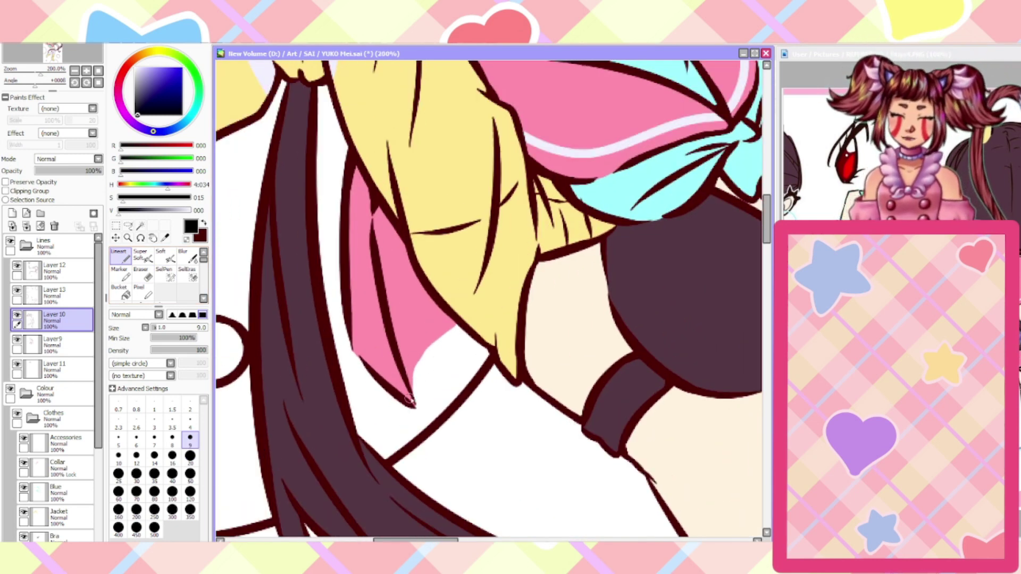
pyautogui.moveTo(415, 394); pyautogui.dragTo(521, 375)
pyautogui.scroll(-2, 453, 420)
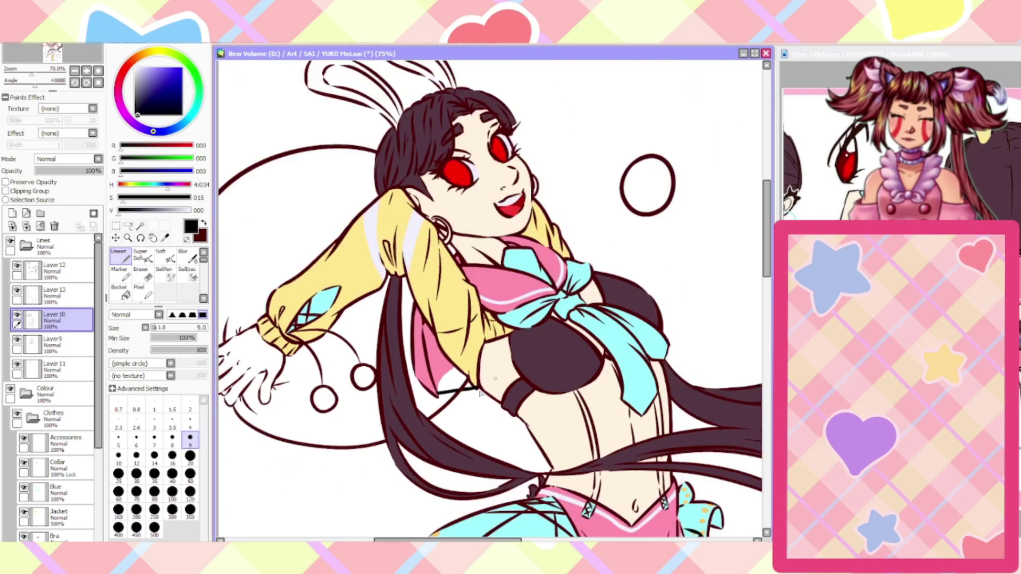
pyautogui.scroll(2, 452, 420)
# Erase the inner fold line and the lower outline of the pink back collar panel
pyautogui.press('e')
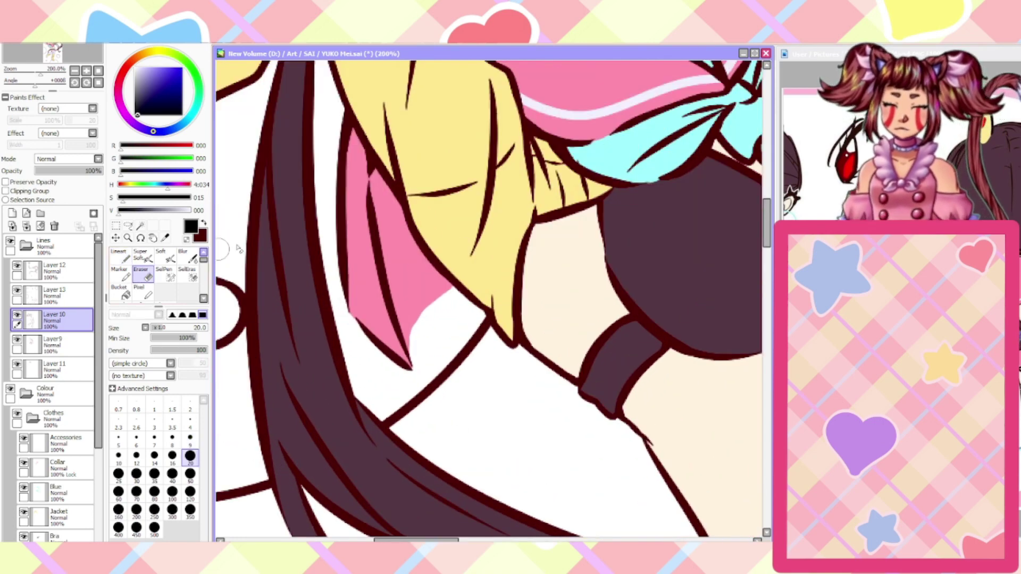
pyautogui.moveTo(365, 193)
pyautogui.mouseDown()
pyautogui.moveTo(357, 158)
pyautogui.moveTo(384, 277)
pyautogui.mouseUp()
pyautogui.moveTo(392, 360); pyautogui.dragTo(365, 353)
pyautogui.click(121, 257)
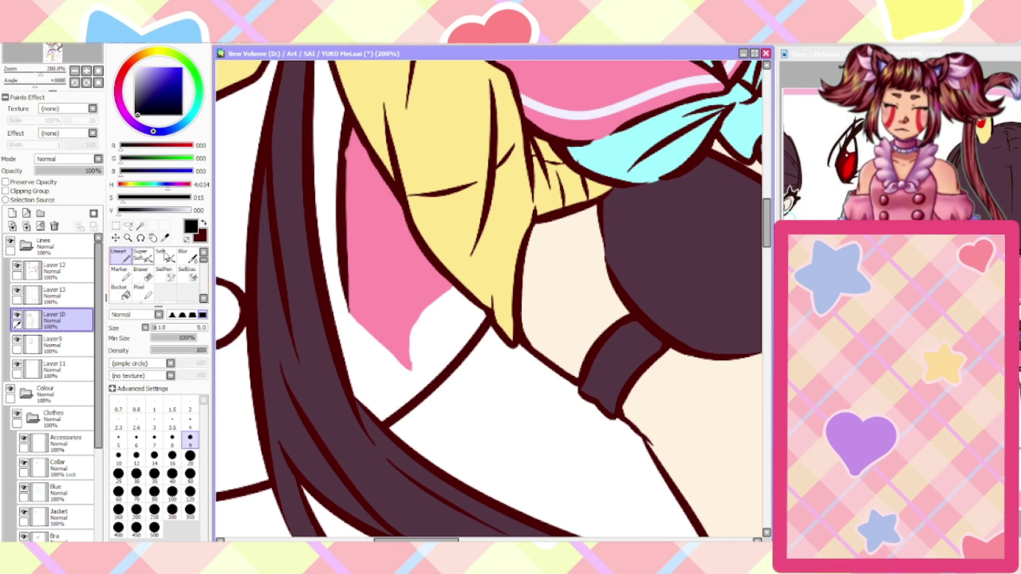
# Try a black bottom edge for the back collar panel starting at the sleeve tip, and undo it
pyautogui.scroll(-3, 491, 338)
pyautogui.scroll(2, 497, 351)
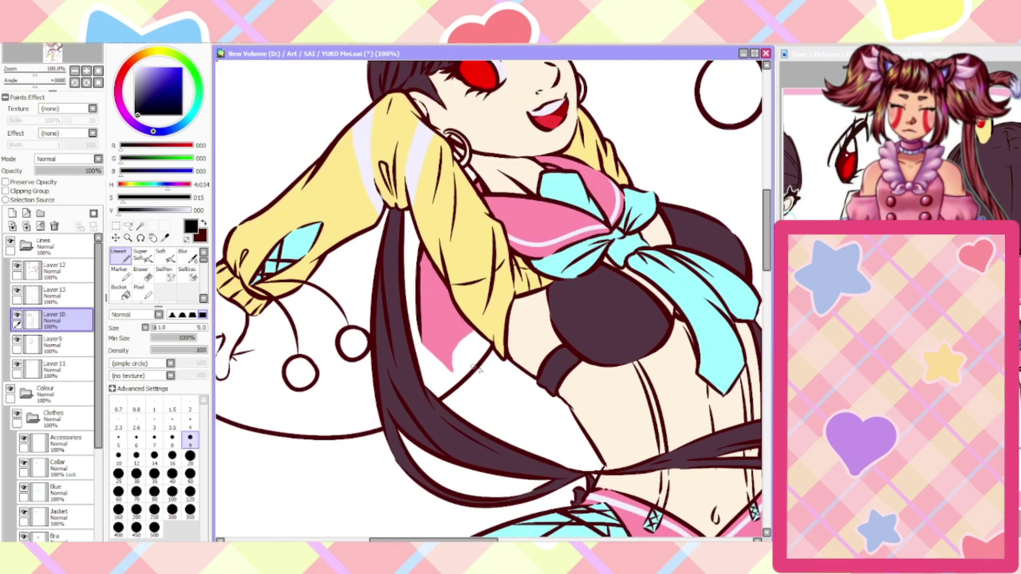
pyautogui.moveTo(494, 362); pyautogui.dragTo(417, 345)
pyautogui.hotkey('ctrl', 'z')
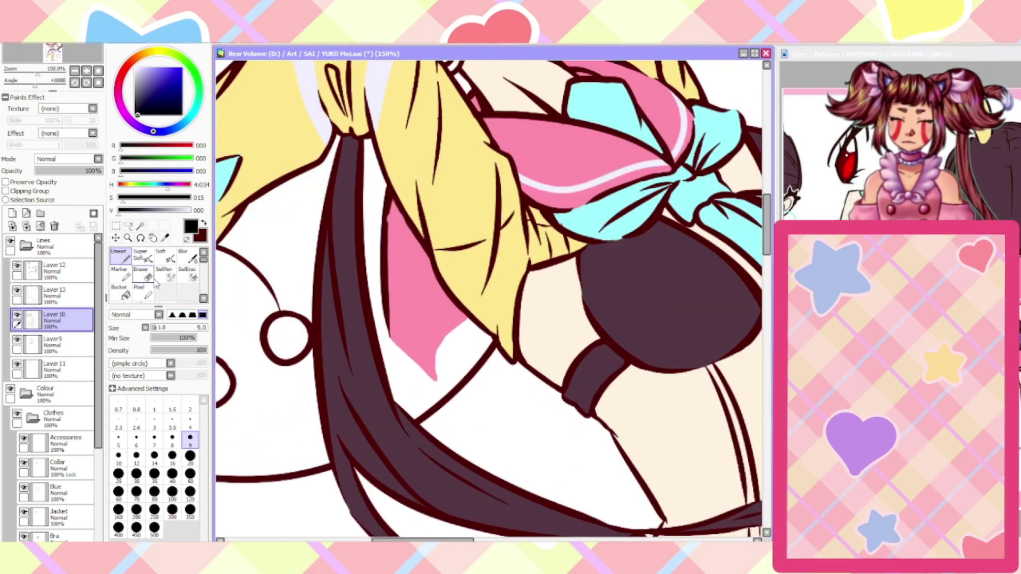
# Sample the dark brown of the existing linework as the Lineart brush colour
pyautogui.click(165, 238)
pyautogui.click(449, 286)
pyautogui.click(119, 255)
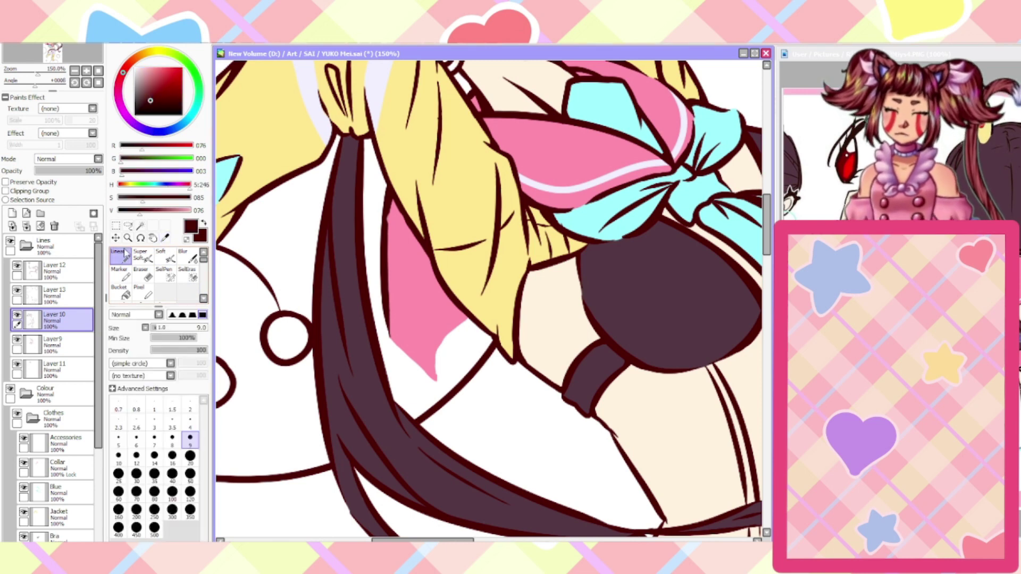
# Try redrawing the back collar panel's outline and fold in dark brown, and undo back to the original lines
pyautogui.moveTo(508, 356)
pyautogui.mouseDown()
pyautogui.moveTo(408, 340)
pyautogui.moveTo(394, 323)
pyautogui.moveTo(387, 331)
pyautogui.moveTo(388, 308)
pyautogui.moveTo(403, 364)
pyautogui.moveTo(454, 382)
pyautogui.moveTo(429, 323)
pyautogui.moveTo(434, 343)
pyautogui.moveTo(418, 254)
pyautogui.mouseUp()
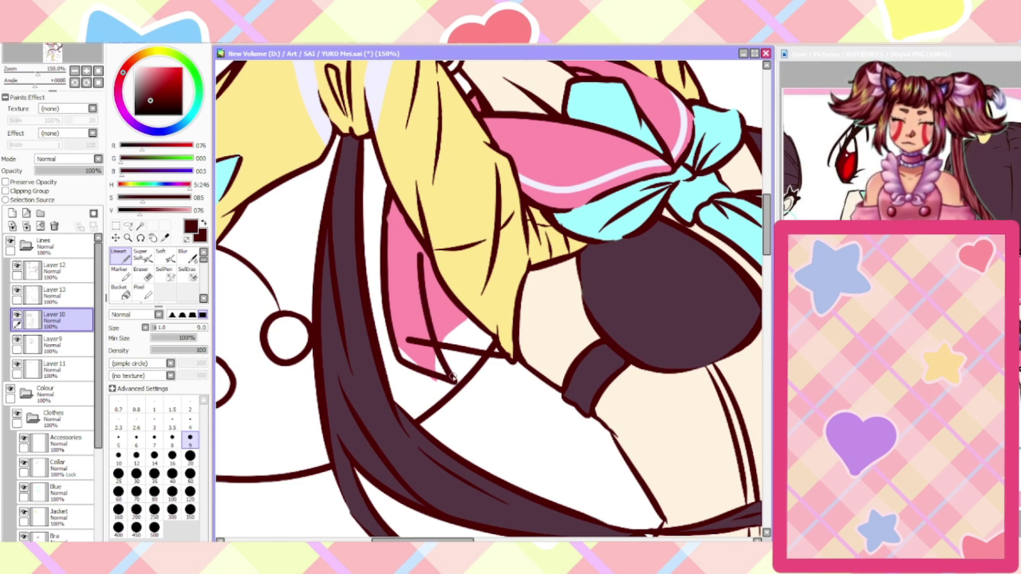
pyautogui.moveTo(451, 379); pyautogui.dragTo(497, 371)
pyautogui.scroll(-3, 527, 368)
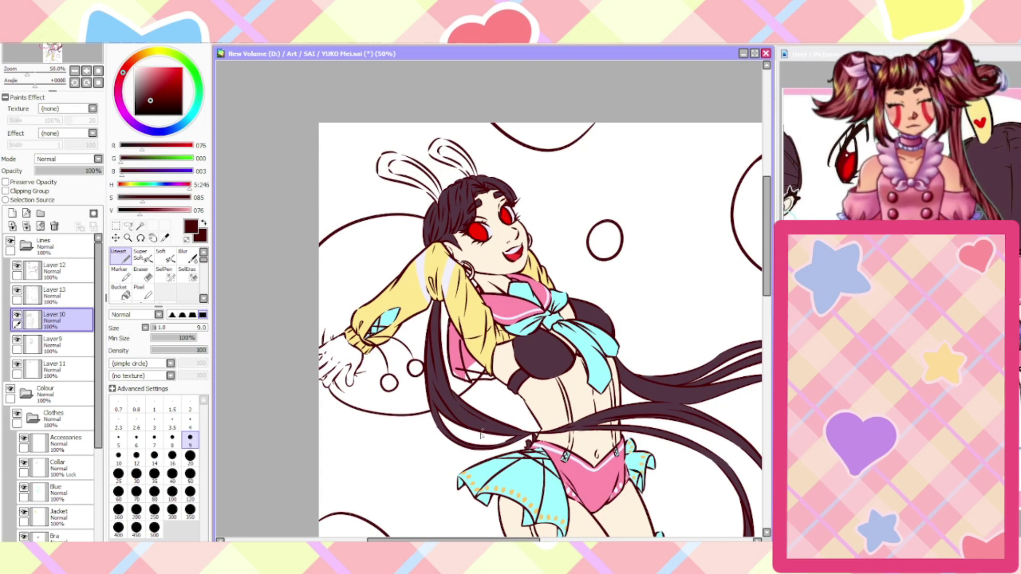
pyautogui.hotkey('ctrl', 'z')
pyautogui.hotkey('ctrl', 'z')
pyautogui.scroll(5, 460, 411)
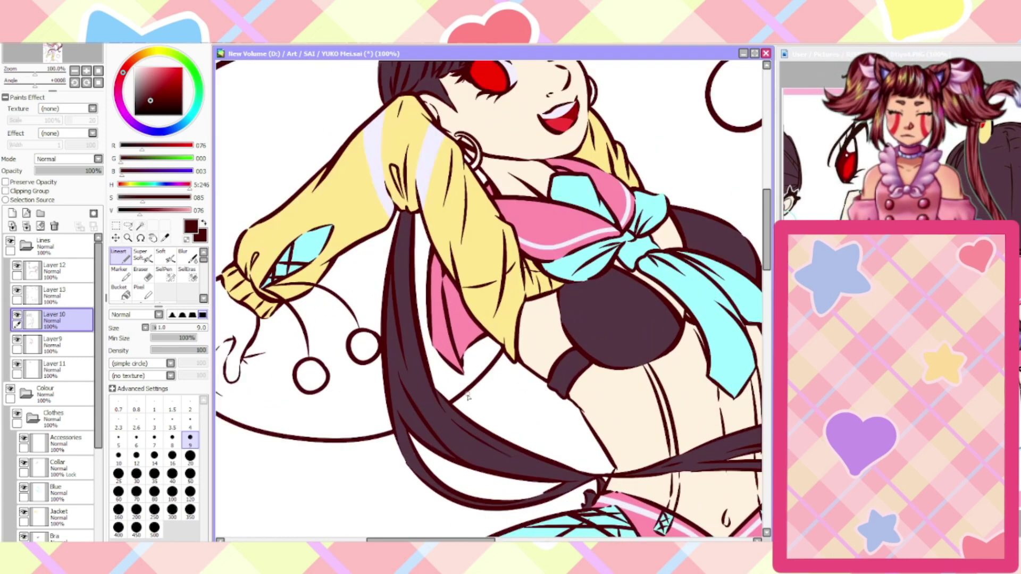
# Erase the back collar panel's curved lower edge line and try a dark brown stroke from its tip to the sleeve tip
pyautogui.press('e')
pyautogui.moveTo(465, 332)
pyautogui.mouseDown()
pyautogui.moveTo(455, 293)
pyautogui.moveTo(464, 259)
pyautogui.moveTo(508, 250)
pyautogui.mouseUp()
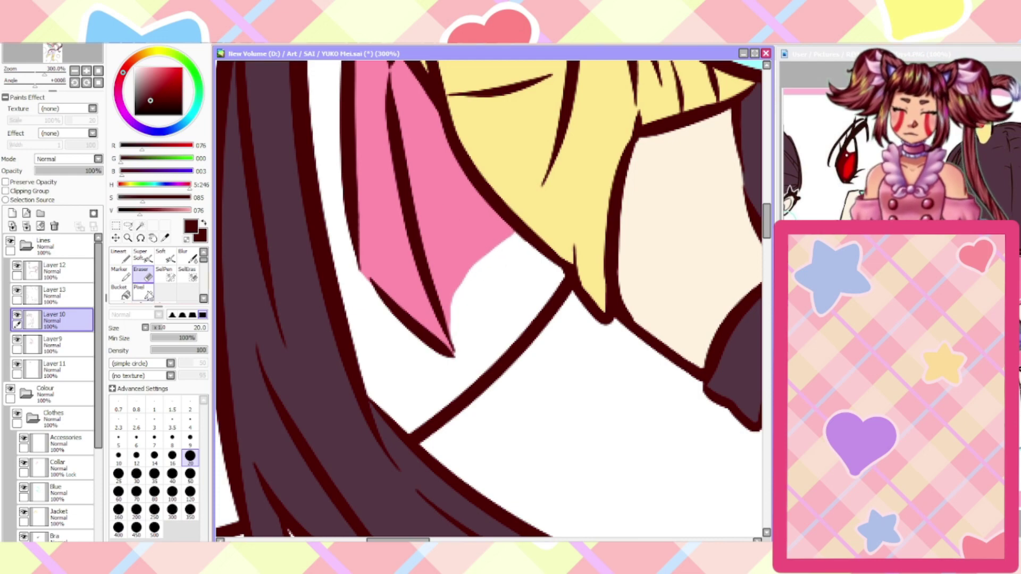
pyautogui.click(121, 256)
pyautogui.moveTo(449, 334); pyautogui.dragTo(591, 314)
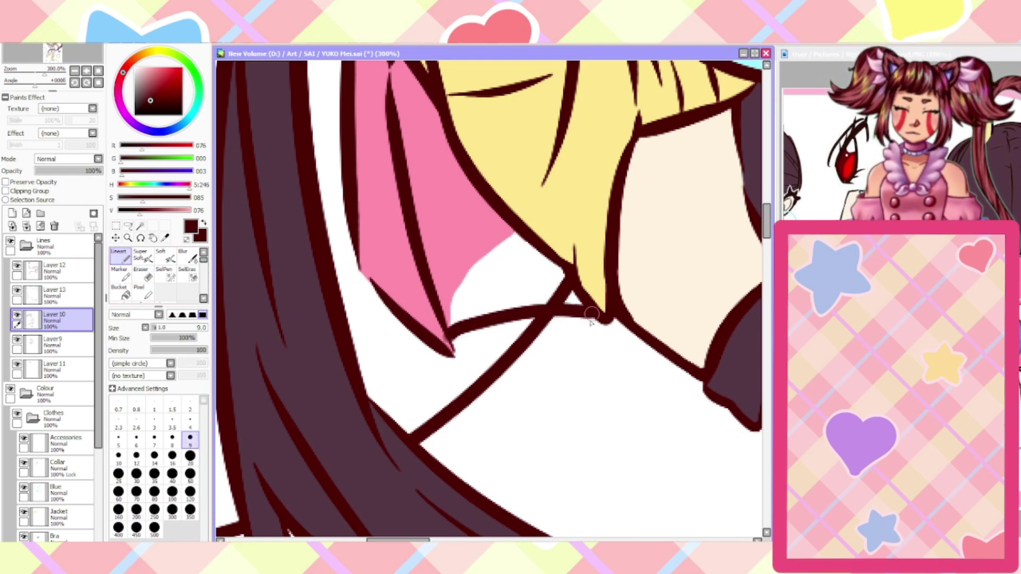
pyautogui.scroll(-4, 580, 329)
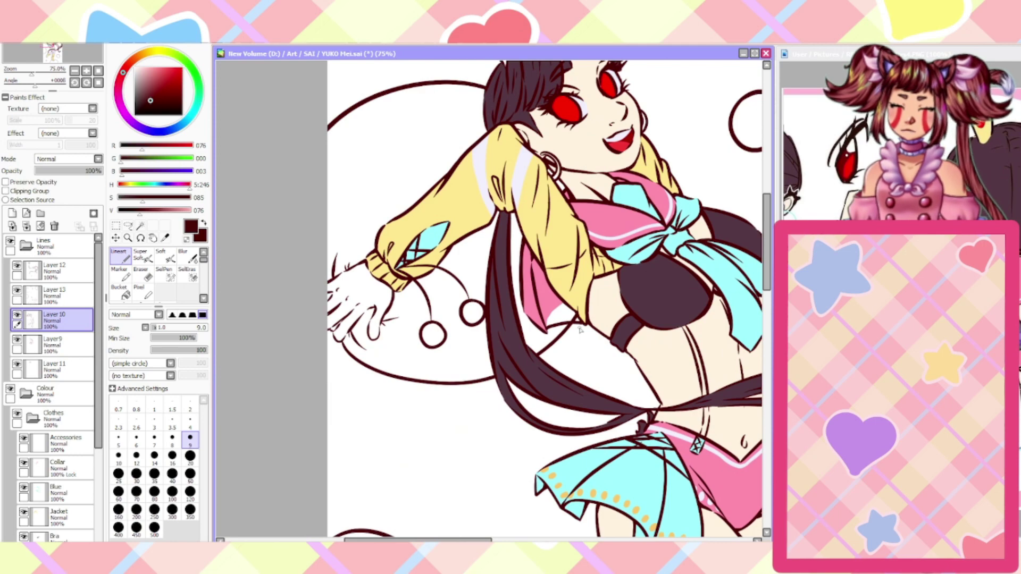
# Set the Lineart minimum size to 0% and draw a tapered lower edge from the back collar panel's tip to the sleeve tip
pyautogui.moveTo(170, 340); pyautogui.dragTo(131, 343)
pyautogui.scroll(3, 511, 292)
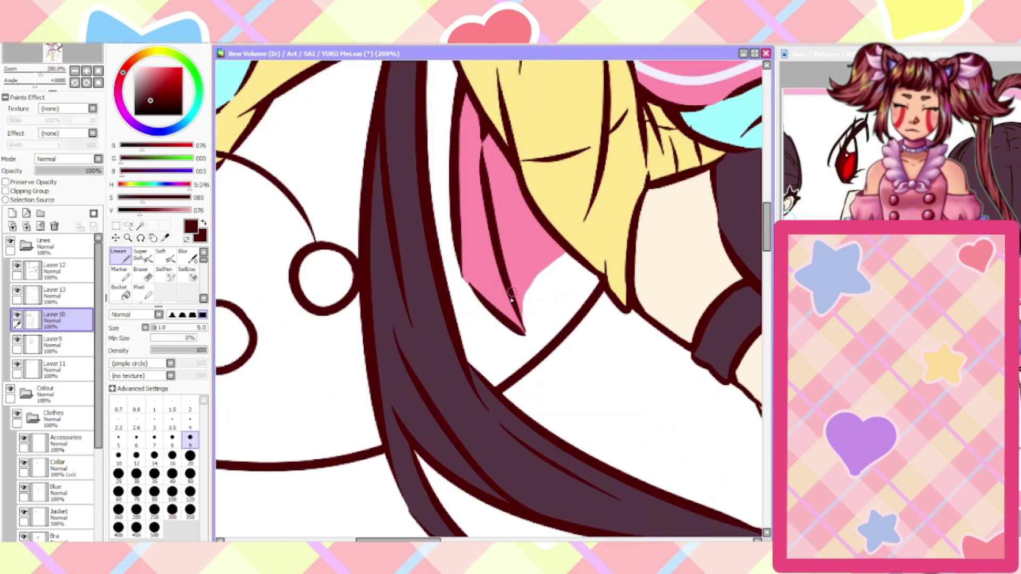
pyautogui.moveTo(525, 318); pyautogui.dragTo(594, 304)
pyautogui.scroll(-3, 529, 361)
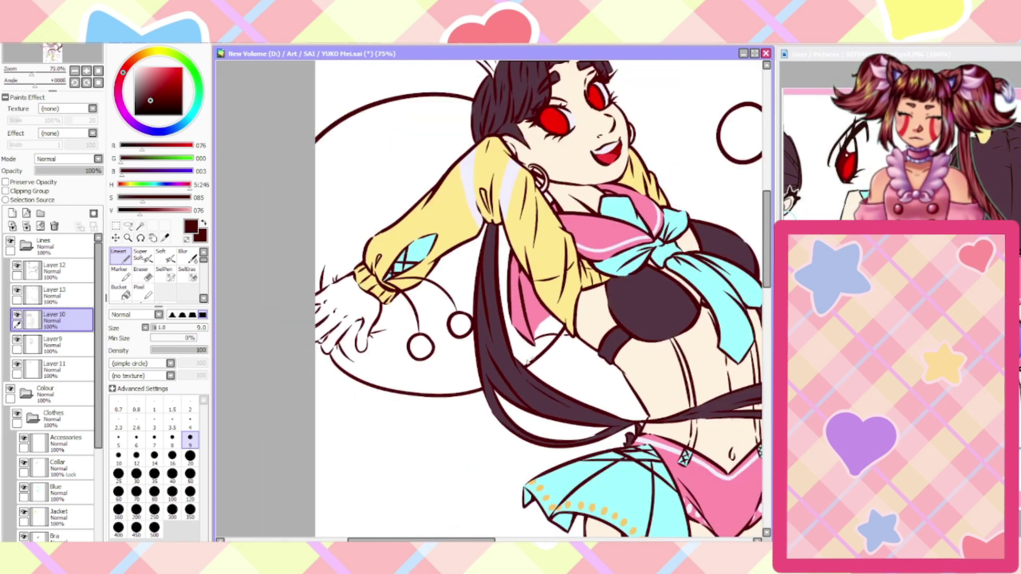
pyautogui.scroll(-1, 515, 397)
pyautogui.scroll(-1, 515, 398)
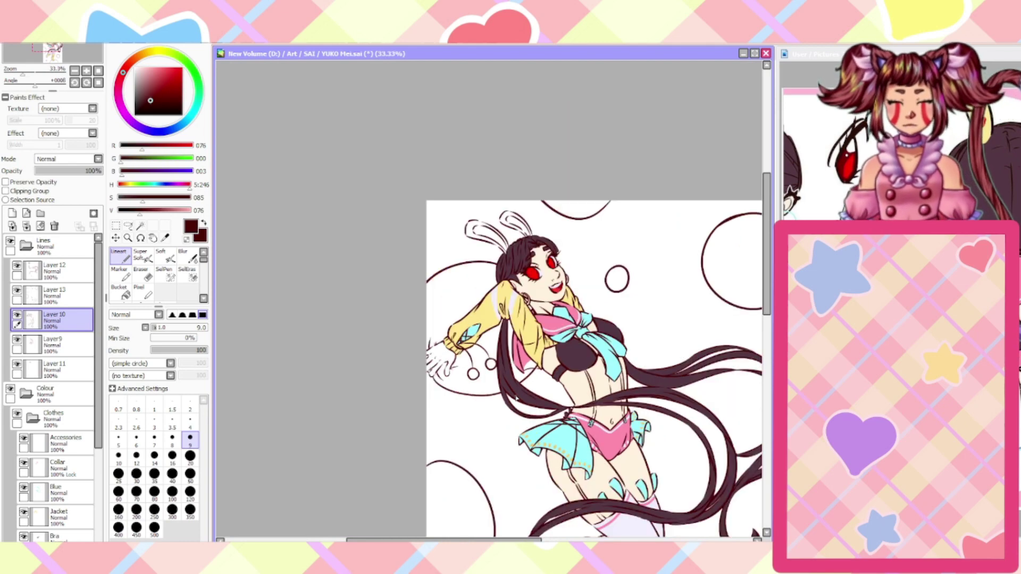
pyautogui.scroll(4, 511, 393)
pyautogui.scroll(-1, 510, 393)
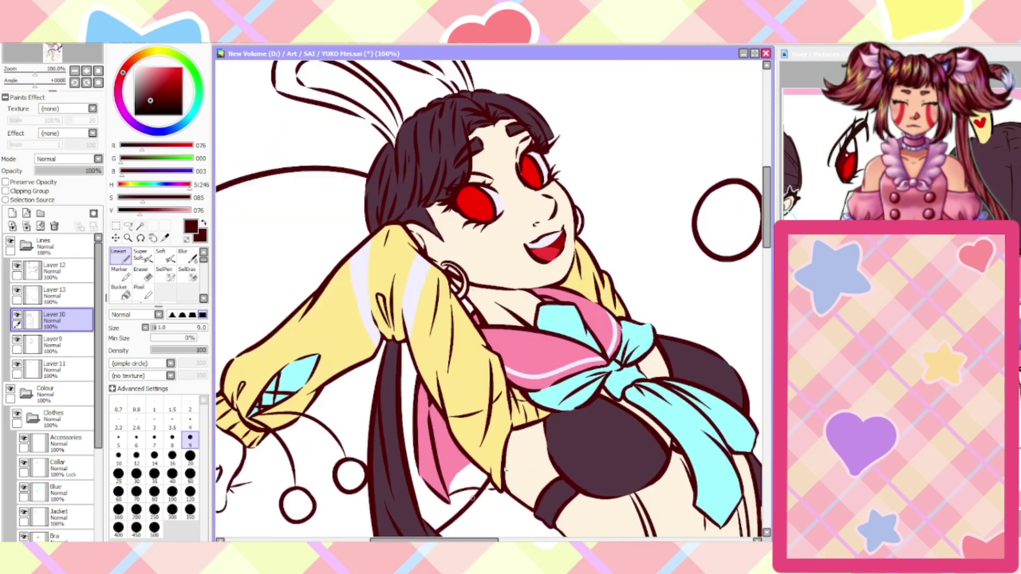
pyautogui.scroll(3, 480, 518)
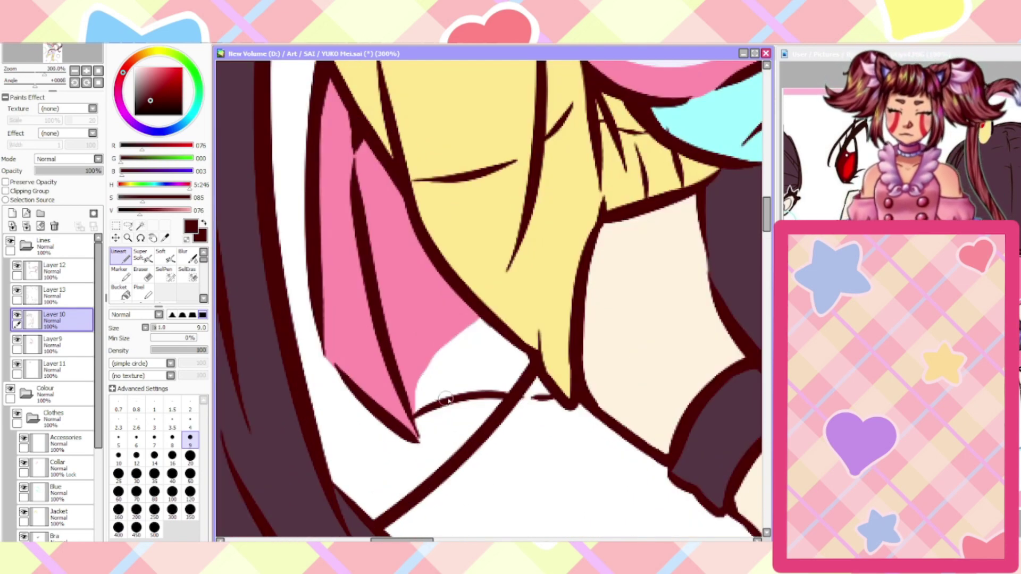
pyautogui.moveTo(483, 394); pyautogui.dragTo(412, 408)
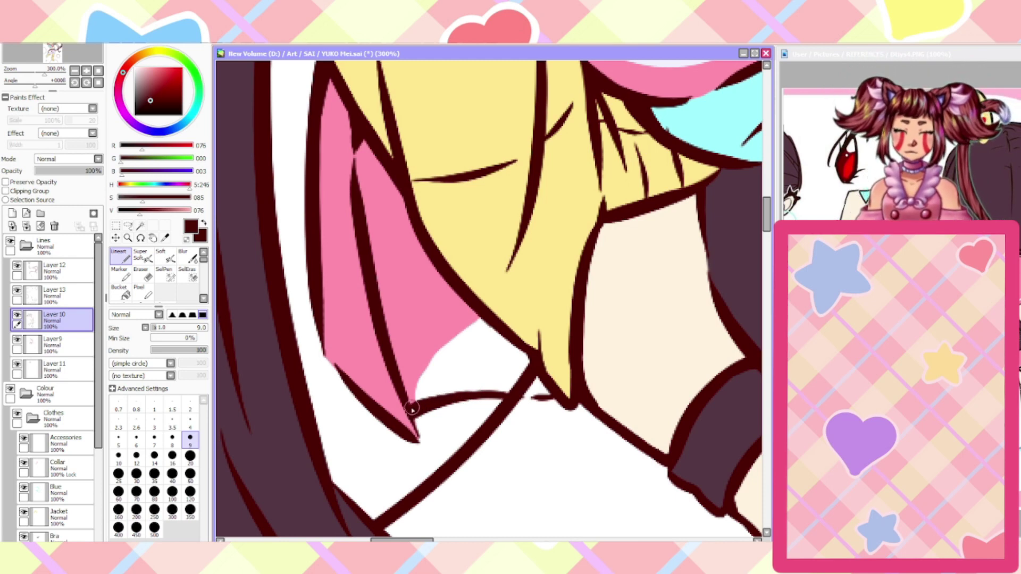
# Erase the part of the background circle's outline that crosses the back collar panel on Layer 13
pyautogui.click(54, 271)
pyautogui.click(141, 273)
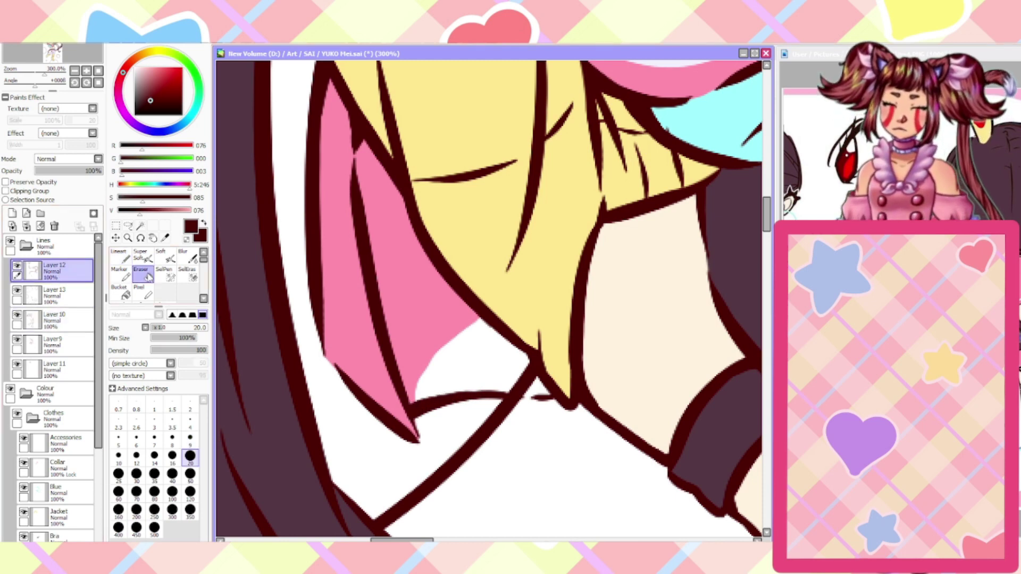
pyautogui.click(73, 295)
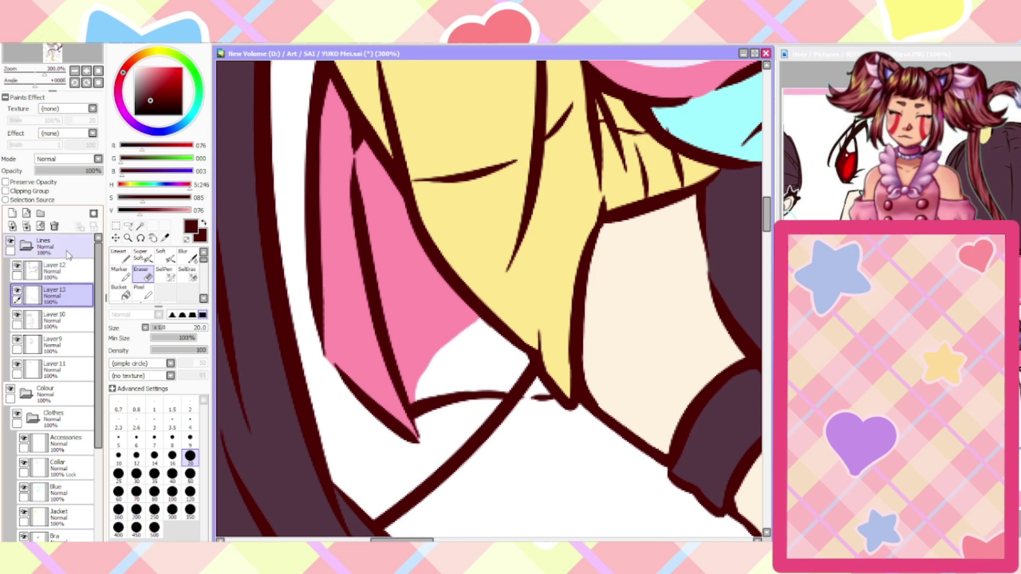
pyautogui.moveTo(524, 343)
pyautogui.mouseDown()
pyautogui.moveTo(513, 379)
pyautogui.moveTo(526, 379)
pyautogui.moveTo(492, 382)
pyautogui.mouseUp()
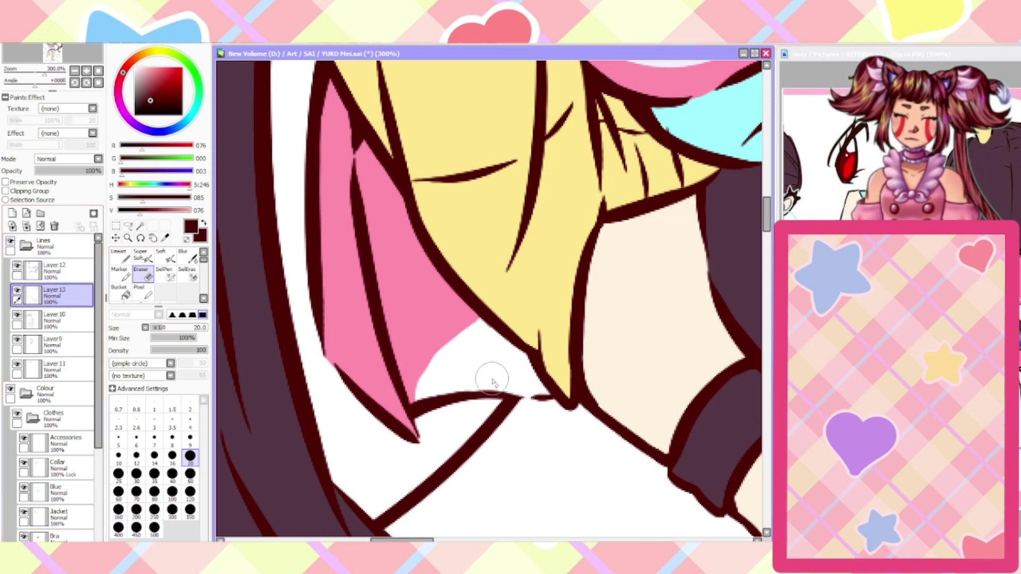
# Sample the collar's pink for the Lineart brush and add a new layer above the Collar layer
pyautogui.click(26, 246)
pyautogui.click(54, 345)
pyautogui.click(166, 237)
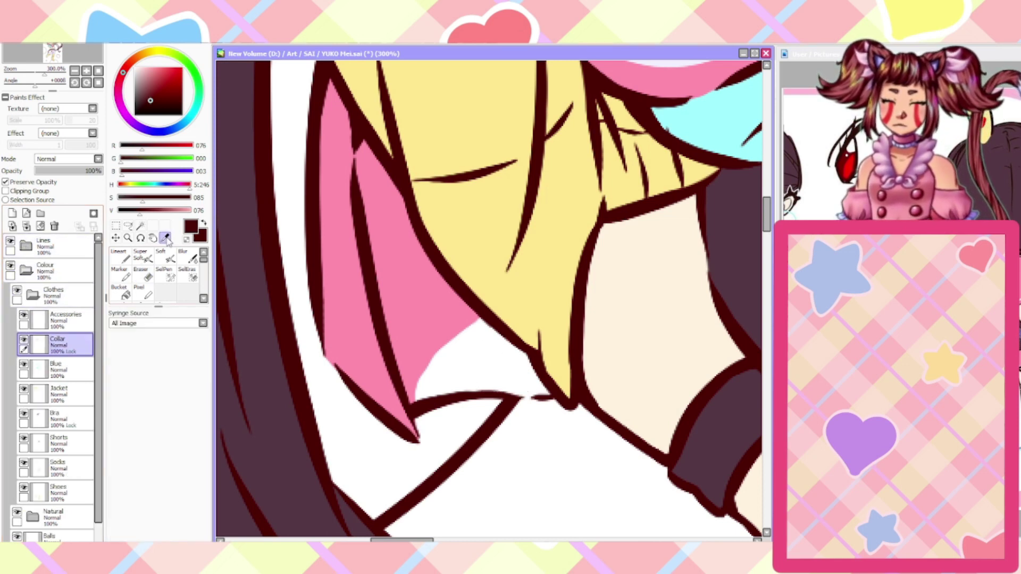
pyautogui.click(335, 260)
pyautogui.click(120, 256)
pyautogui.click(12, 213)
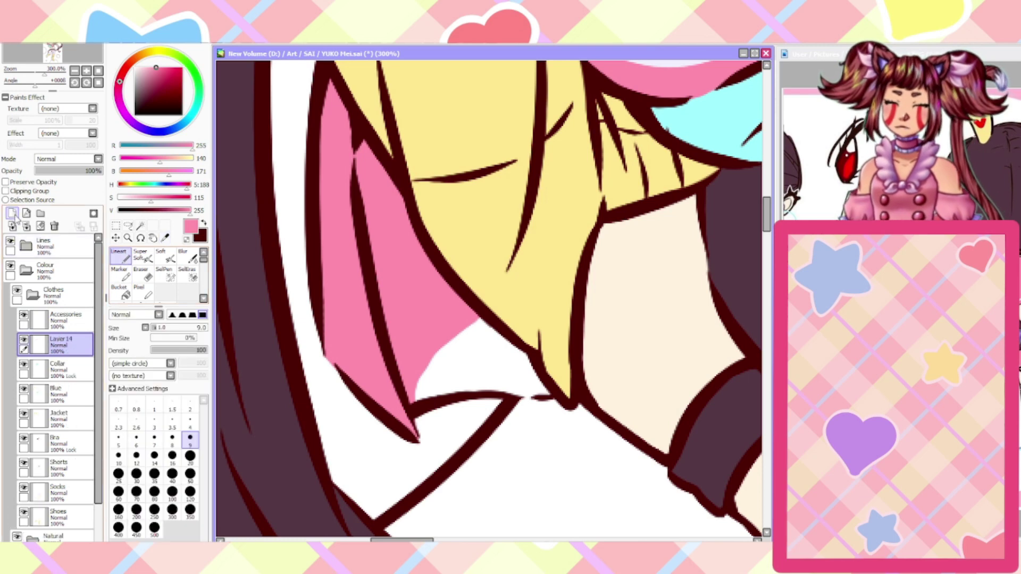
# Paint the white gap in the back collar panel pink down to its new lower edge, using brush size 20
pyautogui.moveTo(488, 334)
pyautogui.mouseDown()
pyautogui.moveTo(529, 363)
pyautogui.moveTo(521, 358)
pyautogui.moveTo(545, 390)
pyautogui.moveTo(462, 380)
pyautogui.moveTo(535, 391)
pyautogui.moveTo(484, 383)
pyautogui.moveTo(427, 388)
pyautogui.moveTo(410, 400)
pyautogui.moveTo(530, 376)
pyautogui.moveTo(512, 360)
pyautogui.moveTo(462, 377)
pyautogui.moveTo(460, 344)
pyautogui.moveTo(433, 368)
pyautogui.mouseUp()
pyautogui.click(190, 456)
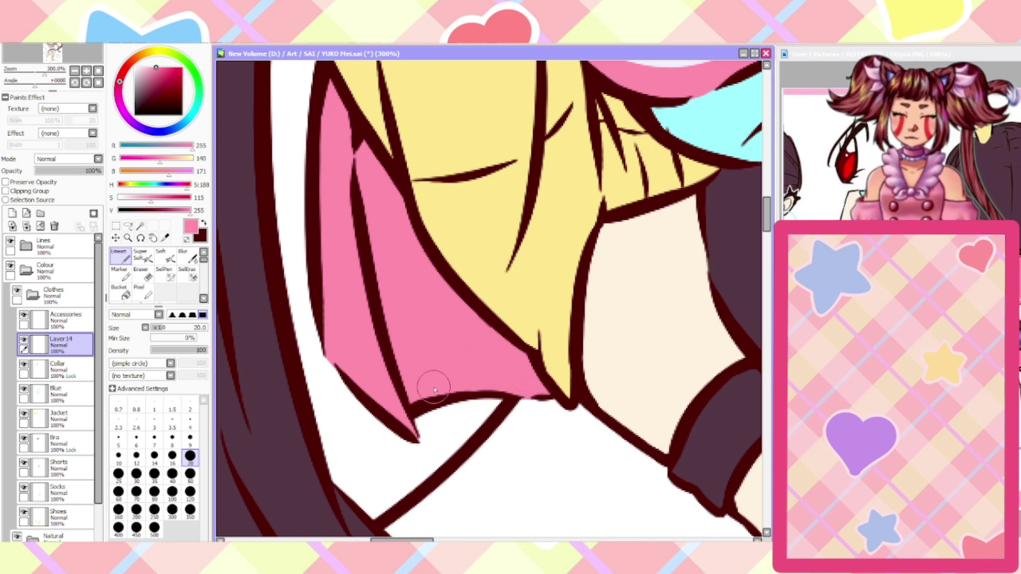
pyautogui.press('Home')
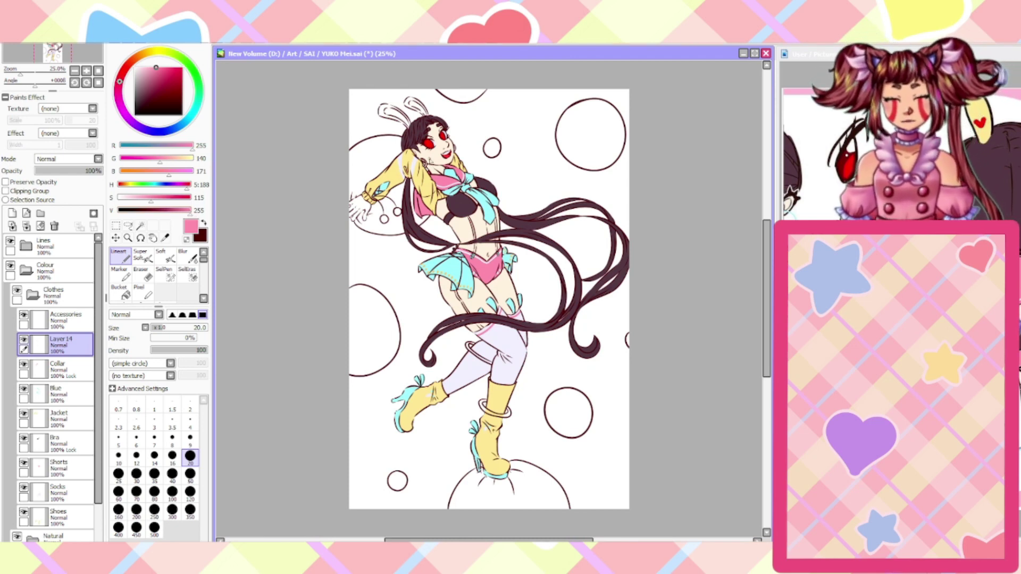
pyautogui.scroll(3, 430, 160)
pyautogui.scroll(1, 463, 171)
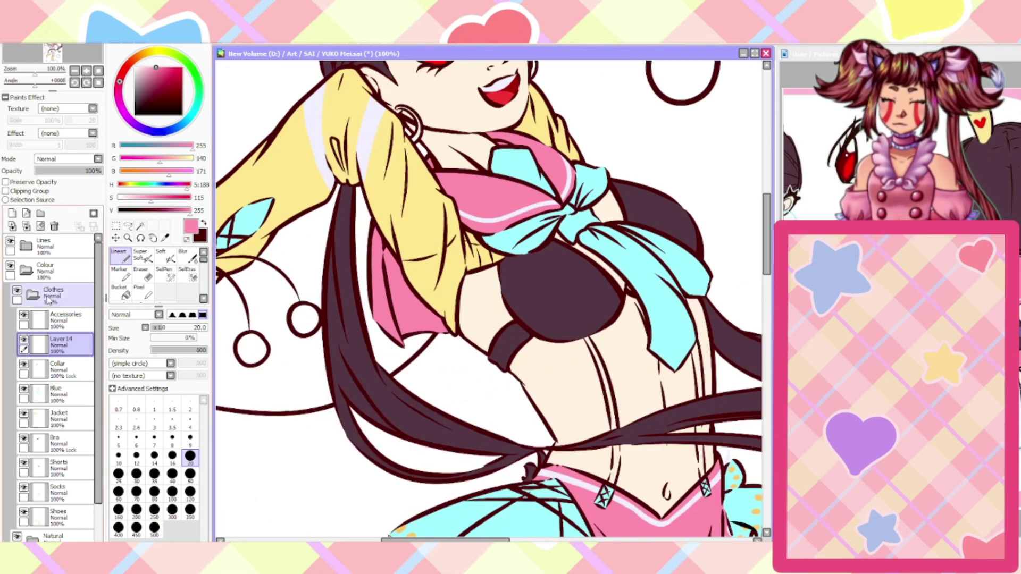
# Erase the back collar panel's outline and fold line on Layer 10 in the Lines group
pyautogui.click(33, 252)
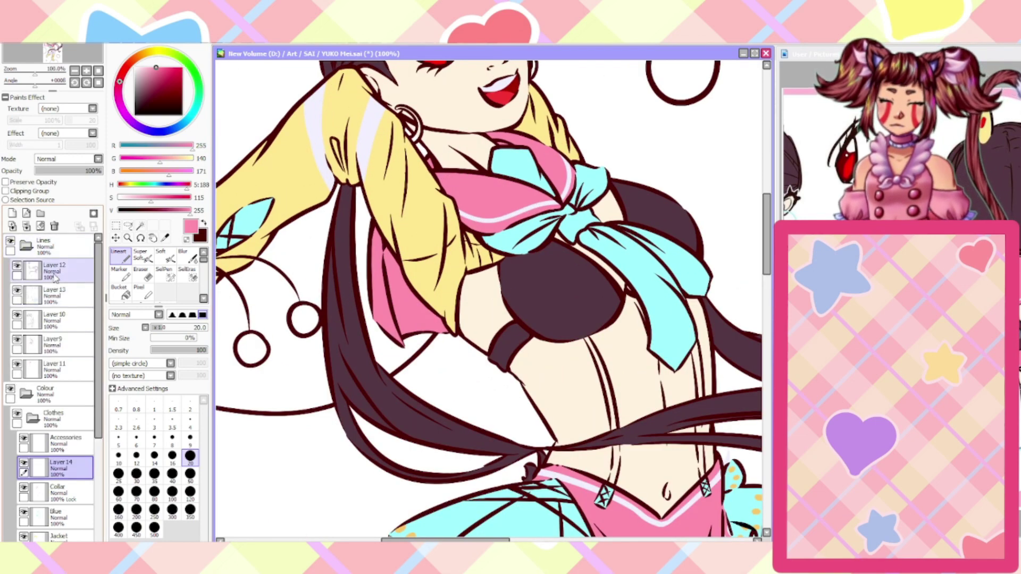
pyautogui.click(18, 366)
pyautogui.click(17, 364)
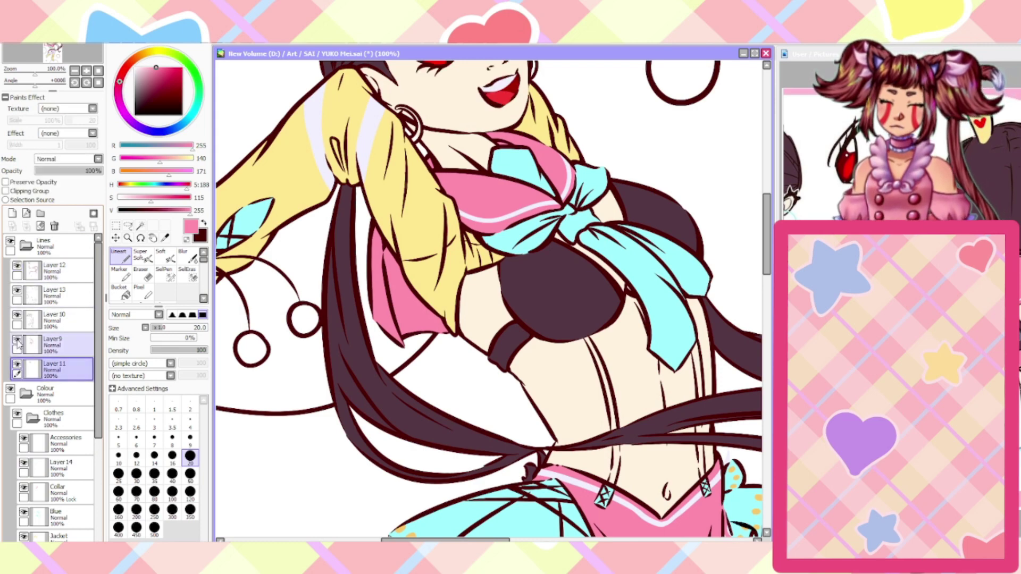
pyautogui.click(57, 321)
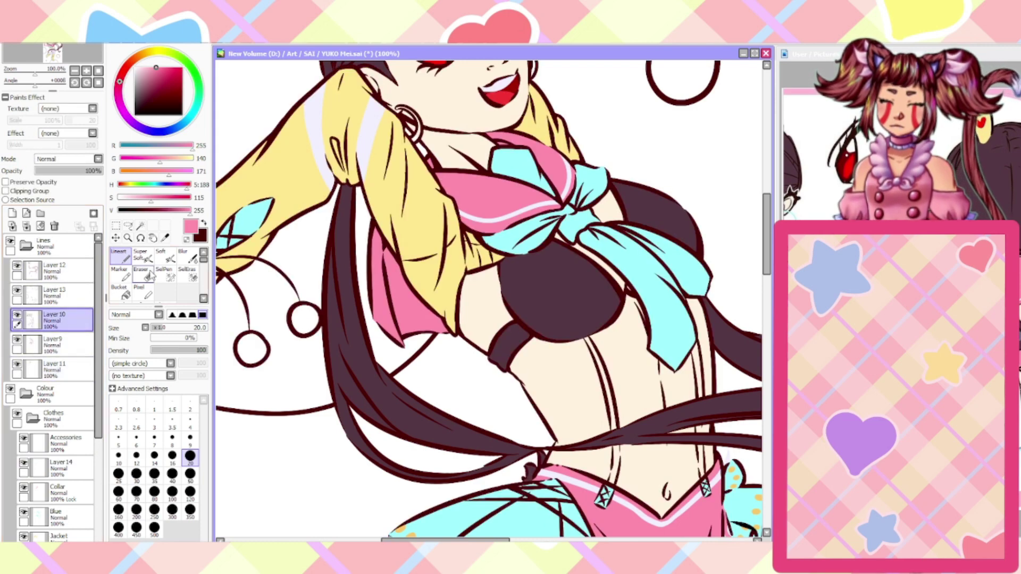
pyautogui.click(141, 274)
pyautogui.scroll(2, 382, 251)
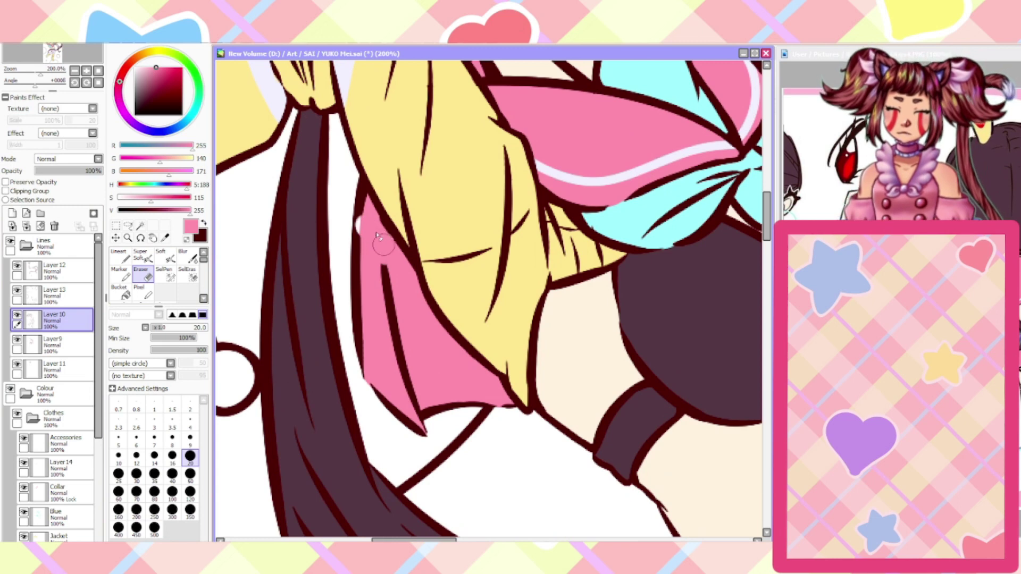
pyautogui.moveTo(377, 236)
pyautogui.mouseDown()
pyautogui.moveTo(346, 178)
pyautogui.moveTo(364, 298)
pyautogui.moveTo(360, 369)
pyautogui.moveTo(407, 424)
pyautogui.moveTo(384, 270)
pyautogui.mouseUp()
pyautogui.moveTo(401, 386)
pyautogui.mouseDown()
pyautogui.moveTo(439, 421)
pyautogui.moveTo(448, 398)
pyautogui.moveTo(489, 412)
pyautogui.mouseUp()
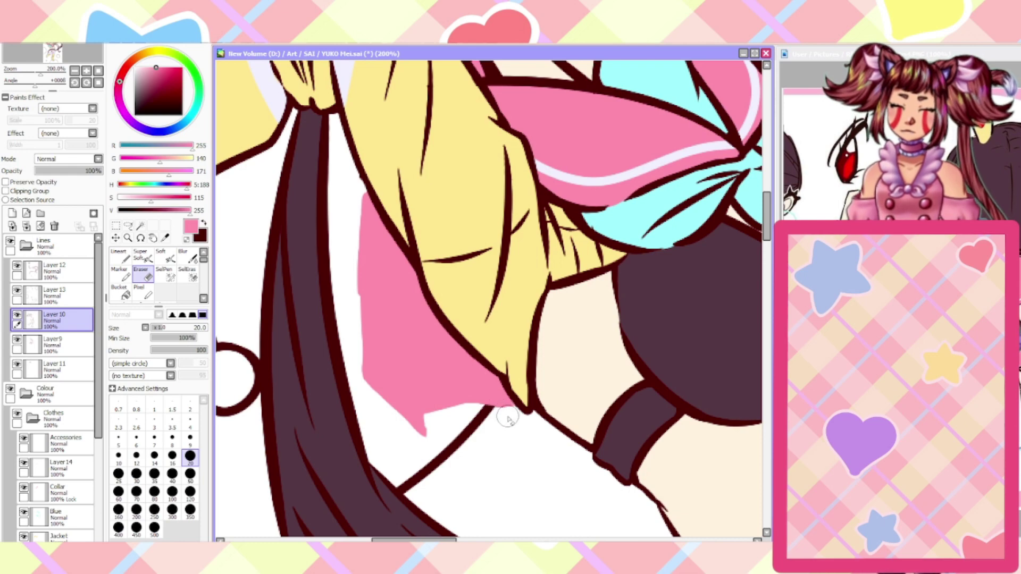
# Redraw the sleeve's outline beside the back collar panel in dark brown with the Lineart brush on Layer 10
pyautogui.click(119, 256)
pyautogui.click(204, 223)
pyautogui.scroll(2, 345, 154)
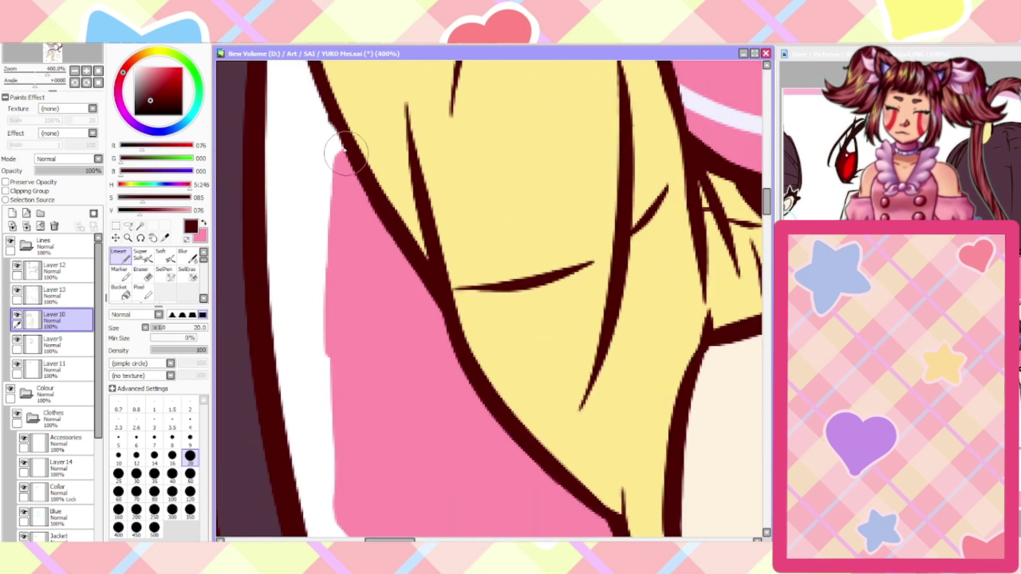
pyautogui.moveTo(366, 180); pyautogui.dragTo(333, 114)
pyautogui.scroll(-2, 333, 128)
pyautogui.scroll(1, 365, 185)
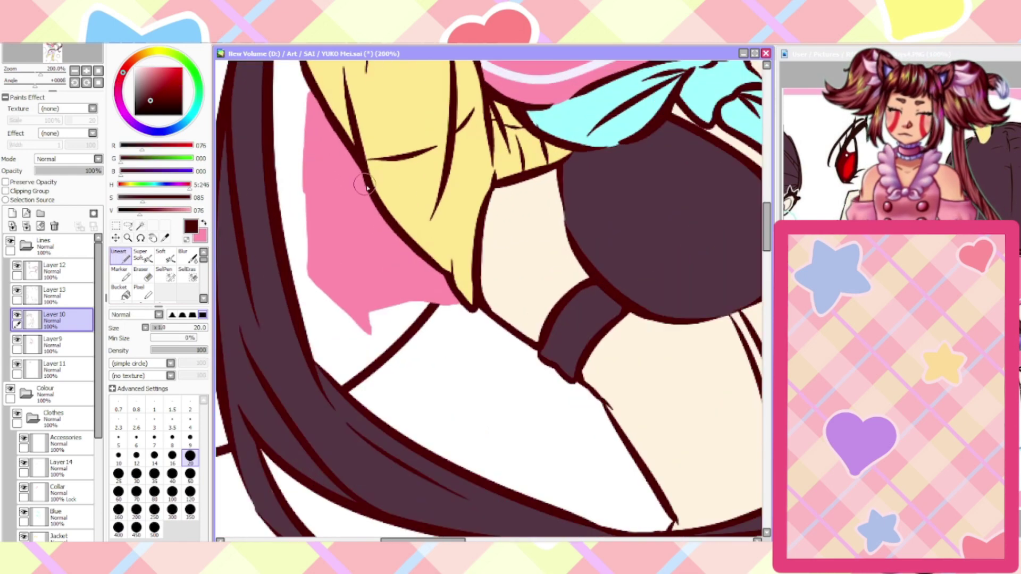
pyautogui.scroll(-3, 365, 186)
pyautogui.scroll(3, 340, 181)
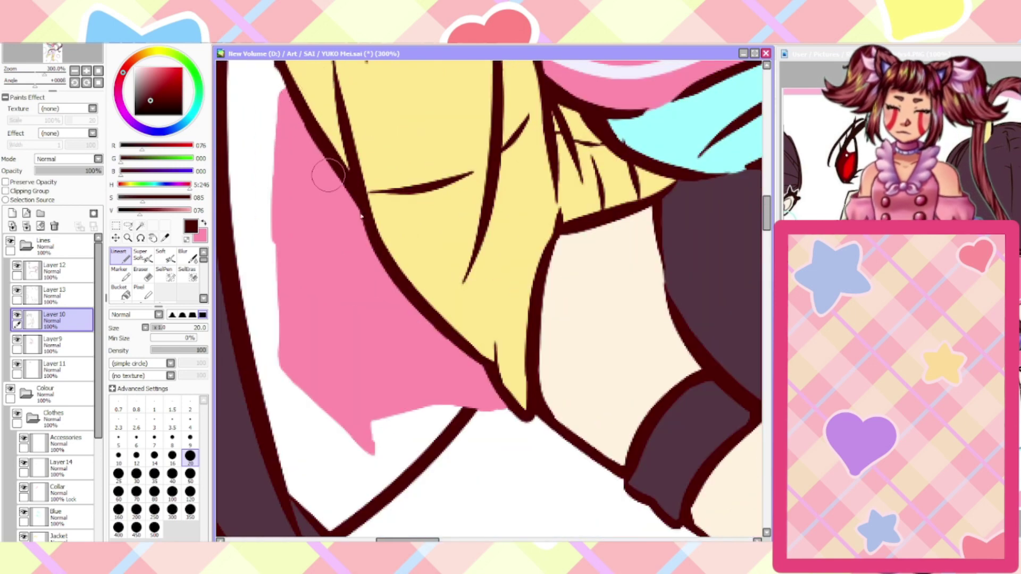
pyautogui.scroll(-3, 426, 298)
pyautogui.scroll(4, 383, 211)
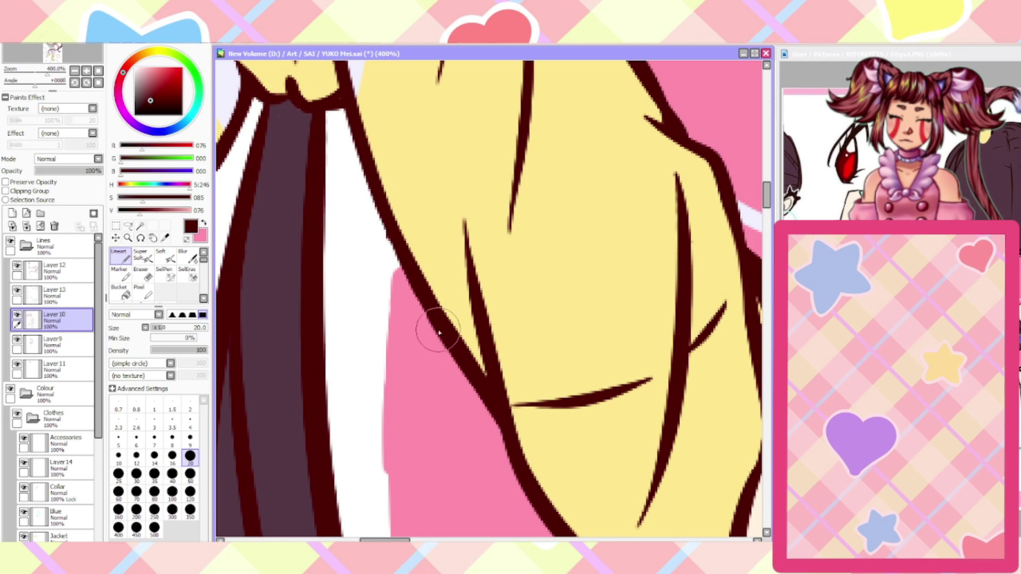
pyautogui.press('e')
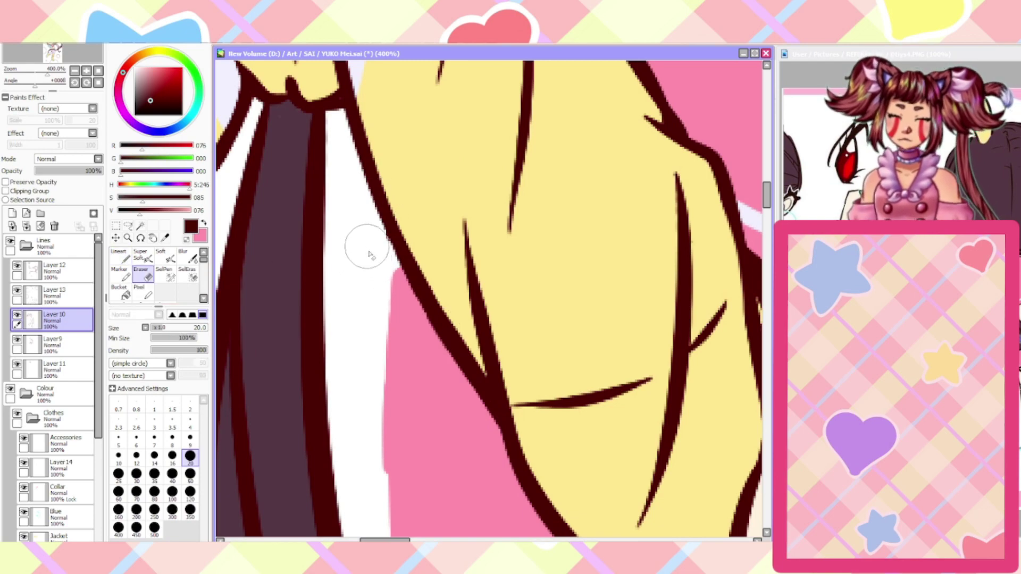
pyautogui.scroll(-5, 369, 259)
# Try curved outline and fold strokes across the back collar panel with the Lineart brush, and undo them
pyautogui.click(120, 256)
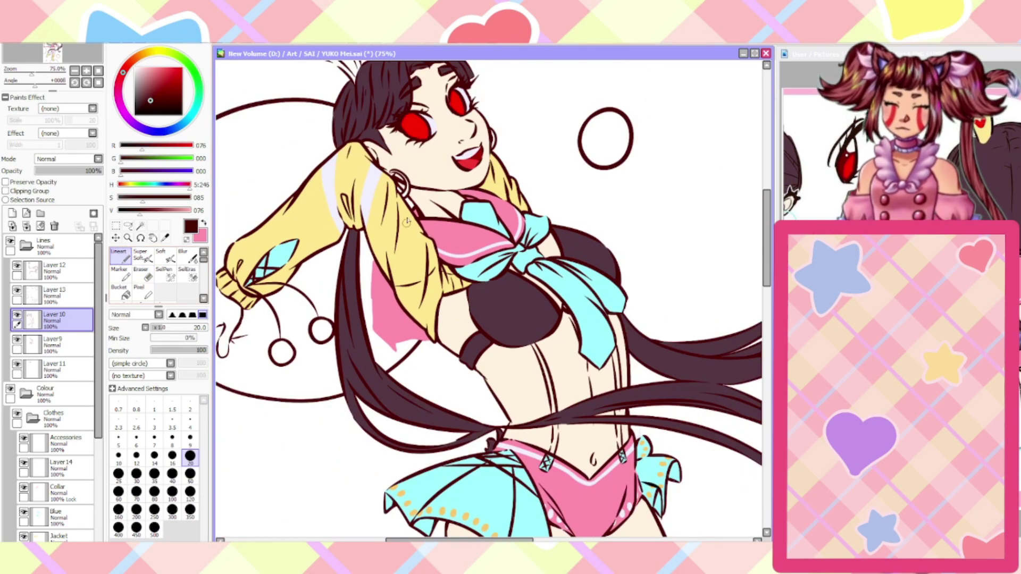
pyautogui.scroll(1, 403, 269)
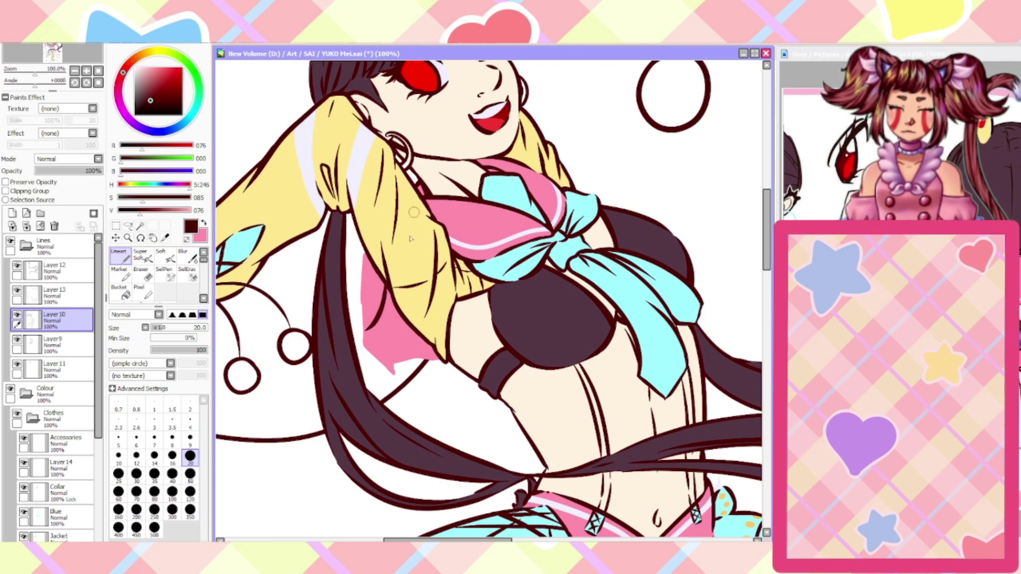
pyautogui.moveTo(364, 331); pyautogui.dragTo(407, 368)
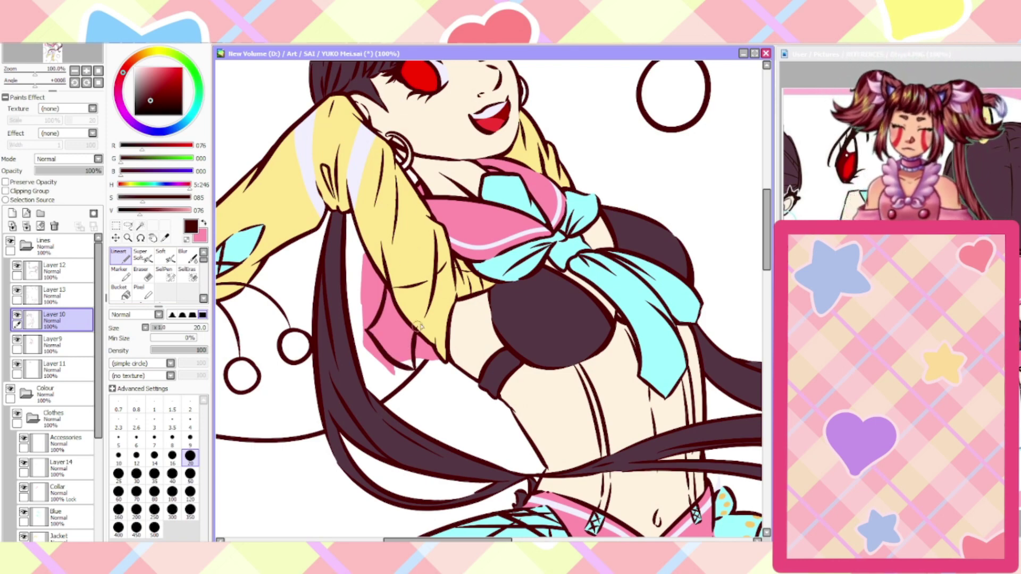
pyautogui.scroll(-3, 420, 390)
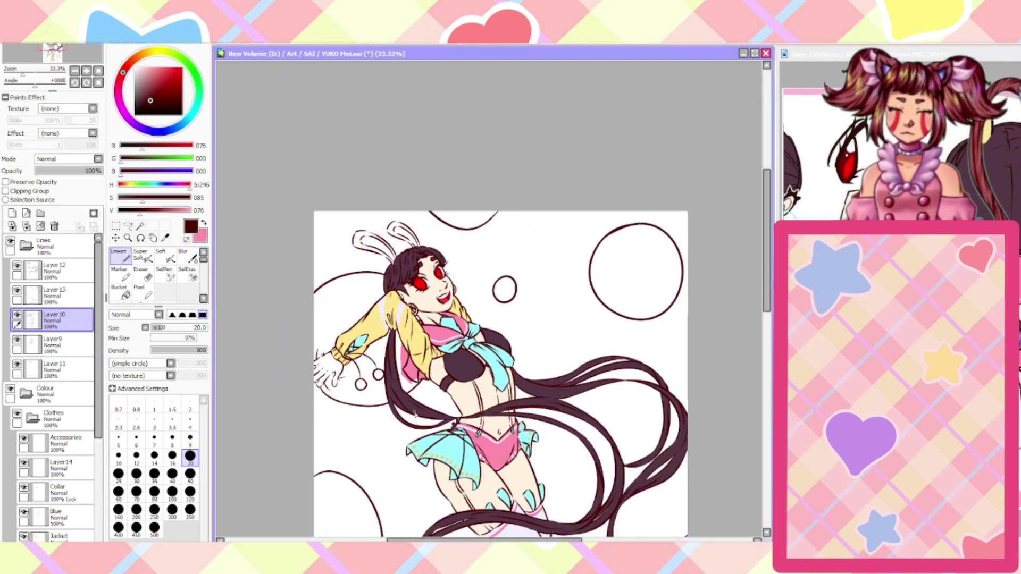
pyautogui.scroll(3, 415, 413)
pyautogui.hotkey('ctrl', 'z')
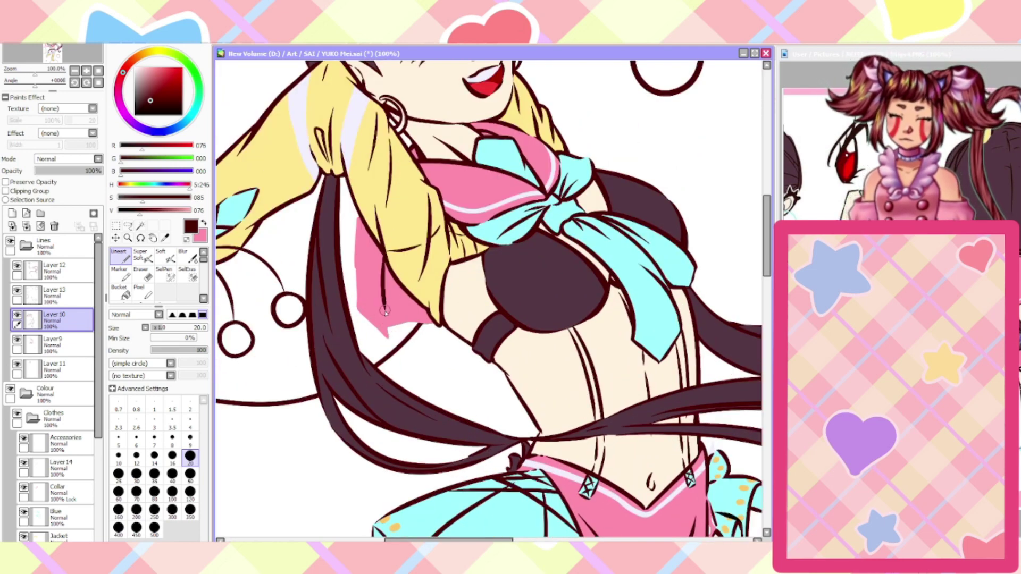
# Draw a narrower back collar panel below the sleeve on Layer 10, with a fold line and a pointed lower tip
pyautogui.scroll(-4, 441, 337)
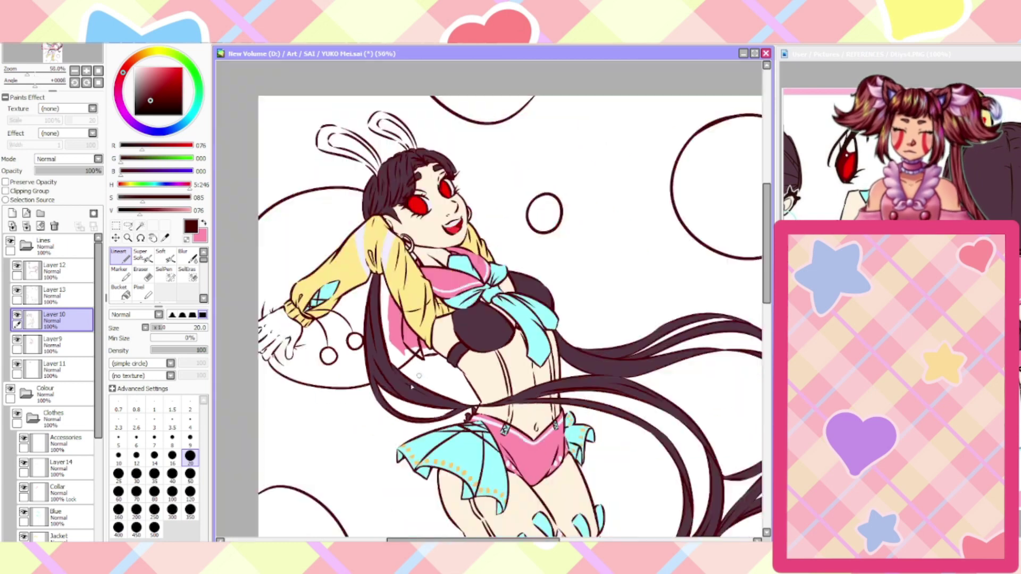
pyautogui.scroll(2, 413, 387)
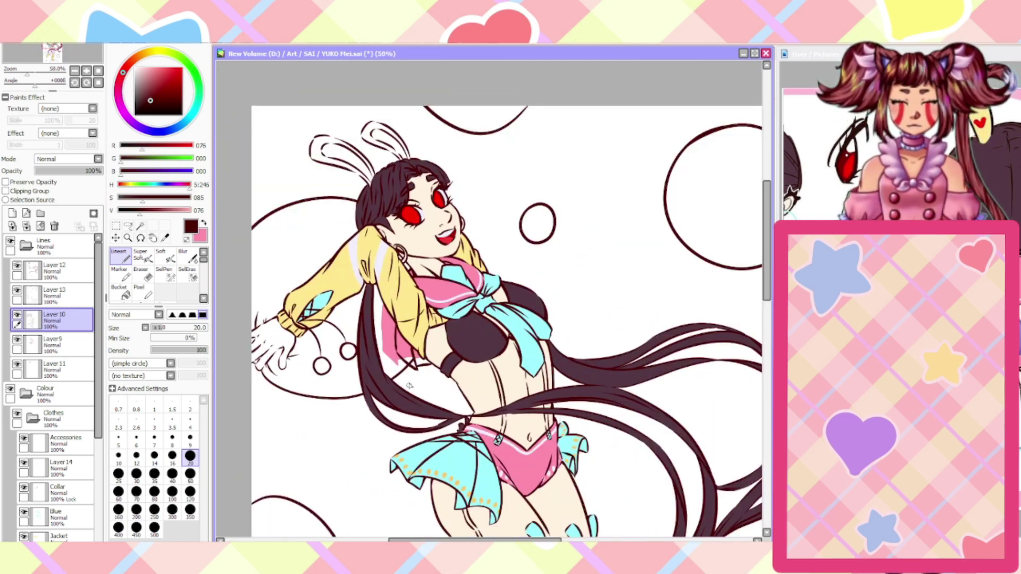
pyautogui.scroll(2, 411, 379)
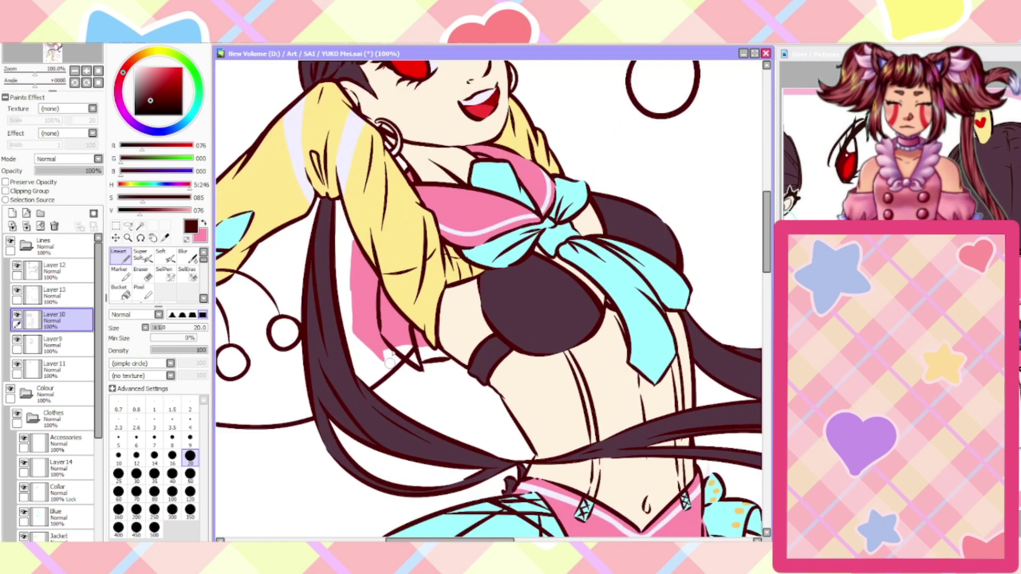
pyautogui.scroll(3, 391, 355)
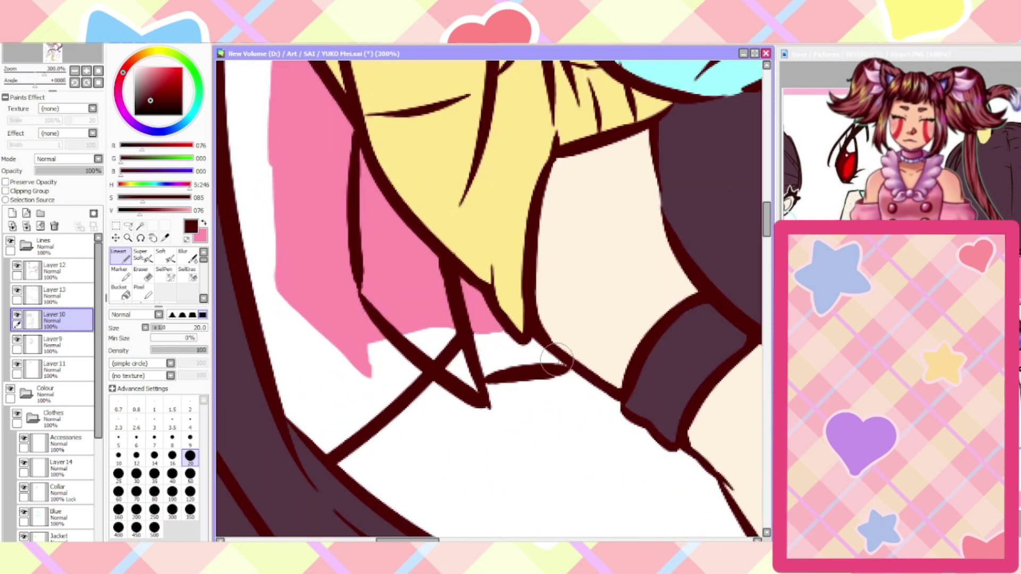
pyautogui.scroll(-2, 556, 362)
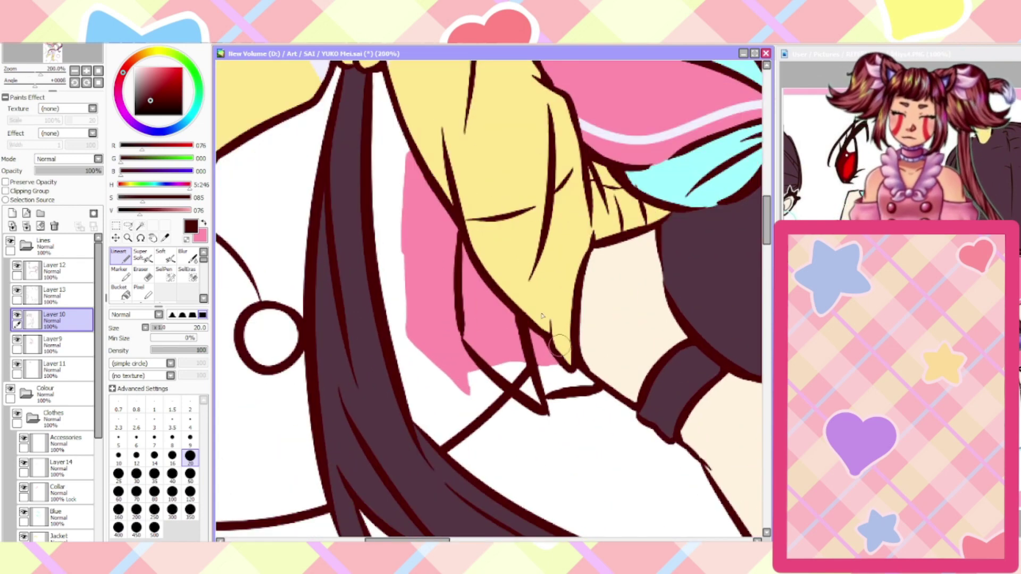
pyautogui.scroll(1, 542, 315)
# Paint the new back collar panel pink on the Collar layer and erase the excess pink outside its outline
pyautogui.click(26, 246)
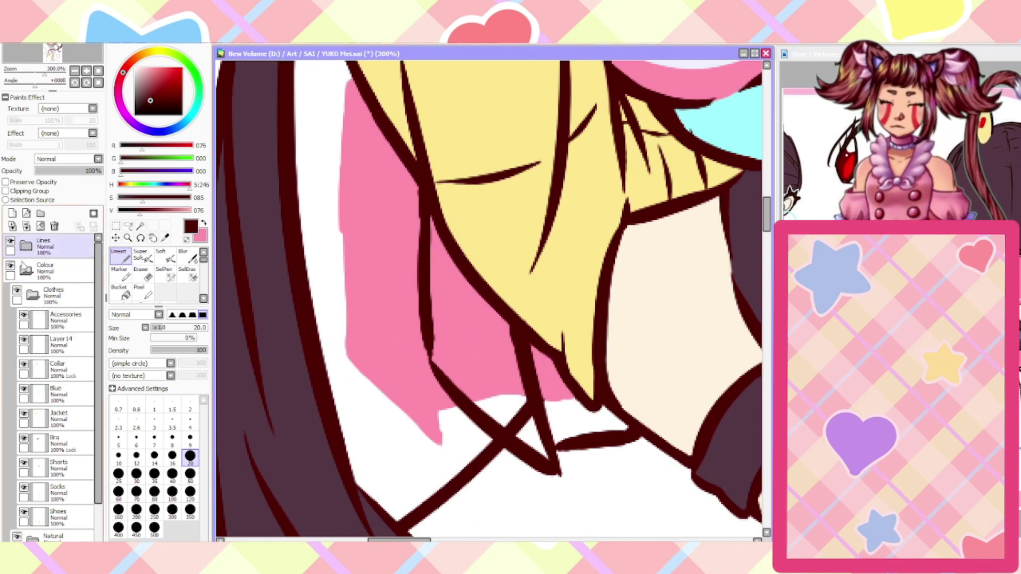
pyautogui.click(59, 369)
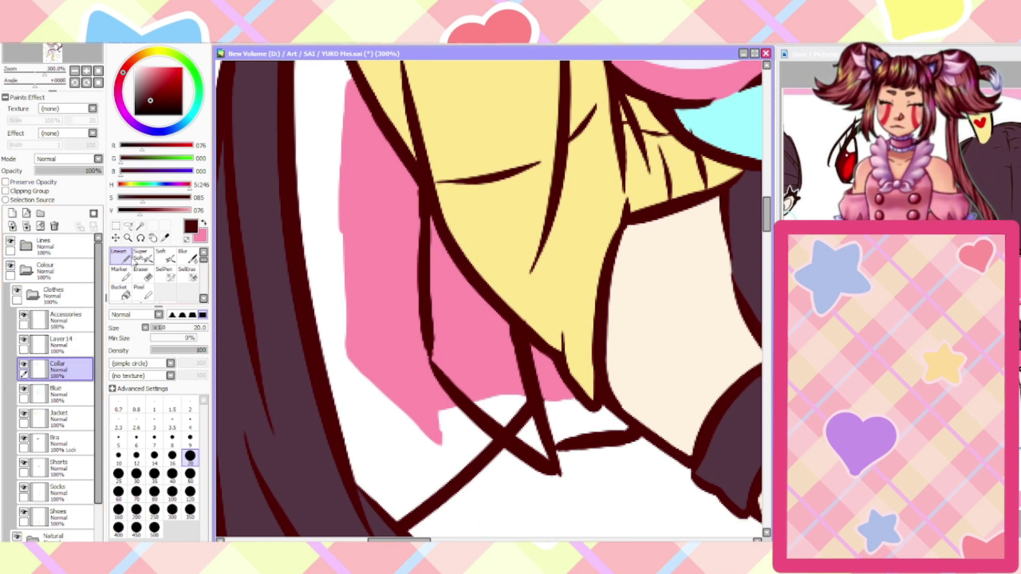
pyautogui.click(206, 233)
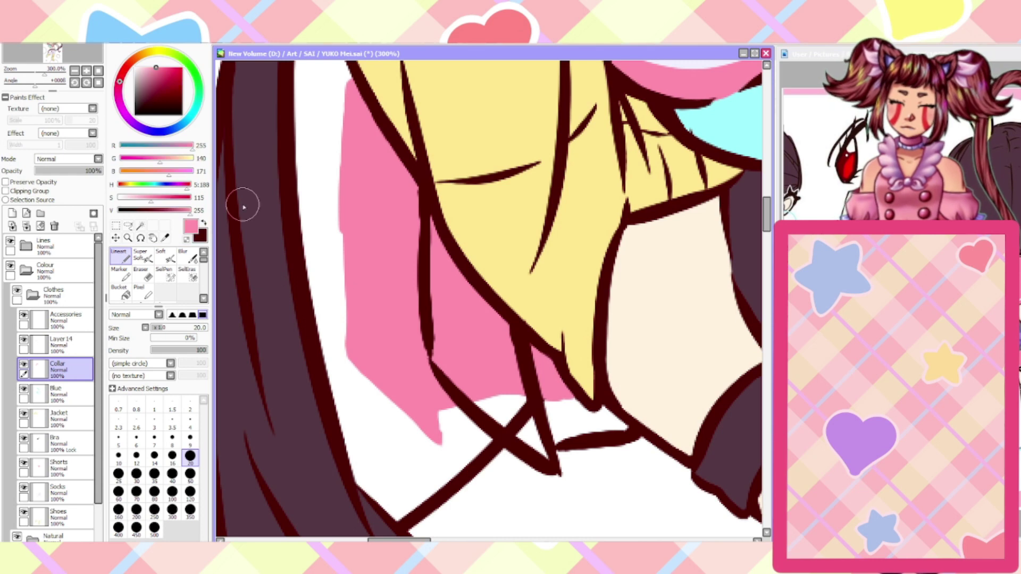
pyautogui.moveTo(558, 394)
pyautogui.mouseDown()
pyautogui.moveTo(626, 428)
pyautogui.moveTo(562, 434)
pyautogui.moveTo(546, 418)
pyautogui.moveTo(568, 411)
pyautogui.moveTo(542, 448)
pyautogui.moveTo(527, 432)
pyautogui.moveTo(551, 435)
pyautogui.moveTo(506, 420)
pyautogui.moveTo(551, 430)
pyautogui.moveTo(551, 444)
pyautogui.moveTo(520, 390)
pyautogui.moveTo(494, 390)
pyautogui.mouseUp()
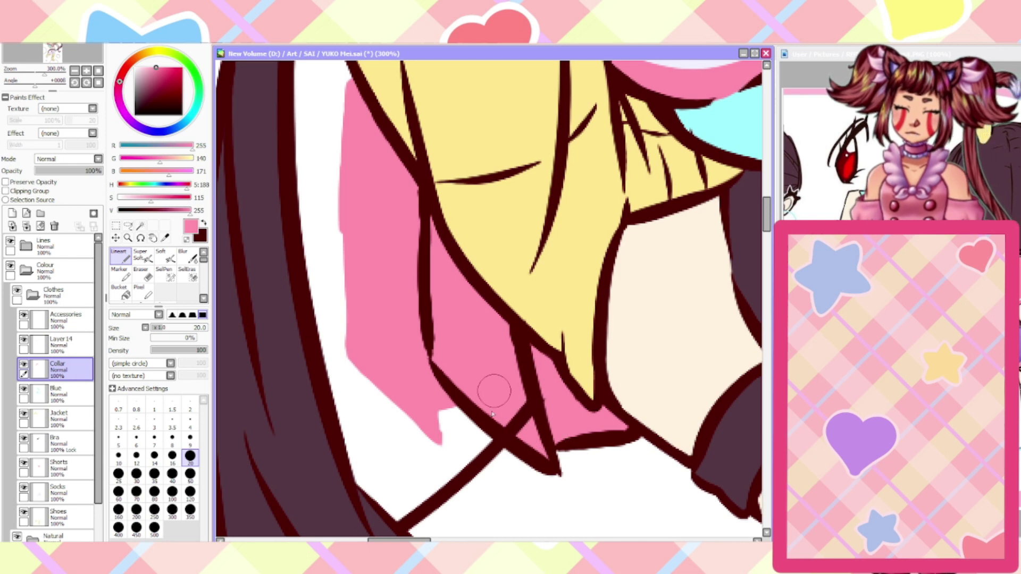
pyautogui.click(141, 273)
pyautogui.moveTo(417, 399)
pyautogui.mouseDown()
pyautogui.moveTo(419, 380)
pyautogui.moveTo(430, 424)
pyautogui.moveTo(342, 346)
pyautogui.moveTo(358, 344)
pyautogui.moveTo(413, 382)
pyautogui.moveTo(388, 299)
pyautogui.moveTo(403, 303)
pyautogui.moveTo(407, 252)
pyautogui.moveTo(375, 176)
pyautogui.mouseUp()
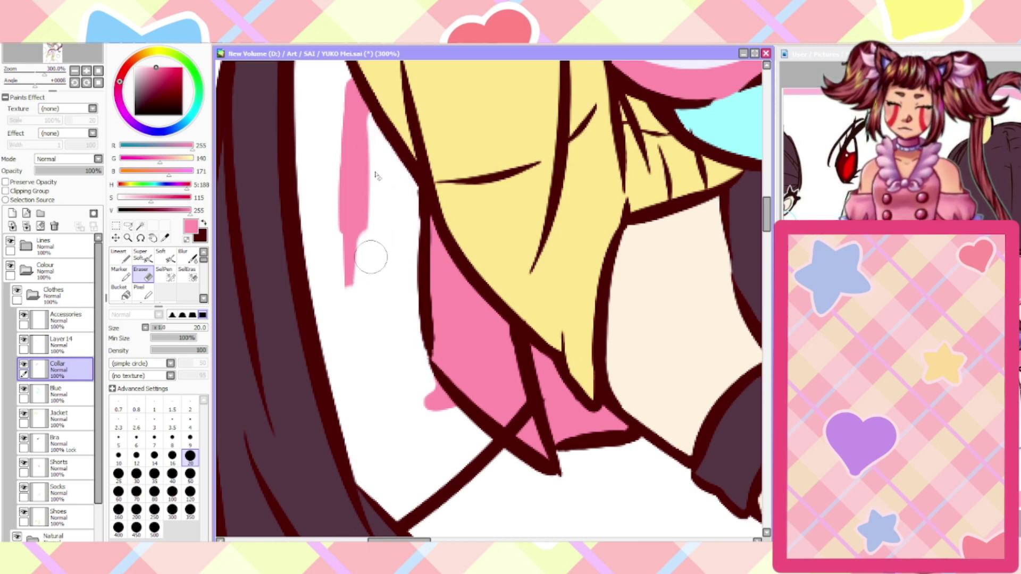
pyautogui.moveTo(371, 258); pyautogui.dragTo(337, 129)
# Toggle the clothing layers' visibility to find the leftover pink, delete Layer 14 and show the Collar layer again
pyautogui.click(24, 364)
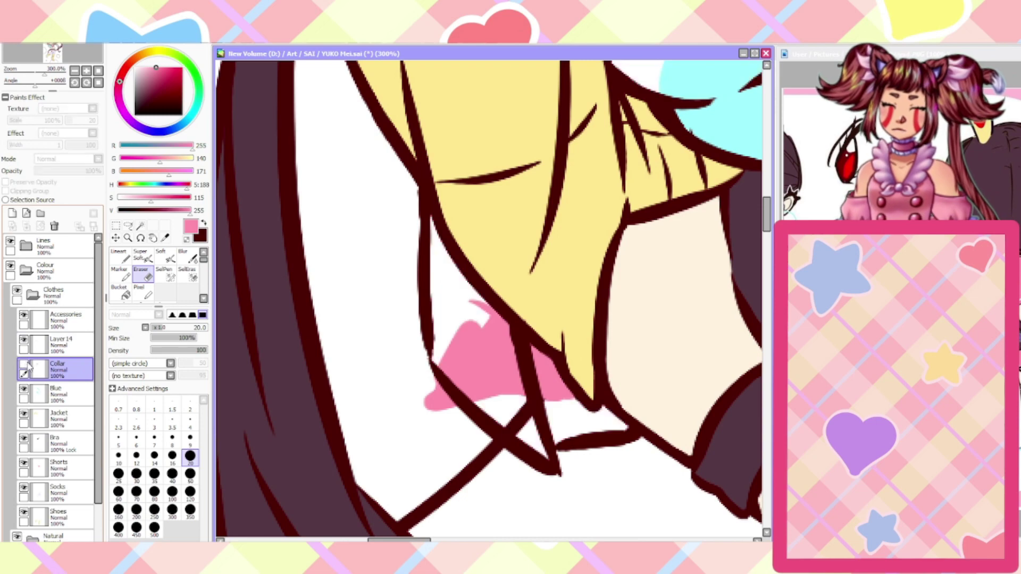
pyautogui.scroll(-4, 311, 312)
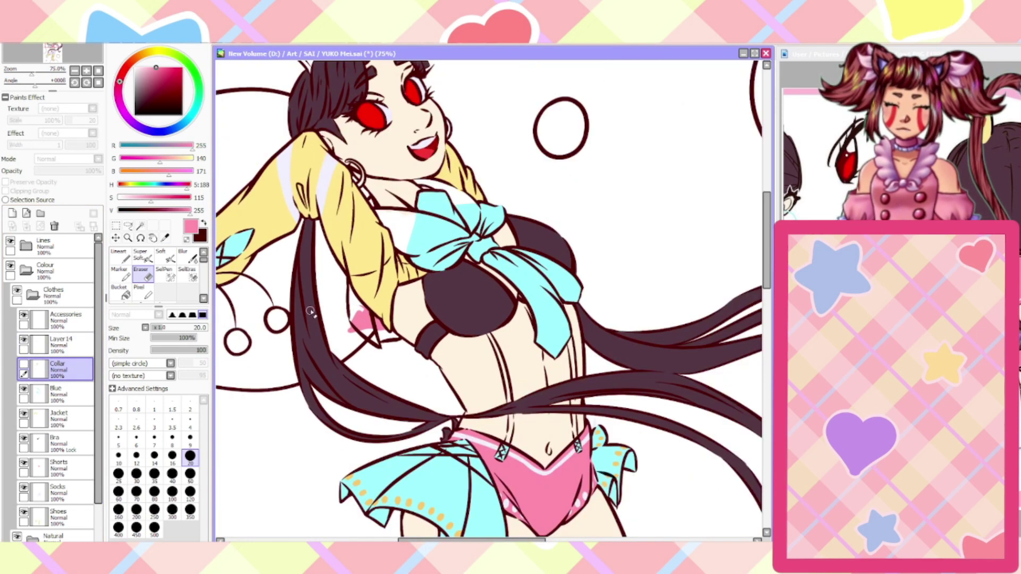
pyautogui.scroll(3, 326, 280)
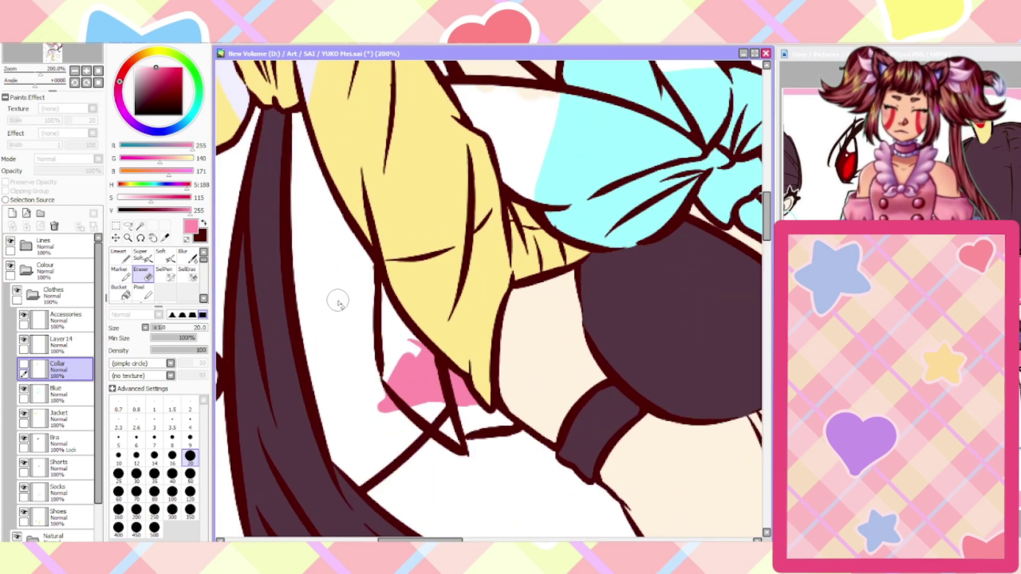
pyautogui.click(24, 388)
pyautogui.click(24, 388)
pyautogui.click(24, 339)
pyautogui.click(24, 339)
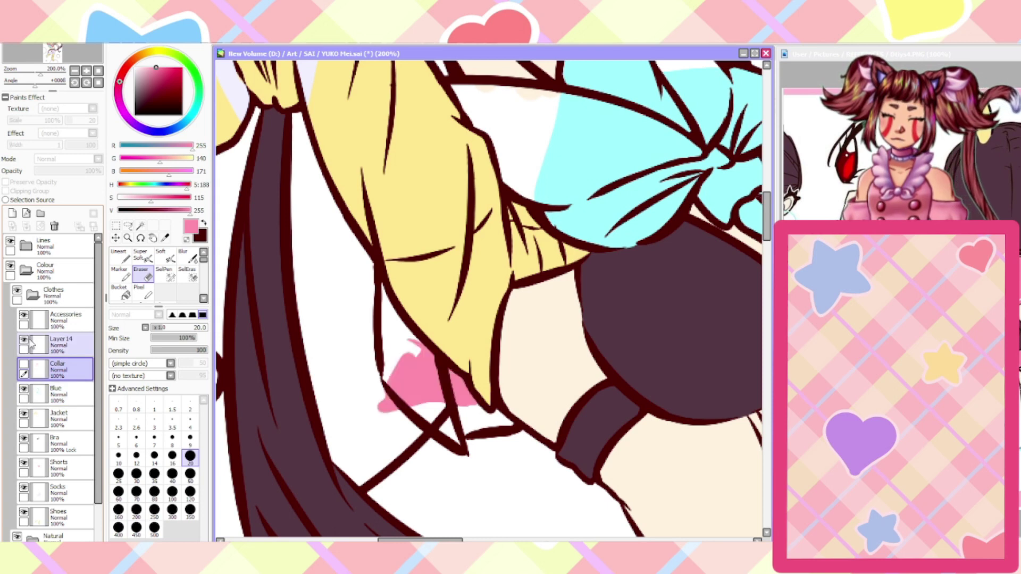
pyautogui.click(50, 340)
pyautogui.click(55, 226)
pyautogui.click(25, 339)
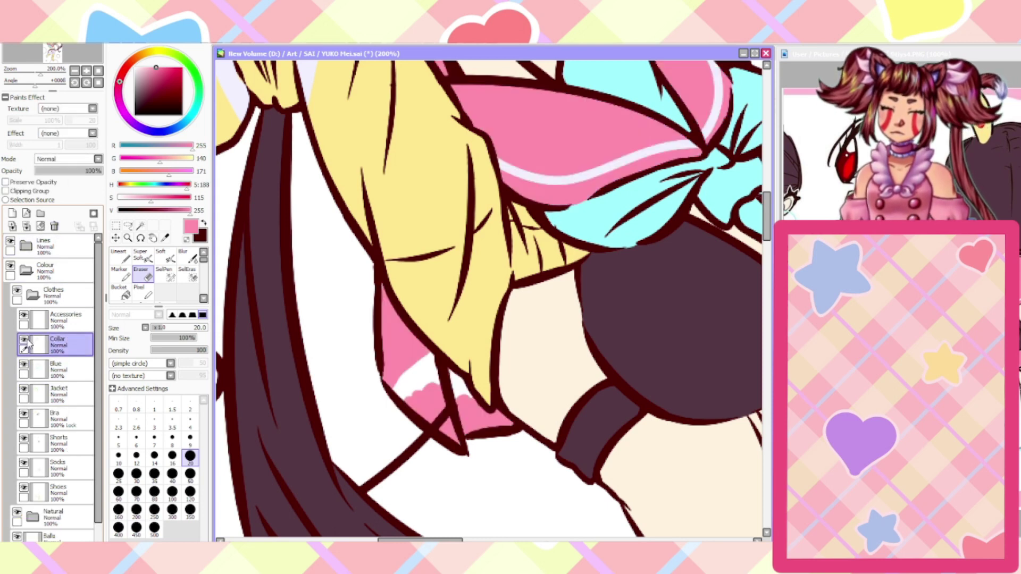
# Fill the white gap in the back collar panel with pink on the Collar layer using the Lineart brush
pyautogui.click(121, 256)
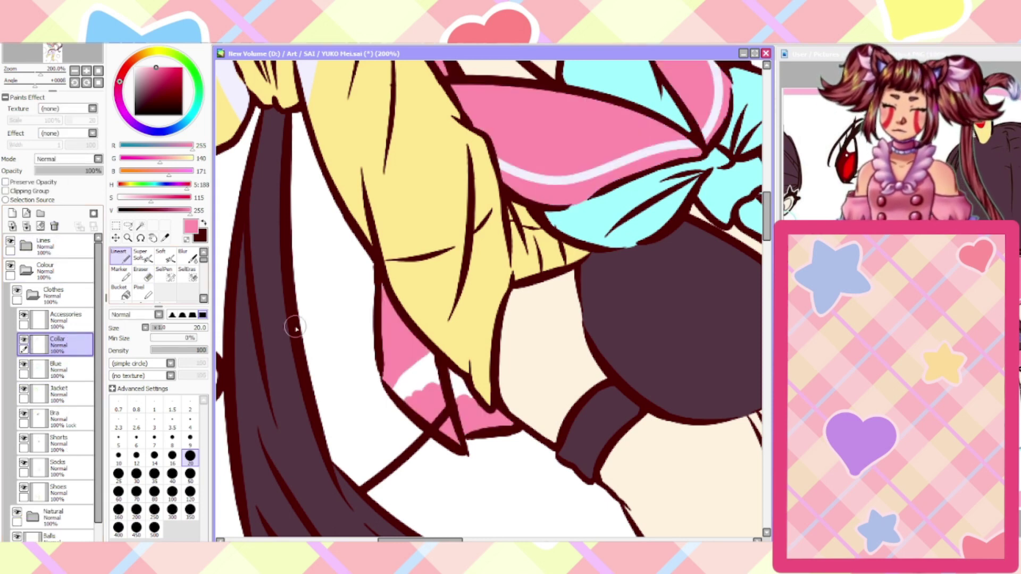
pyautogui.scroll(1, 445, 403)
pyautogui.moveTo(463, 375)
pyautogui.mouseDown()
pyautogui.moveTo(474, 397)
pyautogui.moveTo(438, 350)
pyautogui.moveTo(461, 390)
pyautogui.moveTo(431, 357)
pyautogui.moveTo(422, 385)
pyautogui.moveTo(403, 388)
pyautogui.moveTo(381, 386)
pyautogui.mouseUp()
pyautogui.scroll(-2, 360, 341)
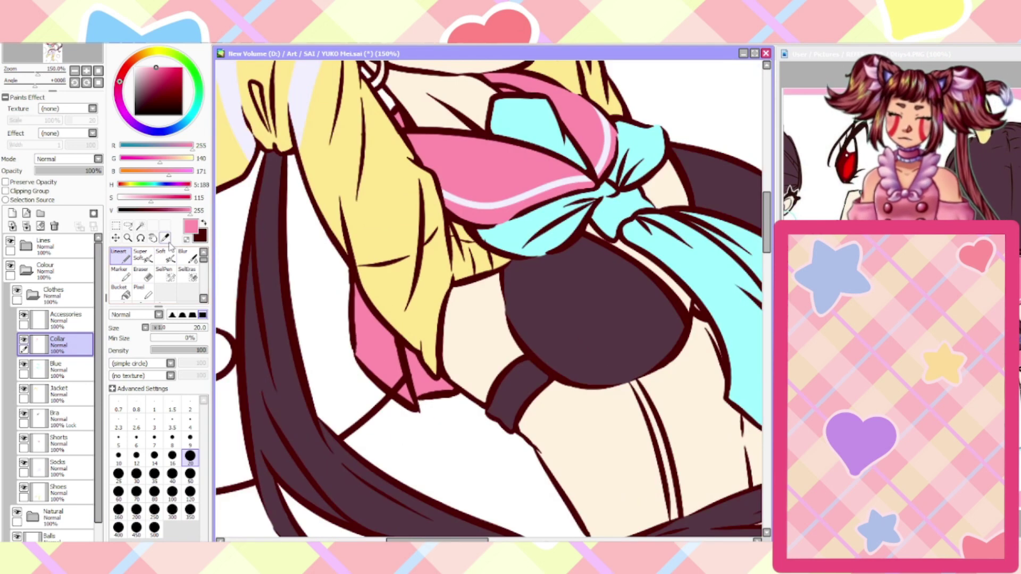
# Sample the front collar stripe's pale lavender and paint a V-shaped stripe inside the back collar panel with brush size 9
pyautogui.click(164, 238)
pyautogui.click(461, 200)
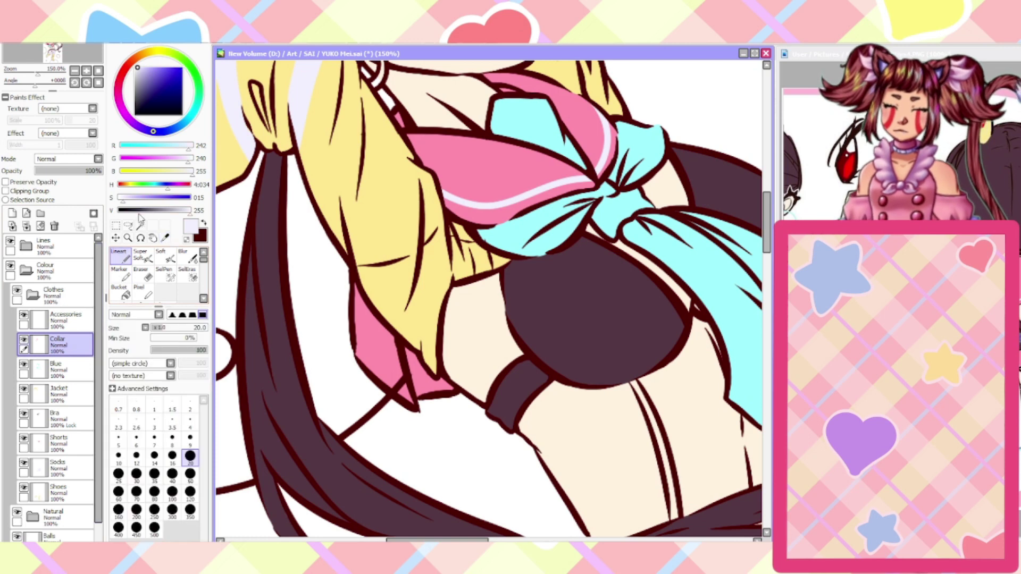
pyautogui.press('[')
pyautogui.press('[')
pyautogui.press('[')
pyautogui.press('[')
pyautogui.press('[')
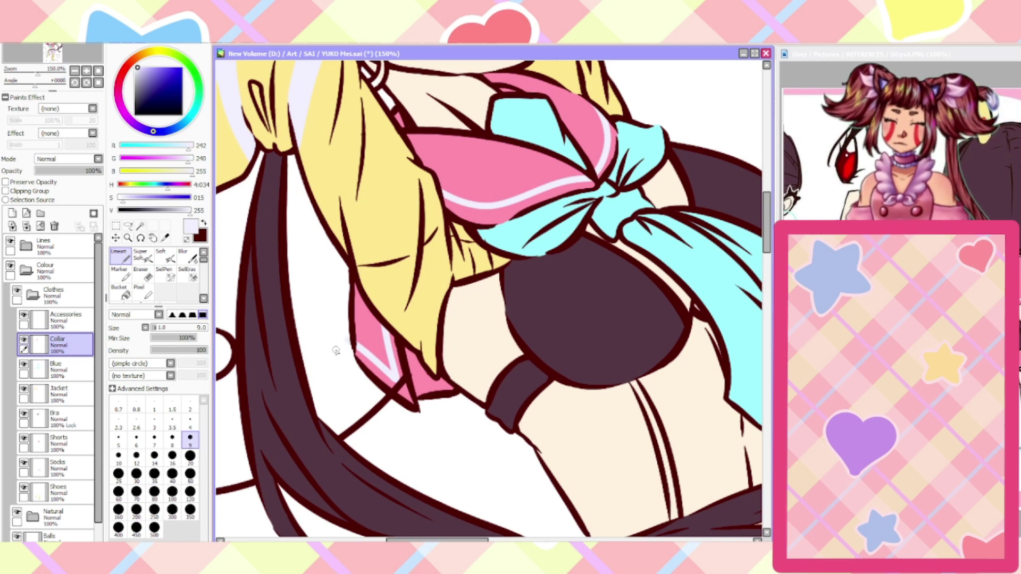
pyautogui.press('e')
pyautogui.scroll(2, 324, 343)
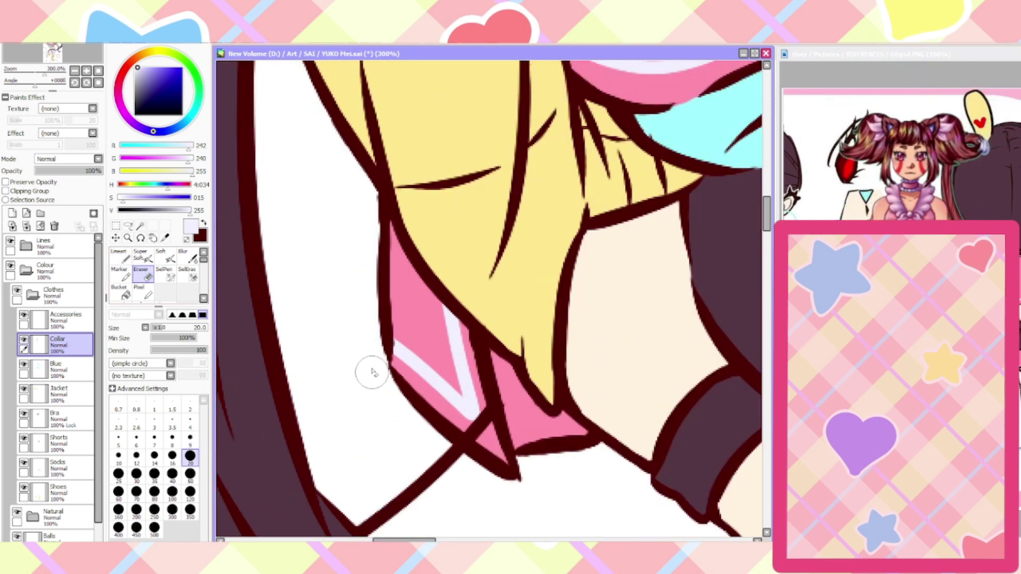
# Erase the stray line crossing the lower corner of the back collar panel on Layer 13 in the Lines folder
pyautogui.click(25, 245)
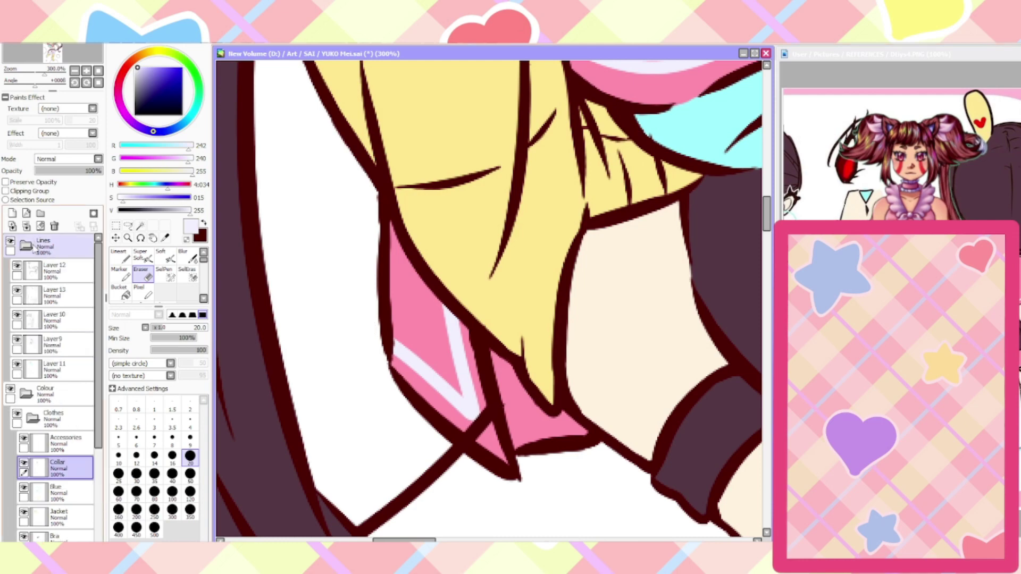
pyautogui.click(53, 293)
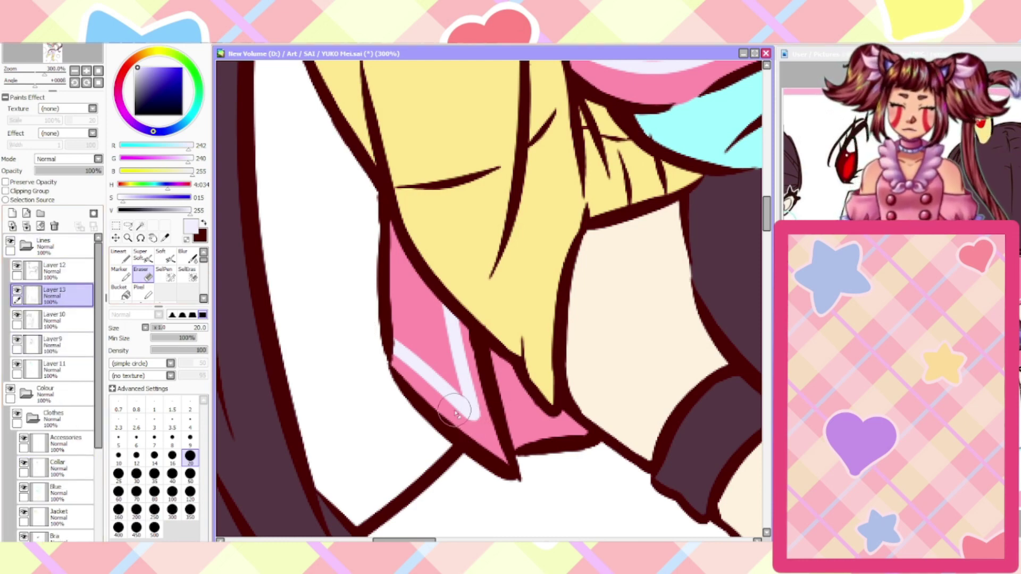
pyautogui.scroll(-7, 473, 418)
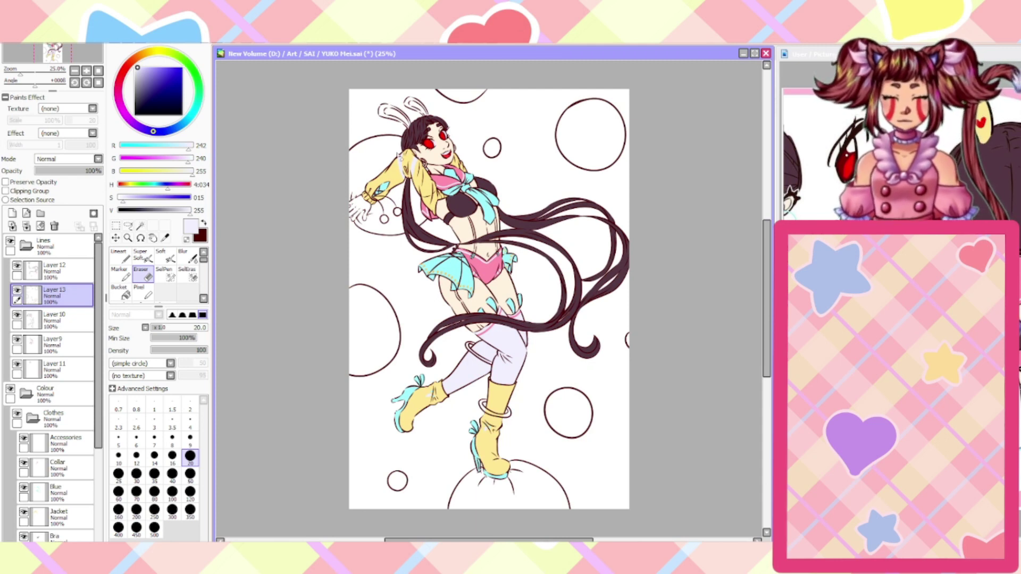
# Choose a dark blue as the working colour and make the Skin layer in the Natural folder active with Preserve Opacity off
pyautogui.click(164, 238)
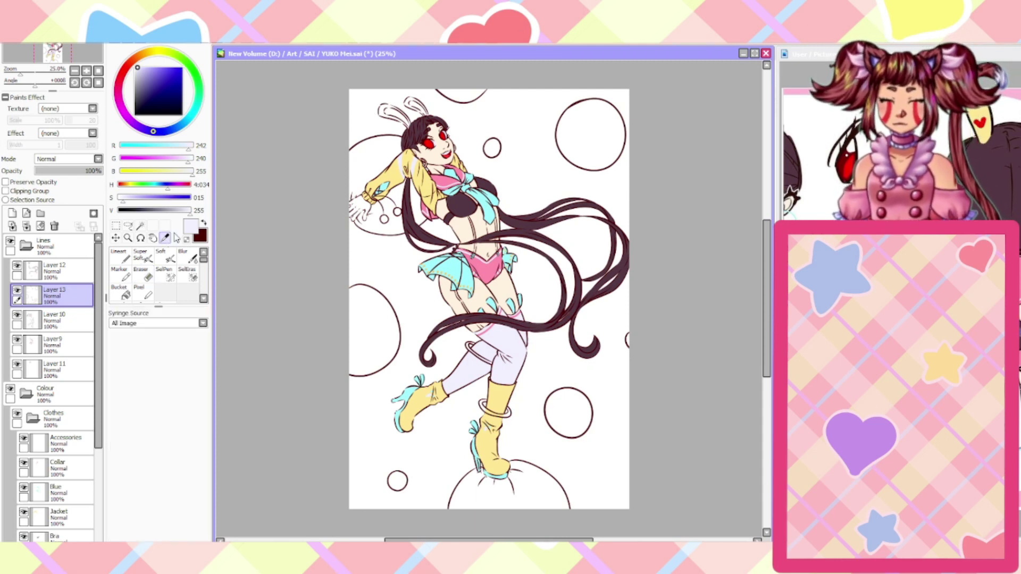
pyautogui.click(153, 199)
pyautogui.click(159, 211)
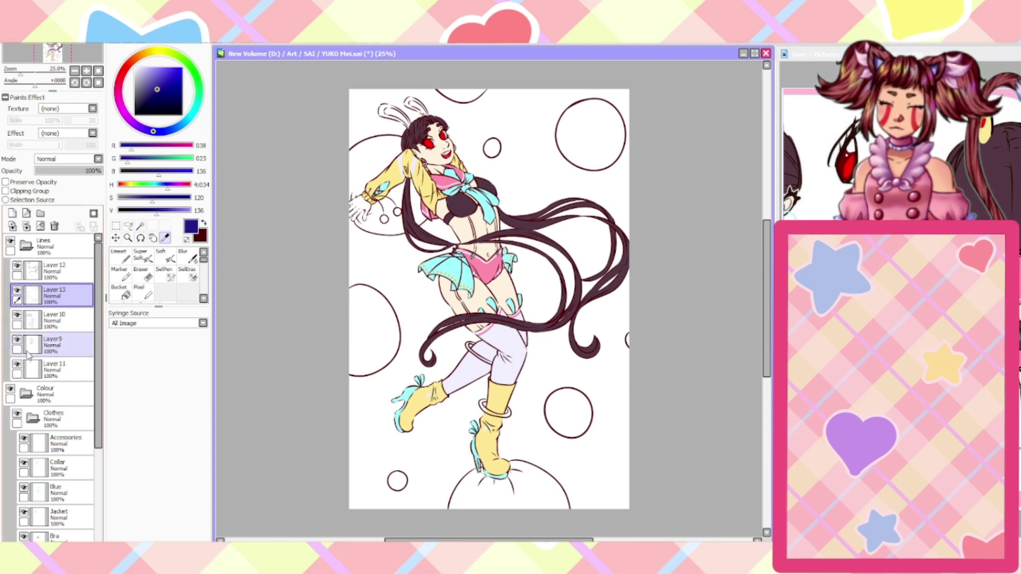
pyautogui.click(26, 245)
pyautogui.click(33, 273)
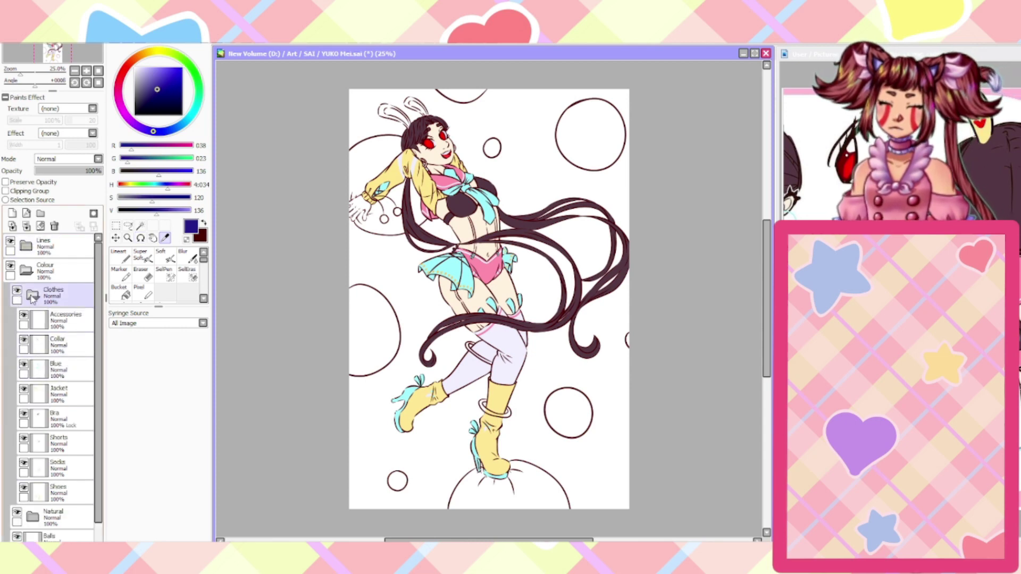
pyautogui.click(33, 295)
pyautogui.click(30, 324)
pyautogui.click(32, 319)
pyautogui.click(56, 418)
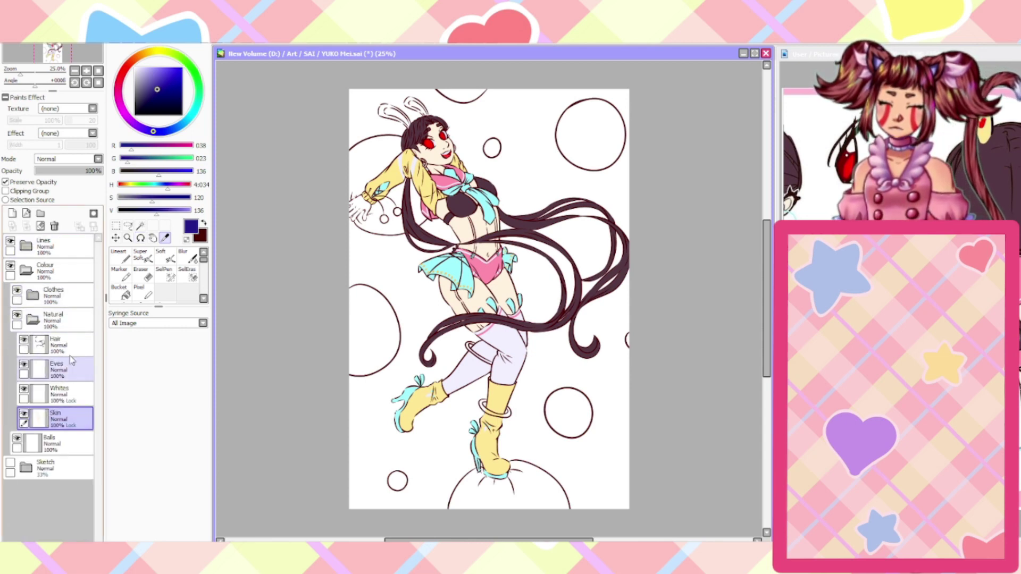
pyautogui.scroll(7, 362, 208)
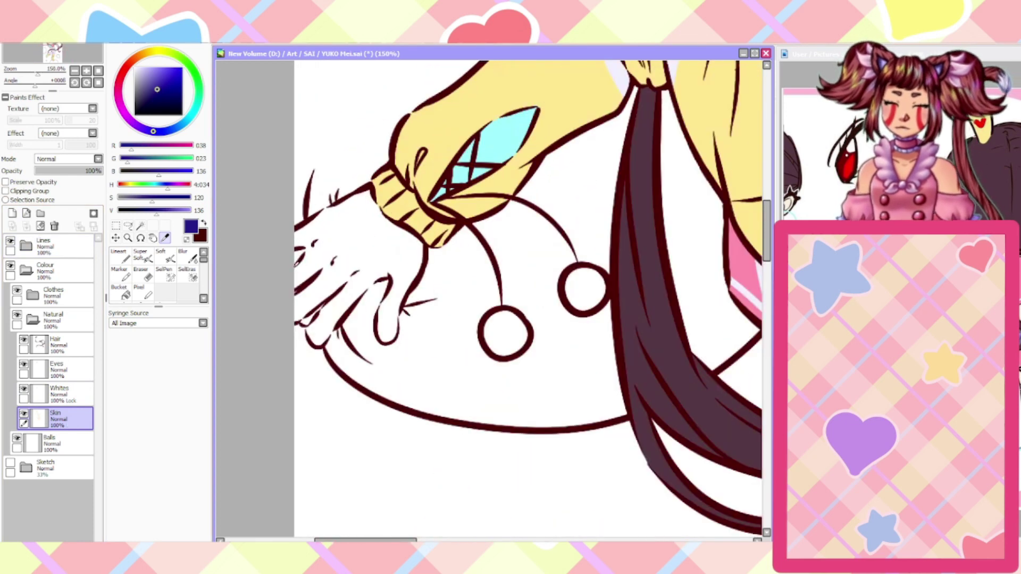
# Outline the raised hand's inner edges in dark blue with the Lineart brush at size 20 and minimum size 0%
pyautogui.click(120, 255)
pyautogui.moveTo(439, 140)
pyautogui.mouseDown()
pyautogui.moveTo(444, 119)
pyautogui.moveTo(445, 144)
pyautogui.moveTo(470, 168)
pyautogui.mouseUp()
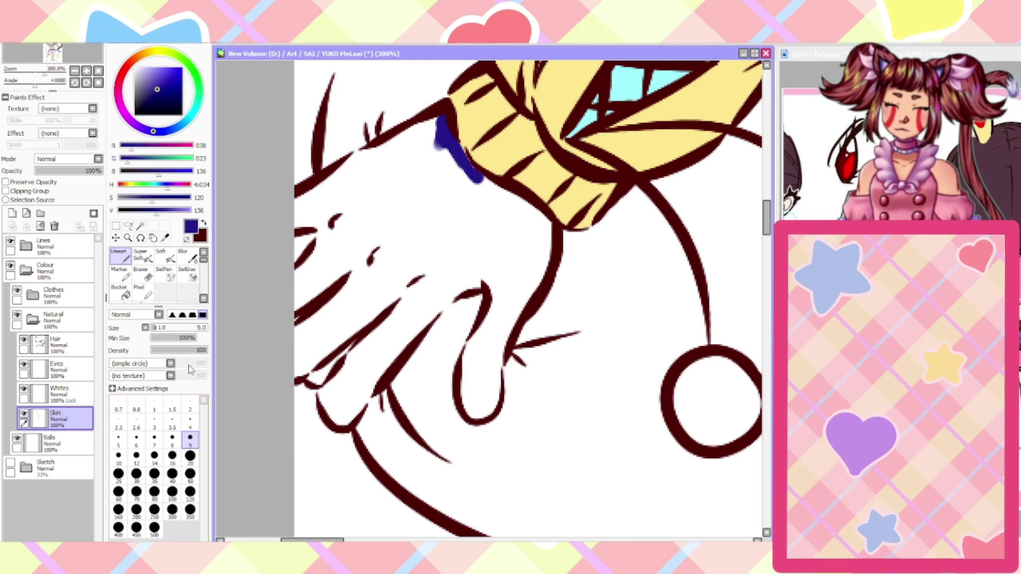
pyautogui.moveTo(161, 342); pyautogui.dragTo(138, 343)
pyautogui.click(189, 456)
pyautogui.moveTo(449, 152)
pyautogui.mouseDown()
pyautogui.moveTo(531, 215)
pyautogui.moveTo(548, 244)
pyautogui.moveTo(497, 350)
pyautogui.moveTo(493, 399)
pyautogui.moveTo(462, 407)
pyautogui.moveTo(482, 273)
pyautogui.moveTo(412, 323)
pyautogui.moveTo(353, 410)
pyautogui.moveTo(334, 420)
pyautogui.moveTo(322, 391)
pyautogui.moveTo(415, 287)
pyautogui.mouseUp()
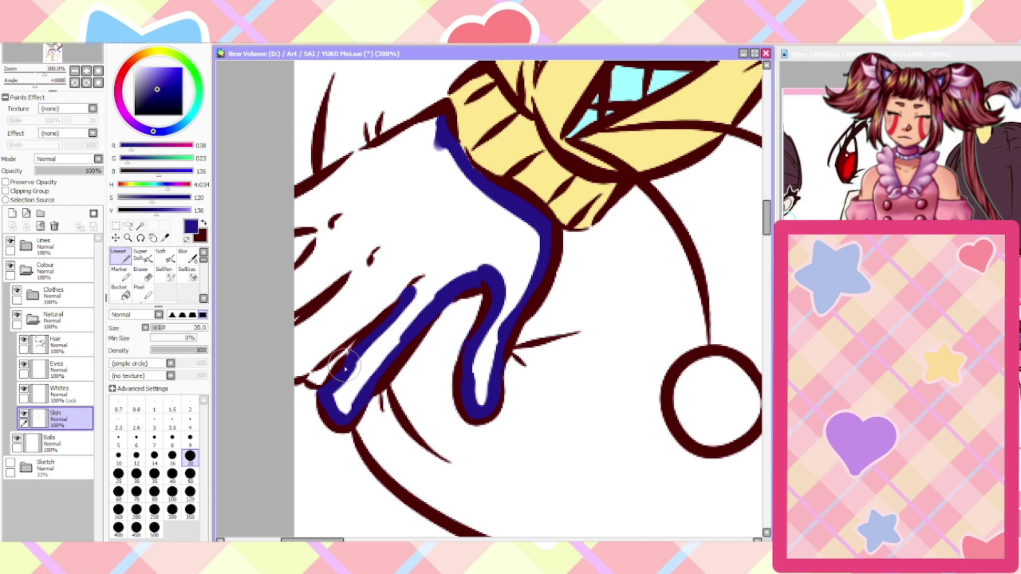
pyautogui.moveTo(388, 319)
pyautogui.mouseDown()
pyautogui.moveTo(414, 278)
pyautogui.moveTo(294, 375)
pyautogui.moveTo(294, 331)
pyautogui.moveTo(360, 274)
pyautogui.moveTo(344, 266)
pyautogui.moveTo(356, 278)
pyautogui.moveTo(336, 275)
pyautogui.moveTo(287, 308)
pyautogui.moveTo(330, 239)
pyautogui.moveTo(286, 286)
pyautogui.moveTo(322, 231)
pyautogui.moveTo(290, 213)
pyautogui.moveTo(324, 194)
pyautogui.mouseUp()
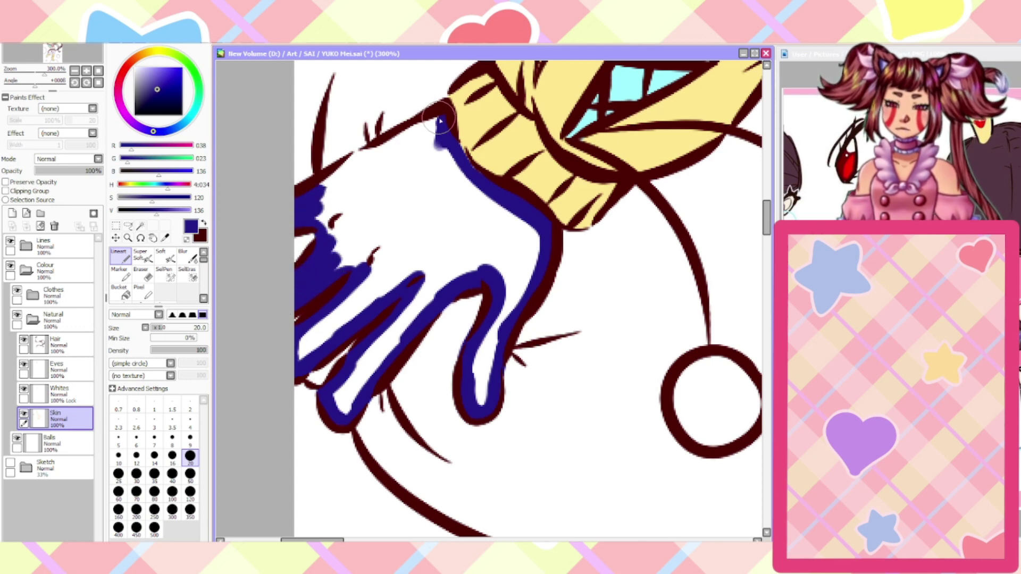
pyautogui.moveTo(441, 118)
pyautogui.mouseDown()
pyautogui.moveTo(367, 151)
pyautogui.moveTo(308, 193)
pyautogui.mouseUp()
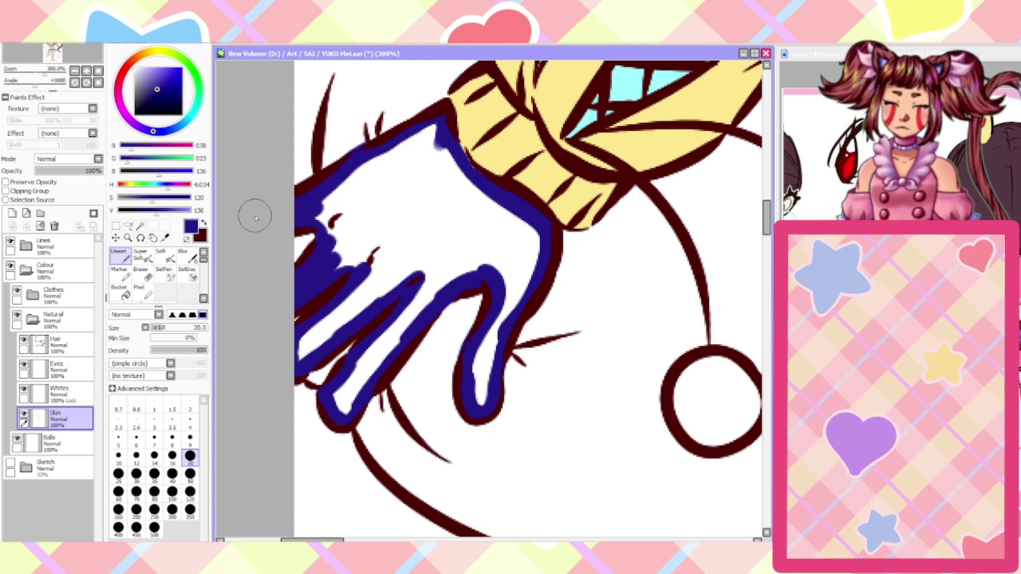
# Select the hand's unpainted interior with the magic wand, fill it dark blue and touch up the remaining gaps
pyautogui.click(148, 278)
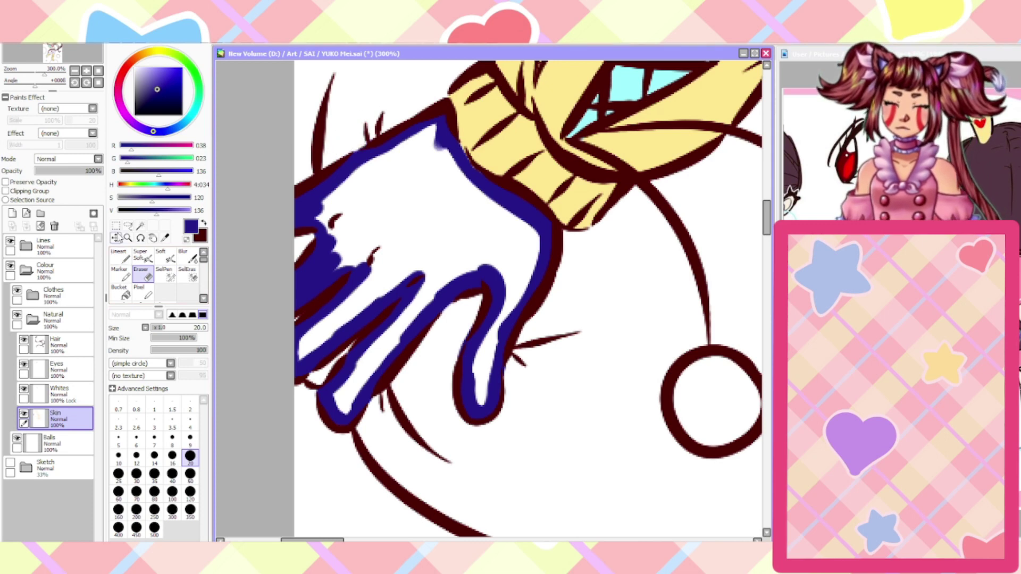
pyautogui.click(140, 226)
pyautogui.click(430, 228)
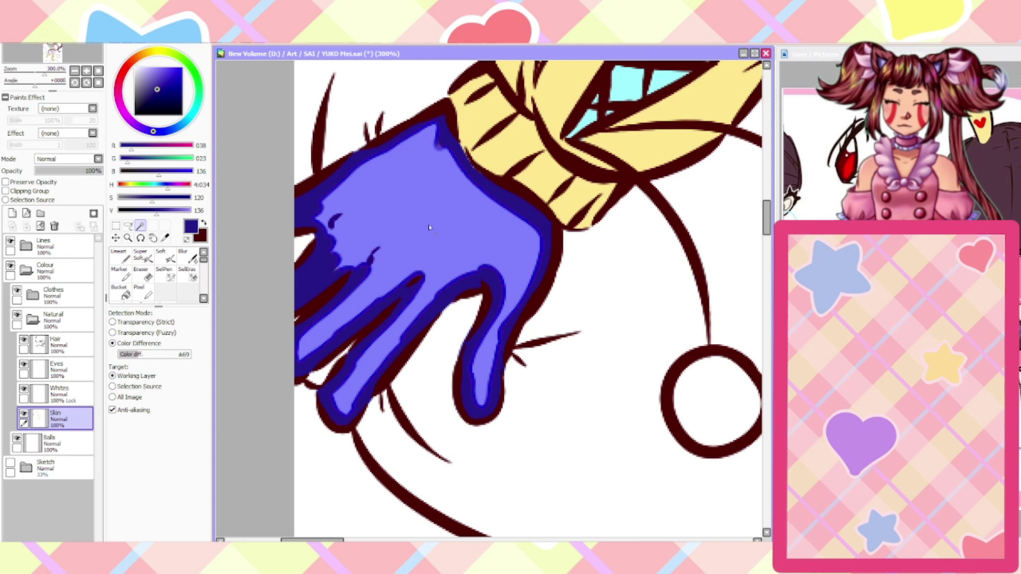
pyautogui.hotkey('ctrl', 'f')
pyautogui.click(120, 255)
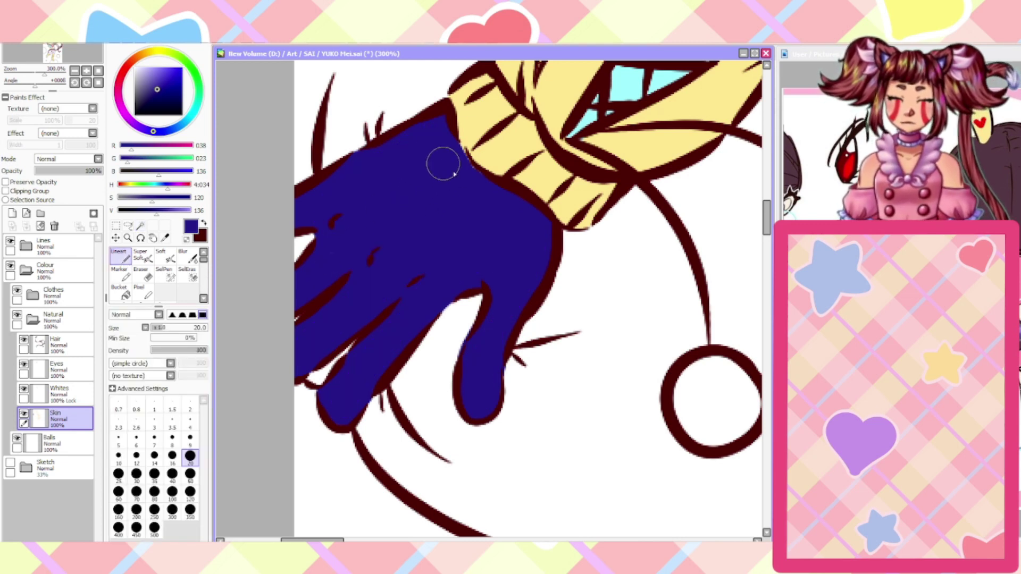
# Sample the skin tone from the reference and recolour the hand with it on the Skin layer using Preserve Opacity
pyautogui.click(165, 238)
pyautogui.click(893, 319)
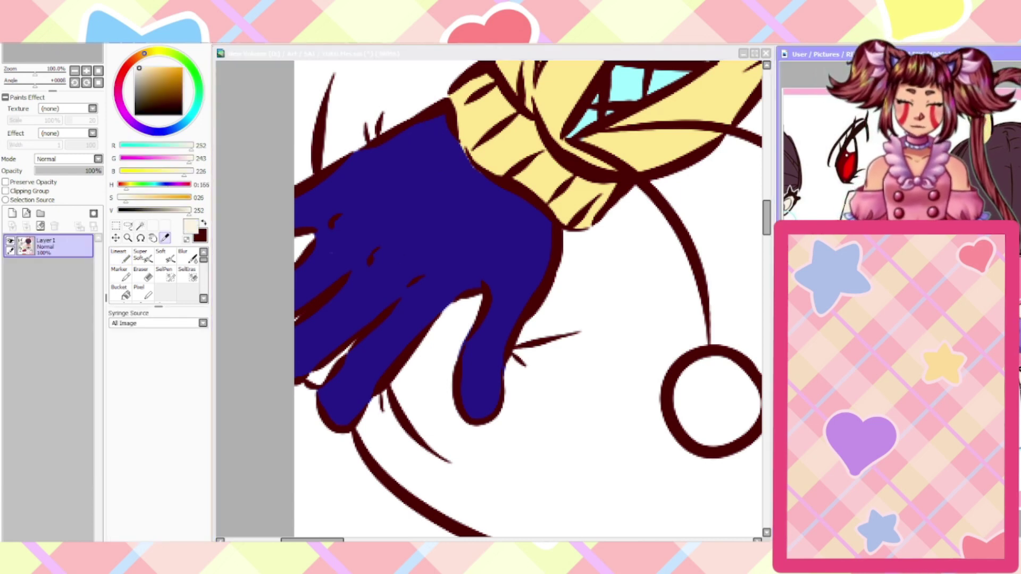
pyautogui.click(255, 341)
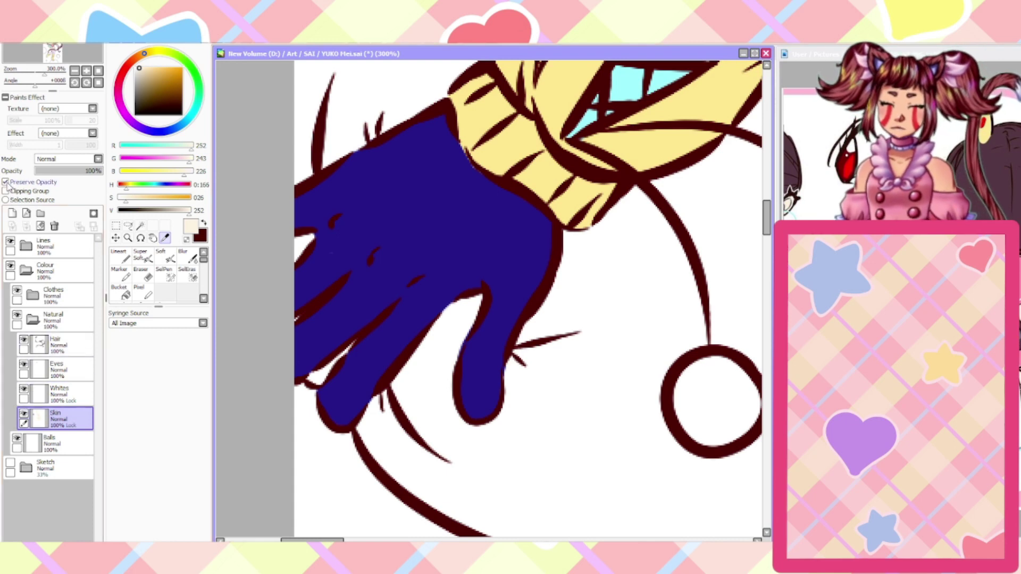
pyautogui.hotkey('ctrl', 'f')
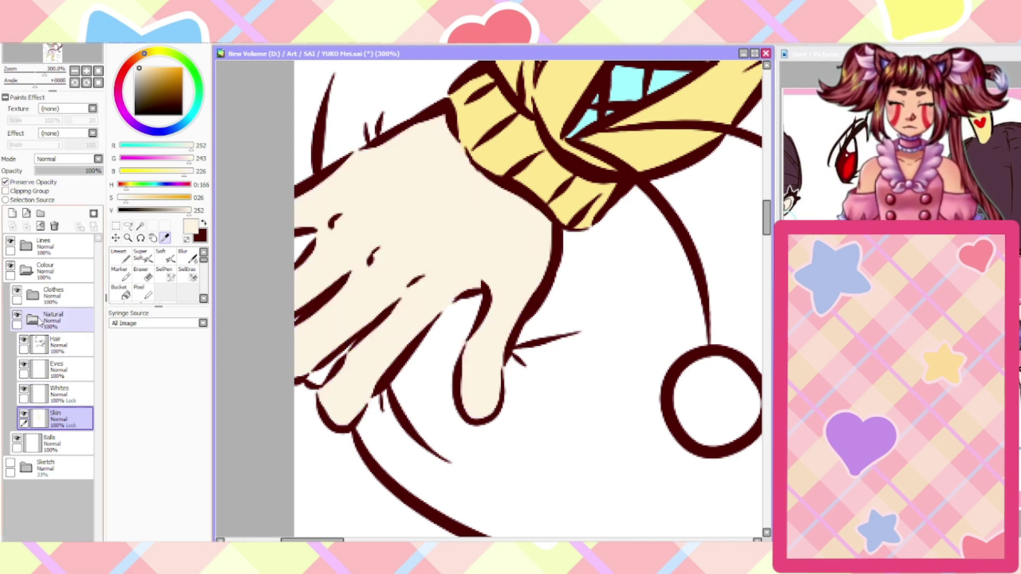
# Turn off Preserve Opacity on the Skin, Whites and Bra layers
pyautogui.click(8, 182)
pyautogui.click(55, 394)
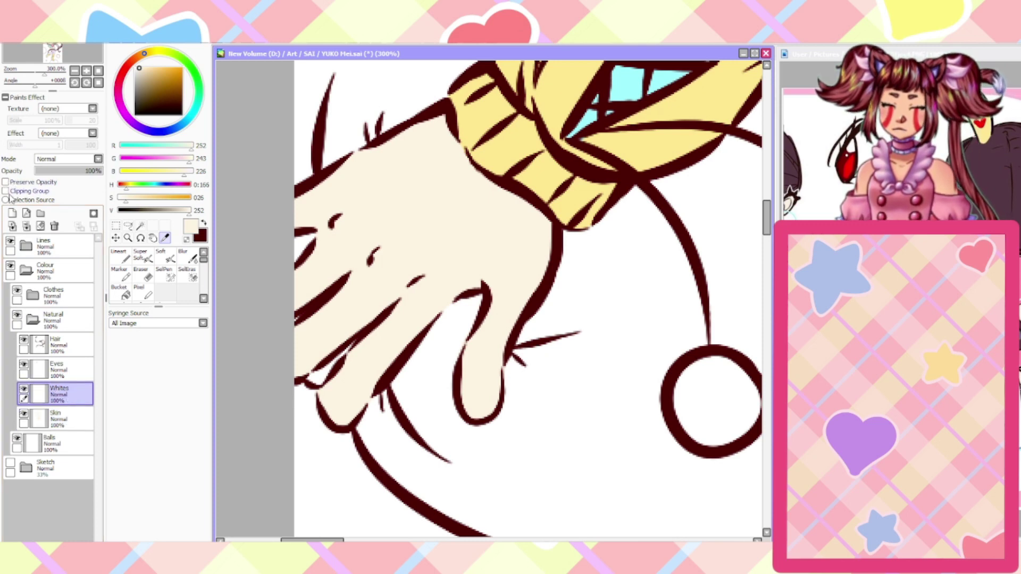
pyautogui.click(32, 319)
pyautogui.click(33, 295)
pyautogui.click(53, 281)
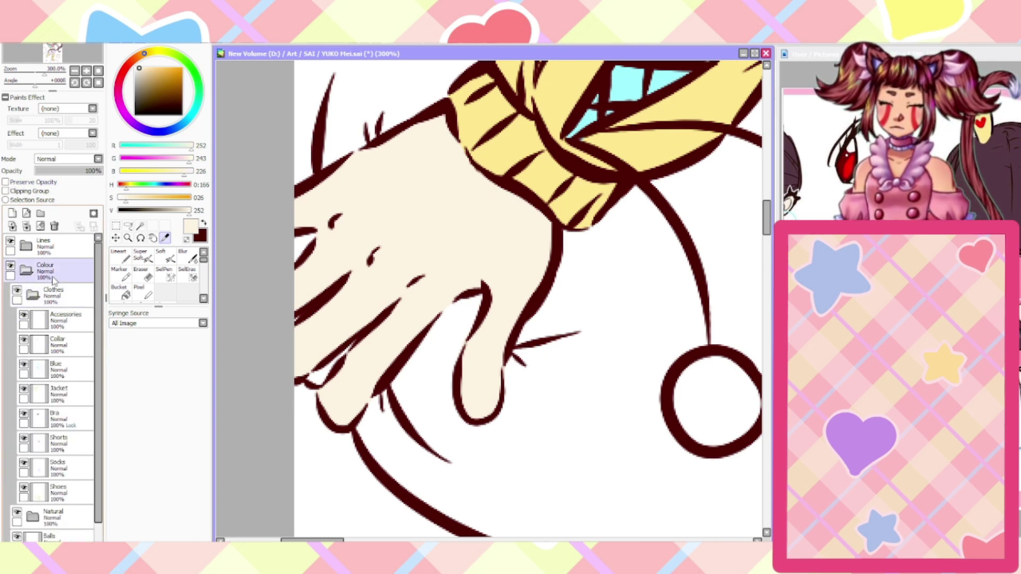
pyautogui.press('Home')
pyautogui.click(54, 419)
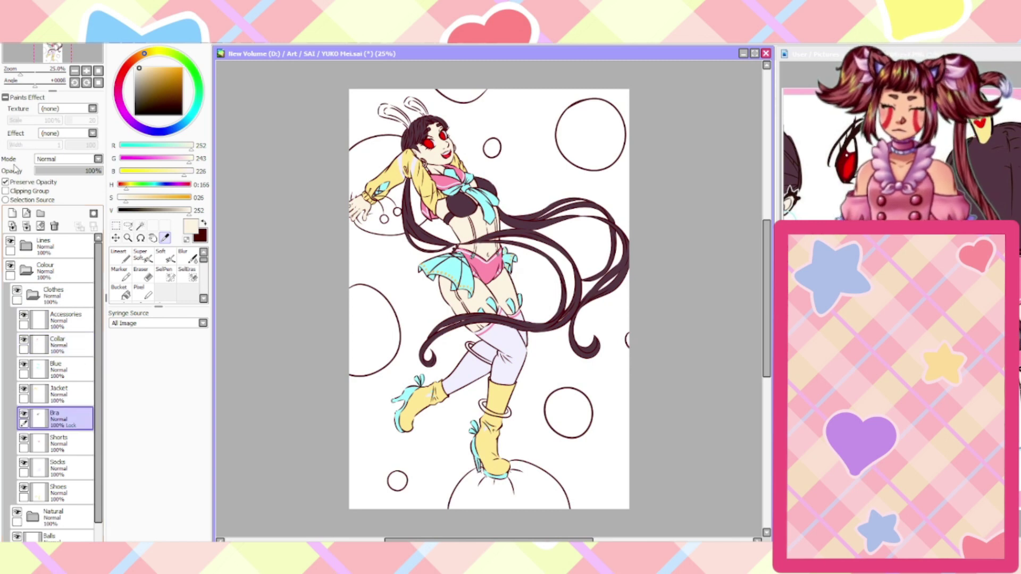
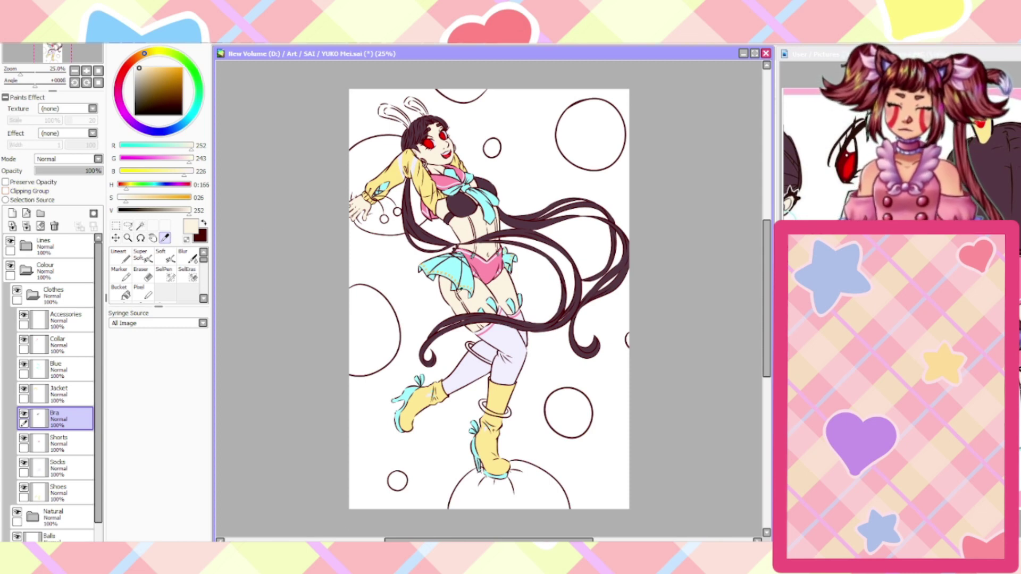
# Sample the skirt's light cyan and paint the ring around the standing leg's boot on the Accessories layer with the Lineart brush
pyautogui.click(455, 265)
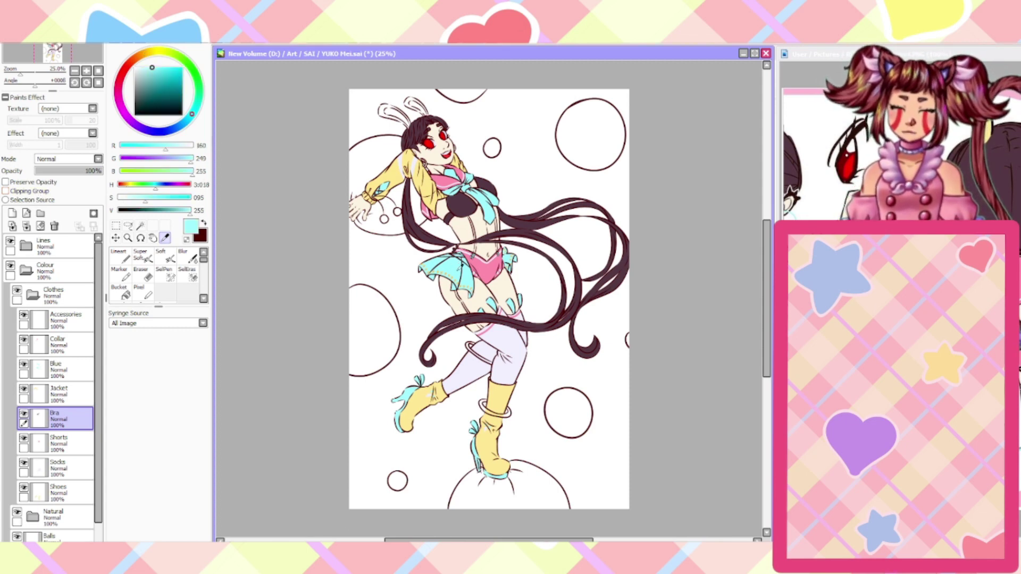
pyautogui.click(64, 319)
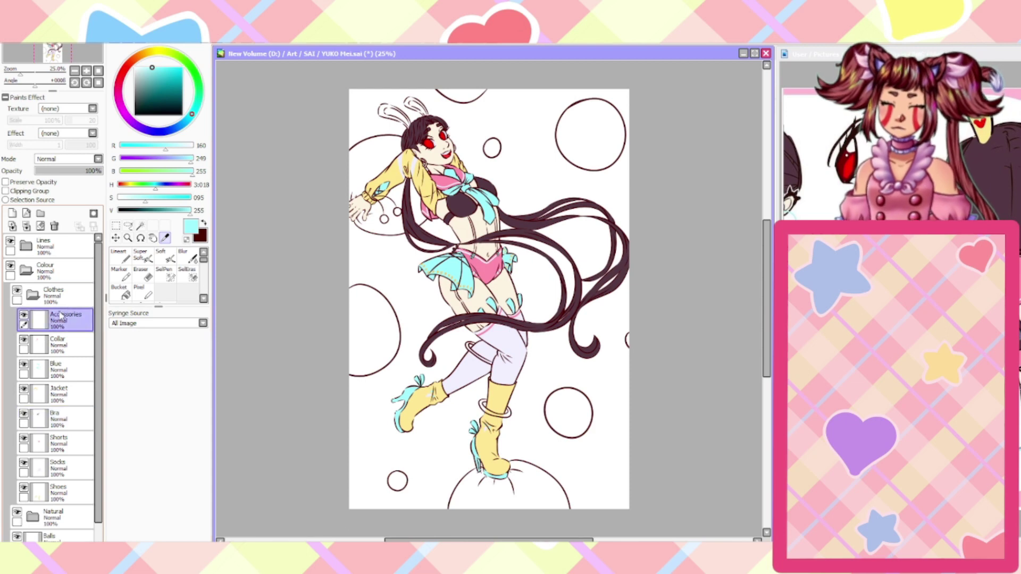
pyautogui.click(121, 256)
pyautogui.scroll(8, 501, 408)
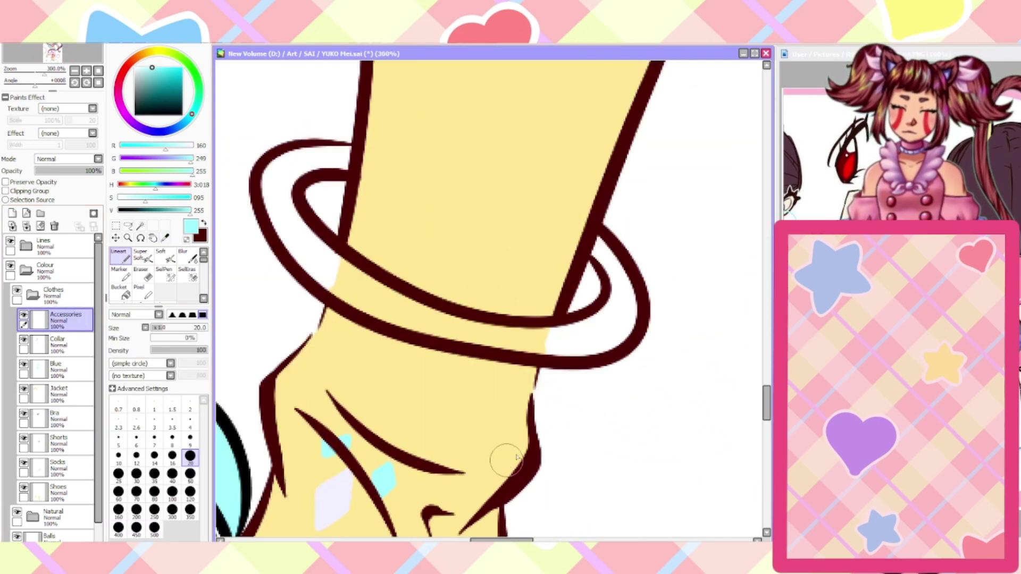
pyautogui.moveTo(649, 226); pyautogui.dragTo(624, 178)
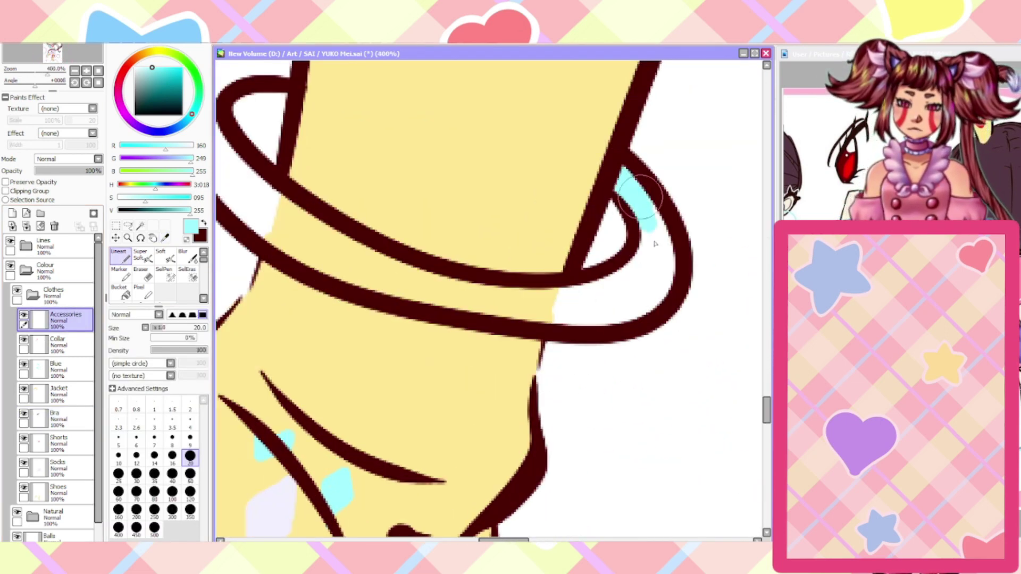
pyautogui.moveTo(655, 243)
pyautogui.mouseDown()
pyautogui.moveTo(645, 289)
pyautogui.moveTo(615, 296)
pyautogui.moveTo(645, 255)
pyautogui.moveTo(580, 317)
pyautogui.moveTo(627, 285)
pyautogui.moveTo(576, 290)
pyautogui.mouseUp()
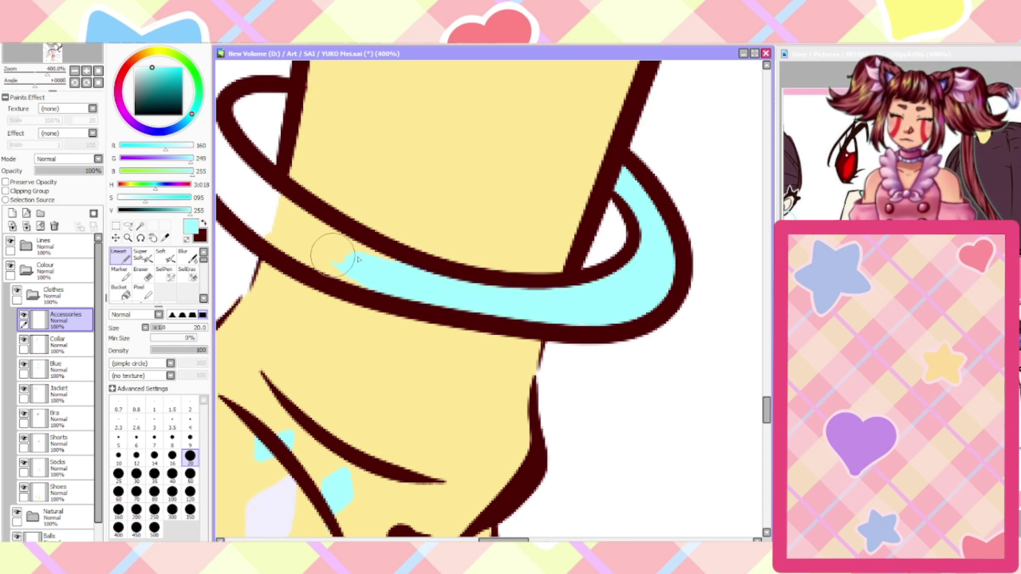
pyautogui.moveTo(275, 236); pyautogui.dragTo(110, 190)
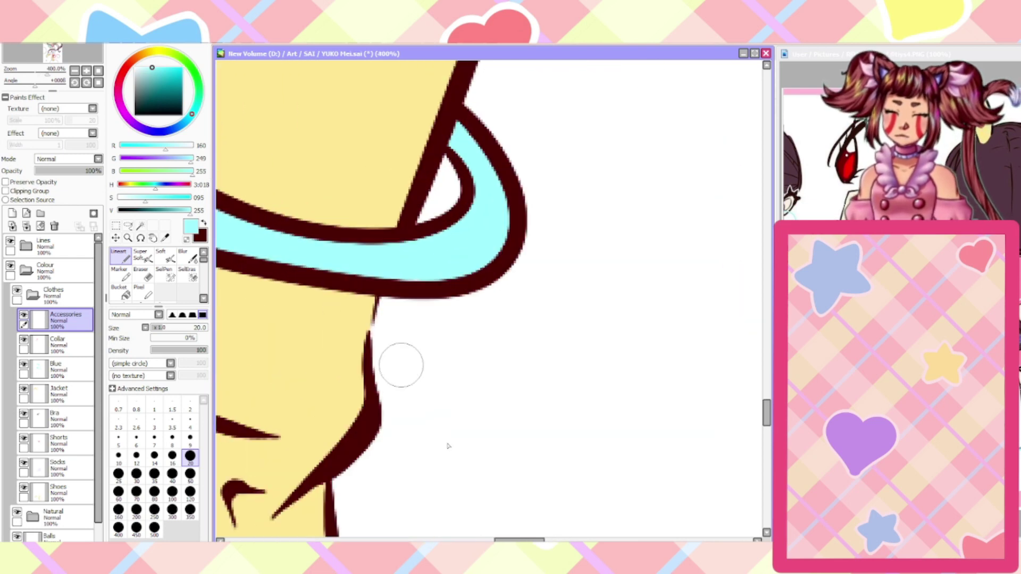
pyautogui.moveTo(505, 540); pyautogui.dragTo(468, 540)
pyautogui.moveTo(766, 420); pyautogui.dragTo(761, 399)
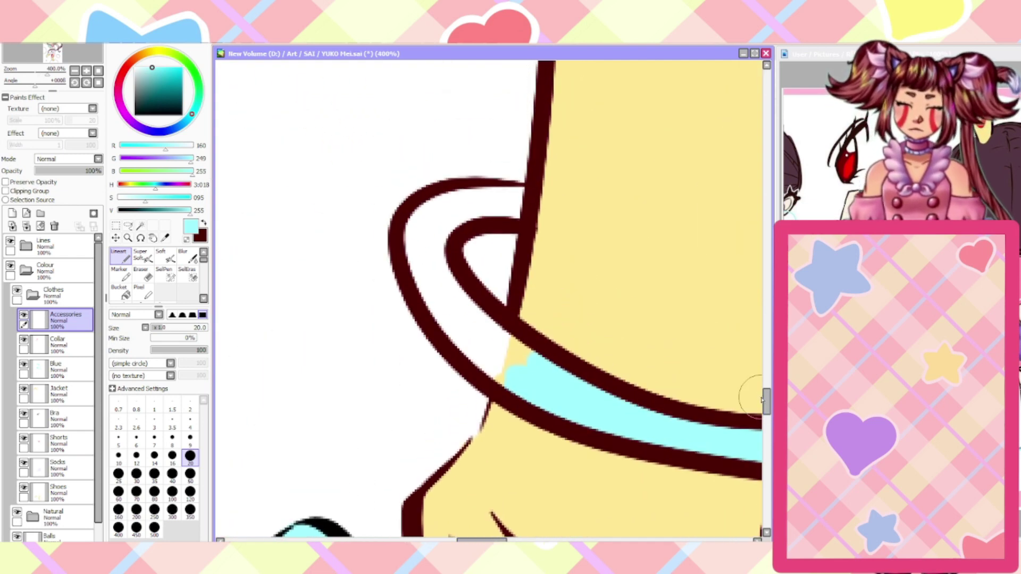
pyautogui.moveTo(502, 335)
pyautogui.mouseDown()
pyautogui.moveTo(474, 314)
pyautogui.moveTo(513, 379)
pyautogui.moveTo(428, 303)
pyautogui.moveTo(459, 319)
pyautogui.moveTo(430, 251)
pyautogui.moveTo(428, 273)
pyautogui.moveTo(456, 283)
pyautogui.moveTo(495, 207)
pyautogui.moveTo(515, 214)
pyautogui.moveTo(519, 196)
pyautogui.moveTo(433, 206)
pyautogui.moveTo(429, 224)
pyautogui.moveTo(518, 205)
pyautogui.moveTo(431, 250)
pyautogui.mouseUp()
pyautogui.scroll(-5, 430, 250)
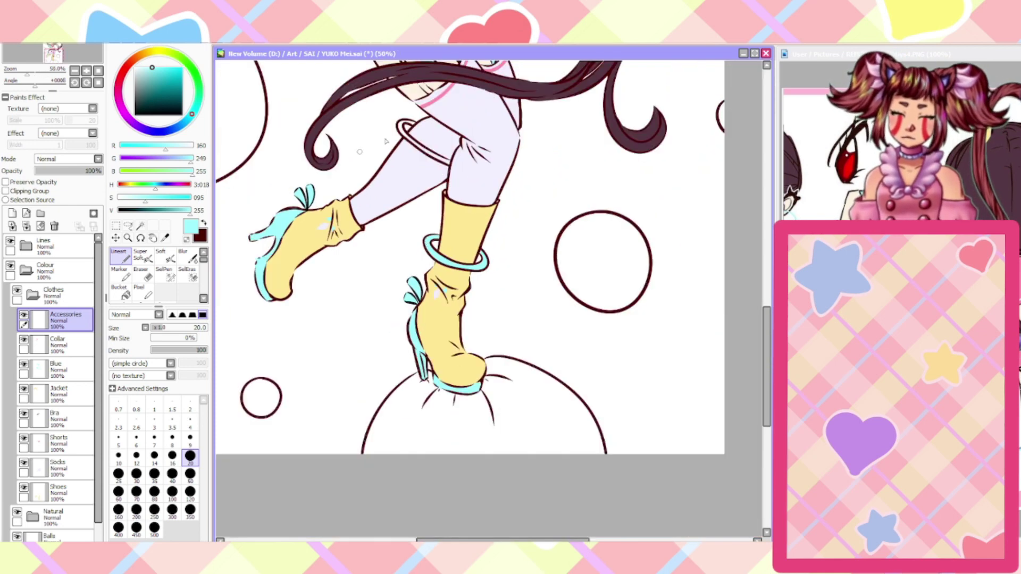
# Paint the ring around the bent leg's stocking light cyan on the Accessories layer
pyautogui.scroll(3, 425, 138)
pyautogui.scroll(1, 311, 96)
pyautogui.moveTo(318, 100)
pyautogui.mouseDown()
pyautogui.moveTo(336, 114)
pyautogui.moveTo(343, 102)
pyautogui.moveTo(265, 105)
pyautogui.moveTo(297, 95)
pyautogui.moveTo(257, 155)
pyautogui.moveTo(254, 105)
pyautogui.moveTo(278, 165)
pyautogui.moveTo(309, 195)
pyautogui.moveTo(253, 141)
pyautogui.mouseUp()
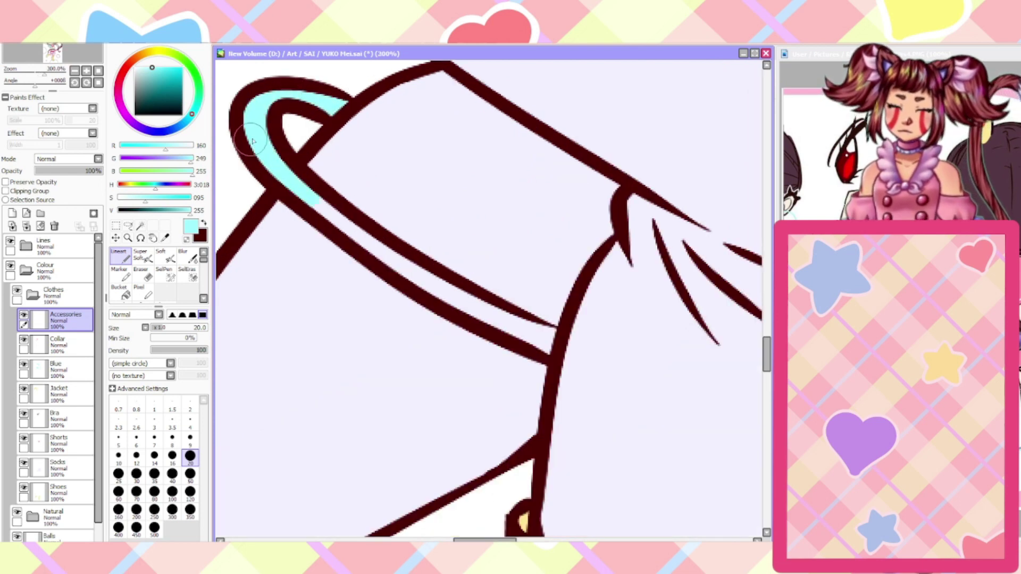
pyautogui.moveTo(282, 178)
pyautogui.mouseDown()
pyautogui.moveTo(390, 266)
pyautogui.moveTo(400, 265)
pyautogui.moveTo(386, 246)
pyautogui.moveTo(449, 298)
pyautogui.moveTo(434, 282)
pyautogui.moveTo(475, 302)
pyautogui.mouseUp()
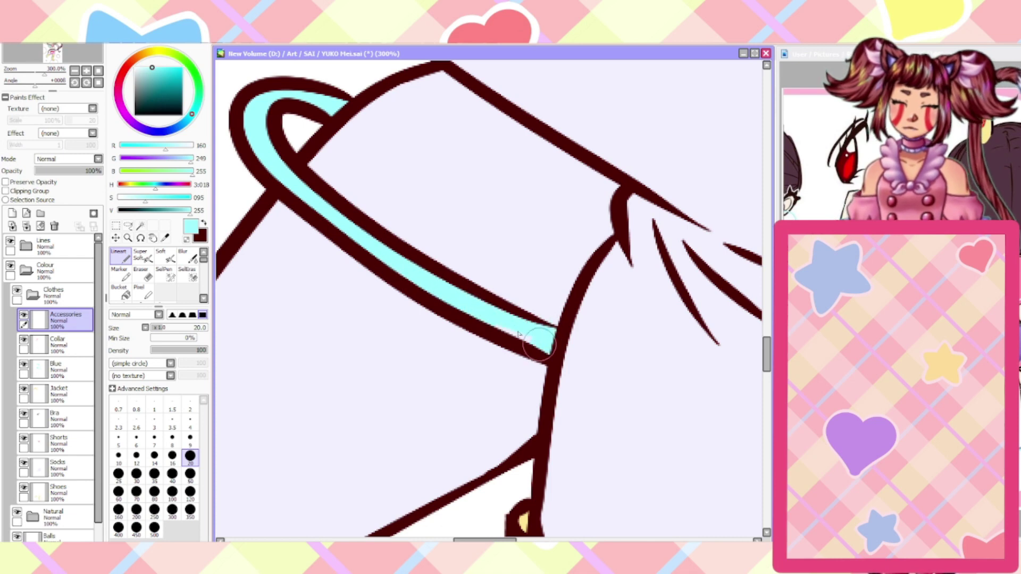
pyautogui.scroll(-6, 540, 343)
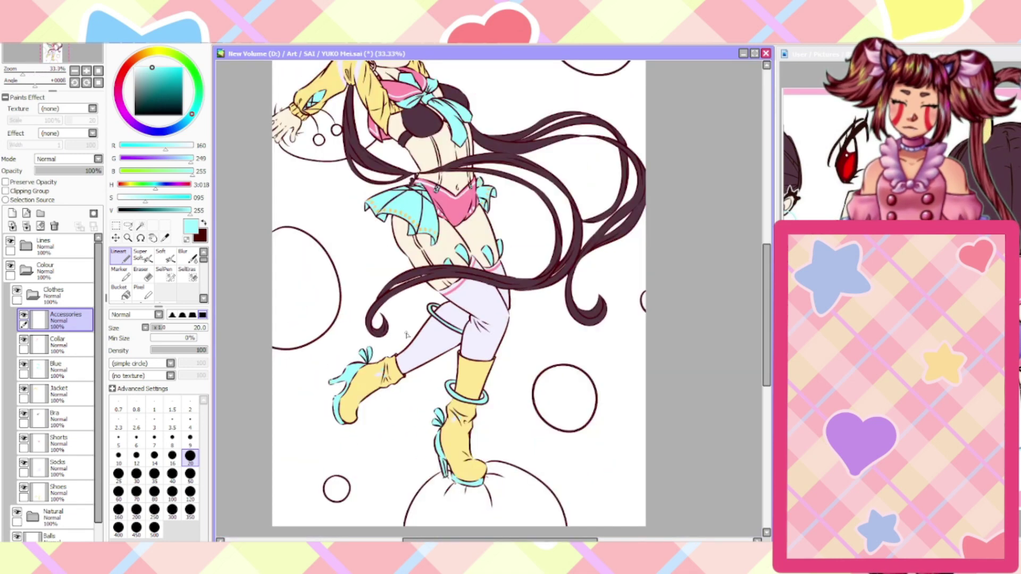
# Sample the hair colour, reduce its saturation to 0 for dark grey, and paint the upper thigh strap below the skirt on the Accessories layer
pyautogui.click(164, 238)
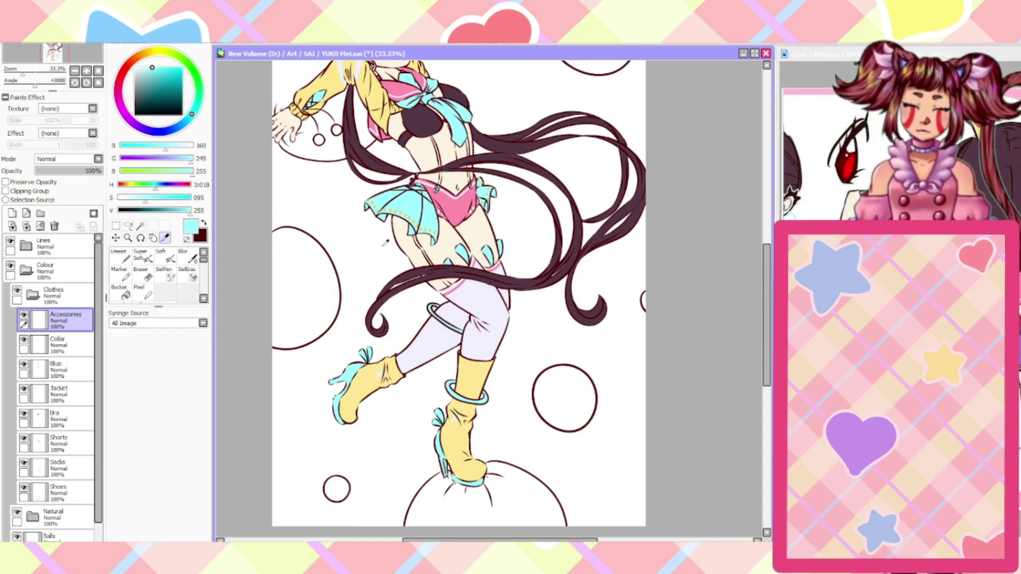
pyautogui.click(402, 272)
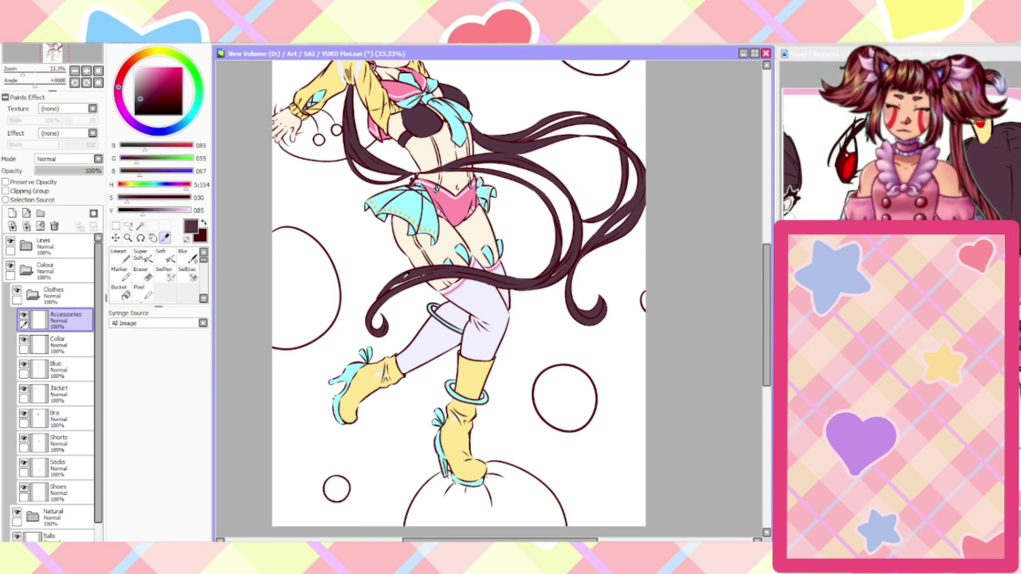
pyautogui.moveTo(126, 201); pyautogui.dragTo(117, 201)
pyautogui.click(119, 256)
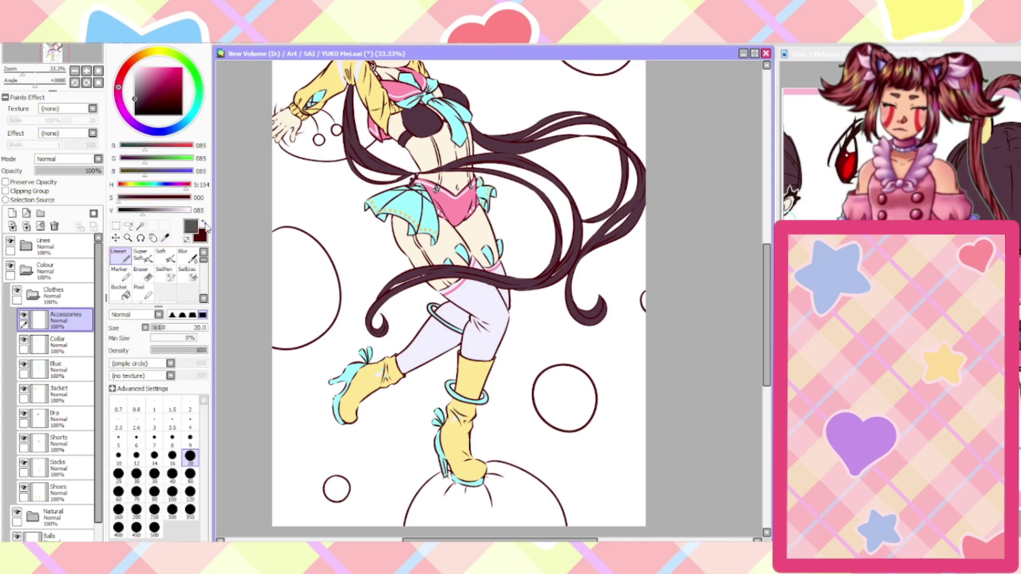
pyautogui.scroll(3, 420, 255)
pyautogui.scroll(2, 419, 255)
pyautogui.moveTo(393, 202)
pyautogui.mouseDown()
pyautogui.moveTo(375, 169)
pyautogui.moveTo(428, 284)
pyautogui.mouseUp()
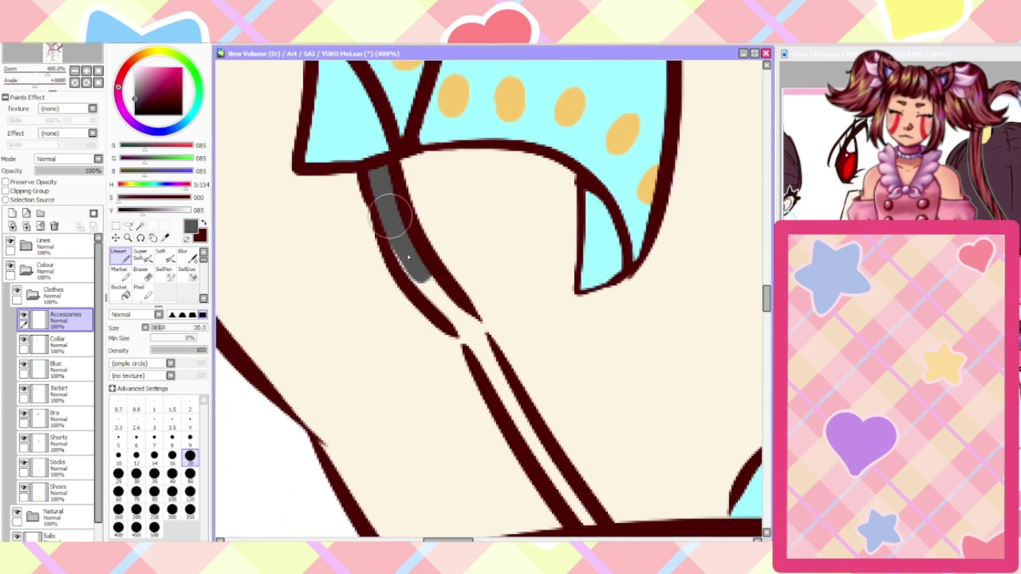
pyautogui.scroll(-1, 436, 298)
pyautogui.scroll(2, 511, 462)
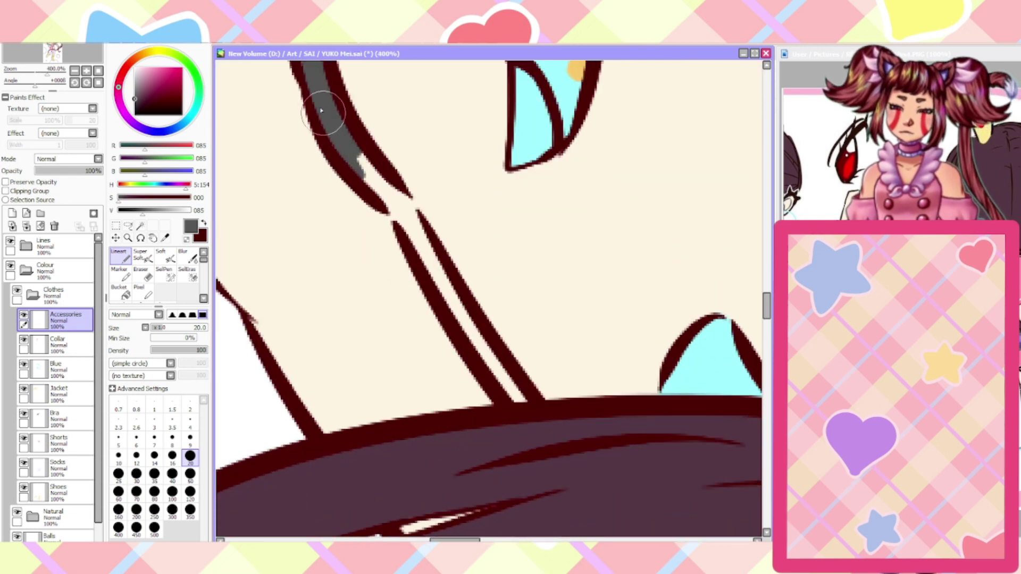
pyautogui.moveTo(322, 112)
pyautogui.mouseDown()
pyautogui.moveTo(366, 175)
pyautogui.moveTo(348, 146)
pyautogui.moveTo(406, 211)
pyautogui.moveTo(399, 196)
pyautogui.moveTo(426, 260)
pyautogui.mouseUp()
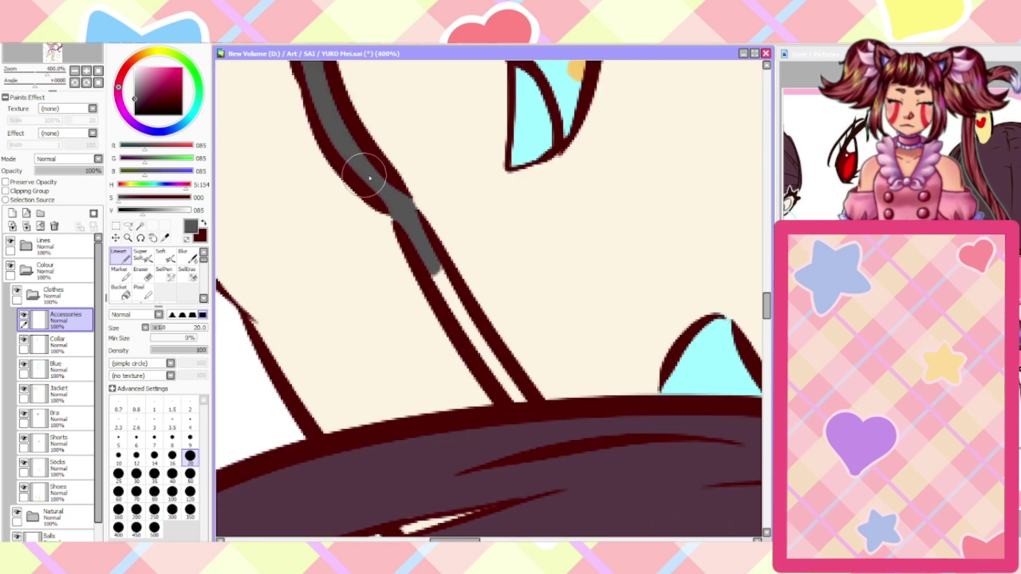
# Continue the dark grey down the thigh strap to the stocking, including the piece beneath the hair strand
pyautogui.scroll(-1, 449, 324)
pyautogui.scroll(1, 449, 324)
pyautogui.moveTo(408, 208)
pyautogui.mouseDown()
pyautogui.moveTo(440, 281)
pyautogui.moveTo(497, 355)
pyautogui.mouseUp()
pyautogui.scroll(-2, 476, 338)
pyautogui.scroll(-1, 476, 337)
pyautogui.scroll(4, 540, 445)
pyautogui.moveTo(530, 308)
pyautogui.mouseDown()
pyautogui.moveTo(624, 397)
pyautogui.moveTo(598, 412)
pyautogui.moveTo(576, 403)
pyautogui.moveTo(488, 316)
pyautogui.moveTo(519, 316)
pyautogui.moveTo(600, 402)
pyautogui.moveTo(514, 326)
pyautogui.mouseUp()
pyautogui.scroll(-1, 574, 381)
pyautogui.scroll(-6, 589, 389)
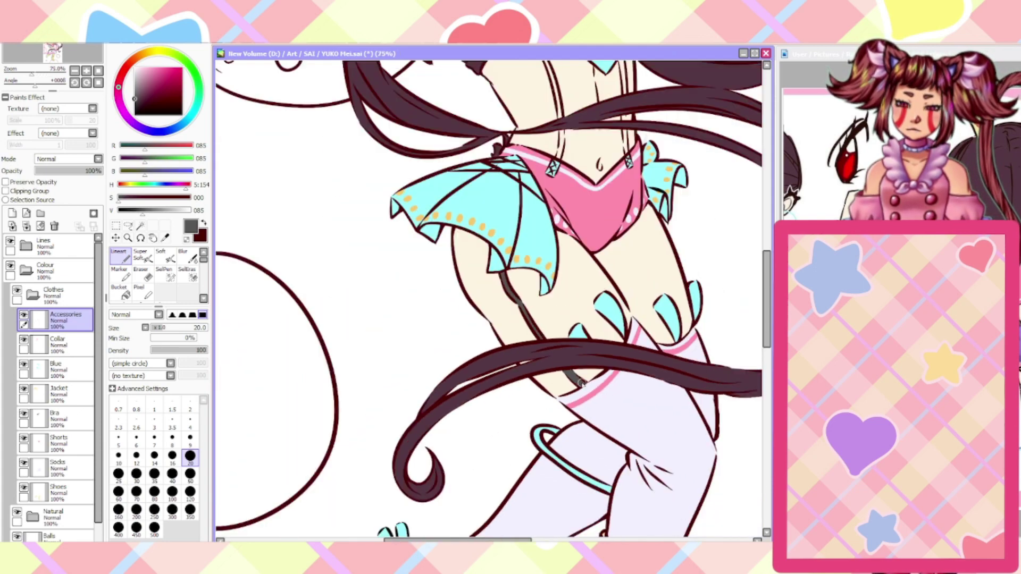
# Paint the torso strap above the shorts' clip on the small ruffle's side dark grey, above and below the hair strand
pyautogui.scroll(7, 580, 382)
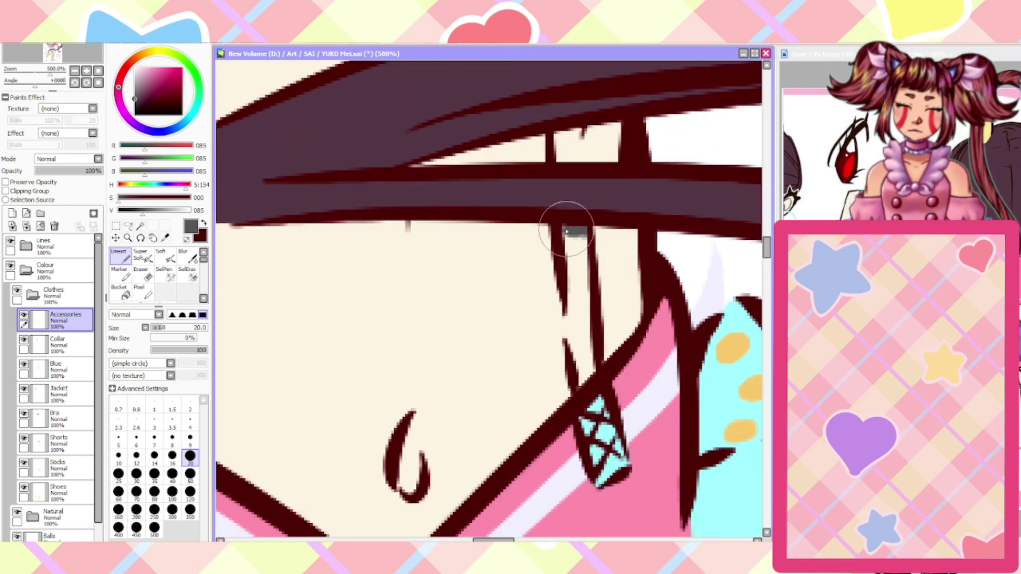
pyautogui.moveTo(566, 231)
pyautogui.mouseDown()
pyautogui.moveTo(576, 303)
pyautogui.moveTo(577, 234)
pyautogui.moveTo(589, 275)
pyautogui.moveTo(581, 380)
pyautogui.moveTo(572, 278)
pyautogui.moveTo(573, 350)
pyautogui.moveTo(574, 298)
pyautogui.mouseUp()
pyautogui.moveTo(568, 145)
pyautogui.mouseDown()
pyautogui.moveTo(576, 149)
pyautogui.moveTo(558, 104)
pyautogui.moveTo(569, 254)
pyautogui.moveTo(568, 187)
pyautogui.mouseUp()
# Paint the torso strap on the large ruffle's side dark grey, from the shorts' clip to above the hair strand
pyautogui.scroll(-5, 565, 154)
pyautogui.scroll(2, 562, 110)
pyautogui.scroll(1, 562, 111)
pyautogui.scroll(-2, 559, 171)
pyautogui.scroll(4, 414, 329)
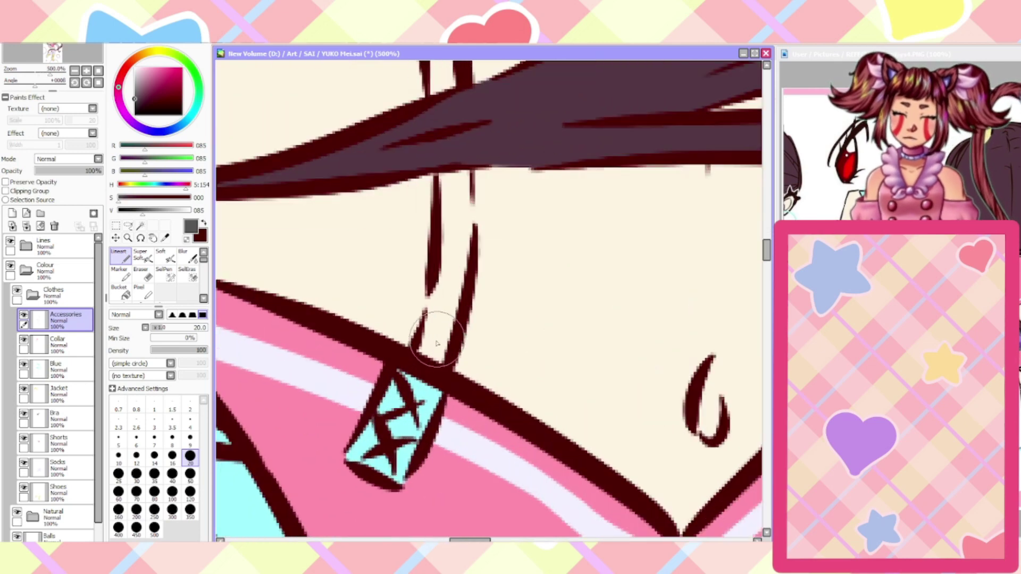
pyautogui.moveTo(435, 311)
pyautogui.mouseDown()
pyautogui.moveTo(422, 345)
pyautogui.moveTo(442, 264)
pyautogui.moveTo(424, 346)
pyautogui.moveTo(438, 357)
pyautogui.moveTo(465, 210)
pyautogui.moveTo(446, 183)
pyautogui.mouseUp()
pyautogui.scroll(-4, 434, 269)
pyautogui.scroll(3, 426, 273)
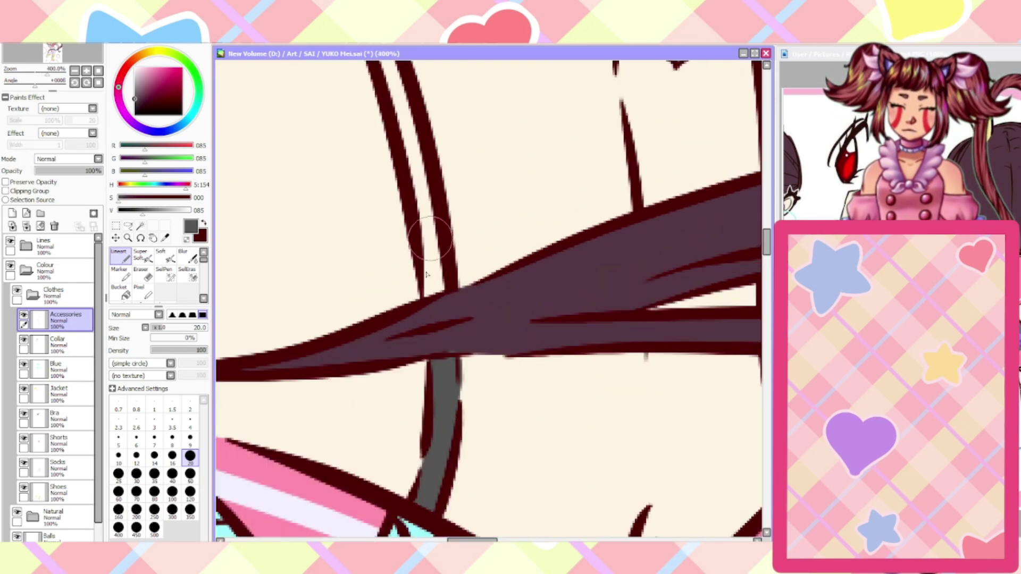
pyautogui.moveTo(429, 280)
pyautogui.mouseDown()
pyautogui.moveTo(432, 243)
pyautogui.moveTo(427, 293)
pyautogui.moveTo(415, 186)
pyautogui.moveTo(434, 271)
pyautogui.moveTo(393, 95)
pyautogui.mouseUp()
pyautogui.click(142, 274)
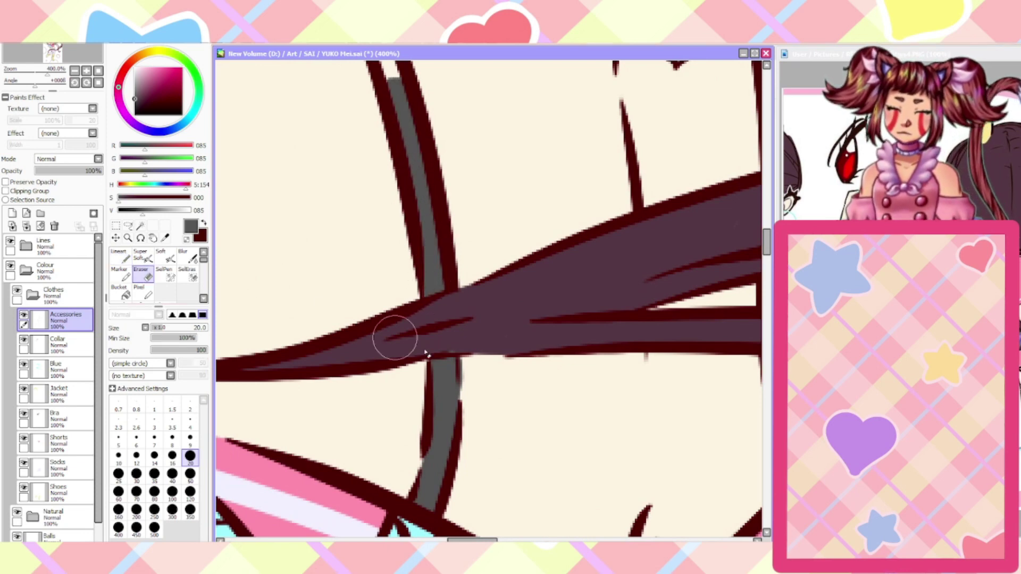
pyautogui.click(122, 258)
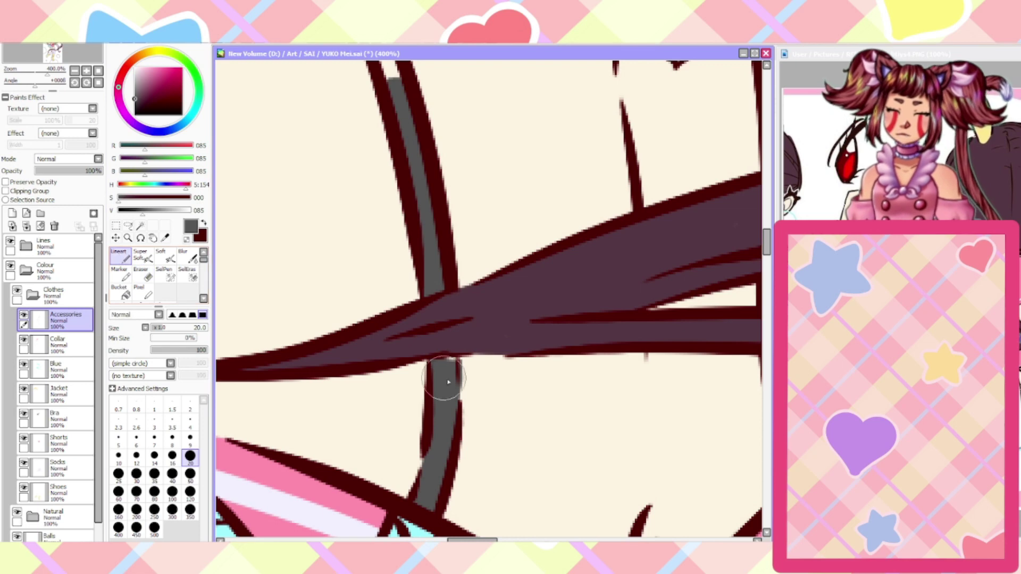
# Fill the rest of that torso strap with dark grey up to the bra
pyautogui.scroll(-3, 441, 355)
pyautogui.scroll(3, 394, 200)
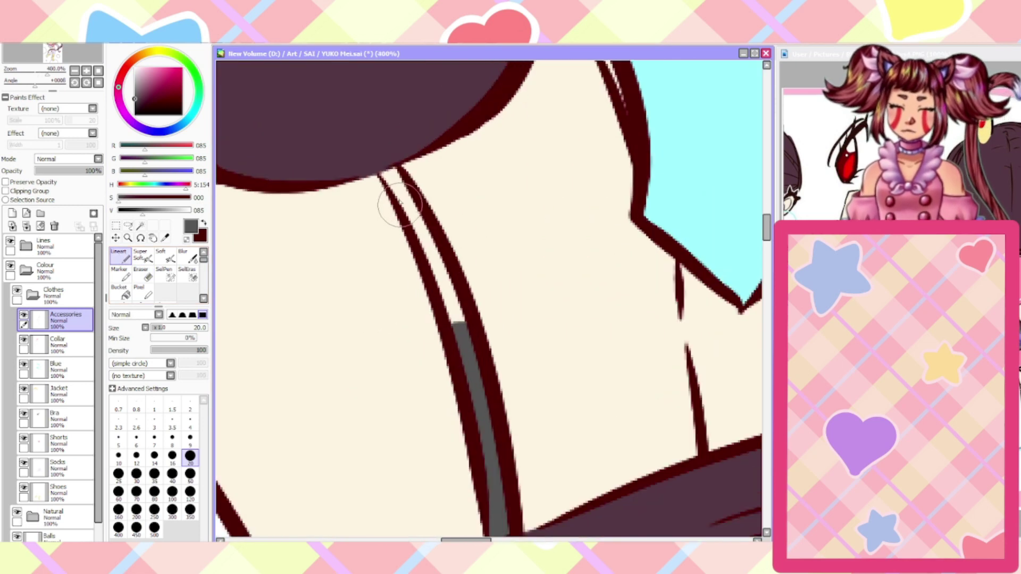
pyautogui.moveTo(401, 194)
pyautogui.mouseDown()
pyautogui.moveTo(392, 171)
pyautogui.moveTo(407, 204)
pyautogui.moveTo(387, 193)
pyautogui.moveTo(445, 279)
pyautogui.moveTo(461, 327)
pyautogui.mouseUp()
pyautogui.scroll(-5, 461, 340)
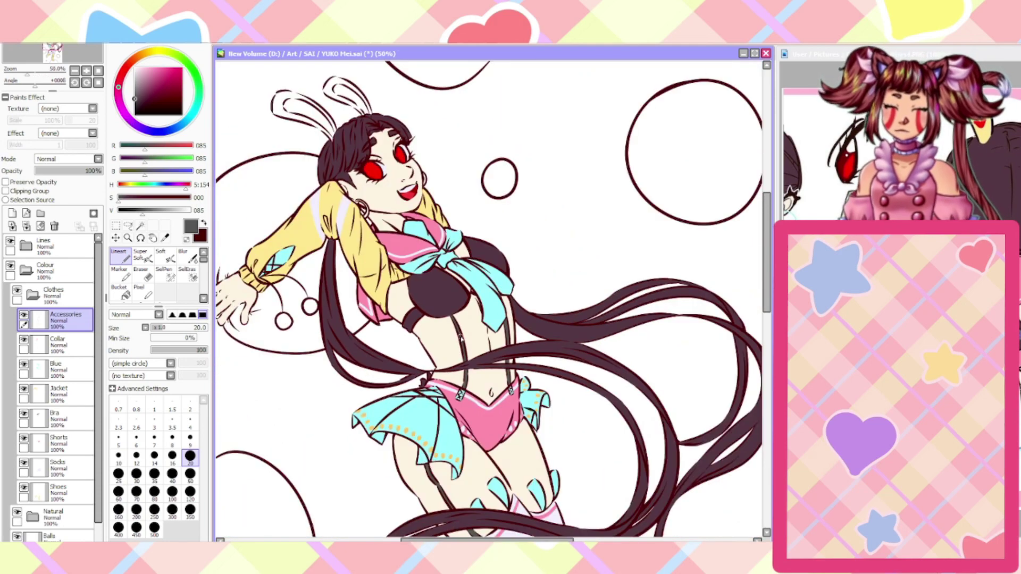
pyautogui.scroll(-1, 460, 336)
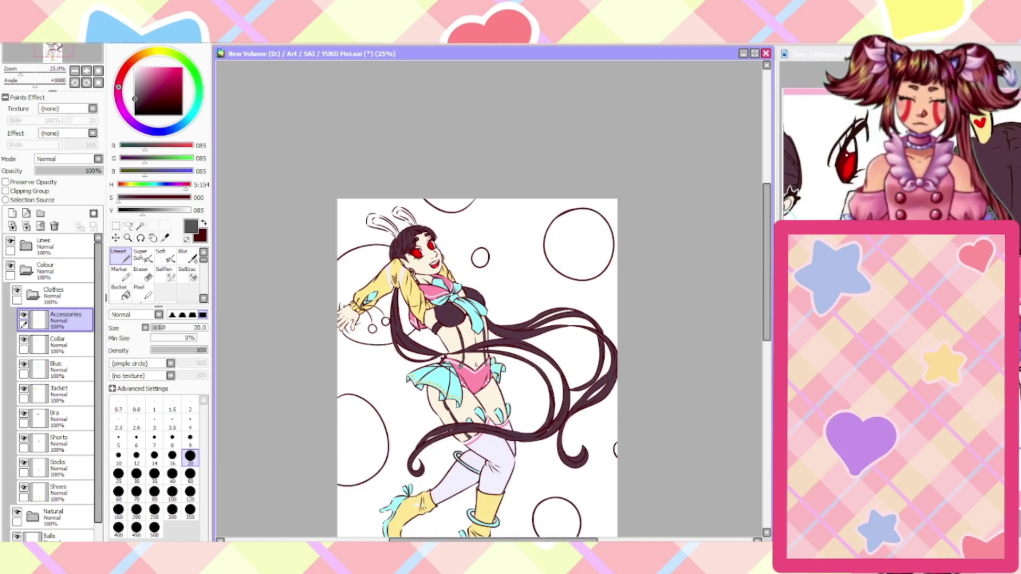
# Show the bunny ears in the reference image, then sample the jacket's yellow and the collar's pink as the two brush colours
pyautogui.hotkey('ctrl', 'Tab')
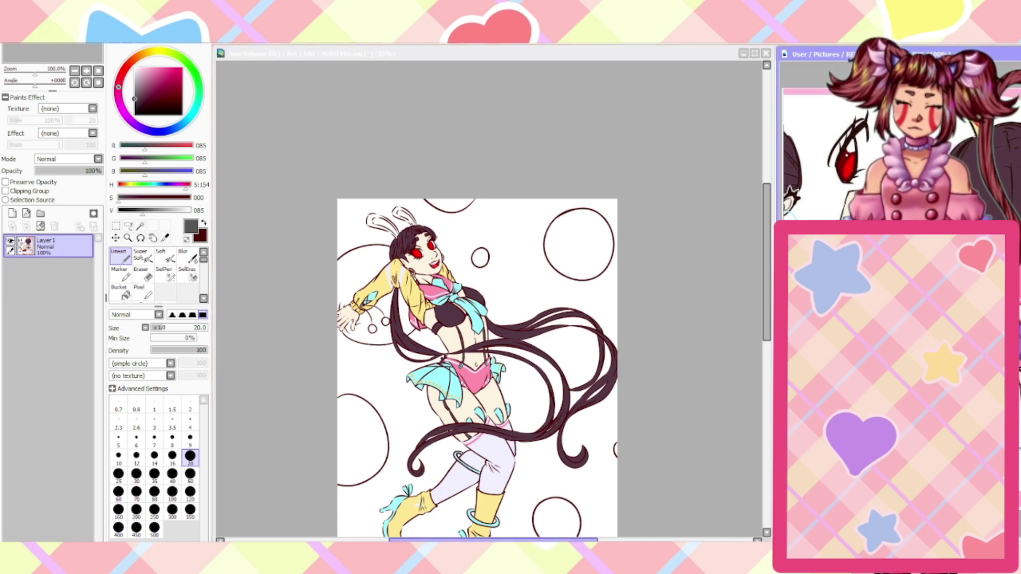
pyautogui.hotkey('ctrl', 'Tab')
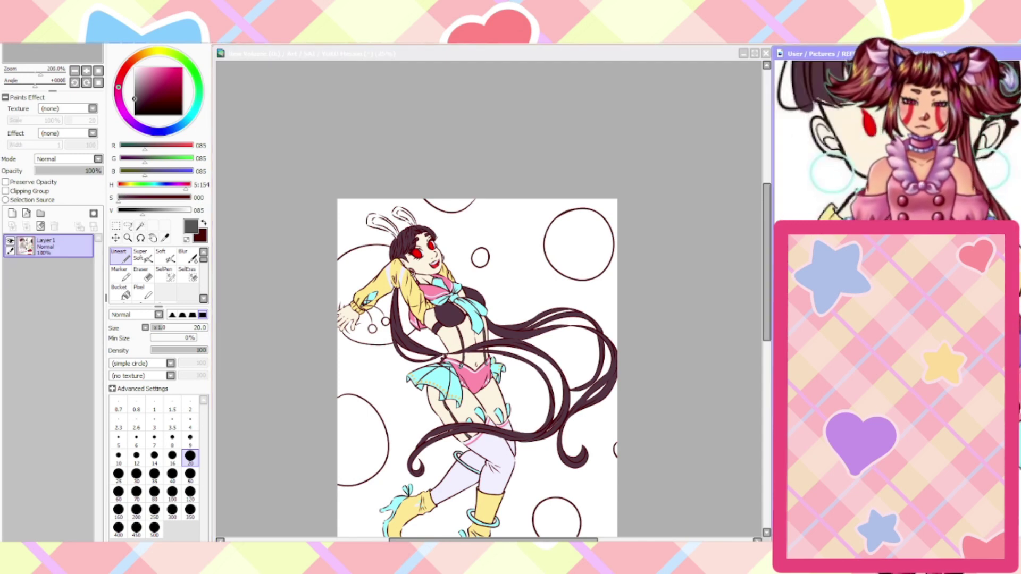
pyautogui.scroll(3, 897, 140)
pyautogui.click(307, 187)
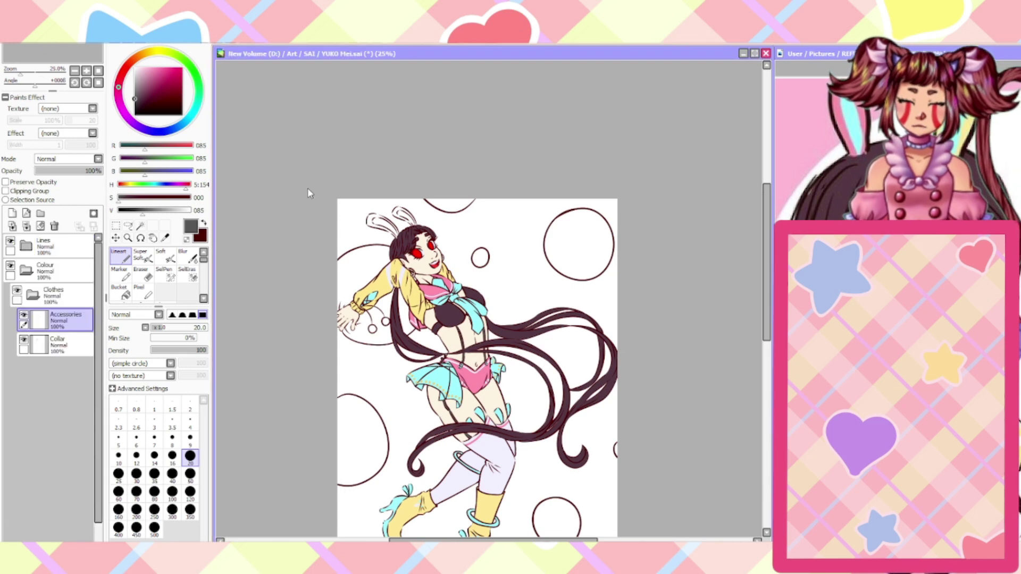
pyautogui.click(165, 238)
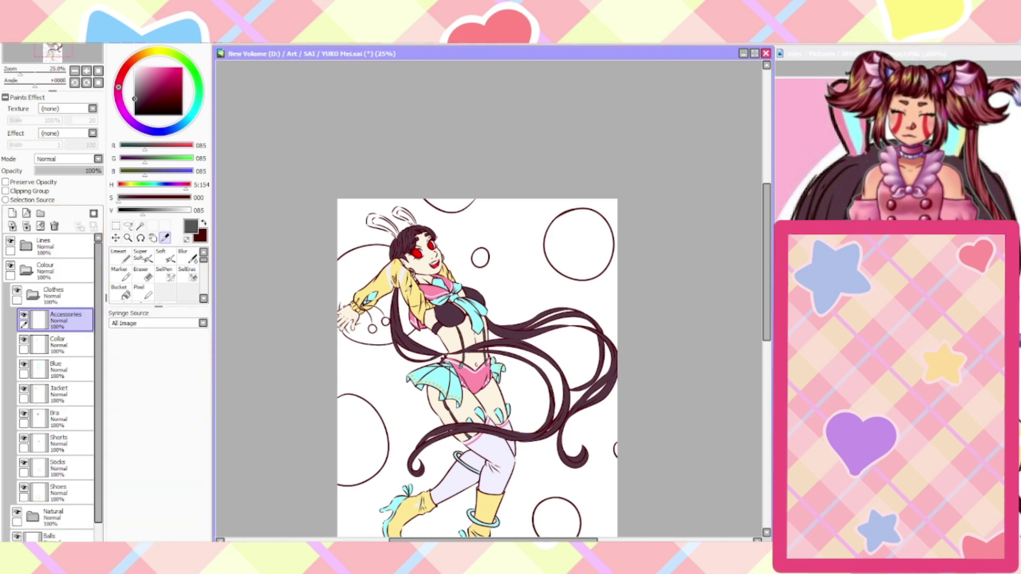
pyautogui.click(399, 280)
pyautogui.click(204, 224)
pyautogui.click(433, 288)
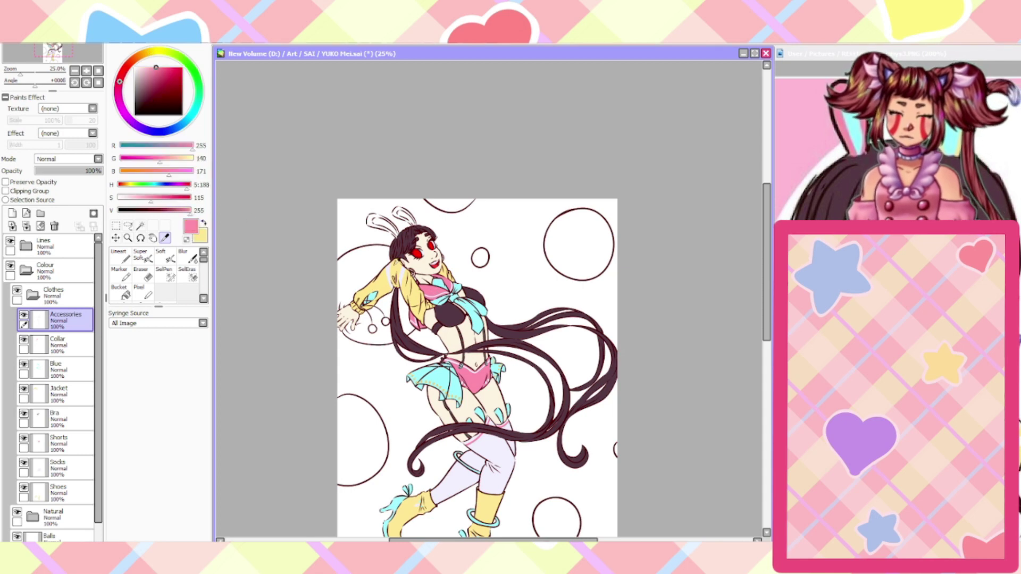
pyautogui.click(121, 257)
# Paint the larger bunny ear solid pink on the Accessories layer with the Lineart brush
pyautogui.scroll(7, 381, 222)
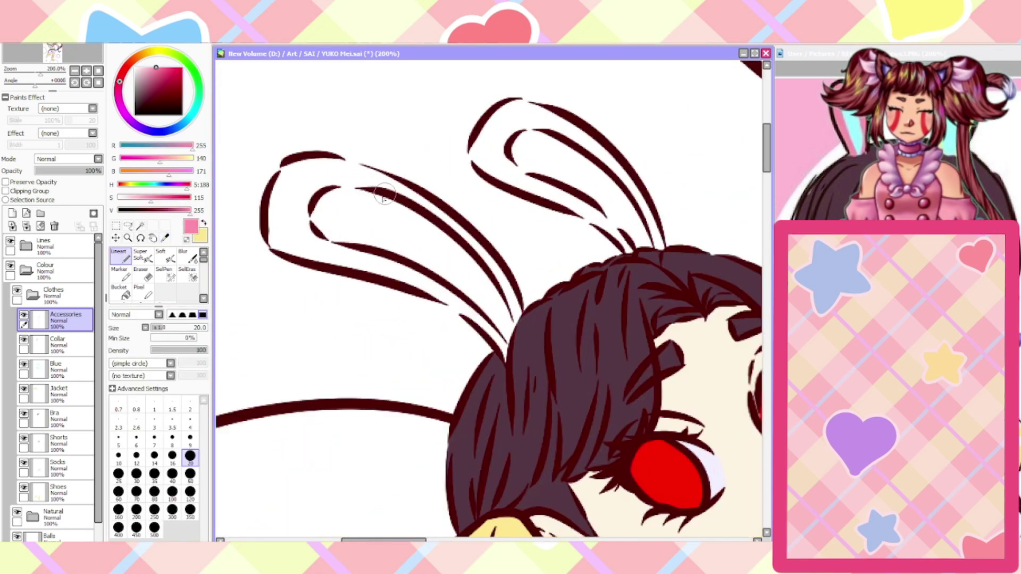
pyautogui.moveTo(270, 233)
pyautogui.mouseDown()
pyautogui.moveTo(282, 193)
pyautogui.moveTo(223, 204)
pyautogui.moveTo(228, 266)
pyautogui.moveTo(290, 282)
pyautogui.moveTo(298, 229)
pyautogui.moveTo(245, 253)
pyautogui.mouseUp()
pyautogui.moveTo(245, 183)
pyautogui.mouseDown()
pyautogui.moveTo(244, 159)
pyautogui.moveTo(304, 152)
pyautogui.moveTo(275, 149)
pyautogui.moveTo(342, 160)
pyautogui.moveTo(310, 145)
pyautogui.moveTo(423, 192)
pyautogui.moveTo(407, 176)
pyautogui.moveTo(511, 251)
pyautogui.moveTo(572, 318)
pyautogui.mouseUp()
pyautogui.moveTo(595, 368)
pyautogui.mouseDown()
pyautogui.moveTo(573, 437)
pyautogui.moveTo(525, 364)
pyautogui.moveTo(543, 393)
pyautogui.moveTo(574, 375)
pyautogui.mouseUp()
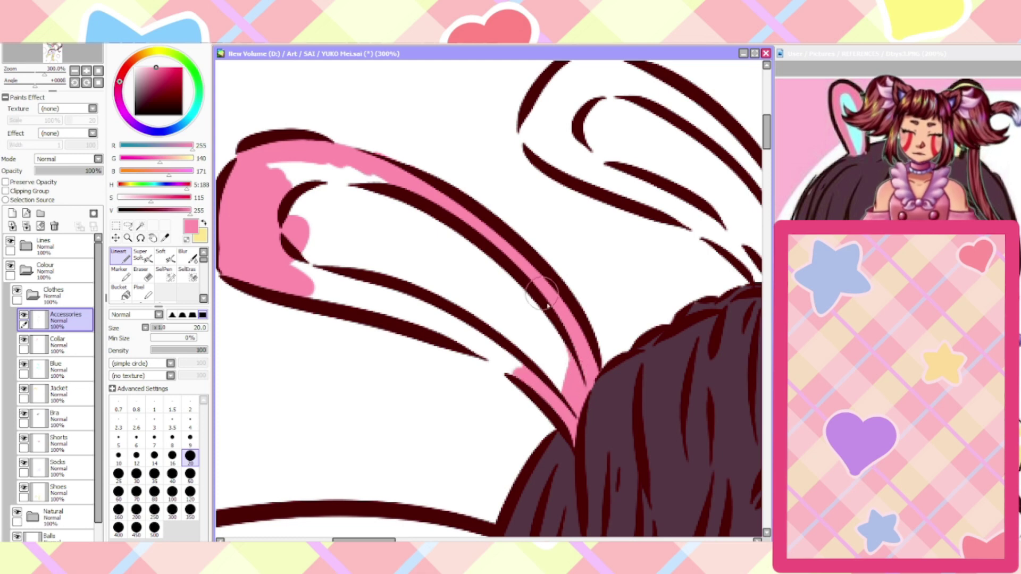
pyautogui.moveTo(542, 295)
pyautogui.mouseDown()
pyautogui.moveTo(559, 395)
pyautogui.moveTo(509, 354)
pyautogui.moveTo(439, 329)
pyautogui.moveTo(468, 308)
pyautogui.moveTo(527, 326)
pyautogui.moveTo(501, 331)
pyautogui.moveTo(488, 312)
pyautogui.moveTo(496, 263)
pyautogui.moveTo(480, 251)
pyautogui.moveTo(433, 271)
pyautogui.moveTo(382, 266)
pyautogui.moveTo(373, 253)
pyautogui.moveTo(383, 216)
pyautogui.moveTo(360, 217)
pyautogui.moveTo(371, 181)
pyautogui.moveTo(309, 164)
pyautogui.moveTo(363, 166)
pyautogui.mouseUp()
pyautogui.moveTo(276, 242)
pyautogui.mouseDown()
pyautogui.moveTo(345, 231)
pyautogui.moveTo(340, 269)
pyautogui.moveTo(396, 291)
pyautogui.mouseUp()
pyautogui.moveTo(449, 314); pyautogui.dragTo(316, 287)
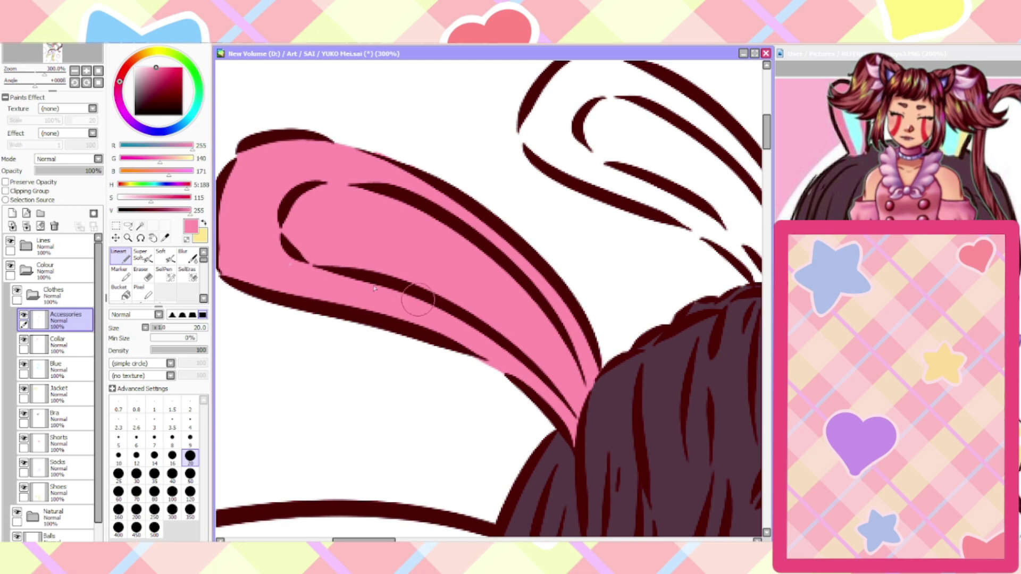
# Paint the smaller bunny ear solid pink on the Accessories layer
pyautogui.scroll(-1, 259, 260)
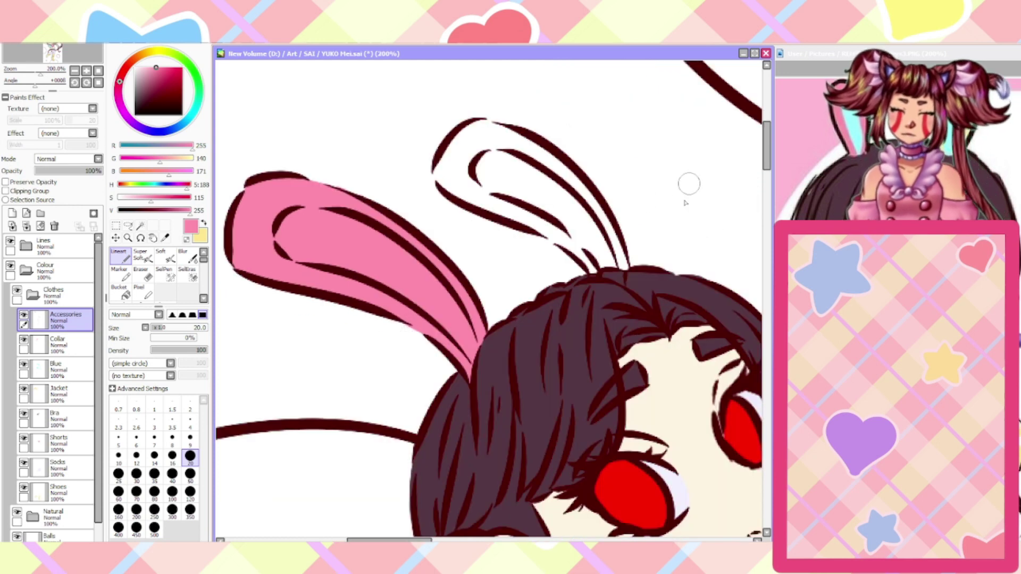
pyautogui.scroll(2, 664, 219)
pyautogui.moveTo(524, 325)
pyautogui.mouseDown()
pyautogui.moveTo(558, 308)
pyautogui.moveTo(596, 316)
pyautogui.moveTo(540, 238)
pyautogui.moveTo(583, 294)
pyautogui.moveTo(546, 197)
pyautogui.moveTo(561, 304)
pyautogui.moveTo(473, 230)
pyautogui.moveTo(524, 311)
pyautogui.moveTo(448, 239)
pyautogui.moveTo(478, 273)
pyautogui.moveTo(377, 208)
pyautogui.moveTo(411, 190)
pyautogui.moveTo(479, 190)
pyautogui.moveTo(518, 176)
pyautogui.moveTo(534, 198)
pyautogui.mouseUp()
pyautogui.scroll(-3, 500, 154)
pyautogui.scroll(4, 455, 115)
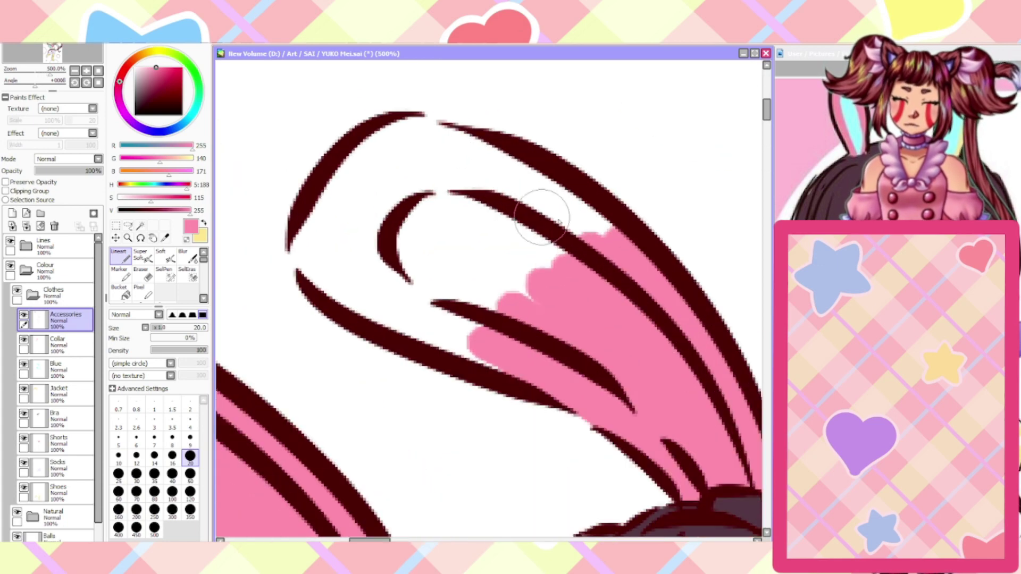
pyautogui.moveTo(603, 239)
pyautogui.mouseDown()
pyautogui.moveTo(582, 213)
pyautogui.moveTo(513, 170)
pyautogui.moveTo(389, 128)
pyautogui.moveTo(318, 214)
pyautogui.moveTo(308, 261)
pyautogui.moveTo(299, 243)
pyautogui.moveTo(363, 310)
pyautogui.moveTo(510, 366)
pyautogui.moveTo(564, 255)
pyautogui.moveTo(519, 295)
pyautogui.moveTo(532, 254)
pyautogui.moveTo(455, 313)
pyautogui.moveTo(520, 223)
pyautogui.moveTo(468, 255)
pyautogui.moveTo(485, 207)
pyautogui.moveTo(344, 204)
pyautogui.moveTo(322, 263)
pyautogui.moveTo(350, 275)
pyautogui.moveTo(412, 249)
pyautogui.moveTo(448, 259)
pyautogui.mouseUp()
pyautogui.scroll(-7, 449, 263)
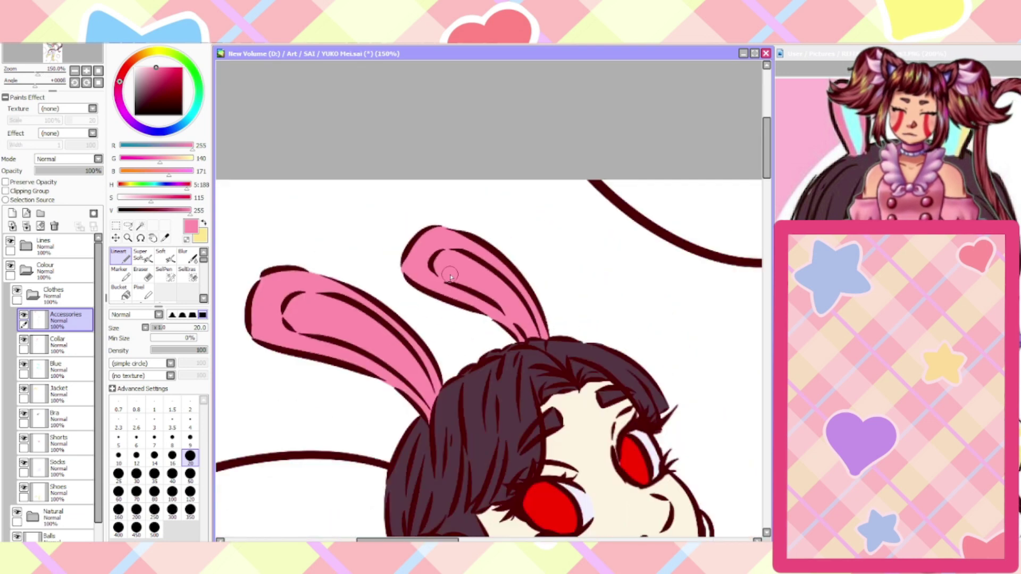
# Turn on Preserve Opacity for the Accessories layer and recolour the smaller bunny ear yellow with a size 50 brush
pyautogui.click(202, 233)
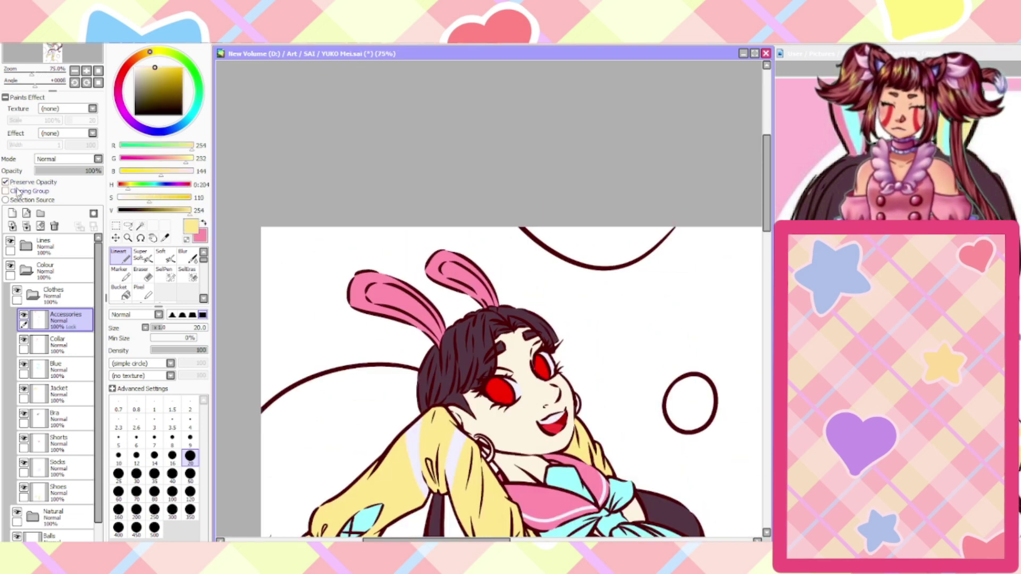
pyautogui.click(152, 282)
pyautogui.click(119, 256)
pyautogui.click(190, 474)
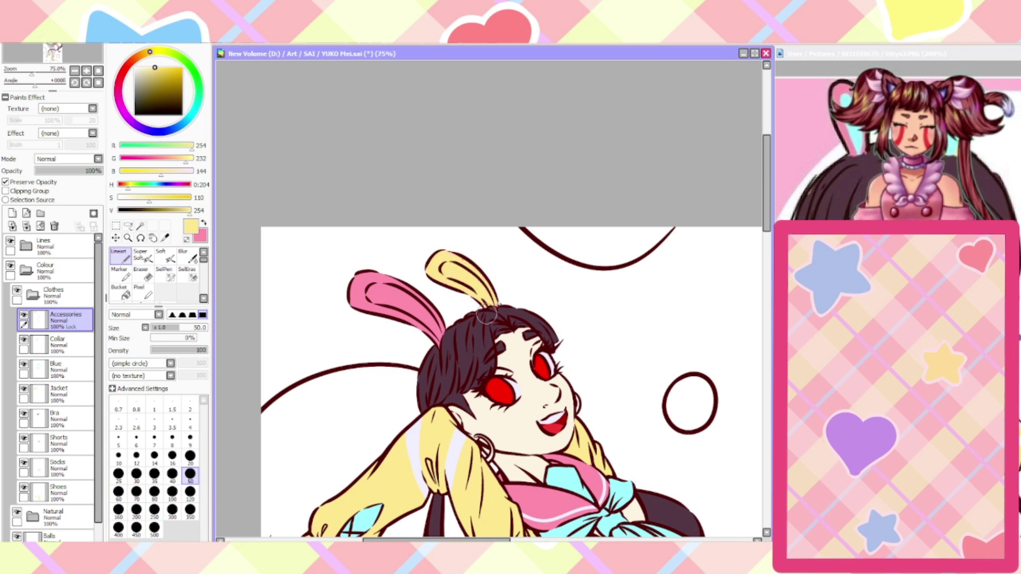
# Sample the light cyan from the jacket sleeve and paint the inner parts of both bunny ears with a size 20 brush
pyautogui.click(165, 238)
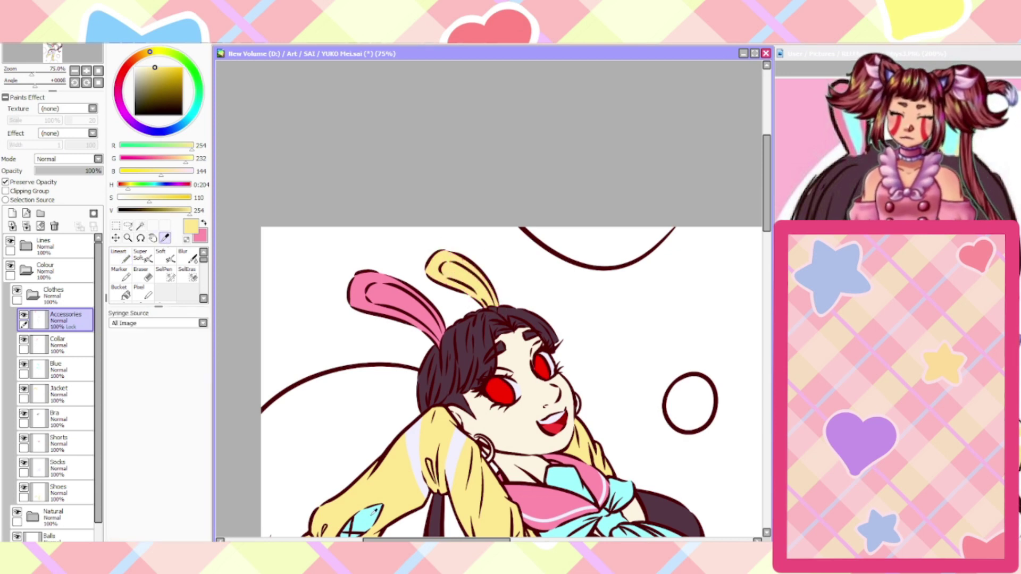
pyautogui.click(372, 514)
pyautogui.click(120, 257)
pyautogui.scroll(2, 372, 306)
pyautogui.scroll(2, 522, 296)
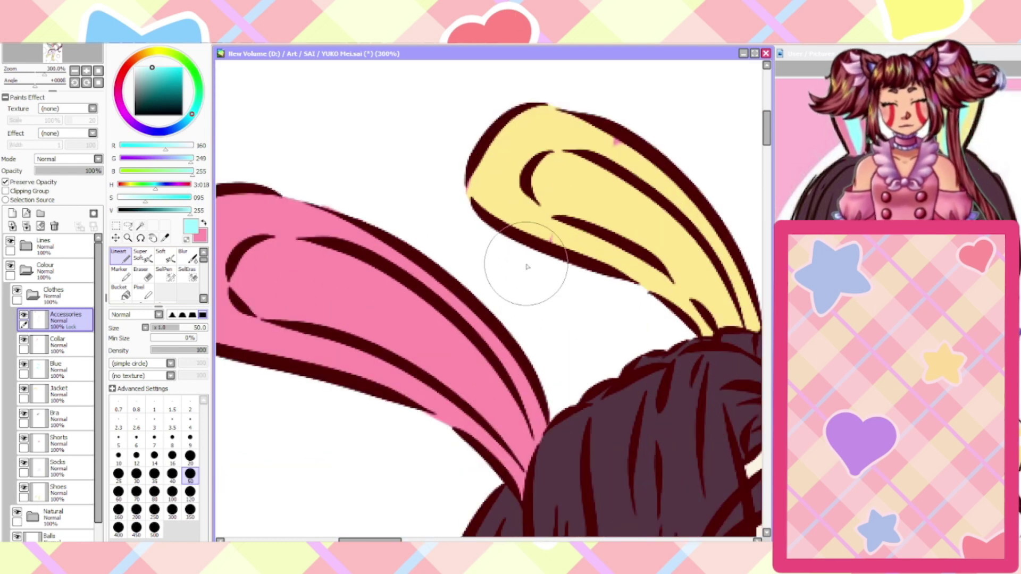
pyautogui.click(190, 456)
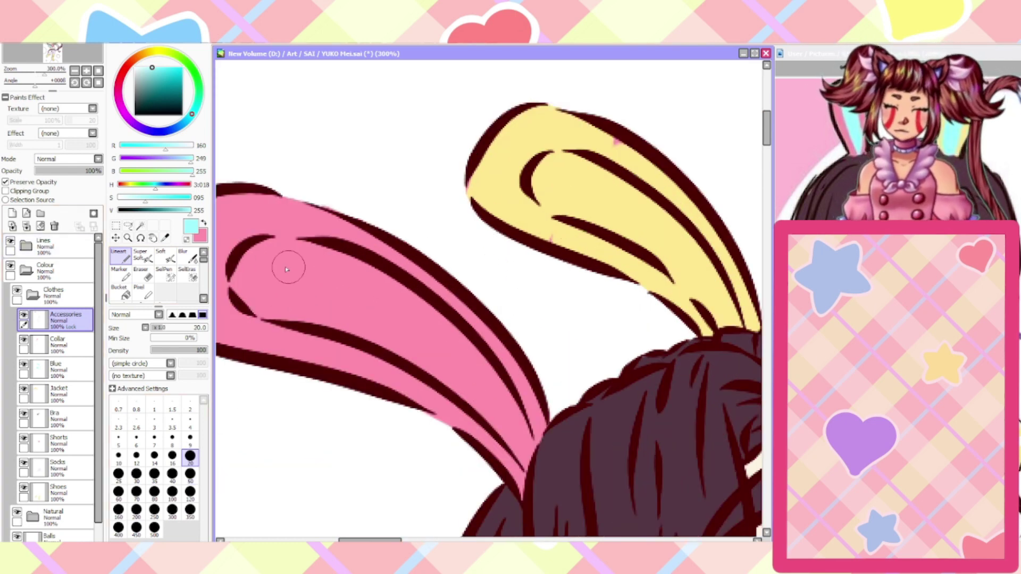
pyautogui.moveTo(286, 269)
pyautogui.mouseDown()
pyautogui.moveTo(273, 250)
pyautogui.moveTo(259, 255)
pyautogui.moveTo(241, 291)
pyautogui.moveTo(245, 270)
pyautogui.moveTo(267, 312)
pyautogui.moveTo(254, 300)
pyautogui.moveTo(277, 295)
pyautogui.moveTo(278, 261)
pyautogui.mouseUp()
pyautogui.moveTo(248, 291)
pyautogui.mouseDown()
pyautogui.moveTo(284, 276)
pyautogui.moveTo(275, 281)
pyautogui.moveTo(262, 266)
pyautogui.moveTo(264, 302)
pyautogui.moveTo(251, 298)
pyautogui.moveTo(282, 313)
pyautogui.moveTo(271, 309)
pyautogui.moveTo(347, 312)
pyautogui.moveTo(306, 276)
pyautogui.moveTo(359, 268)
pyautogui.moveTo(319, 259)
pyautogui.moveTo(339, 259)
pyautogui.moveTo(275, 250)
pyautogui.moveTo(330, 277)
pyautogui.moveTo(292, 259)
pyautogui.moveTo(325, 262)
pyautogui.moveTo(413, 316)
pyautogui.moveTo(408, 297)
pyautogui.moveTo(352, 269)
pyautogui.moveTo(411, 341)
pyautogui.moveTo(323, 318)
pyautogui.moveTo(343, 323)
pyautogui.moveTo(334, 324)
pyautogui.moveTo(437, 373)
pyautogui.moveTo(425, 326)
pyautogui.moveTo(452, 357)
pyautogui.mouseUp()
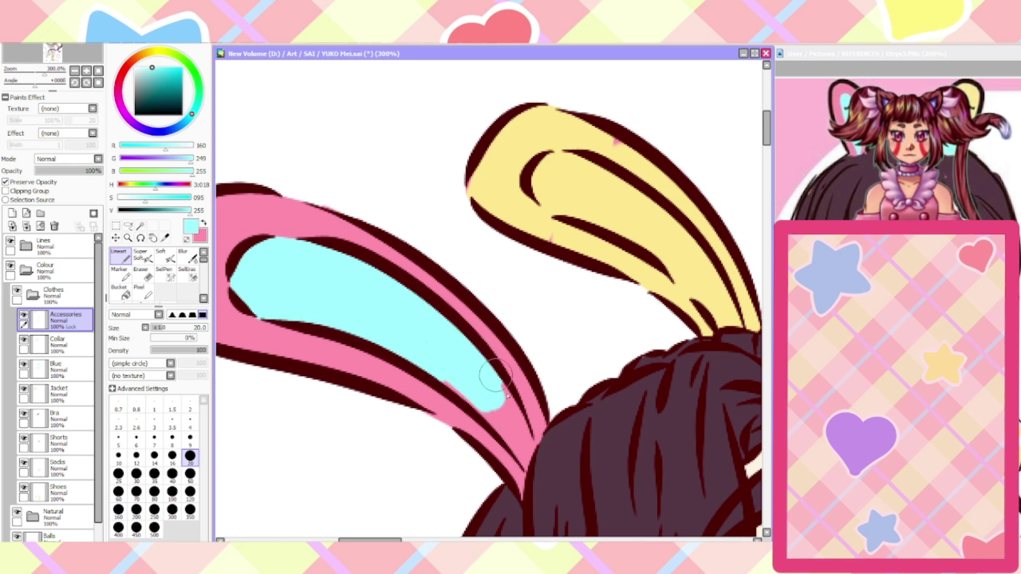
pyautogui.moveTo(507, 396)
pyautogui.mouseDown()
pyautogui.moveTo(528, 448)
pyautogui.moveTo(466, 388)
pyautogui.mouseUp()
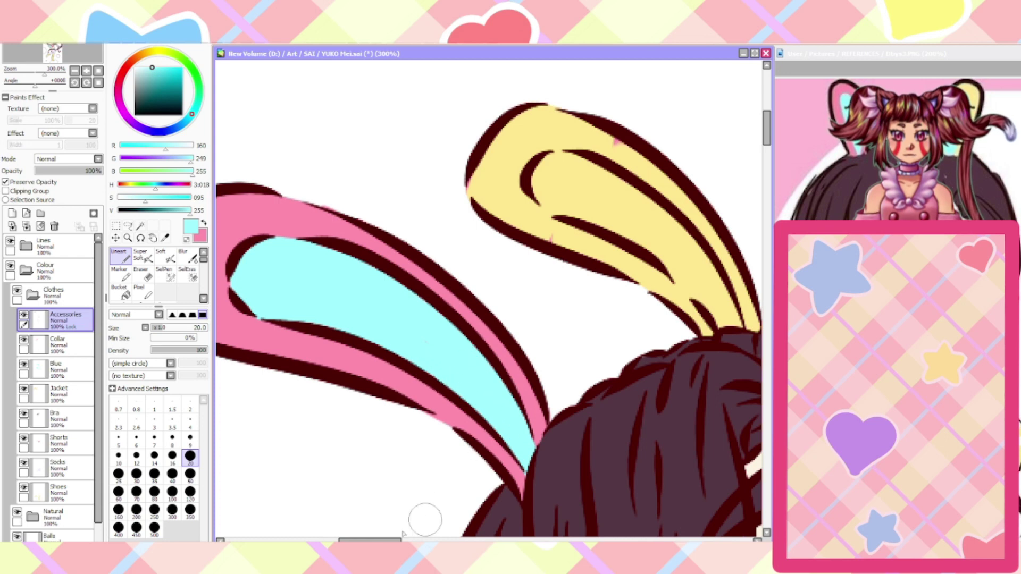
pyautogui.moveTo(372, 540); pyautogui.dragTo(403, 540)
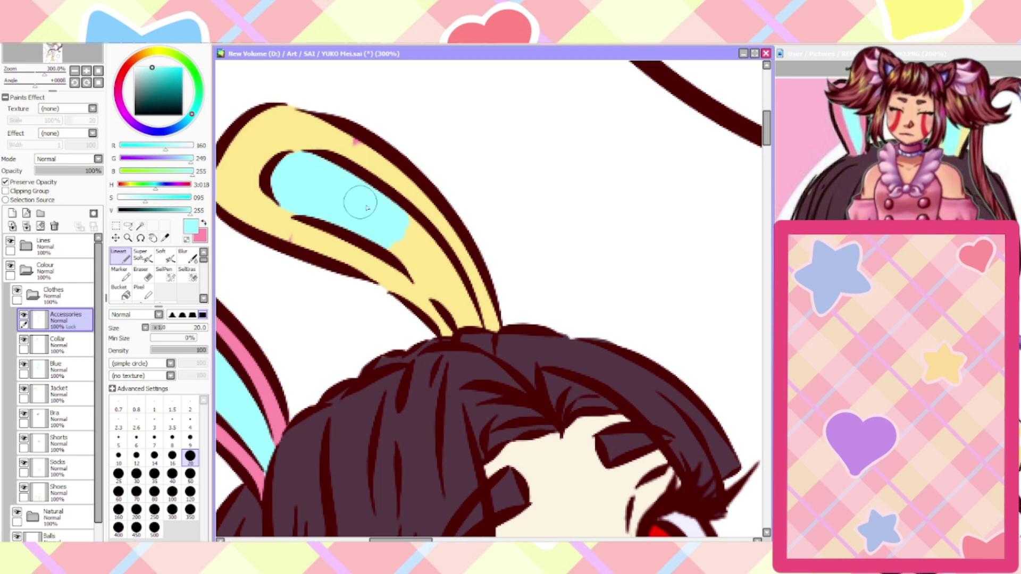
pyautogui.moveTo(444, 282)
pyautogui.mouseDown()
pyautogui.moveTo(399, 251)
pyautogui.moveTo(428, 272)
pyautogui.mouseUp()
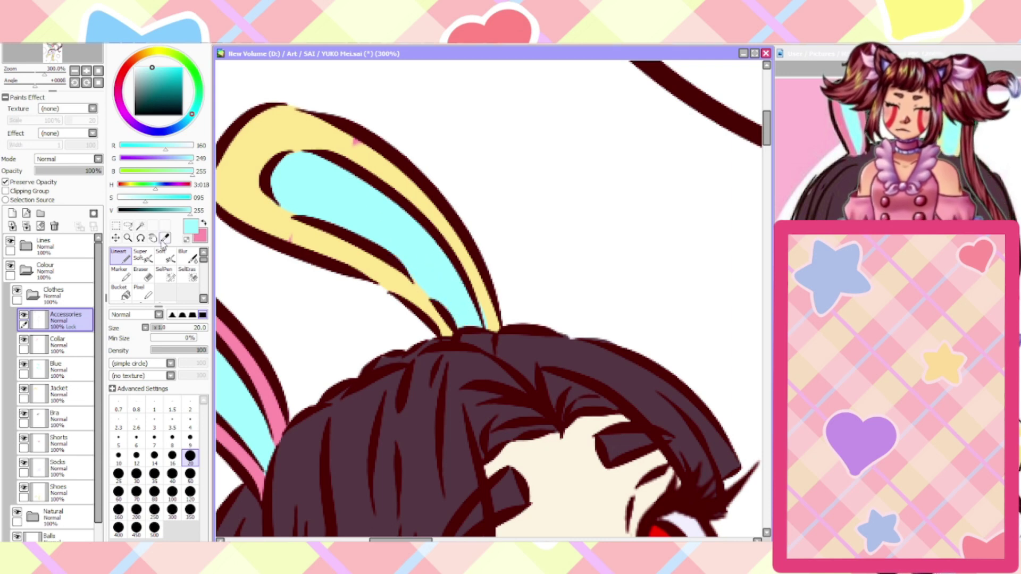
# Sample the yellow from the smaller bunny ear and paint over the stray pink spots left along its edges
pyautogui.keyDown('alt'); pyautogui.click(247, 168); pyautogui.keyUp('alt')
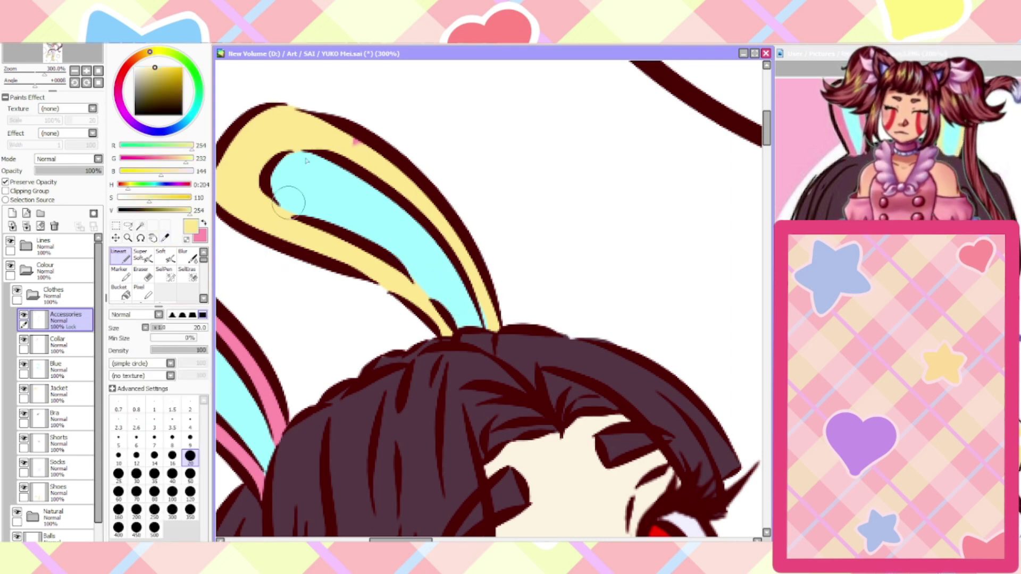
pyautogui.moveTo(331, 125); pyautogui.dragTo(359, 134)
pyautogui.moveTo(479, 277); pyautogui.dragTo(490, 321)
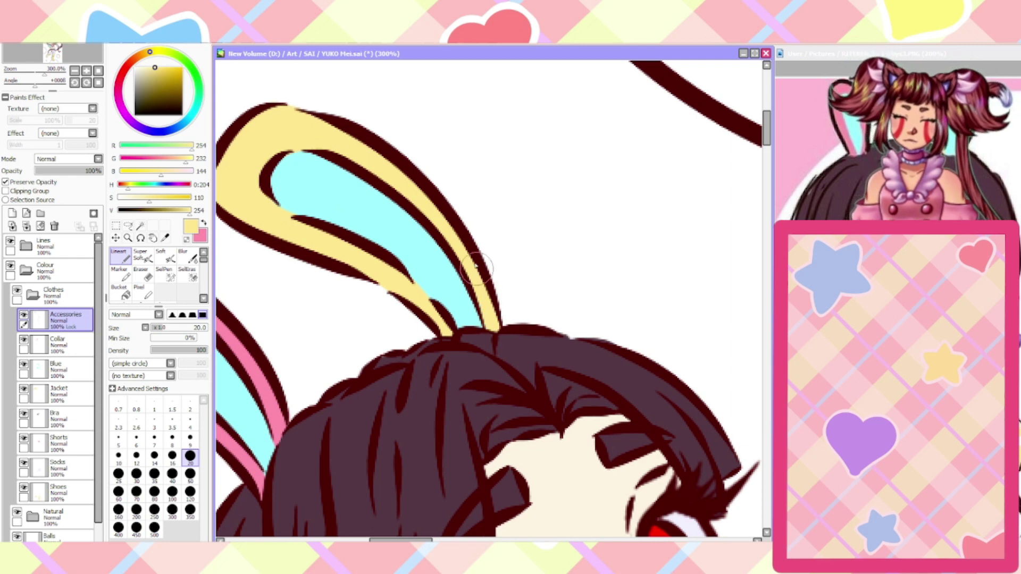
pyautogui.scroll(-2, 466, 256)
pyautogui.scroll(2, 338, 371)
pyautogui.moveTo(364, 362)
pyautogui.mouseDown()
pyautogui.moveTo(379, 366)
pyautogui.moveTo(376, 375)
pyautogui.moveTo(374, 357)
pyautogui.moveTo(379, 365)
pyautogui.mouseUp()
pyautogui.keyDown('alt'); pyautogui.click(278, 304); pyautogui.keyUp('alt')
pyautogui.scroll(-3, 354, 396)
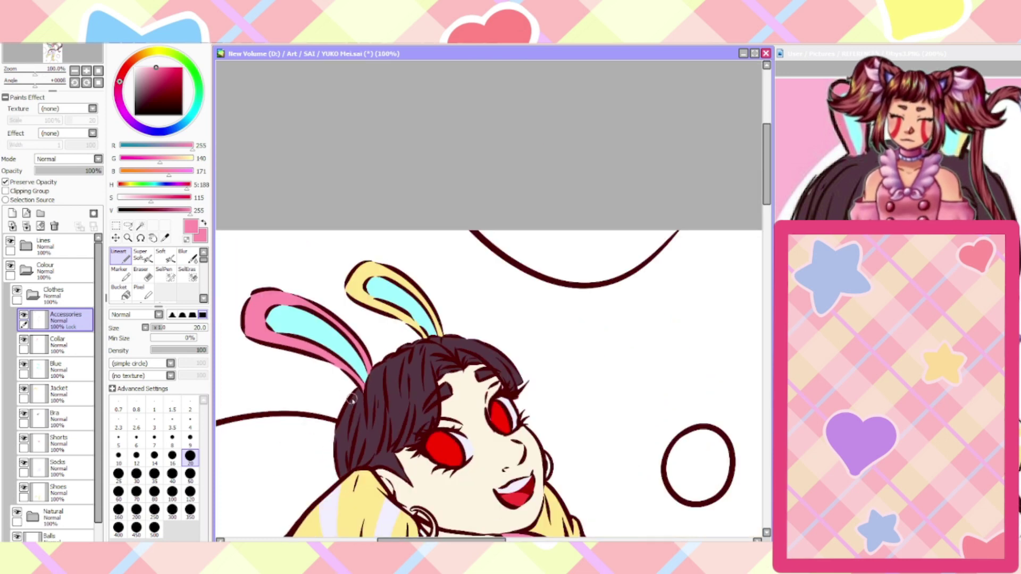
# Turn off Preserve Opacity on the Accessories layer and paint both hoop earrings in the ears' light cyan with a size 9 brush
pyautogui.keyDown('alt'); pyautogui.click(301, 324); pyautogui.keyUp('alt')
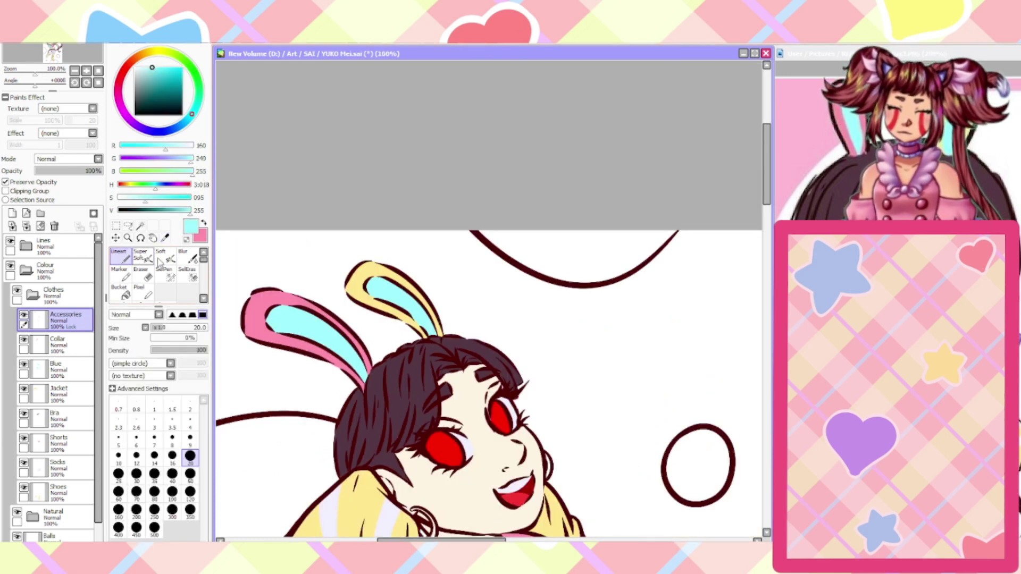
pyautogui.moveTo(766, 186); pyautogui.dragTo(769, 229)
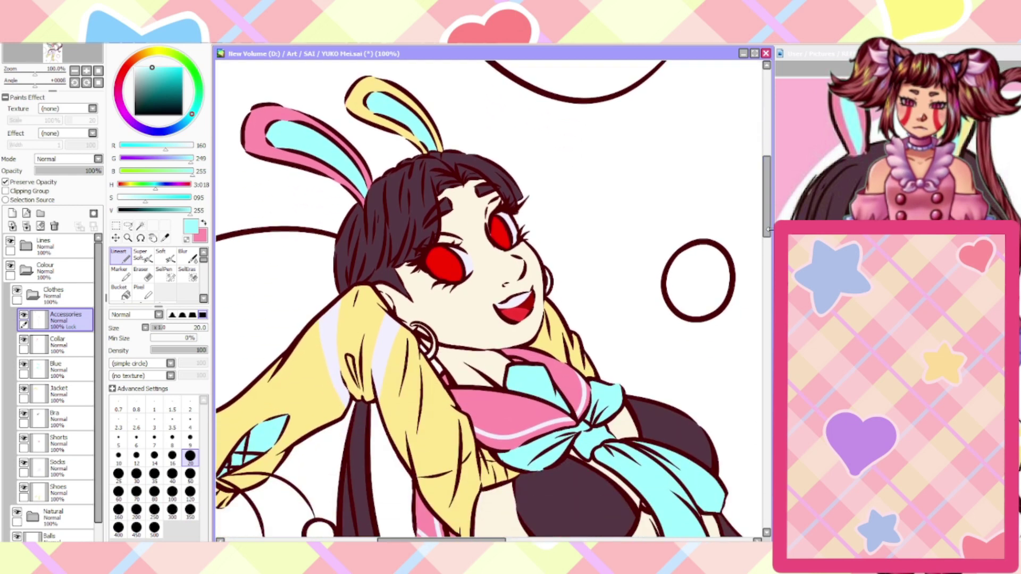
pyautogui.scroll(4, 429, 350)
pyautogui.click(190, 440)
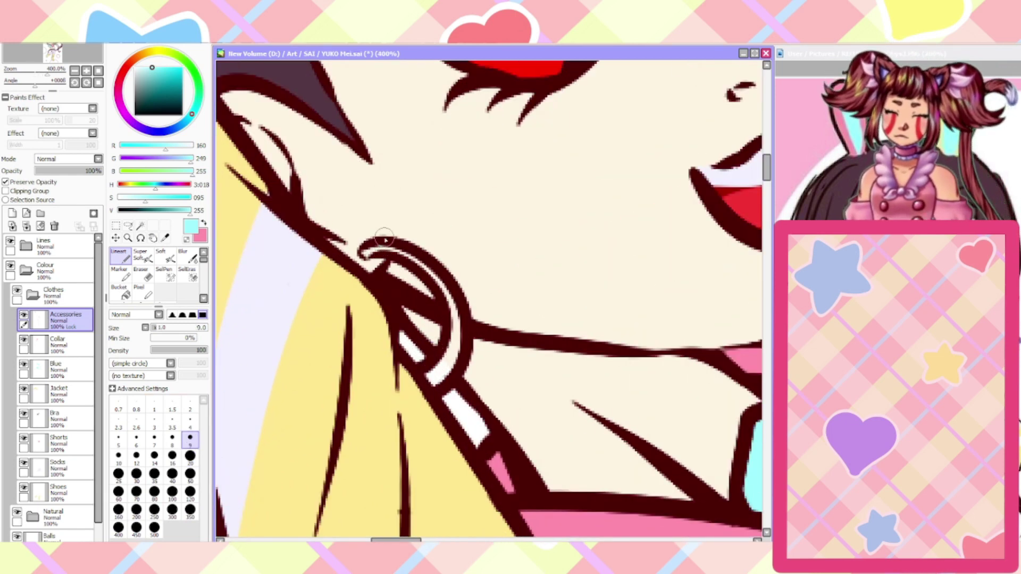
pyautogui.click(5, 182)
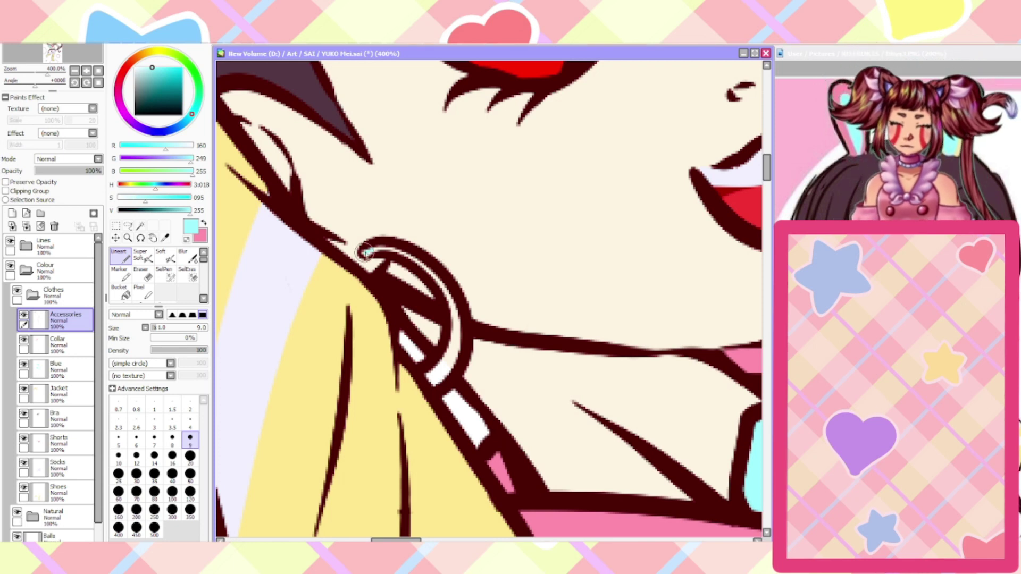
pyautogui.moveTo(364, 253)
pyautogui.mouseDown()
pyautogui.moveTo(391, 238)
pyautogui.moveTo(376, 248)
pyautogui.moveTo(432, 270)
pyautogui.moveTo(448, 307)
pyautogui.moveTo(450, 293)
pyautogui.moveTo(441, 360)
pyautogui.moveTo(456, 345)
pyautogui.moveTo(443, 362)
pyautogui.mouseUp()
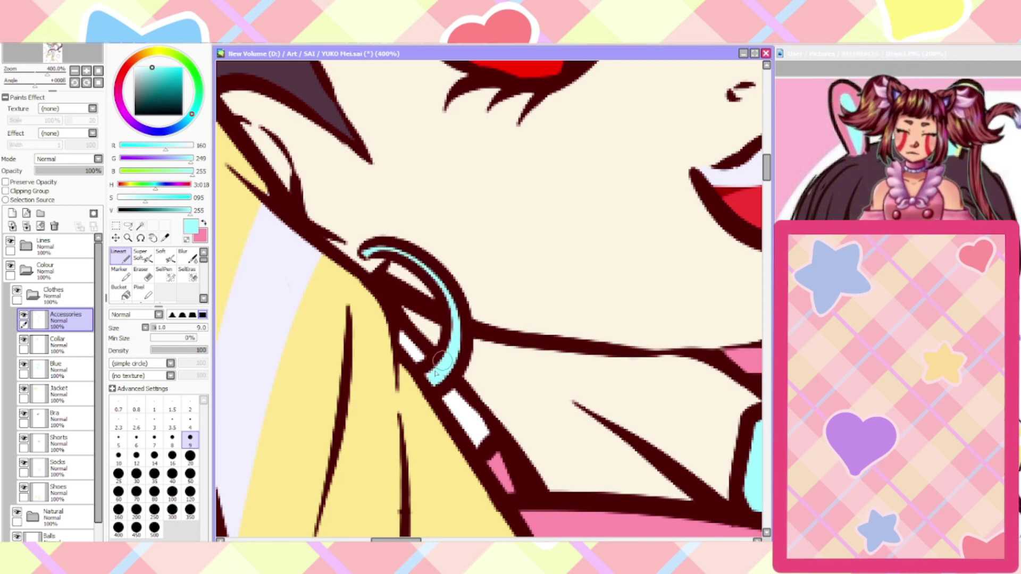
pyautogui.scroll(-4, 436, 373)
pyautogui.scroll(5, 614, 272)
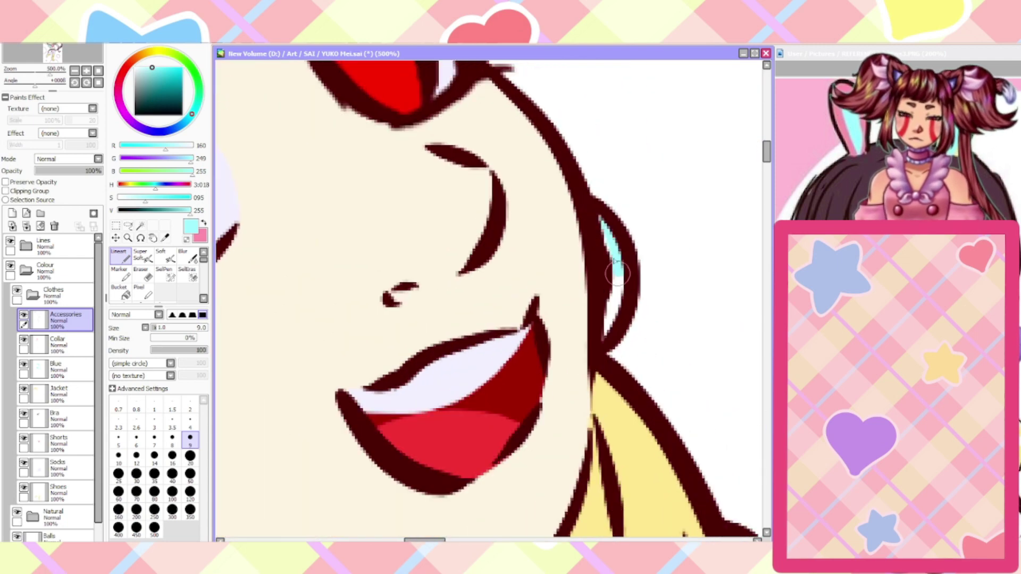
pyautogui.moveTo(617, 273); pyautogui.dragTo(604, 337)
pyautogui.scroll(-5, 613, 304)
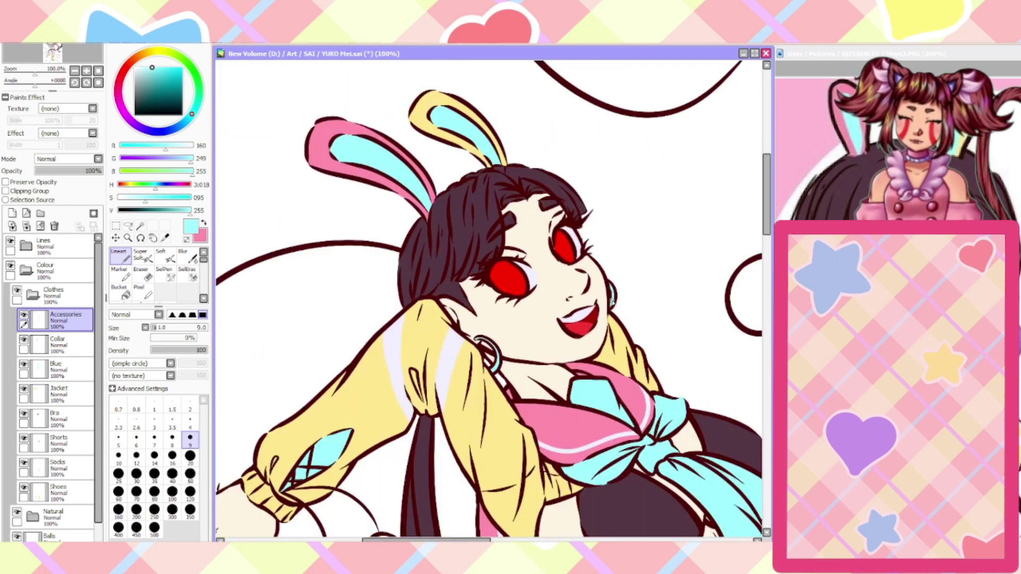
# Sample the bright red from the character's eye and switch to the Magic Wand near the two round charms below the cuff
pyautogui.scroll(-3, 612, 302)
pyautogui.click(165, 238)
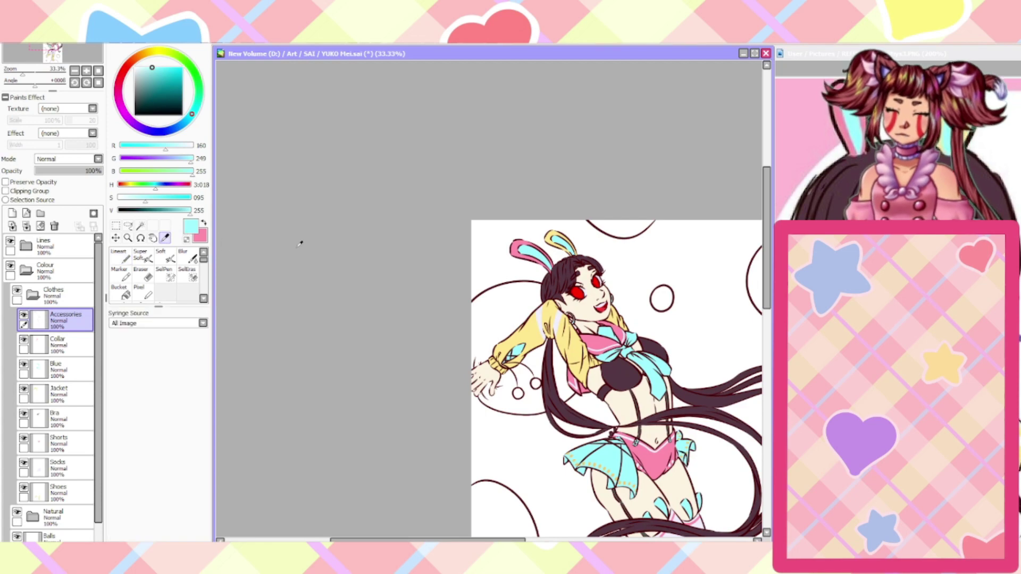
pyautogui.click(578, 293)
pyautogui.scroll(6, 536, 396)
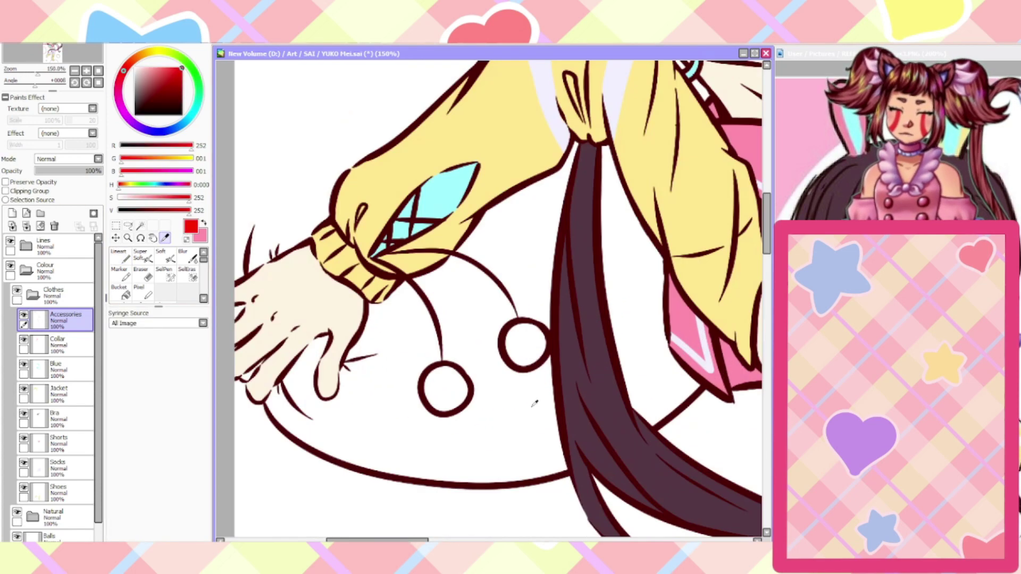
pyautogui.click(140, 238)
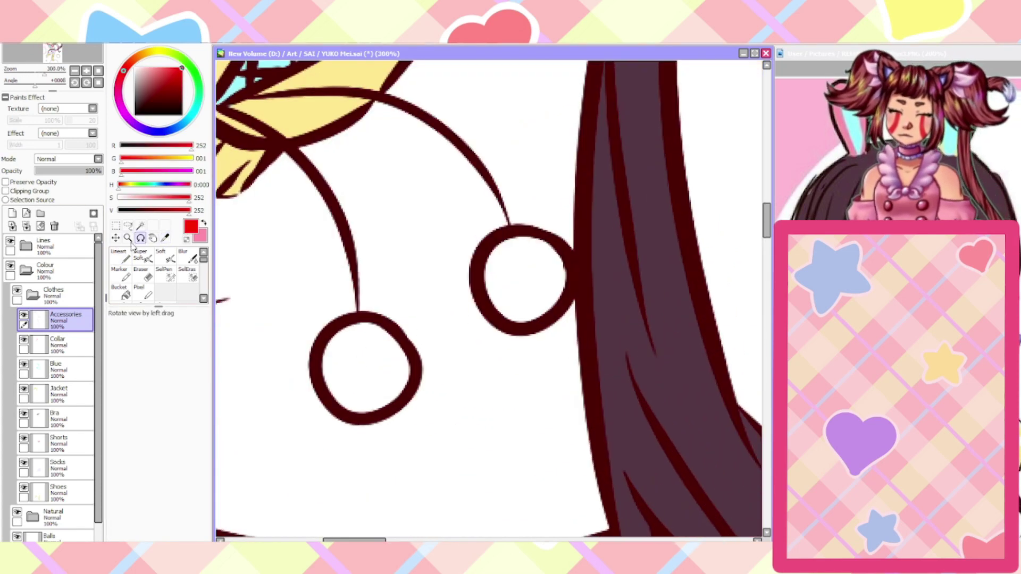
pyautogui.click(140, 225)
# Set the Magic Wand target to All Image, select both round charms below the sleeve cuff and fill them red on the Accessories layer
pyautogui.click(350, 355)
pyautogui.hotkey('ctrl', 'd')
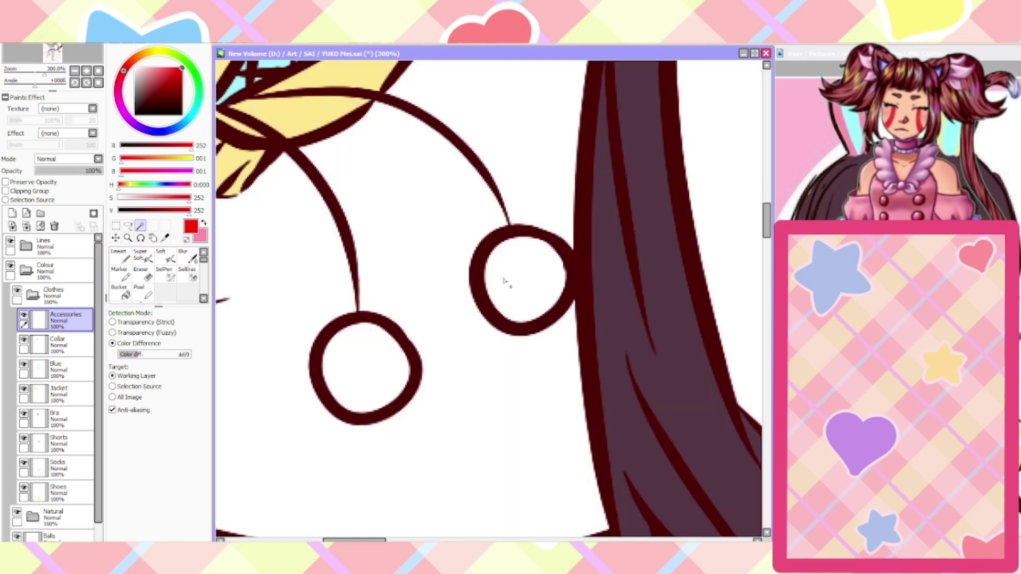
pyautogui.click(58, 248)
pyautogui.click(112, 397)
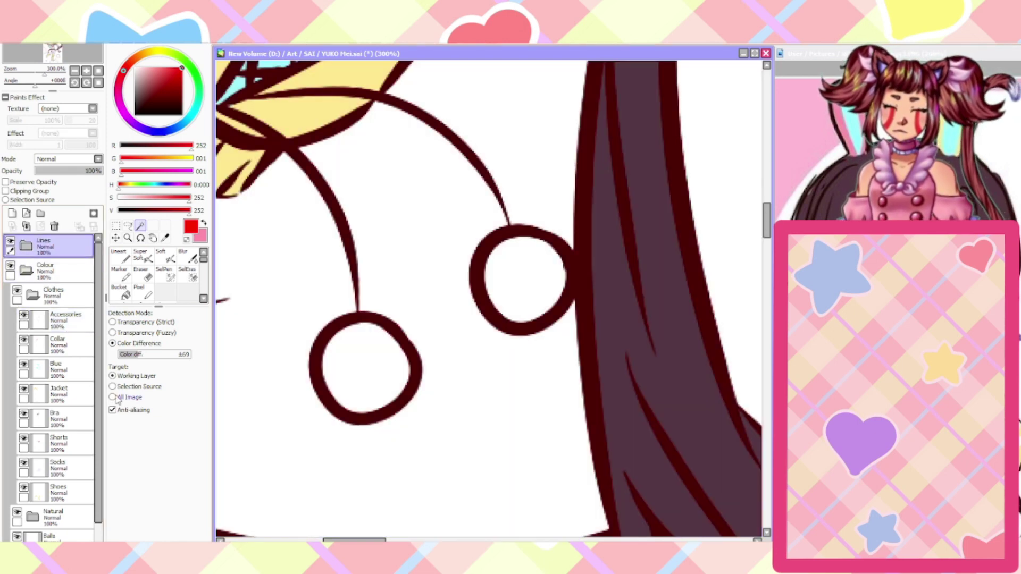
pyautogui.click(53, 322)
pyautogui.click(364, 367)
pyautogui.click(508, 282)
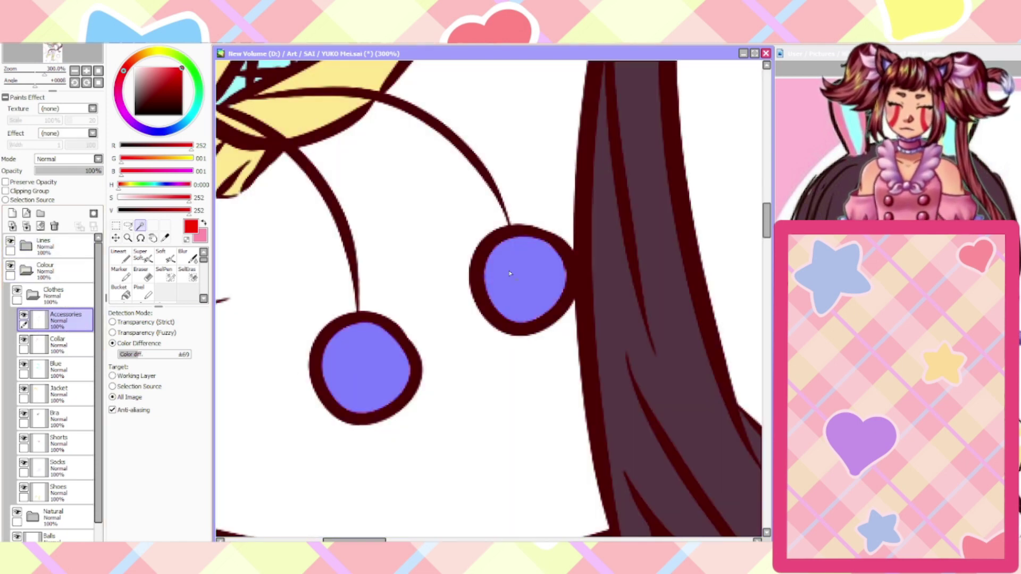
pyautogui.hotkey('ctrl', 'f')
pyautogui.hotkey('ctrl', 'd')
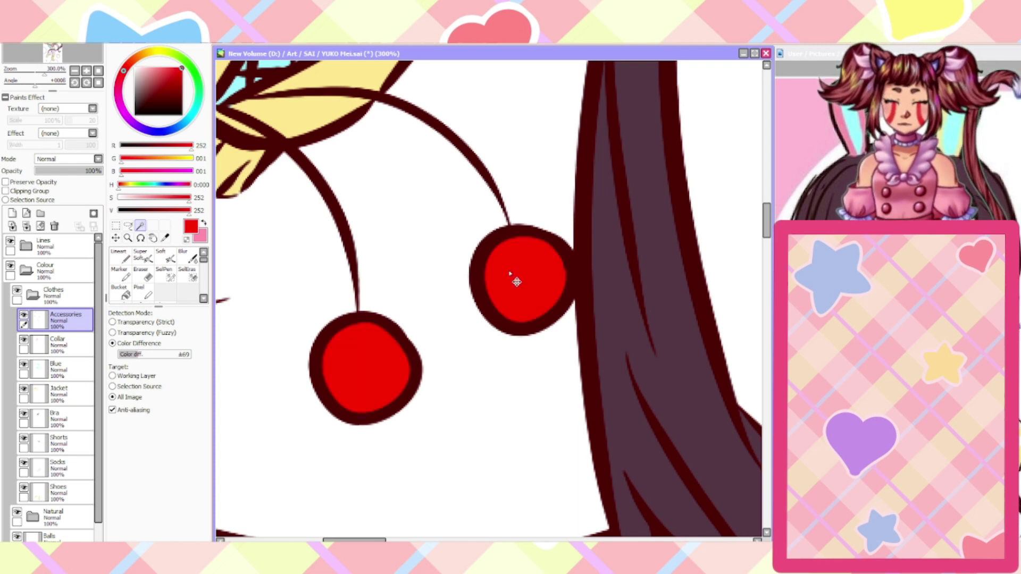
# Collapse the Clothes folder, select the Balls layer and lower the red's saturation to 136
pyautogui.scroll(-7, 509, 274)
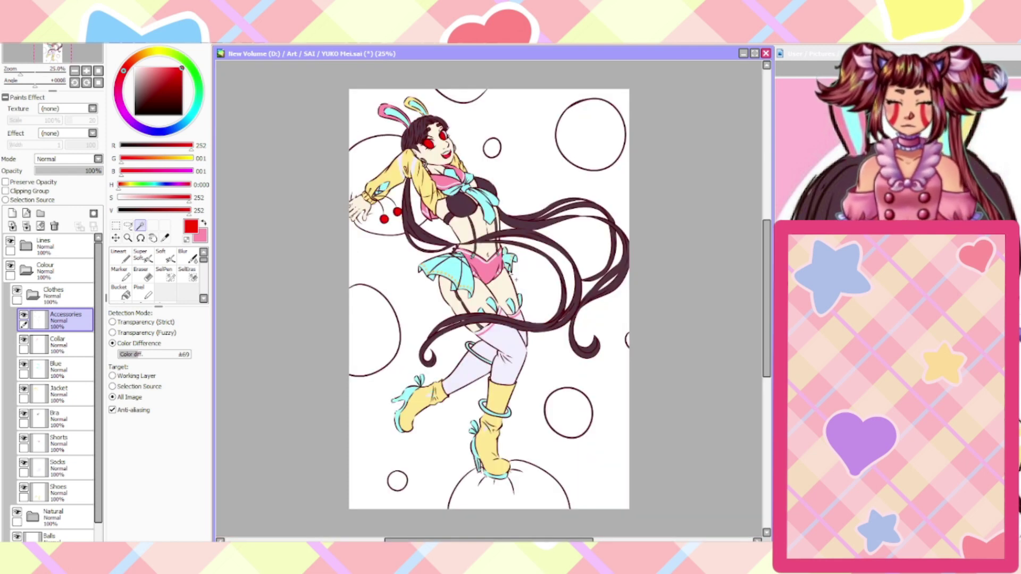
pyautogui.click(341, 546)
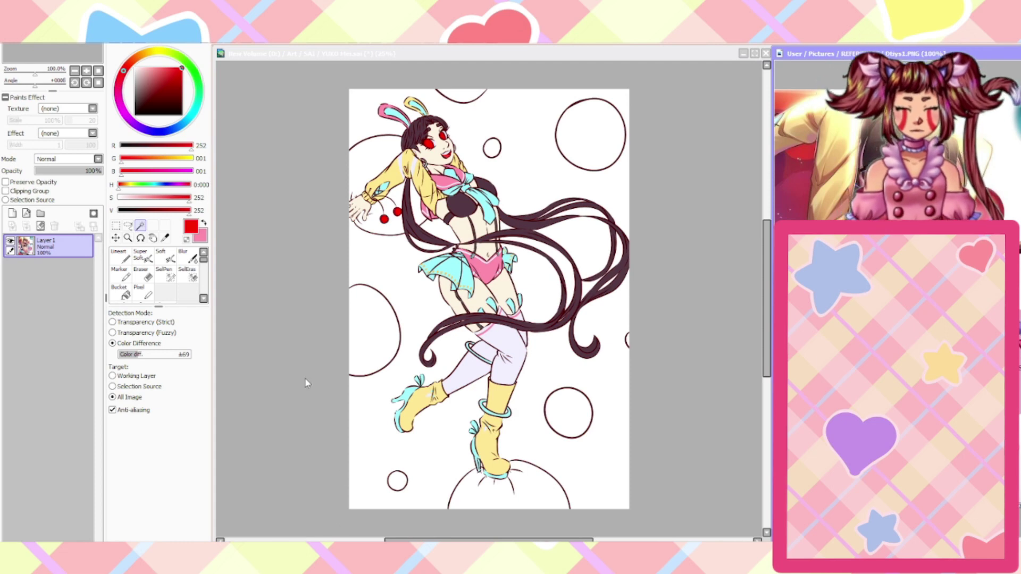
pyautogui.click(282, 345)
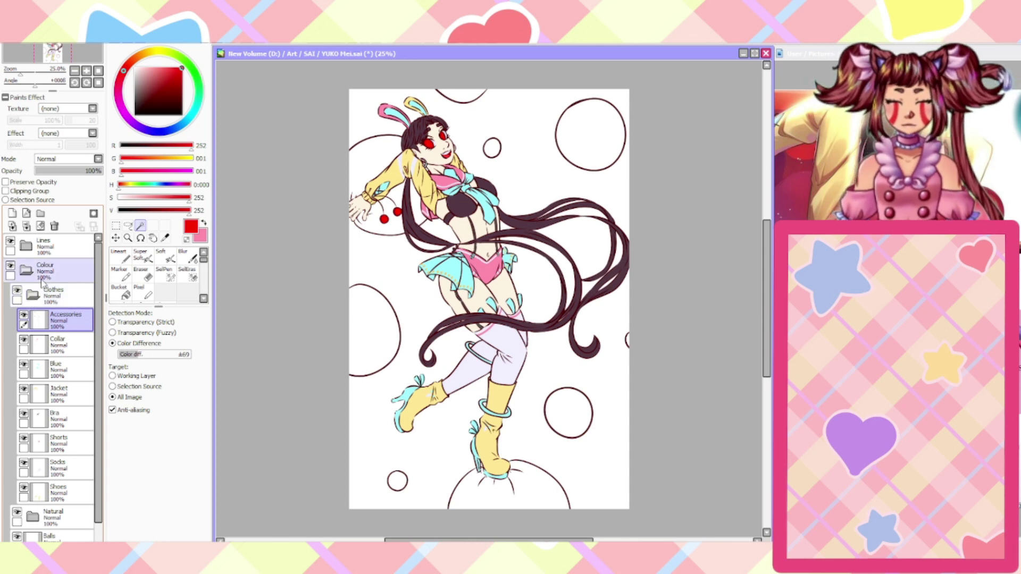
pyautogui.click(33, 295)
pyautogui.click(53, 345)
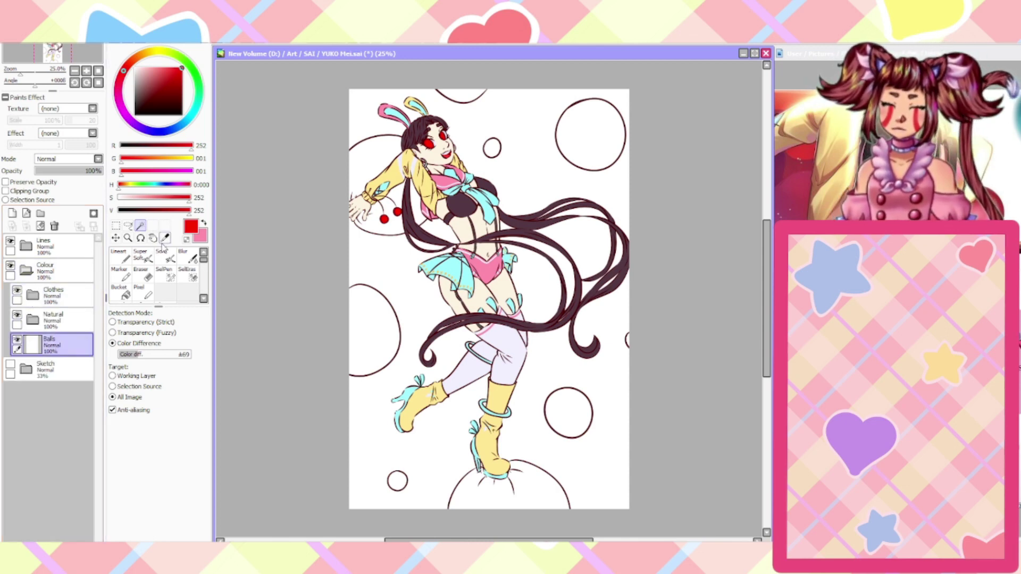
pyautogui.click(157, 198)
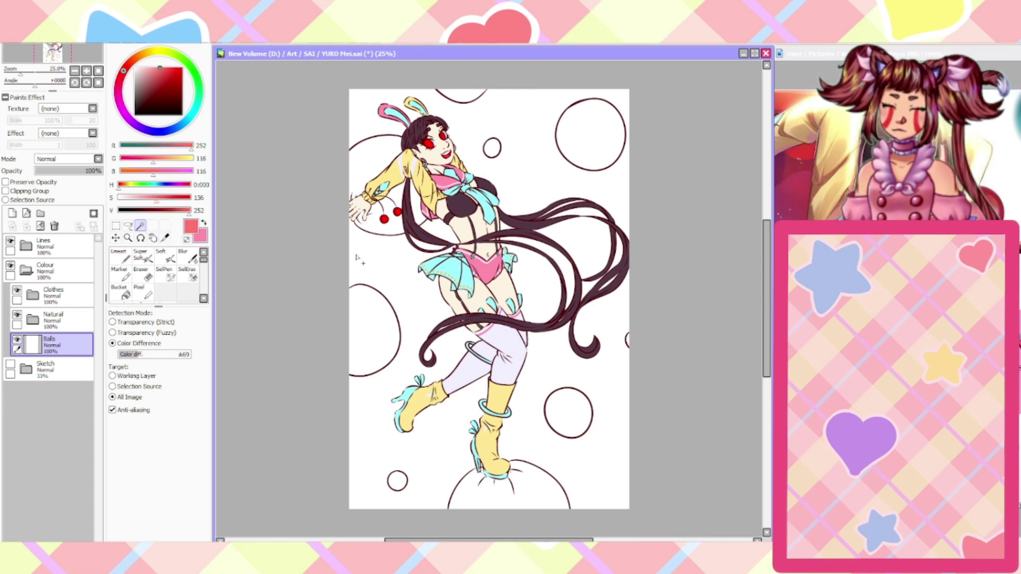
# Select the ball behind the outstretched arm, the upper-right ball and the ball beside the boots, and fill them light red
pyautogui.click(375, 230)
pyautogui.click(392, 188)
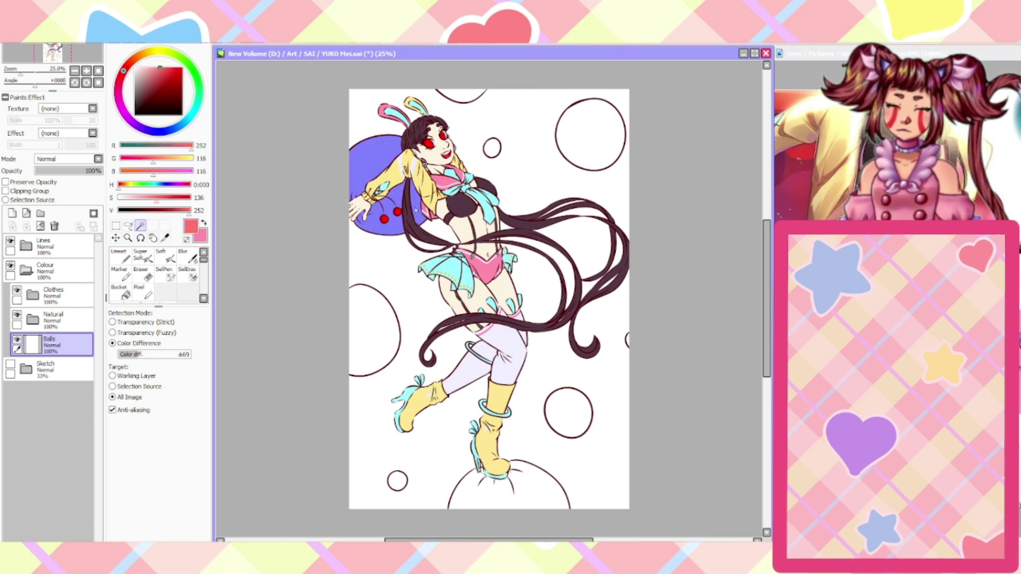
pyautogui.click(567, 413)
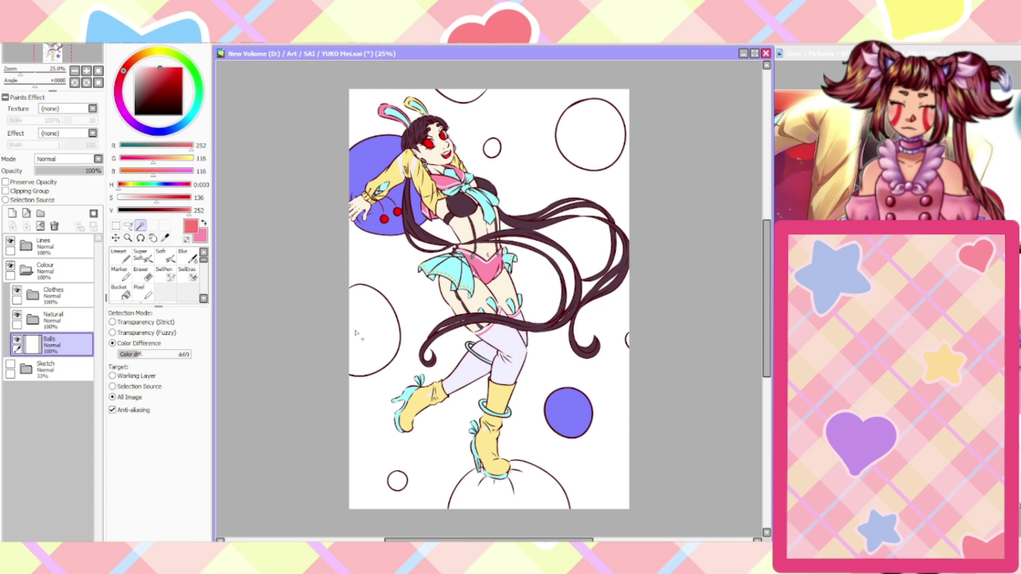
pyautogui.click(580, 159)
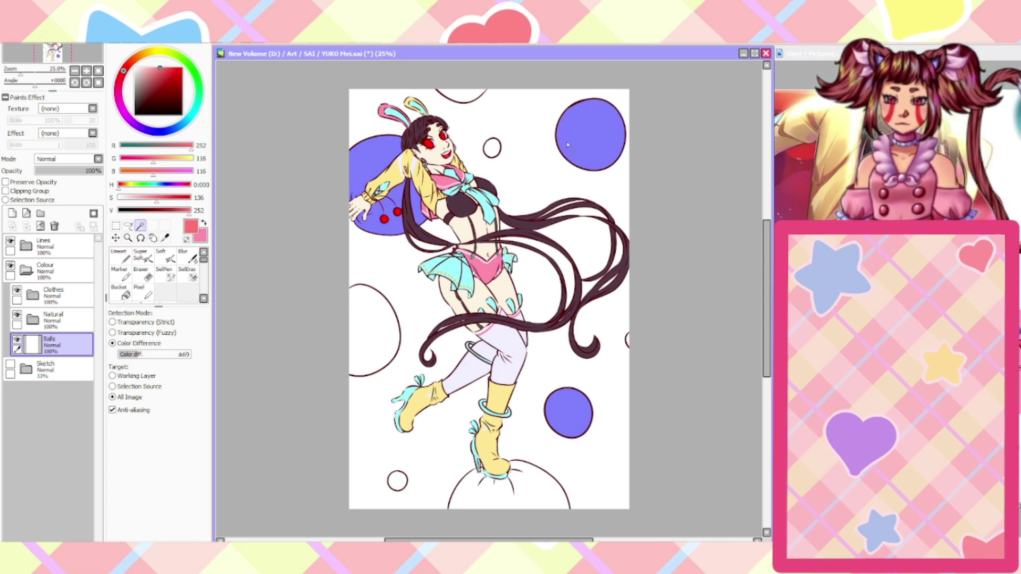
pyautogui.hotkey('ctrl', 'f')
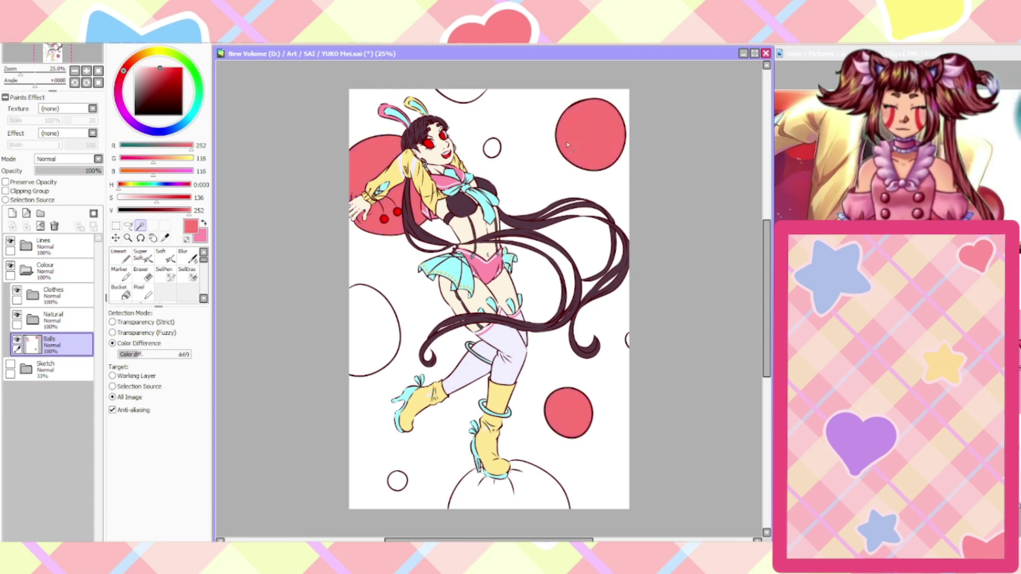
# Paint the unfilled ball gaps between the character's fingers light red with the size 9 Lineart brush
pyautogui.scroll(5, 361, 177)
pyautogui.click(120, 256)
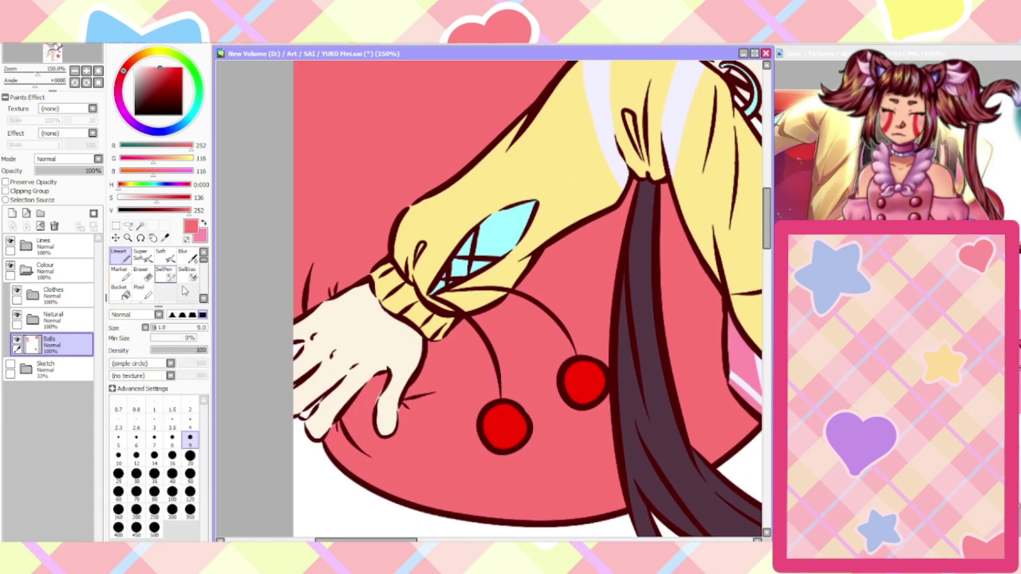
pyautogui.scroll(4, 291, 343)
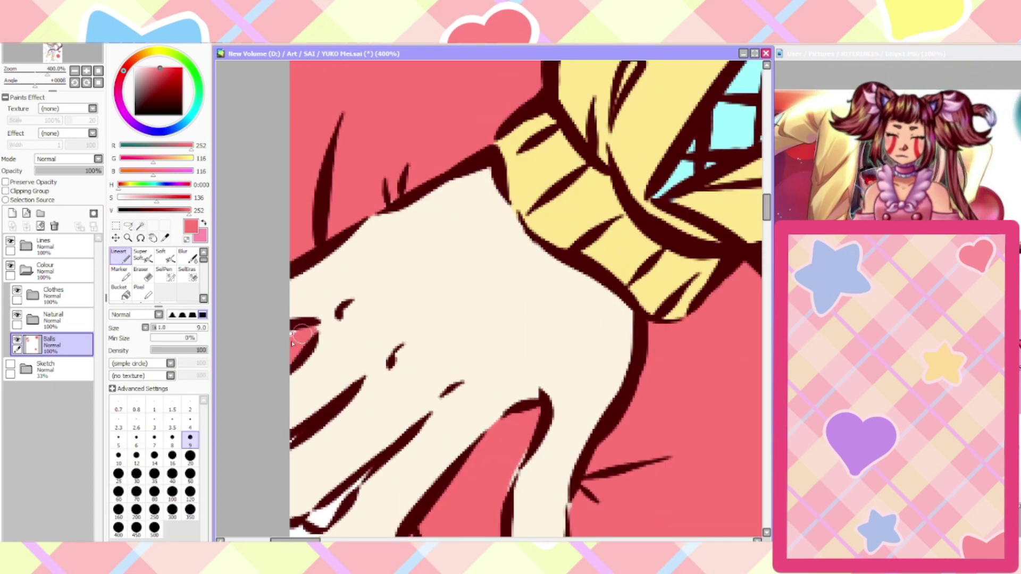
pyautogui.scroll(-2, 282, 355)
pyautogui.moveTo(298, 334); pyautogui.dragTo(288, 365)
pyautogui.scroll(2, 287, 438)
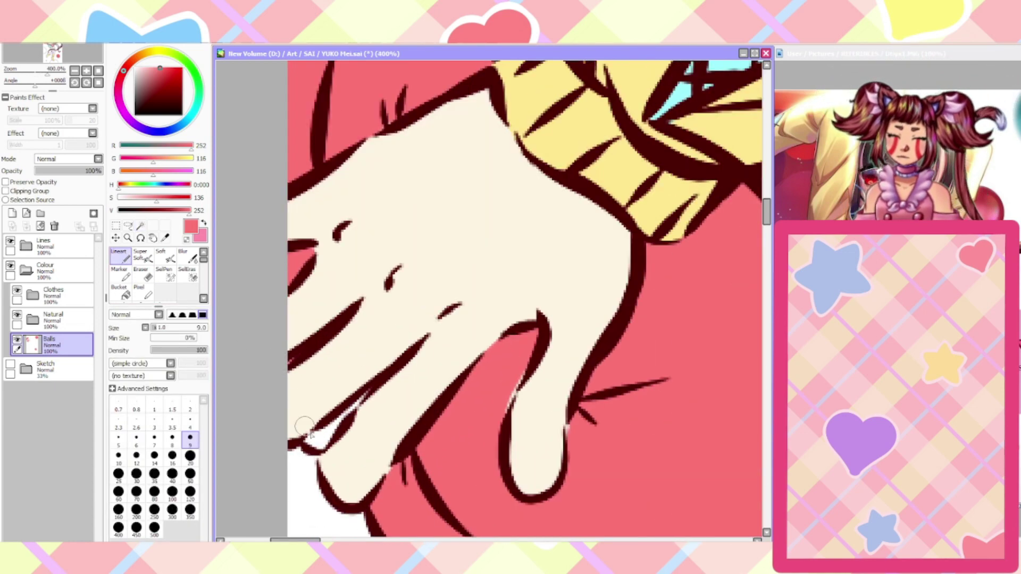
pyautogui.moveTo(304, 425)
pyautogui.mouseDown()
pyautogui.moveTo(328, 435)
pyautogui.moveTo(325, 450)
pyautogui.moveTo(305, 441)
pyautogui.mouseUp()
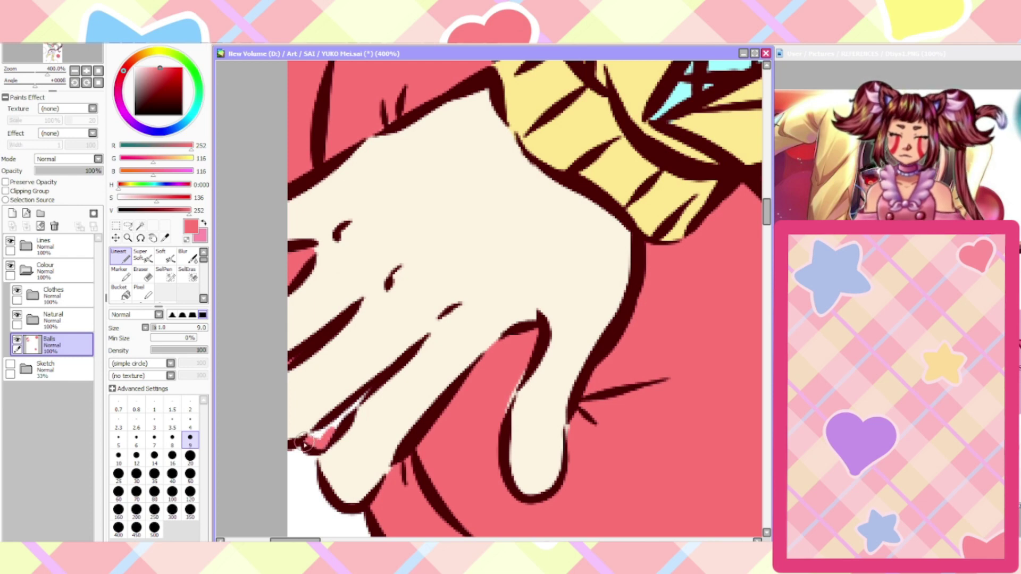
pyautogui.scroll(-4, 319, 436)
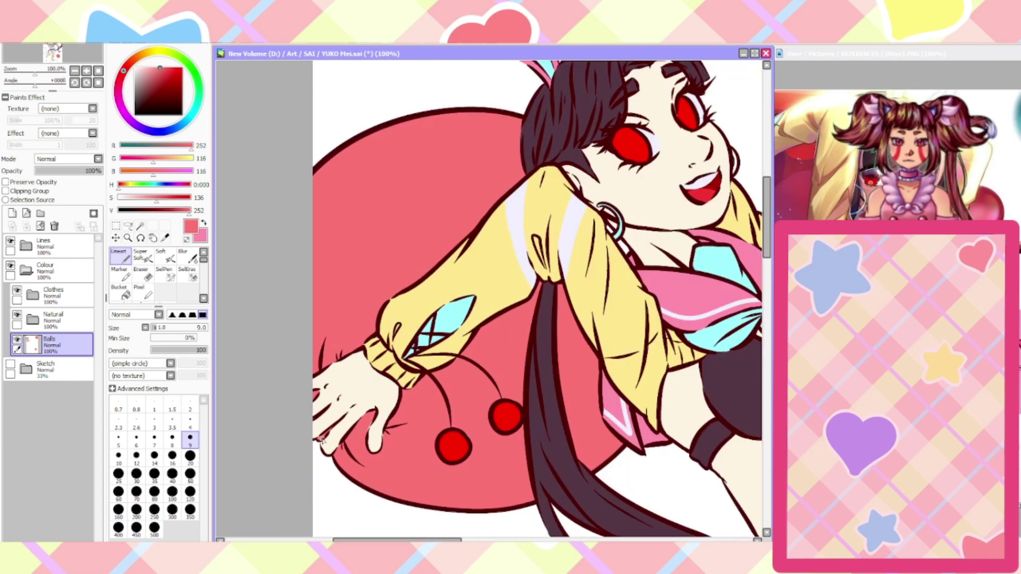
pyautogui.scroll(-3, 322, 440)
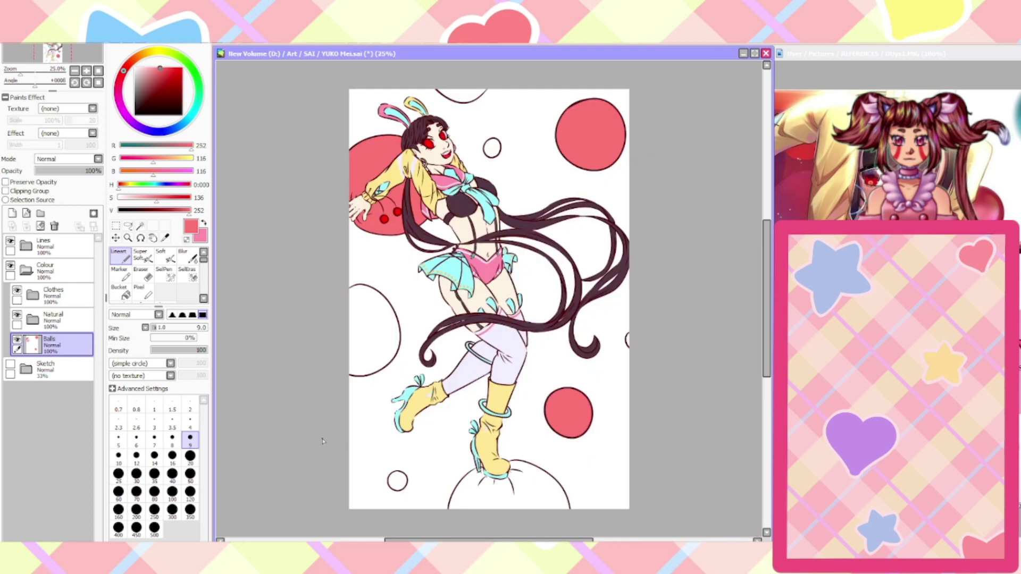
# Change the colour to light cyan (RGB 116, 240, 252) and fill the left, bottom, top-edge, small upper and right-edge balls
pyautogui.moveTo(158, 186); pyautogui.dragTo(157, 191)
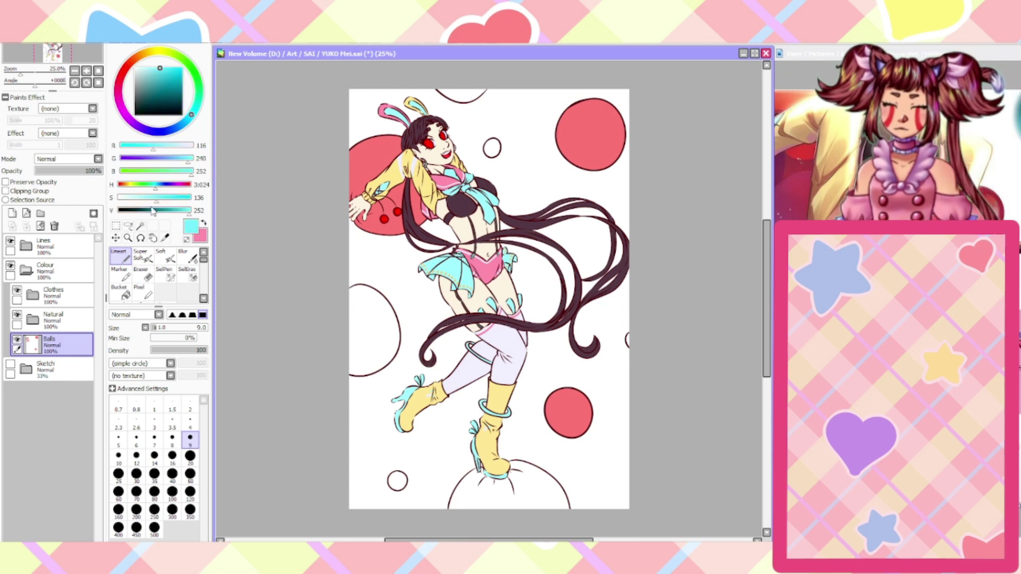
pyautogui.click(140, 226)
pyautogui.click(360, 339)
pyautogui.click(484, 504)
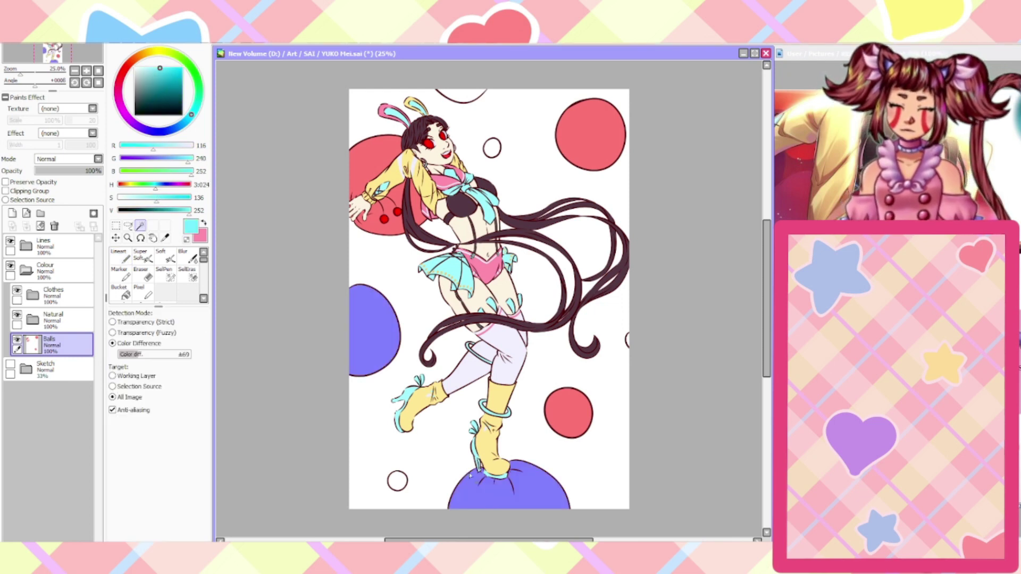
pyautogui.click(461, 96)
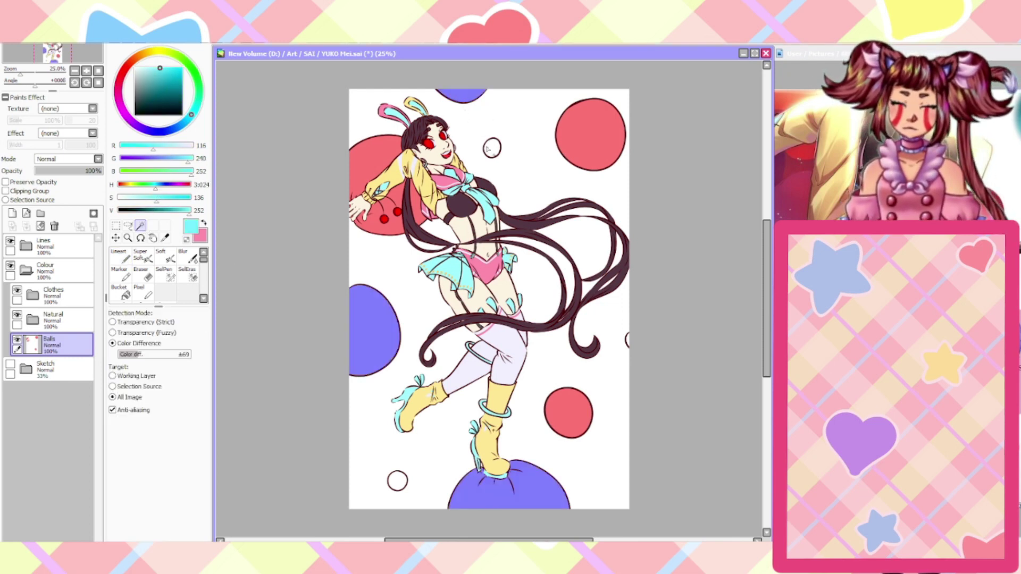
pyautogui.click(491, 151)
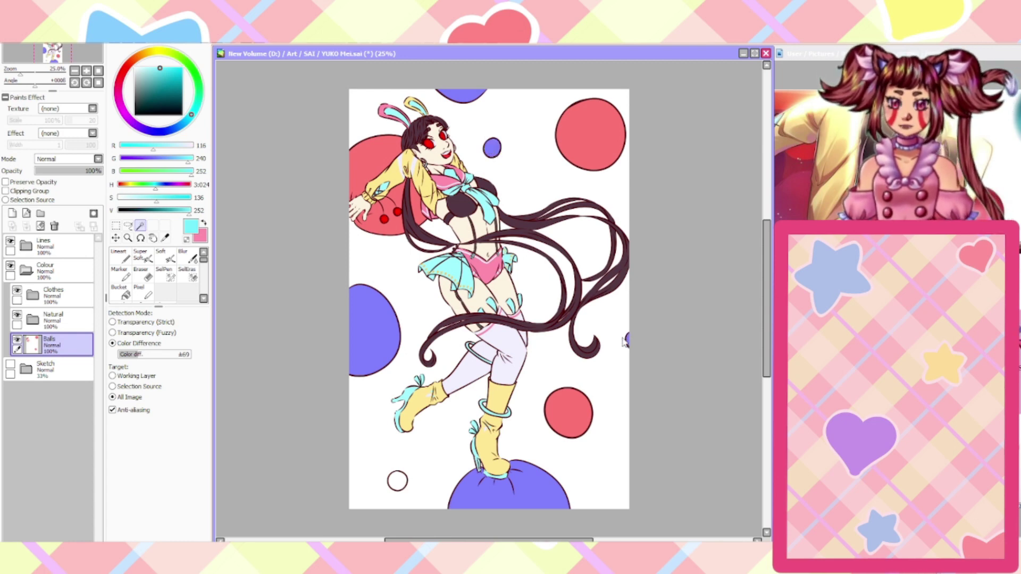
pyautogui.hotkey('ctrl', 'f')
pyautogui.hotkey('ctrl', 'd')
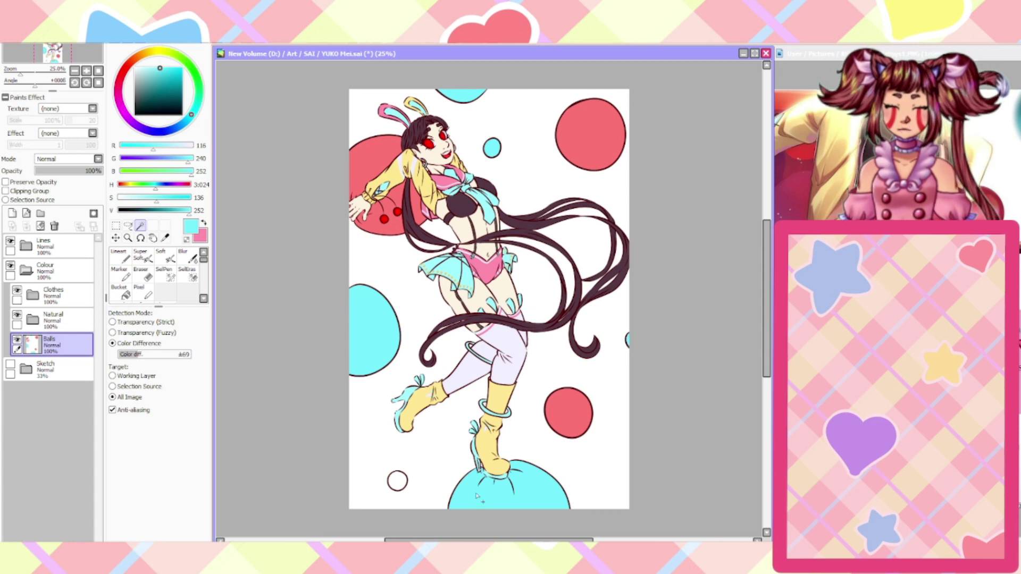
# Sample the light red from the ball behind the arm and select the small unfilled ball in the canvas's lower-left area with the Magic Wand
pyautogui.scroll(5, 477, 496)
pyautogui.scroll(-5, 472, 508)
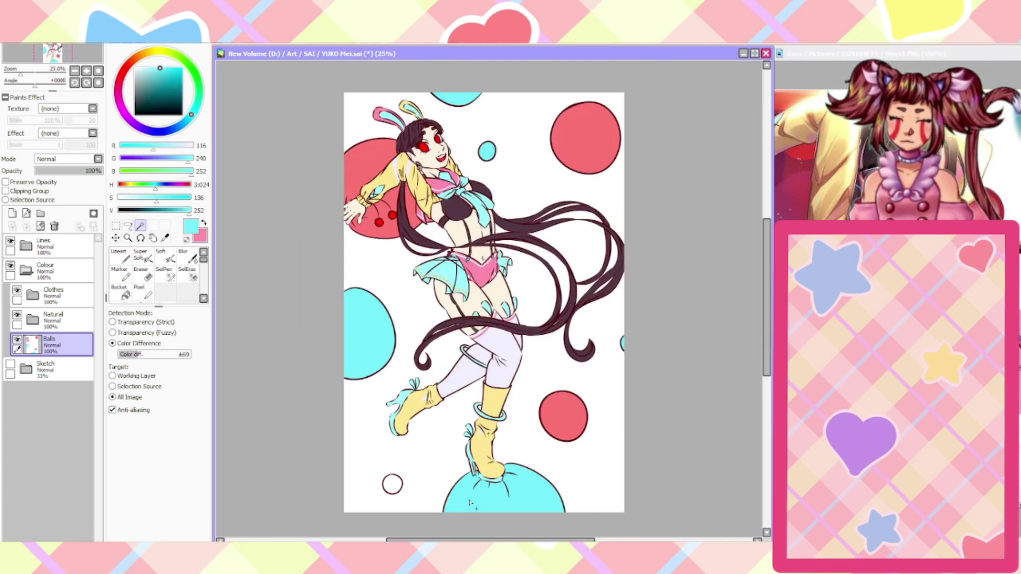
pyautogui.click(165, 238)
pyautogui.click(359, 209)
pyautogui.click(122, 257)
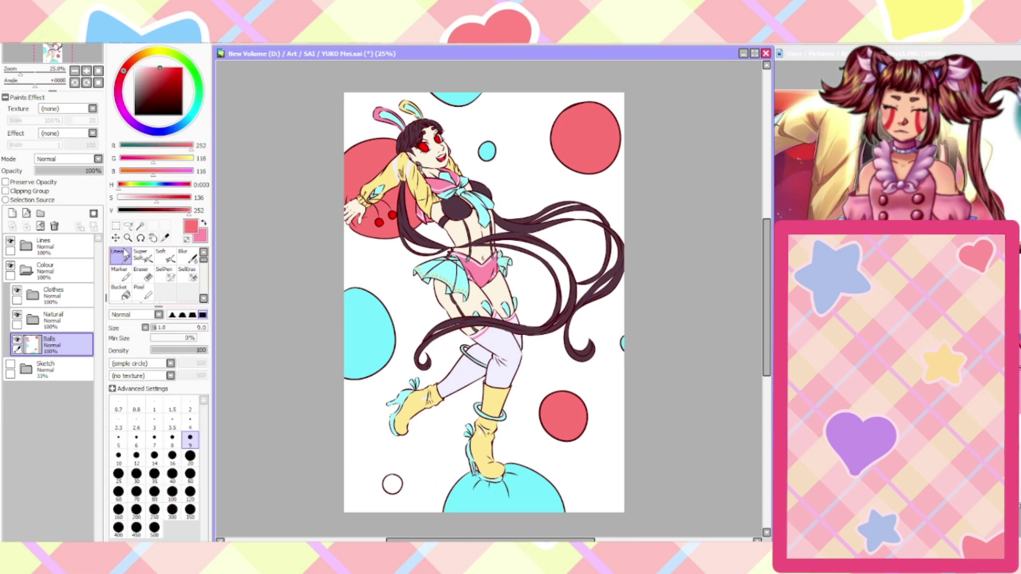
pyautogui.click(141, 226)
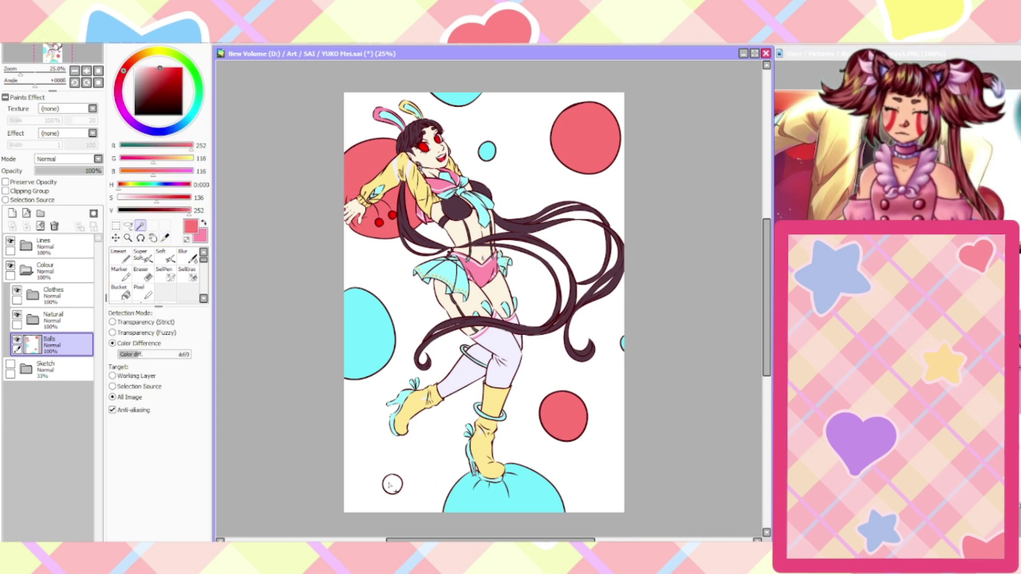
pyautogui.click(391, 484)
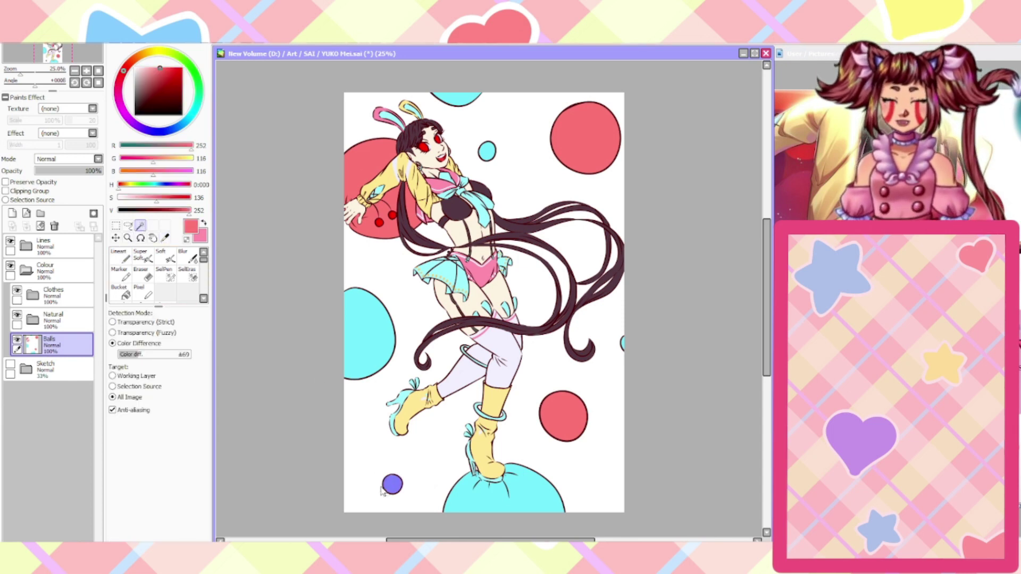